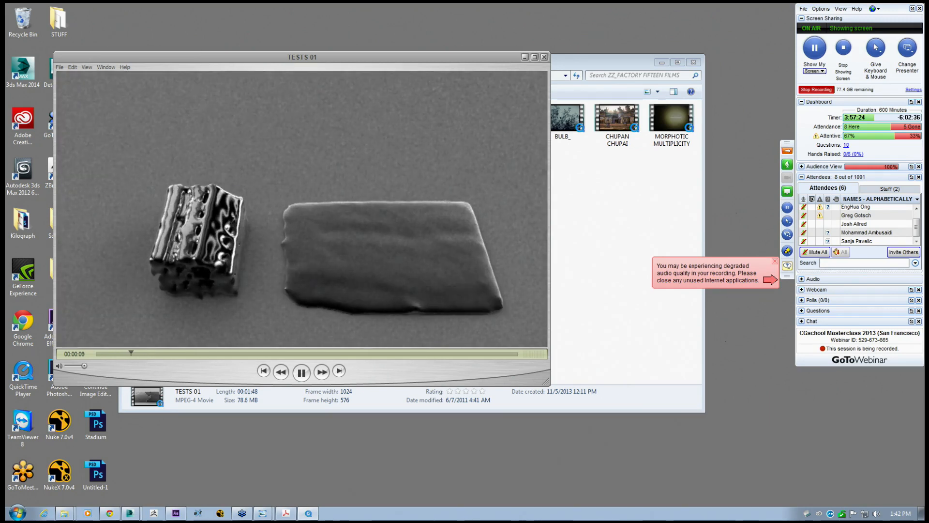
Watch the TESTS 01 movie and close its player window
left_click_drag(212, 59, 180, 27)
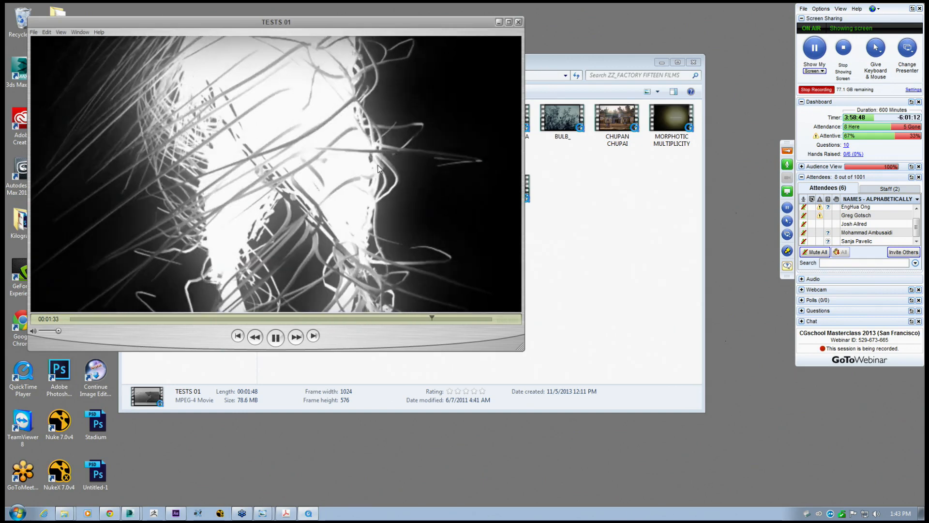
left_click(518, 22)
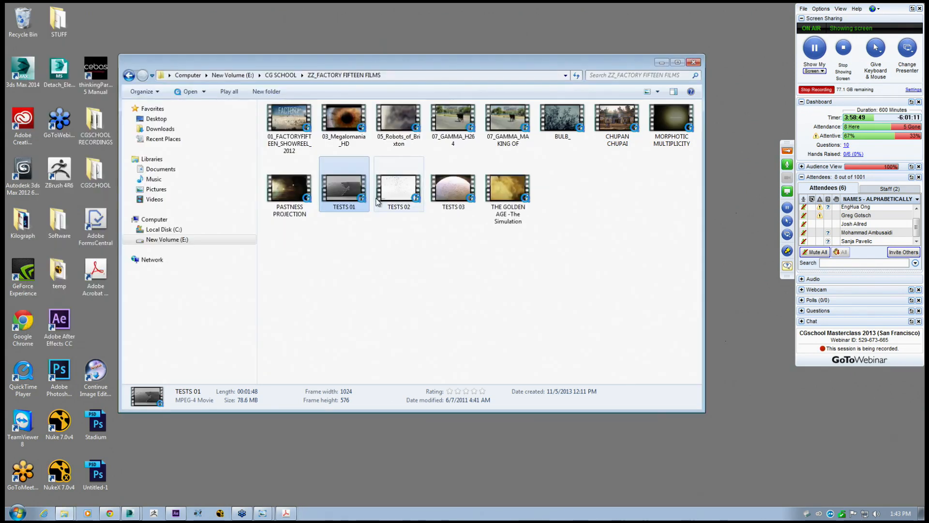
Play the TESTS 03 movie, skipping ahead past its midpoint, and close the player window
double_click(471, 190)
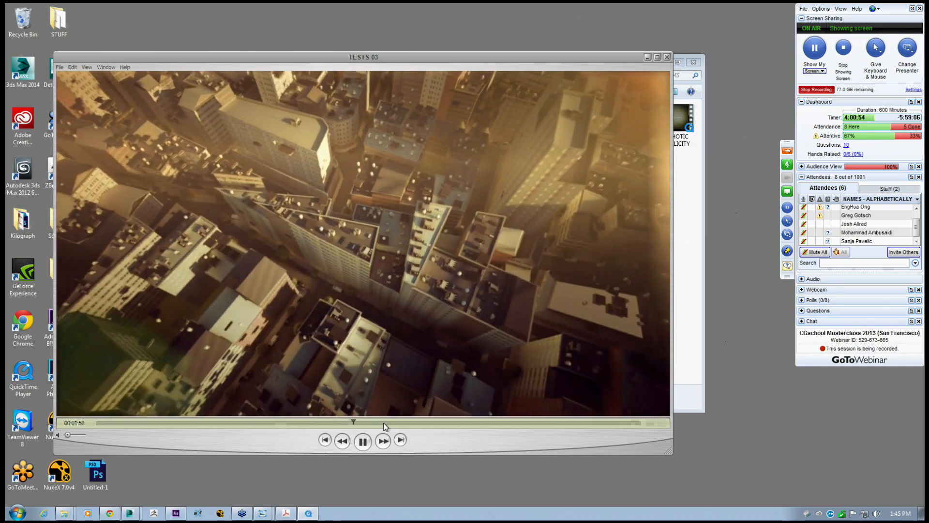
left_click(393, 423)
left_click_drag(393, 423, 387, 423)
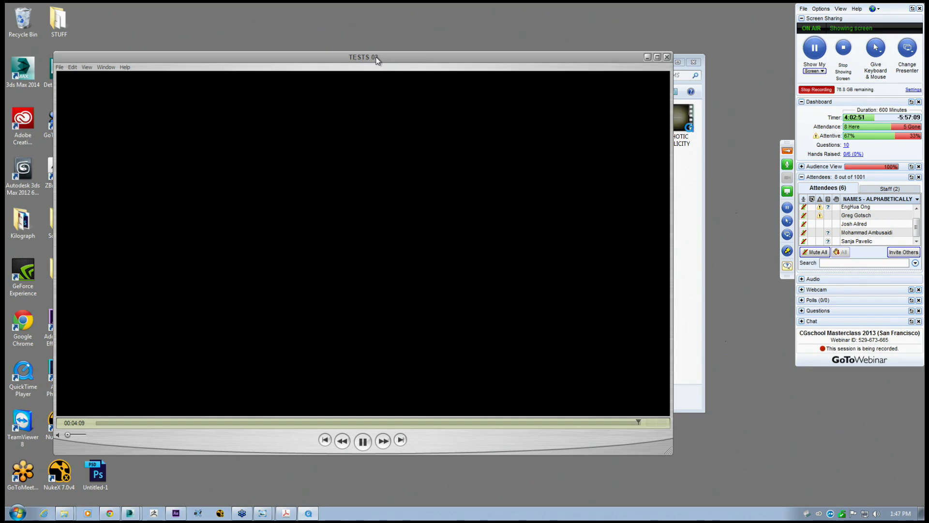
left_click_drag(382, 59, 408, 72)
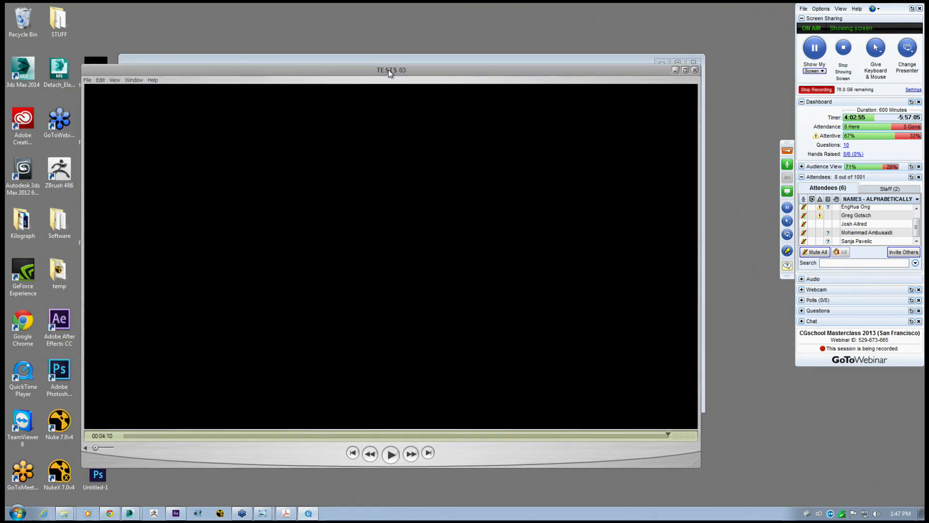
left_click_drag(420, 73, 396, 91)
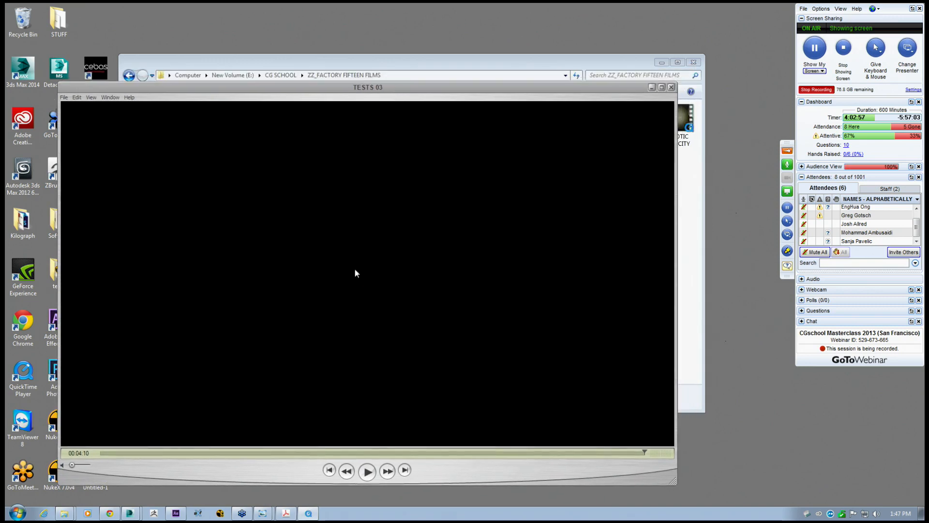
left_click(671, 87)
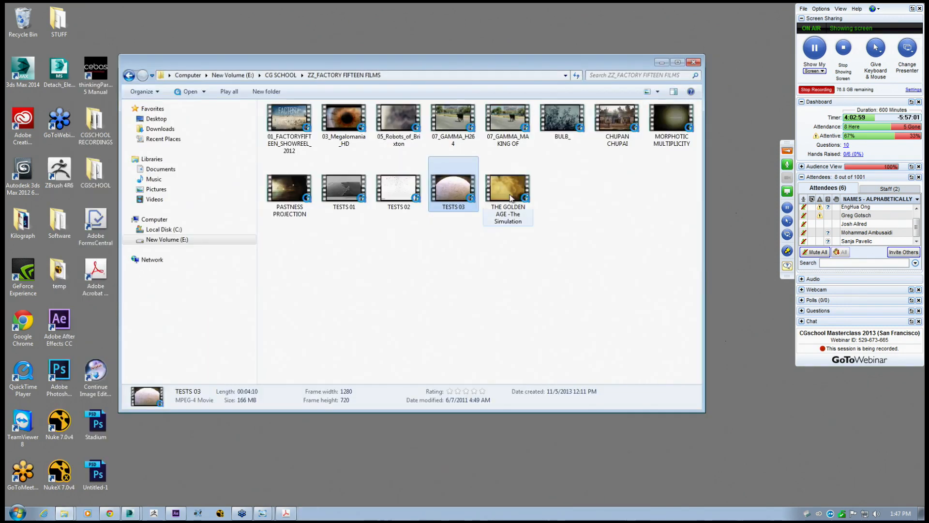
Watch the componant animation movie from the CG SCHOOL folder's DAY 02_ANIMATION\03_TRANSFORMATION subfolder and close it
left_click(225, 76)
double_click(292, 140)
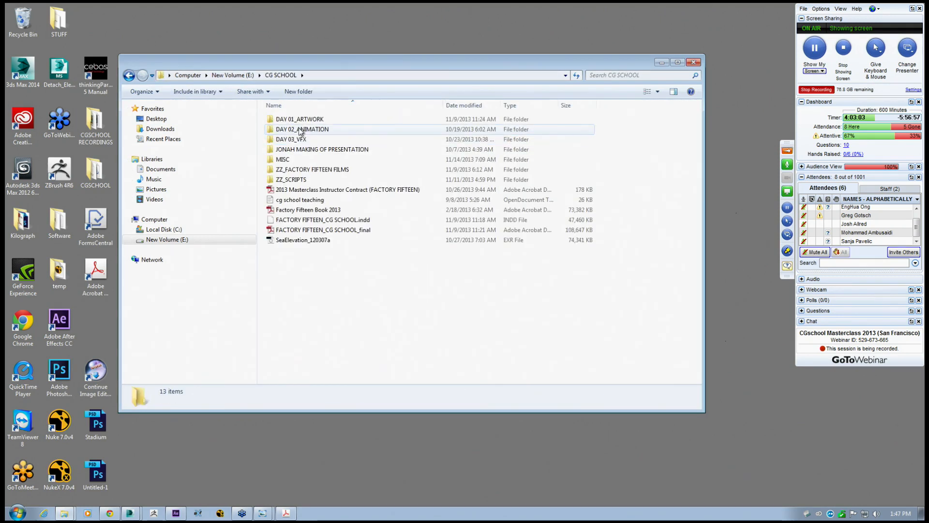
double_click(299, 129)
double_click(299, 140)
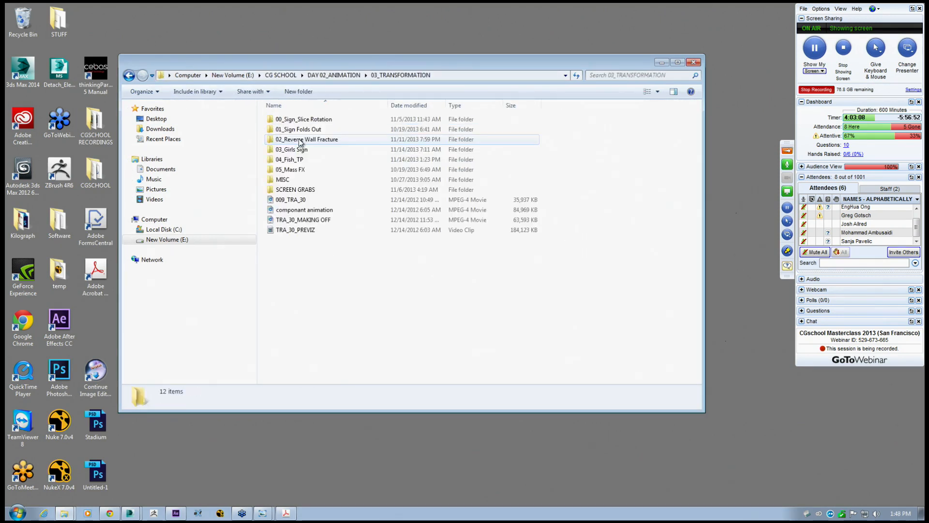
double_click(302, 211)
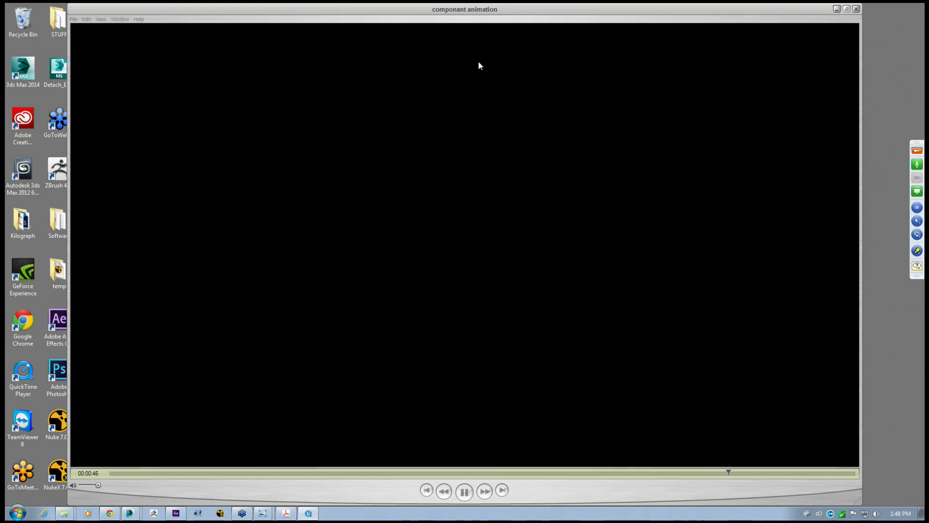
key("ctrl+w")
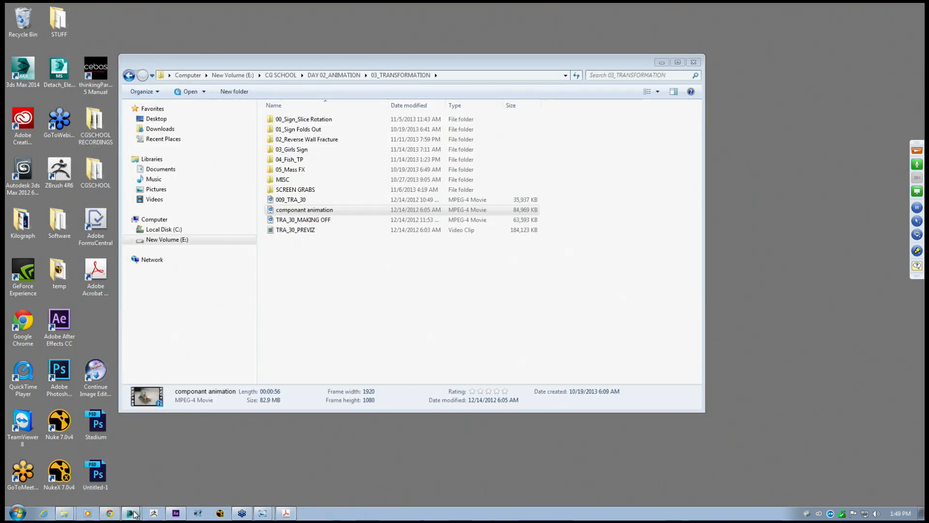
Minimise the TP BASICS scene window and start a new, empty session of 3ds Max 2014
mouse_move(129, 513)
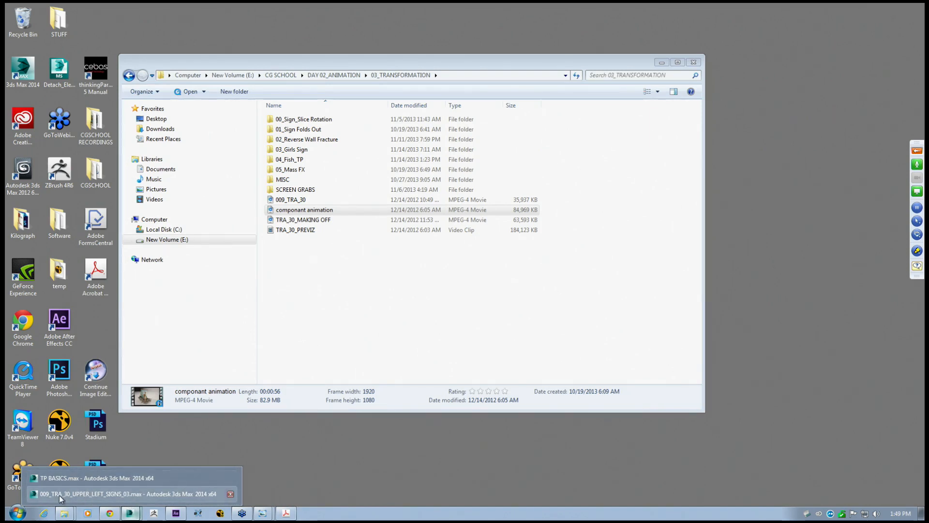
left_click(60, 478)
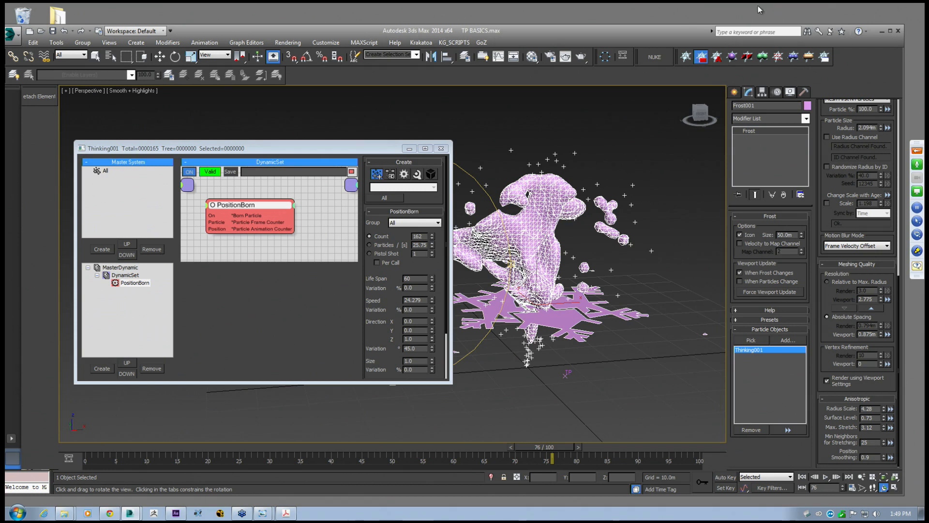
left_click(882, 31)
right_click(133, 516)
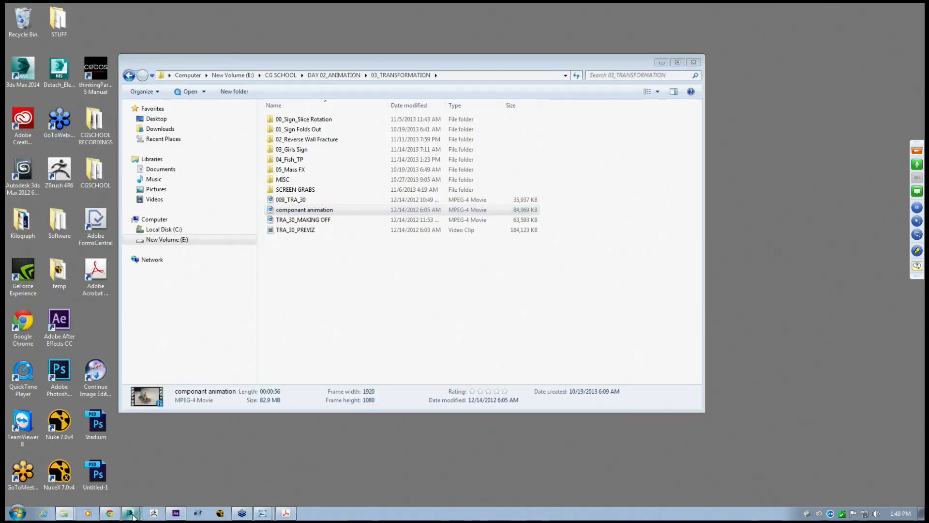
left_click(144, 475)
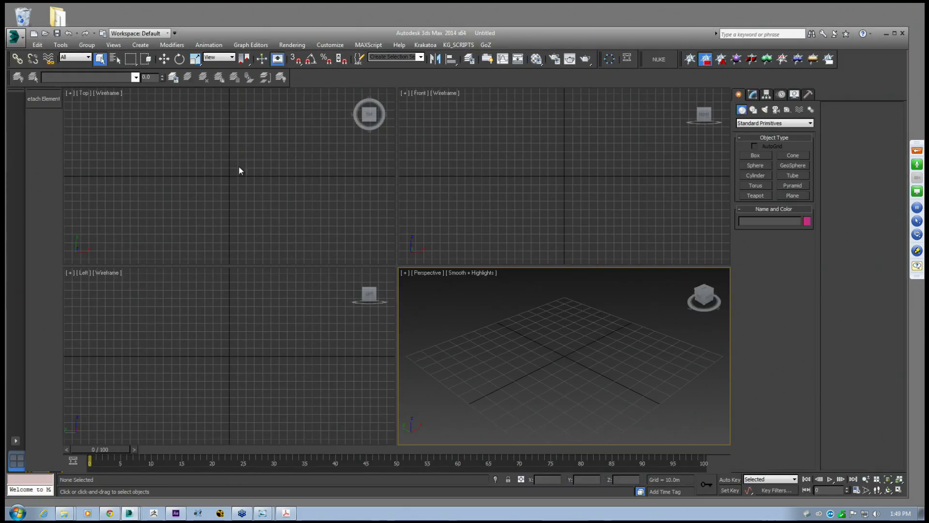
mouse_move(217, 35)
left_mouse_down()
mouse_move(233, 36)
mouse_move(223, 38)
left_mouse_up()
Open the scene Sign_Slice Rotation Test from 03_TRANSFORMATION\00_Sign_Slice Rotation, adopting the file's gamma and LUT settings
left_click(24, 38)
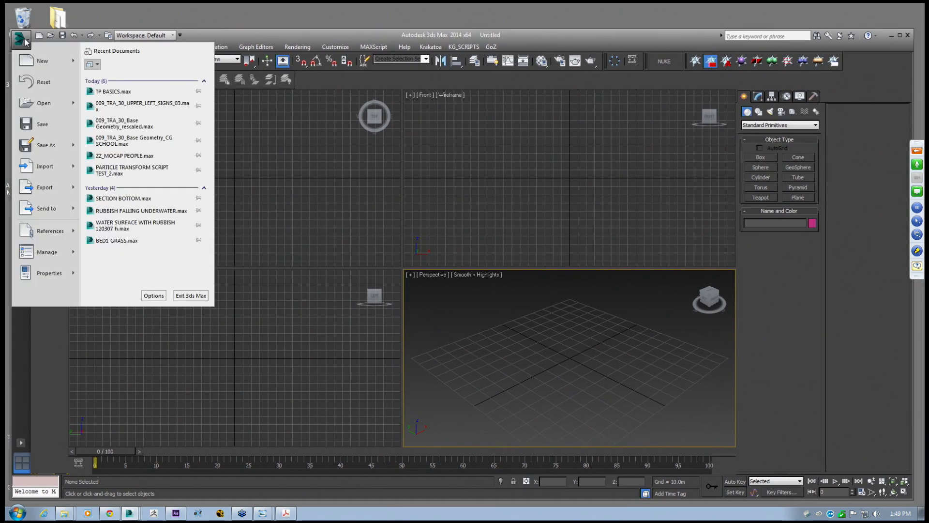
left_click(43, 103)
left_click(125, 51)
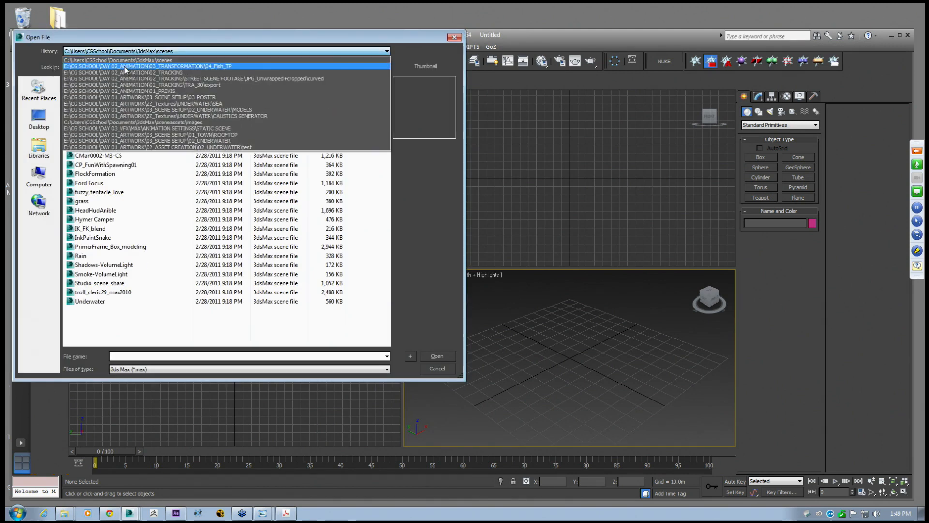
left_click(124, 66)
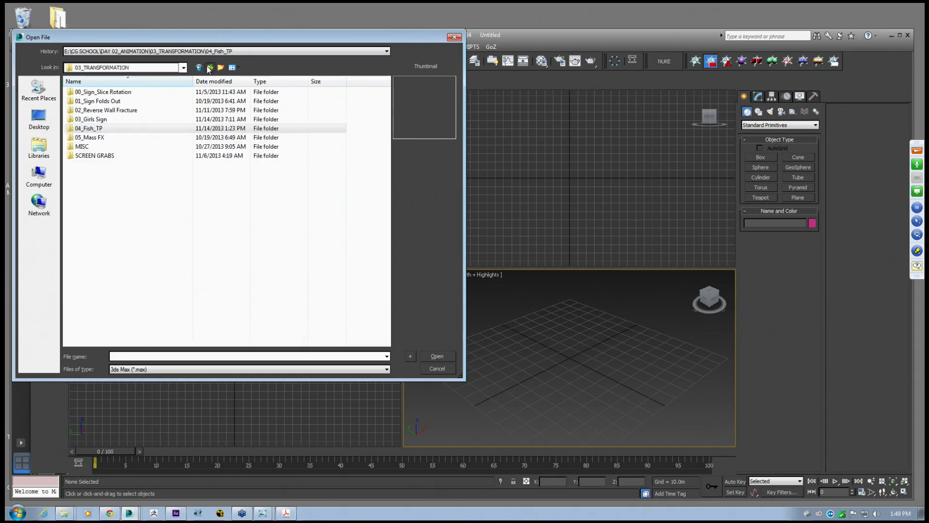
double_click(97, 92)
left_click(104, 91)
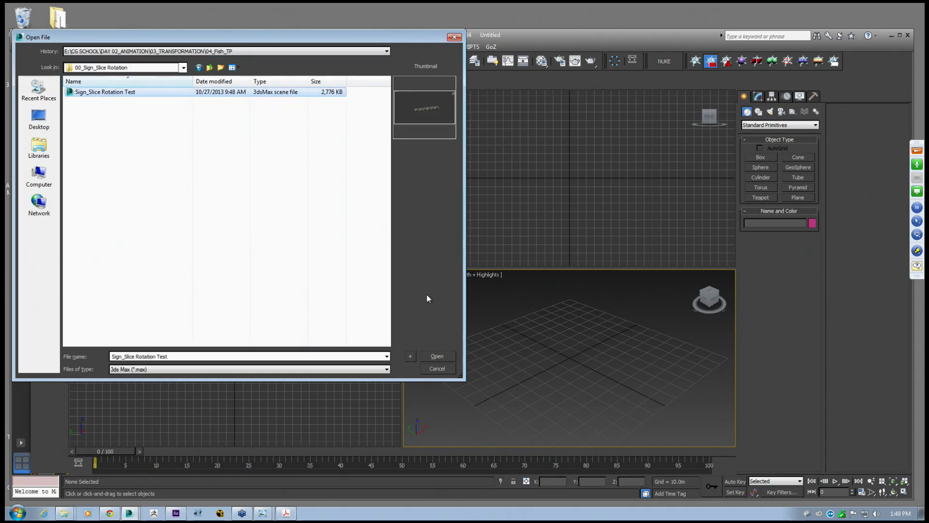
left_click(437, 356)
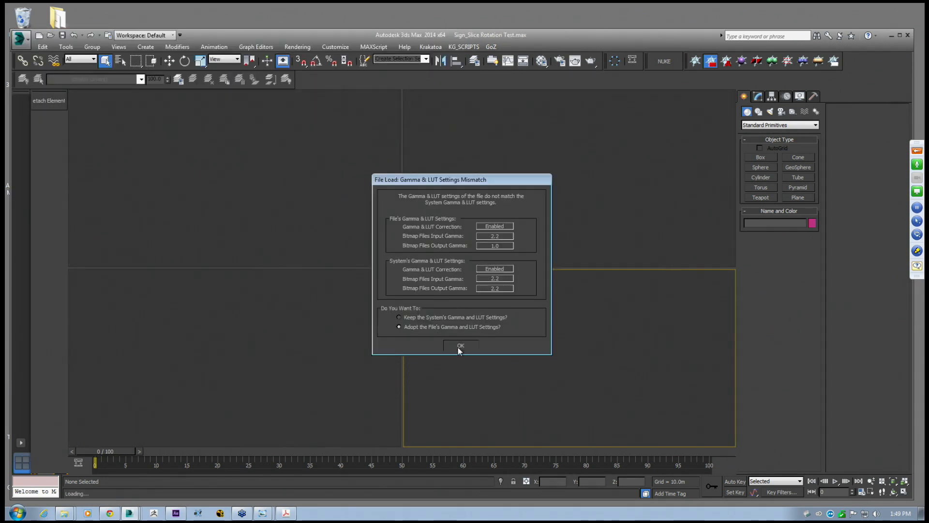
left_click(458, 344)
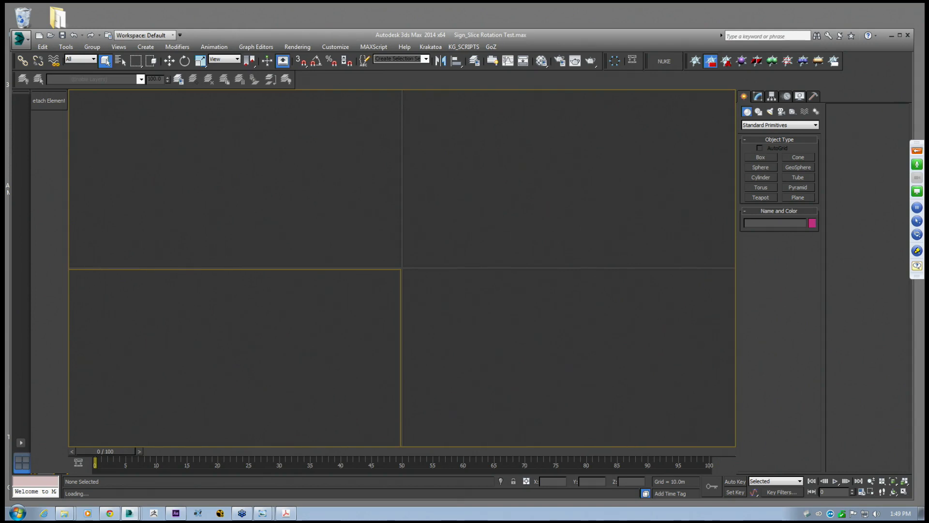
Scrub the animation to frame 147 and examine the billboard's sliced, rotating panels up close
left_click_drag(98, 451, 289, 458)
middle_click_drag(391, 343, 390, 353)
scroll(391, 353, "up", 4)
middle_click_drag(391, 305, 369, 379)
mouse_move(314, 450)
left_mouse_down()
mouse_move(408, 451)
mouse_move(463, 437)
mouse_move(226, 444)
mouse_move(468, 437)
mouse_move(302, 445)
left_mouse_up()
middle_click_drag(358, 290, 233, 295)
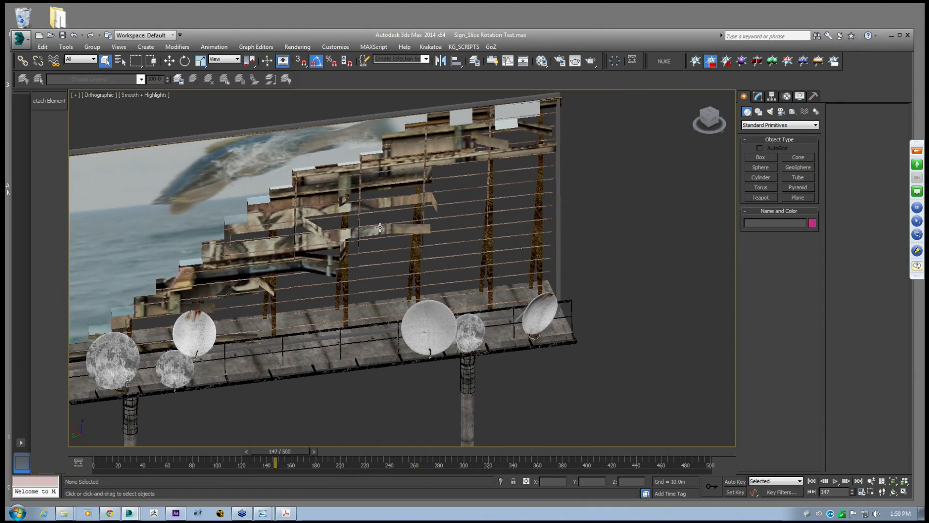
scroll(233, 294, "down", 4)
scroll(539, 220, "up", 3)
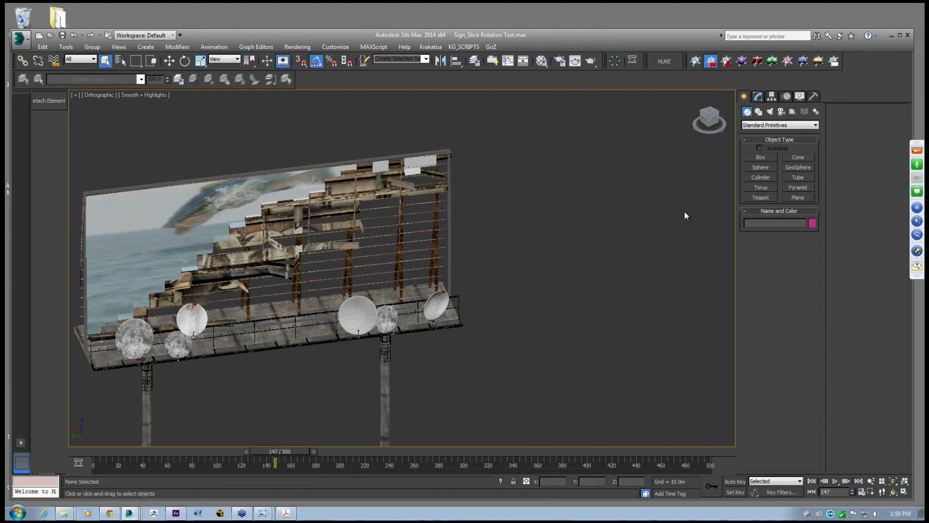
Create a small rectangular plane in the Left view, in the empty space beside the billboard, and frame it in Perspective
left_click(798, 198)
key("l")
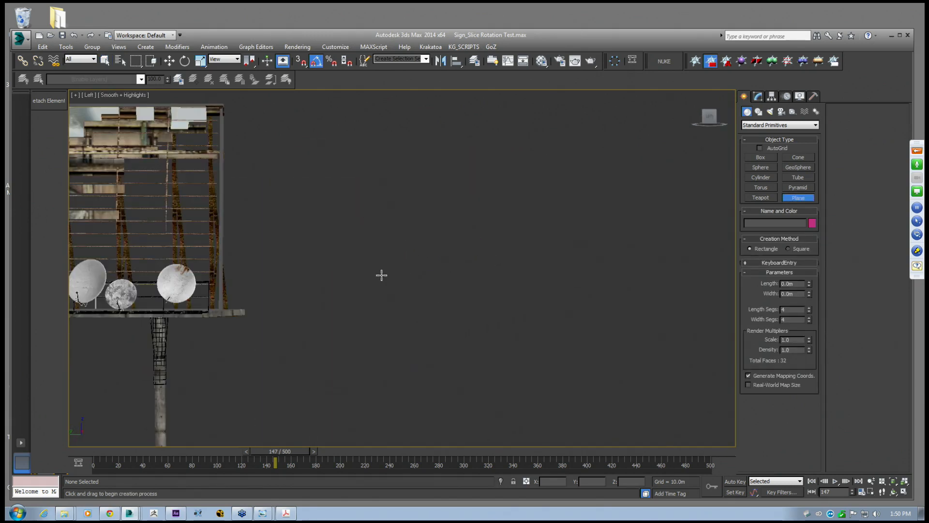
left_click_drag(359, 260, 389, 275)
left_click(170, 60)
key("p")
key("z")
middle_click_drag(382, 286, 436, 233)
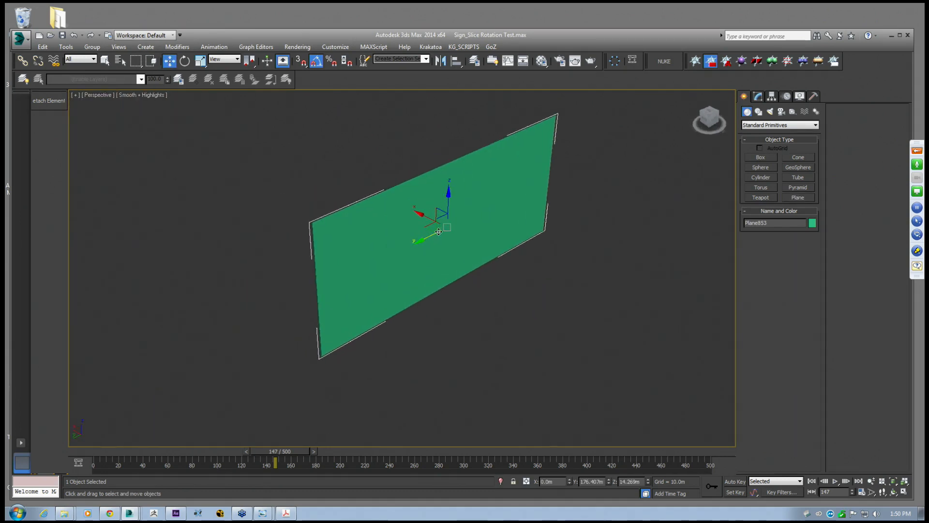
Add a Slice modifier to the new plane beside the billboard
scroll(435, 233, "down", 5)
scroll(340, 269, "down", 2)
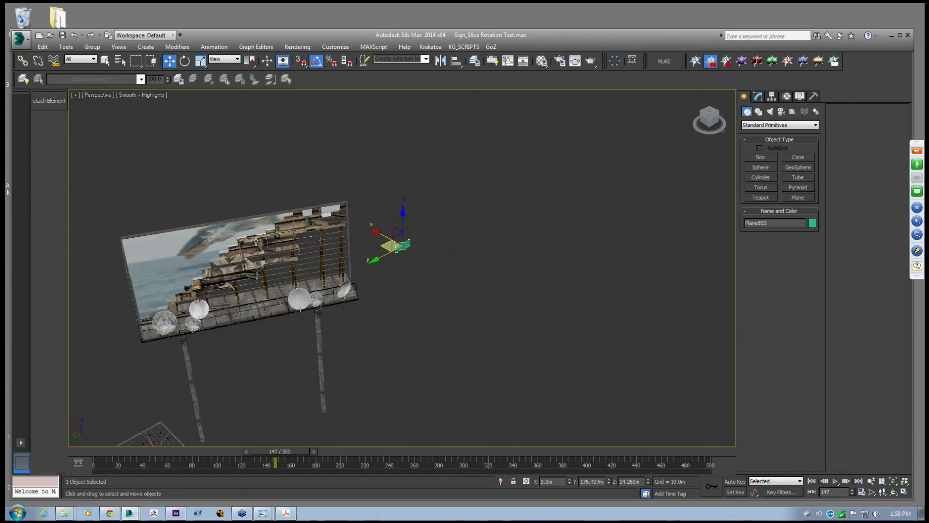
scroll(344, 239, "up", 2)
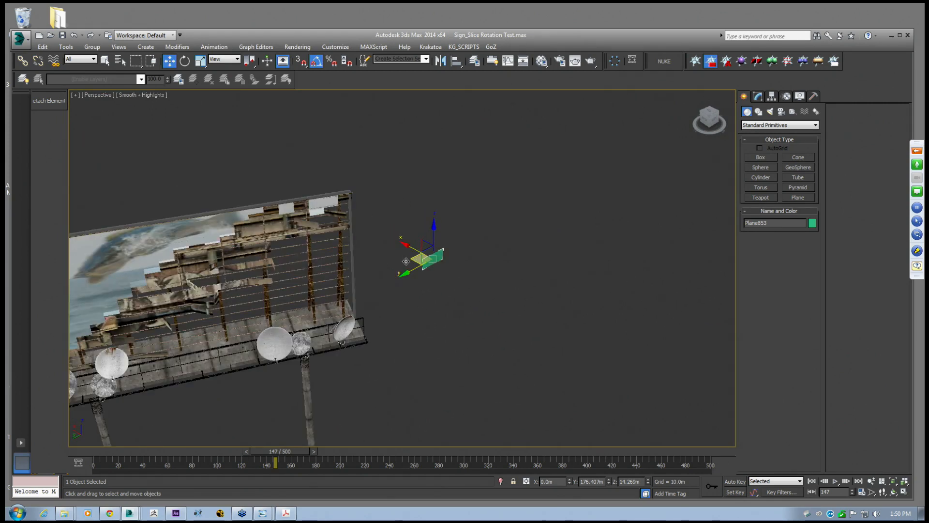
middle_click_drag(368, 257, 378, 276, "alt")
scroll(379, 275, "up", 5)
middle_click_drag(462, 306, 435, 309)
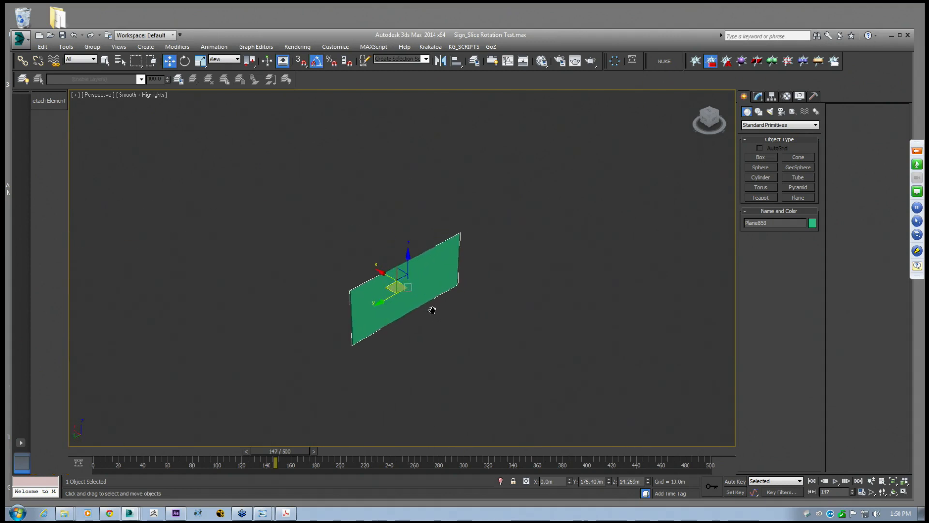
scroll(438, 310, "up", 2)
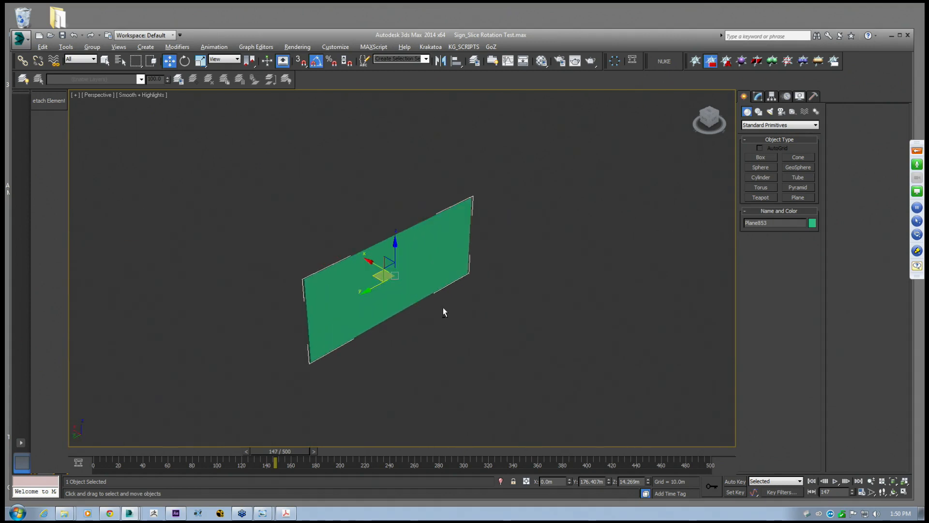
left_click(758, 97)
left_click(815, 123)
left_click_drag(815, 167, 813, 356)
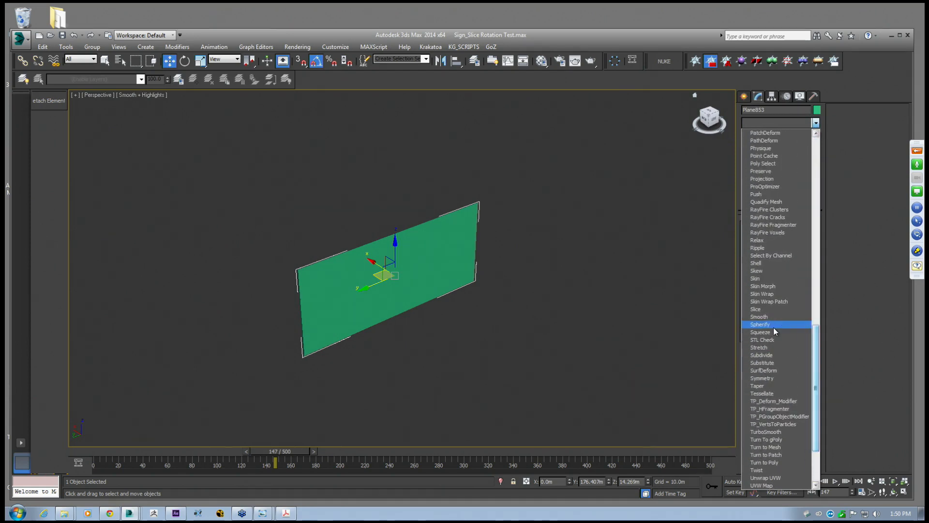
left_click(768, 309)
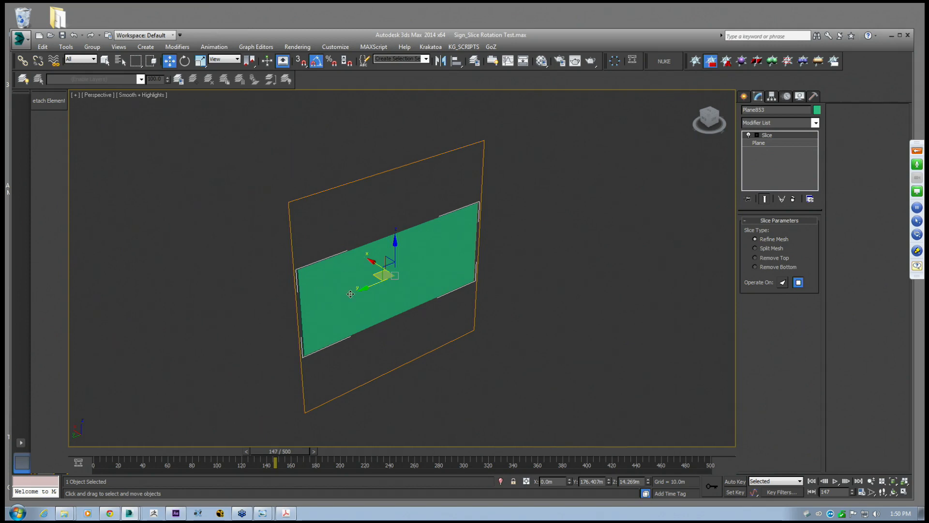
Rotate the Slice modifier's cutting plane to horizontal so it crosses the upright plane
middle_click_drag(306, 280, 344, 264, "alt")
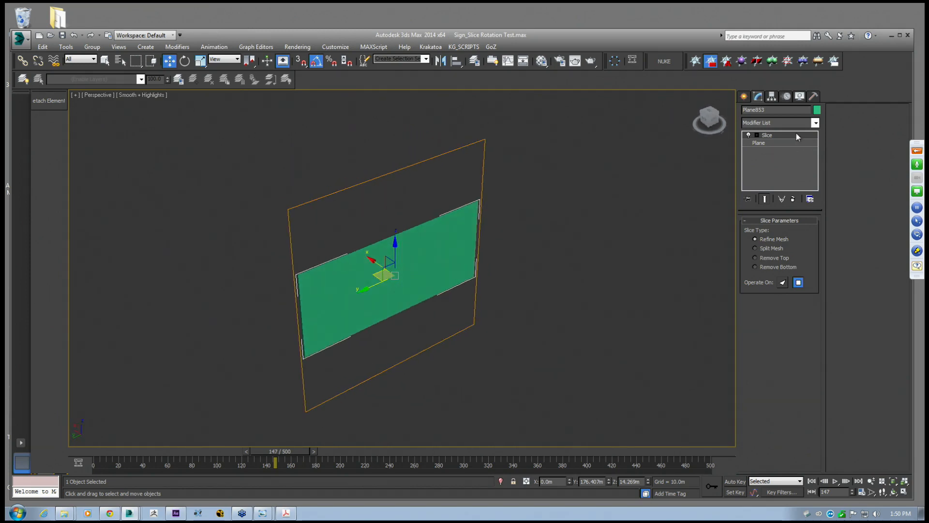
left_click(767, 135)
left_click(184, 60)
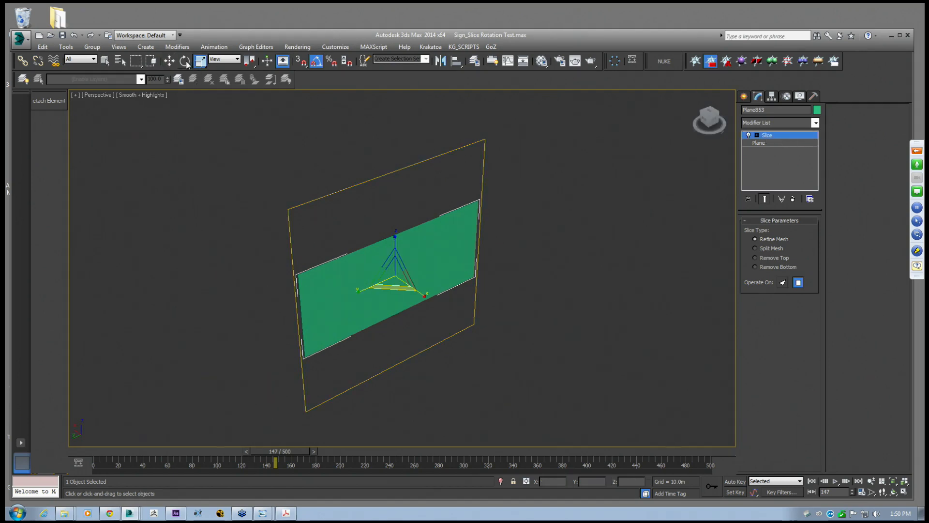
left_click_drag(388, 295, 399, 233)
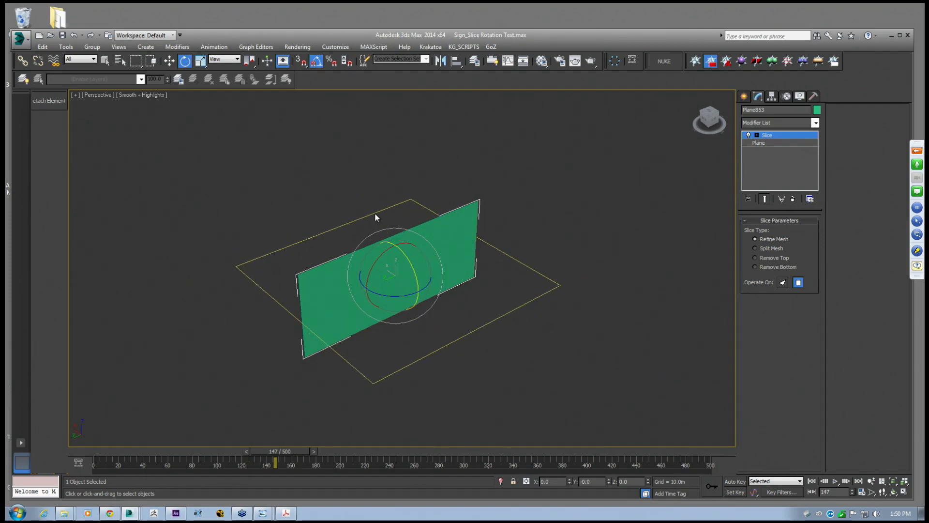
Lower the slice plane to about Z 14.1 m and set the slice type to Remove Top
left_click(171, 63)
middle_click_drag(398, 245, 389, 226)
mouse_move(385, 230)
left_mouse_down()
mouse_move(386, 259)
mouse_move(390, 190)
mouse_move(390, 241)
left_mouse_up()
left_click(762, 258)
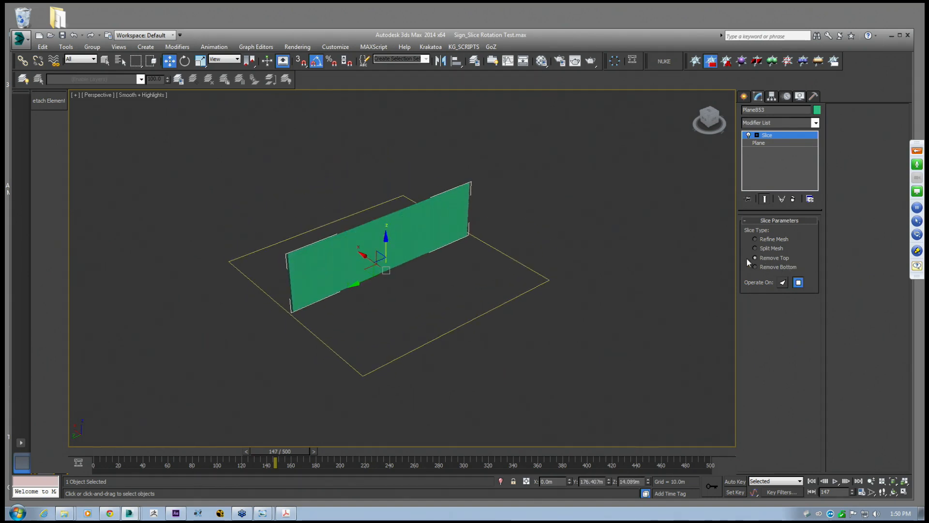
Turn off the Slice modifier on the upright plane and return the animation to frame 0, ready to rotate
left_click(748, 135)
middle_click_drag(387, 220, 397, 226)
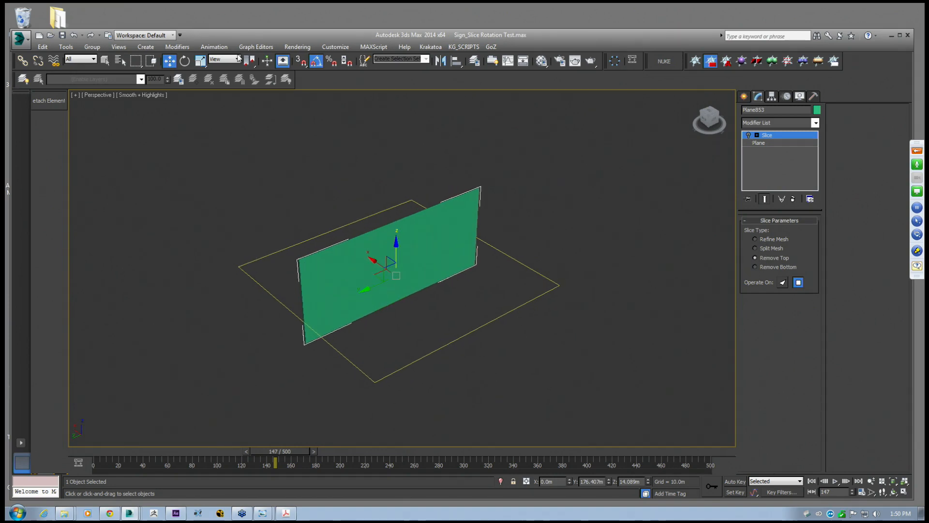
left_click(184, 62)
left_click_drag(275, 452, 77, 463)
middle_click_drag(404, 290, 436, 288)
scroll(428, 302, "up", 3)
mouse_move(105, 451)
left_mouse_down()
mouse_move(365, 452)
mouse_move(97, 457)
left_mouse_up()
mouse_move(429, 280)
middle_mouse_down()
mouse_move(417, 274)
mouse_move(435, 276)
mouse_move(424, 269)
middle_mouse_up()
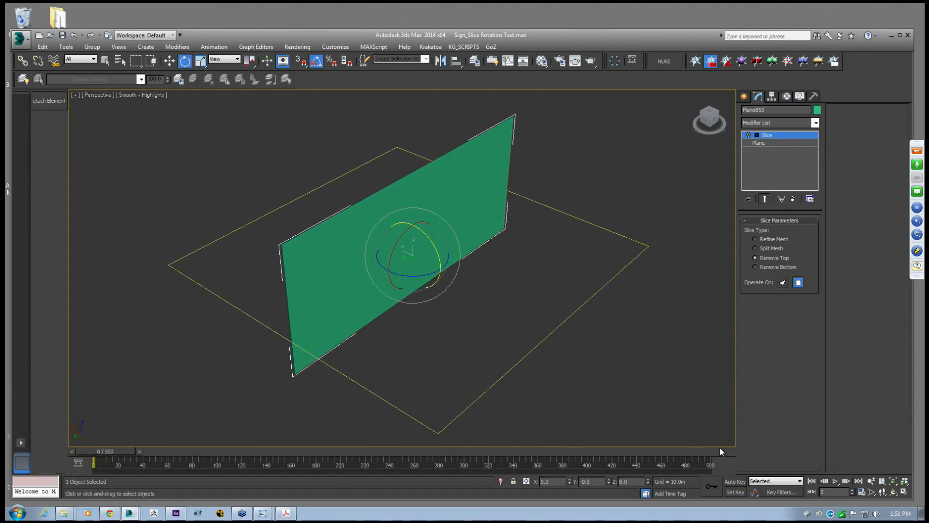
Enable Auto Key and rotate the whole plane 90 degrees at frame 20 so it lies flat
left_click(734, 482)
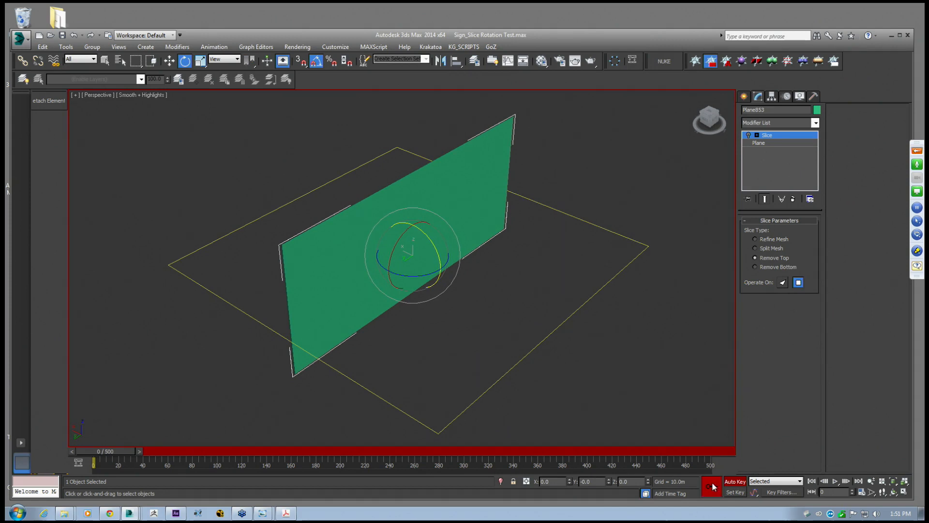
left_click_drag(101, 452, 127, 453)
key("e")
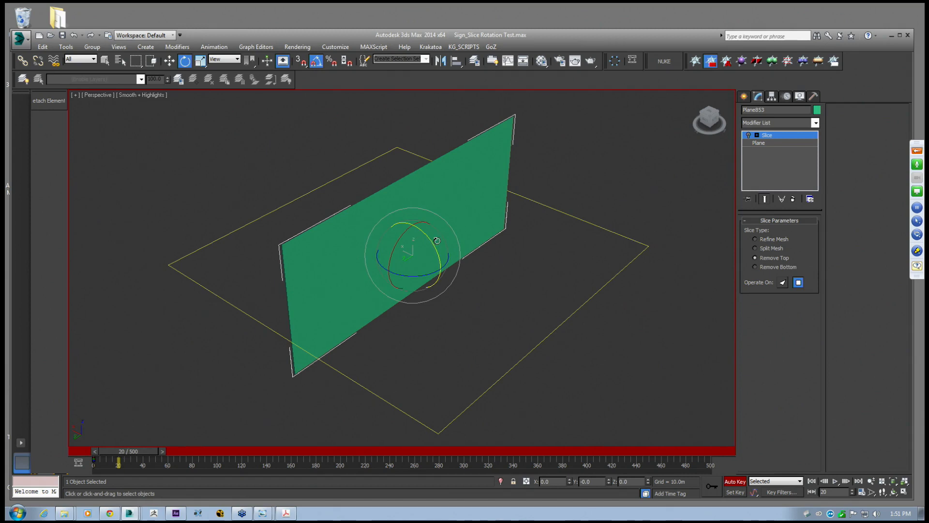
left_click_drag(434, 247, 419, 223)
key("ctrl+z")
left_click(743, 96)
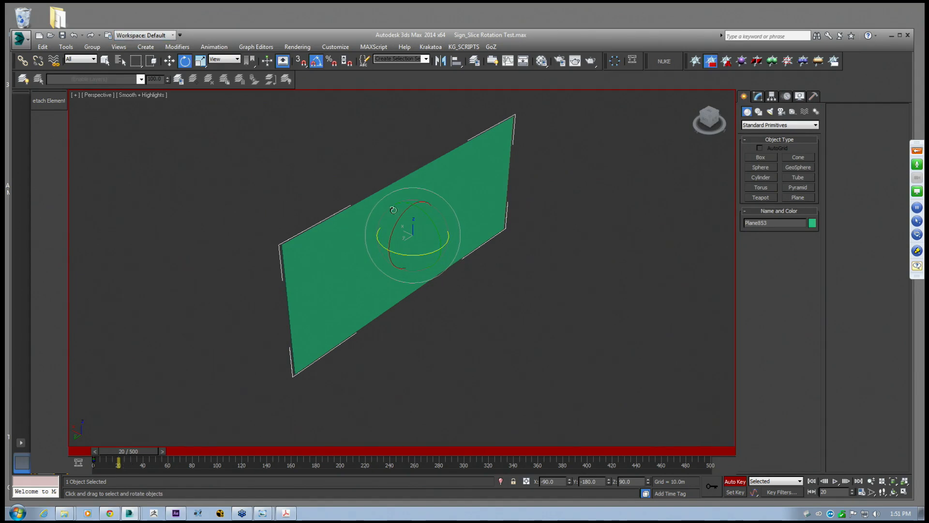
left_click_drag(425, 217, 407, 180)
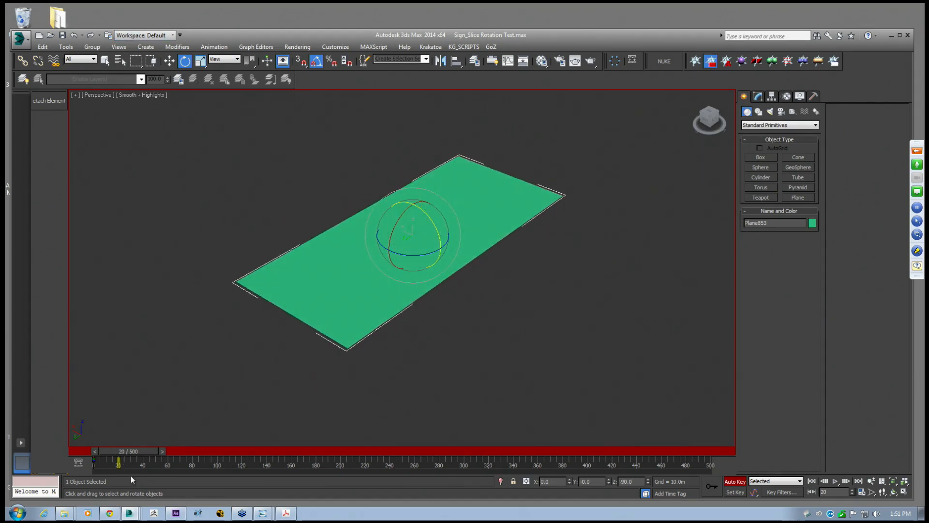
Return to frame 0 and turn the plane's Slice modifier back on, ready to move its slice plane
left_click_drag(143, 450, 108, 449)
key("e")
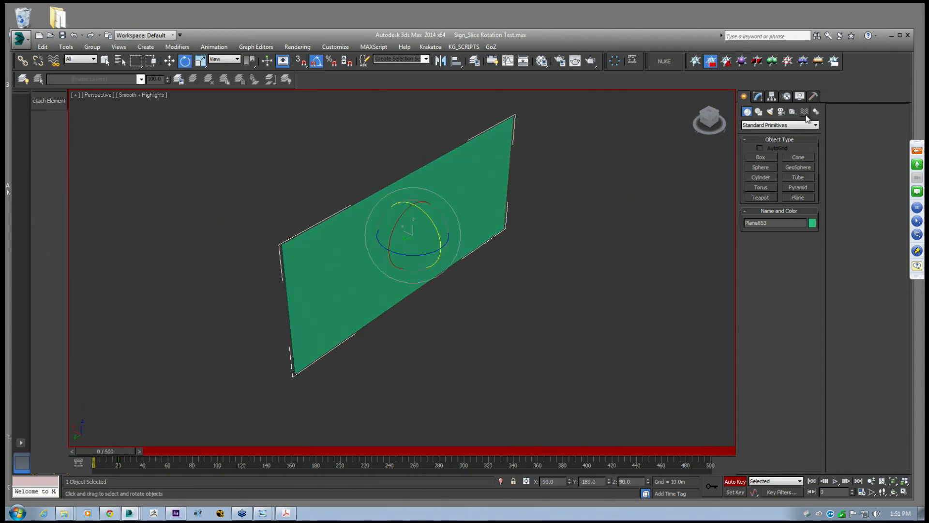
left_click(757, 96)
left_click(749, 136)
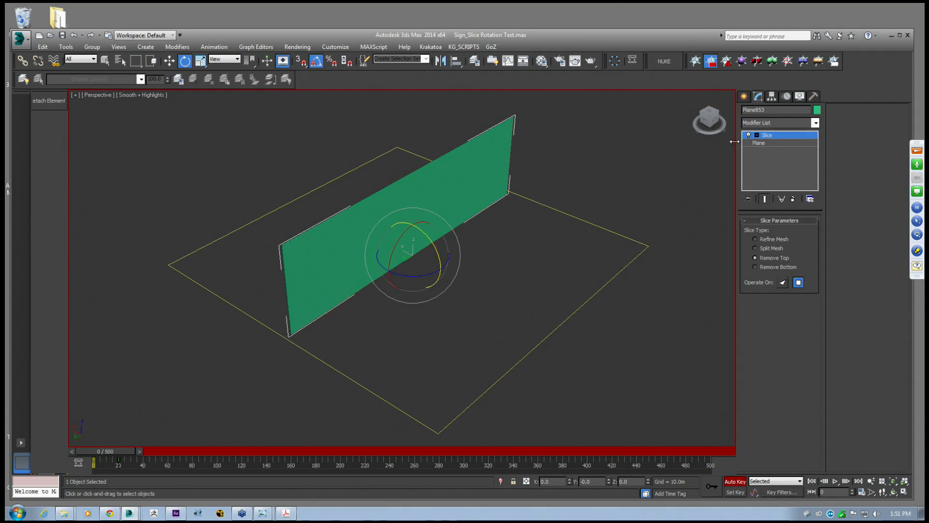
middle_click_drag(326, 280, 318, 275)
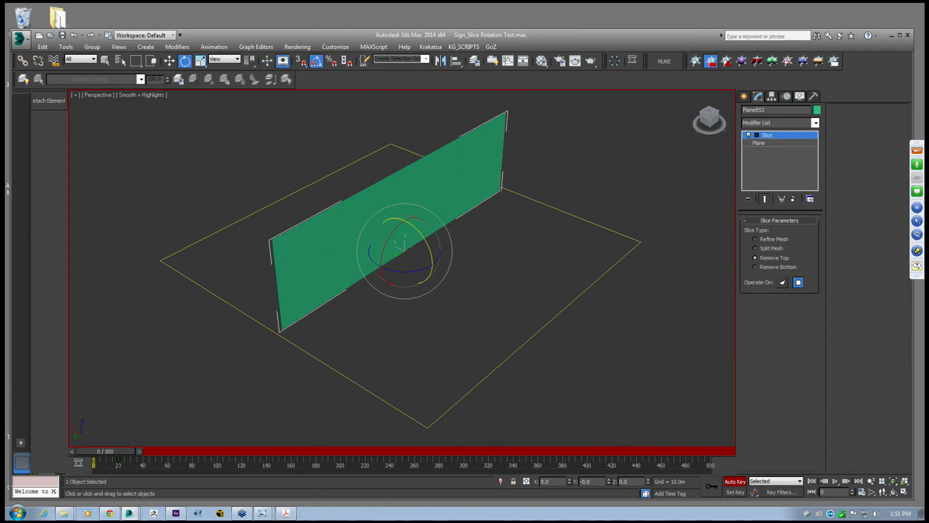
key("w")
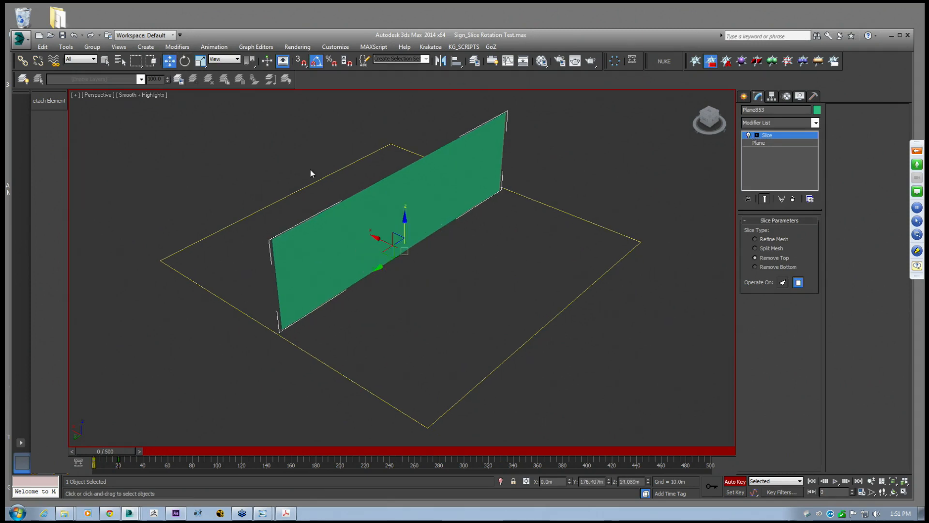
Adjust the slice plane at frame 0, and at frame 20 move it about 1.1 m along X to animate the cut
left_click_drag(103, 450, 77, 451)
left_click_drag(387, 223, 411, 269)
left_click_drag(106, 451, 143, 459)
key("w")
left_click_drag(443, 249, 329, 209)
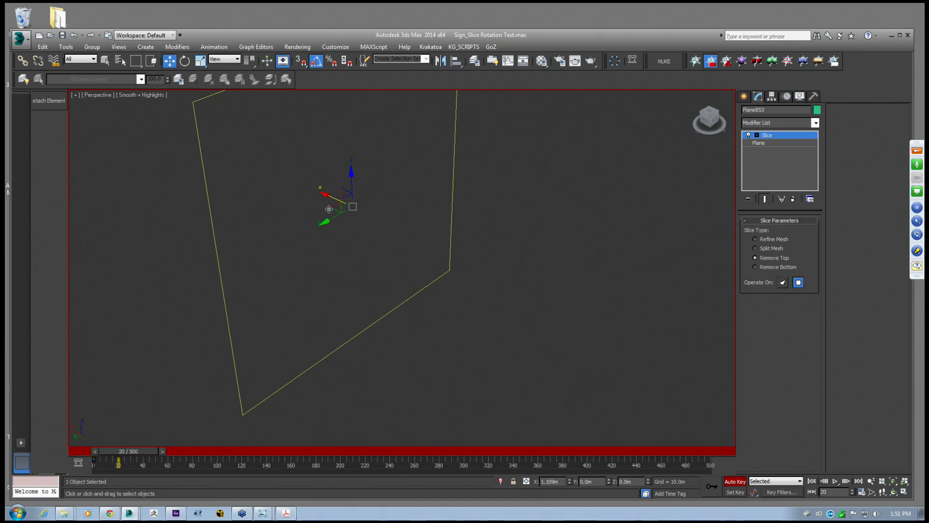
Finish the slice plane's animation at about Z 13.7 m around frame 22 and turn off Auto Key
mouse_move(133, 450)
left_mouse_down()
mouse_move(111, 449)
mouse_move(143, 459)
mouse_move(105, 458)
mouse_move(134, 459)
left_mouse_up()
mouse_move(134, 459)
left_mouse_down()
mouse_move(91, 466)
mouse_move(118, 461)
mouse_move(128, 471)
mouse_move(170, 472)
mouse_move(95, 463)
mouse_move(87, 440)
mouse_move(135, 449)
mouse_move(94, 452)
mouse_move(124, 459)
left_mouse_up()
key("w")
left_click(728, 483)
key("w")
middle_click_drag(419, 285, 393, 275)
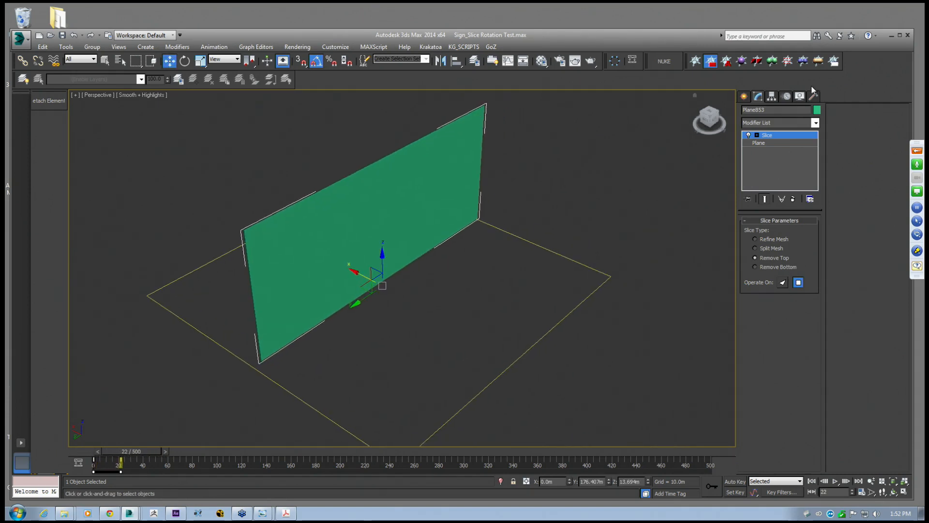
Leave the modifier settings and turn on 3D snapping with Vertex snap enabled
left_click(744, 97)
middle_click_drag(512, 224, 469, 225, "alt")
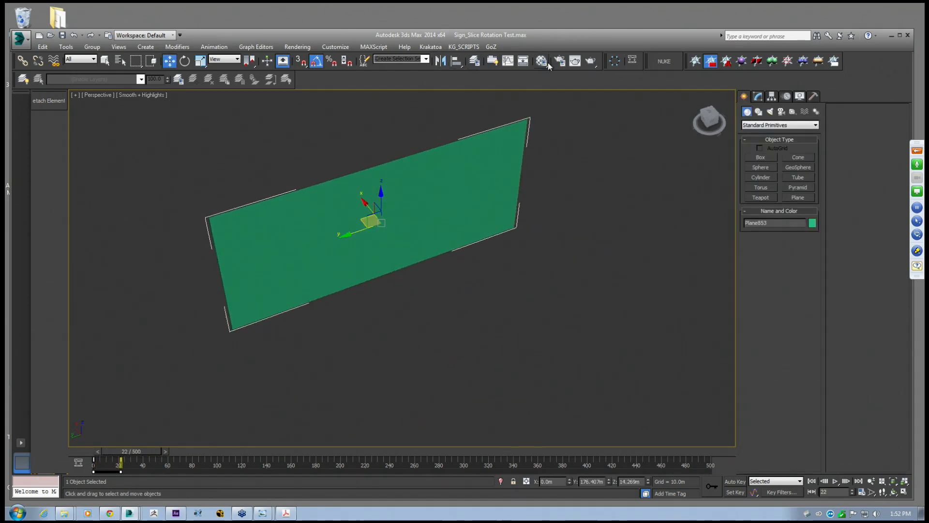
middle_click_drag(433, 129, 384, 172)
left_click(303, 61)
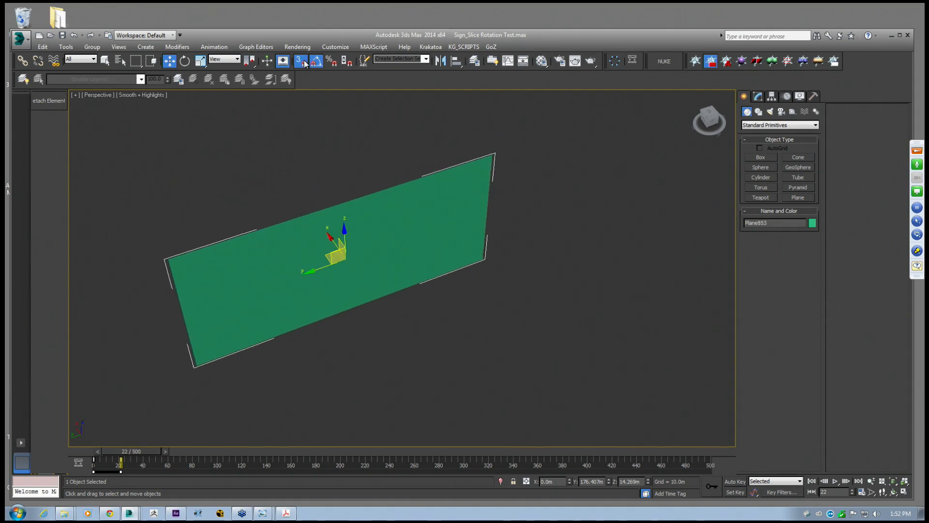
right_click(305, 64)
left_click(405, 268)
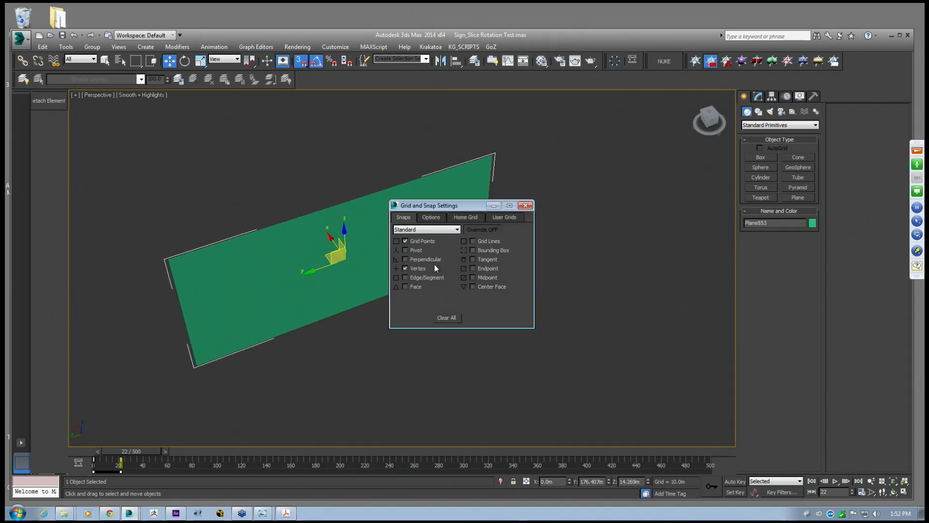
left_click(525, 205)
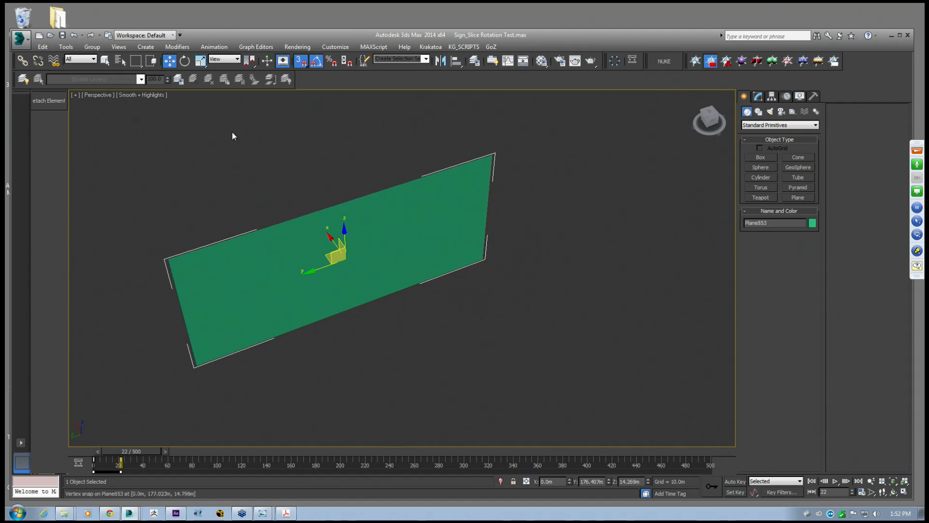
Clone the plane as seven instances in a row, snapping each end to end at the upper corner vertex
mouse_move(168, 260)
left_mouse_down("shift")
mouse_move(384, 198)
mouse_move(497, 161)
mouse_move(491, 155)
left_mouse_up("shift")
left_click(428, 249)
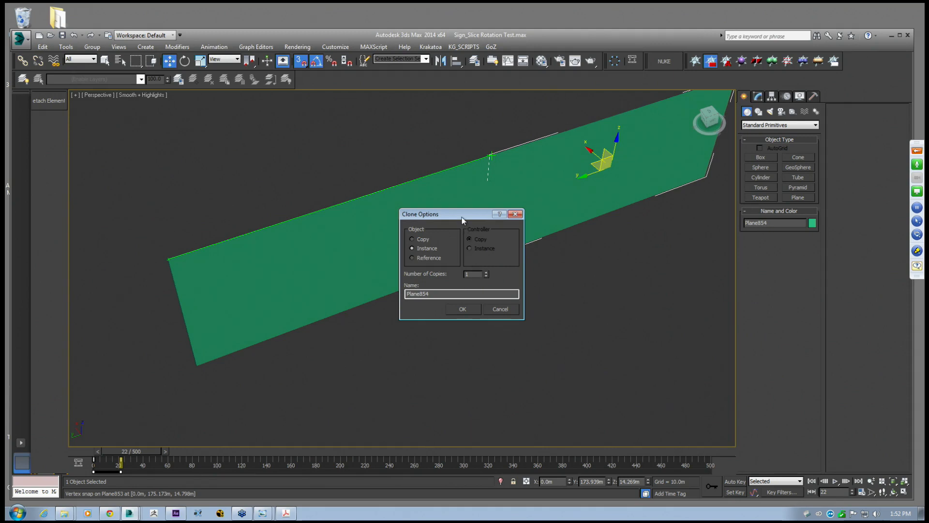
left_click_drag(435, 214, 416, 285)
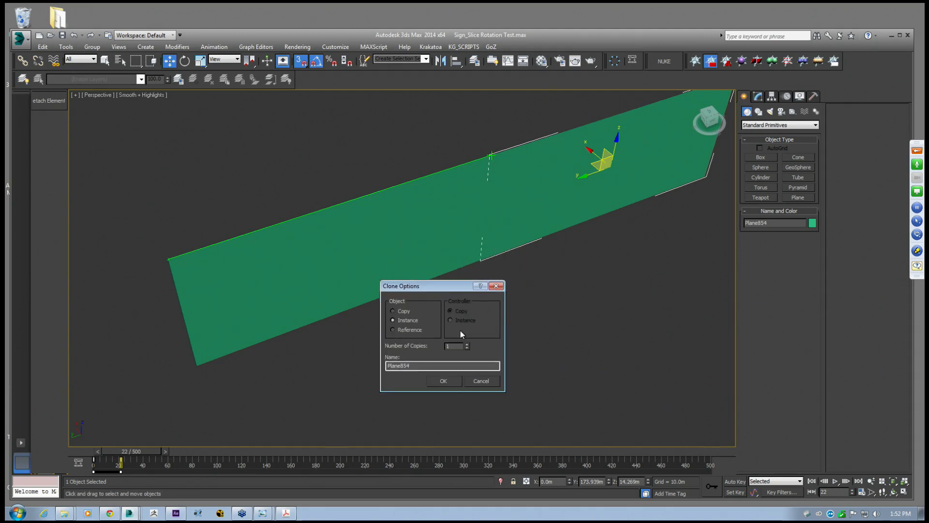
left_click(443, 381)
scroll(464, 328, "down", 5)
scroll(410, 280, "up", 2)
scroll(410, 280, "down", 3)
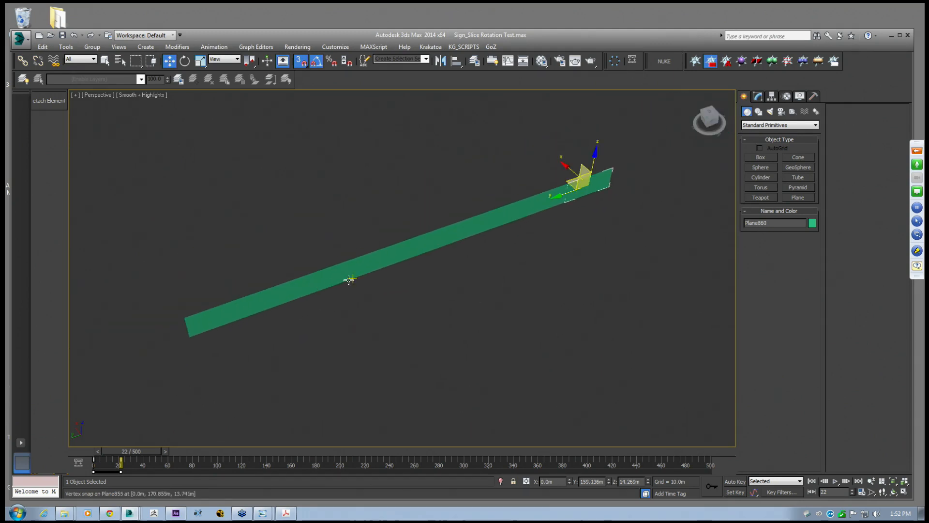
Select individual planes in the cloned row and scrub from frame 0 to check their slice animation
mouse_move(140, 451)
left_mouse_down()
mouse_move(116, 451)
mouse_move(137, 451)
left_mouse_up()
left_click(224, 321)
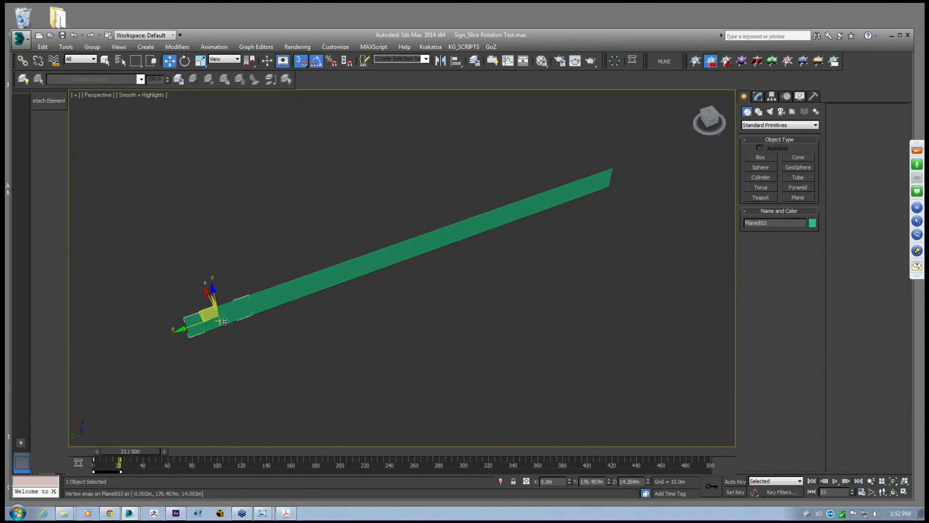
left_click(266, 309)
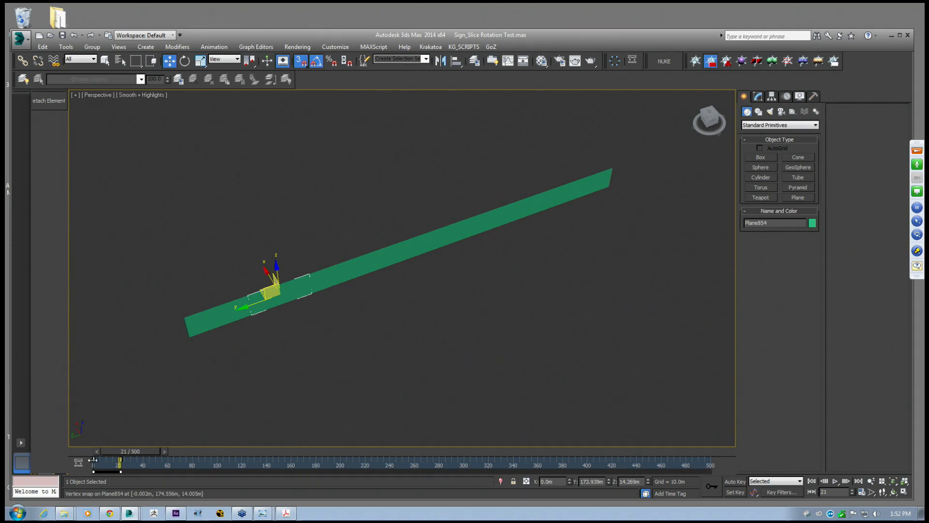
left_click_drag(119, 451, 93, 450)
key("w")
left_click_drag(270, 282, 631, 212)
left_click_drag(104, 451, 244, 451)
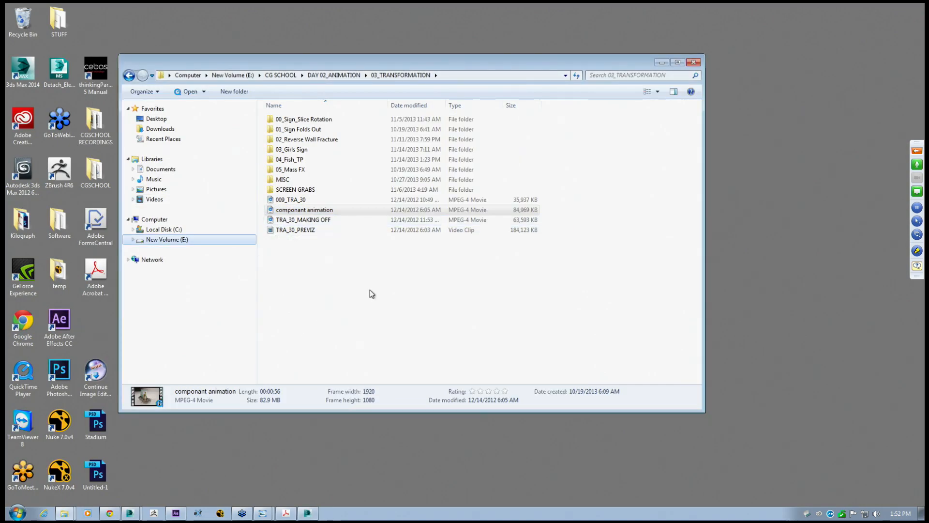
Dismiss the 3ds Max error report without sending it and switch to the 3ds Max window holding TP BASICS.max
left_click(661, 63)
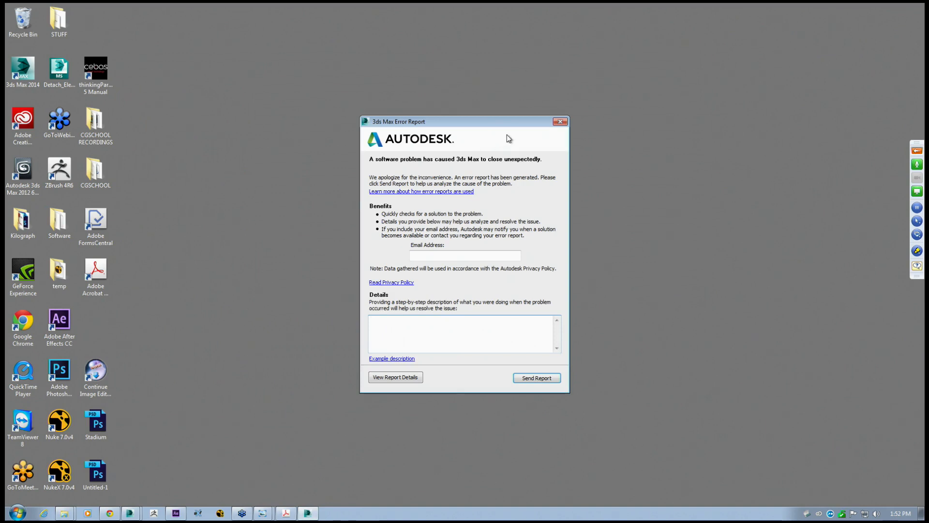
left_click(560, 122)
left_click(537, 281)
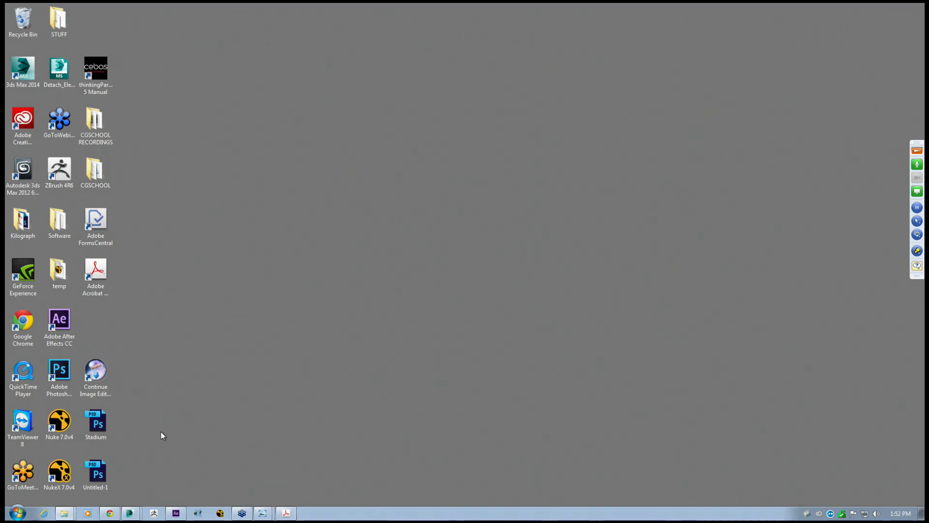
right_click(131, 516)
left_click(129, 514)
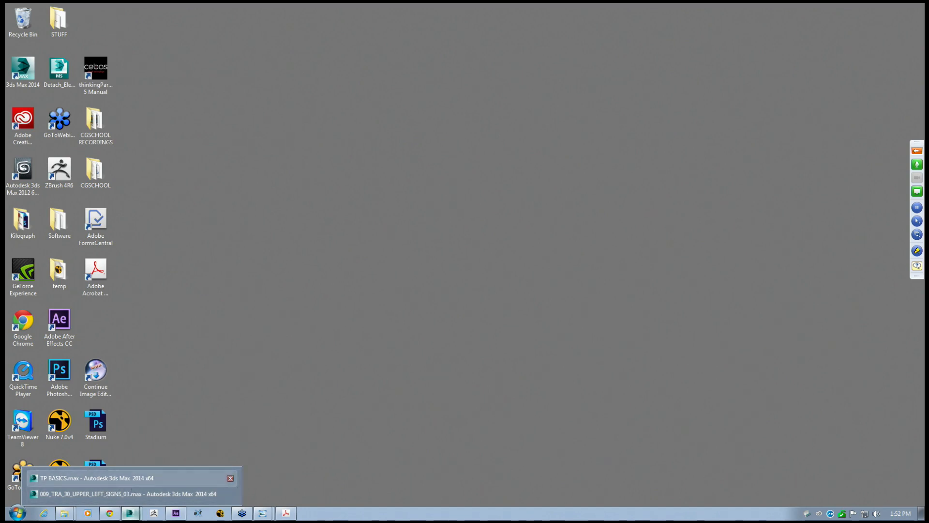
left_click(100, 478)
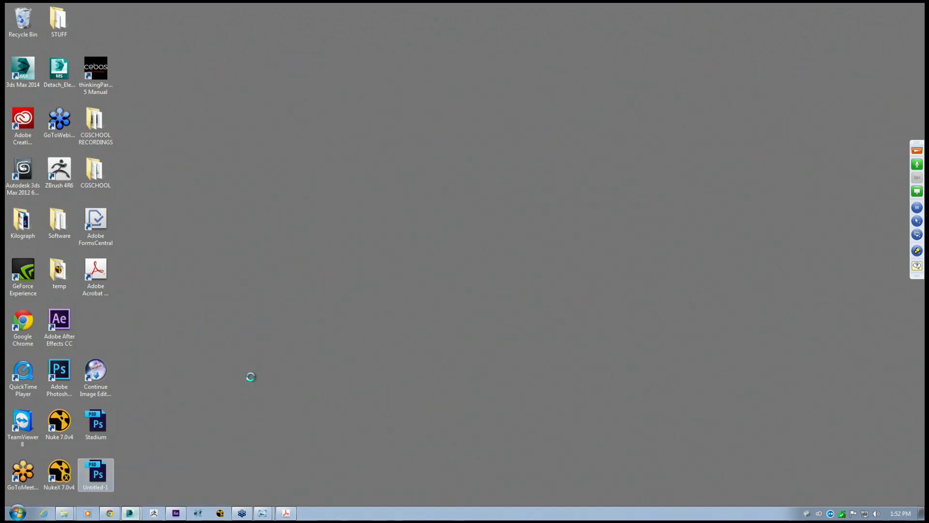
Open Sign_Slice Rotation Test.max from the 00_Sign_Slice Rotation folder and continue past the student version notice
left_click(11, 35)
left_click(12, 35)
left_click(12, 35)
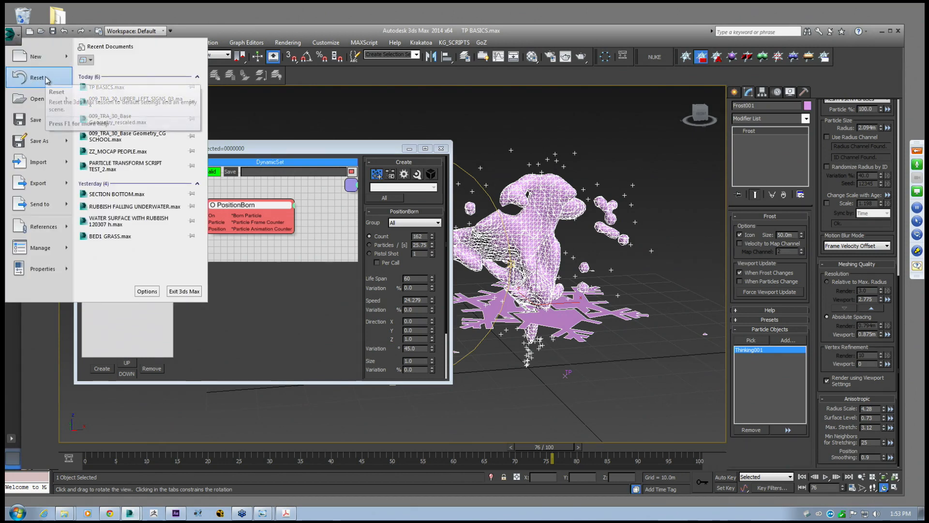
left_click(36, 97)
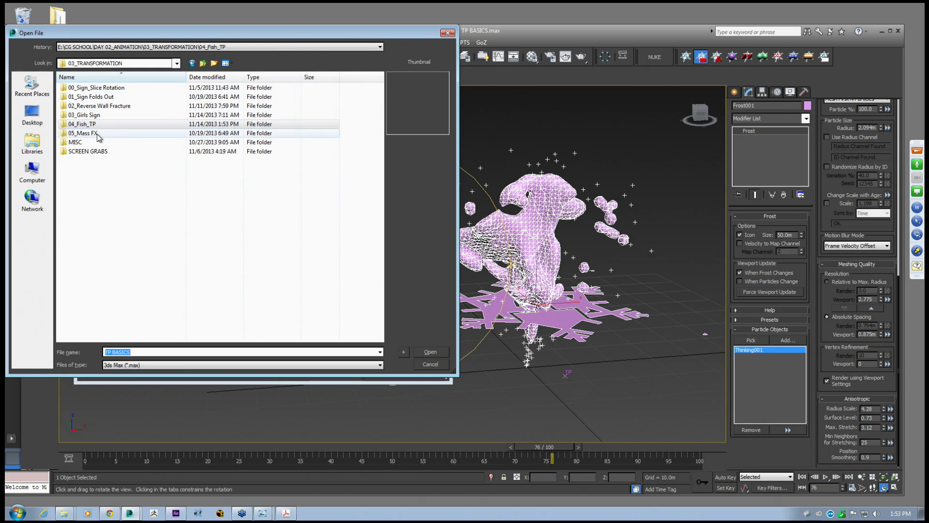
double_click(97, 89)
left_click(102, 89)
left_click(430, 352)
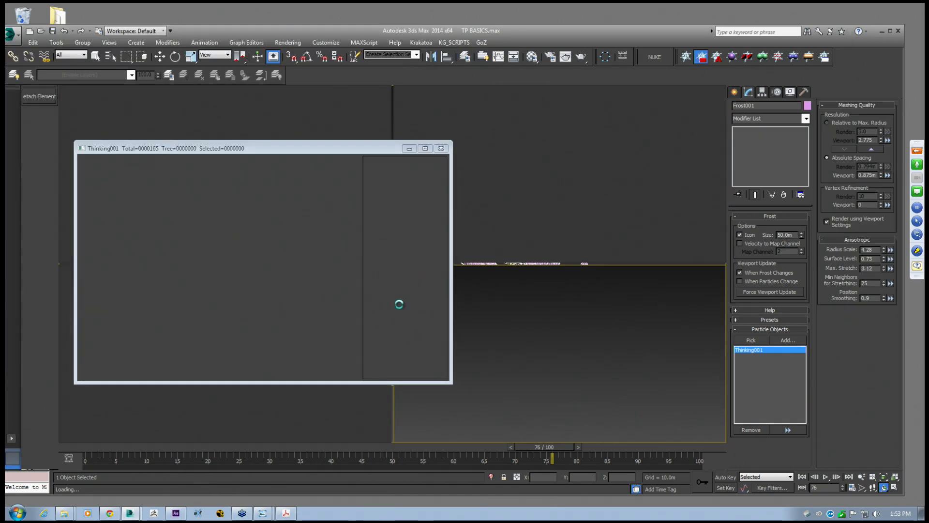
left_click(452, 342)
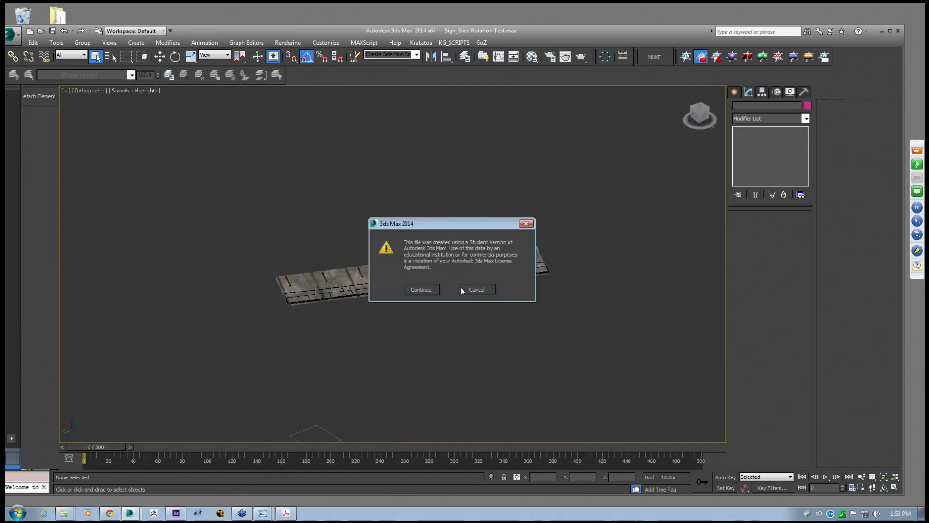
left_click(421, 289)
Scrub the reopened sign animation forward from frame 0 and dismiss the error report without sending it
scroll(353, 309, "up", 4)
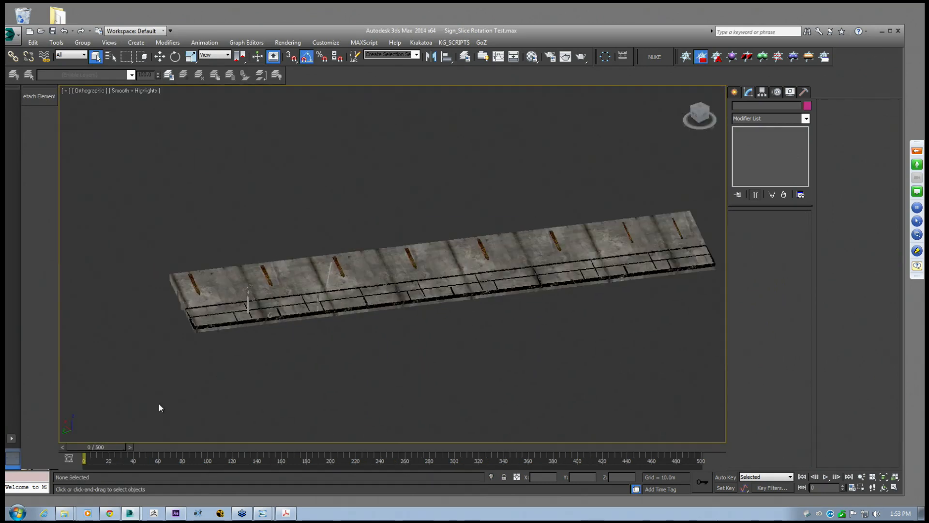
left_click_drag(101, 446, 215, 447)
left_click(197, 210)
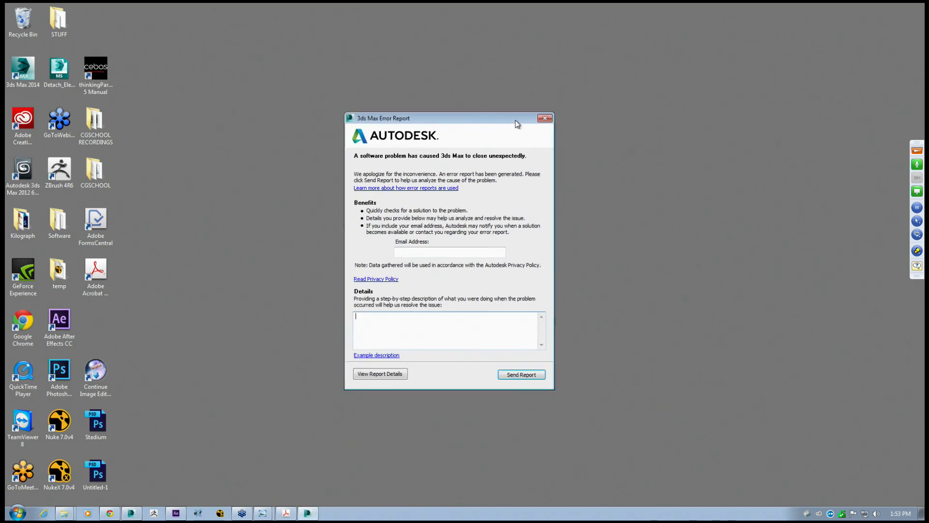
left_click(544, 119)
left_click(513, 279)
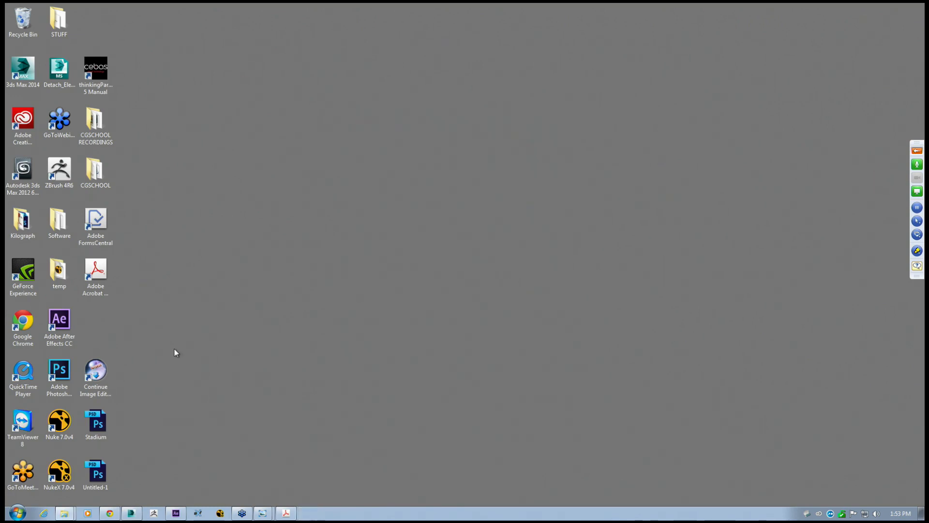
Switch to the other 3ds Max window, discard its changes and open Sign_Slice Rotation Test.max from the 00_Sign_Slice Rotation folder
left_click(131, 513)
left_click(15, 36)
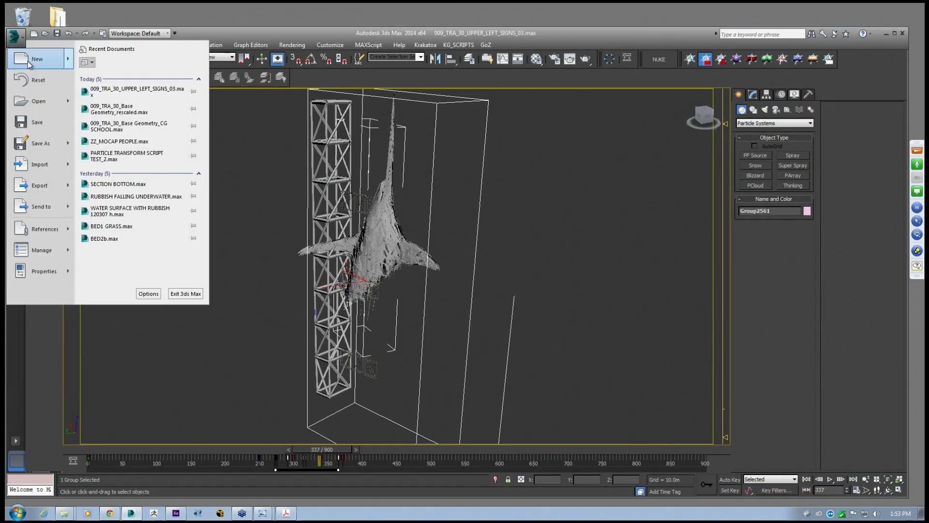
left_click(37, 101)
left_click(457, 278)
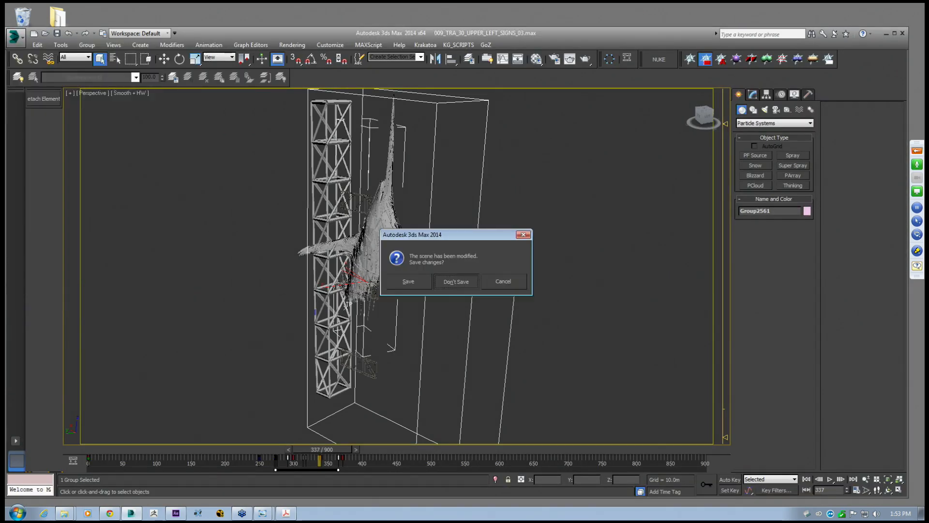
left_click(204, 65)
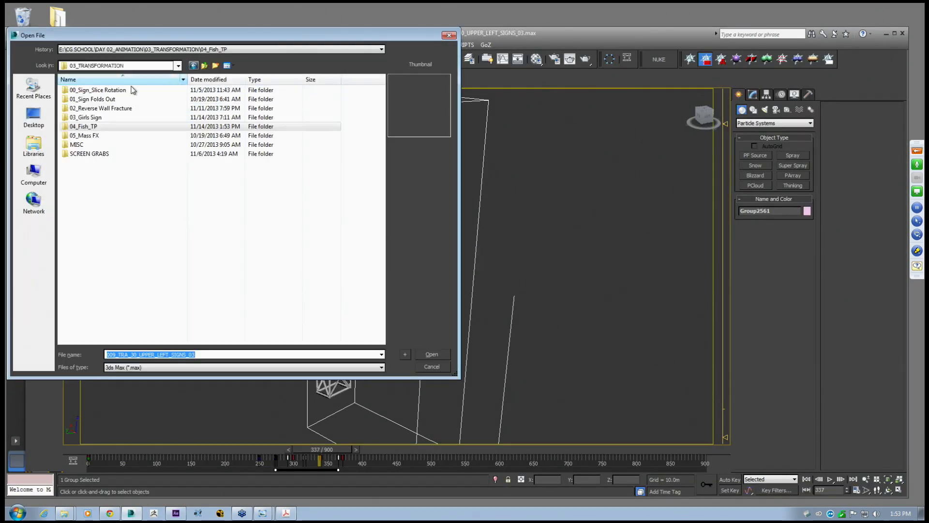
double_click(103, 90)
left_click(104, 91)
left_click(432, 354)
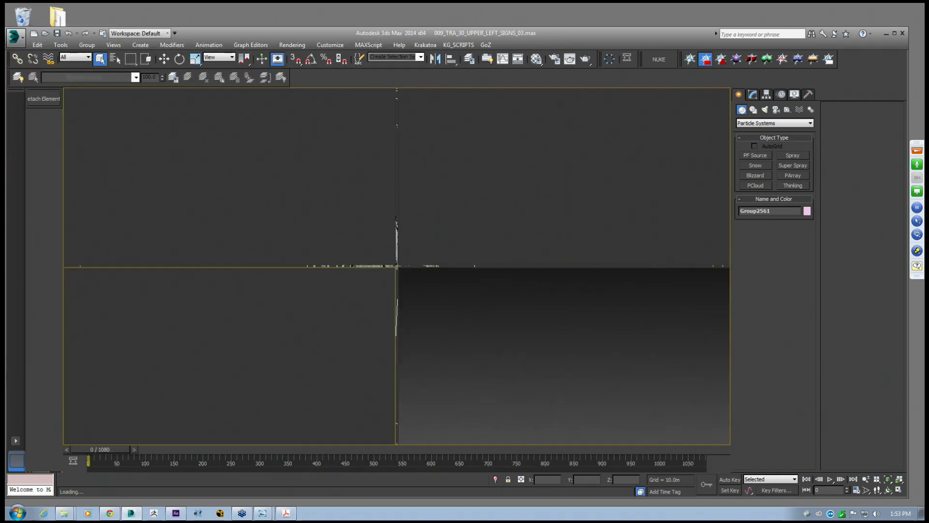
Scrub the sign animation to frame 73 and examine the unfolding panels and the frame of the billboard
left_click_drag(120, 449, 205, 450)
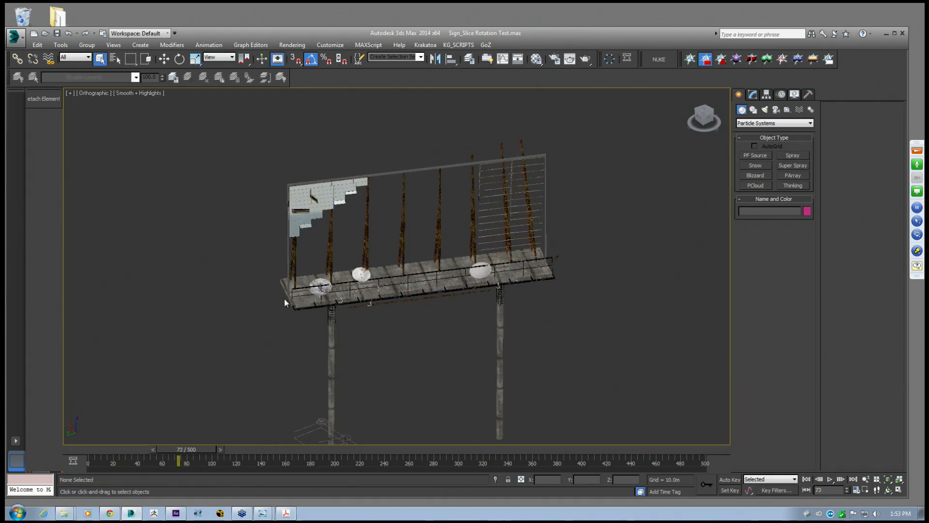
scroll(300, 294, "up", 5)
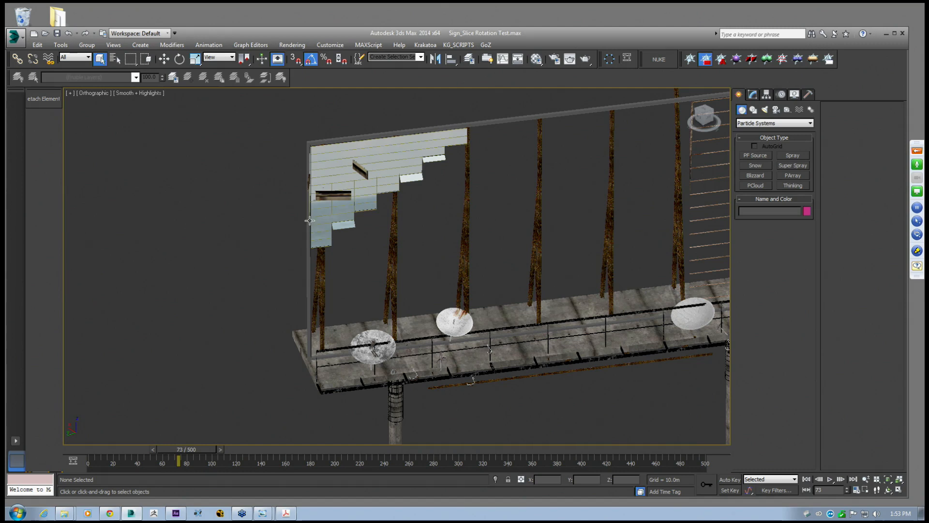
middle_click_drag(486, 260, 385, 262)
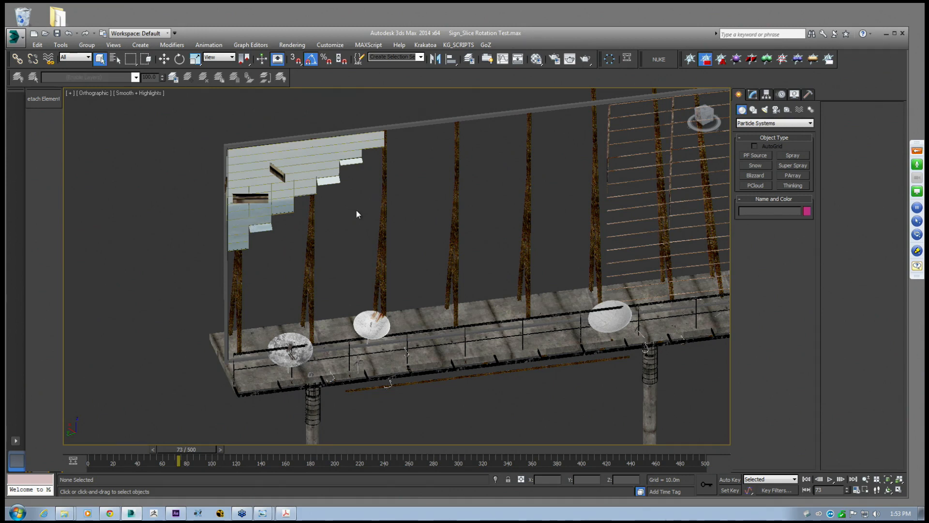
middle_click_drag(378, 178, 341, 186)
middle_click_drag(301, 209, 153, 201)
scroll(405, 242, "down", 3)
middle_click_drag(527, 257, 401, 257)
middle_click_drag(256, 241, 308, 216)
Reset to an empty scene without saving changes and maximize the Perspective viewport
left_click(14, 36)
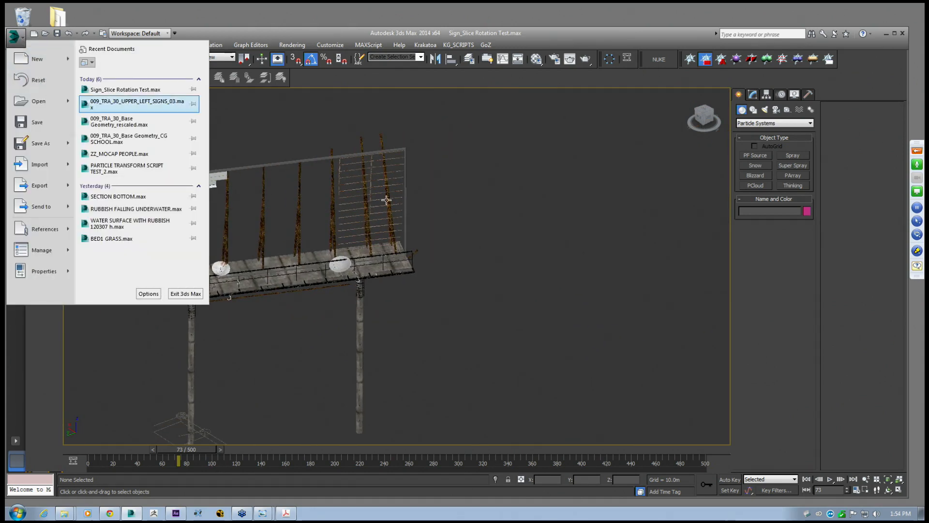
left_click(48, 77)
left_click(443, 280)
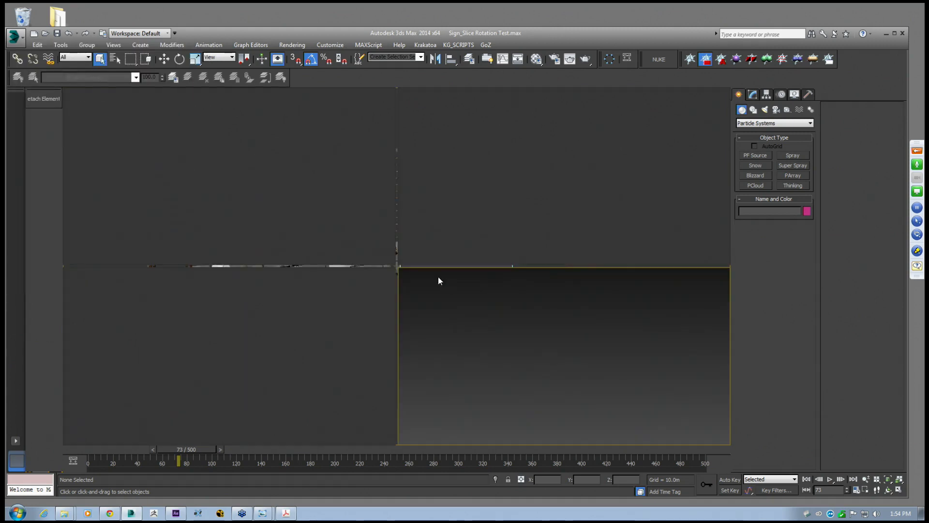
left_click(899, 490)
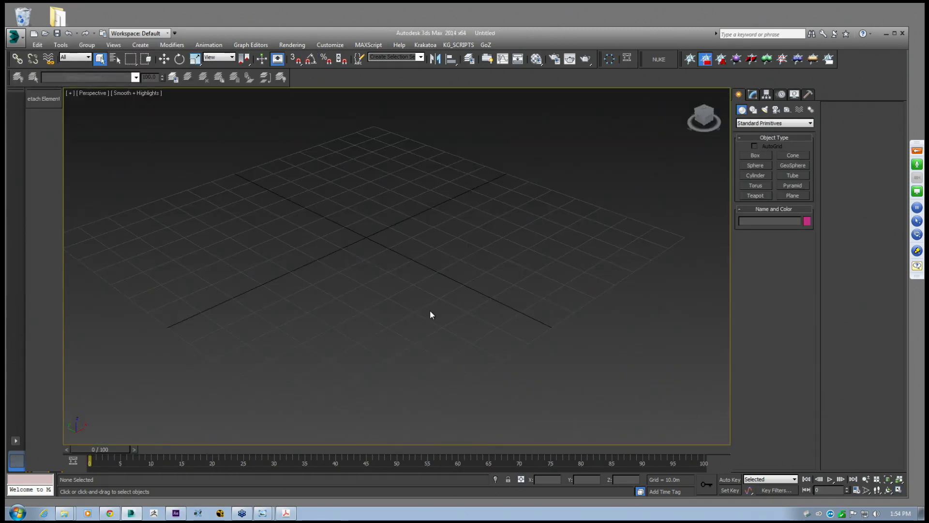
Create a plane in the Left view near the origin with a width of 1.0 m and a length of 0.3 m
left_click(792, 195)
key("l")
left_click_drag(383, 257, 410, 270)
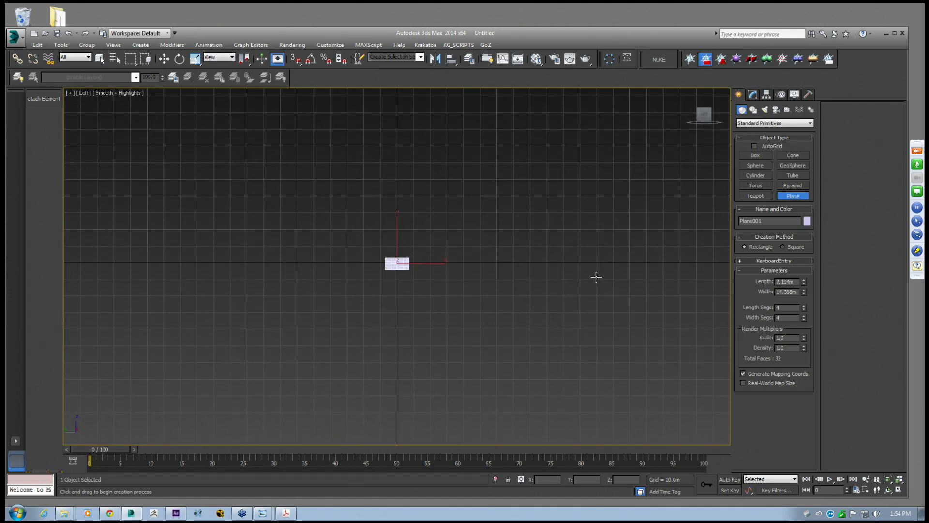
middle_click_drag(575, 277, 555, 276)
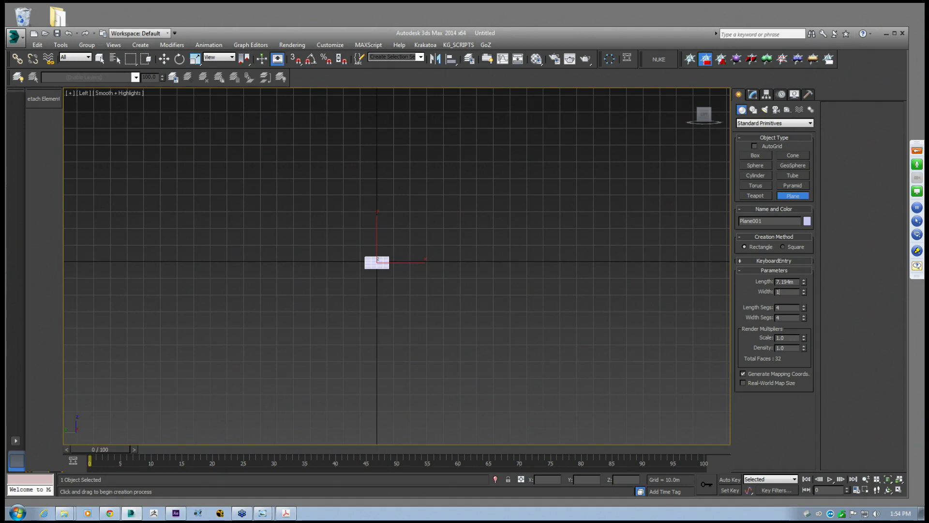
key("Return")
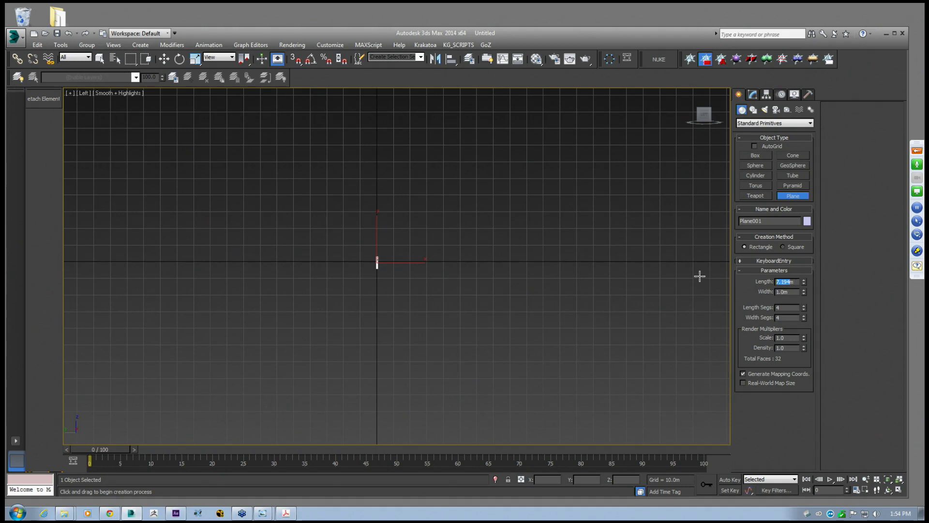
scroll(388, 265, "up", 12)
middle_click_drag(414, 188, 376, 297)
scroll(383, 231, "up", 8)
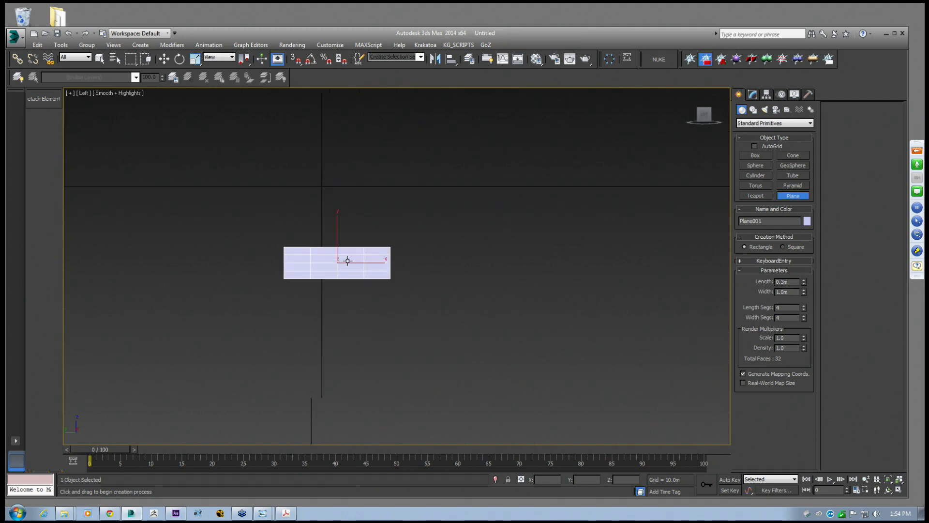
left_click(164, 59)
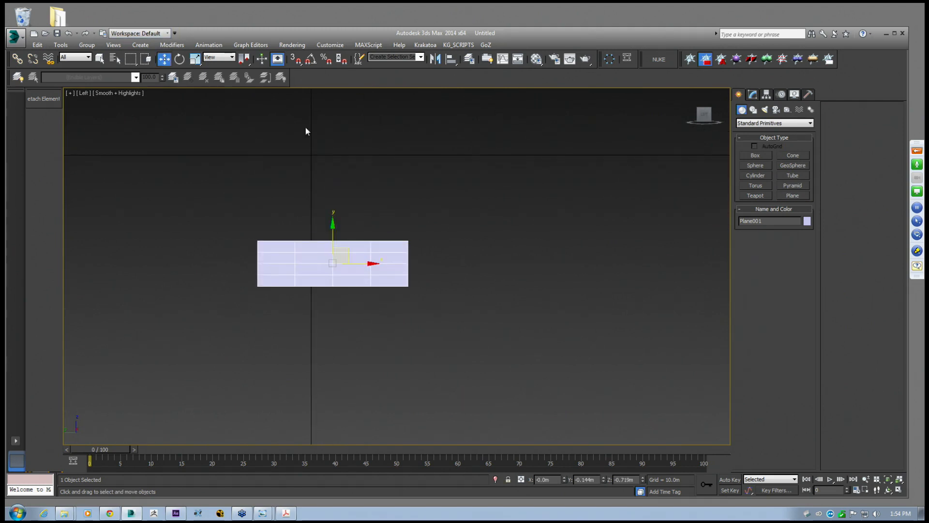
Reduce the plane's length and width segments to 1 each
left_click(754, 97)
right_click(803, 254)
left_click(803, 254)
right_click(803, 264)
left_click(802, 257)
middle_click_drag(384, 272, 398, 271)
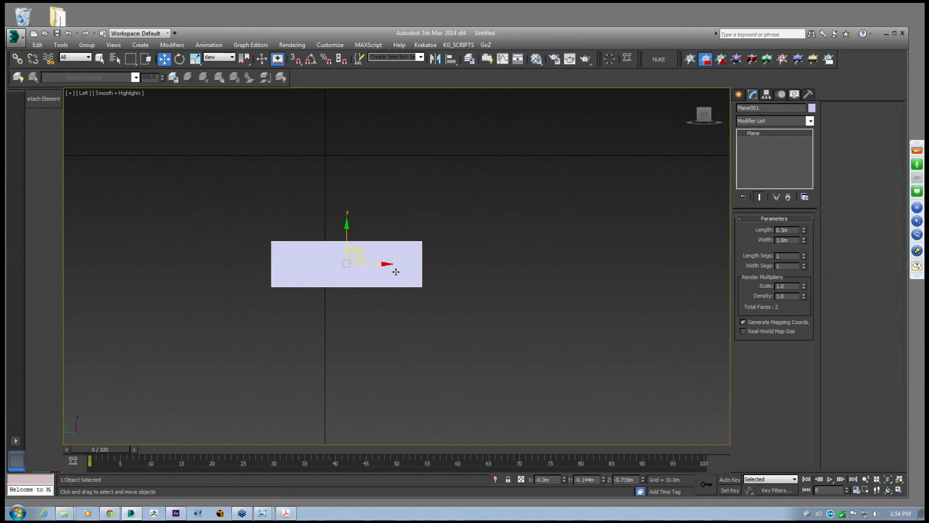
Switch to the Perspective view and rotate the plane 90 degrees so it lies flat
key("p")
key("z")
middle_click_drag(339, 263, 396, 281, "alt")
scroll(405, 289, "down", 8)
scroll(396, 281, "up", 3)
scroll(396, 281, "up", 4)
key("e")
left_click_drag(418, 268, 413, 238)
key("ctrl+z")
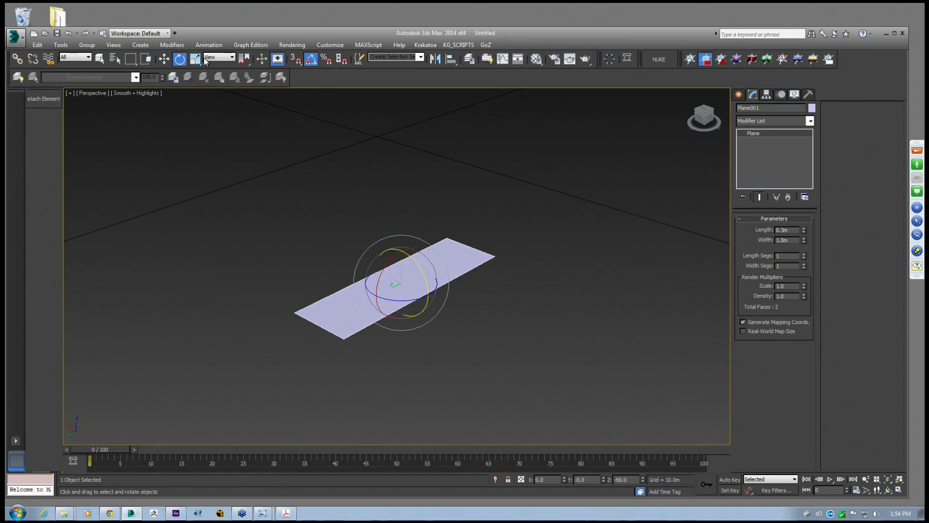
left_click(165, 59)
middle_click_drag(389, 264, 402, 245, "alt")
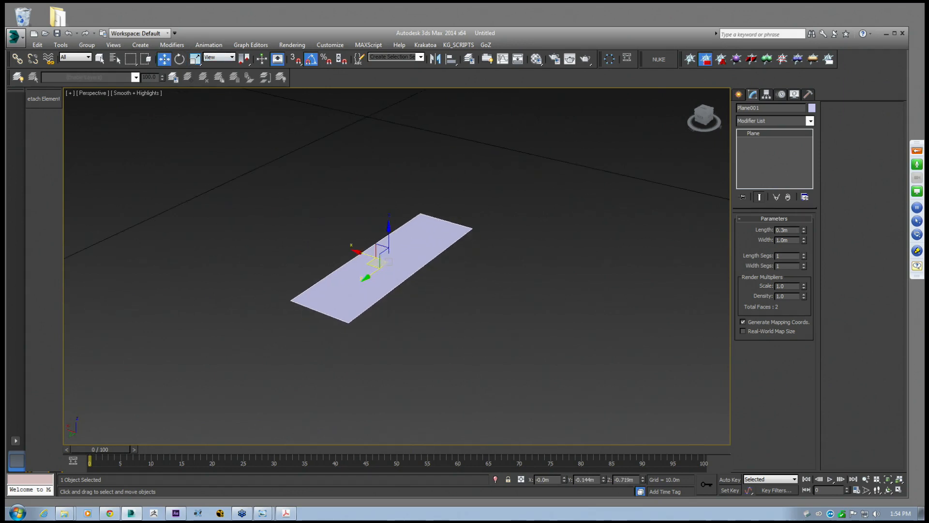
Add a Slice modifier to the plane
left_click(810, 121)
left_click_drag(810, 161, 810, 348)
left_click(751, 322)
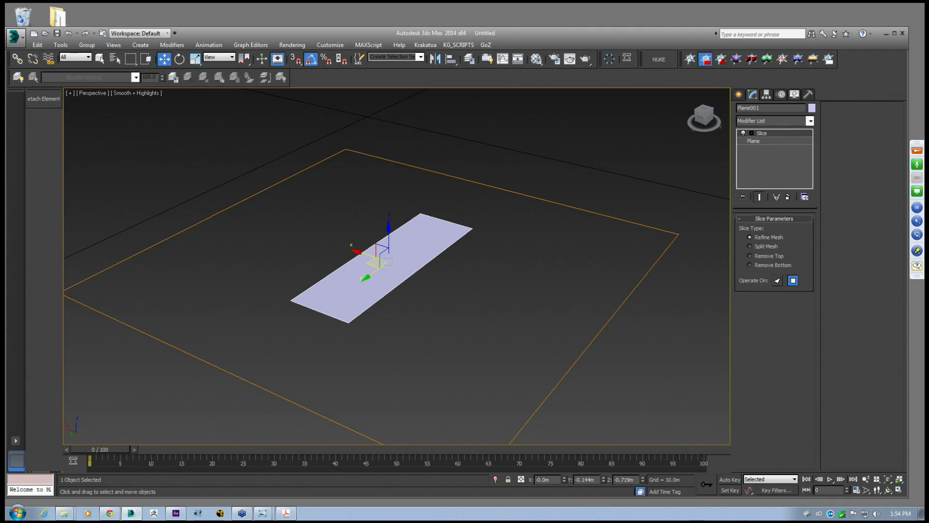
Animate the plane with Auto Key, rotating it 90 degrees from flat at frame 0 to upright at frame 20
left_click(729, 480)
key("e")
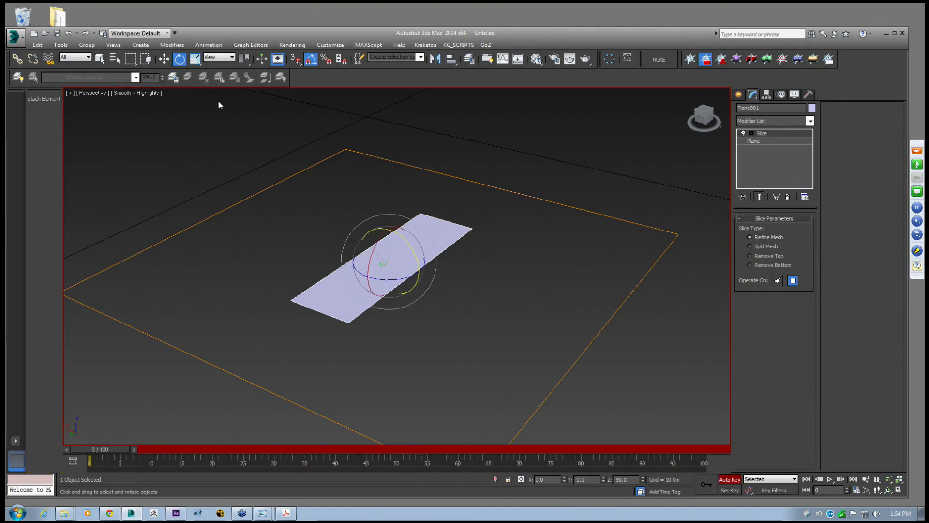
left_click_drag(107, 449, 212, 458)
key("e")
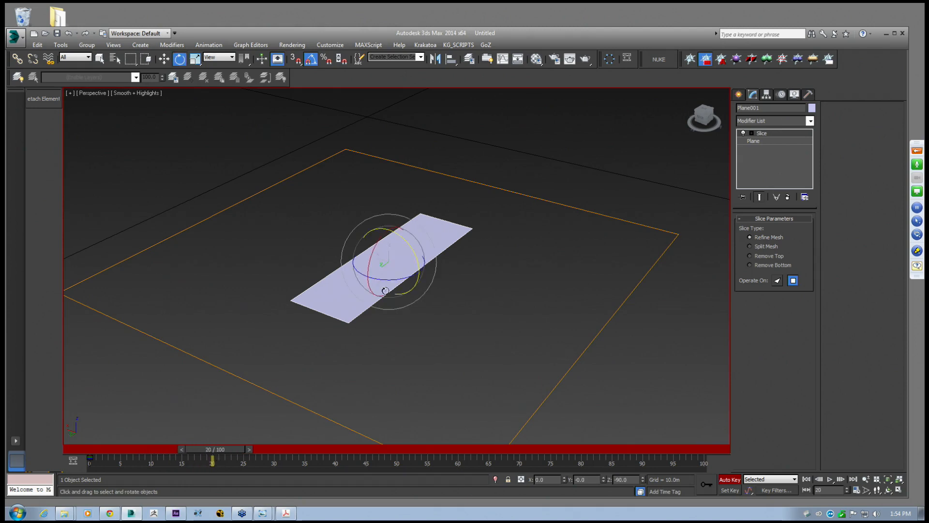
left_click_drag(406, 241, 428, 284)
left_click(165, 59)
middle_click_drag(426, 247, 447, 257)
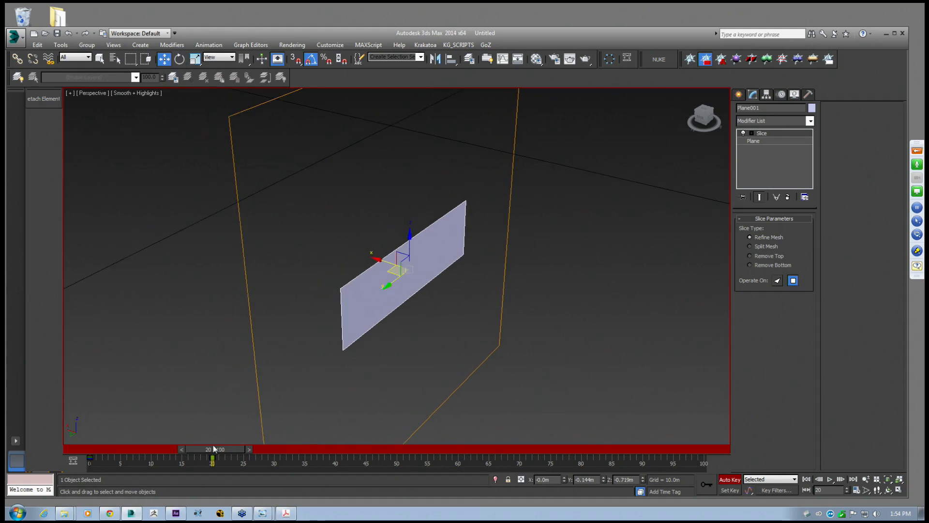
left_click(729, 479)
left_click_drag(235, 450, 119, 449)
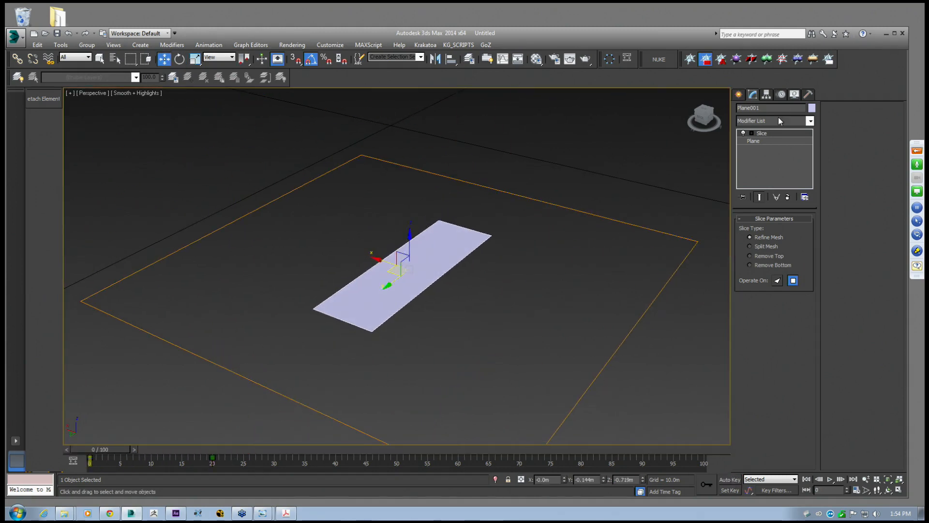
Activate the Slice modifier's slice plane and, with Auto Key on, rotate it 90 degrees upright at frame 0
left_click(759, 134)
left_click(730, 478)
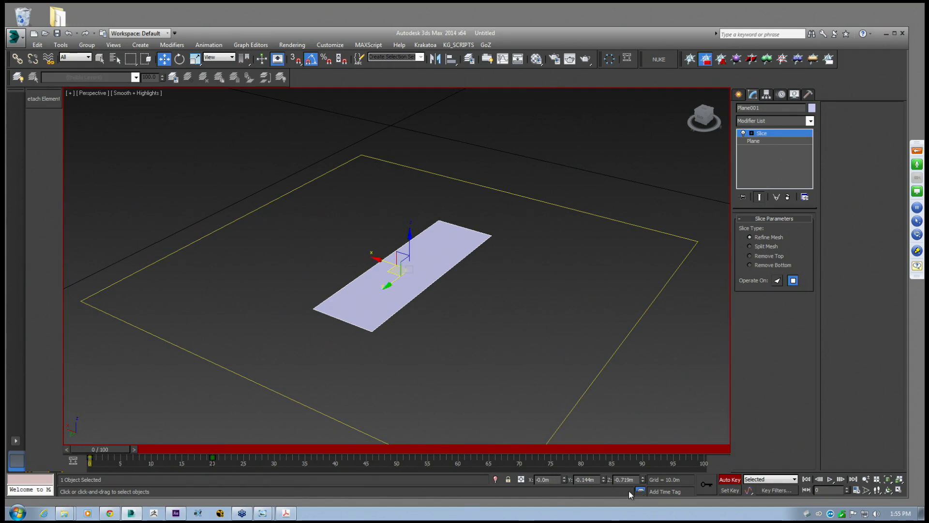
left_click_drag(121, 450, 236, 454)
key("w")
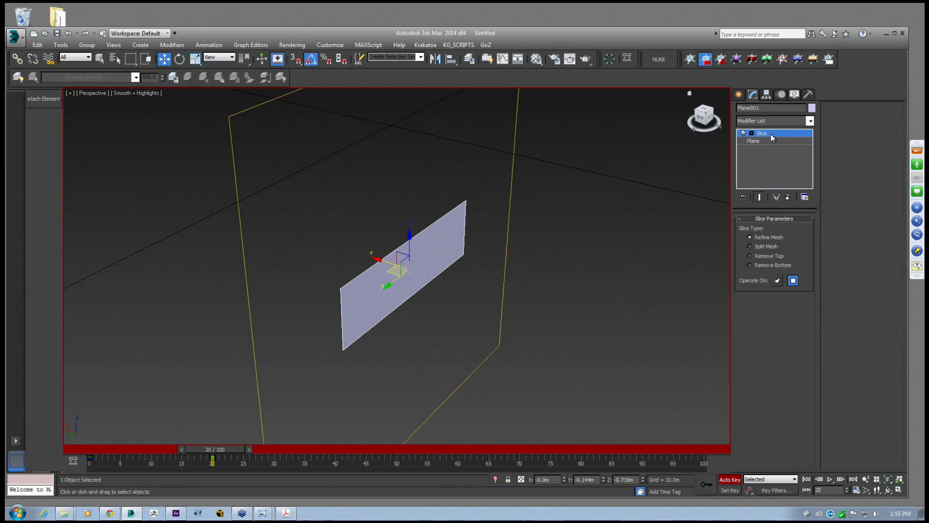
left_click_drag(242, 449, 50, 450)
key("e")
left_click_drag(432, 254, 413, 213)
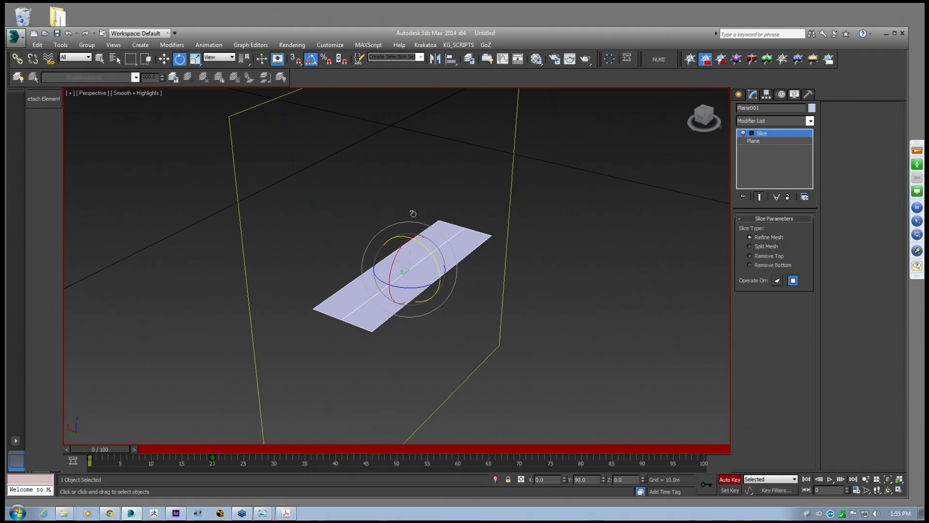
At frame 0, move the slice plane to the plane's far long edge and set the slice type to Remove Bottom
left_click(164, 60)
left_click(760, 257)
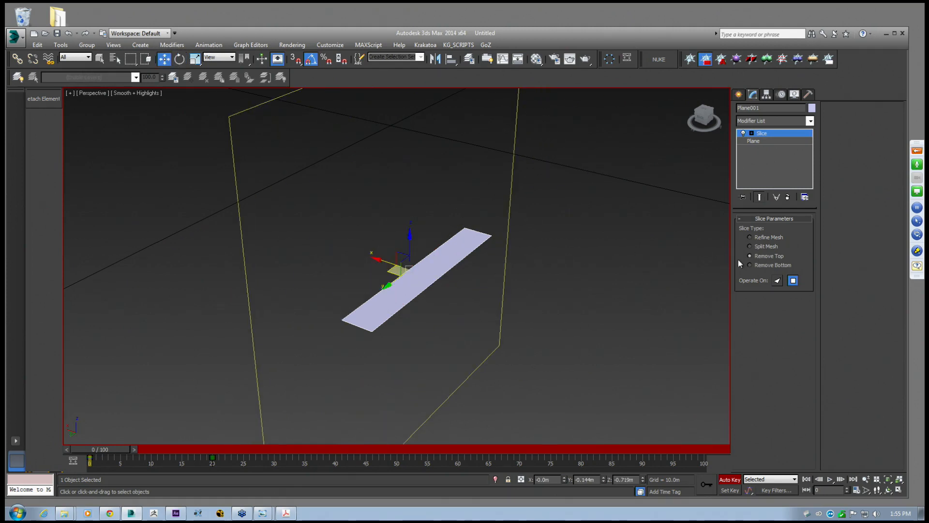
left_click_drag(385, 261, 357, 256)
left_click(750, 265)
At frame 20, lower the slice plane to the upright plane's bottom edge, exit the modifier and turn off Auto Key
left_click_drag(126, 447, 239, 462)
left_click_drag(410, 213, 409, 274)
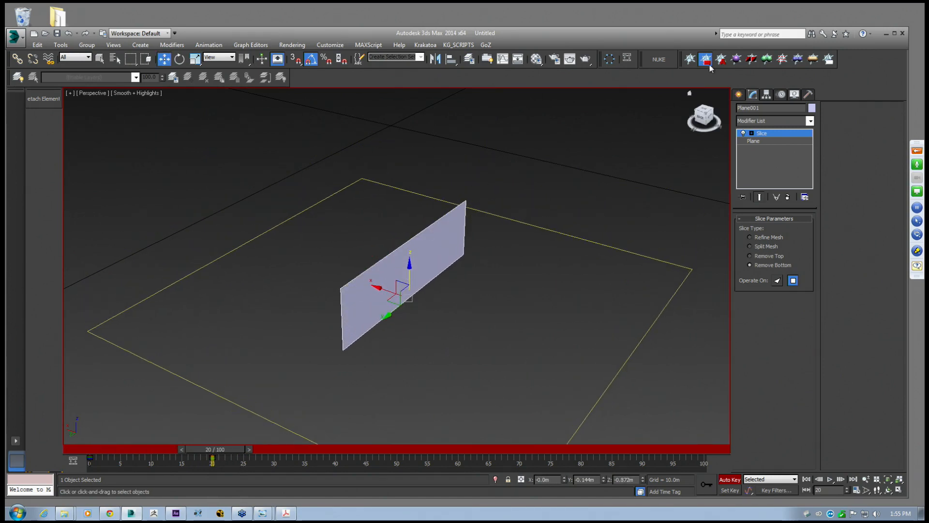
left_click(738, 95)
middle_click_drag(534, 246, 464, 233)
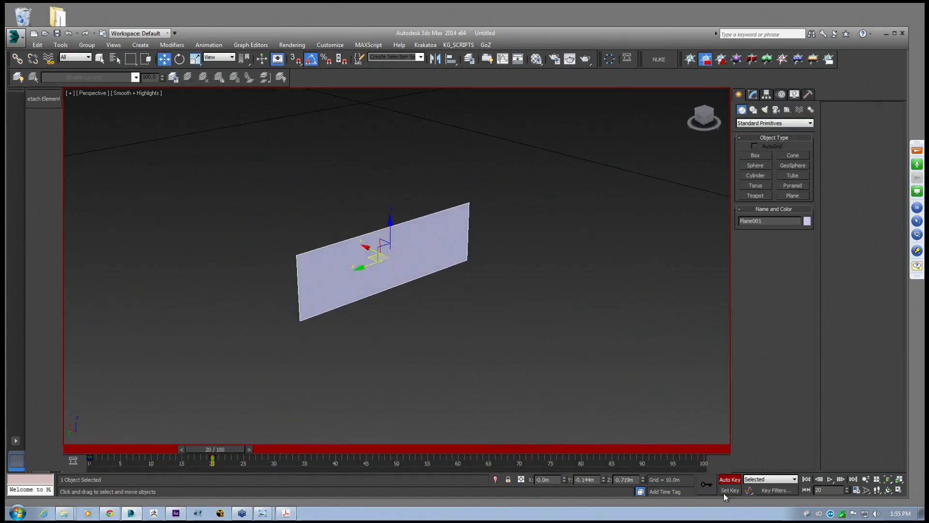
left_click(729, 479)
middle_click_drag(545, 310, 523, 318)
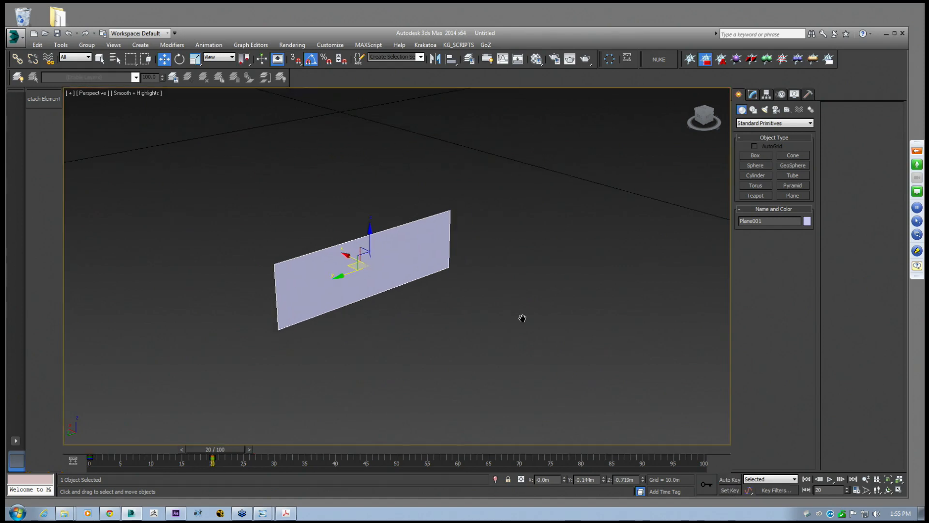
Save the scene as Sign_Slice Rotation Test B in the 00_Sign_Slice Rotation folder
left_click(13, 39)
left_click(34, 143)
left_click(111, 53)
left_click(156, 54)
left_click(177, 67)
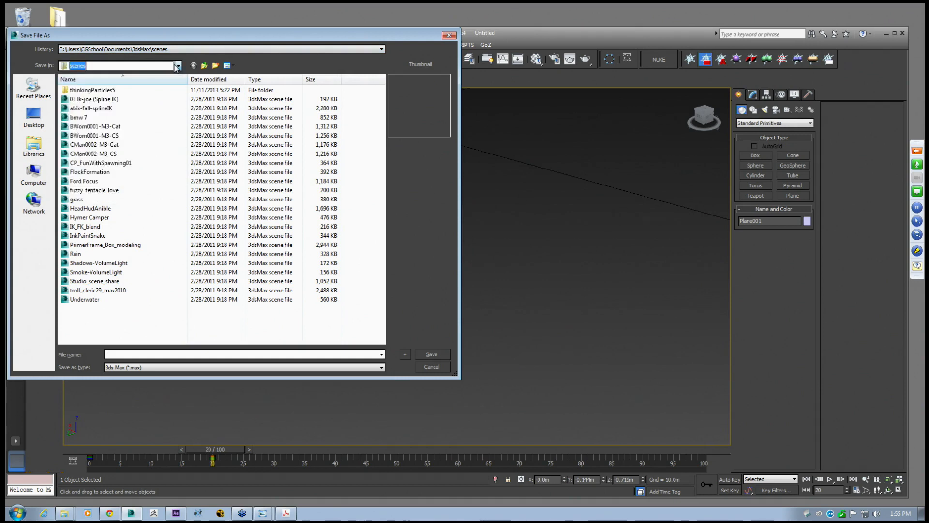
left_click(174, 48)
left_click(164, 65)
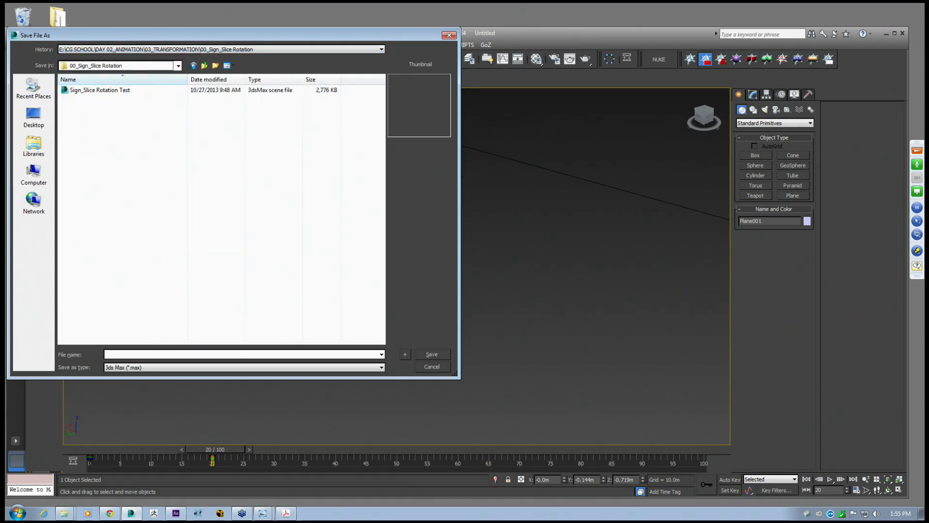
left_click(97, 90)
left_click(172, 355)
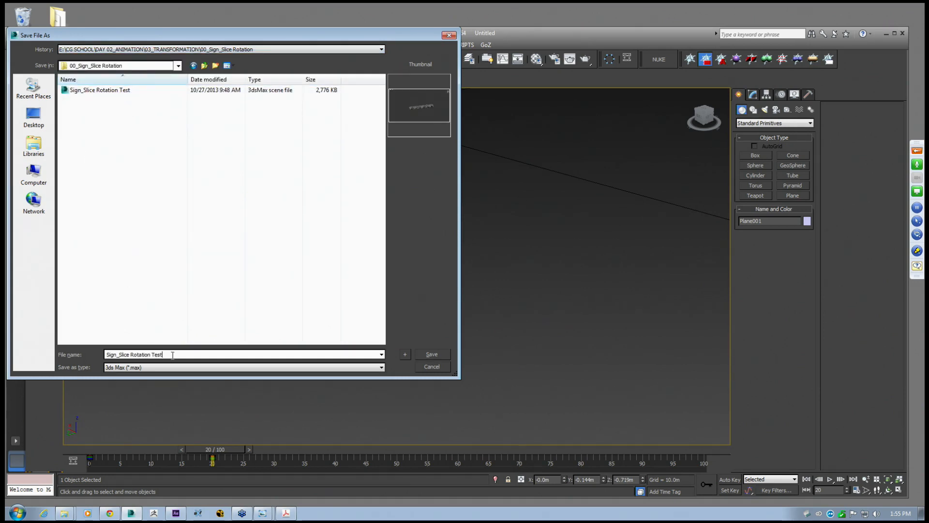
type("B")
left_click(432, 354)
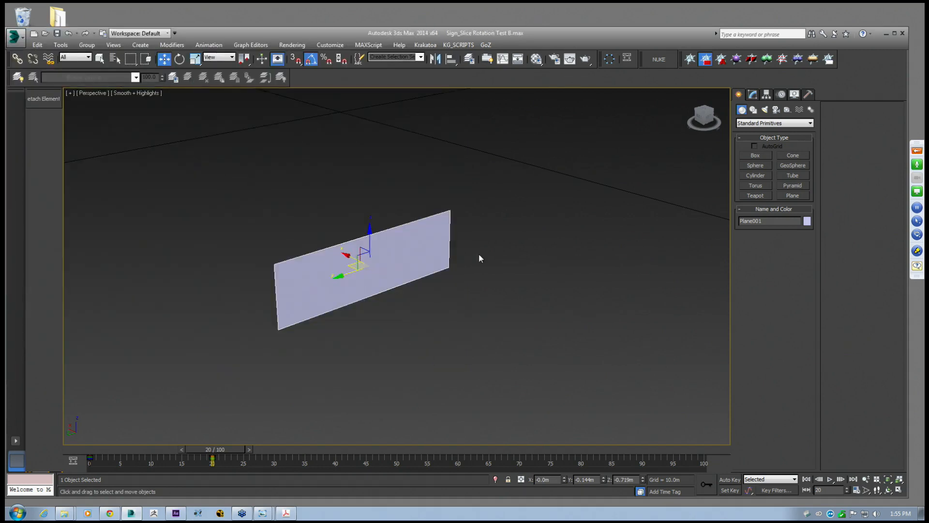
Enable 3D snapping, set it to snap to vertices, and close the snap settings
left_click(295, 59)
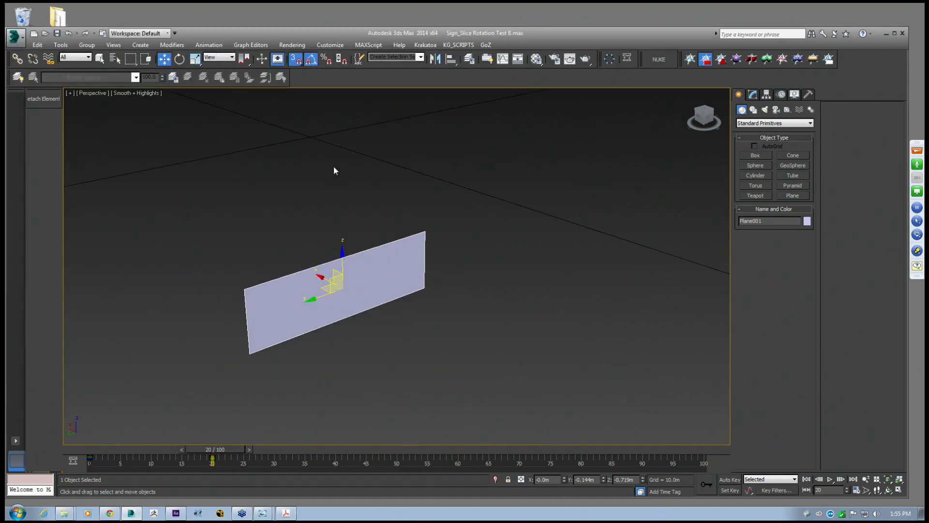
right_click(296, 60)
left_click(400, 266)
left_click(399, 239)
left_click(520, 204)
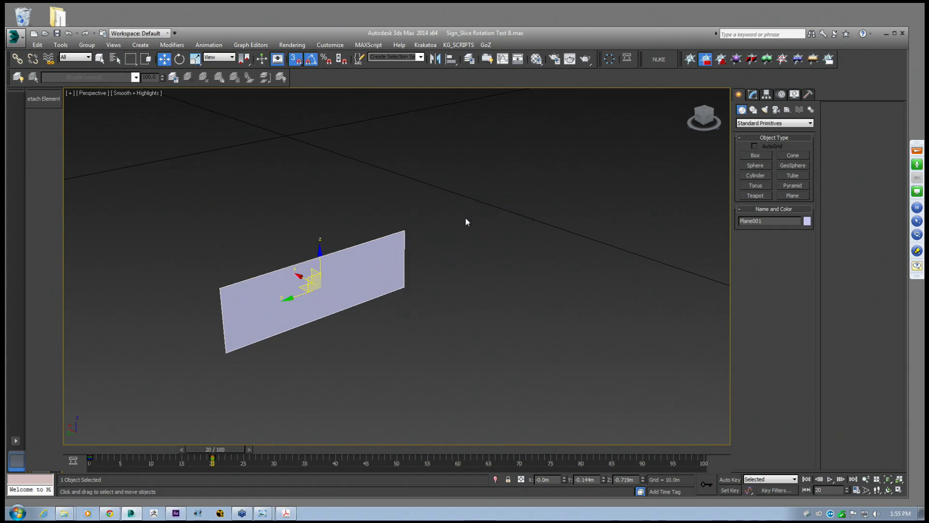
Clone the plane lengthwise with vertex snapping as 20 instances placed end to end in a row
left_click_drag(210, 285, 423, 236, "shift")
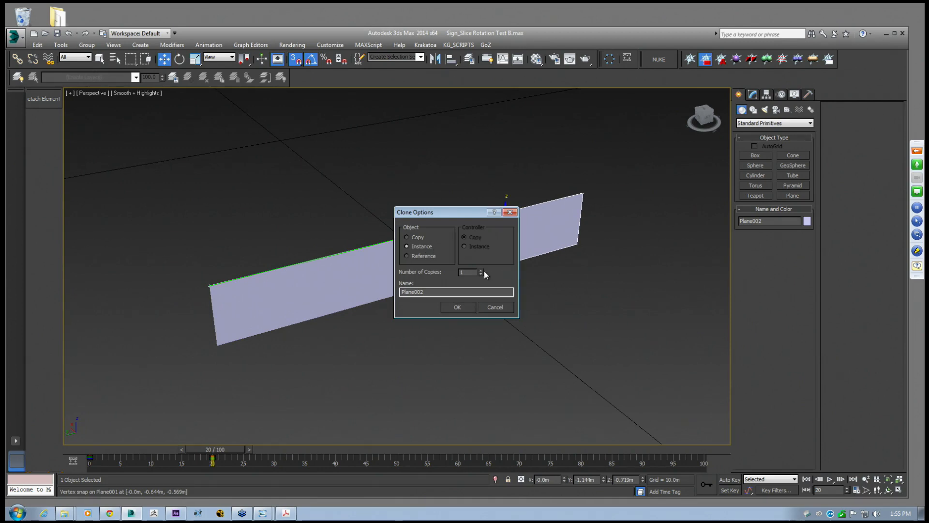
left_click_drag(487, 256, 488, 259)
left_click(464, 309)
scroll(363, 286, "down", 10)
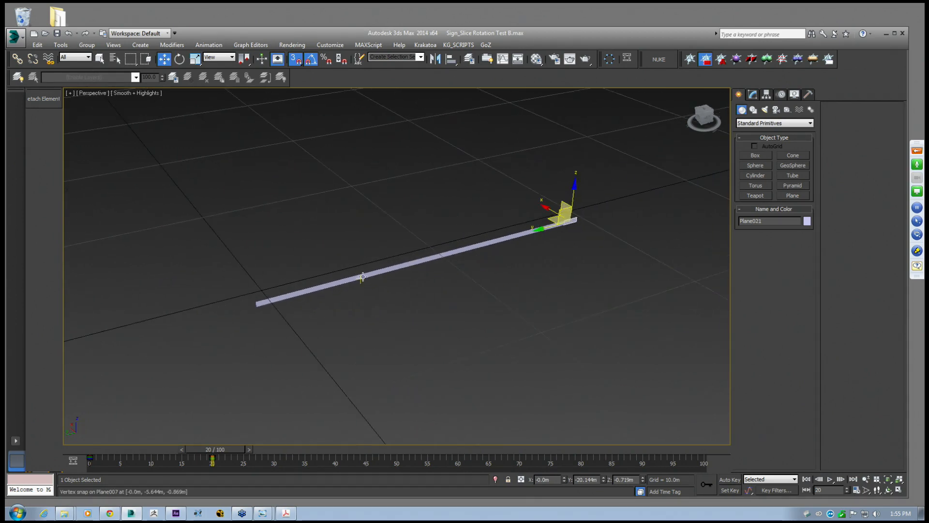
scroll(355, 234, "down", 1)
scroll(360, 244, "up", 5)
Turn on Edged Faces display and select several planes along the row to inspect the individual copies
left_click(241, 310)
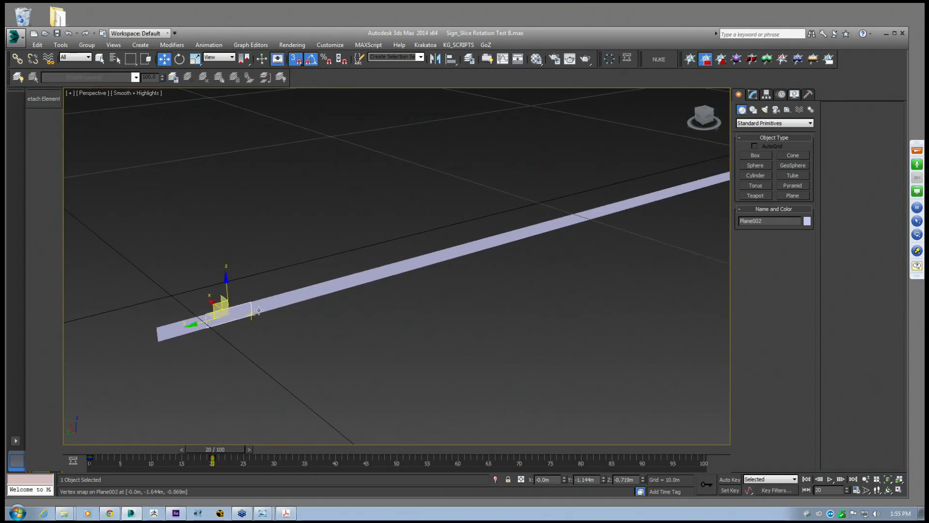
left_click(264, 309)
middle_click_drag(282, 315, 315, 306)
key("F4")
left_click(351, 283)
left_click(390, 274)
left_click(421, 266)
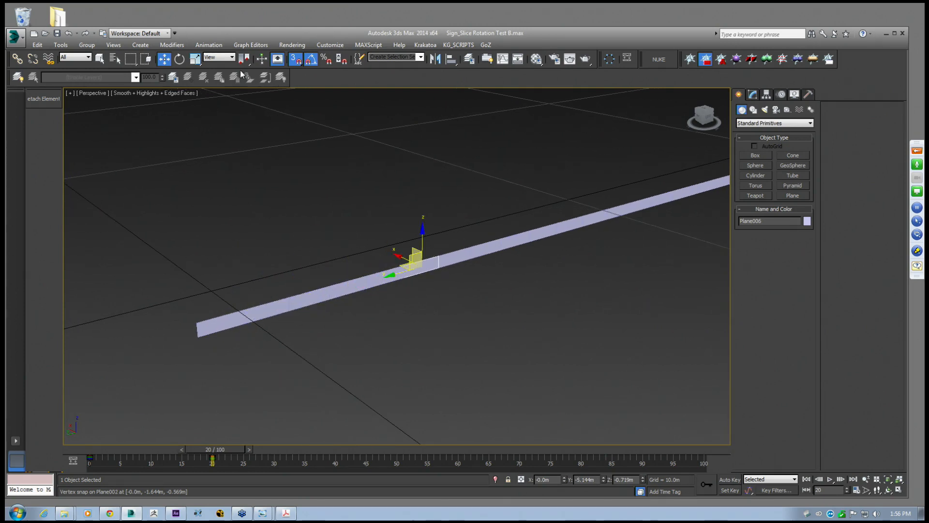
middle_click_drag(269, 237, 242, 346)
middle_click_drag(713, 221, 627, 234)
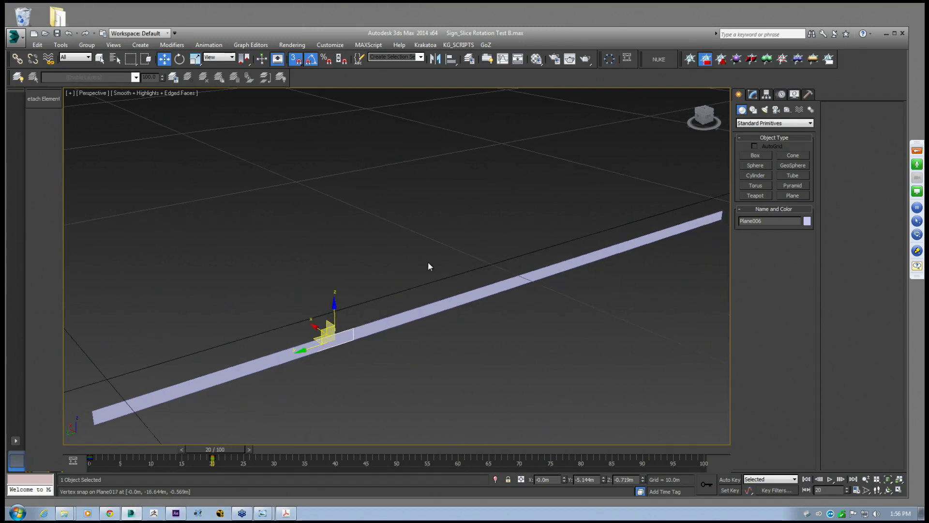
middle_click_drag(281, 315, 276, 283)
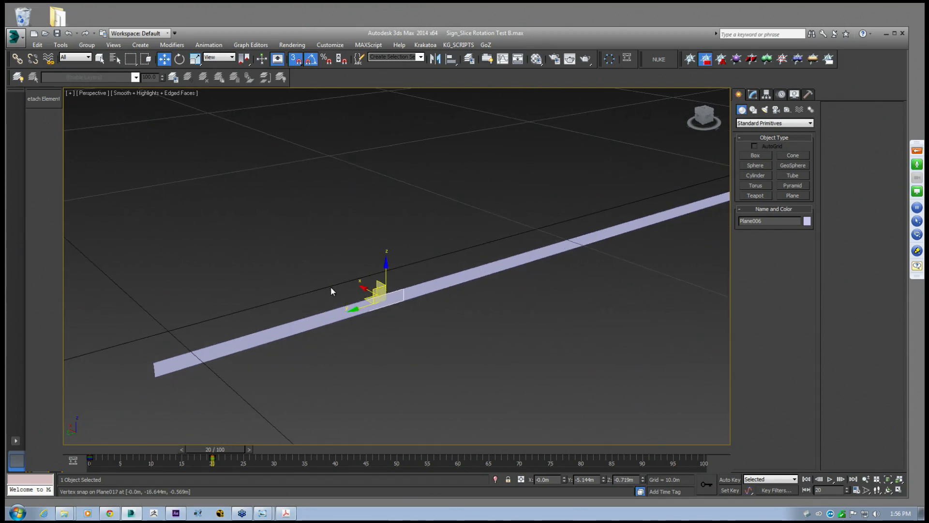
middle_click_drag(407, 288, 380, 288)
middle_click_drag(215, 336, 270, 305)
Select all planes in the row and clone them upward as multiple instanced rows, snapping from bottom corner to top corner
scroll(270, 304, "down", 3)
key("ctrl+a")
scroll(338, 345, "up", 8)
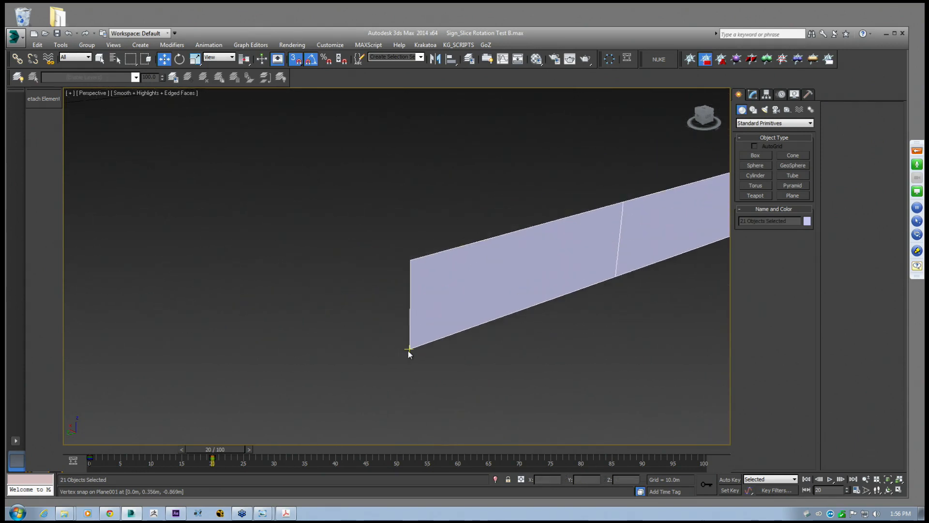
left_click_drag(410, 349, 411, 256, "shift")
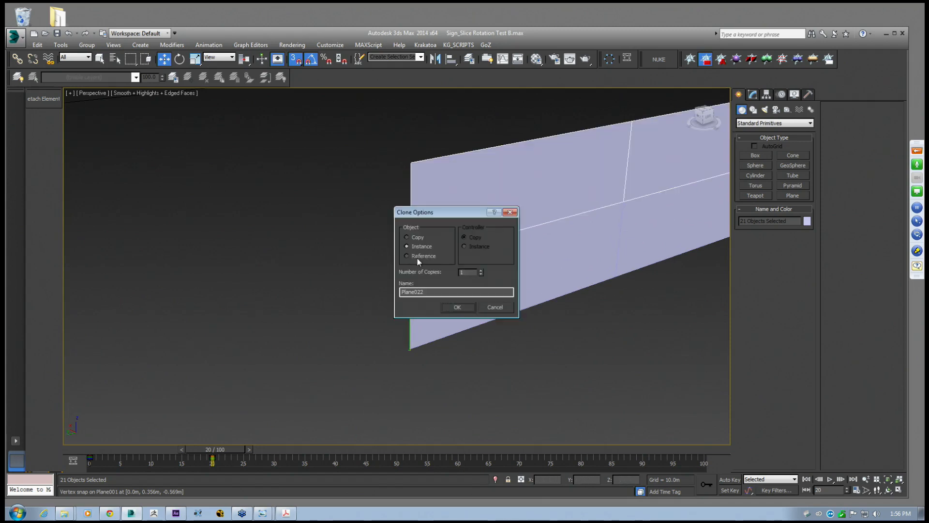
left_click(481, 271)
left_click(482, 271)
left_click(482, 270)
left_click(456, 306)
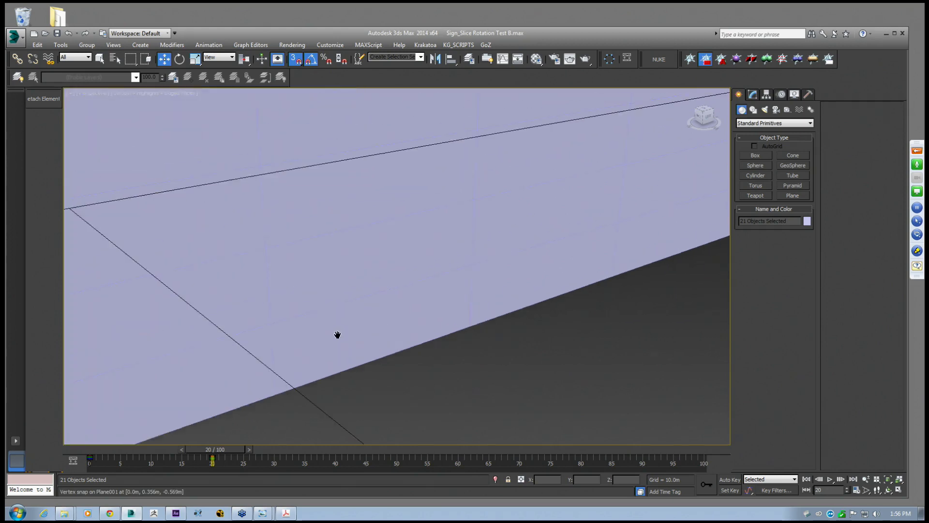
Deselect the planes, frame the whole wall and scrub the animation back to frame 14
scroll(342, 326, "down", 5)
scroll(425, 284, "up", 2)
left_click(371, 404)
left_click_drag(213, 455, 181, 453)
Switch to the 03_TRANSFORMATION folder window, check the ZZ_SCRIPTS folder inside CG SCHOOL, and return to CG SCHOOL
mouse_move(64, 514)
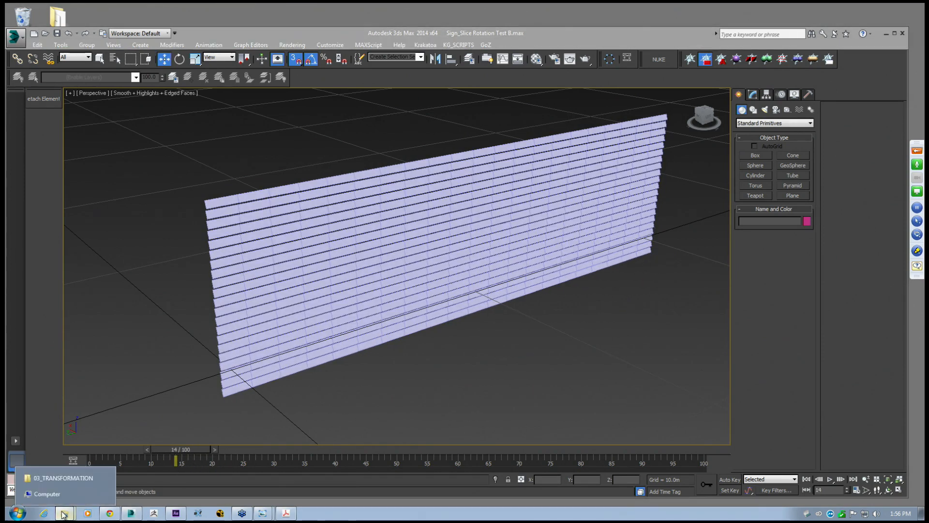
left_click(63, 477)
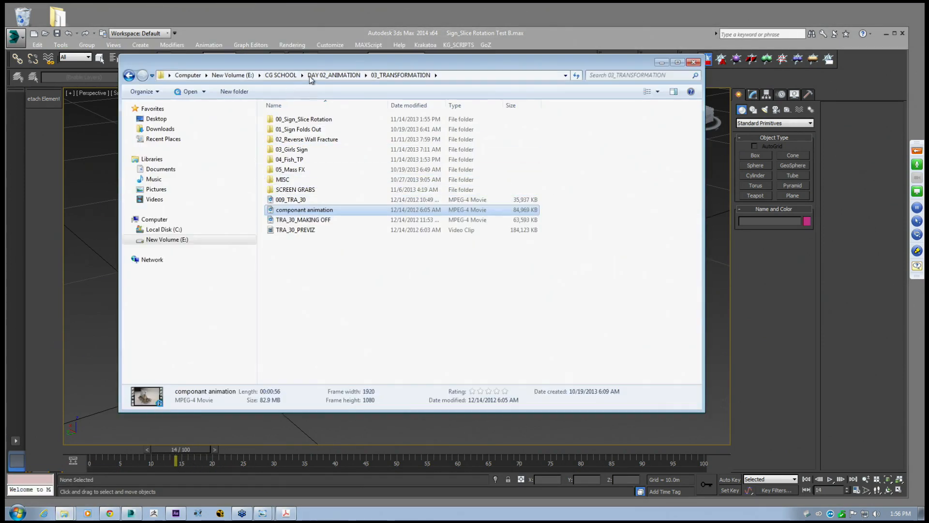
left_click(331, 76)
left_click(280, 75)
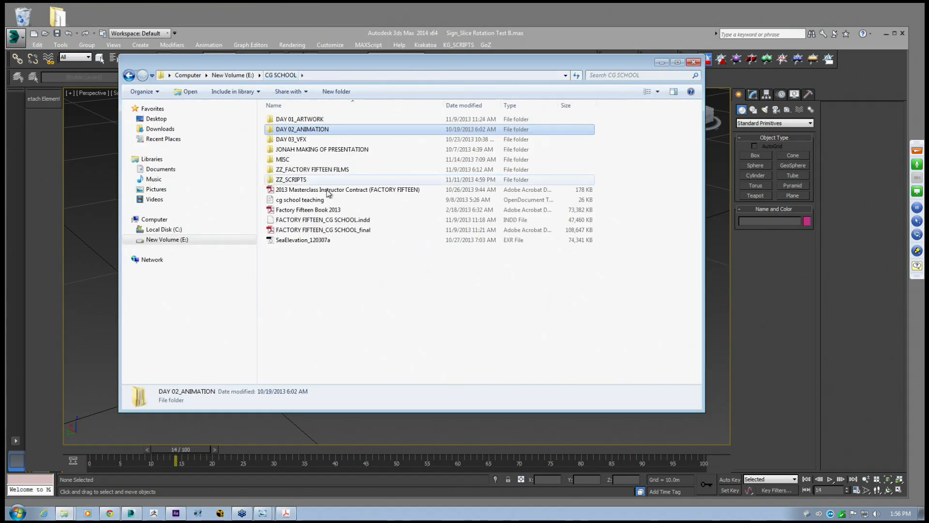
double_click(291, 180)
left_click_drag(303, 77, 454, 180)
left_click(454, 179)
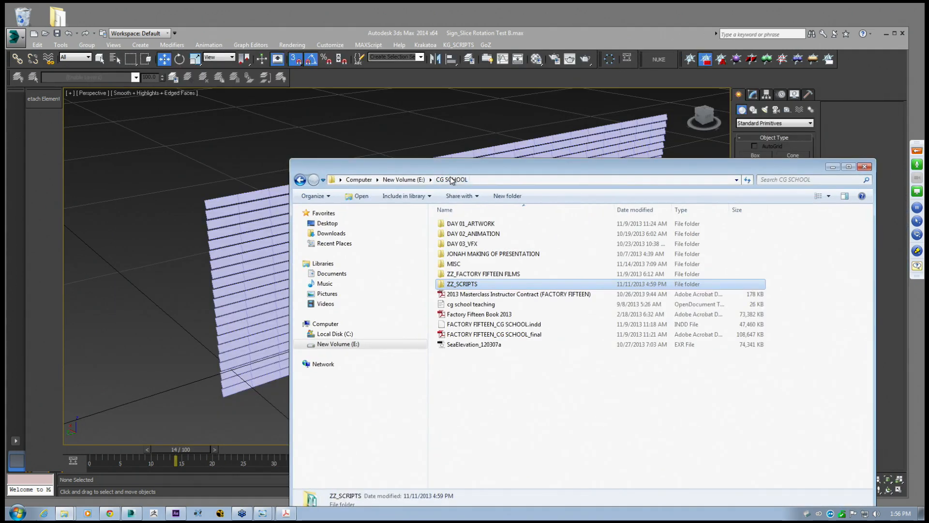
Switch to Chrome, search the web for ScriptSpot and open the ScriptSpot site
left_click(110, 513)
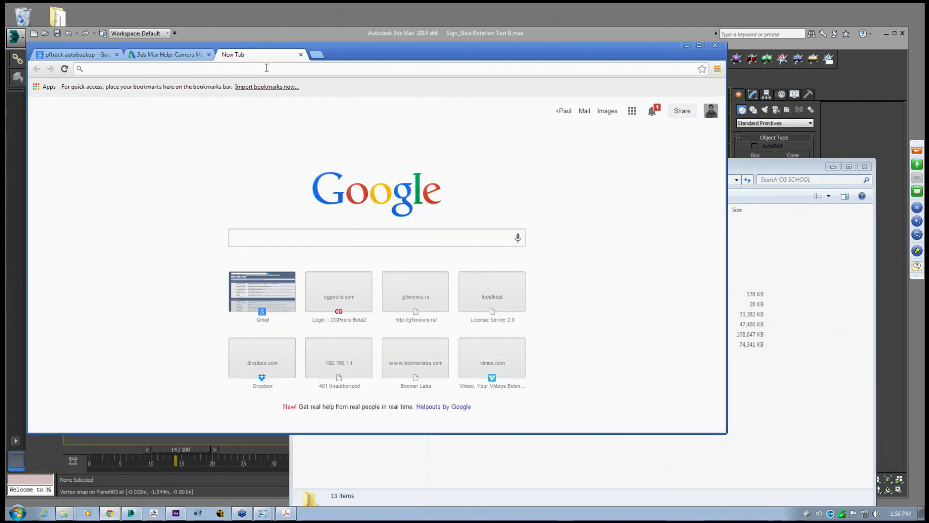
type("SCRIPSTPOT")
key("Return")
left_click(180, 193)
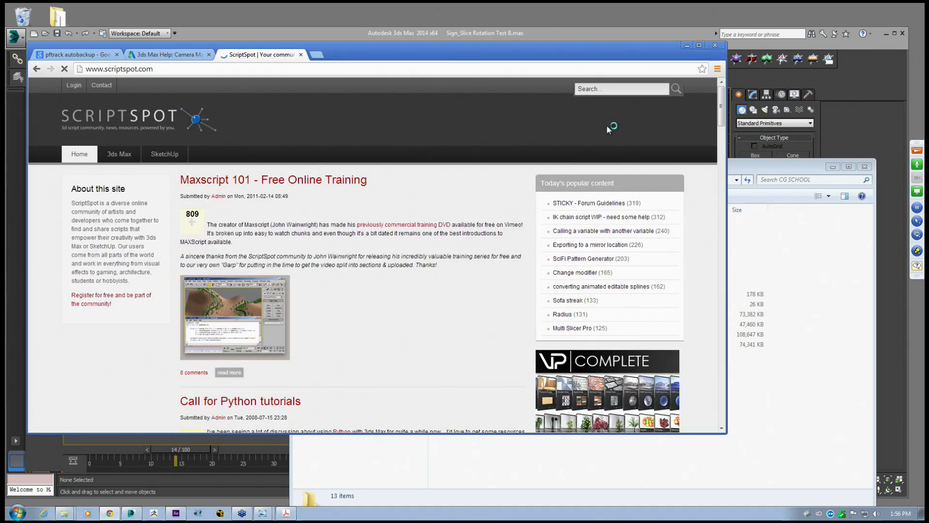
Search the ScriptSpot site for RANDOM SELECT
left_click(607, 88)
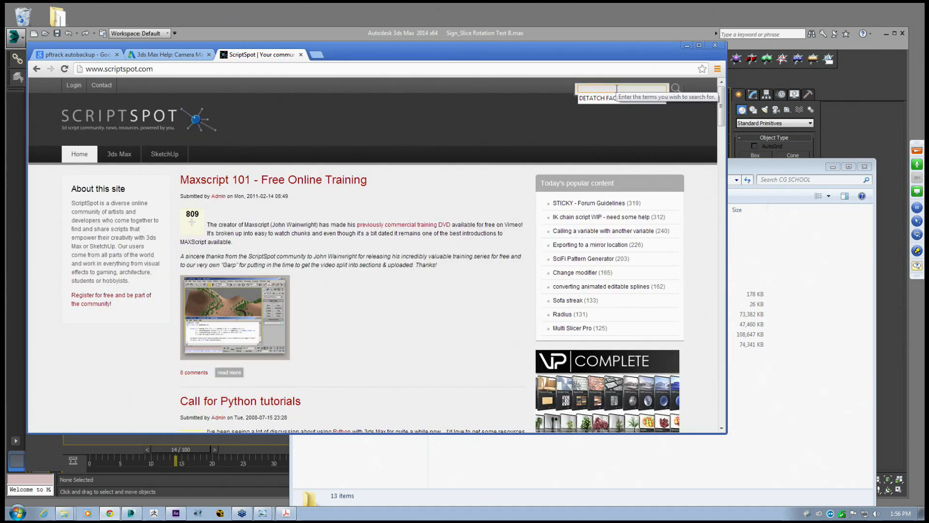
type("RANDOM SELECT")
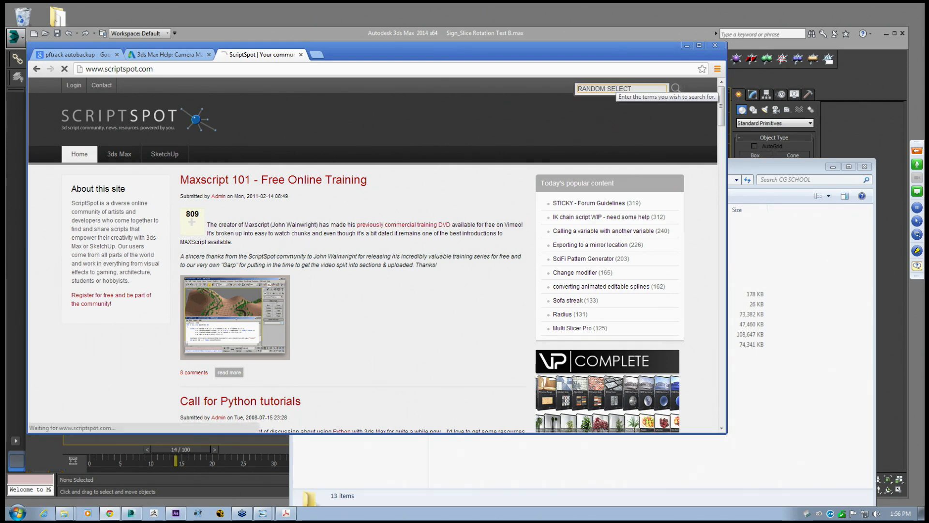
key("Return")
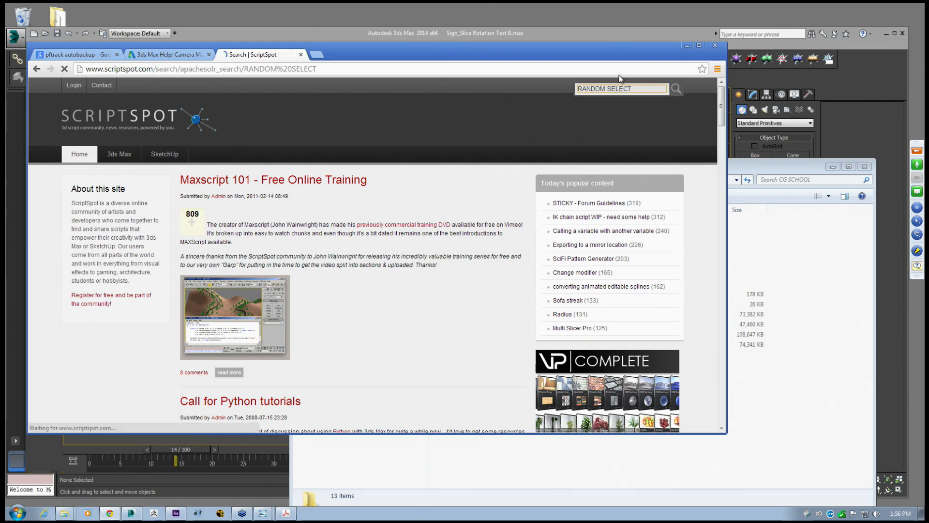
Read through the RANDOM SELECT results for a script that selects objects randomly
scroll(384, 309, "down", 5)
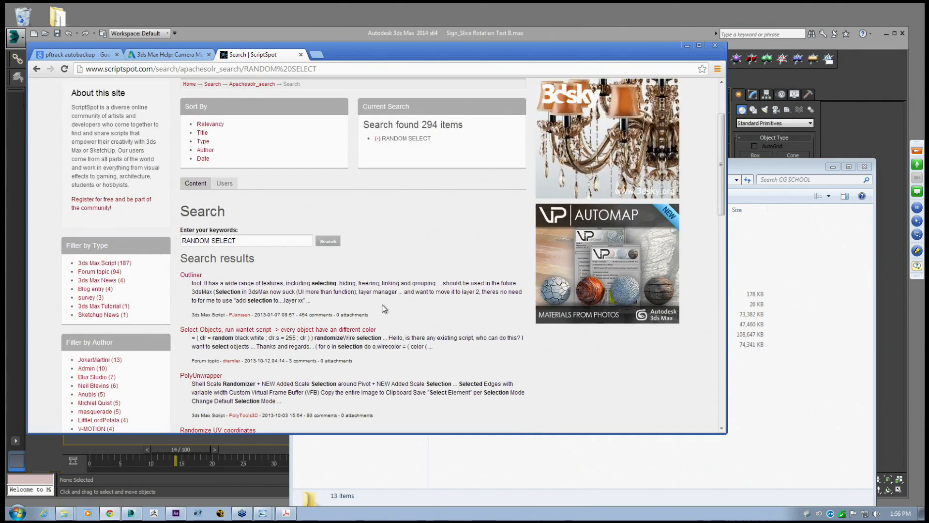
scroll(383, 302, "up", 1)
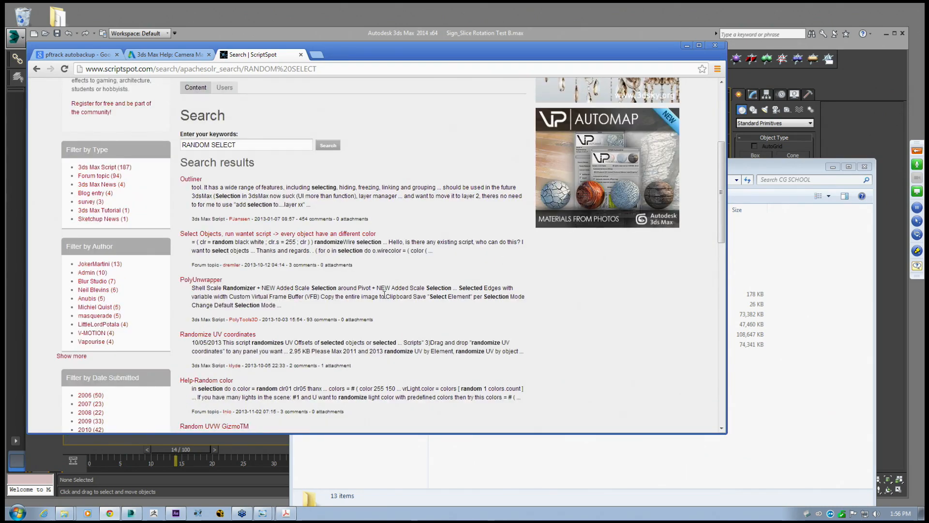
scroll(419, 205, "up", 2)
scroll(317, 222, "up", 2)
scroll(326, 229, "down", 4)
scroll(409, 204, "down", 4)
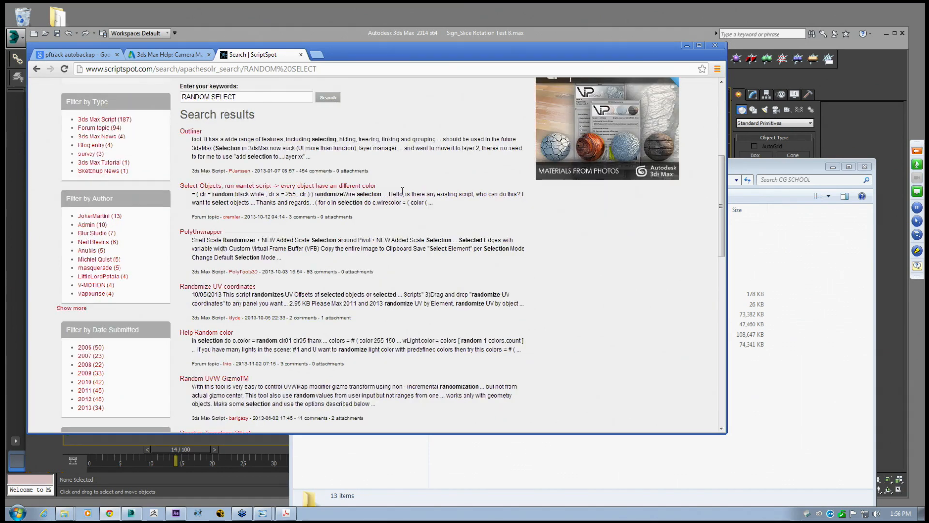
scroll(410, 214, "down", 5)
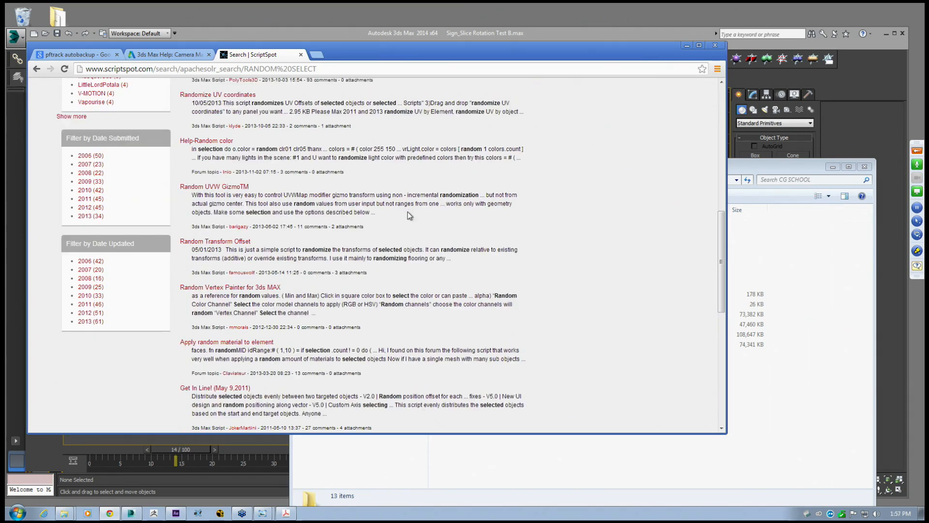
scroll(409, 224, "down", 3)
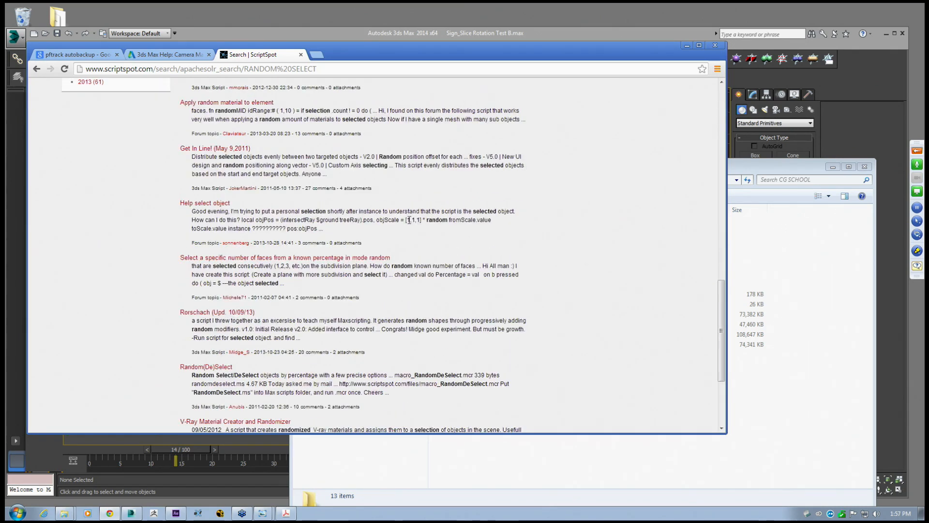
scroll(690, 324, "up", 15)
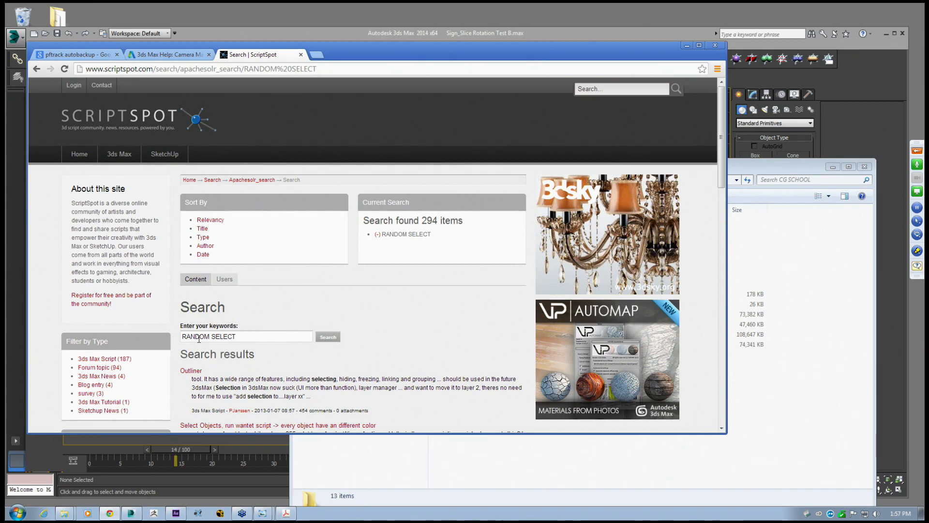
left_click(236, 336)
scroll(292, 321, "down", 3)
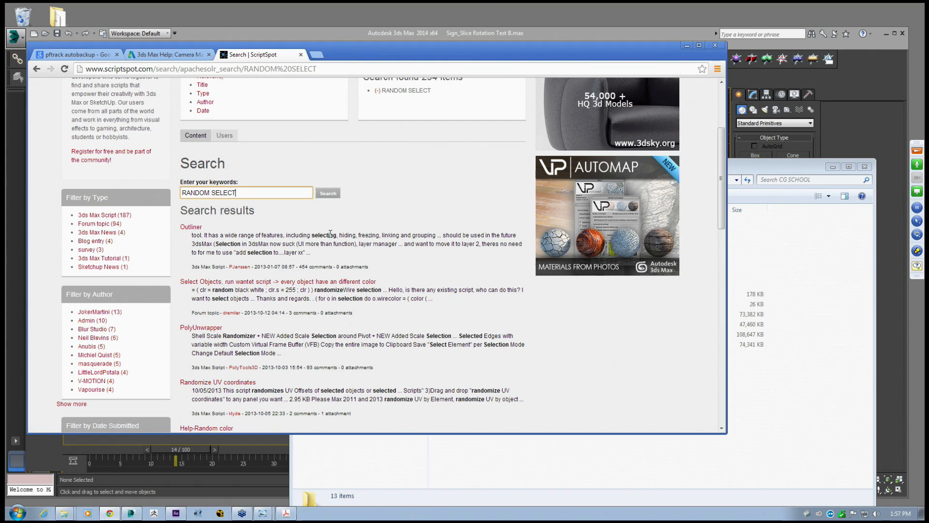
scroll(376, 224, "down", 3)
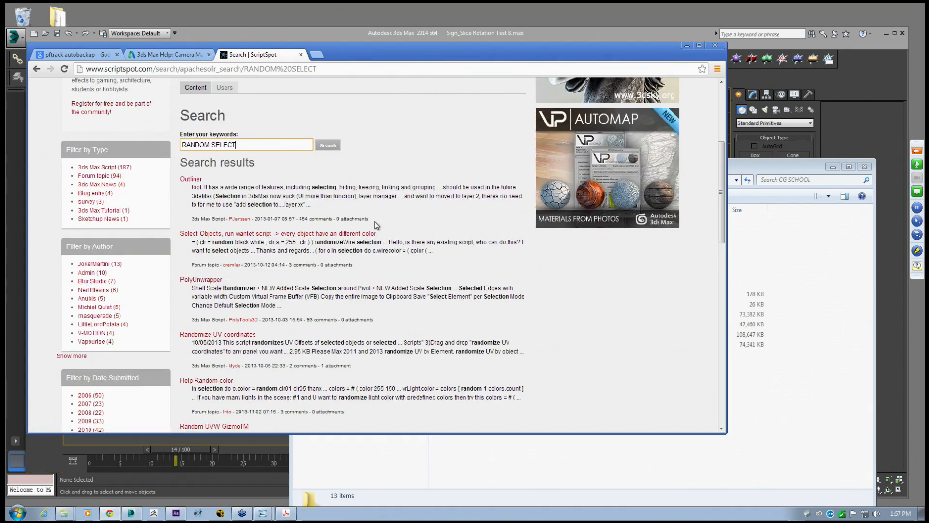
scroll(368, 223, "down", 1)
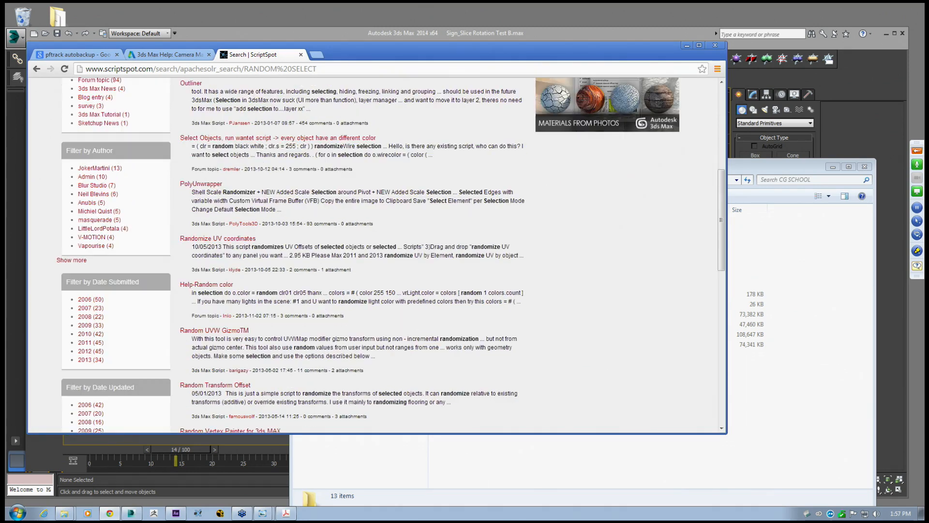
Bring the CG SCHOOL folder window forward, open ZZ_SCRIPTS to check its scripts, and minimize the window
mouse_move(64, 513)
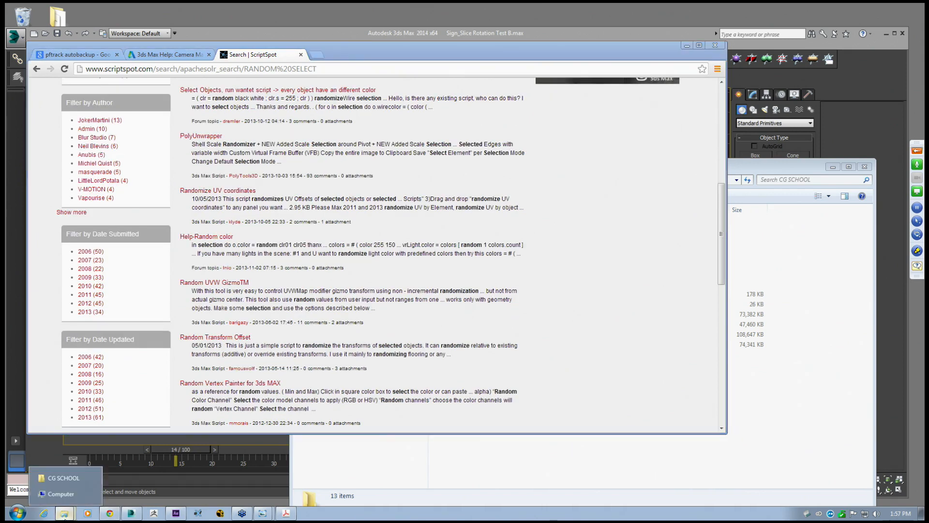
left_click(65, 487)
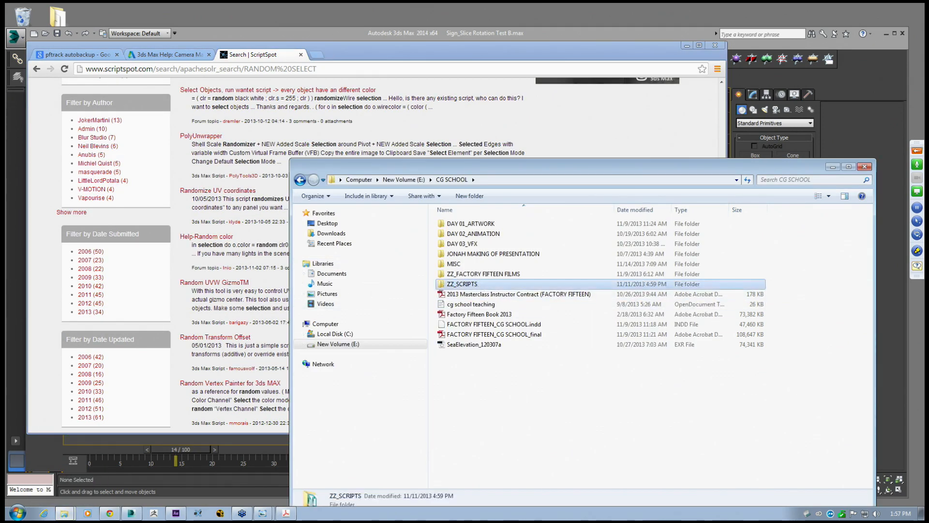
double_click(464, 284)
left_click(832, 167)
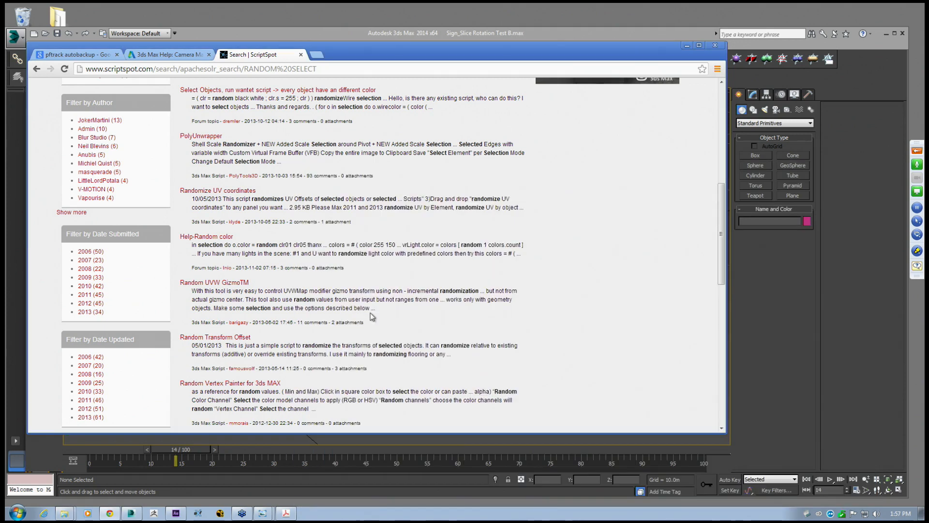
Look further through the RANDOM SELECT results, open the Random(De)Select script and review its page
scroll(561, 315, "down", 2)
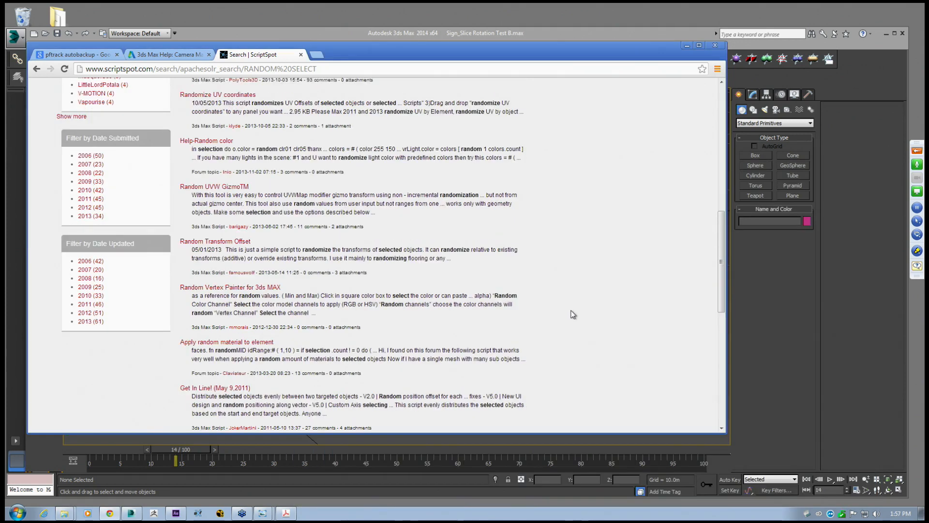
scroll(573, 315, "down", 4)
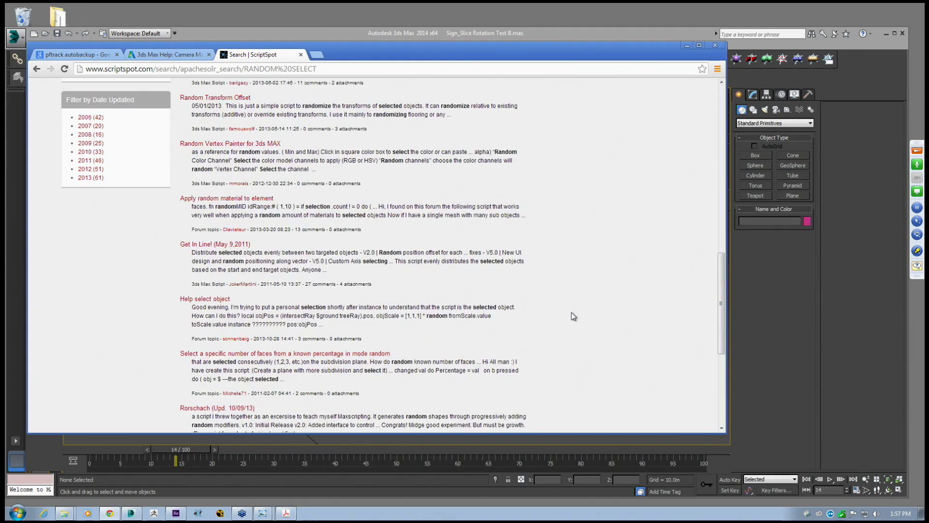
scroll(572, 316, "down", 2)
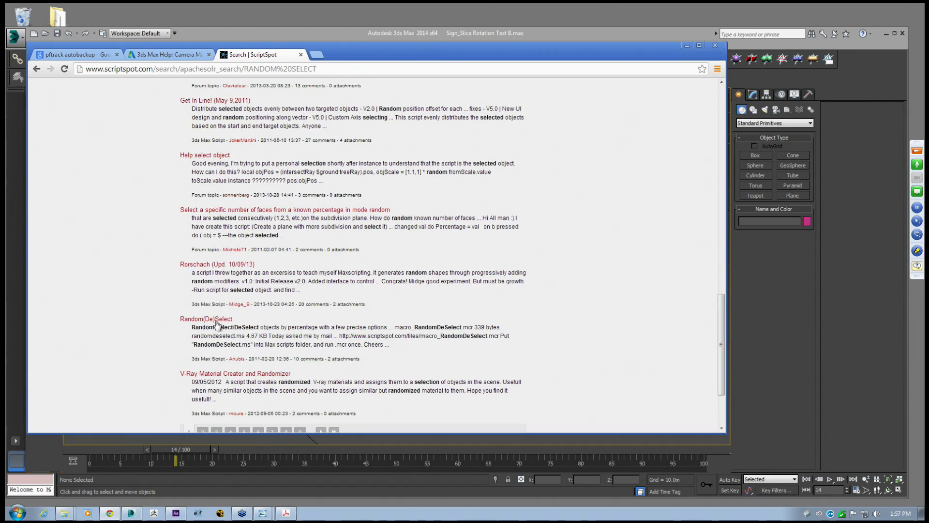
left_click(217, 319)
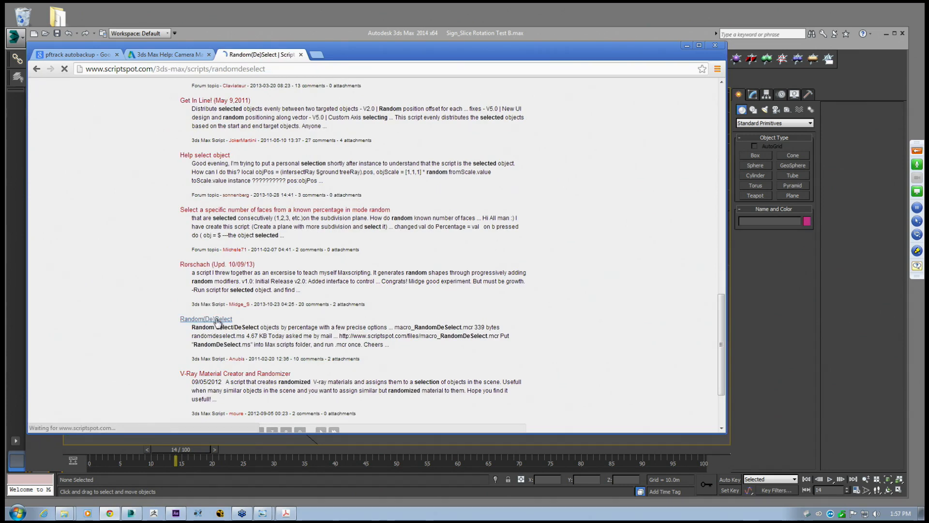
scroll(364, 264, "down", 1)
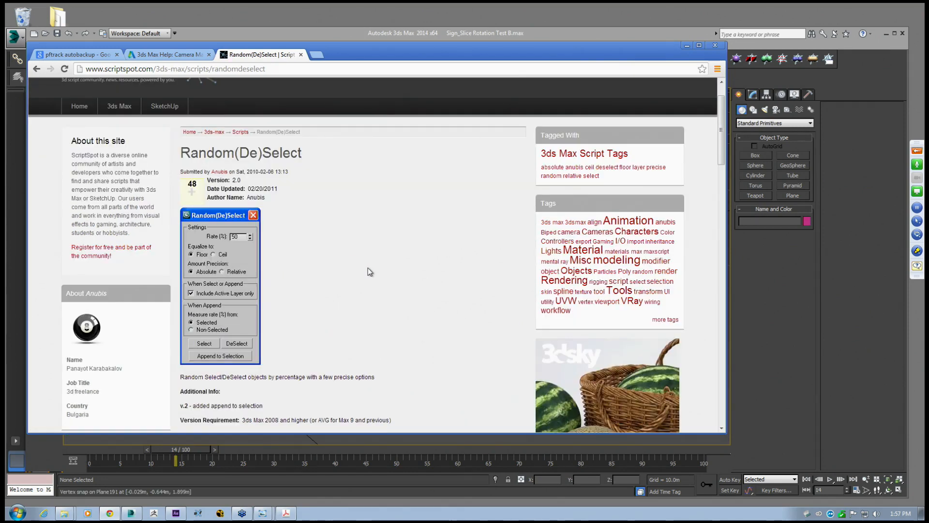
scroll(367, 268, "down", 1)
scroll(369, 270, "up", 2)
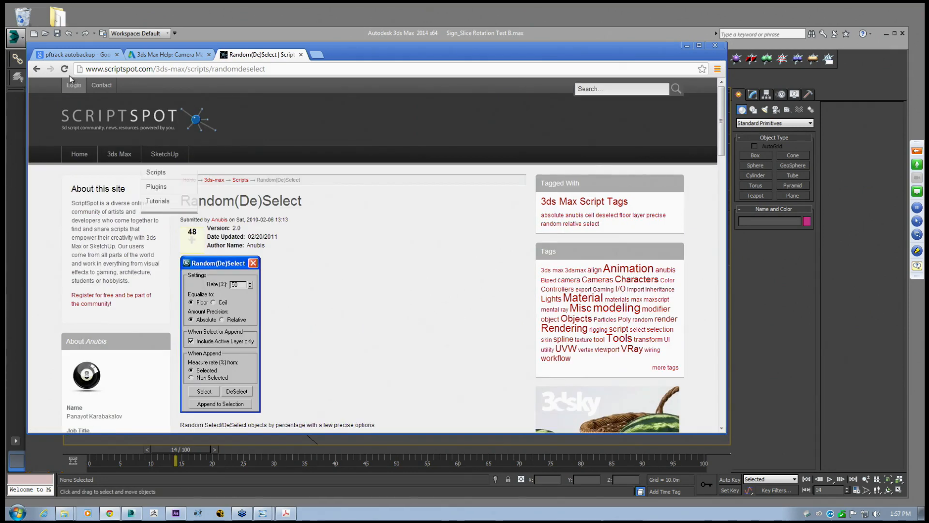
Return to the search results, search ScriptSpot for RANDOM SELECT V1 and open the Random Select v1.0 page
left_click(37, 69)
scroll(472, 245, "up", 10)
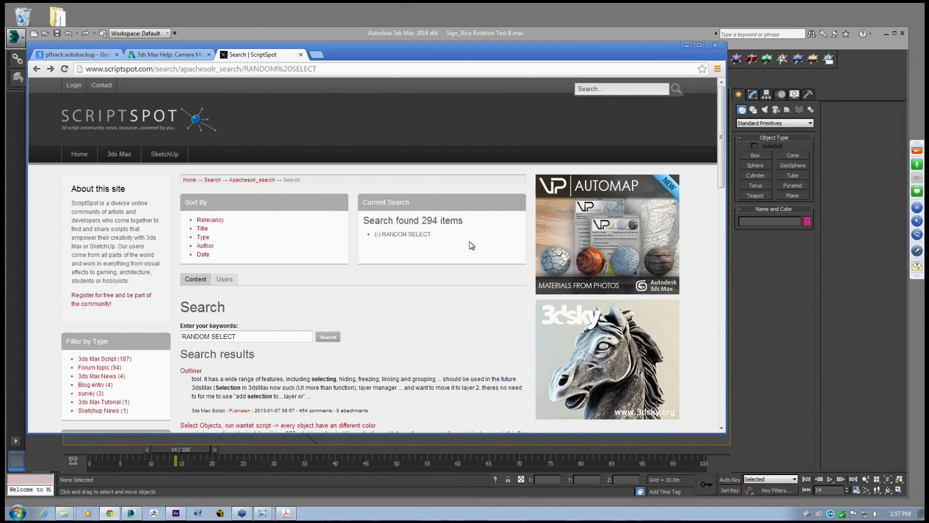
left_click(248, 334)
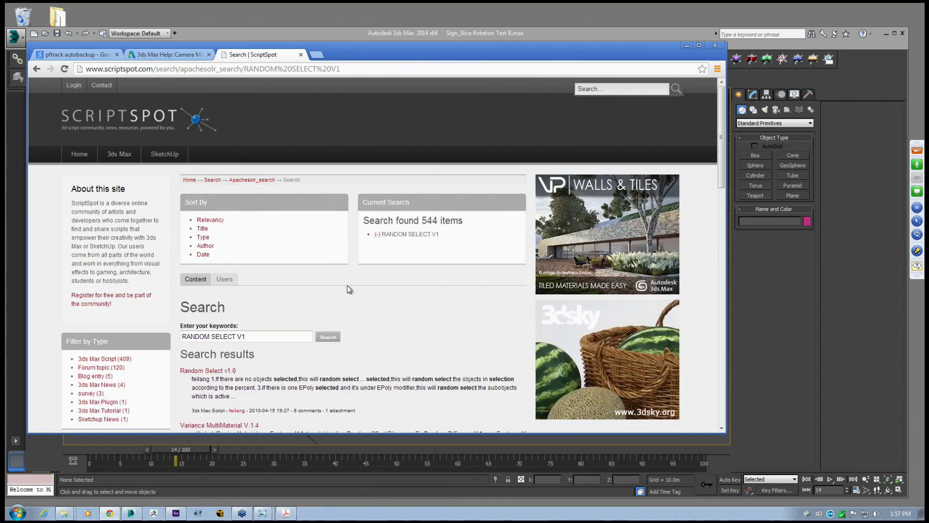
scroll(386, 289, "down", 1)
left_click(217, 329)
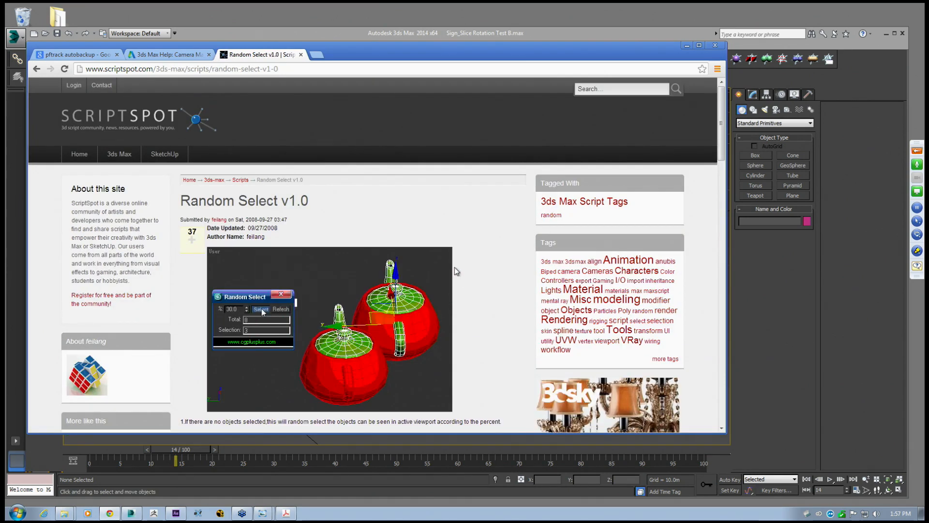
Read the Random Select v1.0 description and save its attachment Random_Select.zip to the ZZ_SCRIPTS folder
scroll(456, 271, "down", 2)
scroll(455, 267, "down", 4)
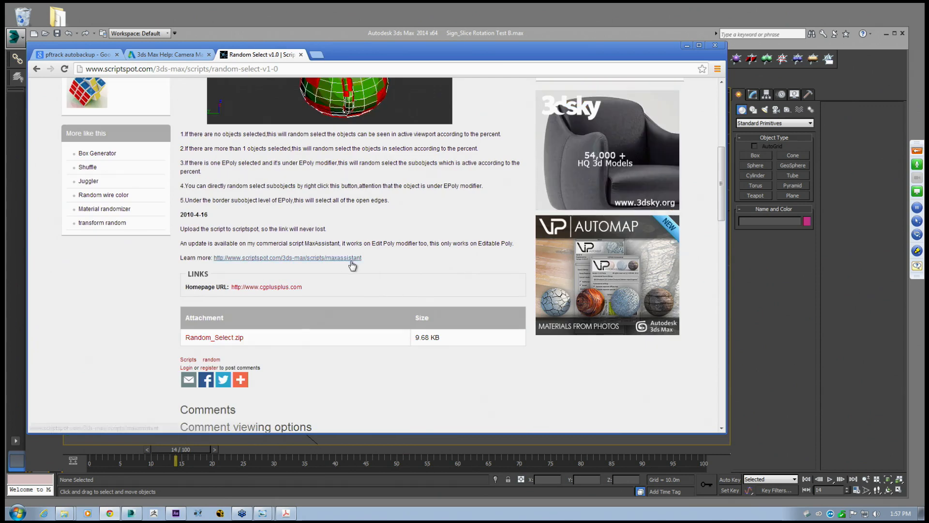
scroll(396, 265, "up", 1)
scroll(394, 263, "up", 1)
scroll(395, 262, "down", 1)
scroll(290, 315, "down", 1)
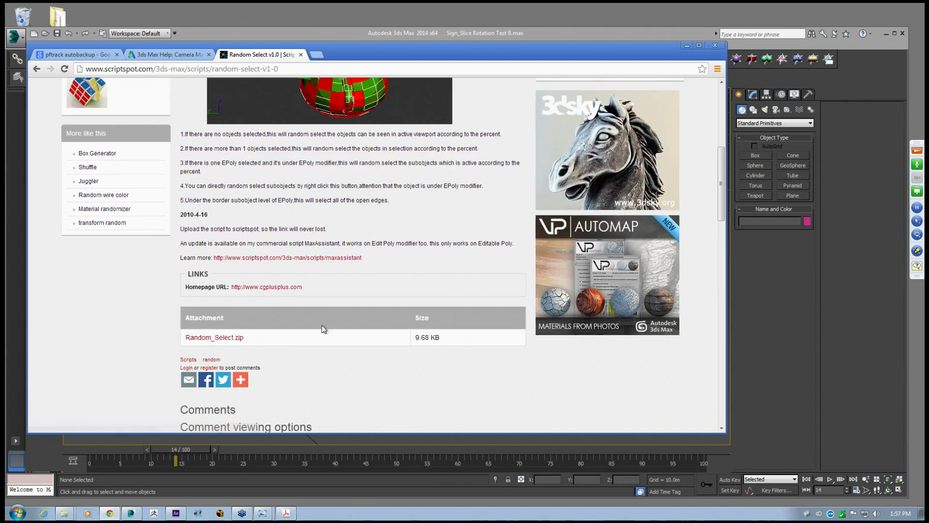
right_click(226, 335)
left_click(250, 375)
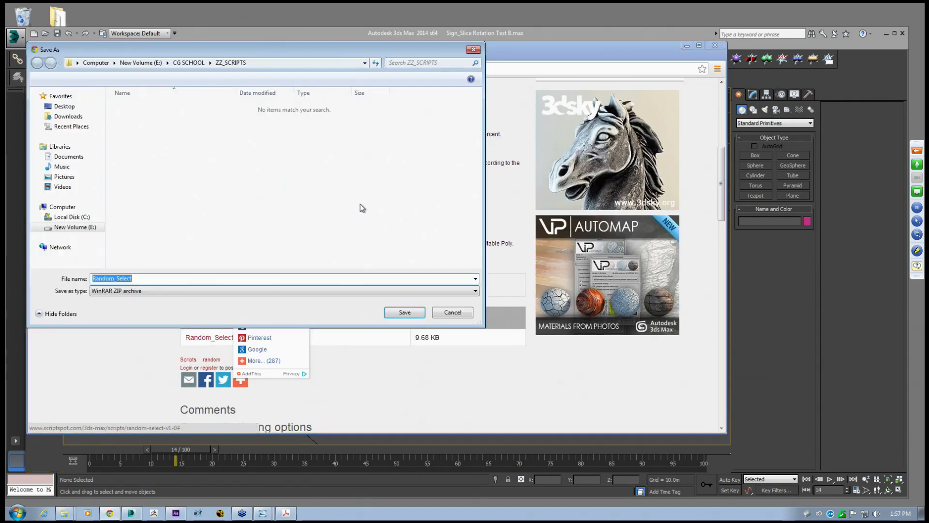
left_click_drag(138, 53, 283, 100)
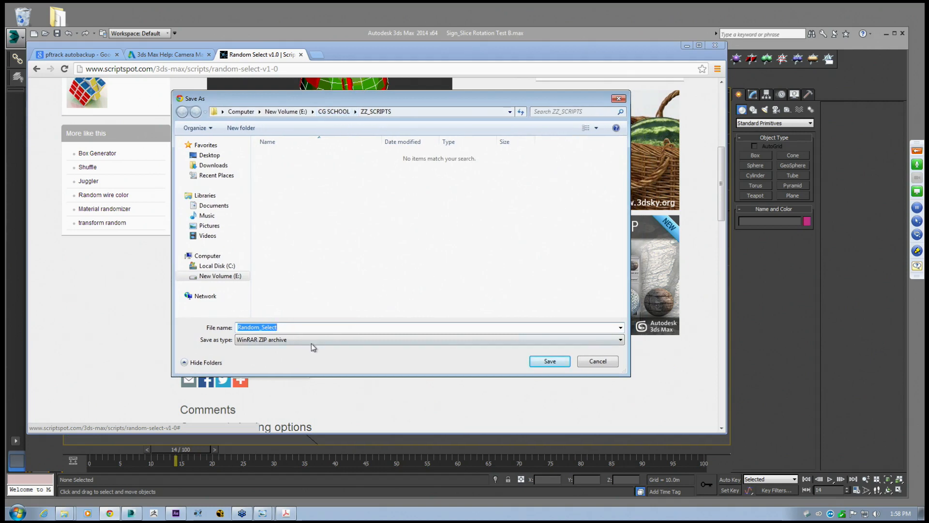
left_click(549, 361)
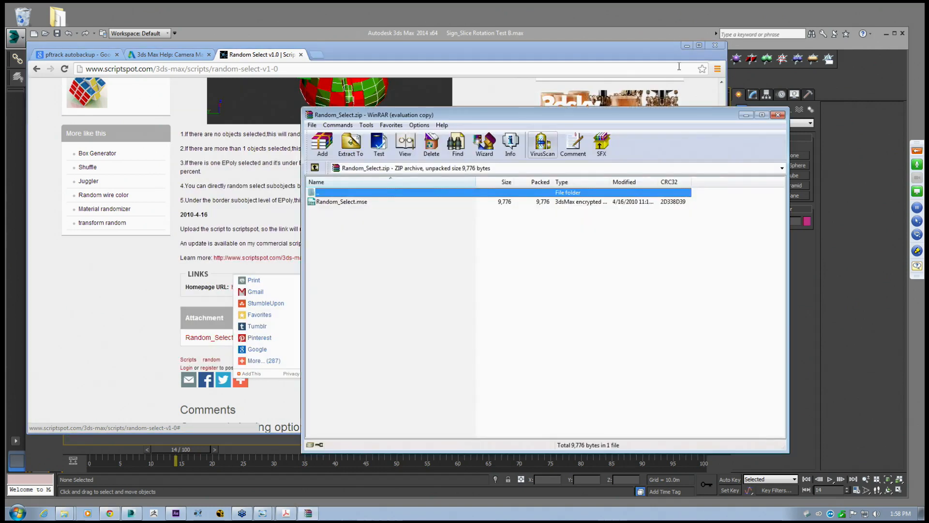
Minimize the archive and browser windows, then extract the Random_Select archive in the ZZ_SCRIPTS folder
left_click_drag(703, 115, 626, 89)
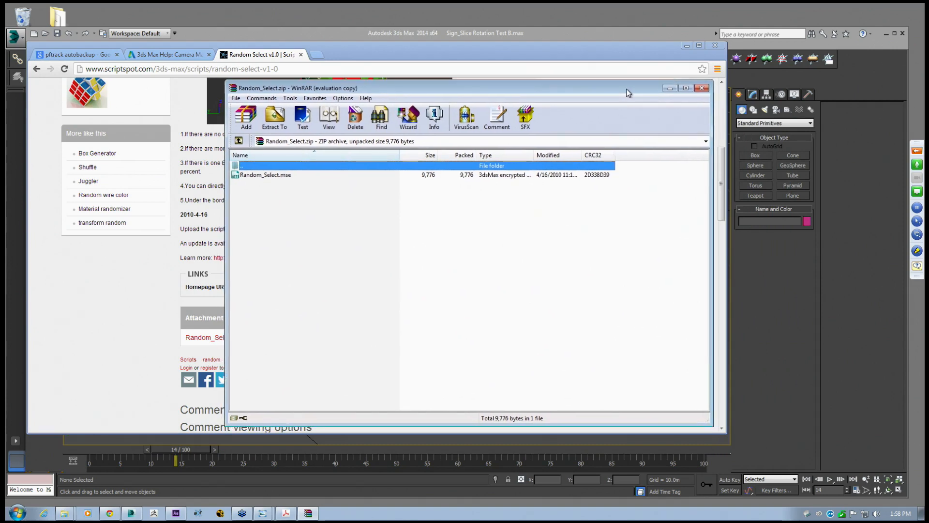
left_click(669, 89)
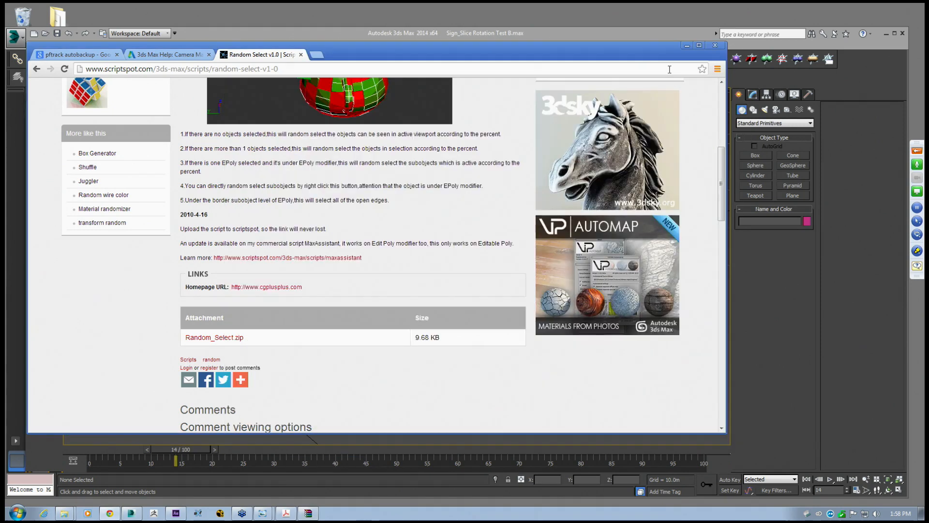
left_click(687, 46)
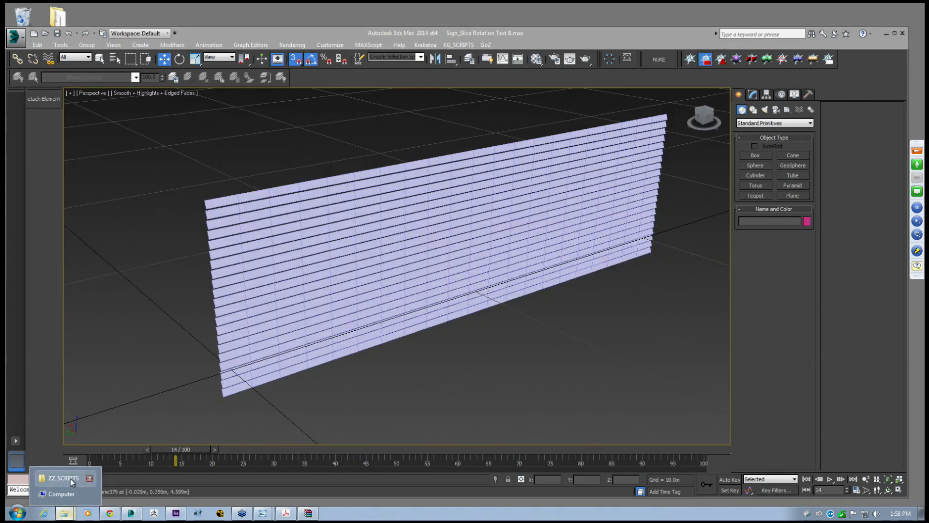
left_click(83, 489)
left_click_drag(473, 174, 451, 160)
left_click(451, 232)
right_click(452, 231)
left_click(477, 259)
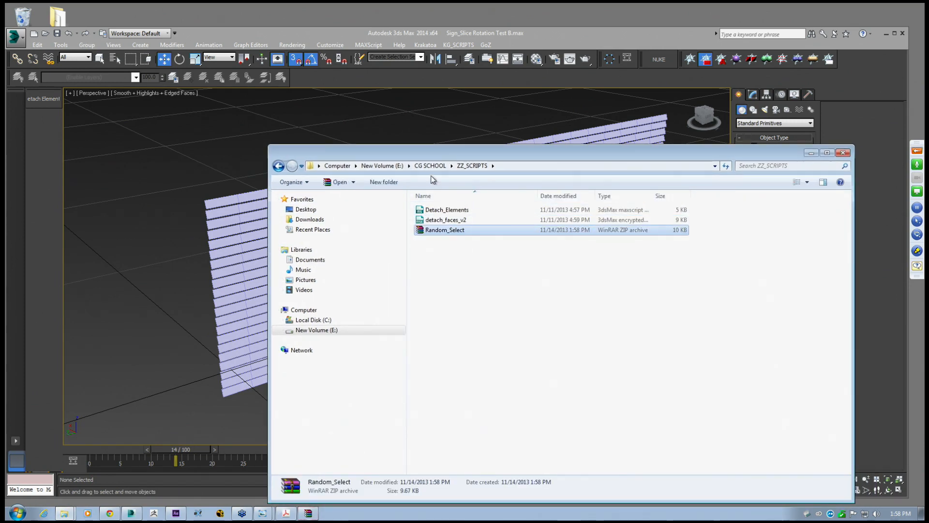
Run the extracted Random_Select script in the 3ds Max viewport and put the folder window away
left_click_drag(429, 161, 630, 148)
left_click_drag(645, 217, 206, 190)
left_click_drag(868, 139, 587, 141)
left_click(732, 141)
Randomly select 30% of the wall's planes with the Random Select script
middle_click_drag(406, 281, 389, 272)
left_click_drag(457, 241, 562, 271)
left_click(568, 282)
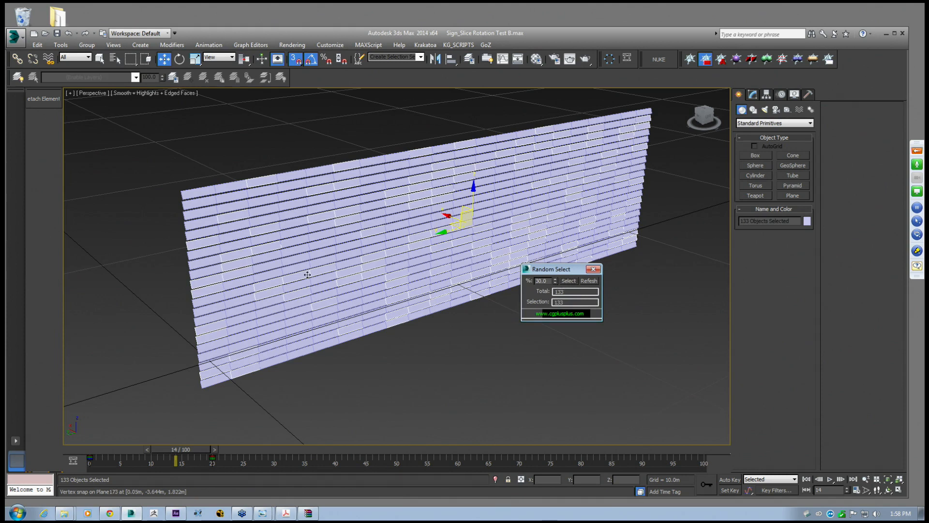
middle_click_drag(359, 247, 312, 268)
scroll(311, 268, "up", 4)
scroll(339, 261, "down", 4)
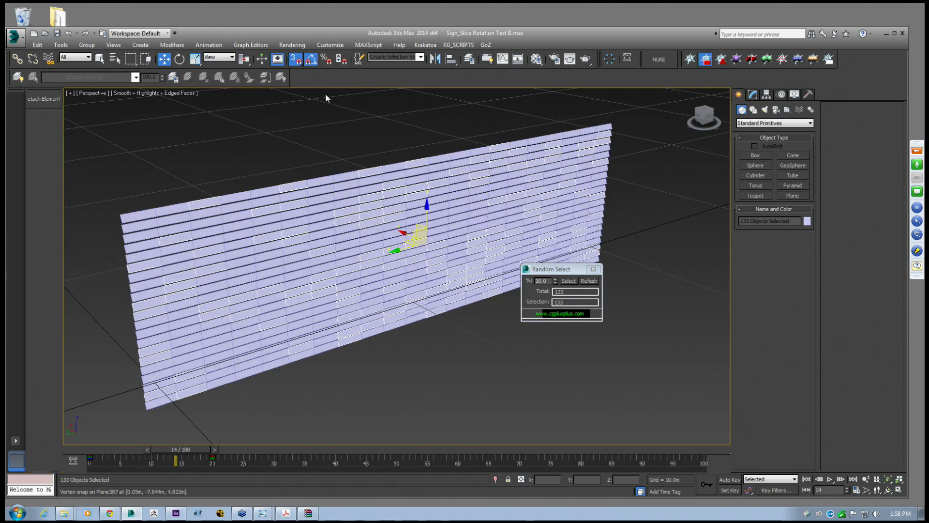
Turn off snapping, shift the selected planes' keyframes to frames 27 and 47, and scrub the timeline to check the offset
left_click(293, 62)
middle_click_drag(386, 209, 402, 214)
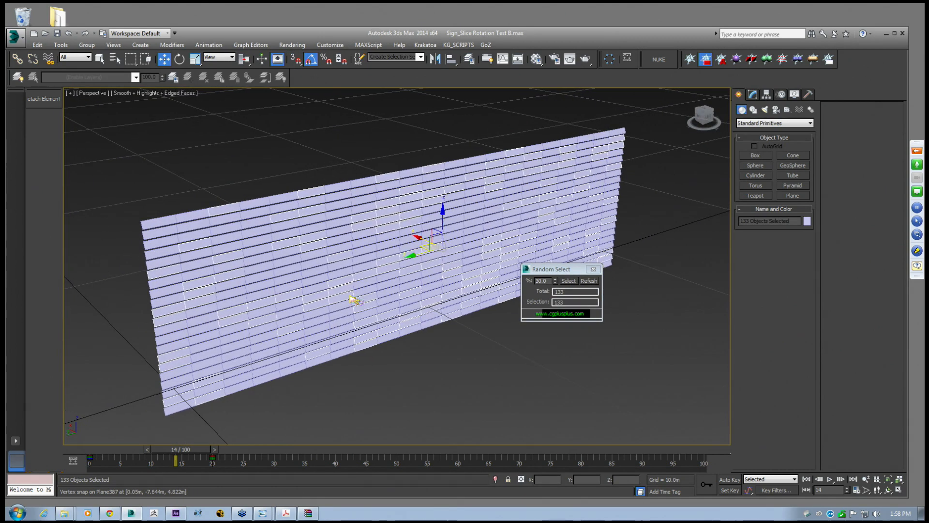
left_click_drag(225, 464, 378, 457)
key("w")
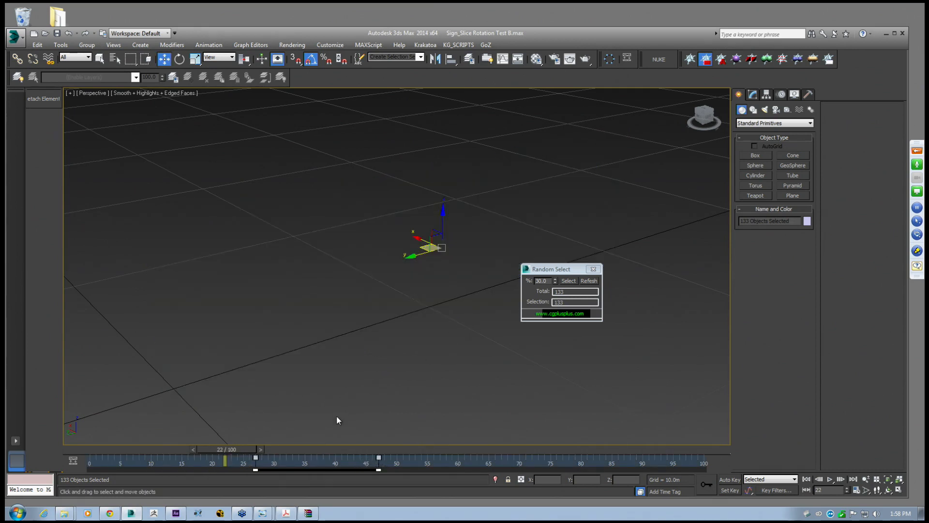
left_click_drag(236, 458, 191, 453)
left_click_drag(259, 447, 300, 449)
Select a single plane low in the wall, show its Slice modifier and scrub to frame 56 to examine its animation
left_click(334, 327)
left_click(323, 317)
scroll(382, 276, "up", 8)
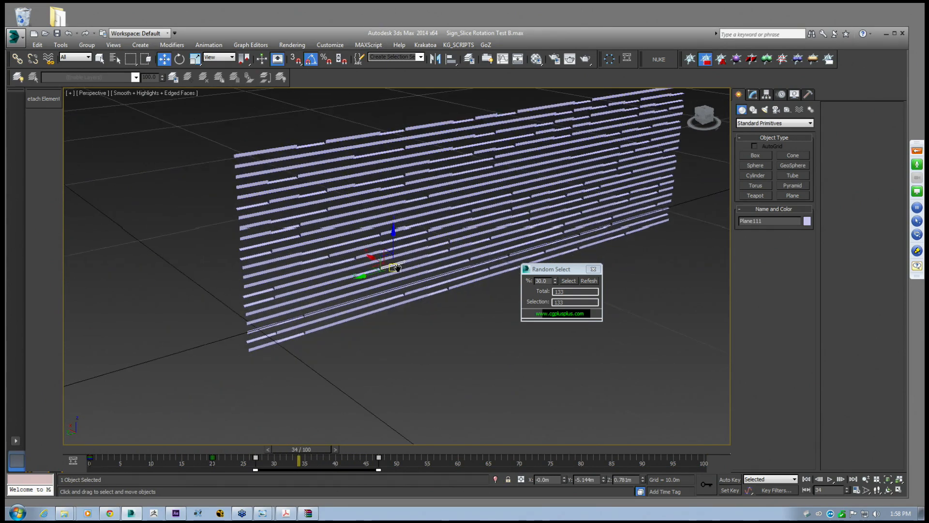
scroll(706, 179, "up", 2)
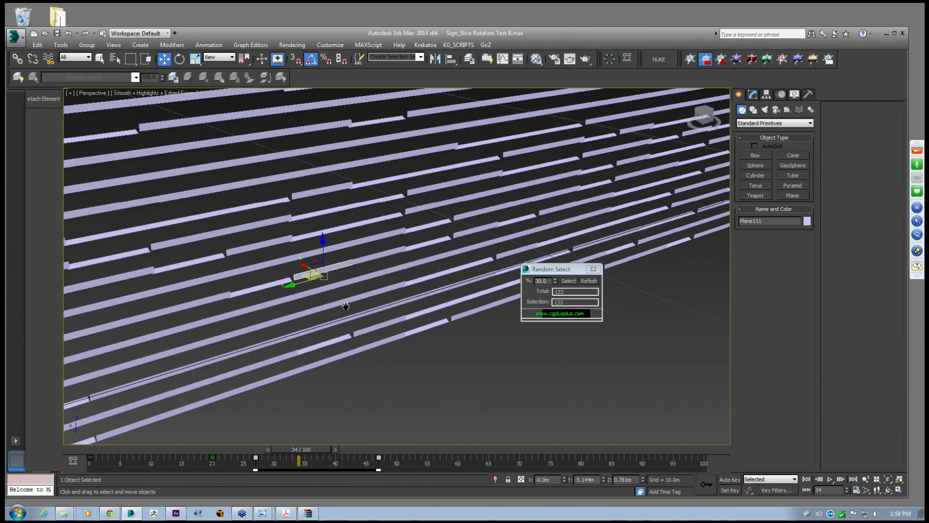
left_click(753, 95)
scroll(406, 213, "down", 2)
left_click_drag(296, 449, 211, 463)
key("w")
scroll(357, 309, "down", 4)
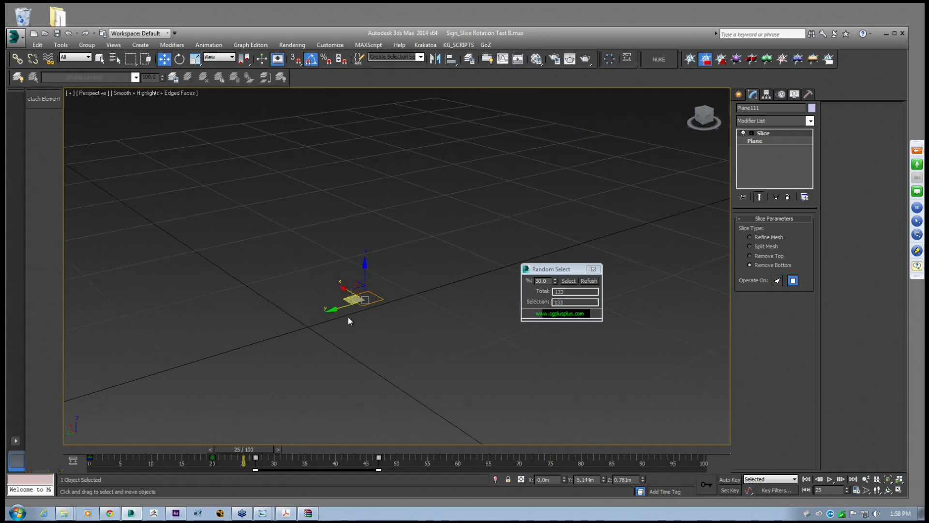
left_click_drag(253, 448, 432, 456)
scroll(394, 338, "up", 5)
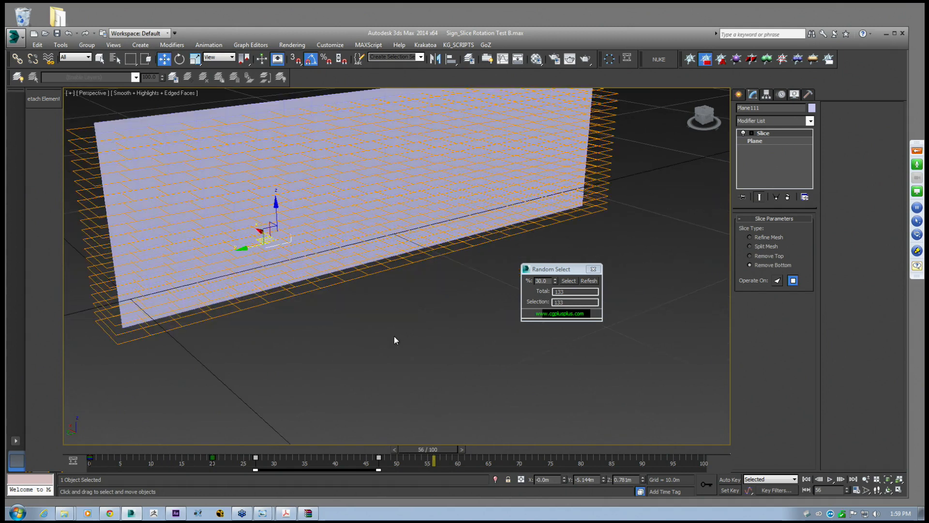
Select a plane on the wall's bottom row and check the options available for its Slice modifier
middle_click_drag(274, 206, 274, 257)
mouse_move(123, 116)
left_mouse_down()
mouse_move(518, 332)
mouse_move(332, 276)
left_mouse_up()
scroll(332, 281, "up", 3)
middle_click_drag(261, 356, 340, 327)
left_click(340, 327)
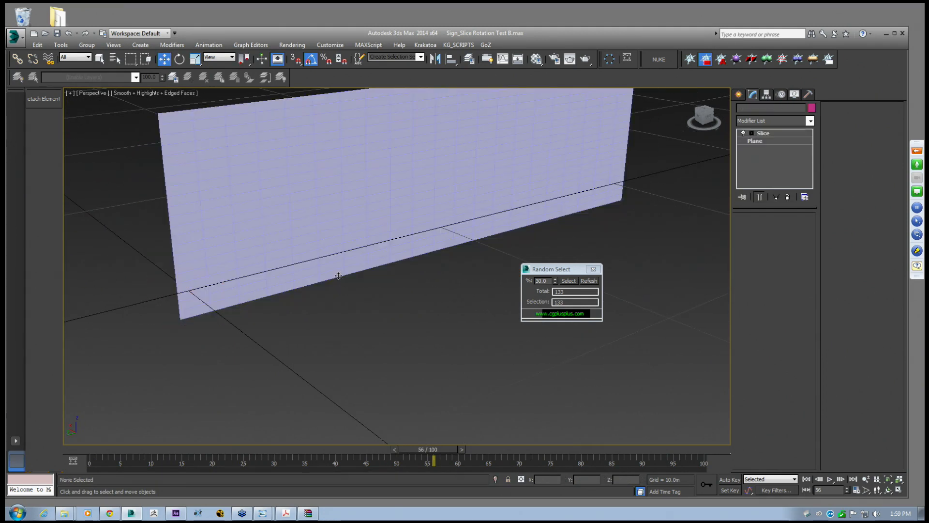
left_click(339, 276)
middle_click_drag(334, 281, 378, 283)
scroll(377, 284, "up", 4)
right_click(767, 133)
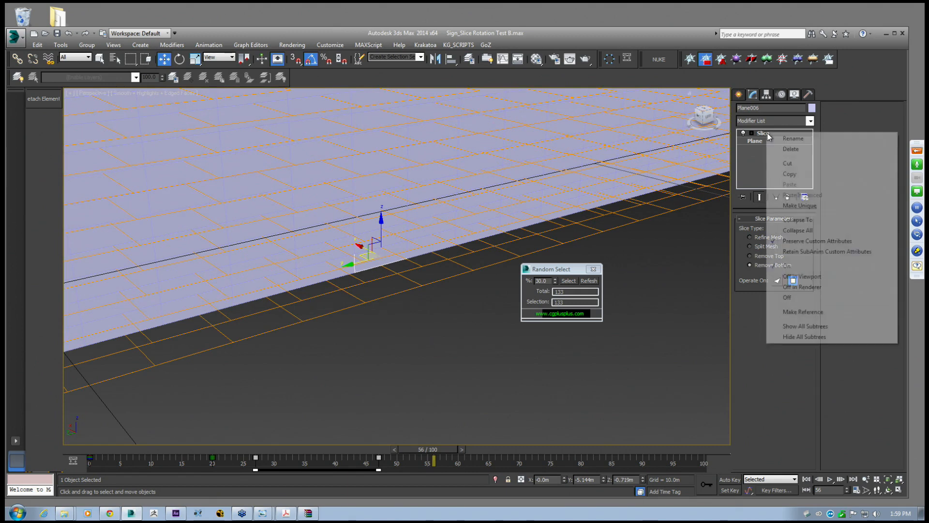
left_click(475, 254)
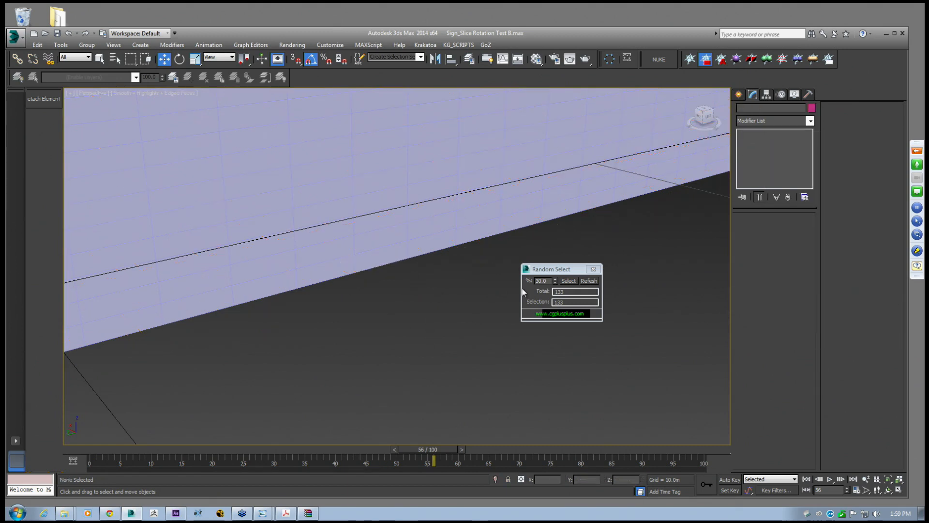
left_click(382, 269)
middle_click_drag(376, 218, 382, 262)
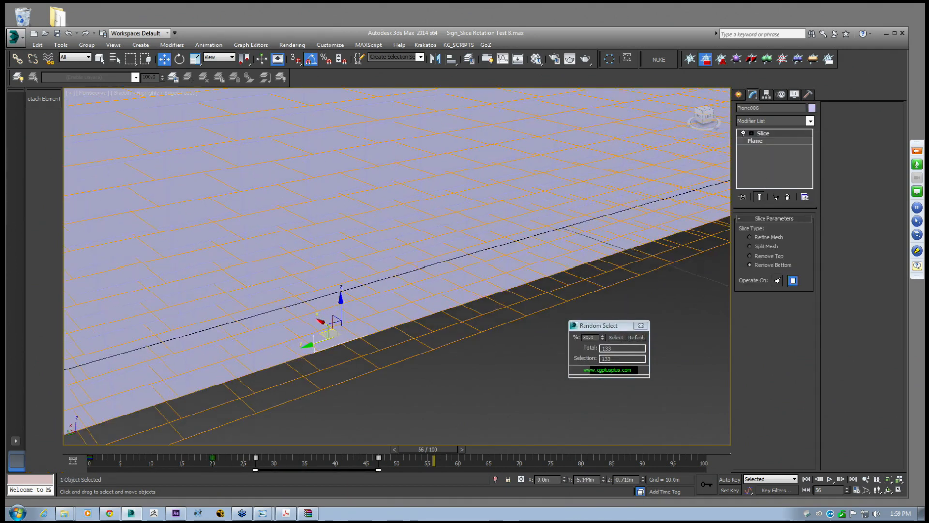
Select all the planes in the wall and make their Slice modifiers unique with respect to each other
scroll(381, 261, "down", 4)
left_click(263, 451)
left_click_drag(273, 452, 422, 457)
key("w")
scroll(262, 151, "down", 5)
left_click_drag(210, 133, 478, 327)
right_click(406, 208)
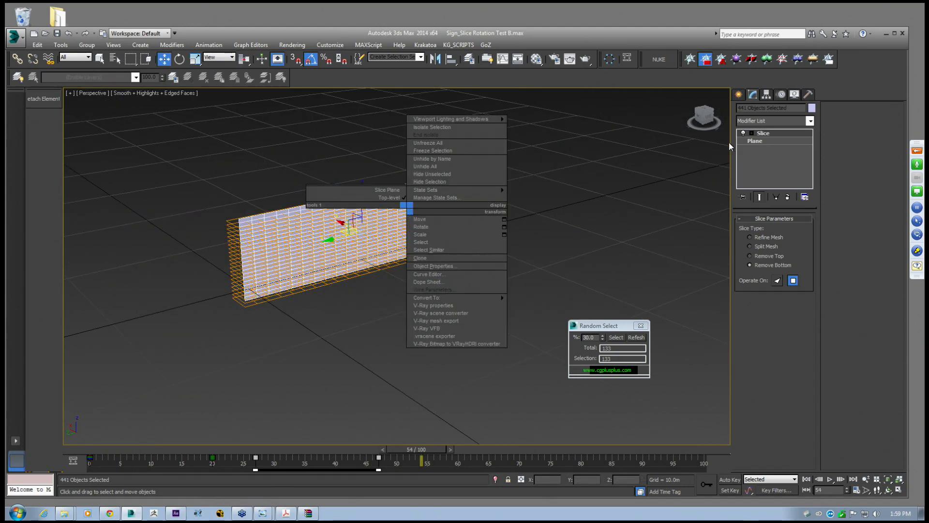
right_click(765, 132)
left_click(798, 204)
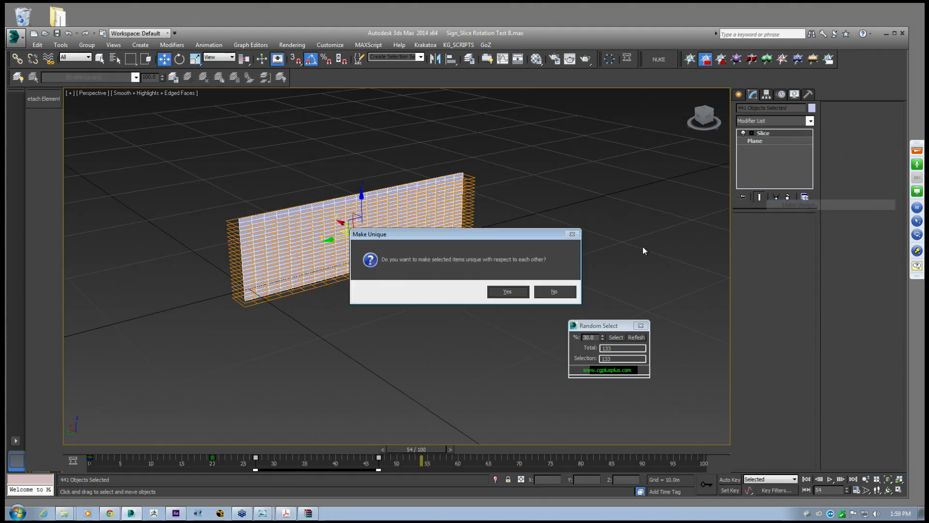
left_click_drag(434, 261, 360, 324)
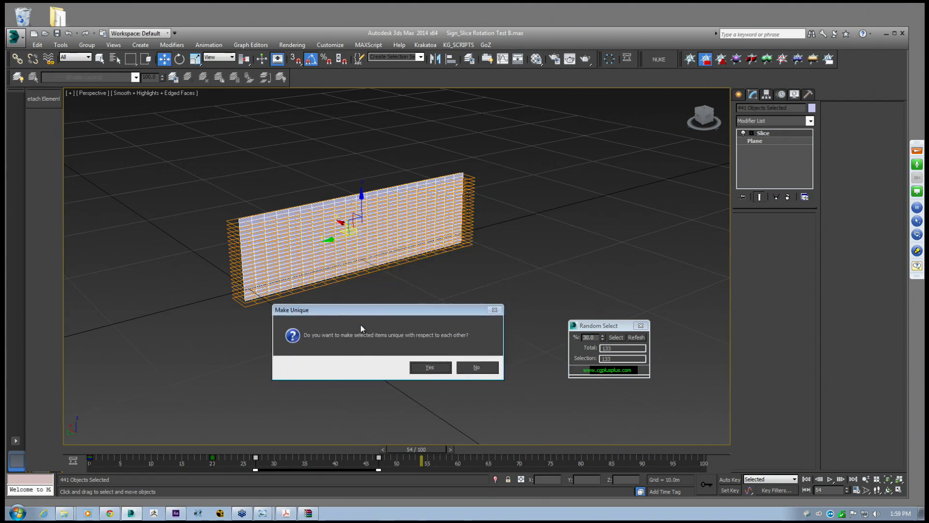
left_click(430, 367)
Scrub the timeline to frame 37 to check how the whole wall of slices animates
scroll(378, 301, "up", 6)
left_click_drag(382, 445, 315, 459)
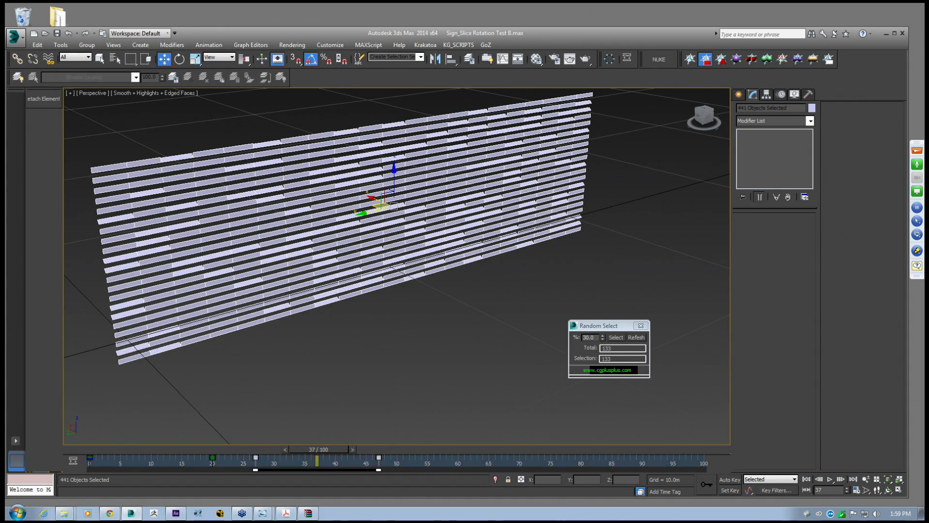
scroll(382, 324, "down", 5)
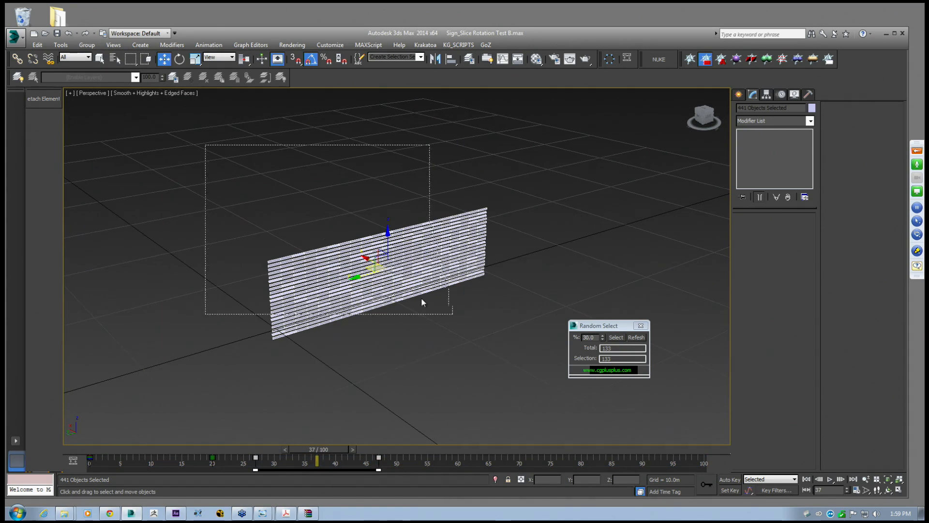
Move the whole wall's keyframes back so they start at frame 0, and deselect the planes
left_click_drag(255, 470, 88, 469)
left_click(284, 225)
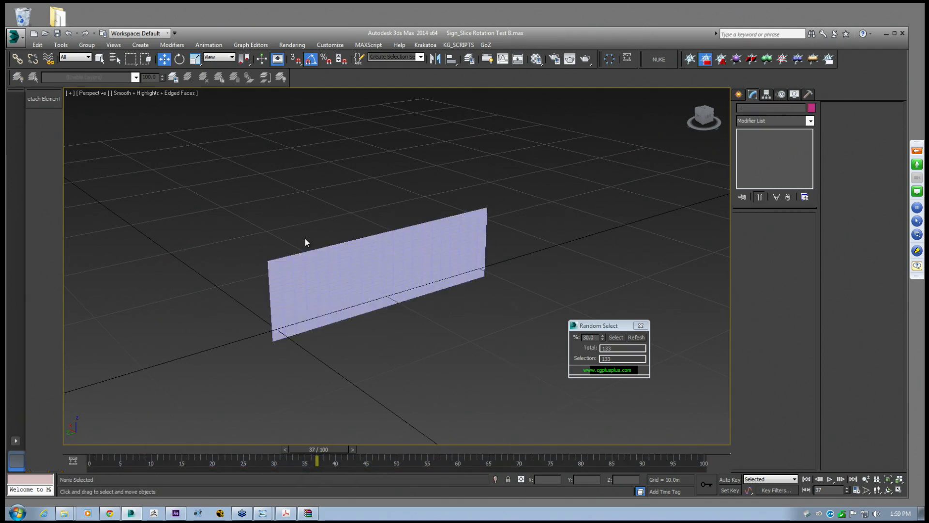
scroll(337, 241, "up", 4)
Randomly select 30% of the planes and move their keyframes to start at about frame 34
left_click(614, 337)
middle_click_drag(254, 421, 225, 404)
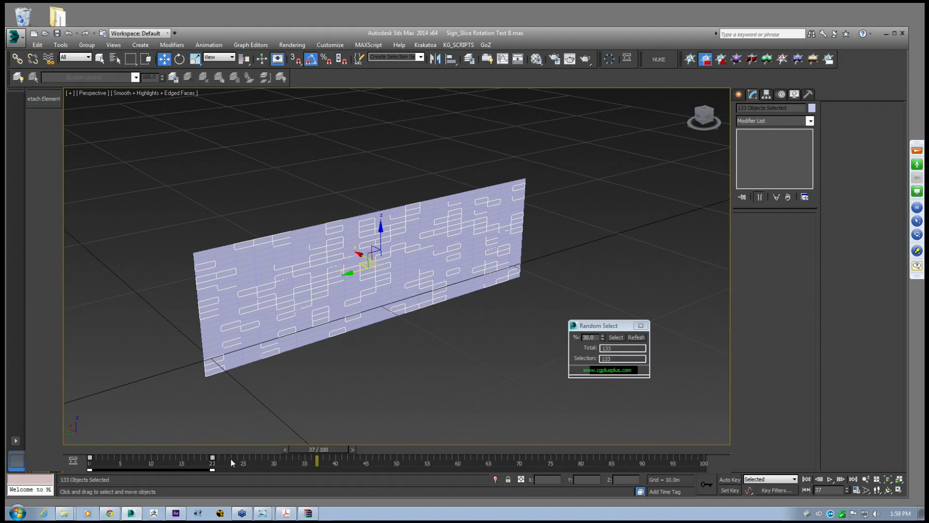
left_click_drag(94, 469, 307, 448)
key("w")
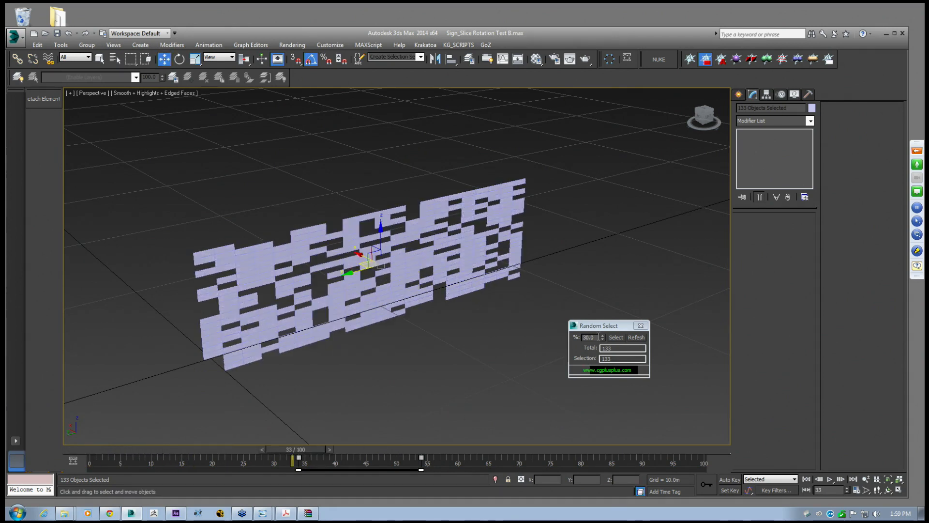
Randomly select 10% of the planes and offset their keyframes to start at frame 25
left_click_drag(594, 338, 517, 338)
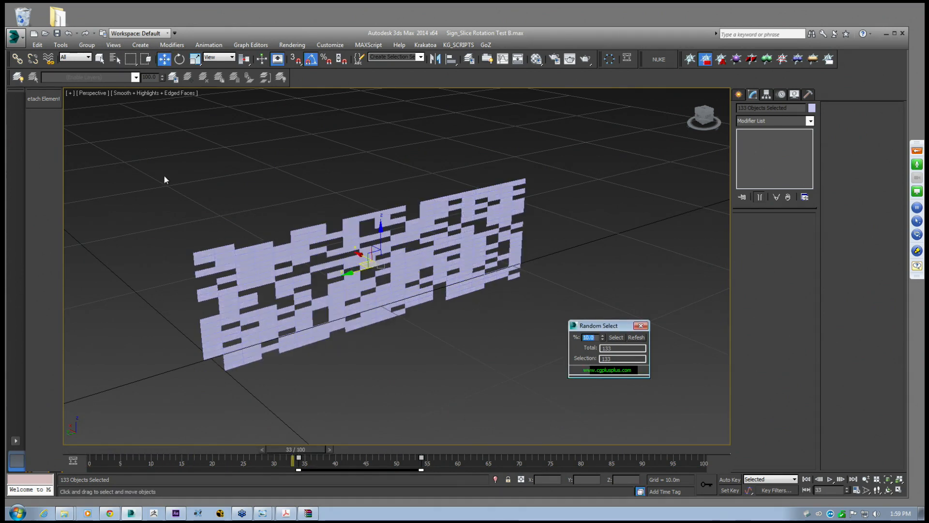
left_click(543, 341)
left_click(617, 338)
mouse_move(238, 460)
left_mouse_down()
mouse_move(72, 460)
mouse_move(243, 467)
left_mouse_up()
left_click(403, 384)
Retime the keyframes of two further random 10% selections of planes, and clear the selection
left_click(615, 338)
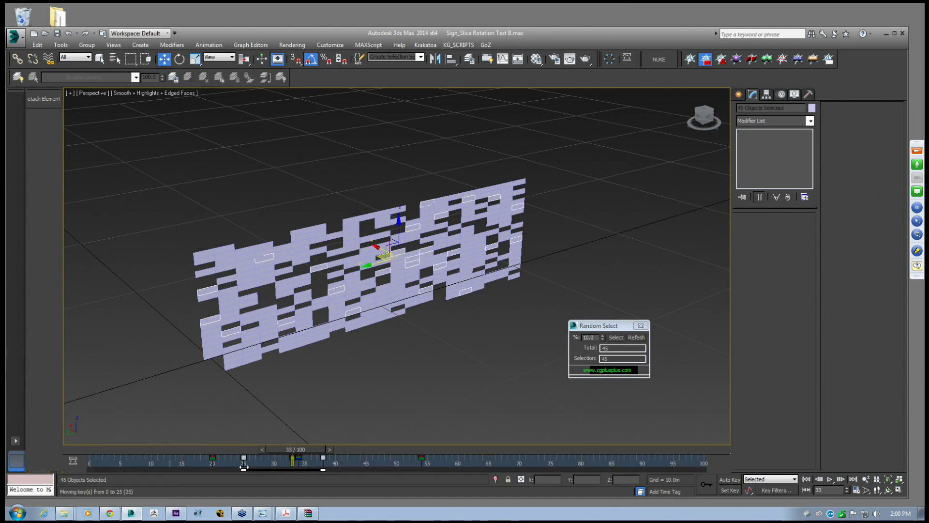
left_click(346, 291)
left_click(352, 292)
left_click(219, 195)
left_click(615, 338)
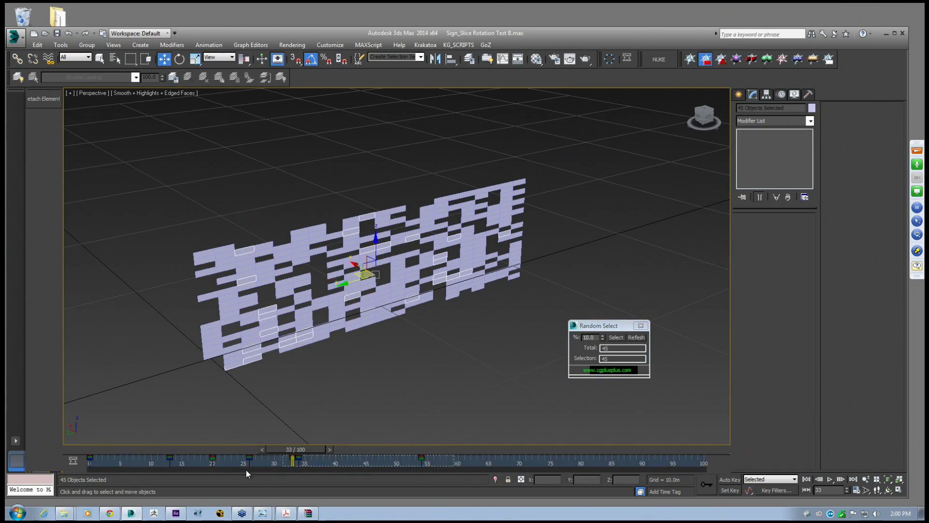
left_click_drag(89, 457, 219, 458)
left_click(275, 287)
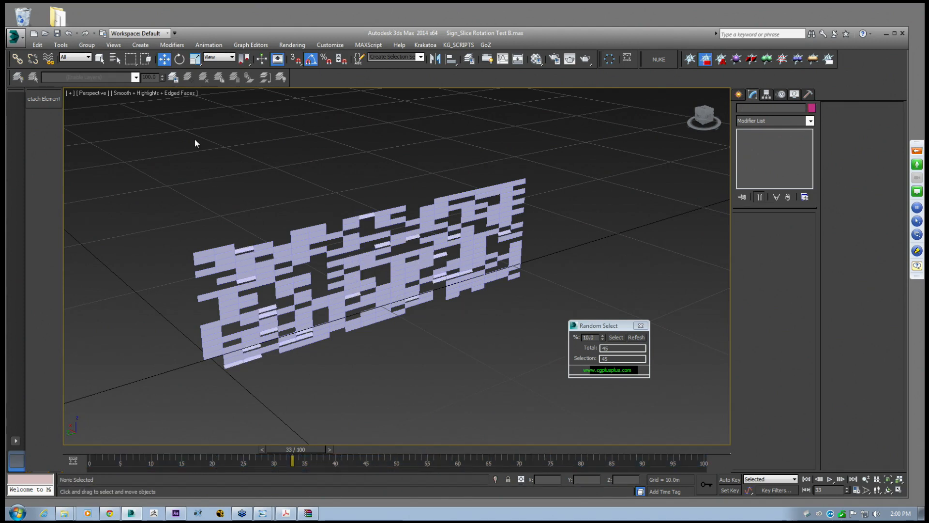
Randomly select 20% of the planes, compress and offset their keyframes, and deselect them
left_click_drag(166, 157, 535, 358)
left_click_drag(596, 338, 564, 336)
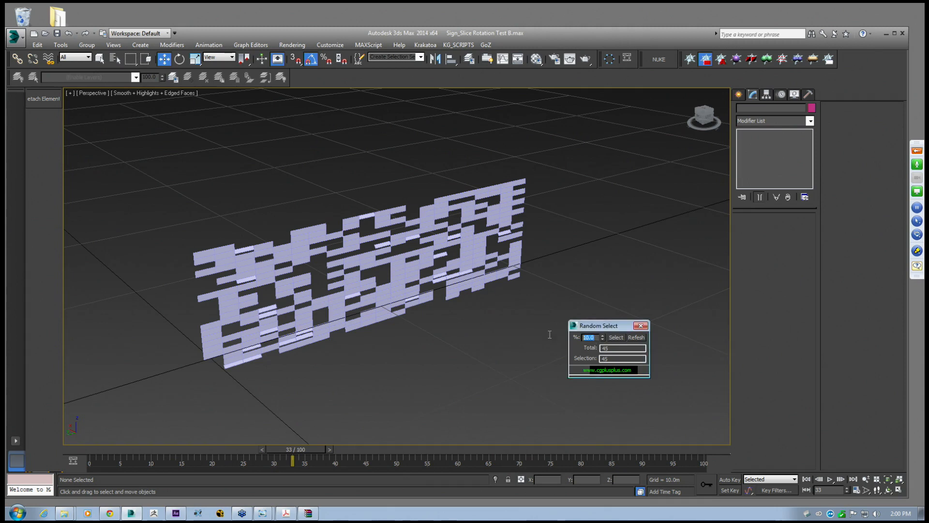
type("2")
left_click(616, 338)
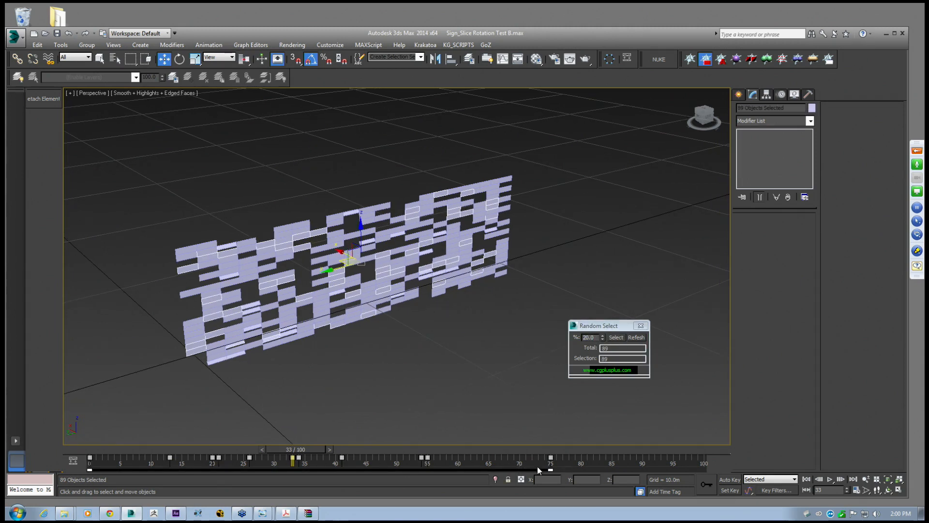
left_click_drag(561, 466, 445, 456)
left_click_drag(89, 456, 196, 458)
key("ctrl+d")
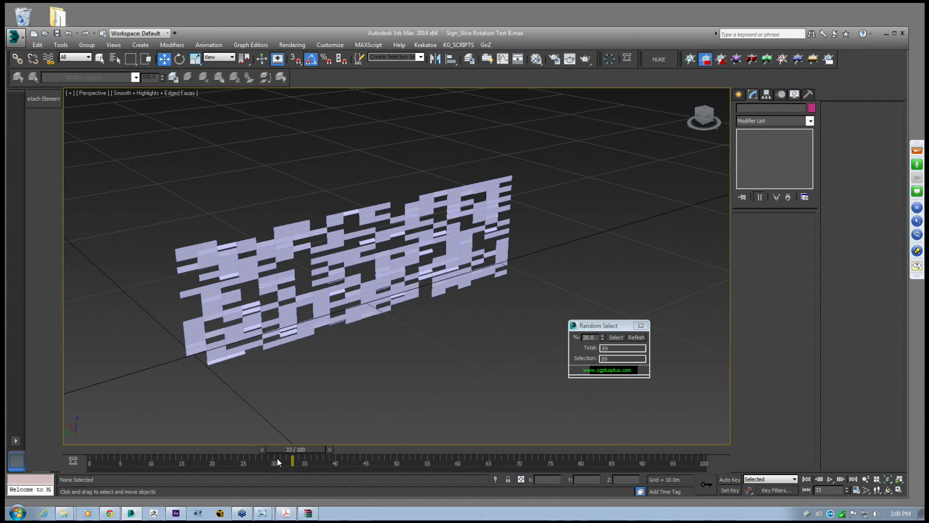
Scrub the timeline to frame 35 and examine the staggered slices across the wall
mouse_move(295, 449)
left_mouse_down()
mouse_move(100, 445)
mouse_move(592, 449)
mouse_move(92, 449)
mouse_move(304, 448)
left_mouse_up()
key("w")
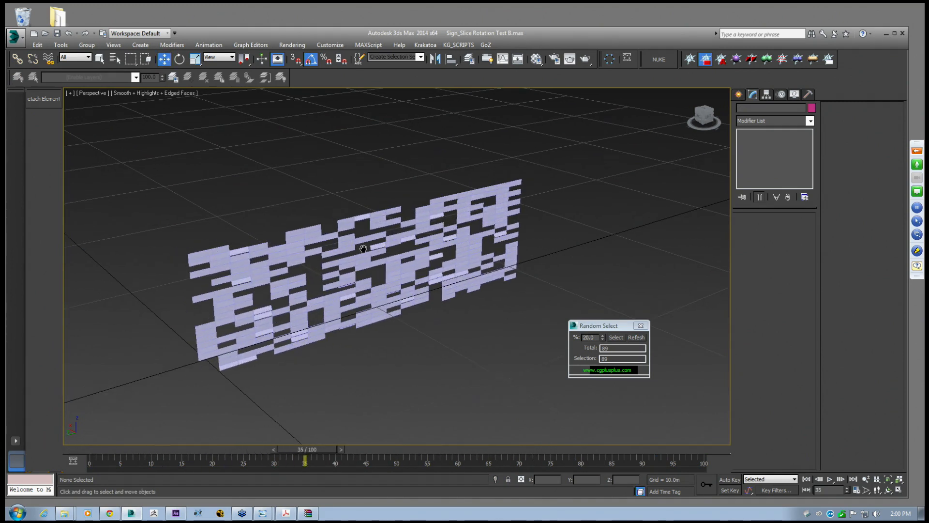
scroll(322, 303, "up", 3)
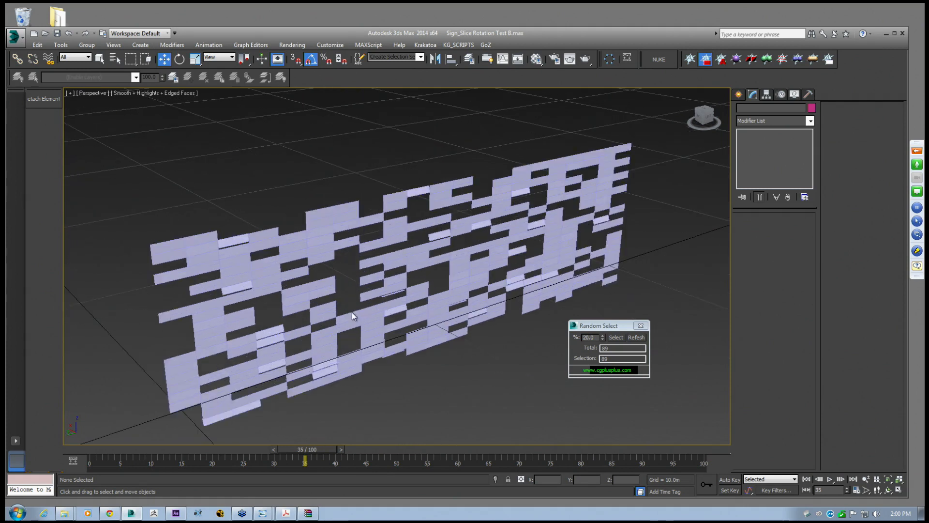
middle_click_drag(346, 314, 335, 289)
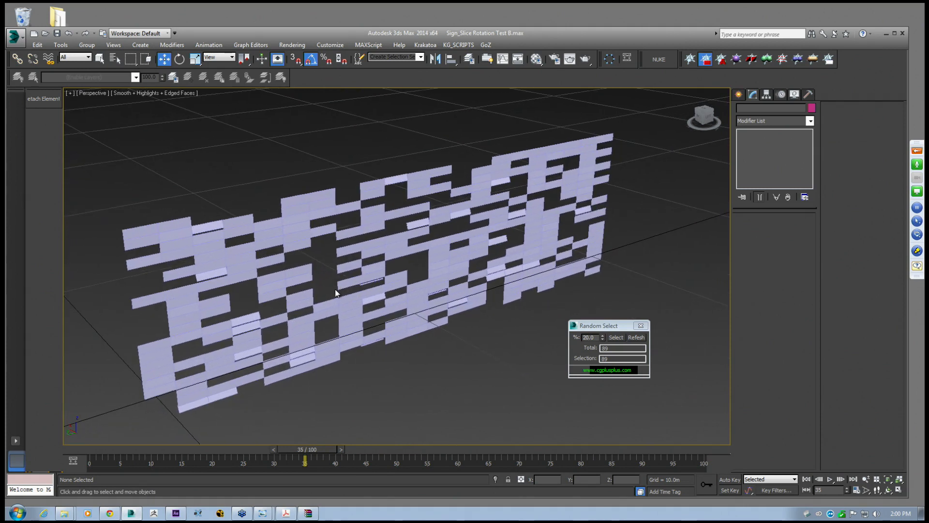
Check the Object Properties of a plane in the wall's top row and the key timing of one near the bottom
left_click(300, 200)
right_click(298, 198)
left_click(324, 256)
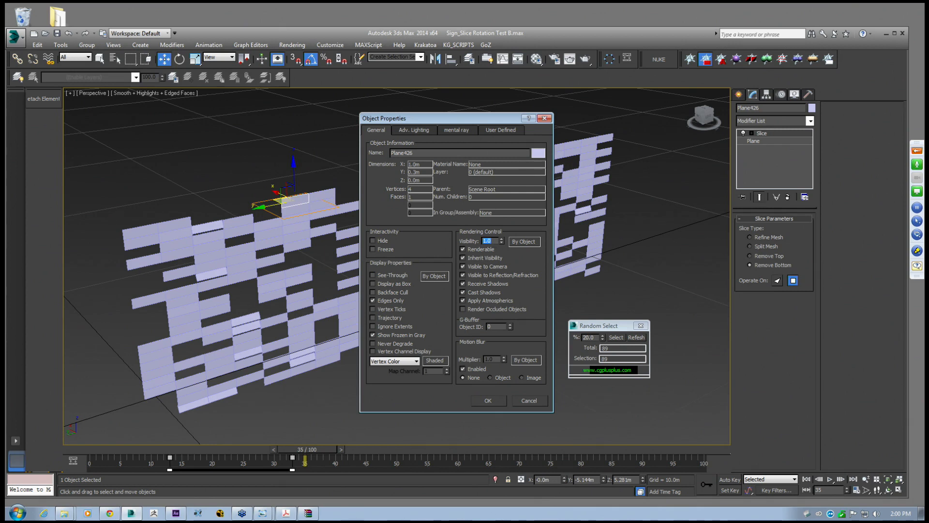
left_click_drag(454, 119, 482, 130)
left_click(572, 129)
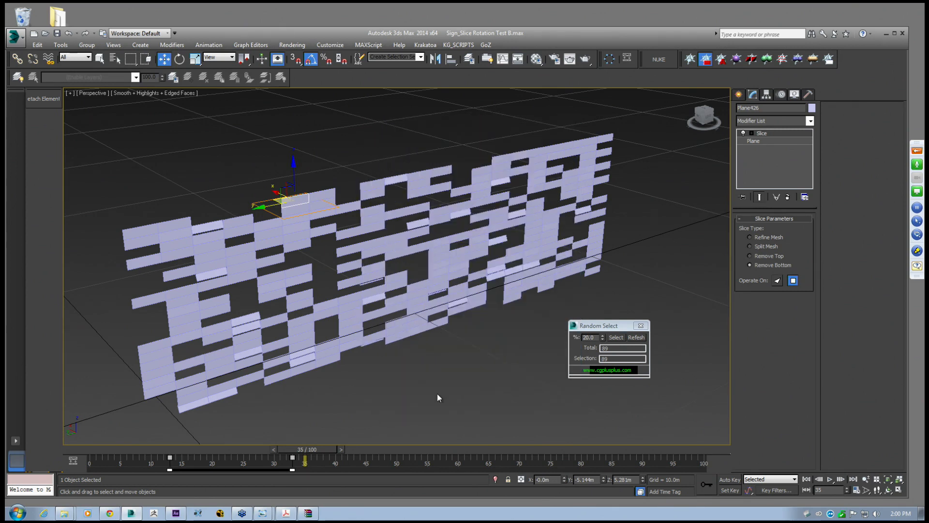
left_click(394, 333)
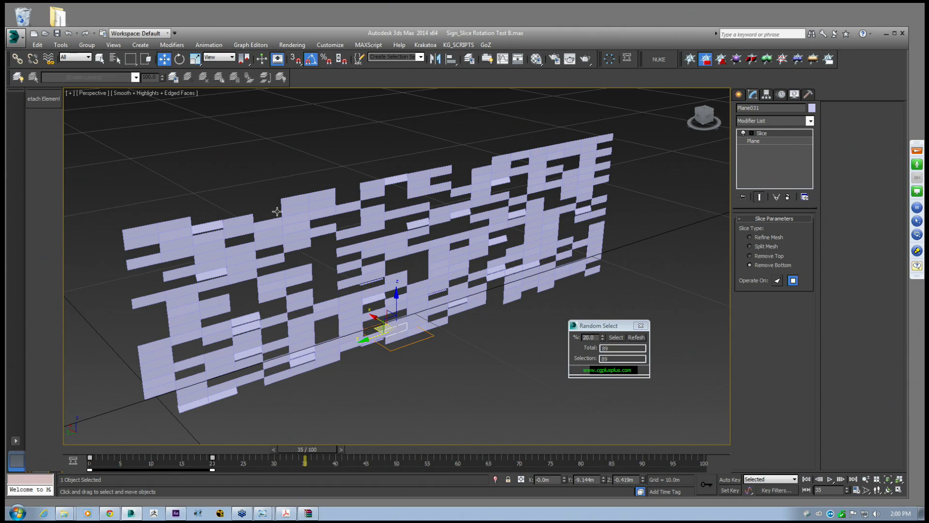
left_click(455, 381)
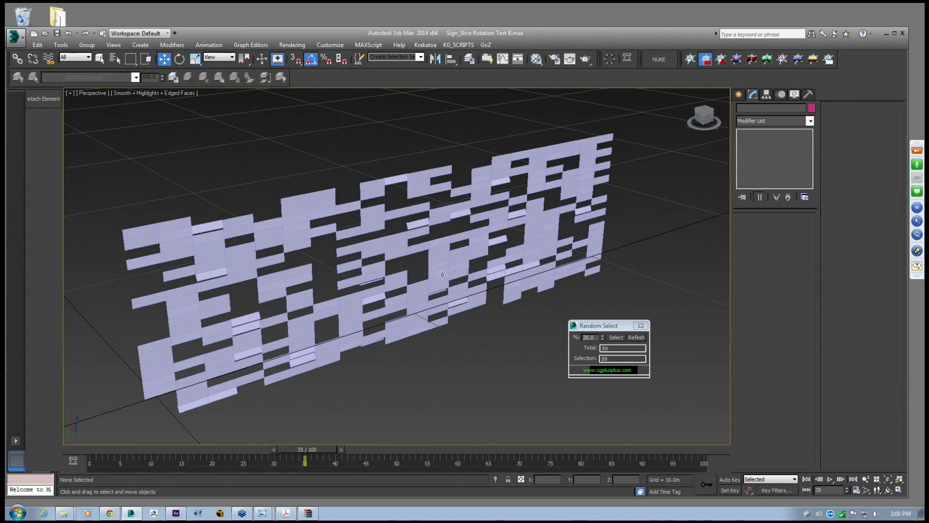
Scrub the timeline to frame 30 to check how the offset planes animate
left_click_drag(595, 335, 582, 337)
left_click(267, 416)
left_click_drag(305, 449, 272, 449)
key("w")
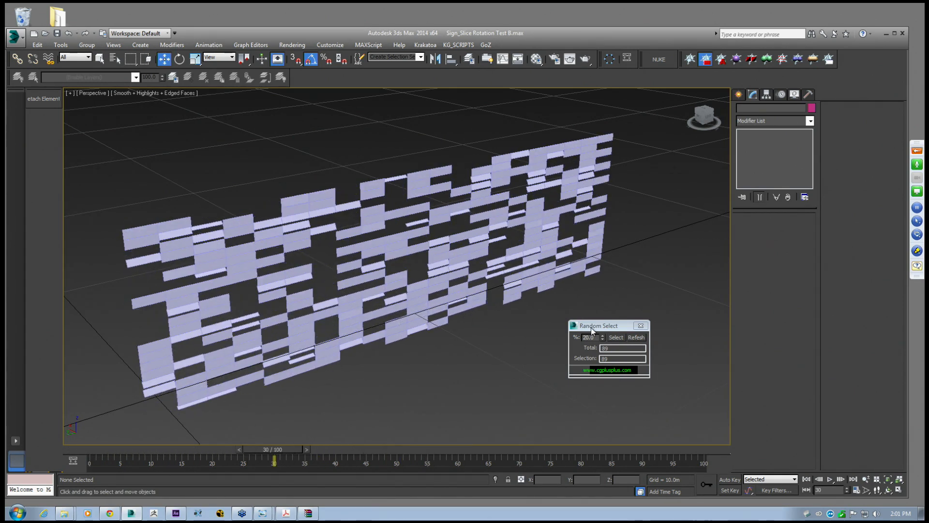
Randomly select 20% of the planes and retime their keyframes along the timeline
left_click(616, 337)
left_click_drag(665, 463, 223, 390)
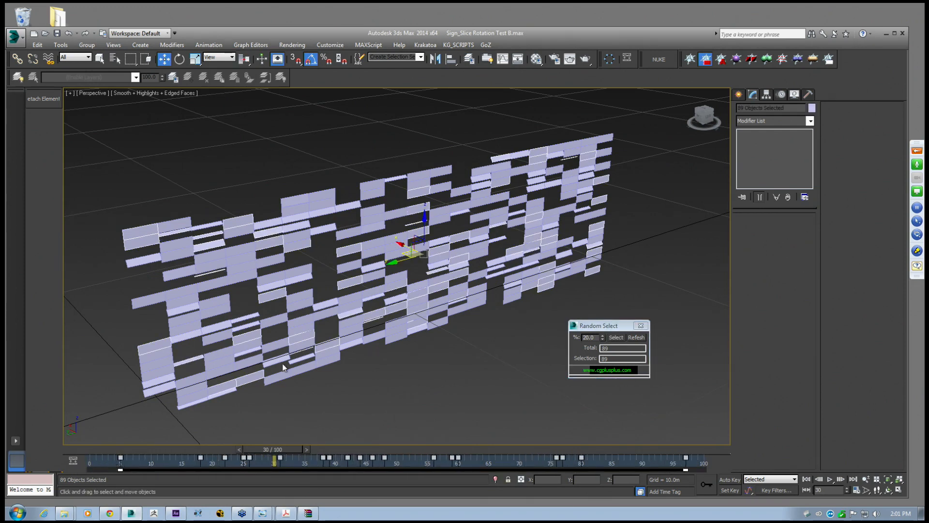
left_click(562, 336)
Extend the animation's end time to frame 200 and retime the keyframes of a new random 20% of the planes
left_click(614, 337)
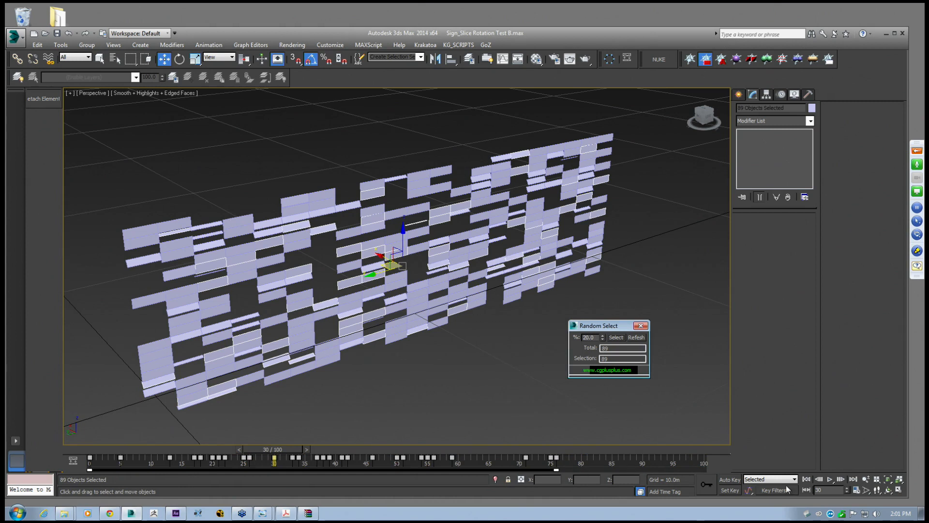
left_click(855, 490)
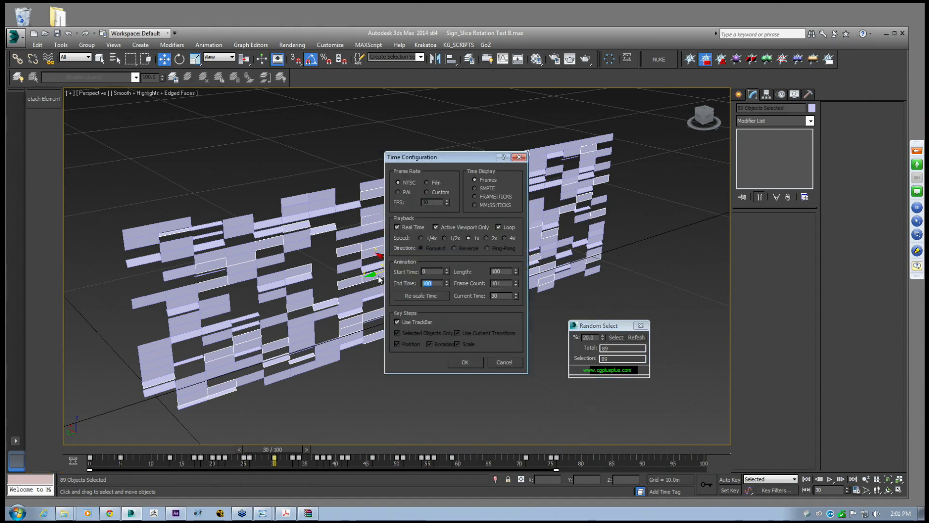
left_click(465, 361)
left_click_drag(328, 465, 104, 459)
left_click(271, 414)
Retime the keyframes of four further random 20% selections of planes across the longer timeline
left_click(616, 337)
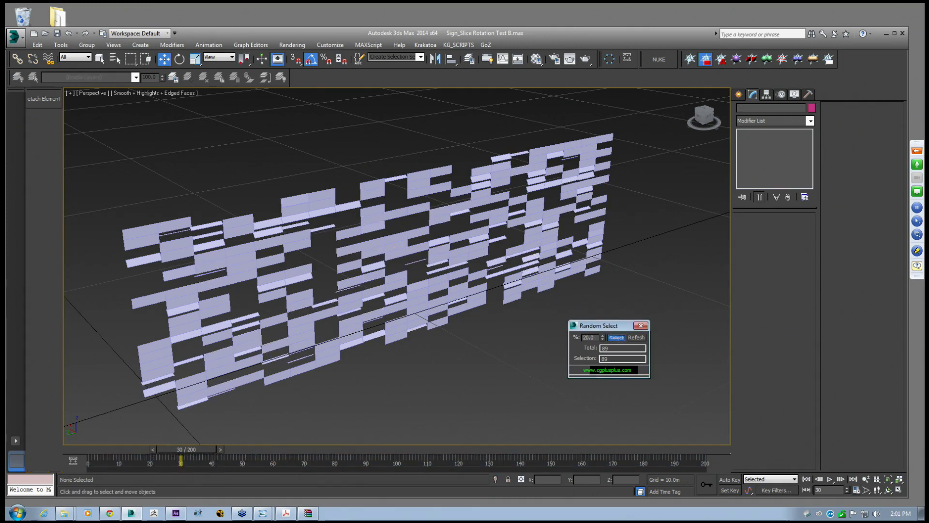
middle_click_drag(523, 350, 513, 330)
left_click_drag(419, 466, 95, 460)
left_click(559, 350)
left_click(617, 338)
left_click_drag(416, 468, 120, 459)
left_click(551, 352)
left_click(619, 338)
left_click_drag(420, 468, 31, 463)
left_click_drag(89, 459, 120, 458)
left_click(542, 348)
left_click(616, 337)
left_click_drag(417, 465, 54, 439)
left_click(410, 356)
Select the wall's planes together and scrub to frame 120 to check the spread of their animation
left_click(261, 316)
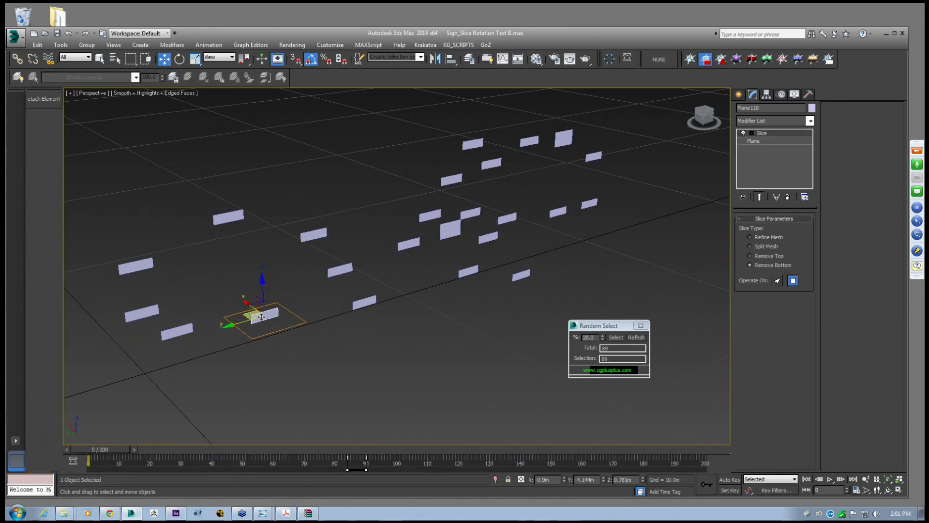
scroll(315, 329, "down", 5)
left_click_drag(170, 193, 479, 376)
middle_click_drag(329, 351, 374, 342)
left_click(377, 340)
left_click_drag(224, 169, 492, 338)
middle_click_drag(342, 339, 366, 342)
left_click_drag(120, 460, 448, 426)
key("w")
scroll(396, 332, "up", 5)
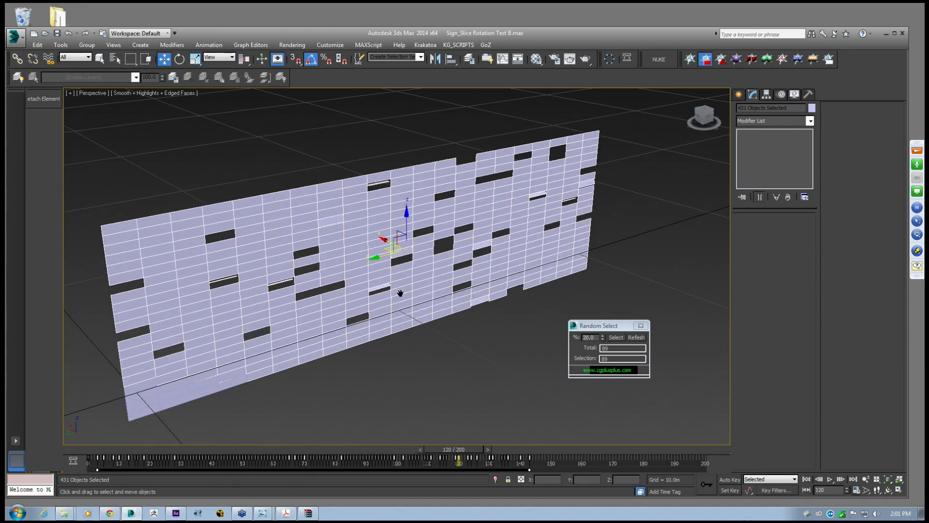
Close the Random Select dialog and scrub the timeline to frame 54 to show the partly transformed wall
scroll(481, 348, "down", 4)
left_click_drag(612, 326, 615, 323)
left_click(643, 323)
scroll(409, 296, "up", 3)
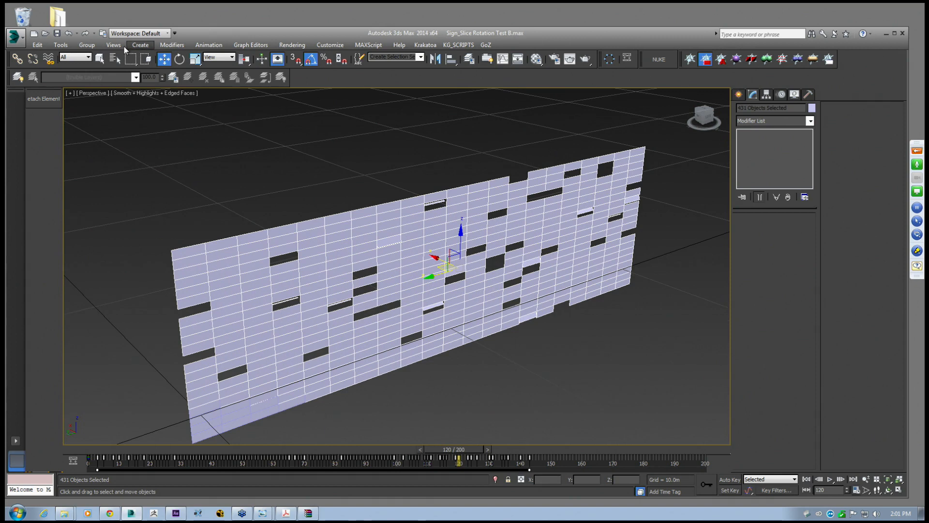
left_click_drag(217, 39, 227, 38)
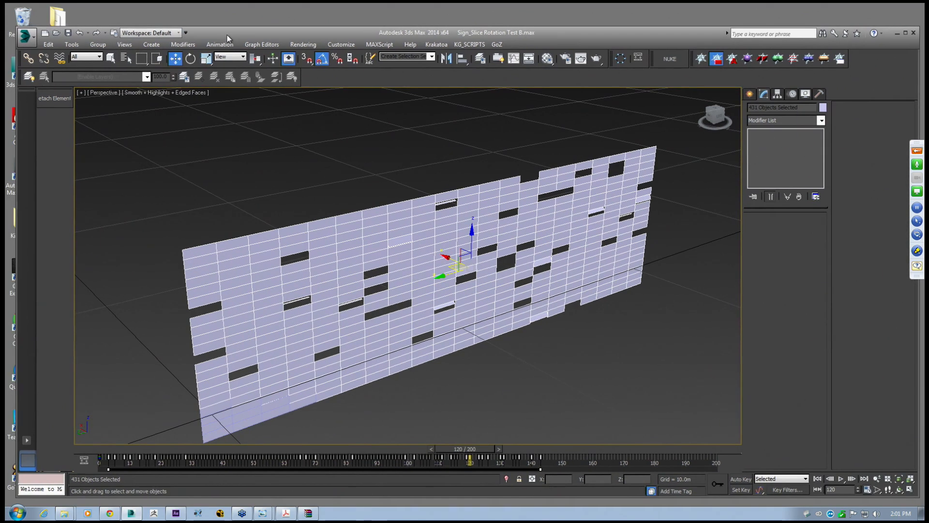
left_click_drag(476, 450, 266, 457)
key("w")
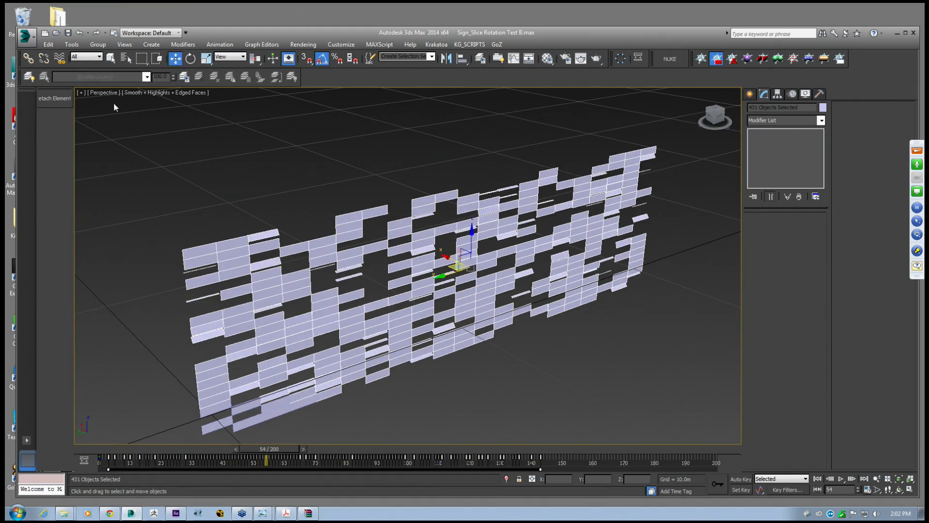
Save the slice rotation scene under its current file name
left_click(34, 39)
left_click(48, 119)
left_click(24, 40)
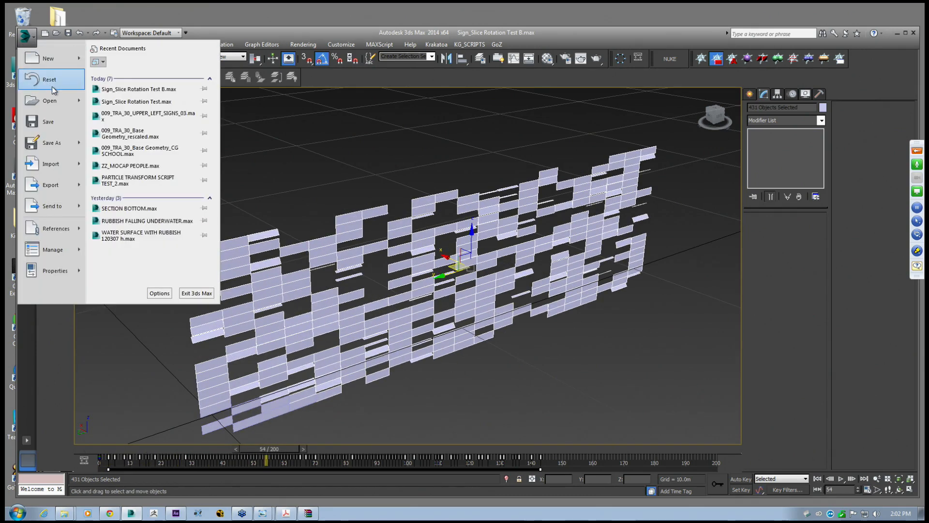
Switch to Windows Explorer and open the folder CG SCHOOL\DAY 02_ANIMATION\03_TRANSFORMATION on the E: drive
left_click(64, 513)
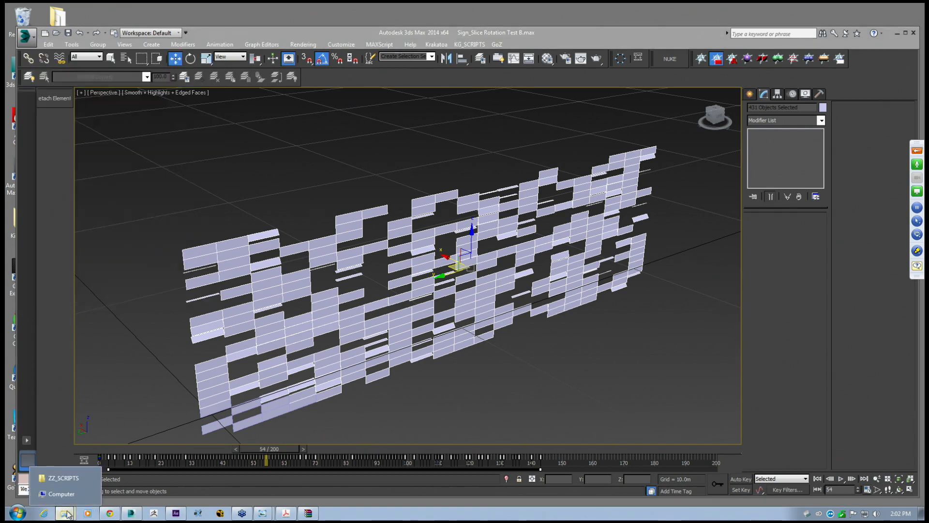
left_click(58, 476)
left_click(319, 153)
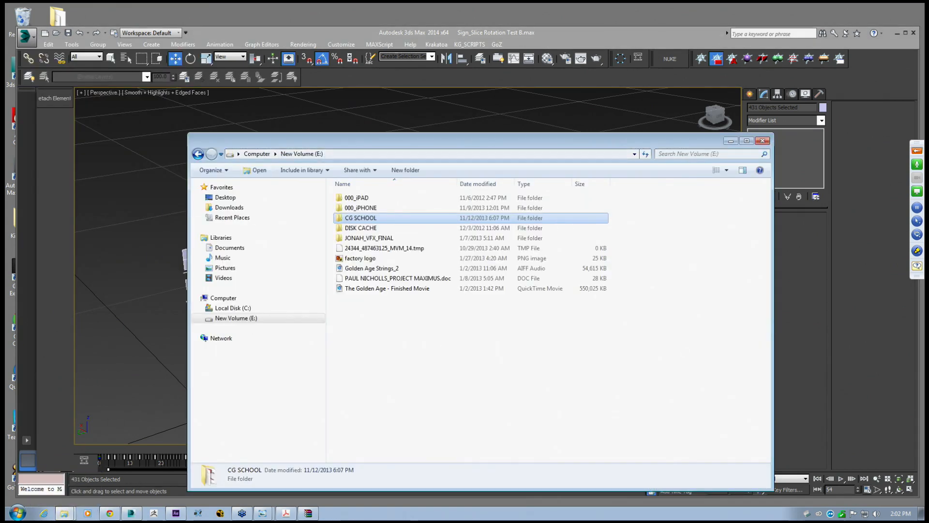
double_click(371, 218)
double_click(371, 208)
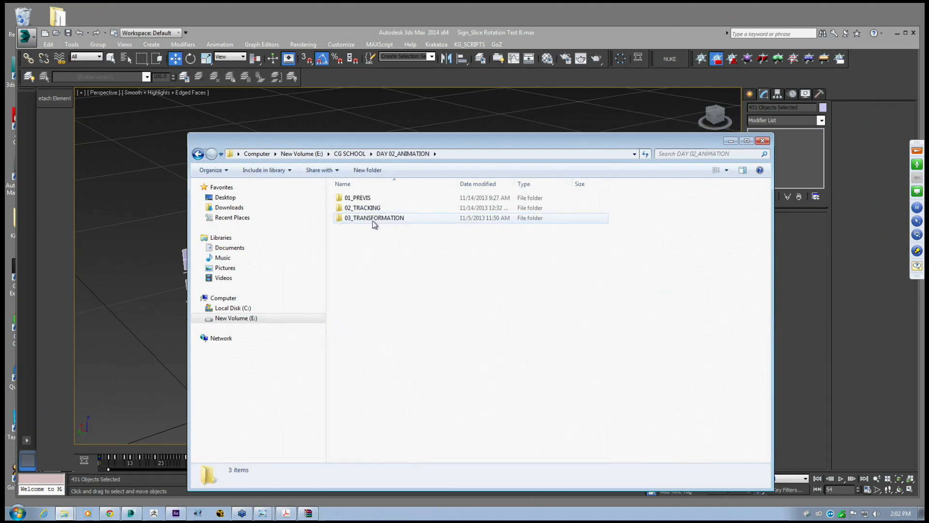
double_click(373, 218)
Open the 01_Sign Folds Out folder and copy its full path
left_click(529, 208)
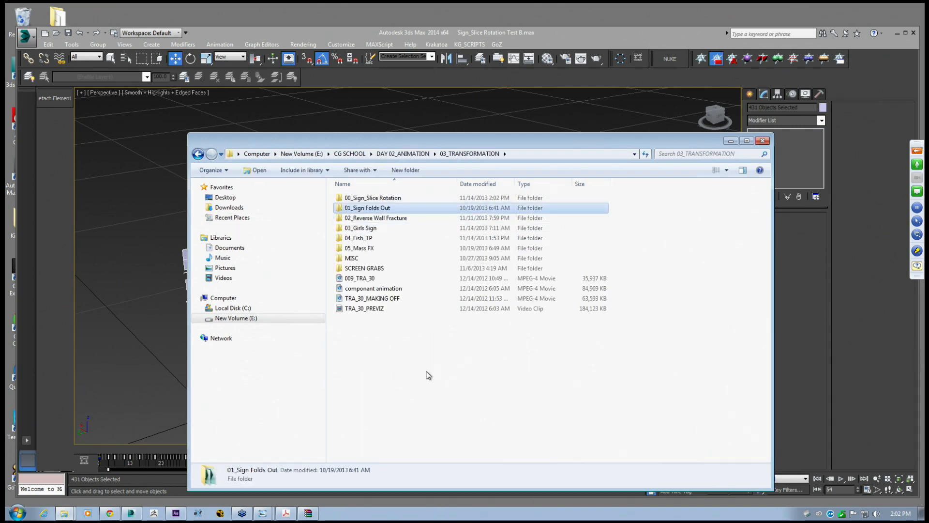
left_click(445, 370)
left_click_drag(389, 143, 340, 129)
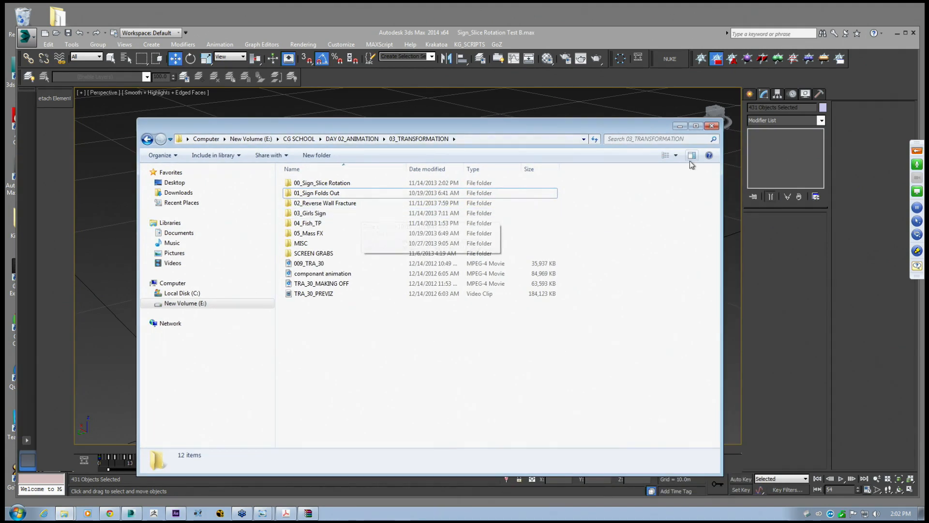
double_click(324, 192)
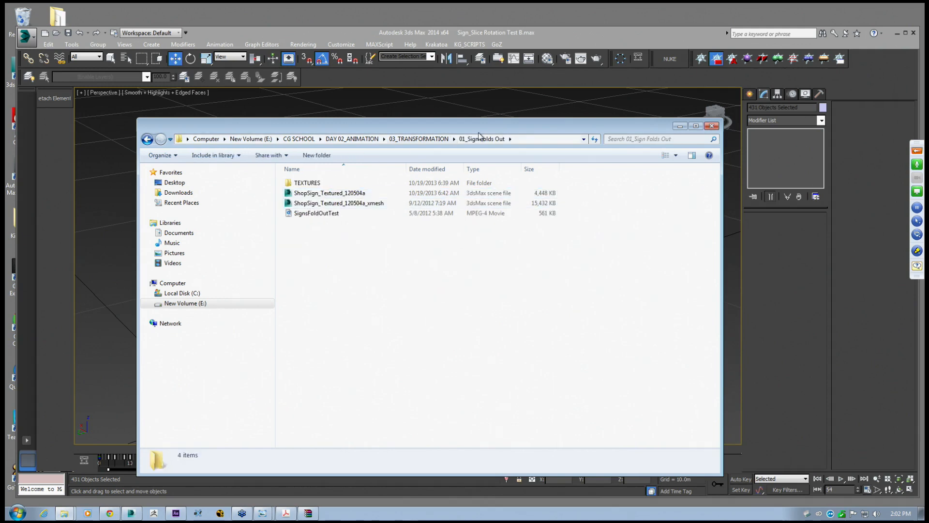
left_click(525, 140)
key("ctrl+c")
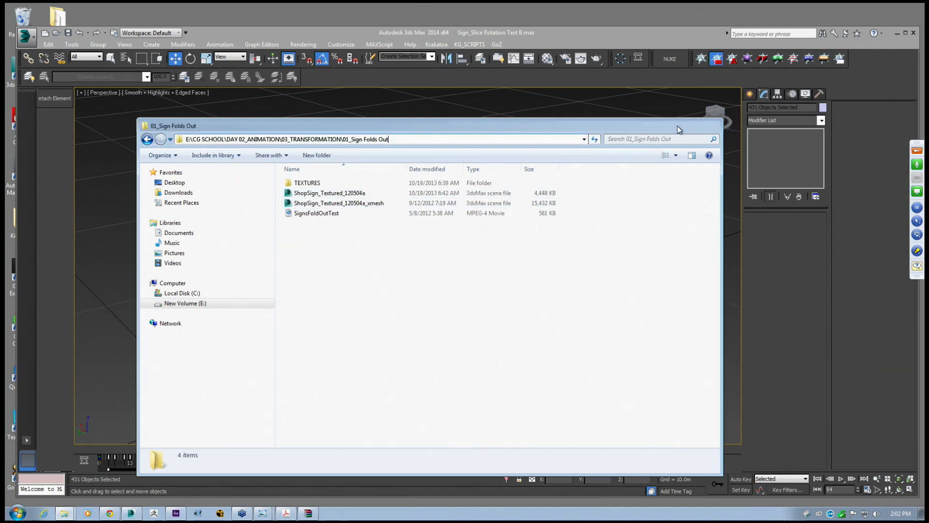
Open the scene ShopSign_Textured_120504a from the 01_Sign Folds Out folder in 3ds Max, adopting the file's gamma and LUT settings
left_click(679, 126)
left_click(26, 37)
left_click(39, 100)
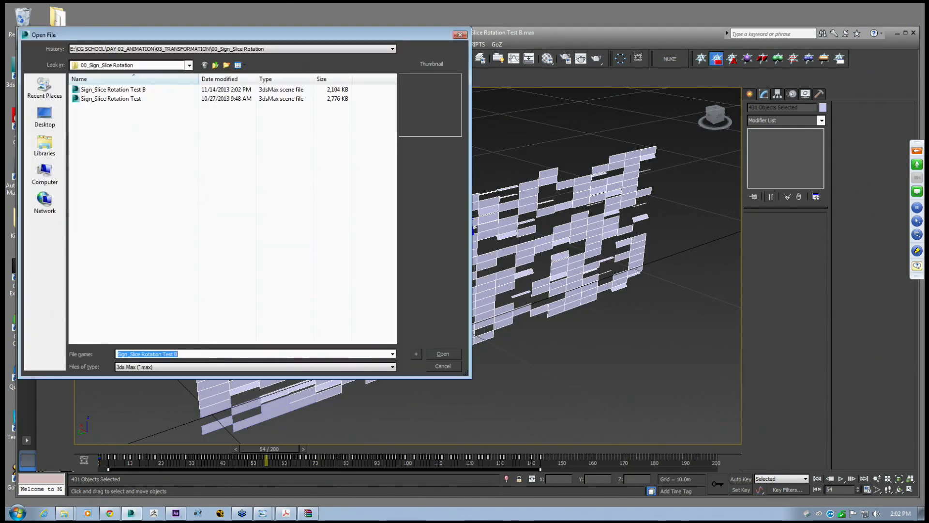
key("ctrl+v")
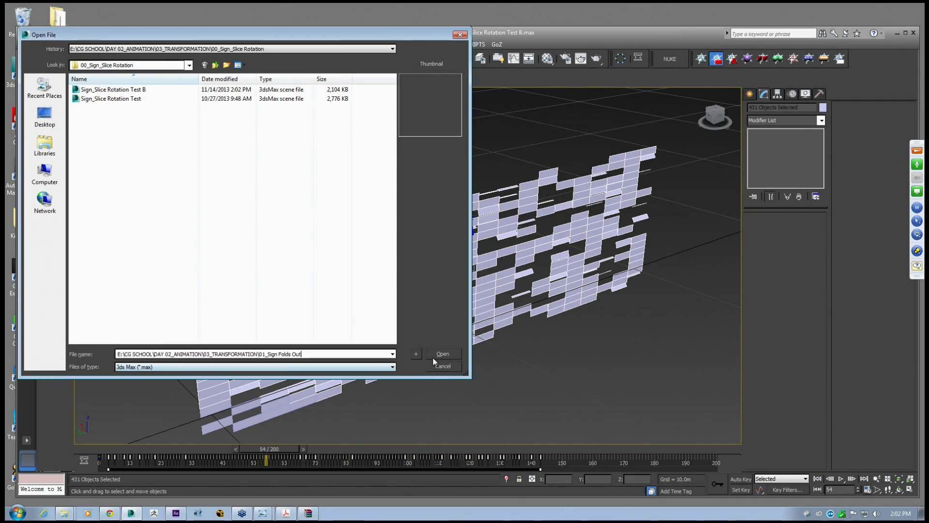
key("Return")
left_click(119, 98)
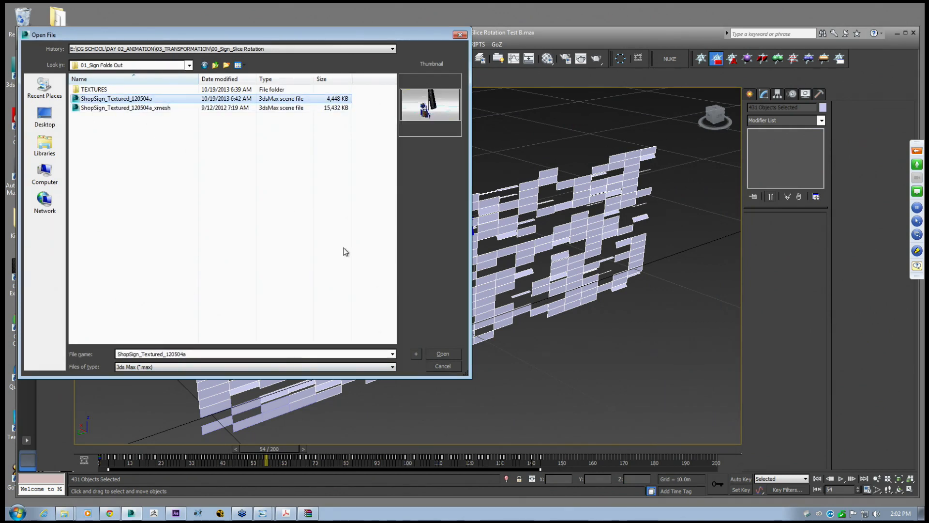
left_click(442, 355)
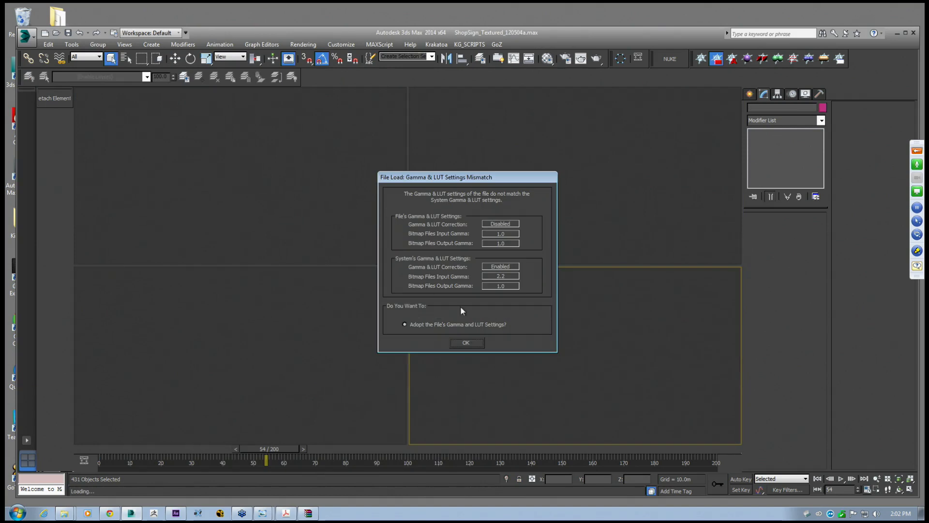
left_click(467, 343)
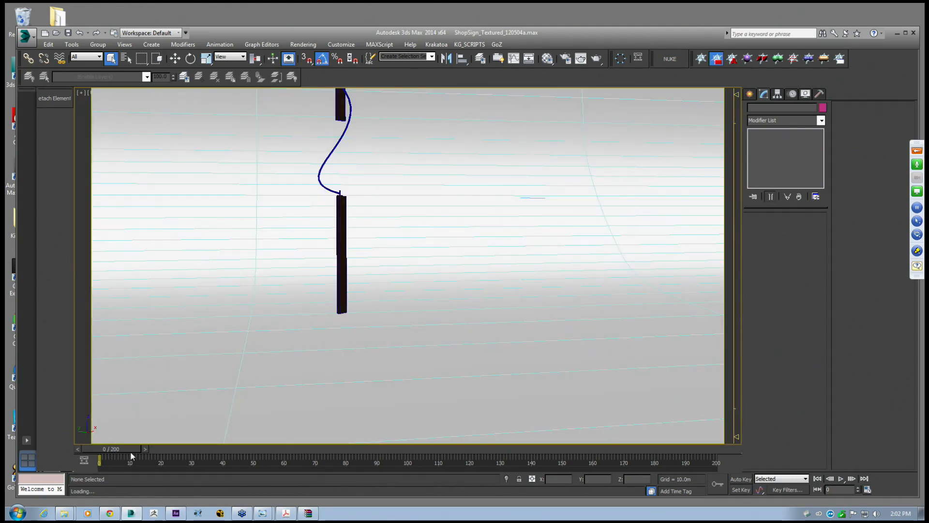
Turn off edged faces in the camera view and scrub the timeline to frame 190 to review the sign fold-out
left_click_drag(132, 454, 692, 479)
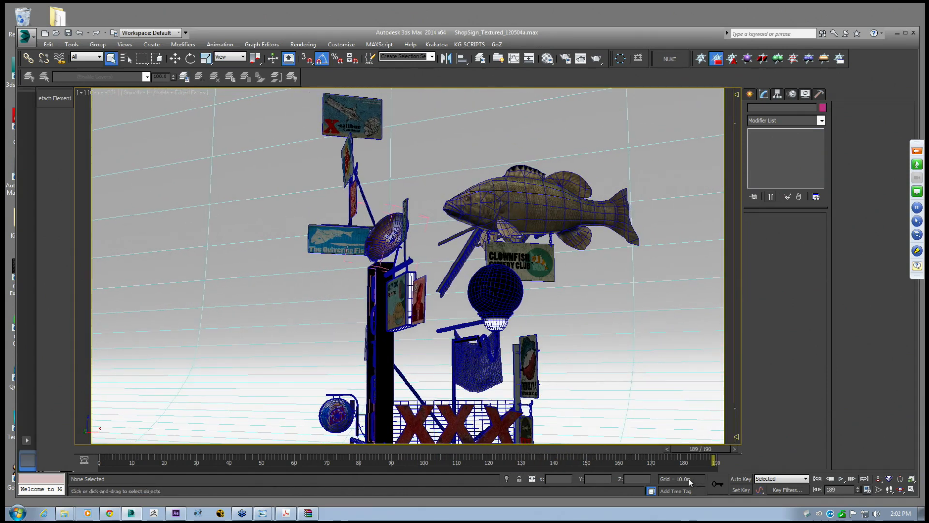
key("F4")
left_click_drag(678, 447, 716, 462)
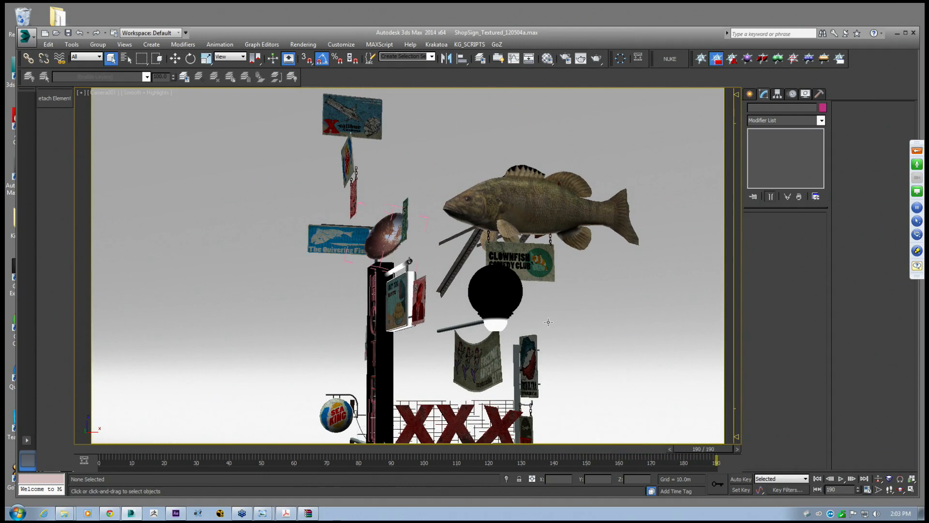
Launch a second session of 3ds Max alongside the shop sign scene
left_click(130, 513)
right_click(130, 513)
left_click(130, 479)
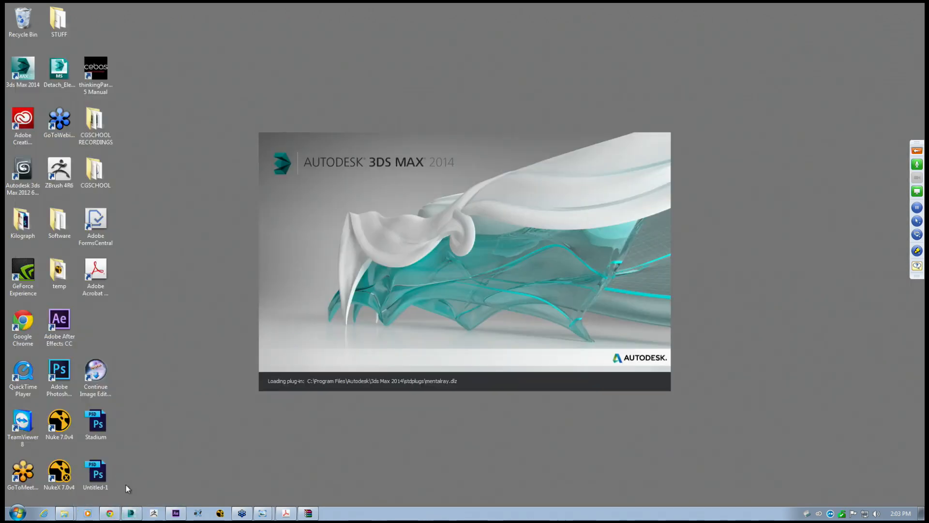
Return to the shop sign scene and scrub backward and forward to frame 157 to study how the signs unfold
left_click(131, 513)
left_click_drag(716, 462, 195, 521)
left_click_drag(194, 454, 608, 459)
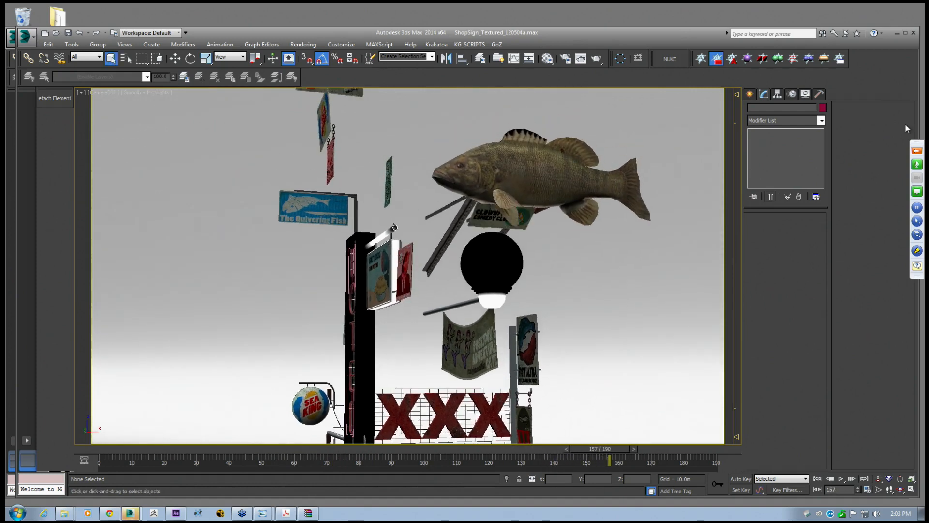
Switch to the new empty 3ds Max scene and maximize its Perspective viewport
left_click(898, 34)
middle_click_drag(588, 359, 585, 355)
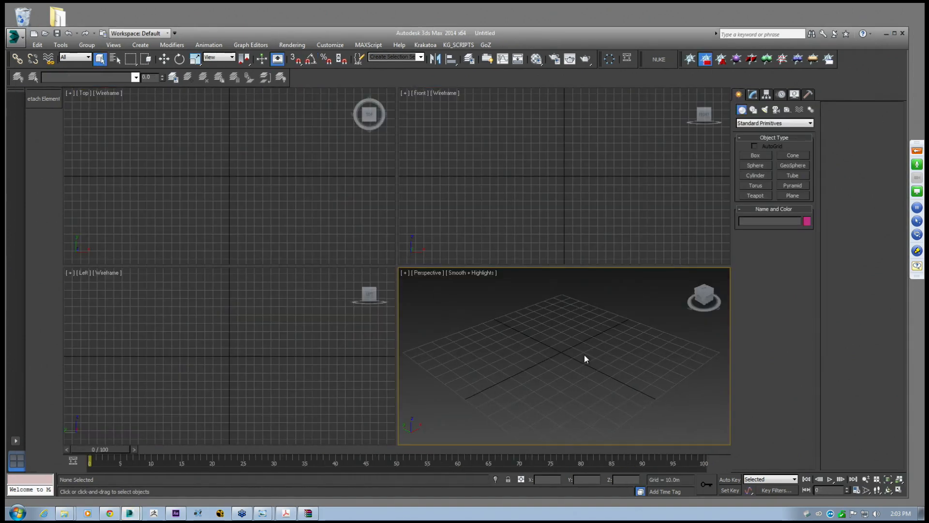
left_click(898, 489)
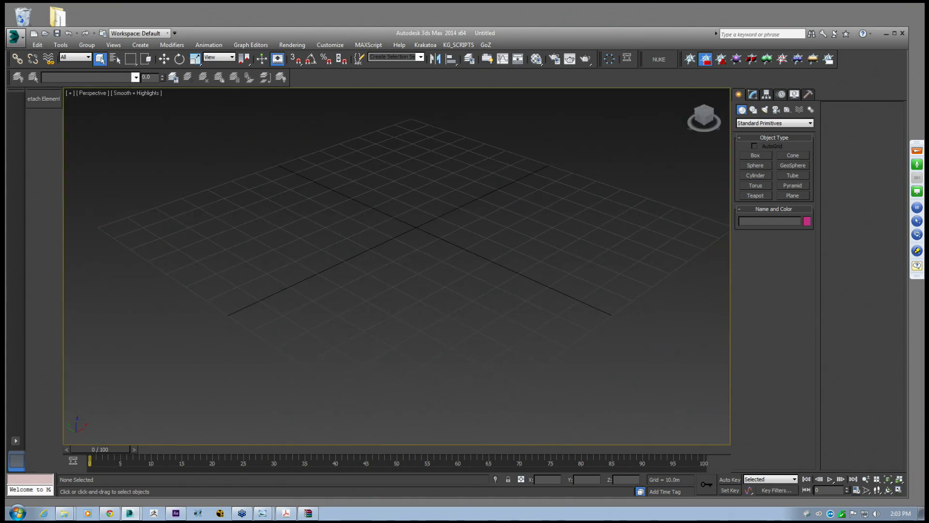
Create a box about 24.5 m wide, 5.7 m long and 4.6 m high along the X axis
left_click(755, 156)
middle_click_drag(244, 232, 389, 290, "alt")
left_click_drag(274, 292, 344, 278)
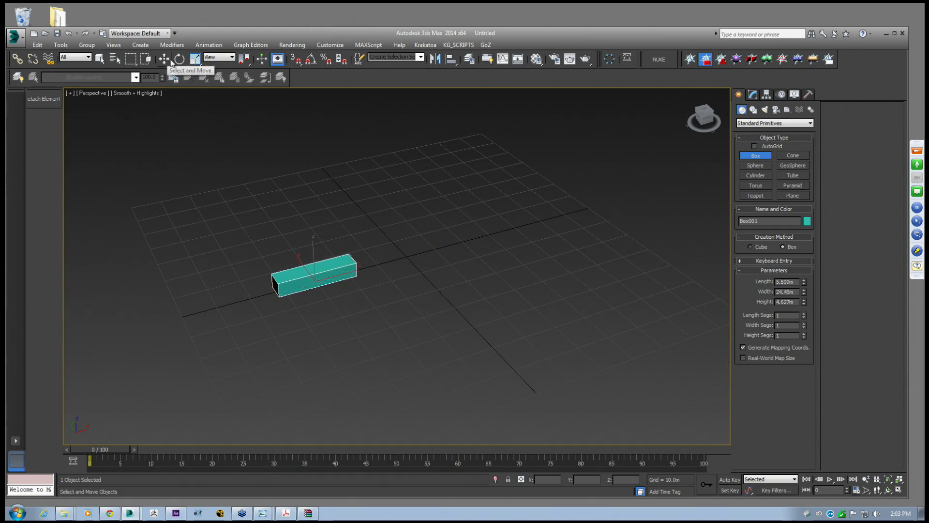
Create a sphere of about 5.9 m radius at the box's end and raise it to about Z 2.6 m
left_click(755, 165)
middle_click_drag(439, 265, 383, 281, "alt")
left_click_drag(383, 269, 387, 245)
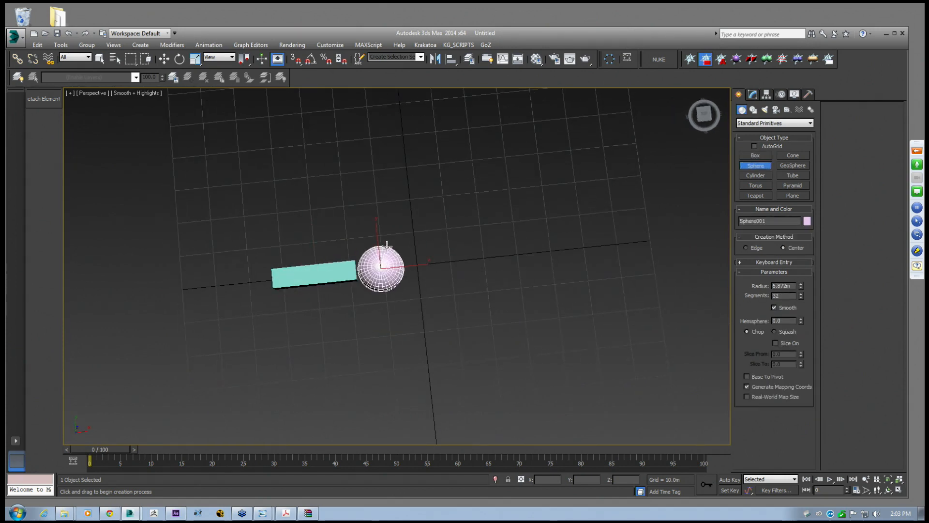
left_click(164, 58)
middle_click_drag(387, 271, 365, 223, "alt")
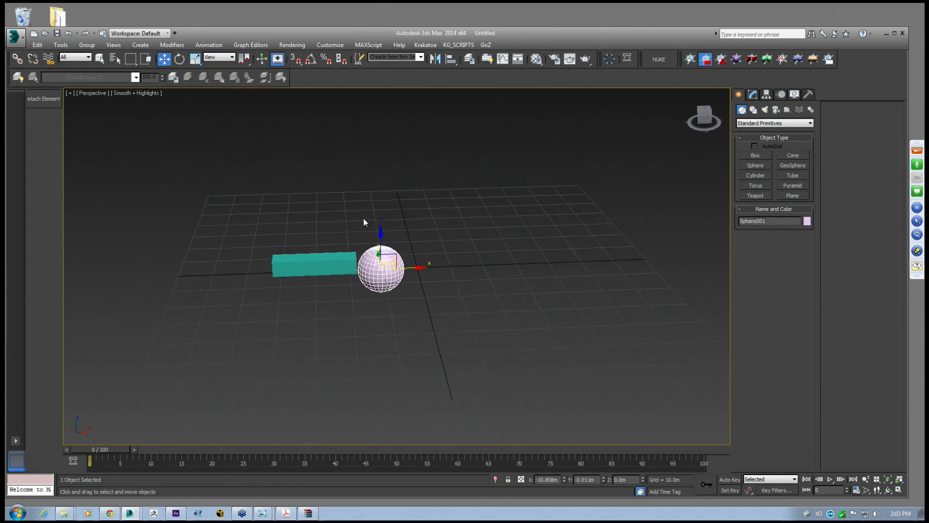
left_click_drag(377, 236, 377, 228)
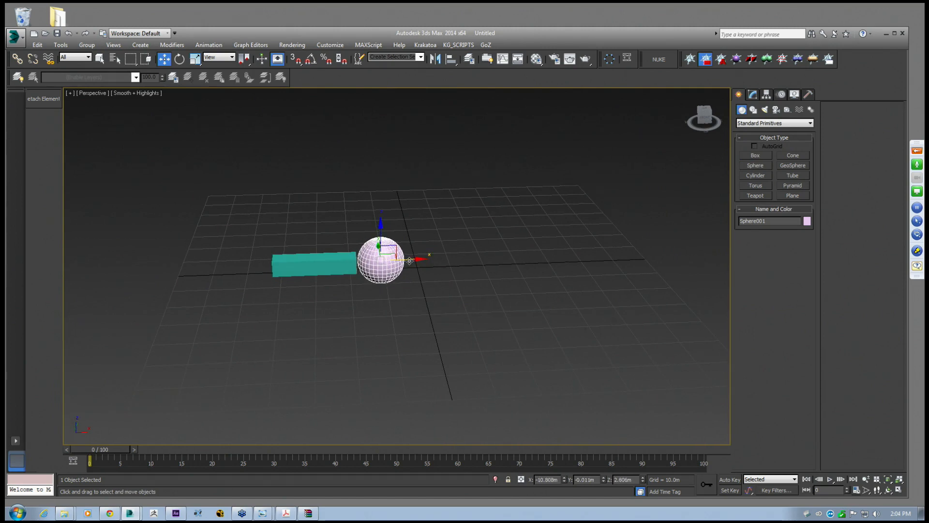
Copy the box three times along X beyond the sphere, end to end, at about X 8.1, 32.7 and 57.6 m
left_click(352, 266)
left_click_drag(341, 273, 472, 274, "shift")
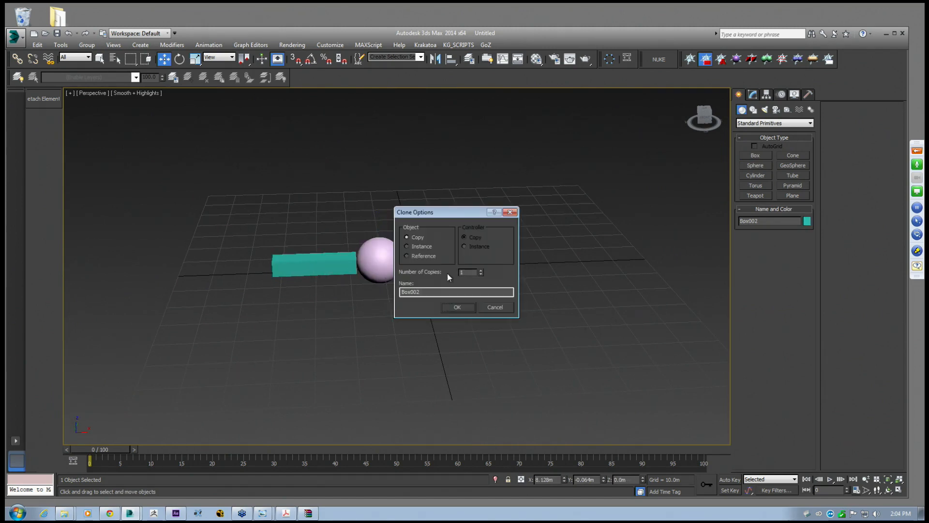
left_click(458, 307)
middle_click_drag(542, 229, 577, 252)
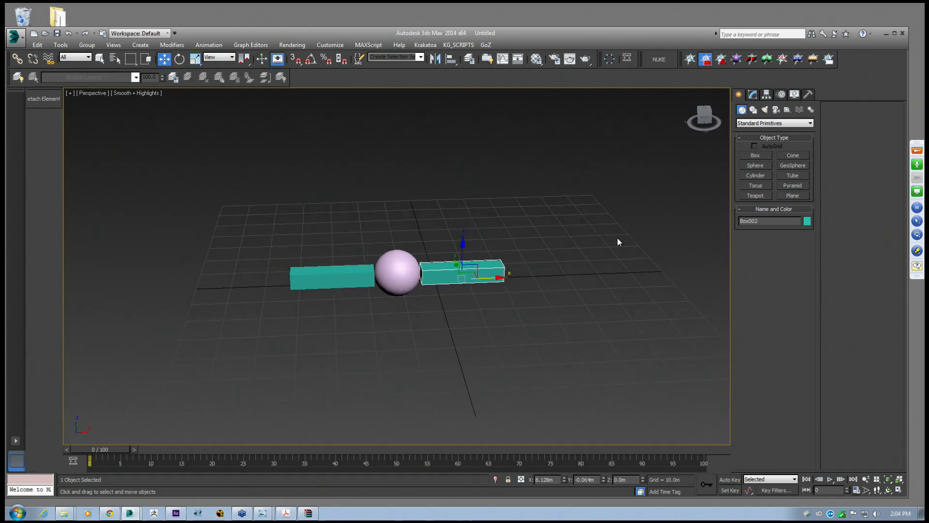
left_click_drag(484, 285, 564, 282, "shift")
left_click(455, 307)
middle_click_drag(624, 275, 554, 292)
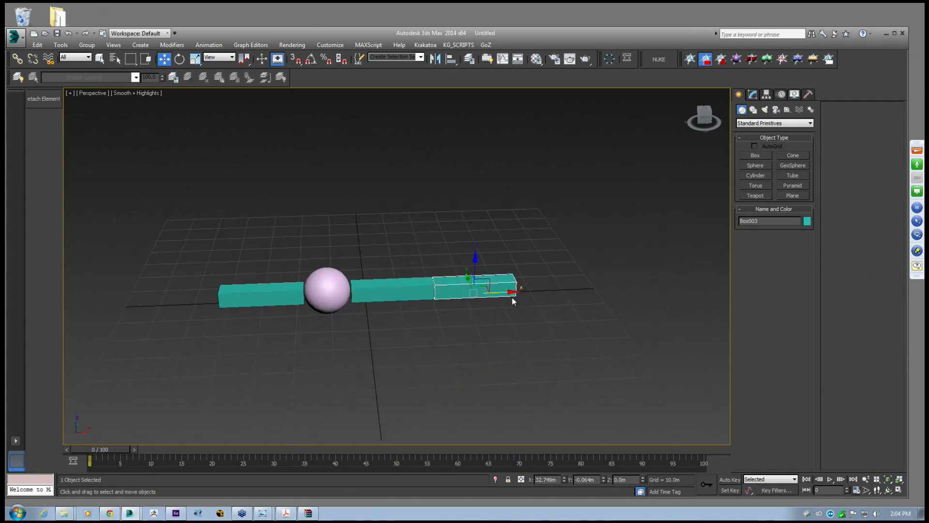
left_click_drag(554, 292, 584, 294)
left_click(455, 306)
middle_click_drag(429, 306, 513, 286)
Copy the outermost box straight down to about Z -4.6 m so it sits directly beneath the original
middle_click_drag(556, 261, 573, 250, "alt")
left_click_drag(610, 236, 606, 256, "shift")
left_click(455, 309)
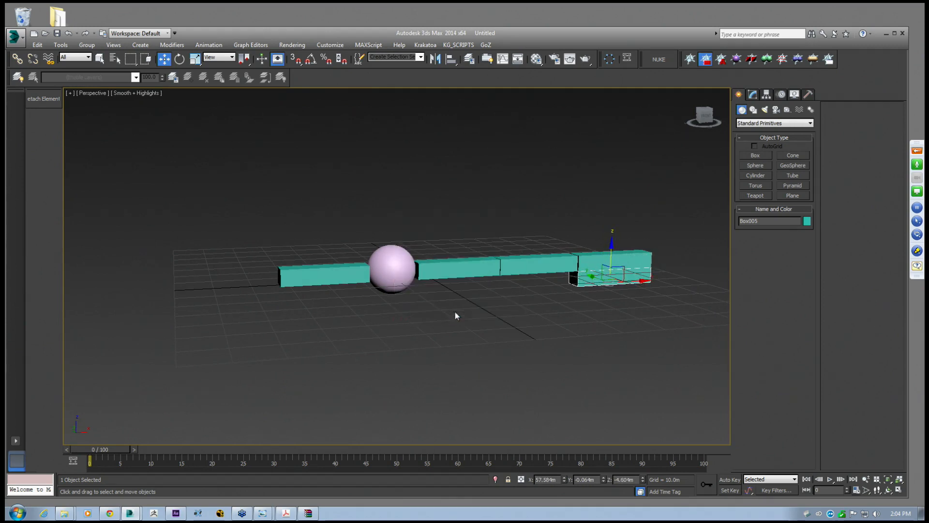
Reshape the lower box into a panel about 2.5 by 22.5 by 10.8 m and lower it to about Z -12.3 m
key("r")
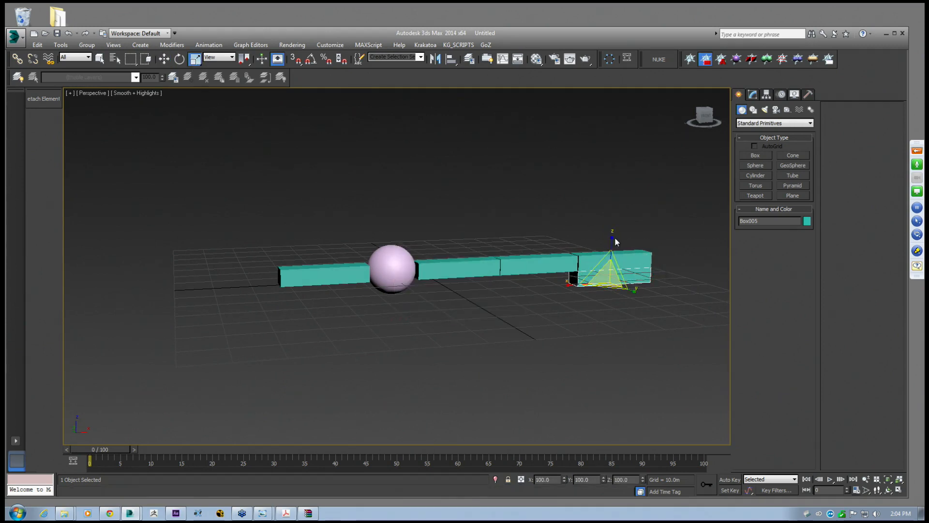
left_click(752, 94)
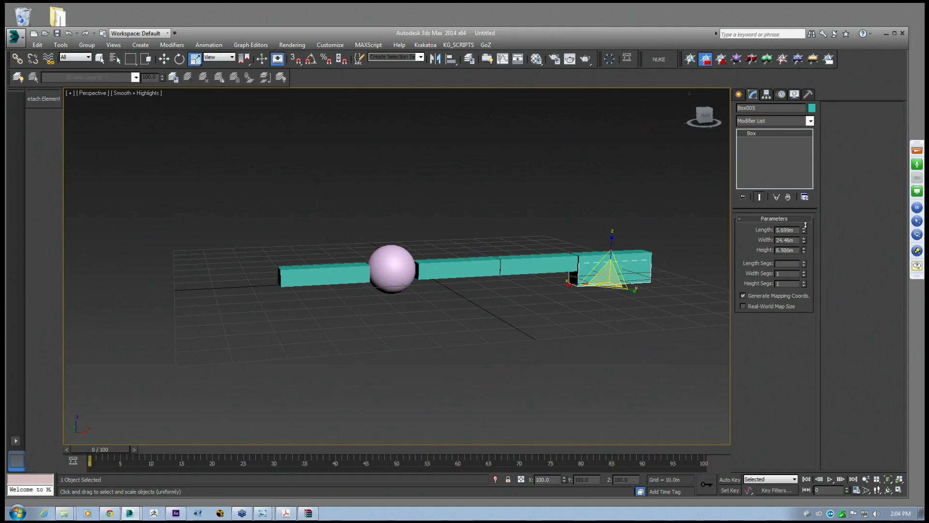
left_click_drag(804, 230, 806, 187)
left_click(164, 61)
left_click_drag(611, 253, 610, 279)
left_click_drag(803, 240, 805, 248)
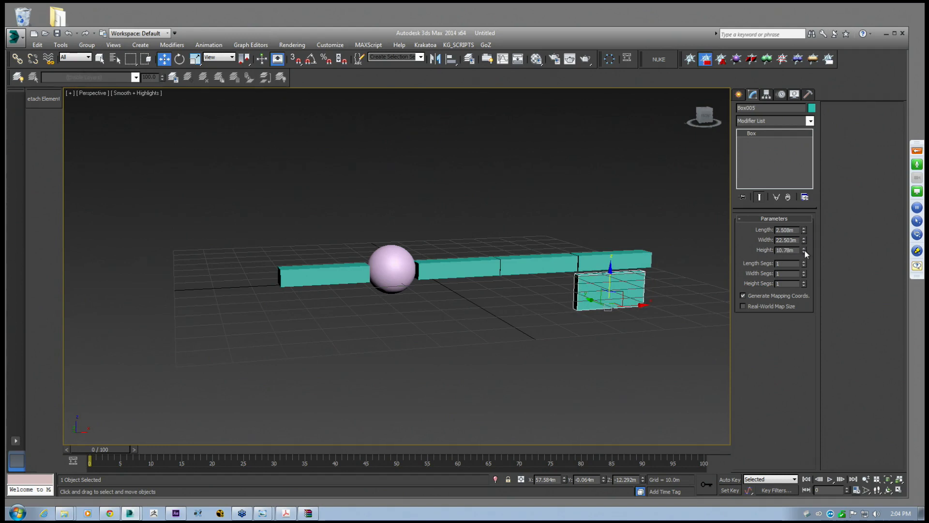
Select the first box, turn on its see-through display and zoom in on it
middle_click_drag(563, 238, 539, 263)
left_click(274, 307)
scroll(276, 305, "up", 3)
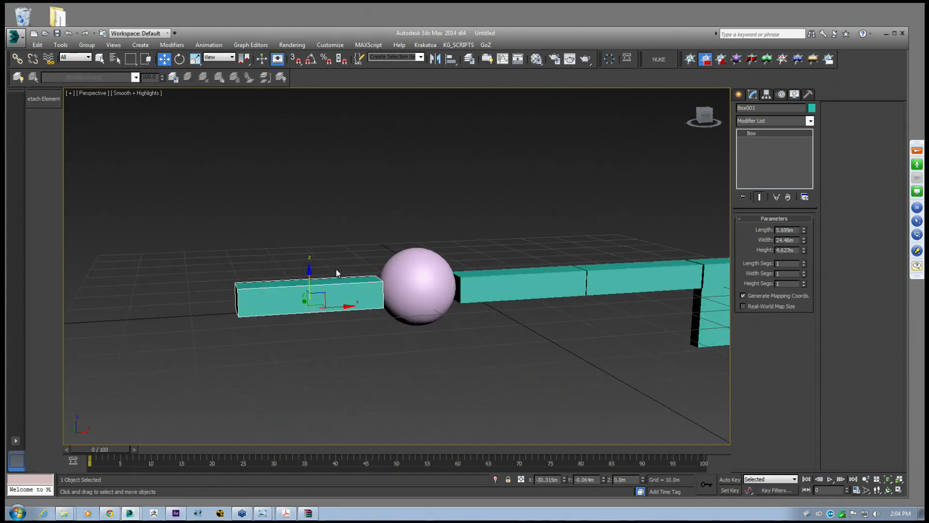
middle_click_drag(290, 274, 357, 278)
middle_click_drag(459, 298, 400, 282)
key("alt+x")
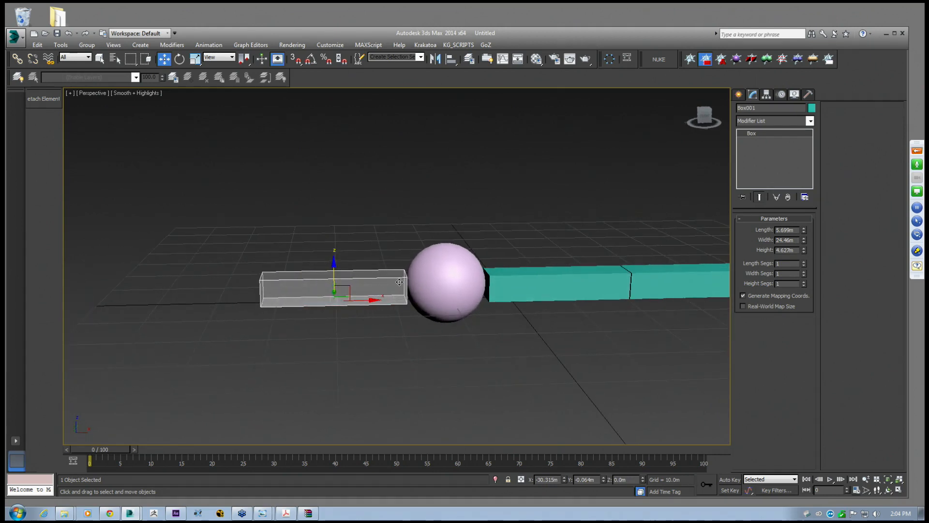
key("x")
key("Escape")
key("z")
key("shift+z")
key("z")
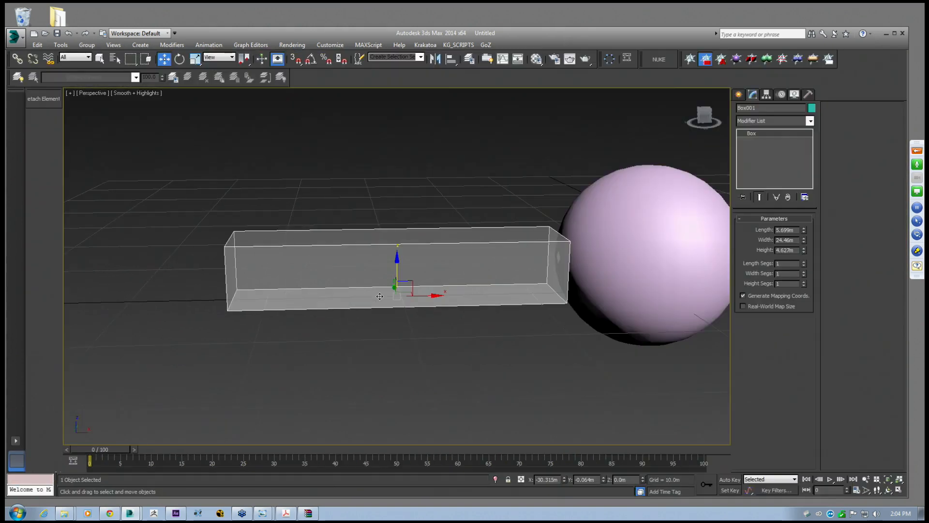
Create a camera from the current view and restore the first box's solid display
key("ctrl+c")
middle_click_drag(397, 306, 383, 311)
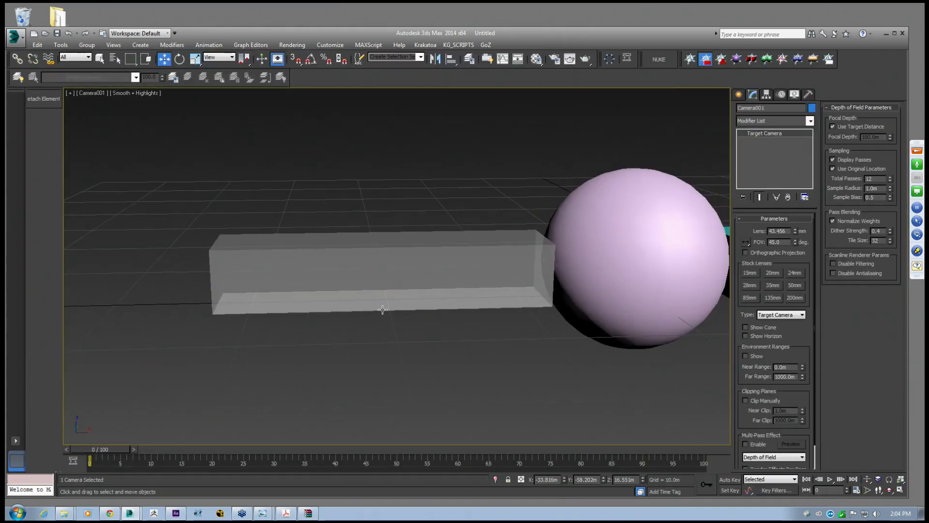
left_click(382, 291)
key("alt+z")
key("alt+x")
middle_click_drag(396, 318, 364, 307)
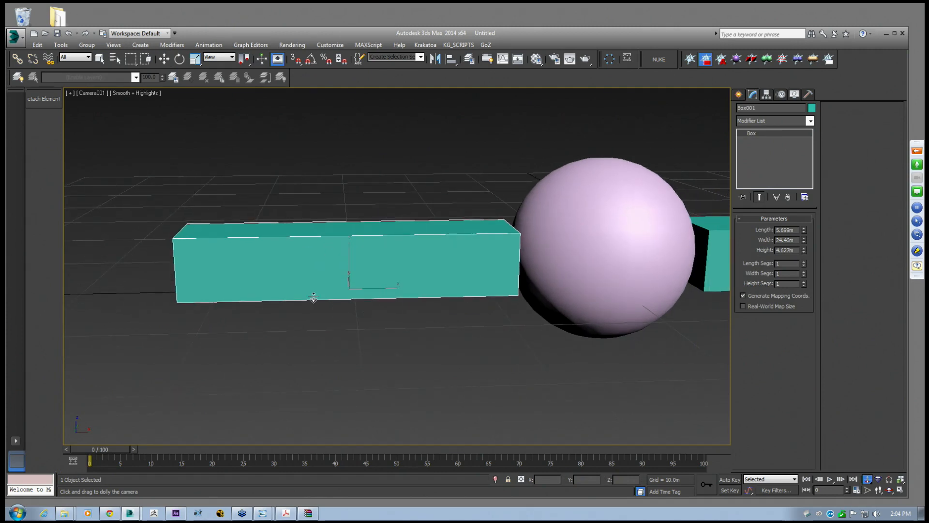
left_click(164, 59)
left_click(280, 201)
middle_click_drag(280, 201, 284, 204)
middle_click_drag(439, 366, 383, 357)
middle_click_drag(421, 278, 428, 280)
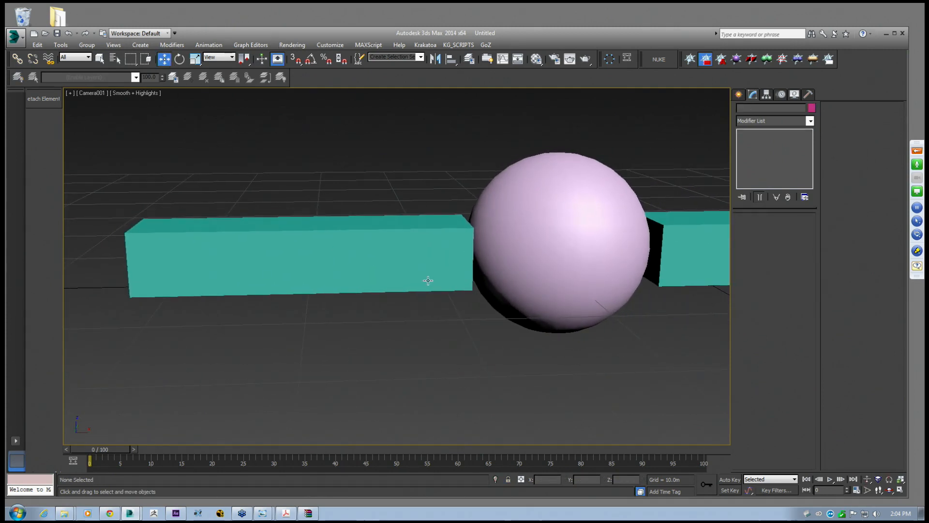
Return to the Perspective view and delete the camera
key("p")
scroll(334, 276, "down", 3)
left_click(334, 276)
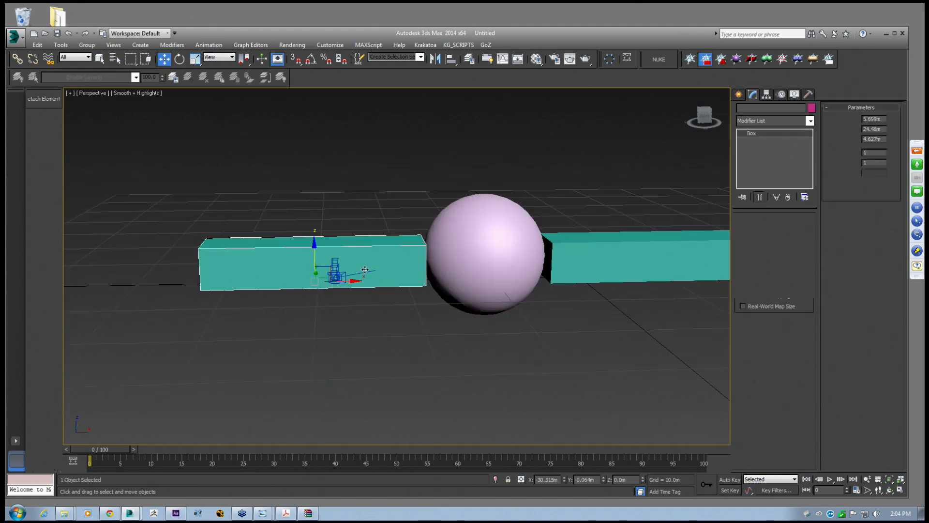
key("Delete")
Create a Point helper beside the first box's end, next to the sphere
left_click(338, 281)
middle_click_drag(337, 281, 371, 295)
scroll(315, 271, "down", 3)
left_click(739, 94)
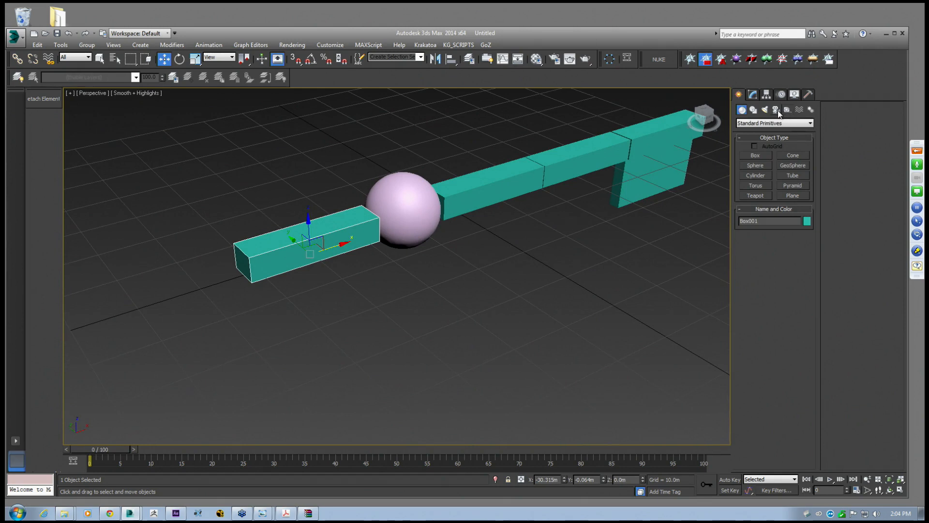
left_click(787, 110)
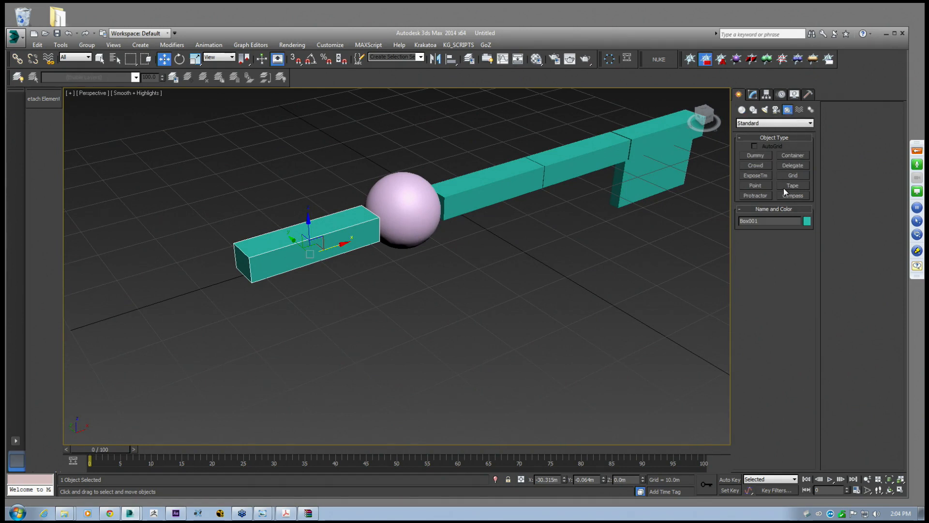
left_click(755, 185)
middle_click_drag(366, 271, 366, 294, "alt")
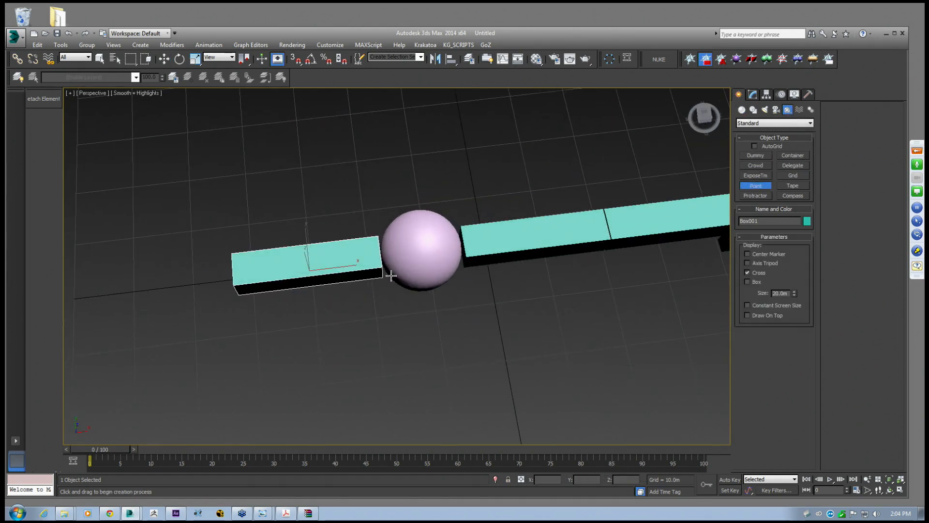
left_click_drag(383, 285, 384, 300)
Align the Point helper to the first box's pivot in position and orientation, and move it along X to the sphere-side end at about -18.5 m
left_click(164, 59)
middle_click_drag(384, 279, 350, 214, "alt")
scroll(381, 255, "up", 5)
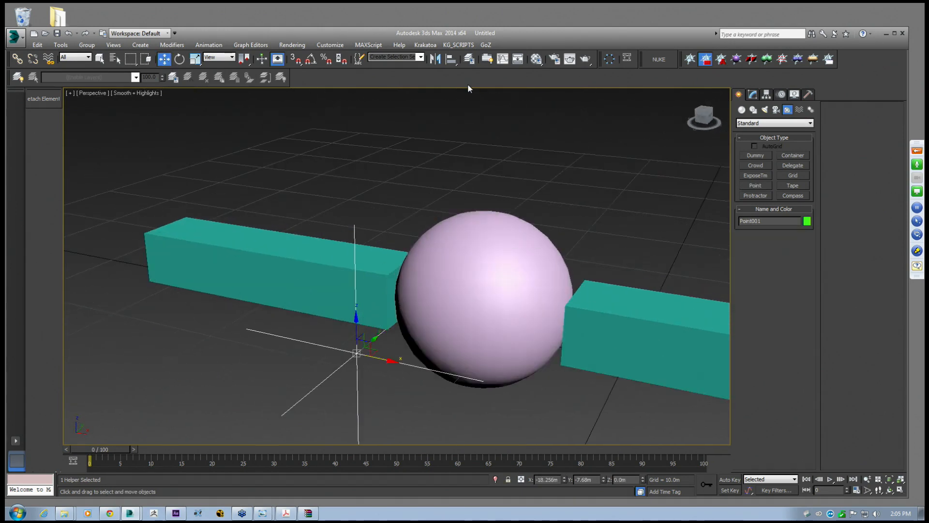
key("alt+a")
left_click(373, 297)
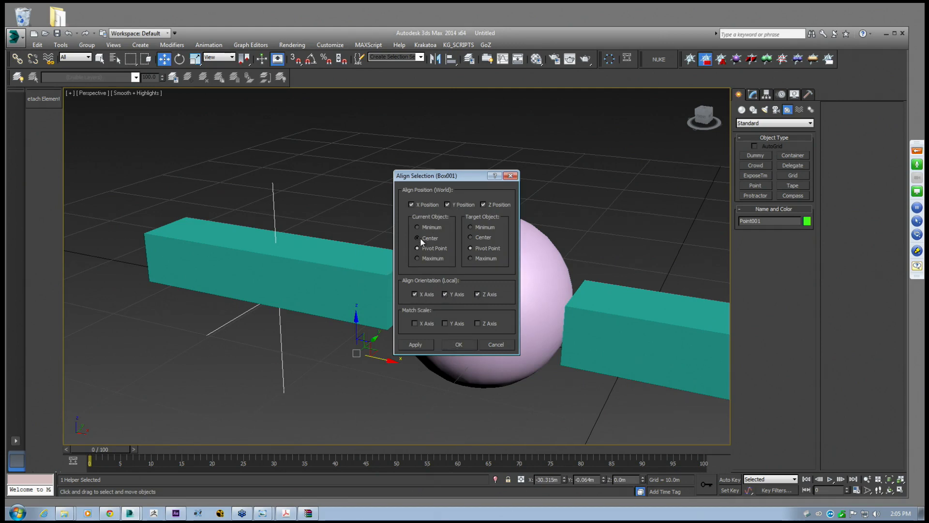
left_click(458, 344)
left_click_drag(303, 298, 425, 309)
mouse_move(424, 309)
middle_mouse_down("alt")
mouse_move(434, 290)
mouse_move(426, 296)
middle_mouse_up("alt")
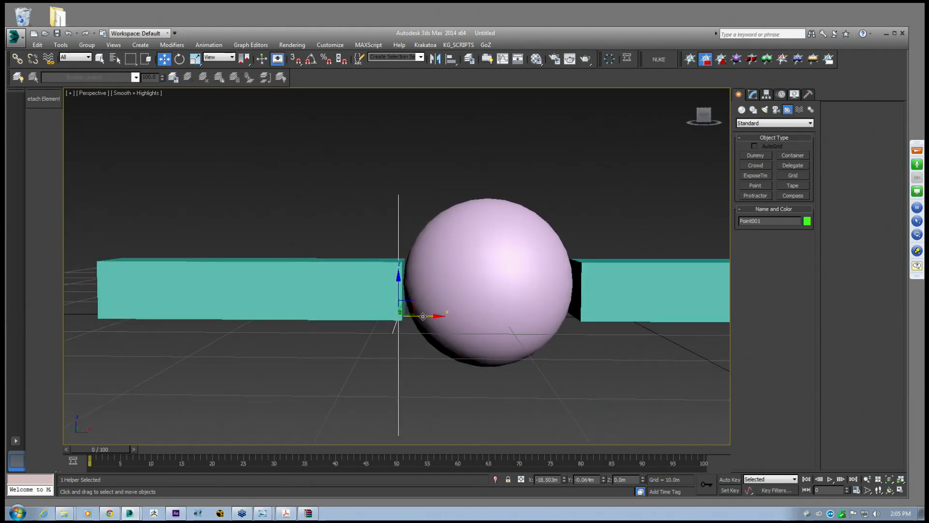
Nudge the Point helper along X to about -18.07 m and link the first box to it as its child
left_click_drag(424, 317, 428, 316)
middle_click_drag(426, 317, 425, 295)
mouse_move(425, 296)
middle_mouse_down("alt")
mouse_move(419, 292)
mouse_move(424, 297)
middle_mouse_up("alt")
middle_click_drag(292, 251, 274, 241)
left_click(17, 59)
left_click_drag(268, 275, 299, 300)
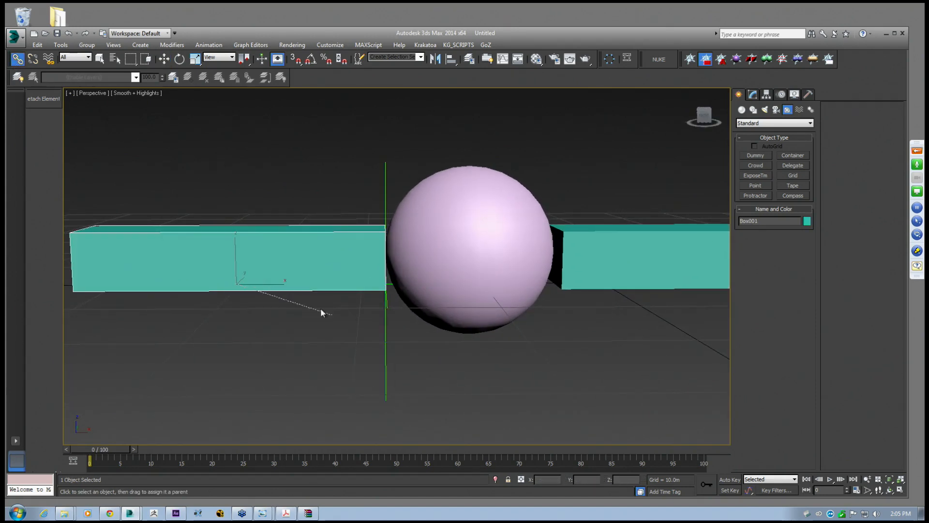
Try rotating the Point helper to test how the linked box pivots, undoing each rotation
left_click(179, 58)
left_click(387, 188)
left_click_drag(408, 239, 369, 234)
key("ctrl+z")
scroll(387, 249, "down", 3)
middle_click_drag(421, 256, 397, 268, "alt")
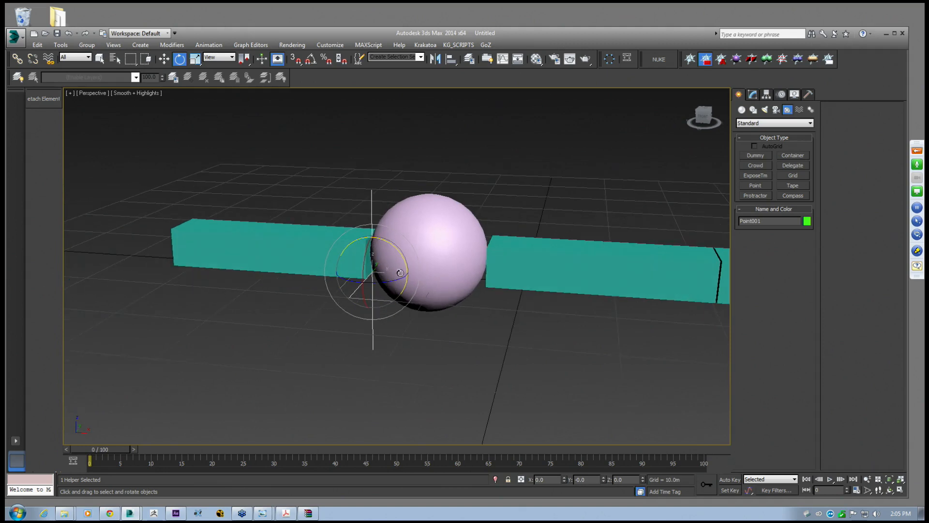
mouse_move(399, 293)
left_mouse_down()
mouse_move(388, 292)
mouse_move(407, 284)
left_mouse_up()
key("ctrl+z")
Try moving the Point helper up along Z by about 1.6 m with the linked box, and undo the move
middle_click_drag(409, 262, 416, 242)
scroll(396, 249, "down", 3)
left_click(271, 248)
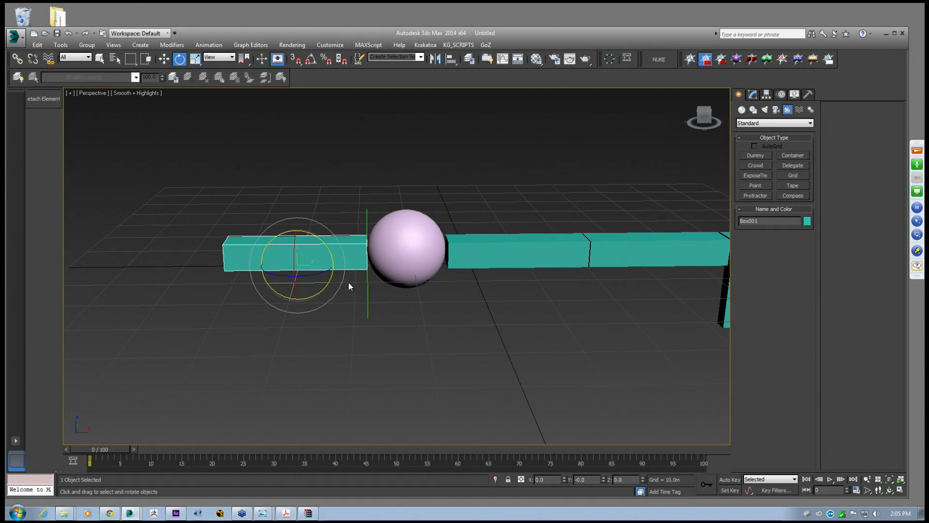
middle_click_drag(317, 245, 332, 233, "alt")
left_click(164, 58)
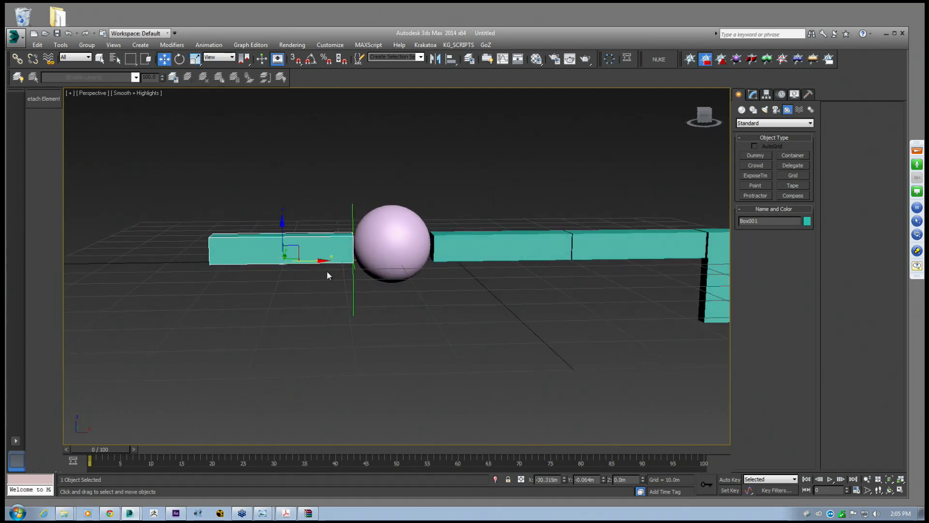
left_click(353, 292)
middle_click_drag(353, 292, 377, 287)
scroll(361, 320, "up", 3)
scroll(378, 288, "up", 3)
left_click_drag(363, 282, 363, 262)
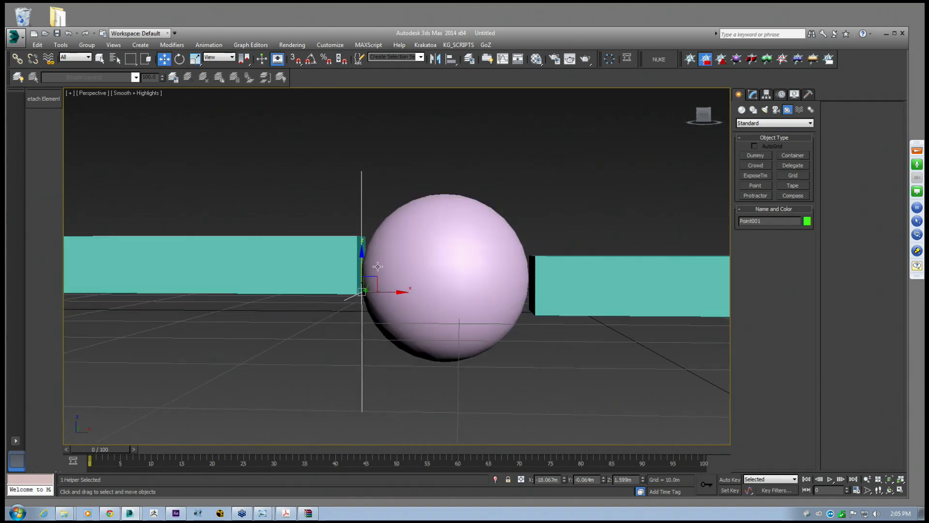
key("ctrl+z")
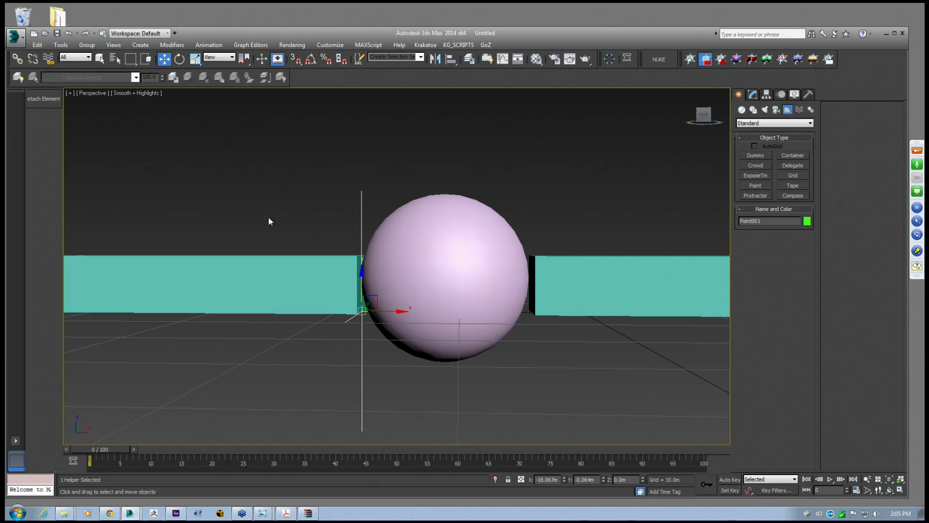
Unlink the first box and raise the Point helper along Z to the box's mid-height, about 2.28 m
left_click(227, 259)
left_click(357, 233)
left_click(362, 251)
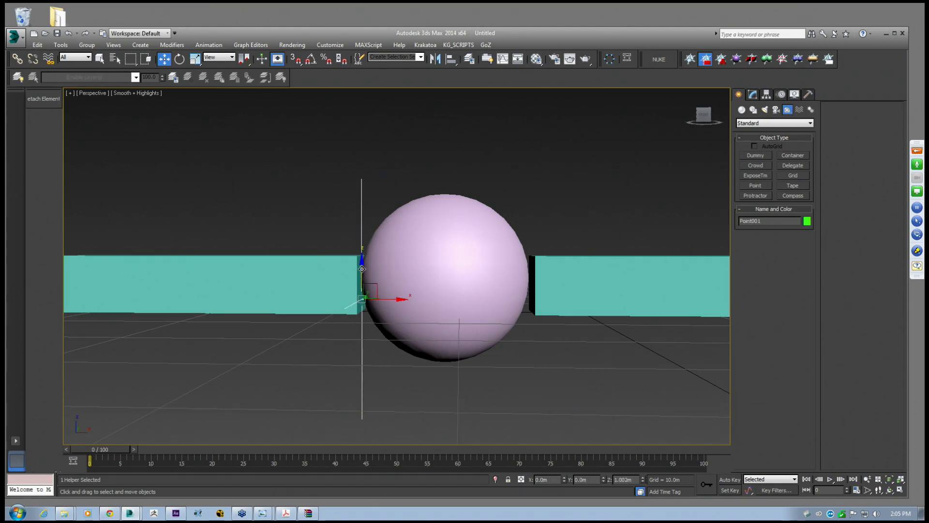
Link the first box to the raised Point helper at its sphere-side end and reselect the helper for moving
left_click(339, 264)
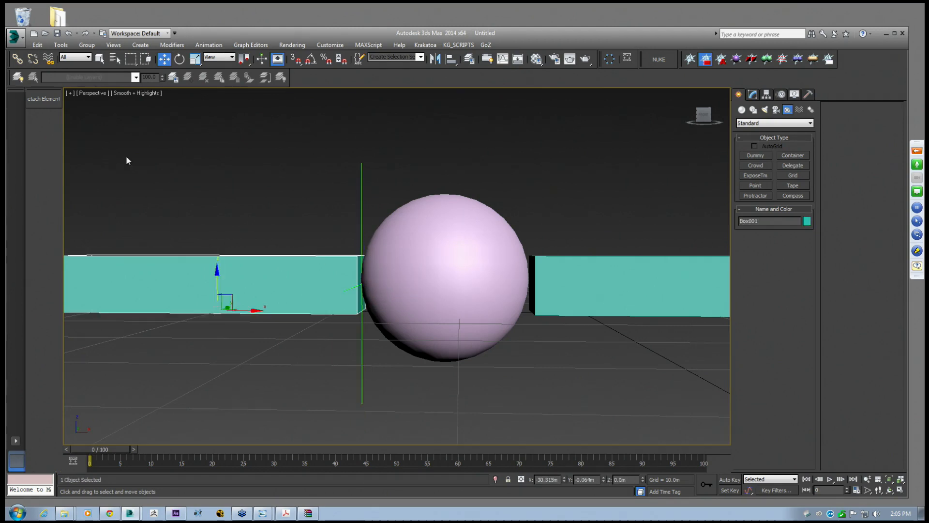
left_click(17, 60)
left_click_drag(361, 219, 362, 220)
scroll(386, 185, "down", 4)
middle_click_drag(385, 184, 350, 243, "alt")
left_click(350, 179)
scroll(399, 228, "down", 4)
left_click(164, 59)
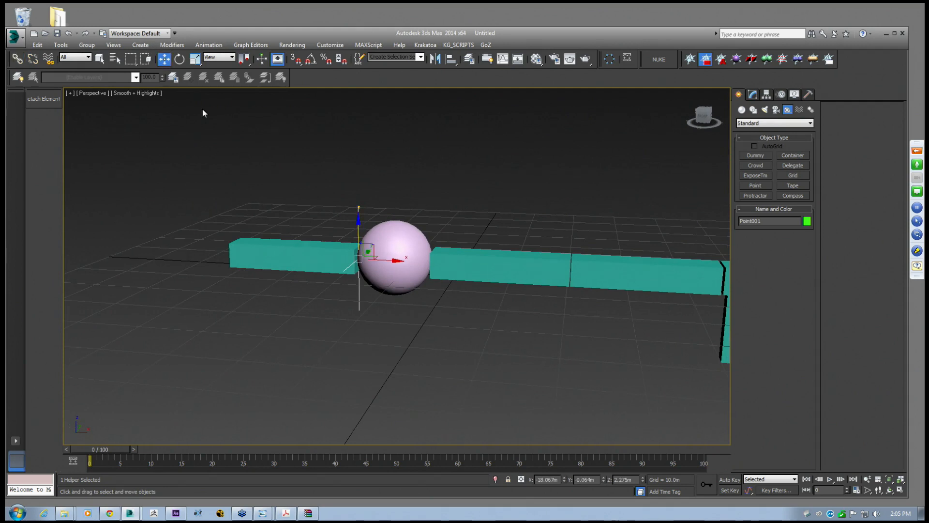
Free the first box from the Point helper and move the helper along X to the box's outer end at about -42.6 m
scroll(418, 296, "up", 5)
scroll(418, 295, "down", 3)
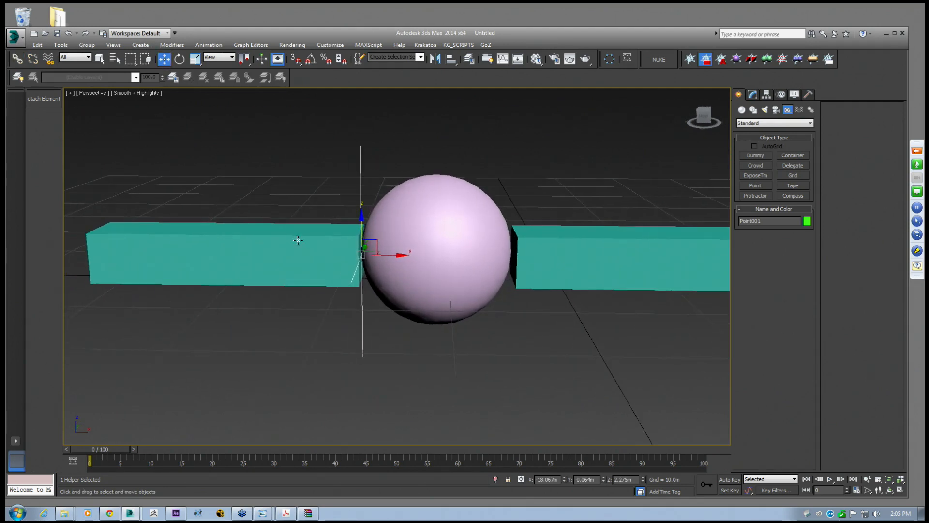
scroll(404, 265, "up", 3)
left_click(291, 267)
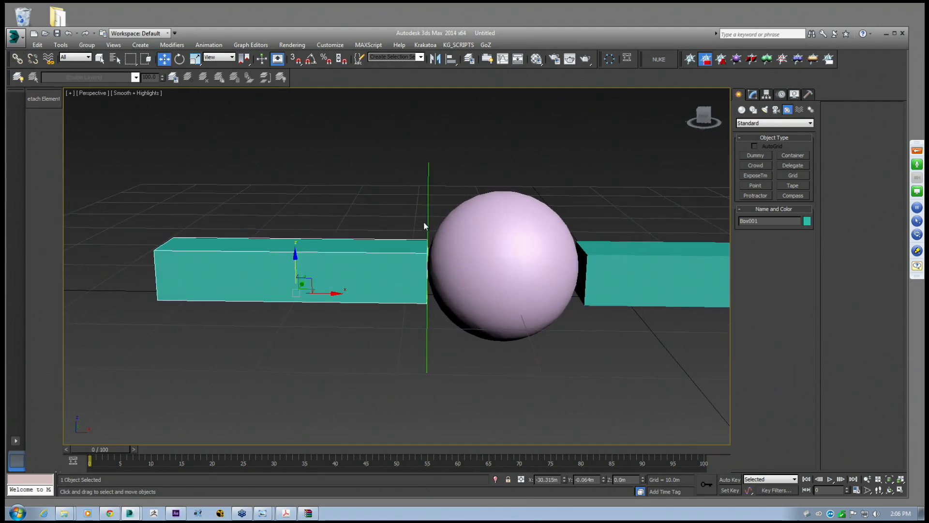
left_click(429, 204)
left_click_drag(449, 267, 215, 266)
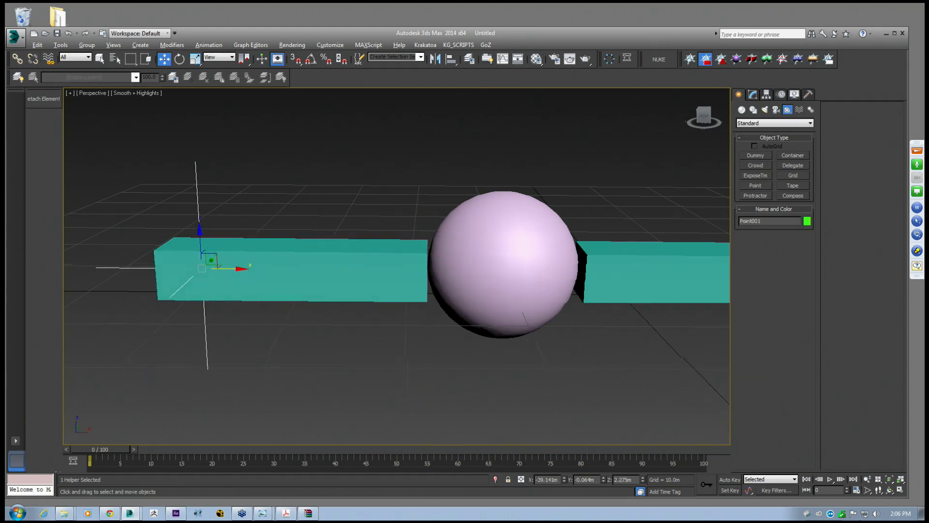
middle_click_drag(215, 266, 200, 271, "alt")
left_click_drag(201, 271, 195, 271)
Link the first box to the Point helper at its outer end
left_click(307, 281)
left_click(19, 58)
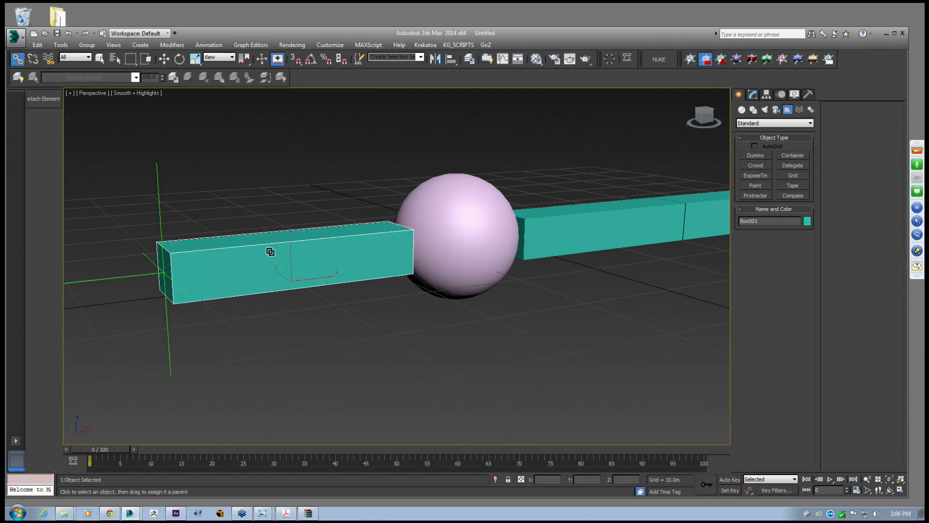
left_click_drag(161, 208, 161, 208)
left_click(164, 59)
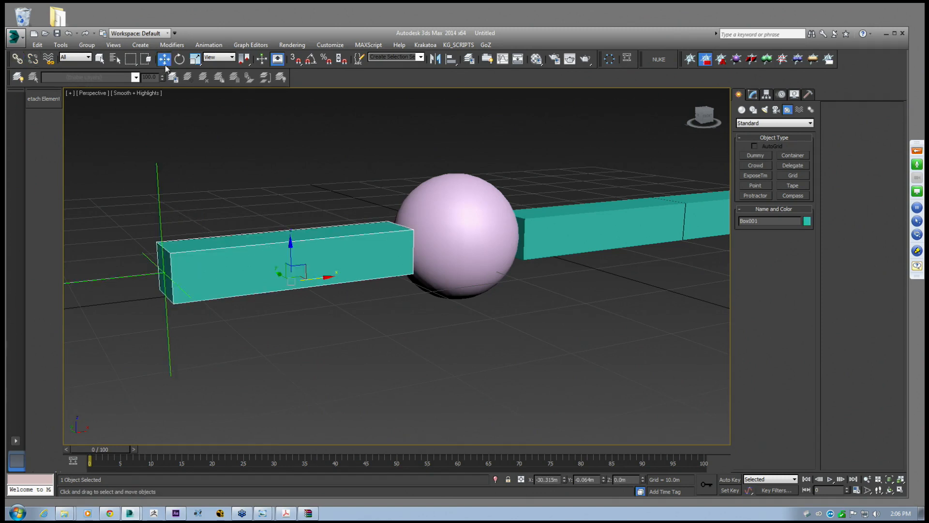
middle_click_drag(487, 237, 530, 261)
scroll(530, 262, "down", 2)
middle_click_drag(441, 258, 452, 257, "alt")
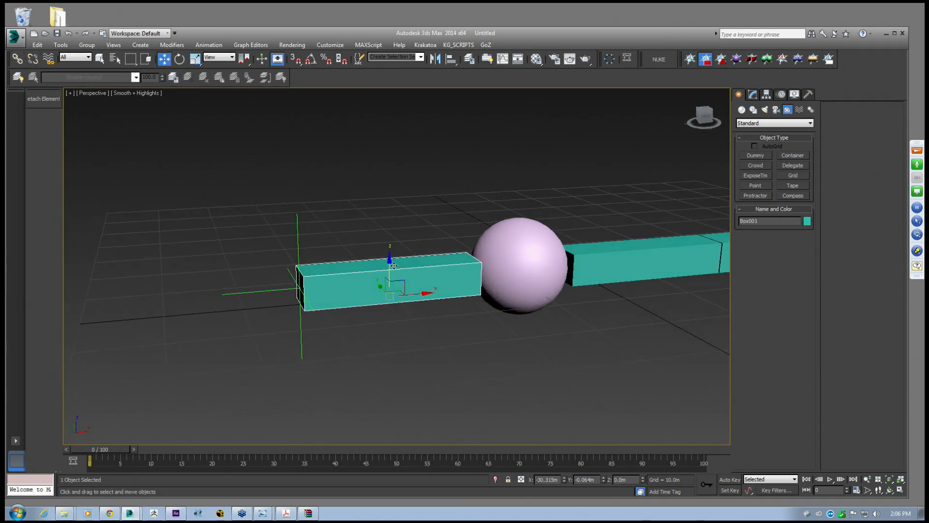
Select the outer Point helper, turn on Auto Key and go to frame 20
left_click(283, 277)
middle_click_drag(282, 277, 167, 429, "alt")
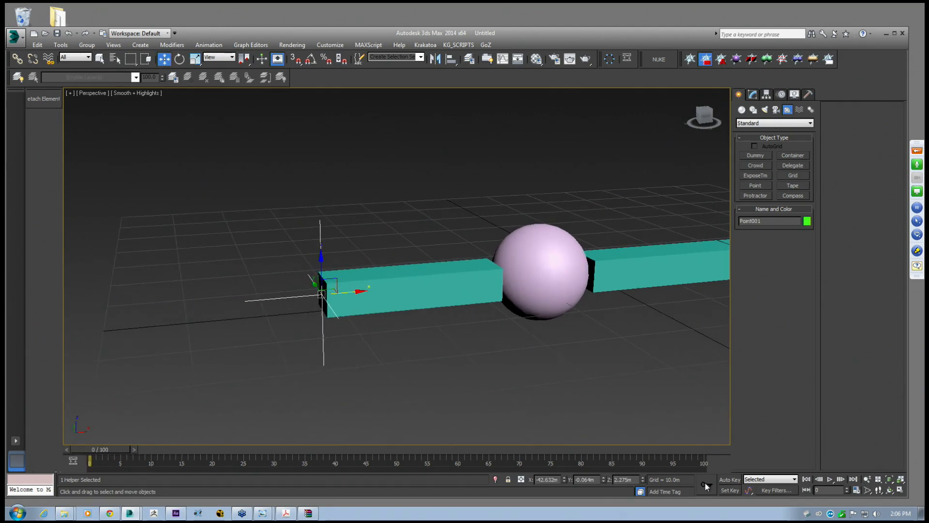
left_click(728, 479)
middle_click_drag(291, 271, 291, 272)
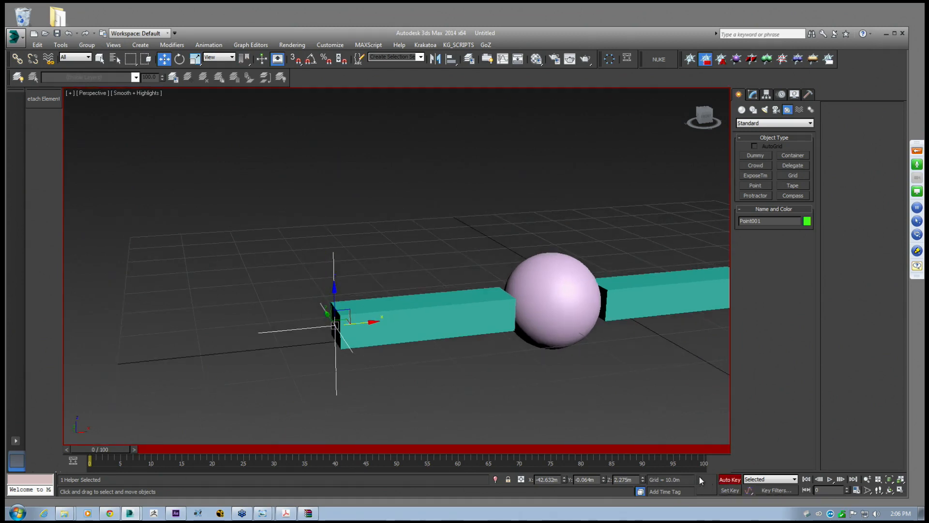
left_click_drag(113, 449, 228, 457)
key("w")
Turn on angle snap, rotate the Point helper -90° about Y at frame 20, and scrub back to frame 0
left_click(177, 58)
middle_click_drag(371, 280, 344, 279, "alt")
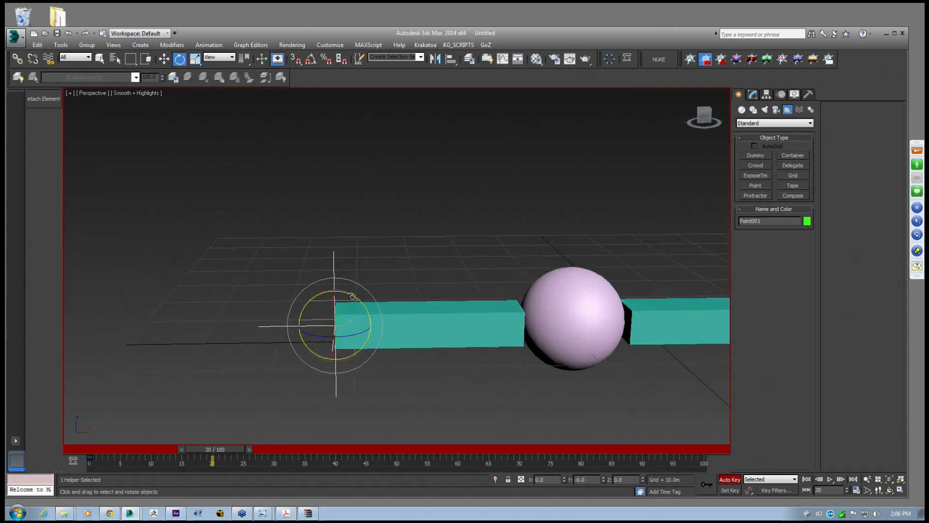
left_click(313, 58)
left_click_drag(357, 299, 281, 431)
left_click_drag(224, 449, 97, 449)
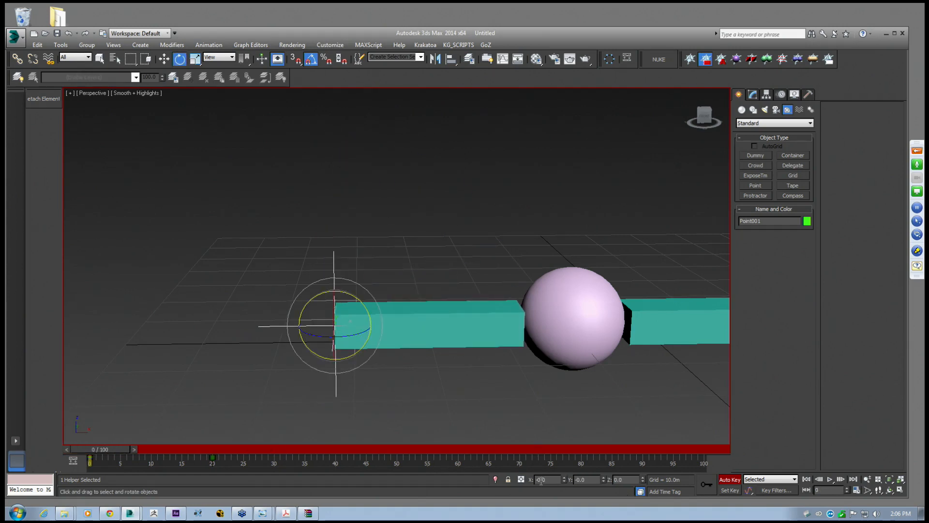
Key the Point helper's scale at 0 on frame 0 and scrub to frame 20 to check the box growing
left_click(195, 58)
middle_click_drag(358, 256, 353, 238)
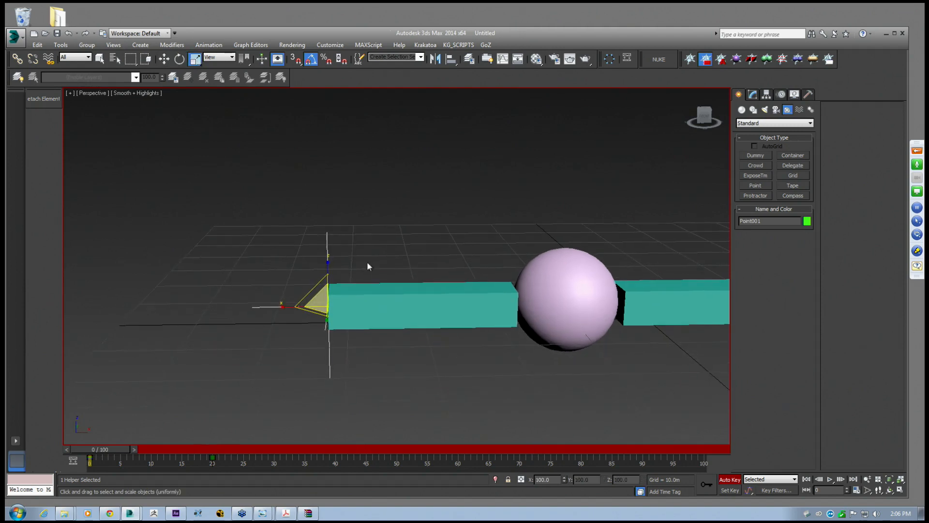
left_click_drag(100, 448, 218, 456)
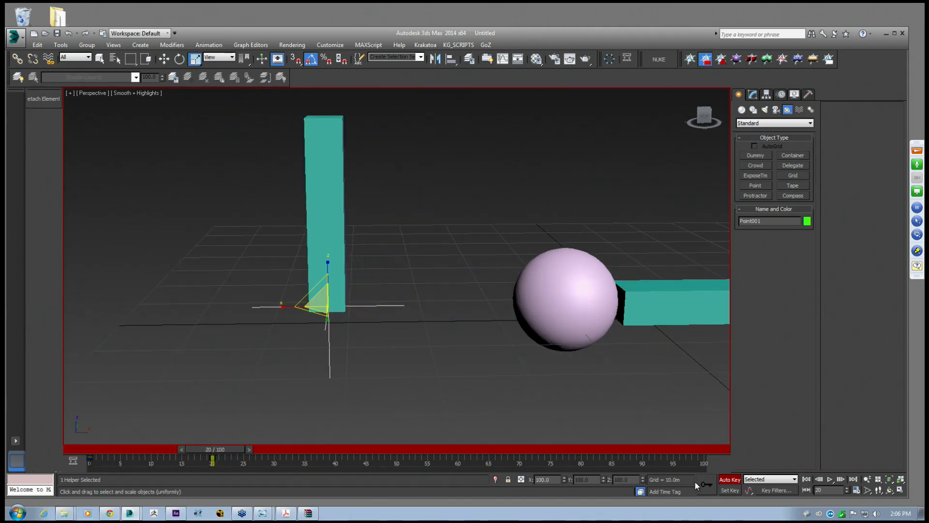
left_click_drag(222, 448, 101, 452)
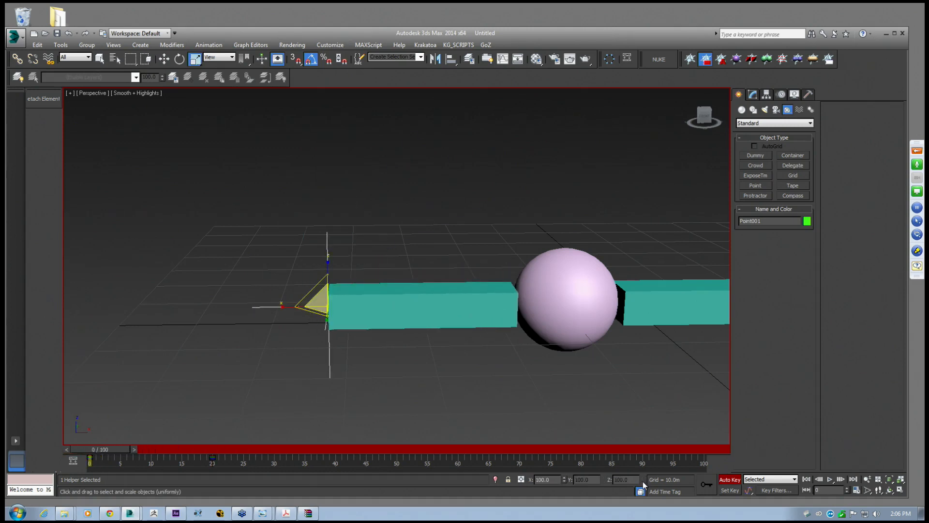
type("0")
key("Return")
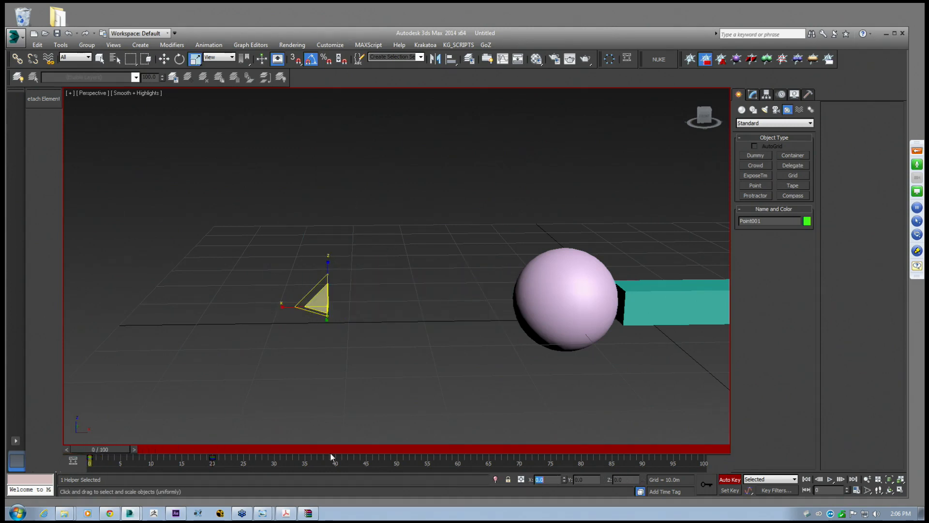
left_click_drag(105, 449, 109, 403)
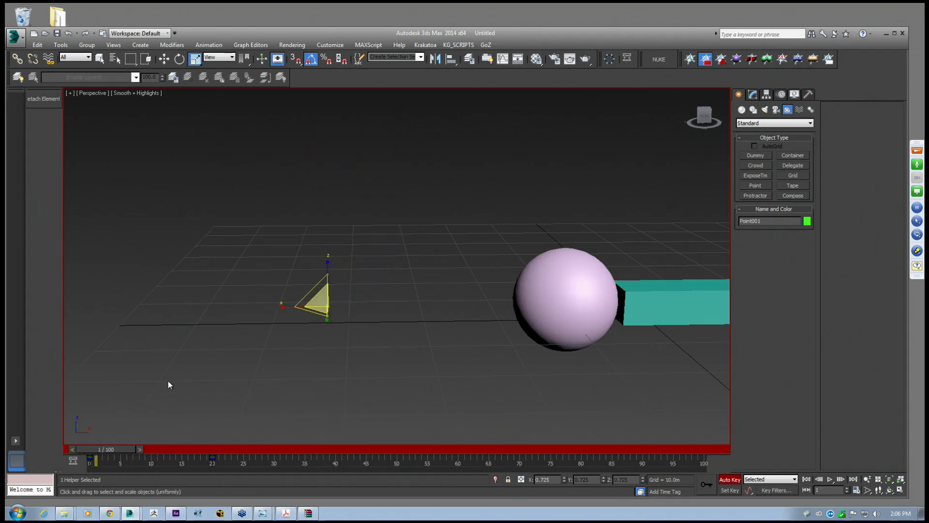
left_click_drag(97, 451, 212, 459)
key("r")
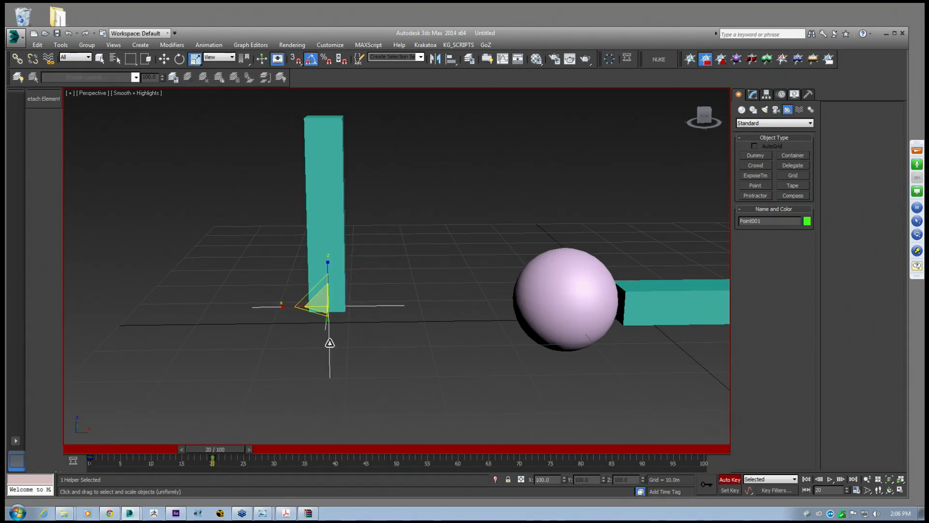
Rotate the Point helper at frame 20 back to 0° about Y so the box lies horizontally
left_click(179, 59)
middle_click_drag(404, 261, 428, 285, "alt")
middle_click_drag(357, 282, 343, 277, "alt")
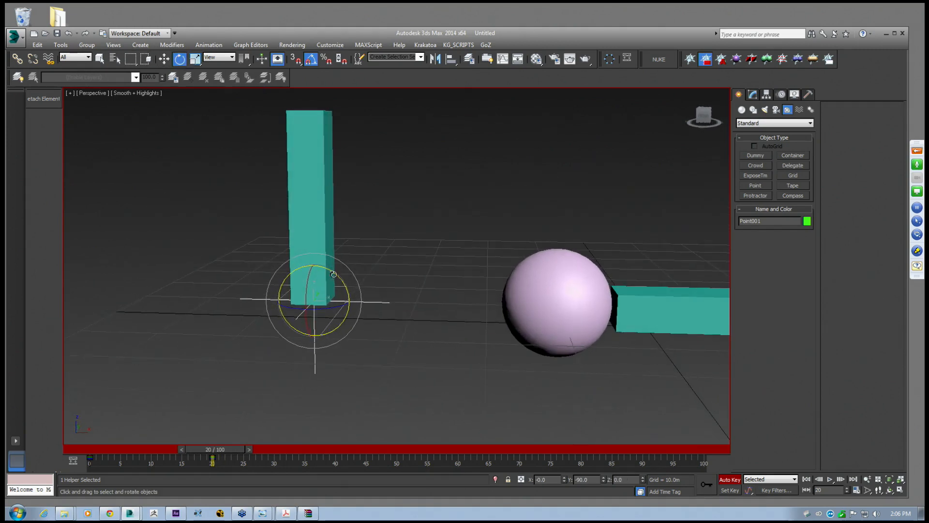
left_click_drag(335, 272, 378, 289)
middle_click_drag(388, 277, 390, 301, "alt")
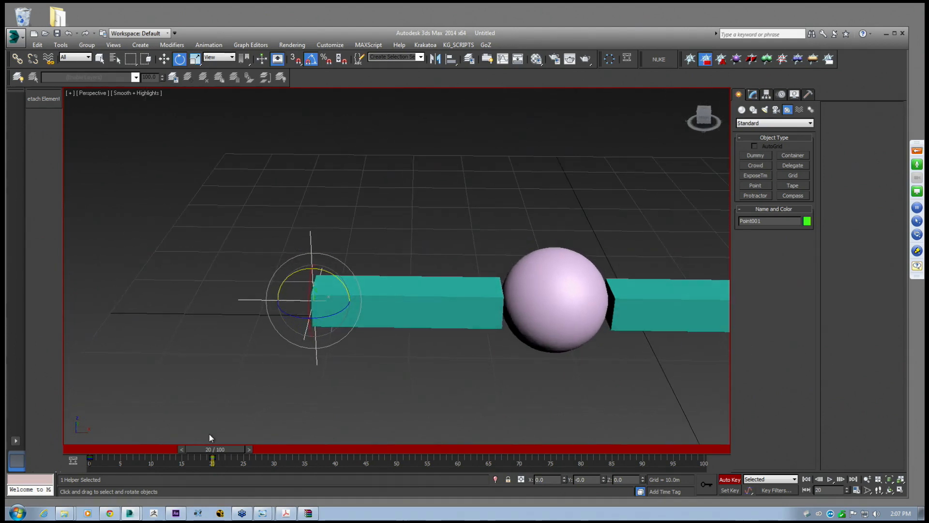
mouse_move(230, 449)
left_mouse_down()
mouse_move(129, 447)
mouse_move(234, 448)
left_mouse_up()
left_click(164, 59)
middle_click_drag(400, 242, 351, 238)
scroll(428, 347, "up", 3)
left_click(428, 347)
left_click(390, 281)
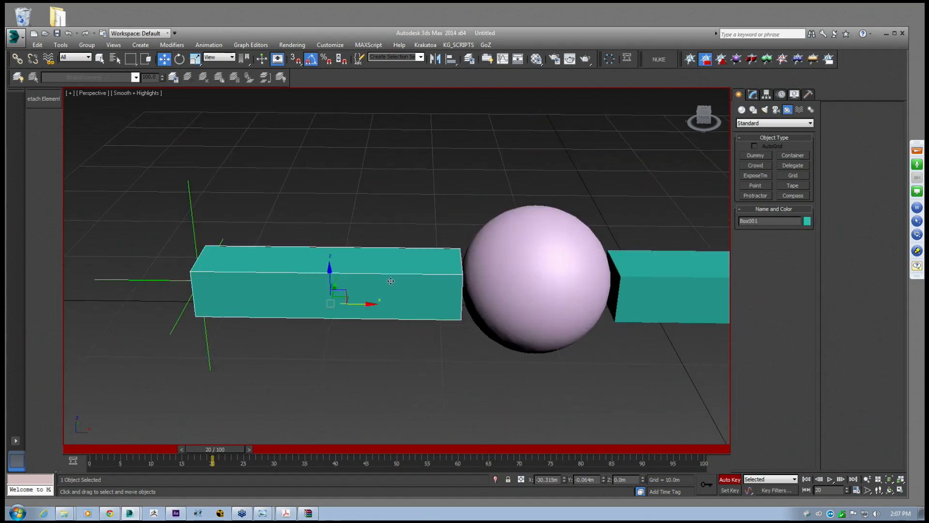
middle_click_drag(390, 280, 347, 278)
left_click(753, 95)
left_click(738, 95)
left_click(755, 185)
middle_click_drag(508, 281, 347, 237, "alt")
Copy the outer Point helper along X to the first box's sphere-side end at about -18.07 m
left_click(167, 63)
left_click(113, 259)
left_click_drag(165, 257, 424, 245)
left_click(458, 307)
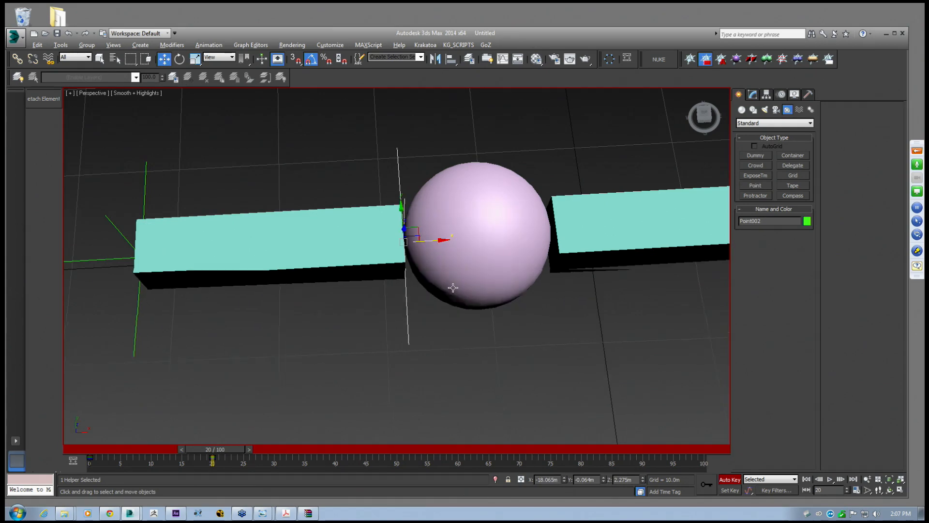
Link the copied Point helper into the first box's hierarchy
middle_click_drag(452, 291, 453, 249, "alt")
left_click(17, 59)
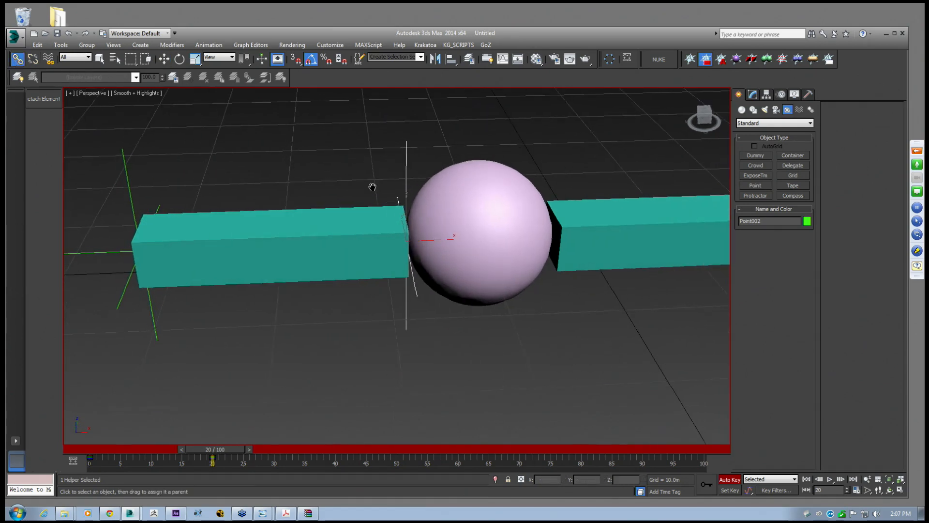
middle_click_drag(373, 194, 393, 202)
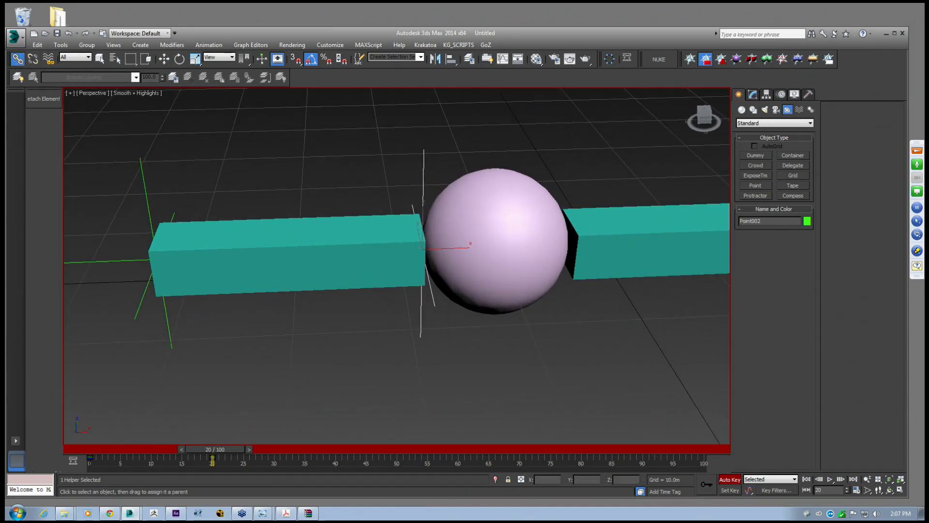
left_click(164, 60)
Turn off Auto Key and scrub the timeline to check the helper animation, ending at frame 20
left_click_drag(216, 455, 179, 439)
middle_click_drag(318, 264, 380, 278)
scroll(360, 264, "up", 3)
left_click(728, 480)
middle_click_drag(222, 355, 230, 358)
key("q")
mouse_move(192, 449)
left_mouse_down()
mouse_move(144, 446)
mouse_move(207, 442)
mouse_move(148, 443)
mouse_move(199, 443)
mouse_move(156, 446)
mouse_move(174, 448)
left_mouse_up()
key("w")
middle_click_drag(412, 282, 366, 249, "alt")
left_click_drag(186, 449, 243, 449)
Link the sphere to the copied Point helper at the first box's end and scrub to check that it follows
left_click(487, 226)
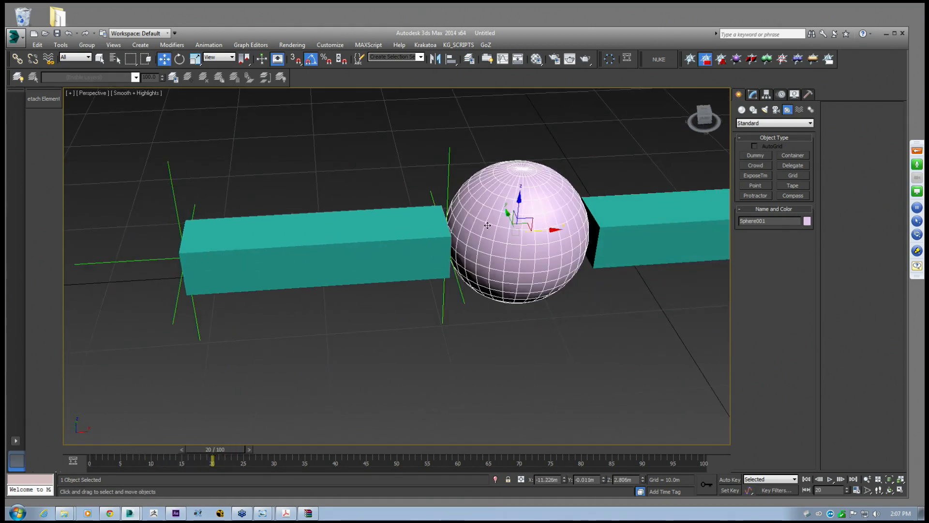
middle_click_drag(488, 226, 468, 229)
left_click(17, 58)
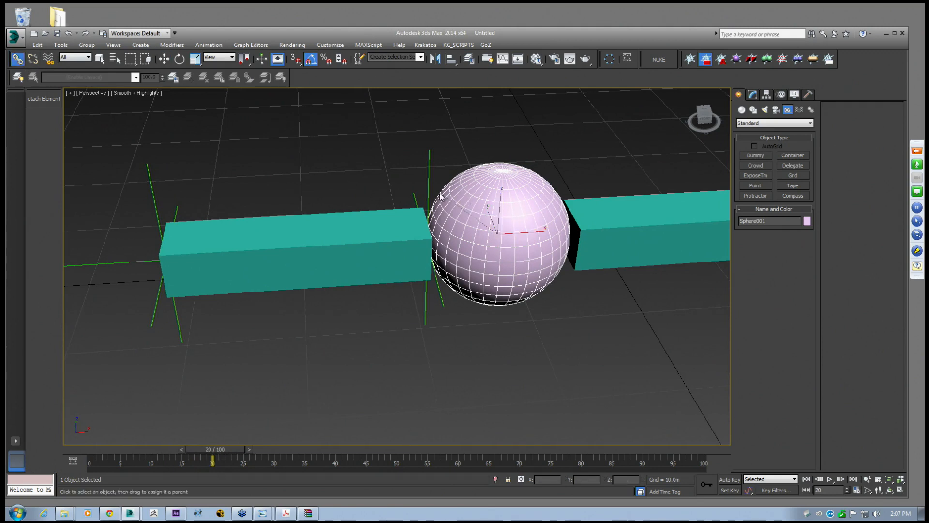
left_click_drag(223, 456, 229, 415)
middle_click_drag(229, 422, 335, 298, "alt")
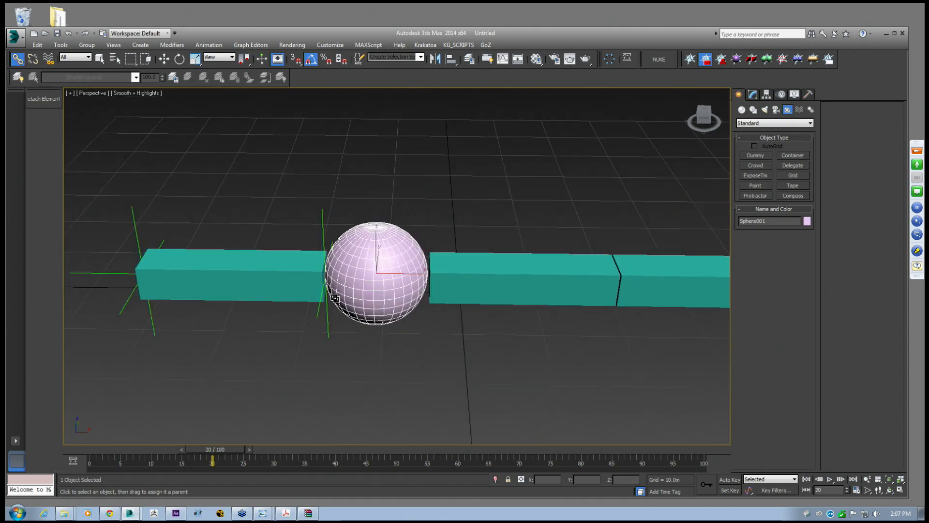
left_click(165, 59)
middle_click_drag(403, 264, 376, 267)
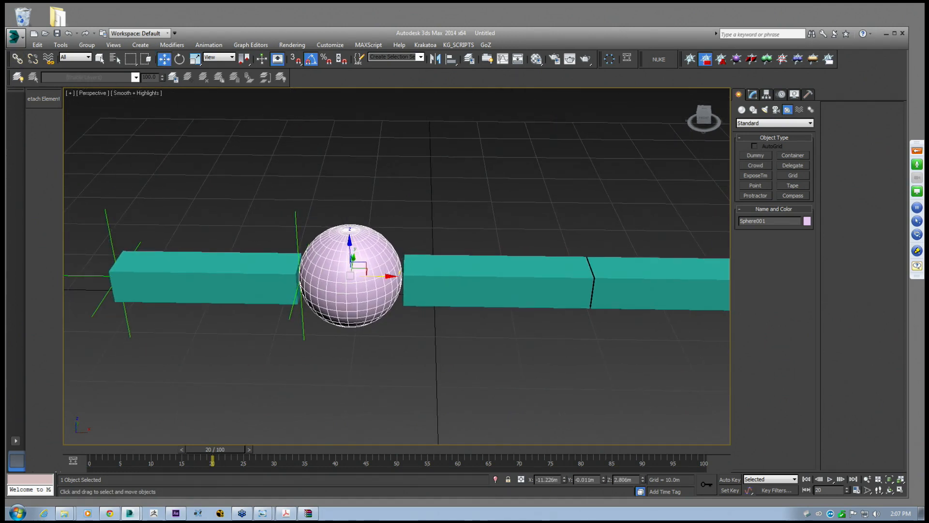
Link the second box to the sphere as its parent at frame 20
left_click(295, 233)
left_click(331, 259)
middle_click_drag(358, 266, 370, 283, "alt")
left_click(180, 59)
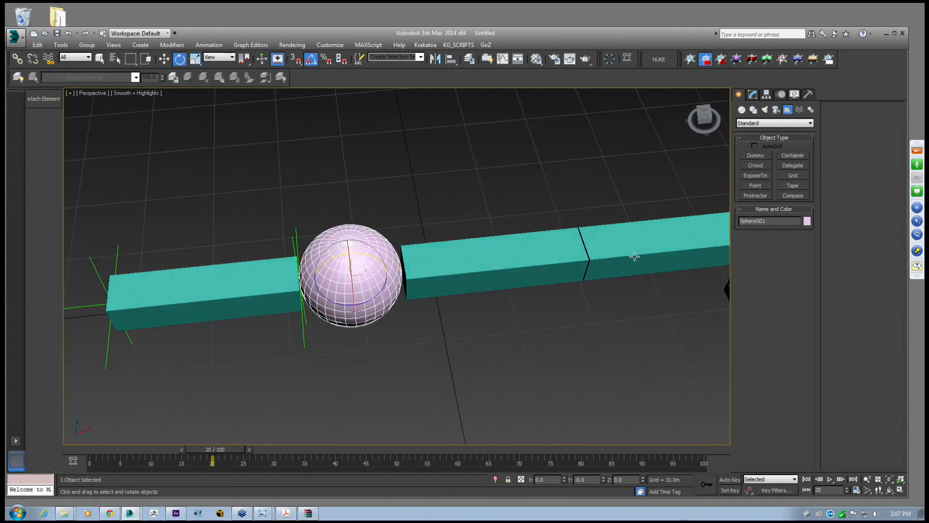
middle_click_drag(587, 262, 485, 279)
middle_click_drag(354, 293, 427, 267)
left_click_drag(207, 455, 228, 449)
key("e")
left_click(384, 276)
middle_click_drag(387, 271, 407, 205, "alt")
left_click(18, 59)
middle_click_drag(286, 169, 287, 196)
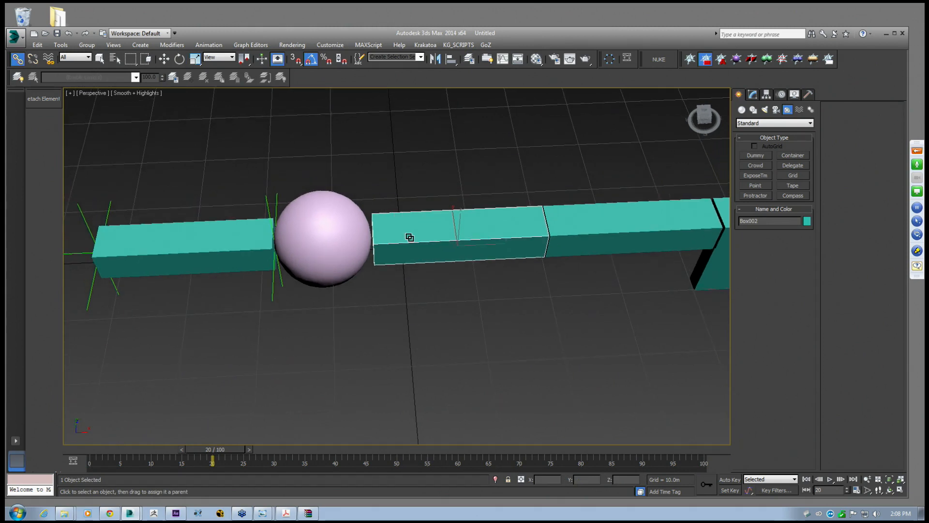
left_click(163, 59)
Turn on Auto Key and rotate the sphere -90 degrees about Z at frame 40
left_click(318, 257)
middle_click_drag(319, 257, 203, 453, "alt")
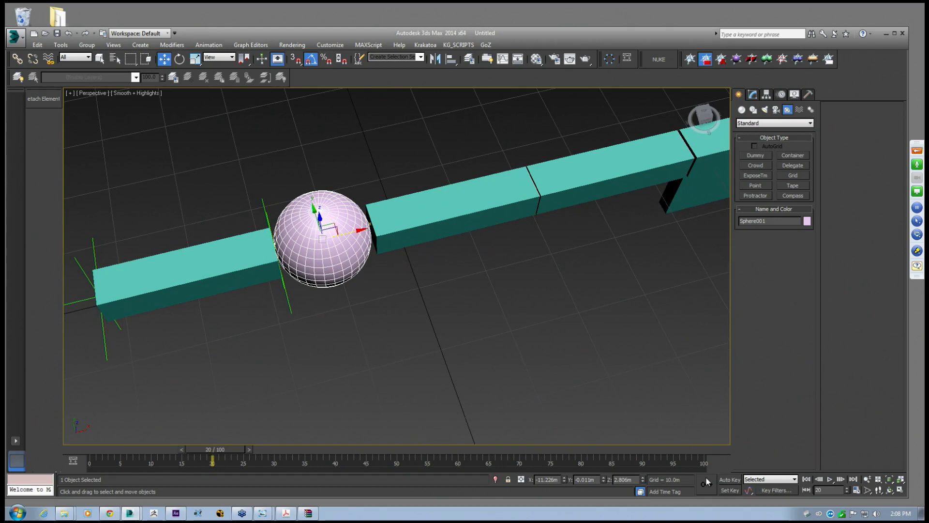
left_click(731, 479)
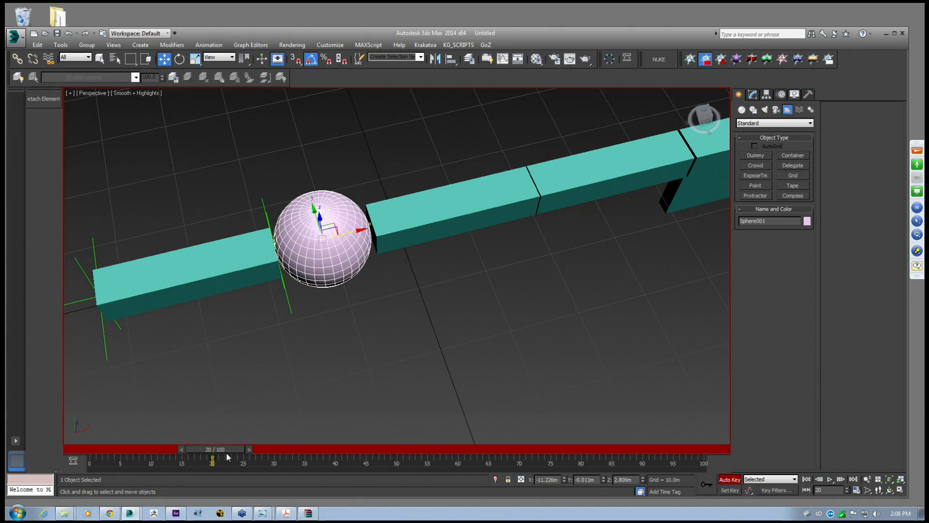
left_click_drag(222, 448, 336, 450)
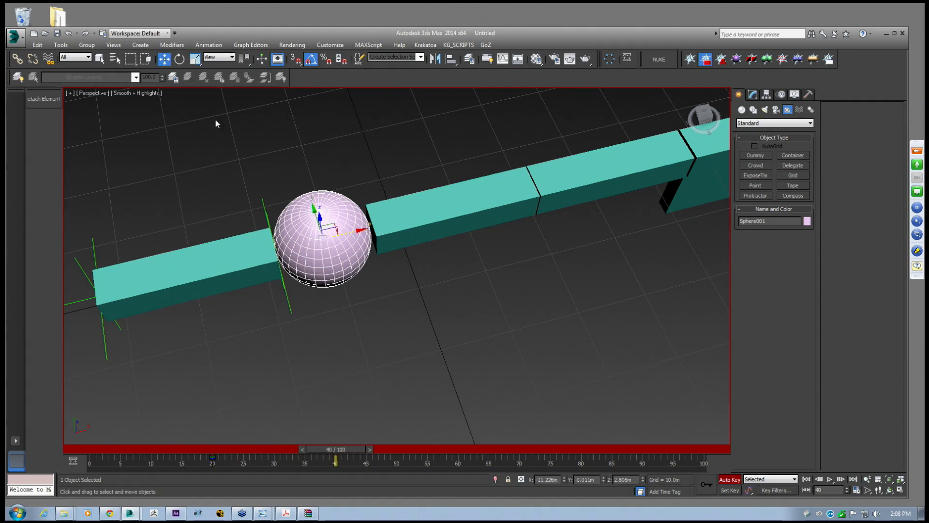
key("e")
left_click_drag(343, 263, 307, 286)
Scrub between frames 40 and 20 to check how the second box swings with the sphere
left_click_drag(310, 449, 319, 428)
key("e")
middle_click_drag(338, 342, 340, 235, "alt")
left_click(279, 198)
middle_click_drag(280, 198, 333, 200, "alt")
key("w")
middle_click_drag(399, 228, 375, 224)
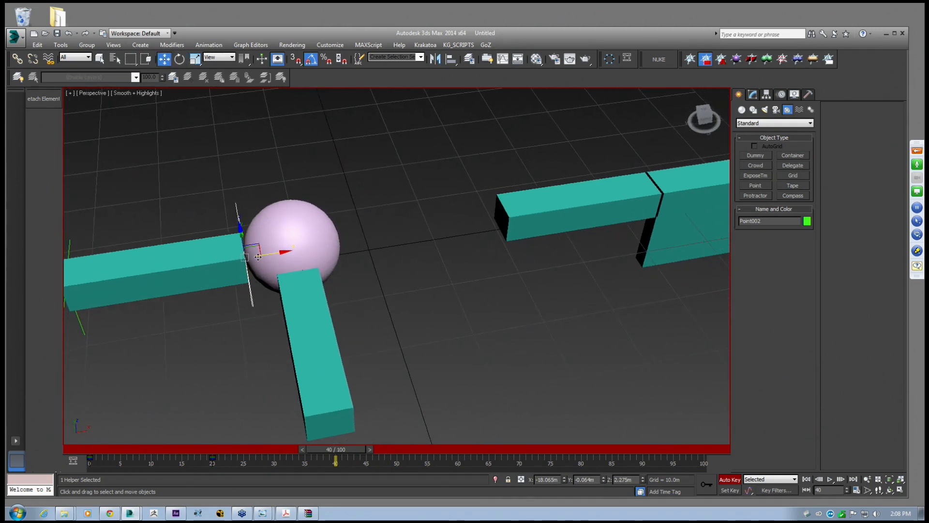
left_click_drag(334, 449, 292, 449)
middle_click_drag(405, 271, 390, 268)
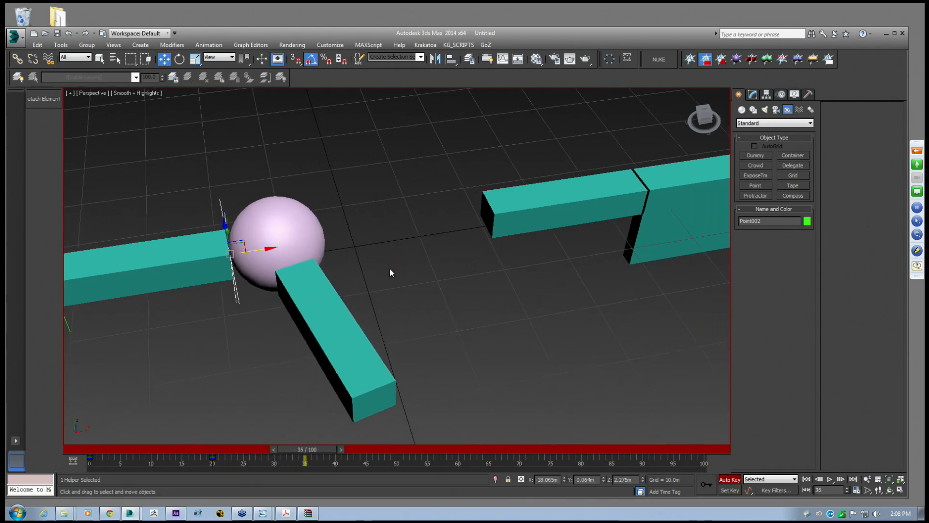
scroll(391, 271, "down", 3)
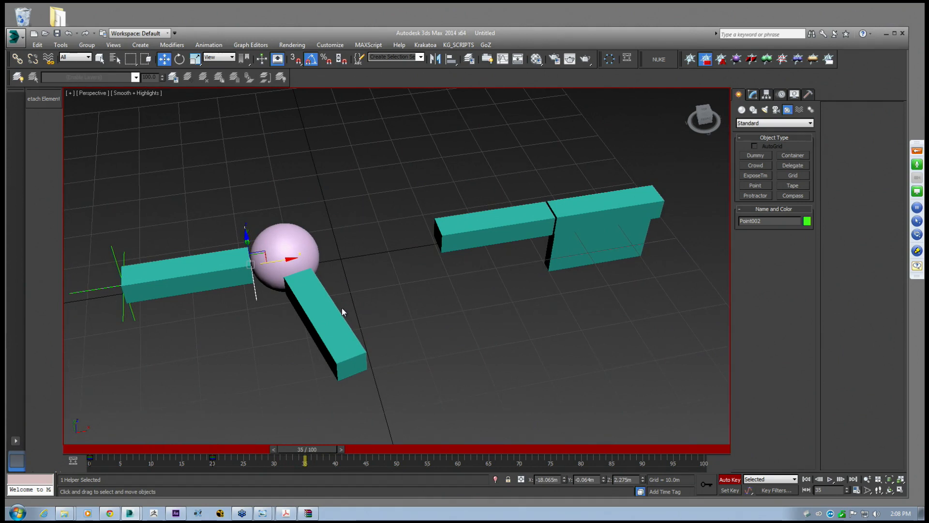
middle_click_drag(341, 311, 365, 239)
left_click_drag(332, 446, 234, 438)
key("w")
middle_click_drag(462, 283, 413, 278, "alt")
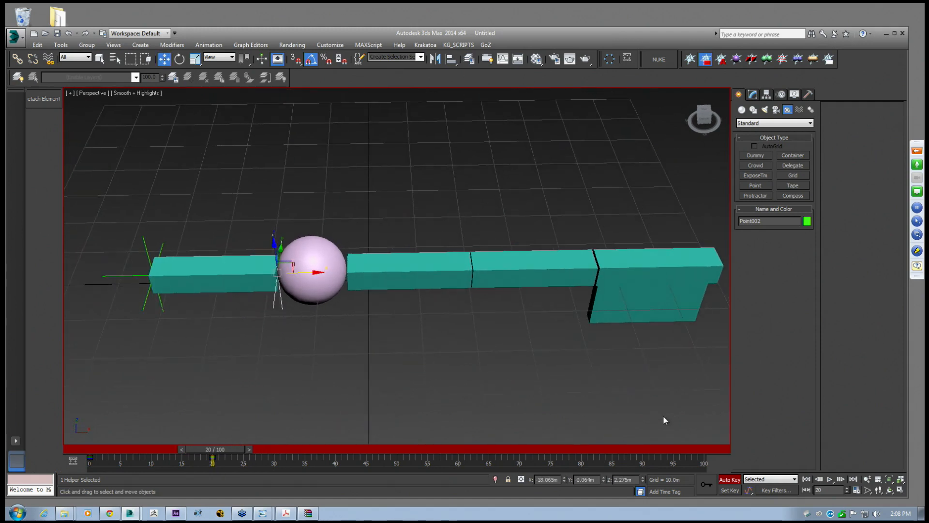
middle_click_drag(533, 315, 436, 270, "alt")
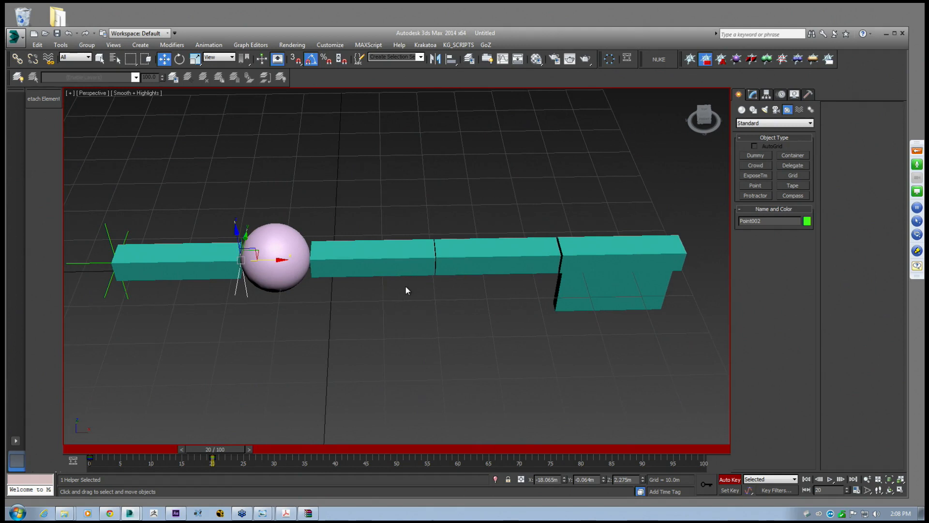
Select the second box and check its swing from frame 20 to 40, ending at frame 50
left_click(344, 256)
middle_click_drag(344, 256, 349, 266)
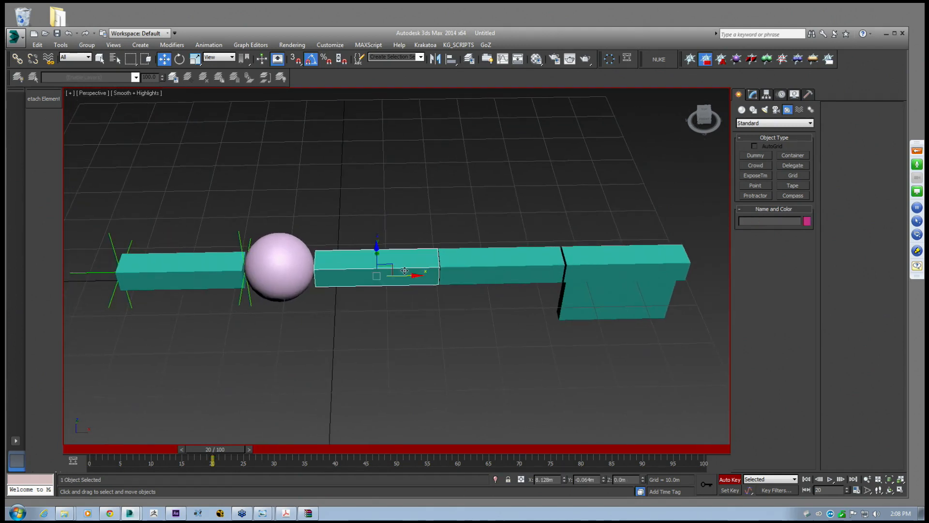
middle_click_drag(411, 279, 427, 295)
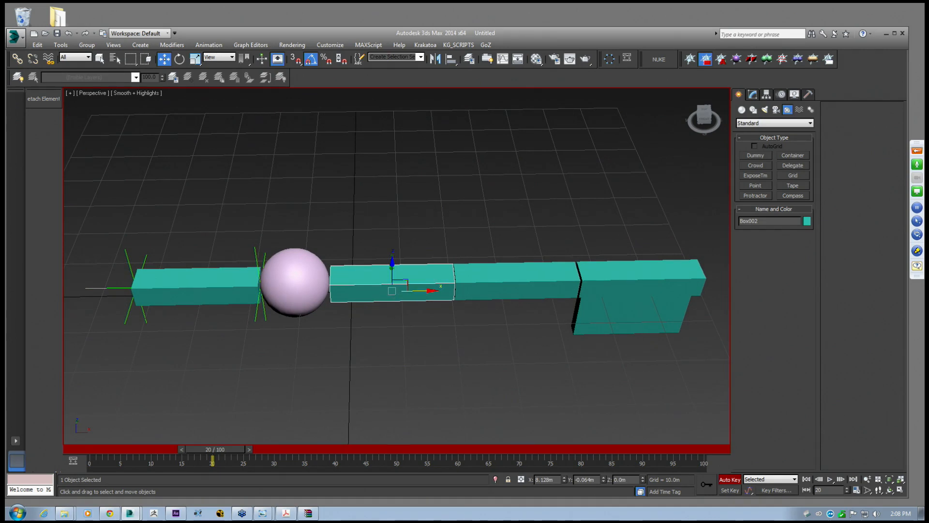
left_click_drag(233, 449, 342, 456)
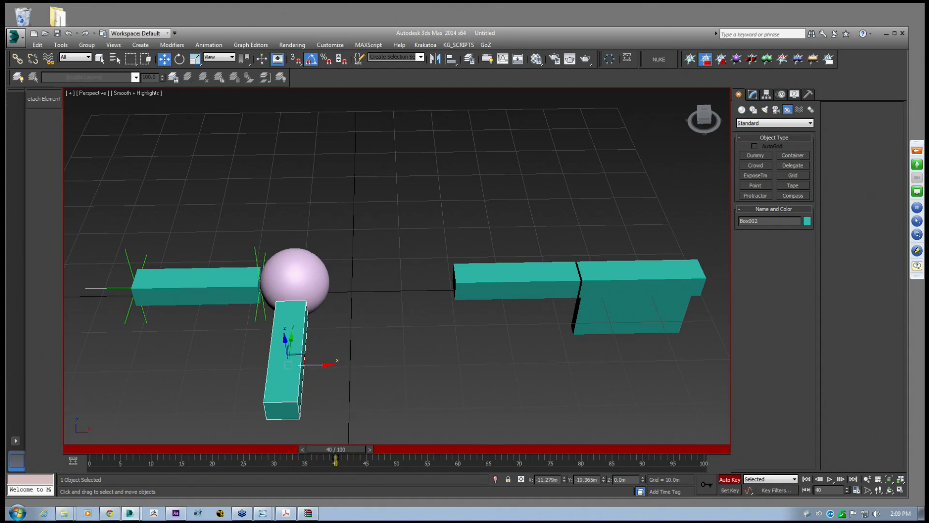
middle_click_drag(344, 402, 339, 431, "alt")
left_click_drag(335, 451, 396, 463)
Turn off Auto Key and copy the sphere-side Point helper to the second box's near end at about X -10.96 m, Y -7.02 m
key("w")
middle_click_drag(360, 329, 323, 301, "alt")
mouse_move(242, 203)
middle_mouse_down("alt")
mouse_move(230, 196)
mouse_move(257, 203)
middle_mouse_up("alt")
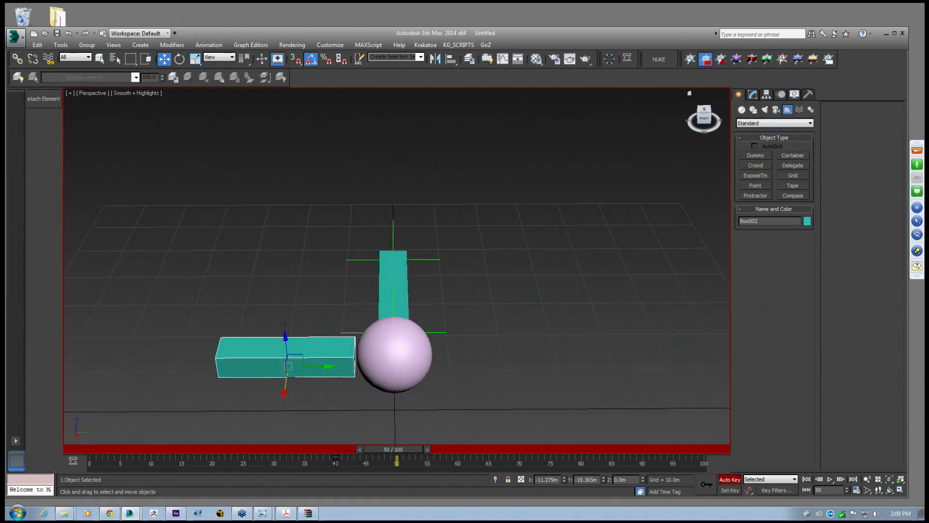
left_click(755, 185)
middle_click_drag(463, 244, 426, 319, "alt")
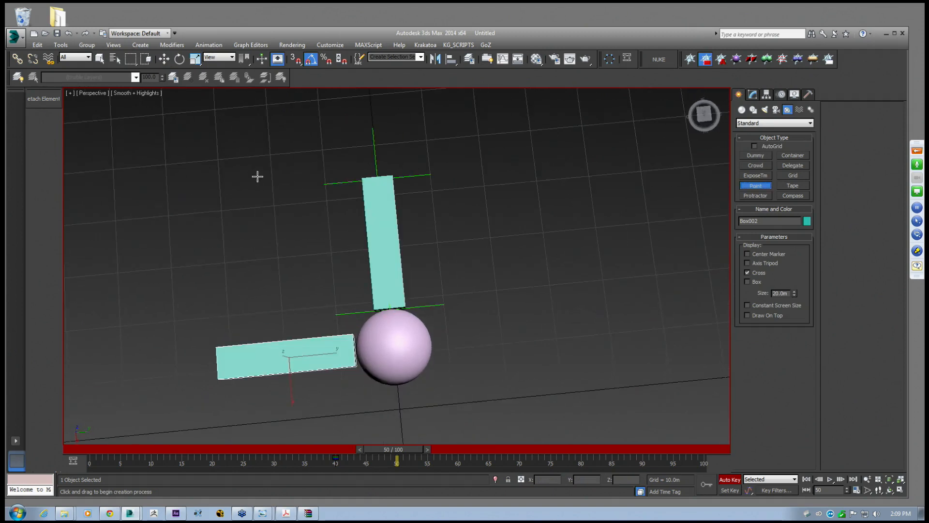
left_click(164, 59)
left_click(361, 312)
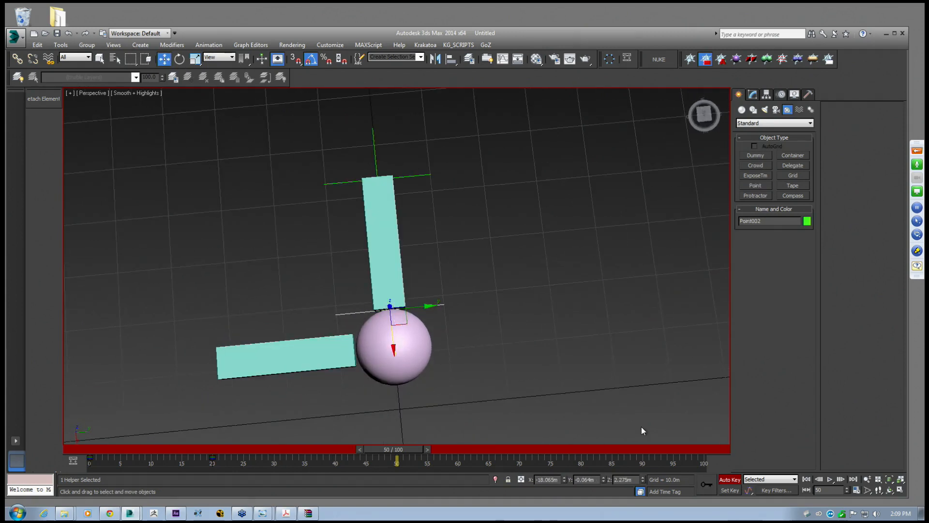
left_click(724, 480)
left_click_drag(406, 322, 373, 371, "shift")
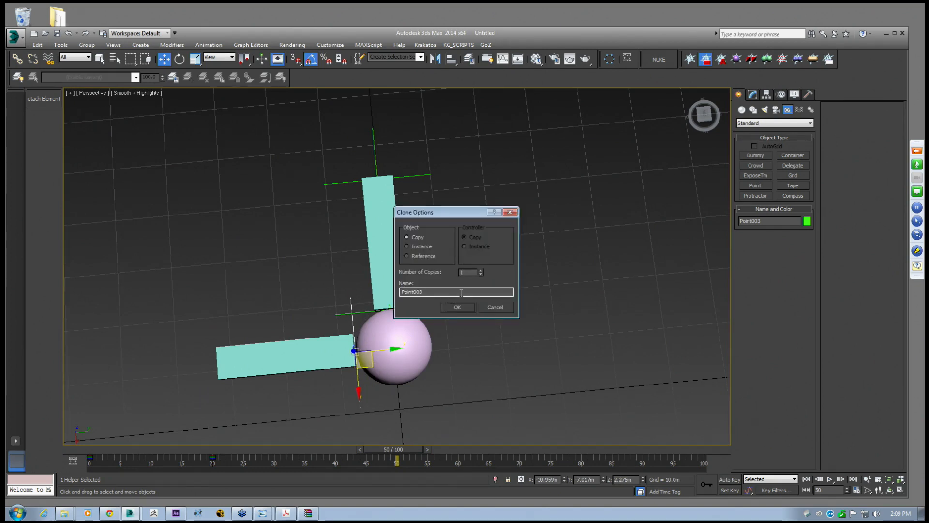
left_click(457, 308)
Return to frame 20 and move the copied Point helper between the sphere and the second box's near end
mouse_move(342, 336)
middle_mouse_down()
mouse_move(359, 279)
mouse_move(206, 157)
mouse_move(282, 228)
mouse_move(332, 249)
middle_mouse_up()
scroll(332, 249, "up", 3)
left_click_drag(409, 449, 231, 448)
key("w")
middle_click_drag(309, 368, 417, 342, "alt")
left_click_drag(458, 253, 470, 260)
middle_click_drag(470, 260, 313, 219, "alt")
Link the copied Point helper to the sphere and the second box to that helper
left_click(17, 60)
middle_click_drag(375, 275, 462, 225)
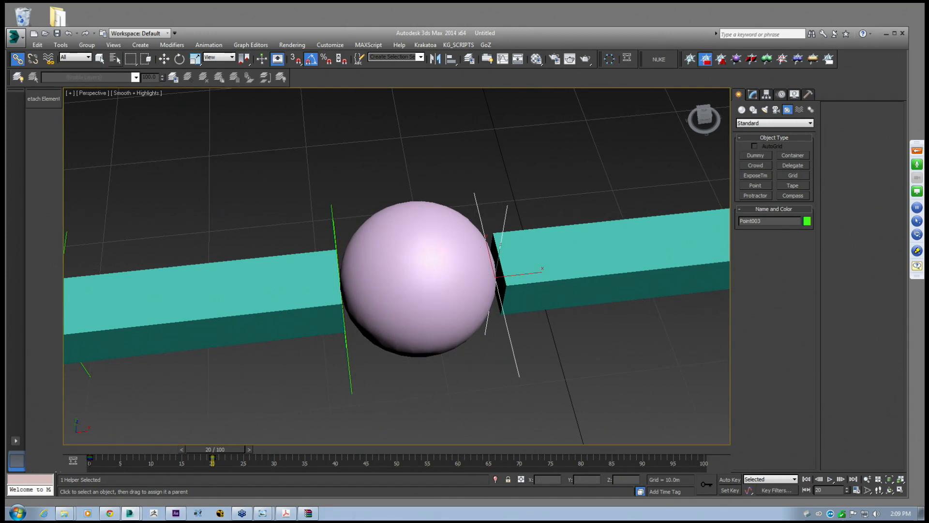
left_click(549, 255)
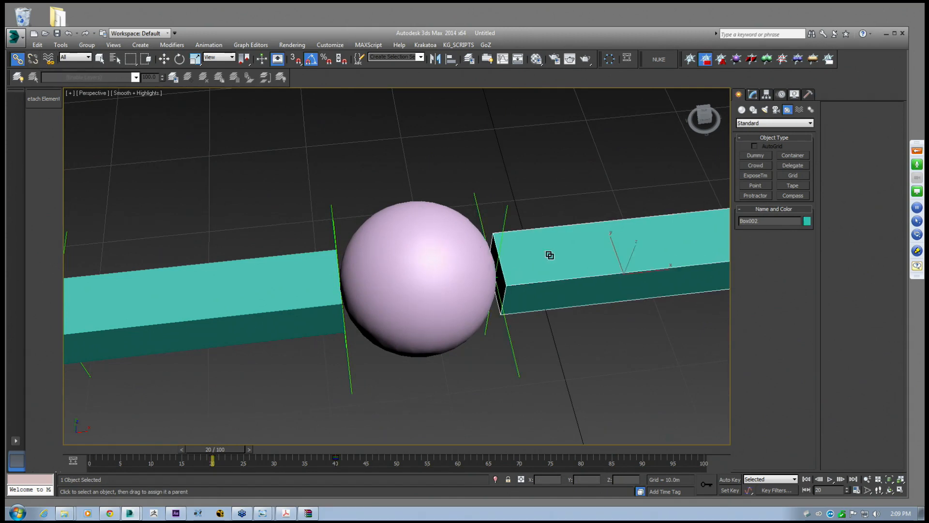
middle_click_drag(528, 266, 488, 256)
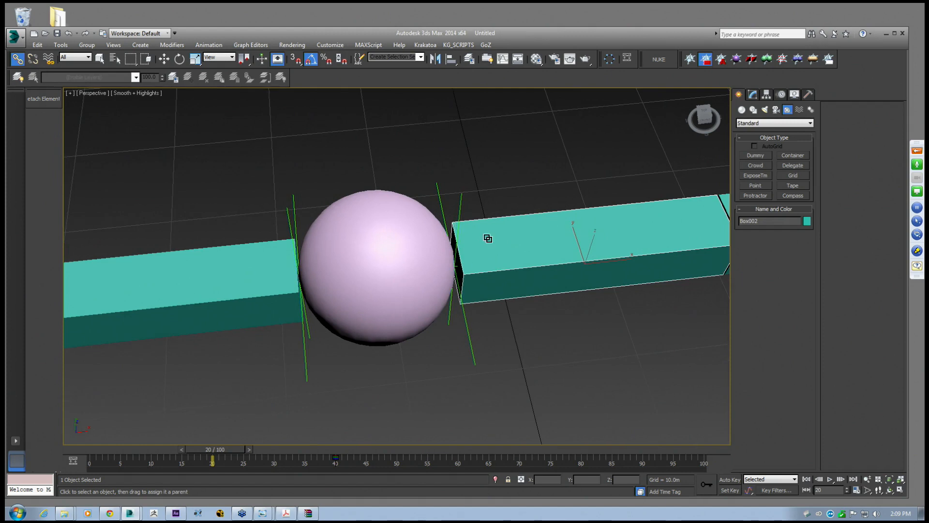
left_click_drag(460, 212, 460, 212)
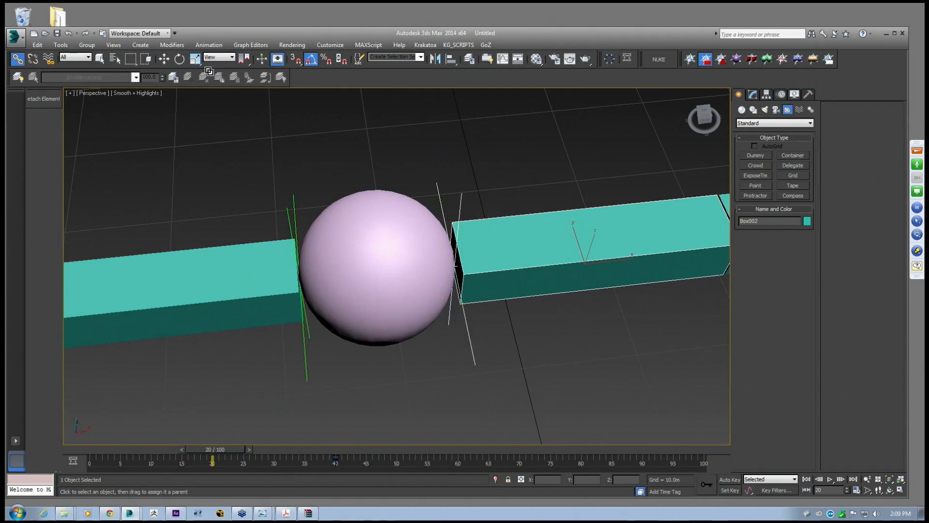
left_click(164, 58)
Try to rotate the copied Point helper at frame 50 with Auto Key on
left_click_drag(214, 449, 338, 472)
middle_click_drag(387, 339, 322, 198, "alt")
scroll(363, 292, "down", 5)
left_click(381, 240)
middle_click_drag(381, 239, 307, 172, "alt")
left_click(181, 59)
middle_click_drag(408, 250, 414, 305)
left_click(728, 479)
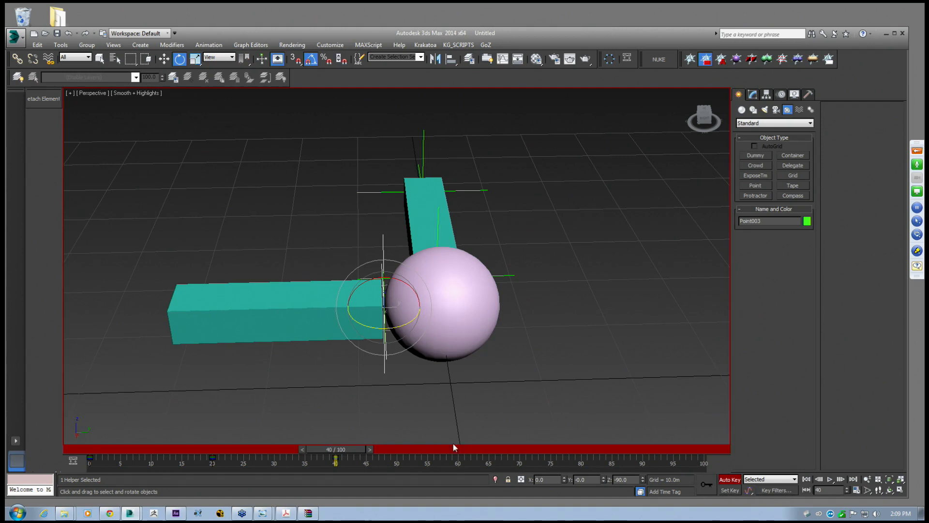
left_click_drag(342, 450, 406, 449)
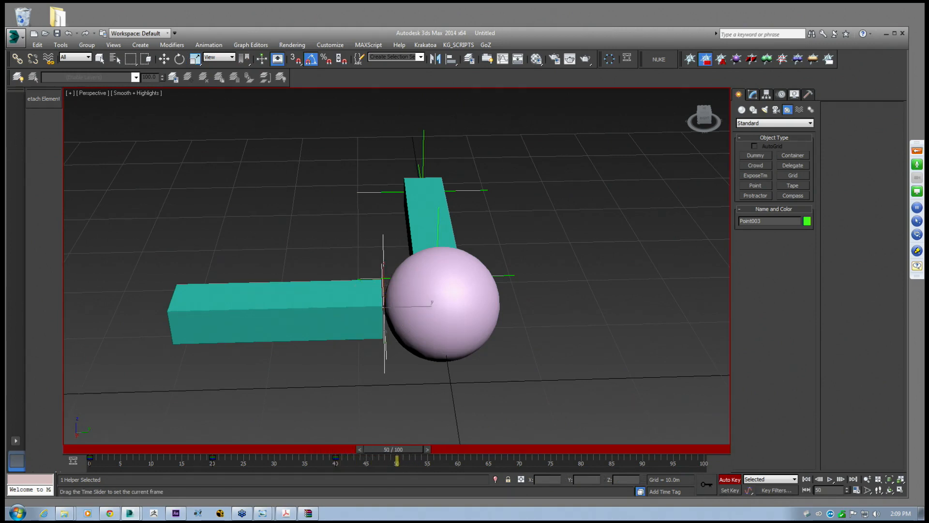
left_click_drag(406, 304, 405, 277)
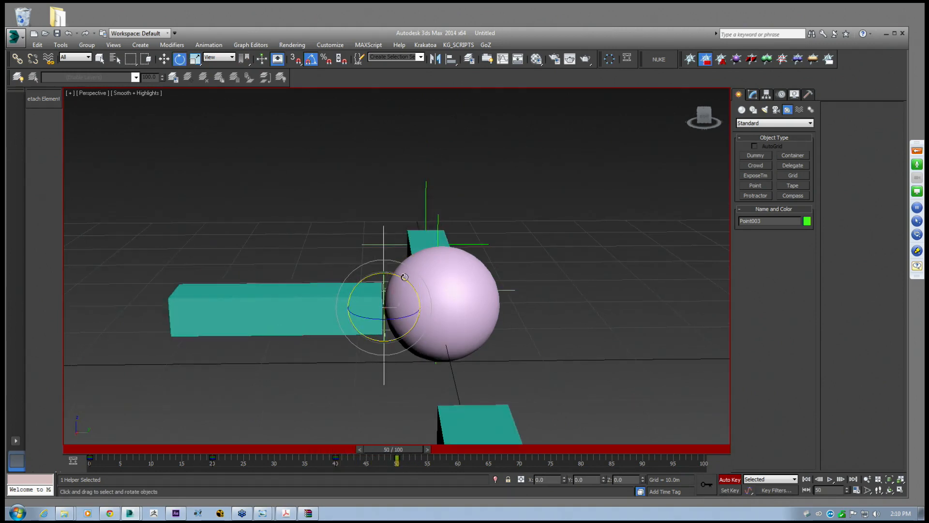
left_click(164, 59)
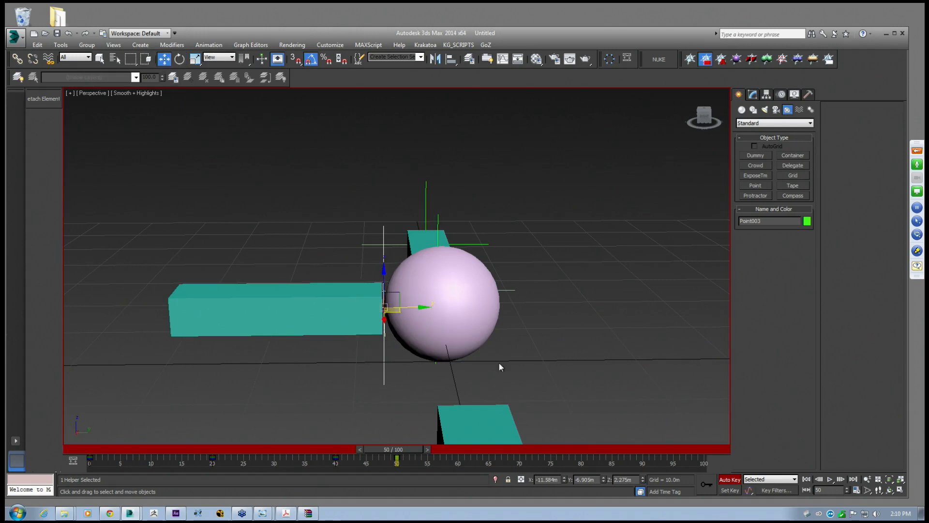
Turn off Auto Key, return to frame 40 and undo a trial move of the copied Point helper
left_click(722, 480)
middle_click_drag(442, 254, 437, 276, "alt")
left_click_drag(392, 449, 335, 449)
key("w")
mouse_move(409, 308)
left_mouse_down()
mouse_move(427, 313)
mouse_move(394, 311)
left_mouse_up()
key("ctrl+z")
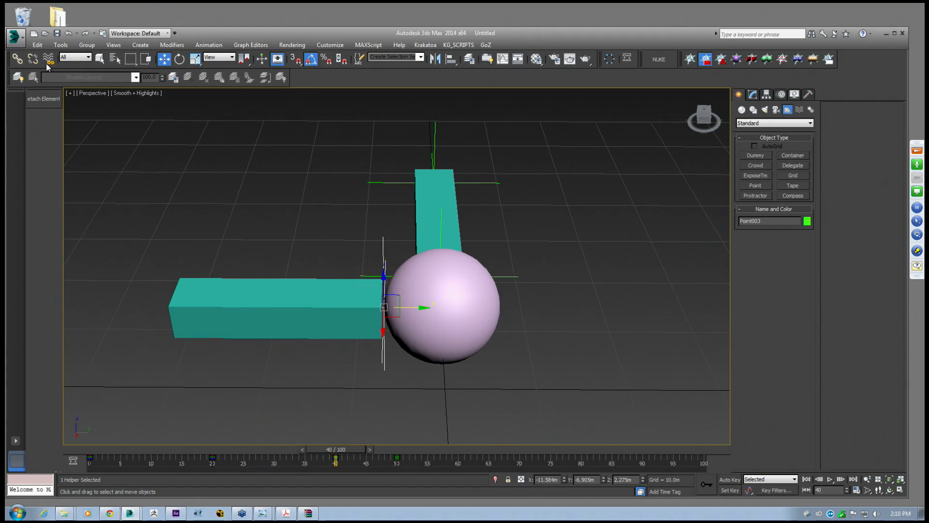
Unlink the second box from the copied Point helper
left_click(17, 59)
left_click(300, 317)
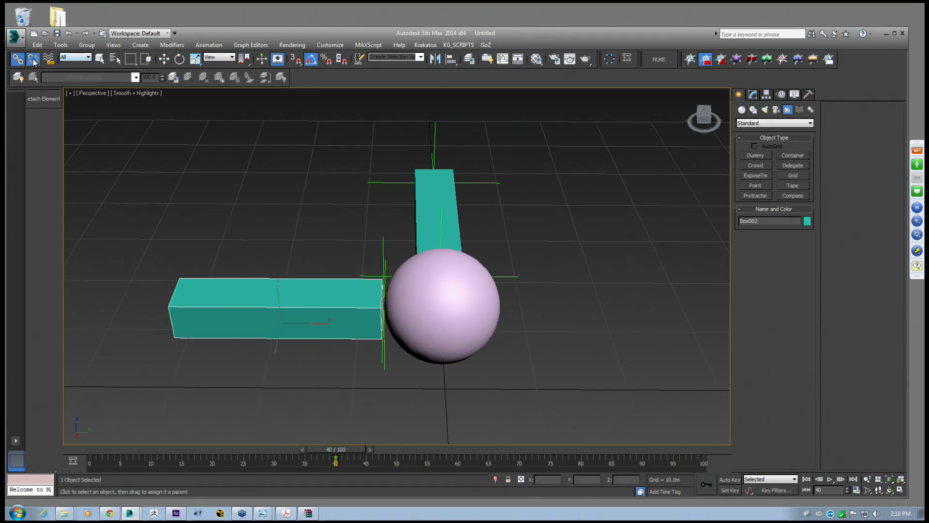
middle_click_drag(391, 295, 354, 300, "alt")
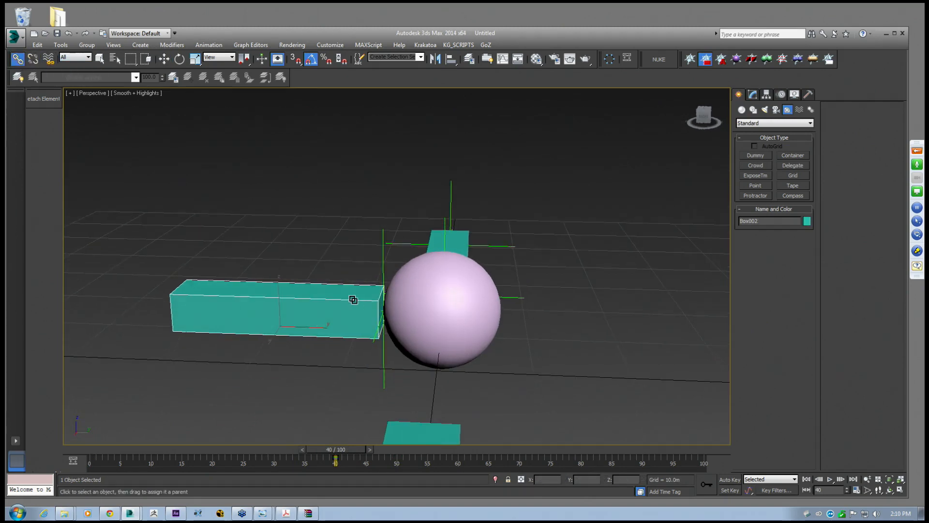
Move the copied Point helper about 7 m along Y to the centre of the sphere
left_click(382, 266)
left_click(164, 59)
middle_click_drag(390, 295, 405, 268, "alt")
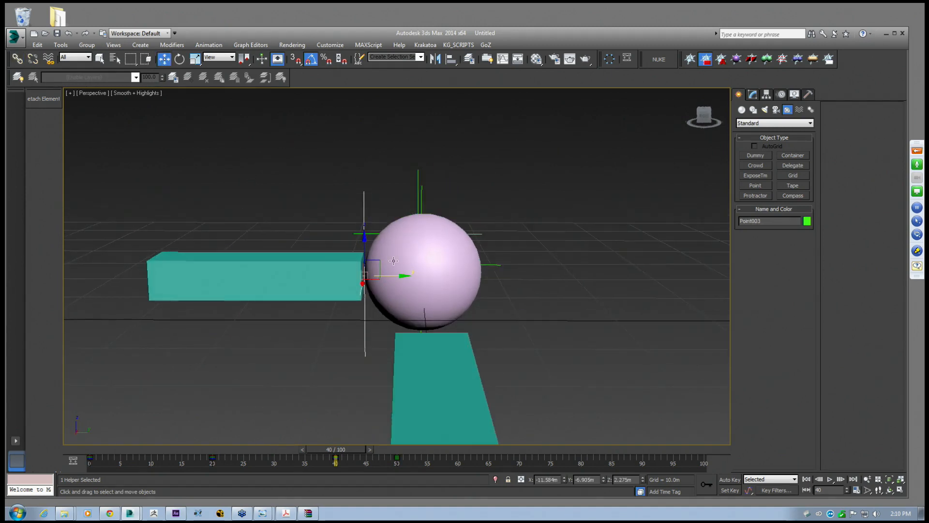
key("t")
key("z")
left_click_drag(397, 248, 406, 202)
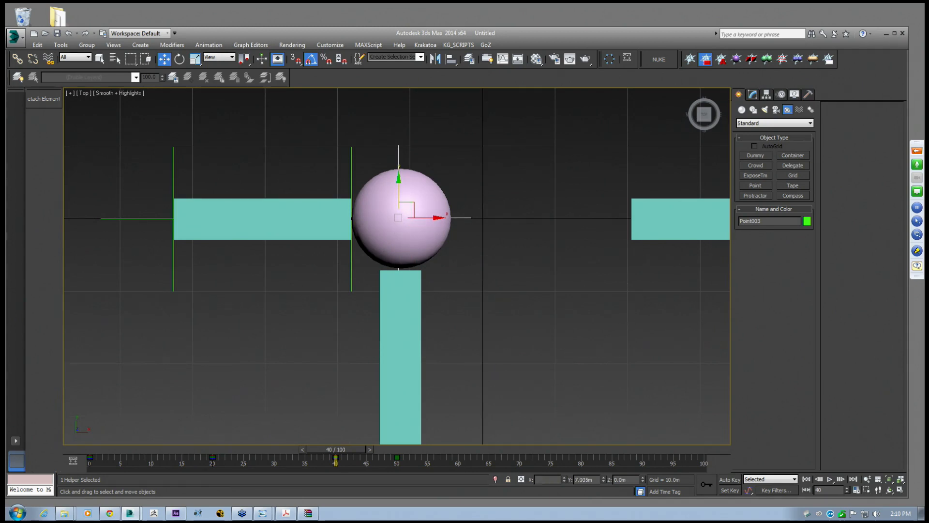
key("p")
key("z")
Link the second box back to the Point helper at the sphere's centre
middle_click_drag(421, 272, 352, 222, "alt")
left_click(284, 292)
middle_click_drag(284, 292, 337, 258, "alt")
left_click(17, 58)
middle_click_drag(399, 202, 416, 223, "alt")
mouse_move(335, 449)
left_mouse_down()
mouse_move(265, 449)
mouse_move(343, 451)
left_mouse_up()
With Auto Key on, rotate the sphere-centre helper to X -90, Y -90, Z 0 at frame 50, standing the second box upright
left_click(180, 59)
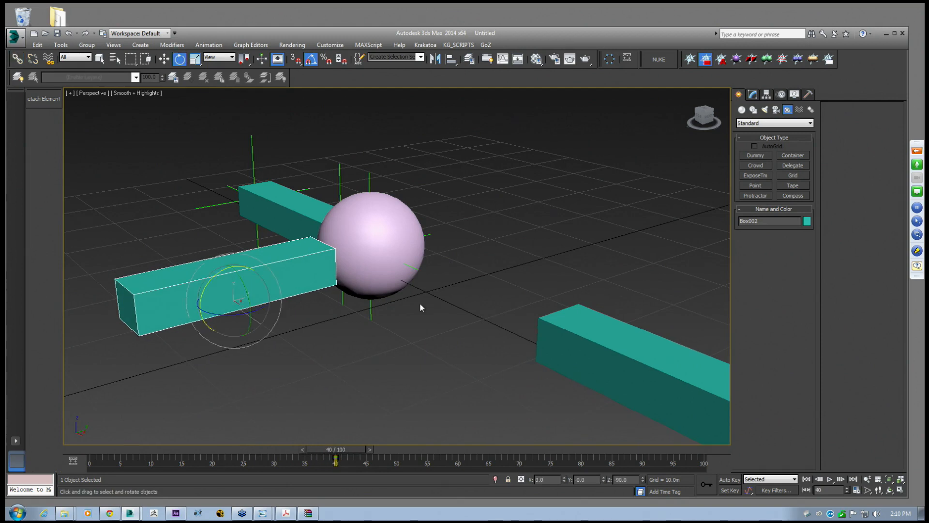
middle_click_drag(420, 304, 430, 318)
left_click(378, 195)
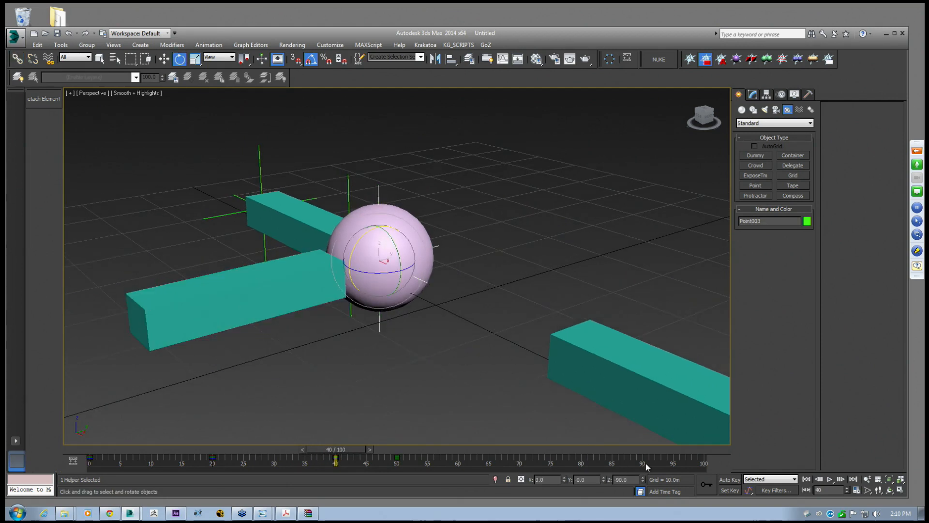
left_click(730, 479)
left_click_drag(347, 450, 399, 457)
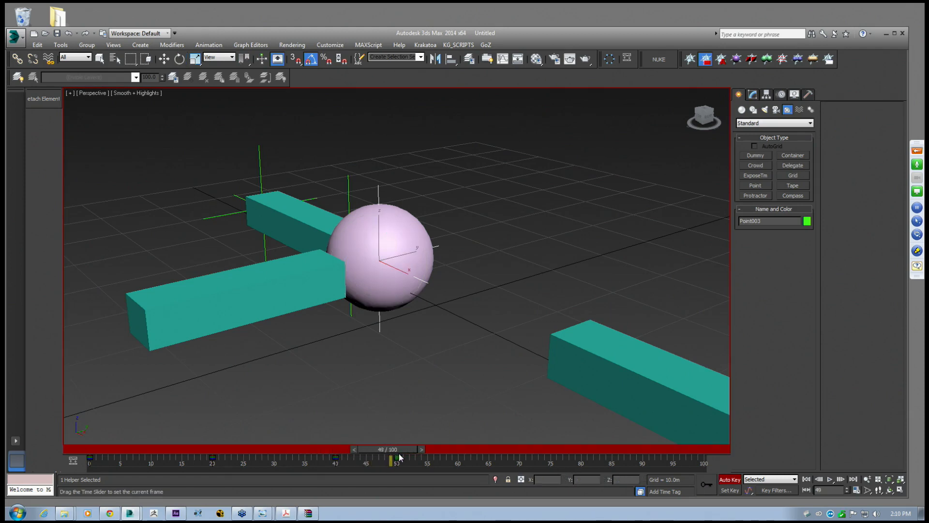
key("e")
left_click_drag(372, 290, 409, 241)
middle_click_drag(409, 242, 400, 240, "alt")
left_click_drag(361, 234, 363, 235)
middle_click_drag(365, 235, 584, 370, "alt")
left_click(729, 489)
Advance the timeline to frame 55 and examine the upright box together with the remaining boxes
middle_click_drag(413, 278, 310, 251)
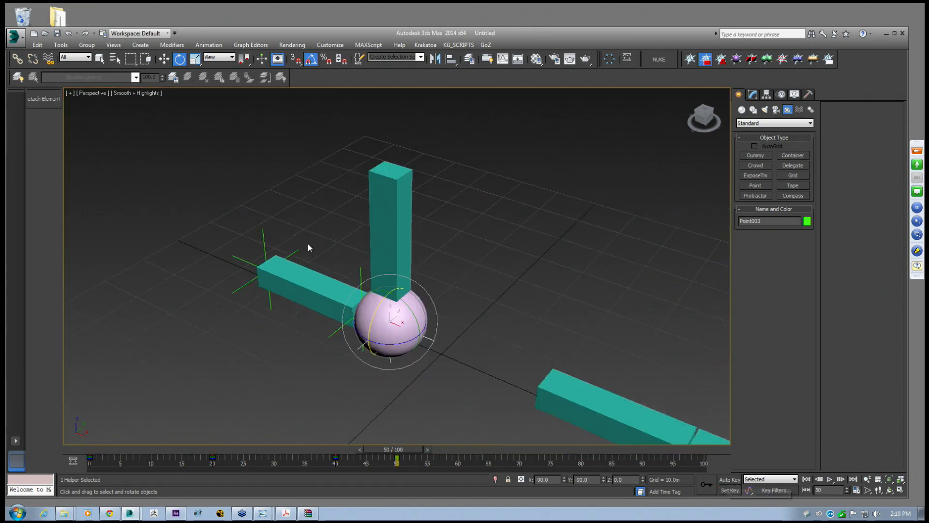
left_click_drag(394, 449, 440, 428)
key("e")
middle_click_drag(450, 332, 461, 302)
scroll(440, 320, "down", 3)
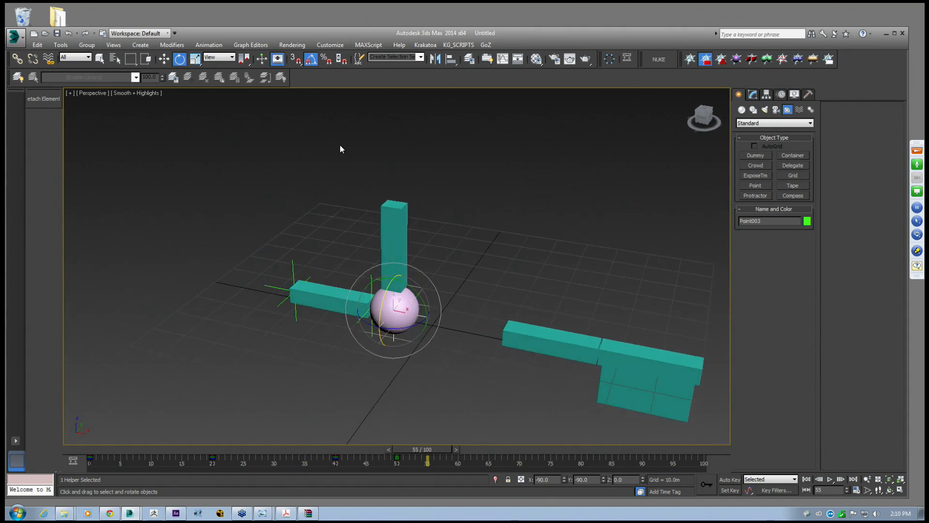
Go back to frame 20, select the second box and examine where it sits beside the sphere
left_click(164, 59)
left_click_drag(409, 457, 207, 426)
left_click(438, 318)
middle_click_drag(439, 318, 466, 290)
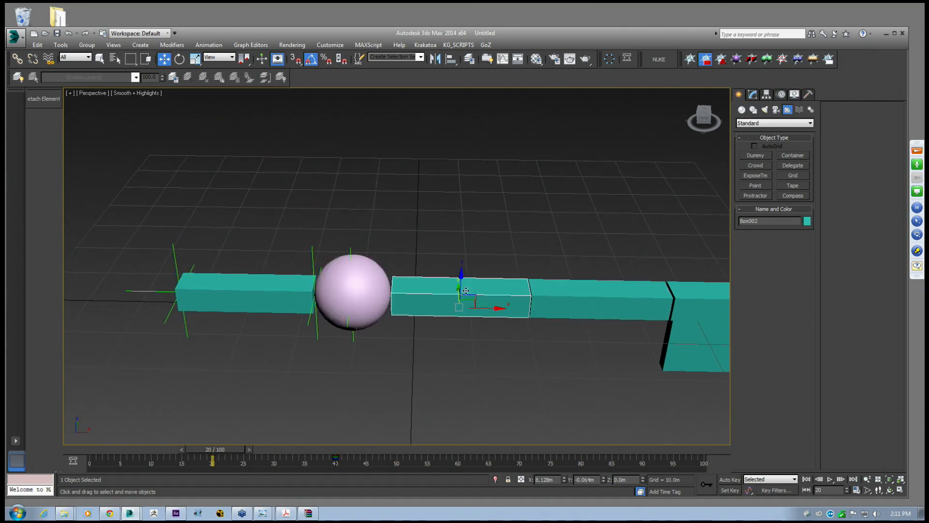
mouse_move(225, 449)
left_mouse_down()
mouse_move(264, 452)
mouse_move(185, 450)
mouse_move(230, 452)
left_mouse_up()
middle_click_drag(366, 325, 347, 318)
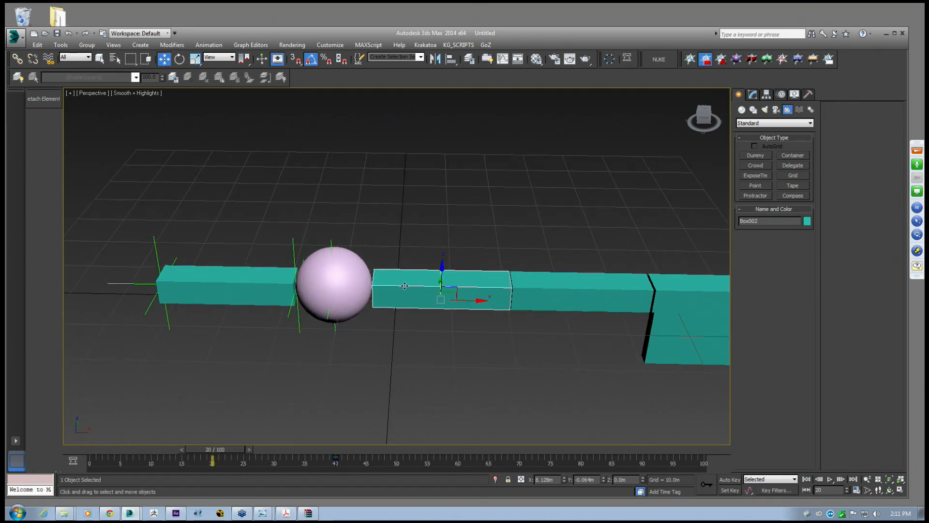
Try keyframing the sphere-centre helper's scale with Auto Key, keying it at frame 40 and setting it to 0 at frame 20
left_click(330, 244)
middle_click_drag(359, 264, 388, 256, "alt")
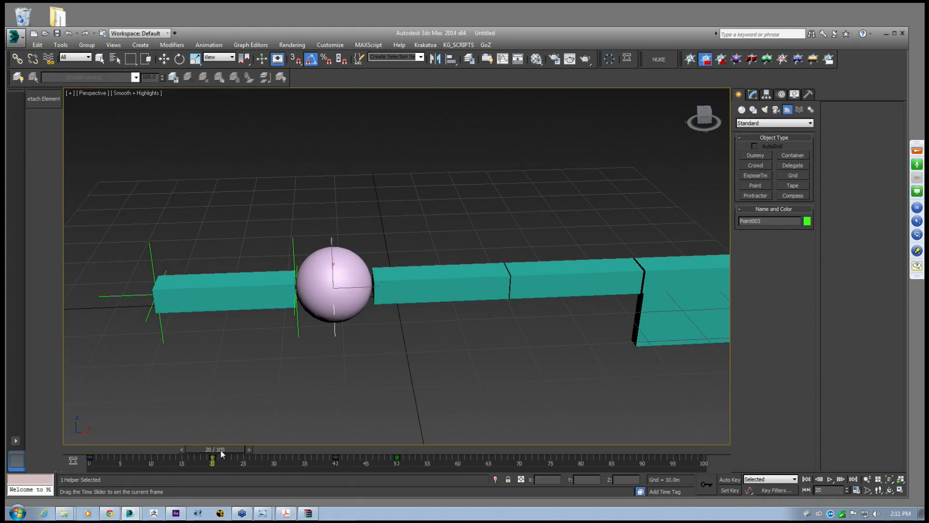
key("n")
left_click_drag(231, 448, 354, 462)
key("w")
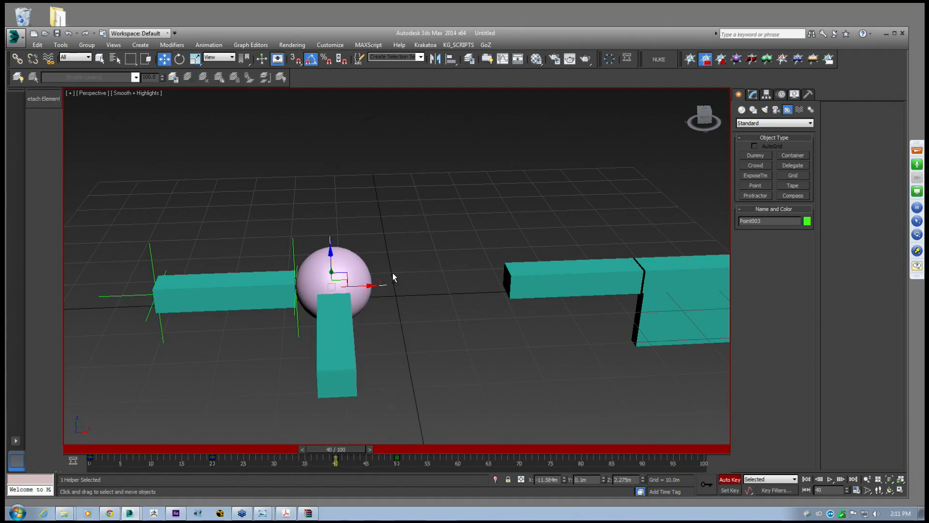
middle_click_drag(385, 310, 308, 189, "alt")
left_click(195, 59)
middle_click_drag(290, 271, 308, 277, "alt")
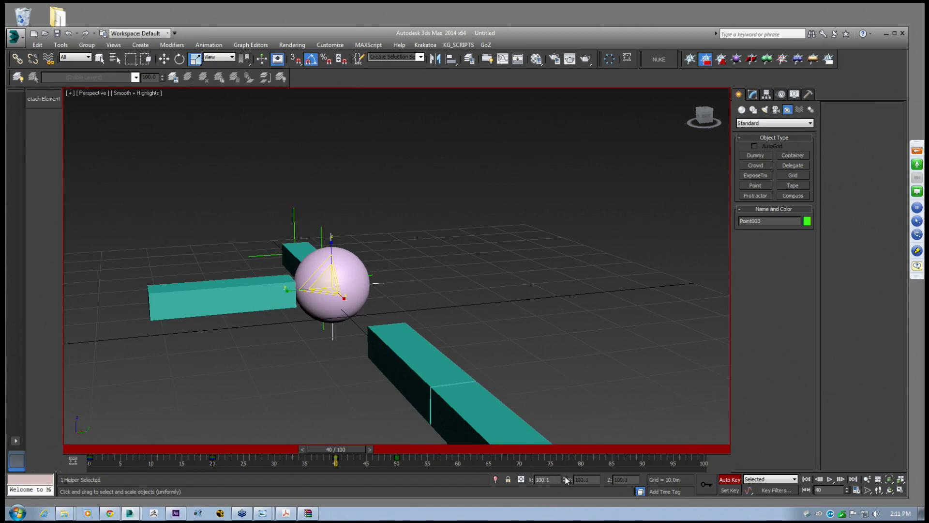
left_click_drag(335, 450, 214, 452)
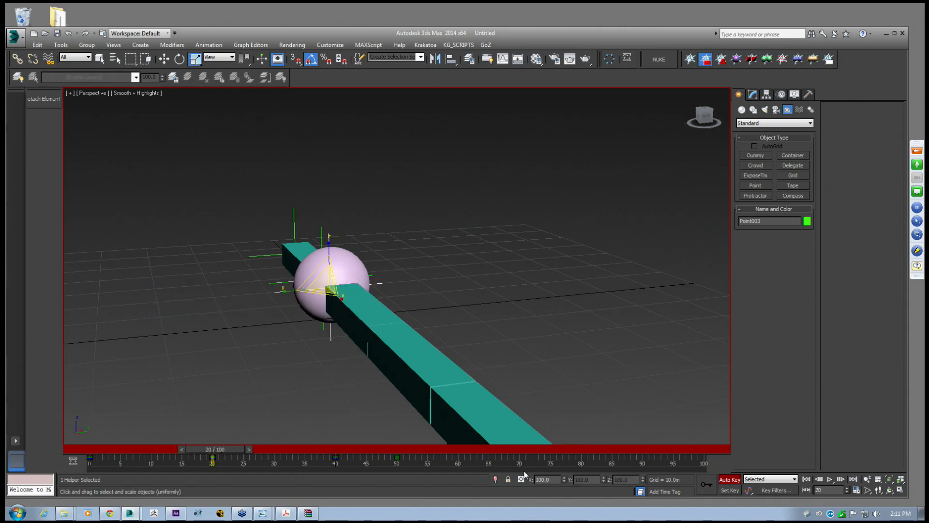
type("0")
key("Return")
middle_click_drag(310, 237, 420, 266, "alt")
left_click(722, 479)
Advance to frame 37, select the sphere and examine up close how it meets the neighbouring boxes
left_click_drag(223, 457, 317, 450)
middle_click_drag(358, 340, 388, 329, "alt")
left_click(356, 257)
middle_click_drag(355, 259, 366, 308, "alt")
scroll(367, 300, "up", 2)
scroll(312, 289, "up", 4)
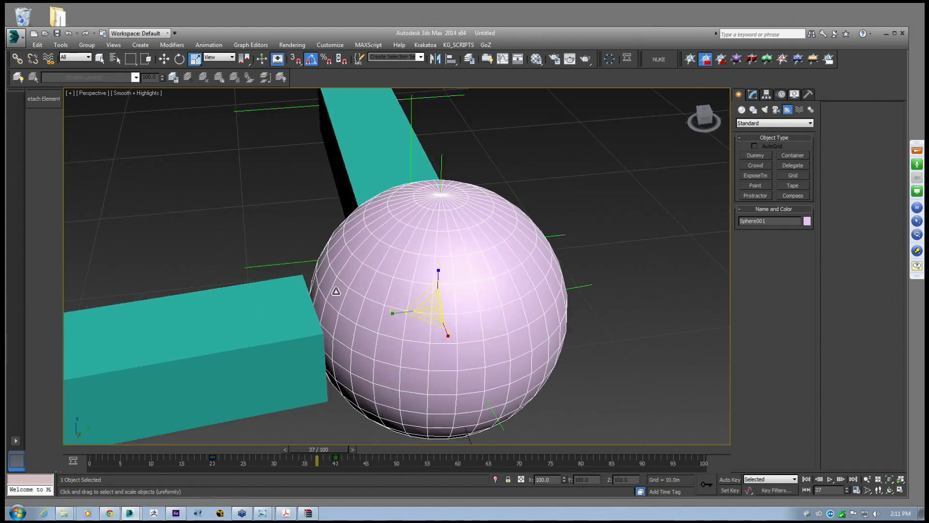
left_click(163, 60)
scroll(378, 246, "down", 5)
middle_click_drag(375, 243, 366, 304)
left_click(364, 304)
Go to frame 40 and examine the selected sphere together with the two boxes attached to it
left_click_drag(301, 449, 334, 449)
key("w")
left_click(384, 332)
left_click(385, 323)
middle_click_drag(352, 302, 365, 332)
scroll(412, 338, "up", 4)
middle_click_drag(439, 363, 431, 328)
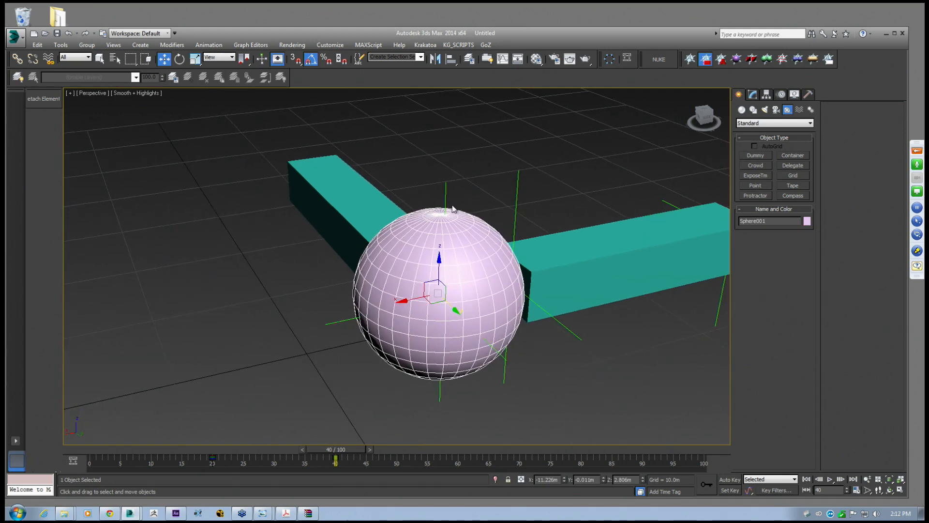
Select the sphere-centre helper, scrub past frame 40 and back, and examine how the second box moves with it
left_click(339, 322)
scroll(339, 319, "down", 4)
middle_click_drag(307, 303, 397, 280, "alt")
left_click_drag(333, 454, 354, 451)
middle_click_drag(437, 359, 410, 466, "alt")
left_click_drag(401, 449, 350, 422)
key("w")
middle_click_drag(366, 342, 419, 420, "alt")
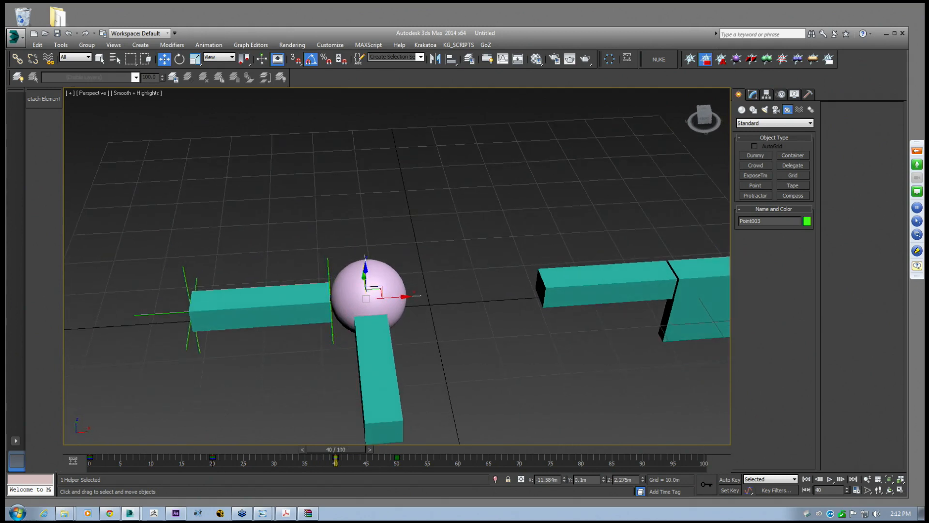
mouse_move(342, 453)
left_mouse_down()
mouse_move(239, 443)
mouse_move(324, 449)
mouse_move(290, 452)
mouse_move(340, 459)
mouse_move(349, 450)
left_mouse_up()
Open the Curve Editor for the second box and check its Scale and Transform tracks for keys
left_click(364, 392)
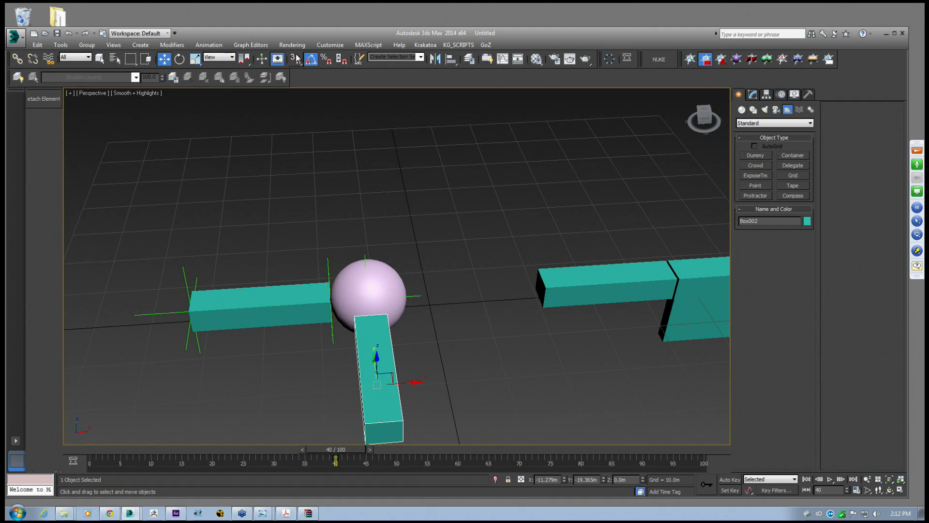
left_click(250, 45)
left_click(264, 58)
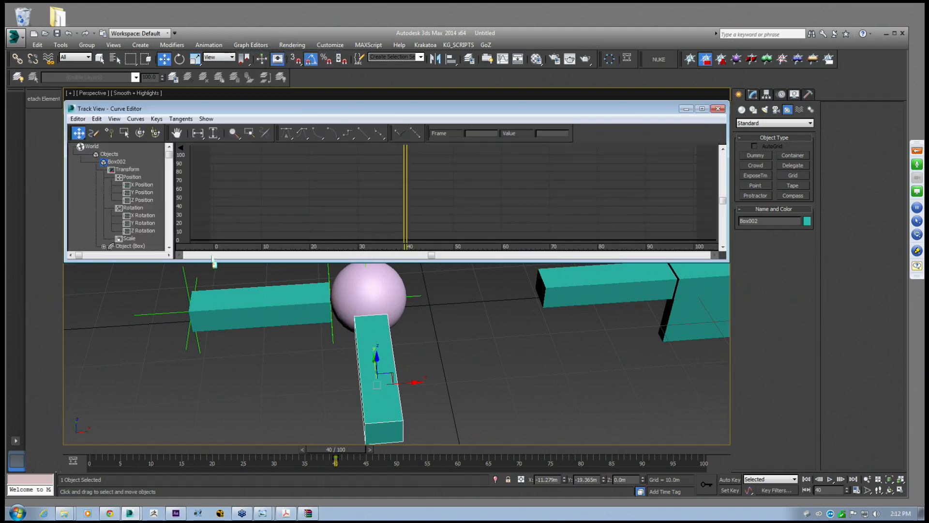
left_click_drag(169, 160, 173, 172)
left_click(129, 223)
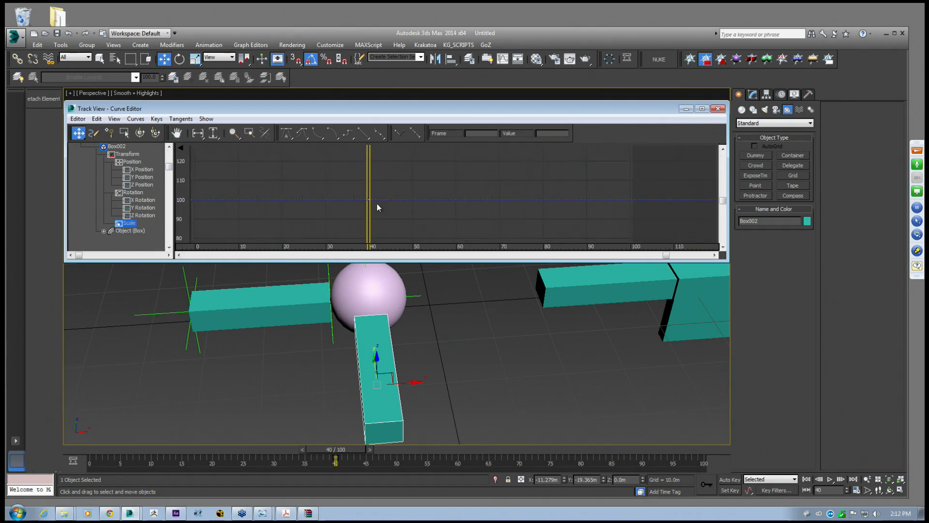
left_click(126, 154)
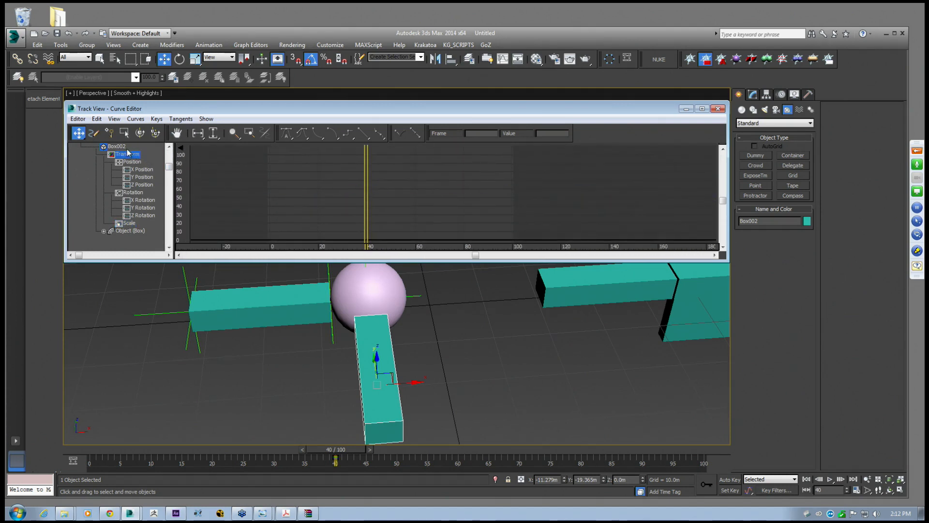
Delete the Scale keys of the sphere-centre helper in the Curve Editor, return to frame 20 and close the editor
middle_click_drag(305, 267, 425, 345)
left_click(391, 296)
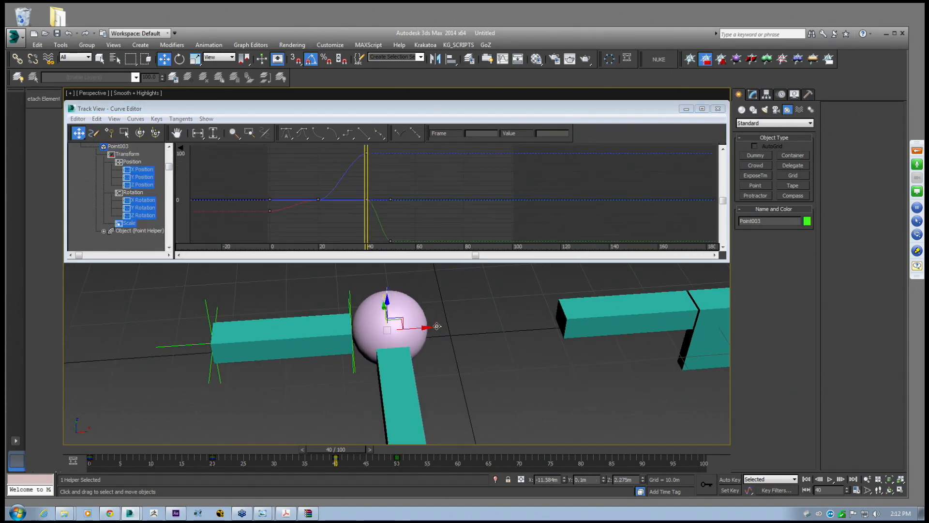
left_click(129, 223)
scroll(324, 198, "down", 1)
left_click_drag(393, 240, 394, 240)
key("Delete")
left_click_drag(335, 449, 215, 446)
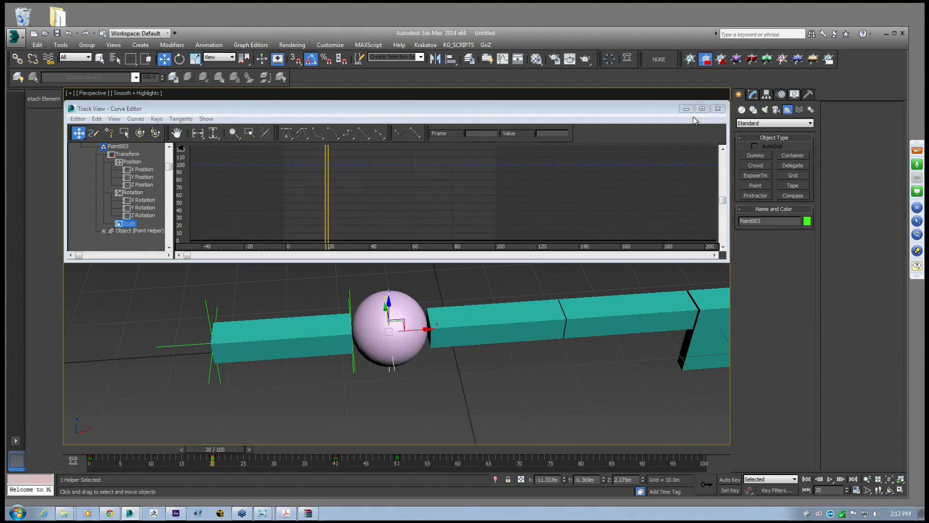
left_click(719, 112)
Copy the sphere-centre Point helper along X to the joint between the second and third boxes, at X about 20.4 m
middle_click_drag(496, 322, 408, 310)
left_click(408, 310)
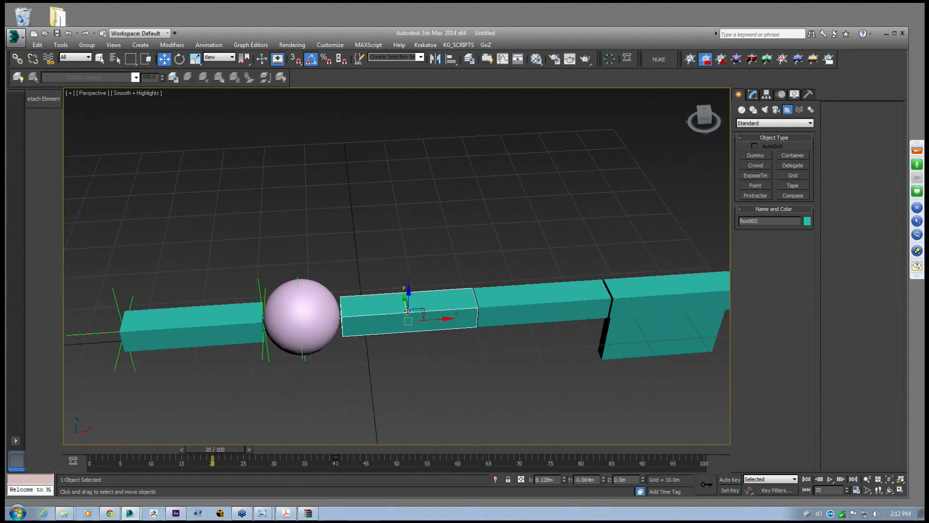
left_click(302, 357)
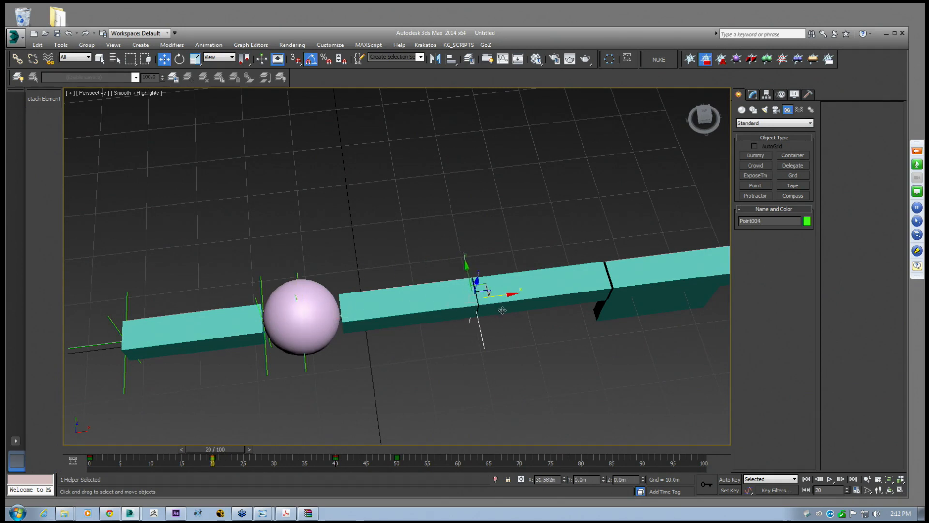
left_click_drag(503, 310, 504, 310, "shift")
left_click(454, 305)
middle_click_drag(535, 306, 477, 281, "alt")
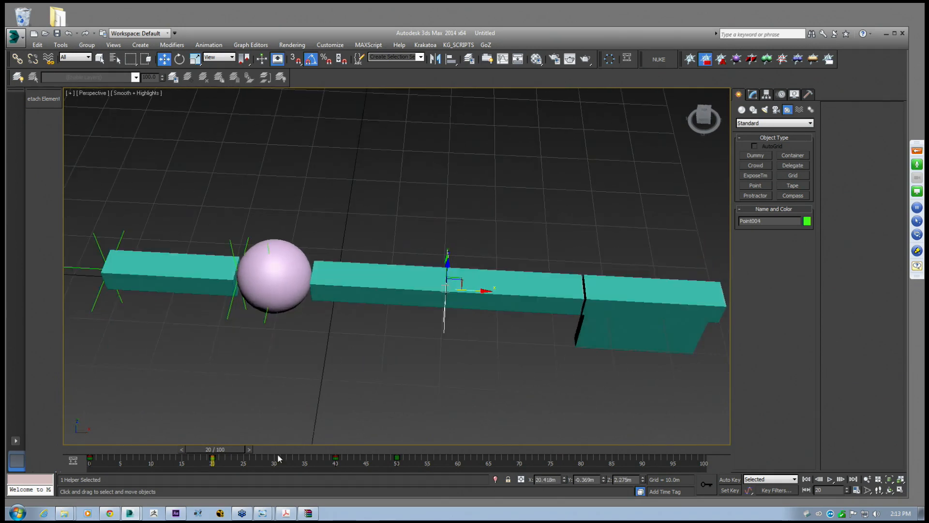
Switch to the ShopSign_Textured_120504a.max scene and scrub its timeline back to examine how the finished signs unfold
left_click(128, 516)
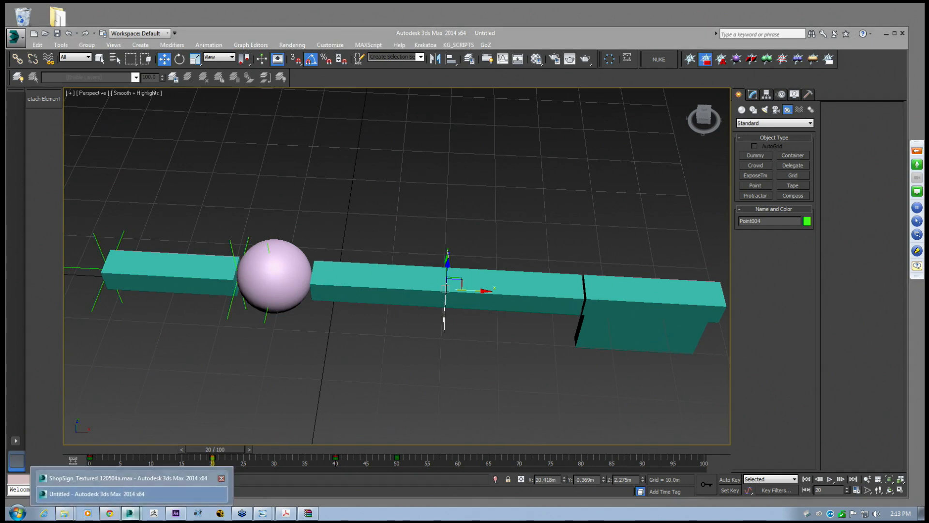
left_click(127, 479)
left_click_drag(611, 449, 380, 467)
mouse_move(486, 322)
middle_mouse_down()
mouse_move(469, 340)
mouse_move(490, 313)
middle_mouse_up()
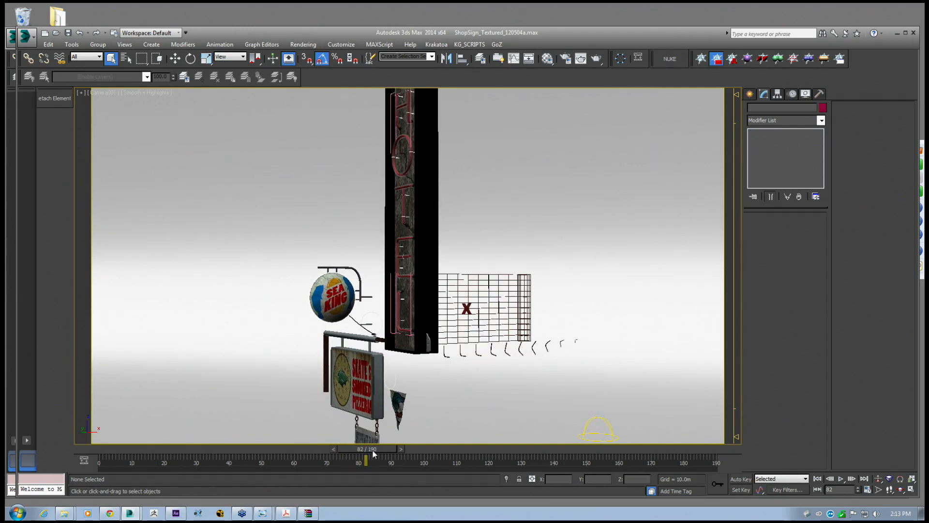
left_click_drag(374, 454, 105, 446)
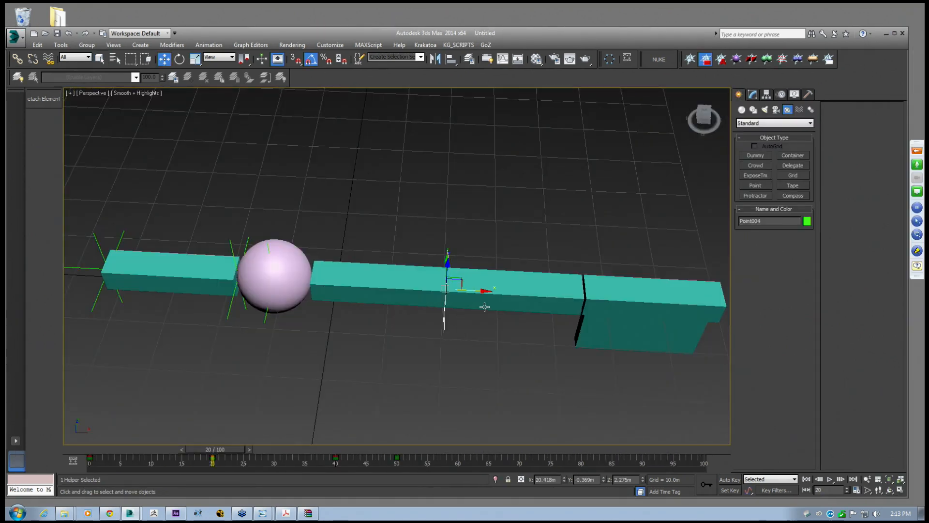
In the untitled scene, link the third box to the copied Point helper at its joint with the second box
middle_click_drag(484, 307, 501, 276)
left_click(476, 297)
left_click(18, 59)
scroll(388, 230, "up", 3)
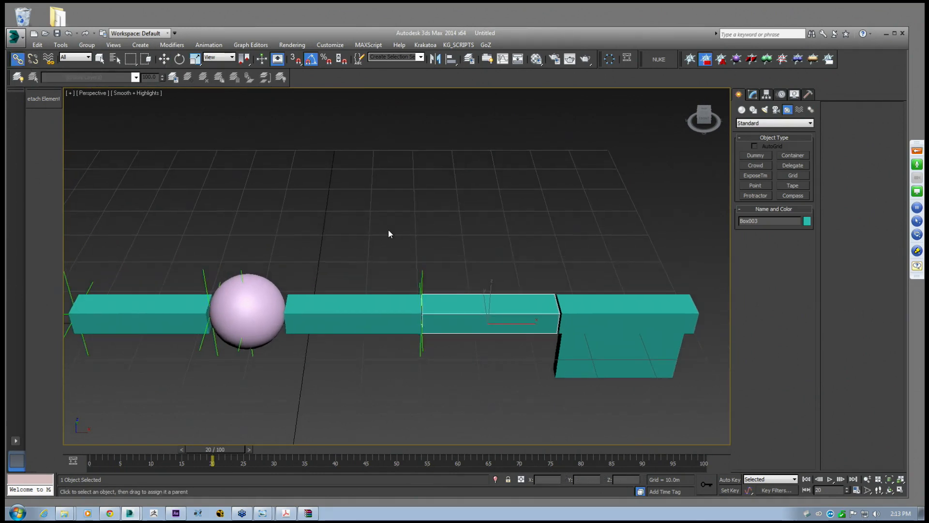
left_click_drag(474, 329, 475, 356)
scroll(357, 228, "down", 3)
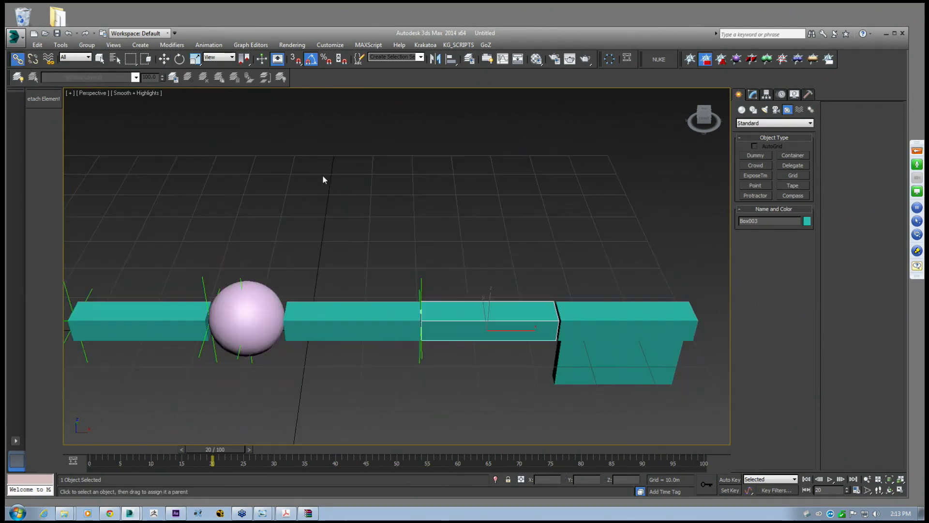
key("w")
middle_click_drag(446, 330, 406, 321)
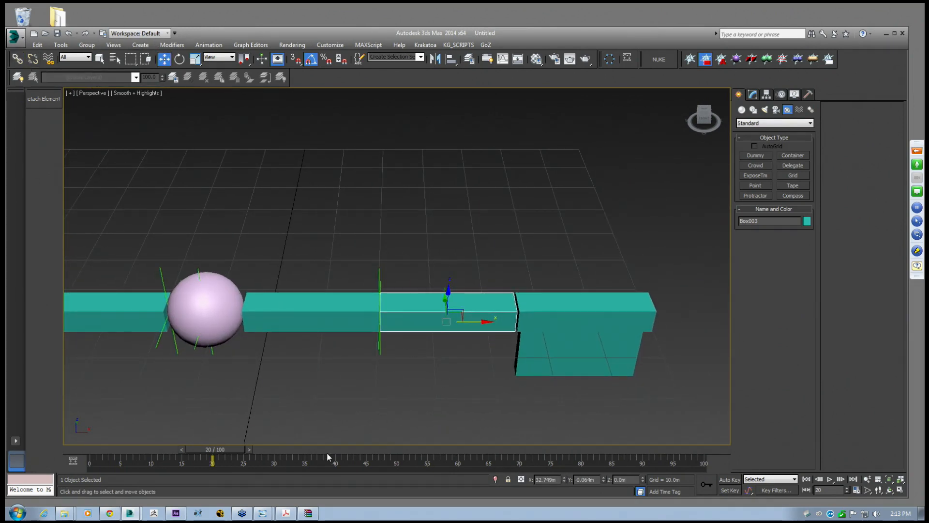
Select the helper between the second and third boxes, turn on Auto Key and set its scale to 0 at frame 20
mouse_move(222, 449)
left_mouse_down()
mouse_move(204, 449)
mouse_move(231, 455)
left_mouse_up()
middle_click_drag(379, 281, 402, 280, "alt")
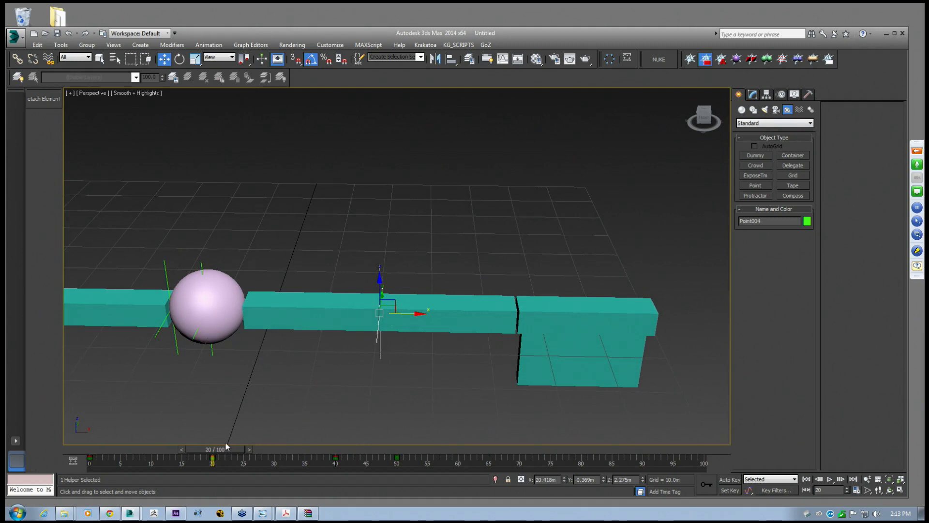
mouse_move(223, 453)
left_mouse_down()
mouse_move(238, 452)
mouse_move(226, 451)
left_mouse_up()
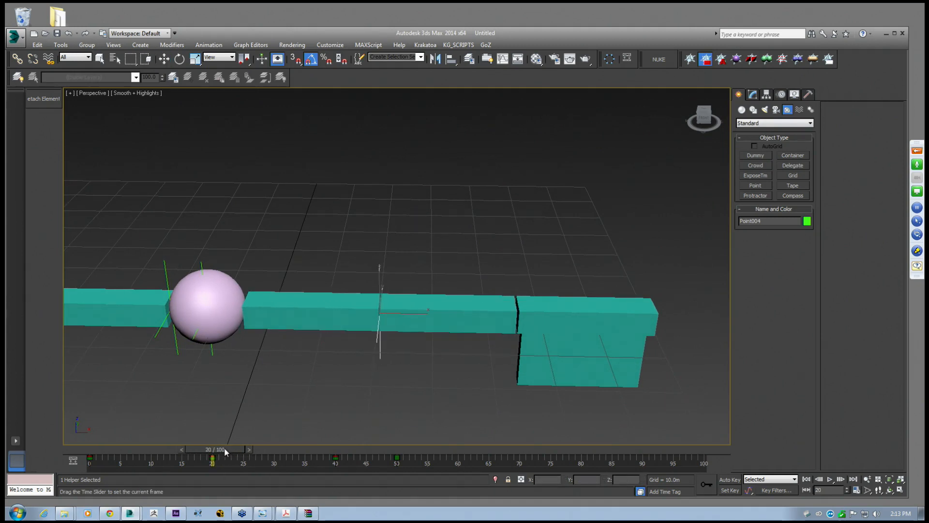
left_click(730, 479)
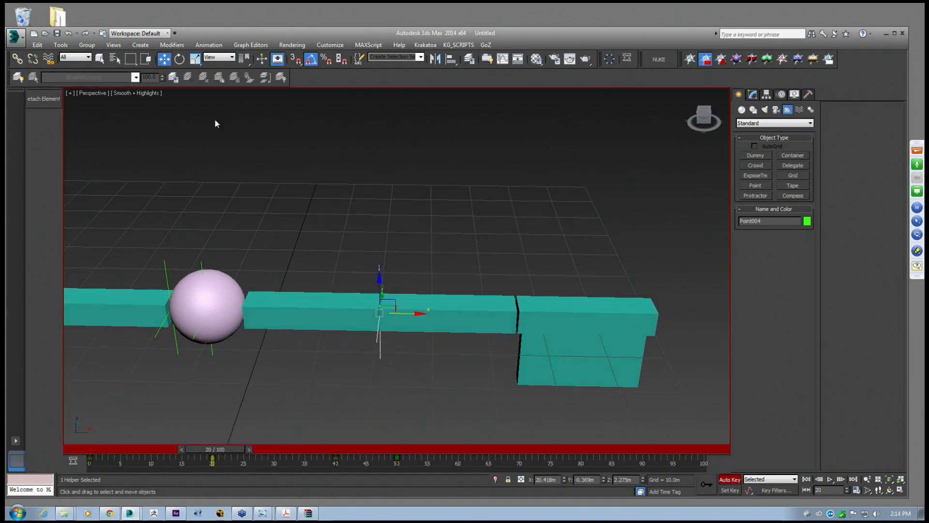
left_click(195, 60)
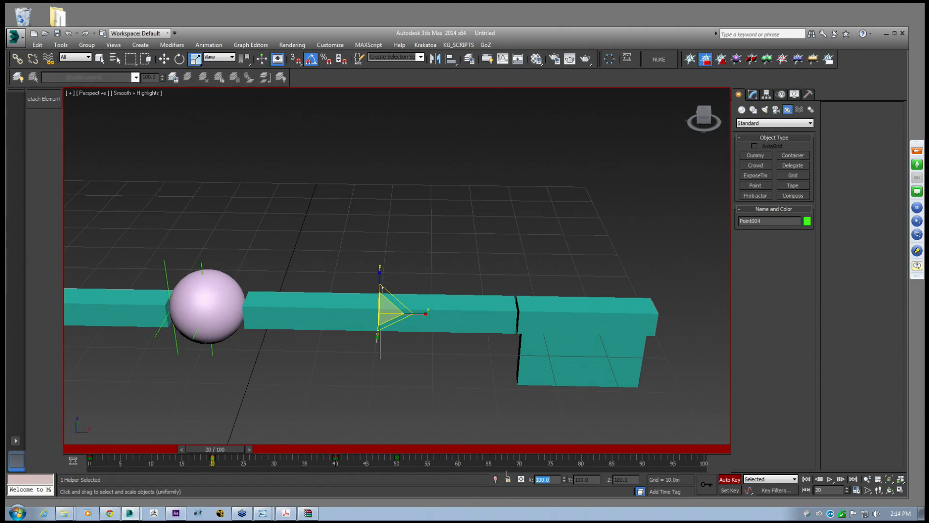
type("0")
key("Return")
Set that helper's scale to 100 at frame 40, restoring the third box's full size, and turn Auto Key off
left_click_drag(210, 450, 333, 457)
middle_click_drag(255, 334, 369, 288)
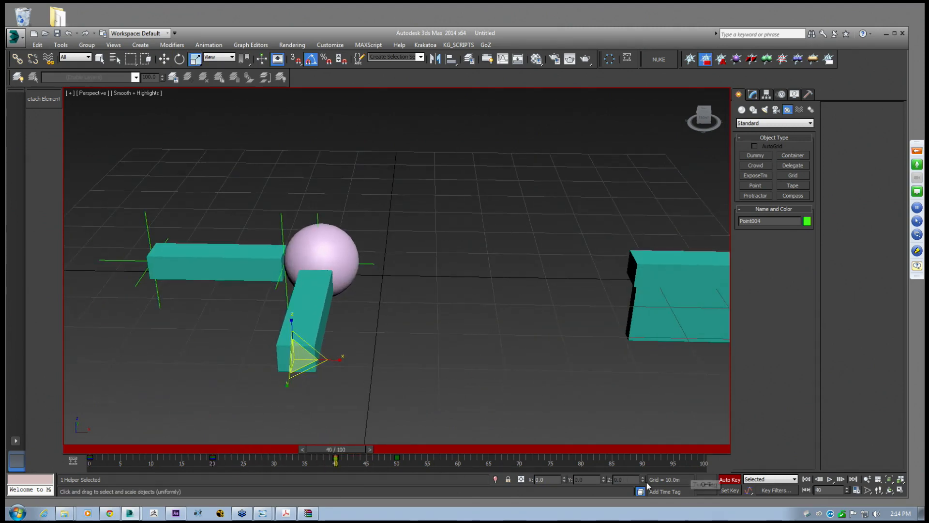
key("Return")
middle_click_drag(356, 397, 317, 360)
scroll(356, 350, "down", 5)
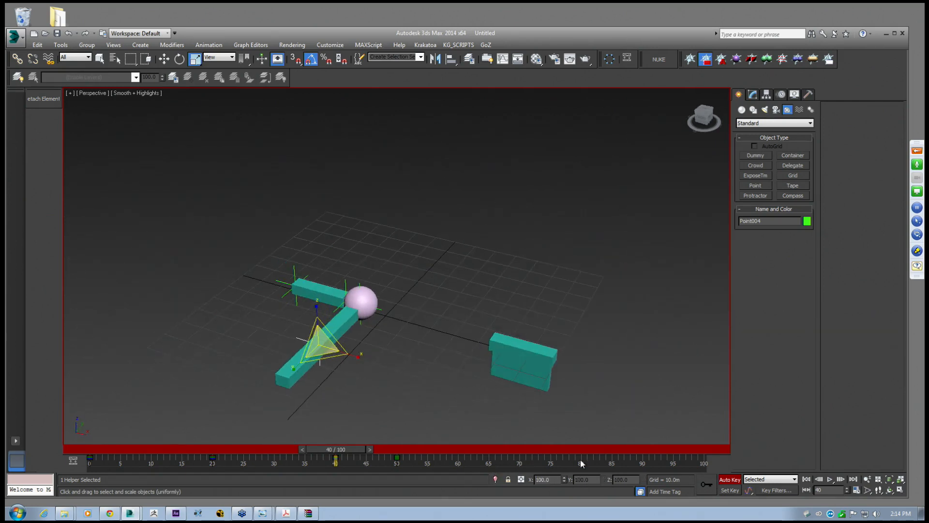
left_click(725, 482)
Scrub between frames 36 and 40 and examine how the third box scales up from the end of the second
left_click_drag(335, 449, 318, 436)
scroll(429, 268, "up", 4)
middle_click_drag(376, 341, 421, 305)
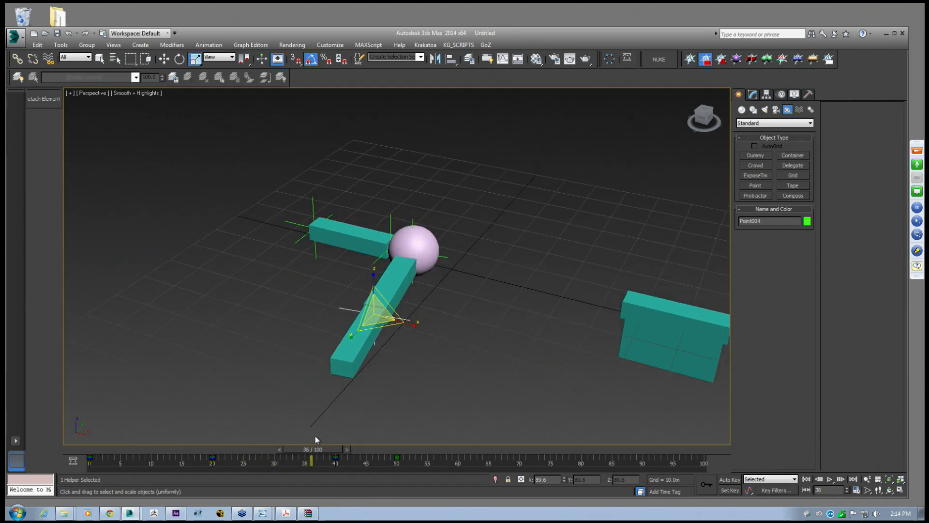
left_click_drag(326, 448, 350, 423)
key("r")
middle_click_drag(350, 423, 380, 310, "alt")
mouse_move(318, 452)
left_mouse_down()
mouse_move(365, 451)
mouse_move(322, 446)
left_mouse_up()
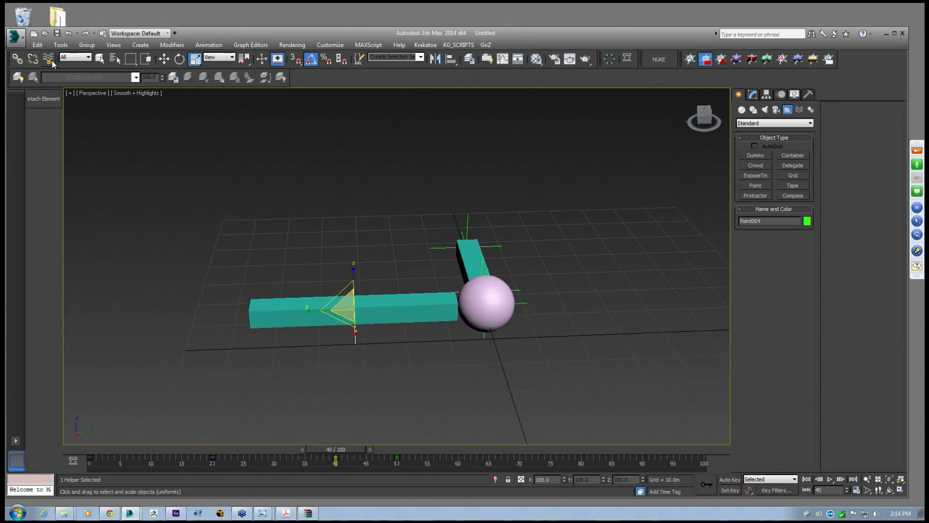
Link the third box's helper to the Point helper at the sphere and check the box's alignment at frames 36 and 33
middle_click_drag(369, 289, 334, 289)
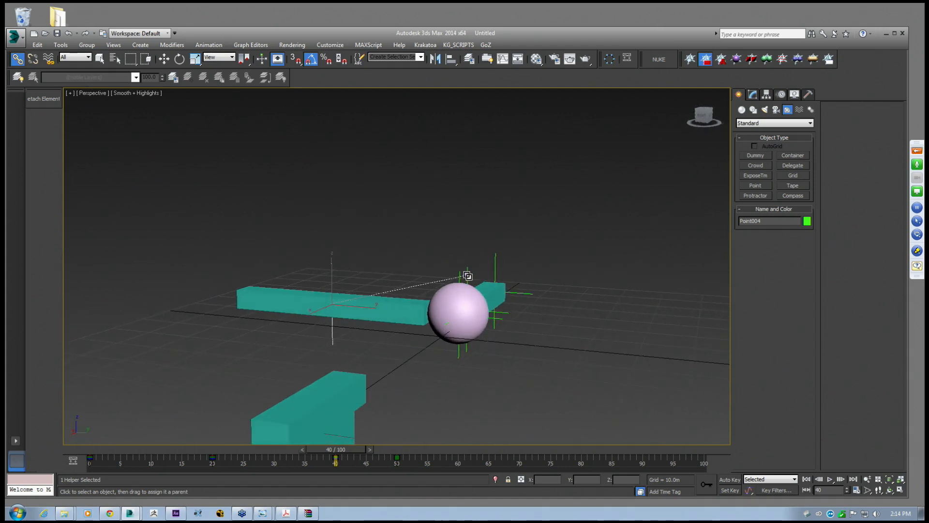
left_click_drag(349, 454, 314, 444)
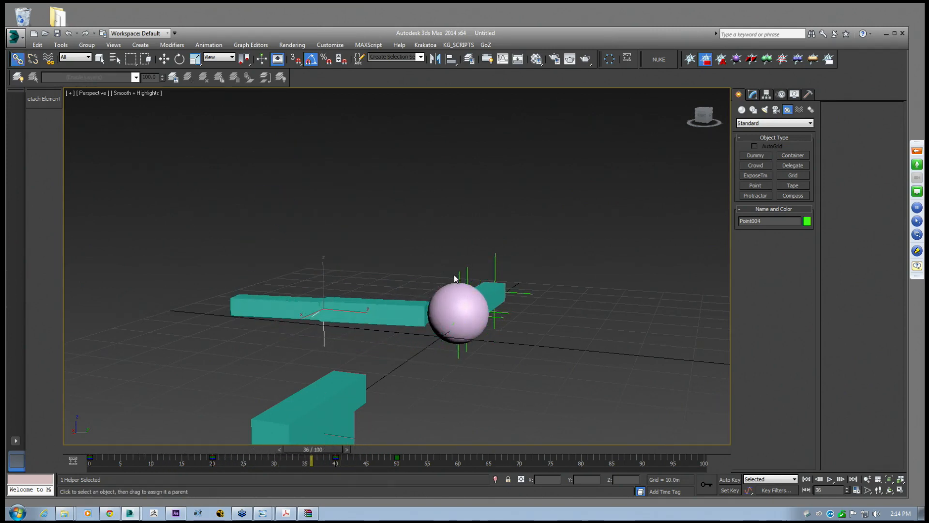
middle_click_drag(454, 289, 434, 313, "alt")
left_click_drag(312, 450, 294, 433)
middle_click_drag(299, 346, 467, 300, "alt")
scroll(508, 375, "up", 3)
middle_click_drag(468, 300, 487, 309, "alt")
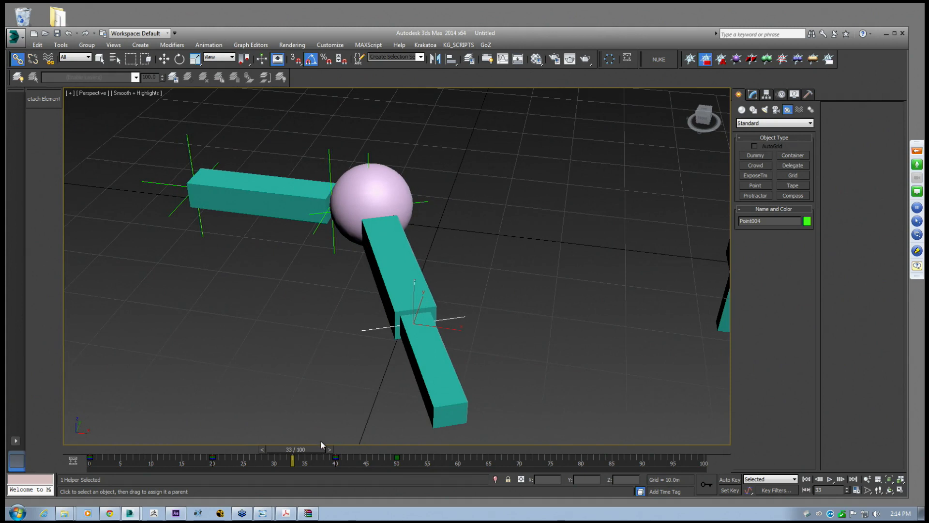
Scrub between frames 21 and 50 and examine how the third box and its helper move as the chain folds
left_click_drag(314, 450, 401, 435)
scroll(425, 302, "down", 3)
middle_click_drag(425, 288, 426, 309)
mouse_move(385, 449)
left_mouse_down()
mouse_move(352, 436)
mouse_move(409, 446)
mouse_move(302, 421)
mouse_move(398, 450)
left_mouse_up()
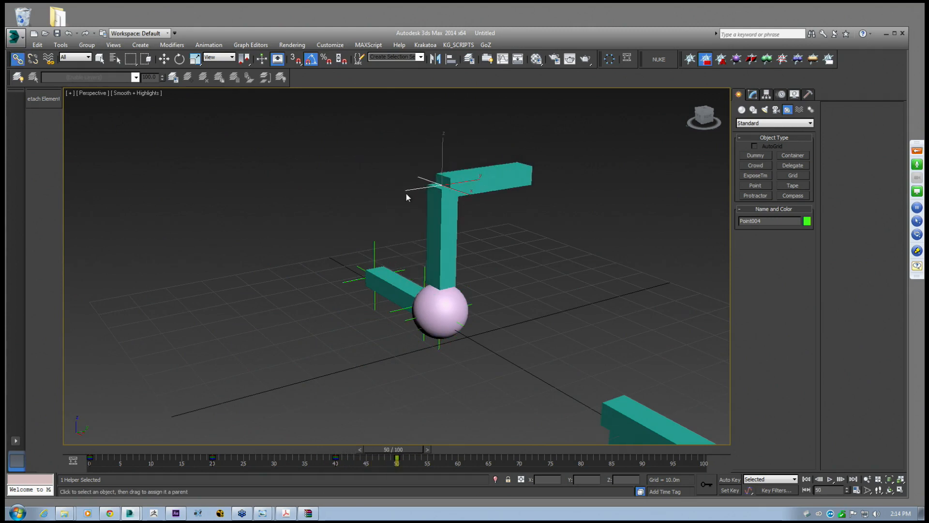
middle_click_drag(438, 240, 395, 211)
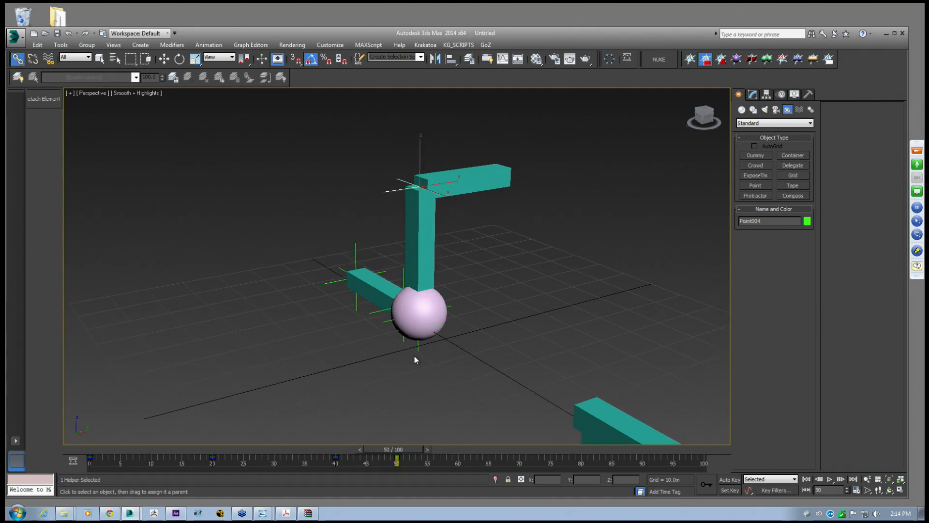
left_click_drag(409, 450, 251, 426)
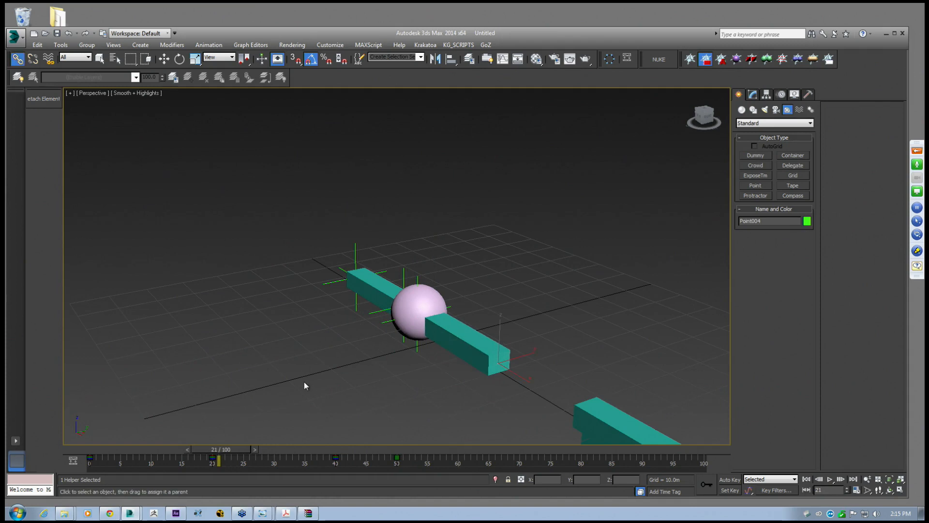
middle_click_drag(411, 337, 400, 302)
middle_click_drag(342, 248, 377, 445, "alt")
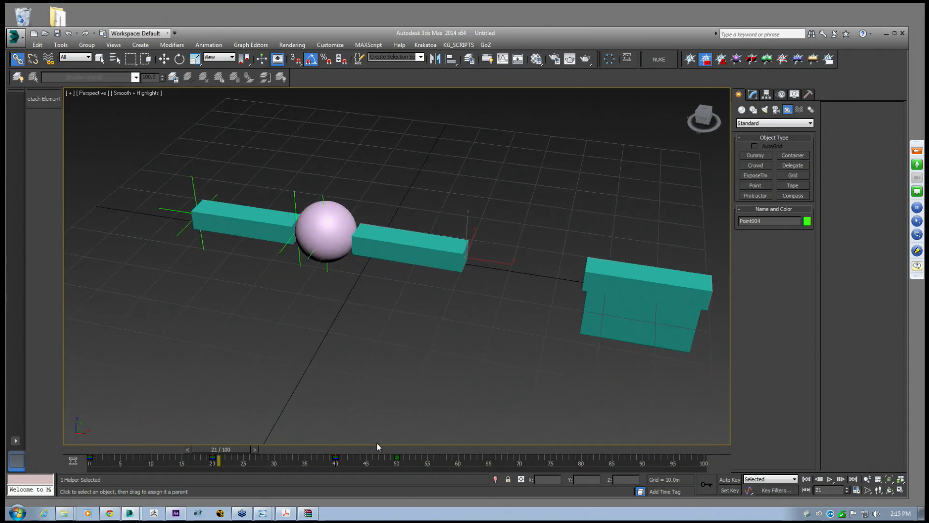
left_click_drag(247, 448, 345, 457)
key("l")
key("l")
middle_click_drag(317, 323, 602, 279, "alt")
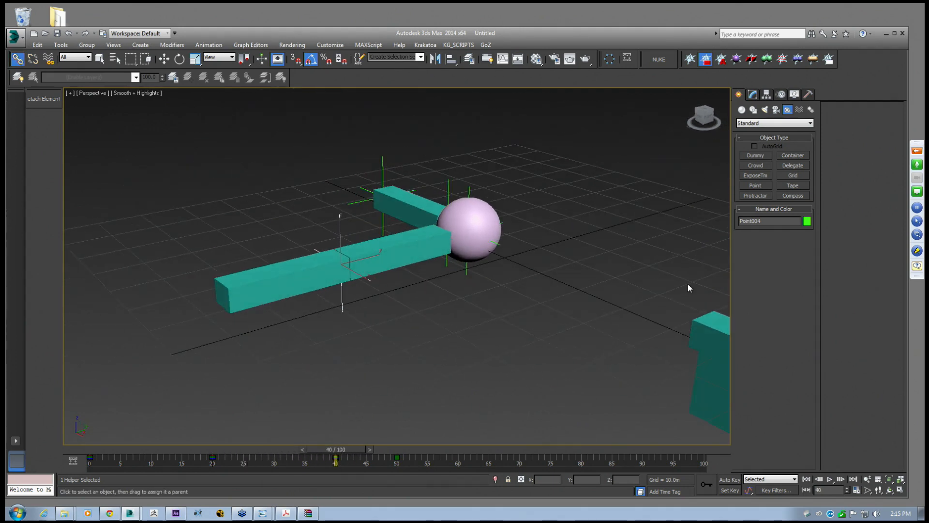
middle_click_drag(359, 229, 410, 252)
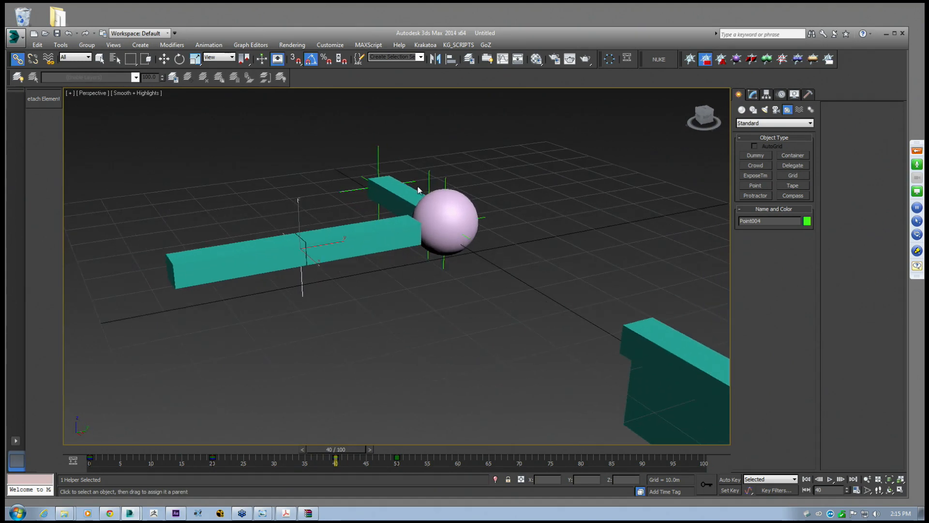
middle_click_drag(299, 215, 317, 232)
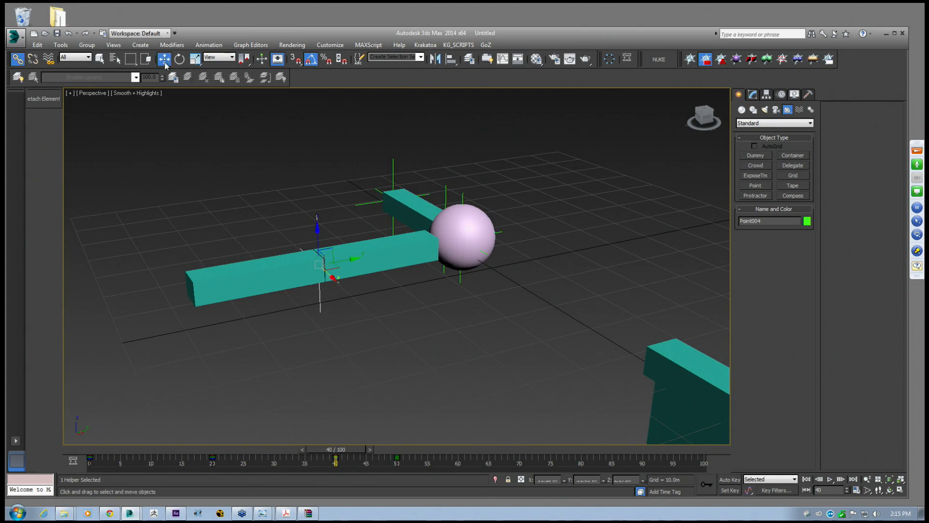
Delete all scale keys of the helper between the second and third boxes in the Curve Editor and close the editor
mouse_move(347, 458)
left_mouse_down()
mouse_move(379, 452)
mouse_move(294, 449)
mouse_move(335, 449)
left_mouse_up()
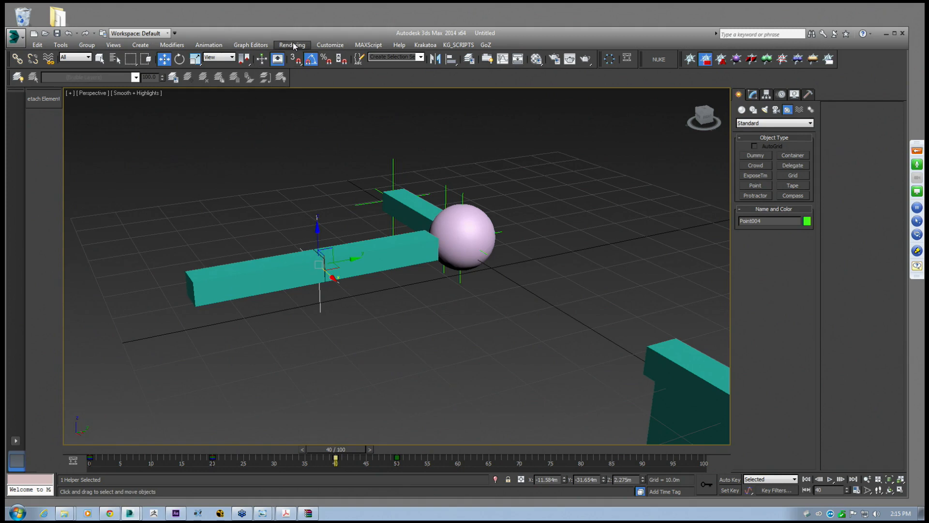
left_click(251, 45)
left_click(261, 60)
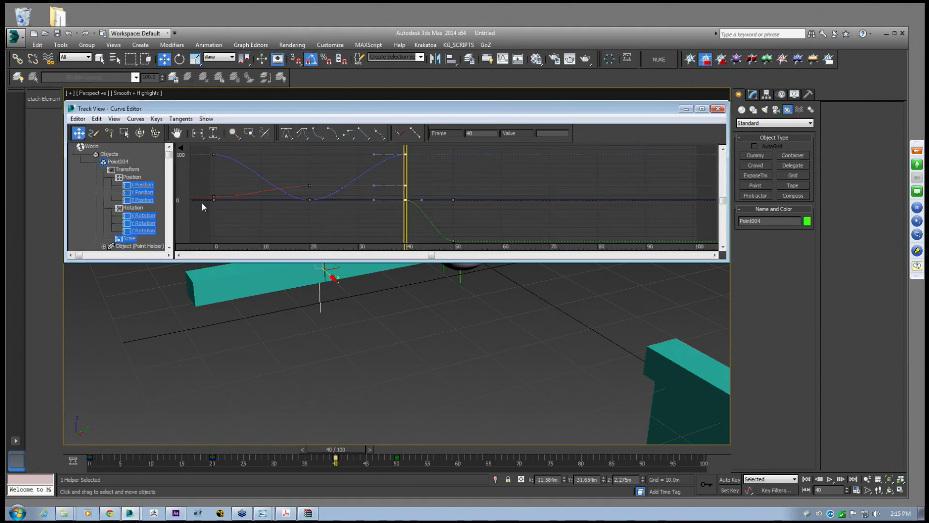
left_click(133, 238)
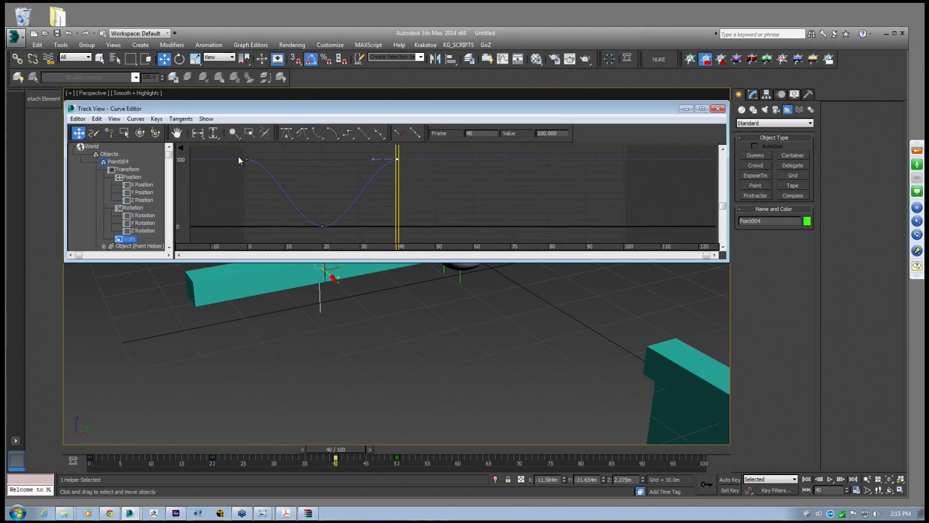
key("Delete")
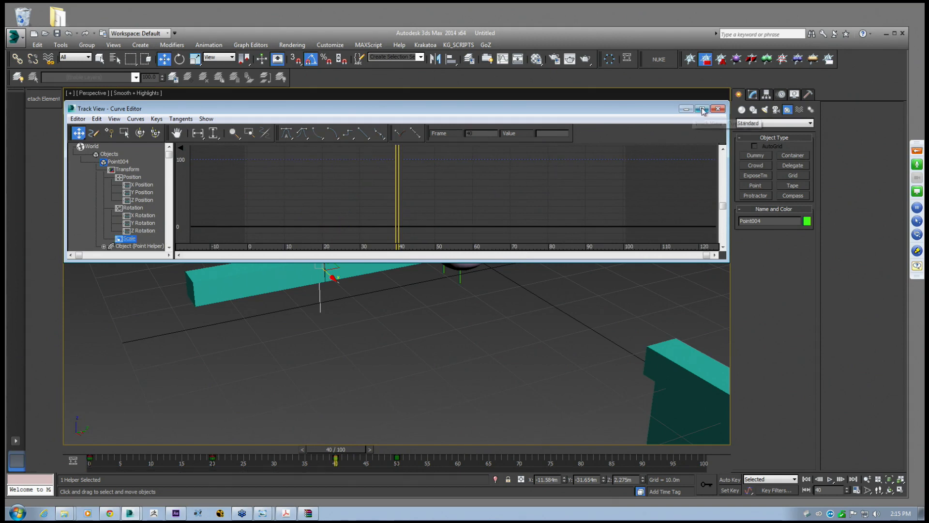
left_click(717, 108)
At frame 20, clone the second joint's helper as a copy to the third and fourth boxes' joint, then copy that onto the flat panel's hinge
left_click_drag(339, 453, 222, 418)
middle_click_drag(460, 317, 376, 246, "alt")
left_click(365, 275)
left_click_drag(365, 245, 504, 257, "shift")
key("Return")
middle_click_drag(513, 271, 473, 282)
middle_click_drag(473, 281, 426, 252, "alt")
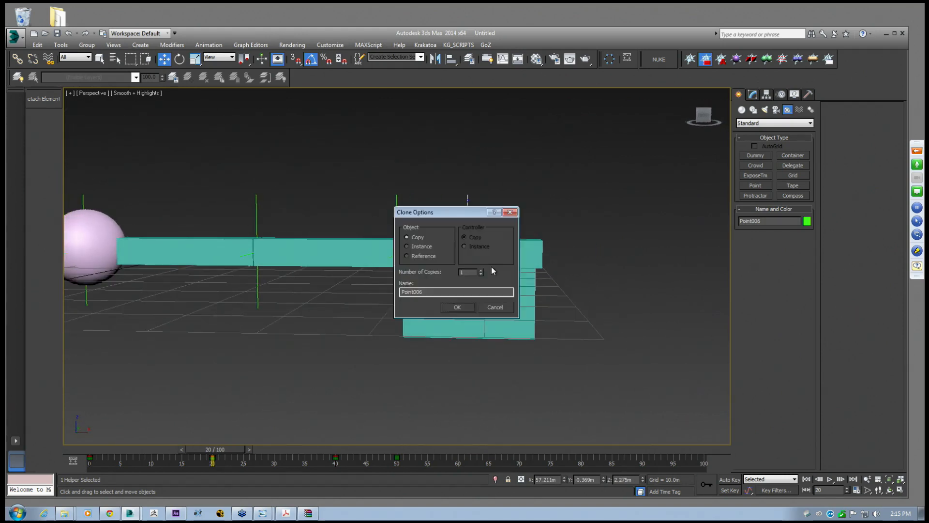
key("Return")
Link the third box to the Point helper at its joint with the second box
mouse_move(494, 268)
middle_mouse_down("alt")
mouse_move(470, 255)
mouse_move(496, 263)
middle_mouse_up("alt")
middle_click_drag(262, 239, 292, 273)
left_click(287, 276)
mouse_move(217, 456)
left_mouse_down()
mouse_move(269, 449)
mouse_move(220, 449)
left_mouse_up()
left_click(335, 252)
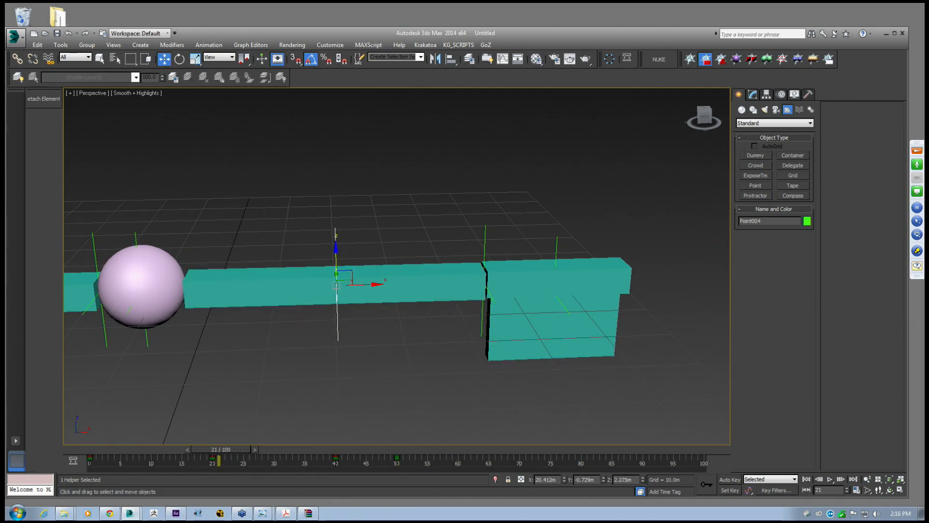
middle_click_drag(415, 284, 380, 273)
left_click(378, 273)
left_click(17, 59)
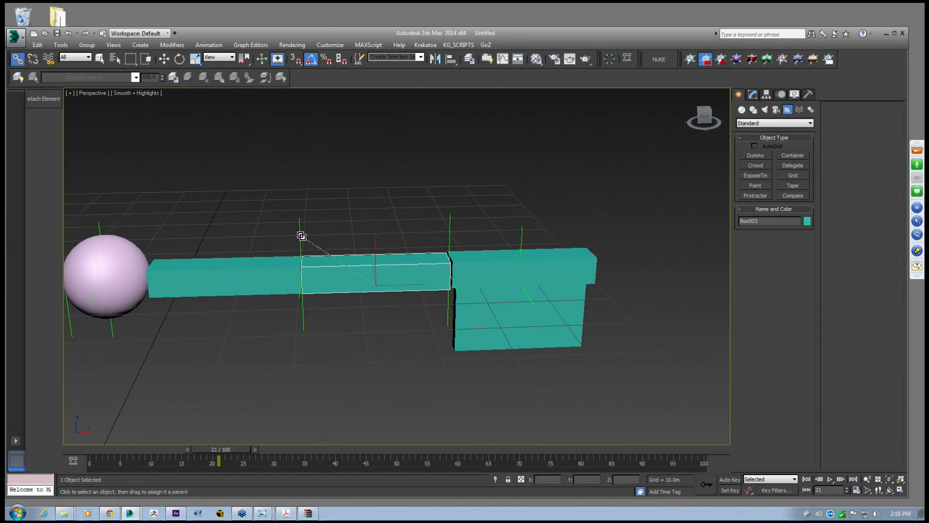
middle_click_drag(389, 251, 293, 259)
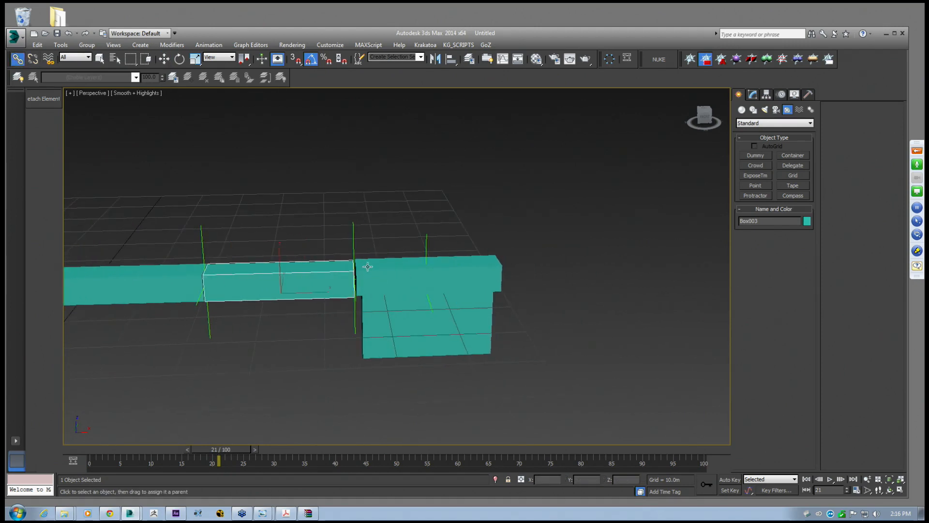
Link the helper between the third and fourth boxes to the third box, and link the fourth box to that helper
left_click(352, 245)
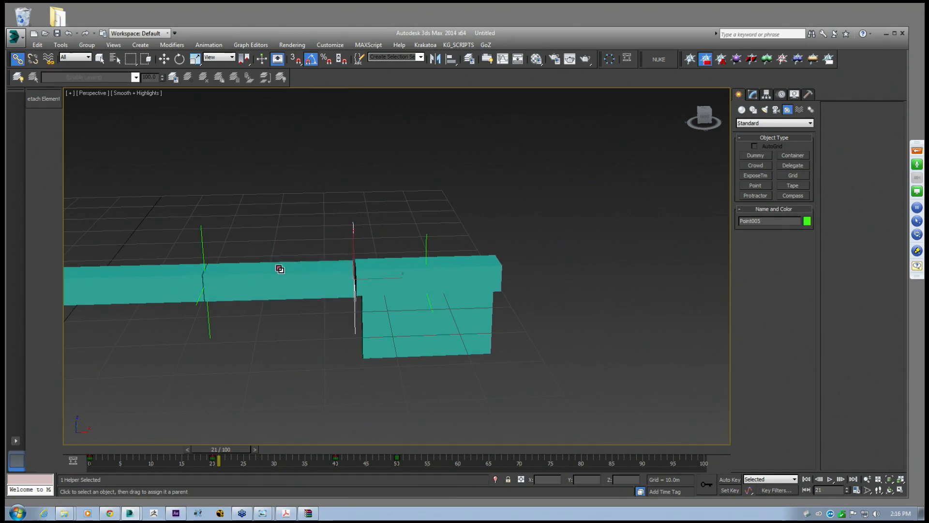
middle_click_drag(279, 269, 296, 265)
middle_click_drag(406, 264, 448, 231, "alt")
left_click(395, 264)
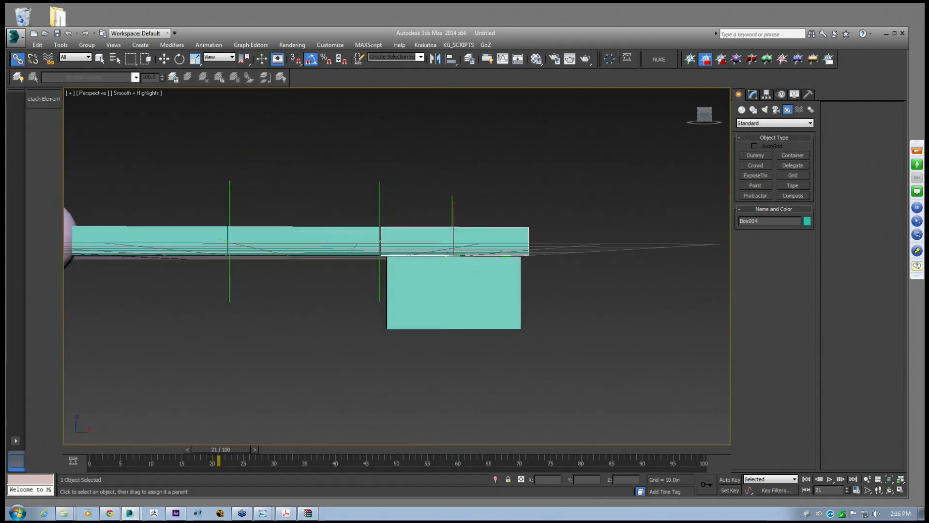
Link the flat panel's helper to the fourth box, and link the flat panel to that helper
left_click_drag(451, 214, 394, 214)
middle_click_drag(467, 258, 432, 278, "alt")
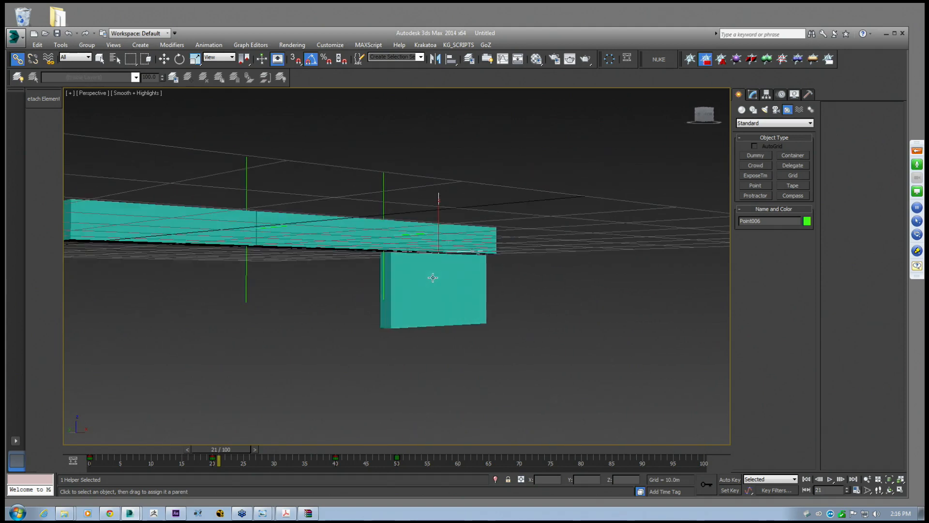
left_click(430, 281)
left_click_drag(443, 222, 462, 236)
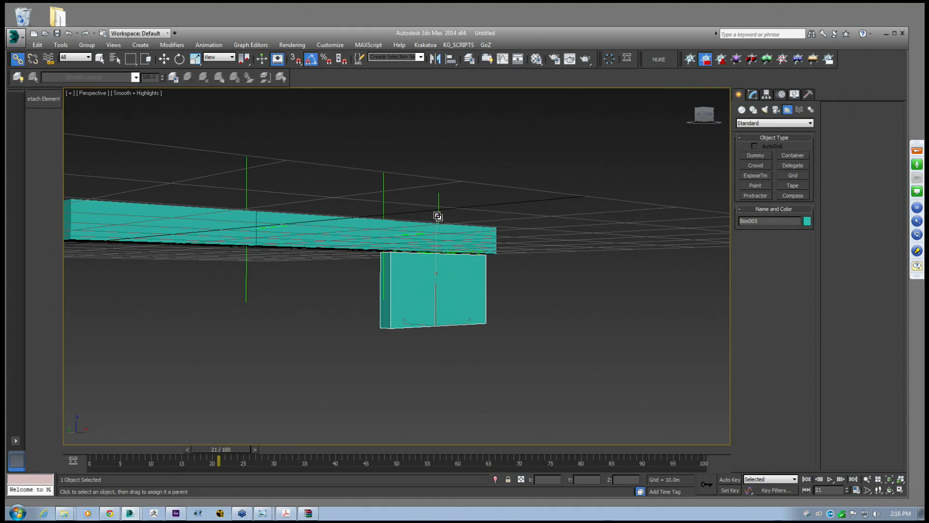
Scrub through the timeline between frames 21 and 50 and check that the whole linked chain folds together with the panel
middle_click_drag(433, 229, 413, 255, "alt")
mouse_move(216, 449)
left_mouse_down()
mouse_move(246, 449)
mouse_move(233, 449)
left_mouse_up()
middle_click_drag(419, 261, 406, 276, "alt")
scroll(426, 297, "down", 6)
scroll(379, 294, "up", 7)
scroll(406, 275, "down", 3)
left_click_drag(250, 448, 352, 432)
middle_click_drag(373, 327, 353, 329, "alt")
left_click_drag(323, 449, 388, 460)
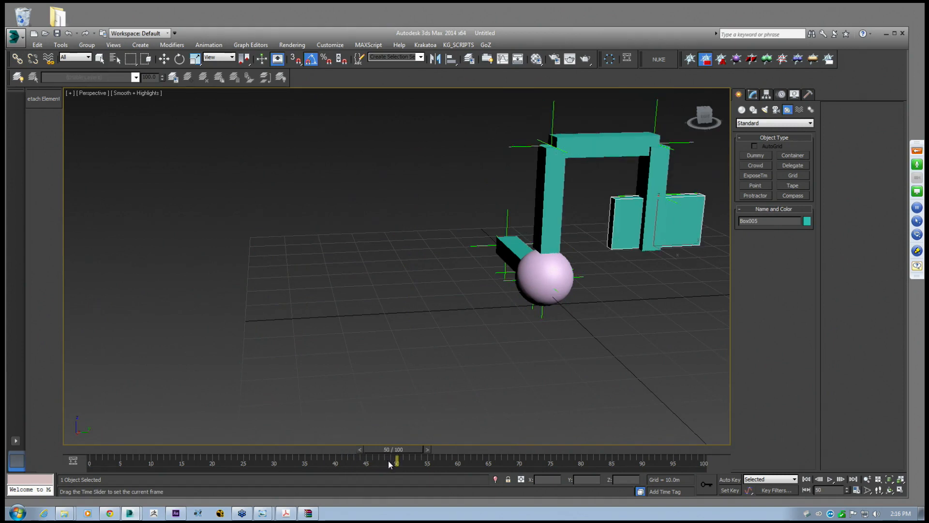
middle_click_drag(581, 244, 359, 302)
mouse_move(387, 449)
left_mouse_down()
mouse_move(340, 428)
mouse_move(394, 442)
left_mouse_up()
middle_click_drag(351, 317, 444, 325)
scroll(398, 323, "down", 4)
left_click_drag(412, 448, 262, 427)
middle_click_drag(356, 377, 338, 312)
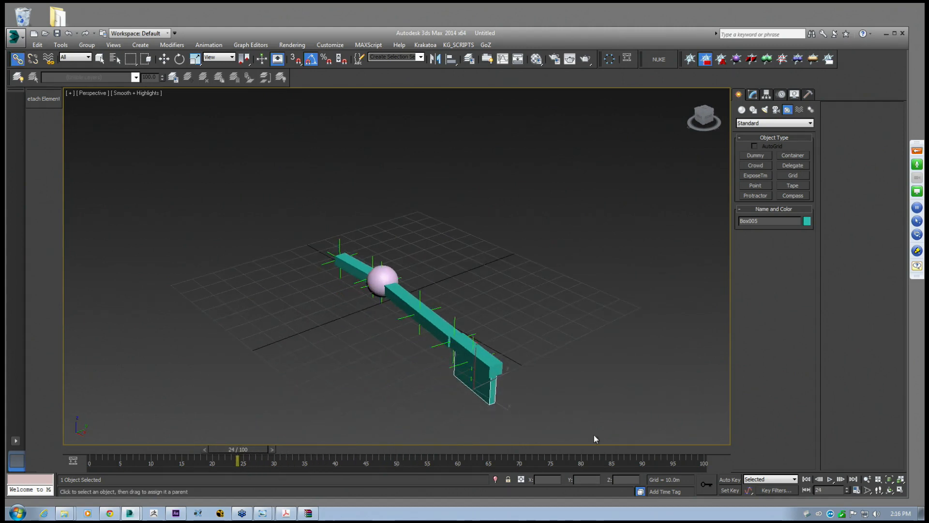
Play the animation from near the start, stop it and scrub back to examine the chain around frame 41
left_click_drag(223, 450, 115, 454)
left_click(830, 478)
left_click(830, 479)
left_click_drag(460, 435, 406, 431)
middle_click_drag(441, 234, 478, 249)
scroll(409, 286, "up", 4)
left_click(165, 60)
mouse_move(450, 310)
middle_mouse_down("alt")
mouse_move(409, 288)
mouse_move(446, 310)
middle_mouse_up("alt")
scroll(410, 288, "down", 4)
left_click_drag(420, 448, 365, 434)
key("w")
middle_click_drag(262, 418, 367, 346)
scroll(367, 346, "up", 5)
Select the flat panel's helper and examine its motion between frames 40 and 44 in wireframe display
left_click(374, 207)
middle_click_drag(374, 207, 364, 269, "alt")
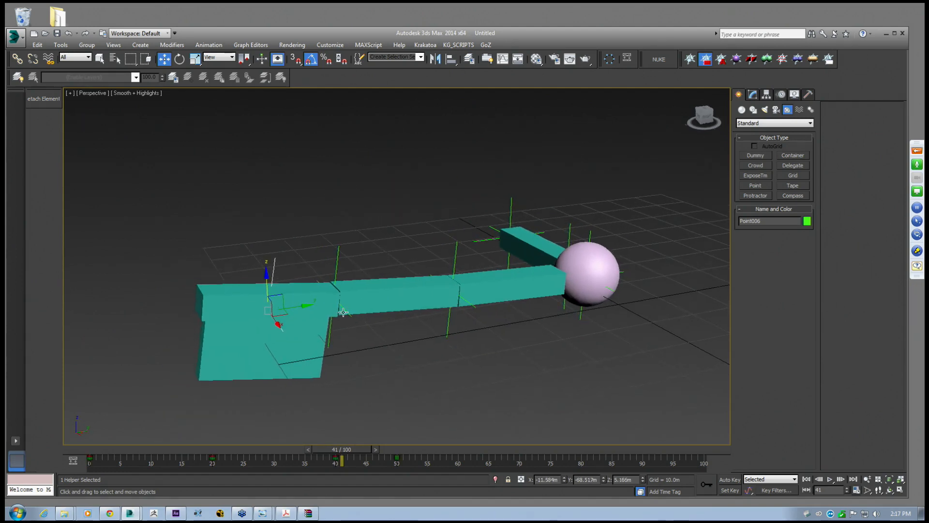
left_click_drag(330, 448, 342, 448)
mouse_move(389, 252)
middle_mouse_down()
mouse_move(384, 304)
mouse_move(374, 314)
middle_mouse_up()
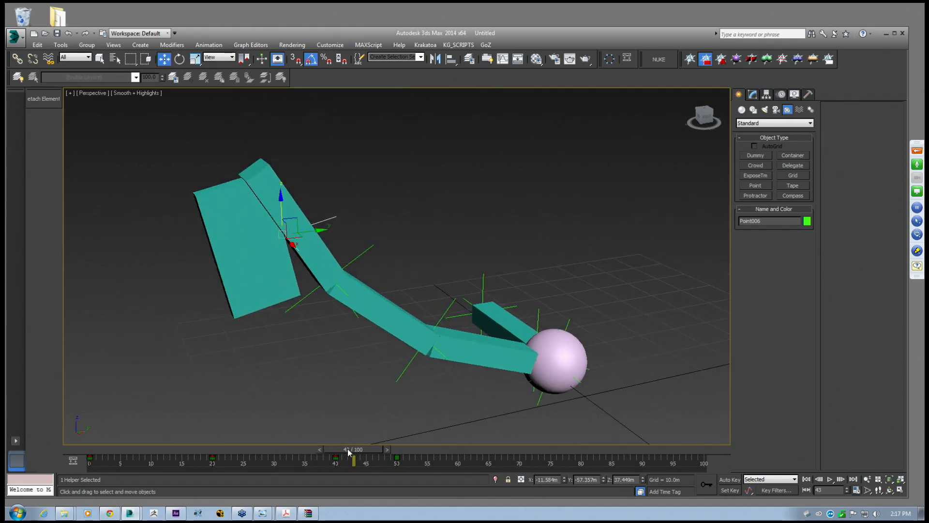
left_click_drag(348, 450, 354, 450)
key("F3")
middle_click_drag(376, 262, 381, 227, "alt")
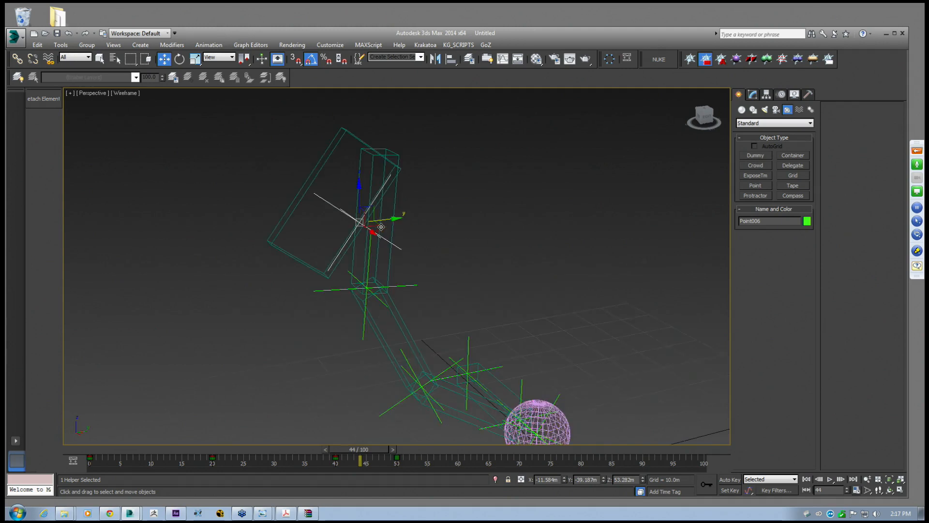
left_click_drag(379, 448, 373, 447)
middle_click_drag(318, 369, 367, 310)
left_click_drag(359, 449, 347, 449)
middle_click_drag(343, 407, 380, 311)
left_click_drag(355, 448, 349, 446)
key("w")
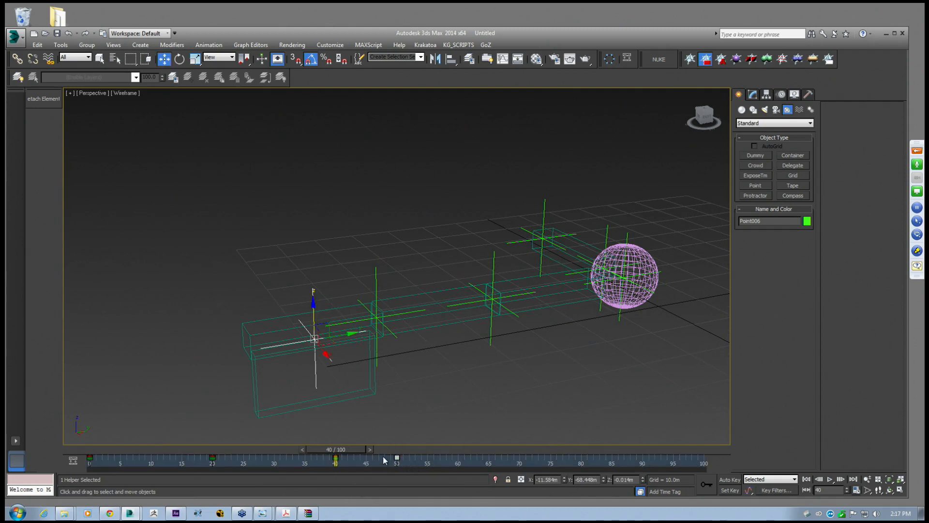
Restore shaded display, go to frame 50, turn on Auto Key and rotate the flat panel's helper -90° about Z
left_click_drag(351, 450, 375, 453)
scroll(400, 344, "down", 5)
mouse_move(425, 203)
middle_mouse_down()
mouse_move(400, 345)
mouse_move(398, 317)
middle_mouse_up()
key("F3")
left_click_drag(377, 446, 413, 458)
middle_click_drag(481, 321, 443, 267, "alt")
scroll(485, 326, "up", 5)
scroll(442, 290, "up", 5)
scroll(450, 274, "down", 5)
scroll(450, 274, "up", 4)
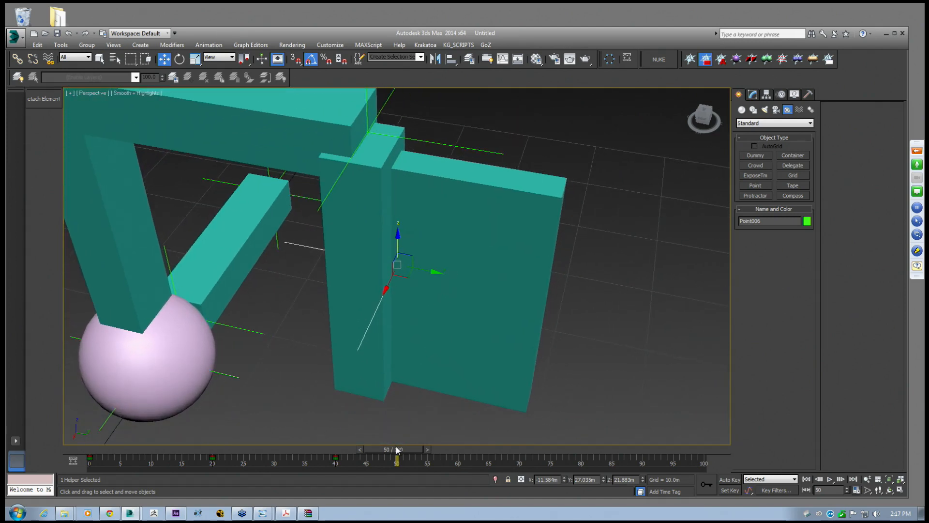
left_click(720, 478)
middle_click_drag(356, 207, 329, 193)
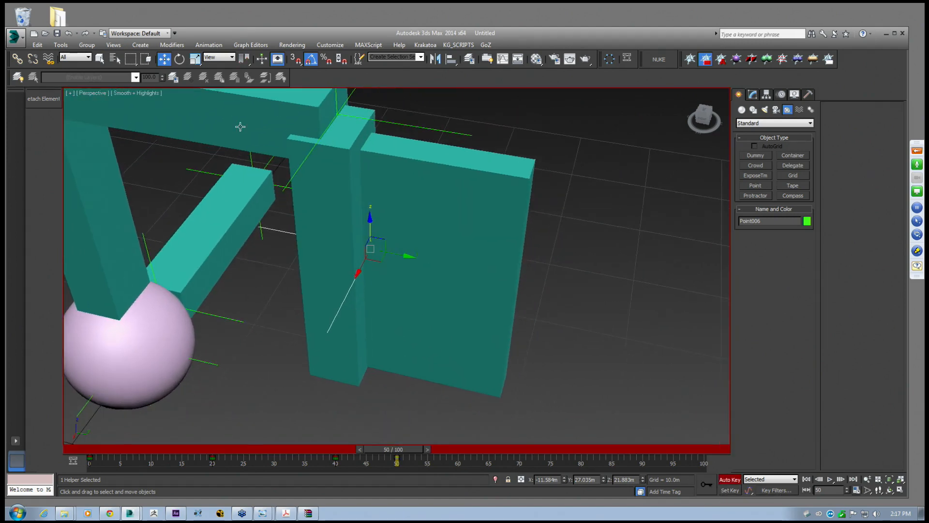
left_click(179, 58)
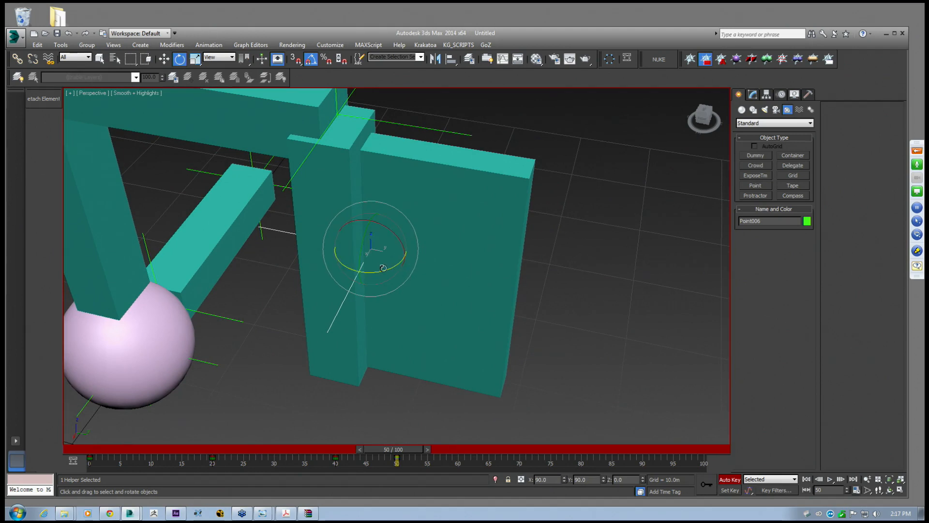
left_click_drag(383, 267, 343, 287)
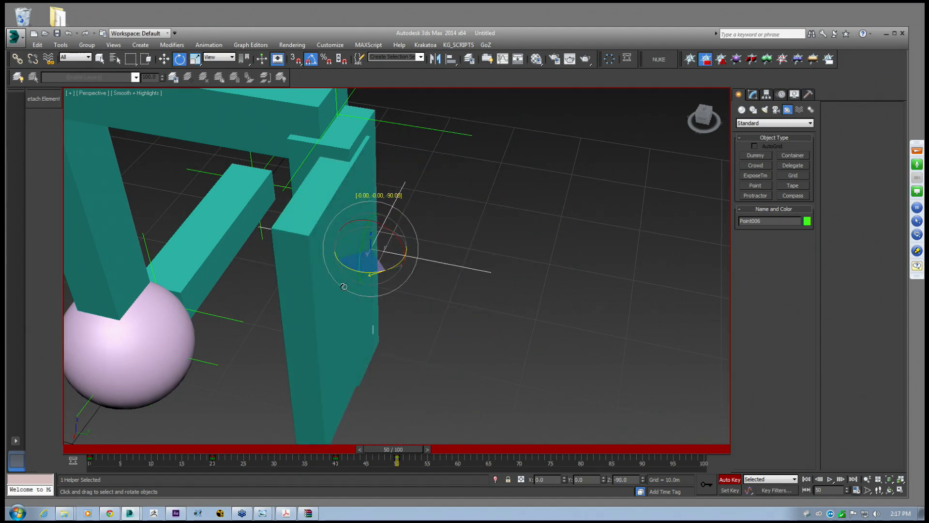
At frame 60, rotate the flat panel's helper back about Z so the panel extends out sideways from the fourth box
key("w")
left_click_drag(401, 450, 407, 450)
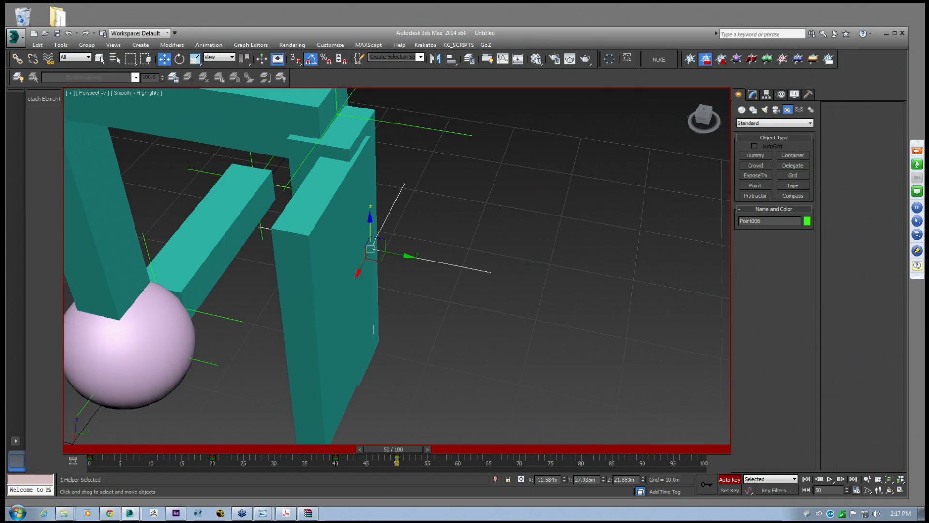
left_click_drag(390, 449, 453, 457)
left_click(179, 60)
left_click_drag(377, 277, 423, 274)
Set the flat panel helper's scale to 0 at frame 50 and turn Auto Key off
left_click(195, 59)
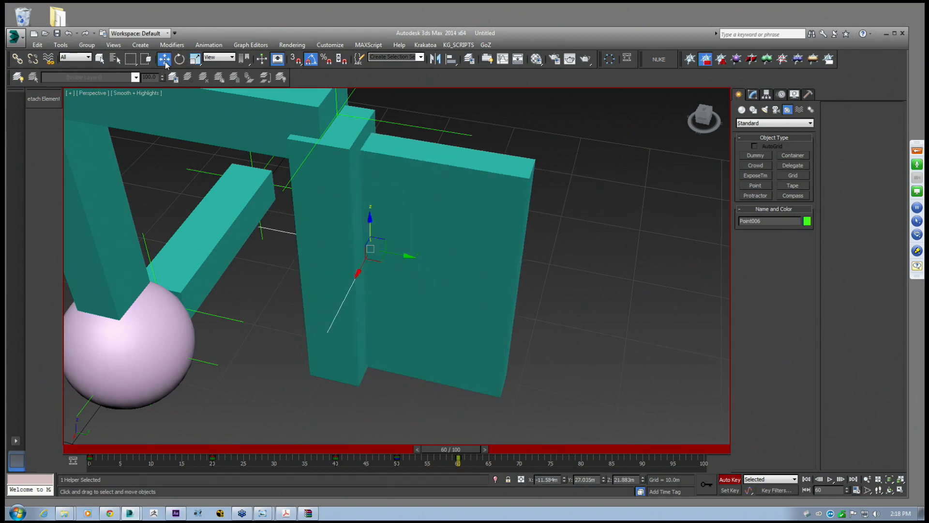
left_click_drag(463, 449, 415, 446)
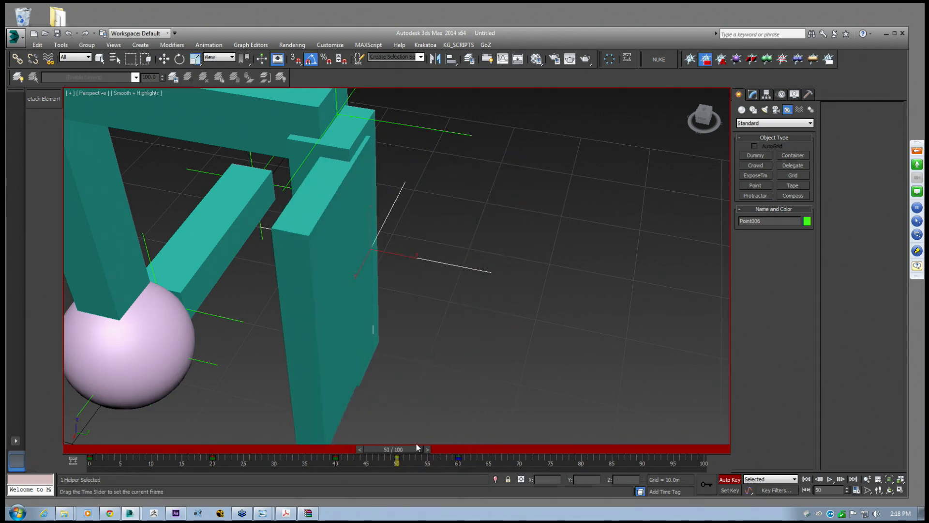
left_click(494, 476)
left_click(730, 480)
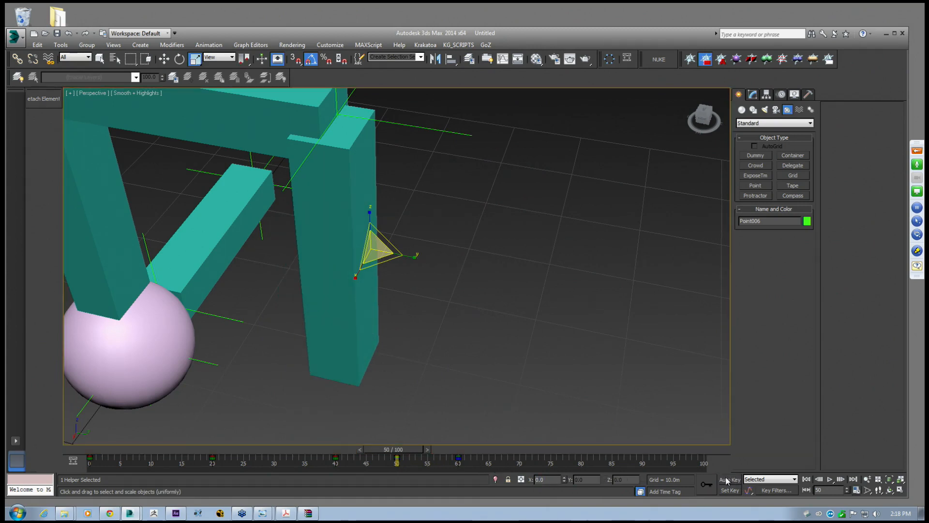
Scrub back and forth up to frame 56 and examine how the flat panel grows and swings out from the fourth box
scroll(508, 298, "down", 7)
scroll(416, 235, "up", 4)
middle_click_drag(415, 235, 468, 280, "alt")
left_click_drag(393, 449, 263, 448)
middle_click_drag(404, 269, 418, 249, "alt")
left_click_drag(286, 449, 398, 458)
middle_click_drag(445, 392, 407, 278, "alt")
middle_click_drag(408, 278, 430, 339)
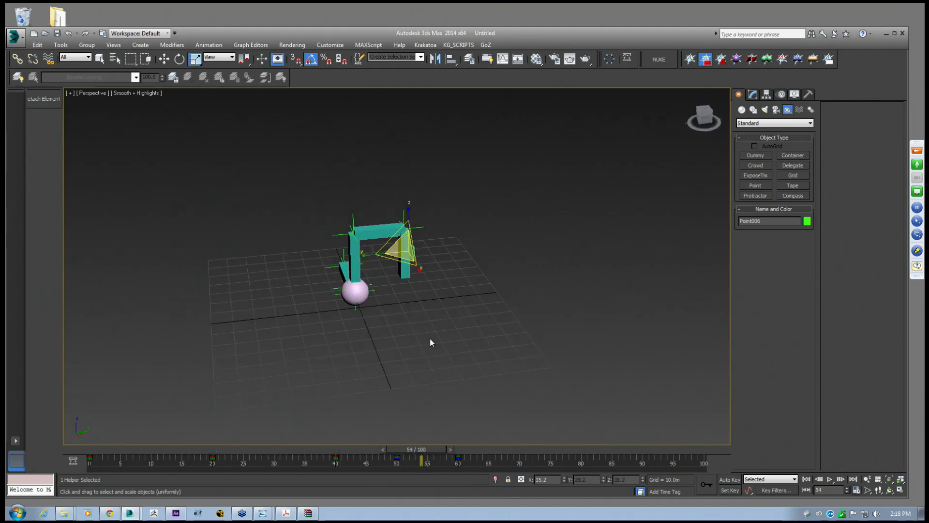
scroll(429, 339, "up", 3)
left_click_drag(408, 450, 428, 443)
middle_click_drag(447, 295, 421, 290, "alt")
scroll(421, 290, "up", 3)
scroll(435, 319, "down", 3)
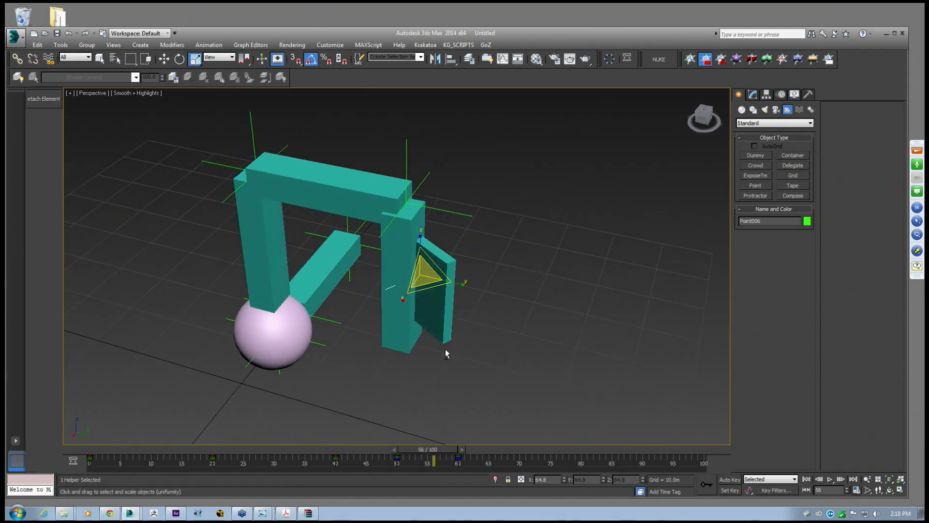
Return to frame 0, view the whole setup and play the folding animation through to review it
left_click_drag(434, 454, 247, 371)
scroll(334, 329, "down", 3)
middle_click_drag(334, 329, 385, 229)
left_click_drag(239, 448, 93, 431)
middle_click_drag(606, 367, 554, 356)
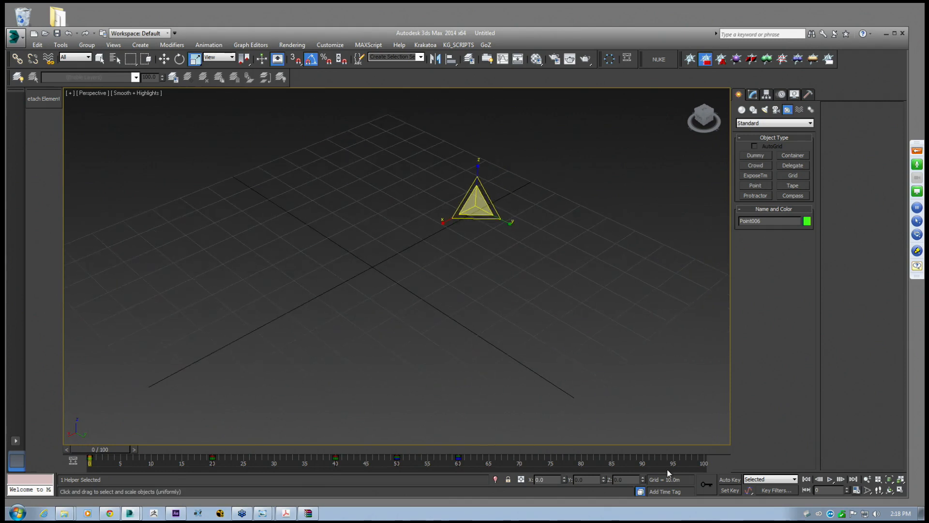
left_click(830, 480)
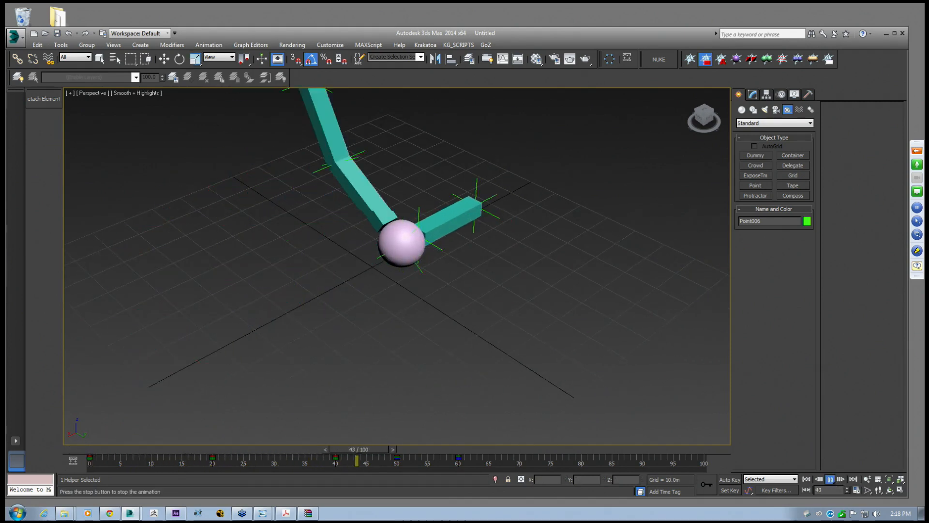
left_click(830, 479)
Go to frame 20 with the boxes unfolded in a row and inspect the helper at the outermost box joint
left_click_drag(562, 450, 215, 462)
scroll(282, 334, "up", 1)
mouse_move(282, 329)
middle_mouse_down()
mouse_move(286, 298)
mouse_move(323, 319)
mouse_move(295, 327)
middle_mouse_up()
left_click(286, 299)
left_click_drag(207, 454, 236, 462)
left_click_drag(226, 461, 221, 461)
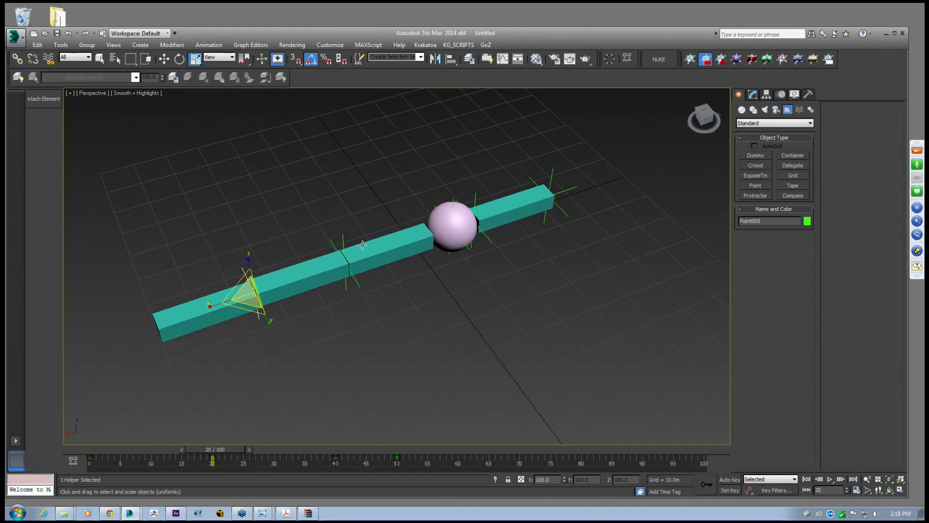
Select the joint helpers and boxes in turn and scrub forward and back to frame 13 to examine how the linked parts fold
left_click(343, 235)
middle_click_drag(343, 235, 315, 226, "alt")
key("w")
left_click(260, 265)
left_click(358, 265)
left_click(260, 265)
left_click_drag(213, 454, 482, 445)
key("w")
left_click(427, 240)
key("q")
key("w")
middle_click_drag(489, 318, 417, 429)
left_click_drag(477, 452, 175, 433)
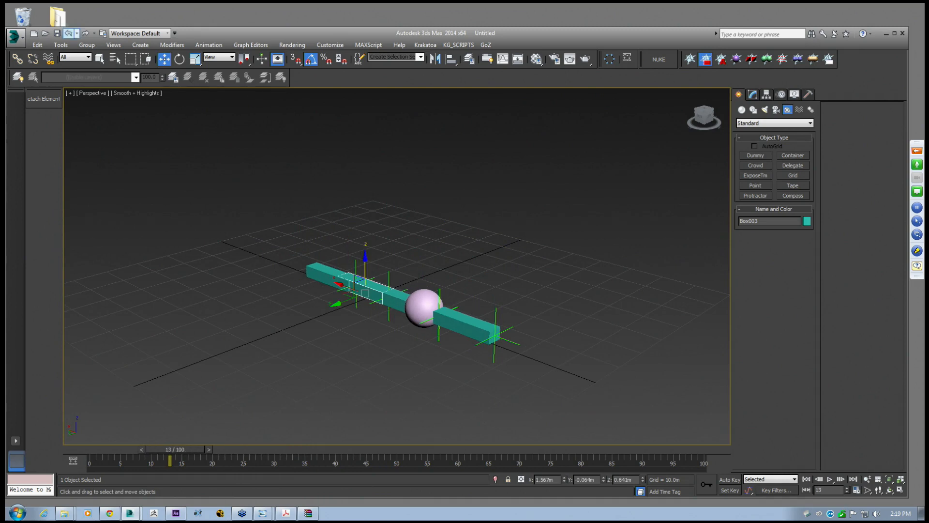
Save the scene as a new file named CG SCHOOL SIGH FOLD OUT in the 01_Sign Folds Out folder
left_click(15, 38)
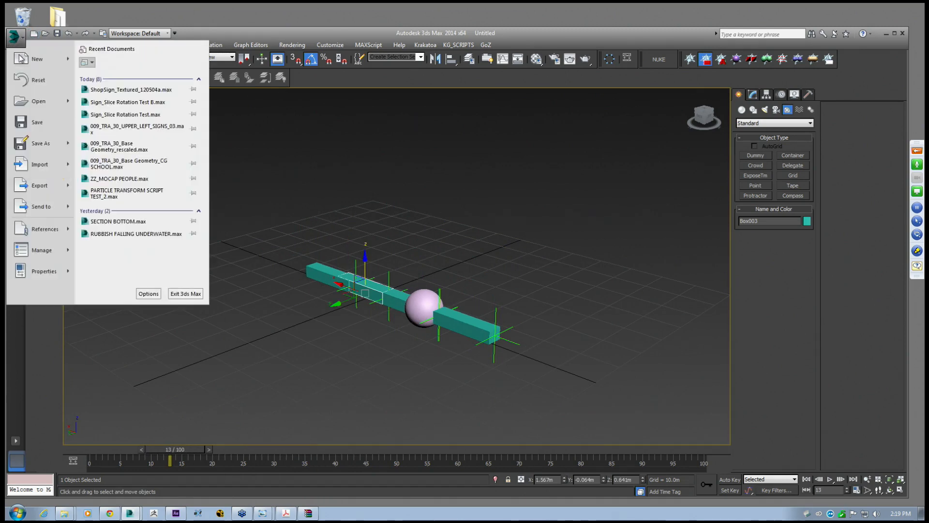
left_click(34, 142)
left_click(119, 49)
left_click(115, 64)
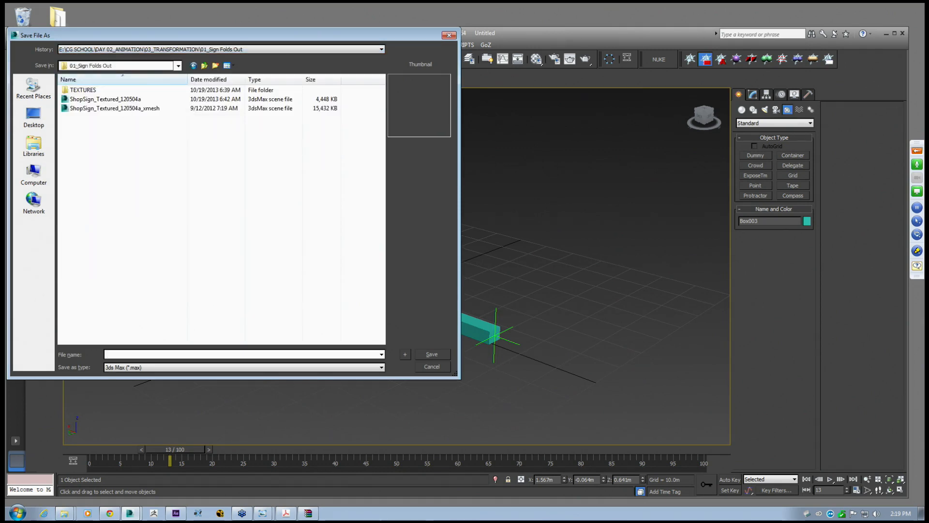
left_click(115, 99)
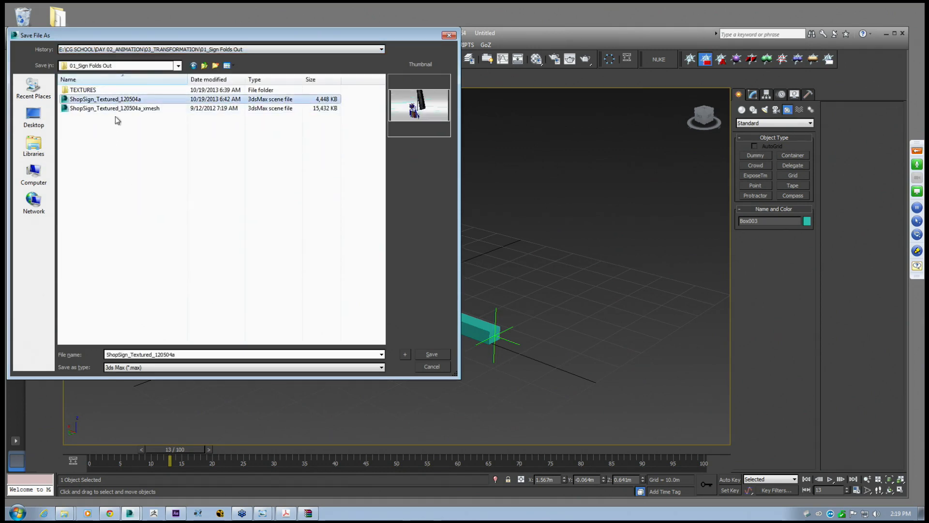
double_click(176, 354)
type("C")
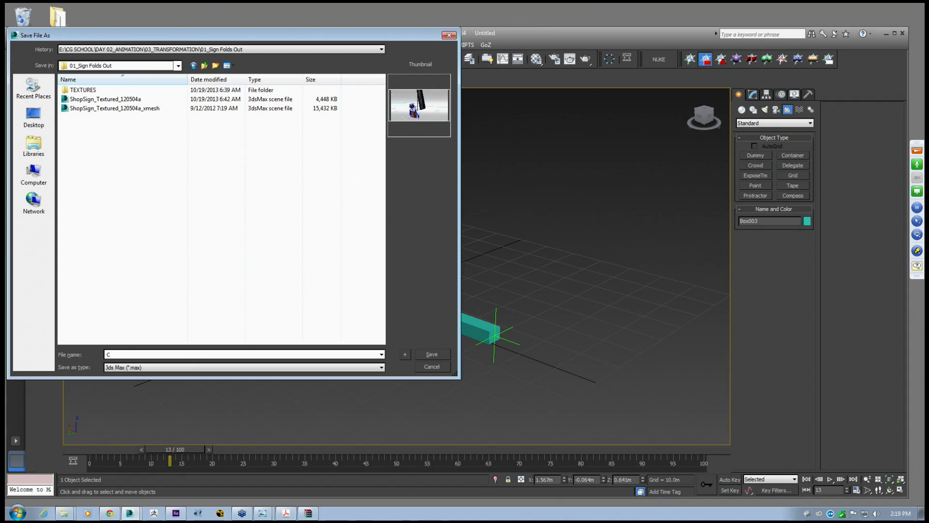
type("G SCHOOL SIGN FO")
type("LD OUT")
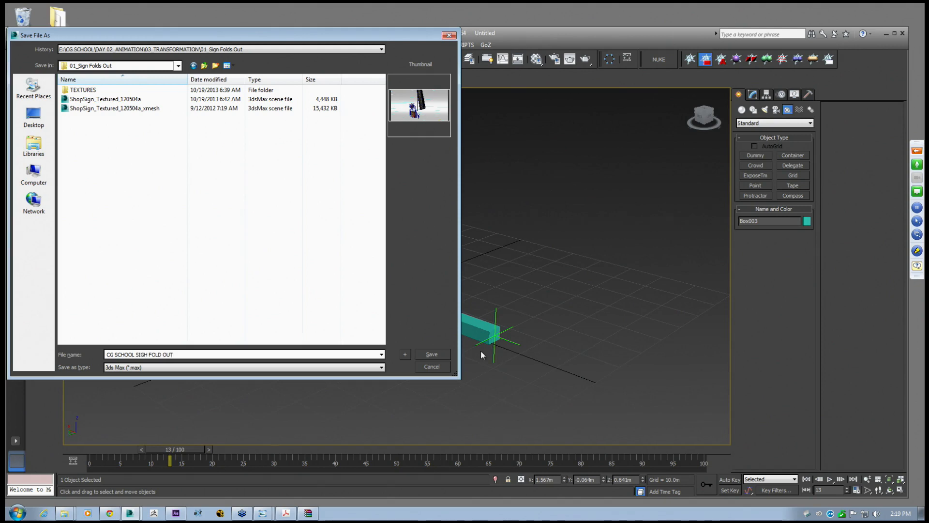
Correct the file name to CG SCHOOL SIGN FOLD OUT and save the scene in the 01_Sign Folds Out folder
left_click(146, 354)
type("N")
key("BackSpace")
left_click(439, 356)
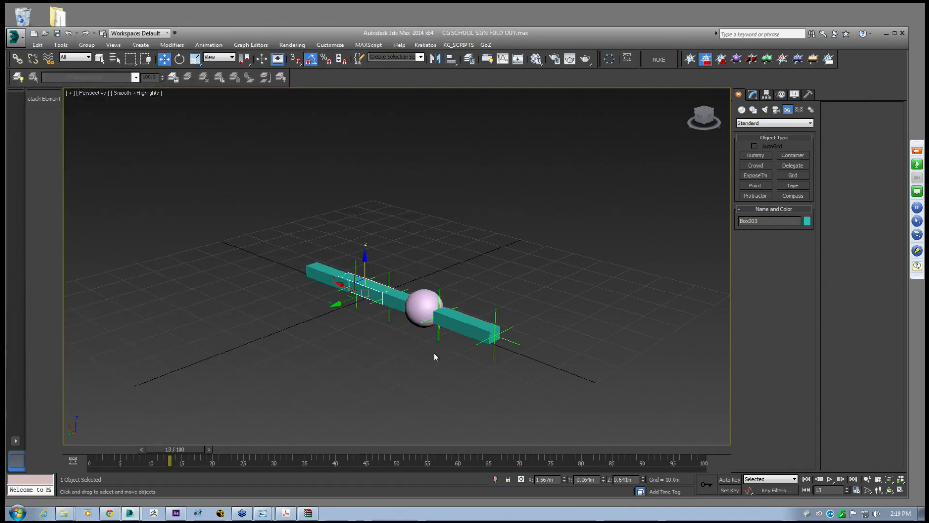
Reset to a new empty scene and maximize the Perspective viewport
middle_click_drag(448, 310, 471, 269)
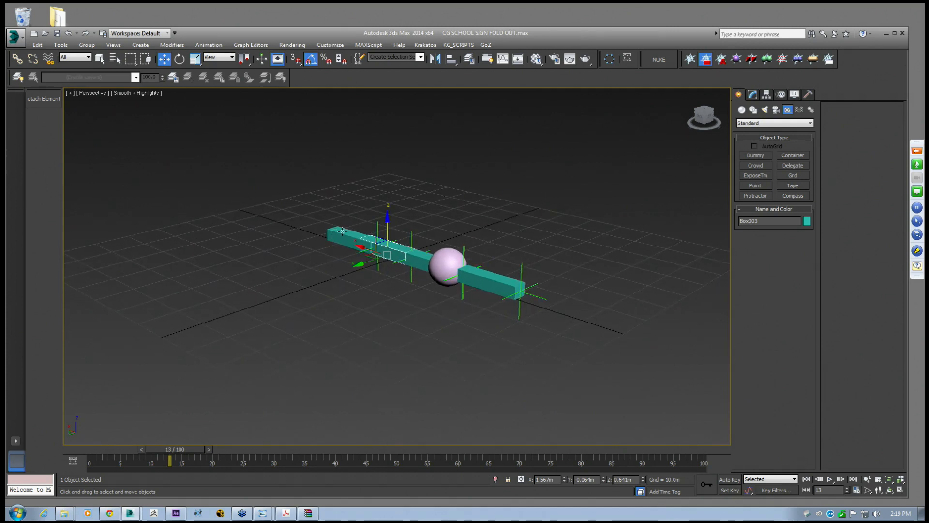
middle_click_drag(378, 249, 349, 241)
left_click(18, 38)
left_click(35, 81)
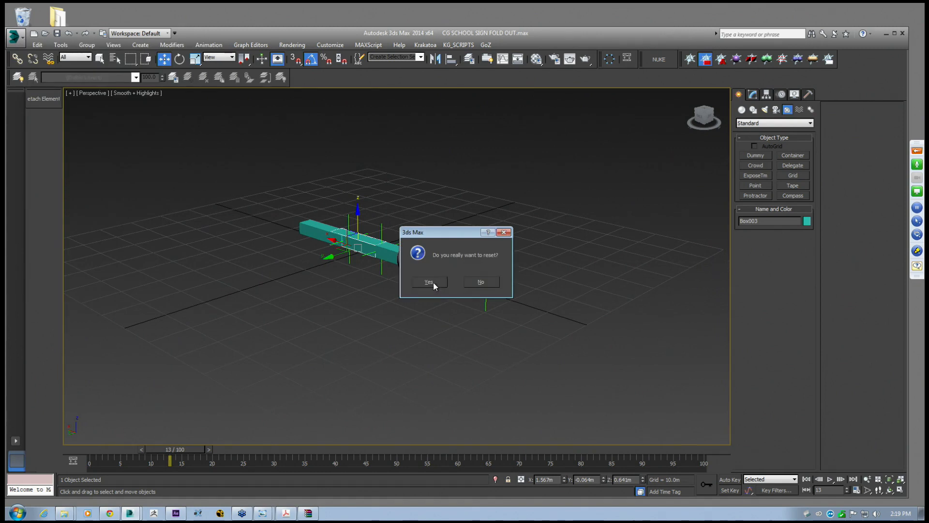
key("Return")
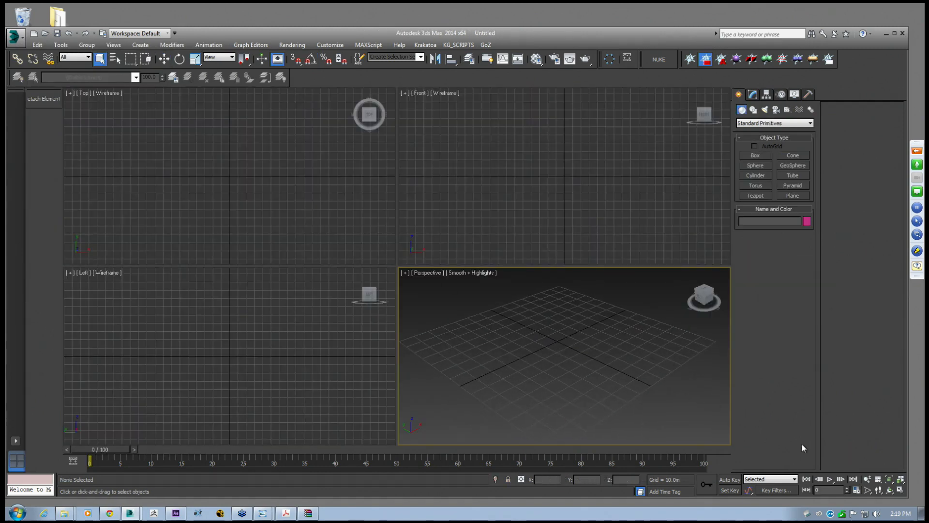
left_click(900, 490)
mouse_move(479, 285)
middle_mouse_down()
mouse_move(507, 271)
mouse_move(495, 280)
middle_mouse_up()
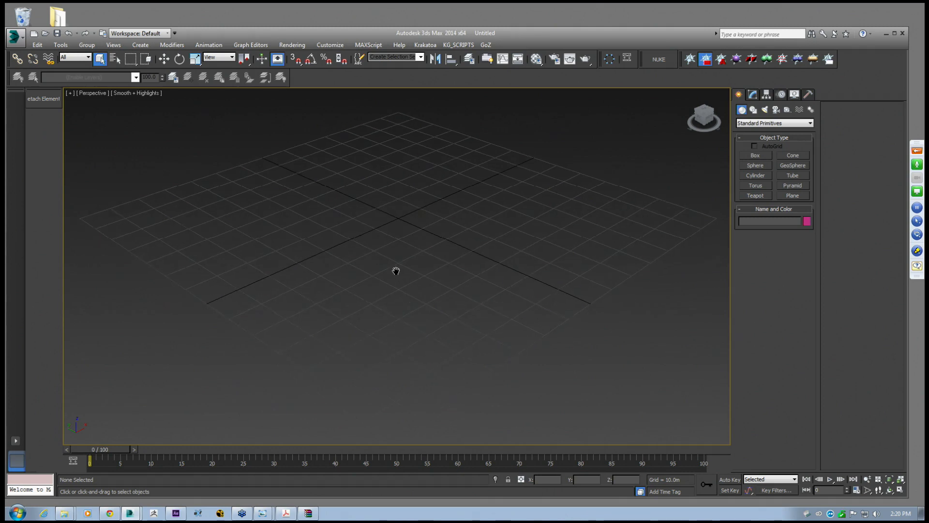
Create a flat box near the grid centre, about 13 m long, 18.4 m wide and 3.3 m high
left_click(756, 156)
middle_click_drag(441, 220, 440, 216)
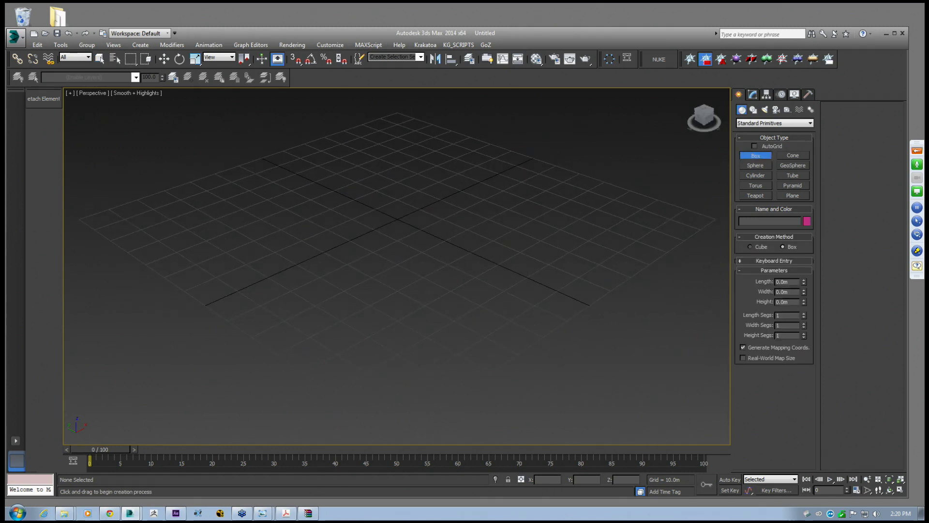
left_click_drag(412, 200, 401, 233)
left_click(400, 221)
scroll(406, 243, "up", 4)
middle_click_drag(400, 220, 405, 238)
scroll(410, 210, "up", 2)
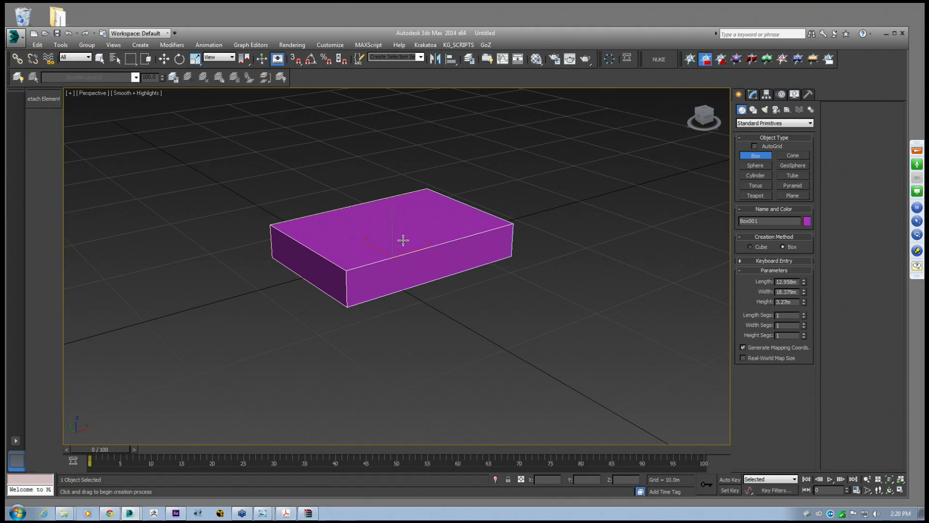
Set the box's length to 10 m and its width to 5 m
left_click_drag(794, 281, 766, 280)
type("10")
key("Return")
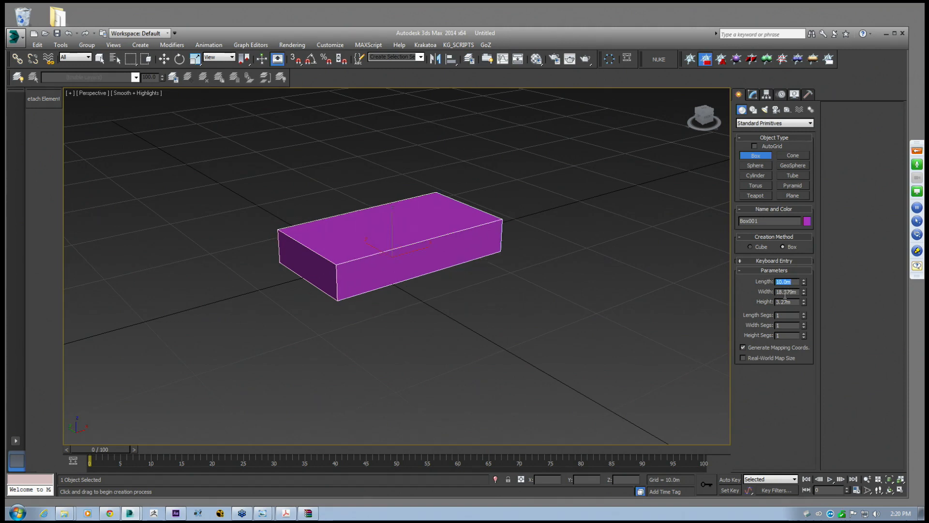
left_click_drag(796, 292, 789, 290)
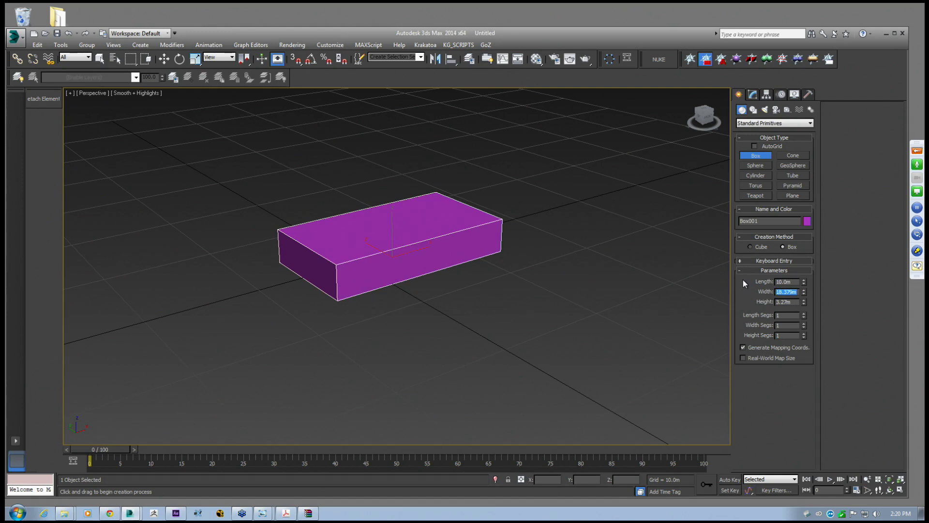
type("5")
key("Return")
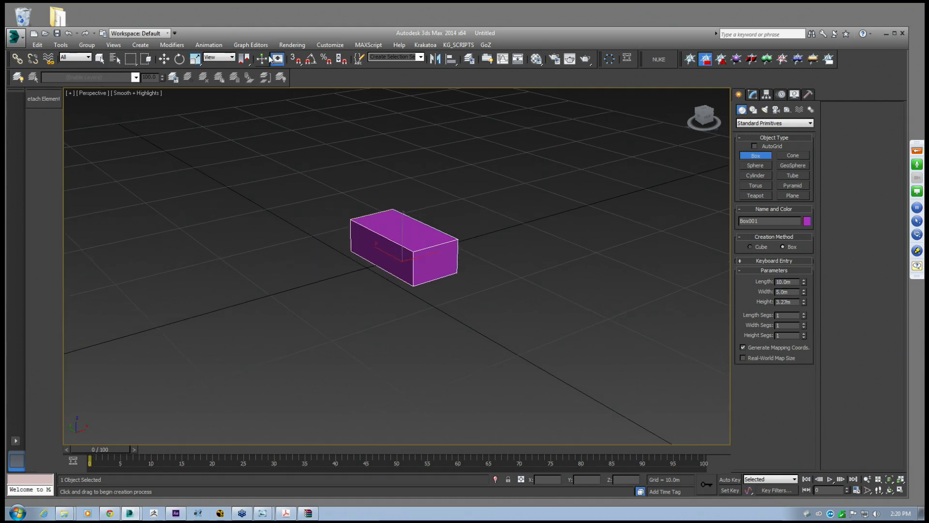
Reduce the box's width to a thin slab and increase its height to form an upright, roughly square panel
left_click_drag(804, 291, 811, 336)
left_click_drag(803, 302, 809, 213)
middle_click_drag(397, 270, 285, 262, "alt")
middle_click_drag(359, 236, 380, 246)
Try lifting the panel vertically about 5.15 m above the grid, and undo the move
left_click(164, 59)
middle_click_drag(444, 248, 422, 279, "alt")
left_click_drag(424, 254, 424, 224)
key("ctrl+z")
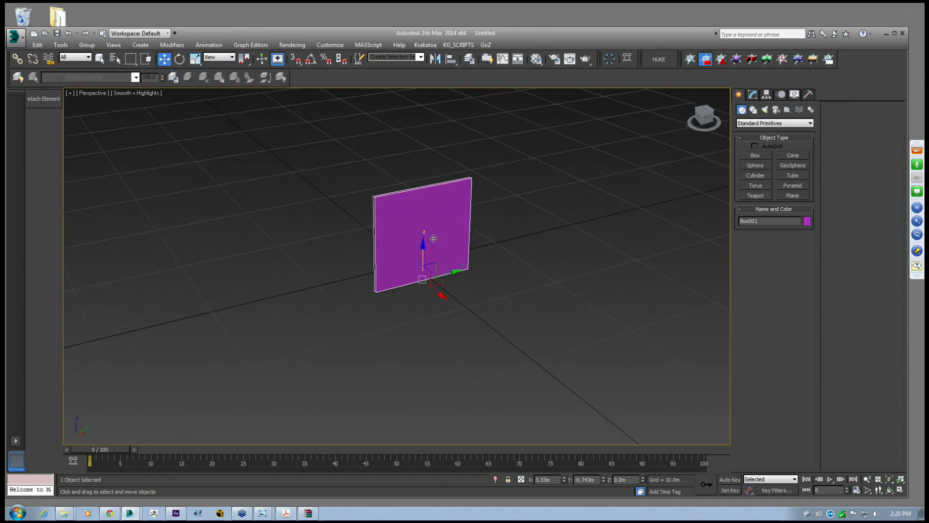
middle_click_drag(430, 244, 439, 258)
left_click_drag(437, 258, 436, 203)
mouse_move(437, 203)
middle_mouse_down("alt")
mouse_move(441, 187)
mouse_move(441, 219)
middle_mouse_up("alt")
scroll(444, 219, "up", 5)
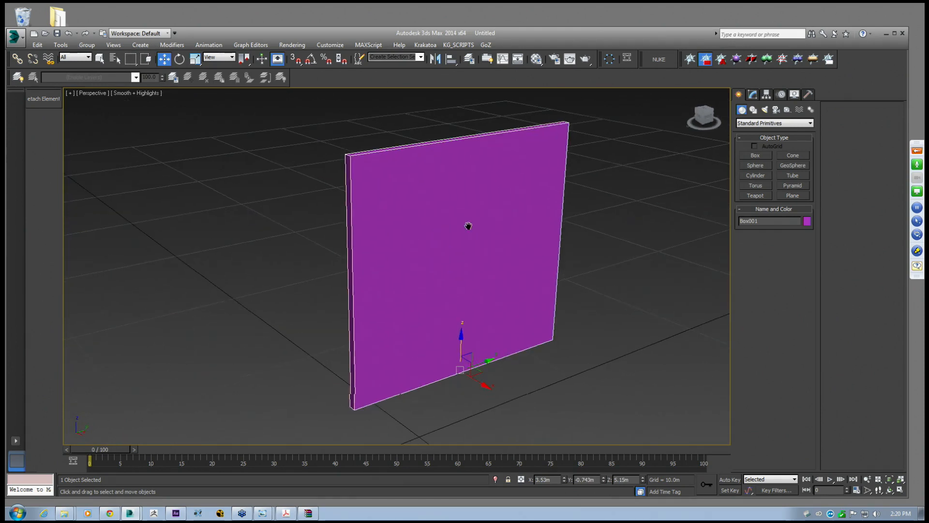
scroll(469, 228, "down", 3)
mouse_move(459, 226)
middle_mouse_down("alt")
mouse_move(384, 234)
mouse_move(459, 227)
middle_mouse_up("alt")
key("ctrl+z")
middle_click_drag(477, 267, 459, 234)
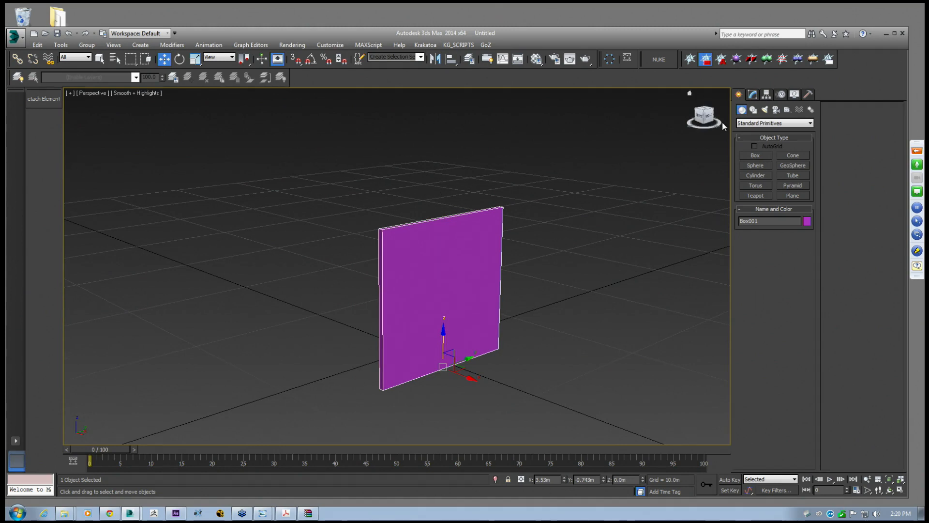
Open the RayFire floater from the RayFire object category and show its physics options
left_click(748, 124)
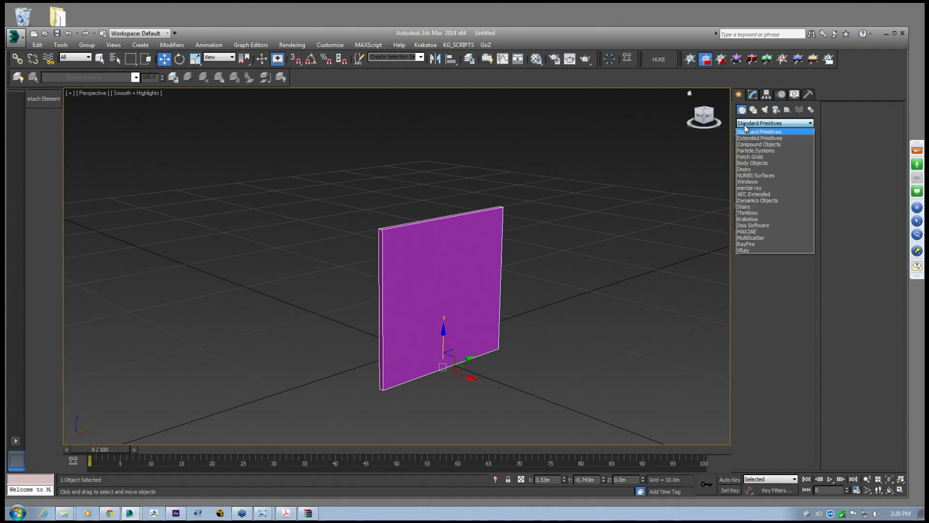
left_click(751, 244)
left_click(754, 165)
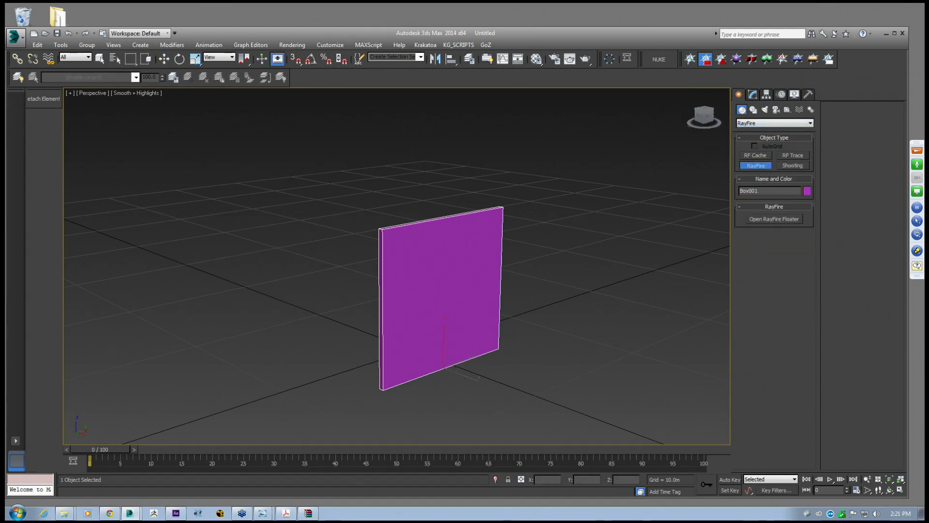
left_click(775, 218)
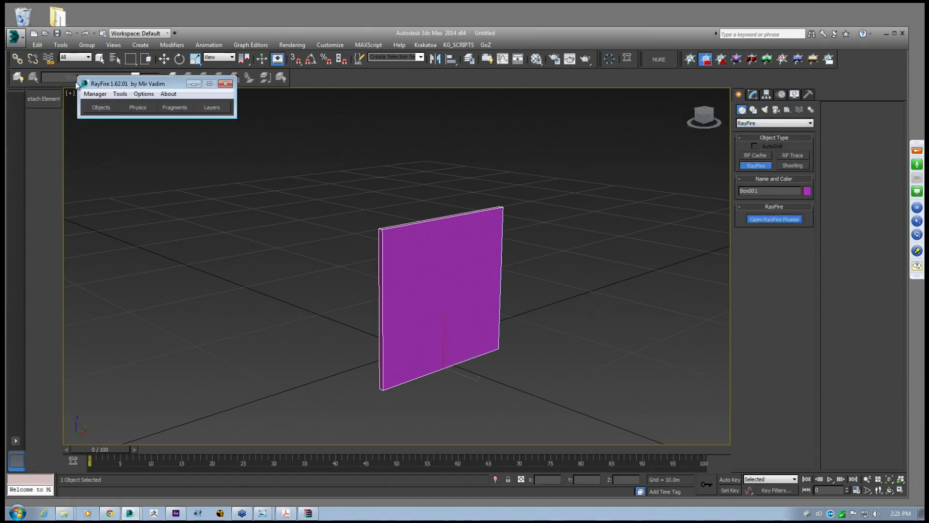
left_click_drag(119, 80, 109, 100)
middle_click_drag(354, 210, 416, 149)
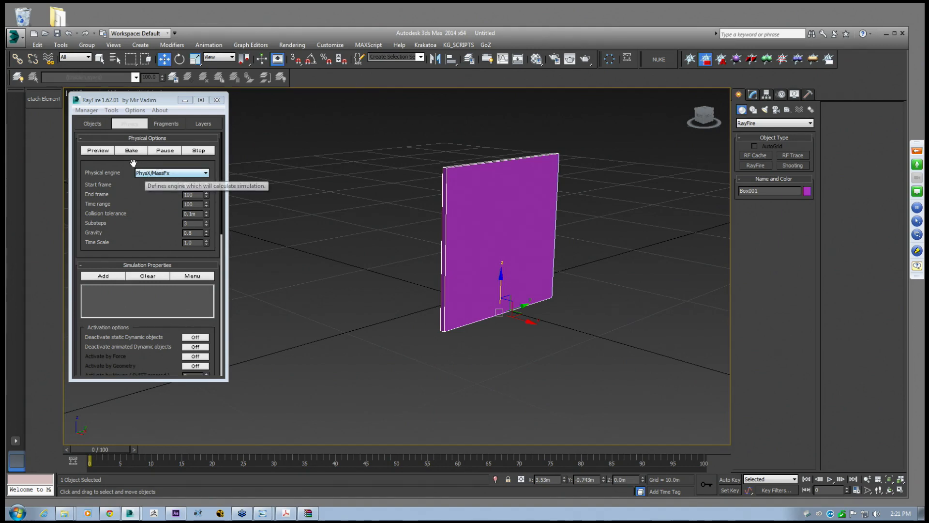
left_click_drag(149, 101, 150, 102)
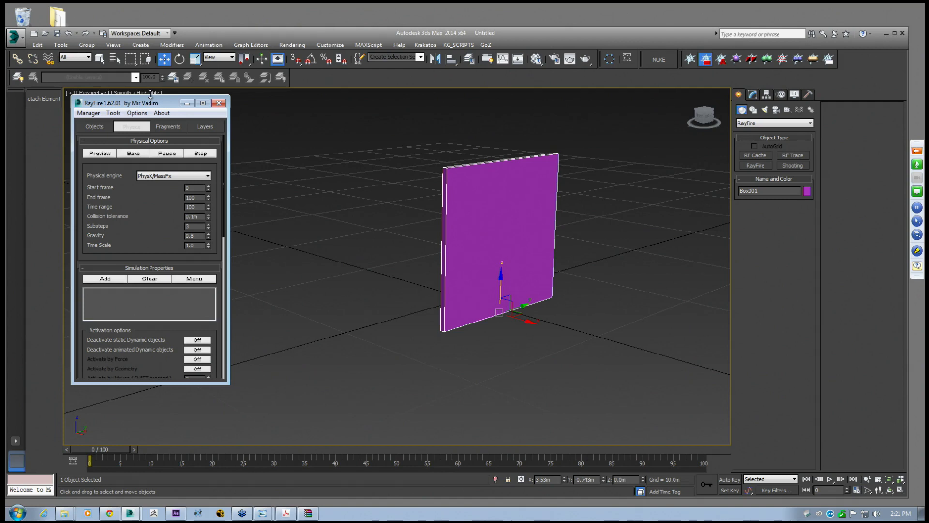
Assign the standard material 24 - Default to the panel and close the Material Editor
left_click(536, 58)
left_click(228, 181)
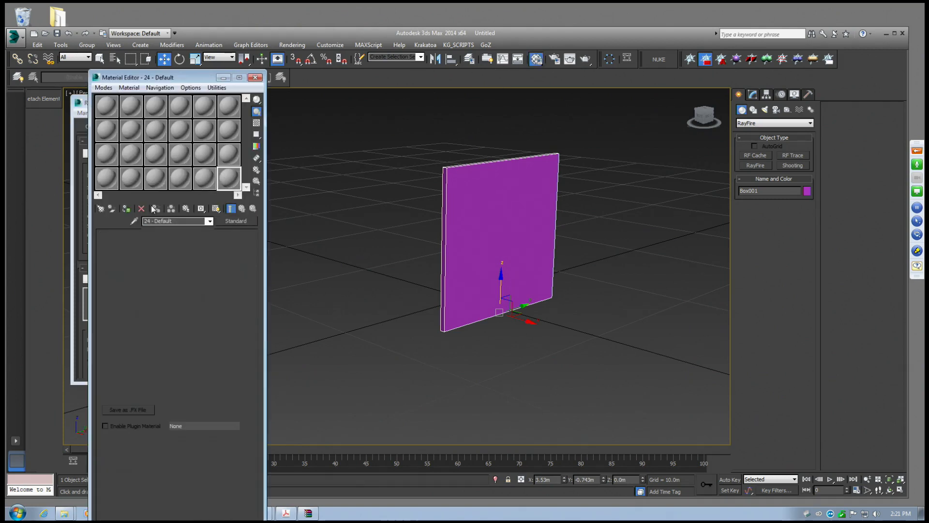
left_click(126, 209)
left_click(255, 78)
middle_click_drag(439, 183, 427, 185)
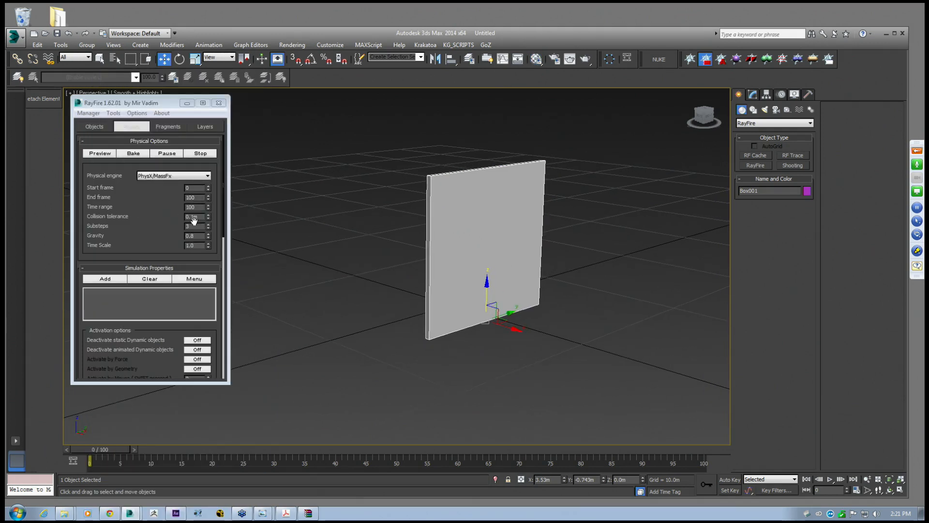
Add the panel to RayFire's Dynamic / Impact Objects list
left_click(102, 127)
mouse_move(114, 104)
left_mouse_down()
mouse_move(137, 86)
mouse_move(122, 101)
left_mouse_up()
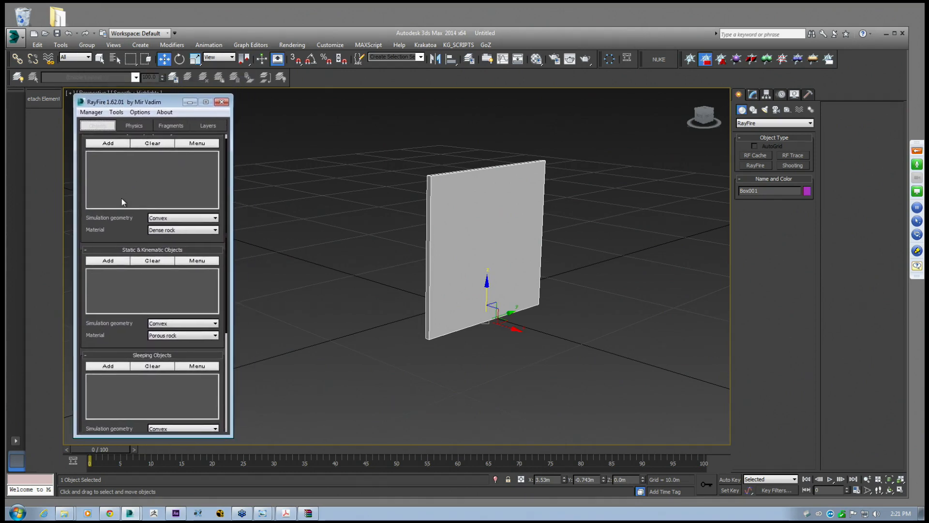
left_click_drag(138, 107, 133, 106)
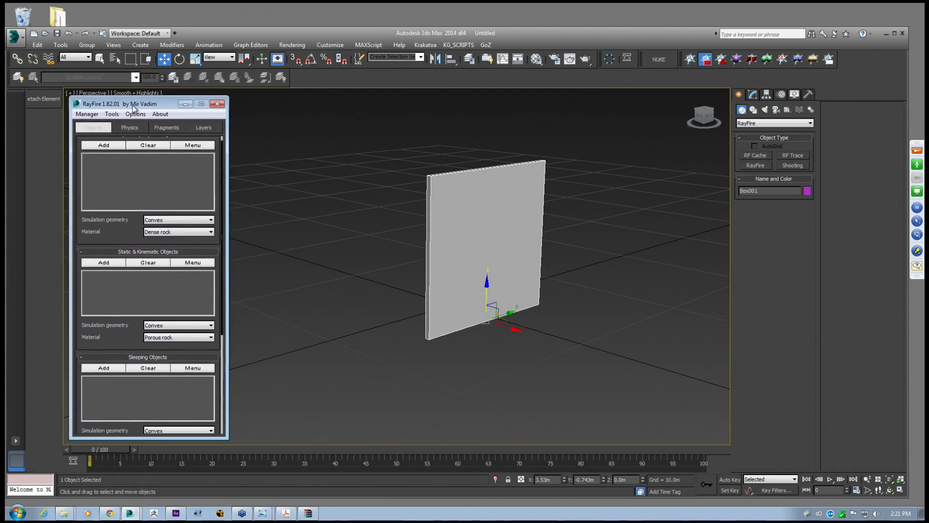
scroll(113, 231, "up", 1)
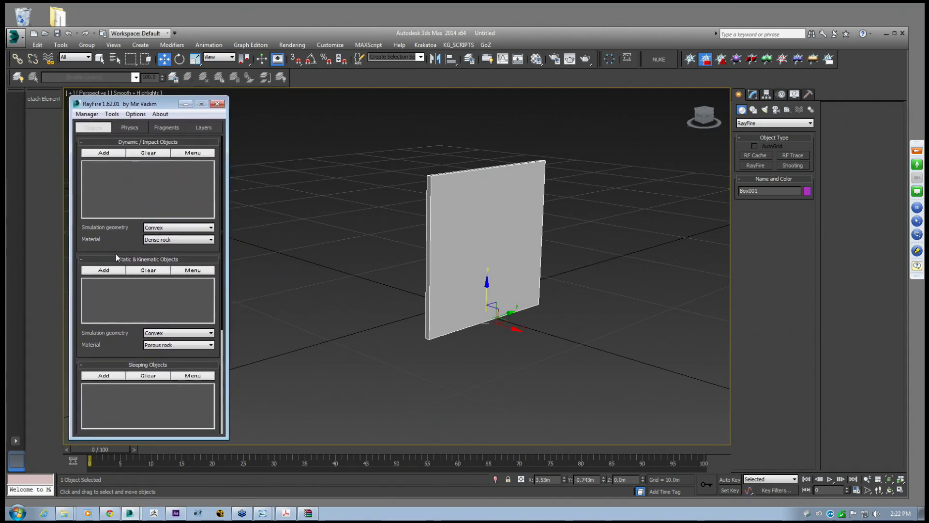
middle_click_drag(510, 237, 505, 231)
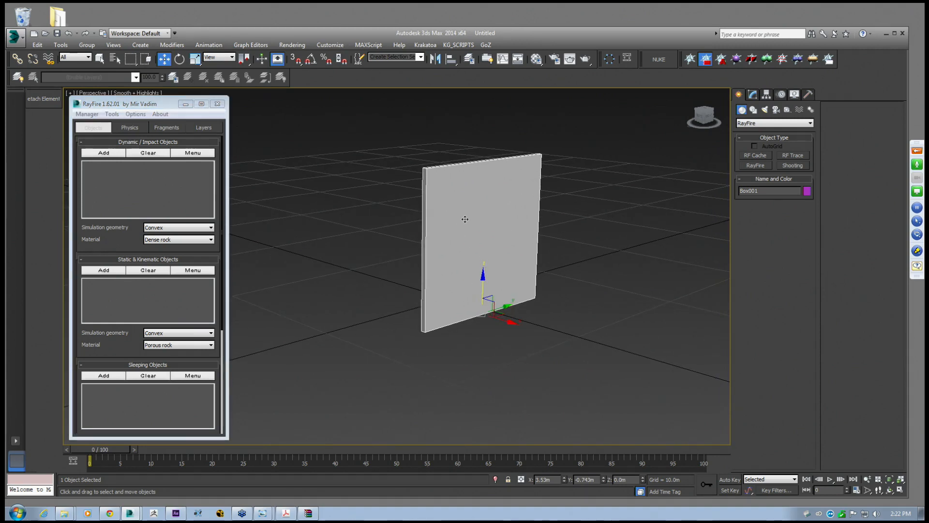
mouse_move(471, 224)
middle_mouse_down("alt")
mouse_move(473, 238)
mouse_move(475, 226)
middle_mouse_up("alt")
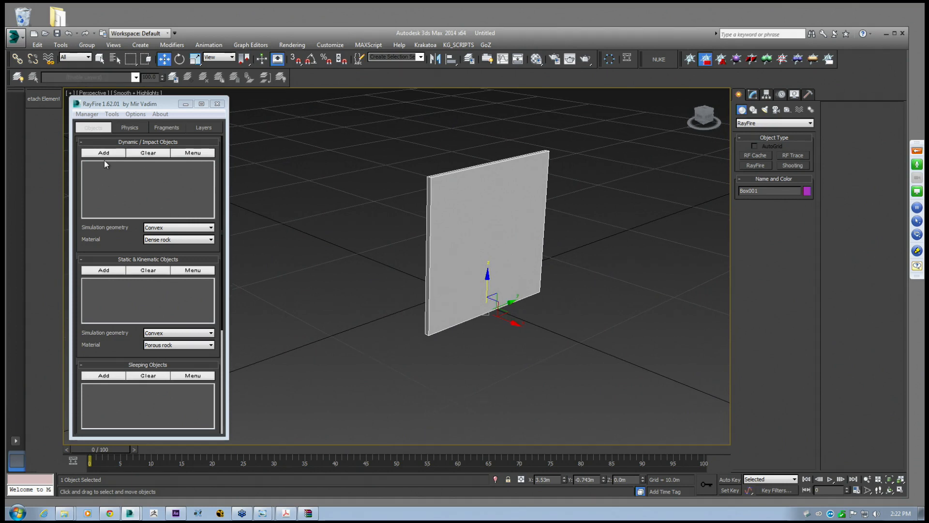
middle_click_drag(581, 211, 562, 216)
middle_click_drag(658, 208, 576, 240)
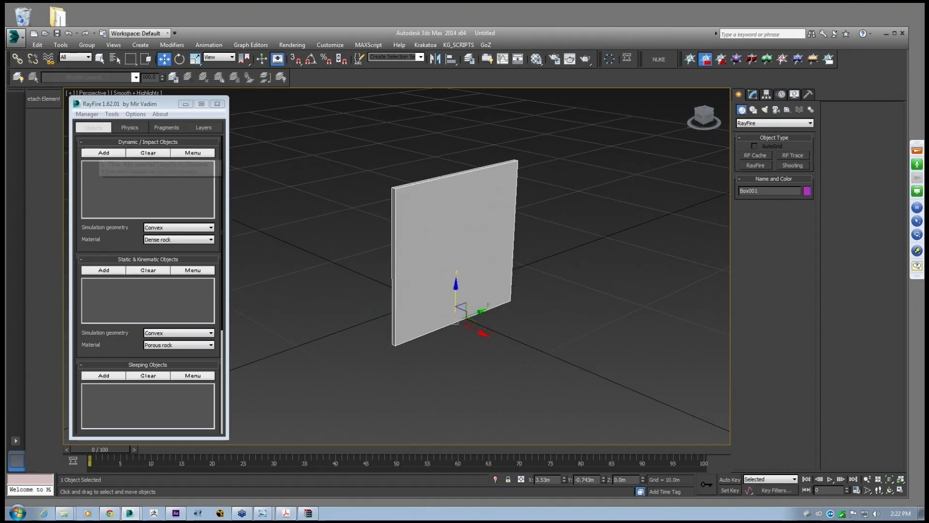
left_click(103, 152)
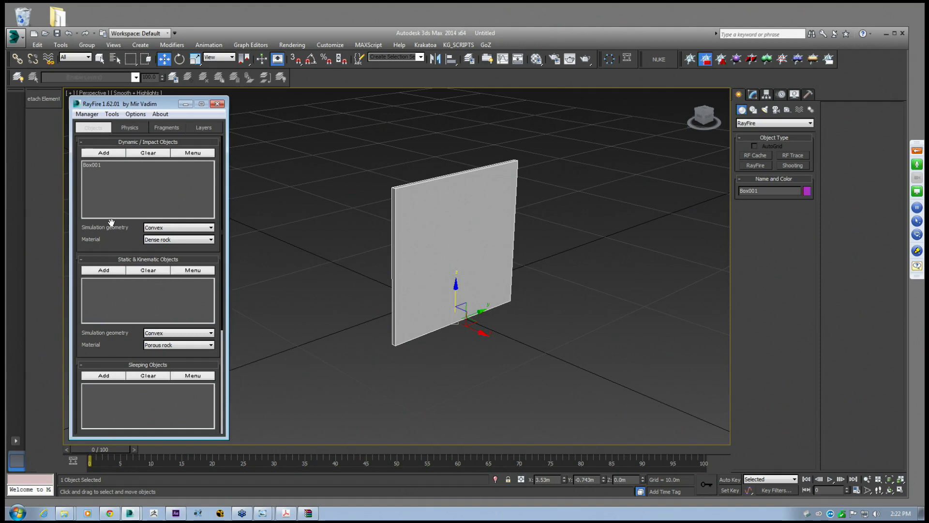
Examine the simulation geometry types and materials offered for the dynamic objects, keeping Convex and Dense rock
left_click_drag(102, 236, 84, 214)
left_click(174, 213)
left_click(169, 219)
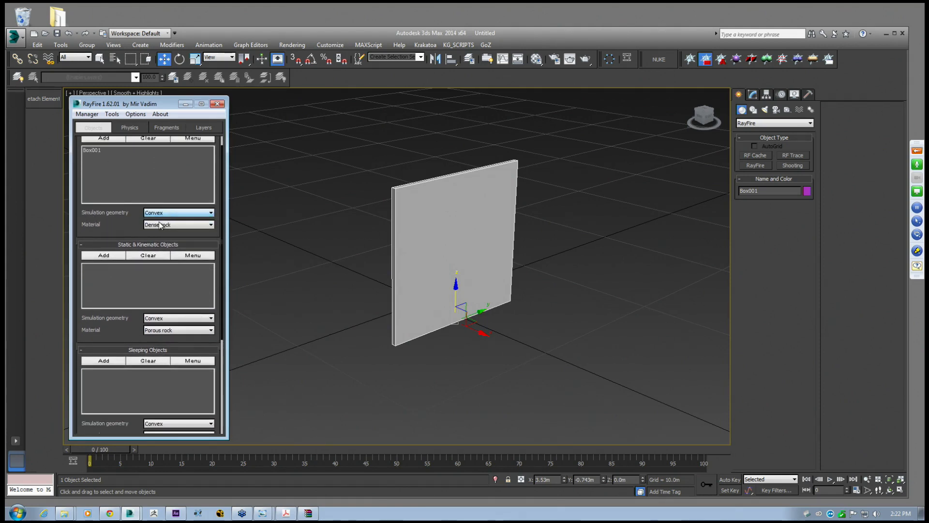
left_click(174, 224)
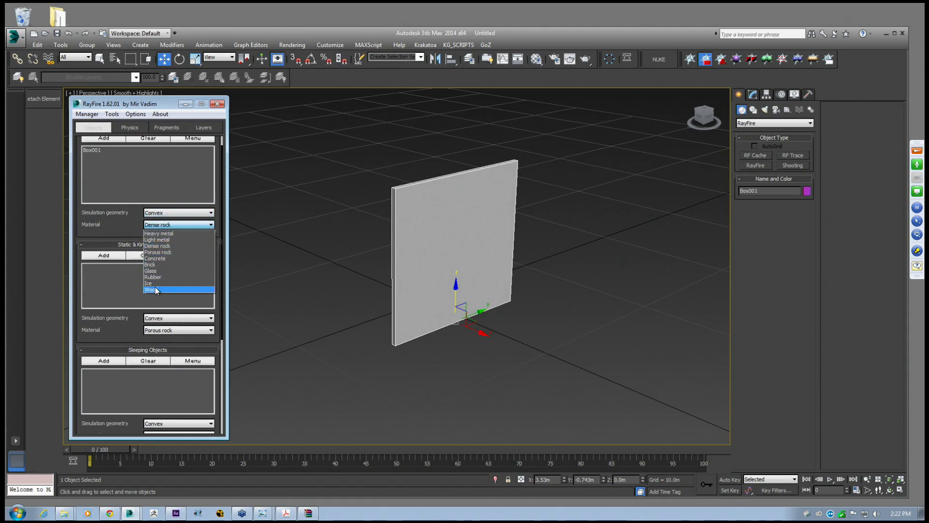
left_click(164, 239)
left_click(162, 214)
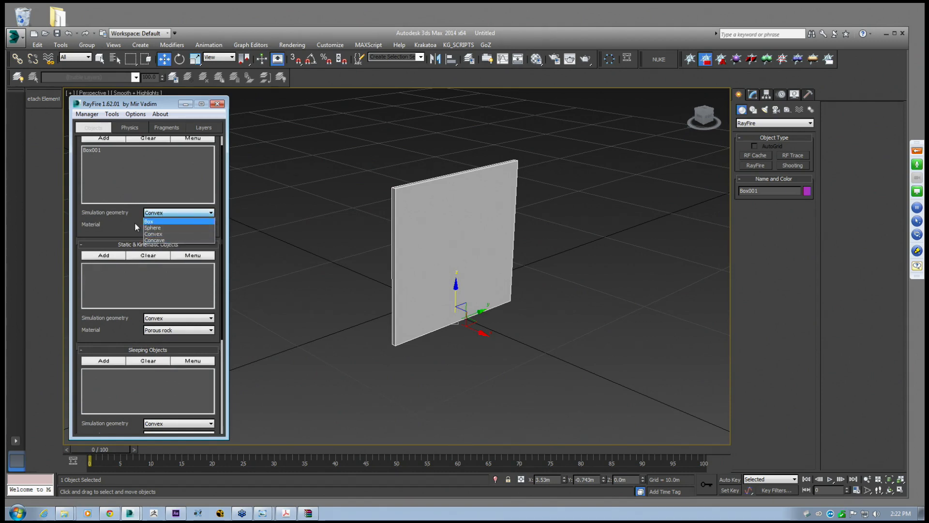
left_click(155, 233)
left_click(161, 215)
left_click(194, 213)
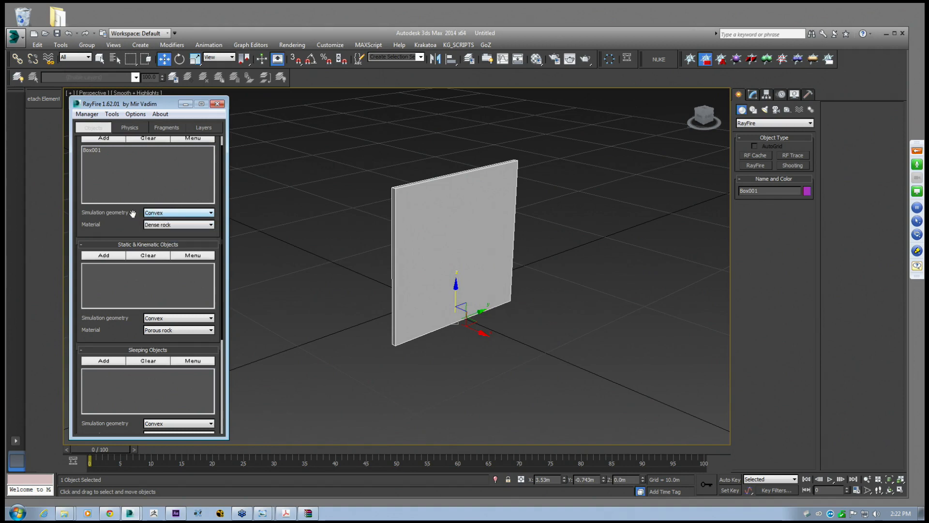
scroll(422, 235, "up", 3)
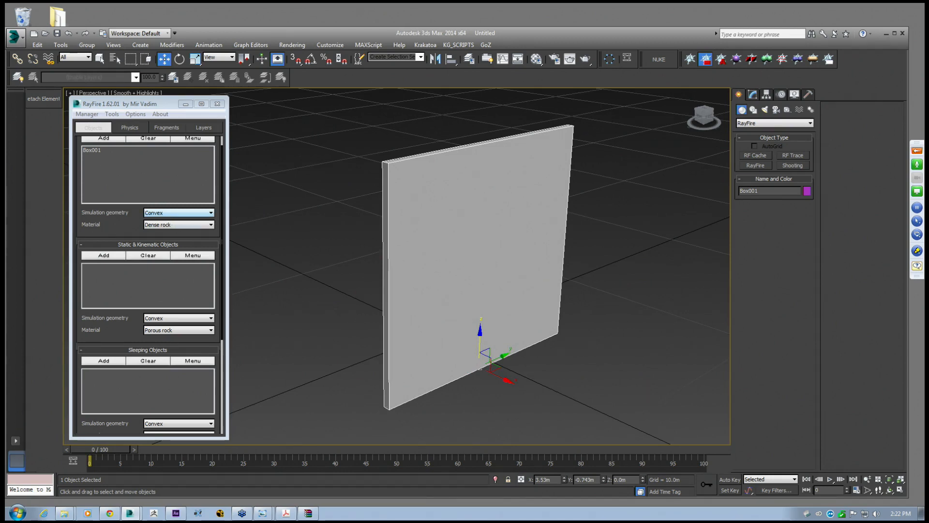
left_click(165, 214)
left_click(170, 215)
Create a sphere with a radius of about 2.4 m on the grid in front of the panel
left_click_drag(702, 116, 741, 126)
left_click(747, 124)
left_click(754, 129)
left_click(755, 166)
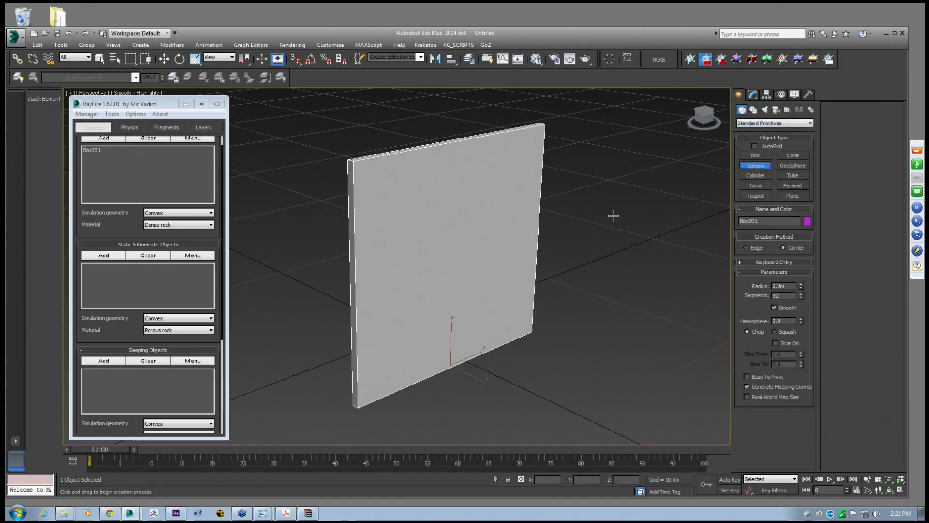
scroll(469, 226, "up", 3)
left_click(164, 59)
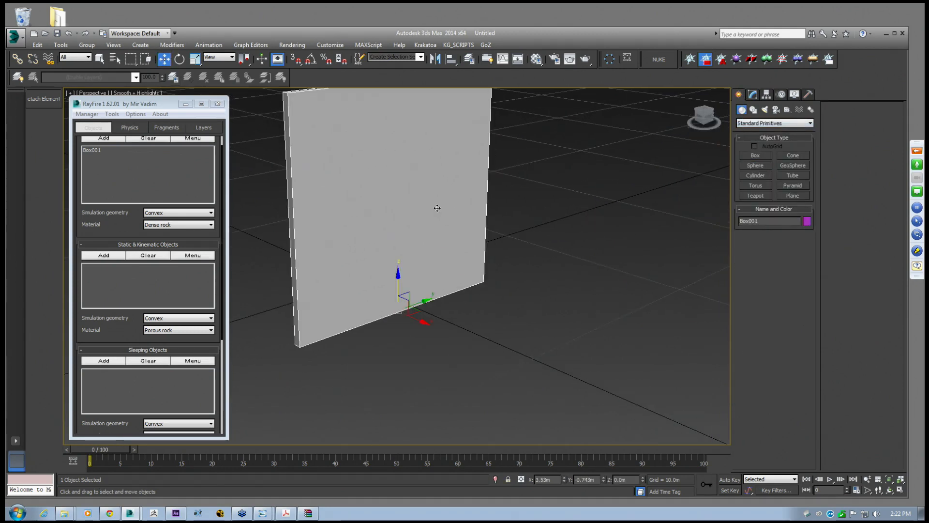
left_click(755, 167)
left_click_drag(498, 321, 556, 334)
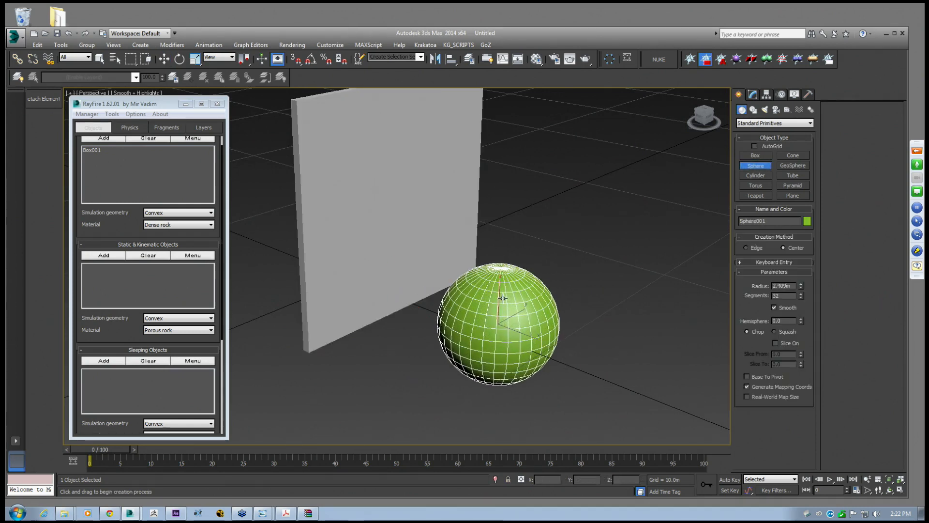
Raise the sphere to about 2.2 m above the grid and reduce its radius to about 1.28 m
left_click(165, 60)
scroll(445, 203, "down", 3)
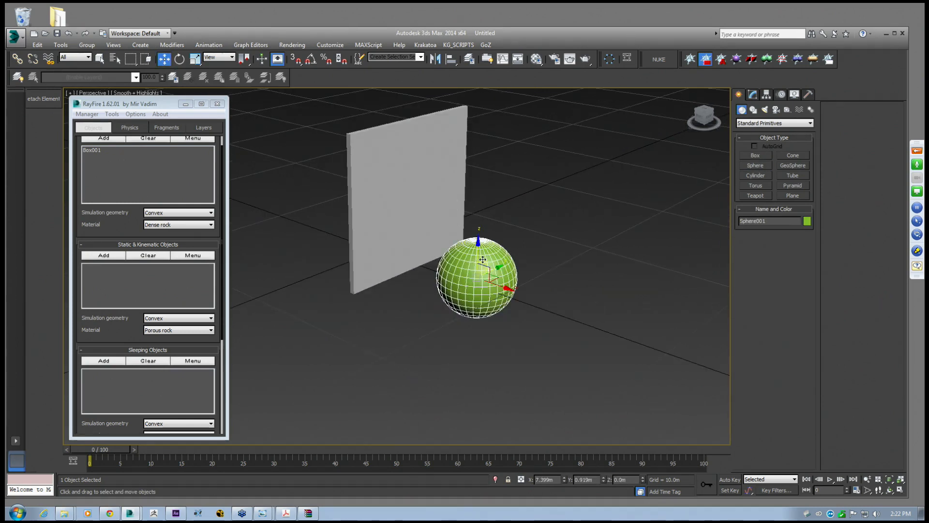
left_click_drag(478, 242, 480, 208)
left_click(752, 94)
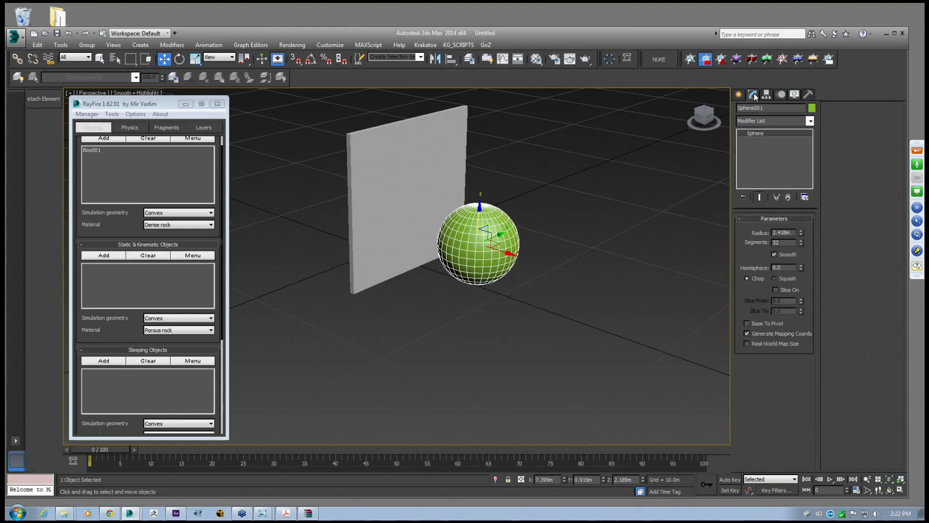
left_click_drag(800, 234, 807, 262)
left_click(739, 95)
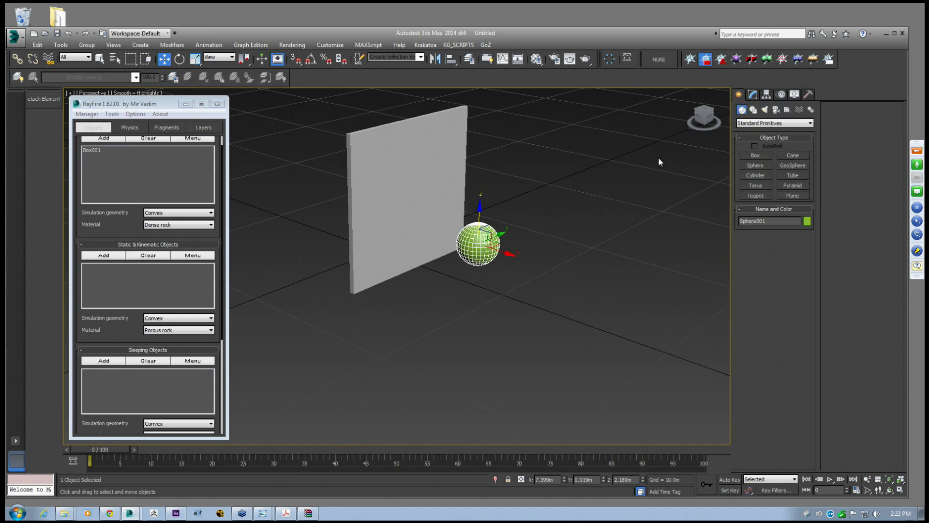
Try a ground plane about 29.4 m by 21.9 m beneath the panel and sphere, and delete it again
left_click(752, 155)
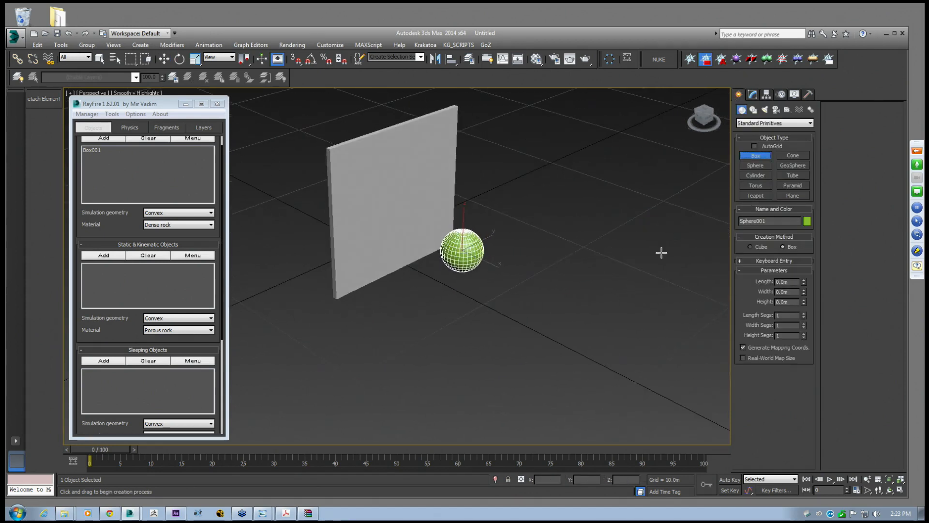
left_click(792, 195)
left_click_drag(430, 378, 481, 126)
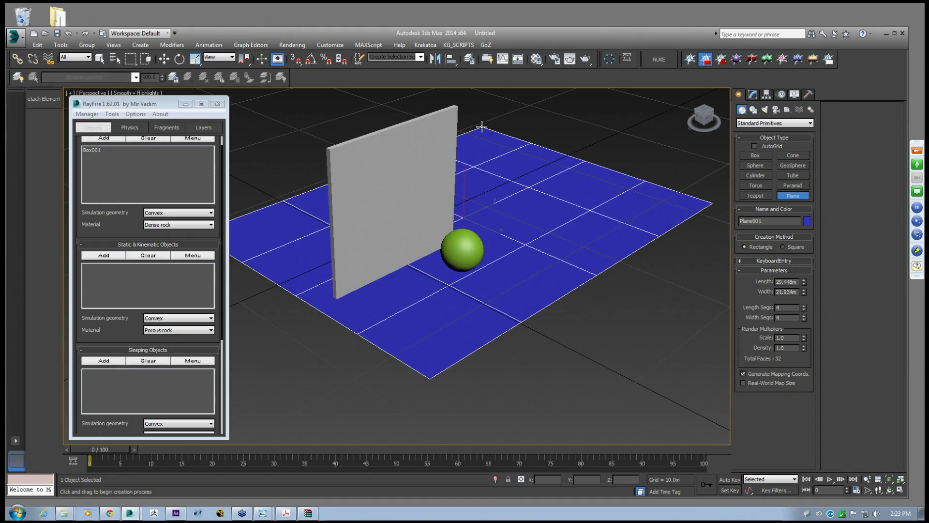
left_click(168, 61)
middle_click_drag(459, 201, 476, 218, "alt")
left_click_drag(464, 208, 493, 272)
key("ctrl+z")
mouse_move(493, 272)
middle_mouse_down("alt")
mouse_move(476, 232)
mouse_move(494, 275)
middle_mouse_up("alt")
left_click_drag(493, 276, 490, 290)
key("Delete")
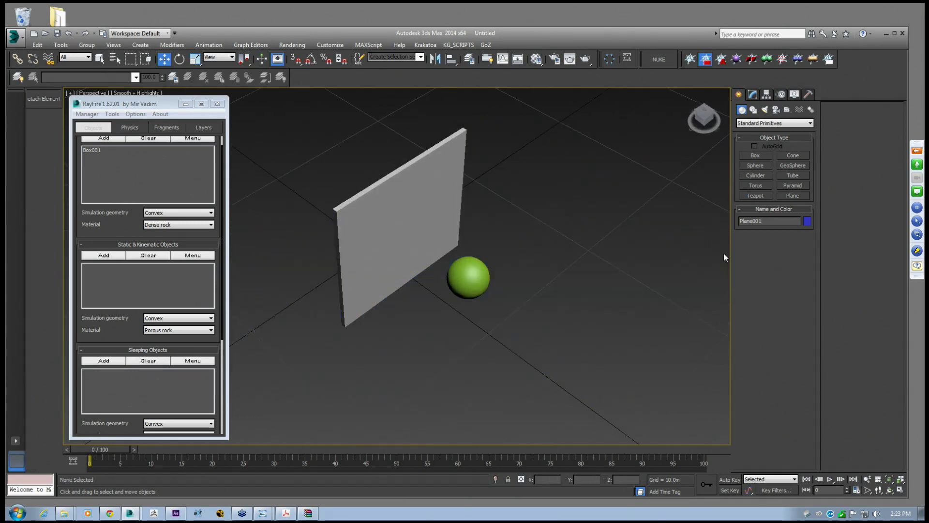
Create a ground box about 26.2 m long, 18 m wide and 1.7 m high under the panel and sphere
left_click(755, 155)
left_click_drag(492, 136, 422, 515)
left_click(420, 501)
middle_click_drag(461, 333, 485, 290)
scroll(466, 299, "down", 2)
left_click(165, 60)
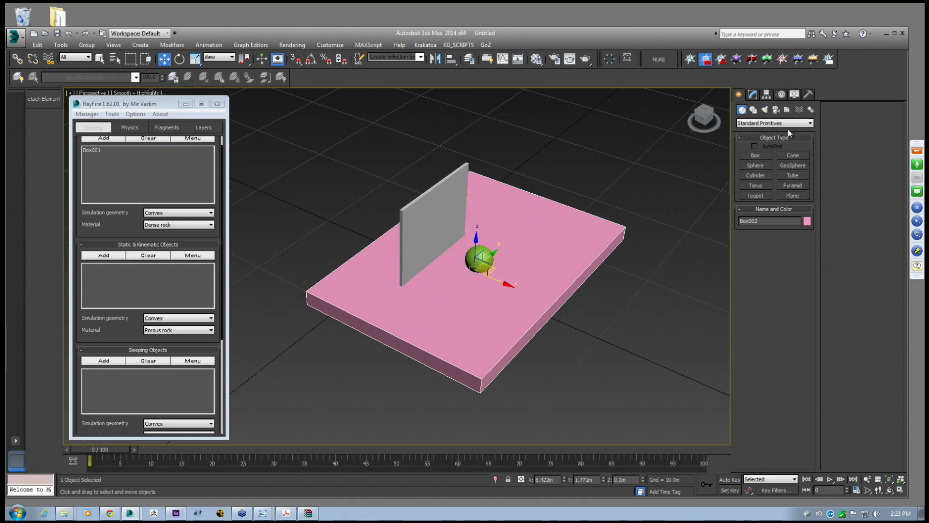
Resize the ground box to about 59.2 m long, 63.1 m wide and 0.55 m high
left_click(752, 94)
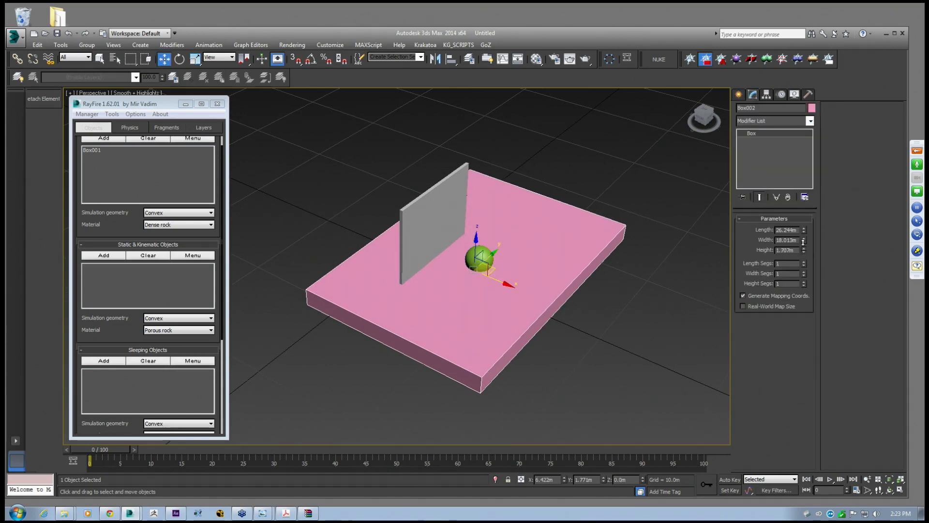
left_click_drag(804, 250, 806, 227)
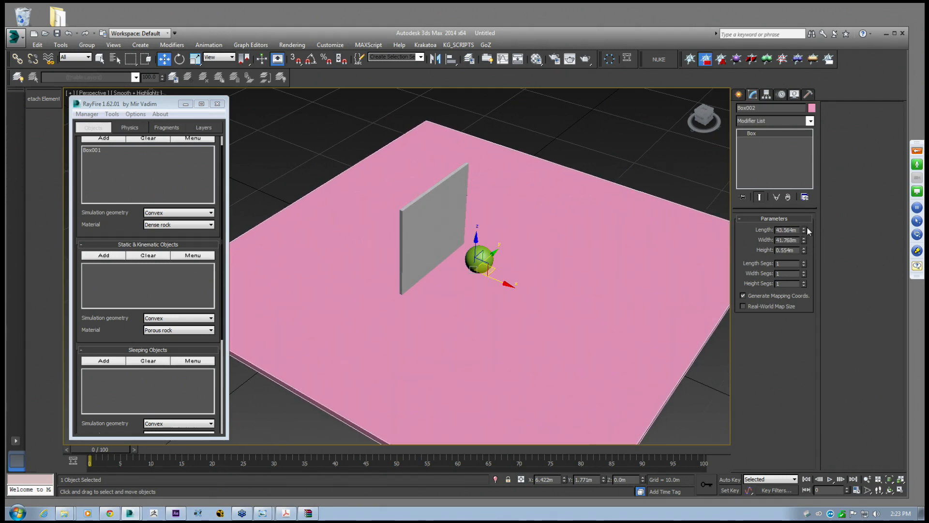
left_click_drag(360, 251, 370, 289)
left_click(433, 250)
left_click_drag(433, 250, 439, 245)
middle_click_drag(439, 245, 440, 251, "alt")
left_click(440, 242)
scroll(441, 245, "down", 3)
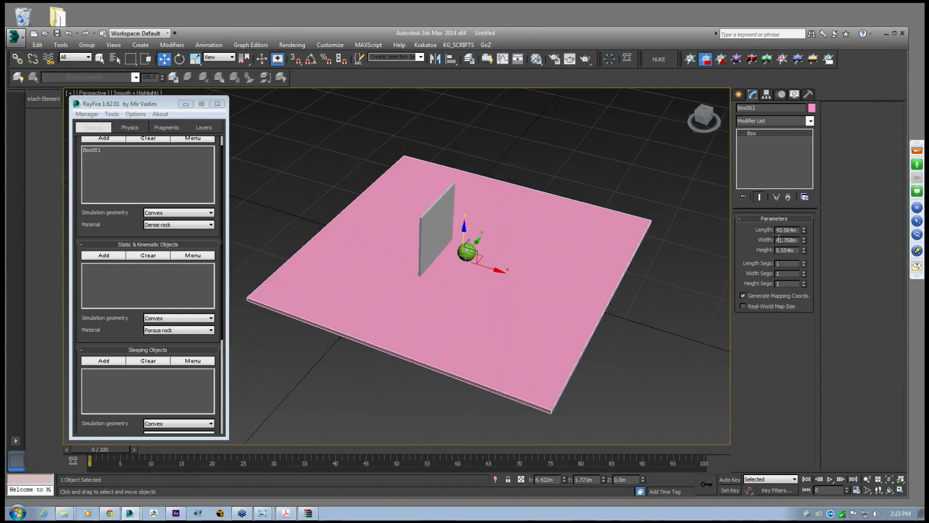
scroll(663, 269, "up", 3)
left_click_drag(803, 240, 805, 213)
middle_click_drag(518, 220, 634, 222)
scroll(634, 223, "down", 3)
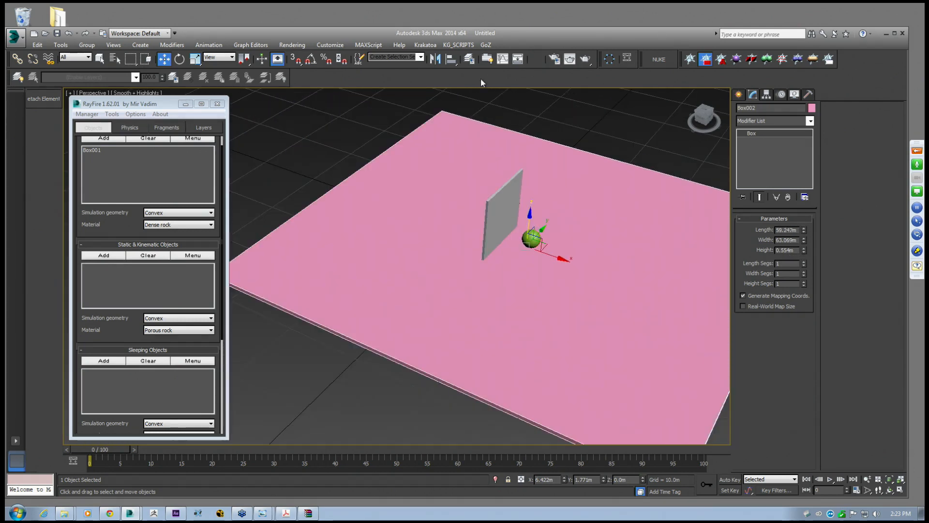
Assign the standard material 24 - Default to the ground box and the sphere, and close the Material Editor
left_click_drag(180, 81, 167, 74)
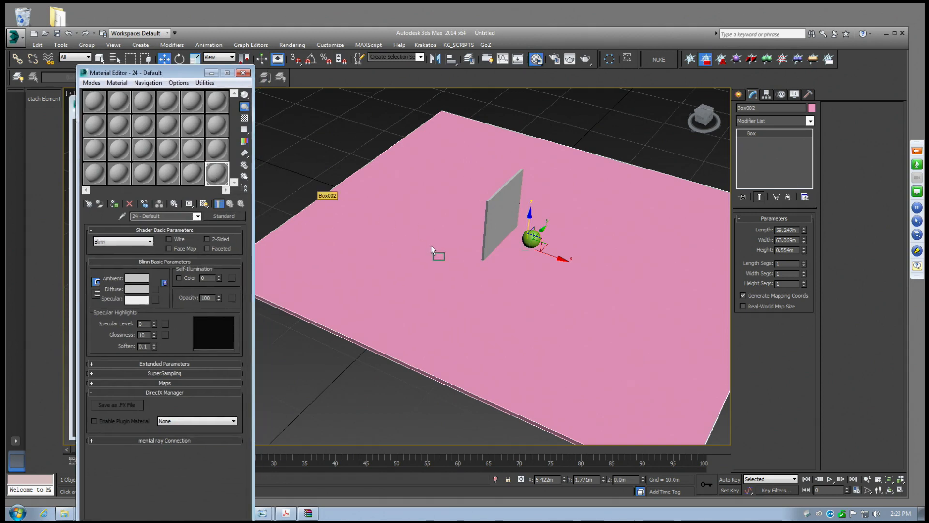
left_click_drag(427, 237, 428, 238)
scroll(559, 236, "up", 3)
middle_click_drag(559, 236, 614, 228)
left_click_drag(184, 73, 137, 83)
middle_click_drag(528, 241, 476, 232)
scroll(503, 252, "up", 5)
left_click(190, 81)
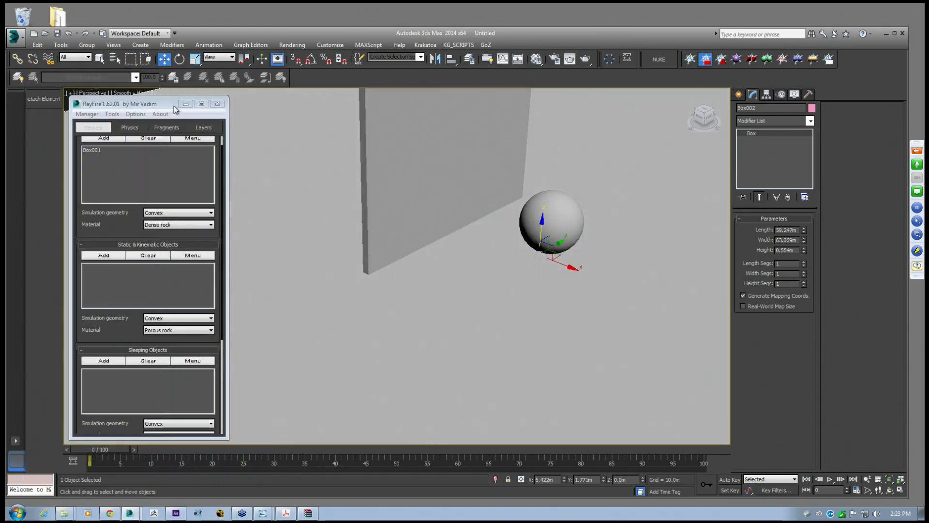
Adjust the panel's height so it rests on the ground box, and move the sphere away from it to X about 12 m
left_click_drag(117, 229, 118, 286)
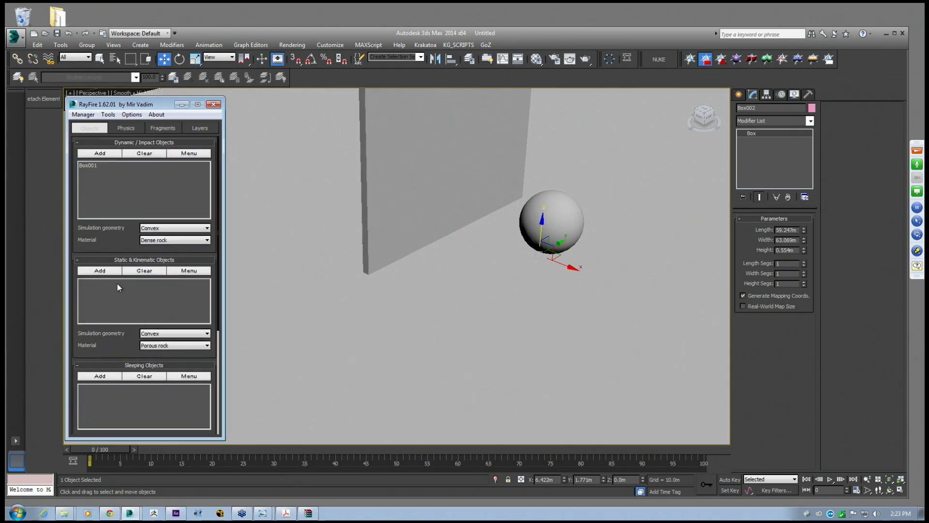
scroll(442, 215, "down", 5)
left_click(423, 196)
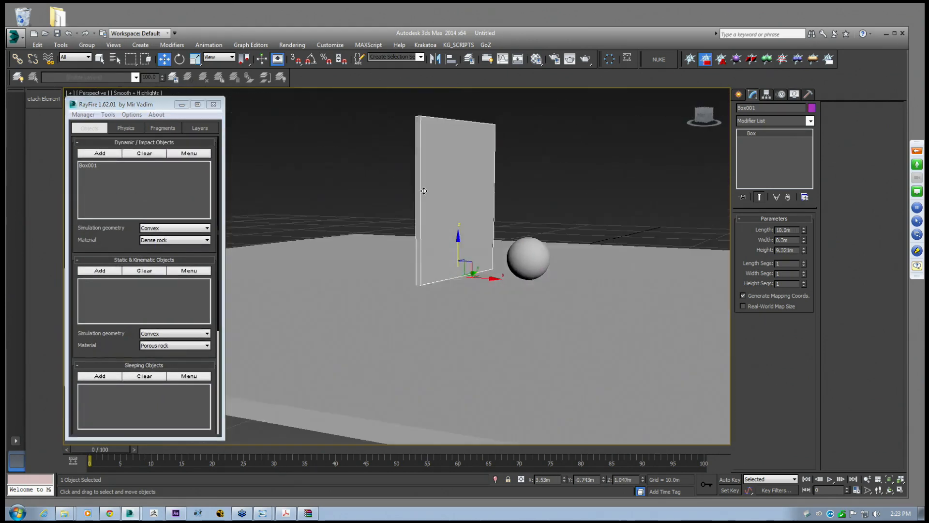
middle_click_drag(423, 191, 424, 217, "alt")
left_click_drag(454, 238, 459, 245)
left_click(536, 264)
left_click_drag(536, 264, 580, 296)
middle_click_drag(580, 296, 577, 297, "alt")
Add the ground box to RayFire's Static & Kinematic Objects list
left_click(496, 311)
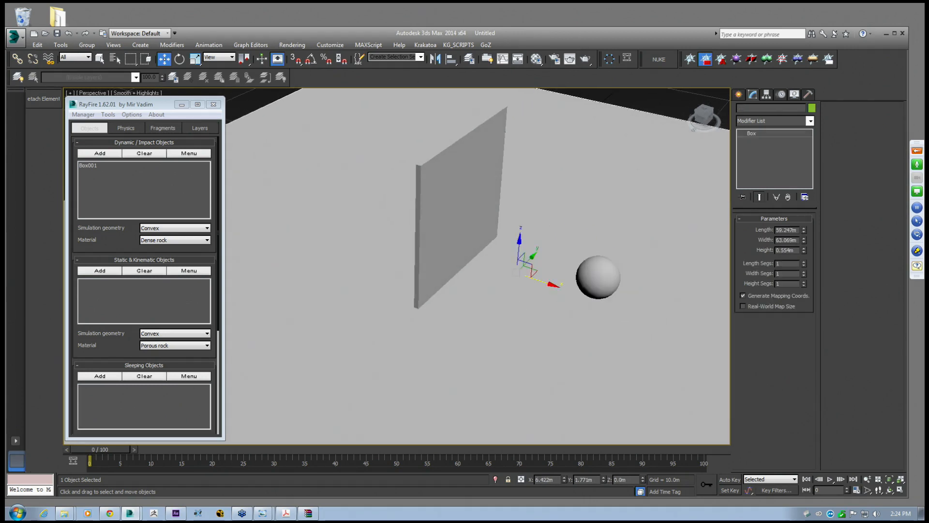
left_click(99, 238)
scroll(100, 236, "down", 3)
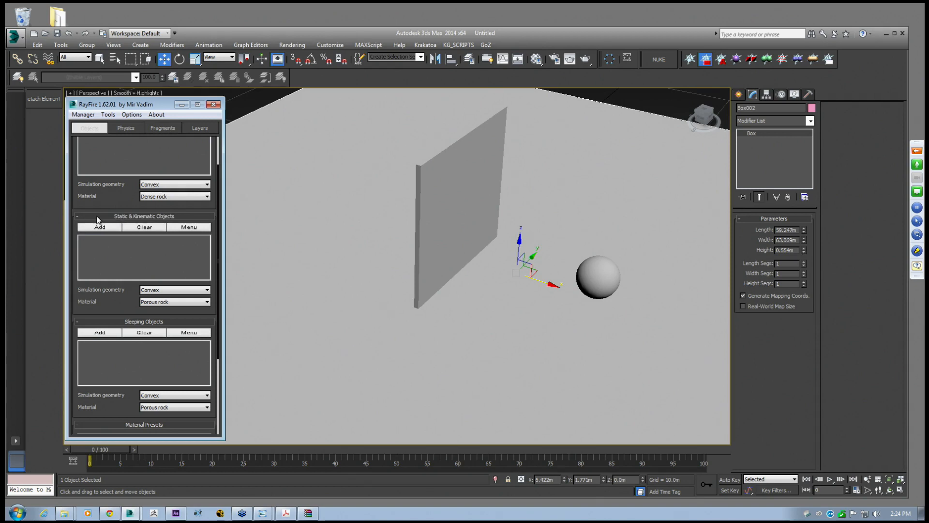
scroll(112, 203, "down", 1)
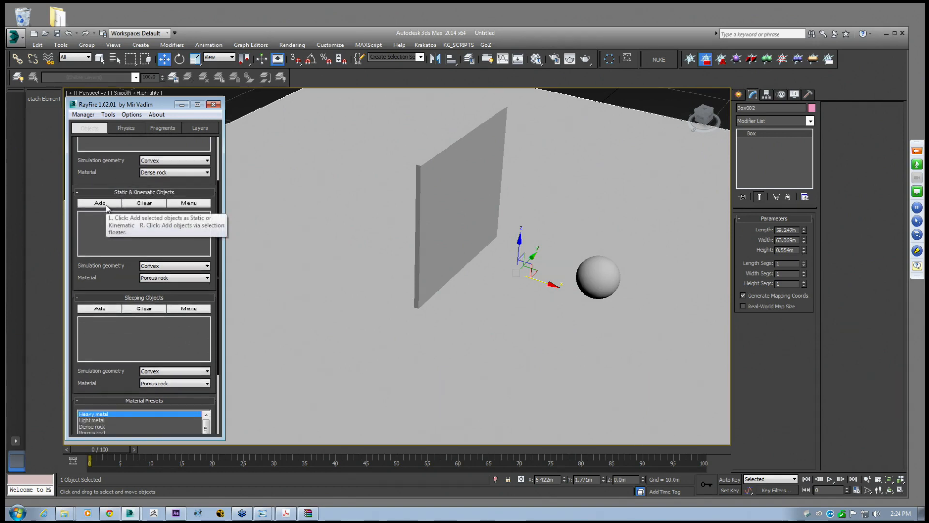
left_click(109, 204)
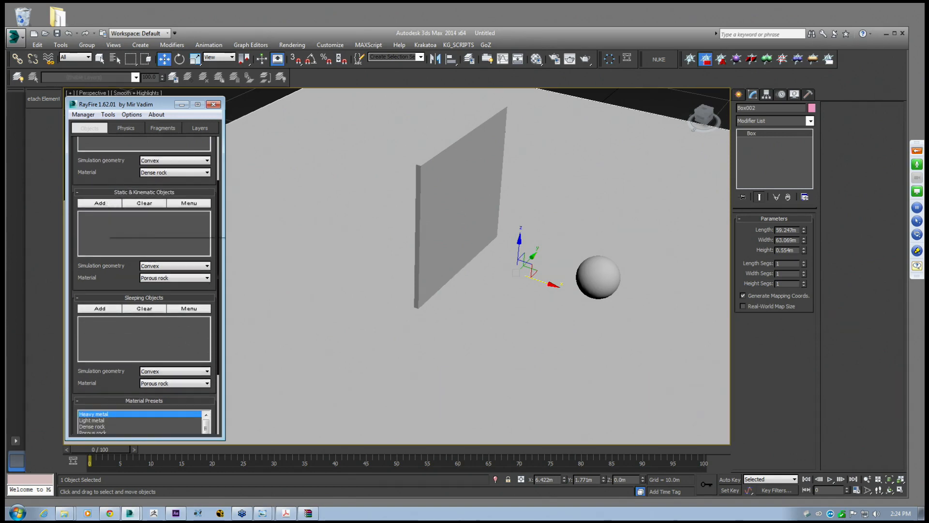
scroll(125, 172, "up", 3)
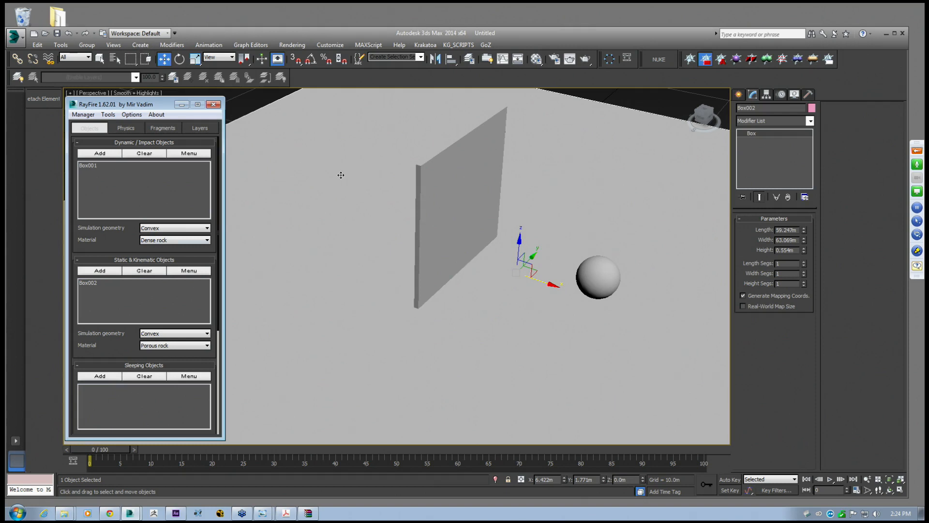
Select the sphere and turn on Auto Key for animating it
scroll(387, 255, "down", 3)
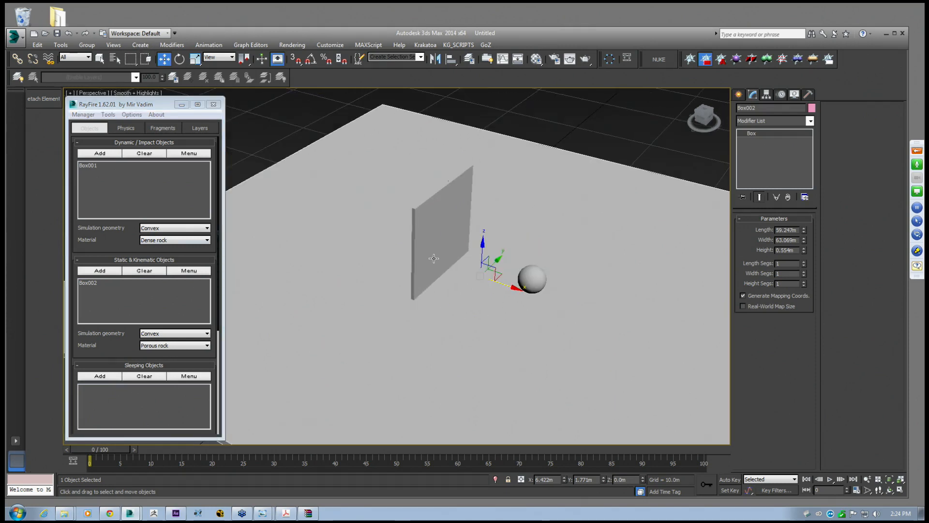
middle_click_drag(453, 274, 437, 257, "alt")
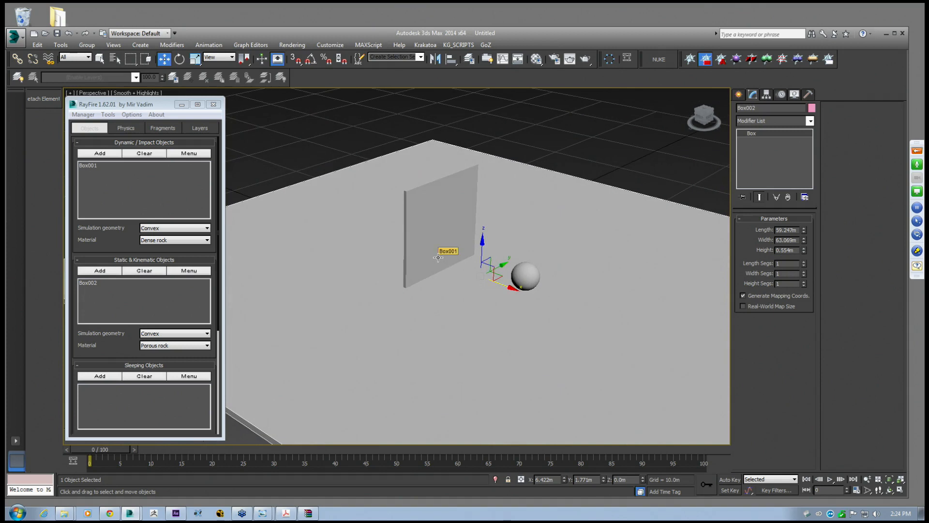
left_click(521, 273)
middle_click_drag(521, 274, 381, 264, "alt")
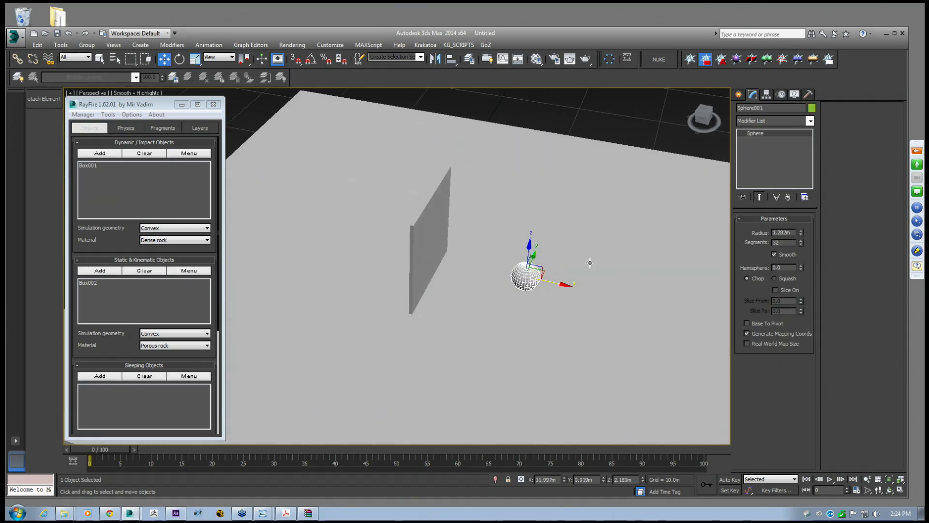
mouse_move(552, 282)
middle_mouse_down("alt")
mouse_move(528, 289)
mouse_move(547, 289)
mouse_move(539, 285)
middle_mouse_up("alt")
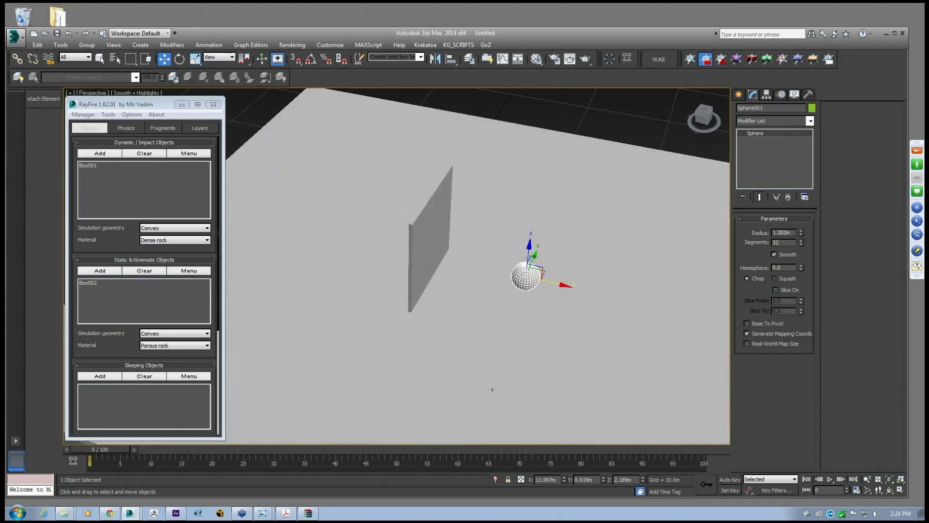
left_click(728, 479)
middle_click_drag(479, 315, 498, 313, "alt")
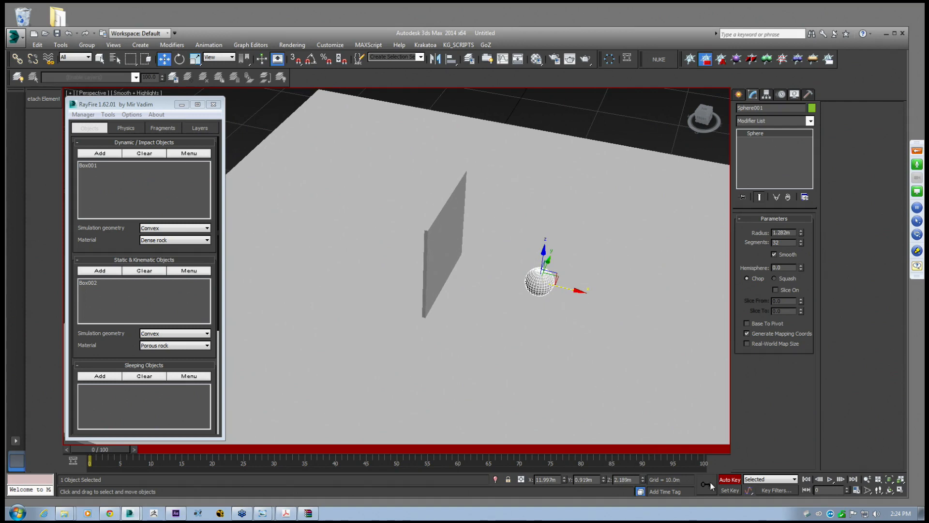
Keyframe the sphere on the far side of the panel around frame 25, at X about -5.8 m, and return to frame 0 with Auto Key off
left_click_drag(561, 290, 396, 249)
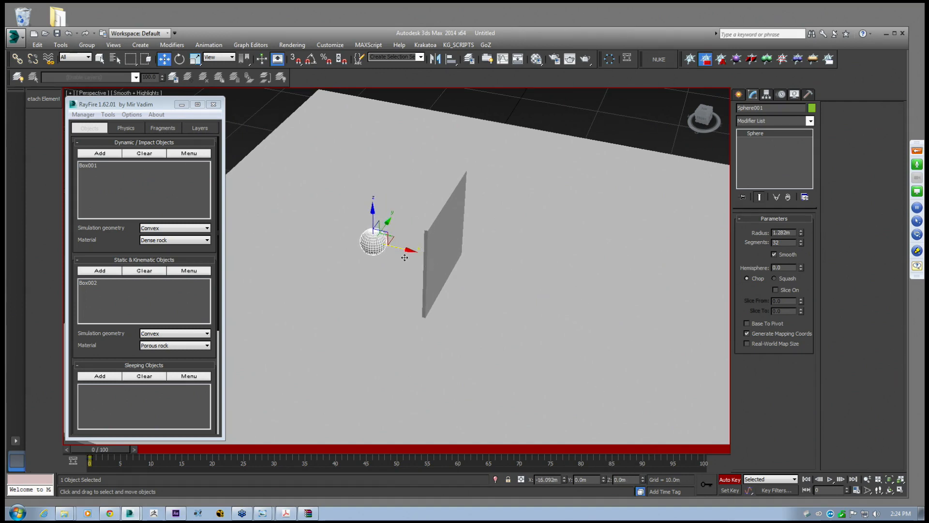
key("q")
left_click_drag(111, 450, 253, 456)
key("w")
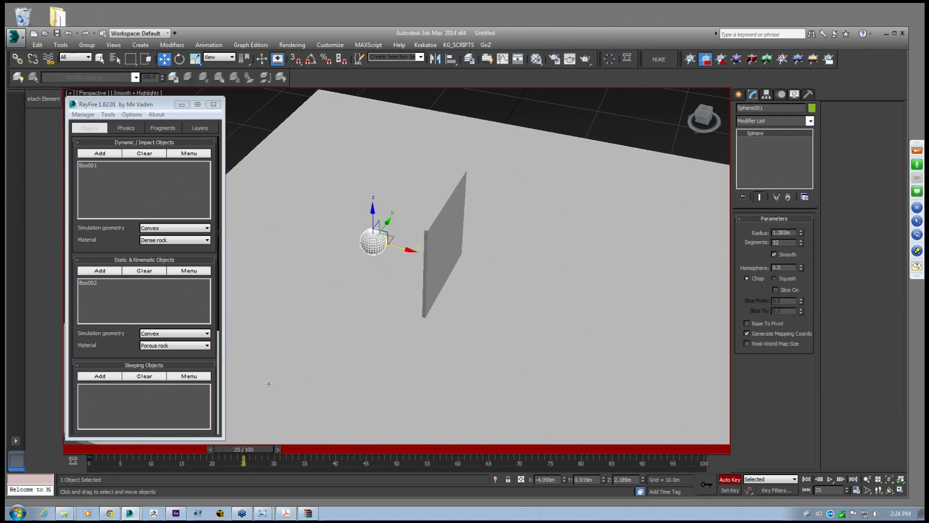
key("ctrl+z")
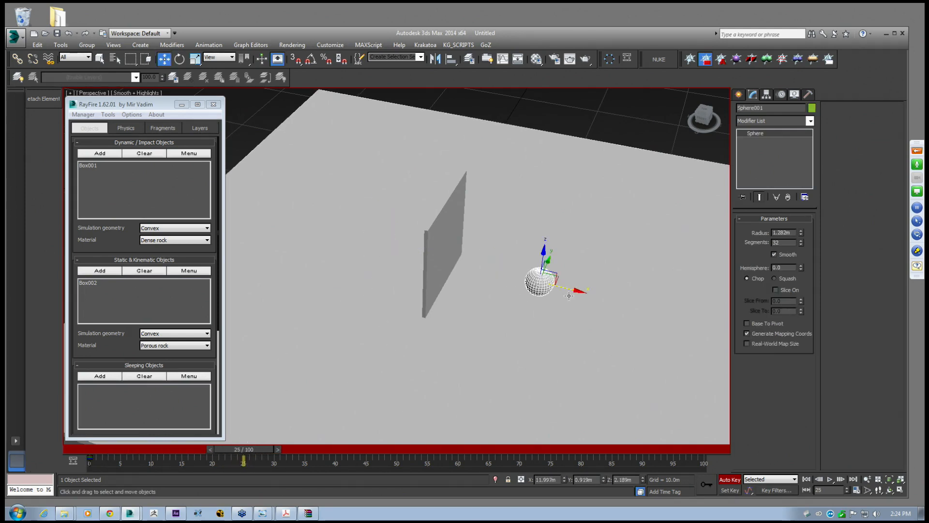
left_click_drag(567, 296, 250, 408)
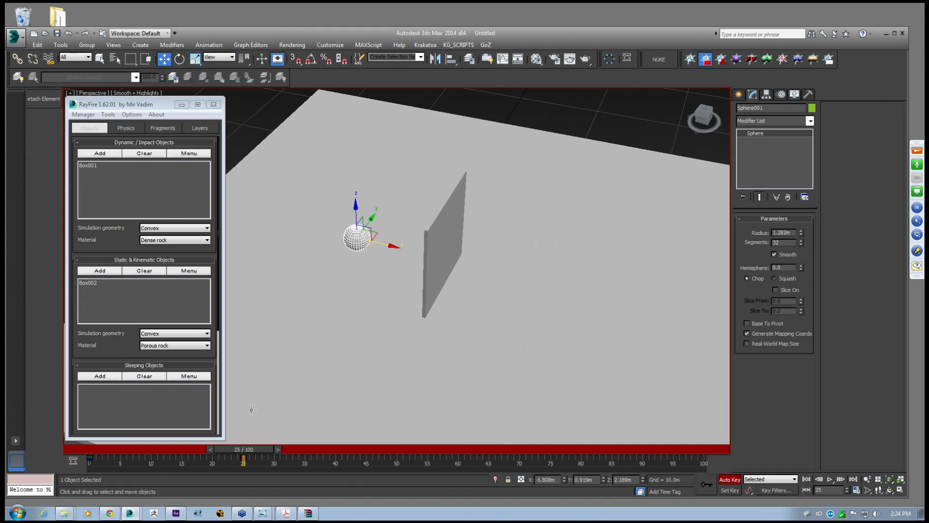
left_click_drag(262, 449, 324, 458)
left_click_drag(262, 457, 115, 450)
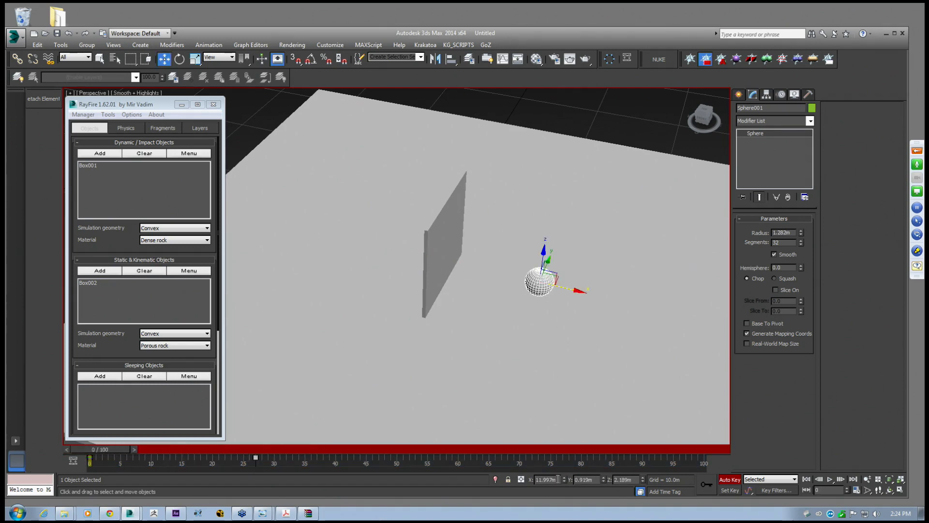
left_click(737, 481)
middle_click_drag(517, 284, 468, 271)
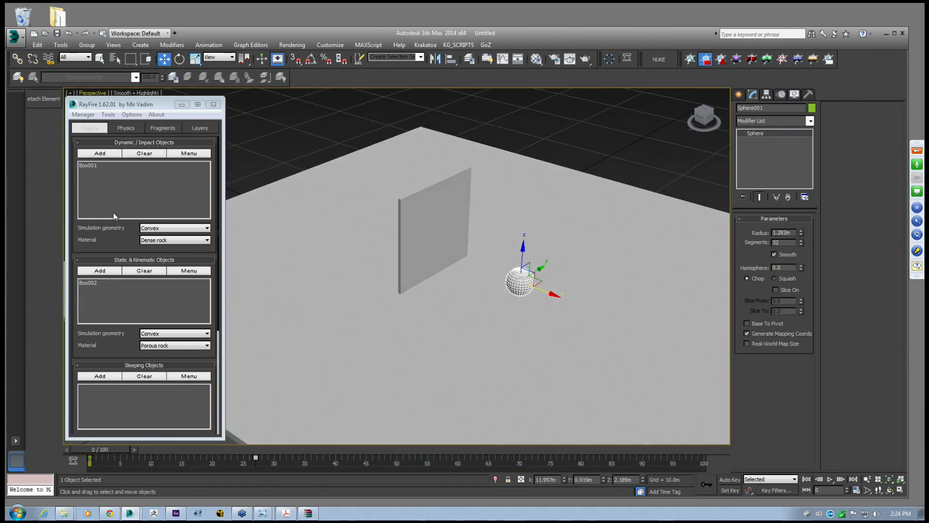
Add the animated sphere to RayFire's Dynamic / Impact Objects list alongside the panel
middle_click_drag(526, 277, 526, 282)
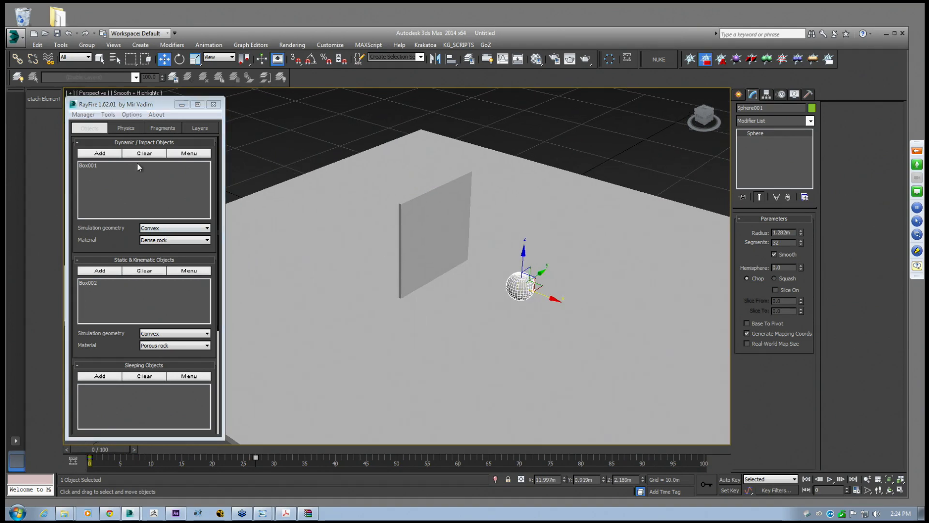
left_click(99, 152)
middle_click_drag(360, 245, 381, 250, "alt")
left_click(117, 241)
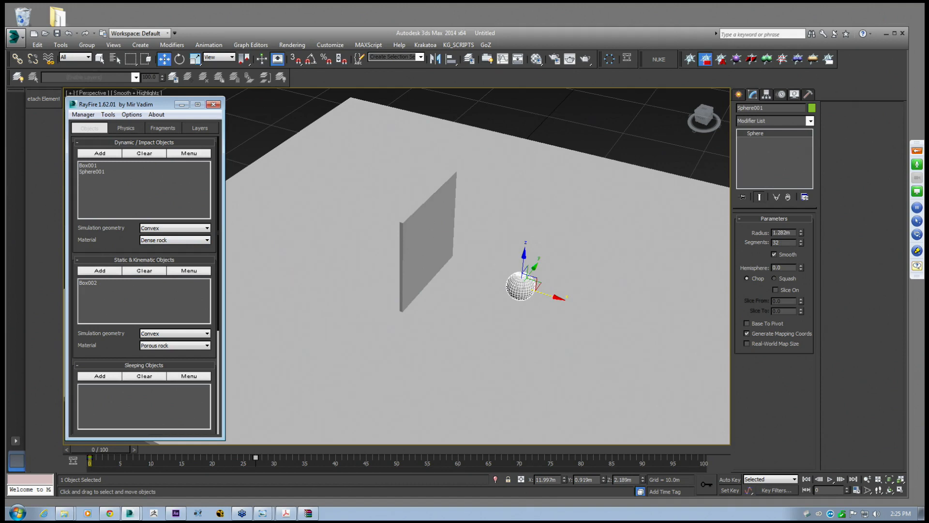
Examine the density, friction, bounciness and demolition settings of RayFire's material presets, including Porous rock, Wood, Rubber, Glass, Brick and Concrete
scroll(110, 246, "down", 5)
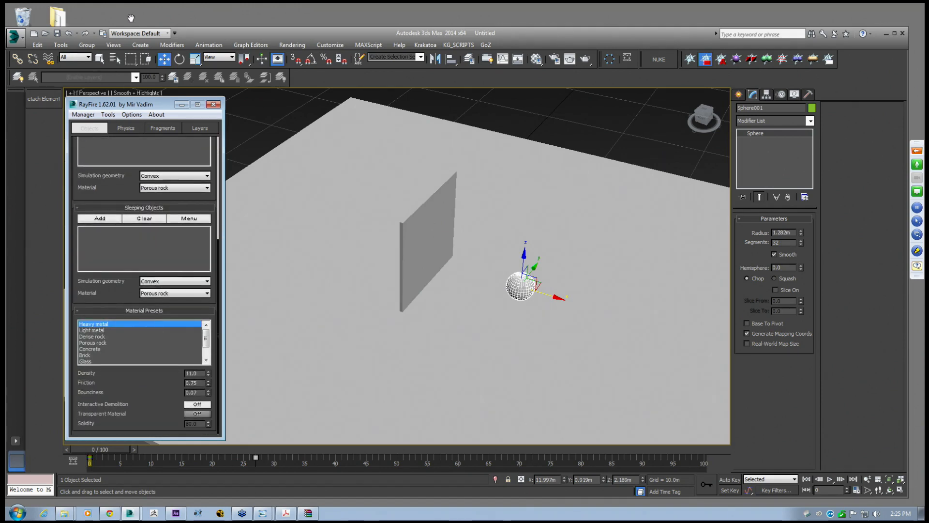
left_click(96, 341)
left_click_drag(207, 342, 210, 349)
left_click(89, 361)
left_click(92, 349)
left_click(94, 343)
left_click(98, 336)
left_click(100, 330)
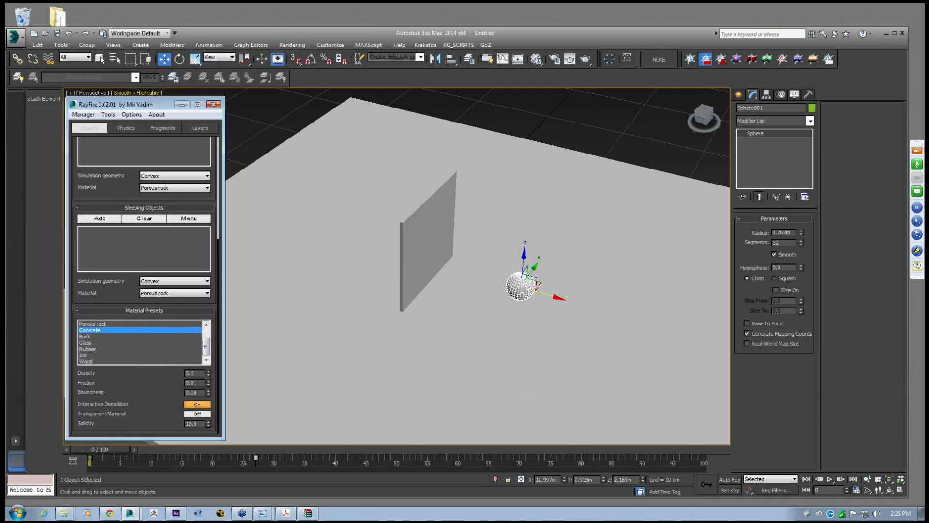
Look through RayFire's material presets and the material choices offered for the Static & Kinematic Objects
left_click_drag(205, 351, 206, 337)
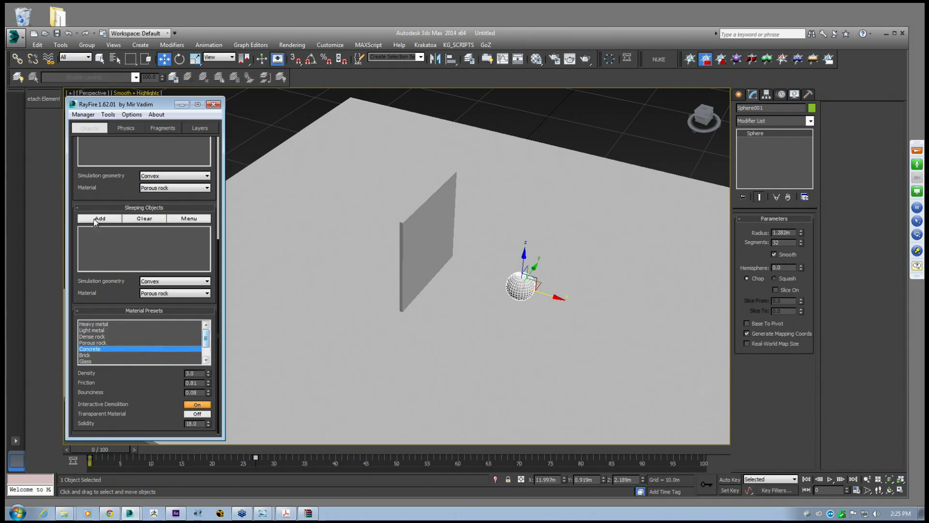
left_click_drag(105, 194, 105, 210)
left_click(175, 203)
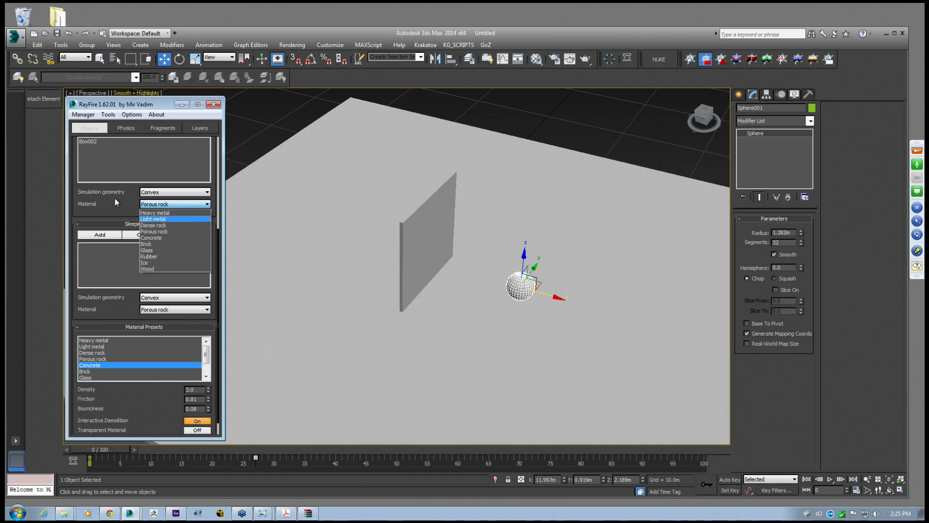
left_click(121, 208)
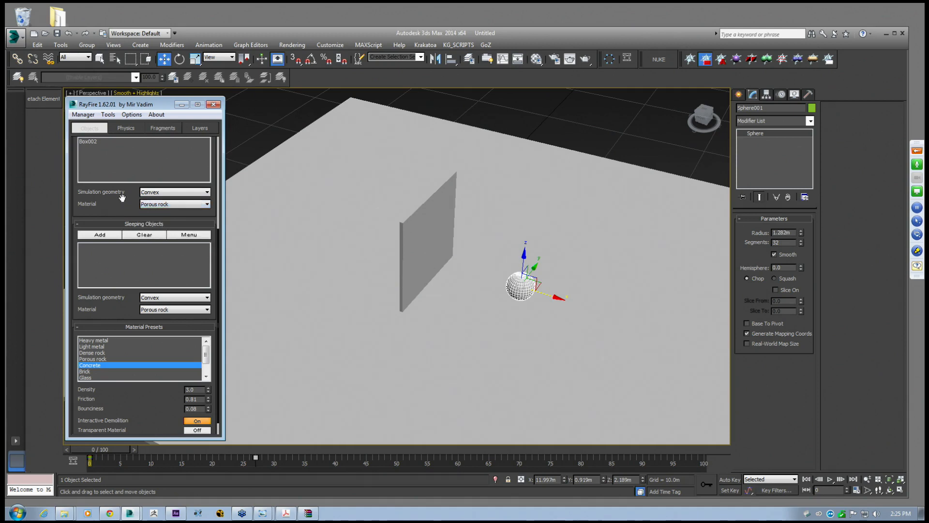
left_click_drag(111, 184, 109, 282)
Select the panel and examine RayFire's physical options, simulation properties and activation options
left_click(411, 239)
scroll(408, 238, "up", 4)
middle_click_drag(406, 231, 405, 250)
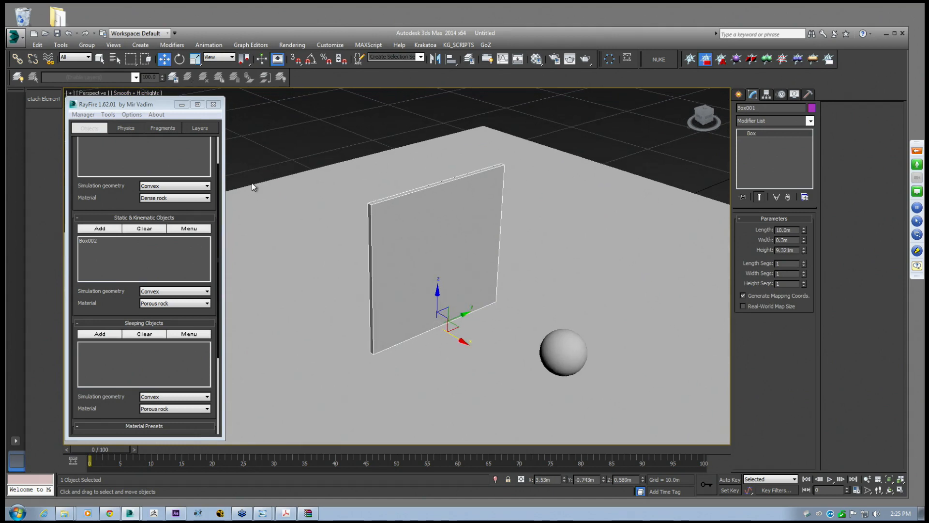
left_click(125, 128)
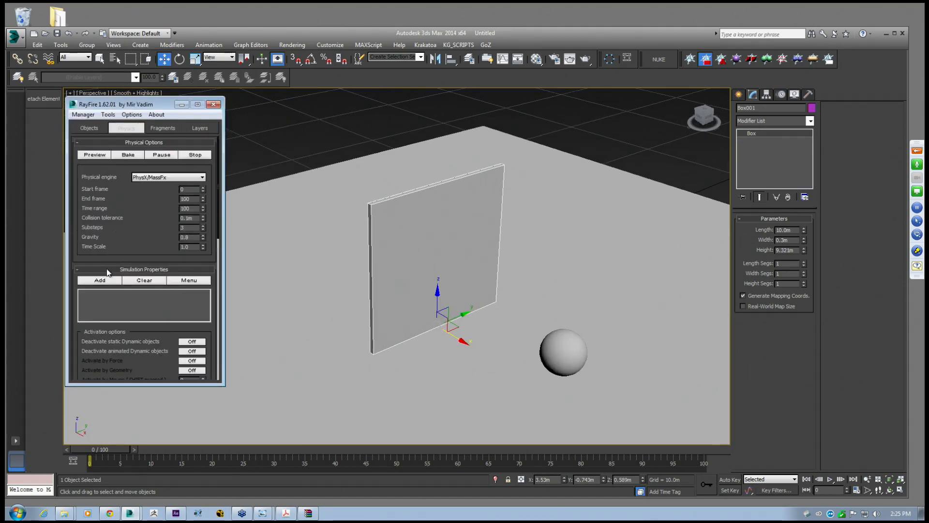
middle_click_drag(444, 249, 501, 240, "alt")
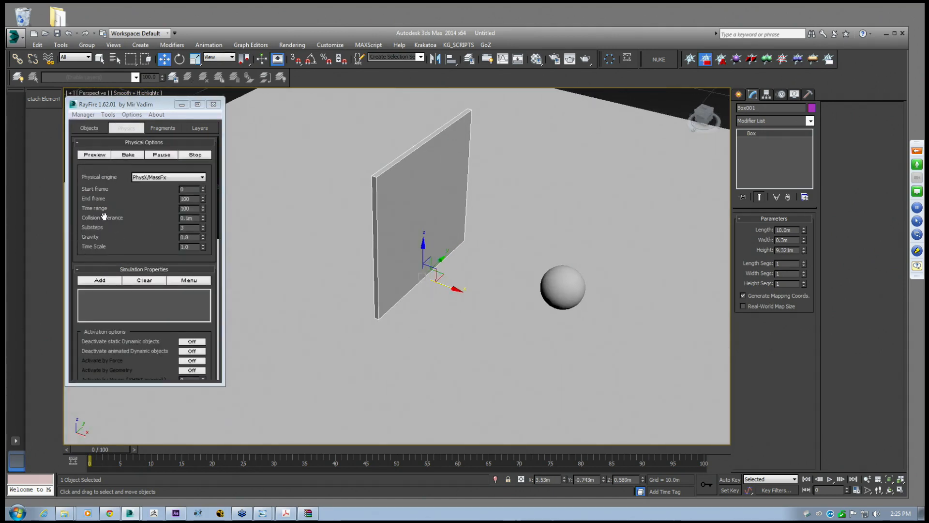
left_click(107, 240)
left_click(90, 127)
left_click(126, 128)
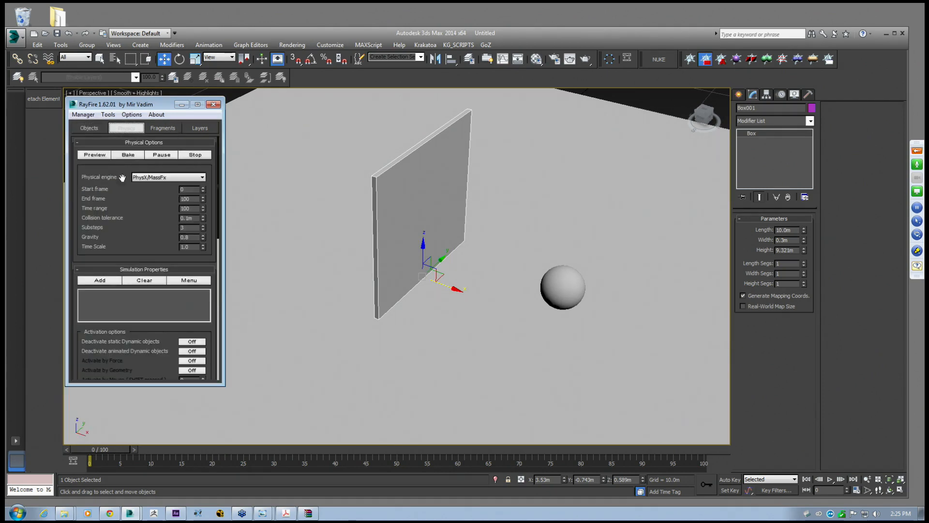
scroll(133, 242, "down", 5)
scroll(133, 194, "up", 5)
scroll(129, 224, "down", 5)
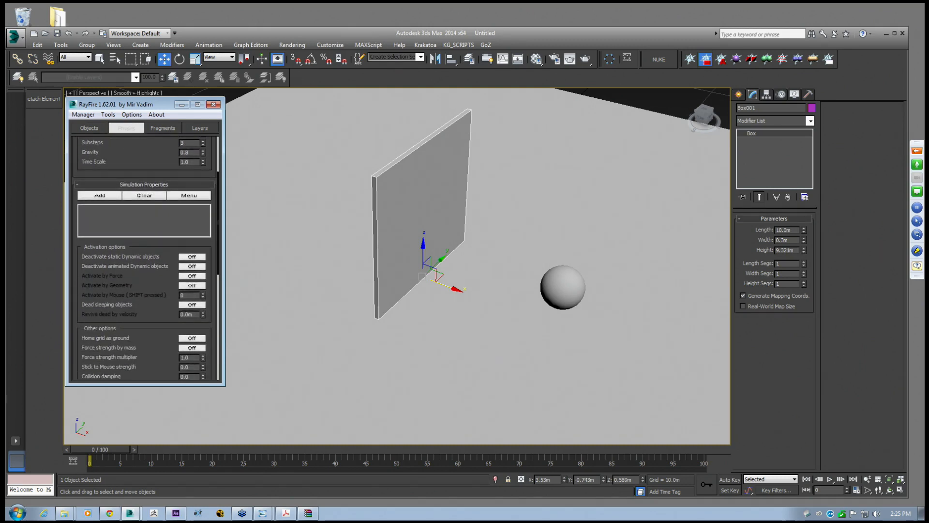
scroll(133, 213, "up", 5)
scroll(133, 221, "down", 5)
scroll(145, 194, "up", 5)
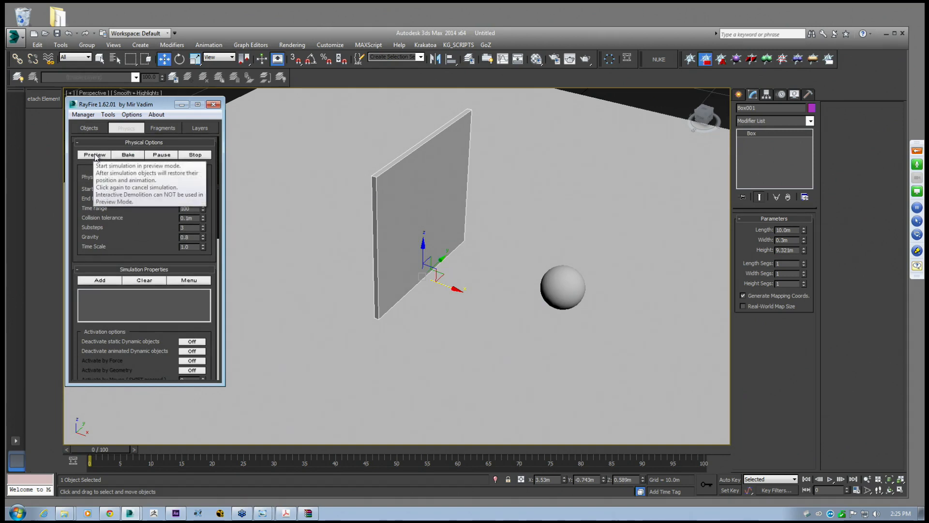
Run a preview of the physics simulation, stop it and scrub the timeline back toward the start
left_click(95, 155)
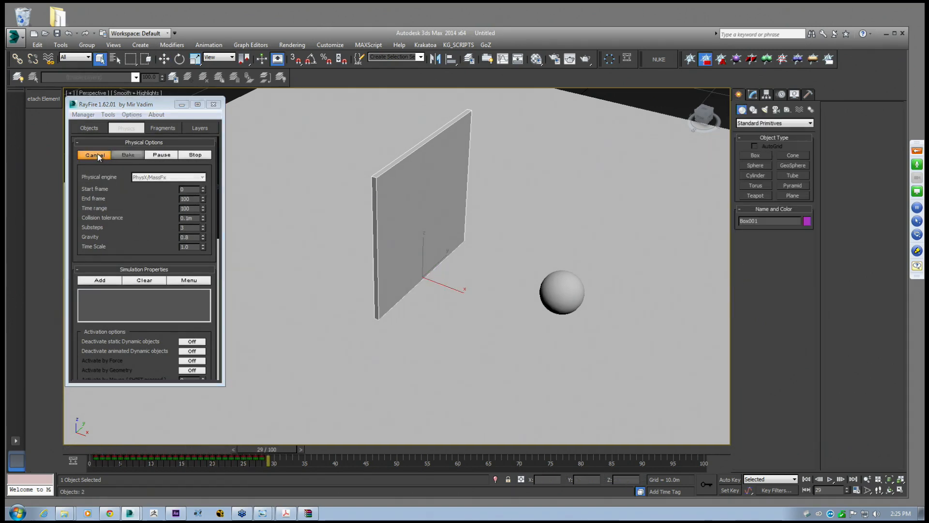
left_click(97, 154)
left_click_drag(594, 447, 158, 448)
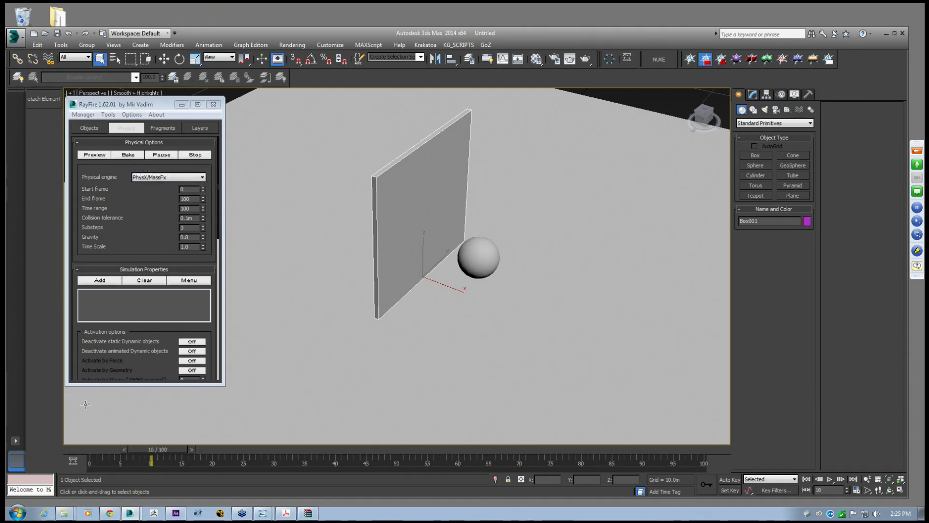
Bake the physics simulation and scrub the baked animation back to frame 0
left_click(128, 155)
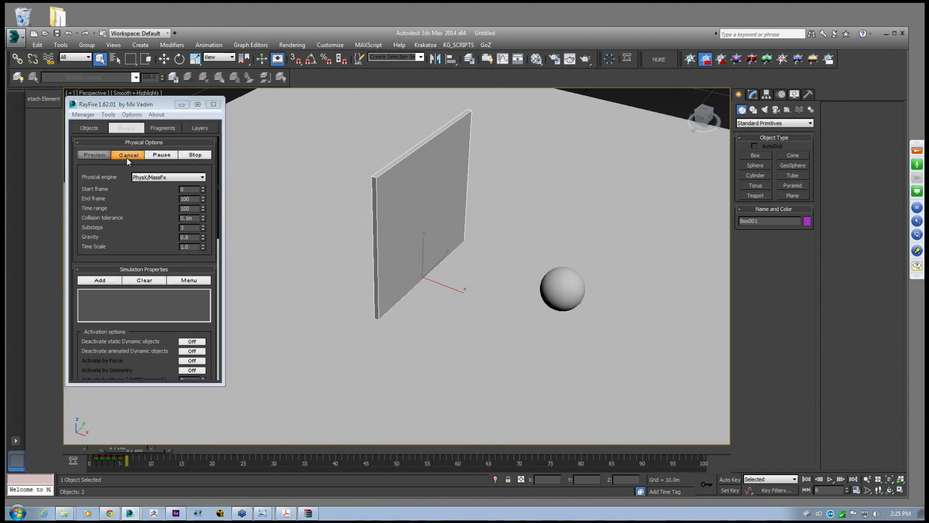
left_click_drag(682, 450, 90, 450)
middle_click_drag(402, 271, 414, 311, "alt")
left_click_drag(92, 450, 54, 451)
Raise the sphere vertically at frame 0 to a Z position of about 5.86 m
middle_click_drag(490, 328, 548, 300, "alt")
left_click(581, 262)
left_click(164, 59)
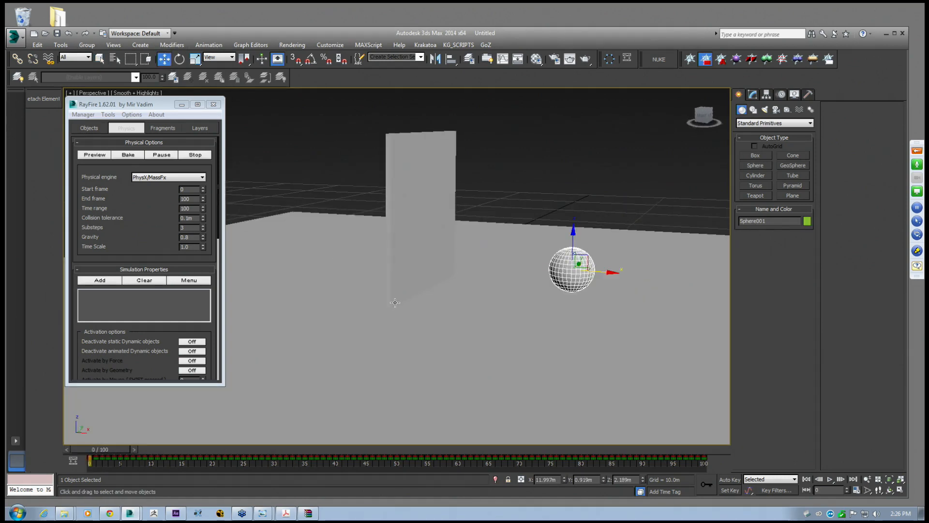
left_click_drag(572, 244, 573, 178)
middle_click_drag(593, 413, 615, 447, "alt")
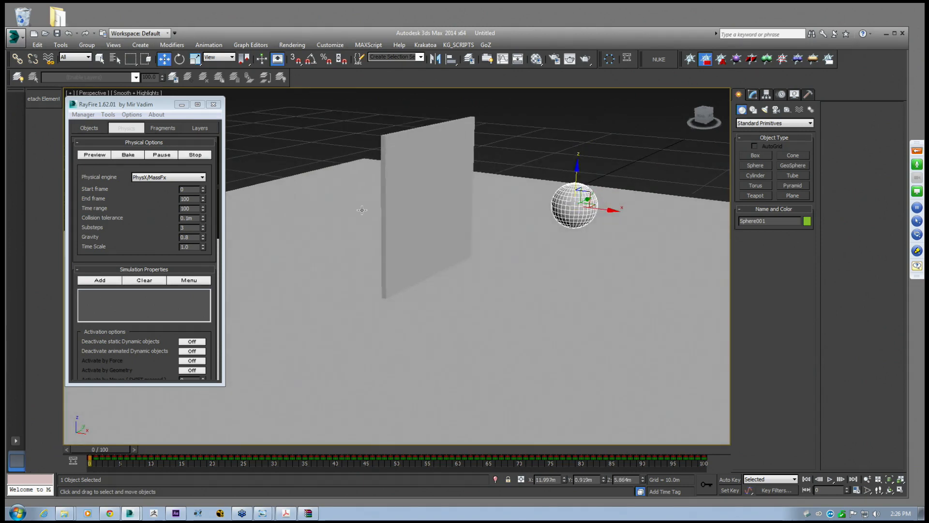
middle_click_drag(446, 216, 472, 196, "alt")
mouse_move(103, 448)
left_mouse_down()
mouse_move(246, 446)
mouse_move(102, 448)
left_mouse_up()
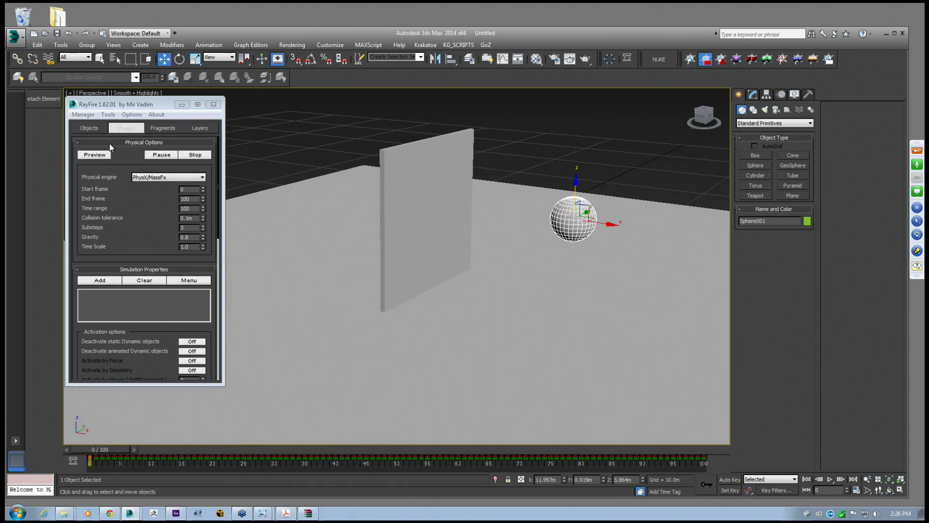
Look through RayFire's Manager commands, trying Select with the panel and the sphere
left_click_drag(94, 102, 100, 103)
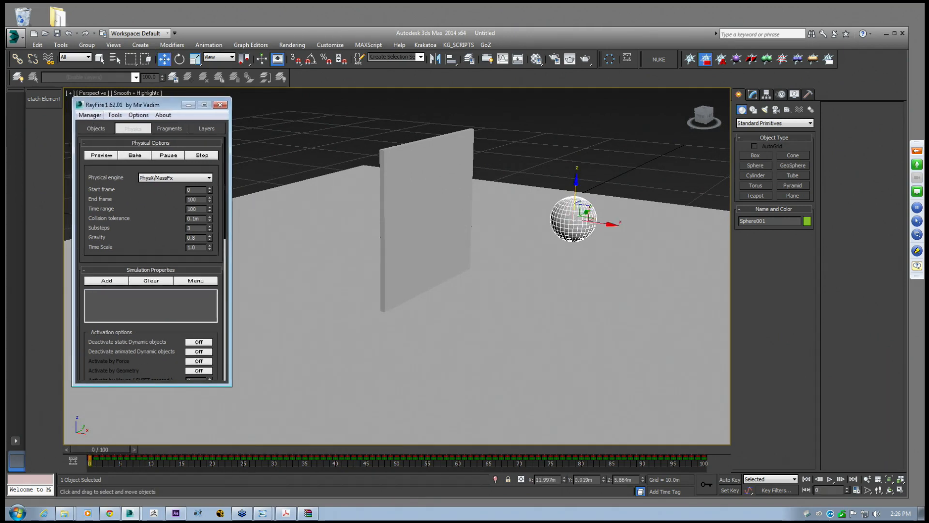
left_click(90, 115)
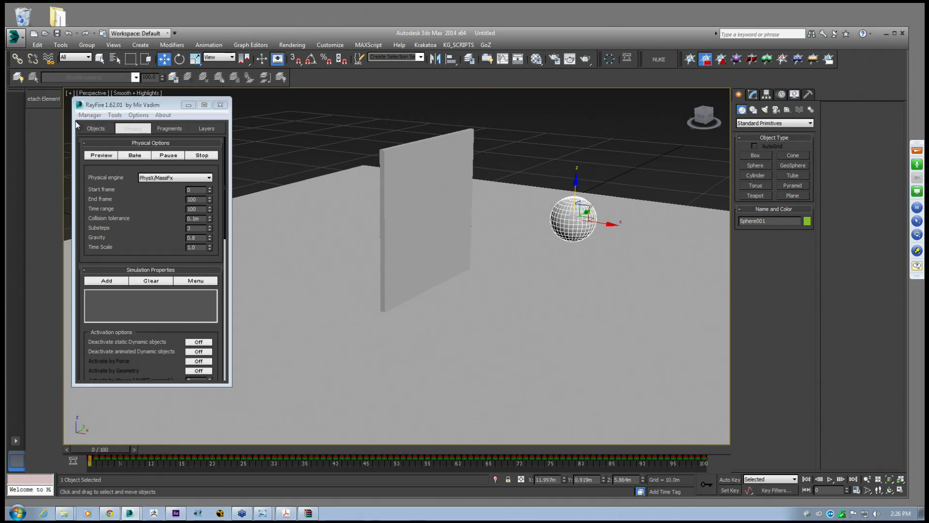
left_click(90, 115)
left_click(95, 126)
left_click(90, 116)
left_click(90, 115)
left_click(92, 116)
left_click(107, 137)
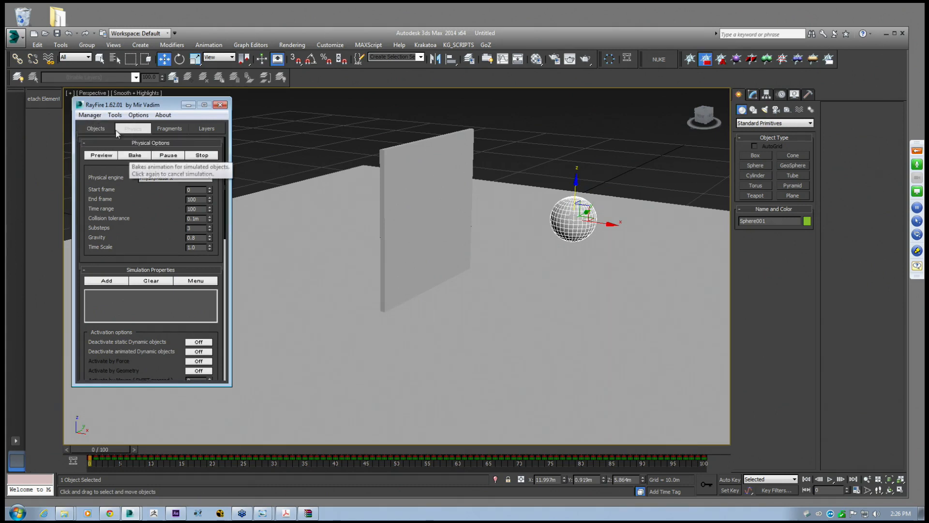
left_click(91, 116)
left_click(99, 125)
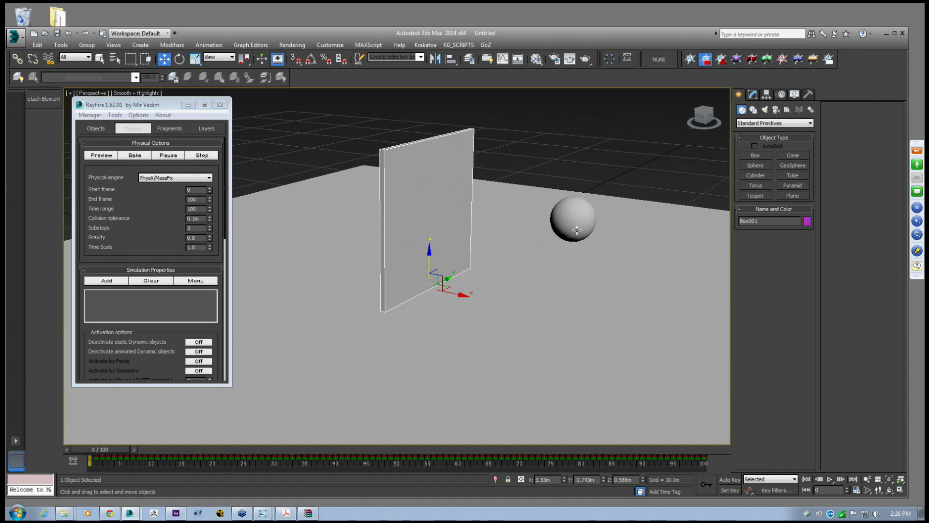
left_click(557, 173)
left_click(90, 115)
left_click(99, 126)
left_click(564, 219)
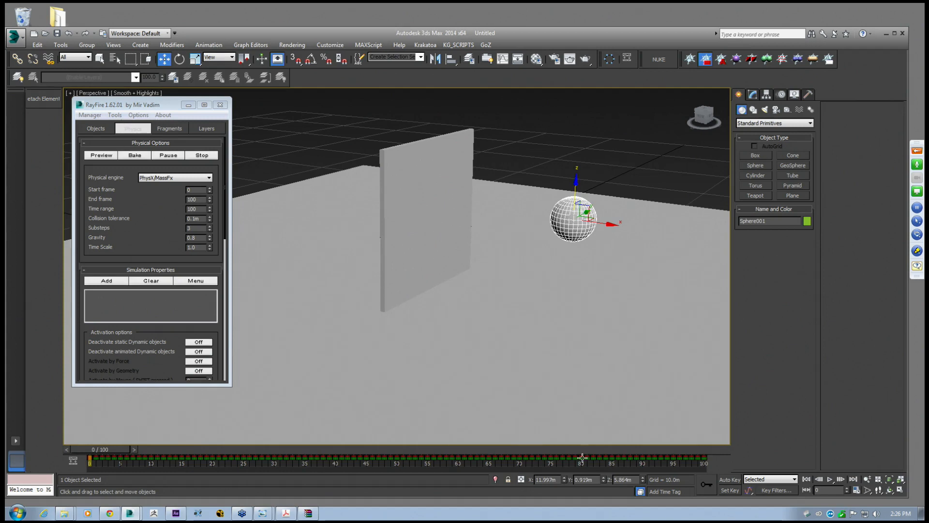
Delete all of the sphere's baked animation keys between frames 0 and 100
left_click(90, 115)
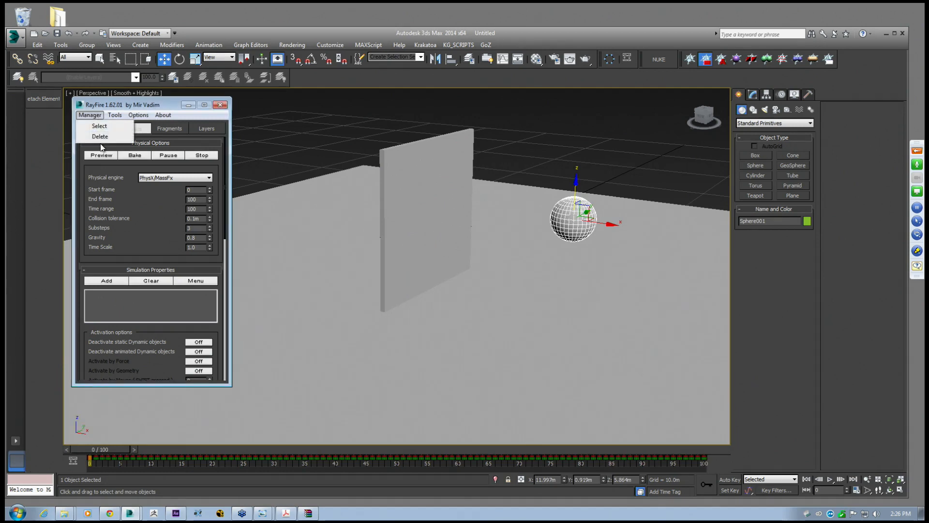
left_click(100, 137)
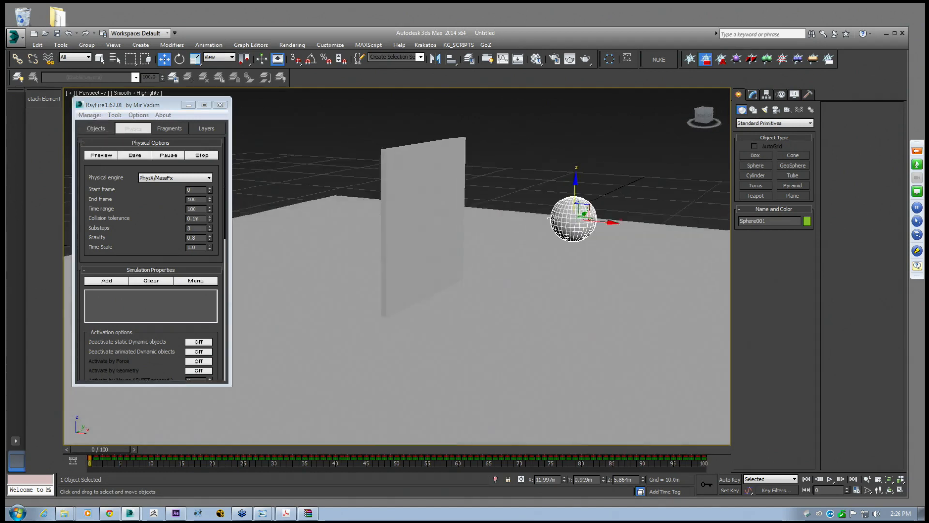
left_click_drag(714, 460, 72, 462)
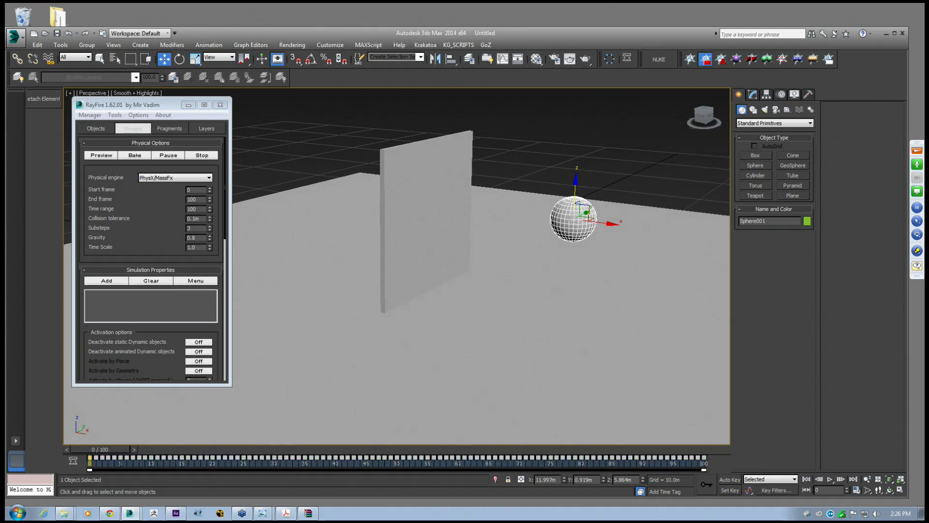
key("Delete")
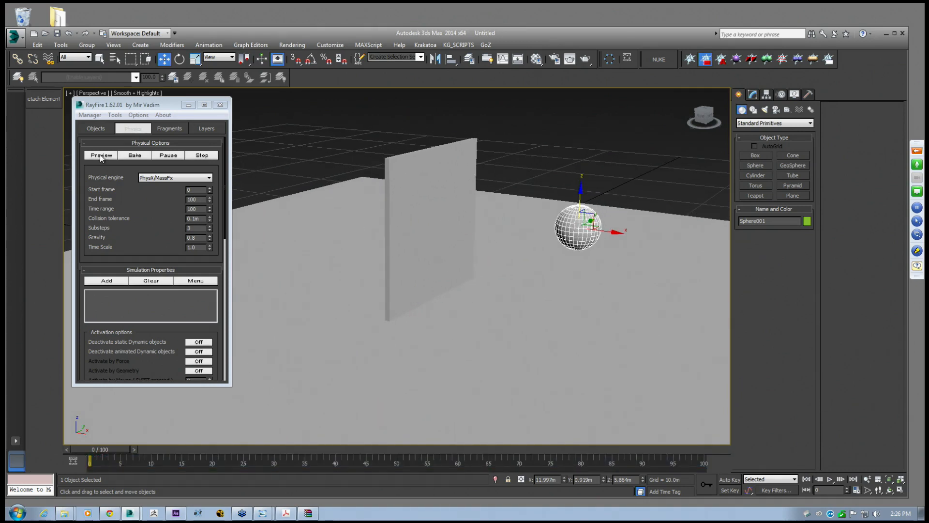
Bake the physics simulation with the sphere at its raised position
left_click(134, 155)
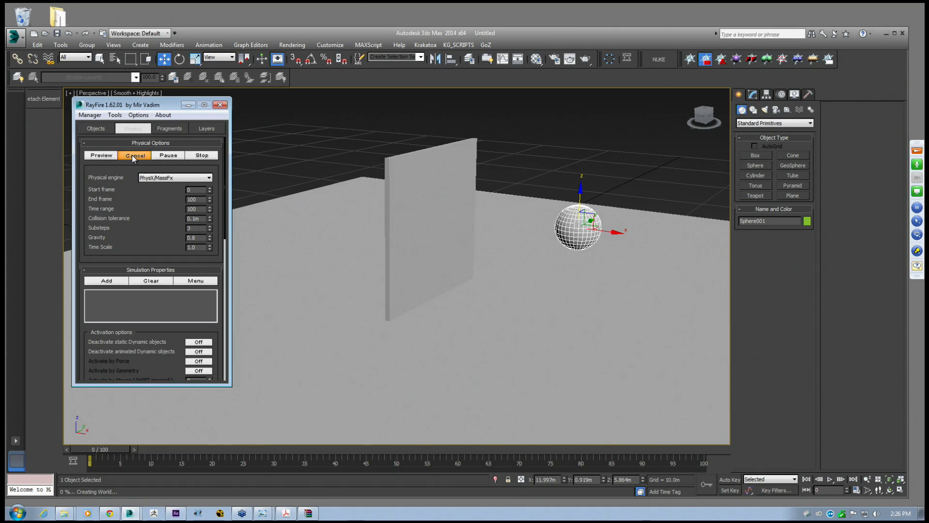
left_click(133, 155)
left_click(133, 156)
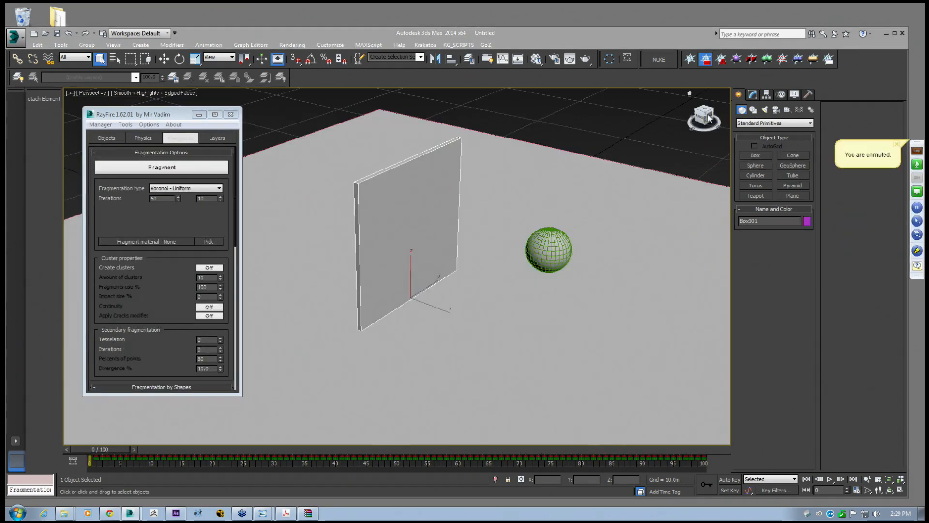
mouse_move(407, 218)
middle_mouse_down()
mouse_move(425, 218)
mouse_move(415, 223)
mouse_move(420, 211)
middle_mouse_up()
mouse_move(161, 112)
left_mouse_down()
mouse_move(169, 122)
mouse_move(154, 115)
left_mouse_up()
middle_click_drag(468, 204, 451, 206)
left_click(543, 251)
left_click(369, 216)
left_click(564, 251)
left_click(402, 233)
left_click(532, 246)
left_click(395, 219)
left_click(547, 245)
left_click(392, 220)
left_click(547, 245)
left_click(435, 226)
left_click(550, 258)
left_click(415, 221)
left_click(548, 253)
left_click(411, 220)
left_click(176, 168)
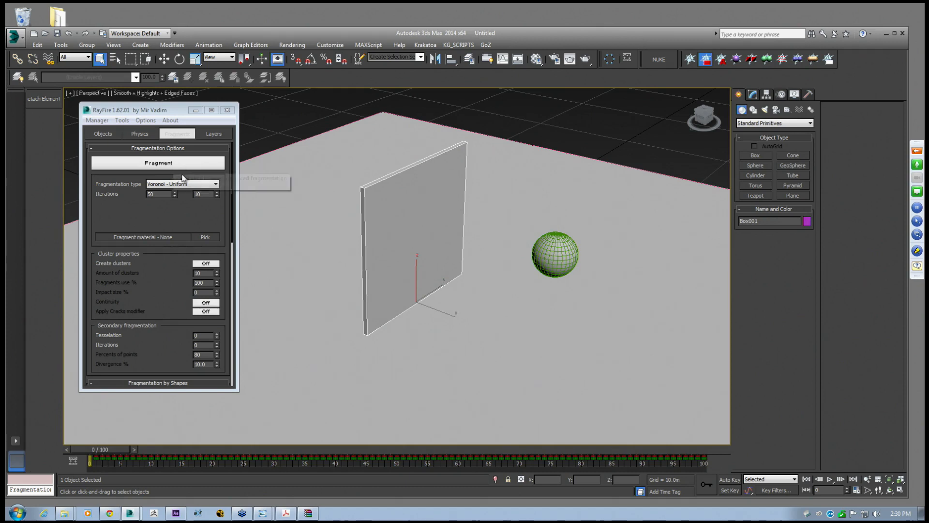
scroll(128, 213, "down", 5)
scroll(173, 202, "up", 5)
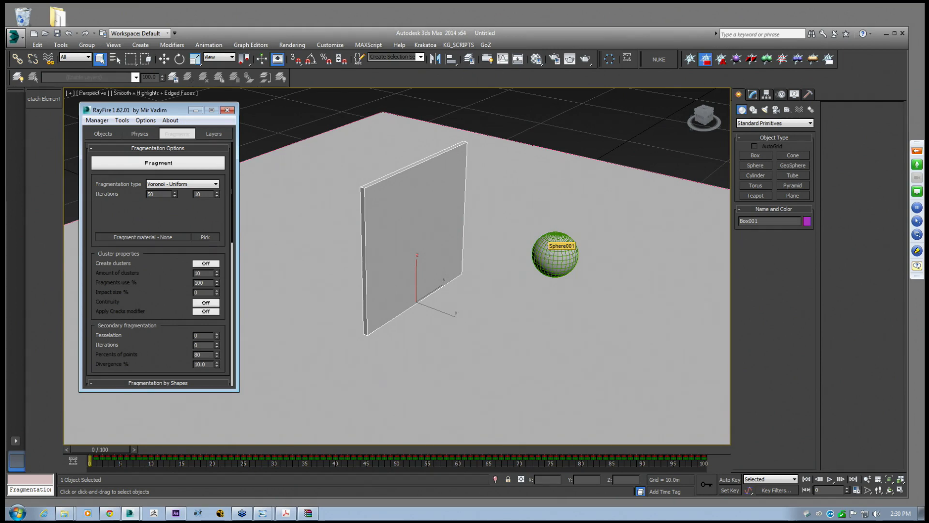
left_click(549, 242)
left_click(436, 253)
left_click(151, 205)
Select the sphere, review the Dynamic / Impact Objects list and bake the simulation over frames 0 to 100
left_click(547, 253)
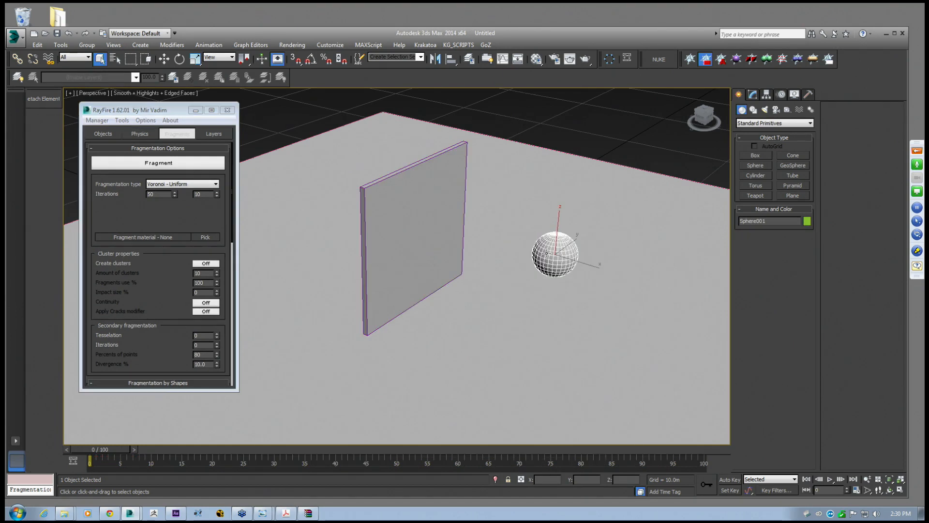
left_click(97, 120)
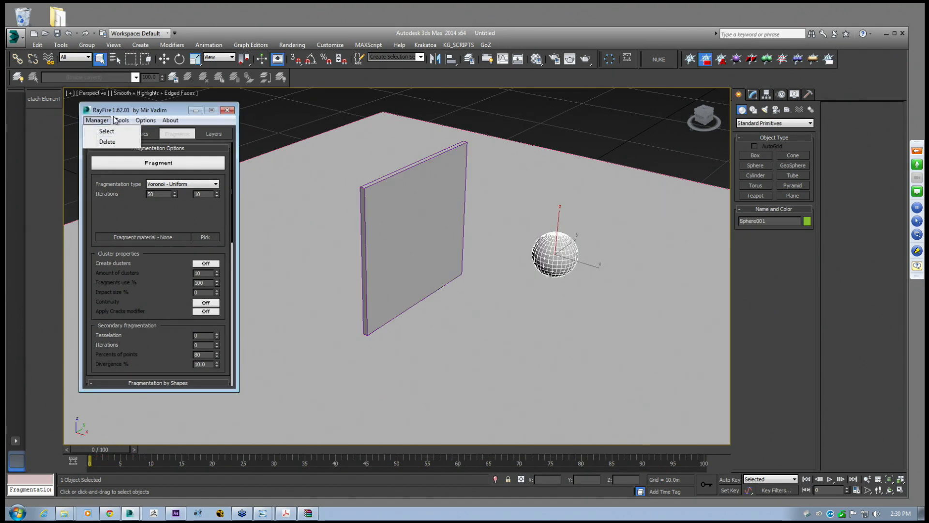
left_click(133, 115)
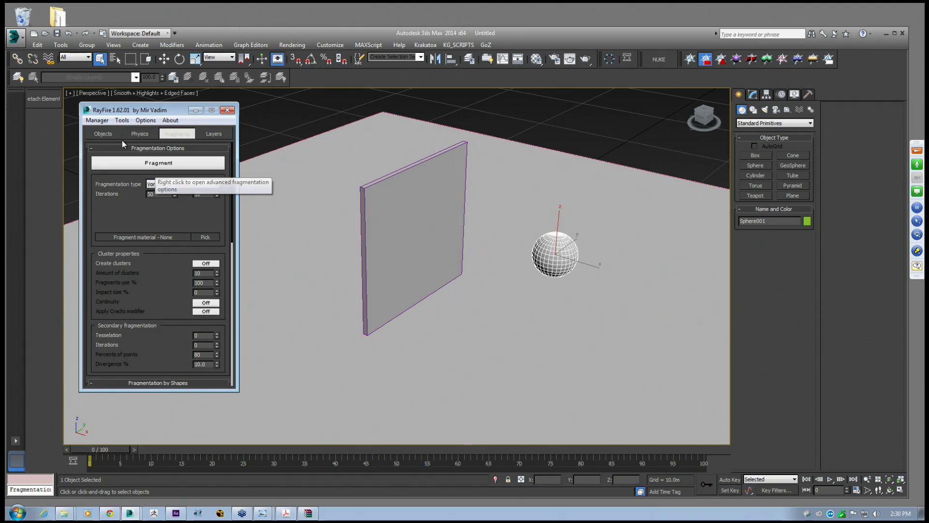
left_click(102, 133)
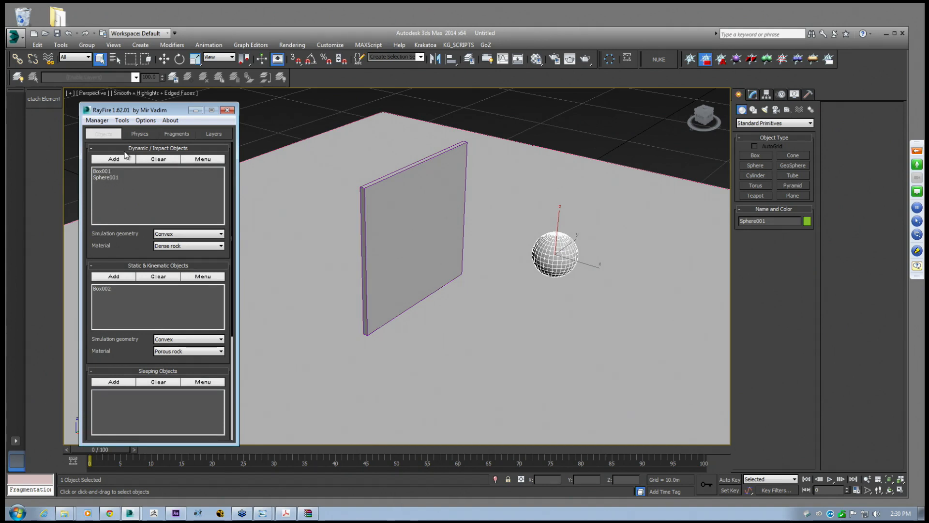
left_click(141, 134)
left_click(141, 161)
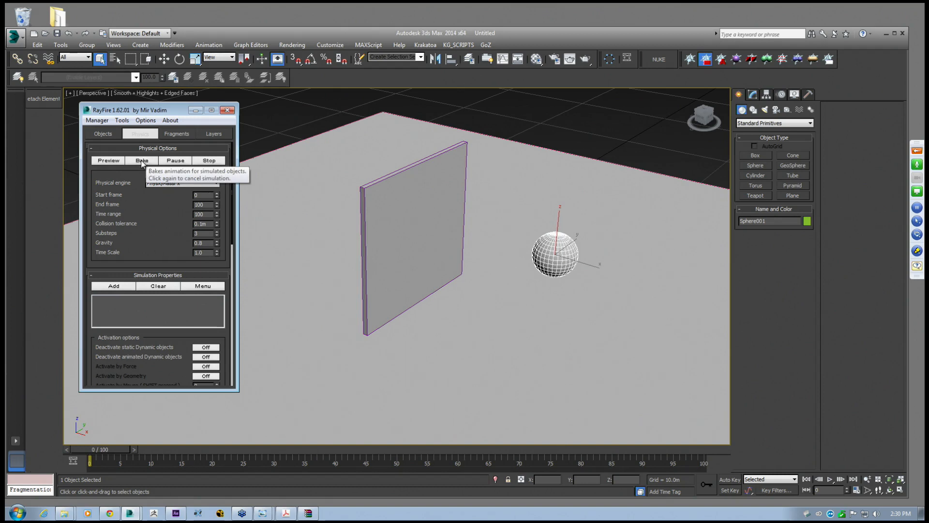
left_click(142, 161)
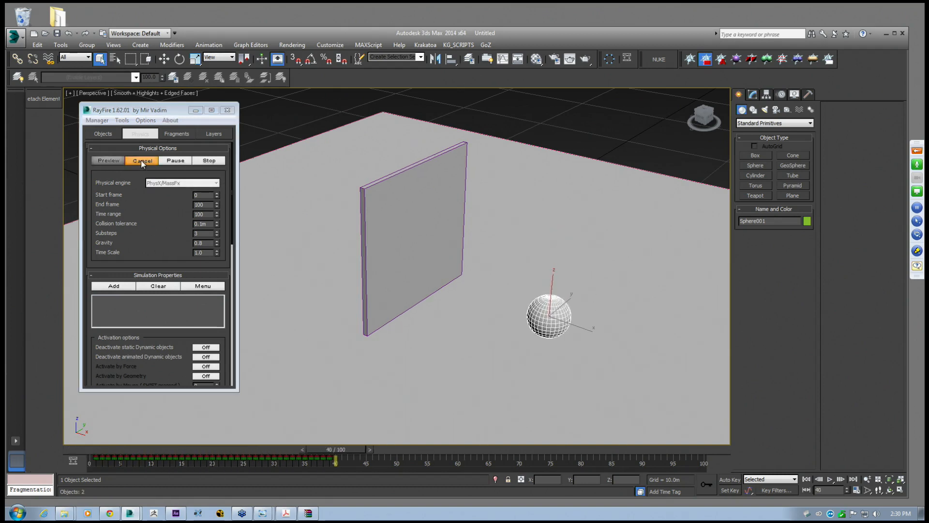
Fragment the dynamic objects using the Voronoi - Uniform type with 50 iterations
left_click(176, 133)
left_click(166, 164)
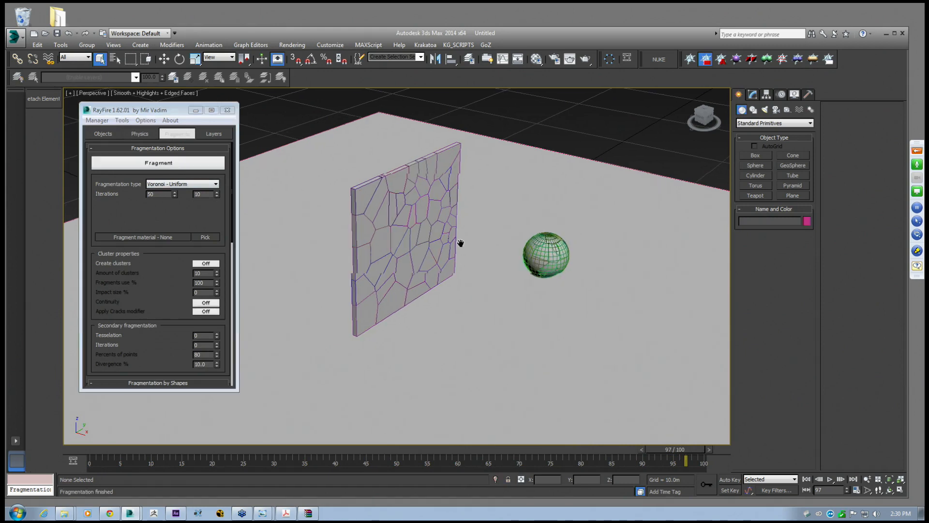
Examine the Voronoi fragments of the panel by selecting several individual pieces
scroll(517, 260, "up", 4)
middle_click_drag(356, 212, 532, 275)
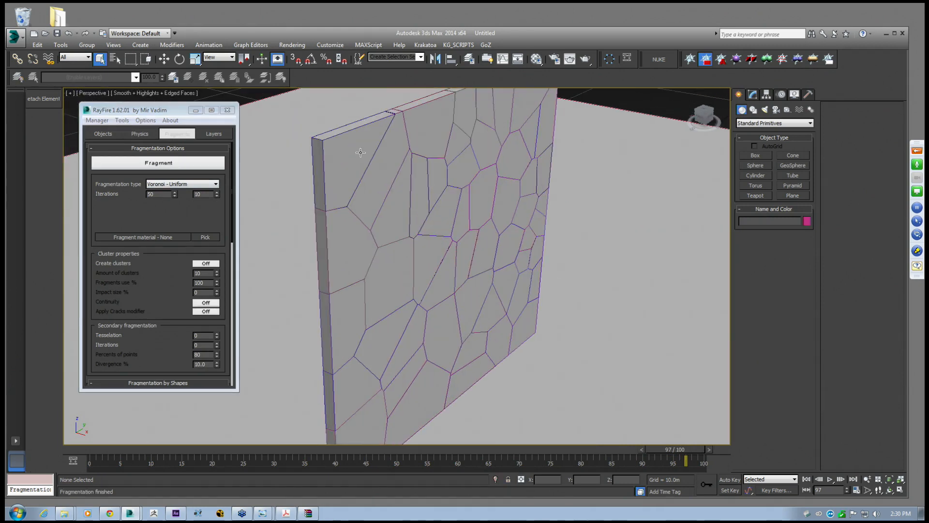
middle_click_drag(383, 218, 401, 200)
left_click(427, 236)
left_click(435, 261)
left_click(443, 208)
left_click(424, 212)
scroll(420, 214, "down", 2)
scroll(402, 200, "down", 2)
middle_click_drag(426, 235, 426, 250)
scroll(425, 251, "up", 2)
middle_click_drag(443, 211, 419, 229)
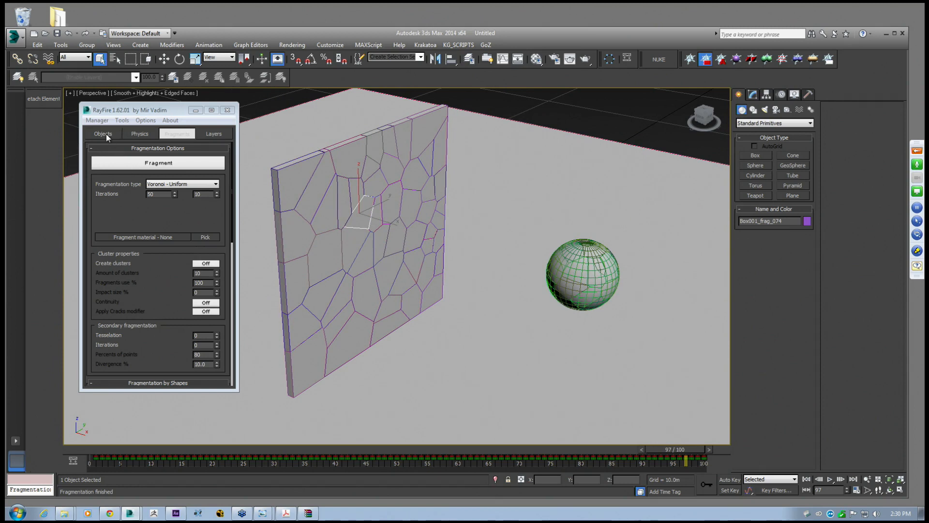
Bake the PhysX/MassFx simulation of the fragments over frames 0 to 100 and scrub back to frame 0
left_click(141, 134)
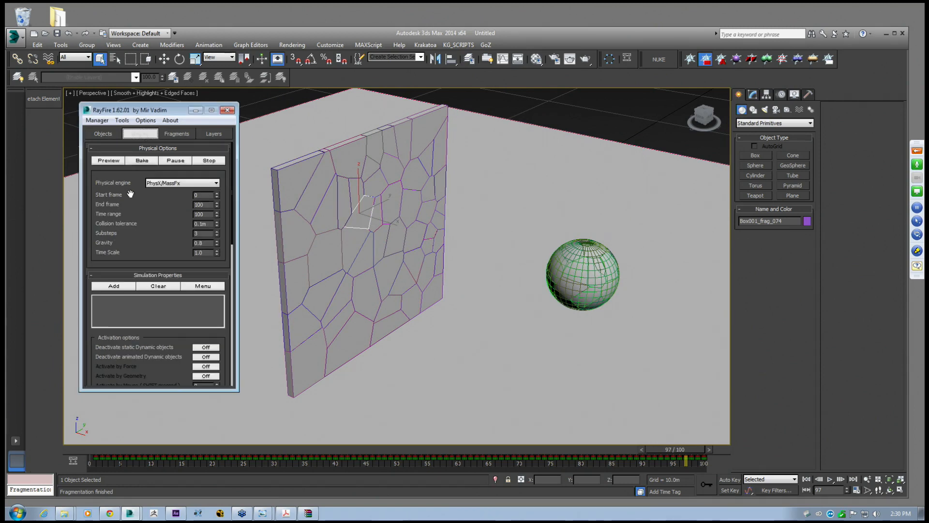
scroll(136, 238, "up", 1)
left_click(142, 160)
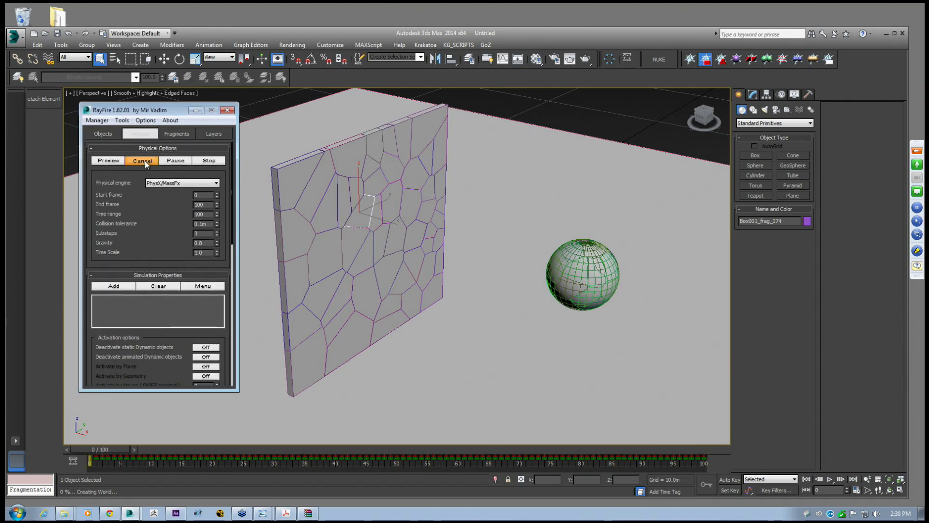
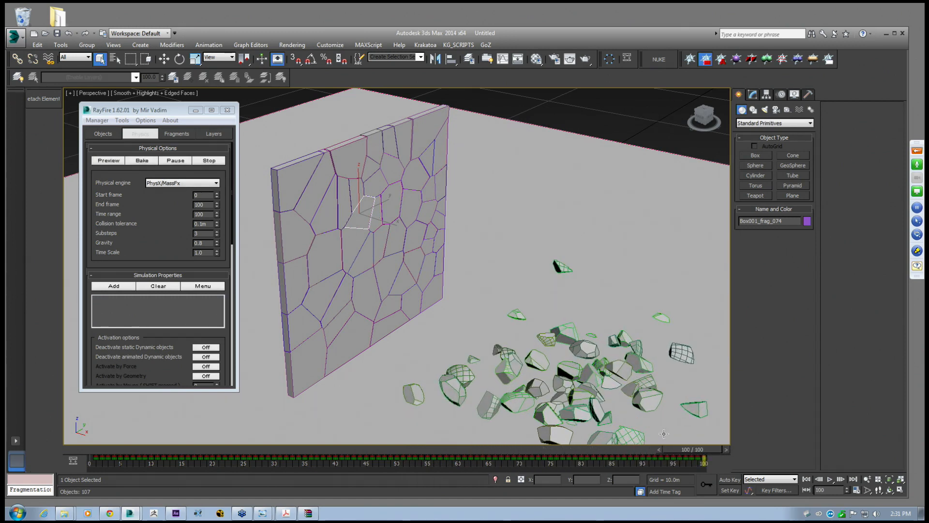
left_click_drag(707, 453, 91, 444)
Discard the fragments and restore the original unbroken panel and sphere at frame 0
left_click(108, 121)
left_click(108, 142)
mouse_move(107, 453)
left_mouse_down()
mouse_move(532, 450)
mouse_move(484, 451)
mouse_move(500, 458)
mouse_move(99, 451)
left_mouse_up()
scroll(569, 268, "down", 3)
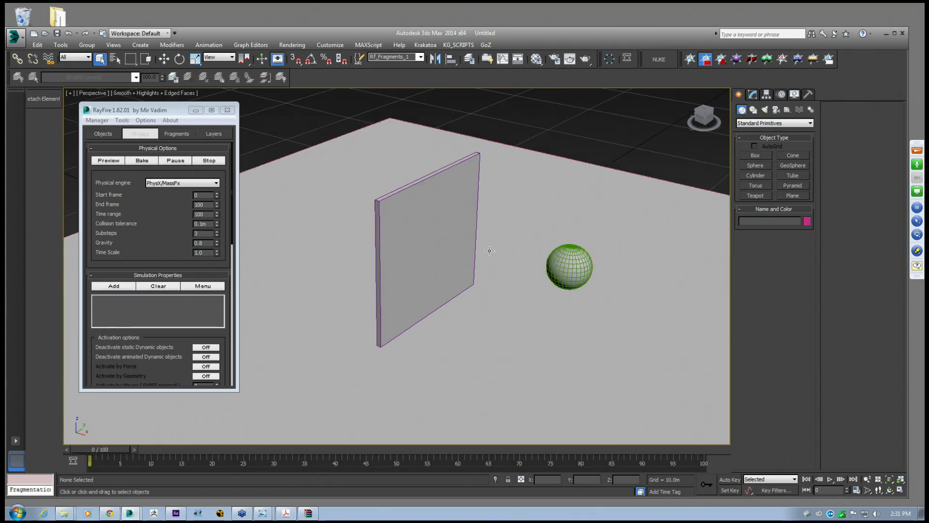
Delete all baked animation keys from the sphere and the panel between frames 0 and 100
left_click(424, 212)
left_click(558, 266)
left_click(437, 240)
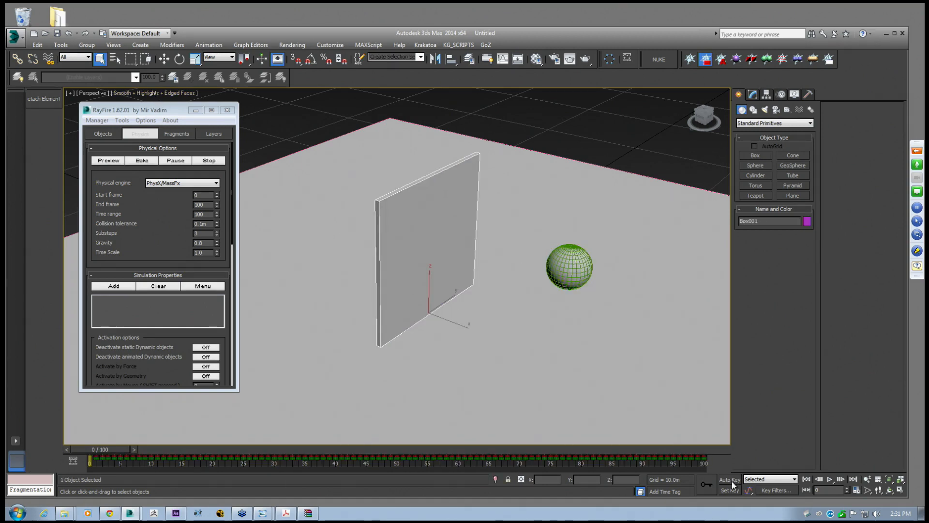
left_click(559, 259)
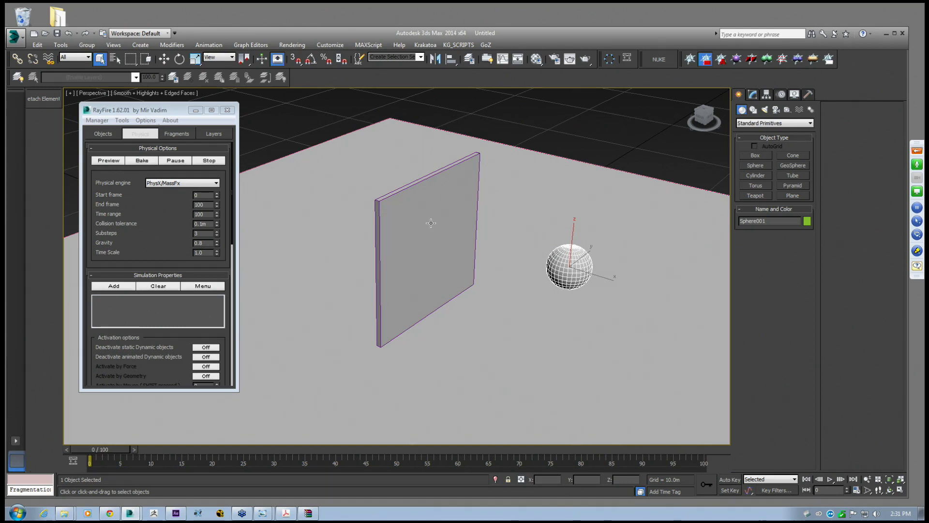
left_click(431, 223)
left_click_drag(718, 460, 63, 431)
key("Delete")
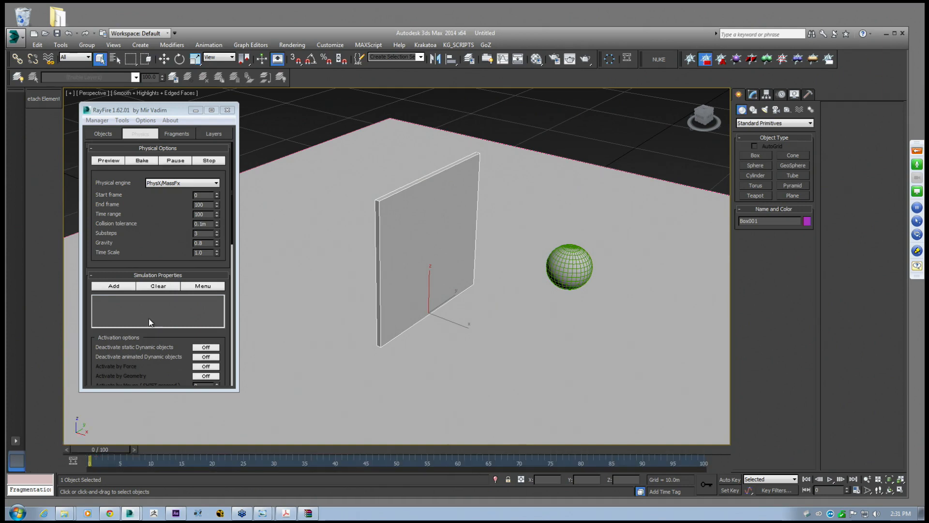
Check the sphere and the panel for leftover animation keys by selecting each in turn
left_click(376, 105)
left_click(562, 262)
left_click(445, 242)
left_click(565, 263)
left_click(515, 269)
left_click(444, 247)
left_click(563, 263)
scroll(502, 239, "up", 3)
middle_click_drag(503, 239, 504, 211)
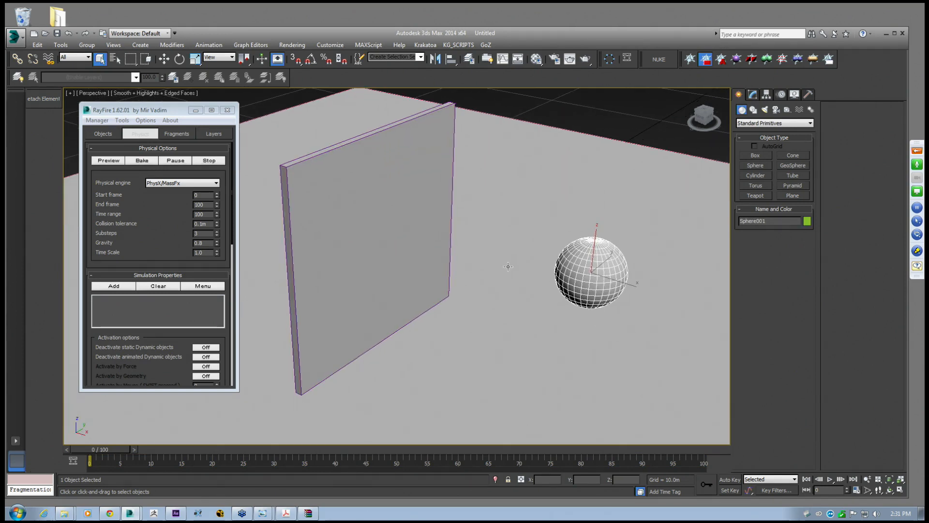
Animate the sphere with Auto Key to travel along X through the panel between frames 0 and 15
scroll(526, 266, "down", 3)
scroll(475, 228, "down", 3)
key("w")
scroll(475, 229, "up", 4)
middle_click_drag(474, 228, 481, 236, "alt")
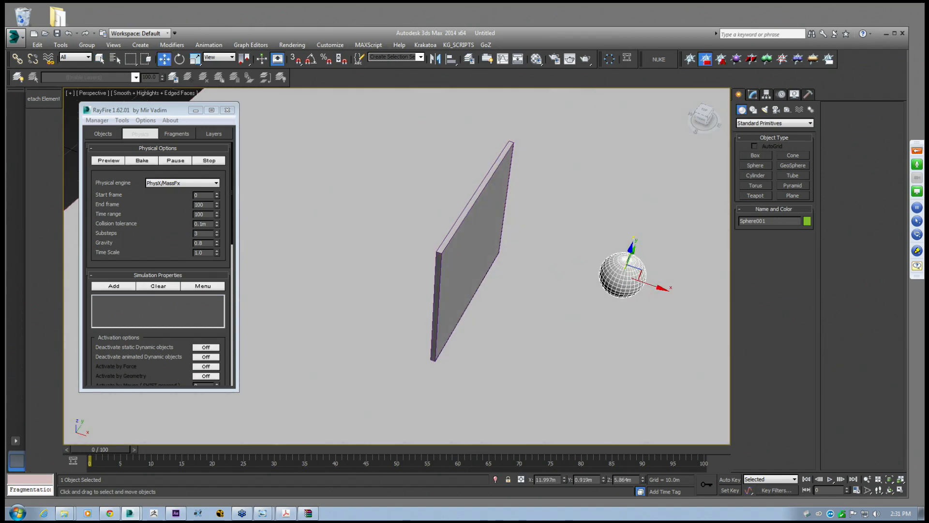
left_click(729, 479)
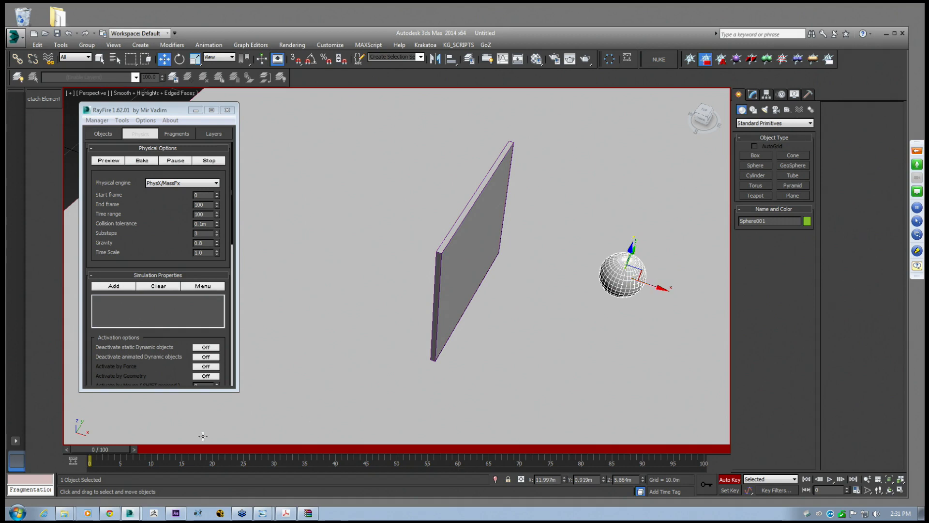
left_click_drag(115, 451, 186, 450)
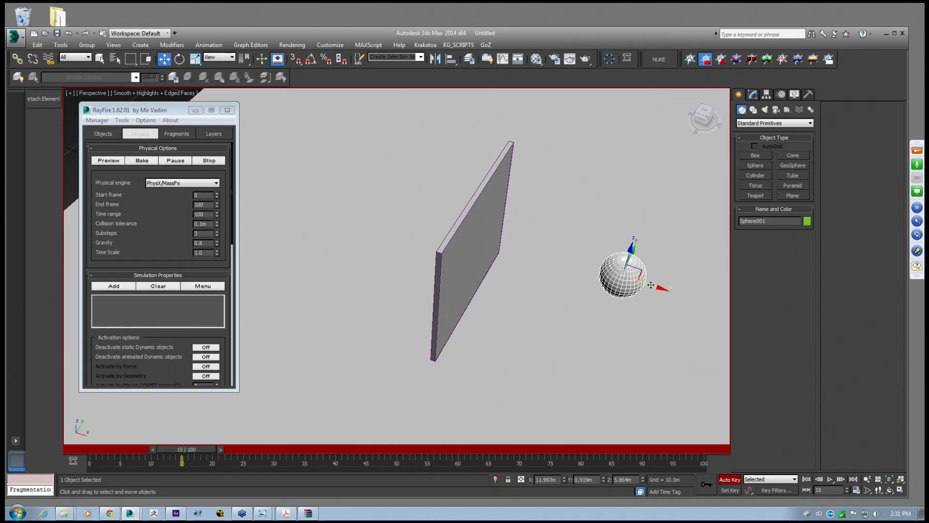
left_click_drag(629, 279, 404, 234)
left_click_drag(187, 449, 56, 448)
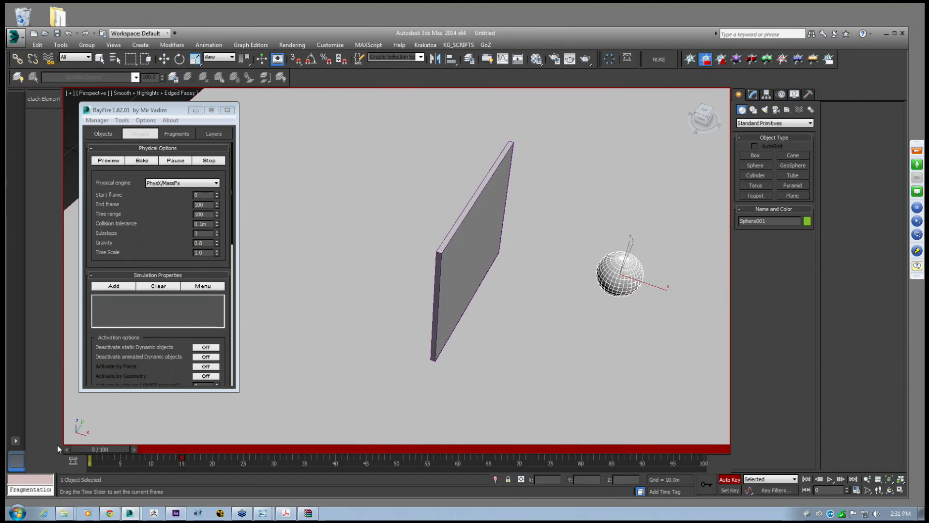
left_click(733, 480)
middle_click_drag(629, 412, 556, 378, "alt")
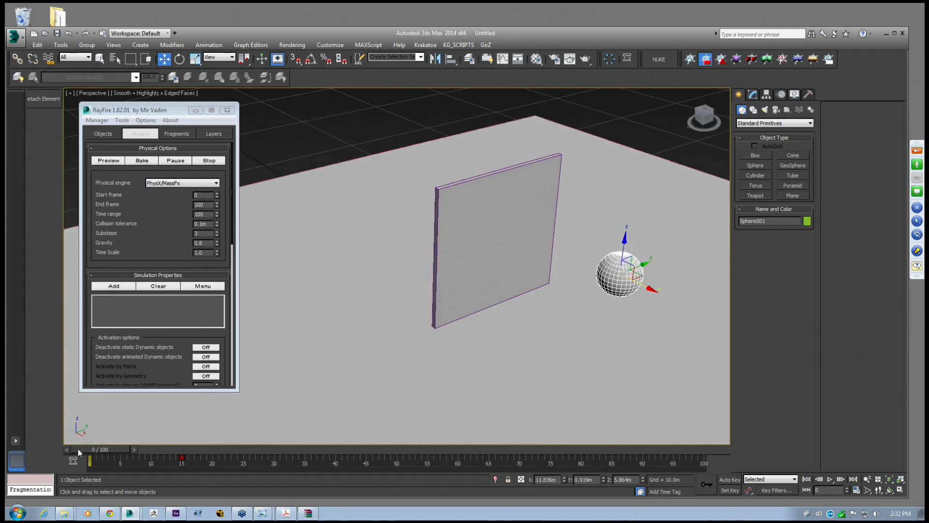
Shift the sphere's two animation keys to frames 20 and 35
mouse_move(109, 449)
left_mouse_down()
mouse_move(196, 455)
mouse_move(110, 449)
left_mouse_up()
mouse_move(199, 464)
left_mouse_down()
mouse_move(79, 465)
mouse_move(212, 458)
left_mouse_up()
mouse_move(106, 452)
left_mouse_down()
mouse_move(194, 452)
mouse_move(152, 457)
mouse_move(162, 468)
mouse_move(77, 463)
mouse_move(139, 457)
mouse_move(89, 459)
left_mouse_up()
key("w")
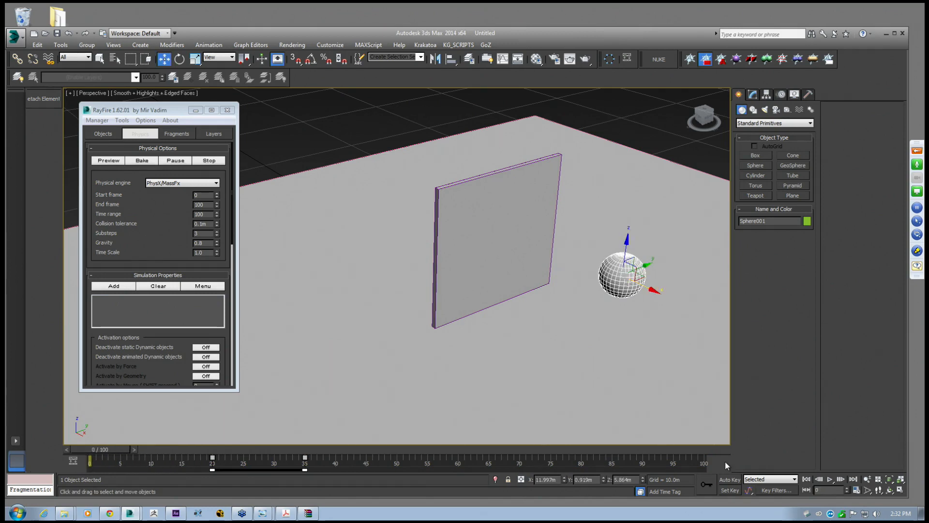
Set the animation start time to -5 and remove the sphere's stray key before frame 0
left_click(852, 490)
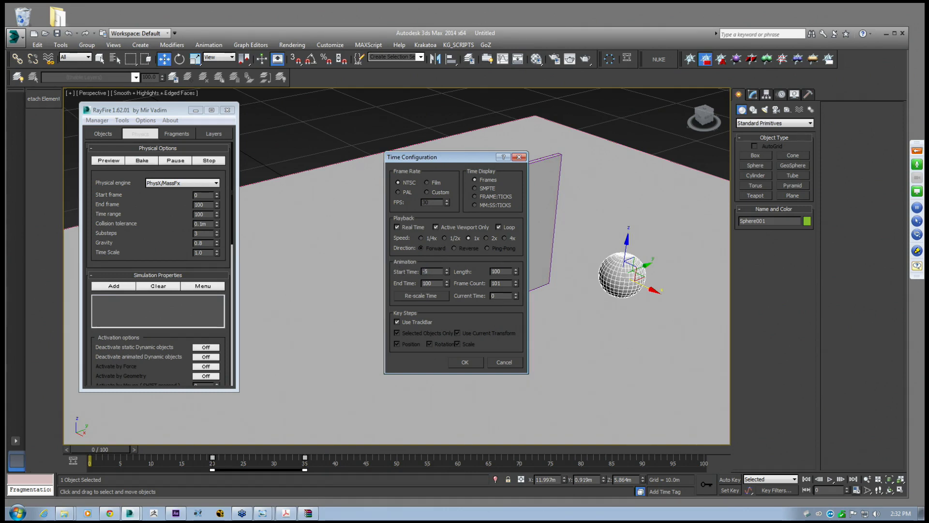
key("Return")
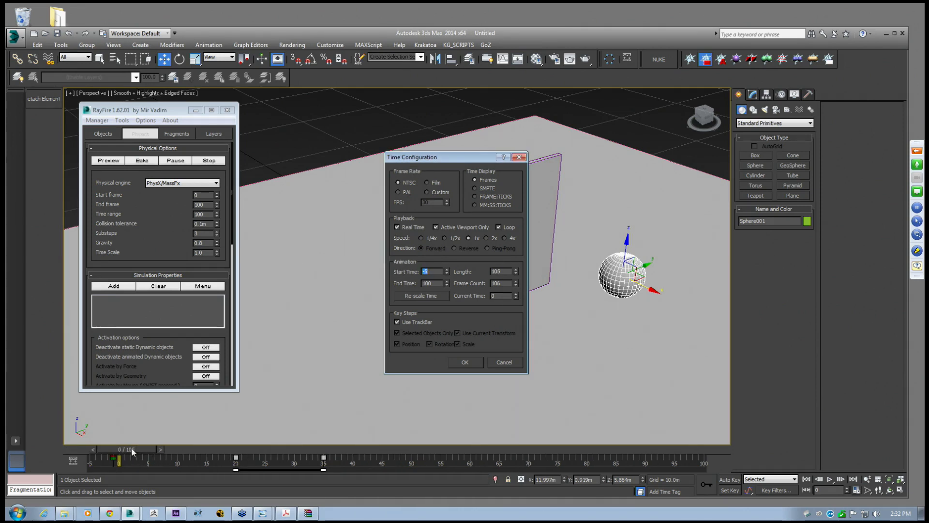
left_click(459, 362)
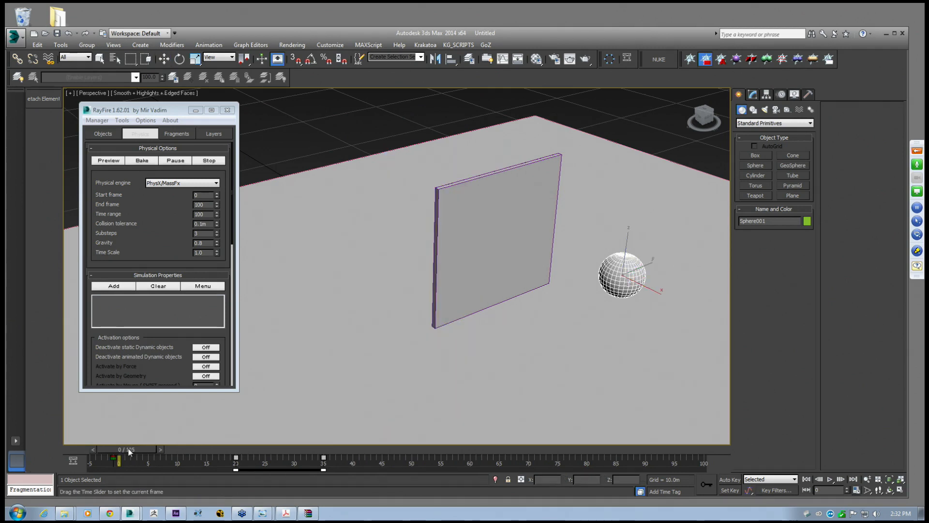
left_click(94, 450)
left_click_drag(95, 450, 142, 457)
key("w")
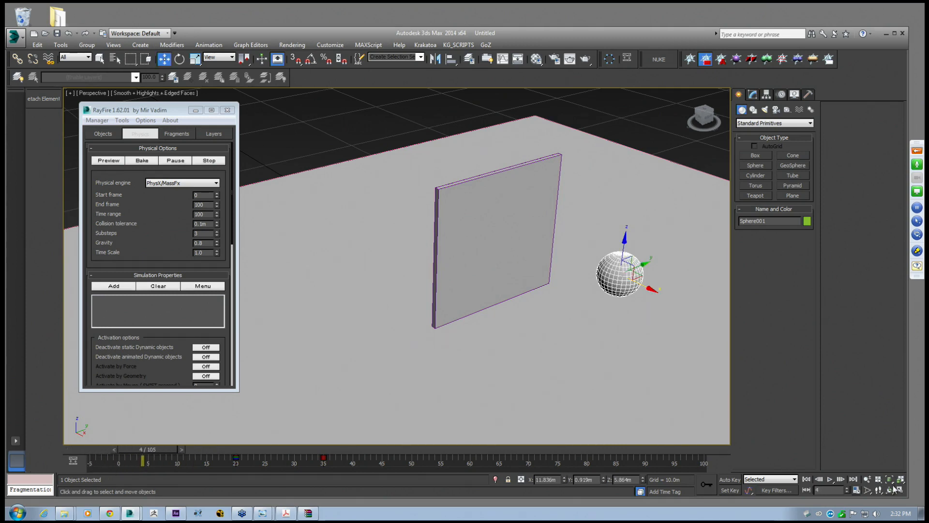
Set the animation start time to 0 and scrub through the sphere's motion
left_click(857, 490)
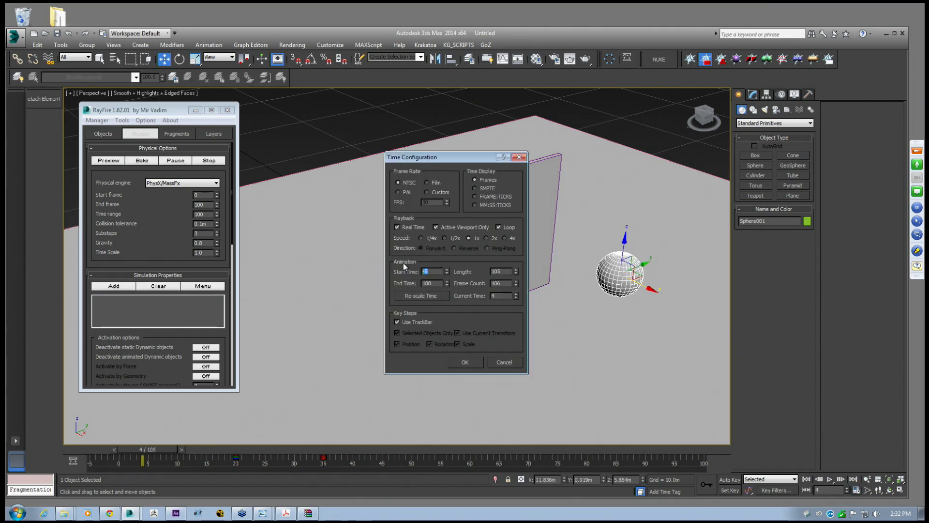
type("0")
left_click(464, 362)
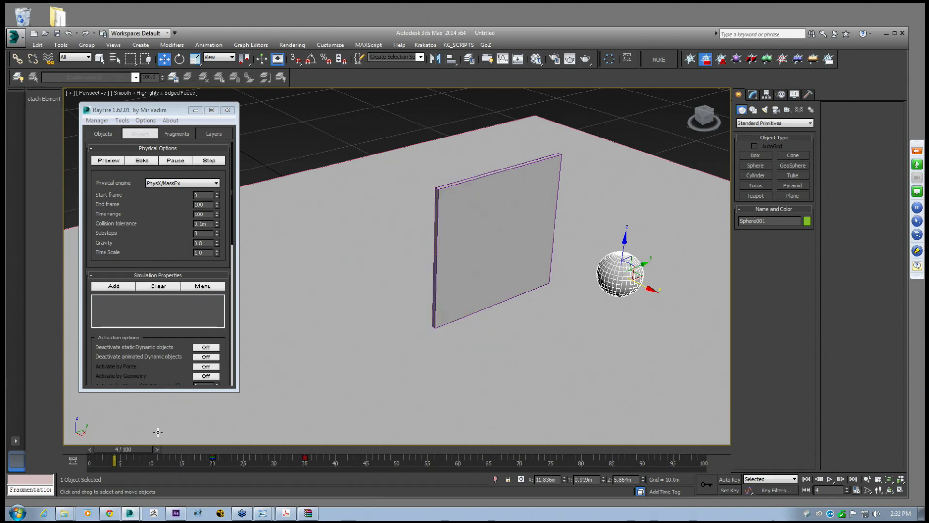
left_click_drag(142, 450, 178, 453)
left_click_drag(238, 455, 182, 455)
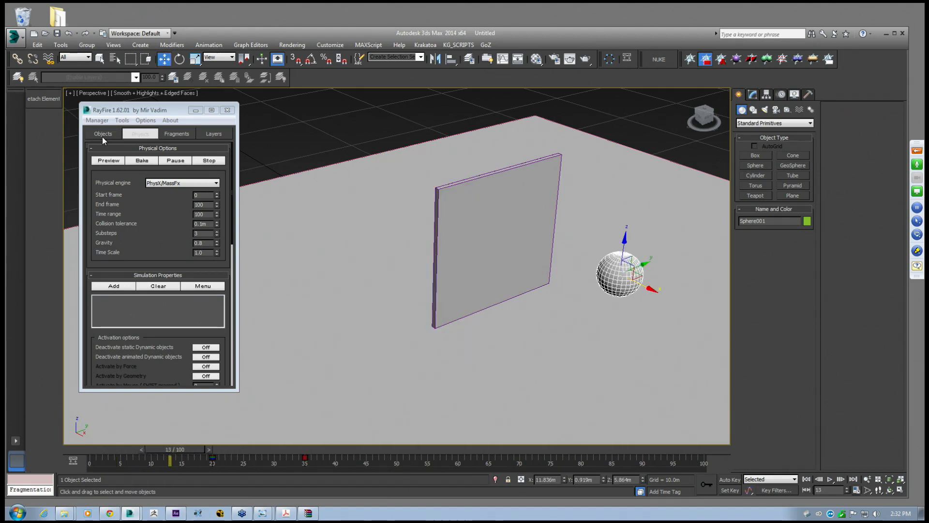
Scrub to the frame just before the sphere hits the panel and set the physics Start frame to 27
left_click(127, 213)
mouse_move(149, 110)
left_mouse_down()
mouse_move(137, 108)
mouse_move(164, 116)
left_mouse_up()
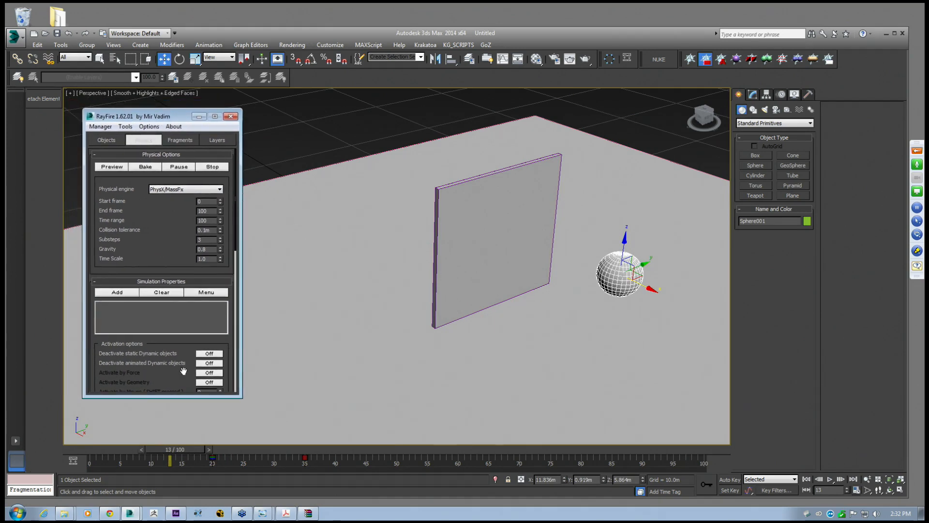
left_click_drag(176, 449, 264, 481)
key("w")
middle_click_drag(479, 315, 337, 405, "alt")
mouse_move(270, 451)
left_mouse_down()
mouse_move(264, 443)
mouse_move(287, 445)
mouse_move(270, 448)
left_mouse_up()
left_click(184, 221)
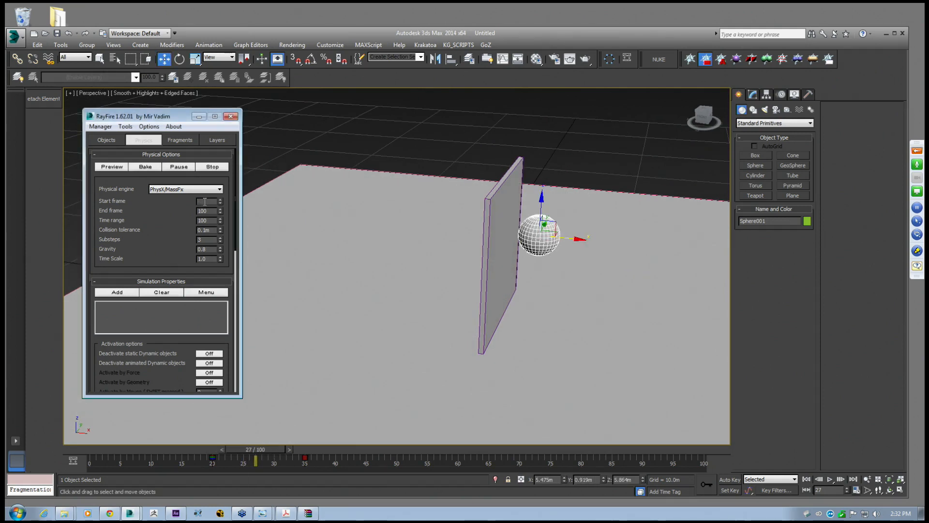
type("27")
Review the Voronoi - Uniform fragmentation options with the panel selected
left_click_drag(245, 450, 184, 434)
key("w")
left_click(152, 145)
left_click(180, 140)
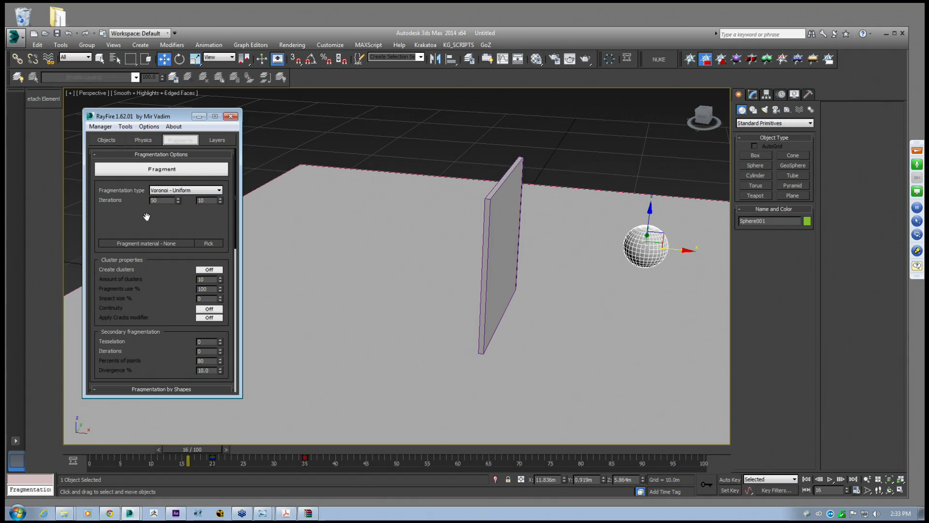
left_click_drag(135, 213, 134, 127)
left_click_drag(144, 211, 147, 123)
left_click_drag(145, 157, 142, 321)
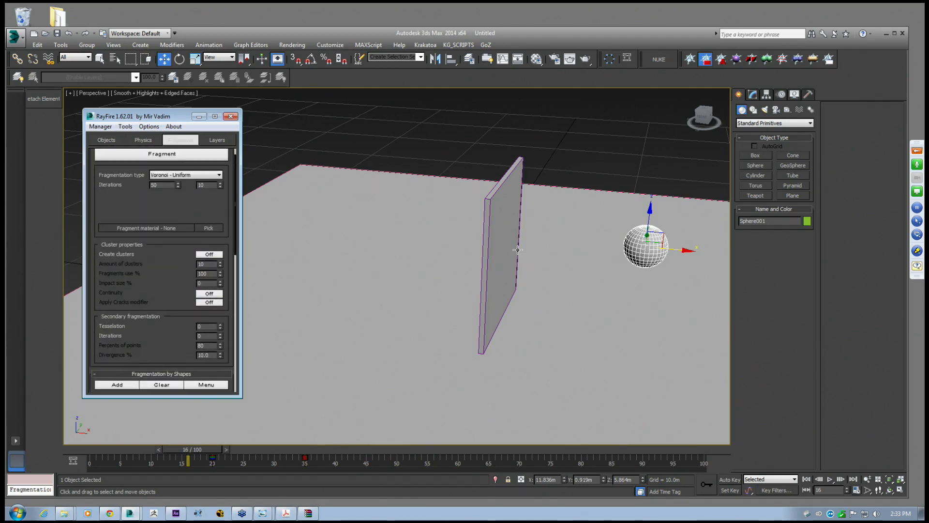
left_click(498, 229)
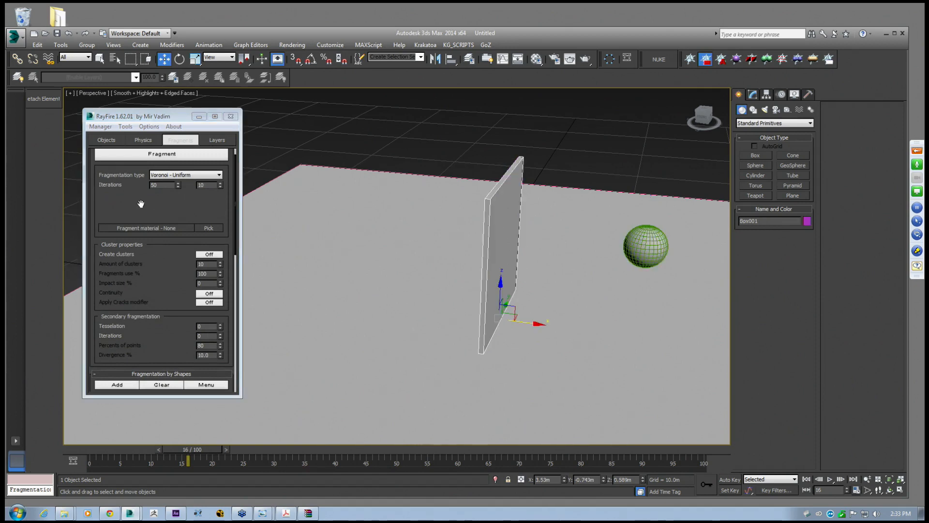
left_click_drag(140, 203, 124, 207)
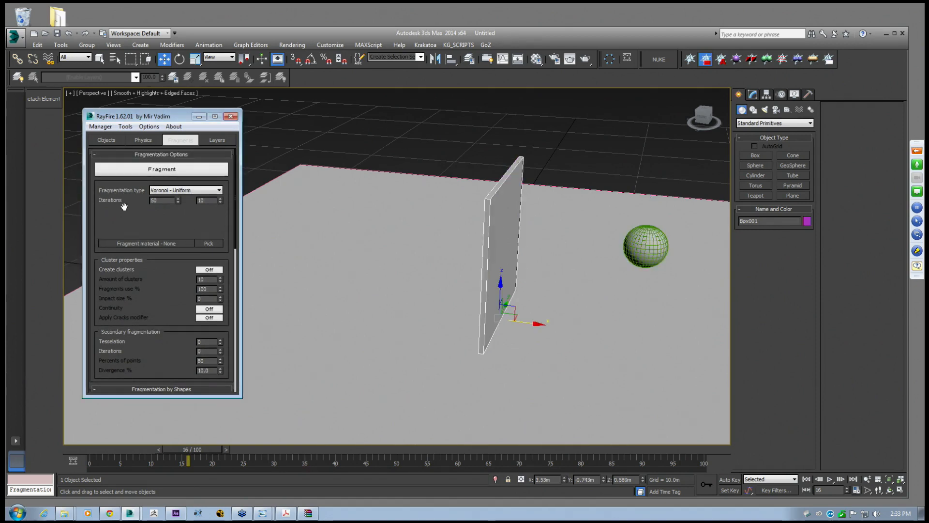
Try to remove only the sphere from the Dynamic / Impact Objects list by deleting its entry
left_click(106, 139)
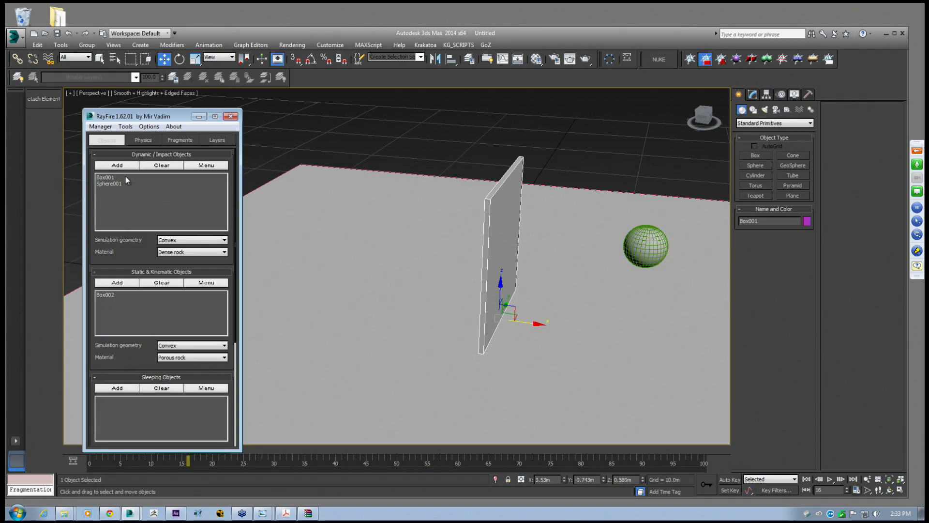
left_click(107, 184)
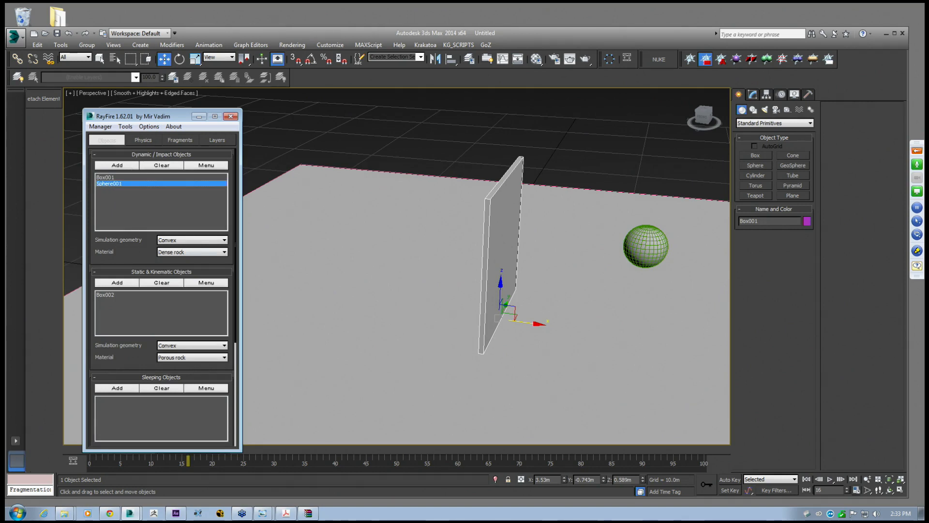
left_click(204, 166)
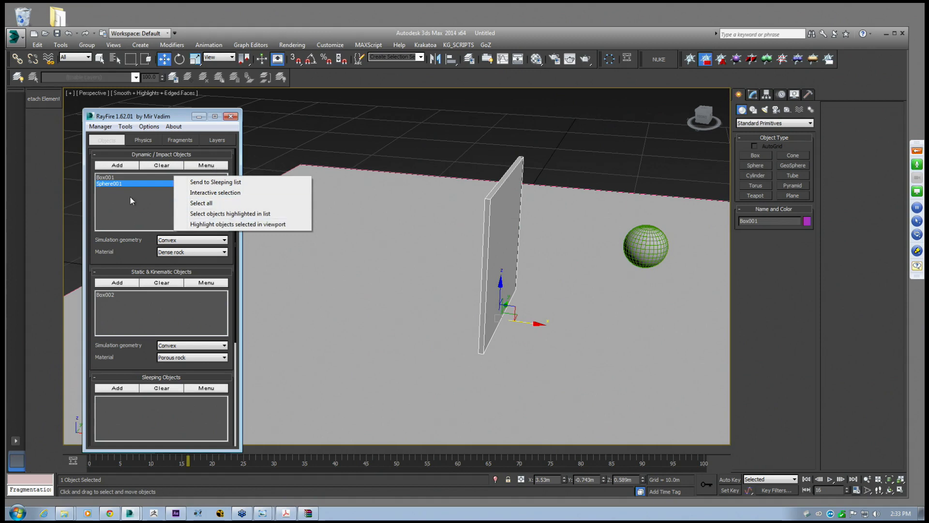
left_click(116, 186)
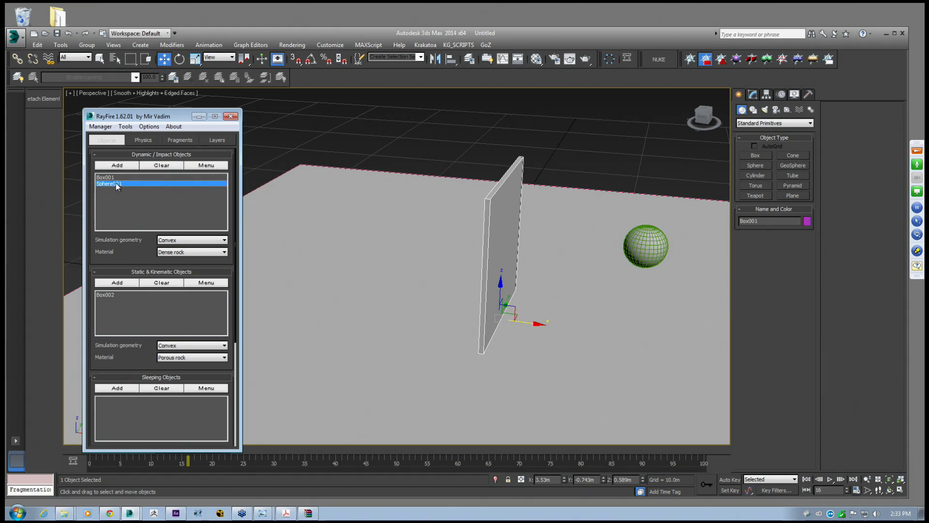
key("Delete")
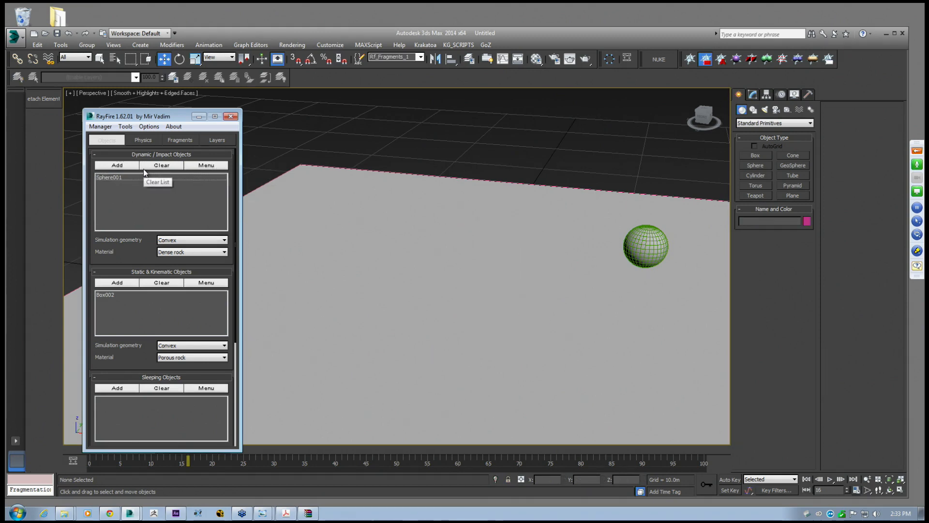
key("ctrl+z")
left_click(110, 177)
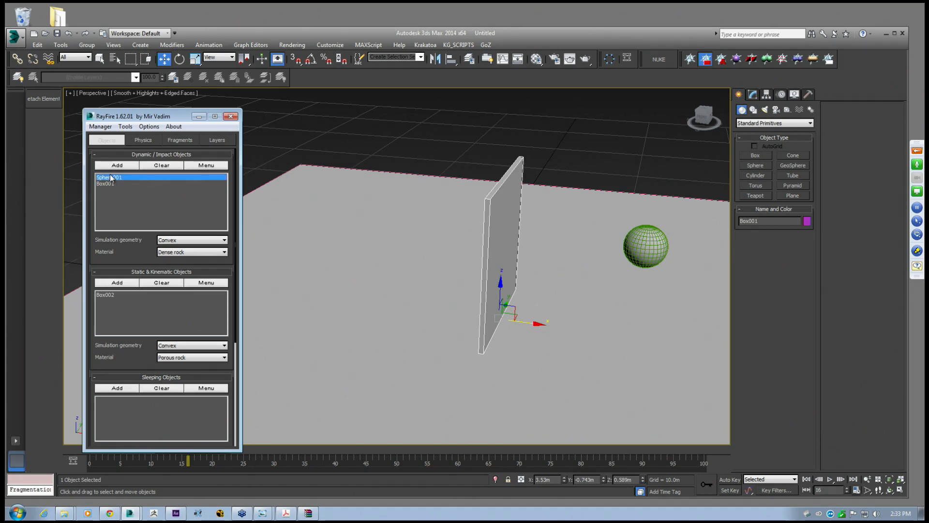
key("Delete")
key("ctrl+z")
Reset the Dynamic / Impact Objects list to the panel alone and fragment it with Voronoi - Uniform at 50 iterations
left_click(173, 179)
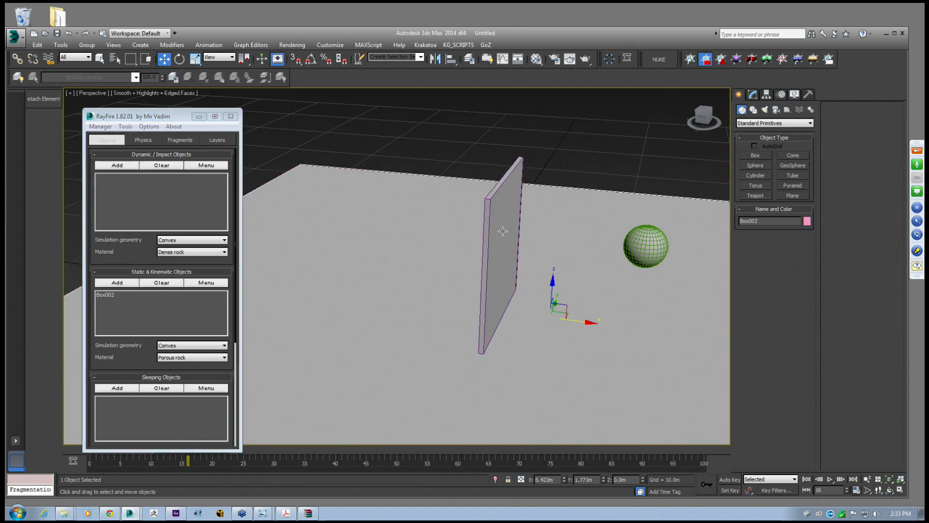
middle_click_drag(415, 236, 367, 233, "alt")
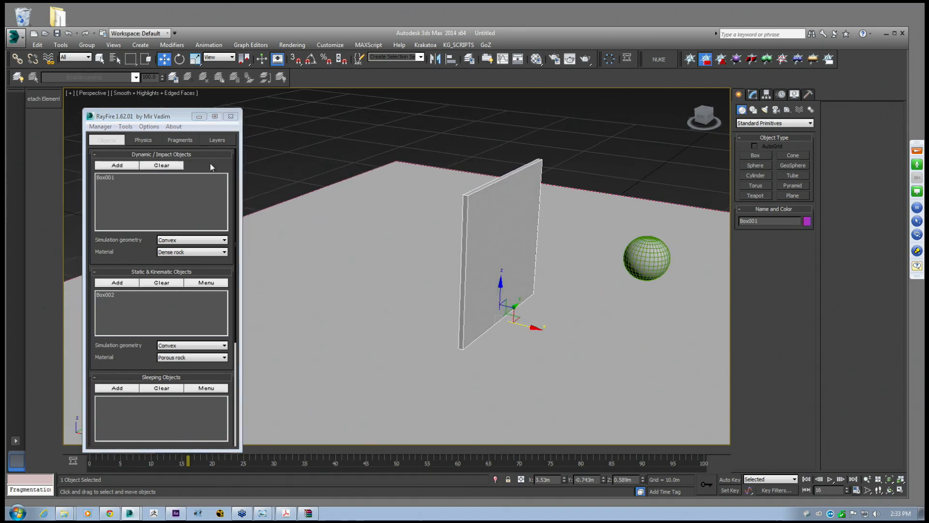
left_click(180, 140)
left_click(162, 169)
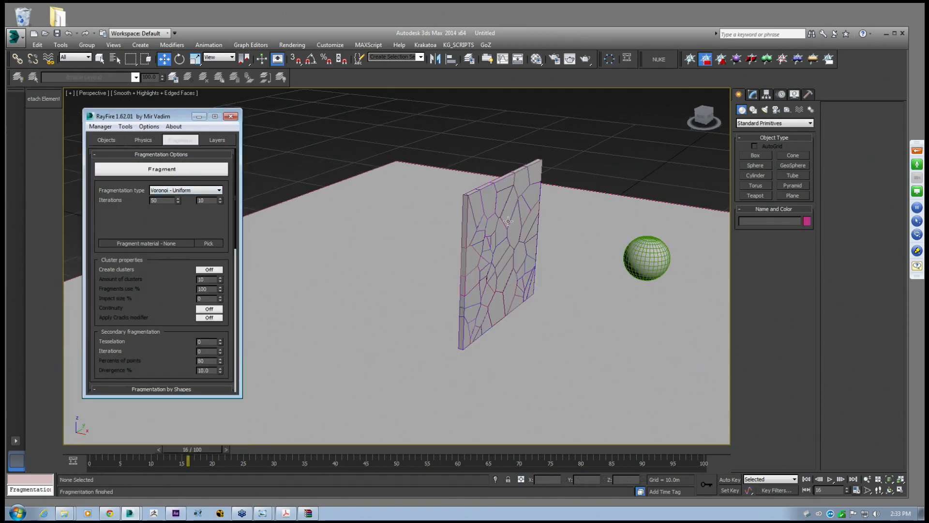
middle_click_drag(486, 249, 448, 230)
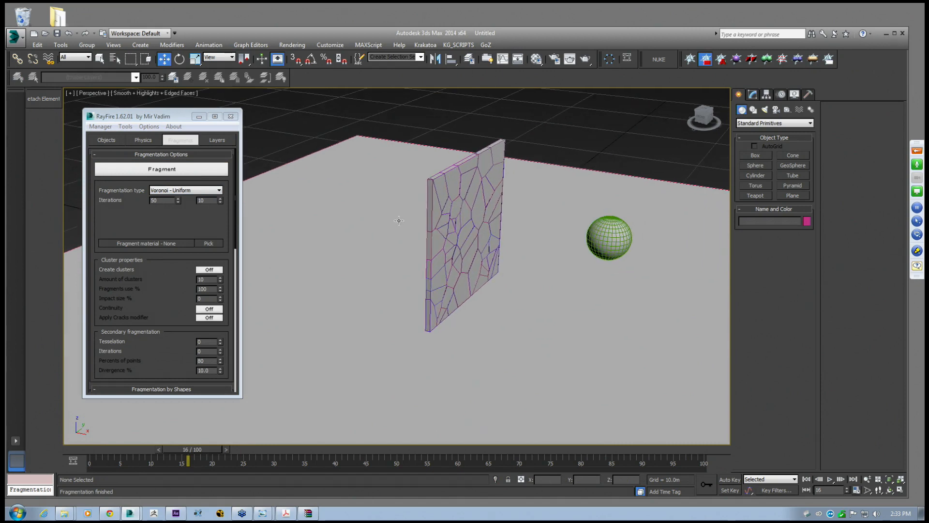
Add the keyframed sphere to the Static & Kinematic Objects list alongside the ground box
left_click(143, 140)
left_click(600, 237)
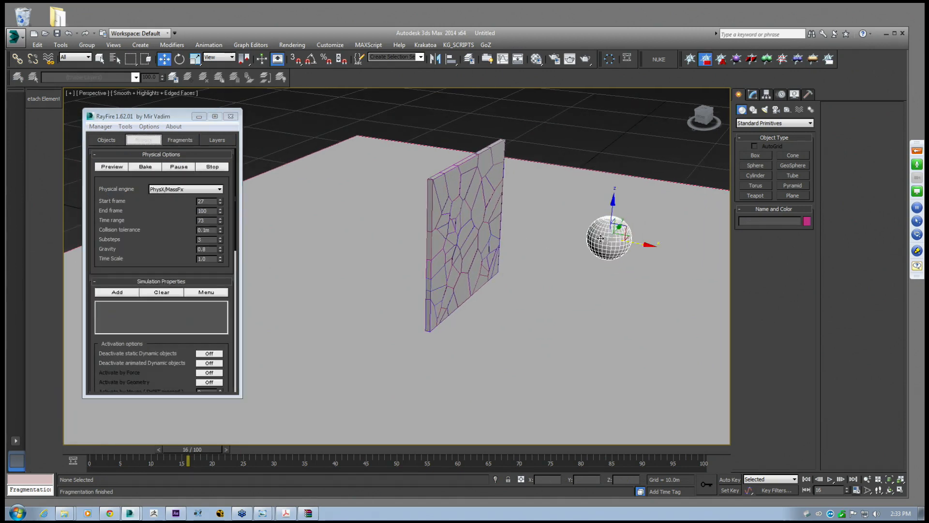
scroll(160, 313, "down", 3)
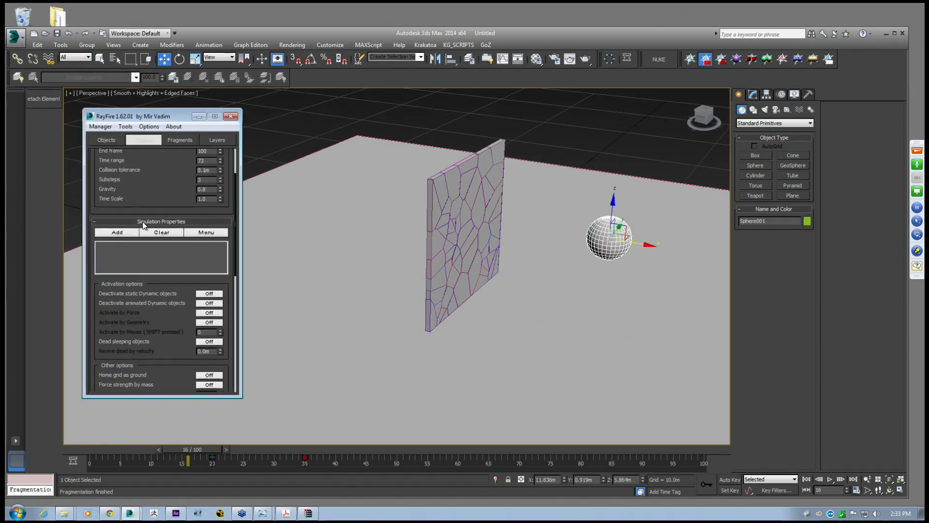
scroll(144, 226, "down", 2)
scroll(144, 226, "up", 5)
left_click(109, 140)
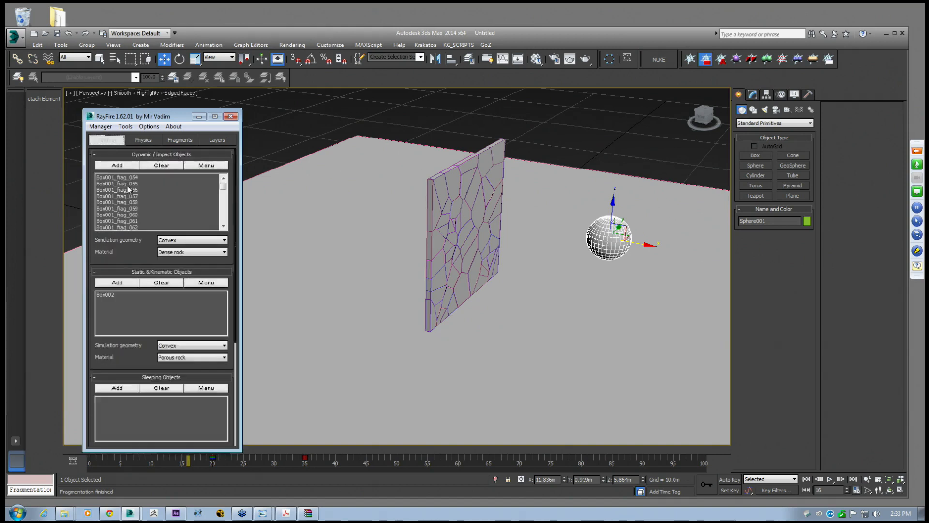
scroll(130, 259, "down", 2)
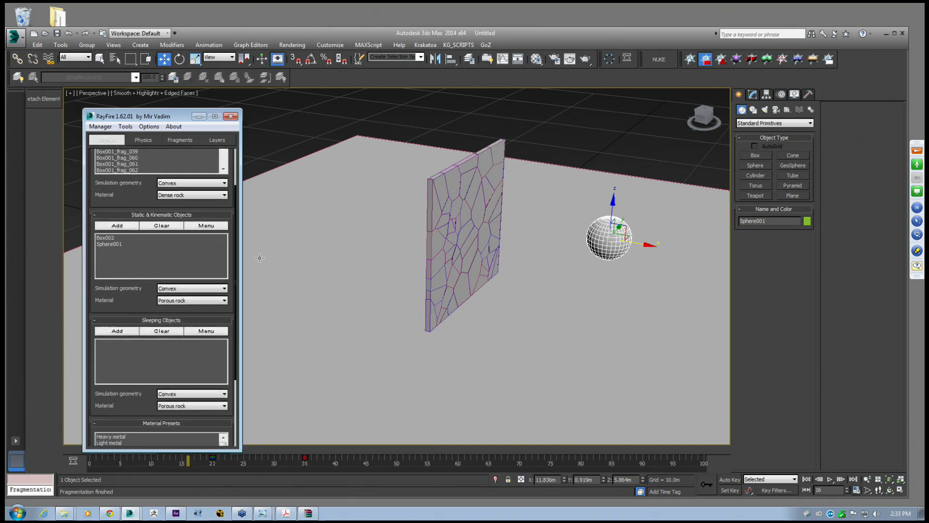
middle_click_drag(525, 260, 513, 260)
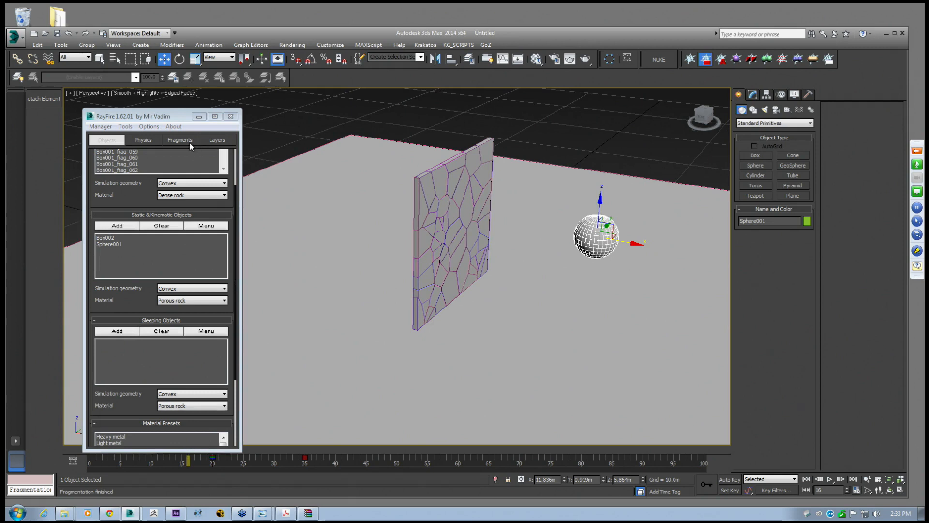
Move the RayFire window clear of the scene and run the physics simulation of the sphere hitting the fragmented panel
left_click_drag(172, 119, 154, 94)
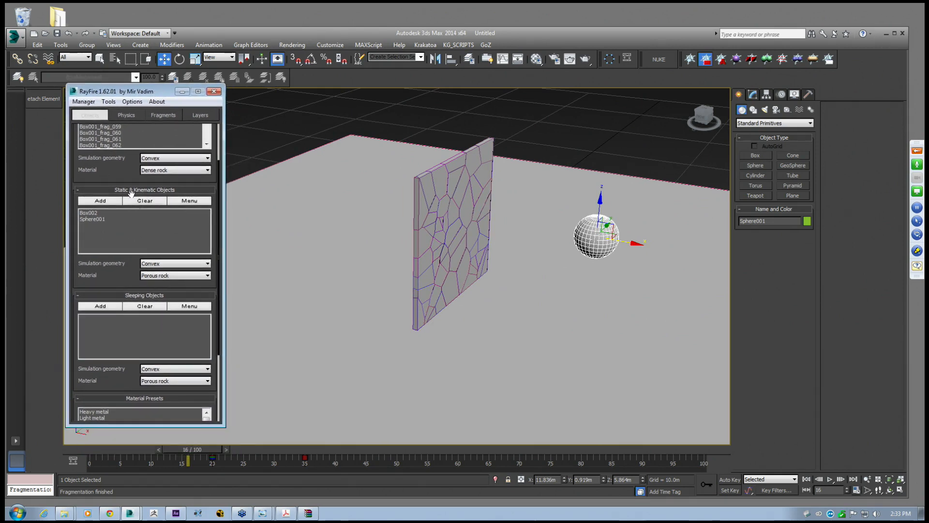
left_click_drag(188, 450, 172, 429)
key("w")
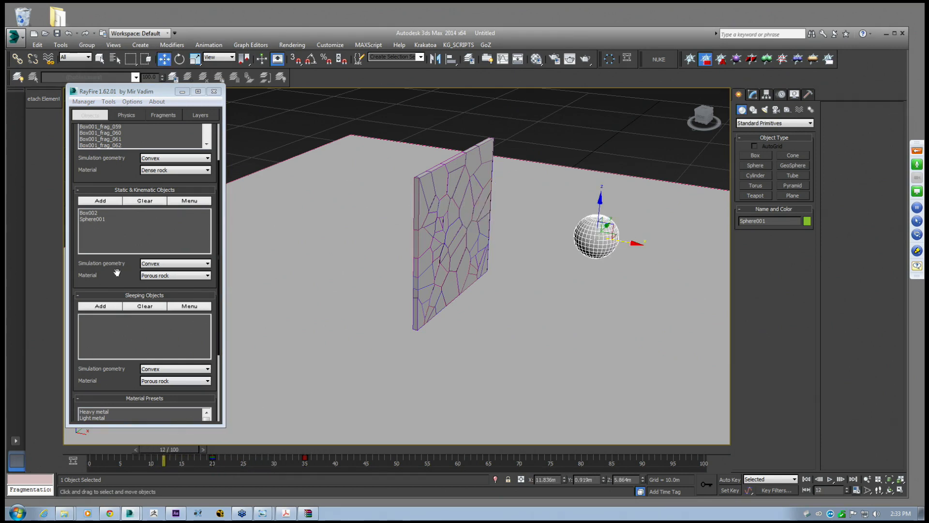
scroll(146, 153, "up", 3)
left_click(127, 114)
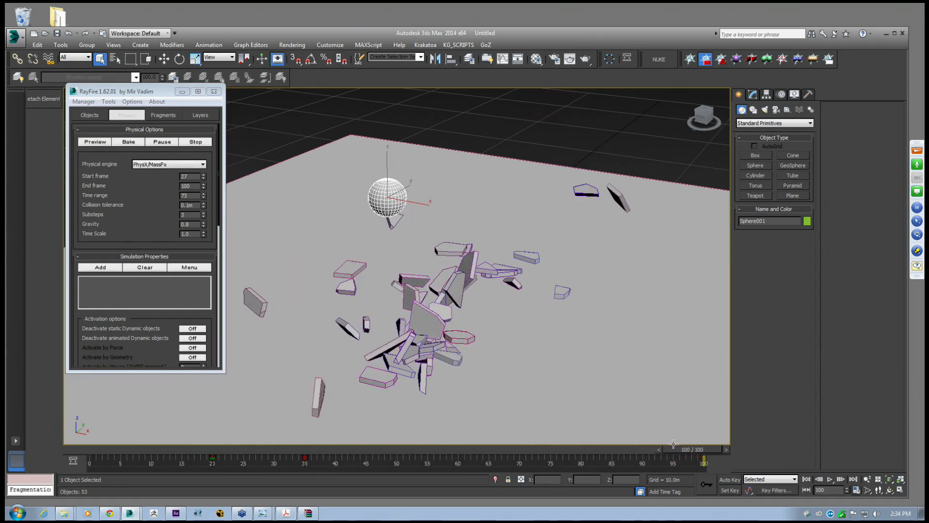
Scrub through the simulated frames from several angles to examine how the sphere breaks through the panel
left_click_drag(693, 448, 158, 425)
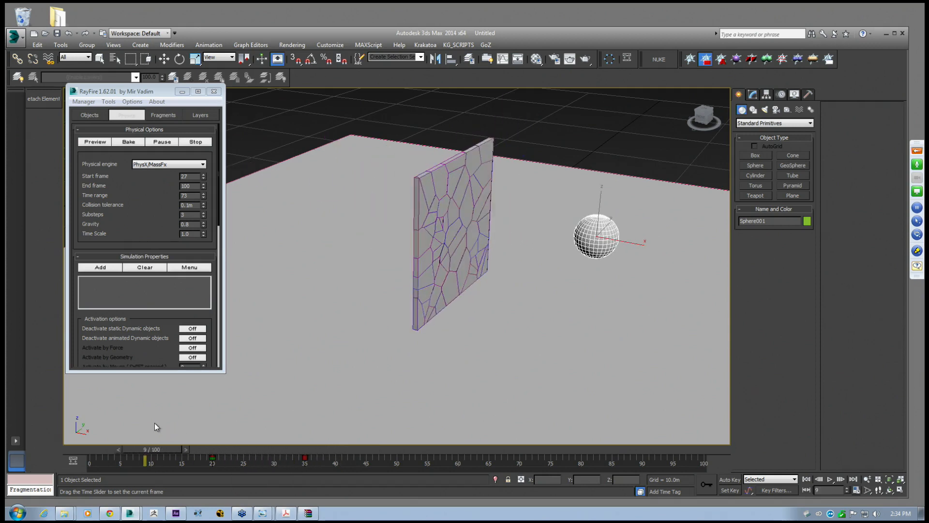
key("q")
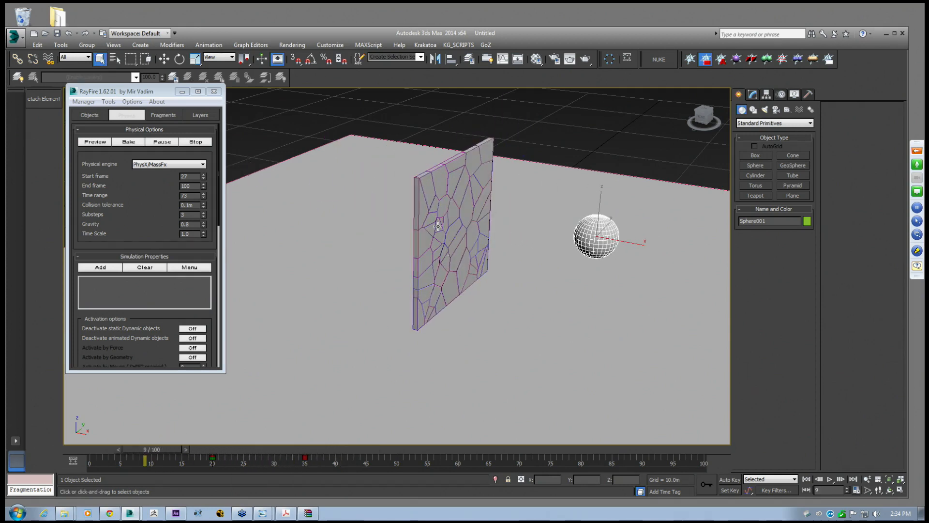
middle_click_drag(378, 281, 387, 285)
left_click_drag(167, 458, 340, 450)
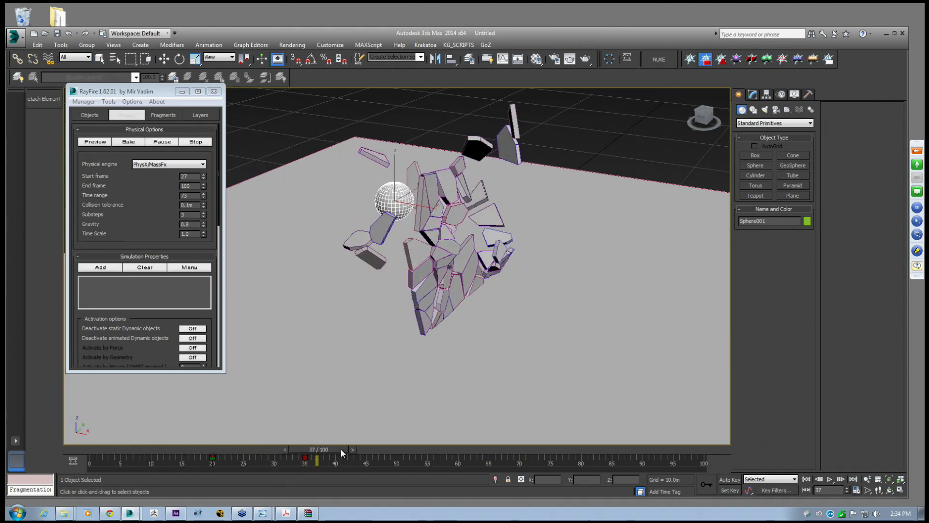
middle_click_drag(420, 268, 452, 245, "alt")
left_click_drag(324, 447, 245, 464)
key("q")
scroll(427, 294, "up", 3)
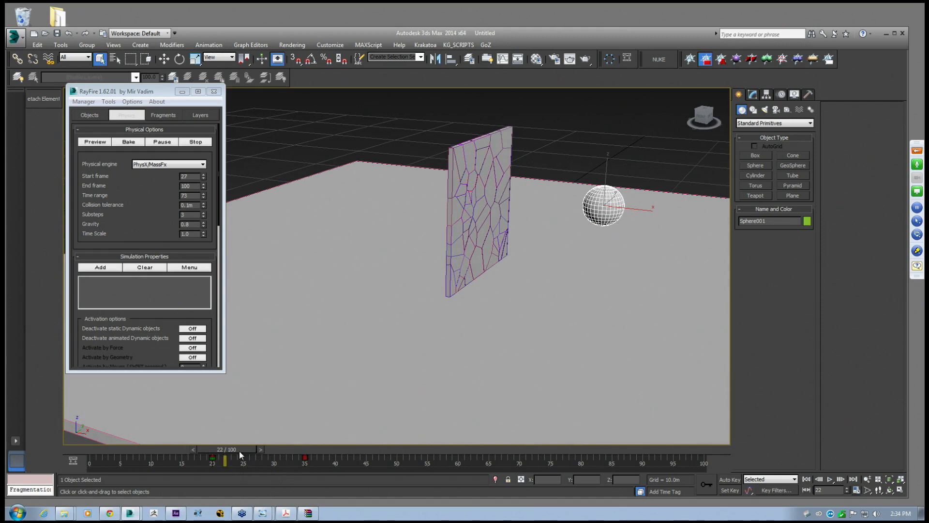
middle_click_drag(353, 272, 367, 279)
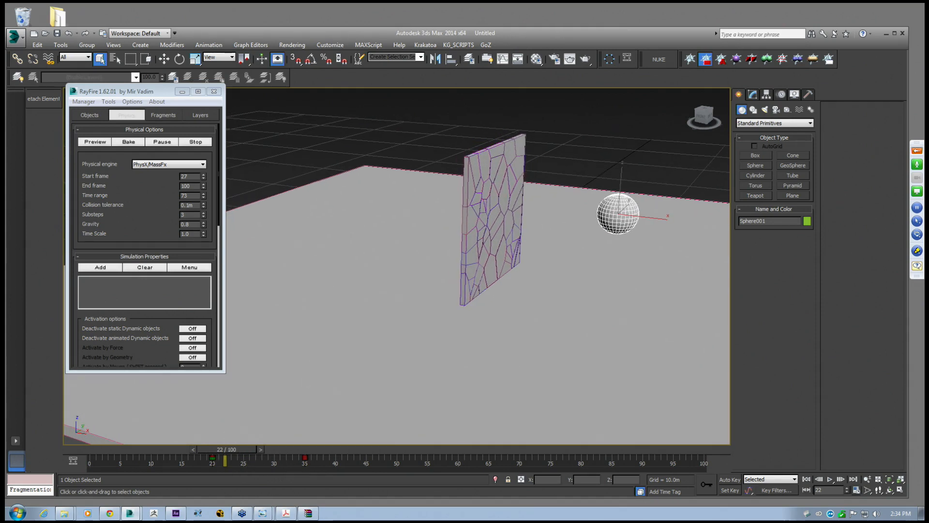
middle_click_drag(469, 255, 456, 267, "alt")
left_click_drag(232, 451, 255, 412)
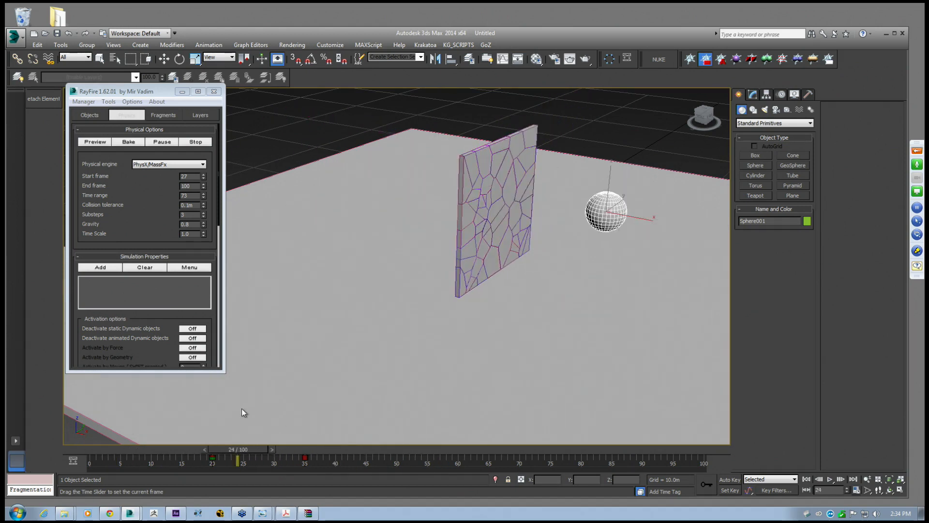
middle_click_drag(514, 193, 502, 224)
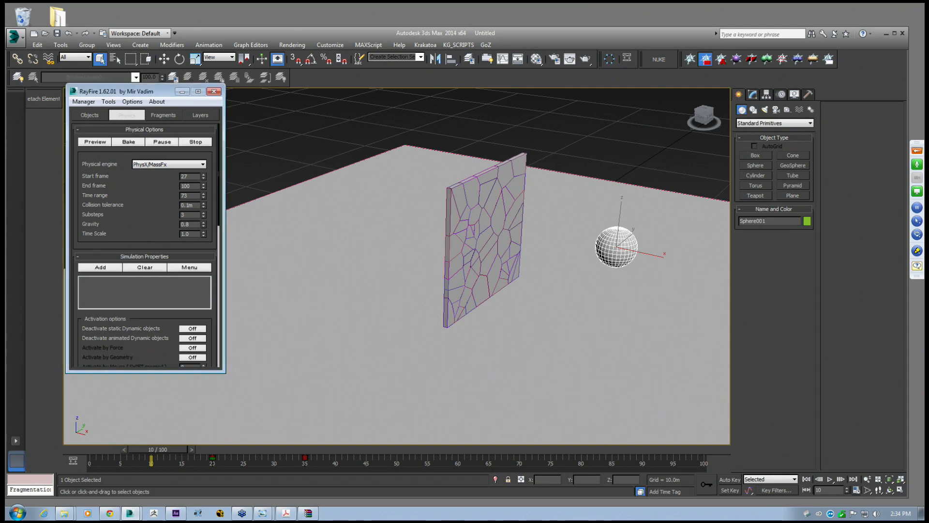
middle_click_drag(469, 243, 448, 252)
scroll(523, 268, "up", 2)
scroll(523, 269, "down", 2)
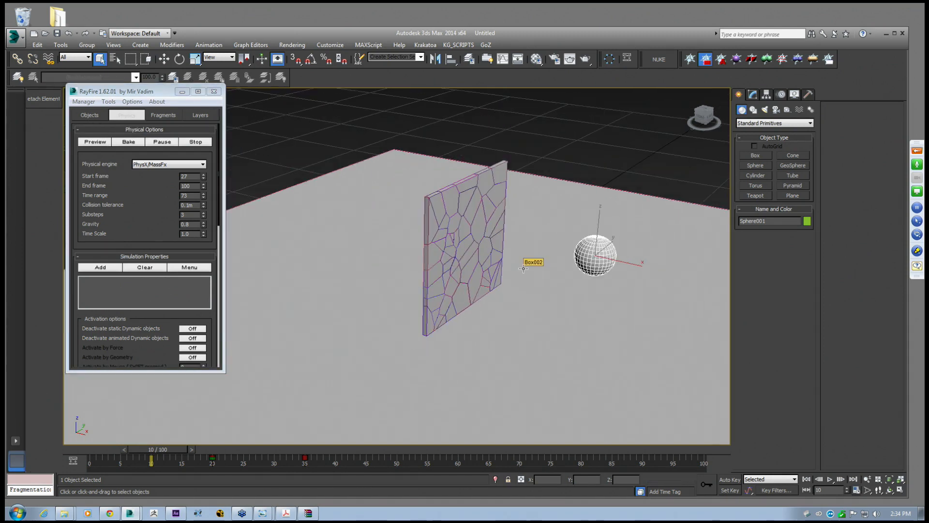
middle_click_drag(523, 269, 542, 281)
Clear the Static & Kinematic Objects list, add back only the ground box, and select the sphere
left_click(92, 115)
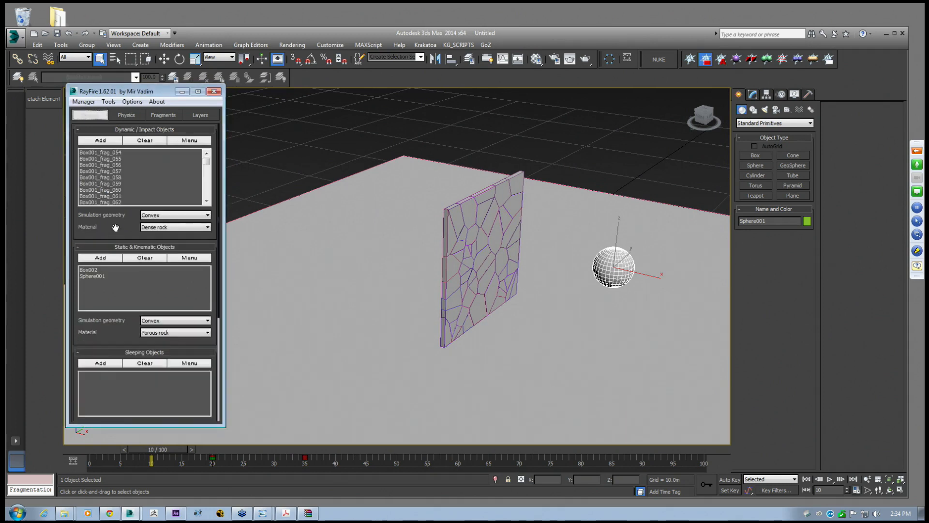
mouse_move(118, 240)
left_mouse_down()
mouse_move(119, 228)
mouse_move(122, 247)
left_mouse_up()
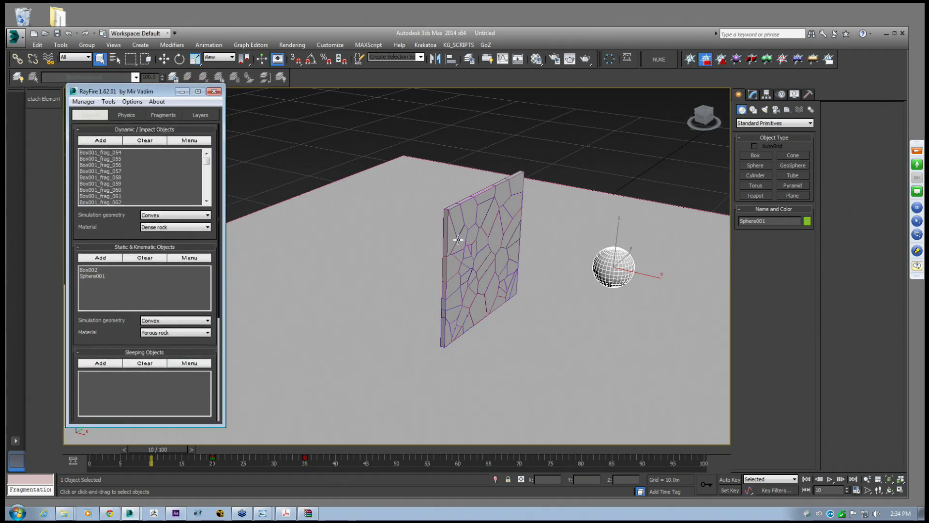
middle_click_drag(468, 240, 479, 238)
left_click(94, 276)
left_click(145, 258)
left_click(563, 273)
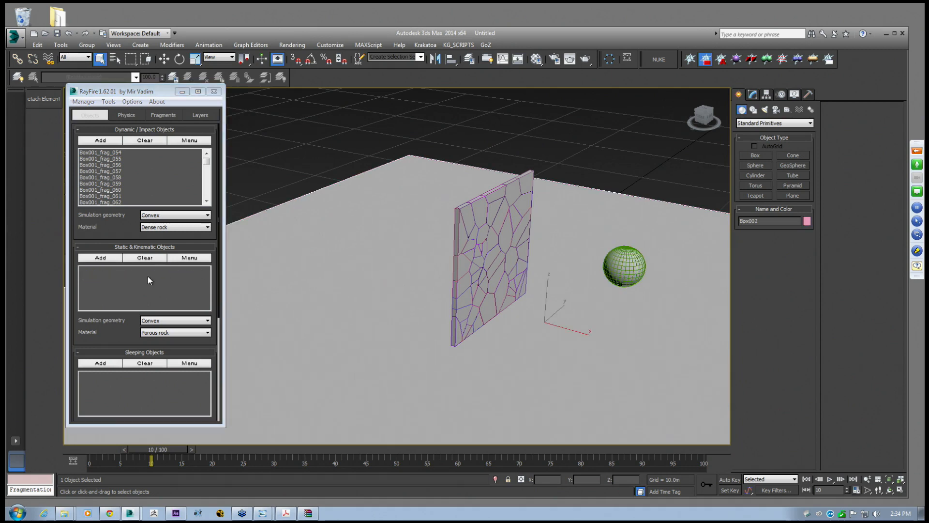
left_click(624, 266)
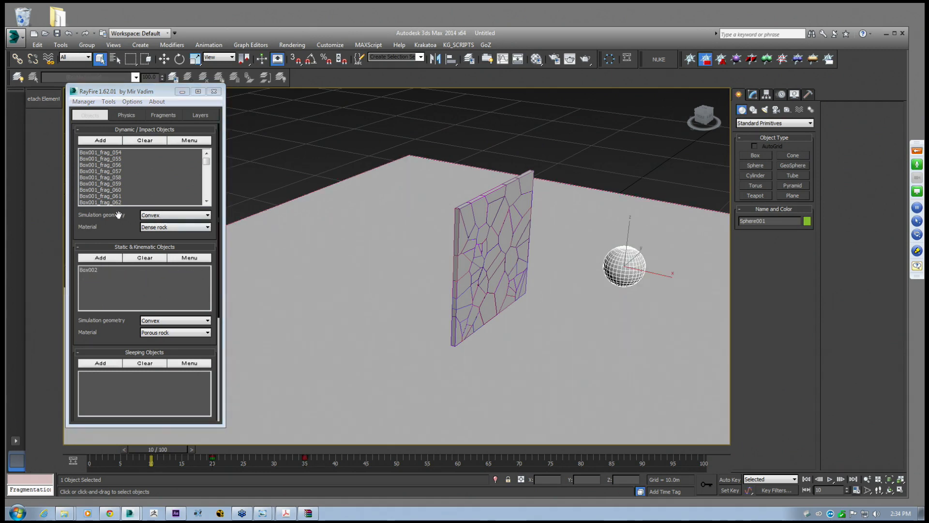
left_click(107, 261)
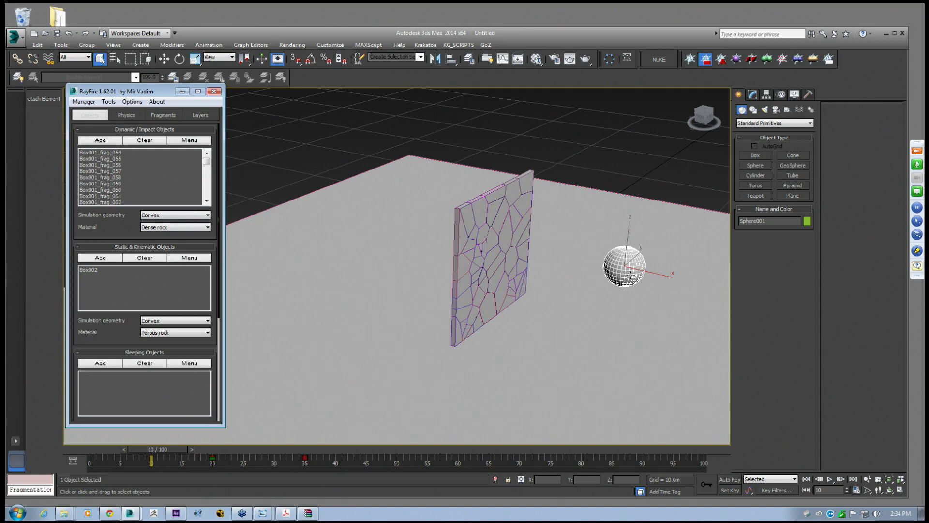
middle_click_drag(493, 244, 478, 249)
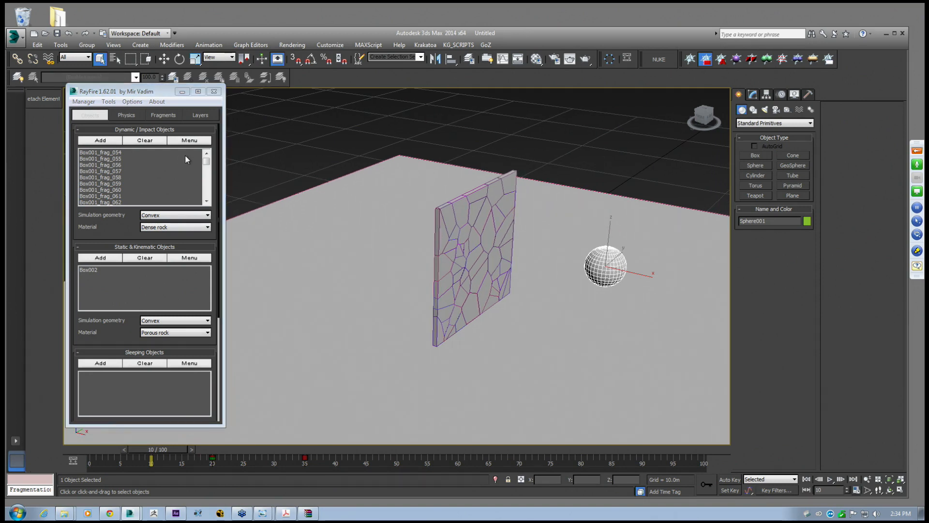
mouse_move(208, 161)
left_mouse_down()
mouse_move(206, 184)
mouse_move(206, 160)
left_mouse_up()
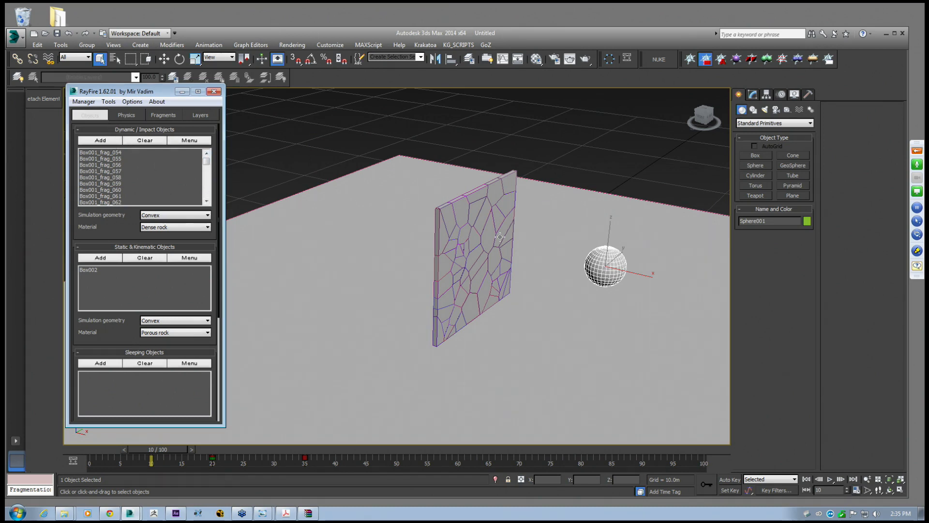
middle_click_drag(464, 250, 450, 249)
scroll(456, 255, "down", 2)
scroll(456, 255, "up", 2)
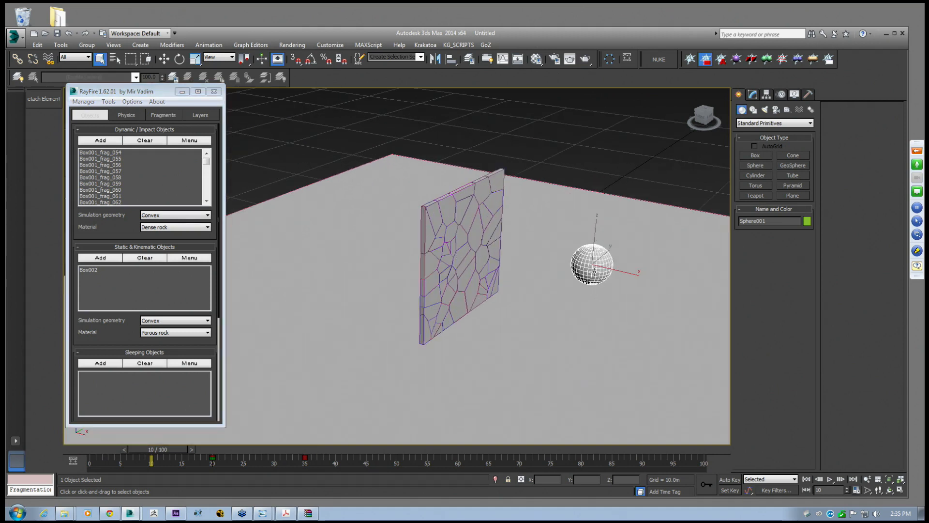
scroll(425, 284, "up", 3)
left_click_drag(120, 233, 119, 270)
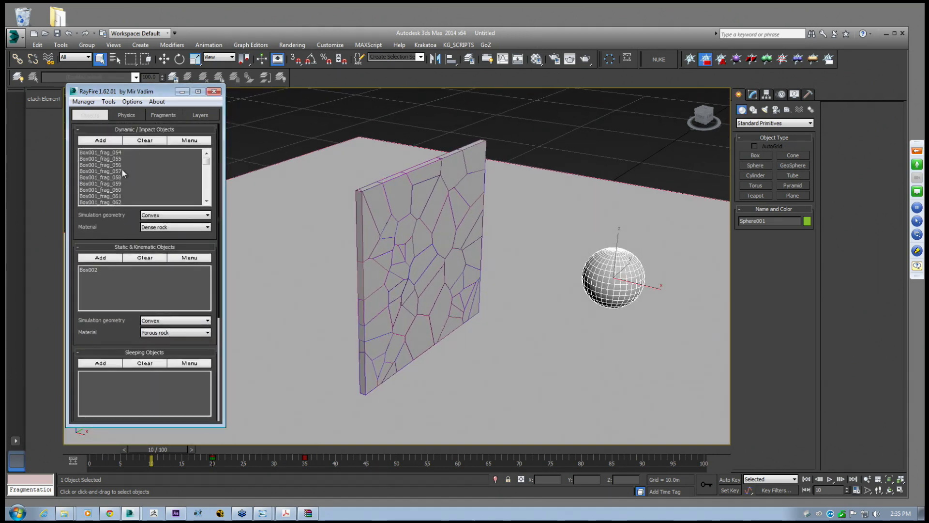
Bake the physics simulation with only the ground box as a static object, and move the RayFire window clear of the scene
left_click(126, 116)
left_click_drag(133, 215, 136, 245)
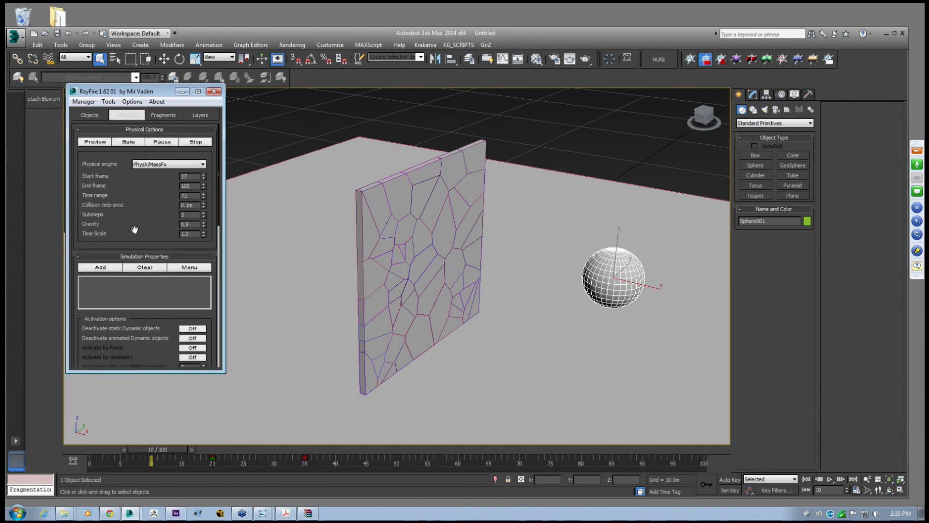
left_click(129, 142)
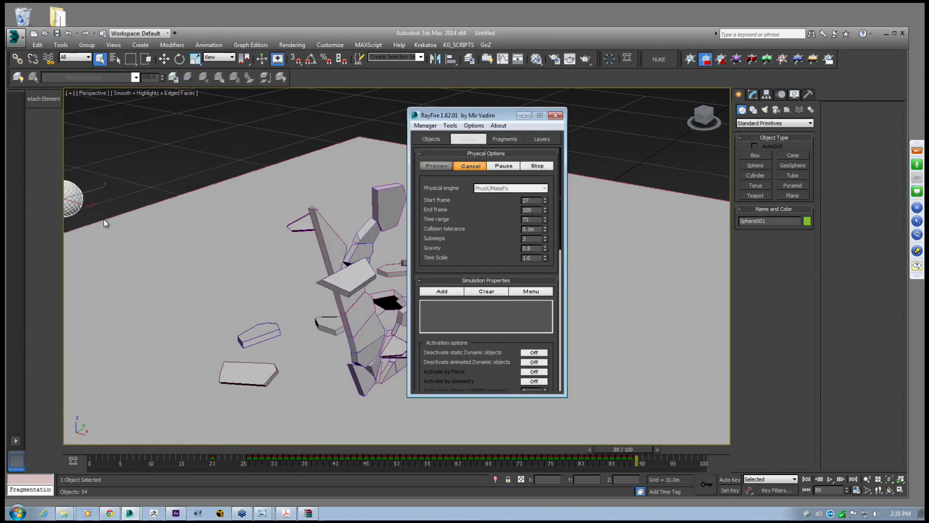
right_click(202, 240)
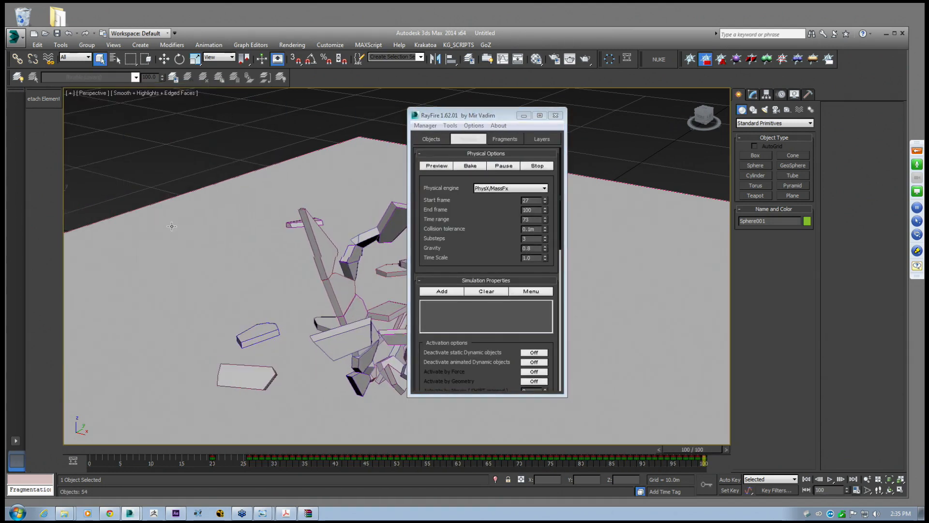
scroll(268, 227, "down", 3)
left_click_drag(445, 117, 637, 97)
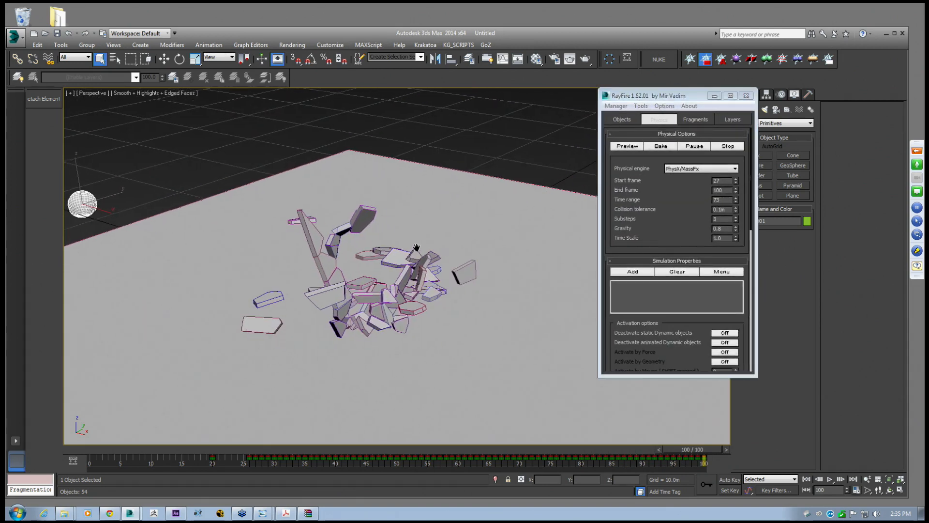
Scrub through the baked frames and play the animation from the start to examine how the sphere affects the panel
left_click_drag(211, 451, 419, 454)
middle_click_drag(283, 215, 343, 209, "alt")
left_click_drag(390, 451, 222, 456)
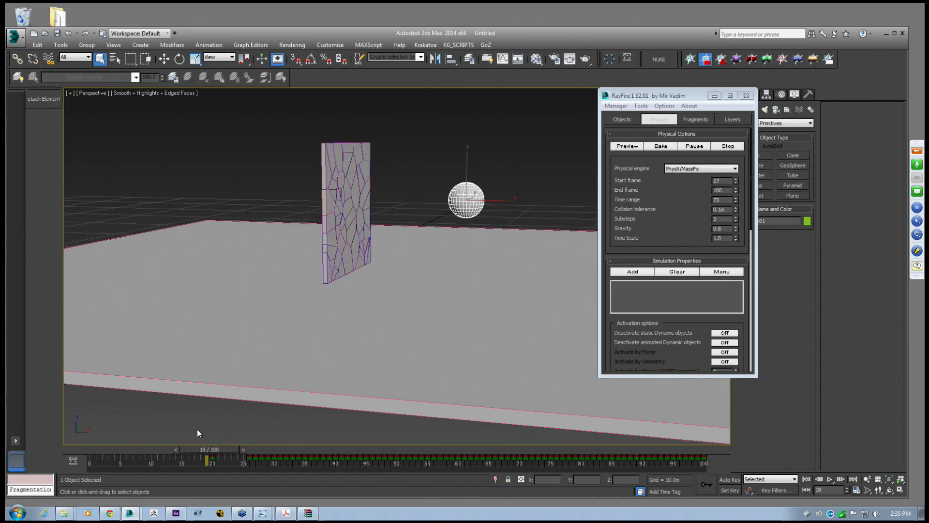
key("Home")
left_click(829, 479)
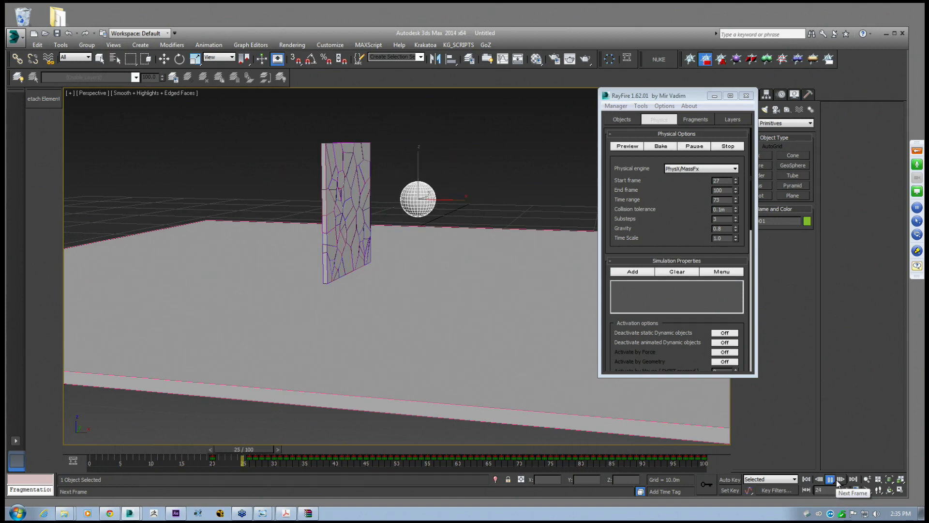
left_click(837, 480)
left_click(829, 479)
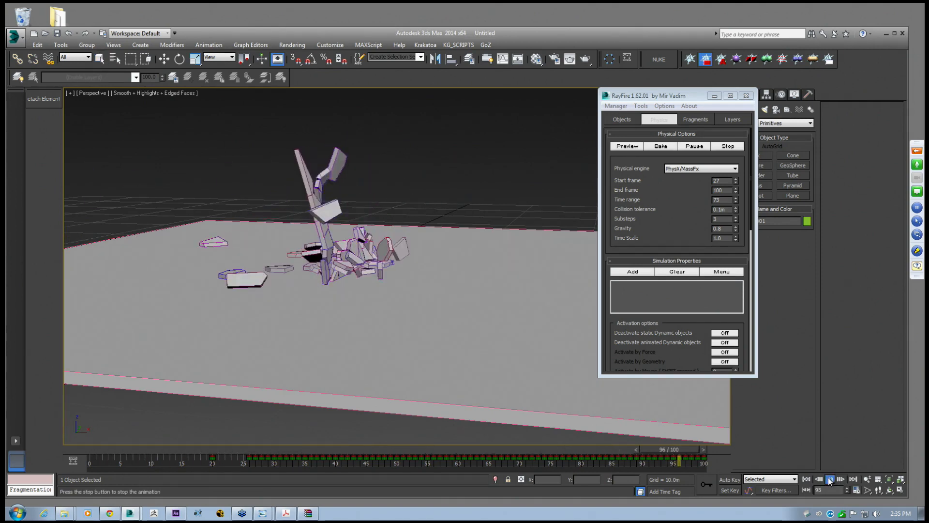
left_click(829, 480)
Zoom in on the panel and step through the frames around the impact to compare the sphere's motion with the breakage
left_click_drag(363, 449, 213, 440)
middle_click_drag(313, 281, 339, 275, "alt")
scroll(363, 266, "up", 3)
left_click(336, 261)
left_click_drag(213, 448, 268, 434)
middle_click_drag(359, 315, 349, 303)
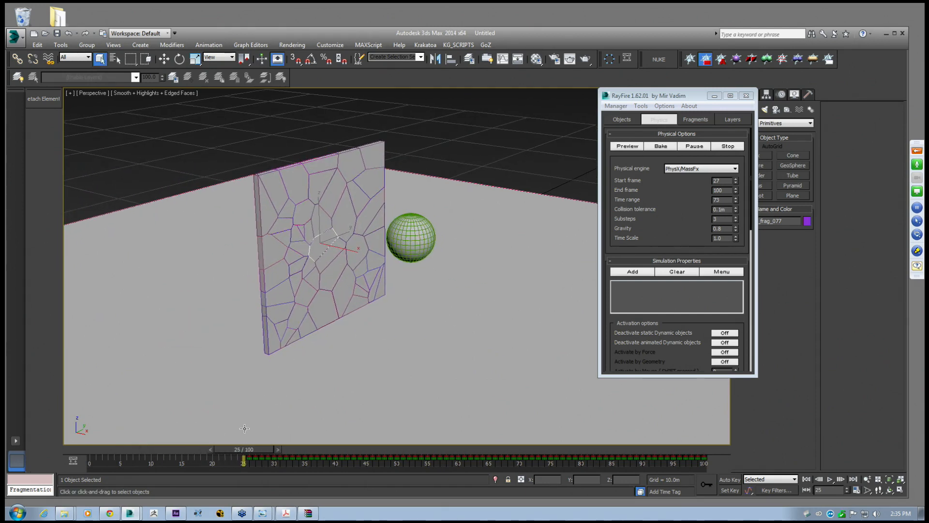
left_click_drag(248, 449, 175, 442)
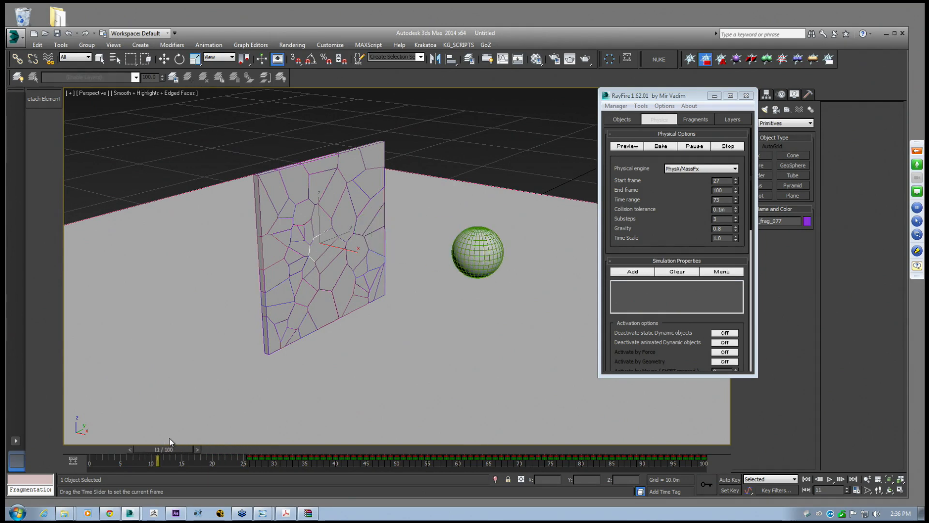
Delete the panel's fragments through the RayFire manager to restore the solid panel, and select the sphere
left_click(615, 106)
left_click(617, 128)
middle_click_drag(472, 208, 432, 212)
left_click_drag(104, 450, 207, 450)
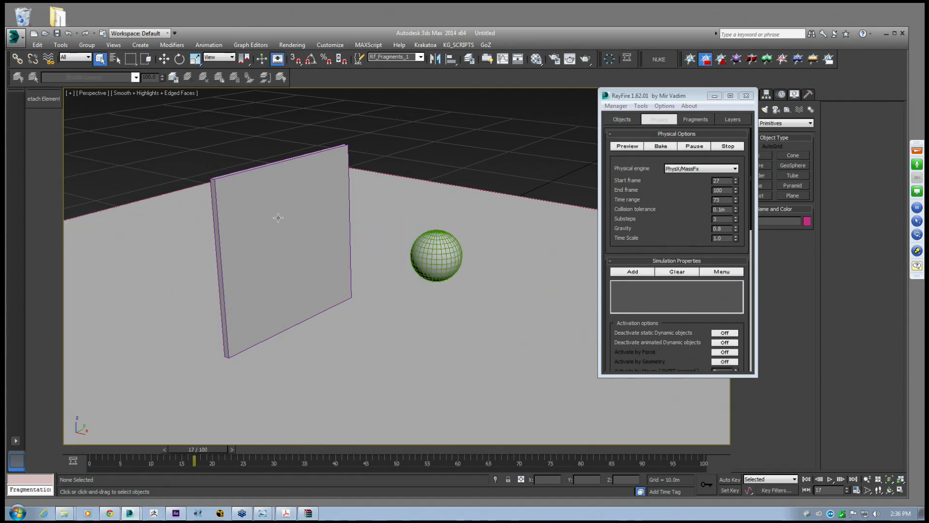
scroll(307, 240, "down", 2)
left_click(364, 242)
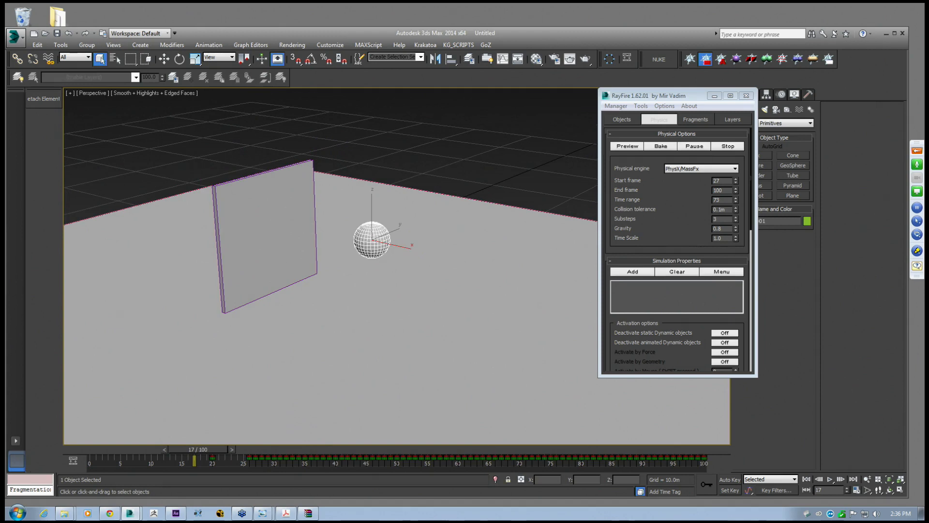
left_click(623, 105)
left_click(626, 127)
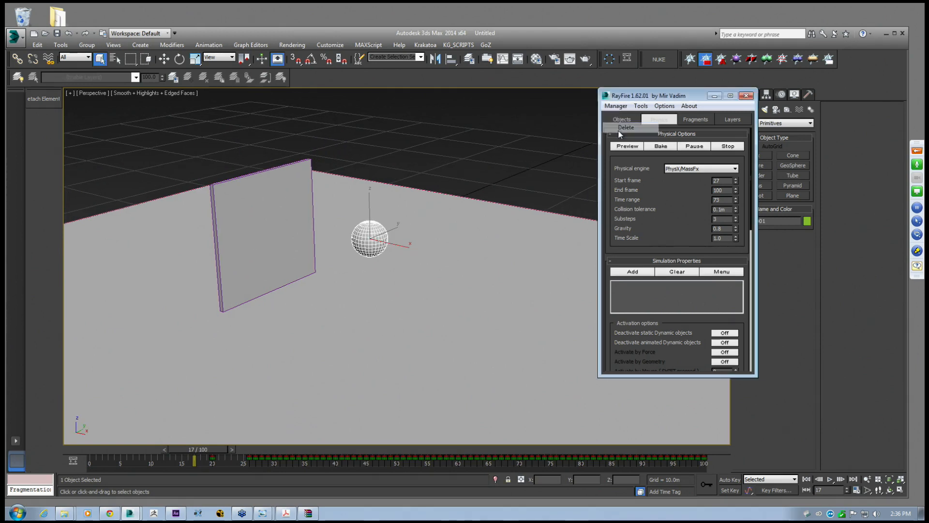
Delete all of the sphere's animation keys and scrub the timeline to frame 36 to check that it stays still
left_click_drag(202, 450, 230, 456)
mouse_move(666, 260)
left_mouse_down()
mouse_move(668, 228)
mouse_move(667, 258)
left_mouse_up()
middle_click_drag(439, 250, 422, 246)
left_click_drag(227, 448, 711, 458)
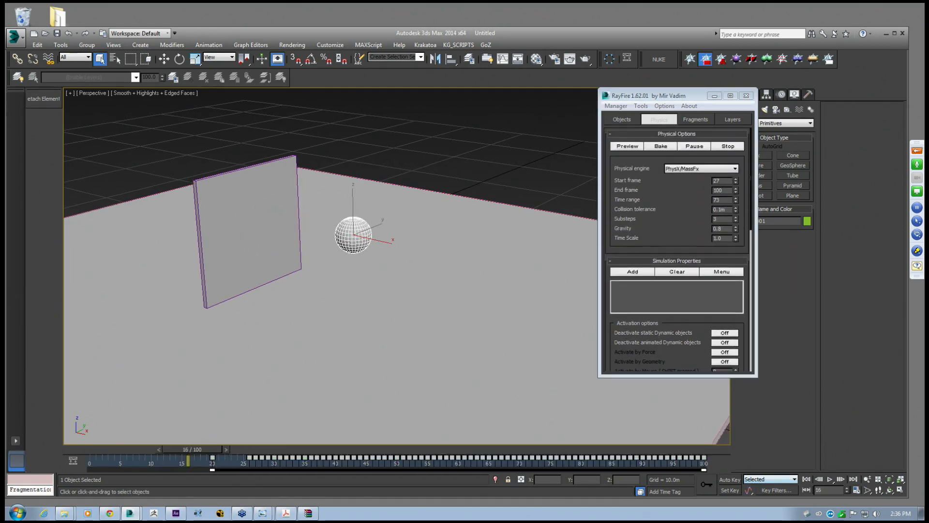
key("Delete")
left_click_drag(222, 449, 199, 449)
left_click_drag(355, 451, 315, 451)
middle_click_drag(379, 285, 370, 225)
left_click(271, 220)
left_click(379, 237)
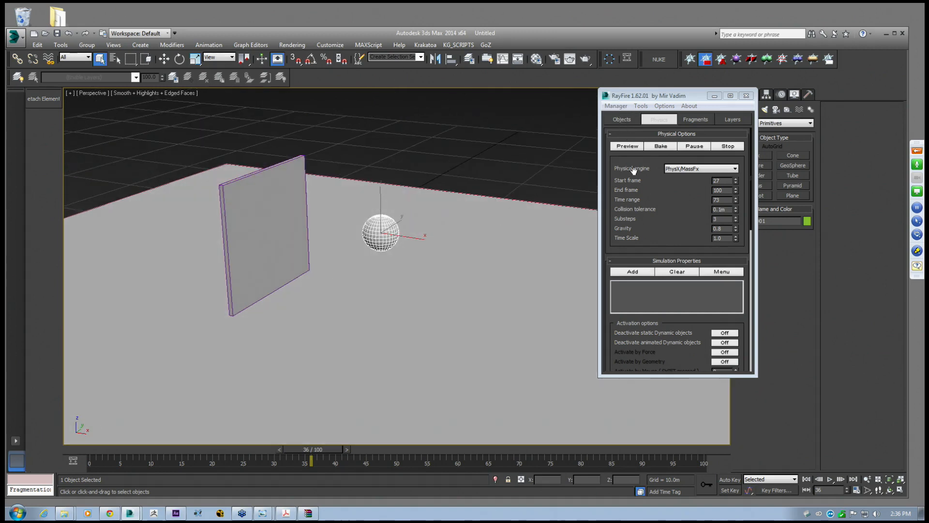
Reposition the RayFire window and add the sphere to the Dynamic / Impact Objects list
left_click_drag(629, 105, 602, 105)
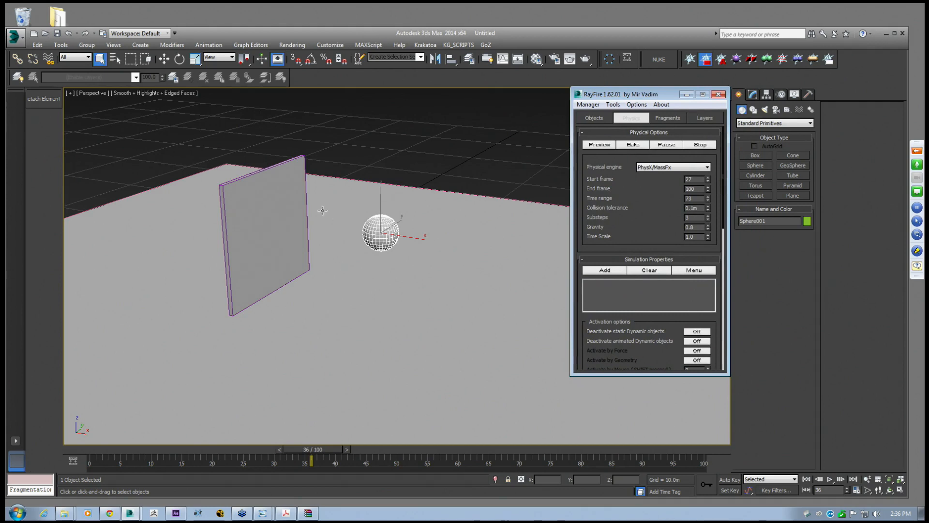
left_click(296, 195)
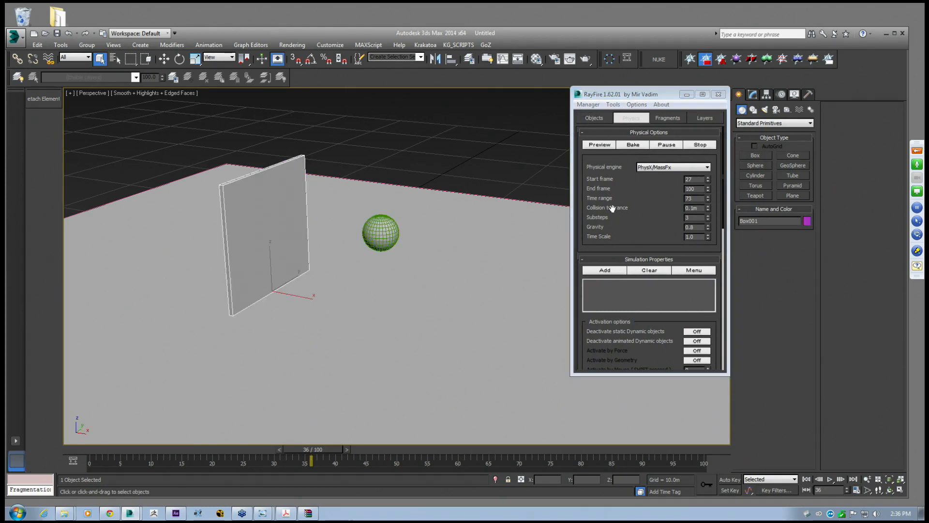
middle_click_drag(384, 237, 376, 238)
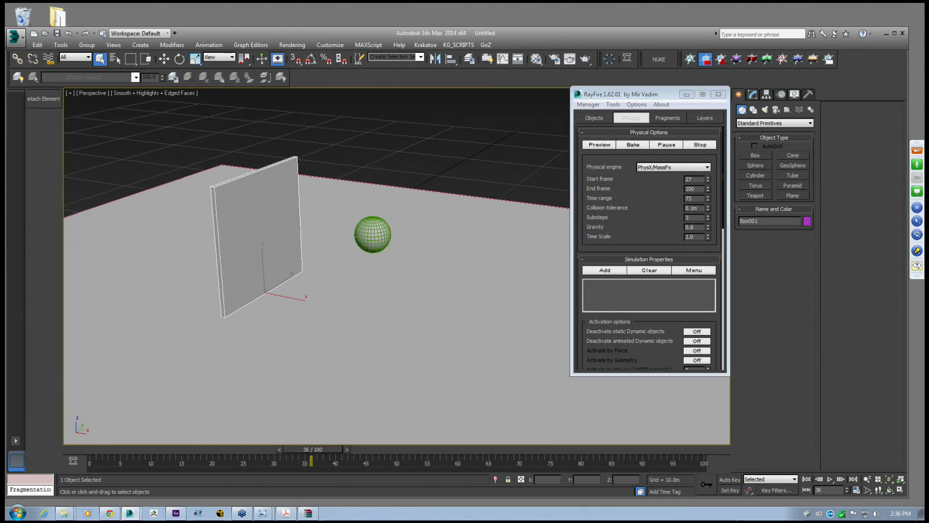
left_click(600, 118)
left_click(373, 235)
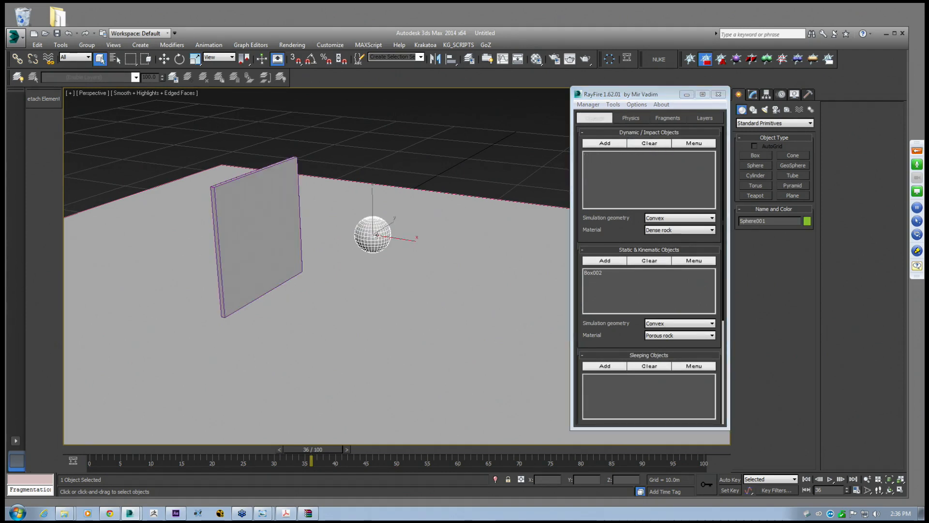
left_click(604, 143)
mouse_move(604, 234)
left_mouse_down()
mouse_move(607, 153)
mouse_move(612, 240)
left_mouse_up()
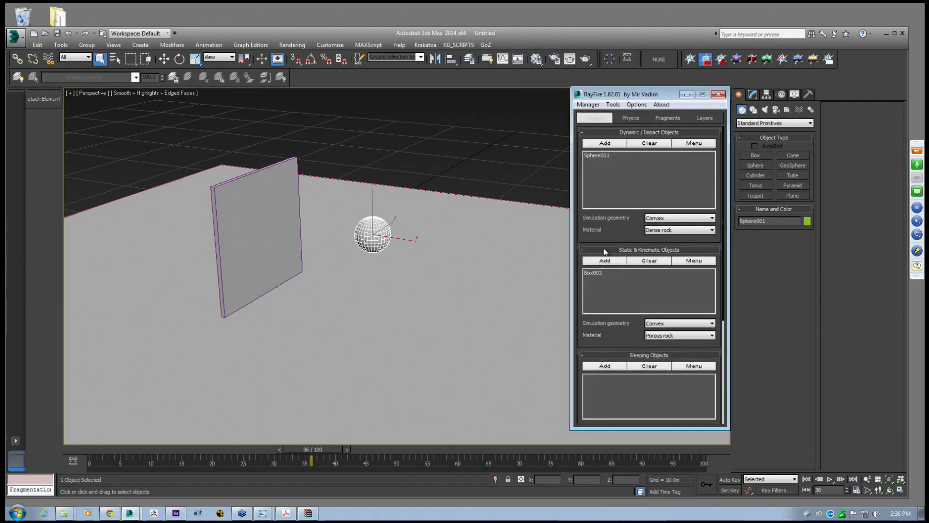
middle_click_drag(356, 228, 379, 234, "alt")
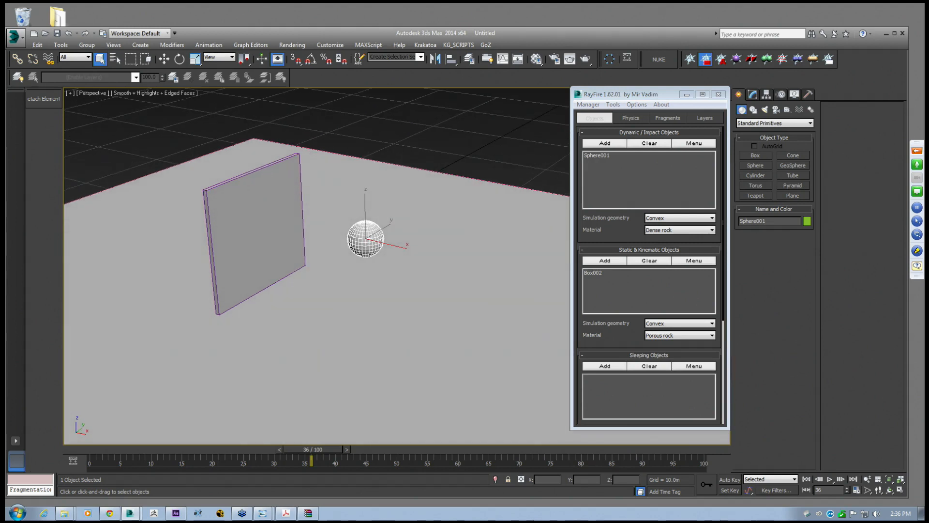
Turn on Demolish geometry in the Interactive Demolition options
left_click(631, 118)
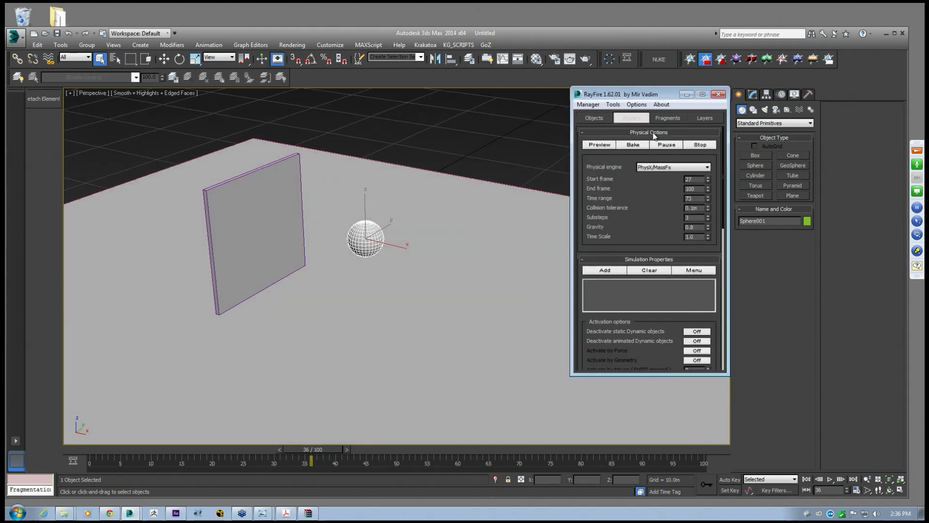
left_click(666, 118)
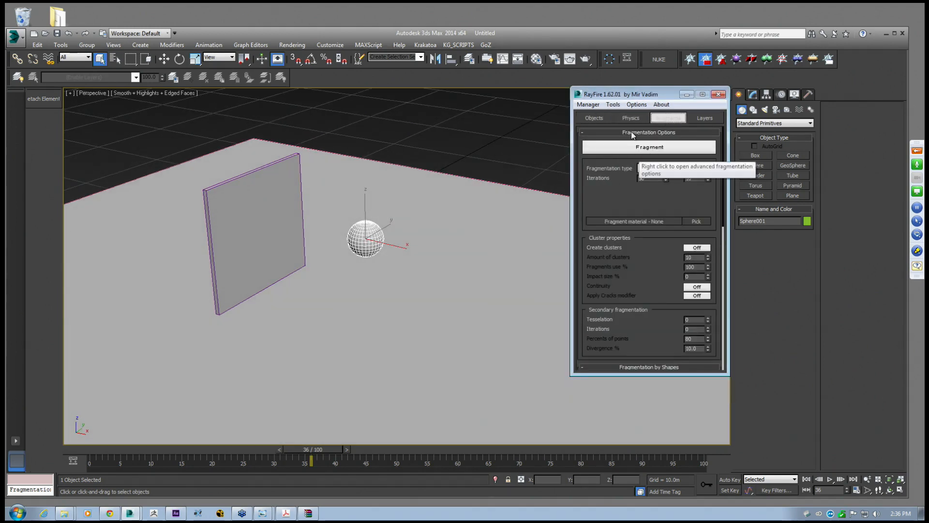
left_click(631, 118)
scroll(615, 230, "down", 5)
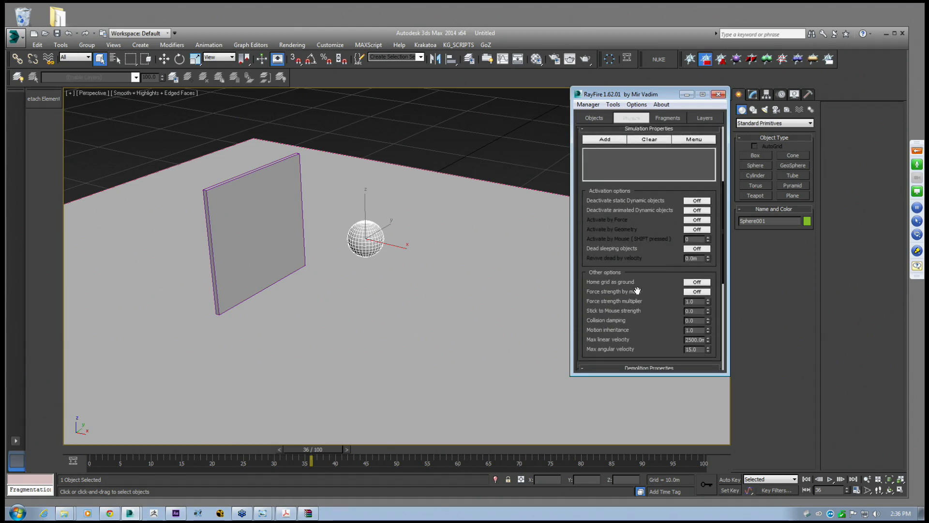
left_click_drag(649, 303, 650, 177)
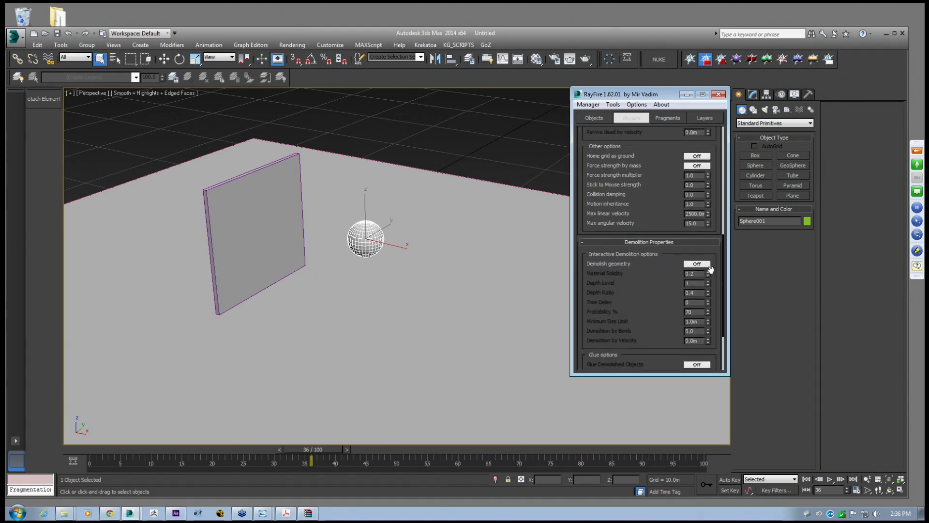
left_click(696, 265)
scroll(646, 226, "up", 4)
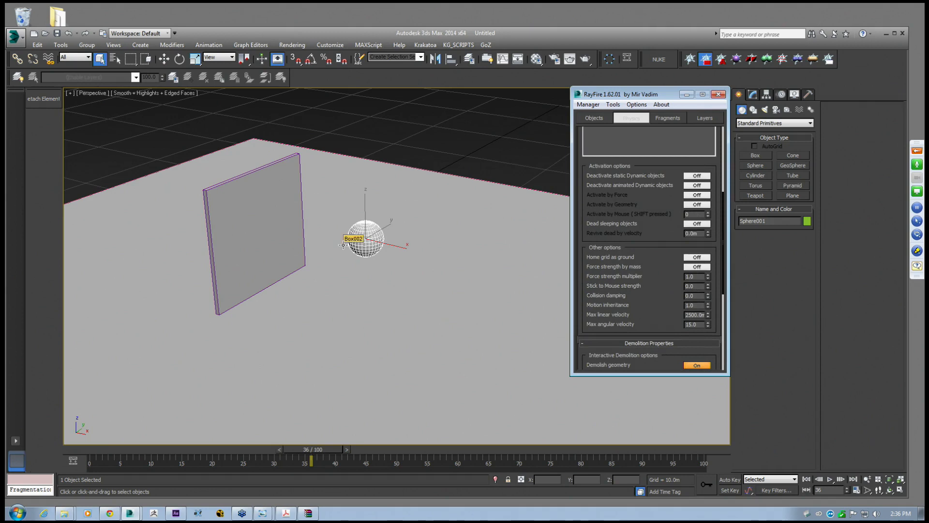
Set the simulation's start frame to 0 in the Physical Options
left_click_drag(628, 199, 635, 331)
left_click_drag(640, 190, 651, 83)
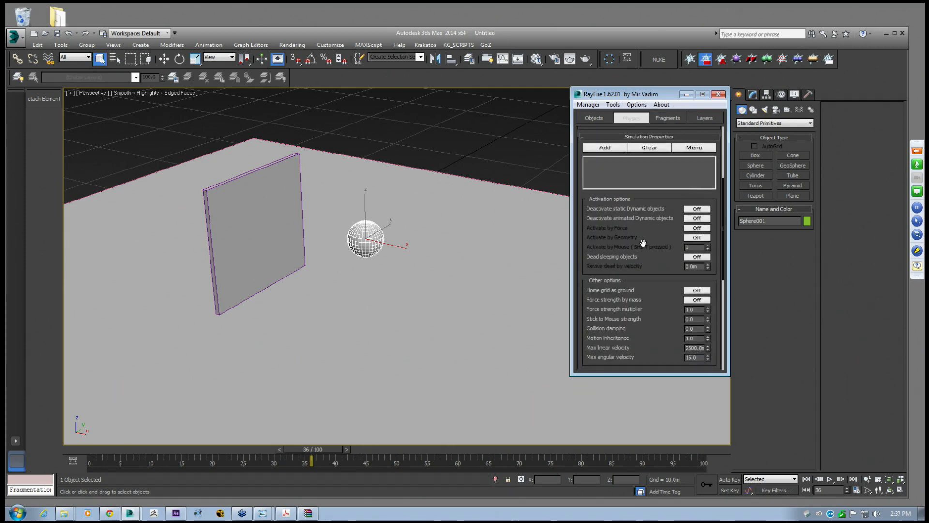
left_click_drag(626, 243, 625, 366)
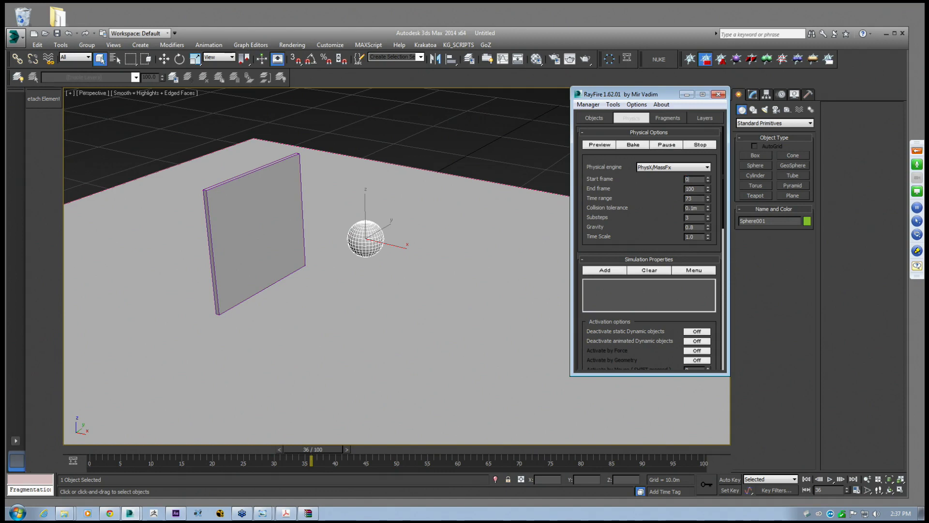
Review the simulation and demolition properties, and set the material of the Dynamic / Impact Objects to Porous rock
scroll(649, 230, "down", 5)
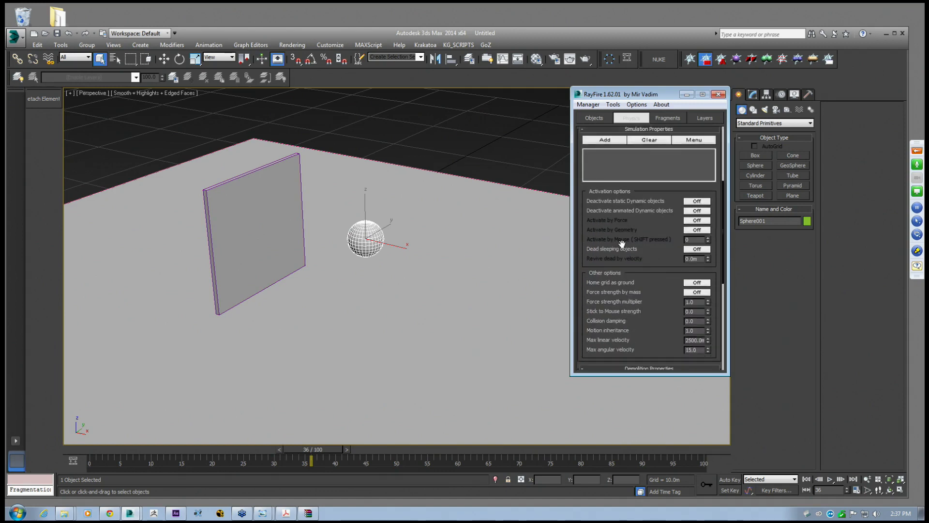
scroll(627, 230, "down", 7)
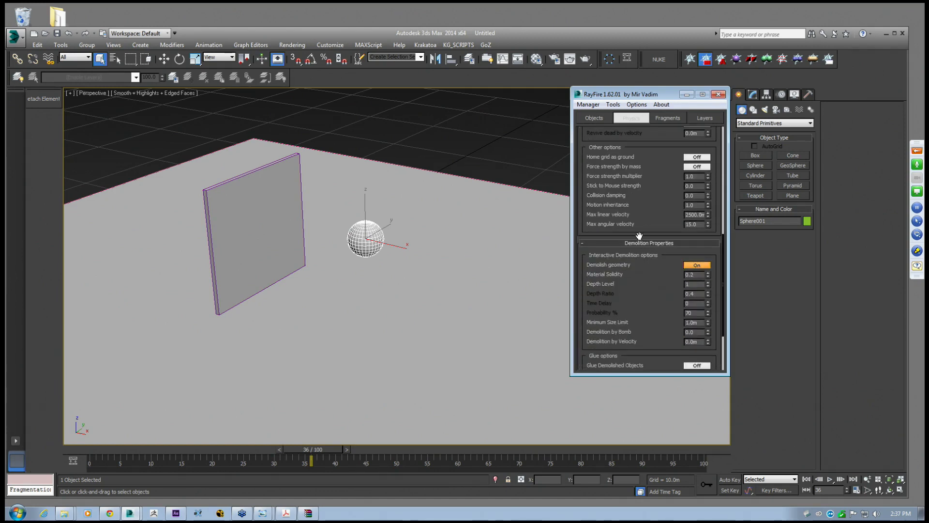
scroll(647, 227, "up", 7)
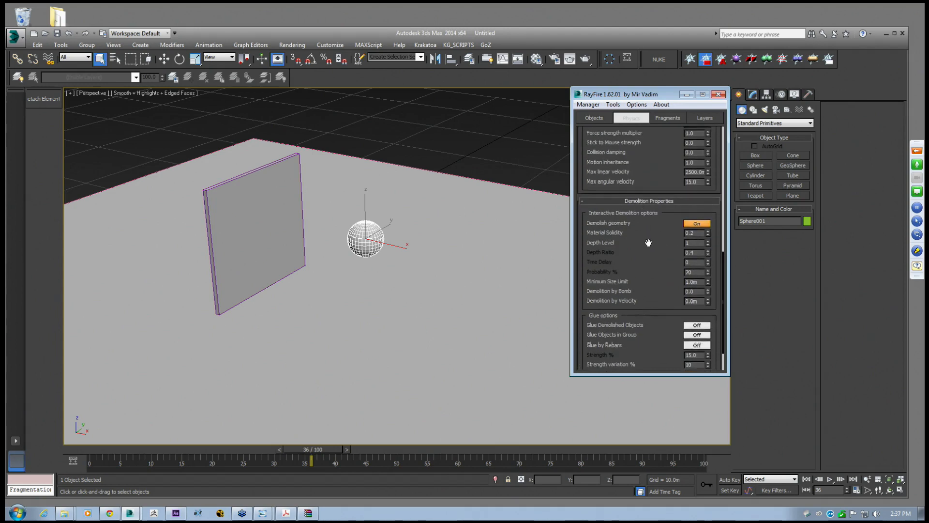
scroll(652, 210, "up", 5)
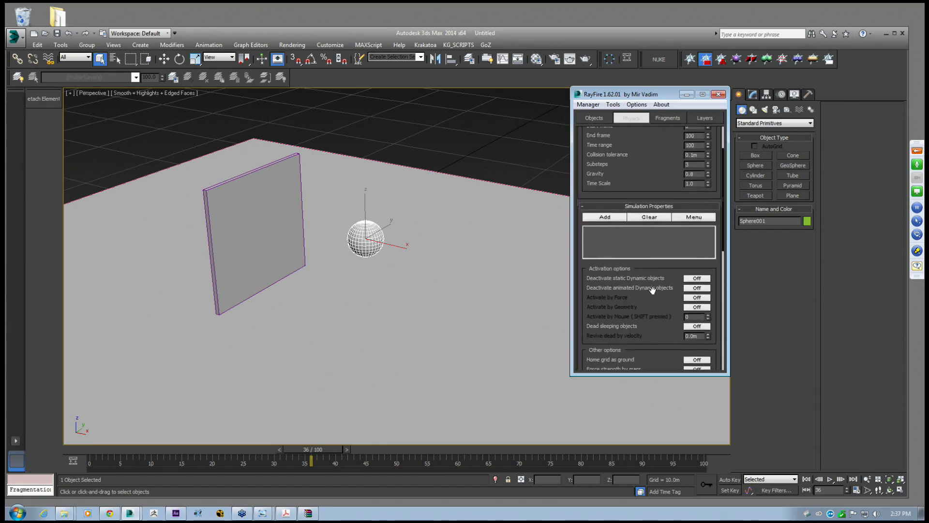
scroll(623, 170, "down", 12)
left_click(592, 119)
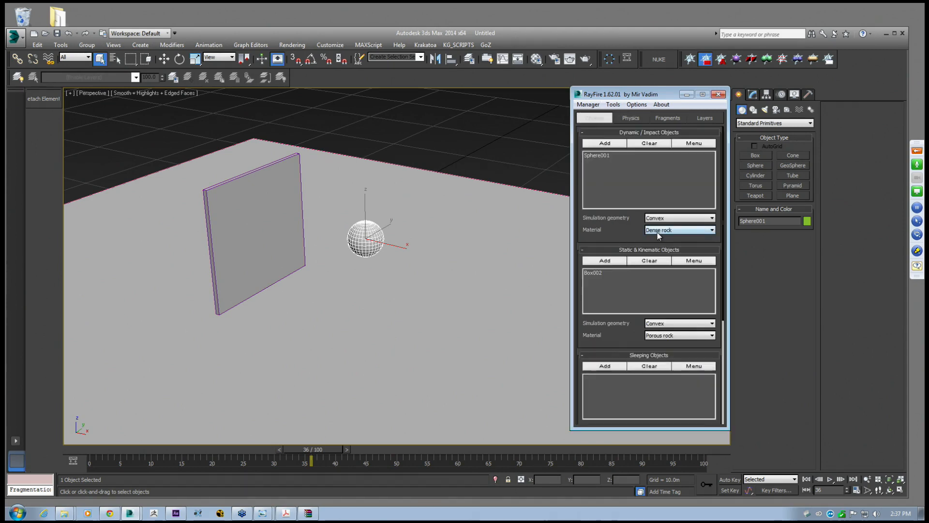
left_click(669, 230)
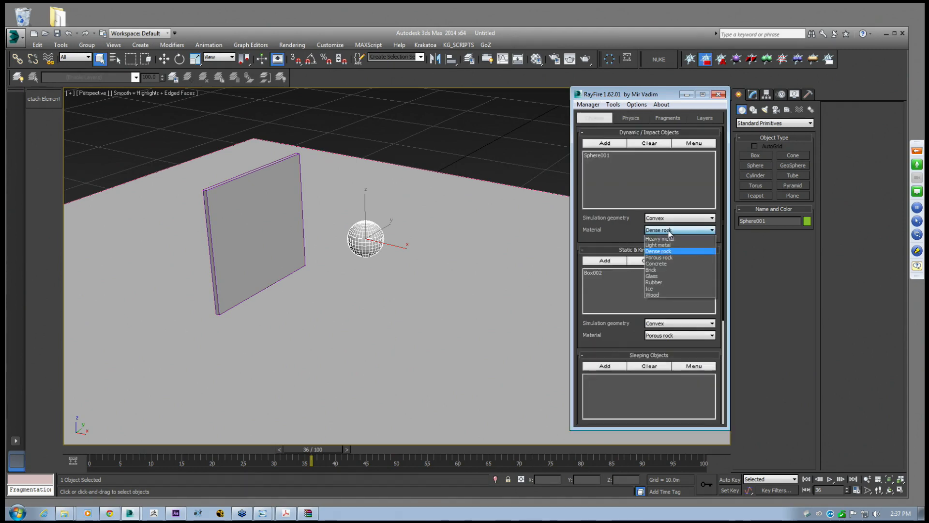
left_click(661, 258)
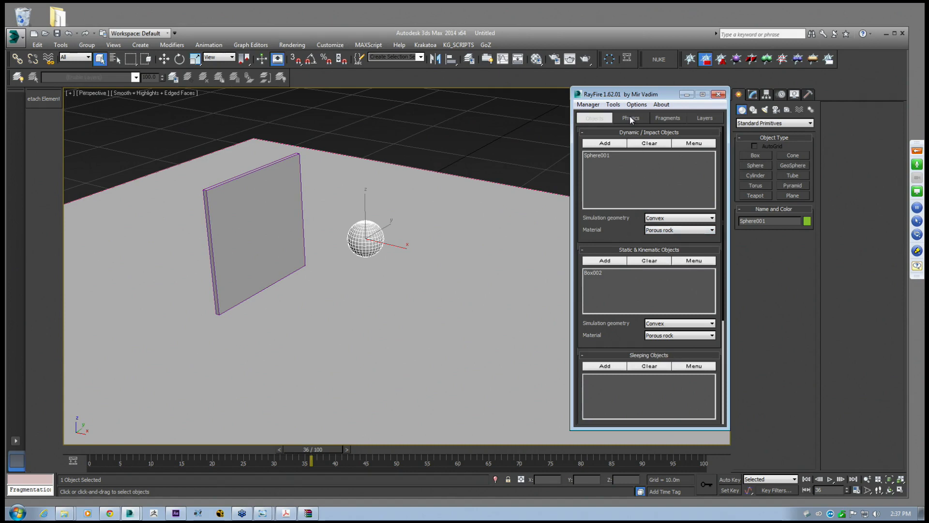
Bake the sphere's interactive demolition simulation with a Material Solidity of 0.2
left_click(632, 118)
left_click_drag(653, 272, 652, 219)
double_click(691, 204)
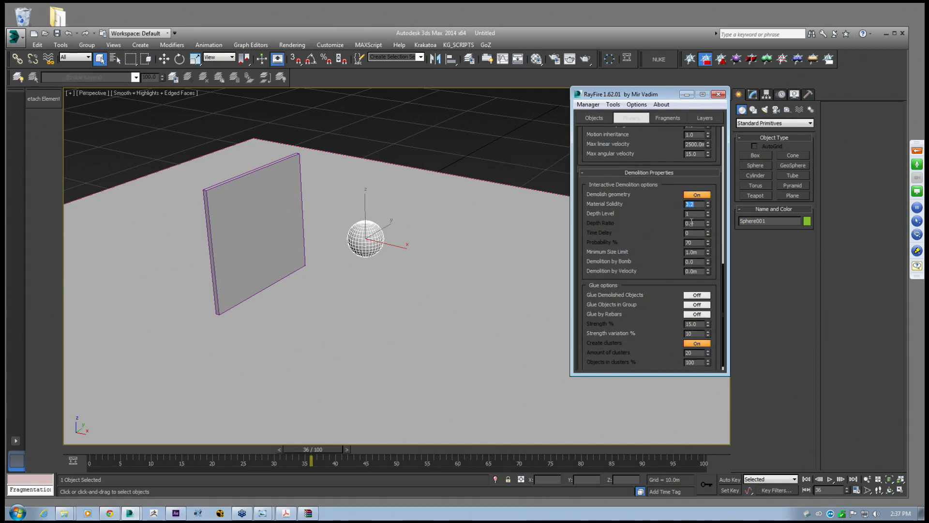
left_click_drag(616, 208, 623, 224)
left_click_drag(625, 149, 625, 153)
scroll(625, 152, "up", 3)
scroll(624, 153, "up", 8)
left_click(633, 145)
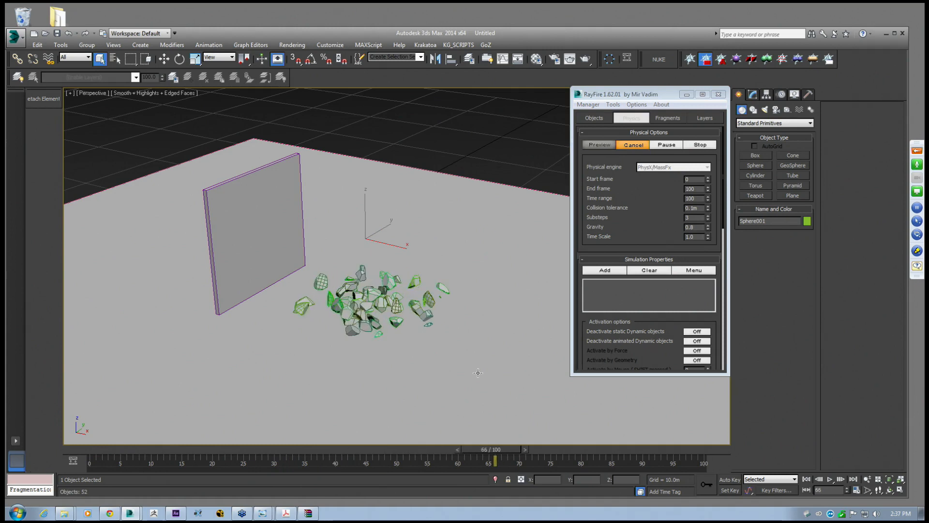
Return to frame 0 and clear the baked fragments to restore the original sphere
left_click_drag(677, 449, 72, 469)
scroll(295, 304, "up", 2)
scroll(421, 281, "up", 3)
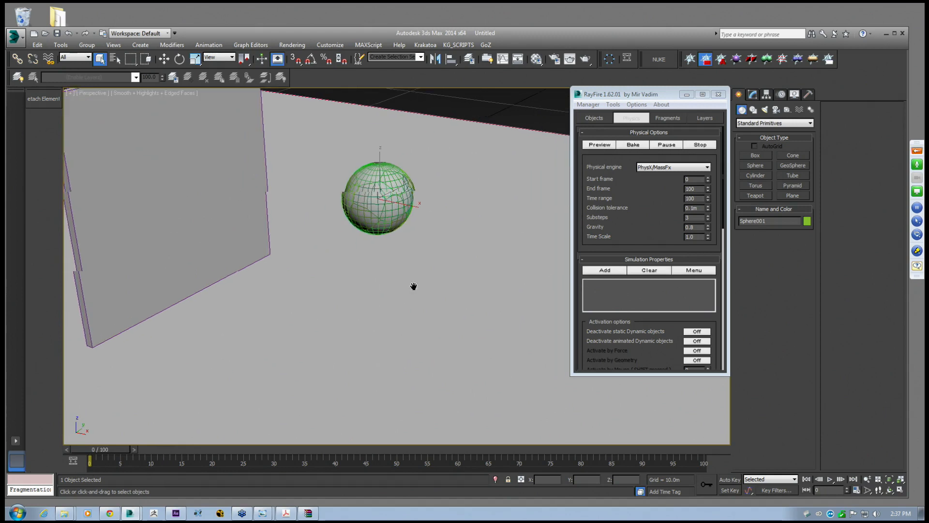
scroll(649, 247, "down", 10)
scroll(649, 247, "down", 5)
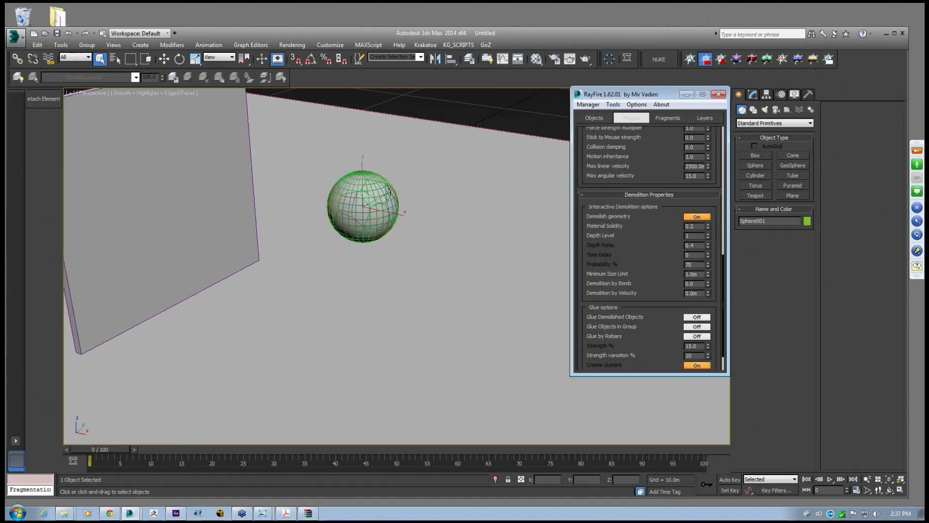
mouse_move(110, 448)
left_mouse_down()
mouse_move(250, 455)
mouse_move(101, 449)
left_mouse_up()
left_click(588, 104)
left_click(601, 127)
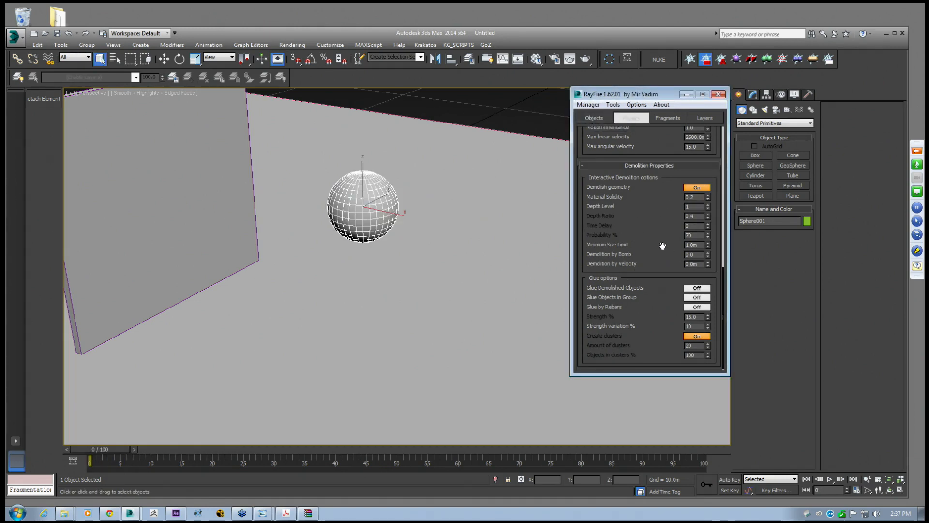
Set the Depth Level of the demolition to 2 and bake the sphere's simulation again
scroll(700, 230, "up", 1)
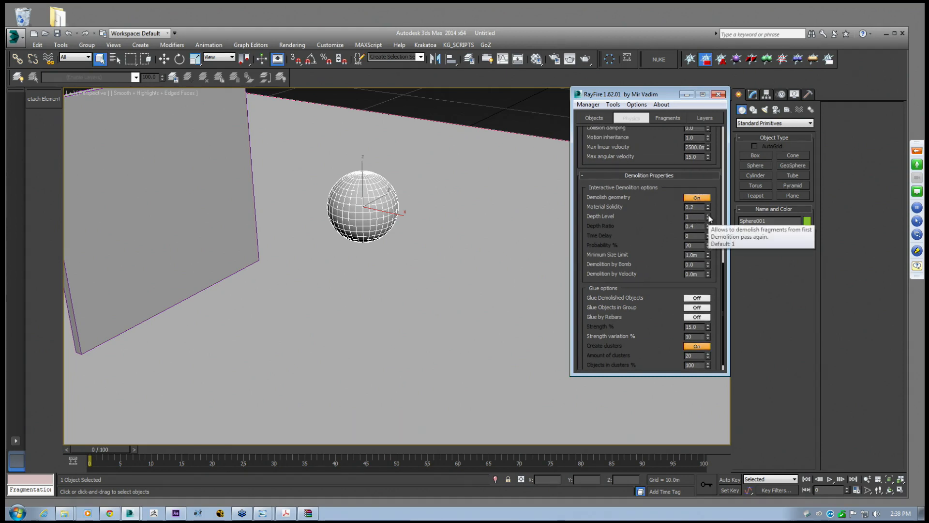
left_click(707, 215)
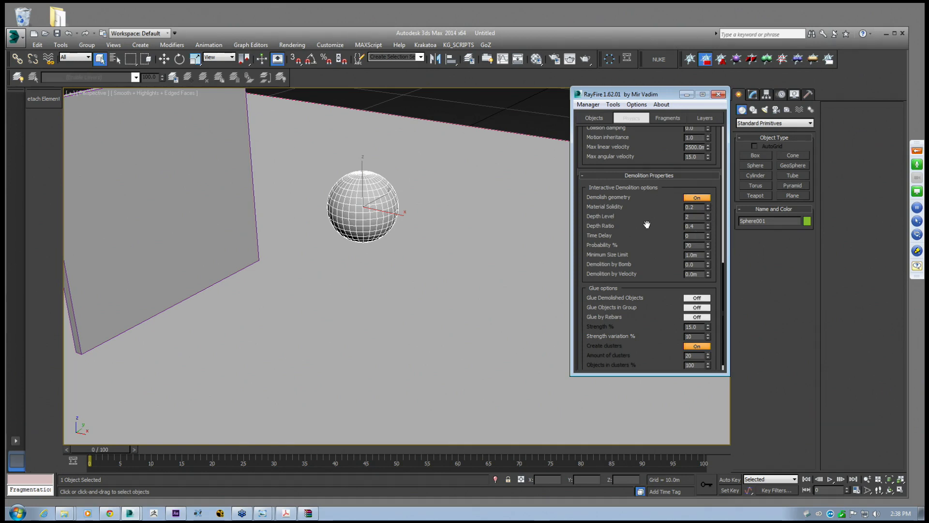
left_click_drag(621, 134, 631, 479)
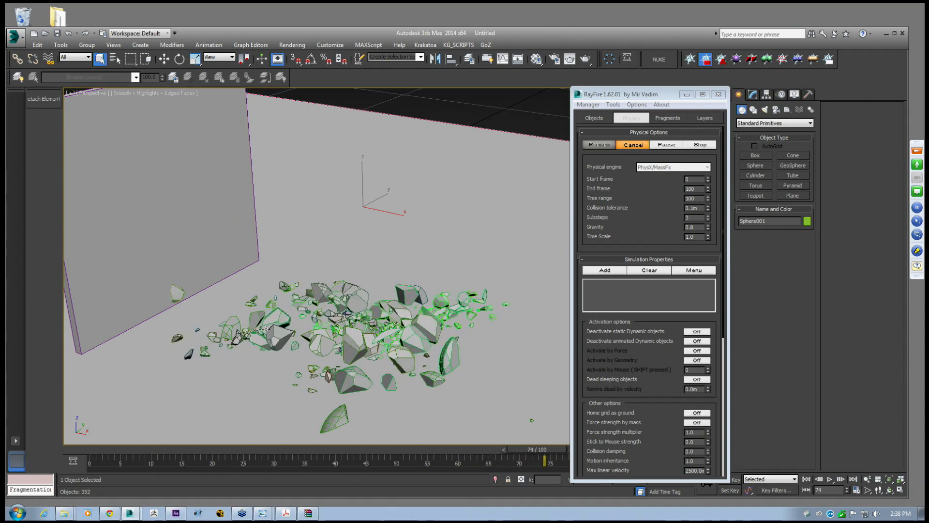
Move the RayFire window away from the view, and play and scrub the baked two-level demolition from frame 0
left_click_drag(619, 97, 653, 88)
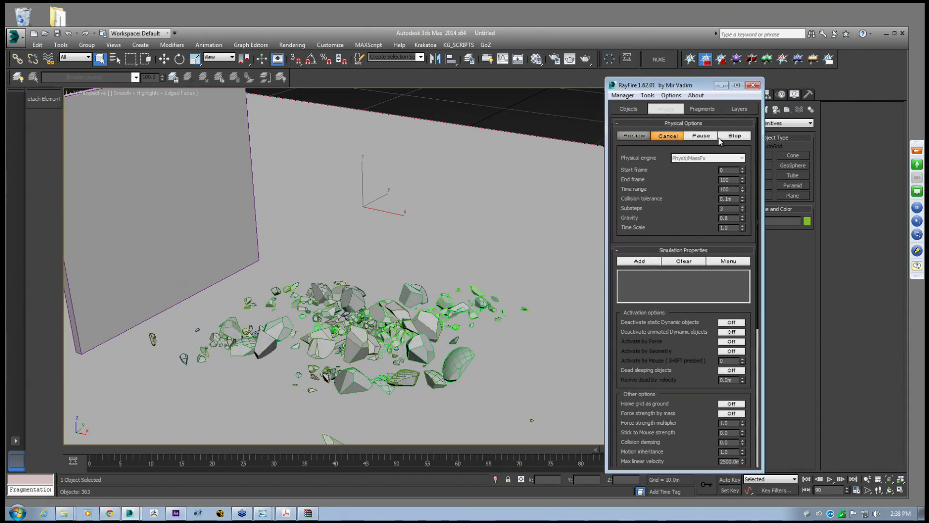
left_click_drag(664, 86, 605, 40)
left_click_drag(700, 449, 219, 447)
key("q")
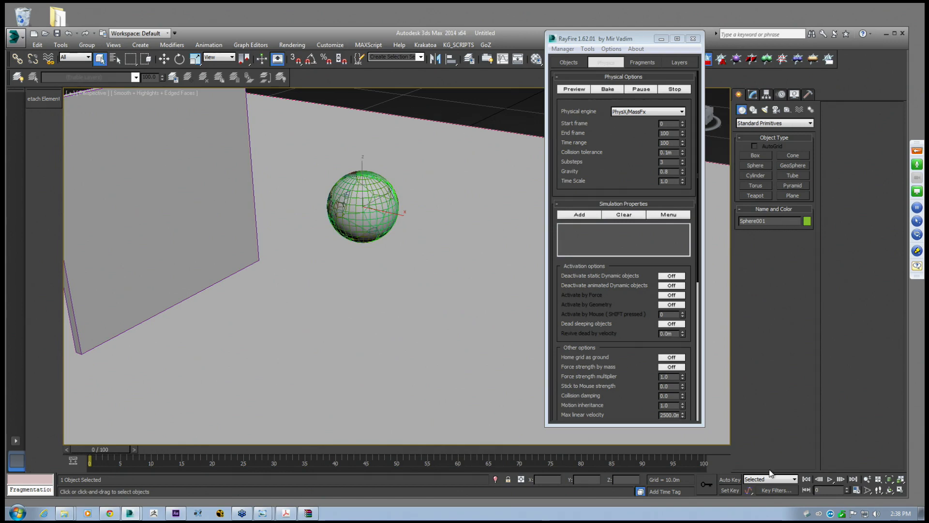
left_click(828, 479)
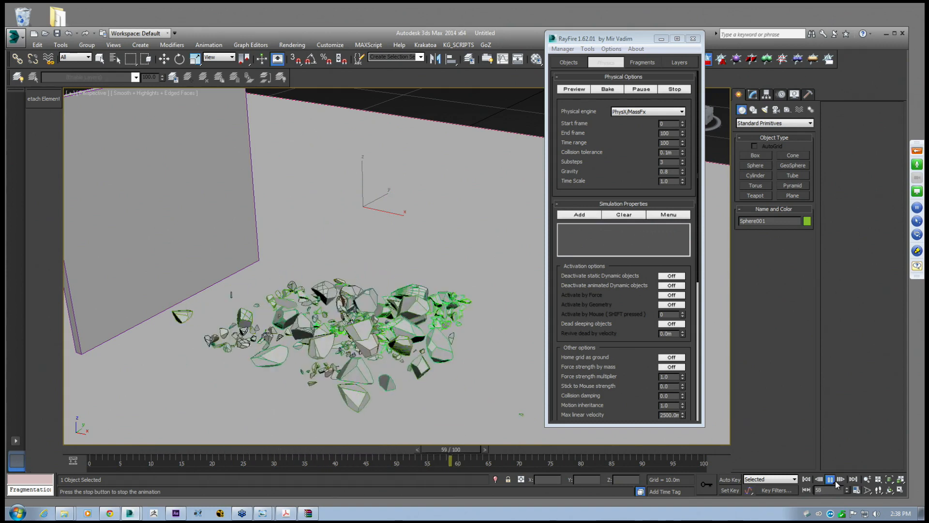
left_click(835, 481)
left_click(100, 58)
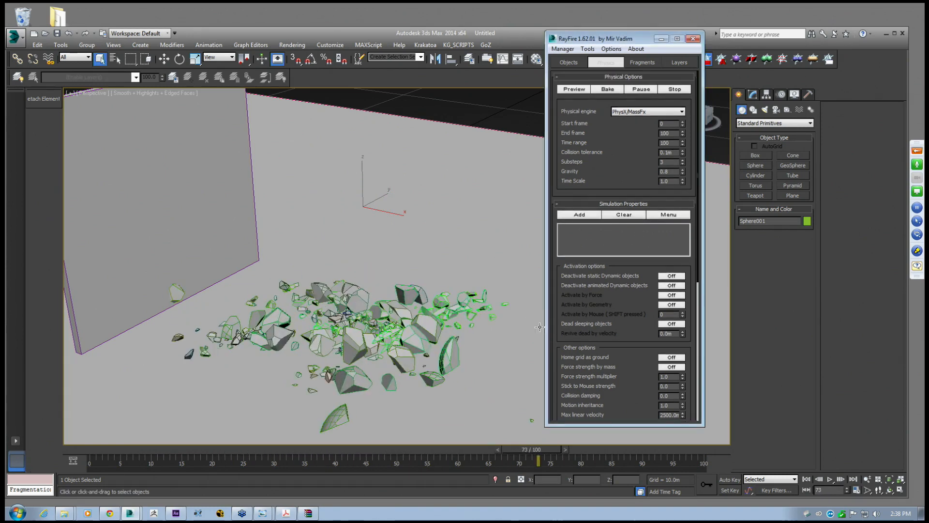
left_click_drag(520, 448, 287, 465)
left_click_drag(347, 467, 687, 449)
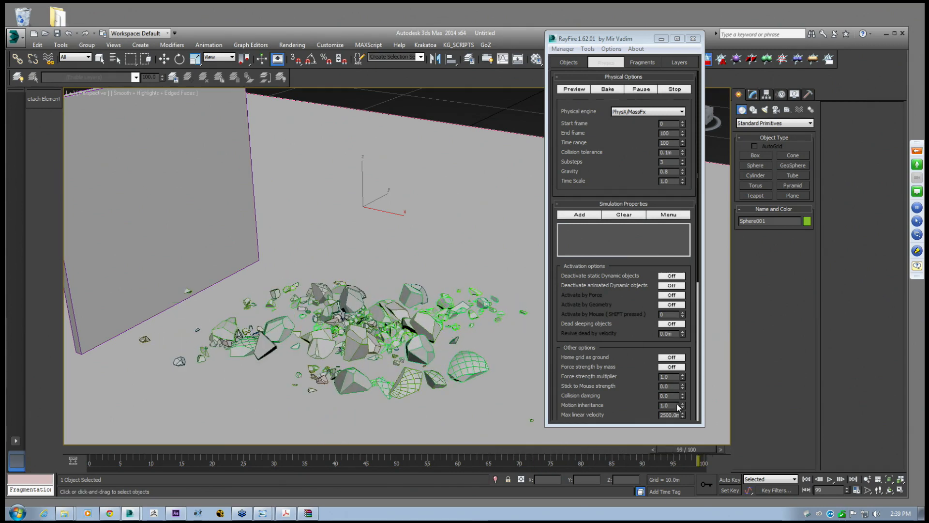
Examine the gaps around the resting fragments up close and set the Collision tolerance to 0.001m
left_click(609, 160)
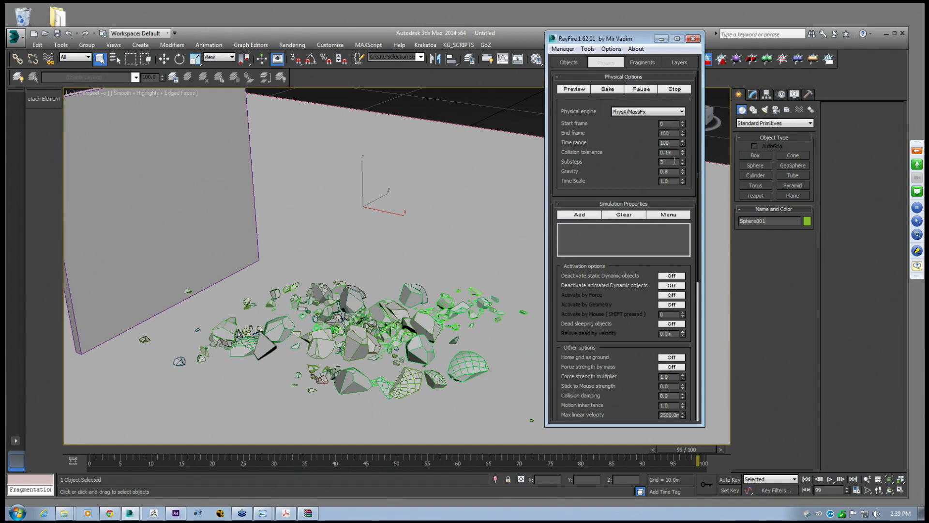
middle_click_drag(452, 243, 477, 189)
scroll(477, 189, "up", 8)
middle_click_drag(495, 223, 399, 238, "alt")
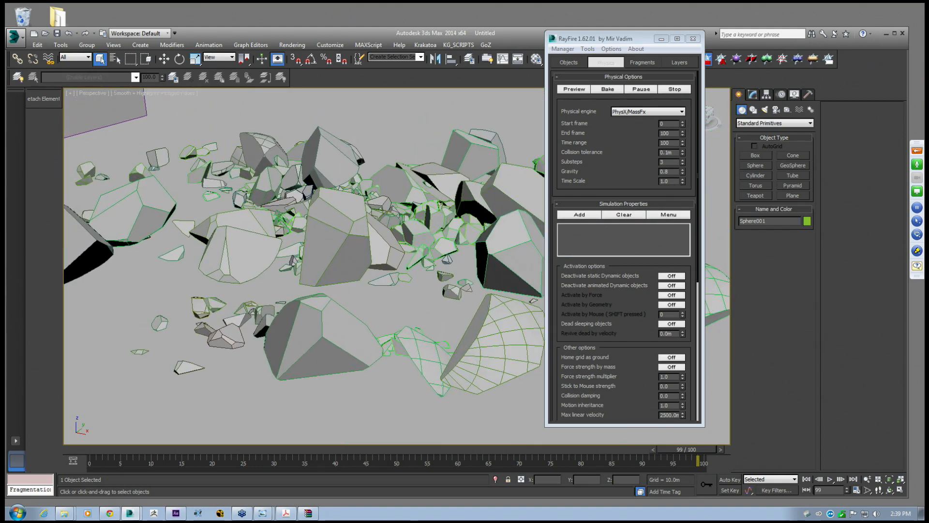
scroll(412, 260, "up", 5)
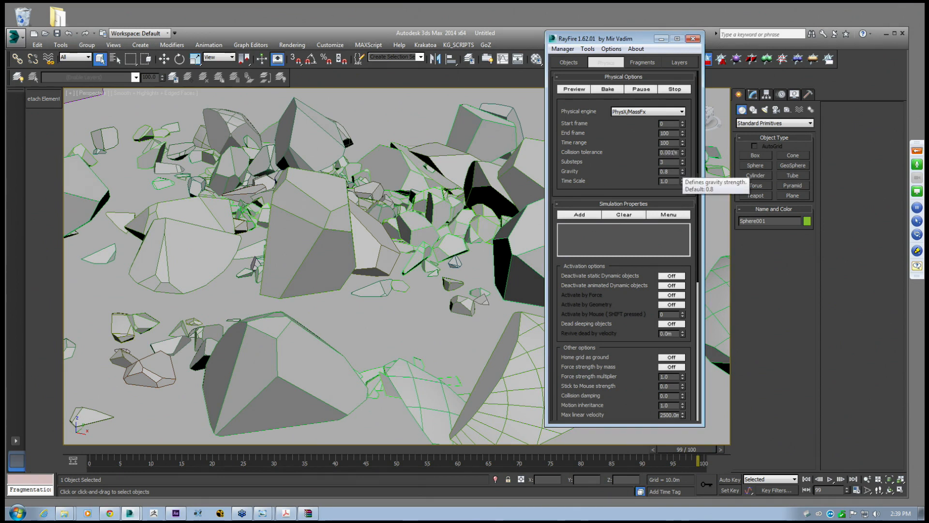
left_click(668, 152)
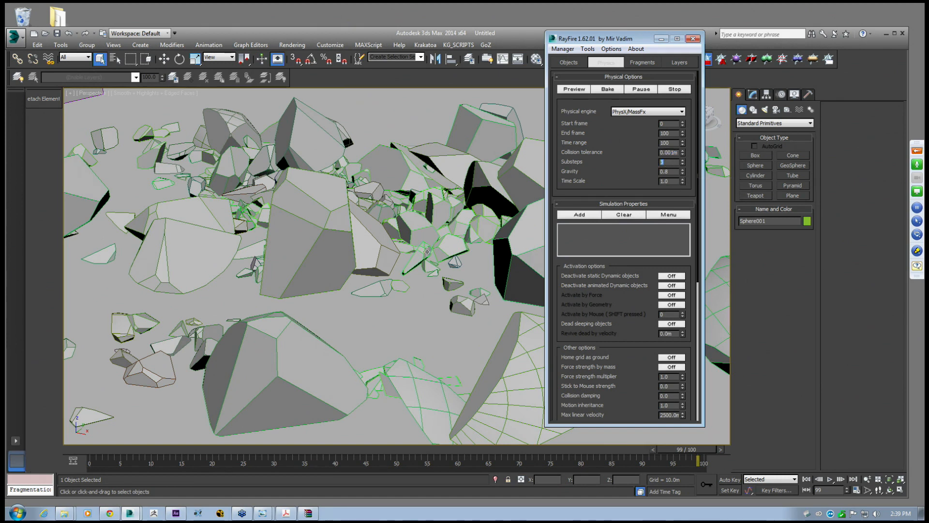
Set the simulation Substeps to 7 in the Physical Options
scroll(427, 251, "down", 10)
middle_click_drag(368, 277, 409, 308)
middle_click_drag(445, 274, 436, 273)
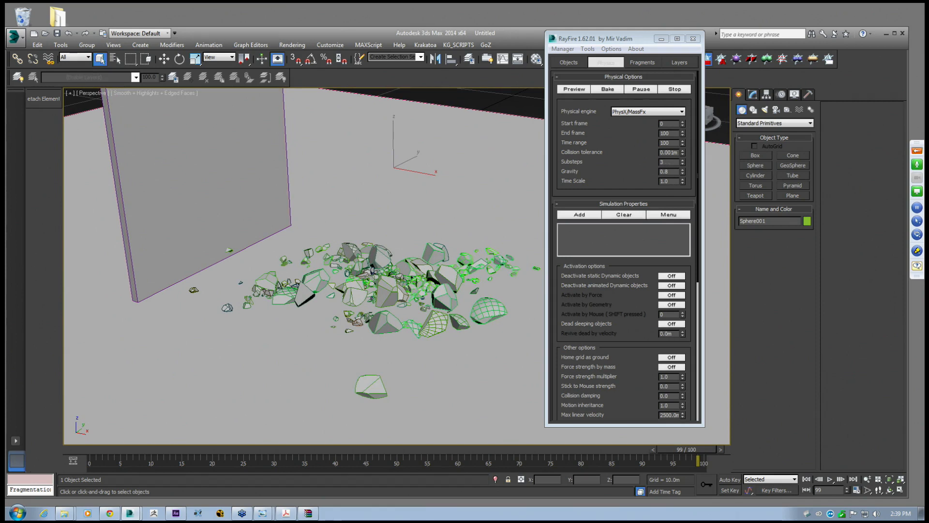
double_click(670, 161)
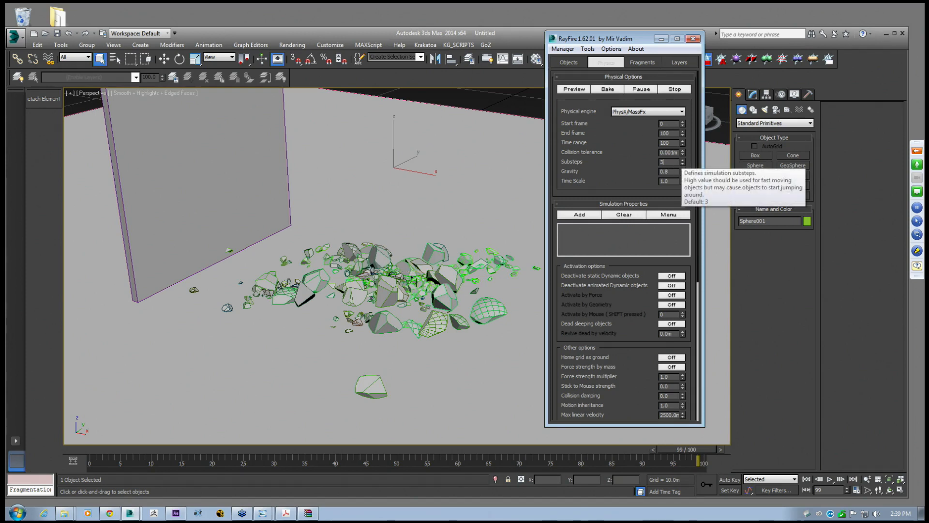
left_click(683, 161)
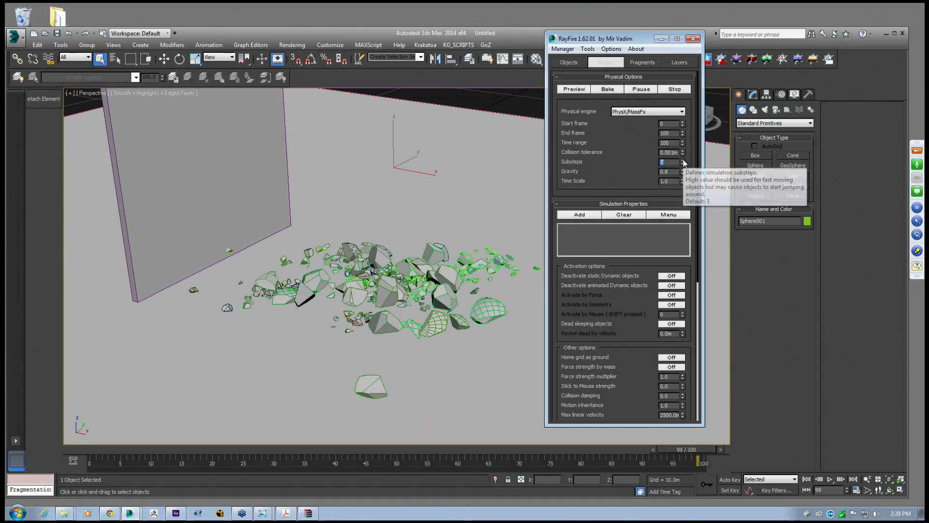
Rewind the timeline to frame 0 and remove the baked fragments so the intact sphere is restored
left_click_drag(688, 454, 92, 450)
key("q")
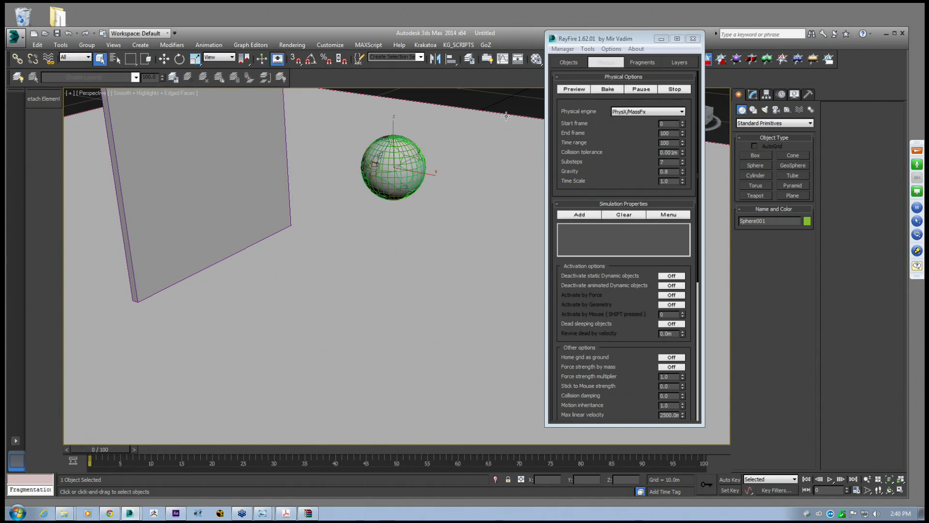
left_click(564, 52)
left_click(575, 72)
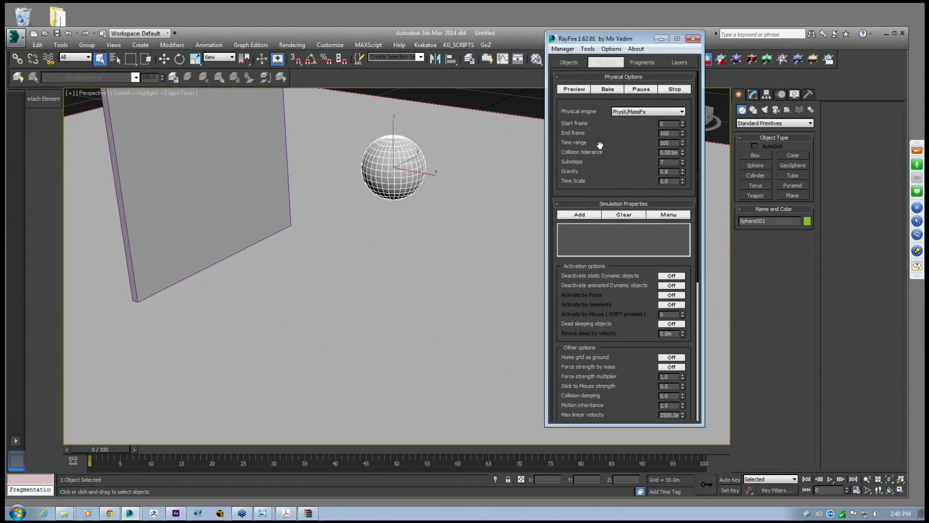
Set the demolition Probability % to 30 and bake the simulation with the updated settings
scroll(612, 193, "down", 5)
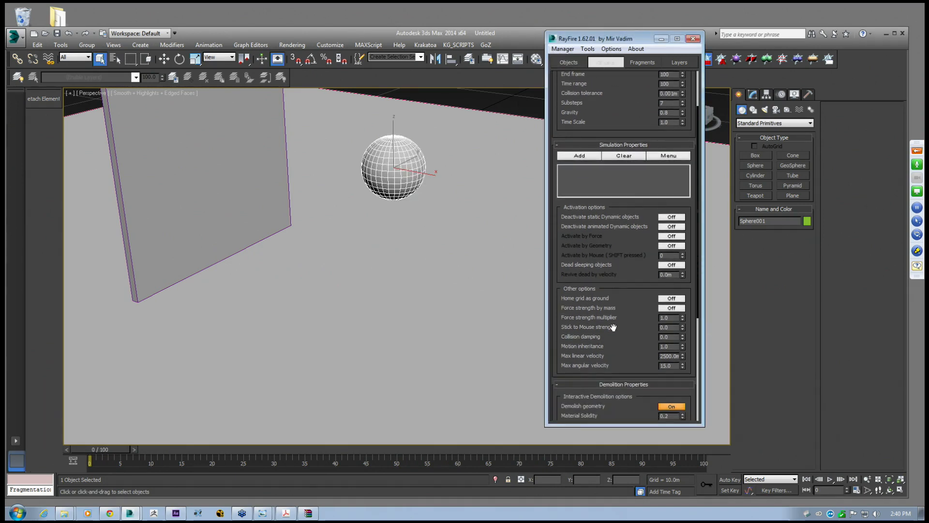
scroll(636, 307, "down", 5)
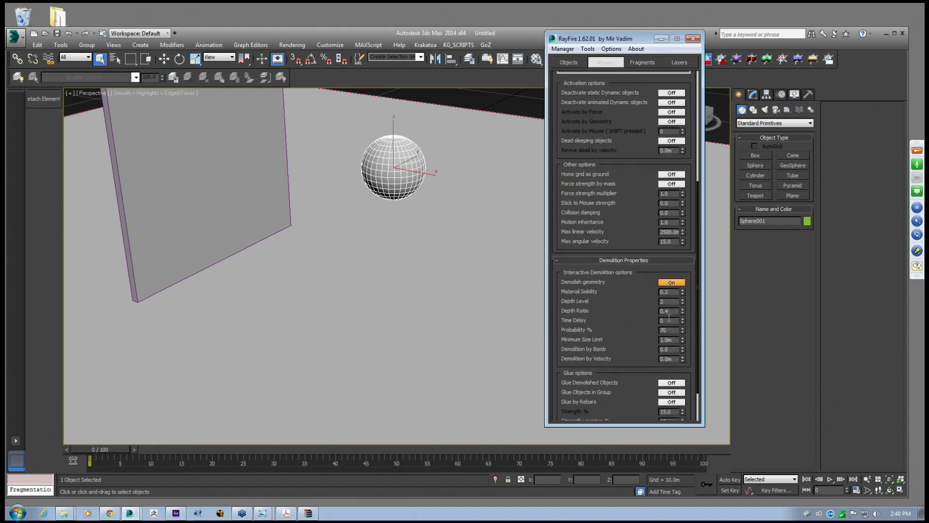
scroll(635, 316, "down", 2)
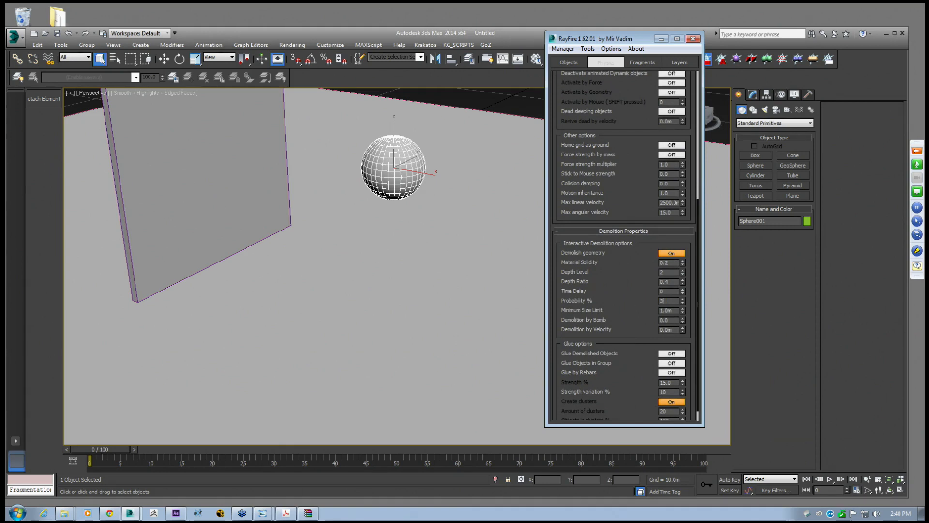
scroll(622, 296, "down", 1)
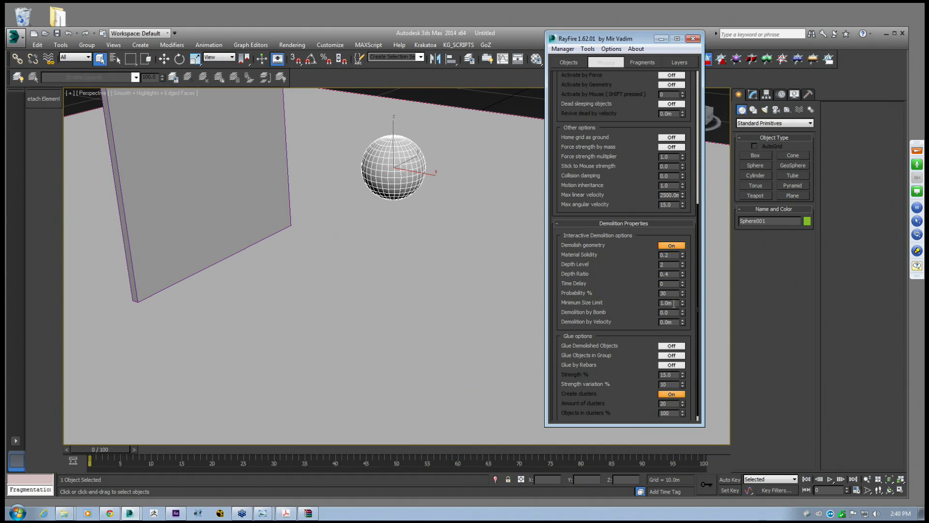
scroll(600, 283, "up", 5)
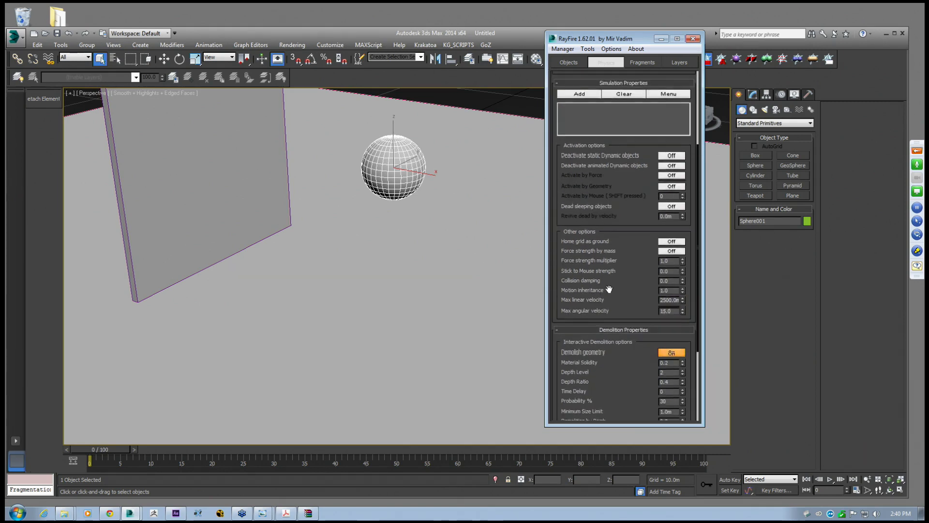
scroll(579, 266, "up", 3)
left_click(604, 89)
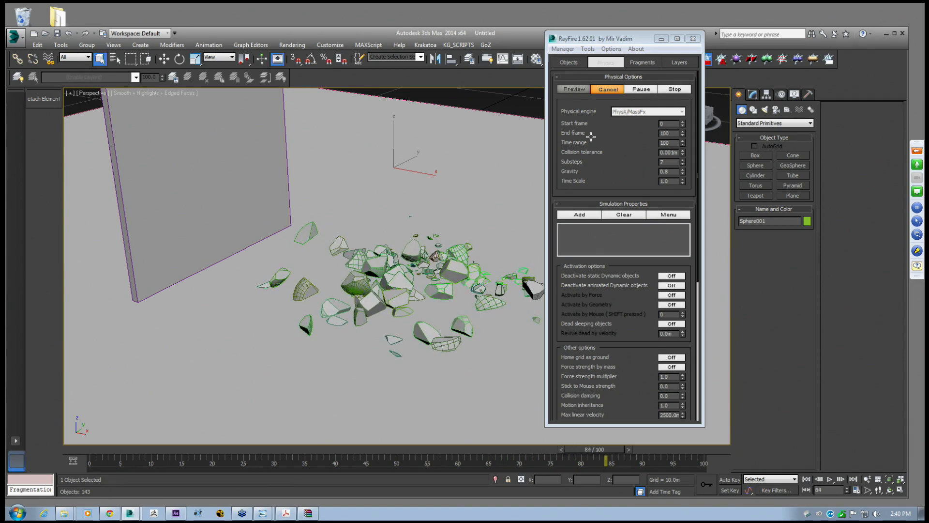
Reposition the RayFire window, play the new bake from frame 0, and scrub back to frame 46
left_click_drag(604, 39, 593, 32)
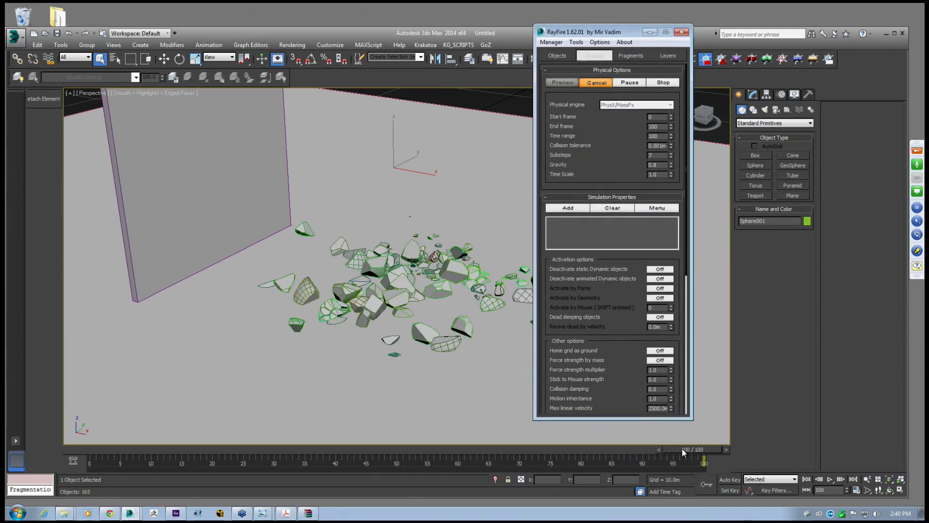
left_click_drag(684, 449, 89, 467)
key("q")
left_click(830, 479)
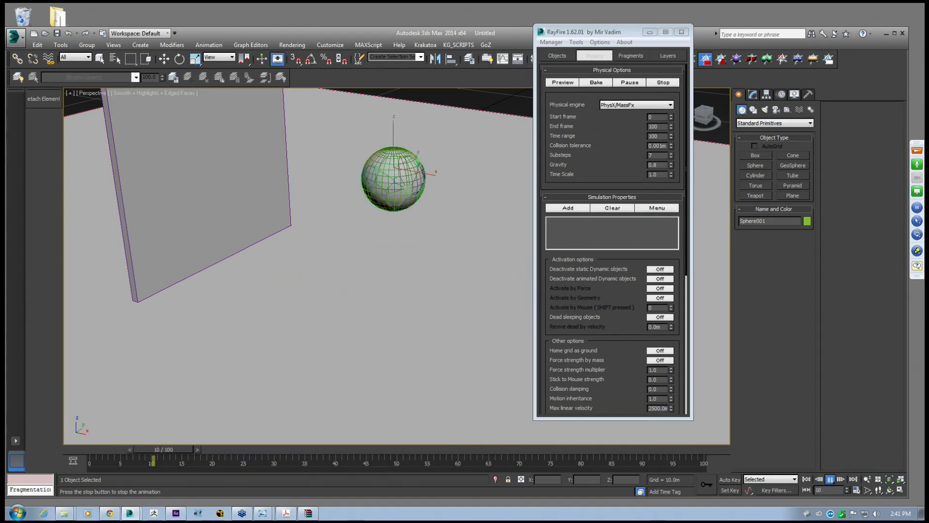
left_click(831, 480)
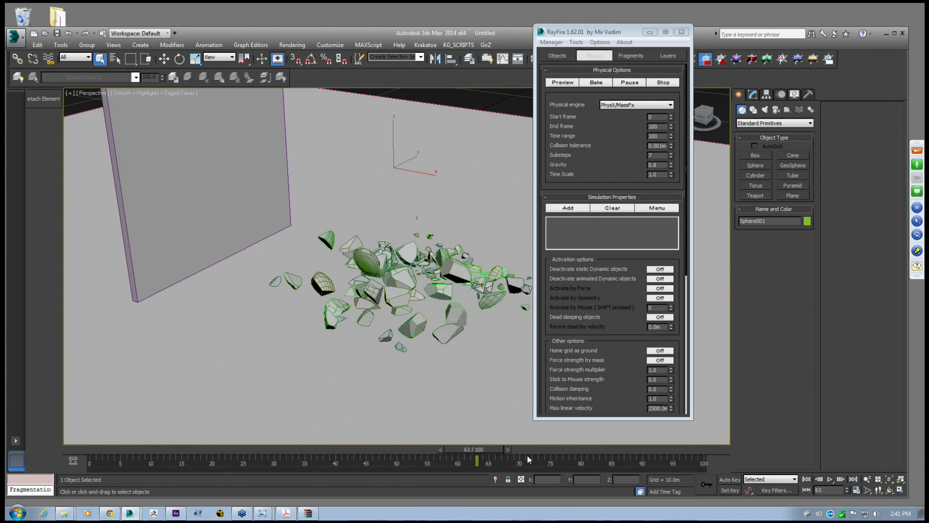
left_click_drag(476, 450, 372, 471)
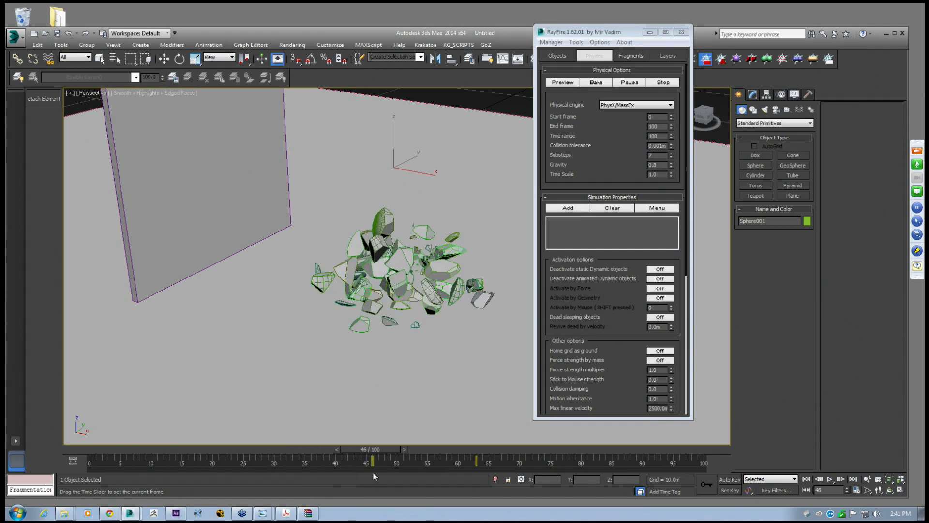
Replay the baked sphere demolition from frame 0 and stop playback at about frame 62
key("q")
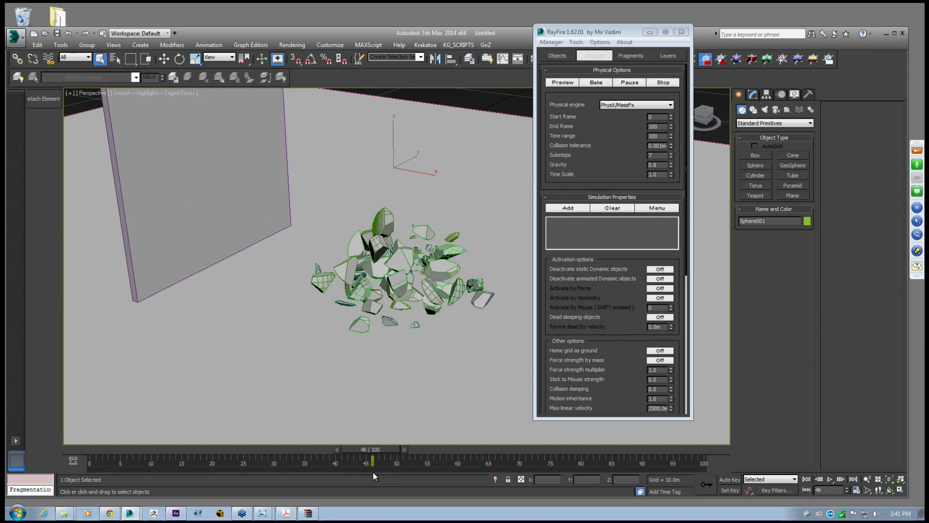
left_click_drag(374, 449, 91, 452)
left_click(829, 479)
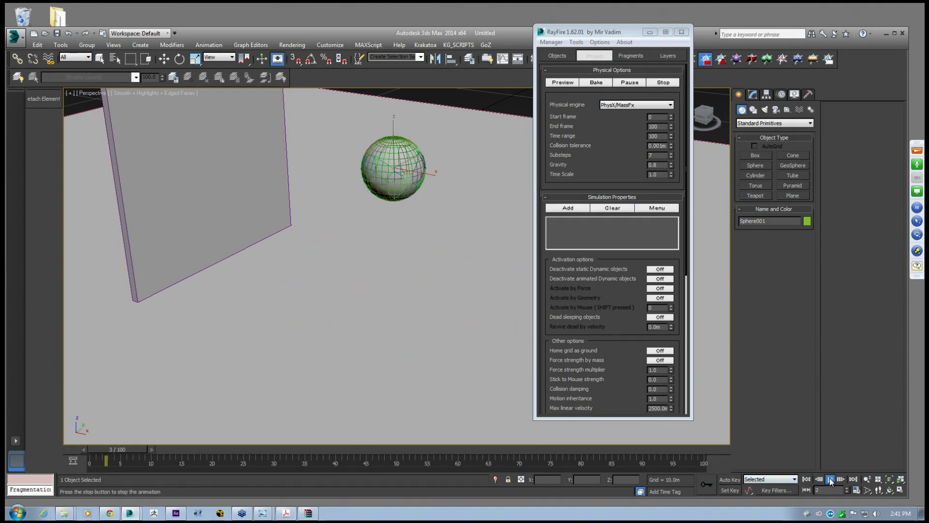
left_click(829, 479)
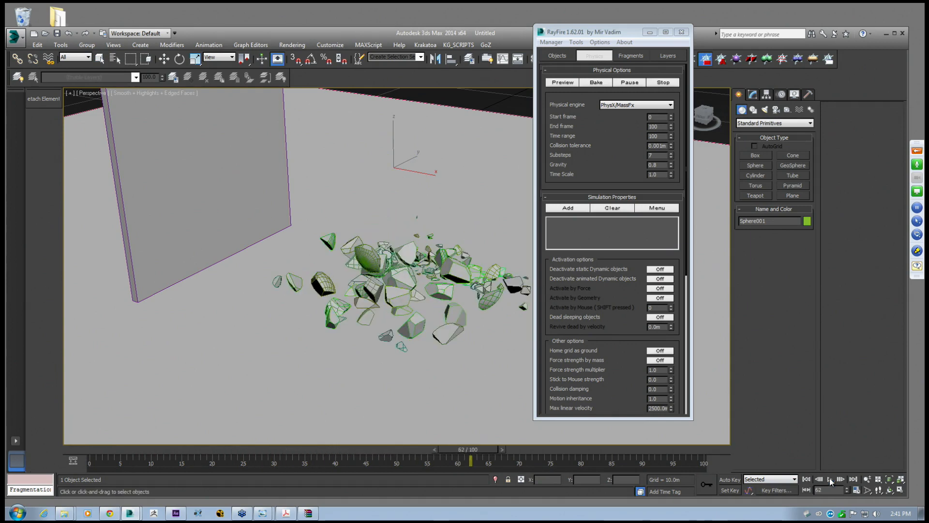
Return the timeline to frame 0 and delete the baked fragments to restore the intact sphere
left_click(581, 153)
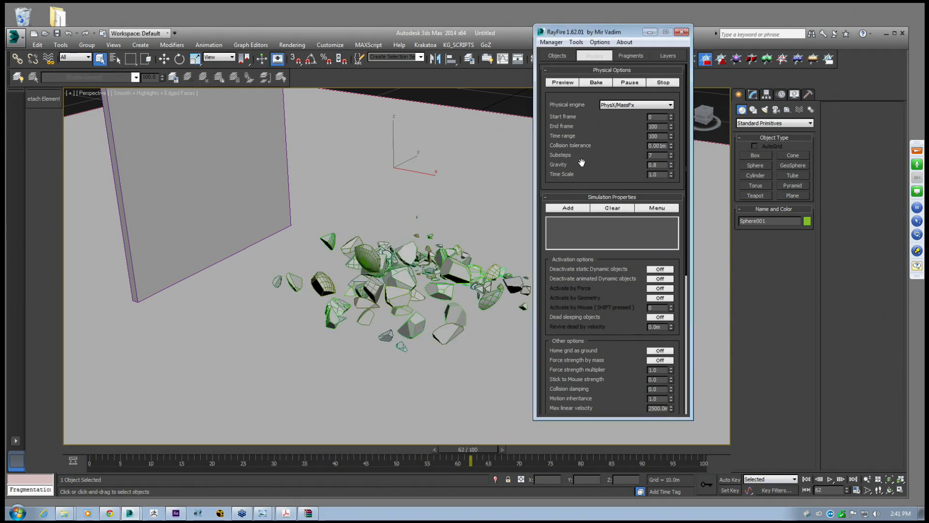
left_click_drag(490, 449, 104, 439)
left_click(551, 42)
left_click(561, 64)
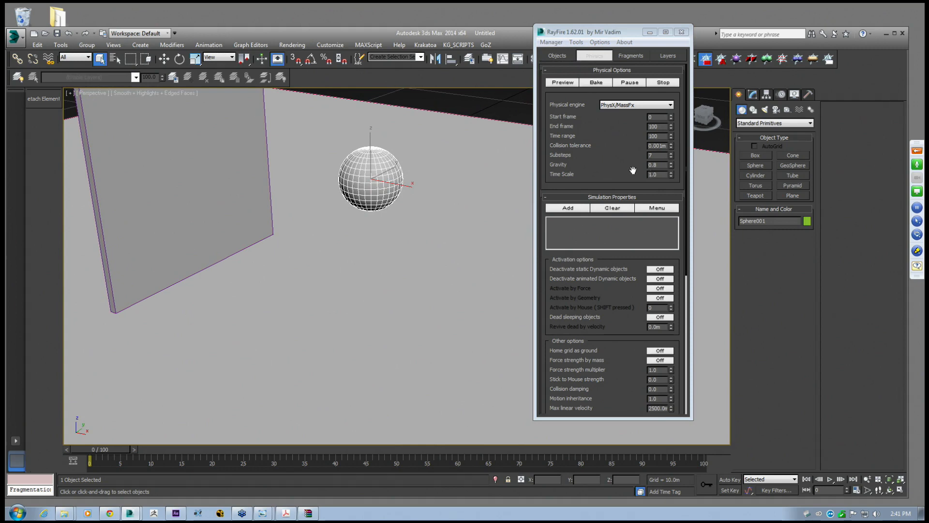
double_click(656, 165)
middle_click_drag(389, 194, 378, 233)
scroll(367, 252, "up", 3)
left_click(659, 166)
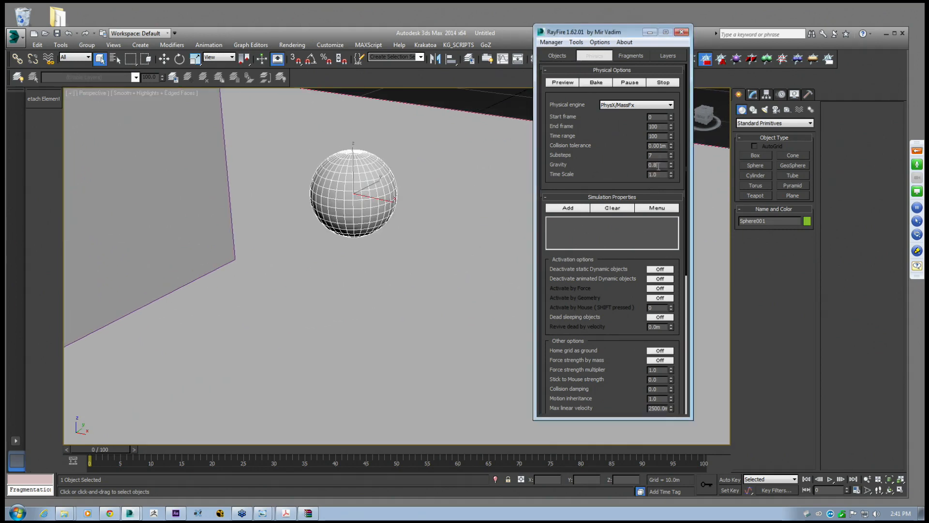
middle_click_drag(400, 213, 400, 242)
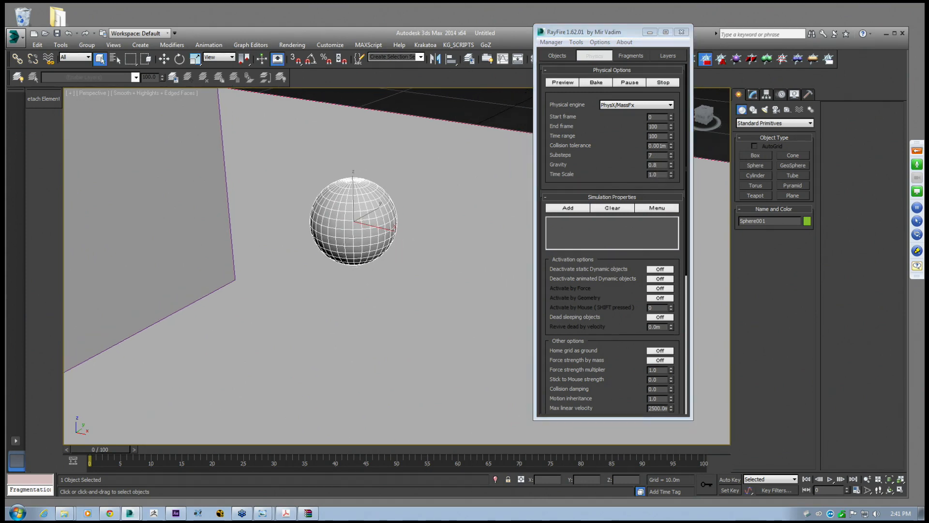
scroll(354, 256, "down", 3)
middle_click_drag(350, 257, 368, 249)
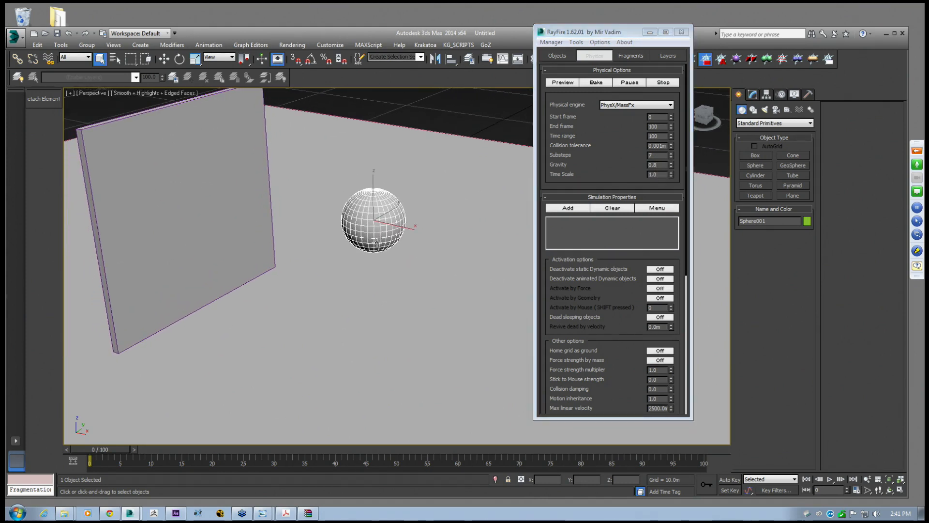
mouse_move(382, 237)
middle_mouse_down()
mouse_move(395, 218)
mouse_move(389, 209)
mouse_move(403, 234)
mouse_move(396, 236)
middle_mouse_up()
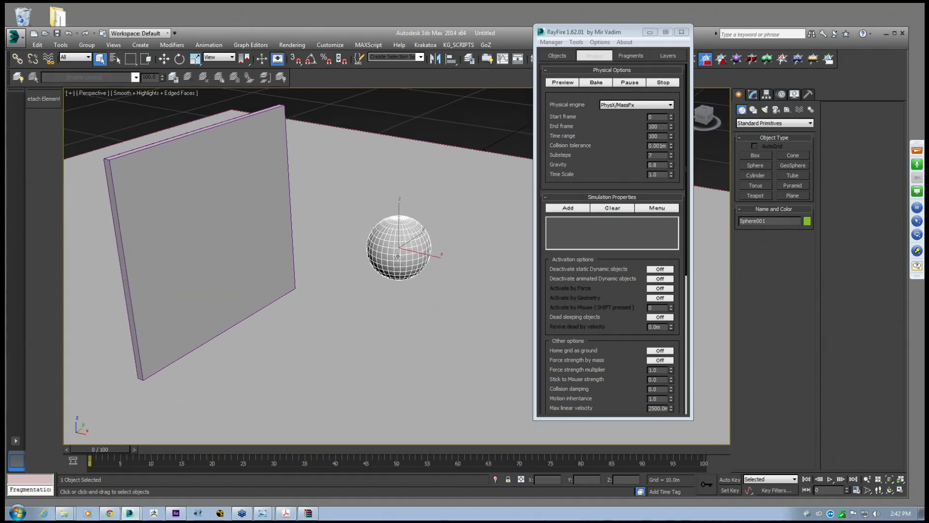
double_click(656, 164)
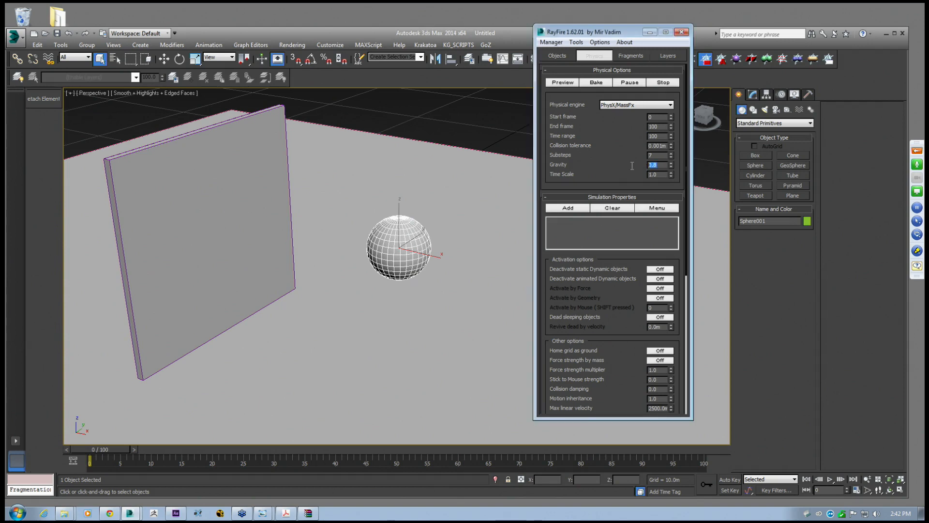
middle_click_drag(314, 246, 292, 237)
left_click(164, 59)
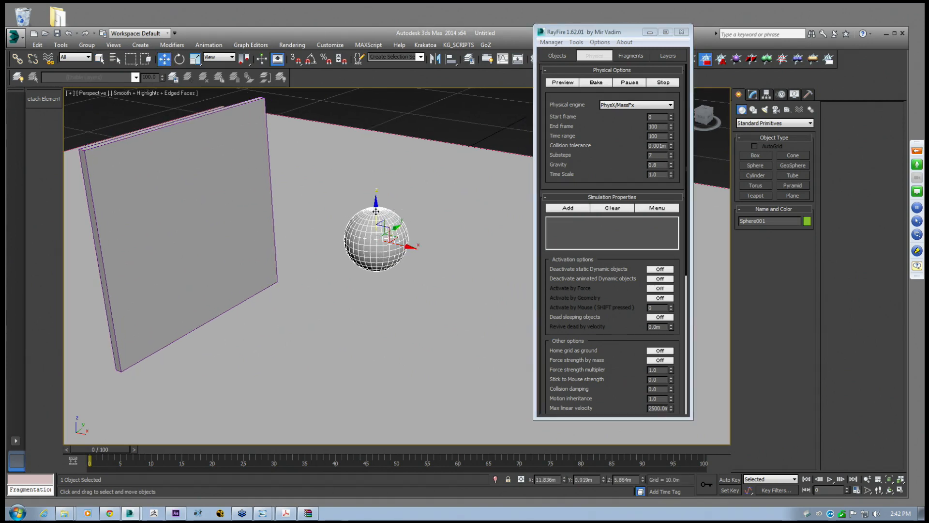
mouse_move(100, 451)
left_mouse_down()
mouse_move(315, 468)
mouse_move(90, 458)
left_mouse_up()
left_click_drag(97, 448, 120, 453)
key("Home")
key("w")
Bake the sphere simulation, pause it at frame 31, and set the Time Scale to 0.3
double_click(655, 173)
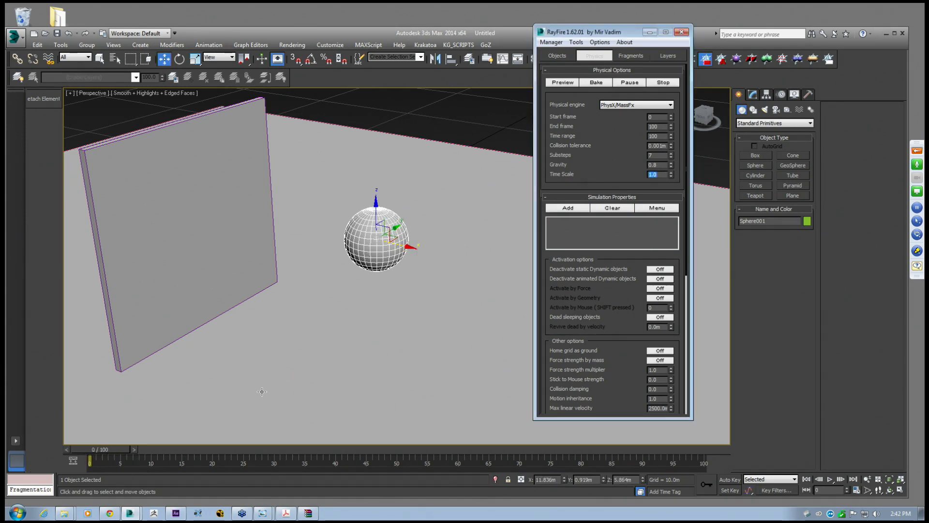
left_click(596, 82)
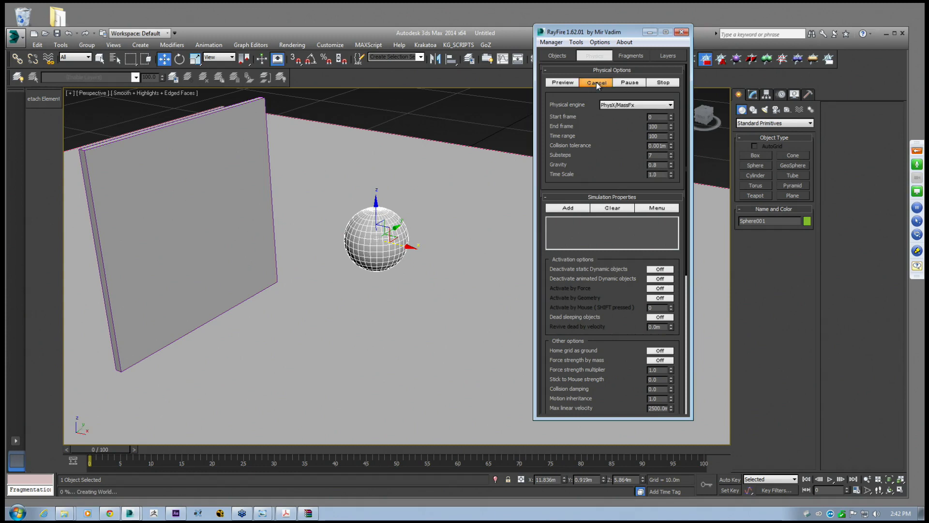
left_click(630, 83)
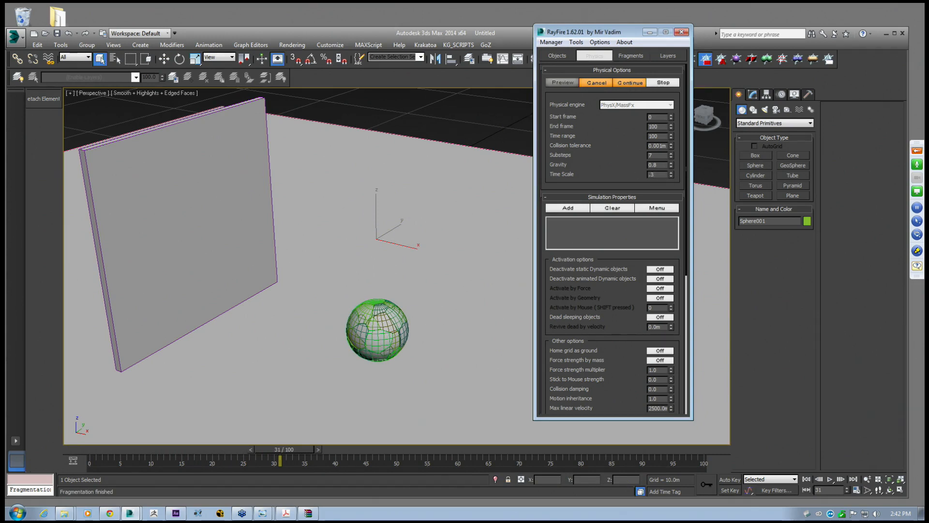
Set the animation's end time to 200 frames in the time configuration
left_click(854, 490)
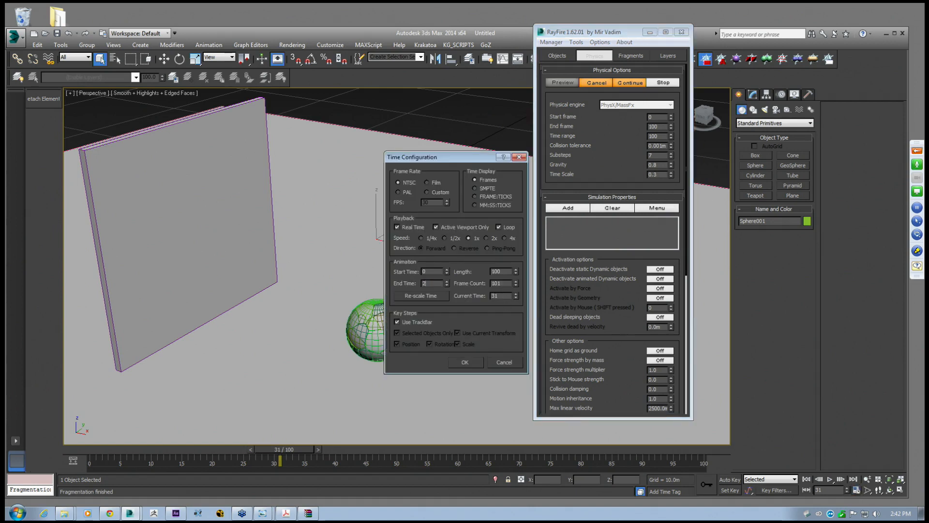
type("200")
key("Return")
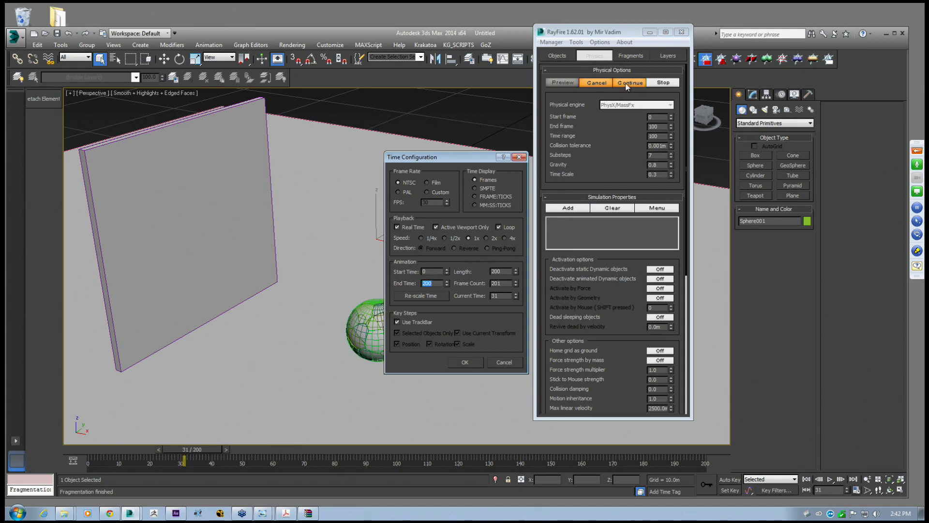
left_click(465, 362)
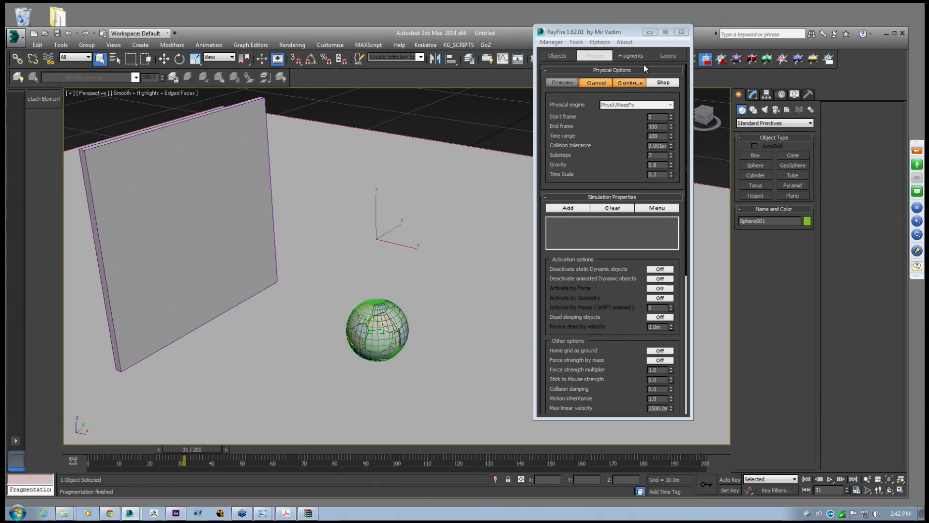
Resume the paused bake until frame 100, then play back the slowed demolition from frame 0
left_click(635, 83)
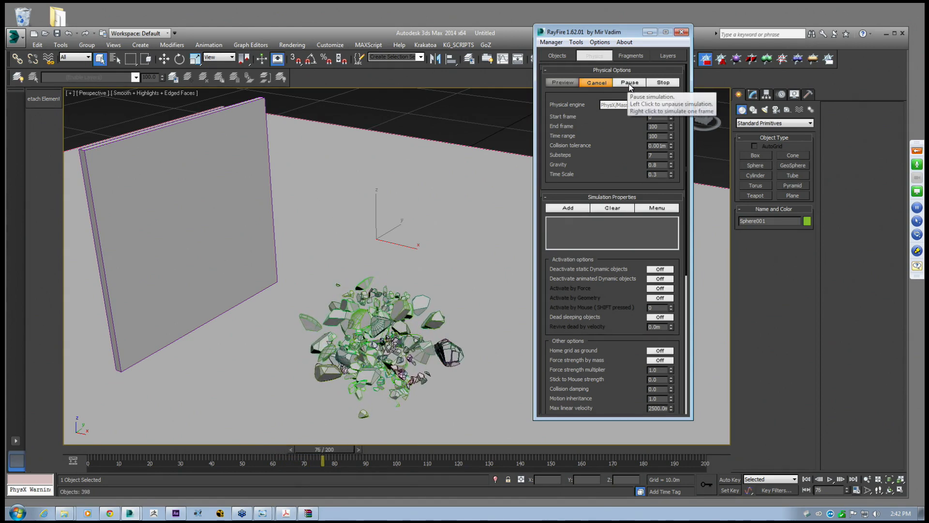
left_click(629, 84)
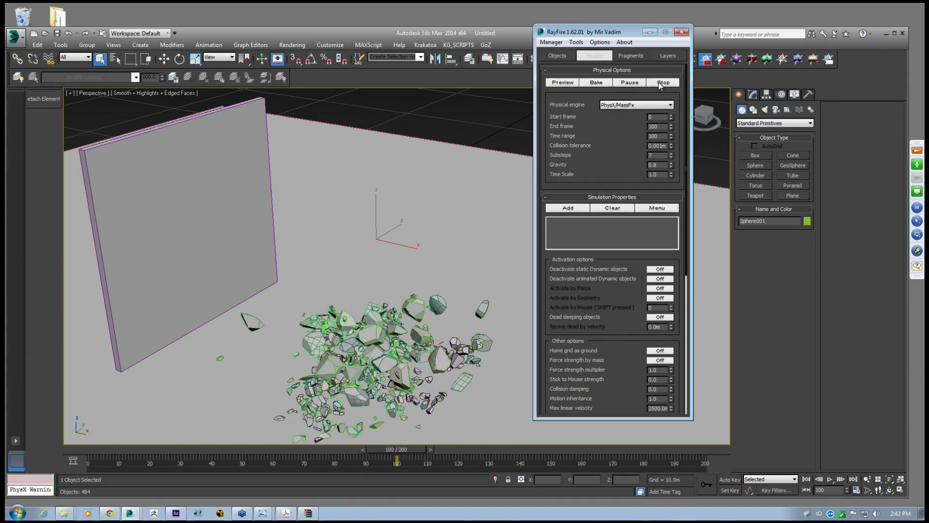
left_click_drag(390, 448, 92, 449)
left_click(829, 479)
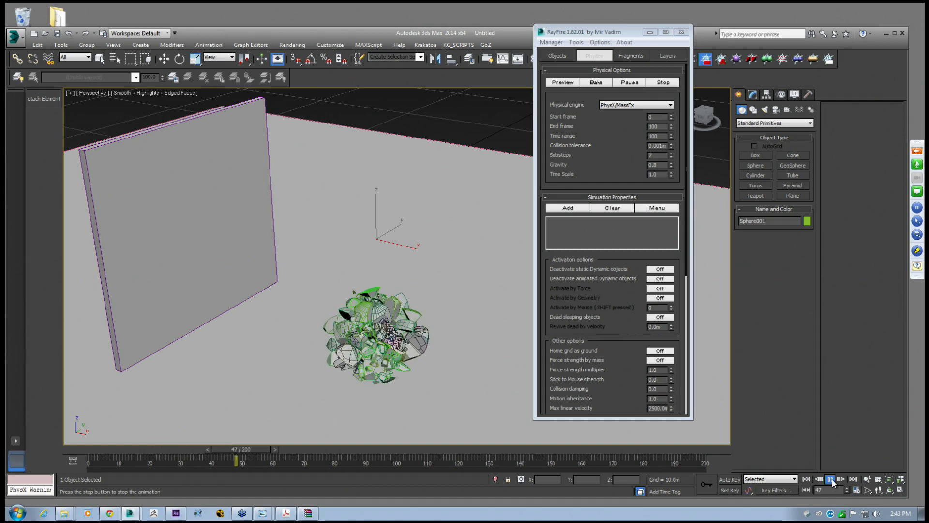
left_click(831, 479)
Rewind to frame 0 and set the simulation's time range to 200, collision tolerance to 0.05 m and substeps to 3
left_click_drag(434, 449, 102, 455)
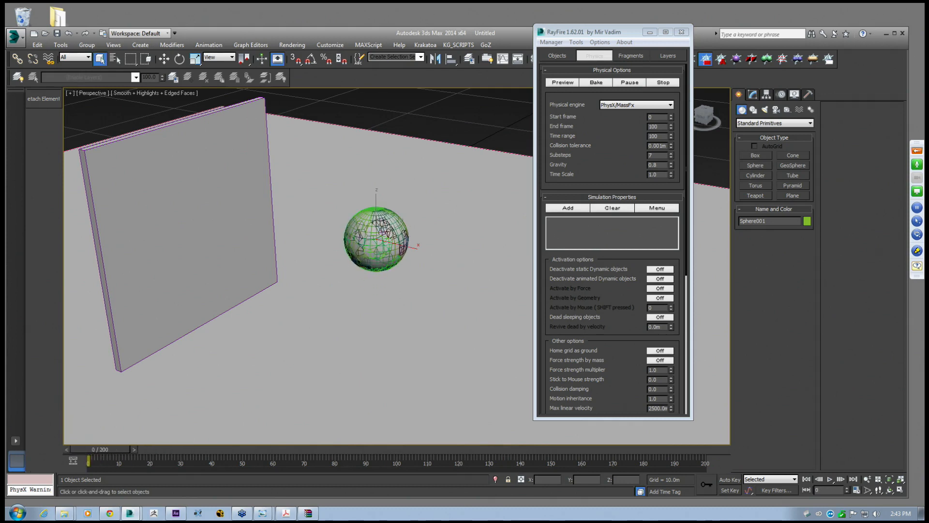
double_click(656, 137)
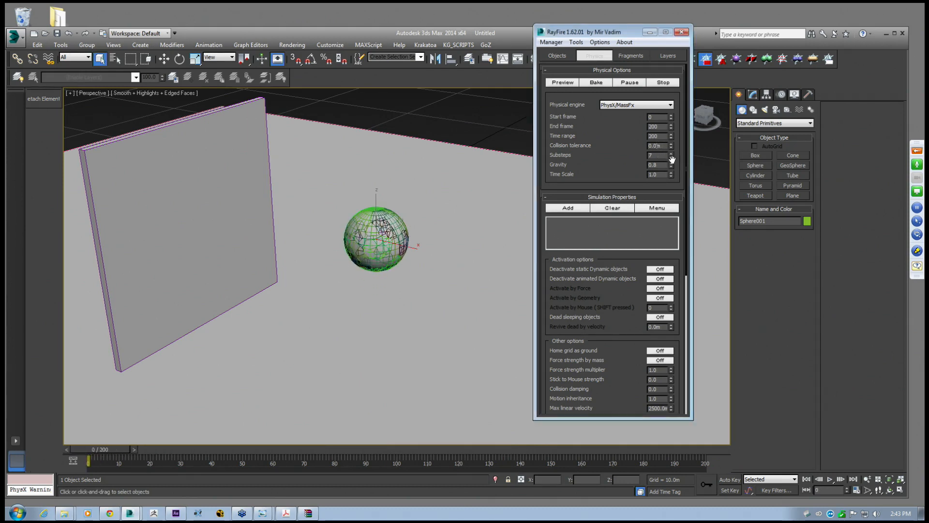
double_click(656, 145)
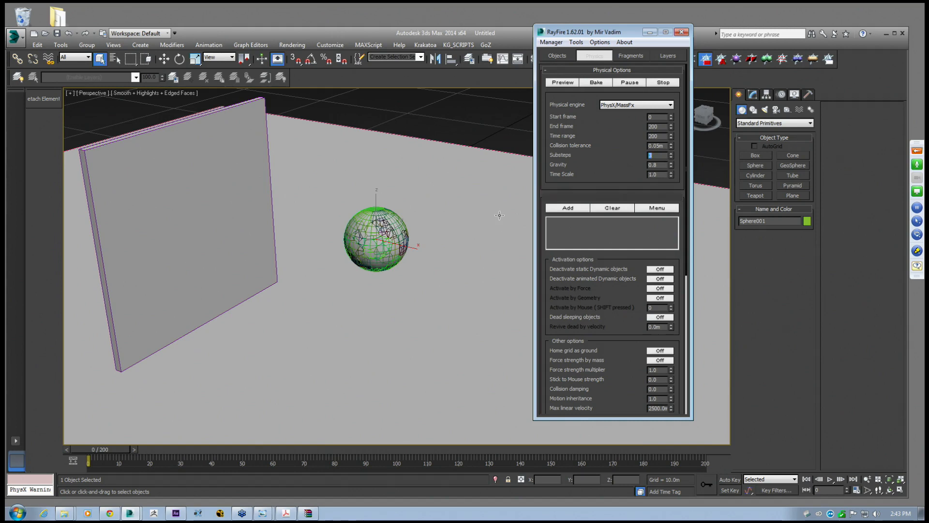
Remove the baked fragments and rebake the sphere, pausing at frame 31 to set the Time Scale to 0.1
left_click(552, 43)
left_click(560, 64)
middle_click_drag(341, 244, 344, 241)
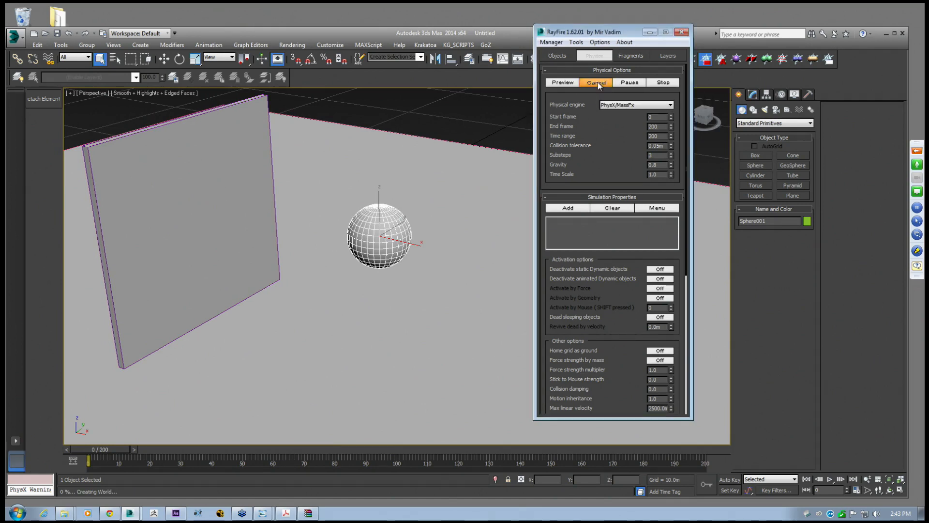
left_click(597, 83)
left_click(630, 83)
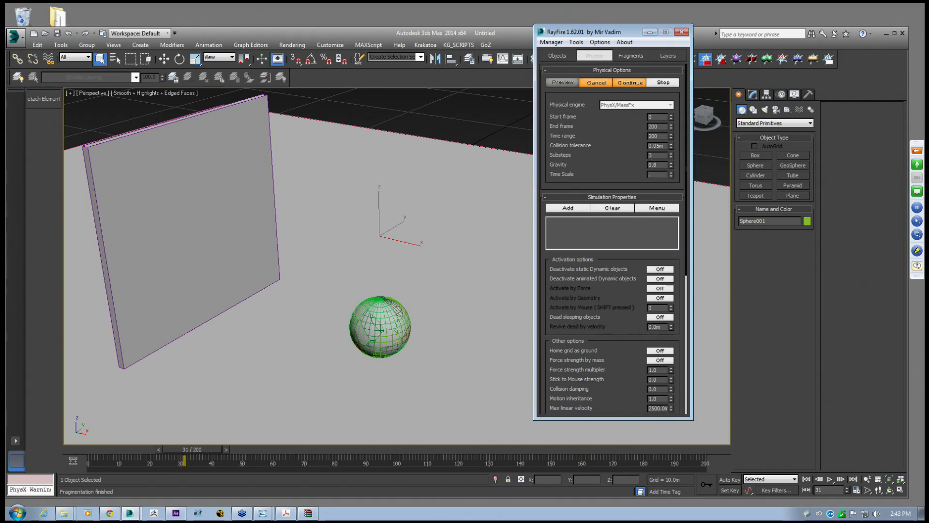
Resume the bake, pause it at frame 194, and extend the animation end time and simulation time range to 300
left_click(624, 84)
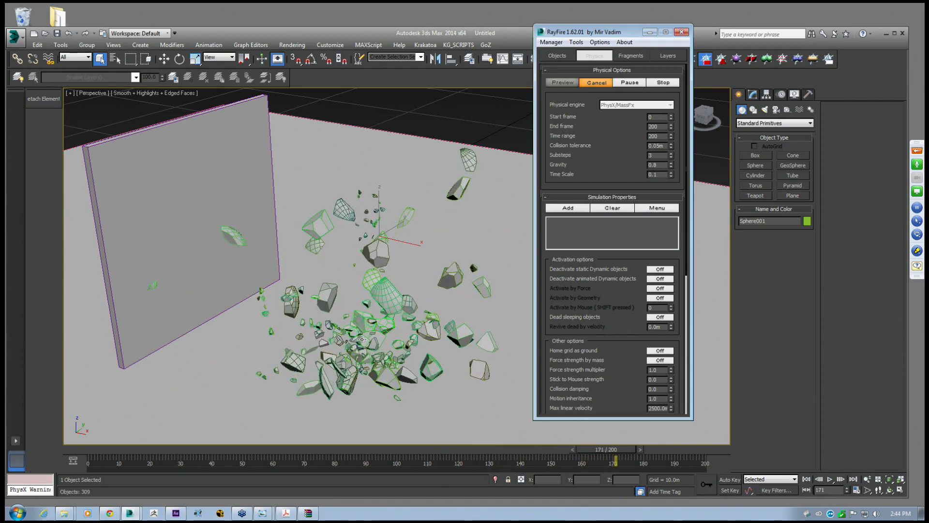
left_click(619, 83)
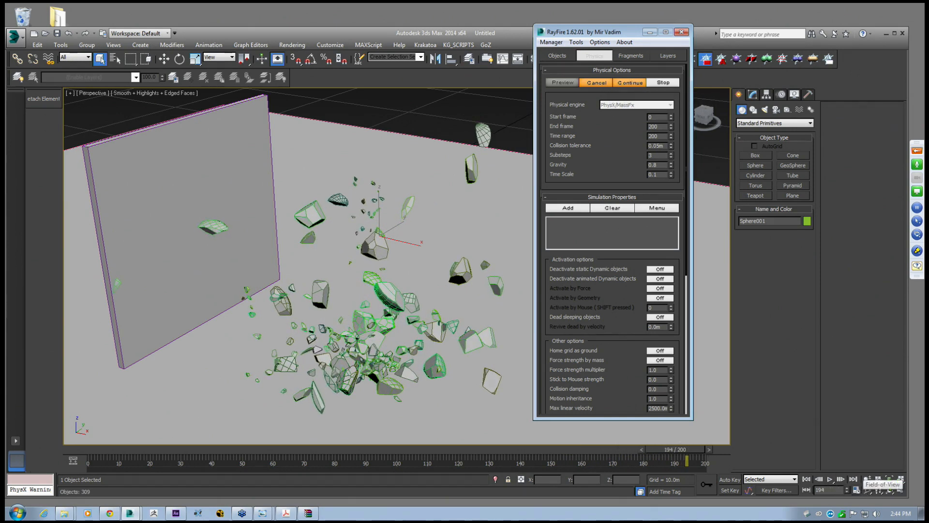
left_click(856, 490)
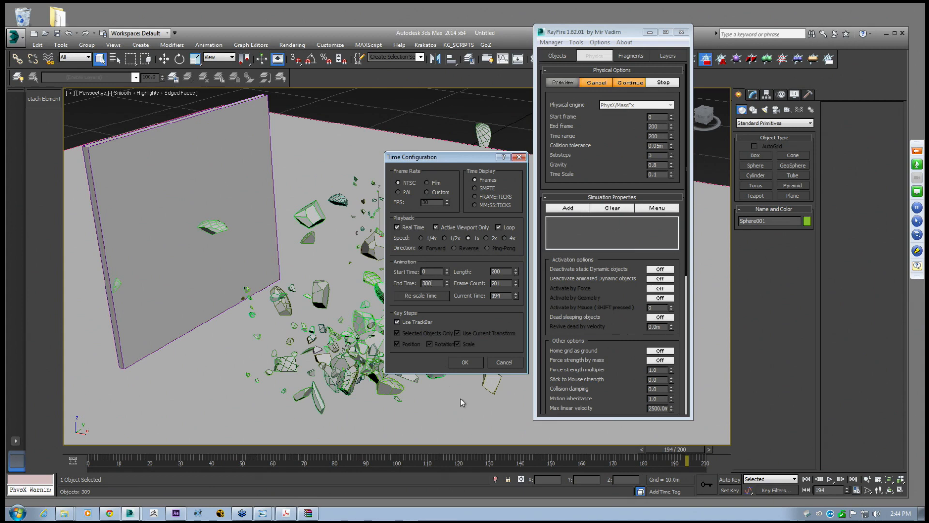
left_click(465, 362)
double_click(655, 135)
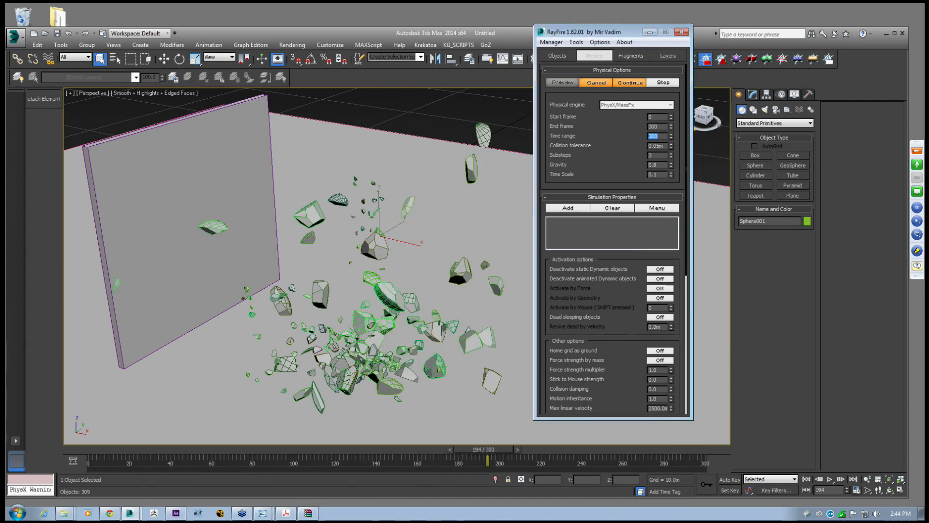
Continue the bake through frame 300 and play back the slow-motion demolition from frame 0
left_click_drag(599, 32, 610, 32)
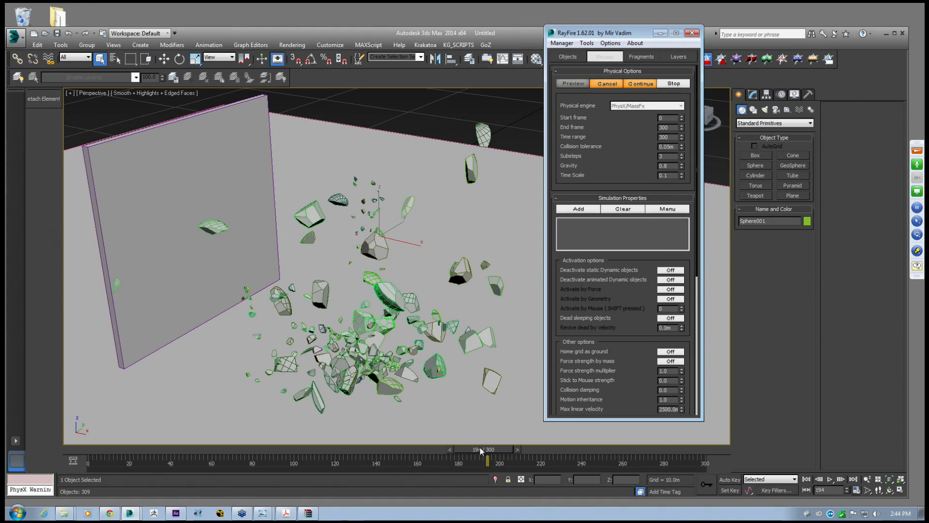
left_click(639, 86)
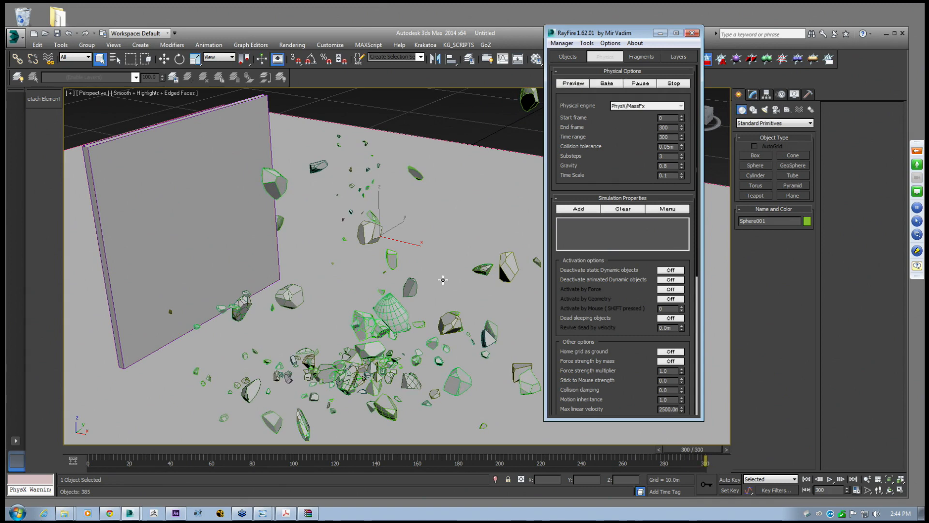
left_click_drag(687, 453, 88, 462)
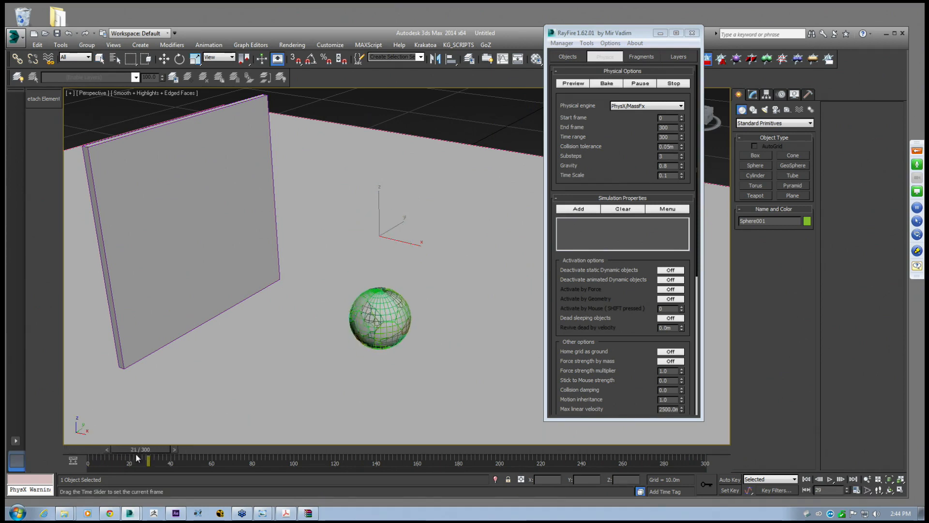
left_click(830, 479)
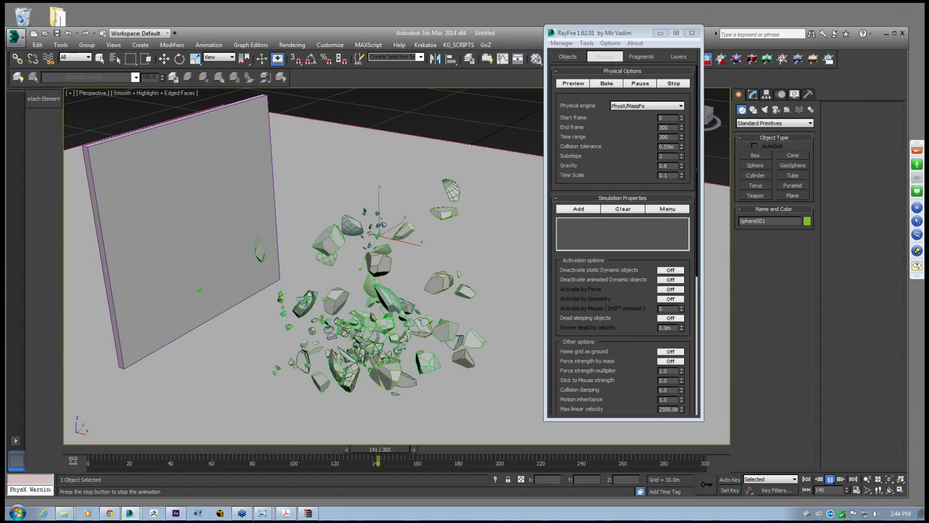
left_click(830, 480)
Rewind the timeline to frame 0 and remove the slow-motion bake's fragments to bring back the whole sphere
left_click_drag(404, 448, 97, 449)
middle_click_drag(300, 210, 312, 219)
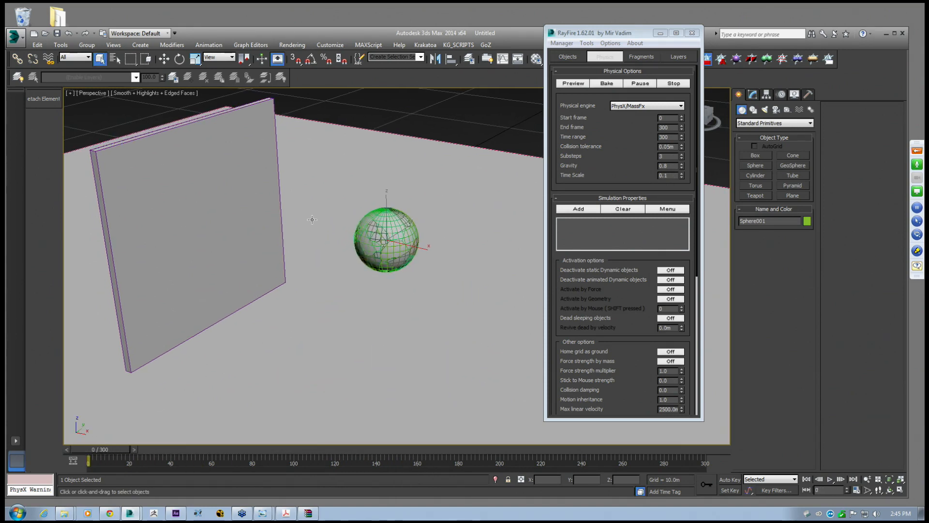
scroll(395, 239, "up", 3)
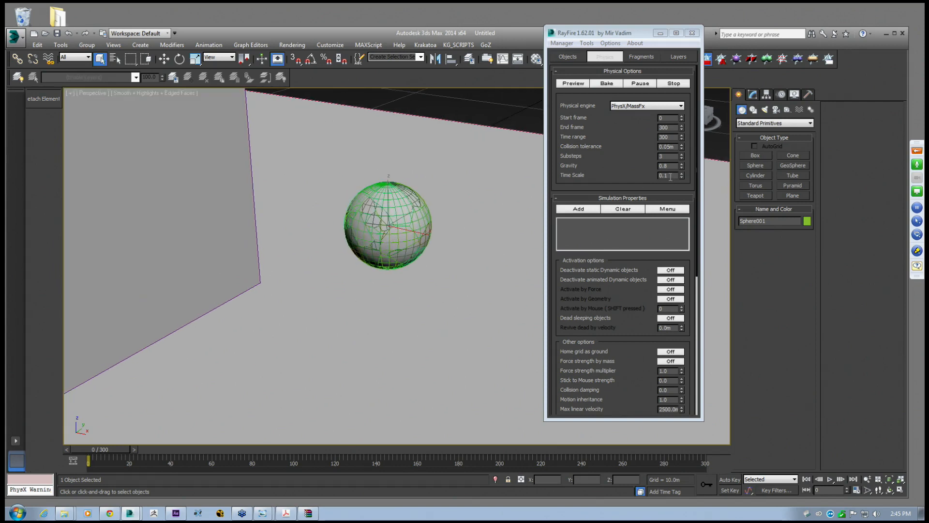
left_click(647, 167)
left_click_drag(109, 448, 88, 462)
left_click(562, 44)
left_click(573, 64)
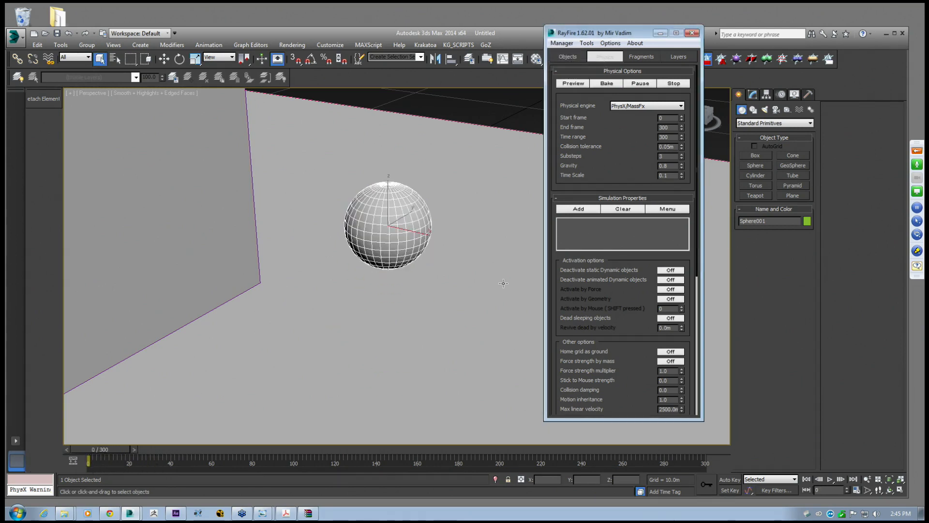
Set the Time Scale to 1.0 and raise the sphere vertically to a Z height of about 9.6 m
double_click(667, 176)
key("Return")
scroll(329, 174, "down", 5)
key("w")
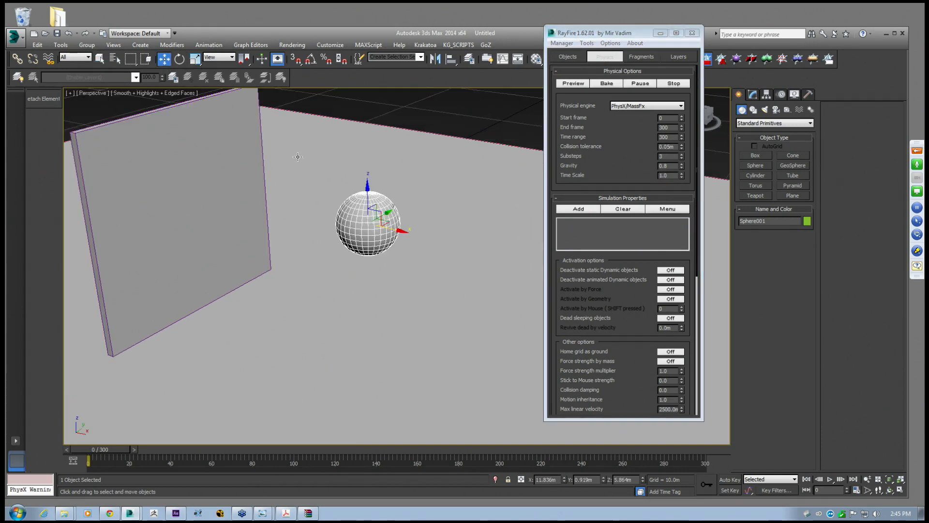
scroll(329, 174, "up", 2)
left_click_drag(379, 184, 380, 91)
middle_click_drag(445, 152, 419, 184)
scroll(527, 188, "down", 3)
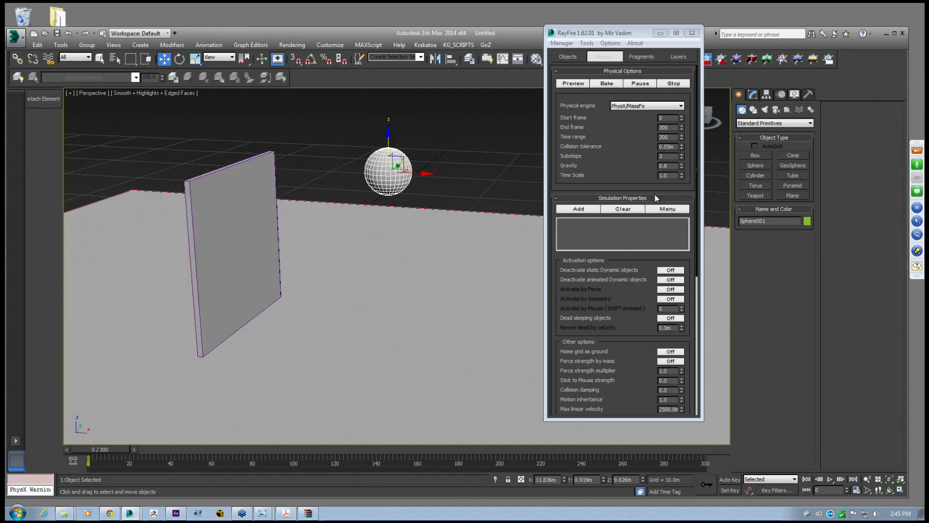
Set the Start frame to 10, Collision tolerance to 0.01 m and Substeps to 5, and bake the simulation
double_click(664, 118)
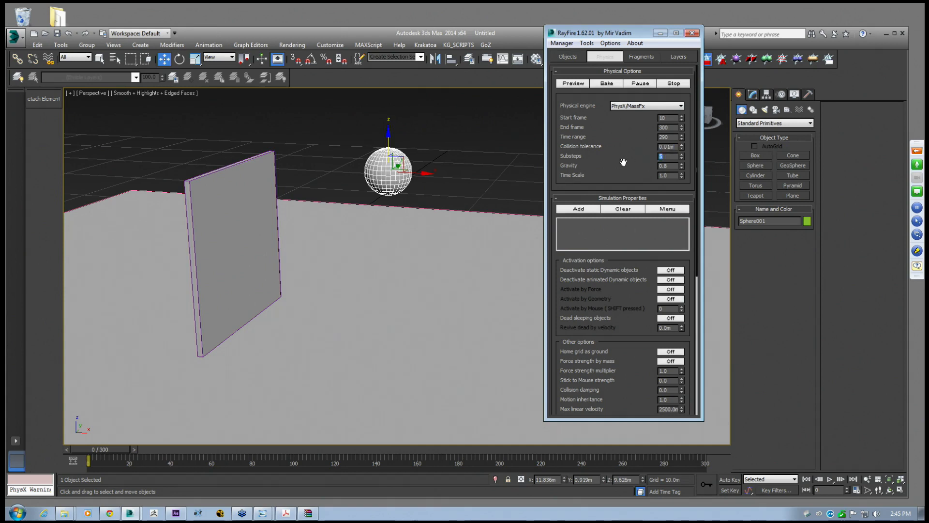
middle_click_drag(404, 193, 431, 208, "alt")
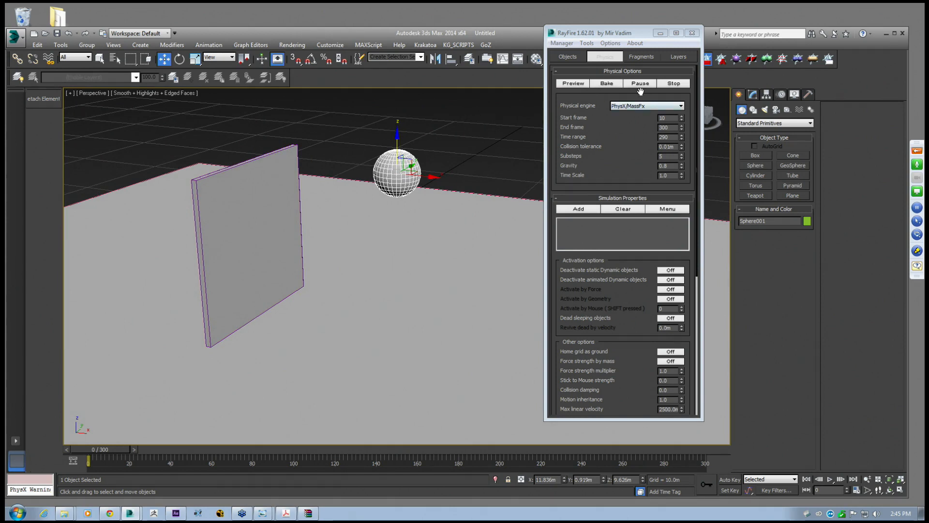
left_click(609, 84)
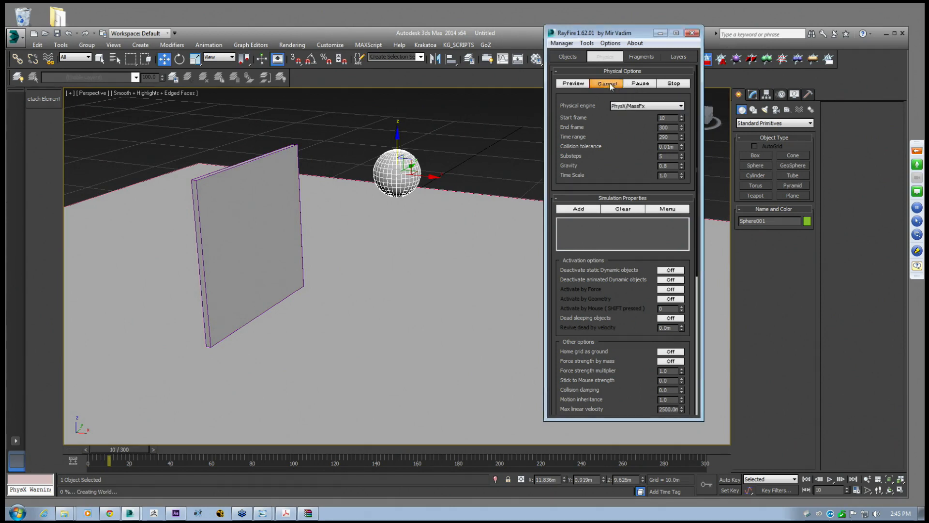
key("Return")
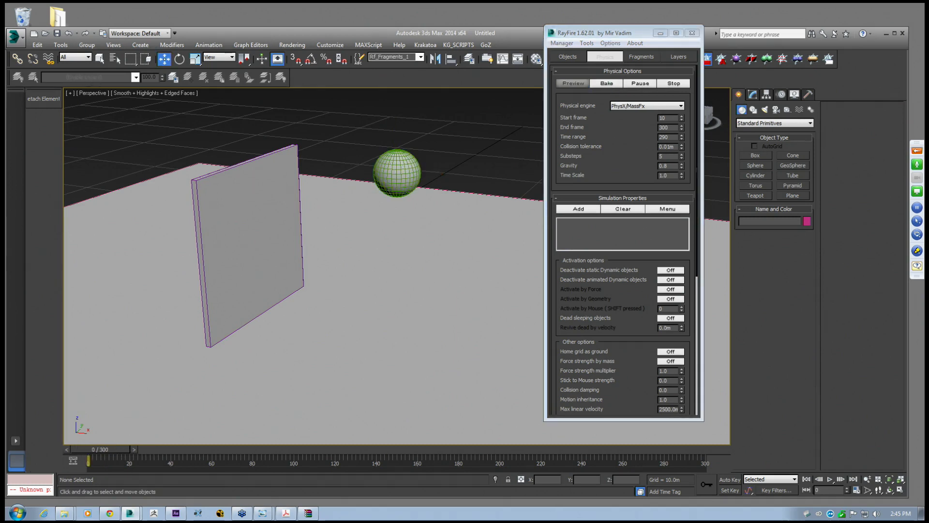
Try to bake the falling sphere's demolition again
left_click(561, 43)
left_click(571, 65)
left_click(607, 83)
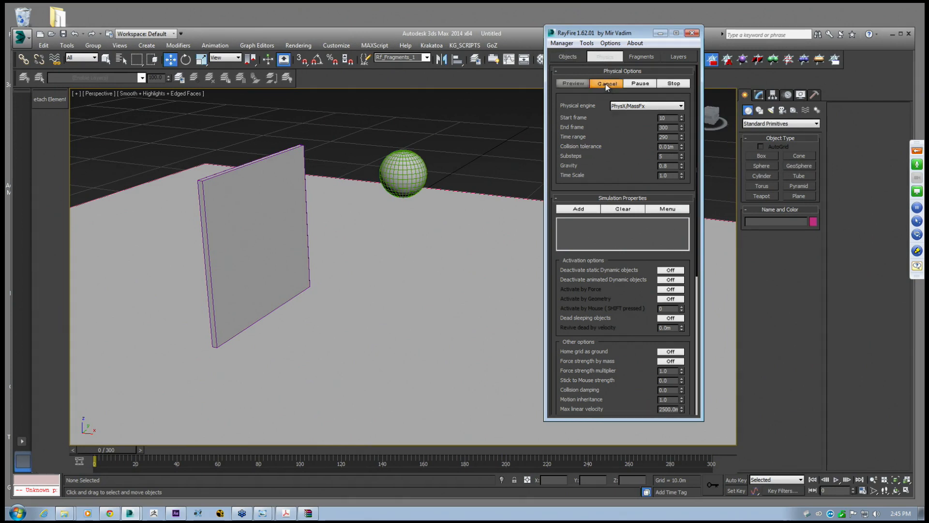
left_click_drag(585, 37, 475, 76)
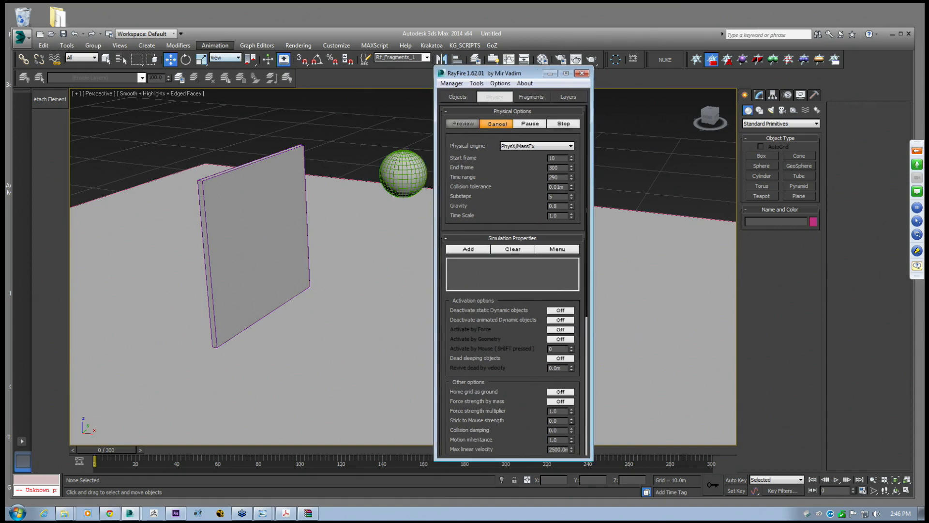
Save the scene as CG SCHOOL FRACTURE 01 in the 02_Reverse Wall Fracture folder
left_click(20, 36)
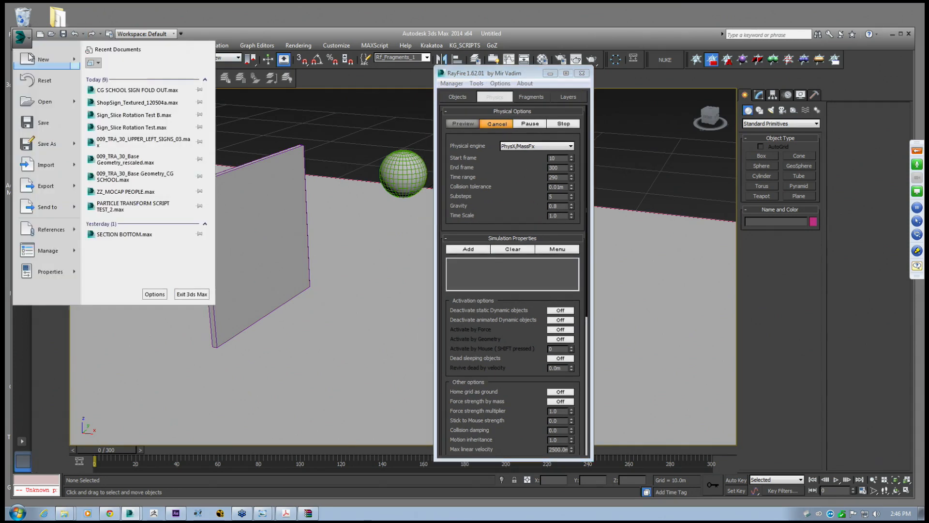
left_click(47, 144)
left_click(111, 49)
left_click(111, 68)
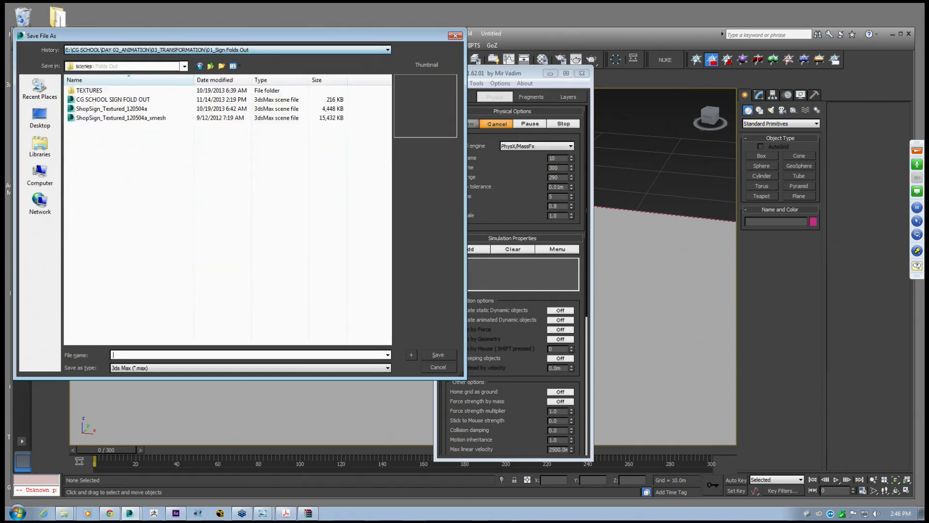
left_click(210, 67)
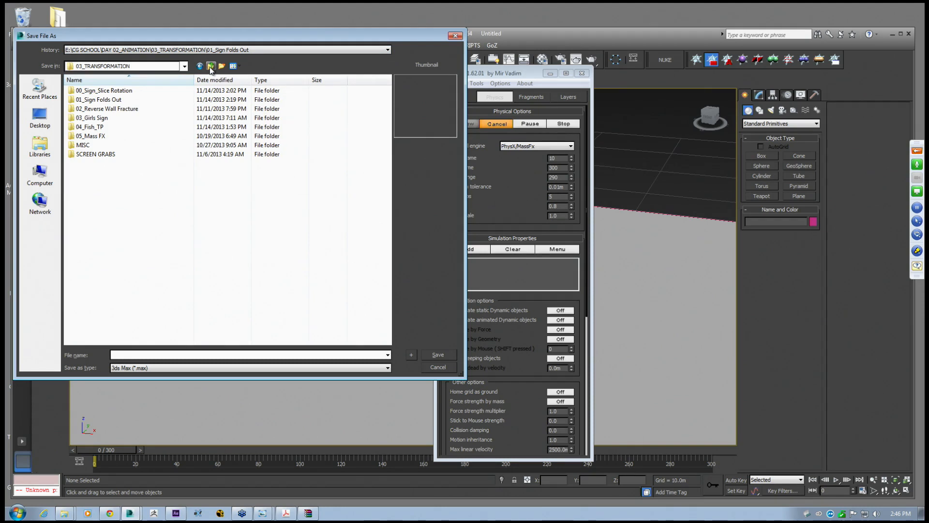
double_click(104, 109)
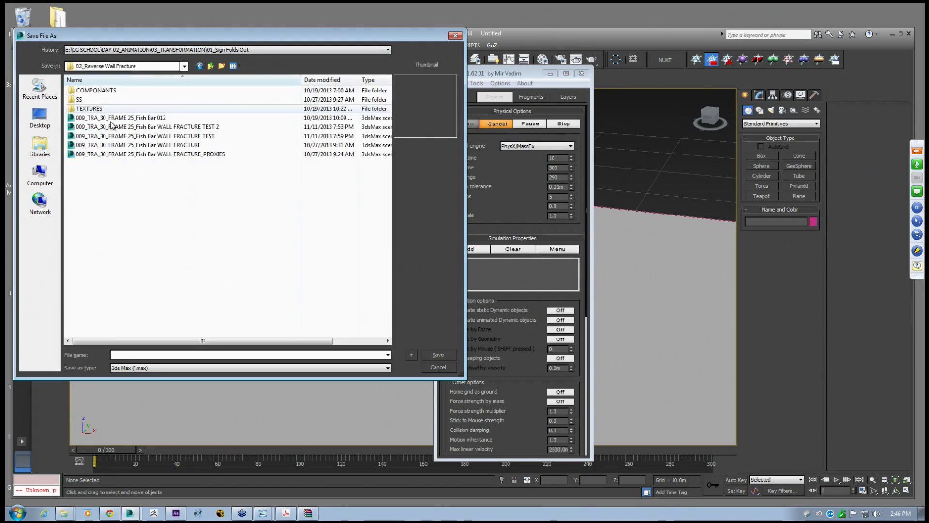
left_click(128, 355)
type("CG SCHOOL FRACTURE 01")
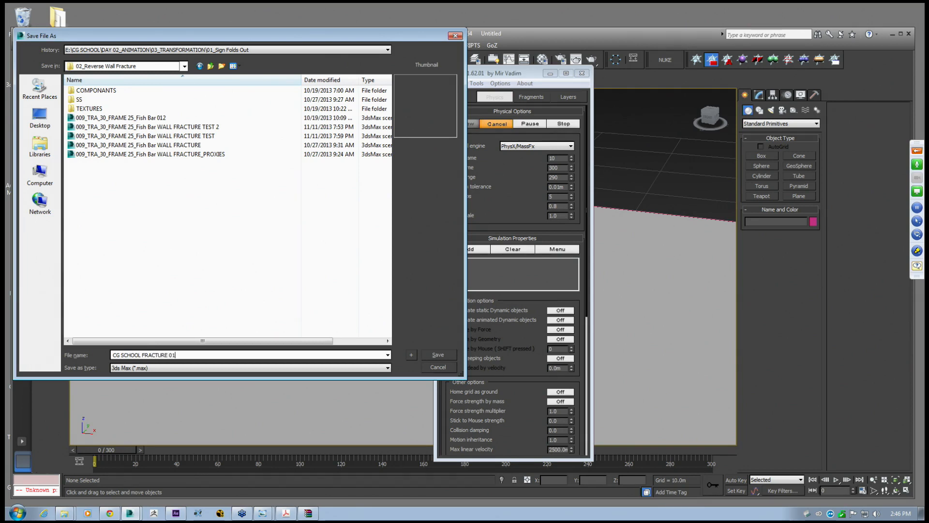
left_click(444, 355)
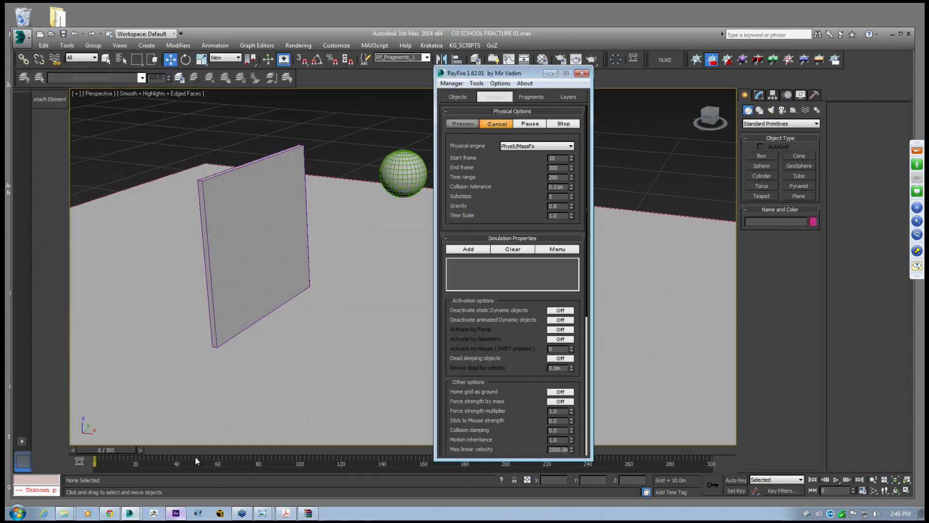
Close the RayFire floater and this 3ds Max session, and switch to the session holding the ShopSign_Textured_120504a scene
left_click_drag(502, 34, 503, 31)
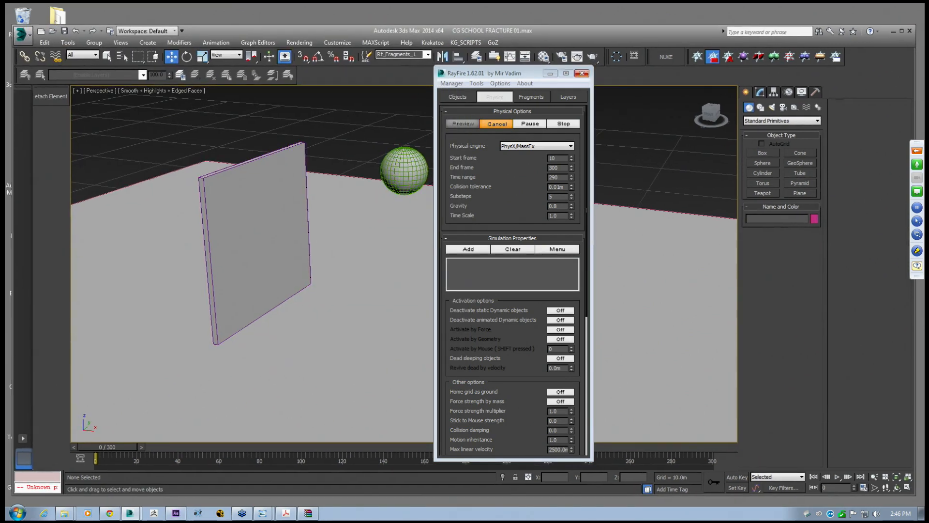
left_click(581, 73)
left_click(909, 31)
left_click(146, 493)
Start opening another scene file and discard the changes to the ShopSign_Textured_120504a scene
left_click(26, 37)
left_click(67, 100)
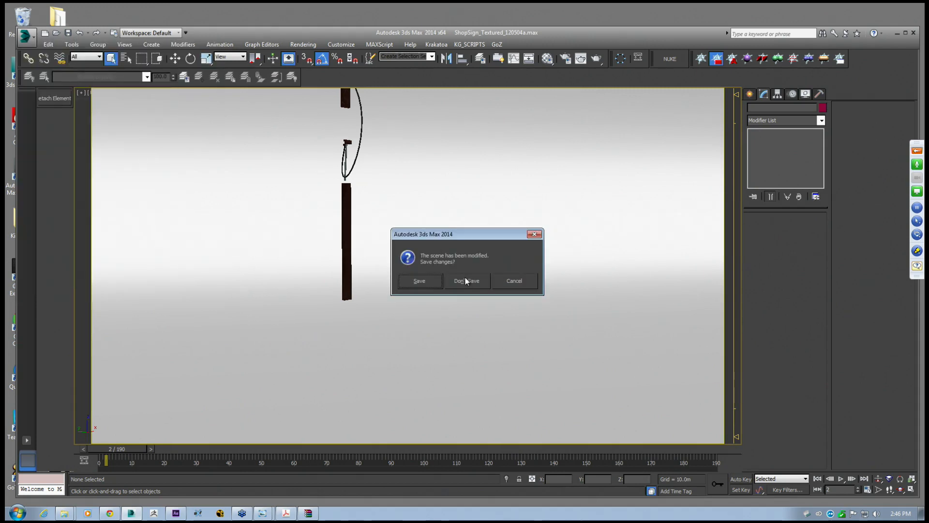
left_click_drag(463, 236, 458, 221)
left_click(457, 266)
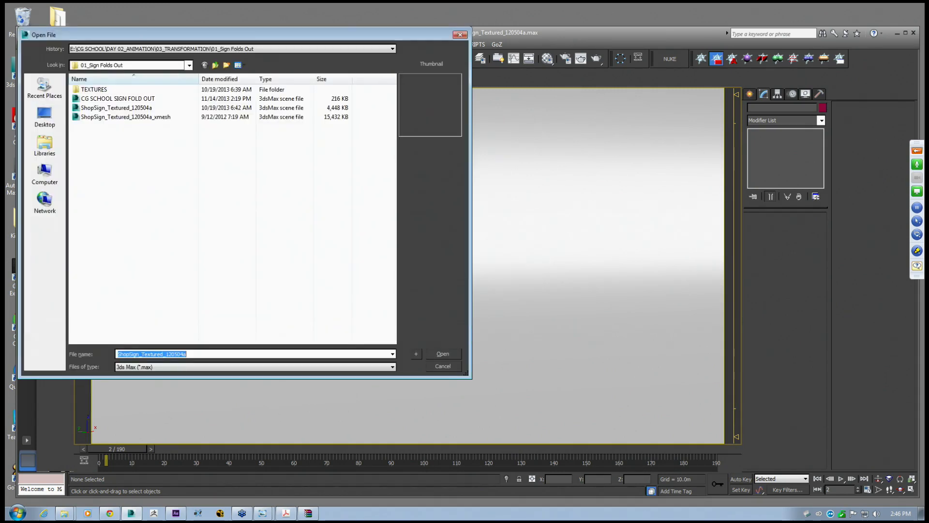
Open CG SCHOOL FRACTURE 01 from the 02_Reverse Wall Fracture folder, adopting the file's gamma and LUT settings
left_click_drag(127, 39, 216, 71)
left_click(304, 96)
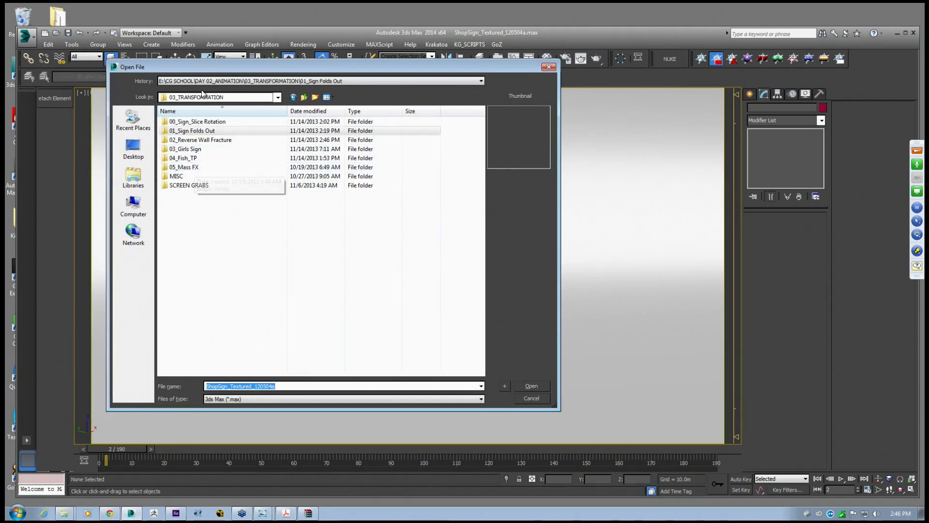
left_click_drag(206, 70, 236, 98)
left_click(222, 256)
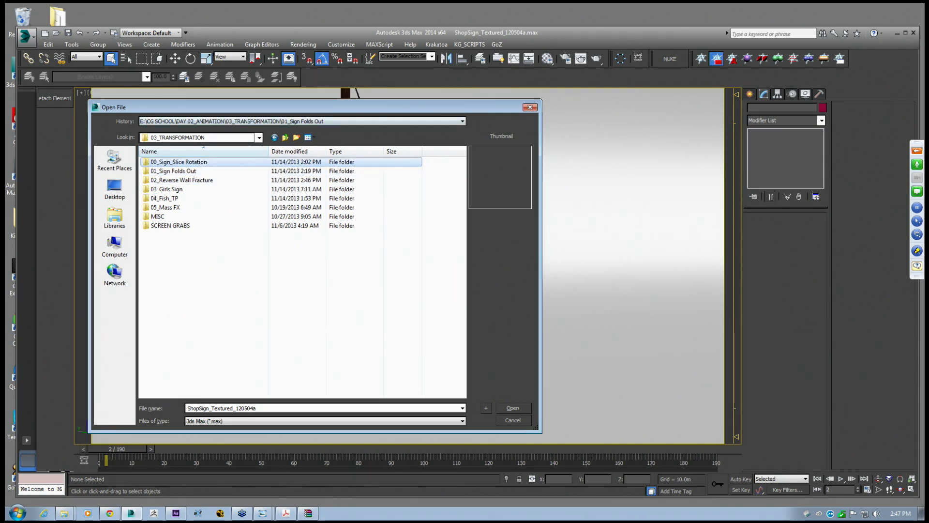
left_click_drag(210, 102, 211, 103)
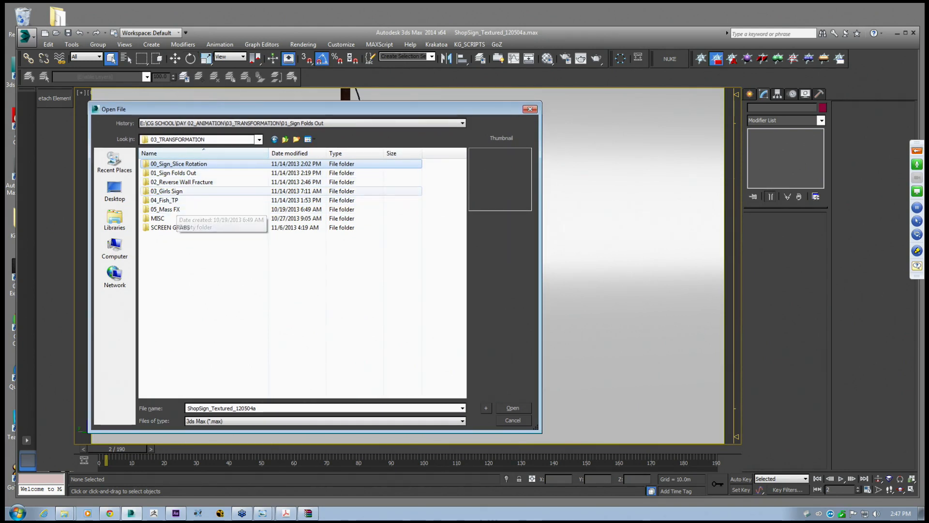
double_click(179, 183)
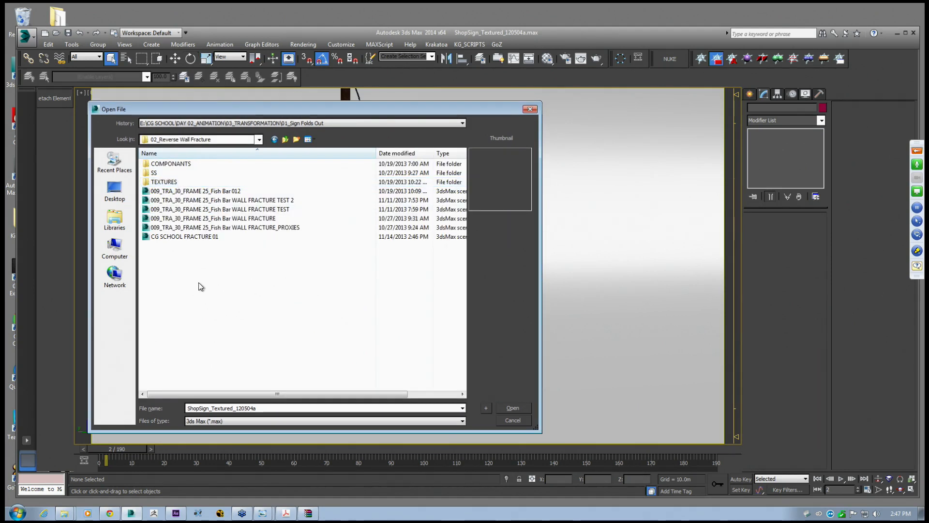
left_click(196, 237)
left_click(508, 408)
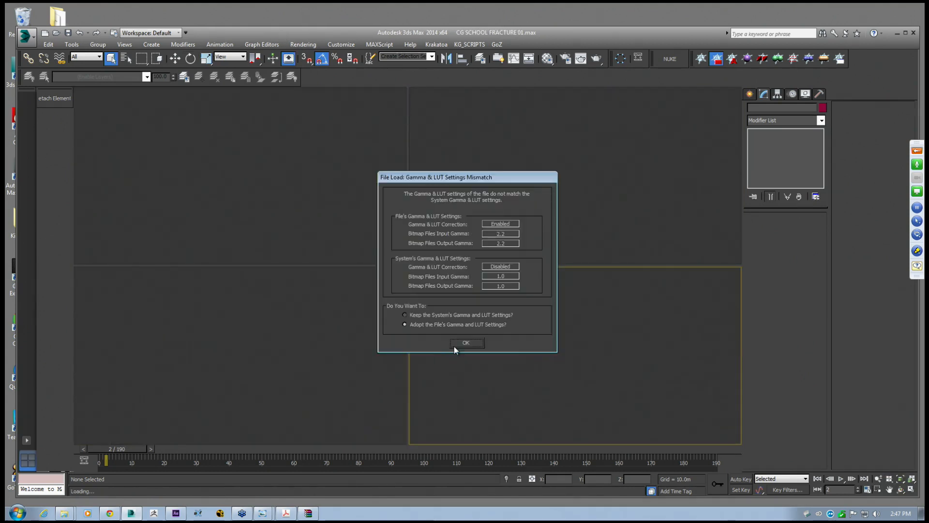
left_click(465, 342)
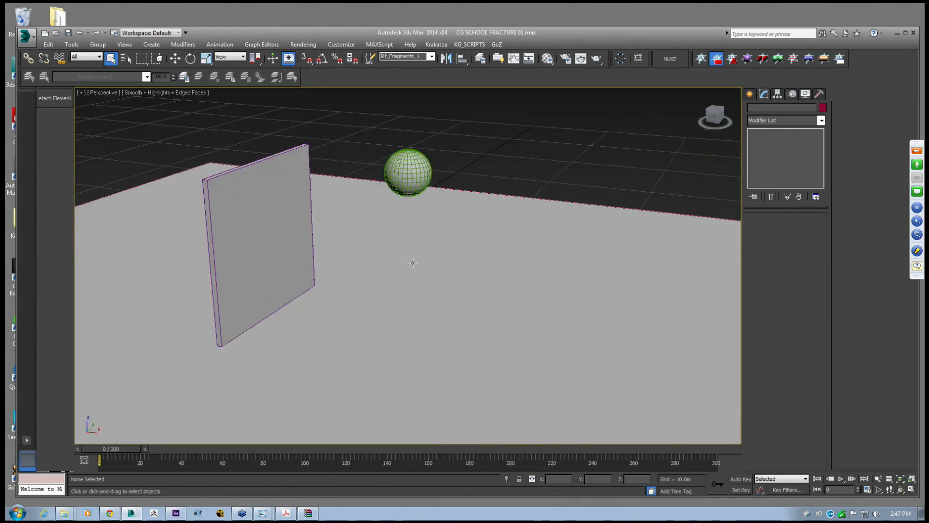
Select the sphere, open the RayFire floater and place it clear of the sphere
left_click(407, 172)
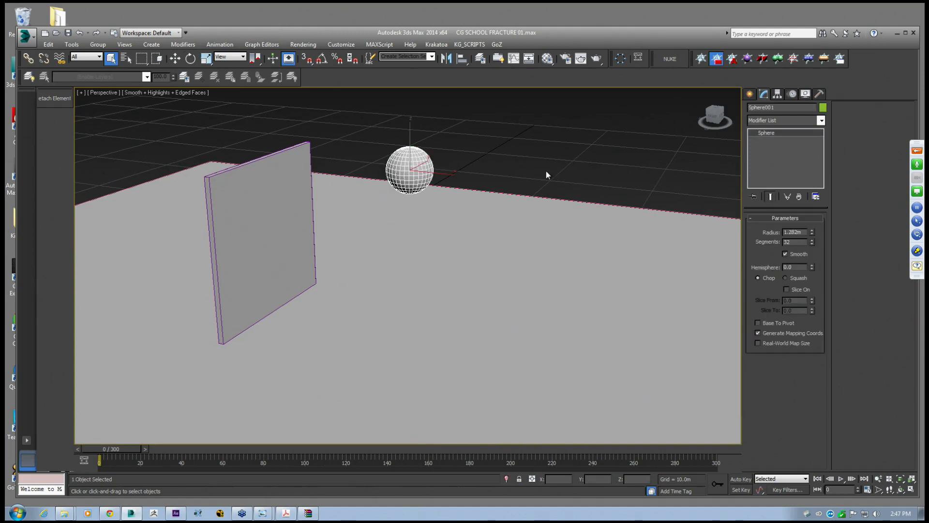
left_click(749, 94)
left_click(785, 122)
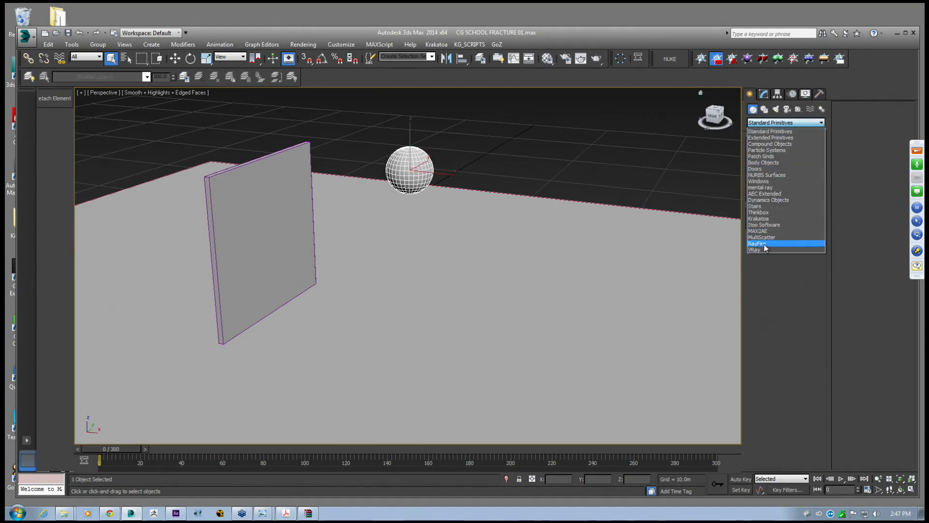
left_click(762, 243)
left_click(773, 165)
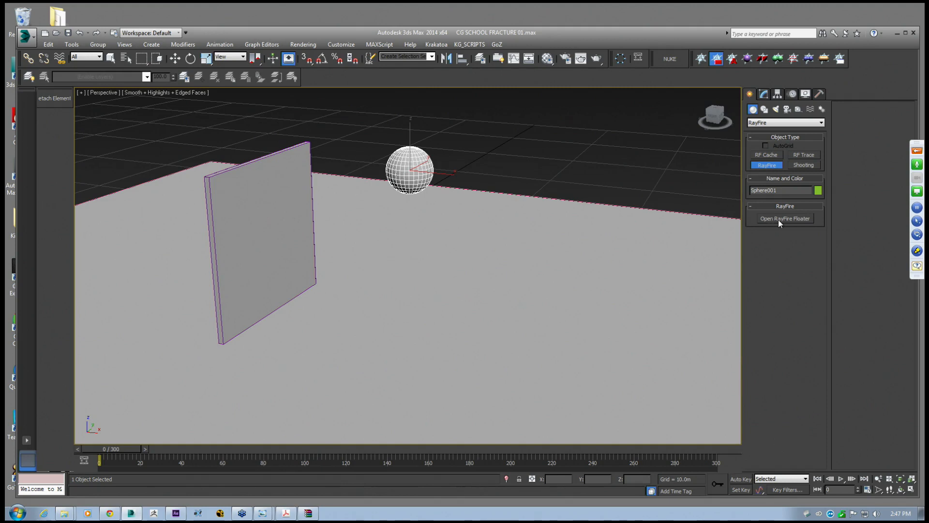
left_click_drag(130, 87, 99, 79)
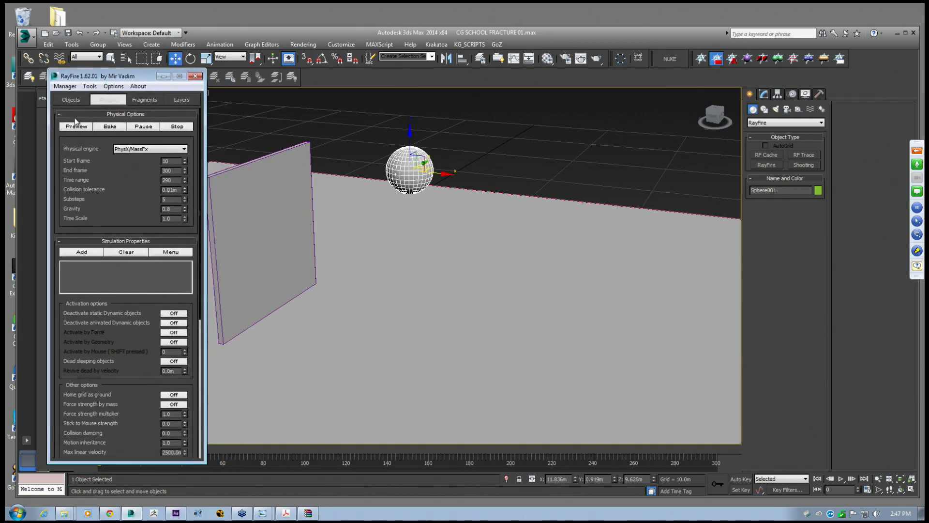
Check which objects are assigned as dynamic and static in RayFire, and return to the physics settings
left_click(77, 102)
left_click_drag(86, 219, 112, 296)
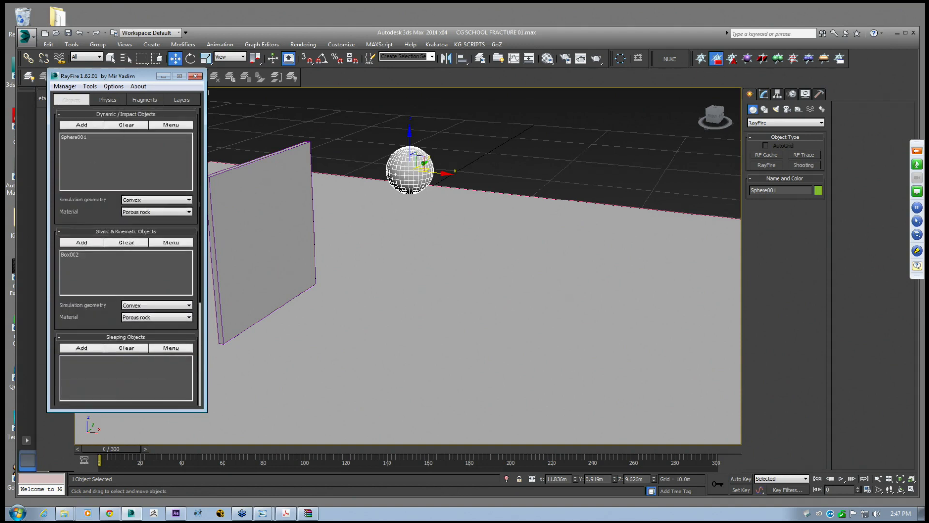
left_click(107, 100)
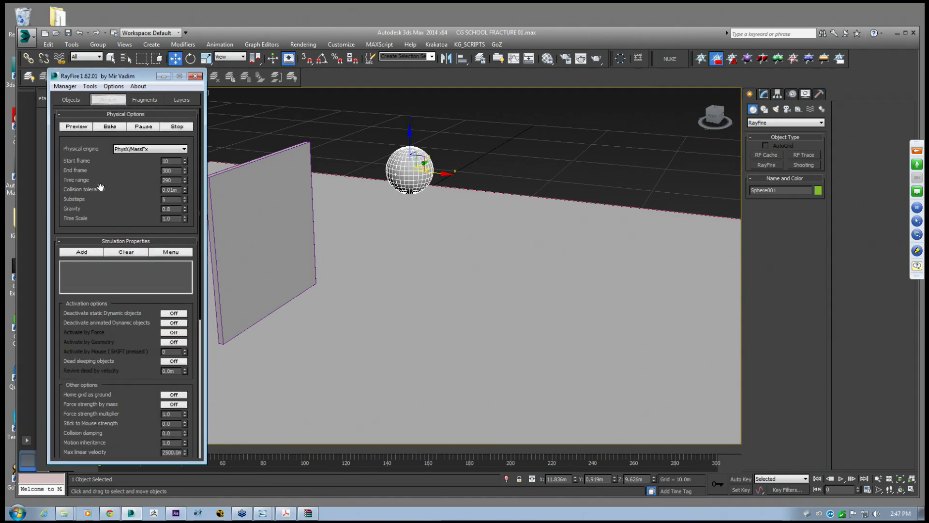
Bake the sphere's fall, cancelling the first run, and pause the bake at frame 53
left_click(108, 127)
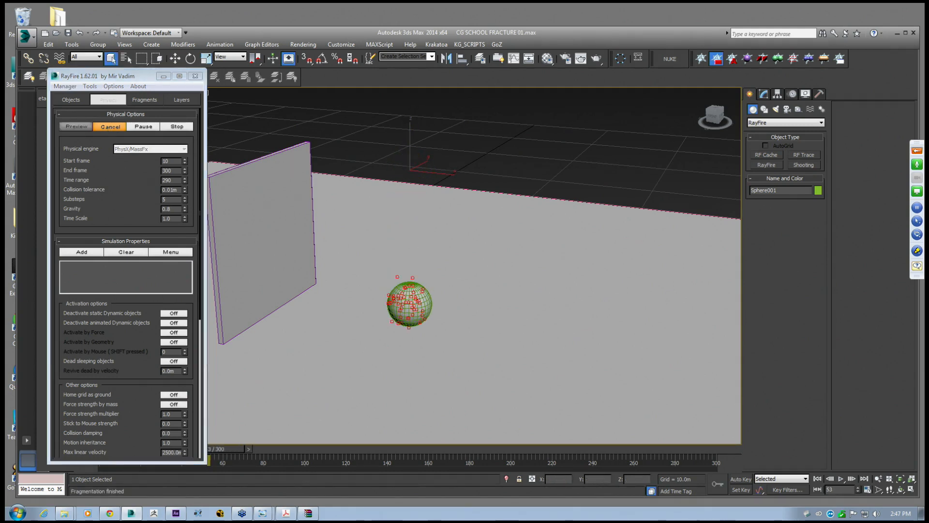
left_click(120, 132)
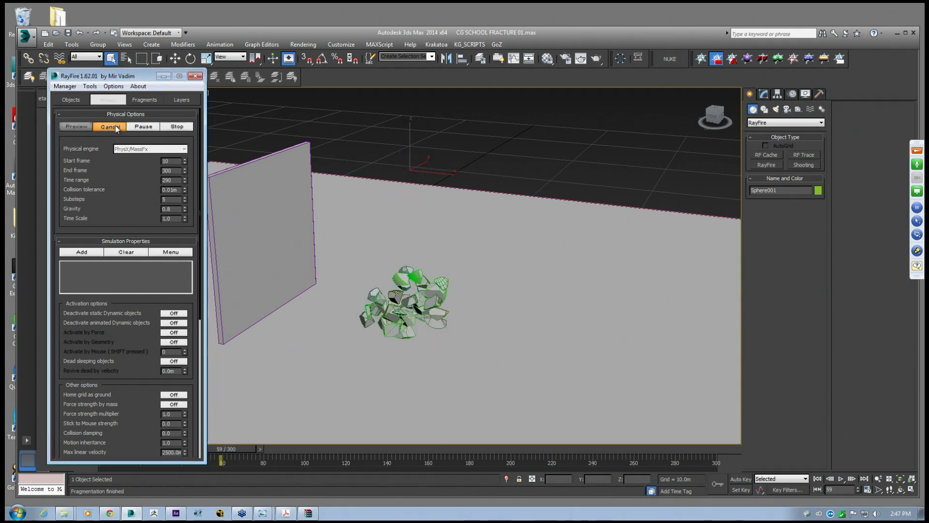
left_click(143, 127)
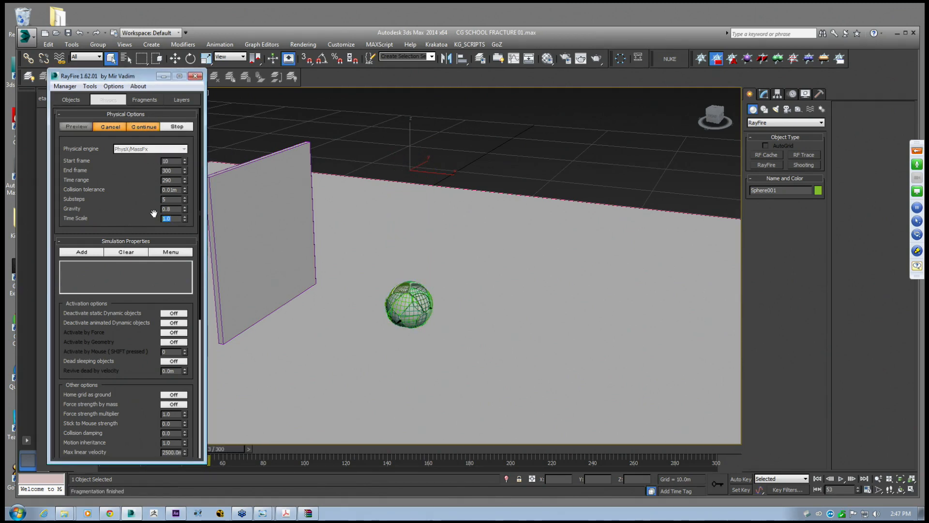
Set the Time Scale to 0.05, continue the bake in slow motion and pause it at frame 157
type(".0")
left_click(156, 128)
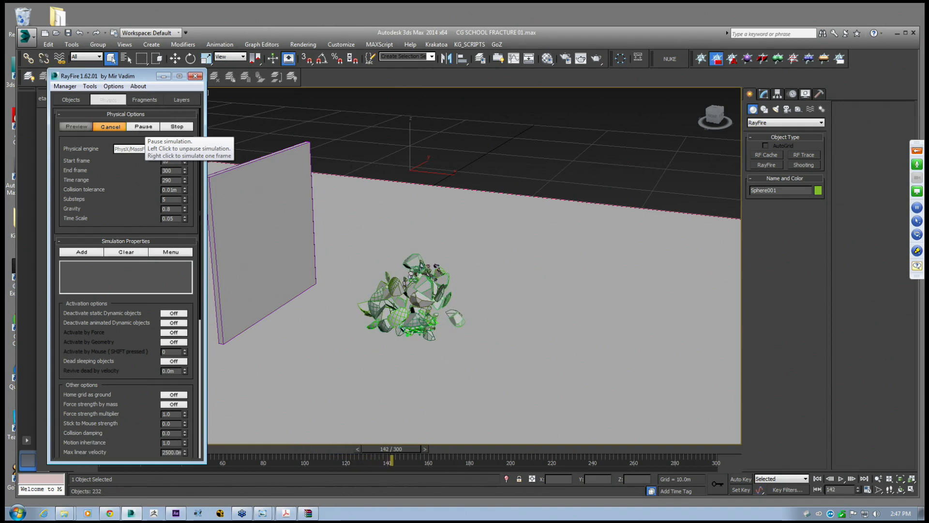
left_click(143, 127)
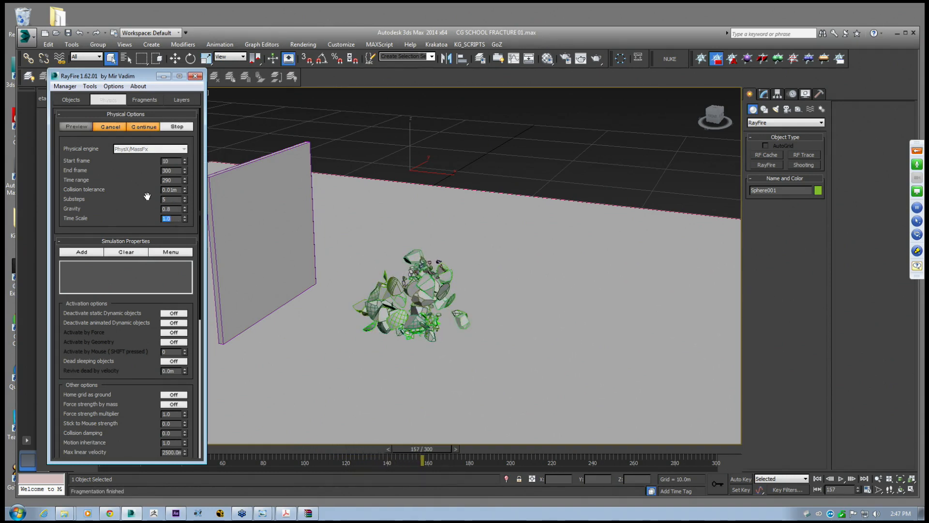
Continue the bake with Time Scale 1.0, pause it at frame 197 and play the animation back from the start
left_click(139, 128)
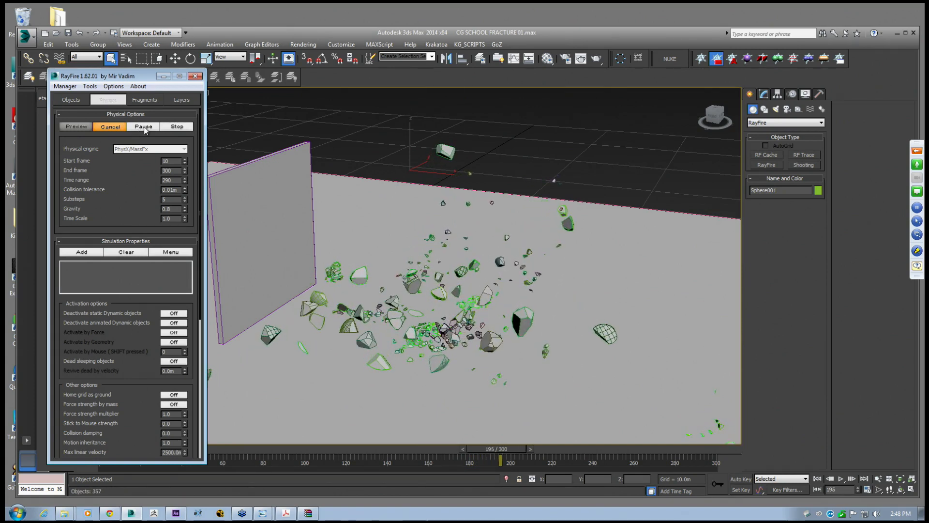
left_click(144, 126)
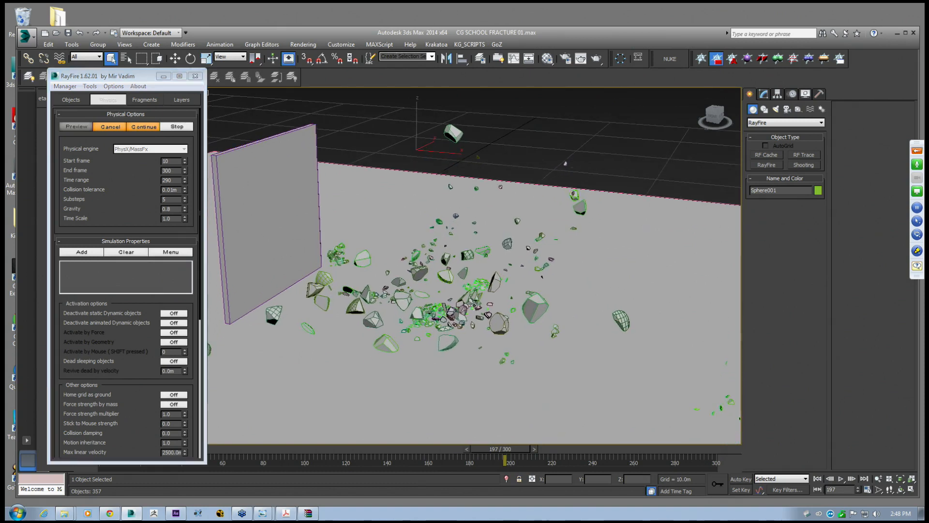
left_click_drag(499, 448, 101, 454)
left_click(842, 480)
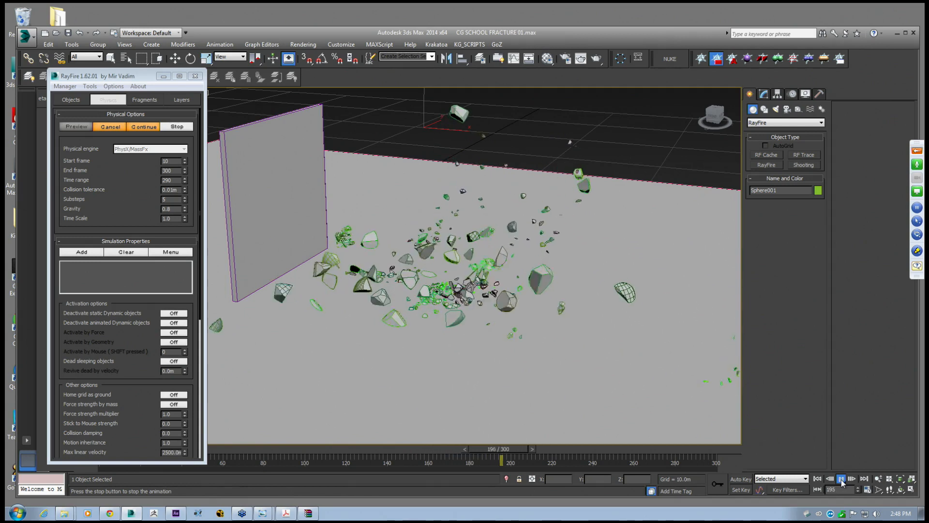
Return the animation to frame 0 and replay the baked sphere demolition up to frame 176
left_click(111, 58)
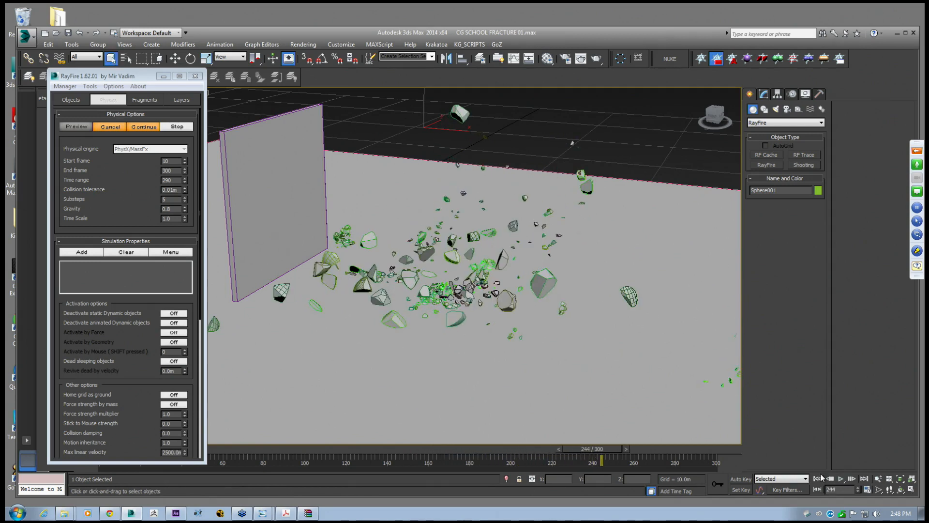
left_click_drag(599, 456, 406, 422)
left_click_drag(503, 427, 124, 456)
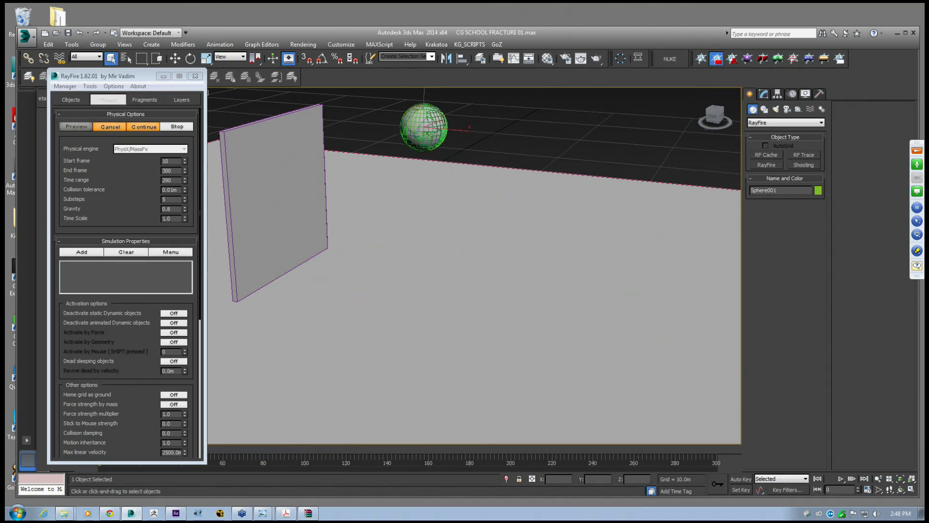
left_click(842, 478)
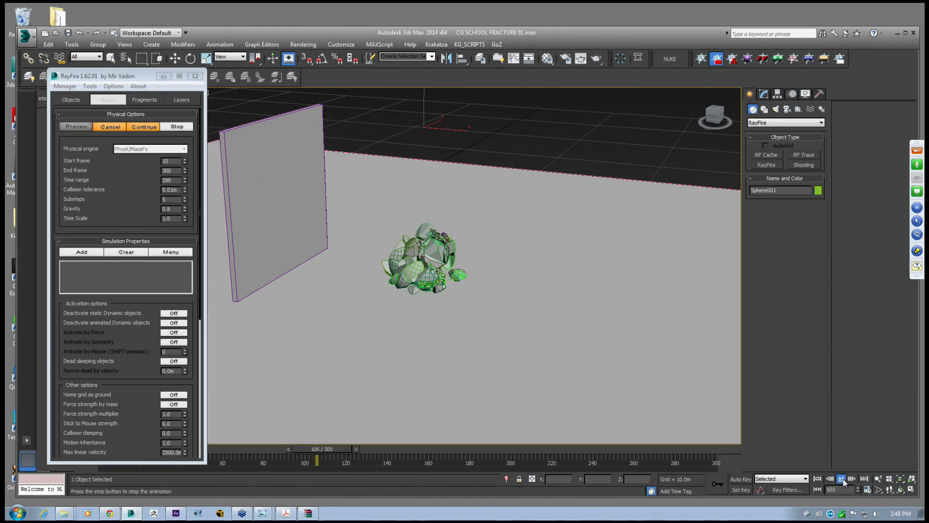
left_click(842, 478)
Reposition and shorten the RayFire window, and bring the animation back to frame 0
left_click_drag(128, 78, 163, 102)
left_click_drag(174, 485, 175, 440)
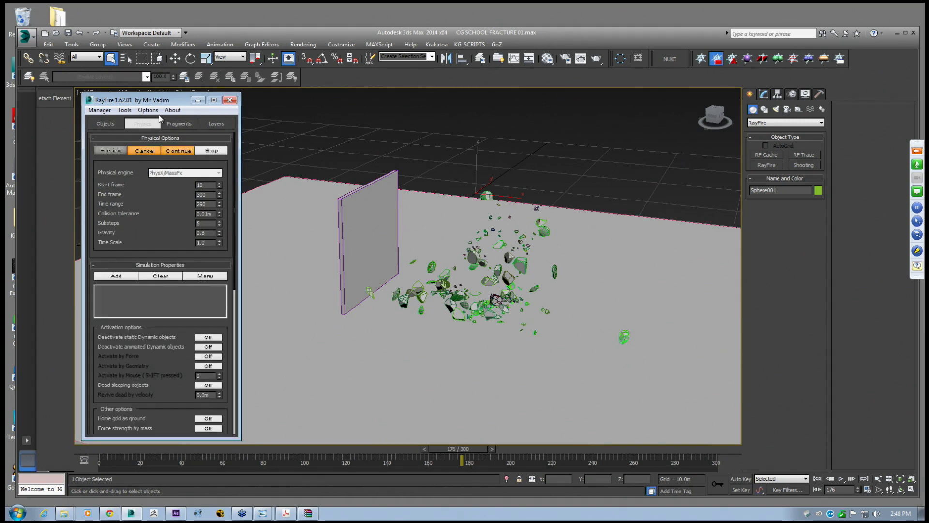
left_click_drag(159, 98, 156, 98)
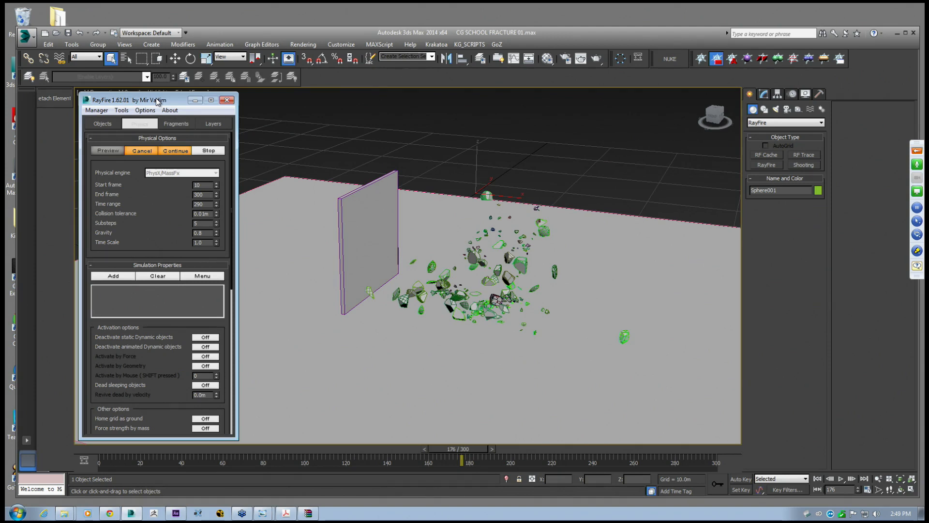
middle_click_drag(420, 239, 414, 247, "alt")
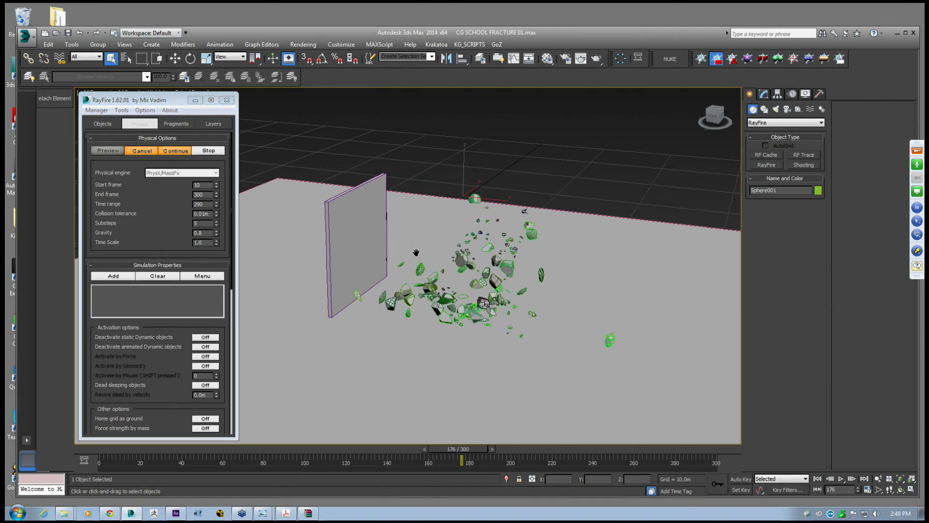
left_click_drag(461, 460, 313, 460)
key("Home")
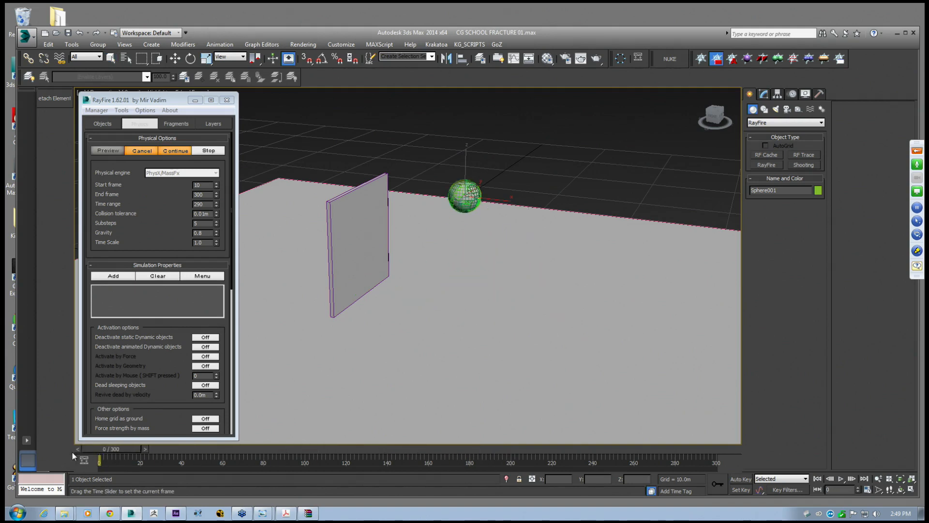
Stop the paused bake and delete the baked RayFire demolition from the scene
left_click(98, 110)
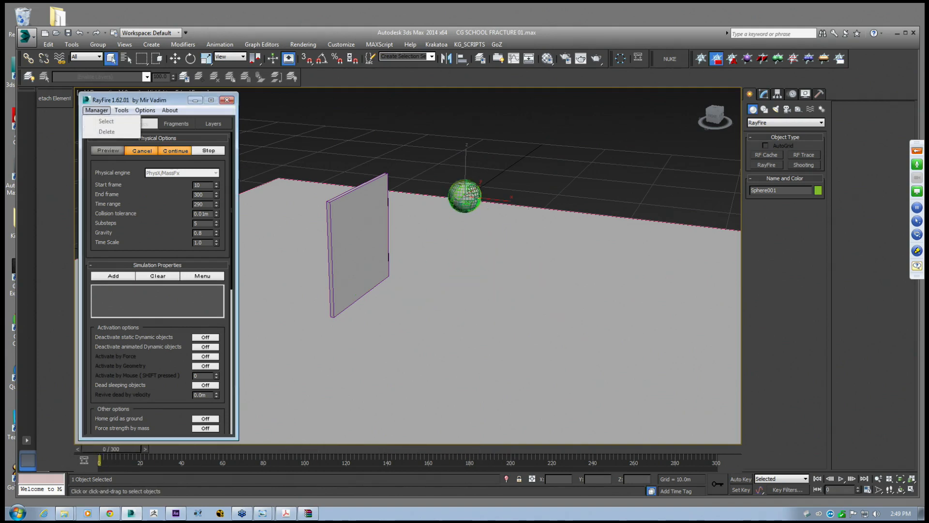
left_click(207, 152)
left_click(207, 152)
left_click(97, 111)
left_click(107, 132)
Move the sphere down beside the standing wall, to about X 12.48 m, Y -0.64 m, Z 5.44 m
middle_click_drag(439, 215, 476, 236)
left_click(176, 58)
left_click_drag(502, 192, 513, 242)
middle_click_drag(513, 242, 517, 198, "alt")
left_click(516, 272)
left_click(508, 241)
middle_click_drag(505, 236, 495, 227, "alt")
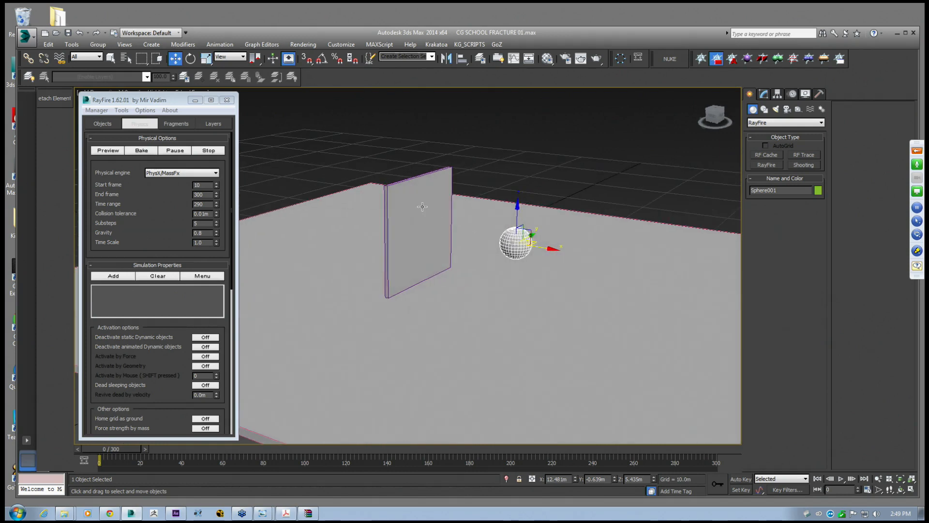
Select the sphere and the standing wall together and add the wall, Box001, to the dynamic/impact objects
left_click(419, 208)
left_click(516, 242)
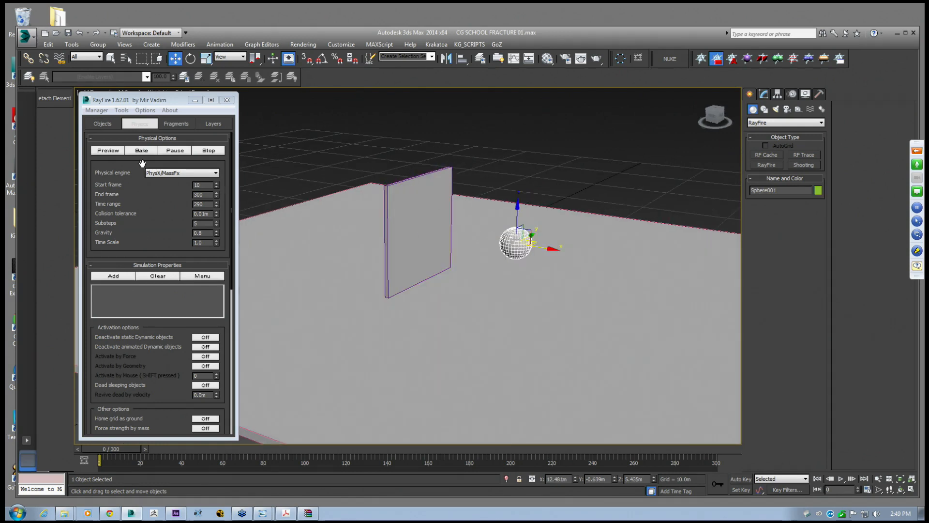
left_click(102, 123)
left_click(405, 221, "ctrl")
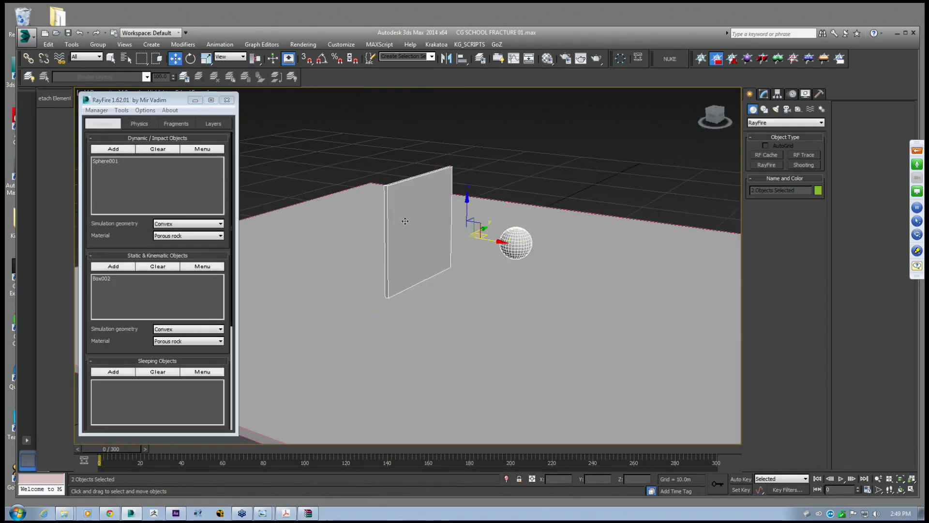
left_click(116, 150)
left_click(513, 244)
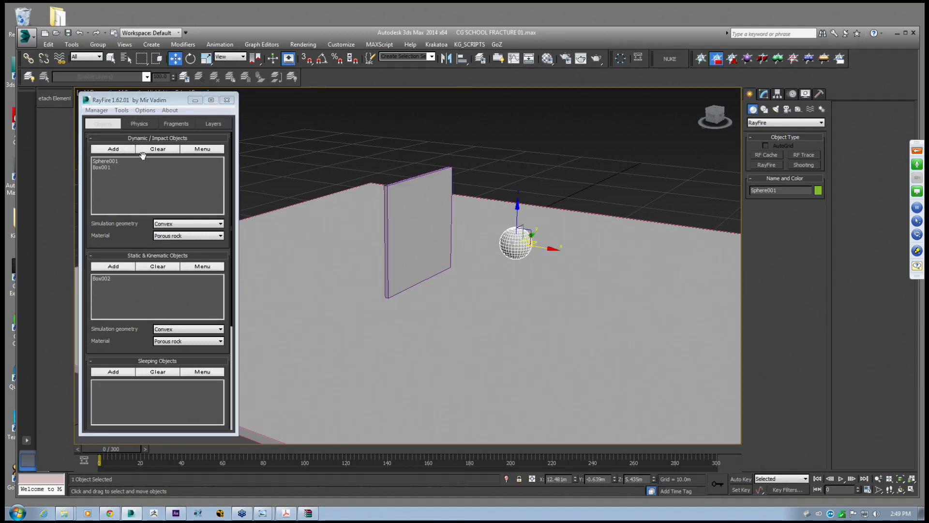
left_click(132, 260)
Try Heavy metal as the dynamic objects' material, and set it back to Porous rock for the Box001 entry
left_click(428, 203)
left_click(515, 244)
left_click(177, 235)
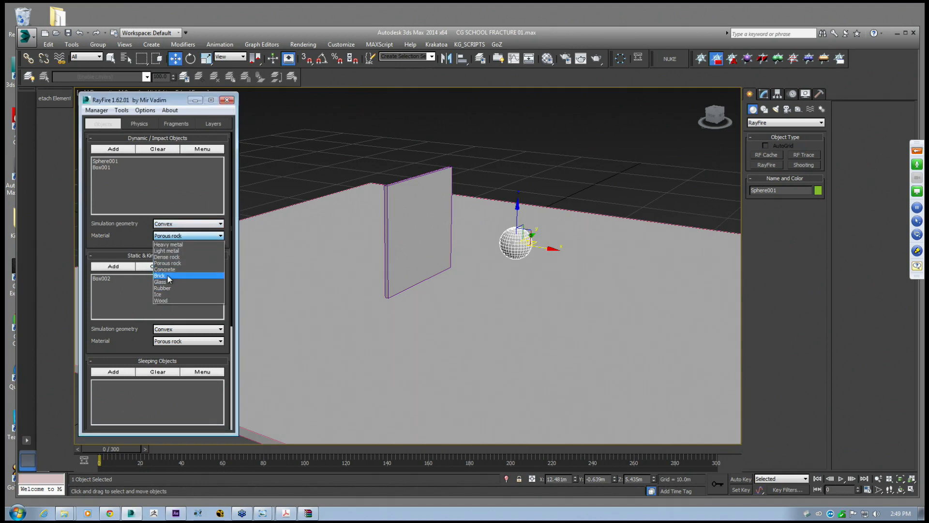
left_click(173, 245)
left_click(101, 166)
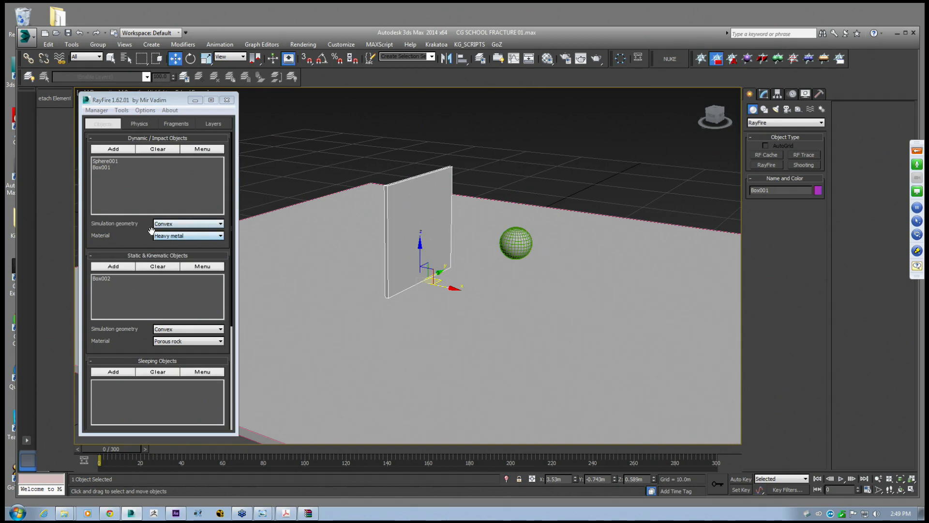
left_click(108, 167)
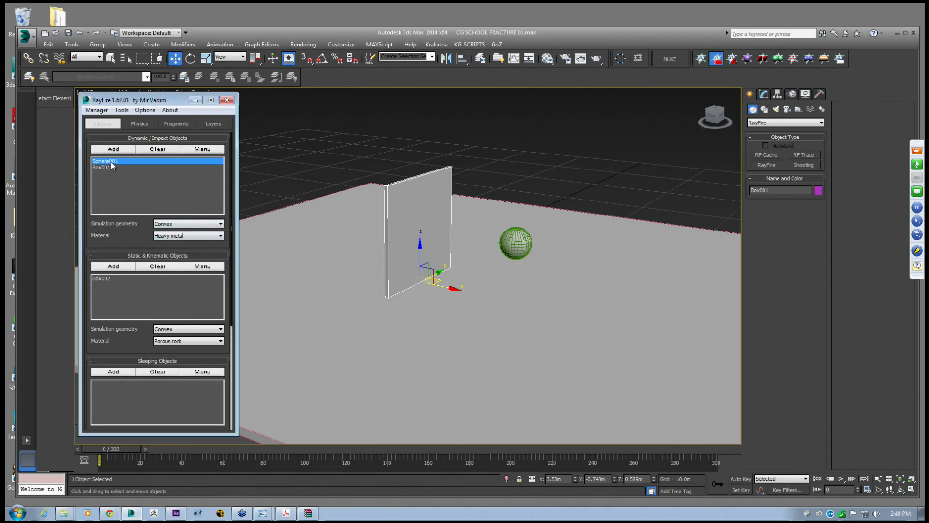
left_click(164, 236)
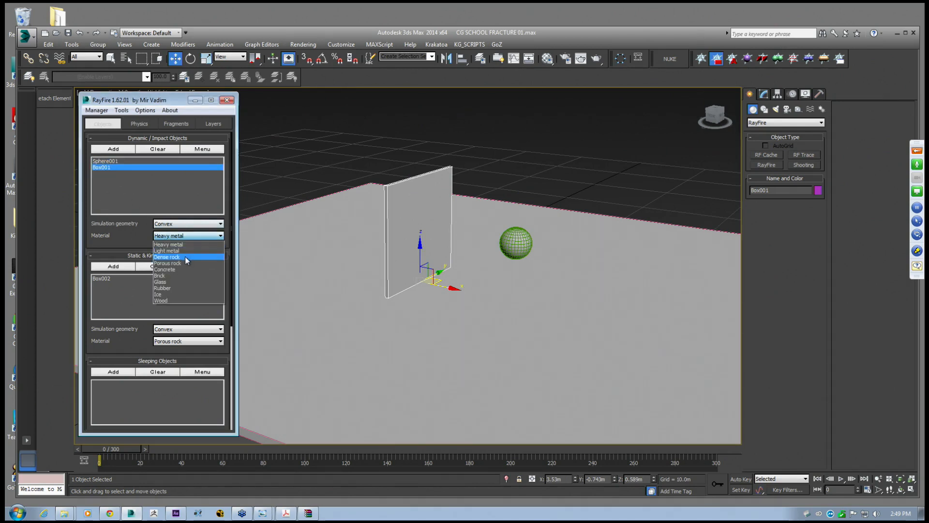
left_click(176, 263)
Check the sphere and wall entries against the shared material, and look through the material presets, simulation and demolition properties
left_click(117, 162)
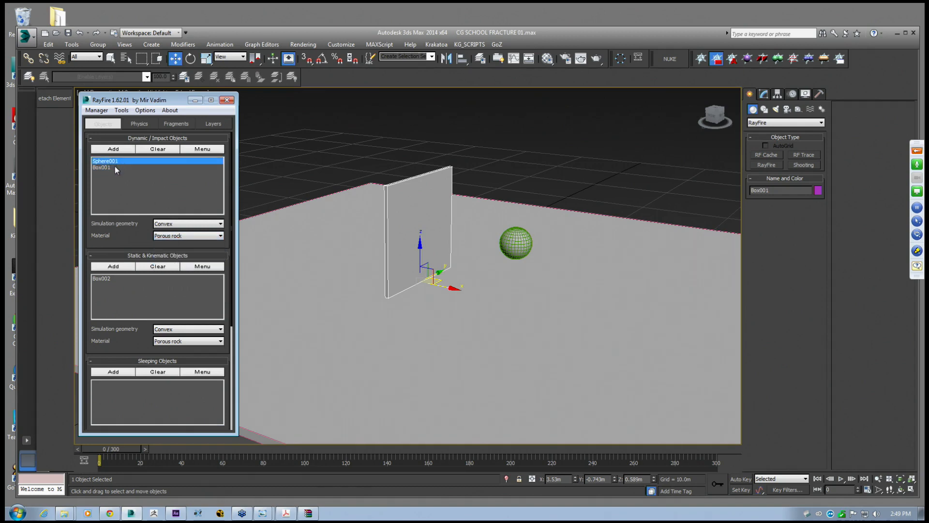
left_click(106, 168)
scroll(132, 237, "down", 5)
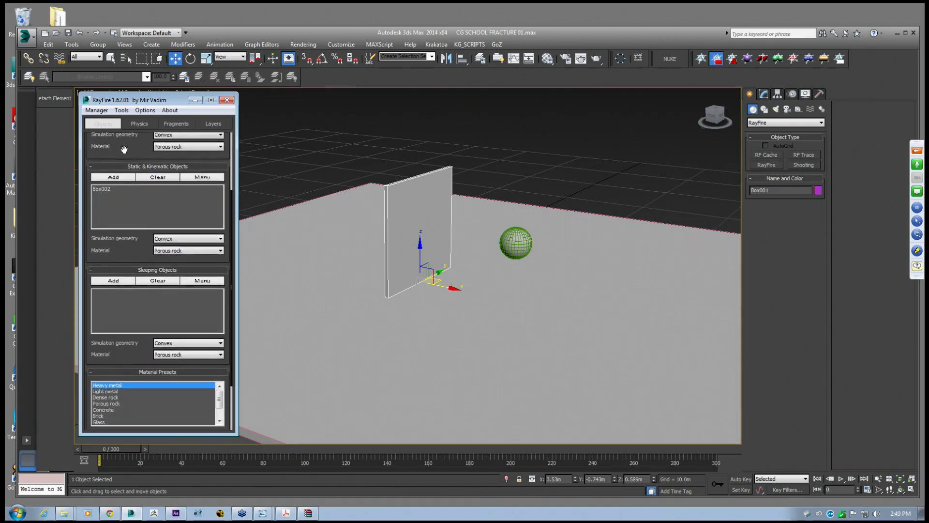
scroll(103, 275, "up", 4)
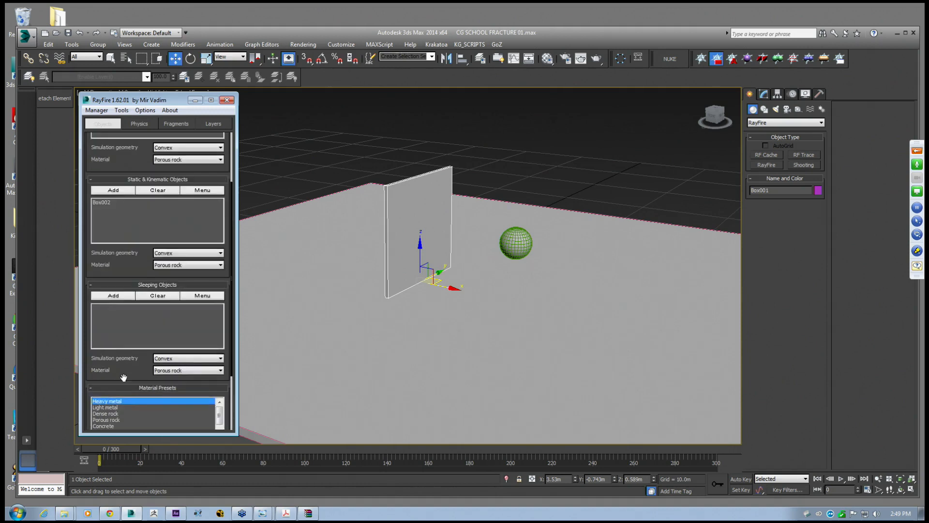
scroll(128, 299, "up", 2)
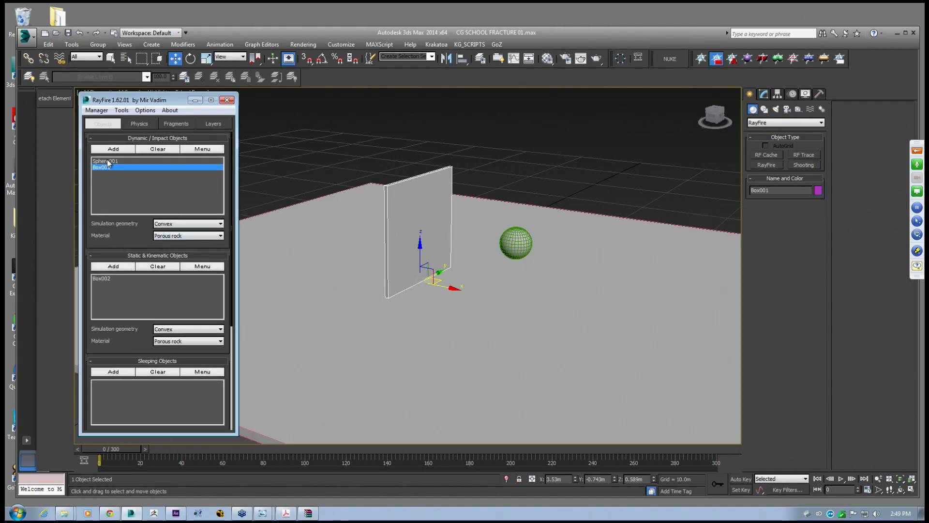
left_click(140, 123)
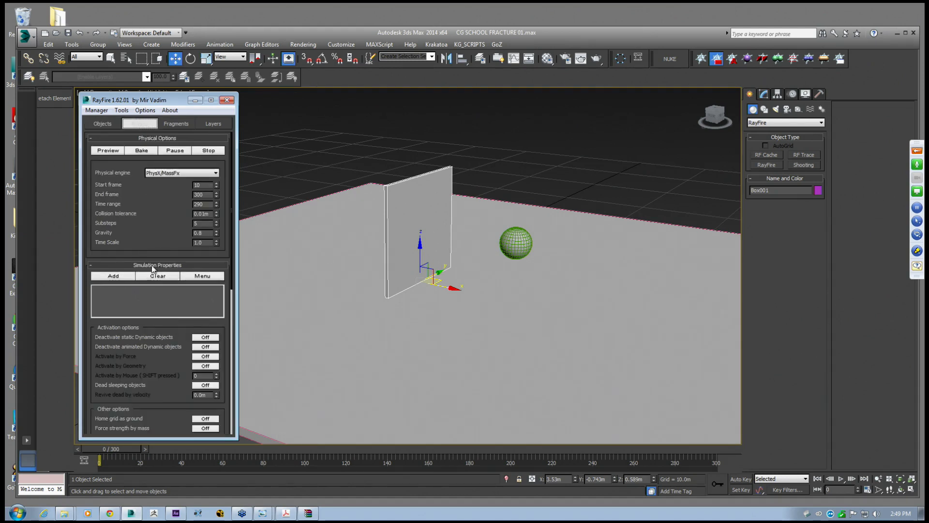
scroll(150, 271, "down", 5)
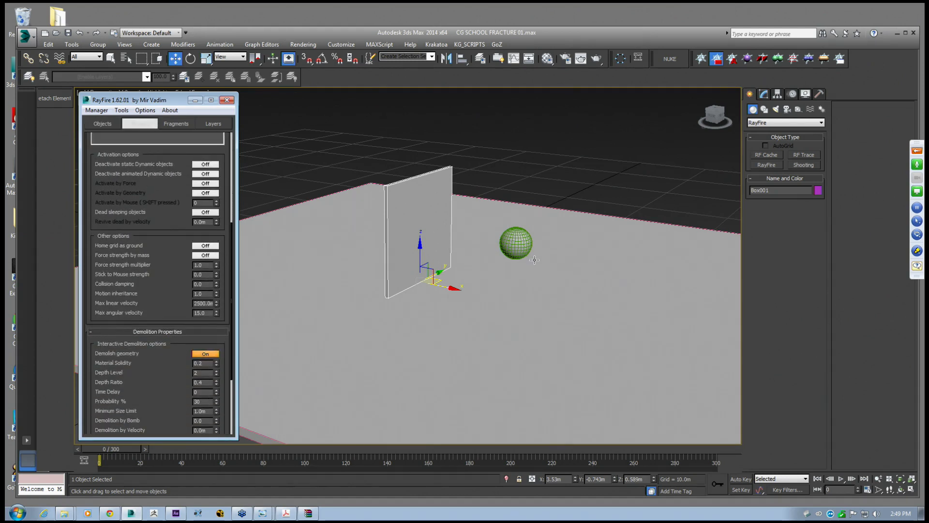
scroll(193, 203, "down", 3)
scroll(156, 303, "up", 8)
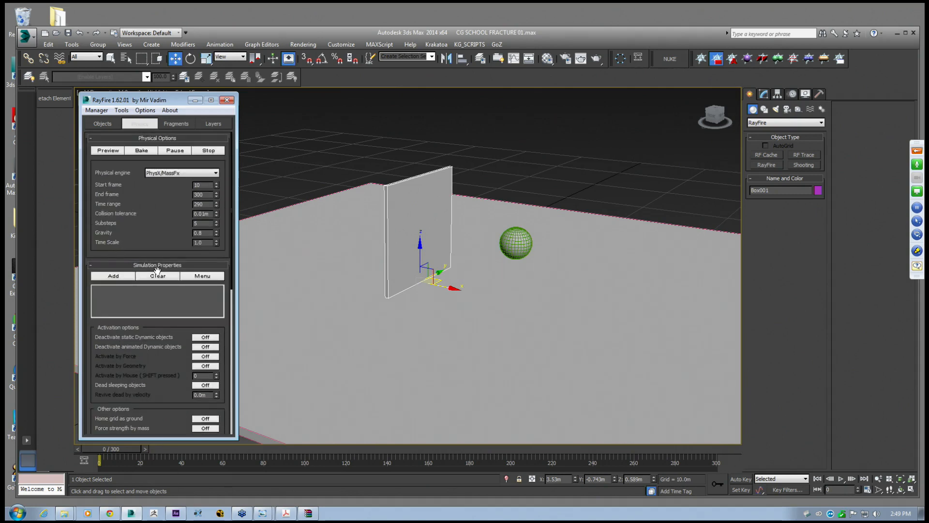
mouse_move(153, 100)
left_mouse_down()
mouse_move(164, 96)
mouse_move(155, 100)
left_mouse_up()
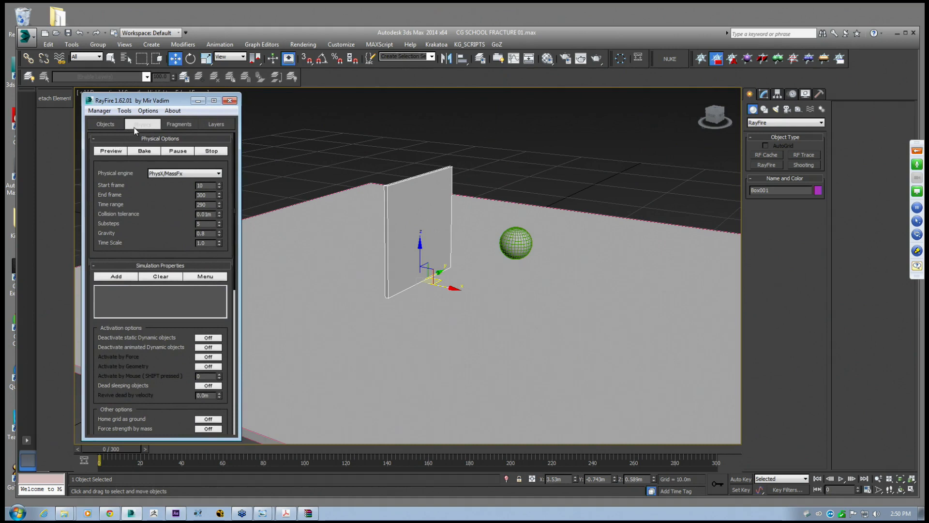
Compare the simulation geometry and material settings for Sphere001 and Box001 in the dynamic object list
left_click(105, 125)
left_click_drag(132, 102, 132, 105)
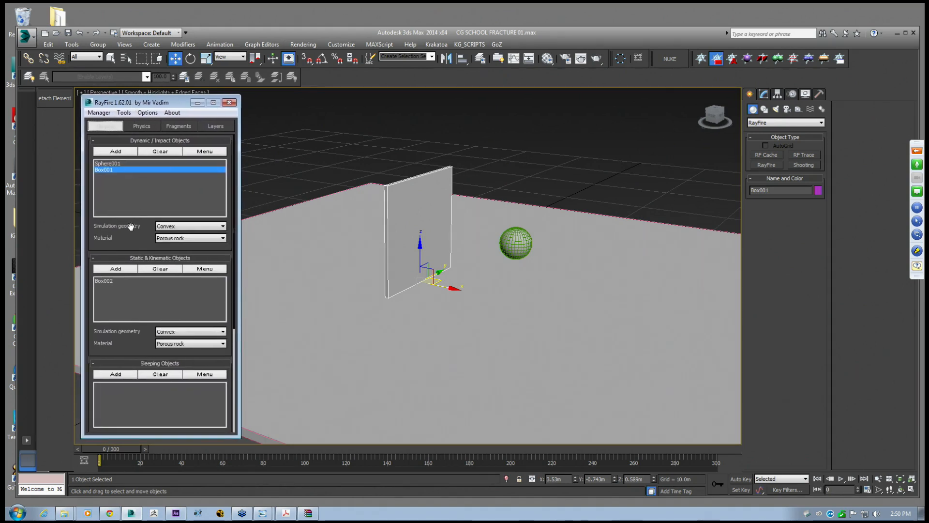
left_click(114, 164)
left_click(110, 170)
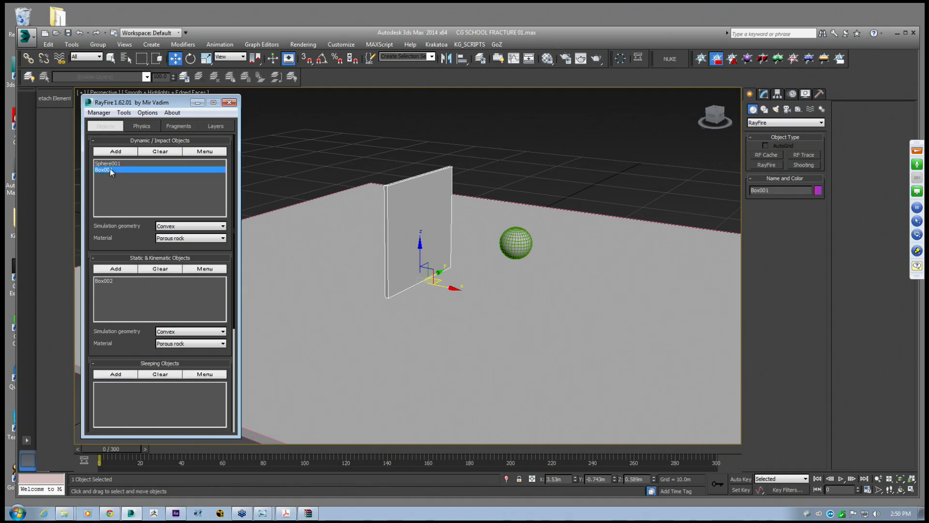
left_click(125, 164)
left_click(121, 169)
left_click(119, 164)
left_click(120, 170)
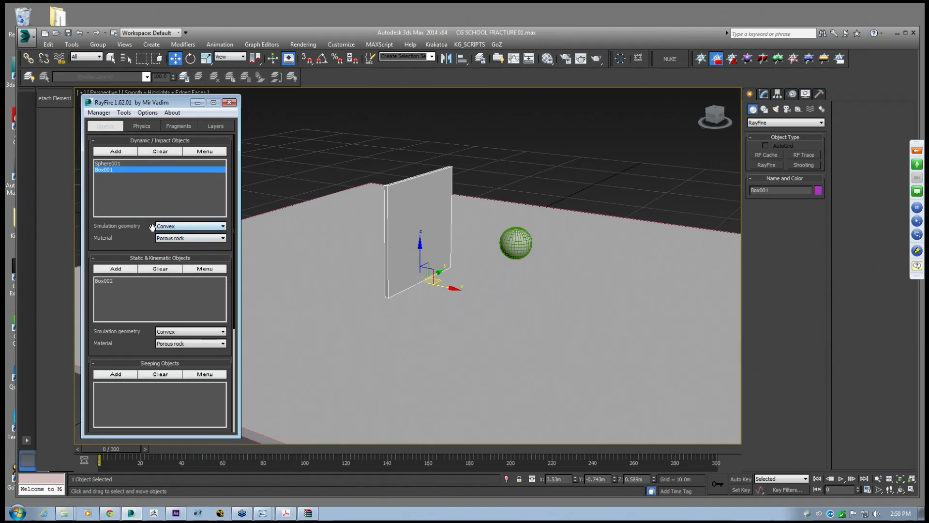
Review the physics settings, from the physical options through the activation and demolition properties
left_click(143, 126)
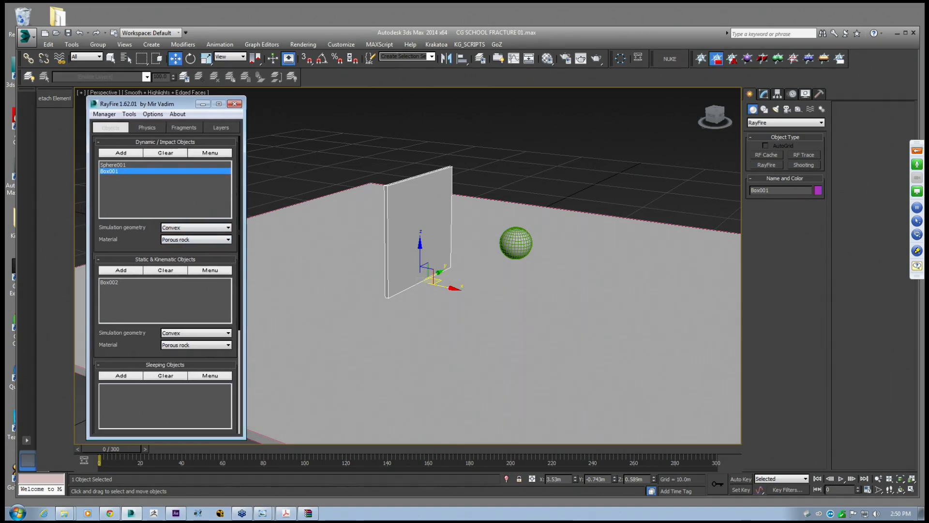
scroll(170, 261, "down", 8)
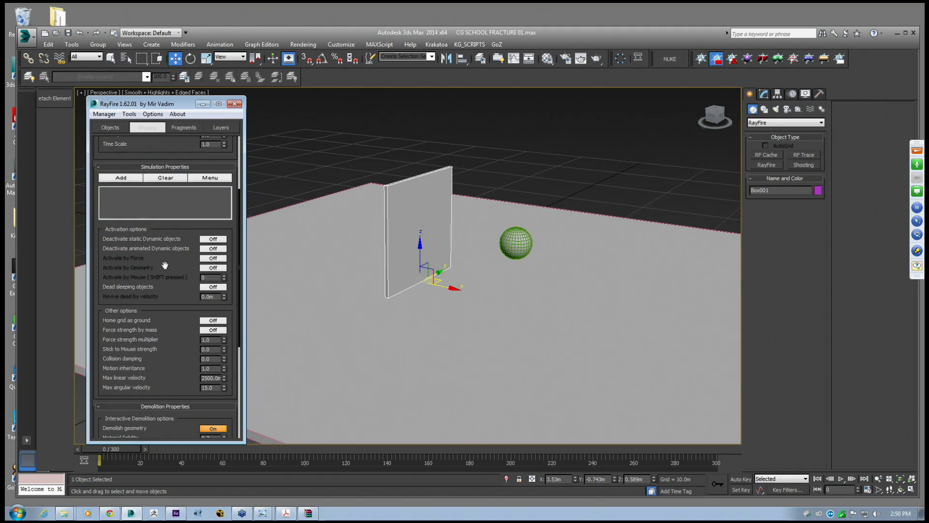
left_click_drag(170, 262, 175, 357)
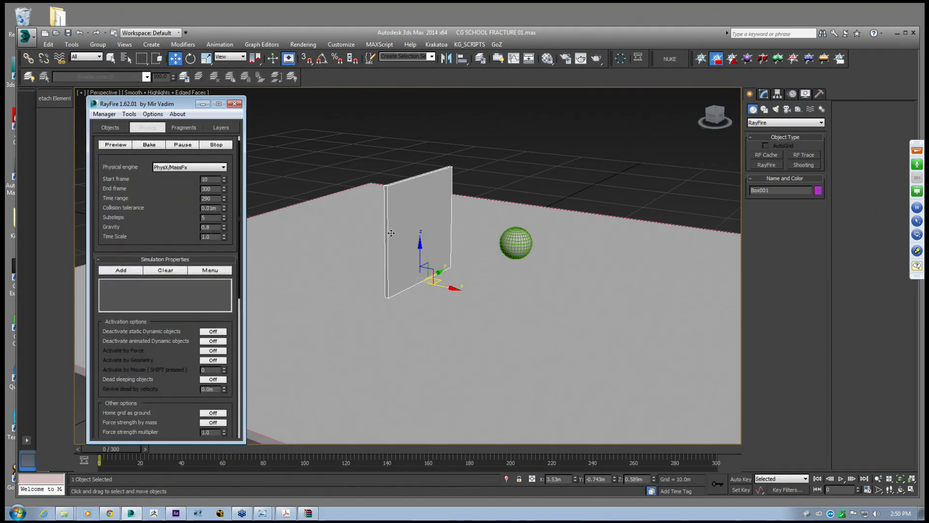
scroll(174, 240, "up", 1)
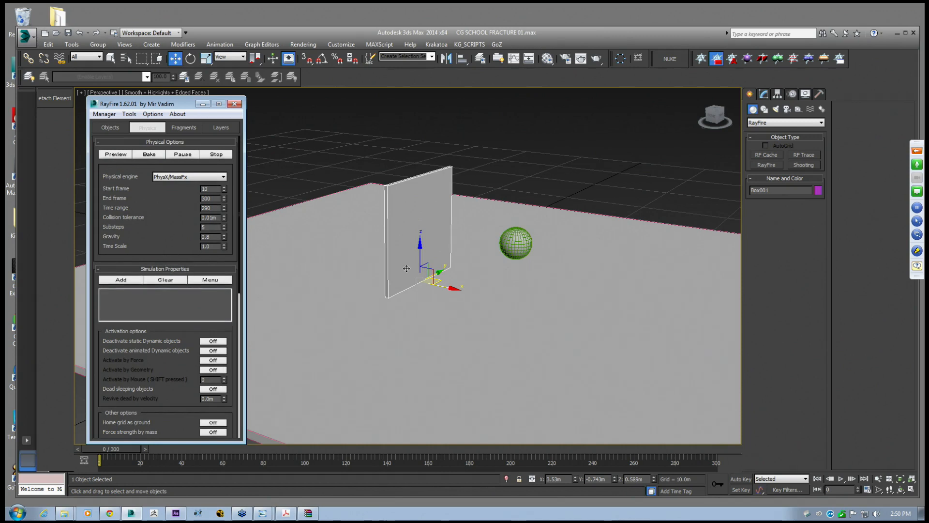
left_click_drag(170, 237, 143, 137)
left_click_drag(137, 263, 147, 370)
Return to the object lists and select the sphere among the dynamic objects and in the scene
left_click(111, 127)
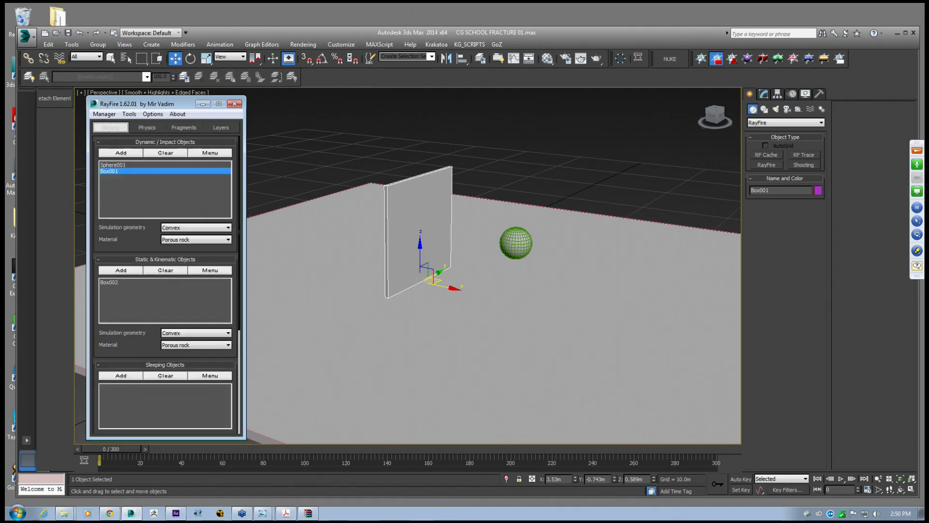
left_click(116, 165)
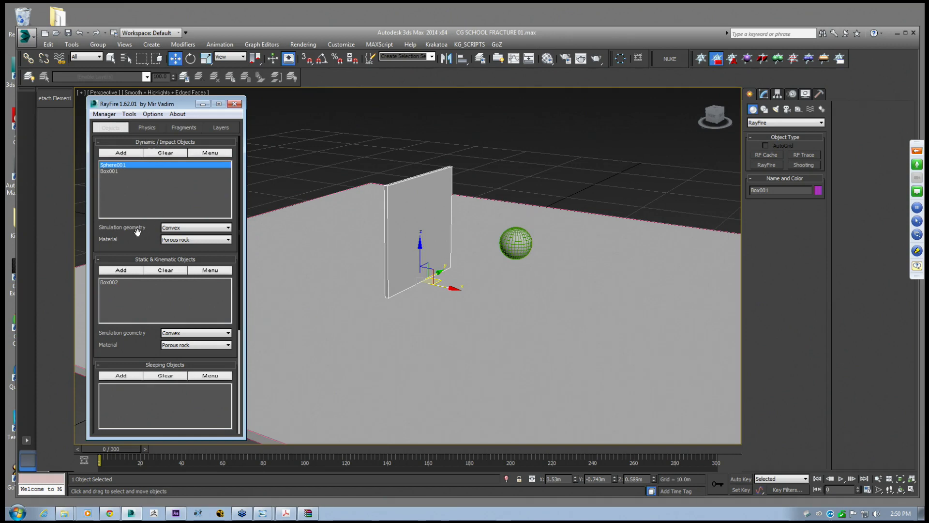
left_click_drag(142, 230, 142, 228)
left_click(516, 245)
middle_click_drag(431, 198, 437, 201)
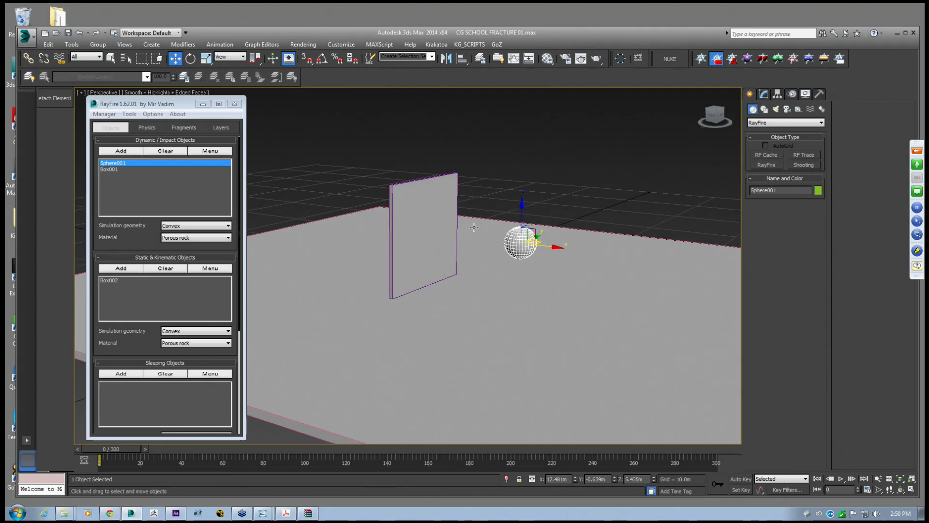
left_click(141, 289)
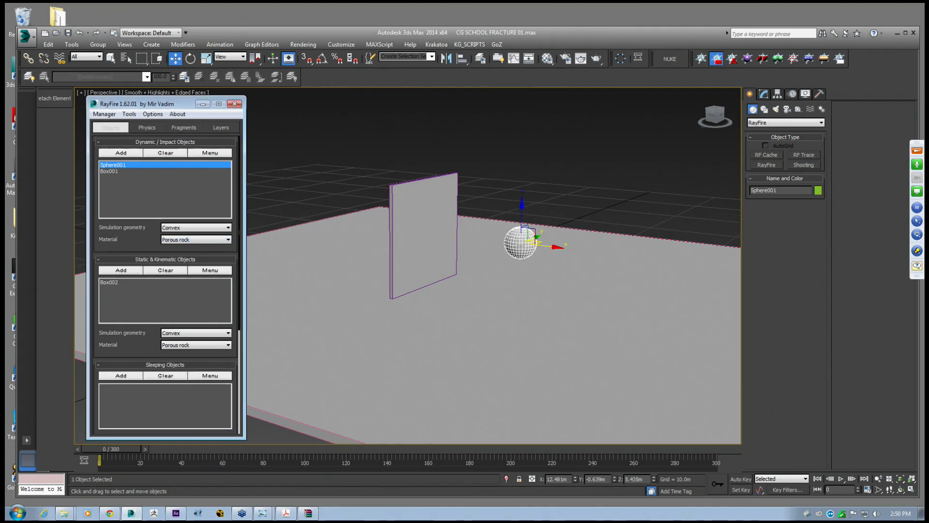
Inspect the wall and the sphere in turn, leaving the sphere selected
left_click(421, 207)
middle_click_drag(421, 207, 434, 213, "alt")
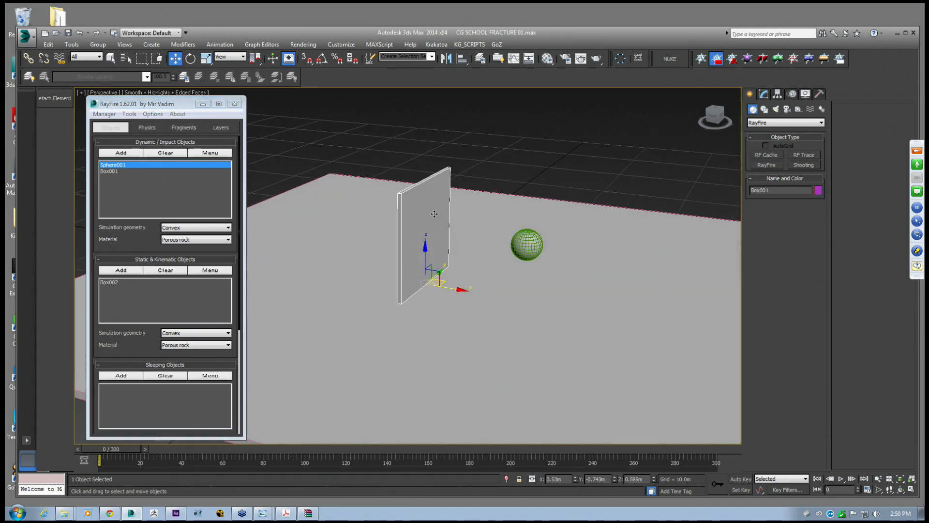
left_click(521, 246)
middle_click_drag(518, 243, 607, 339, "alt")
left_click(521, 237, "alt")
left_click(521, 237)
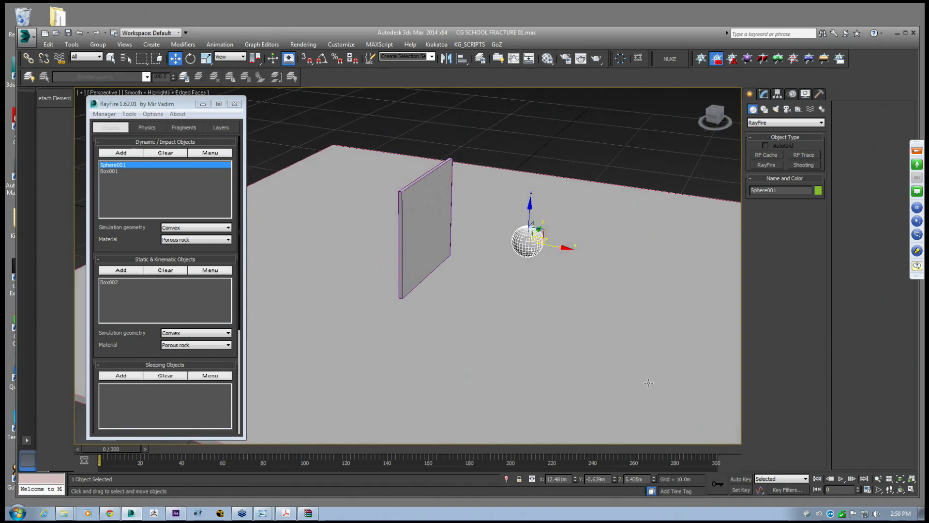
With Auto Key on, animate the sphere passing through the wall, moving it to about X -0.43 m at frame 59
left_click(741, 478)
middle_click_drag(688, 448, 480, 292, "alt")
mouse_move(132, 449)
left_mouse_down()
mouse_move(276, 450)
mouse_move(221, 449)
left_mouse_up()
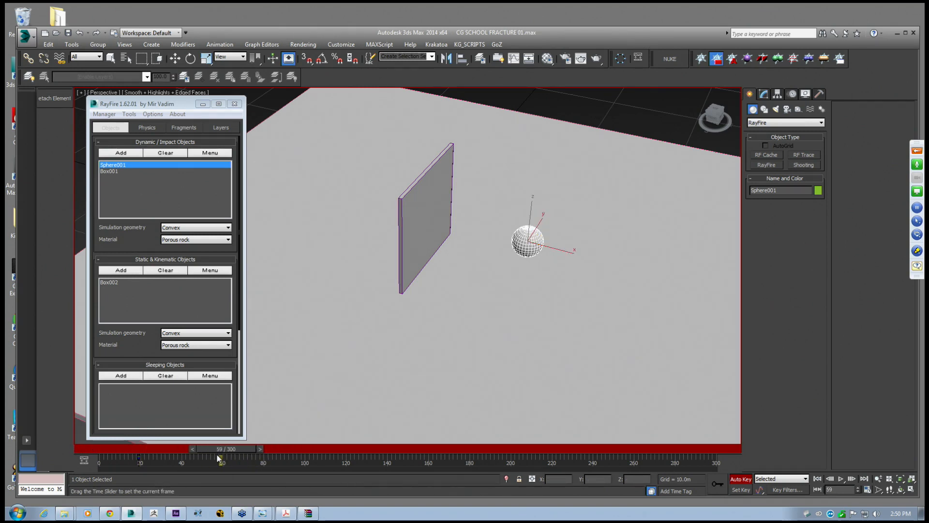
key("w")
left_click_drag(552, 245, 400, 225)
key("ctrl+z")
key("ctrl+z")
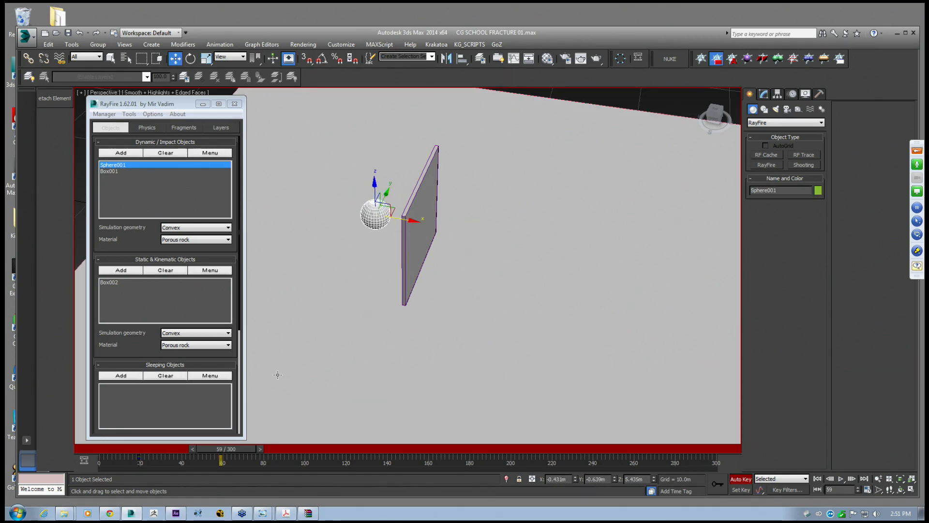
Move the animation to frame 39, just before the sphere touches the wall
left_click_drag(226, 449, 196, 436)
middle_click_drag(329, 222, 353, 192, "alt")
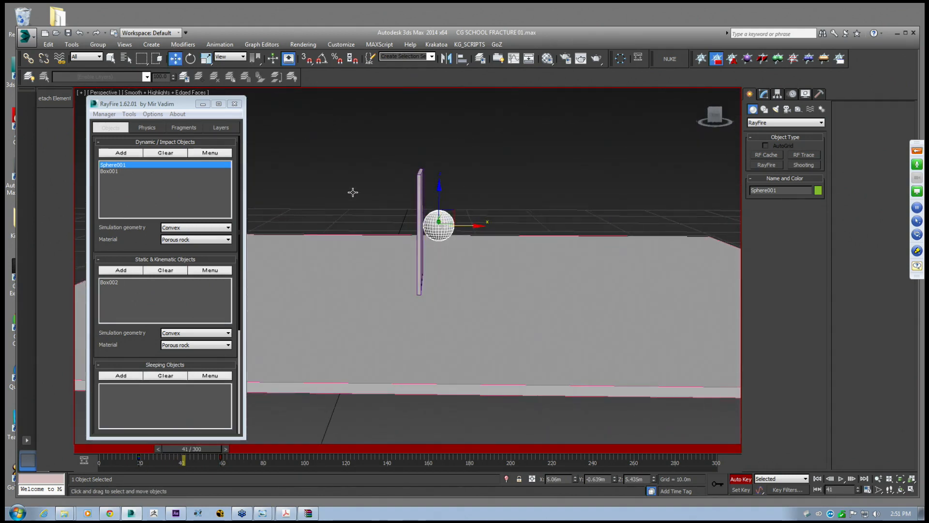
left_click_drag(206, 449, 203, 449)
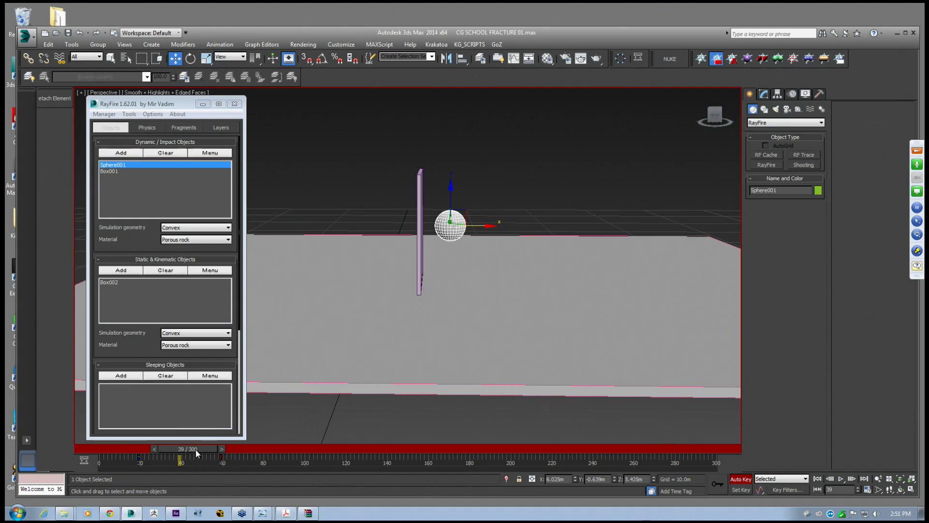
Set the simulation start frame to 39 and the end frame to 200, and turn off Auto Key
left_click(136, 128)
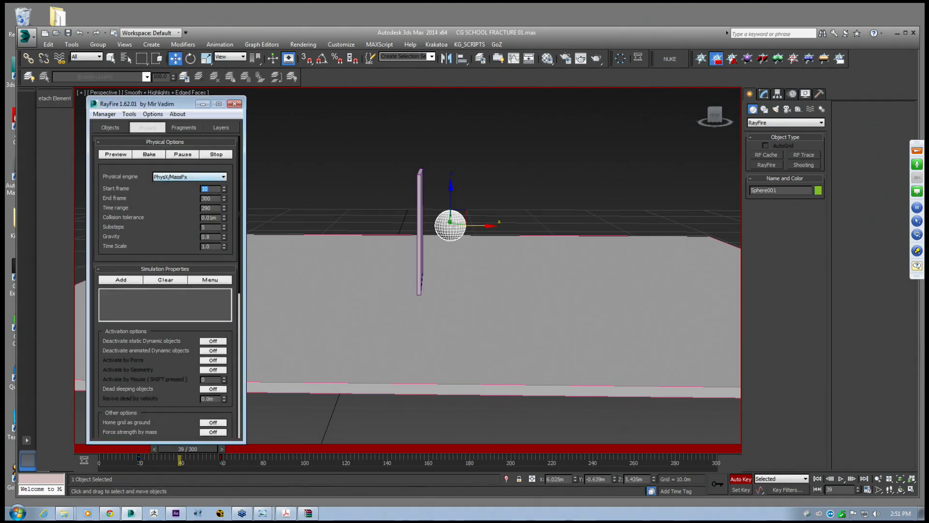
type("39")
key("Tab")
type("200")
key("Return")
left_click_drag(172, 225, 170, 173)
left_click(750, 480)
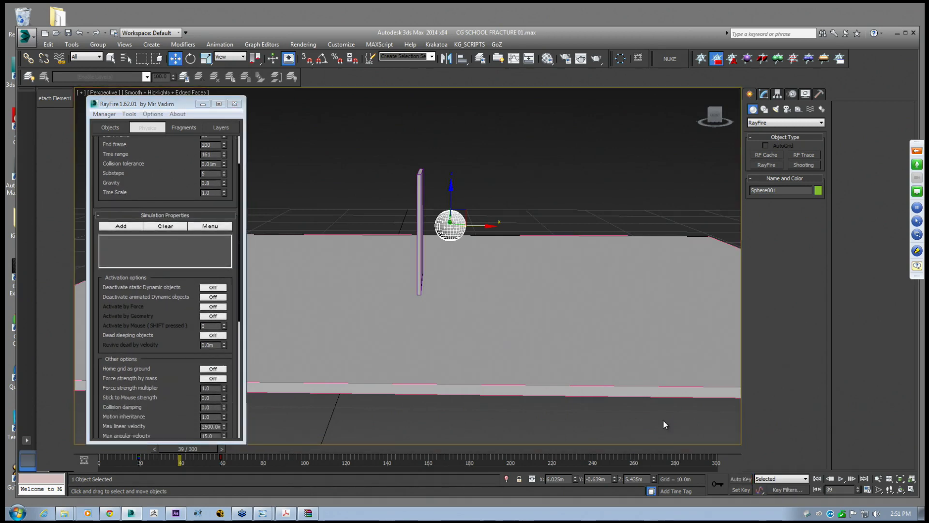
Select the wall, check the interactive demolition properties, and preview the sphere's path through the wall up to frame 49
middle_click_drag(509, 270, 436, 232, "alt")
left_click(404, 216)
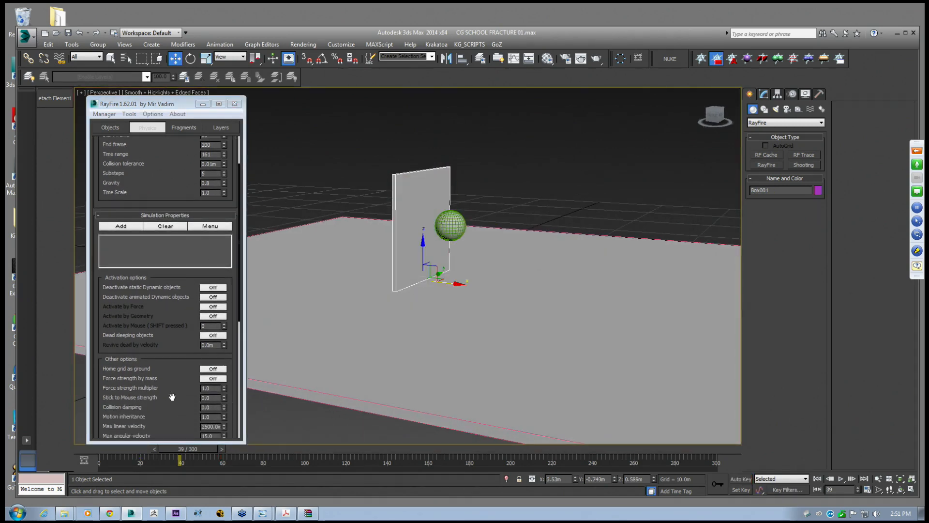
left_click_drag(173, 387, 174, 244)
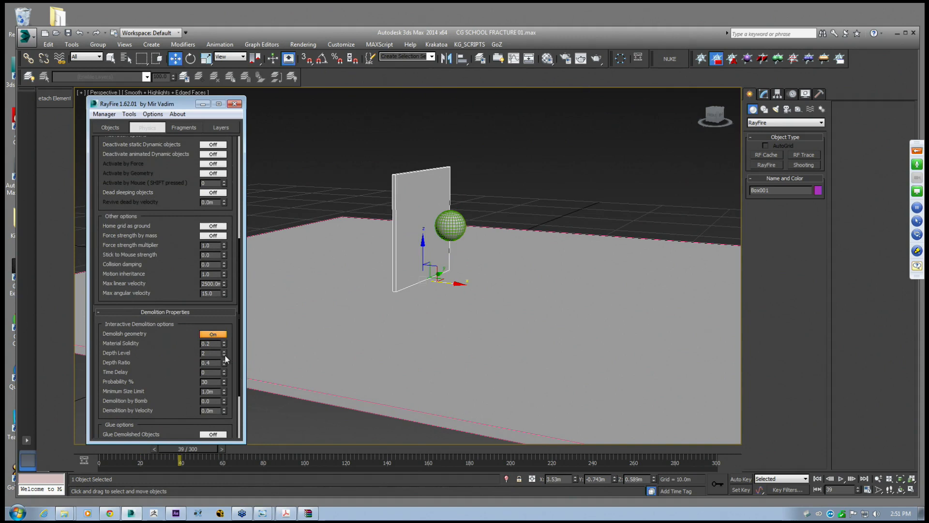
left_click_drag(162, 358, 161, 346)
scroll(161, 346, "up", 10)
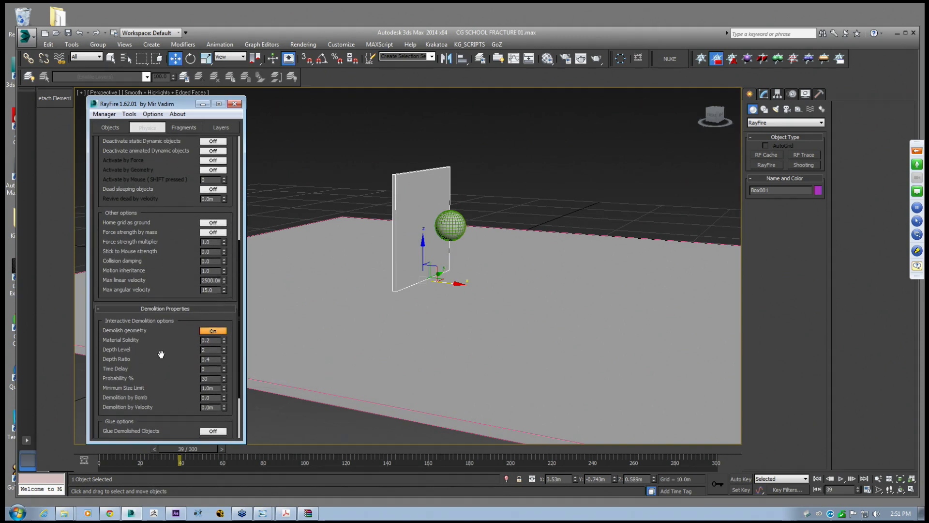
middle_click_drag(401, 293, 397, 330, "alt")
mouse_move(198, 452)
left_mouse_down()
mouse_move(151, 454)
mouse_move(248, 455)
mouse_move(119, 454)
mouse_move(216, 453)
left_mouse_up()
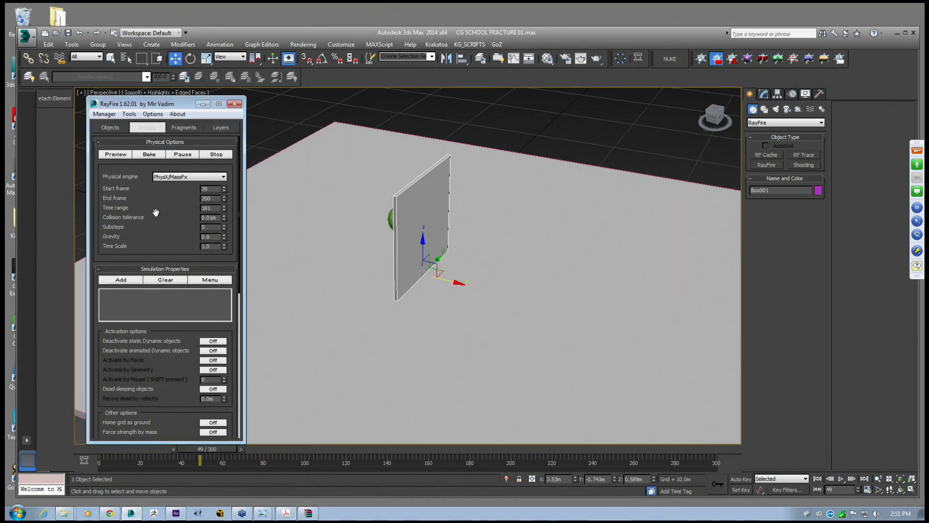
Review the dynamic, static and sleeping object lists along with the material presets
left_click(116, 128)
left_click_drag(127, 240, 155, 260)
left_click(114, 164)
left_click(116, 159)
scroll(138, 240, "down", 5)
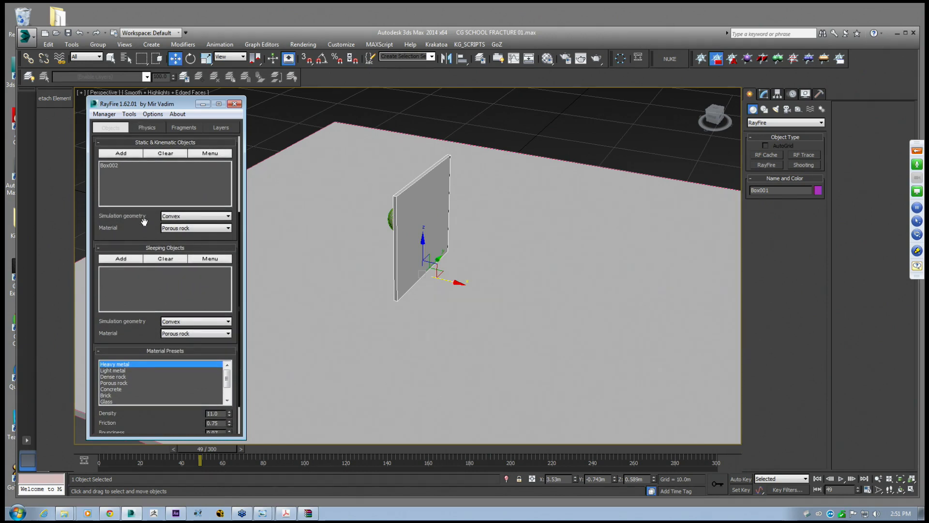
left_click_drag(138, 222, 138, 314)
middle_click_drag(461, 240, 473, 246)
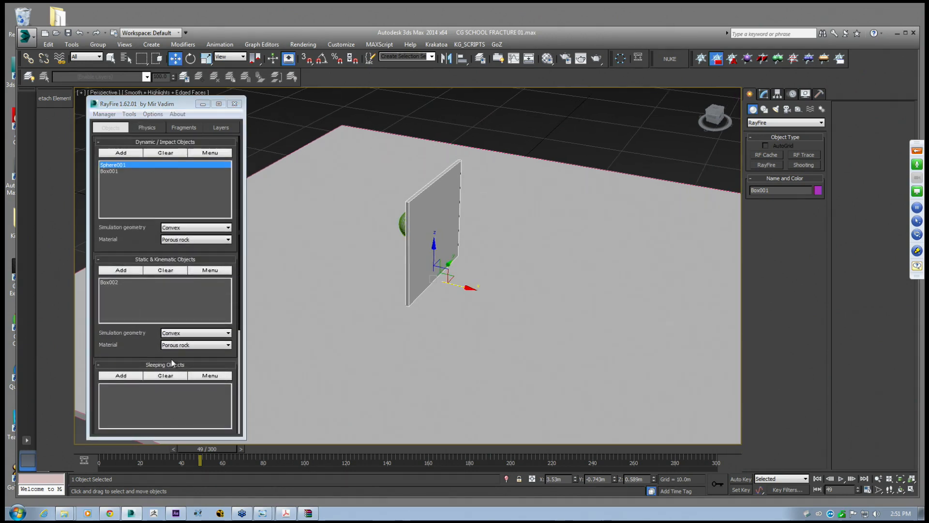
Bake the physics simulation of the sphere smashing through the wall and stop it at about frame 93
left_click(145, 127)
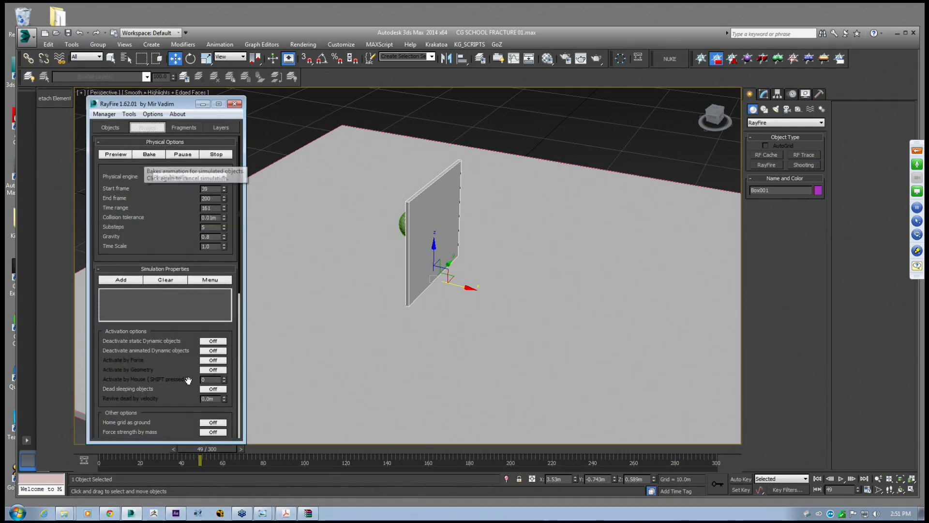
left_click_drag(202, 449, 148, 450)
left_click(149, 154)
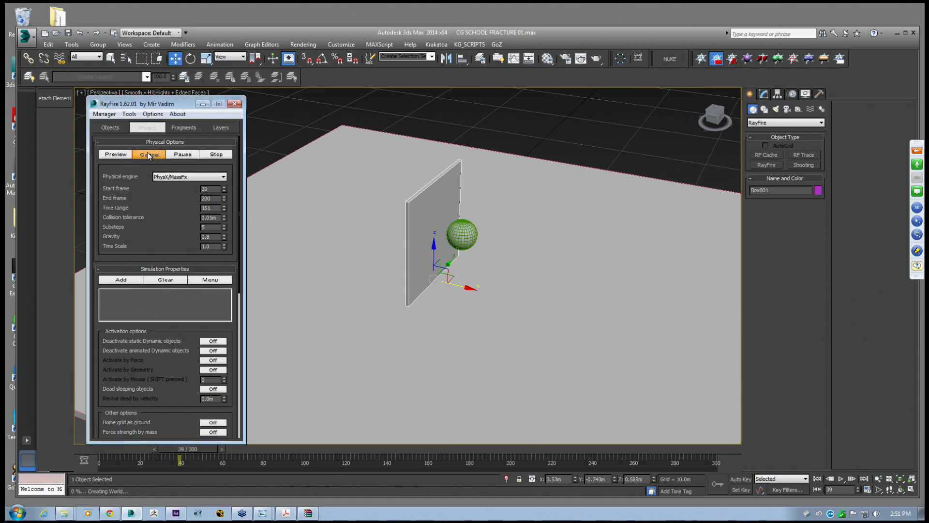
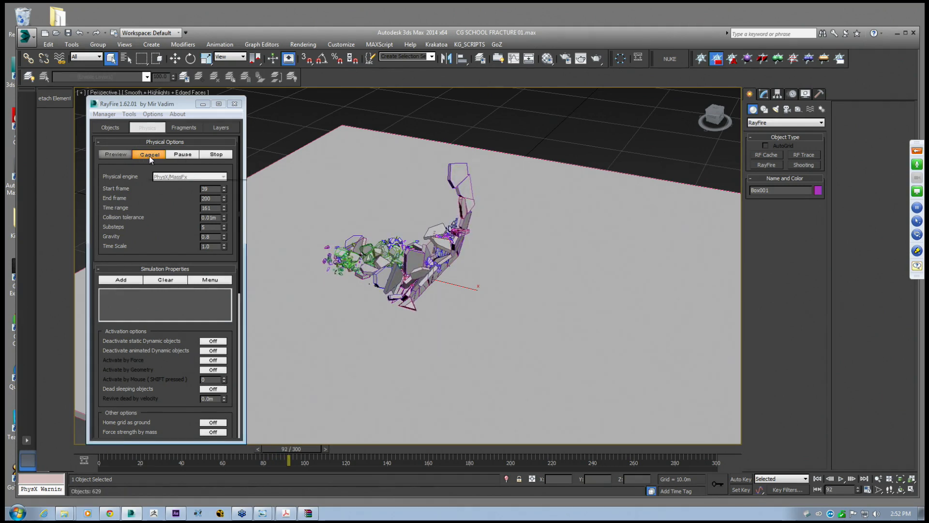
left_click(223, 155)
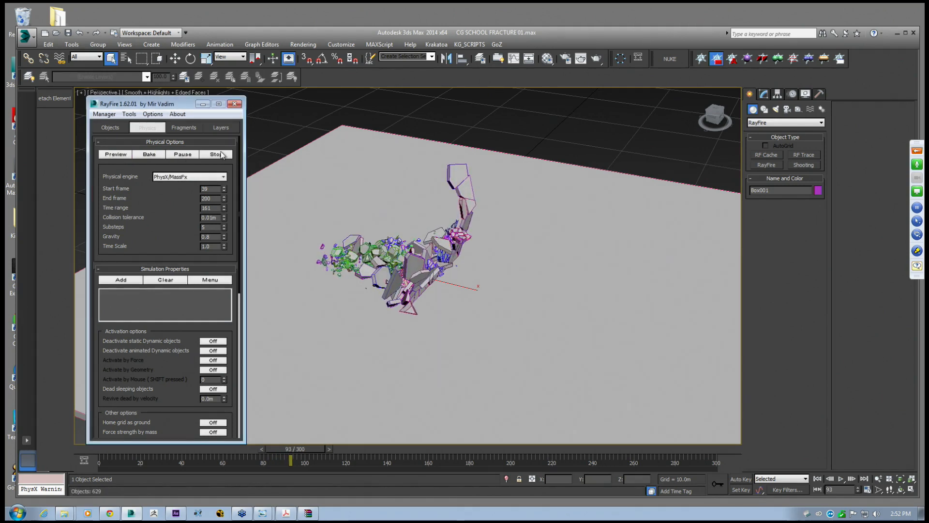
Scrub through the baked demolition and examine the fracture pattern on the wall and sphere from closer up
scroll(445, 286, "up", 2)
left_click_drag(292, 449, 118, 431)
middle_click_drag(465, 298, 334, 346, "alt")
left_click_drag(140, 448, 114, 448)
key("q")
middle_click_drag(389, 264, 241, 386, "alt")
left_click_drag(137, 454, 79, 446)
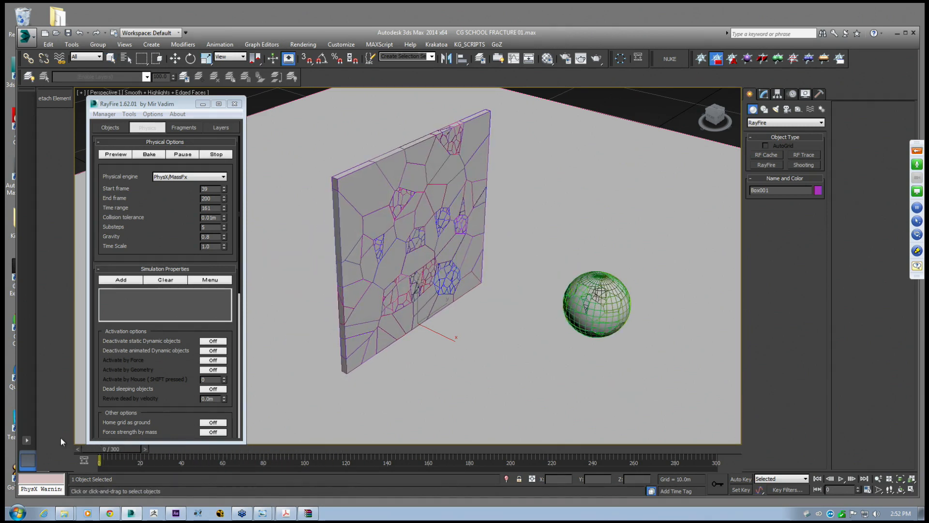
Discard the baked demolition fragments and restore the original wall and sphere
left_click(104, 113)
left_click(109, 134)
middle_click_drag(519, 250, 473, 256)
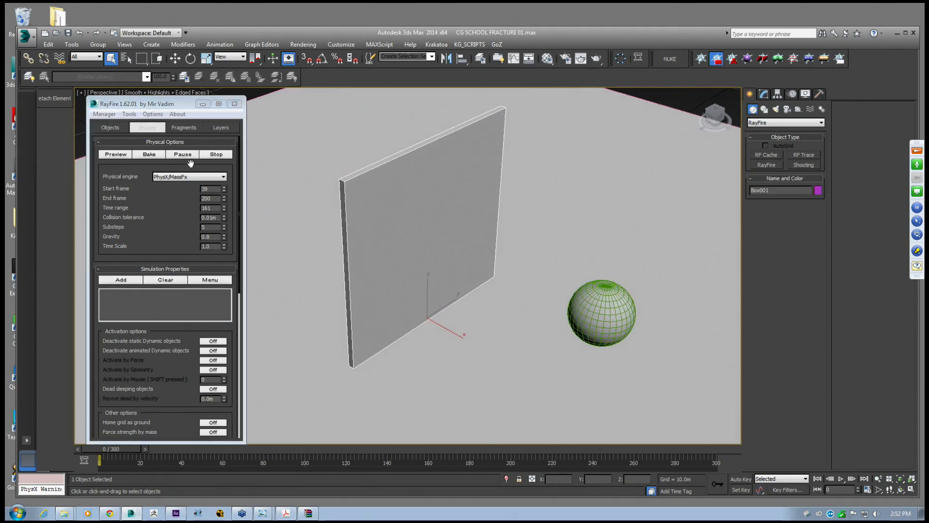
Toggle Interactive selection for the dynamic objects and remove Sphere001 from that list
left_click(113, 129)
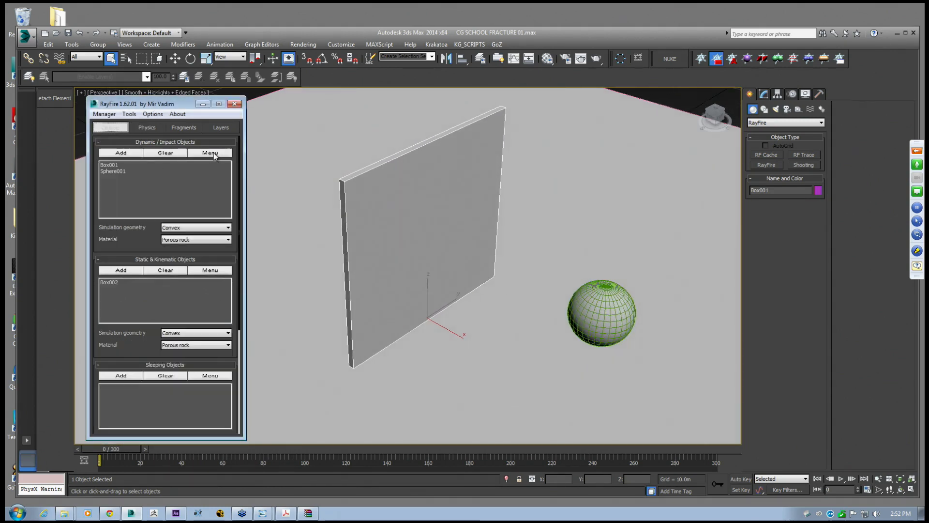
left_click(213, 153)
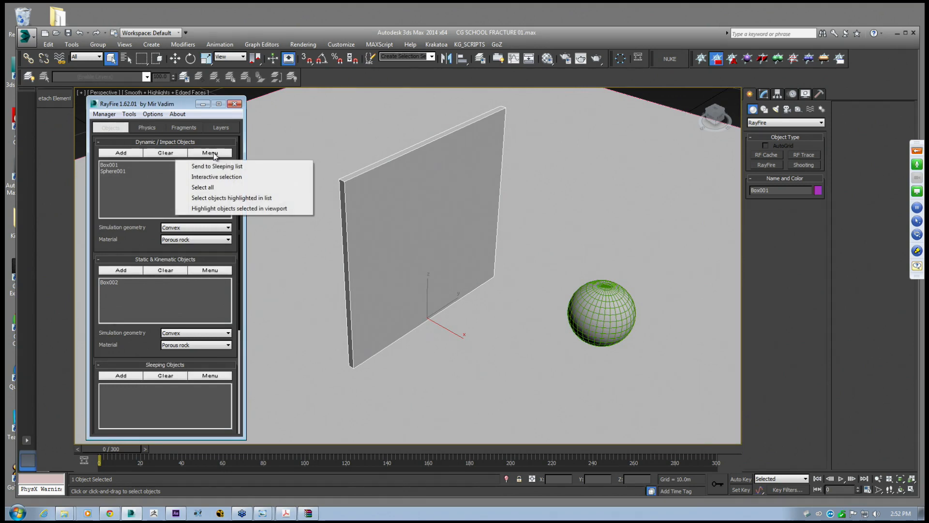
left_click(219, 177)
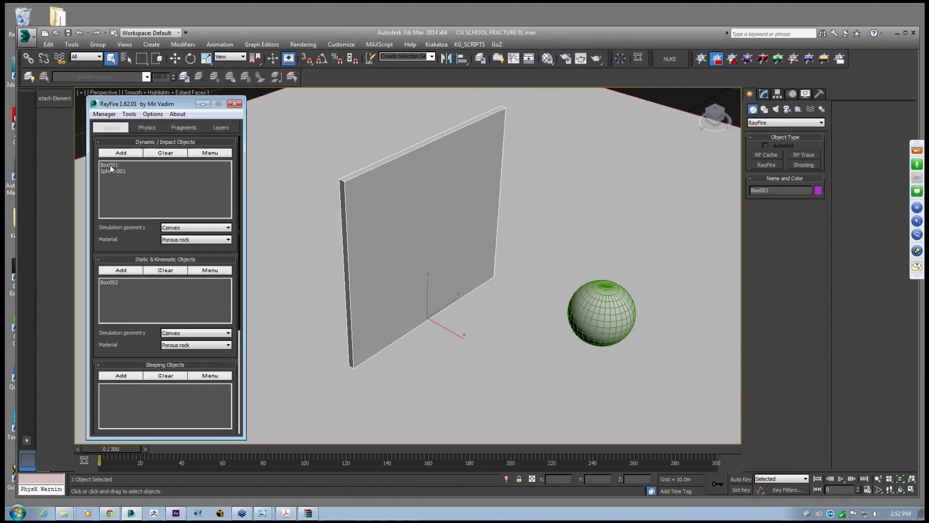
left_click(213, 152)
left_click(417, 212)
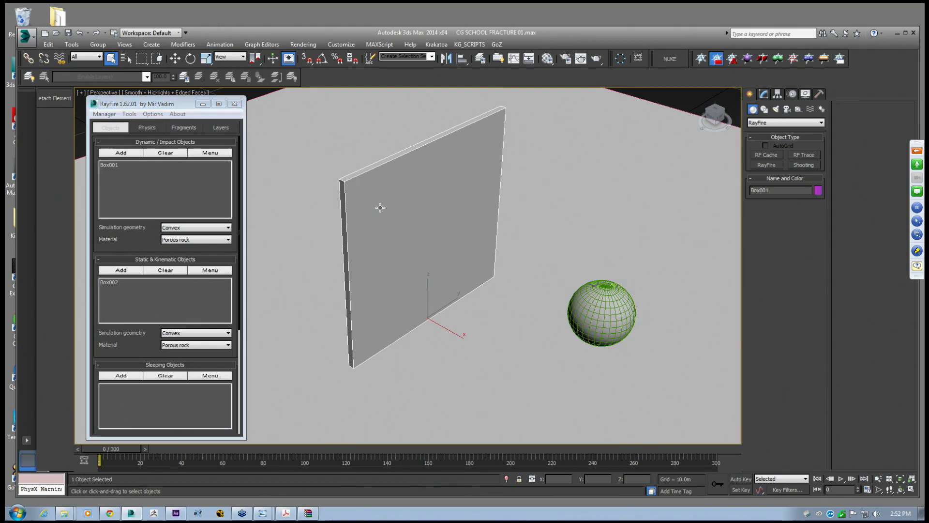
Fragment the wall with the Voronoi - Uniform type at 20 iterations
scroll(382, 215, "down", 3)
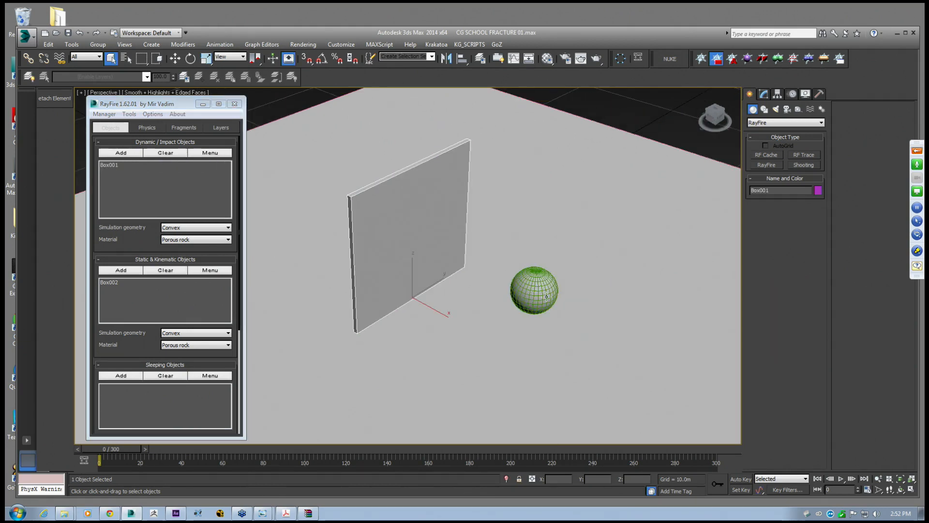
middle_click_drag(409, 216, 420, 234)
scroll(421, 235, "up", 2)
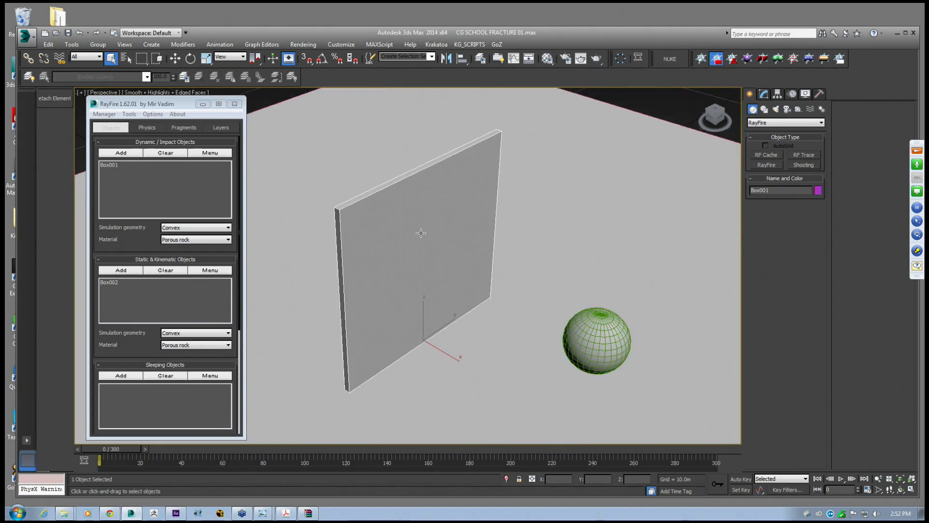
scroll(475, 216, "down", 2)
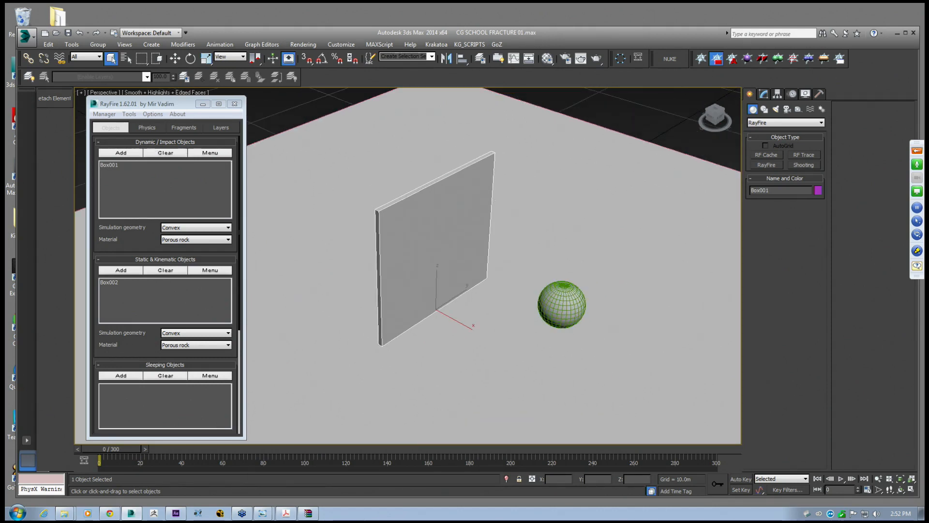
left_click(183, 127)
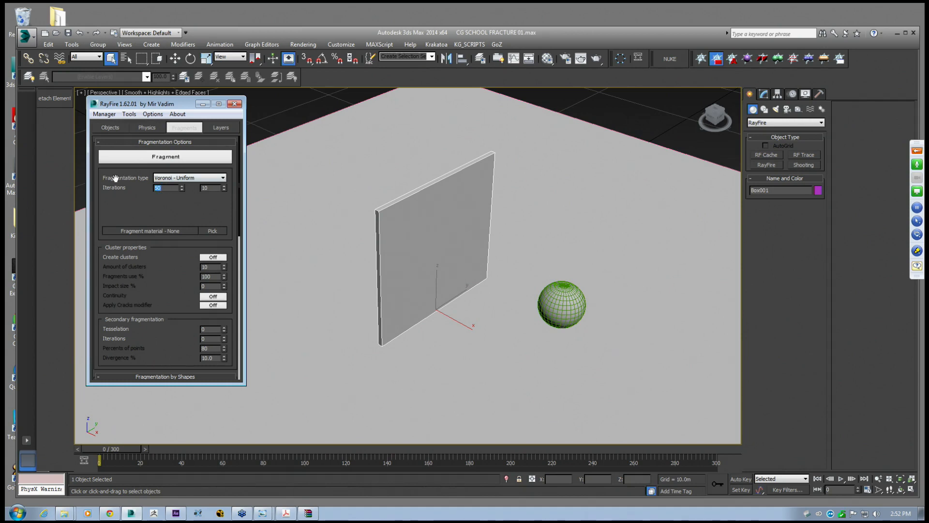
type("20")
left_click(166, 156)
scroll(436, 271, "up", 5)
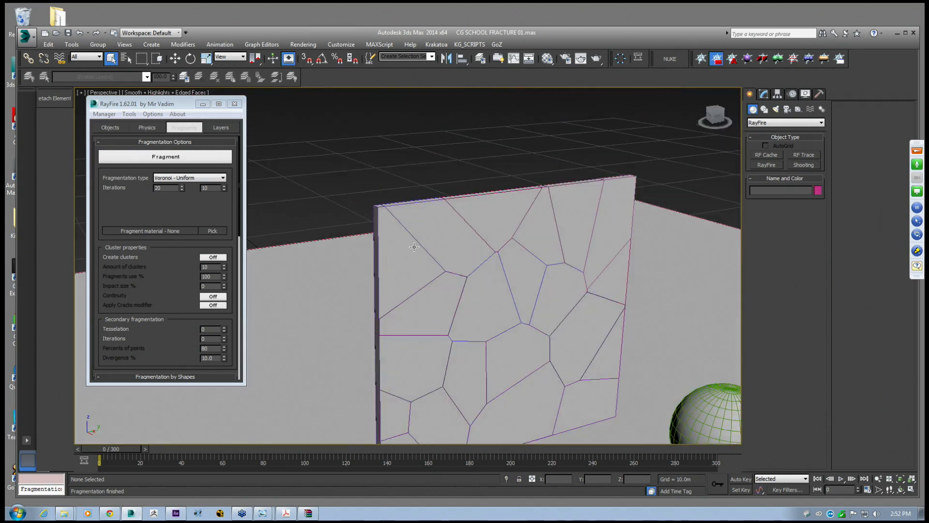
middle_click_drag(440, 254, 368, 180)
At frame 41, fragment the wall pieces around the sphere's impact area again with 20 iterations
left_click(411, 231)
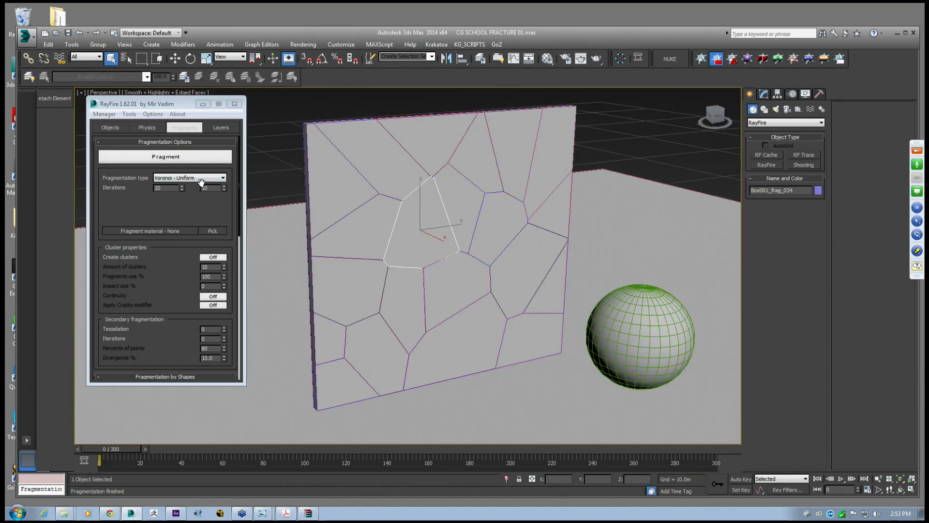
middle_click_drag(469, 267, 490, 279, "alt")
left_click_drag(114, 451, 192, 450)
left_click(110, 58)
left_click(178, 162)
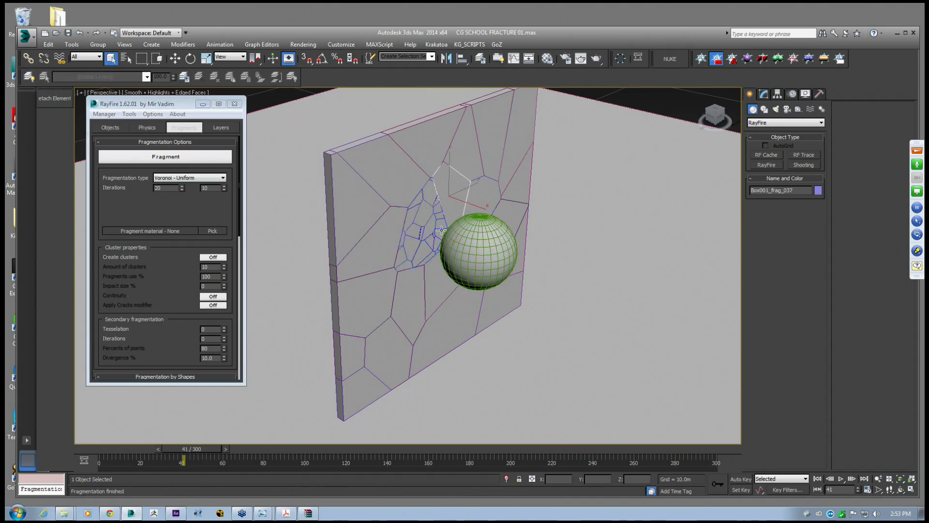
left_click(412, 284, "ctrl")
left_click(174, 162)
middle_click_drag(520, 295, 398, 241, "alt")
Fragment the wall piece at the left edge beside the impact area with 10 iterations, and the piece above it with 5
left_click(397, 319)
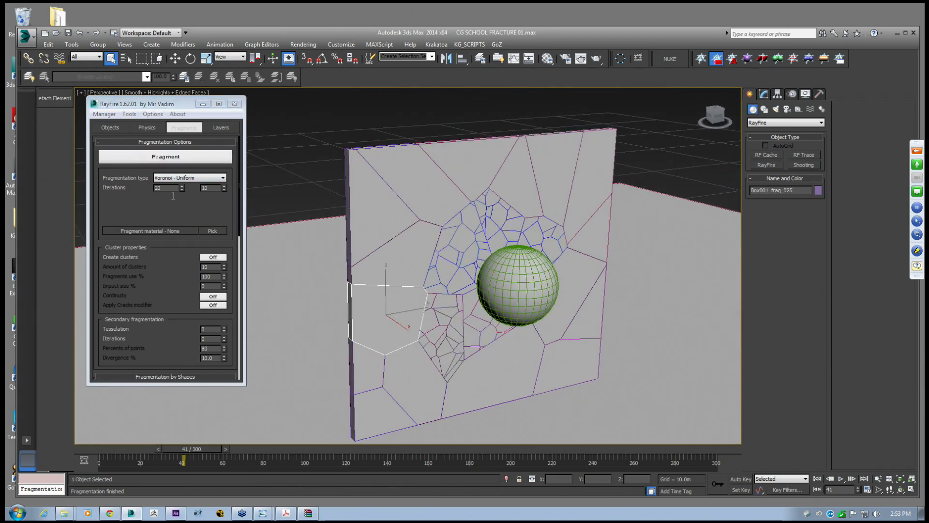
left_click(158, 188)
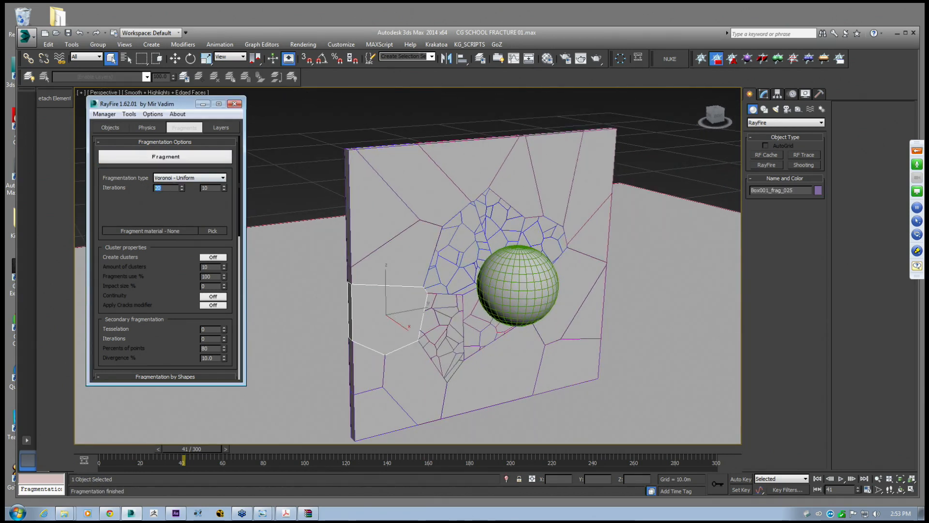
left_click(165, 156)
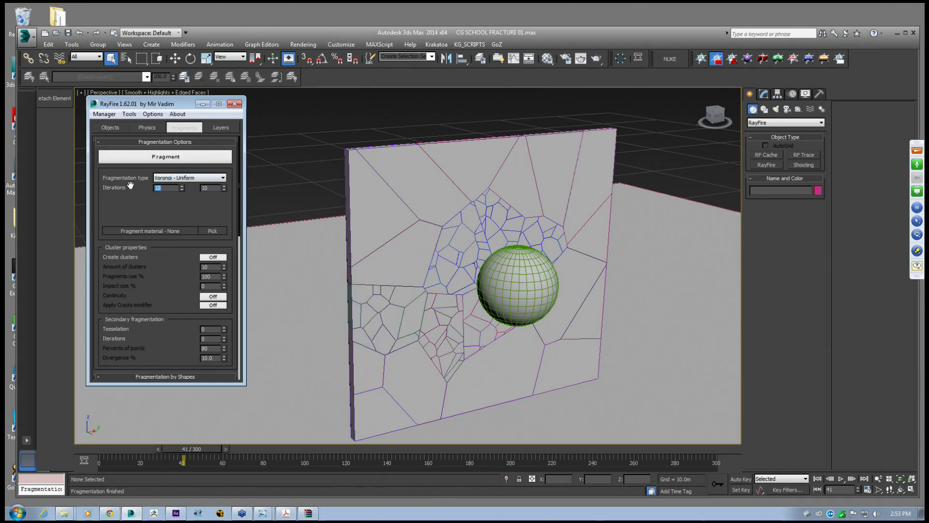
left_click(182, 156)
Fragment the wall piece directly above the impact area and the larger piece to its right with 2 iterations
left_click(529, 192)
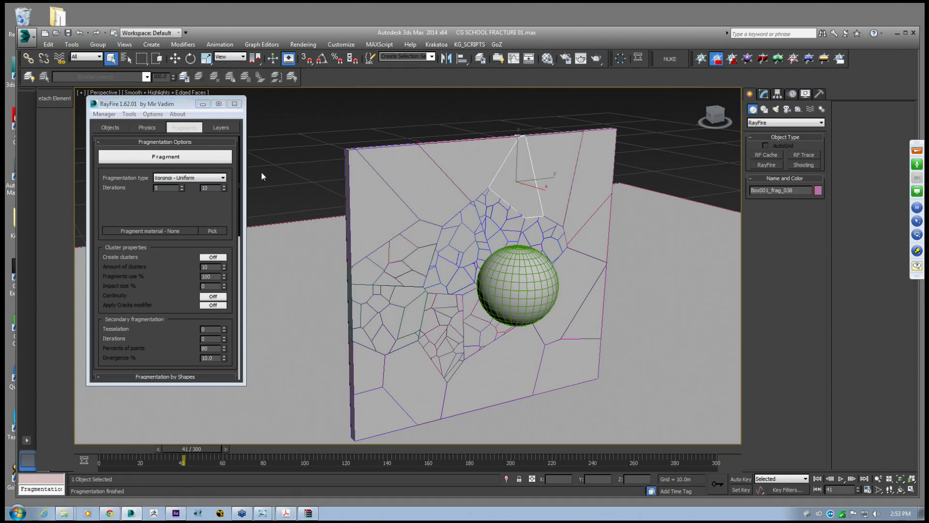
double_click(167, 188)
left_click(215, 157)
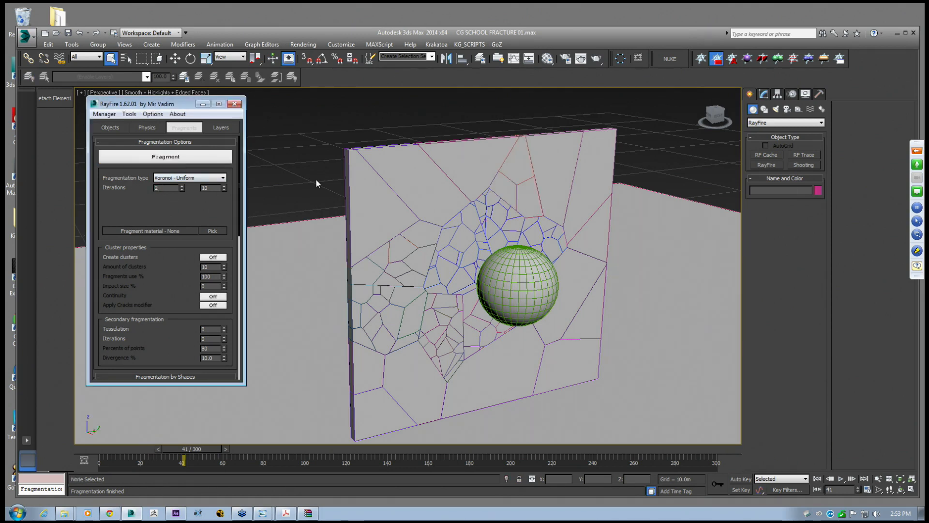
left_click(171, 159)
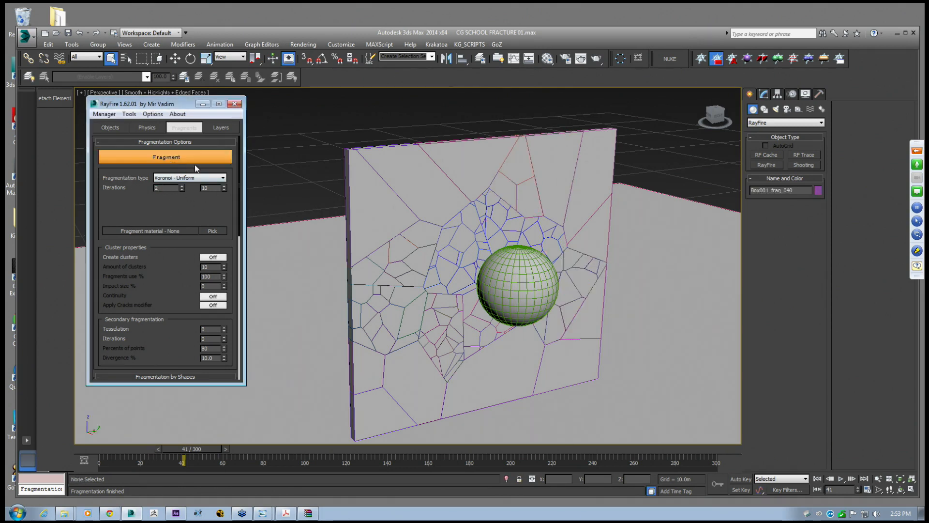
left_click(162, 158)
Fragment the remaining larger pieces below and to the right of the sphere's impact area with 2 iterations each
middle_click_drag(448, 270, 459, 244, "alt")
left_click(426, 341)
middle_click_drag(426, 341, 471, 310, "alt")
left_click(573, 301)
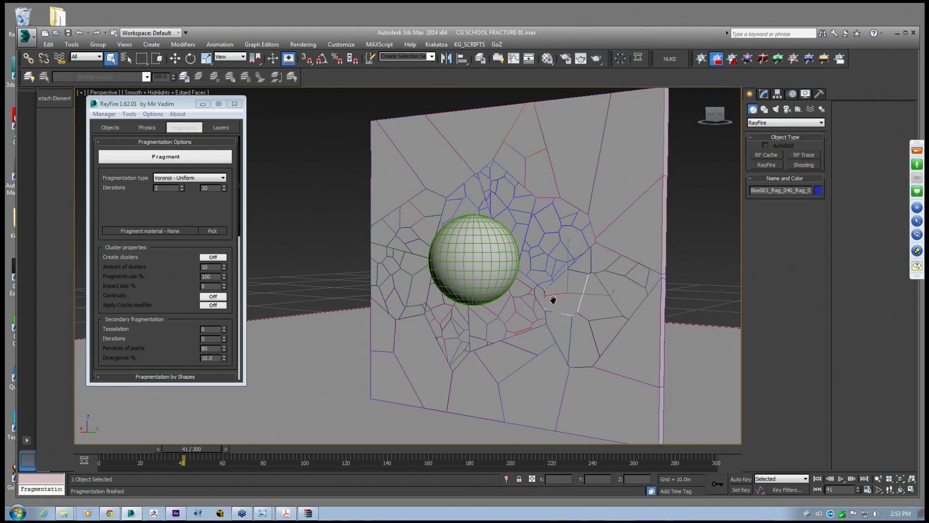
middle_click_drag(557, 296, 533, 274)
left_click(156, 160)
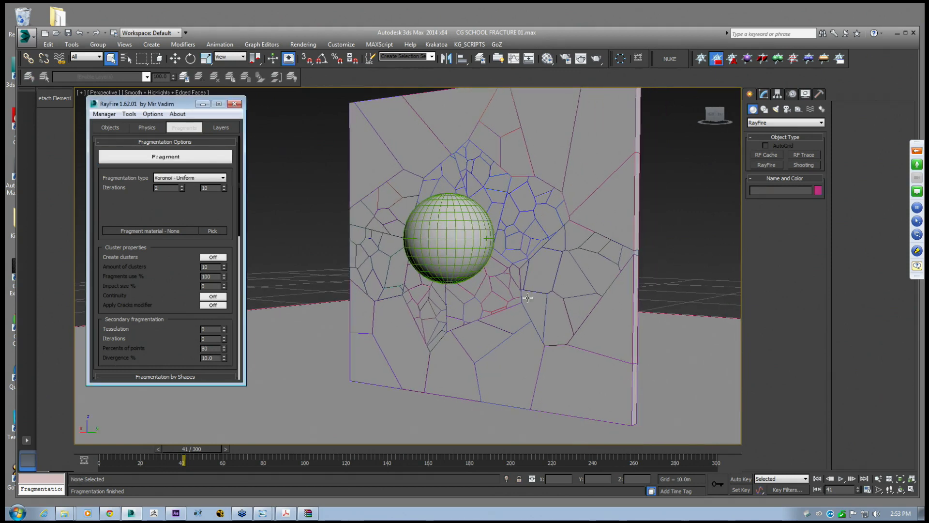
left_click(169, 158)
left_click(537, 274)
left_click(170, 155)
Check the list of hidden original wall objects and close it without unhiding any
right_click(415, 218)
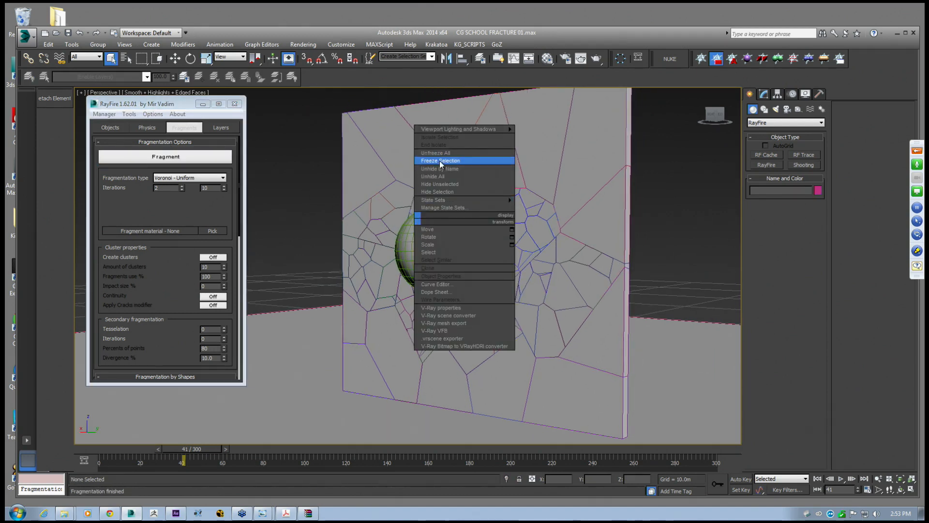
left_click(440, 168)
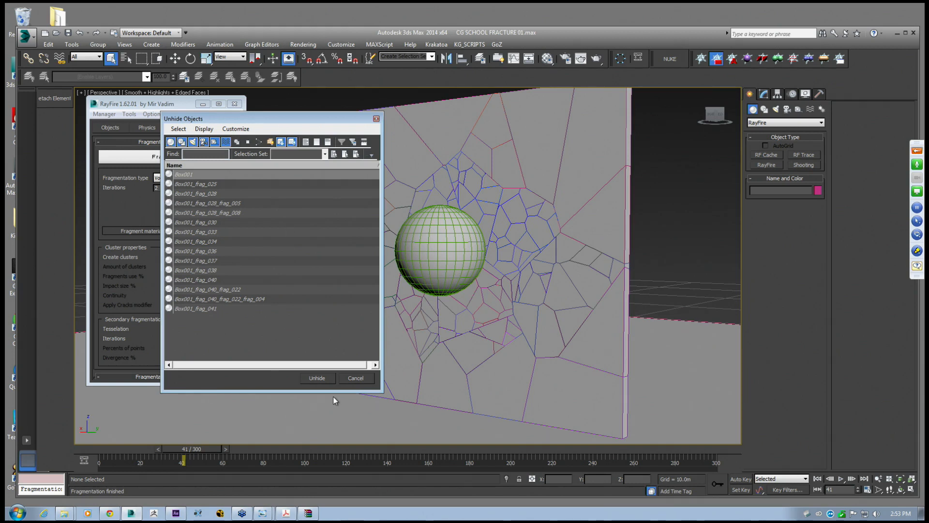
left_click(361, 381)
Review the fragmentation settings through the advanced options, return to the main options, and open the RayFire Manager commands
middle_click_drag(386, 226, 151, 283)
scroll(151, 283, "down", 10)
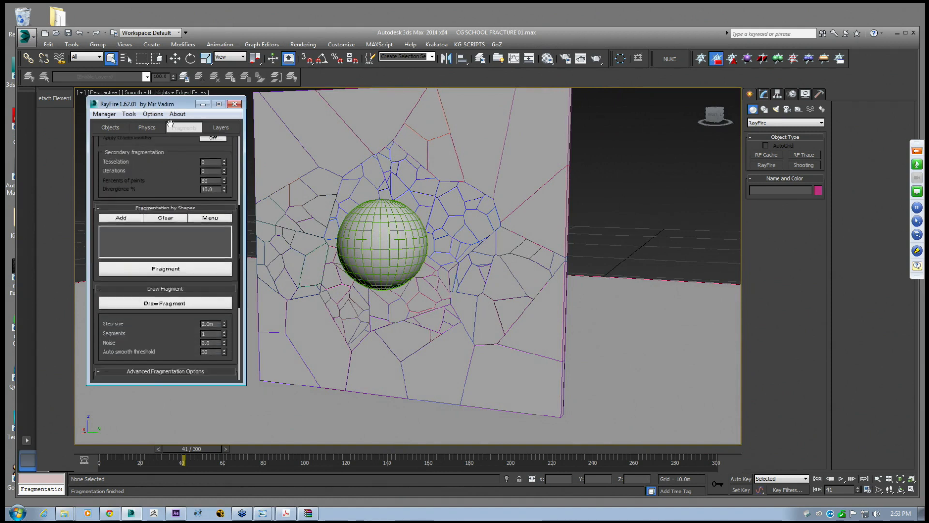
scroll(171, 315, "up", 10)
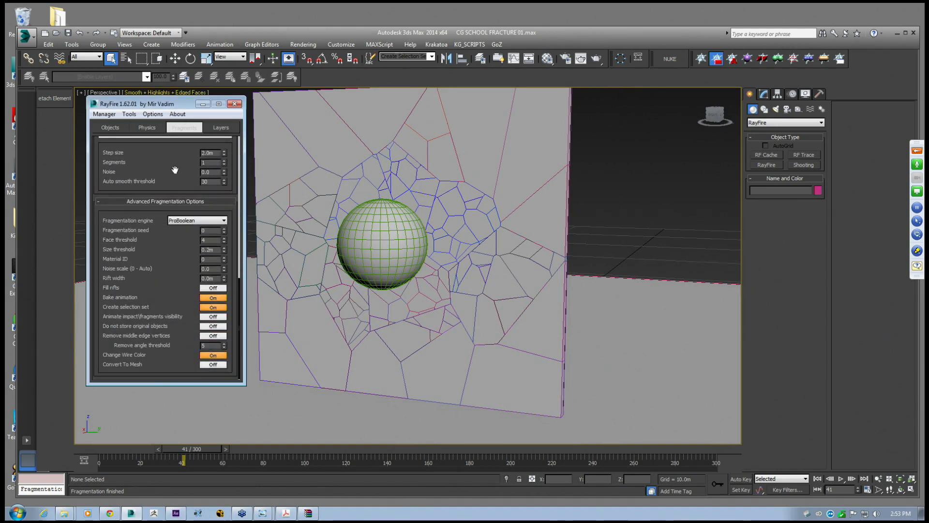
middle_click_drag(402, 226, 411, 240, "alt")
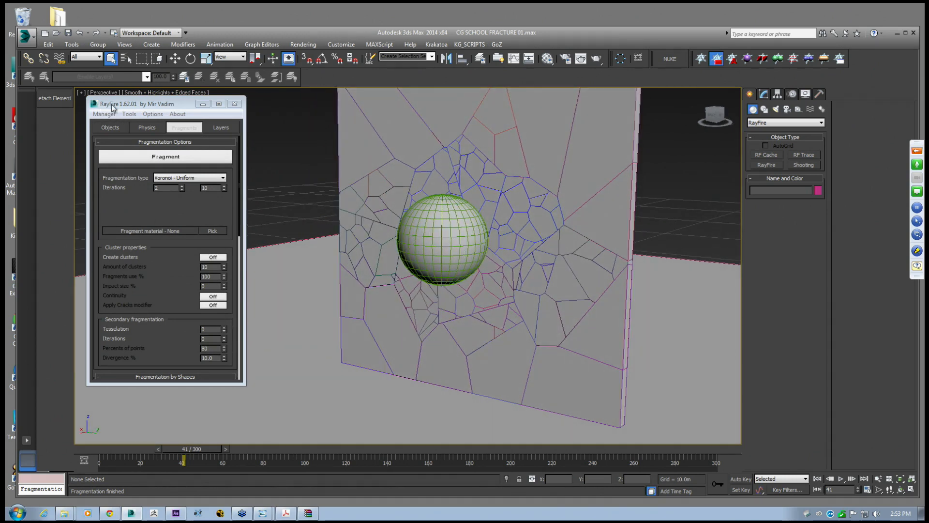
left_click(104, 115)
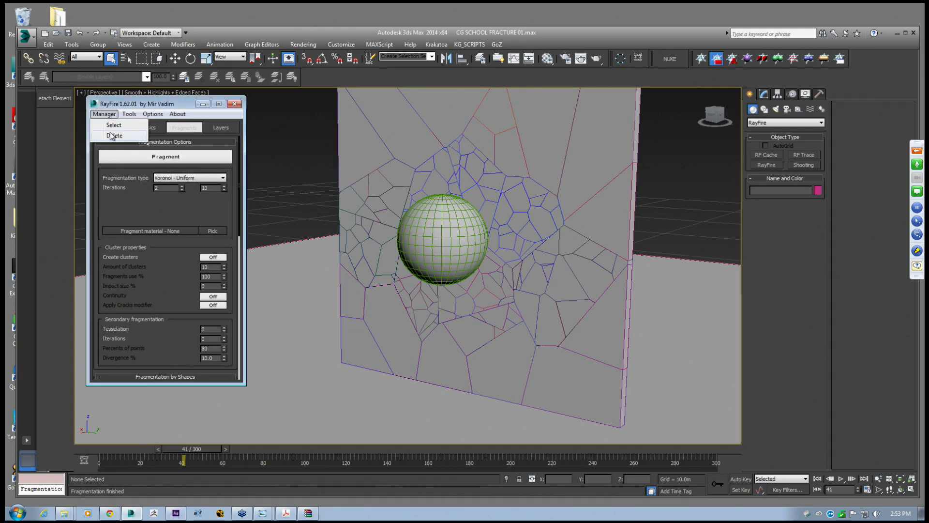
Break the large wall fragment beside the sphere into smaller pieces with Voronoi - Uniform fragmentation at 4 iterations
left_click(132, 101)
middle_click_drag(421, 244, 467, 269, "alt")
scroll(467, 269, "up", 3)
left_click(407, 256)
key("z")
middle_click_drag(407, 256, 316, 226, "alt")
double_click(164, 188)
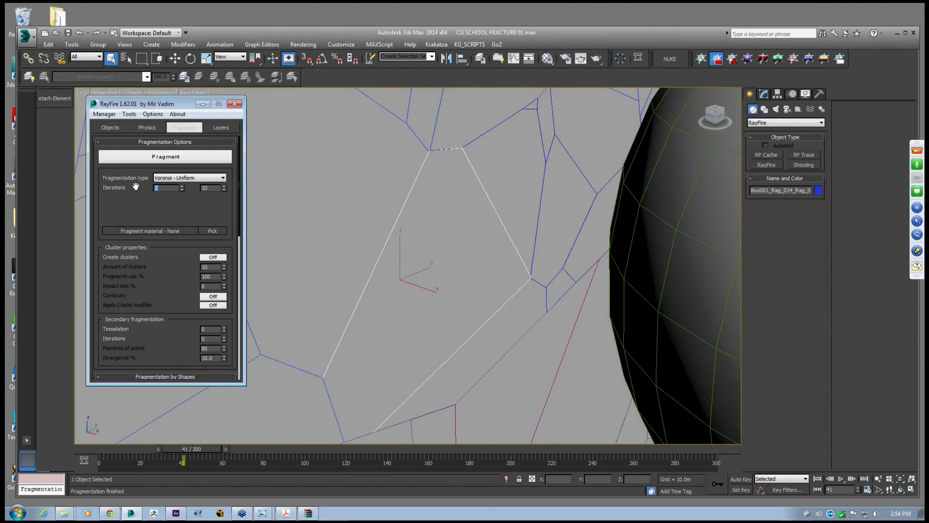
type("4")
left_click(165, 156)
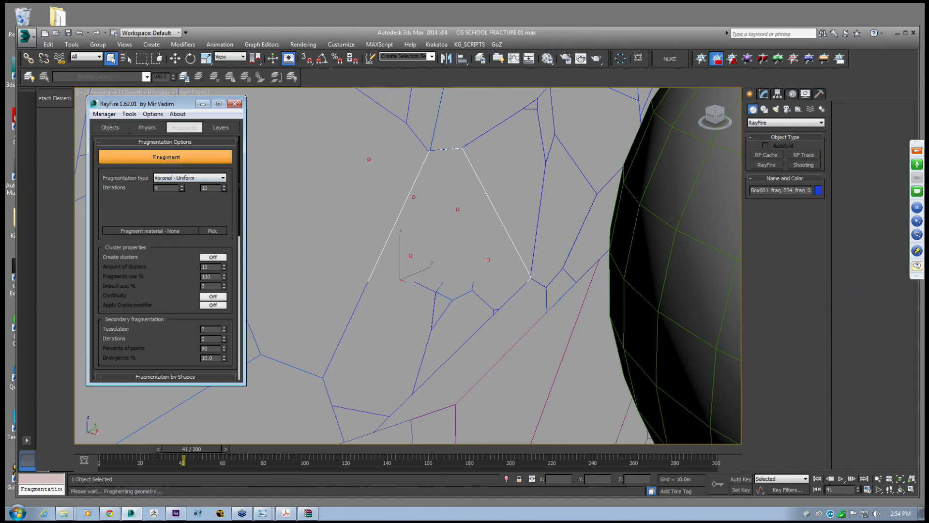
Select the newly made pieces and the surrounding fragments beside and behind the sphere, and fragment them all with Voronoi - Uniform at 4 iterations
middle_click_drag(458, 232, 410, 227)
scroll(420, 229, "down", 4)
left_click(460, 209)
left_click(452, 236, "ctrl")
left_click(420, 300, "ctrl")
left_click(428, 342, "ctrl")
left_click(457, 369, "ctrl")
left_click(346, 379, "ctrl")
left_click(308, 330, "ctrl")
left_click(331, 236, "ctrl")
left_click(345, 162, "ctrl")
left_click(419, 150, "ctrl")
left_click(508, 138, "ctrl")
middle_click_drag(480, 164, 457, 248, "alt")
scroll(455, 222, "down", 5)
left_click(457, 271, "ctrl")
left_click(476, 254, "ctrl")
left_click(505, 183, "ctrl")
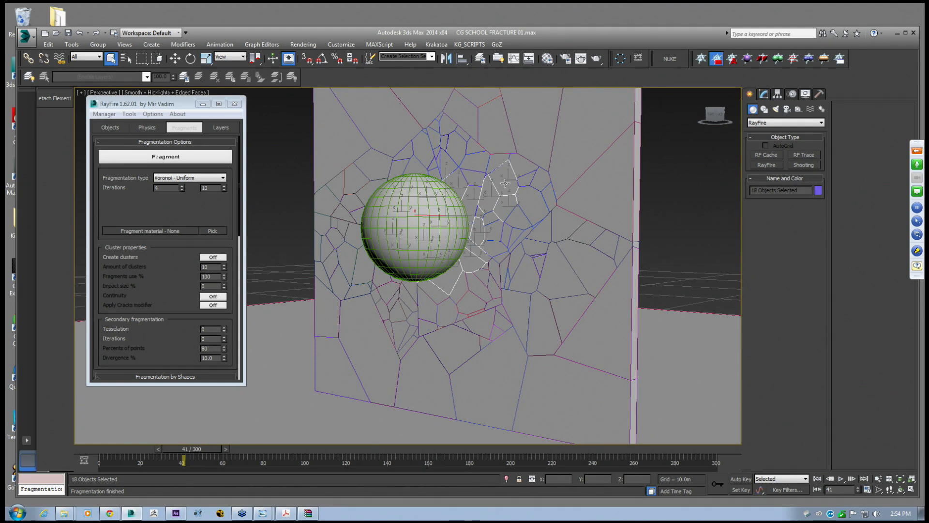
left_click(471, 165, "ctrl")
left_click(164, 156)
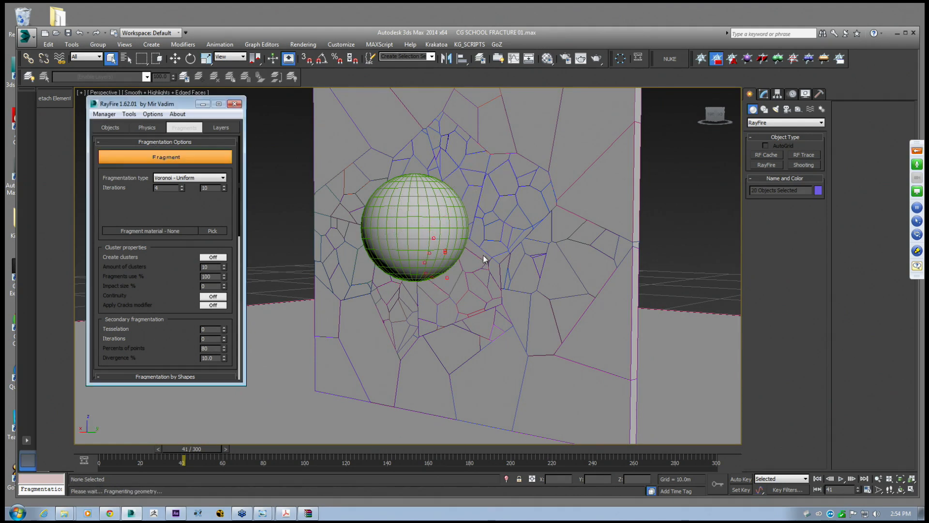
Select the group of wall fragments just below the sphere and fragment them with the same Voronoi settings
middle_click_drag(450, 293, 528, 218, "alt")
left_click(429, 269)
left_click(434, 283, "ctrl")
left_click(421, 290, "ctrl")
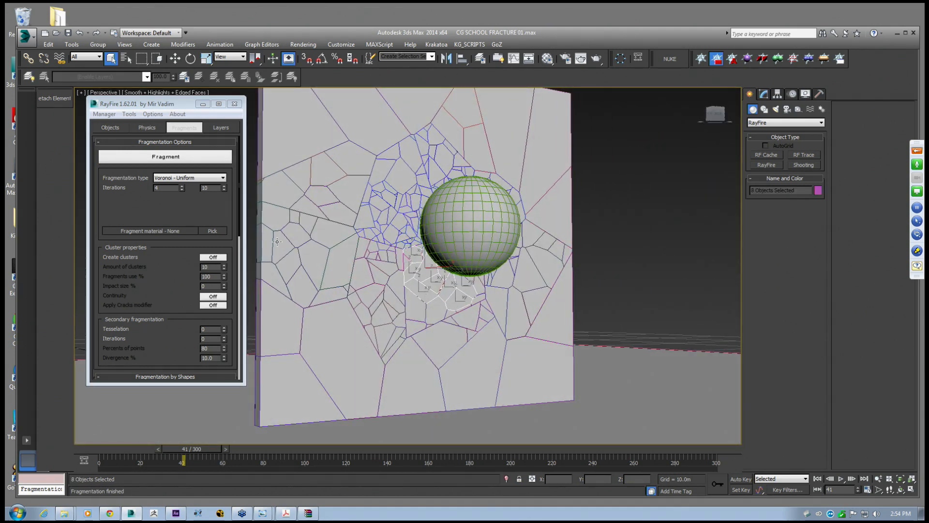
left_click(195, 160)
Select the remaining larger fragments in the impact area behind the sphere and fragment them with Voronoi - Uniform at 4 iterations
mouse_move(455, 232)
middle_mouse_down("alt")
mouse_move(478, 228)
mouse_move(454, 235)
middle_mouse_up("alt")
scroll(426, 259, "up", 5)
left_click(398, 252)
middle_click_drag(398, 251, 432, 290)
left_click(415, 207, "ctrl")
left_click(409, 262, "ctrl")
left_click(417, 165, "ctrl")
left_click(408, 140, "ctrl")
left_click(361, 184, "ctrl")
left_click(366, 148, "ctrl")
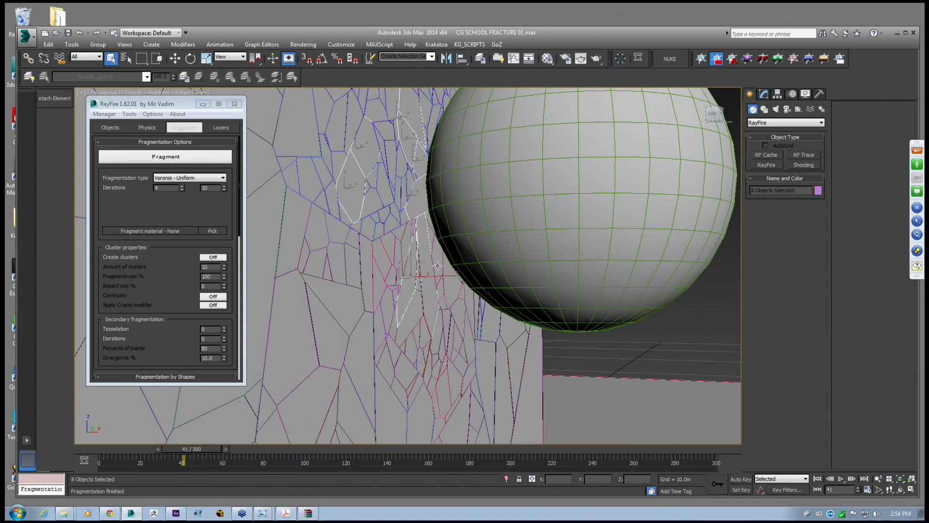
left_click(191, 155)
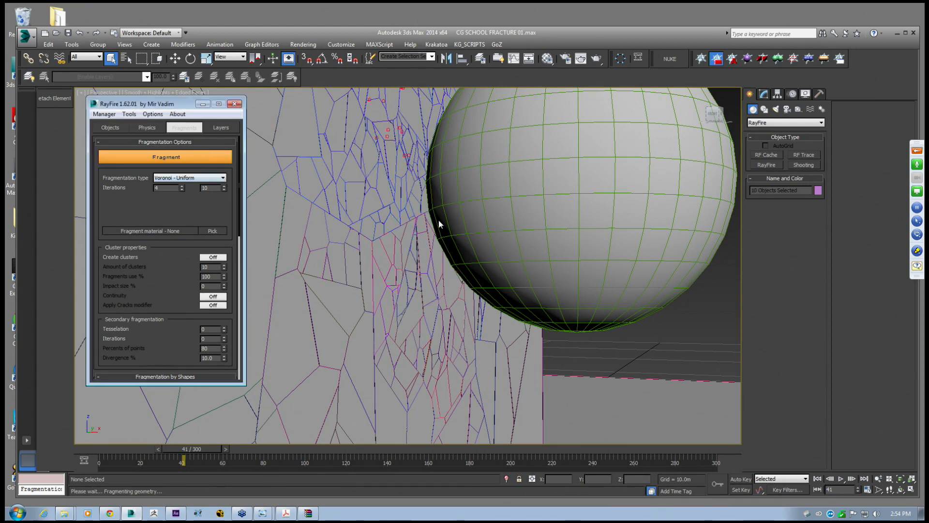
Empty the dynamic object list and select the sphere and all wall fragments, leaving the ground box unselected
scroll(407, 237, "down", 10)
middle_click_drag(435, 267, 417, 264, "alt")
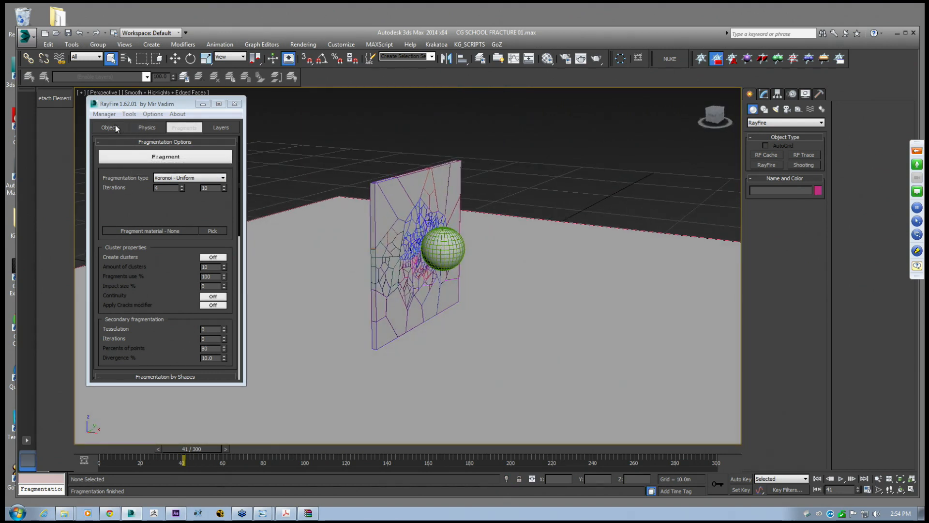
left_click(121, 127)
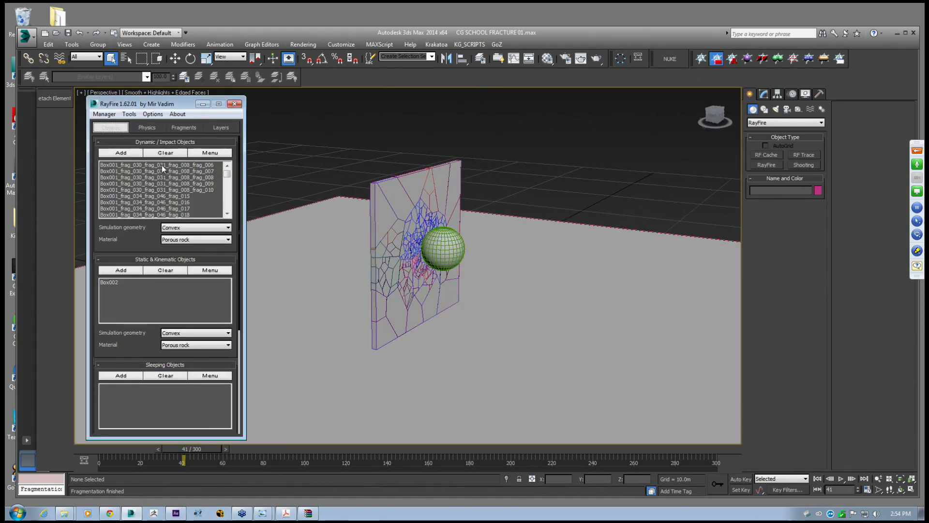
left_click(167, 153)
middle_click_drag(309, 196, 336, 173, "alt")
left_click_drag(319, 148, 514, 328)
left_click_drag(529, 281, 530, 280, "alt")
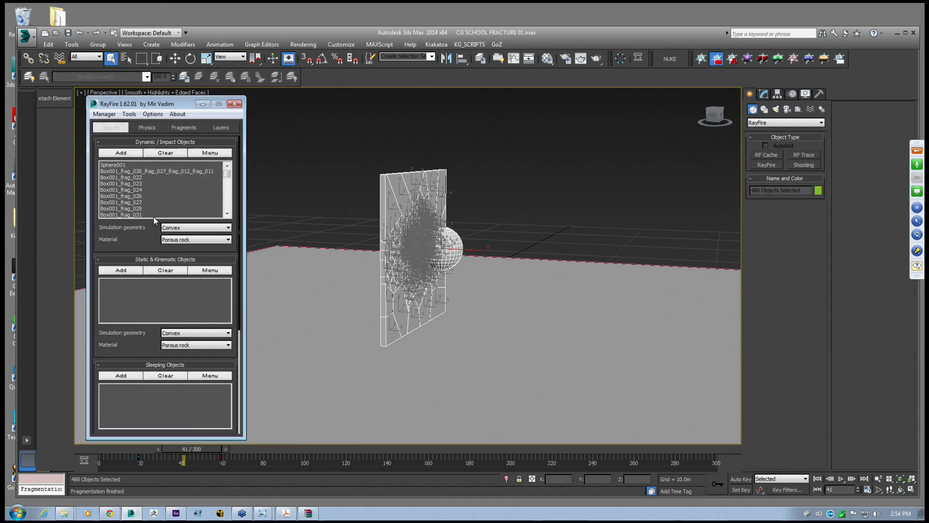
Turn off interactive selection for the dynamic objects and refill the emptied list with the selected sphere and wall fragments
left_click(192, 154)
left_click(198, 177)
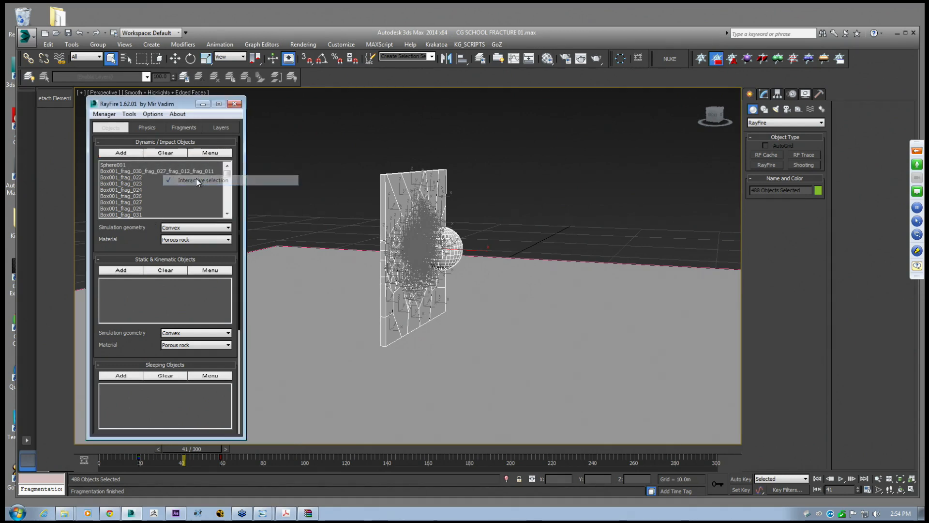
left_click(205, 154)
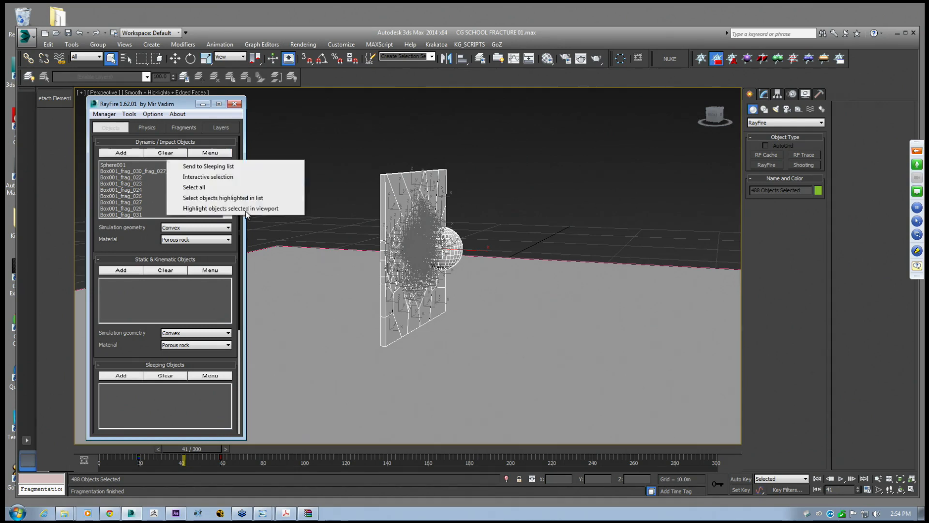
left_click(171, 153)
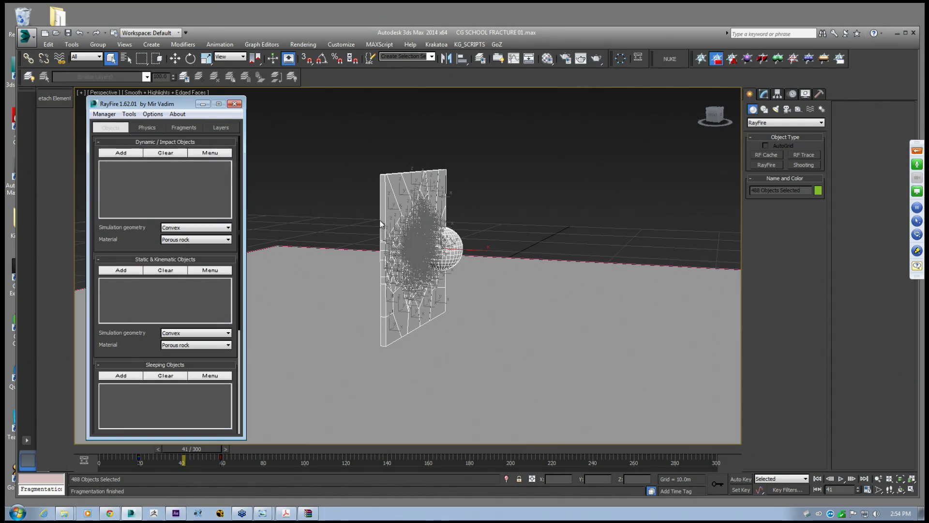
left_click(108, 154)
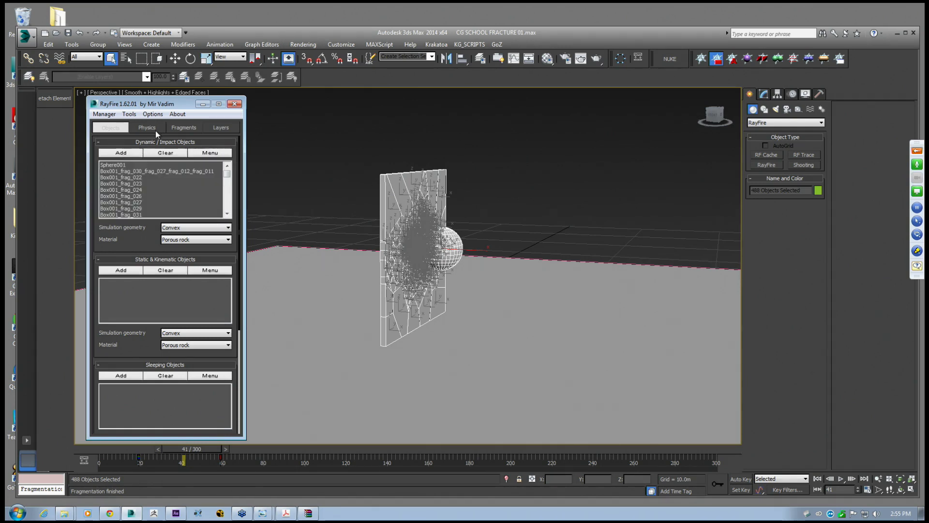
Add the ground box Box002 to the static and kinematic objects, and turn off Demolish geometry in the physics settings
left_click(303, 280)
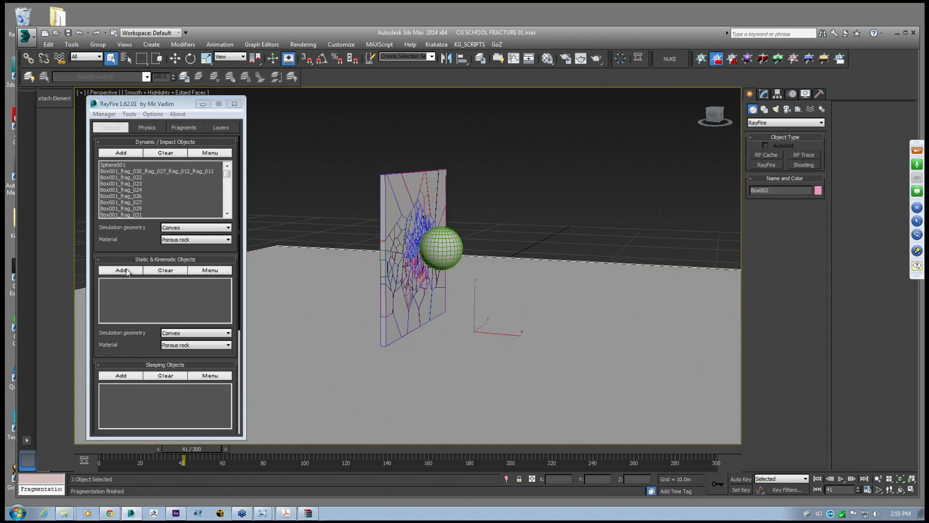
left_click(129, 275)
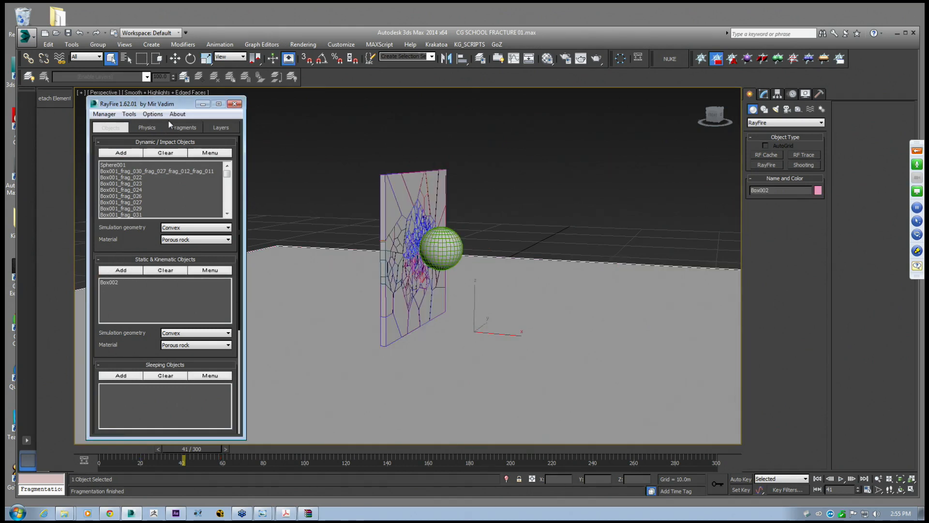
left_click(183, 128)
left_click(144, 128)
scroll(152, 353, "down", 10)
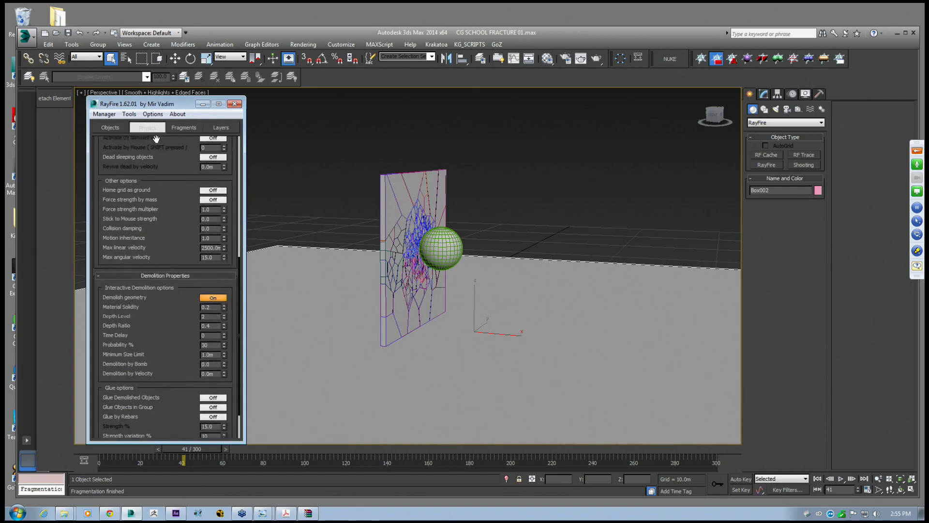
left_click(211, 296)
Select the sphere and try to bake the physics simulation
middle_click_drag(401, 274, 412, 303)
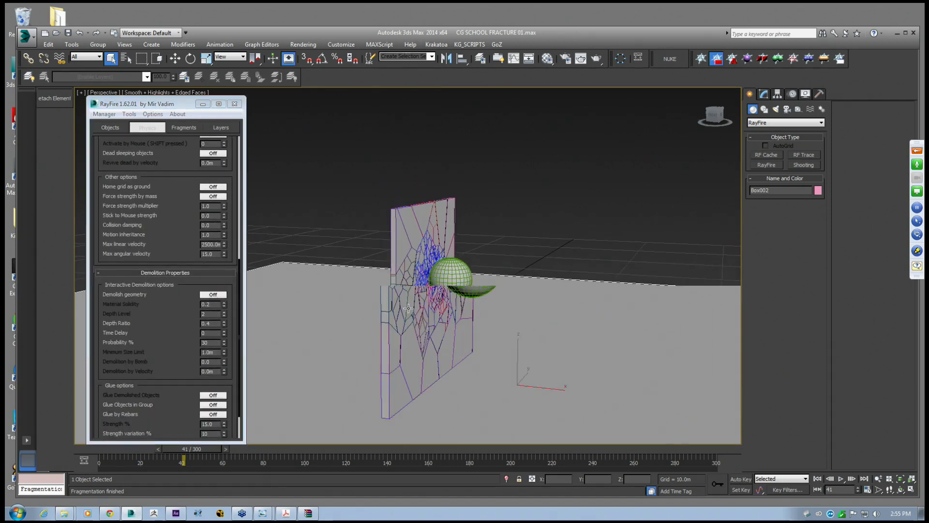
scroll(412, 303, "up", 3)
left_click(466, 274)
mouse_move(465, 275)
middle_mouse_down("alt")
mouse_move(468, 288)
mouse_move(453, 296)
mouse_move(453, 270)
mouse_move(466, 273)
middle_mouse_up("alt")
scroll(452, 270, "down", 3)
scroll(145, 141, "up", 10)
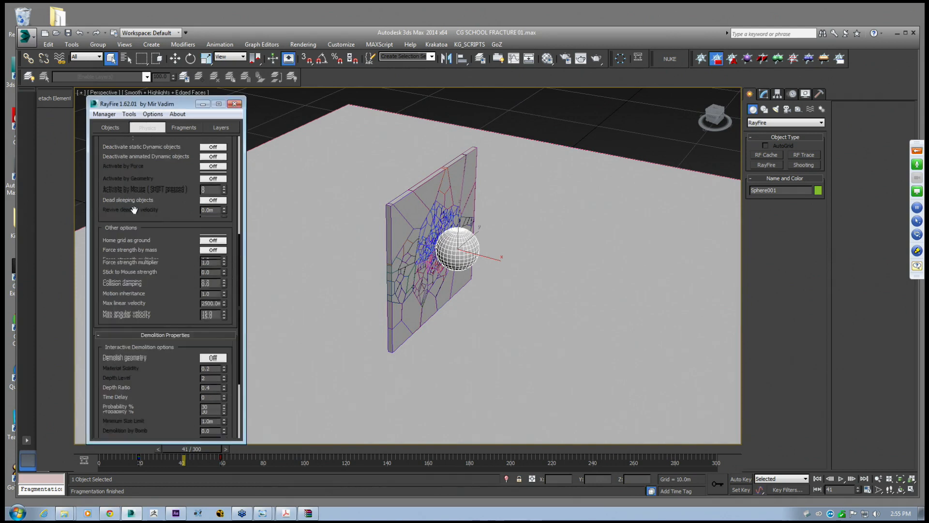
left_click(150, 154)
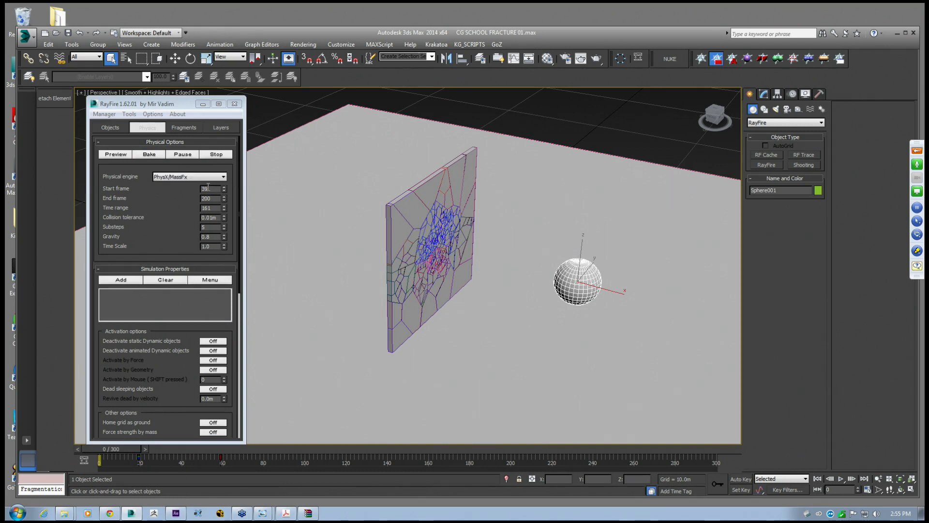
Examine the fracture pattern on the wall up close and check the first frames of the sphere's animation
scroll(438, 254, "up", 5)
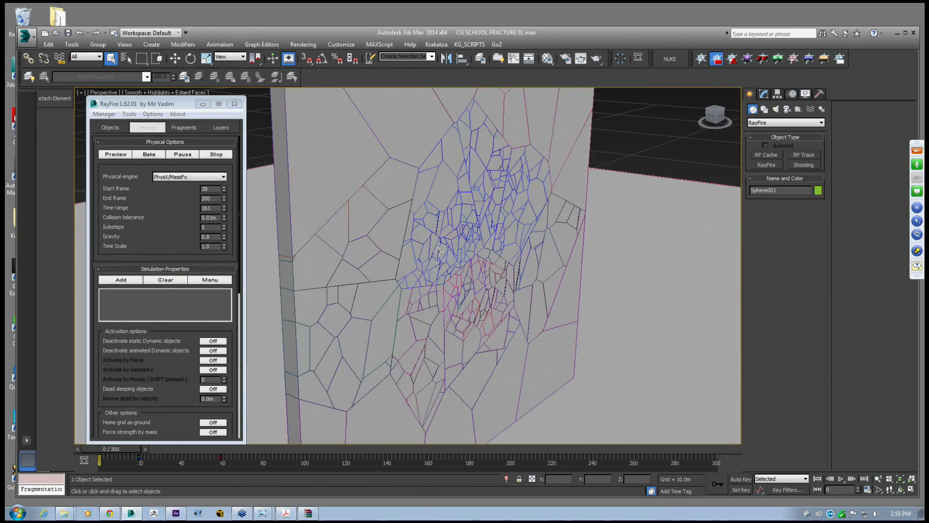
scroll(421, 338, "up", 3)
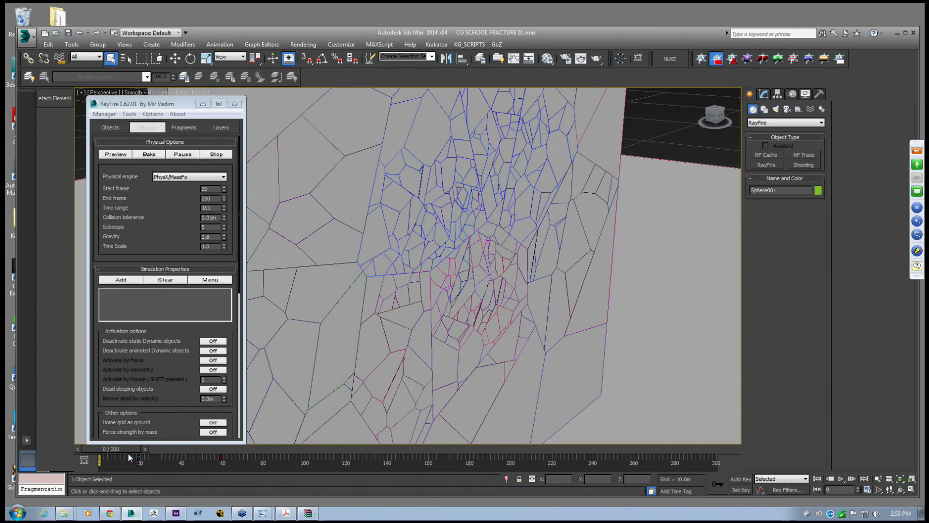
left_click_drag(173, 448, 140, 428)
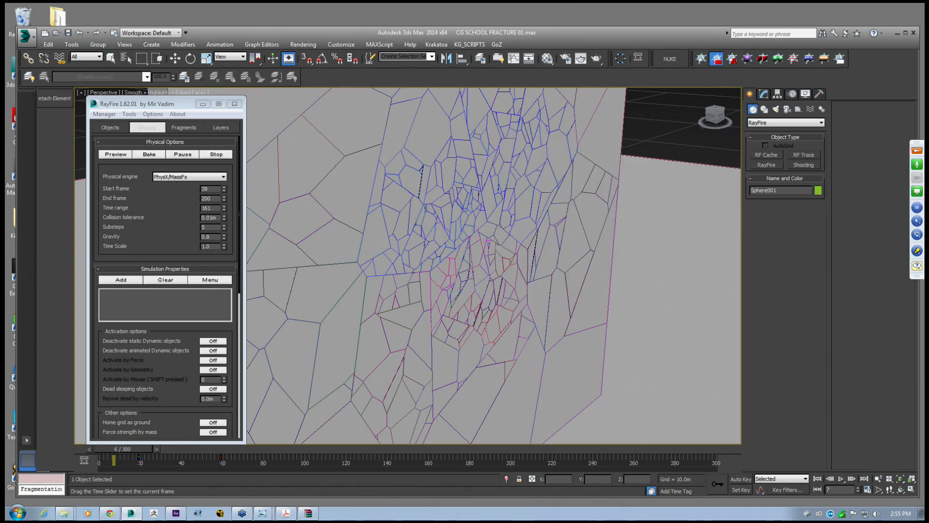
scroll(398, 243, "down", 8)
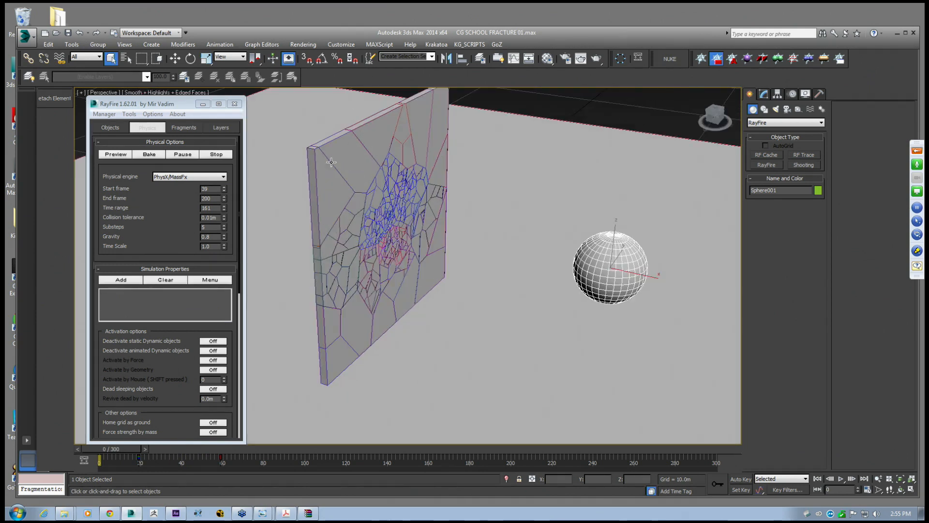
middle_click_drag(387, 225, 404, 272)
scroll(404, 277, "down", 3)
scroll(402, 276, "up", 3)
scroll(394, 278, "down", 3)
left_click(158, 208)
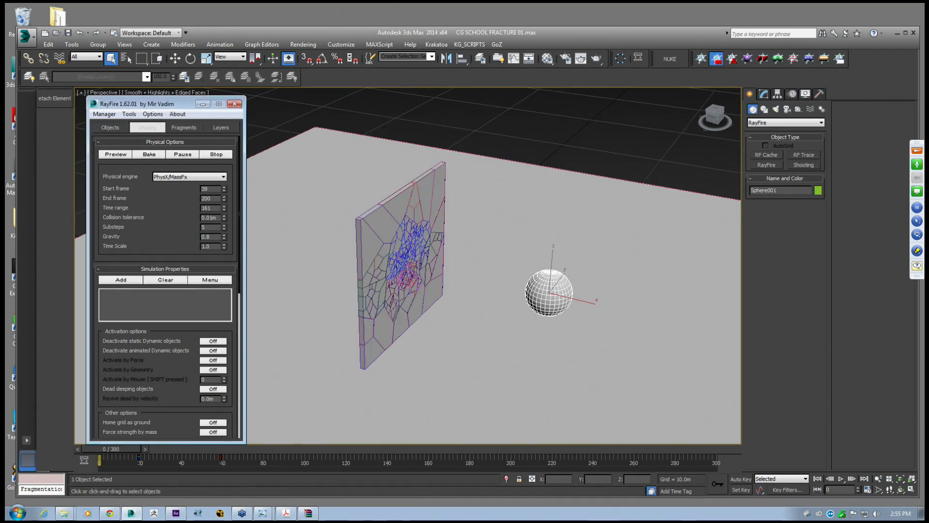
Bake the PhysX/MassFx simulation of the sphere breaking the wall, and pause it at about frame 149
left_click(147, 154)
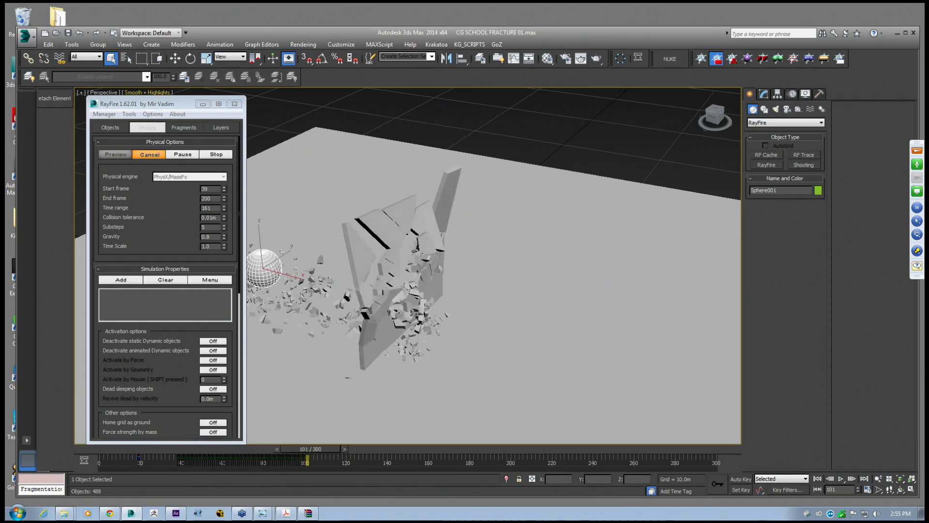
middle_click_drag(393, 287, 468, 216)
scroll(421, 253, "up", 3)
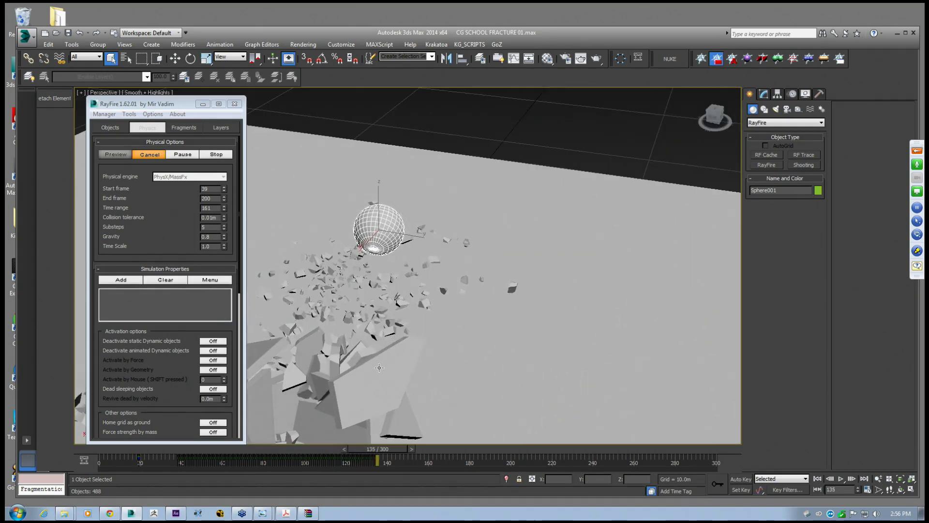
left_click(372, 387)
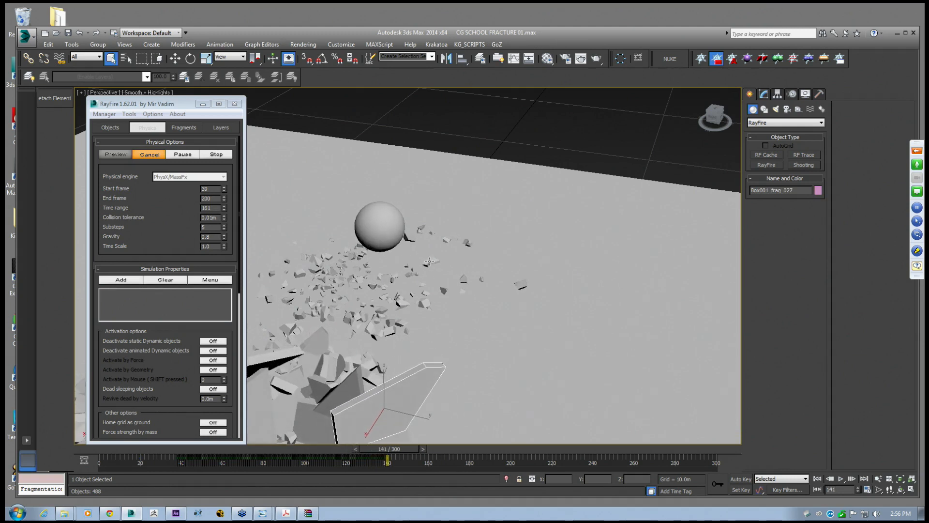
middle_click_drag(512, 166, 415, 265)
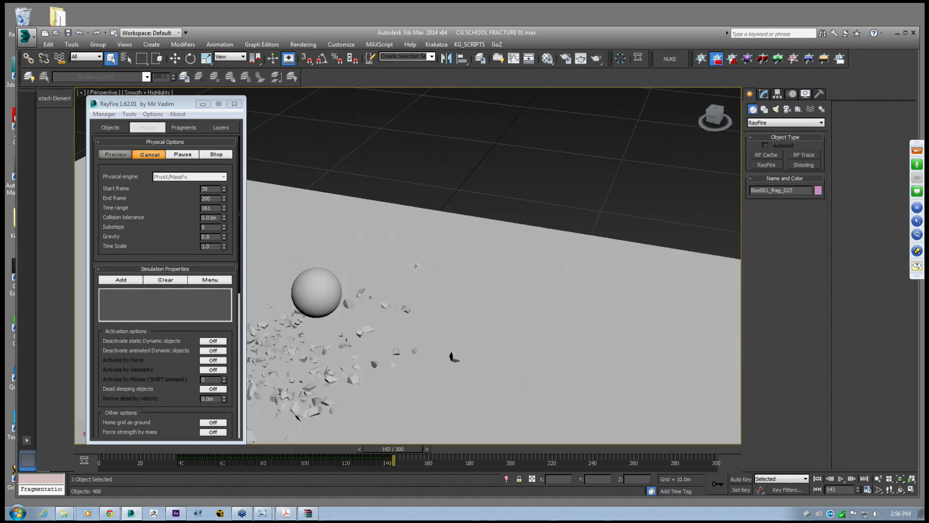
left_click(186, 162)
middle_click_drag(302, 319, 507, 250)
scroll(506, 250, "down", 3)
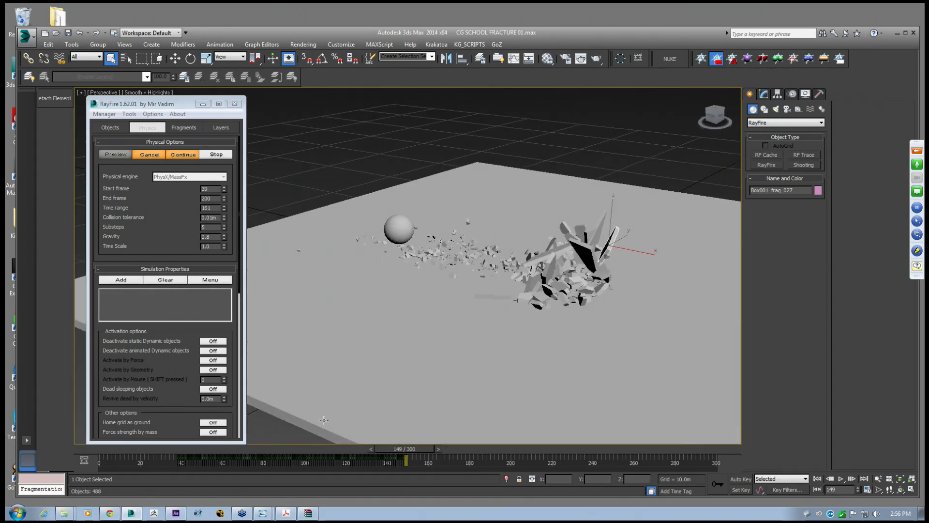
Return to frame 0, frame the wall and sphere clear of the RayFire window, and play back the baked animation
left_click_drag(401, 447, 102, 449)
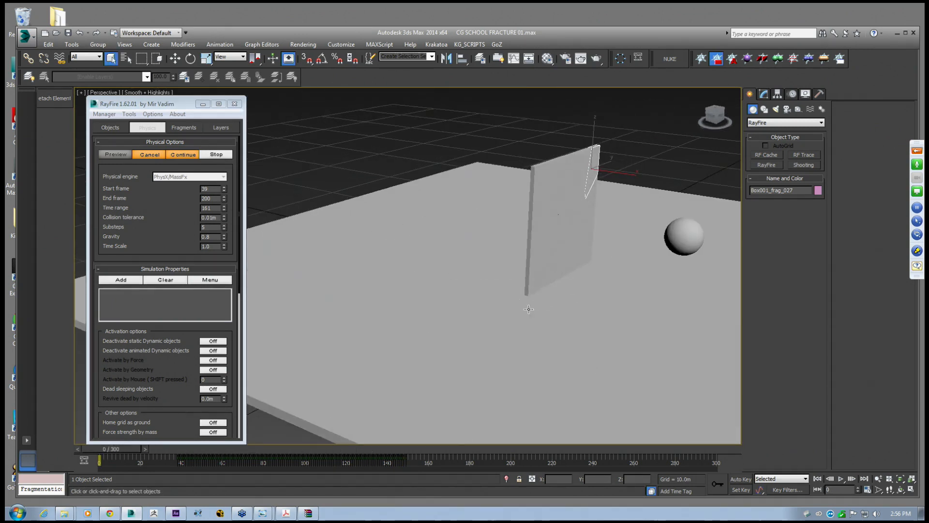
scroll(481, 321, "up", 3)
middle_click_drag(481, 322, 255, 427)
left_click_drag(124, 449, 178, 450)
middle_click_drag(432, 411, 411, 410)
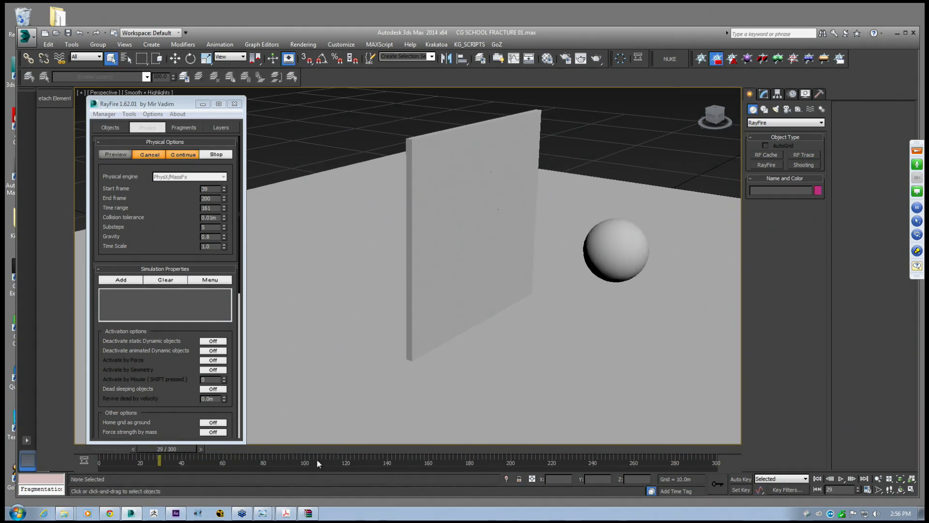
left_click_drag(181, 450, 96, 446)
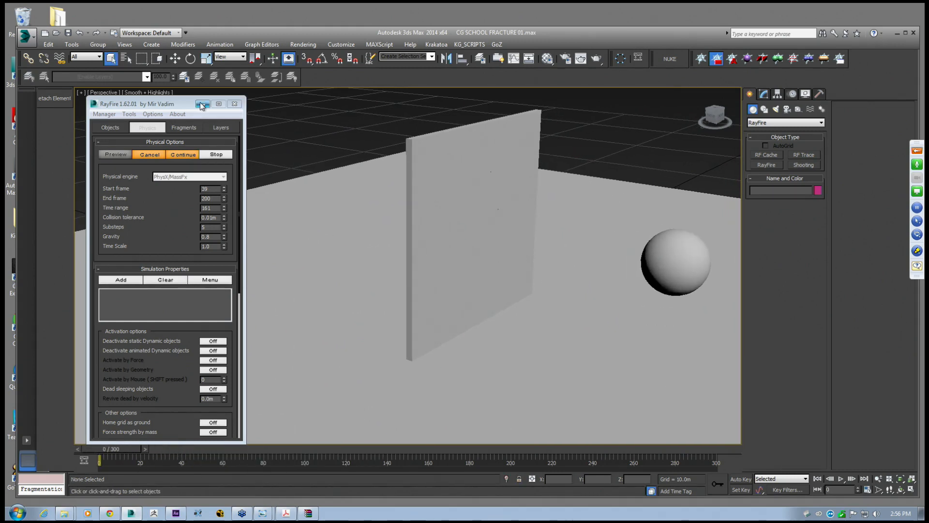
left_click_drag(199, 105, 192, 117)
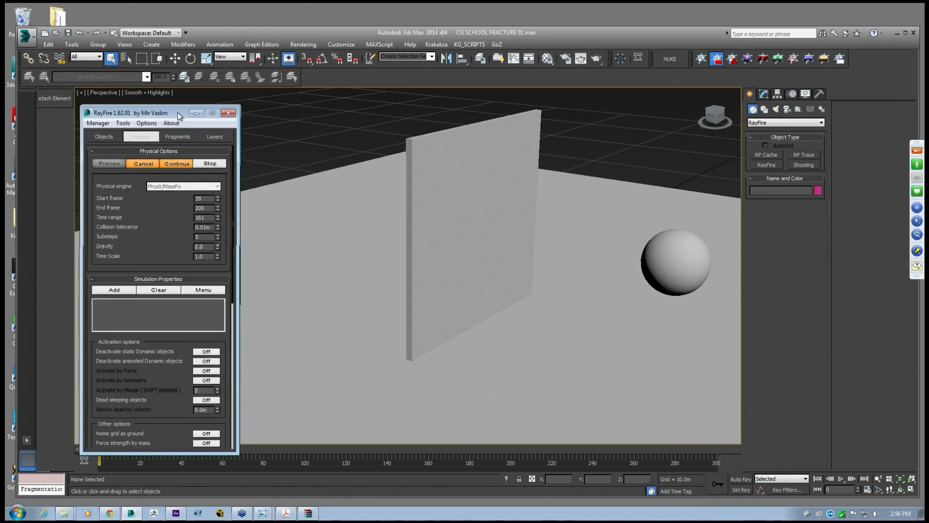
left_click(841, 479)
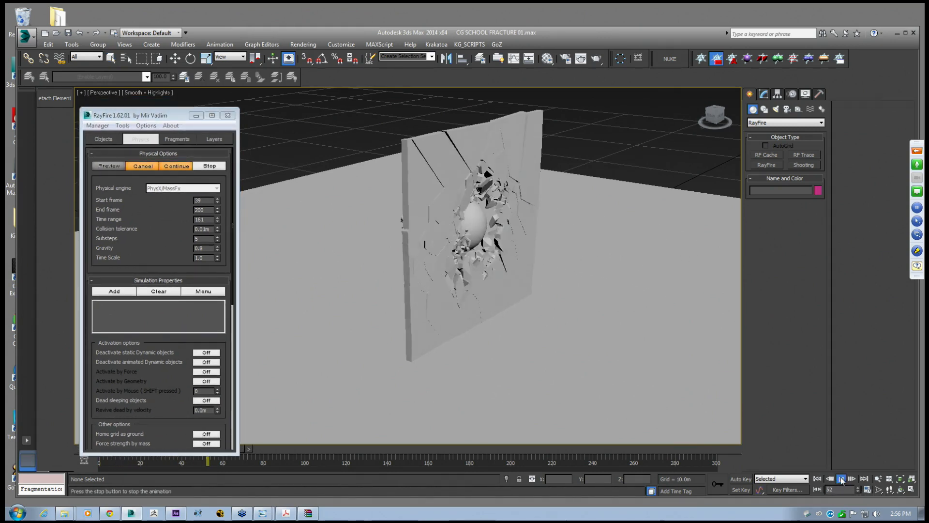
Stop the playback at frame 108 and enable hardware shading in the Perspective viewport
left_click(840, 479)
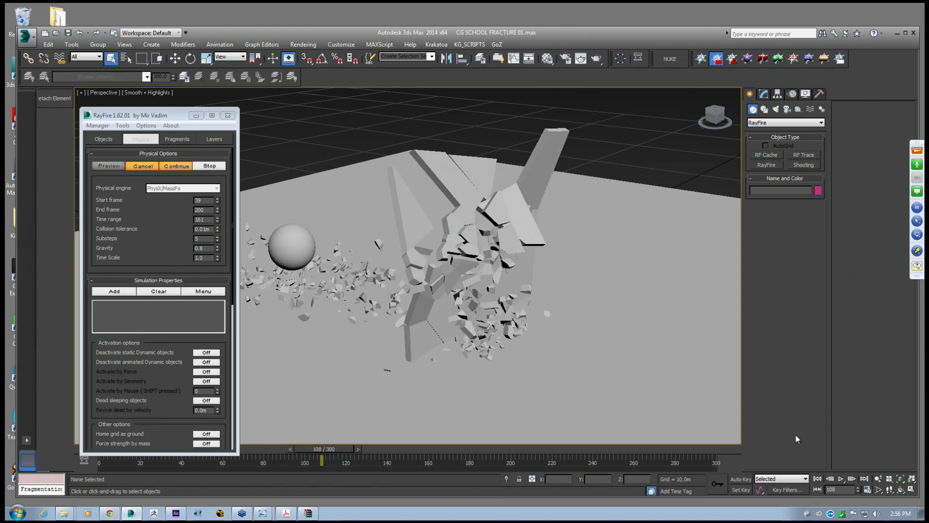
left_click(135, 93)
mouse_move(172, 175)
left_click(271, 197)
Enable shadows and ambient occlusion in the Perspective viewport
left_click(152, 96)
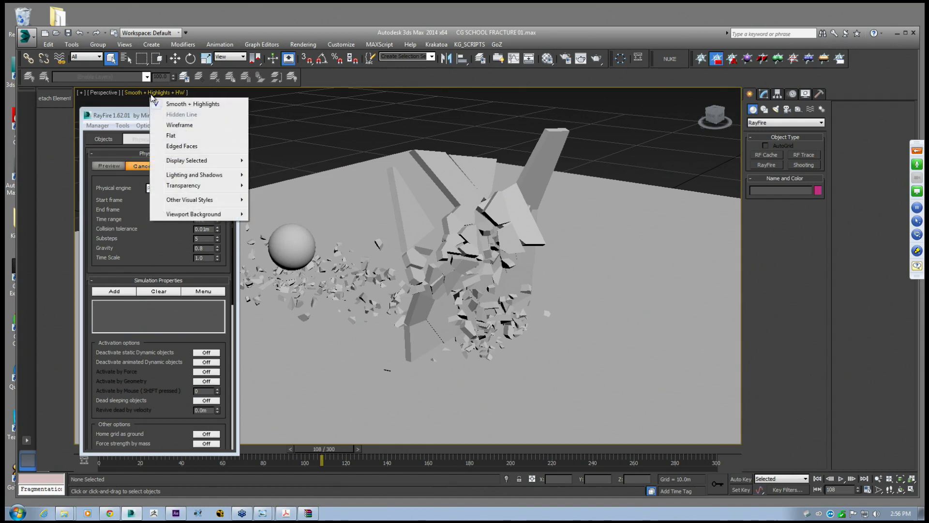
left_click(148, 96)
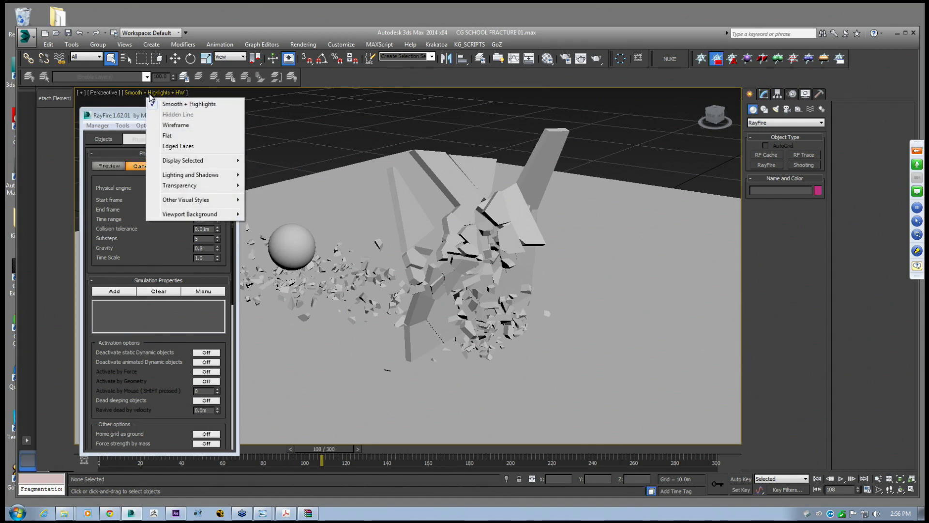
mouse_move(179, 179)
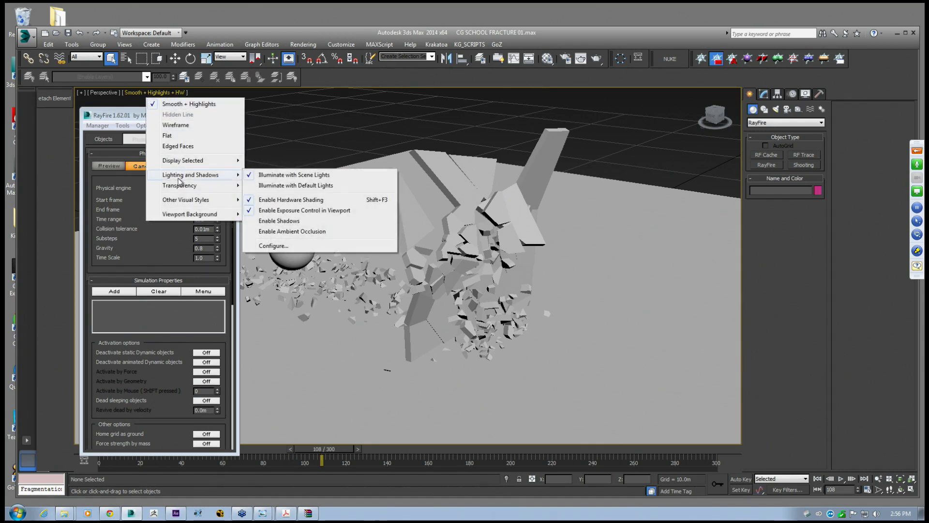
left_click(274, 222)
left_click(156, 92)
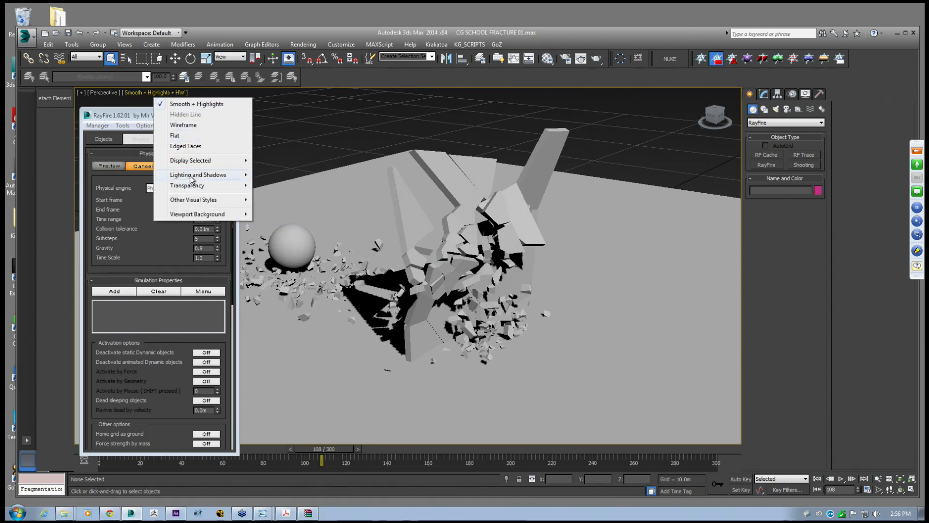
mouse_move(192, 180)
left_click(287, 231)
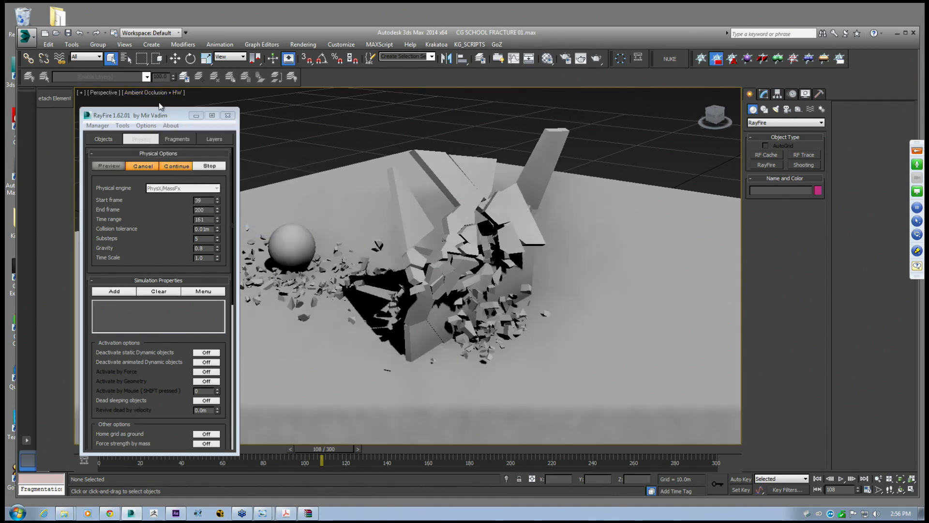
Disable shadows in the Perspective viewport
left_click(151, 92)
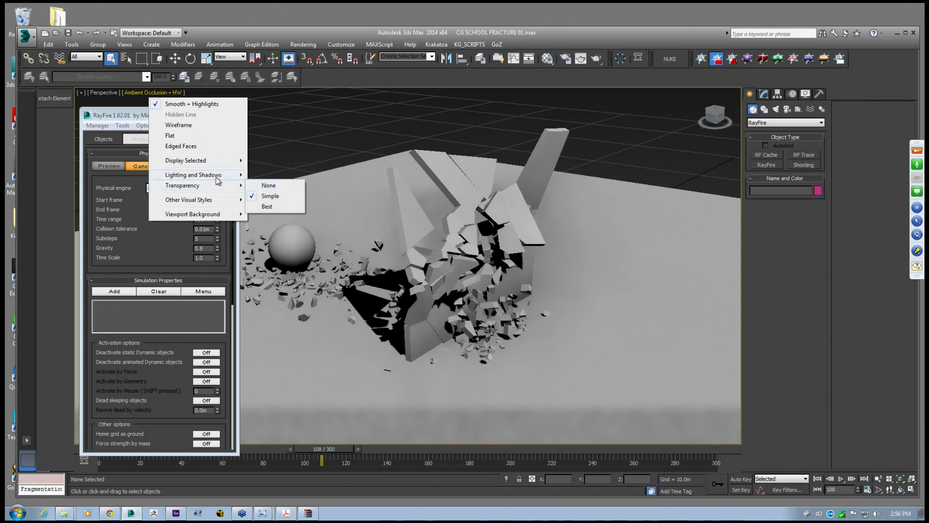
mouse_move(218, 180)
left_click(270, 222)
Replay the baked animation from frame 0, stop it at frame 167, and examine the debris from above
middle_click_drag(413, 332, 432, 331)
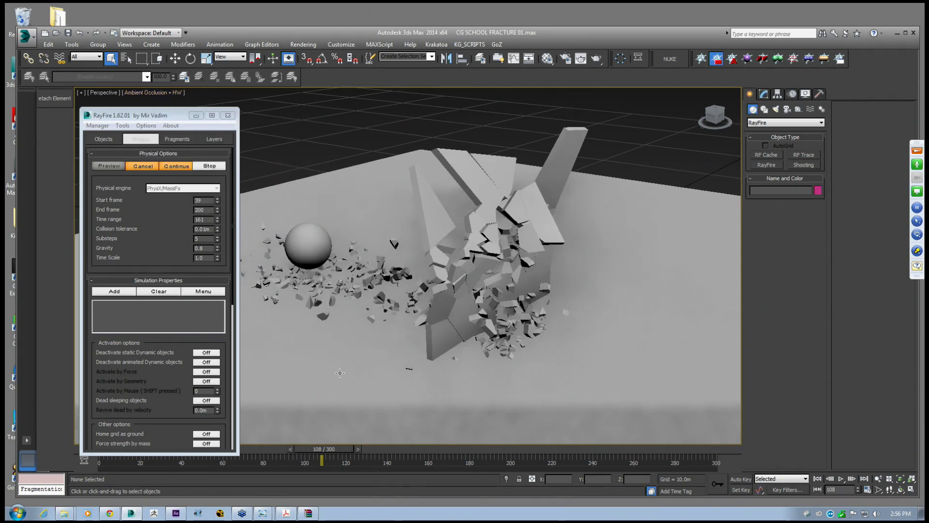
left_click_drag(297, 461, 94, 413)
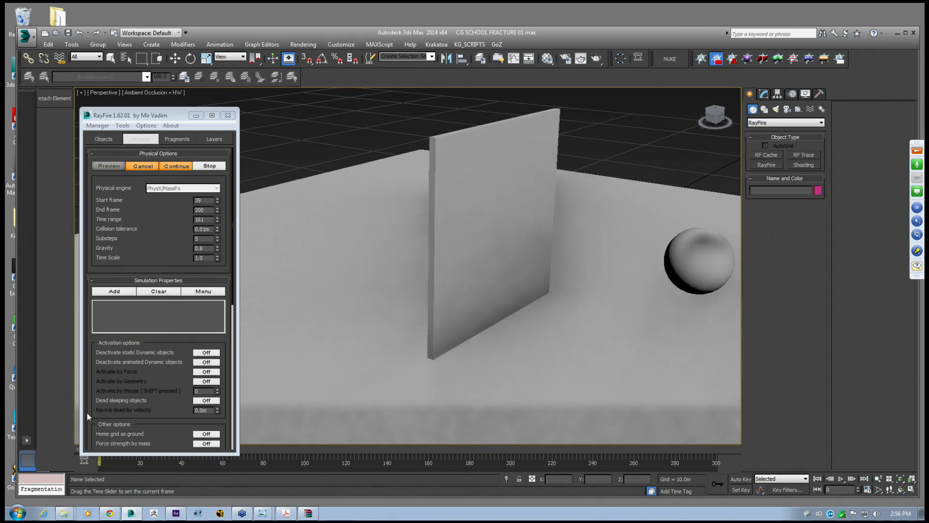
key("q")
middle_click_drag(455, 281, 358, 240)
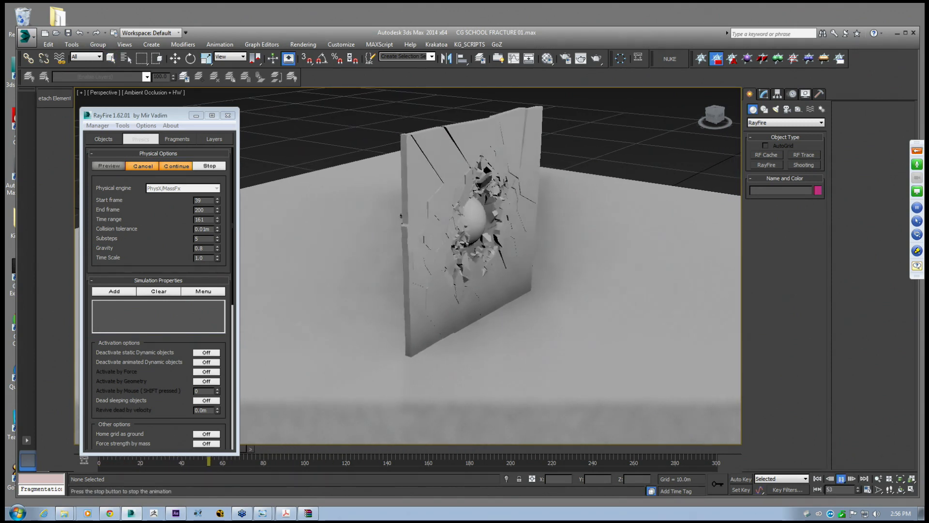
left_click(842, 479)
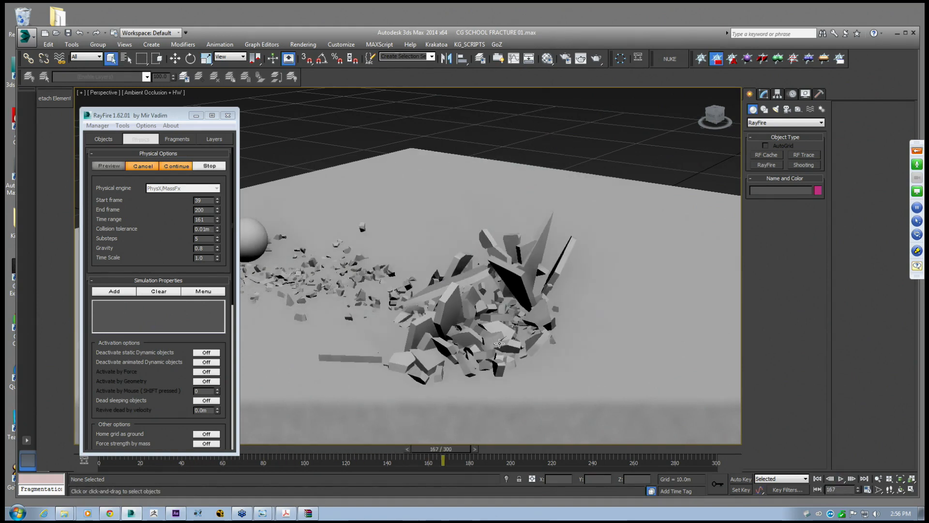
scroll(499, 307, "down", 2)
middle_click_drag(499, 307, 478, 274, "alt")
scroll(478, 274, "up", 3)
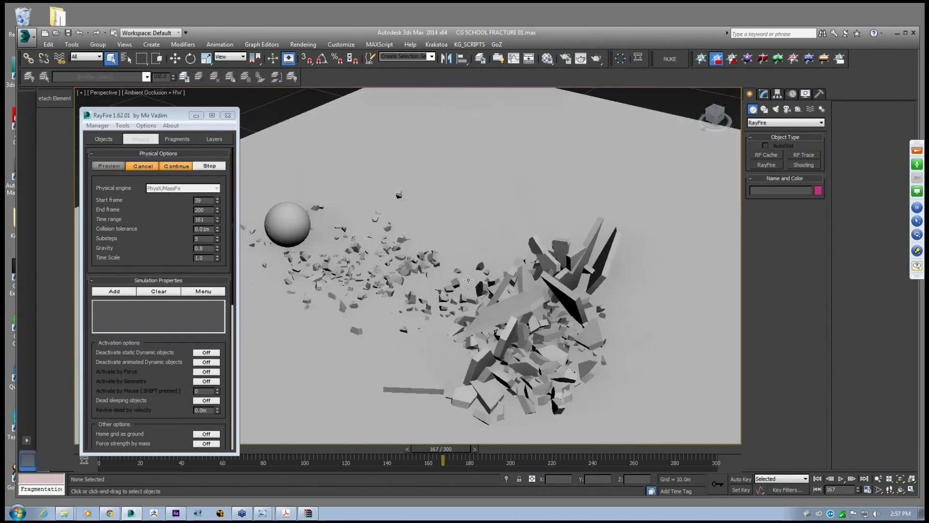
scroll(477, 287, "down", 4)
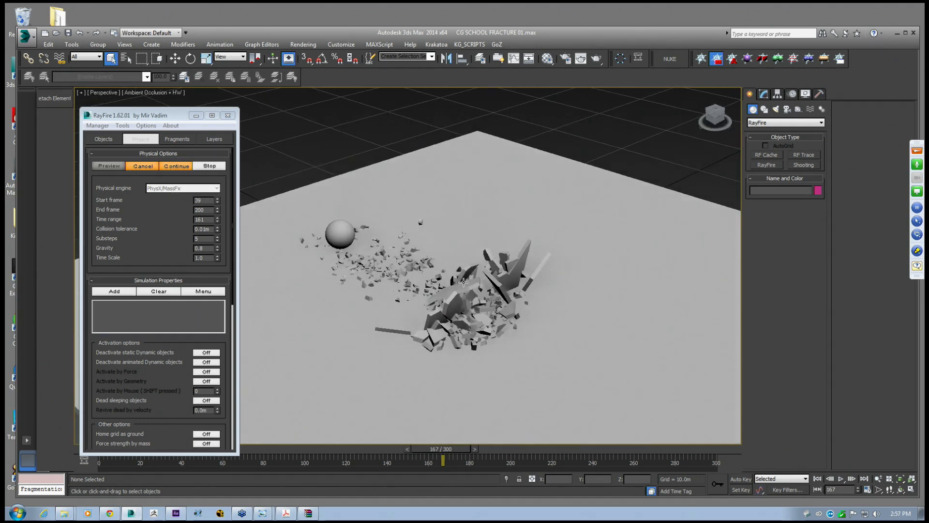
Resume and stop the paused simulation, and delete all RayFire fragment sets one after another to restore the intact wall
left_click(175, 166)
left_click(209, 166)
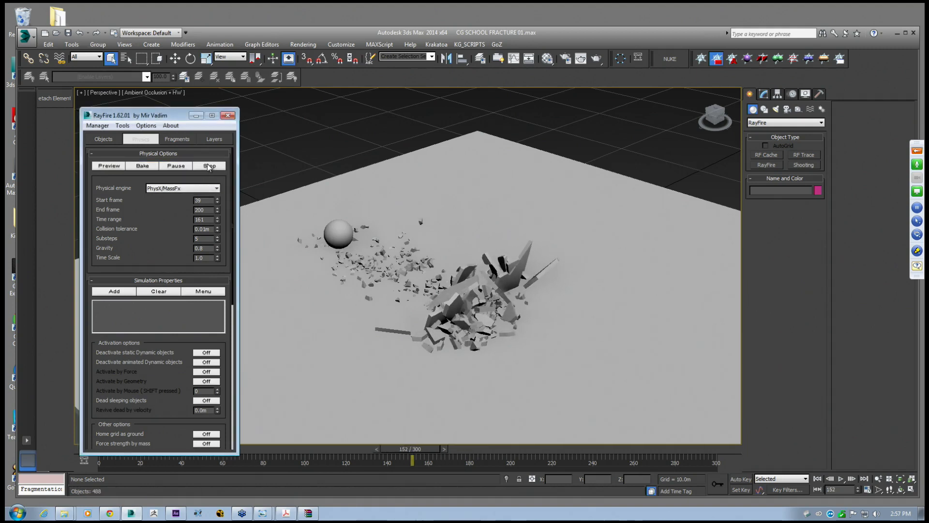
left_click(103, 127)
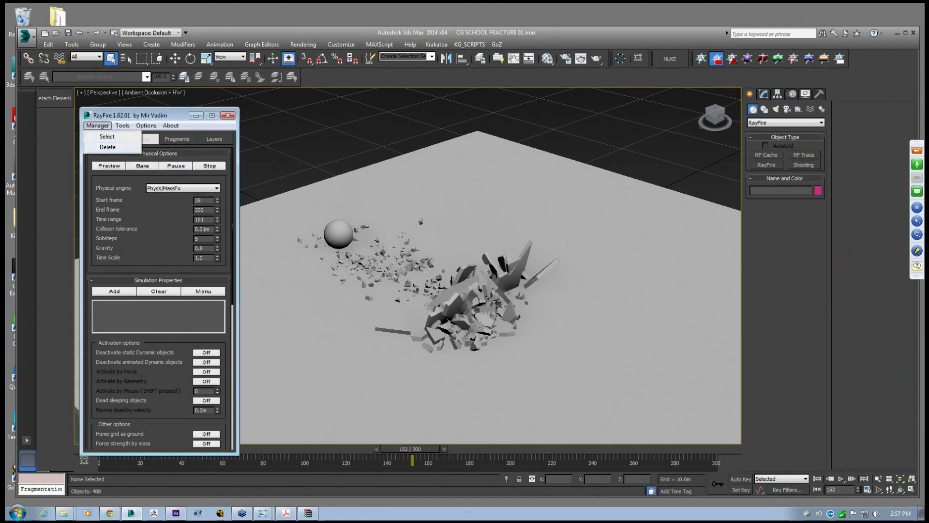
left_click(108, 148)
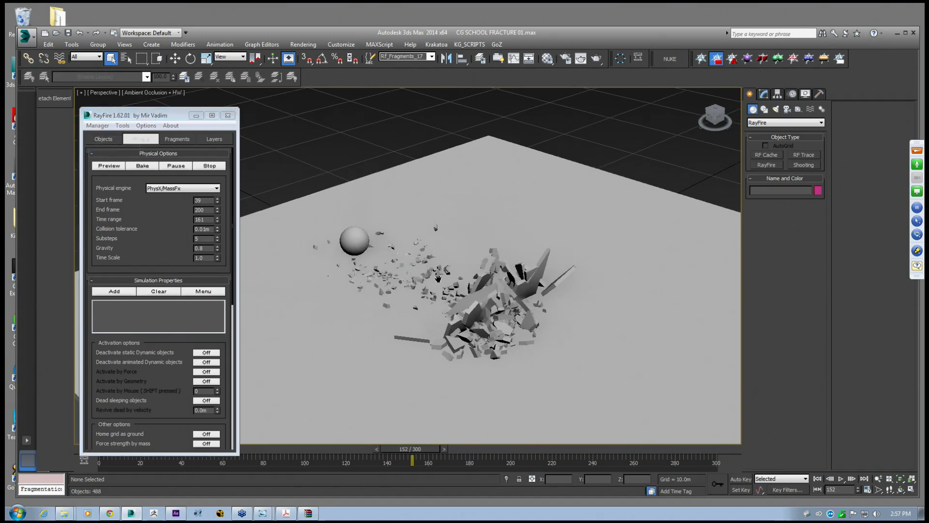
left_click(93, 127)
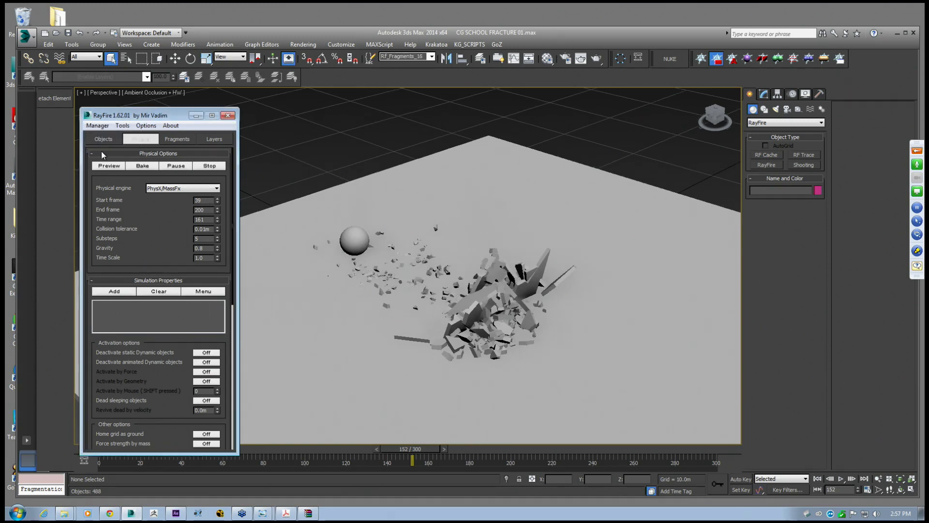
left_click(97, 126)
left_click(104, 147)
left_click(97, 126)
left_click(106, 147)
left_click(99, 125)
left_click(108, 147)
left_click(98, 125)
left_click(108, 147)
left_click(98, 126)
left_click(107, 147)
left_click(98, 126)
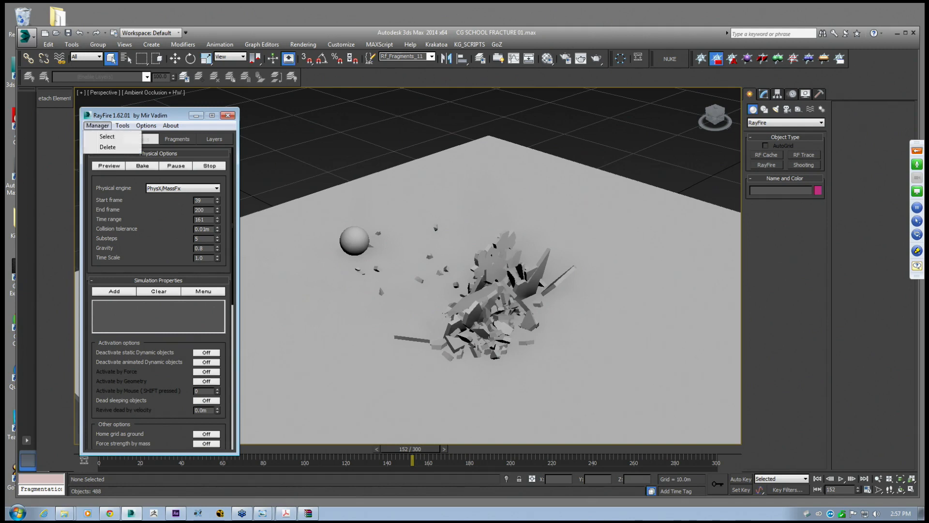
left_click(107, 147)
left_click(99, 126)
left_click(107, 147)
left_click(96, 126)
left_click(108, 147)
left_click(99, 126)
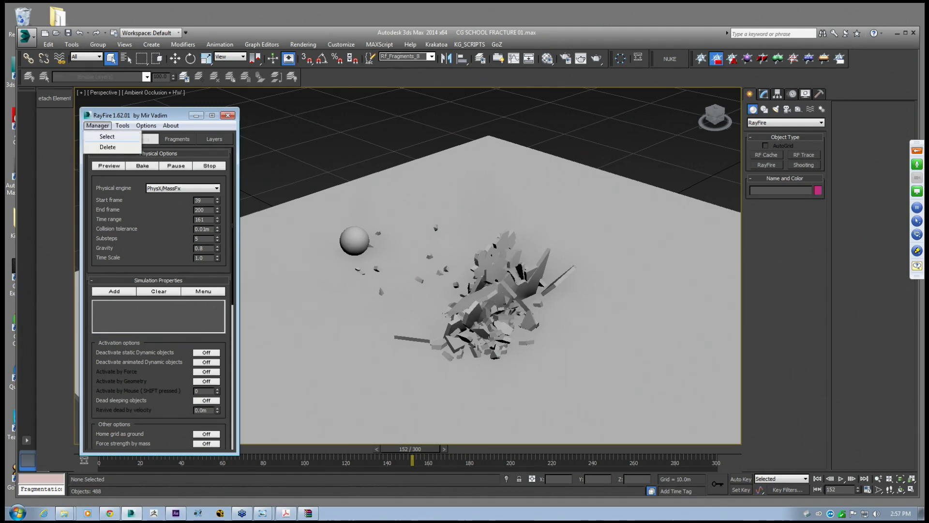
left_click(108, 147)
left_click(98, 126)
left_click(107, 147)
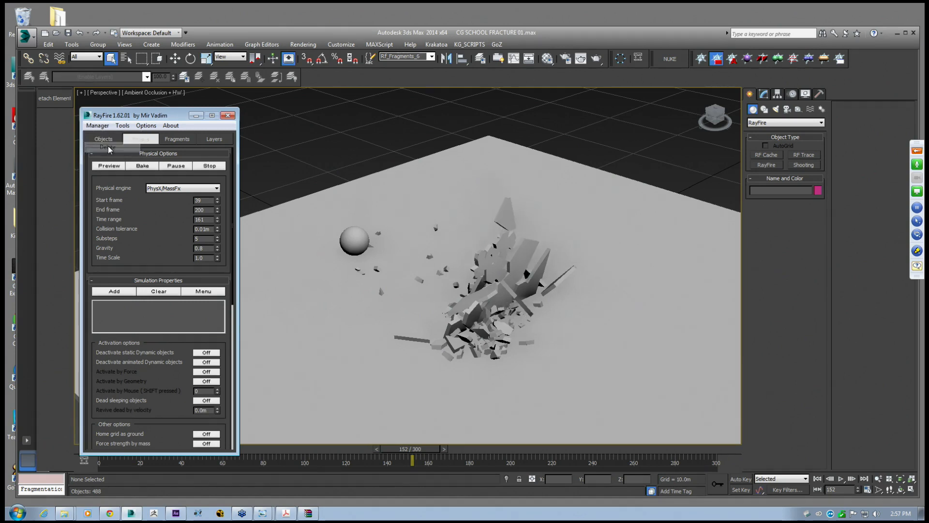
left_click(98, 126)
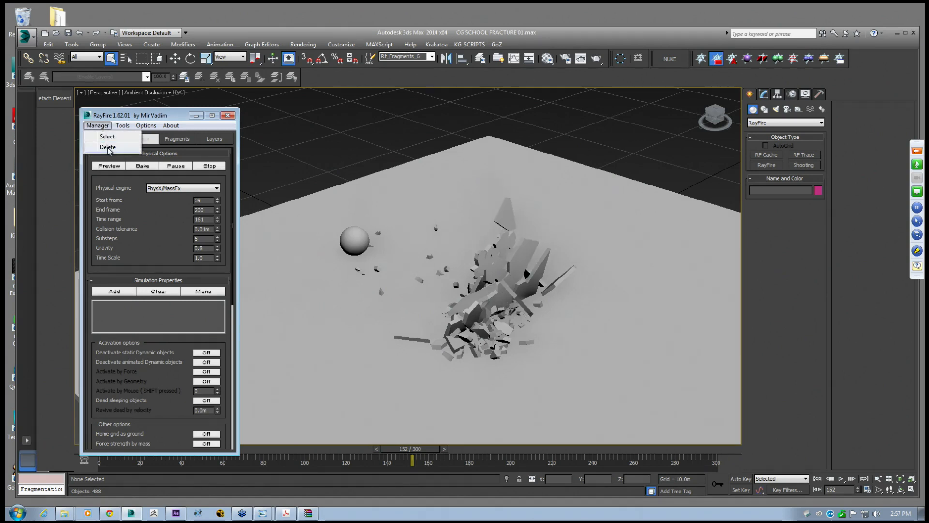
left_click(108, 147)
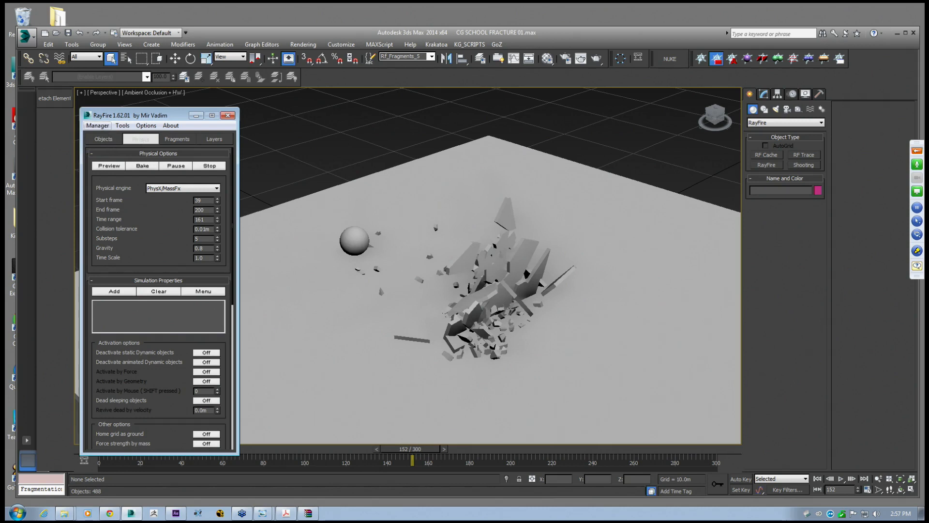
left_click(98, 126)
left_click(109, 147)
left_click(97, 125)
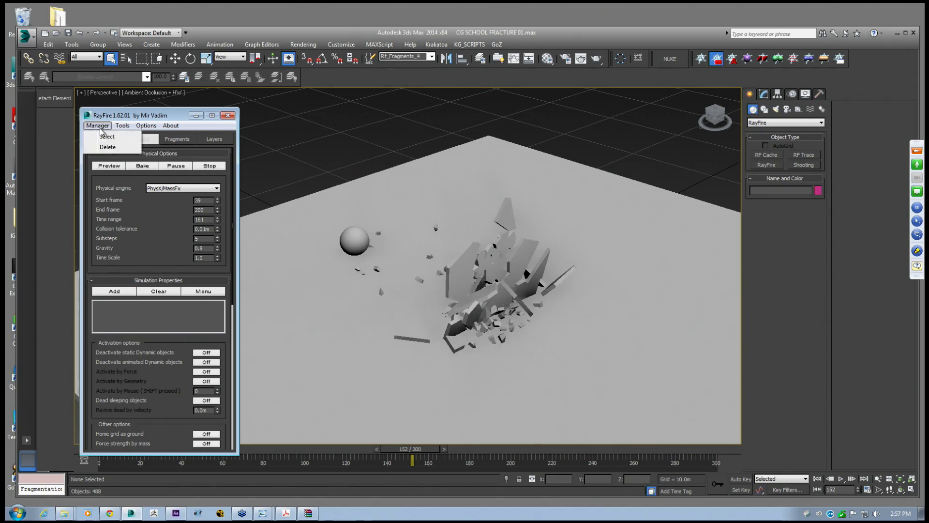
left_click(109, 148)
left_click(98, 125)
left_click(108, 148)
left_click(103, 128)
left_click(108, 147)
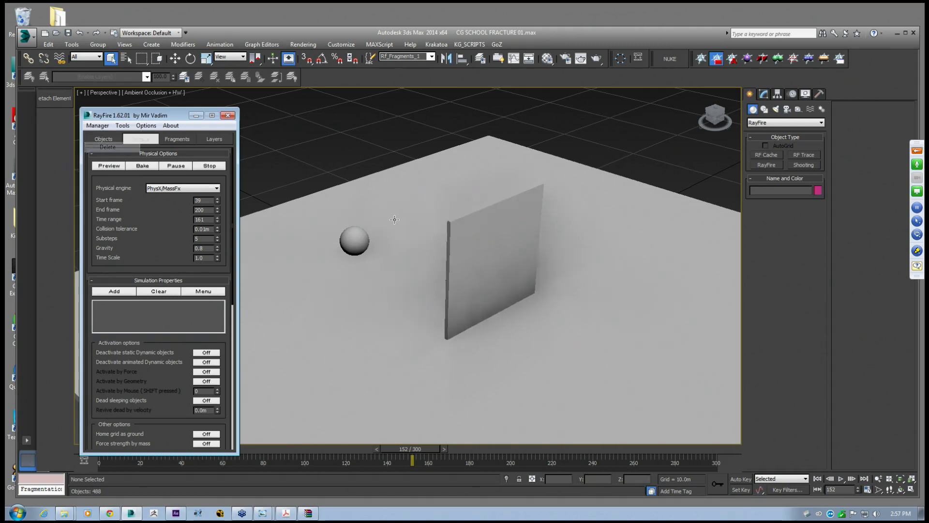
left_click(98, 126)
left_click(108, 147)
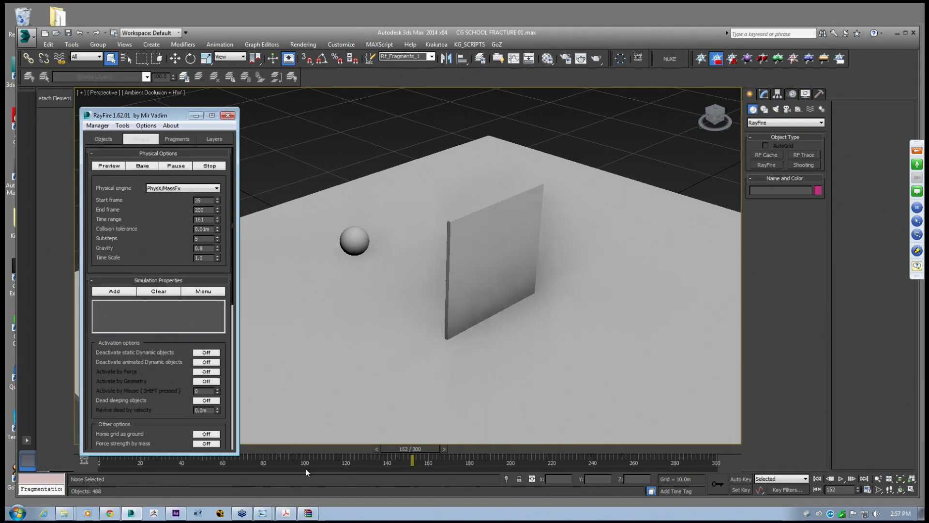
Return to frame 0, select the sphere and delete all its animation keys from the timeline
left_click_drag(410, 449, 147, 443)
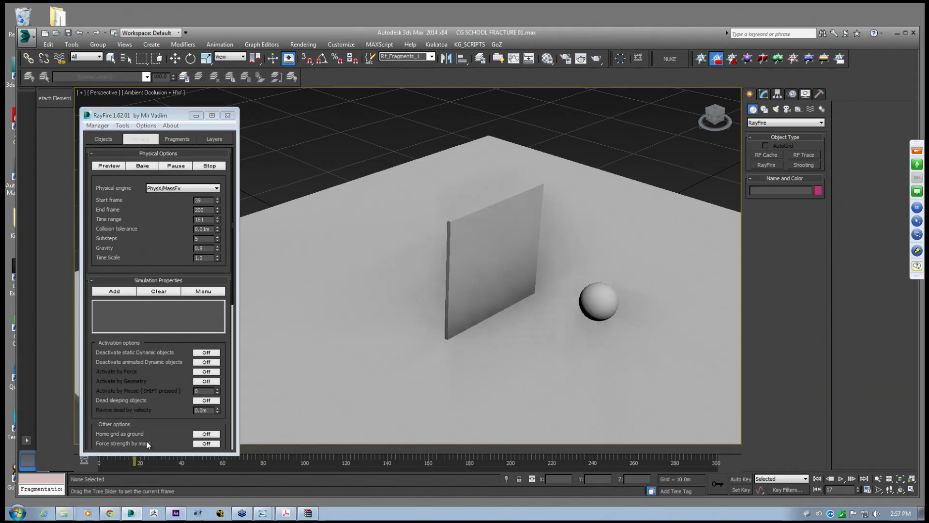
left_click(609, 298)
middle_click_drag(493, 259, 507, 257, "alt")
left_click_drag(175, 119, 189, 91)
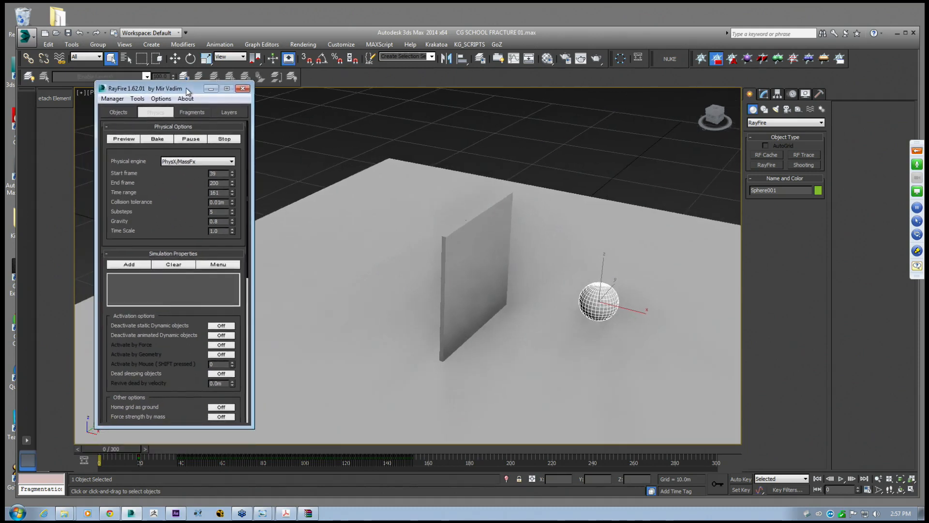
left_click_drag(439, 459, 149, 466)
key("Delete")
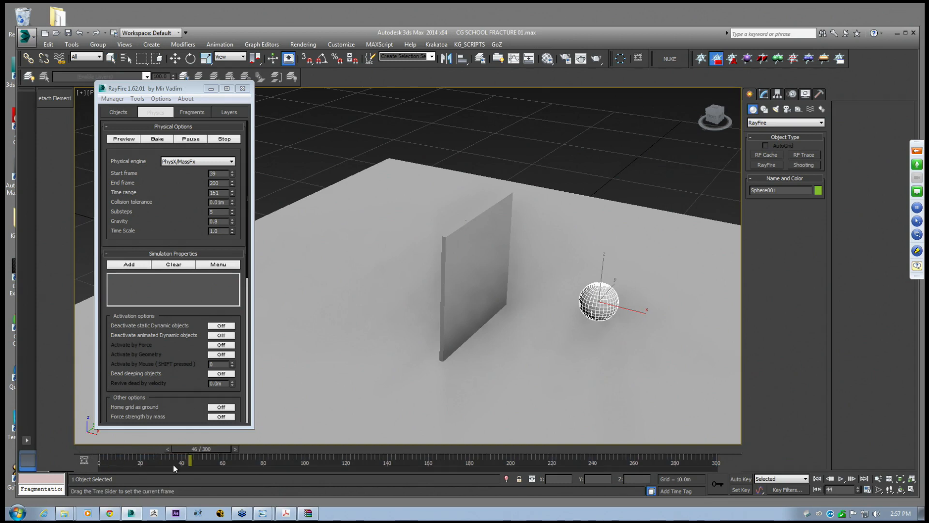
Create a small standard box near the sphere with length 0.1 m, width 0.2 m and height 0.2 m
middle_click_drag(599, 295, 511, 287)
scroll(547, 285, "up", 3)
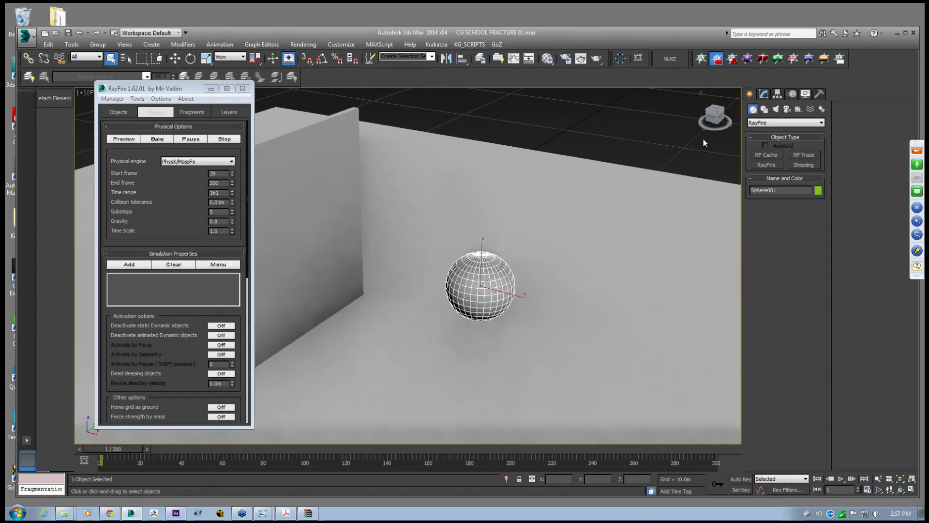
left_click(784, 122)
left_click(769, 129)
left_click(769, 155)
middle_click_drag(658, 232, 580, 263, "alt")
middle_click_drag(552, 307, 482, 273)
left_click_drag(507, 297, 536, 305)
left_click(543, 293)
key("F3")
middle_click_drag(584, 294, 571, 282)
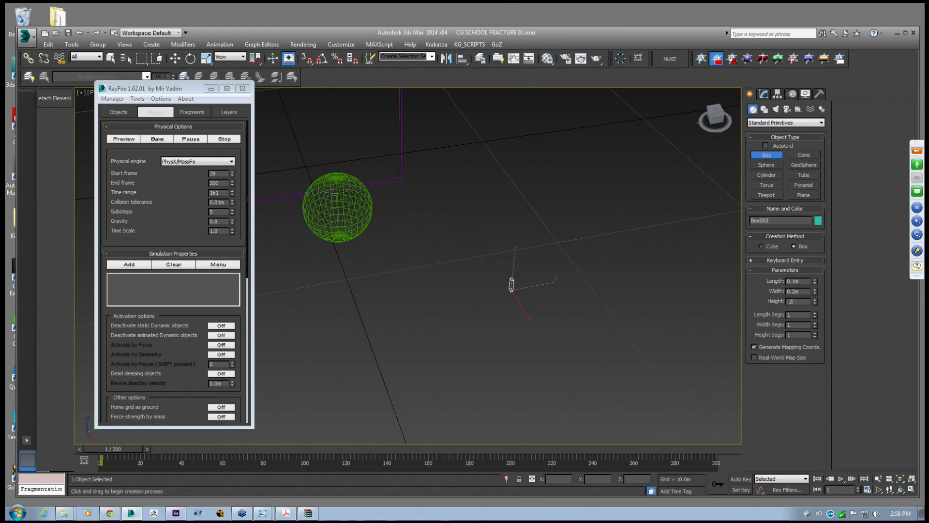
Raise the small box above the ground to a Z position of about 3.79 m
middle_click_drag(508, 264, 479, 246)
key("w")
right_click(497, 263)
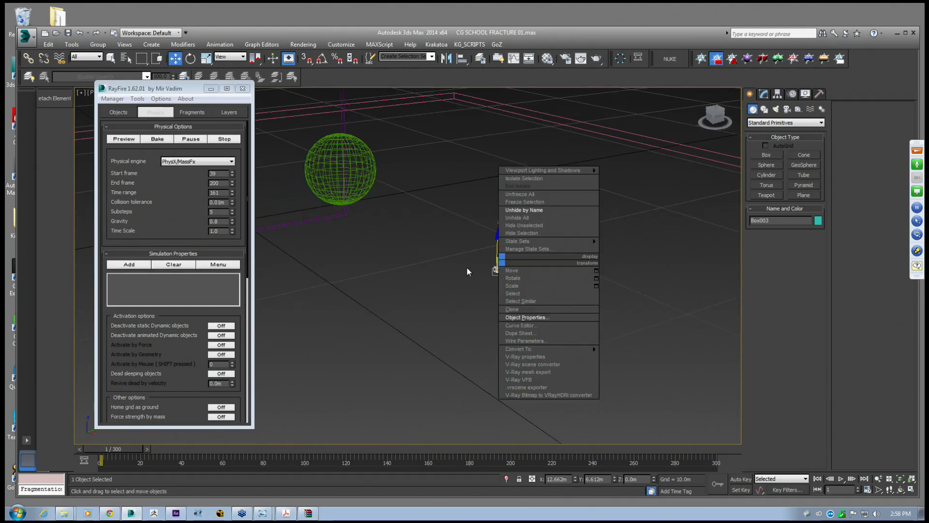
left_click(468, 230)
middle_click_drag(502, 186, 494, 271)
key("F3")
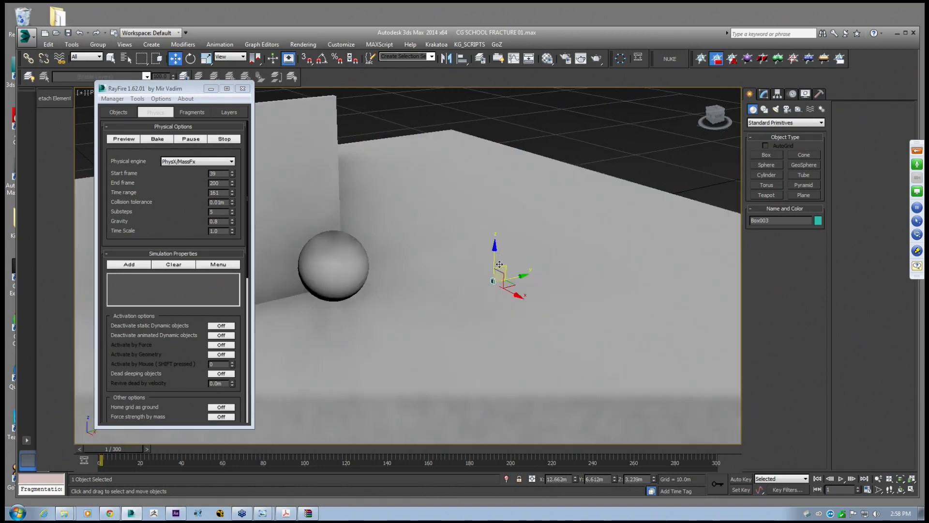
scroll(506, 264, "up", 4)
left_click_drag(474, 279, 474, 258)
Move the RayFire window aside and turn off hardware shading in the perspective viewport
left_click_drag(175, 89, 155, 151)
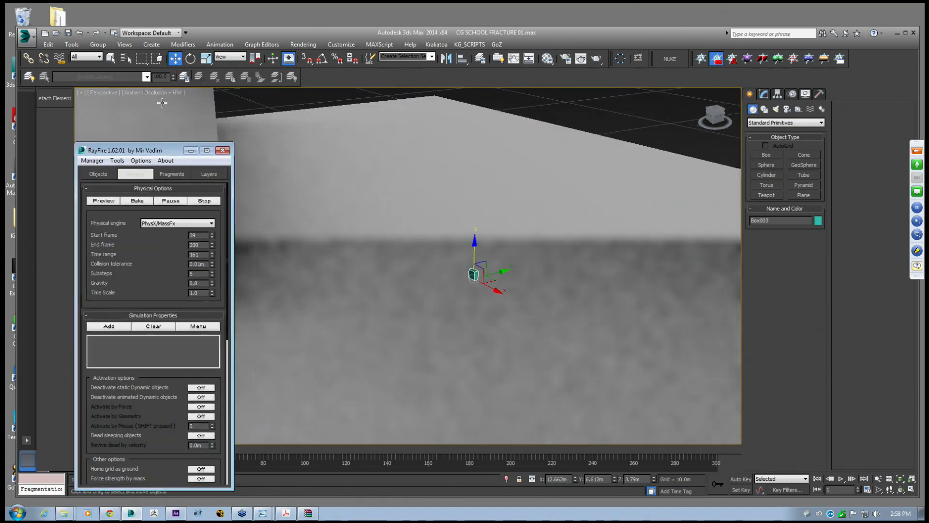
right_click(161, 97)
left_click(144, 91)
right_click(143, 90)
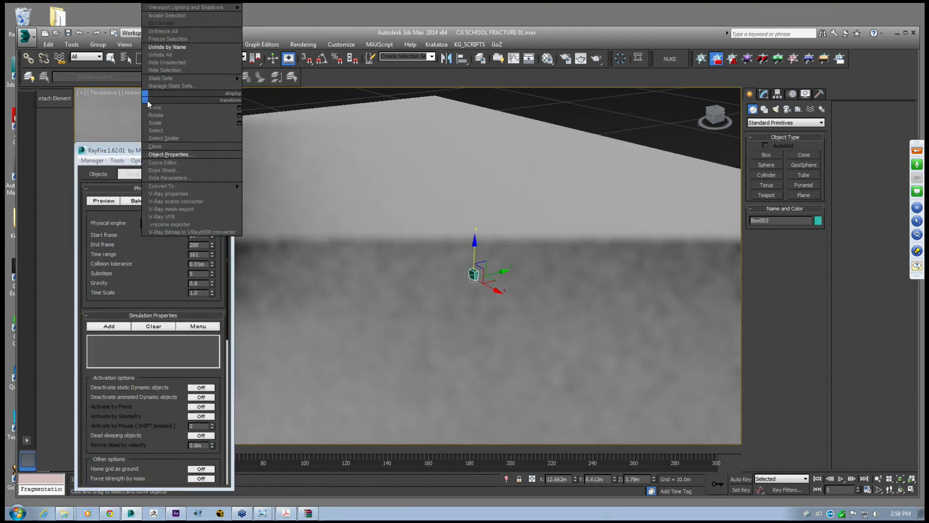
left_click(279, 34)
left_click(153, 93)
mouse_move(198, 175)
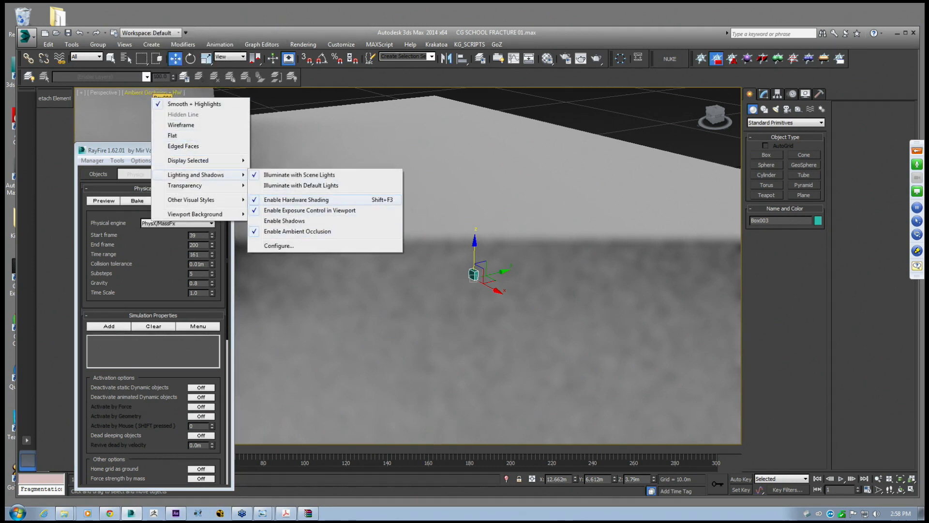
left_click(285, 200)
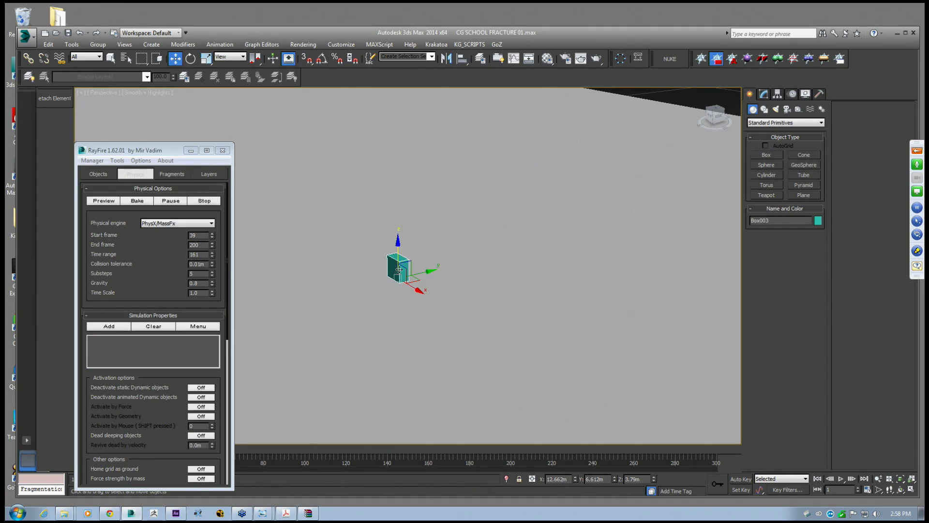
Frame the small box in the viewport and display its parameters to examine its shape and dimensions
key("z")
left_click(764, 94)
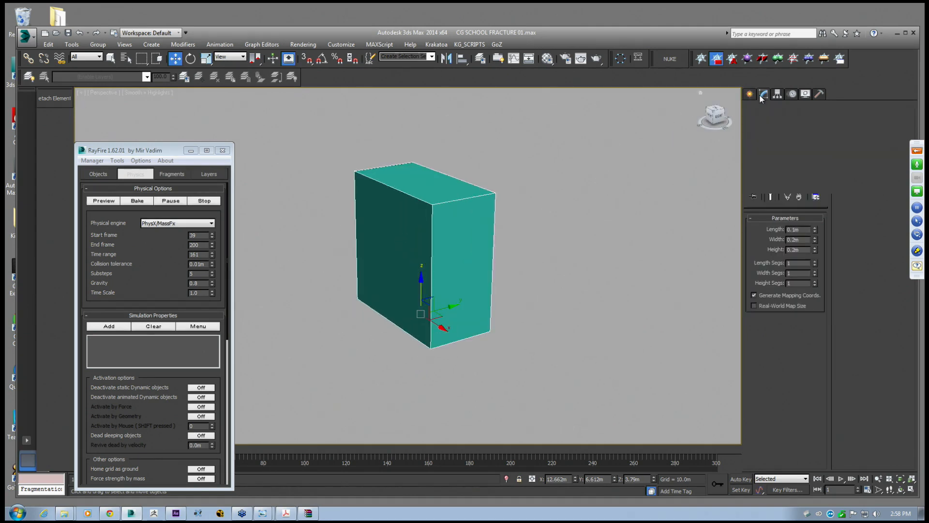
middle_click_drag(460, 242, 389, 205, "alt")
scroll(394, 221, "up", 2)
scroll(394, 222, "down", 3)
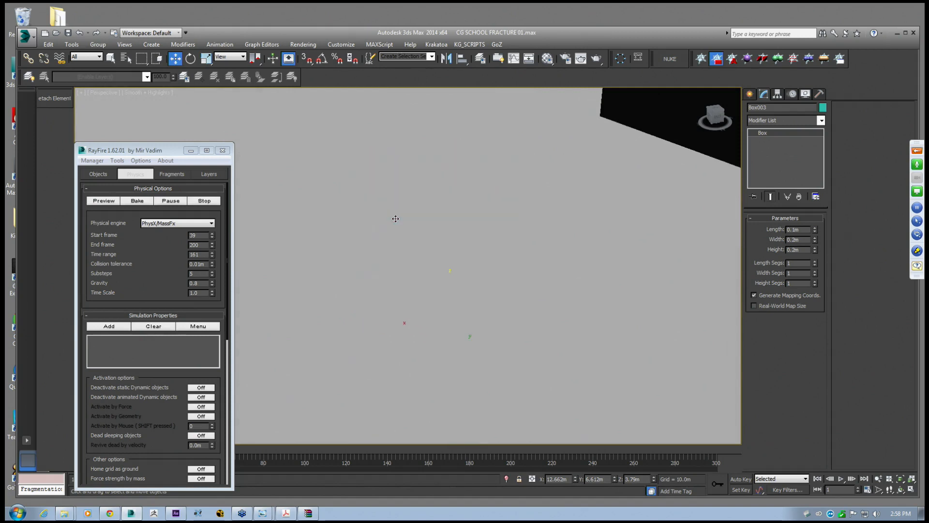
scroll(395, 226, "up", 2)
scroll(397, 226, "down", 1)
scroll(397, 226, "up", 1)
left_click_drag(332, 33, 328, 37)
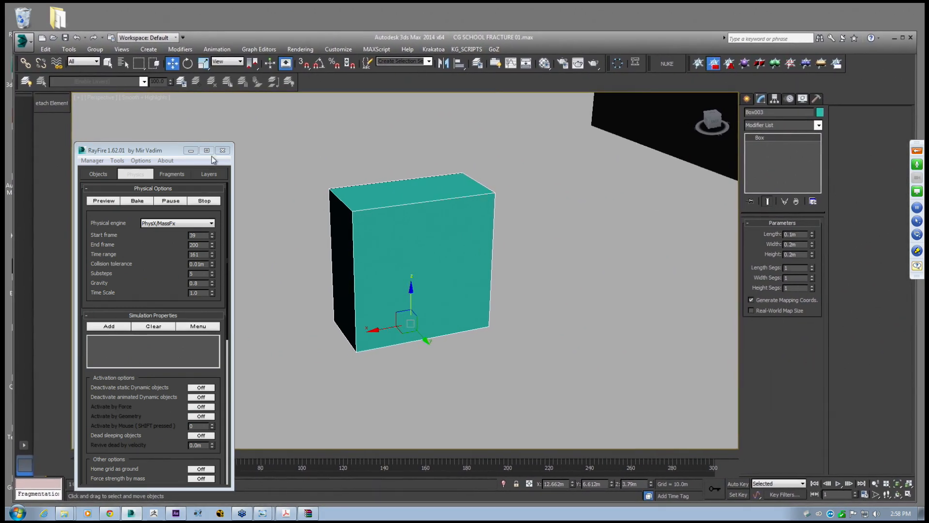
Fragment the small box in RayFire with the Voronoi - Uniform type and 10 iterations
left_click_drag(145, 153, 144, 137)
left_click_drag(145, 107, 149, 108)
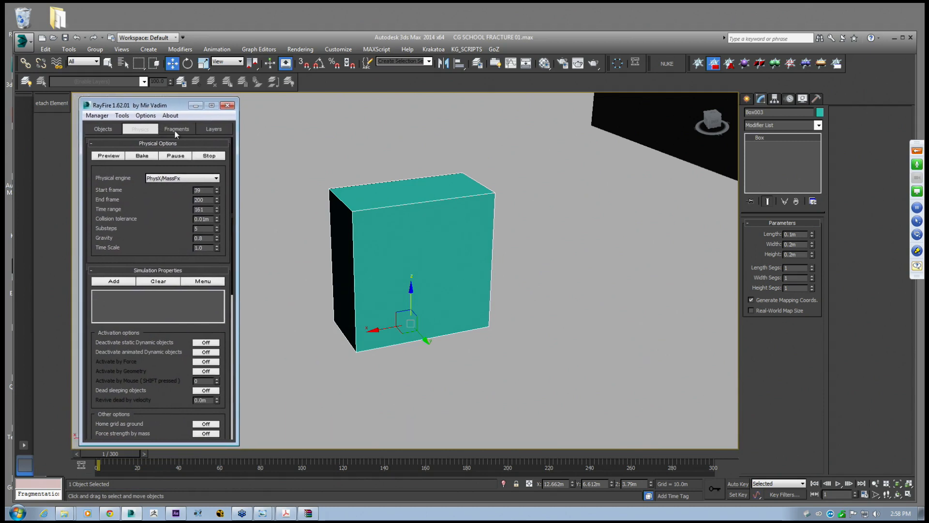
left_click(103, 129)
left_click(145, 272)
left_click(176, 129)
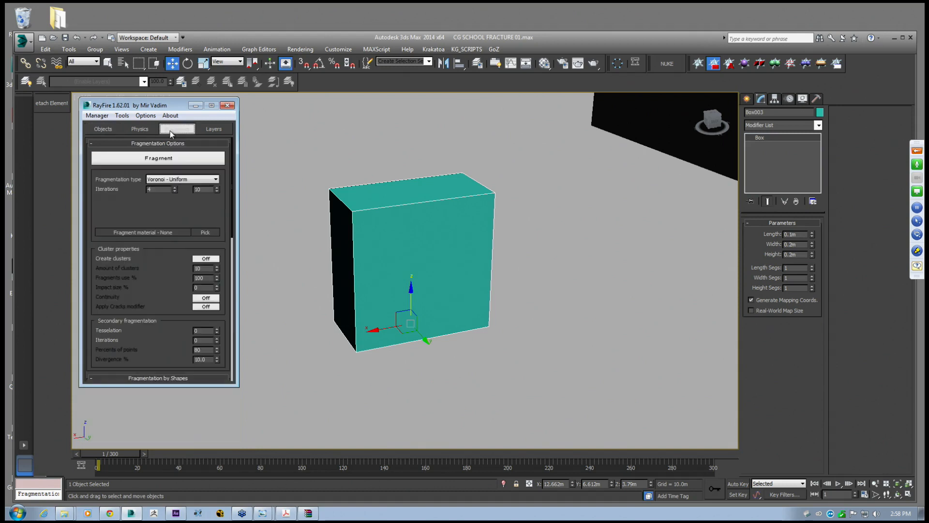
left_click(161, 164)
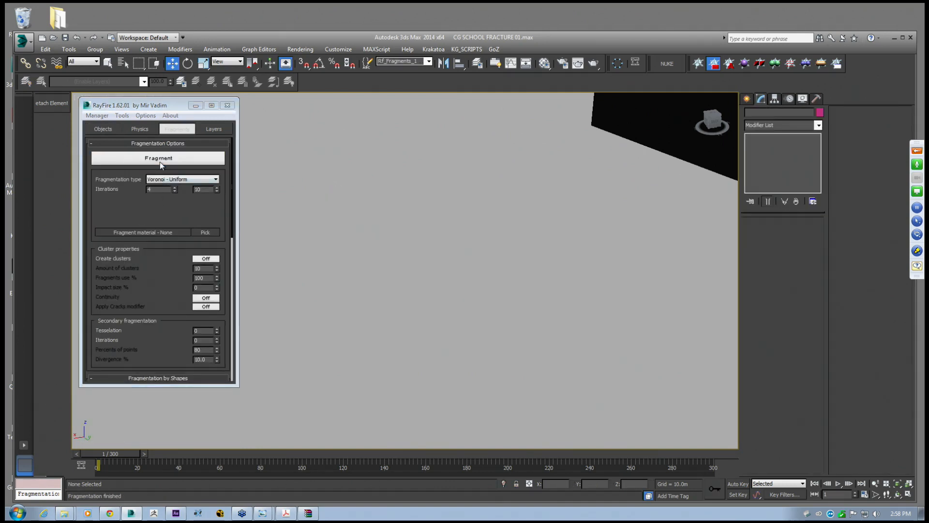
Delete the RayFire fragment set to bring back the intact small box
left_click(97, 115)
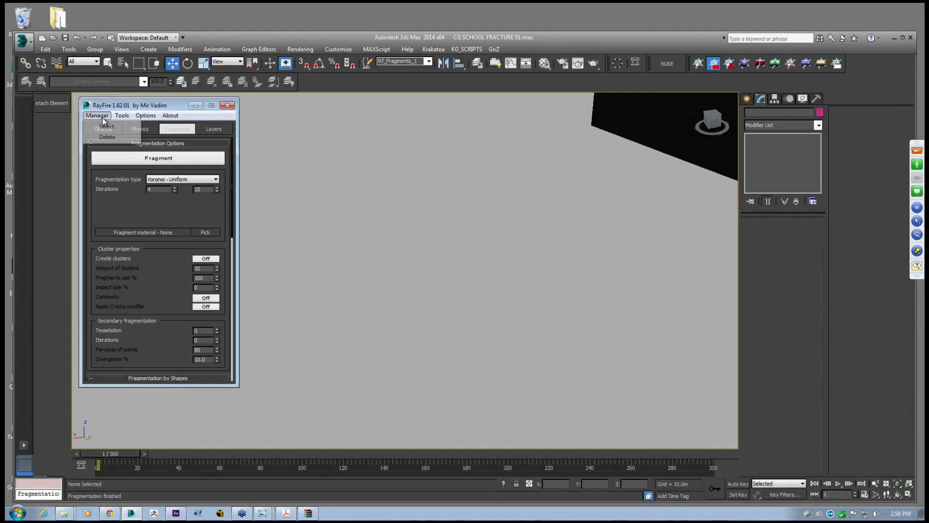
left_click(104, 137)
middle_click_drag(293, 235, 290, 222)
mouse_move(170, 309)
left_mouse_down()
mouse_move(162, 68)
mouse_move(166, 301)
left_mouse_up()
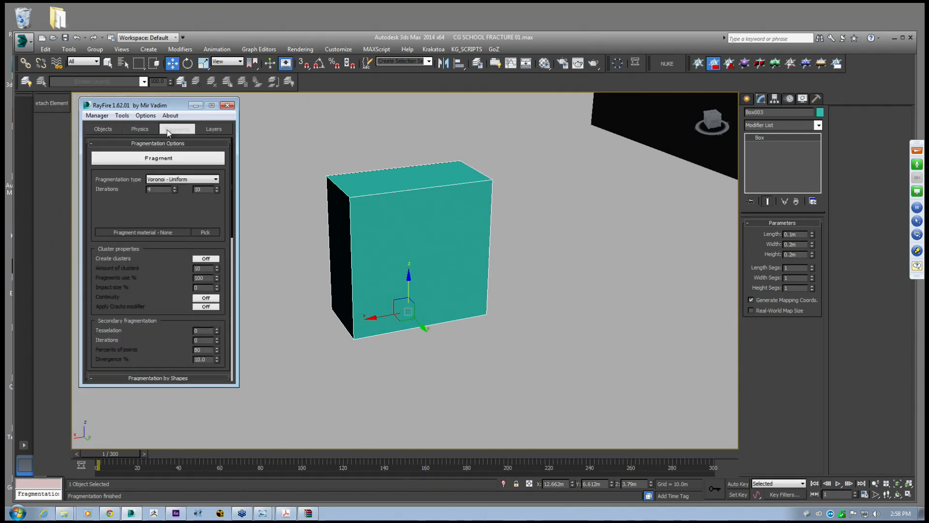
Set the size threshold in the advanced fragmentation options to 0.001 m and fragment the small box again
scroll(159, 208, "down", 5)
scroll(163, 207, "down", 5)
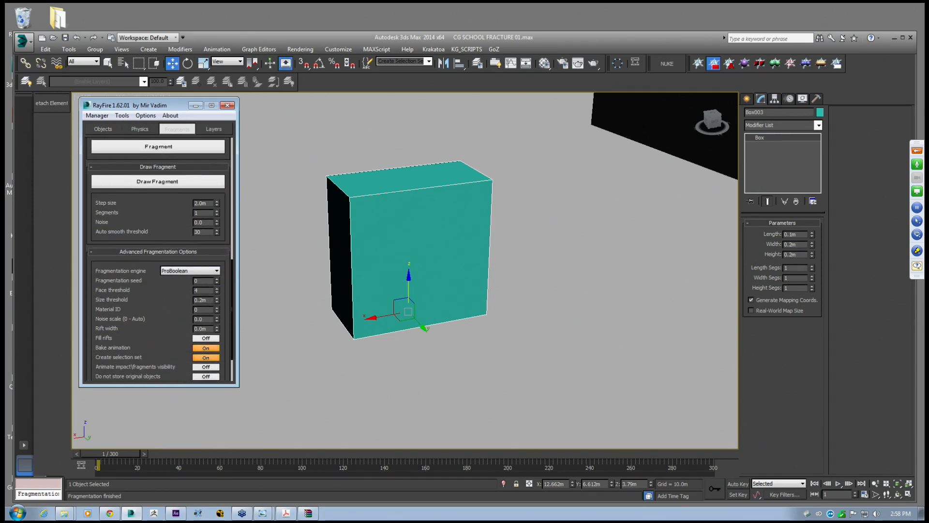
scroll(195, 277, "down", 1)
mouse_move(174, 273)
left_mouse_down()
mouse_move(150, 349)
mouse_move(163, 324)
left_mouse_up()
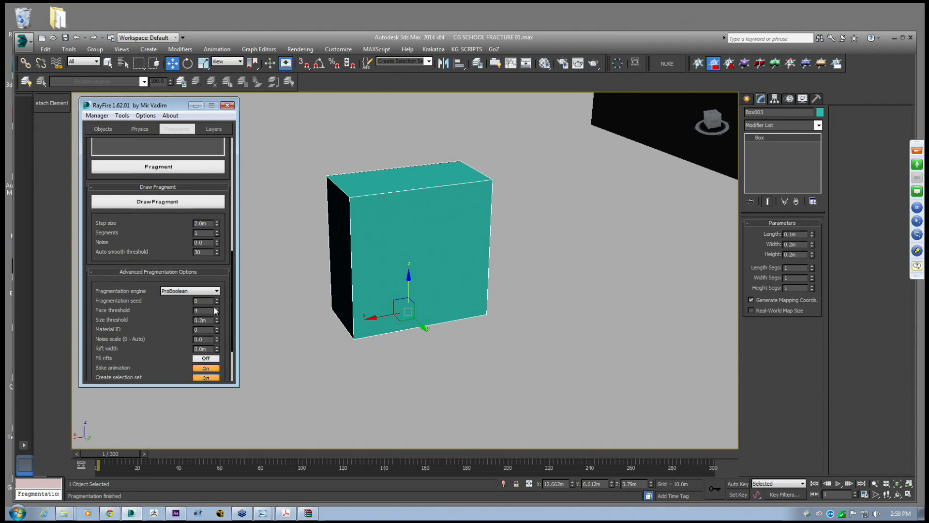
double_click(796, 254)
double_click(792, 234)
left_click_drag(171, 320, 170, 312)
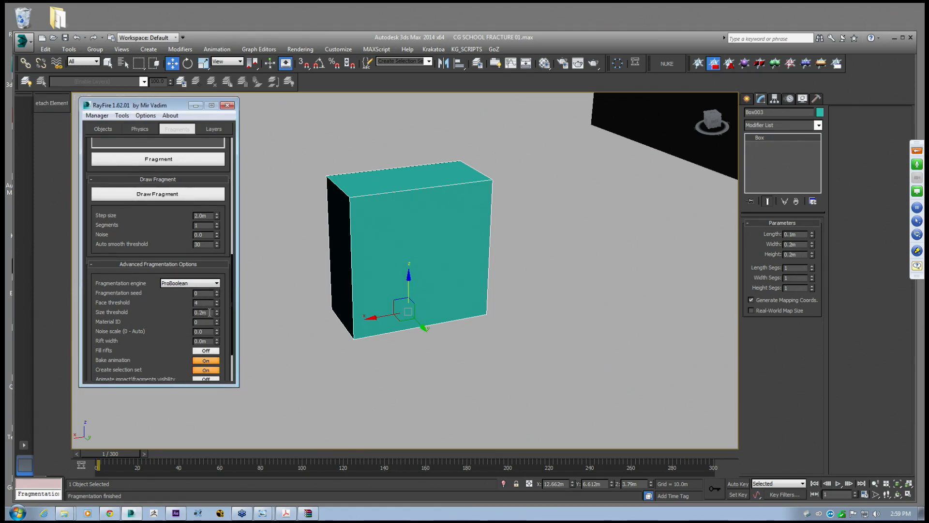
left_click(202, 312)
key("BackSpace")
scroll(153, 200, "up", 5)
left_click(168, 159)
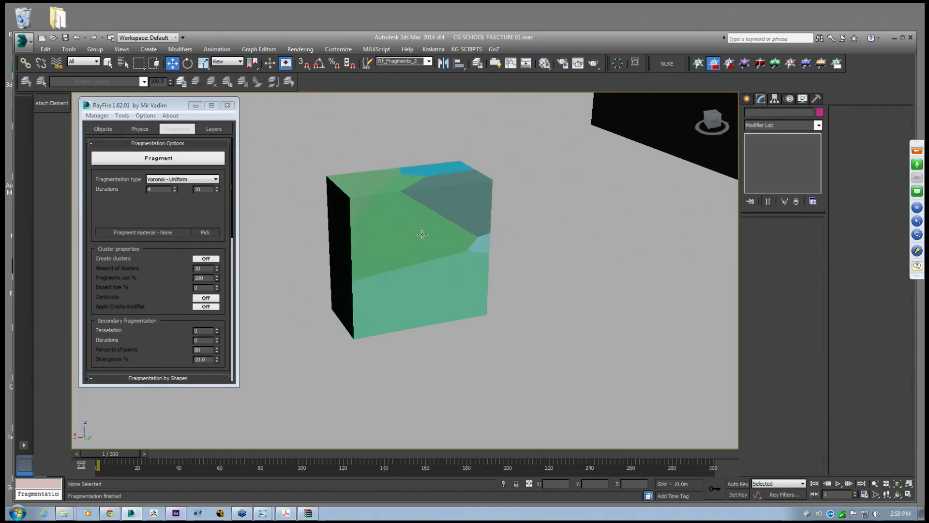
Delete the box fragments made with the 0.001 m size threshold
scroll(162, 285, "down", 5)
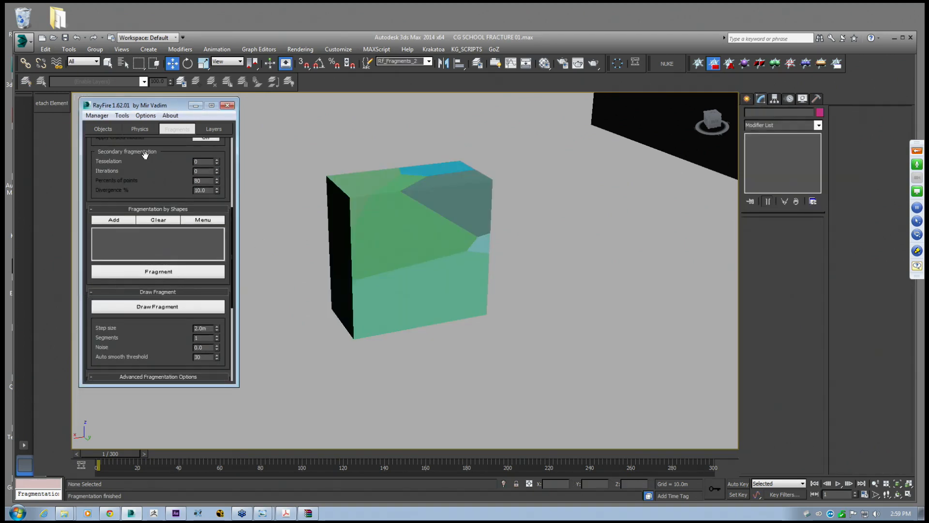
left_click(97, 115)
left_click(99, 136)
Set the size threshold to 0.01 m, fragment the small box and inspect the pieces
scroll(154, 186, "down", 3)
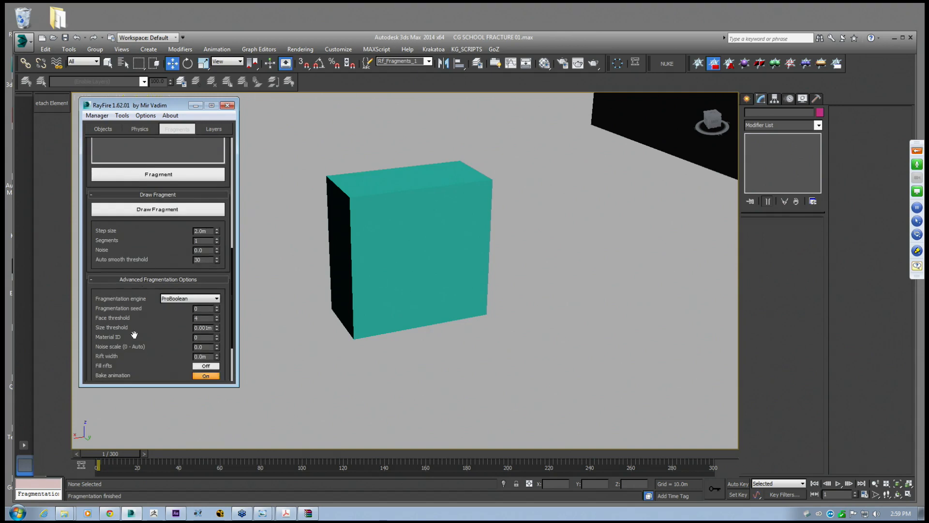
scroll(137, 312, "down", 2)
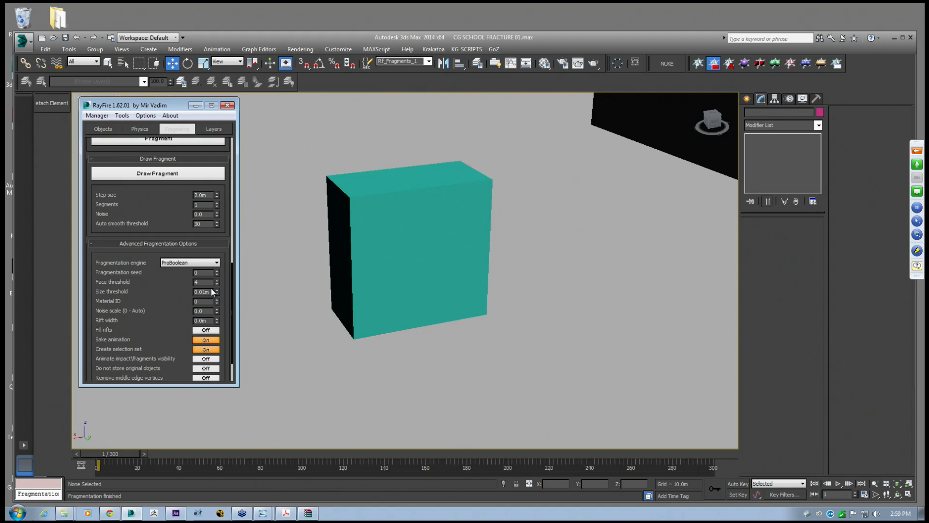
scroll(136, 241, "up", 5)
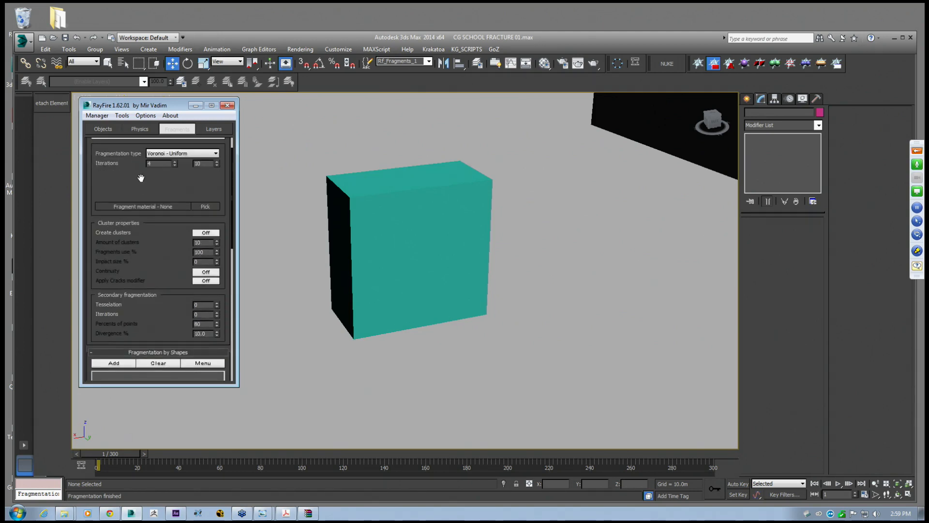
left_click(165, 160)
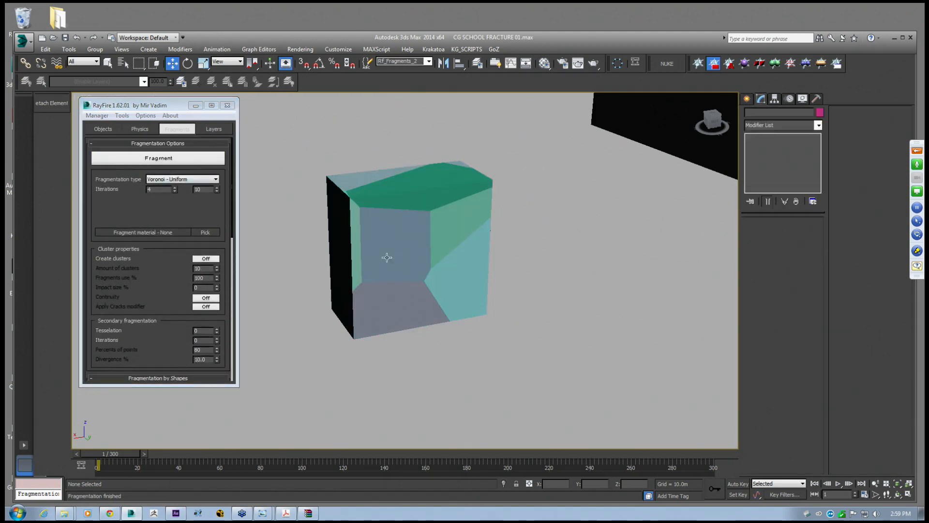
mouse_move(411, 258)
middle_mouse_down("alt")
mouse_move(373, 255)
mouse_move(515, 281)
mouse_move(403, 282)
mouse_move(580, 269)
mouse_move(471, 258)
middle_mouse_up("alt")
left_click(373, 255)
left_click(471, 258)
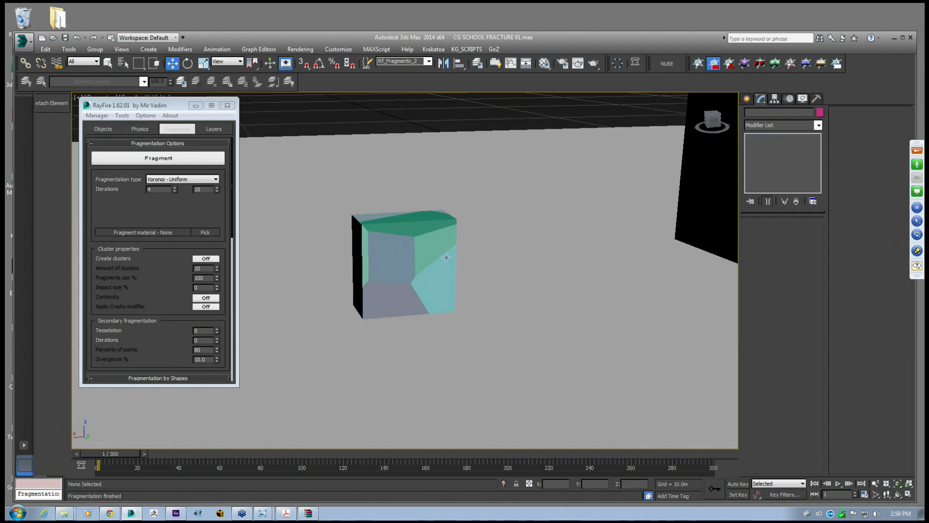
Delete the box fragments made with the 0.01 m size threshold
left_click(100, 117)
left_click(113, 138)
middle_click_drag(326, 239, 335, 238, "alt")
Set the size threshold to 0.1 m, fragment the small box and select one of the fragments
left_click_drag(137, 312, 141, 190)
left_click_drag(161, 225, 158, 153)
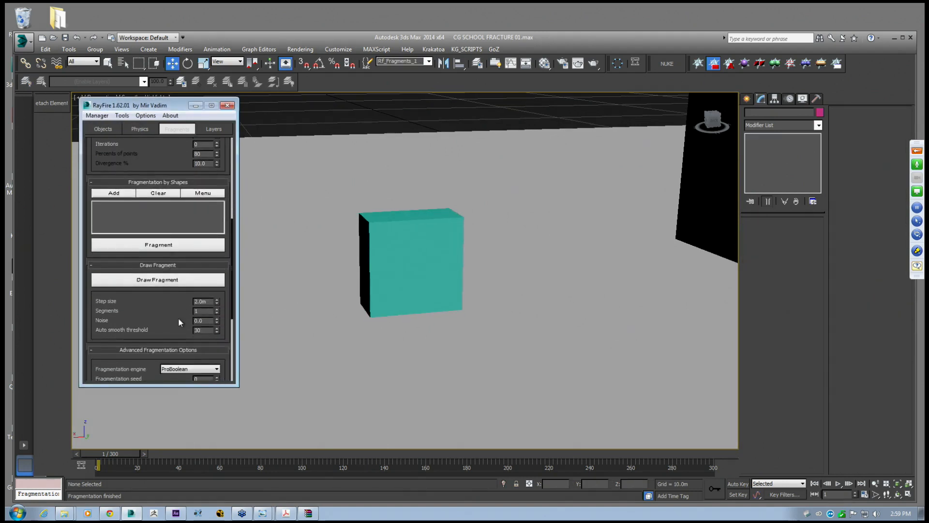
left_click_drag(188, 321, 188, 209)
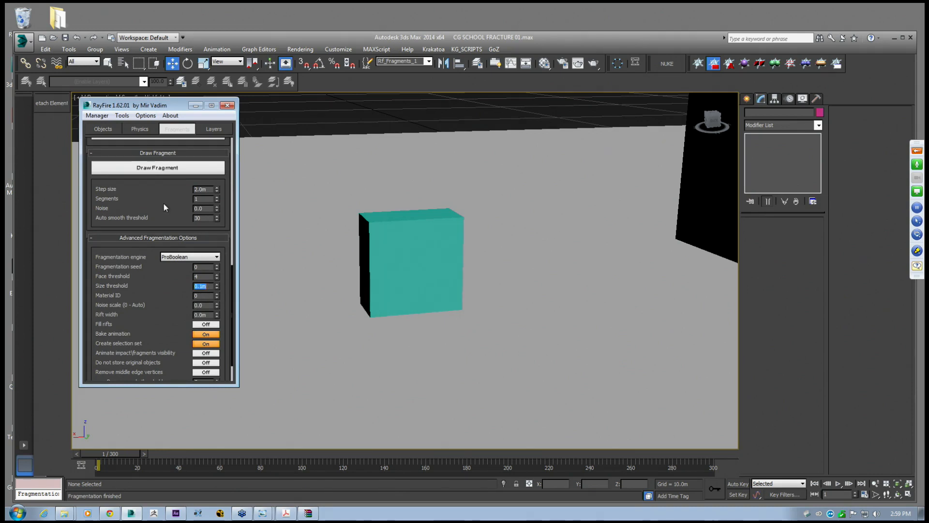
scroll(164, 188, "up", 5)
left_click(167, 158)
left_click(438, 247)
Check the advanced fragmentation options and delete the box fragments made with the 0.1 m size threshold
scroll(157, 221, "down", 5)
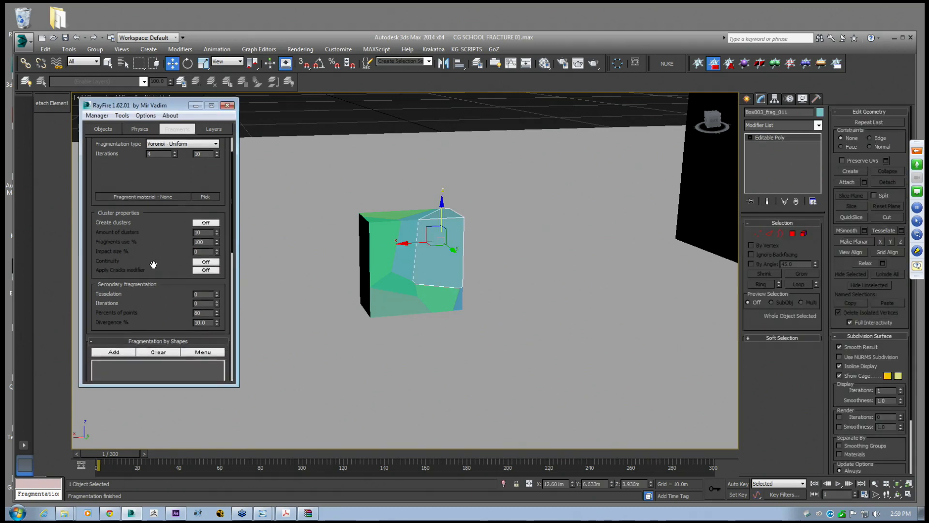
scroll(157, 221, "down", 5)
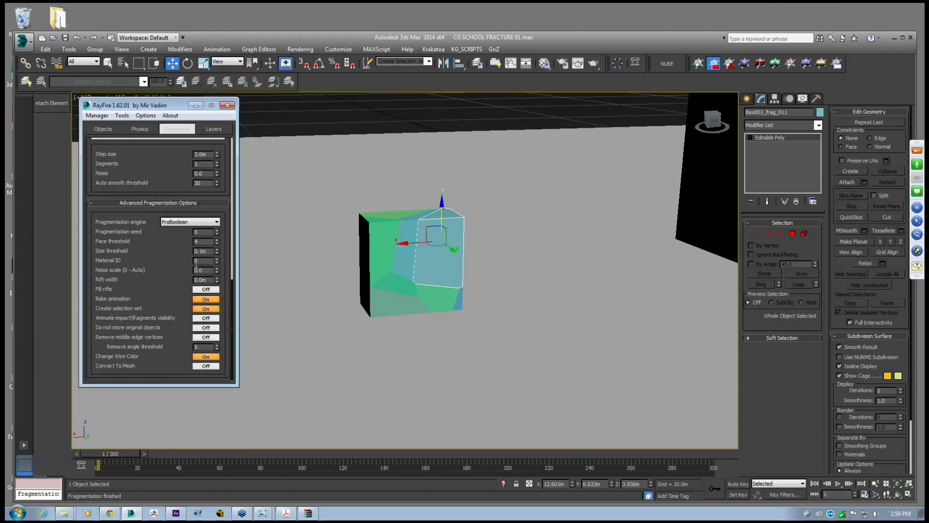
left_click(99, 116)
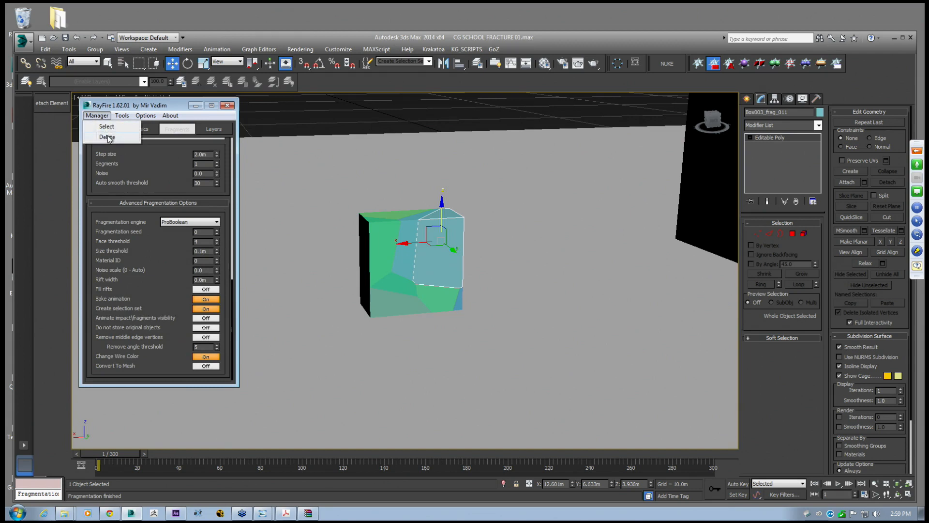
left_click(107, 136)
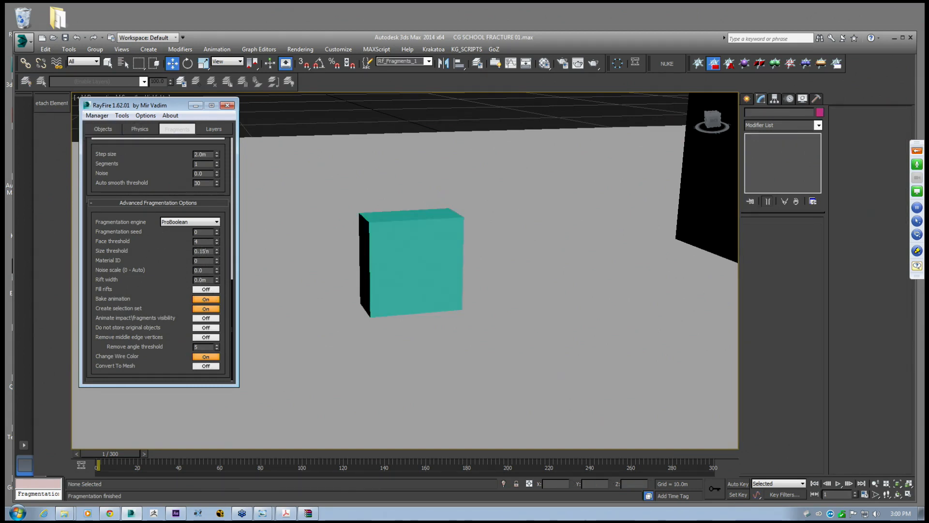
Set the size threshold to 0.15 m, fragment the small box and inspect a fragment from a low angle
left_click_drag(143, 245, 143, 252)
scroll(143, 253, "up", 10)
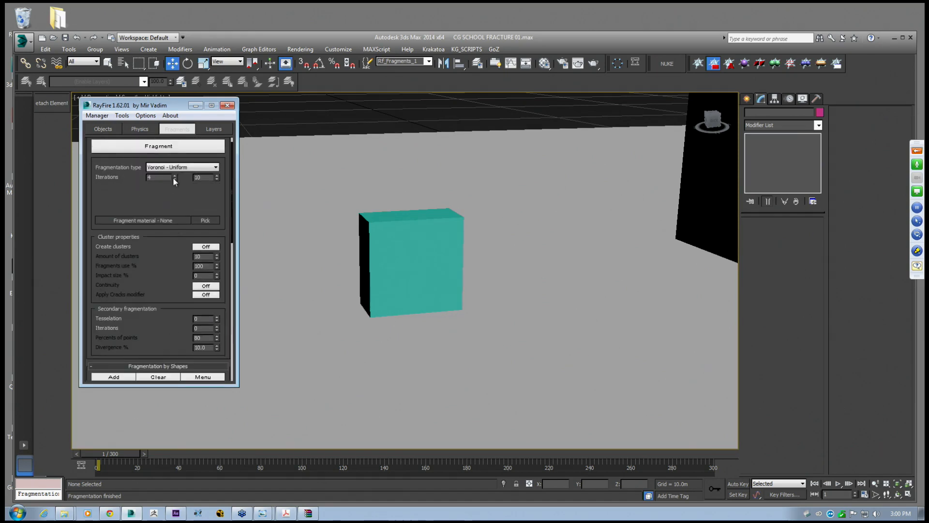
left_click(163, 162)
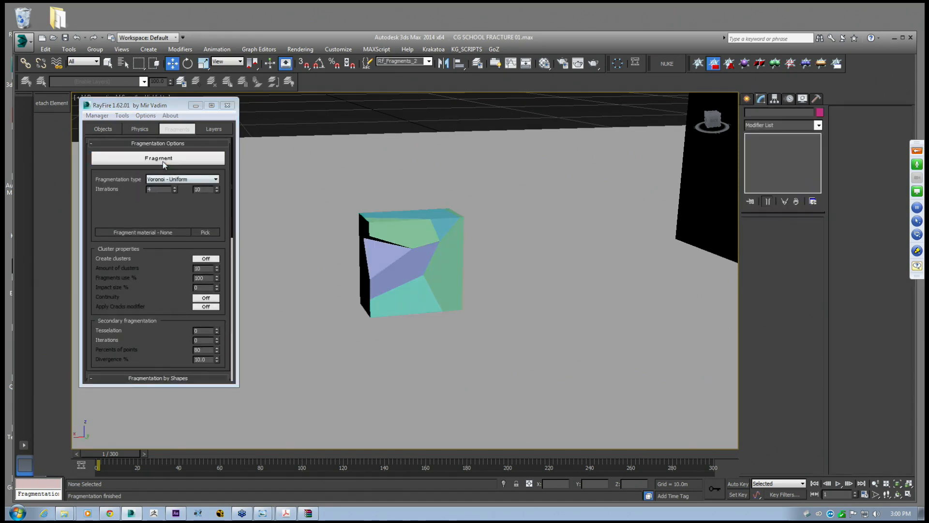
left_click(391, 262)
middle_click_drag(391, 263, 375, 247, "alt")
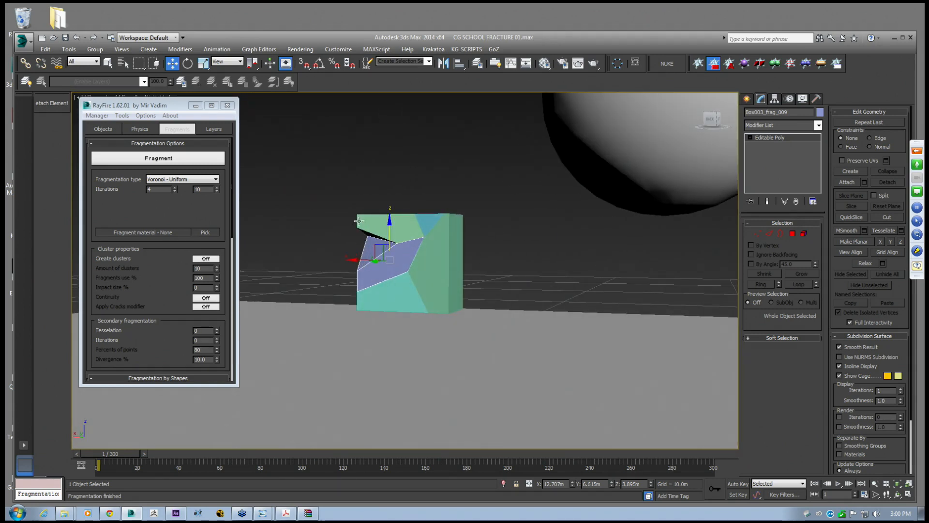
Check the size threshold setting and delete the box fragments made with the 0.15 m value
mouse_move(167, 298)
left_mouse_down()
mouse_move(167, 212)
mouse_move(168, 299)
left_mouse_up()
left_click_drag(163, 379, 161, 174)
mouse_move(156, 309)
left_mouse_down()
mouse_move(156, 281)
mouse_move(194, 217)
left_mouse_up()
left_click_drag(195, 292, 194, 274)
left_click(211, 275)
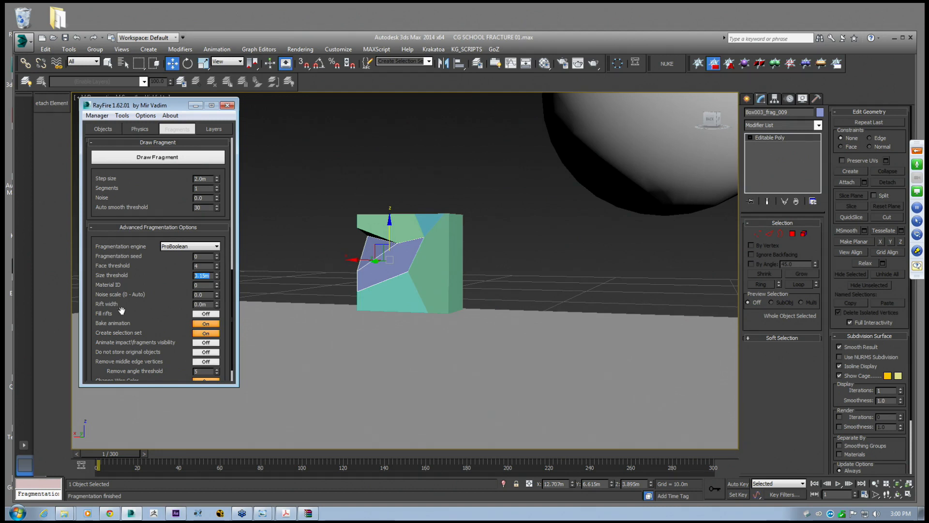
left_click(97, 116)
left_click(106, 137)
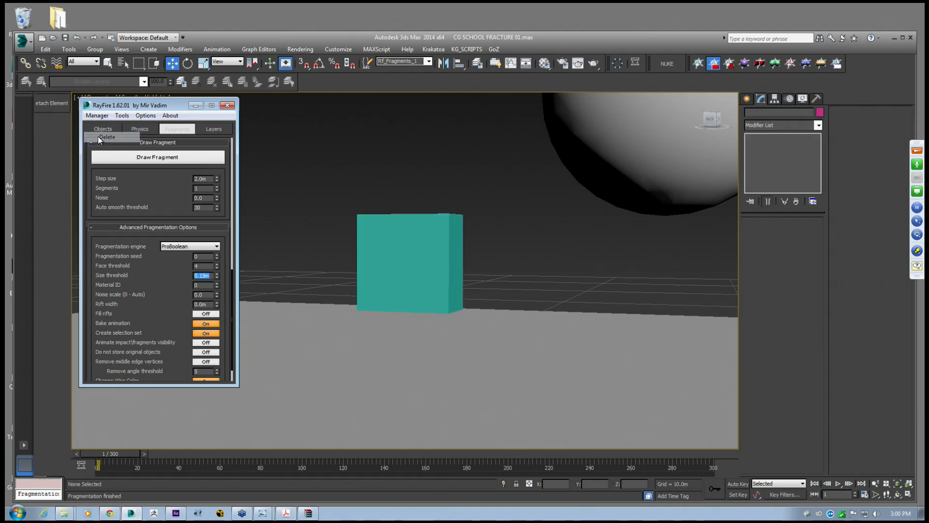
Set the size threshold to 0.001 m and return to the main fragmentation options
left_click_drag(145, 270, 146, 307)
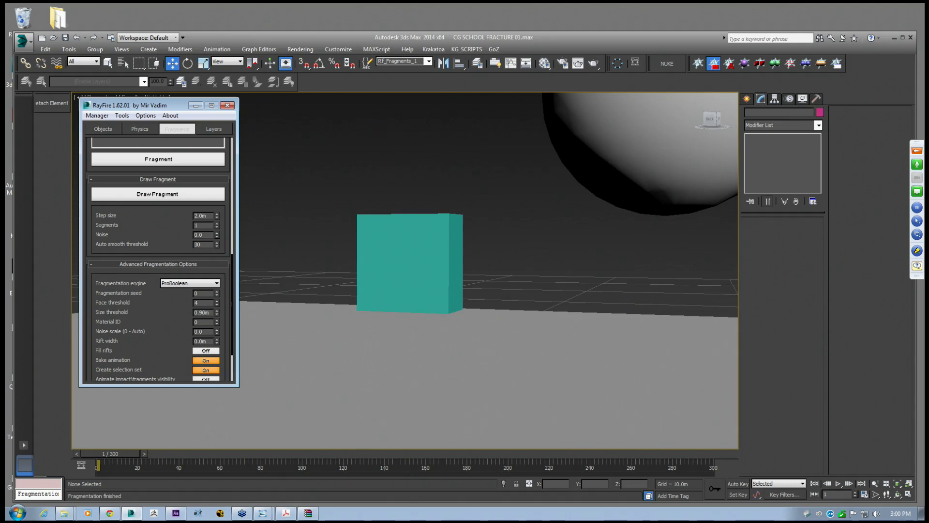
type("001")
key("Return")
scroll(145, 213, "up", 10)
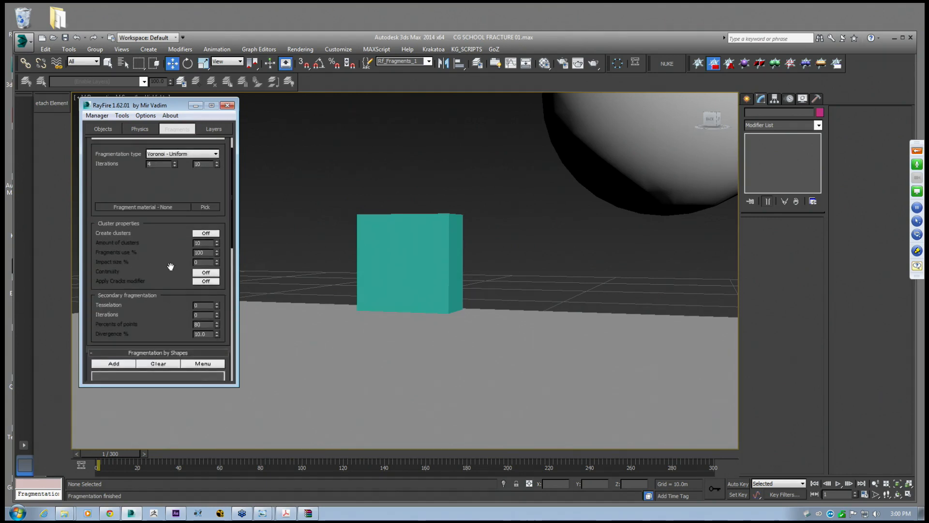
Delete the small box from the scene and save the CG SCHOOL FRACTURE 01 file
left_click(394, 270)
middle_click_drag(397, 259, 444, 272, "alt")
scroll(443, 271, "down", 6)
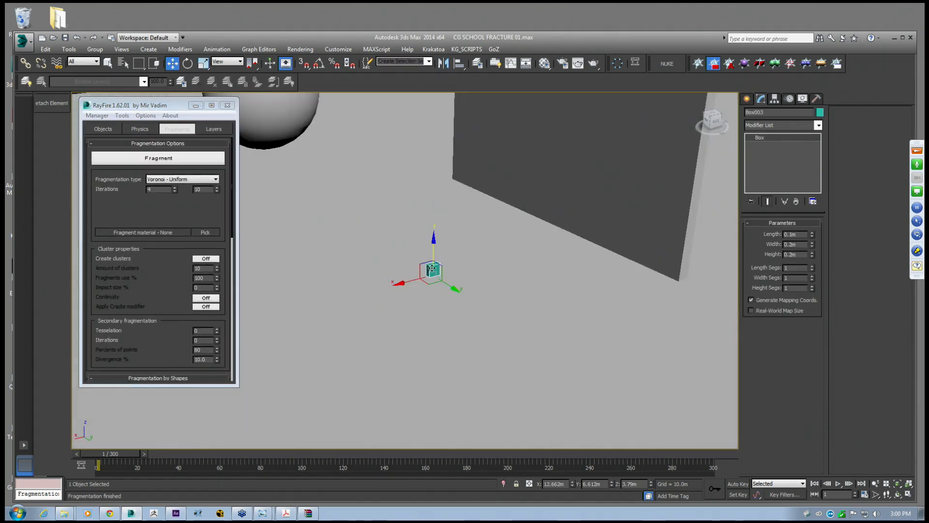
scroll(443, 268, "down", 4)
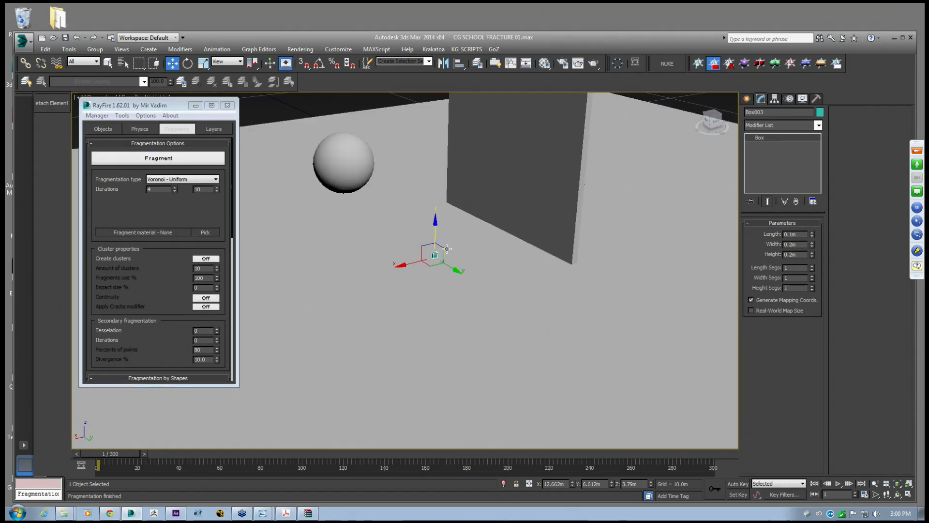
scroll(443, 254, "up", 2)
middle_click_drag(453, 232, 472, 240)
key("Delete")
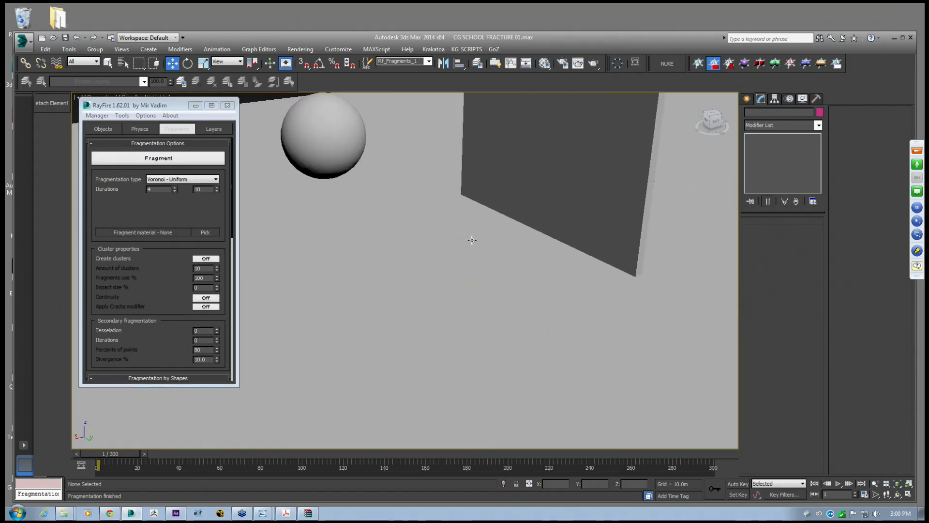
left_click(22, 41)
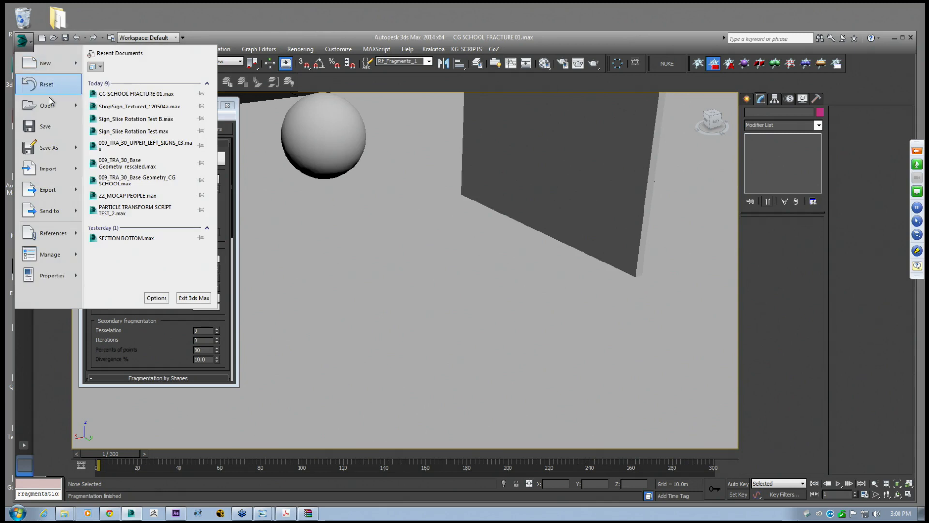
left_click(50, 133)
Open the scene 009_TRA_30_FRAME 25_Fish Bar WALL FRACTURE TEST 2, adopting the file's gamma settings and continuing without the missing external files
left_click(23, 41)
left_click(44, 110)
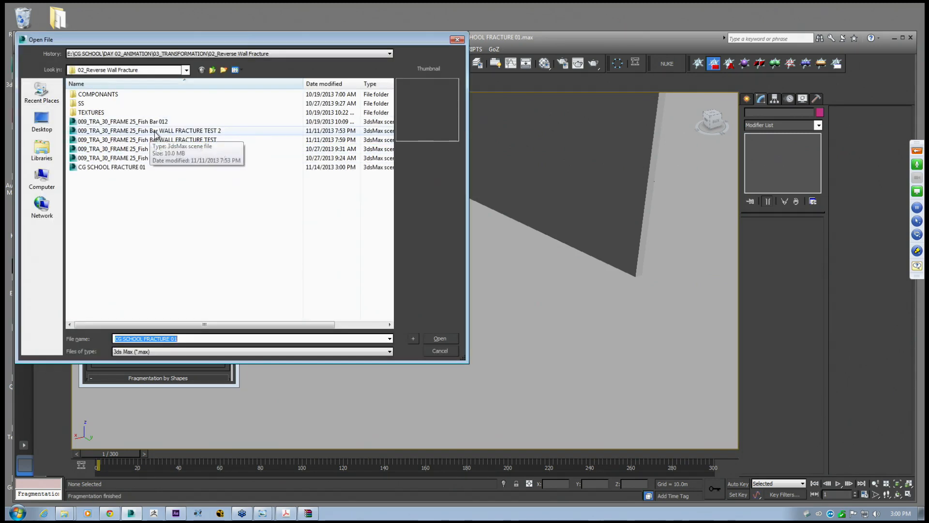
left_click(170, 131)
left_click(173, 141)
left_click(176, 131)
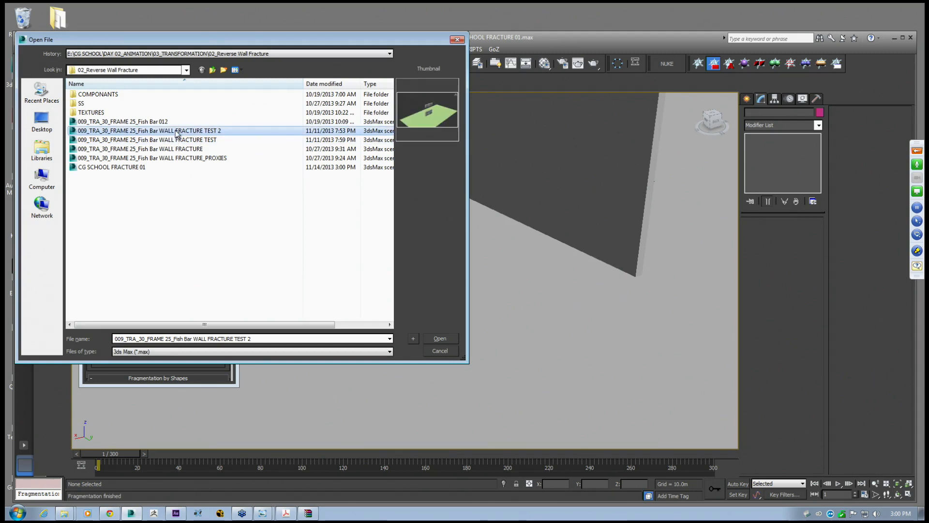
left_click(449, 338)
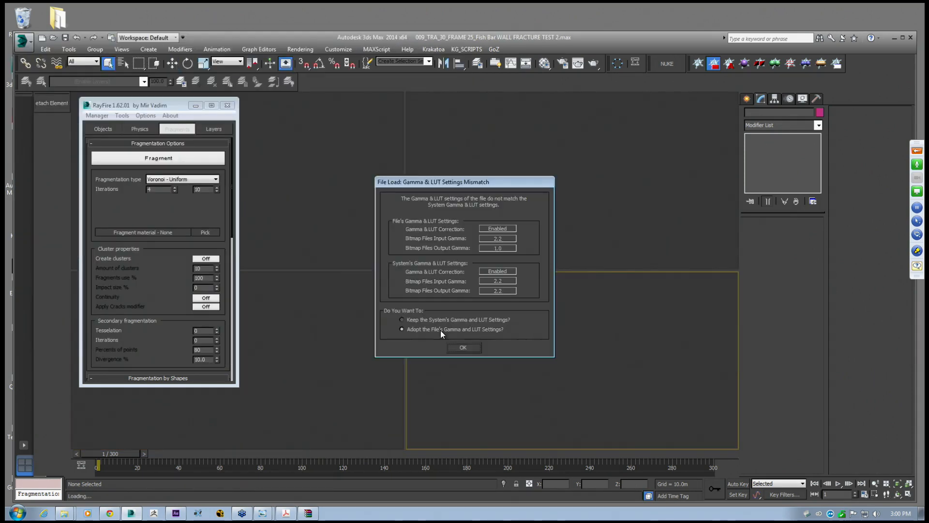
left_click(458, 342)
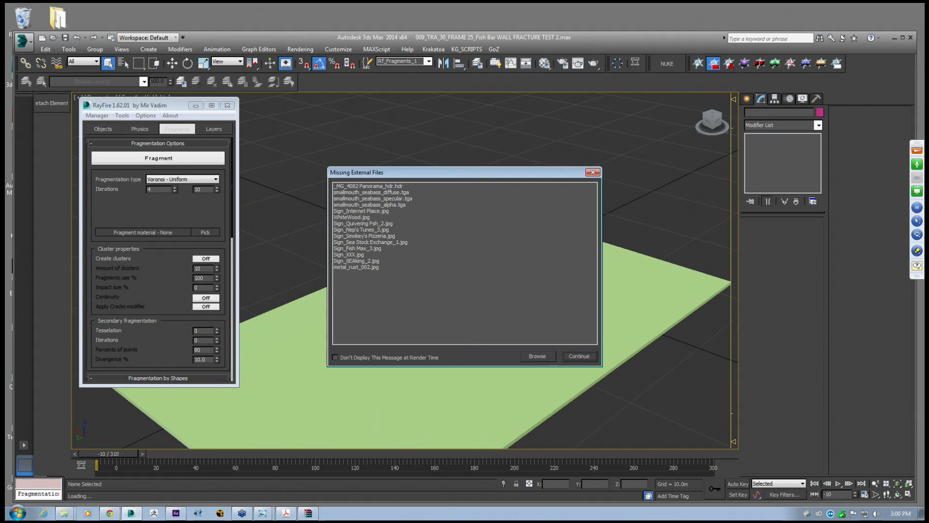
left_click(579, 355)
Select the left block of the upper wall section and go to frame 0
scroll(439, 237, "up", 2)
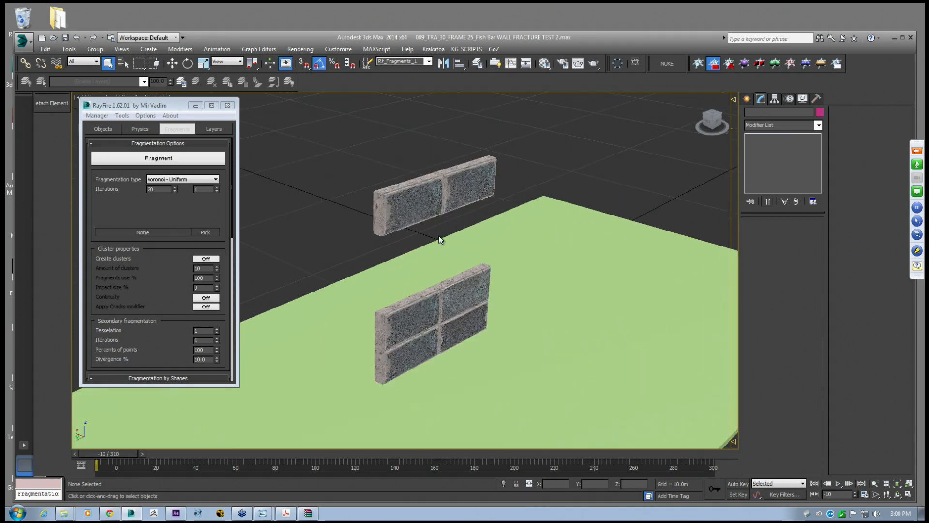
left_click(410, 212)
scroll(410, 213, "down", 2)
middle_click_drag(405, 229, 388, 226, "alt")
left_click_drag(115, 450, 133, 455)
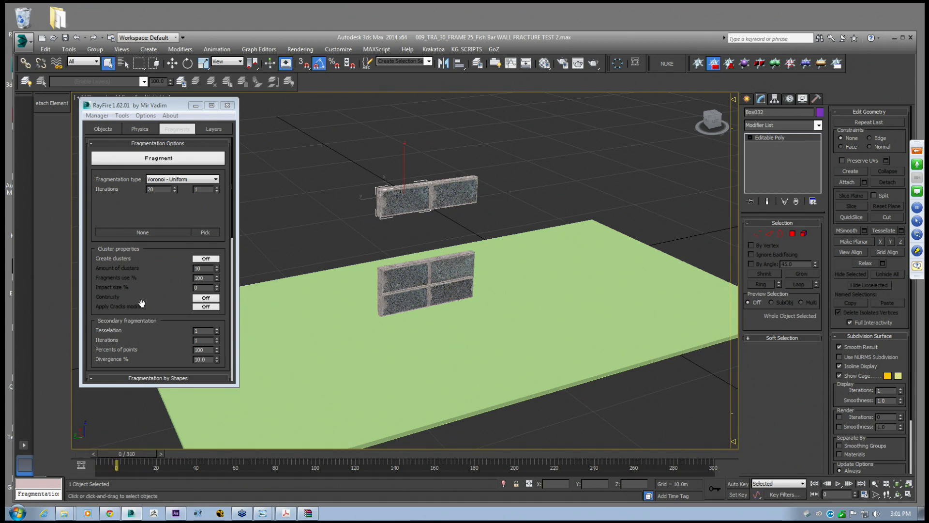
Check the RayFire dynamic objects list and the ground box Box034 among the static and kinematic objects
left_click(150, 349)
left_click(103, 129)
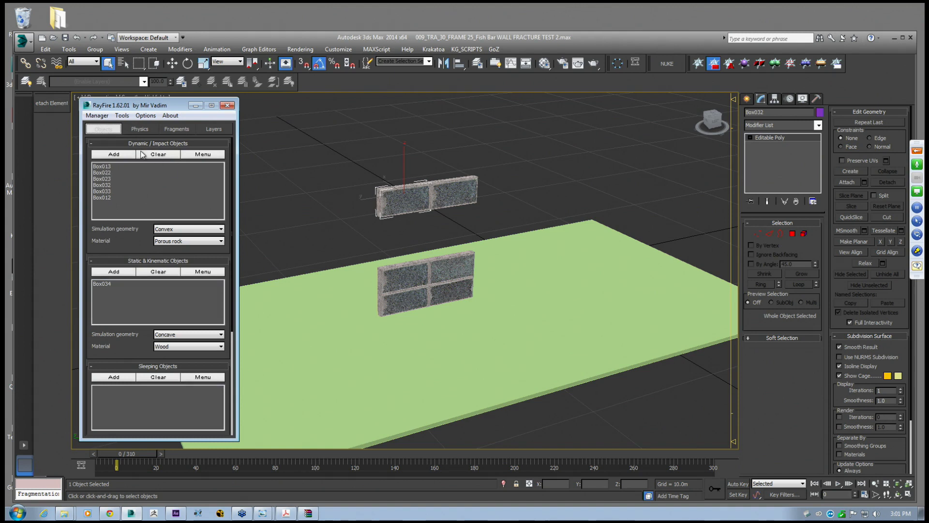
left_click(116, 288)
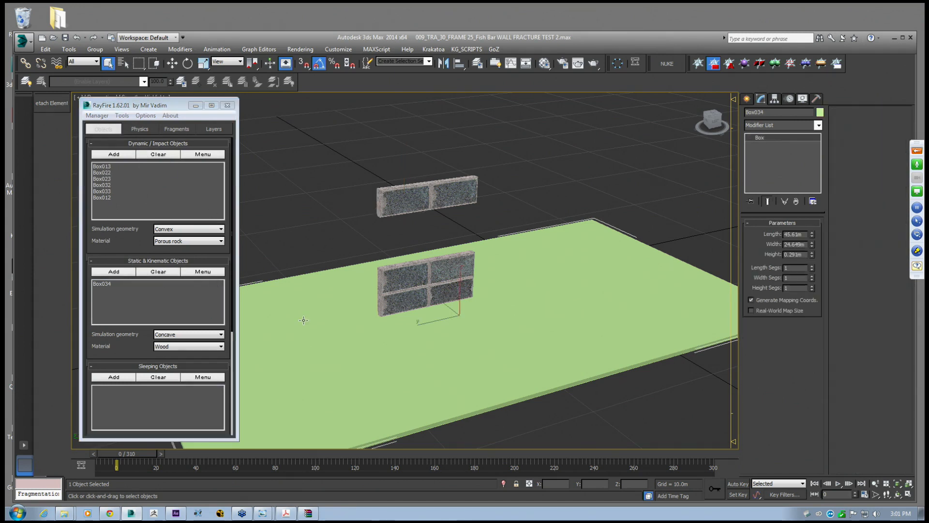
left_click(109, 286)
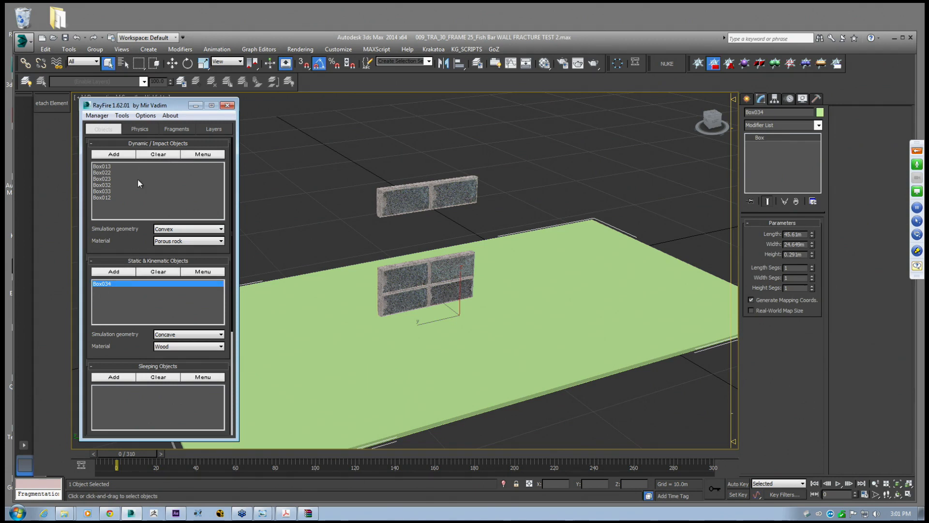
Fragment the wall blocks in the dynamic objects list with Voronoi - Uniform at 20 iterations
left_click(176, 128)
middle_click_drag(376, 252, 398, 254)
scroll(398, 253, "up", 2)
scroll(402, 215, "up", 2)
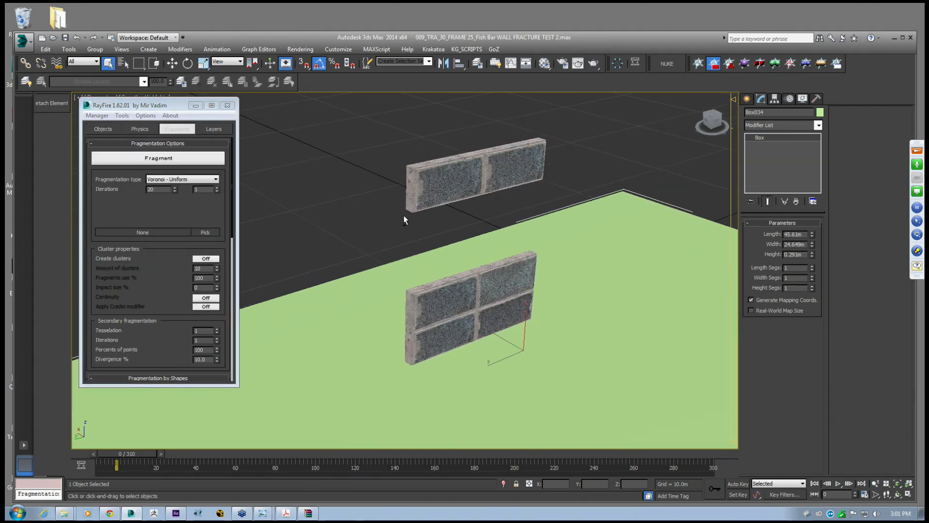
left_click(419, 192)
scroll(422, 233, "down", 3)
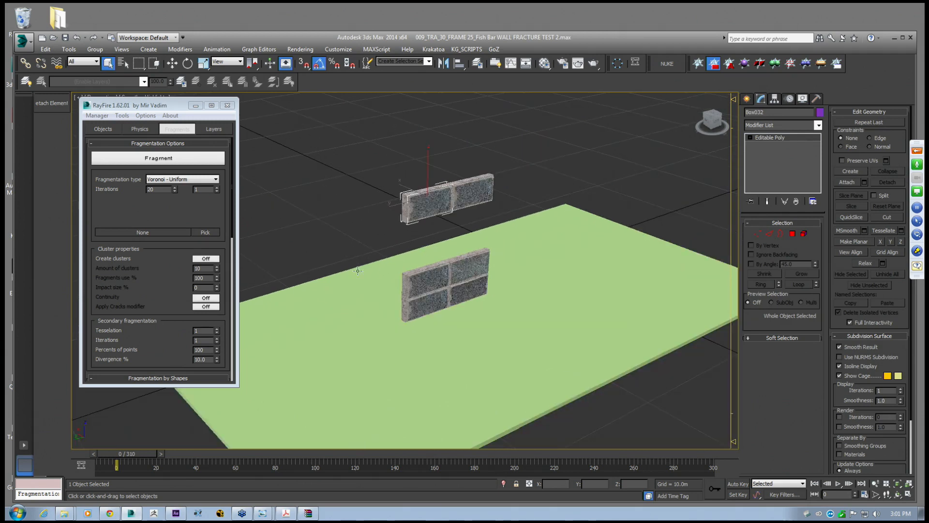
scroll(374, 268, "up", 3)
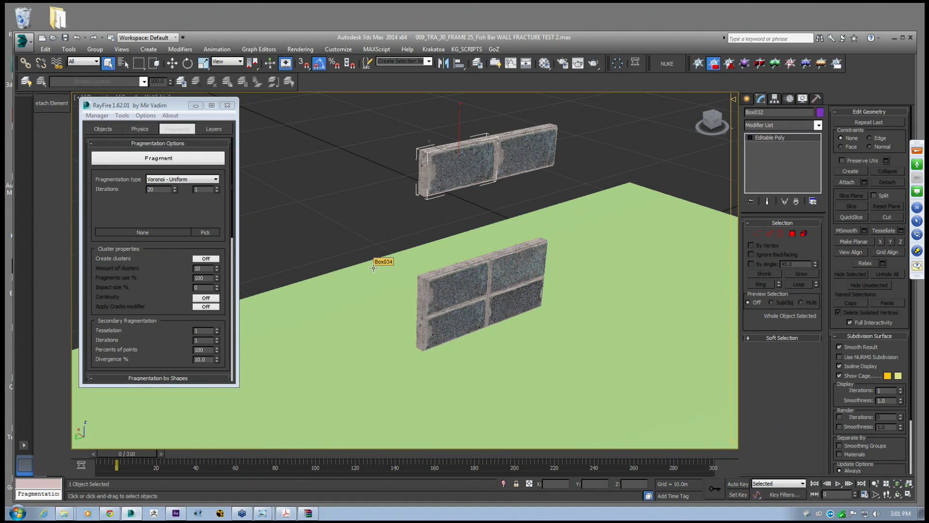
left_click_drag(171, 105, 182, 111)
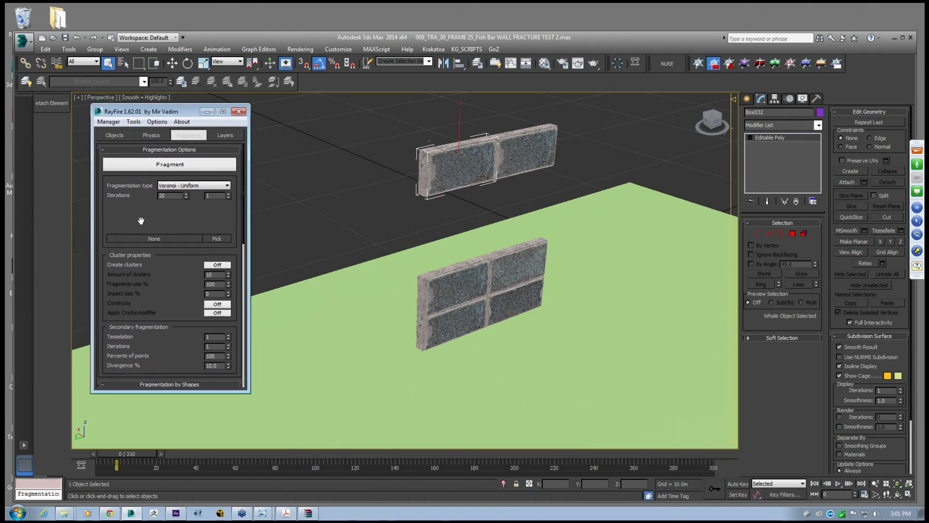
left_click(163, 167)
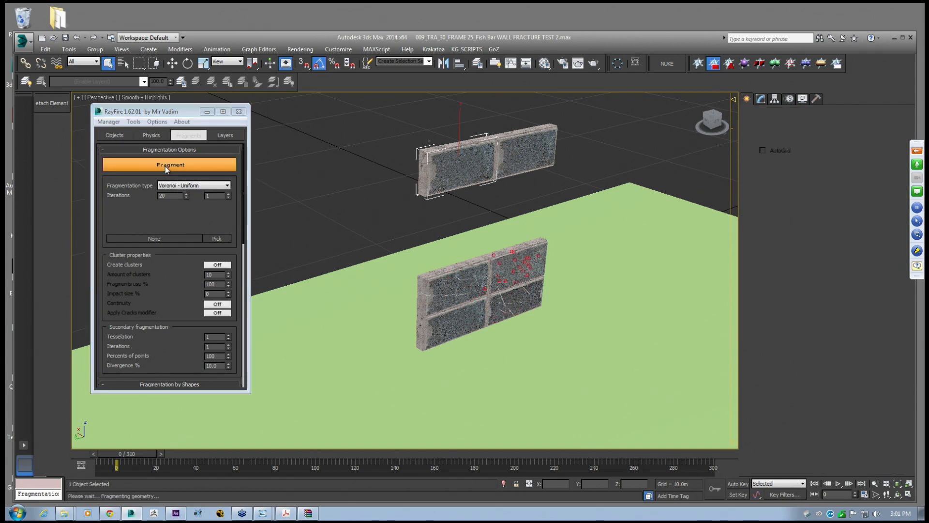
Show edged faces in the viewport and inspect a fragment of the upper wall section up close
scroll(489, 263, "up", 3)
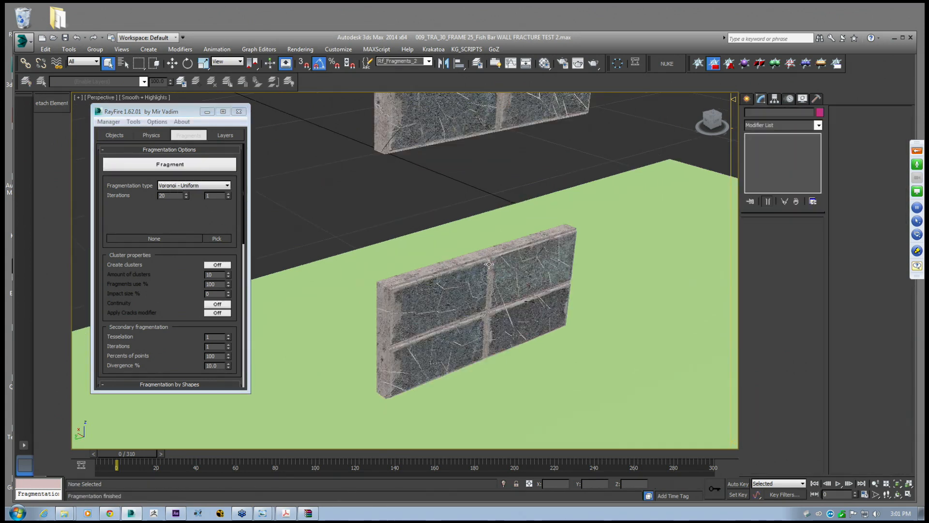
key("F4")
scroll(450, 261, "down", 3)
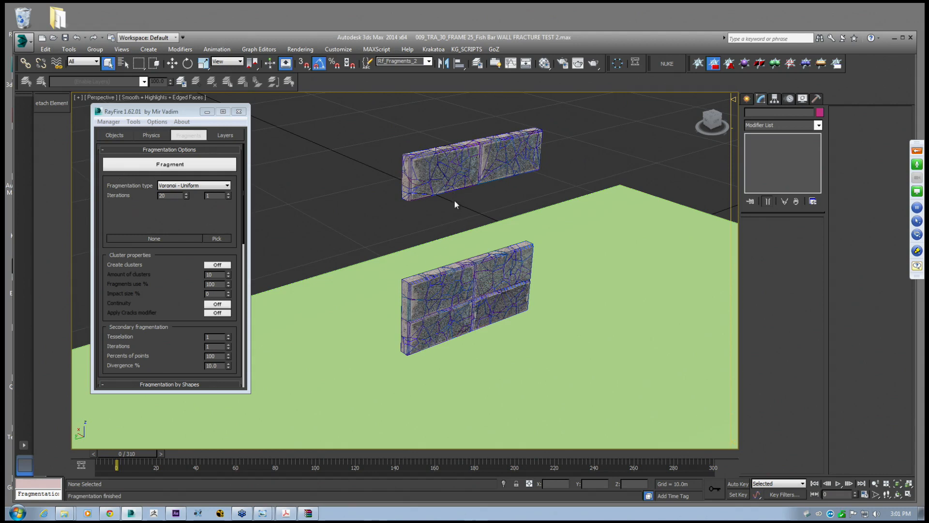
left_click(428, 193)
scroll(428, 193, "up", 4)
scroll(428, 194, "up", 6)
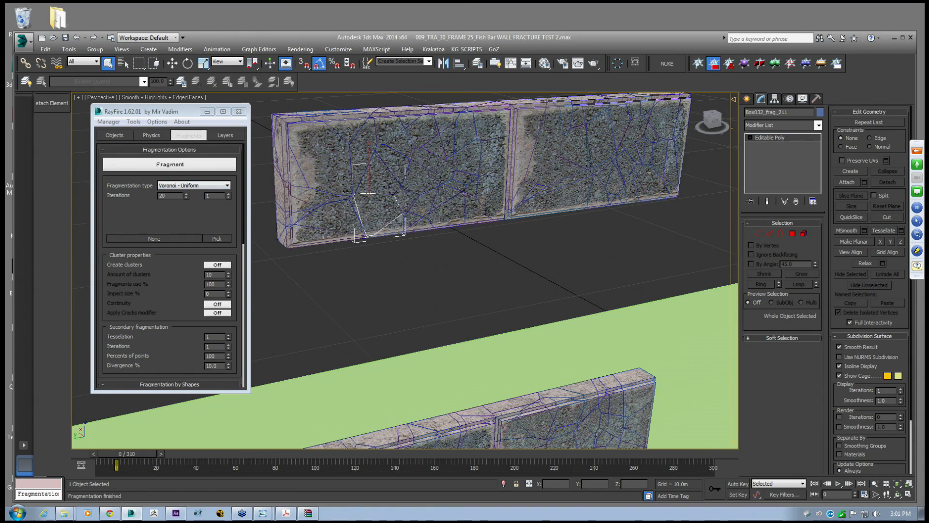
left_click_drag(126, 209, 132, 181)
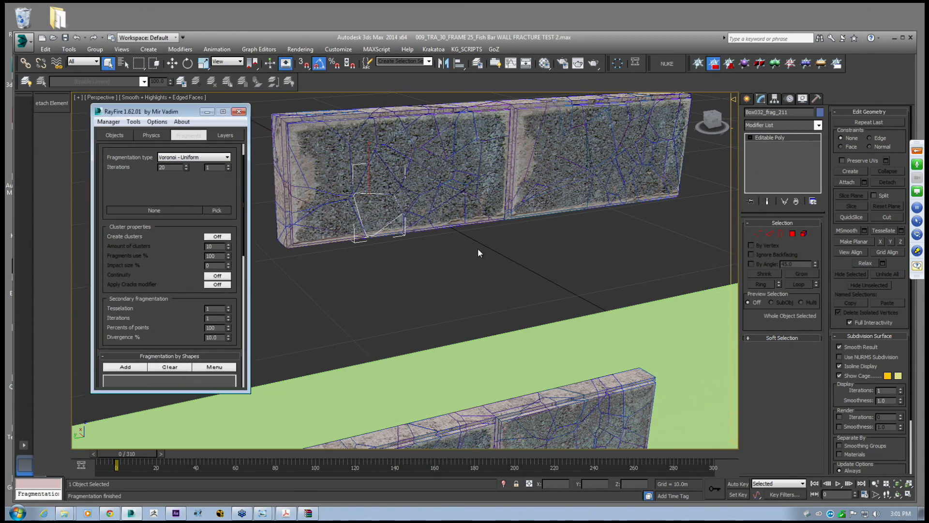
scroll(498, 239, "down", 4)
middle_click_drag(497, 239, 483, 220)
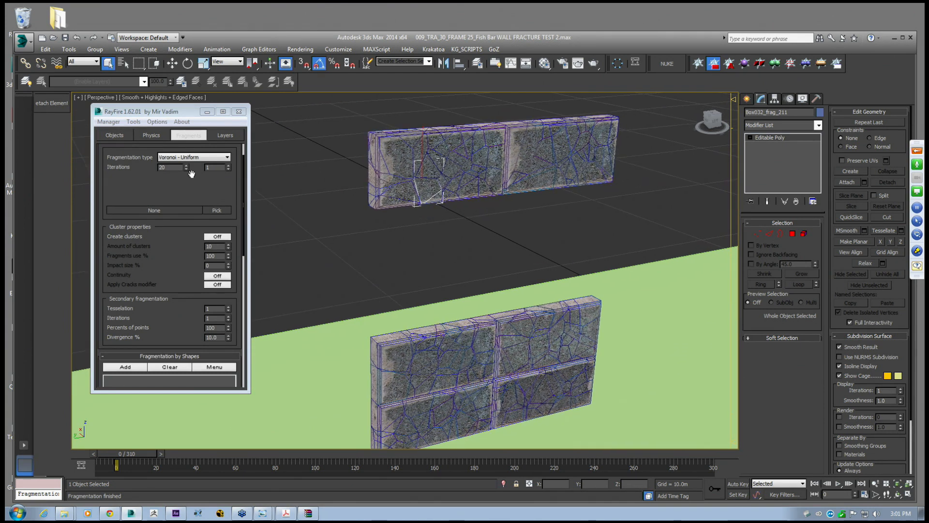
Clear the fragments from the dynamic objects list and delete the last fragmentation to restore the original wall blocks
left_click(117, 136)
left_click(208, 163)
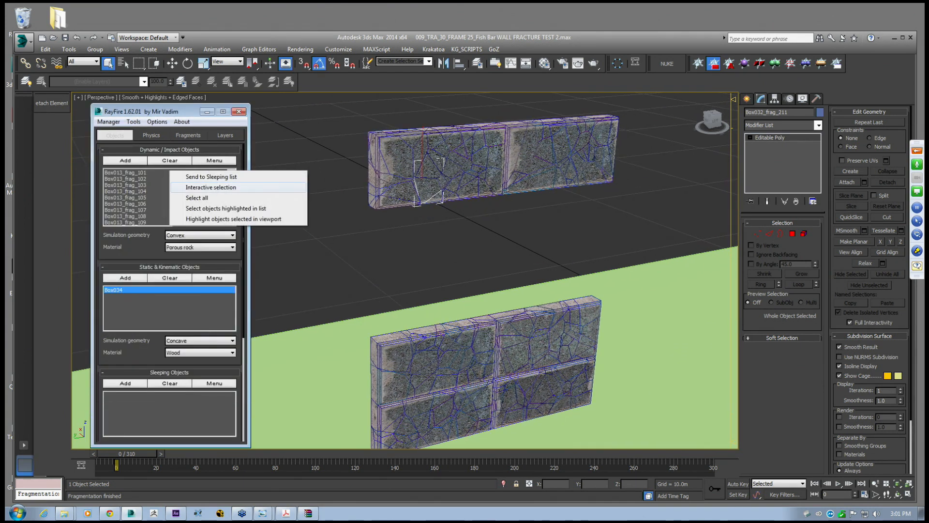
left_click(167, 162)
middle_click_drag(538, 285, 551, 274)
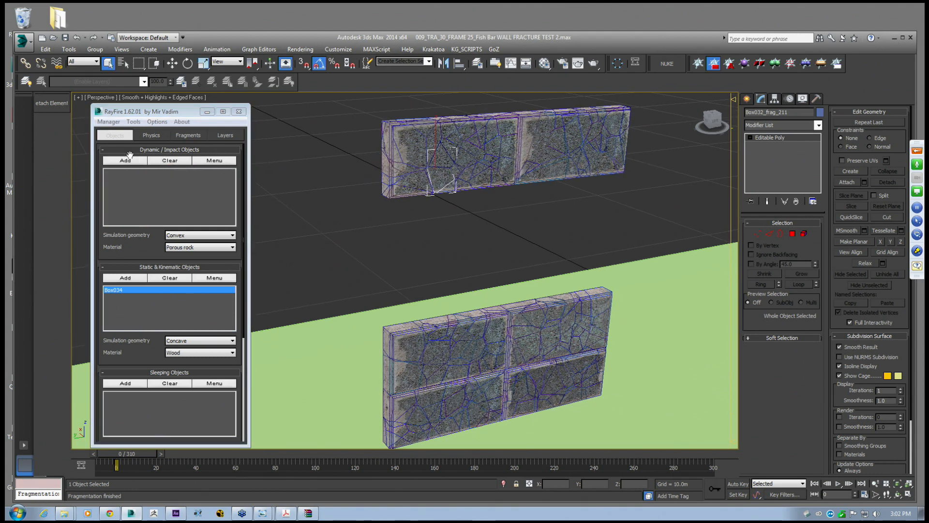
left_click(111, 124)
left_click(110, 138)
Examine the restored wall blocks from a low angle and look over RayFire's material presets
middle_click_drag(436, 249, 500, 224, "alt")
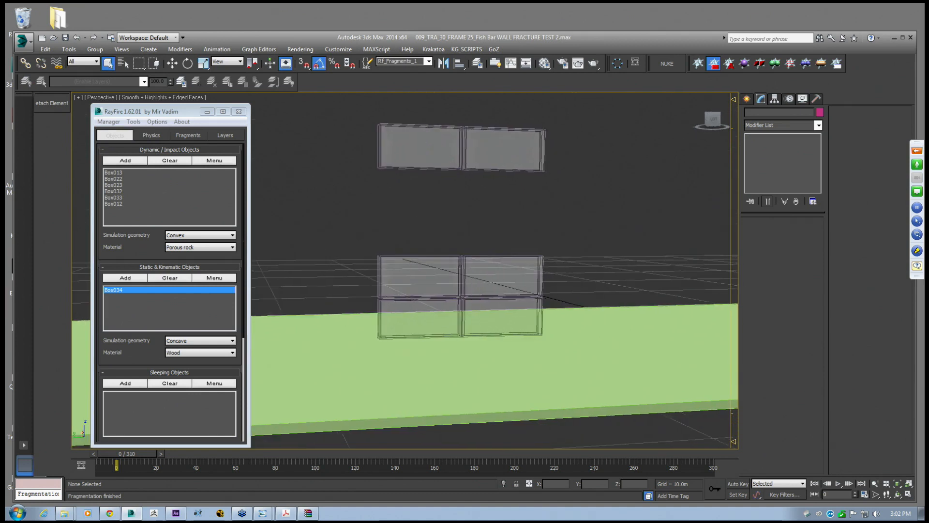
left_click(412, 156)
middle_click_drag(425, 169, 440, 236)
key("w")
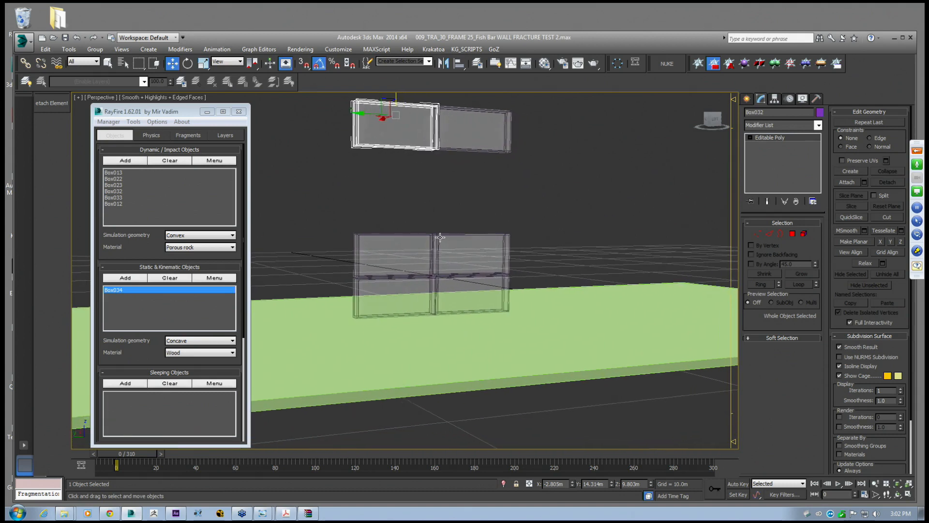
left_click_drag(449, 285, 449, 285)
left_click(391, 189)
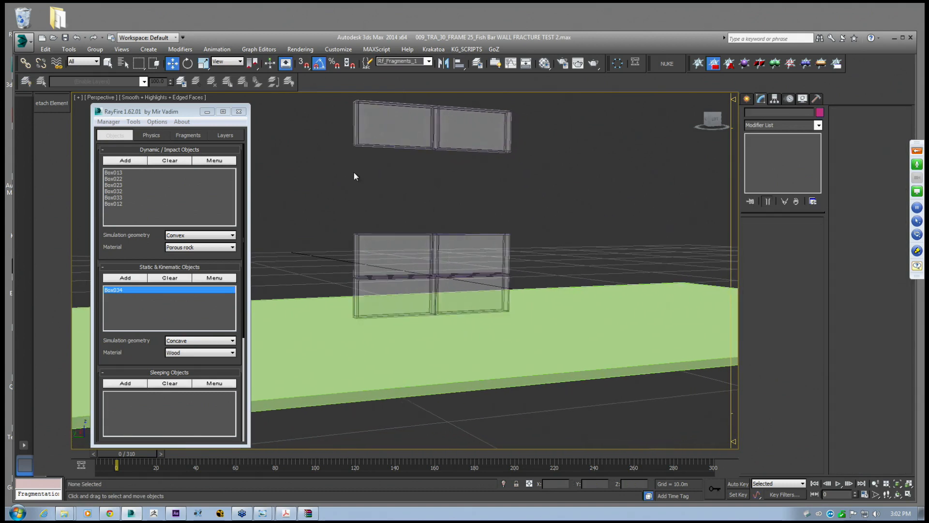
left_click(107, 121)
left_click(116, 143)
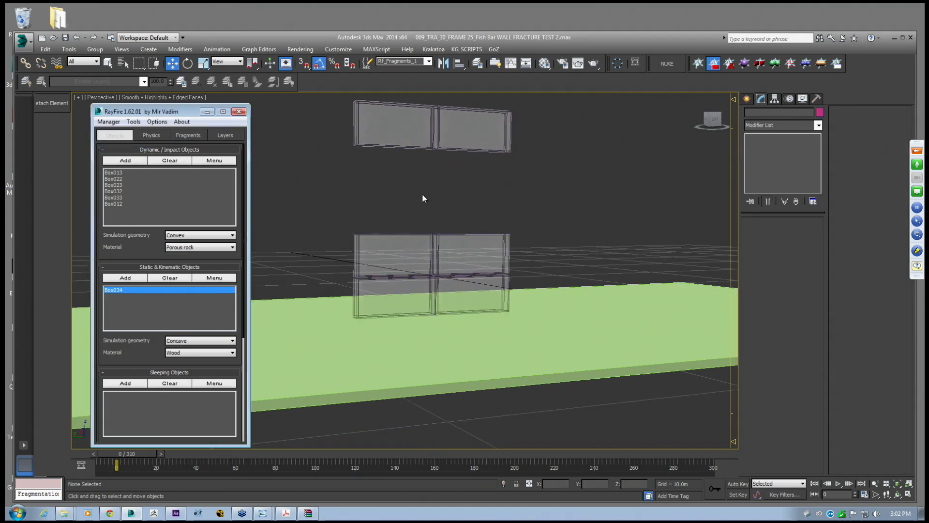
scroll(173, 363, "down", 5)
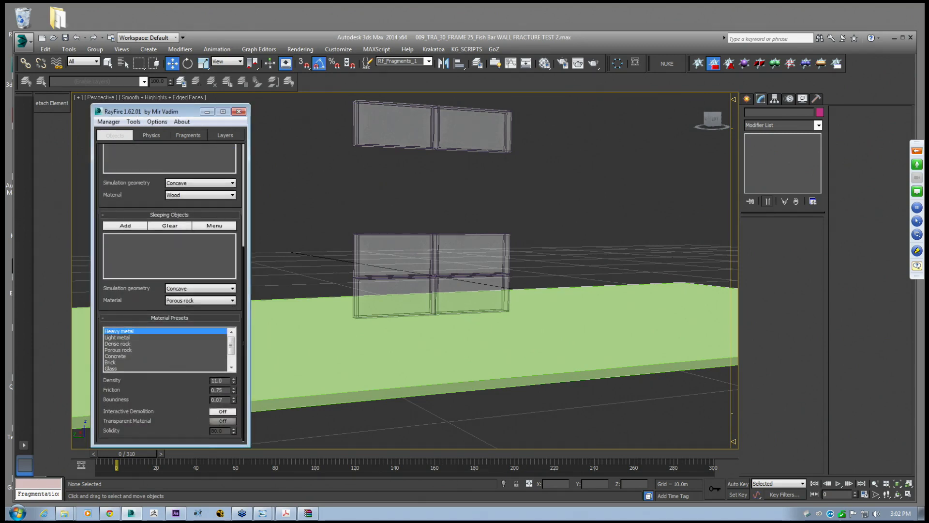
Select all six wall blocks and turn off See-Through in their object properties
left_click(394, 127)
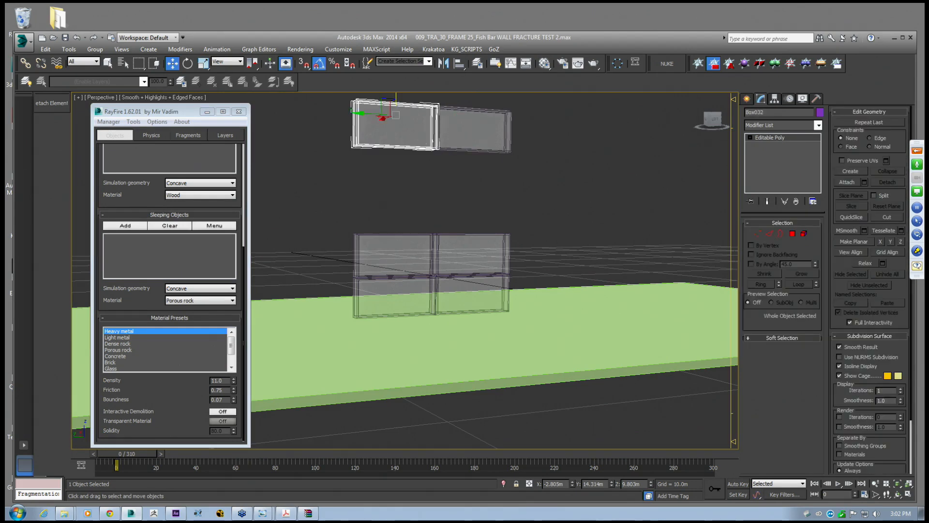
middle_click_drag(380, 167, 425, 229, "alt")
left_click_drag(323, 122, 506, 269)
middle_click_drag(506, 268, 484, 252, "alt")
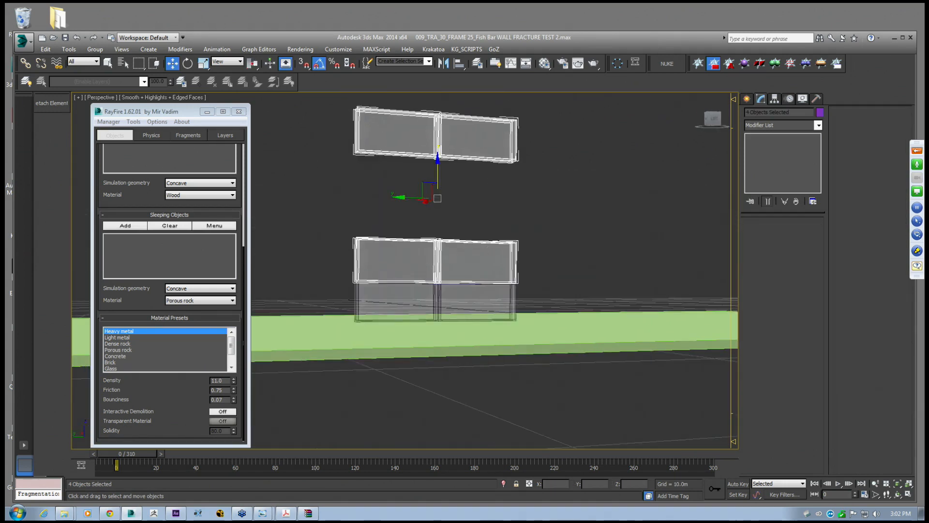
right_click(450, 243)
left_click(477, 301)
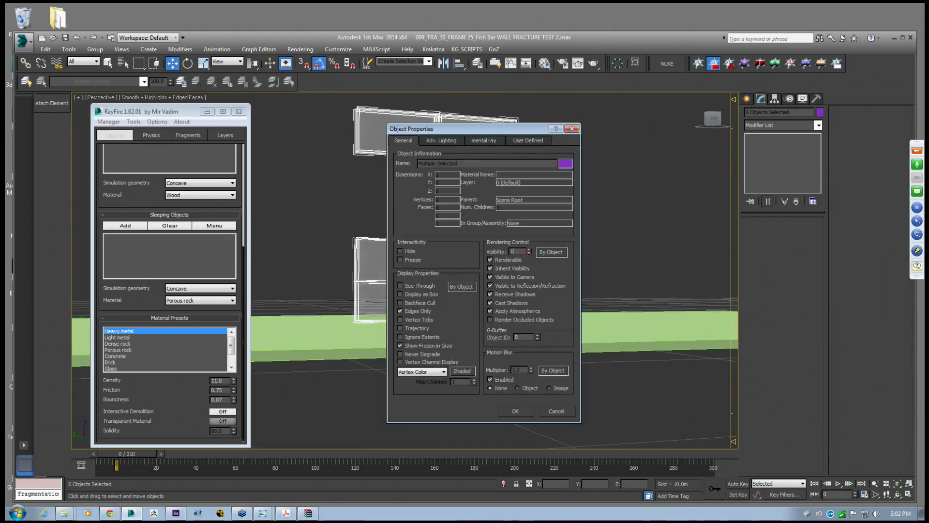
left_click(515, 413)
middle_click_drag(421, 195, 449, 234)
middle_click_drag(449, 235, 446, 262, "alt")
left_click(169, 402)
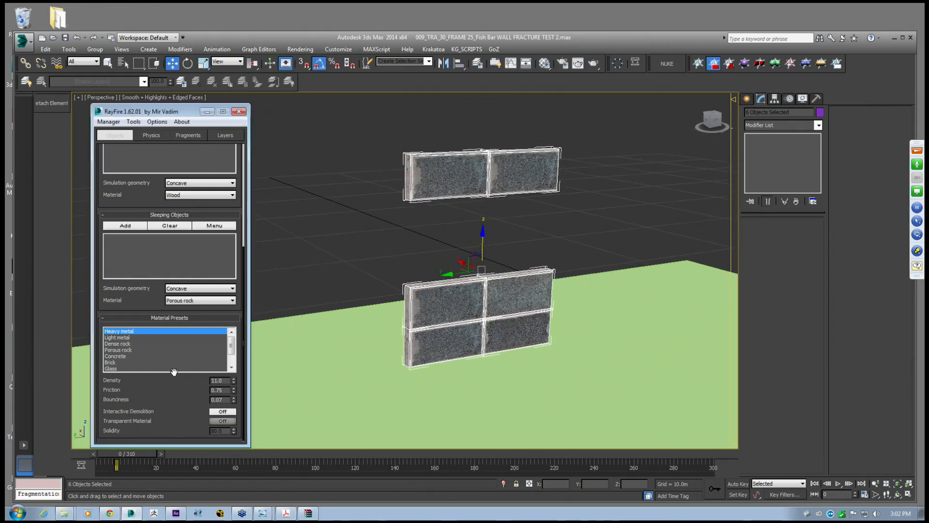
scroll(147, 299, "up", 3)
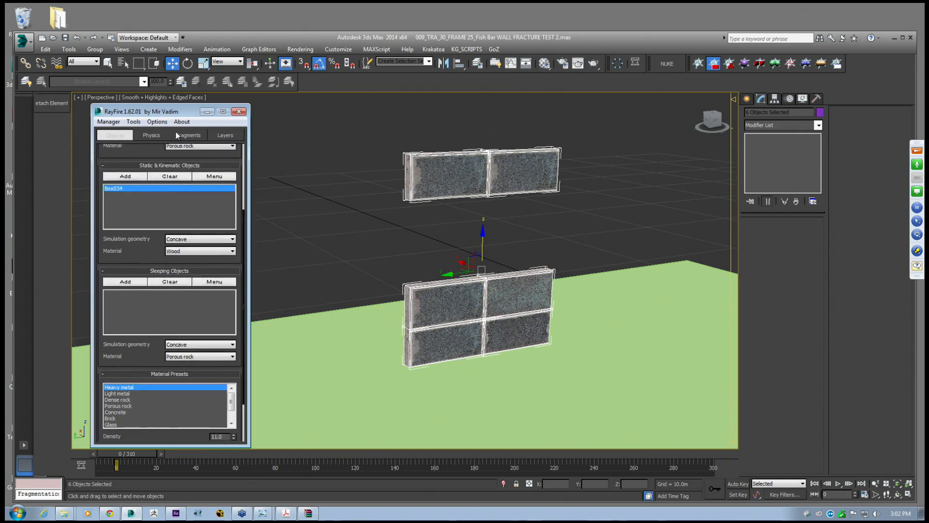
Review RayFire's advanced fragmentation options and the available fragmentation types
left_click(188, 135)
left_click_drag(173, 324, 181, 141)
left_click_drag(175, 348, 193, 157)
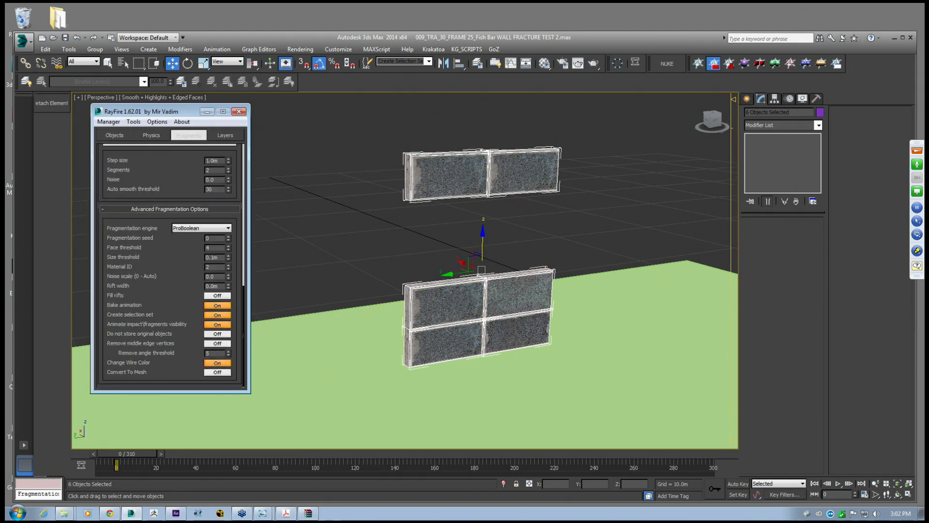
left_click_drag(170, 280, 184, 260)
mouse_move(195, 197)
left_mouse_down()
mouse_move(199, 259)
mouse_move(161, 330)
left_mouse_up()
left_click_drag(165, 242, 165, 329)
left_click_drag(166, 169, 164, 306)
left_click(175, 189)
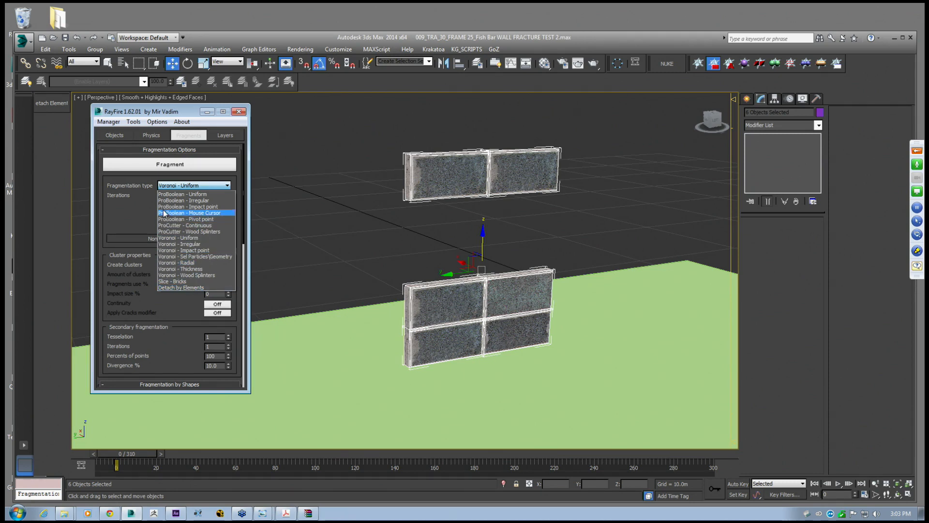
left_click(140, 219)
left_click(185, 186)
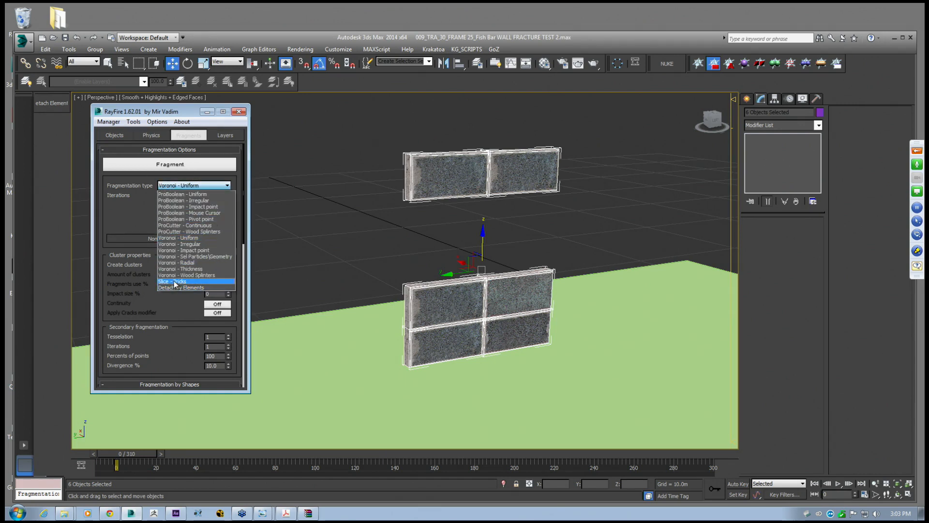
left_click(140, 202)
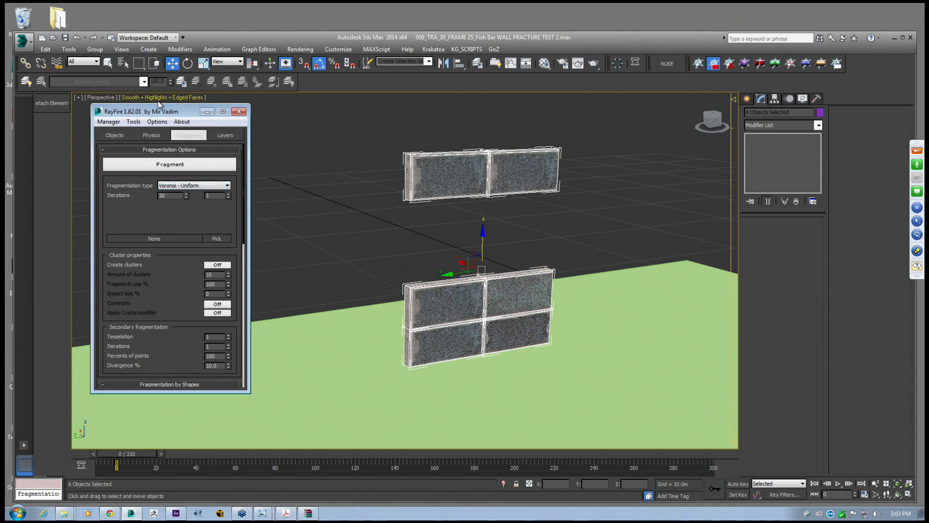
Look through RayFire's physics options, simulation properties and demolition properties
left_click_drag(159, 114, 175, 118)
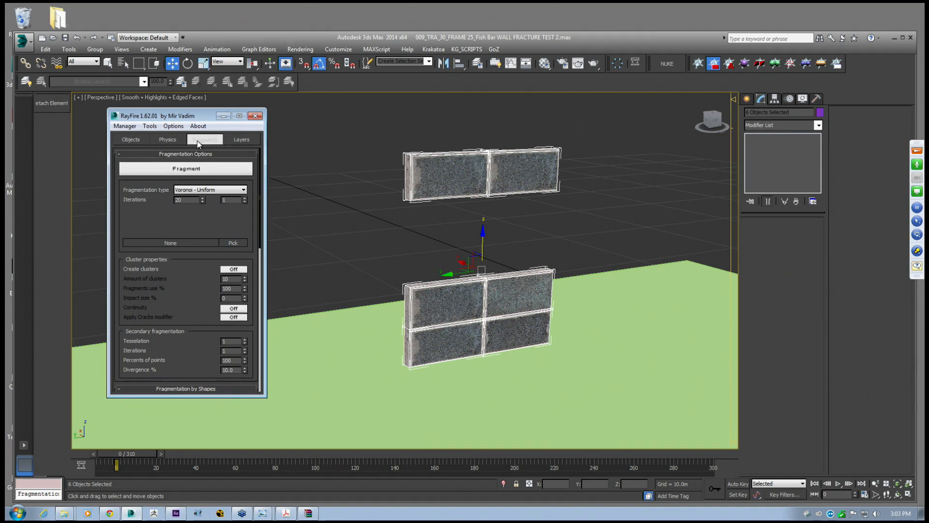
left_click(172, 139)
scroll(180, 227, "down", 10)
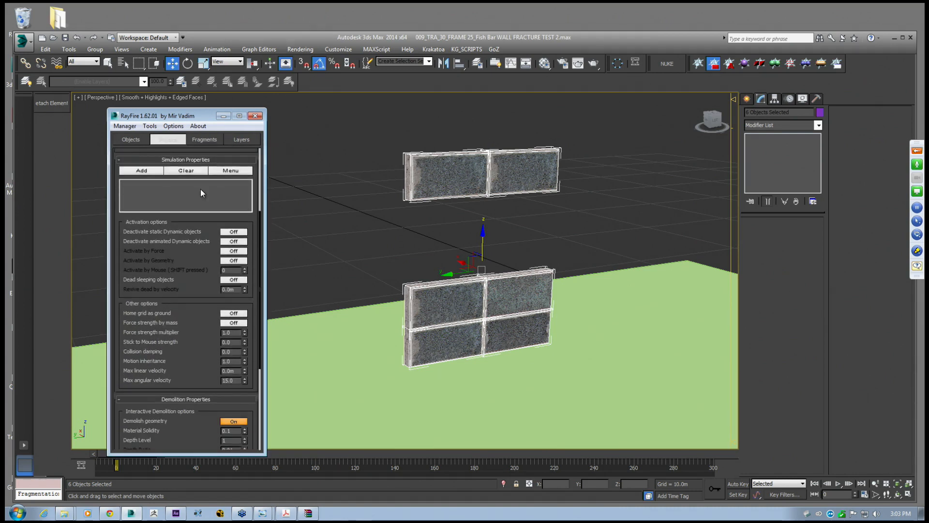
scroll(180, 227, "down", 3)
scroll(177, 225, "up", 5)
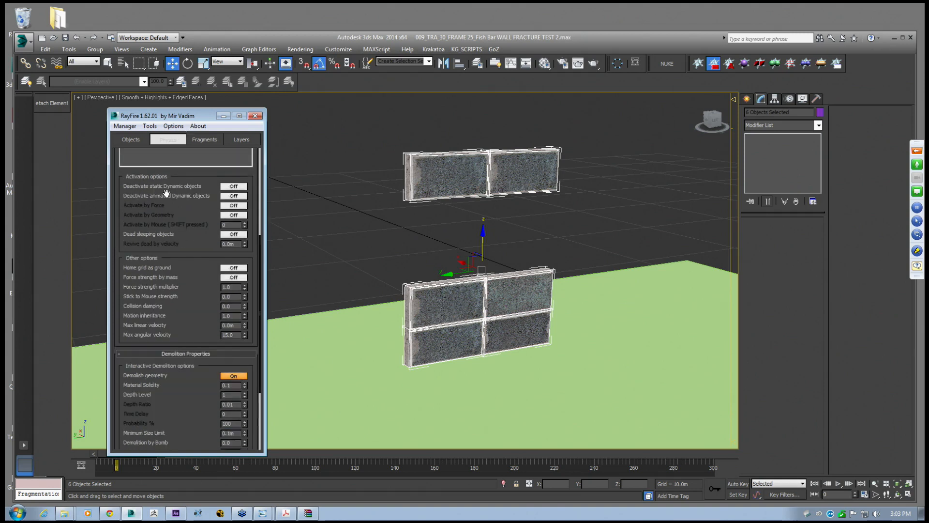
scroll(155, 219, "up", 8)
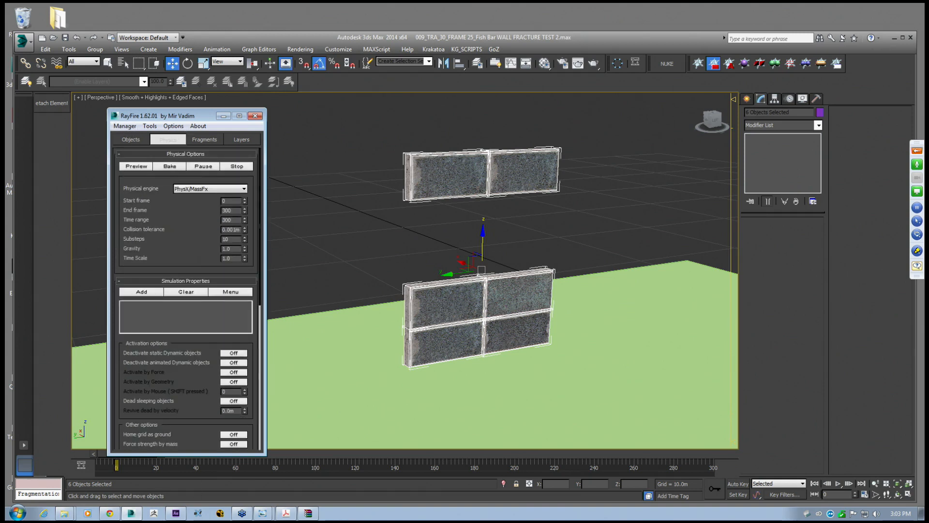
Turn on interactive selection for the dynamic objects list and pick the left block of the upper wall section
left_click(132, 139)
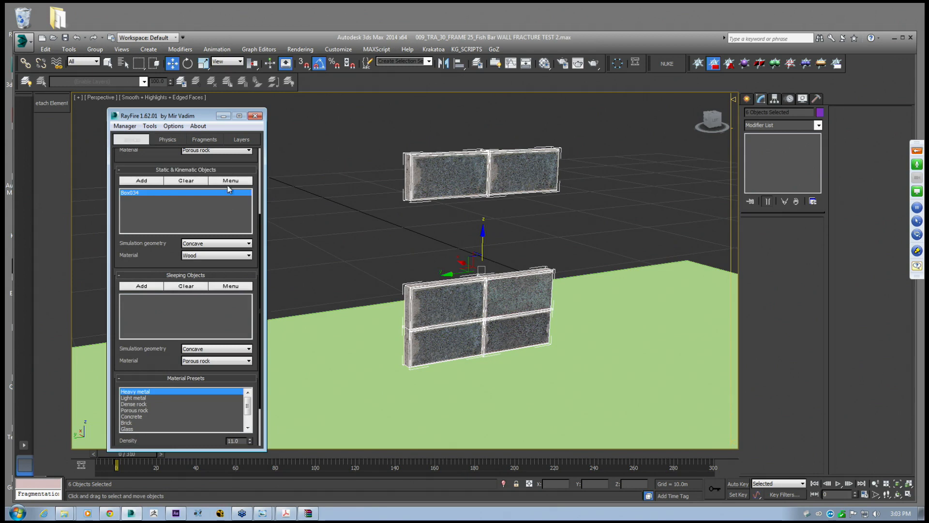
left_click(228, 184)
left_click(182, 208)
left_click(244, 183)
left_click(237, 196)
scroll(182, 339, "up", 5)
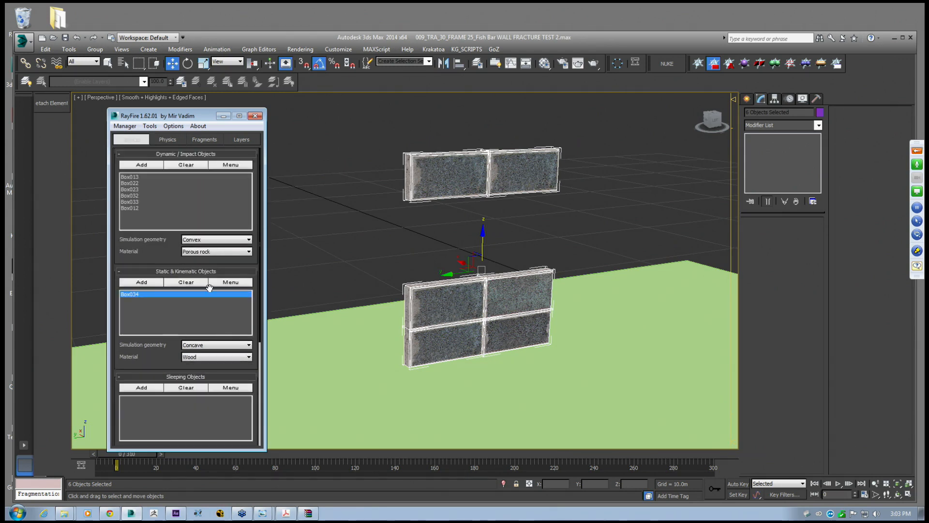
left_click(227, 165)
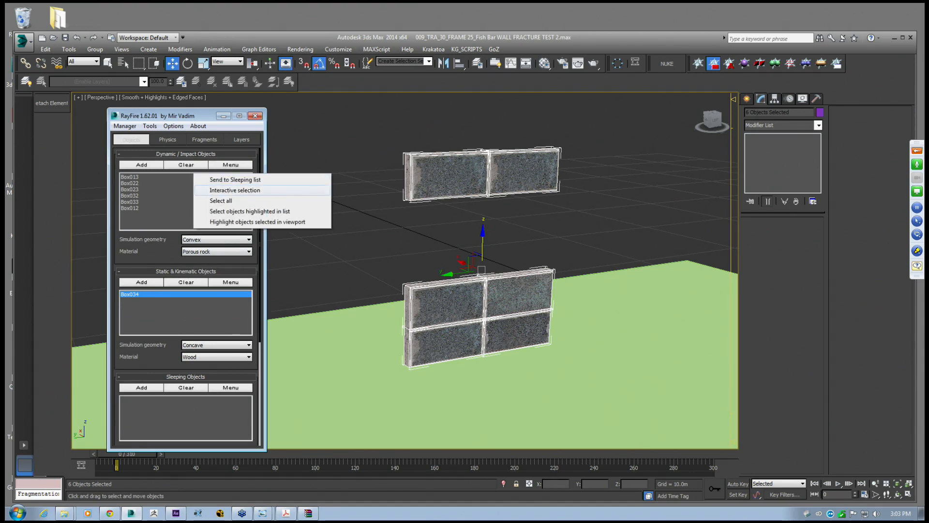
left_click(226, 191)
left_click(419, 194)
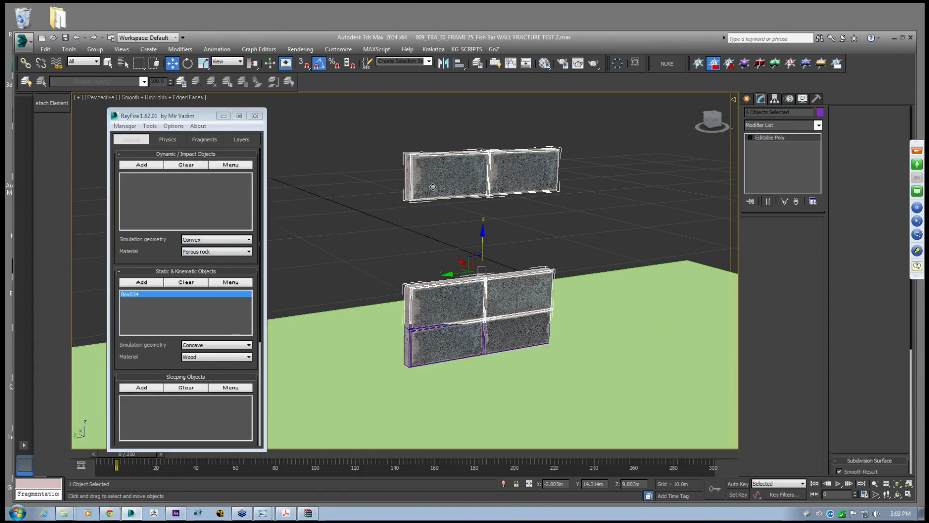
Fragment the selected upper wall block with the Voronoi - Irregular type, 2 iterations and 10 offspring
middle_click_drag(434, 227, 428, 206)
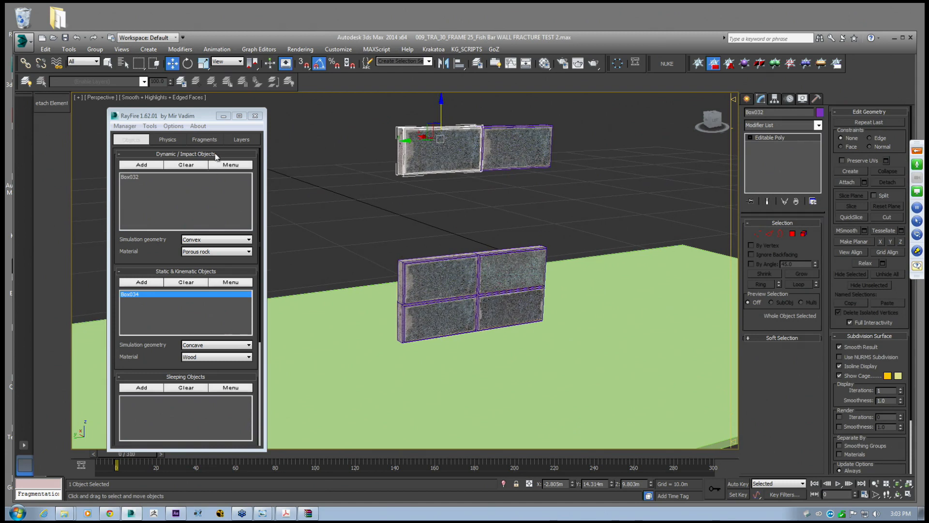
left_click(198, 139)
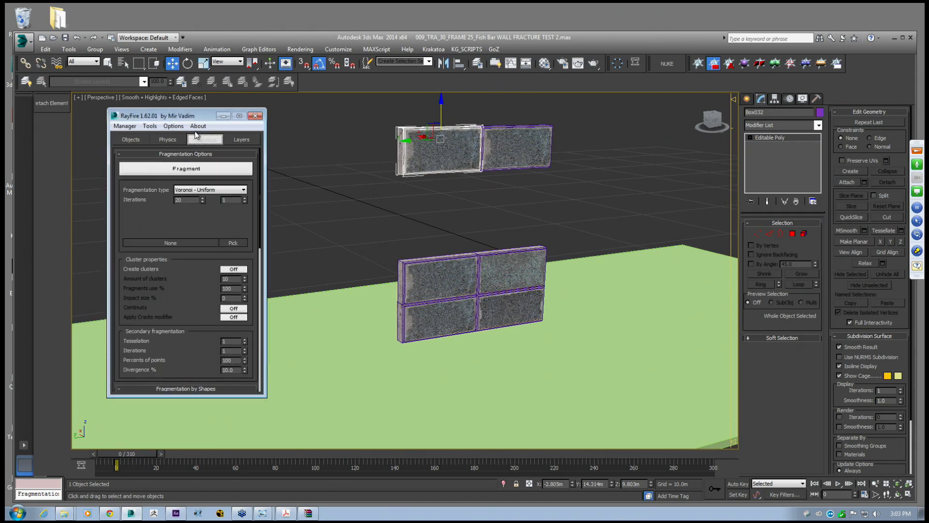
left_click(195, 190)
left_click(216, 251)
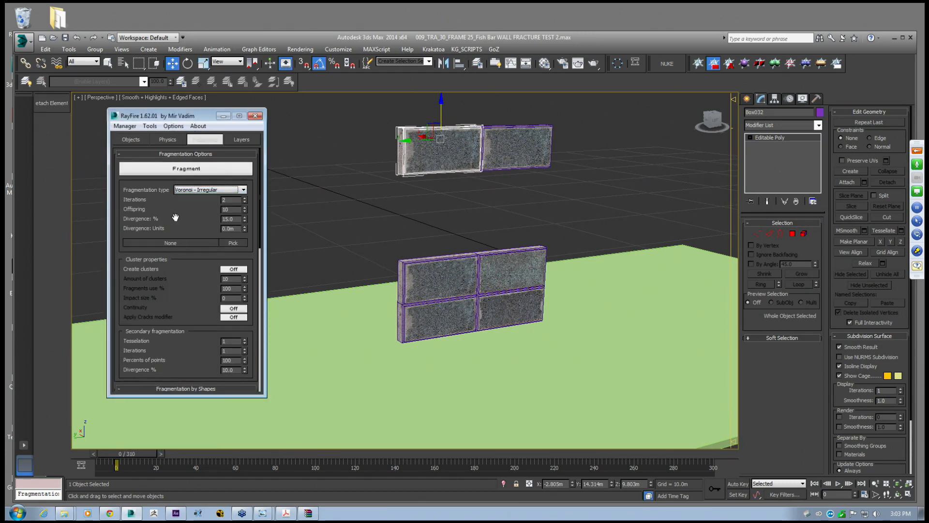
left_click(186, 168)
scroll(410, 201, "up", 3)
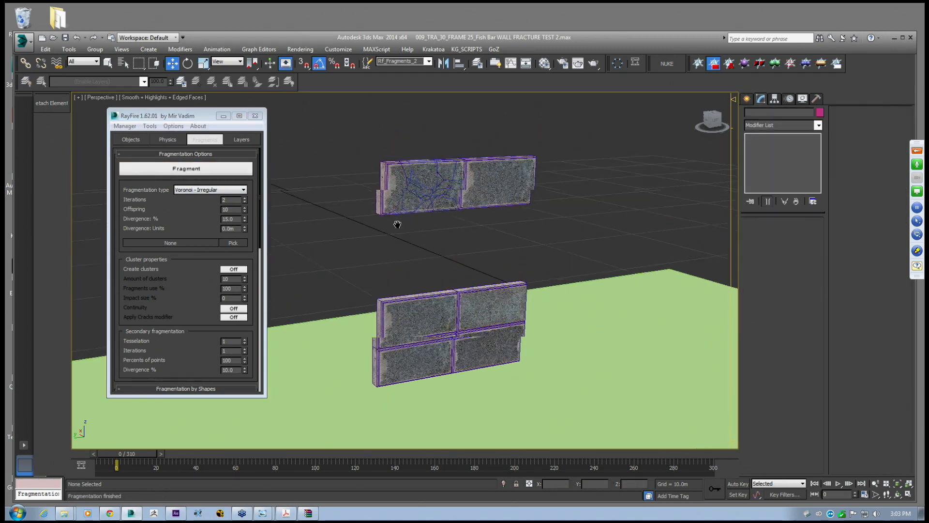
Set the iterations to 1 and fragment the right block of the upper wall section
scroll(379, 244, "up", 3)
middle_click_drag(389, 198, 424, 218)
left_click(536, 222)
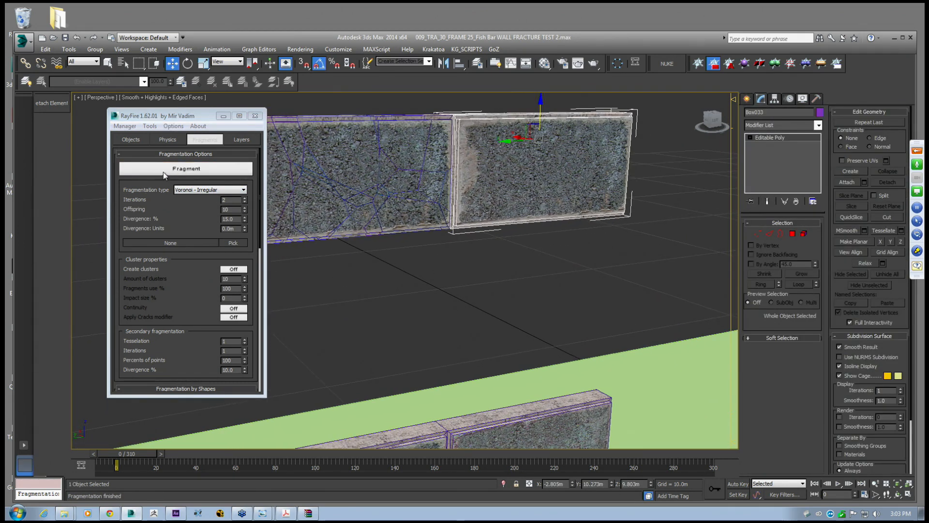
left_click(149, 315)
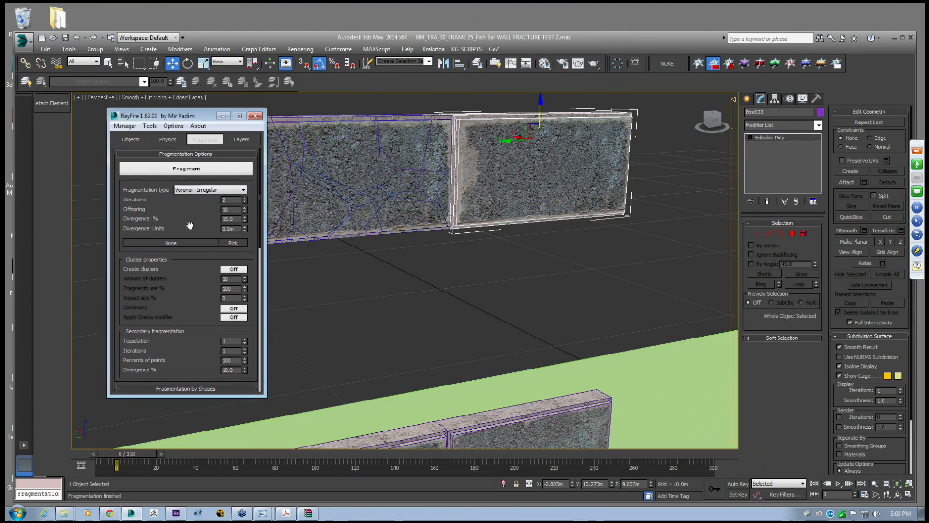
left_click(192, 173)
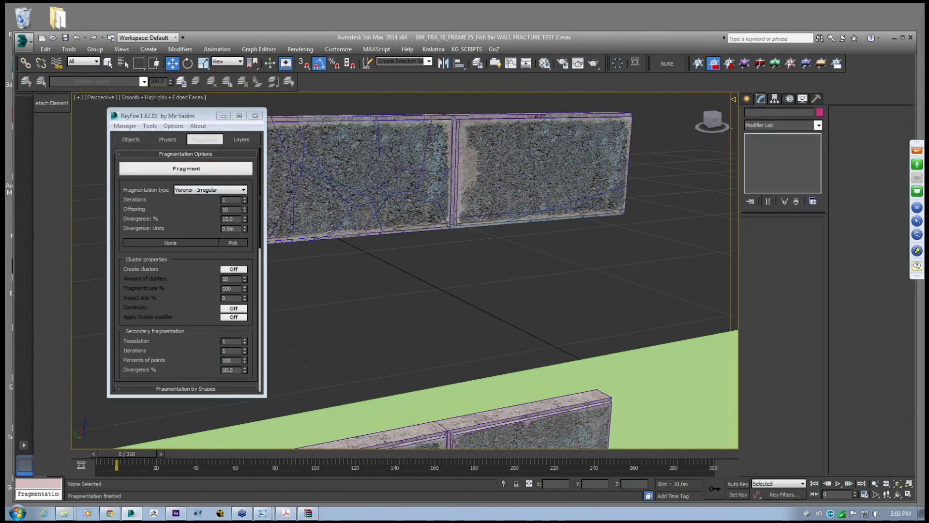
Fragment the two top-row blocks of the lower wall section one after the other
middle_click_drag(300, 232, 537, 168)
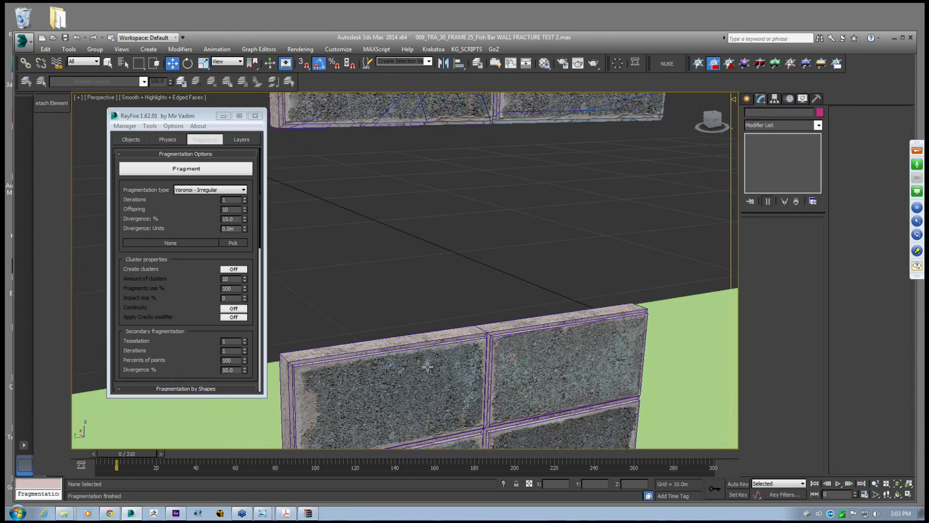
left_click(373, 355)
middle_click_drag(369, 328, 384, 283)
left_click(199, 170)
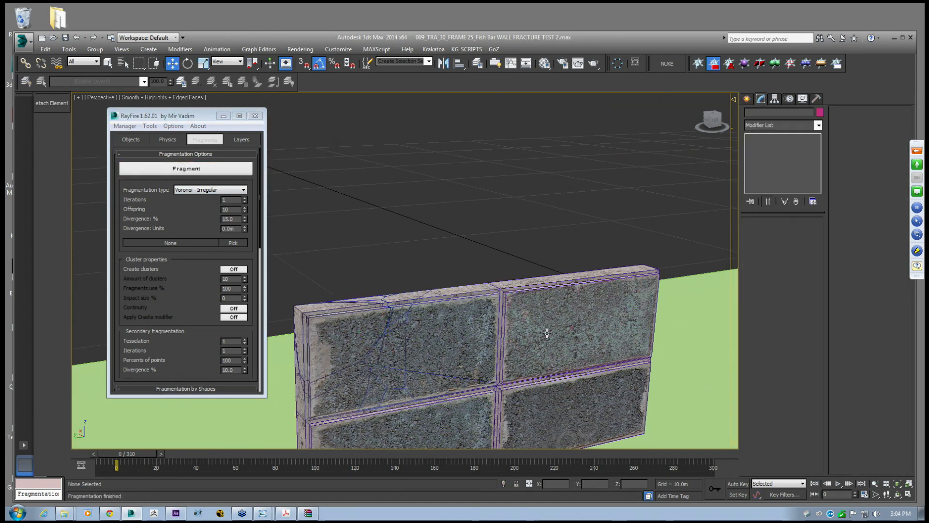
left_click(539, 317)
left_click(217, 174)
Fragment the bottom-row blocks of the lower wall section individually with the same Voronoi settings
middle_click_drag(437, 366, 452, 266)
left_click(446, 333)
left_click(551, 324)
left_click(215, 172)
left_click(429, 344)
left_click(188, 172)
Select the top-left block of the lower wall section and fragment it again
middle_click_drag(475, 222, 465, 262)
left_click(450, 260)
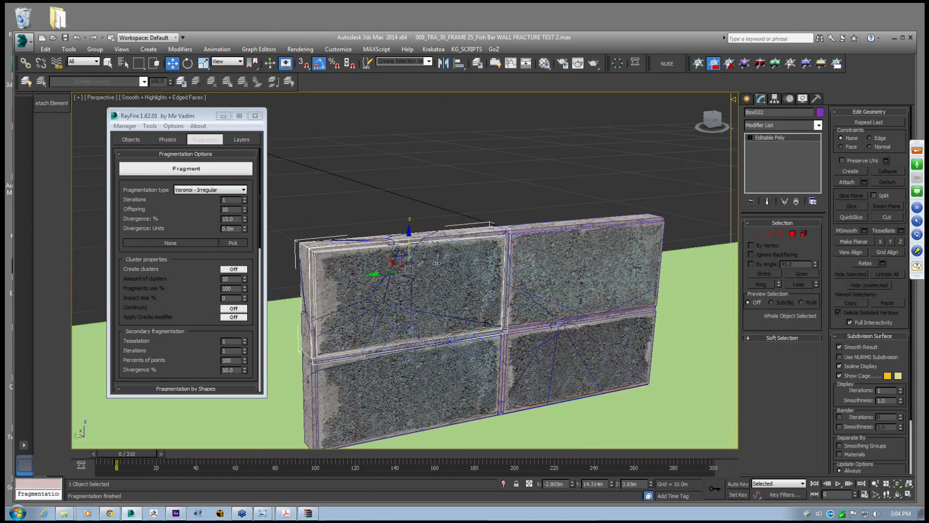
left_click(474, 255)
left_click(462, 265)
left_click(460, 265)
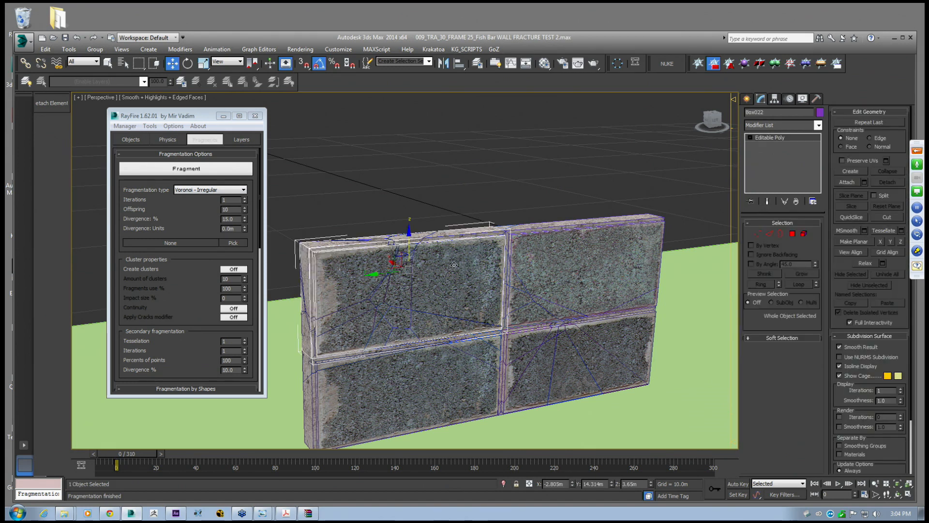
left_click(454, 265)
left_click(220, 175)
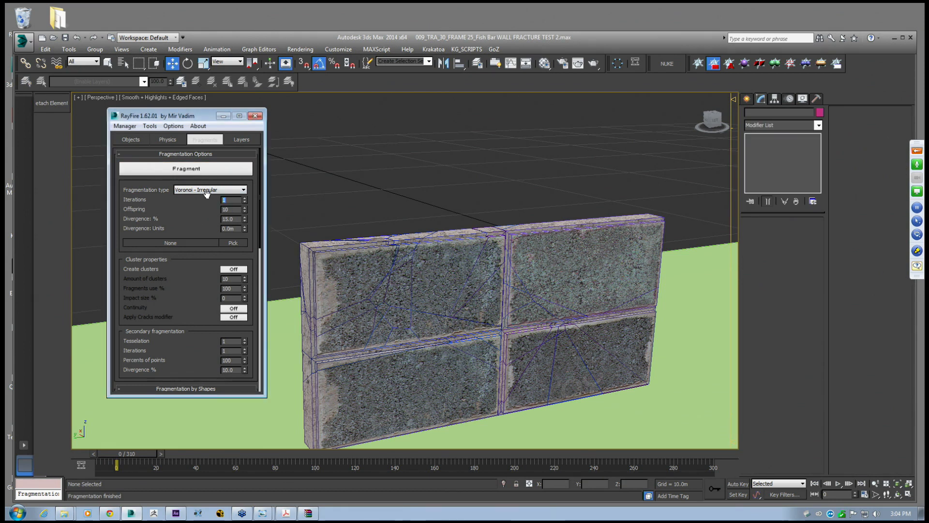
Set the iterations to 2 and break up the large remaining pieces in the top row of the lower wall section
left_click(588, 241)
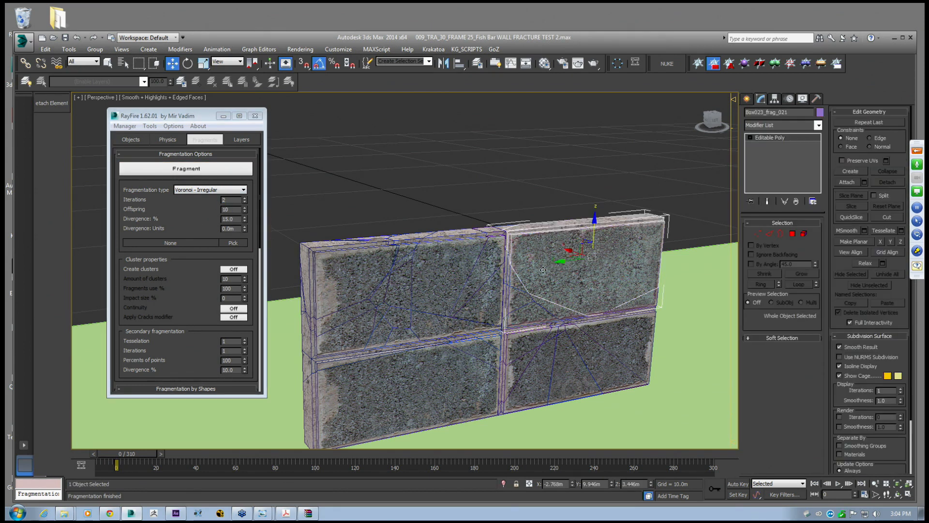
left_click(213, 173)
left_click(423, 382)
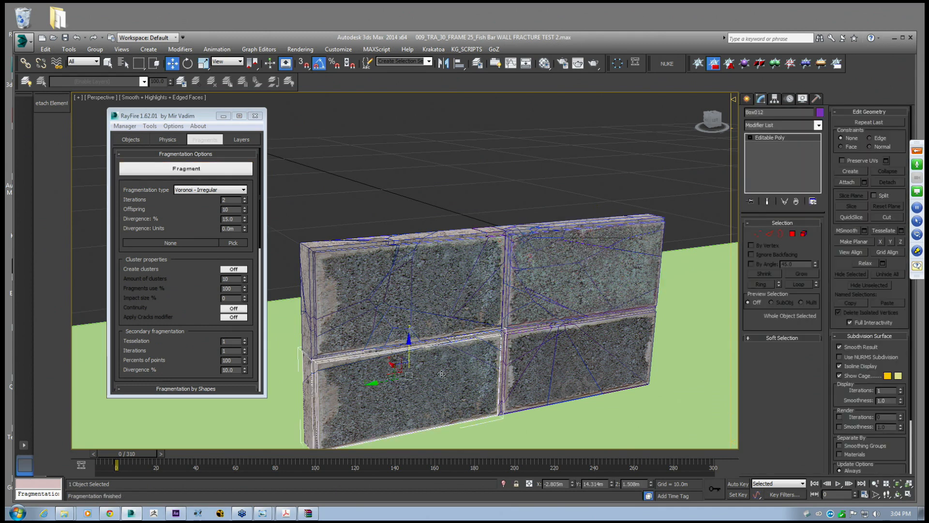
left_click(439, 270)
mouse_move(366, 350)
middle_mouse_down()
mouse_move(366, 332)
mouse_move(367, 340)
middle_mouse_up()
left_click(186, 168)
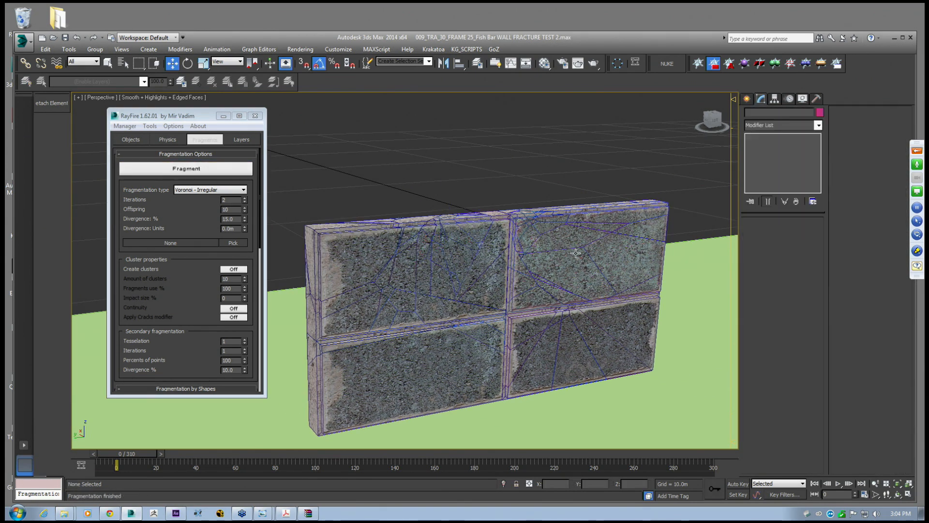
left_click(566, 239)
left_click(199, 171)
Fragment the large pieces in the right and left blocks of the upper wall section again
middle_click_drag(416, 218, 426, 290)
scroll(426, 290, "down", 3)
middle_click_drag(480, 163, 487, 205)
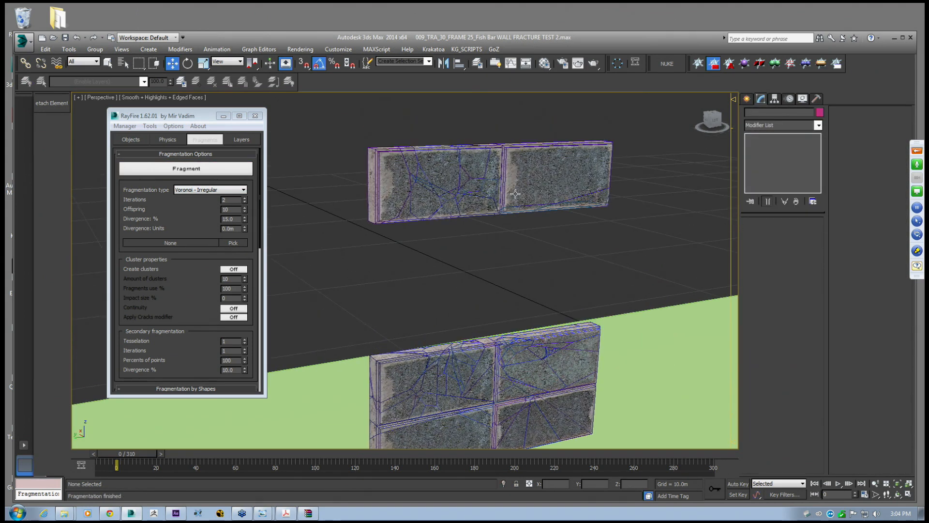
left_click(556, 179)
left_click(186, 168)
left_click(431, 199)
left_click(232, 169)
left_click(418, 204)
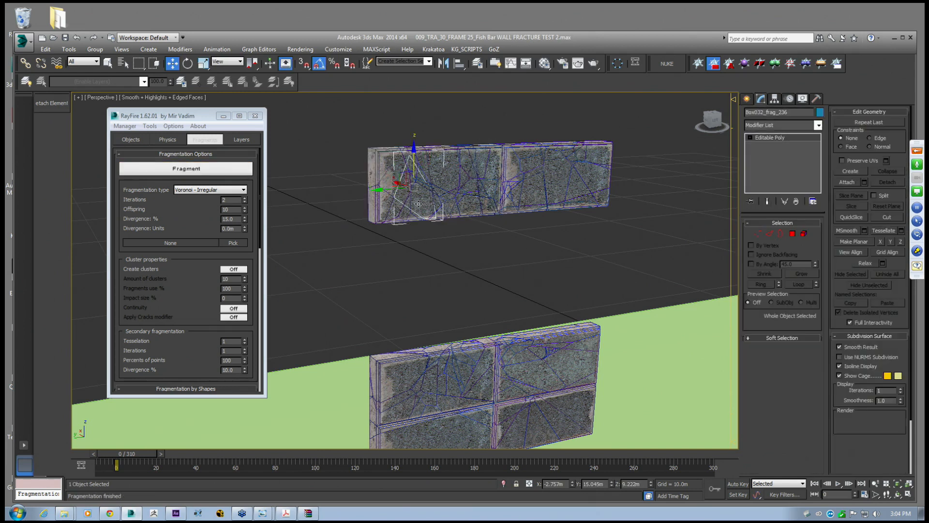
left_click(208, 169)
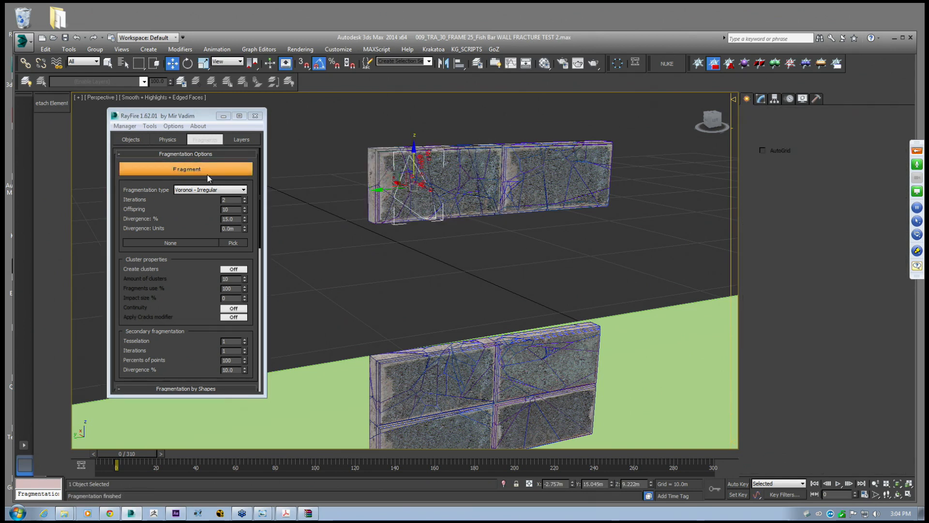
Raise the large fragment out of the right block of the upper wall section and undo the move
left_click(535, 196)
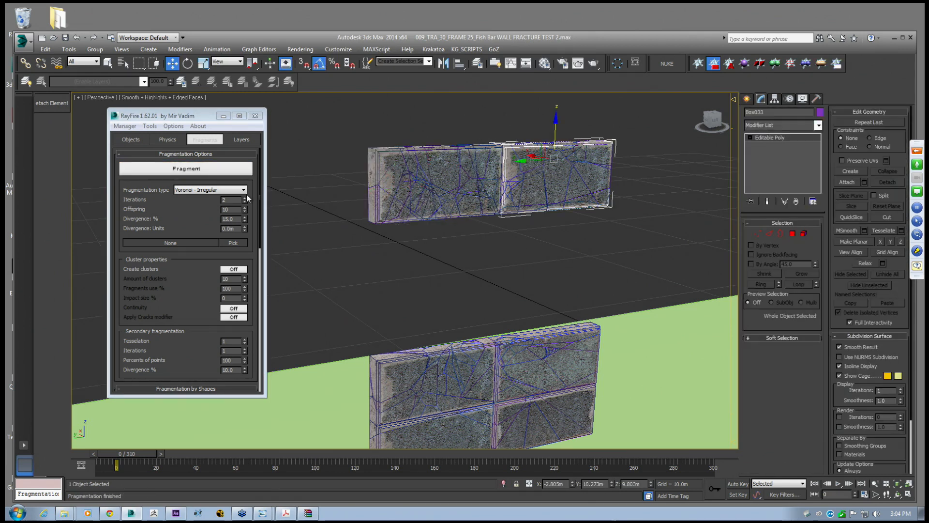
left_click(533, 193)
left_click_drag(552, 149, 556, 82)
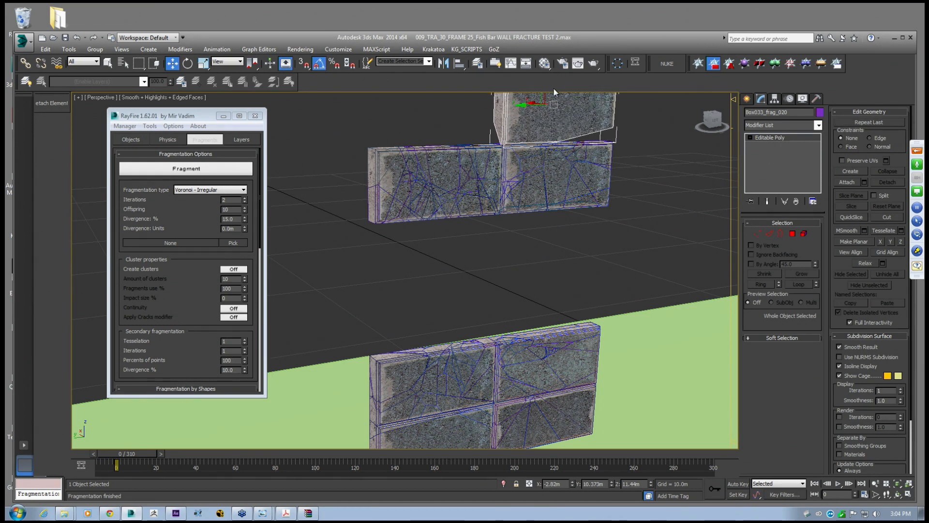
key("ctrl+z")
Look over RayFire's object lists and the density, friction and bounciness of the material presets
left_click(131, 140)
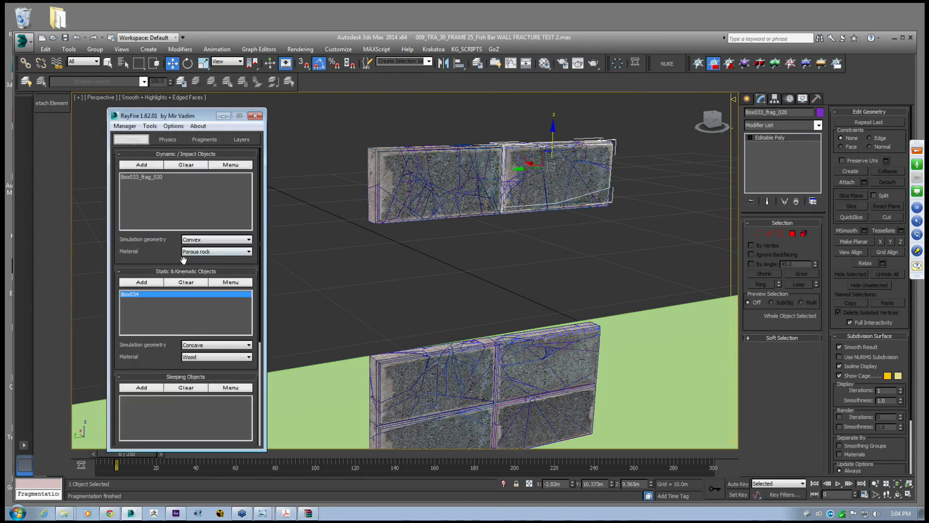
scroll(151, 257, "down", 5)
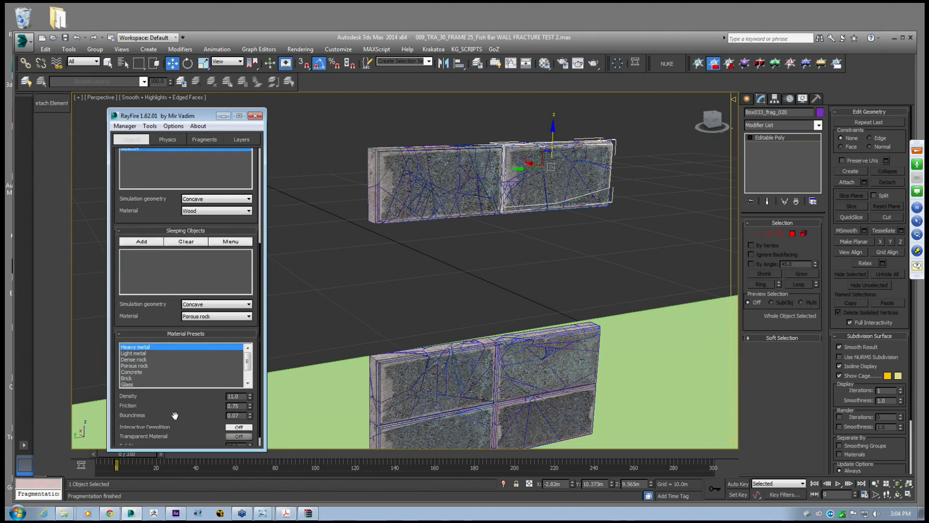
scroll(153, 295, "up", 5)
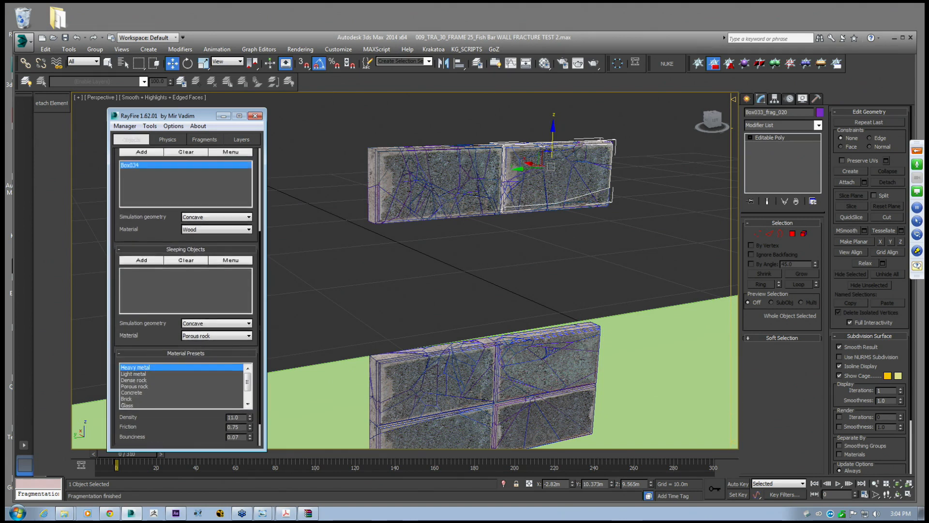
Look over RayFire's physics, demolition and advanced fragmentation settings, then its object lists and material presets
left_click_drag(151, 119, 163, 79)
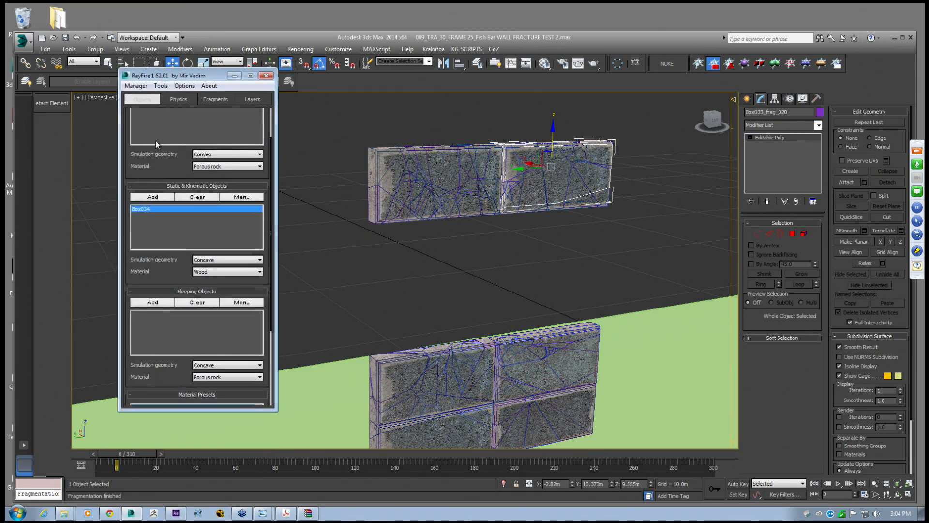
scroll(186, 248, "up", 3)
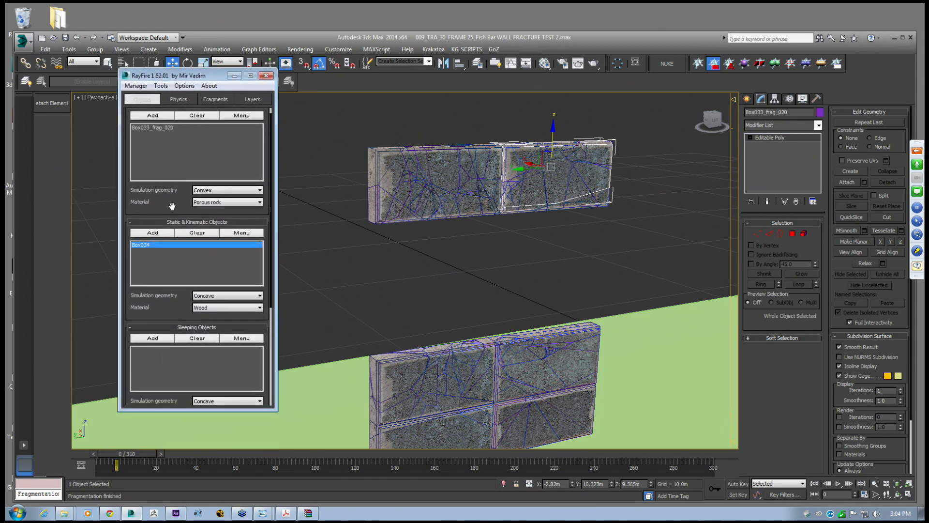
left_click(177, 99)
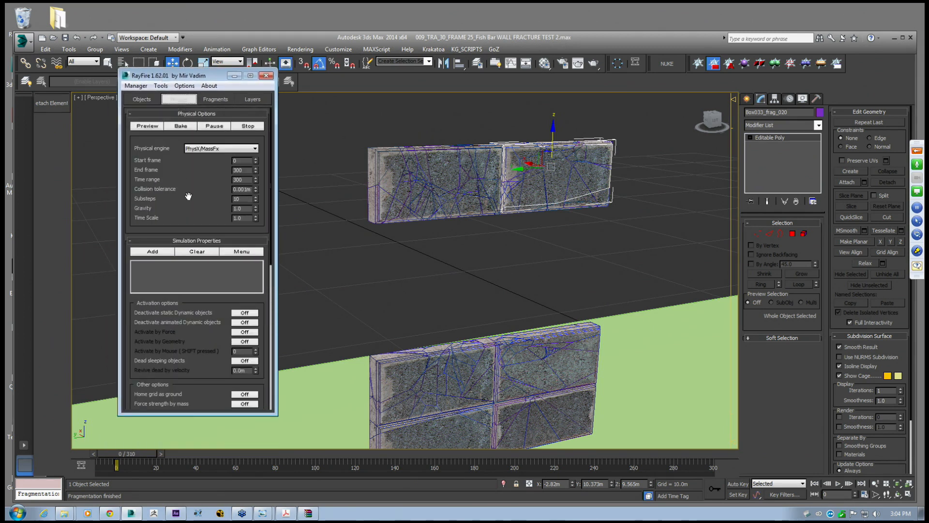
scroll(190, 207, "down", 8)
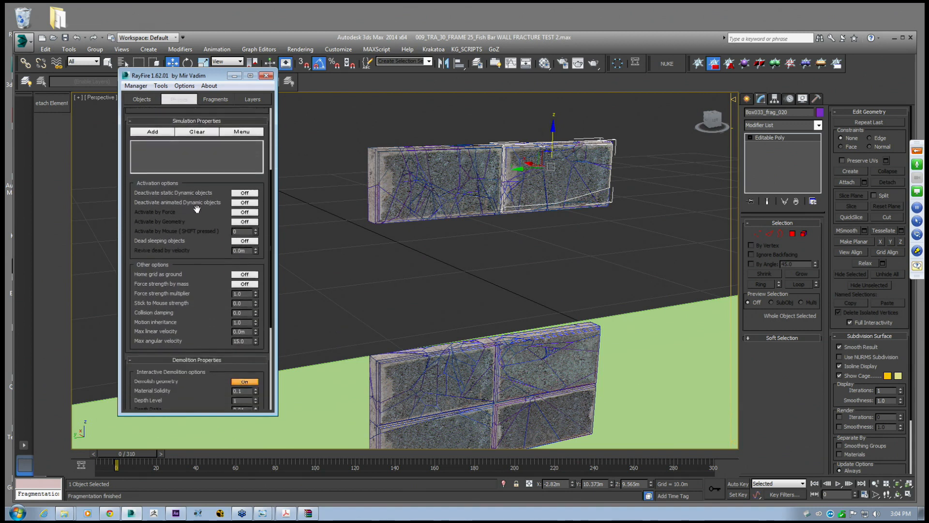
left_click_drag(199, 267, 205, 168)
left_click_drag(204, 246, 205, 209)
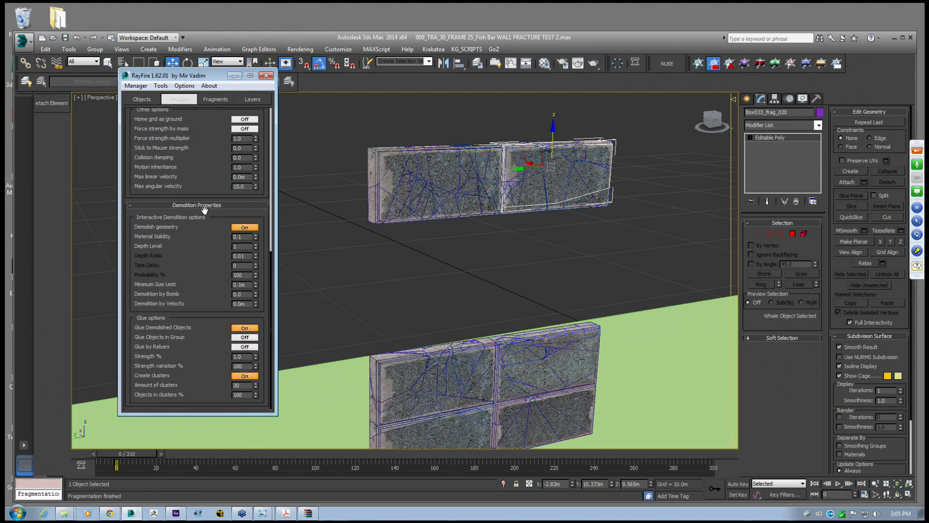
left_click(210, 100)
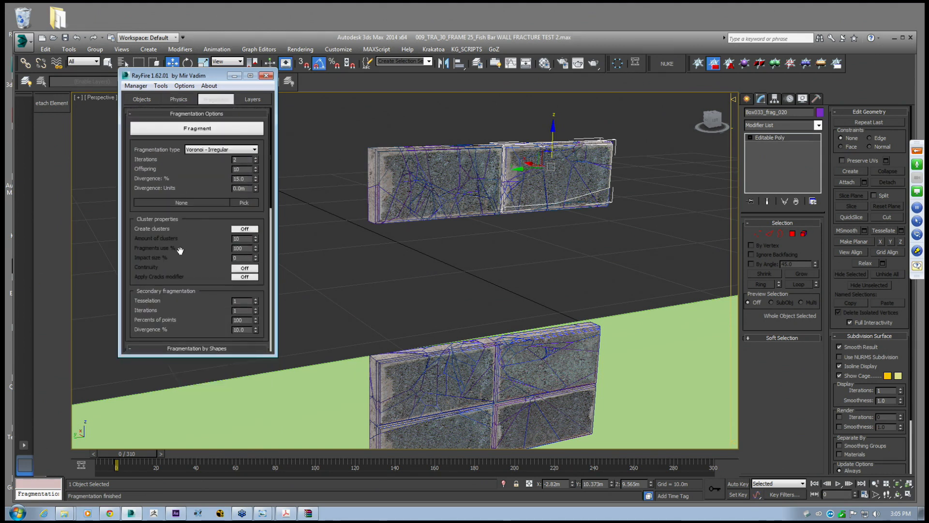
left_click_drag(184, 290, 188, 116)
left_click_drag(179, 286, 218, 146)
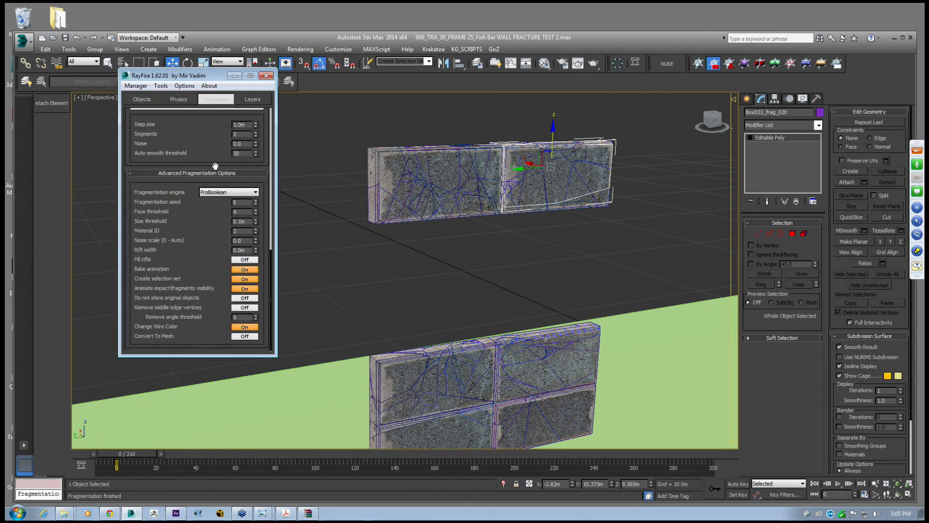
left_click(251, 100)
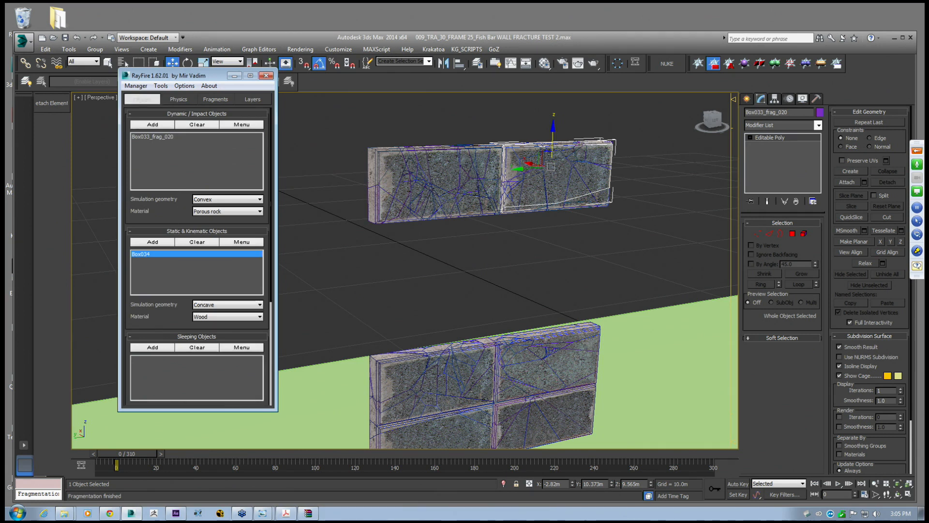
scroll(165, 218, "down", 5)
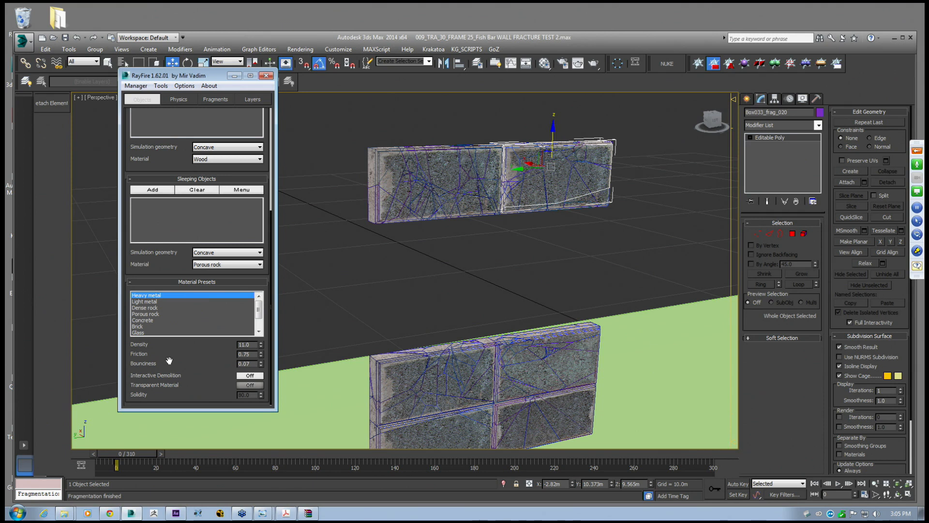
scroll(163, 358, "up", 3)
Try to bake the PhysX/MassFx physics simulation, then cancel and stop it
left_click(178, 98)
scroll(179, 227, "up", 5)
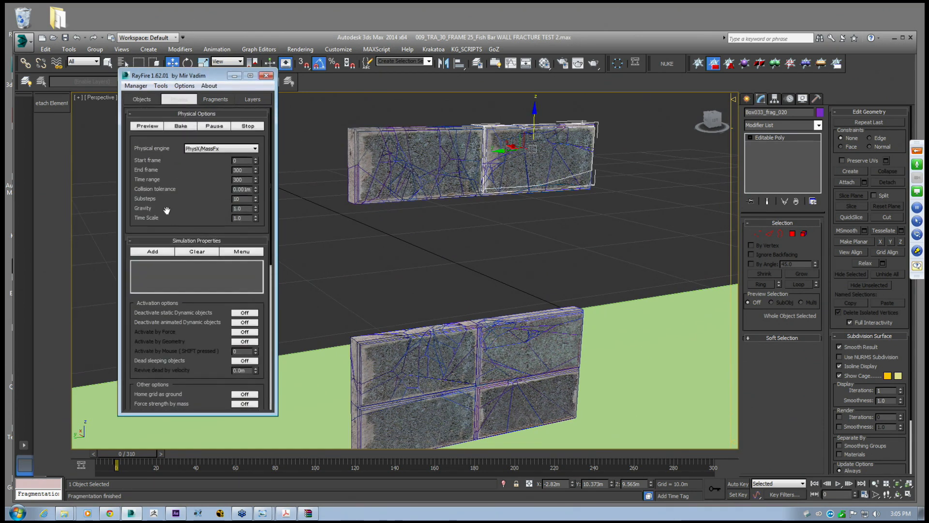
left_click(180, 125)
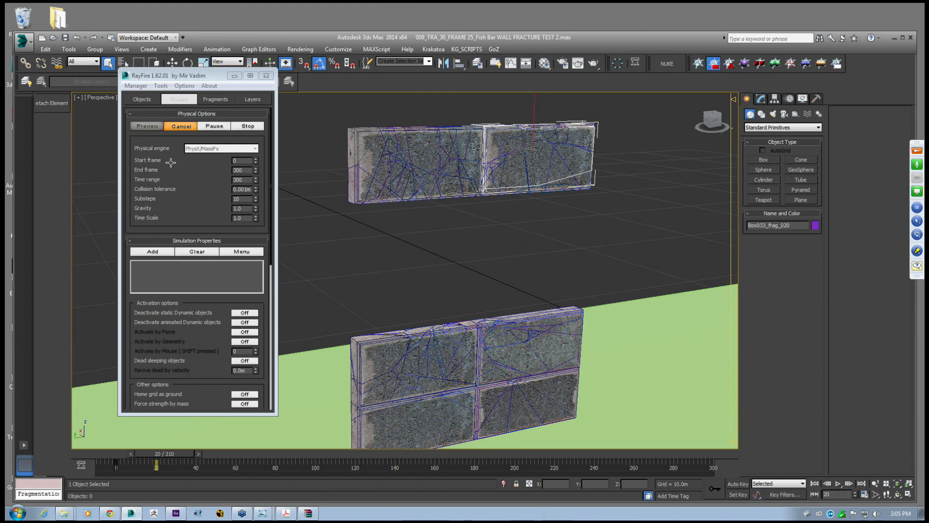
left_click(176, 126)
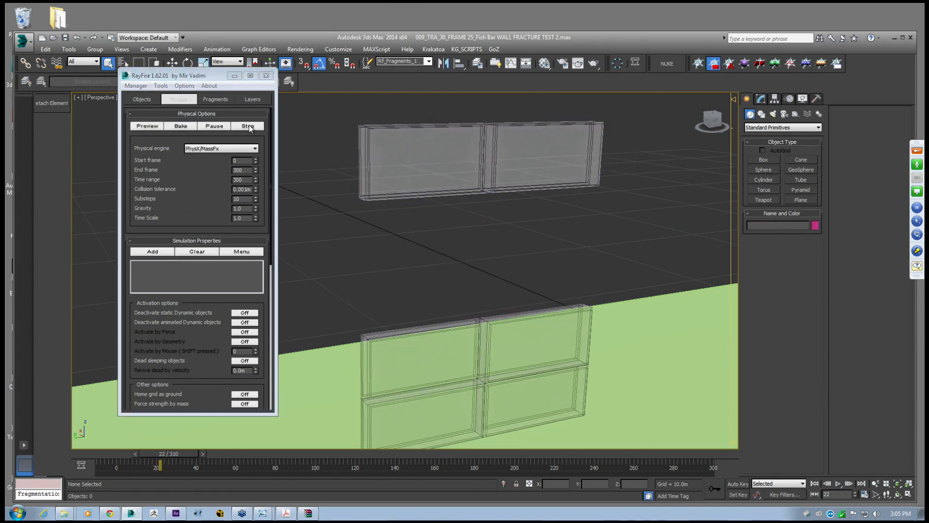
left_click(248, 127)
left_click_drag(196, 199, 195, 193)
Select a block in the top row of the lower wall section and check the list of hidden objects
middle_click_drag(461, 247, 456, 166)
left_click(417, 270)
middle_click_drag(432, 205, 431, 224)
right_click(427, 213)
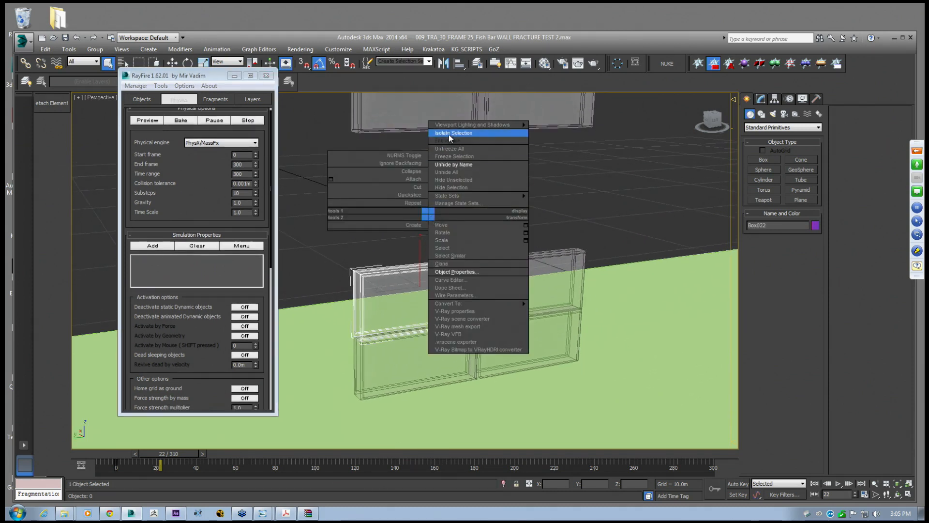
left_click(453, 164)
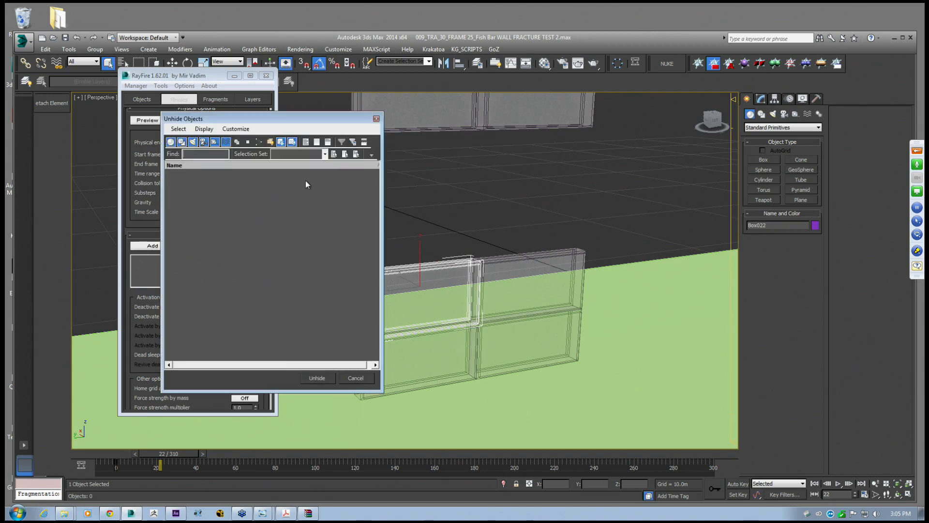
left_click(364, 376)
Select all six original wall blocks and set their rendering visibility to 1.0 in the object properties
middle_click_drag(420, 261, 416, 238, "alt")
left_click_drag(389, 202, 501, 290)
left_click_drag(498, 204, 408, 125, "ctrl")
middle_click_drag(409, 131, 433, 211, "alt")
left_click(136, 86)
left_click(138, 107)
right_click(416, 204)
left_click(441, 261)
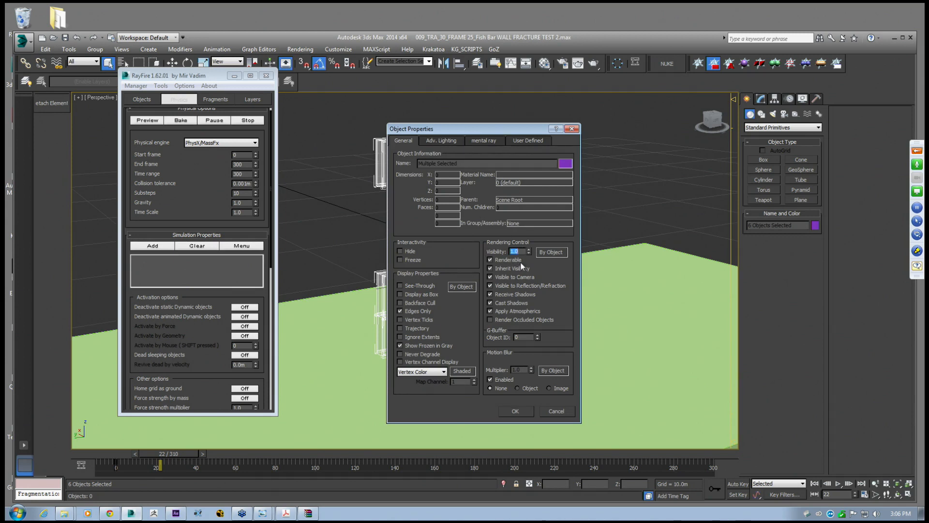
left_click(515, 411)
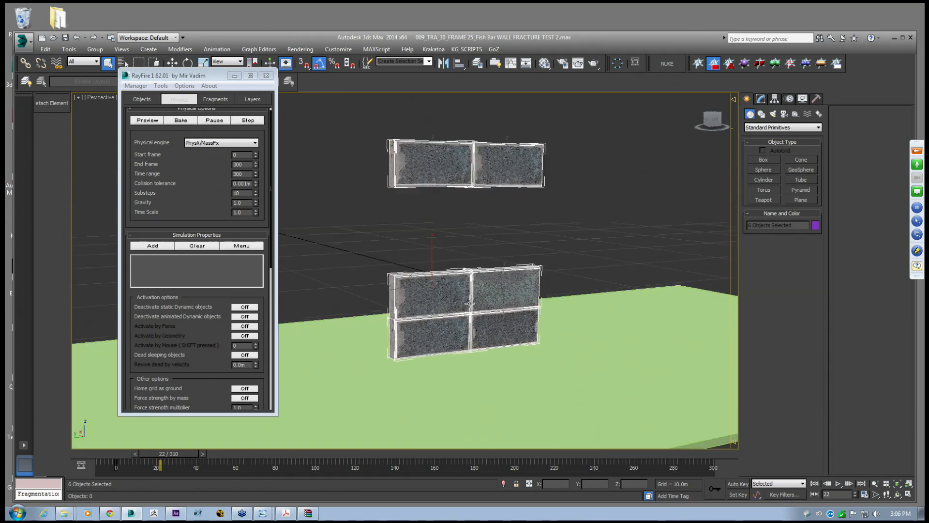
Fragment all six wall blocks of the upper and lower sections again with the Voronoi - Irregular type
scroll(174, 208, "up", 1)
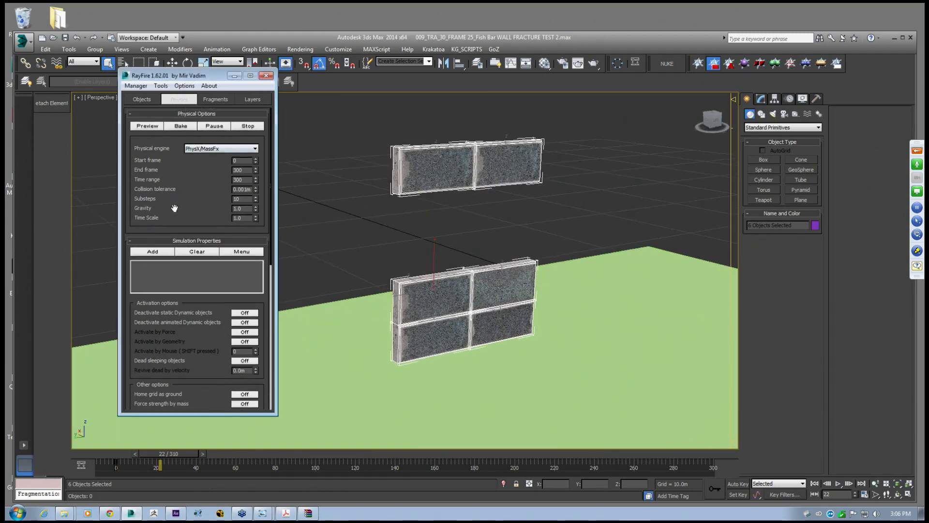
left_click(213, 99)
scroll(182, 190, "down", 5)
scroll(183, 191, "up", 4)
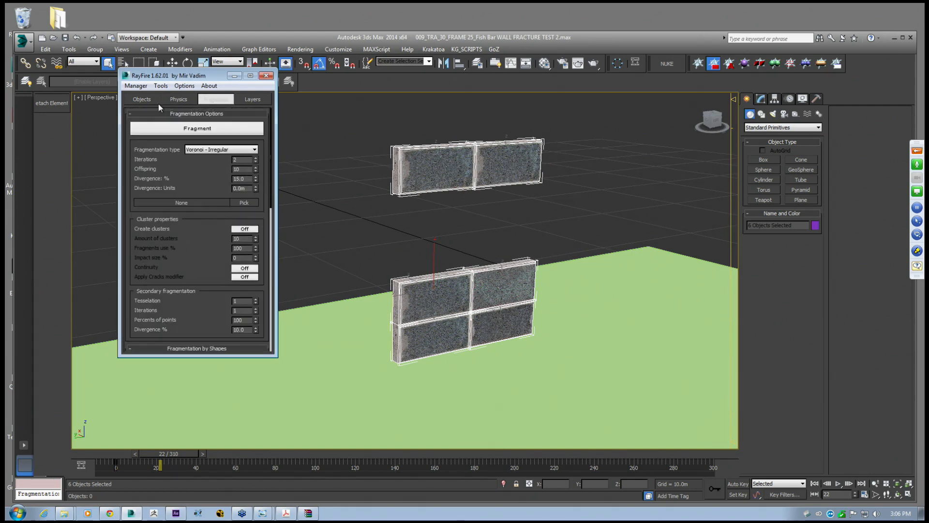
left_click(142, 99)
middle_click_drag(279, 198, 284, 193)
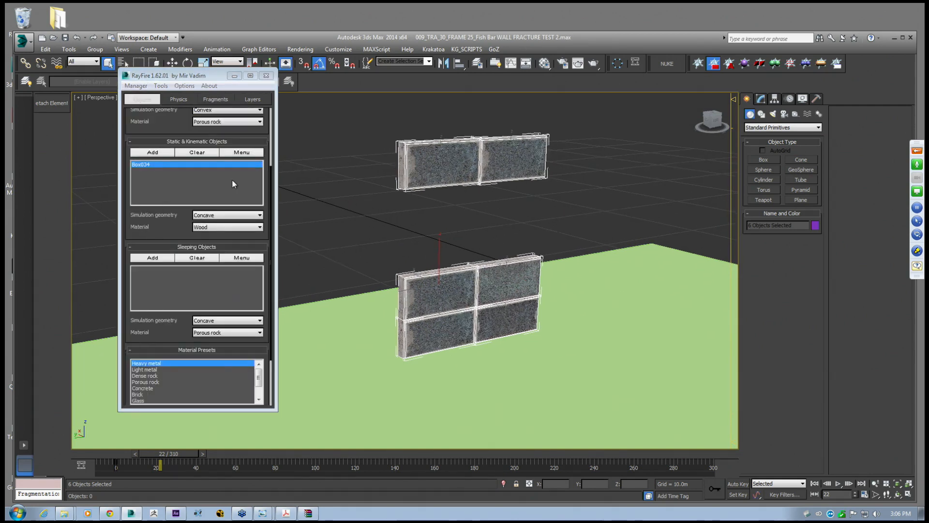
scroll(143, 366, "up", 3)
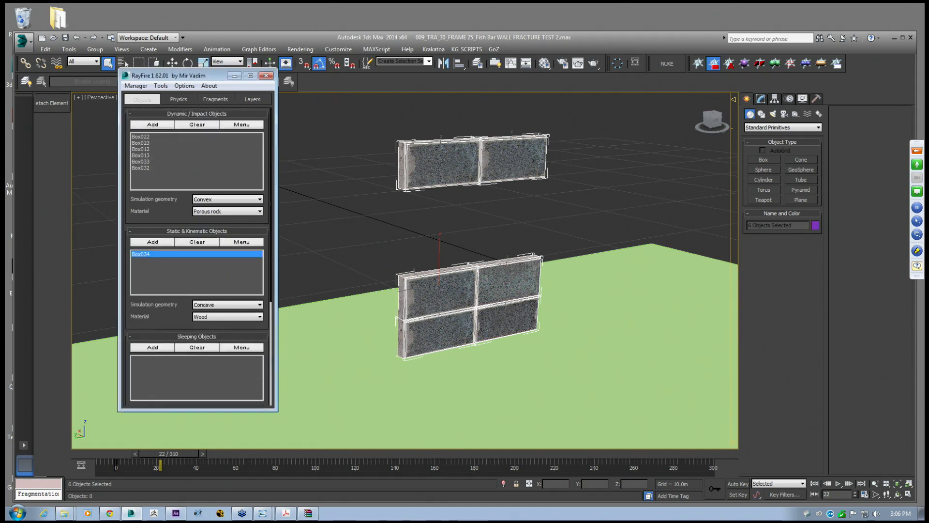
left_click(216, 99)
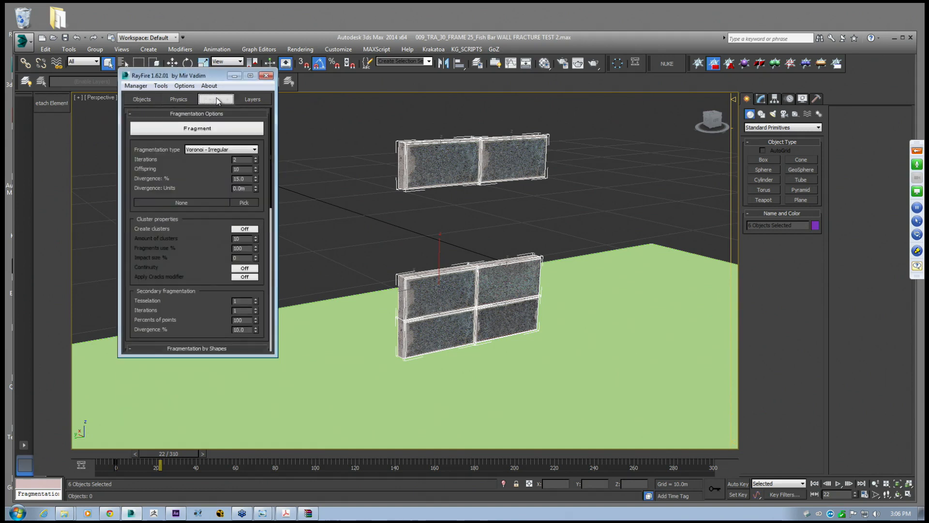
left_click(205, 130)
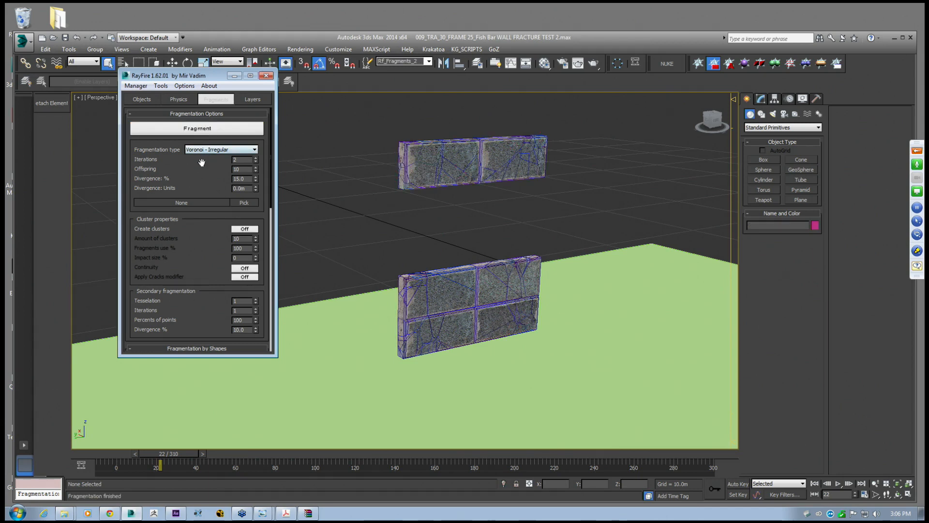
middle_click_drag(450, 184, 467, 200)
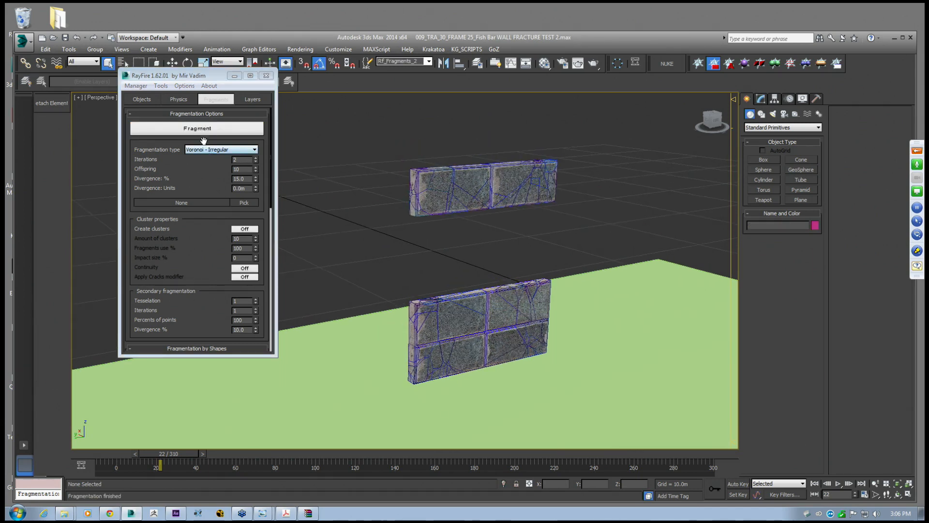
middle_click_drag(392, 235, 402, 234)
left_click(173, 182)
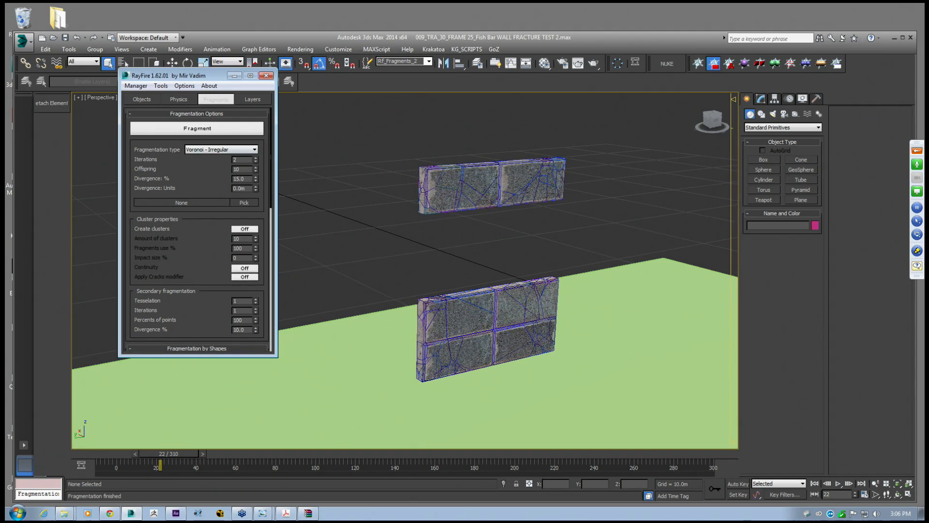
Try to bake the simulation of the new fragments, pausing it to return to frame 3, and stop it
left_click(178, 99)
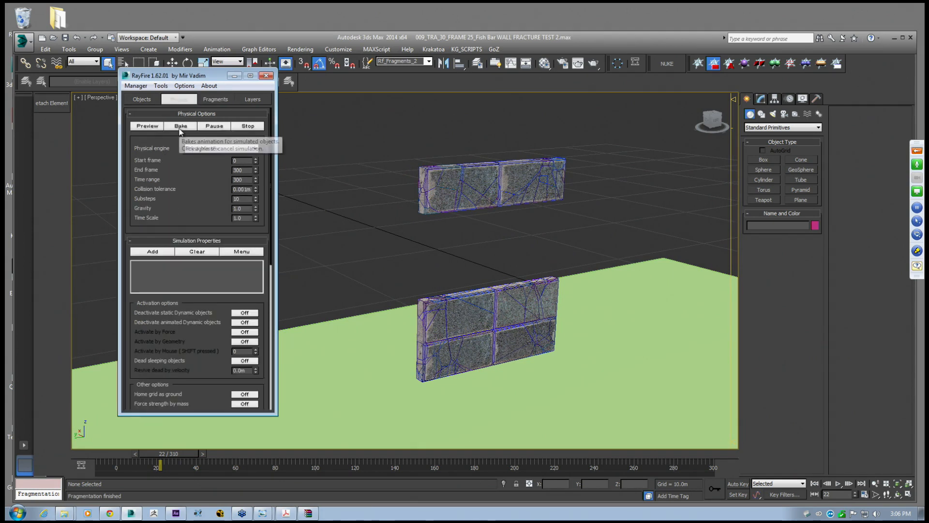
scroll(197, 128, "down", 5)
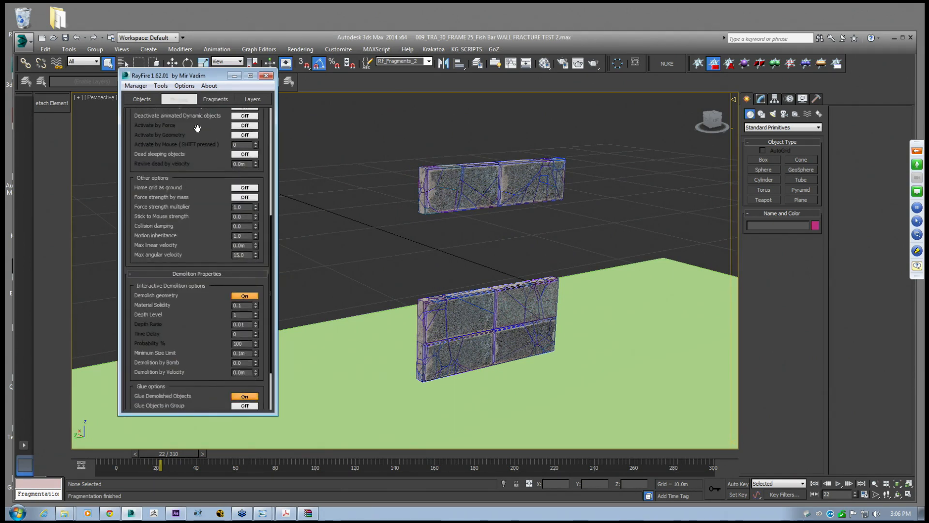
scroll(200, 199, "up", 5)
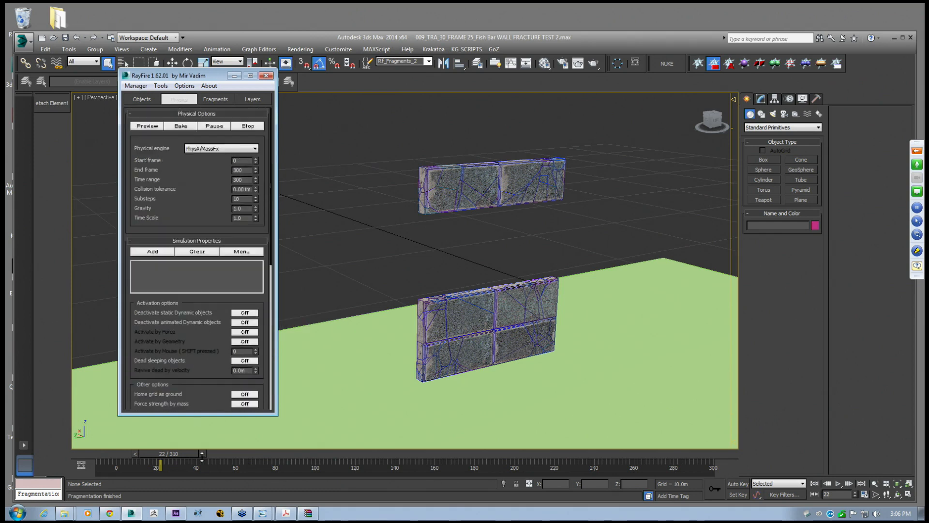
left_click(181, 126)
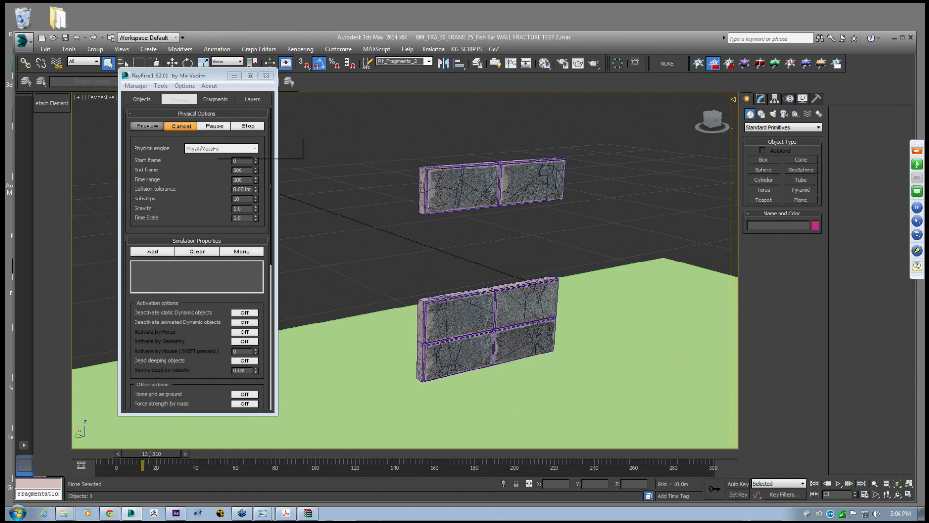
left_click(214, 127)
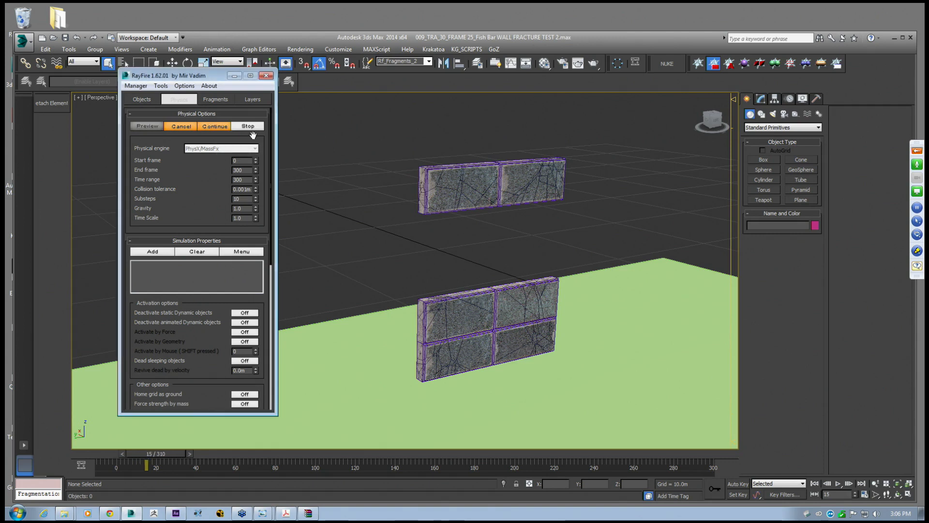
left_click_drag(160, 454, 152, 454)
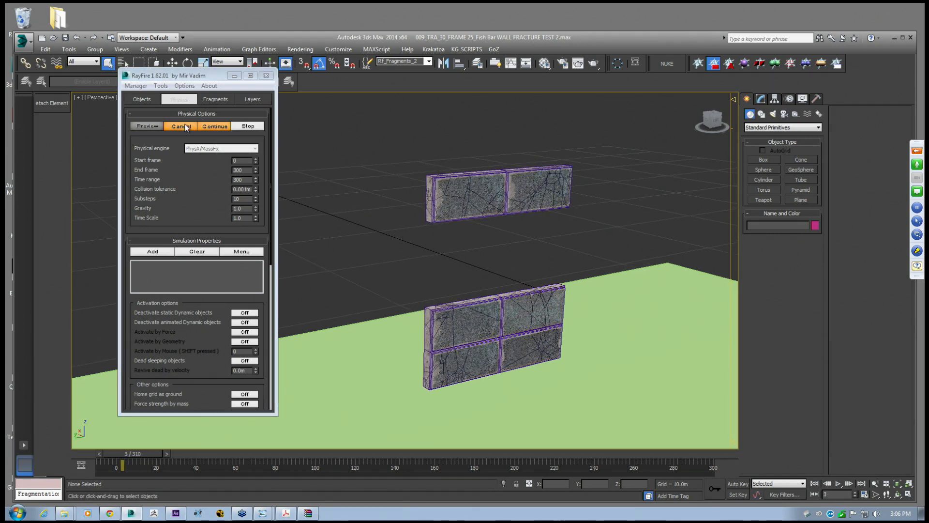
left_click(142, 103)
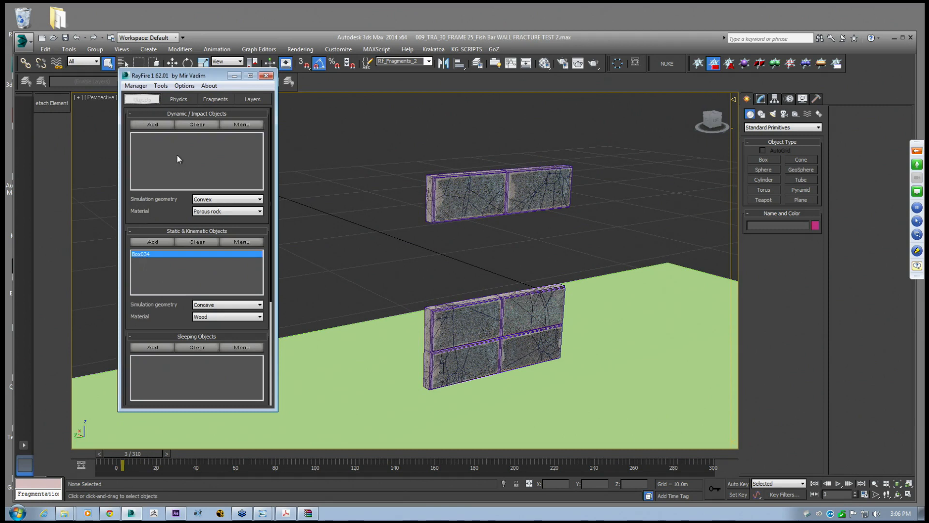
left_click(179, 100)
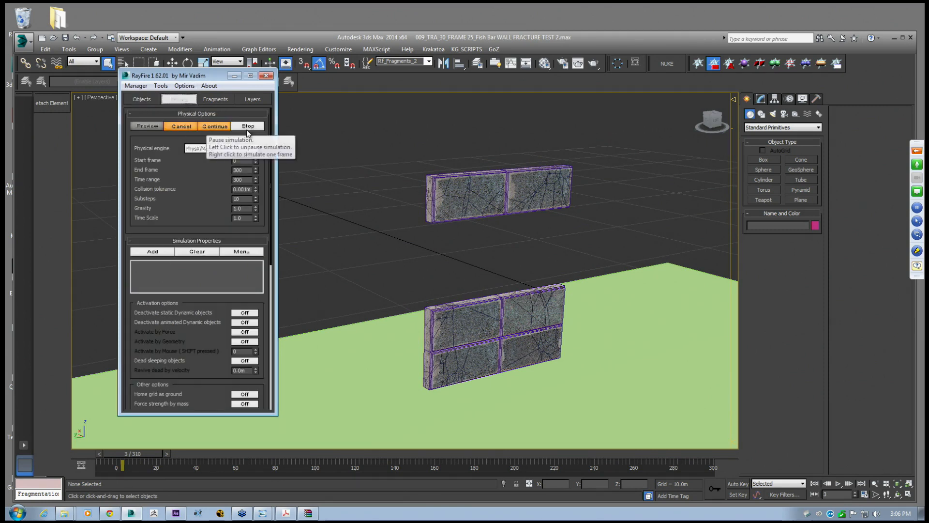
left_click(248, 126)
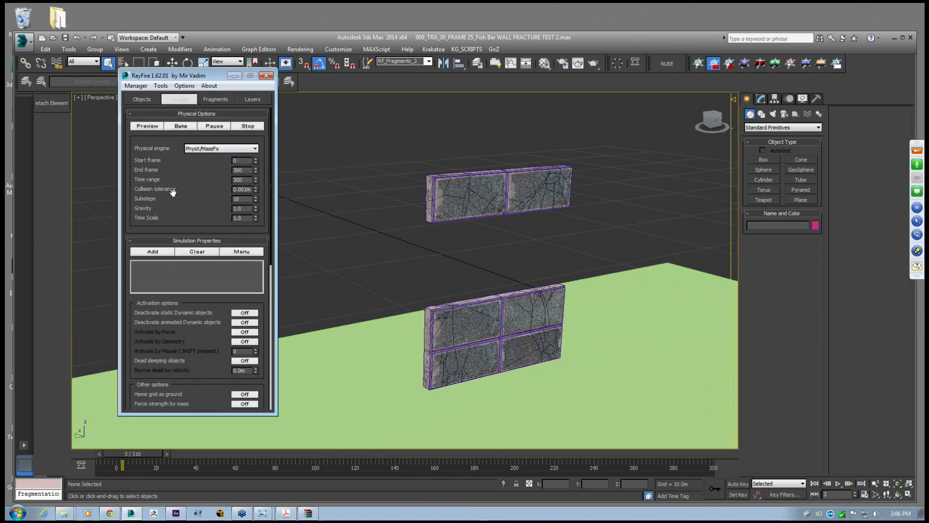
Turn off interactive selection and add all objects of both wall sections to the Dynamic / Impact Objects
left_click(144, 99)
left_click(228, 127)
left_click(244, 152)
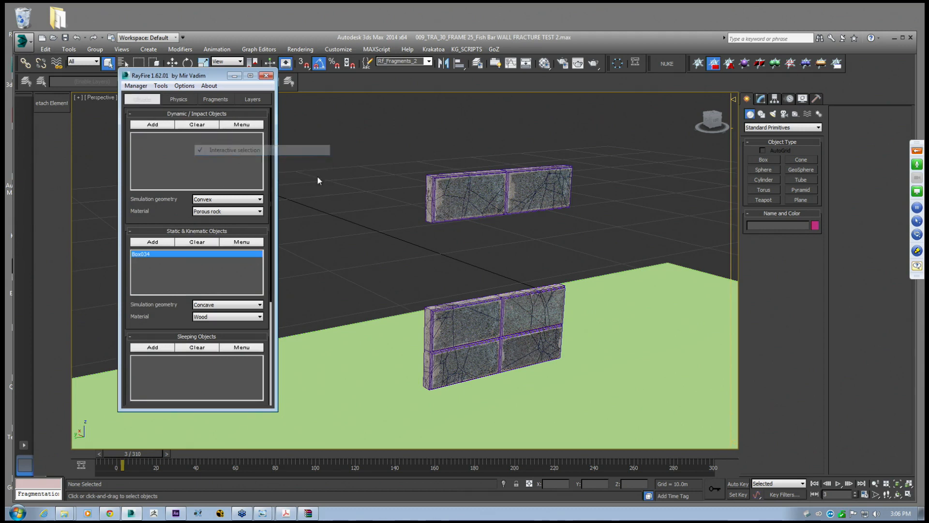
middle_click_drag(461, 224, 437, 216, "alt")
left_click_drag(551, 186, 343, 96)
left_click_drag(338, 218, 553, 295, "ctrl")
middle_click_drag(589, 297, 500, 217, "alt")
left_click(152, 125)
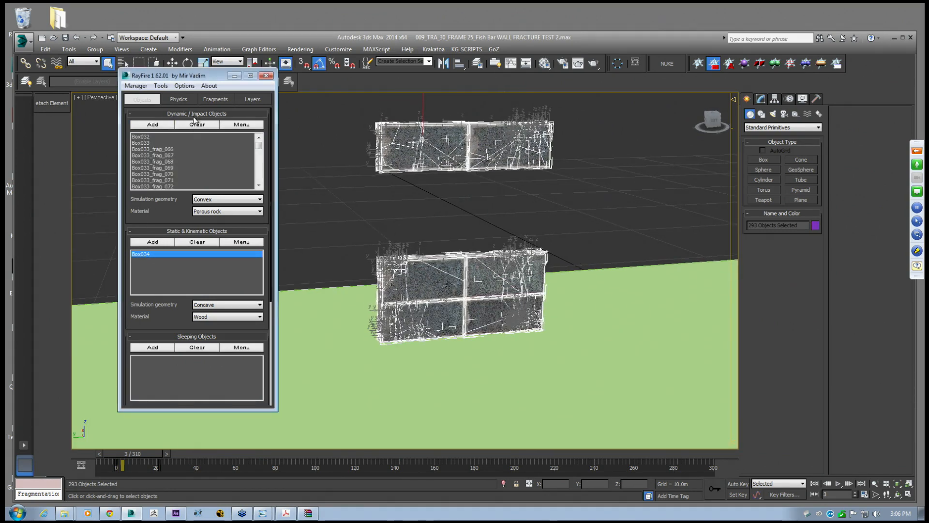
Bake the physics simulation of the wall blocks and their fragments, stopping it at about frame 21
left_click(179, 99)
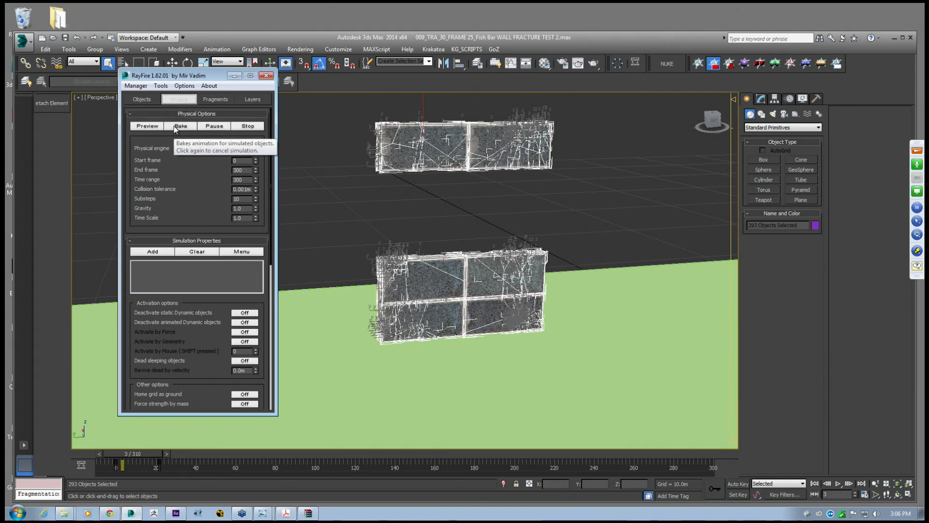
left_click_drag(169, 466, 103, 467)
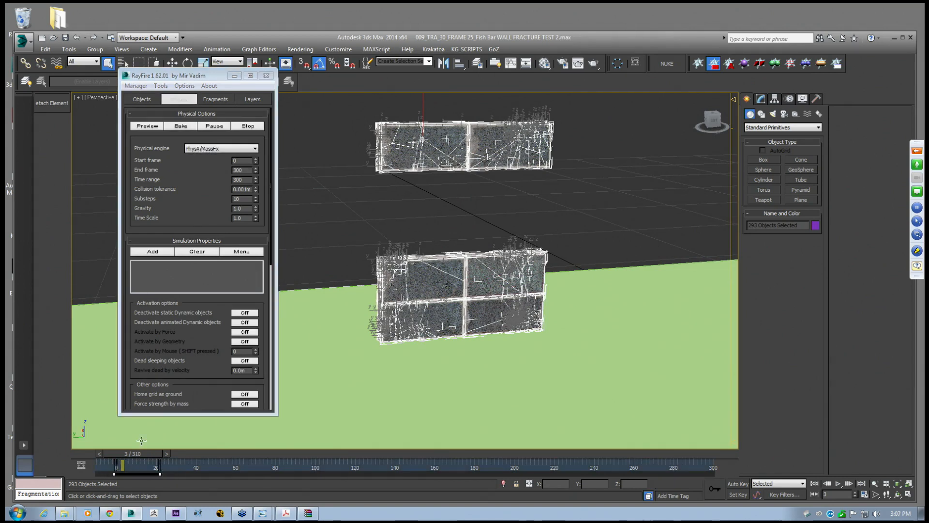
left_click(313, 181)
middle_click_drag(314, 181, 353, 198, "alt")
left_click(180, 126)
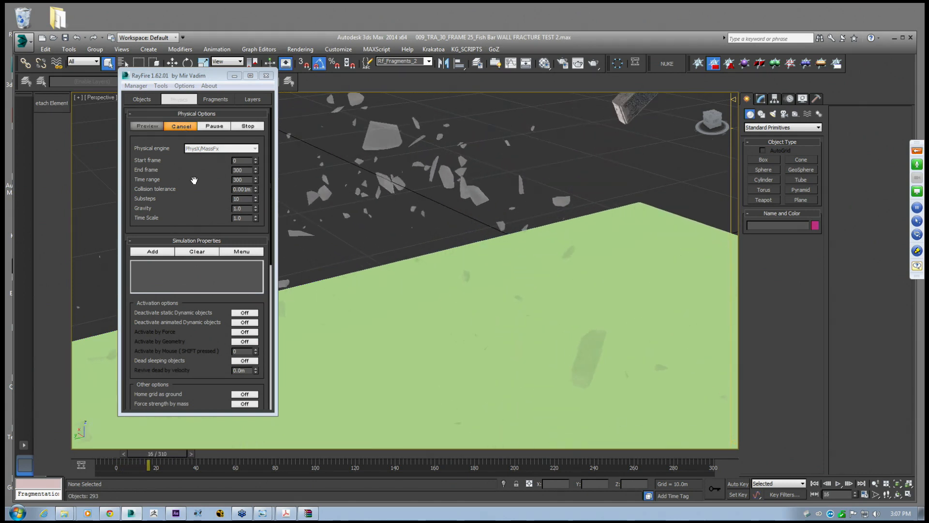
left_click(248, 126)
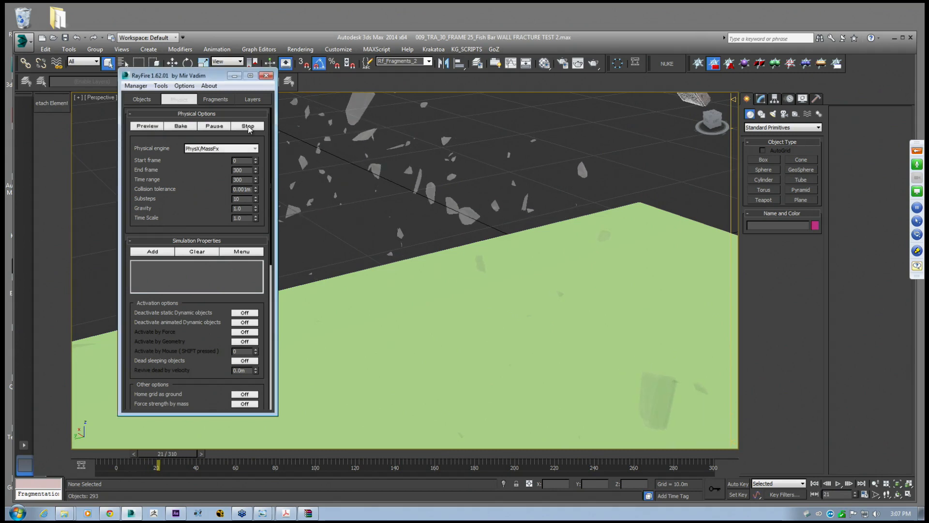
Scrub through the baked frames and examine individual fragments and wall blocks as they fly apart
middle_click_drag(409, 189, 410, 230)
scroll(412, 198, "down", 6)
left_click_drag(170, 458, 138, 456)
scroll(363, 254, "up", 3)
scroll(420, 261, "up", 3)
key("q")
left_click(422, 222)
scroll(344, 145, "up", 3)
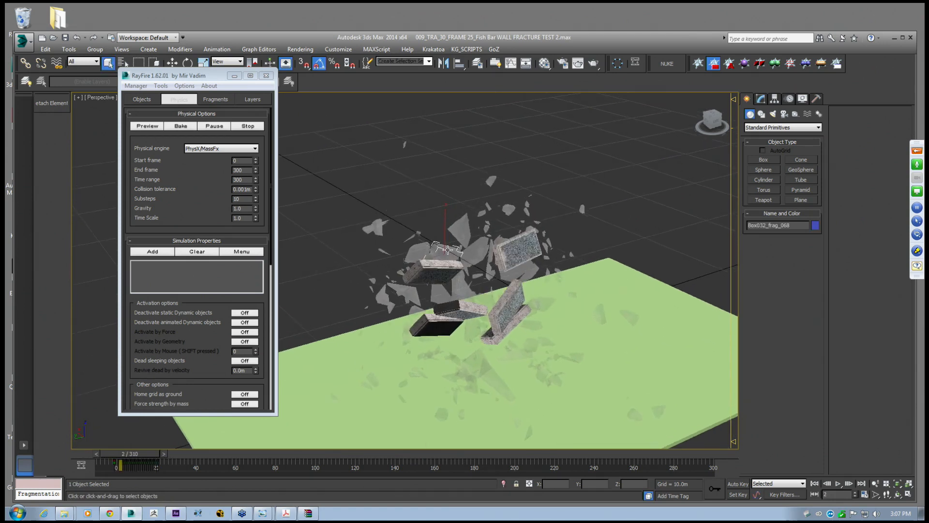
left_click_drag(141, 454, 145, 457)
left_click(366, 294)
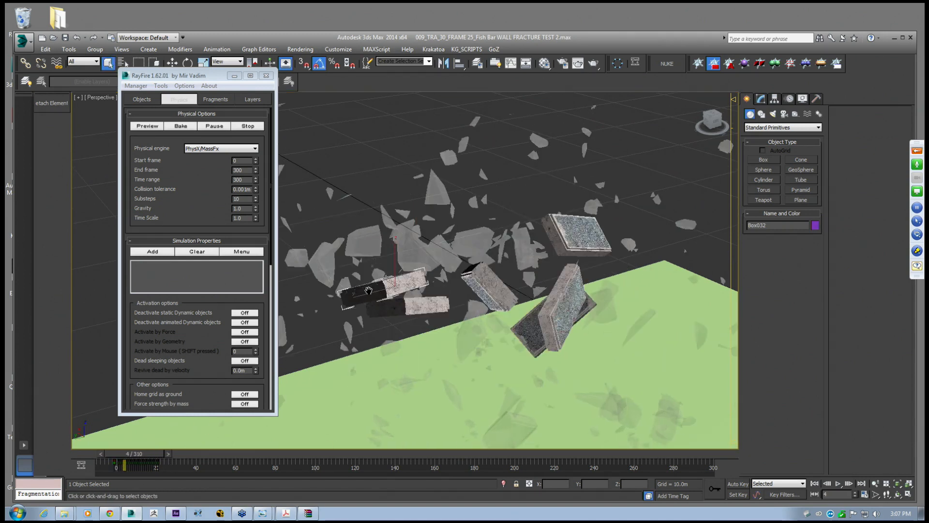
middle_click_drag(366, 294, 388, 279)
left_click_drag(149, 454, 135, 451)
middle_click_drag(529, 279, 495, 223)
scroll(511, 244, "down", 3)
mouse_move(139, 454)
left_mouse_down()
mouse_move(176, 457)
mouse_move(122, 453)
left_mouse_up()
Look through the physics, demolition and glue options and the Dynamic / Impact Objects list, comparing the wall at frame 1
left_click_drag(201, 358, 266, 76)
left_click_drag(209, 272, 214, 163)
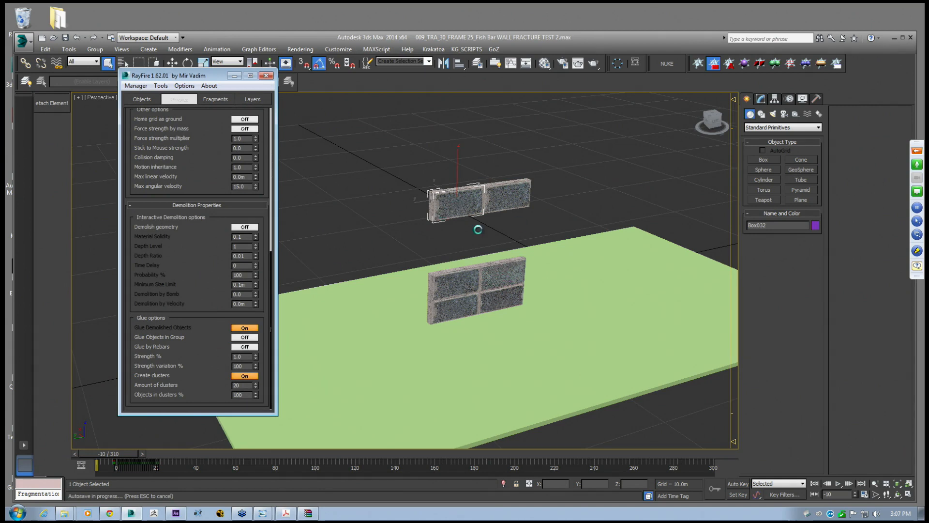
scroll(201, 196, "up", 5)
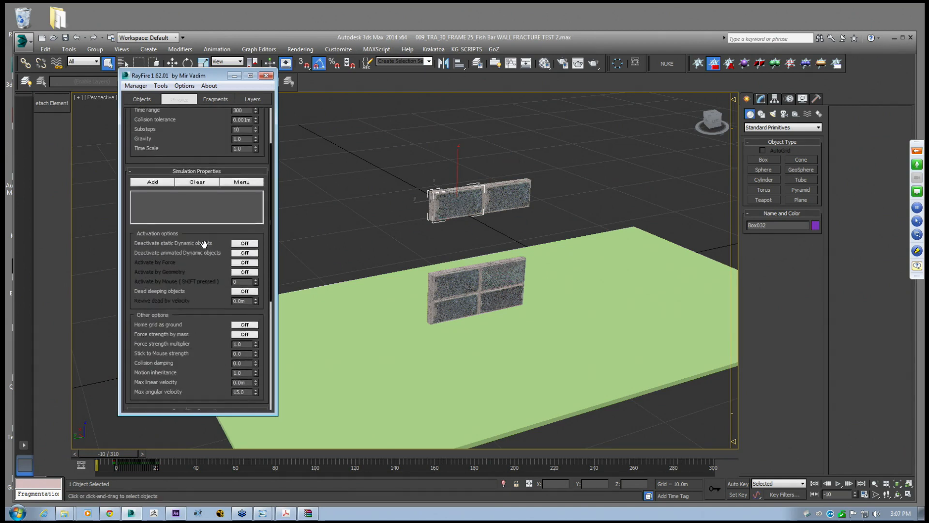
scroll(145, 122, "up", 3)
left_click(141, 99)
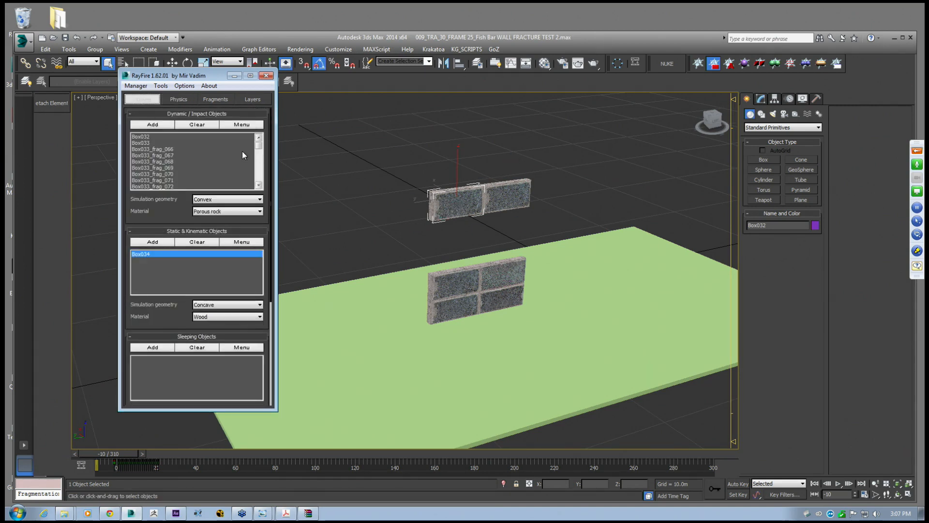
left_click_drag(260, 148, 259, 177)
mouse_move(119, 454)
left_mouse_down()
mouse_move(163, 461)
mouse_move(137, 454)
left_mouse_up()
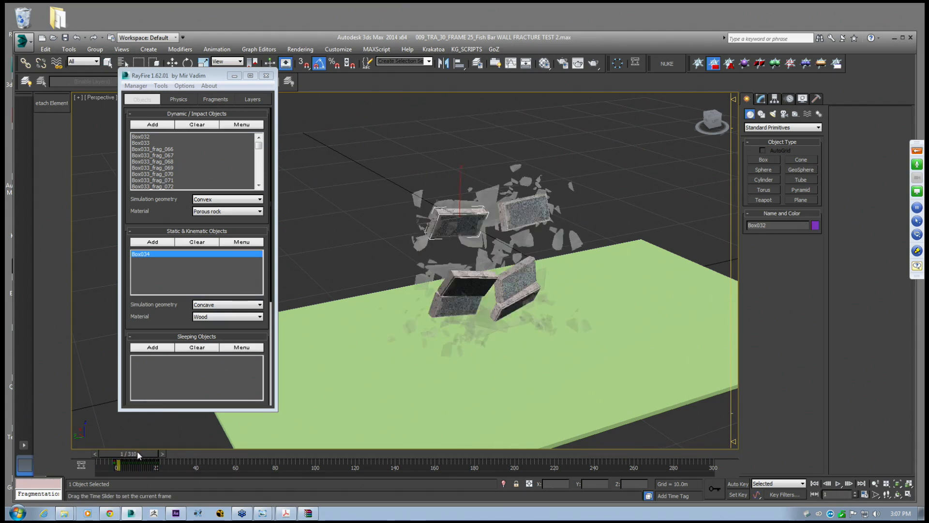
key("q")
left_click_drag(258, 145, 109, 87)
Close the RayFire window and save the scene as 009_TRA_30_FRAME 25_Fish Bar WALL FRACTURE TEST 3
left_click(266, 76)
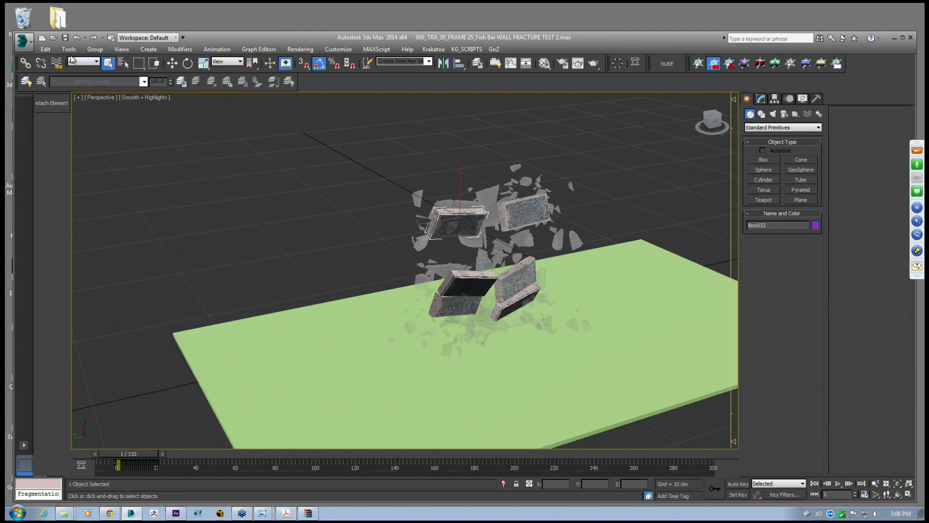
left_click(24, 45)
left_click(37, 146)
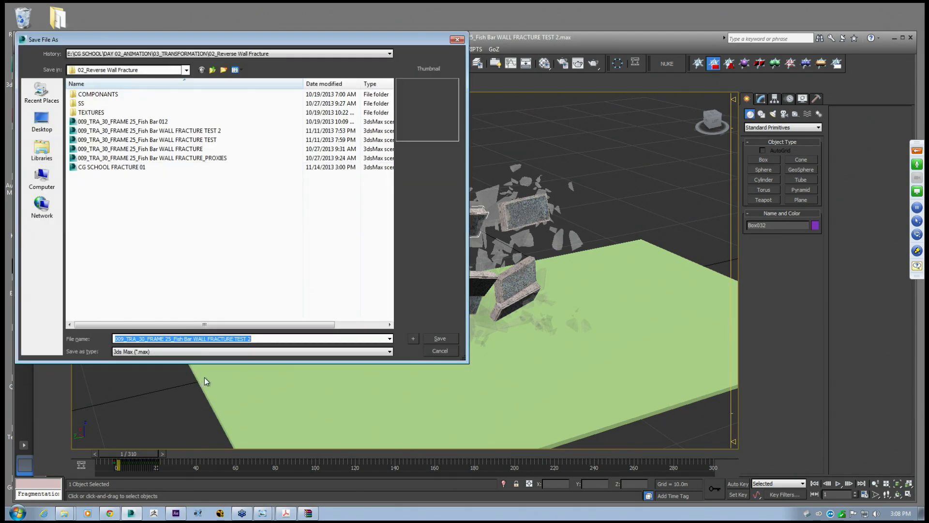
left_click(259, 338)
key("BackSpace")
type("3")
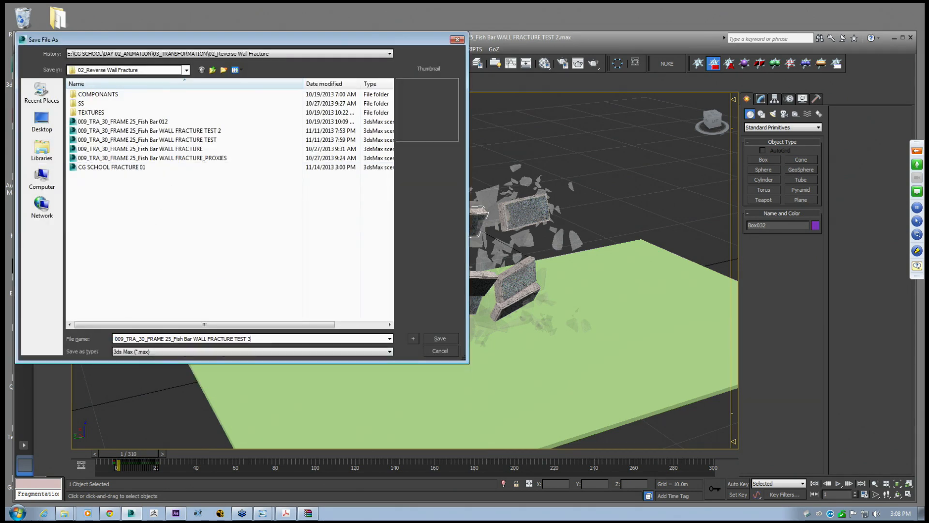
left_click(440, 338)
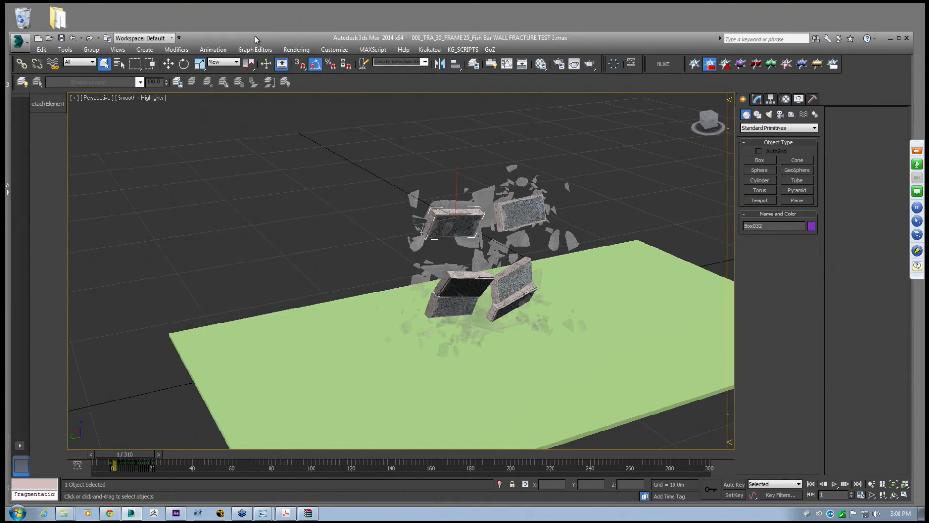
Check the scene's units setup
left_click(339, 49)
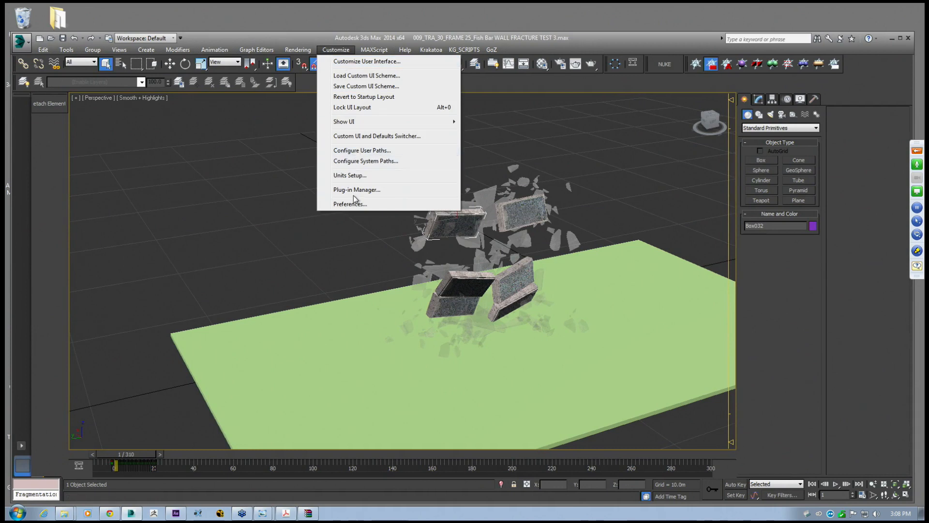
left_click(351, 176)
left_click(526, 177)
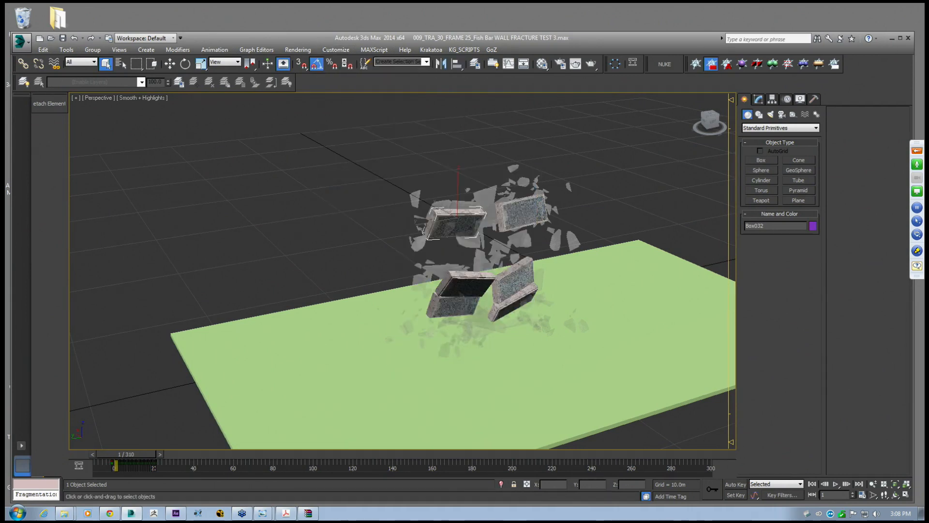
Draw a test box on the ground in front of the wall and delete it
left_click(761, 161)
middle_click_drag(670, 211, 429, 325, "alt")
left_click_drag(407, 347, 445, 349)
left_click(441, 338)
mouse_move(439, 334)
middle_mouse_down()
mouse_move(419, 320)
mouse_move(434, 325)
middle_mouse_up()
key("Delete")
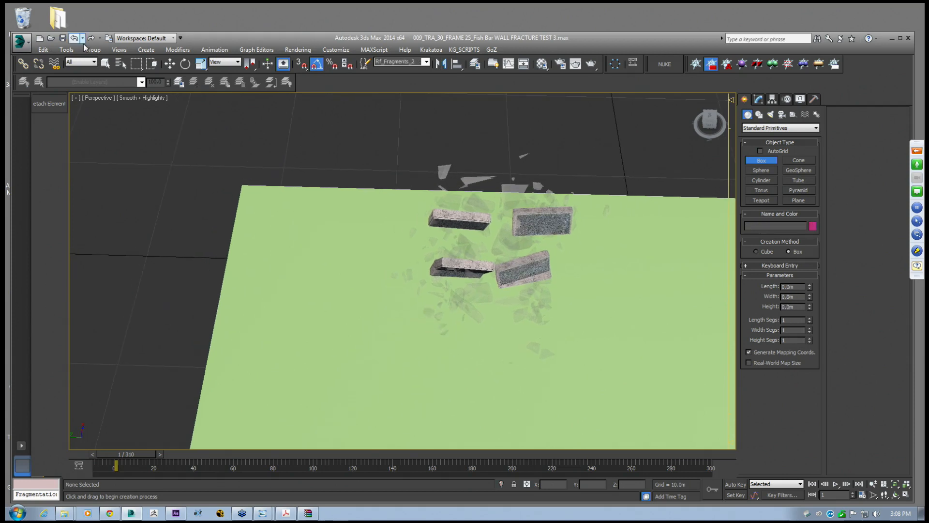
Open the scene 009_TRA_30_FRAME 25_Fish Bar WALL FRACTURE TEST without saving the current changes
left_click(22, 45)
left_click(209, 169)
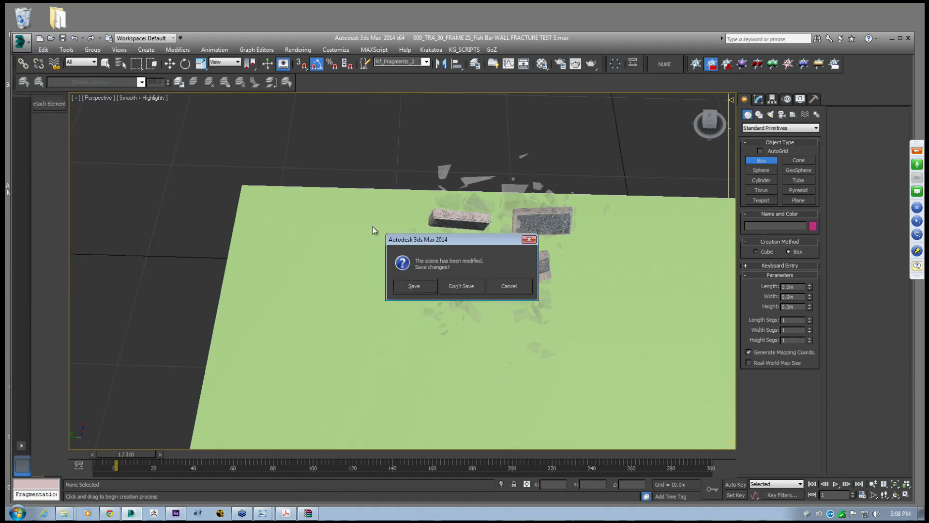
left_click(458, 287)
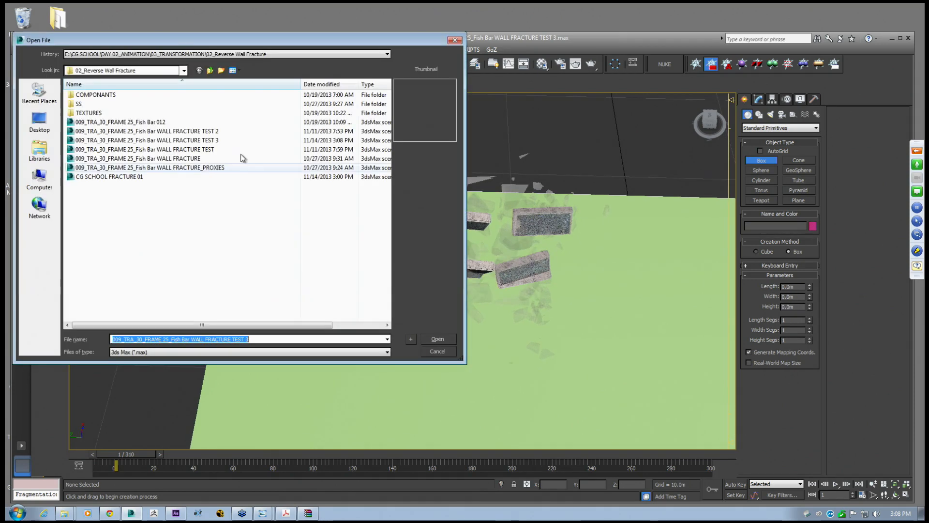
left_click(196, 131)
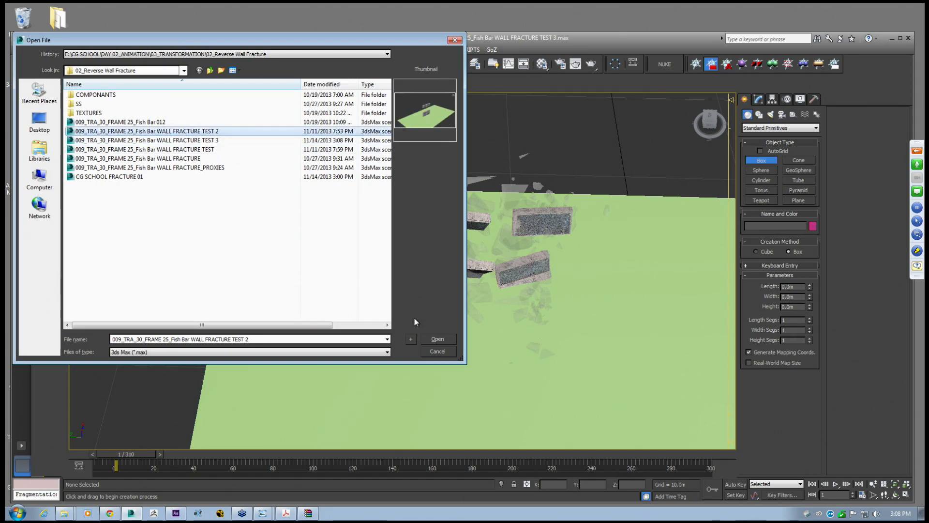
left_click(145, 149)
left_click(438, 341)
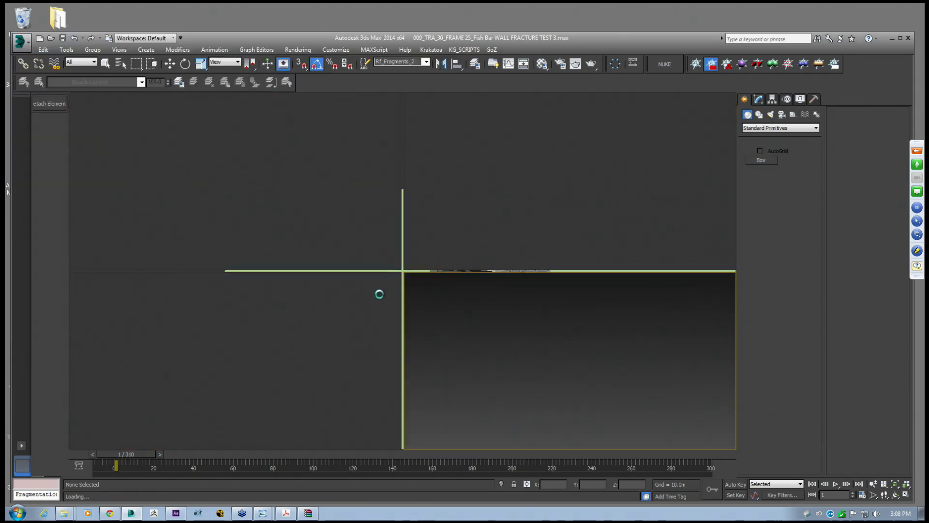
left_click(577, 356)
middle_click_drag(498, 239, 348, 207, "alt")
left_click(338, 251)
scroll(337, 251, "up", 5)
scroll(390, 290, "down", 5)
middle_click_drag(389, 301, 399, 263)
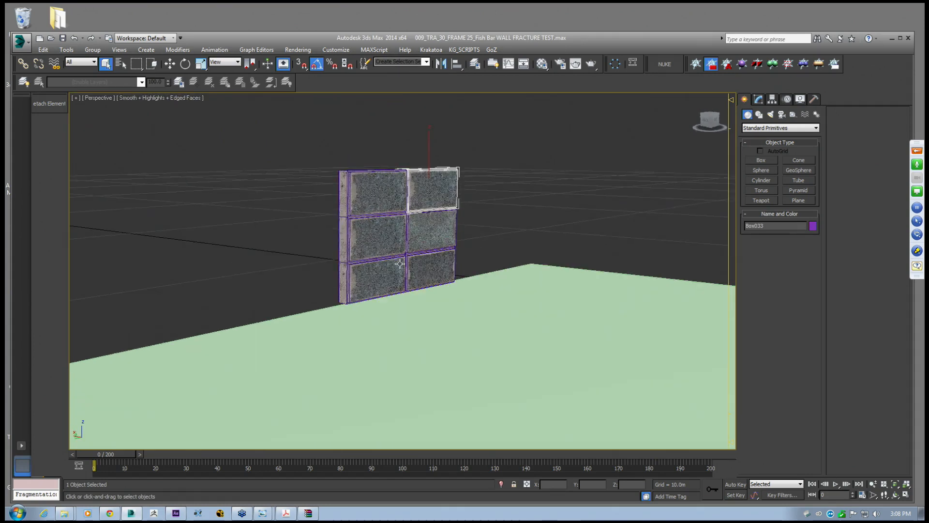
middle_click_drag(457, 316, 446, 265, "alt")
left_click(761, 160)
middle_click_drag(498, 194, 464, 252, "alt")
left_click_drag(303, 284, 359, 321)
left_click_drag(363, 319, 387, 323)
right_click(384, 306)
middle_click_drag(385, 306, 331, 245)
Select the wall's upper block Box032 and open the RayFire window from the RayFire geometry category
left_click(170, 64)
middle_click_drag(242, 252, 381, 206, "alt")
left_click(290, 220)
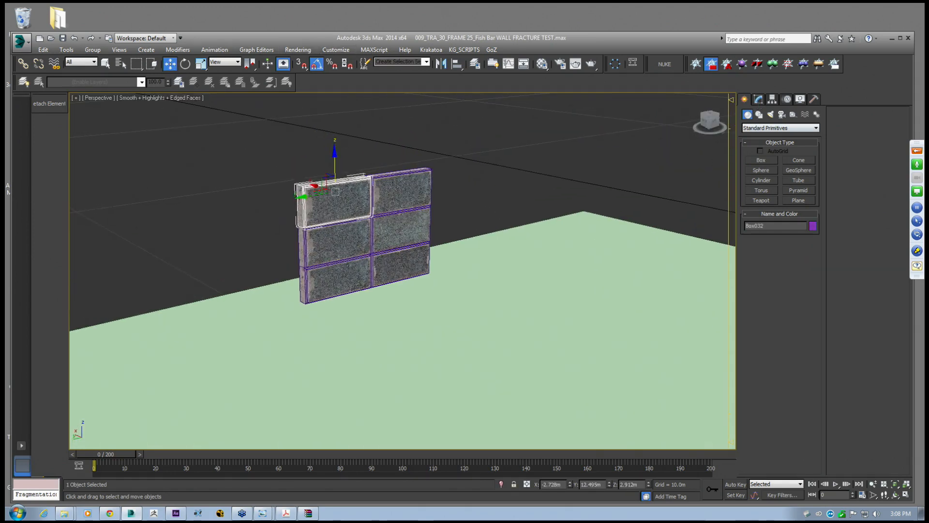
left_click(779, 127)
left_click(762, 250)
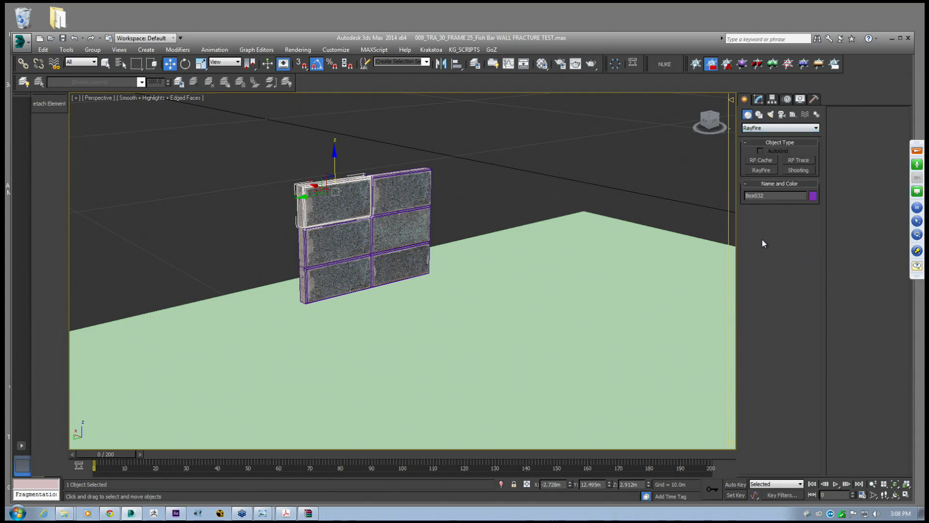
left_click(761, 171)
left_click(780, 224)
Review the dynamic and static object lists and the physics options set for the intact wall blocks
left_click(101, 107)
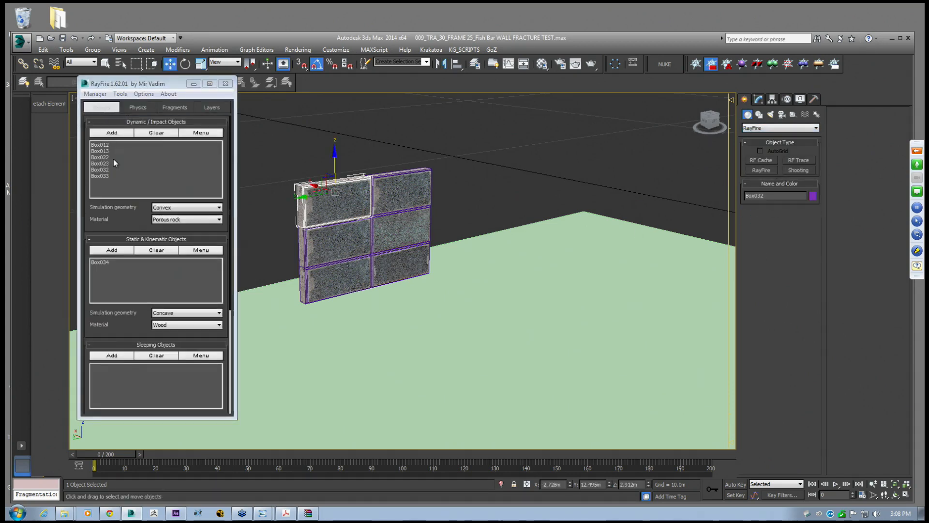
left_click(138, 107)
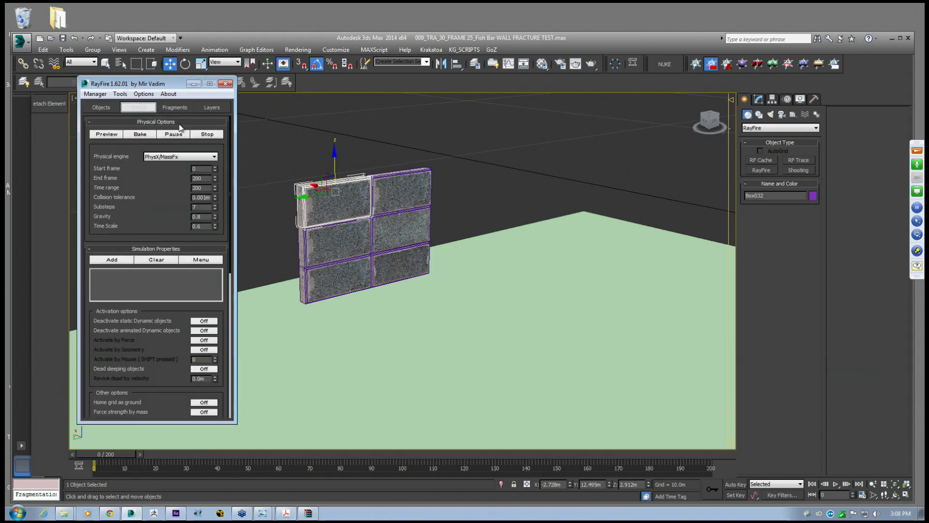
middle_click_drag(309, 191, 344, 189)
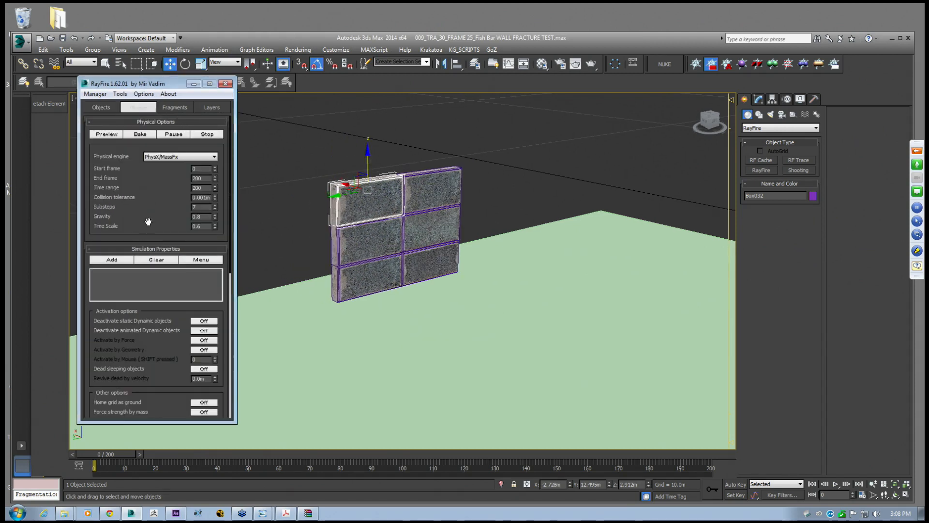
scroll(172, 177, "down", 10)
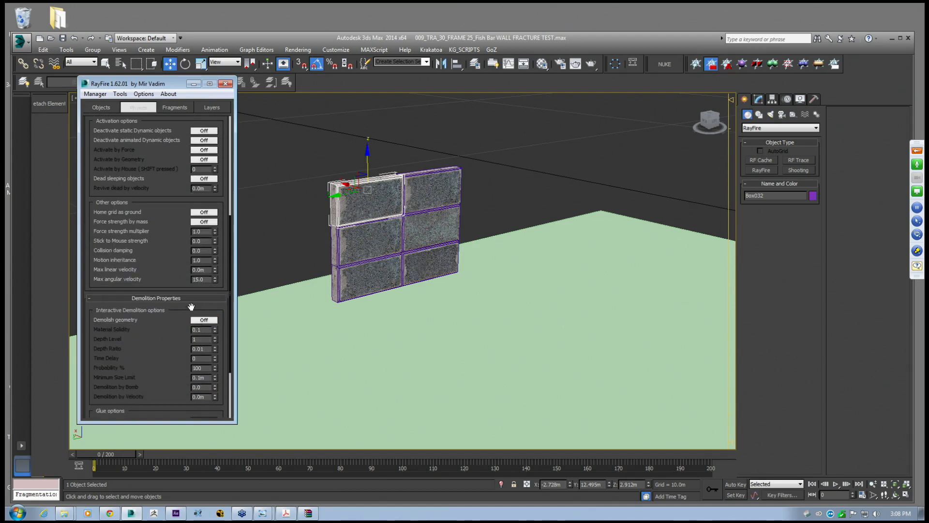
scroll(155, 298, "up", 10)
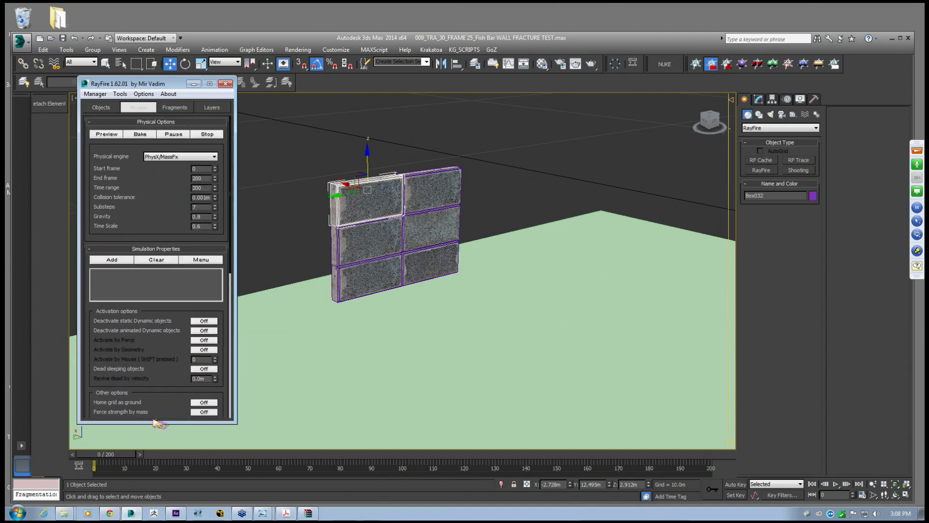
Bake the simulation of the six intact wall blocks, end it early and play back the result before returning to frame 0
left_click(140, 134)
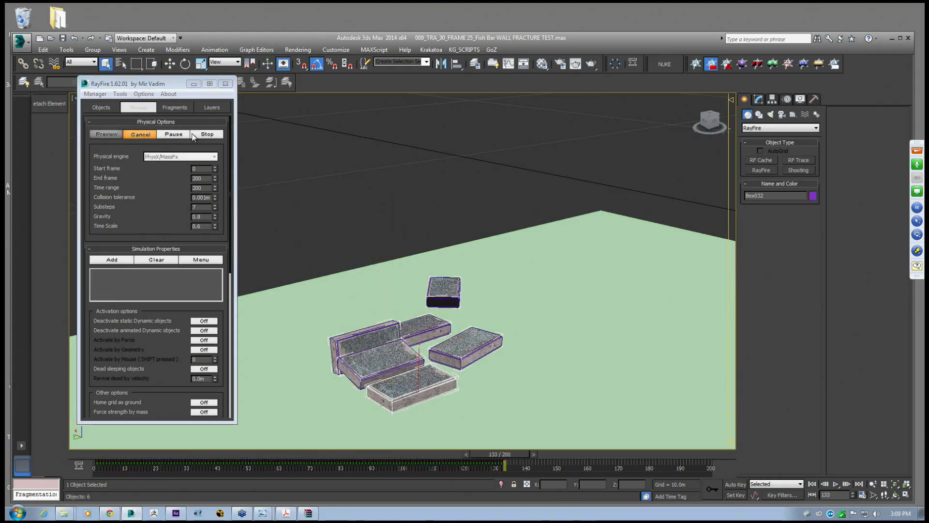
left_click(140, 136)
left_click_drag(582, 463, 95, 465)
left_click(835, 484)
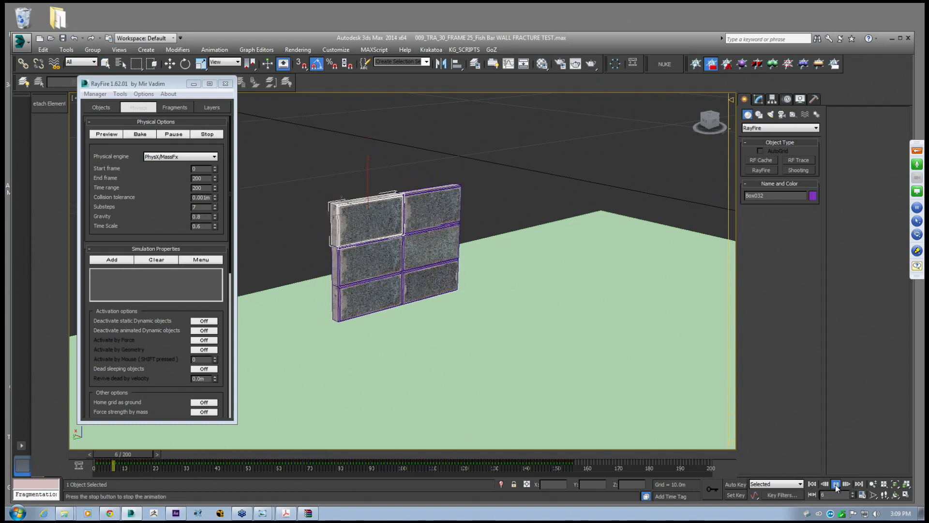
left_click_drag(234, 454, 109, 454)
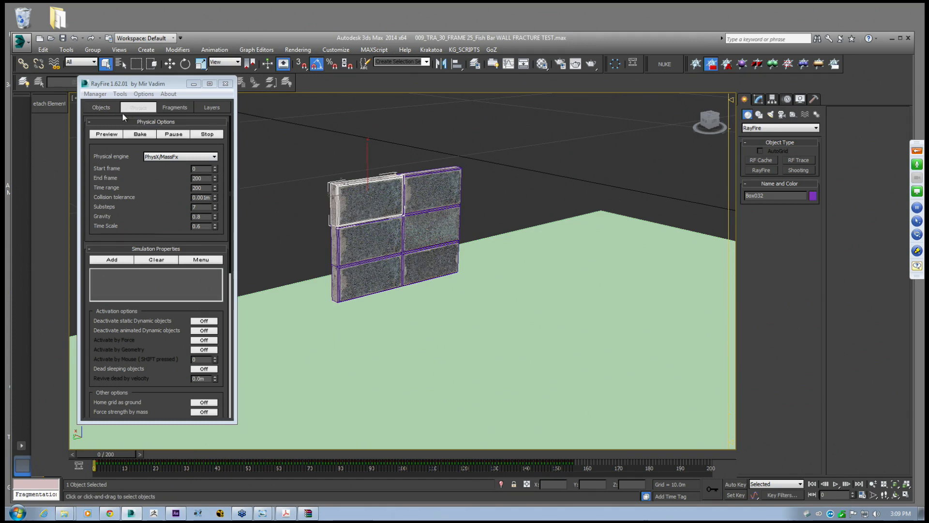
Look through the physics and demolition properties and the Heavy metal preset's density, friction and bounciness
right_click(100, 110)
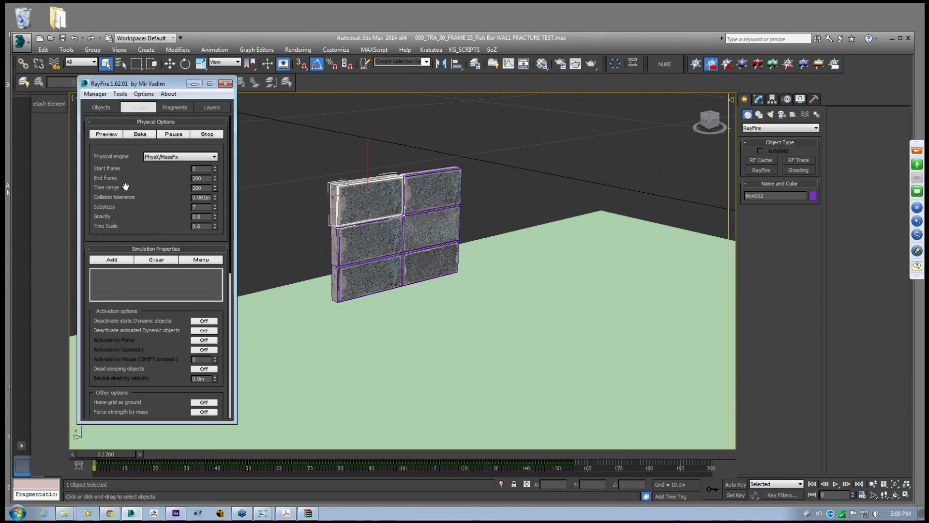
left_click_drag(130, 219, 155, 91)
left_click_drag(160, 198, 165, 71)
mouse_move(151, 295)
left_mouse_down()
mouse_move(155, 258)
mouse_move(152, 286)
left_mouse_up()
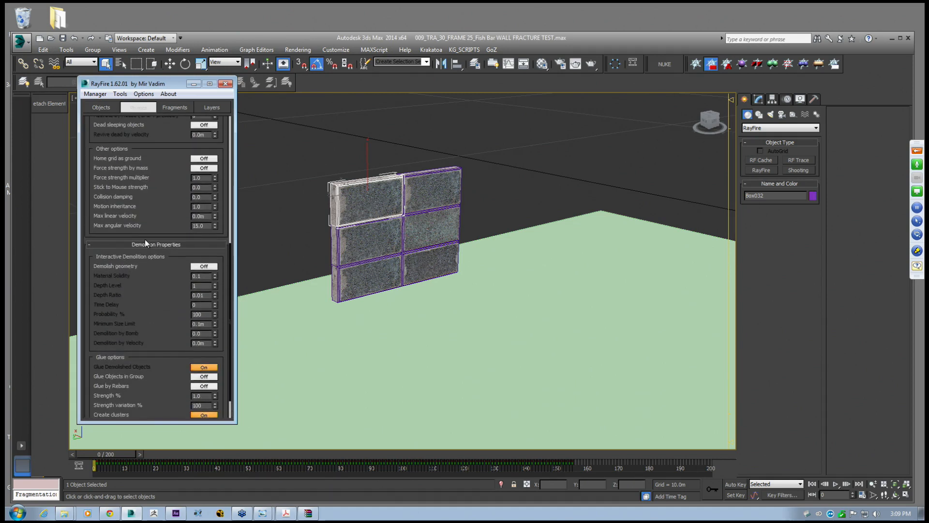
left_click(104, 108)
left_click_drag(129, 218, 126, 190)
left_click_drag(135, 308, 138, 136)
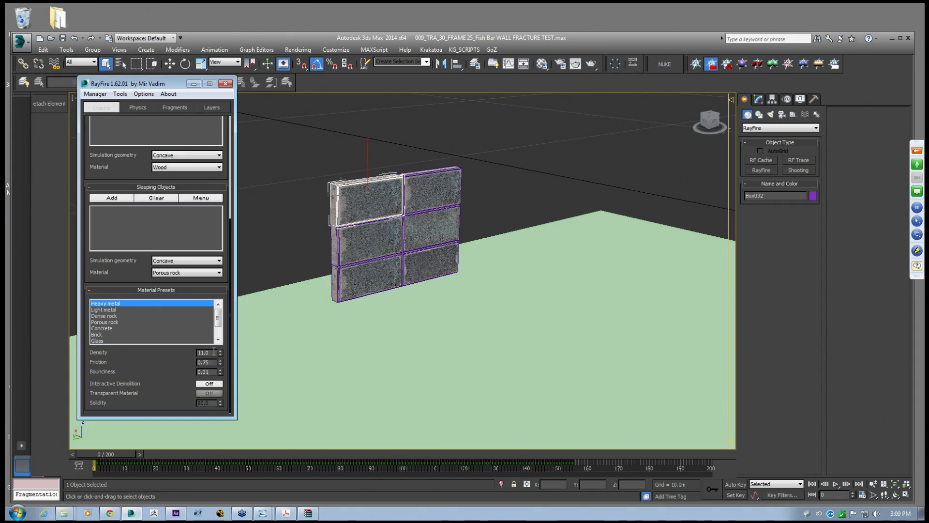
left_click_drag(213, 353, 194, 348)
left_click_drag(146, 266, 145, 318)
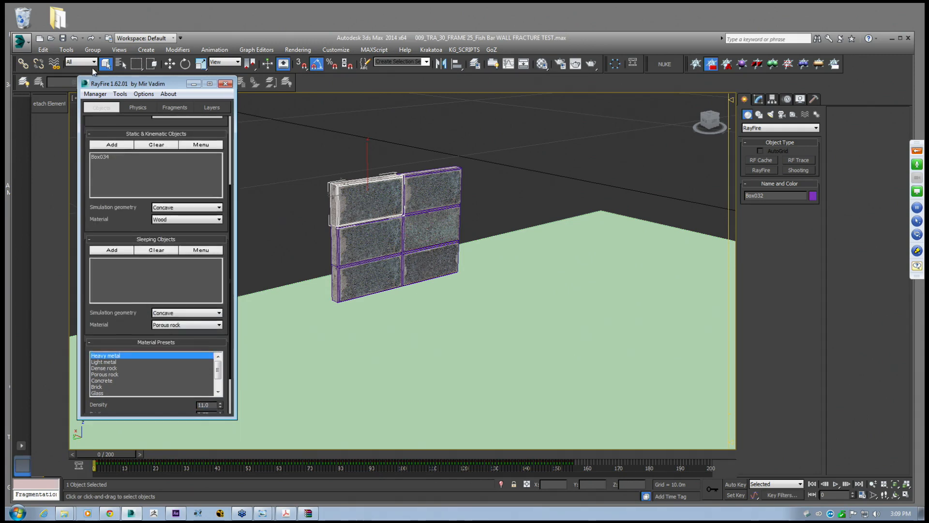
mouse_move(98, 459)
left_mouse_down()
mouse_move(155, 461)
mouse_move(89, 461)
left_mouse_up()
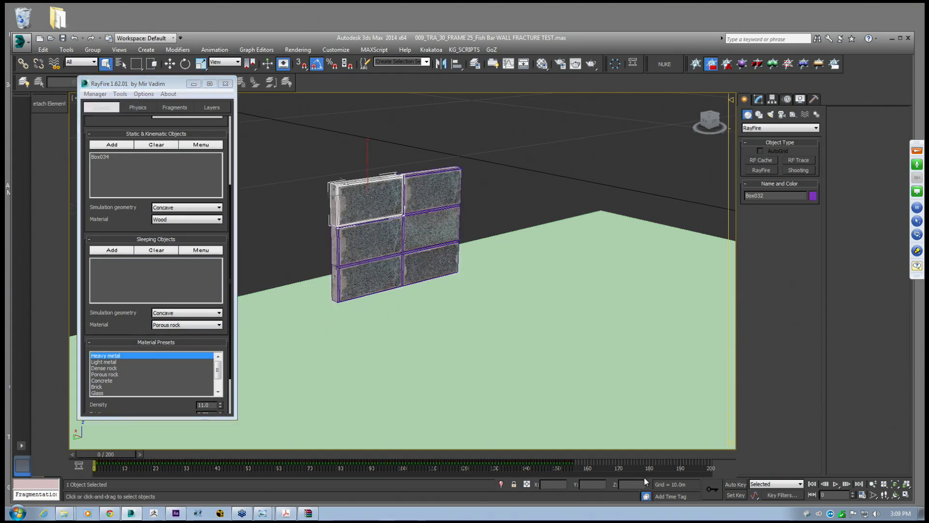
Select all six intact wall blocks and delete their baked simulation keys from the timeline
left_click_drag(607, 476, 66, 500)
middle_click_drag(382, 295, 378, 282)
left_click_drag(300, 145, 485, 303)
left_click(590, 471)
left_click_drag(104, 496, 72, 493)
key("Delete")
Fragment the six dynamic wall blocks with RayFire using the Voronoi - Uniform type at 20 iterations
scroll(137, 249, "up", 3)
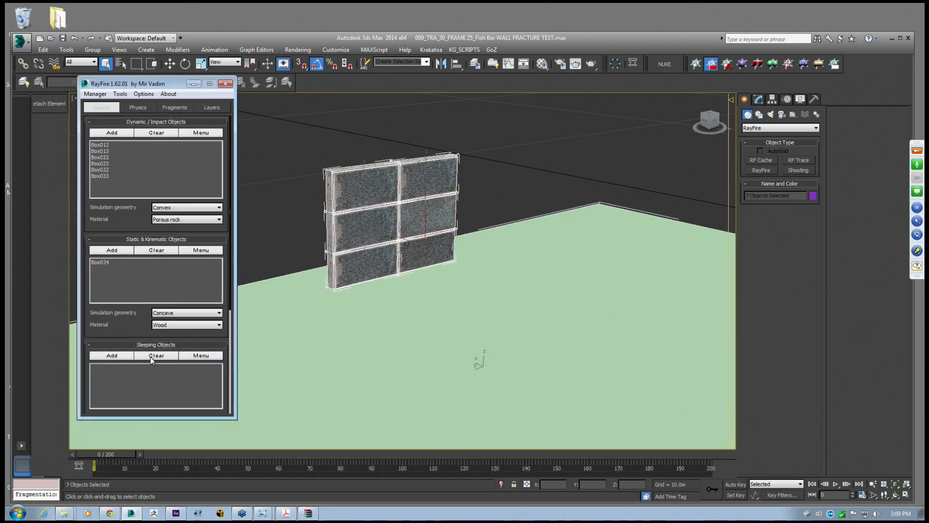
left_click(165, 108)
left_click(142, 139)
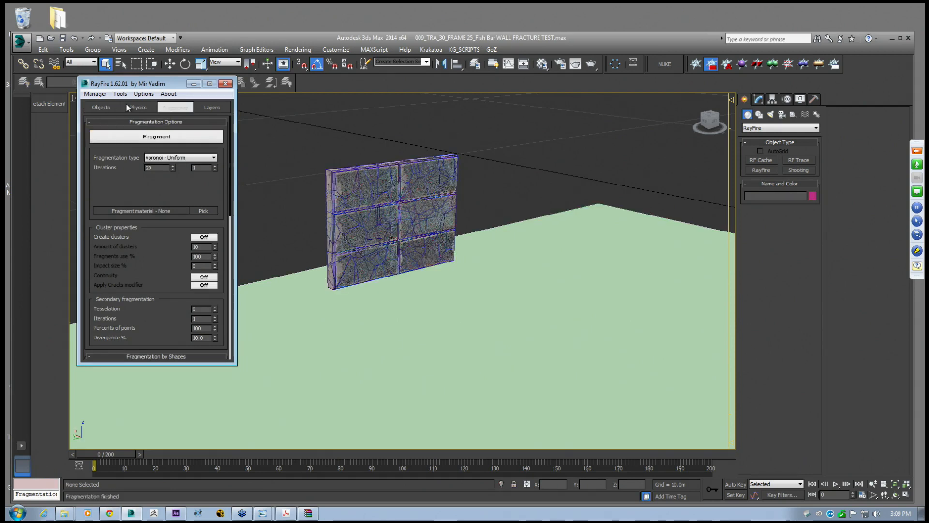
Bake the physics simulation of the fragmented wall with PhysX/MassFx and stop it at about frame 64
left_click(130, 107)
left_click_drag(132, 161, 129, 389)
left_click(139, 134)
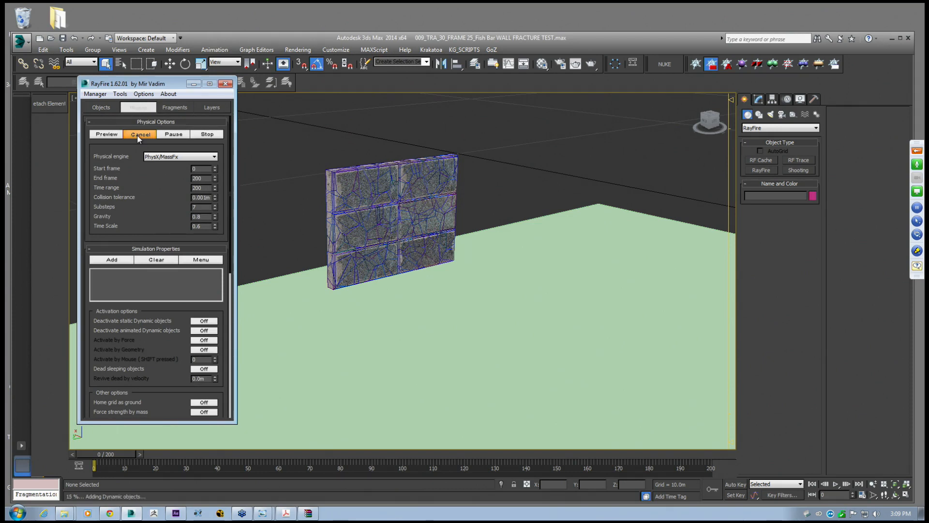
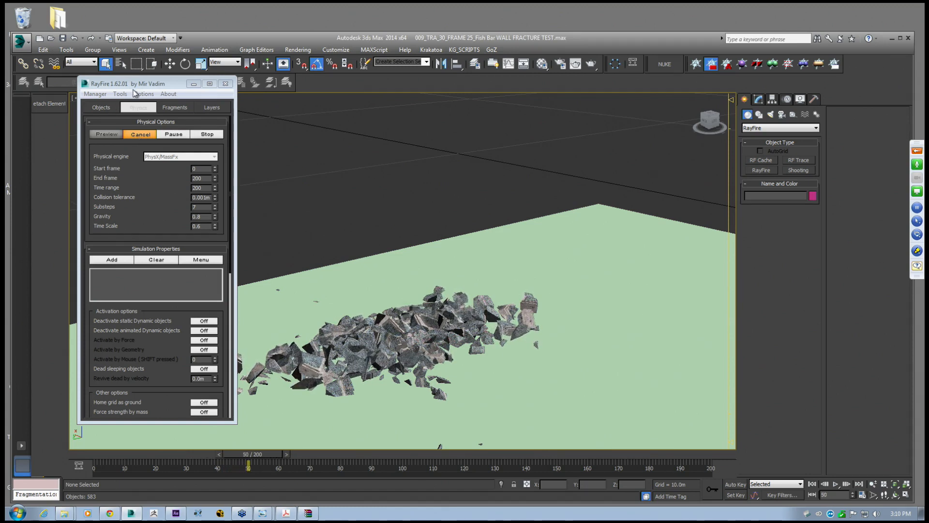
left_click_drag(129, 87, 103, 88)
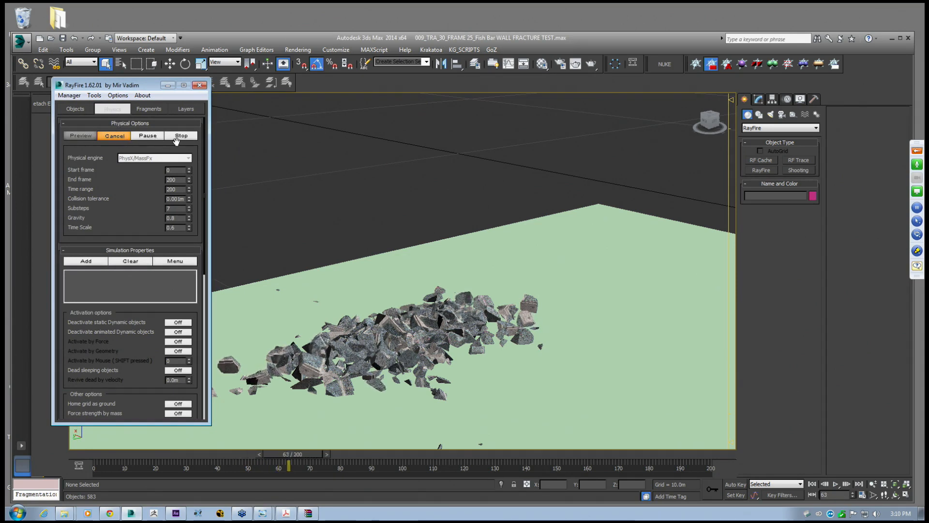
left_click(180, 137)
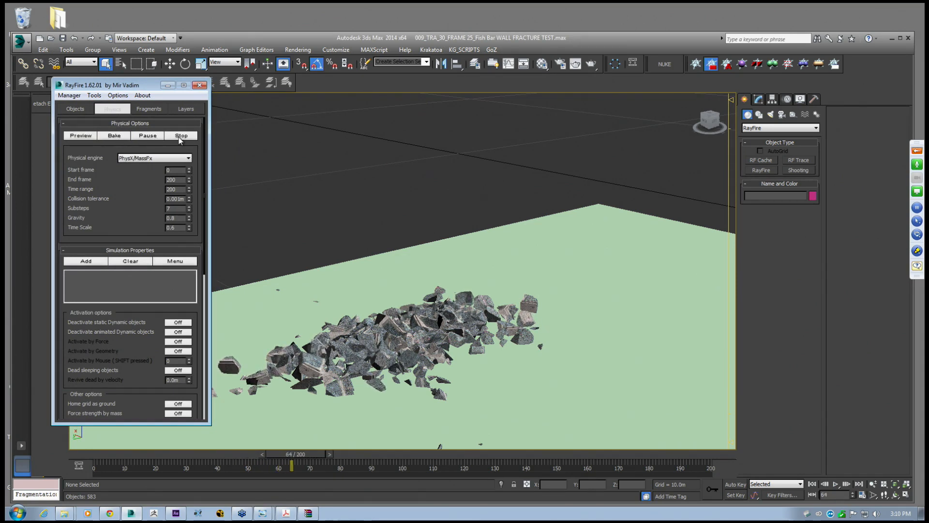
Return to frame 0, view the wall from the front, and select all its fragments and their baked keys
left_click_drag(291, 454, 104, 459)
middle_click_drag(399, 289, 365, 267, "alt")
left_click_drag(326, 147, 532, 285)
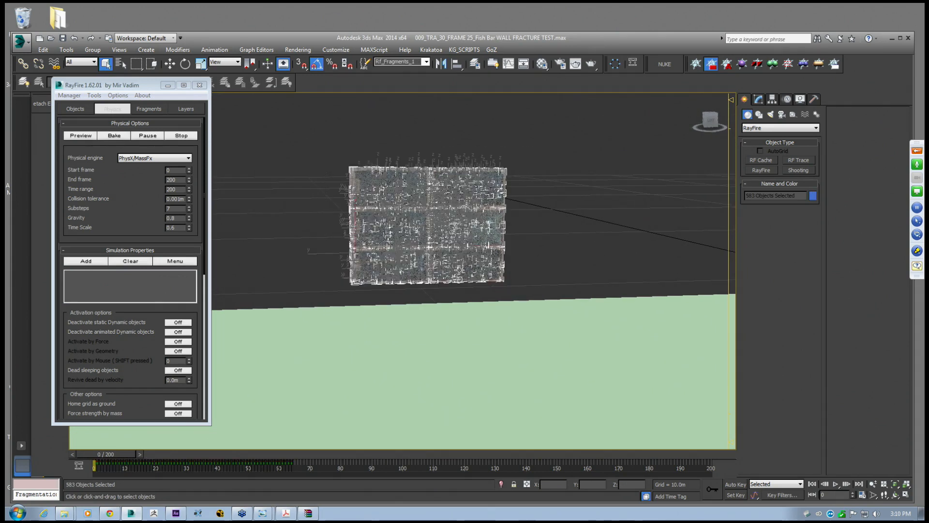
middle_click_drag(450, 269, 464, 269, "alt")
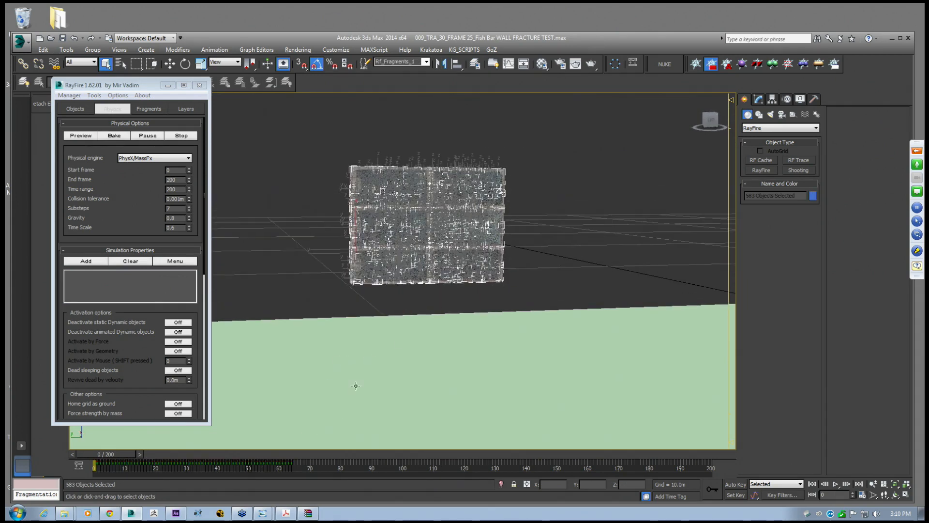
left_click_drag(303, 468, 169, 466)
left_click_drag(62, 460, 62, 460)
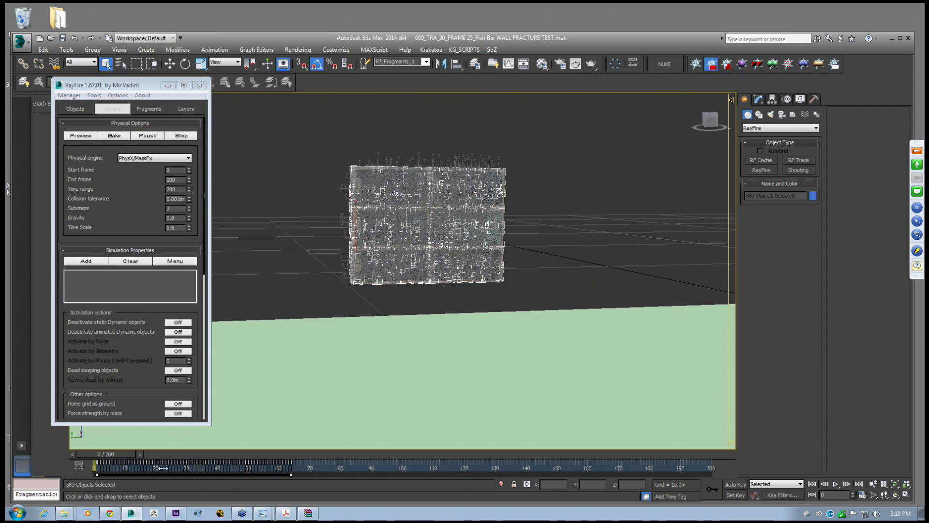
Turn off Show Selection Range in the track bar configuration with the fragments deselected
right_click(311, 474)
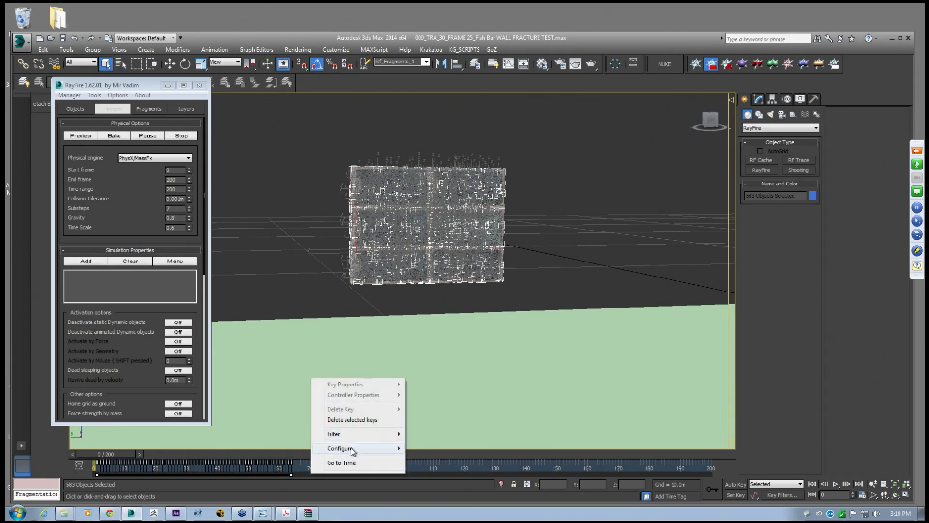
left_click(299, 466)
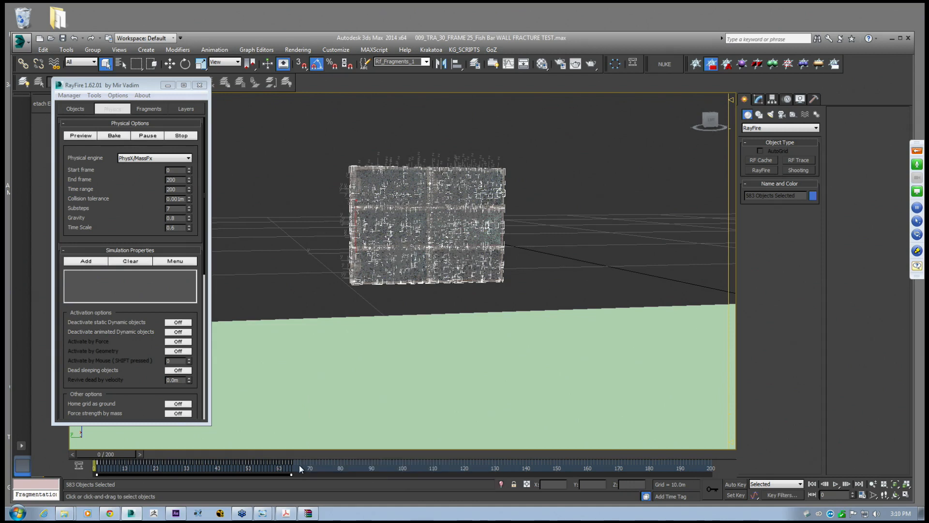
right_click(300, 468)
left_click(420, 463)
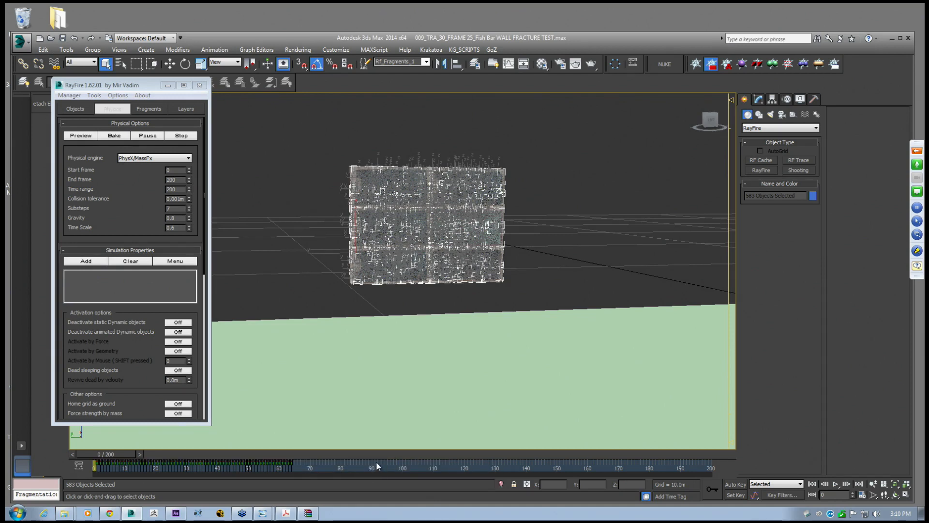
left_click(308, 250)
right_click(323, 467)
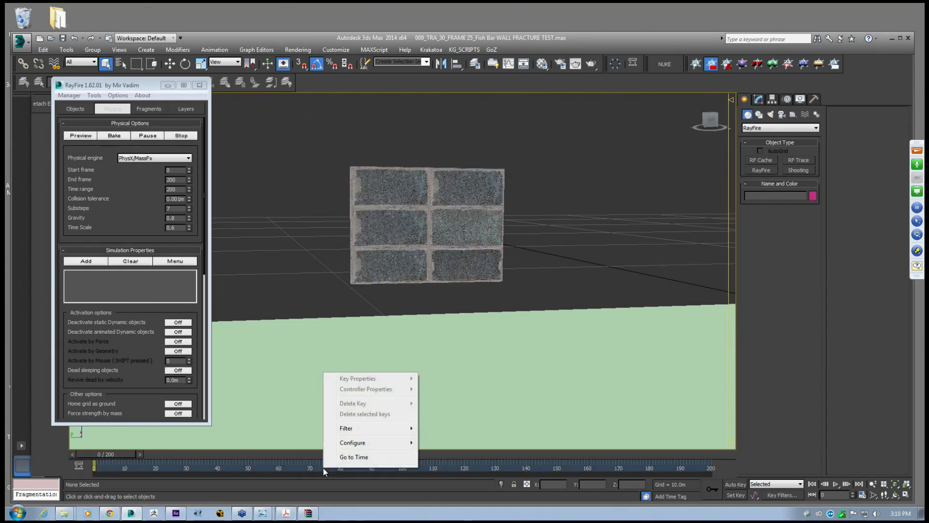
mouse_move(350, 443)
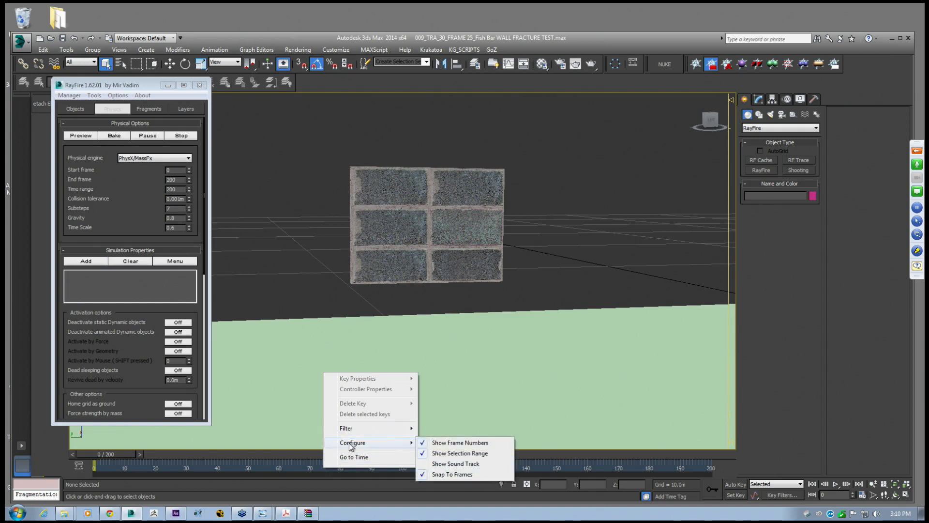
left_click(470, 454)
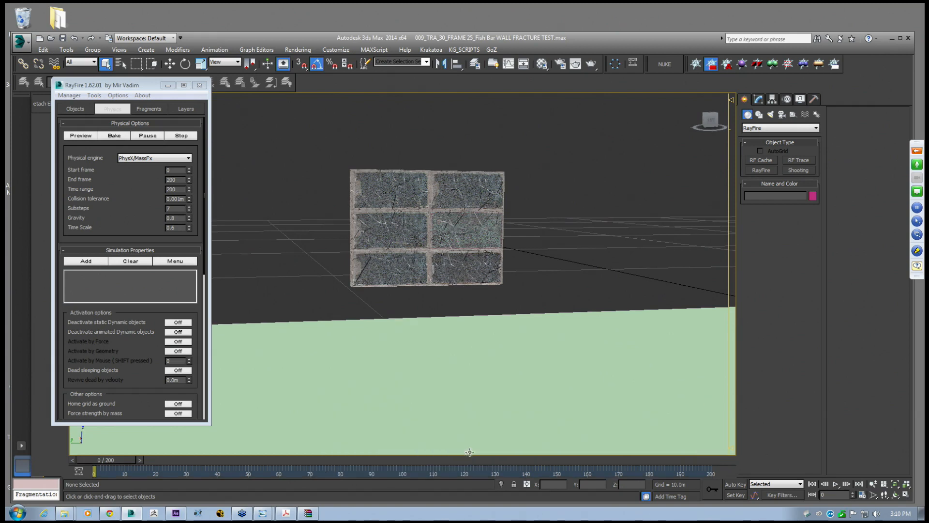
Select all wall fragments and their keys with the selection range hidden, and deselect them again
left_click_drag(294, 146, 542, 302)
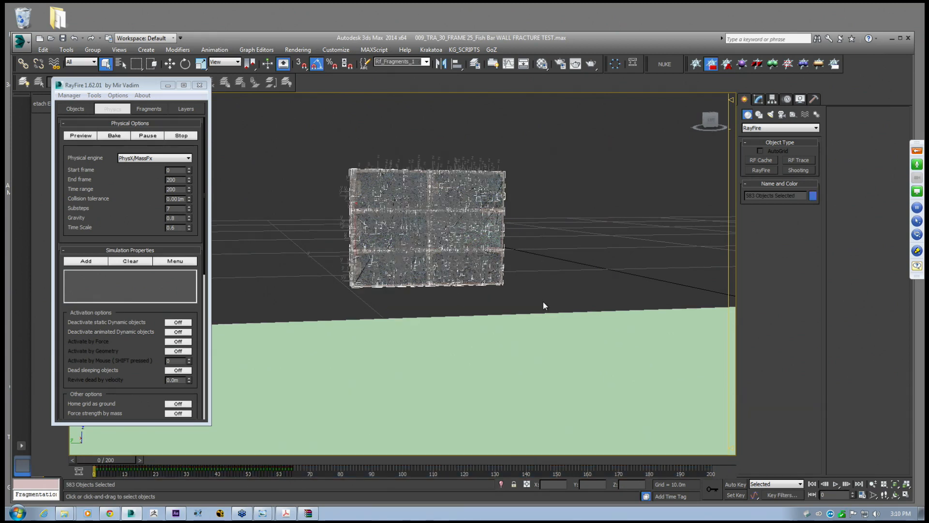
left_click_drag(299, 472, 156, 476)
left_click_drag(98, 473, 93, 478)
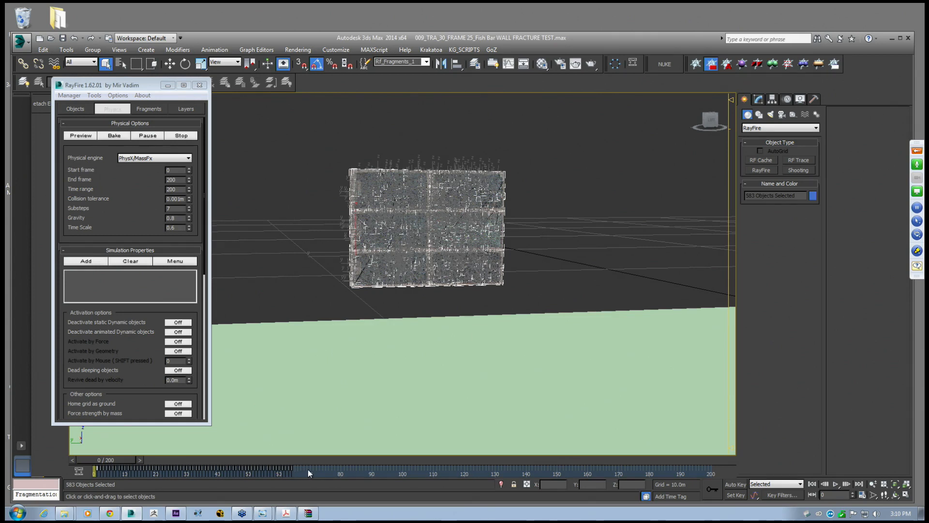
left_click(306, 213)
Turn Show Selection Range back on in the track bar configuration
right_click(327, 468)
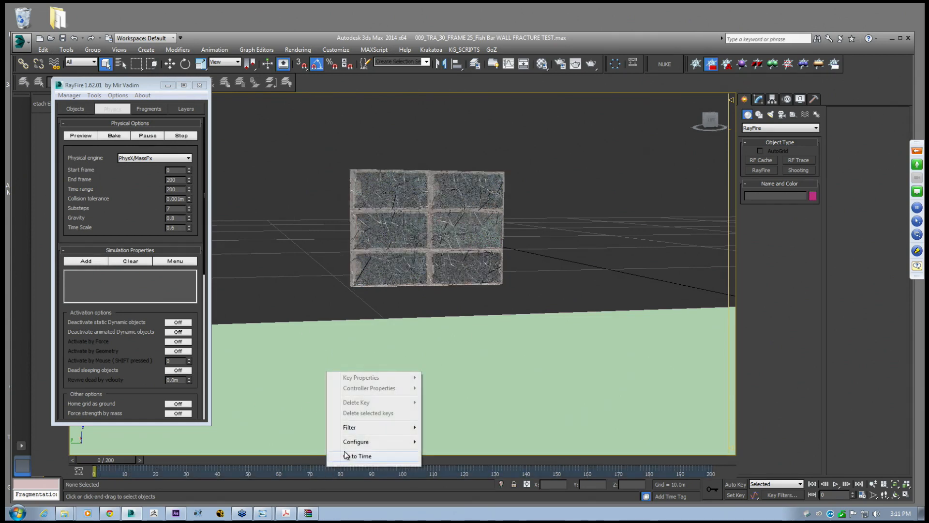
mouse_move(367, 443)
left_click(458, 451)
Select all wall fragments and their keys, and reverse the animation by moving the range's start past its end to about frame 127
left_click_drag(303, 145, 548, 288)
left_click_drag(311, 468, 203, 468)
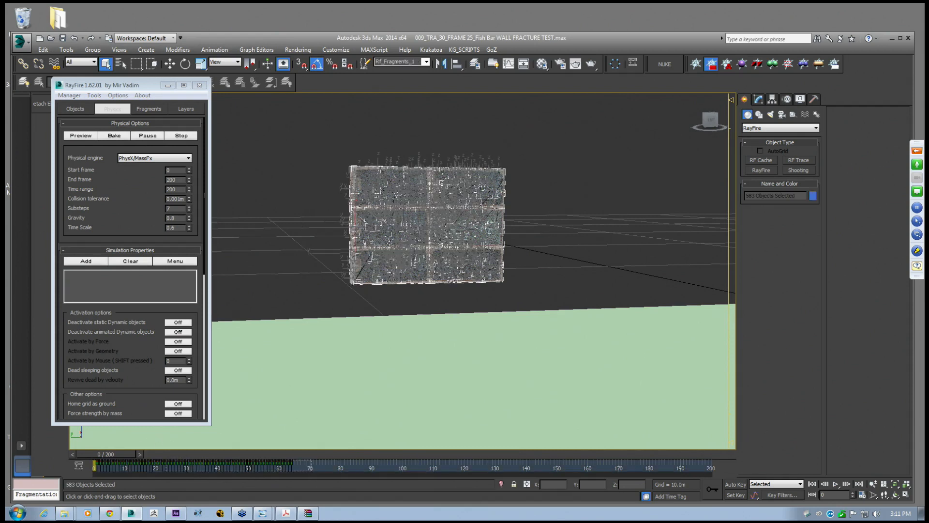
left_click_drag(95, 467, 95, 472)
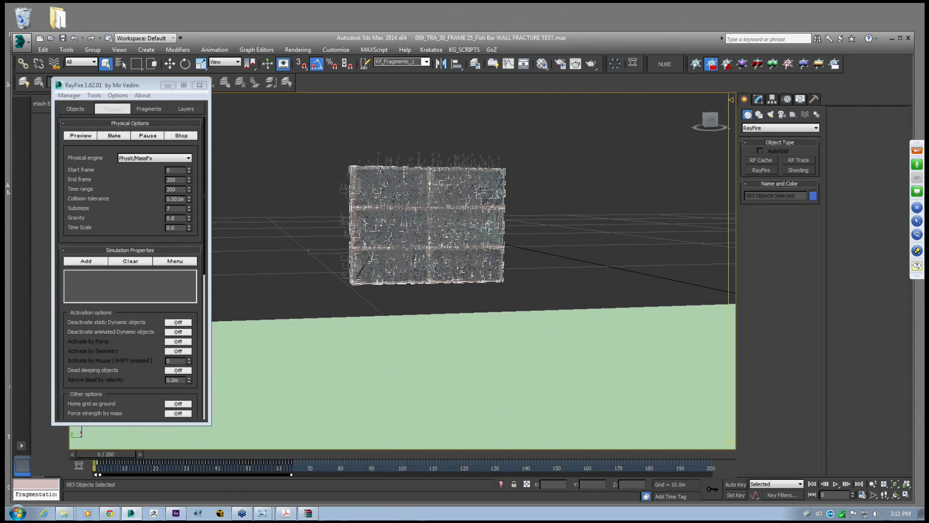
left_click_drag(275, 482, 478, 478)
left_click_drag(409, 474, 486, 474)
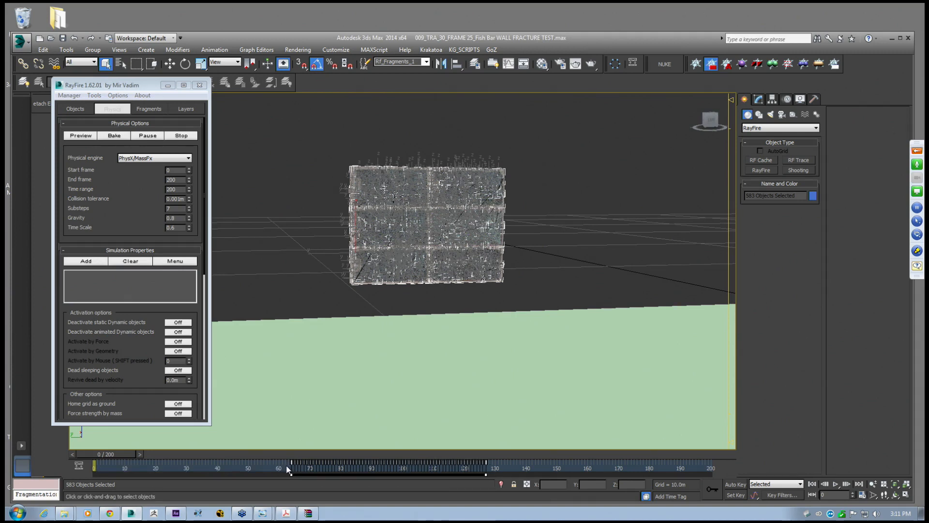
Deselect the fragments and set the animation's start time to -5 in the time configuration
left_click(287, 236)
mouse_move(106, 454)
left_mouse_down()
mouse_move(561, 464)
mouse_move(94, 467)
left_mouse_up()
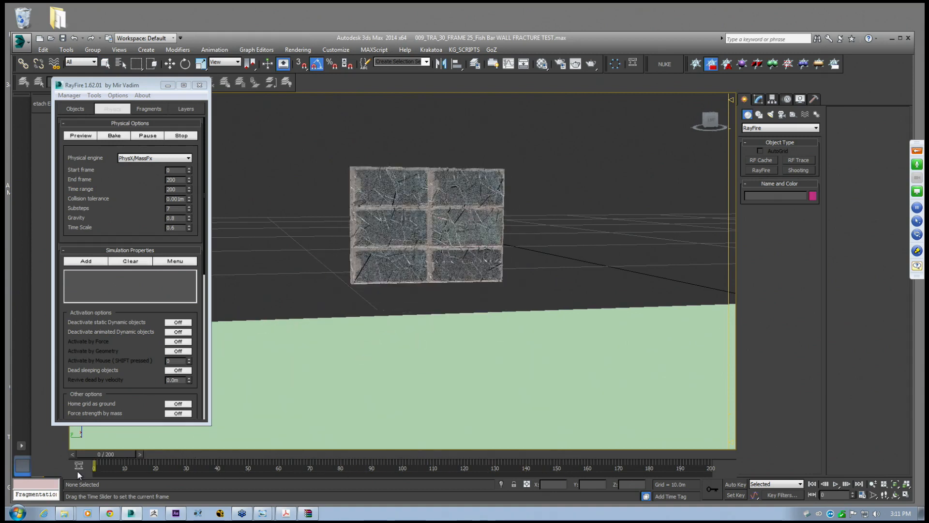
left_click(863, 496)
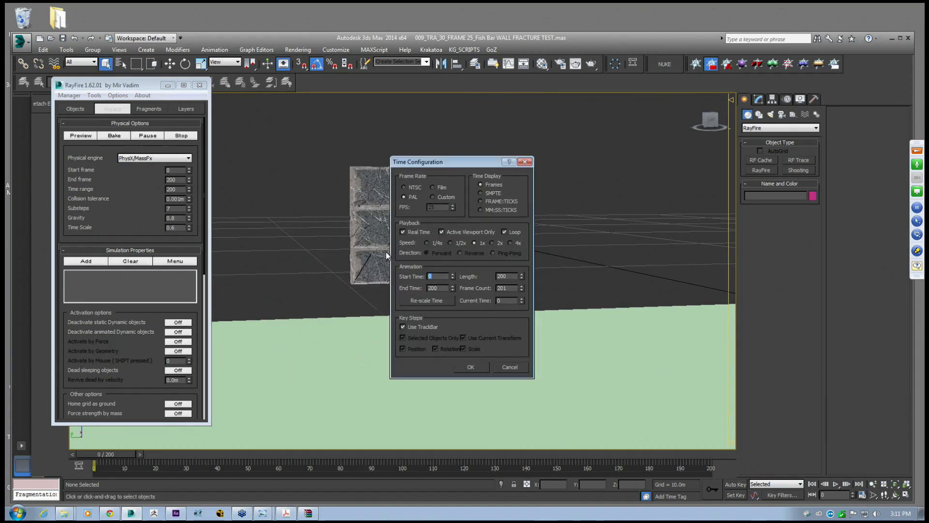
key("Return")
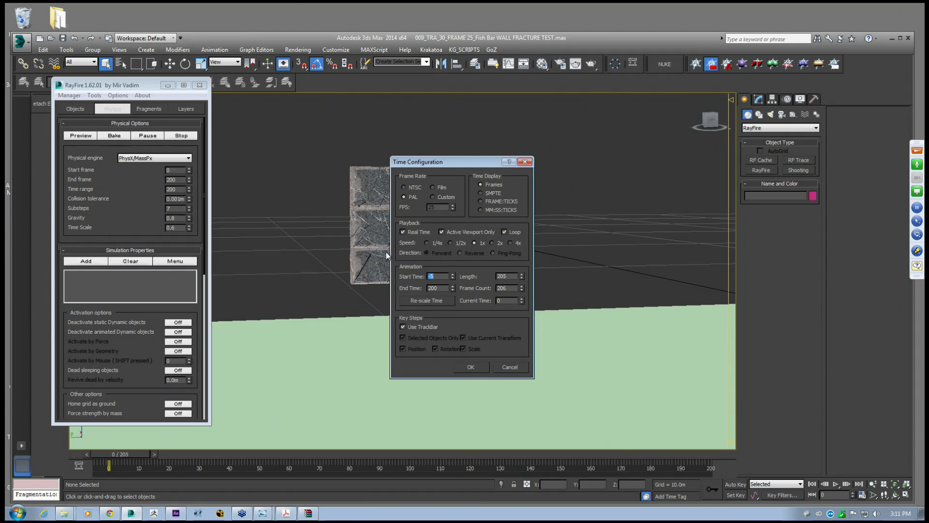
left_click(485, 370)
Scrub through the fragments' reversed animation, go back to frame -5, and examine the rubble pile from an angle
left_click_drag(301, 135, 552, 299)
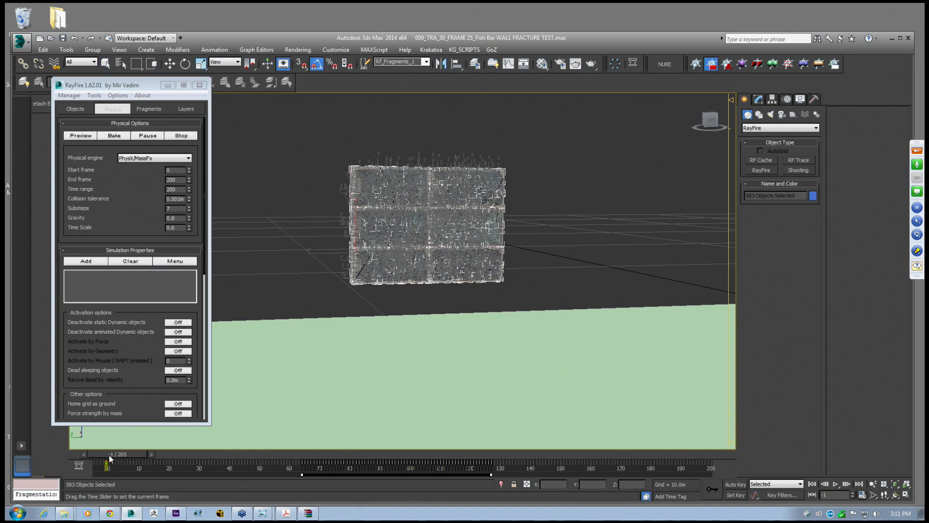
left_click_drag(116, 457, 182, 454)
left_click(354, 284)
middle_click_drag(355, 283, 347, 279)
left_click_drag(179, 455, 114, 454)
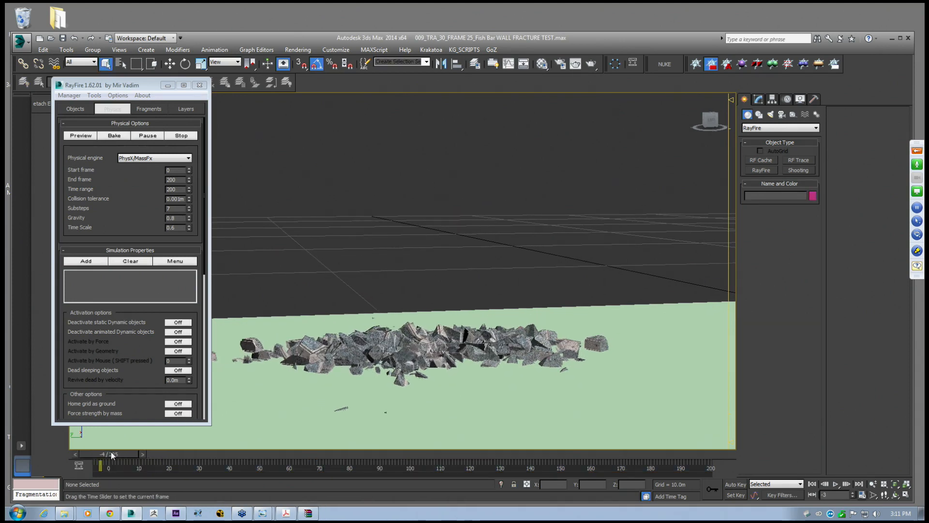
scroll(358, 299, "down", 3)
middle_click_drag(358, 299, 474, 297)
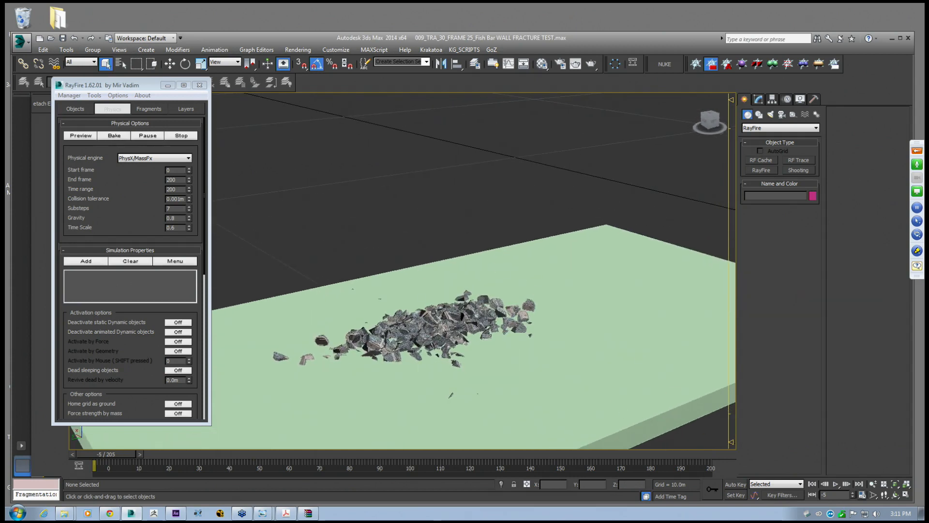
scroll(157, 439, "up", 5)
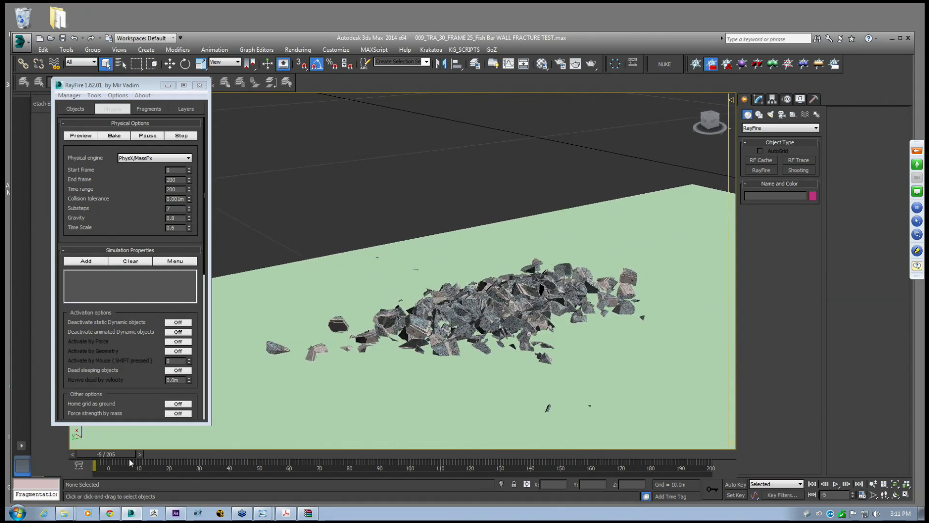
Switch to File Explorer, go up to the 03_TRANSFORMATION folder and open the "componant animation" movie
mouse_move(70, 516)
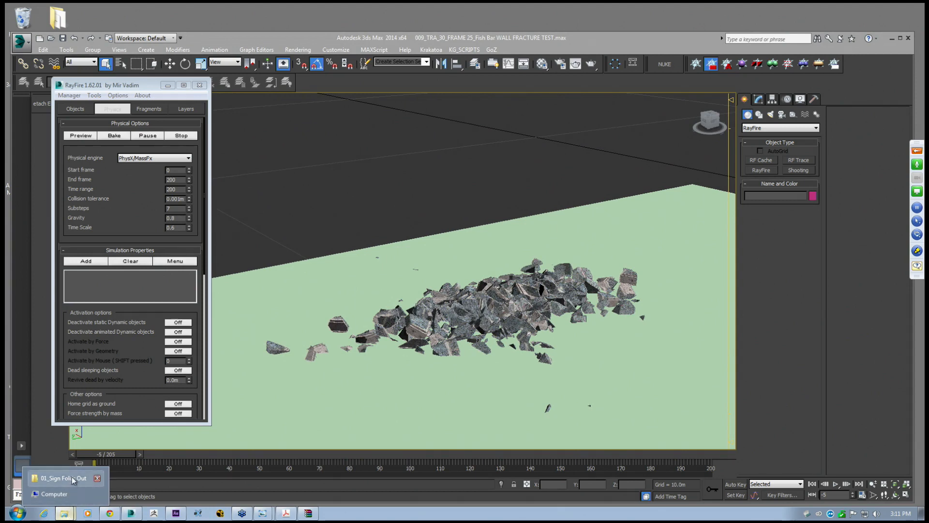
left_click(63, 478)
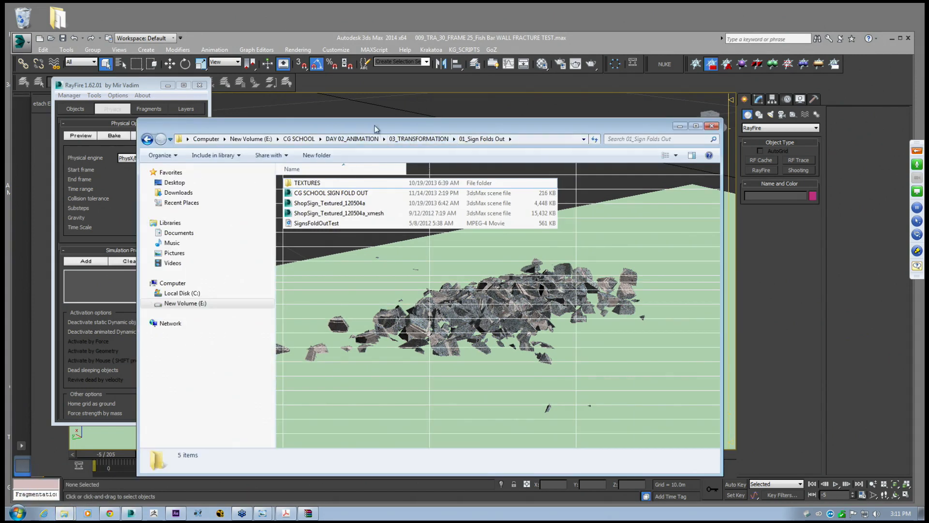
left_click_drag(369, 126, 338, 106)
left_click(387, 119)
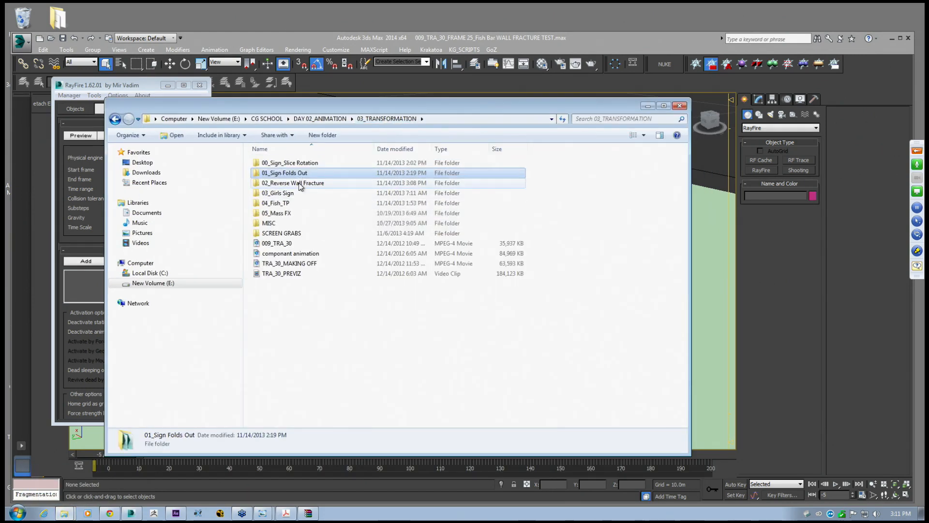
double_click(287, 254)
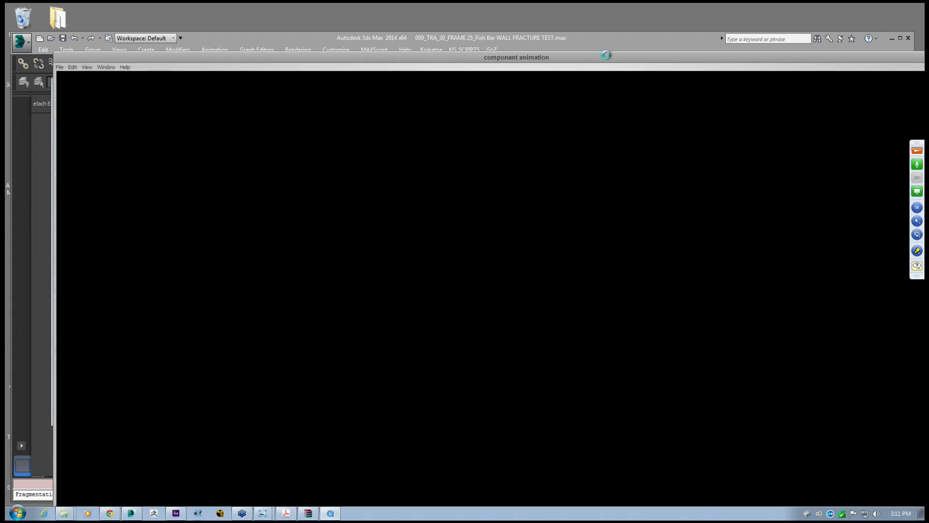
left_click_drag(607, 53, 572, 37)
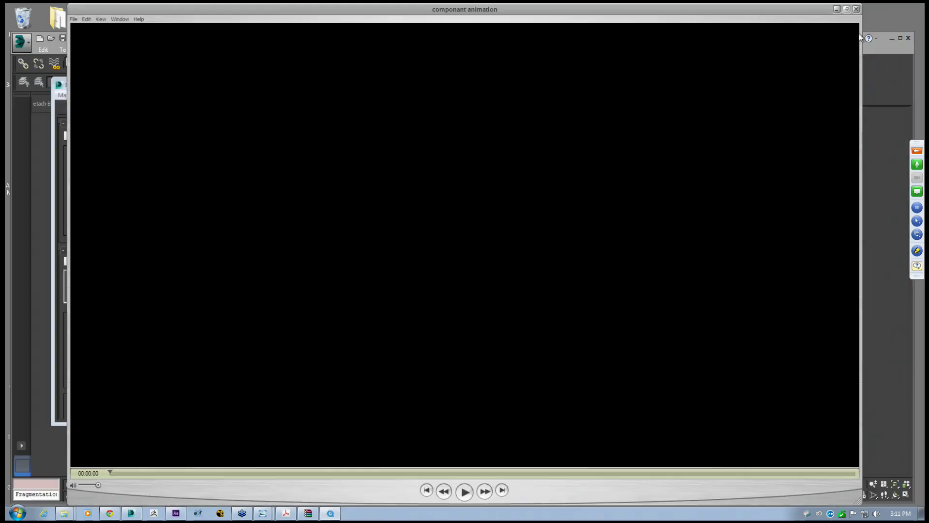
Play the component animation movie in stages, from the cart shot through the rubble building up into the fish bar wall
left_click(464, 492)
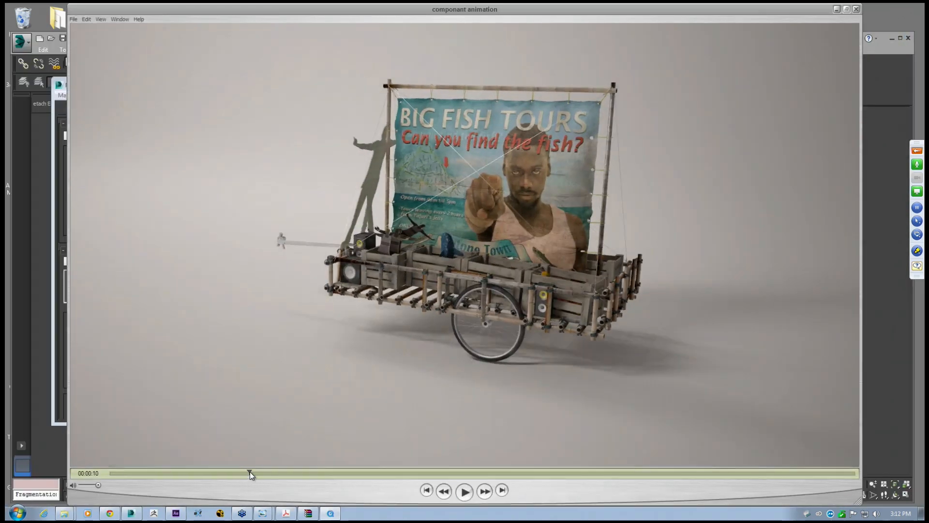
left_click(250, 474)
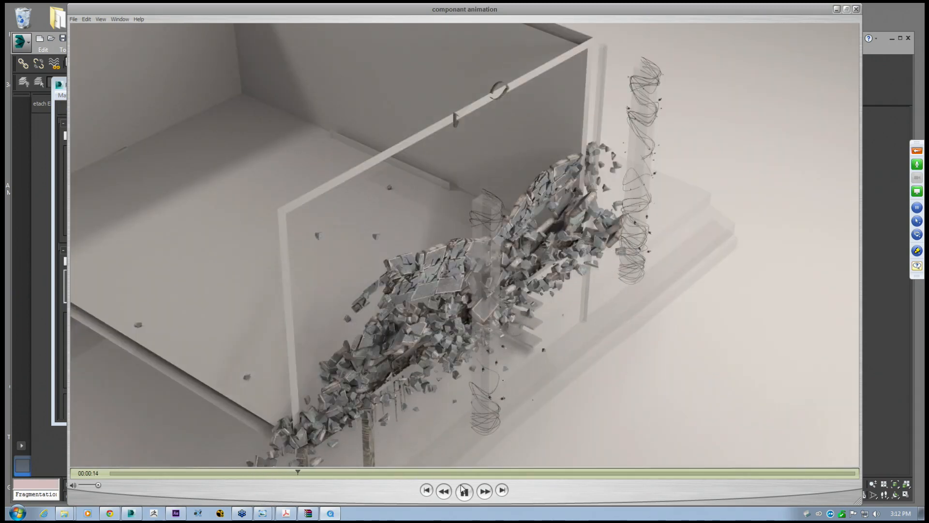
left_click(465, 492)
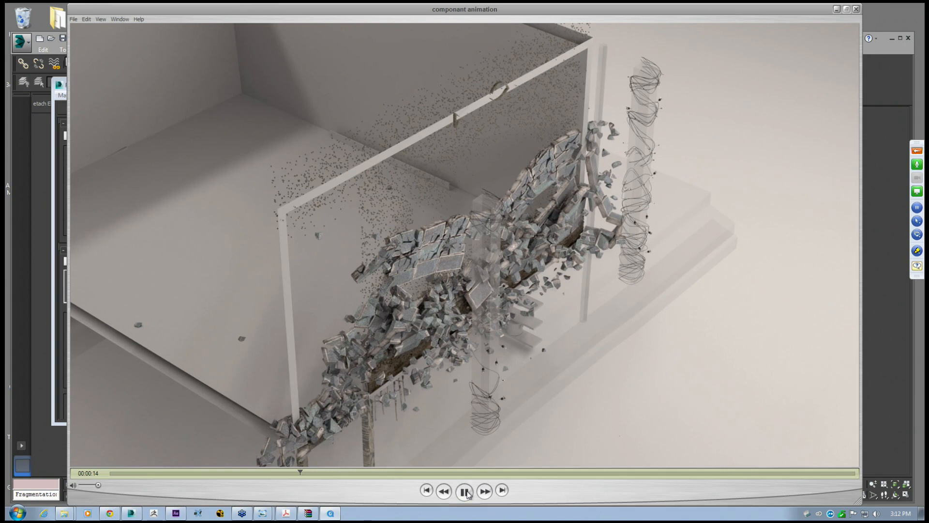
left_click(465, 492)
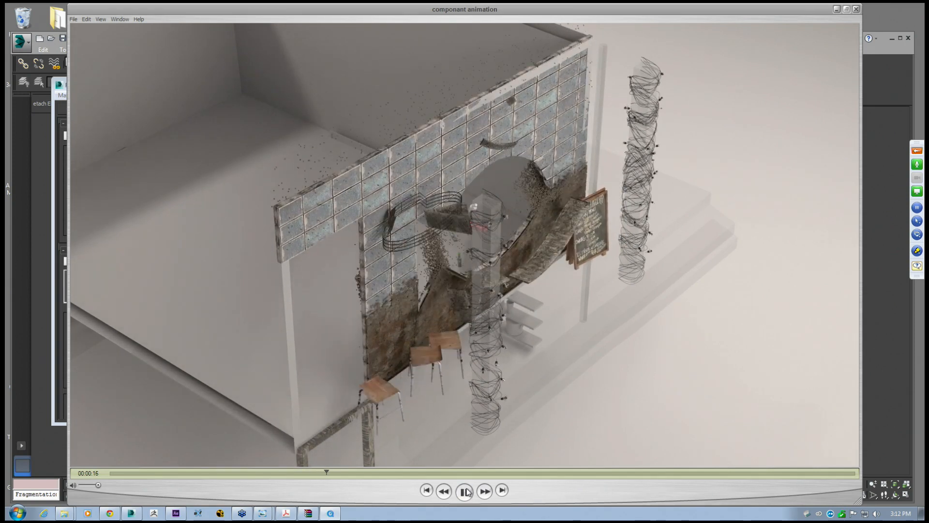
left_click(465, 492)
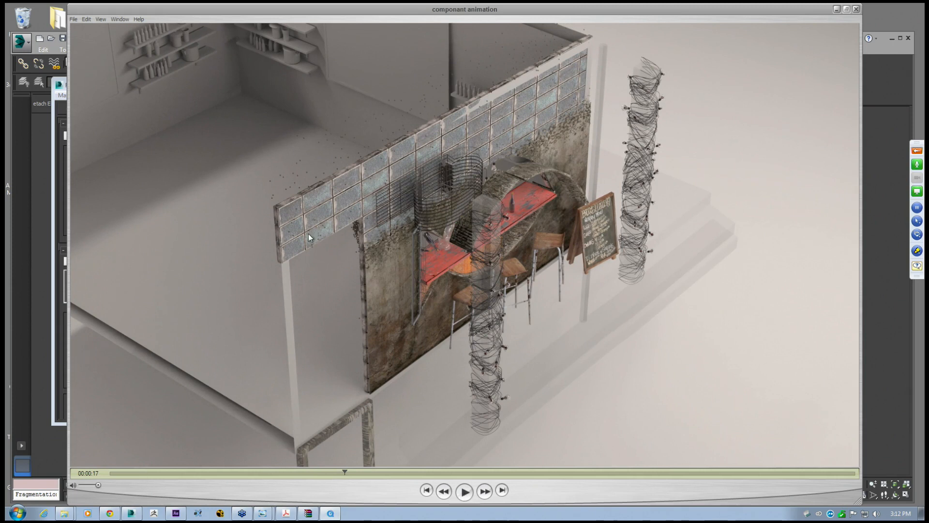
left_click(464, 492)
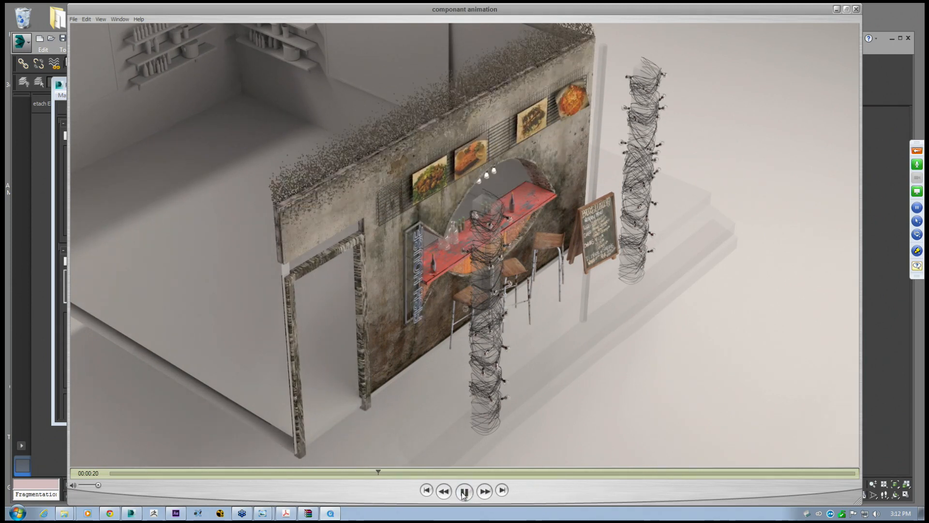
left_click(463, 493)
Replay the movie's wall assembly from 00:00:13, and return to the 3ds Max scene
left_click(290, 473)
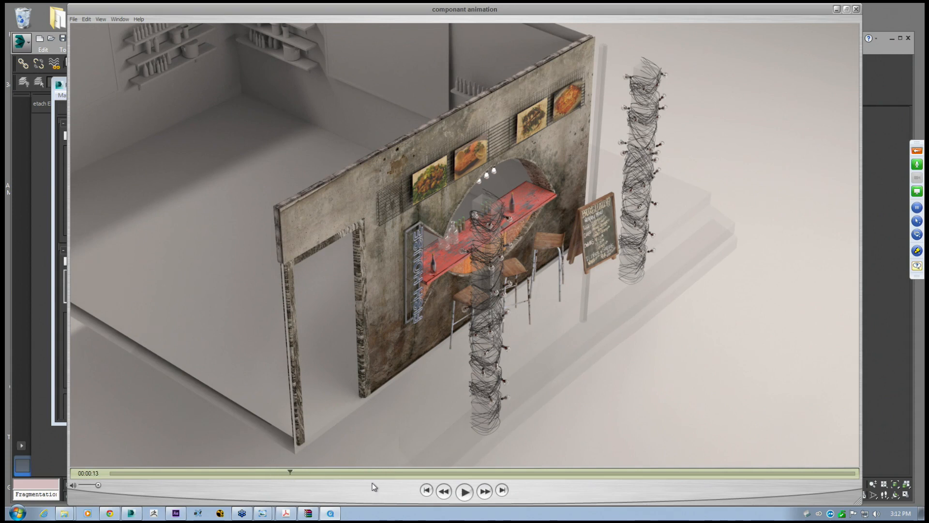
left_click(468, 495)
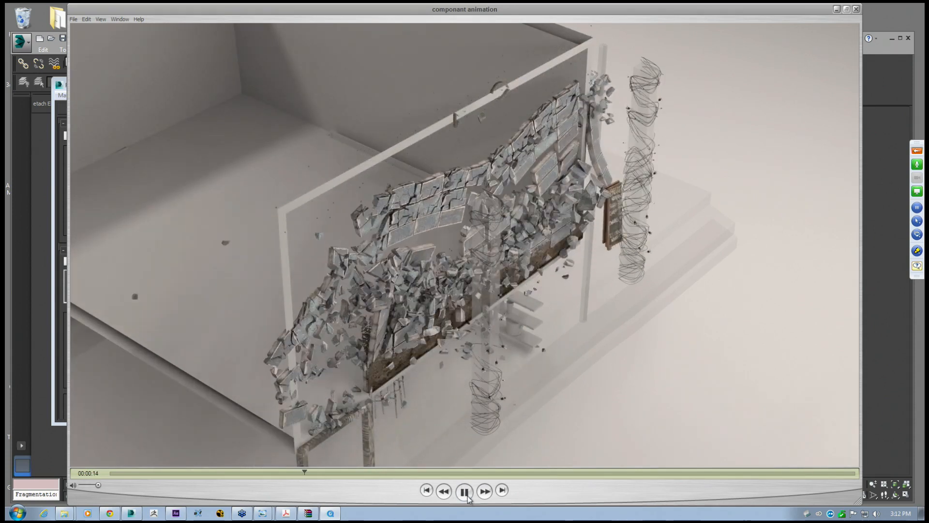
left_click(467, 495)
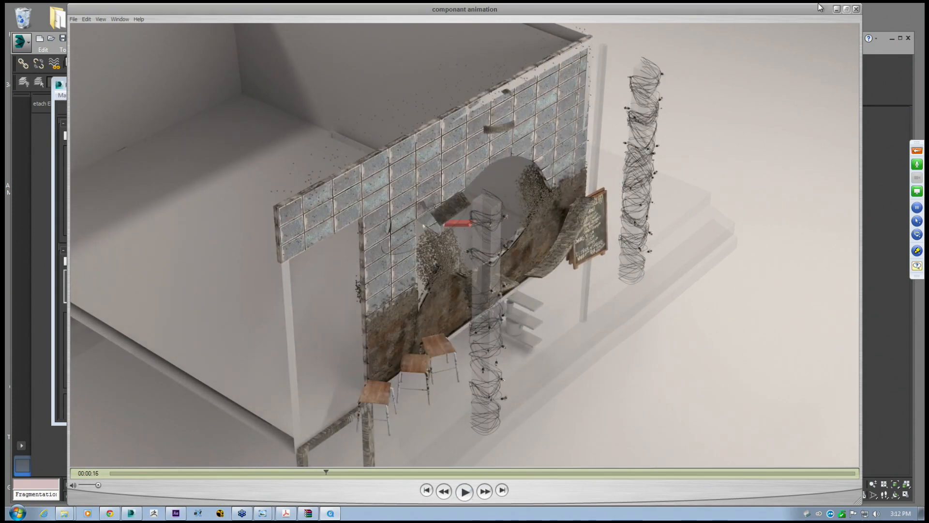
left_click(837, 10)
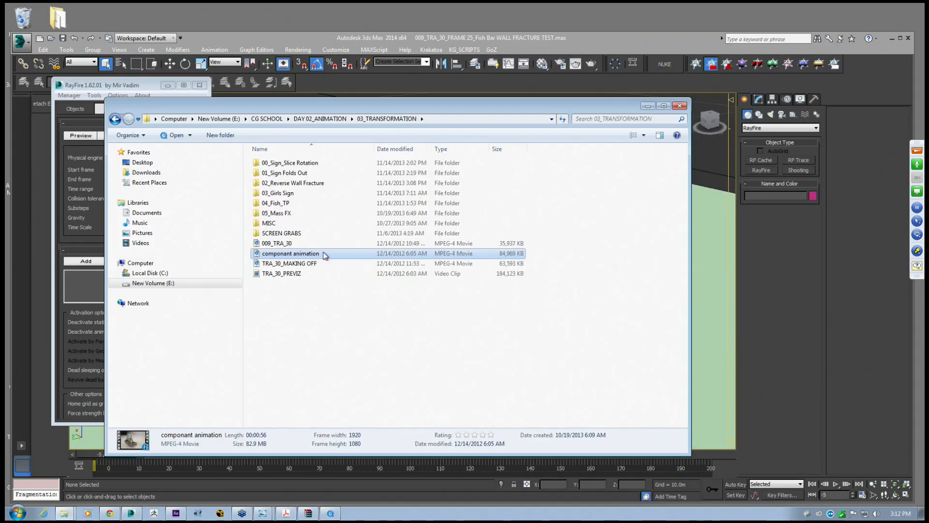
left_click(647, 105)
Play the reversed fracture animation, and replay it from about frame 15 through the wall's rebuild
middle_click_drag(496, 287, 489, 286)
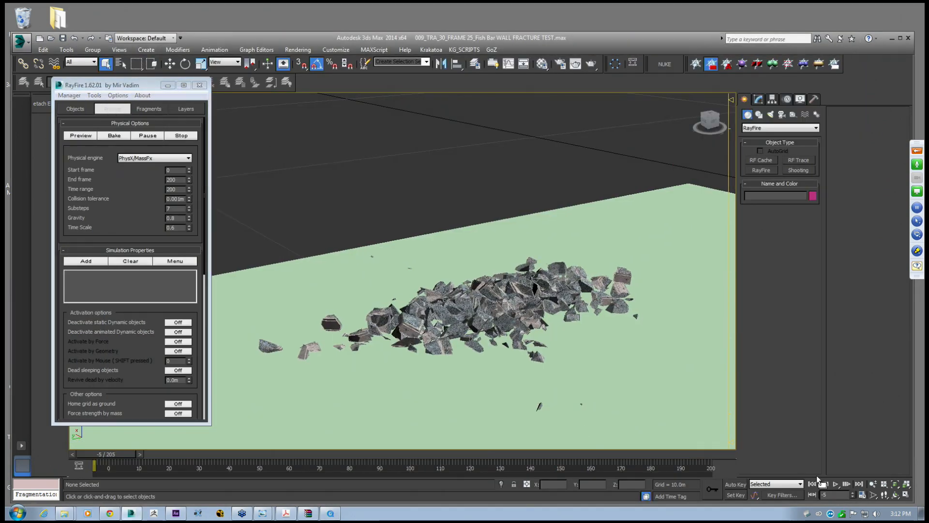
left_click(836, 486)
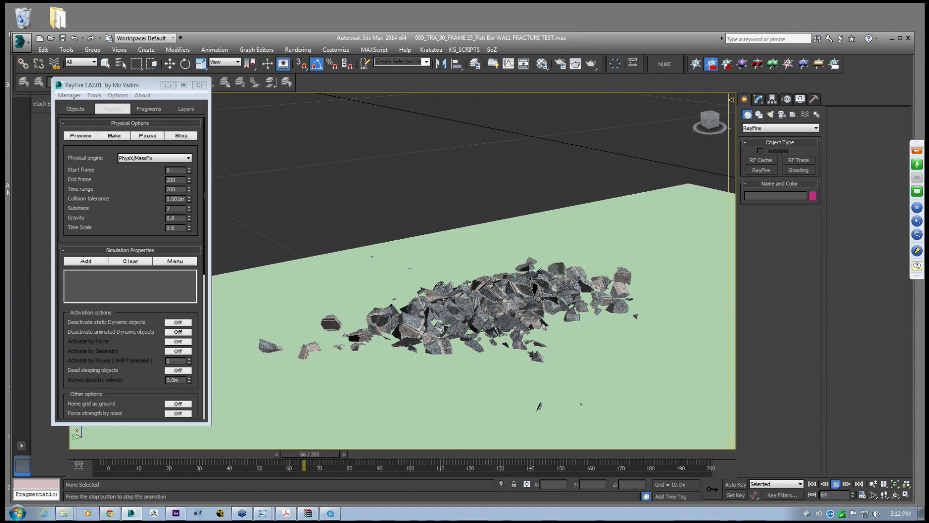
left_click(840, 486)
left_click(840, 486)
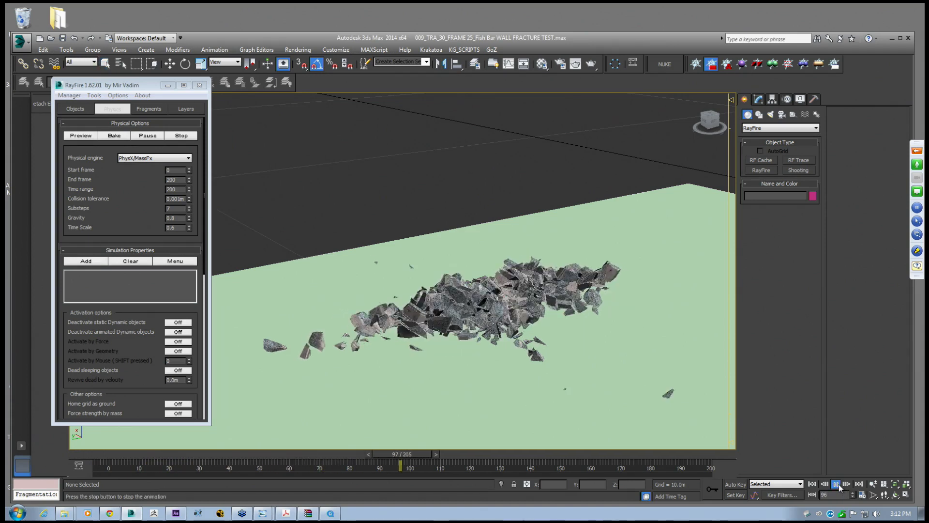
left_click(575, 456)
left_click_drag(560, 454, 163, 455)
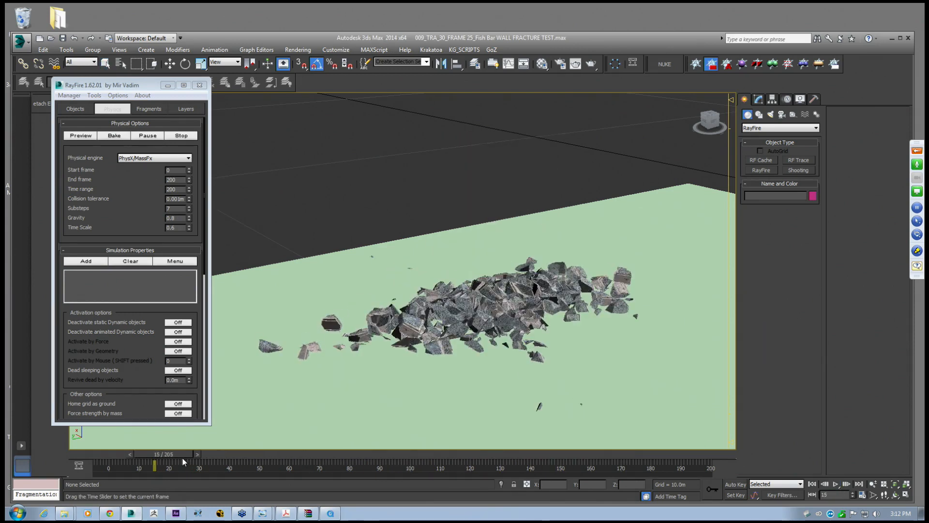
left_click(837, 485)
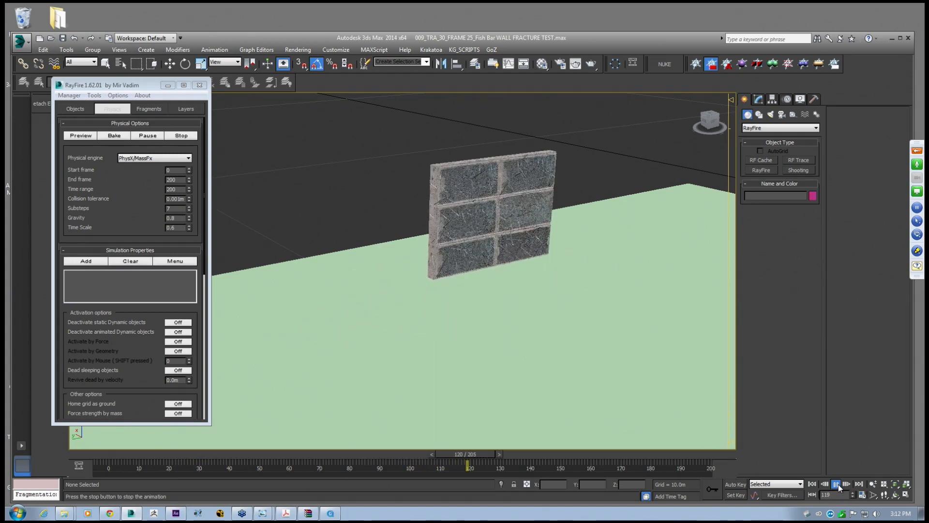
left_click(838, 487)
Examine the rebuilt wall's cracks close up from an angle and from the front, selecting single fragments in the upper-left block
middle_click_drag(339, 175, 298, 209)
left_click(412, 194)
middle_click_drag(426, 202, 412, 217)
scroll(413, 217, "up", 2)
scroll(412, 217, "down", 2)
scroll(412, 218, "up", 2)
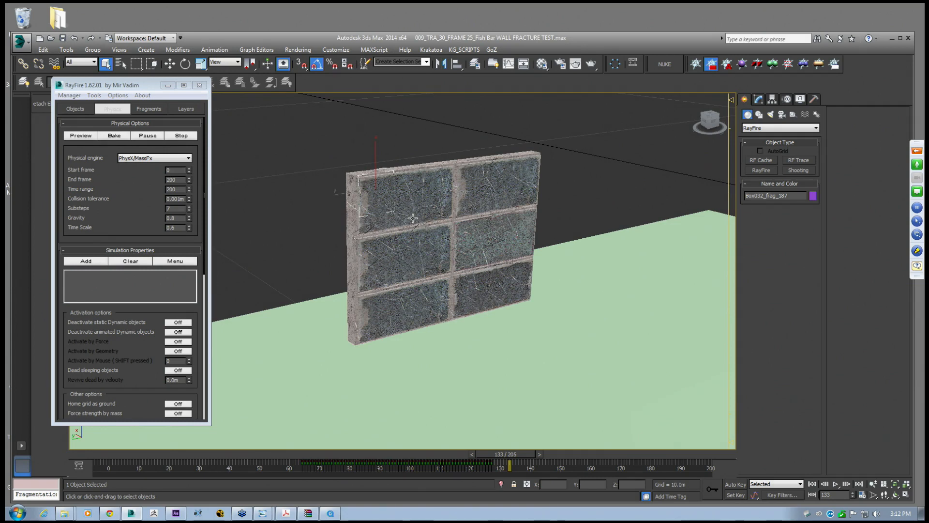
middle_click_drag(435, 223, 464, 201, "alt")
left_click(390, 207)
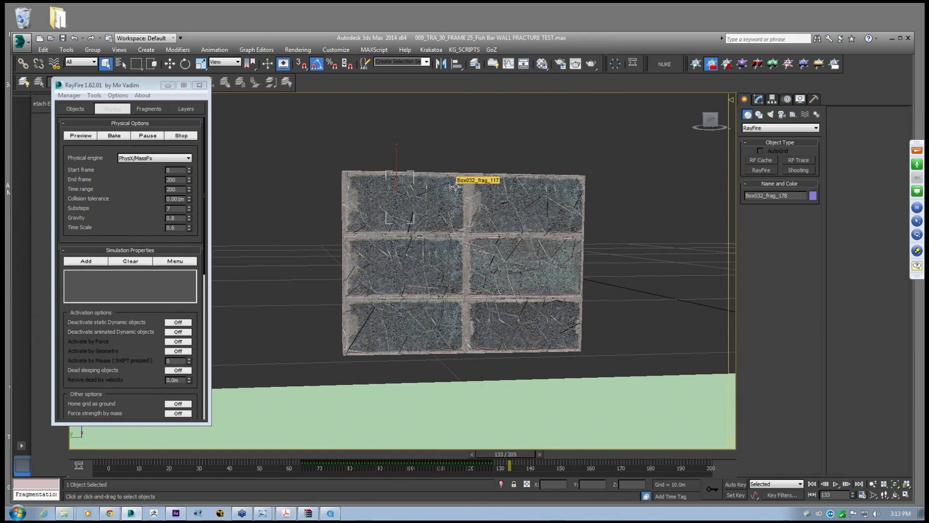
Deselect the fragment and inspect the whole rebuilt wall from the front and from an angle
middle_click_drag(426, 179, 418, 158)
mouse_move(311, 139)
left_mouse_down()
mouse_move(573, 315)
mouse_move(591, 342)
mouse_move(317, 142)
left_mouse_up()
left_click(584, 339)
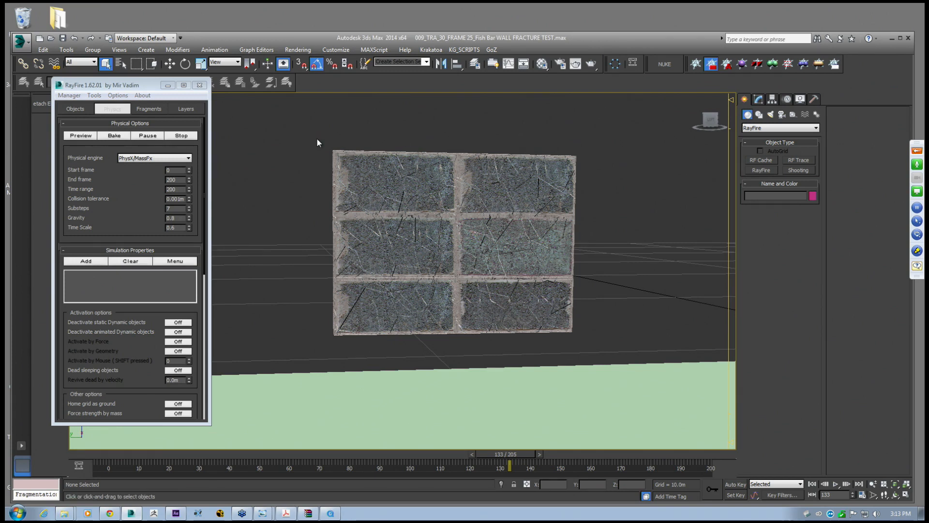
left_click_drag(306, 119, 619, 370)
middle_click_drag(542, 315, 495, 273, "alt")
middle_click_drag(445, 254, 356, 227, "alt")
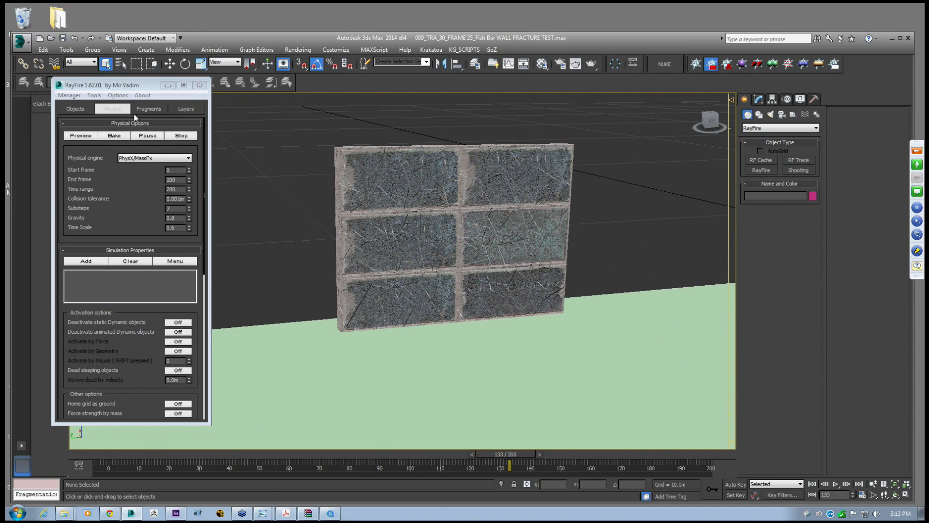
Close RayFire and save the scene as "009_TRA_30_FRAME 25_Fish Bar WALL FRACTURE TEST BBB"
left_click(199, 85)
left_click(21, 42)
left_click(44, 148)
left_click(255, 339)
type("4")
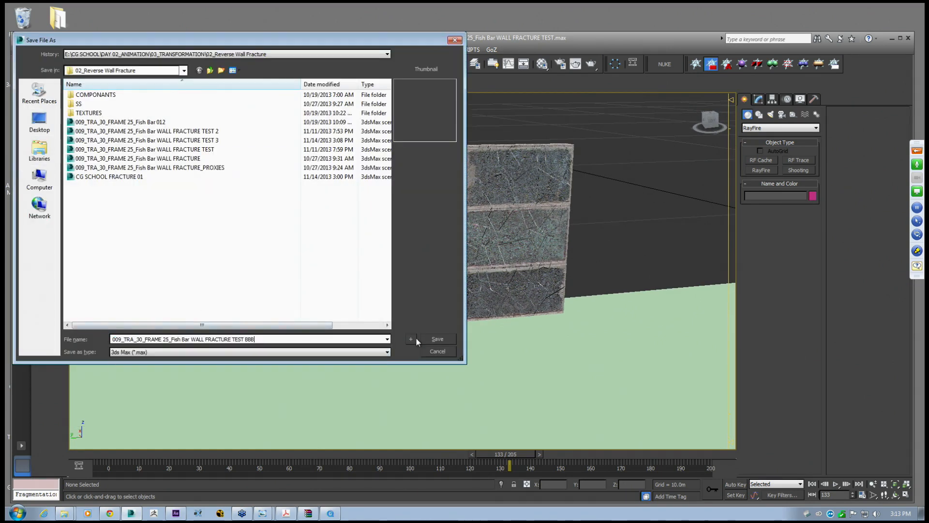
left_click(438, 338)
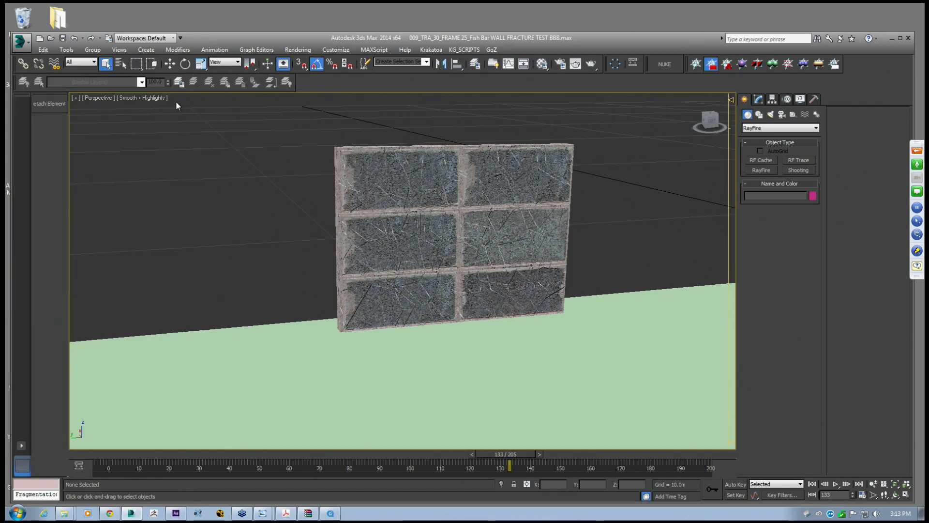
Reset 3ds Max to an empty scene and maximize the Perspective viewport
left_click(20, 42)
left_click(44, 84)
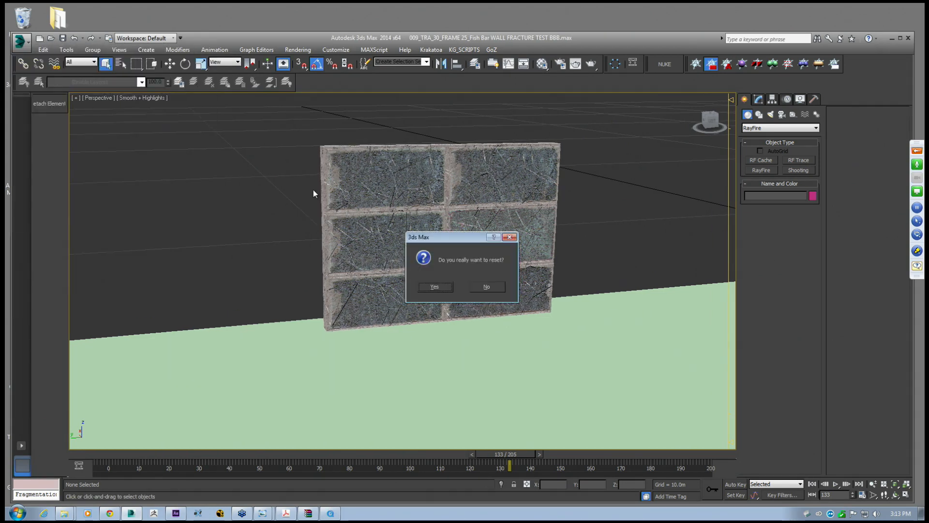
left_click(444, 287)
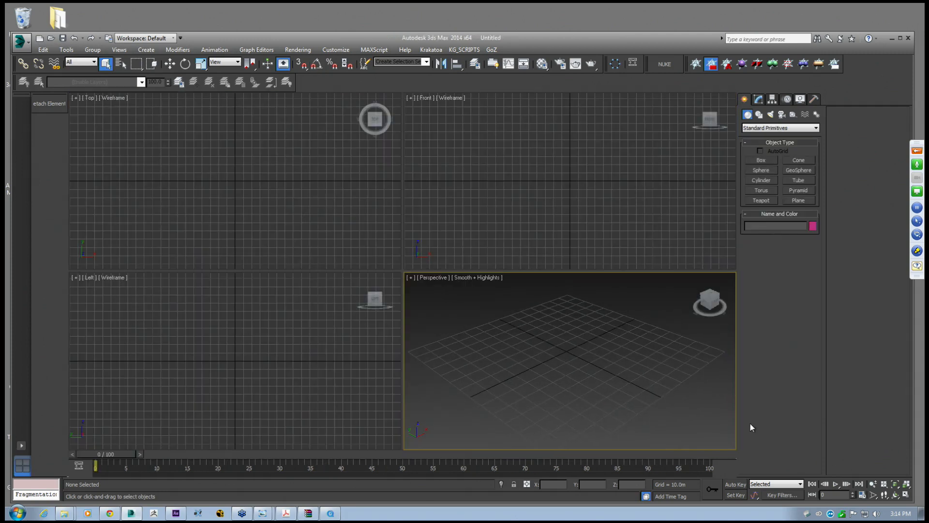
middle_click_drag(629, 387, 631, 371)
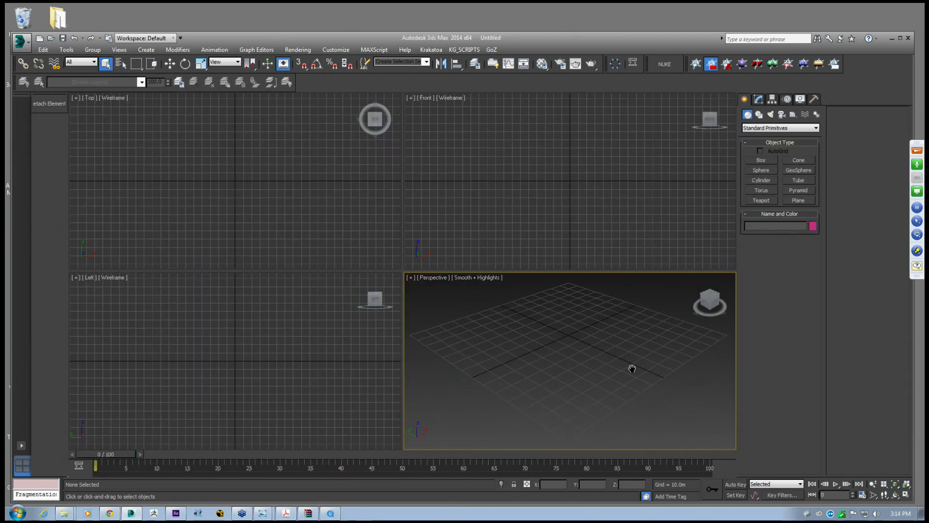
left_click(906, 494)
scroll(525, 300, "down", 3)
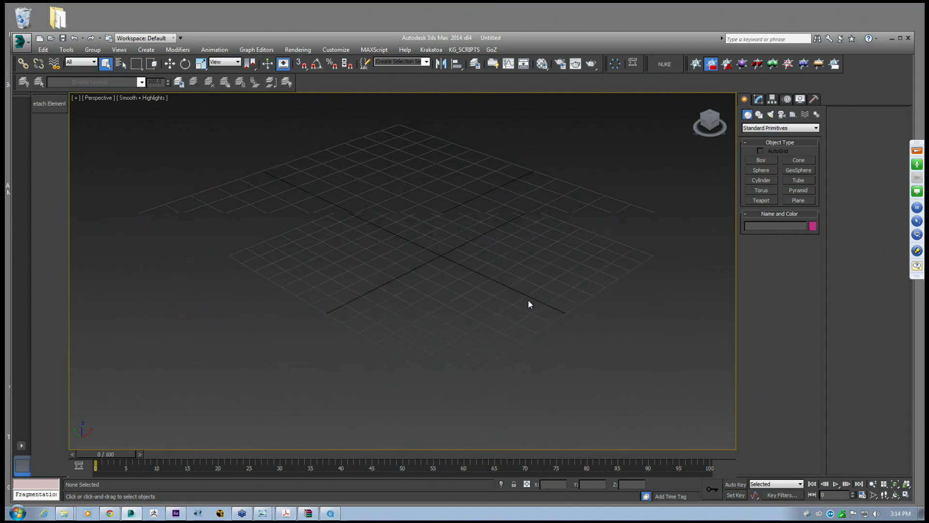
Create a tall box on the grid and a small teapot in front of it
left_click(752, 162)
left_click_drag(366, 276, 367, 297)
left_click(367, 245)
left_click(761, 200)
left_click_drag(445, 309, 451, 296)
Create a torus with radii of about 30.9 m and 5 m, and a sphere with a radius of about 11.8 m
left_click(761, 190)
left_click_drag(546, 298, 550, 257)
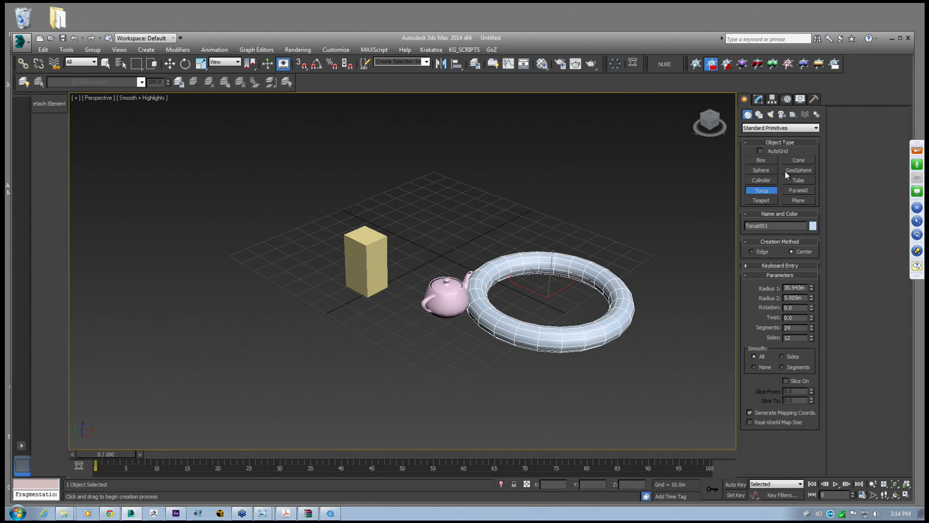
left_click(760, 171)
left_click_drag(435, 230, 437, 183)
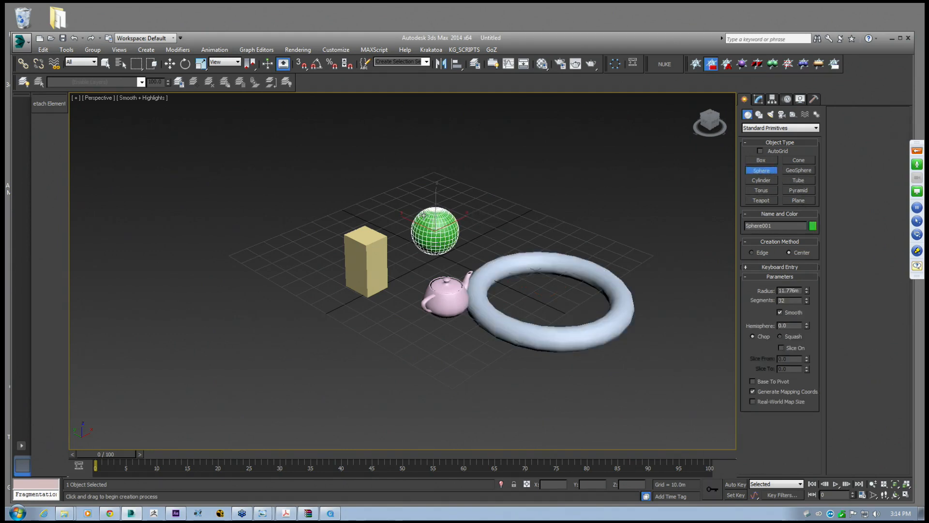
Move the torus clear of the teapot, and move the teapot to about X -49.5 m, Y -32.8 m, Z -15.6 m
left_click(171, 64)
middle_click_drag(459, 266, 415, 307)
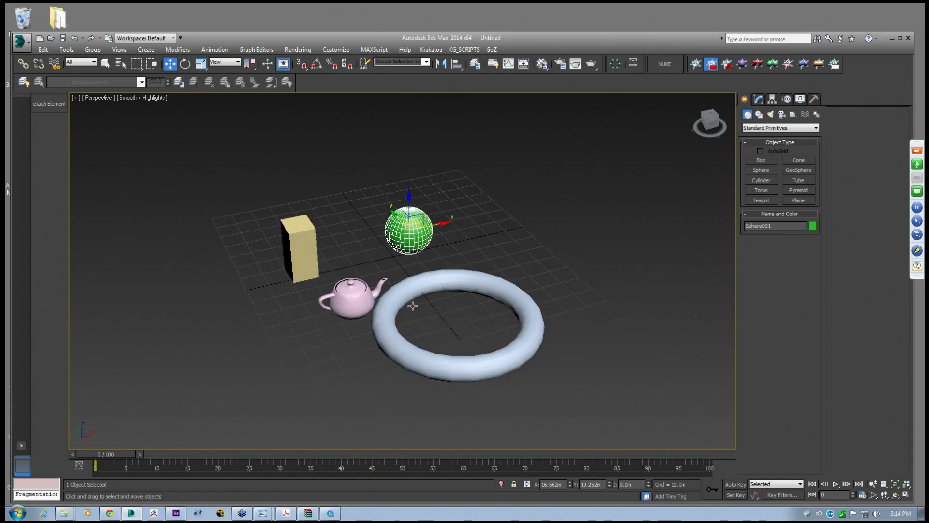
left_click(417, 289)
middle_click_drag(476, 303, 462, 315, "alt")
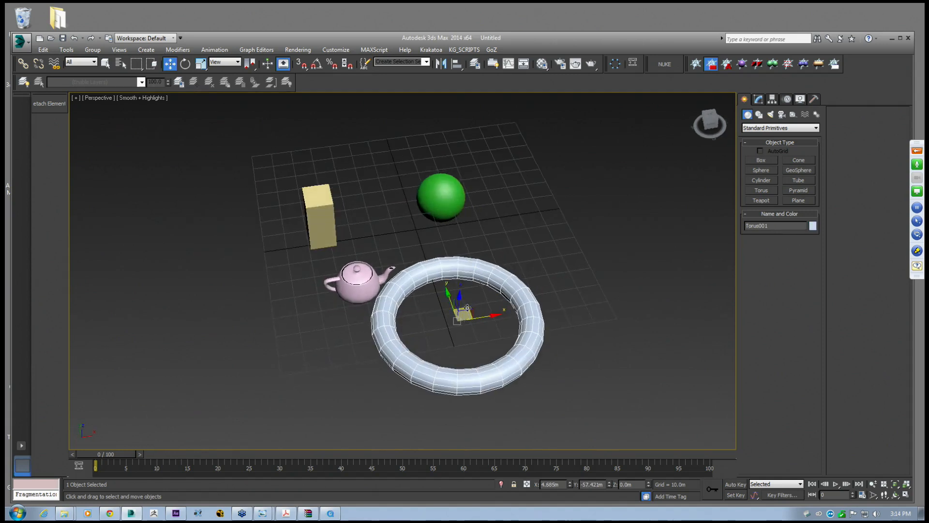
left_click_drag(463, 315, 522, 285)
left_click(357, 283)
middle_click_drag(357, 283, 274, 160, "alt")
Show the MassFX Toolbar and dock it beside the Animation Layers toolbar
right_click(869, 70)
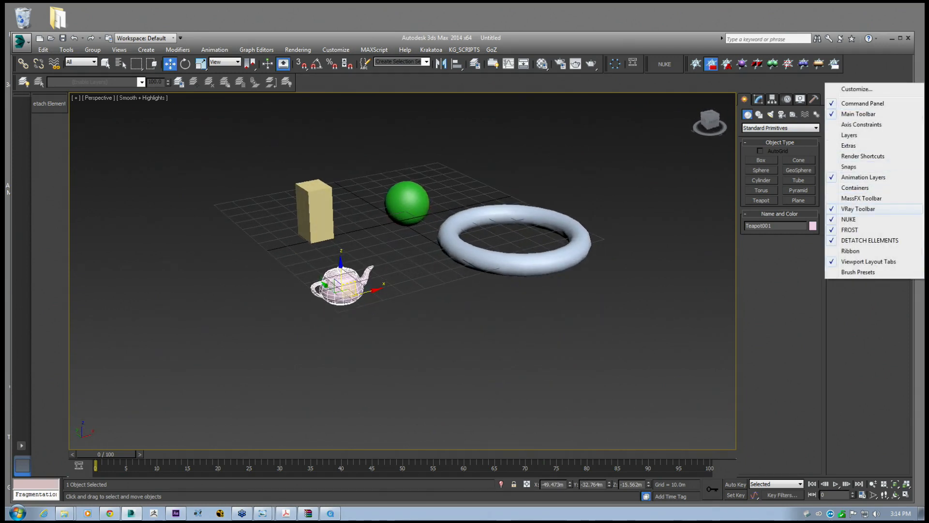
left_click(864, 199)
left_click_drag(139, 108, 343, 84)
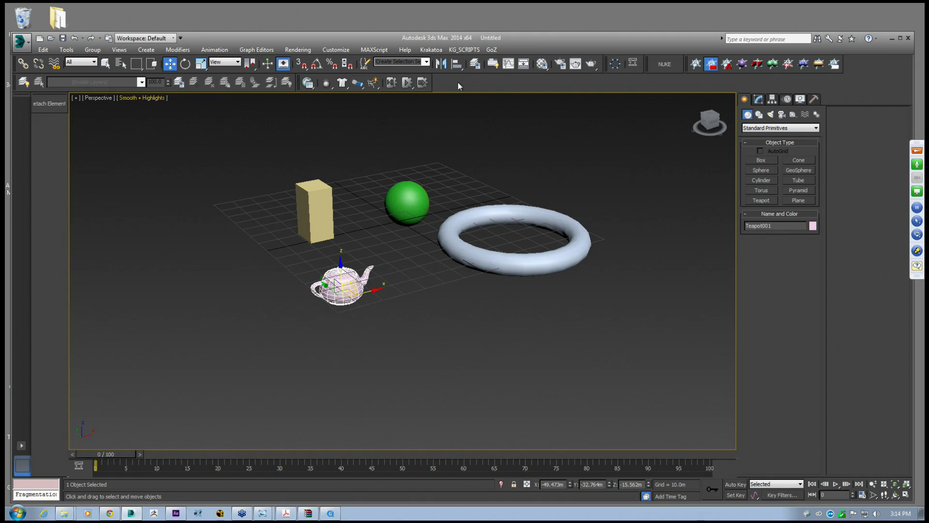
Open MassFX Tools over the viewport, enlarge its window and expand the Advanced Settings
left_click(308, 83)
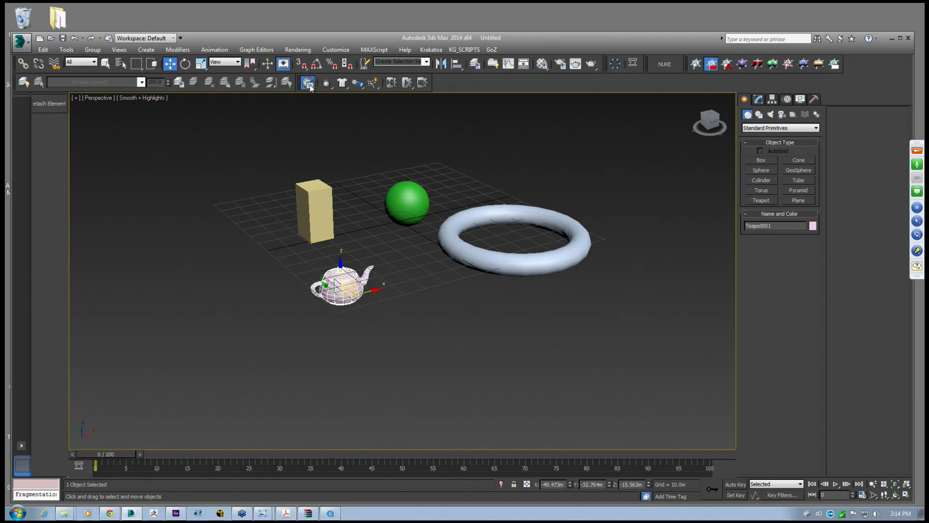
left_click_drag(97, 56, 123, 105)
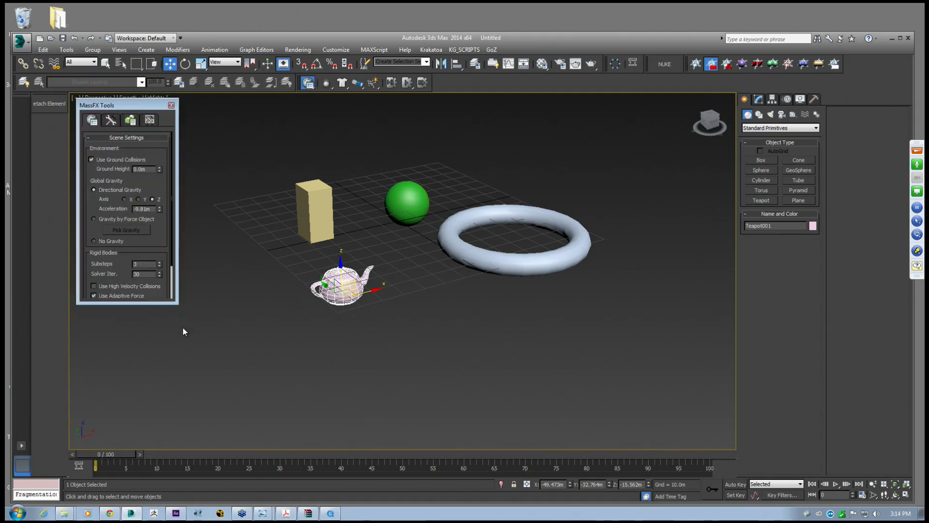
left_click_drag(177, 306, 217, 414)
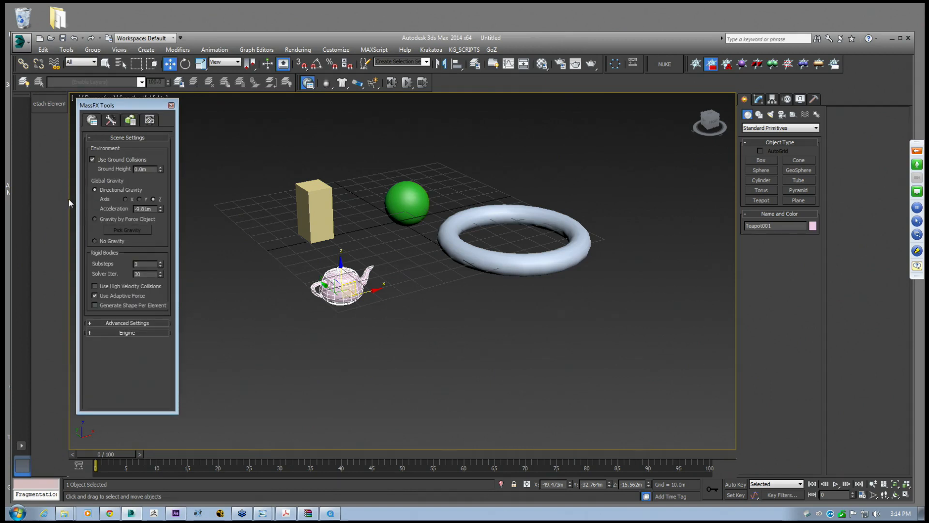
key("Tab")
left_click(103, 322)
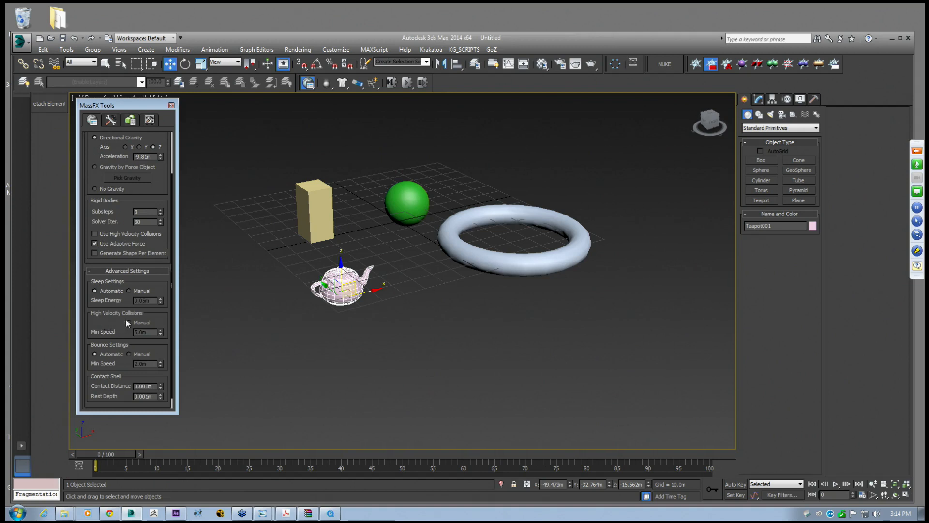
Expand the MassFX Engine settings and turn on Use Multithreading and Hardware Acceleration
scroll(114, 199, "down", 2)
left_click(92, 404)
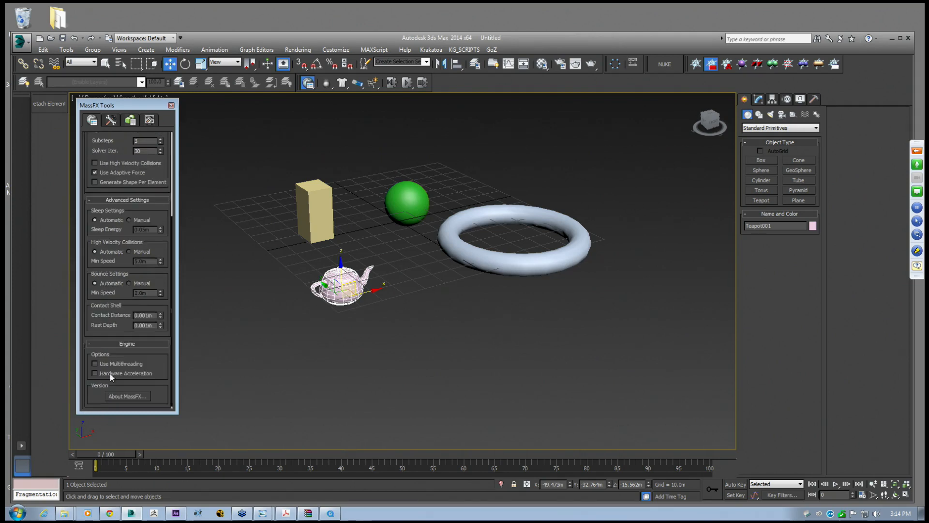
scroll(133, 356, "down", 1)
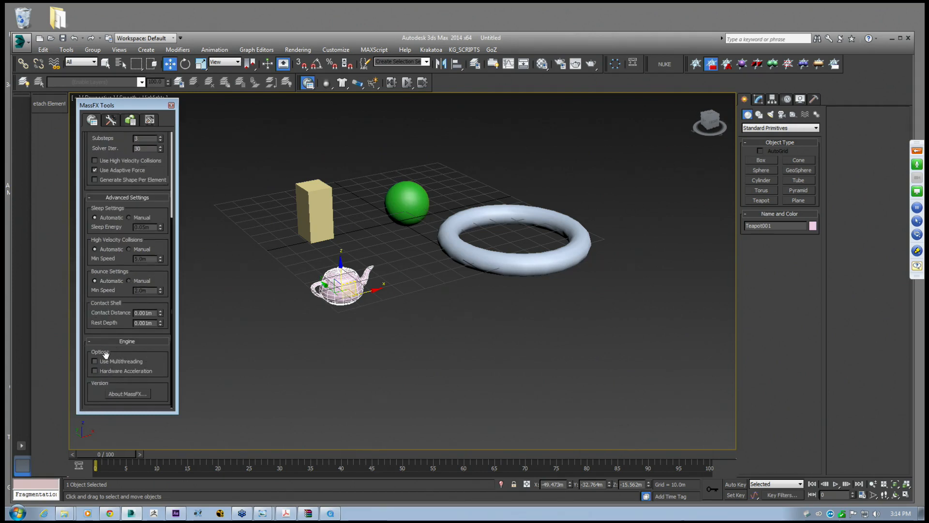
left_click(94, 361)
left_click(95, 371)
left_click_drag(157, 360, 148, 328)
scroll(125, 290, "up", 4)
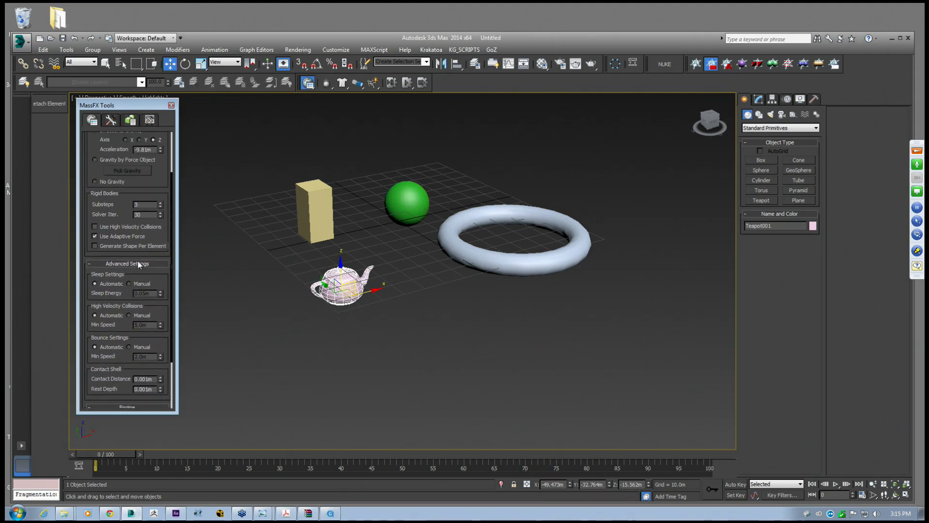
scroll(146, 264, "up", 4)
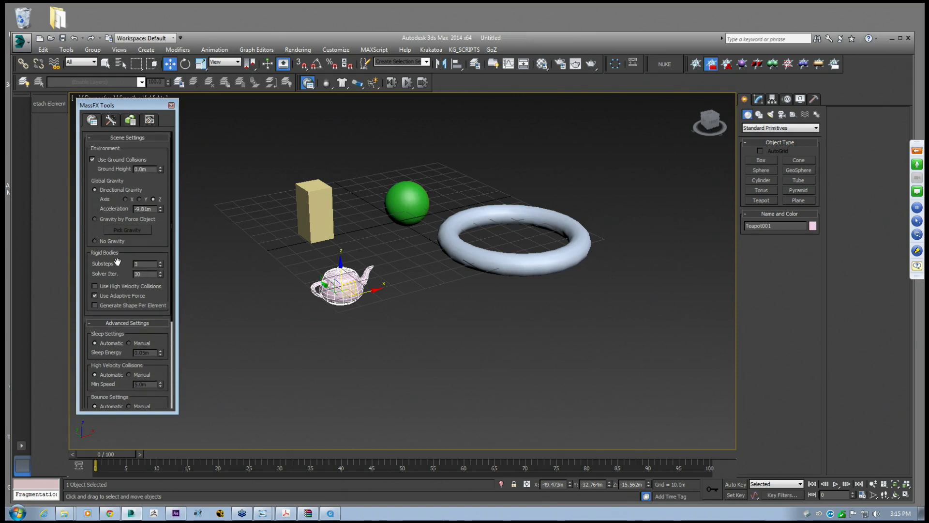
Examine the MassFX simulation tools, multi-object editor and display options, ending on the simulation playback and baking tools
left_click(111, 120)
left_click_drag(114, 106, 121, 111)
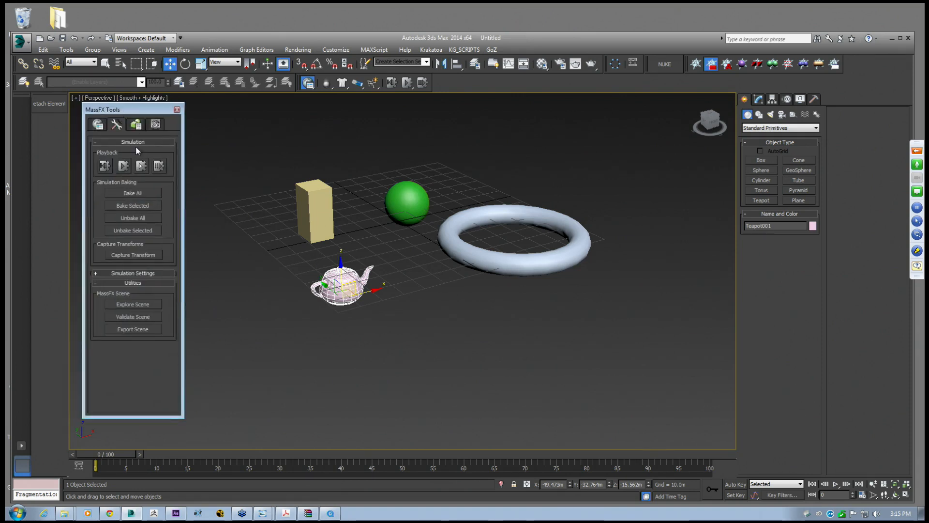
left_click(119, 168)
left_click_drag(101, 111, 103, 113)
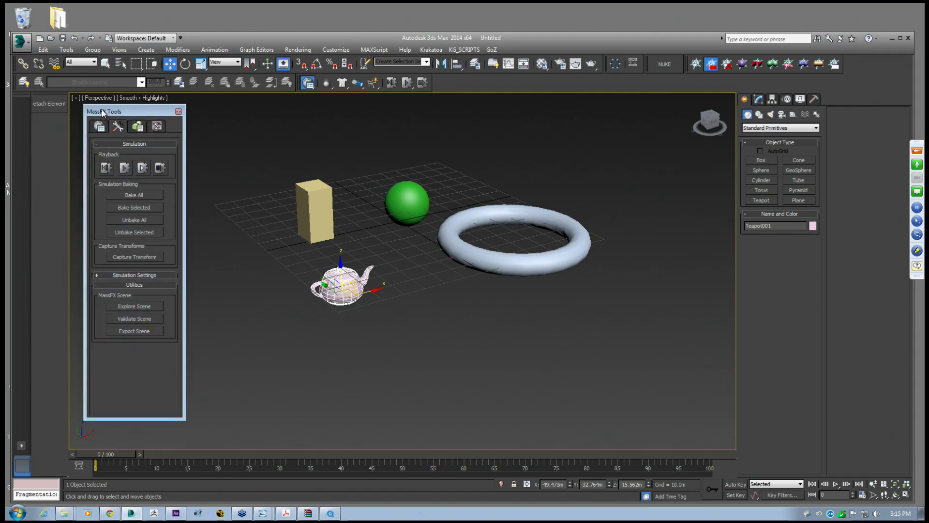
left_click(138, 127)
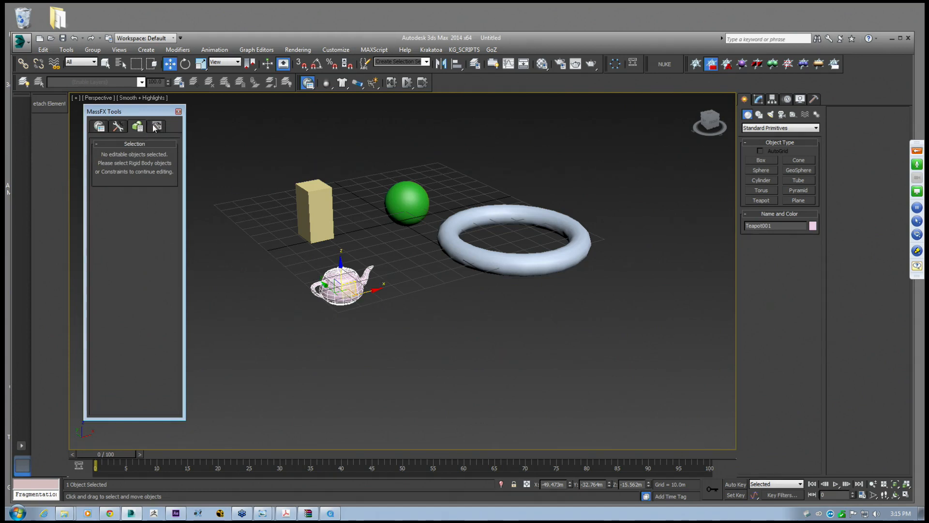
left_click(156, 127)
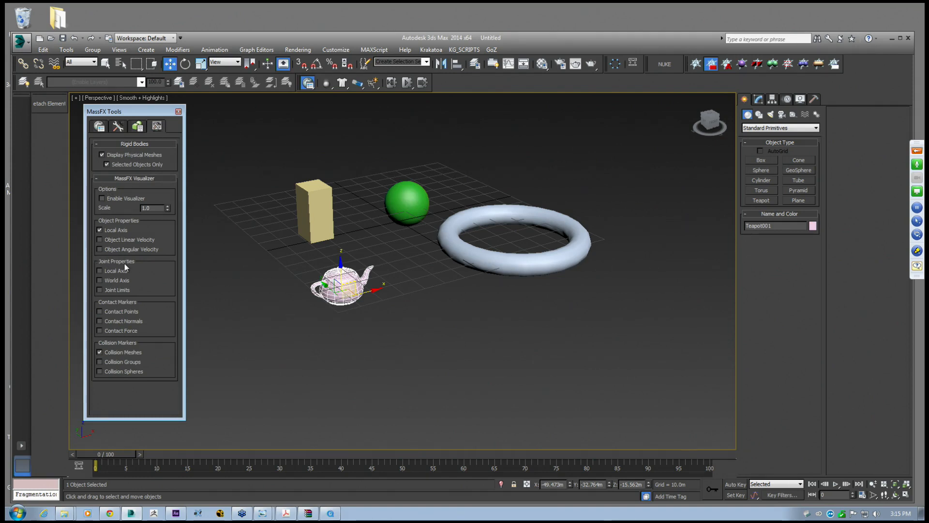
middle_click_drag(320, 241, 333, 248)
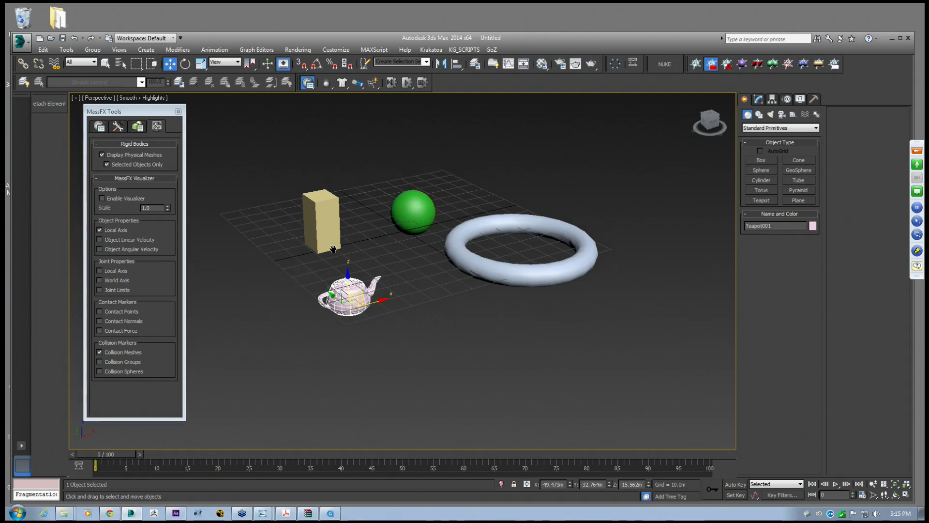
left_click(138, 127)
left_click(118, 127)
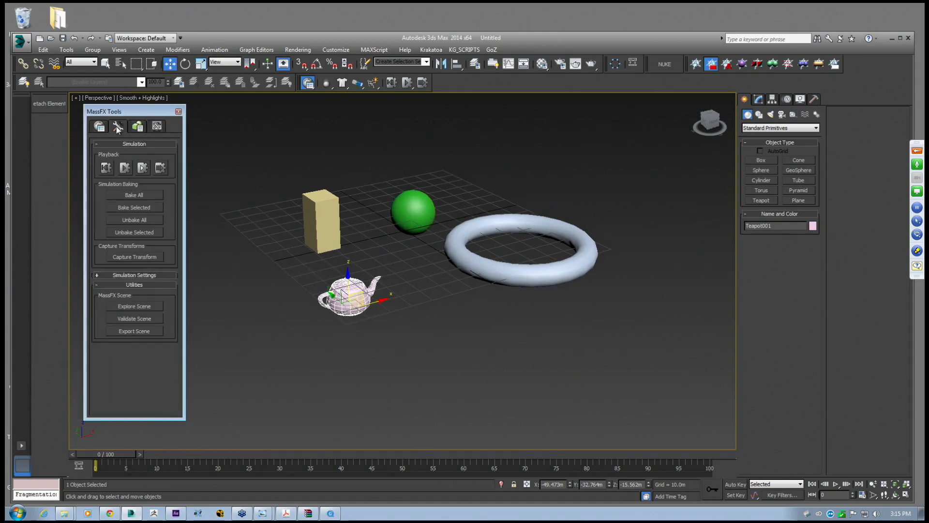
left_click_drag(127, 116, 129, 122)
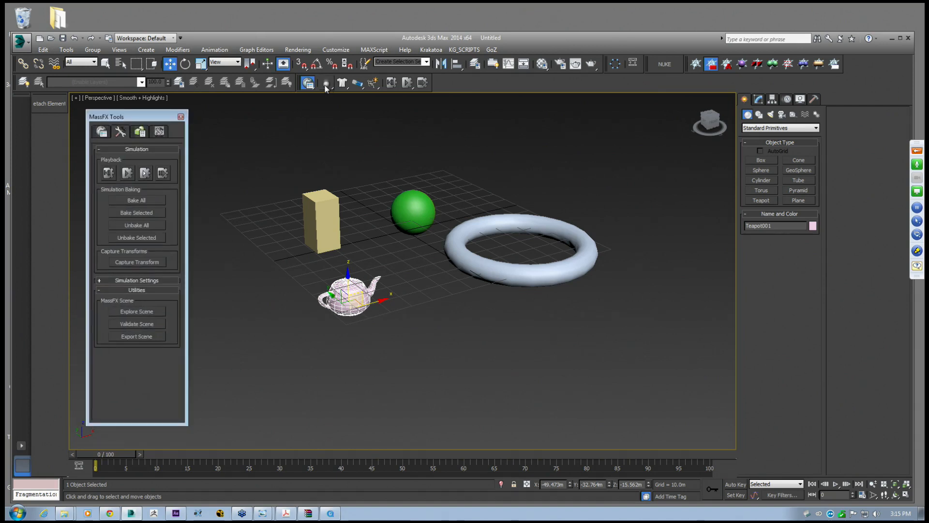
Make the selected teapot a dynamic MassFX rigid body
left_click(448, 89)
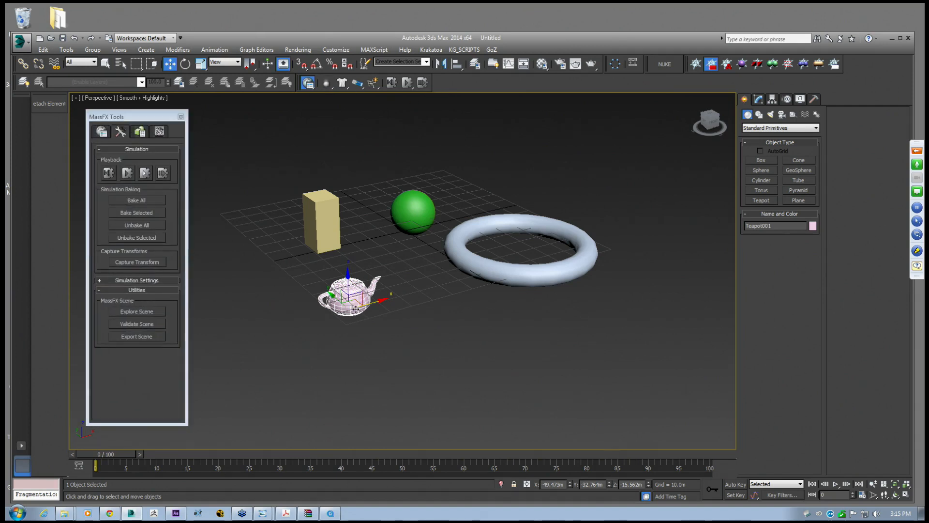
left_click_drag(326, 83, 348, 101)
left_click_drag(405, 99, 375, 118)
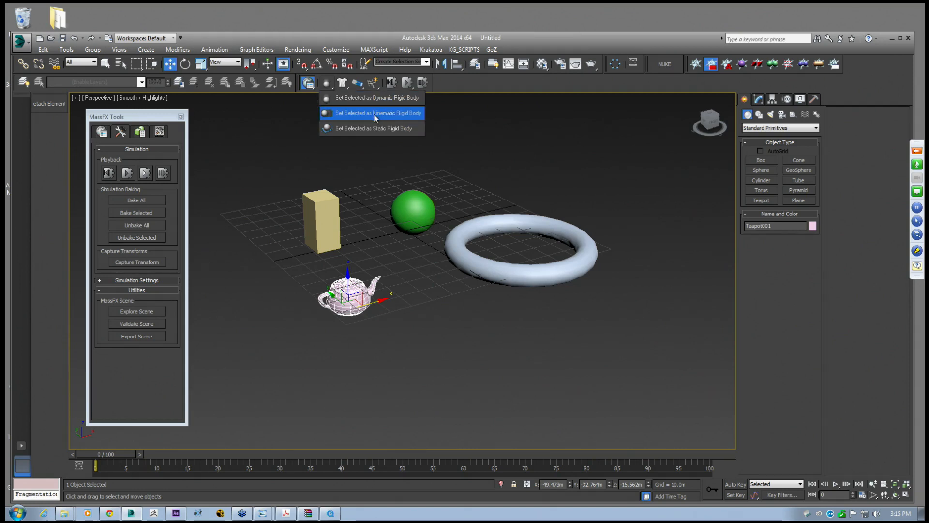
left_click_drag(376, 118, 378, 101)
Examine the collision hull around the teapot's spout, handle and body from close up and from above
scroll(379, 300, "up", 3)
scroll(379, 300, "up", 5)
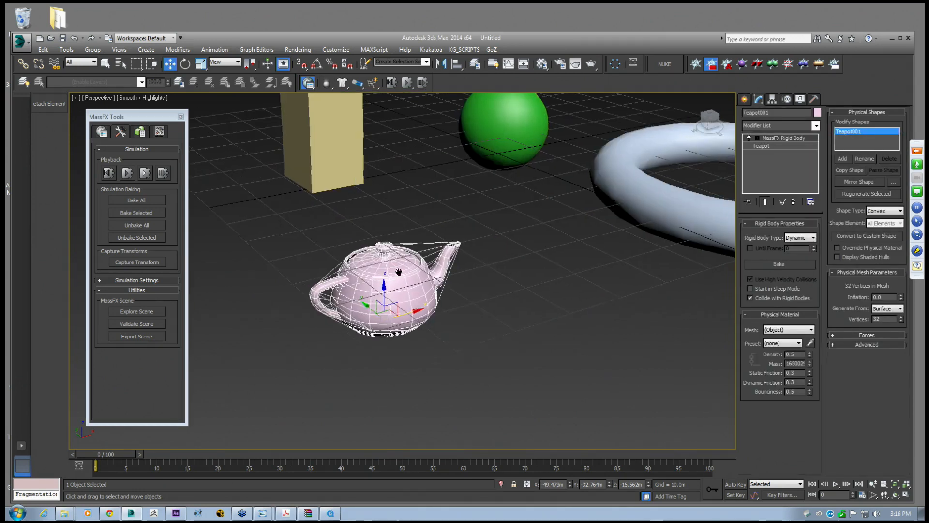
key("ctrl+d")
left_click(399, 248)
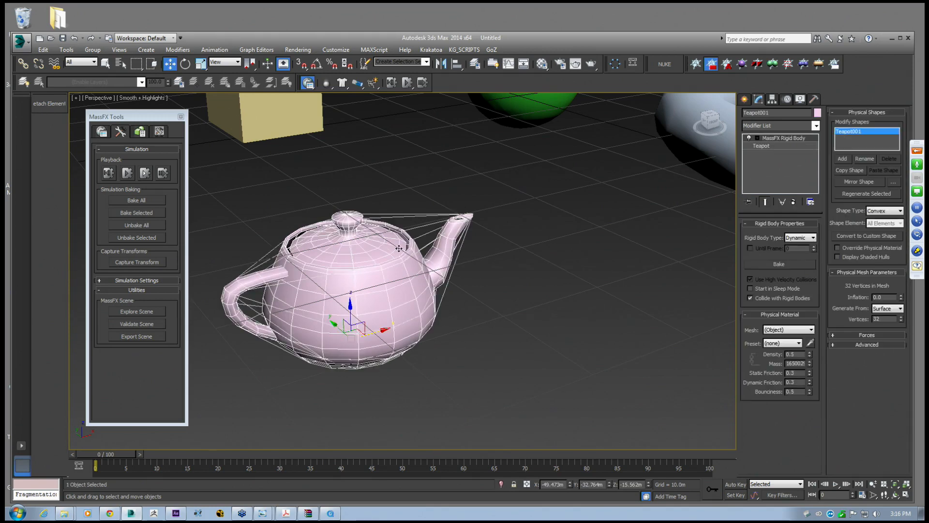
middle_click_drag(398, 248, 409, 274)
middle_click_drag(375, 312, 348, 314, "alt")
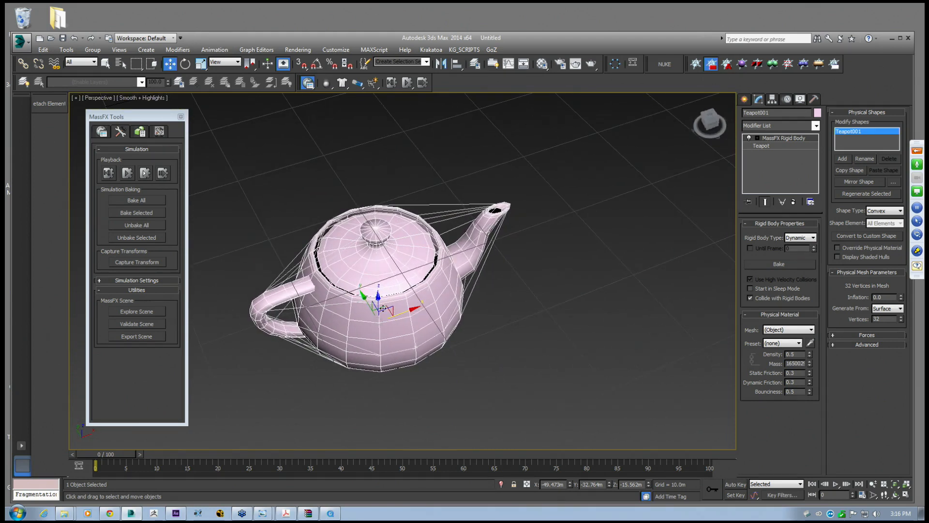
middle_click_drag(513, 274, 537, 274)
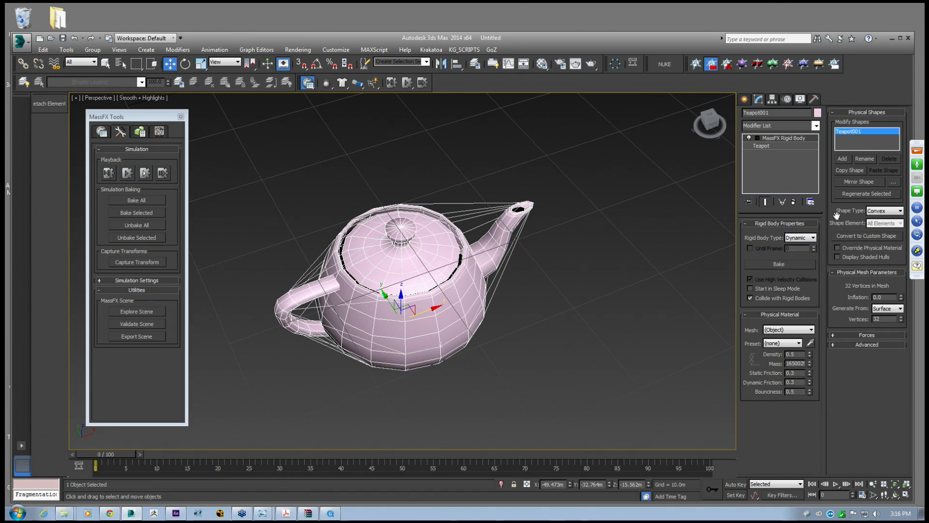
scroll(644, 273, "down", 4)
scroll(644, 272, "up", 4)
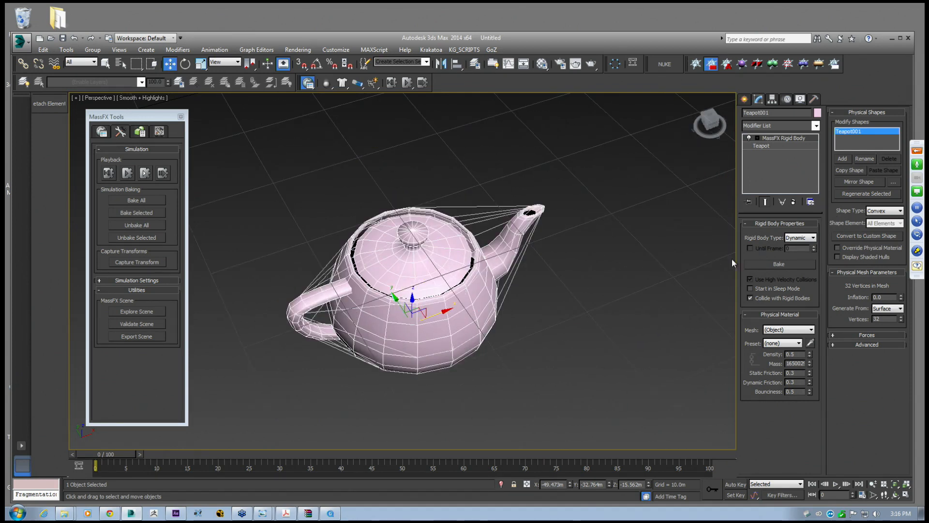
Try another rigid body type on the teapot, and return it to Dynamic
left_click(793, 238)
left_click(797, 251)
left_click(797, 237)
left_click(797, 245)
Set the teapot's physical shape type to Box
left_click(880, 212)
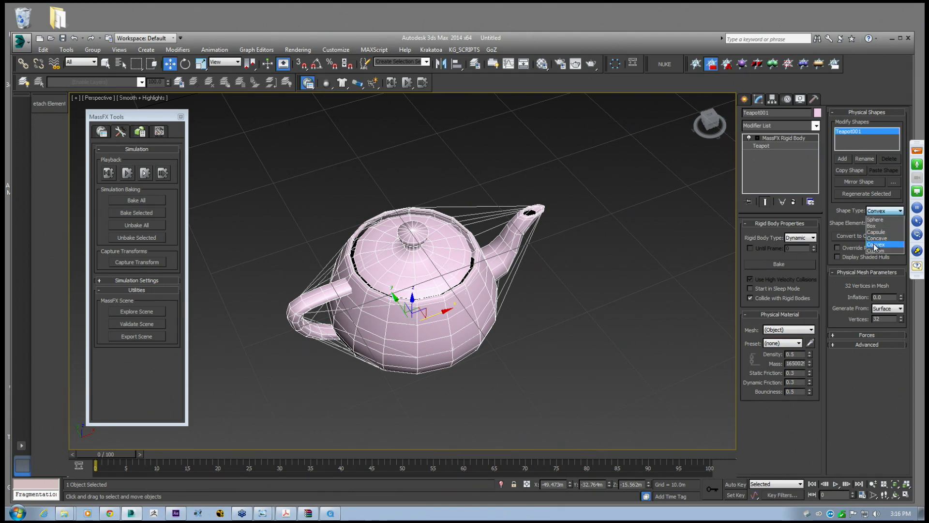
left_click(872, 226)
middle_click_drag(526, 266, 483, 267, "alt")
scroll(483, 267, "down", 1)
scroll(483, 267, "up", 1)
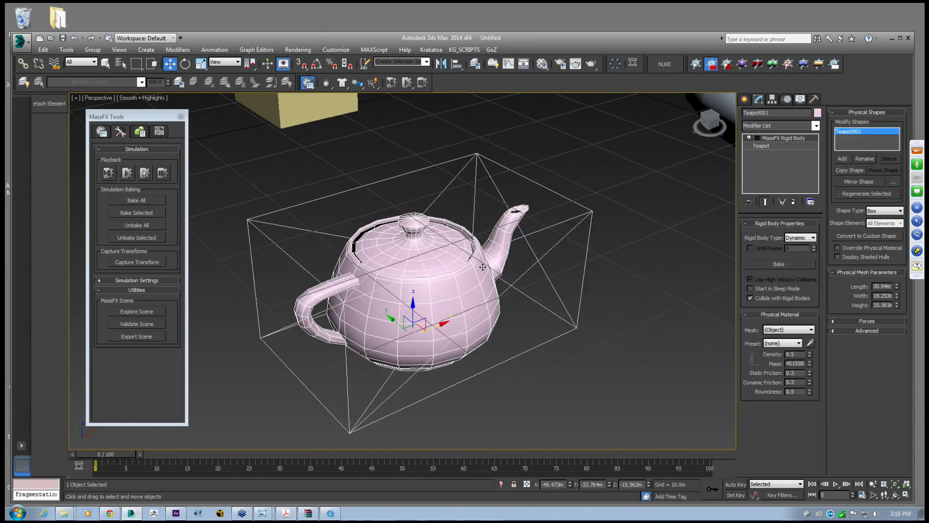
Examine how the box-shaped collision mesh encloses the teapot from several angles and distances
scroll(473, 269, "down", 1)
scroll(474, 269, "up", 1)
middle_click_drag(473, 269, 424, 262, "alt")
scroll(469, 278, "down", 1)
scroll(459, 292, "up", 1)
left_click(623, 357)
left_click(480, 294)
scroll(410, 246, "down", 3)
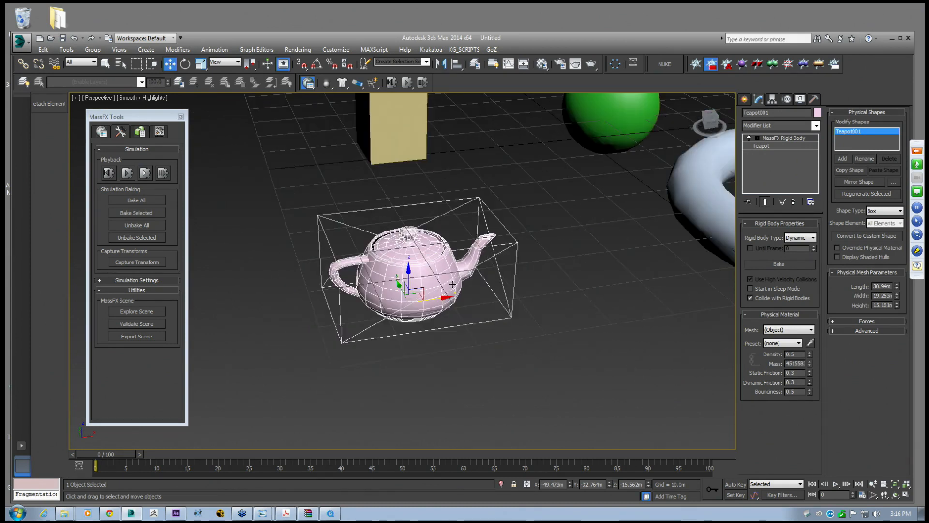
scroll(452, 282, "up", 3)
scroll(436, 279, "down", 2)
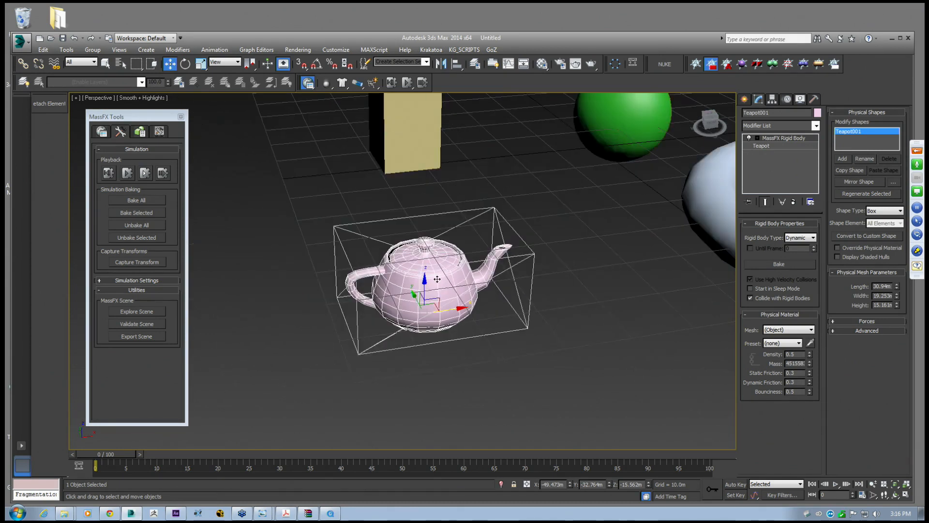
middle_click_drag(420, 262, 334, 270, "alt")
Try the Concave physical shape type on the teapot, and switch it to Convex
left_click(895, 211)
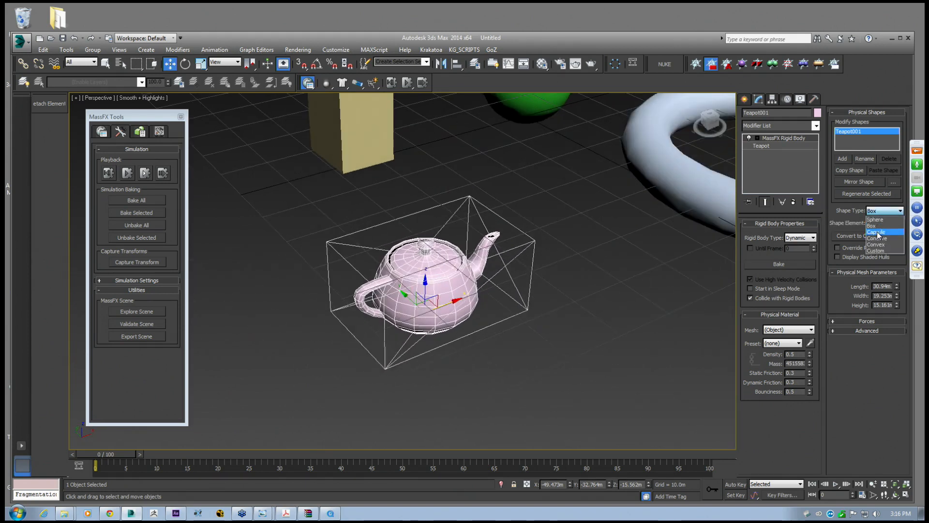
left_click(883, 239)
left_click(890, 210)
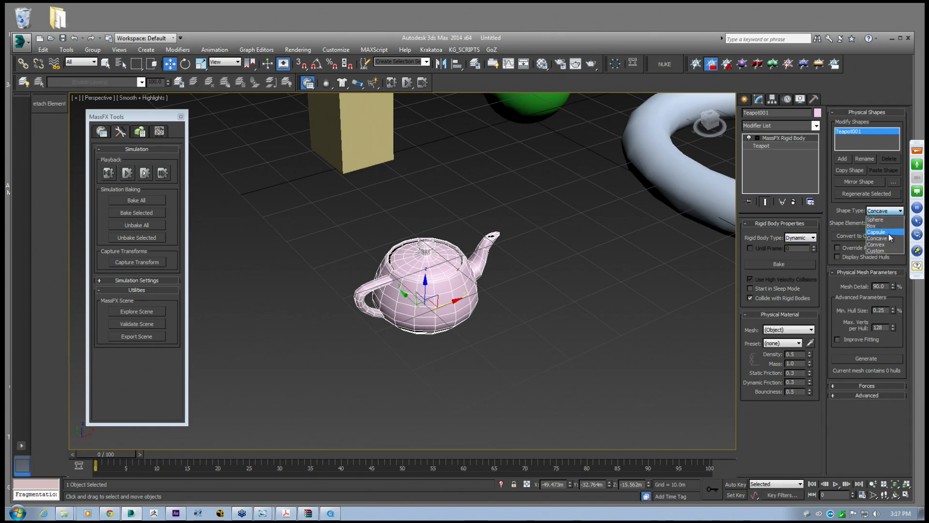
left_click(885, 245)
middle_click_drag(697, 242, 721, 232, "alt")
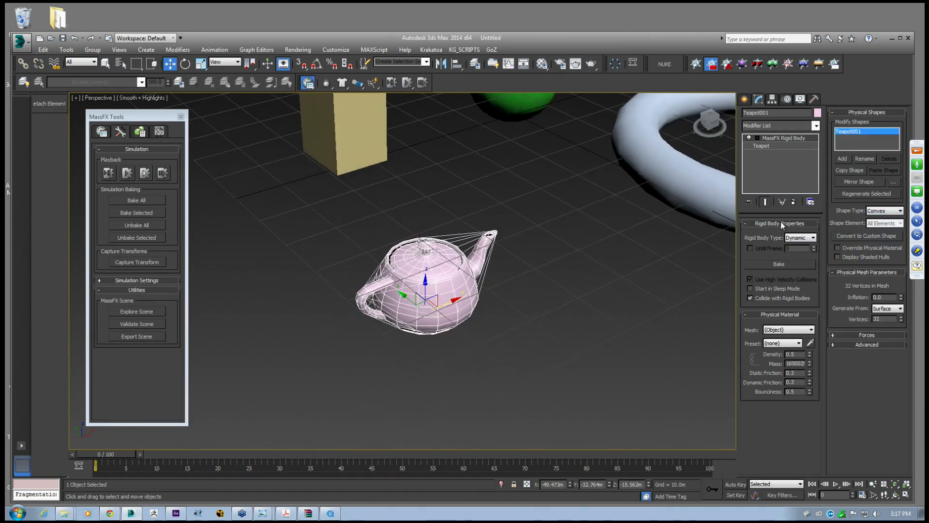
Try the Custom physical shape type on the teapot, and restore Convex
left_click(880, 212)
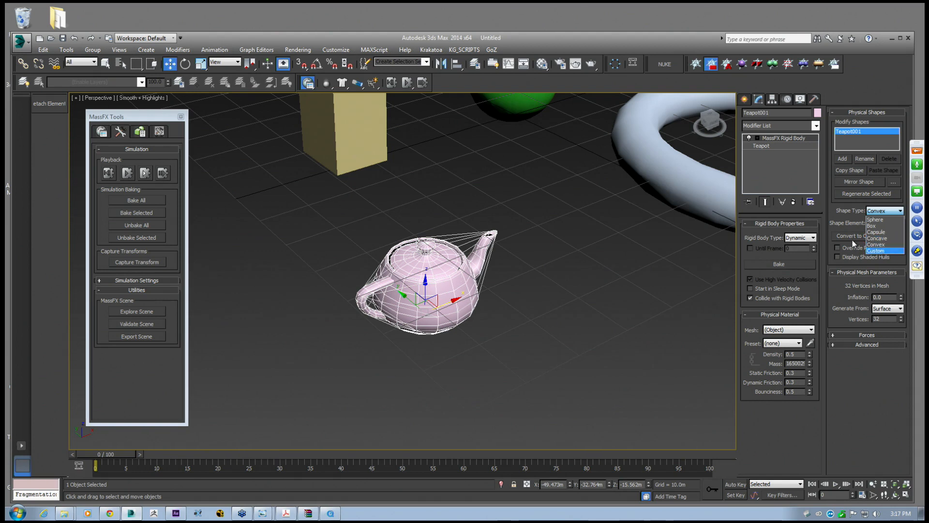
left_click(843, 227)
left_click(883, 212)
left_click(875, 251)
left_click(885, 211)
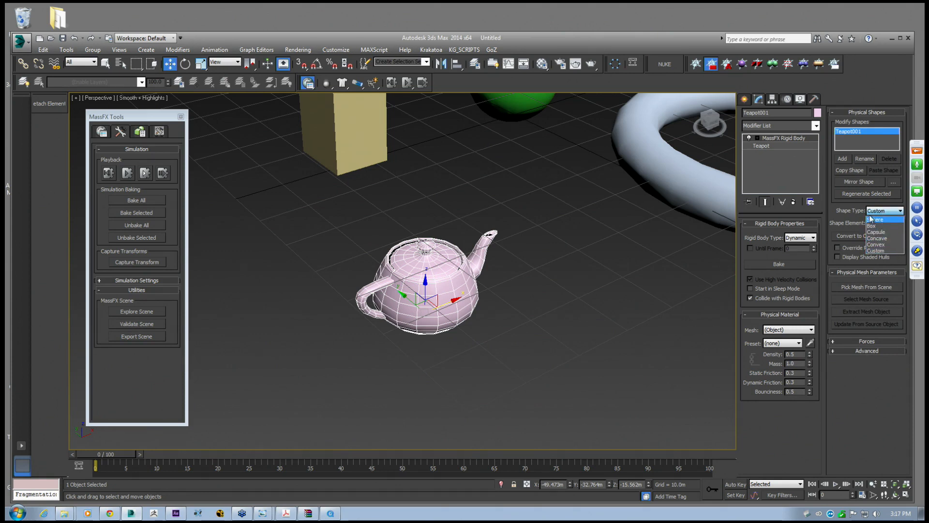
left_click(847, 220)
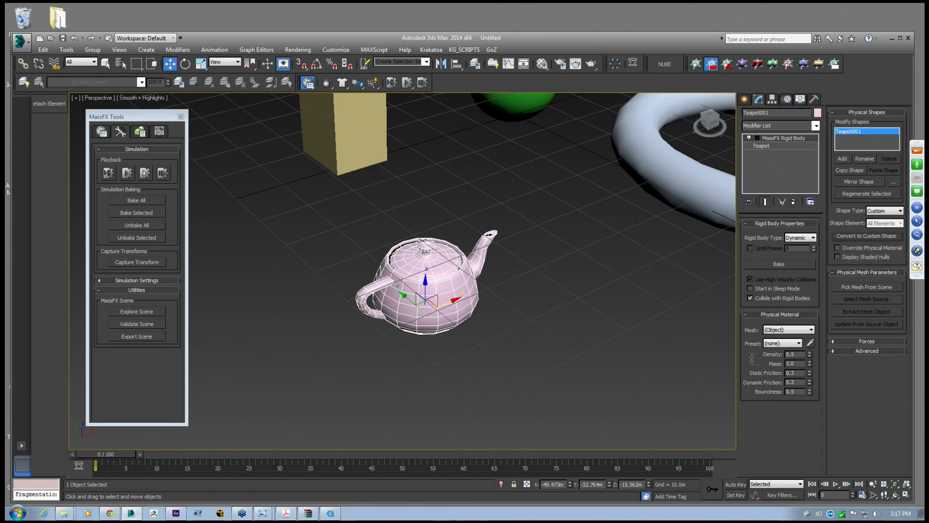
left_click(884, 211)
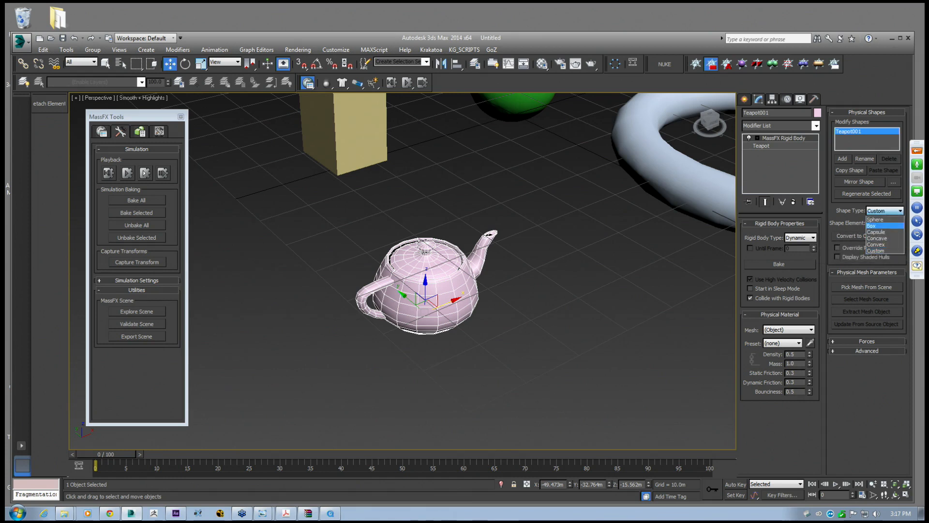
left_click(879, 244)
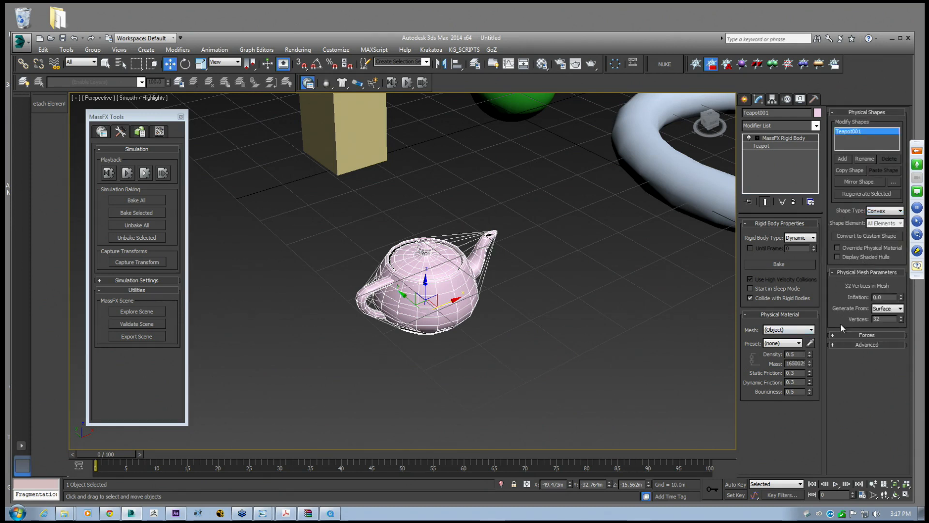
Expand the teapot's Advanced rigid body settings and set its physical shape type to Convex
left_click(834, 345)
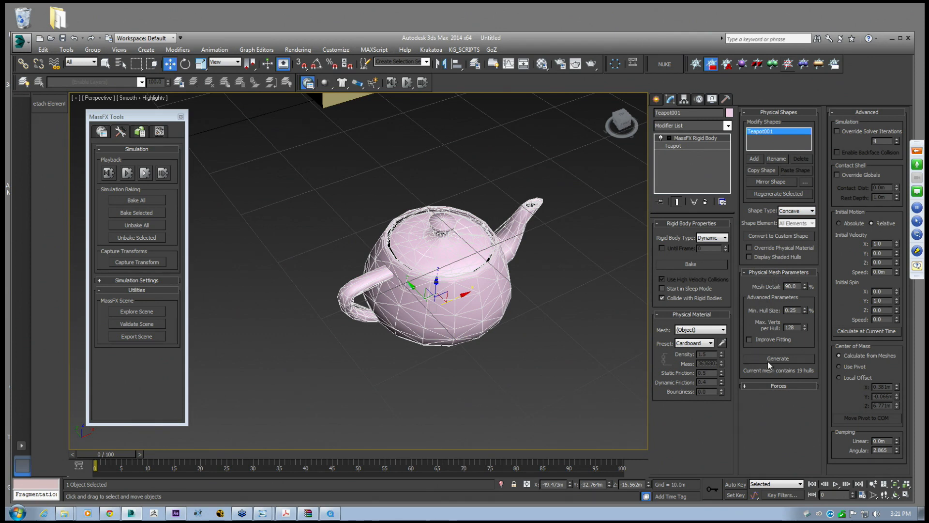
left_click(788, 215)
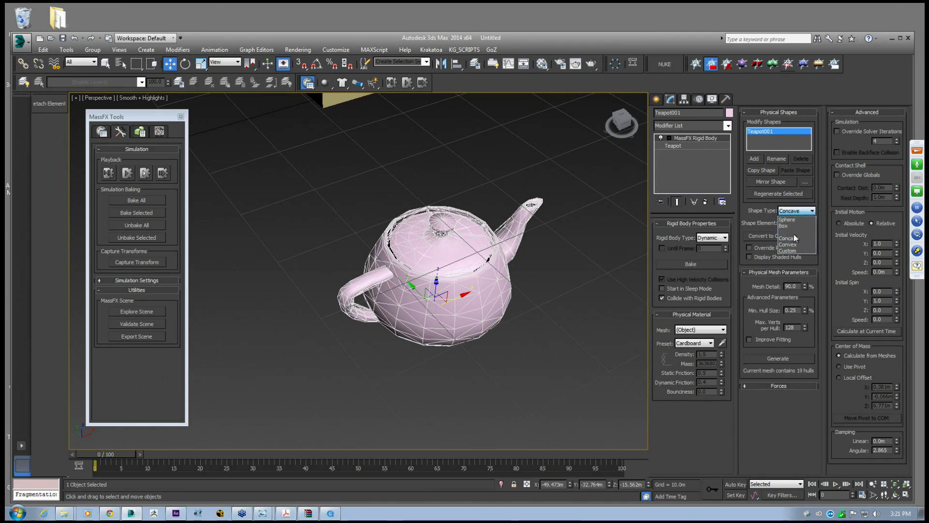
left_click(788, 244)
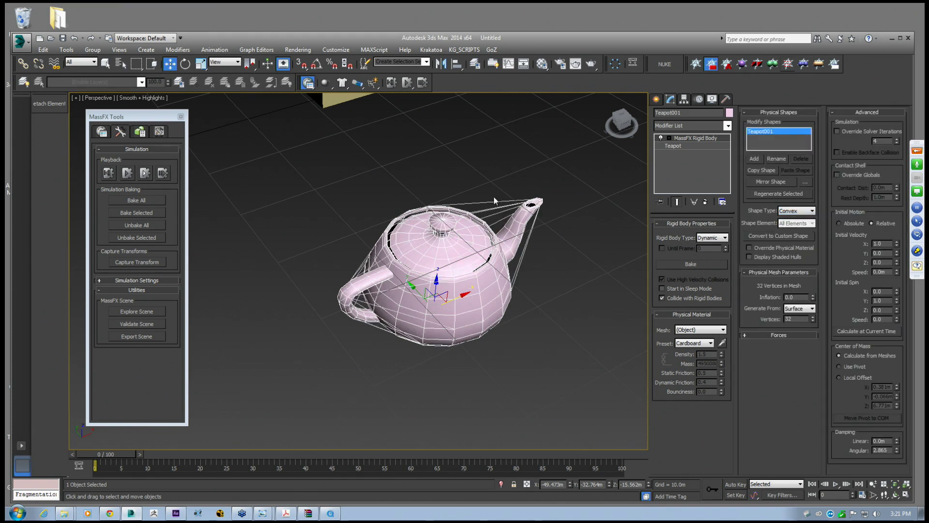
Set the teapot's physical shape type to Concave and generate its collision hulls
left_click(796, 211)
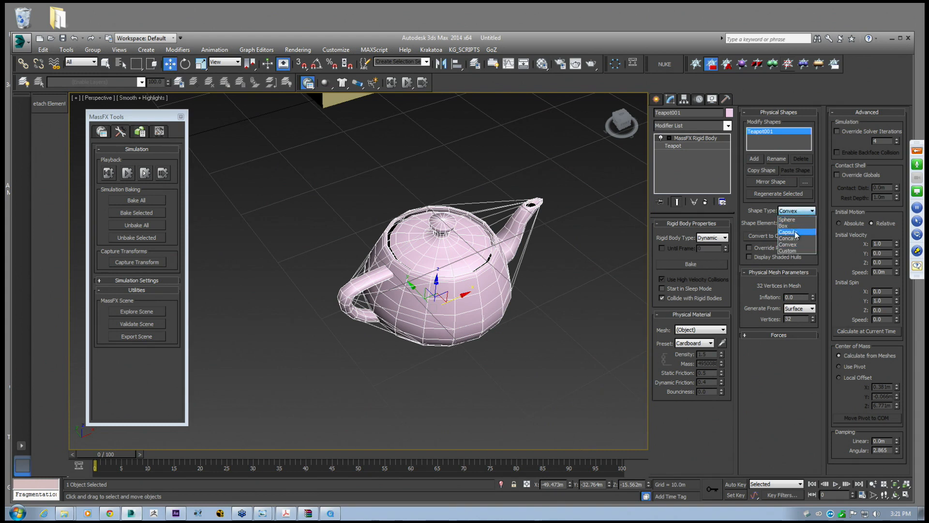
left_click(792, 238)
left_click(780, 358)
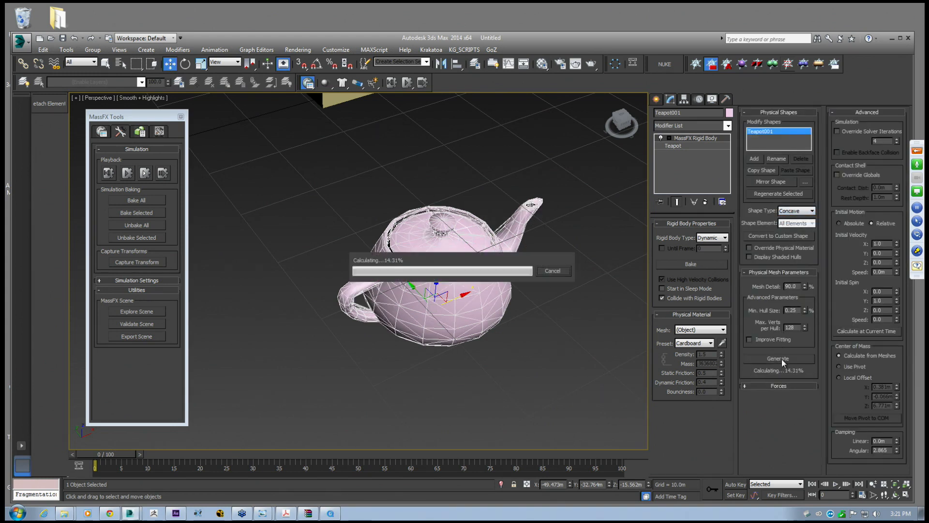
Examine how closely the teapot's generated concave hulls fit its handle, body and spout
middle_click_drag(485, 256, 506, 283)
scroll(503, 279, "up", 5)
scroll(496, 276, "down", 7)
middle_click_drag(397, 308, 464, 310)
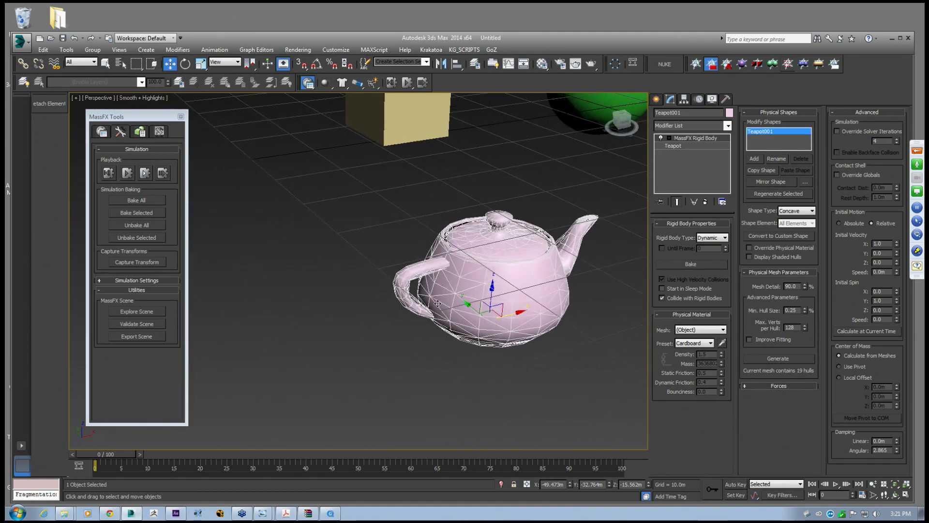
scroll(442, 293, "up", 4)
middle_click_drag(428, 285, 402, 252, "alt")
middle_click_drag(401, 253, 417, 282)
scroll(391, 280, "up", 3)
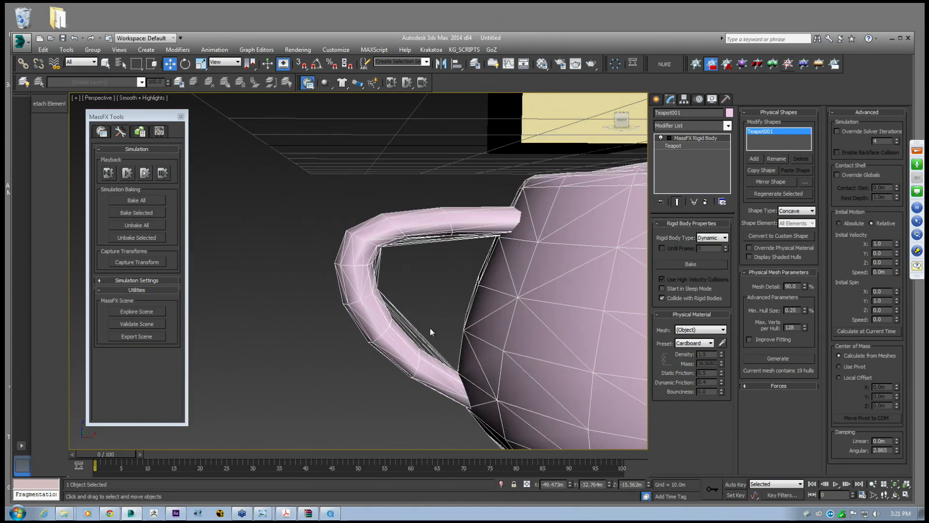
middle_click_drag(488, 334, 433, 329)
scroll(435, 331, "down", 5)
mouse_move(467, 293)
middle_mouse_down("alt")
mouse_move(512, 318)
mouse_move(460, 304)
middle_mouse_up("alt")
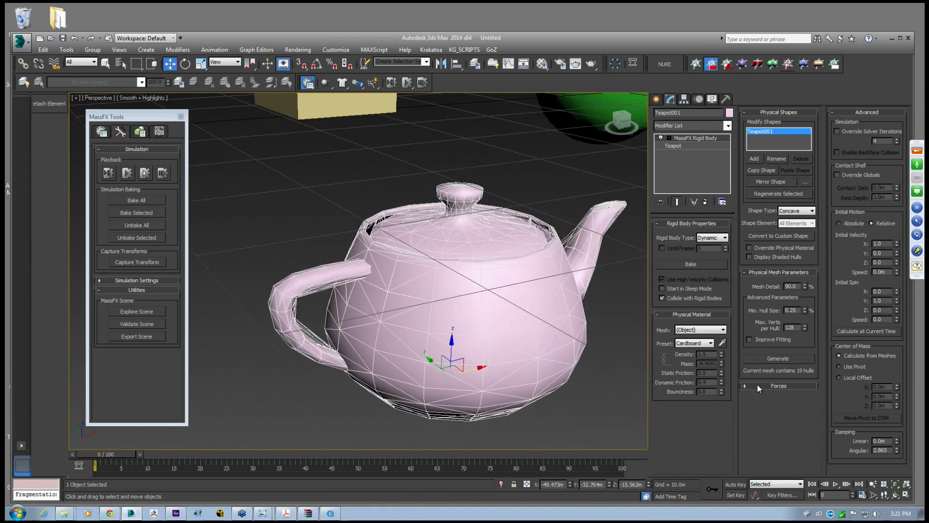
scroll(499, 295, "down", 5)
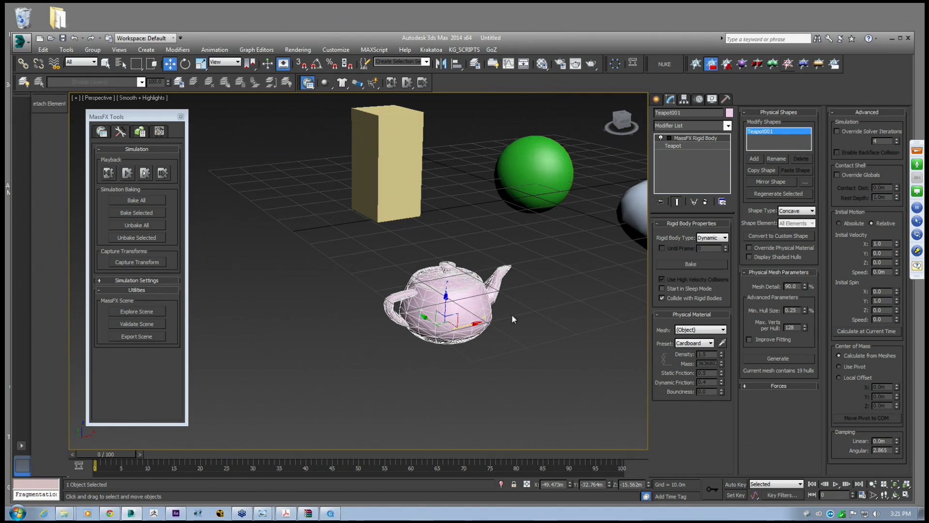
scroll(511, 317, "up", 5)
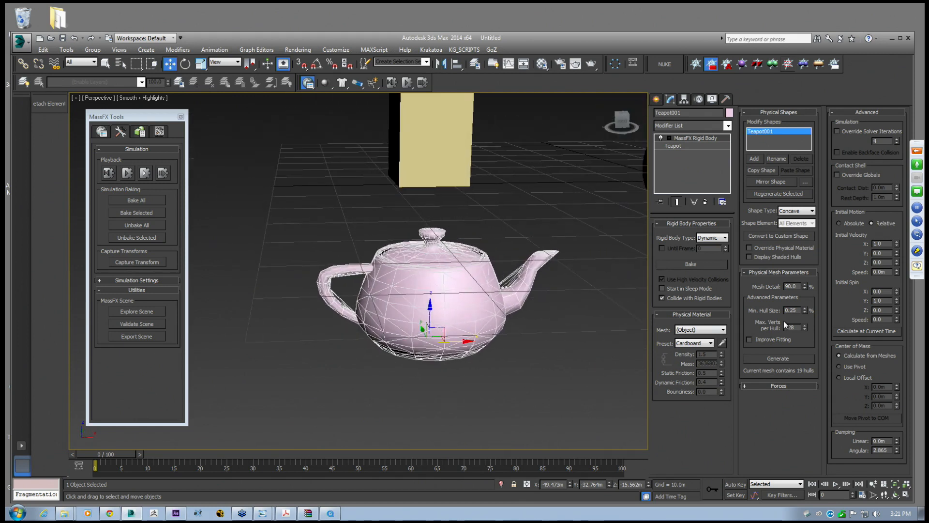
Set the teapot's minimum hull size to 0.5%, mesh detail to 100% and maximum vertices per hull to 256, and regenerate its hulls
double_click(797, 310)
type("1")
key("Return")
left_click_drag(796, 287, 760, 284)
left_click_drag(796, 328, 773, 328)
type("300")
left_click(787, 360)
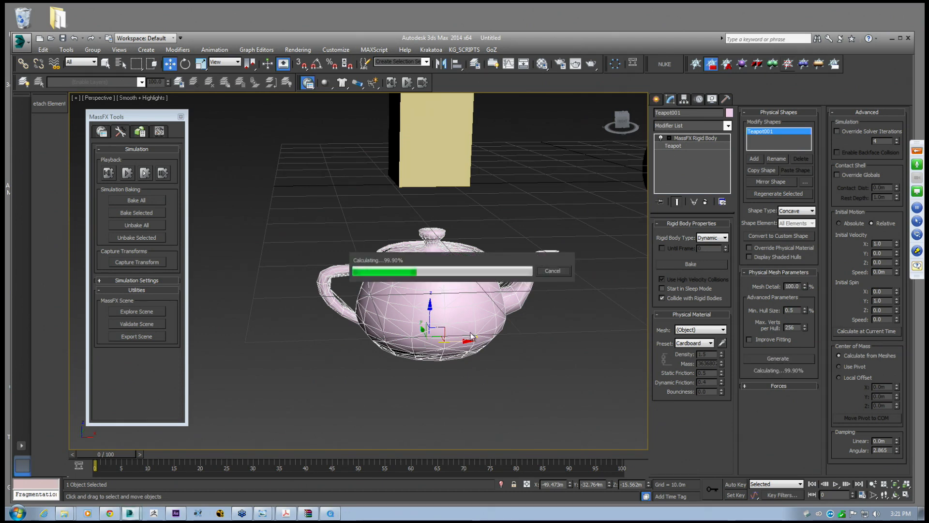
Try generating the teapot's collision hulls with Improve Fitting enabled, and regenerate them with it disabled
scroll(505, 292, "up", 8)
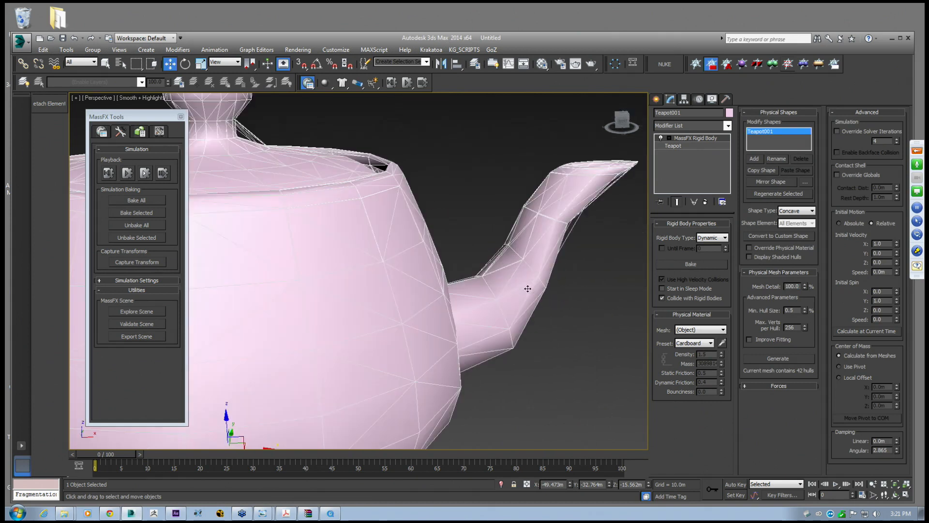
scroll(507, 290, "up", 2)
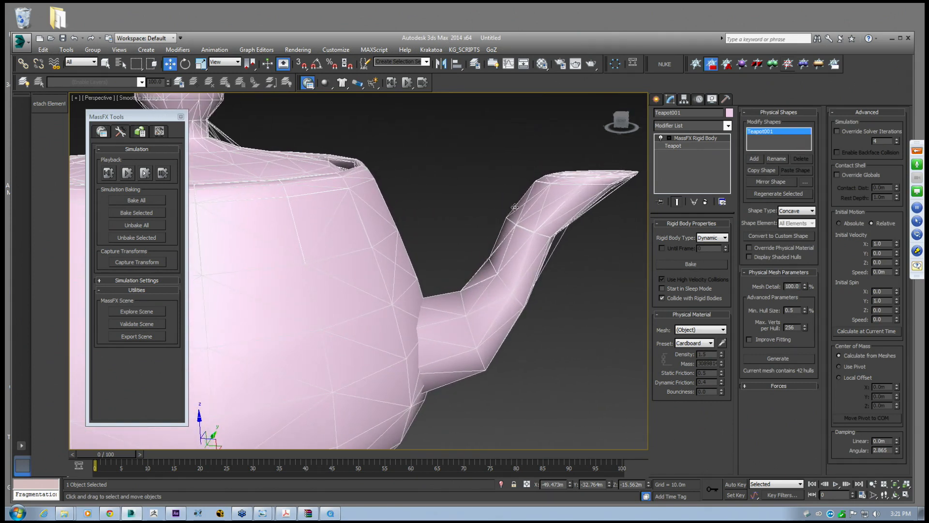
scroll(564, 227, "down", 5)
middle_click_drag(552, 237, 520, 248, "alt")
left_click(749, 339)
left_click(764, 357)
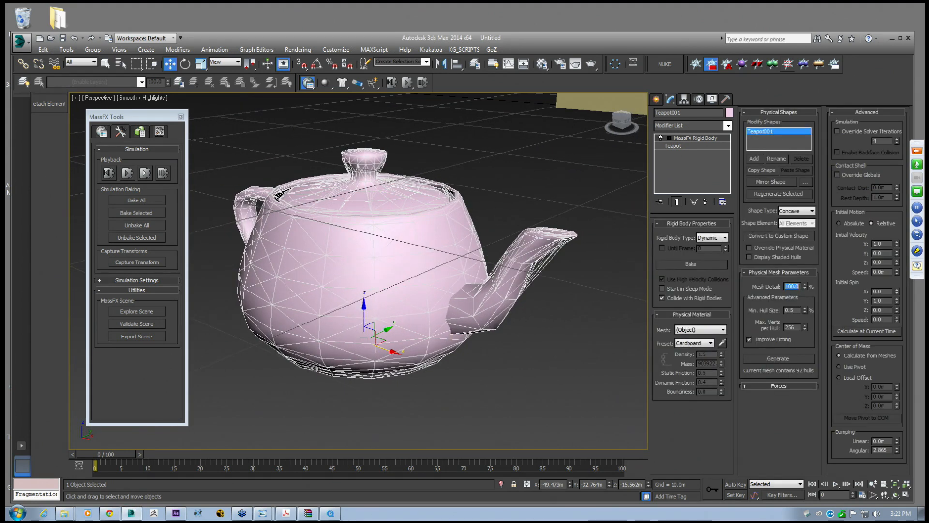
left_click(766, 358)
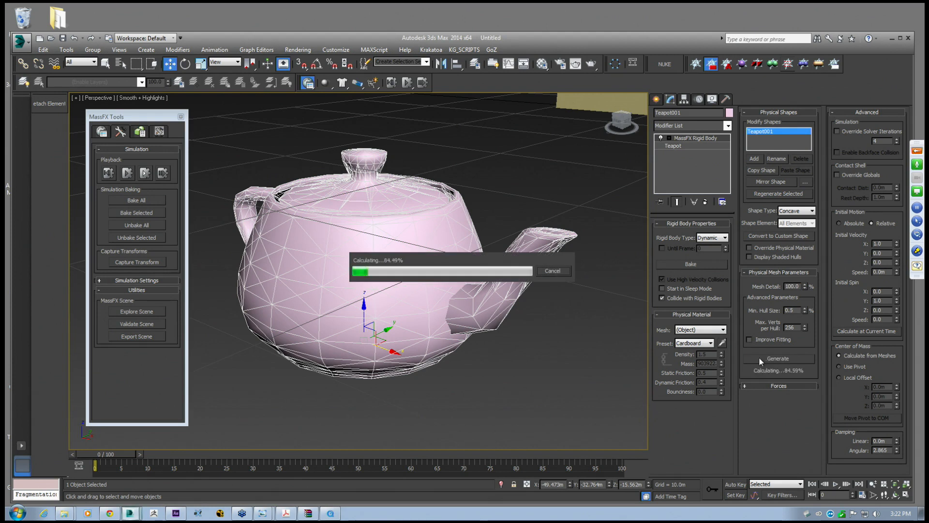
Select the torus and make it a dynamic MassFX rigid body
middle_click_drag(467, 282, 506, 321)
scroll(503, 319, "down", 3)
middle_click_drag(414, 264, 492, 295, "alt")
scroll(461, 289, "down", 4)
left_click(542, 233)
middle_click_drag(542, 233, 526, 259)
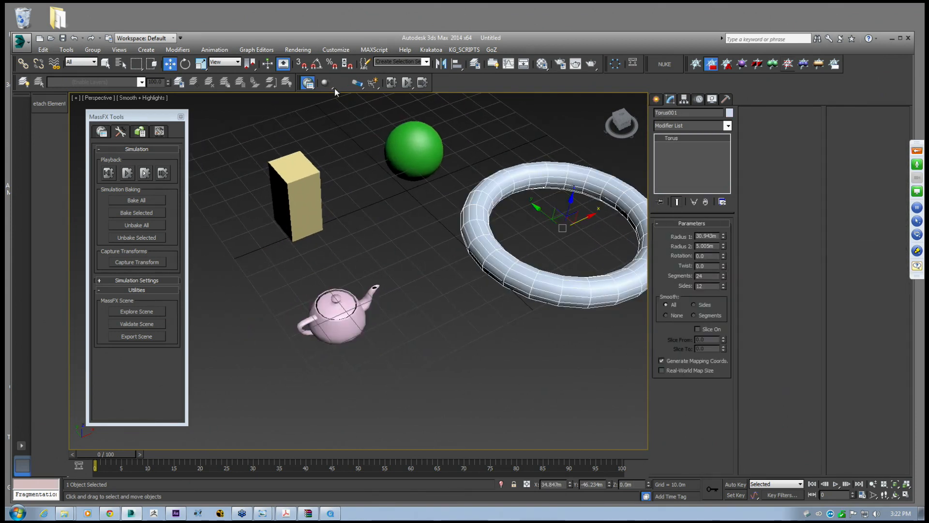
left_click_drag(328, 84, 337, 93)
Set the torus's physical shape type to Concave and generate its collision hulls
left_click(799, 211)
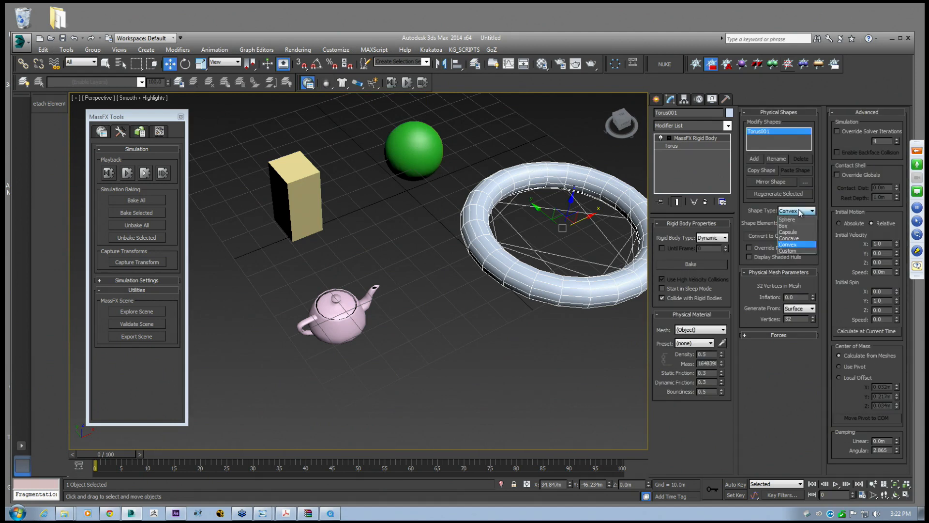
left_click(799, 256)
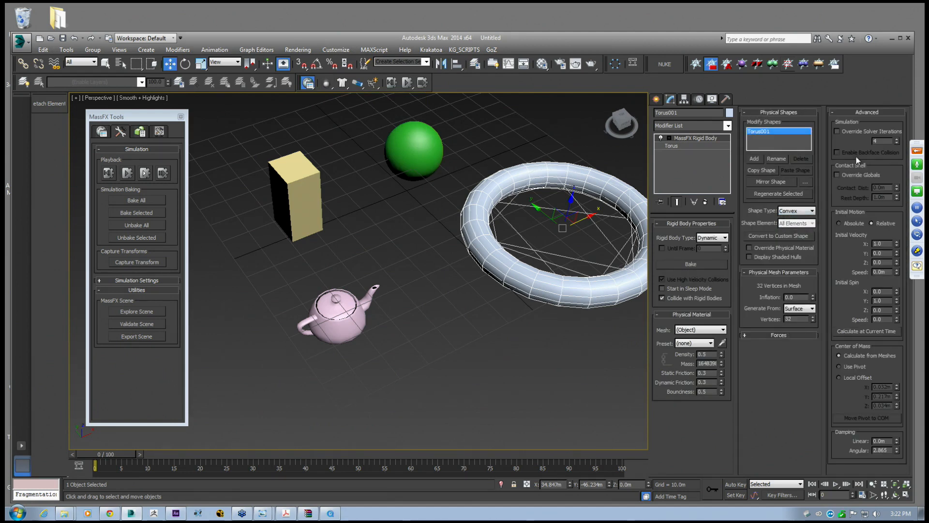
left_click(797, 211)
left_click(793, 246)
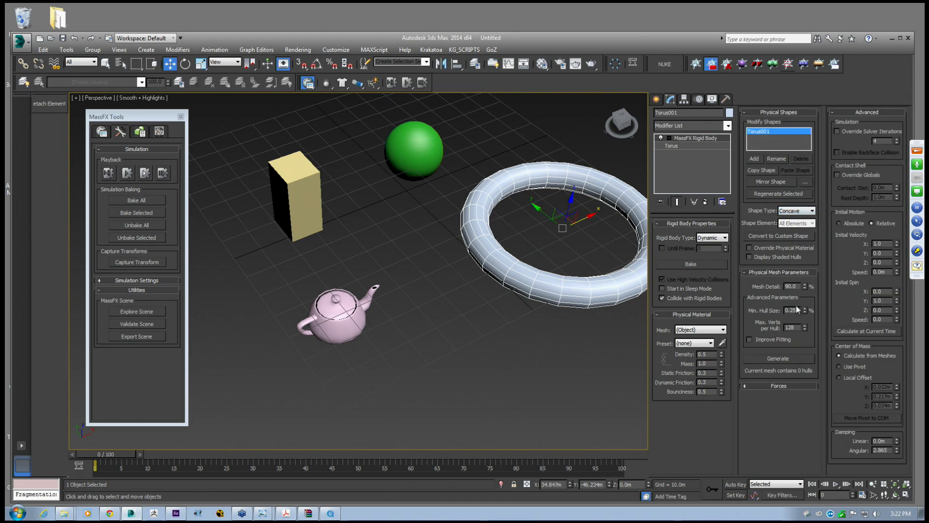
left_click(782, 359)
Make the green sphere a dynamic rigid body, try the Box shape type on it, and set its shape type to Sphere
middle_click_drag(436, 271, 469, 275, "alt")
middle_click_drag(441, 245, 465, 209, "alt")
left_click(399, 193)
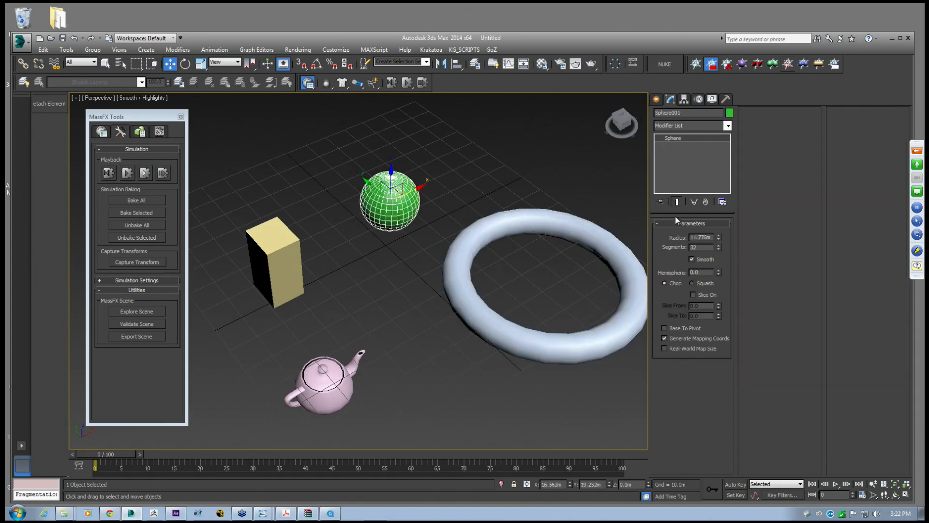
left_click_drag(326, 83, 347, 99)
left_click(796, 211)
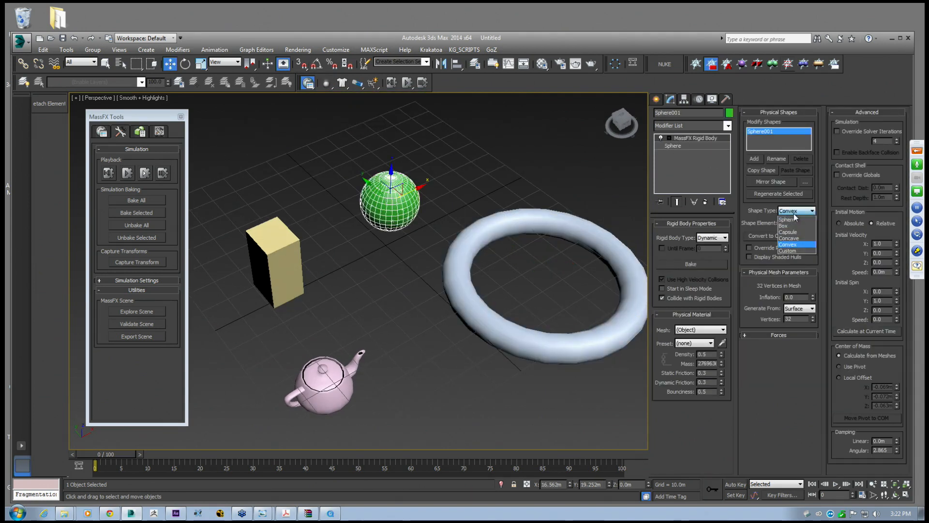
left_click(788, 225)
left_click(797, 211)
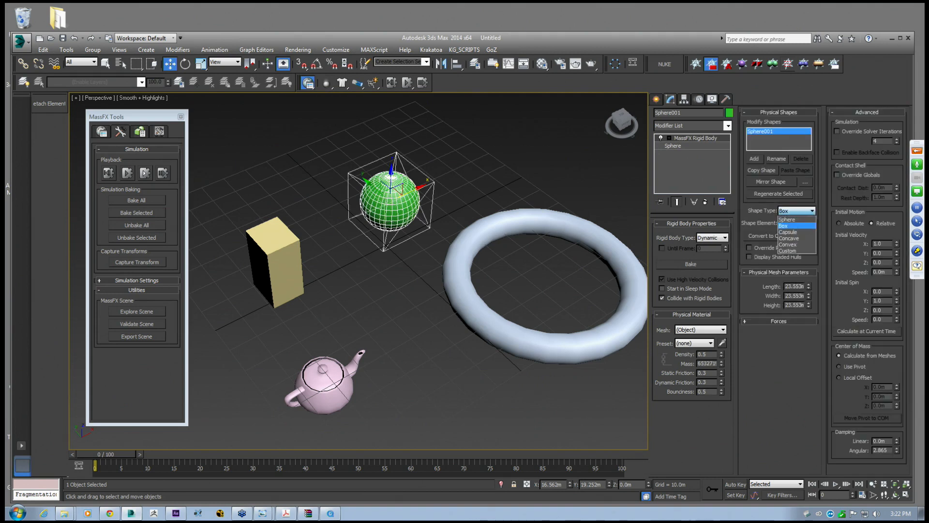
left_click(793, 219)
Make the tall box a dynamic rigid body, try the Capsule shape type on it, and restore the Box shape type
middle_click_drag(454, 220, 514, 238)
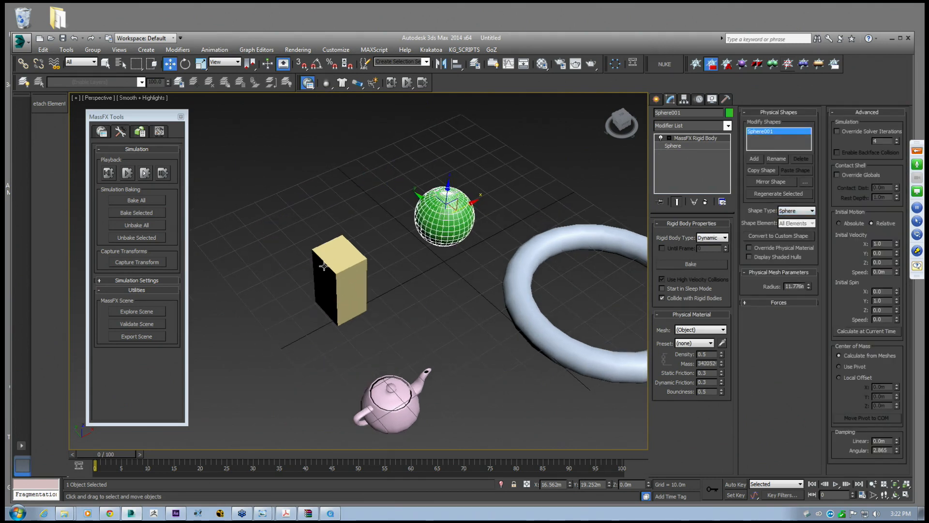
left_click(321, 262)
left_click(327, 85)
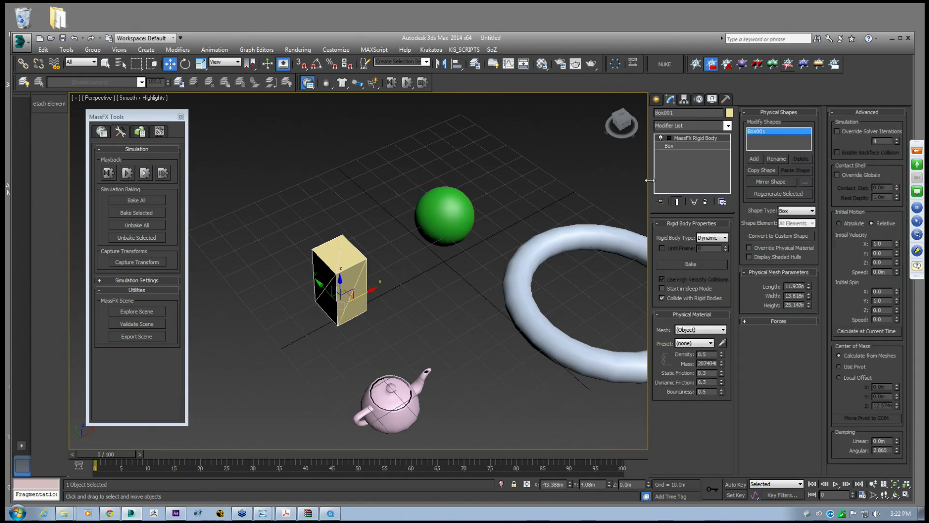
left_click(796, 210)
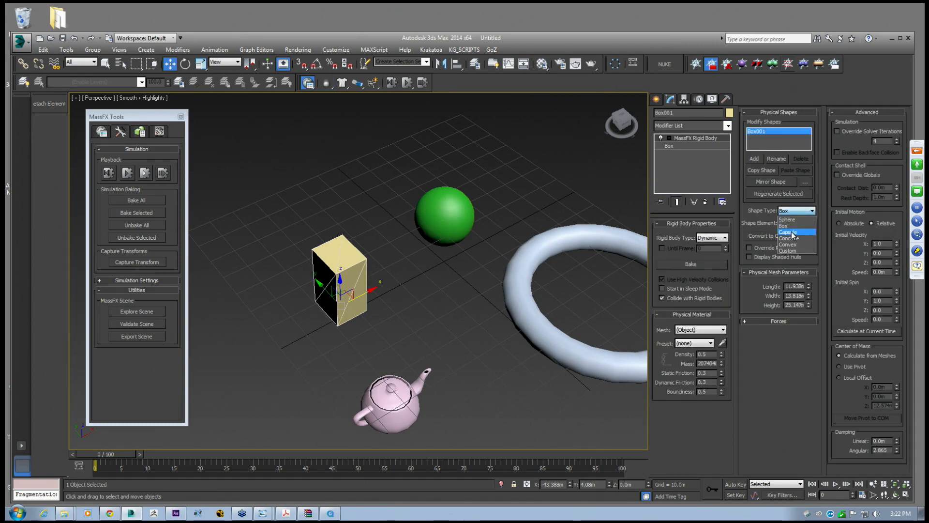
left_click(788, 232)
left_click(796, 210)
left_click(789, 225)
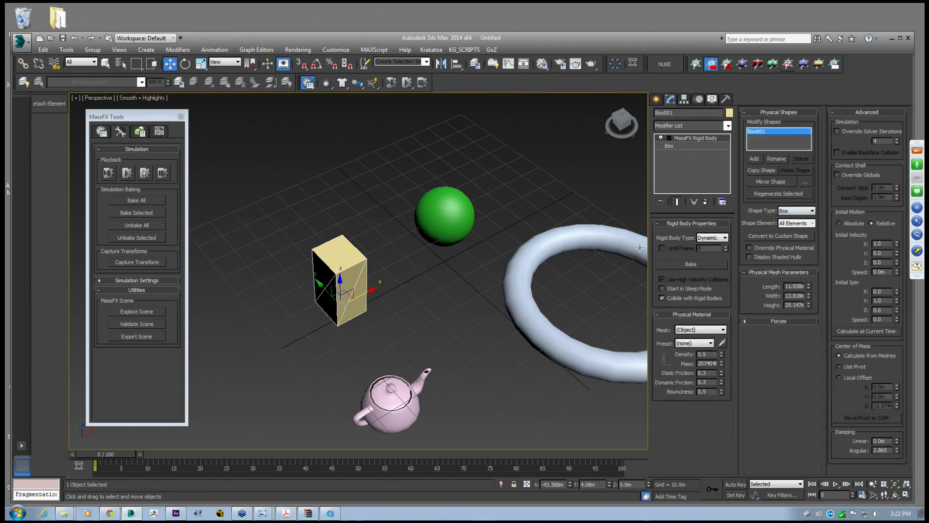
Select the teapot and set its physical material preset to Concrete
scroll(425, 234, "down", 5)
left_click(482, 262)
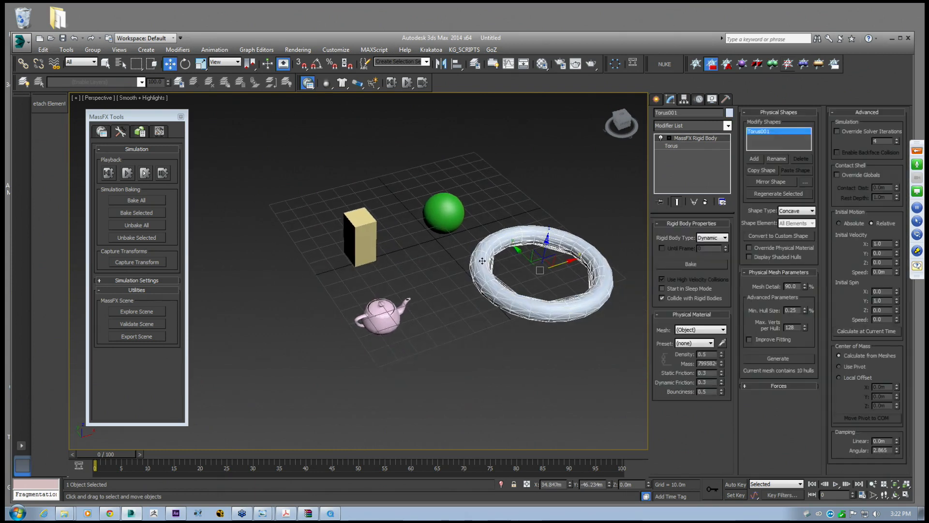
middle_click_drag(482, 255, 465, 254)
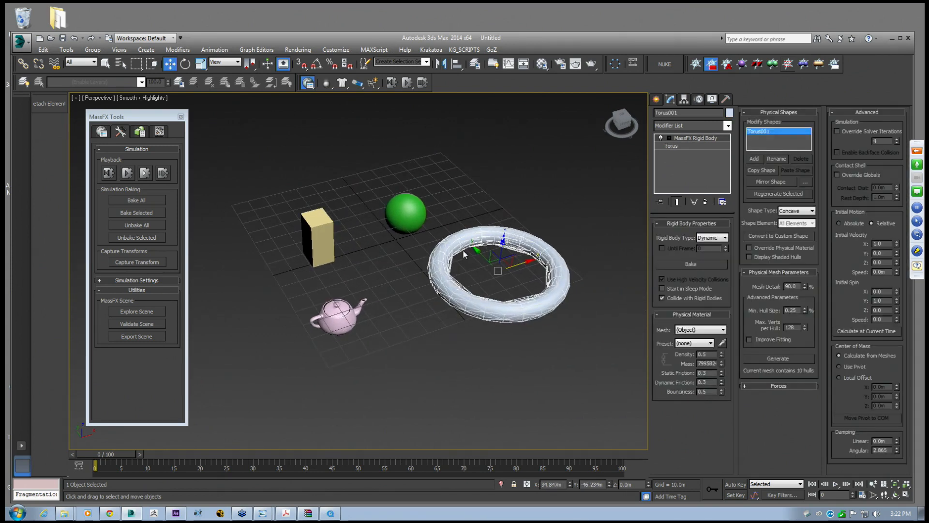
middle_click_drag(376, 205, 394, 184, "alt")
left_click(354, 305)
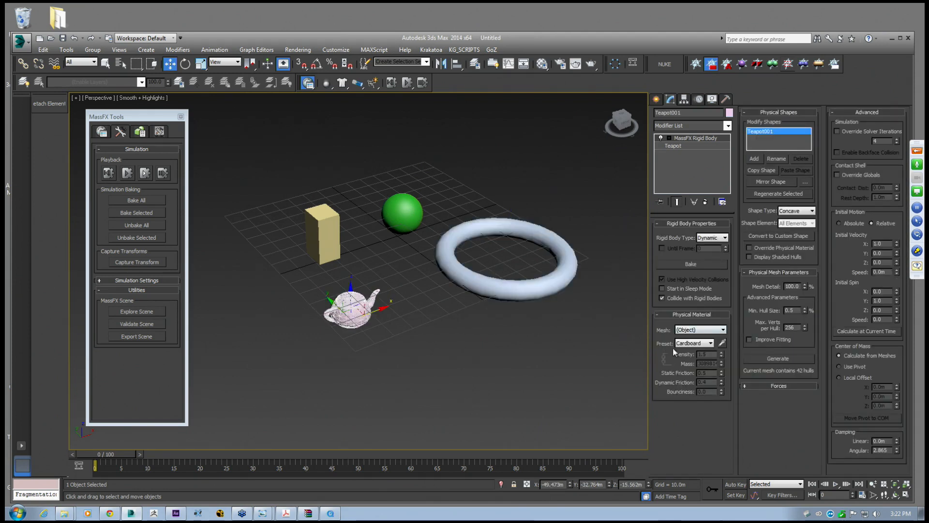
left_click(687, 343)
left_click(690, 370)
Set the torus's physical material preset to Rubber
left_click(550, 306)
left_click(689, 331)
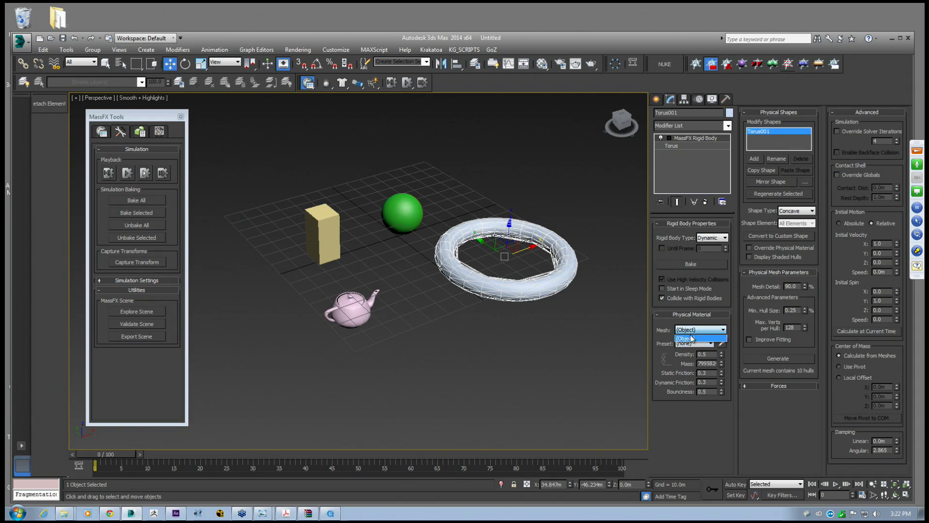
left_click(692, 343)
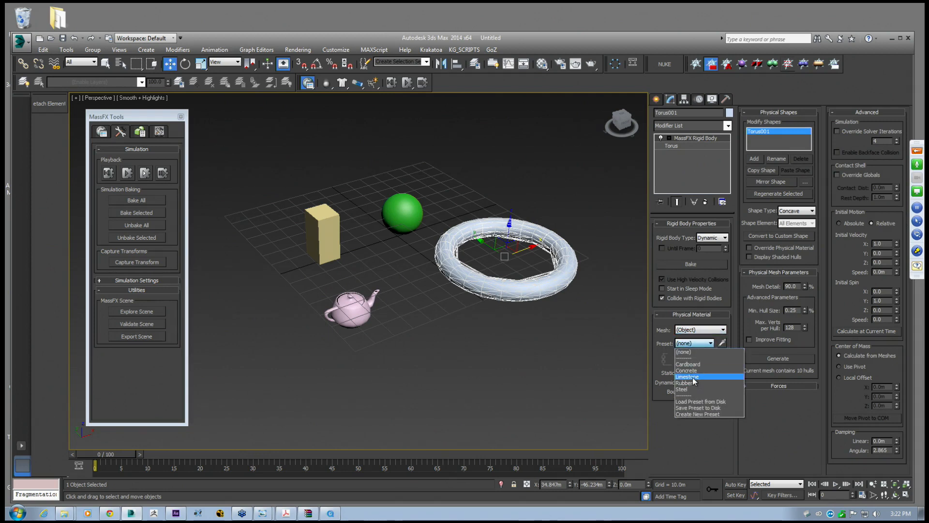
left_click(697, 382)
Select the tall box and try the Cardboard physical material preset on it
left_click(407, 215)
middle_click_drag(431, 218, 439, 245, "alt")
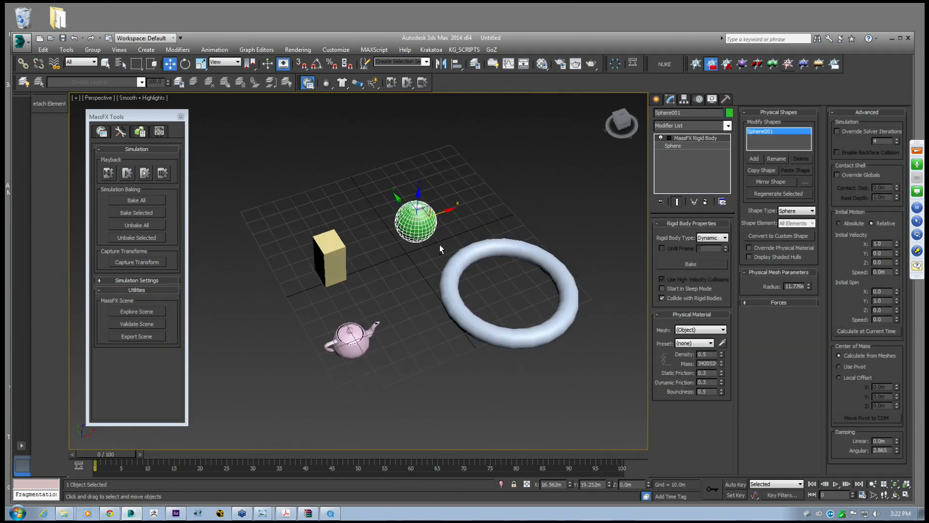
left_click(337, 258)
middle_click_drag(379, 217, 356, 275, "alt")
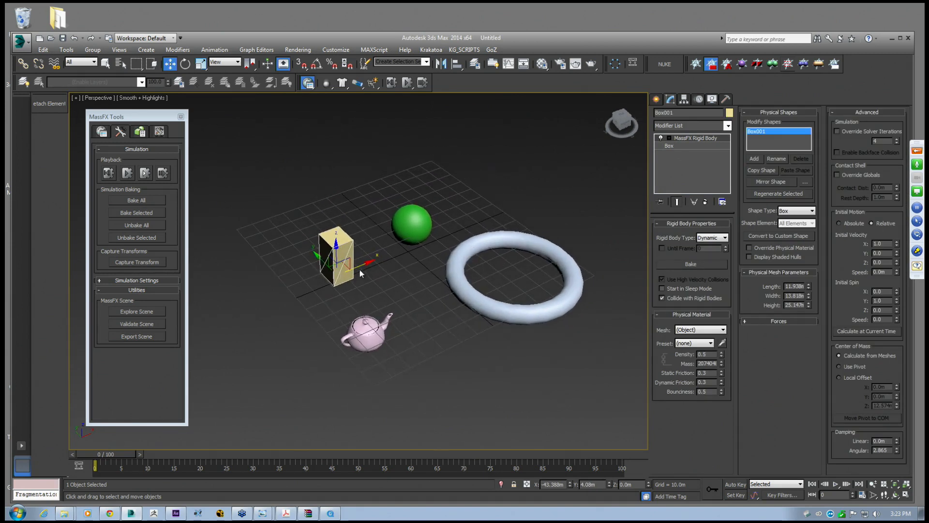
scroll(359, 271, "up", 3)
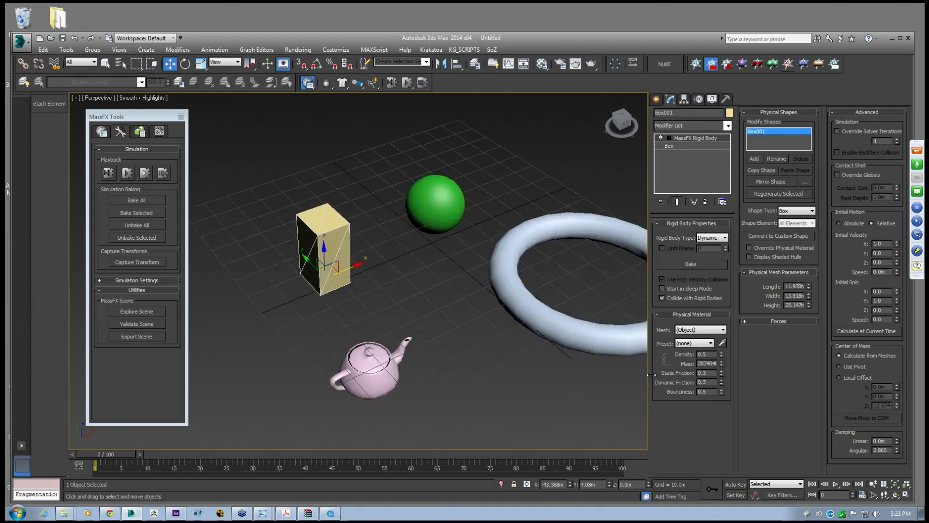
left_click(694, 342)
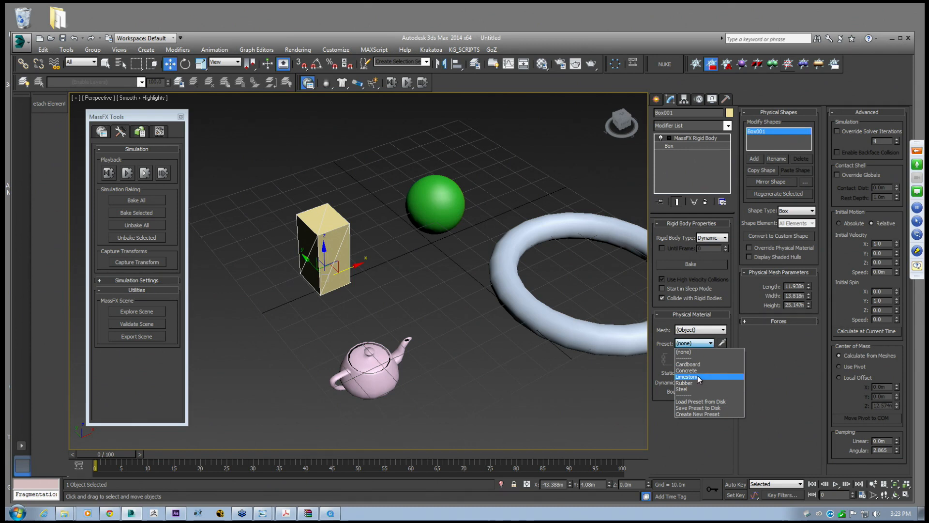
left_click(675, 431)
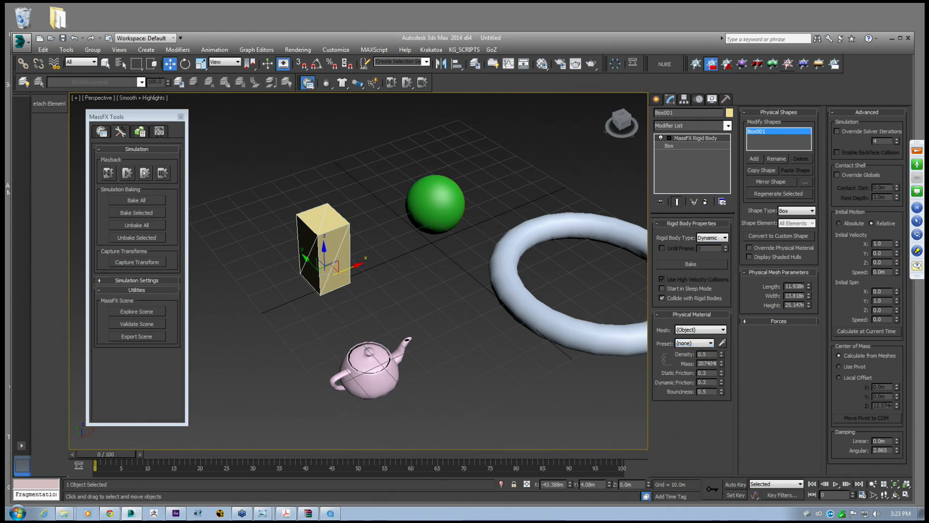
left_click(697, 344)
left_click(693, 367)
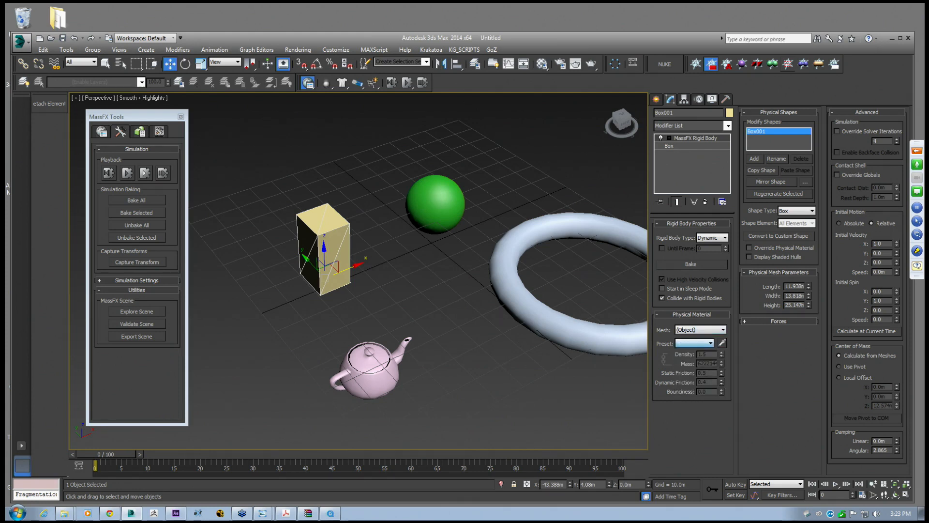
Try the Concrete physical material preset on the tall box
left_click(697, 343)
left_click(697, 345)
left_click(696, 343)
left_click(685, 372)
Switch the tall box's physical material preset to (none) and set it back to Concrete
left_click(695, 343)
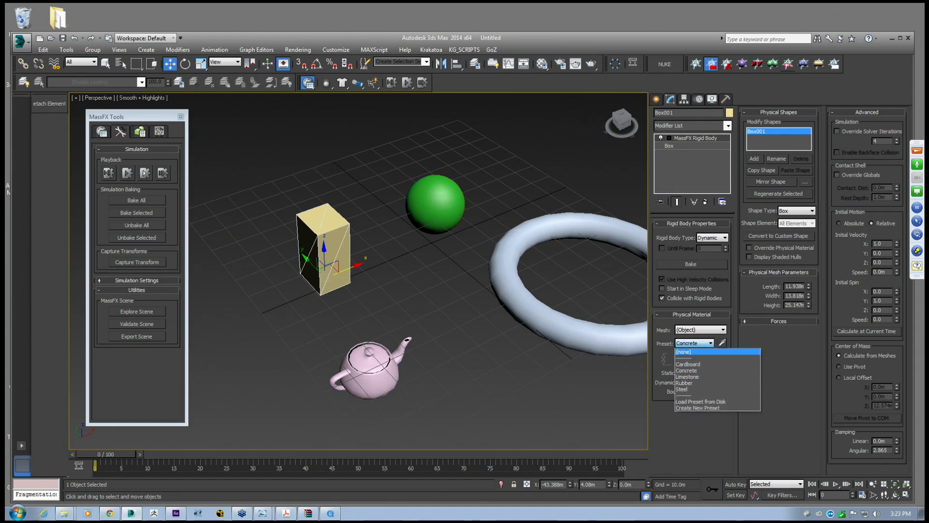
left_click(683, 351)
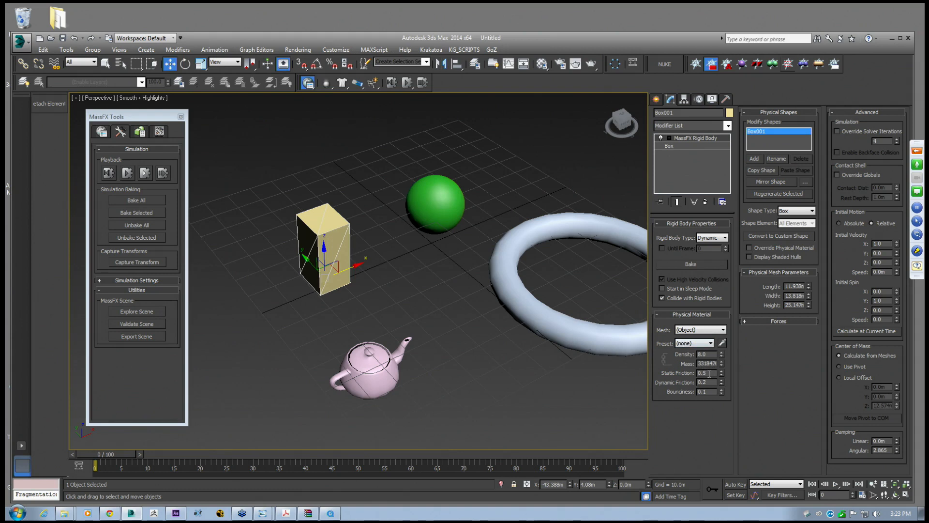
double_click(709, 382)
left_click(695, 343)
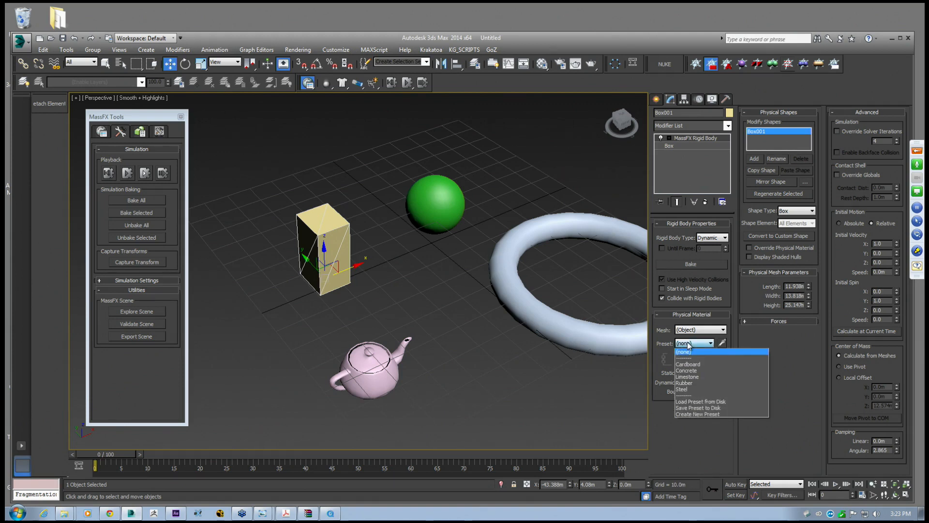
left_click(683, 369)
Select the tall box, sphere, teapot and torus together and raise them well above the grid
scroll(450, 261, "down", 5)
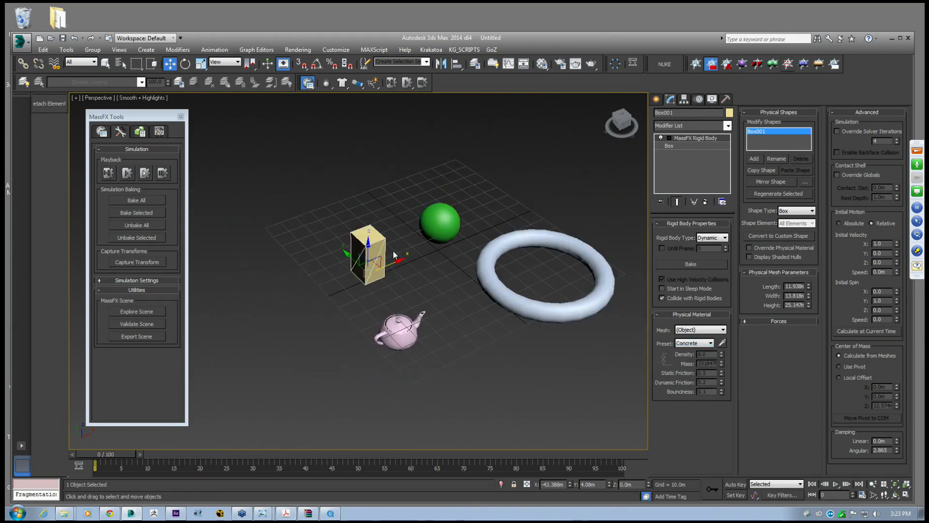
left_click_drag(338, 215, 493, 317)
middle_click_drag(489, 300, 499, 333)
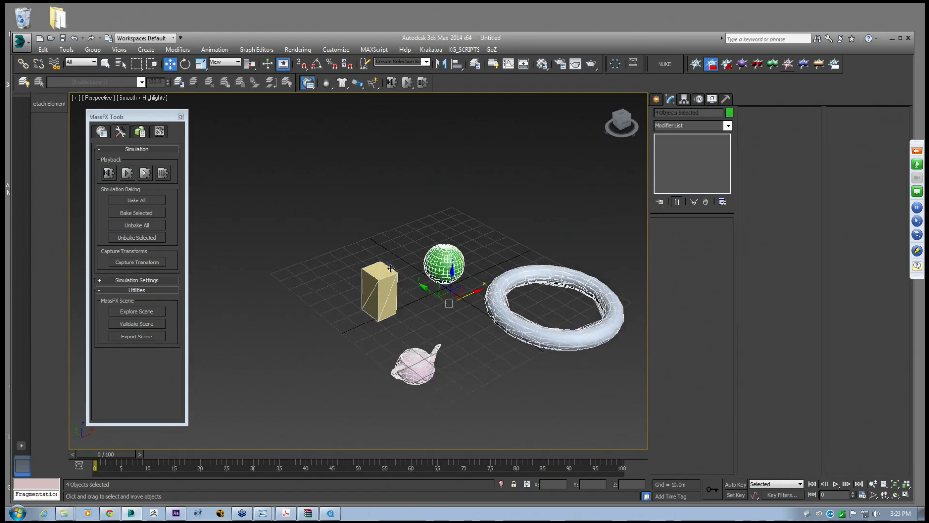
left_click_drag(450, 269, 449, 159)
middle_click_drag(449, 159, 364, 159, "alt")
Run the MassFX simulation to drop the four objects and try scrubbing the timeline back and forward to frame 100
left_click(127, 173)
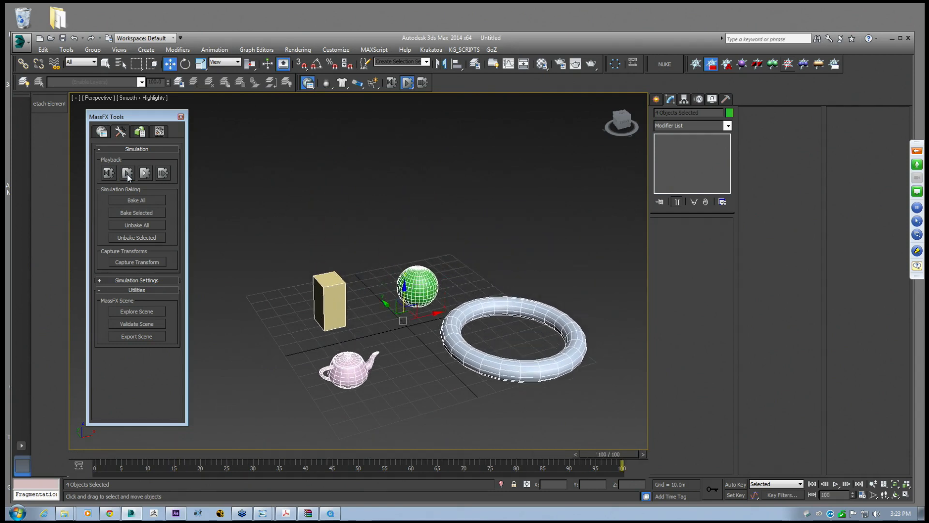
middle_click_drag(403, 327, 408, 305)
left_click_drag(605, 454, 597, 457)
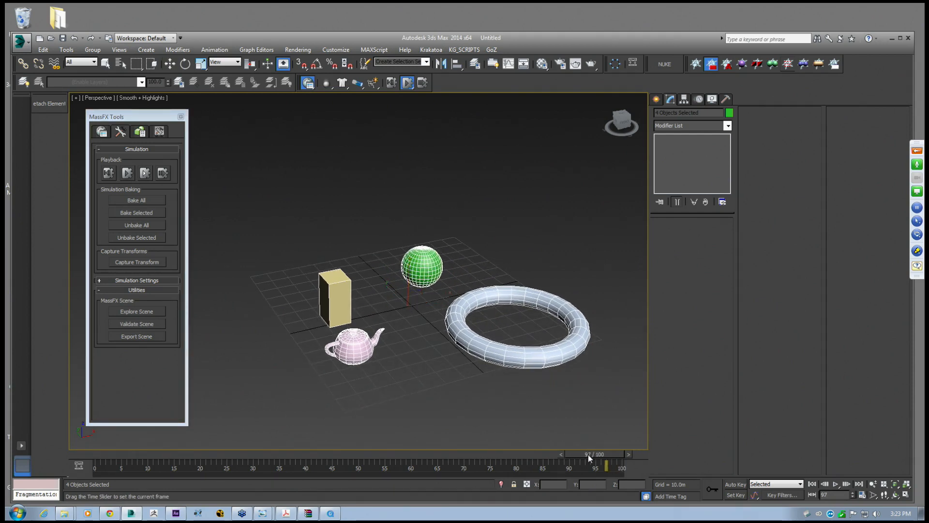
left_click_drag(309, 455, 611, 455)
key("w")
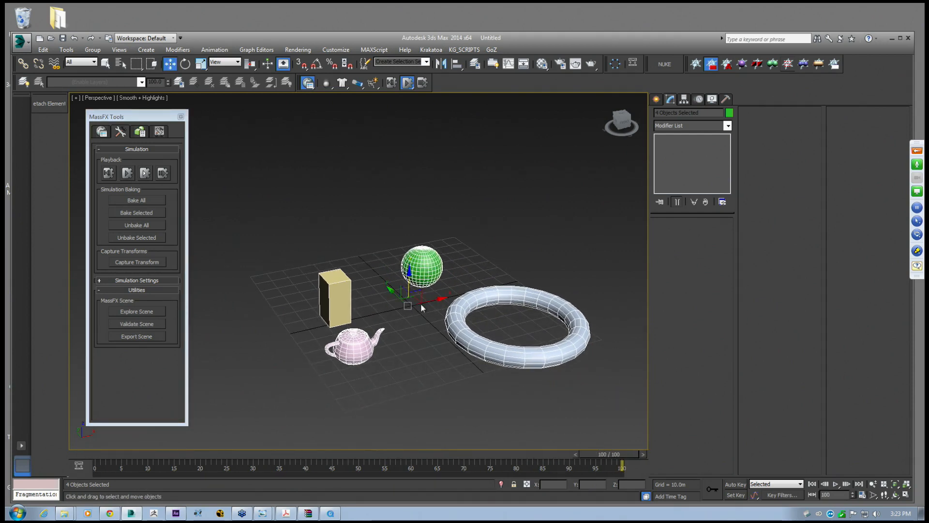
Show the MassFX scene settings for ground collisions, global gravity and rigid bodies
left_click(102, 131)
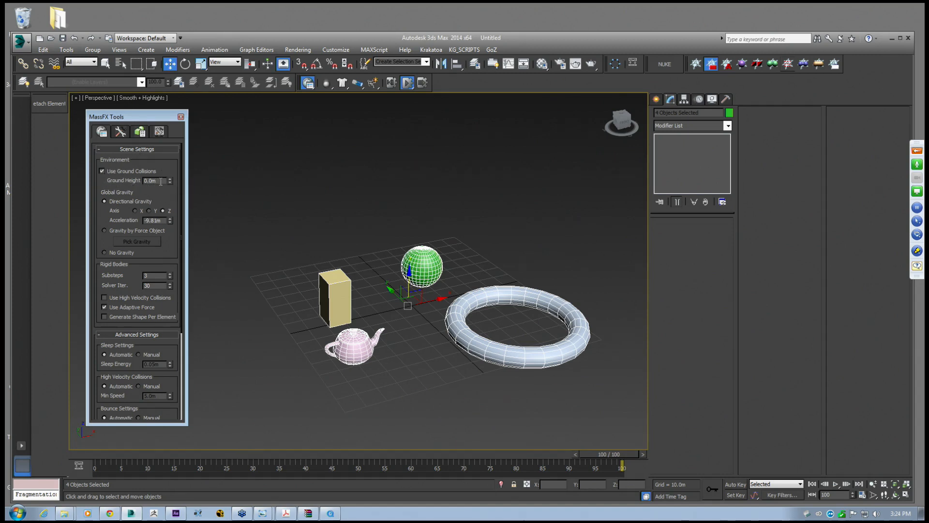
Create a large flat box about 212 m long and 9.5 m thick beneath the existing objects as a ground slab
left_click(658, 100)
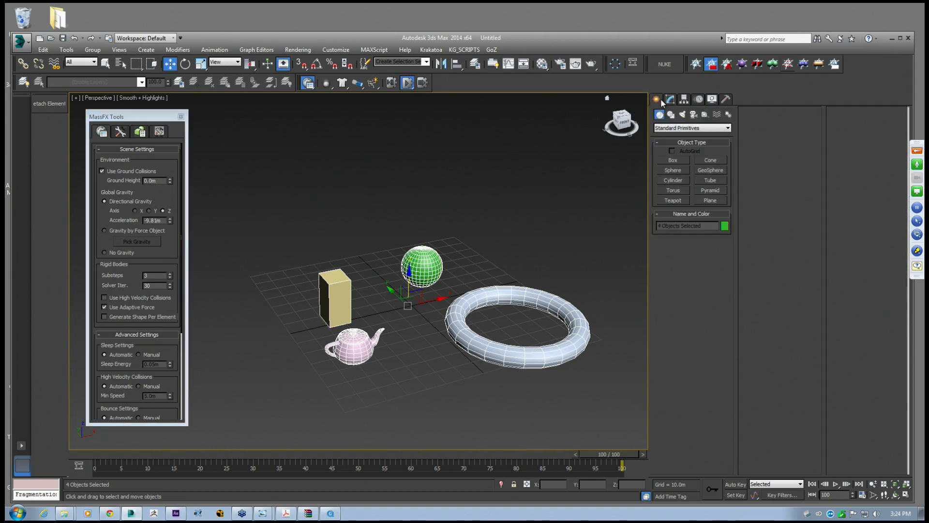
left_click(672, 160)
scroll(376, 215, "down", 3)
left_click_drag(410, 159, 377, 441)
left_click(374, 433)
Turn off Use Ground Collisions in the MassFX scene settings and make the slab a static rigid body
left_click(102, 171)
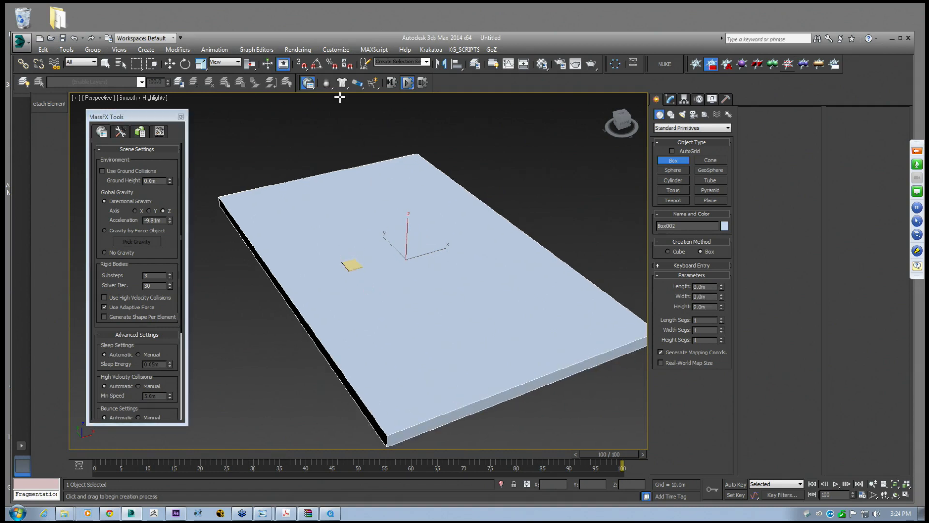
left_click_drag(332, 89, 359, 126)
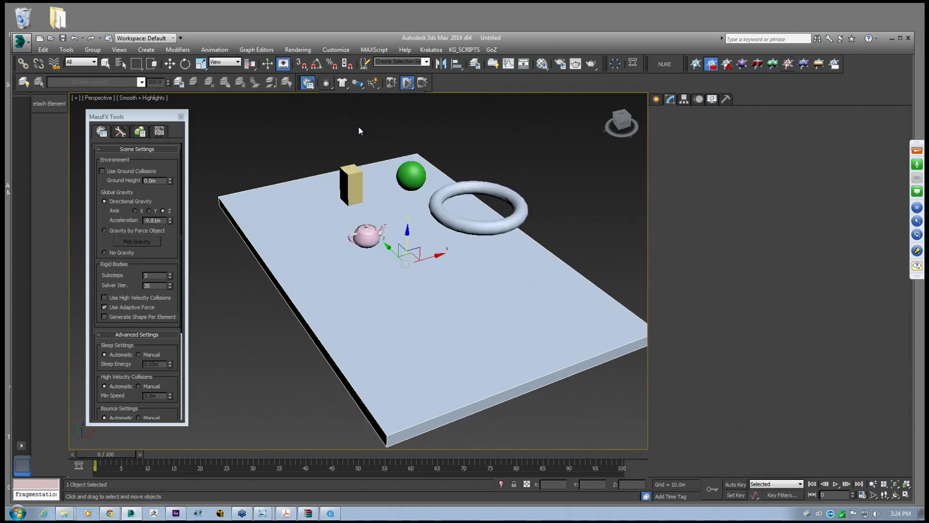
middle_click_drag(371, 216, 402, 246, "alt")
middle_click_drag(292, 145, 292, 165)
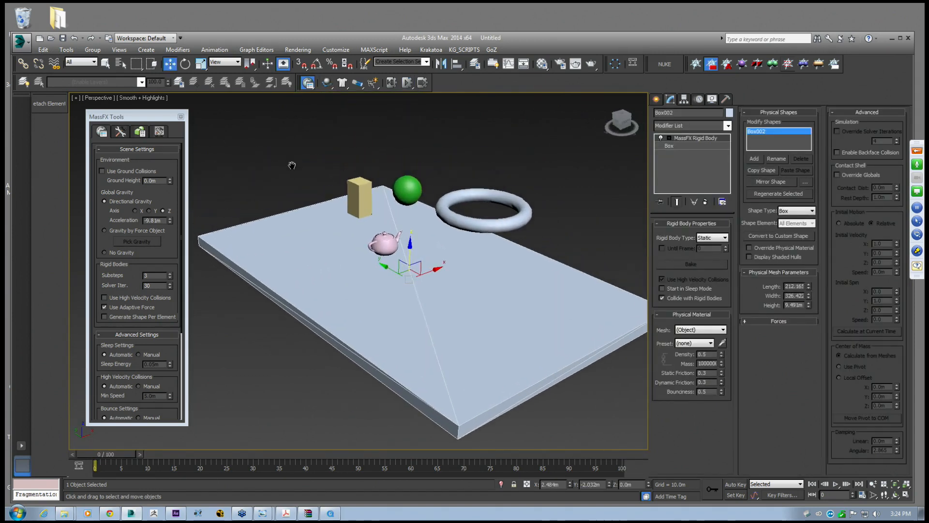
Bring up the MassFX simulation tools and tilt the slab to about -14.6 degrees around X to form a ramp
left_click(122, 134)
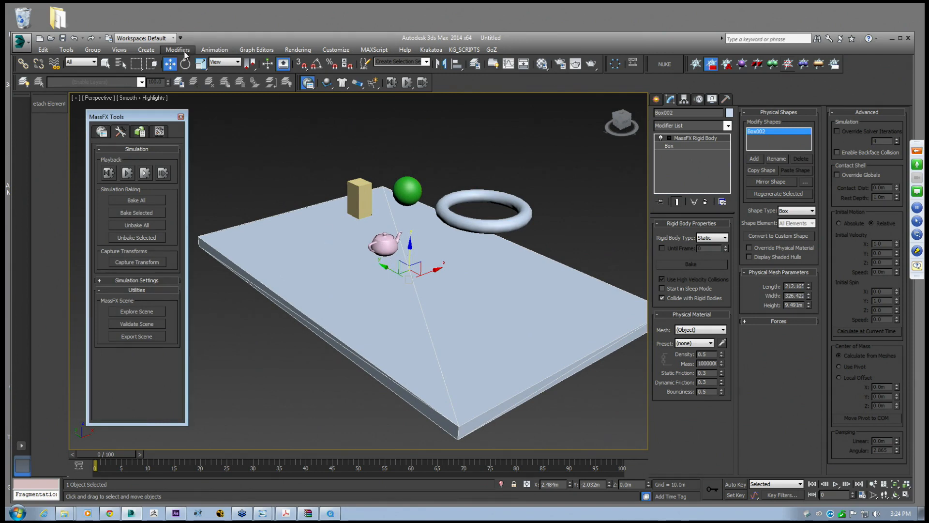
left_click(185, 63)
middle_click_drag(263, 133, 302, 136, "alt")
left_click_drag(437, 272, 430, 262)
left_click(169, 64)
middle_click_drag(396, 217, 412, 205, "alt")
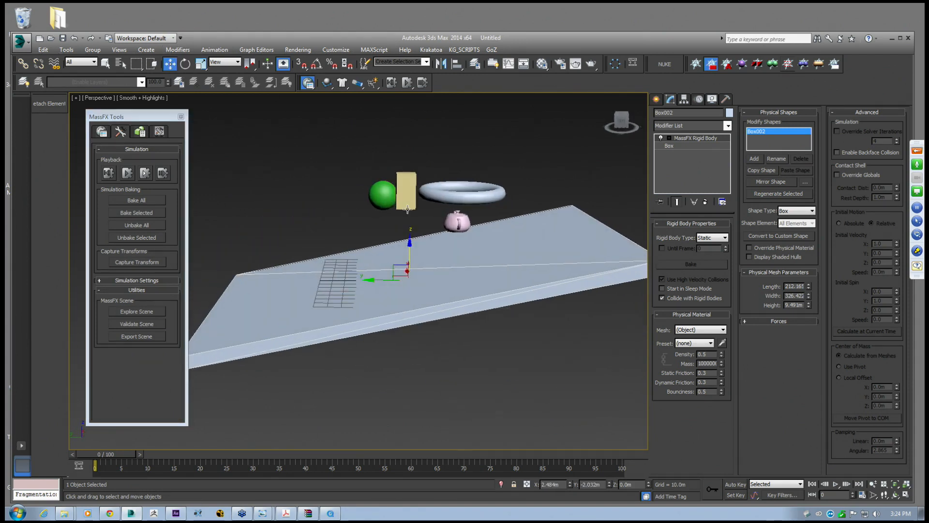
key("e")
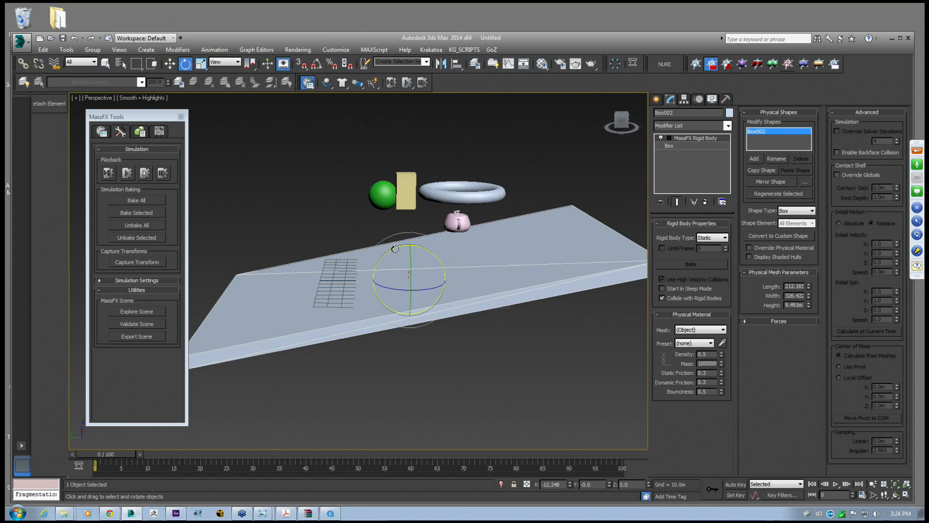
left_click_drag(395, 249, 392, 248)
Run the rigid-body simulation on the ramp, scrub the timeline back to frame 0 and reset the simulation
left_click(128, 173)
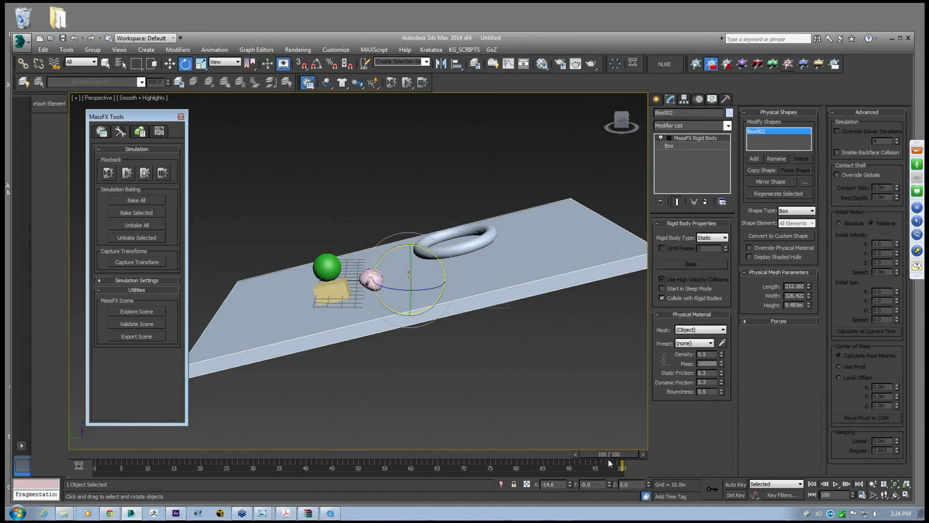
left_click_drag(613, 457, 568, 452)
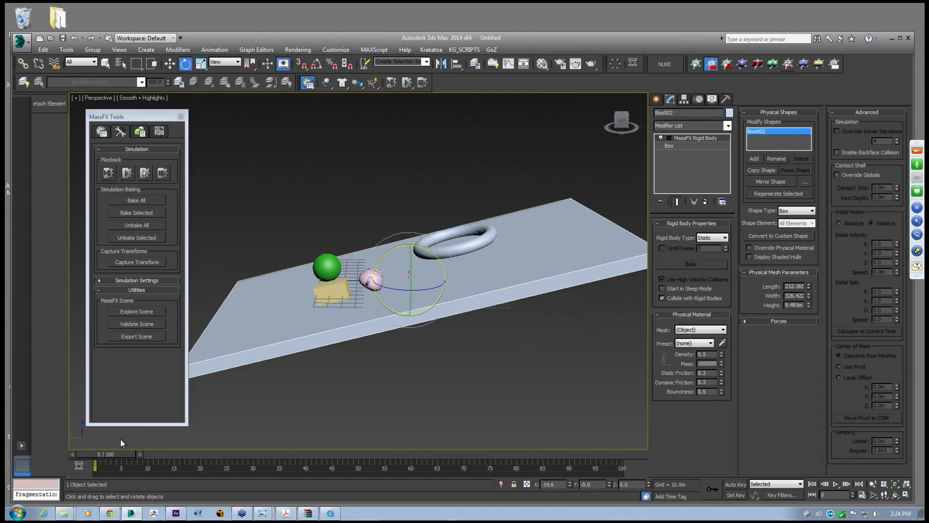
left_click_drag(180, 455, 130, 453)
key("e")
left_click(138, 224)
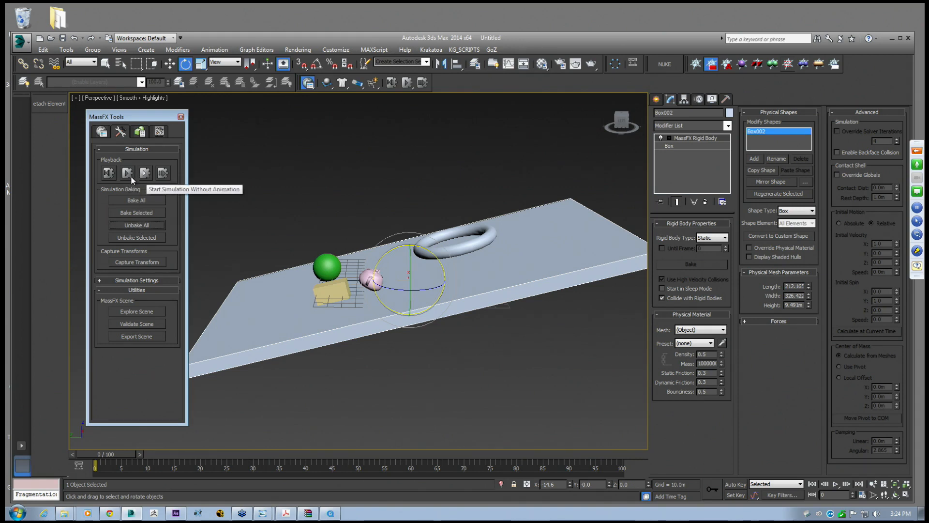
left_click(115, 175)
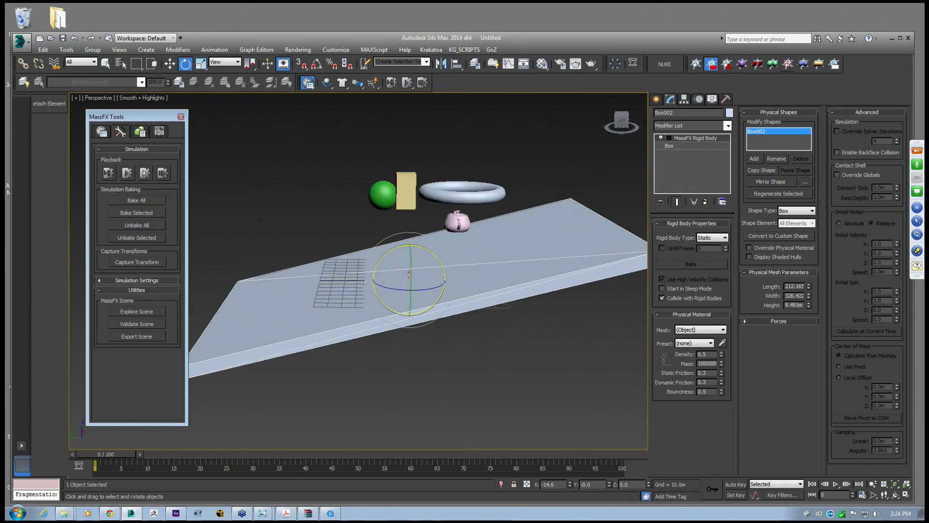
Bake all the rigid bodies to keyframes and play back the baked animation from the first frame
left_click(134, 200)
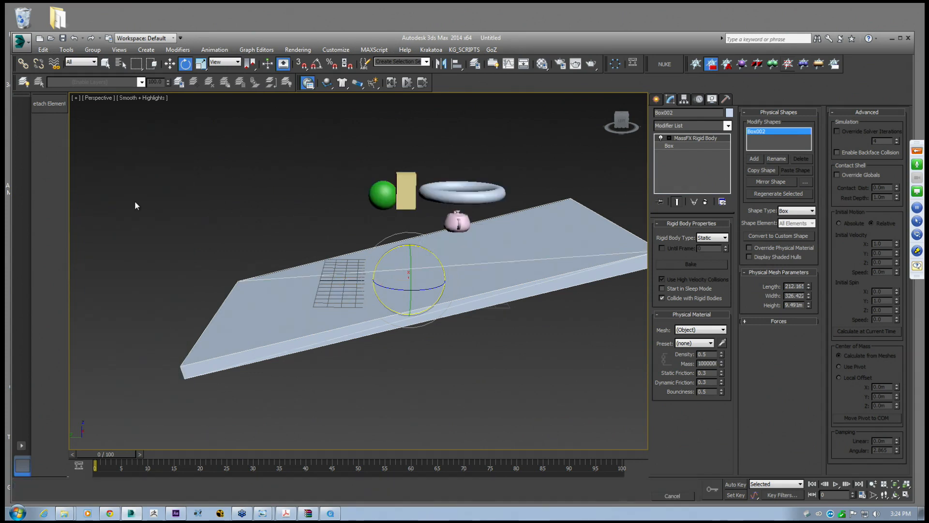
left_click_drag(112, 456, 206, 455)
key("Home")
key("e")
left_click(836, 484)
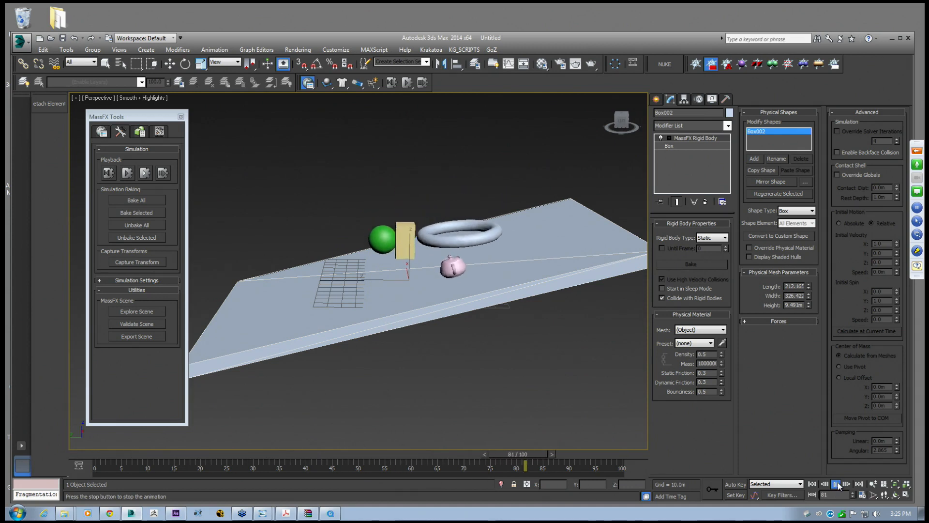
left_click(838, 482)
middle_click_drag(544, 258, 513, 273, "alt")
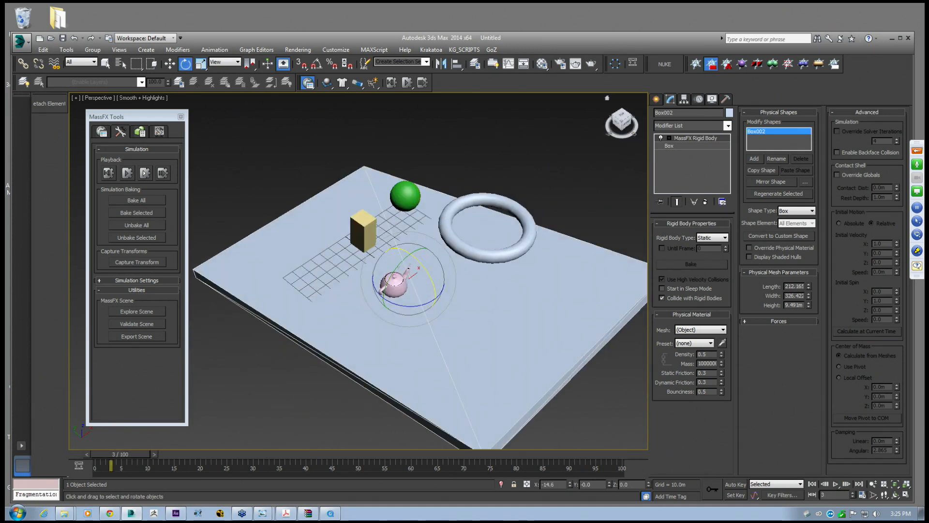
left_click(657, 99)
left_click(671, 162)
middle_click_drag(514, 237, 417, 269, "alt")
left_click_drag(294, 400, 495, 422)
middle_click_drag(395, 337, 490, 282, "alt")
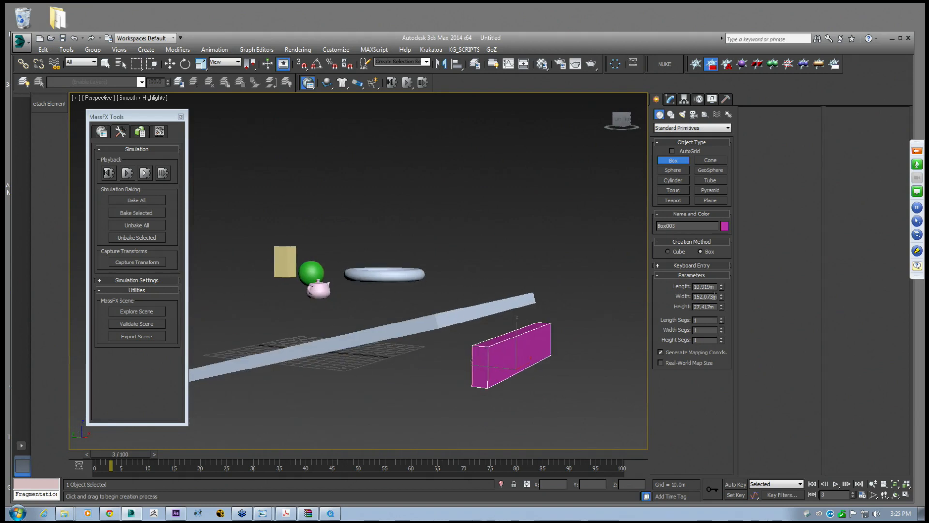
key("w")
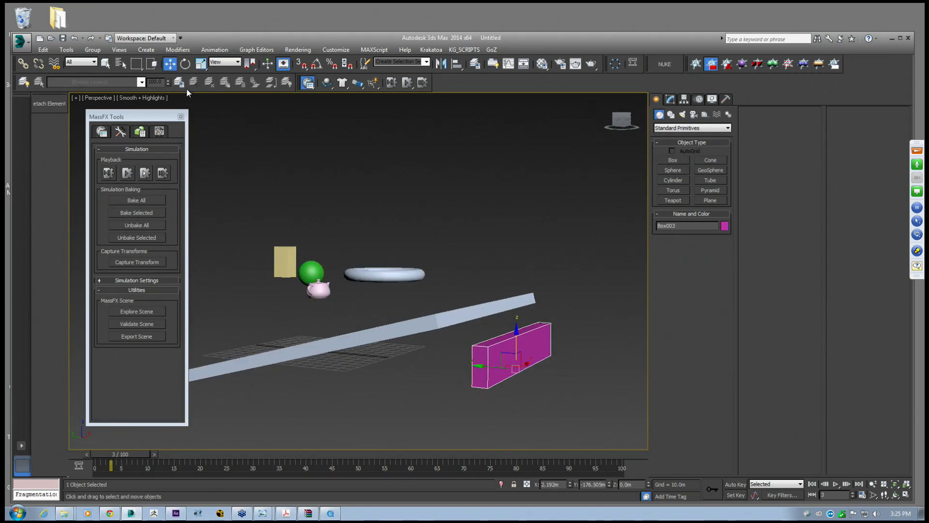
mouse_move(326, 286)
middle_mouse_down("alt")
mouse_move(342, 292)
mouse_move(314, 296)
middle_mouse_up("alt")
left_click(312, 297)
middle_click_drag(364, 282, 544, 316, "alt")
key("Delete")
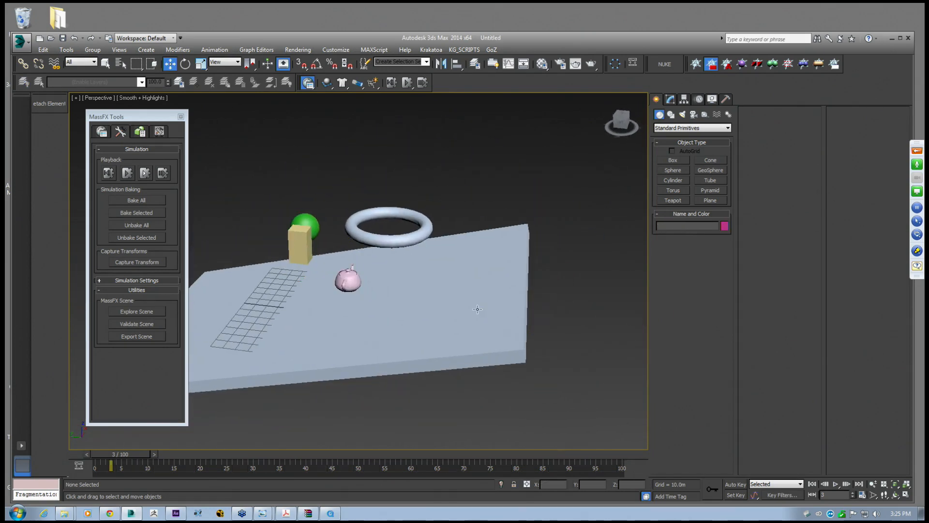
Select the ramp and the four objects above it and delete them to empty the scene
middle_click_drag(317, 235, 333, 230)
left_click_drag(283, 189, 449, 314)
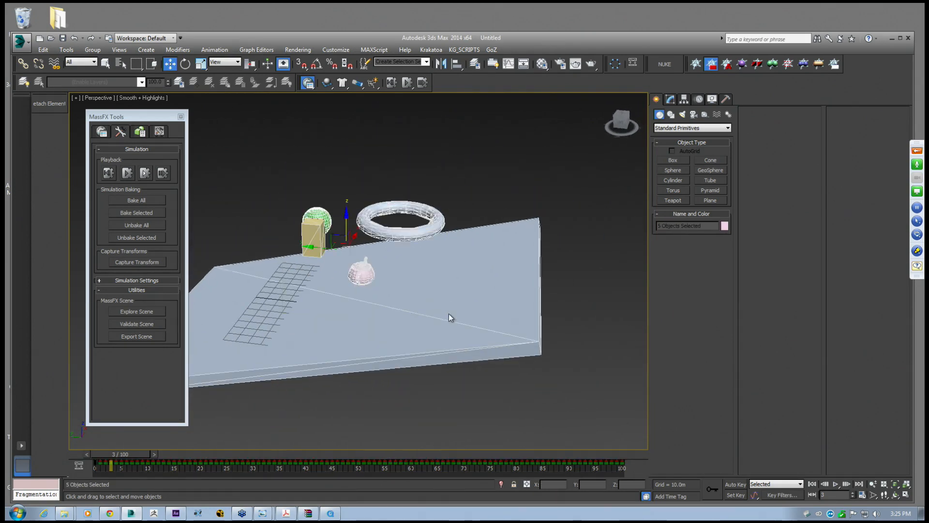
key("Delete")
middle_click_drag(299, 306, 366, 297)
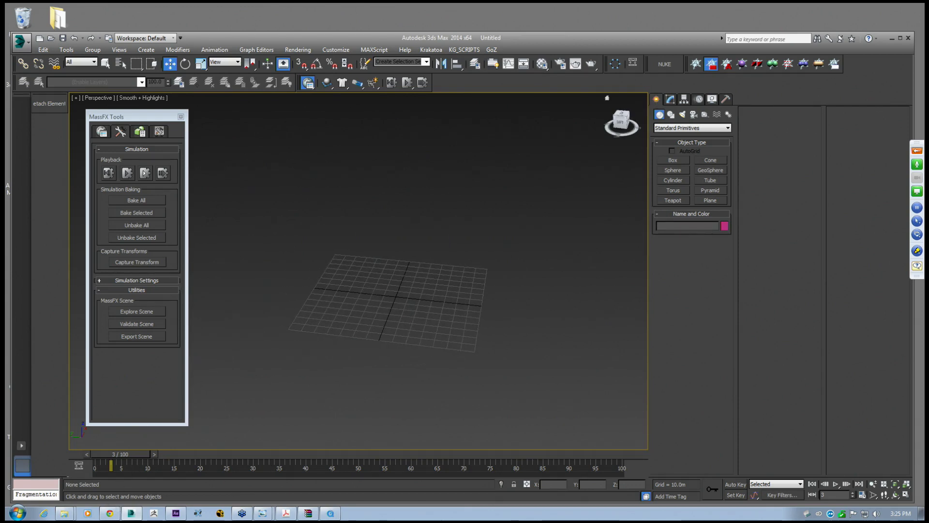
middle_click_drag(612, 170, 631, 178)
middle_click_drag(532, 207, 558, 206)
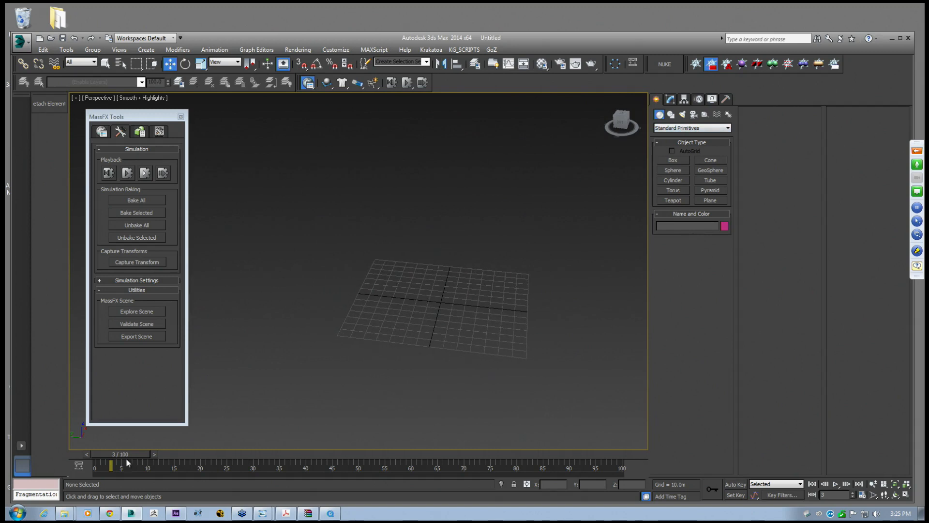
middle_click_drag(401, 311, 380, 309)
scroll(380, 308, "up", 5)
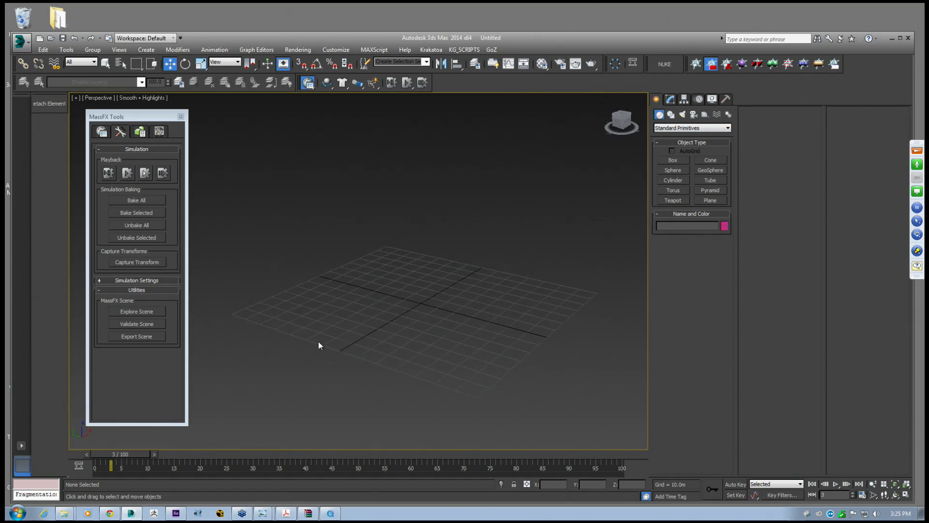
Switch to the video player with the component animation, rewind it and play its opening moments
left_click(330, 513)
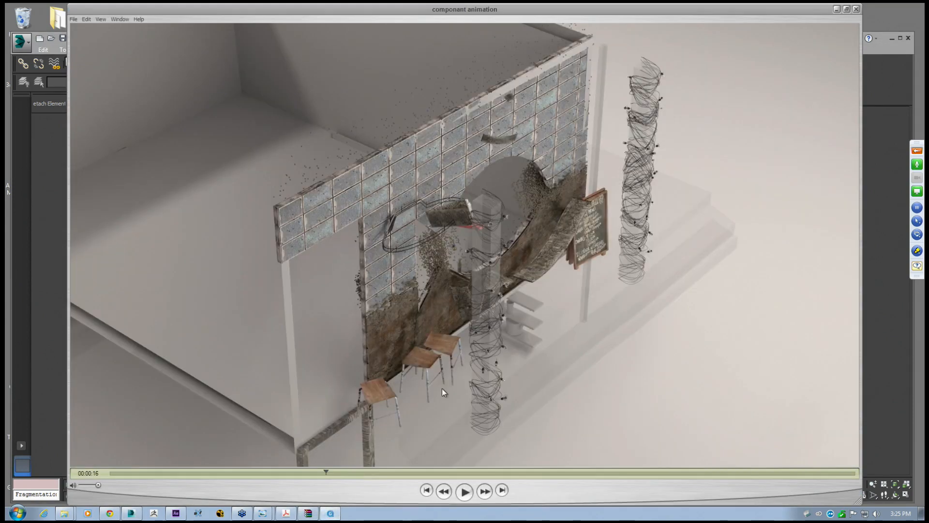
left_click_drag(126, 475, 112, 475)
left_click(464, 491)
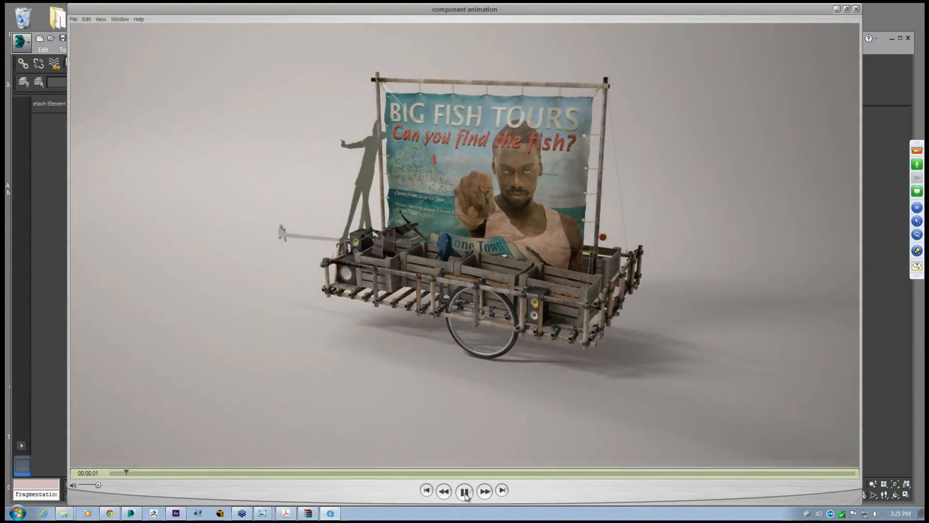
left_click(464, 492)
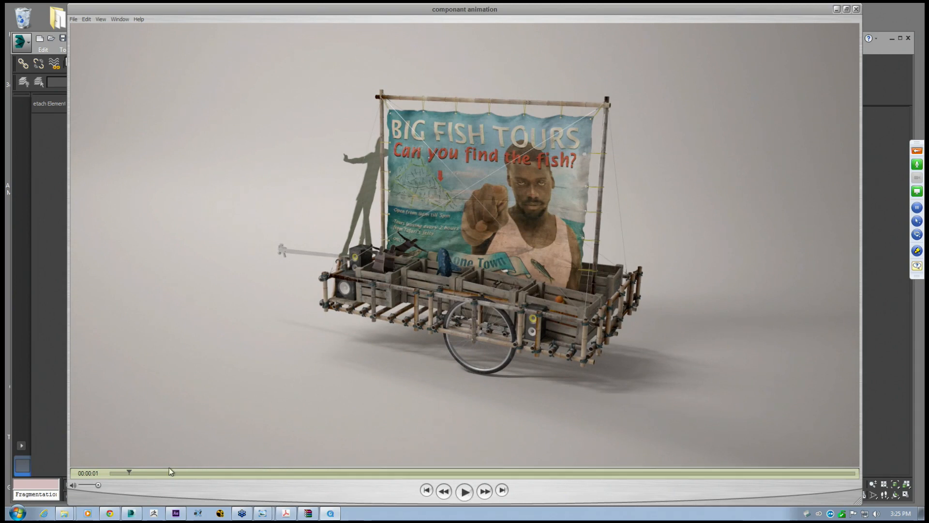
Replay the component animation from the beginning, pausing at the 6-second and 10-second marks, and minimize the player
left_click_drag(130, 474, 111, 475)
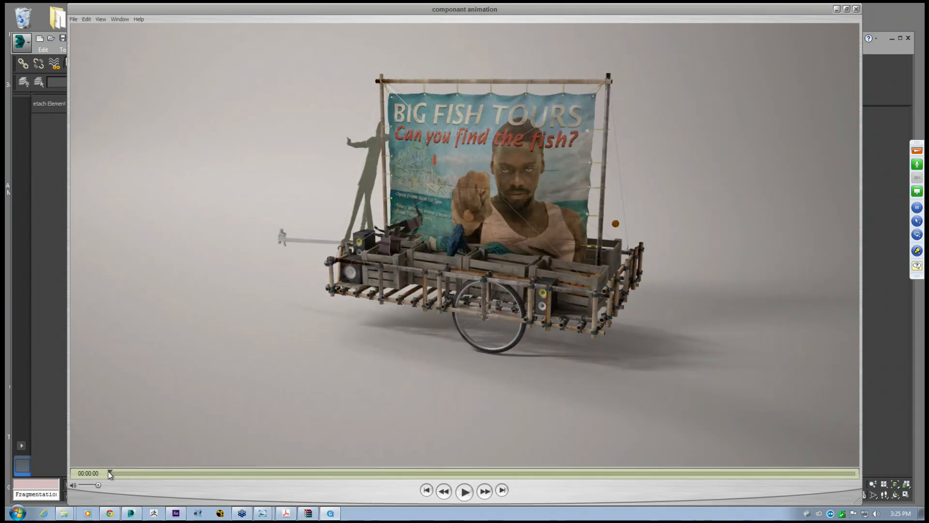
left_click(466, 498)
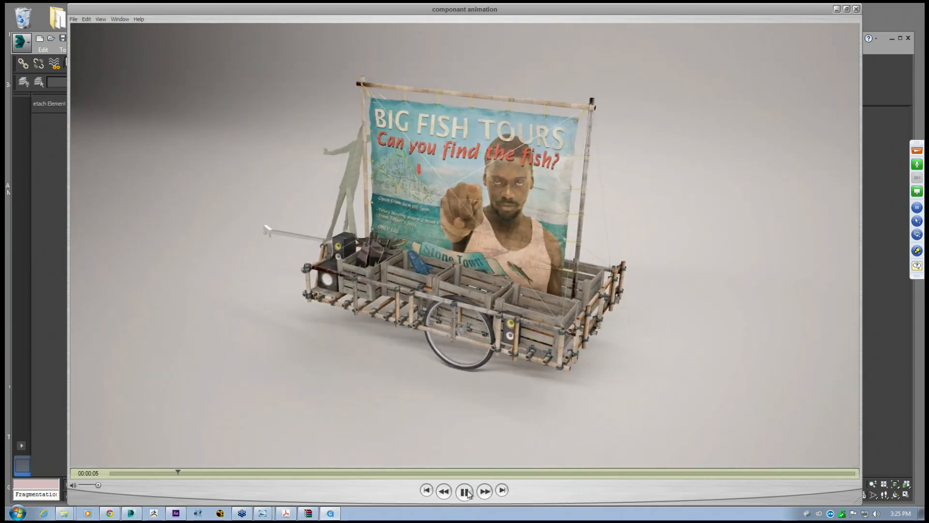
left_click(465, 492)
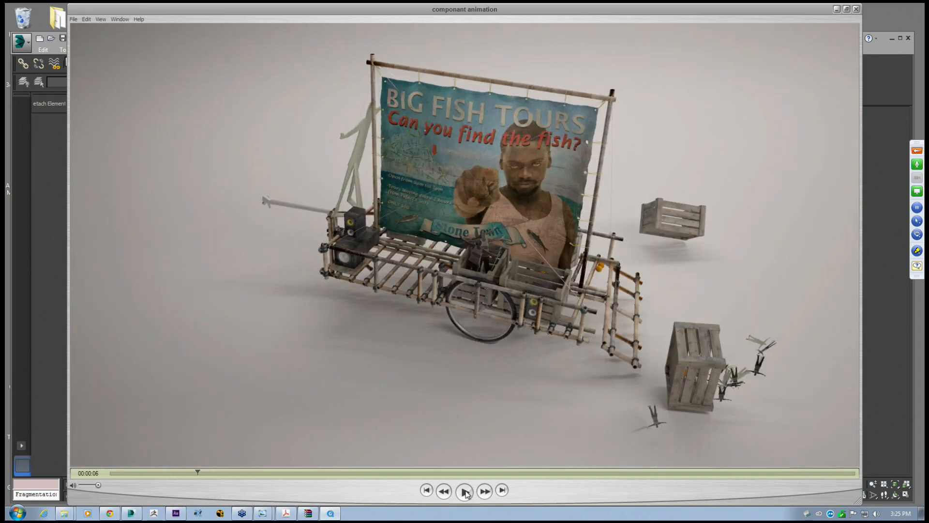
left_click(466, 492)
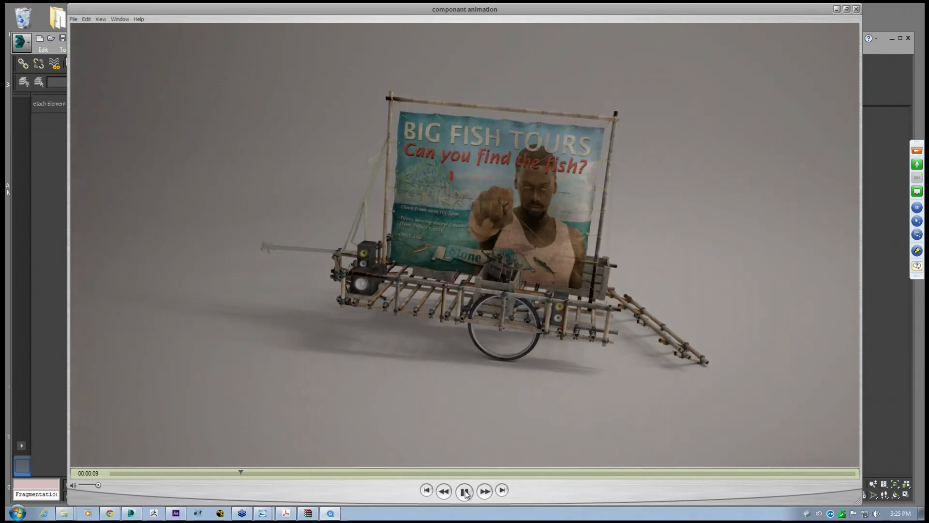
left_click(465, 491)
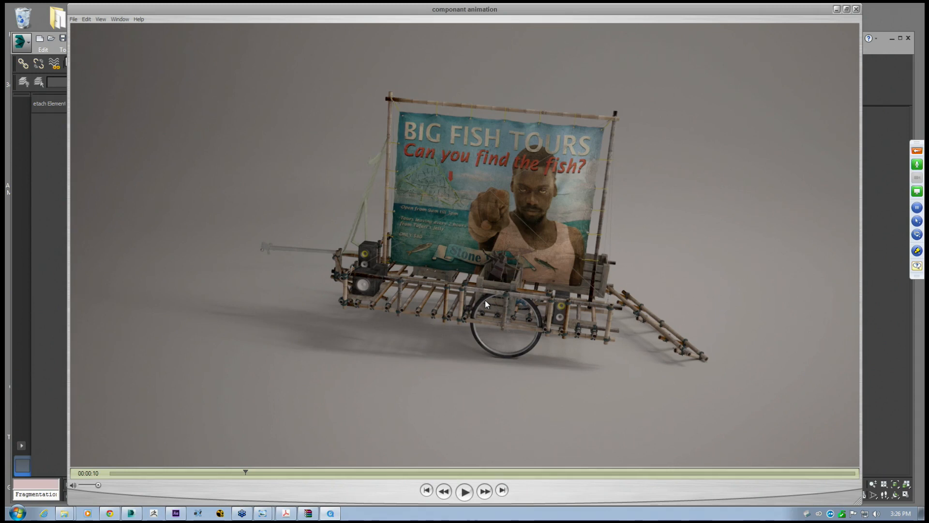
left_click(836, 9)
In the Top view, create a thin box about 8.97 m long and 0.24 m wide with a height of about -0.26 m
middle_click_drag(415, 245, 433, 300, "alt")
left_click(670, 162)
key("t")
scroll(365, 255, "up", 5)
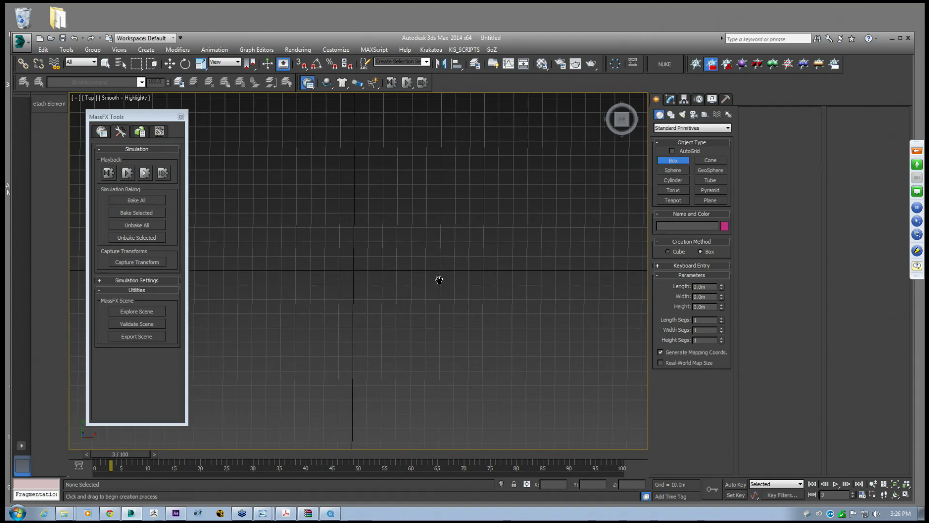
left_click_drag(424, 245, 423, 318)
scroll(428, 299, "up", 3)
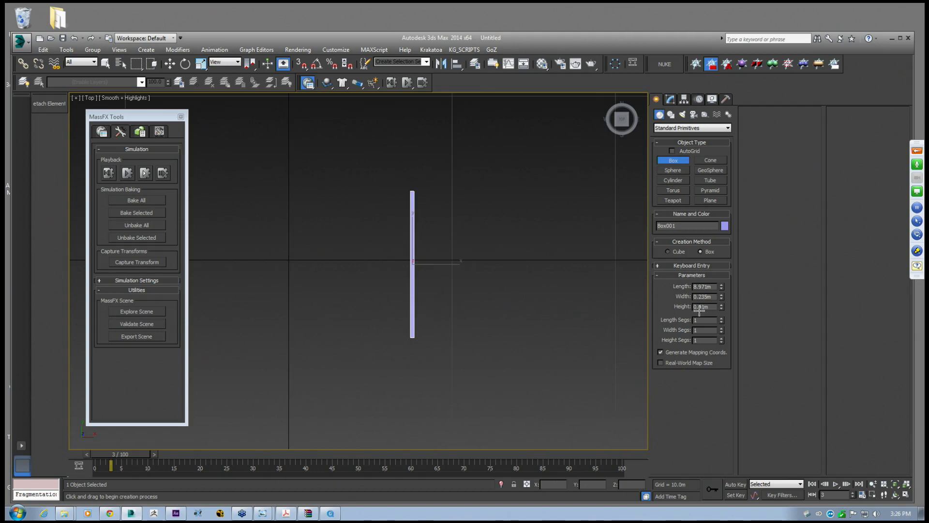
middle_click_drag(415, 300, 445, 309)
middle_click_drag(408, 280, 435, 220, "alt")
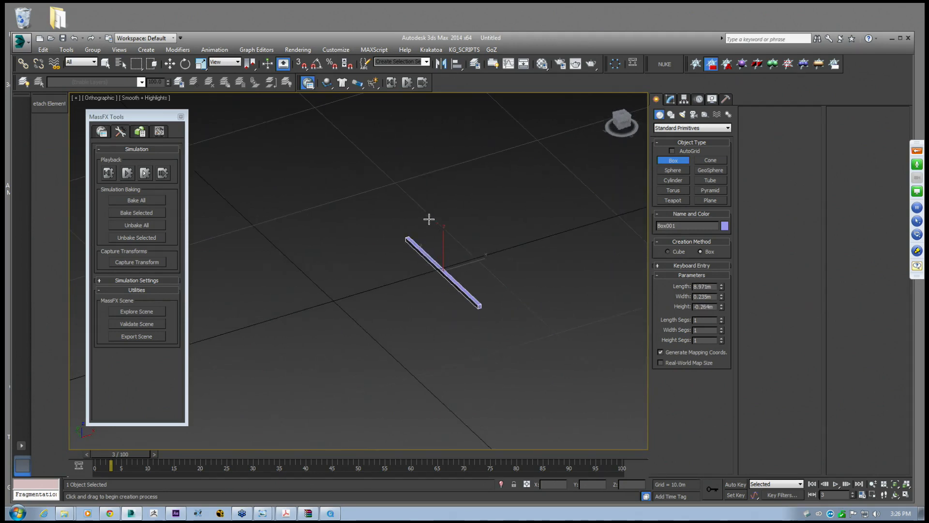
Change the thin box's height to about -1.48 m to turn it into an upright plank
key("w")
left_click(670, 99)
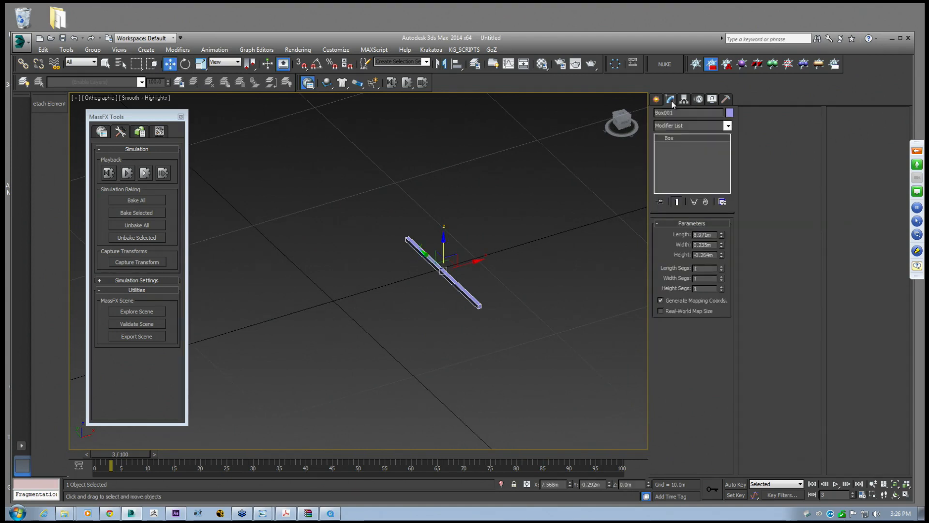
left_click_drag(722, 252, 724, 311)
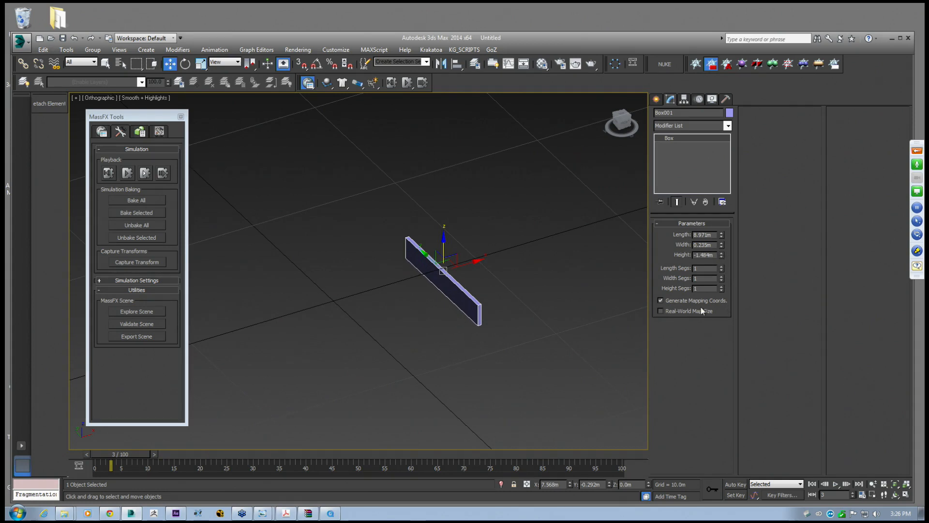
middle_click_drag(446, 334, 456, 299, "alt")
scroll(457, 289, "up", 4)
middle_click_drag(387, 225, 420, 201, "alt")
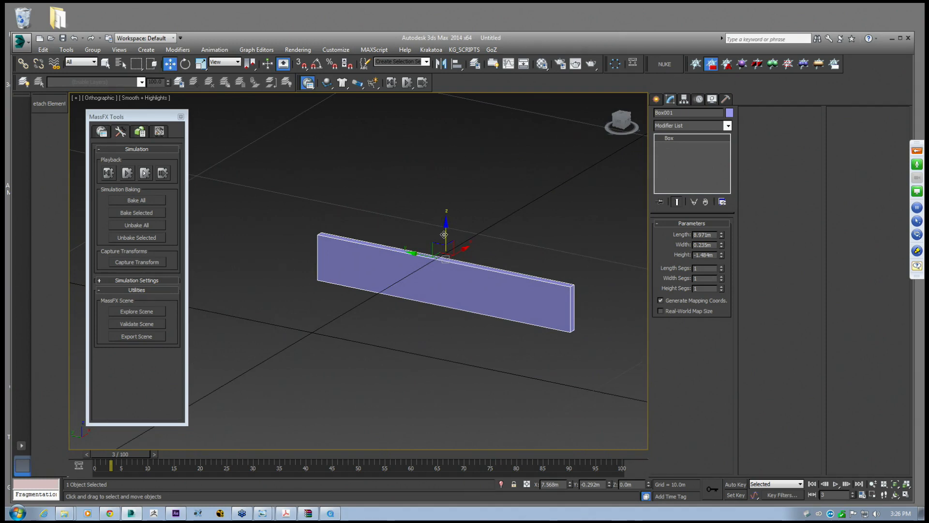
Bring up the component animation player to look at the assembled cart, and minimize it again
middle_click_drag(444, 235, 435, 233, "alt")
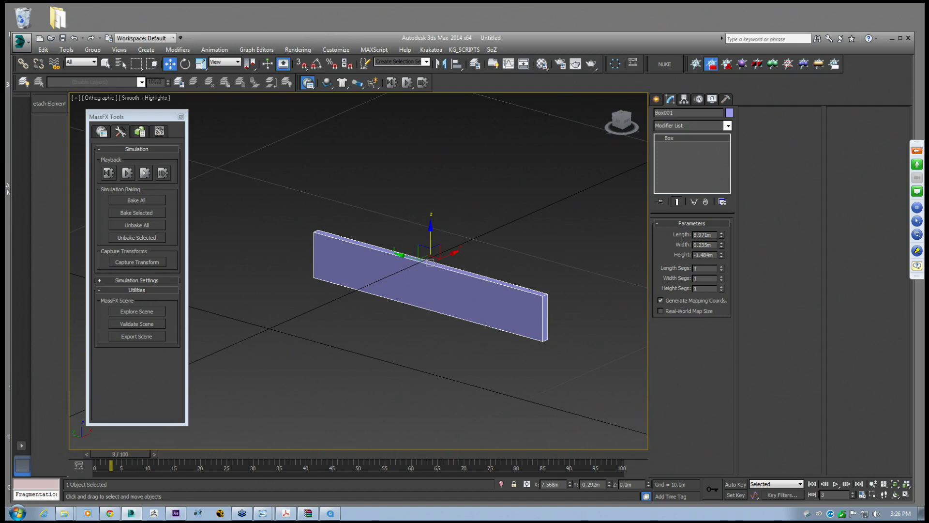
middle_click_drag(412, 253, 435, 269)
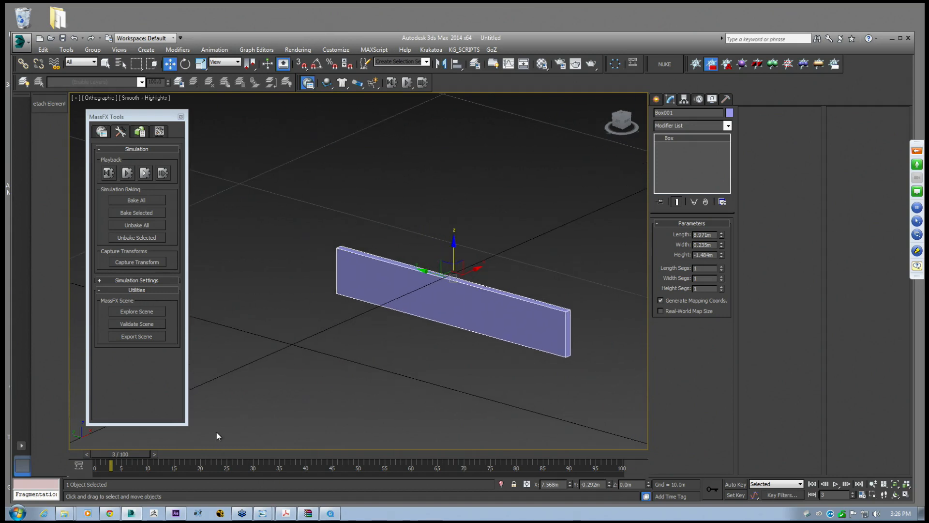
left_click(330, 512)
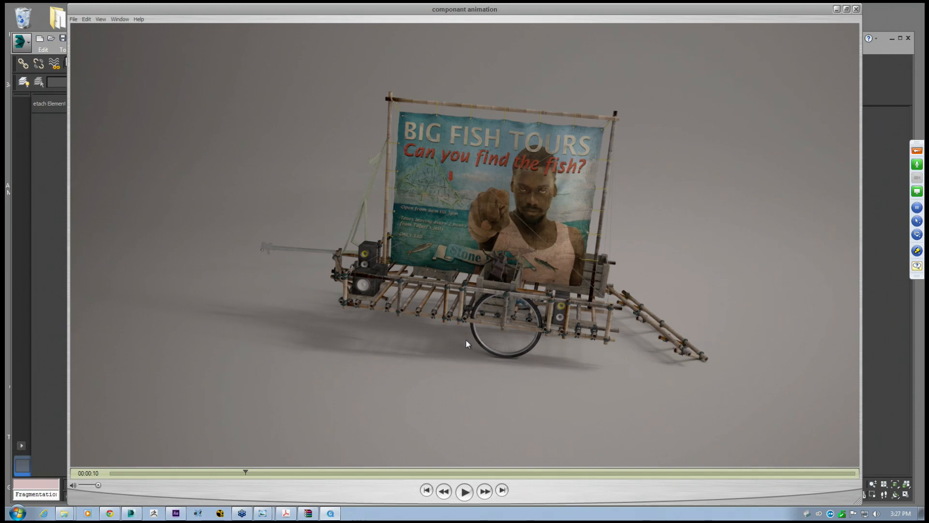
left_click(837, 10)
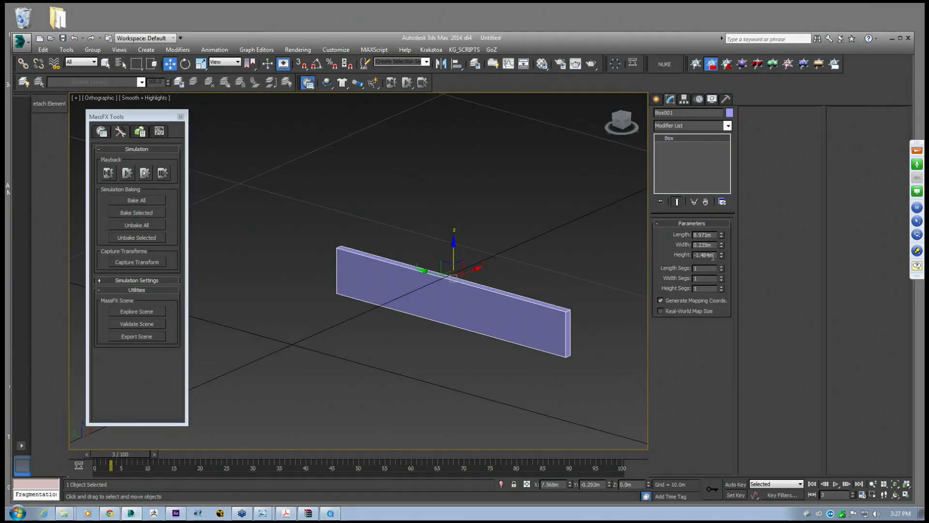
Set the plank's height to 0.5 m and shift the MassFX Tools window slightly out of the way
key("BackSpace")
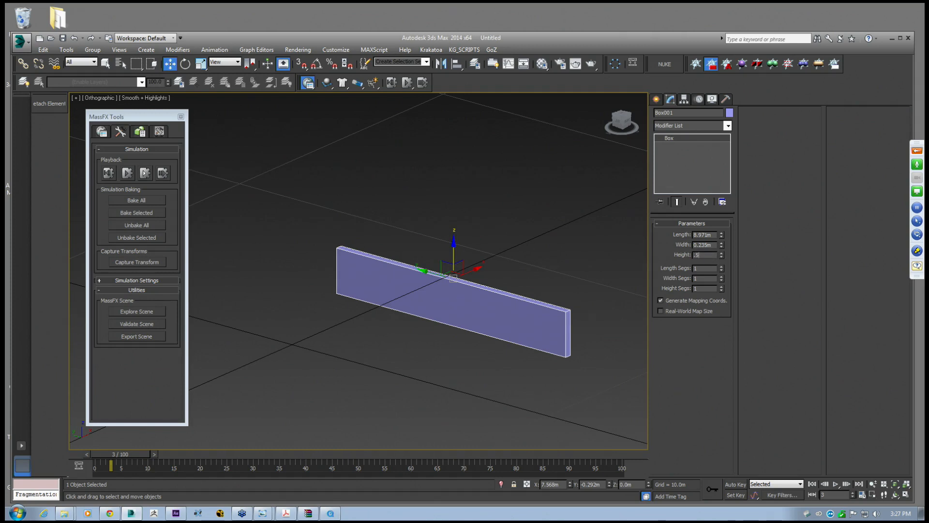
type(".5")
key("Return")
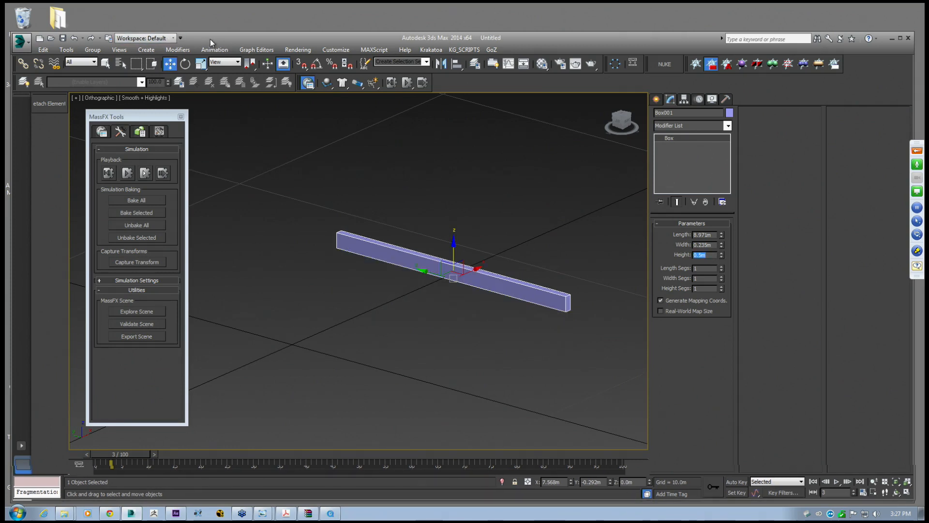
left_click_drag(149, 118, 142, 114)
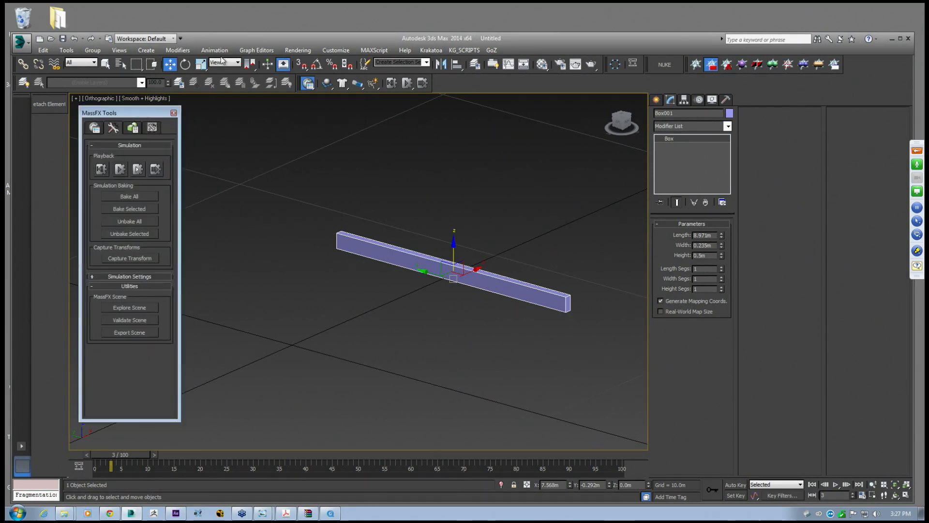
left_click(185, 65)
left_click(171, 65)
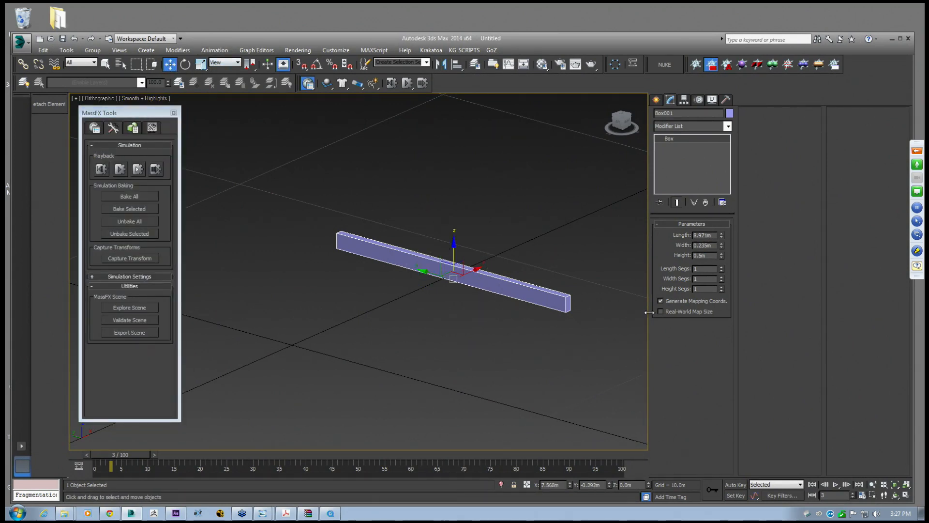
Set the plank's height to 0.8 m and reduce it to about 7.45 m long and 0.165 m wide
middle_click_drag(435, 310, 534, 296, "alt")
scroll(443, 295, "up", 4)
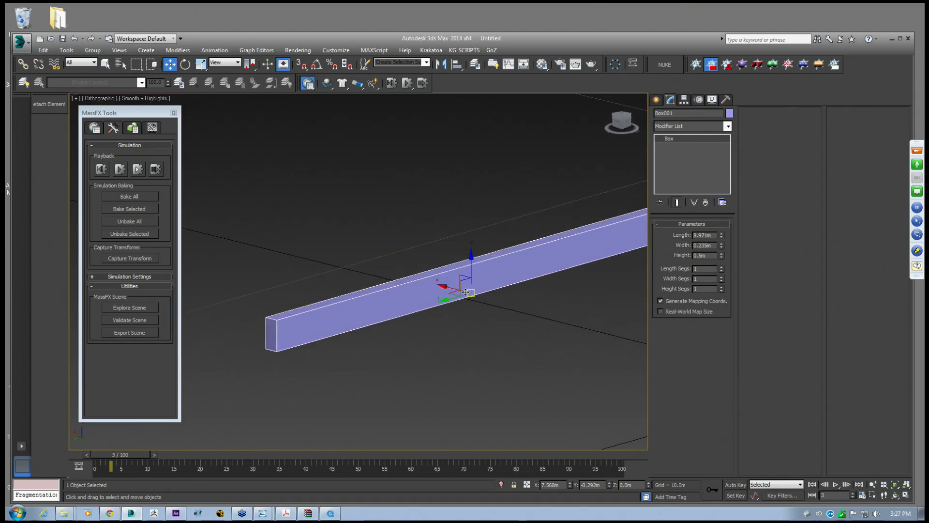
scroll(467, 291, "down", 3)
scroll(343, 255, "down", 1)
left_click(186, 65)
left_click(169, 65)
middle_click_drag(422, 260, 649, 263, "alt")
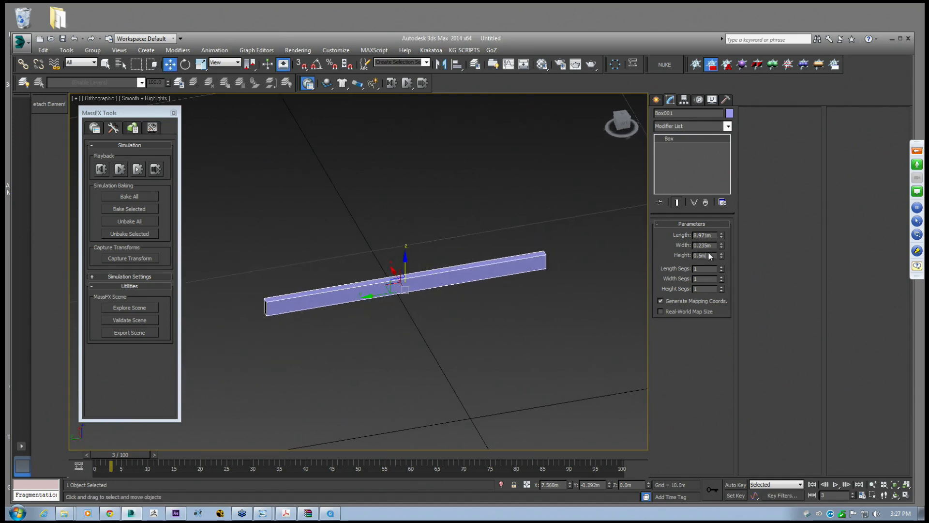
key("Return")
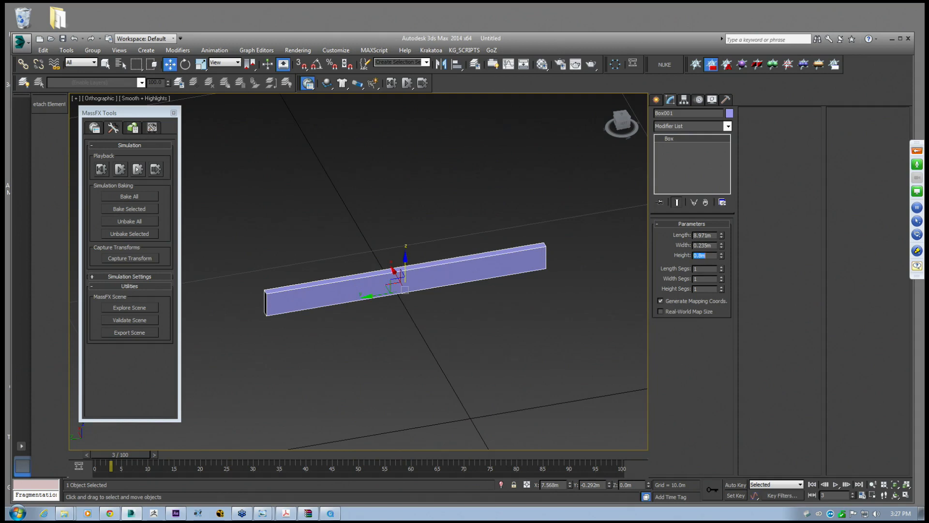
left_click_drag(722, 237, 722, 251)
middle_click_drag(423, 288, 428, 291)
In the Top view, clone the plank about 2.7 m along the X axis and make the clone unique
key("t")
key("z")
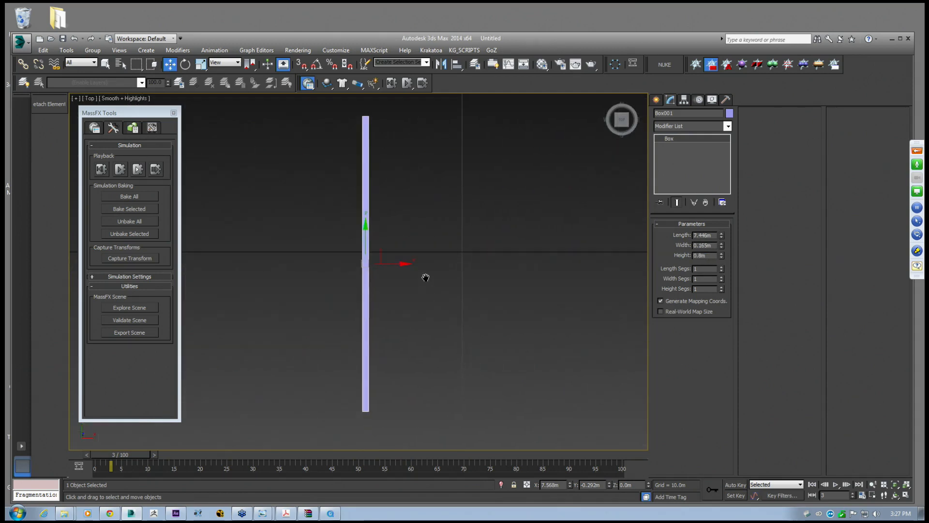
mouse_move(397, 263)
left_mouse_down("shift")
mouse_move(550, 285)
mouse_move(504, 285)
left_mouse_up("shift")
left_click(463, 312)
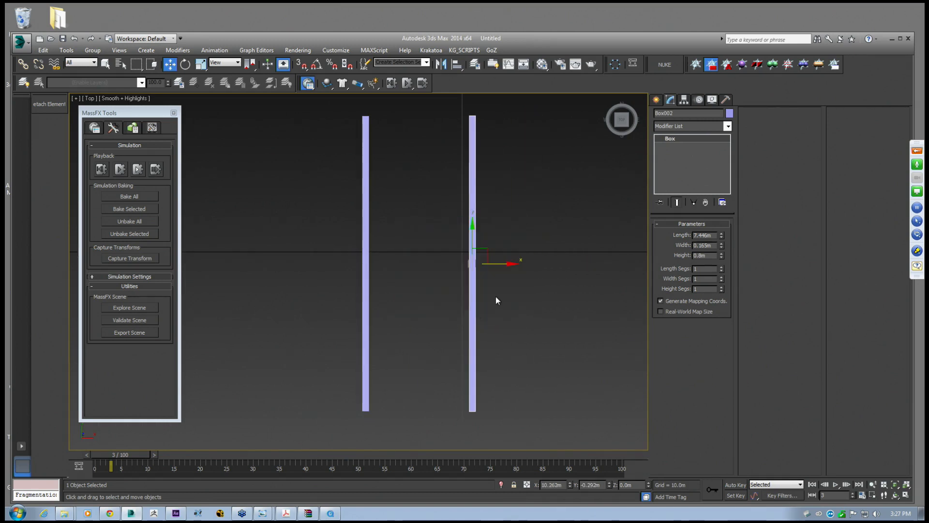
right_click(474, 281)
right_click(671, 139)
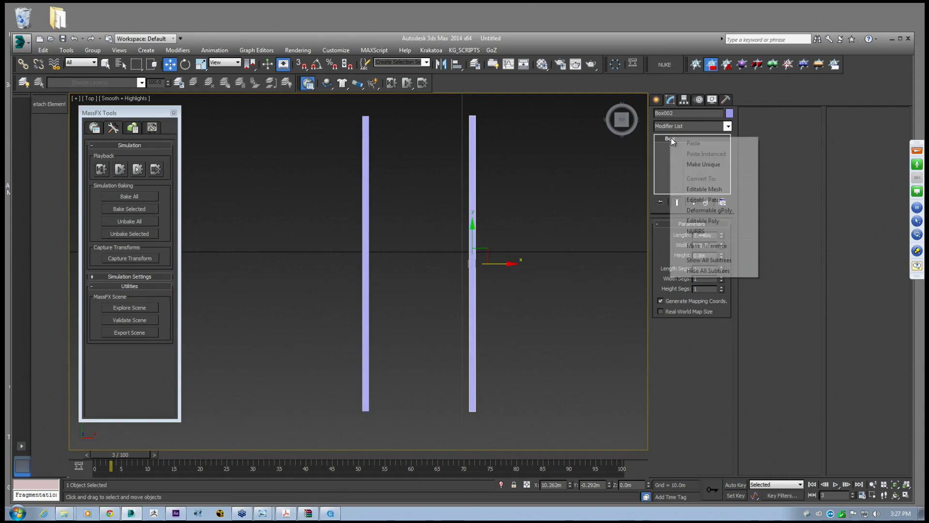
left_click(699, 167)
Clone another parallel plank to form an evenly spaced row of three, and make an independent copy of the middle one shifted along its length
middle_click_drag(488, 272, 437, 272)
mouse_move(437, 273)
left_mouse_down("shift")
mouse_move(562, 272)
mouse_move(457, 216)
left_mouse_up("shift")
left_click(458, 312)
scroll(533, 291, "down", 3)
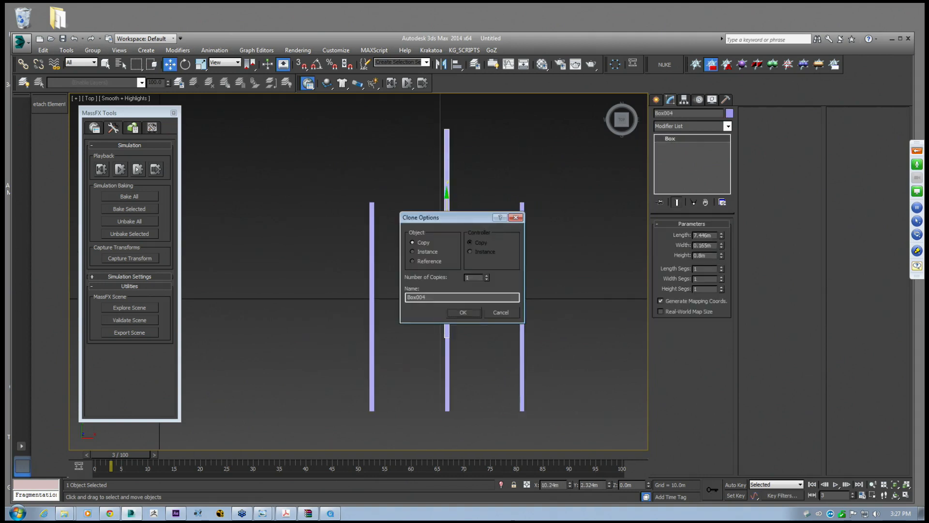
left_click(459, 313)
With angle snap on, rotate the copied plank 90 degrees across one end of the row and clone it as an instance at the other end
left_click(316, 63)
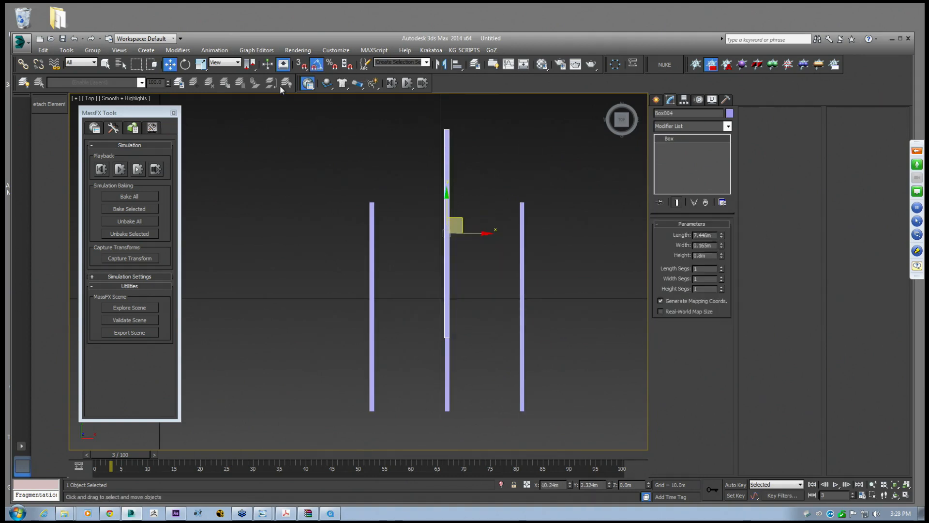
left_click(185, 64)
mouse_move(452, 199)
left_mouse_down()
mouse_move(476, 211)
mouse_move(471, 227)
mouse_move(446, 171)
mouse_move(484, 387)
left_mouse_up()
key("w")
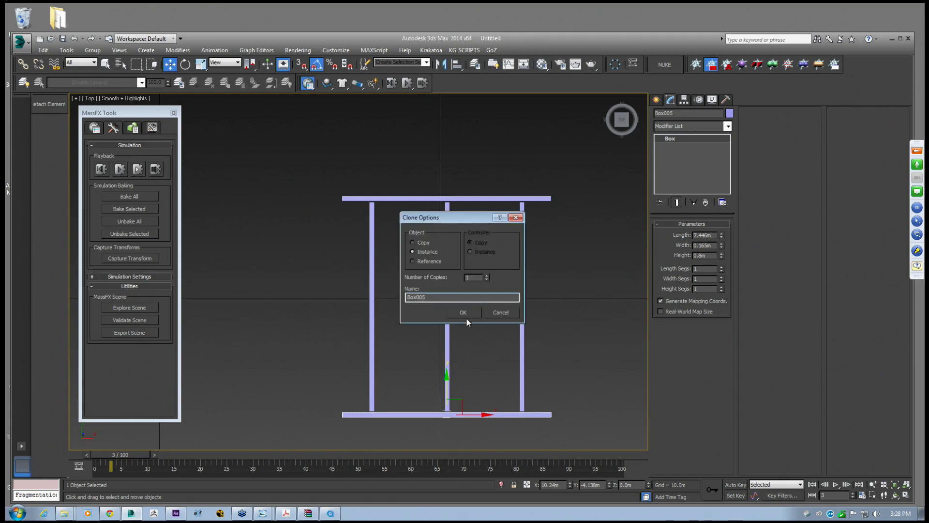
left_click(463, 313)
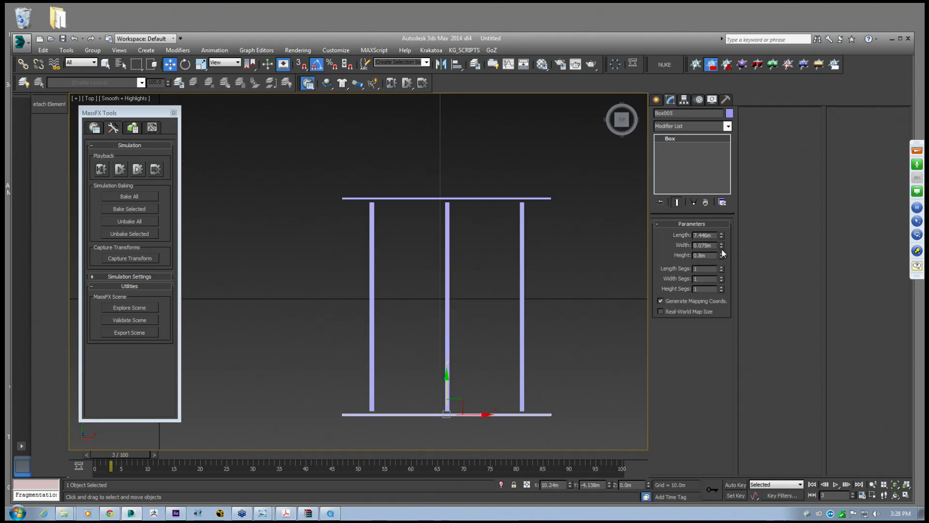
Shorten the two end planks to about 5.66 m so they match the frame's width, and make the selected one unique
left_click_drag(721, 235, 721, 248)
right_click(465, 242)
left_click(458, 211)
left_click(692, 126)
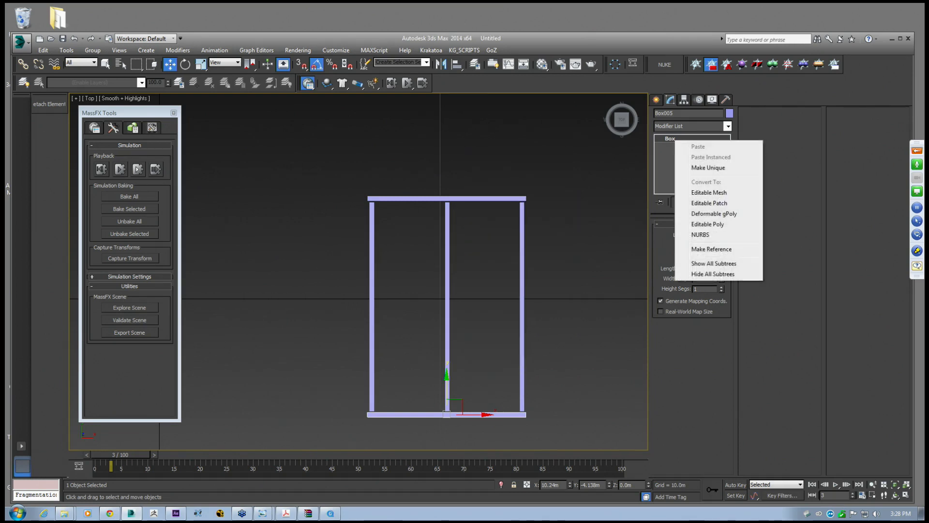
middle_click_drag(574, 240, 503, 191)
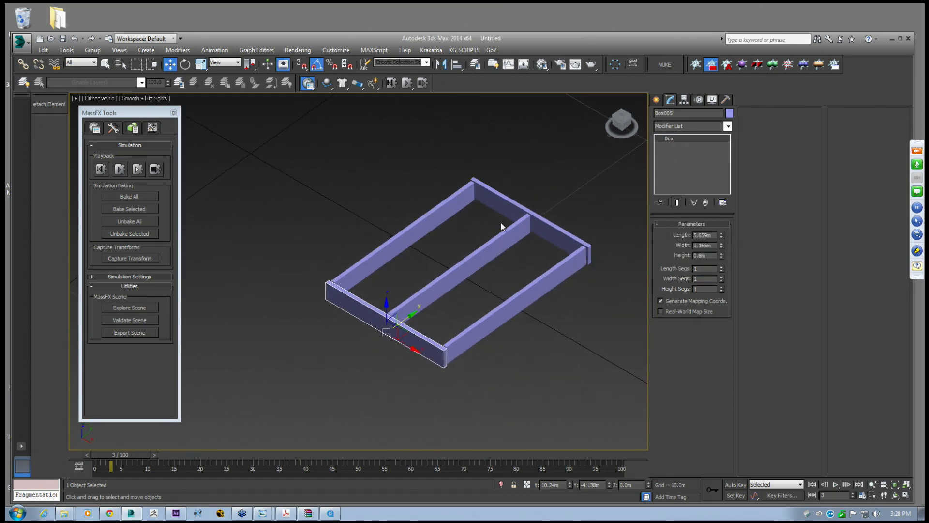
In the Top view, create a base panel over the whole frame, about 8.2 m long, 5.9 m wide and 0.07 m high
left_click(656, 99)
left_click(673, 161)
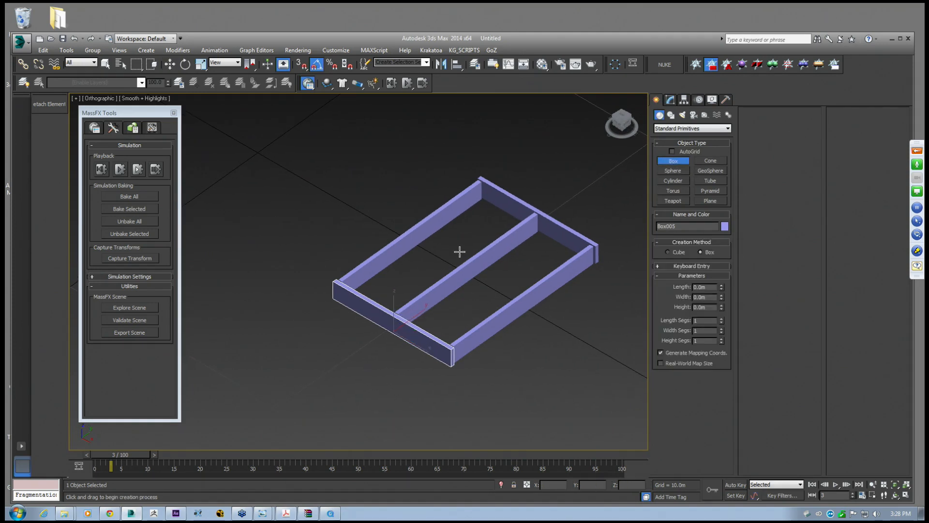
key("t")
scroll(453, 284, "down", 6)
left_click_drag(362, 158, 532, 397)
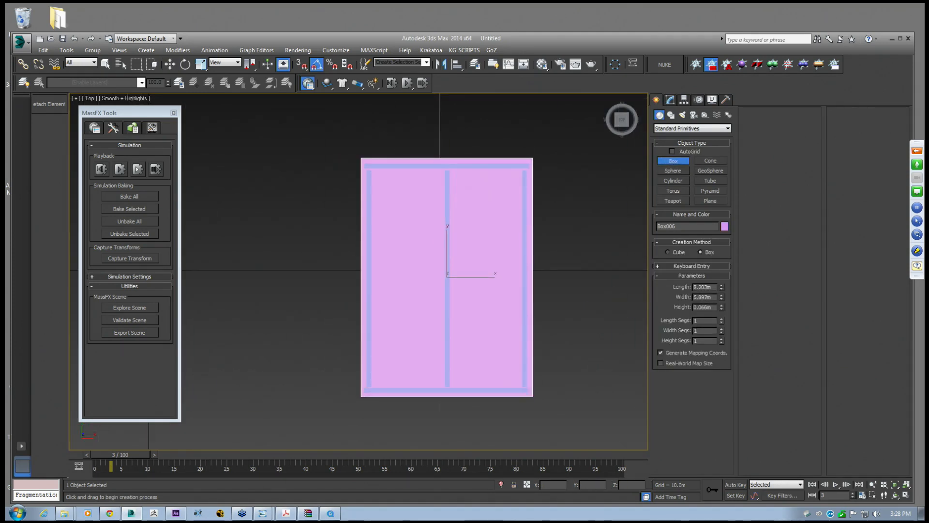
In the Perspective view, lower the base panel to about Z -0.08 m so it sits beneath the plank frame
key("p")
middle_click_drag(593, 355, 387, 242)
left_click(170, 64)
middle_click_drag(399, 296, 430, 226, "alt")
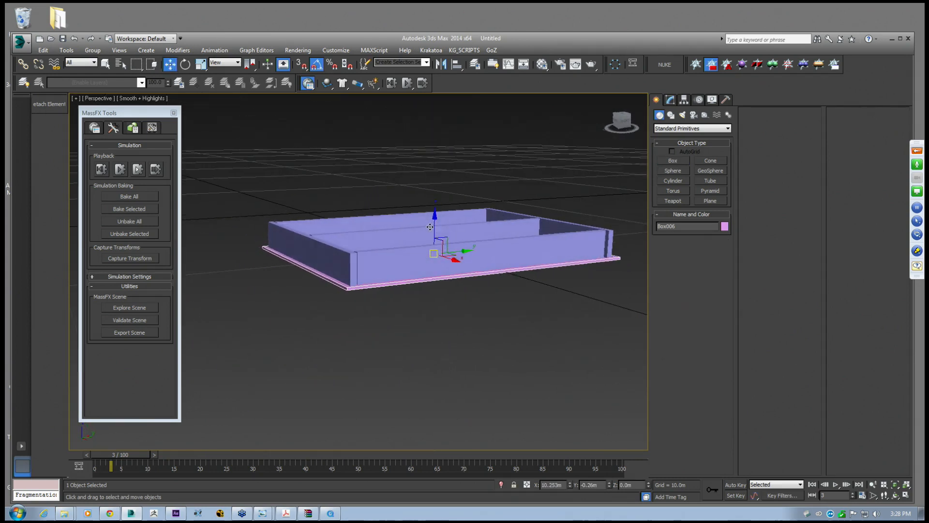
scroll(430, 227, "up", 3)
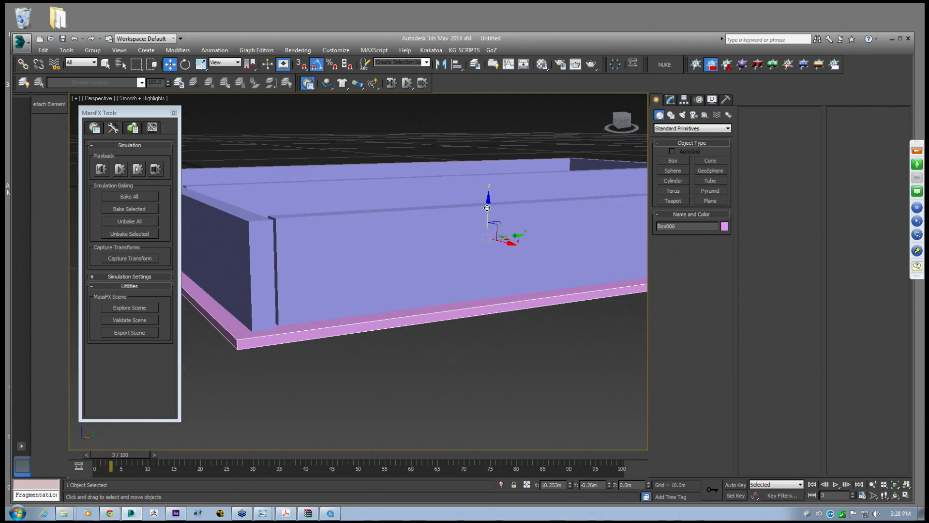
left_click_drag(488, 212, 498, 219)
scroll(497, 219, "down", 4)
middle_click_drag(494, 222, 489, 256, "alt")
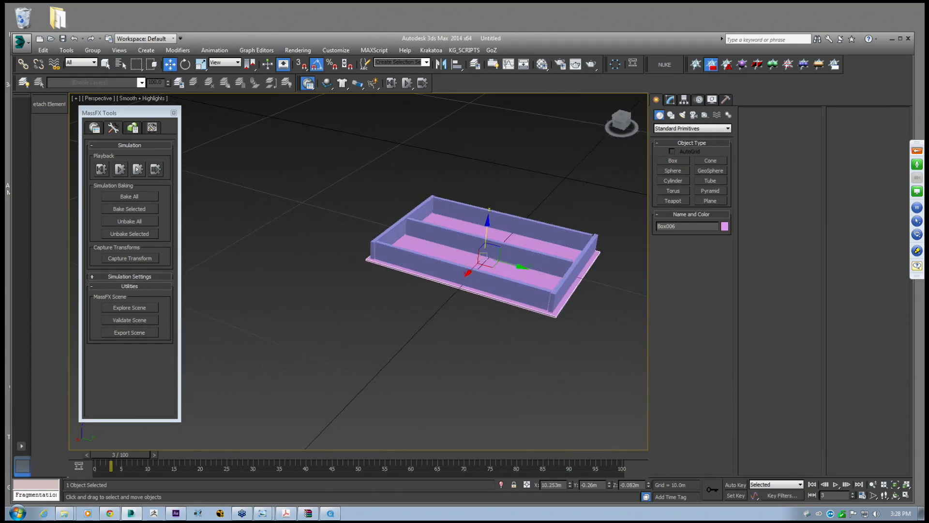
Reopen the component animation player to compare the crate with the reference cart, and minimize the player
left_click(330, 512)
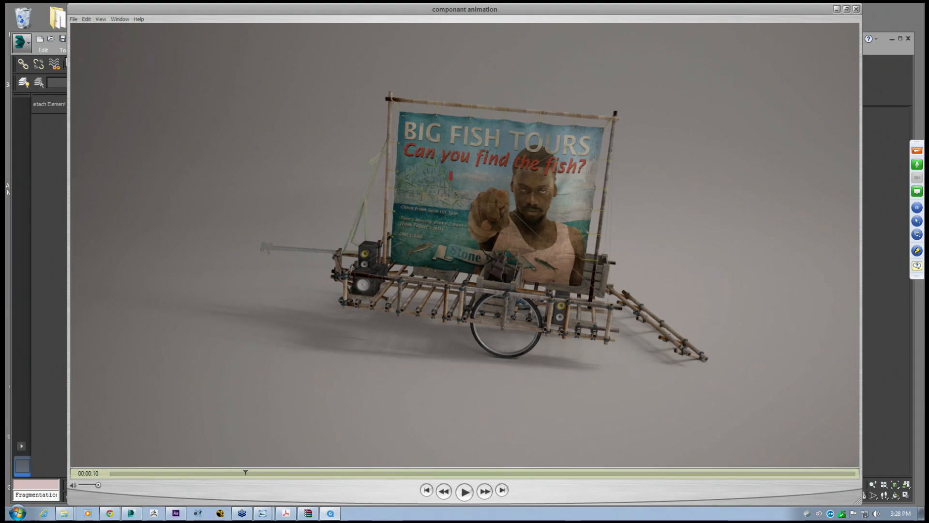
left_click_drag(706, 6, 711, 18)
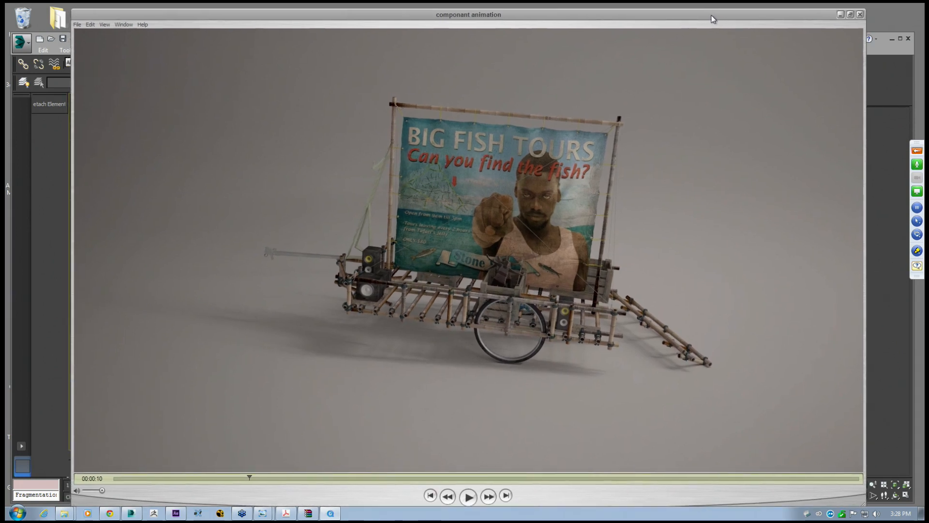
left_click_drag(814, 17, 810, 16)
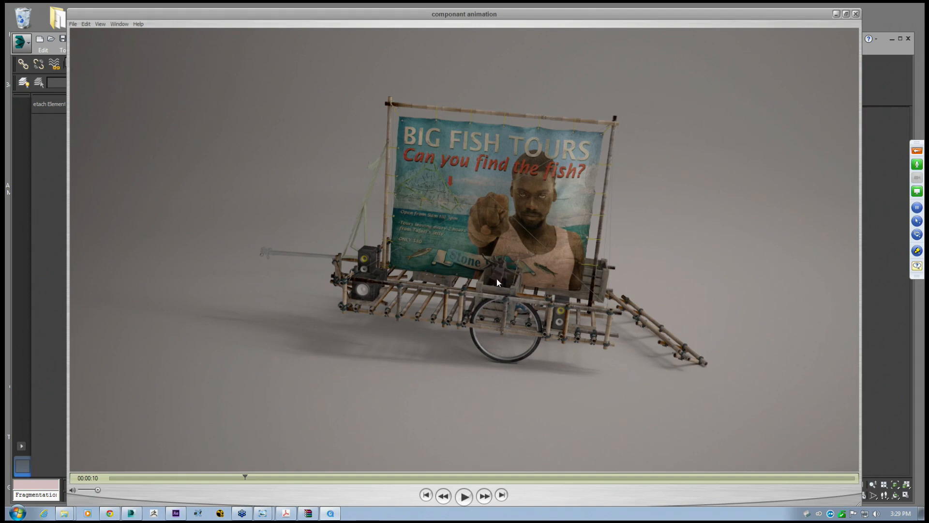
left_click(836, 14)
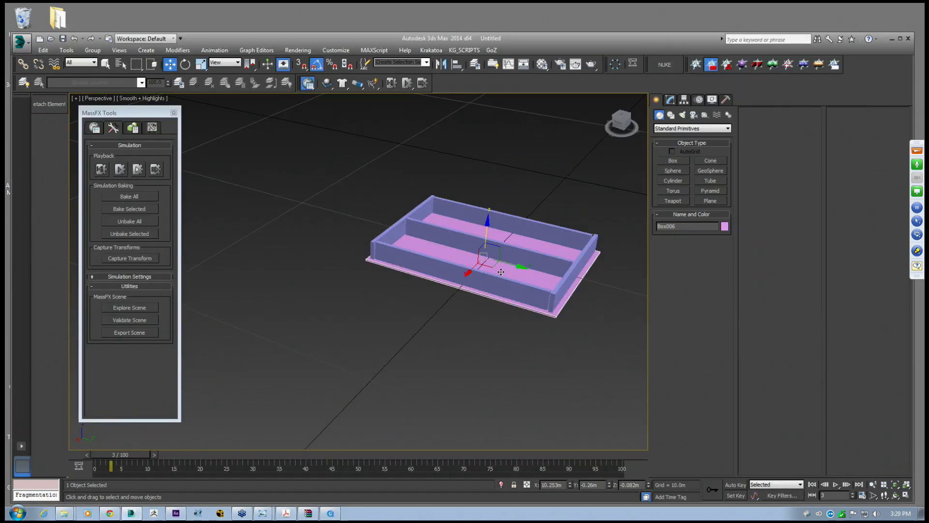
Select all six boxes of the crate and combine them into one group with the default name
middle_click_drag(399, 262, 382, 265)
left_click_drag(307, 159, 566, 323)
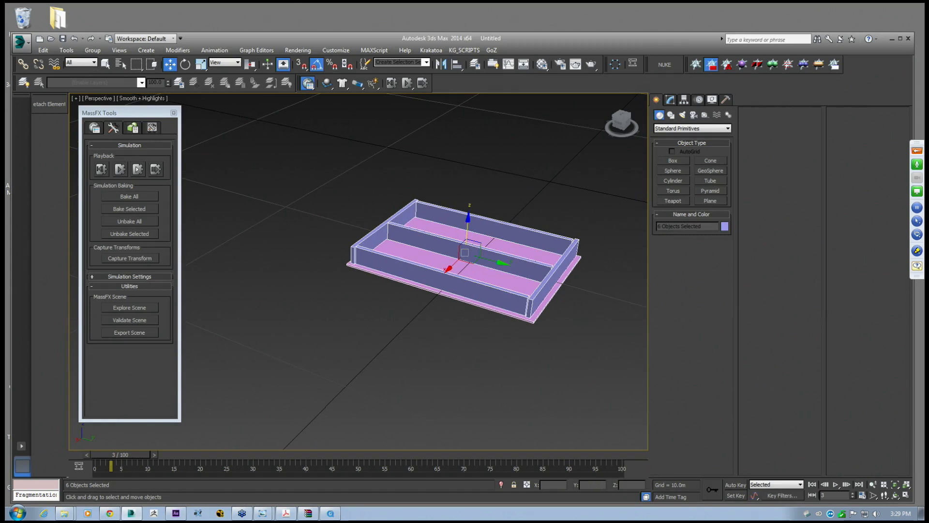
left_click(93, 49)
left_click(102, 61)
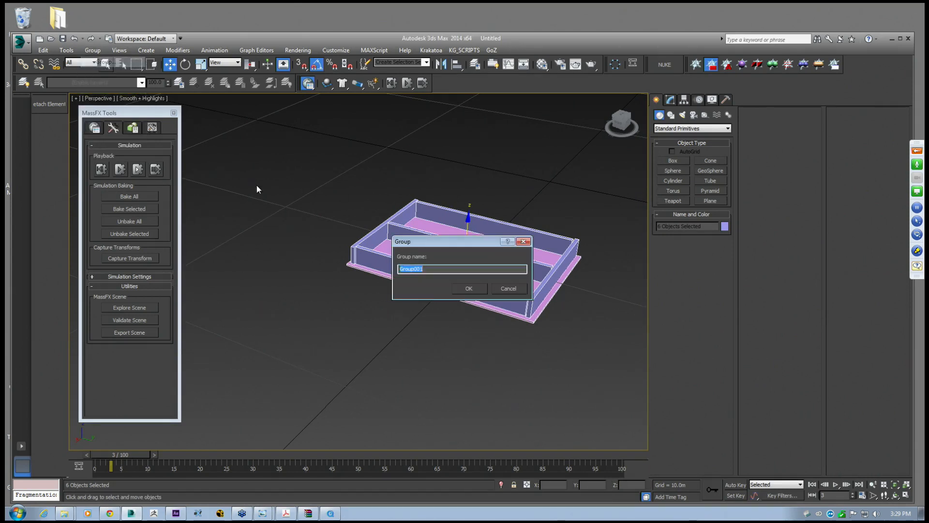
left_click(468, 282)
Assign a light grey material from the Material Editor to the crate group
key("m")
left_click(163, 182)
left_click(190, 82)
Return to frame 0, turn on Auto Key, and keyframe a move of the crate group at frame 11
middle_click_drag(388, 334, 417, 347, "alt")
left_click_drag(127, 452, 113, 453)
key("n")
scroll(534, 315, "down", 3)
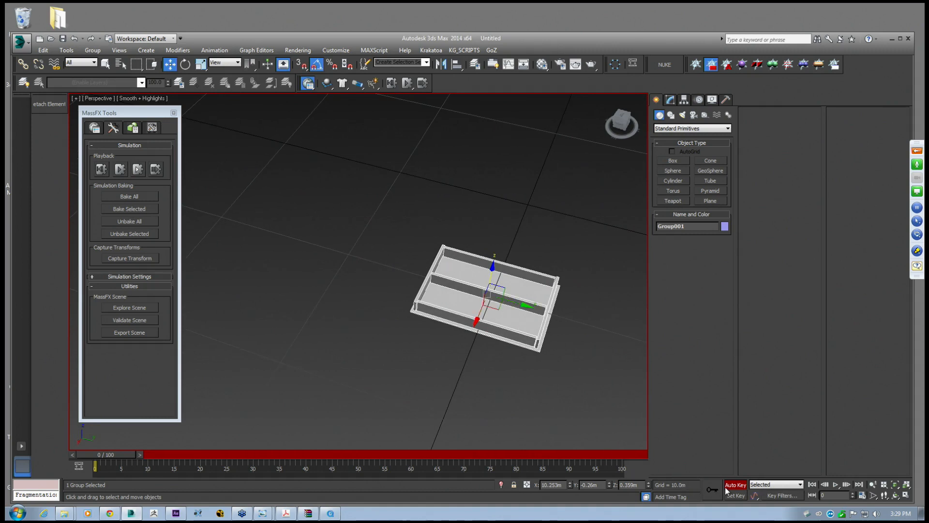
left_click_drag(492, 301, 415, 287)
left_click_drag(108, 454, 160, 454)
left_click_drag(414, 286, 386, 277)
Keyframe further moves of the crate group along its path at frames 23, 36 and 47
left_click_drag(154, 455, 216, 459)
key("w")
mouse_move(401, 298)
left_mouse_down()
mouse_move(411, 322)
mouse_move(304, 307)
mouse_move(393, 303)
left_mouse_up()
left_click_drag(245, 456, 306, 459)
key("w")
left_click_drag(388, 290, 321, 258)
left_click_drag(281, 455, 340, 455)
left_click_drag(322, 261, 261, 255)
Go back to frame 36 and raise the crate group slightly along the Z axis
left_click_drag(341, 455, 285, 455)
key("w")
middle_click_drag(295, 350, 331, 229, "alt")
left_click_drag(312, 217, 314, 212)
middle_click_drag(274, 356, 323, 369)
At frame 23, rotate the crate group -20 degrees about the Z axis
left_click_drag(290, 457, 228, 454)
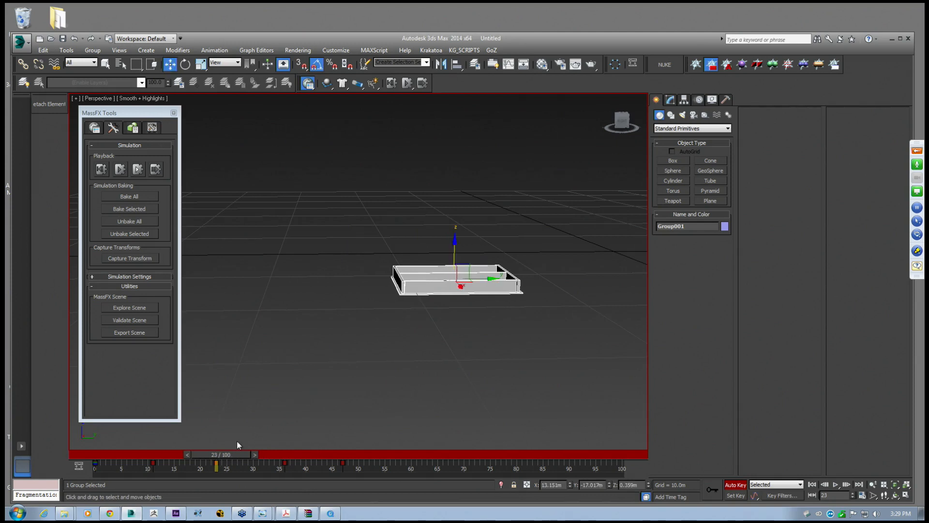
middle_click_drag(487, 232, 468, 275, "alt")
left_click(186, 67)
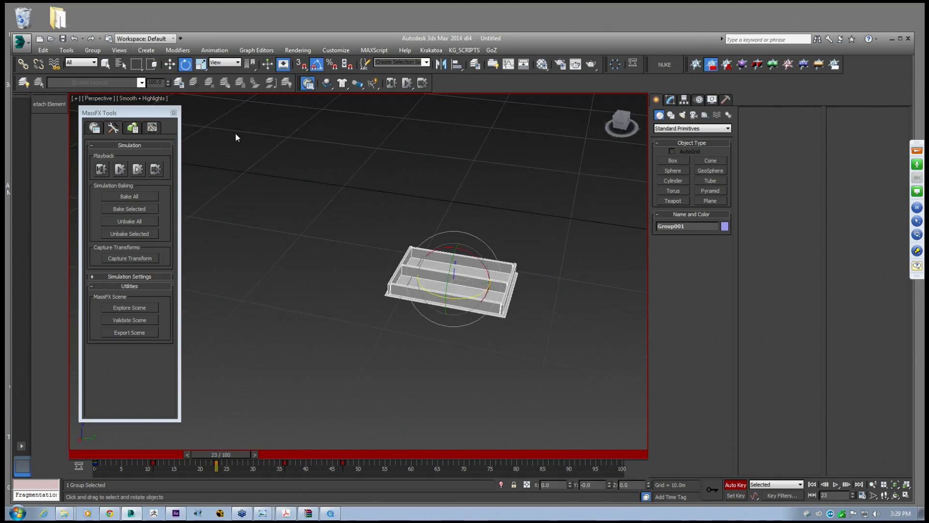
left_click_drag(451, 296, 452, 298)
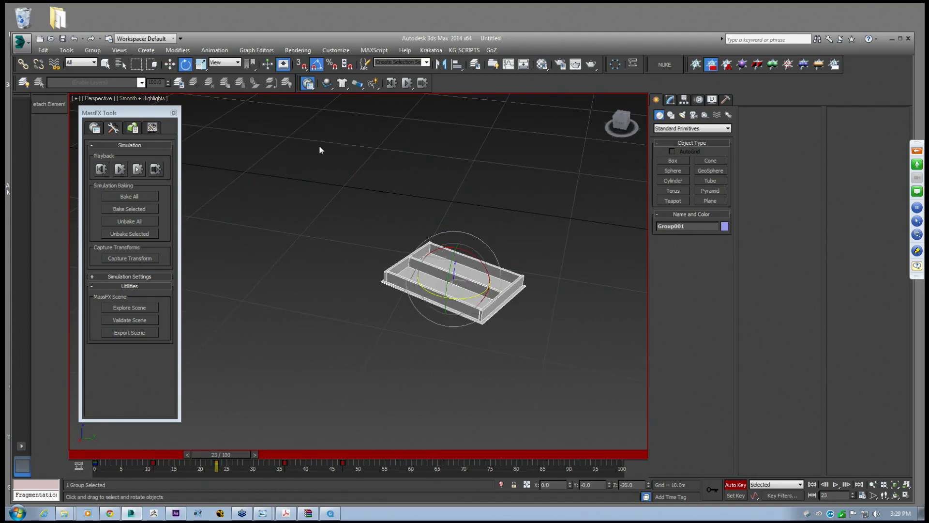
At frame 23, tilt the crate group slightly off level
left_click_drag(482, 260, 485, 265)
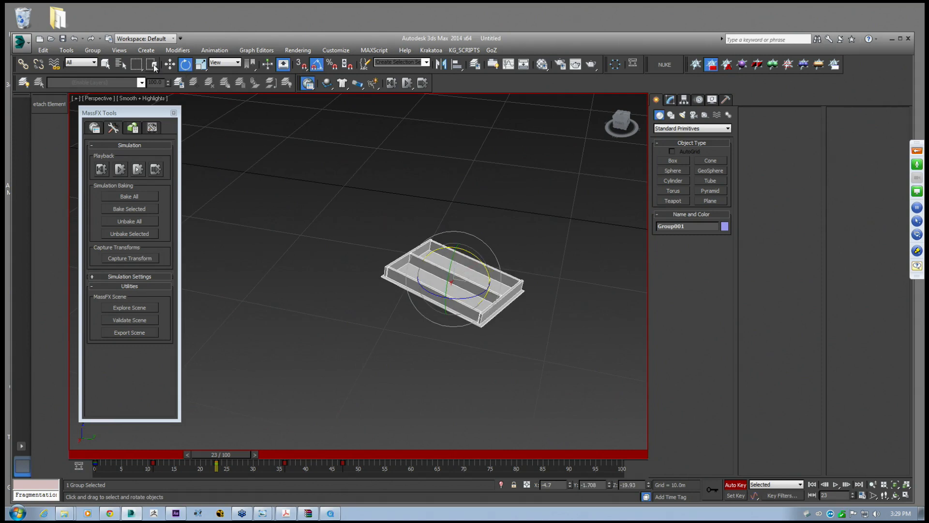
left_click(169, 64)
Turn off Auto Key and play the crate animation from frame 0
left_click_drag(220, 454, 106, 454)
left_click(735, 484)
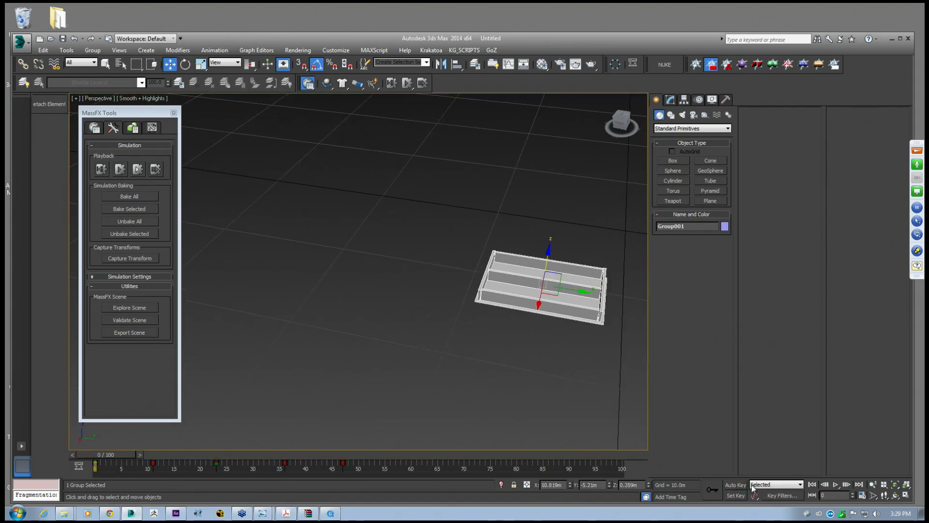
left_click(837, 484)
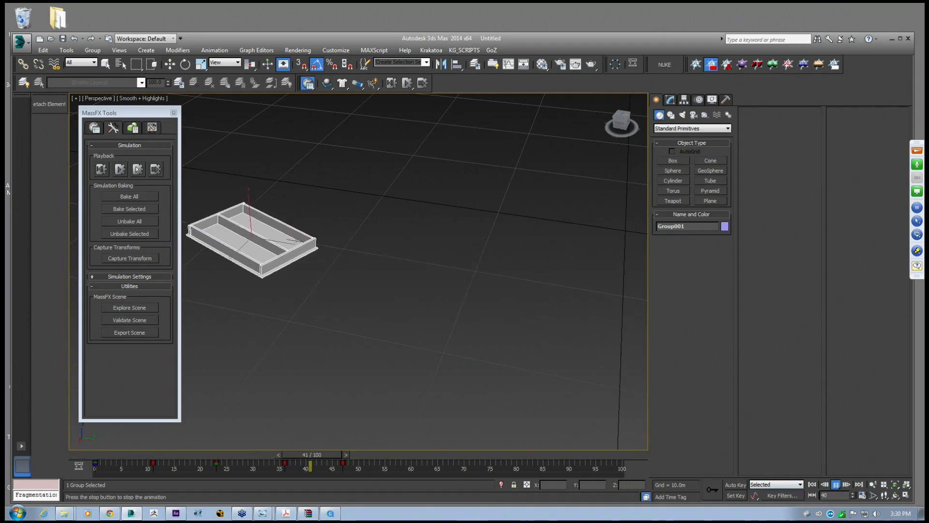
left_click(836, 484)
With Auto Key back on, keyframe a rotation and a further move of the crate group at frame 72
left_click_drag(442, 462, 476, 467)
left_click(745, 486)
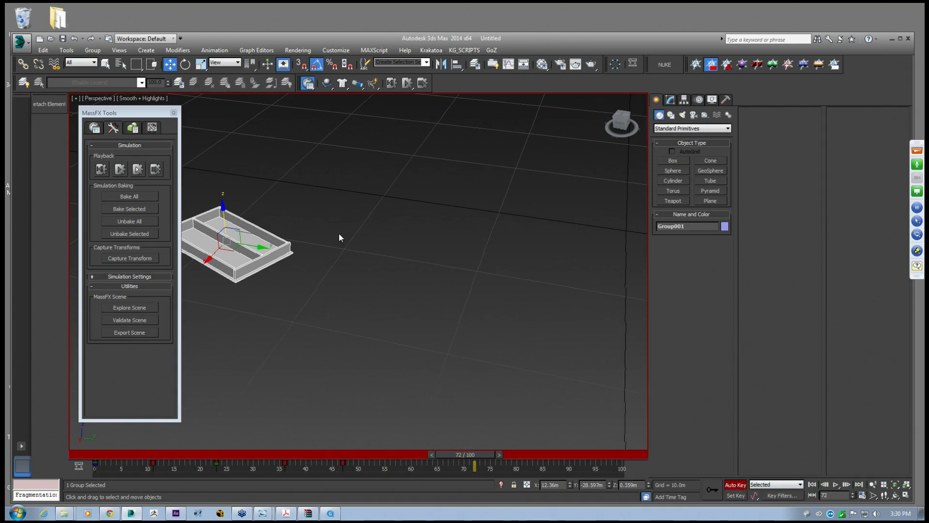
key("z")
left_click(186, 65)
mouse_move(339, 238)
left_mouse_down()
mouse_move(355, 239)
mouse_move(345, 240)
left_mouse_up()
middle_click_drag(345, 239, 323, 269, "alt")
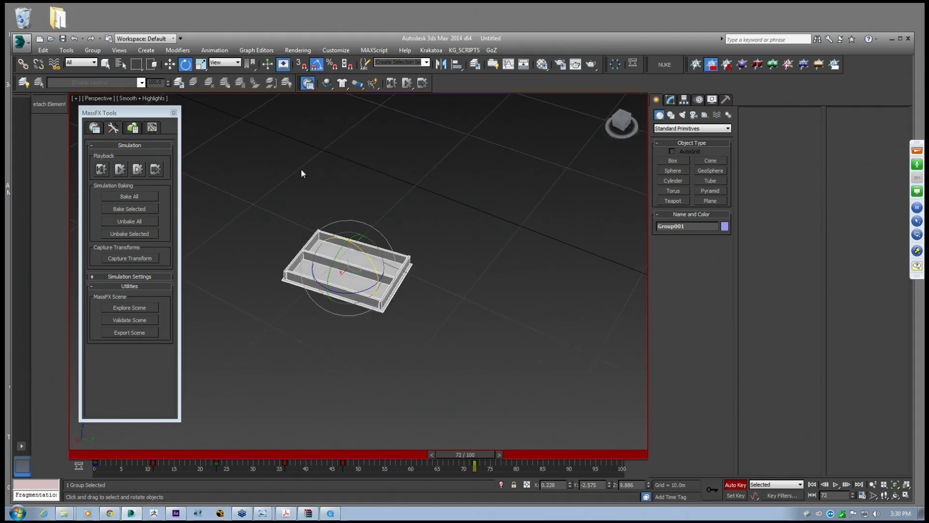
left_click(170, 64)
middle_click_drag(341, 217, 374, 245)
left_click_drag(395, 313, 288, 306)
middle_click_drag(288, 306, 321, 282)
At frame 100, move the crate group farther along its path and rotate it 5 degrees about the Y axis
left_click_drag(465, 454, 624, 466)
left_click_drag(365, 305, 281, 196)
key("e")
middle_click_drag(269, 214, 289, 185, "alt")
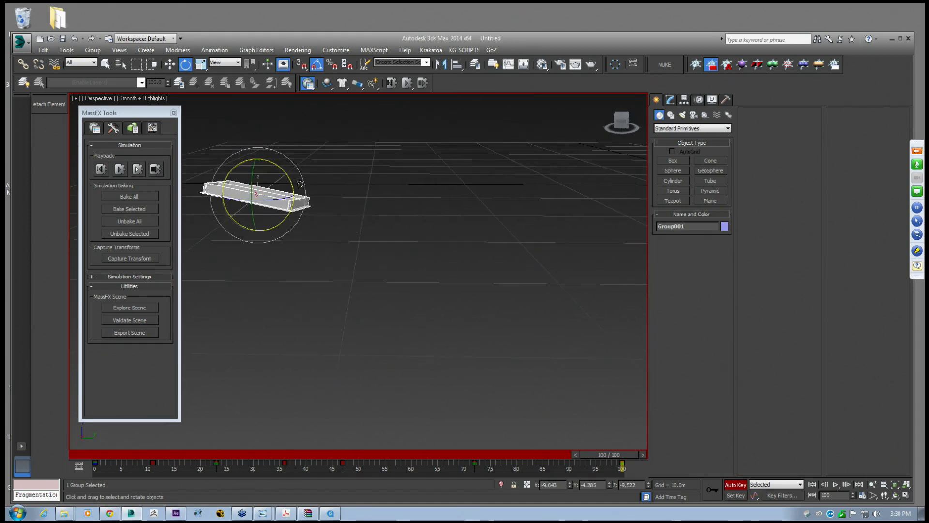
left_click_drag(286, 177, 282, 170)
middle_click_drag(281, 166, 255, 175, "alt")
left_click_drag(254, 173, 244, 175)
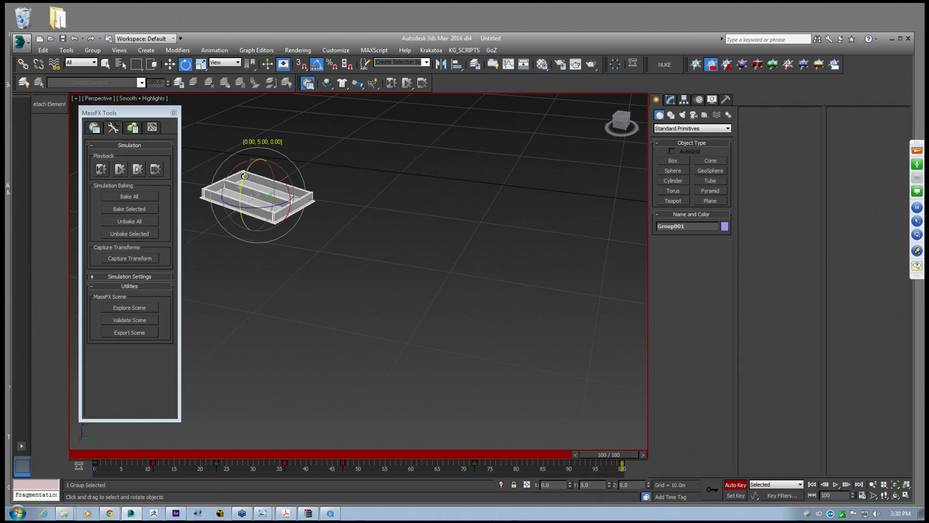
left_click(169, 64)
middle_click_drag(258, 195, 302, 227)
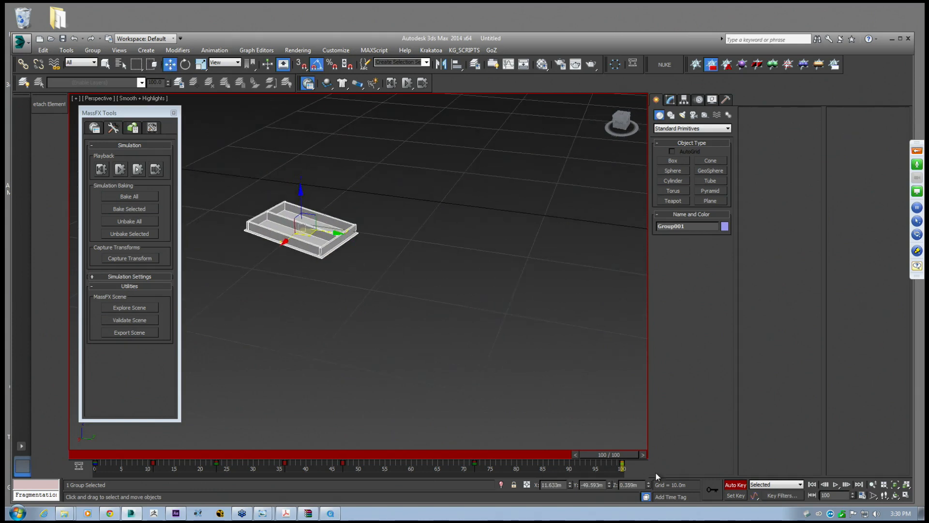
Turn off Auto Key, play the whole animation from frame 0, and return to frame 0
left_click_drag(629, 455, 129, 450)
key("z")
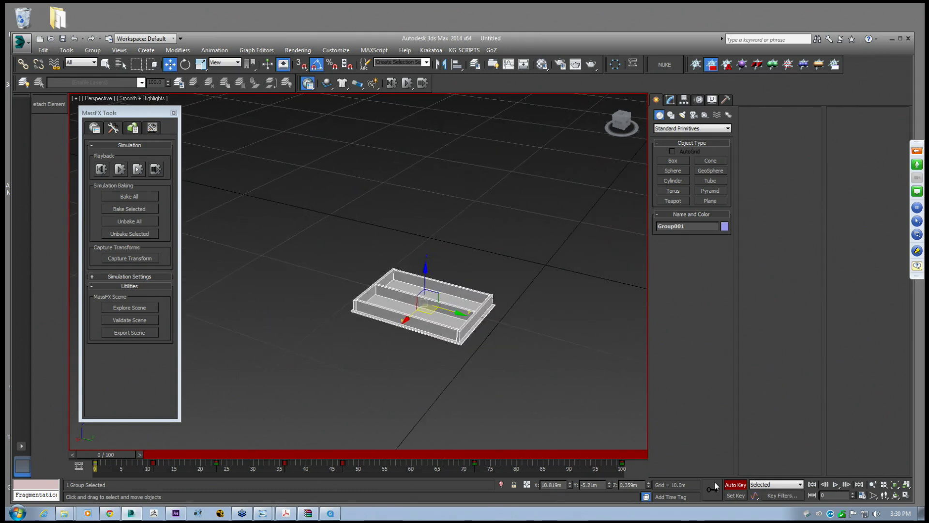
key("n")
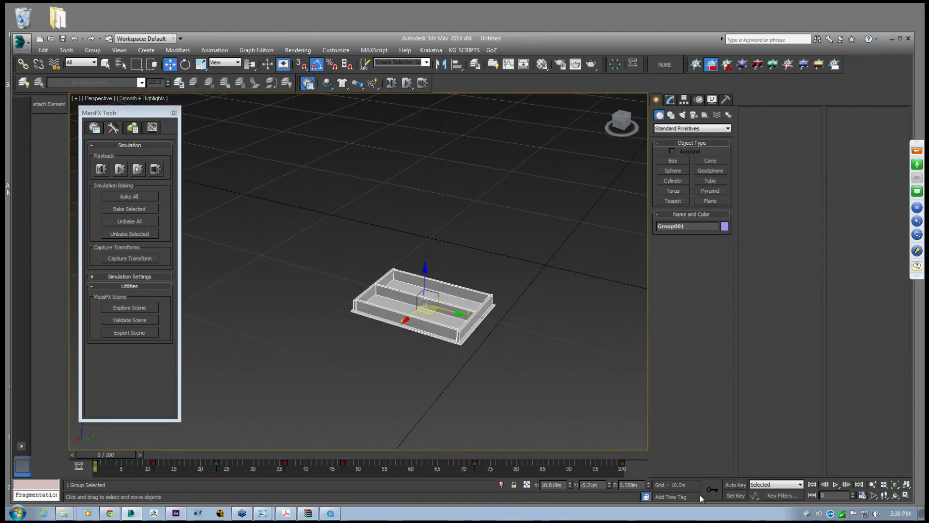
left_click(840, 486)
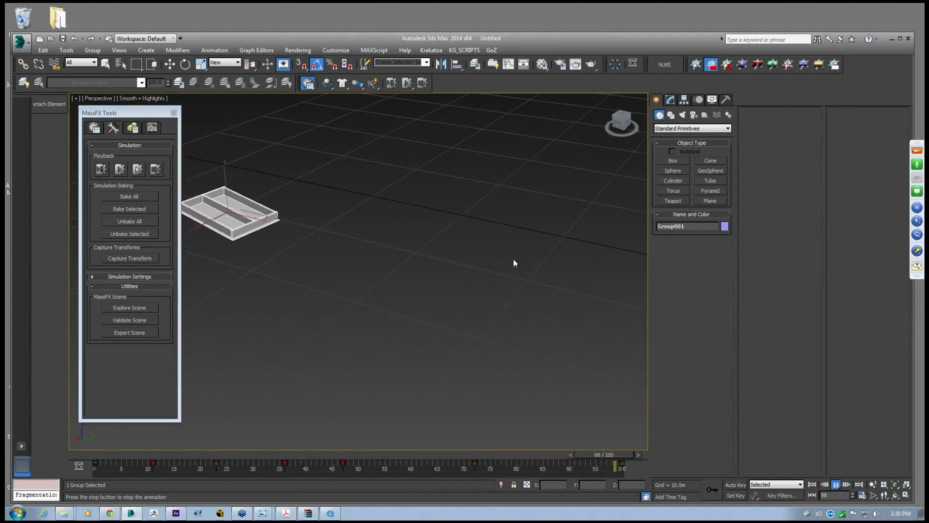
left_click(618, 455)
left_click_drag(619, 455, 114, 460)
In the top view, create a box about 2.27 m long and 1.62 m wide at the crate's corner
middle_click_drag(345, 252, 175, 235)
scroll(593, 235, "up", 3)
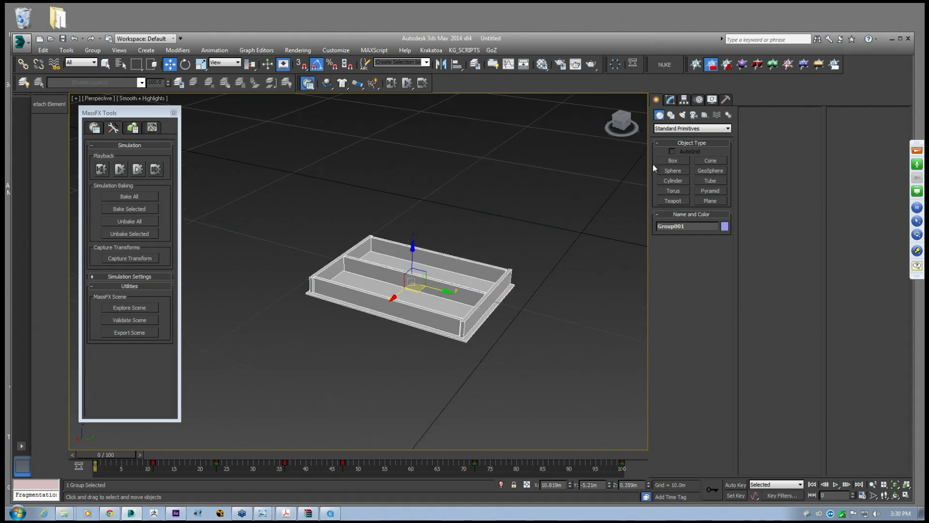
left_click(672, 160)
scroll(484, 226, "up", 2)
key("t")
scroll(395, 305, "up", 5)
left_click_drag(449, 262, 530, 375)
middle_click_drag(530, 282, 509, 241, "alt")
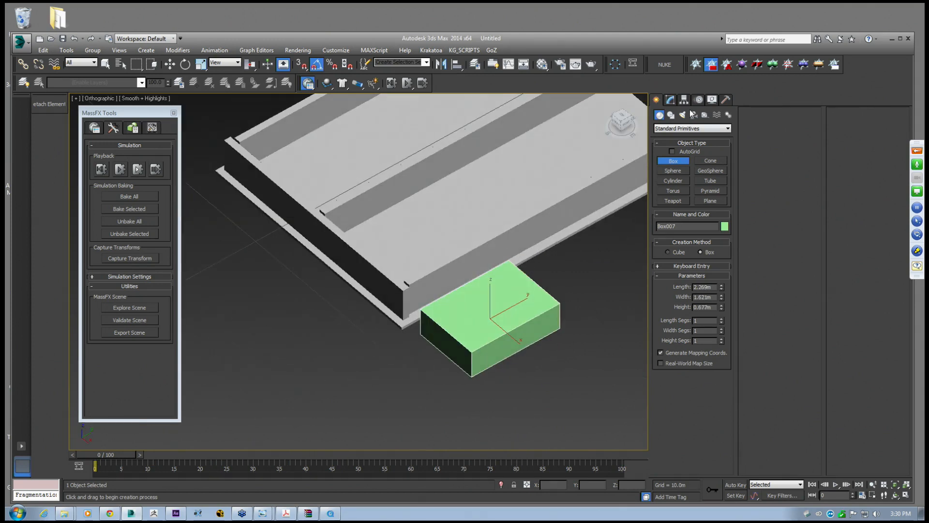
Add an Edit Poly modifier to the new box and delete its top polygon
left_click(670, 100)
left_click(727, 127)
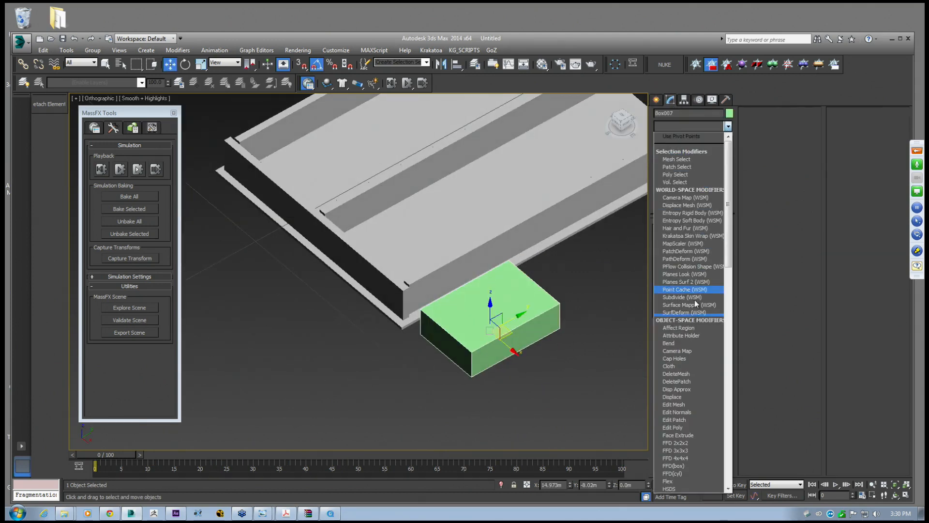
left_click(683, 426)
key("4")
left_click(489, 310)
key("Delete")
left_click(702, 297)
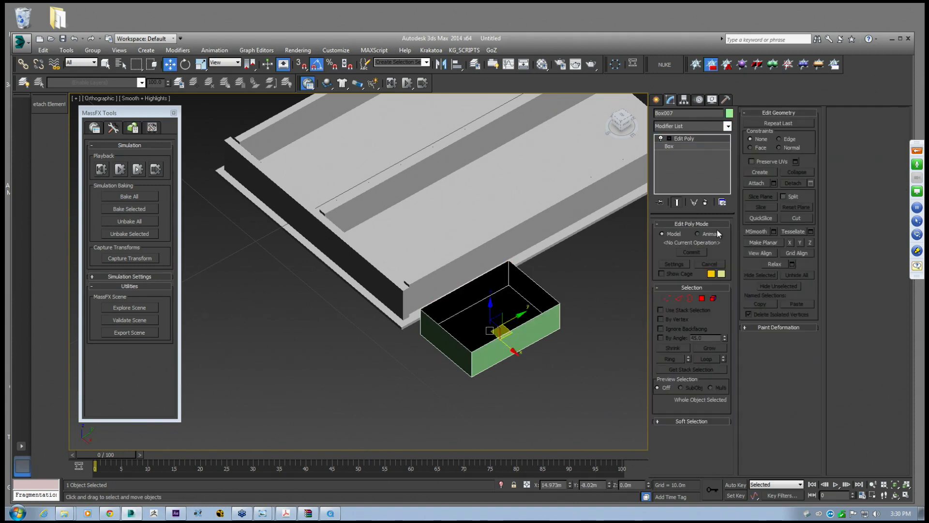
Add a Shell modifier with a 0.13 m outer amount to the open box and collapse its modifier stack
left_click(727, 127)
scroll(692, 378, "down", 15)
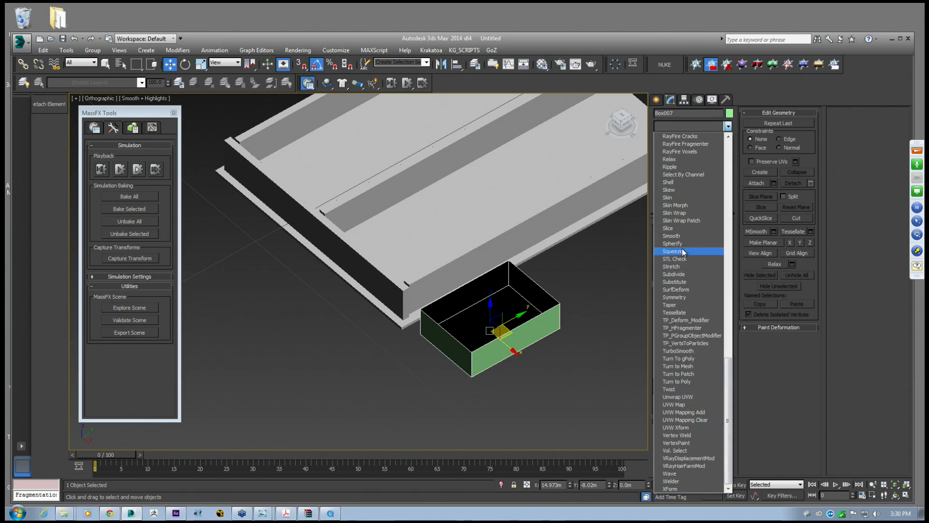
left_click(670, 182)
left_click_drag(723, 247, 724, 287)
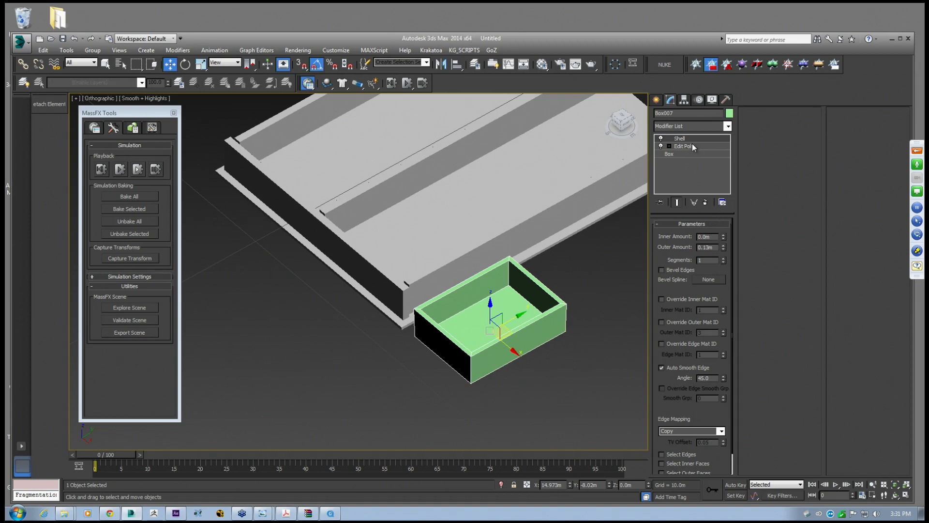
right_click(697, 179)
left_click(721, 279)
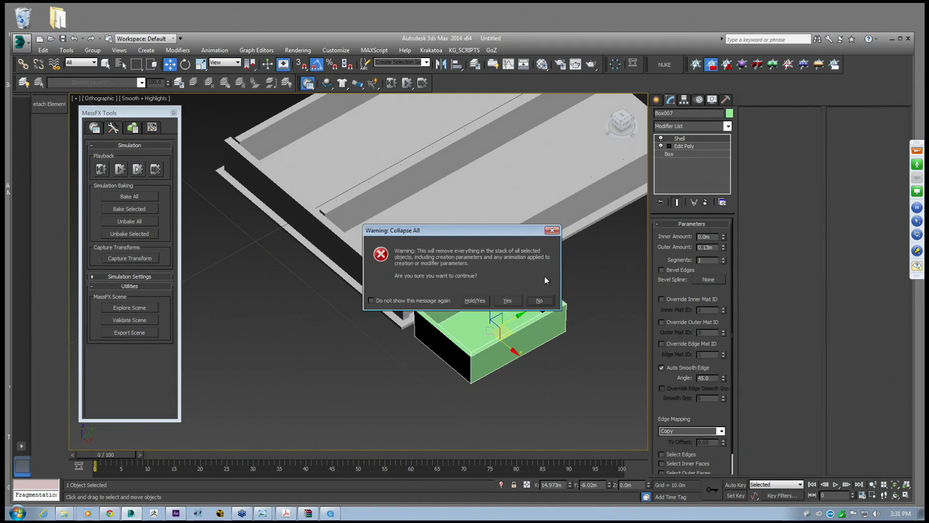
left_click(507, 300)
Raise the open box's rim vertices along the Z axis to make its walls taller
middle_click_drag(467, 304, 432, 261, "alt")
left_click_drag(393, 266, 574, 322)
left_click(488, 322)
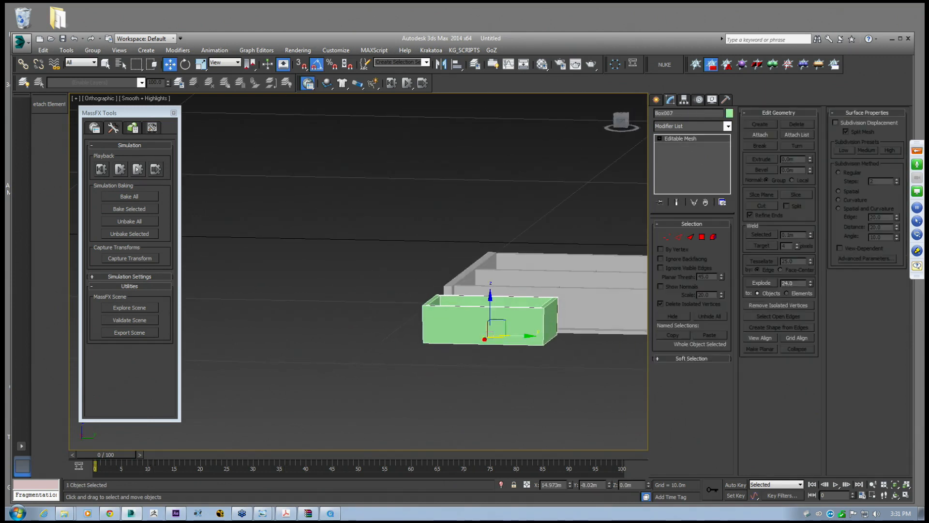
left_click(667, 237)
left_click_drag(392, 264, 587, 313)
left_click_drag(490, 278, 490, 257)
middle_click_drag(492, 257, 509, 283, "alt")
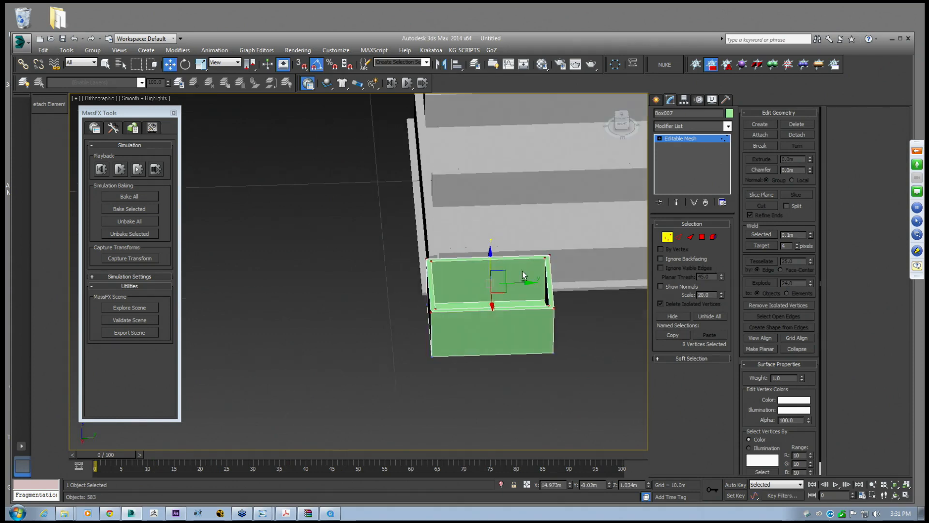
left_click(656, 100)
Move the open box into the corner of the crate's front compartment, fine-tuning its position in the top view
middle_click_drag(438, 199, 422, 265, "alt")
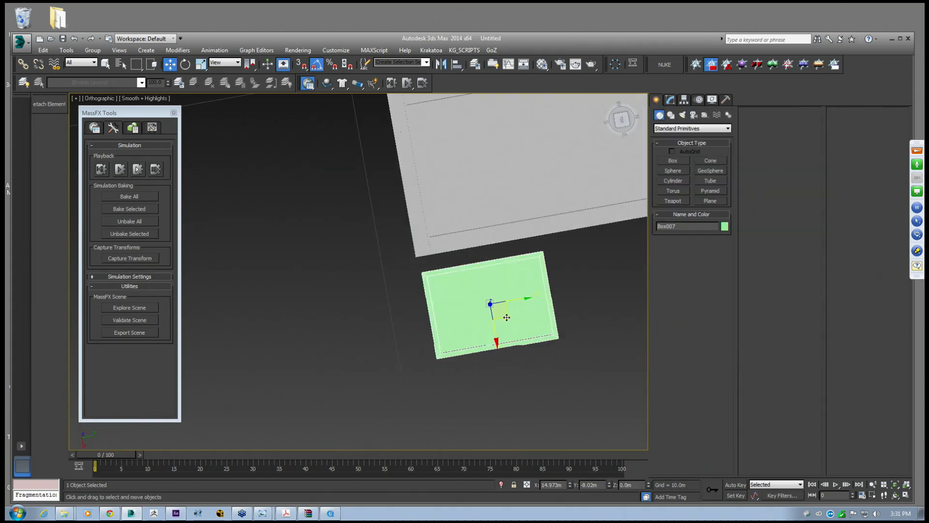
left_click_drag(506, 317, 502, 175)
key("t")
scroll(446, 218, "down", 3)
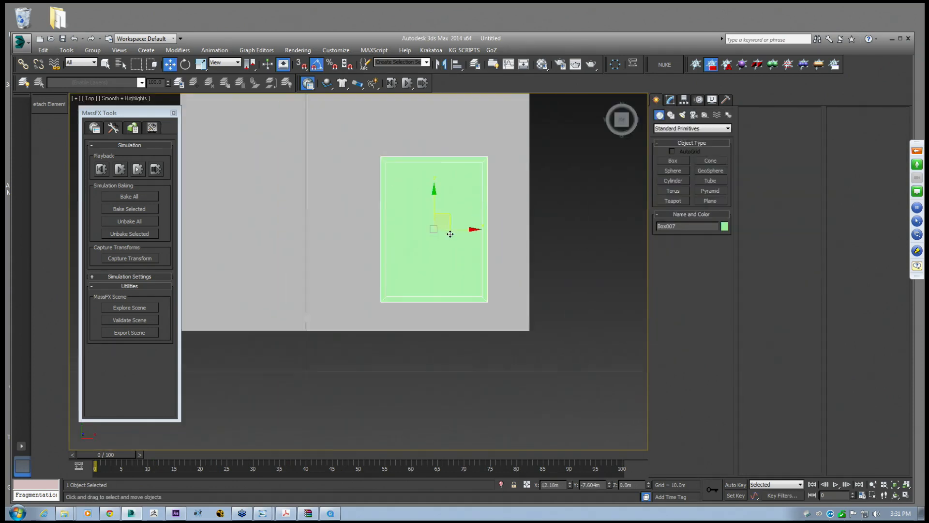
left_click_drag(446, 218, 432, 217)
key("F4")
middle_click_drag(415, 214, 422, 243)
scroll(422, 243, "down", 2)
left_click_drag(441, 239, 452, 236)
In the left wireframe view, raise the open box so its bottom rests on the crate floor
mouse_move(451, 236)
middle_mouse_down("alt")
mouse_move(416, 210)
mouse_move(450, 221)
middle_mouse_up("alt")
key("l")
key("z")
key("F3")
scroll(423, 253, "down", 2)
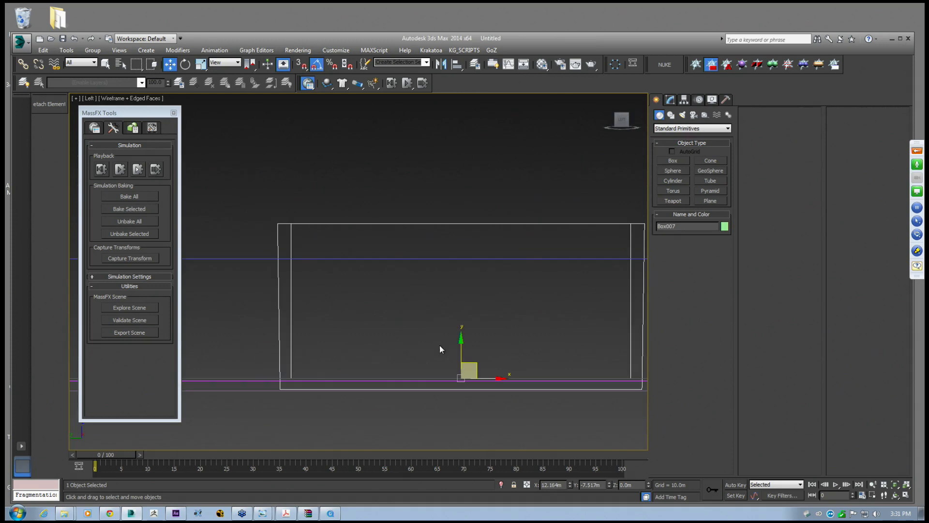
left_click_drag(465, 356, 459, 333)
scroll(424, 296, "down", 3)
middle_click_drag(423, 297, 476, 307, "alt")
scroll(474, 305, "down", 1)
key("F3")
Try cloning the open box within the crate, delete the trial copy, and reselect the original
scroll(441, 286, "down", 3)
middle_click_drag(424, 281, 482, 299, "alt")
scroll(476, 291, "up", 4)
middle_click_drag(412, 285, 446, 300)
left_click_drag(432, 298, 524, 314, "shift")
left_click(462, 317)
middle_click_drag(465, 309, 525, 315, "alt")
left_click_drag(500, 331, 504, 258, "shift")
left_click(500, 312)
key("Delete")
left_click(409, 297)
middle_click_drag(409, 296, 373, 243)
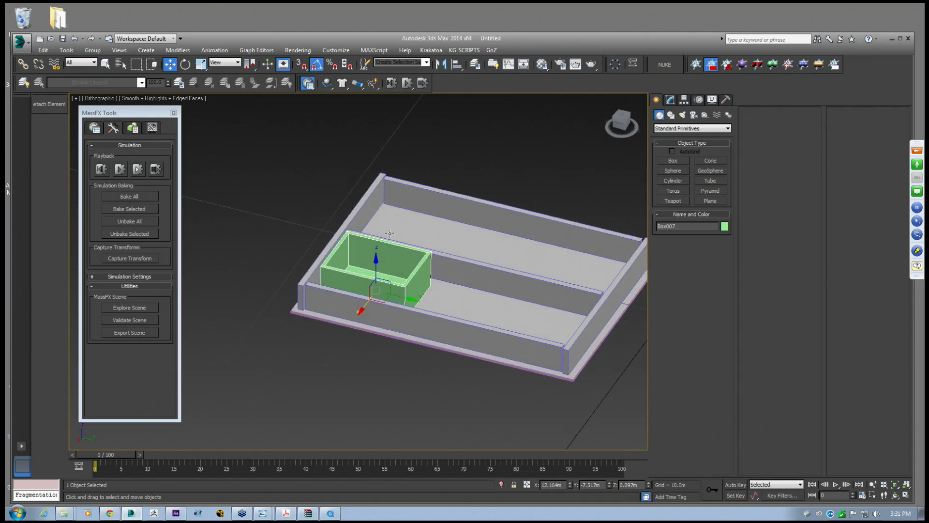
Make the open box a Dynamic MassFX rigid body with a Concave shape type and generate its physical mesh
middle_click_drag(405, 187, 393, 210, "alt")
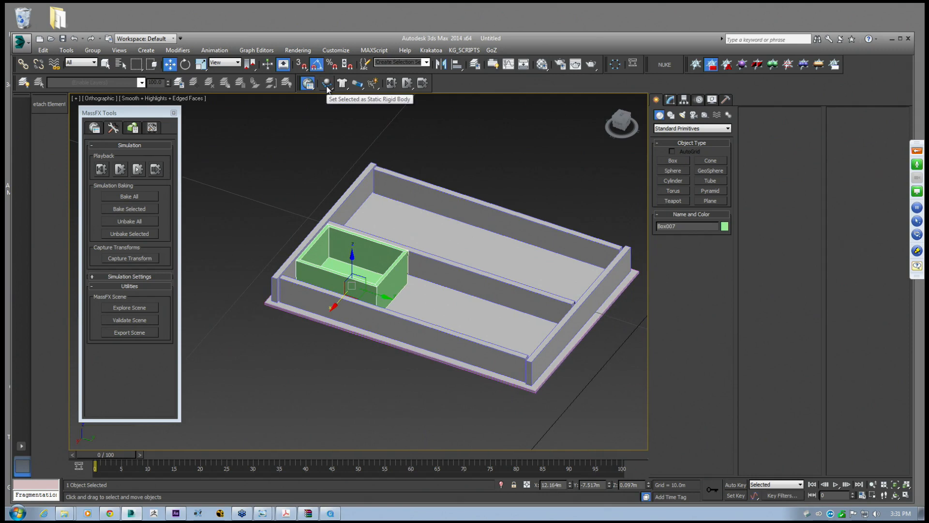
left_click_drag(327, 88, 328, 99)
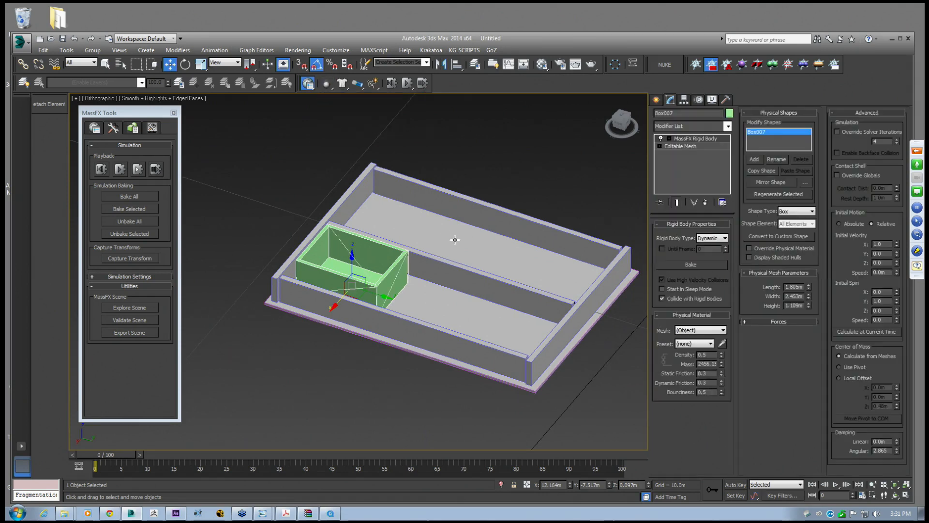
middle_click_drag(403, 299, 422, 307)
left_click(787, 215)
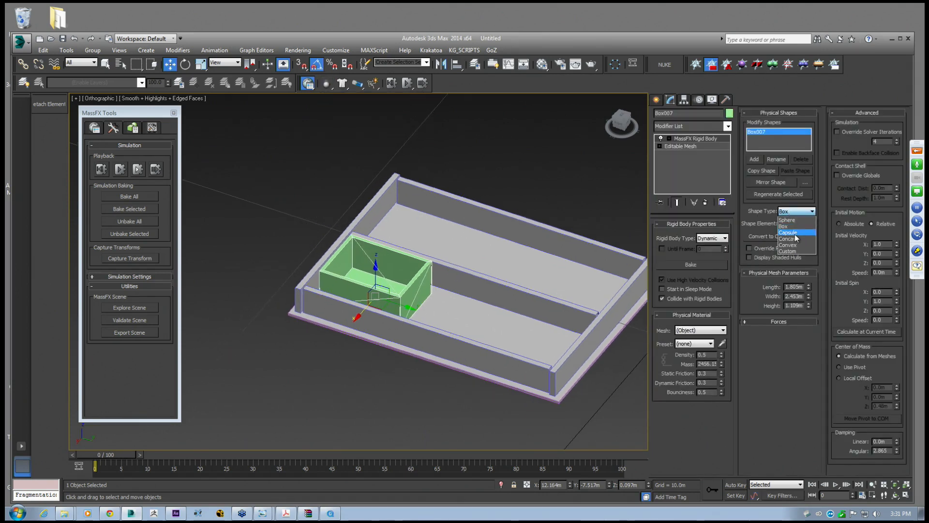
left_click(793, 238)
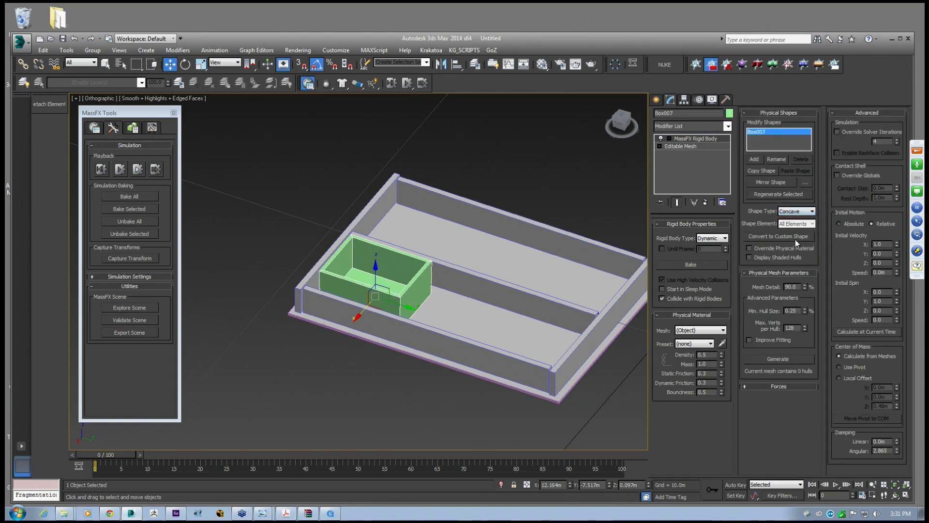
left_click(792, 362)
middle_click_drag(421, 273, 435, 286, "alt")
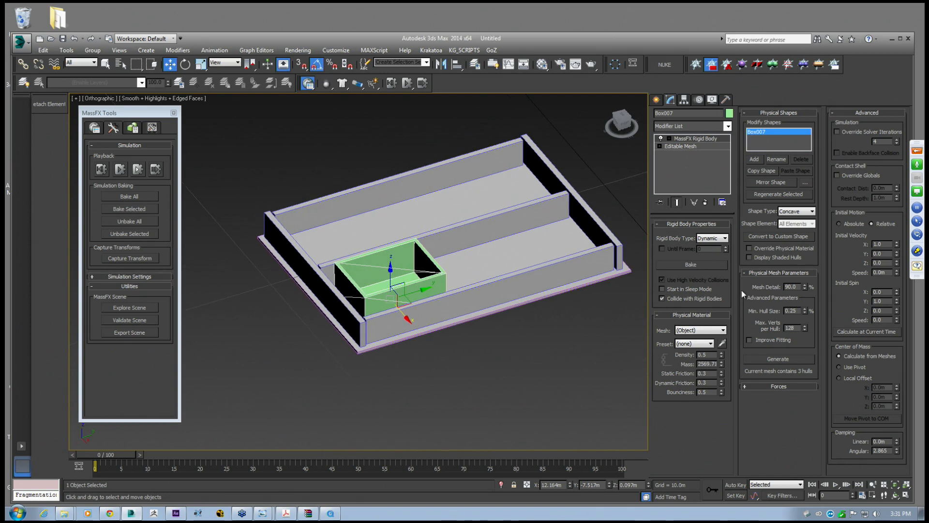
Try the Convex shape type on the open box and switch back to Concave
left_click(796, 211)
left_click(797, 246)
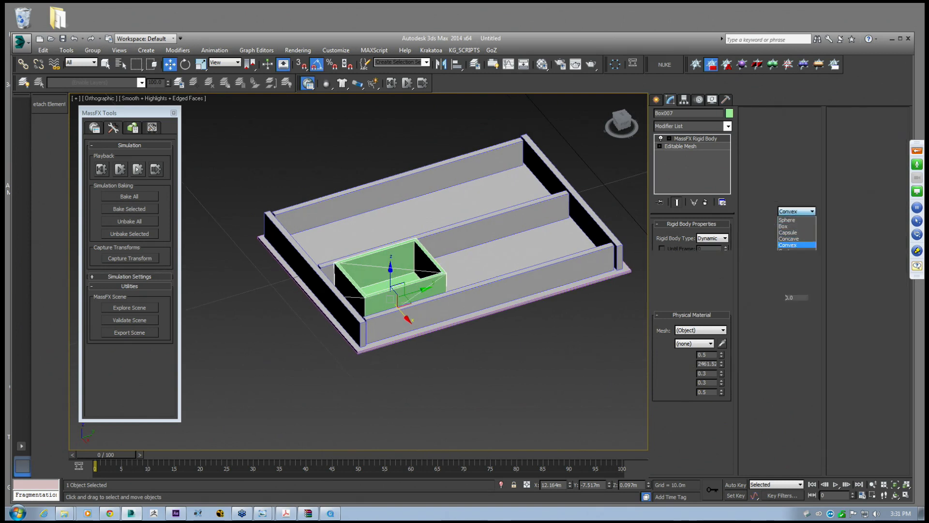
left_click(796, 211)
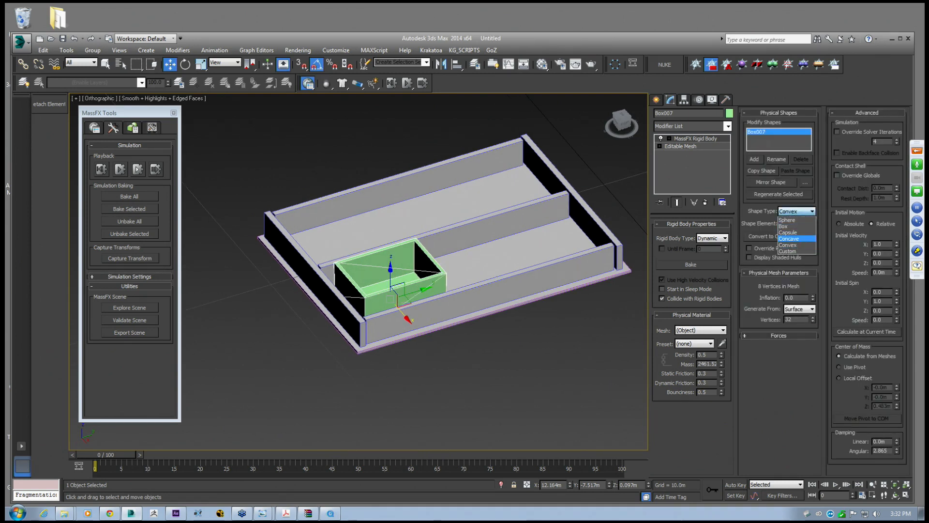
left_click(796, 239)
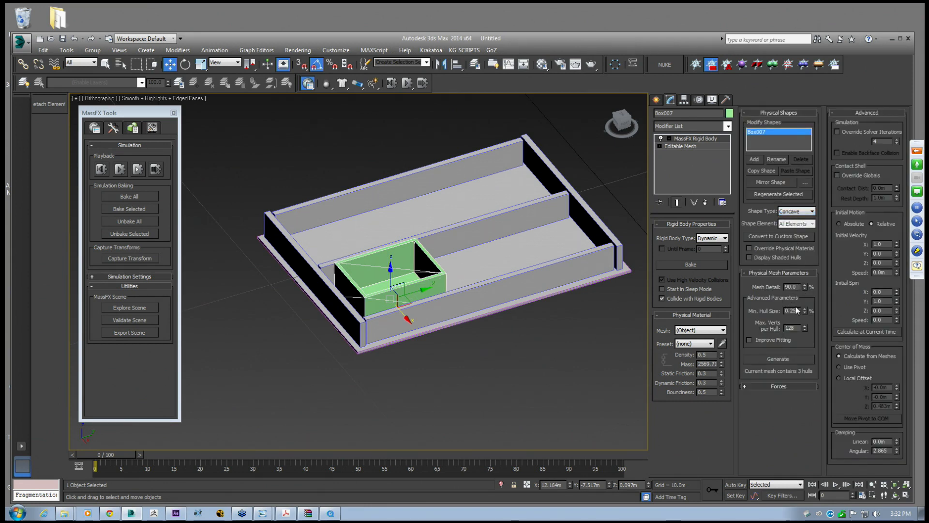
Set the concave mesh's maximum vertices per hull to 256 and mesh detail to 95%, and regenerate the hulls
double_click(795, 326)
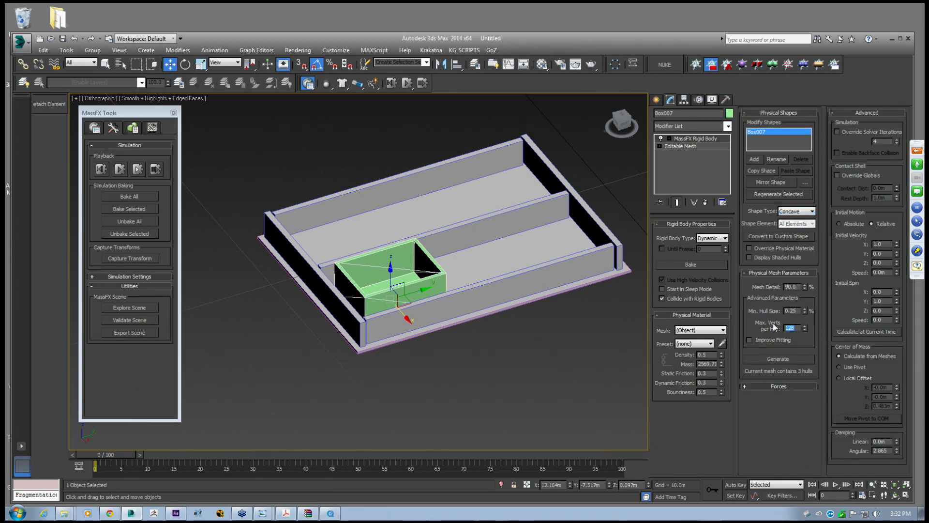
type("3")
type("0.0")
double_click(786, 286)
left_click(774, 359)
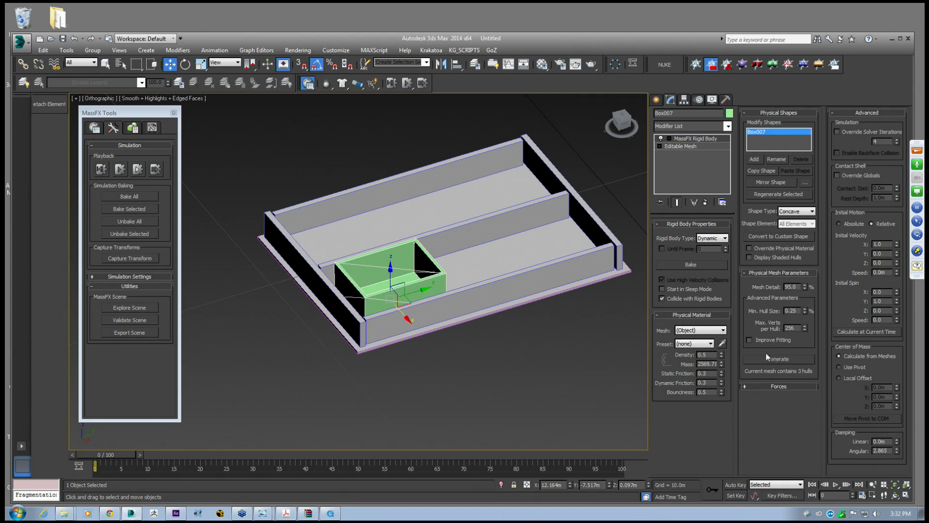
middle_click_drag(524, 318, 573, 259, "alt")
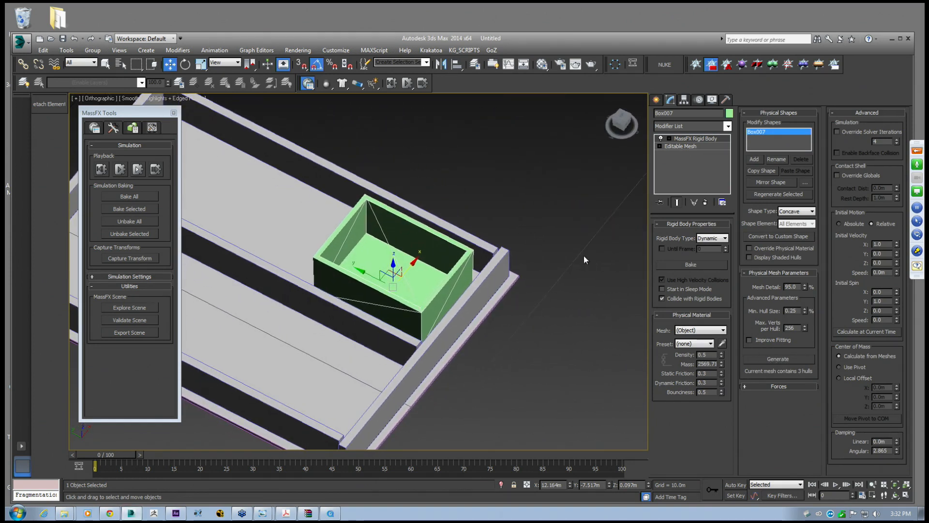
Try the Custom shape type on the open box and pick the box itself as its mesh source
middle_click_drag(430, 279, 449, 268)
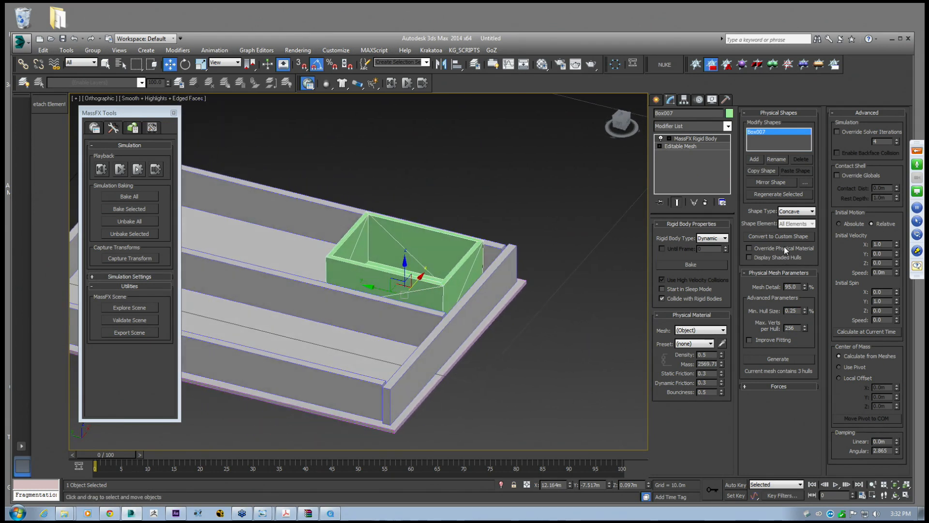
left_click(796, 211)
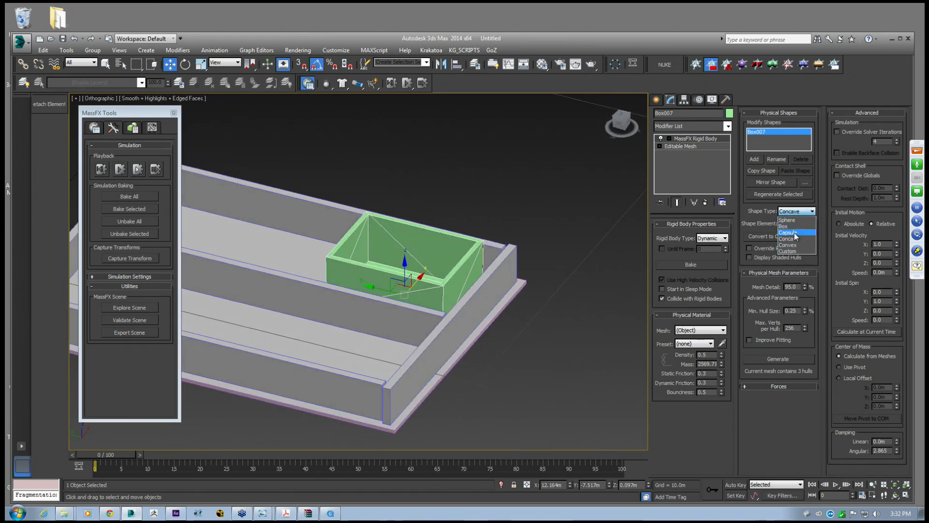
left_click(795, 251)
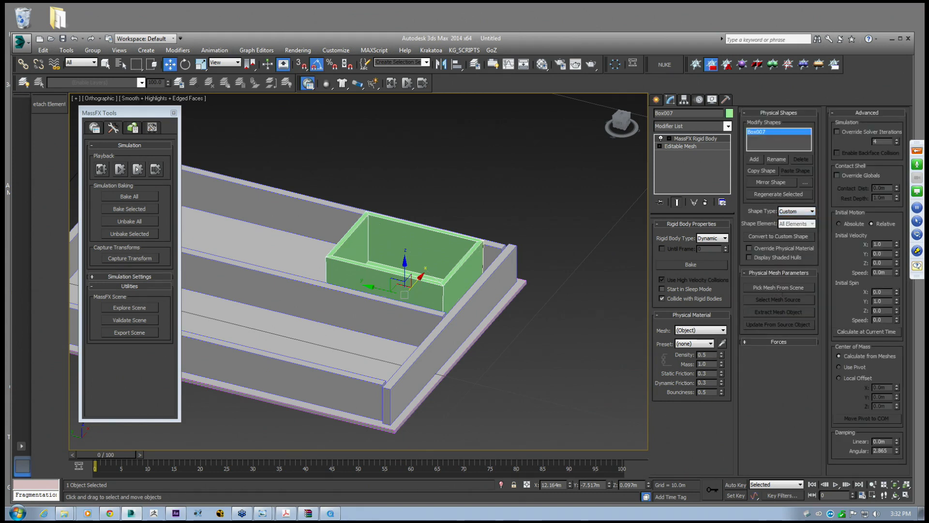
left_click(783, 286)
left_click(377, 247)
left_click(796, 211)
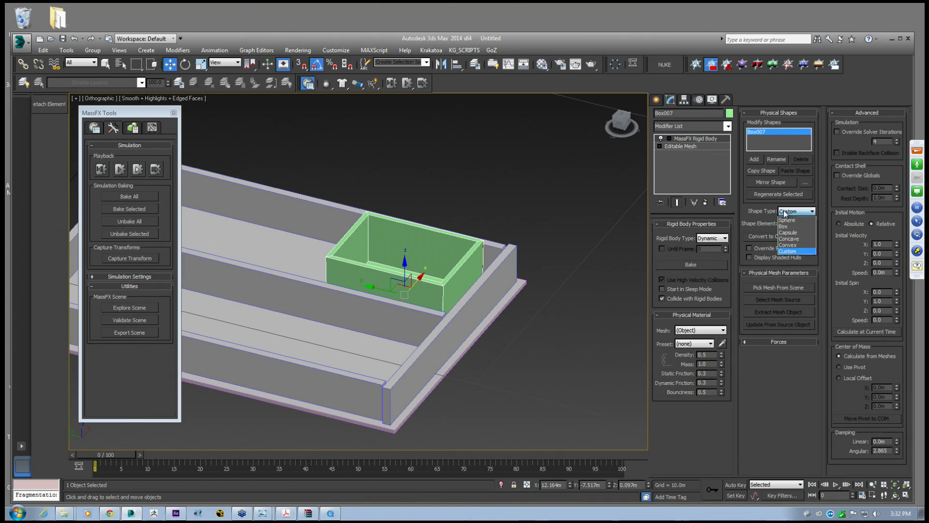
left_click(771, 230)
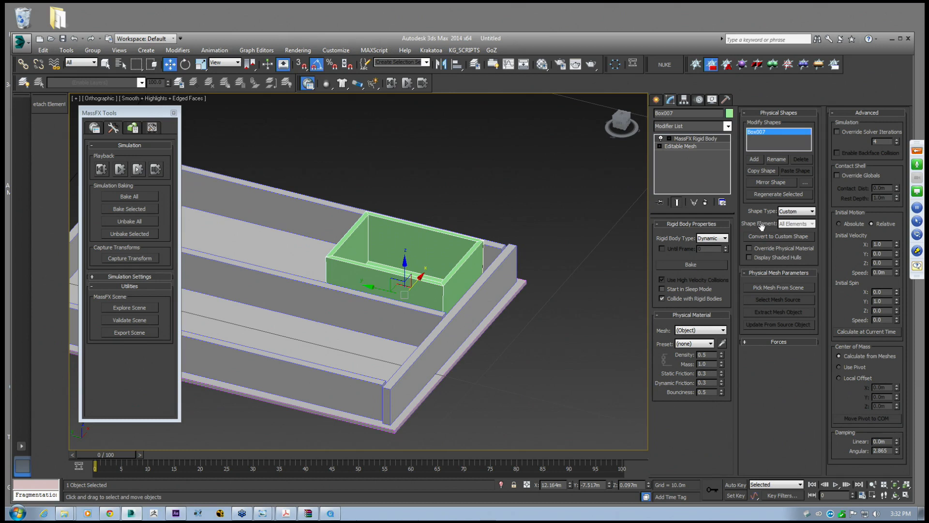
Create a small box about 0.104 × 0.156 × 0.172 m over the open box and raise it above the crate
middle_click_drag(432, 270, 346, 273)
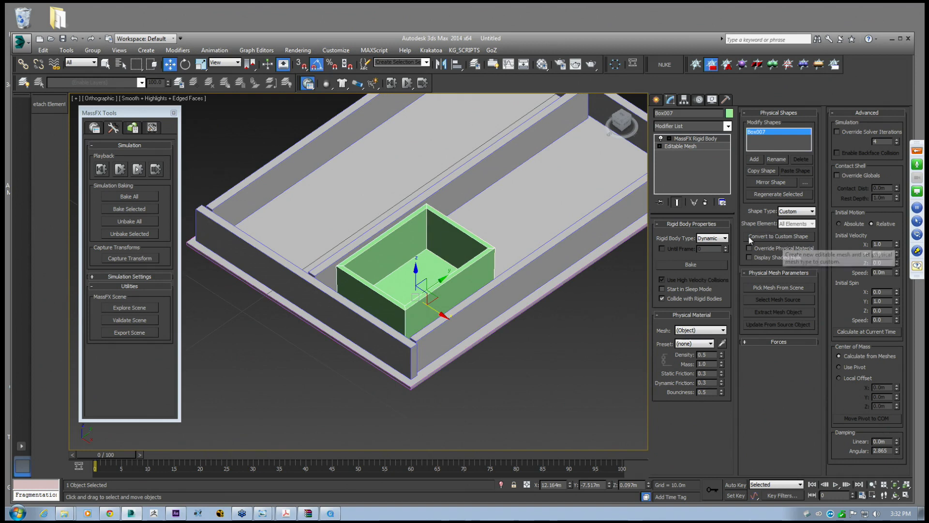
scroll(415, 317, "up", 6)
scroll(415, 317, "down", 5)
middle_click_drag(431, 309, 399, 250, "alt")
scroll(430, 289, "down", 2)
left_click(656, 100)
left_click(672, 161)
key("w")
left_click_drag(420, 262, 421, 178)
middle_click_drag(422, 177, 422, 185, "alt")
Make the small box a Dynamic MassFX rigid body
left_click(453, 208)
left_click(421, 184)
left_click_drag(327, 83, 339, 99)
Change the open box's rigid body type to Static
left_click(430, 256)
left_click(711, 238)
left_click(703, 260)
middle_click_drag(437, 217, 454, 222, "alt")
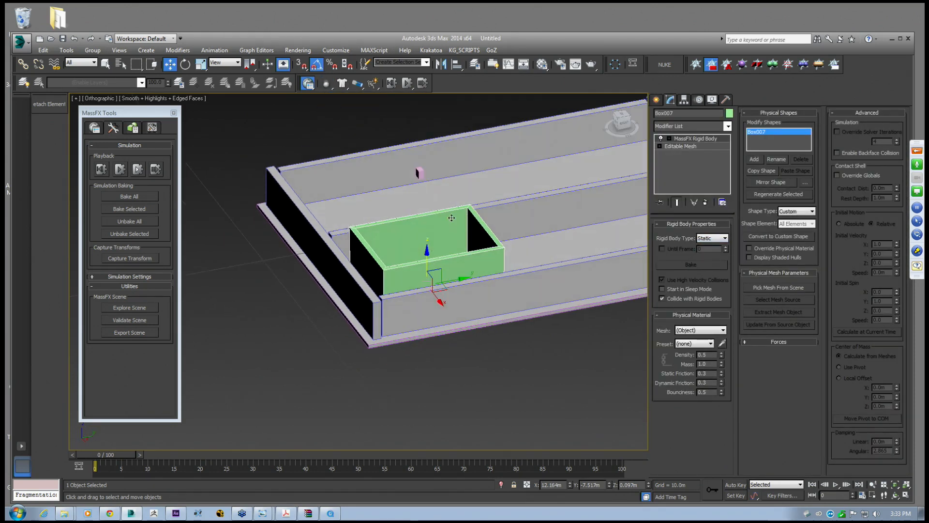
Select the small box and raise it to a Z height of about 2.75 m above the open box
left_click(424, 174)
middle_click_drag(425, 174, 437, 264, "alt")
left_click_drag(439, 205, 441, 203)
middle_click_drag(440, 203, 439, 174, "alt")
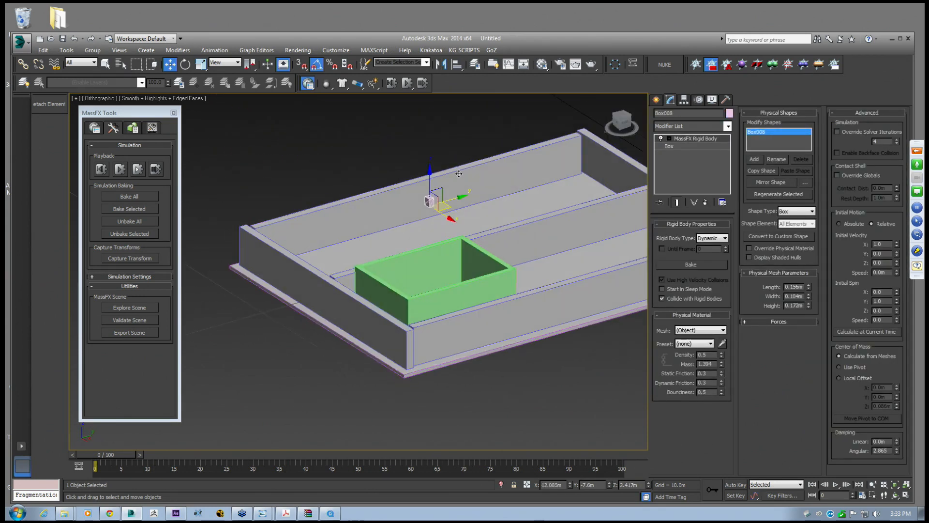
left_click_drag(440, 174, 439, 161)
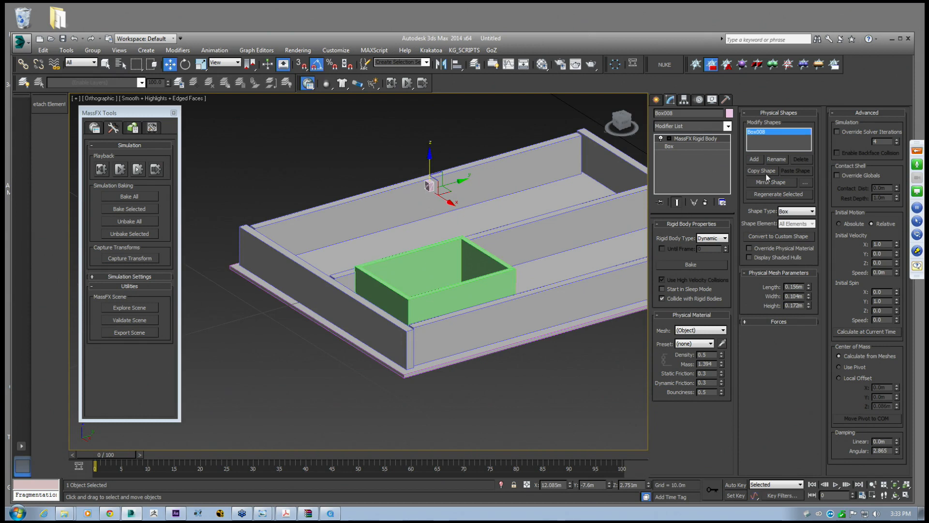
Run the MassFX simulation to test the falling small box, stop it, and reset the scene to frame 0
left_click(669, 145)
middle_click_drag(485, 228, 472, 222)
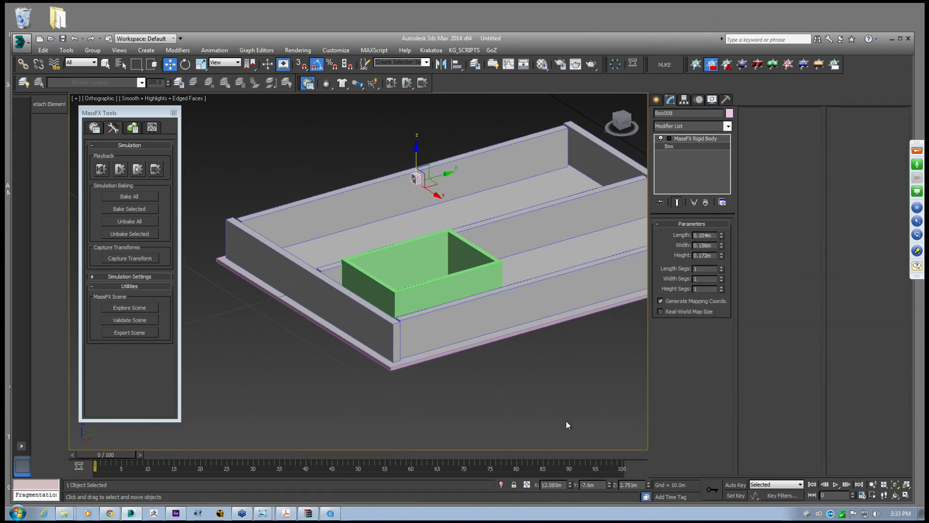
left_click(121, 170)
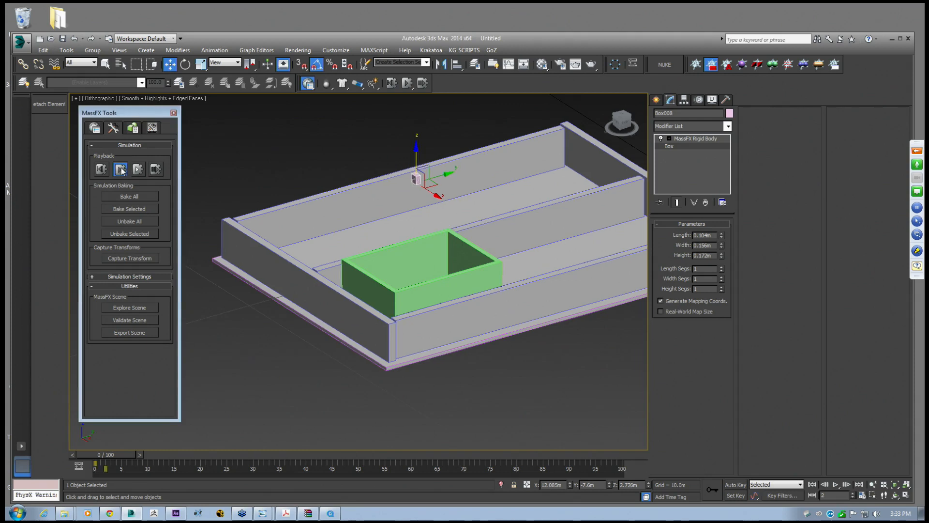
left_click(122, 171)
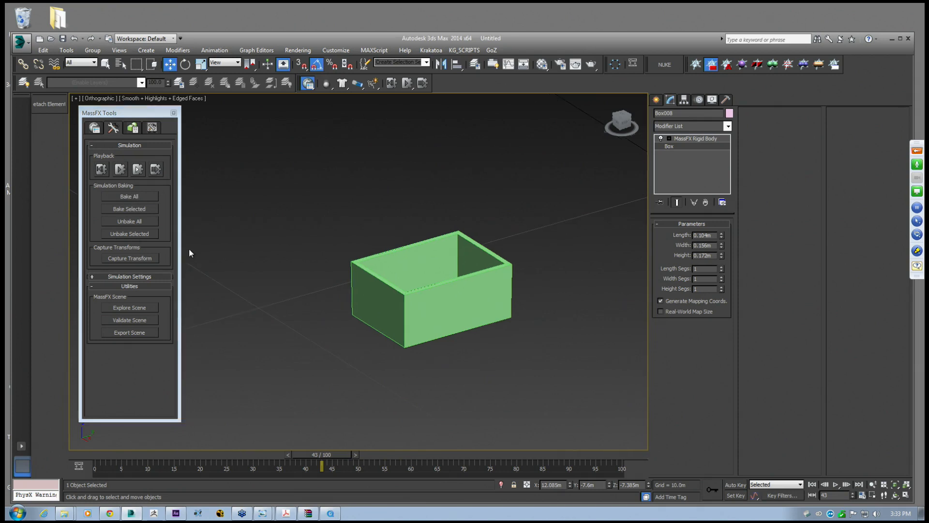
left_click_drag(318, 455, 108, 417)
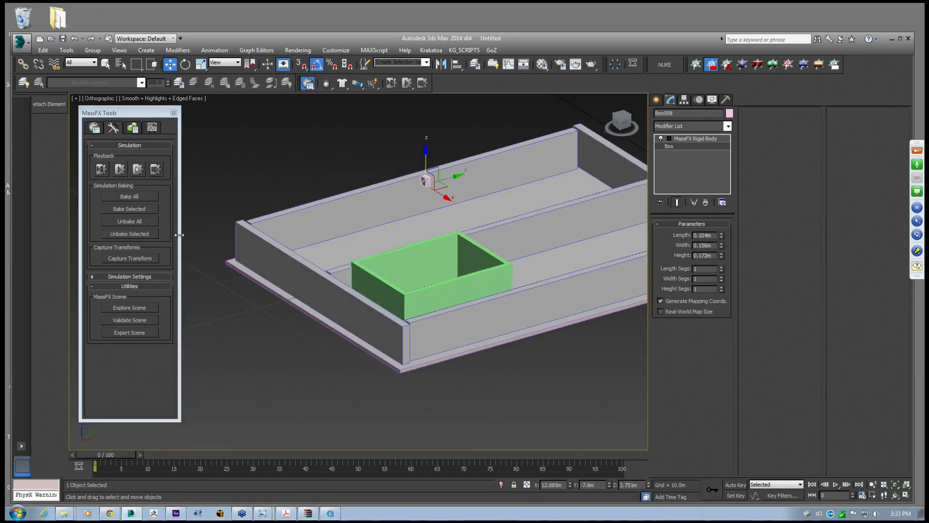
middle_click_drag(422, 278, 411, 257)
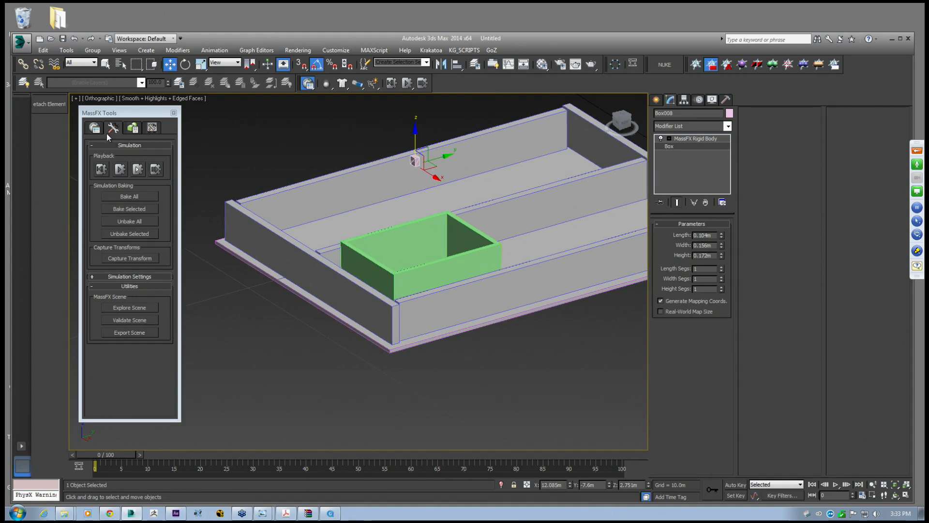
left_click(103, 168)
Set the open box's rigid body type to Kinematic
middle_click_drag(417, 235, 422, 281)
left_click(421, 280)
left_click(712, 238)
left_click(709, 254)
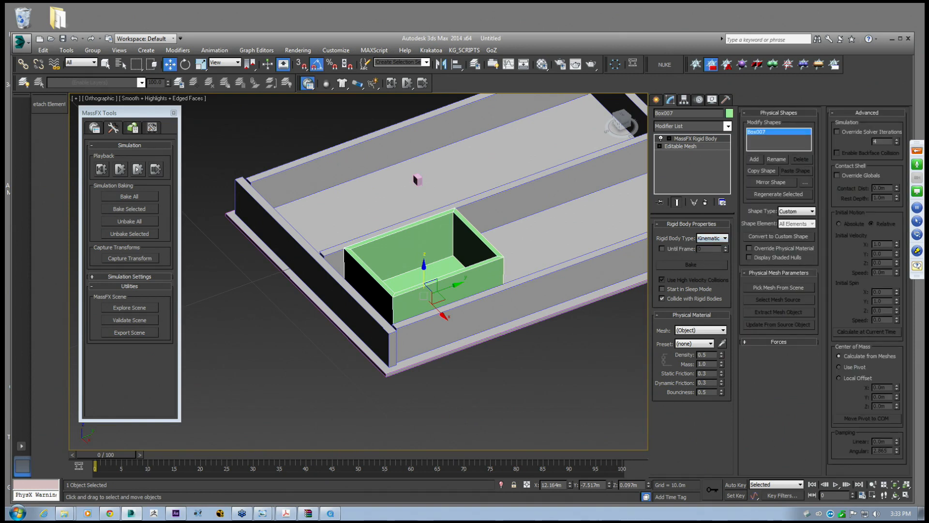
Run the simulation with the Kinematic open box, stop it, and reset it to the start
left_click(418, 181)
left_click(423, 239)
middle_click_drag(423, 239, 406, 345, "alt")
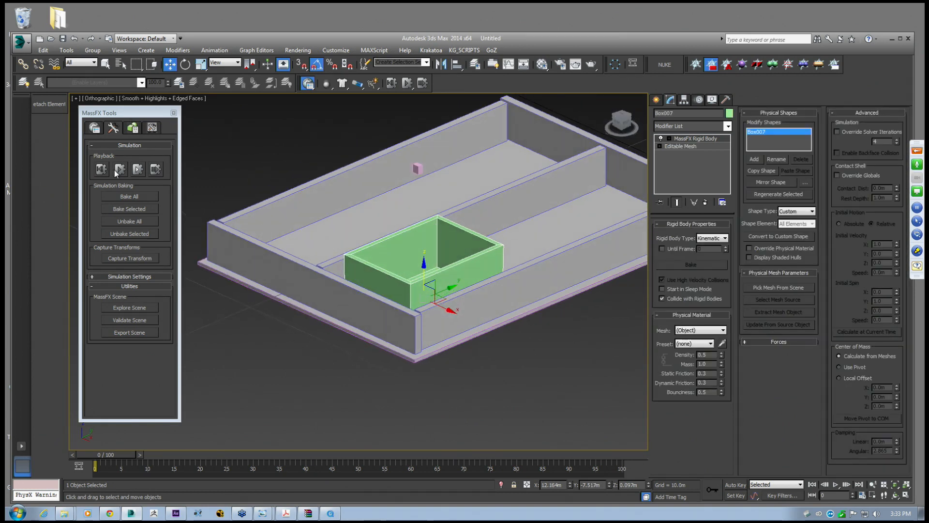
left_click(119, 170)
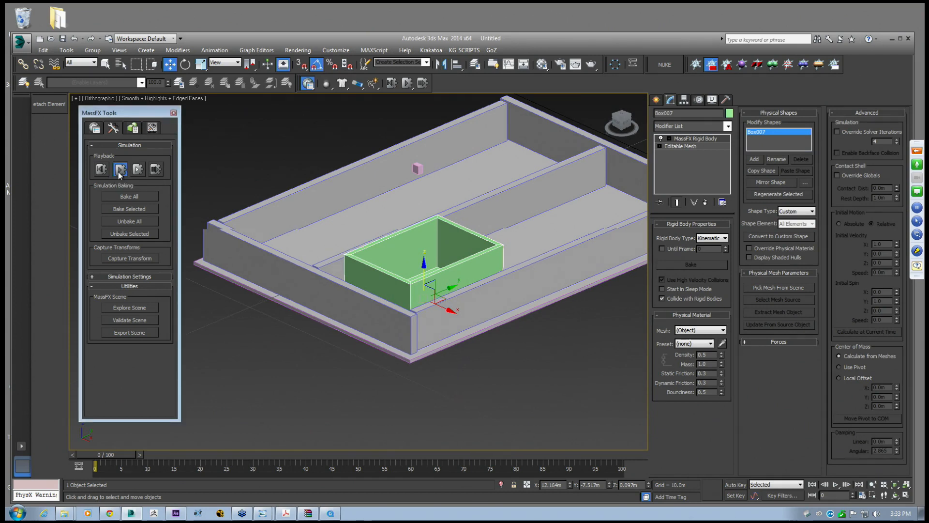
left_click(117, 170)
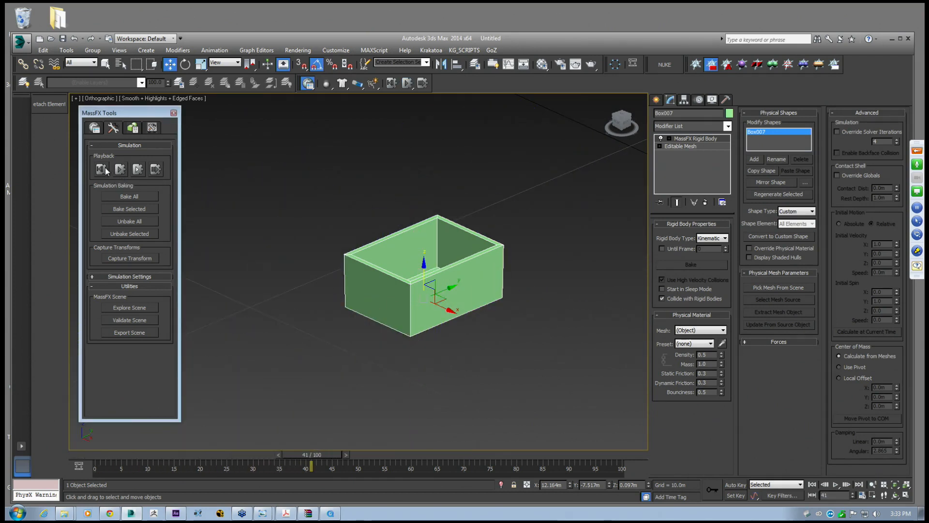
left_click(101, 169)
Isolate the open box and the small box from the crate, and select the open box alone
left_click(412, 176, "ctrl")
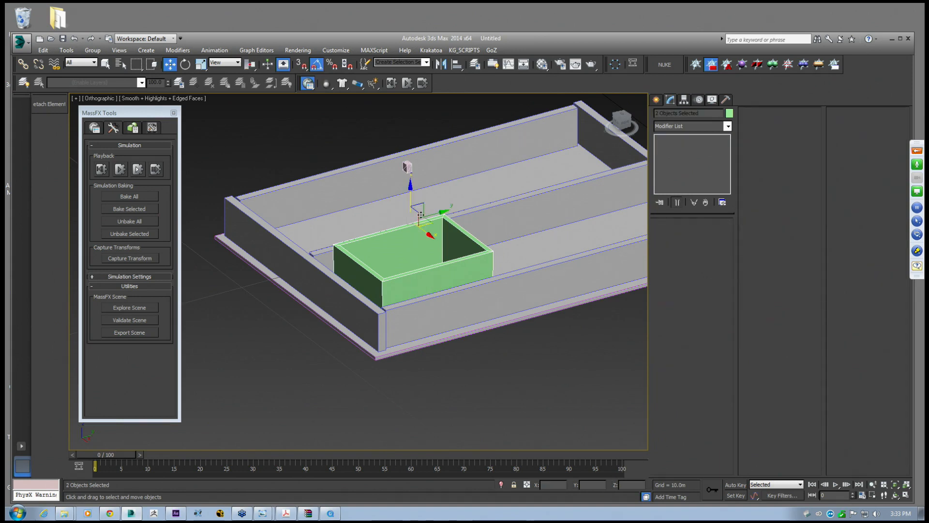
right_click(413, 176)
left_click(449, 159)
left_click(513, 229)
left_click(411, 300)
middle_click_drag(513, 229, 449, 279, "alt")
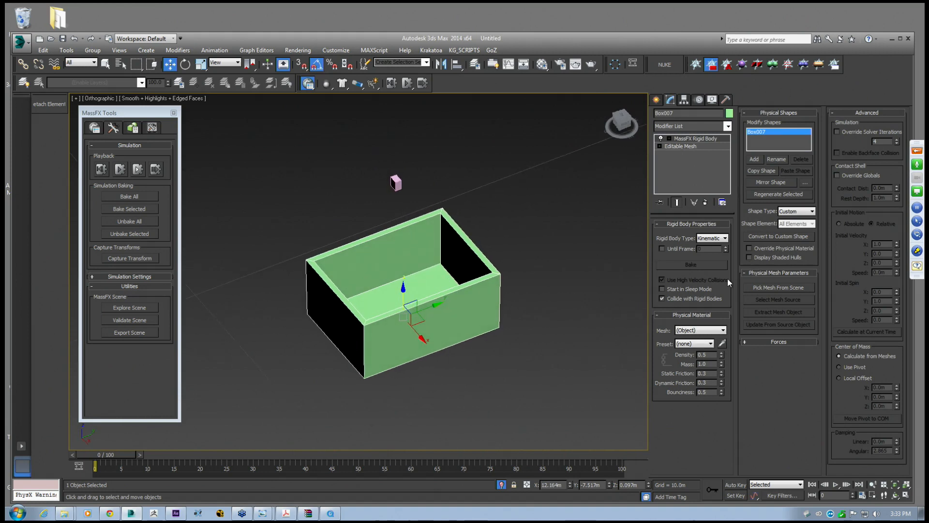
Try the Convex shape type on the open box, generated from vertices with 60 vertices, and return the generation source to Surface
left_click(795, 210)
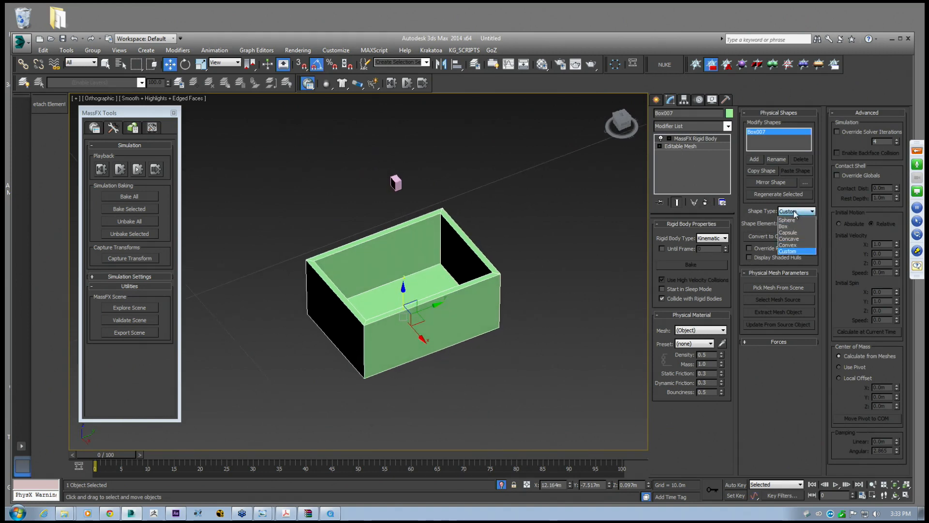
left_click(794, 236)
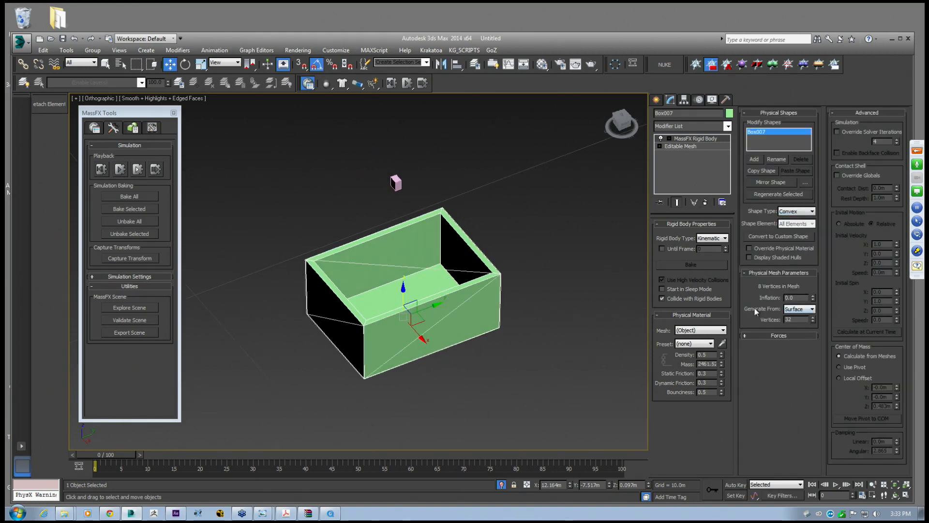
left_click(798, 309)
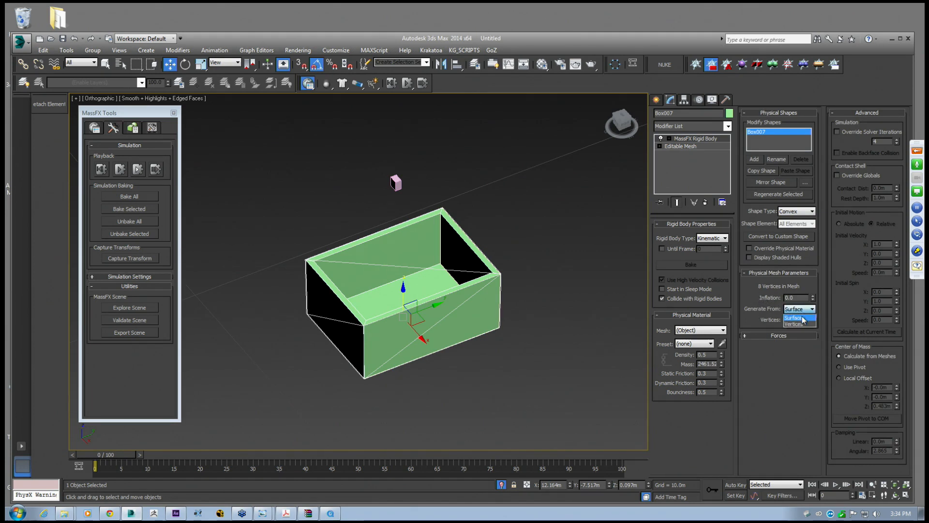
left_click(794, 324)
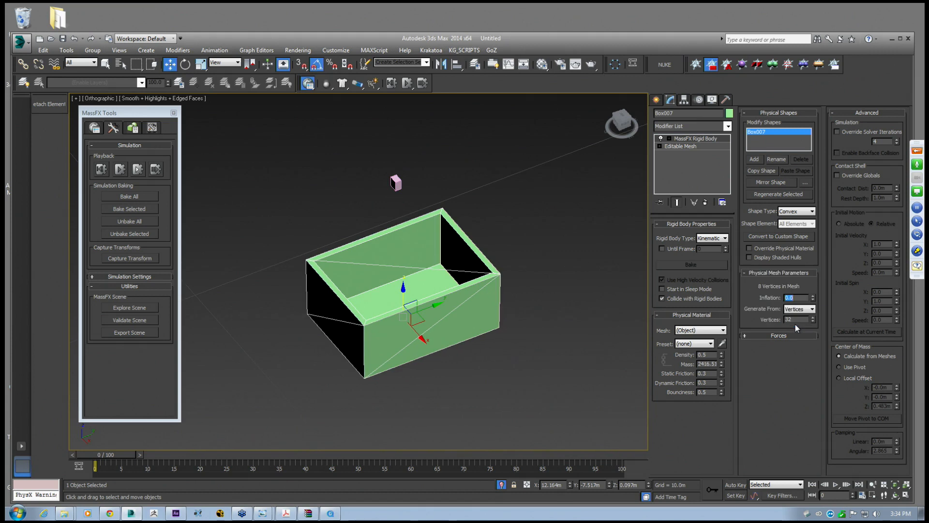
key("Tab")
type("600")
key("Return")
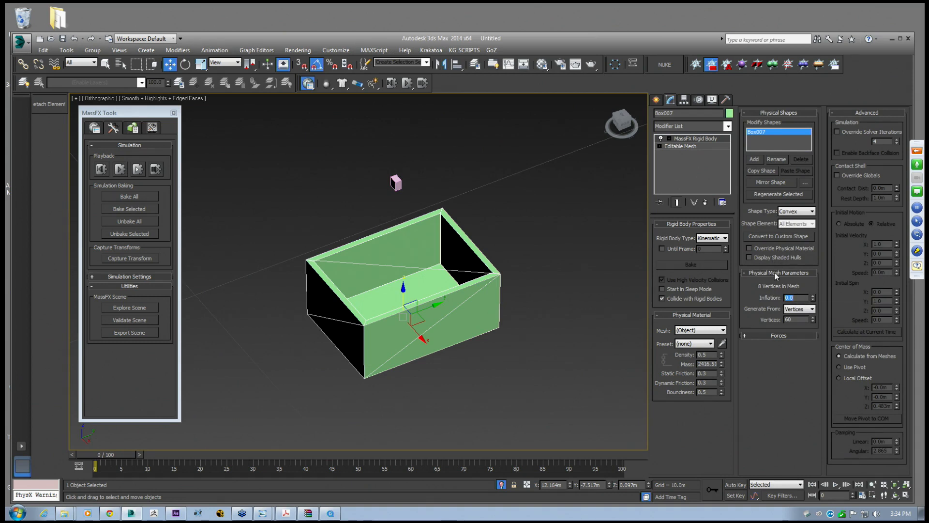
left_click(797, 310)
left_click(797, 324)
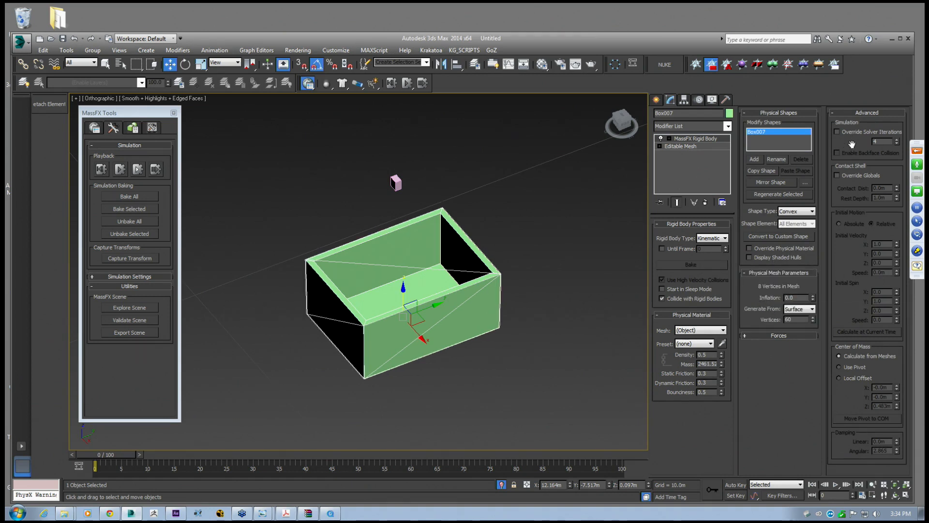
Try the Custom shape type on the open box again, regenerate it, and pick its mesh from the scene
left_click(795, 211)
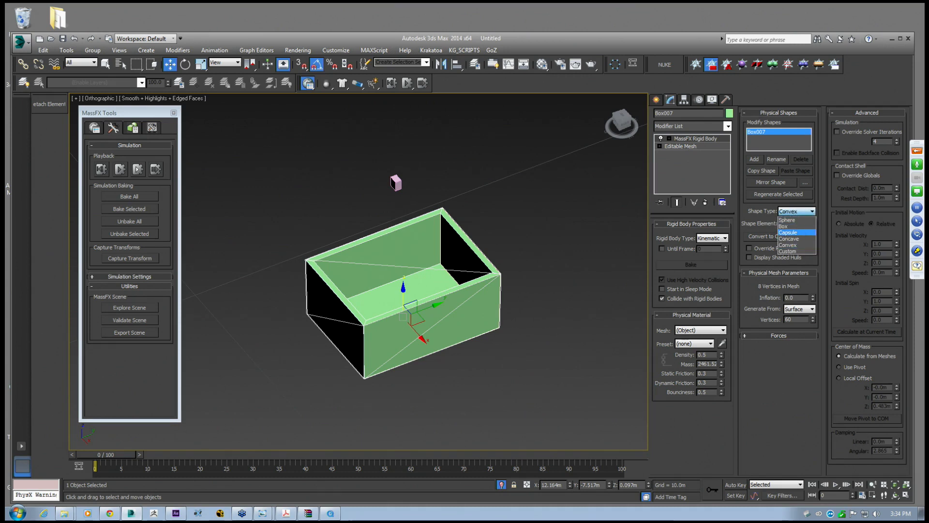
left_click(796, 251)
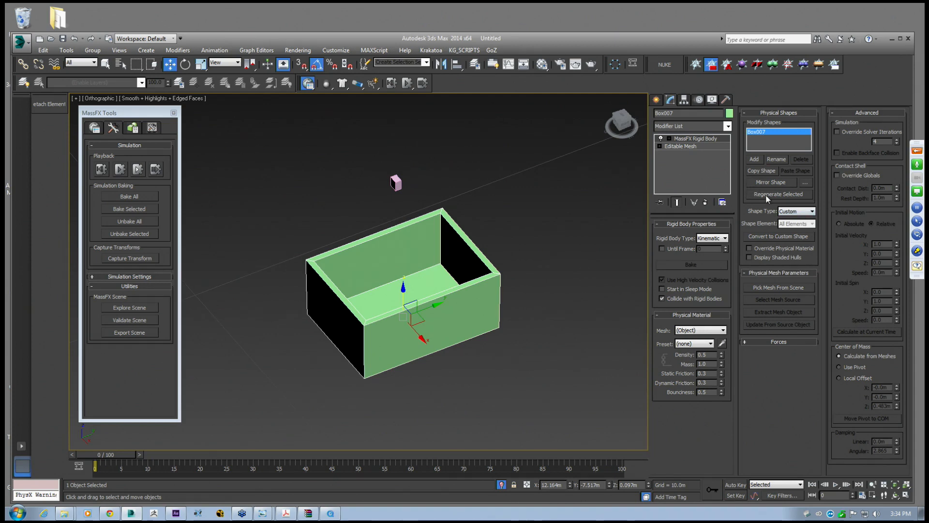
left_click(766, 195)
left_click(779, 288)
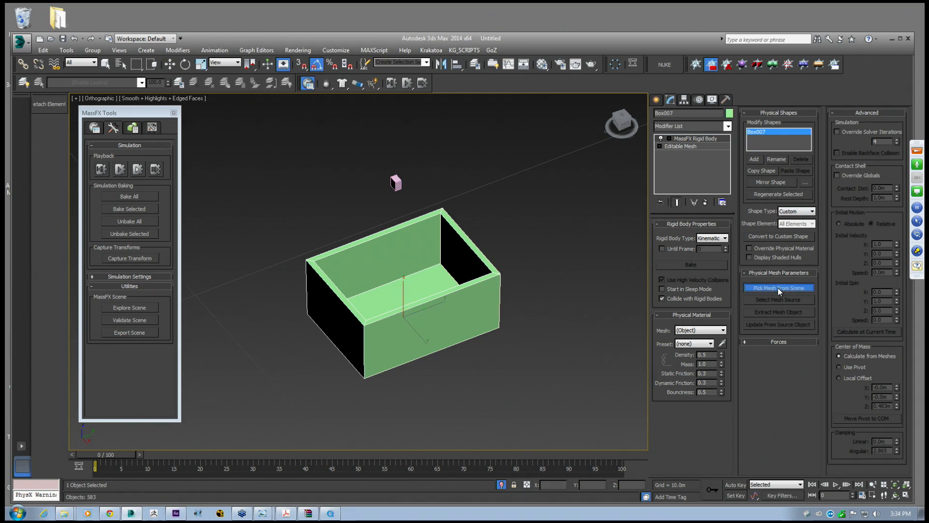
left_click(460, 309)
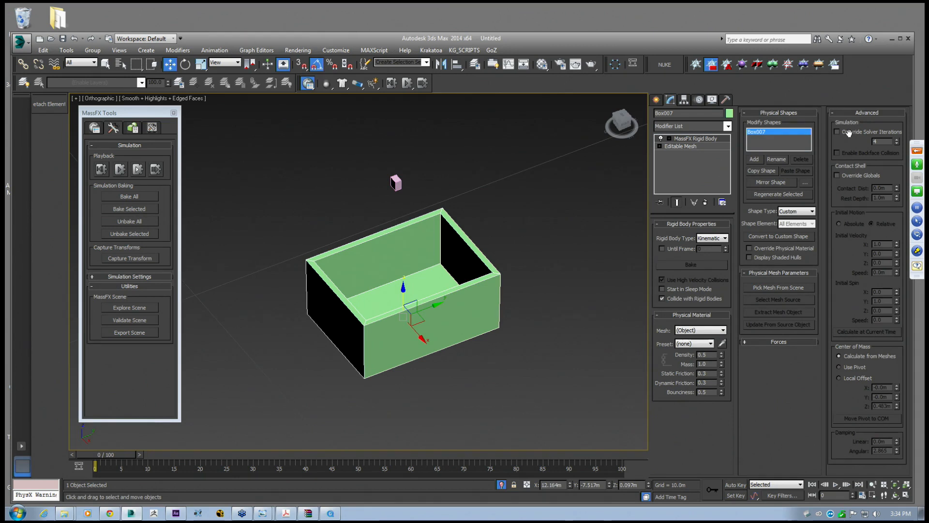
Set the open box's shape type to Concave, enable Improve Fitting, and generate its physical mesh again
mouse_move(441, 267)
middle_mouse_down()
mouse_move(454, 277)
mouse_move(508, 255)
mouse_move(555, 206)
mouse_move(459, 278)
mouse_move(452, 246)
mouse_move(447, 268)
middle_mouse_up()
left_click(787, 211)
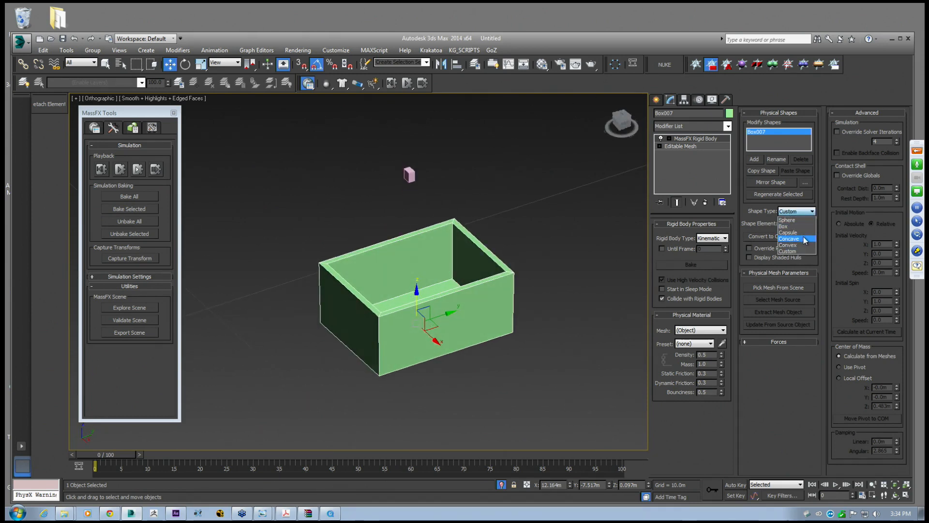
left_click(798, 239)
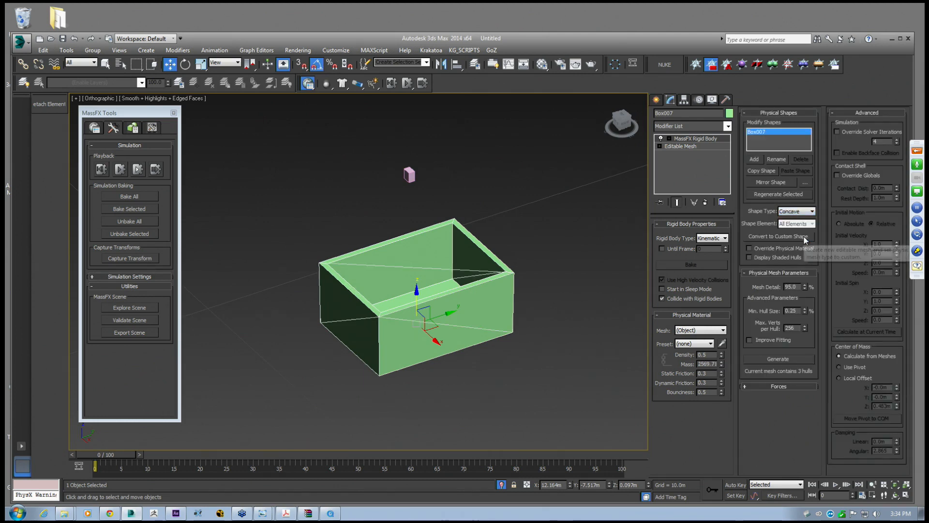
left_click(750, 339)
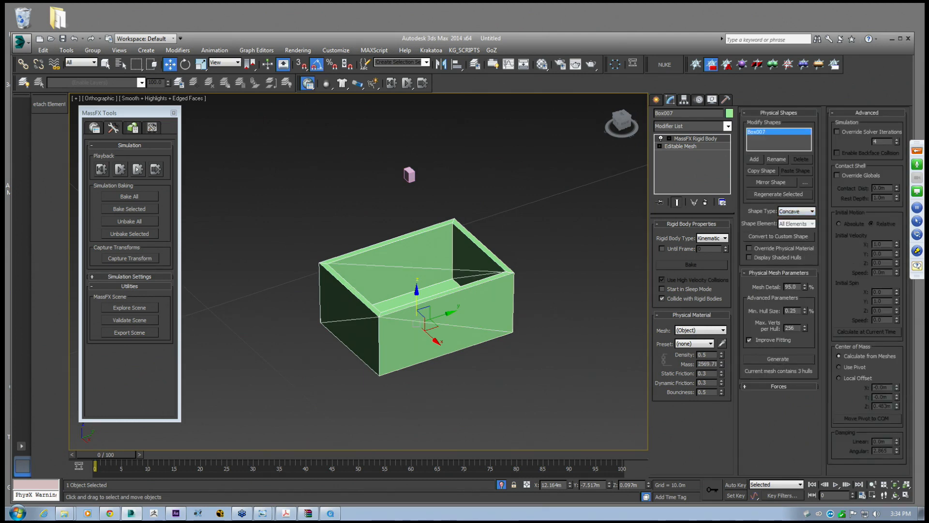
middle_click_drag(463, 261, 642, 312, "alt")
left_click(763, 363)
left_click(761, 357)
mouse_move(420, 291)
middle_mouse_down("alt")
mouse_move(436, 286)
mouse_move(406, 295)
mouse_move(433, 283)
middle_mouse_up("alt")
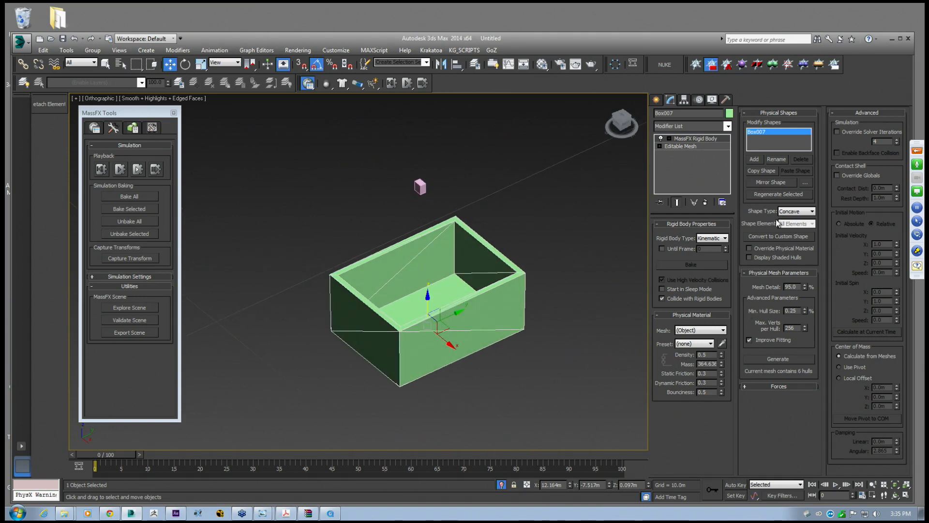
Examine the shape type options and the mesh detail setting available for the open box's Concave physical shape
left_click(788, 212)
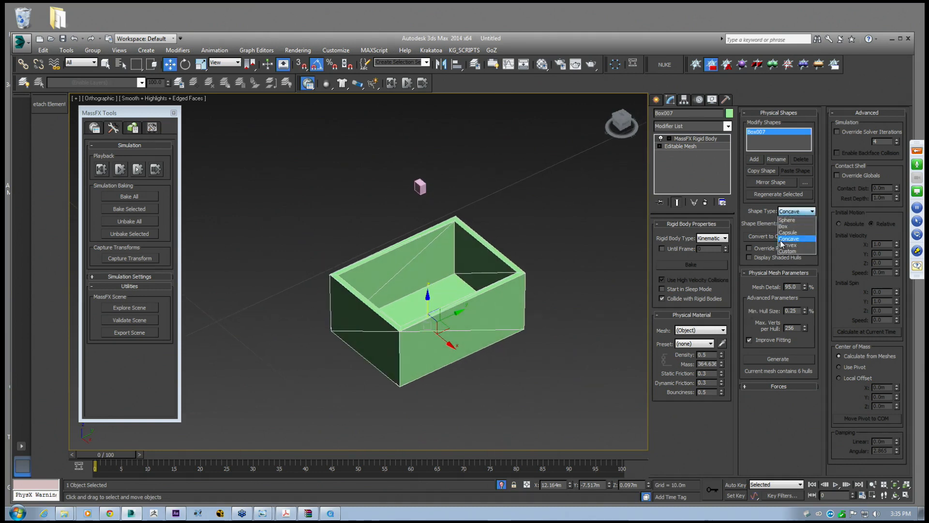
left_click(754, 234)
middle_click_drag(502, 267, 467, 269, "alt")
scroll(467, 272, "up", 3)
scroll(468, 268, "down", 4)
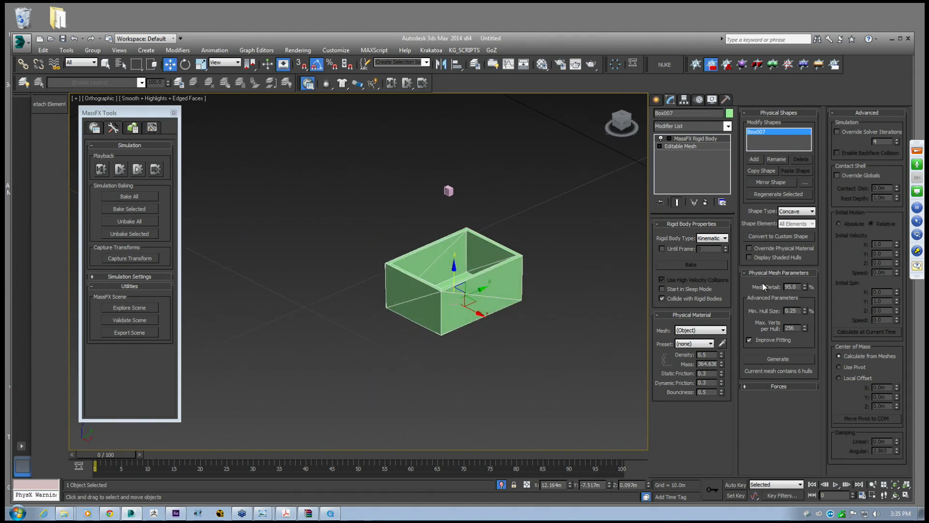
scroll(472, 257, "up", 5)
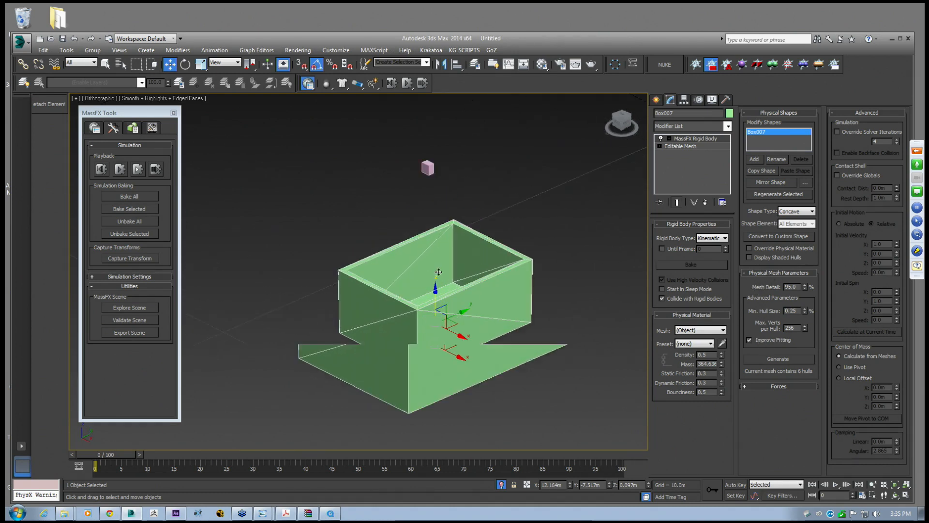
double_click(794, 286)
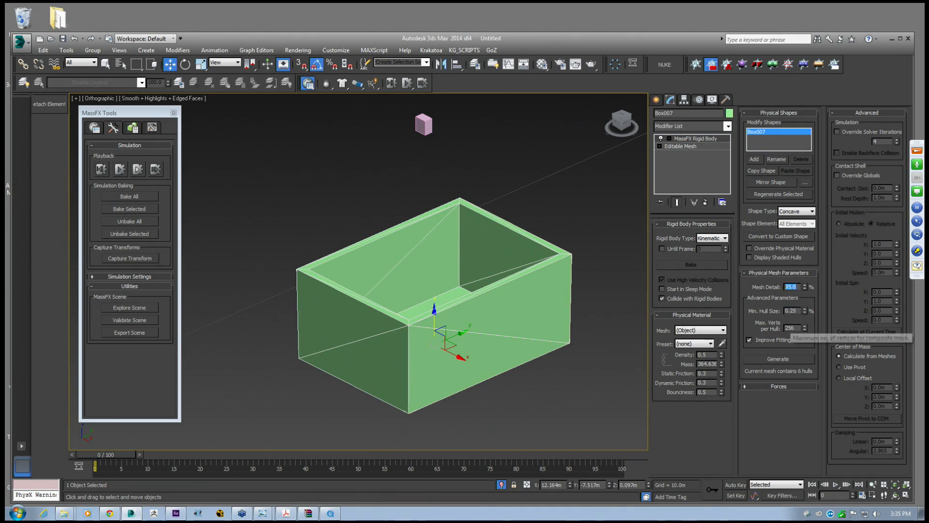
key("BackSpace")
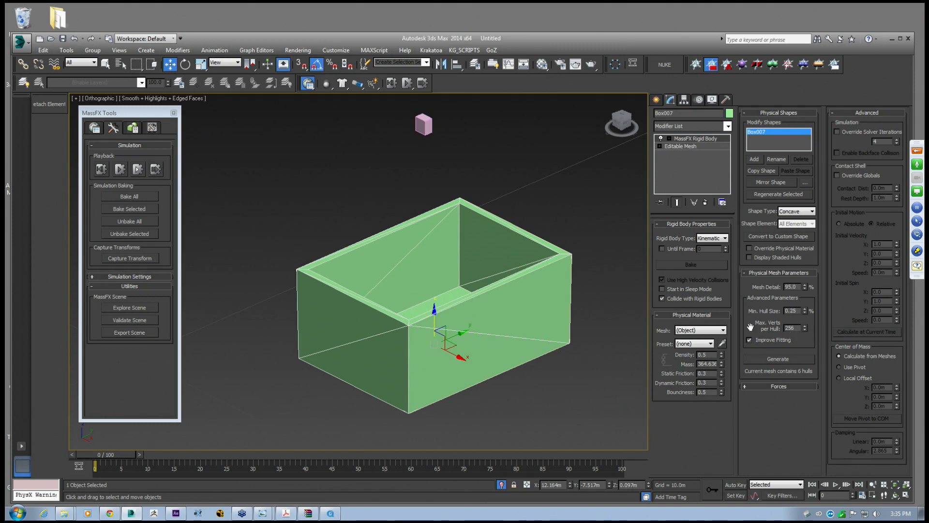
middle_click_drag(472, 291, 451, 265, "alt")
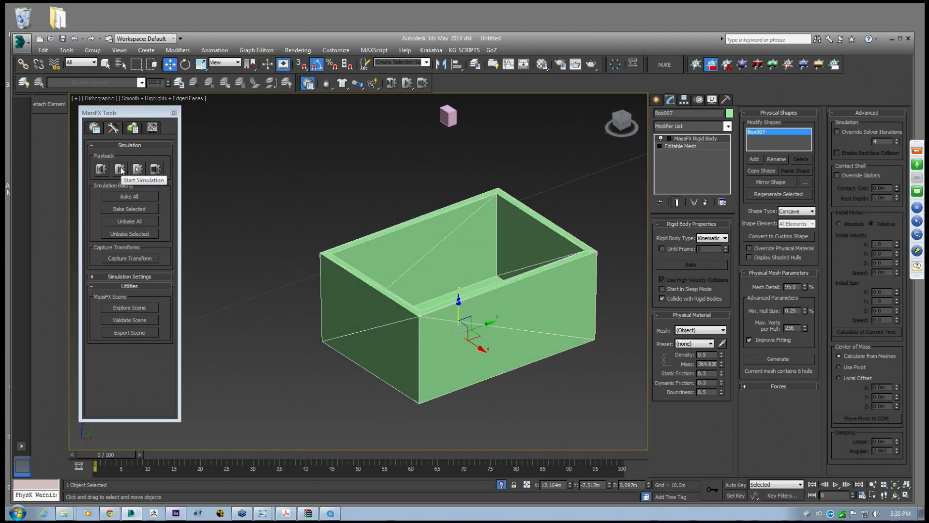
Run the MassFX simulation to test the small box against the open box, and reset it to the start frame
left_click(121, 169)
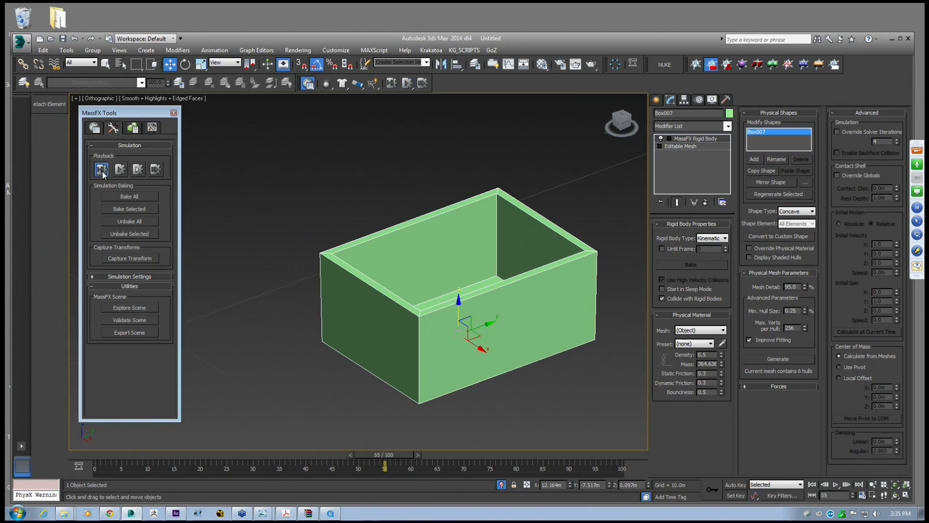
left_click(101, 169)
mouse_move(527, 261)
middle_mouse_down("alt")
mouse_move(544, 286)
mouse_move(568, 282)
mouse_move(528, 262)
middle_mouse_up("alt")
middle_click_drag(333, 215, 299, 214, "alt")
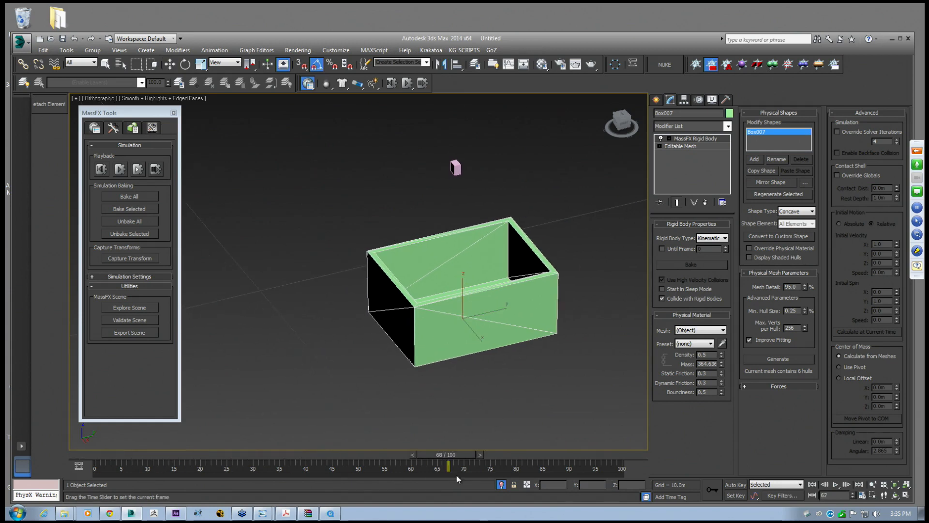
scroll(427, 307, "down", 4)
scroll(427, 304, "down", 3)
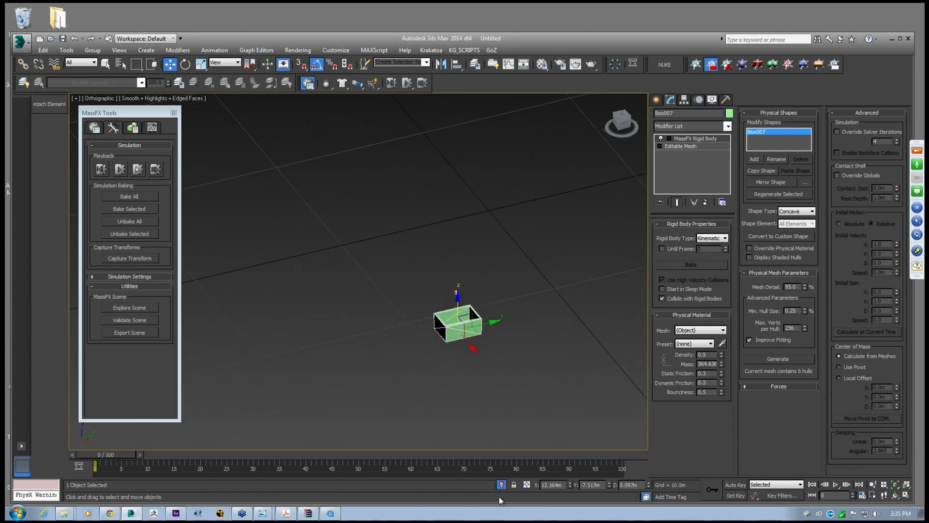
Exit isolation so the whole crate is shown, and open the crate group for editing
scroll(442, 305, "up", 8)
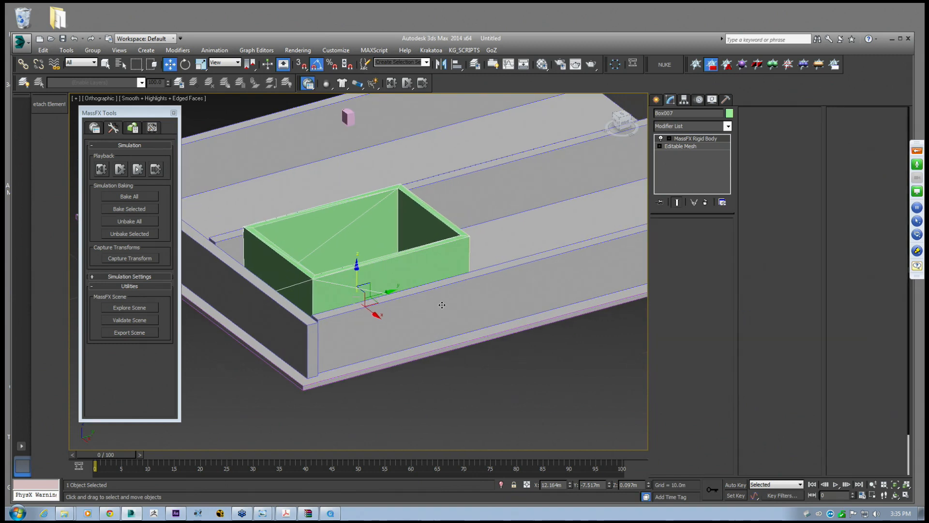
scroll(442, 305, "down", 5)
left_click(491, 304)
middle_click_drag(492, 304, 446, 296, "alt")
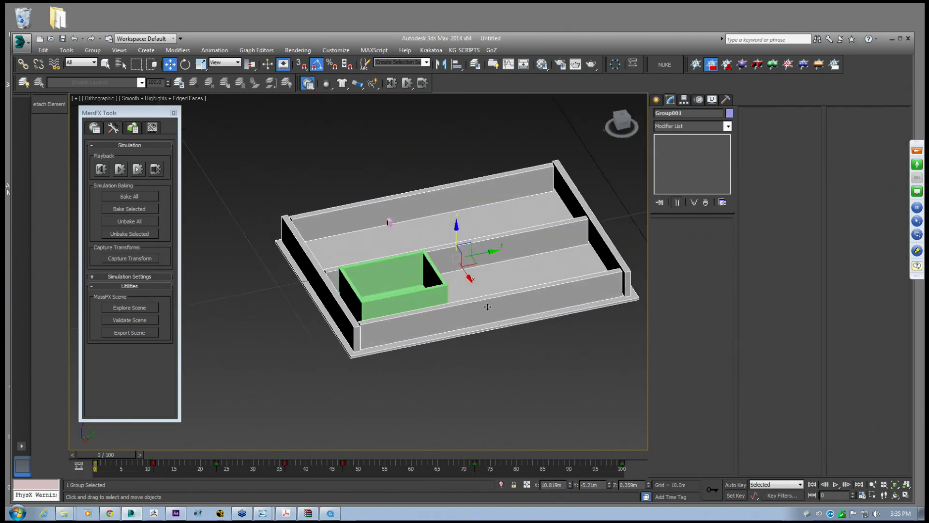
left_click(92, 51)
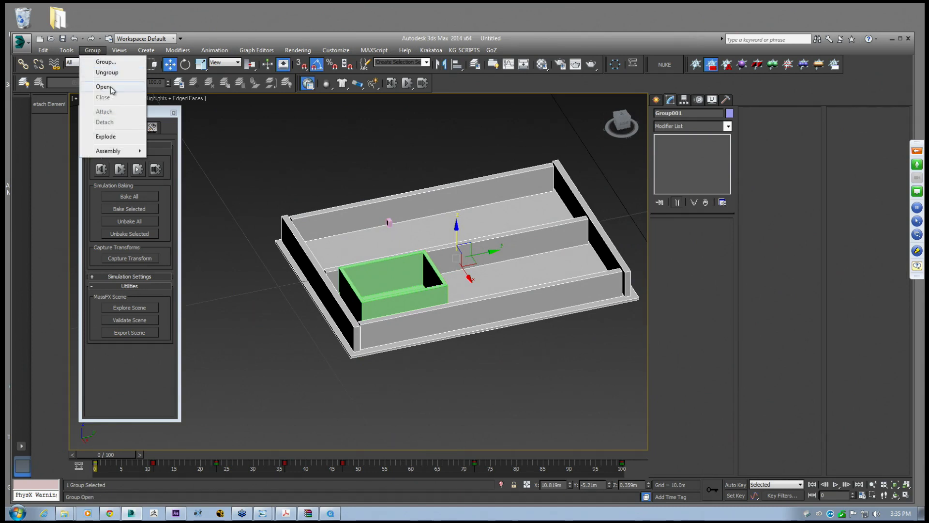
left_click(111, 86)
Select the crate's parts inside the open group and try to set them as kinematic rigid bodies
left_click(461, 305)
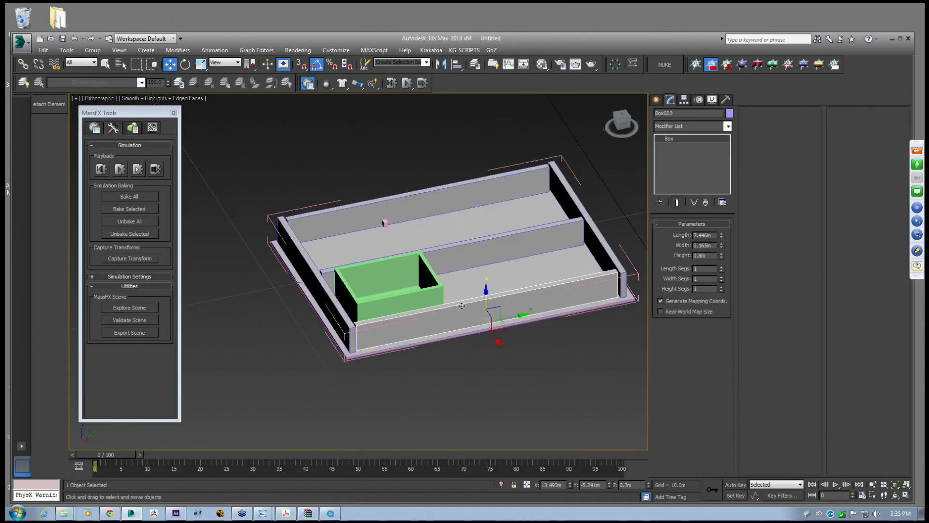
scroll(462, 306, "up", 5)
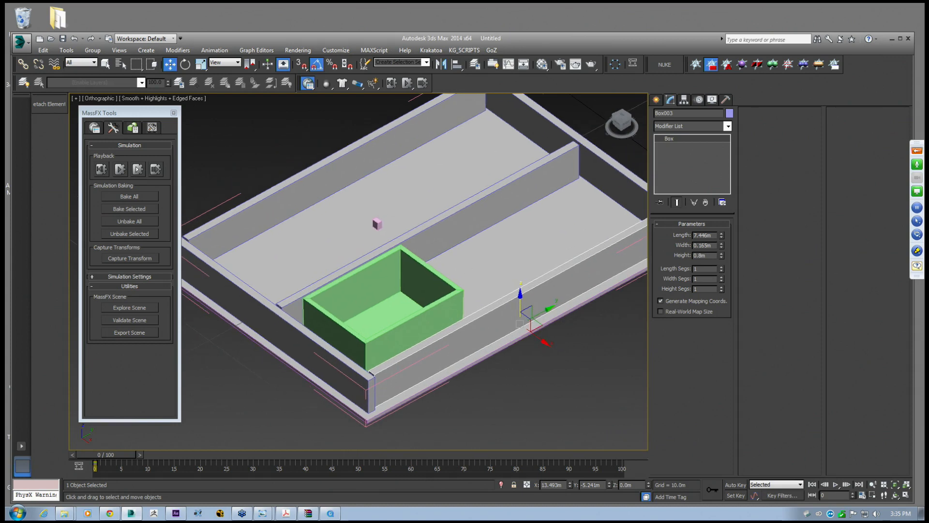
scroll(466, 268, "down", 2)
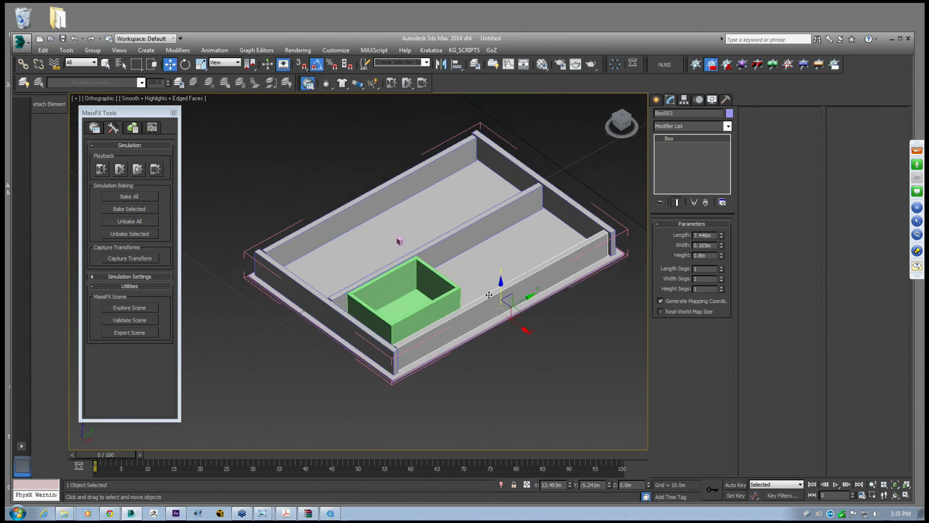
middle_click_drag(466, 224, 560, 208, "alt")
left_click(442, 246, "ctrl")
left_click(443, 185, "ctrl")
left_click(535, 180, "ctrl")
left_click(319, 298, "ctrl")
left_click(347, 241, "ctrl")
left_click_drag(327, 87, 346, 115)
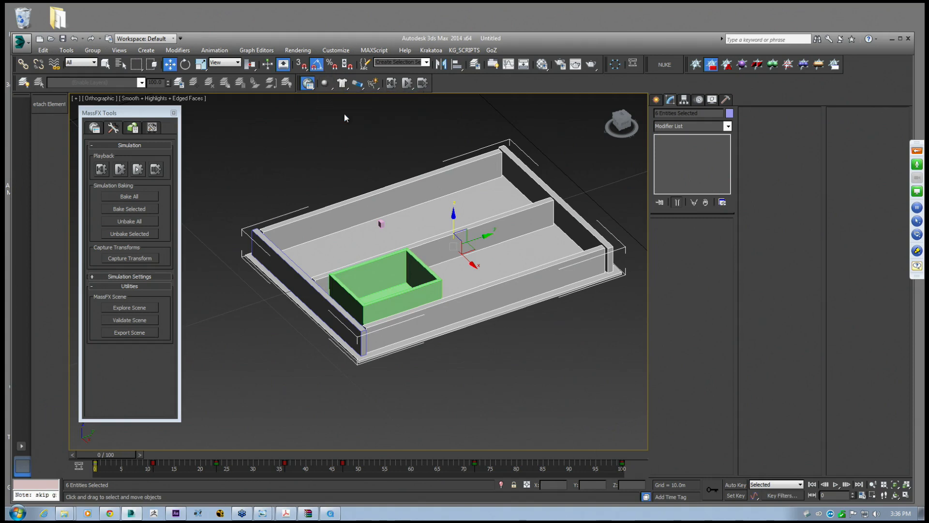
mouse_move(478, 224)
left_mouse_down()
mouse_move(465, 238)
mouse_move(470, 218)
left_mouse_up()
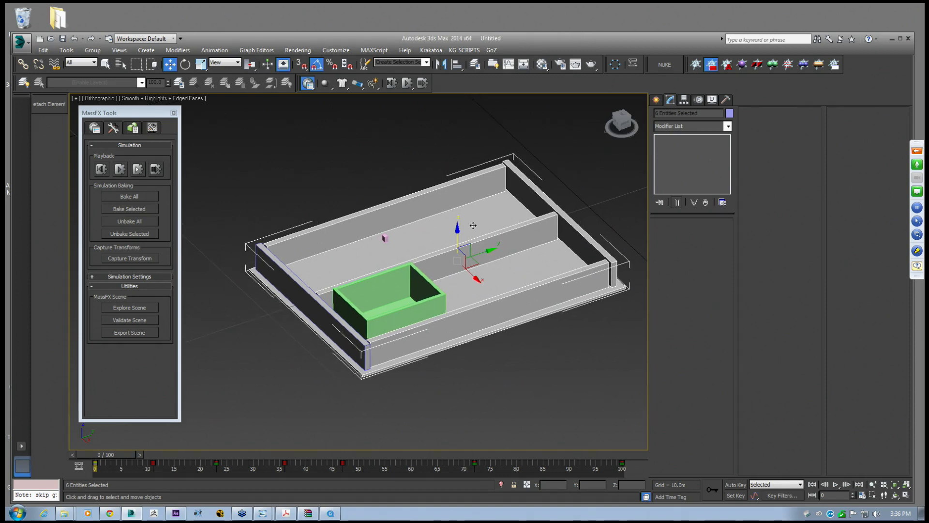
Reselect only the six crate parts without the group itself, and try again to make them kinematic rigid bodies
left_click(504, 217)
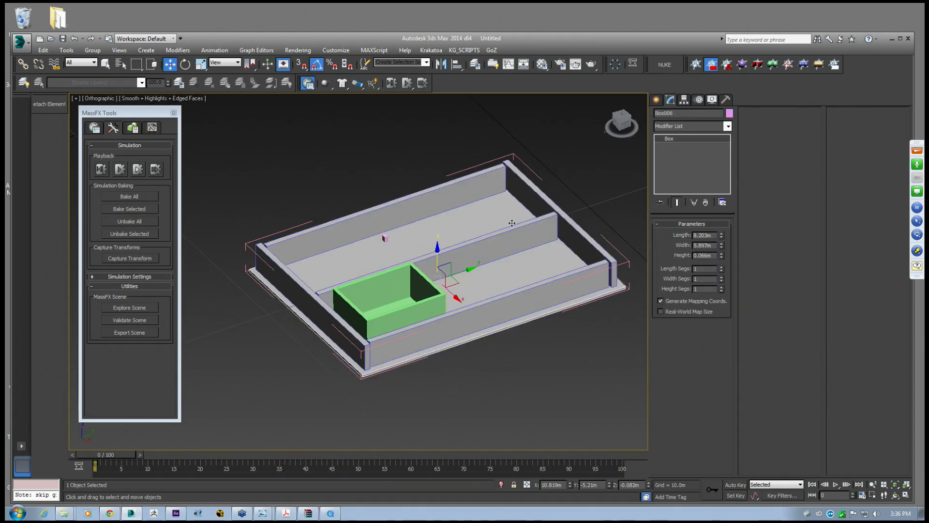
left_click(509, 233)
left_click(446, 195)
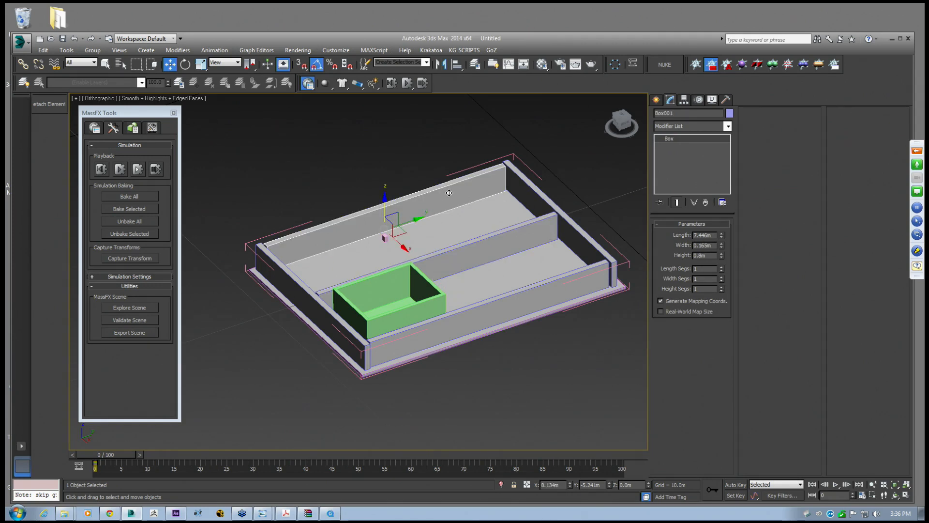
left_click(531, 196, "ctrl")
left_click(435, 156)
left_click(405, 212)
left_click(511, 235, "ctrl")
left_click(533, 197, "ctrl")
left_click(511, 270, "ctrl")
left_click(311, 302, "ctrl")
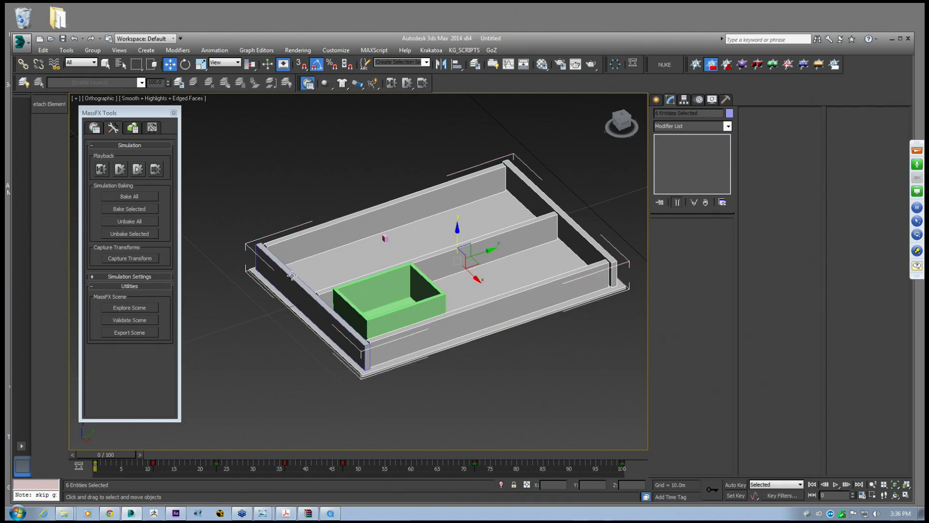
left_click(280, 262, "ctrl")
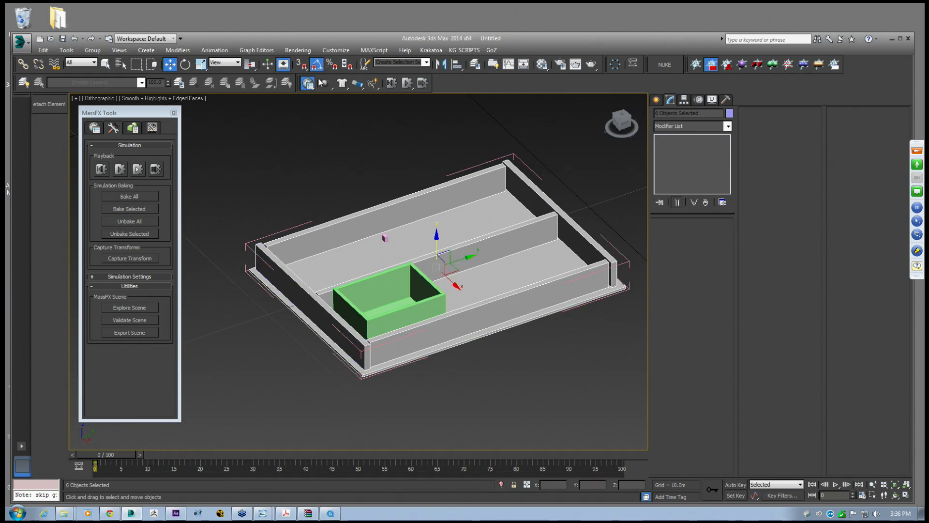
left_click_drag(325, 92, 348, 110)
Try to set just the long outer wall opposite the open box as a kinematic rigid body
left_click(482, 198)
middle_click_drag(508, 193, 498, 212)
left_click_drag(326, 85, 362, 114)
mouse_move(439, 186)
middle_mouse_down()
mouse_move(452, 193)
mouse_move(435, 191)
middle_mouse_up()
Convert the long outer wall opposite the open box to an Editable Poly, and retry the kinematic rigid body assignment
right_click(688, 144)
left_click(721, 228)
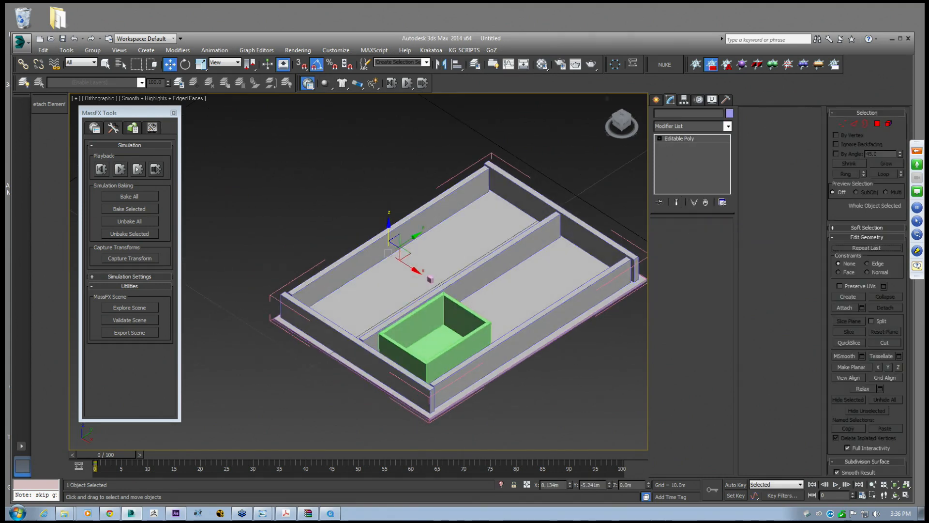
middle_click_drag(326, 116, 348, 159, "alt")
left_click_drag(327, 85, 352, 113)
middle_click_drag(377, 159, 435, 231, "alt")
scroll(435, 232, "up", 3)
key("z")
middle_click_drag(435, 309, 454, 275, "alt")
scroll(364, 284, "down", 4)
scroll(374, 253, "up", 3)
middle_click_drag(374, 253, 356, 175, "alt")
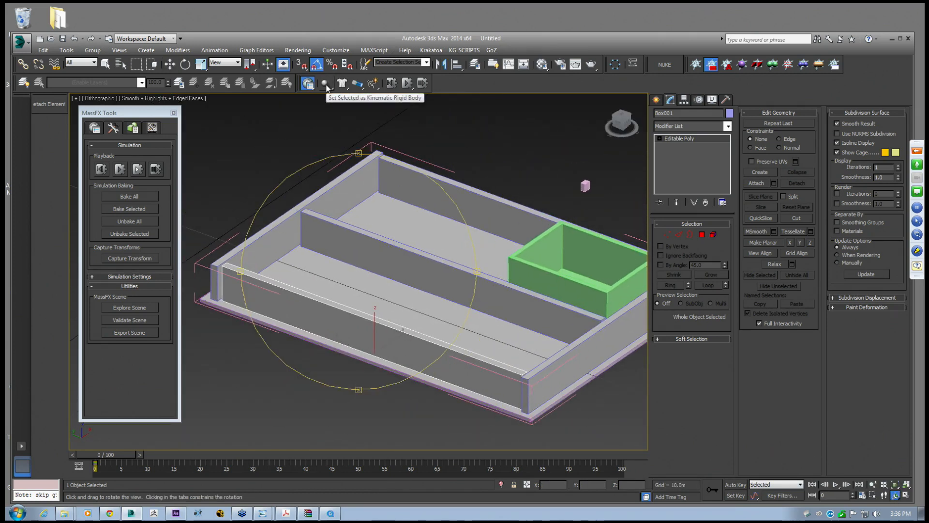
Release the crate parts from their group, and set the crate's middle divider as a kinematic rigid body
left_click_drag(107, 459, 85, 446)
middle_click_drag(272, 193, 323, 193)
left_click(172, 64)
left_click(246, 263)
middle_click_drag(257, 230, 260, 232)
left_click(342, 254)
middle_click_drag(423, 246, 401, 249)
left_click(401, 249)
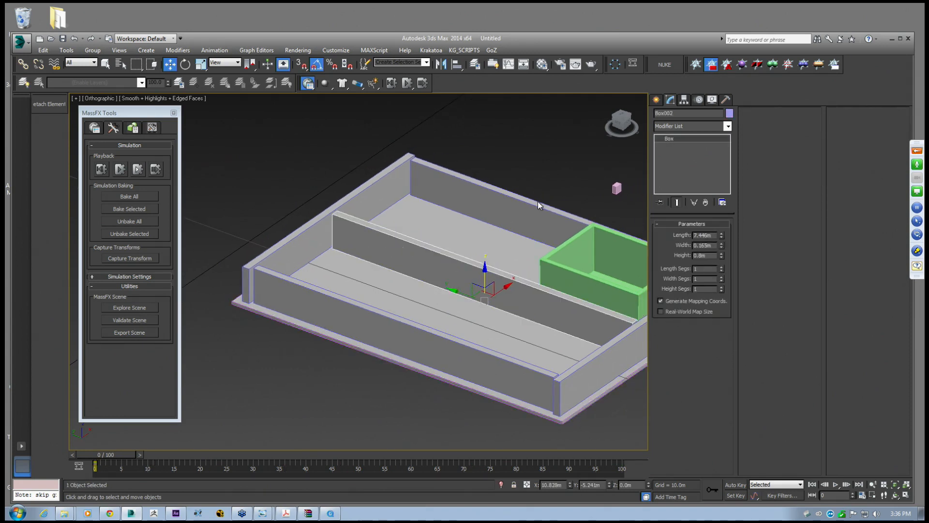
left_click_drag(329, 86, 341, 109)
Try to select the crate's outer walls, middle divider and base together
middle_click_drag(407, 248, 373, 249)
left_click(367, 193)
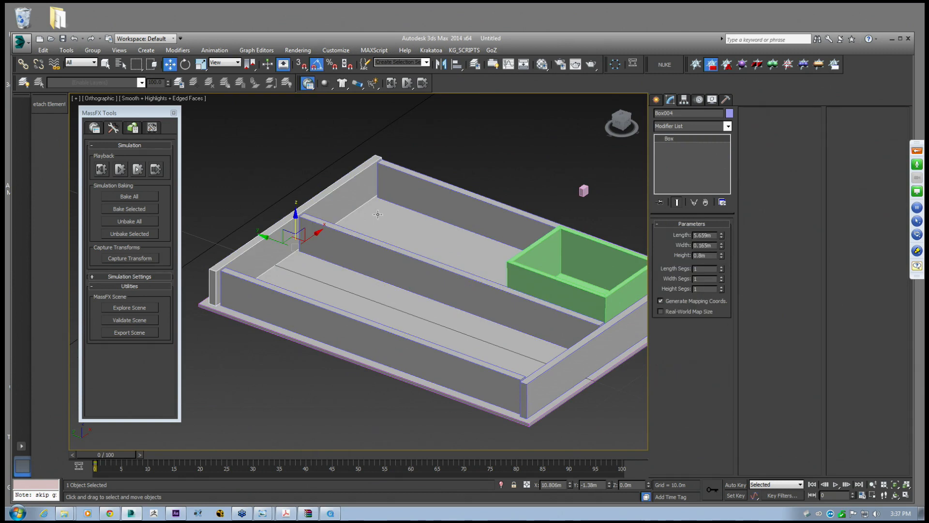
middle_click_drag(369, 200, 412, 208, "alt")
left_click(414, 208, "ctrl")
left_click(296, 321, "ctrl")
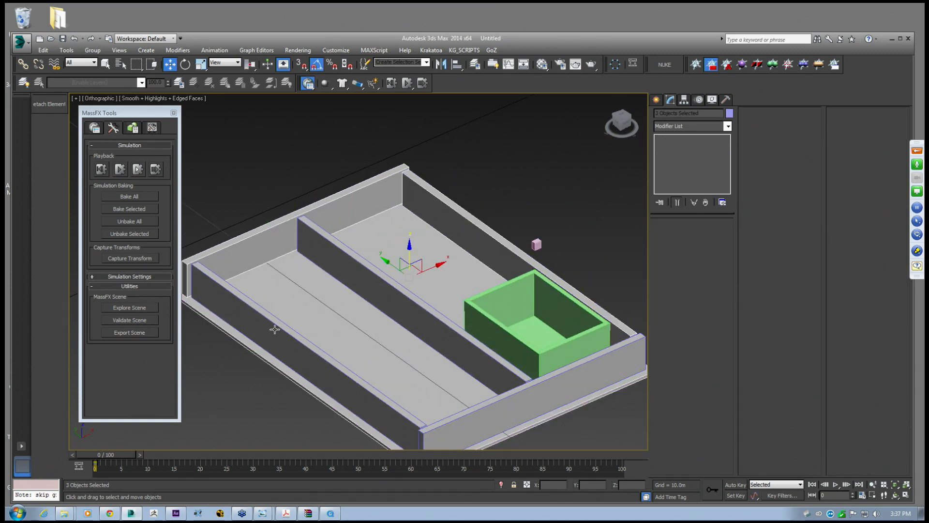
middle_click_drag(388, 300, 373, 233)
scroll(373, 233, "down", 2)
left_click(344, 293)
left_click(435, 327, "ctrl")
left_click(437, 275, "ctrl")
left_click(451, 202, "ctrl")
left_click(401, 302, "ctrl")
middle_click_drag(366, 214, 379, 243)
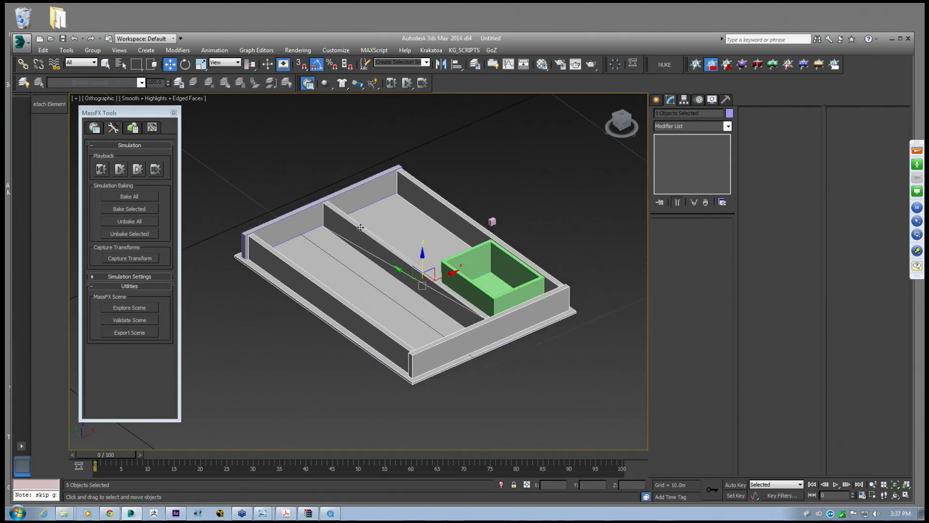
Remove the MassFX Rigid Body modifier from the crate's middle divider
left_click(348, 205)
left_click(380, 243)
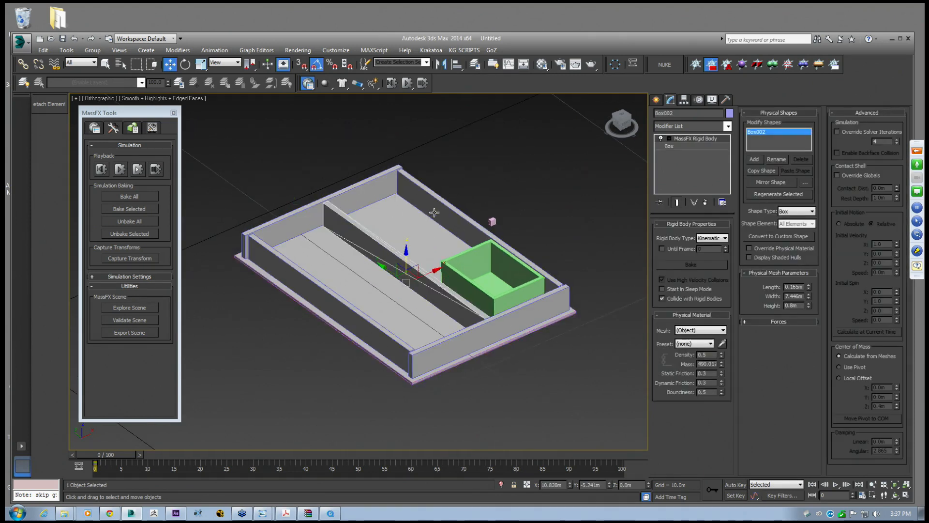
left_click(705, 202)
Select all six crate parts, including the walls, divider and base, and set them as kinematic rigid bodies
left_click(431, 203)
left_click(372, 193, "ctrl")
left_click(377, 217, "ctrl")
left_click(352, 230, "ctrl")
left_click(349, 311, "ctrl")
left_click(460, 345, "ctrl")
middle_click_drag(445, 307, 409, 234, "alt")
left_click_drag(328, 83, 344, 111)
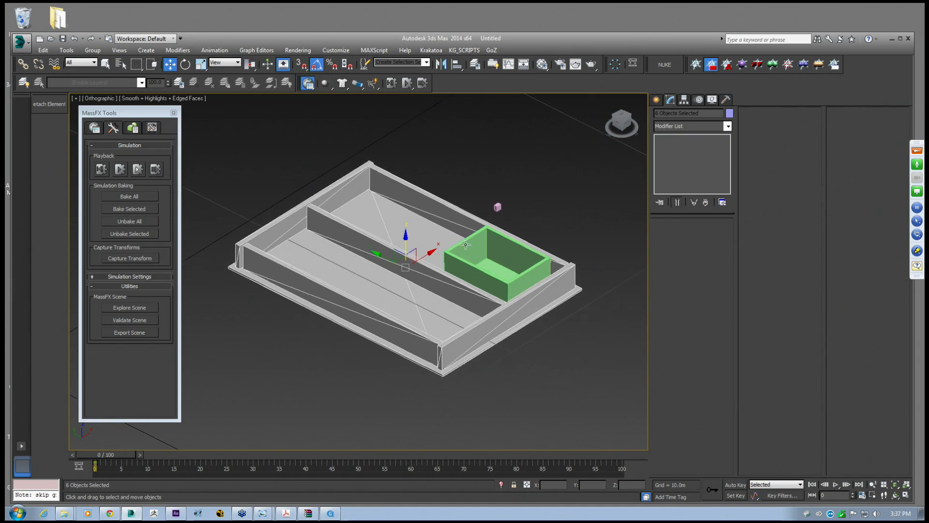
Check the rigid body settings of the crate wall beside the open box and of the open box itself
left_click(408, 238)
middle_click_drag(508, 242, 418, 233, "alt")
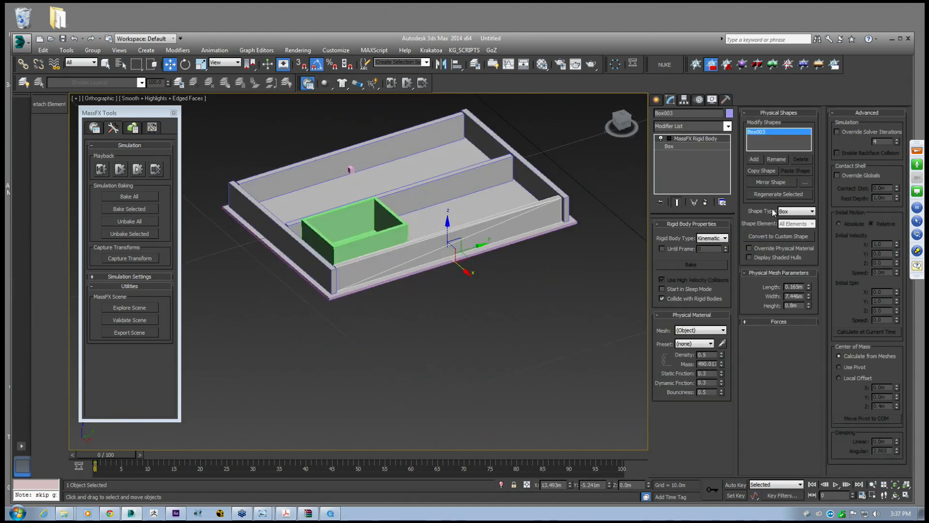
mouse_move(336, 273)
middle_mouse_down("alt")
mouse_move(326, 286)
mouse_move(345, 277)
mouse_move(338, 270)
middle_mouse_up("alt")
scroll(326, 286, "up", 3)
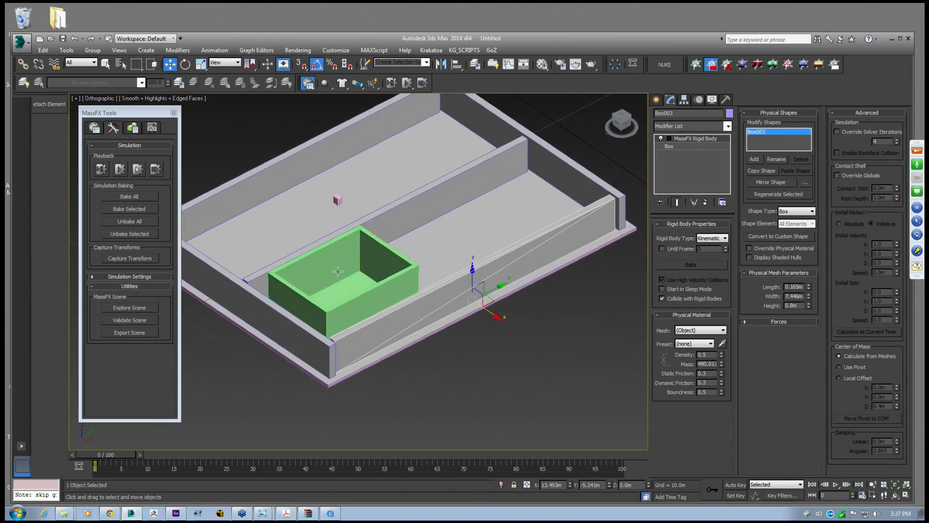
scroll(337, 270, "down", 4)
left_click(367, 214)
left_click(382, 242)
middle_click_drag(418, 236, 400, 232, "alt")
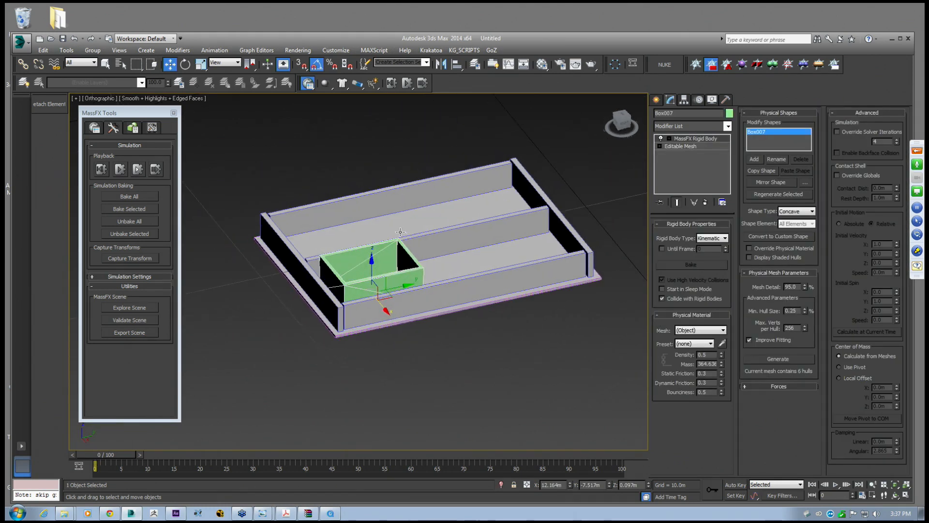
middle_click_drag(452, 246, 462, 247)
left_click(390, 303)
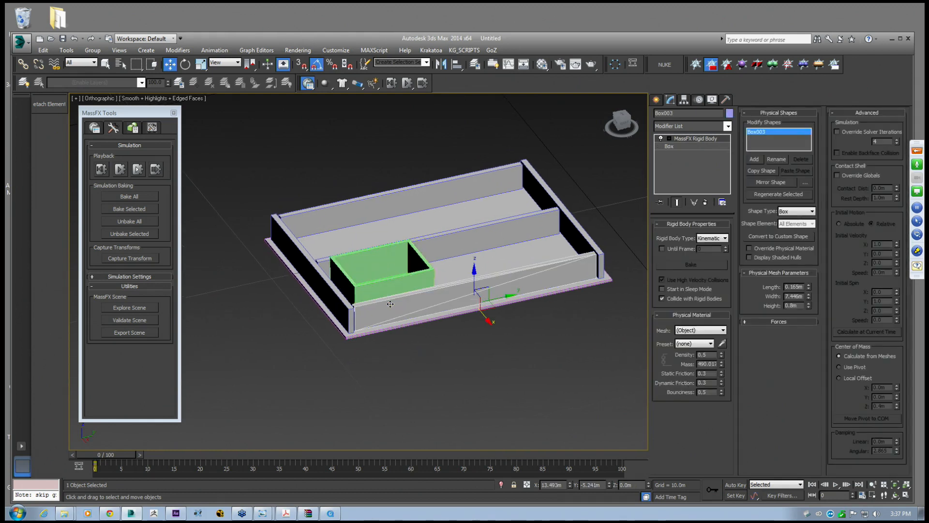
Set the open box's Rigid Body Type to Dynamic and start the MassFX simulation
left_click(393, 294)
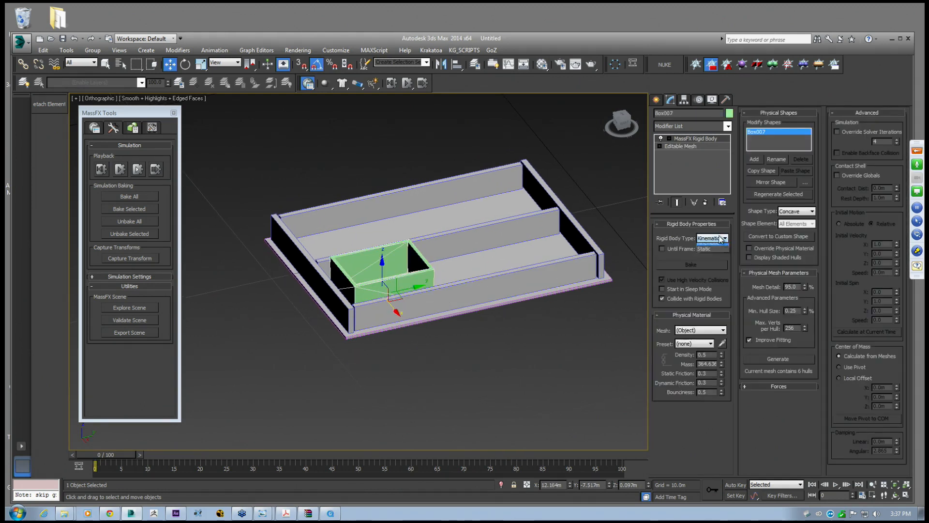
left_click(710, 247)
mouse_move(383, 258)
middle_mouse_down("alt")
mouse_move(420, 282)
mouse_move(385, 285)
mouse_move(369, 261)
middle_mouse_up("alt")
scroll(416, 278, "up", 3)
scroll(362, 254, "down", 3)
scroll(360, 245, "up", 3)
left_click(122, 171)
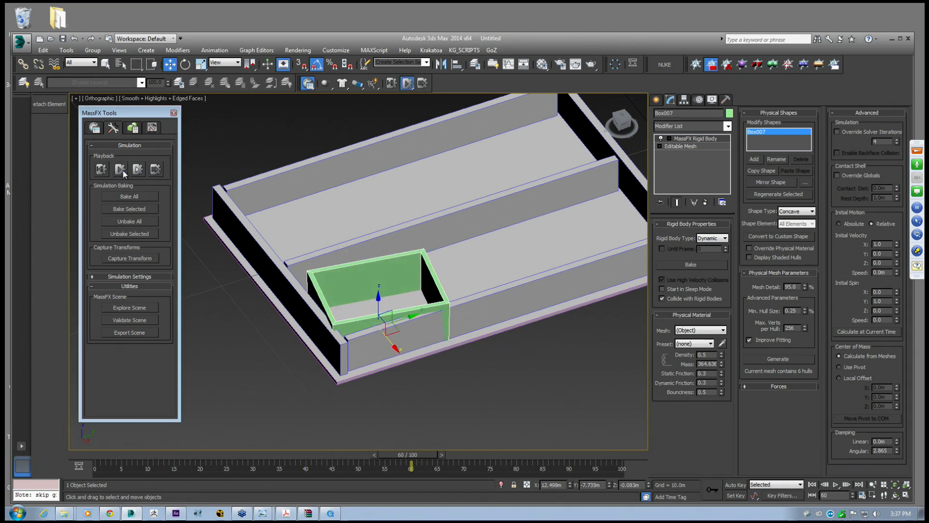
Stop the simulation at the first frame and raise the open box slightly, to a Z position of about 0.158 m
left_click(122, 171)
left_click_drag(485, 454, 97, 449)
left_click(376, 342)
middle_click_drag(396, 320, 386, 287, "alt")
scroll(380, 315, "down", 3)
left_click_drag(536, 369, 276, 344)
left_click(357, 300)
mouse_move(357, 300)
middle_mouse_down("alt")
mouse_move(384, 293)
mouse_move(365, 293)
middle_mouse_up("alt")
key("l")
key("z")
scroll(368, 269, "down", 3)
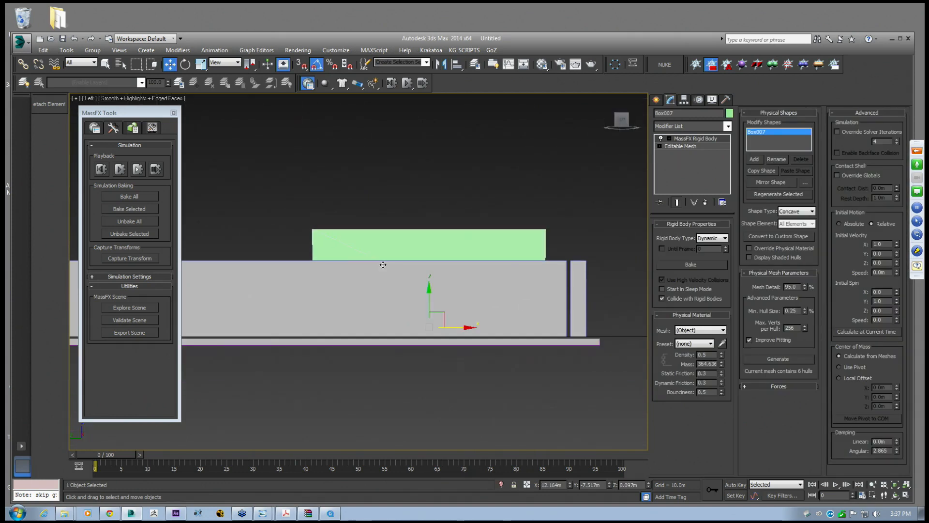
key("F3")
left_click_drag(428, 300, 428, 294)
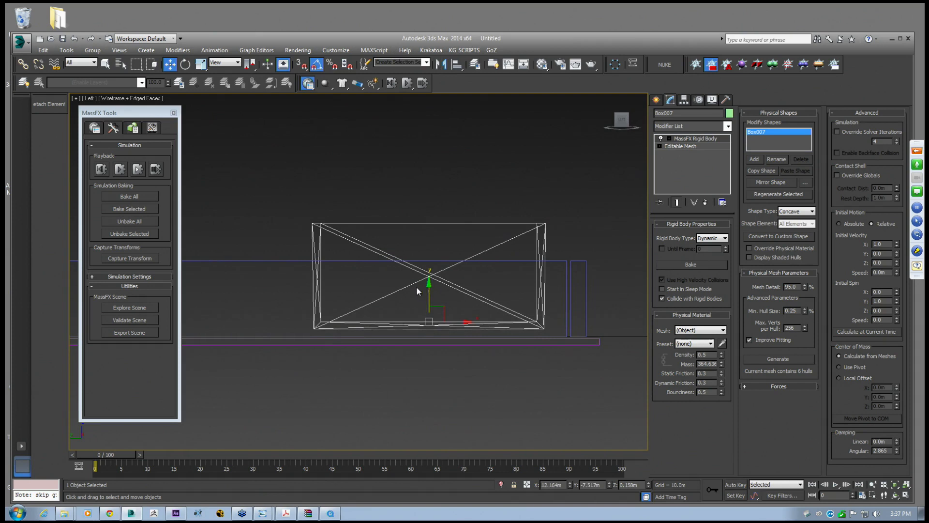
Group the six crate parts, leaving the open box out of the group
key("p")
scroll(391, 262, "up", 5)
scroll(391, 262, "down", 4)
middle_click_drag(391, 263, 317, 280, "alt")
left_click_drag(238, 140, 575, 340)
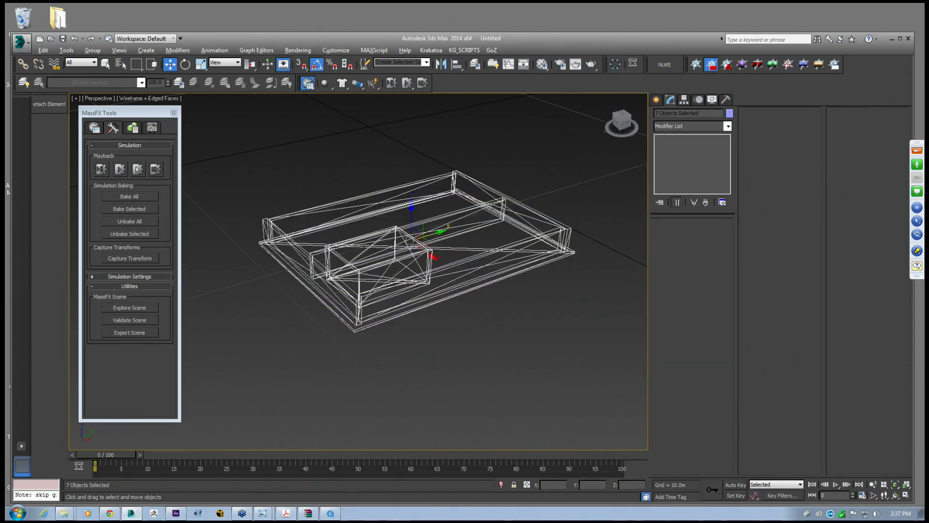
key("F3")
left_click(408, 258, "alt")
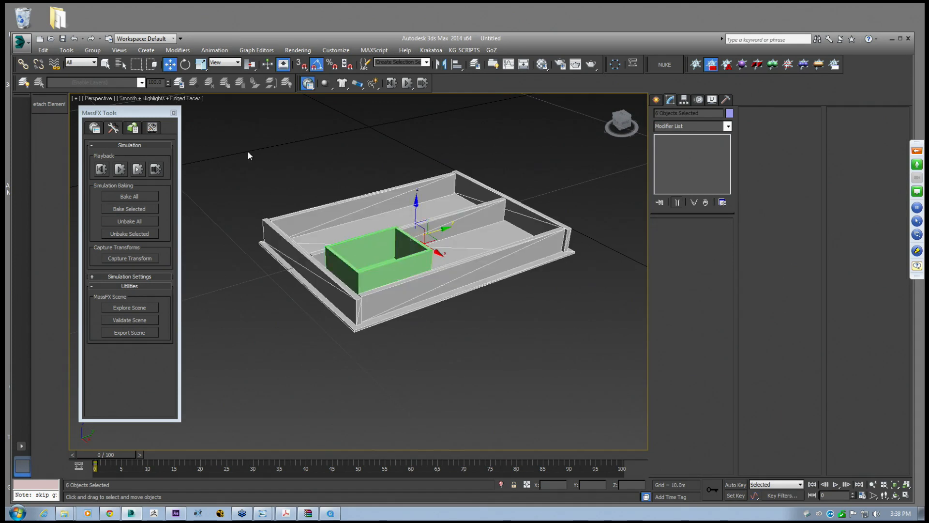
left_click(92, 50)
left_click(102, 60)
Enable Auto Key and animate the crate group moving away and turning by frame 18
left_click(473, 291)
mouse_move(114, 454)
left_mouse_down()
mouse_move(186, 454)
mouse_move(112, 453)
left_mouse_up()
middle_click_drag(452, 275, 404, 282, "alt")
left_click(735, 484)
scroll(424, 274, "down", 3)
scroll(404, 282, "down", 5)
left_click_drag(124, 455, 210, 454)
left_click_drag(438, 287, 308, 320)
left_click(186, 64)
key("w")
Keyframe a new position and rotation for the crate group at frame 39
left_click_drag(197, 455, 302, 454)
middle_click_drag(283, 231, 423, 248)
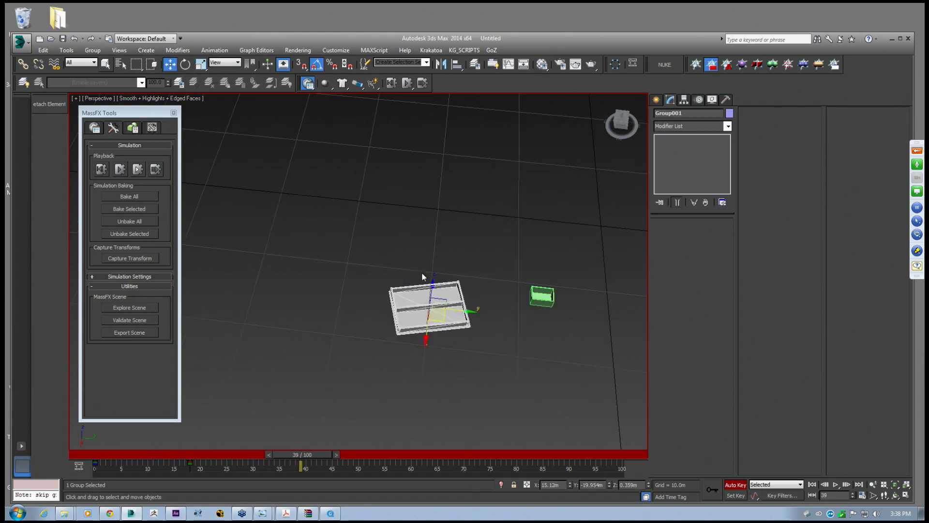
left_click_drag(439, 322, 399, 268)
left_click(186, 64)
key("w")
Move the crate group farther along at frame 62 and rotate it to 20 degrees about Z
middle_click_drag(400, 272, 416, 313)
left_click_drag(309, 455, 423, 456)
left_click_drag(378, 332, 288, 305)
key("e")
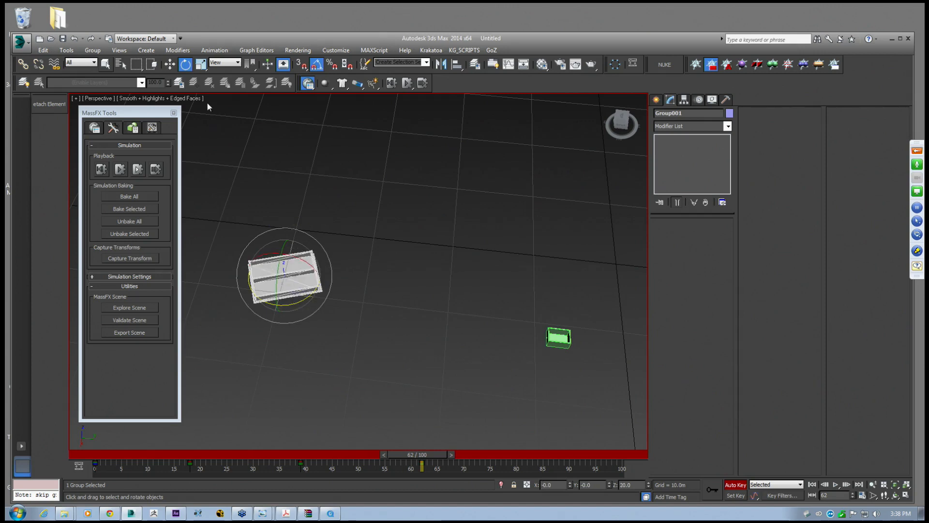
left_click(170, 64)
Keyframe the crate group's final position and rotation at frame 100
left_click_drag(434, 457, 619, 457)
middle_click_drag(216, 177, 419, 270)
left_click_drag(443, 321, 335, 378)
key("e")
middle_click_drag(372, 237, 371, 183)
left_click_drag(336, 334, 347, 337)
left_click(173, 66)
Tilt the crate group at frame 62 to a rotation of about -4.7 in X and 1.7 in Y
middle_click_drag(417, 412, 403, 359, "alt")
left_click_drag(602, 454, 414, 466)
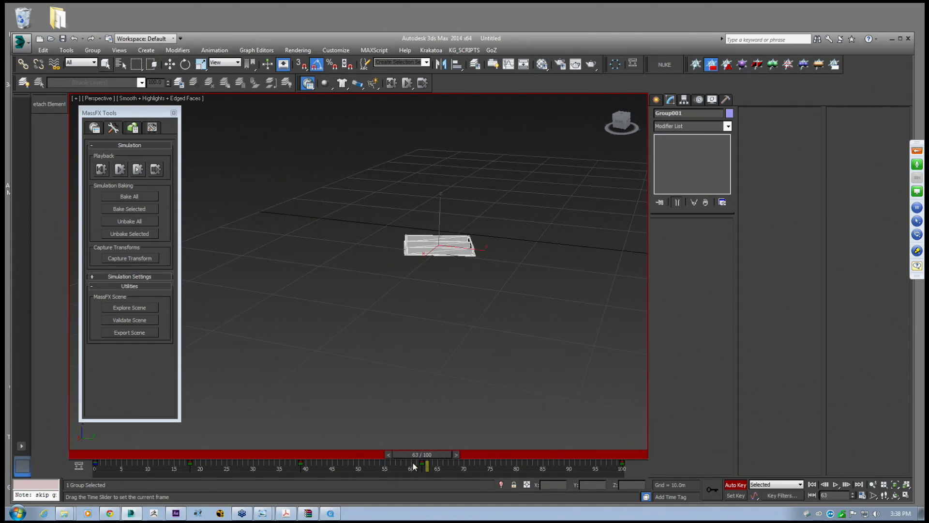
key("w")
left_click(185, 68)
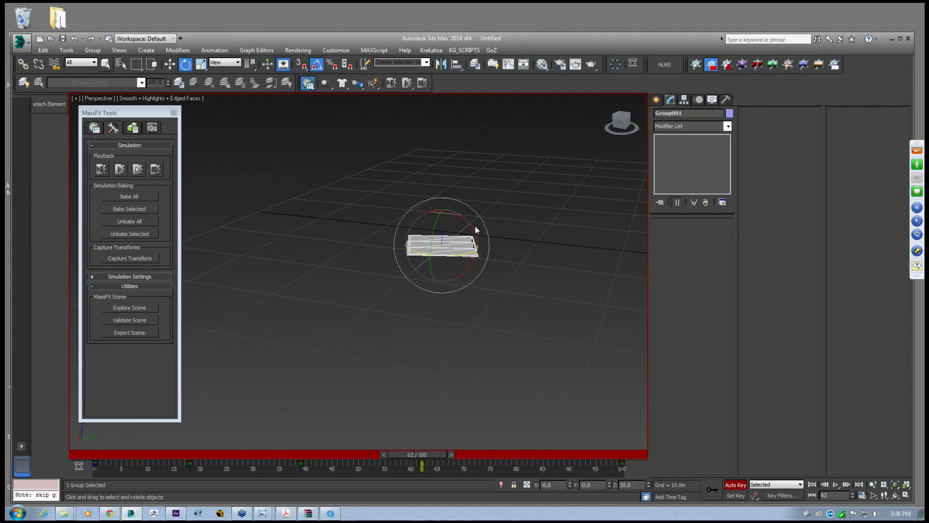
left_click_drag(472, 240, 484, 246)
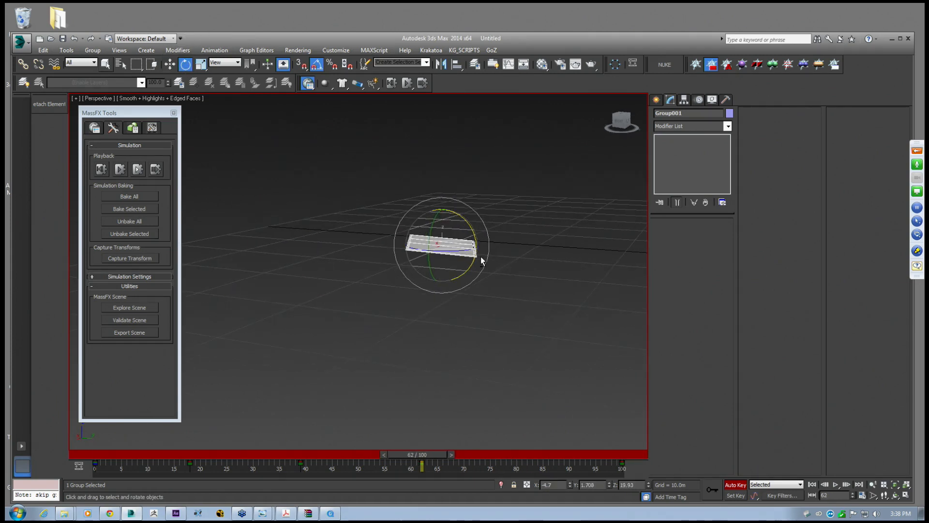
Turn off angle snap and tilt the crate group about 7 degrees around Y at frame 39
left_click_drag(423, 456, 307, 458)
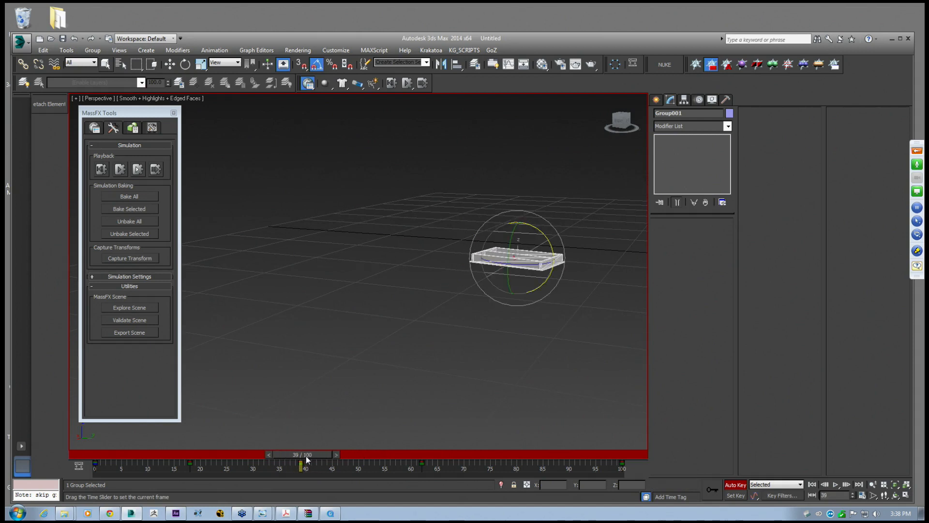
middle_click_drag(549, 226, 499, 218)
left_click(317, 64)
left_click_drag(438, 213, 454, 235)
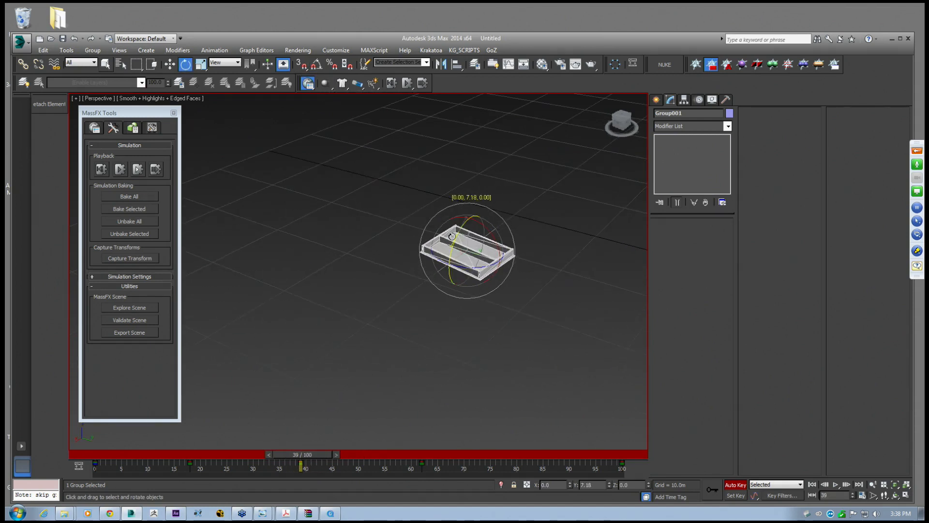
Tilt the crate group at frame 18 to a rotation of about 3.8 in X and -1 in Y, and turn off Auto Key
left_click_drag(301, 454, 195, 464)
middle_click_drag(421, 252, 483, 239, "alt")
left_click_drag(483, 233, 476, 234)
middle_click_drag(479, 236, 444, 231, "alt")
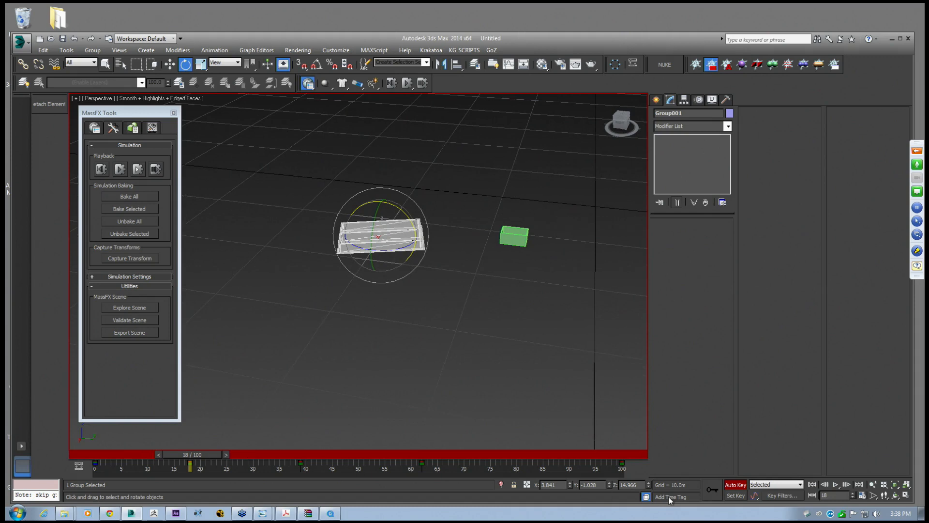
key("n")
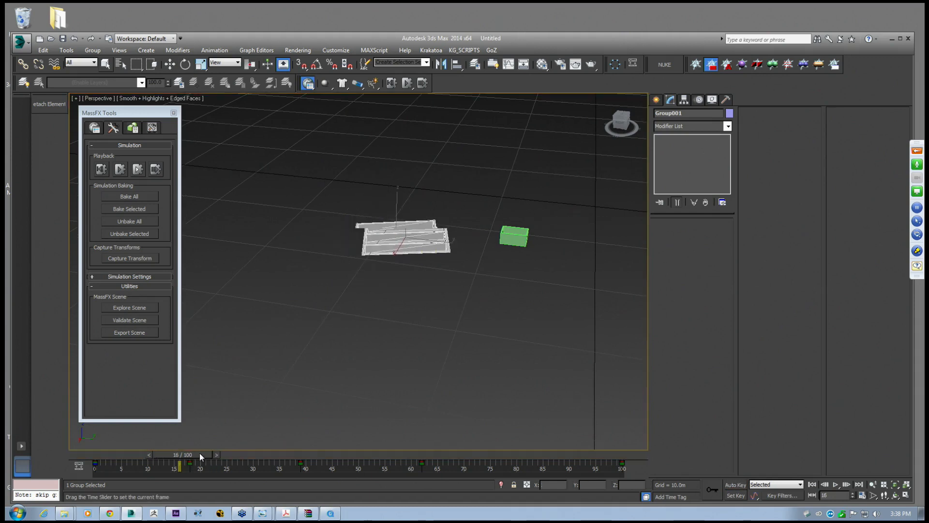
Play the crate's keyframed animation from the start, stop it and return to frame 0
key("Home")
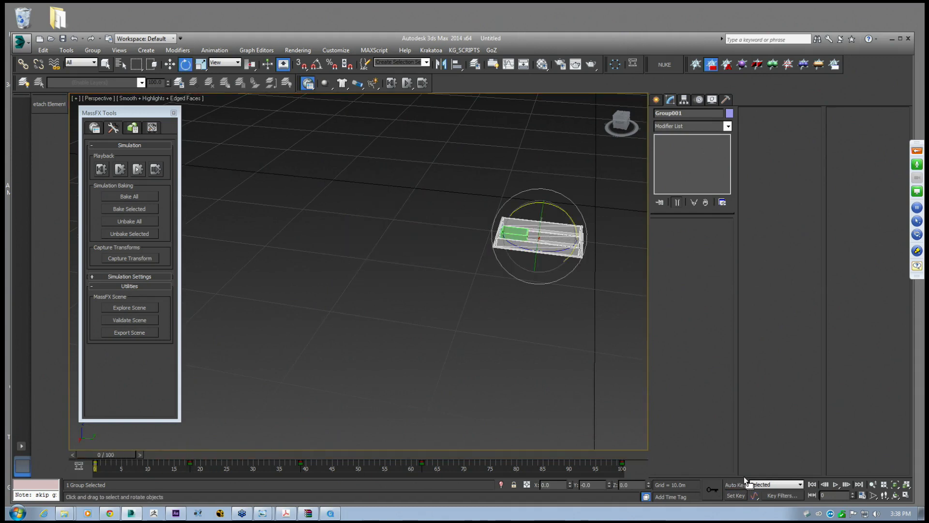
left_click(836, 484)
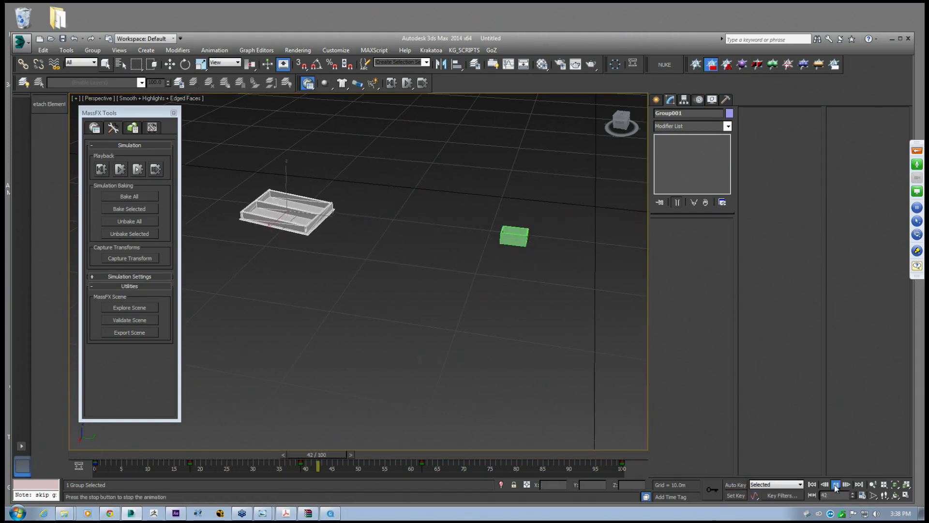
left_click(835, 484)
left_click_drag(478, 454, 107, 447)
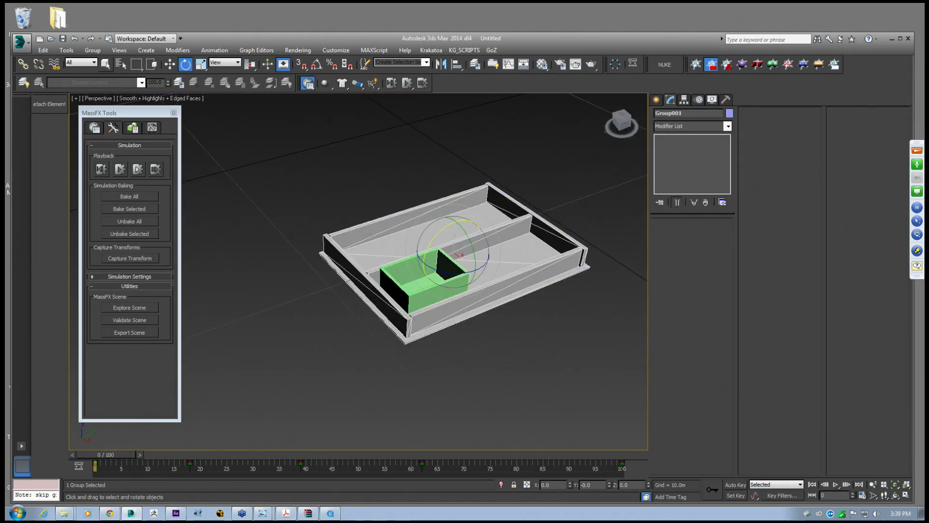
Run the MassFX simulation to see how the open box rides in the moving crate, and reset it to the first frame
left_click(417, 302)
middle_click_drag(433, 261, 385, 259)
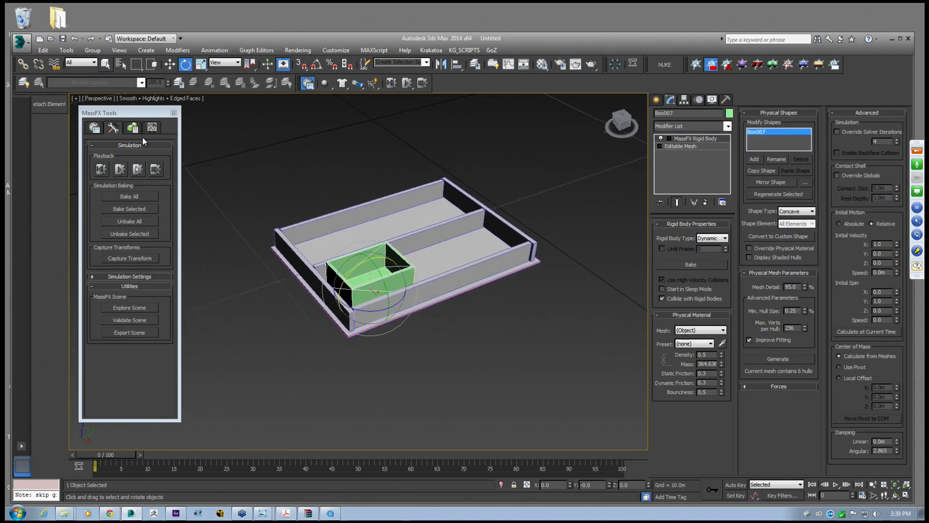
left_click(121, 170)
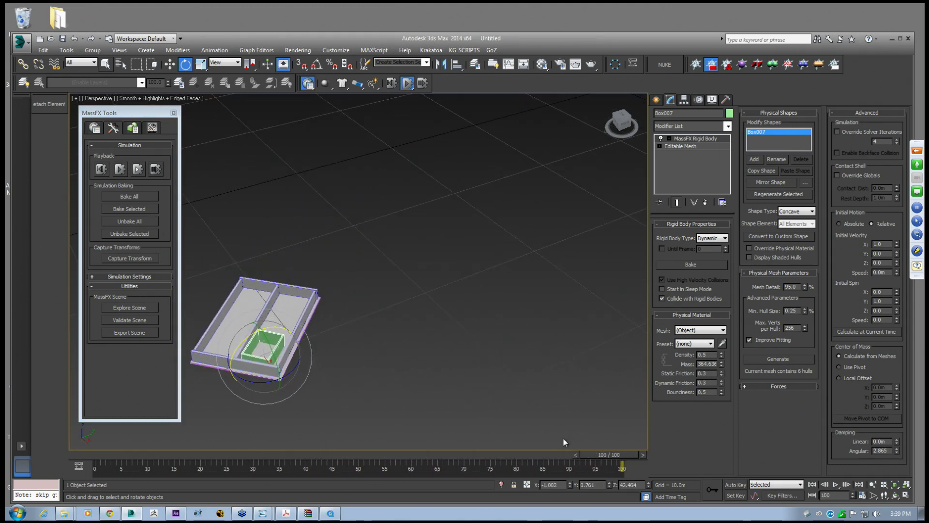
left_click(121, 170)
left_click_drag(604, 455, 76, 458)
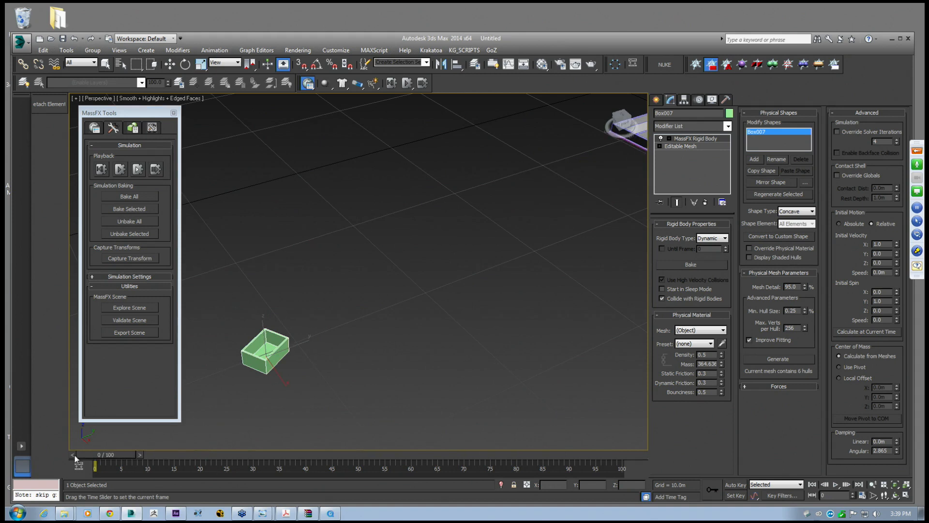
left_click(102, 168)
Set the rigid body Substeps to 7 in the MassFX scene settings
scroll(338, 272, "down", 3)
scroll(322, 296, "up", 3)
middle_click_drag(527, 217, 334, 299)
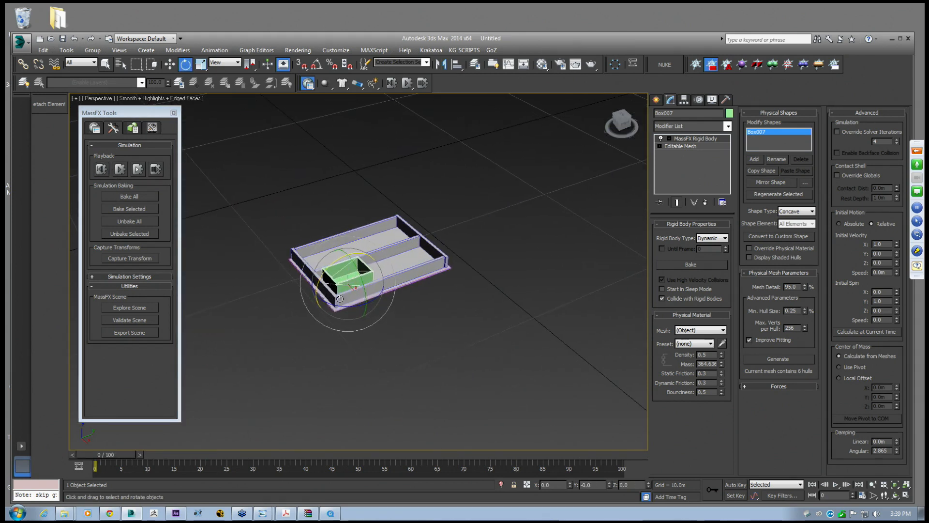
left_click(335, 255)
left_click(95, 128)
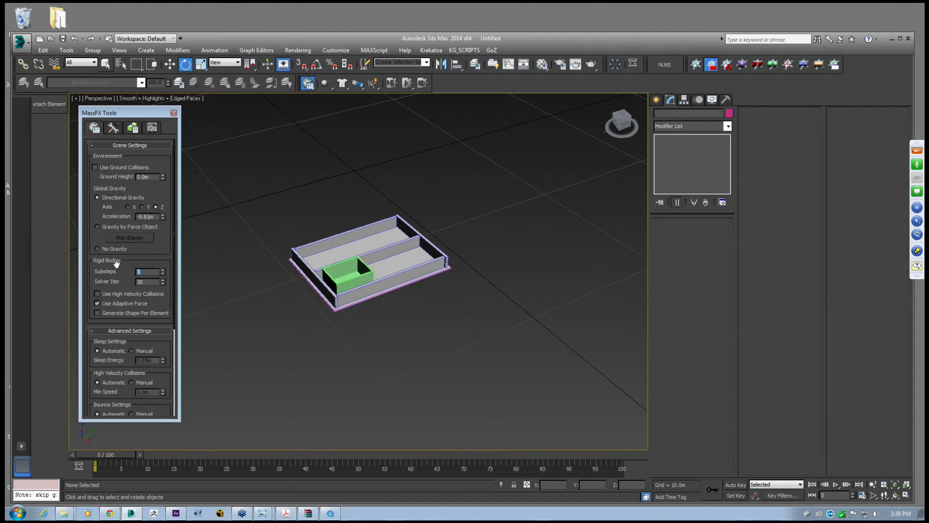
type("7")
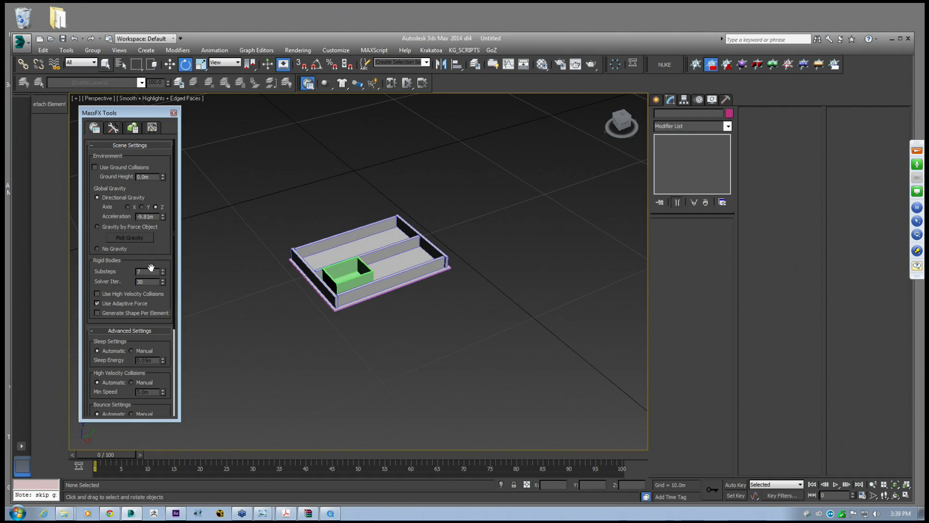
left_click_drag(113, 117, 102, 114)
Open the crate group for editing and select the crate wall in front of the open box
left_click(356, 282)
middle_click_drag(357, 286, 416, 300)
scroll(396, 302, "up", 5)
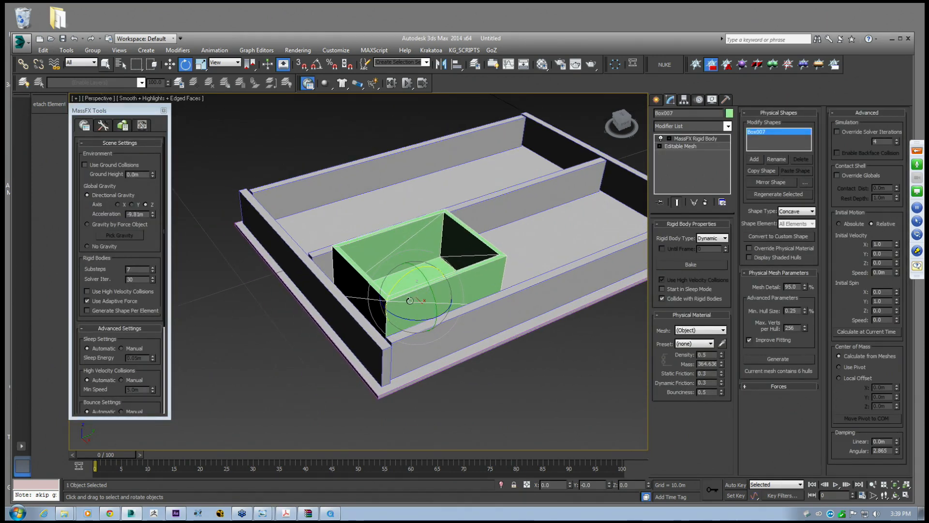
left_click(408, 348)
middle_click_drag(438, 333, 392, 324)
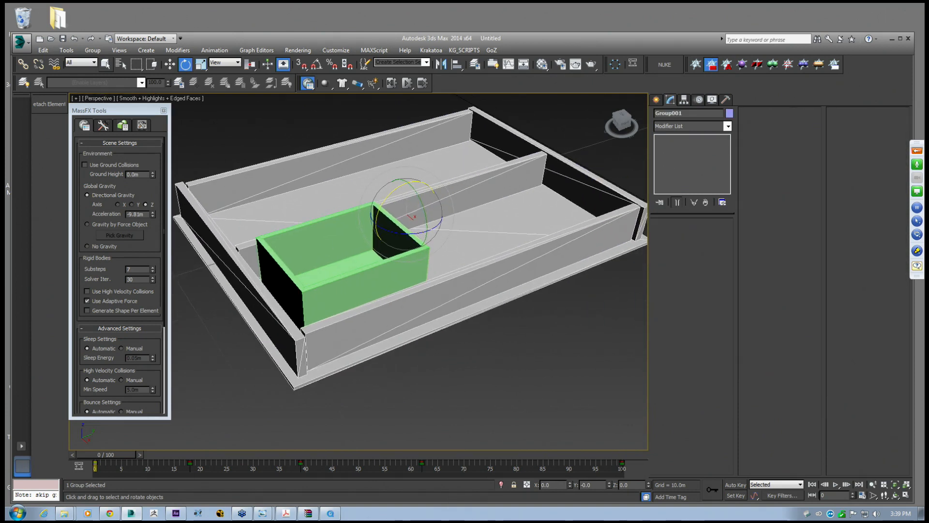
middle_click_drag(361, 229, 407, 240)
scroll(407, 240, "up", 5)
scroll(408, 240, "down", 5)
left_click(92, 50)
left_click(92, 86)
left_click(455, 347)
middle_click_drag(454, 347, 439, 298)
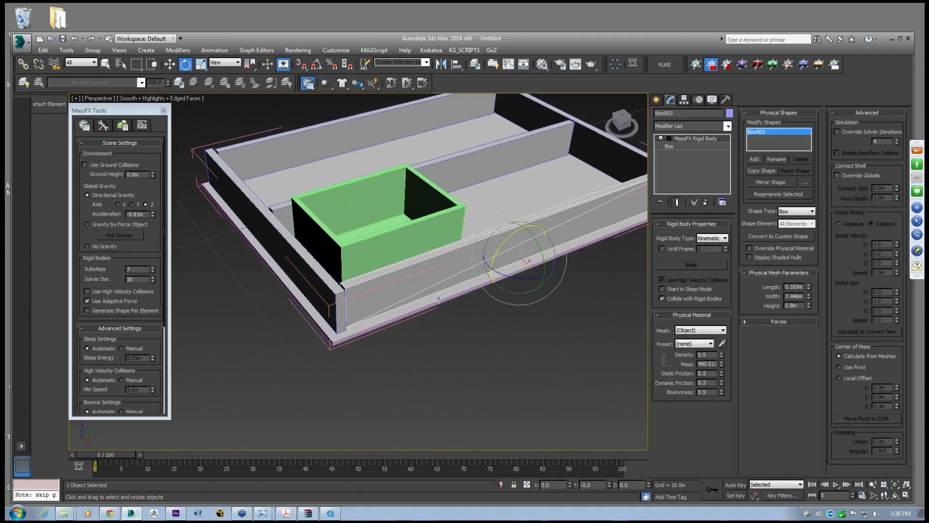
Reduce the Length of the front wall's physical box shape to 0.155 m
scroll(438, 298, "up", 5)
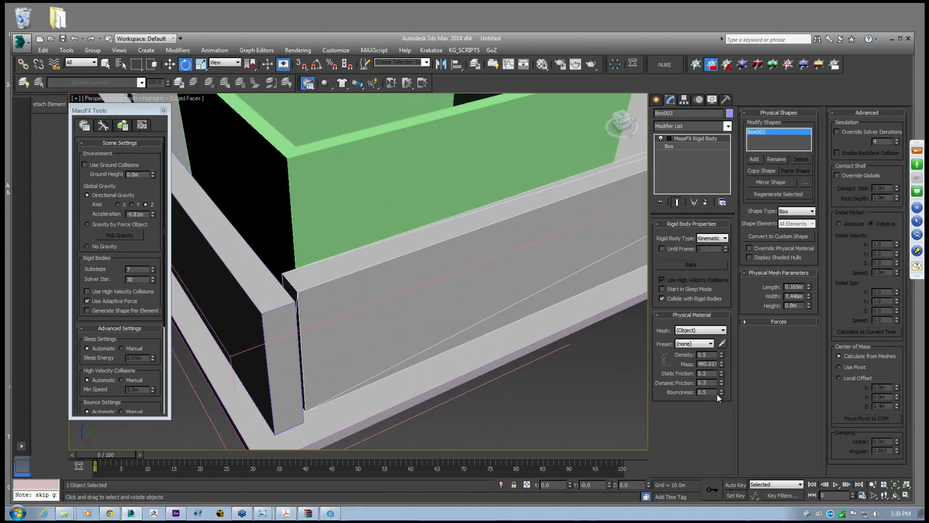
left_click(808, 285)
left_click(809, 285)
left_click_drag(809, 286, 817, 287)
Reduce the front wall's physical shape to a Width of 7.443 m and a Height of 0.79 m
middle_click_drag(275, 254, 362, 260, "alt")
middle_click_drag(454, 291, 415, 293, "alt")
key("Up")
left_click_drag(423, 290, 434, 295)
key("Up")
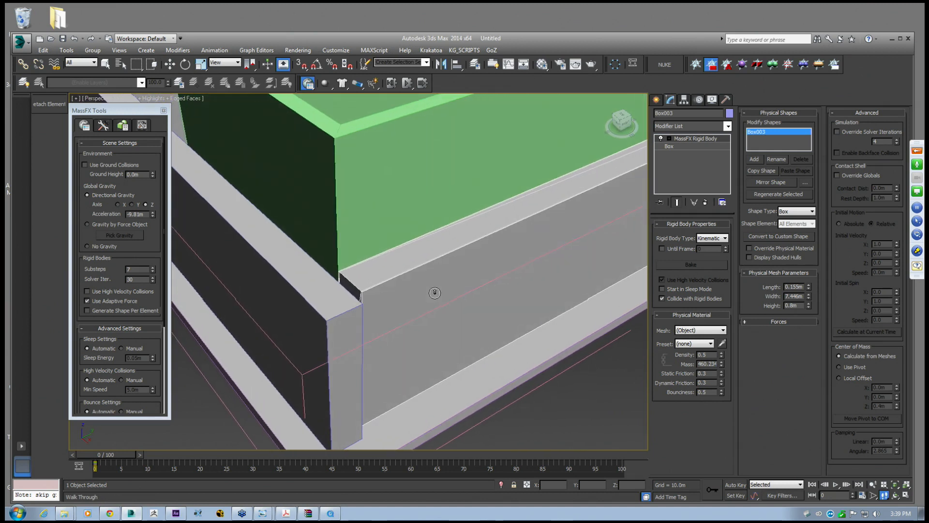
key("Up")
key("Down")
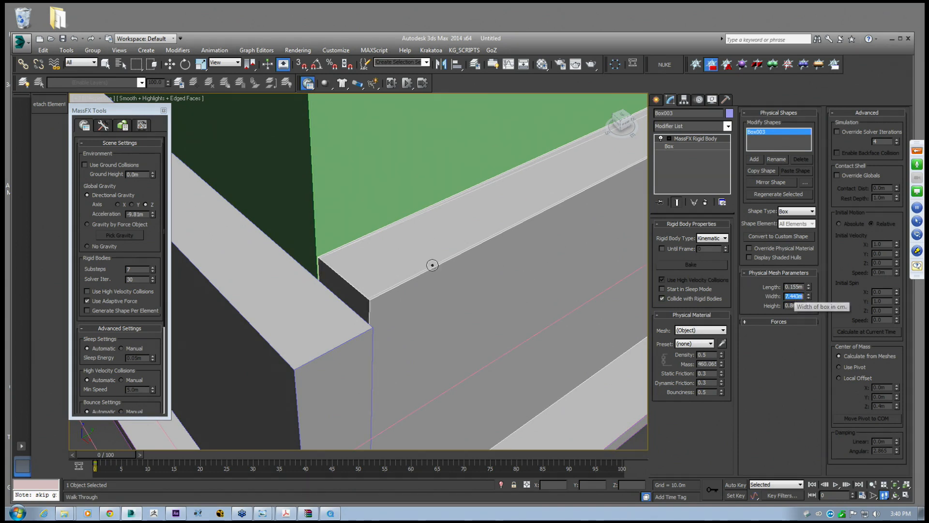
left_click(169, 64)
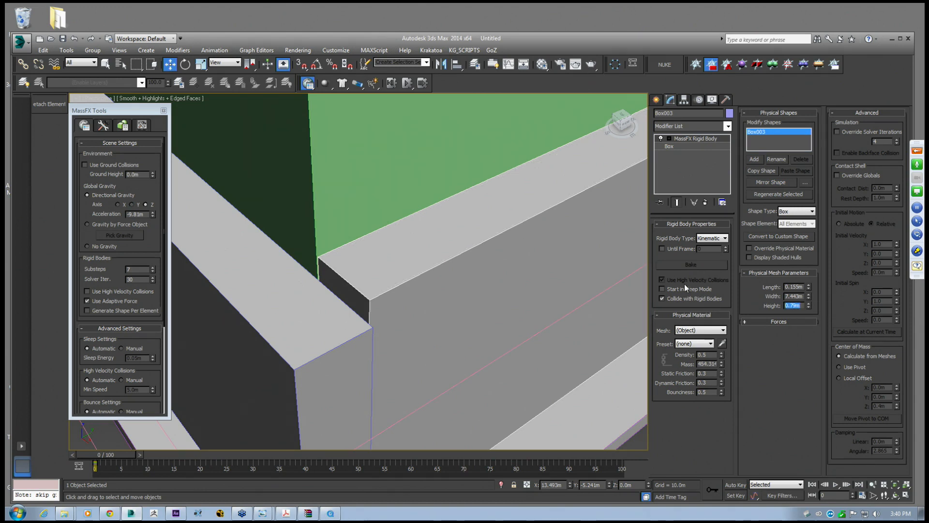
Check the physical shape settings of the crate's middle divider
scroll(475, 280, "down", 8)
middle_click_drag(461, 286, 570, 186, "alt")
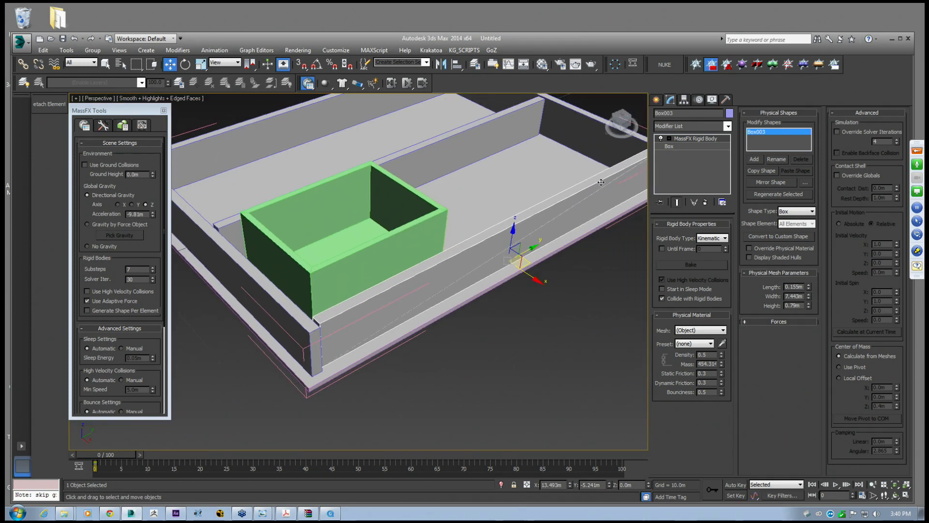
left_click(454, 148)
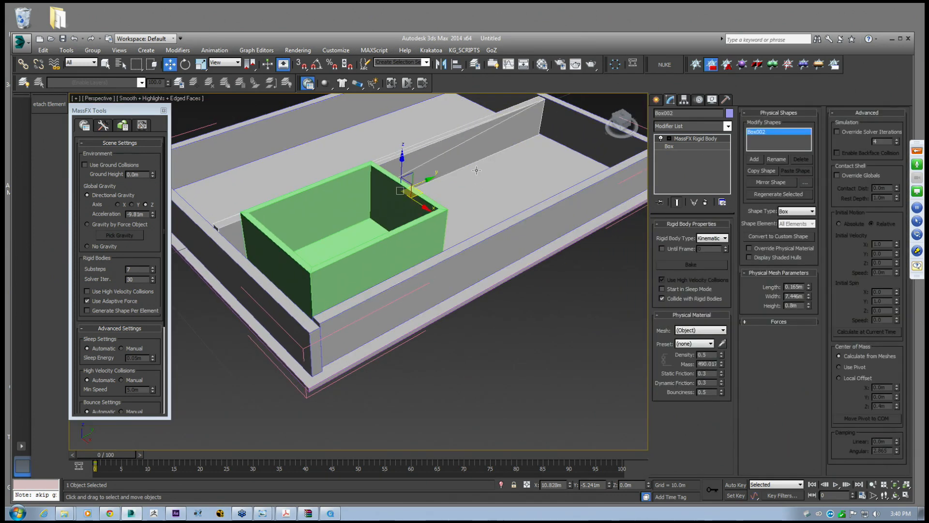
middle_click_drag(517, 266, 581, 257)
left_click(556, 254)
middle_click_drag(403, 259, 413, 250)
Try 800 as the open box's maximum vertices per hull, set its Mesh Detail to 98 percent and regenerate the concave shape
left_click(402, 252)
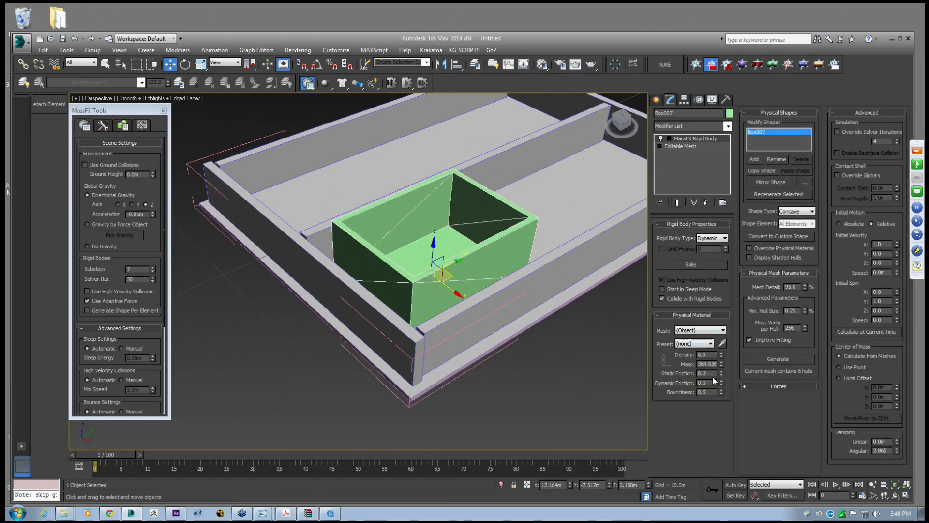
double_click(773, 328)
type("800")
type("98")
scroll(456, 272, "up", 5)
middle_click_drag(440, 266, 504, 243)
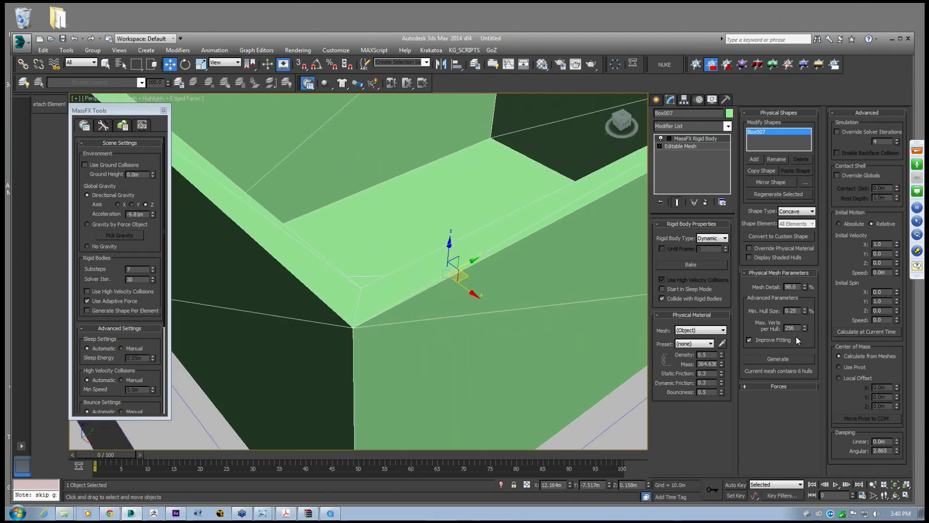
left_click(784, 358)
Raise the open box farther above the crate's base, to a Z position of about 0.325 m
middle_click_drag(462, 327, 475, 292, "alt")
scroll(471, 297, "down", 5)
left_click_drag(466, 259, 466, 251)
middle_click_drag(466, 250, 370, 264, "alt")
scroll(369, 264, "down", 8)
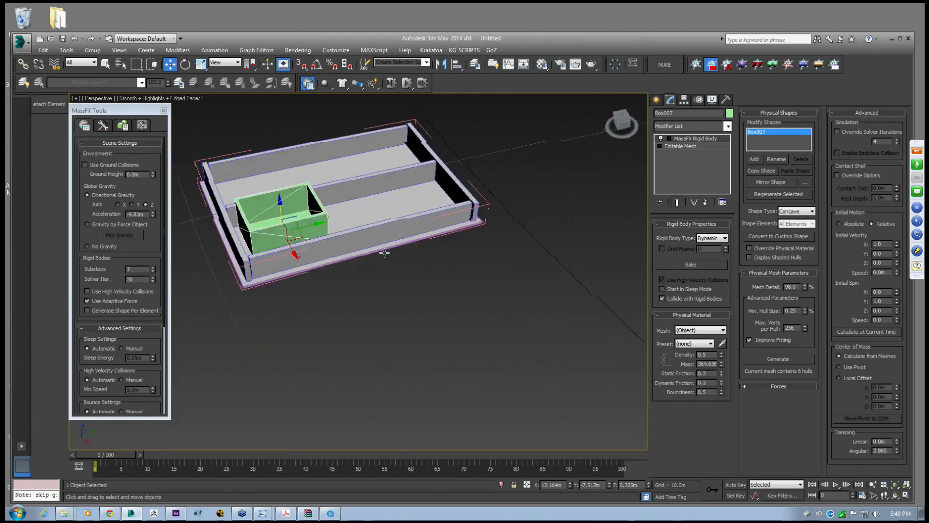
key("z")
scroll(448, 274, "down", 5)
middle_click_drag(448, 274, 472, 273, "alt")
scroll(435, 264, "down", 5)
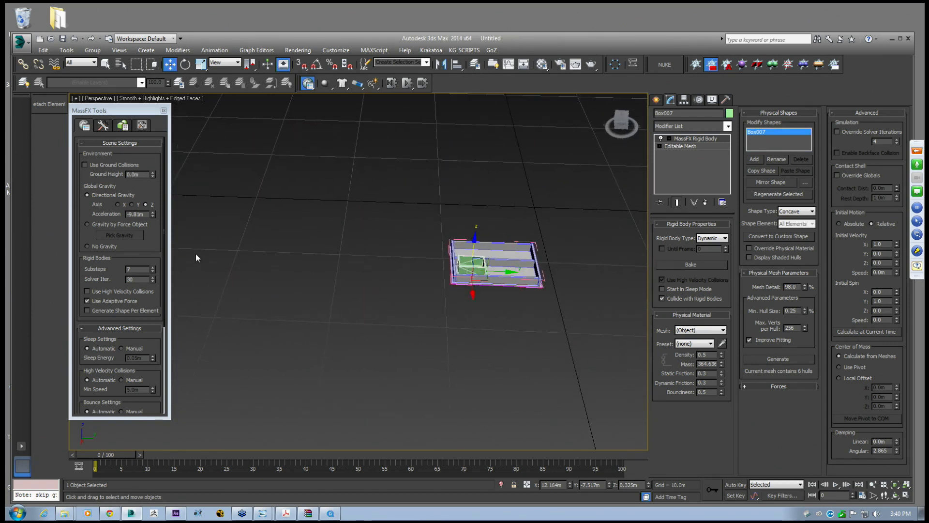
Bake all rigid bodies and scrub through the timeline to check how the open box moves with the crate
left_click(103, 126)
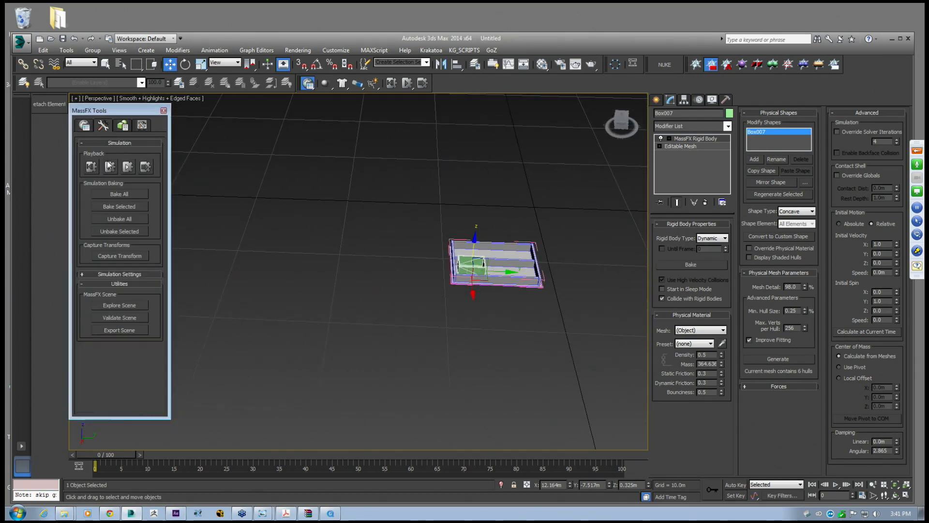
left_click(114, 193)
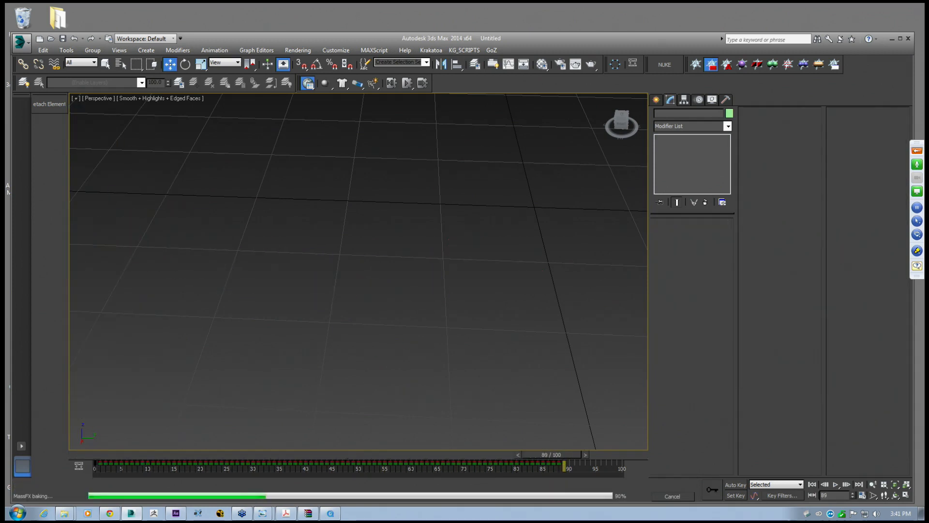
left_click_drag(621, 454, 170, 458)
key("w")
middle_click_drag(269, 361, 441, 289)
scroll(405, 303, "down", 2)
left_click_drag(198, 453, 91, 453)
key("w")
key("z")
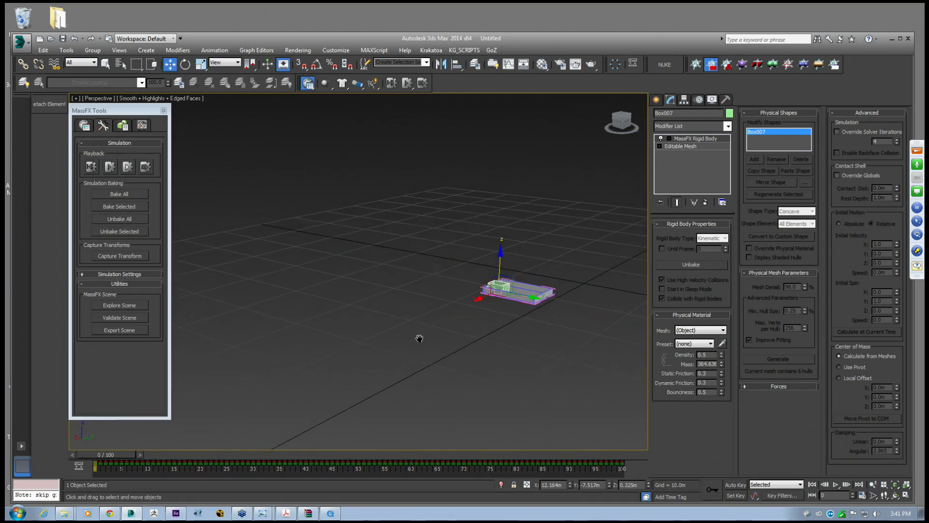
Reset the simulation and unbake all rigid bodies
middle_click_drag(426, 281, 592, 270)
left_click(87, 165)
left_click(121, 219)
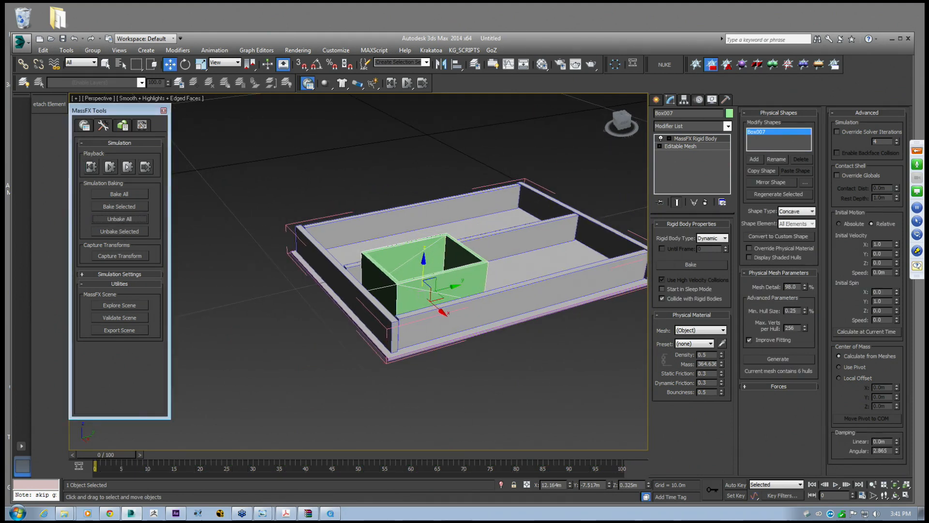
Assign the Concrete physical material preset to the crate's base
mouse_move(110, 455)
left_mouse_down()
mouse_move(141, 454)
mouse_move(96, 455)
left_mouse_up()
key("w")
middle_click_drag(460, 309, 428, 313, "alt")
left_click(509, 282)
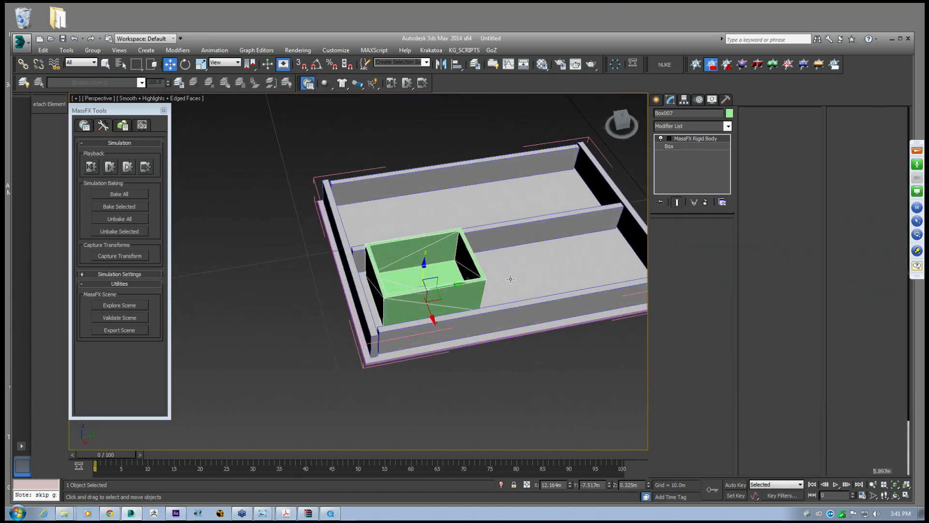
middle_click_drag(510, 282, 517, 237, "alt")
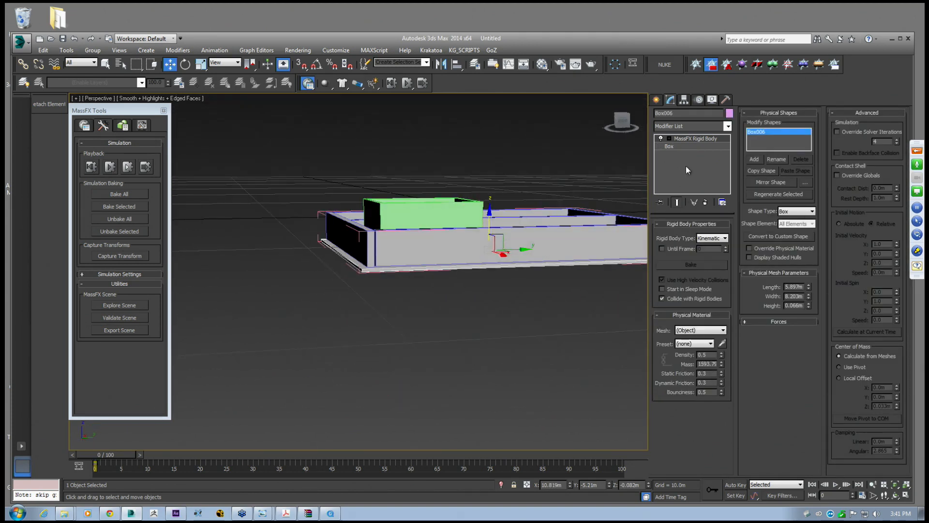
left_click(683, 144)
left_click(689, 139)
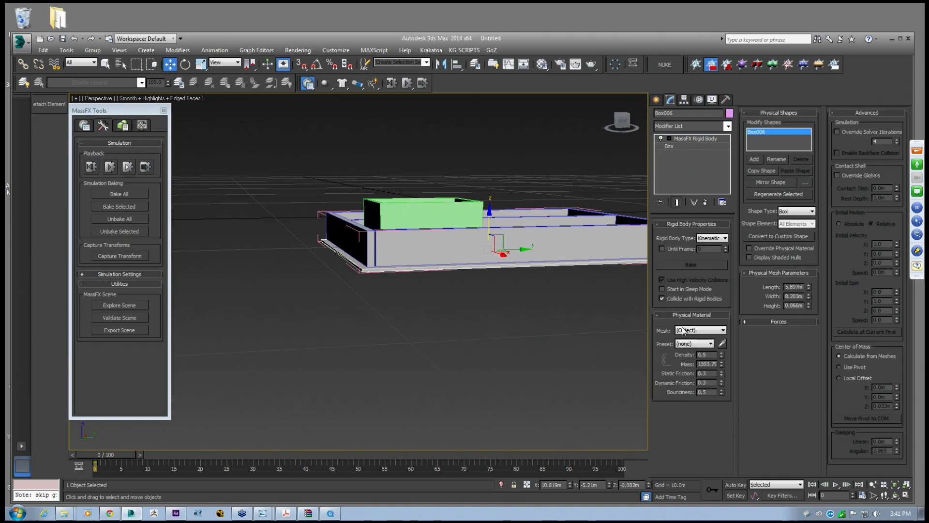
middle_click_drag(497, 285, 485, 291)
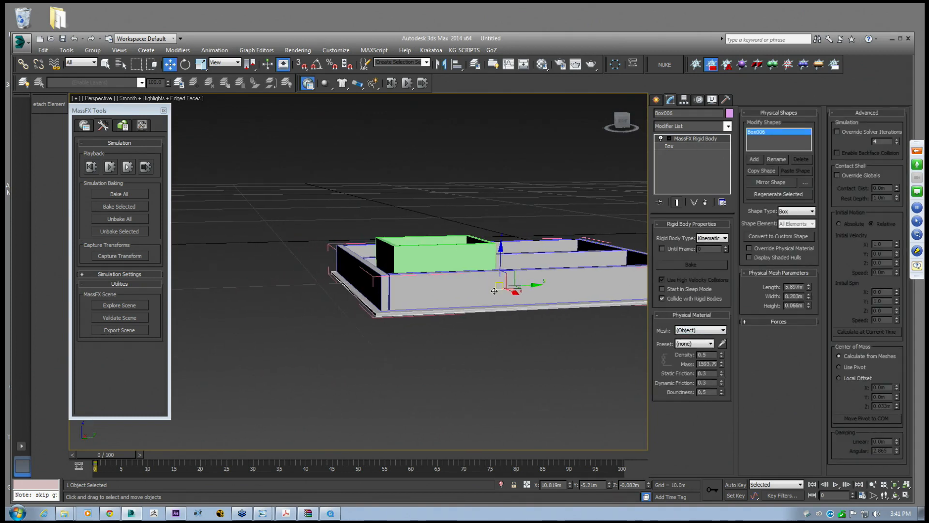
key("z")
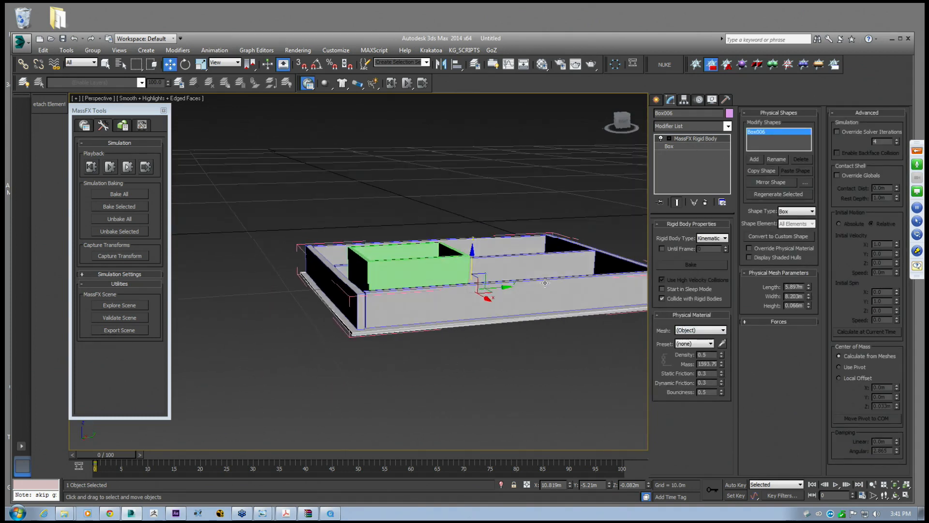
left_click(697, 344)
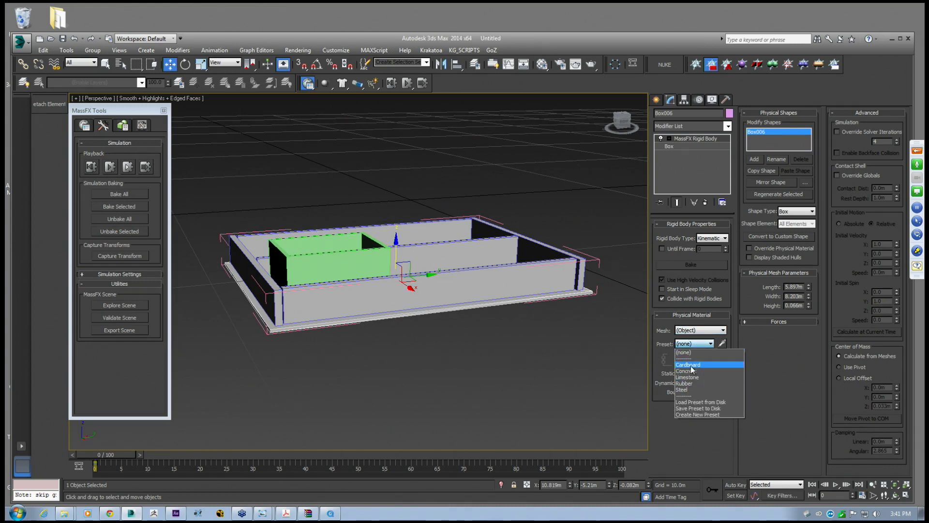
left_click(695, 370)
Assign the Concrete physical material preset to the crate's middle divider and back wall
left_click(465, 255)
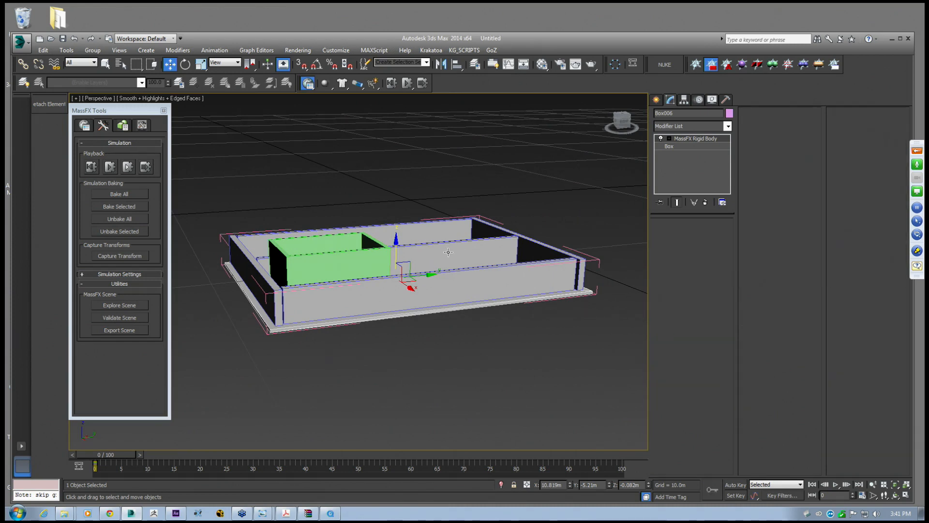
left_click(695, 342)
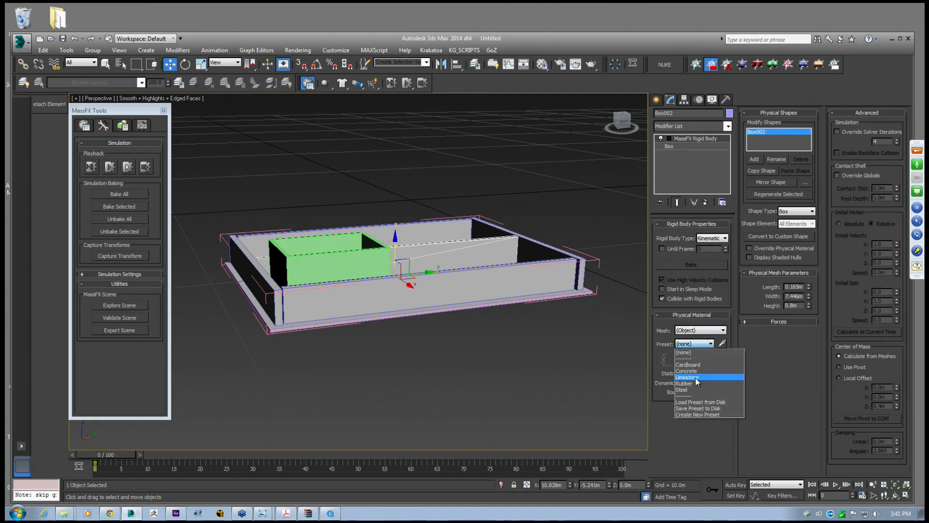
left_click(695, 372)
left_click(329, 262)
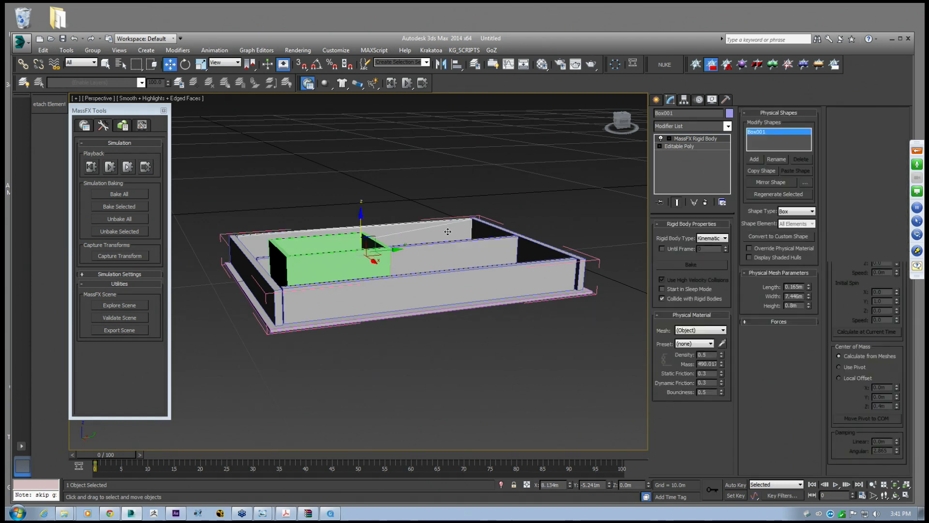
left_click(695, 343)
left_click(695, 371)
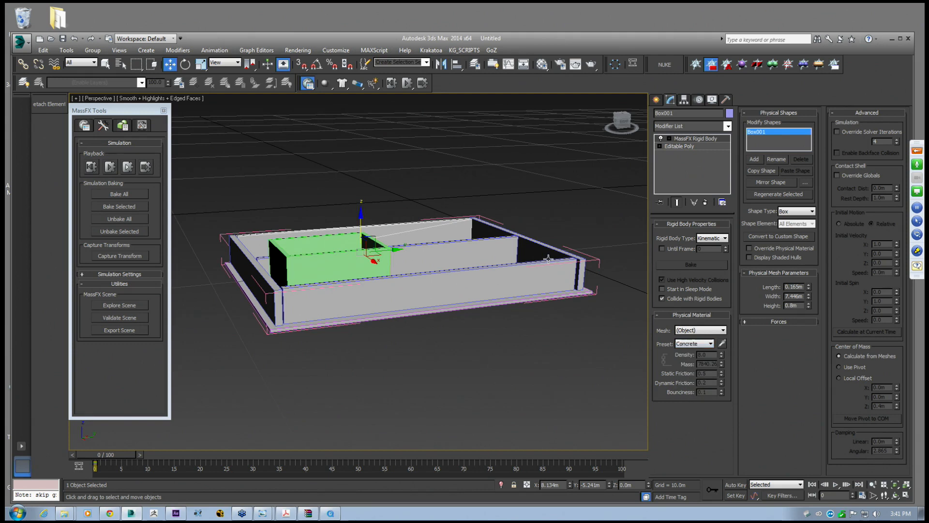
Assign the Concrete physical material preset to the crate's two short end walls
left_click(552, 261)
left_click(692, 343)
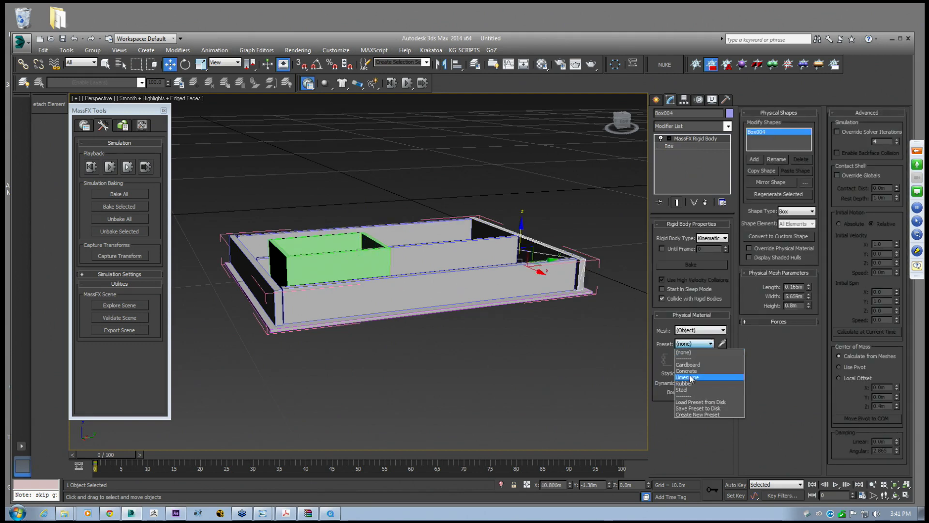
left_click(687, 370)
left_click(250, 263)
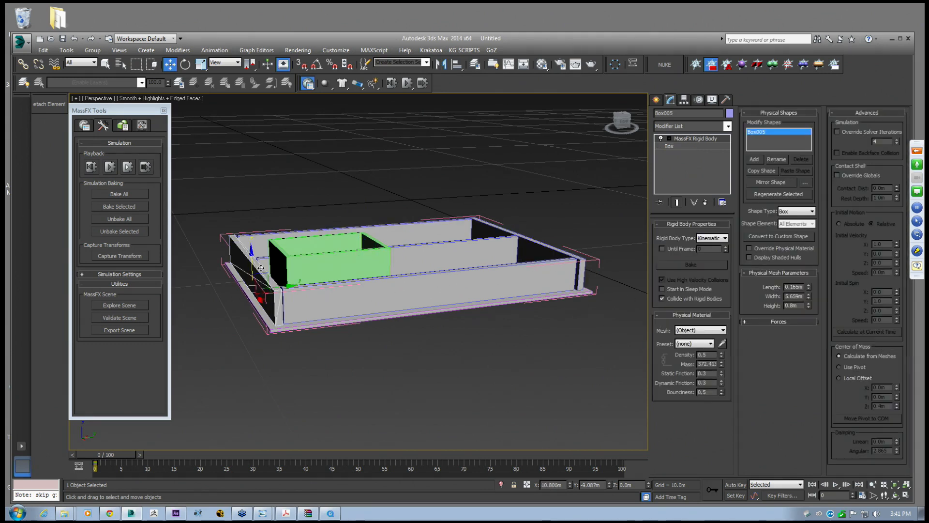
left_click(694, 343)
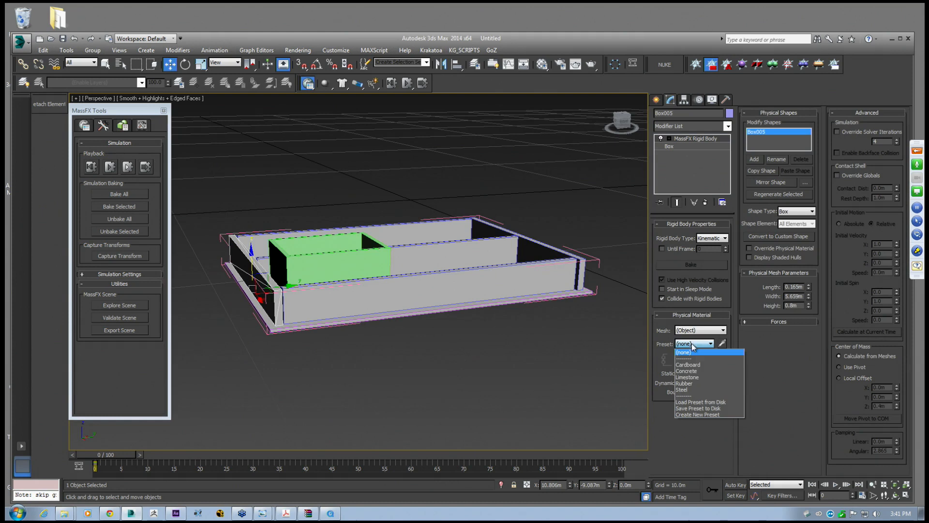
left_click(683, 370)
Check the physical material preset of the crate's base and keep it on Concrete
key("ctrl+a")
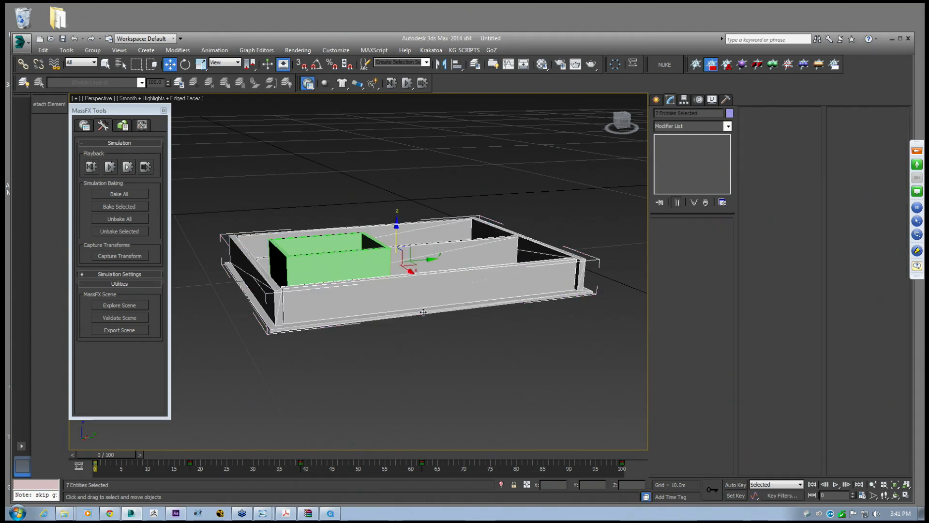
left_click(395, 310)
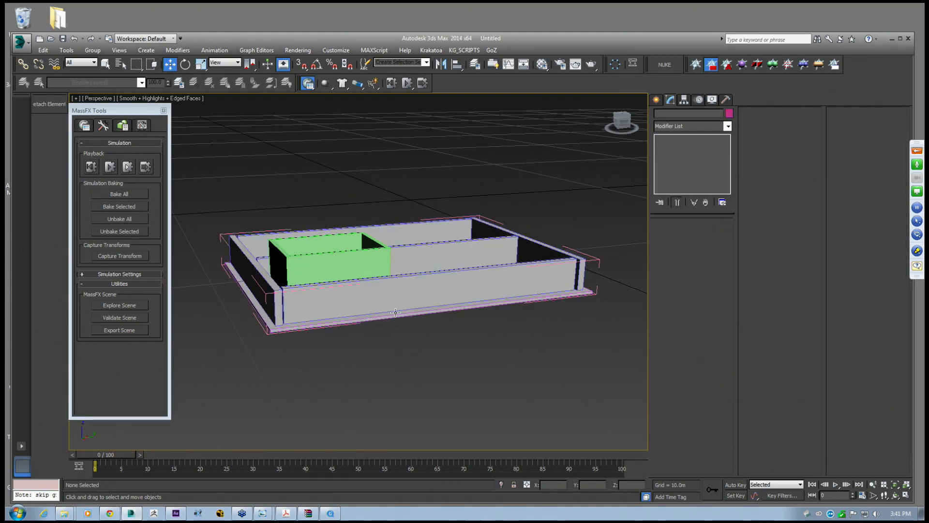
middle_click_drag(395, 310, 407, 387)
left_click(446, 304)
left_click(681, 344)
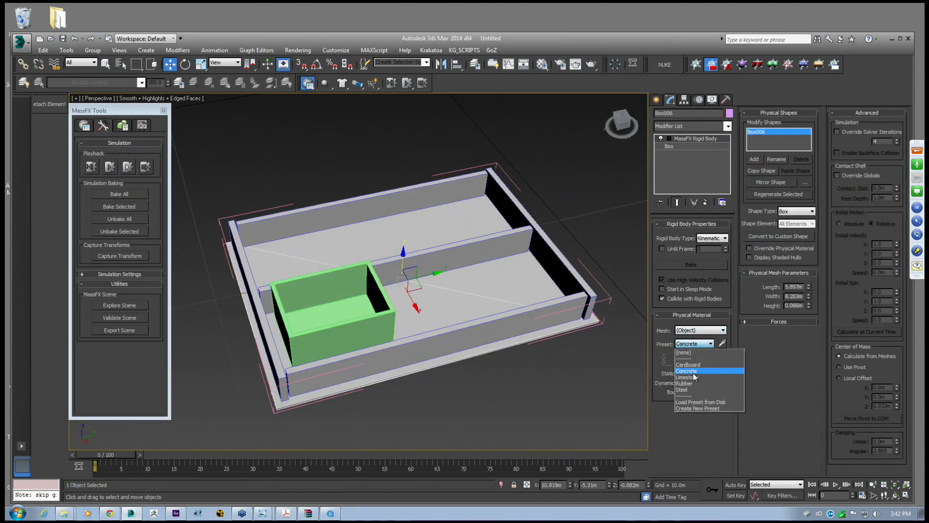
left_click(692, 374)
Assign the Steel physical material preset to the green open box
left_click(377, 324)
left_click(699, 330)
left_click(694, 338)
left_click(694, 344)
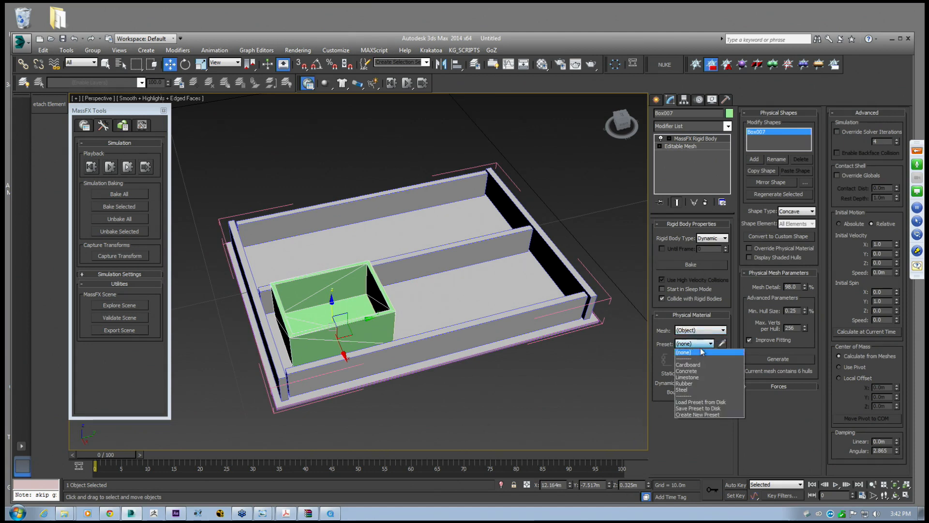
left_click(693, 391)
Run the MassFX simulation to test the material presets, stop it and reset to frame 0
middle_click_drag(435, 309, 421, 315, "alt")
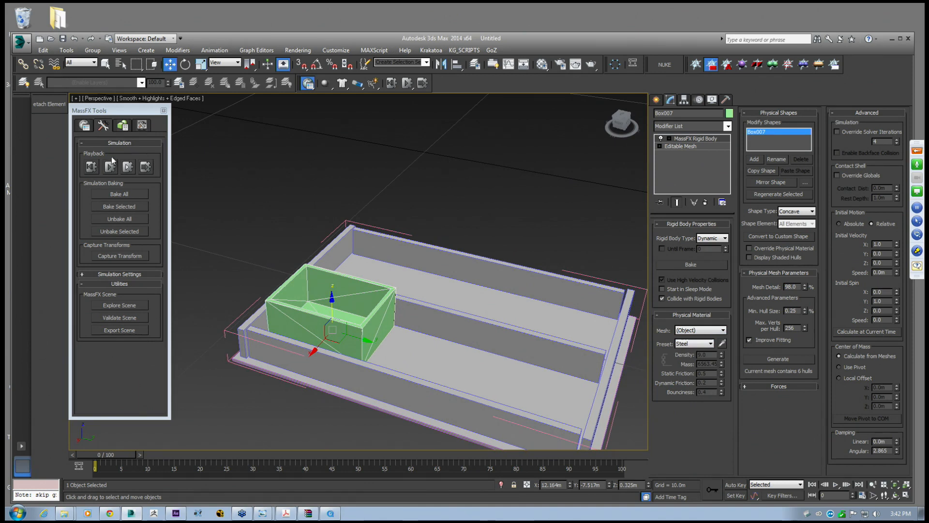
scroll(336, 269, "down", 6)
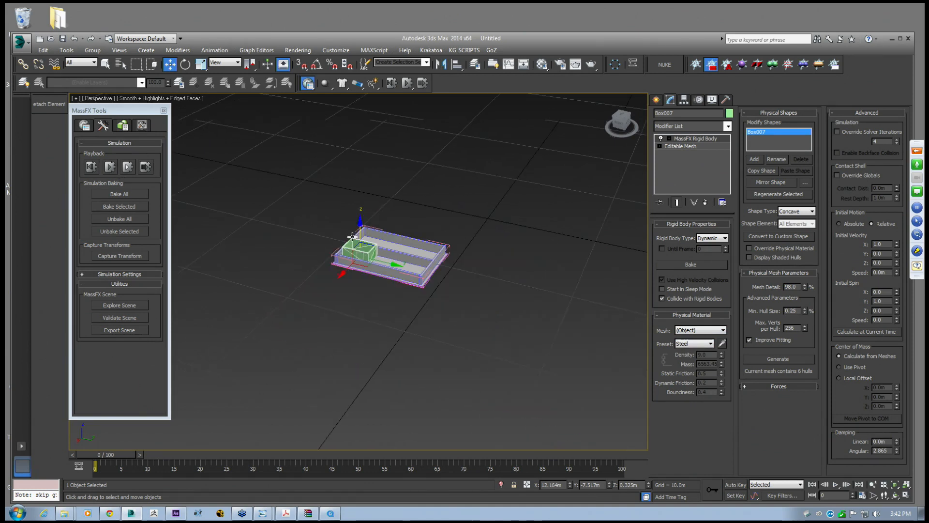
left_click(334, 261)
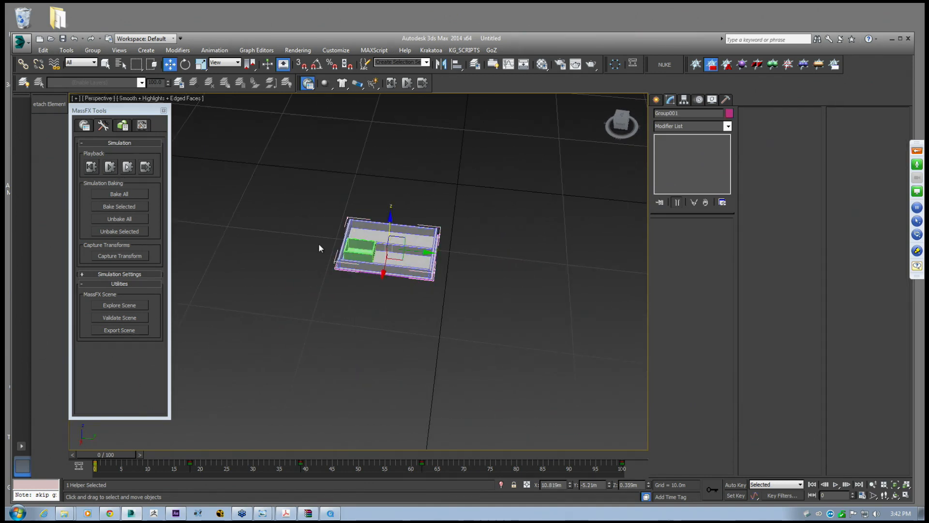
middle_click_drag(319, 246, 327, 246)
scroll(328, 247, "up", 4)
left_click(338, 336)
middle_click_drag(337, 336, 315, 270, "alt")
middle_click_drag(314, 270, 339, 287)
left_click_drag(97, 113, 108, 118)
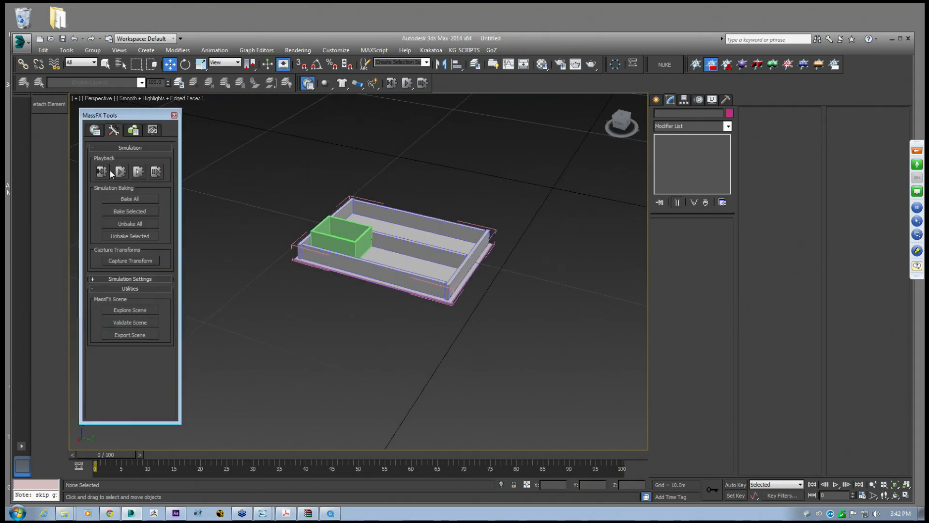
left_click(121, 171)
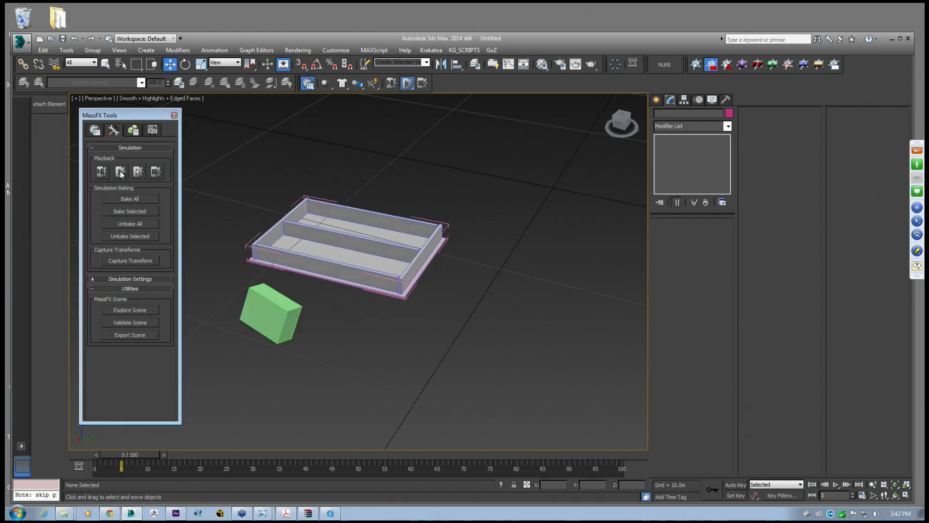
left_click(120, 171)
left_click(103, 171)
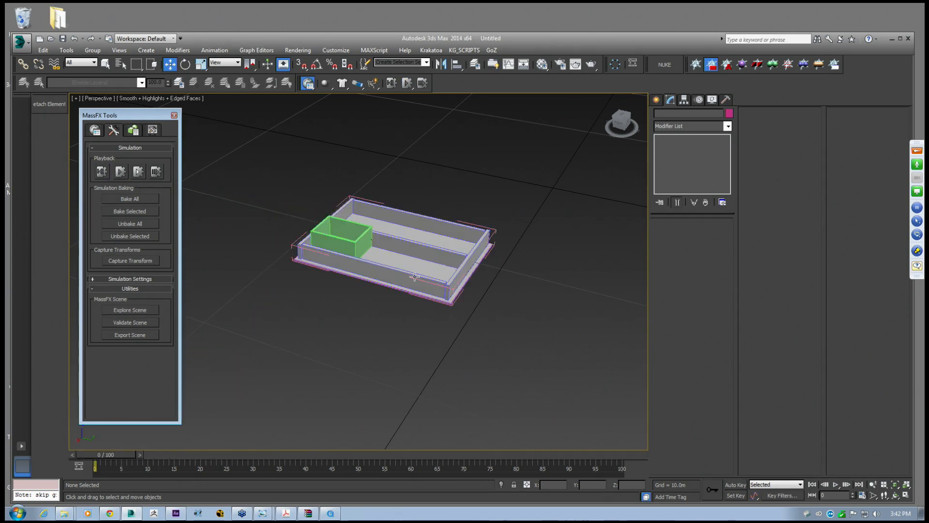
Collapse the modifier stack of the crate's front wall, removing its MassFX Rigid Body modifier
left_click(407, 272)
middle_click_drag(407, 272, 433, 282, "alt")
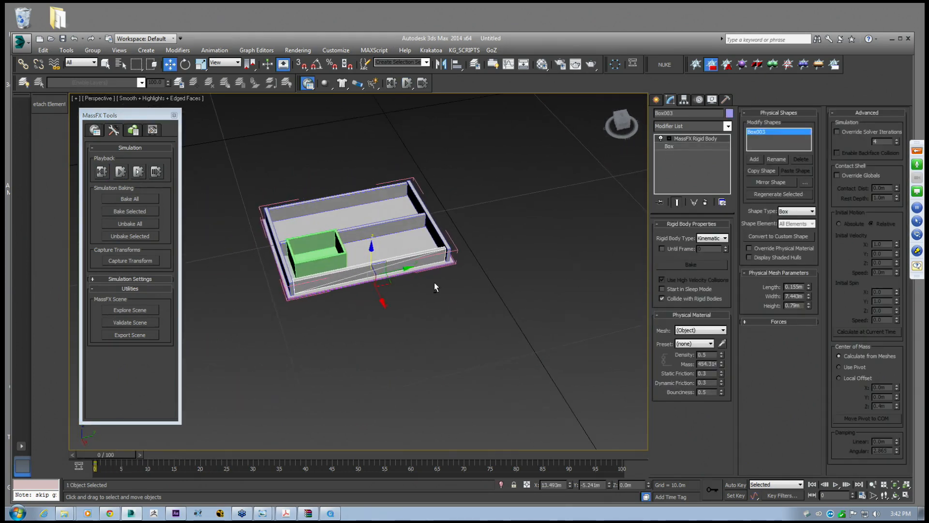
right_click(695, 170)
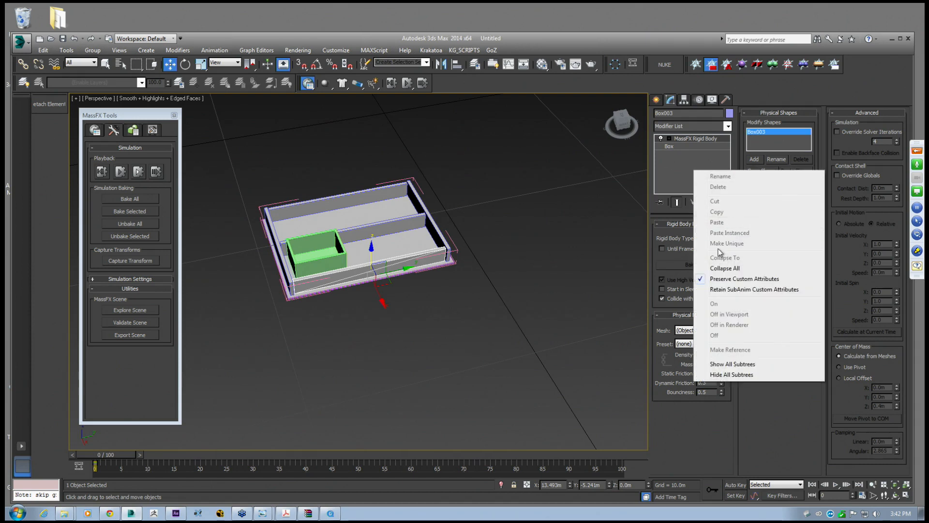
left_click(727, 268)
left_click(507, 300)
scroll(484, 281, "up", 5)
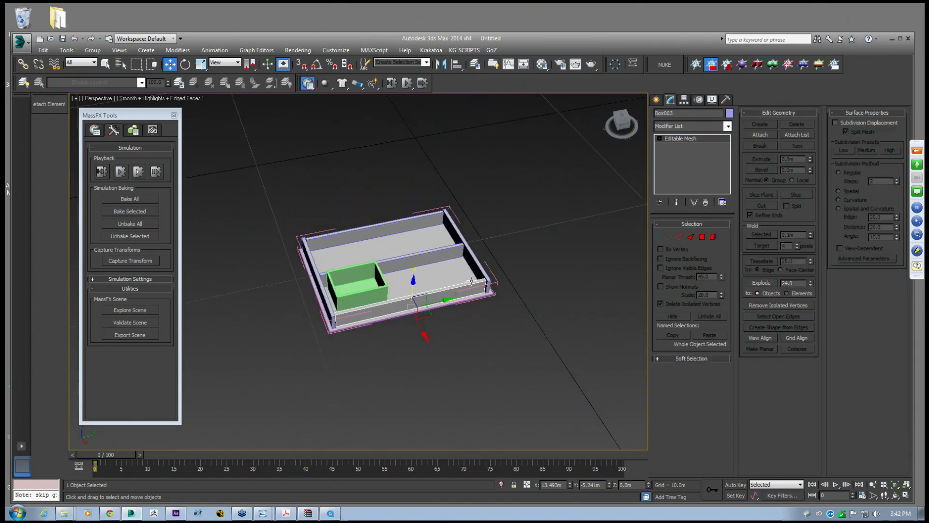
middle_click_drag(451, 269, 532, 249)
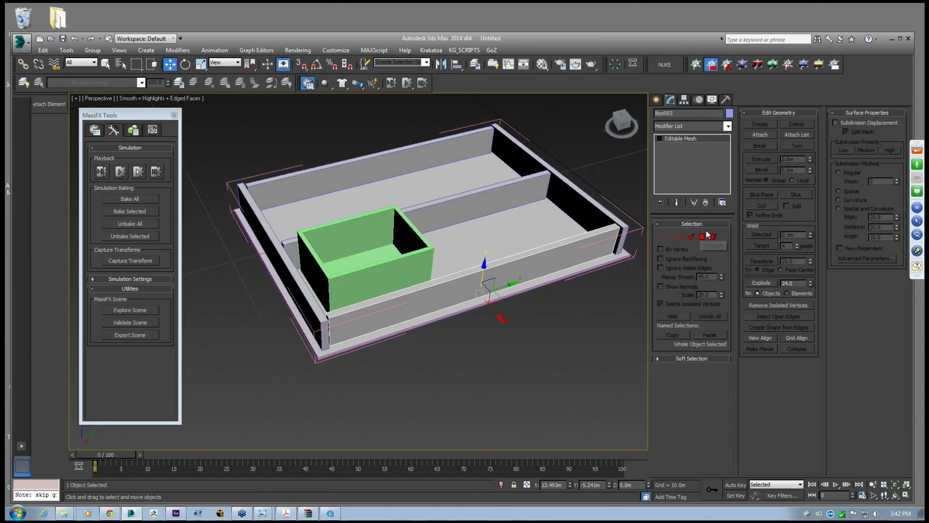
Attach the crate's base, divider and remaining walls to the front wall as one mesh
left_click(759, 135)
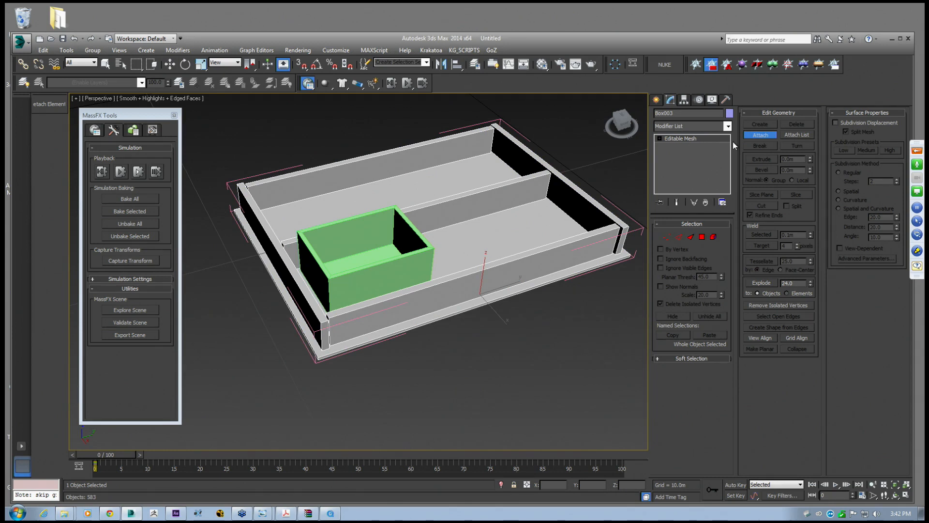
left_click(759, 135)
middle_click_drag(636, 155, 615, 178)
Convert the combined crate mesh to an Editable Poly
right_click(687, 179)
left_click(718, 263)
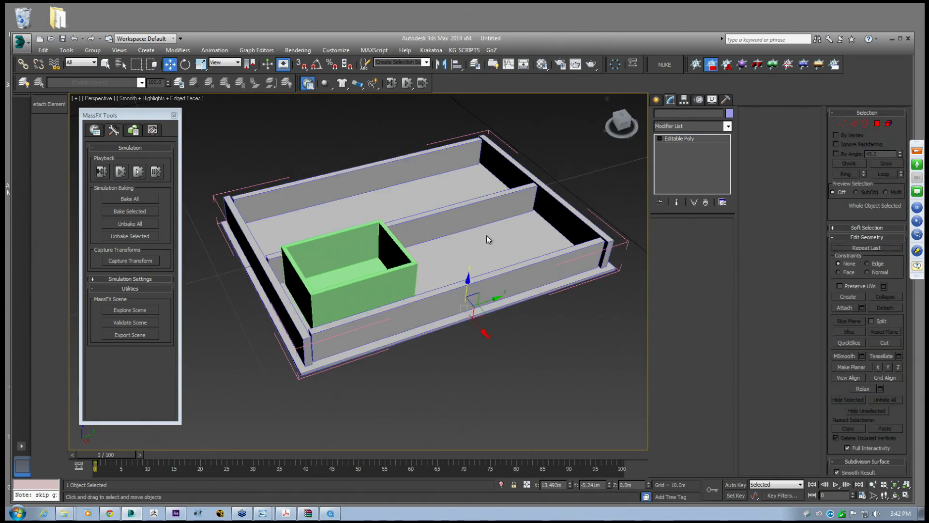
middle_click_drag(418, 220, 331, 101, "alt")
left_click_drag(325, 84, 359, 112)
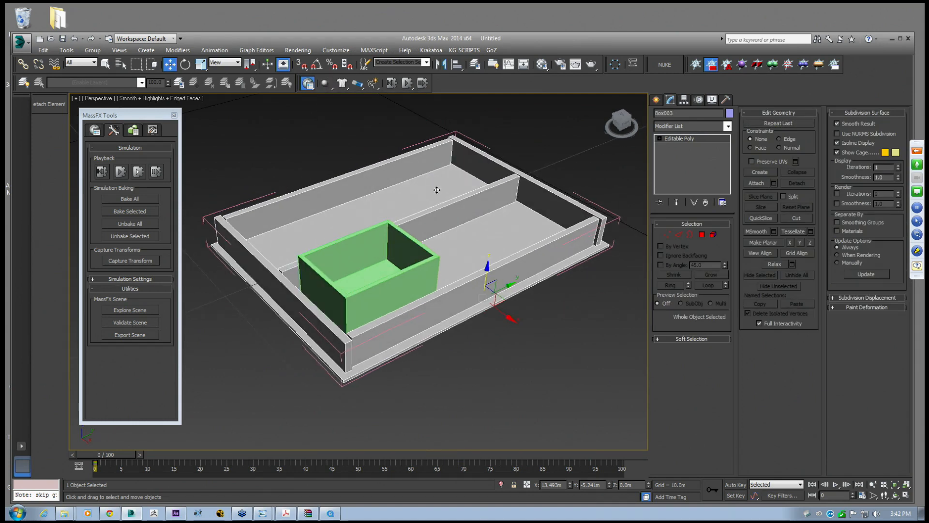
scroll(595, 241, "down", 5)
middle_click_drag(595, 237, 614, 252)
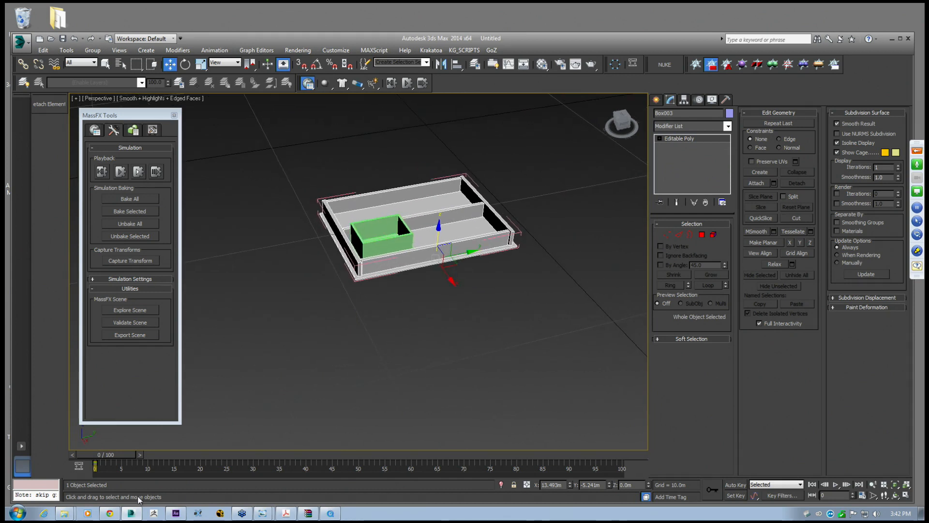
Close the open group that contains the combined crate mesh
mouse_move(110, 457)
left_mouse_down()
mouse_move(194, 458)
mouse_move(106, 462)
left_mouse_up()
key("w")
scroll(402, 308, "up", 4)
scroll(399, 309, "down", 5)
scroll(396, 309, "up", 2)
middle_click_drag(396, 308, 398, 310, "alt")
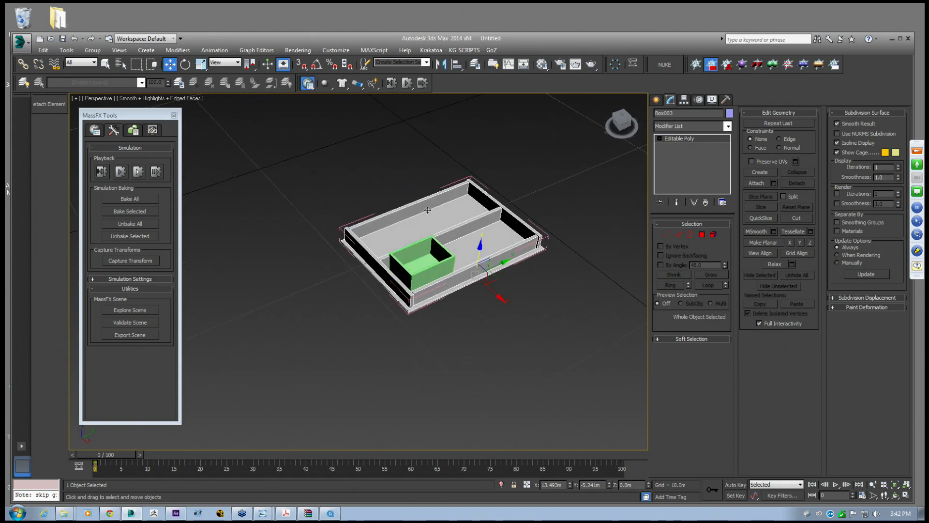
left_click(425, 186)
left_click(443, 186)
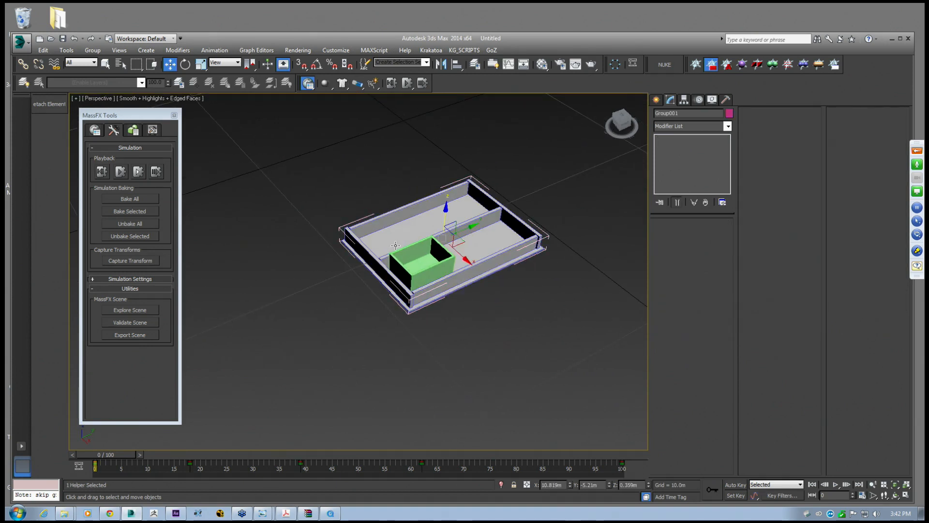
middle_click_drag(417, 258, 394, 254, "alt")
middle_click_drag(457, 252, 405, 255, "alt")
scroll(422, 256, "up", 4)
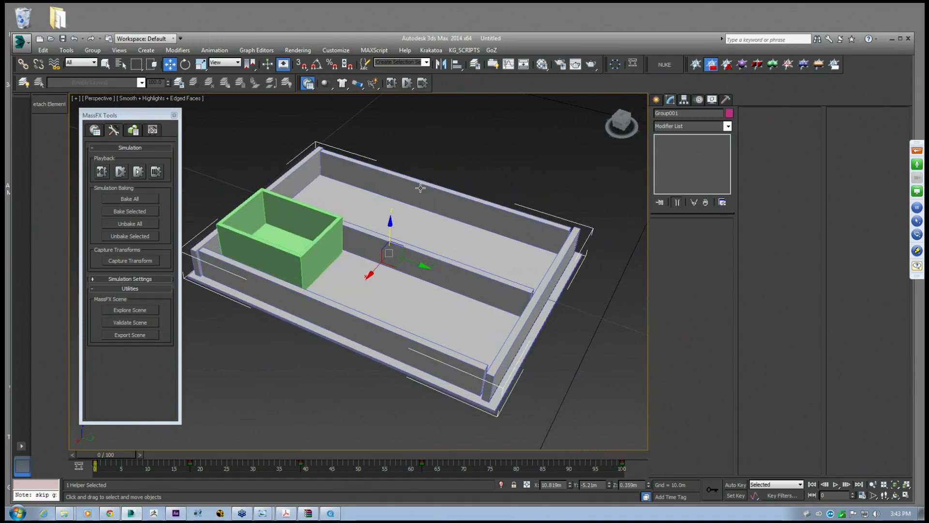
left_click(324, 85)
left_click_drag(341, 49, 340, 39)
left_click(92, 50)
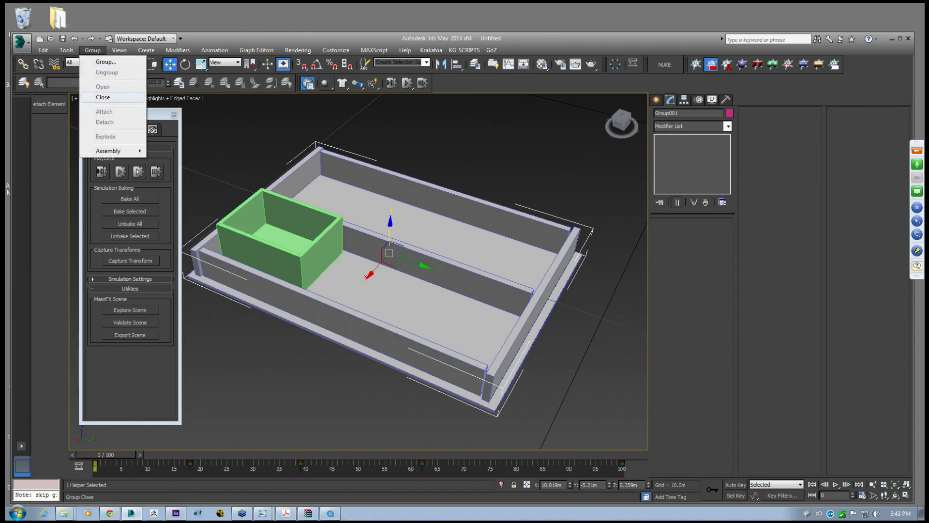
left_click(99, 91)
Try to set the closed crate group as a kinematic rigid body
left_click(331, 89)
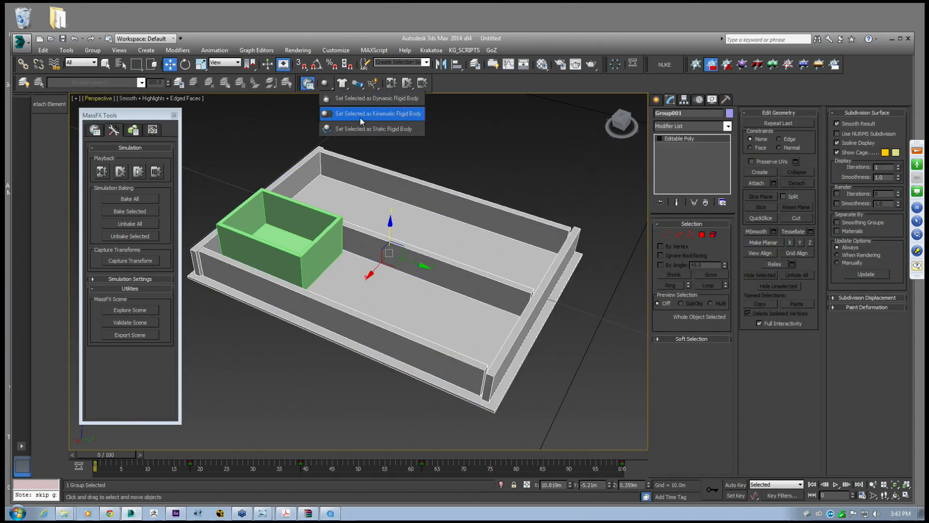
left_click(379, 115)
middle_click_drag(446, 196, 469, 205)
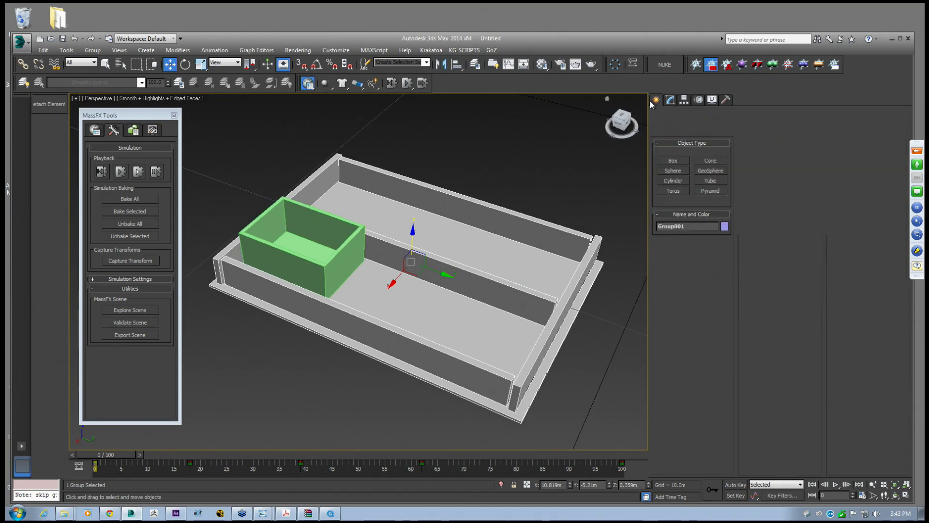
middle_click_drag(353, 182, 373, 190)
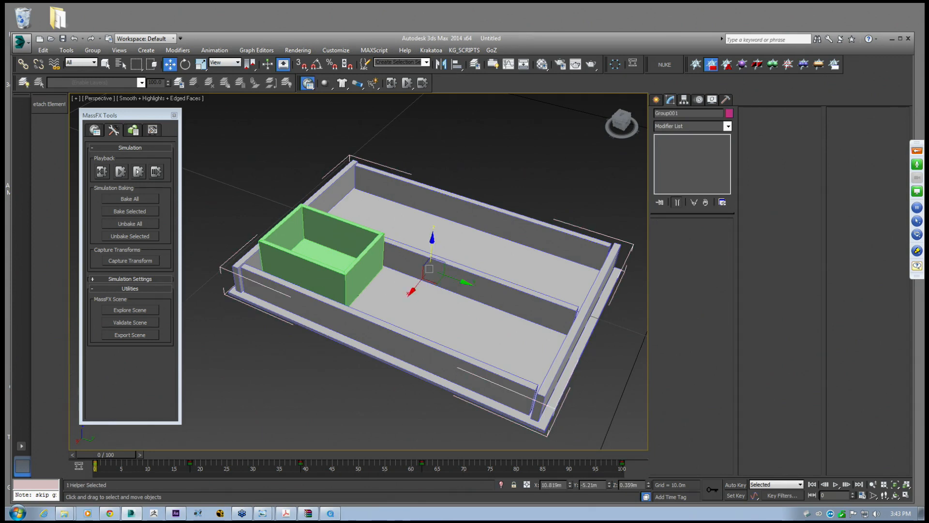
Delete all animation keys of the crate's group helper across the timeline
left_click_drag(632, 466, 153, 466)
left_click_drag(91, 466, 91, 466)
right_click(189, 468)
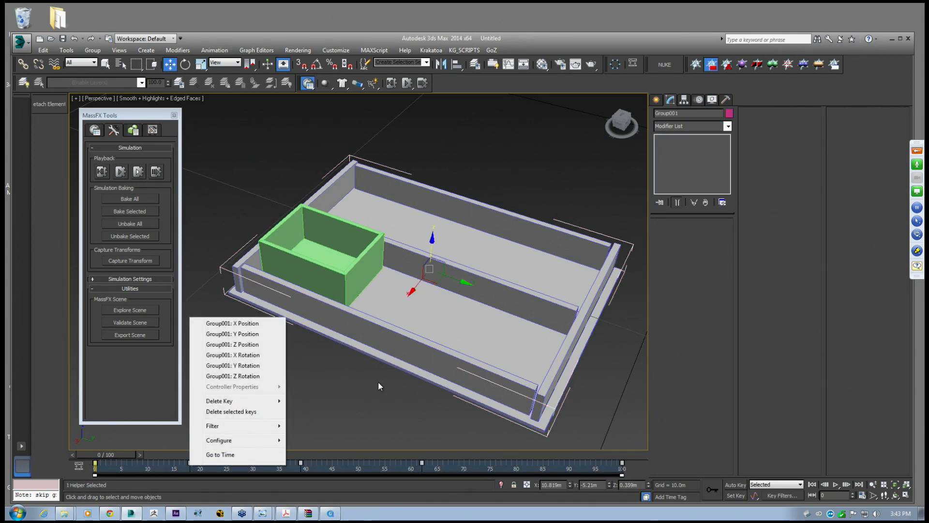
left_click(257, 412)
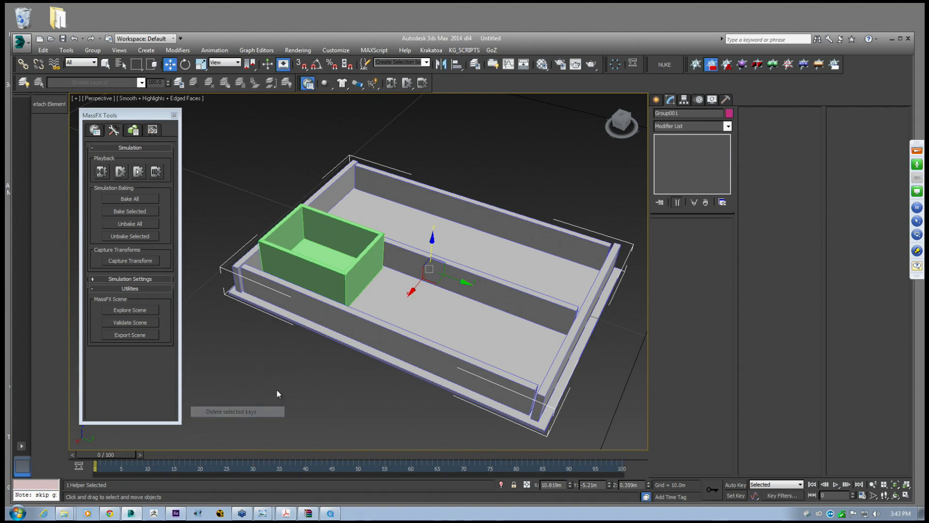
Remove the group helper surrounding the crate, keeping the crate mesh and the open box
middle_click_drag(310, 343, 334, 341, "alt")
middle_click_drag(334, 341, 394, 285)
left_click(394, 285)
scroll(393, 281, "up", 5)
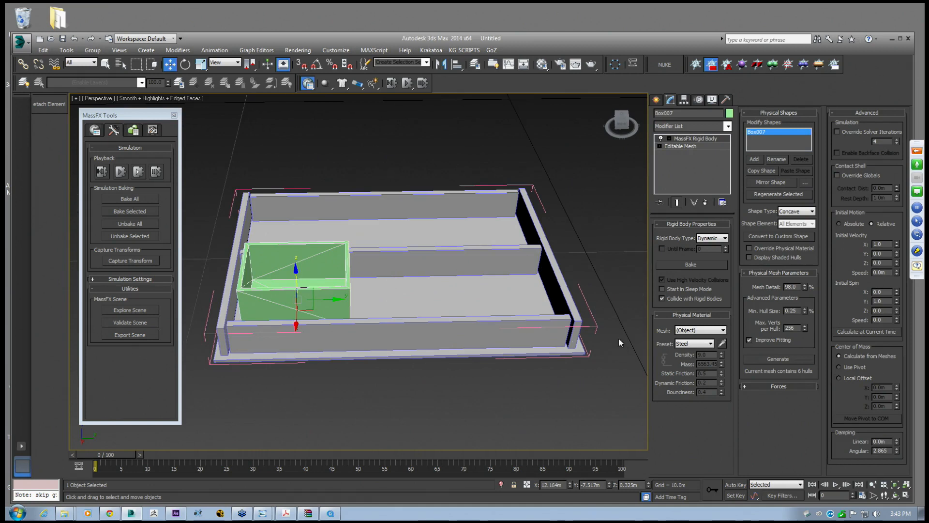
left_click(591, 324)
left_click(273, 294)
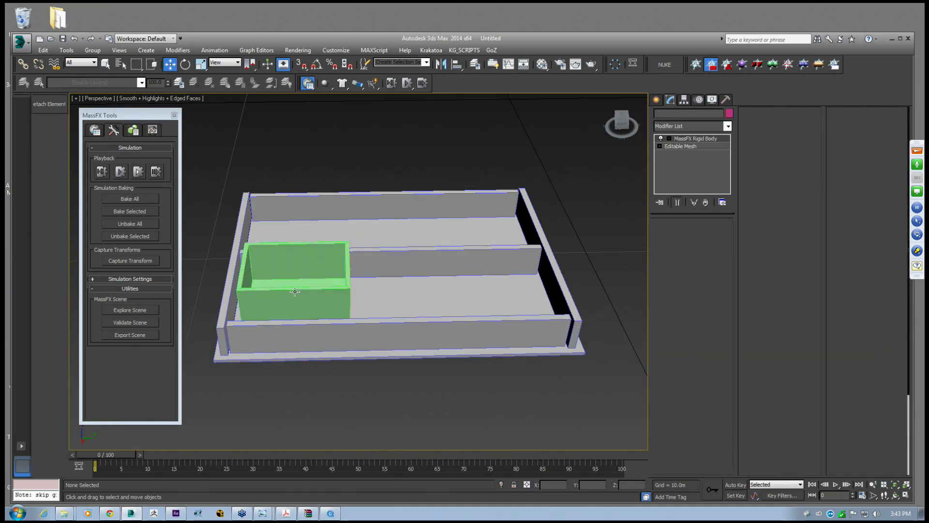
Set the combined crate mesh as a kinematic rigid body with the Concave shape type
middle_click_drag(272, 295, 312, 283)
left_click(456, 276)
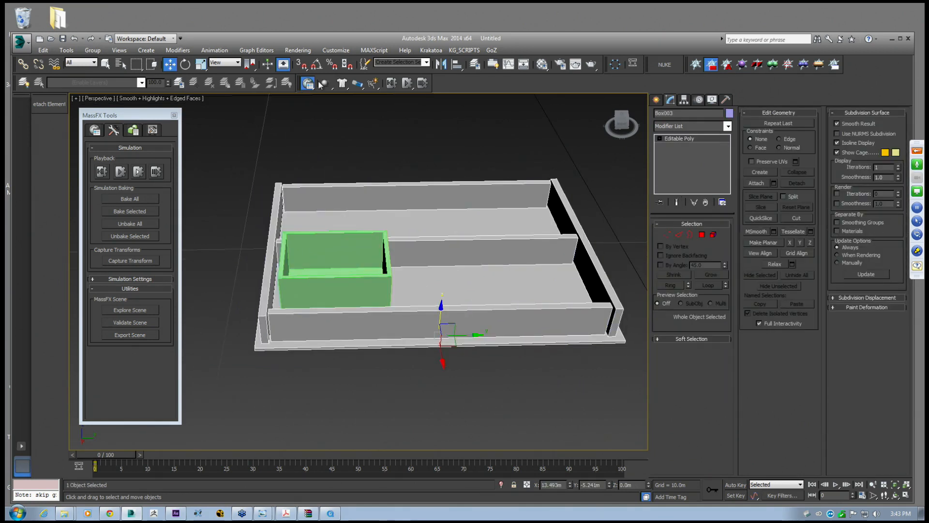
left_click_drag(327, 86, 355, 118)
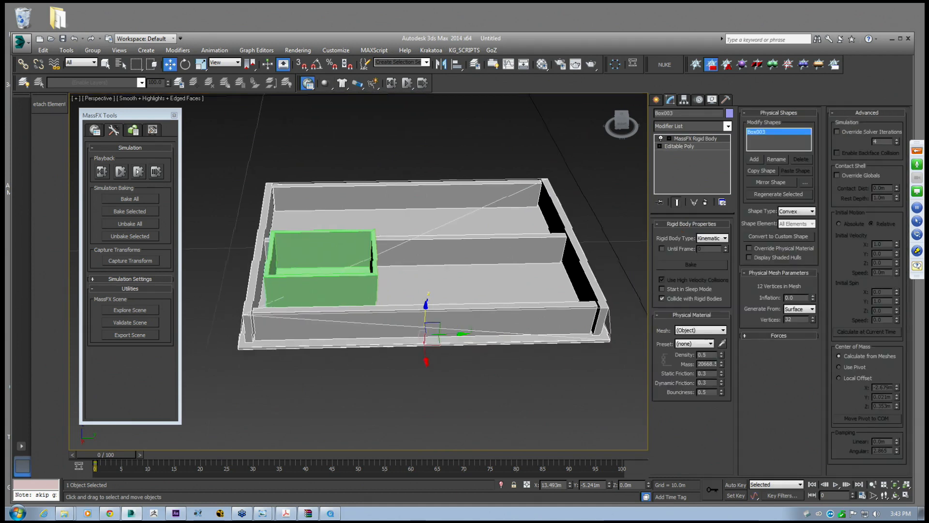
left_click(789, 213)
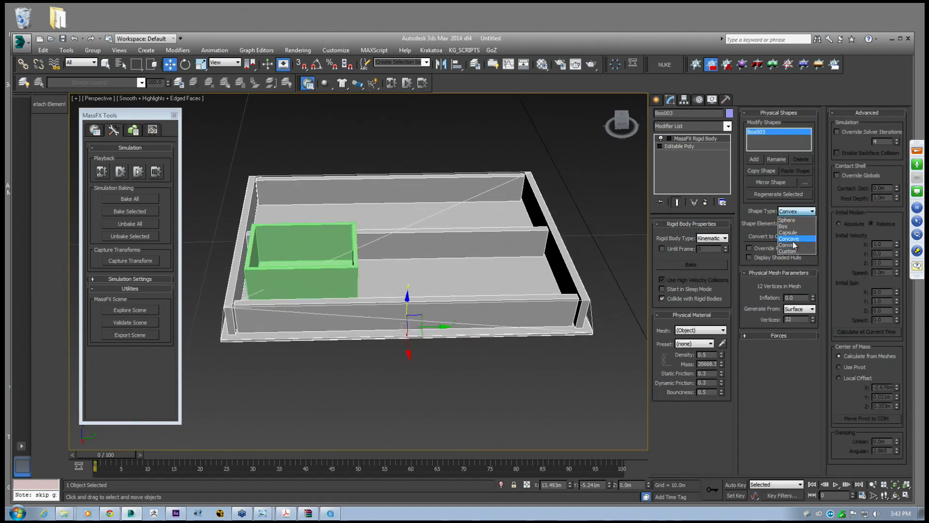
left_click(793, 239)
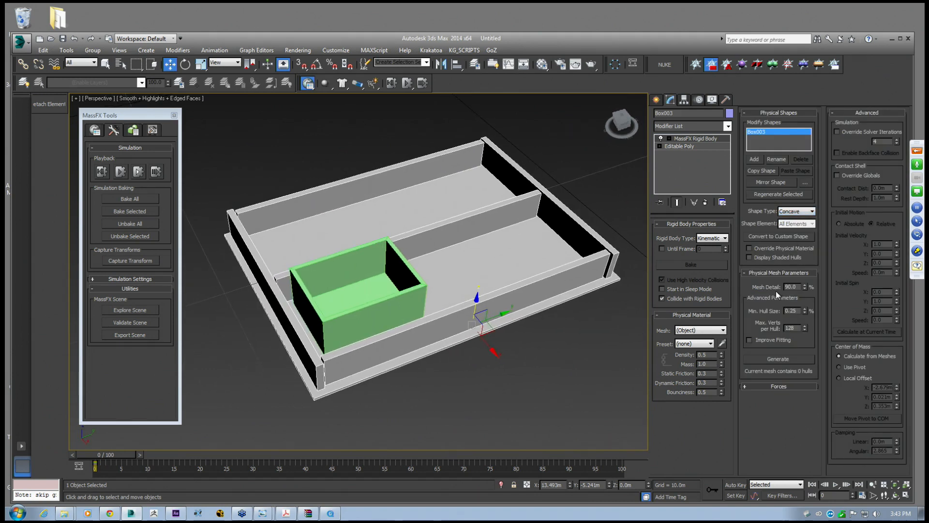
Generate the crate's concave physical mesh with Improve Fitting enabled and assign the Steel material preset
mouse_move(522, 278)
middle_mouse_down("alt")
mouse_move(580, 262)
mouse_move(367, 267)
mouse_move(495, 276)
mouse_move(570, 258)
mouse_move(523, 269)
middle_mouse_up("alt")
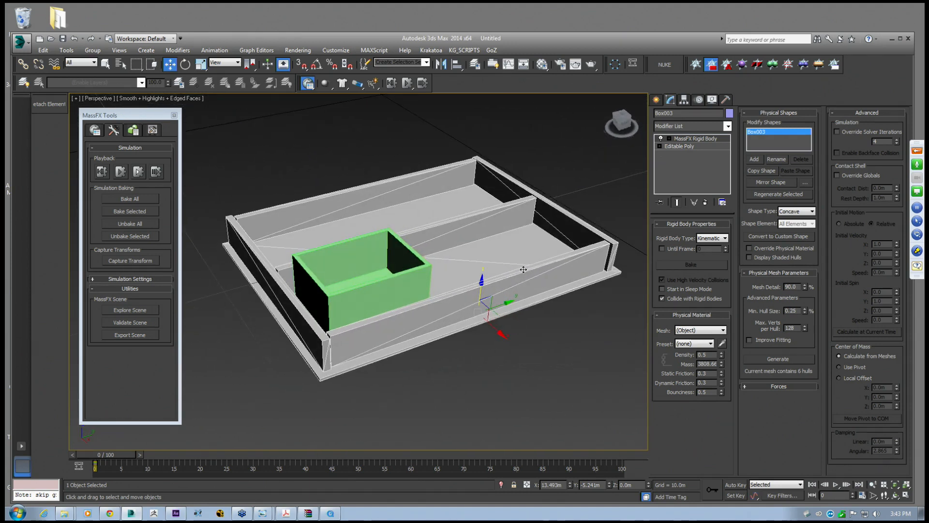
left_click(751, 339)
left_click(767, 360)
middle_click_drag(434, 294, 484, 292, "alt")
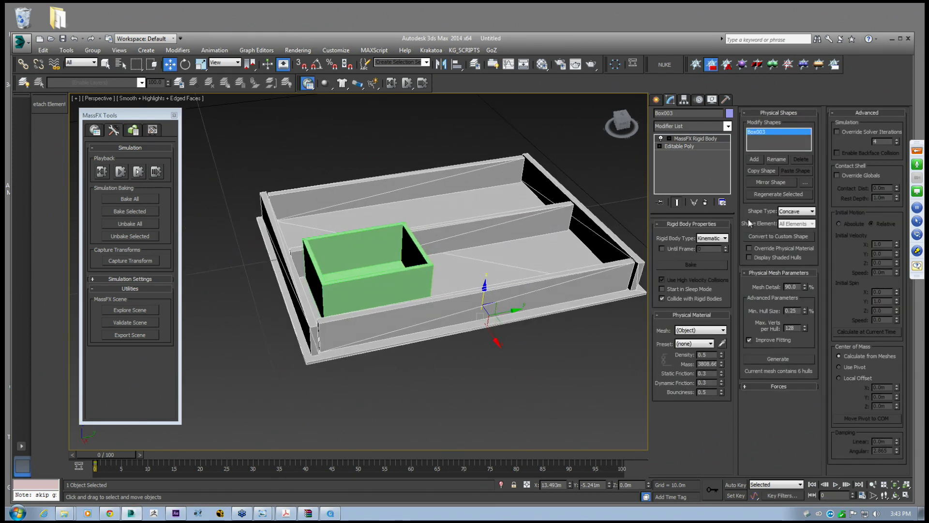
left_click(693, 344)
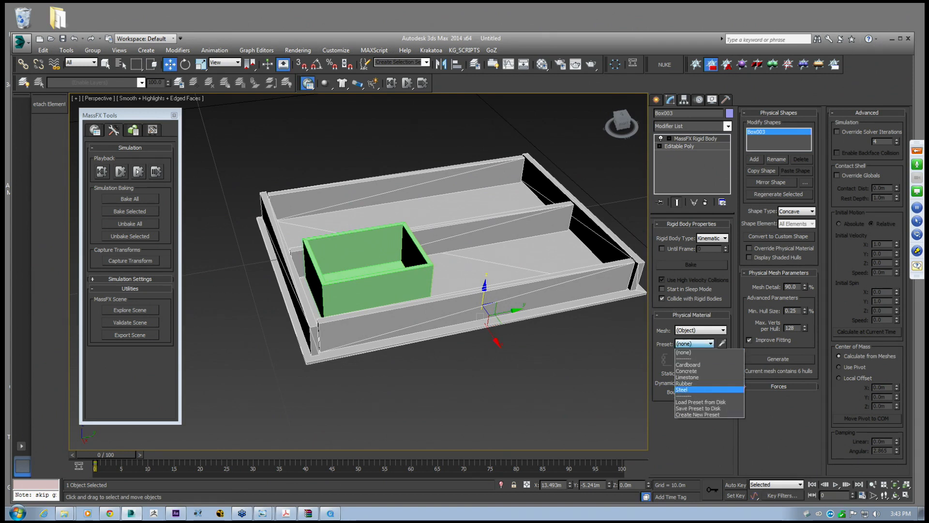
left_click(688, 390)
Run the MassFX simulation to test the open box in the concave crate and return to frame 0
left_click(427, 287)
scroll(424, 285, "down", 5)
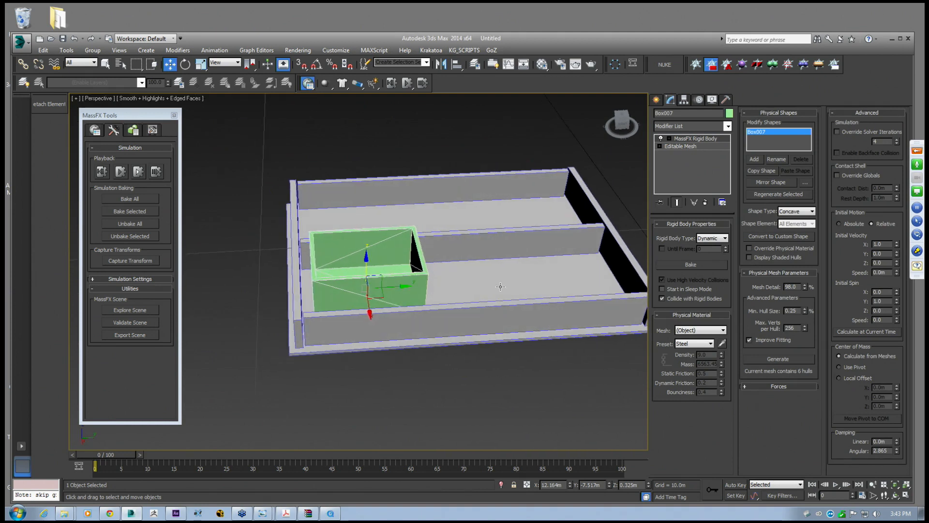
middle_click_drag(422, 285, 431, 285, "alt")
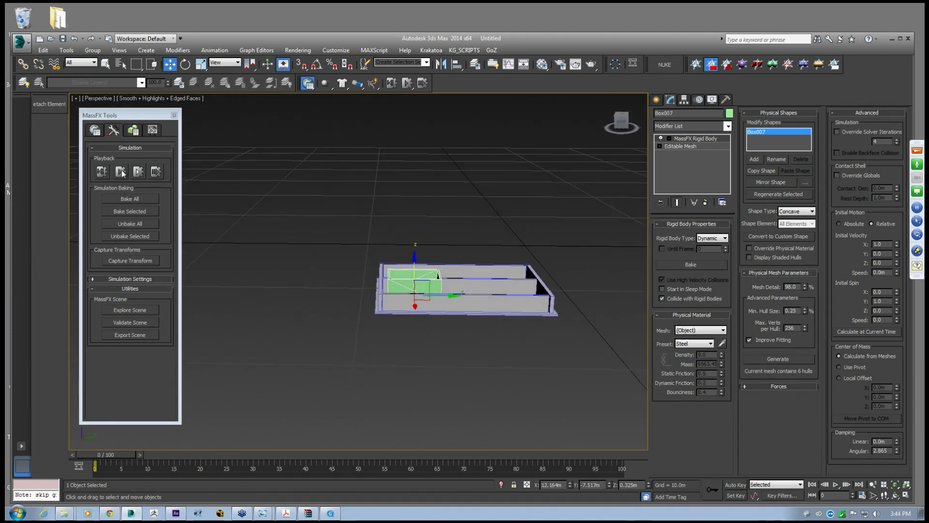
left_click(121, 172)
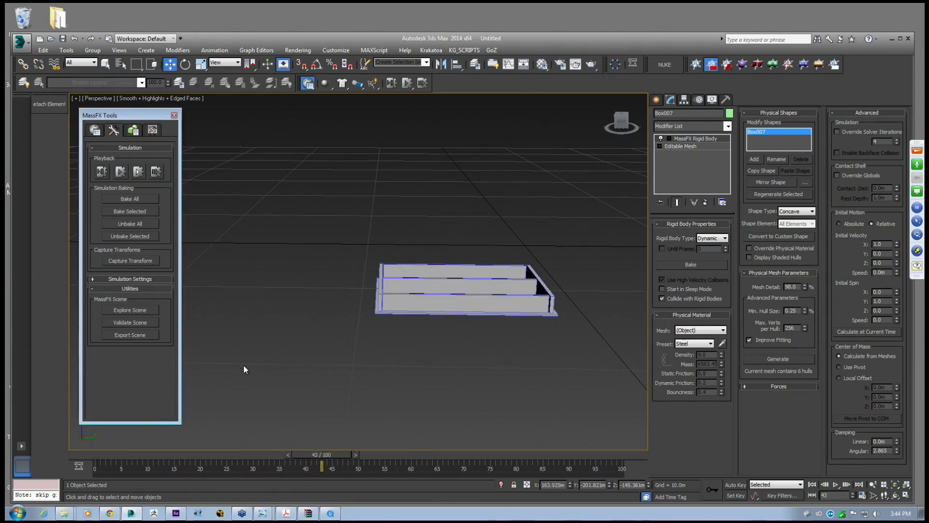
left_click_drag(303, 451, 97, 450)
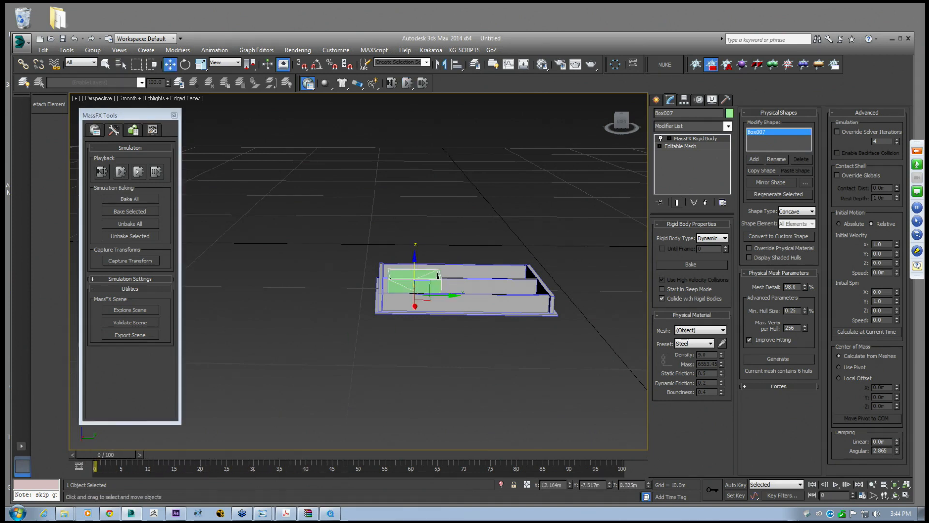
Raise the open box straight above the crate to a Z position of about 7.38 m
mouse_move(418, 270)
middle_mouse_down("alt")
mouse_move(391, 274)
mouse_move(413, 270)
middle_mouse_up("alt")
left_click_drag(413, 270, 414, 127)
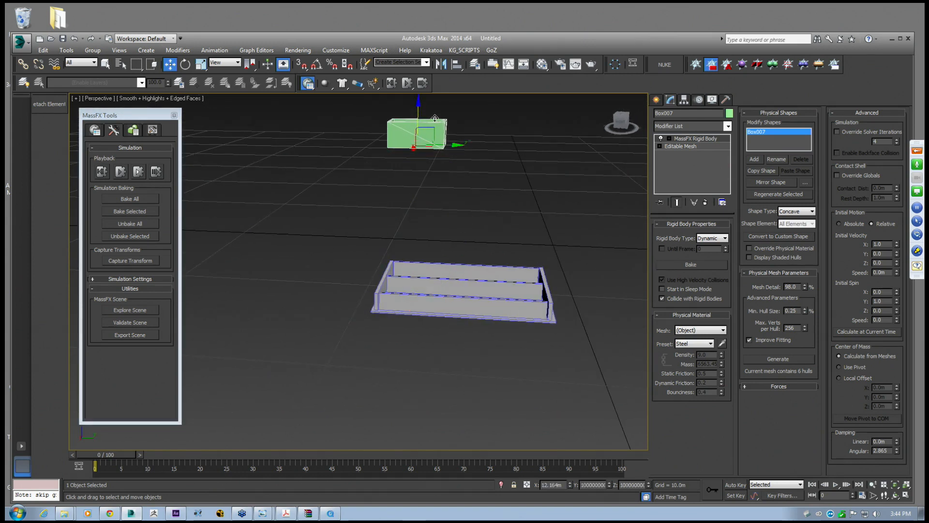
middle_click_drag(415, 127, 457, 187, "alt")
left_click(656, 100)
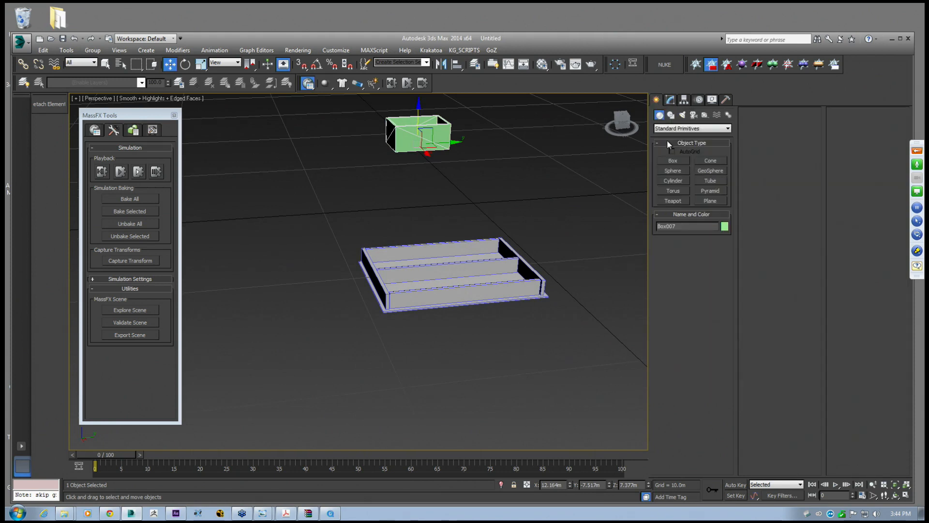
left_click(678, 161)
middle_click_drag(457, 224, 434, 291, "alt")
left_click_drag(359, 233, 516, 285)
left_click(512, 249)
middle_click_drag(512, 248, 484, 273, "alt")
key("Delete")
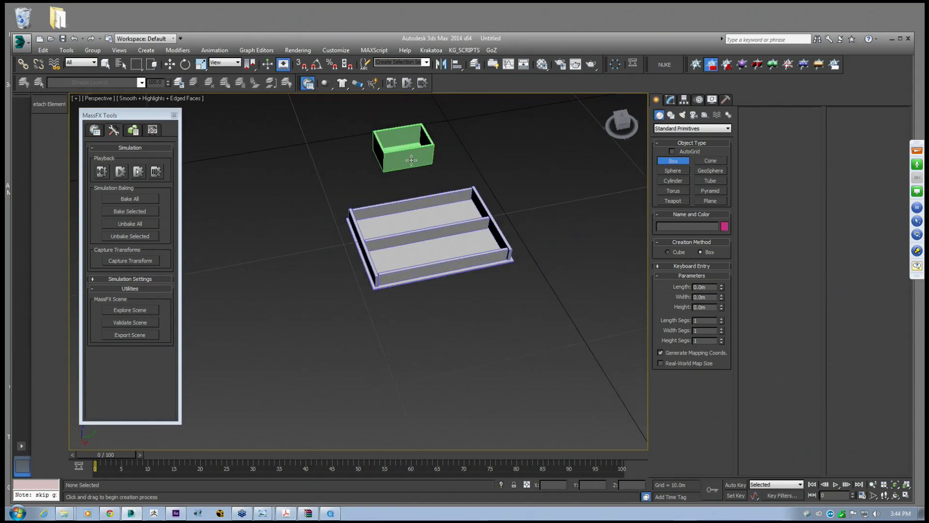
Run the MassFX simulation to examine how the raised open box drops into the crate
key("w")
left_click(409, 160)
middle_click_drag(406, 178, 177, 209, "alt")
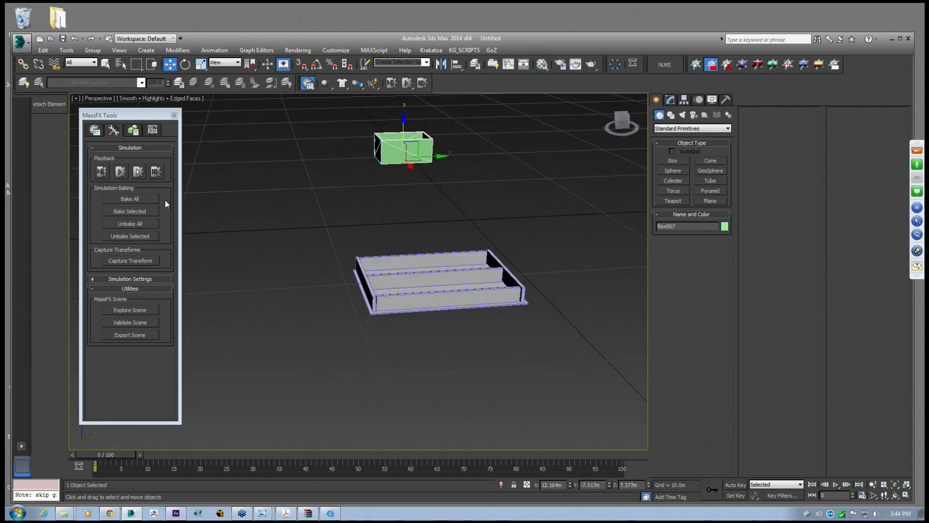
left_click(121, 172)
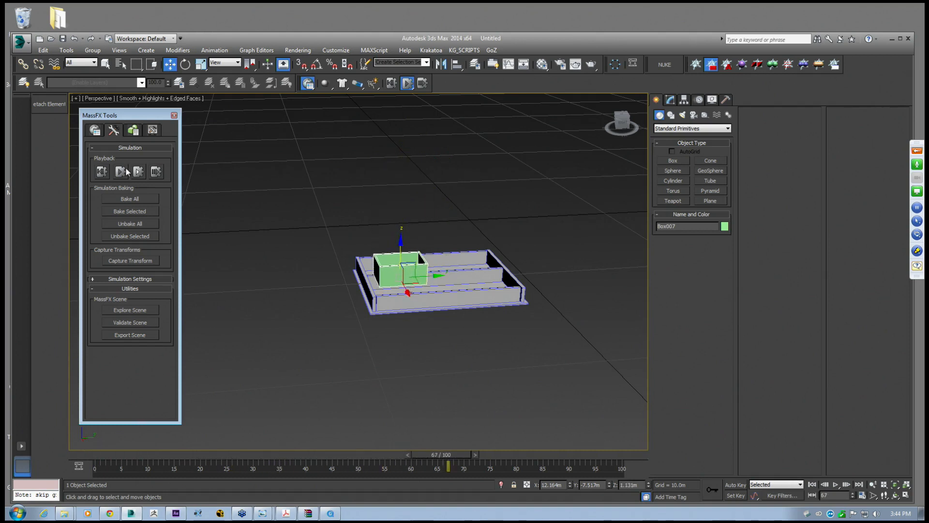
mouse_move(370, 299)
middle_mouse_down("alt")
mouse_move(375, 252)
mouse_move(408, 281)
mouse_move(387, 300)
middle_mouse_up("alt")
scroll(407, 280, "up", 5)
scroll(390, 278, "down", 3)
Change the crate's physical shape type to Convex
left_click(390, 315)
left_click(669, 99)
middle_click_drag(354, 233, 371, 235)
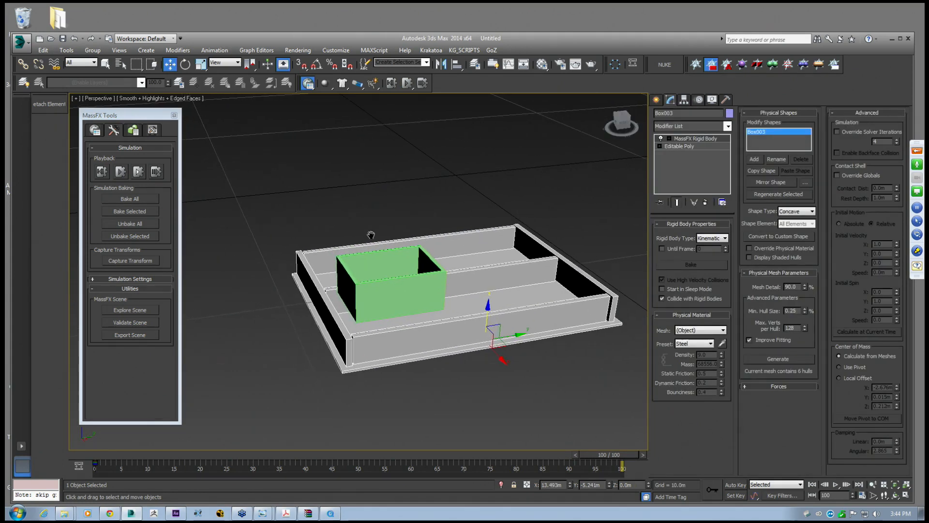
left_click(795, 211)
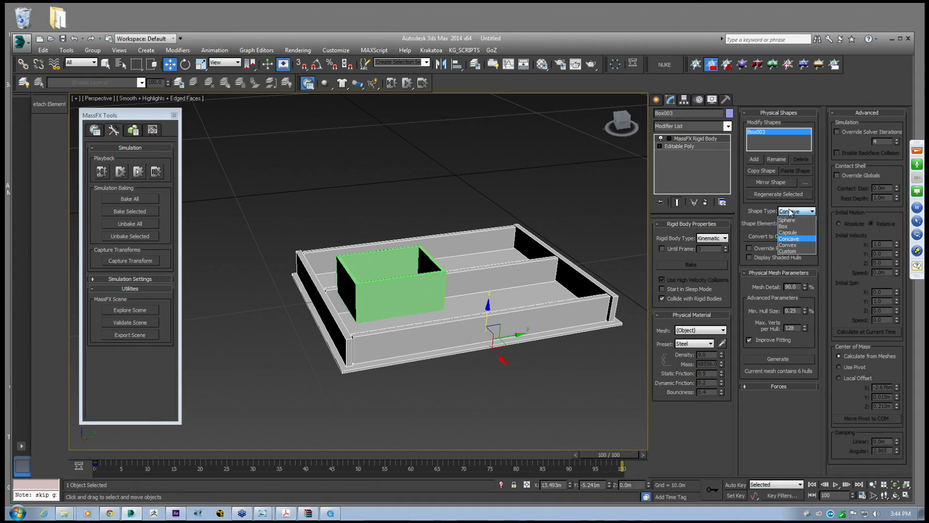
left_click(796, 245)
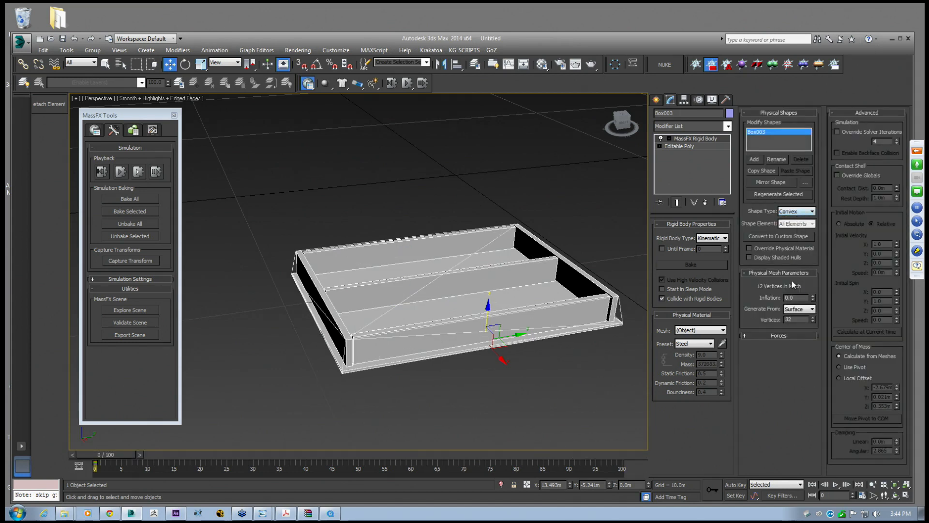
Try the Concave shape type on the crate once more and undo the change
left_click(796, 211)
left_click(794, 239)
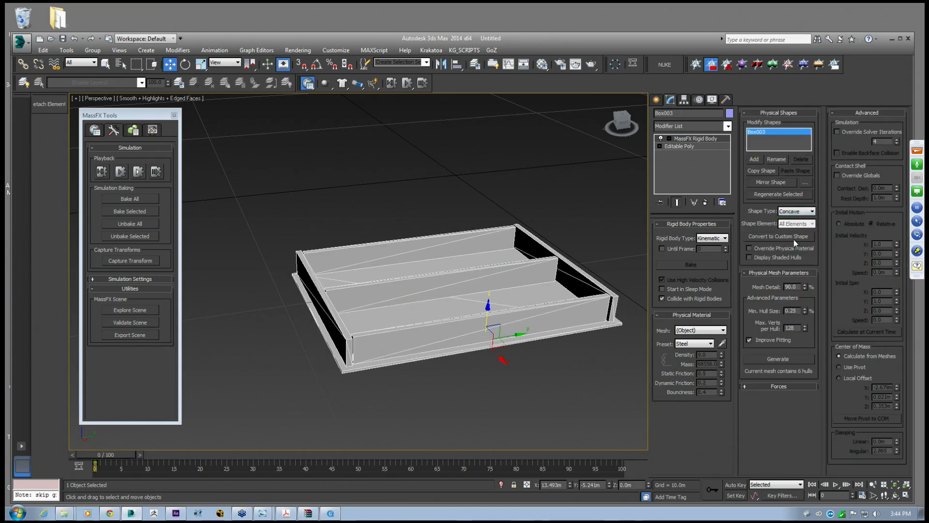
mouse_move(451, 266)
middle_mouse_down("alt")
mouse_move(497, 264)
mouse_move(458, 272)
middle_mouse_up("alt")
key("ctrl+z")
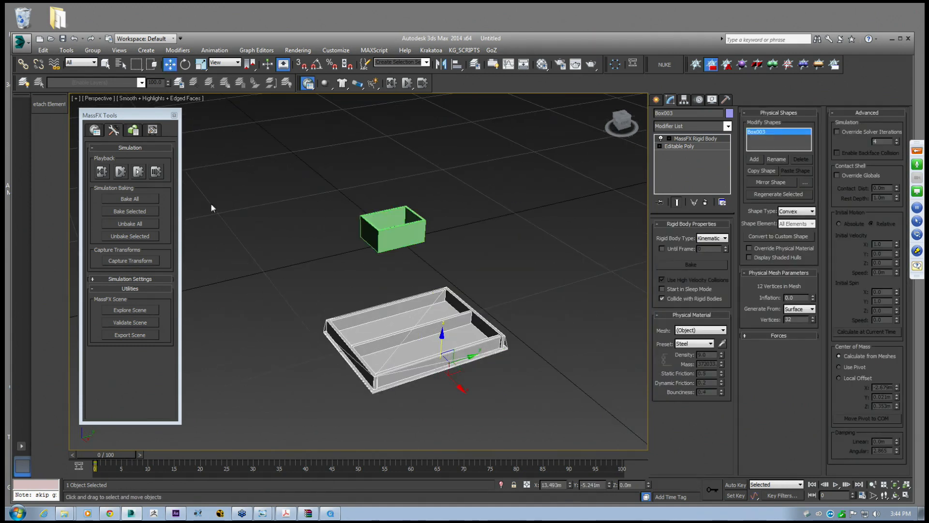
Bake the MassFX simulation for all rigid bodies
middle_click_drag(415, 247, 390, 215, "alt")
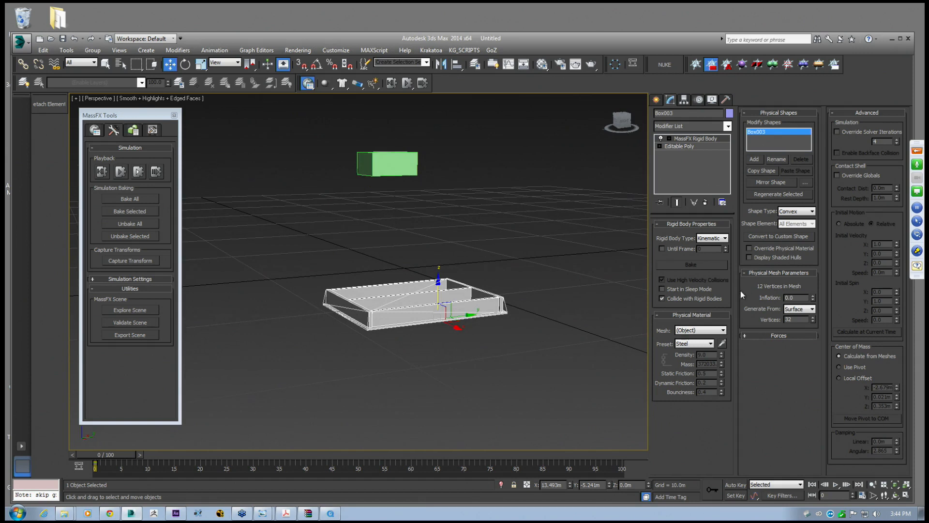
scroll(519, 278, "up", 4)
middle_click_drag(449, 286, 553, 288)
middle_click_drag(491, 266, 489, 295, "alt")
scroll(488, 290, "down", 3)
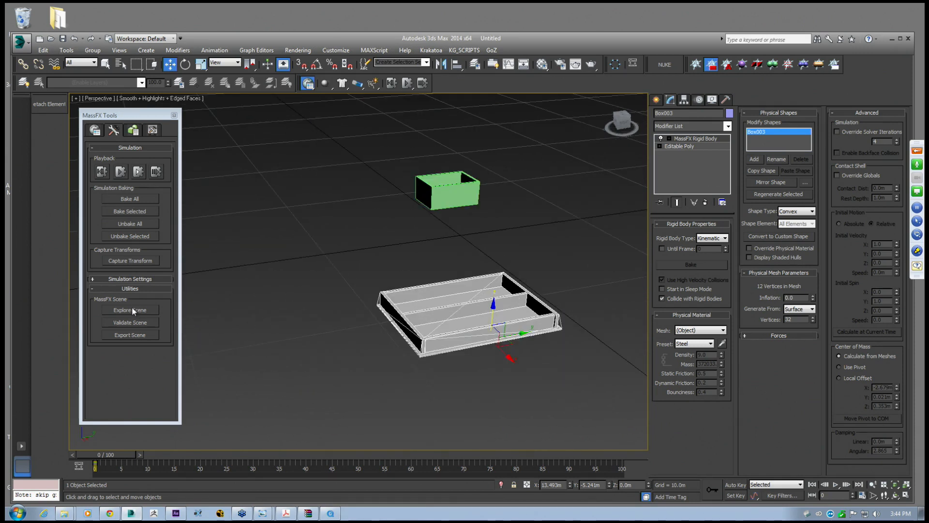
left_click(129, 198)
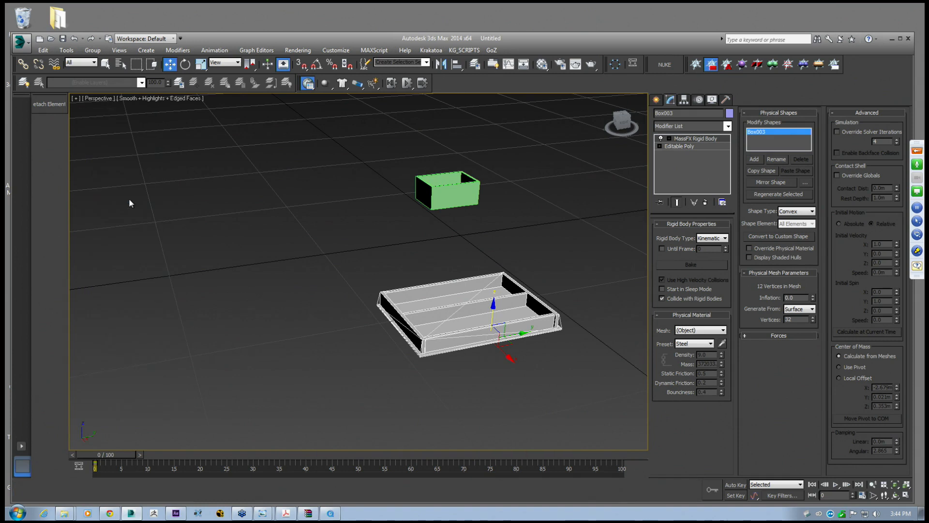
Change the crate's physical shape type to Concave and generate its collision hulls
middle_click_drag(376, 309, 418, 299, "alt")
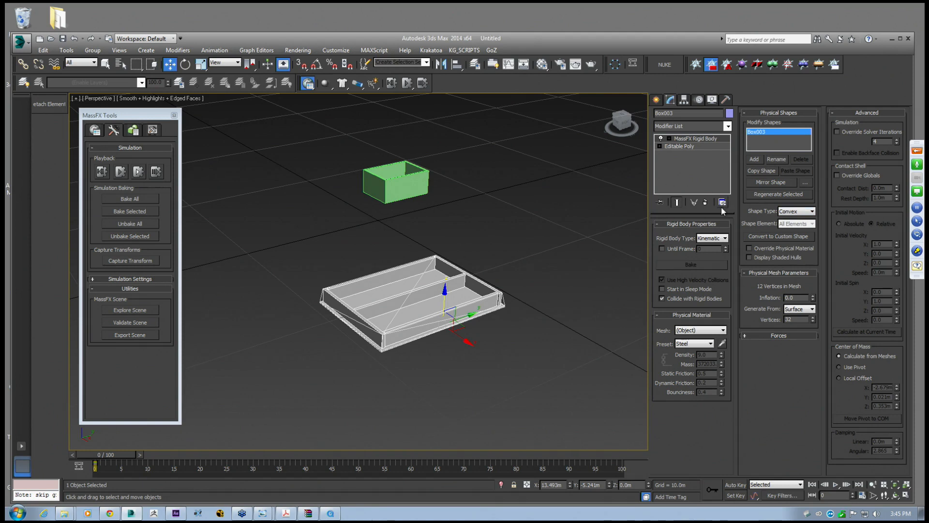
left_click(793, 212)
left_click(789, 245)
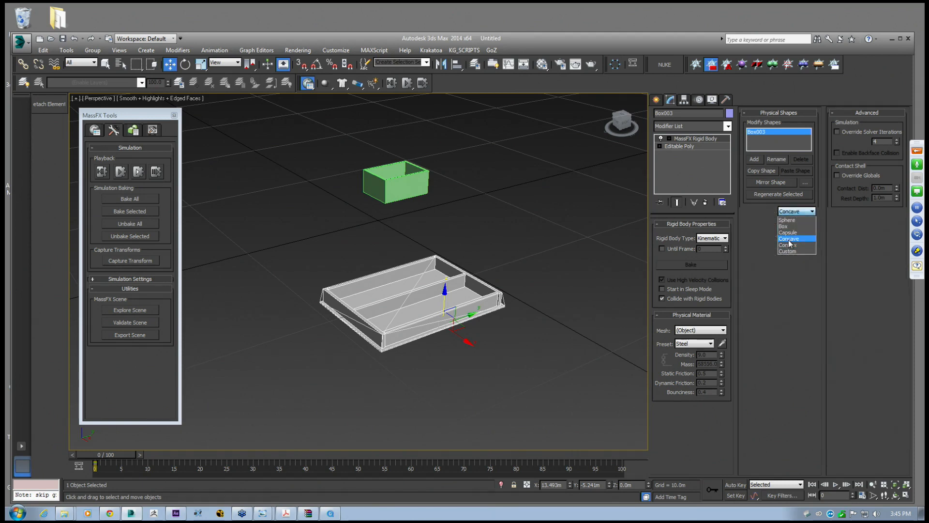
left_click(793, 212)
left_click(793, 213)
left_click(770, 360)
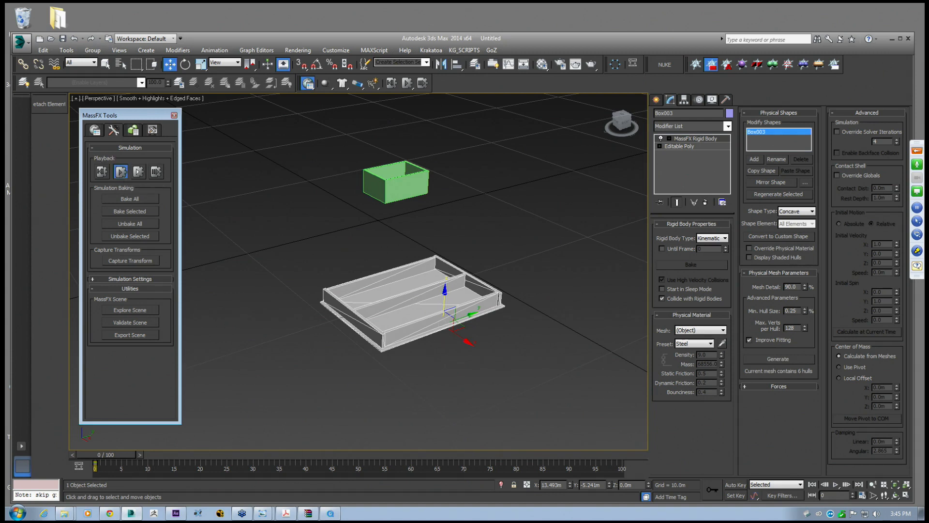
Run the simulation to examine how the open box drops into the concave crate, resetting it to the start frame
left_click(120, 172)
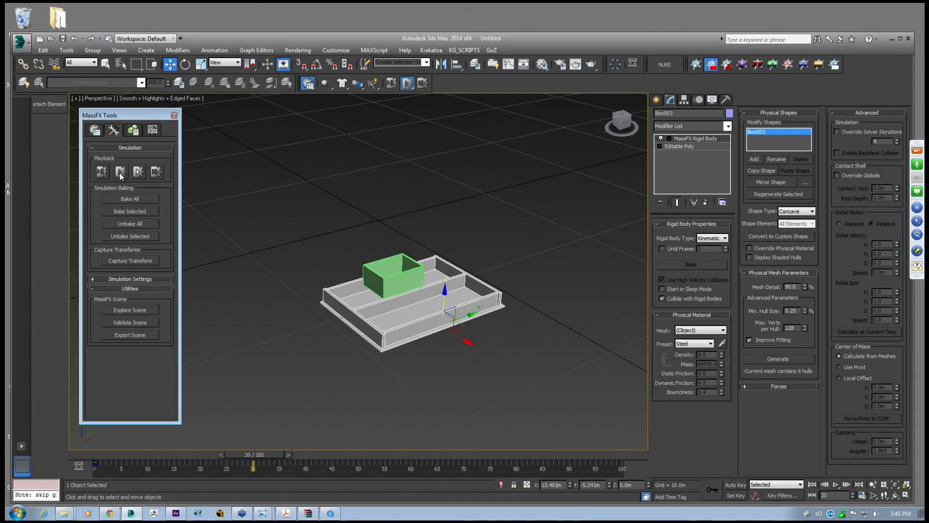
left_click(102, 173)
mouse_move(453, 285)
middle_mouse_down()
mouse_move(464, 283)
mouse_move(440, 284)
mouse_move(456, 282)
mouse_move(441, 276)
middle_mouse_up()
scroll(464, 283, "up", 3)
Remove the MassFX Rigid Body modifier from the crate and enter Element editing on its Editable Poly
left_click(693, 331)
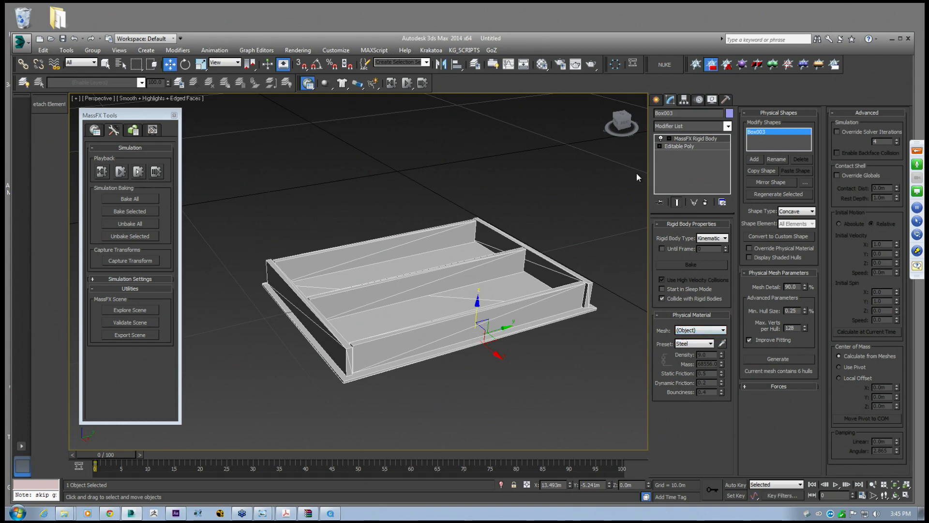
middle_click_drag(604, 231, 574, 240)
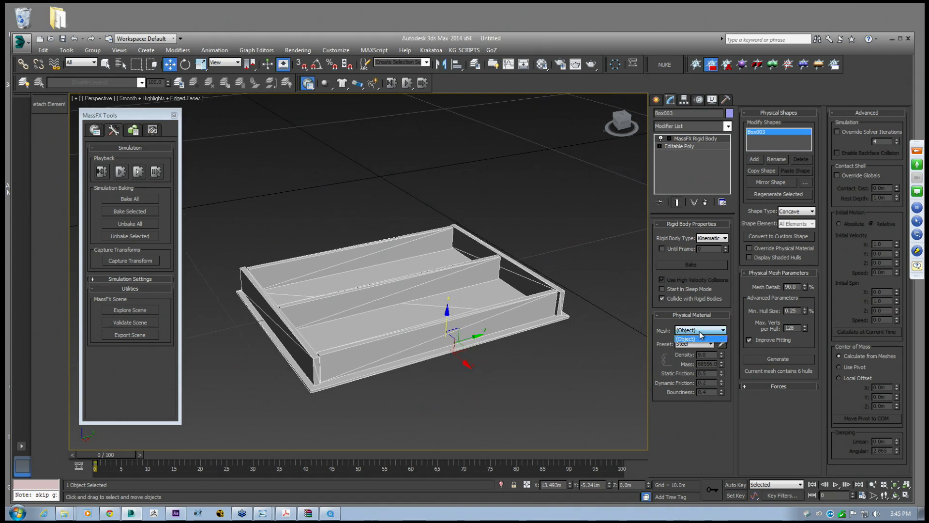
left_click(700, 335)
left_click(705, 202)
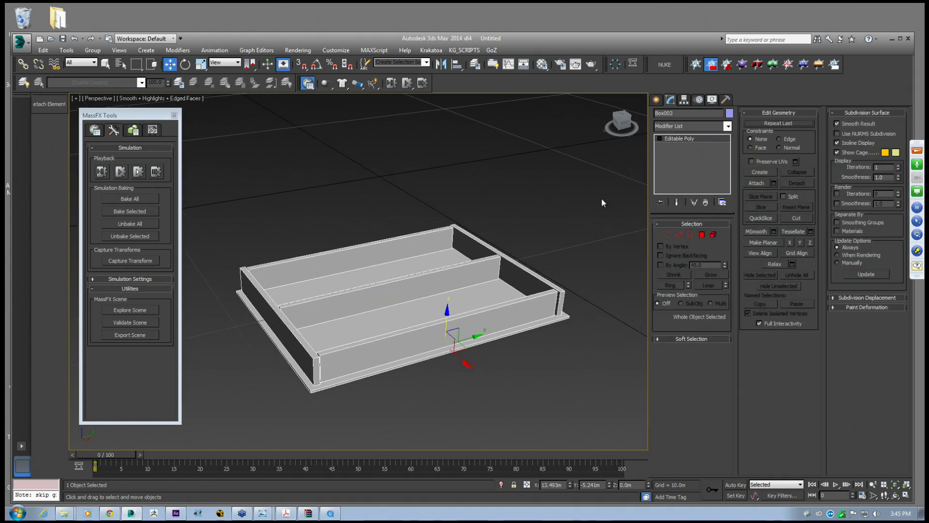
scroll(439, 256, "down", 5)
scroll(325, 286, "up", 3)
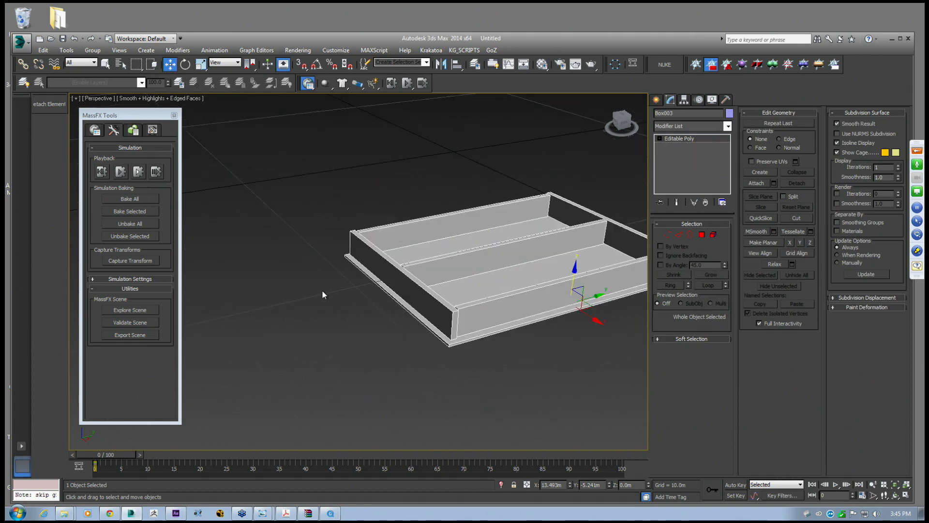
middle_click_drag(325, 286, 428, 242)
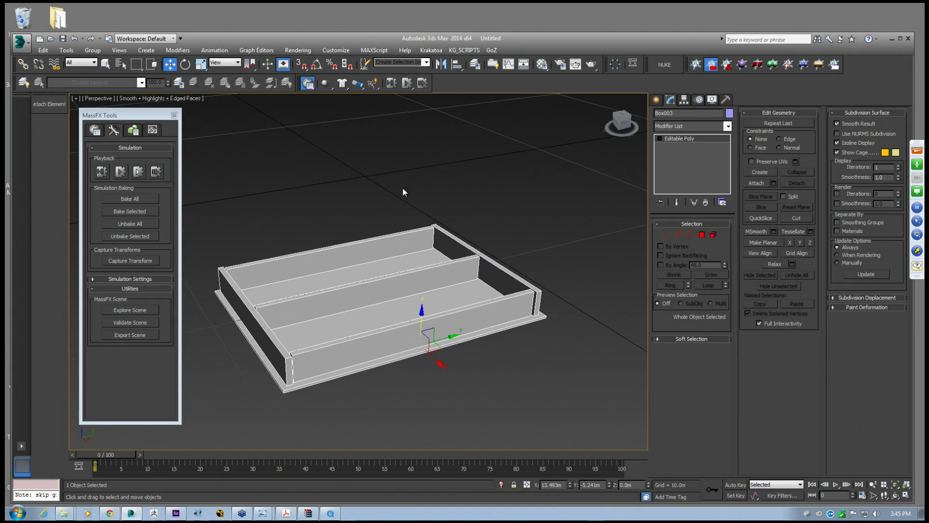
left_click(713, 234)
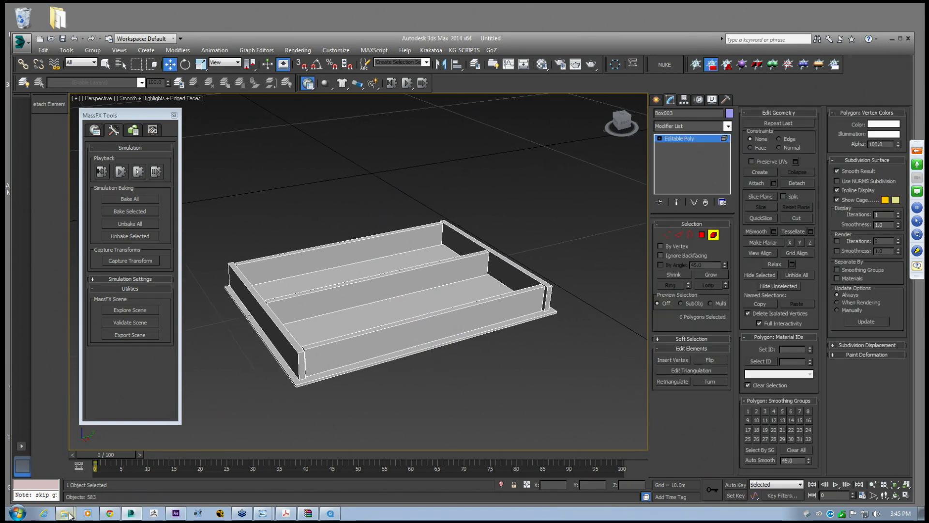
Switch to Windows Explorer, open the ZZ_SCRIPTS folder inside CG SCHOOL, and load the Detach_Elements script into the 3ds Max viewport
mouse_move(64, 513)
left_click(63, 478)
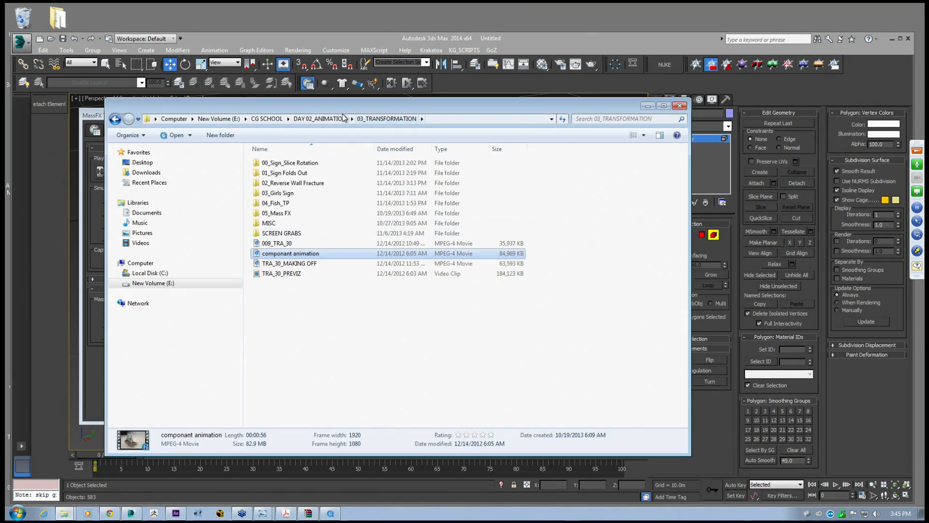
left_click(343, 117)
left_click(268, 119)
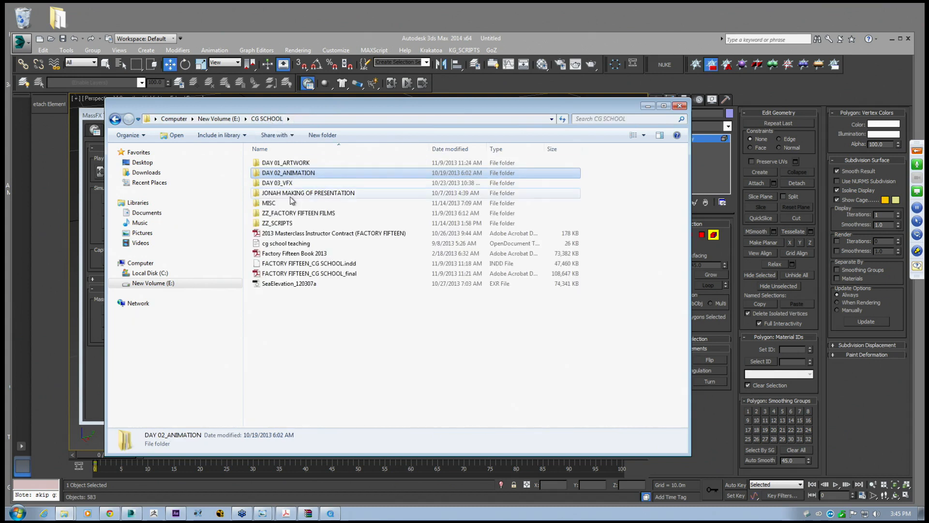
double_click(283, 223)
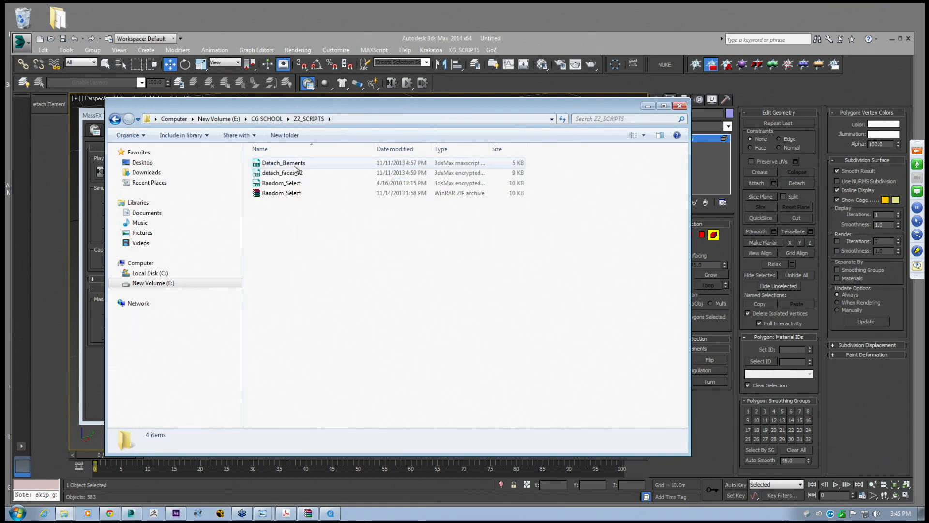
left_click_drag(295, 106, 581, 175)
left_click(581, 232)
left_click_drag(581, 235, 318, 170)
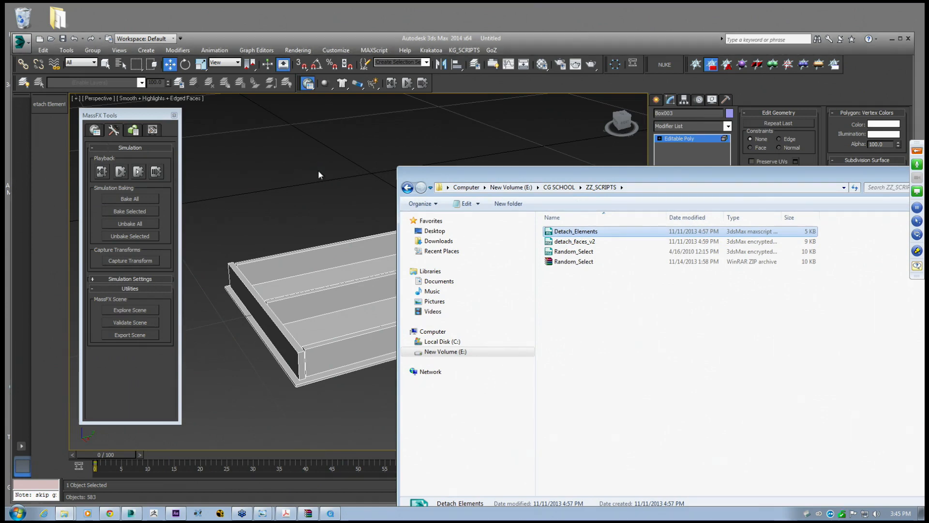
left_click_drag(443, 176, 530, 307)
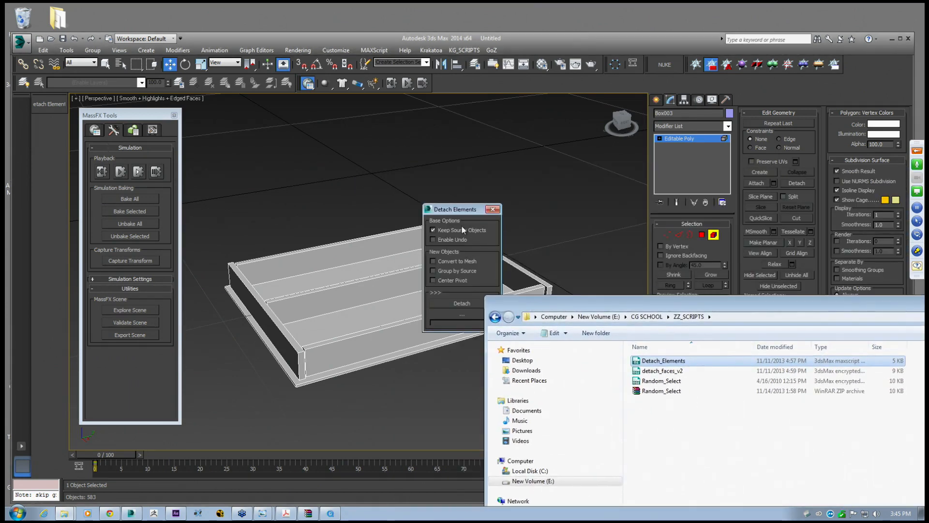
Turn off Keep Source Objects in Detach Elements and detach all of the crate's elements into separate objects
left_click_drag(463, 210, 304, 167)
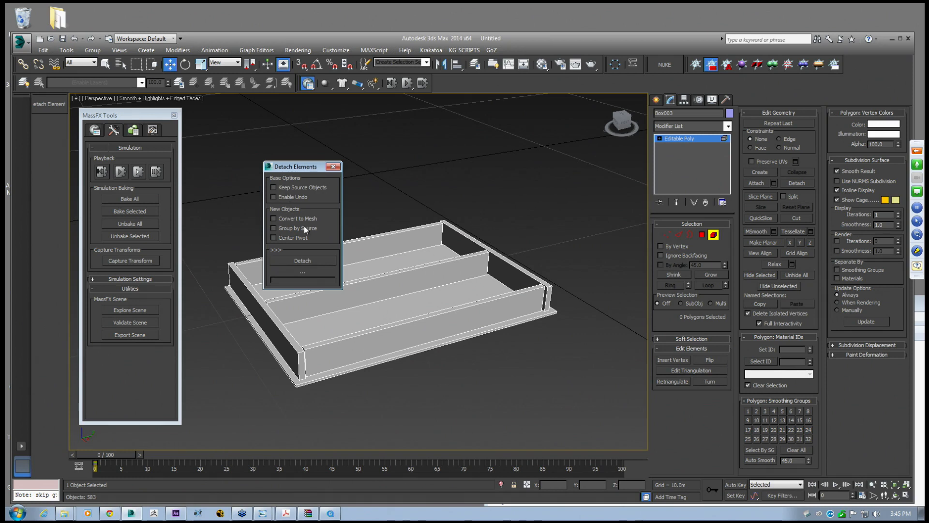
scroll(486, 201, "down", 5)
left_click_drag(403, 164, 620, 284)
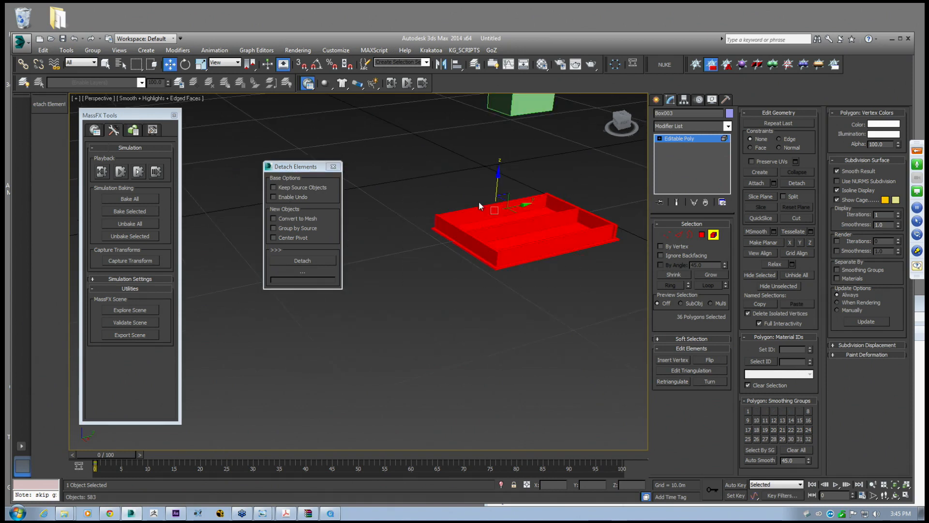
left_click(308, 261)
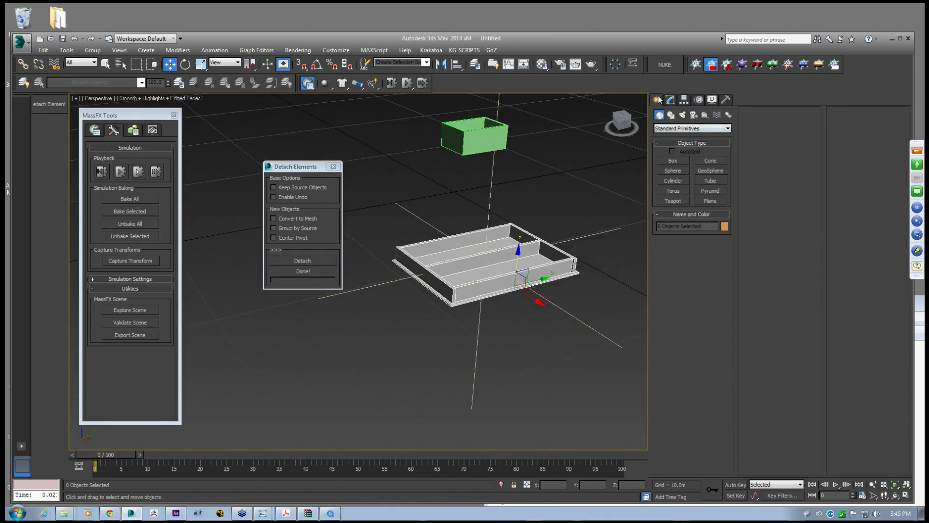
key("Delete")
left_click(489, 232)
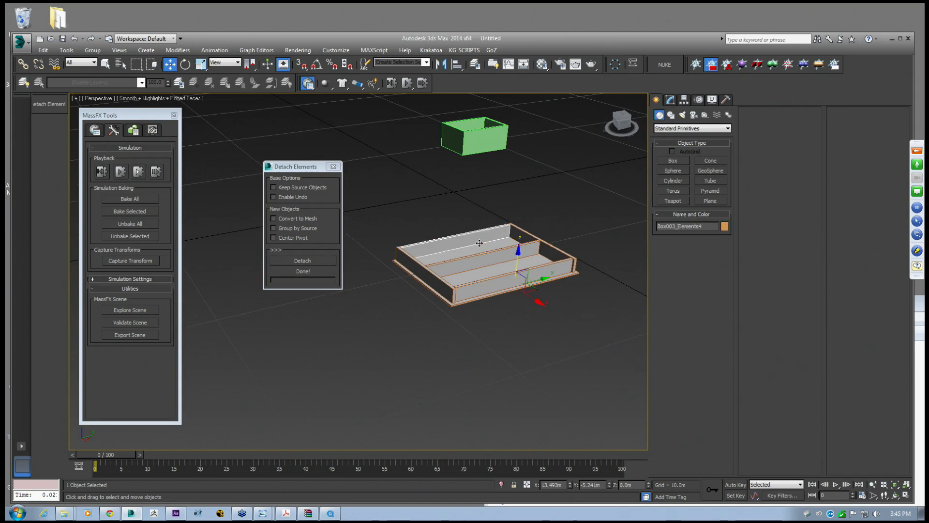
middle_click_drag(486, 234, 463, 238)
Select all six crate pieces and center each pivot to its object with Affect Pivot Only
left_click_drag(361, 210, 564, 349)
left_click(683, 100)
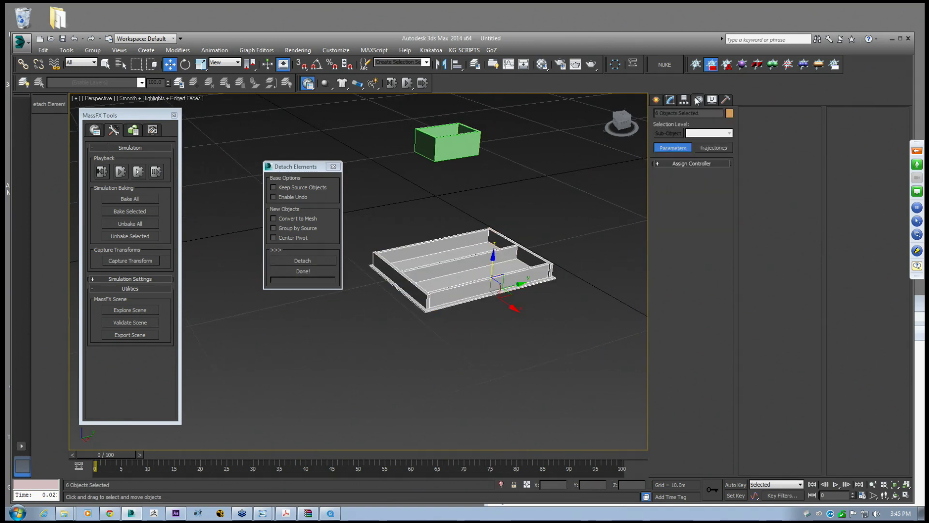
left_click(692, 160)
left_click(692, 210)
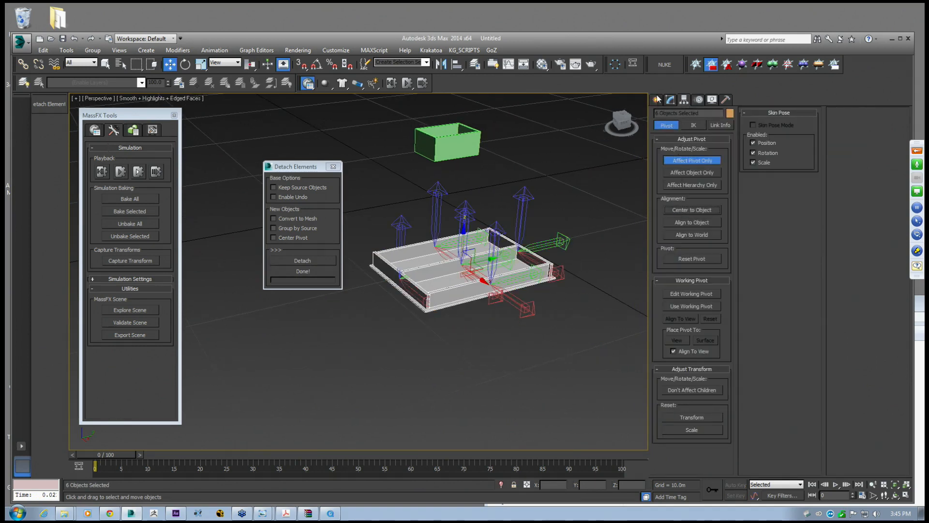
Reset the XForm of the six crate pieces and convert them to Editable Poly
left_click(726, 99)
scroll(472, 244, "up", 5)
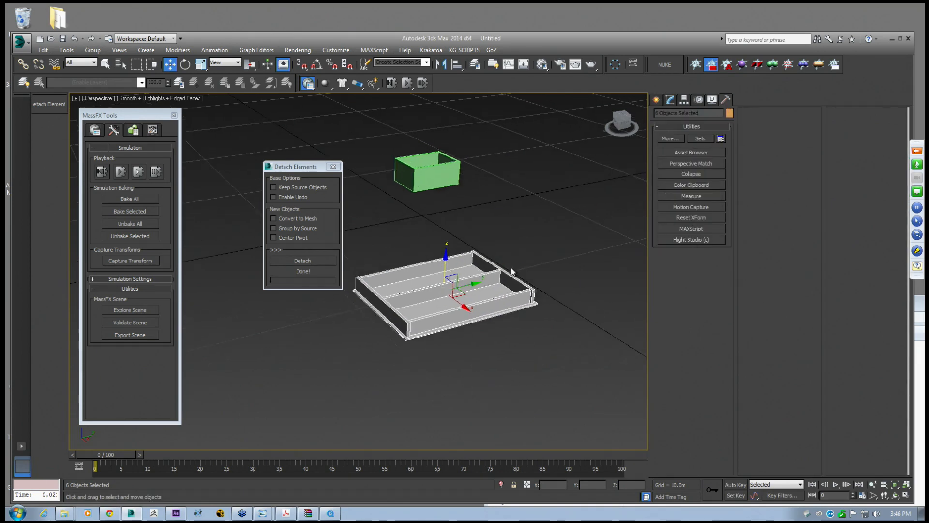
left_click(692, 216)
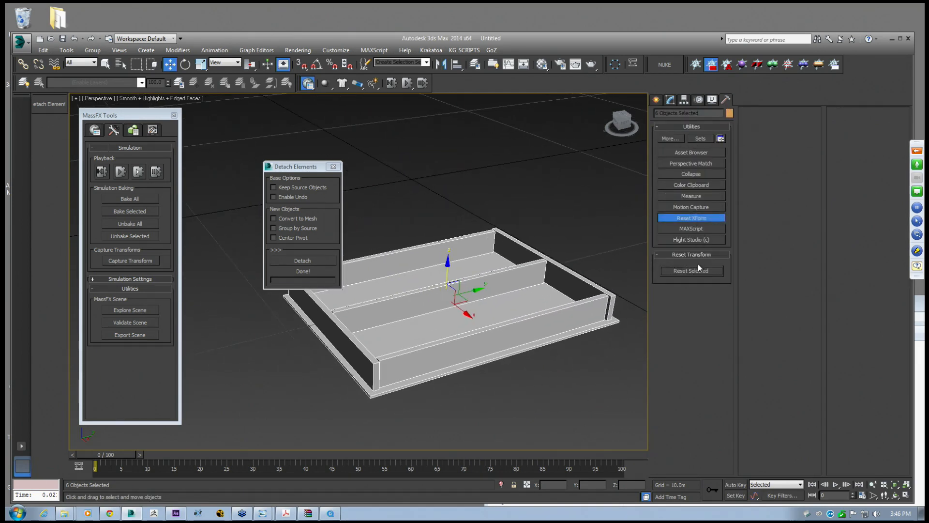
left_click(670, 100)
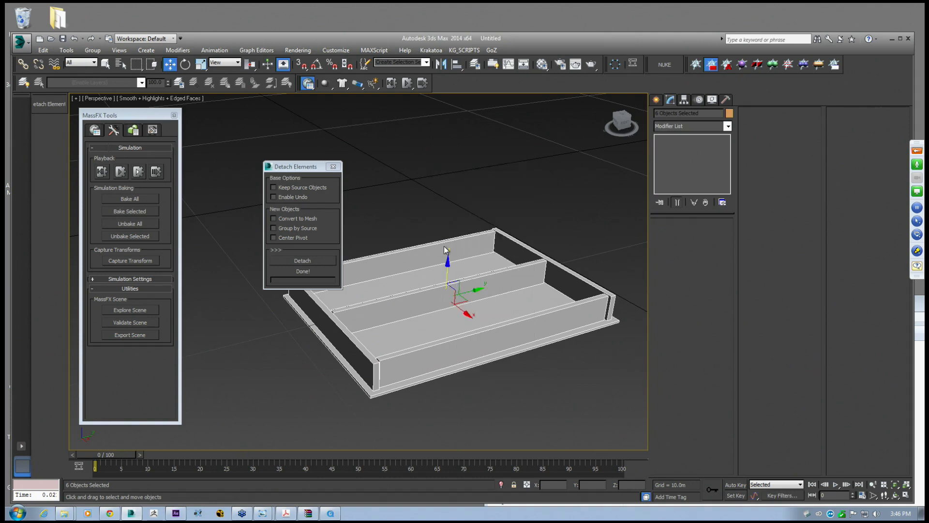
left_click(550, 413)
right_click(486, 299)
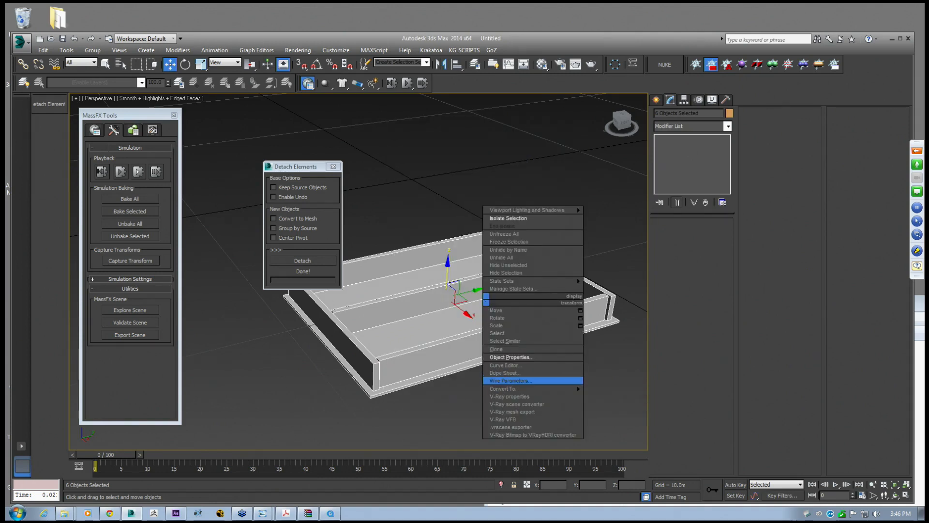
mouse_move(513, 388)
left_click(617, 396)
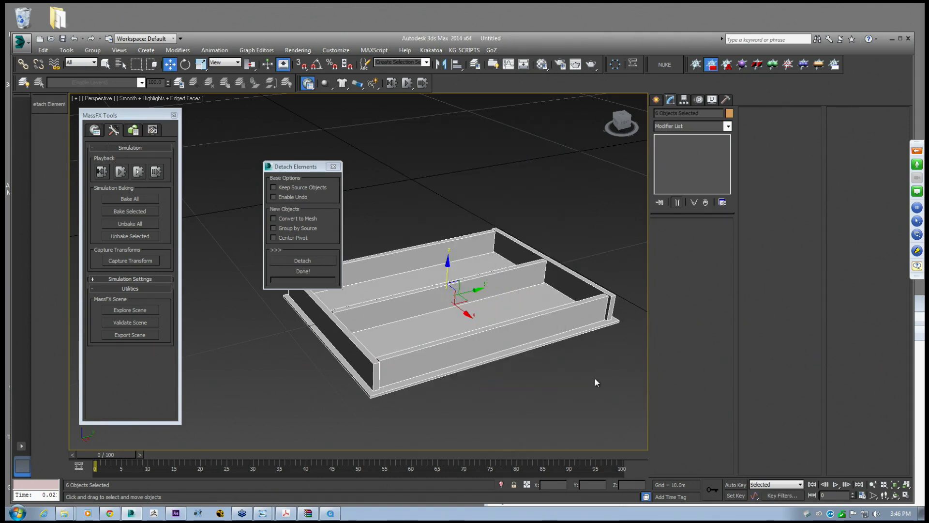
Select the crate's divider, walls and base, and make the six separate pieces MassFX rigid bodies
left_click(489, 268)
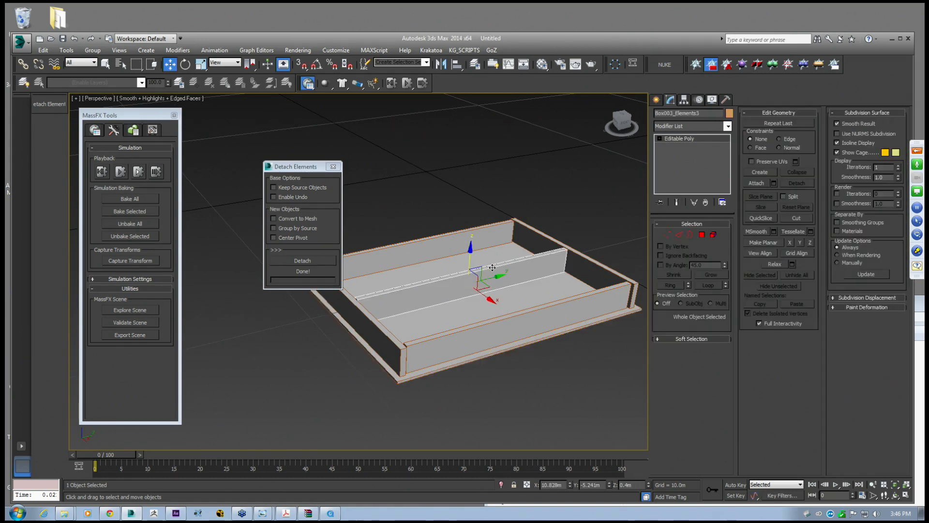
scroll(490, 268, "down", 4)
left_click_drag(373, 213, 576, 356)
left_click(574, 352)
left_click(492, 270)
scroll(479, 254, "up", 4)
middle_click_drag(478, 254, 483, 228)
scroll(463, 236, "up", 3)
left_click(456, 249, "ctrl")
scroll(485, 229, "down", 3)
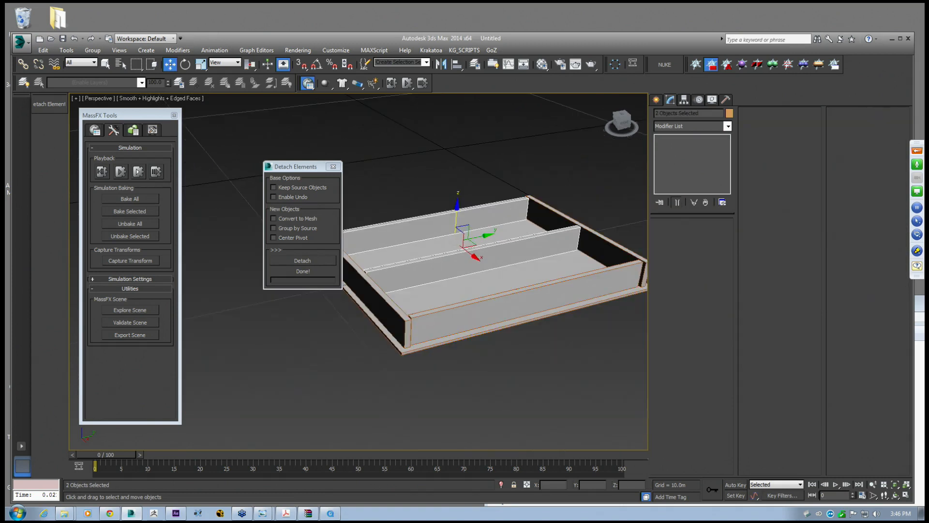
left_click(495, 309, "ctrl")
left_click(400, 315, "ctrl")
left_click(586, 242, "ctrl")
left_click(547, 266, "ctrl")
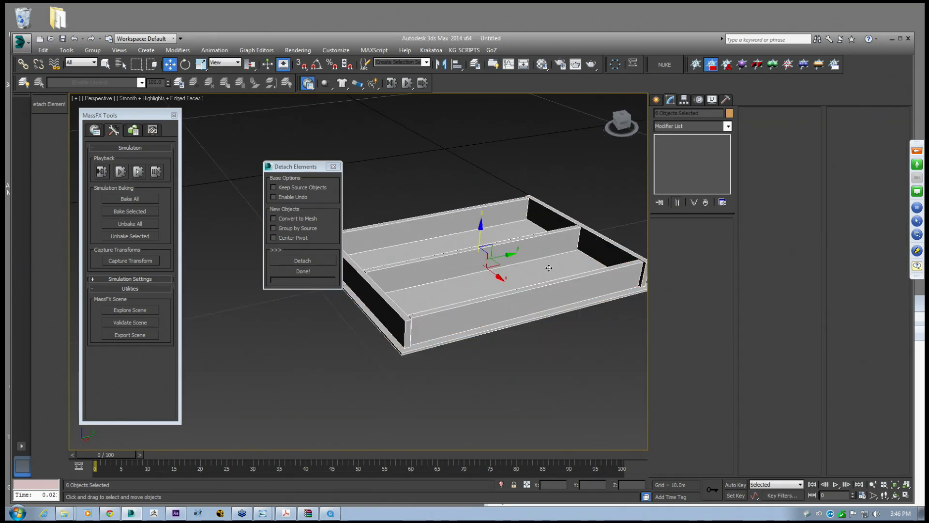
left_click_drag(324, 86, 367, 124)
middle_click_drag(498, 208, 492, 207)
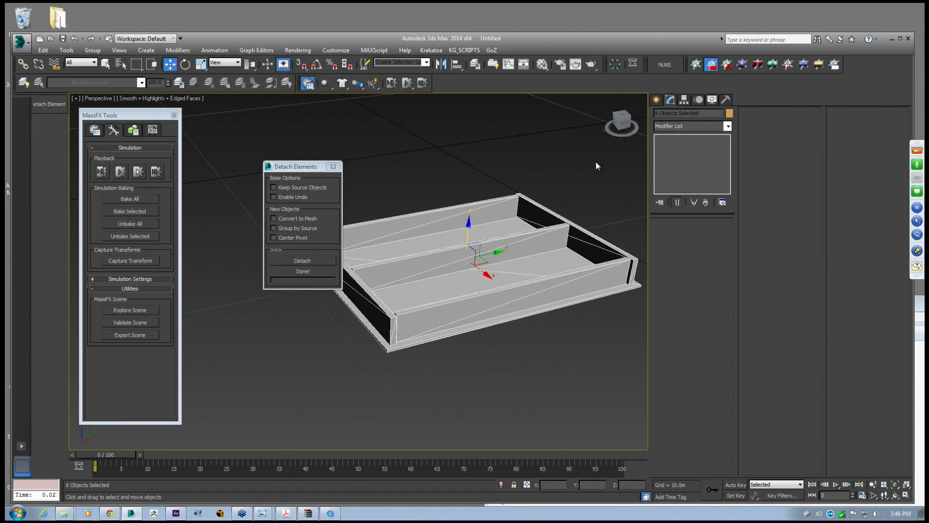
Close the Detach Elements script, run the simulation to examine how the box lands among the separate crate pieces, and reset it
left_click(581, 190)
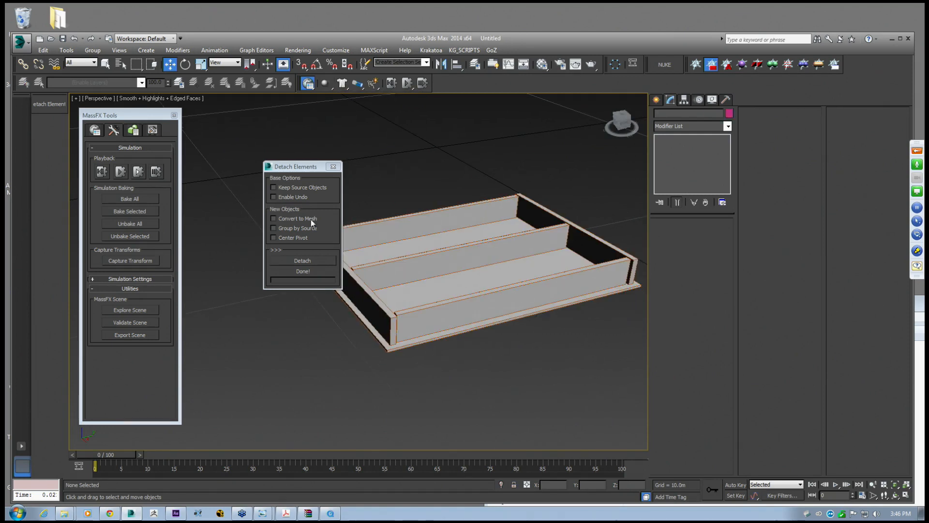
left_click(303, 261)
scroll(399, 196, "down", 5)
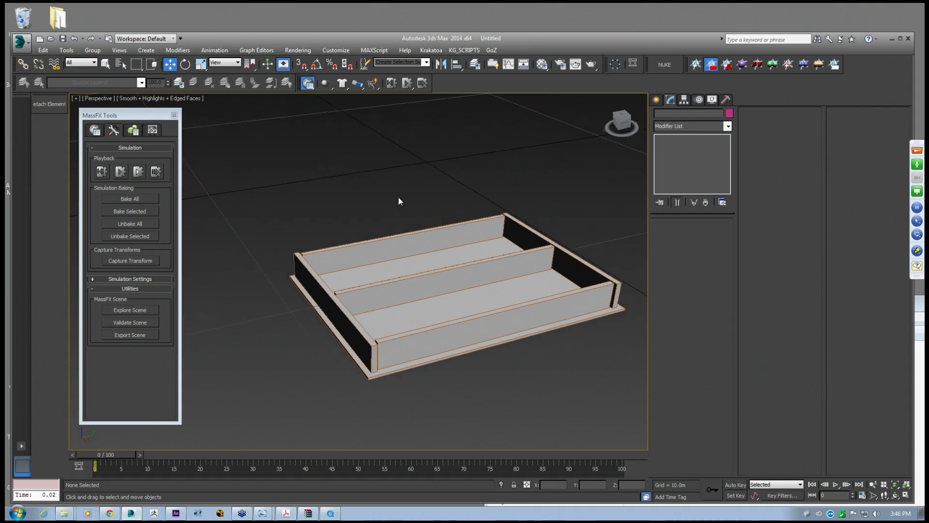
middle_click_drag(402, 201, 413, 240, "alt")
left_click(119, 174)
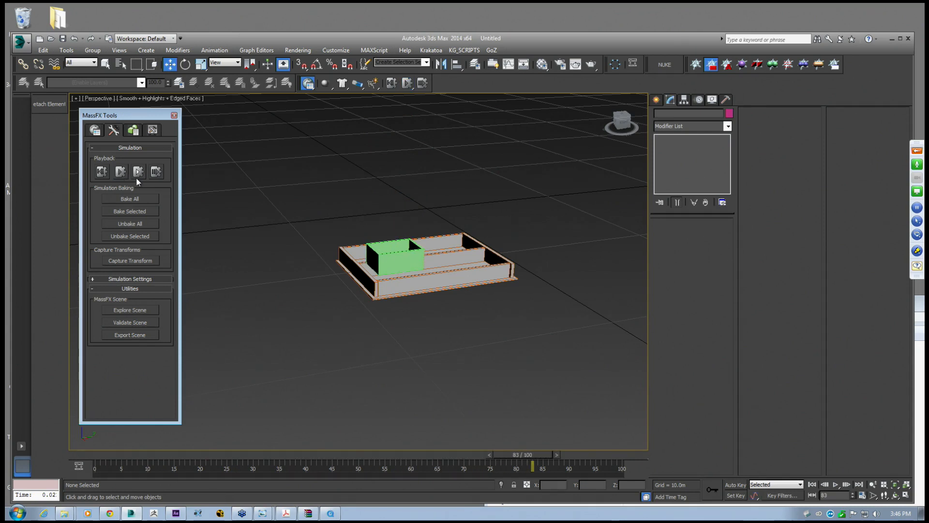
middle_click_drag(419, 264, 389, 241, "alt")
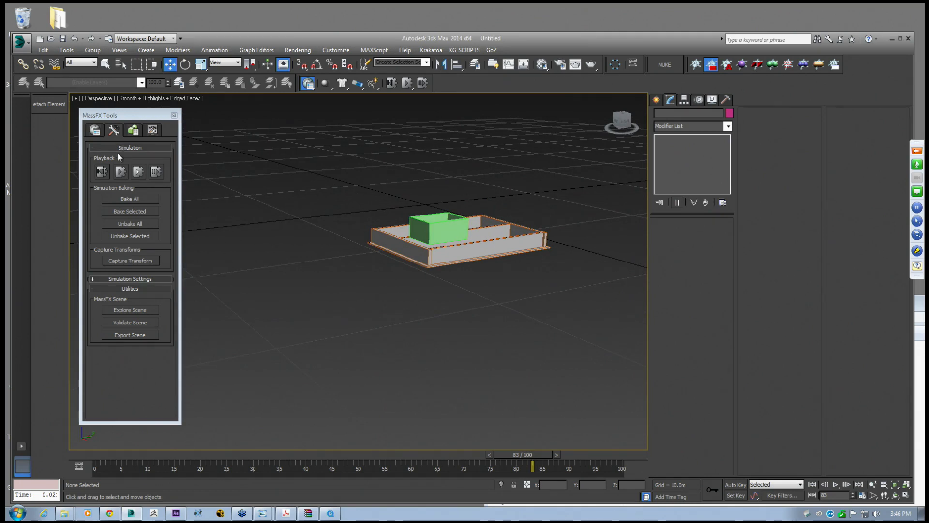
left_click(102, 171)
Check the MassFX world gravity and collision settings, run the simulation, and inspect the green box's rigid body settings
left_click(94, 130)
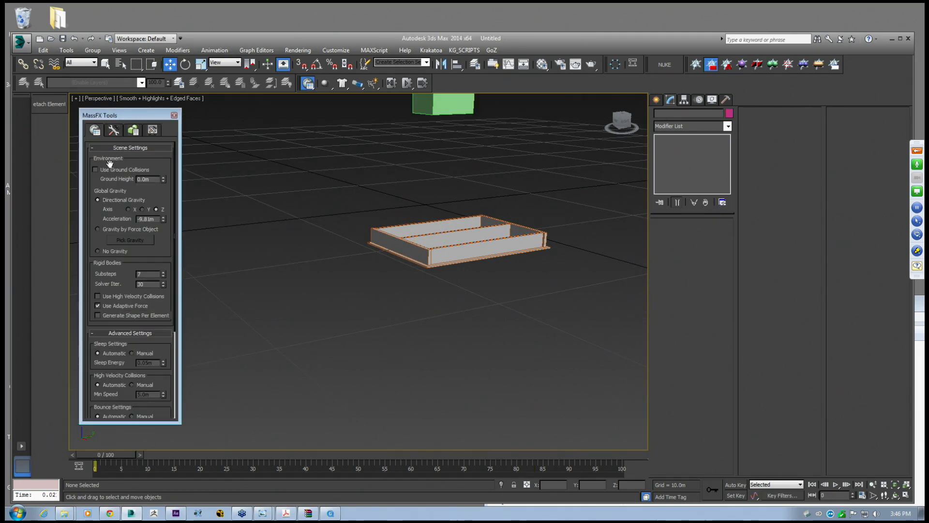
middle_click_drag(353, 202, 392, 195, "alt")
left_click(113, 129)
left_click(120, 172)
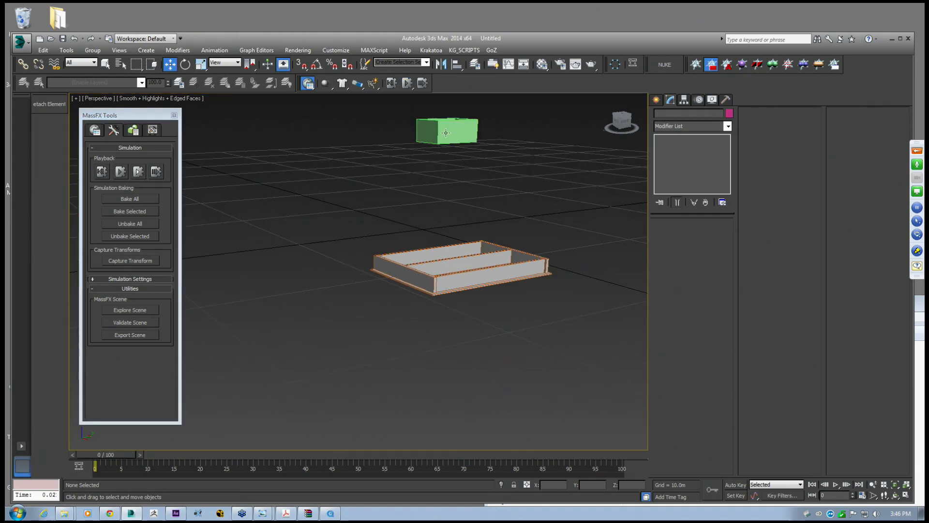
left_click(446, 132)
middle_click_drag(455, 162, 456, 206)
middle_click_drag(506, 158, 524, 181, "alt")
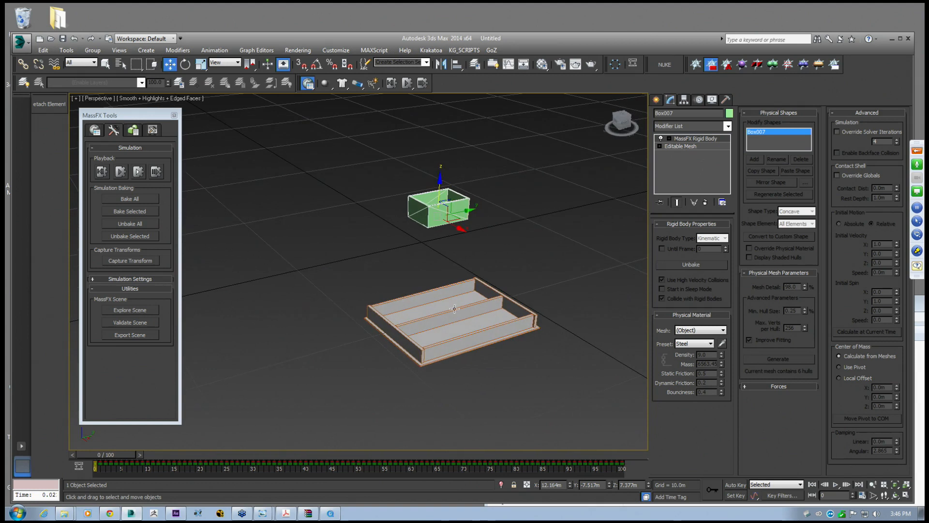
Select the six crate pieces and move them up along Z, closer to the green box
middle_click_drag(454, 308, 450, 317, "alt")
left_click(449, 319)
left_click_drag(377, 305, 549, 377)
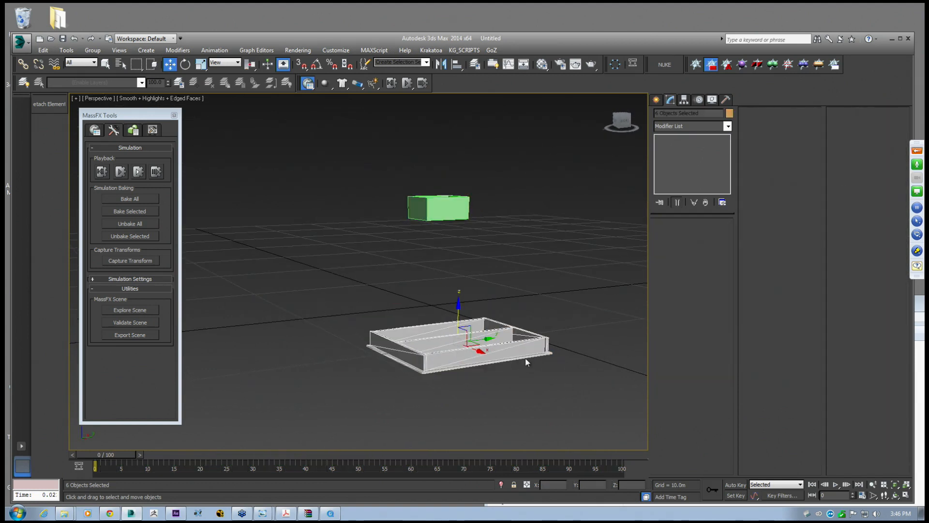
left_click_drag(458, 314, 459, 267)
left_click(460, 230)
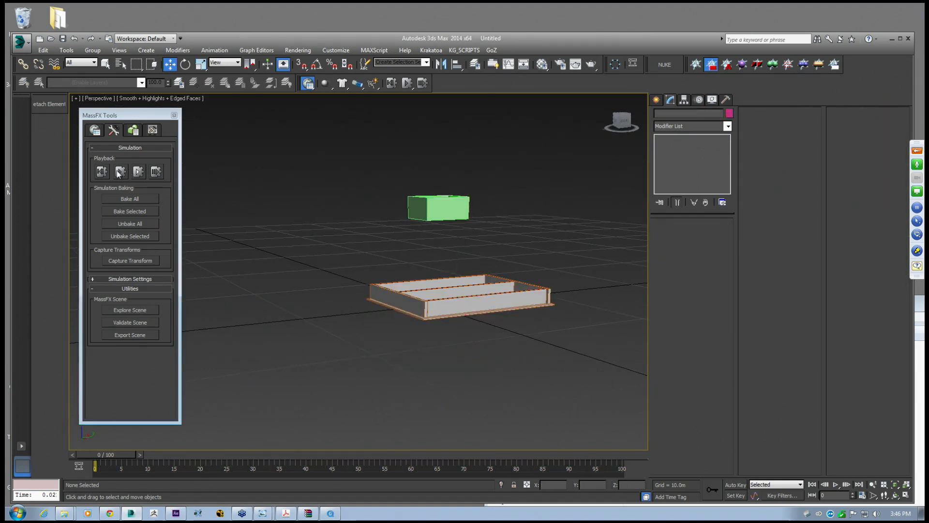
Run the simulation on the raised crate, scrub the timeline to review the box's fall, and reset it
left_click(118, 174)
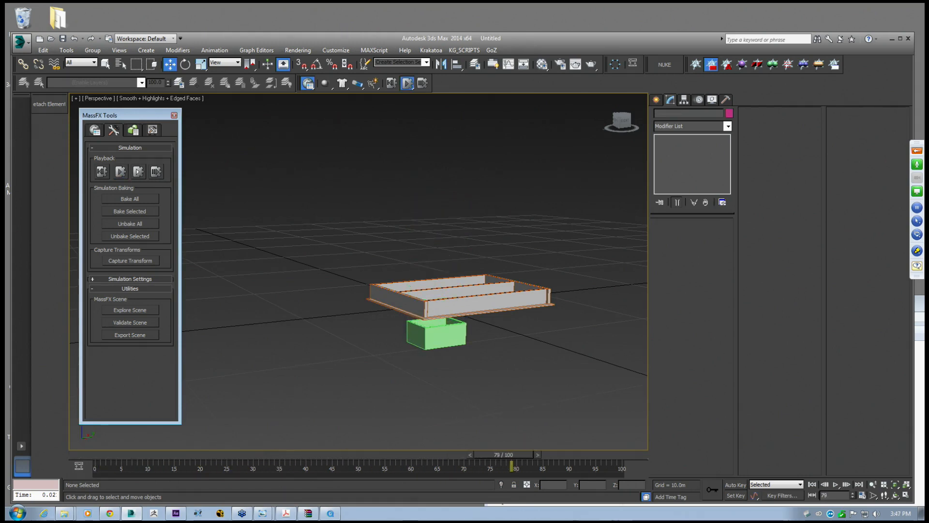
left_click_drag(601, 456, 158, 455)
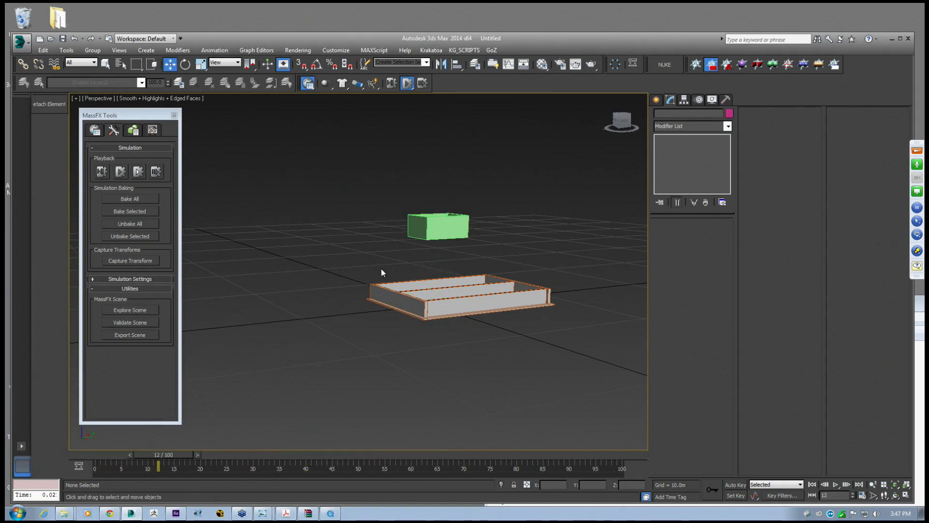
left_click(102, 171)
Set the rigid body type of the crate's rear long wall to Static
left_click(397, 308)
middle_click_drag(422, 280, 474, 314, "alt")
scroll(472, 313, "up", 3)
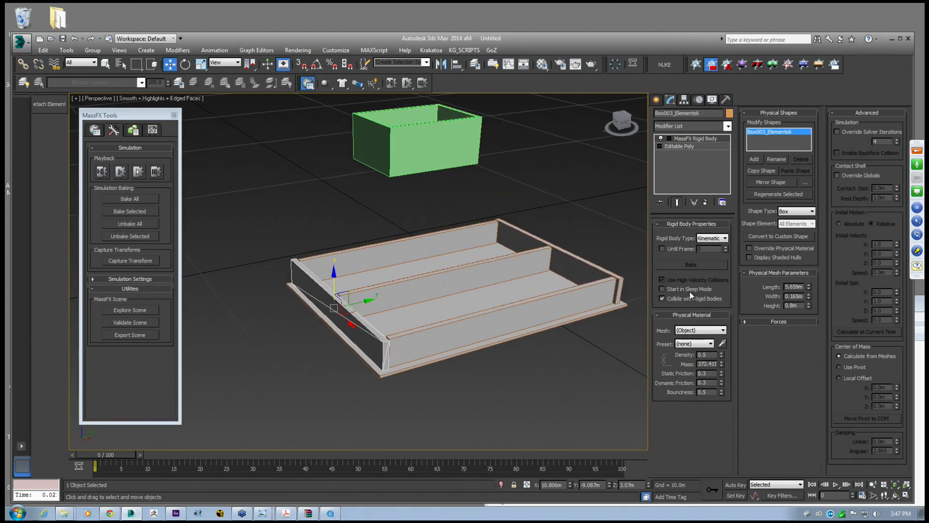
left_click(711, 238)
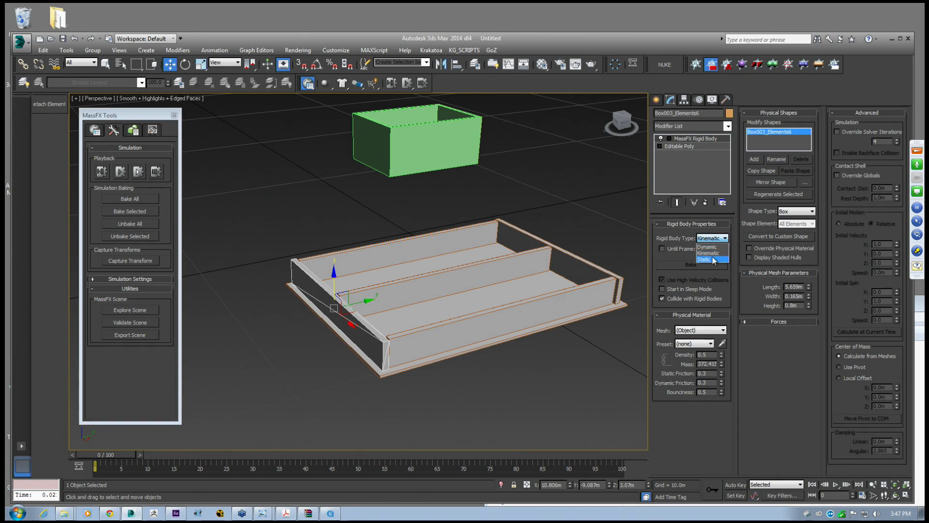
left_click(406, 312)
left_click(391, 252)
left_click(710, 239)
left_click(708, 259)
Set the rigid body type of the crate's base to Static
left_click(518, 269)
left_click(383, 328, "ctrl")
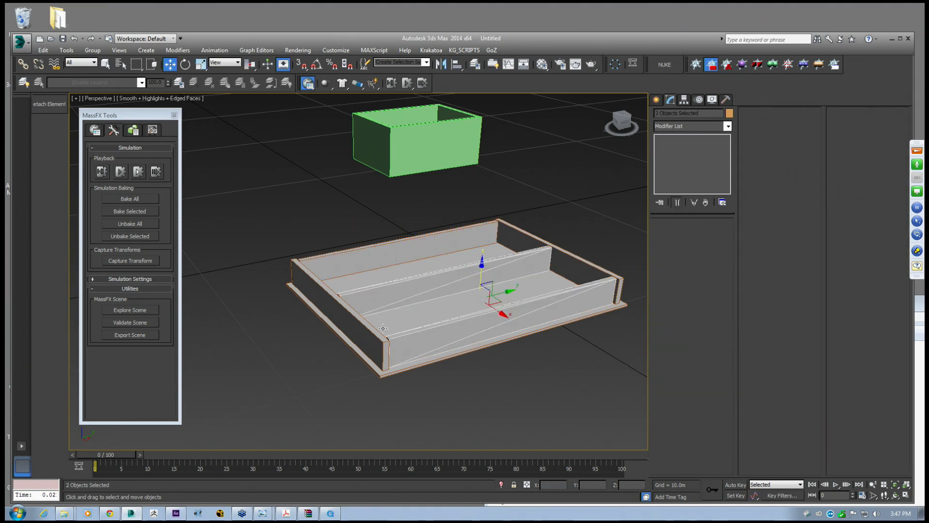
left_click(504, 277)
left_click(712, 239)
left_click(707, 260)
middle_click_drag(391, 276, 406, 281)
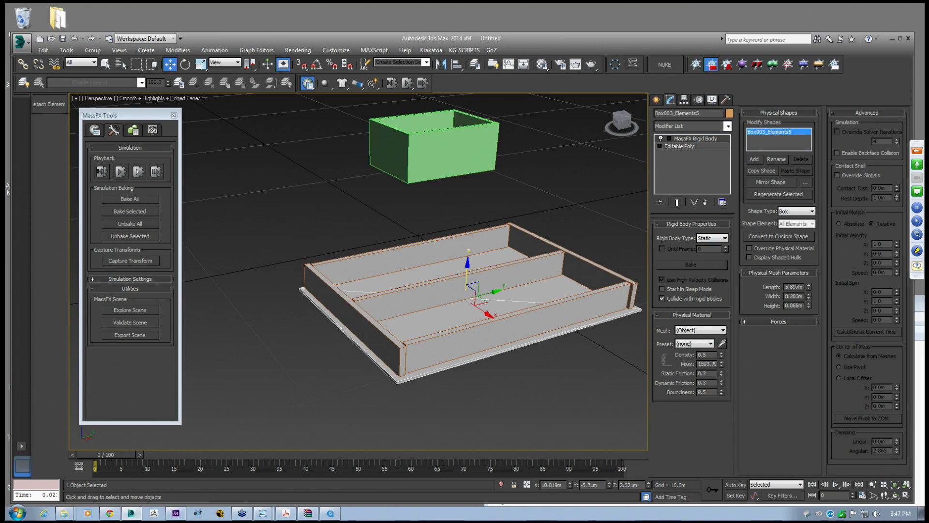
Run the simulation with the Static crate pieces and reset it
left_click(121, 172)
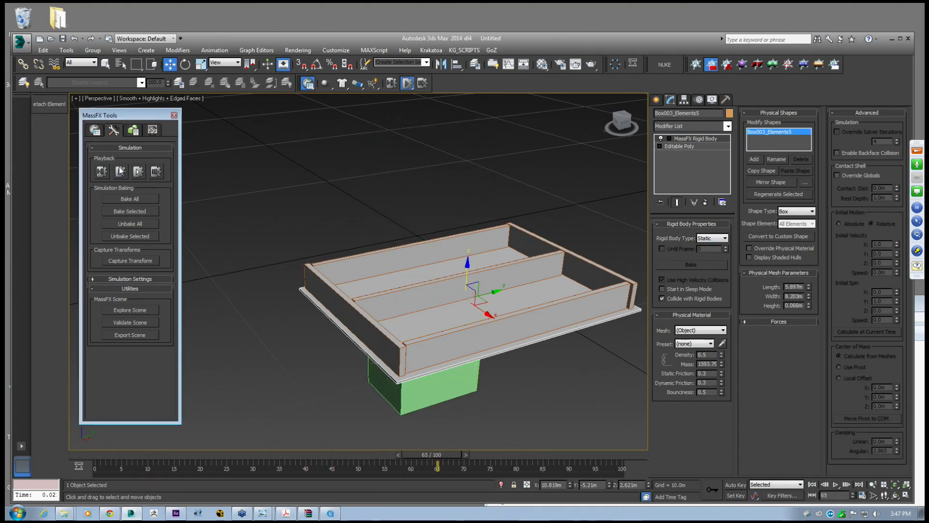
left_click(101, 172)
middle_click_drag(529, 270, 505, 264, "alt")
Set the rigid body type of the crate's rear long wall to Kinematic
left_click(409, 258)
middle_click_drag(564, 261, 600, 260, "alt")
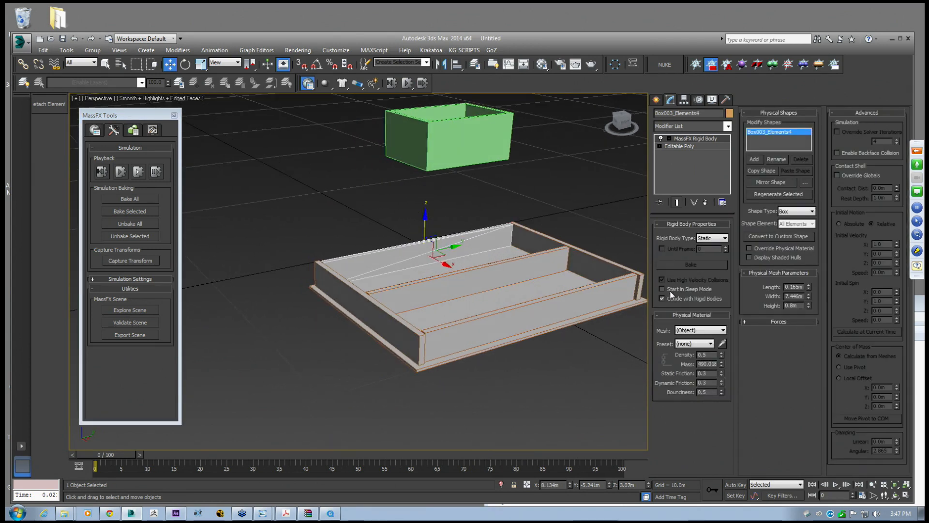
left_click(711, 237)
left_click(709, 252)
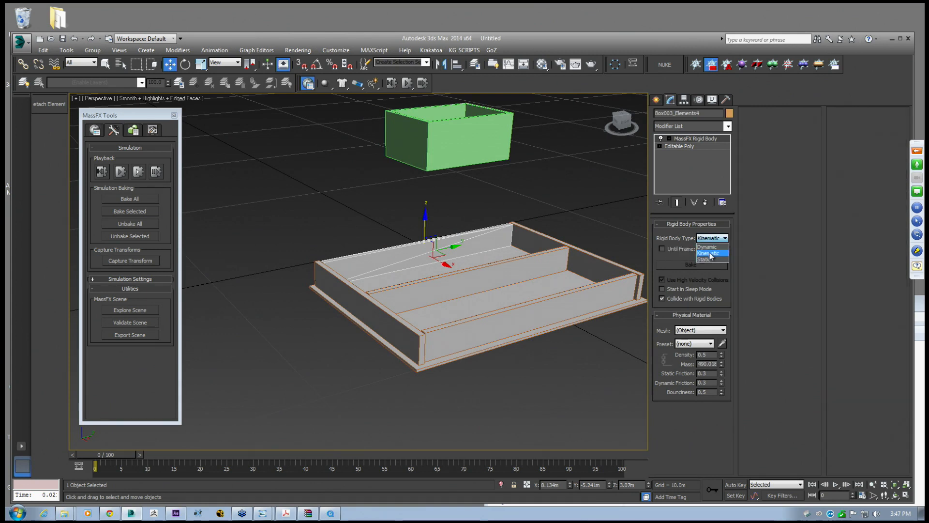
Check the other crate walls' rigid body types and set the base to Kinematic
left_click(368, 301)
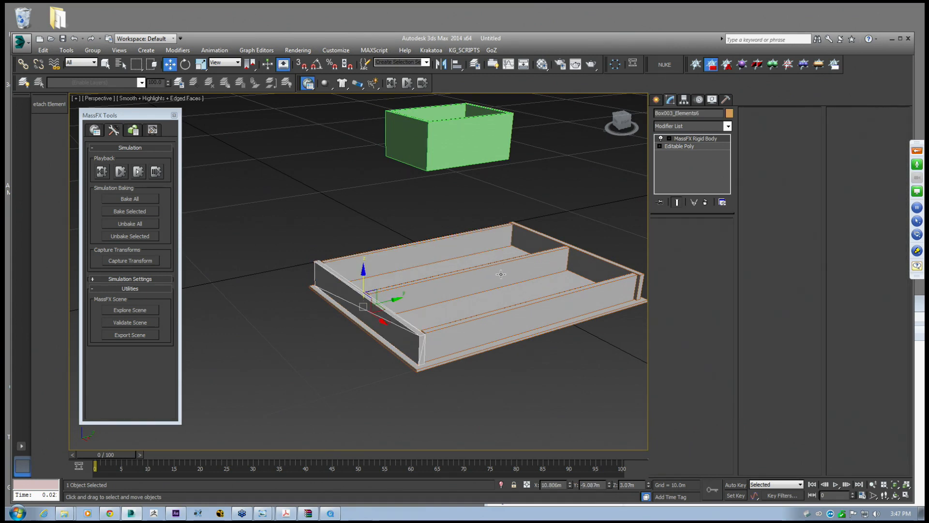
left_click(428, 292)
left_click(556, 241)
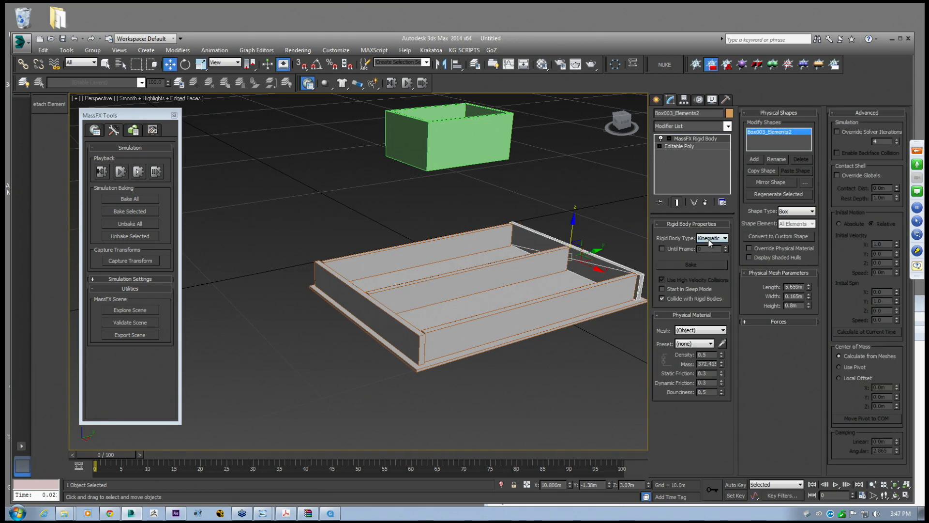
left_click(599, 289)
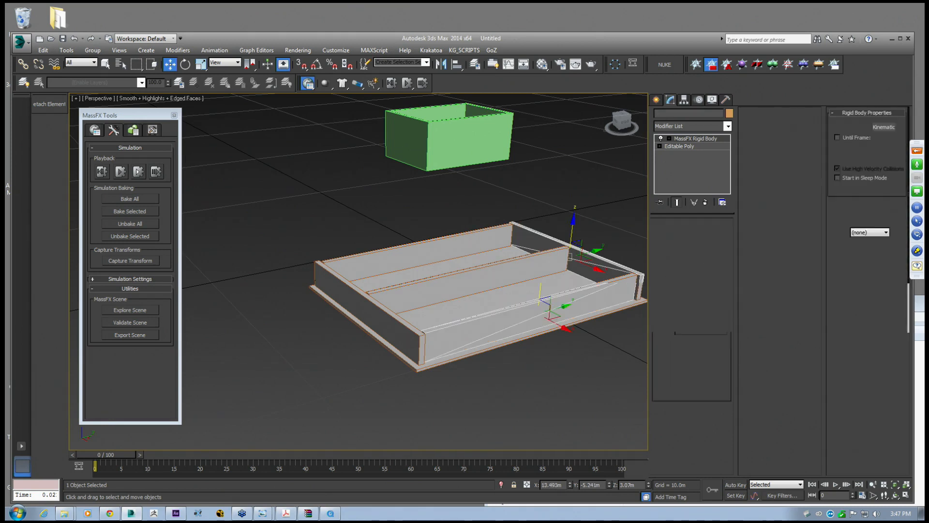
left_click(460, 310)
left_click(707, 239)
left_click(708, 251)
Examine the rigid body and physical shape settings of the crate's near short wall, divider and base
left_click(371, 307)
middle_click_drag(371, 308, 448, 289, "alt")
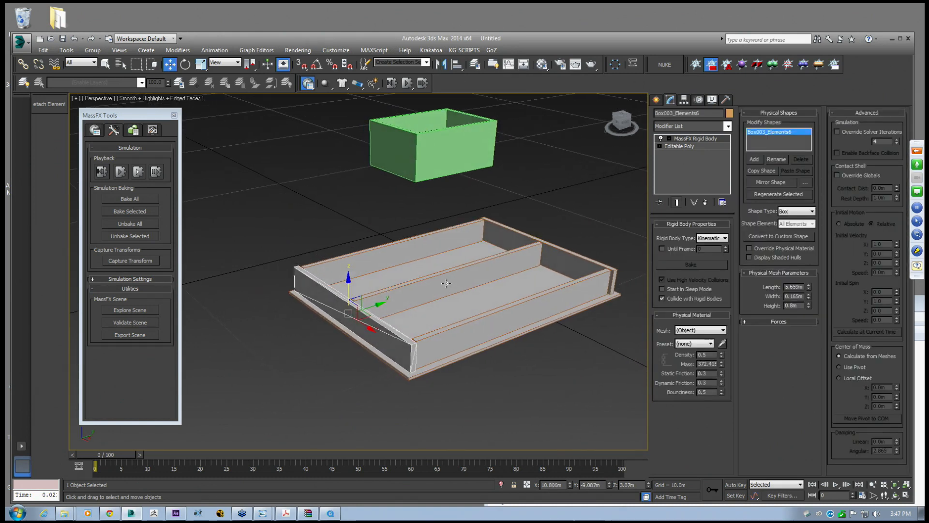
left_click(449, 284)
middle_click_drag(486, 325, 567, 324, "alt")
key("F4")
key("F4")
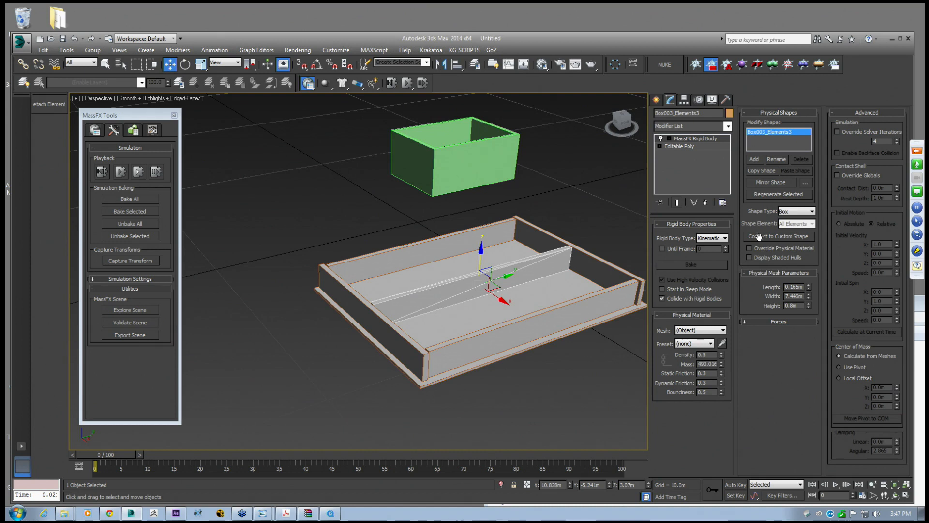
left_click(527, 296)
mouse_move(527, 296)
middle_mouse_down("alt")
mouse_move(543, 263)
mouse_move(519, 281)
mouse_move(526, 284)
middle_mouse_up("alt")
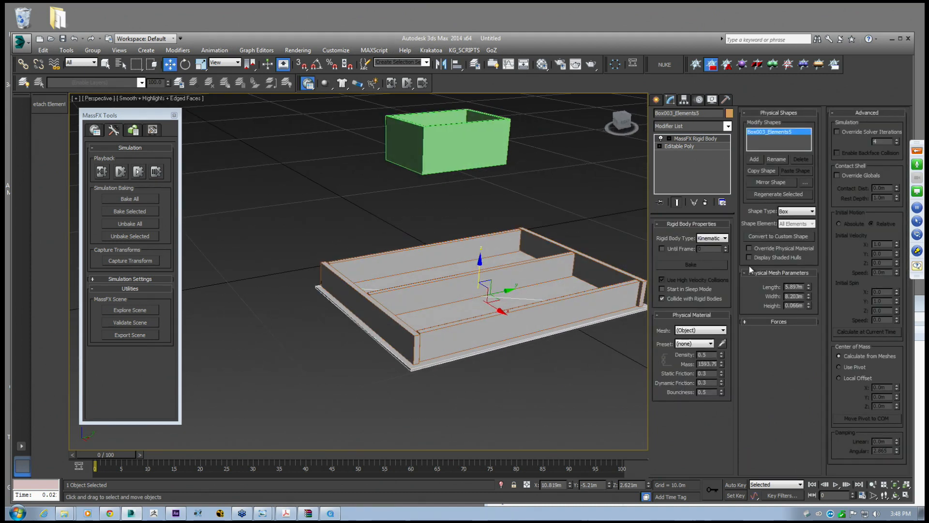
Try the Concave physical shape type on the crate's base, and switch it to Convex
left_click(794, 212)
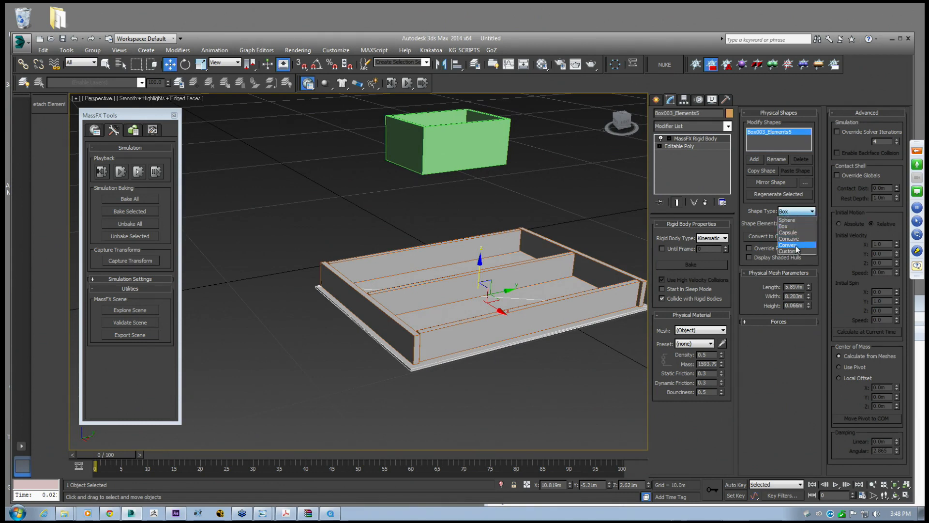
left_click(793, 239)
left_click(795, 212)
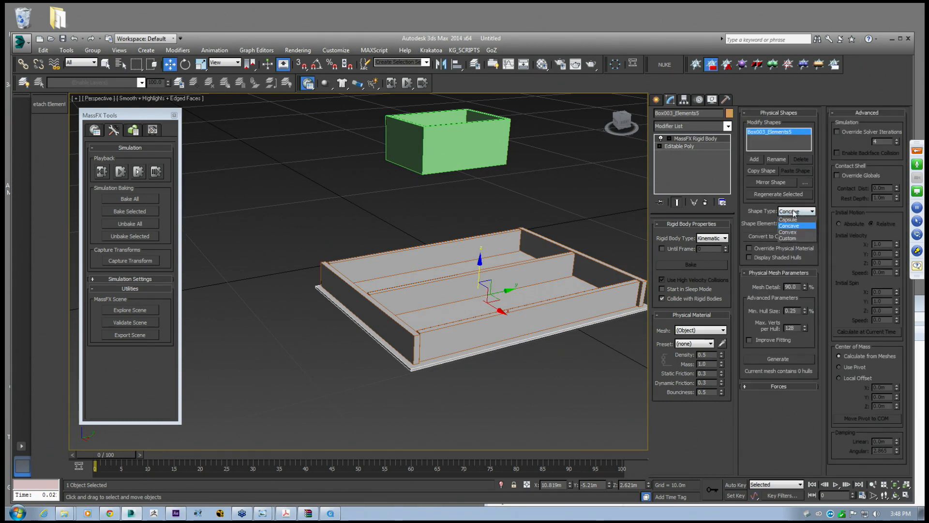
left_click(795, 244)
middle_click_drag(537, 298, 527, 281)
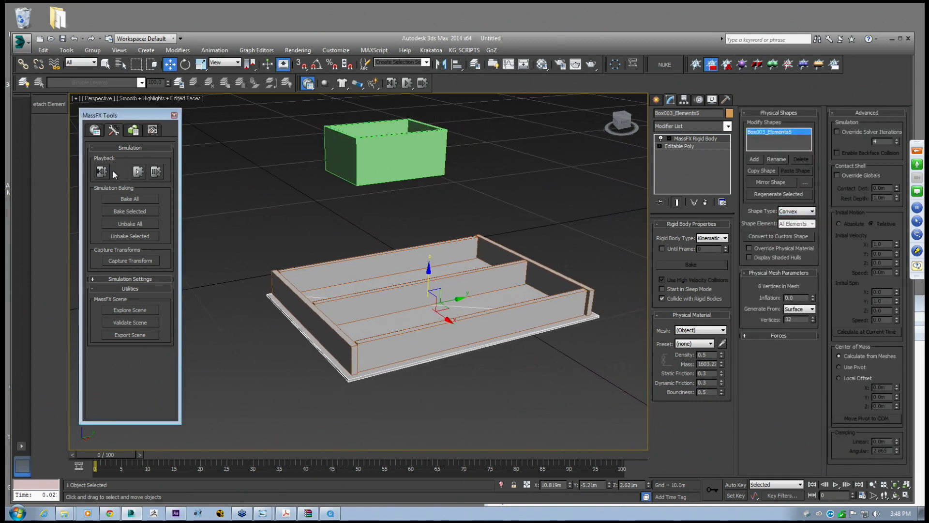
Run the simulation with the base's Convex shape to examine the collision, and reset it
left_click(118, 173)
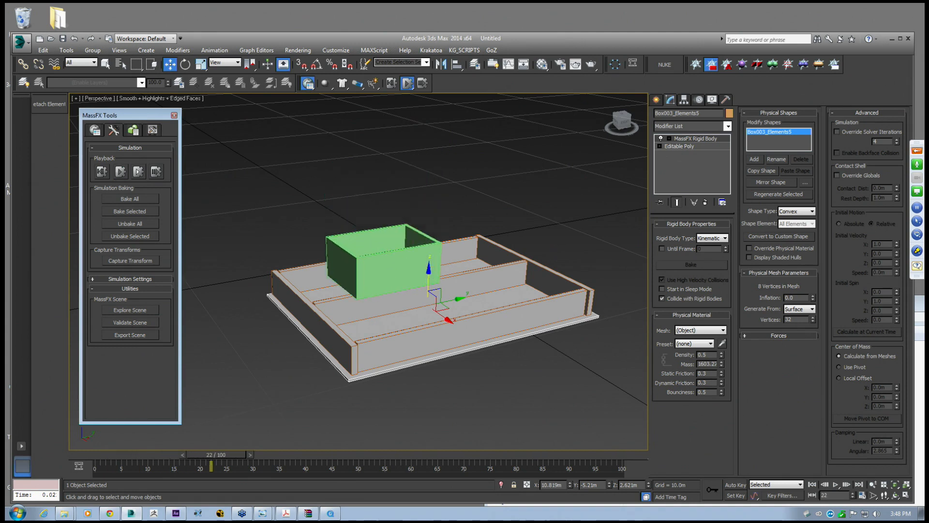
left_click(101, 172)
middle_click_drag(492, 241, 508, 248)
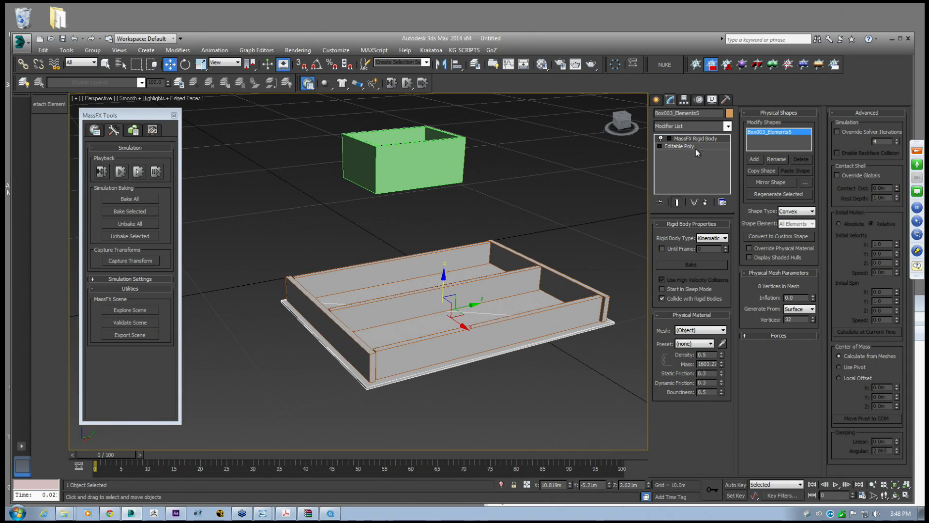
Select the crate's base and remove its MassFX Rigid Body modifier
left_click(392, 177)
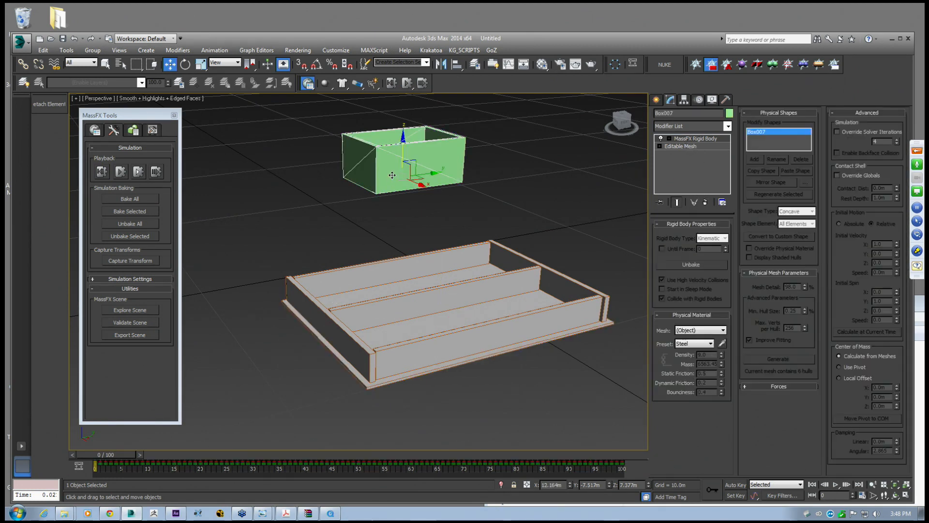
left_click(423, 320)
middle_click_drag(424, 320, 464, 309, "alt")
left_click(679, 146)
Add a Normal modifier to the crate's base with Unify Normals and Flip Normals enabled
left_click(728, 126)
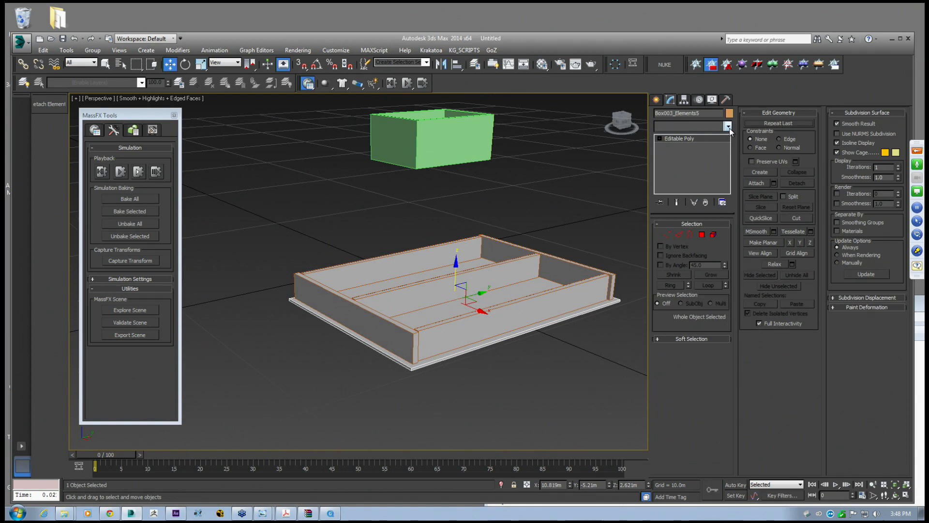
left_click_drag(730, 173, 730, 272)
left_click(670, 351)
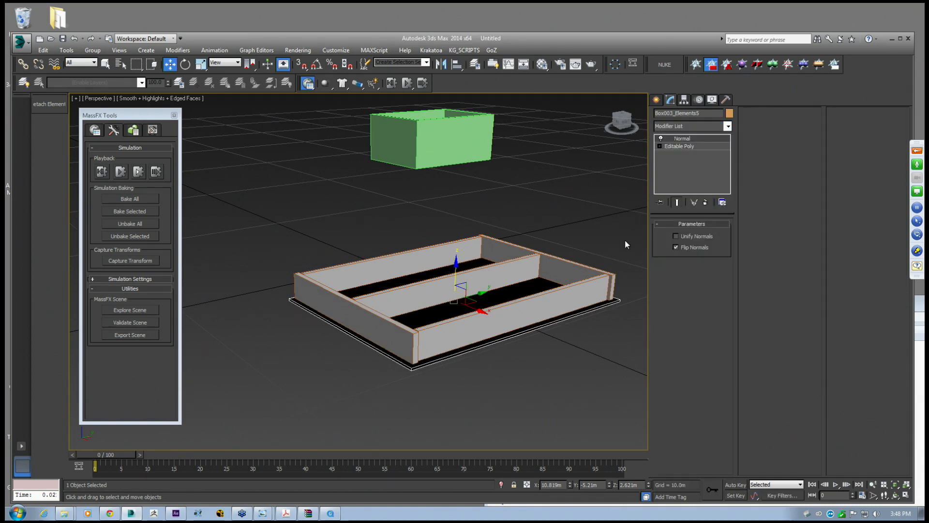
left_click(675, 235)
left_click(677, 246)
left_click(676, 247)
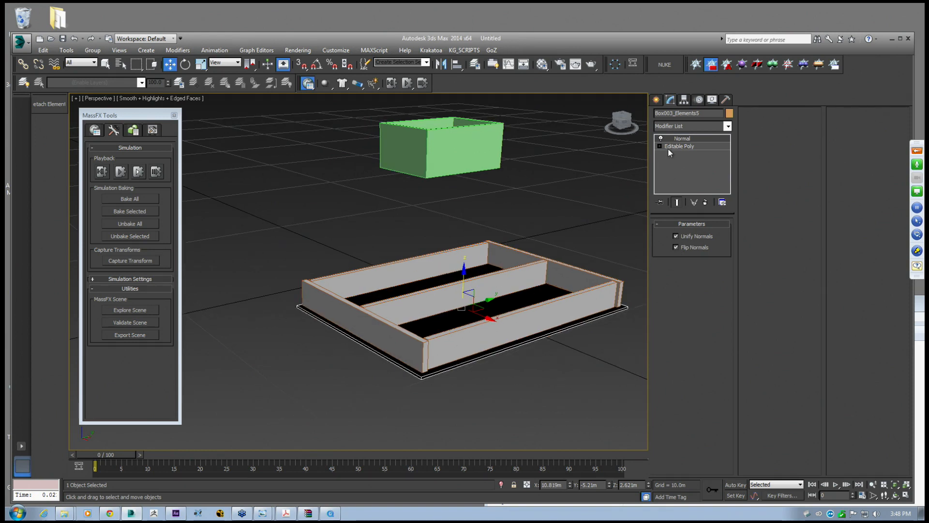
Make the crate's base with flipped normals a kinematic rigid body
left_click(726, 126)
left_click_drag(730, 192, 733, 230)
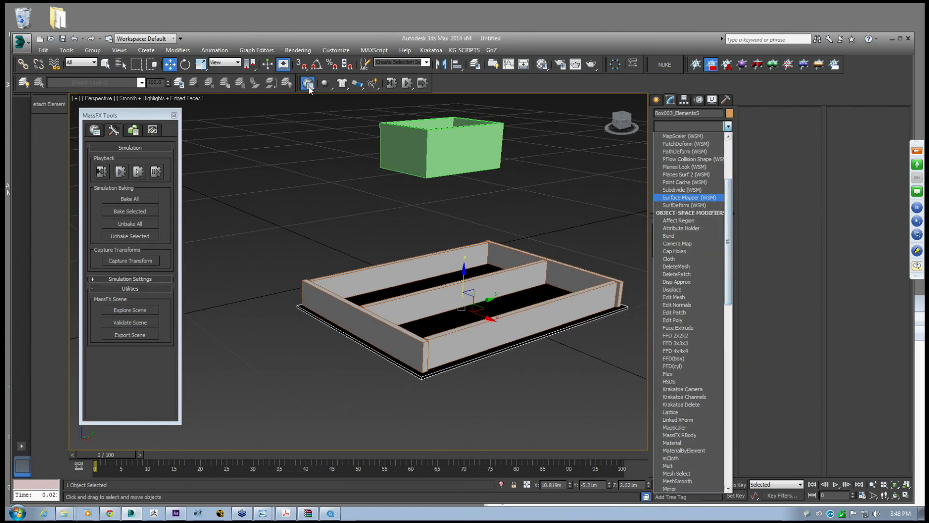
left_click(324, 83)
left_click_drag(323, 83, 364, 117)
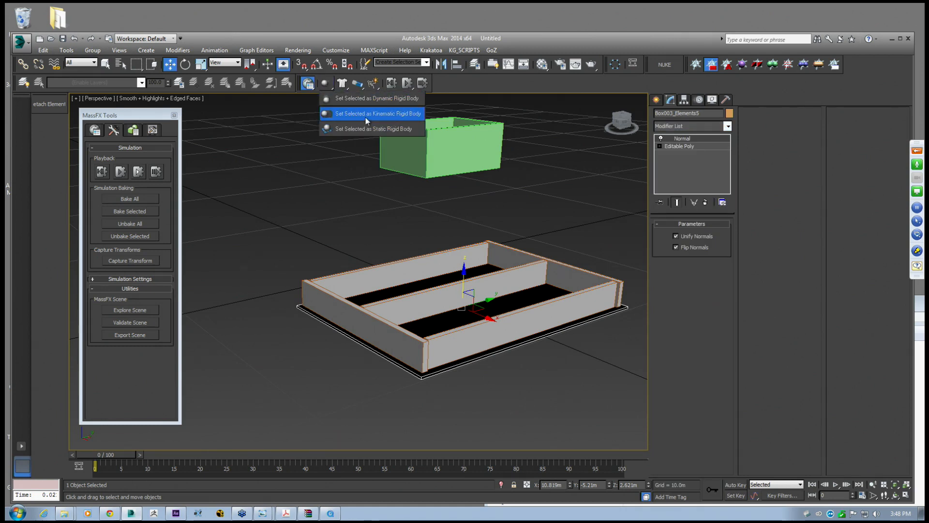
left_click(370, 115)
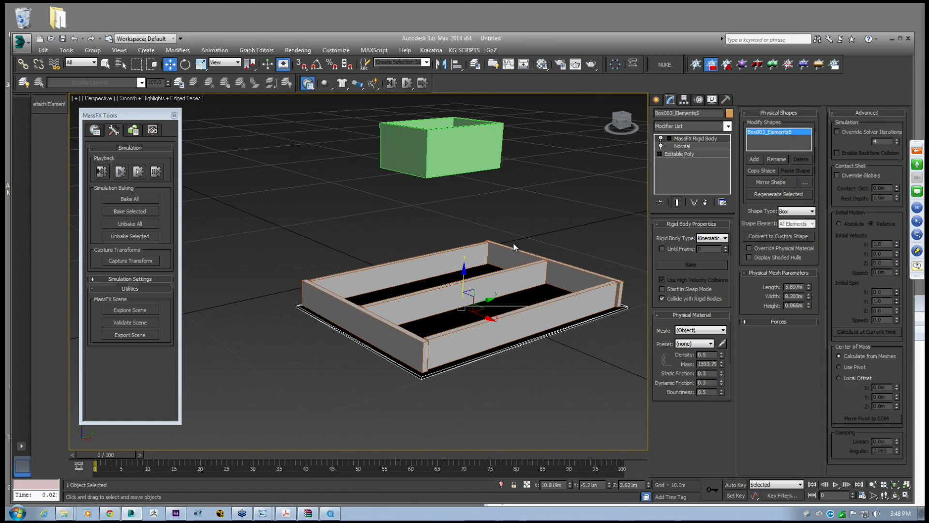
Run the simulation with the flipped-normal base to examine the collision, and reset it
left_click(121, 172)
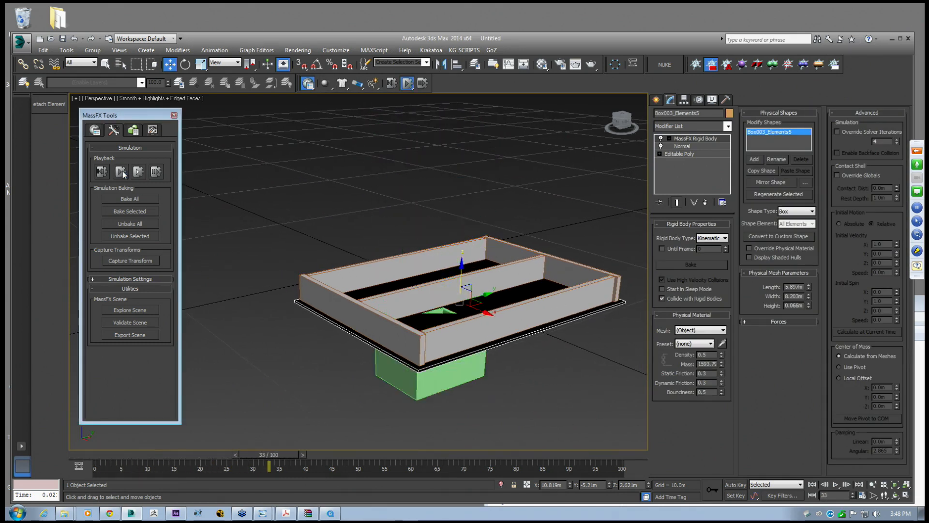
left_click(101, 173)
middle_click_drag(532, 220, 547, 213)
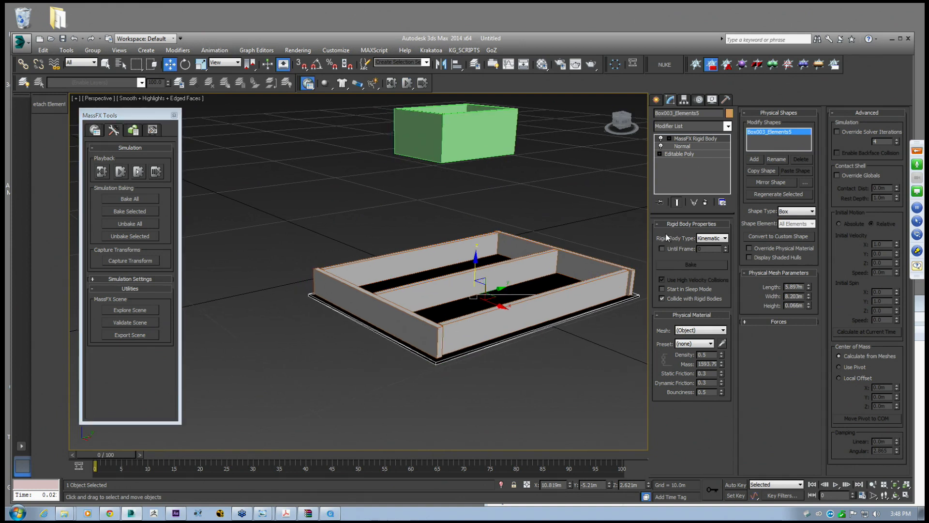
Delete the MassFX Rigid Body and Normal modifiers from the crate's base
left_click(705, 203)
left_click(705, 202)
middle_click_drag(542, 232, 581, 238, "alt")
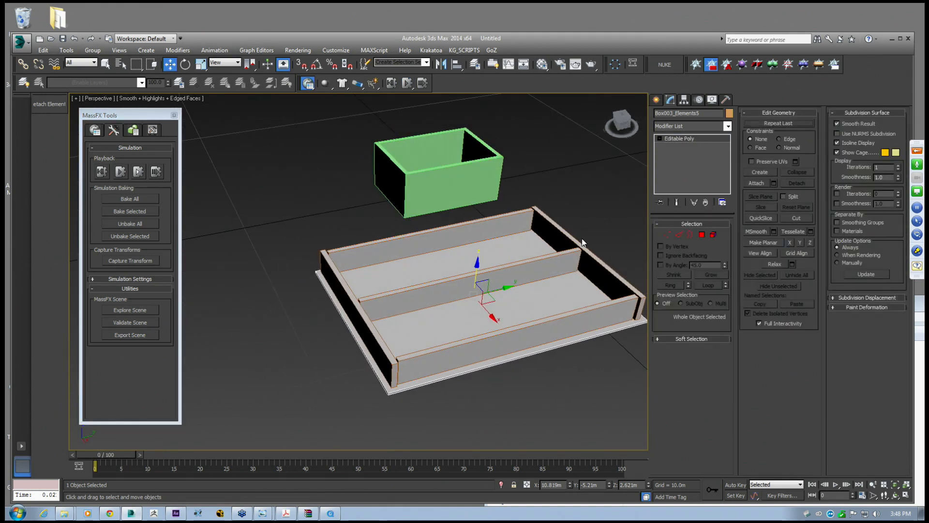
Create a box slab about 0.445 m thick that covers the whole crate, and raise it above the crate walls
left_click(656, 99)
left_click(673, 160)
middle_click_drag(464, 228, 465, 189, "alt")
scroll(461, 253, "down", 3)
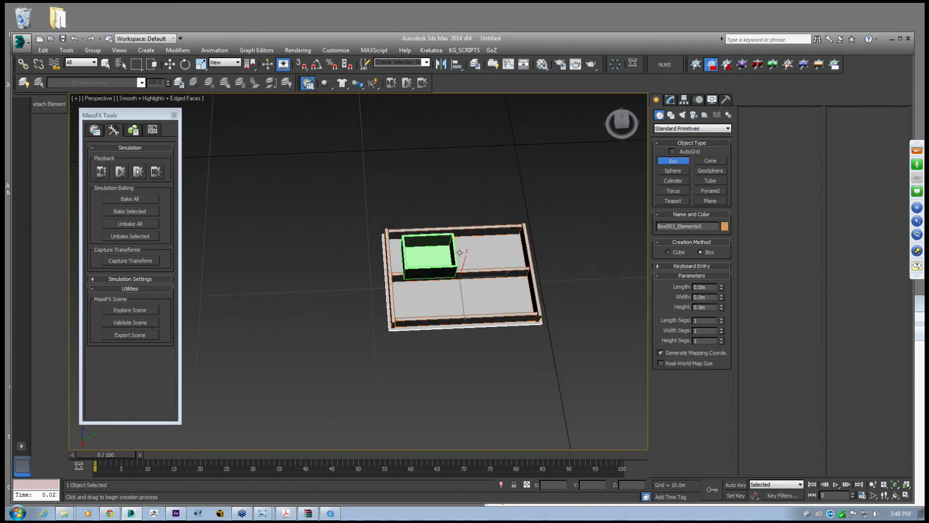
left_click_drag(356, 195, 555, 353)
left_click(555, 353)
middle_click_drag(555, 353, 449, 256, "alt")
key("w")
left_click_drag(448, 255, 449, 198)
Make the slab above the crate a kinematic MassFX rigid body
middle_click_drag(565, 187, 540, 202)
left_click_drag(324, 83, 351, 116)
middle_click_drag(487, 217, 484, 250)
scroll(483, 250, "up", 3)
scroll(483, 251, "down", 3)
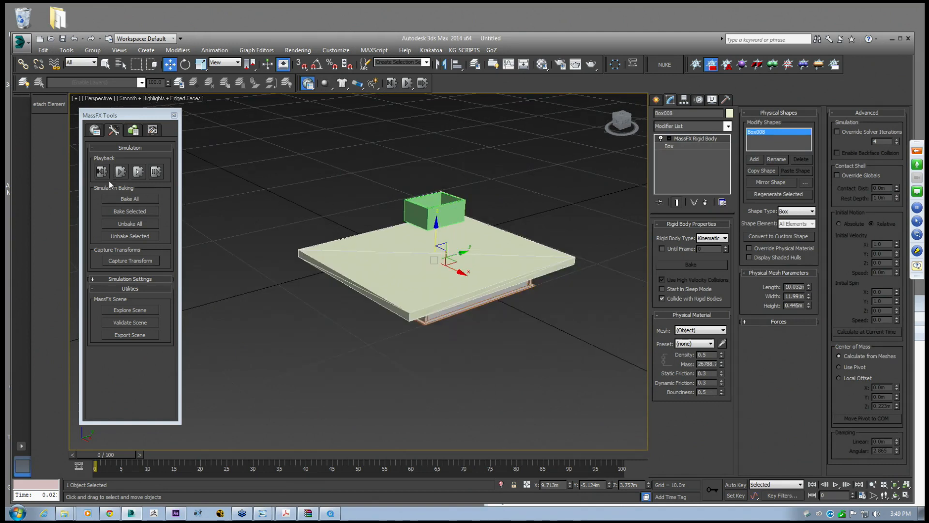
Run the simulation with the kinematic slab to examine its collision with the open box, and reset it
left_click(121, 171)
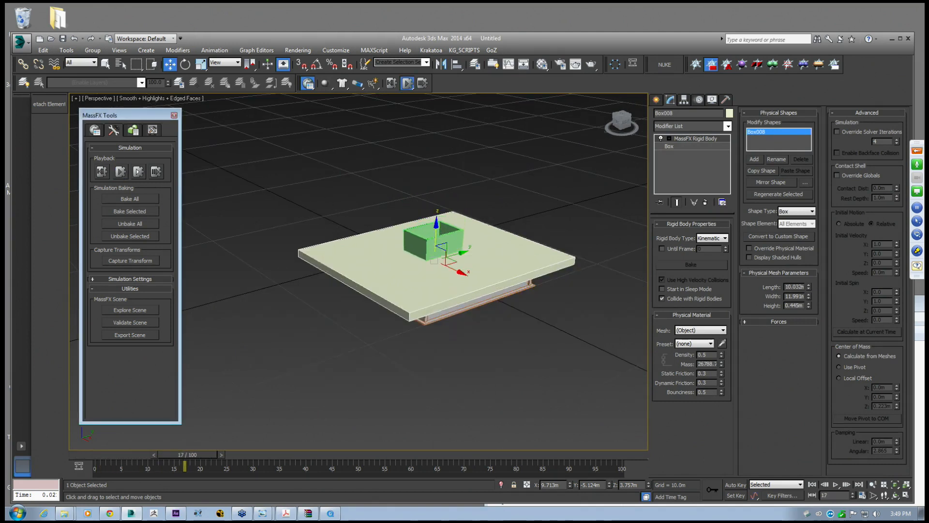
left_click(120, 172)
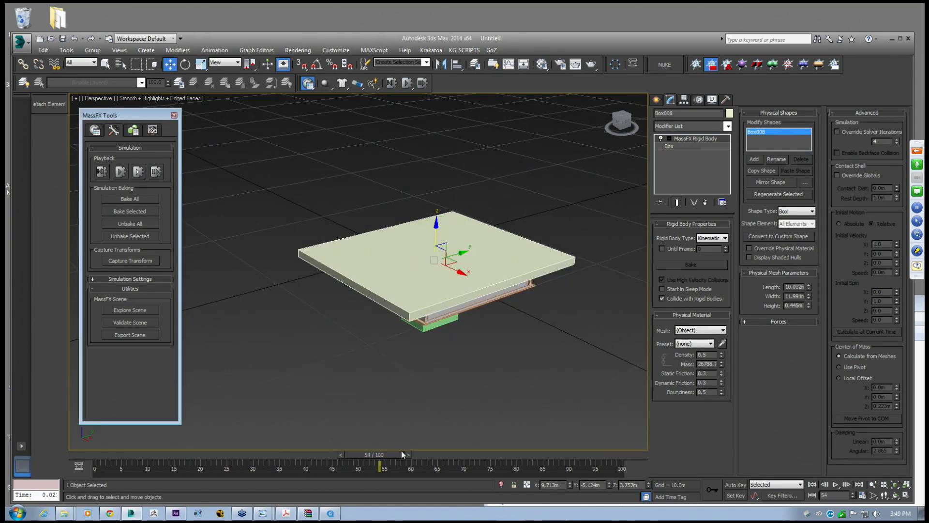
left_click(102, 172)
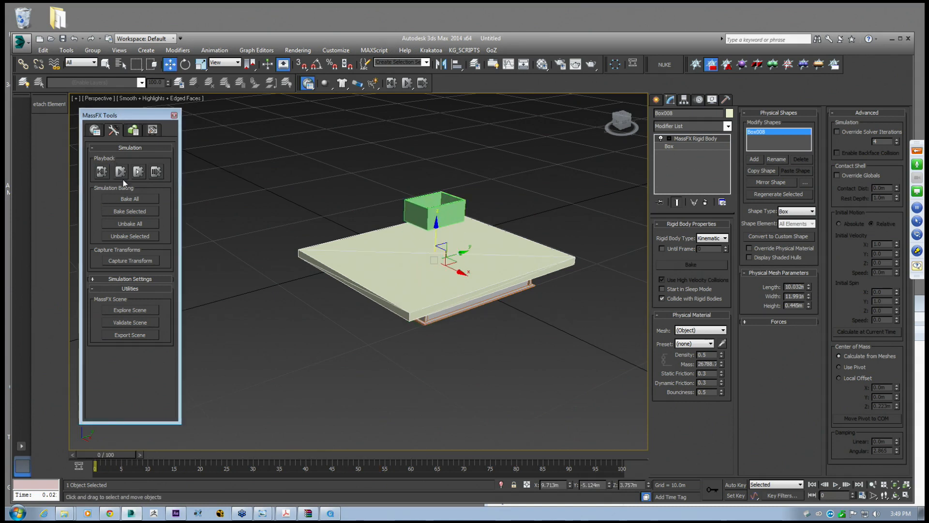
Turn off Use Ground Collisions in the MassFX scene settings and review the rigid body and advanced settings
left_click(426, 207)
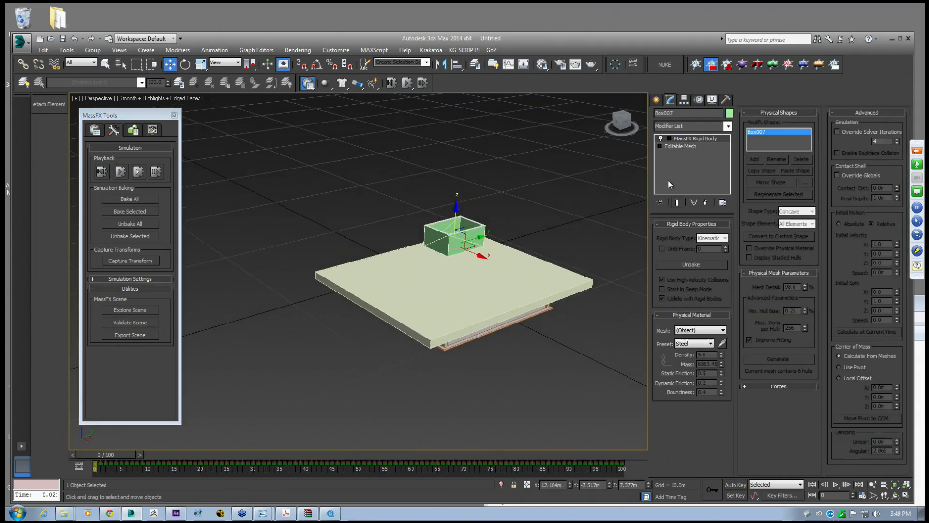
left_click(174, 116)
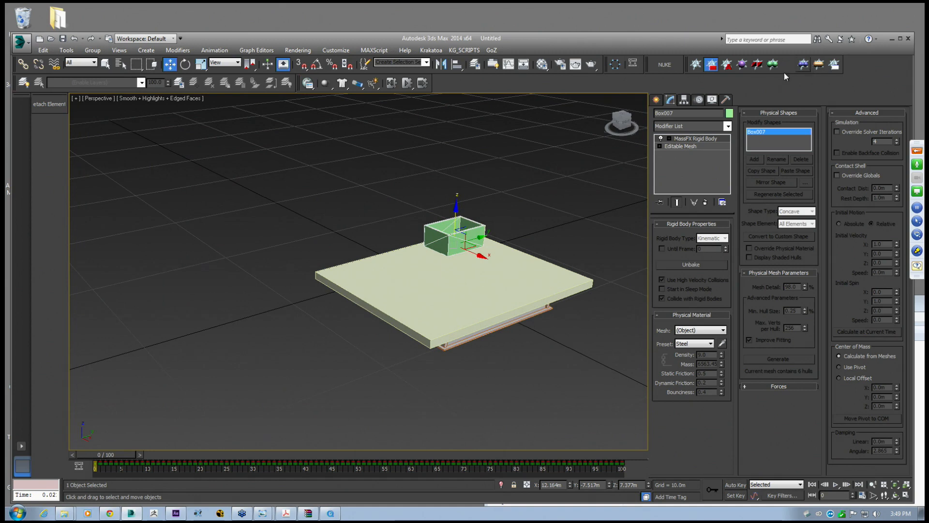
left_click(308, 83)
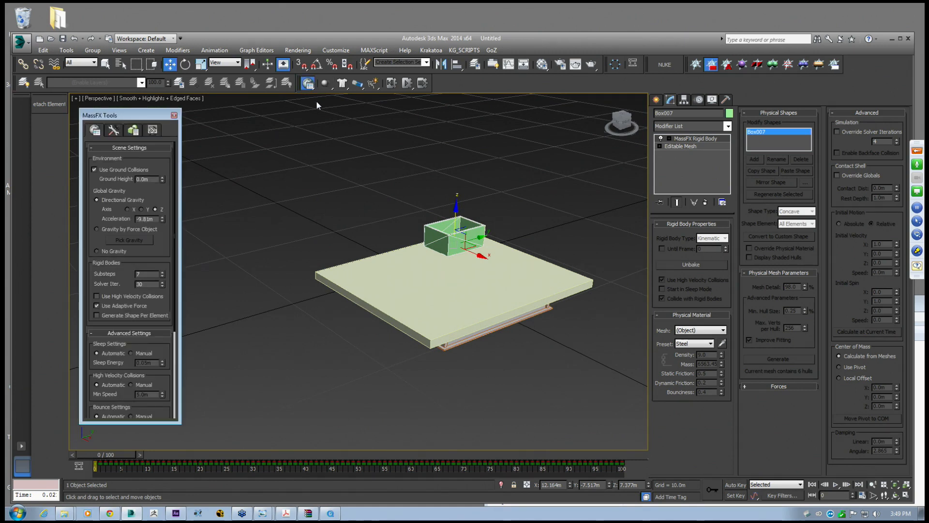
left_click_drag(110, 115, 117, 113)
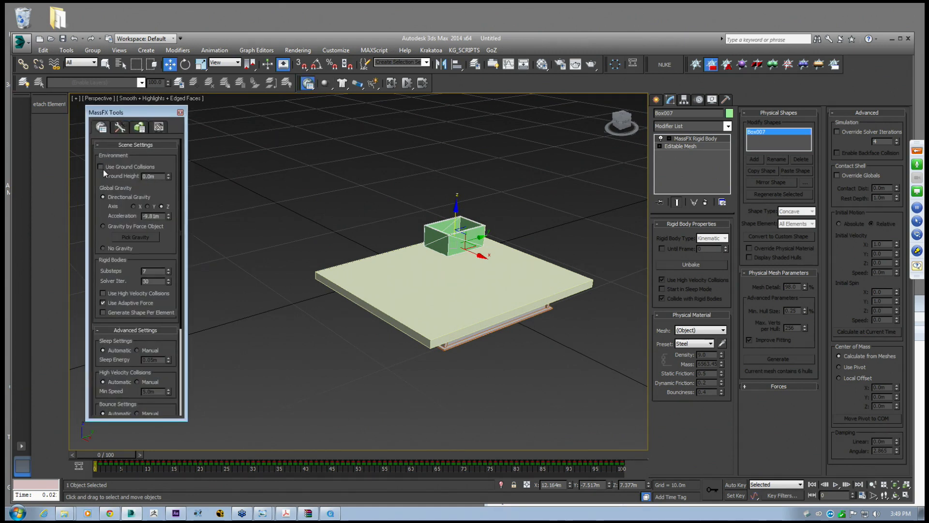
left_click_drag(162, 191, 158, 92)
left_click_drag(164, 276, 167, 178)
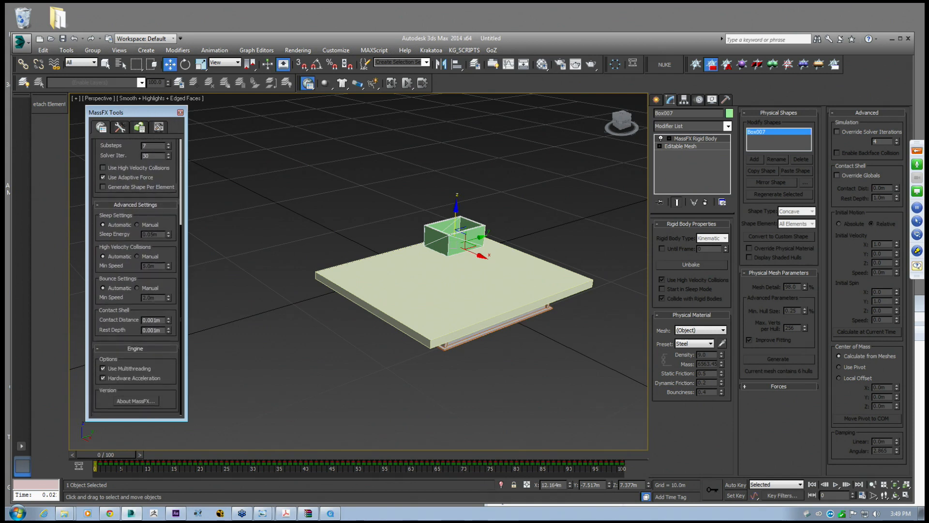
left_click(119, 127)
left_click_drag(135, 115, 124, 118)
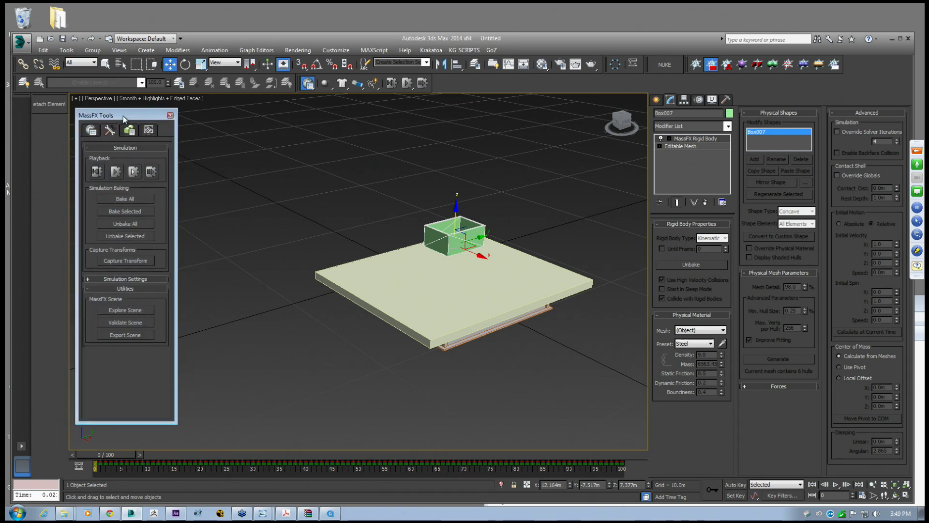
Create a small test box about 0.93 by 1.24 by 0.57 m and raise it above the slab near the open box
middle_click_drag(514, 272, 520, 258, "alt")
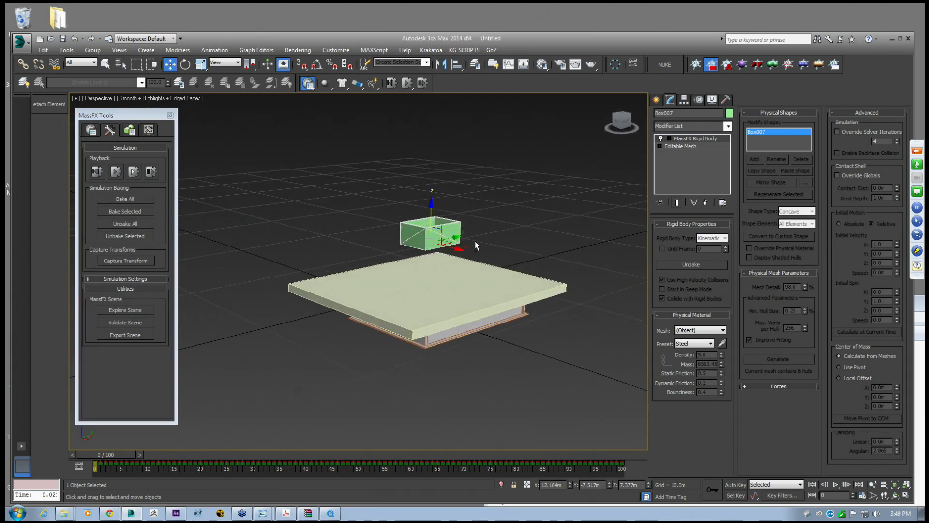
left_click(656, 100)
left_click(672, 160)
middle_click_drag(632, 182, 462, 286, "alt")
left_click_drag(495, 262, 503, 264)
middle_click_drag(504, 264, 530, 223, "alt")
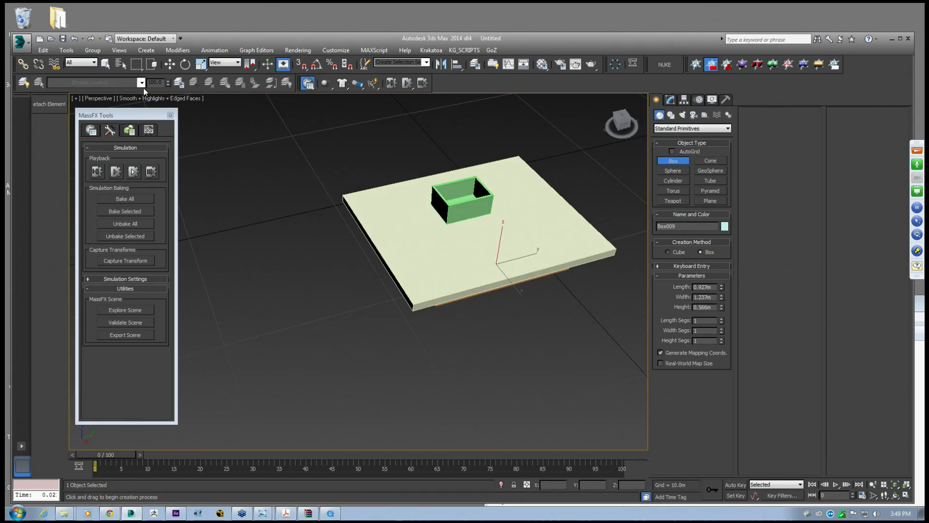
left_click(170, 65)
middle_click_drag(476, 242, 486, 226, "alt")
left_click_drag(499, 242, 509, 150)
middle_click_drag(541, 150, 421, 209)
Make the small test box a dynamic rigid body, and run and reset the simulation to examine its collision
left_click_drag(329, 83, 353, 101)
middle_click_drag(414, 185, 442, 190, "alt")
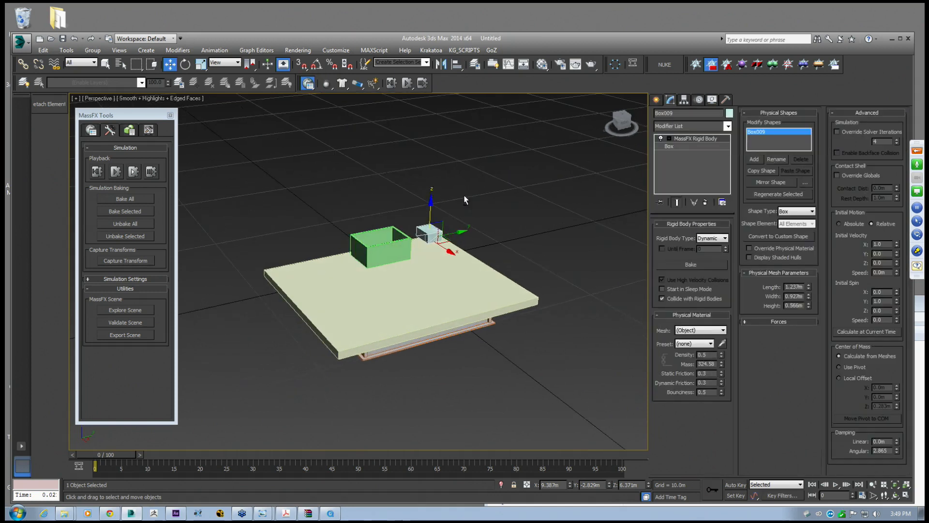
left_click(115, 172)
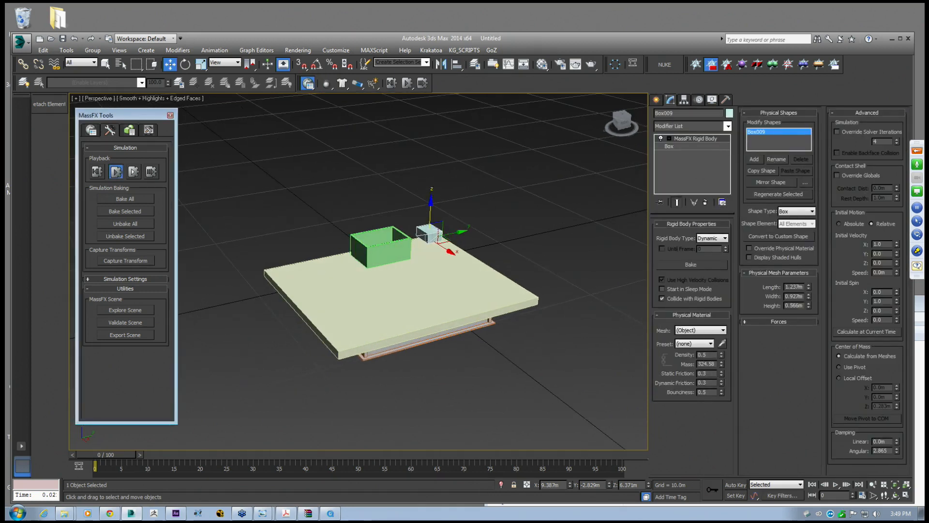
left_click(115, 172)
left_click(98, 171)
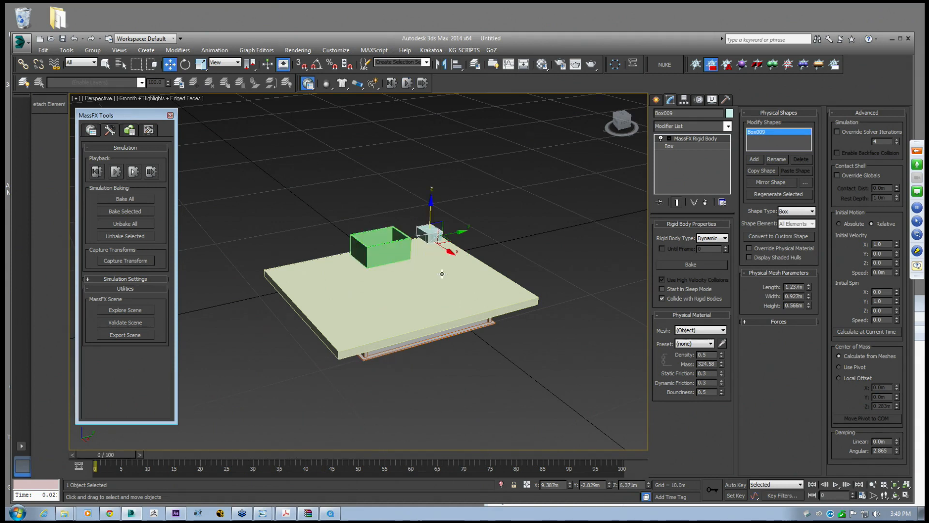
Unbake the open box's rigid body and set its physical shape type to Custom
left_click(392, 254)
scroll(397, 257, "up", 5)
mouse_move(397, 257)
middle_mouse_down("alt")
mouse_move(398, 290)
mouse_move(354, 264)
mouse_move(290, 252)
mouse_move(410, 252)
middle_mouse_up("alt")
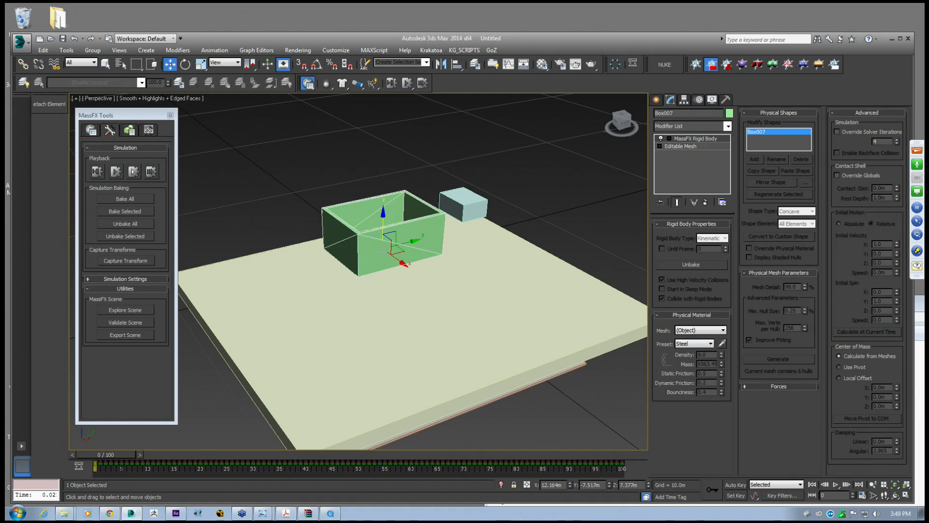
left_click(696, 265)
left_click(796, 211)
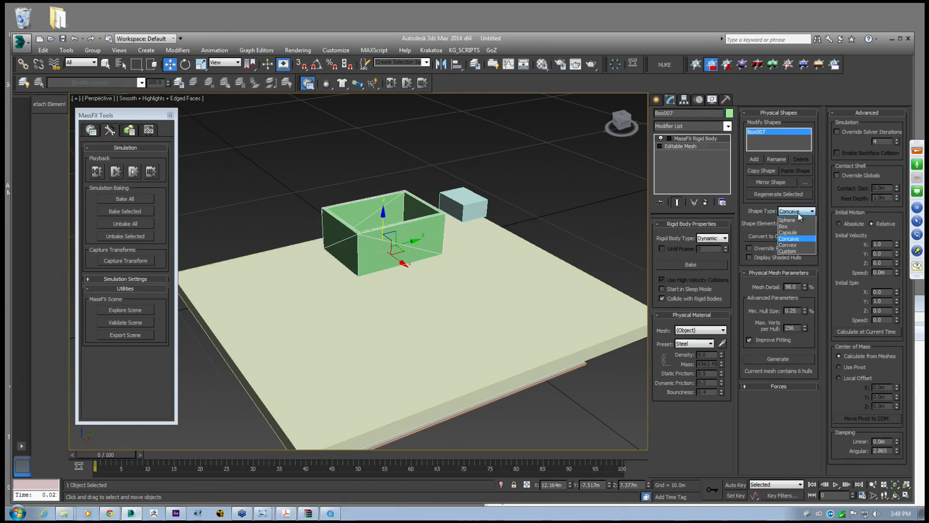
left_click(793, 251)
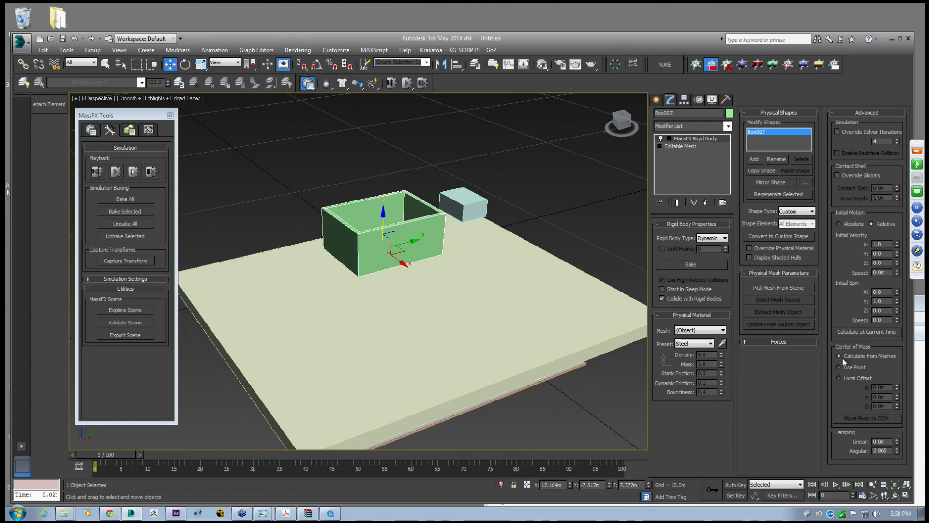
middle_click_drag(365, 217, 399, 332, "alt")
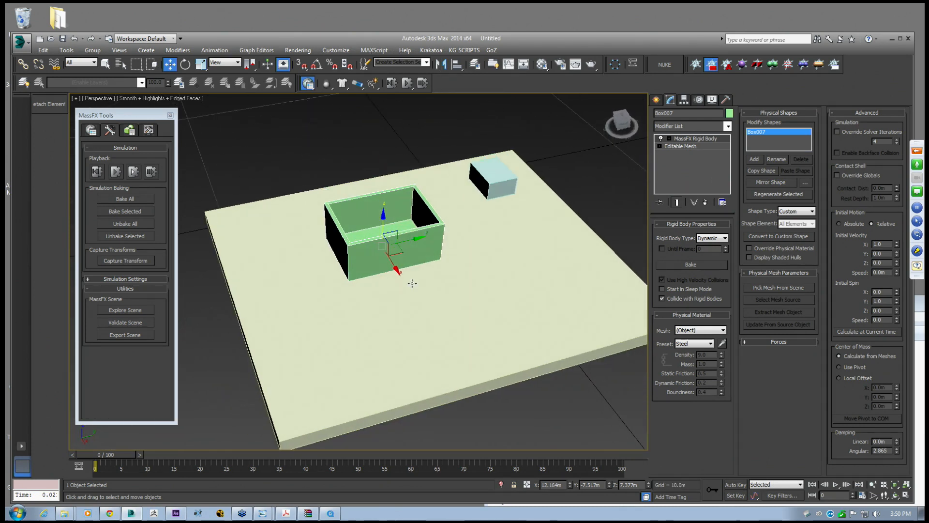
left_click(337, 514)
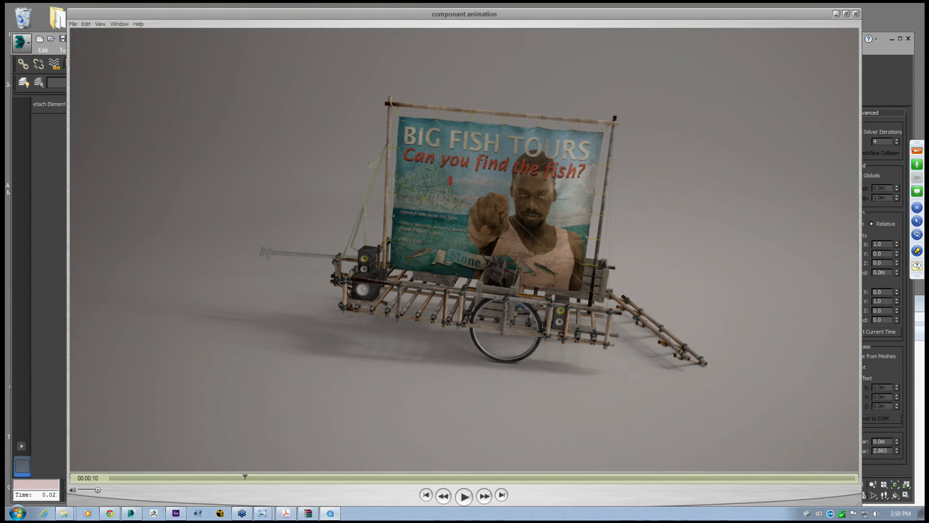
left_click(835, 14)
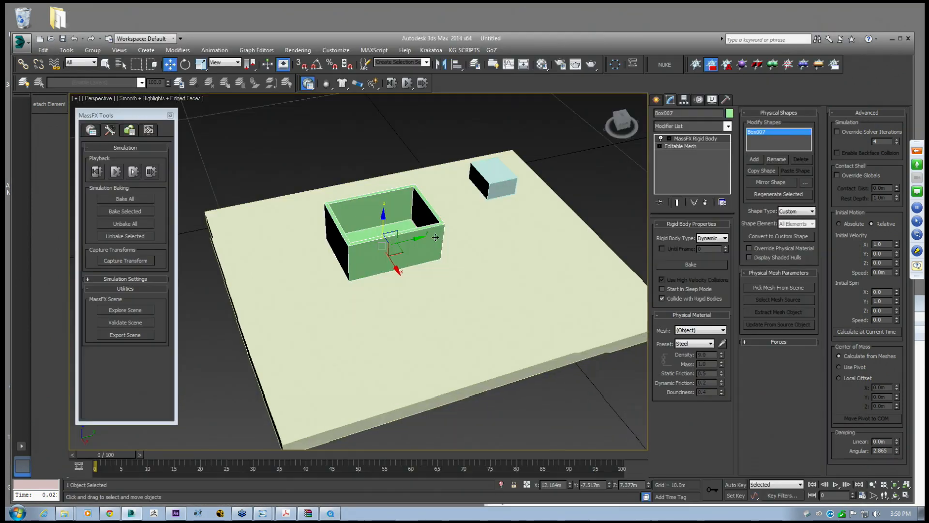
middle_click_drag(594, 191, 387, 262, "alt")
middle_click_drag(392, 215, 485, 220, "alt")
left_click(656, 99)
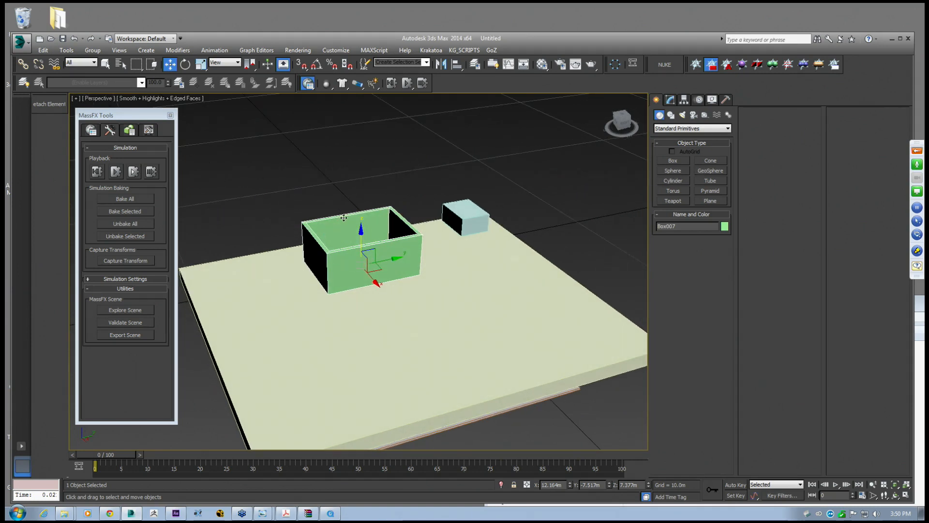
left_click(669, 100)
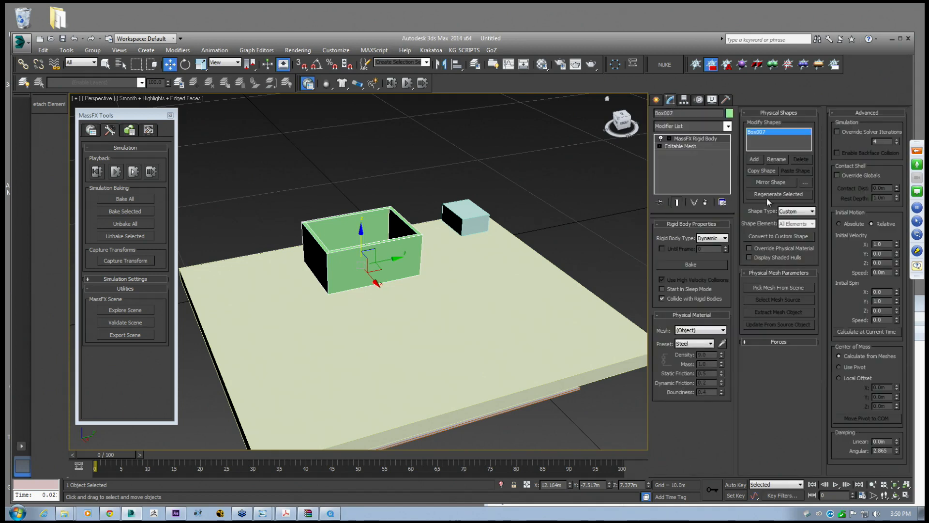
left_click(796, 211)
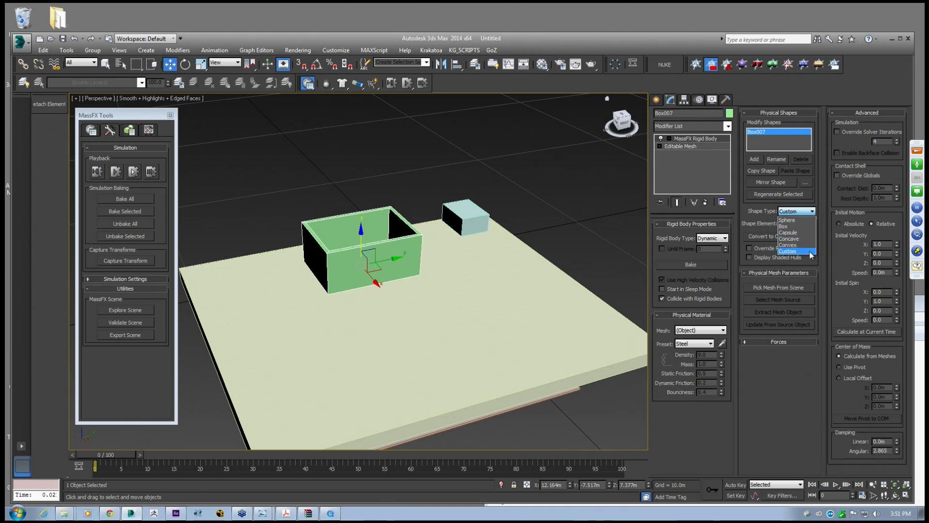
left_click(844, 264)
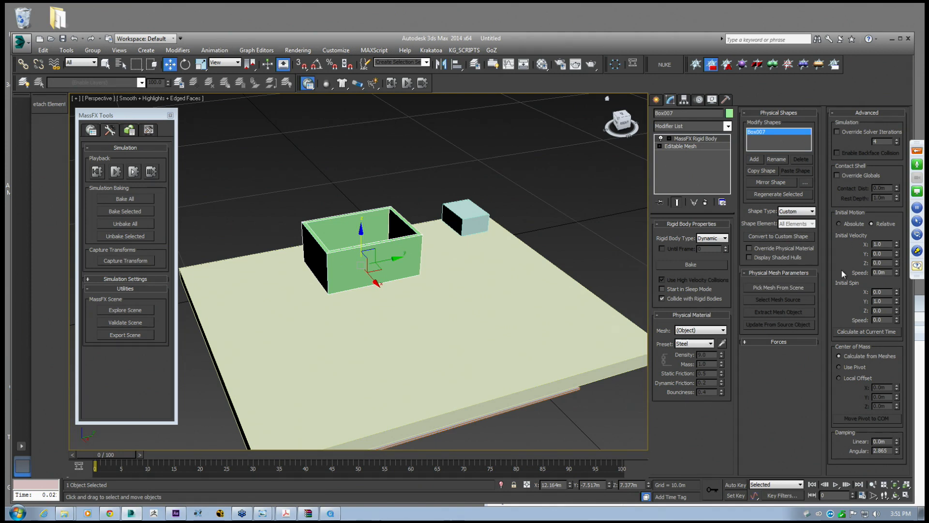
Create a thin base box about 2.42 by 1.76 m and 0.105 m high beside the open box, matching its footprint
middle_click_drag(466, 279, 498, 269)
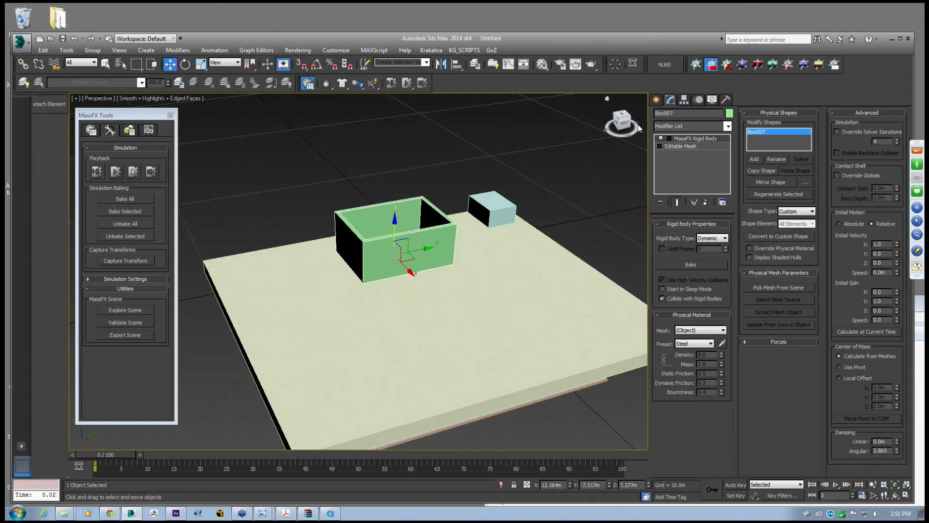
left_click(657, 100)
left_click(673, 160)
key("t")
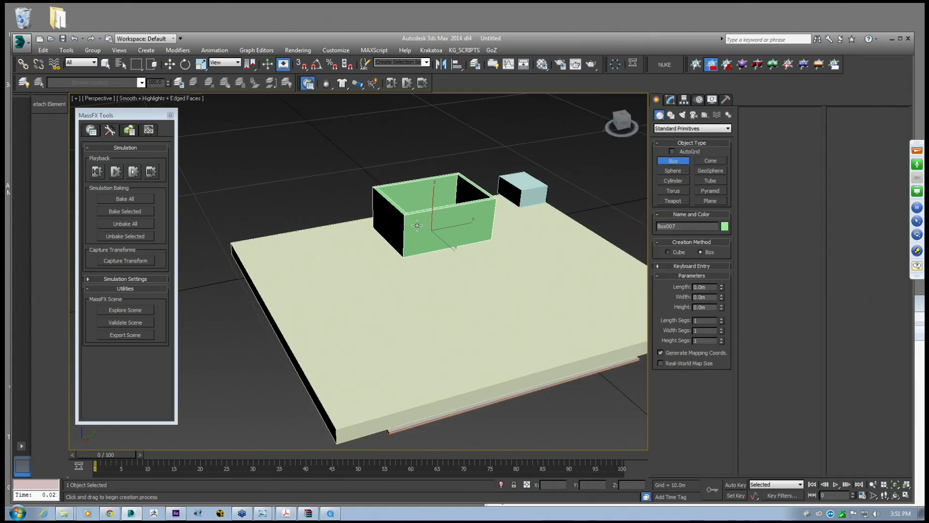
key("F3")
scroll(455, 281, "down", 4)
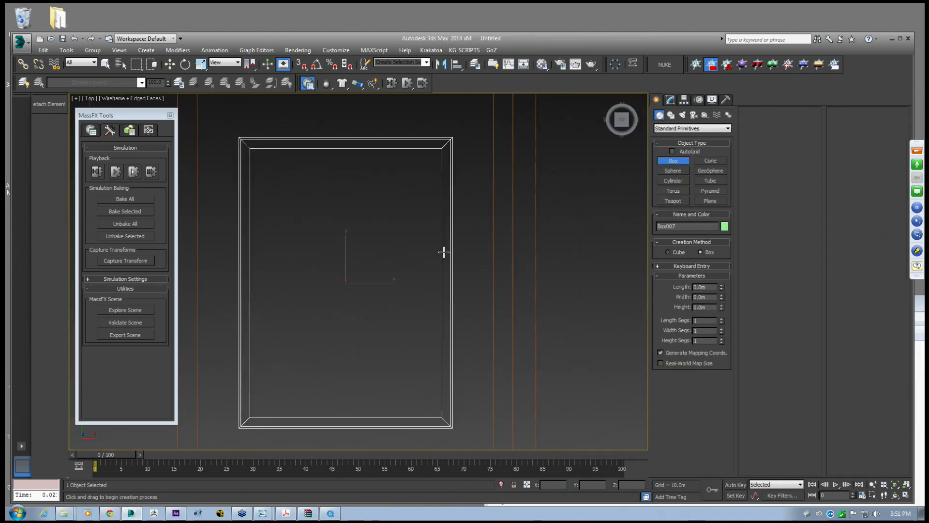
left_click_drag(457, 196, 559, 339)
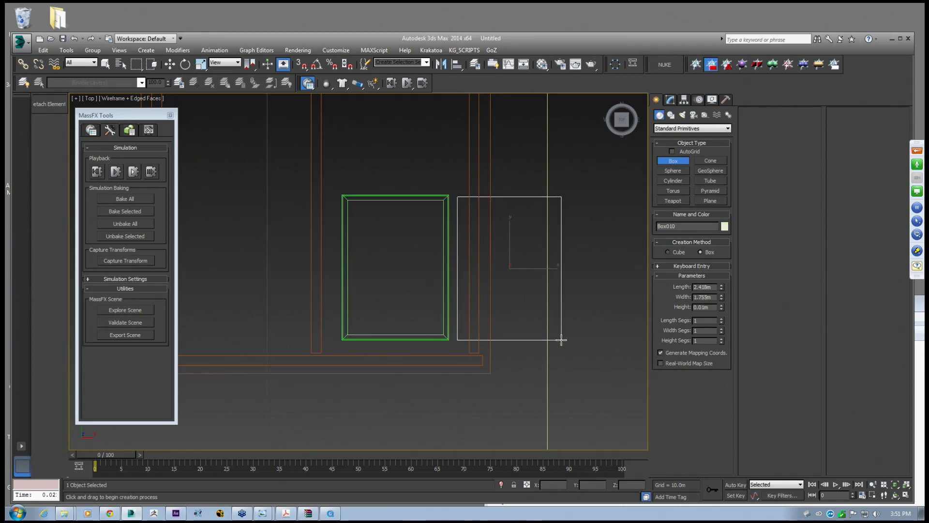
mouse_move(556, 332)
middle_mouse_down("alt")
mouse_move(503, 269)
mouse_move(475, 261)
middle_mouse_up("alt")
key("F3")
key("w")
middle_click_drag(392, 216, 472, 238, "alt")
Move the thin base box along X into empty space away from the crate
left_click(673, 161)
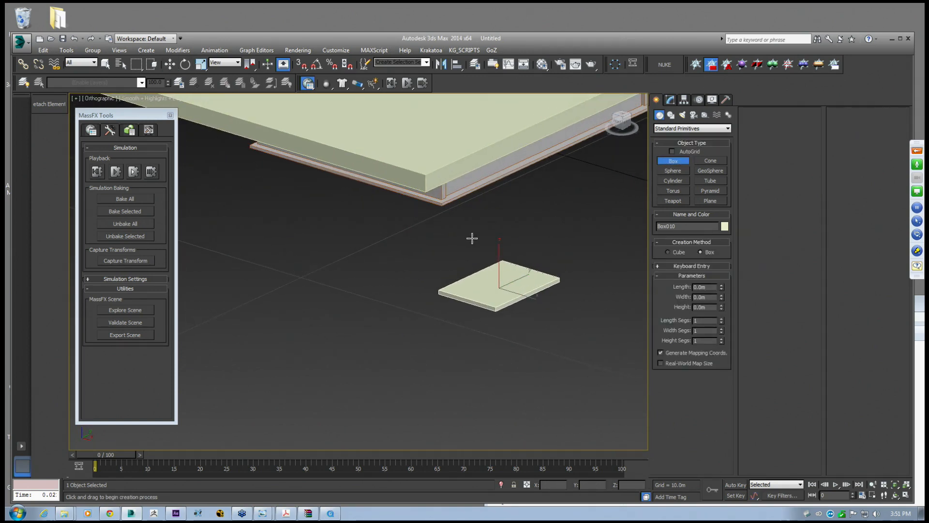
key("t")
key("z")
middle_click_drag(464, 297, 432, 263)
scroll(469, 269, "down", 5)
key("F3")
left_click(174, 69)
left_click_drag(447, 272, 622, 287)
middle_click_drag(628, 284, 503, 280)
left_click_drag(490, 273, 531, 274)
middle_click_drag(597, 220, 492, 244)
scroll(512, 261, "up", 1)
middle_click_drag(525, 211, 541, 218)
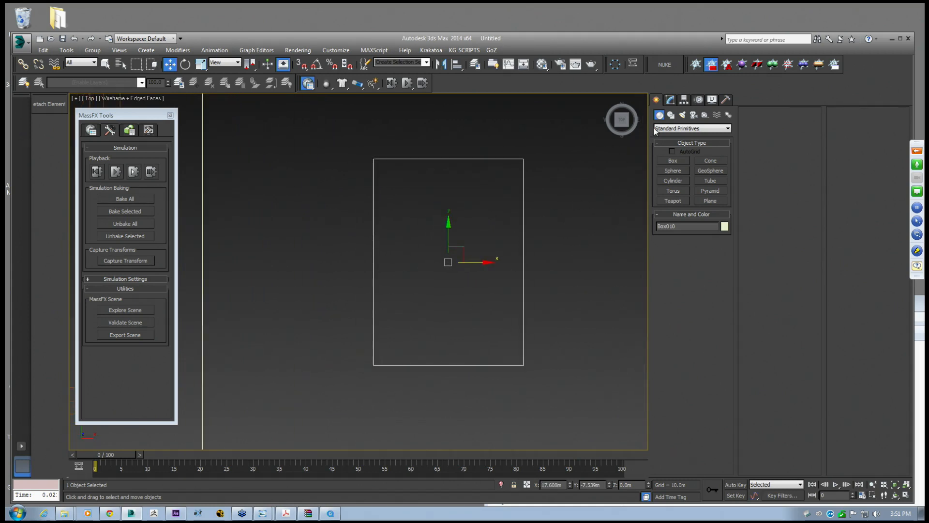
Create a wall box about 2.42 m long and 0.1 m wide along the base's long edge and raise it onto the base
left_click(670, 101)
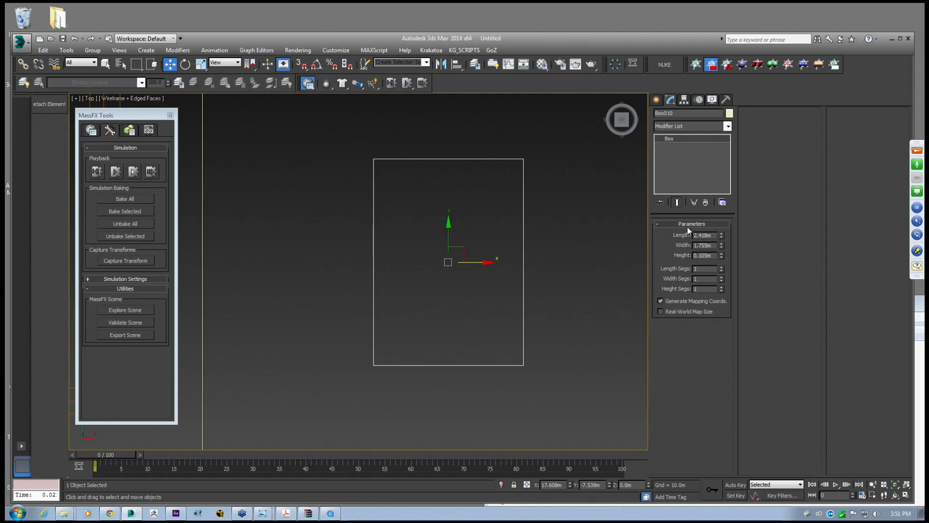
left_click(656, 100)
left_click(673, 160)
middle_click_drag(513, 161, 501, 171)
left_click_drag(503, 169, 512, 377)
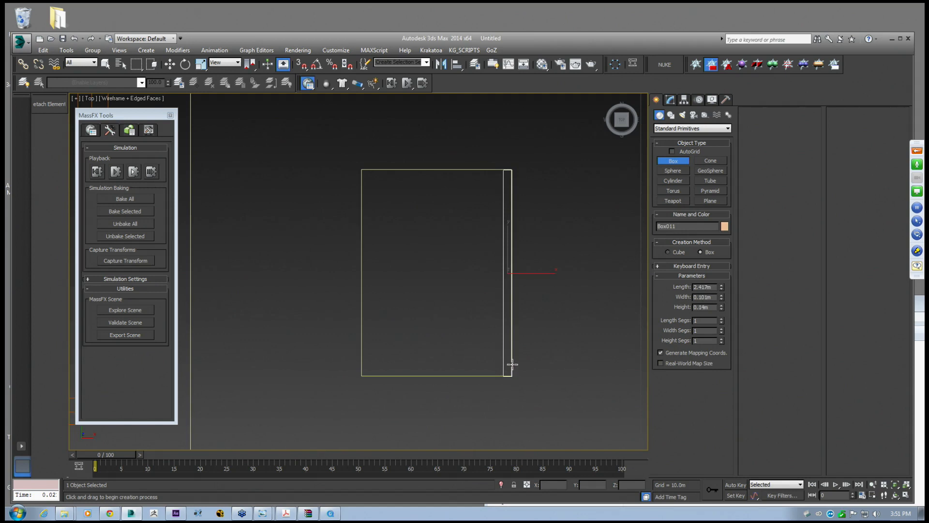
left_click(170, 64)
middle_click_drag(368, 300, 323, 222, "alt")
key("F3")
middle_click_drag(502, 267, 502, 242, "alt")
left_click_drag(501, 234, 502, 223)
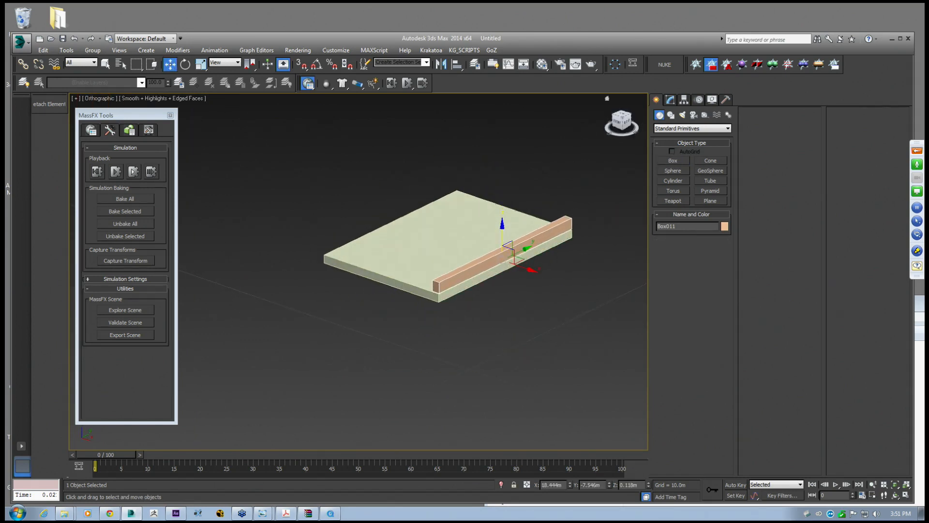
Increase the wall box's height to 0.86 m
left_click(670, 100)
left_click_drag(722, 254, 724, 221)
middle_click_drag(508, 217, 530, 214, "alt")
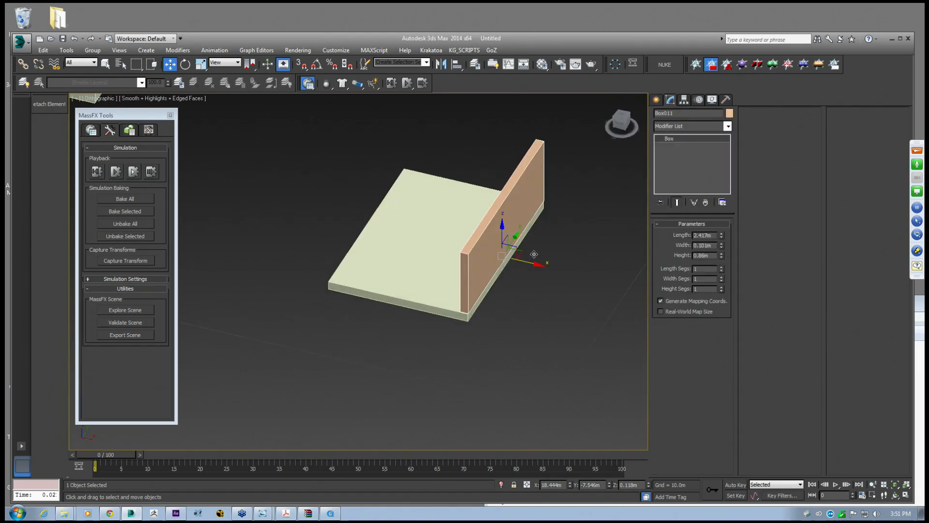
Copy the wall along X to the base's opposite long edge, and place another copy in the middle
mouse_move(515, 249)
left_mouse_down("shift")
mouse_move(385, 227)
mouse_move(433, 236)
left_mouse_up("shift")
left_click(463, 312)
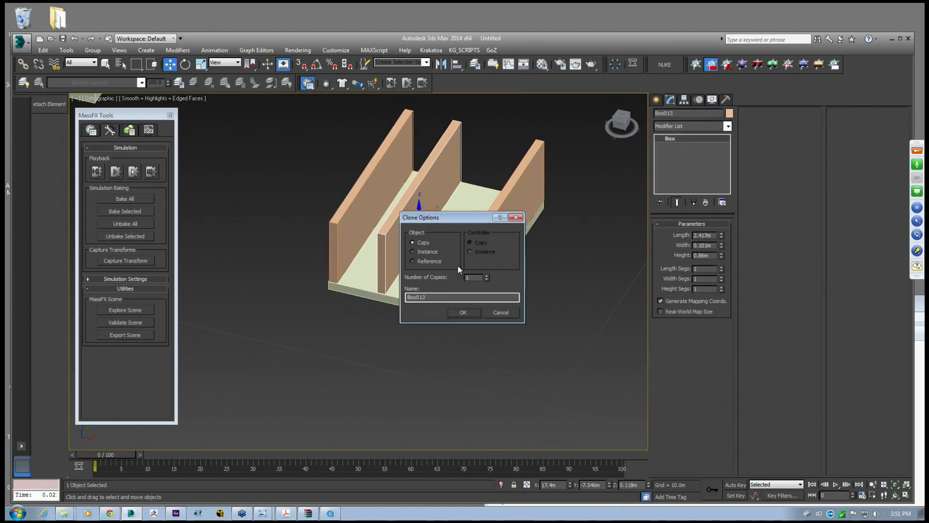
left_click(466, 313)
Rotate the middle wall copy 90° about Z with Angle Snap so it runs across the base
key("e")
middle_click_drag(431, 252, 420, 259, "alt")
left_click_drag(420, 259, 468, 257)
key("ctrl+z")
left_click(317, 65)
left_click_drag(467, 257, 471, 256)
middle_click_drag(471, 256, 421, 245, "alt")
left_click_drag(421, 245, 430, 241)
Move the rotated wall along Y to the short end of the base
left_click(169, 63)
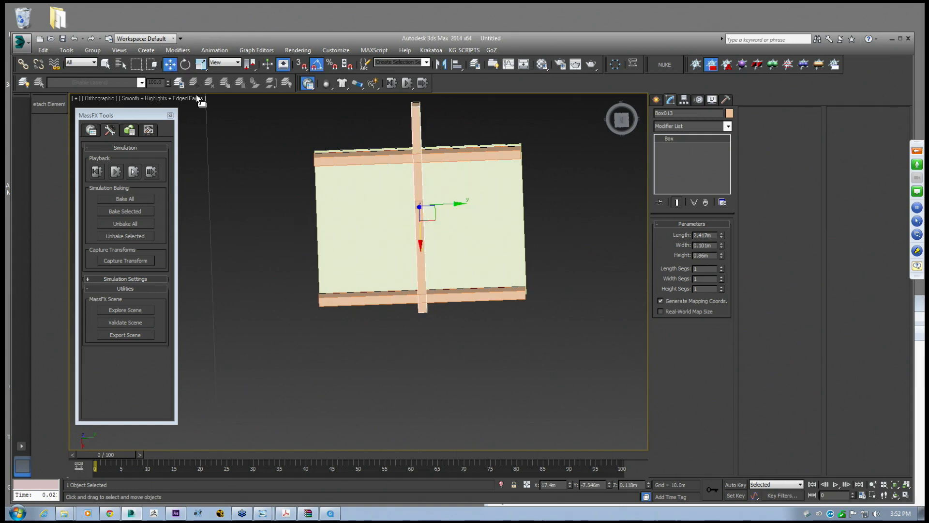
middle_click_drag(442, 203, 430, 201)
left_click_drag(431, 202, 543, 222)
middle_click_drag(543, 222, 531, 213, "alt")
key("t")
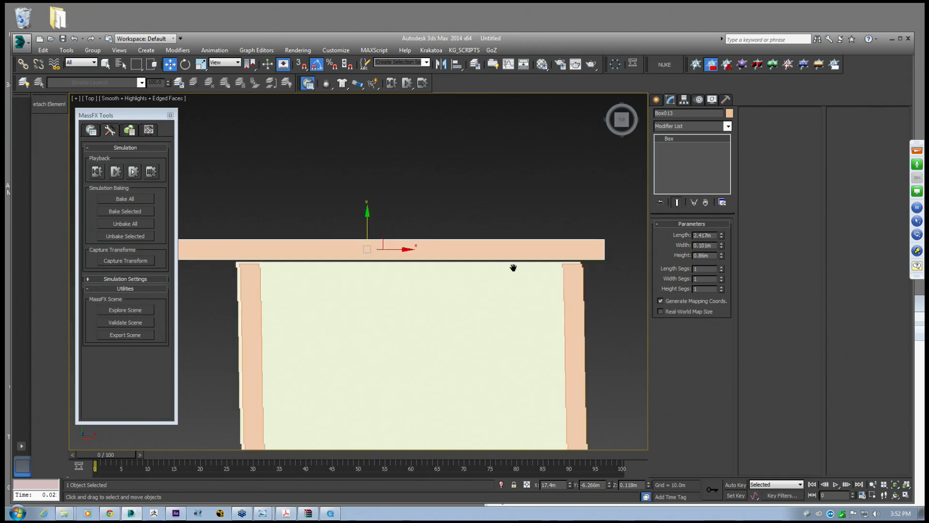
Set the end panel's length to about 1.605 m and fit the panel against the edge of the small box floor
left_click_drag(459, 233, 470, 238)
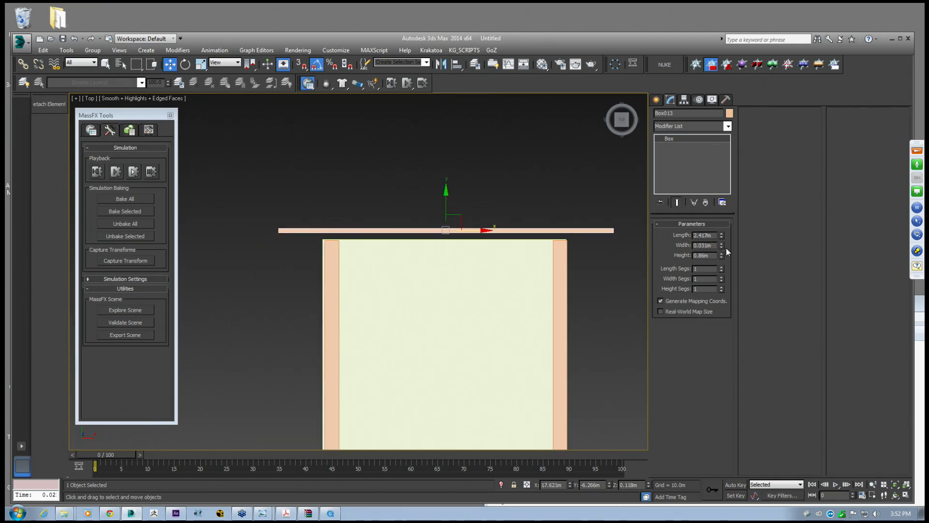
left_click_drag(721, 235, 725, 248)
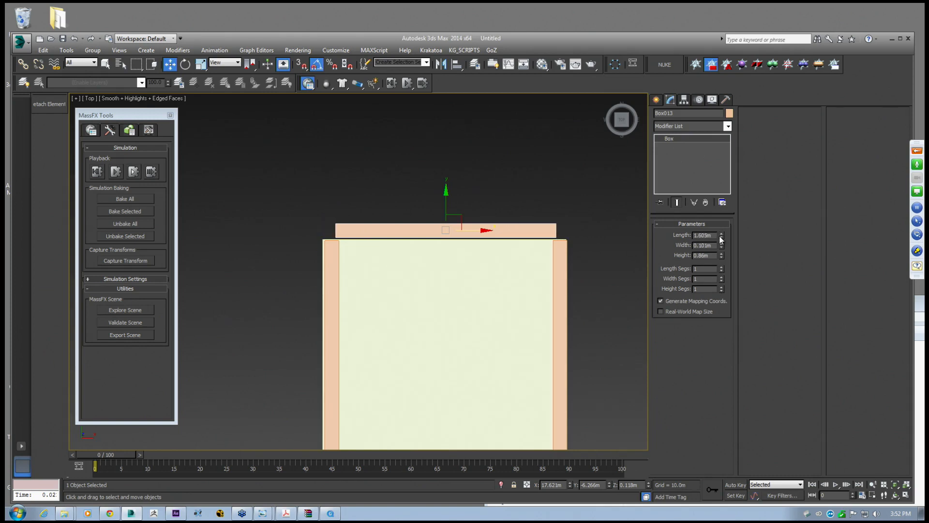
left_click_drag(454, 199, 455, 215)
Copy the end panel to the opposite end of the small box to close its fourth side
middle_click_drag(463, 256, 468, 173)
scroll(468, 218, "down", 3)
left_click_drag(461, 119, 468, 345, "shift")
left_click(464, 315)
Select all five parts of the small tan box and raise them vertically together
middle_click_drag(468, 319, 439, 265, "alt")
scroll(395, 256, "down", 3)
left_click_drag(380, 206, 547, 333)
scroll(438, 247, "down", 4)
middle_click_drag(425, 283, 447, 248)
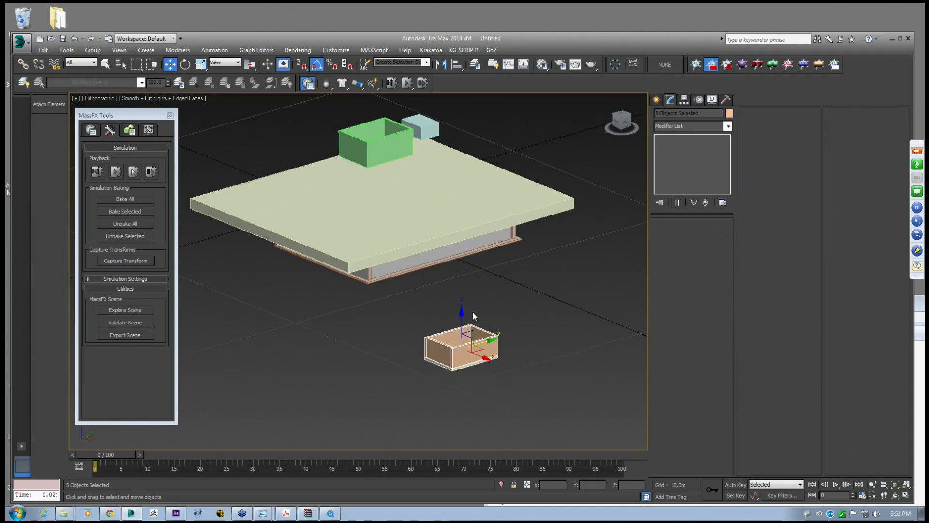
middle_click_drag(473, 314, 465, 303)
left_click_drag(451, 302, 453, 269)
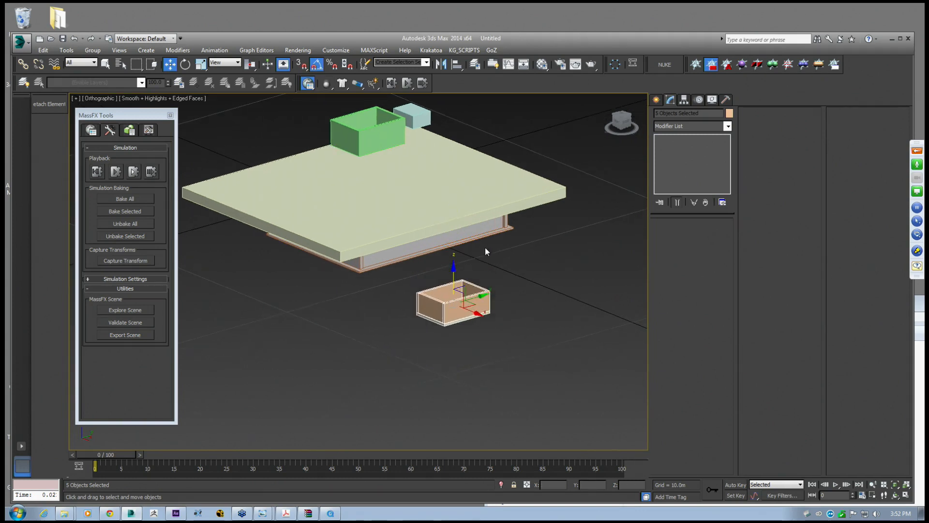
Delete the large slab covering the divided tray
left_click(483, 212)
key("Delete")
left_click(462, 304)
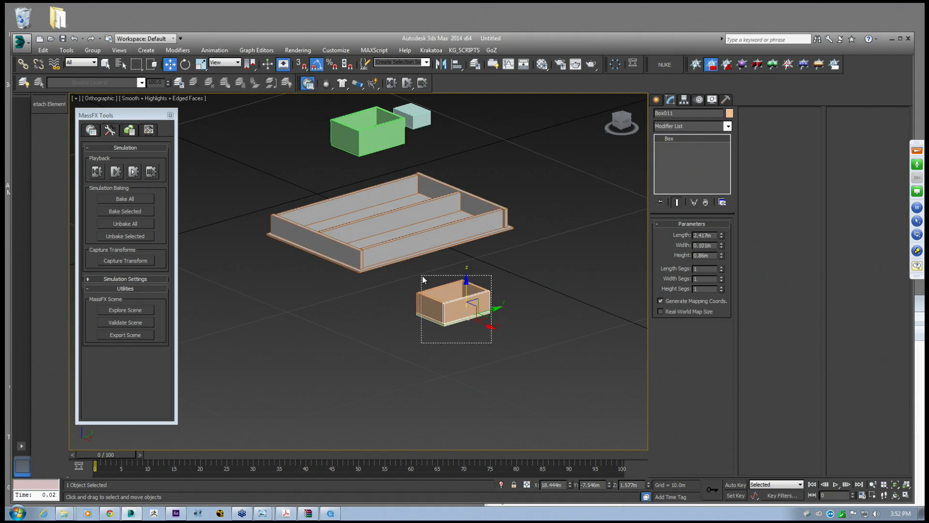
left_click_drag(491, 342, 422, 275)
left_click_drag(330, 86, 356, 114)
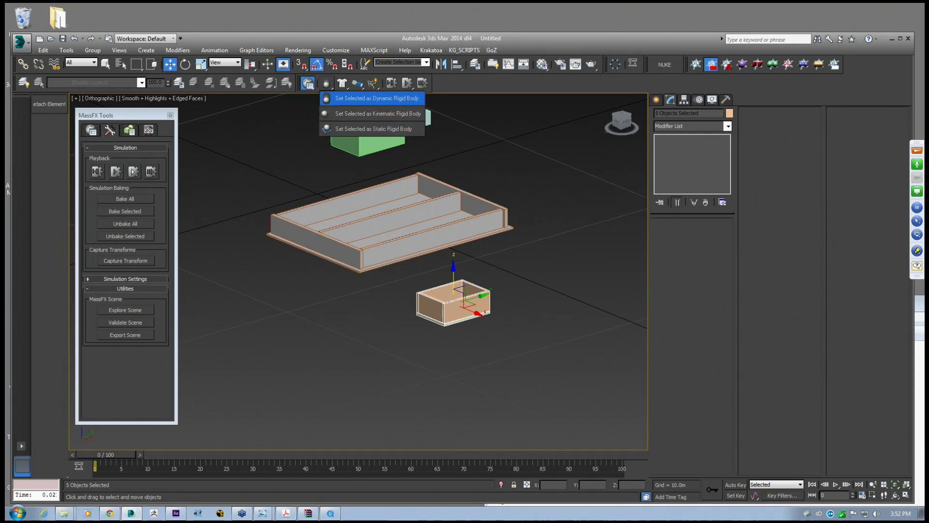
left_click(370, 330)
Convert one side panel of the small tan box to an Editable Poly
left_click(454, 302)
scroll(455, 301, "up", 5)
scroll(455, 300, "up", 3)
right_click(697, 177)
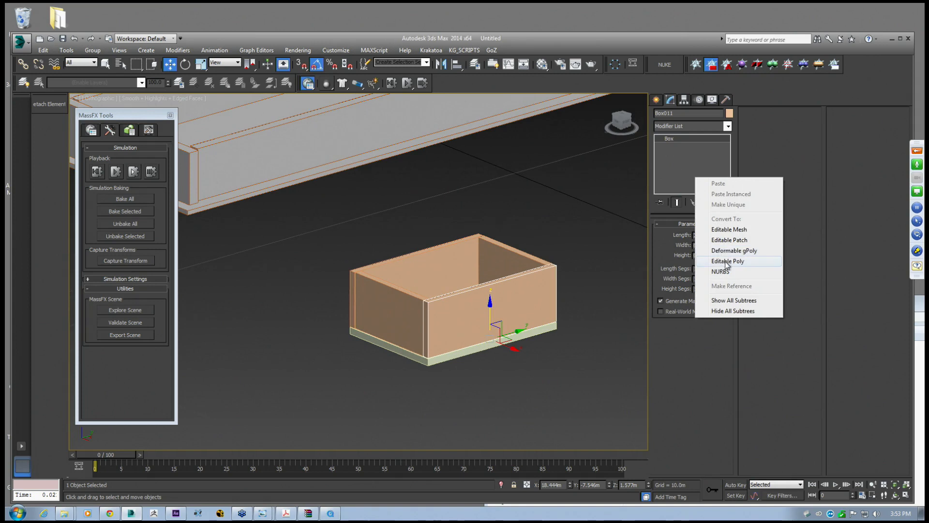
left_click(726, 261)
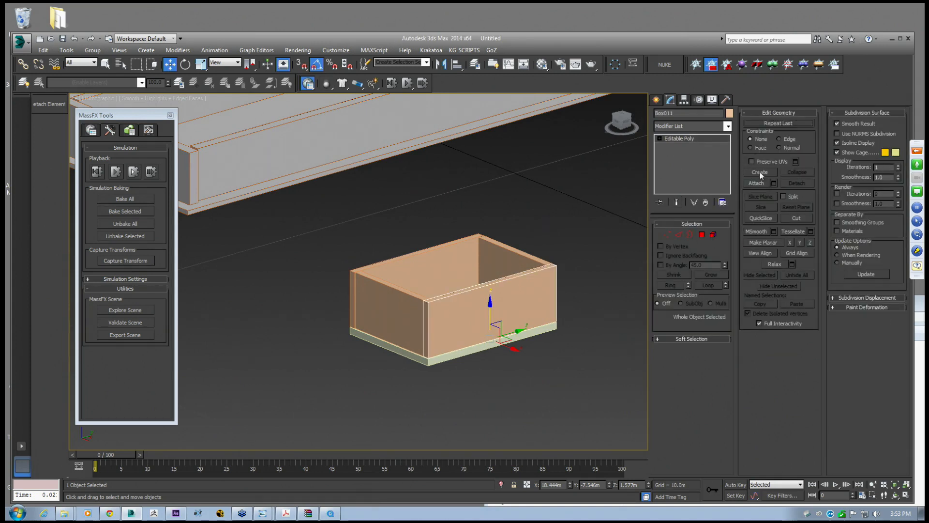
Attach the remaining side panels and the floor of the small tan box to the converted panel
left_click(757, 183)
left_click(402, 347)
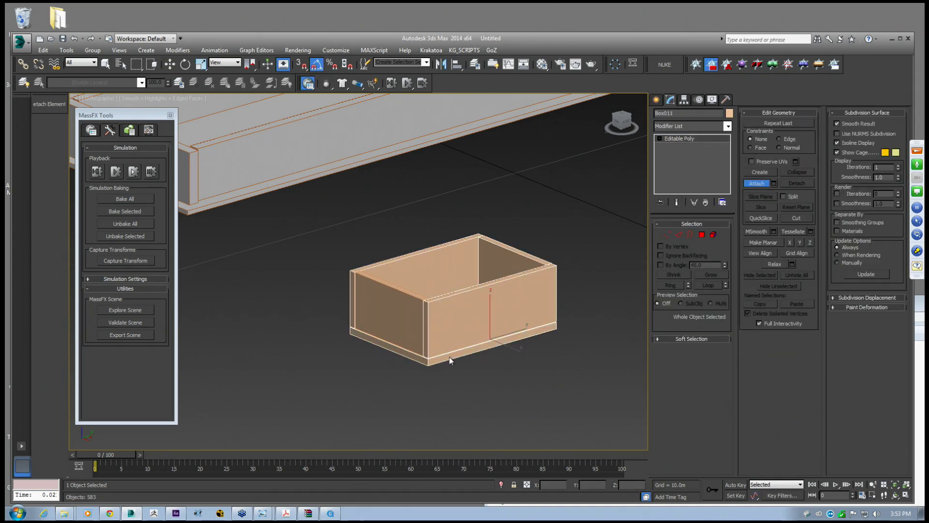
left_click(656, 100)
scroll(438, 216, "down", 3)
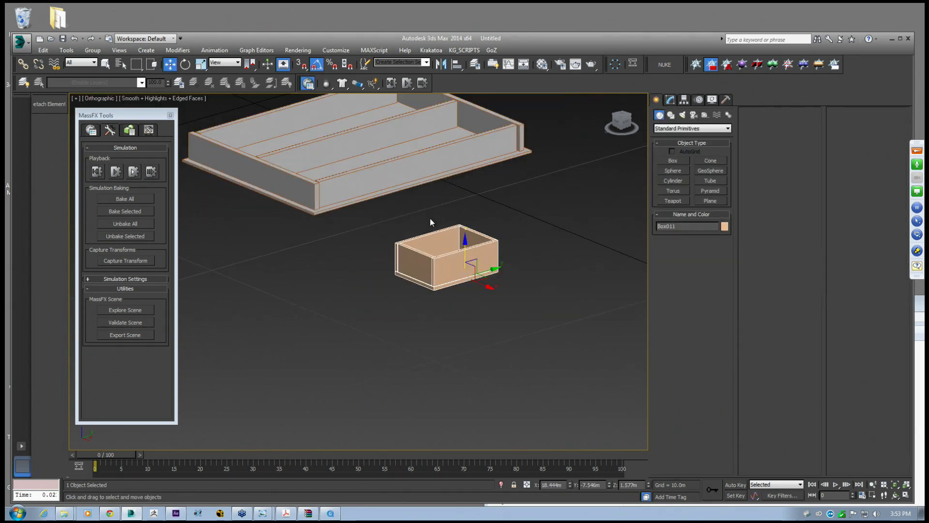
Set the combined tan box as a MassFX dynamic rigid body
middle_click_drag(464, 278, 488, 269, "alt")
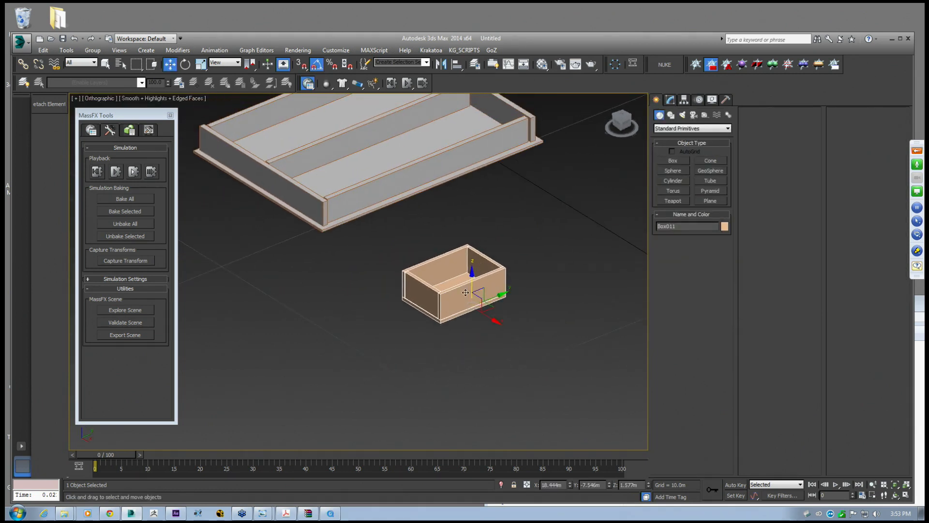
scroll(430, 296, "up", 2)
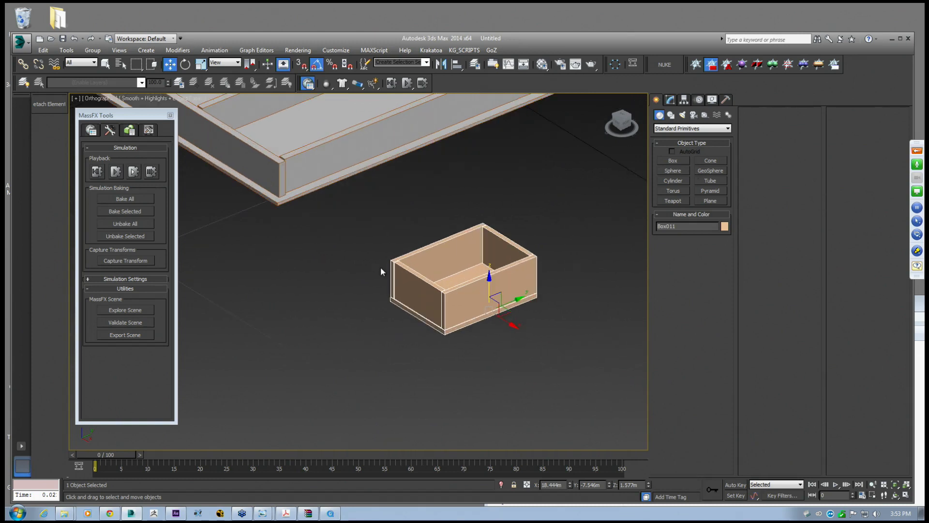
middle_click_drag(516, 255, 503, 254)
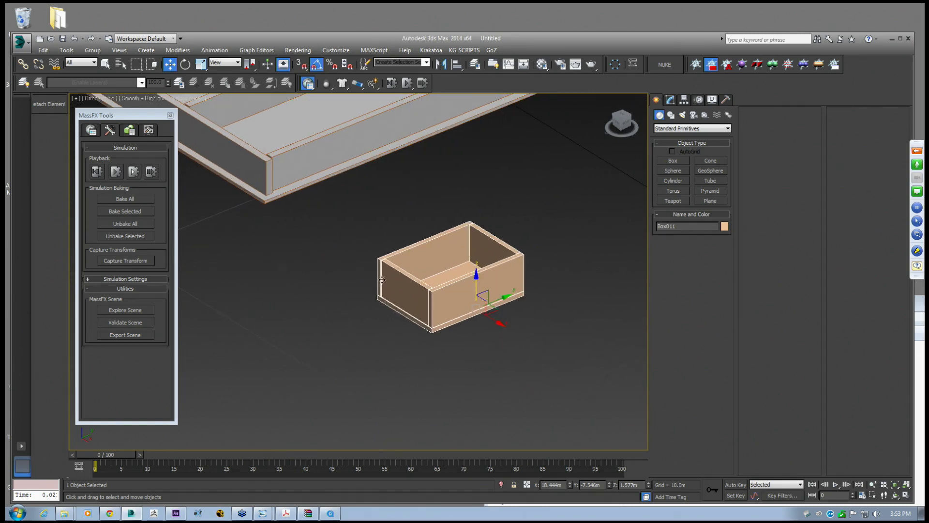
middle_click_drag(424, 253, 433, 257)
left_click_drag(327, 87, 355, 101)
mouse_move(452, 237)
middle_mouse_down("alt")
mouse_move(513, 263)
mouse_move(446, 235)
middle_mouse_up("alt")
middle_click_drag(504, 315, 511, 307, "alt")
Change the tan box's physical shape type to Concave
left_click(795, 211)
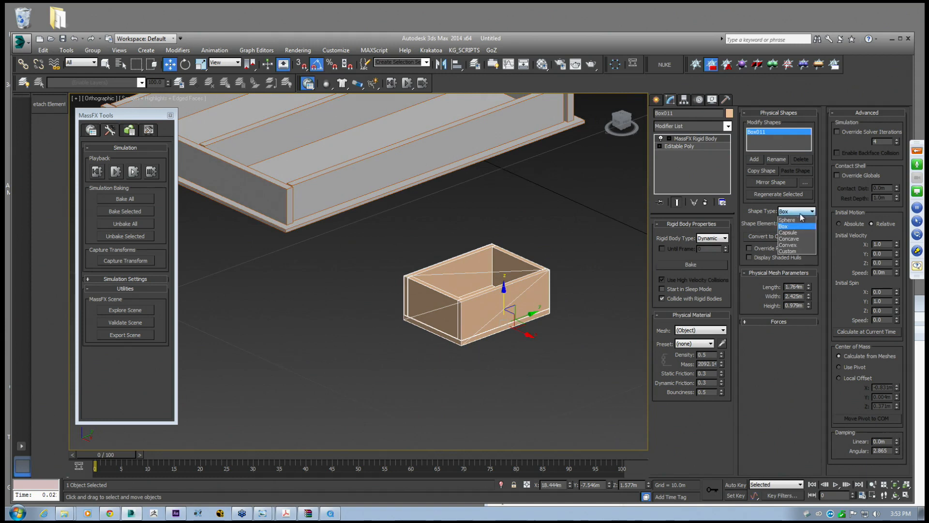
left_click(798, 241)
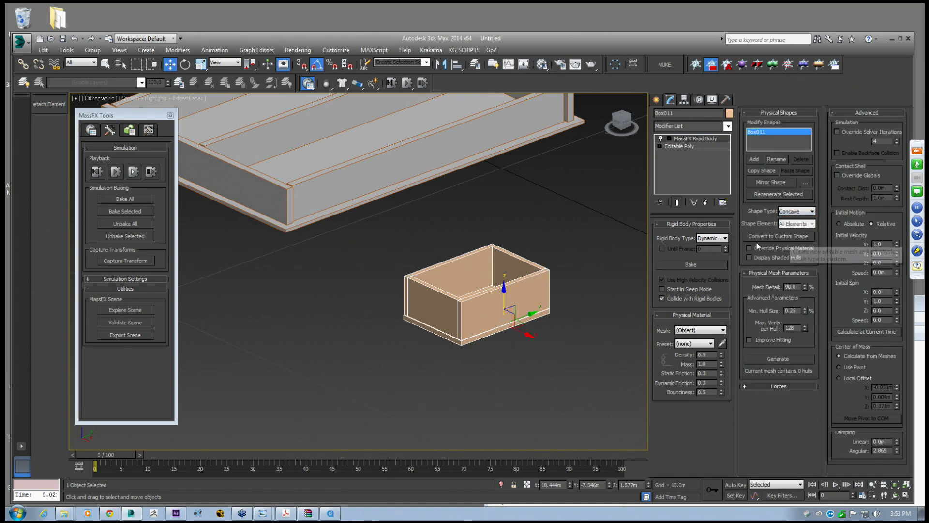
left_click(794, 212)
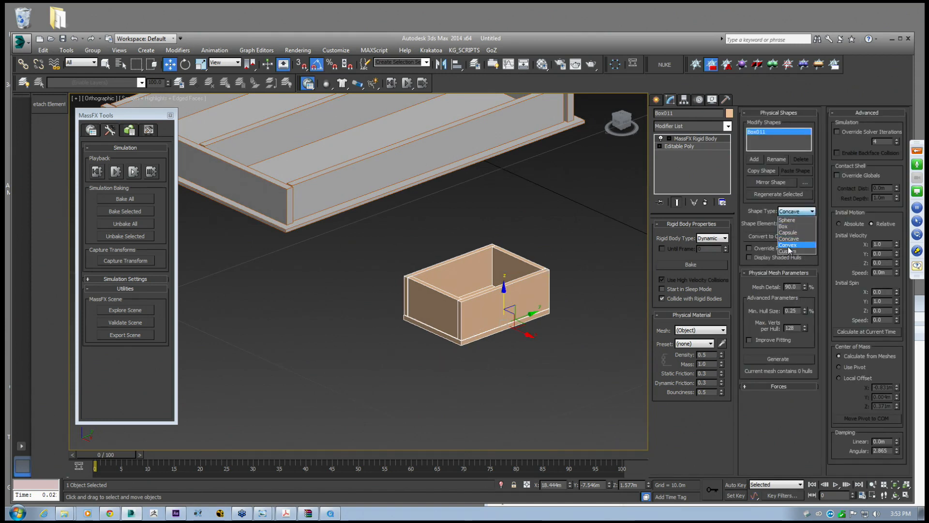
left_click(788, 245)
left_click(789, 213)
left_click(795, 242)
Raise the tan box and move it over the divided tray
middle_click_drag(501, 281, 493, 302, "alt")
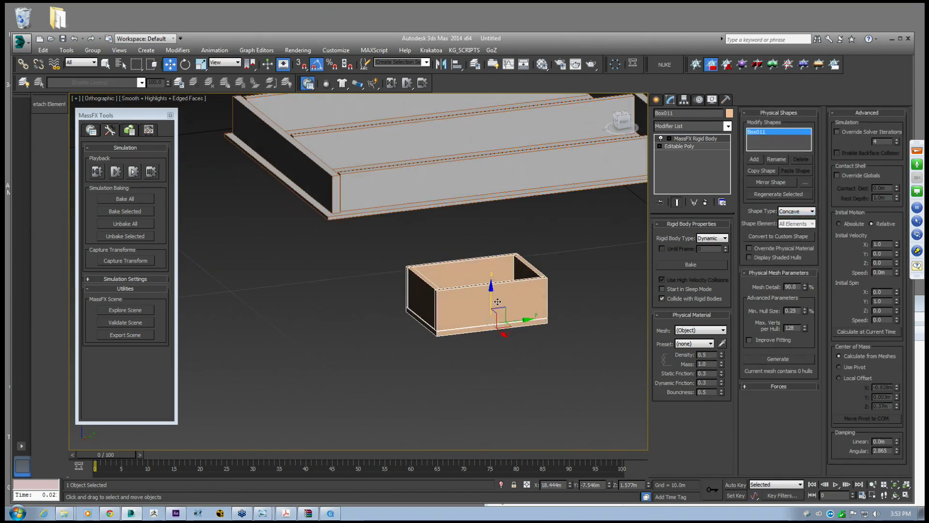
left_click_drag(493, 302, 487, 212)
middle_click_drag(487, 212, 525, 247, "alt")
left_click_drag(533, 230, 336, 147)
middle_click_drag(336, 146, 465, 242)
middle_click_drag(464, 241, 471, 268, "alt")
Check the rigid body and physical shape settings of the green box
left_click(414, 212)
left_click_drag(471, 243, 680, 226)
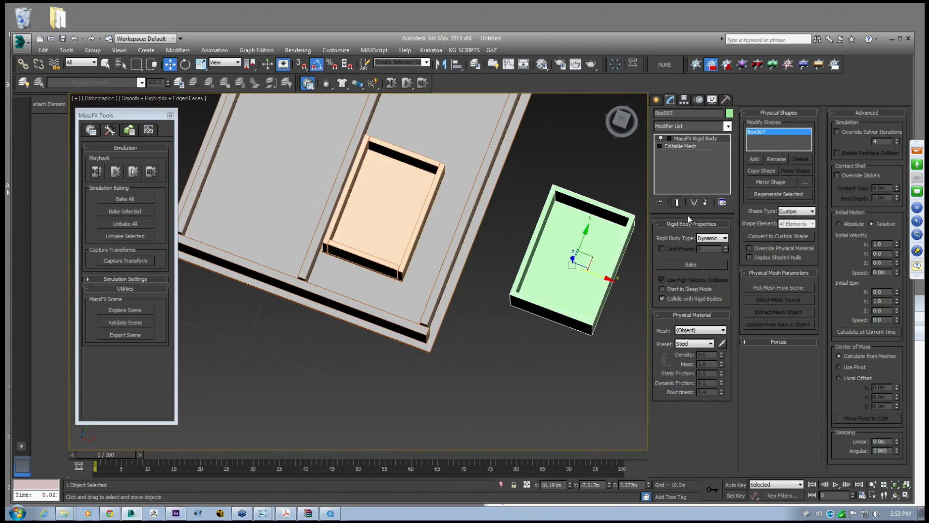
left_click(705, 203)
Move the tan box along Y toward the end of the tray, to about Y -3.256 m
middle_click_drag(422, 273, 395, 228, "alt")
left_click(430, 285)
middle_click_drag(430, 284, 412, 238)
scroll(384, 214, "down", 2)
scroll(420, 237, "down", 3)
scroll(424, 237, "up", 3)
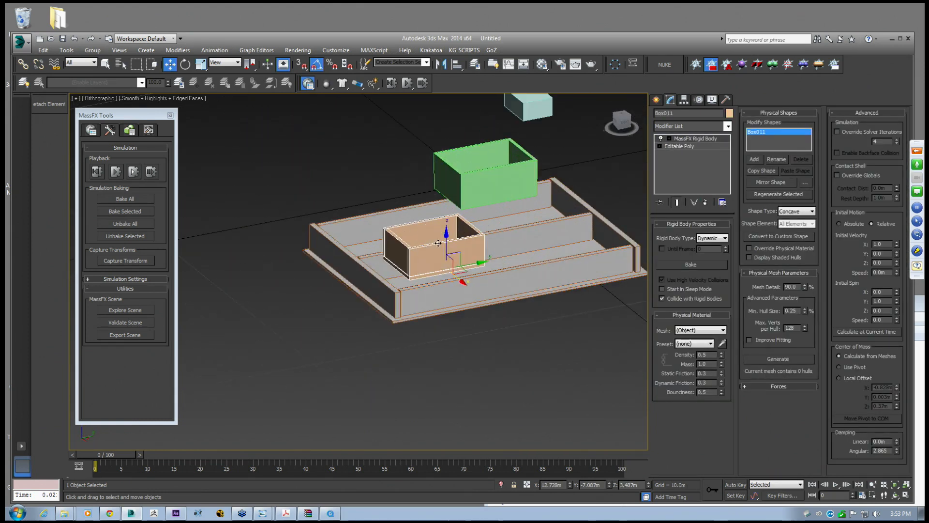
middle_click_drag(474, 266, 455, 271, "alt")
left_click_drag(455, 271, 593, 265)
mouse_move(592, 265)
middle_mouse_down("alt")
mouse_move(512, 218)
mouse_move(576, 268)
middle_mouse_up("alt")
Move the light blue box so it sits directly above the open tan box
left_click(417, 152)
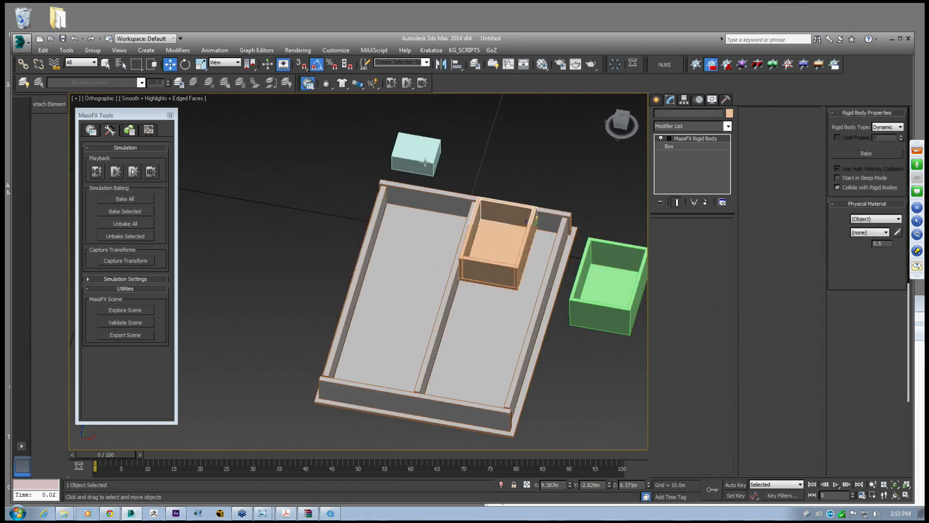
middle_click_drag(417, 145, 432, 159, "alt")
left_click_drag(432, 159, 521, 184)
middle_click_drag(521, 185, 467, 173, "alt")
Check the placement and rigid body settings of the boxes above the tray
left_click(484, 255)
middle_click_drag(486, 259, 481, 202, "alt")
left_click(479, 164)
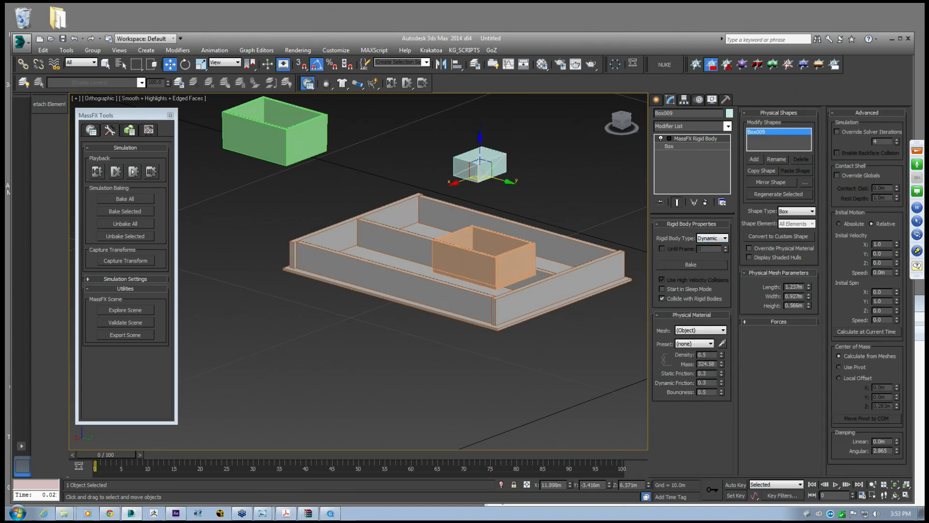
middle_click_drag(476, 211, 487, 233, "alt")
left_click(460, 239)
scroll(458, 237, "up", 3)
left_click(333, 205)
middle_click_drag(333, 207, 338, 225, "alt")
left_click(457, 207)
middle_click_drag(457, 207, 455, 180, "alt")
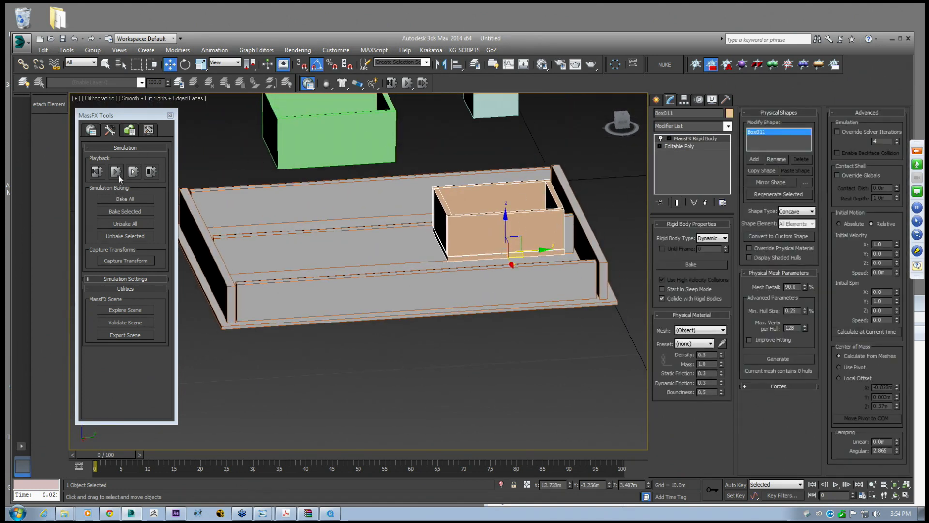
Try baking the simulation for all rigid bodies, inspect the tan box, and unbake everything
left_click(124, 200)
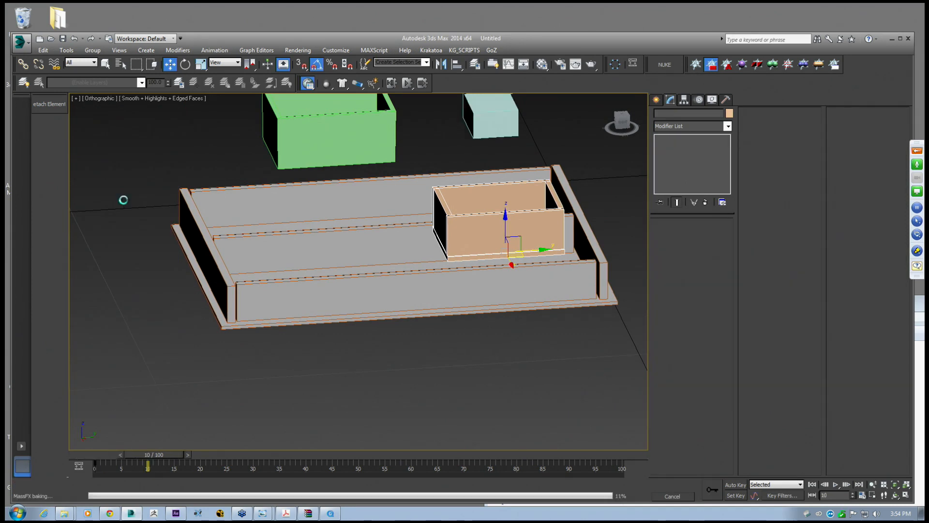
middle_click_drag(412, 247, 397, 231)
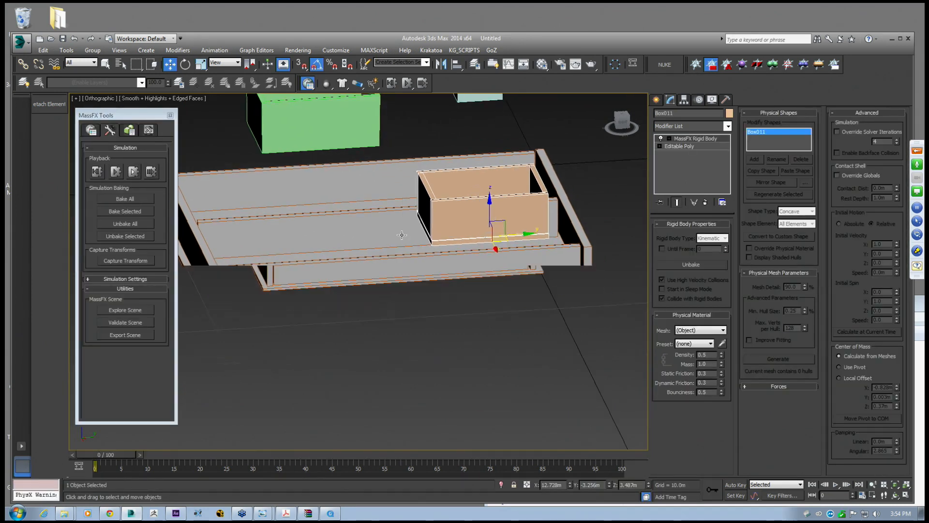
scroll(401, 231, "down", 4)
scroll(431, 232, "up", 6)
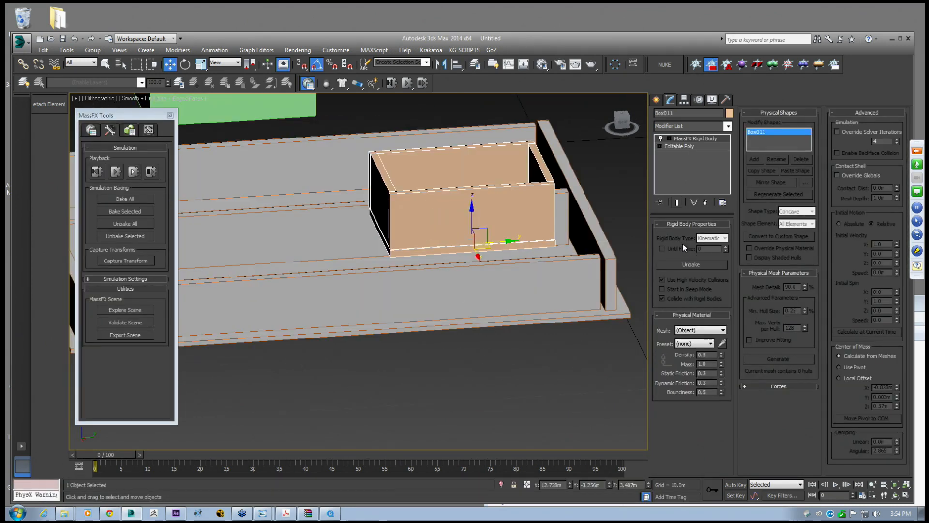
left_click(478, 294)
left_click(467, 226)
scroll(450, 218, "down", 2)
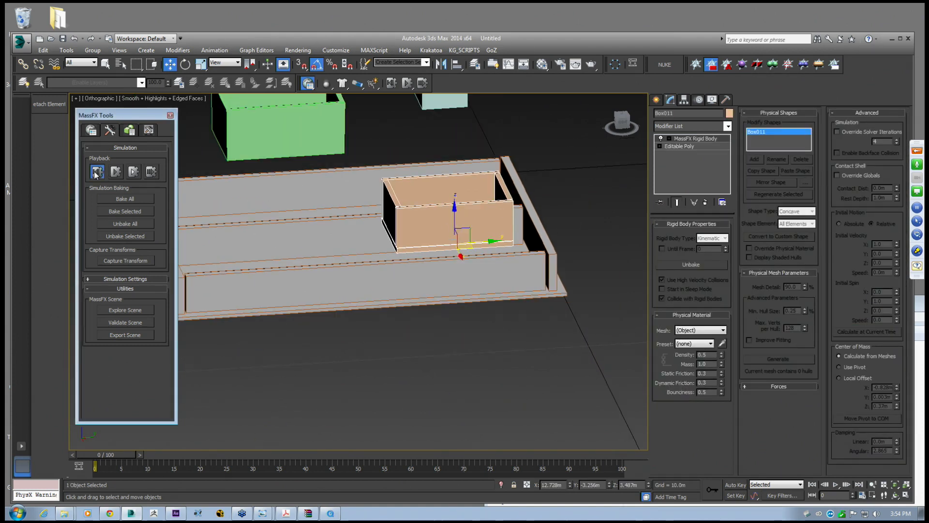
middle_click_drag(490, 186, 470, 211, "alt")
scroll(500, 205, "down", 2)
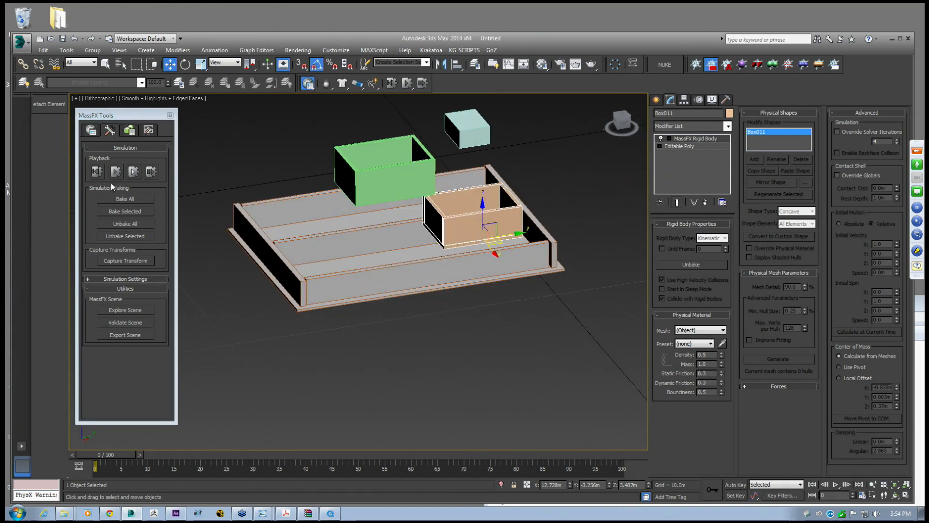
left_click(124, 225)
left_click(709, 238)
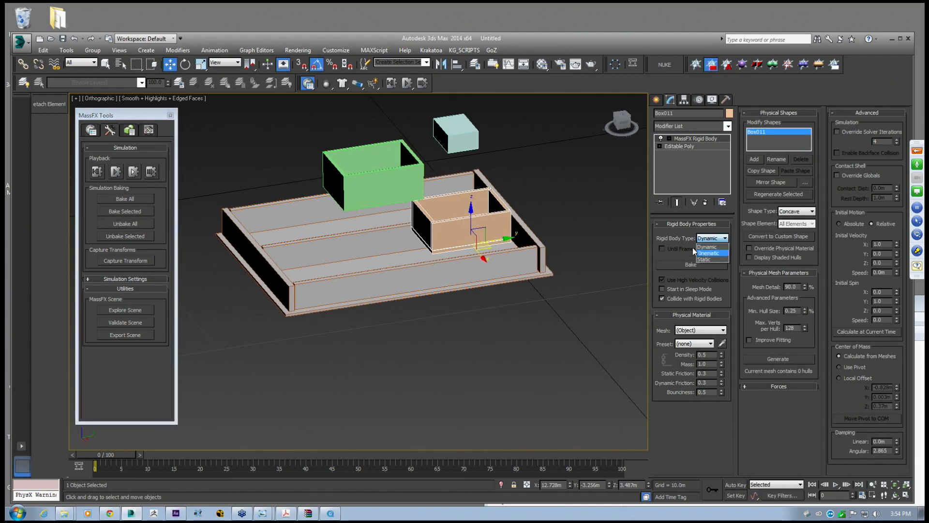
Raise the tan box to about Z 4.674 m and generate its concave collision hulls
middle_click_drag(589, 254, 479, 245, "alt")
left_click_drag(453, 213, 454, 175)
middle_click_drag(542, 176, 497, 175, "alt")
middle_click_drag(473, 238, 522, 267, "alt")
left_click(774, 358)
Bake the simulation for all rigid bodies and unbake it again
middle_click_drag(450, 227, 192, 236, "alt")
left_click(127, 201)
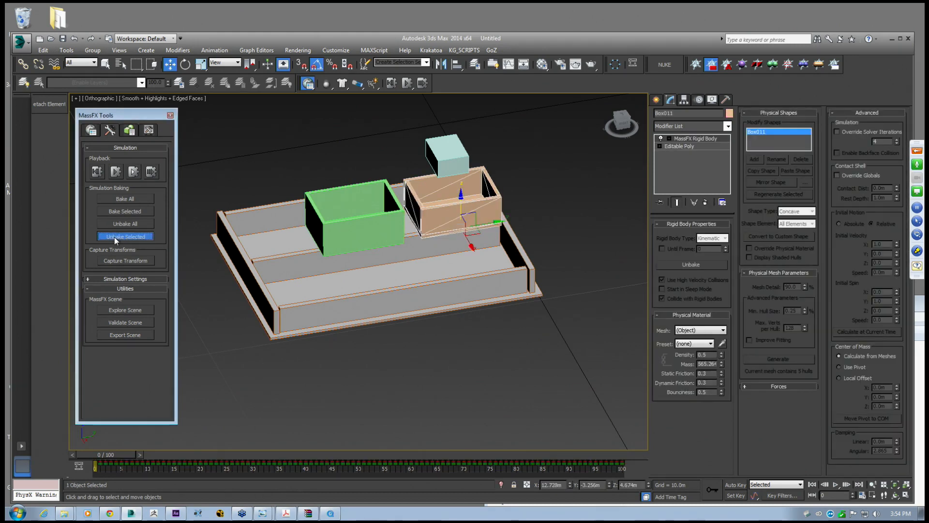
left_click(120, 223)
Set the tan box's rigid body type to Kinematic and bake all rigid bodies
left_click(708, 238)
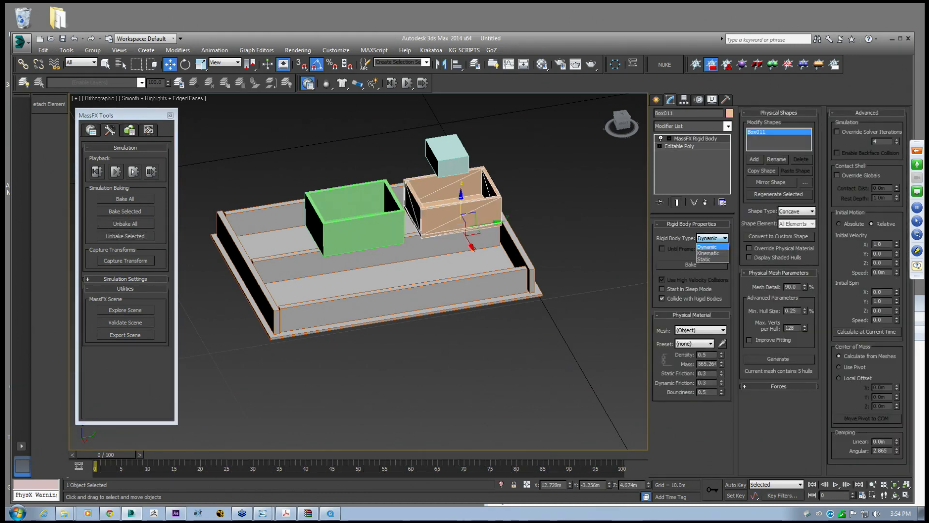
left_click(714, 254)
middle_click_drag(459, 227, 504, 223, "alt")
middle_click_drag(377, 233, 329, 223, "alt")
left_click(136, 199)
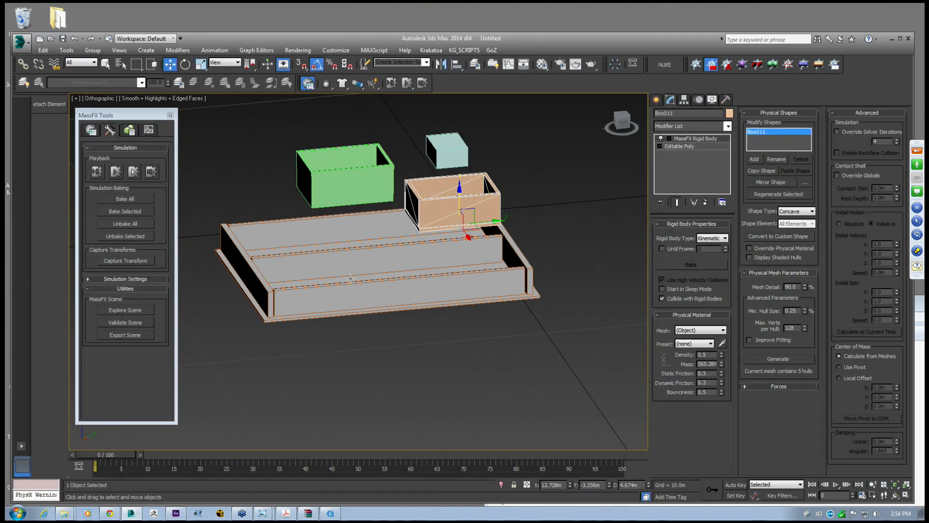
Unbake all rigid bodies and set the tan box's rigid body type to Dynamic
left_click(127, 223)
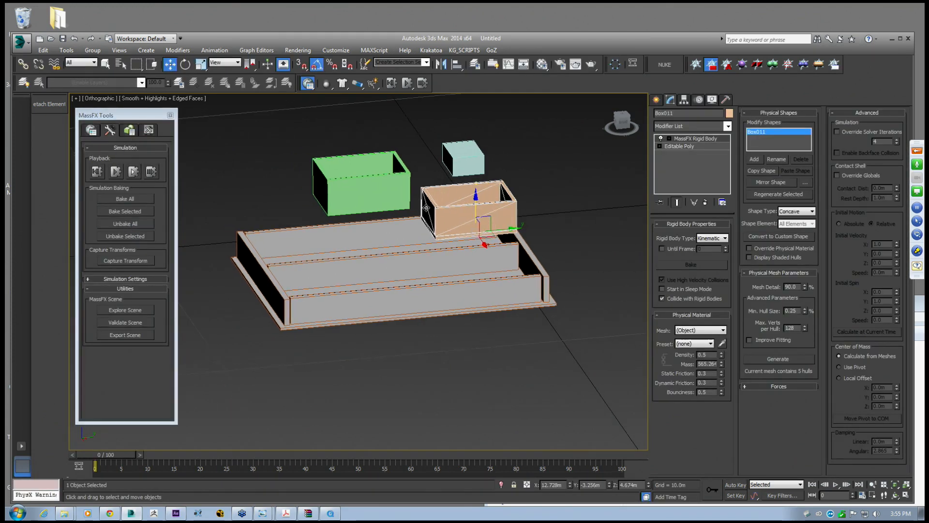
left_click(712, 238)
left_click(709, 245)
Play the MassFX simulation to test how the boxes fall onto the tray, and reset it to the start
middle_click_drag(524, 223, 502, 221, "alt")
left_click(399, 278)
middle_click_drag(472, 283, 360, 162, "alt")
left_click(461, 208)
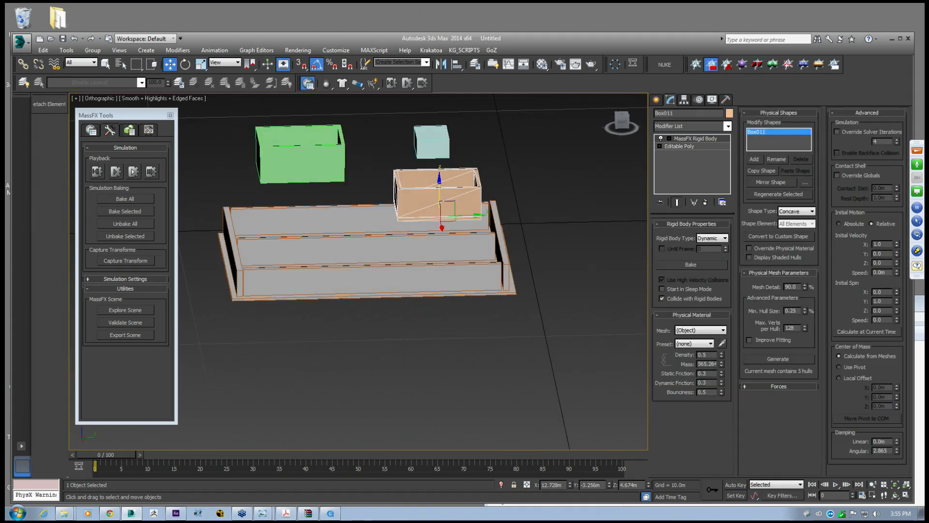
left_click(116, 175)
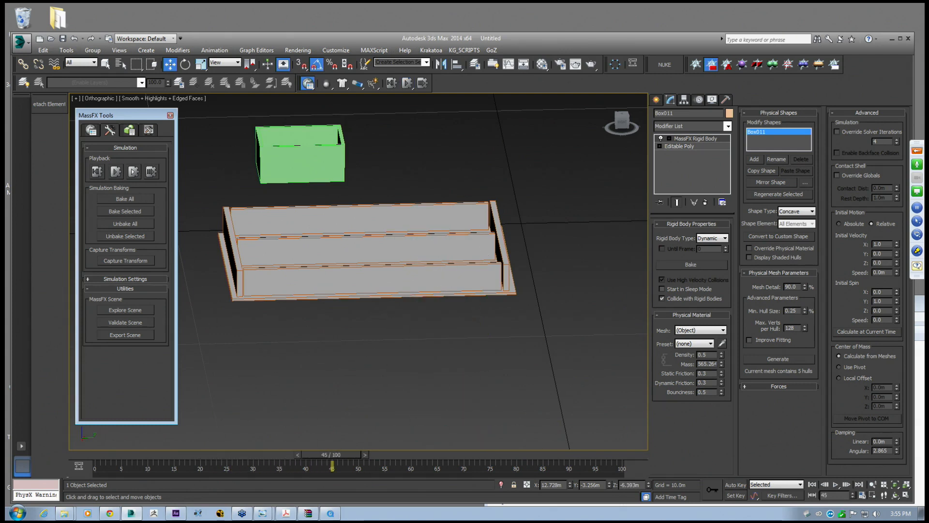
left_click(97, 172)
Check the tray panels' rigid body settings, play the MassFX simulation again, and reset it to the start
left_click(471, 272)
middle_click_drag(471, 271, 528, 295, "alt")
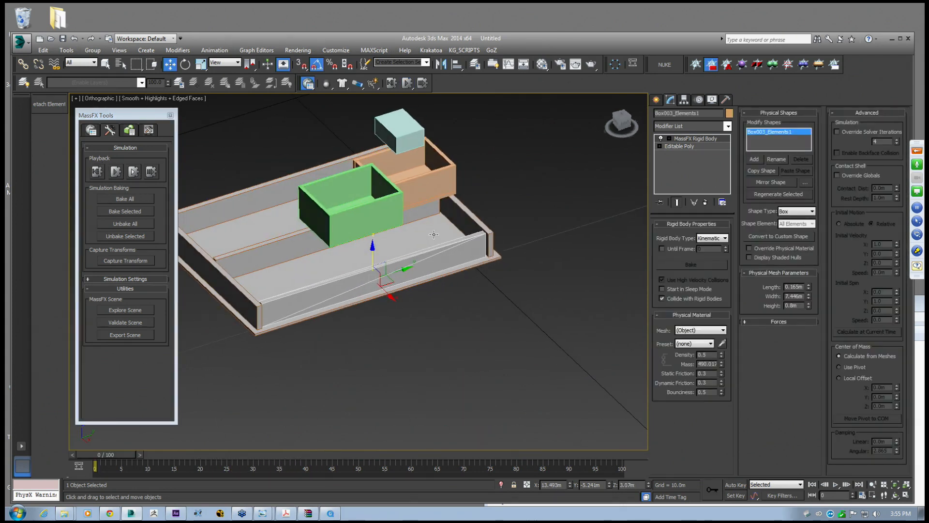
left_click(453, 224)
middle_click_drag(404, 209, 440, 243, "alt")
left_click_drag(323, 88, 383, 114)
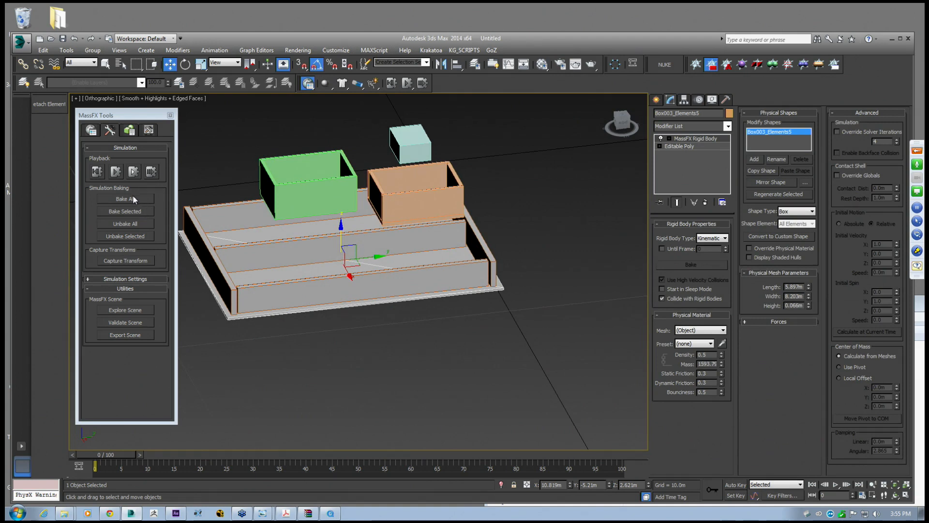
left_click(116, 172)
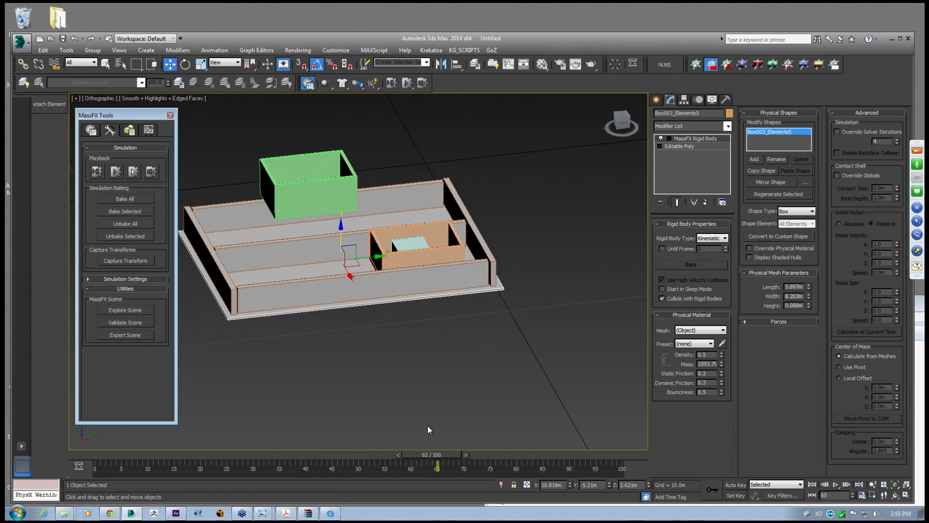
left_click_drag(438, 455, 347, 446)
left_click(97, 171)
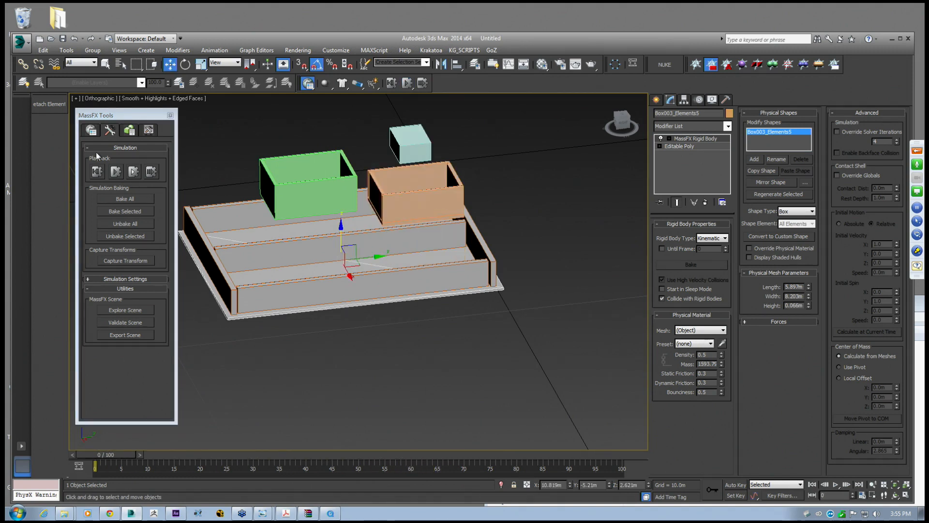
Select the tan box, and reposition and lengthen the MassFX Tools window
mouse_move(397, 237)
middle_mouse_down()
mouse_move(410, 245)
mouse_move(438, 221)
mouse_move(409, 223)
middle_mouse_up()
left_click(431, 218)
left_click(895, 484)
left_click(894, 494)
left_click_drag(377, 228, 412, 230)
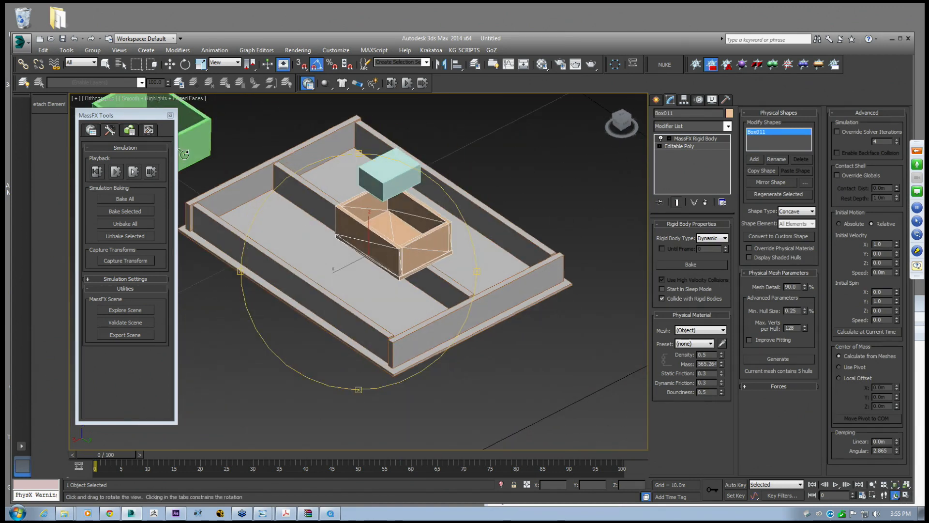
left_click_drag(151, 119, 153, 113)
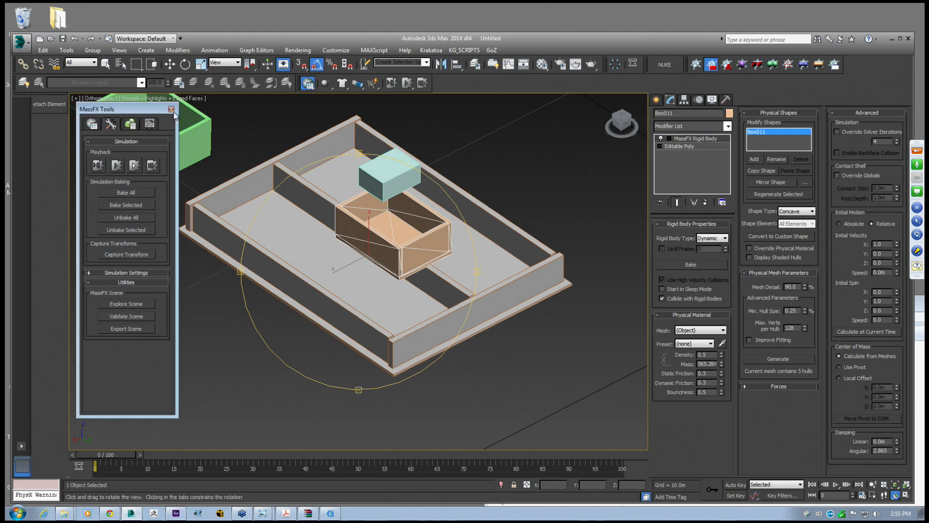
left_click_drag(146, 415, 149, 439)
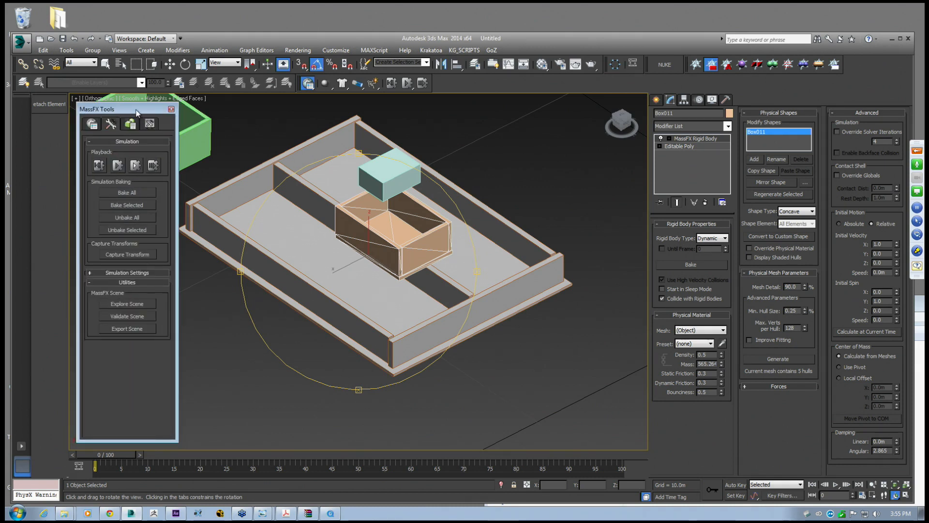
left_click_drag(150, 108, 153, 106)
Move the green box over the tray's front compartment, beside the tan box, at a height of about 3.5 m
left_click_drag(360, 192, 394, 272)
left_click(169, 63)
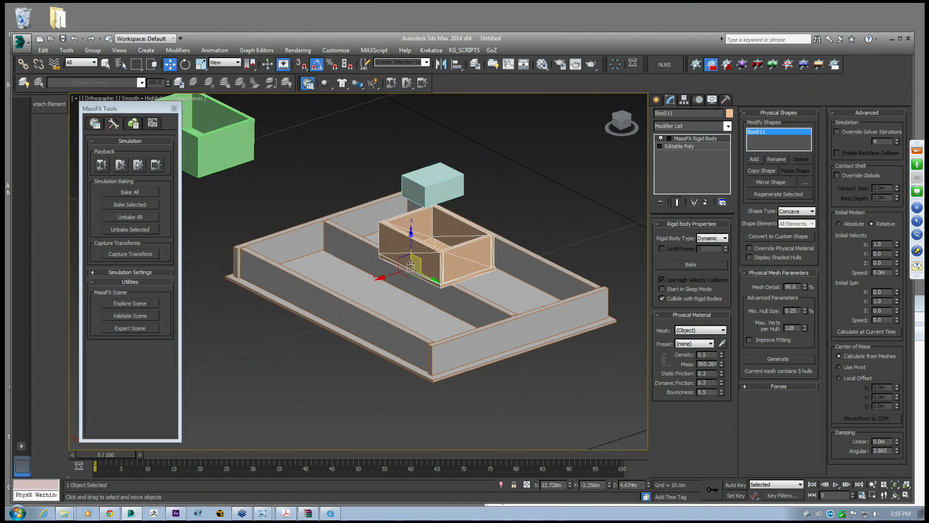
middle_click_drag(424, 252, 411, 321, "alt")
left_click(380, 310)
left_click_drag(413, 317, 349, 269)
middle_click_drag(350, 268, 375, 249, "alt")
left_click_drag(358, 265, 279, 264)
middle_click_drag(280, 264, 315, 212, "alt")
left_click_drag(315, 212, 315, 367)
middle_click_drag(315, 367, 359, 300, "alt")
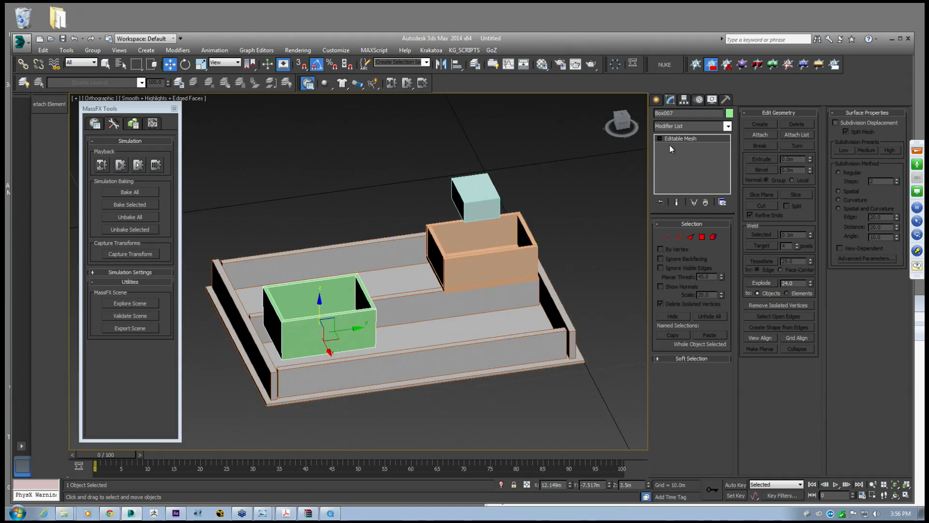
Make the green box a dynamic rigid body with a Concave shape, enable Improve Fitting and generate its hulls
left_click_drag(329, 89, 352, 100)
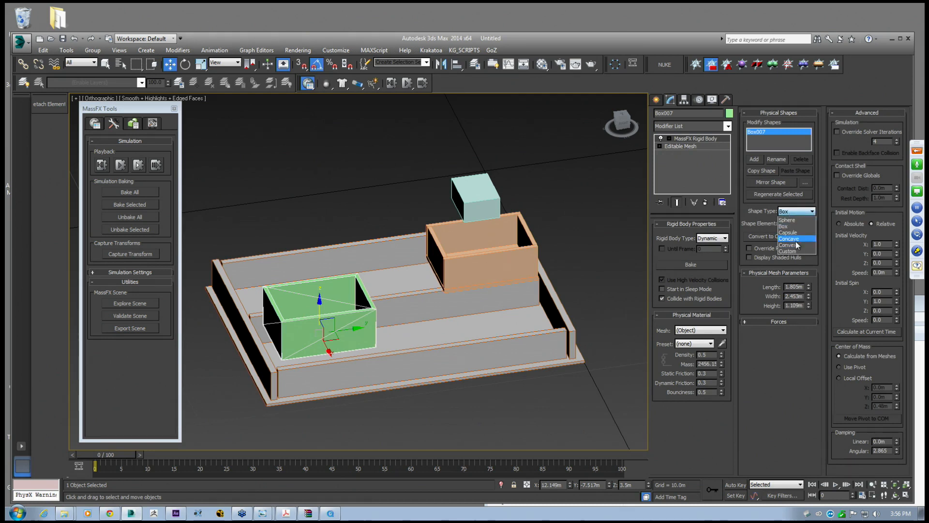
left_click(798, 246)
middle_click_drag(346, 334, 404, 318)
left_click(793, 219)
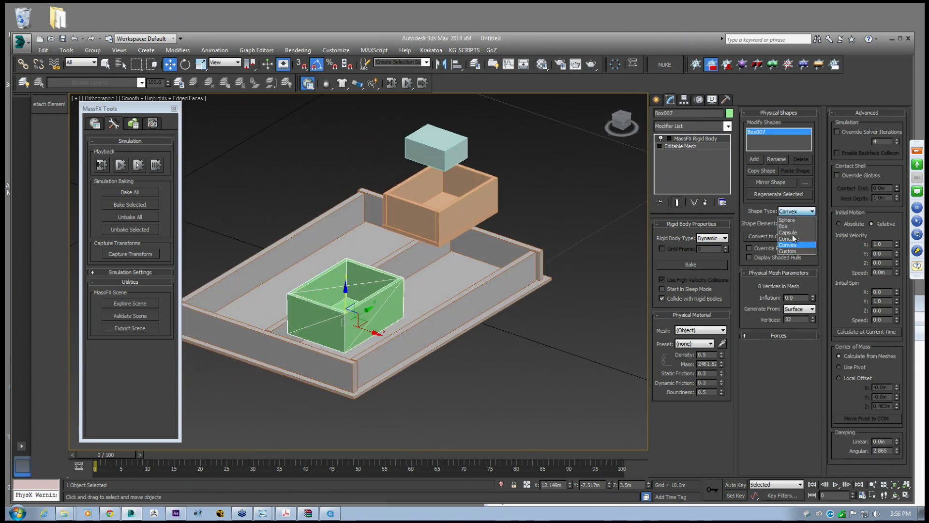
left_click(790, 239)
left_click(783, 362)
middle_click_drag(497, 316, 556, 303, "alt")
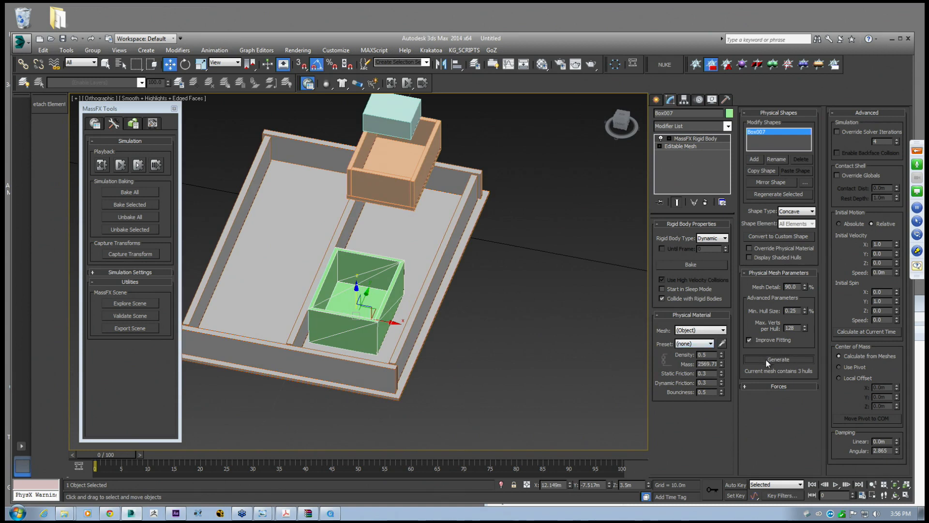
middle_click_drag(450, 309, 371, 299, "alt")
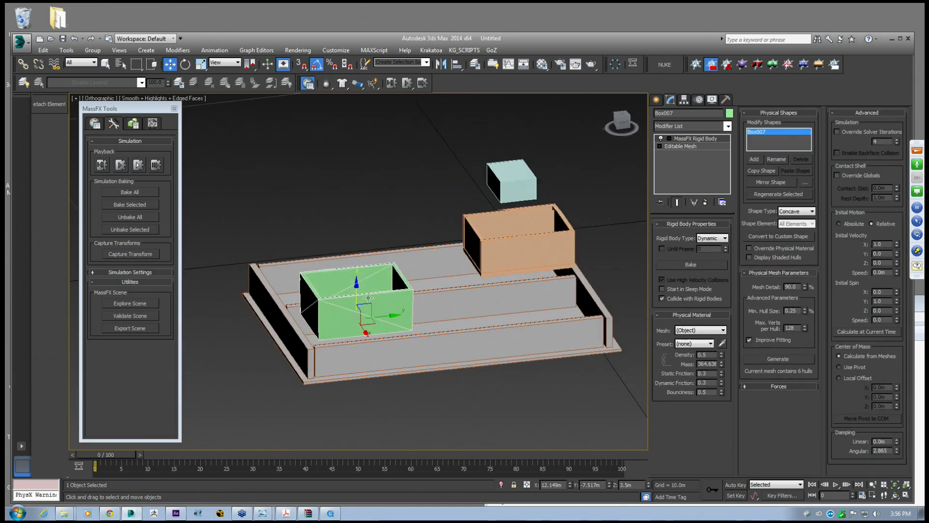
Raise the green box to a height of about 4.8 m and play the simulation to drop it into the tray
left_click_drag(371, 298, 381, 276)
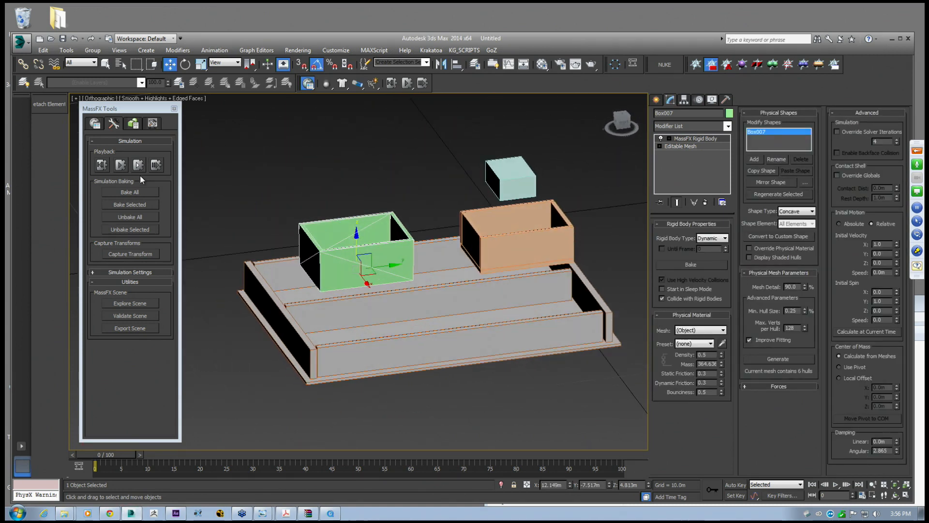
left_click(120, 165)
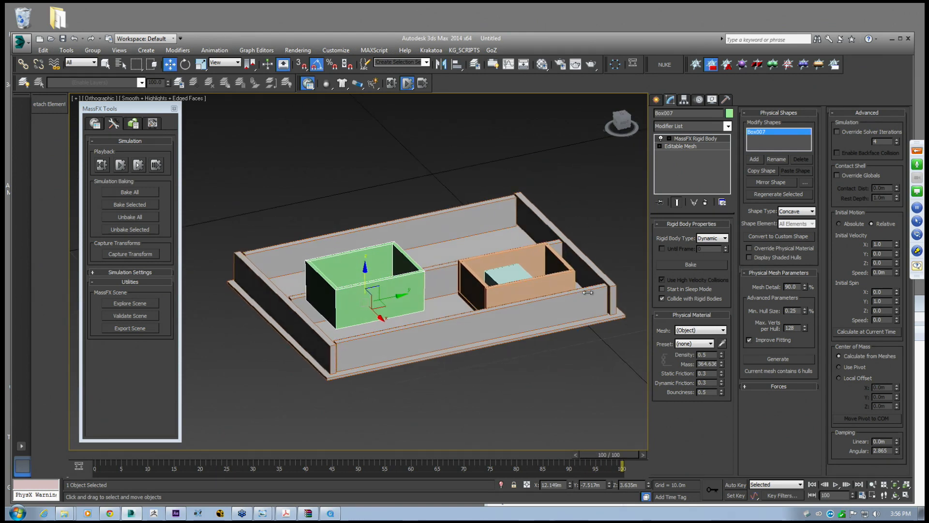
left_click(438, 315)
left_click(472, 291)
middle_click_drag(379, 282, 421, 262, "alt")
left_click(367, 282)
left_click(423, 275)
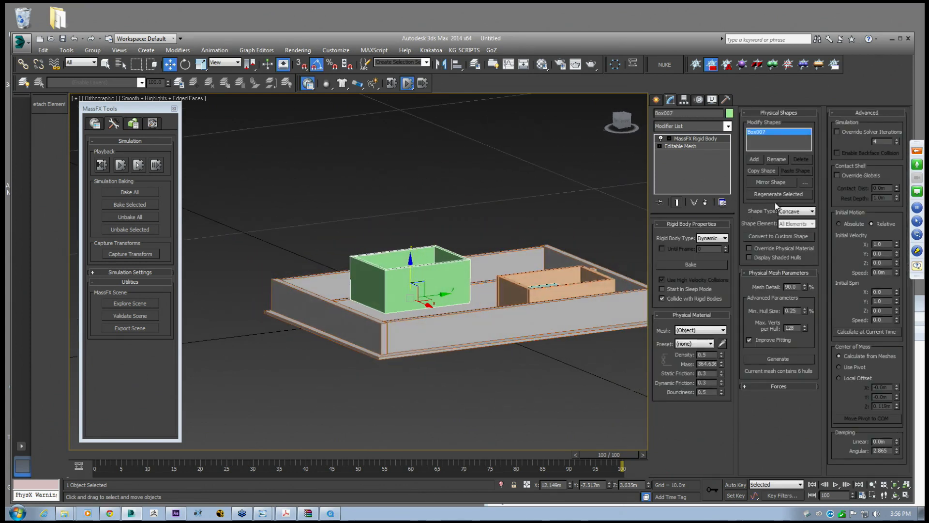
Examine how the green and tan boxes rest in the tray and compare their rigid body settings
middle_click_drag(581, 295, 527, 300, "alt")
left_click(559, 227)
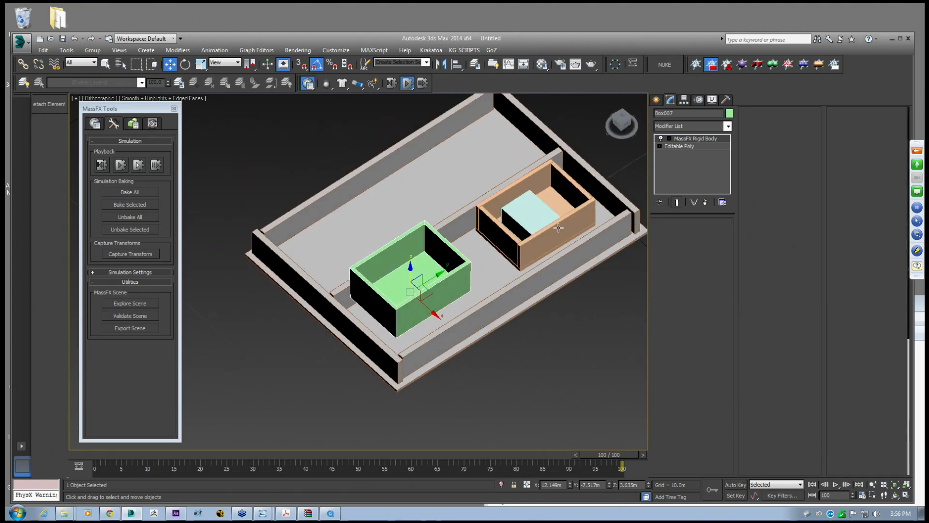
left_click(471, 289)
middle_click_drag(472, 289, 450, 275, "alt")
left_click(511, 269)
scroll(503, 267, "up", 5)
middle_click_drag(499, 265, 384, 263)
scroll(402, 252, "down", 3)
left_click(351, 286)
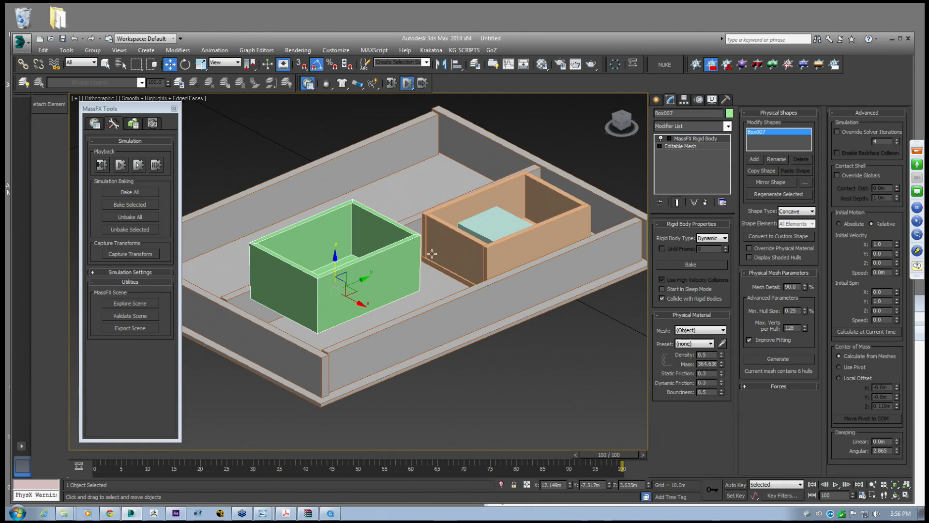
left_click(437, 220)
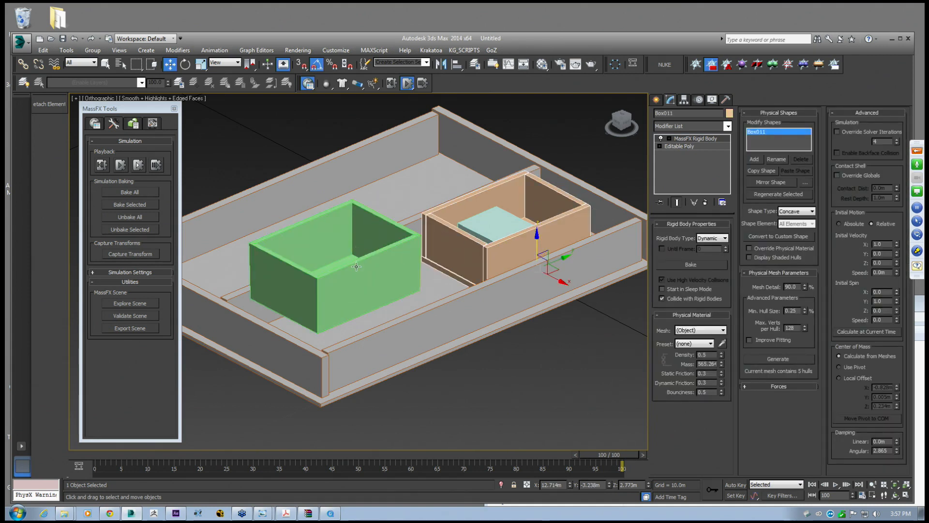
Delete the green box from the scene and select the small teal box inside the tan one
left_click(369, 266)
middle_click_drag(402, 287, 386, 300, "alt")
scroll(387, 300, "down", 2)
left_click_drag(377, 289, 471, 286)
right_click(472, 285)
middle_click_drag(375, 287, 351, 286)
scroll(351, 286, "down", 2)
left_click_drag(351, 286, 605, 292)
right_click(605, 292)
left_click(421, 298)
left_click(344, 287)
key("Delete")
left_click(414, 298)
middle_click_drag(414, 299, 449, 266, "alt")
left_click(449, 286)
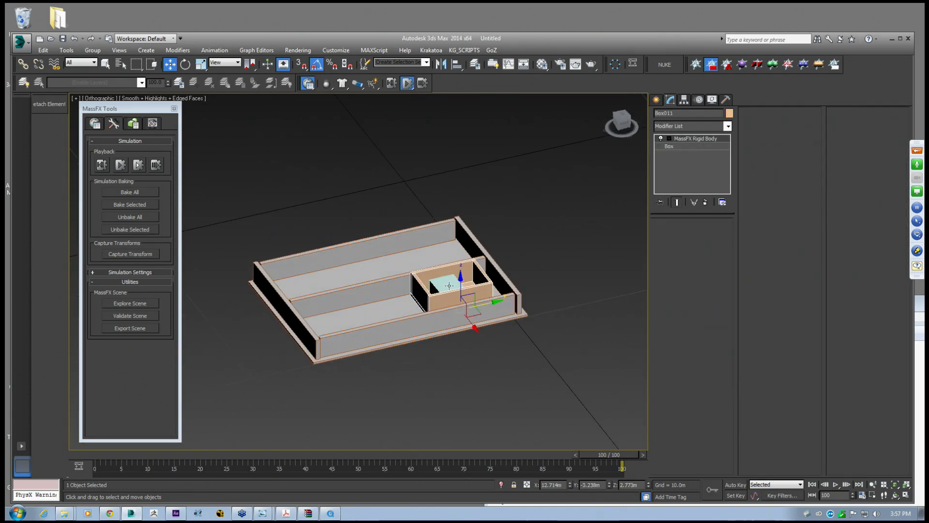
scroll(454, 288, "up", 3)
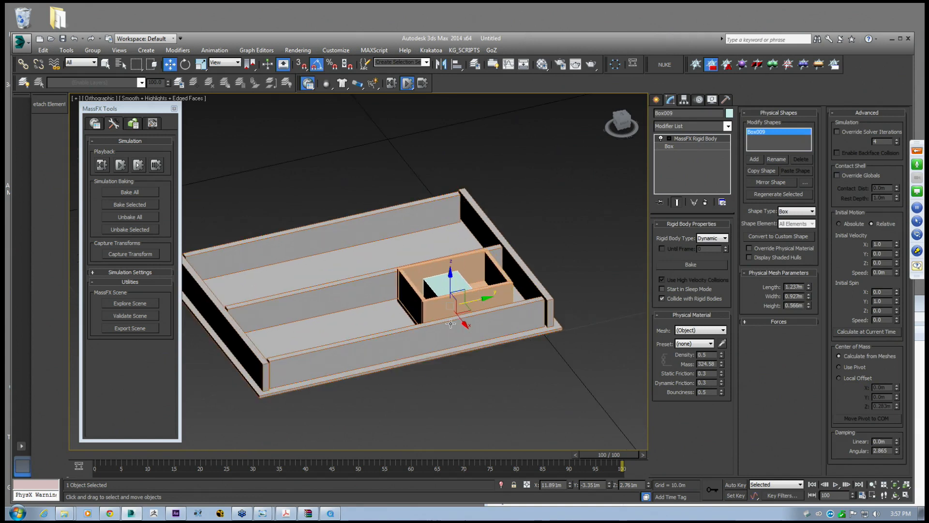
Switch to the "componant animation" video, review the crates tumbling off the tilting cart, and minimize the player
left_click(331, 513)
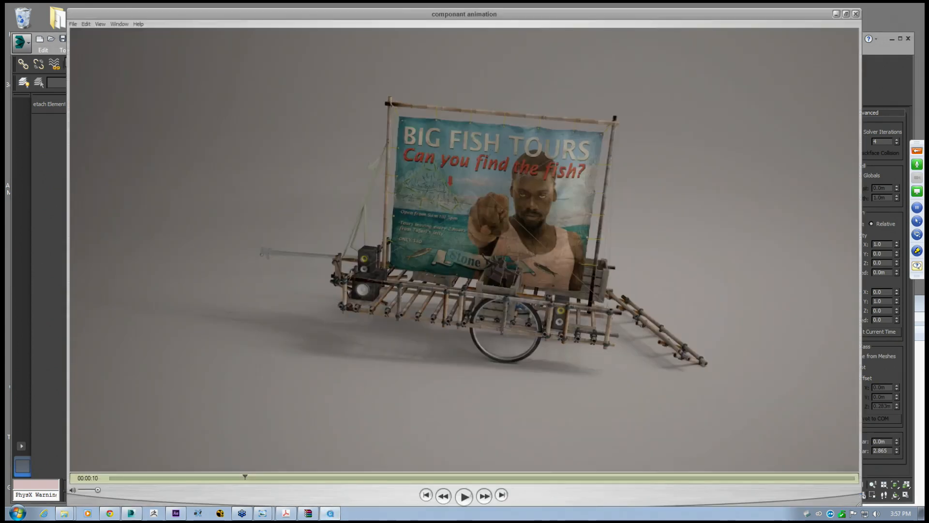
left_click(464, 496)
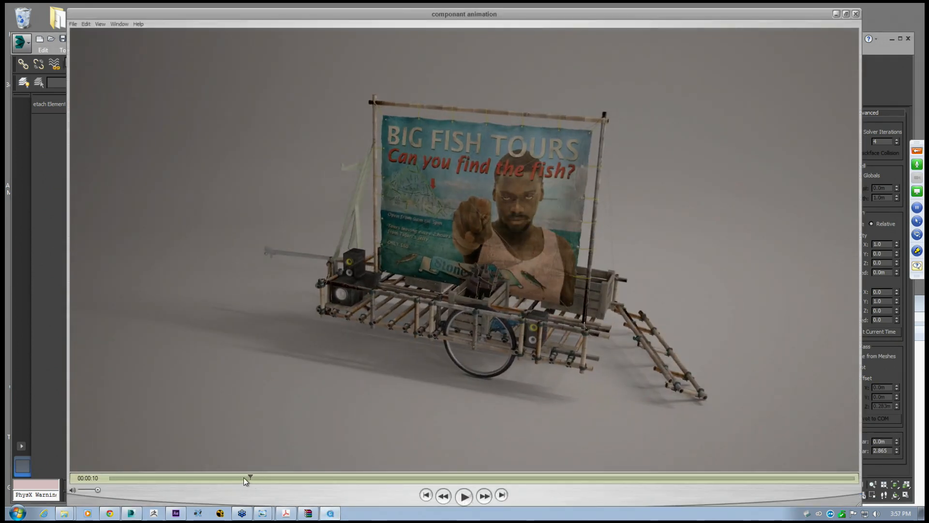
left_click(222, 478)
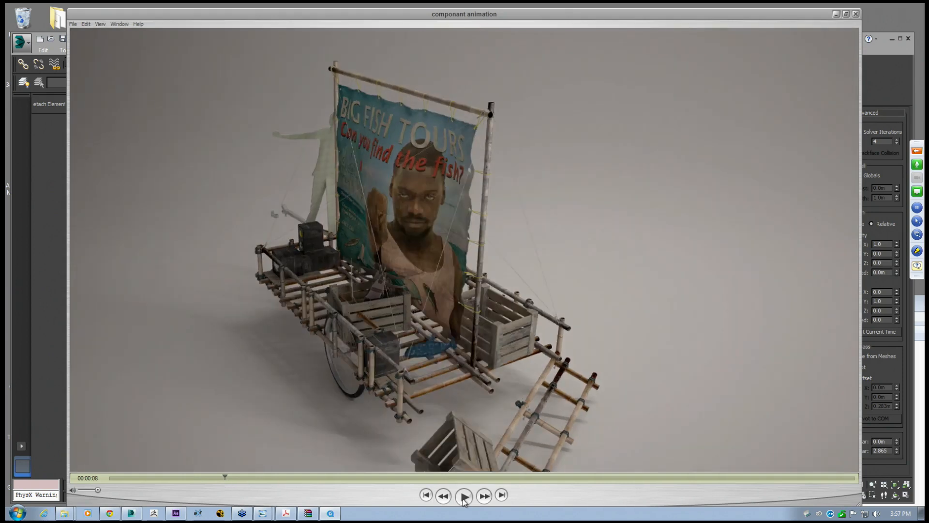
left_click(464, 496)
left_click(464, 496)
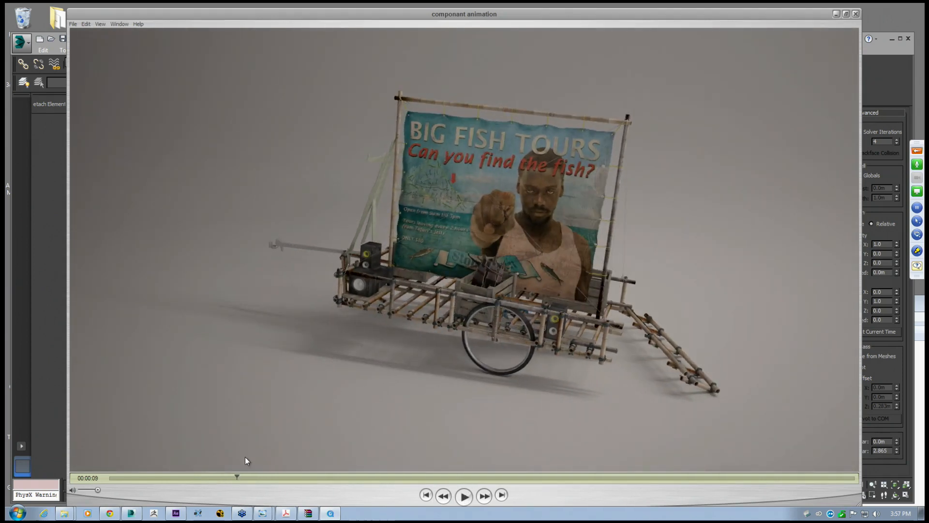
left_click(212, 478)
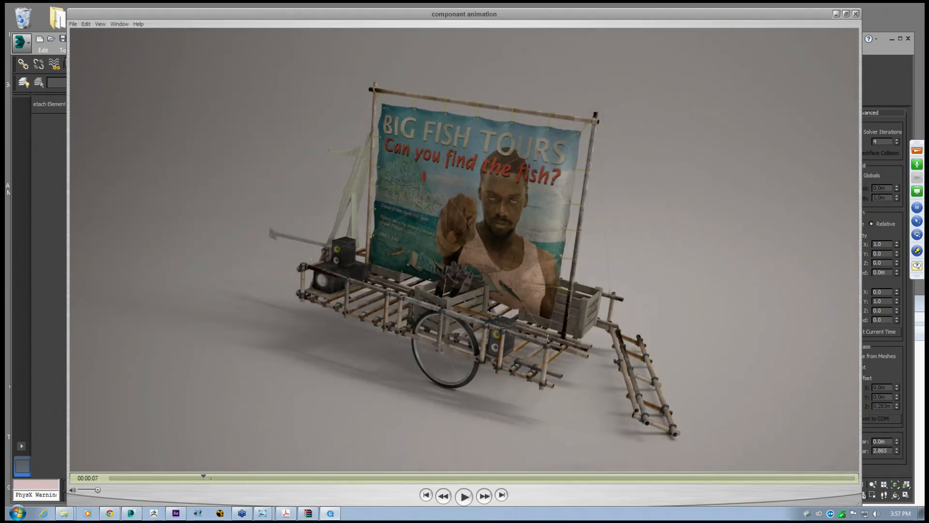
left_click(196, 477)
left_click(172, 467)
left_click(163, 477)
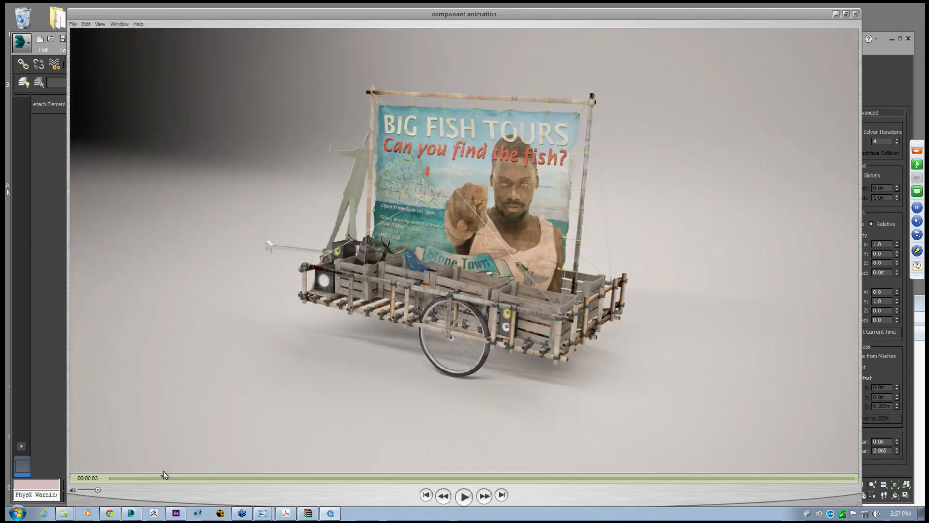
left_click(464, 495)
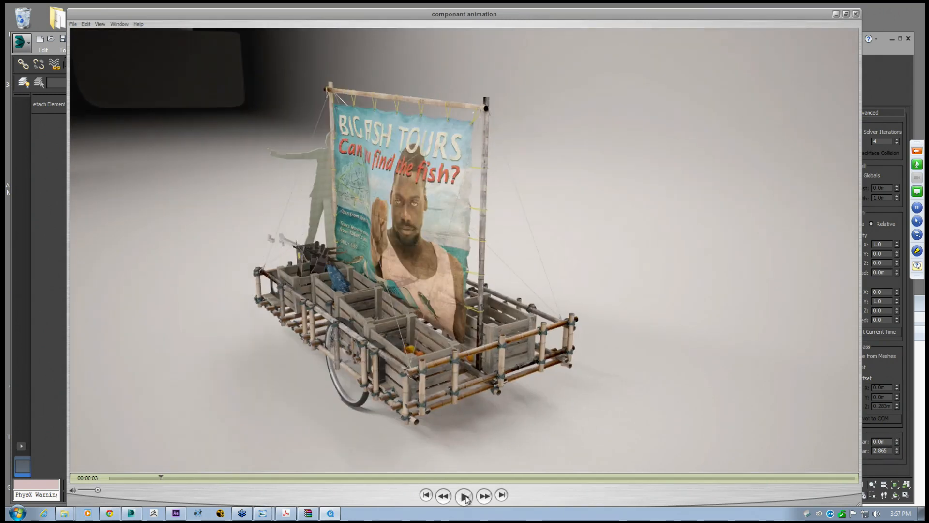
left_click(464, 496)
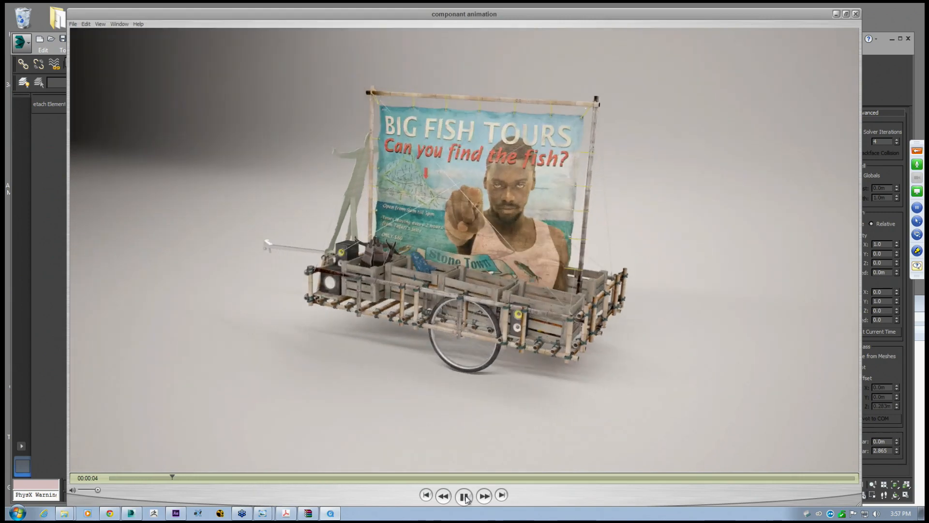
left_click(464, 496)
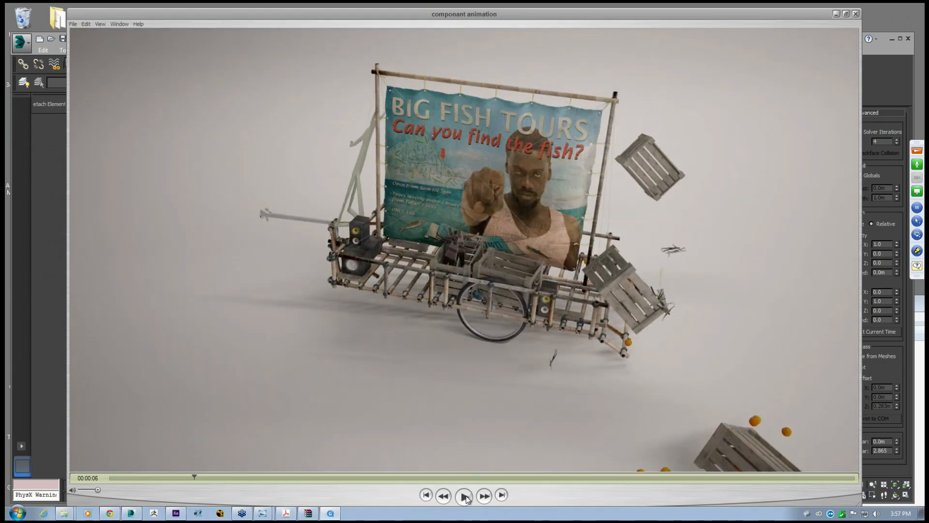
left_click(464, 496)
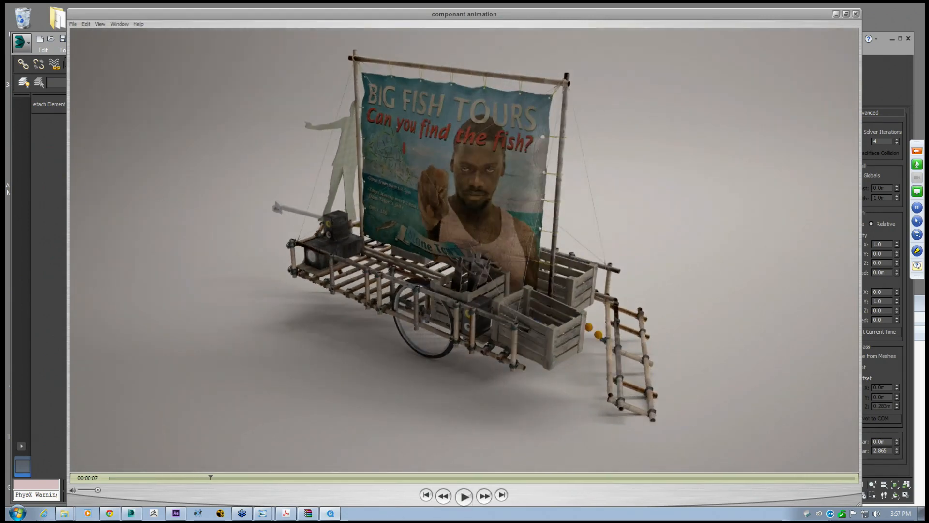
left_click(838, 14)
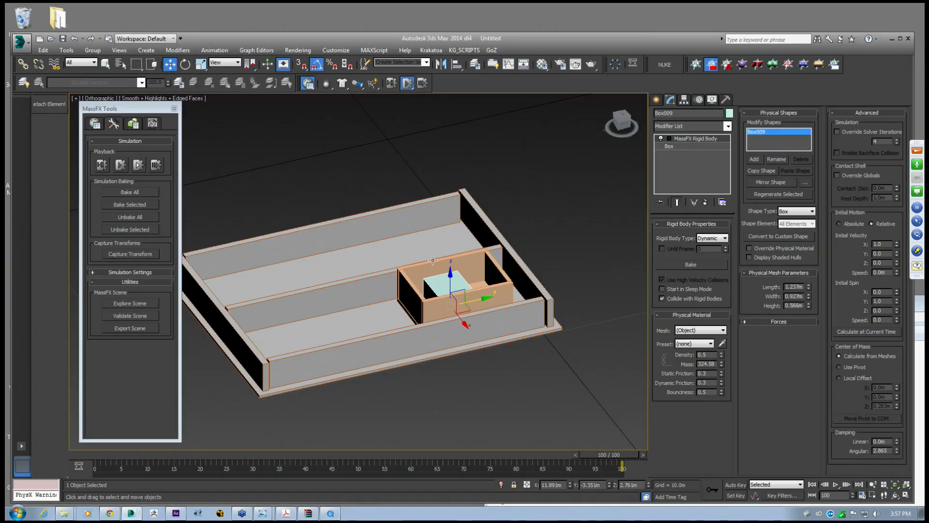
Delete the small teal box from inside the tan box
left_click(439, 276)
key("Delete")
left_click(450, 300)
middle_click_drag(450, 301, 407, 298)
scroll(474, 261, "down", 5)
Reset the simulation to the start and combine all the tray panels into one group
left_click(455, 286)
left_click_drag(405, 304, 405, 304)
middle_click_drag(448, 278, 447, 237, "alt")
left_click(128, 229)
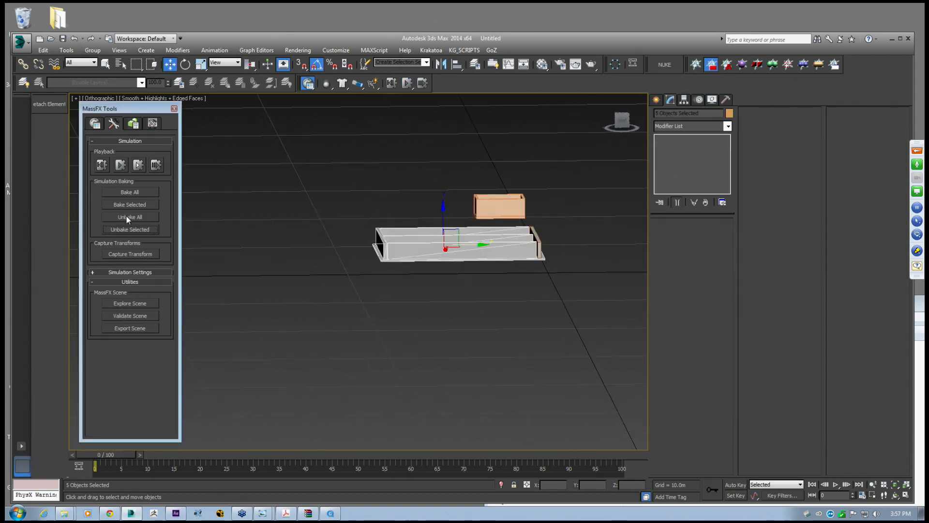
middle_click_drag(507, 240, 536, 278, "alt")
left_click_drag(538, 284, 500, 251, "ctrl")
left_click(92, 50)
left_click(113, 62)
left_click(467, 288)
middle_click_drag(466, 288, 445, 310, "alt")
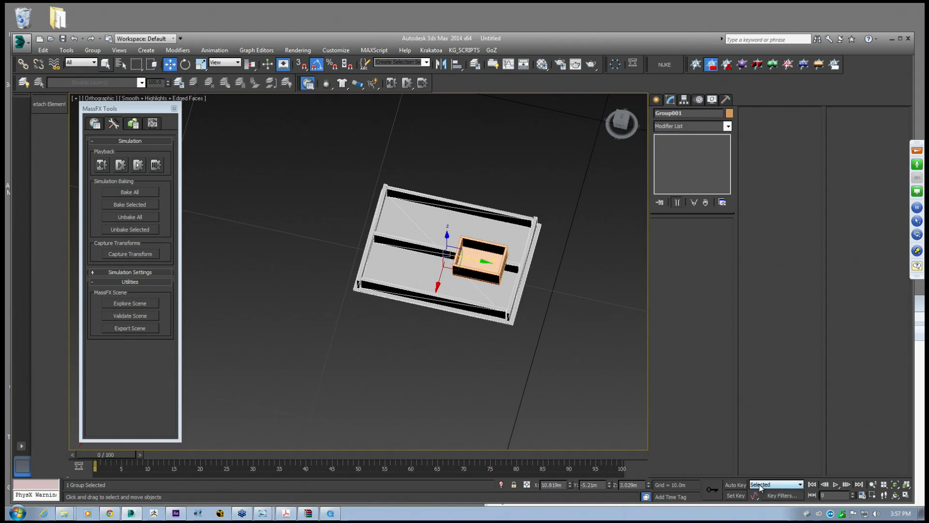
Turn on auto keying and move the tray group away from the box at frame 24
left_click(735, 485)
middle_click_drag(485, 304, 499, 313)
left_click_drag(467, 279, 464, 278)
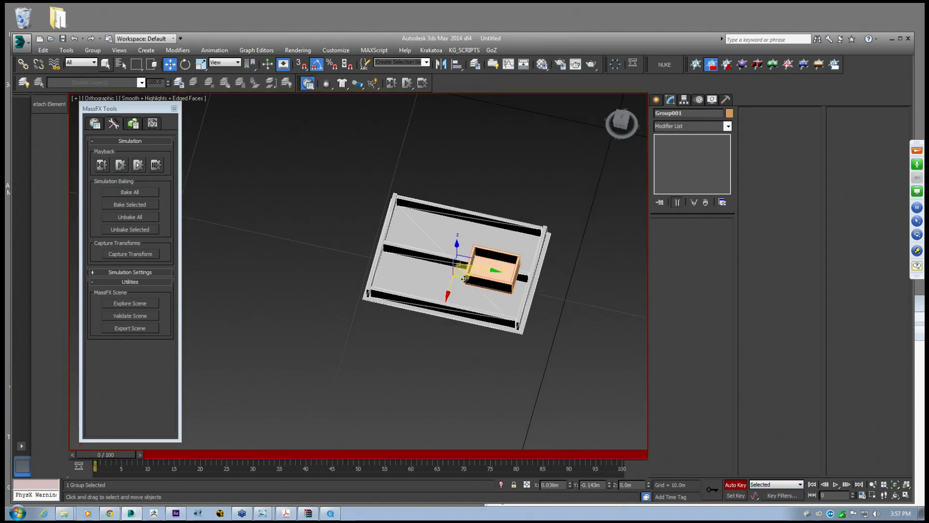
left_click_drag(132, 454, 250, 467)
left_click_drag(461, 288, 323, 299)
Keyframe further moves of the tray group along a winding path at frames 48, 72 and 100
left_click_drag(231, 455, 352, 465)
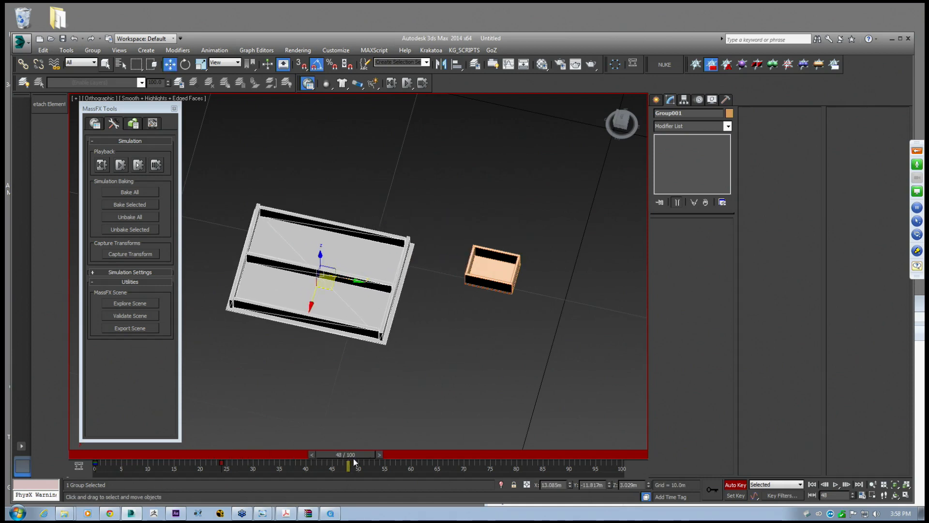
left_click_drag(333, 282, 217, 210)
middle_click_drag(302, 199, 524, 263)
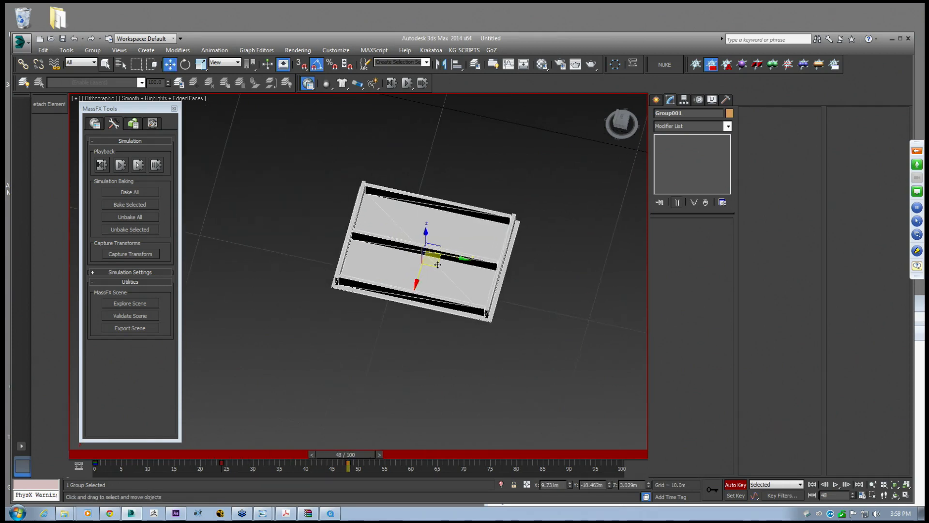
left_click_drag(432, 261, 392, 240)
left_click_drag(345, 454, 479, 464)
left_click_drag(389, 249, 223, 277)
left_click_drag(456, 454, 605, 456)
middle_click_drag(344, 291, 475, 307)
left_click_drag(360, 287, 221, 328)
Rotate the tray 30° about Z at frame 100, turn off auto keying and return to frame 0
left_click(185, 64)
middle_click_drag(237, 199, 371, 173)
left_click_drag(350, 316, 369, 312)
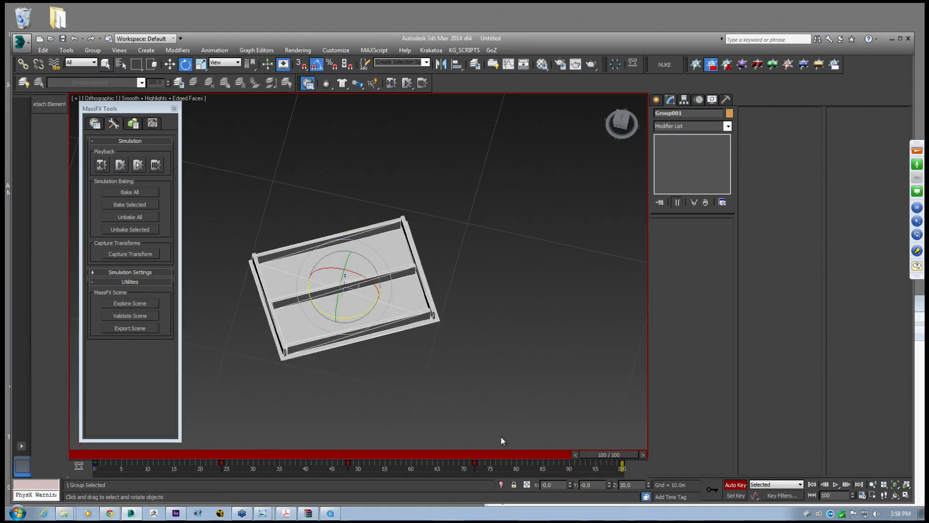
left_click(735, 485)
left_click_drag(610, 455, 313, 455)
scroll(376, 265, "down", 3)
middle_click_drag(565, 293, 482, 250)
middle_click_drag(482, 249, 464, 260)
left_click_drag(313, 454, 103, 454)
middle_click_drag(578, 233, 458, 225)
Select the open box and lower it onto the tray floor in a wireframe left view
left_click(170, 64)
left_click(435, 235)
scroll(431, 292, "up", 4)
middle_click_drag(431, 292, 439, 227, "alt")
key("l")
key("z")
scroll(441, 213, "down", 5)
key("F3")
left_click_drag(420, 181, 438, 266)
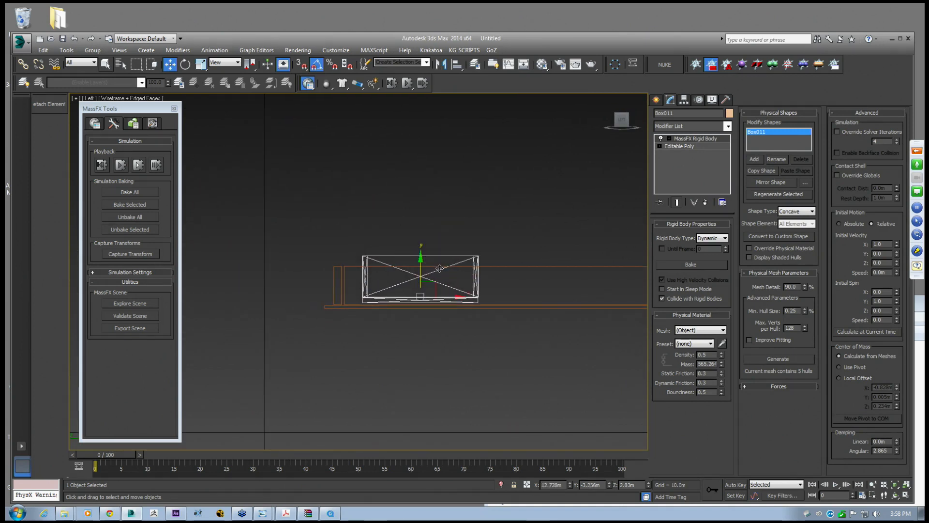
Copy the open box in the top view to make four boxes, two in each tray compartment
key("t")
key("z")
scroll(455, 258, "down", 5)
middle_click_drag(406, 258, 438, 247)
mouse_move(473, 229)
left_mouse_down()
mouse_move(481, 227)
mouse_move(486, 334)
mouse_move(416, 356)
mouse_move(429, 360)
left_mouse_up()
left_click(467, 314)
left_click(474, 278, "ctrl")
left_click(461, 314)
Return to a shaded angled view and bake the simulation for all rigid bodies
mouse_move(465, 315)
middle_mouse_down("alt")
mouse_move(417, 280)
mouse_move(453, 266)
mouse_move(421, 266)
middle_mouse_up("alt")
key("F3")
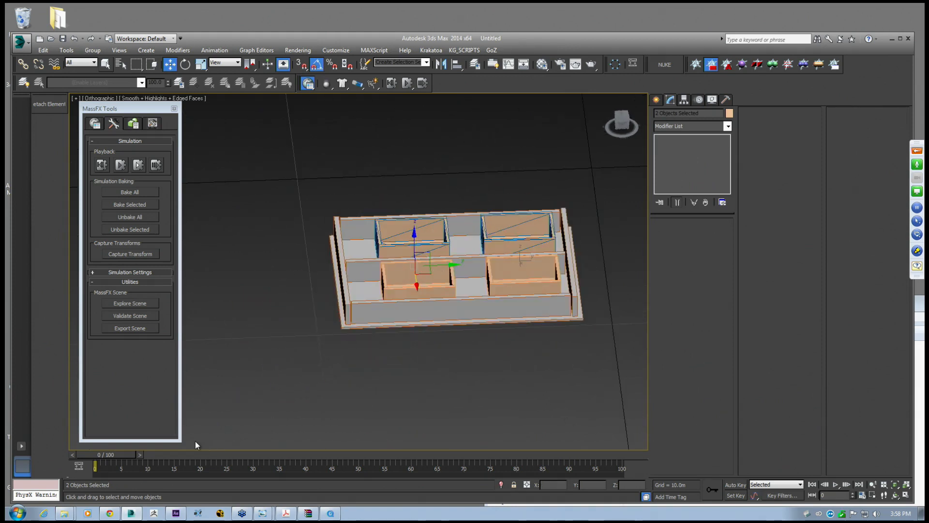
left_click(129, 193)
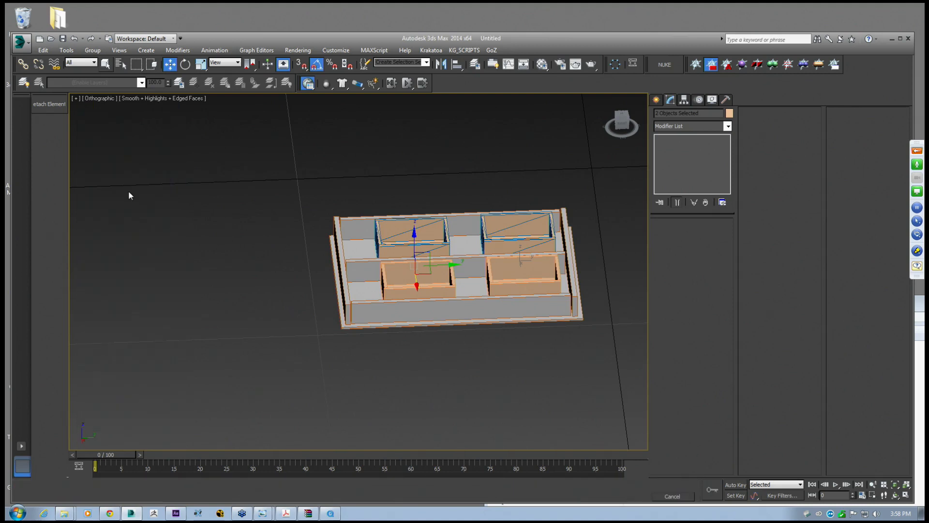
Scrub the baked animation to frame 62 and examine a front box's position and rigid body settings
middle_click_drag(476, 294, 554, 321)
scroll(554, 321, "down", 4)
middle_click_drag(458, 313, 494, 311)
left_click_drag(127, 454, 293, 455)
key("w")
middle_click_drag(358, 358, 457, 335)
scroll(457, 335, "up", 4)
left_click_drag(366, 455, 422, 457)
left_click(412, 299)
middle_click_drag(412, 300, 361, 258)
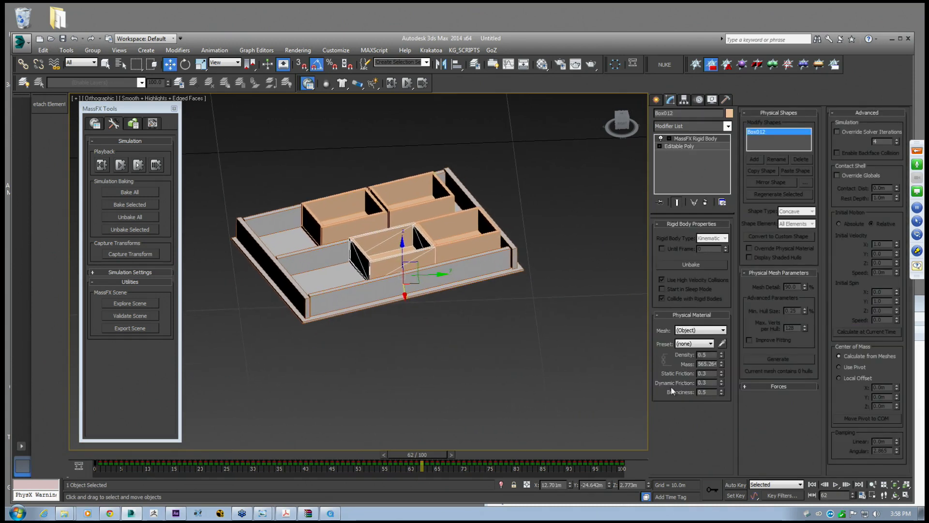
middle_click_drag(542, 345, 512, 334)
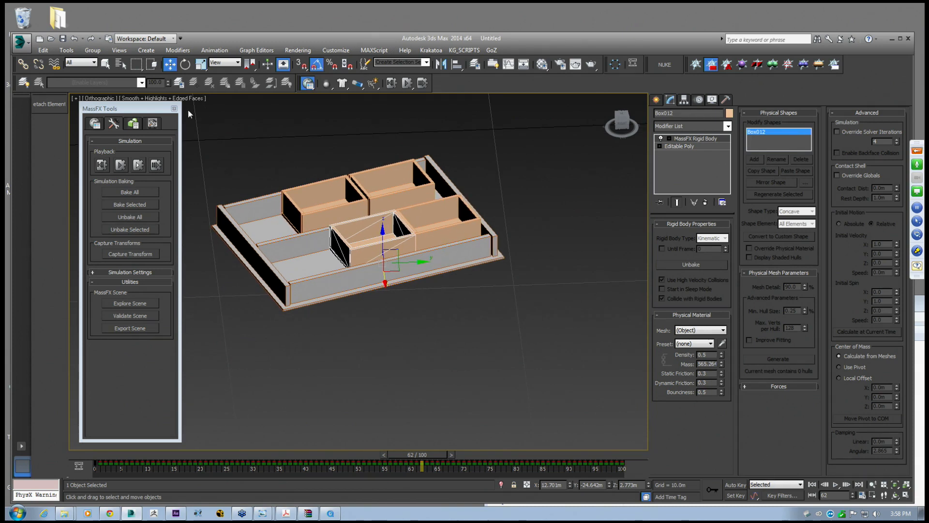
Close MassFX Tools, create a target camera from a low perspective view and walk it back to frame the whole tray
left_click(174, 109)
key("p")
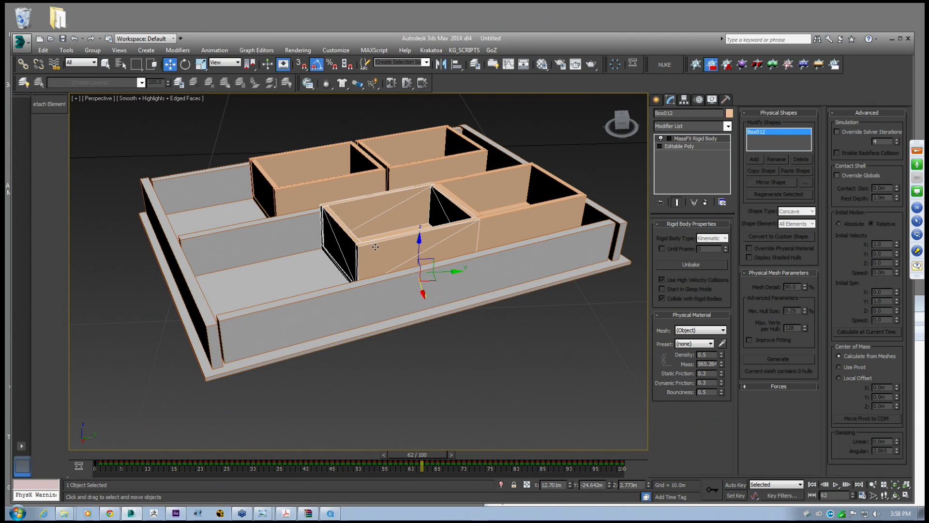
mouse_move(397, 265)
middle_mouse_down("alt")
mouse_move(387, 261)
mouse_move(395, 263)
middle_mouse_up("alt")
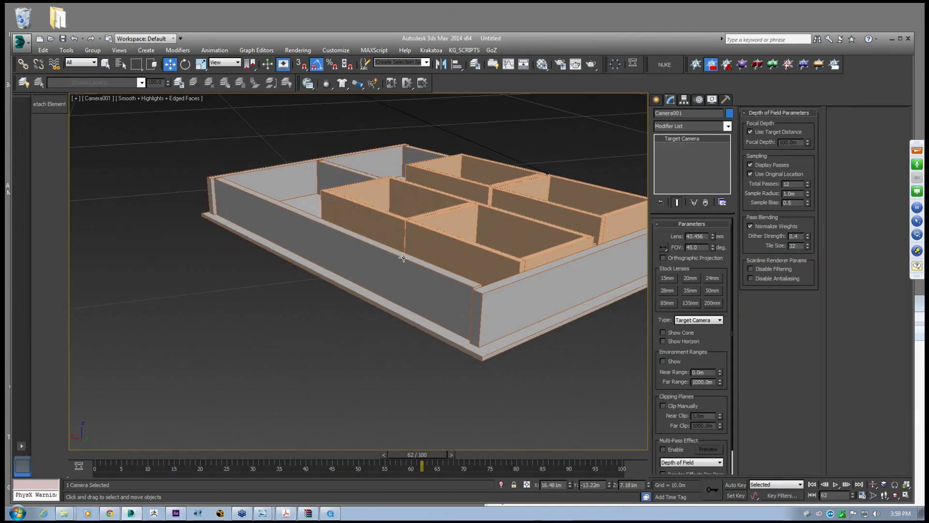
middle_click_drag(403, 257, 380, 266)
key("Up")
key("Down")
key("Down")
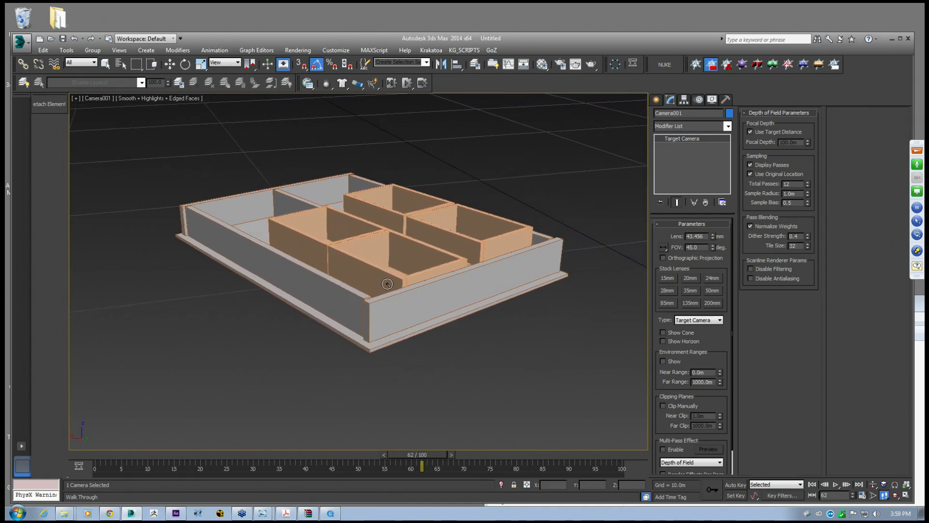
key("Down")
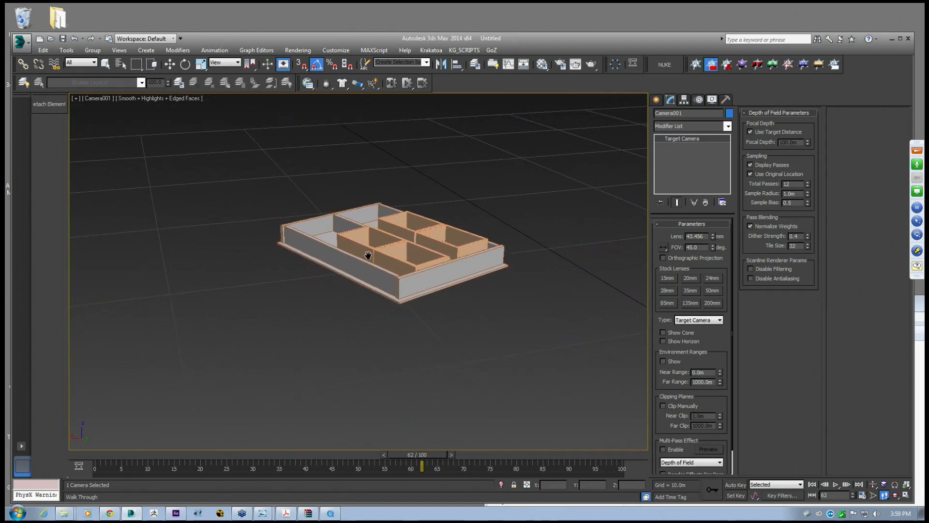
Switch to the perspective view and link the camera and its target to the tray group
key("p")
key("Down")
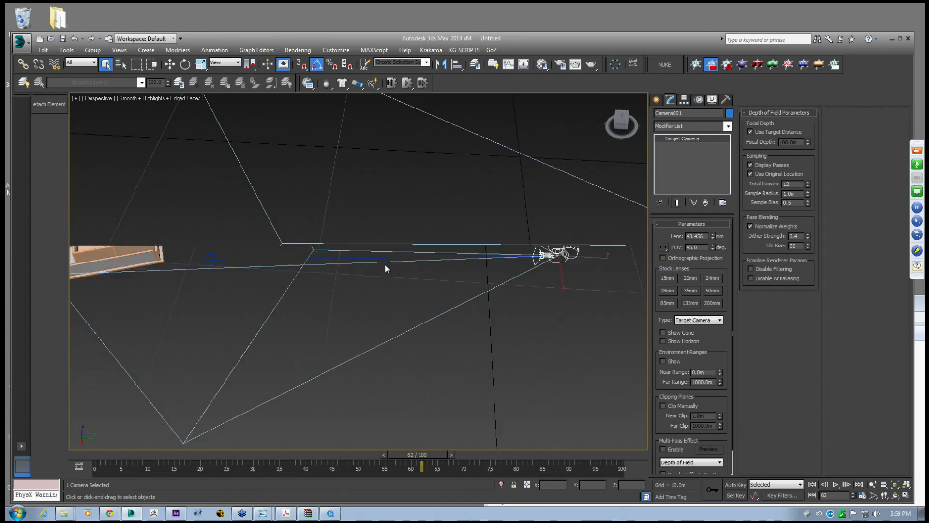
key("Escape")
left_click(169, 64)
mouse_move(312, 262)
middle_mouse_down()
mouse_move(332, 269)
mouse_move(348, 258)
middle_mouse_up()
left_click(332, 268)
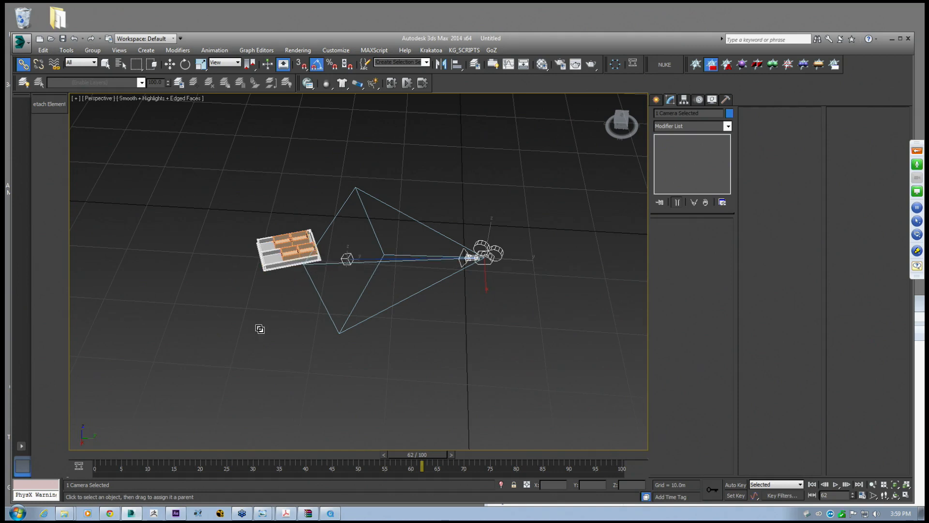
Play the baked animation through Camera001 and rewind to frame 0
left_click_drag(93, 455, 279, 455)
key("c")
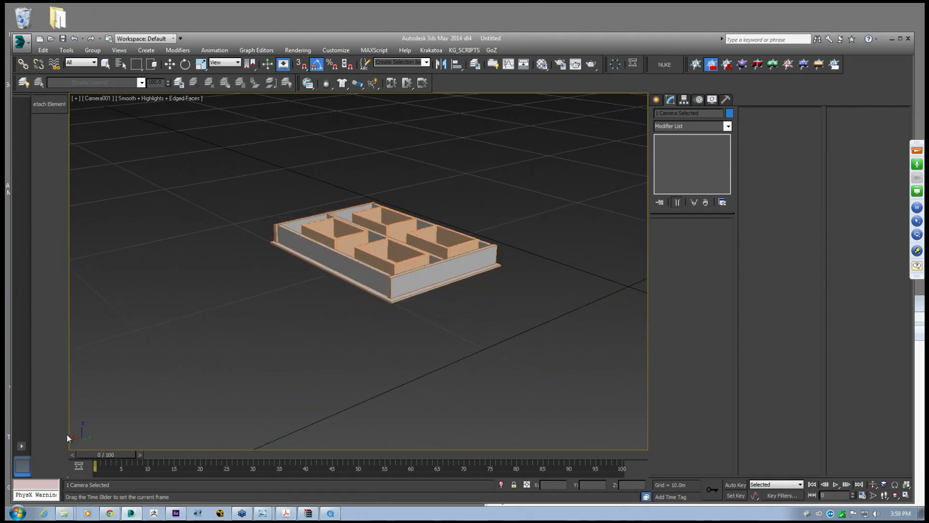
left_click(836, 484)
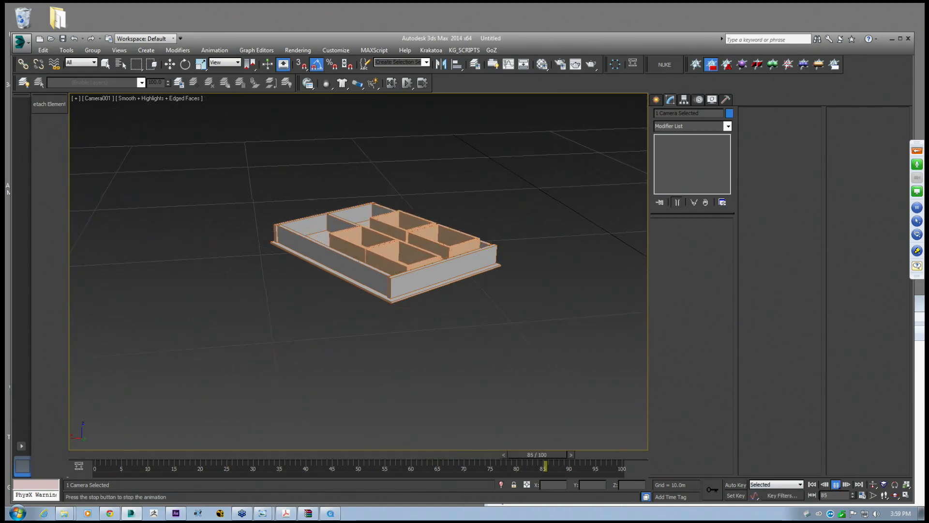
left_click(835, 484)
left_click_drag(374, 455, 80, 458)
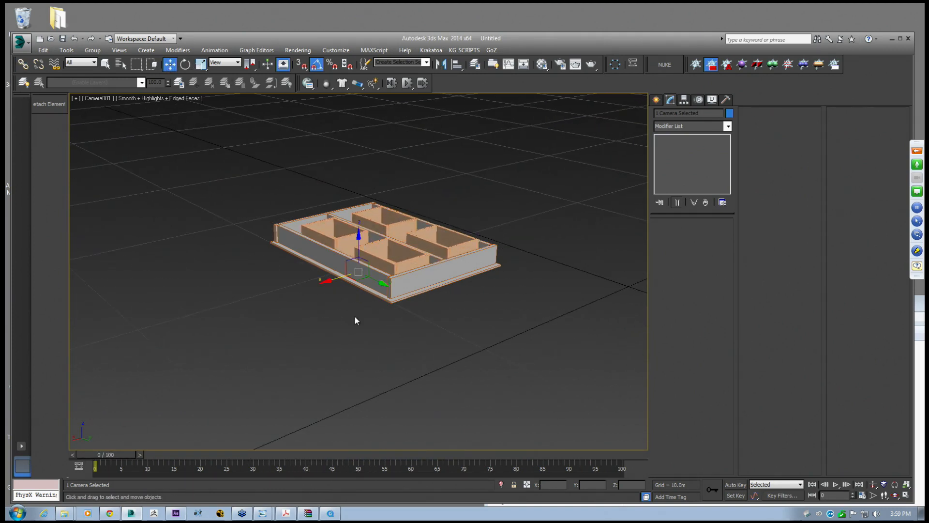
Reopen the MassFX simulation tools, clear the boxes' baked motion and return to frame 0
left_click(308, 83)
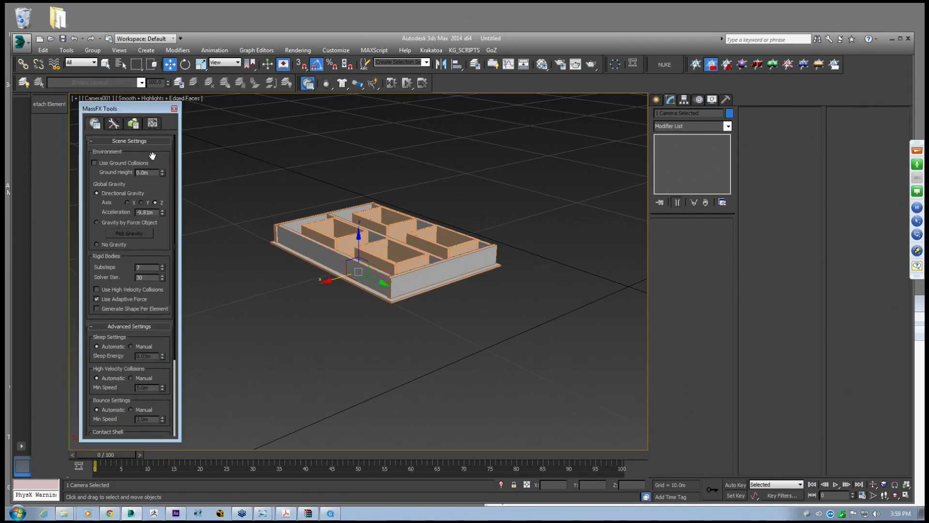
left_click(114, 124)
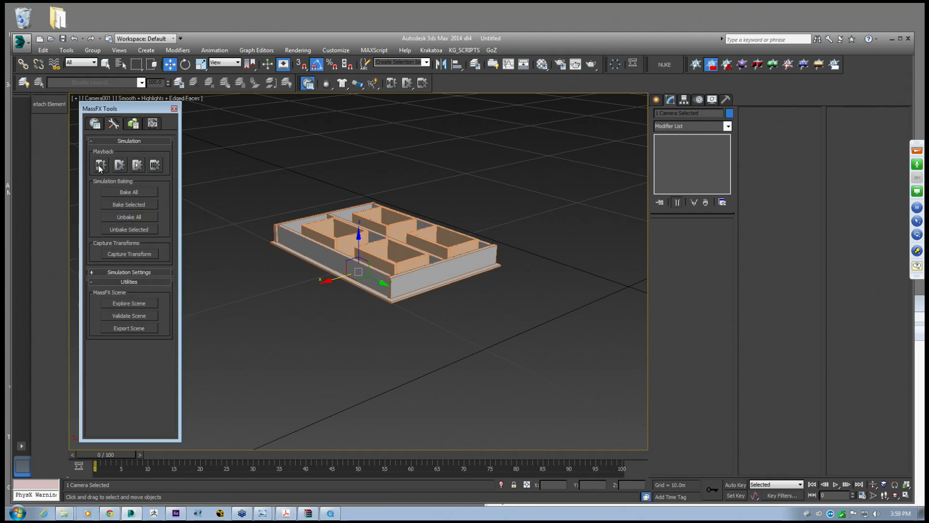
left_click_drag(98, 456, 37, 442)
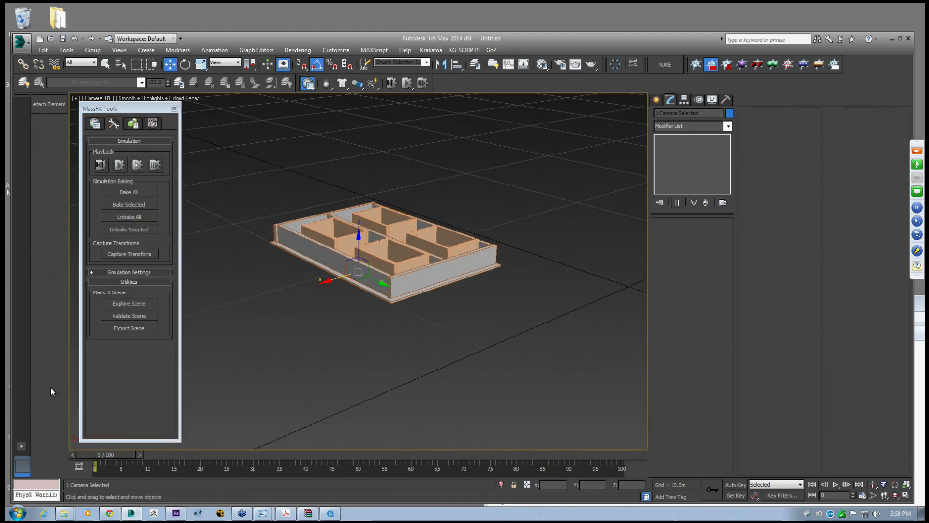
Auto-key the tray group rotated 5° about Y at frame 24, and tilt it about X at frame 48
left_click(289, 234)
left_click_drag(106, 455, 252, 462)
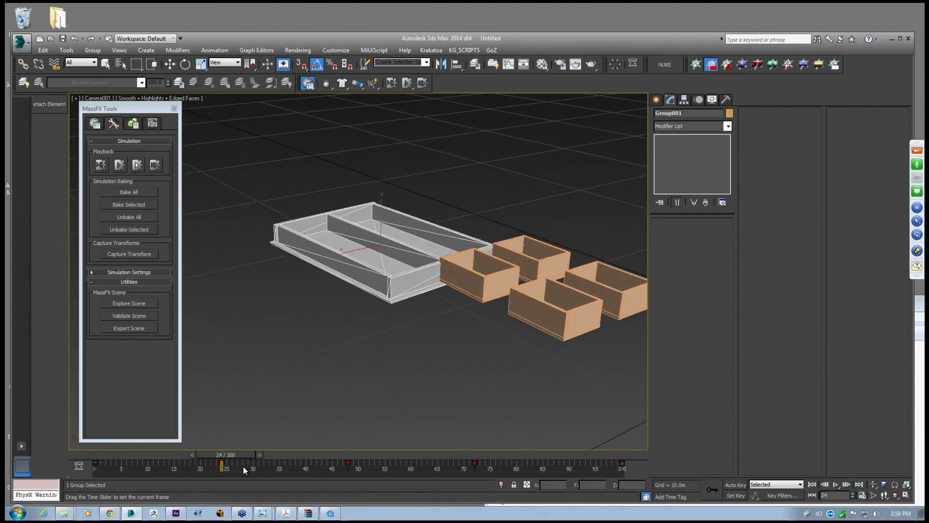
left_click(186, 65)
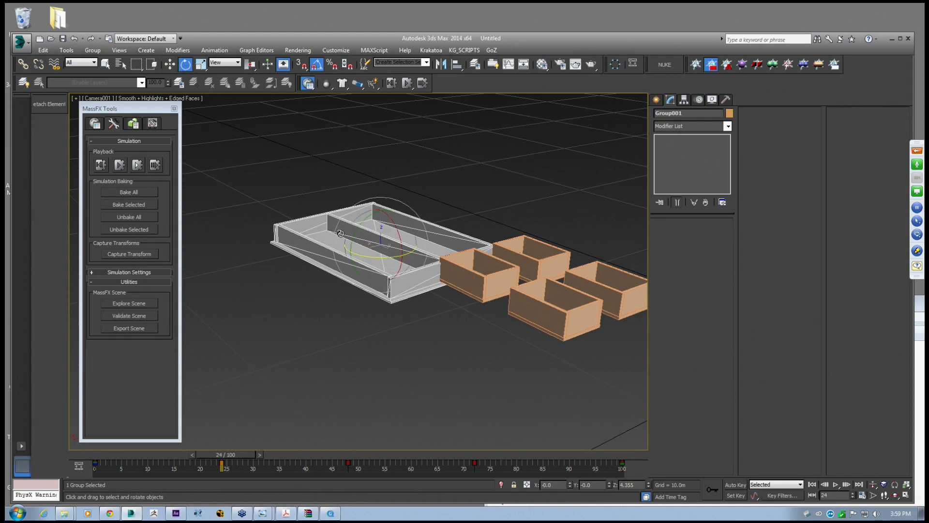
left_click(735, 484)
left_click_drag(393, 229, 354, 230)
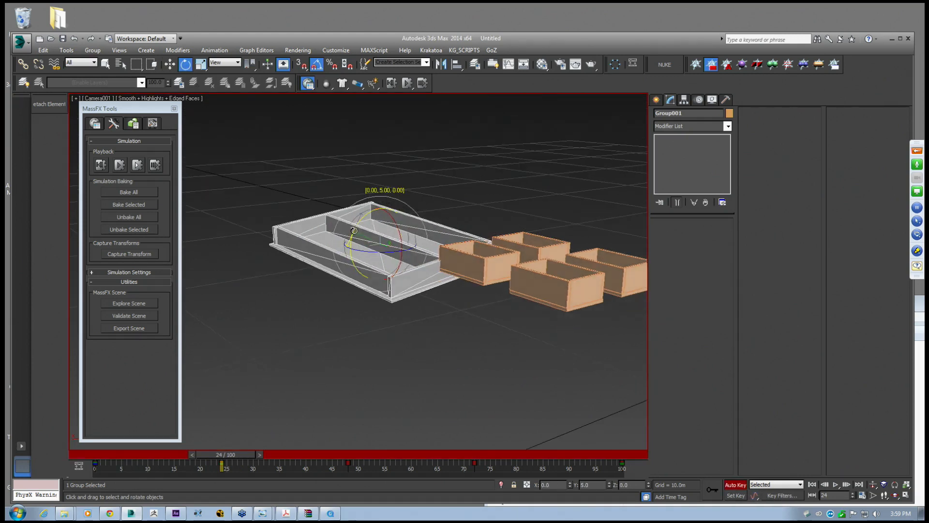
left_click_drag(231, 457, 355, 463)
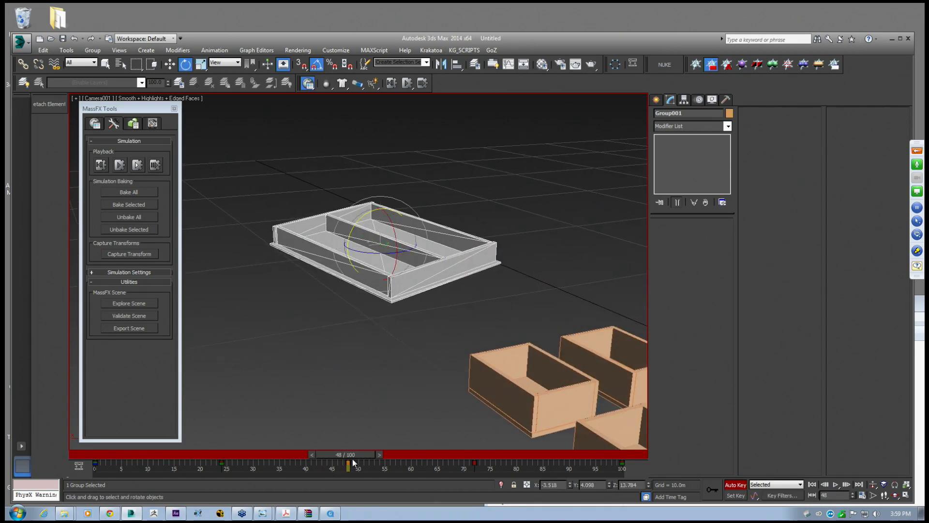
left_click_drag(395, 228, 382, 252)
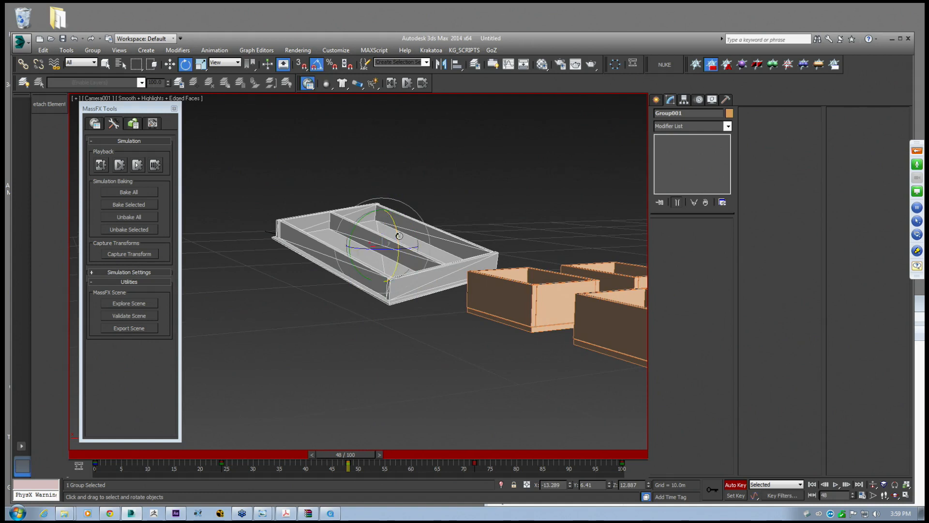
Tilt the tray group at frame 72, rotate it 15° about Y at frame 100 and turn off auto keying
left_click_drag(350, 455, 471, 457)
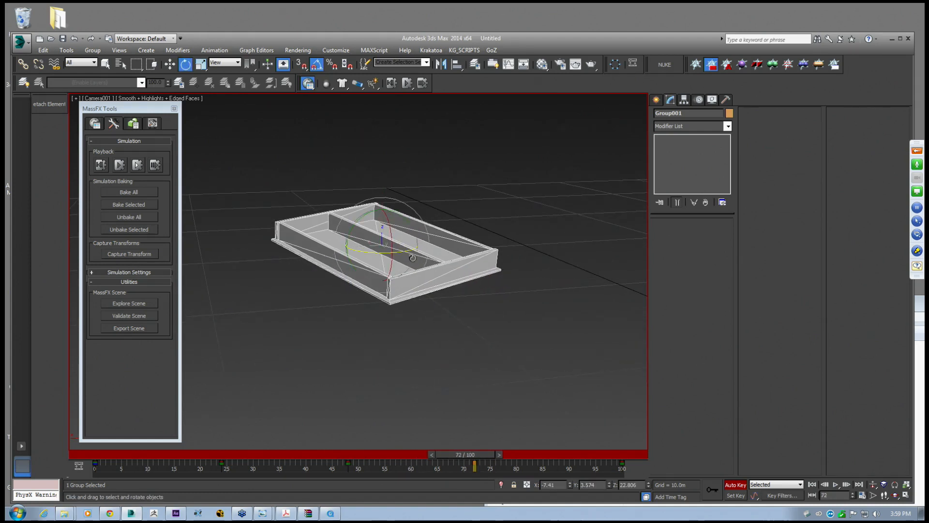
left_click_drag(392, 232, 357, 215)
left_click_drag(461, 455, 609, 455)
left_click_drag(406, 227, 399, 211)
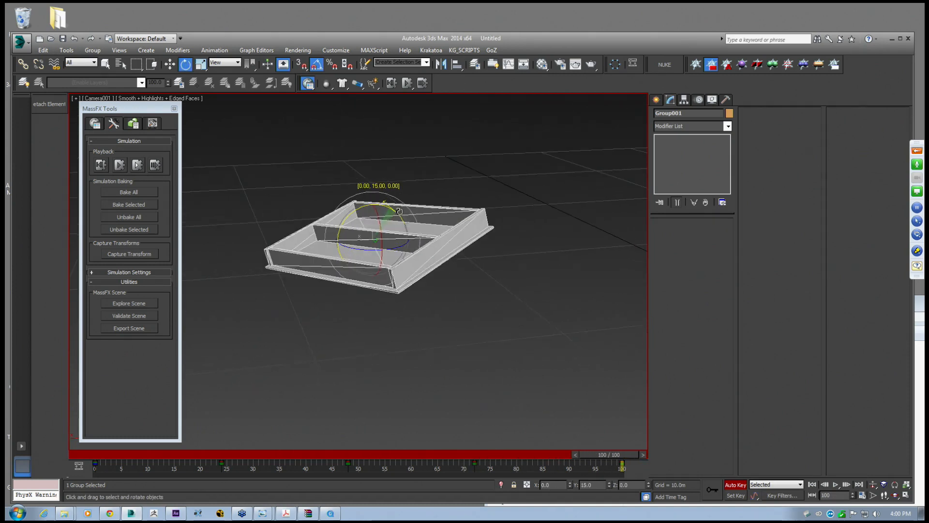
left_click(730, 484)
Rewind to frame 0, bake all rigid bodies again and play the result through the camera
left_click_drag(606, 453, 72, 431)
left_click(127, 191)
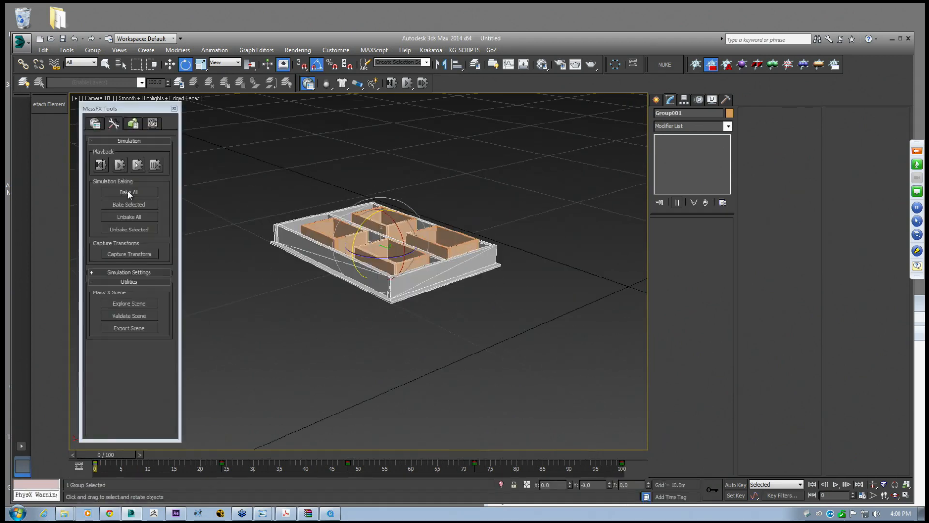
left_click(835, 485)
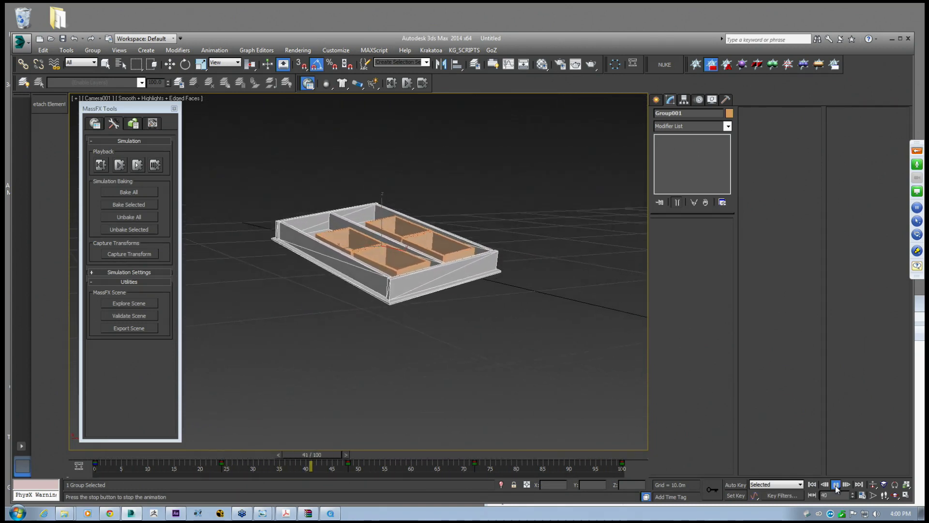
left_click(835, 485)
Turn on auto keying and adjust the tray group's tilt at frame 24 in the perspective view
key("e")
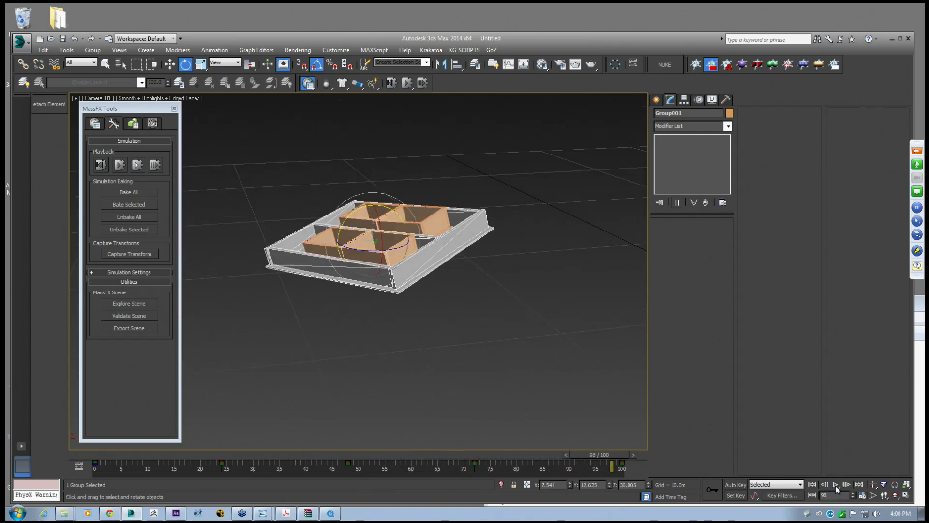
left_click(734, 485)
left_click_drag(281, 454, 222, 454)
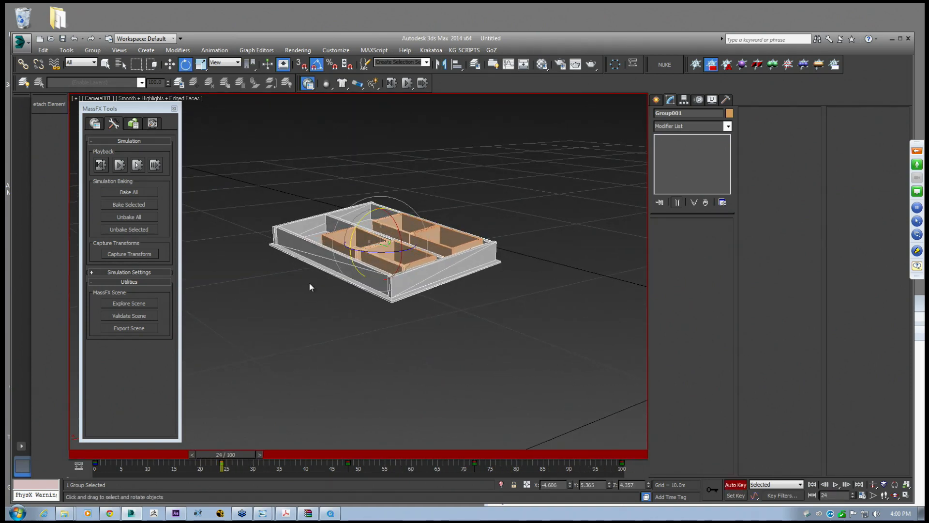
key("p")
key("Up")
key("Down")
left_click_drag(319, 281, 285, 206)
left_click(186, 64)
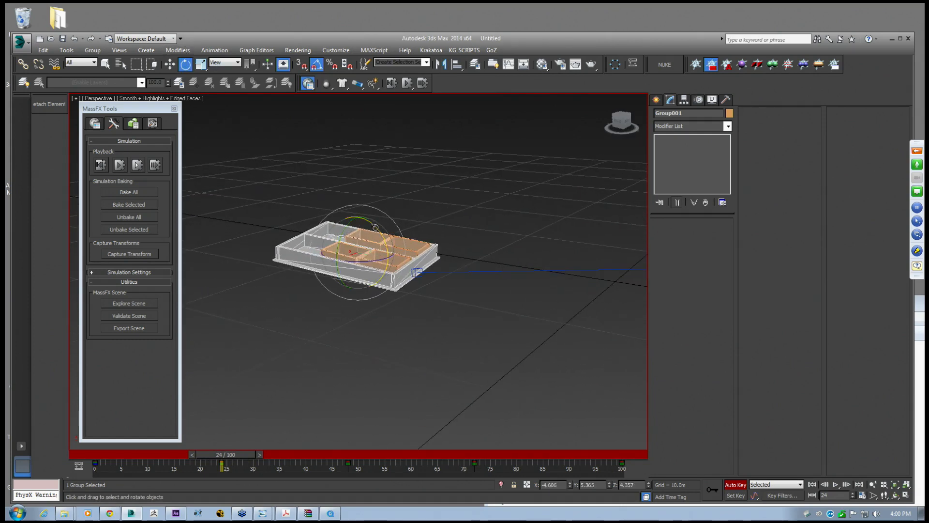
left_click_drag(376, 226, 380, 234)
Tilt the tray group more steeply at frame 48, to a Y rotation of about 30.7°
left_click_drag(245, 449, 351, 454)
middle_click_drag(313, 216, 322, 220)
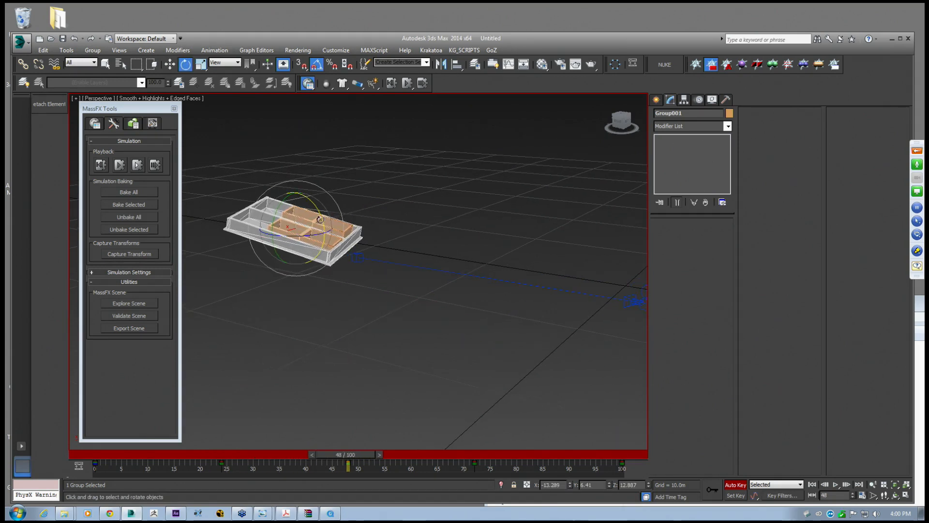
left_click_drag(280, 213, 282, 225)
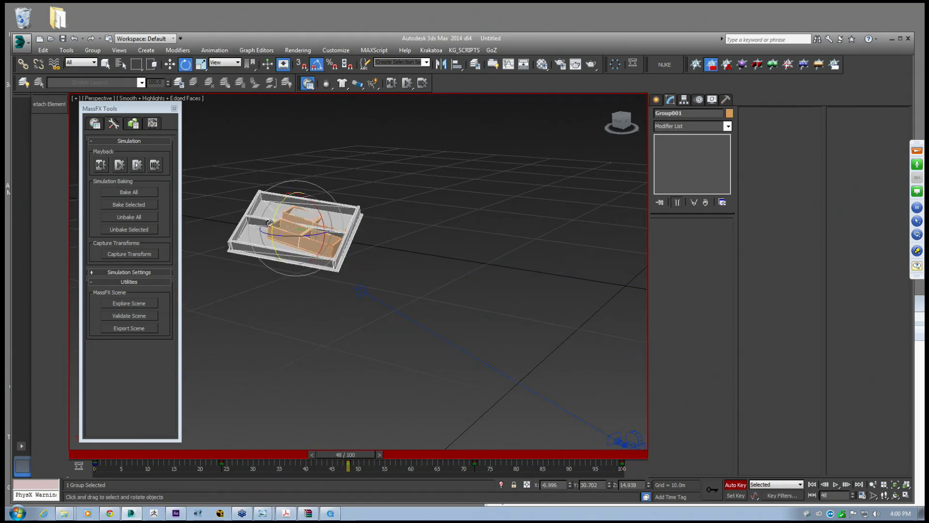
Adjust the tray group's tilt at frame 72 and again at frame 100
left_click_drag(347, 465, 473, 465)
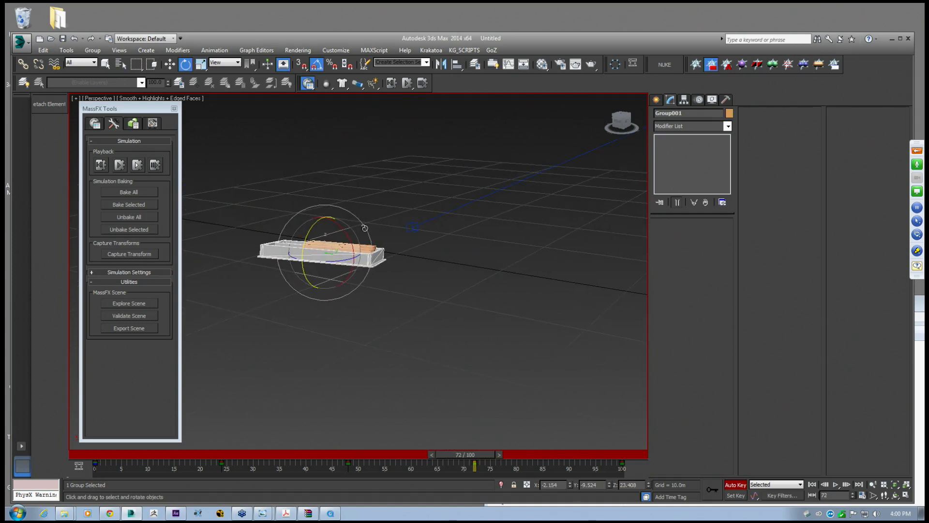
left_click_drag(306, 232, 309, 226)
left_click_drag(441, 454, 587, 462)
middle_click_drag(371, 325, 449, 333)
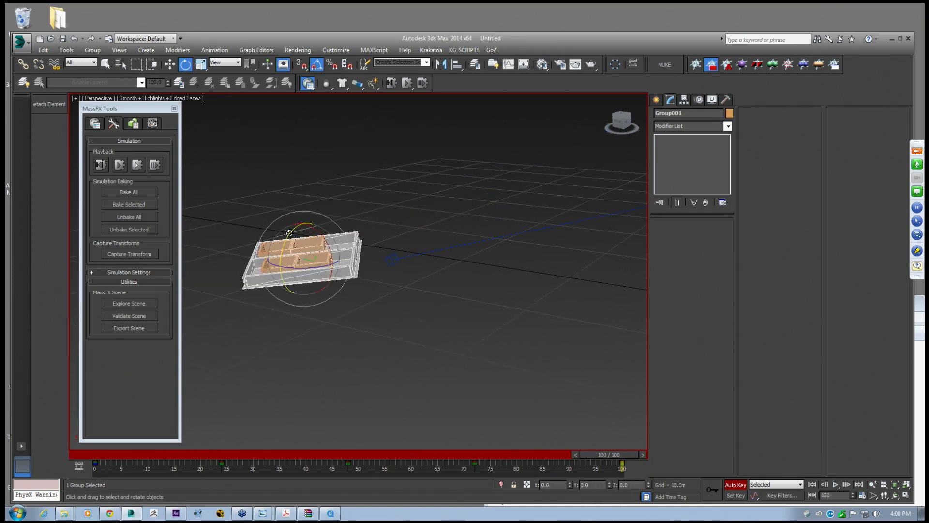
left_click_drag(290, 233, 288, 237)
Rewind to frame 0, turn off auto keying and unbake all rigid bodies
left_click_drag(599, 455, 89, 462)
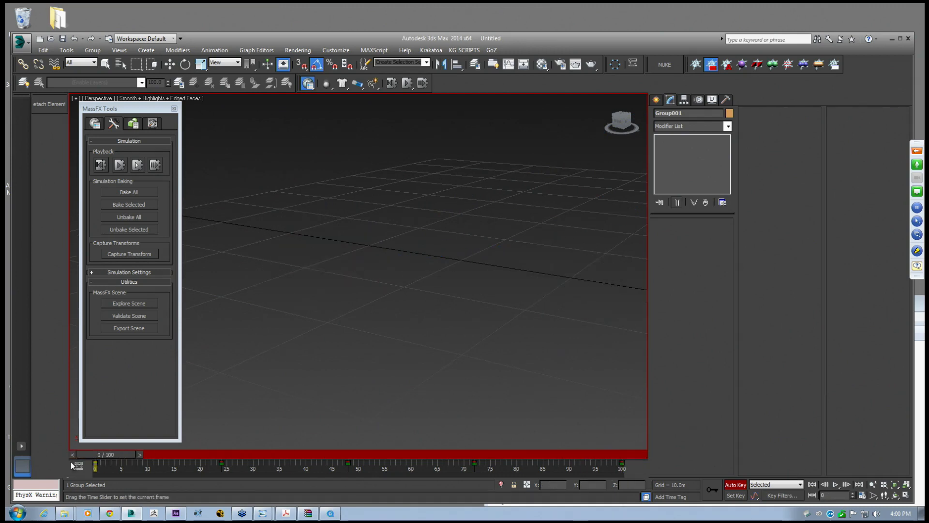
left_click(123, 207)
left_click(735, 484)
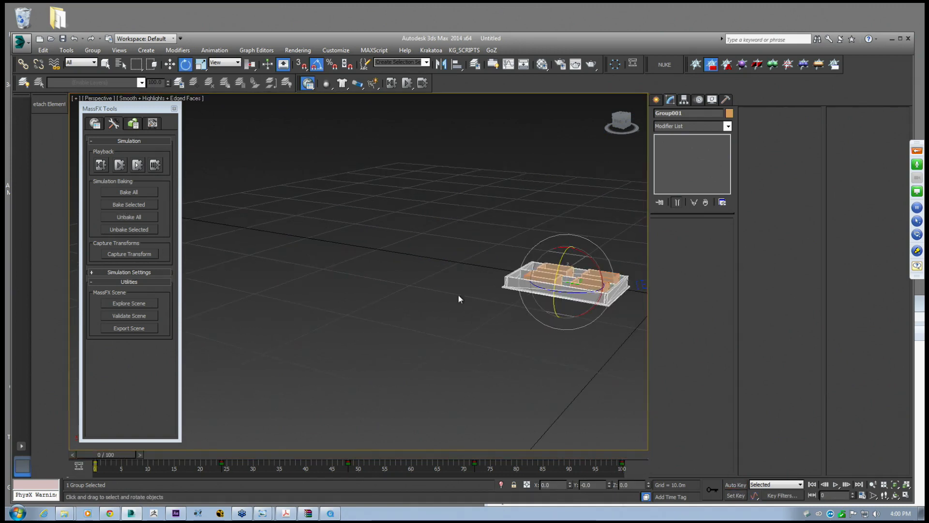
left_click(129, 230)
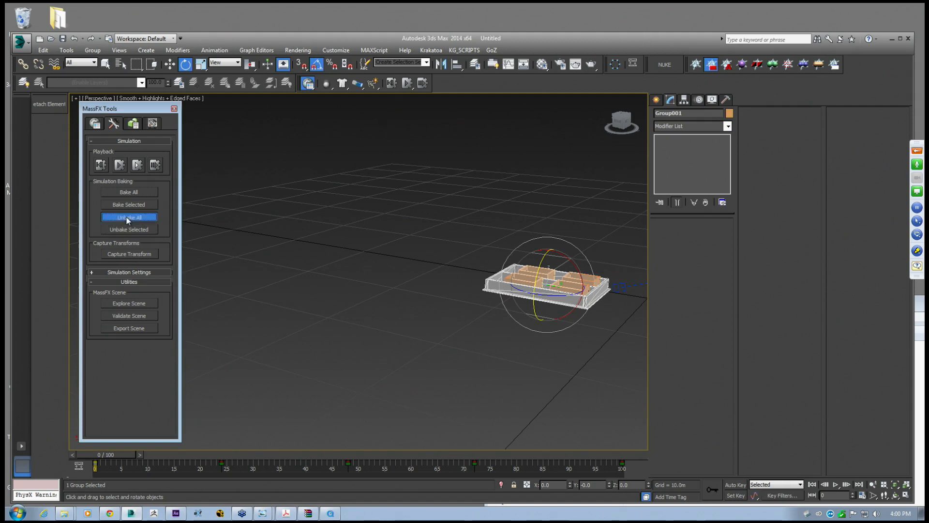
Switch to the camera view, bake all rigid bodies again and play the animation
key("c")
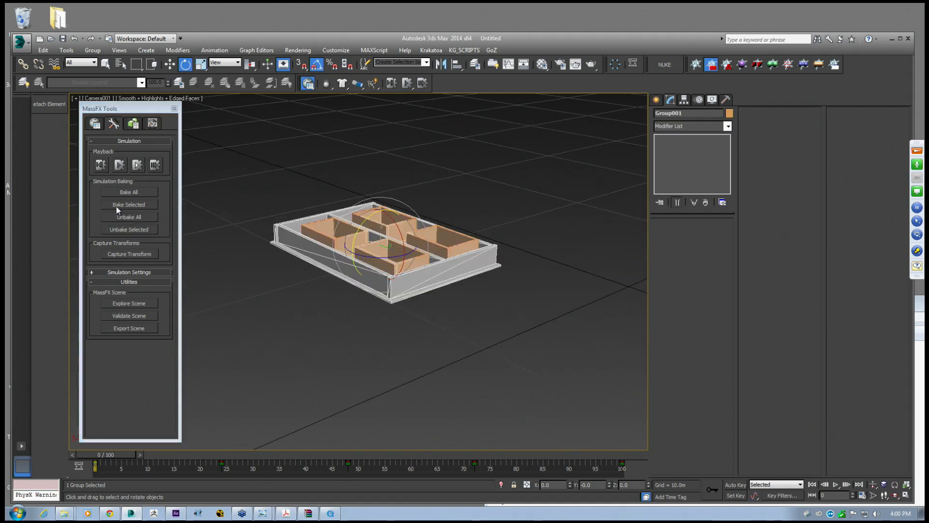
left_click(126, 193)
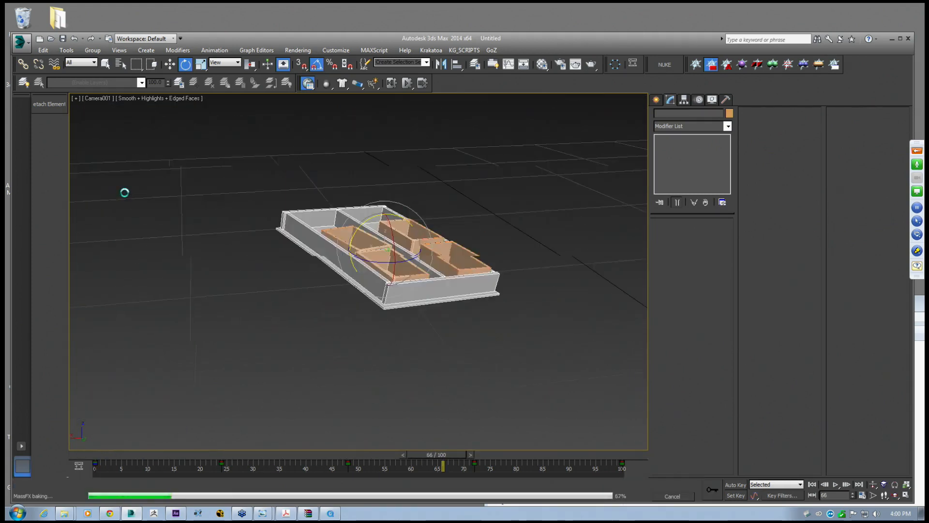
left_click(835, 485)
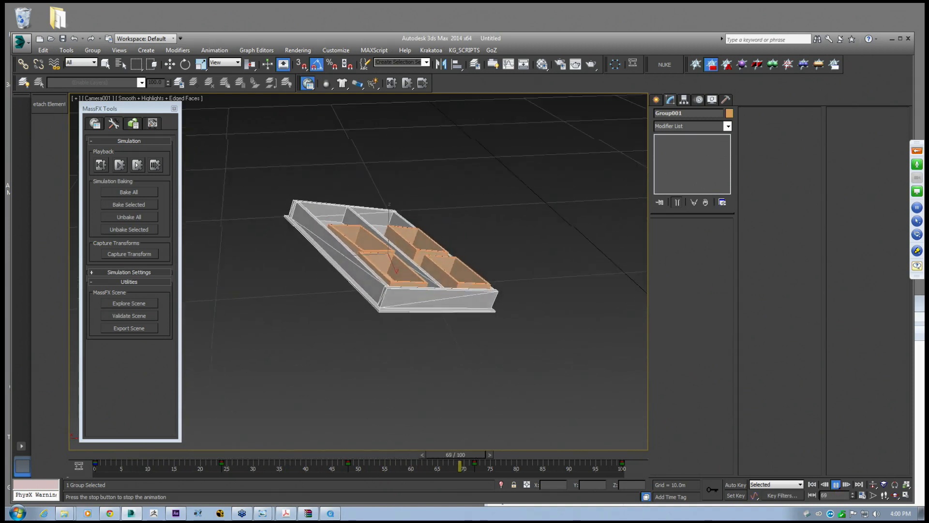
key("e")
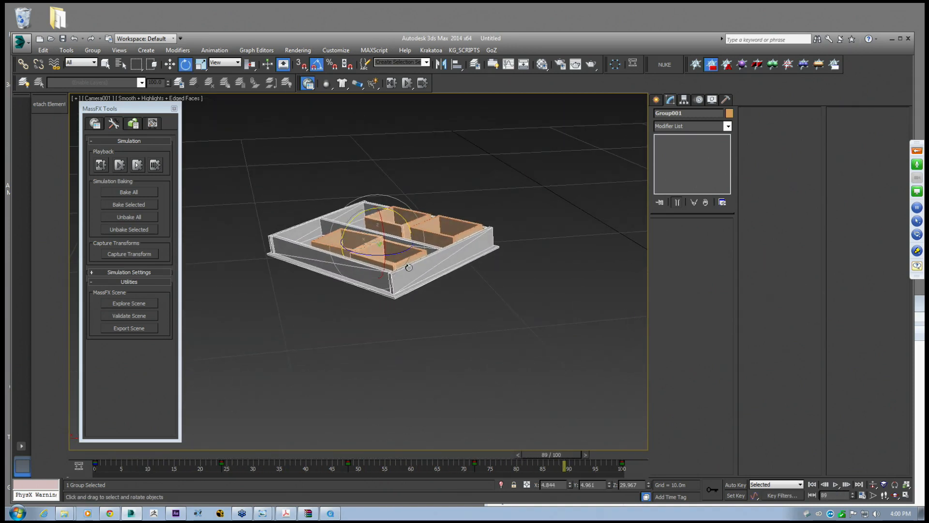
Return to the perspective view of the tray and rewind to frame 0
key("p")
key("Up")
left_click_drag(409, 268, 321, 194)
key("Down")
key("Down")
key("Up")
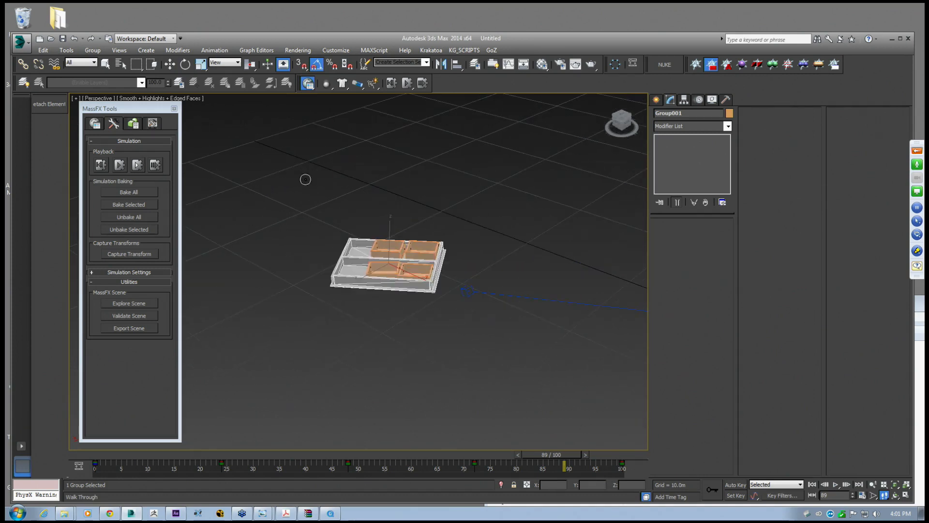
left_click(169, 68)
left_click(657, 100)
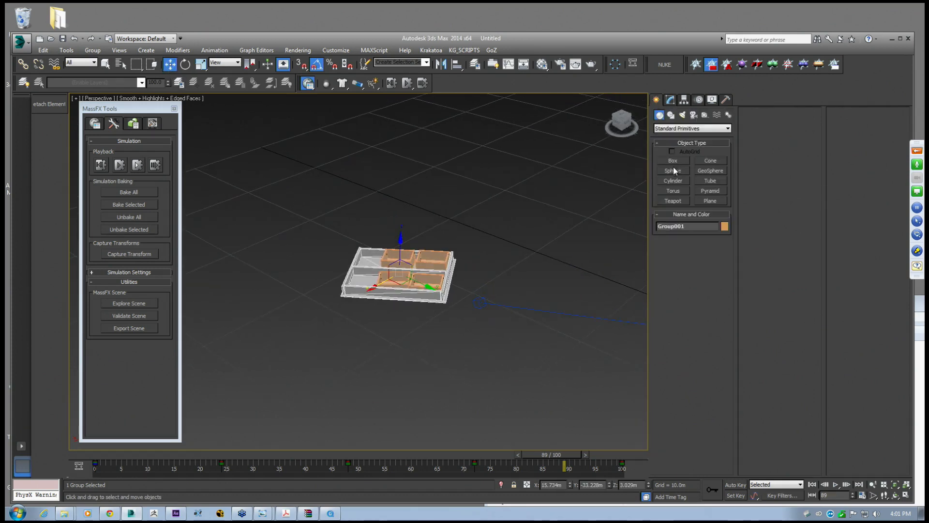
left_click(102, 454)
middle_click_drag(595, 309, 542, 285)
scroll(472, 284, "up", 5)
Create a small sphere of about 0.21 m radius beside the tray in the top view
left_click(673, 170)
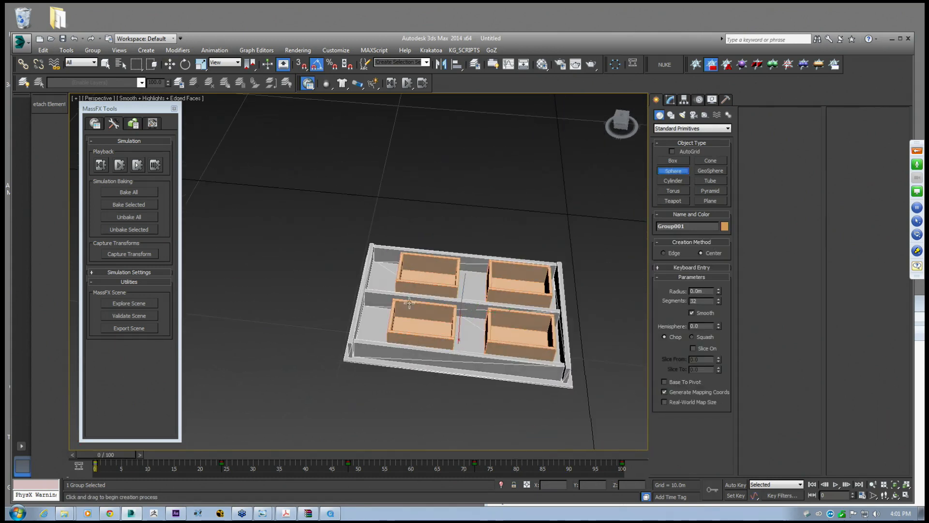
scroll(419, 322, "up", 5)
key("t")
scroll(397, 299, "up", 5)
scroll(460, 326, "up", 2)
left_click_drag(458, 319, 470, 300)
left_click(170, 64)
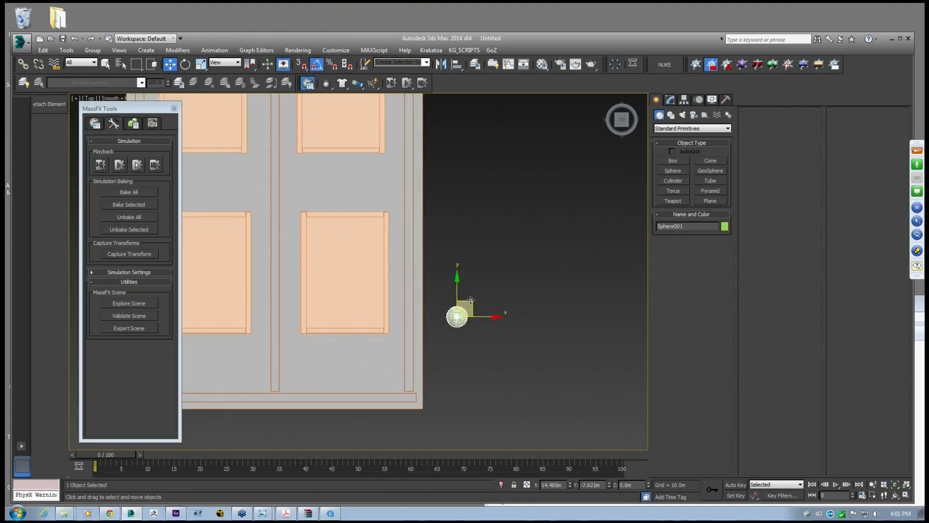
Make the new sphere a dynamic MassFX rigid body
key("F3")
middle_click_drag(478, 304, 452, 272, "alt")
left_click_drag(328, 89, 363, 101)
middle_click_drag(472, 186, 472, 254)
Go to frame 40, examine each of the four boxes in turn for its rigid body settings, and scrub back slightly
left_click(381, 237)
left_click_drag(105, 455, 306, 447)
middle_click_drag(310, 334, 491, 220)
scroll(491, 219, "down", 5)
mouse_move(375, 308)
middle_mouse_down()
mouse_move(400, 280)
mouse_move(384, 266)
mouse_move(493, 254)
middle_mouse_up()
key("F3")
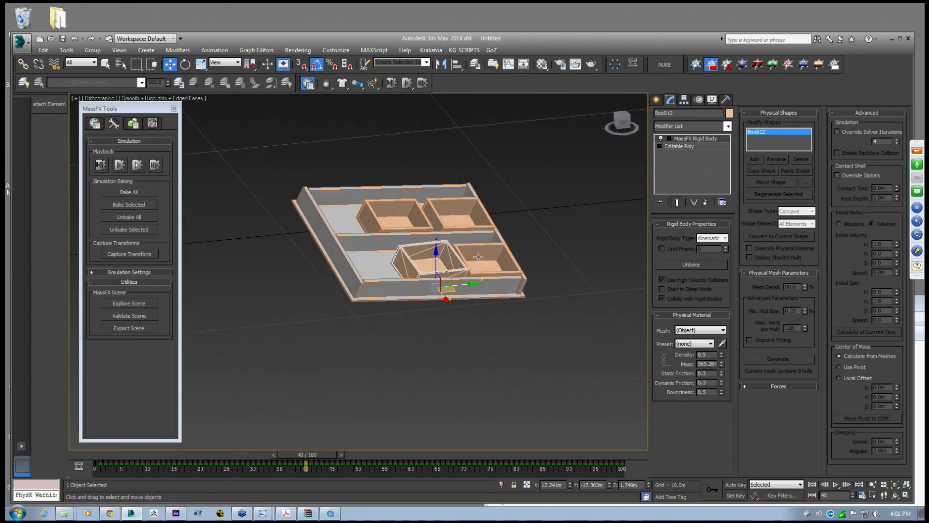
left_click(479, 257, "ctrl")
left_click(455, 215, "ctrl")
left_click(393, 220, "ctrl")
left_click(479, 253)
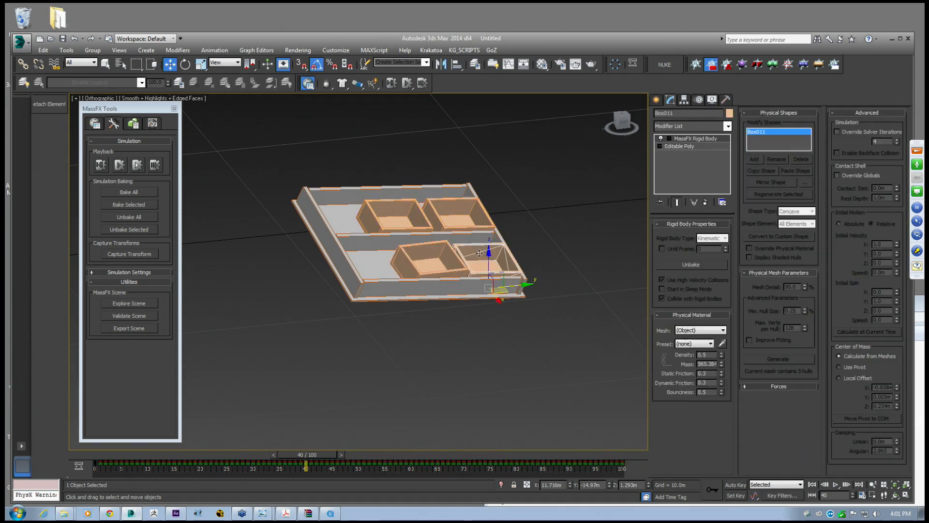
left_click(546, 242)
left_click(483, 258)
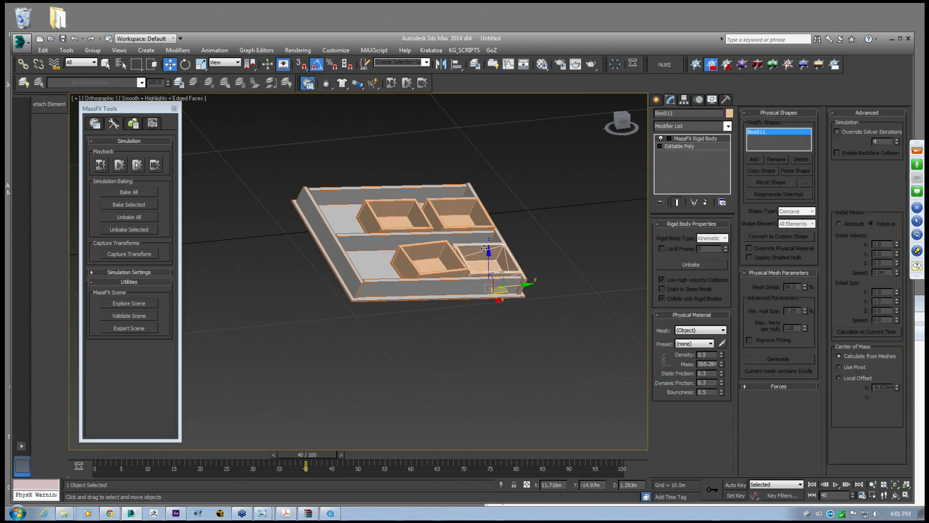
left_click(486, 228)
left_click(411, 209)
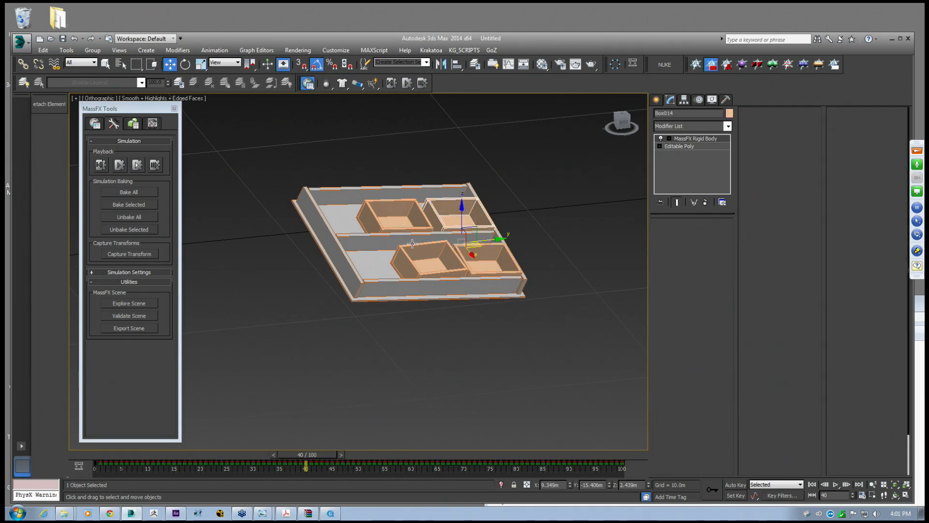
mouse_move(310, 453)
left_mouse_down()
mouse_move(296, 452)
mouse_move(345, 452)
mouse_move(267, 441)
mouse_move(295, 443)
left_mouse_up()
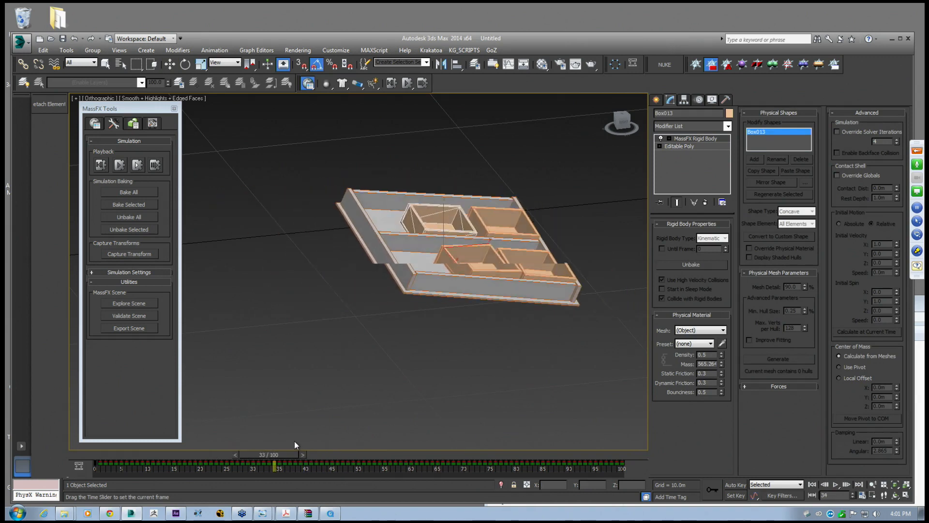
Rewind to frame 0 and try selecting all four boxes in the tray together
key("Home")
key("w")
middle_click_drag(595, 164, 342, 221)
scroll(342, 221, "up", 3)
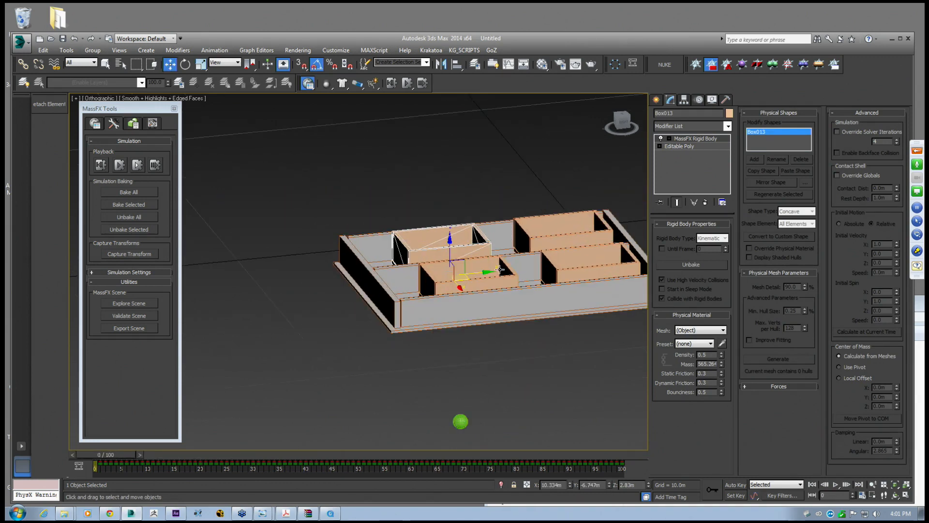
left_click(496, 274, "ctrl")
left_click(580, 263, "ctrl")
left_click(556, 232, "ctrl")
key("ctrl+d")
Remove the MassFX Rigid Body modifier from each of the four boxes
left_click(581, 256)
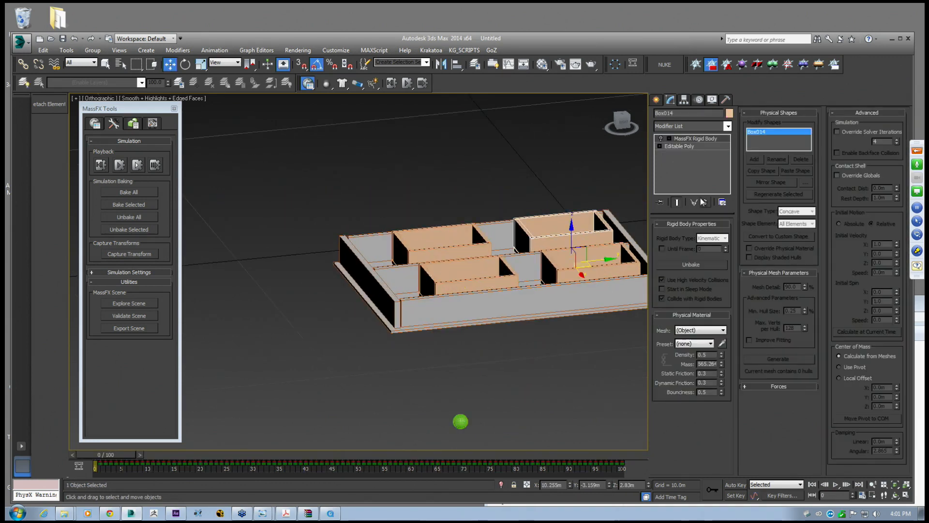
left_click(704, 202)
left_click(453, 246)
left_click(705, 204)
left_click(466, 277)
left_click(705, 203)
Select all four boxes and make them kinematic MassFX rigid bodies
middle_click_drag(420, 293, 392, 295)
left_click(467, 245)
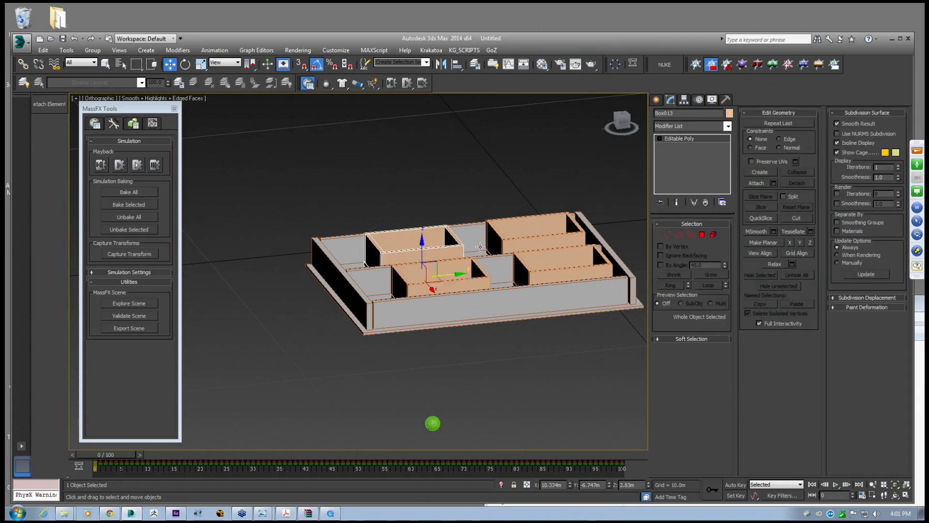
left_click(545, 257, "ctrl")
left_click(545, 272, "ctrl")
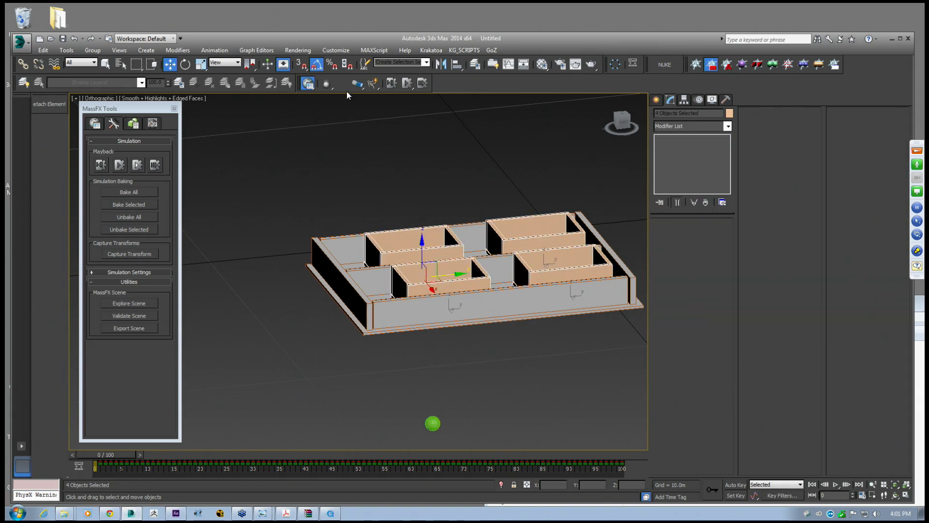
left_click_drag(323, 81, 339, 116)
middle_click_drag(391, 213, 491, 284, "alt")
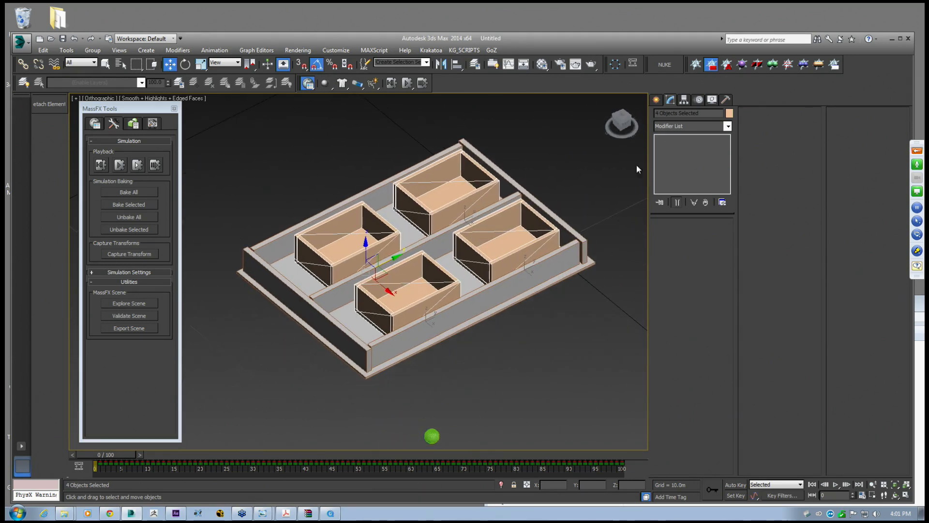
Set Box011's physical shape type to Concave and generate its physical mesh
scroll(491, 283, "up", 5)
left_click(491, 283)
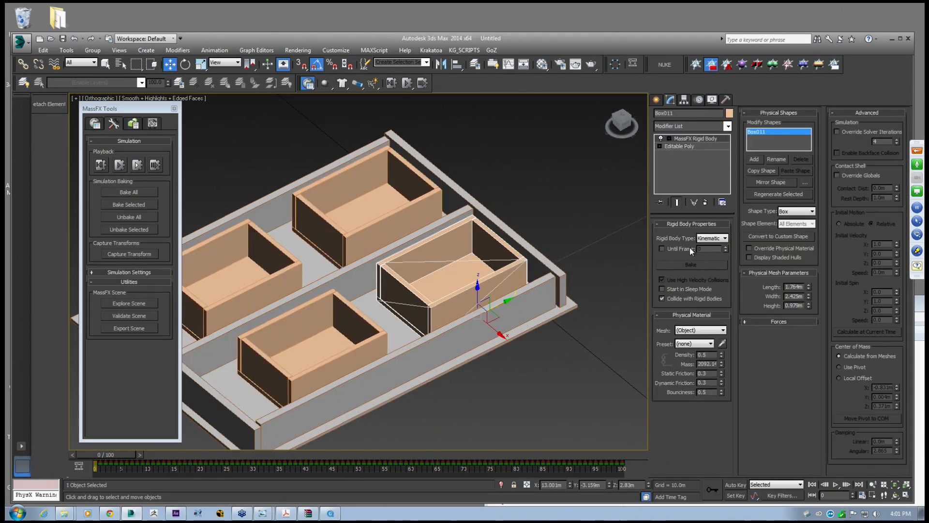
left_click(796, 246)
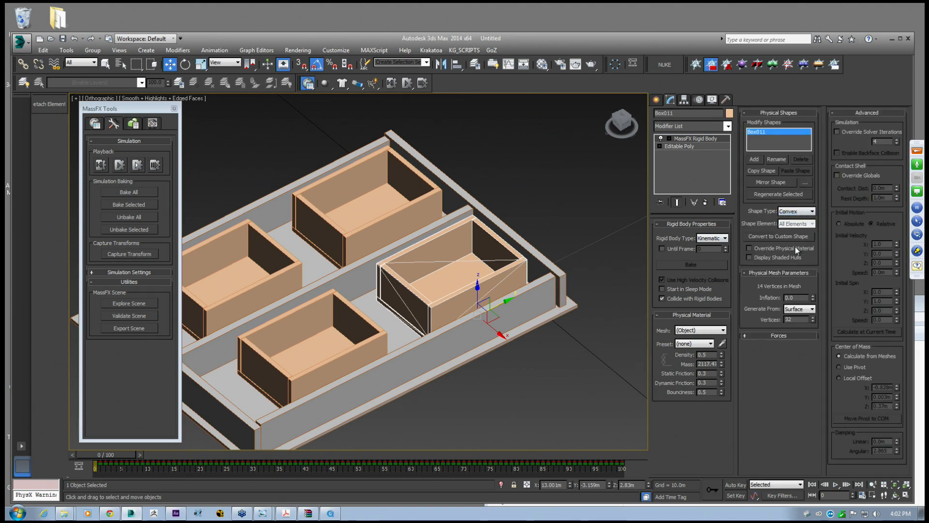
left_click(795, 211)
left_click(794, 246)
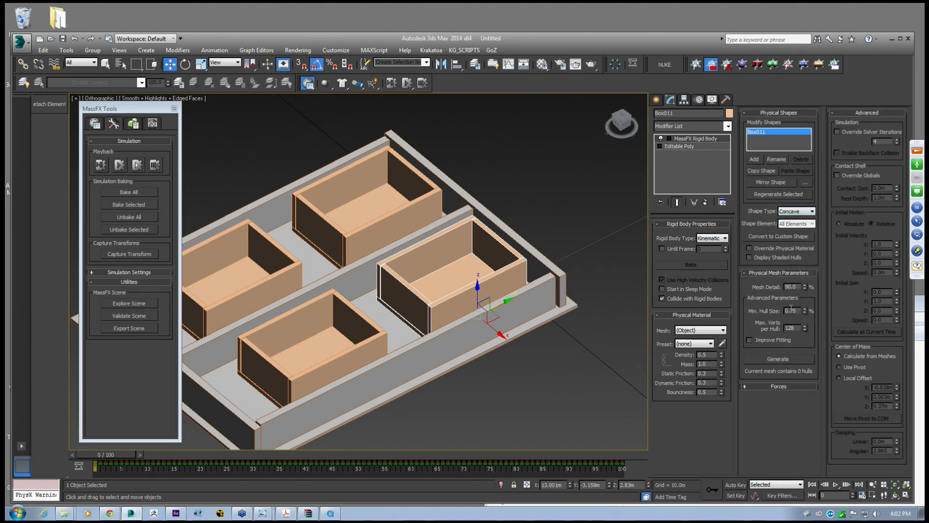
left_click(774, 359)
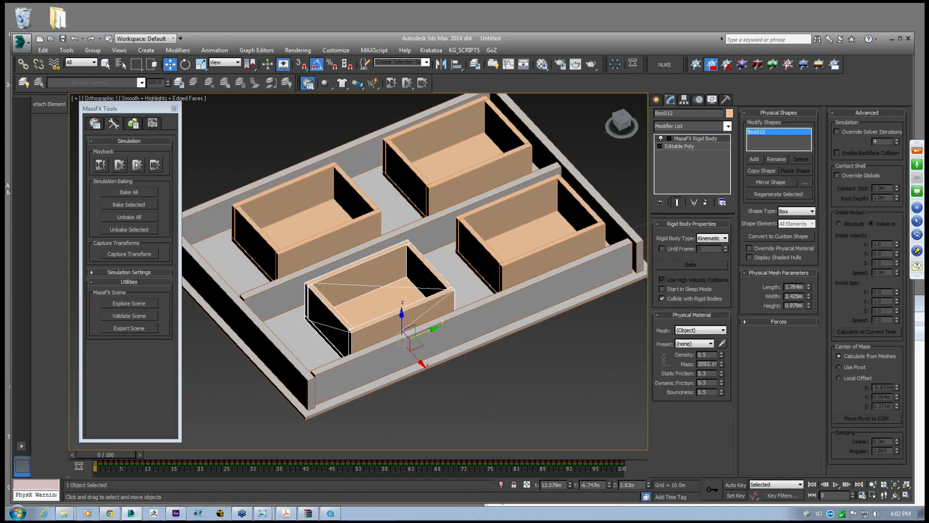
Set the physical shape type of the other three boxes to Concave and generate their physical meshes
left_click(796, 211)
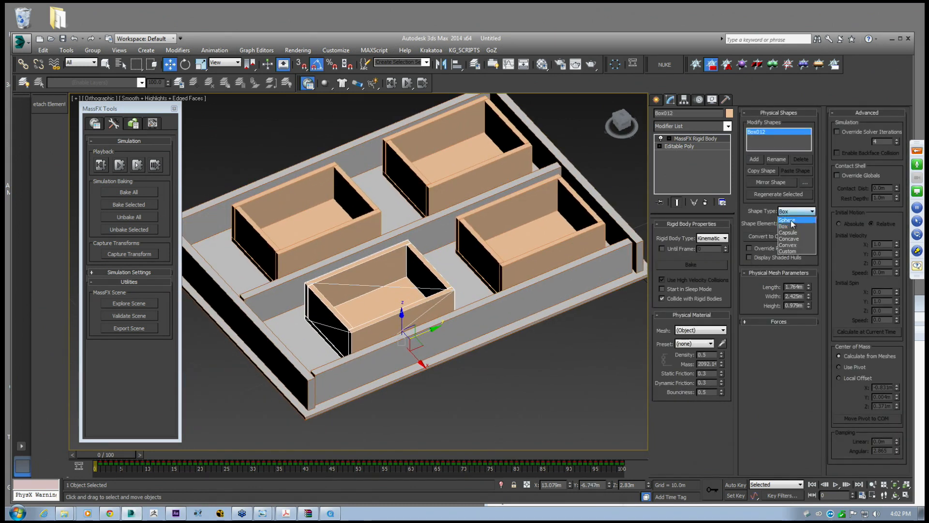
left_click(794, 241)
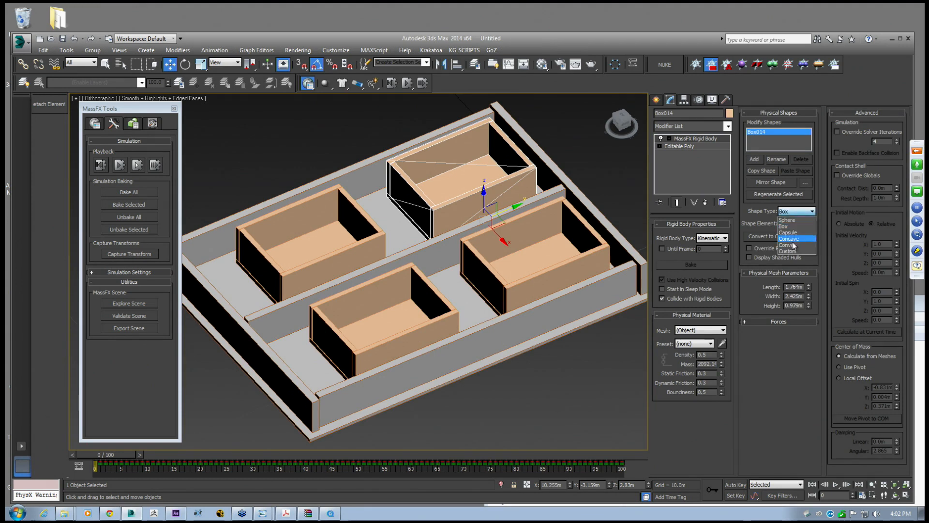
left_click(792, 239)
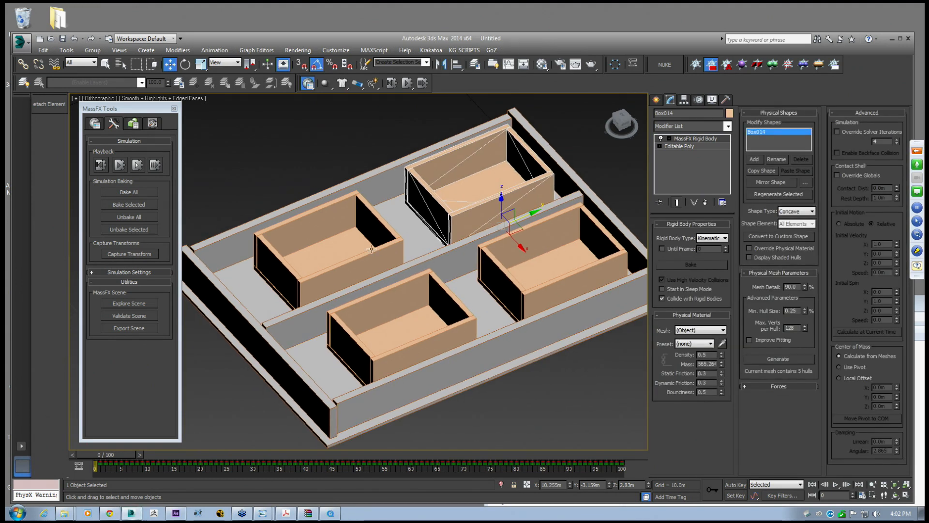
left_click(315, 227)
left_click(801, 212)
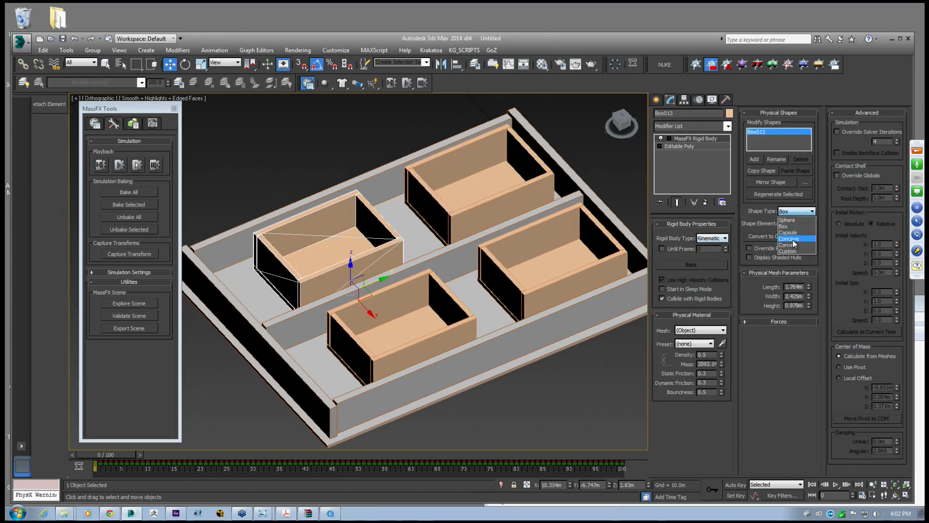
left_click(789, 239)
left_click(780, 359)
Select the green sphere and set its physical shape type to Sphere
middle_click_drag(385, 287, 434, 256)
scroll(403, 282, "down", 3)
left_click(425, 391)
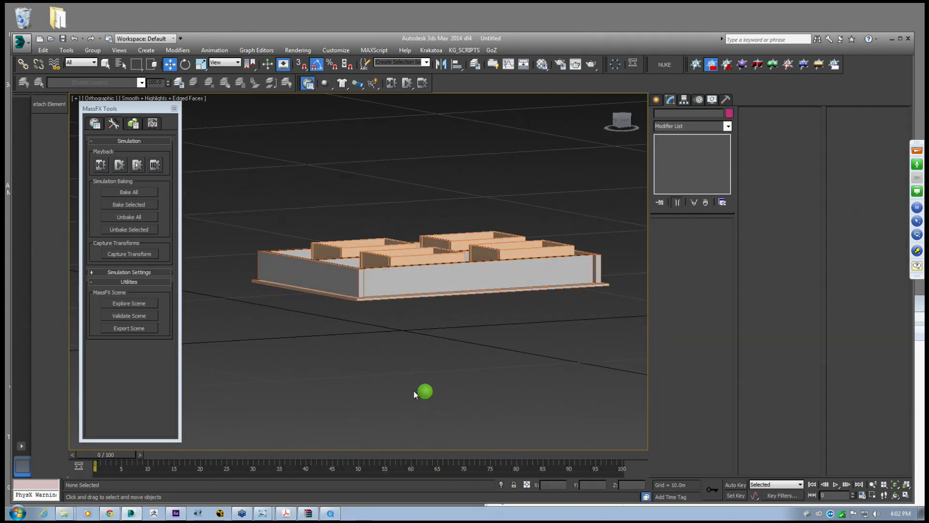
middle_click_drag(424, 387, 419, 277, "alt")
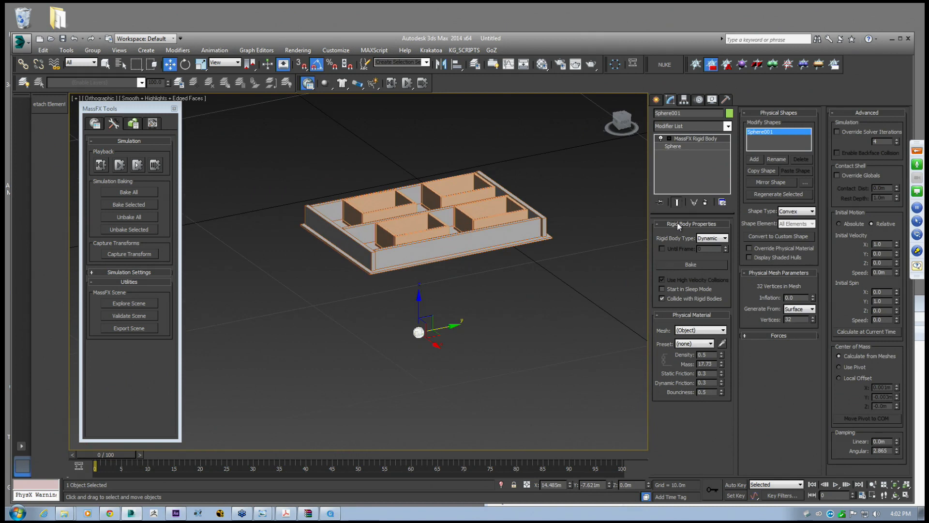
middle_click_drag(605, 280, 599, 313, "alt")
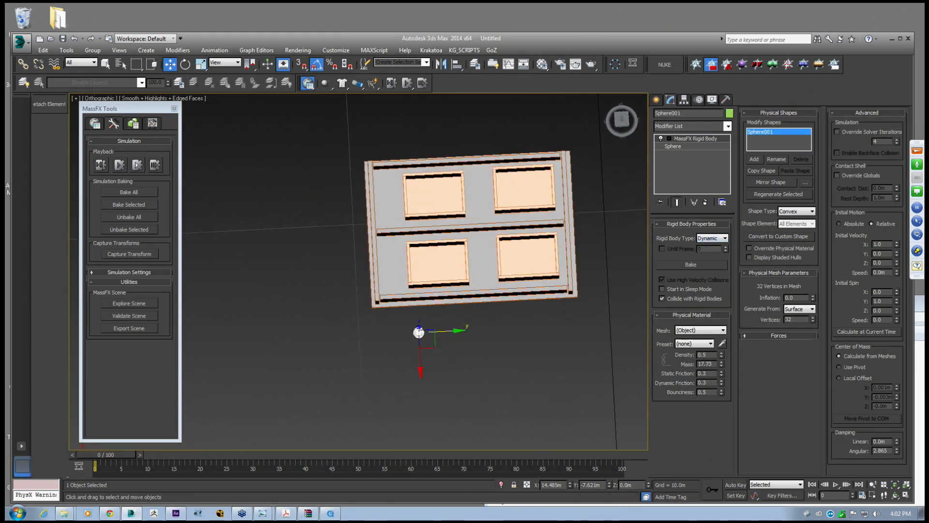
left_click(789, 220)
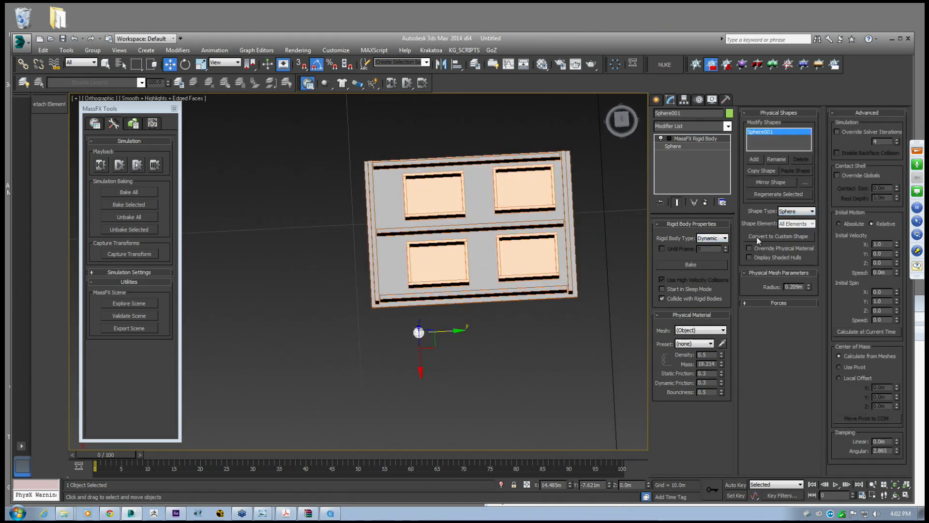
Raise the green sphere from below the tray to the height of the boxes
scroll(460, 353, "up", 3)
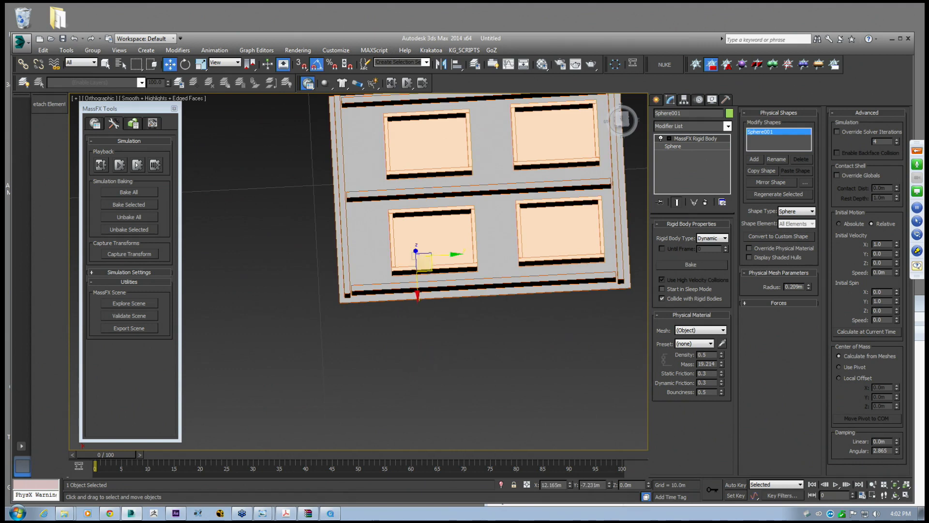
key("z")
scroll(431, 270, "down", 3)
key("l")
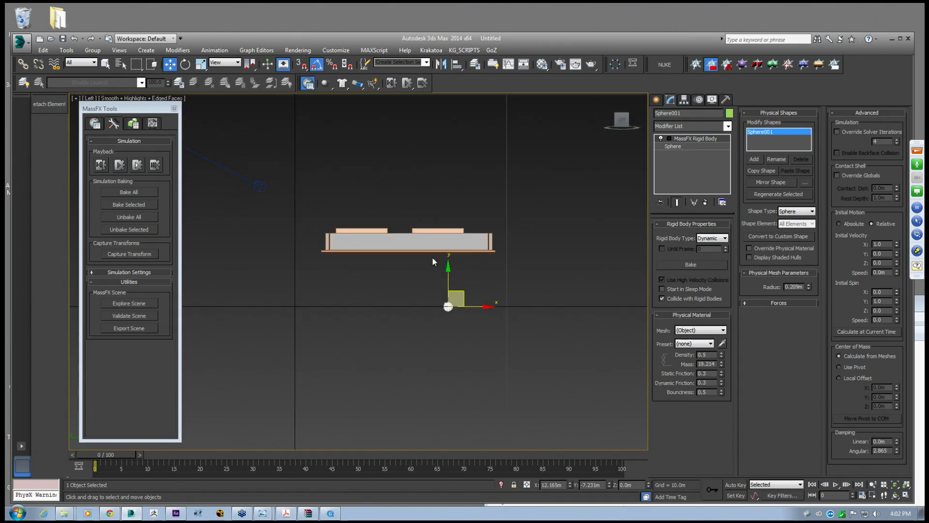
left_click_drag(456, 298, 456, 223)
key("F3")
scroll(456, 225, "up", 2)
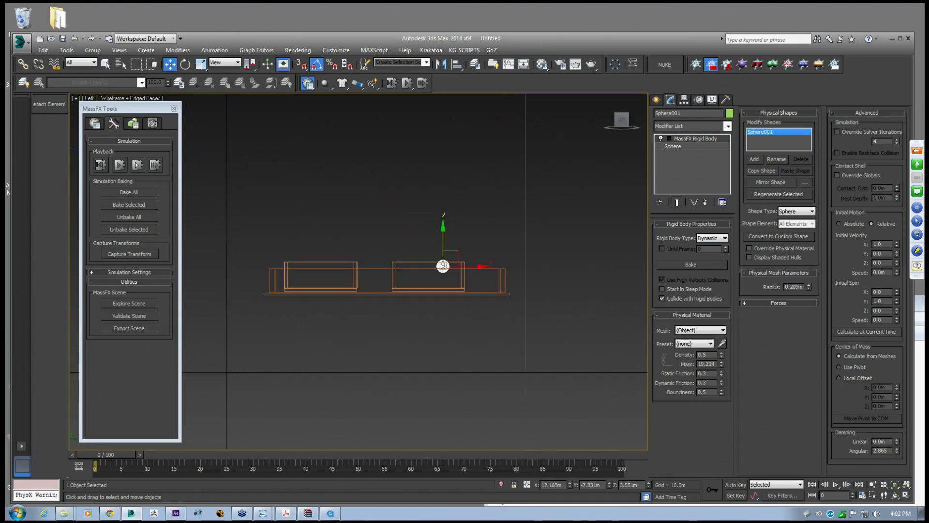
Place the sphere in a corner of the box and clone it sideways as instances to form a row of three
key("p")
key("z")
key("t")
key("x")
middle_click_drag(508, 444, 477, 341)
scroll(444, 252, "up", 1)
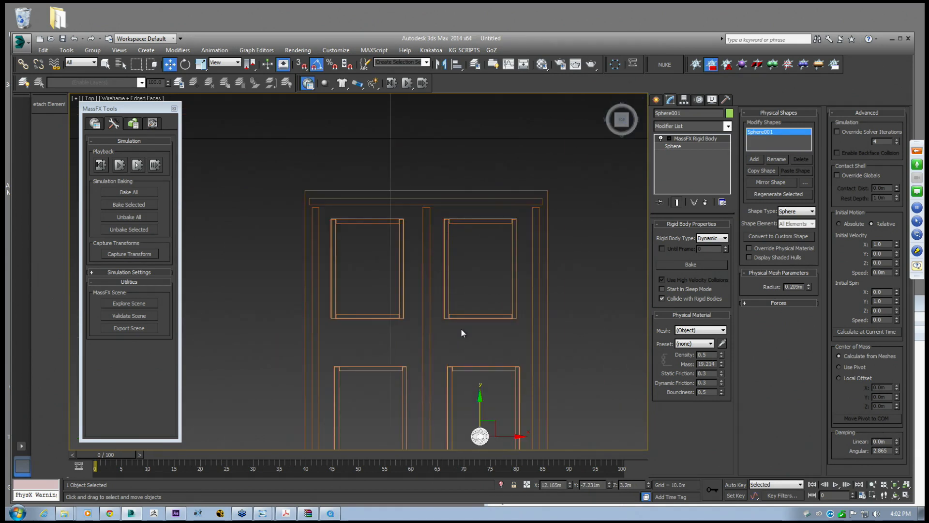
middle_click_drag(486, 424, 437, 291)
scroll(438, 291, "up", 2)
mouse_move(445, 297)
left_mouse_down()
mouse_move(425, 328)
mouse_move(410, 328)
mouse_move(456, 345)
left_mouse_up()
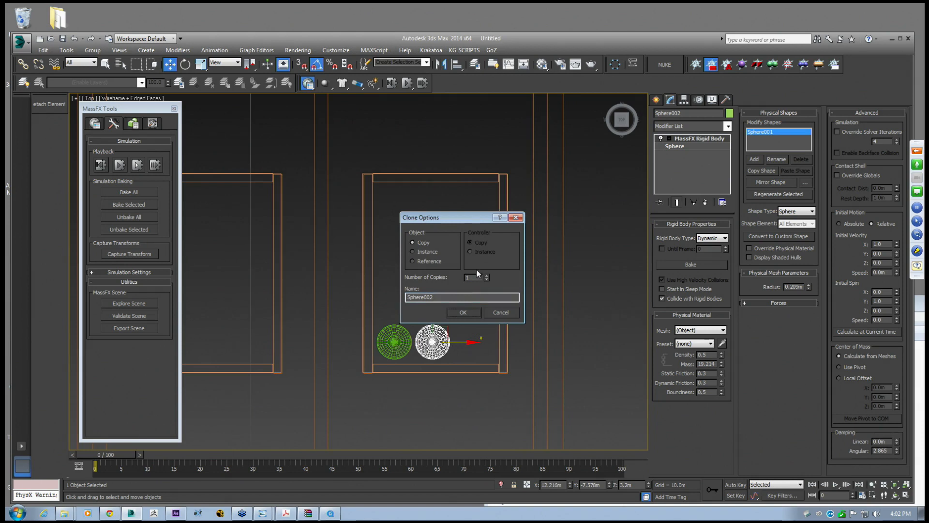
left_click(427, 252)
left_click(475, 310)
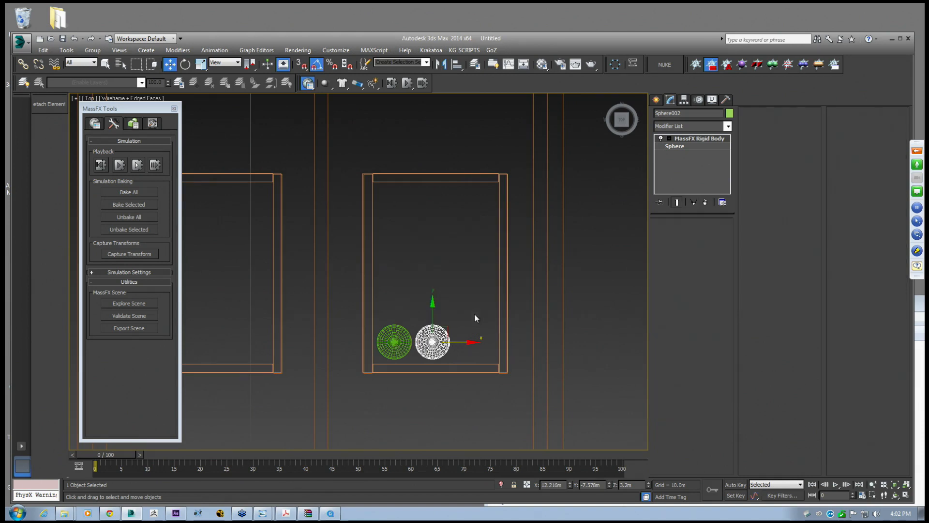
Clone the row of three spheres along the box as 4 instanced copies and delete the surplus row
mouse_move(397, 350)
left_mouse_down()
mouse_move(453, 314)
mouse_move(432, 274)
left_mouse_up()
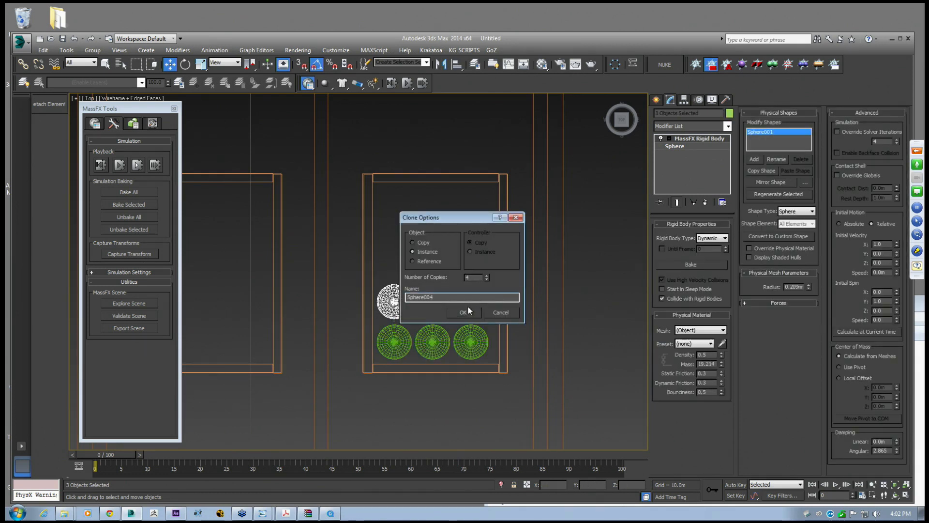
key("Return")
middle_click_drag(443, 192, 546, 197)
key("Delete")
Select all twelve spheres inside the box
left_click(495, 227)
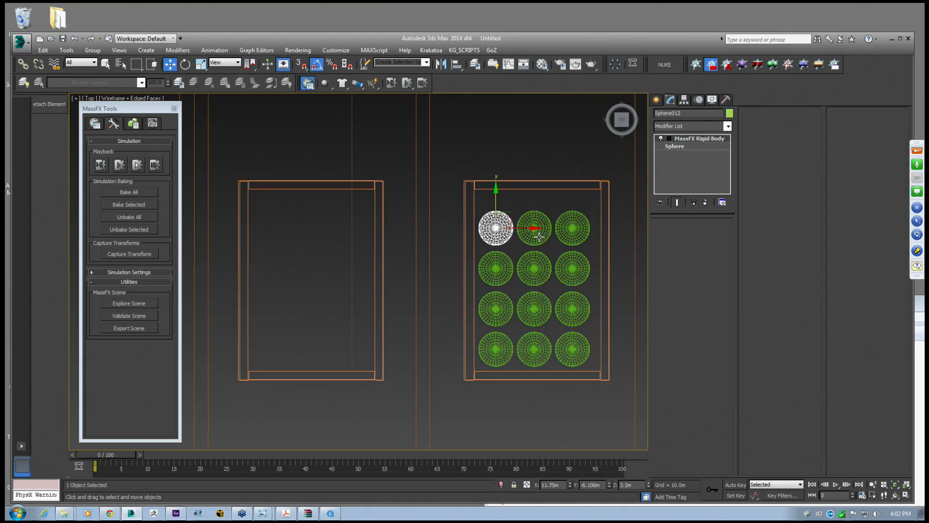
left_click(534, 227, "ctrl")
left_click(572, 228, "ctrl")
left_click(572, 268, "ctrl")
left_click(535, 267, "ctrl")
left_click(496, 267, "ctrl")
left_click(495, 309, "ctrl")
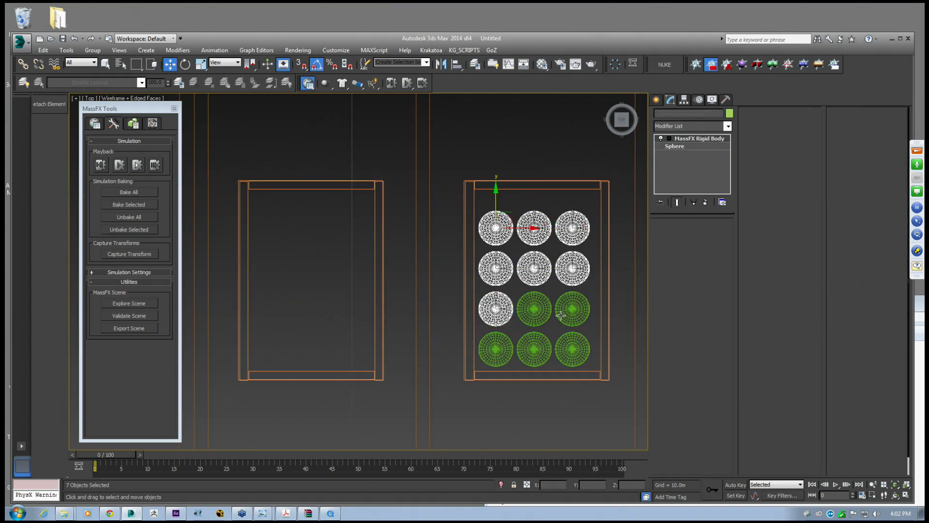
left_click(534, 308, "ctrl")
left_click(573, 308, "ctrl")
left_click(572, 348, "ctrl")
left_click(534, 348, "ctrl")
left_click(495, 348, "ctrl")
Lower the twelve selected spheres inside the box and clone them upward as a second instanced layer
mouse_move(495, 349)
middle_mouse_down("alt")
mouse_move(467, 227)
mouse_move(453, 248)
mouse_move(479, 271)
mouse_move(519, 249)
middle_mouse_up("alt")
key("F3")
key("l")
scroll(481, 278, "up", 8)
key("F3")
scroll(498, 260, "down", 2)
left_click_drag(317, 222, 317, 241)
middle_click_drag(435, 261, 358, 262)
scroll(358, 262, "up", 2)
scroll(358, 262, "down", 2)
middle_click_drag(264, 239, 333, 235)
mouse_move(307, 235)
left_mouse_down("shift")
mouse_move(317, 149)
mouse_move(321, 159)
left_mouse_up("shift")
left_click(465, 312)
Bake the MassFX simulation for all rigid bodies
mouse_move(387, 222)
middle_mouse_down("alt")
mouse_move(425, 251)
mouse_move(377, 232)
mouse_move(261, 259)
middle_mouse_up("alt")
key("F3")
scroll(401, 234, "down", 5)
mouse_move(363, 262)
middle_mouse_down("alt")
mouse_move(336, 264)
mouse_move(343, 257)
mouse_move(354, 269)
middle_mouse_up("alt")
scroll(355, 272, "up", 5)
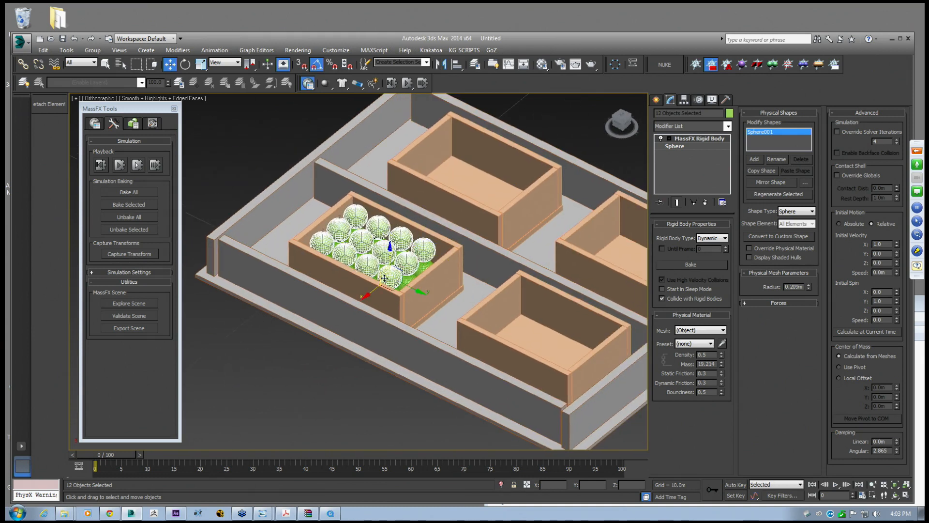
scroll(291, 259, "down", 3)
key("F4")
middle_click_drag(346, 254, 359, 258)
left_click(130, 193)
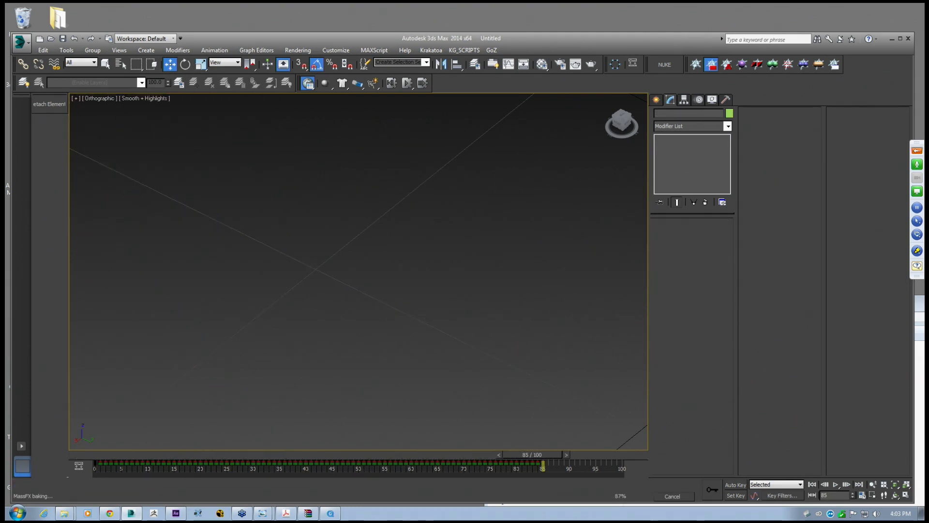
Scrub through the early frames of the baked animation to check how the spheres move
left_click_drag(126, 452, 231, 456)
key("w")
mouse_move(375, 346)
middle_mouse_down()
mouse_move(364, 342)
mouse_move(376, 334)
middle_mouse_up()
key("F4")
key("F3")
key("F4")
key("F3")
left_click(344, 323)
left_click_drag(202, 457, 158, 455)
Play the baked animation through Camera001 and return to frame 0
key("c")
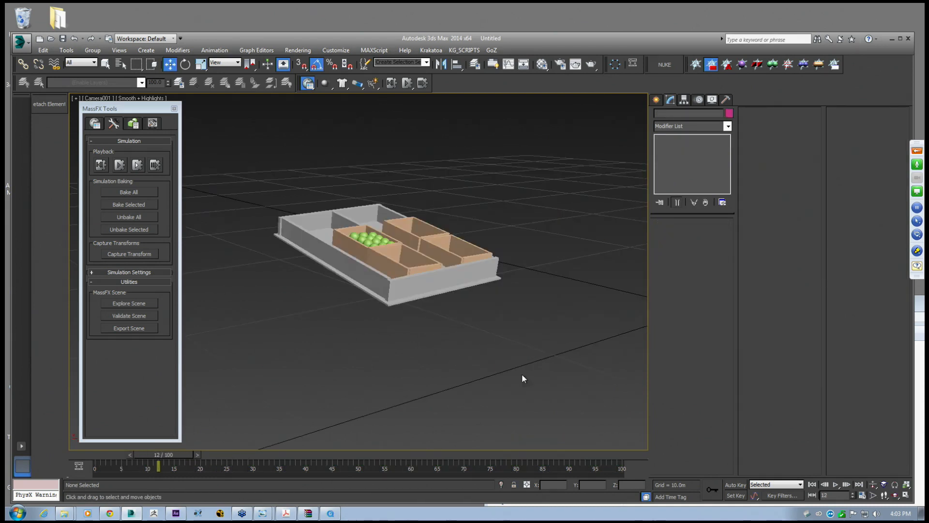
left_click(835, 483)
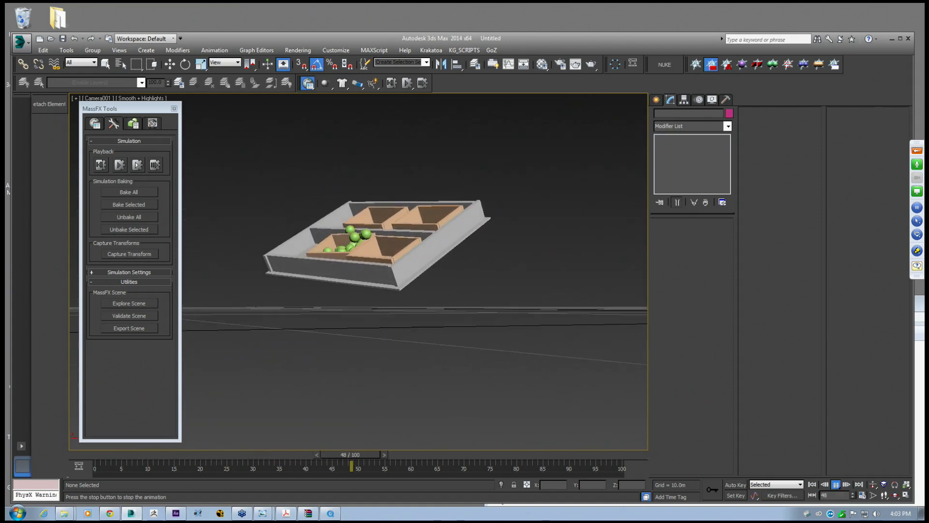
left_click(835, 484)
left_click_drag(546, 455, 100, 468)
Examine the sphere-filled box up close in a perspective view at frame 0
left_click(342, 236)
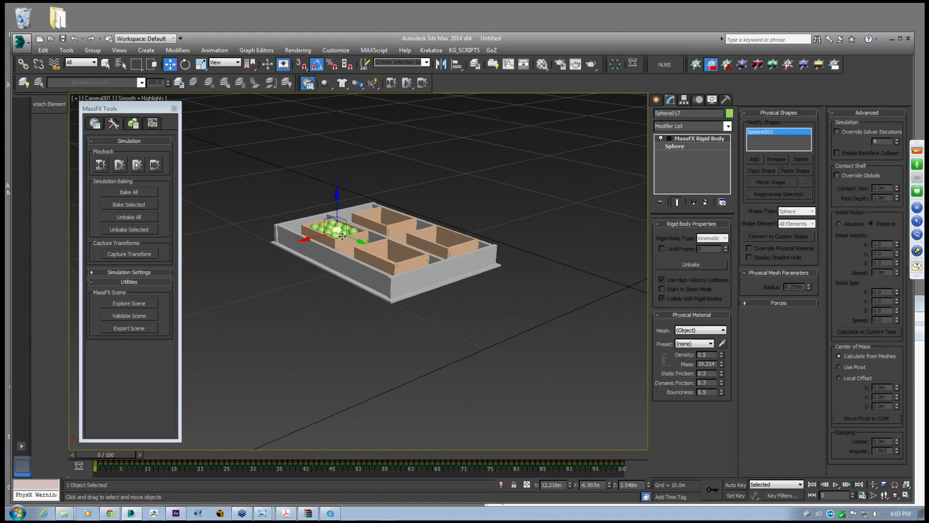
key("p")
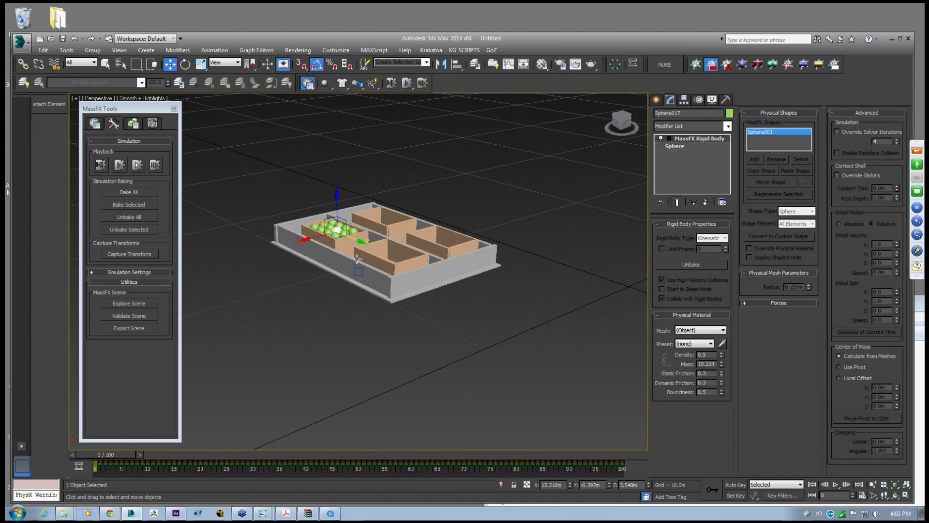
middle_click_drag(346, 256, 339, 258)
middle_click_drag(263, 234, 405, 295, "alt")
scroll(405, 298, "up", 2)
scroll(404, 299, "up", 2)
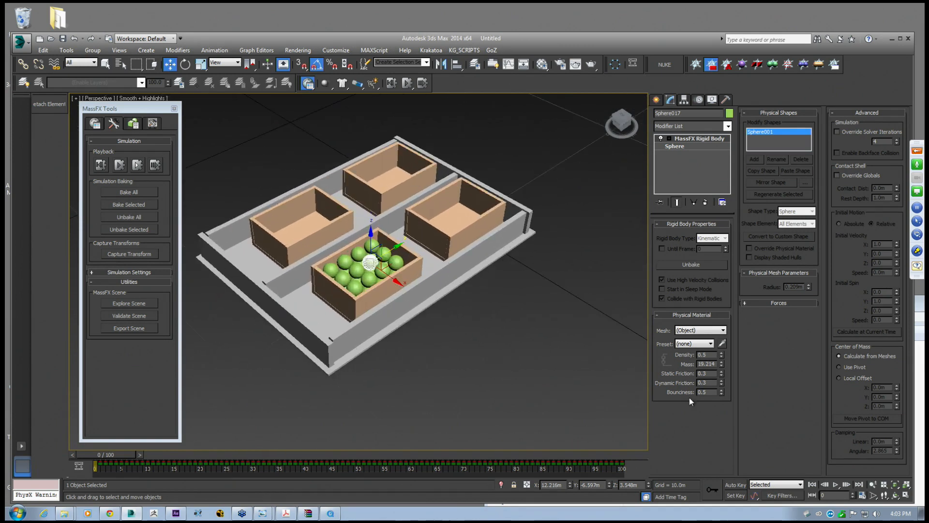
left_click(895, 484)
left_click(895, 496)
left_click_drag(409, 297, 358, 286)
scroll(387, 280, "down", 5)
scroll(404, 295, "down", 5)
left_click(170, 64)
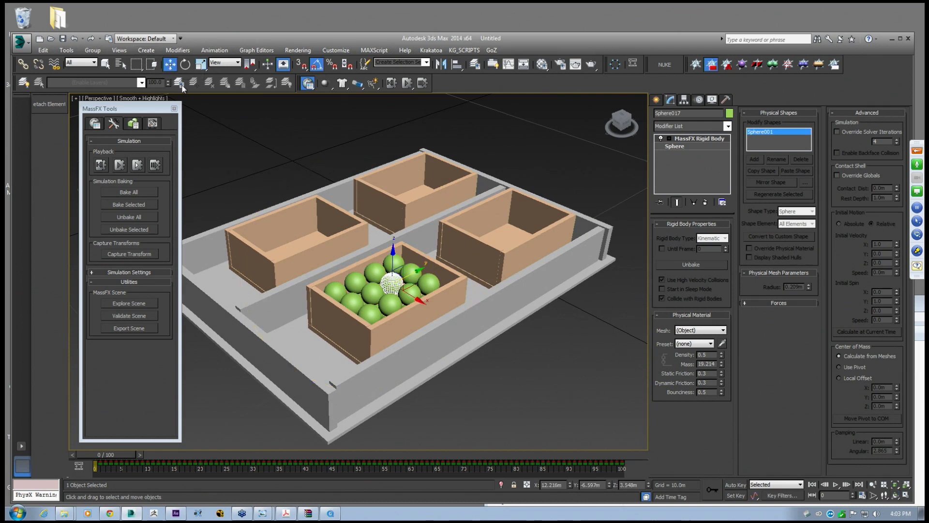
middle_click_drag(400, 294, 408, 290)
left_click_drag(290, 217, 288, 216)
middle_click_drag(387, 271, 421, 297, "alt")
Select all spheres similar to one in the box and try to unbake all MassFX rigid bodies
key("ctrl+d")
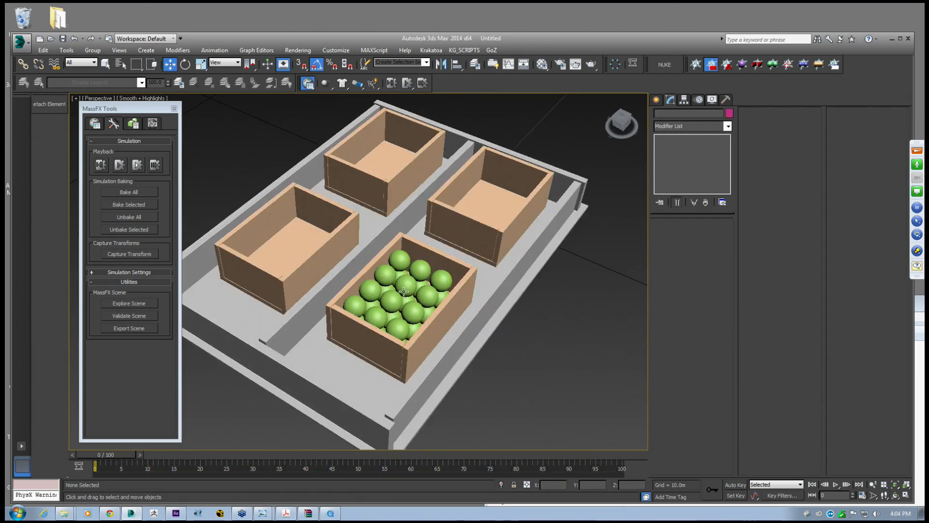
left_click(399, 285)
right_click(399, 285)
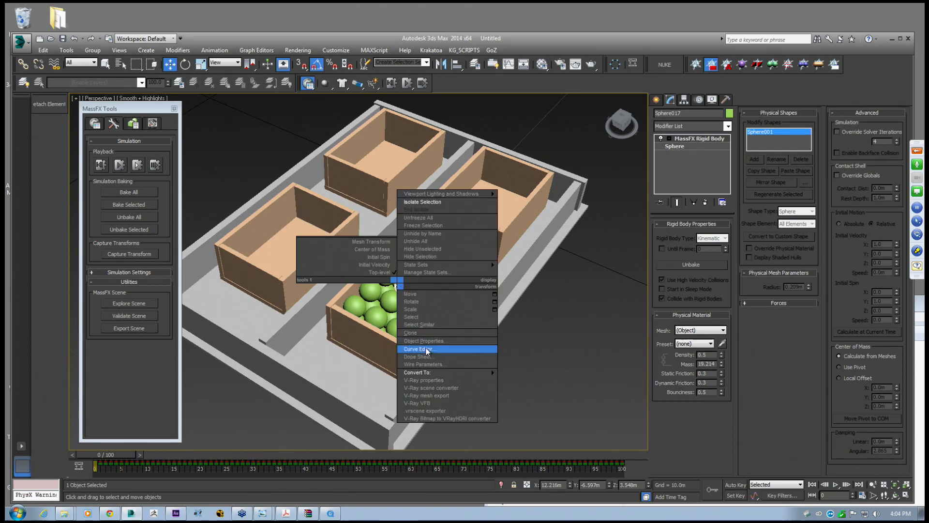
left_click(420, 330)
middle_click_drag(419, 326, 417, 300)
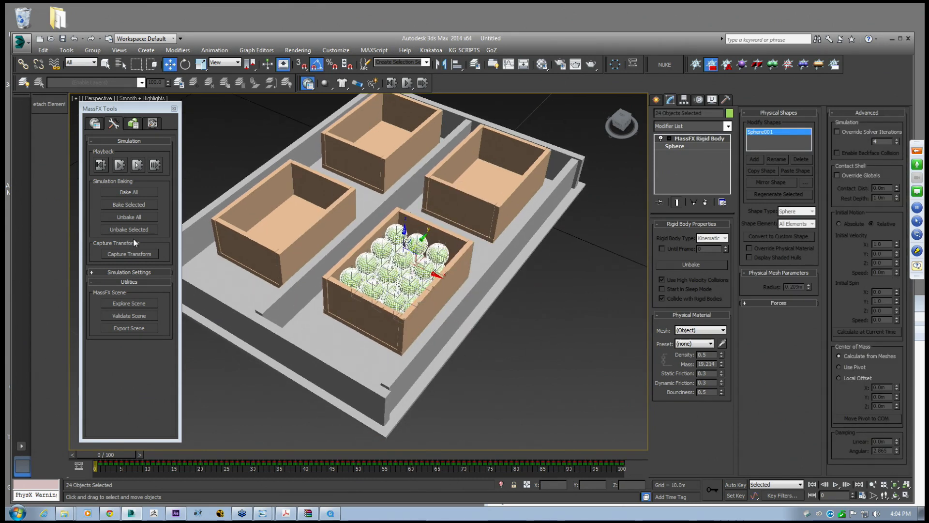
left_click(134, 218)
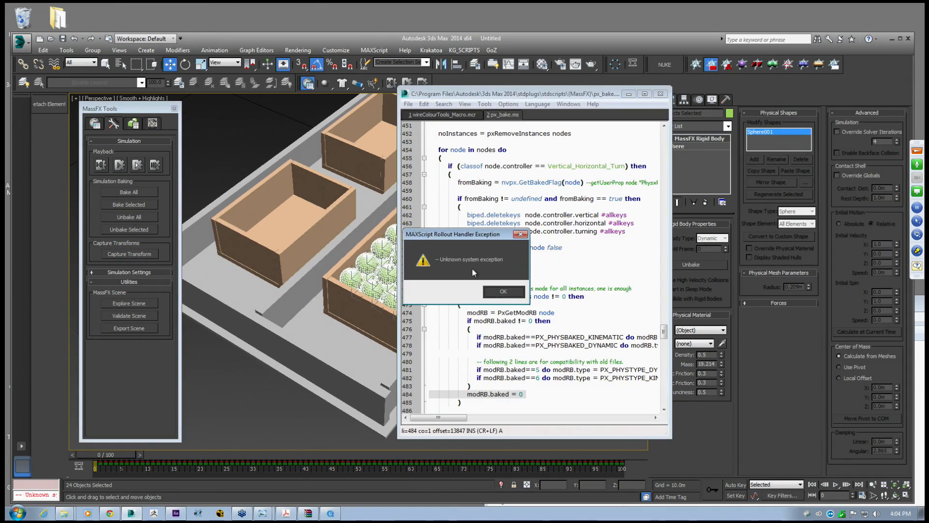
left_click(501, 289)
left_click(659, 94)
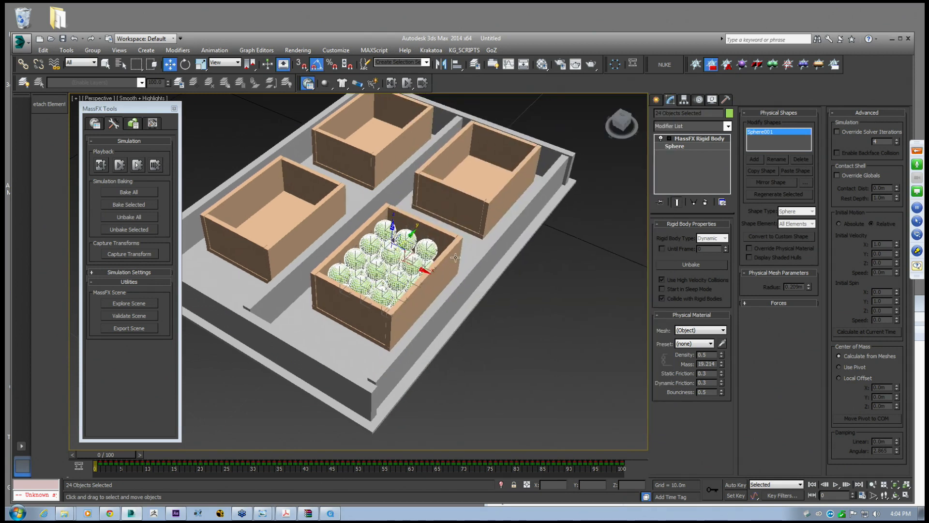
Reset the simulation and delete all baked animation keys from the selected spheres
left_click(100, 165)
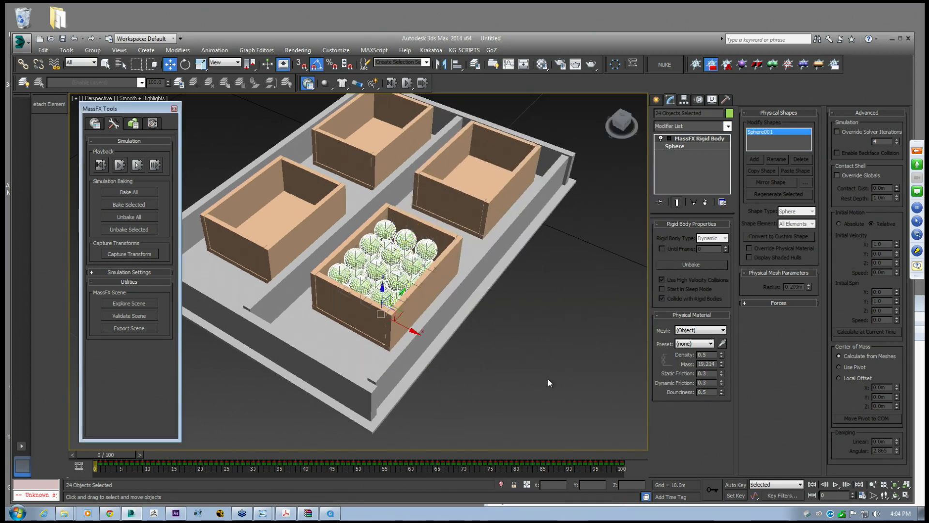
left_click_drag(633, 466, 103, 457)
key("Delete")
Clone the 24 selected spheres in place as instances and show the Top view in wireframe
middle_click_drag(343, 302, 356, 294)
key("t")
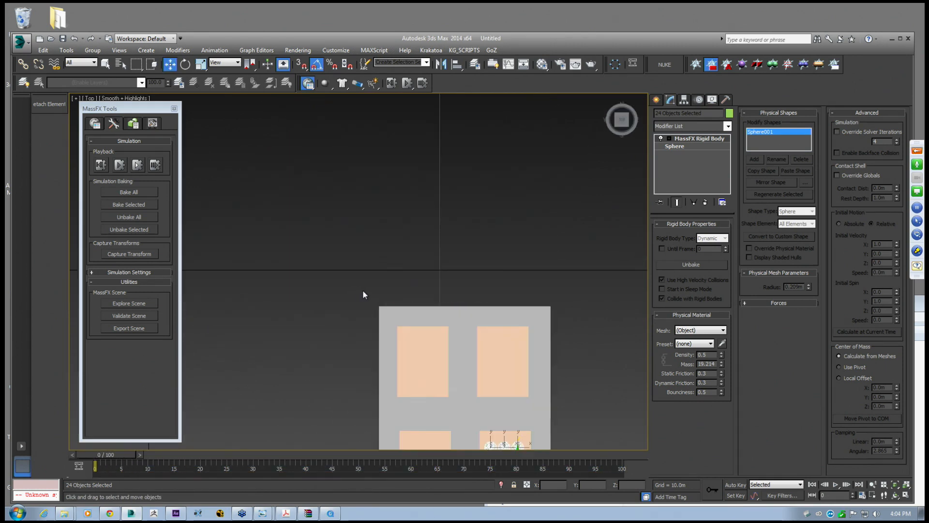
key("z")
scroll(455, 302, "down", 5)
key("F4")
middle_click_drag(297, 309, 314, 318)
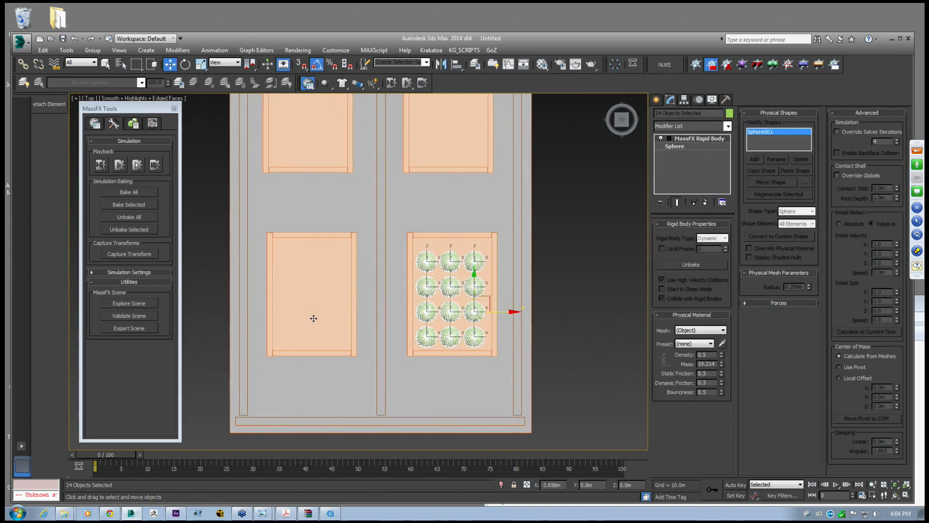
key("ctrl+v")
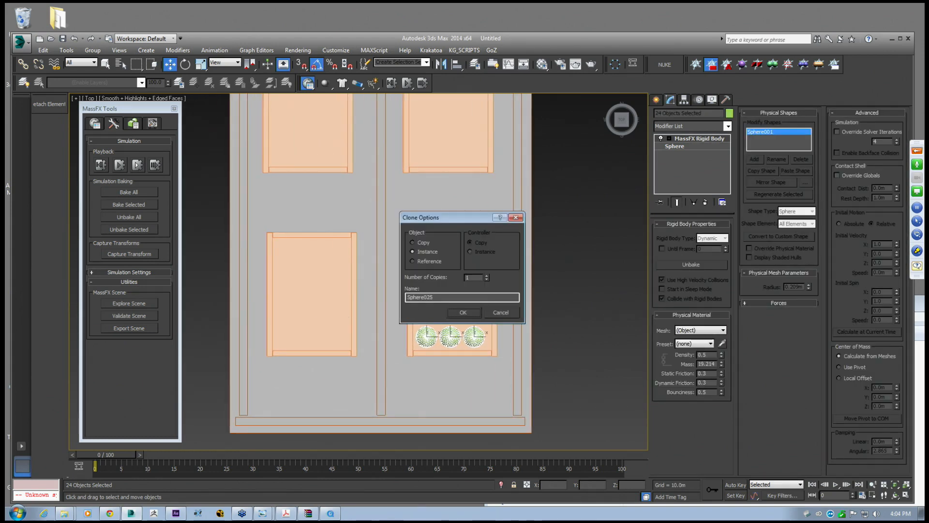
left_click(475, 312)
key("F3")
middle_click_drag(371, 285, 348, 269)
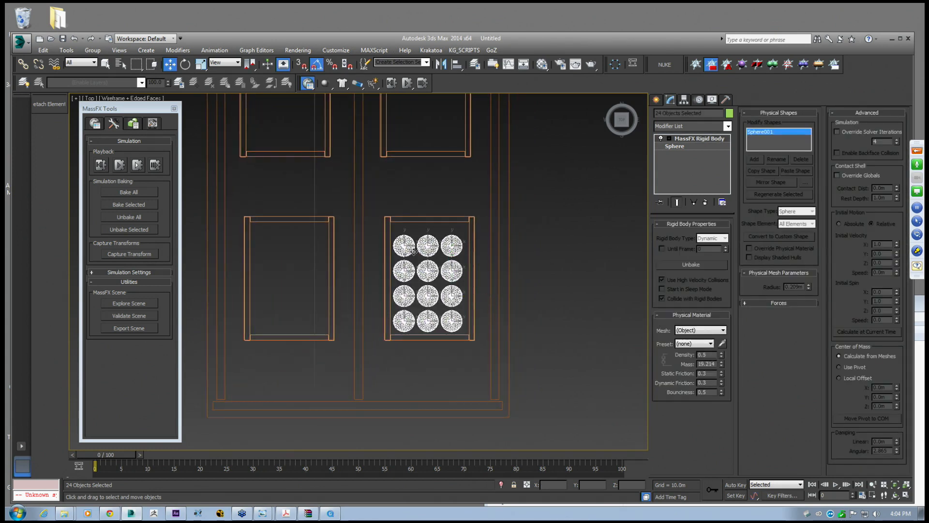
Remove the MassFX Rigid Body modifier from the 24 selected spheres
left_click(705, 202)
middle_click_drag(457, 272, 391, 283)
scroll(445, 270, "down", 2)
scroll(446, 279, "up", 1)
left_click(391, 283)
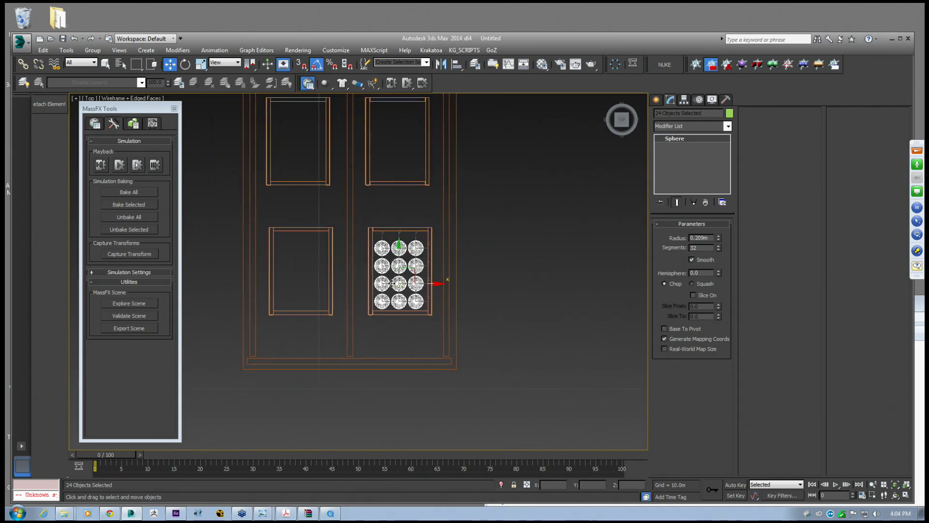
Try again to unbake all MassFX rigid bodies in the scene
left_click(891, 38)
left_click(126, 513)
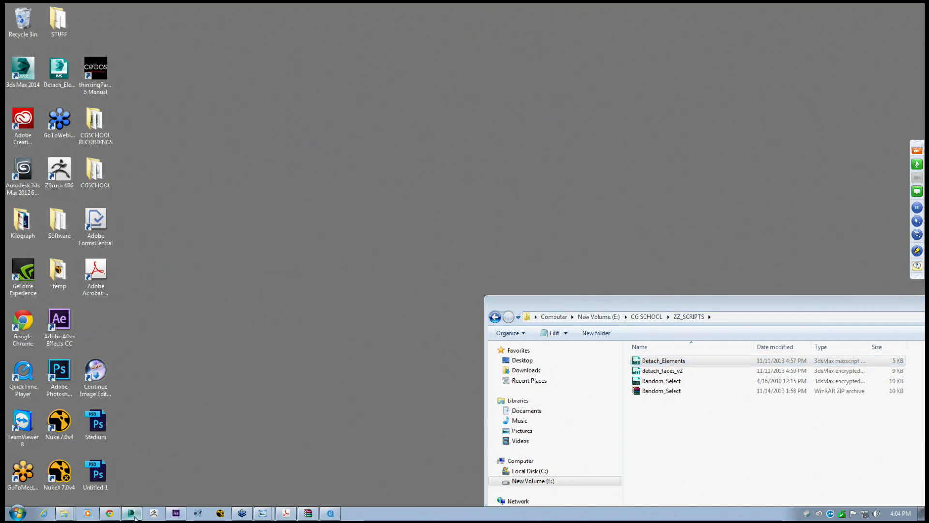
scroll(532, 186, "down", 8)
scroll(498, 242, "up", 7)
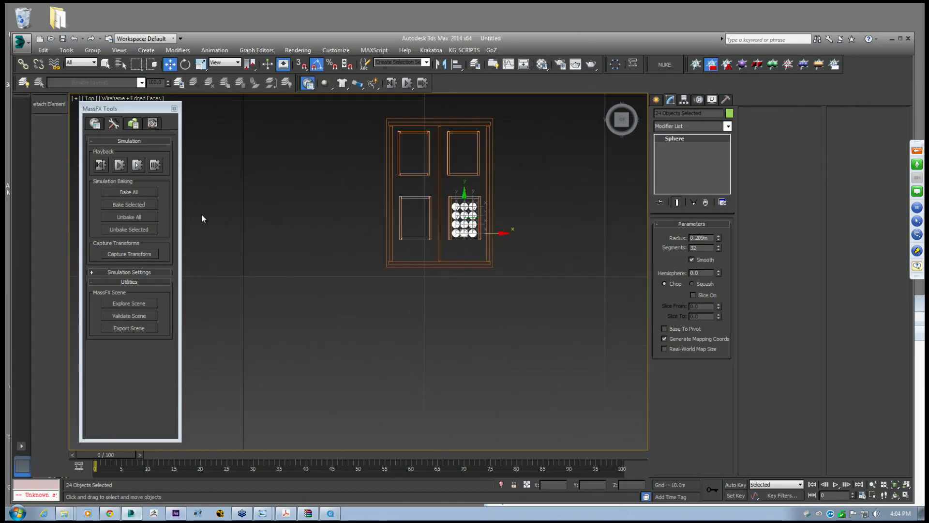
left_click(126, 218)
scroll(380, 151, "up", 2)
middle_click_drag(327, 260, 262, 300)
Save the scene as CART in the 03_TRANSFORMATION folder
left_click(31, 46)
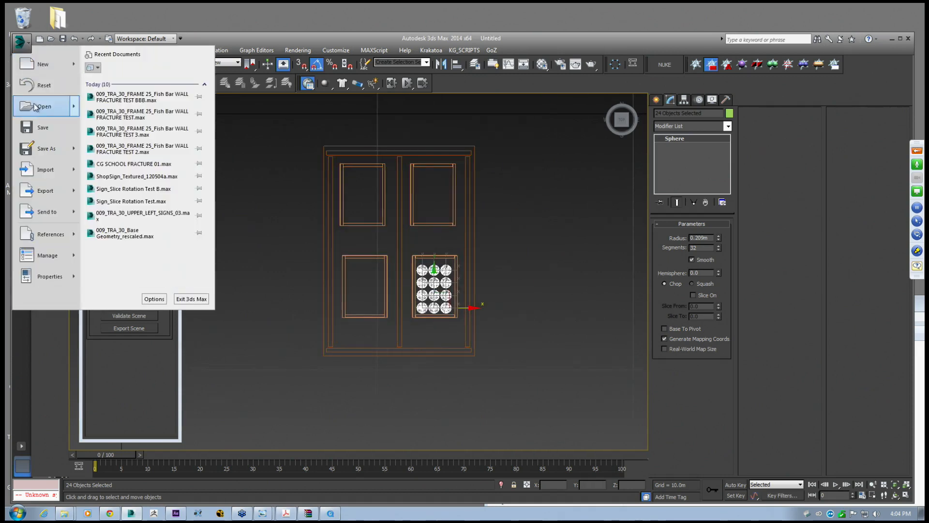
left_click(47, 145)
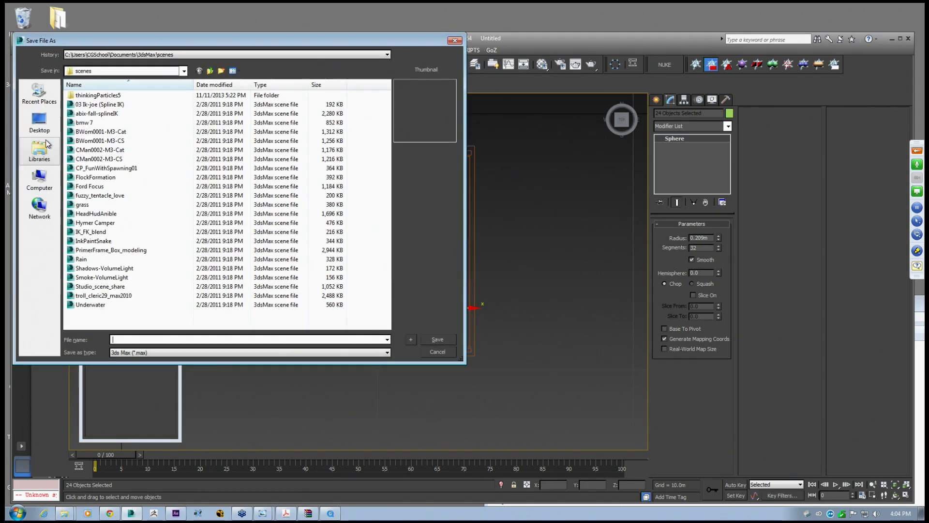
left_click(139, 55)
left_click(201, 83)
left_click(211, 71)
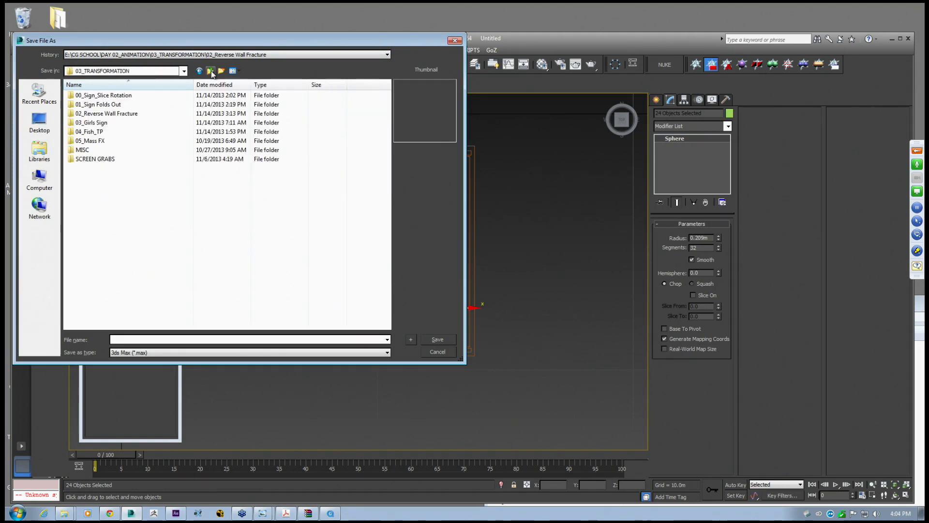
left_click(123, 341)
type("CART")
key("Return")
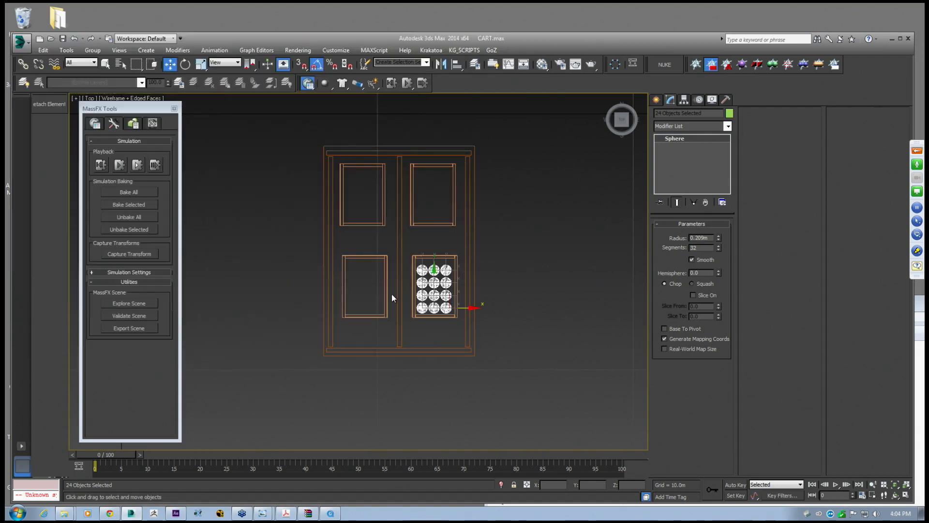
scroll(367, 237, "up", 3)
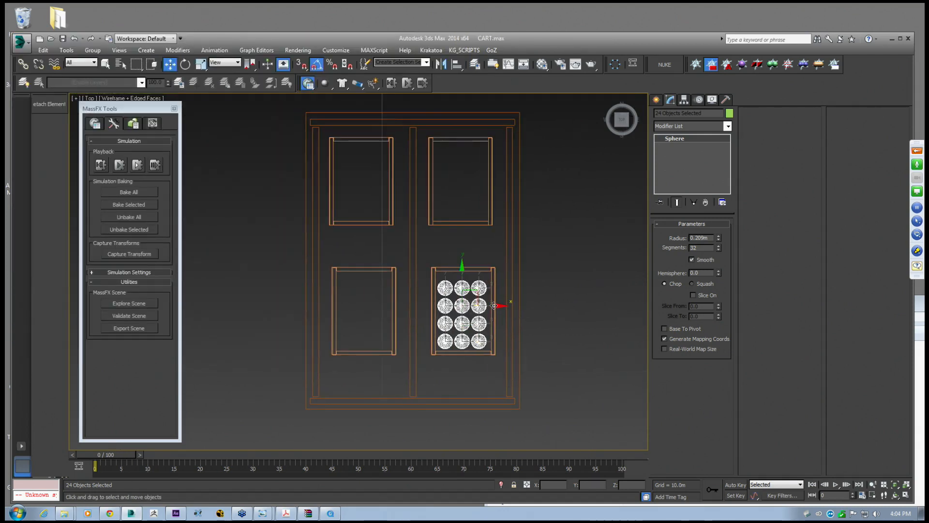
Try cloning the 24 selected spheres in place once more as instances
scroll(498, 304, "up", 4)
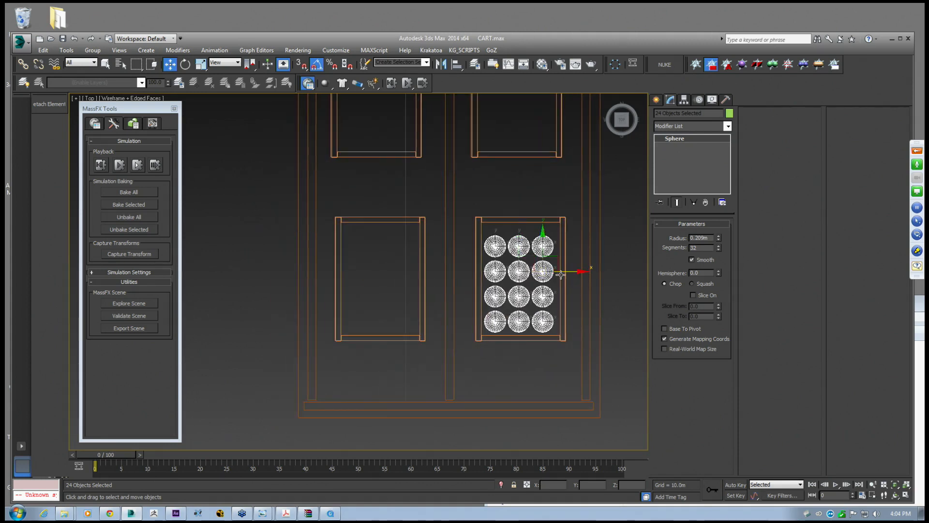
key("ctrl+v")
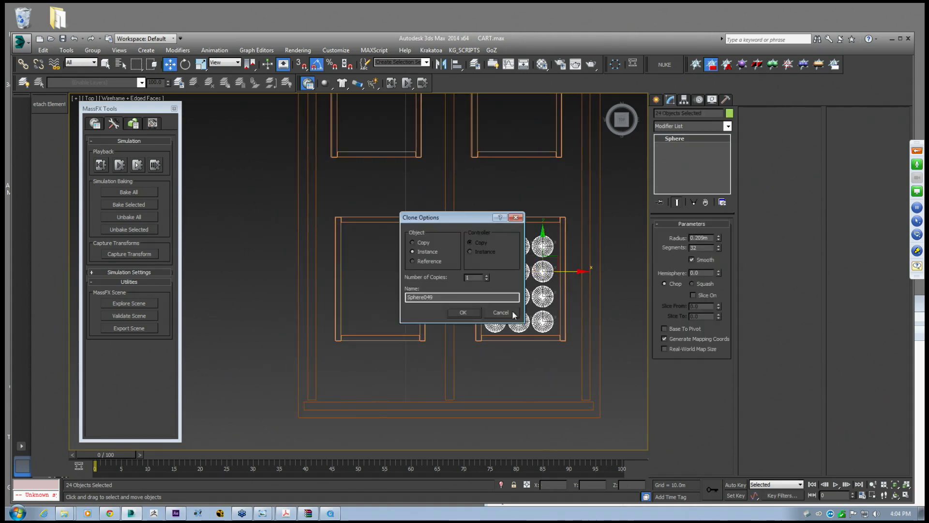
left_click(464, 312)
middle_click_drag(513, 293, 496, 292)
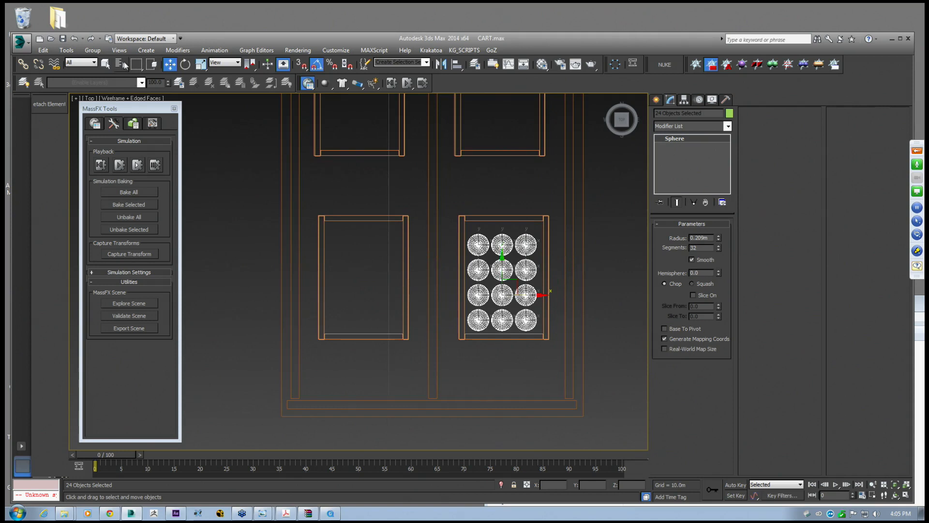
Examine the layered spheres in the filled box from an angled wireframe view and clear the selection
left_click(121, 64)
scroll(251, 284, "down", 7)
scroll(256, 290, "up", 8)
left_click(355, 377)
scroll(482, 234, "down", 2)
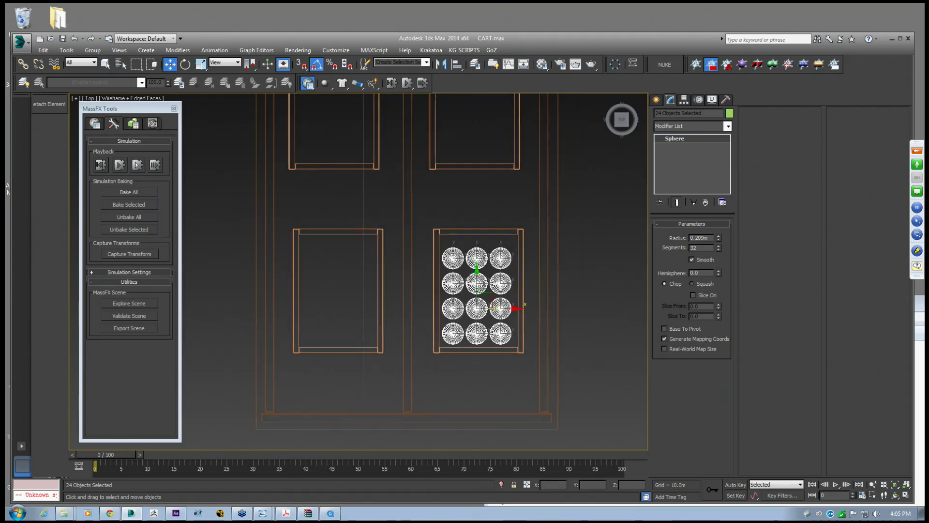
scroll(481, 234, "down", 3)
middle_click_drag(481, 234, 443, 160, "alt")
scroll(437, 193, "down", 2)
scroll(445, 203, "up", 6)
middle_click_drag(431, 233, 464, 285)
scroll(464, 286, "up", 4)
key("ctrl+d")
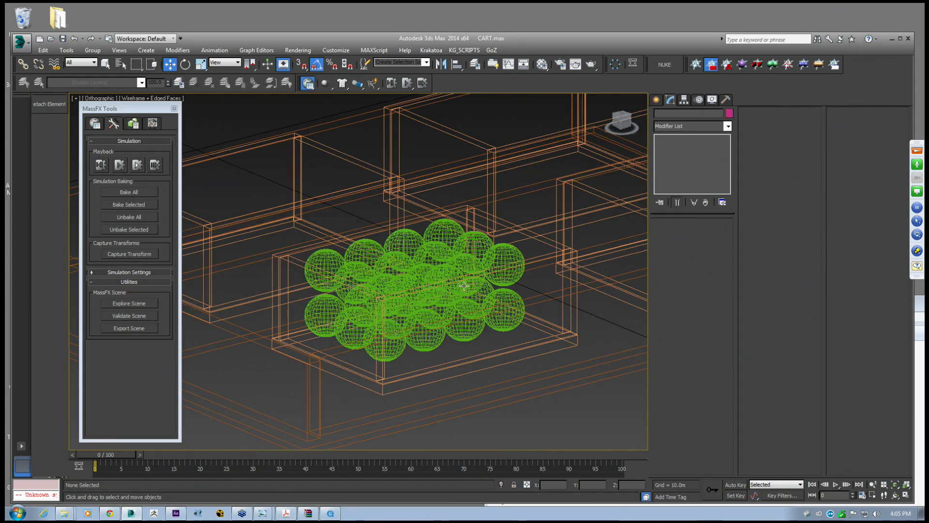
Delete the overlapping spheres at the front corner of the stack and select the neighbouring sphere
left_click(392, 350)
key("ctrl+d")
left_click(398, 345)
middle_click_drag(398, 345, 420, 284)
scroll(412, 297, "up", 2)
scroll(414, 292, "down", 2)
middle_click_drag(370, 258, 227, 159, "alt")
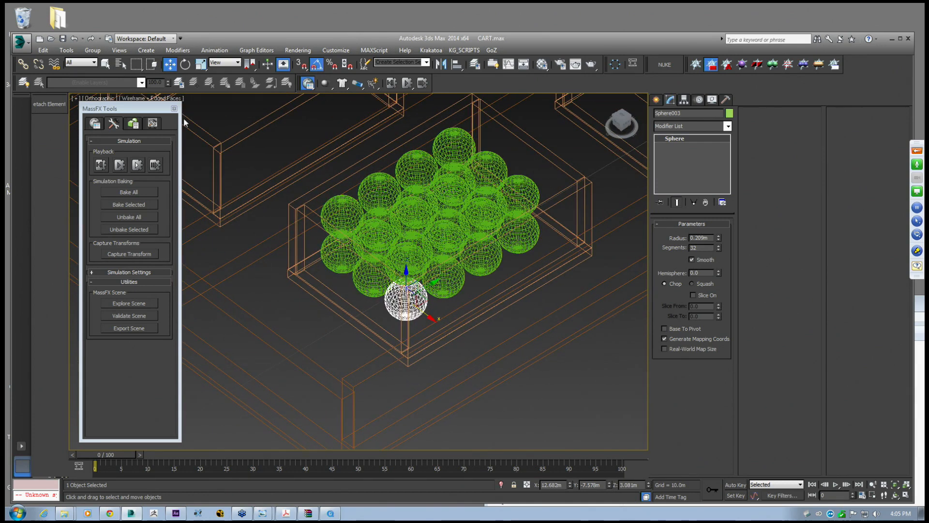
left_click(84, 39)
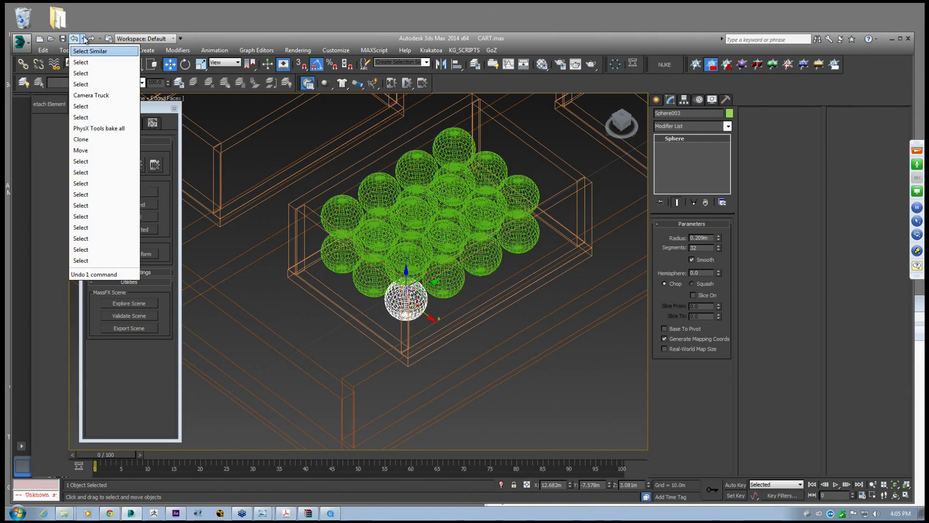
left_click(101, 84)
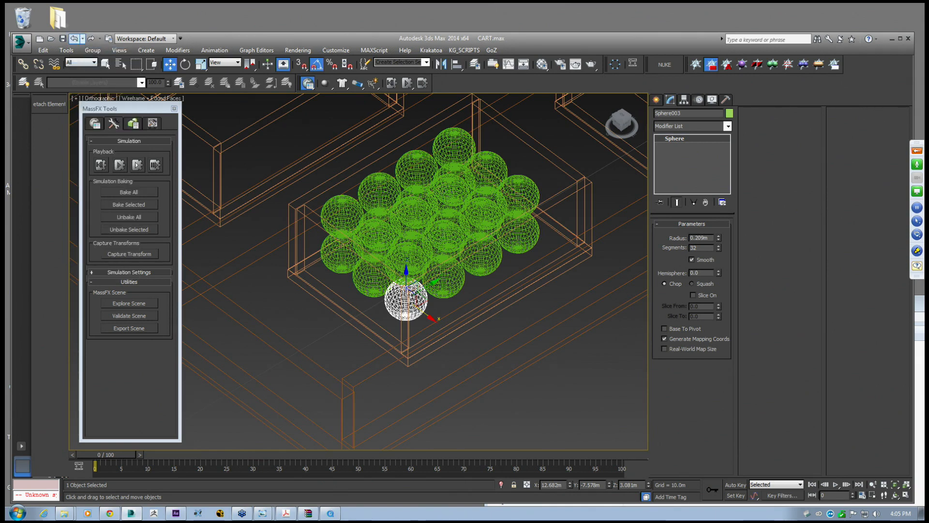
left_click(83, 39)
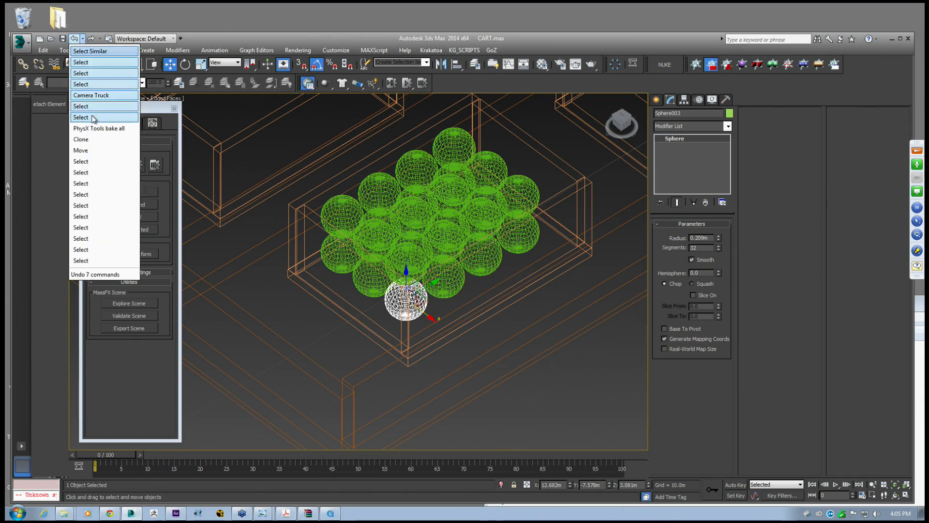
middle_click_drag(428, 274, 417, 271)
key("Delete")
left_click(419, 282)
key("Delete")
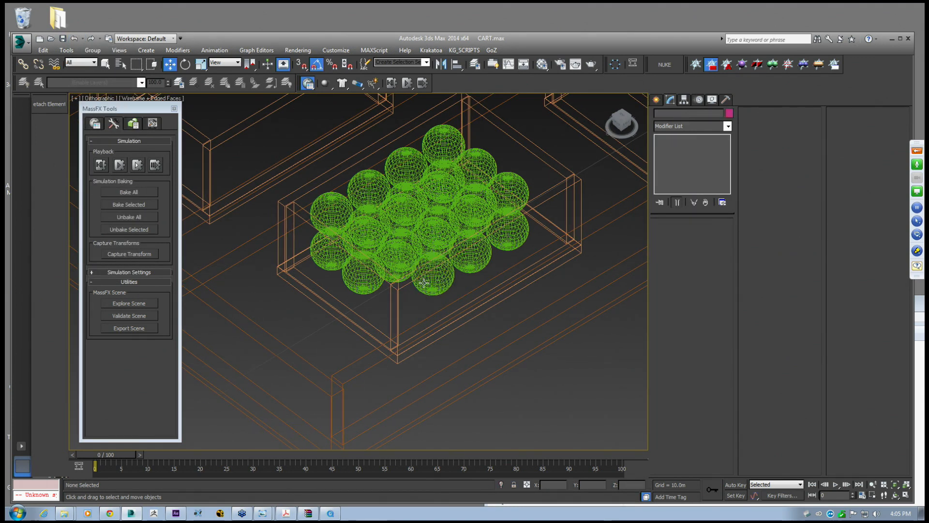
middle_click_drag(424, 272, 416, 267)
left_click(416, 267)
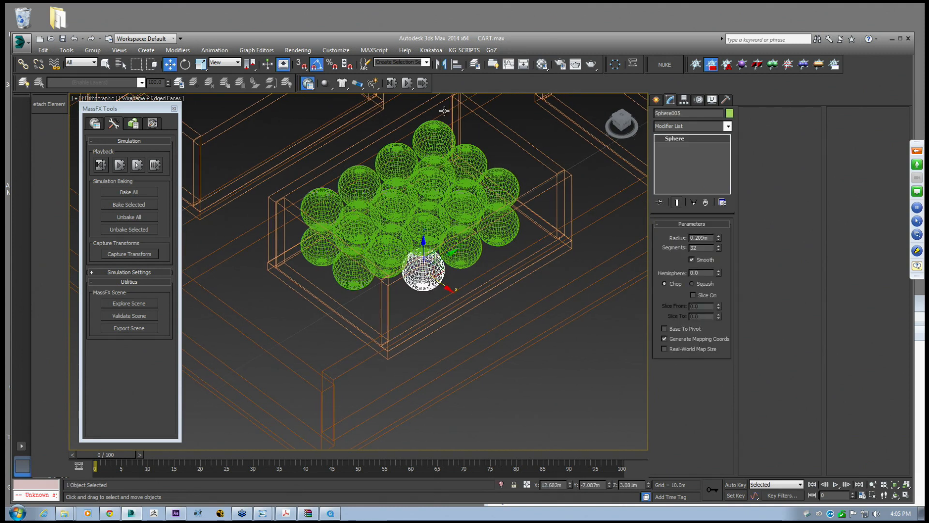
Reopen CART.max and select a sphere in the middle column of the filled box
left_click(20, 44)
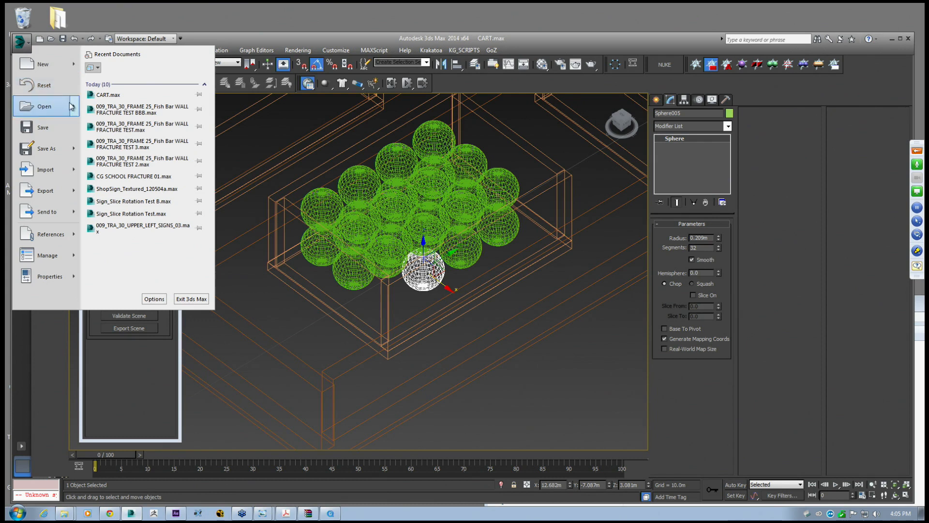
left_click(107, 95)
key("q")
left_click(434, 295)
scroll(445, 298, "up", 3)
scroll(423, 272, "up", 2)
key("w")
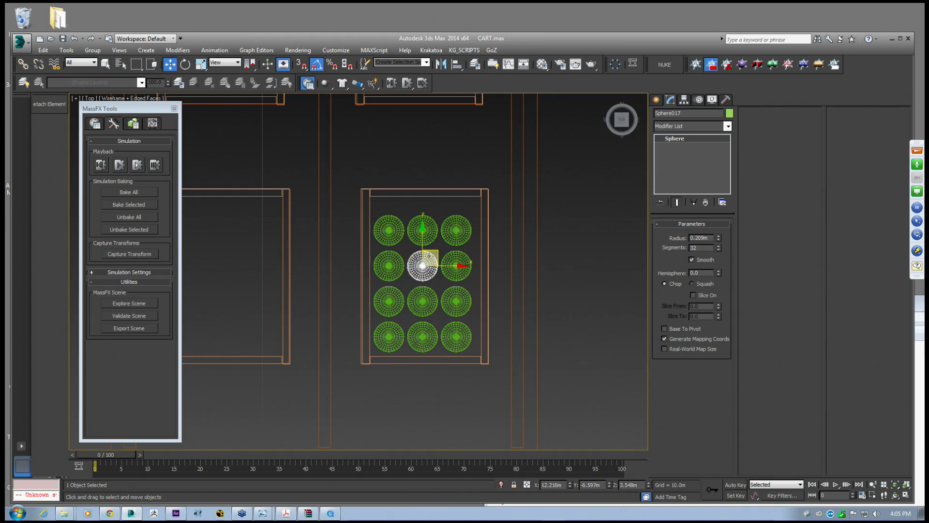
Close the MassFX Tools window
scroll(338, 315, "down", 3)
scroll(336, 317, "up", 3)
middle_click_drag(336, 317, 166, 108, "alt")
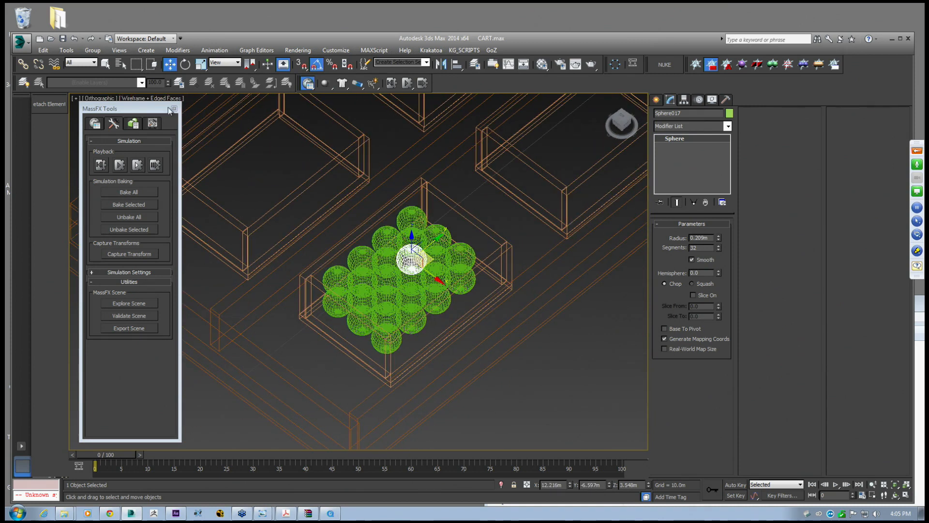
left_click(174, 108)
middle_click_drag(416, 247, 439, 264, "alt")
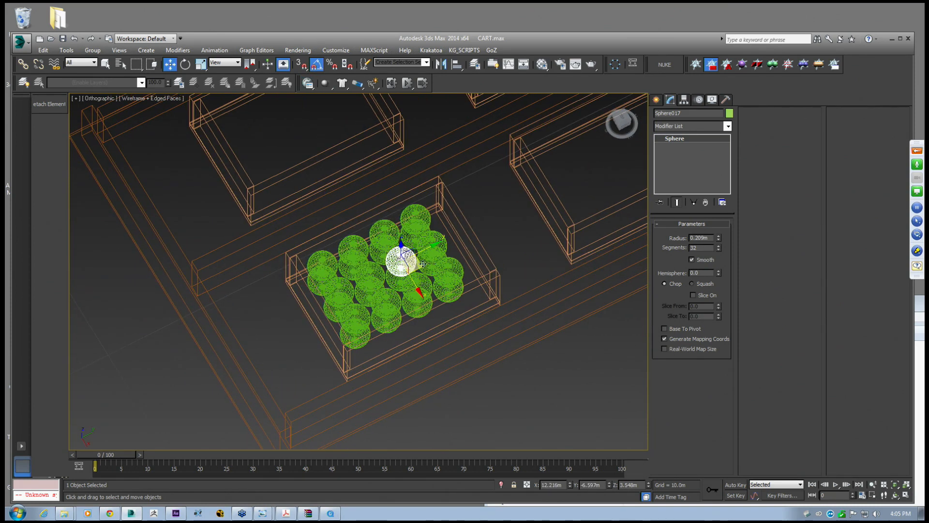
Examine the spheres and the surrounding boxes from low and close angles in wireframe
middle_click_drag(317, 234, 351, 235, "alt")
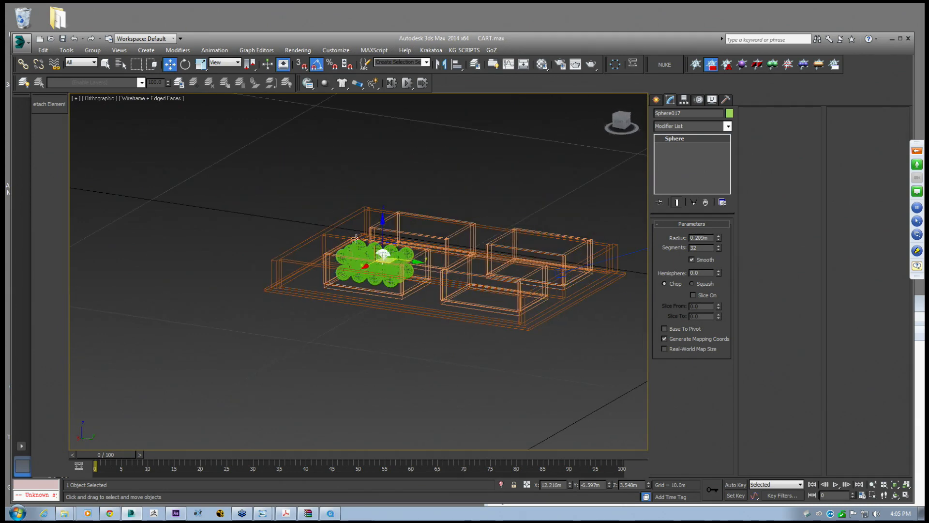
scroll(350, 236, "up", 8)
left_click(298, 320)
scroll(298, 320, "down", 8)
left_click(343, 327)
middle_click_drag(343, 327, 372, 300, "alt")
middle_click_drag(485, 312, 381, 266)
left_click(477, 315)
scroll(430, 292, "up", 6)
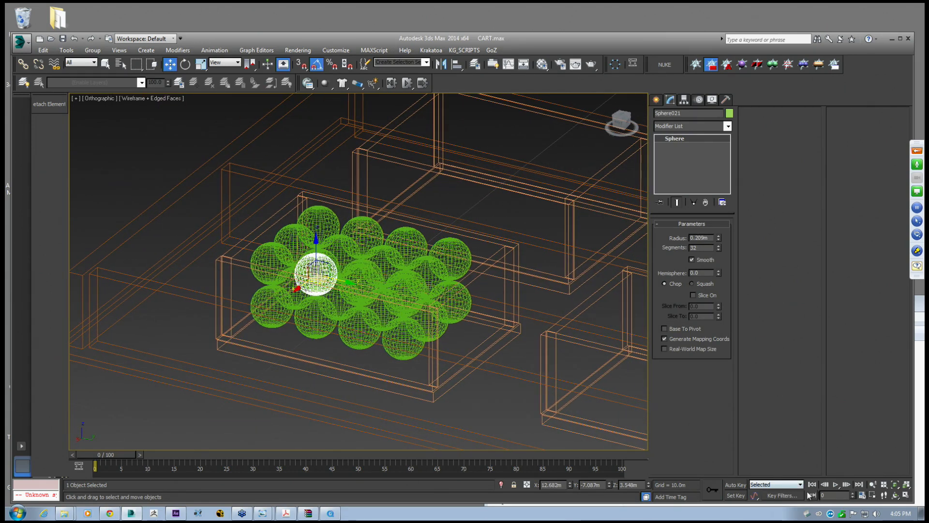
Set the animation range to run from frame -5 to frame 105
left_click(862, 494)
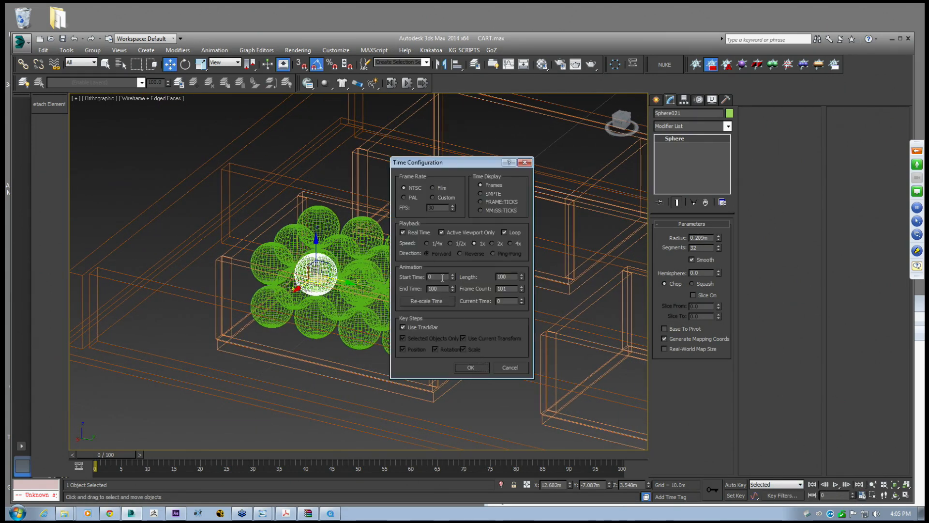
left_click(469, 367)
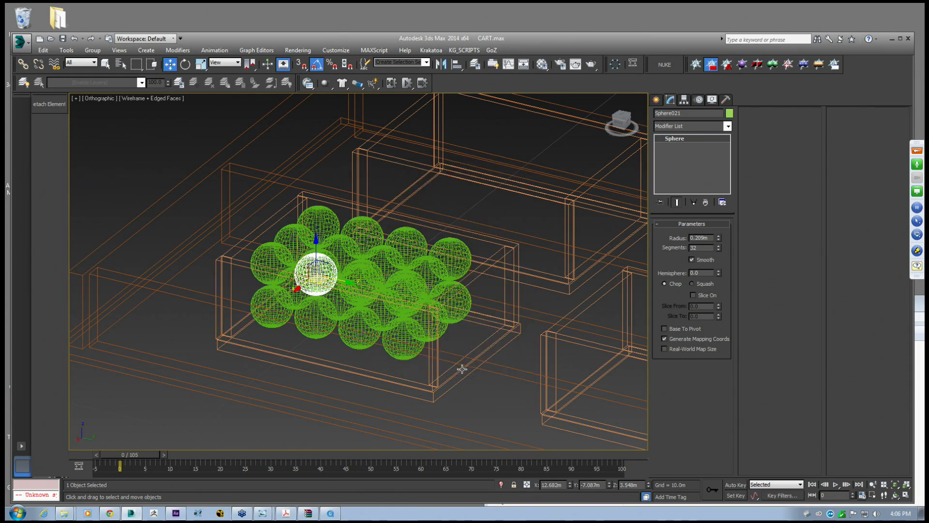
Move the tray group away from the boxes, go to frame -5 and compare their positions
left_click_drag(470, 339, 510, 355)
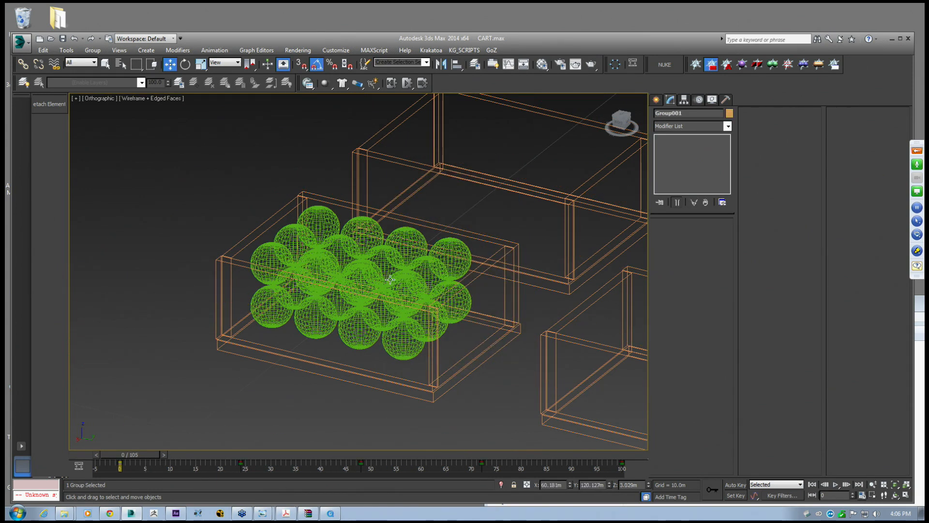
scroll(271, 249, "down", 10)
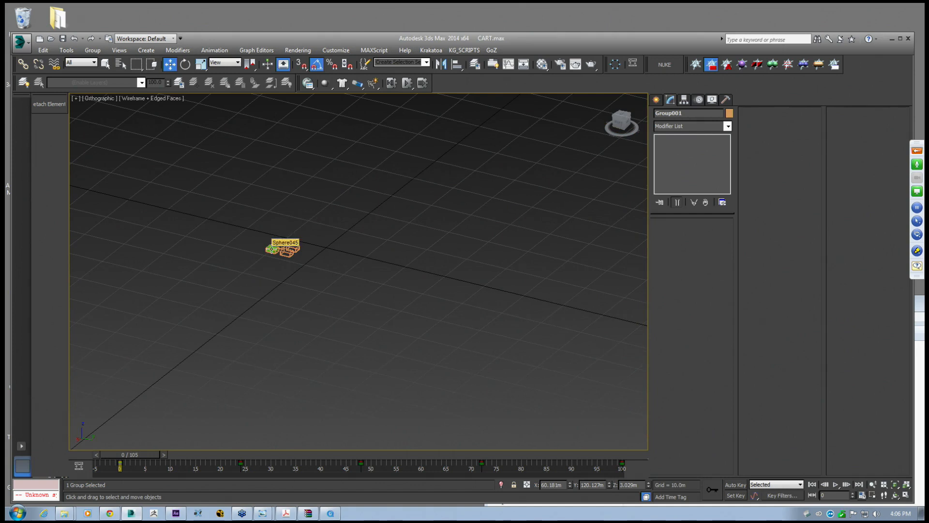
scroll(272, 249, "down", 3)
left_click(405, 337)
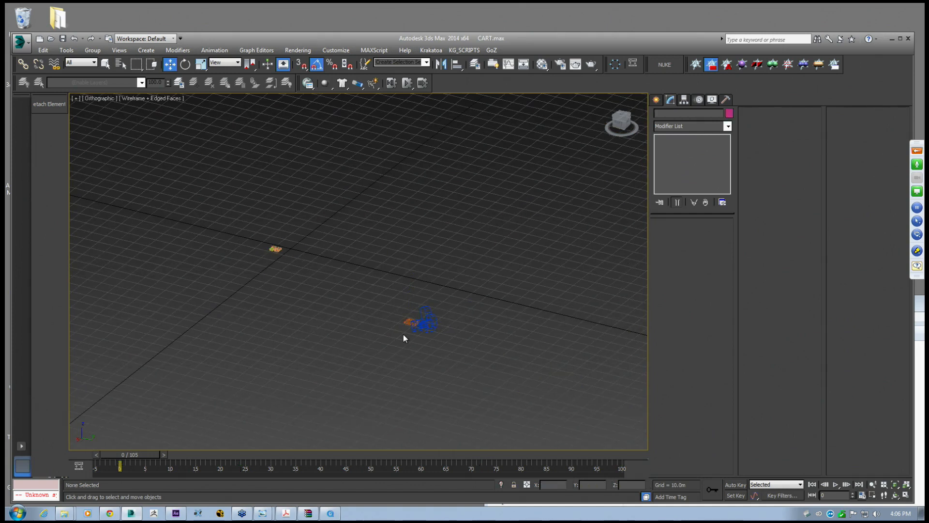
left_click_drag(139, 460, 111, 458)
scroll(247, 308, "up", 3)
middle_click_drag(247, 309, 298, 319)
scroll(216, 397, "down", 1)
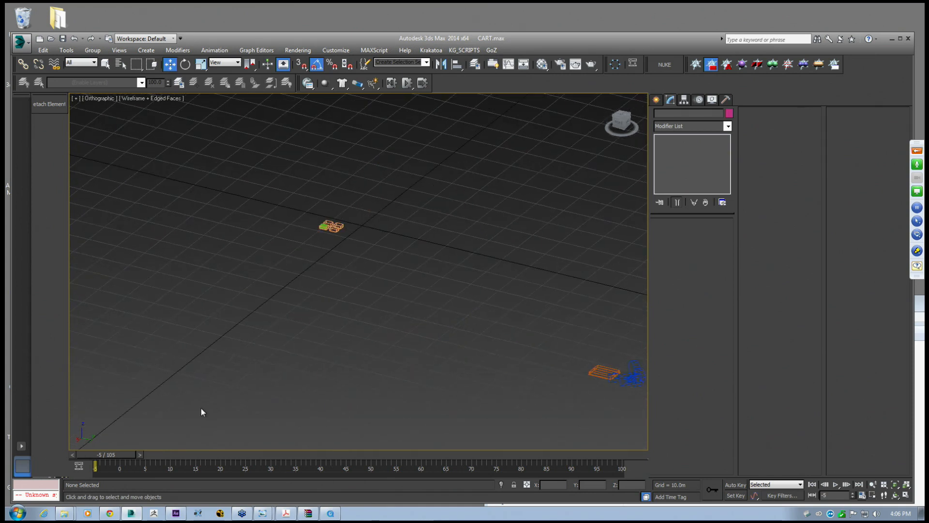
Reopen CART.max to discard the time range and tray changes
left_click(20, 42)
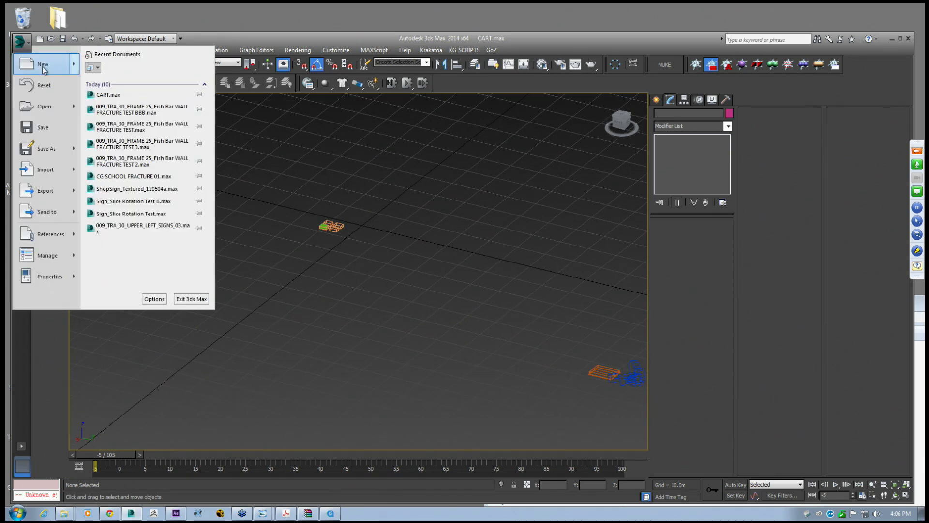
left_click(109, 94)
left_click(466, 330)
Try moving the tray group in the Top view while scrubbing the first frames
left_click_drag(118, 455, 128, 454)
left_click(170, 65)
left_click_drag(428, 247, 333, 199)
left_click_drag(124, 455, 99, 455)
left_click_drag(319, 187, 337, 199)
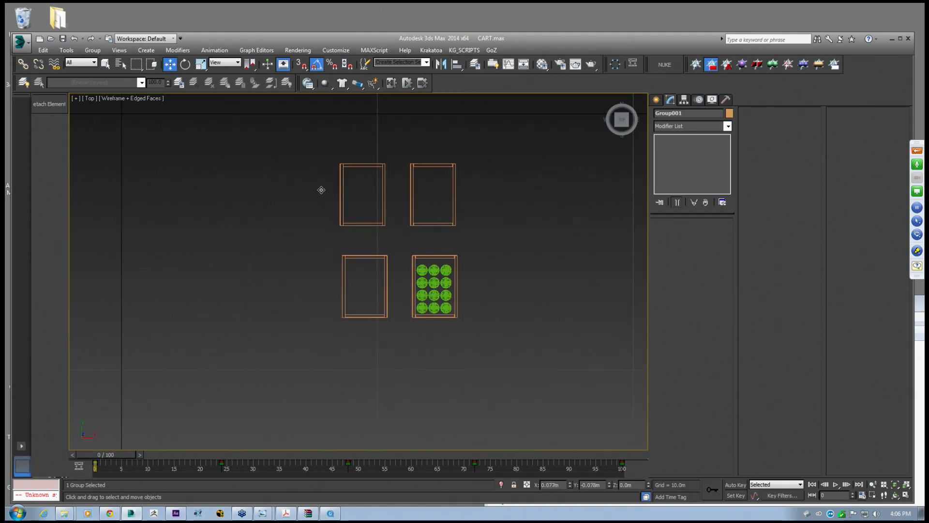
Reload the saved CART scene and select a sphere in the filled box
left_click(21, 43)
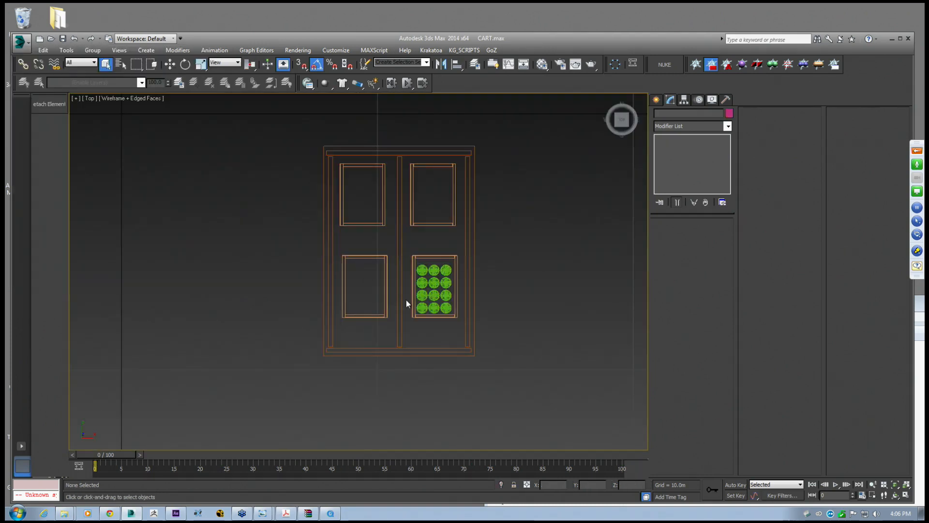
left_click(421, 293)
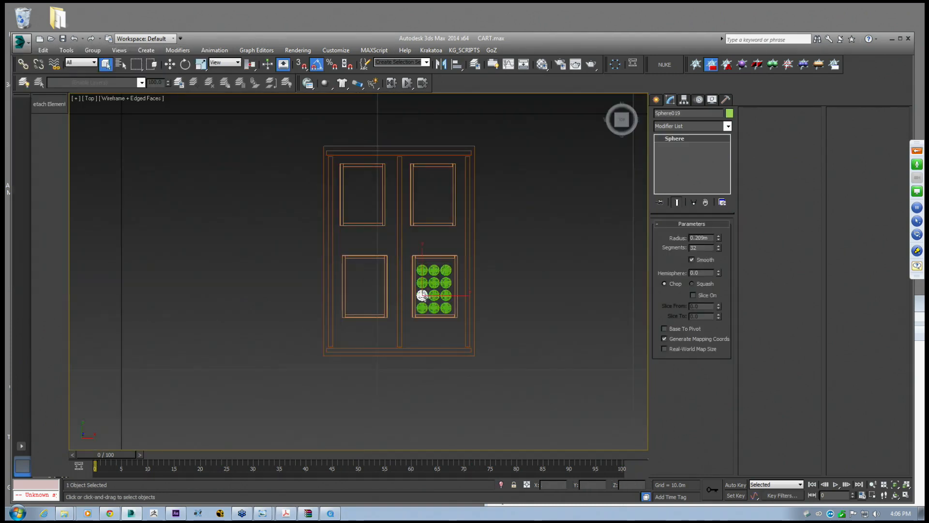
Orbit to an orthographic view of the tray and display it shaded with edged faces
middle_click_drag(421, 292, 367, 261, "alt")
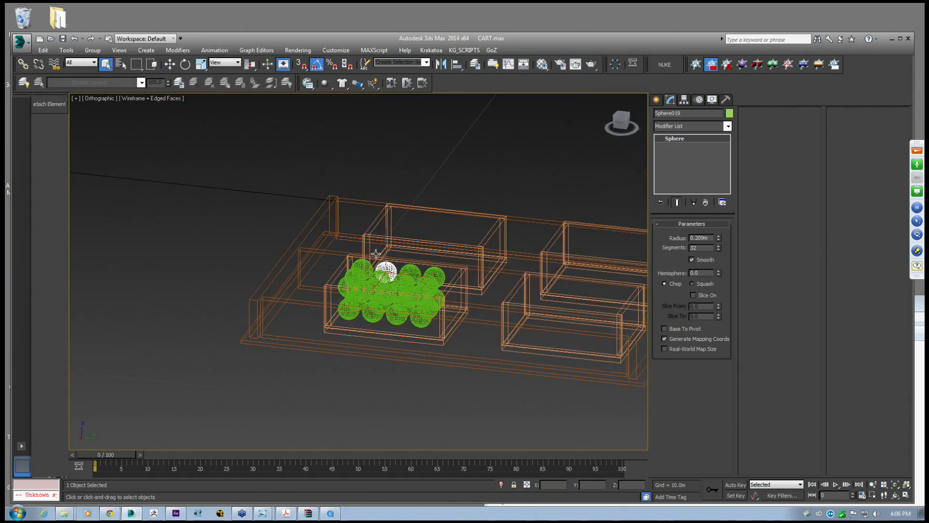
key("F3")
mouse_move(112, 454)
left_mouse_down()
mouse_move(168, 458)
mouse_move(107, 450)
left_mouse_up()
middle_click_drag(314, 315, 289, 306)
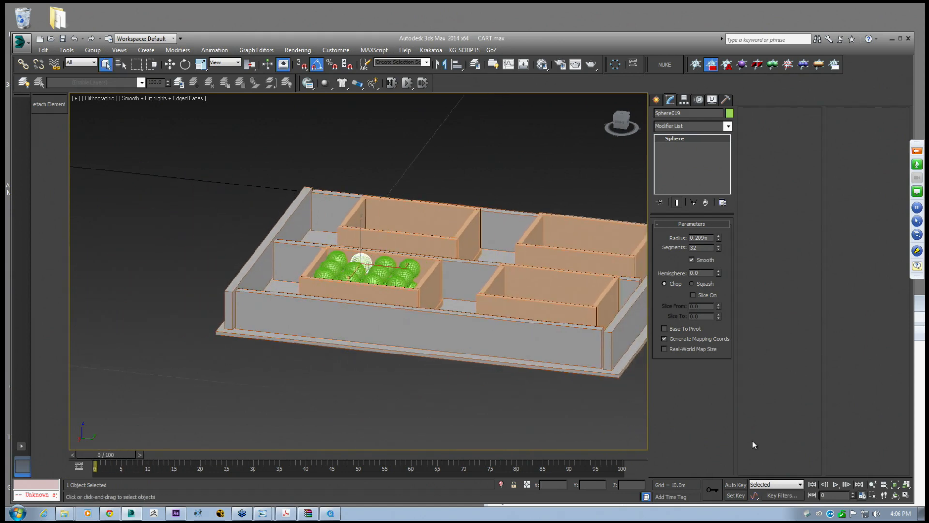
Scrub the opening frames and examine the shaded tray, boxes and spheres from several angles
left_click(895, 485)
left_click(895, 495)
left_click_drag(451, 346, 403, 338)
scroll(382, 311, "down", 8)
middle_click_drag(402, 339, 354, 253)
scroll(353, 252, "down", 3)
left_click_drag(353, 253, 343, 236)
left_click(170, 63)
middle_click_drag(348, 261, 359, 266)
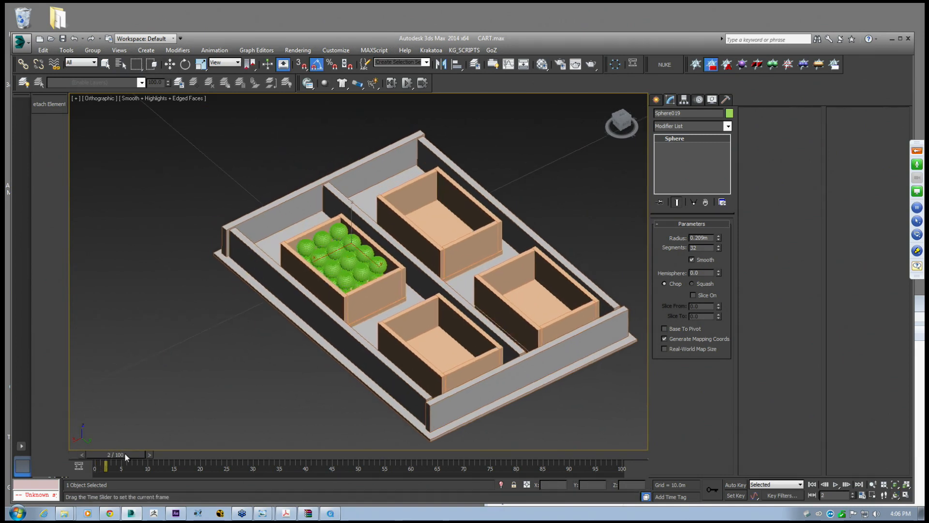
key("F3")
key("F3")
mouse_move(343, 259)
middle_mouse_down()
mouse_move(320, 253)
mouse_move(314, 274)
mouse_move(486, 345)
middle_mouse_up()
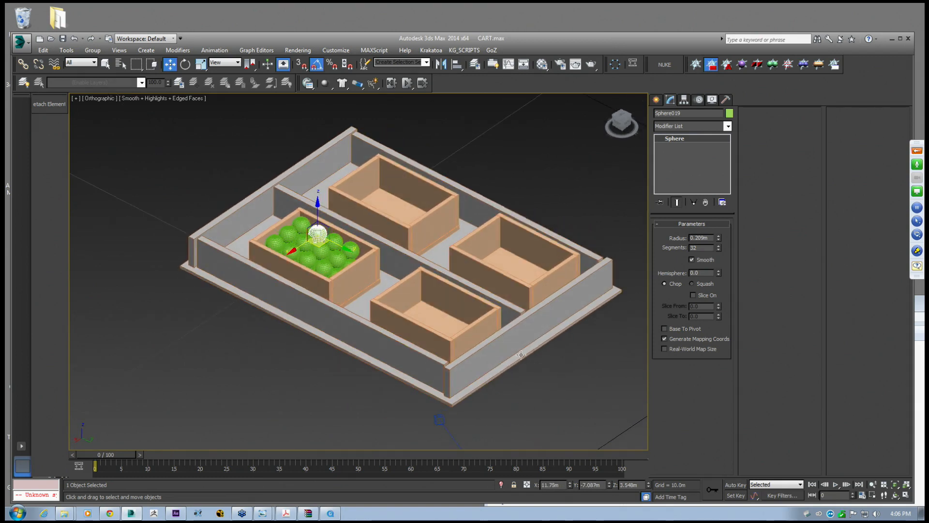
middle_click_drag(468, 305, 346, 244, "alt")
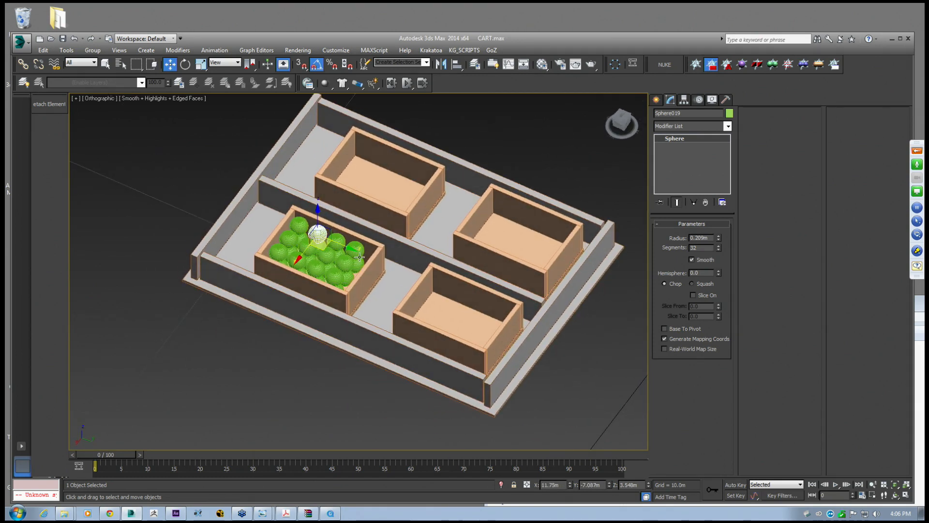
middle_click_drag(461, 257, 436, 226, "alt")
Select all spheres similar to the selected one and open the Reset XForm utility for them before returning to their parameters
left_click(656, 99)
left_click(670, 100)
right_click(317, 245)
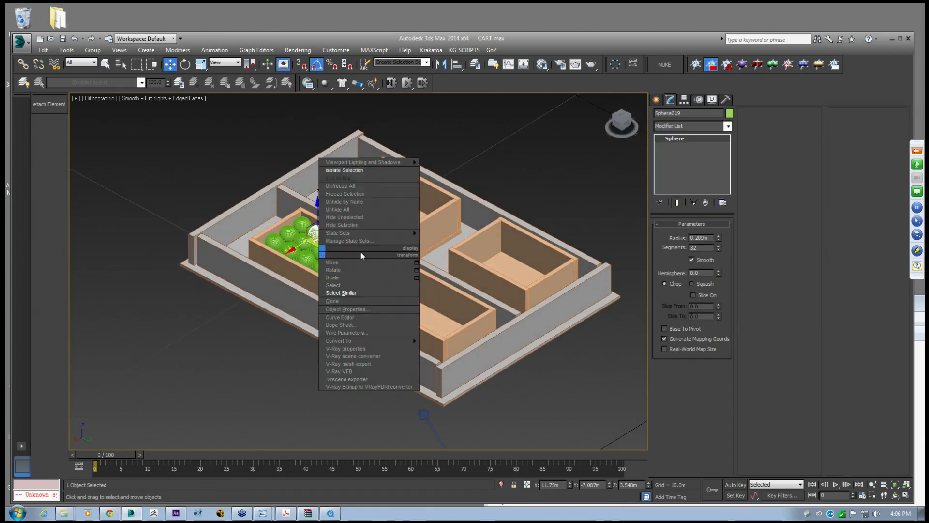
left_click(352, 295)
left_click(724, 101)
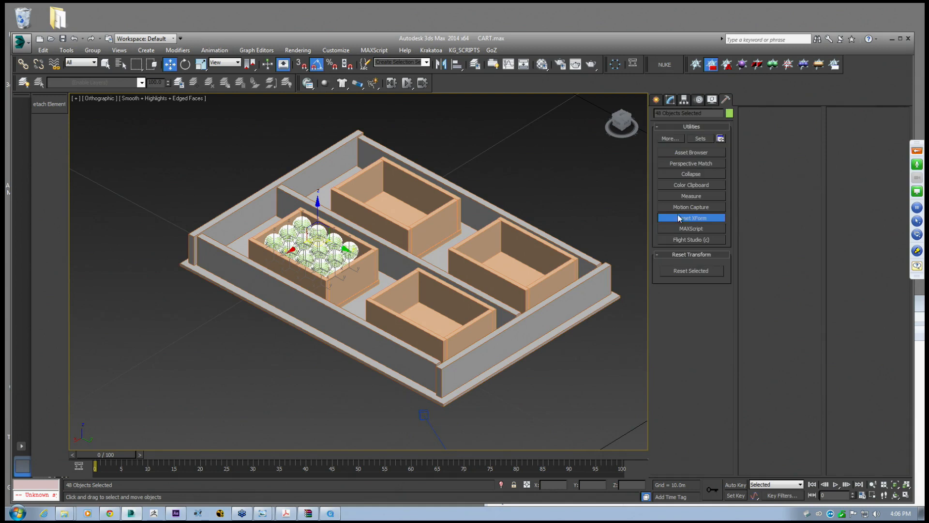
left_click(670, 99)
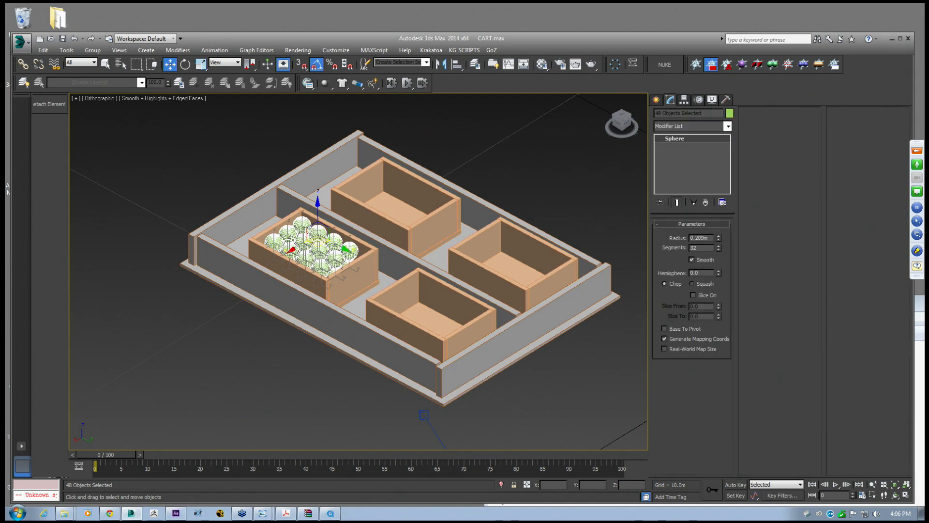
Convert the selected spheres to Editable Mesh and try to shift them within the filled box
right_click(673, 162)
right_click(372, 293)
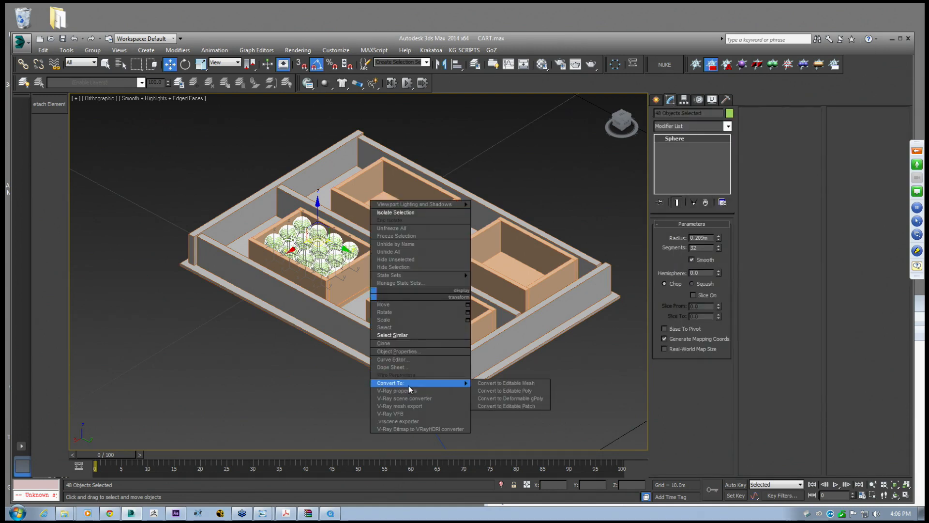
left_click(484, 384)
middle_click_drag(282, 297, 292, 298)
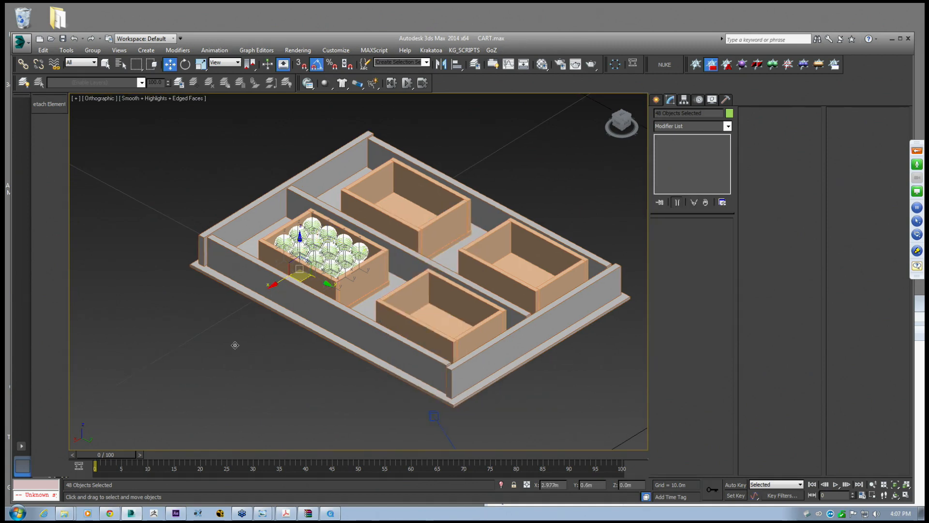
scroll(300, 334, "down", 2)
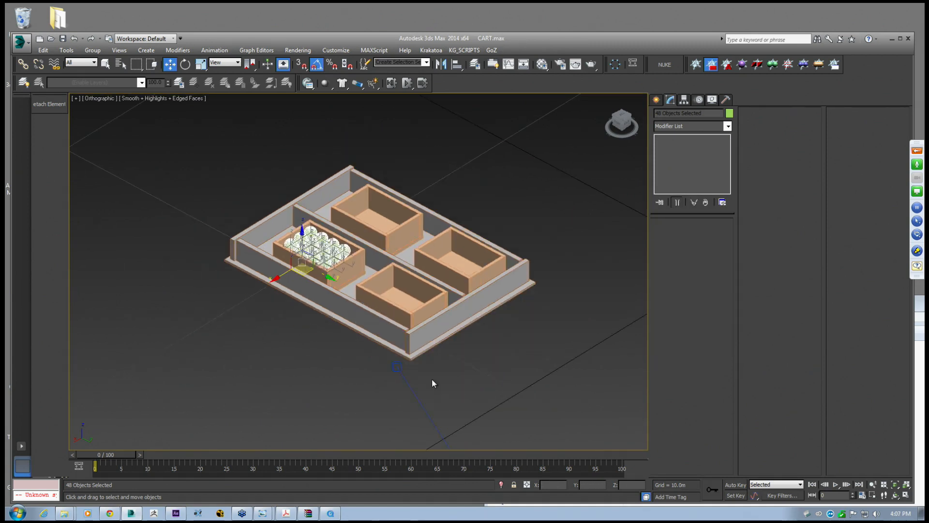
left_click_drag(301, 264, 321, 275)
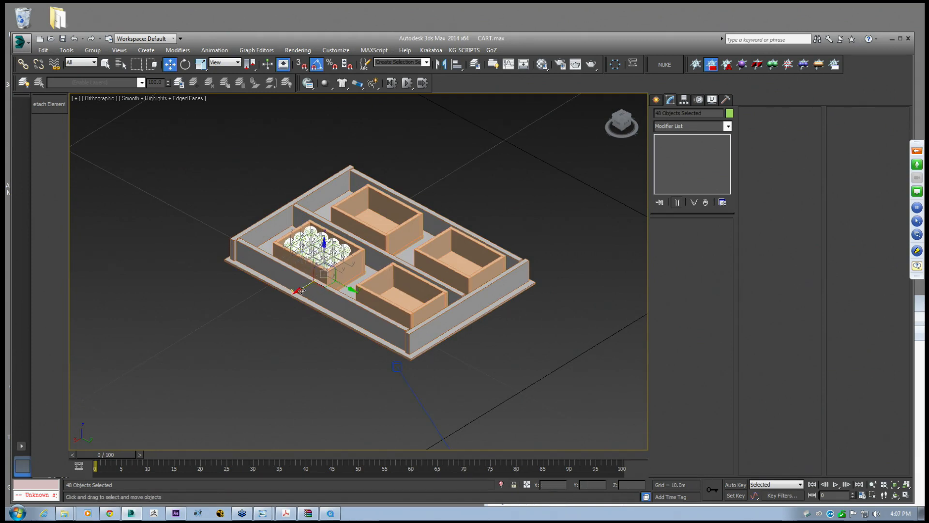
scroll(303, 274, "up", 5)
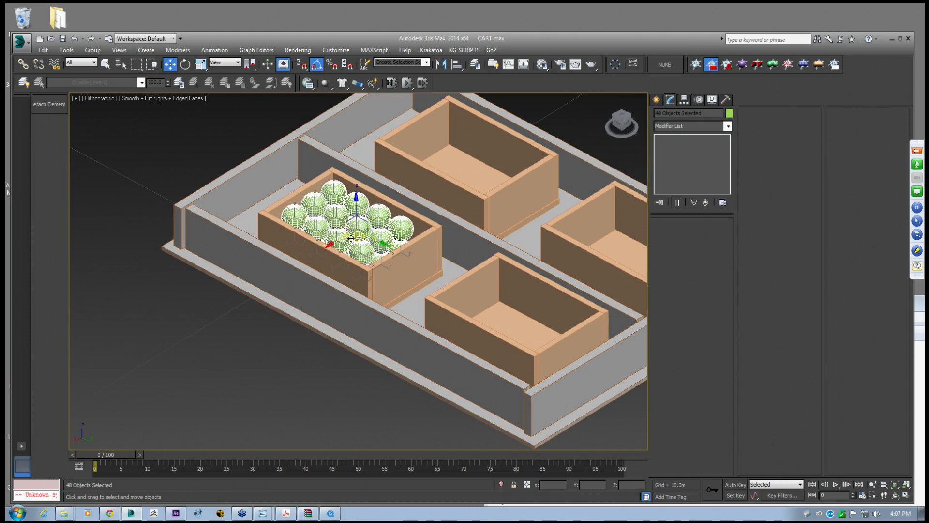
Show the selected spheres in a wireframe top view and try to scale them uniformly
key("t")
key("z")
scroll(416, 301, "down", 8)
key("F3")
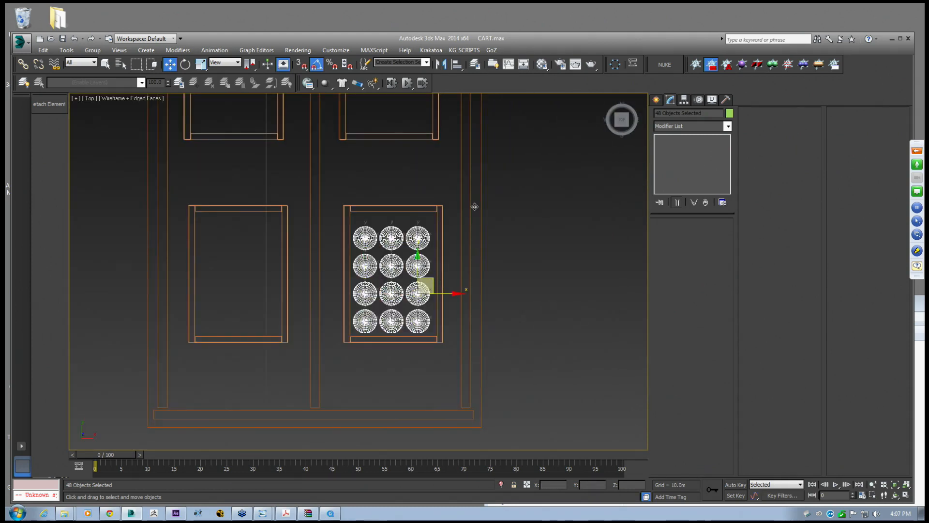
left_click(185, 64)
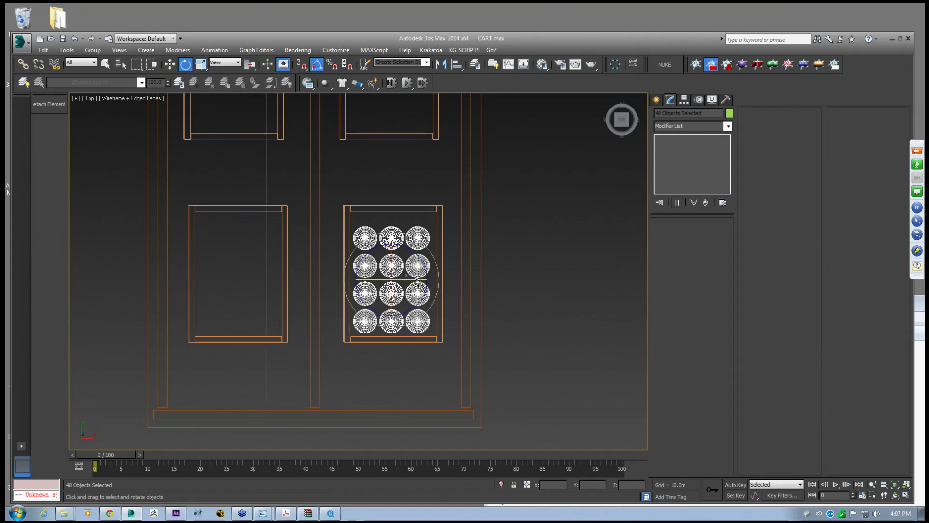
left_click(200, 65)
left_click_drag(394, 261, 315, 247)
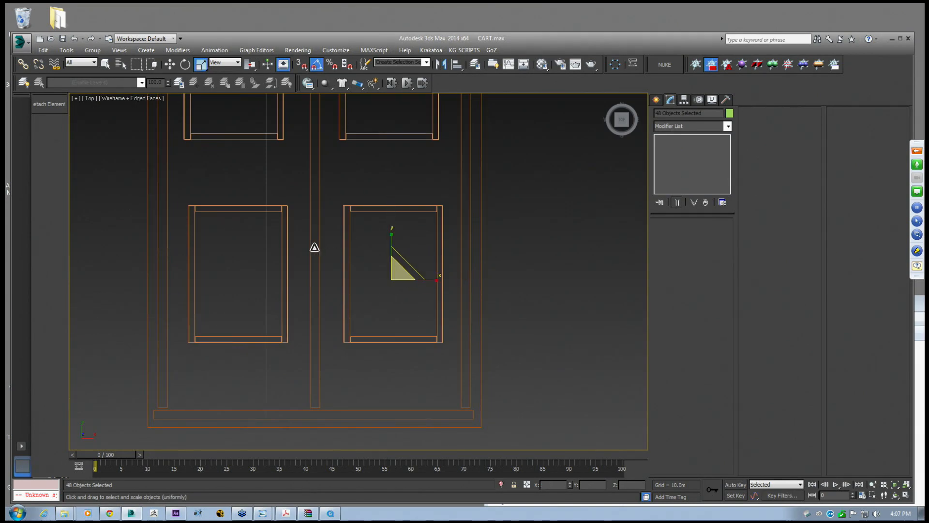
Select the box beside the emptied one and try to create a standard sphere inside the emptied box in the top view
left_click(367, 230)
left_click(169, 64)
left_click(266, 206)
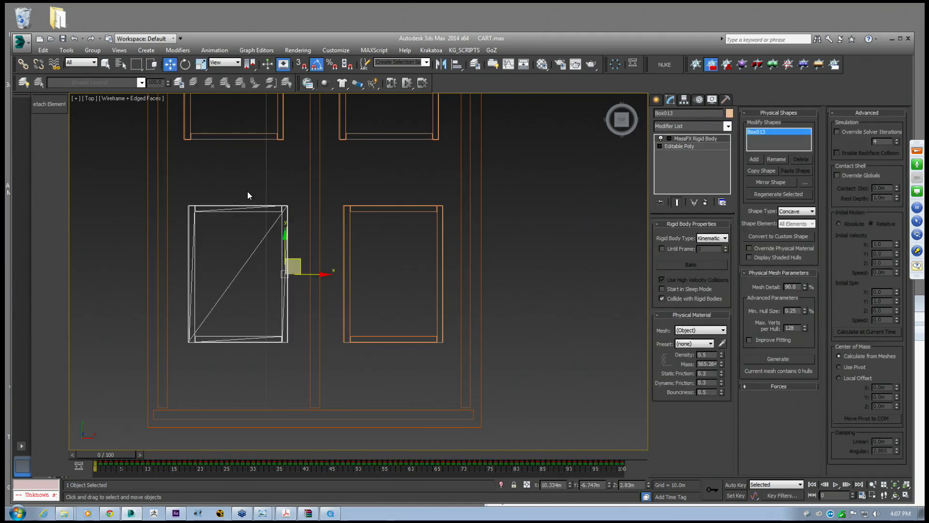
middle_click_drag(364, 178, 383, 184)
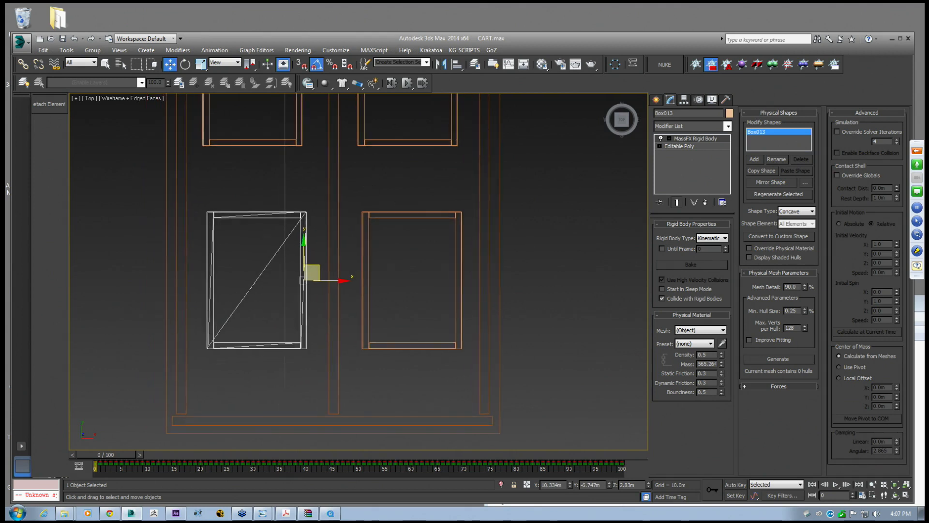
left_click(656, 99)
left_click(673, 171)
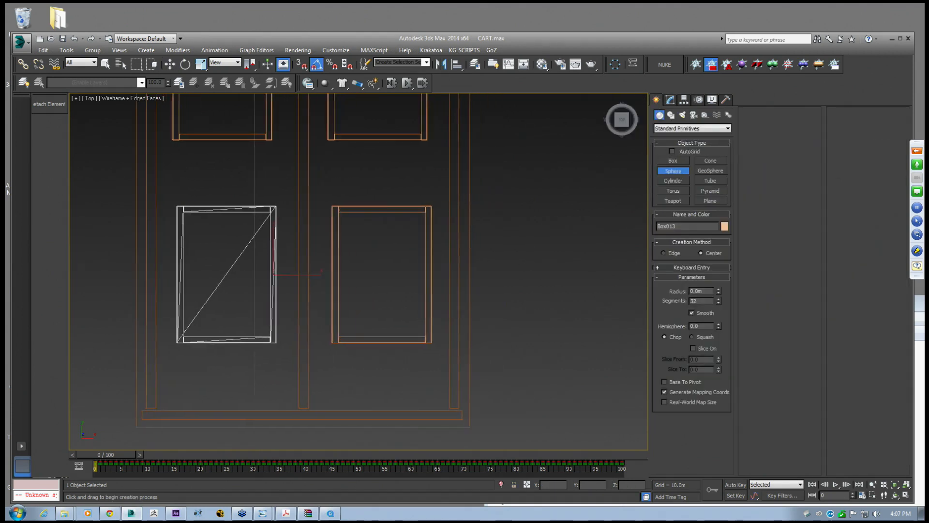
left_click(406, 319)
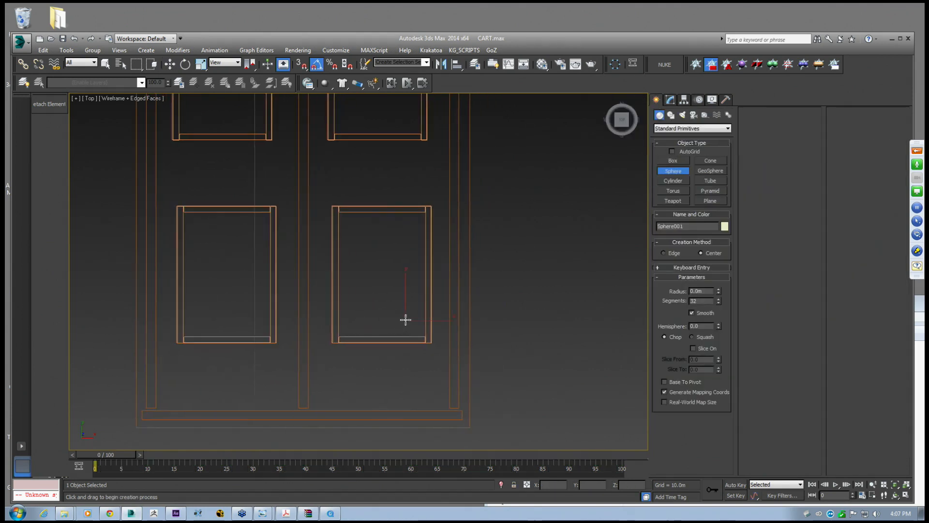
Try to move the new sphere in the top view and again from an orthographic angle
left_click(169, 64)
left_click_drag(419, 309, 412, 295)
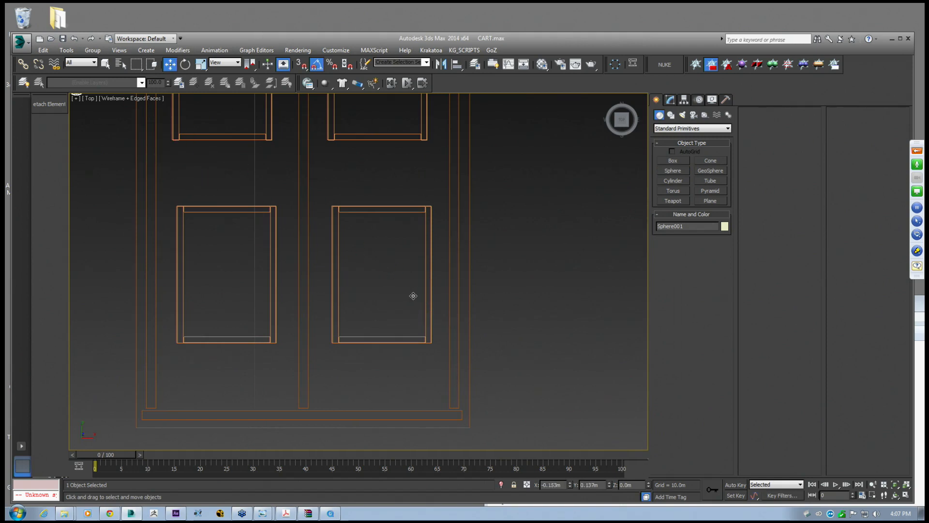
scroll(411, 296, "down", 5)
middle_click_drag(406, 288, 324, 281, "alt")
scroll(388, 312, "down", 2)
mouse_move(385, 261)
left_mouse_down()
mouse_move(410, 267)
mouse_move(452, 304)
mouse_move(382, 255)
mouse_move(371, 259)
left_mouse_up()
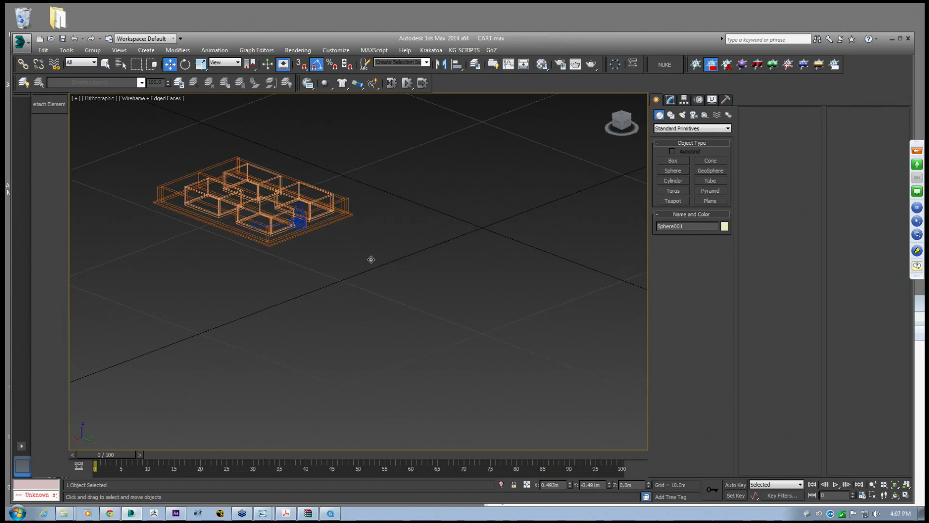
Display the tray shaded, select the emptied box, and check its animation through Camera001
middle_click_drag(358, 244, 388, 307)
scroll(383, 308, "up", 2)
key("F3")
scroll(388, 307, "up", 2)
left_click(260, 230)
key("c")
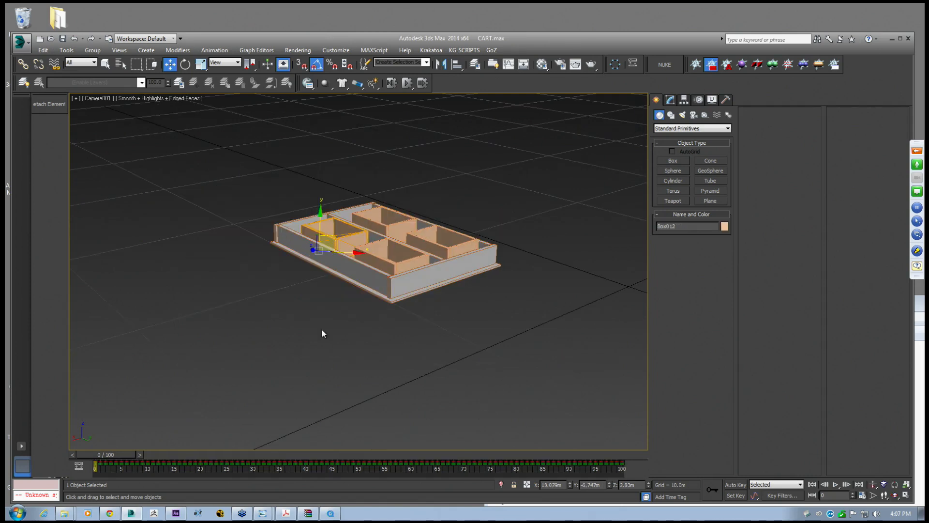
left_click_drag(121, 454, 77, 402)
Examine the empty boxes in the tray from a perspective view, selecting a far box for inspection
key("p")
key("z")
scroll(363, 280, "down", 4)
middle_click_drag(368, 272, 454, 262, "alt")
scroll(421, 288, "down", 5)
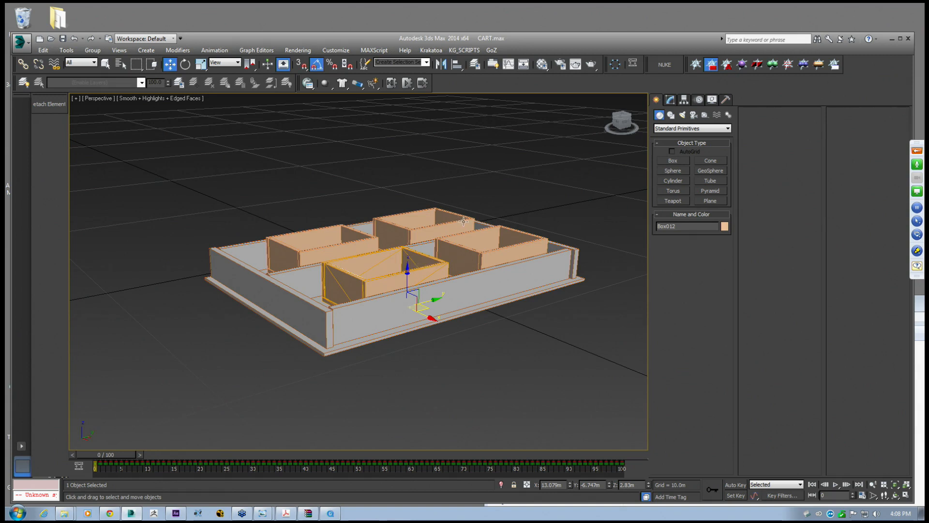
middle_click_drag(433, 209, 400, 229)
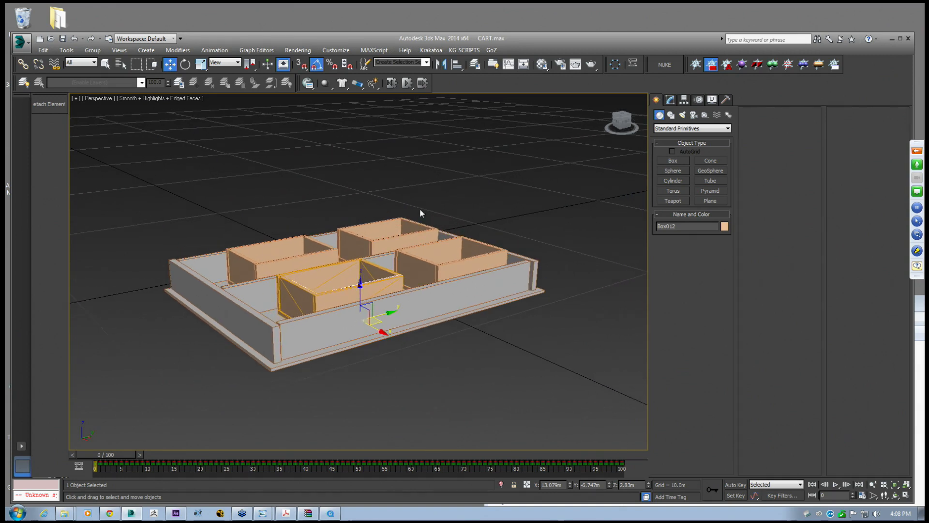
left_click(412, 221)
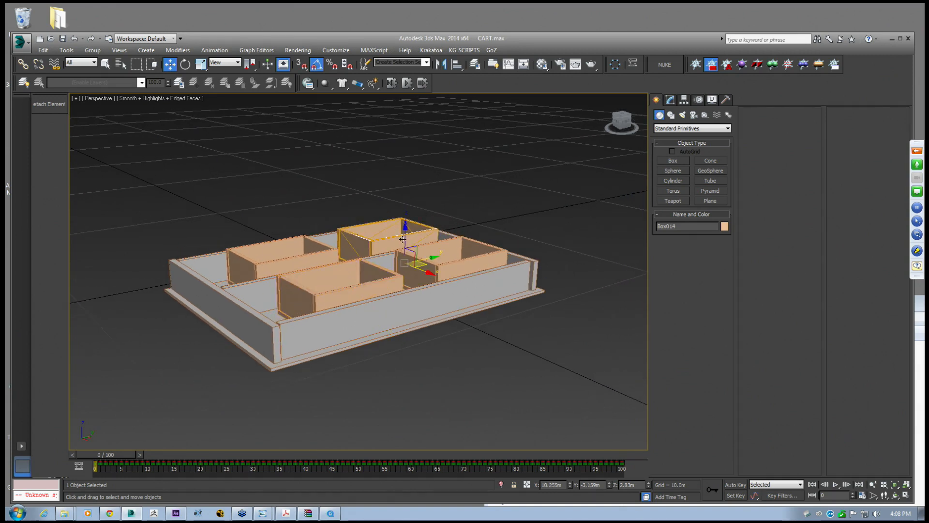
left_click(277, 121)
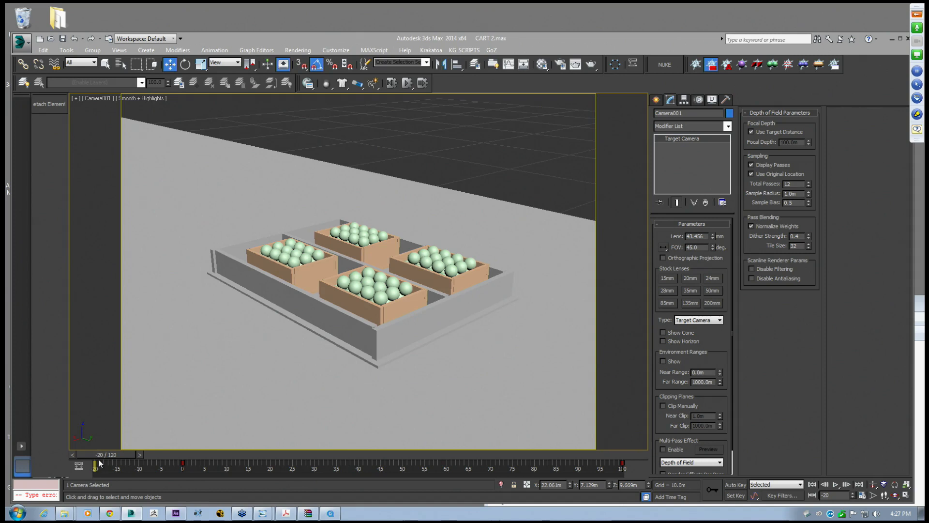
Play the CART 2 sphere simulation from frame -20 through the camera and stop at frame 77
mouse_move(107, 454)
left_mouse_down()
mouse_move(244, 461)
mouse_move(102, 461)
left_mouse_up()
left_click(835, 484)
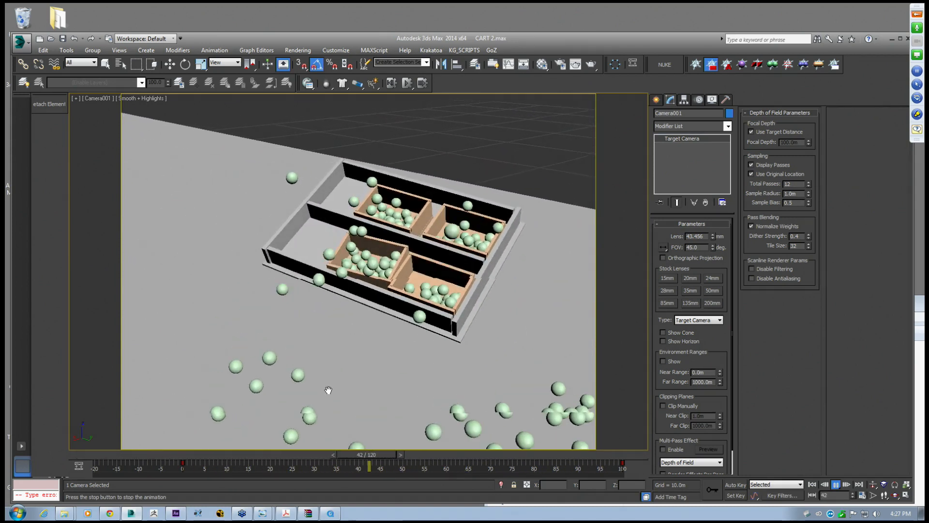
left_click(505, 453)
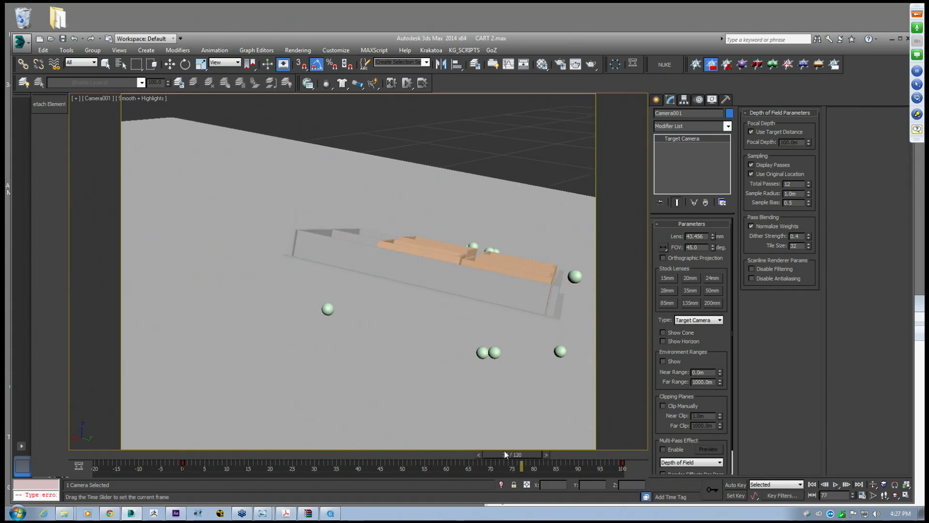
Switch to the componant animation video in the media player, play it from the start and pause at one second
left_click(310, 513)
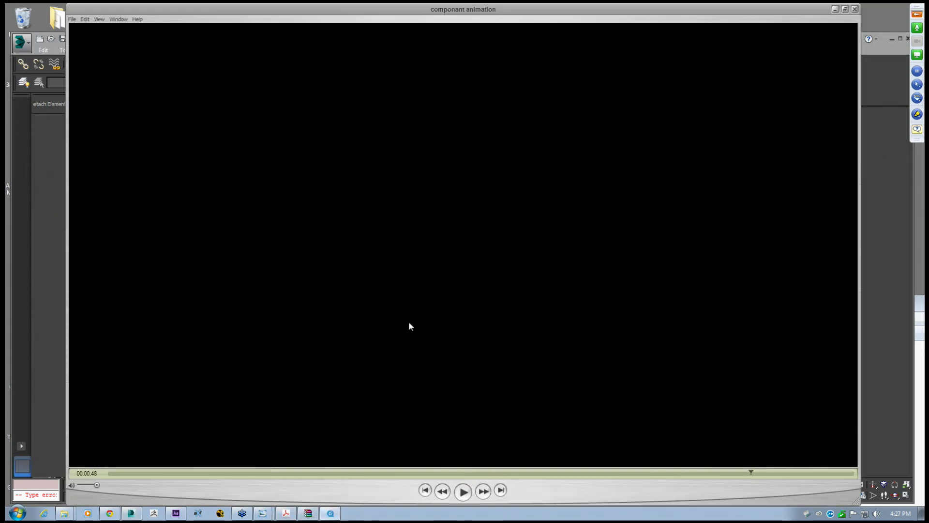
left_click(464, 494)
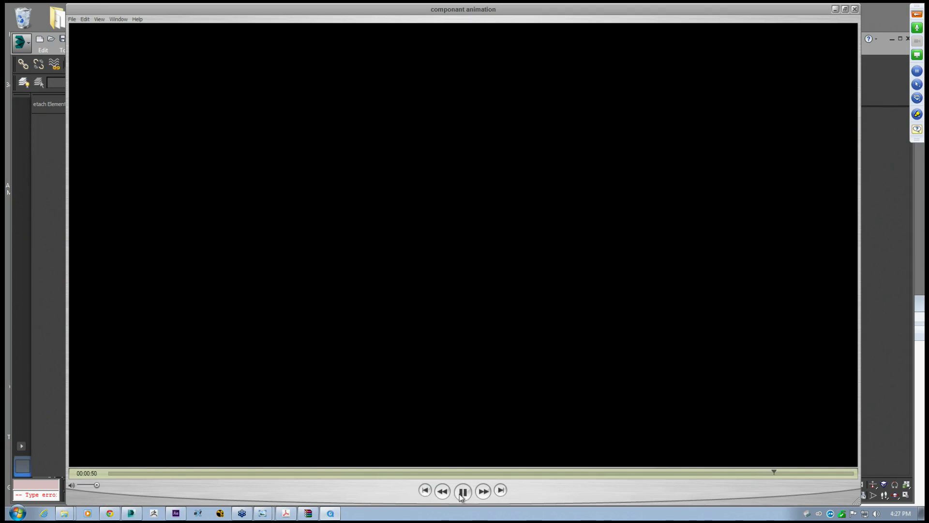
left_click(111, 473)
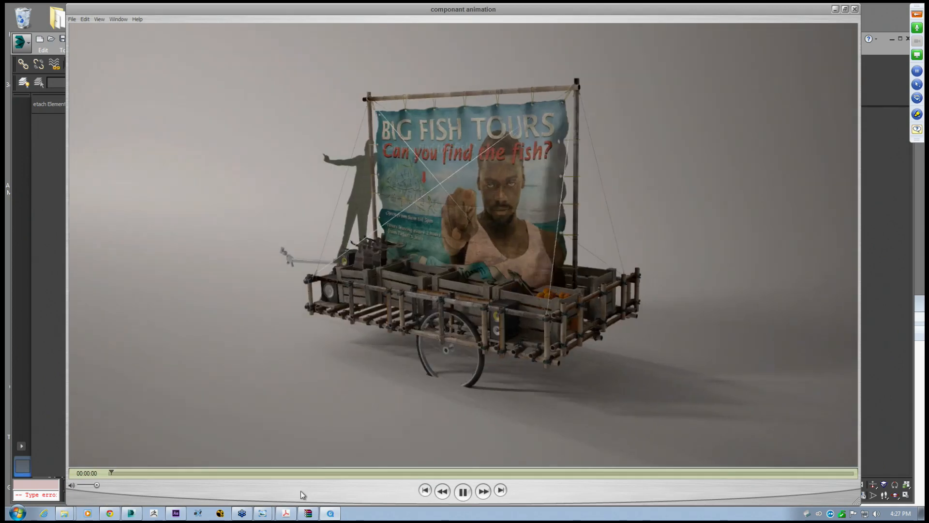
left_click(459, 494)
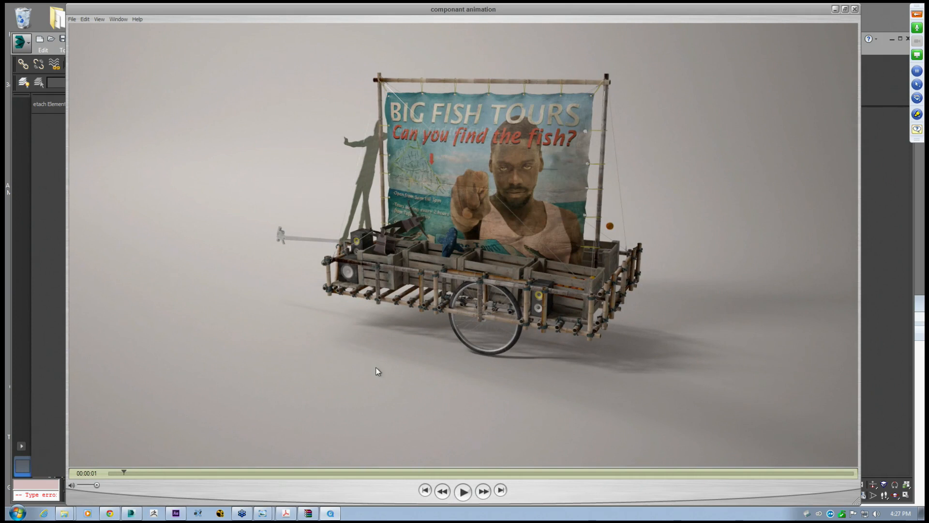
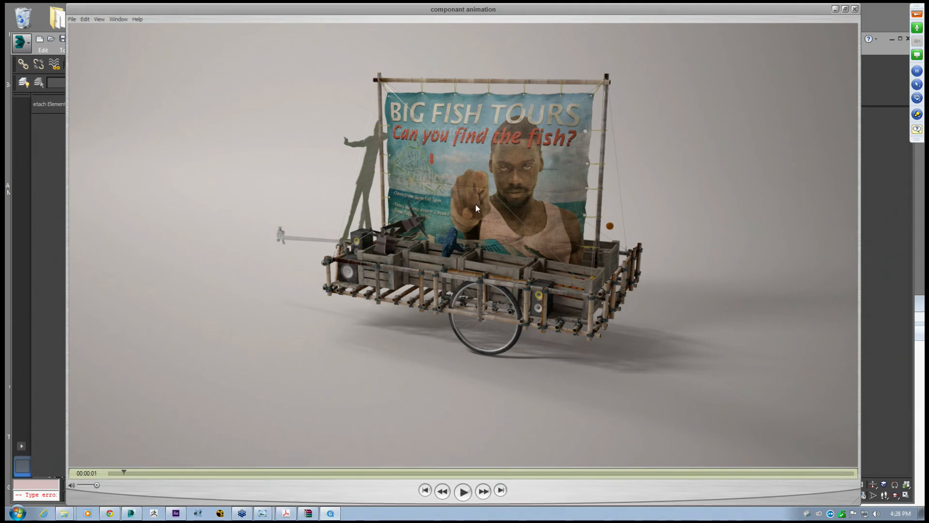
Play the rendered cart animation on to 12 seconds with pauses to examine it, and return to the 3ds Max scene
left_click(462, 491)
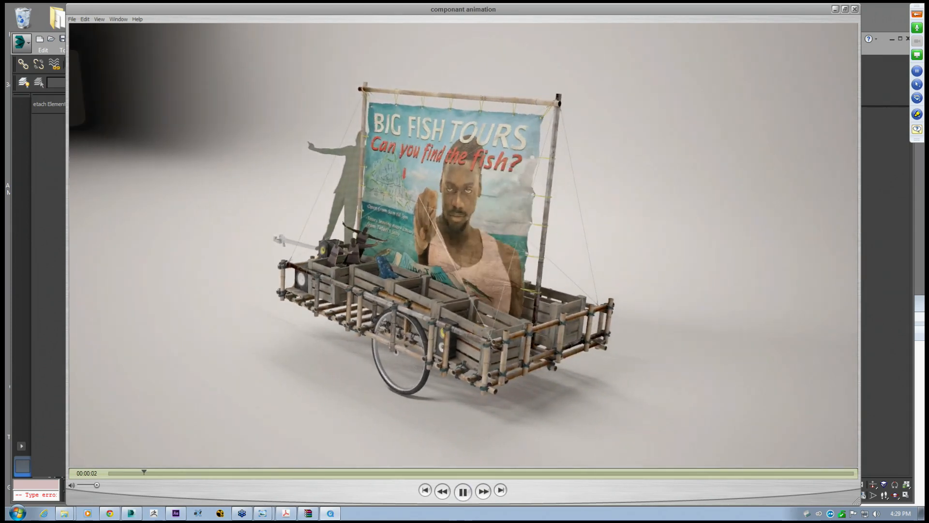
left_click(463, 492)
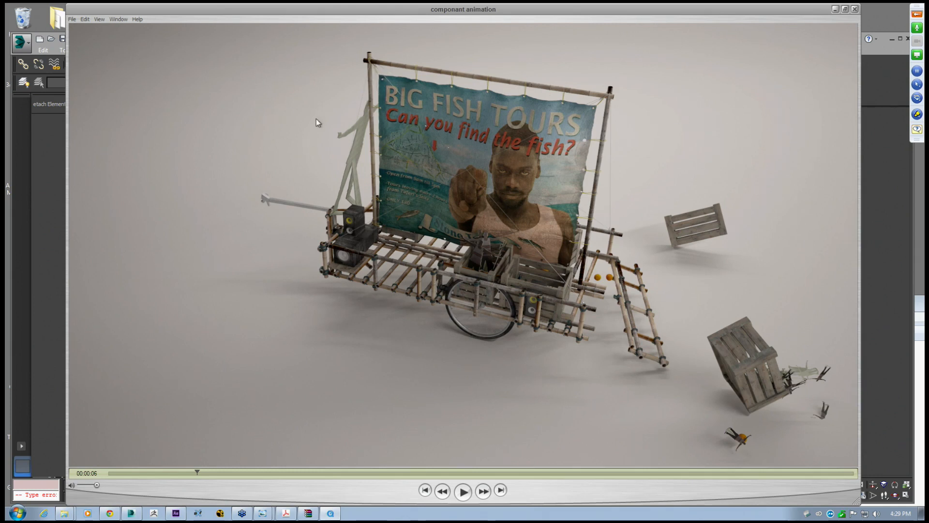
left_click(458, 493)
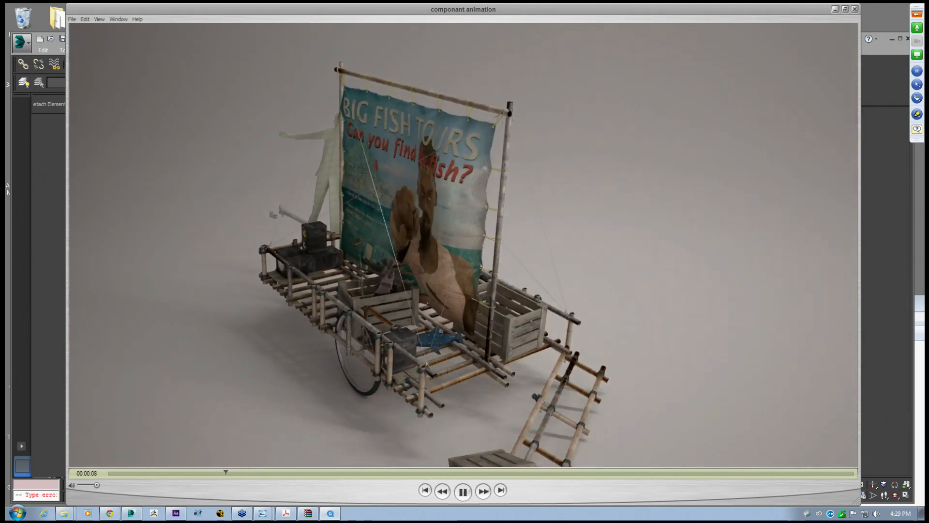
left_click(464, 493)
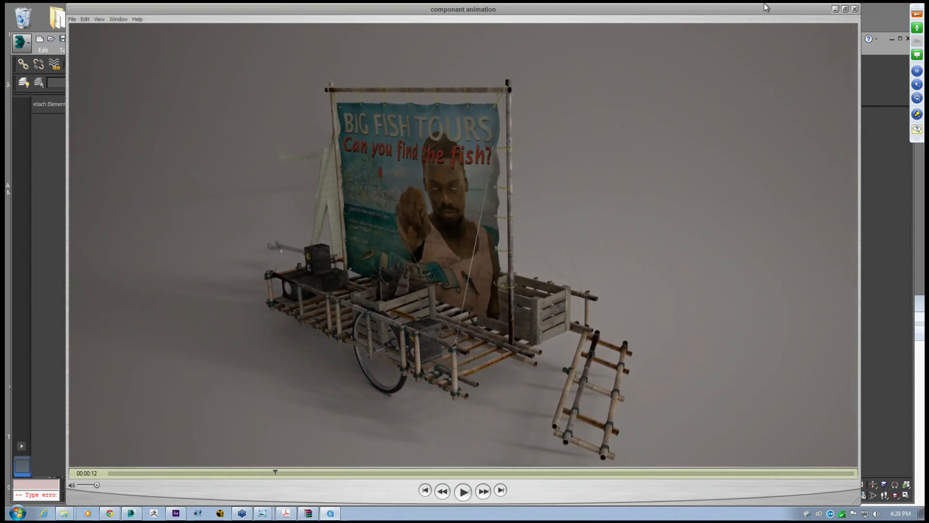
left_click(835, 10)
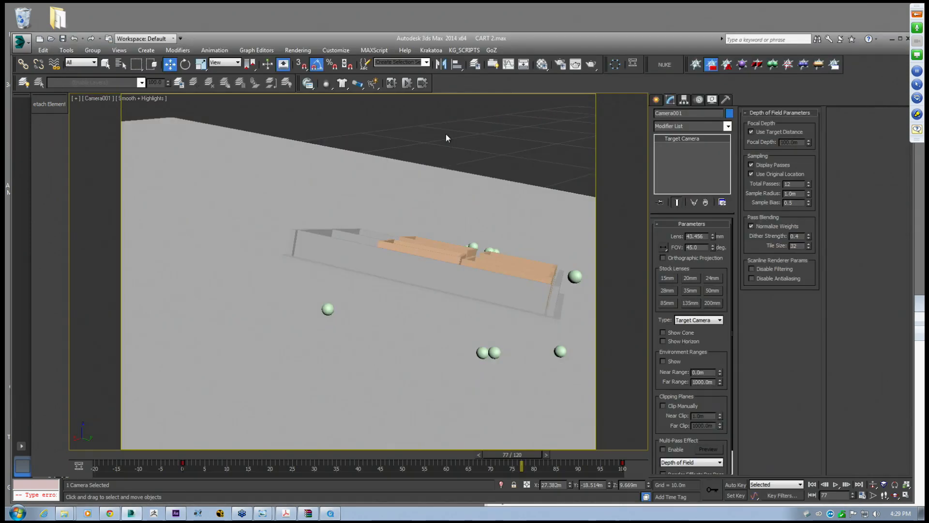
Start opening another scene and browse to the girls sign particle file folder inside 03_Girls Sign
left_click(20, 42)
left_click(43, 126)
left_click(20, 42)
left_click(43, 106)
left_click_drag(155, 44, 223, 117)
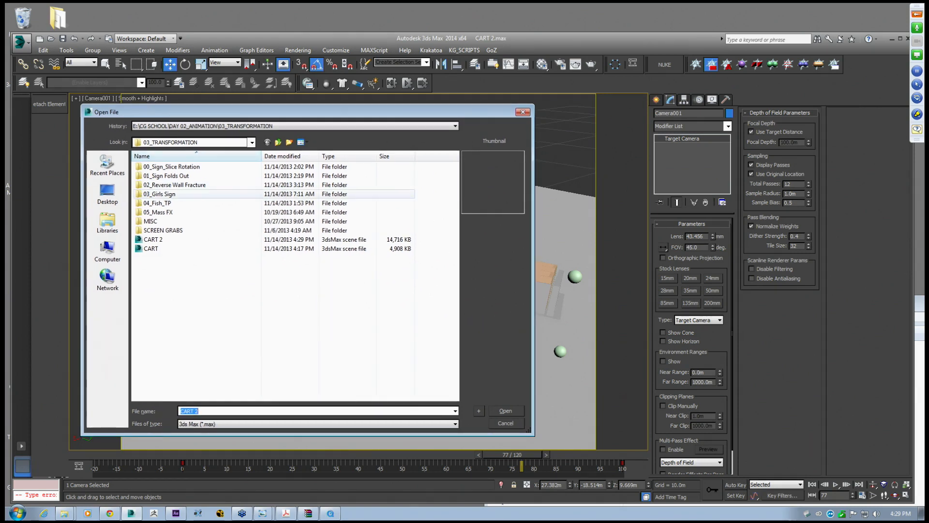
double_click(160, 194)
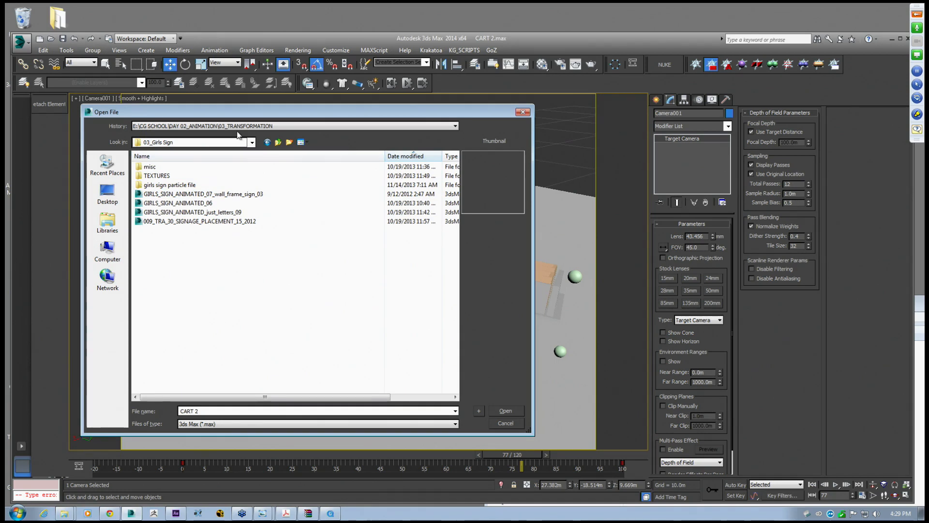
left_click_drag(233, 114, 234, 115)
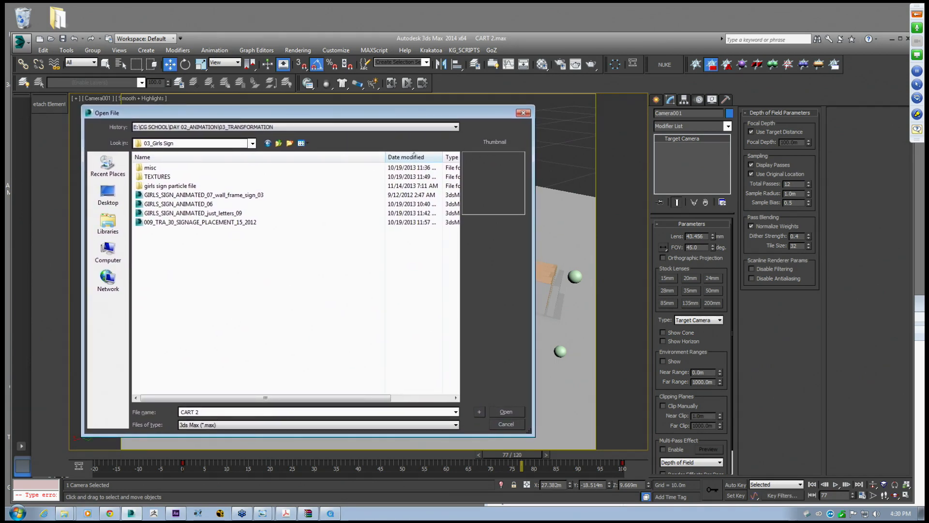
left_click(169, 186)
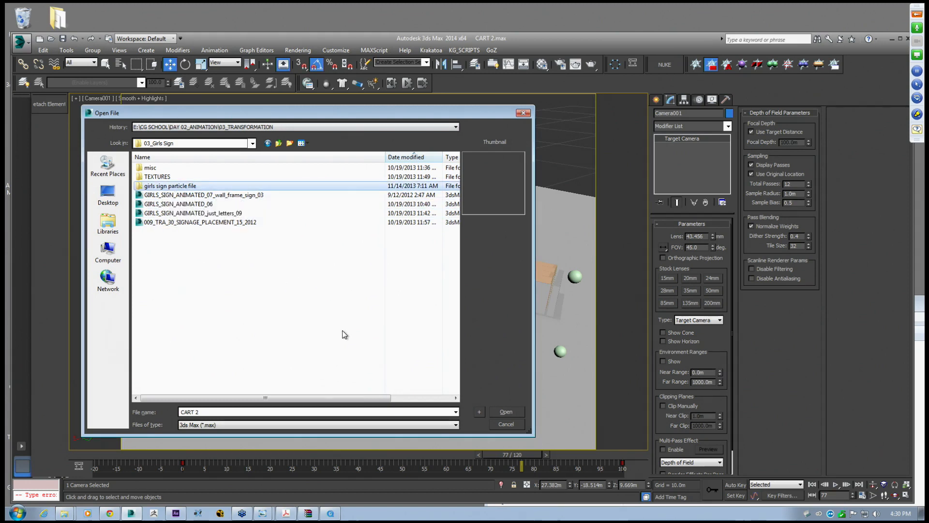
left_click(193, 261)
double_click(169, 186)
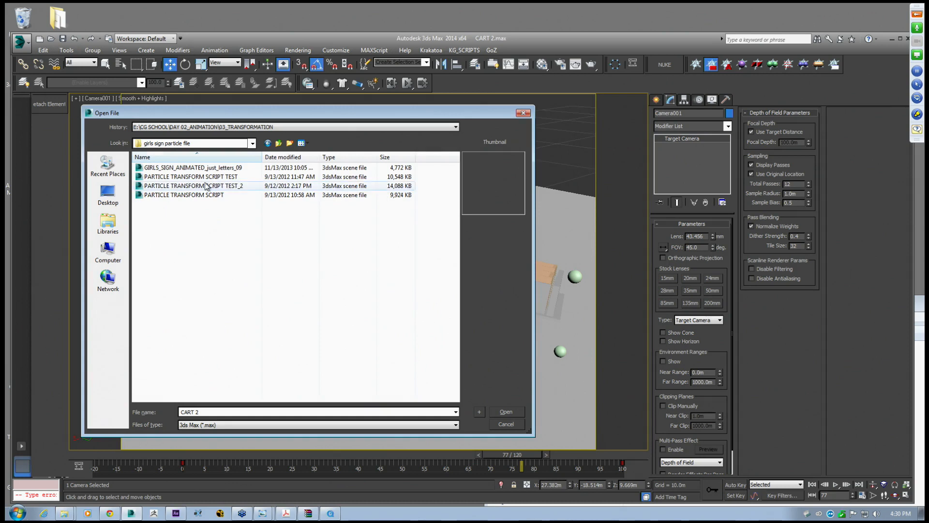
Open the PARTICLE TRANSFORM SCRIPT TEST scene despite its missing external files, and scrub its timeline to frame 152
left_click(203, 189)
left_click(202, 196)
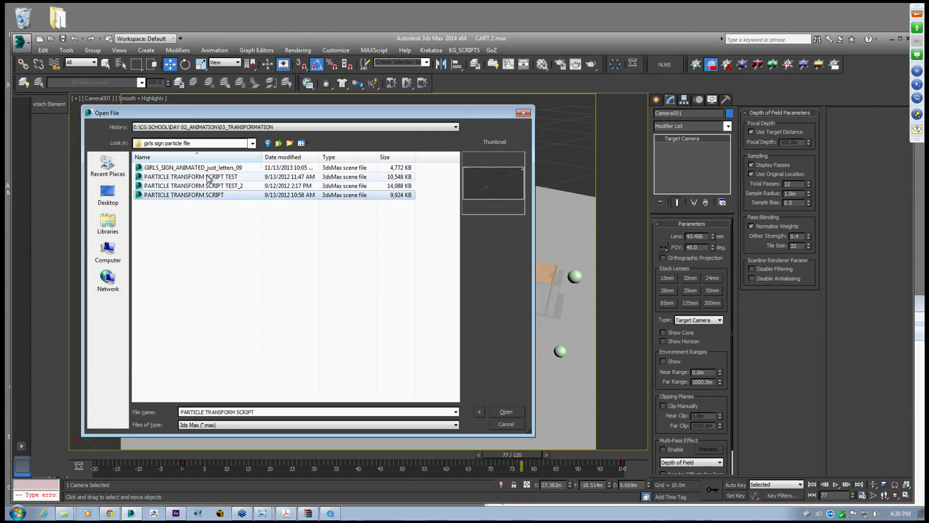
left_click(203, 178)
left_click(242, 187)
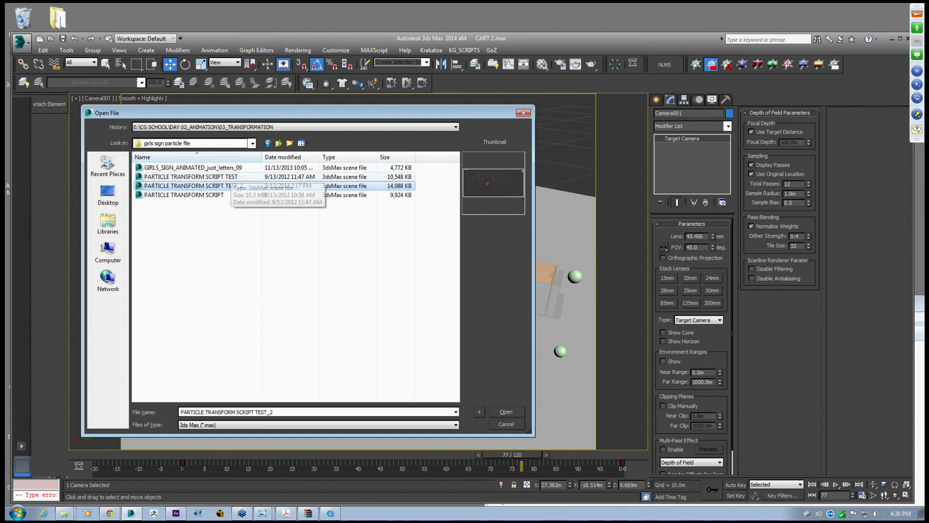
left_click(233, 177)
left_click(504, 410)
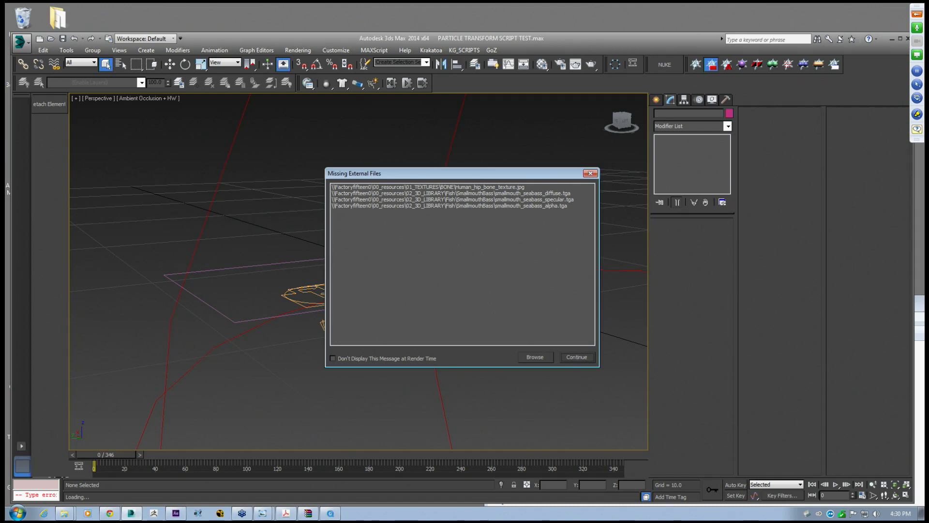
left_click(575, 356)
left_click_drag(99, 455, 327, 438)
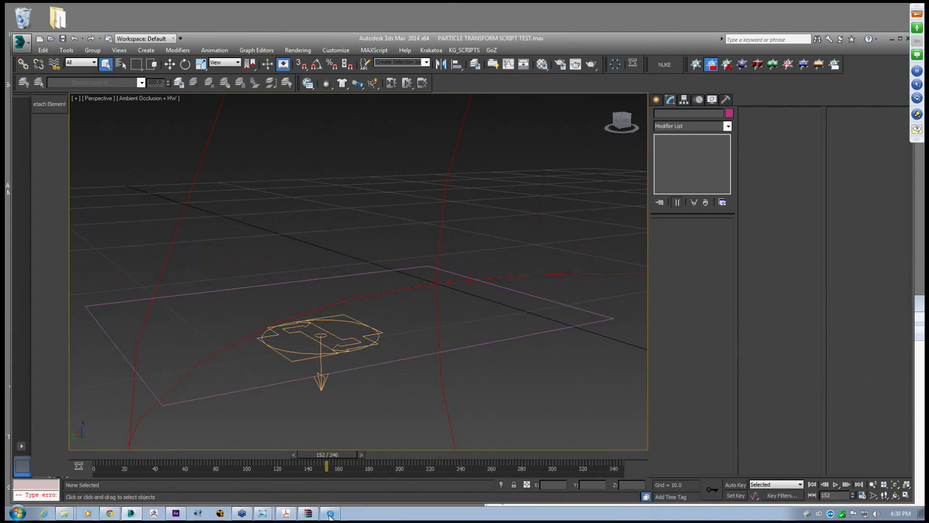
Switch to the componant animation video, skip ahead to the crumbling wall sign shot, and play it to 24 seconds
left_click(329, 513)
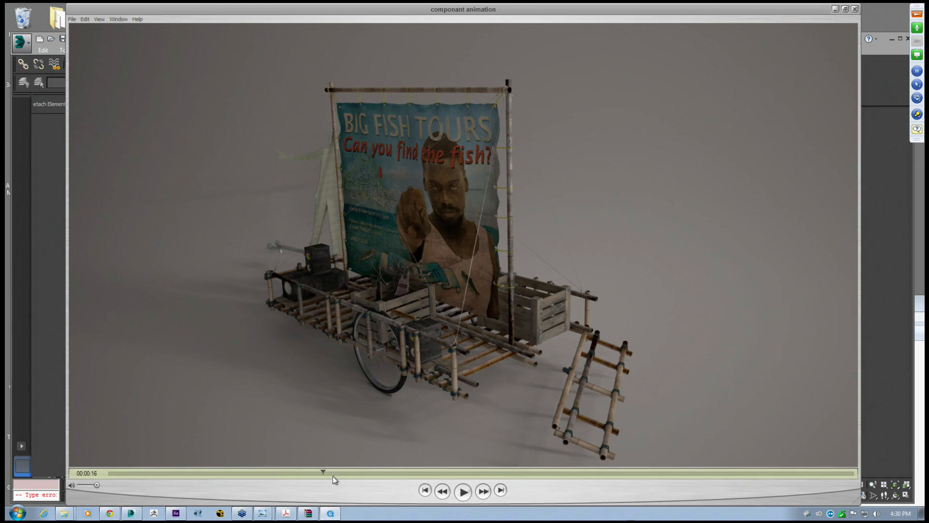
left_click_drag(339, 475, 411, 474)
left_click(392, 473)
left_click(463, 491)
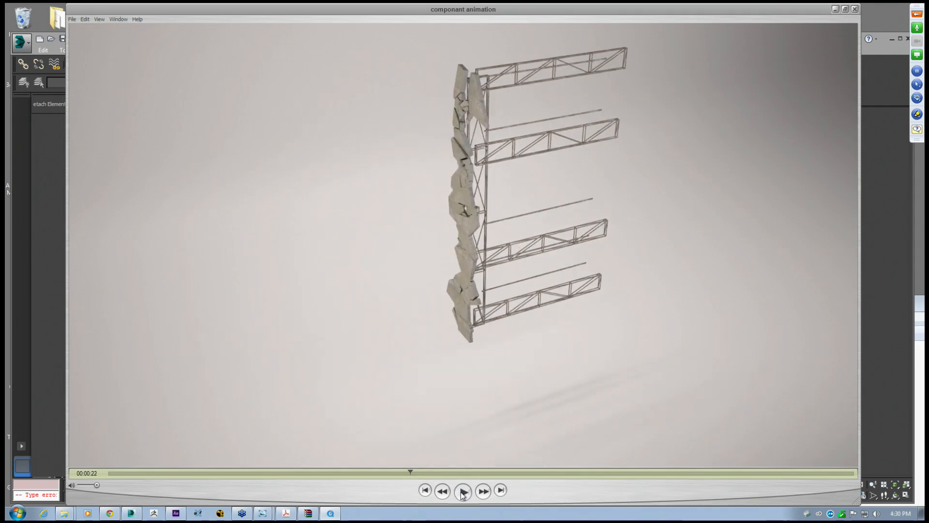
left_click(463, 491)
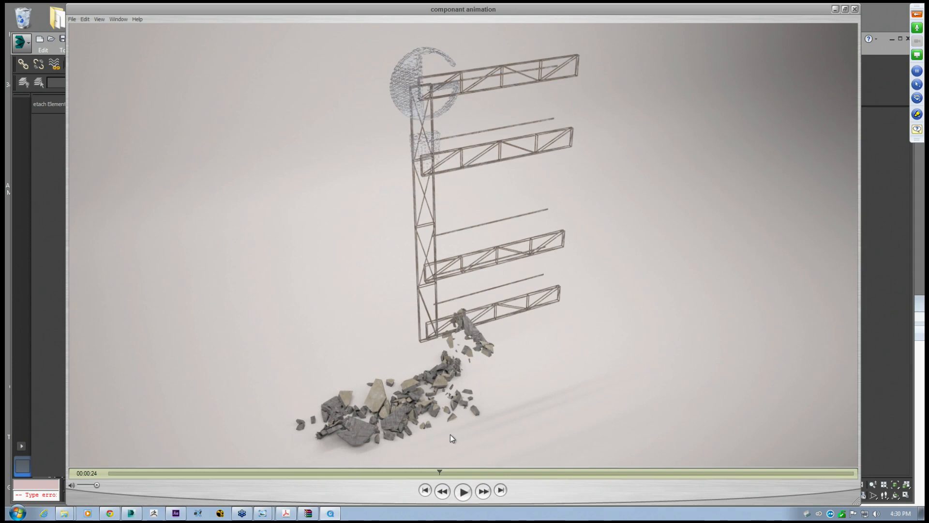
Play the girls sign forming on to 28 seconds with a pause to examine it, and minimize the video player
left_click(462, 492)
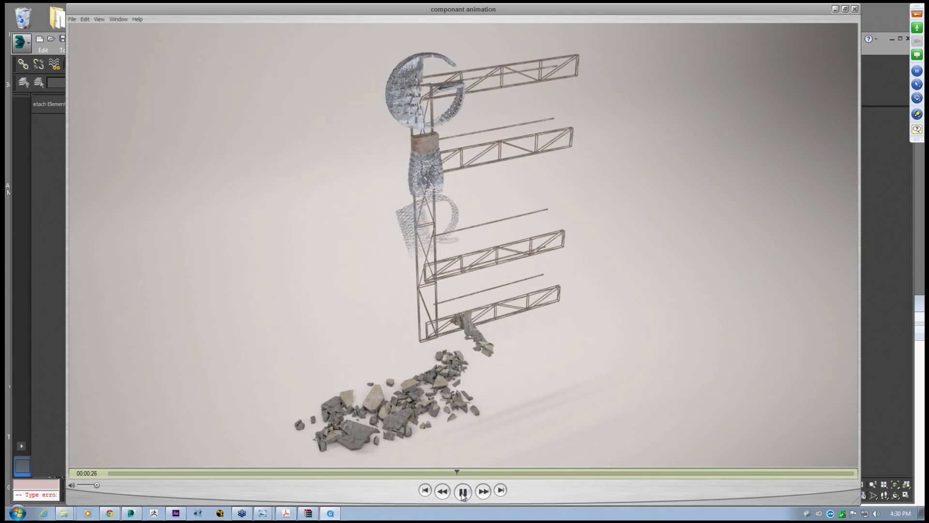
left_click(462, 492)
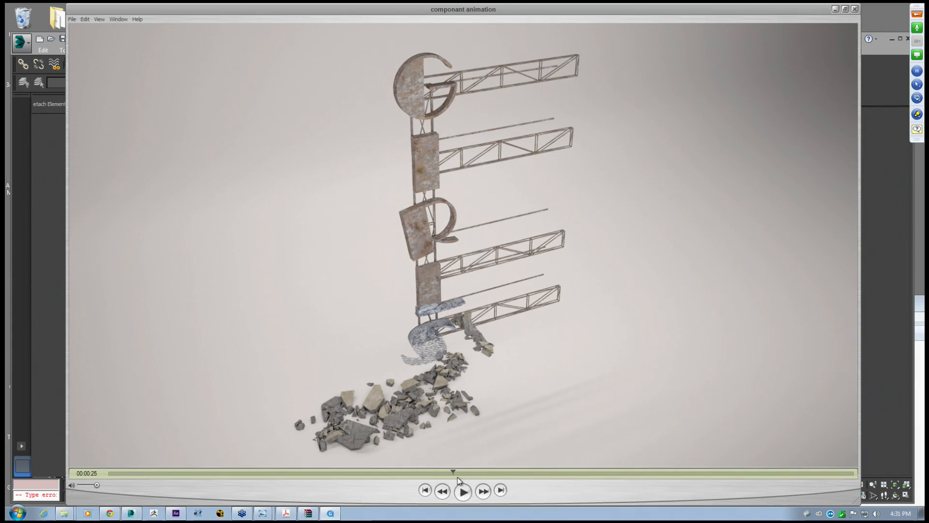
left_click(463, 491)
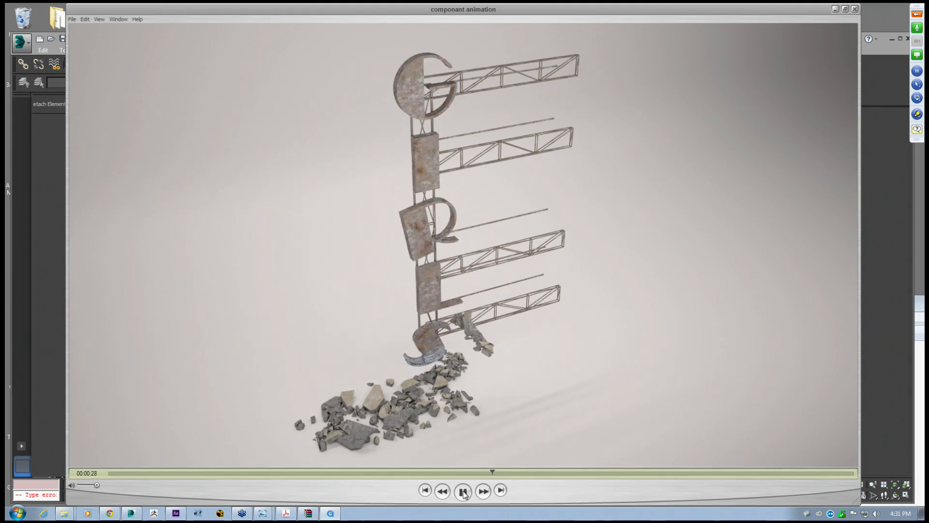
left_click(836, 8)
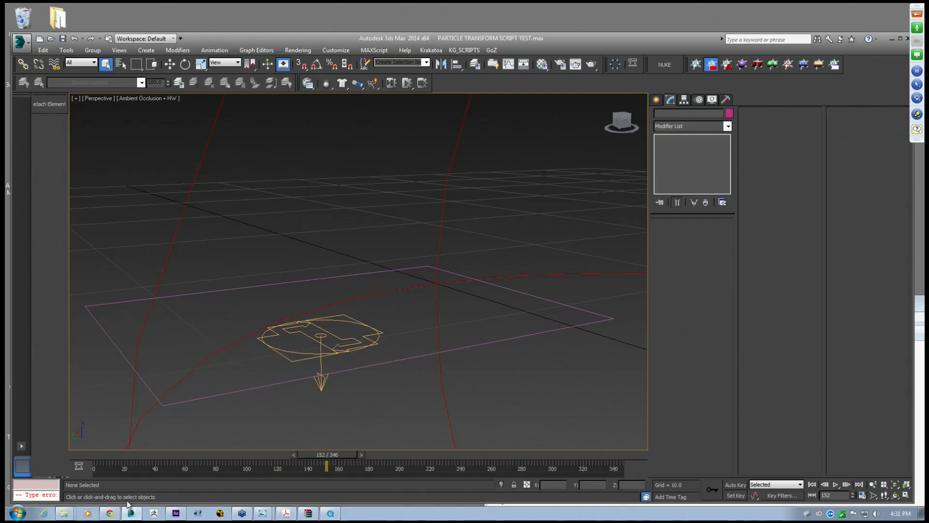
Switch to After Effects and close it, discarding the changes to Untitled Project.aep
right_click(131, 514)
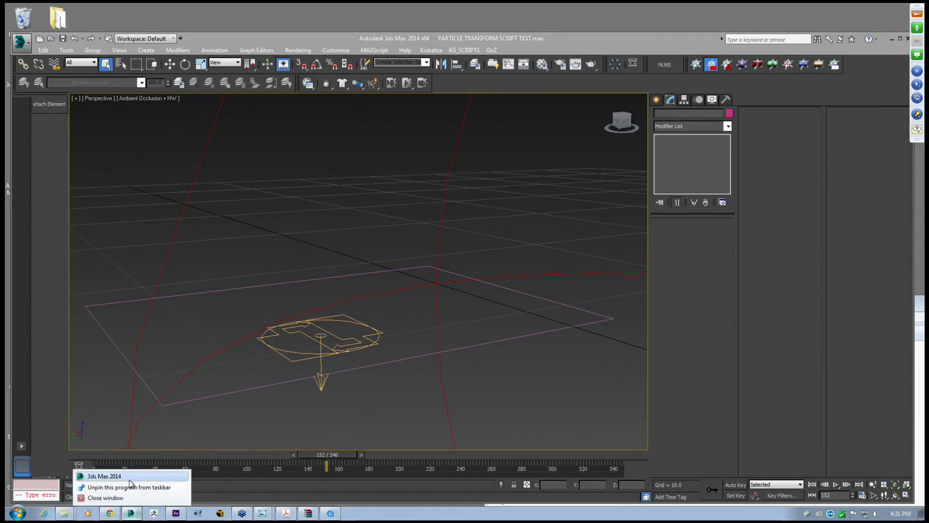
left_click(104, 482)
left_click(176, 513)
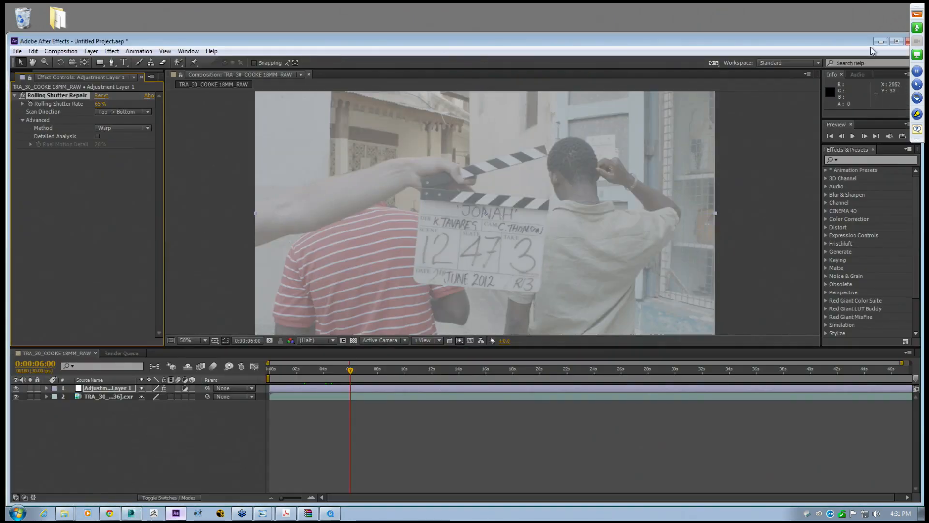
left_click_drag(864, 41, 816, 42)
left_click(861, 42)
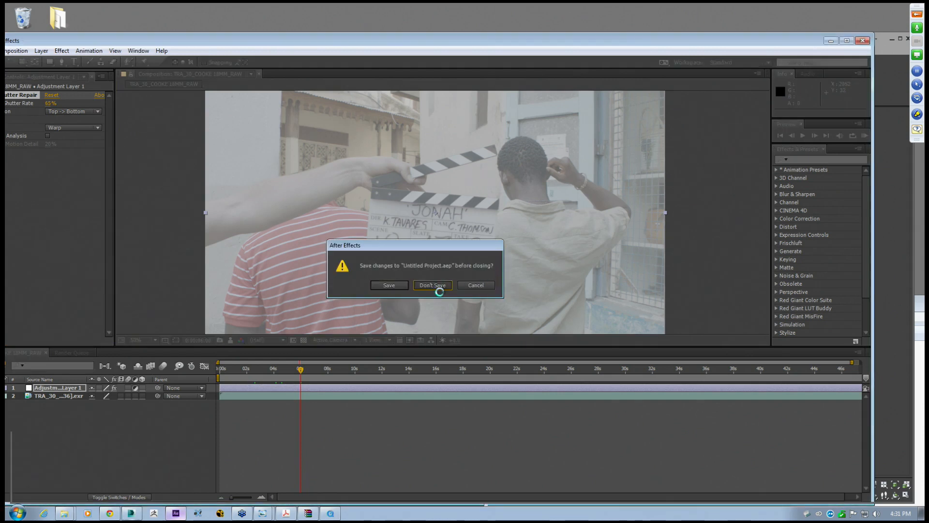
left_click(433, 286)
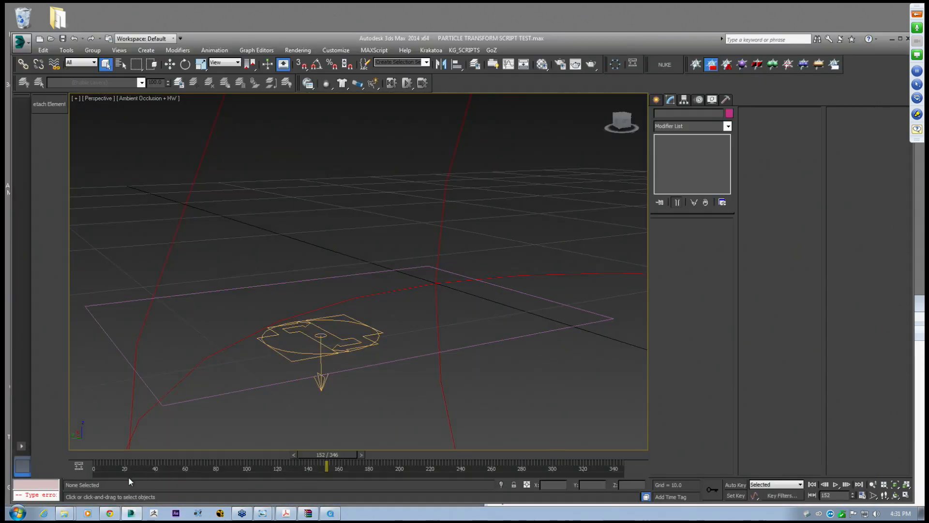
Scrub the particle animation to frame 274, selecting the particle source for inspection and deselecting it again
left_click_drag(311, 462, 511, 499)
left_click(321, 338)
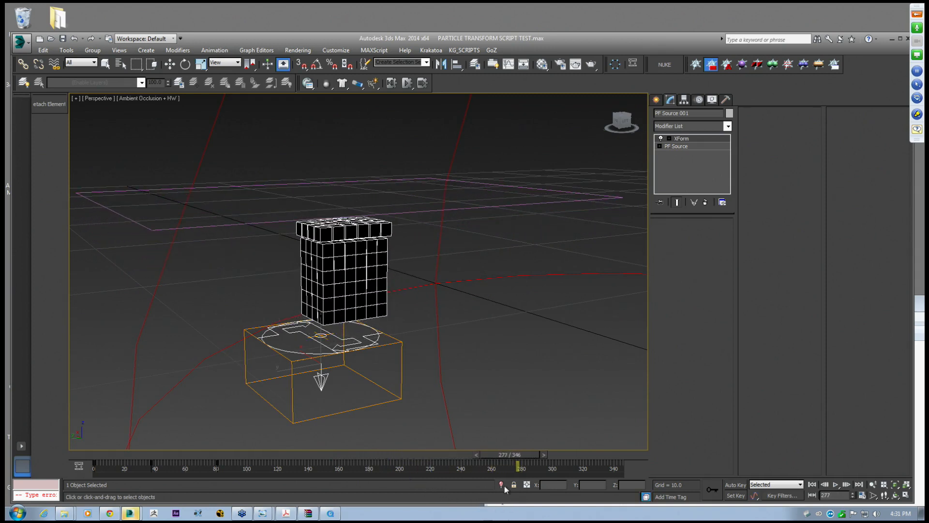
mouse_move(510, 454)
left_mouse_down()
mouse_move(323, 450)
mouse_move(519, 454)
left_mouse_up()
left_click(430, 322)
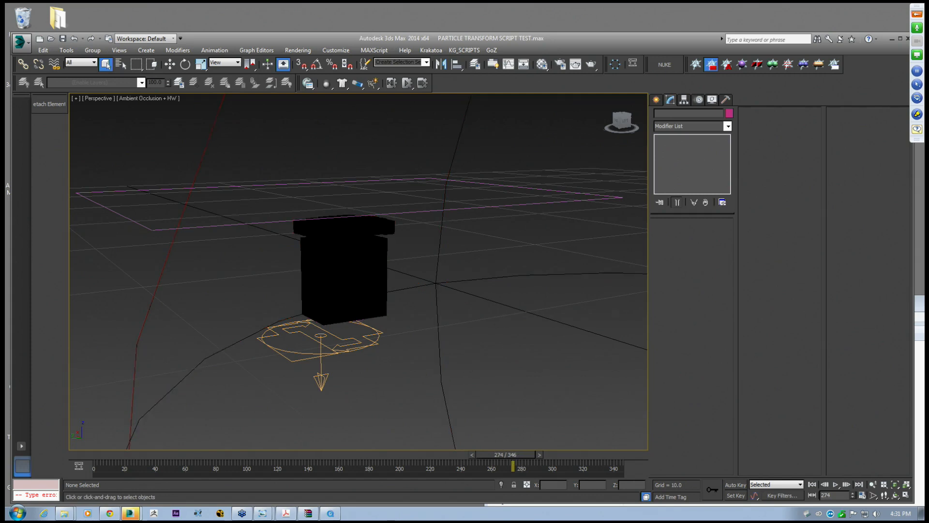
Apply the single-view layout in the viewport configuration after checking its lighting and shadow settings
right_click(904, 495)
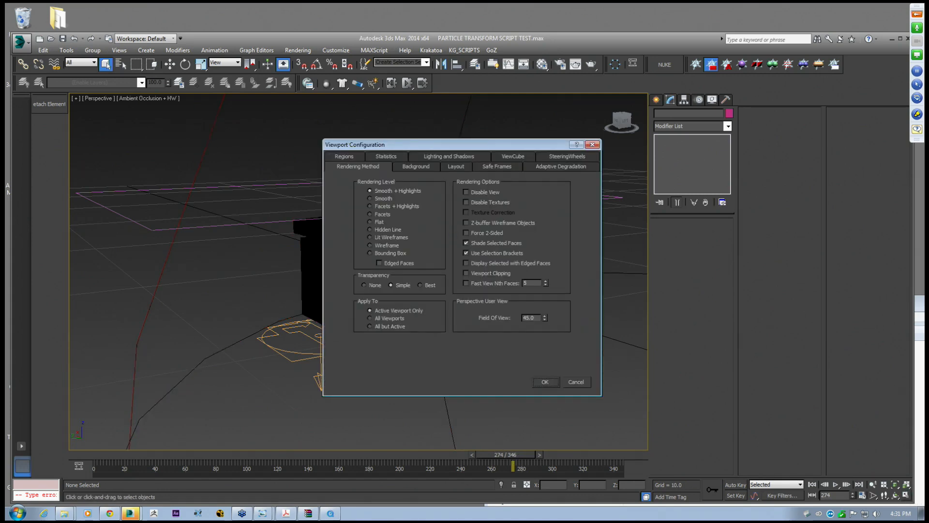
left_click_drag(419, 145, 401, 144)
left_click(438, 166)
left_click(385, 198)
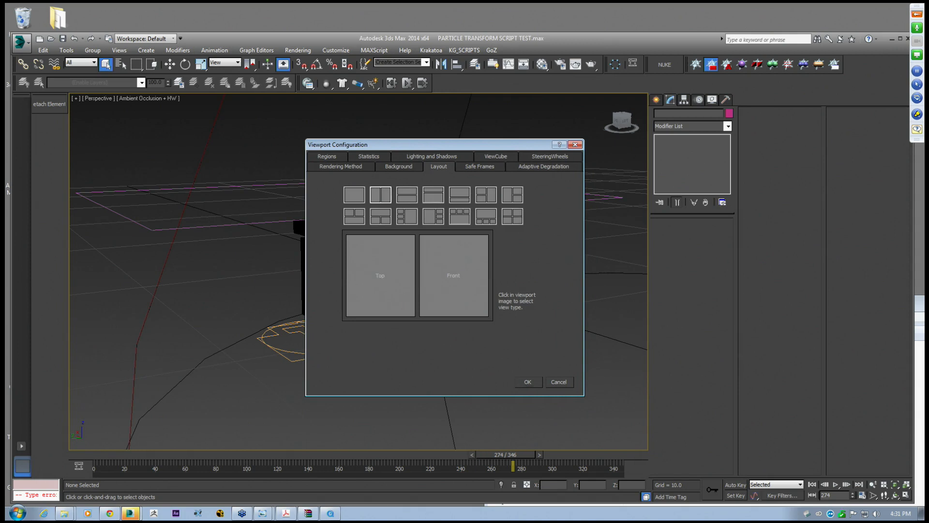
left_click(354, 194)
left_click(427, 157)
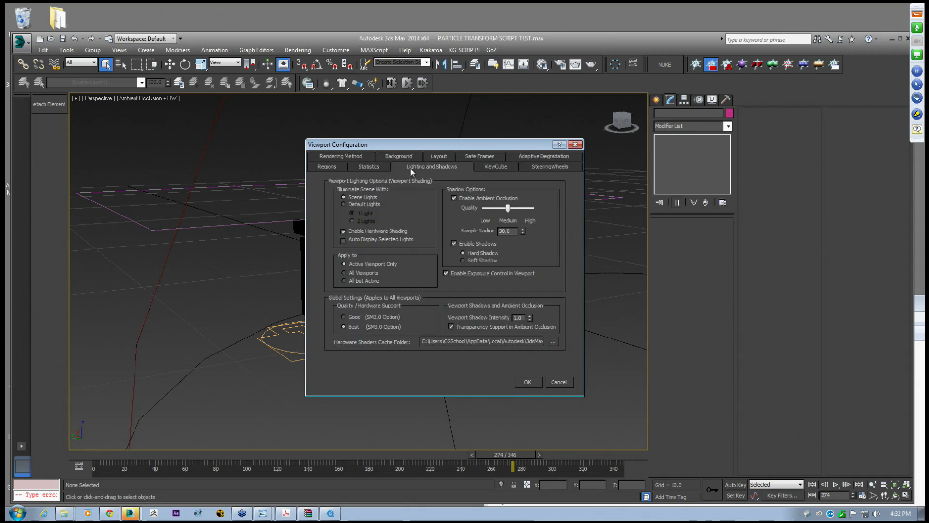
left_click(524, 381)
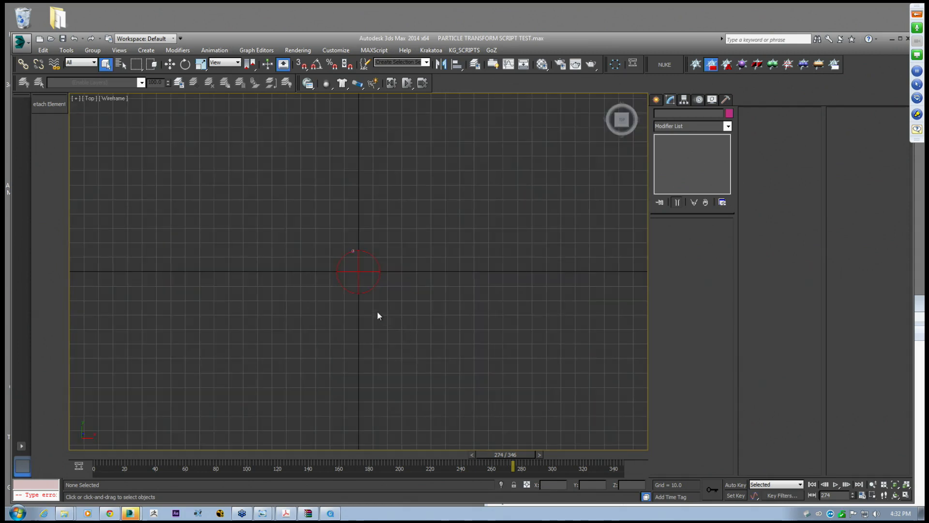
Try to switch to a camera view, and frame the selected Find Target helper and particle cubes from an angle
key("c")
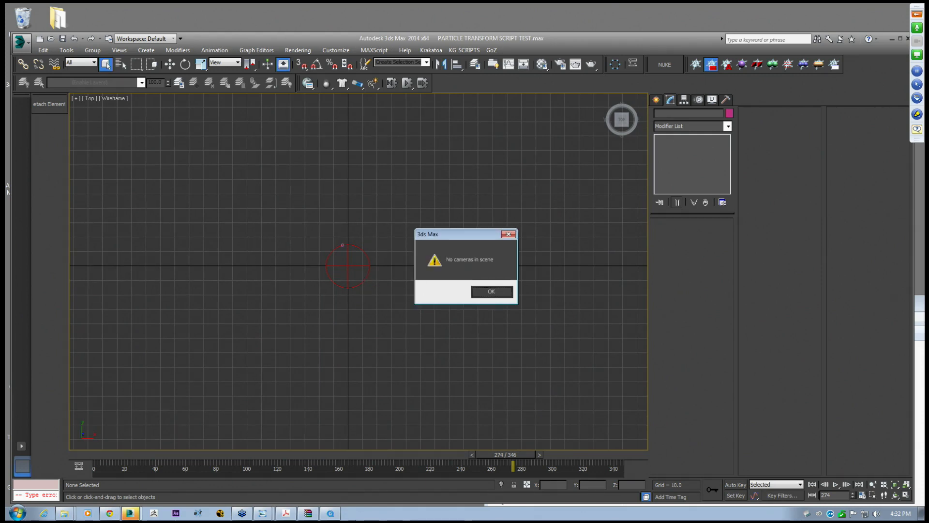
left_click(497, 297)
scroll(344, 218, "up", 10)
left_click(373, 313)
key("z")
middle_click_drag(379, 303, 333, 241, "alt")
middle_click_drag(372, 232, 325, 315)
scroll(412, 255, "up", 10)
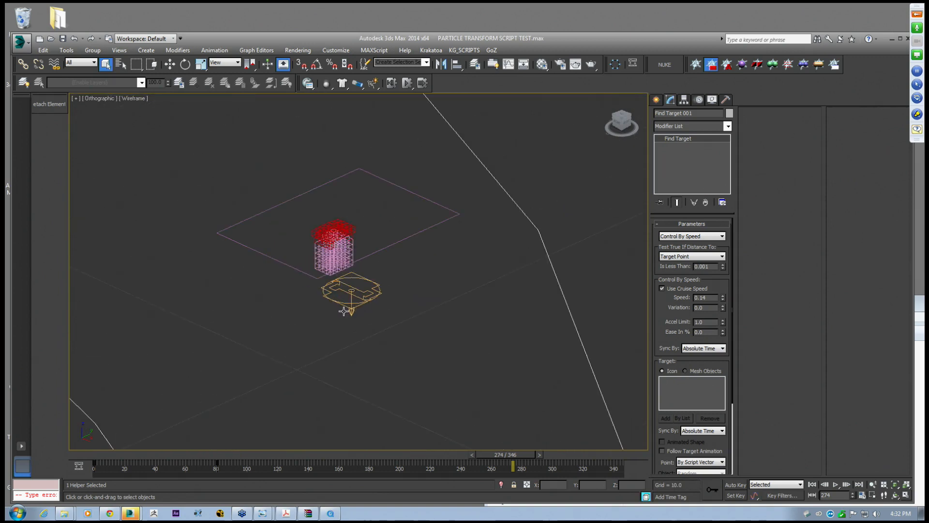
Select the particle source and show the scene shaded with edged faces in a perspective view framed on it
left_click(349, 294)
key("F3")
middle_click_drag(351, 283, 364, 299)
scroll(364, 299, "up", 3)
key("F4")
middle_click_drag(334, 240, 340, 260)
key("p")
key("z")
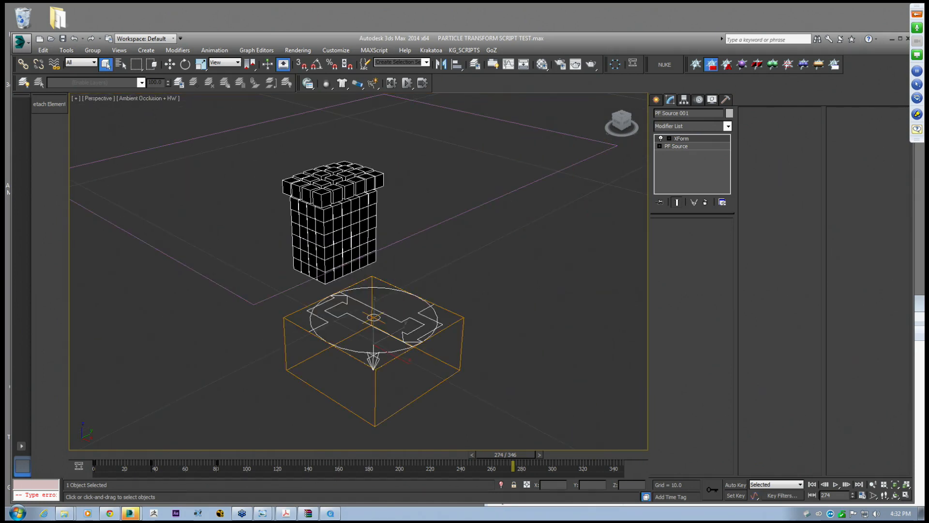
Check the viewport's lighting and shadow settings, and scrub the particle animation to frame 239 with nothing selected
right_click(903, 496)
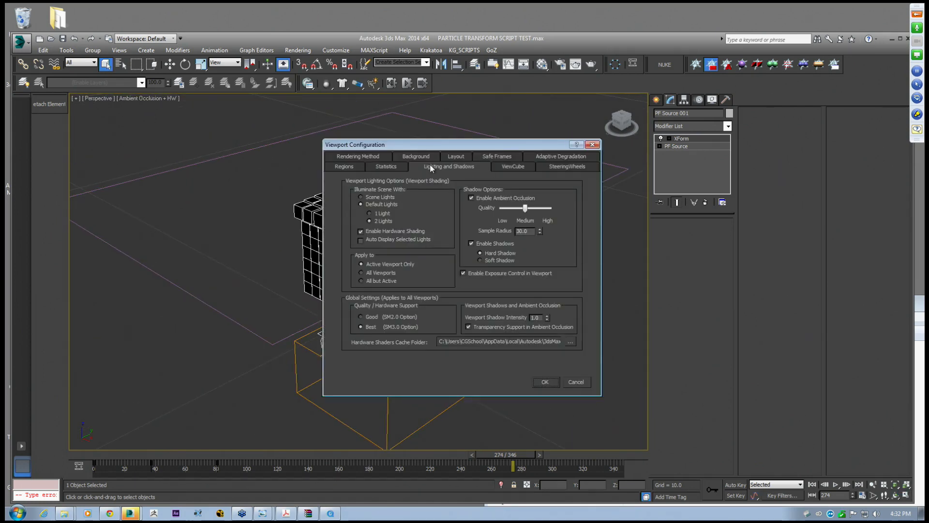
left_click(543, 381)
left_click_drag(191, 457, 460, 468)
key("q")
left_click(484, 348)
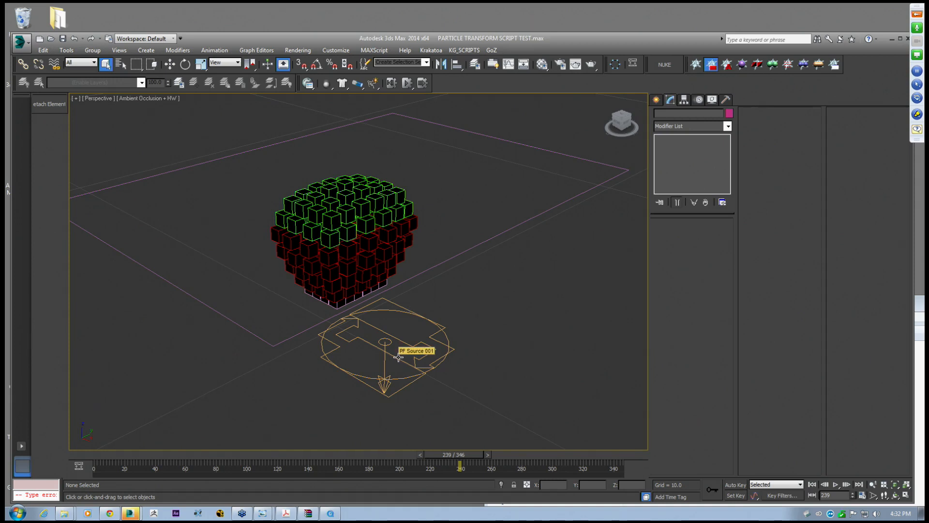
Select the particle source, go to its PF Source base level, and open its event flow in Particle View
left_click(380, 341)
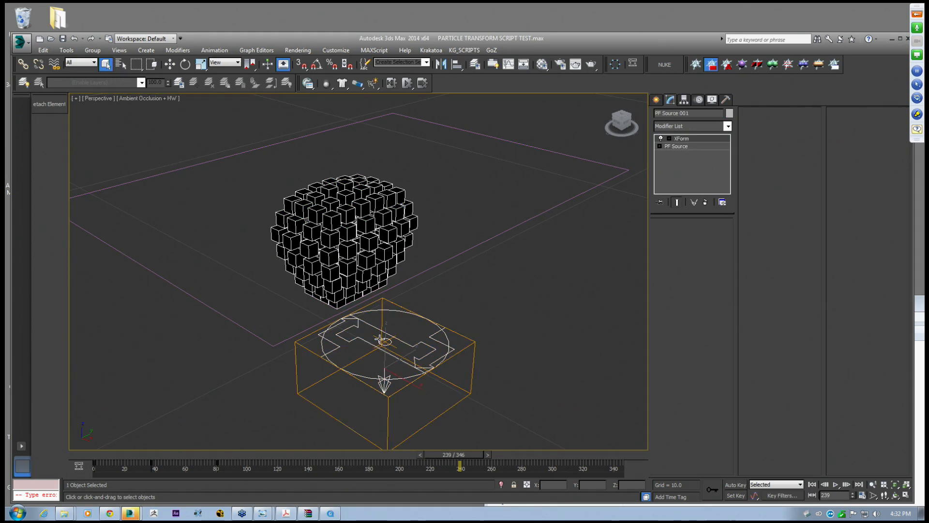
left_click(677, 146)
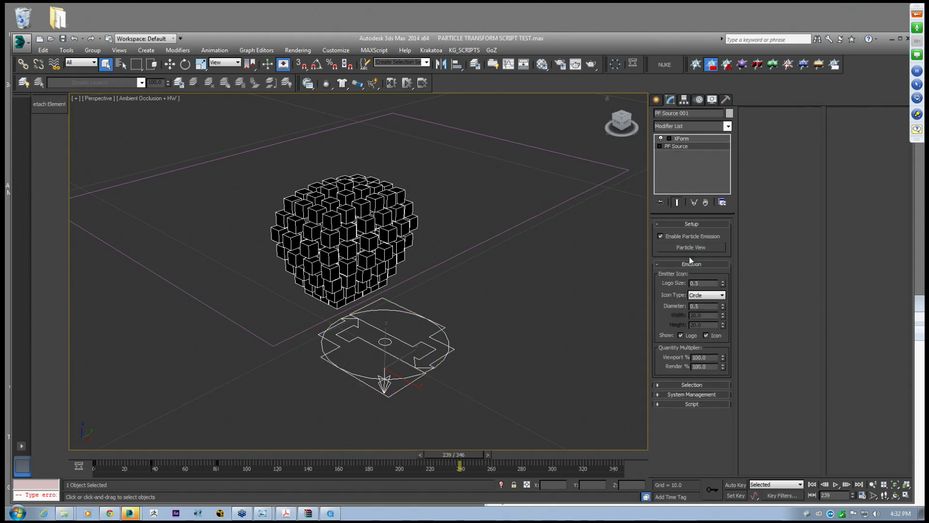
key("6")
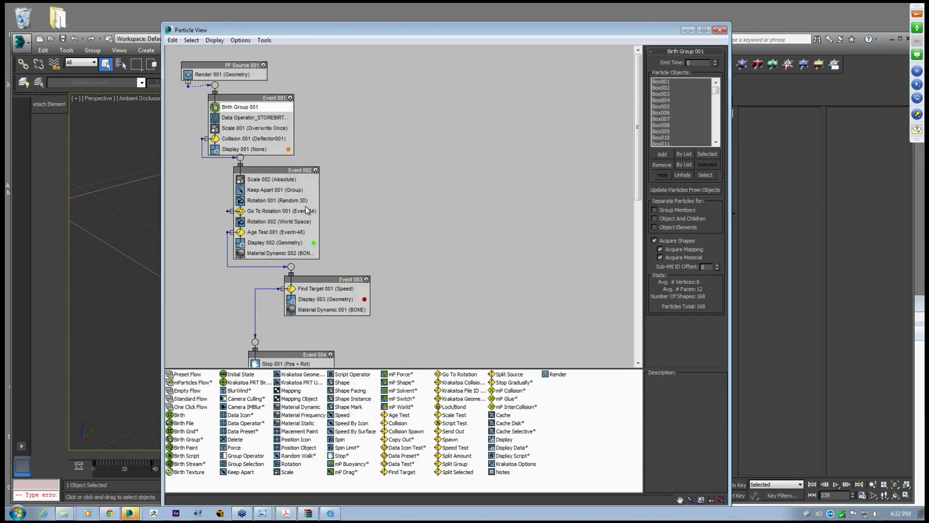
right_click(348, 151)
left_click(345, 106)
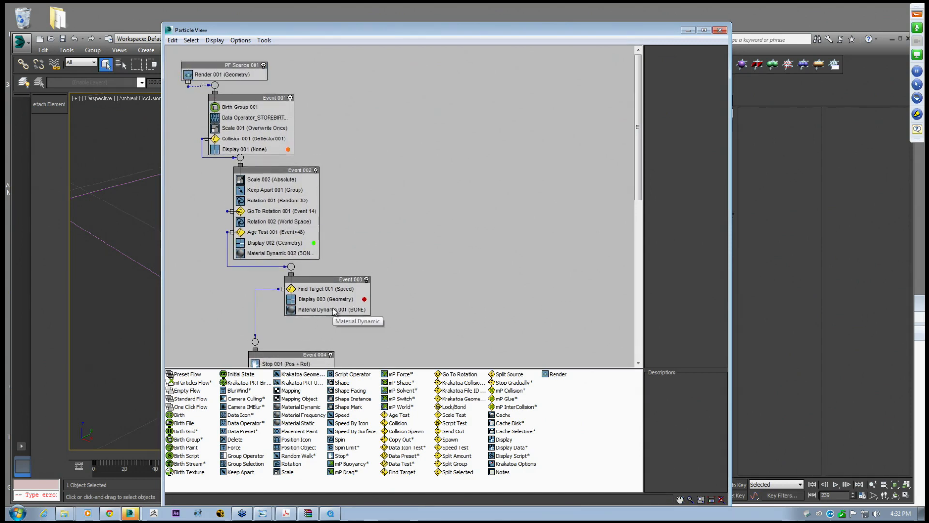
middle_click_drag(458, 302, 458, 233)
middle_click_drag(435, 157, 441, 196)
middle_click_drag(399, 165, 418, 180)
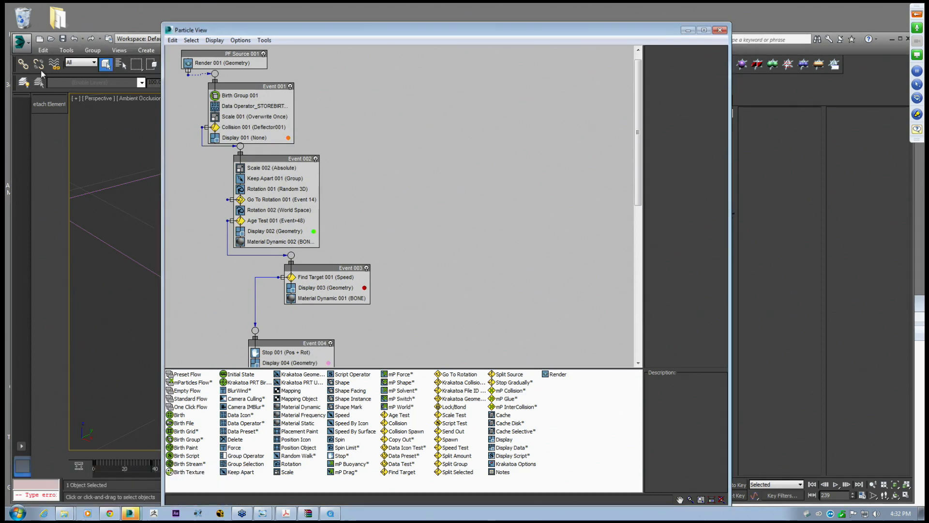
In the untitled 3ds Max session, open GIRLS_SIGN_ANIMATED_just_letters_09 from the girls sign particle file folder
left_click(130, 513)
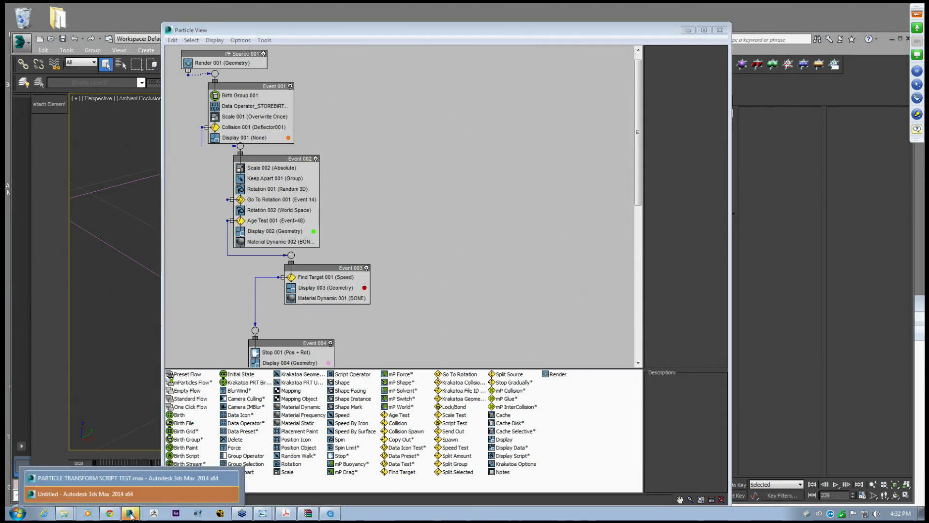
left_click(141, 494)
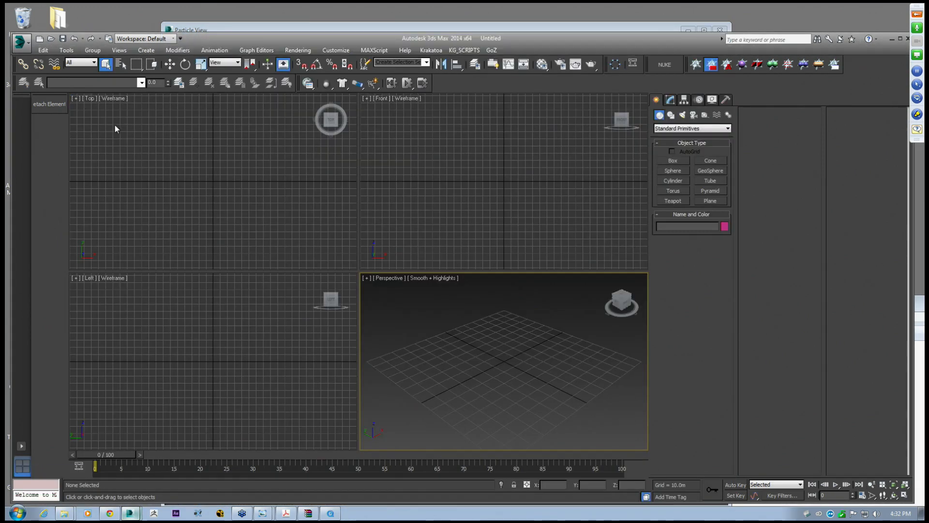
left_click(23, 45)
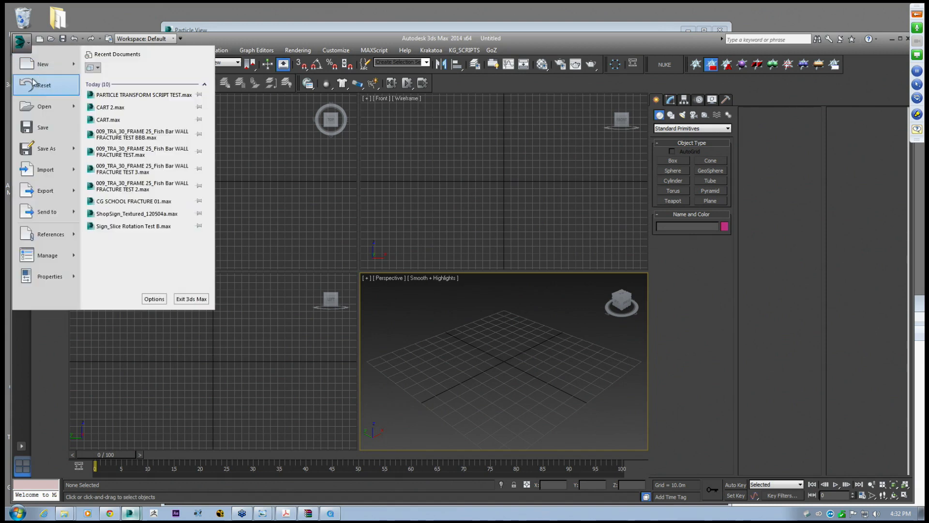
left_click(48, 110)
left_click(197, 128)
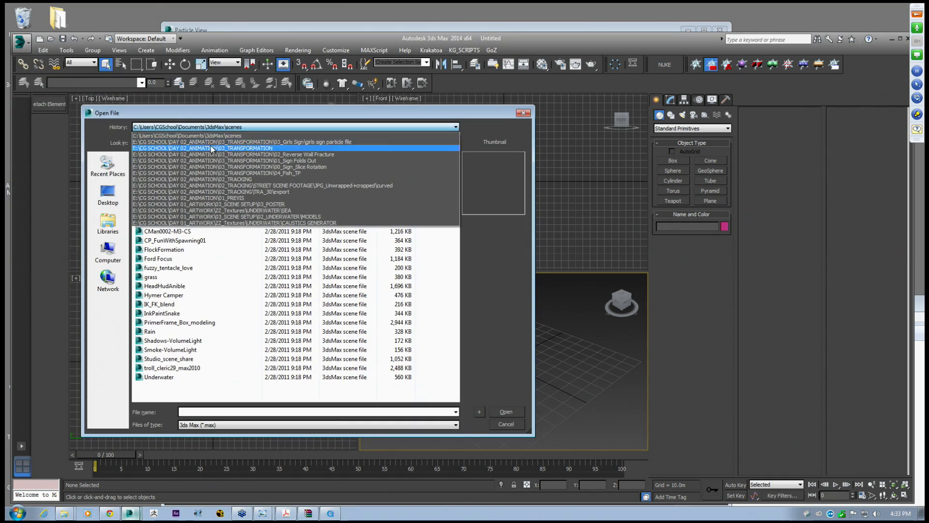
left_click(213, 142)
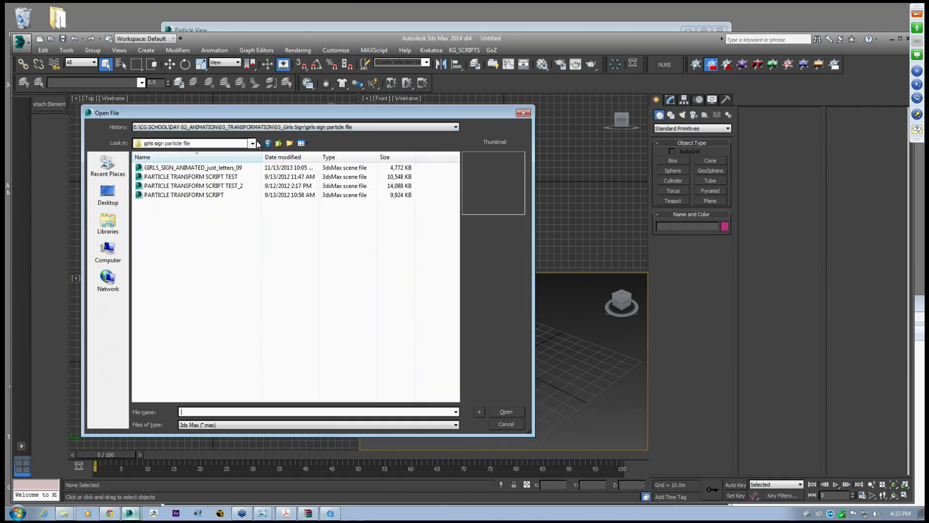
left_click(234, 167)
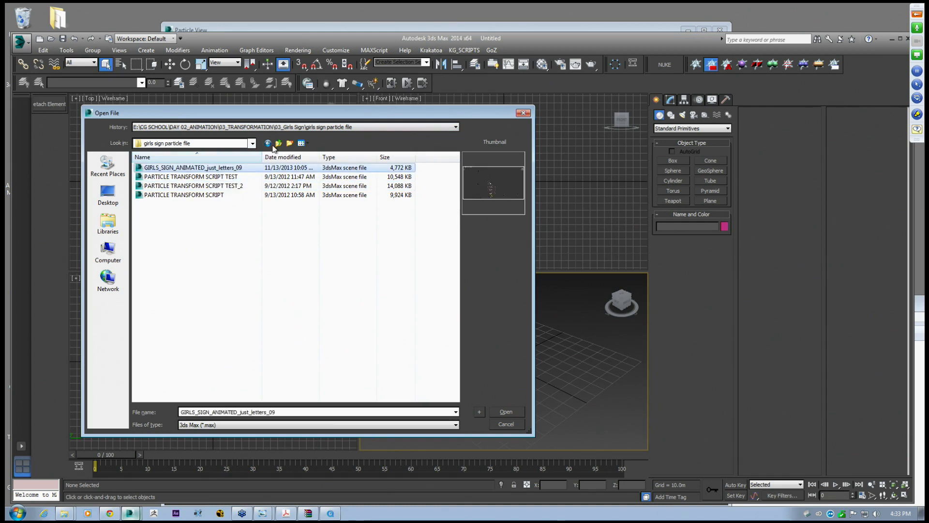
left_click(506, 411)
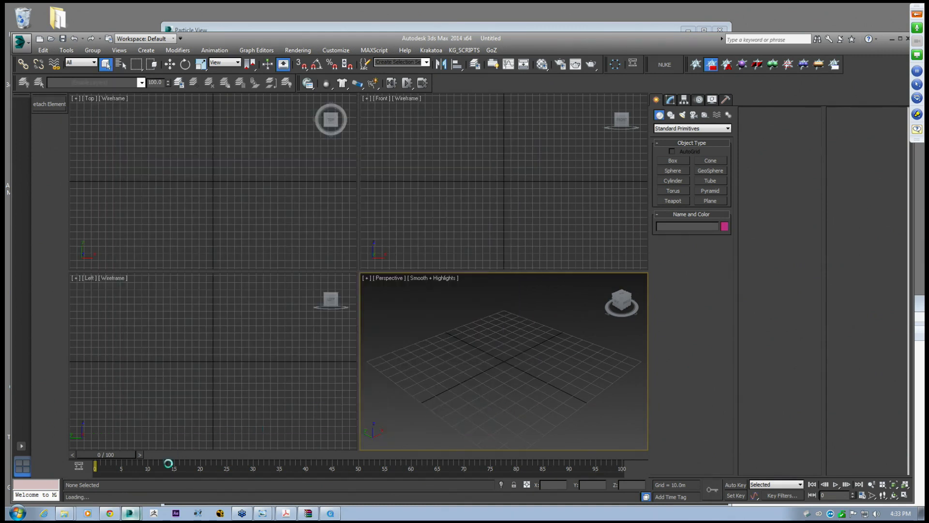
left_click(475, 348)
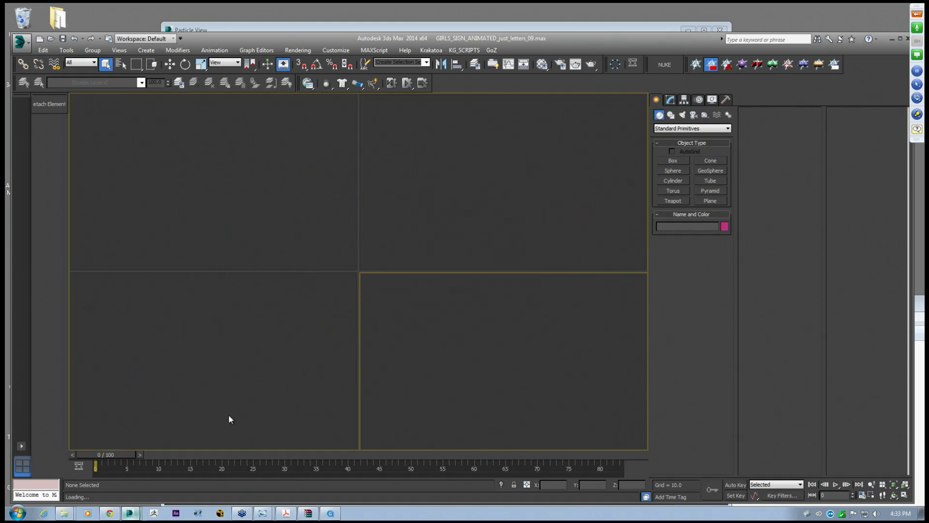
Return to the PARTICLE TRANSFORM SCRIPT TEST session, move Particle View aside to expose the particle cubes, and clear the selection
mouse_move(131, 516)
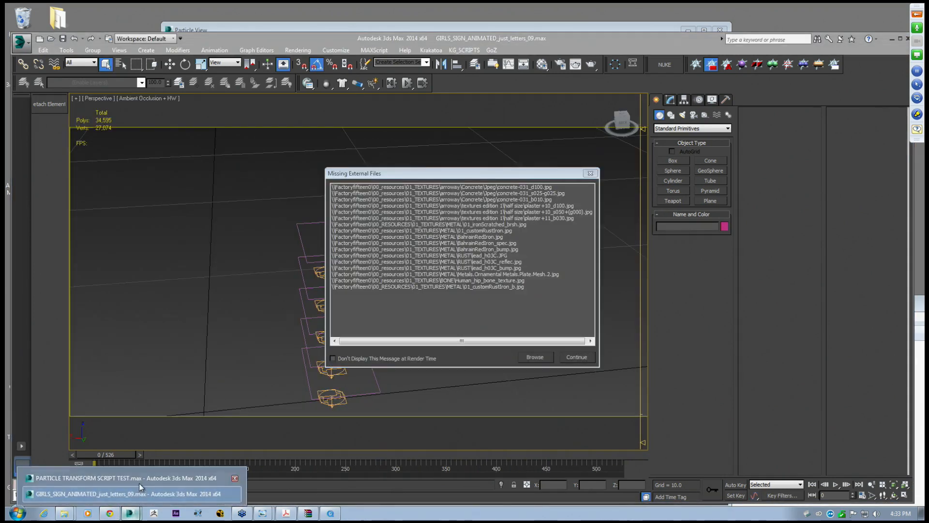
left_click(139, 479)
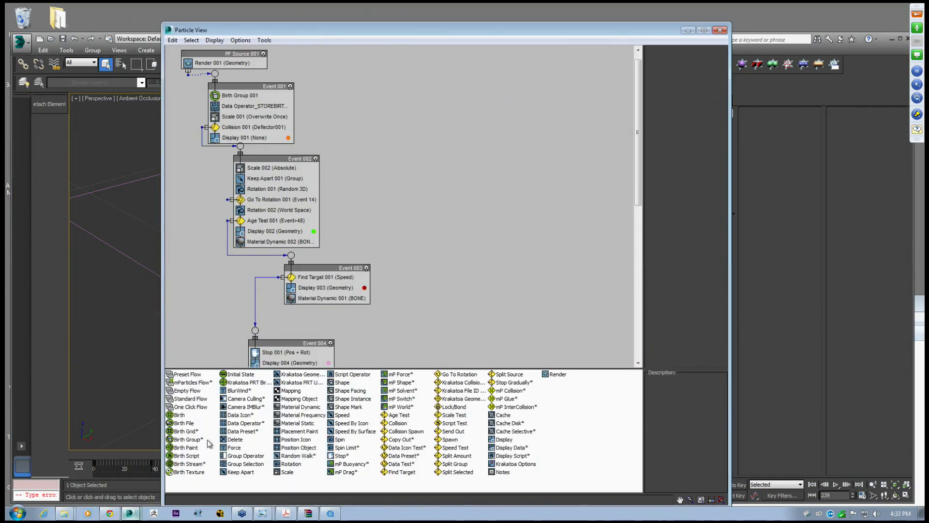
left_click_drag(615, 30, 832, 40)
middle_click_drag(280, 203, 206, 209)
left_click(262, 385)
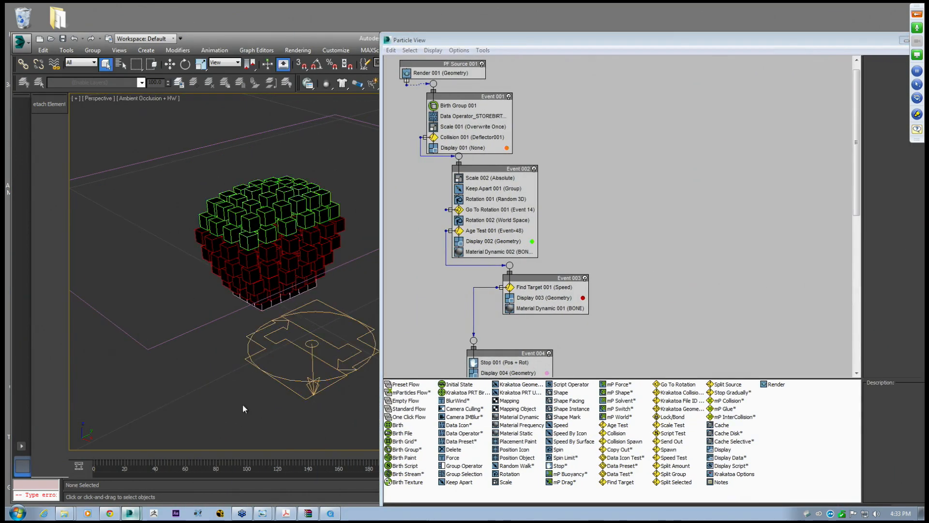
Narrow the Particle View window and scrub the particle animation to the frames where the cubes assemble into a rectangular block
left_click_drag(207, 455, 148, 456)
left_click_drag(265, 455, 428, 456)
middle_click_drag(258, 294, 150, 286)
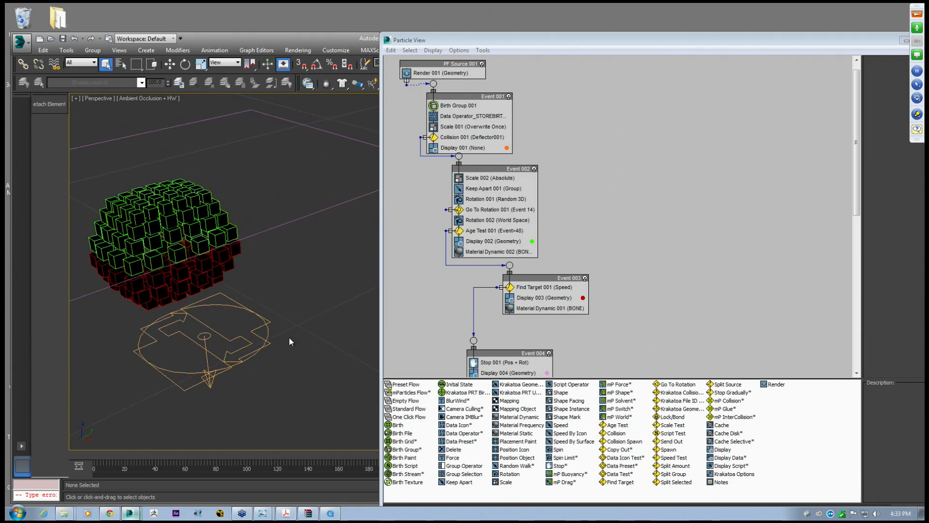
left_click_drag(380, 157, 467, 158)
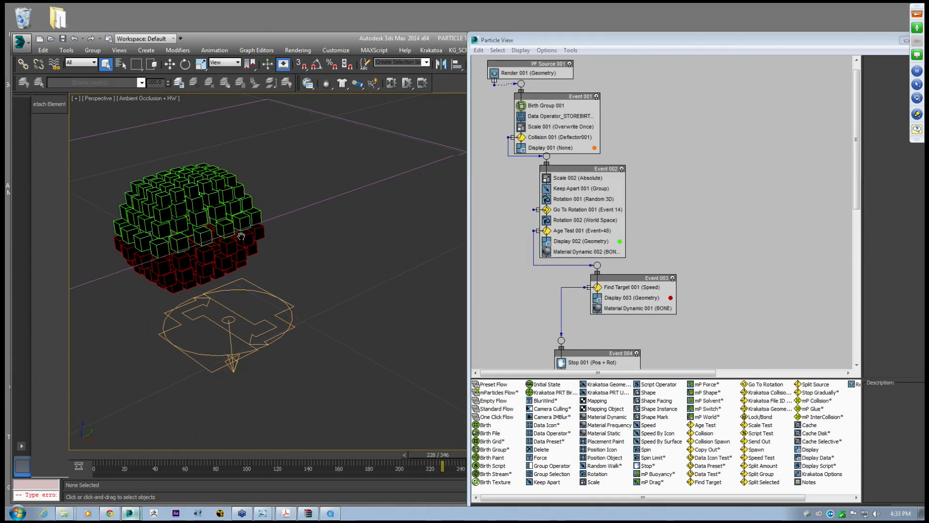
left_click_drag(434, 455, 513, 456)
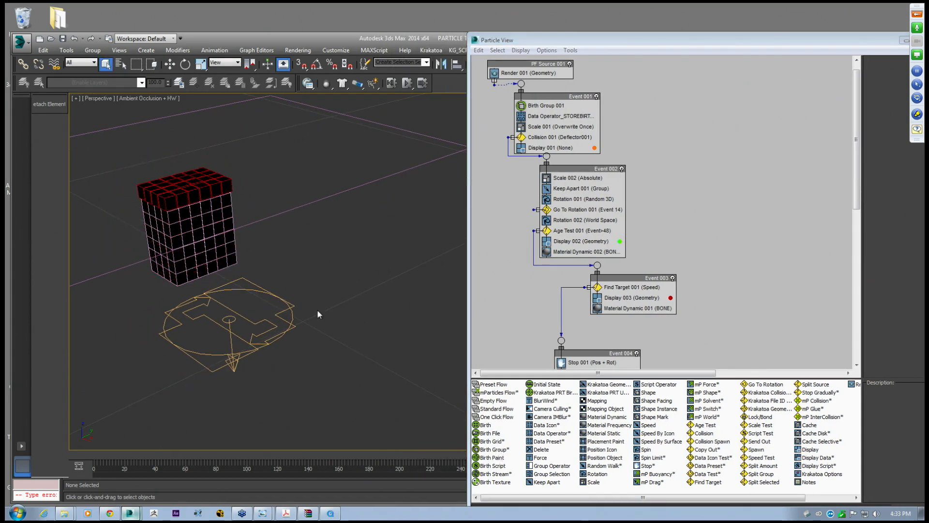
middle_click_drag(182, 302, 244, 334)
scroll(244, 334, "up", 3)
scroll(238, 273, "up", 2)
scroll(238, 274, "down", 3)
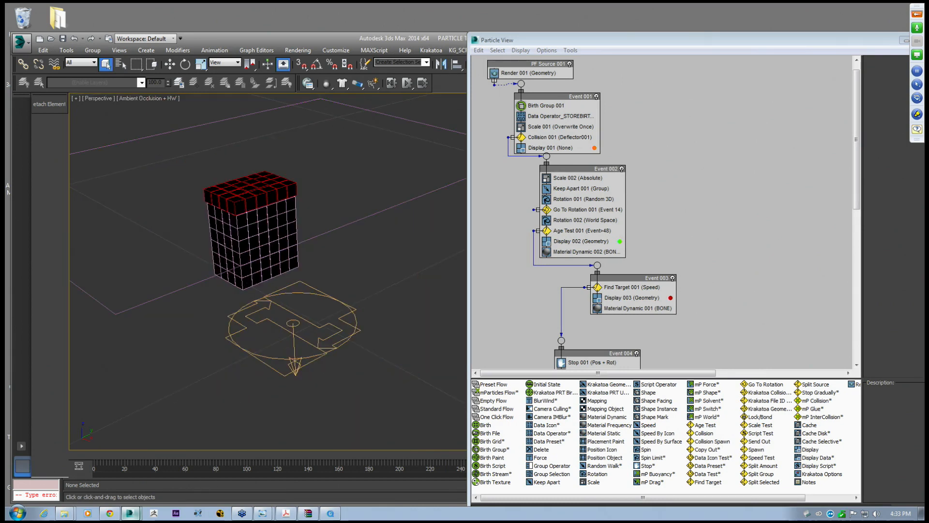
middle_click_drag(251, 283, 271, 298)
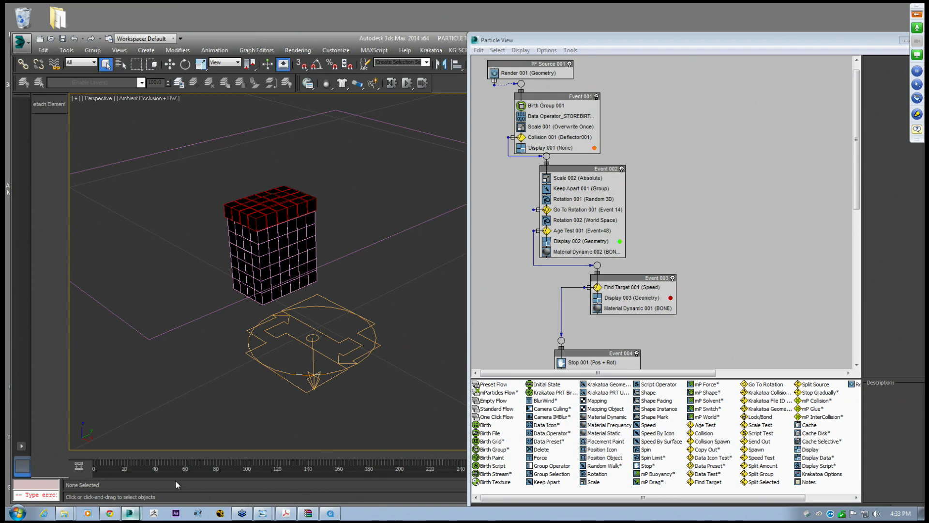
middle_click_drag(223, 347, 280, 331)
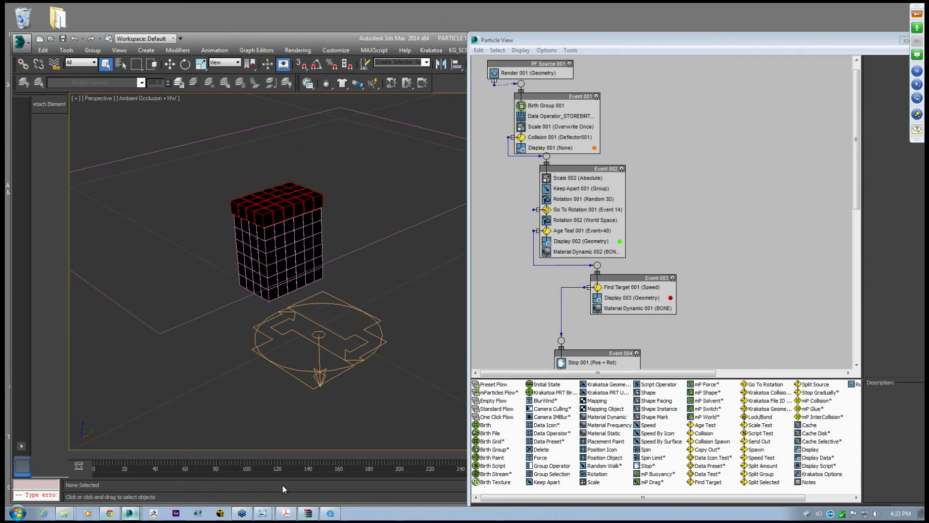
Switch to the GIRLS_SIGN_ANIMATED_just_letters_09 scene, continue past the missing external files, and view the stacked particle sources and deflectors from an angle
left_click(135, 495)
left_click(576, 357)
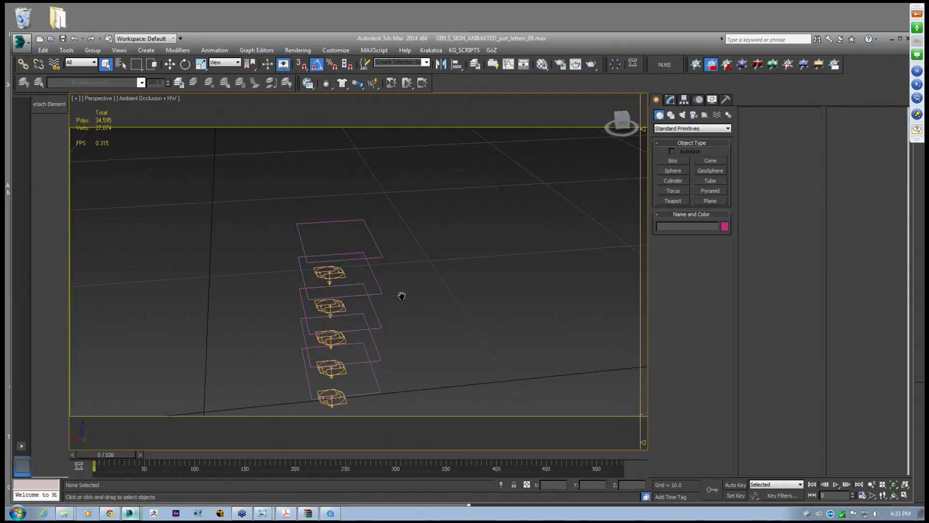
scroll(392, 295, "up", 3)
middle_click_drag(378, 279, 447, 215)
scroll(415, 225, "down", 2)
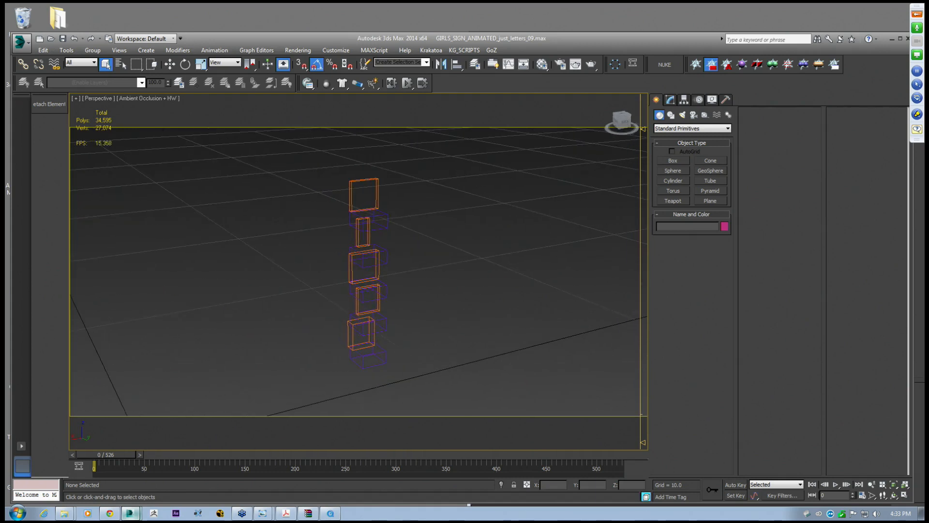
middle_click_drag(443, 256, 437, 257)
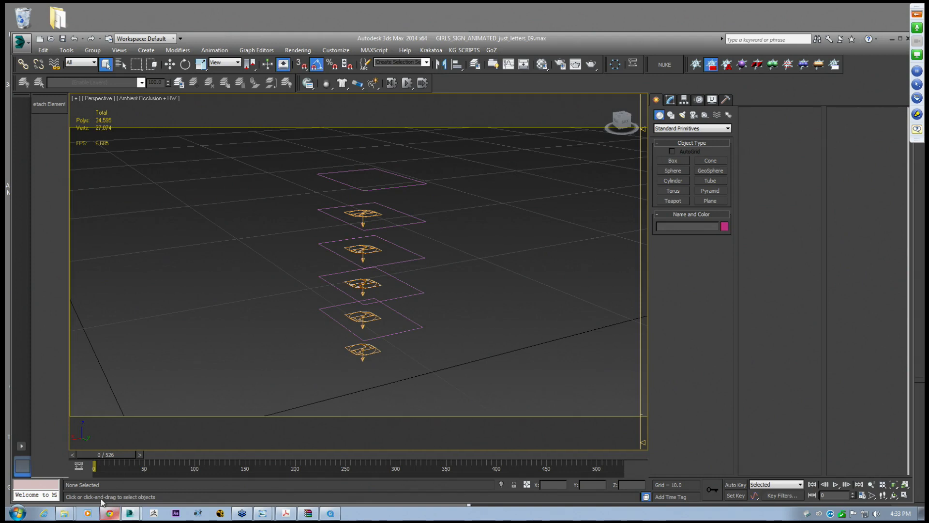
Switch to Chrome and search Google for "CONSTRUCTOR" in a new tab
left_click(110, 513)
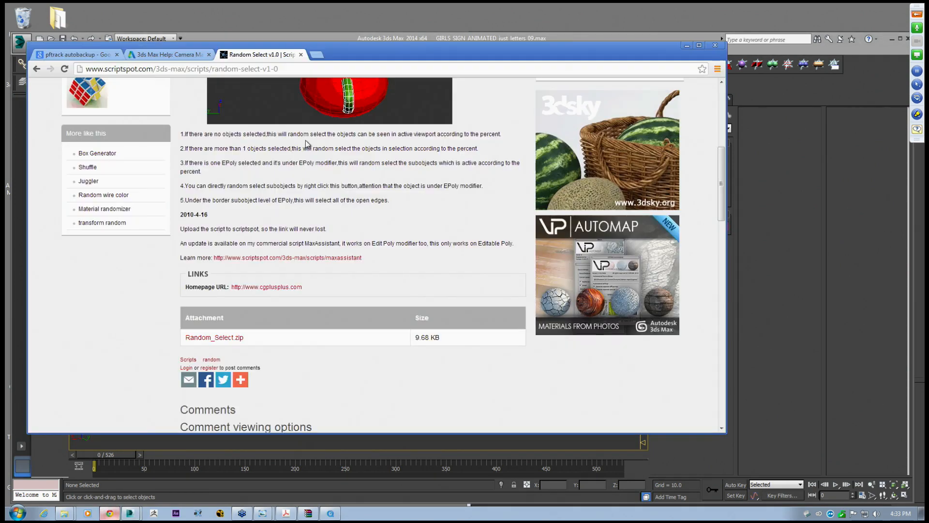
left_click(319, 54)
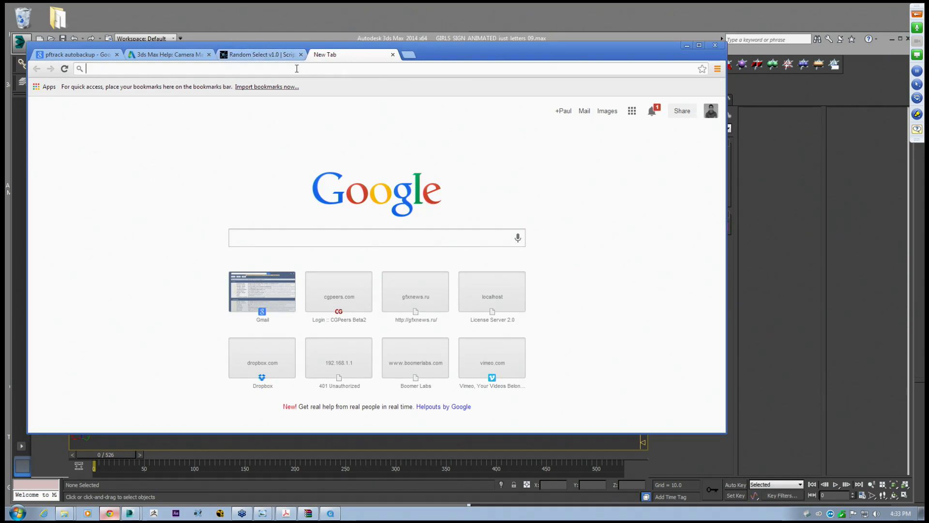
type("CONSTRUCTOR")
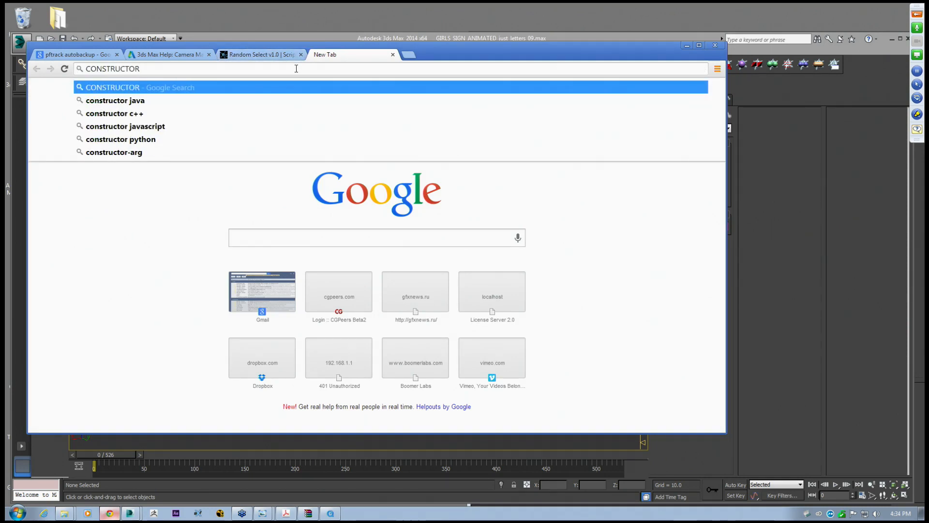
key("Return")
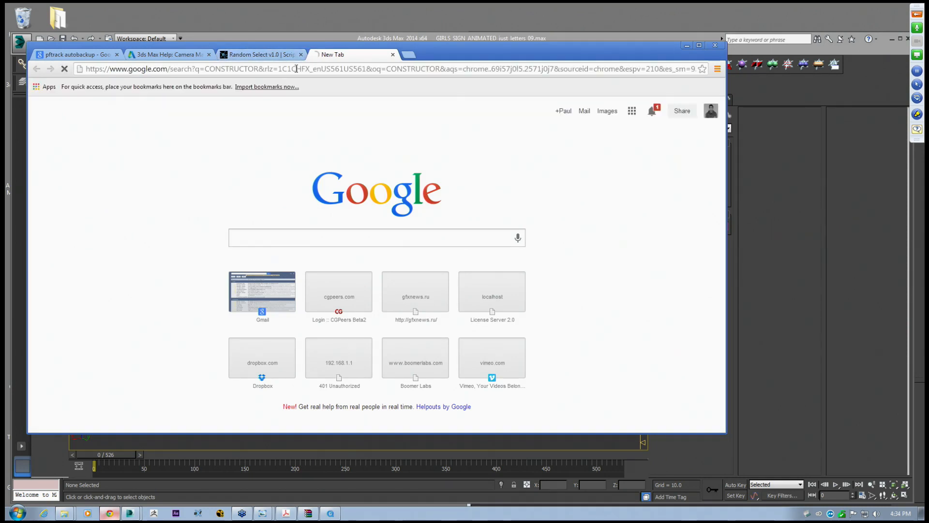
Refine the Google search to "CONSTRUCTOR MAX PLUGIN" and look through the results
left_click(158, 92)
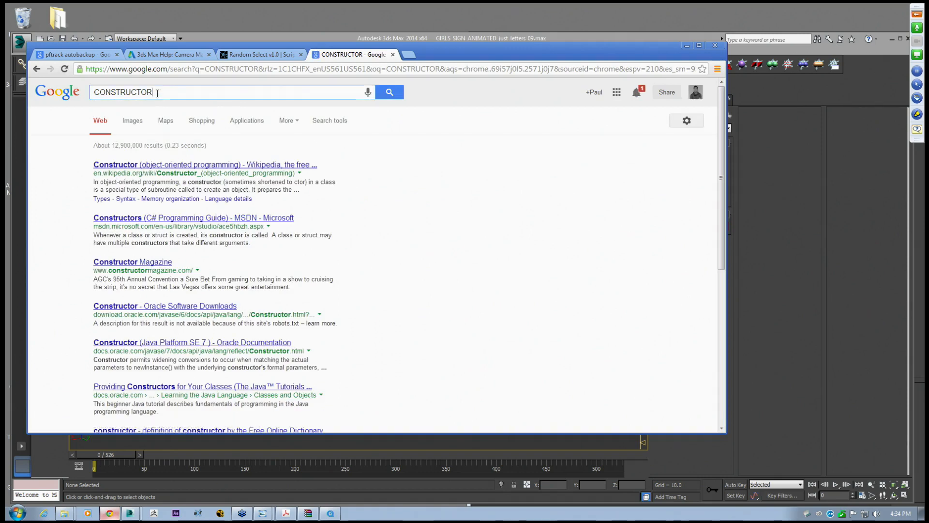
type("MAX PLUGIN")
key("Return")
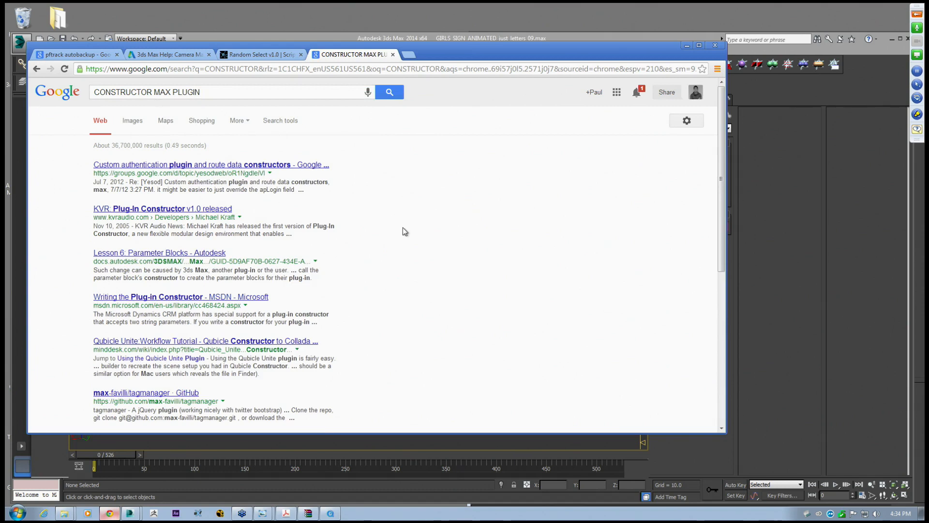
scroll(401, 229, "down", 2)
scroll(413, 262, "up", 2)
Add FRAGMENT to the query to search for "CONSTRUCTOR FRAGMENT MAX PLUGIN", and look through the results
left_click_drag(205, 92, 179, 92)
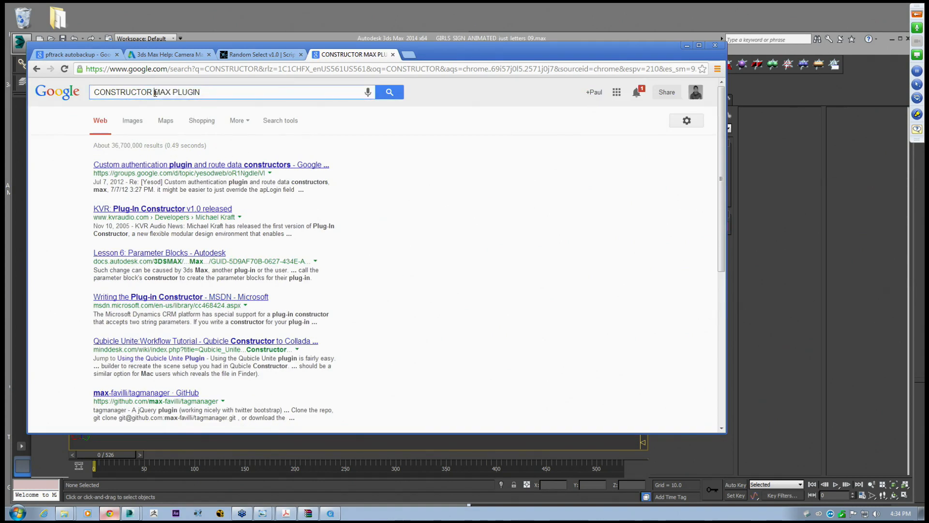
type("FRAGM")
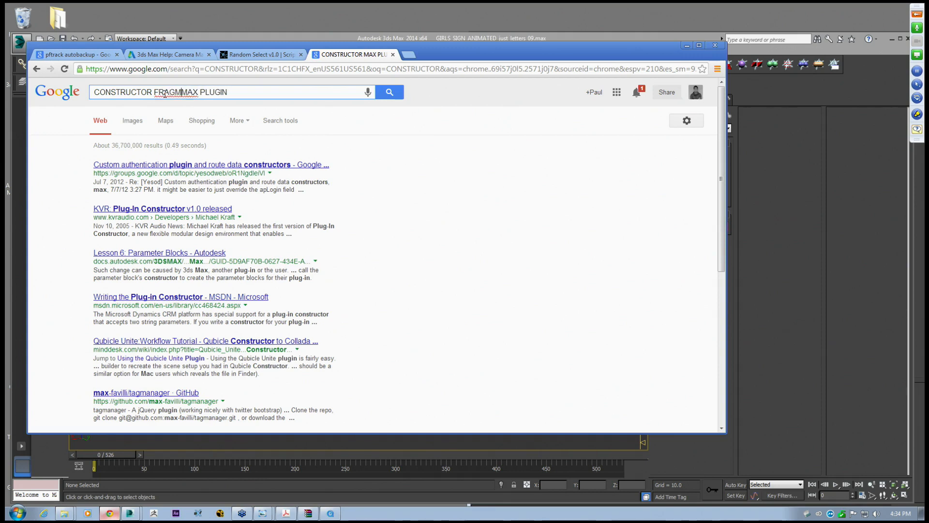
type("ENT")
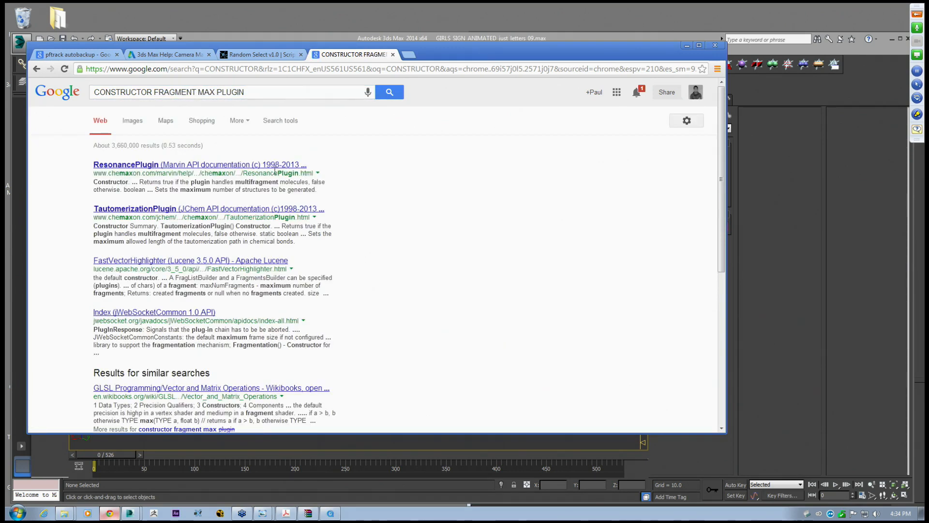
scroll(441, 232, "down", 3)
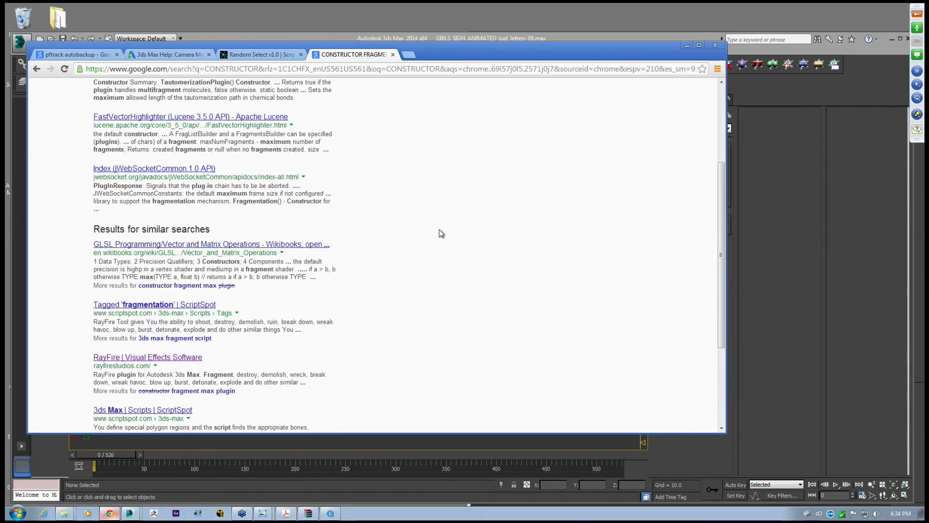
Open ScriptSpot's page of scripts tagged 'fragmentation' and browse the listed fracturing scripts
left_click(194, 305)
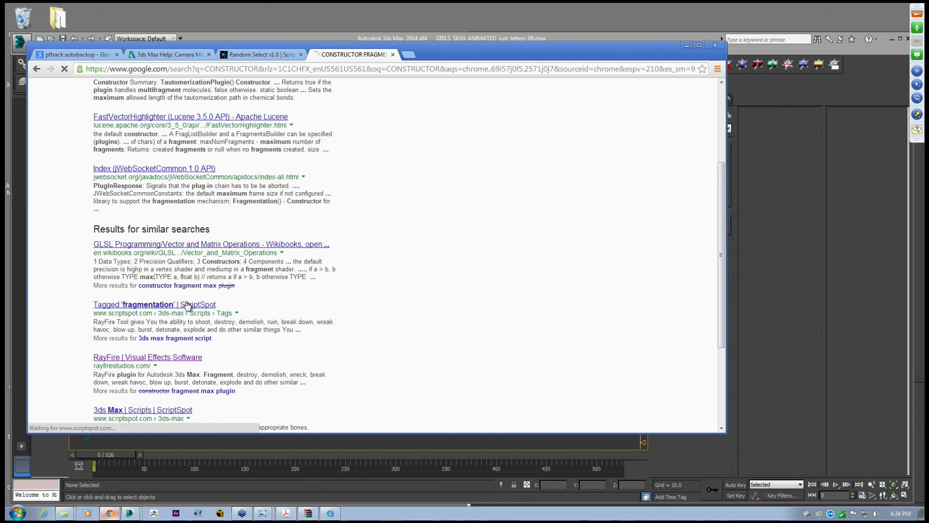
scroll(358, 288, "down", 9)
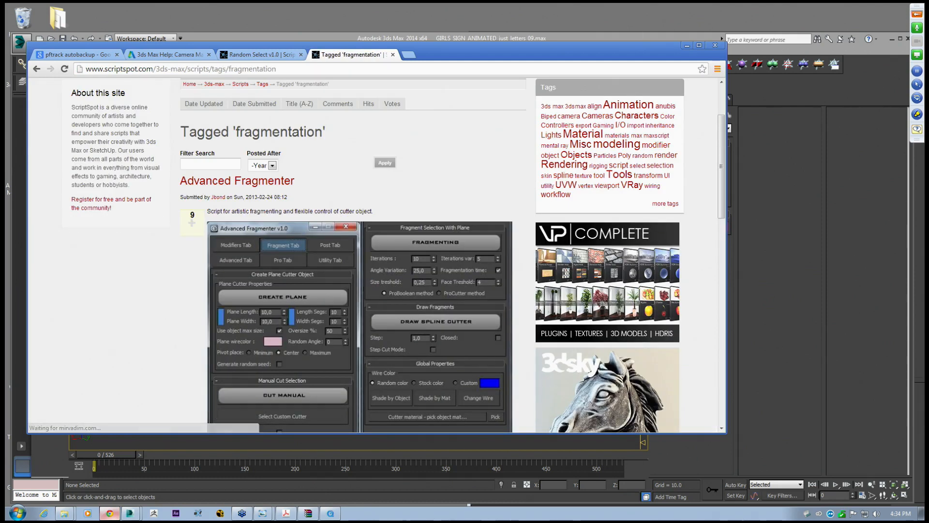
scroll(358, 287, "down", 1)
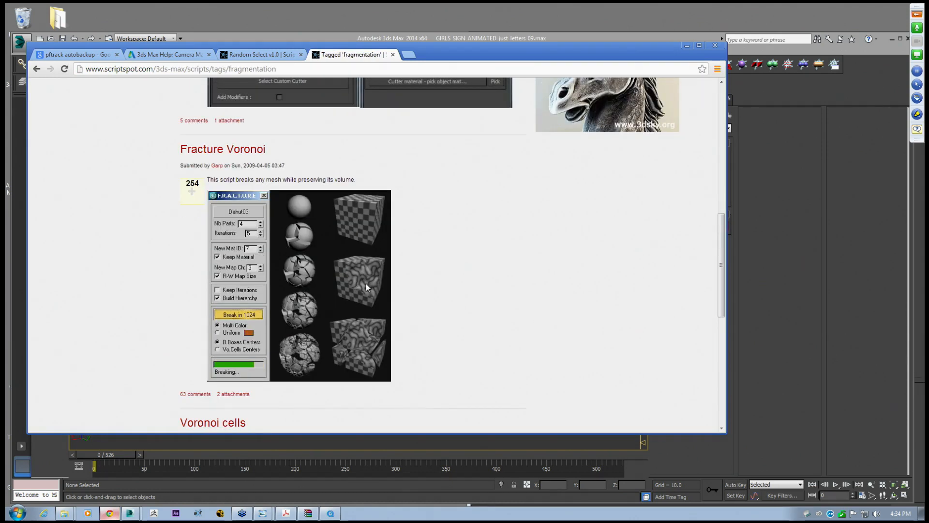
scroll(349, 344, "down", 2)
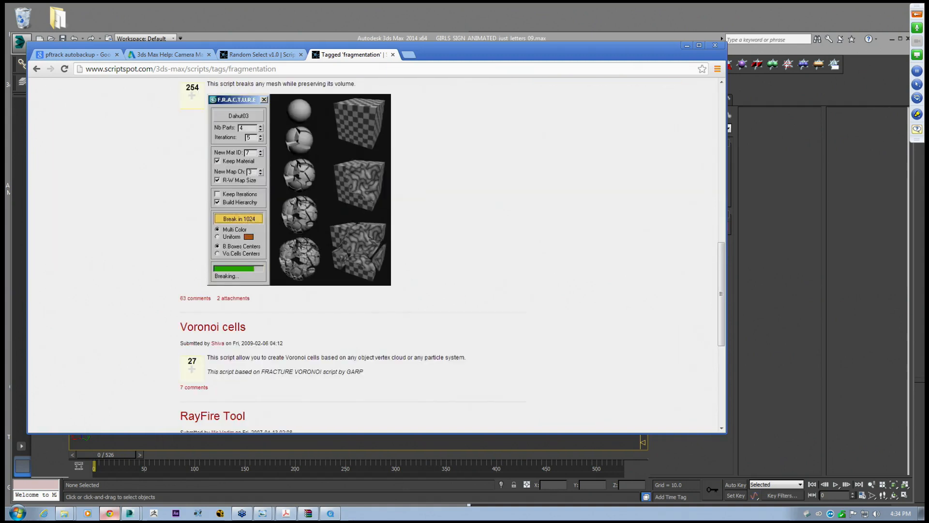
Minimize the browser with the ScriptSpot page and switch to the PARTICLE TRANSFORM SCRIPT TEST.max scene
scroll(348, 344, "up", 8)
scroll(348, 344, "up", 1)
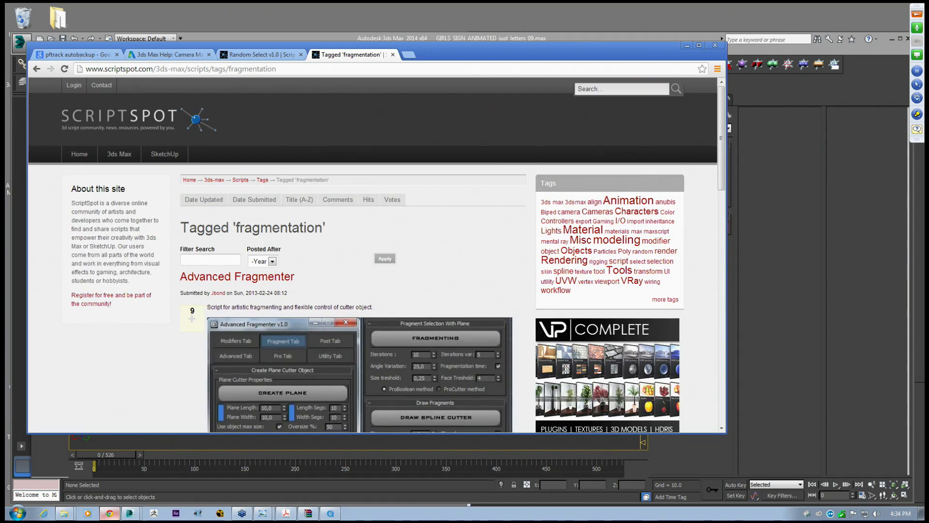
left_click_drag(475, 54, 488, 69)
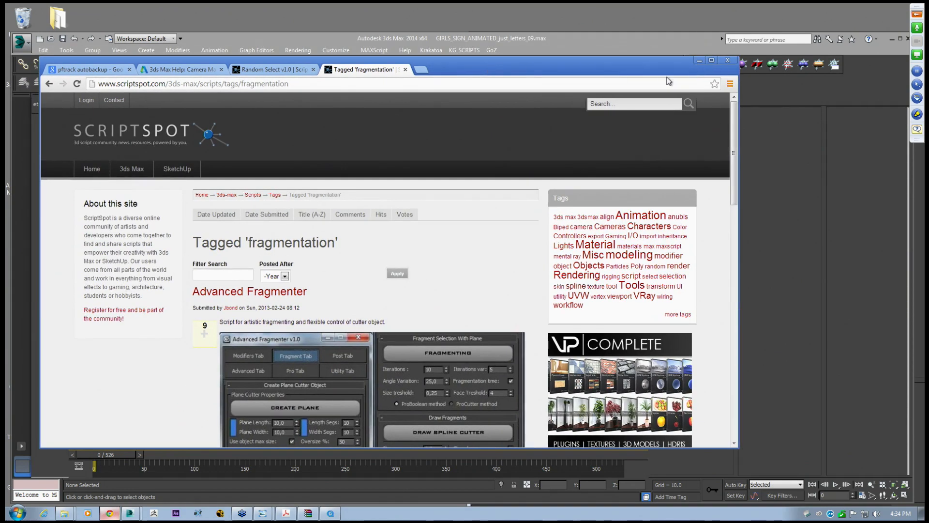
left_click(699, 61)
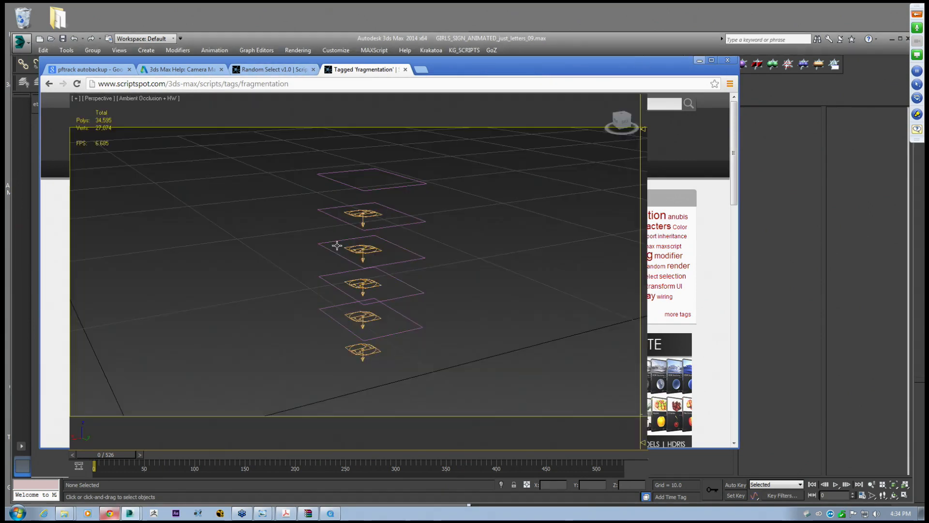
scroll(303, 254, "up", 3)
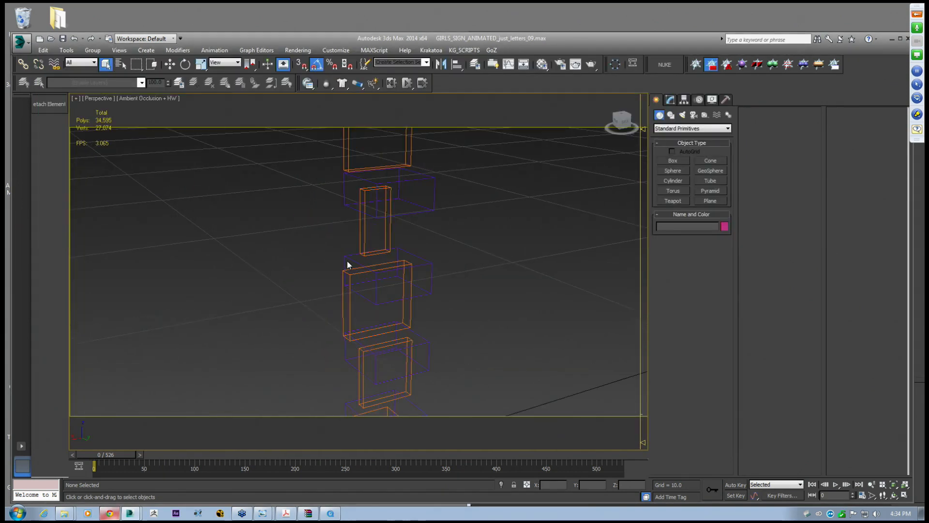
left_click(129, 512)
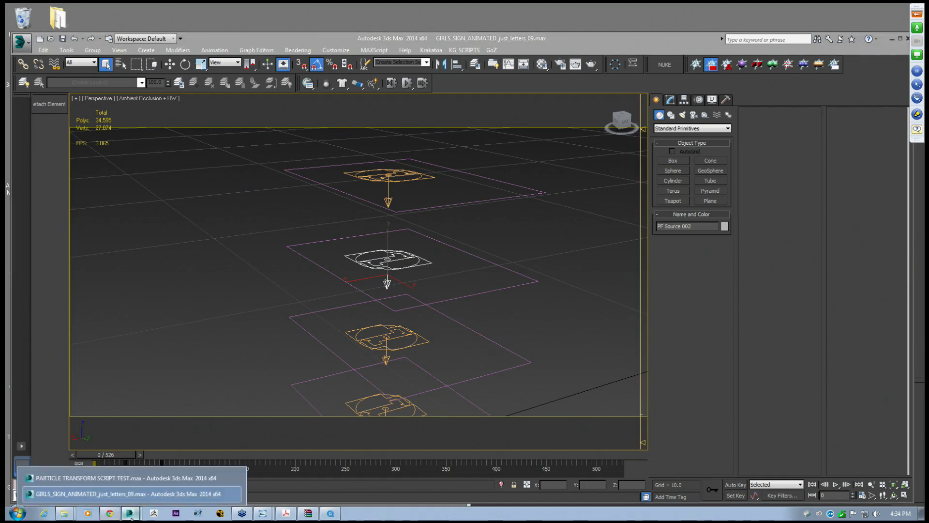
left_click(140, 481)
Paste the copied Scale operator into Particle View as a new event, placing it apart from the main flow, and nudge Event 001
middle_click_drag(368, 236, 334, 242, "alt")
right_click(644, 120)
left_click(659, 121)
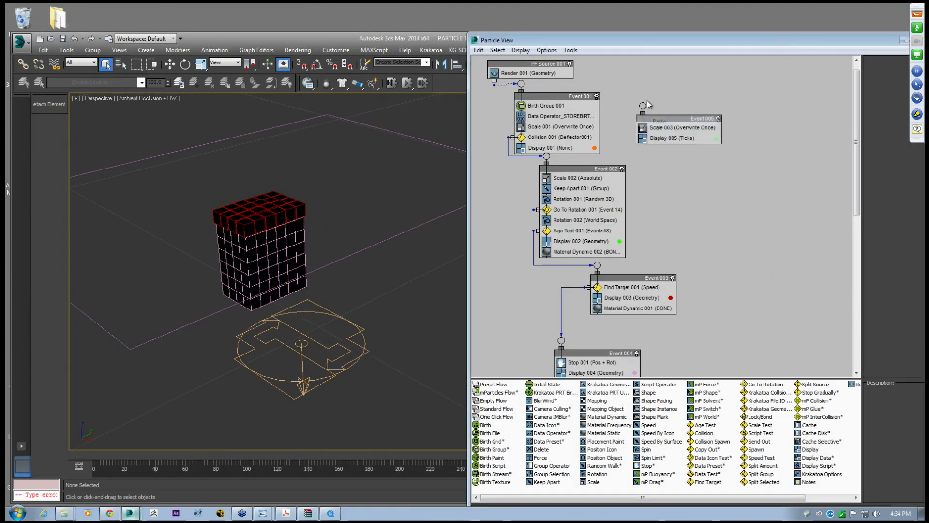
left_click_drag(668, 127, 734, 90)
left_click(537, 73)
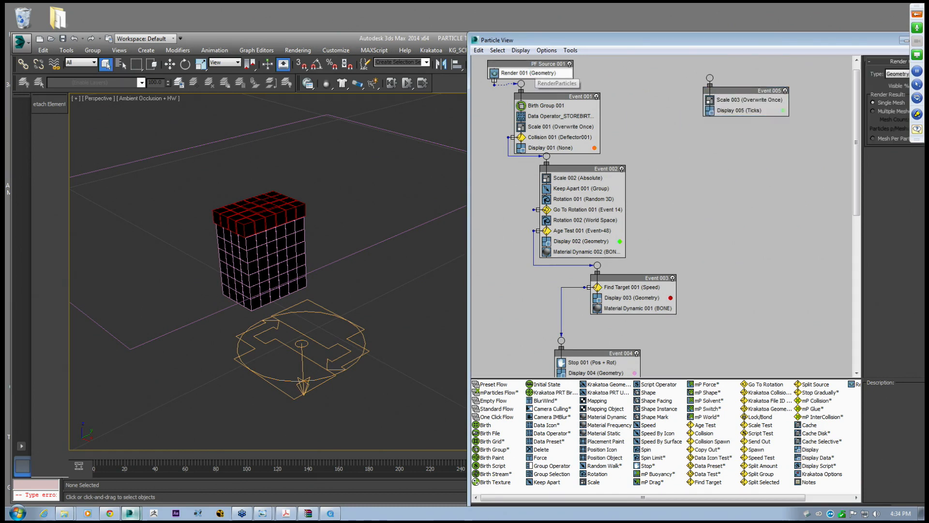
mouse_move(520, 63)
left_mouse_down()
mouse_move(513, 63)
mouse_move(521, 65)
left_mouse_up()
left_click(530, 88)
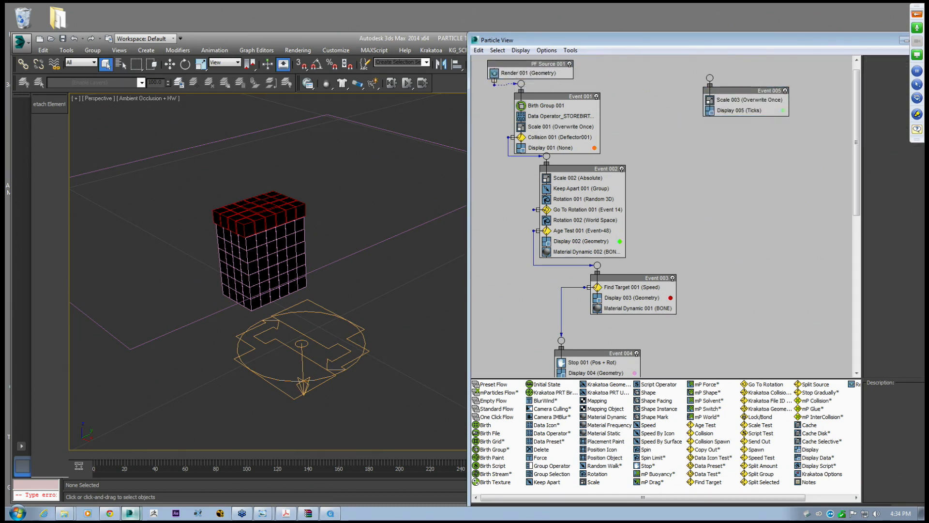
left_click_drag(555, 99, 561, 96)
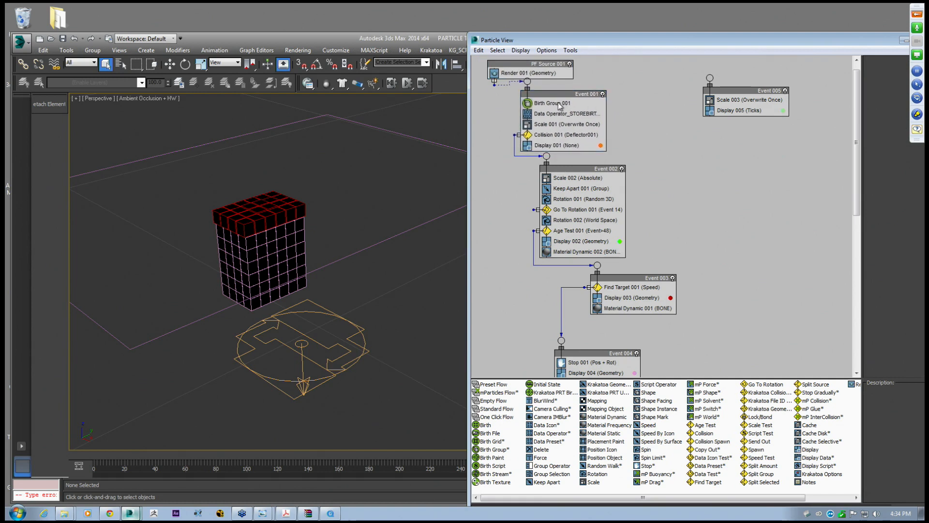
Open the Birth Group 001 settings and highlight the box objects in its particle objects list
left_click(558, 103)
left_click_drag(719, 44, 596, 40)
mouse_move(811, 98)
left_mouse_down()
mouse_move(809, 143)
mouse_move(812, 89)
left_mouse_up()
left_click(761, 89)
left_click(763, 144, "shift")
middle_click_drag(238, 241, 199, 237)
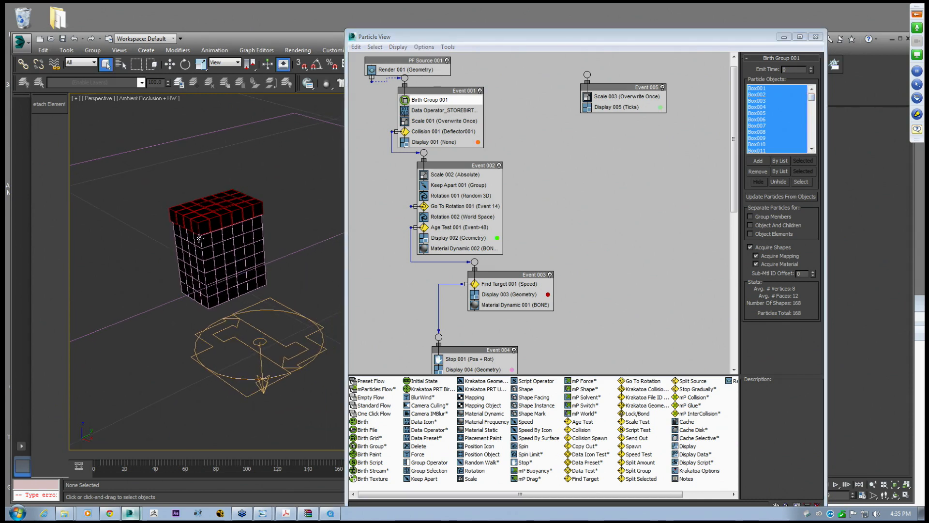
Create a teapot with a radius of about 1.24 beside the boxes and set its segments to 11
left_click_drag(375, 41, 414, 327)
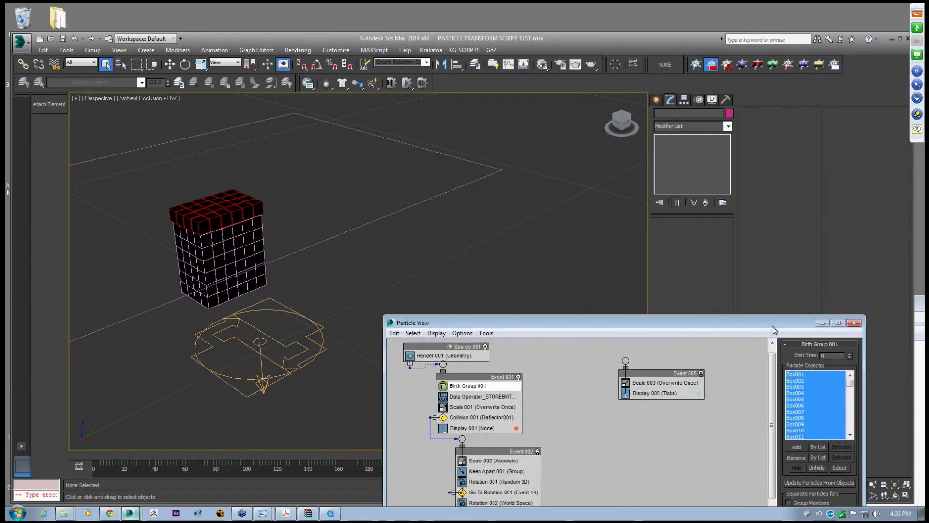
left_click_drag(772, 328, 761, 339)
left_click(656, 99)
left_click(677, 163)
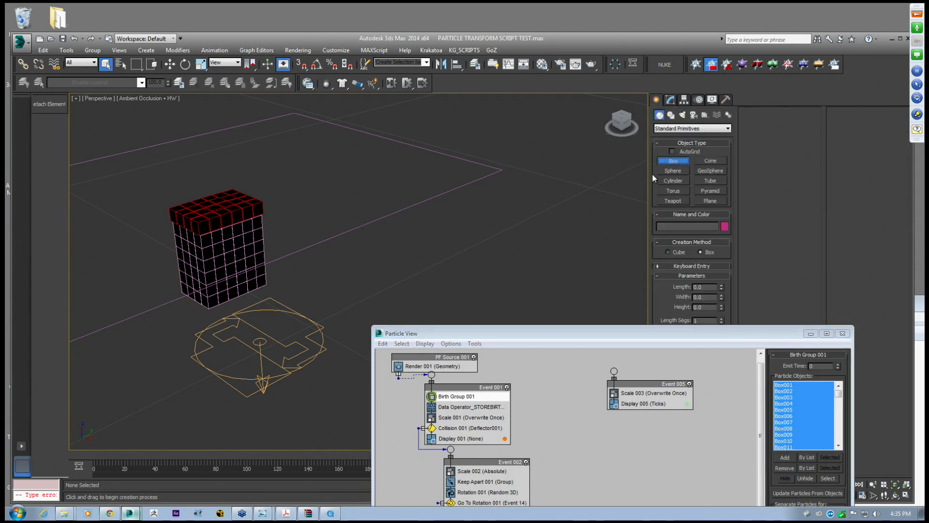
left_click(673, 201)
left_click_drag(421, 232, 416, 243)
left_click(169, 63)
middle_click_drag(392, 184, 461, 219, "alt")
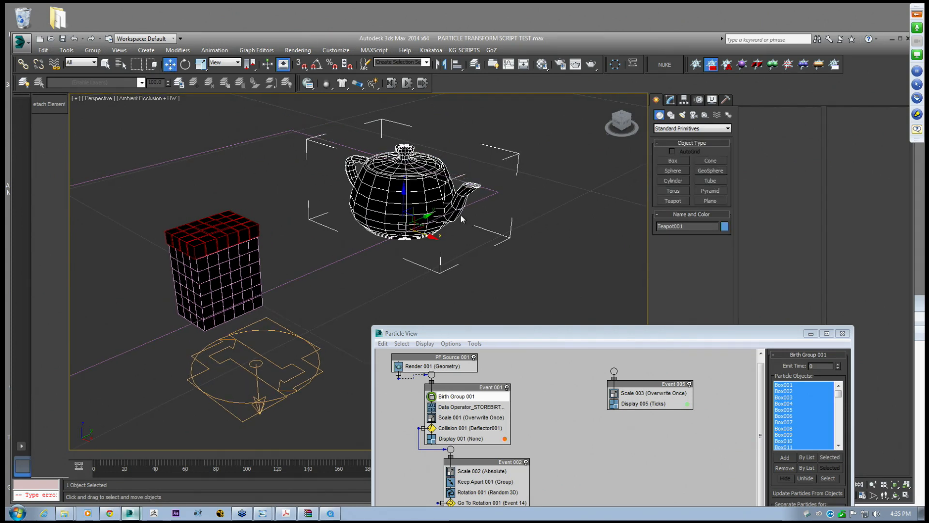
left_click(671, 100)
left_click_drag(721, 249, 721, 232)
middle_click_drag(367, 184, 390, 172, "alt")
Run the face-detaching script from the ZZ_SCRIPTS folder in the scene and place its dialog beside the teapot
mouse_move(64, 513)
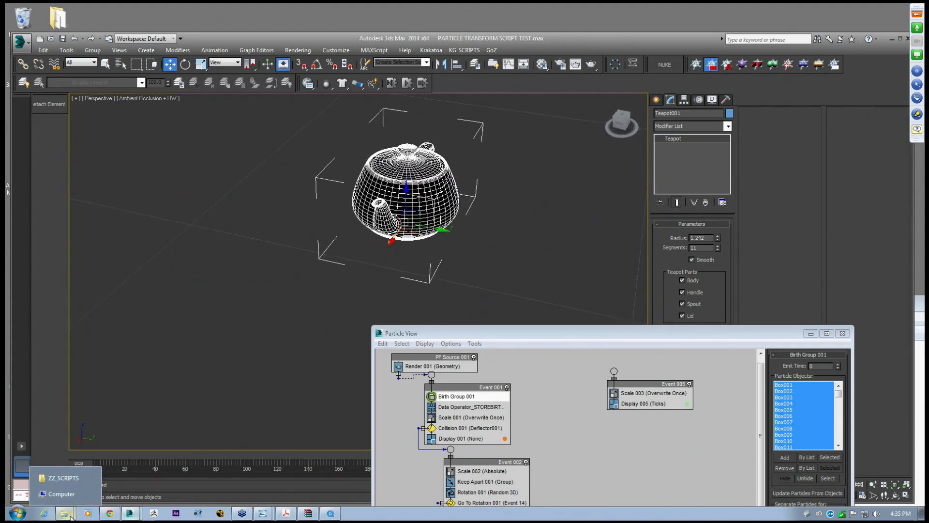
left_click(66, 479)
left_click_drag(662, 371, 339, 242)
left_click_drag(463, 211, 530, 195)
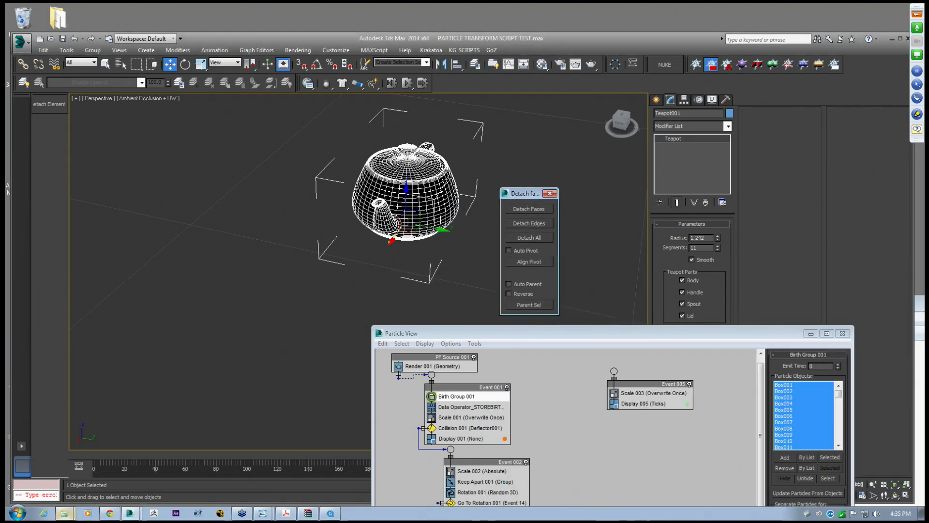
Convert the teapot to an Editable Poly and detach all its polygons into separate objects with the script
right_click(702, 180)
left_click(735, 235)
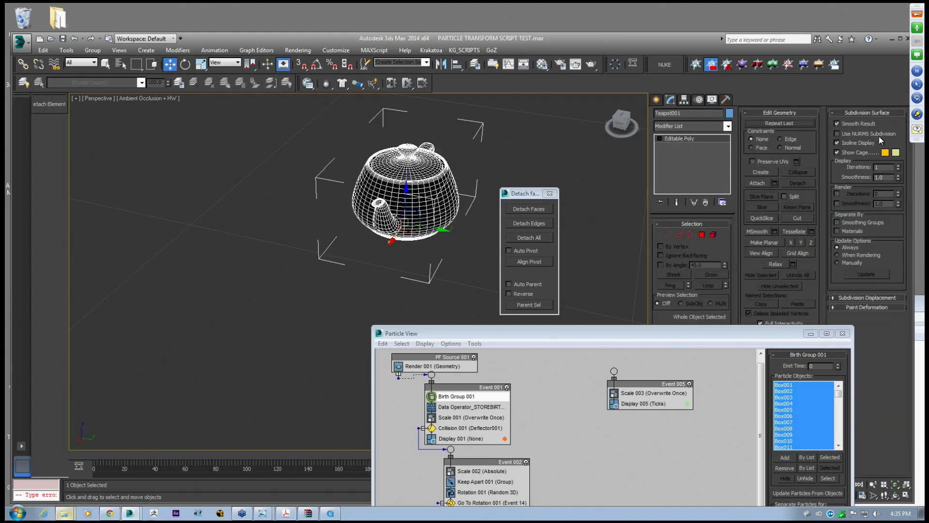
left_click(702, 235)
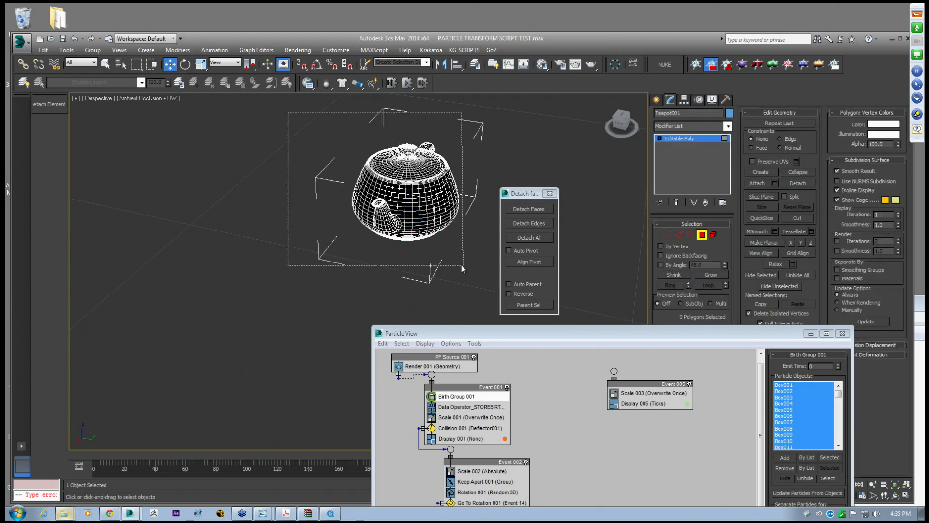
key("ctrl+a")
middle_click_drag(468, 235, 425, 240, "alt")
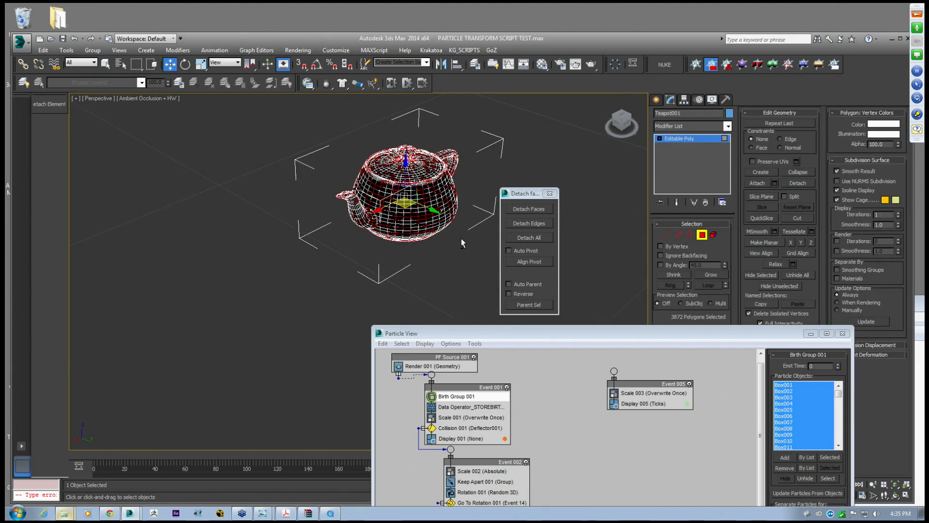
left_click(530, 238)
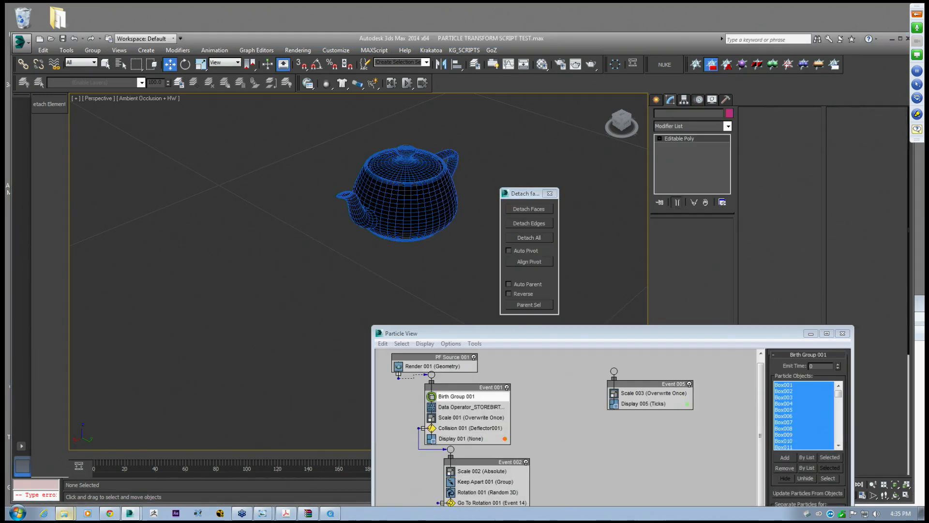
left_click(414, 230)
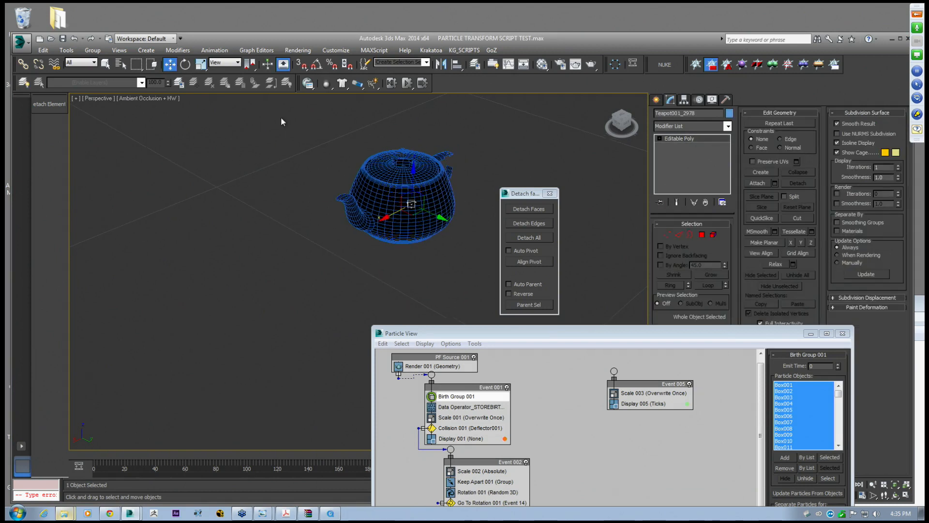
Select all the detached teapot pieces and center each pivot to its object using Affect Pivot Only
left_click_drag(276, 115, 485, 275)
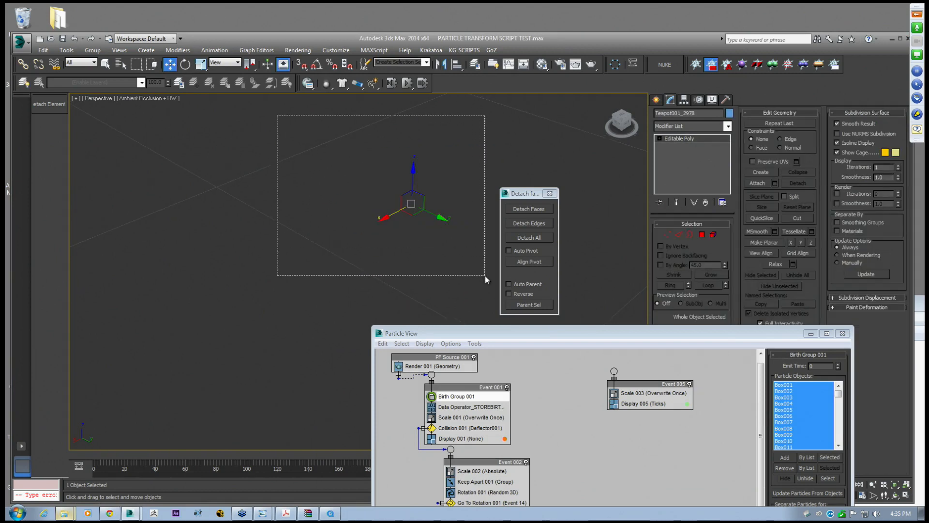
left_click(713, 102)
left_click(684, 101)
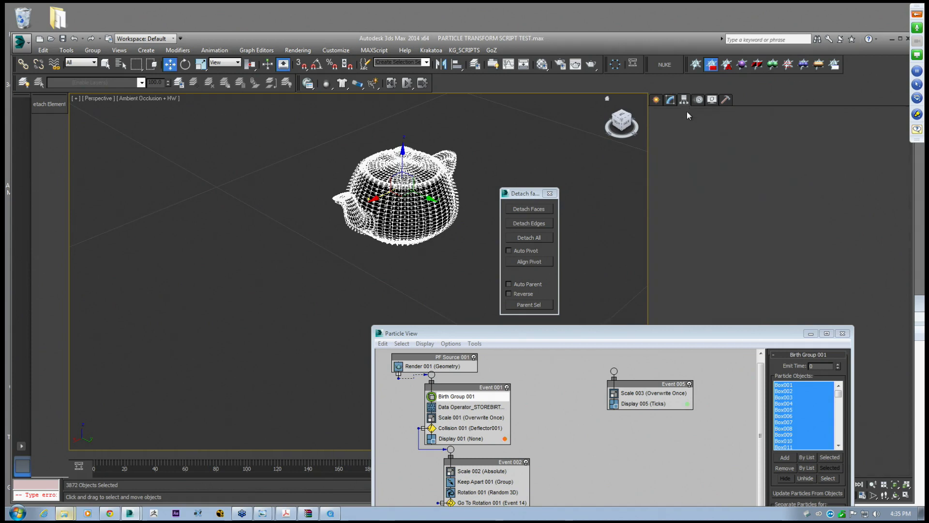
left_click(689, 210)
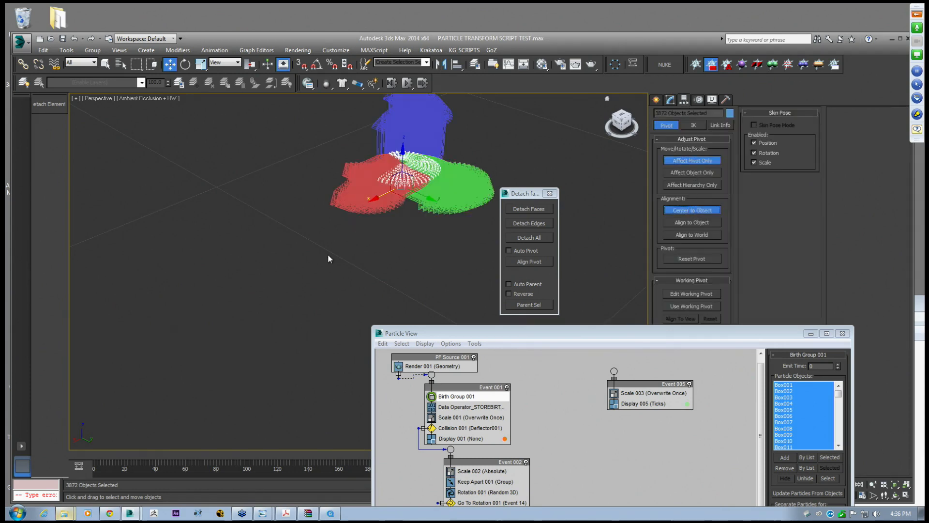
left_click(403, 205)
left_click(347, 259)
middle_click_drag(338, 235, 313, 246)
scroll(315, 246, "up", 1)
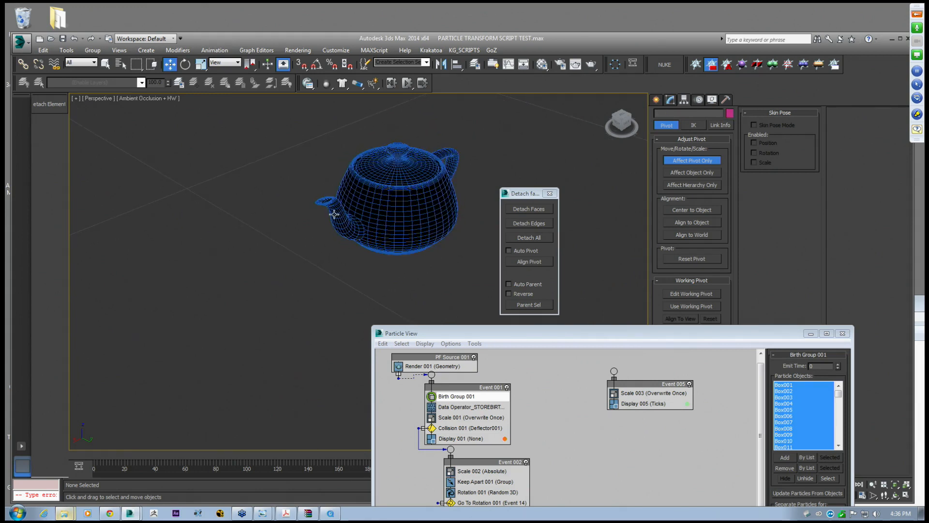
Delete all the teapot pieces and close the face-detaching script's dialog
left_click_drag(285, 127, 483, 281)
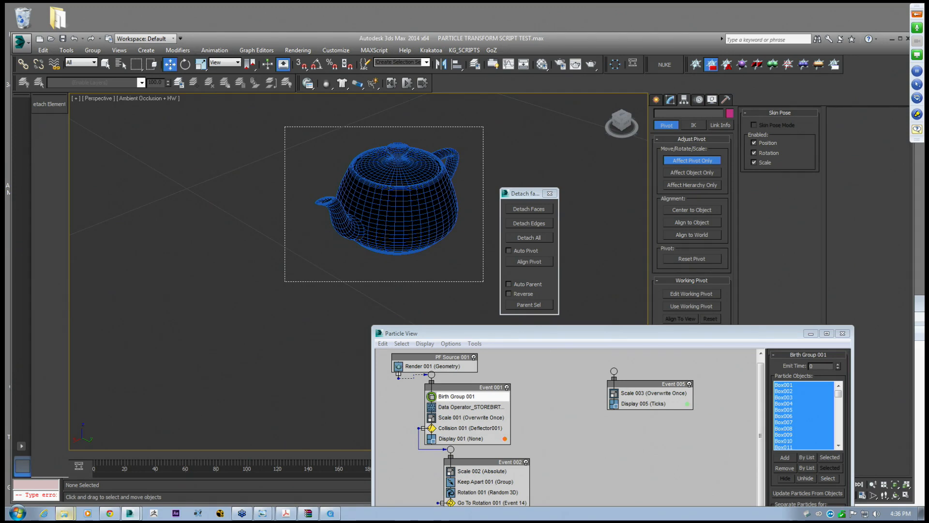
key("Delete")
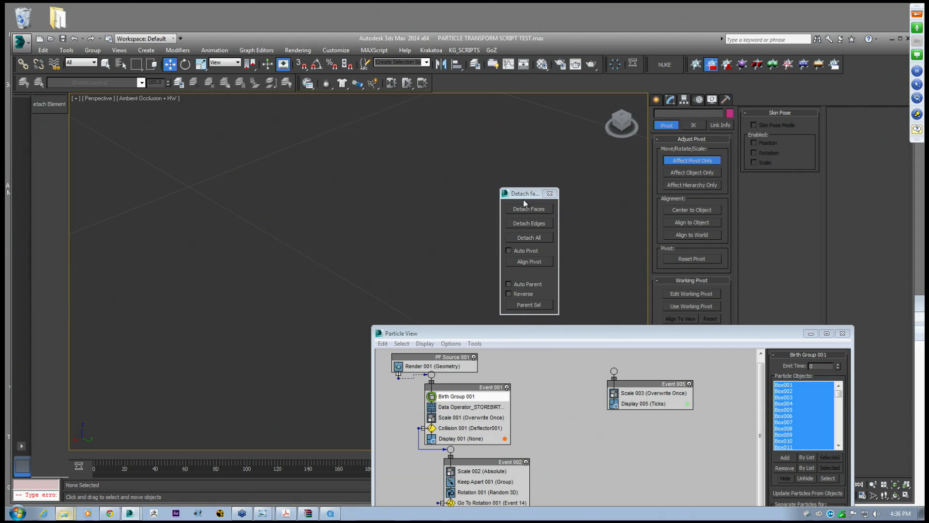
left_click(548, 193)
Select PF Source 001, frame it in the viewport beside Particle View, and scrub the timeline to examine the box particle animation
scroll(315, 240, "down", 5)
middle_click_drag(140, 160, 311, 242)
left_click(308, 235)
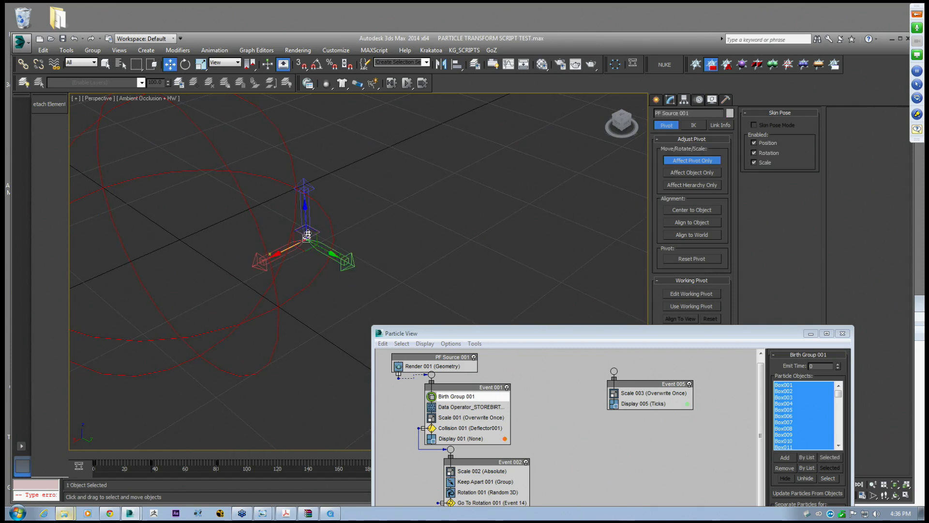
scroll(313, 235, "up", 8)
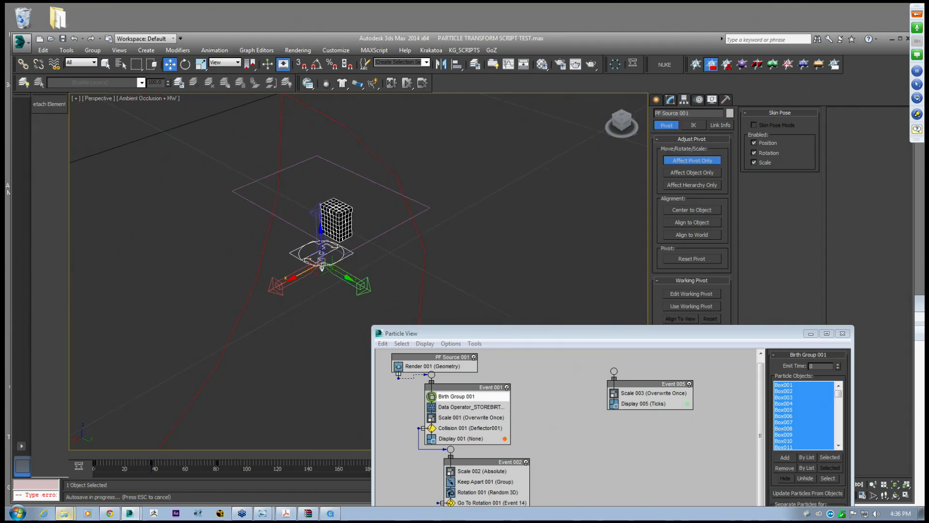
middle_click_drag(339, 264, 320, 257, "alt")
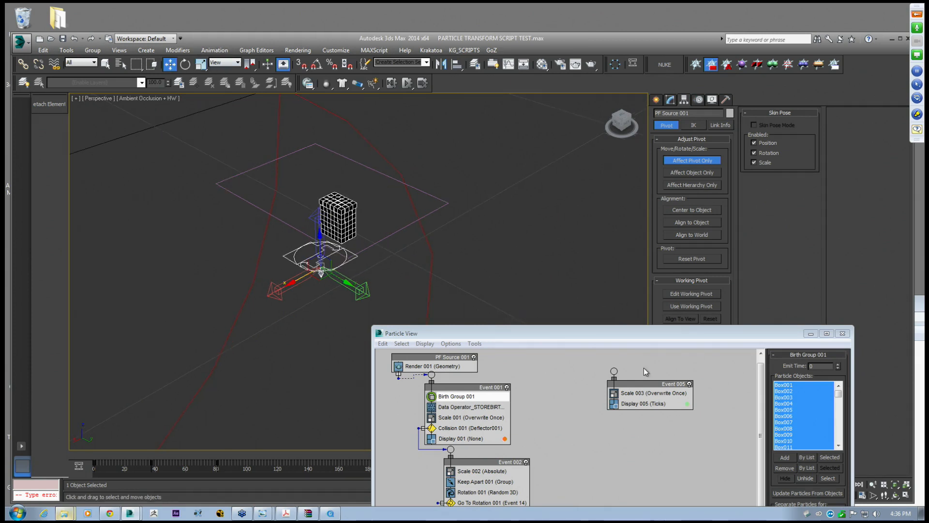
left_click_drag(708, 333, 634, 151)
left_click(895, 484)
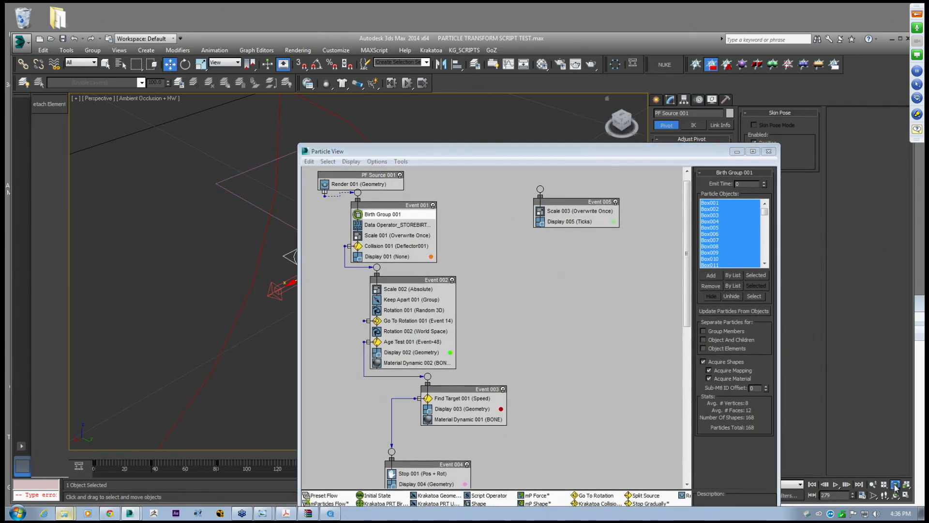
left_click_drag(437, 156, 579, 128)
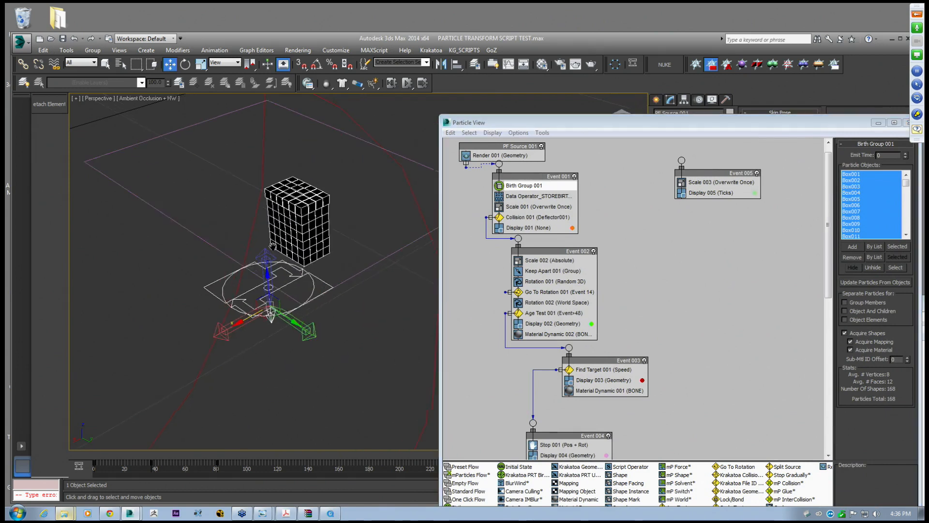
left_click_drag(109, 456, 486, 457)
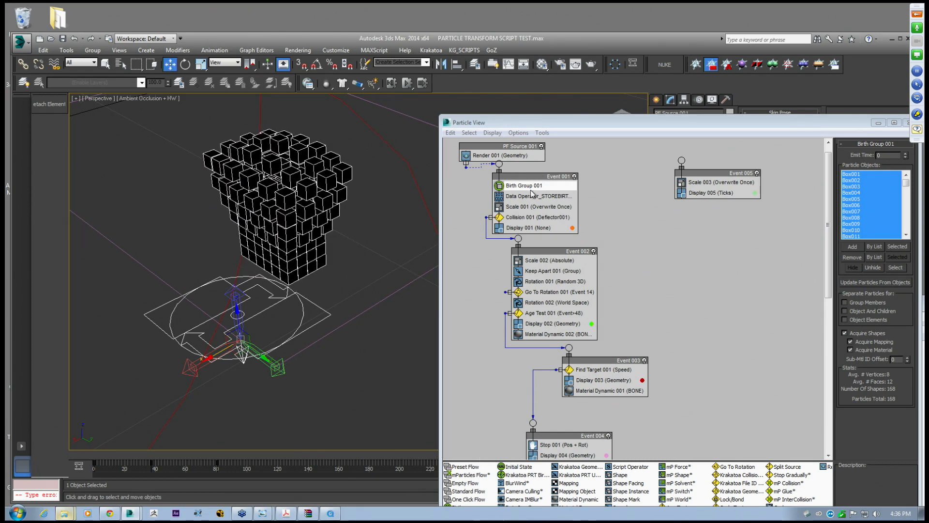
Review the particle objects list of Birth Group 001 and the settings of the Scale 001 operator
left_click(785, 142)
left_click_drag(787, 123, 502, 69)
left_click(242, 133)
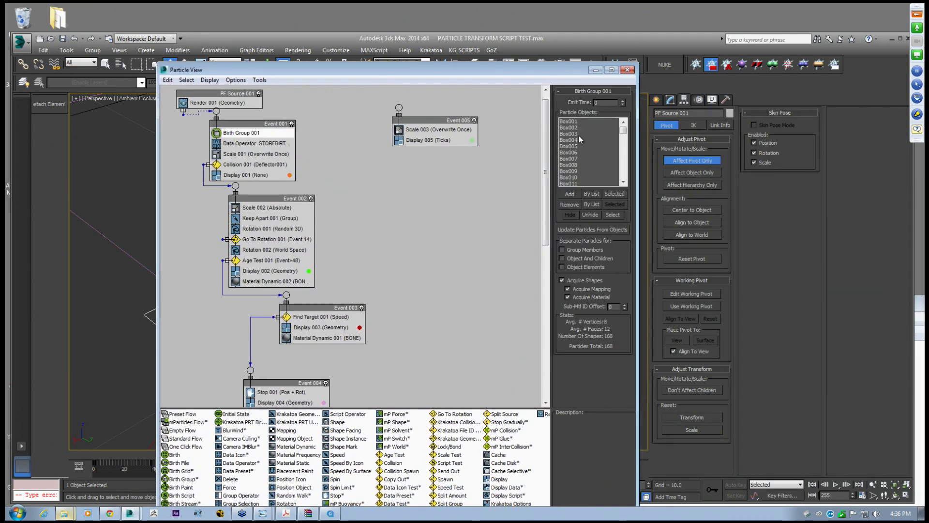
mouse_move(624, 132)
left_mouse_down()
mouse_move(622, 167)
mouse_move(621, 119)
left_mouse_up()
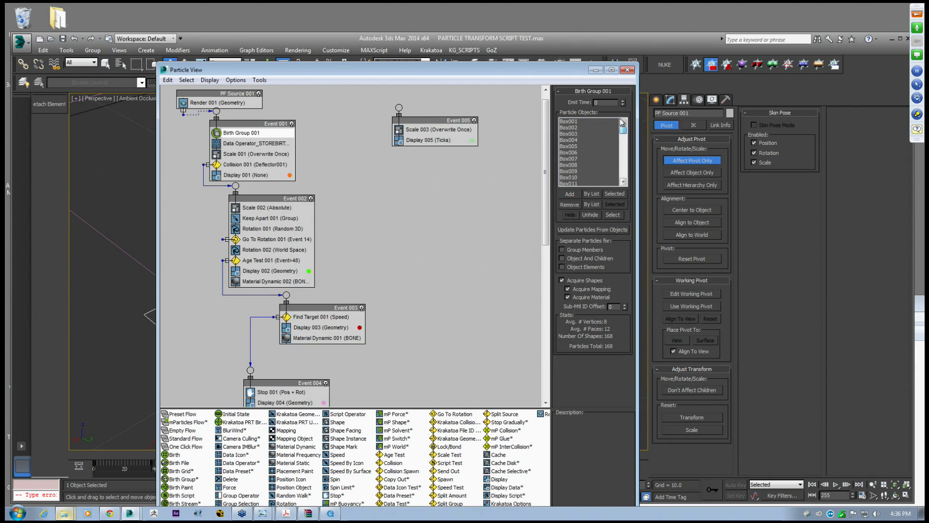
left_click(238, 153)
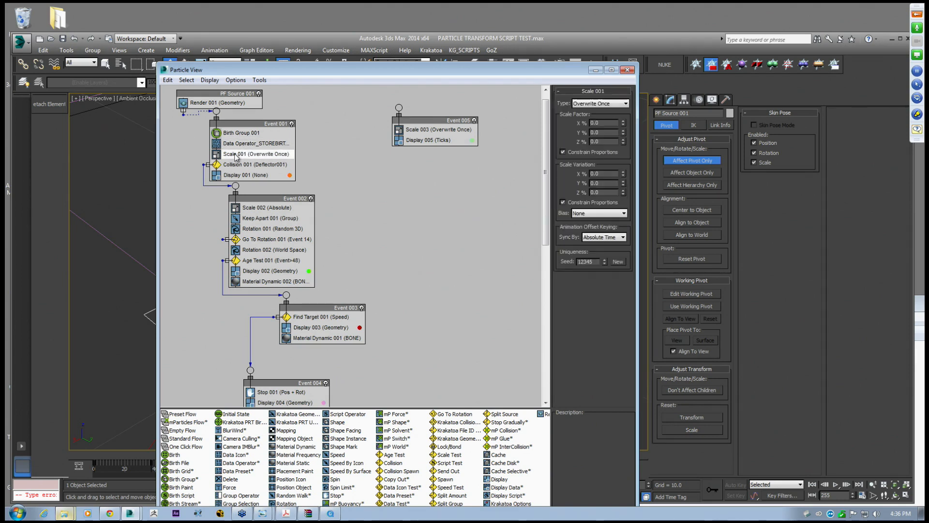
Review the Collision 001 test's settings in Event 001 and the test types that can be appended, with the viewport particles uncovered
left_click(254, 164)
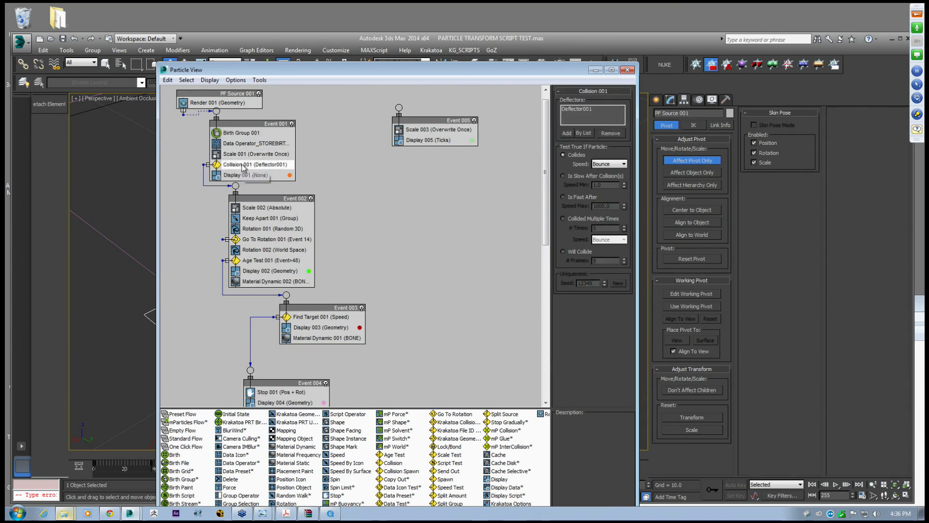
left_click_drag(256, 70, 497, 70)
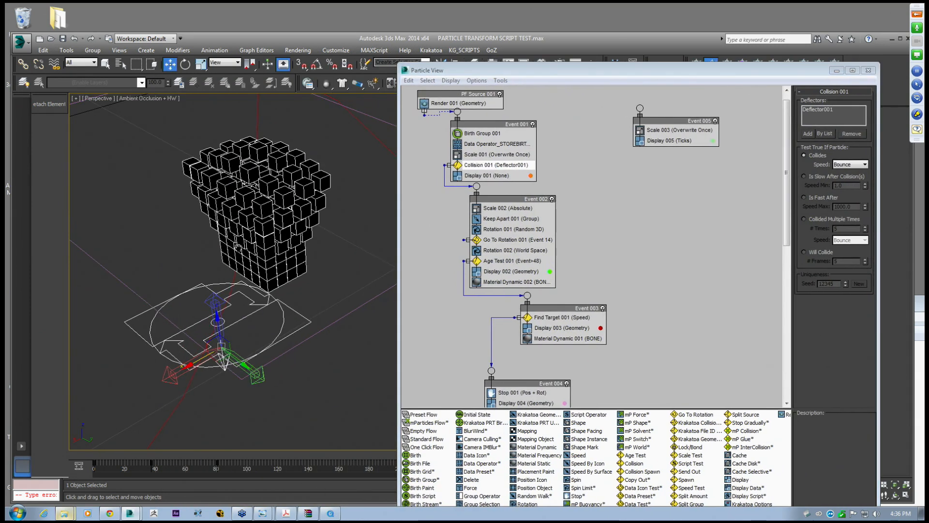
right_click(483, 166)
mouse_move(514, 183)
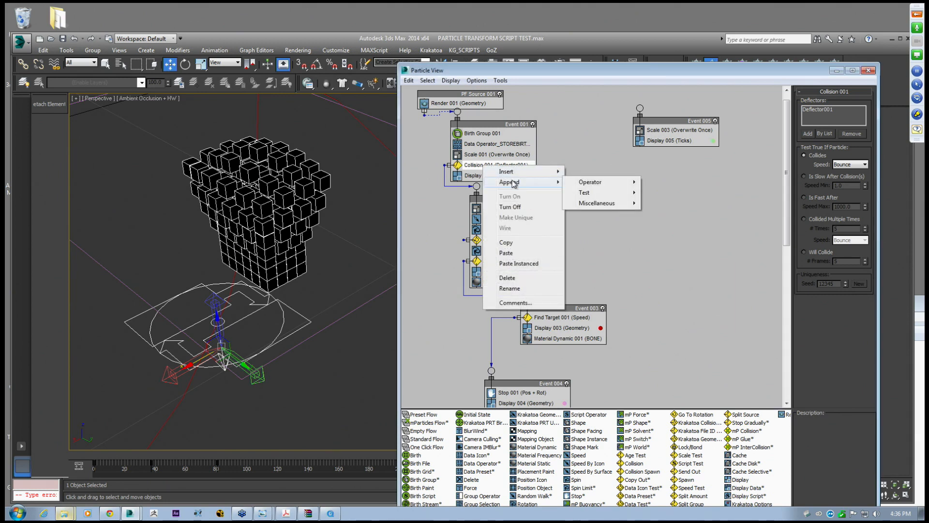
mouse_move(574, 192)
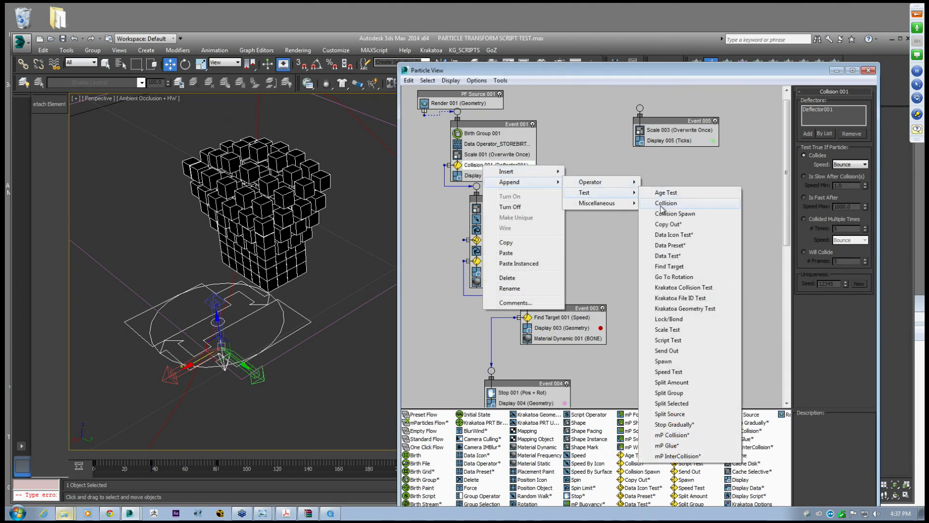
left_click(428, 183)
left_click(489, 165)
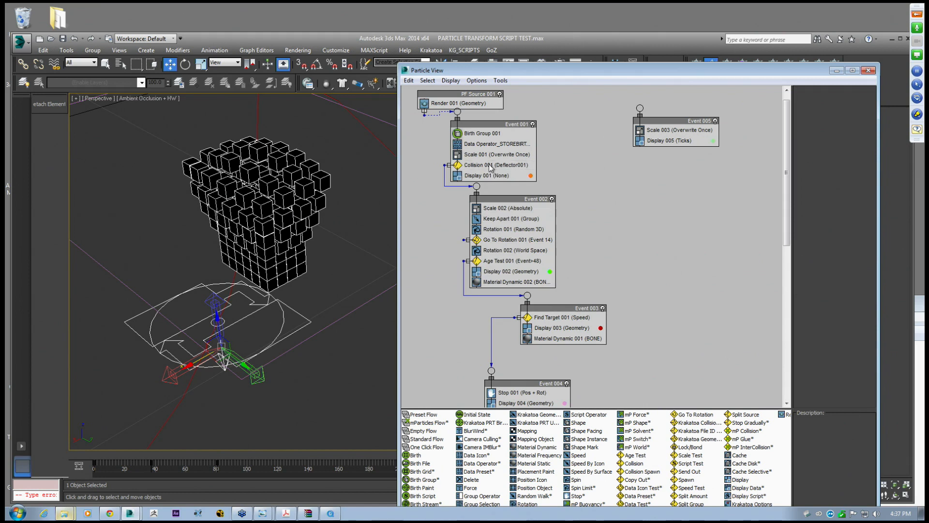
Select Deflector001 in the viewport and show its parameters, rearranging Particle View so that both stay in sight
left_click(132, 291)
scroll(154, 268, "down", 3)
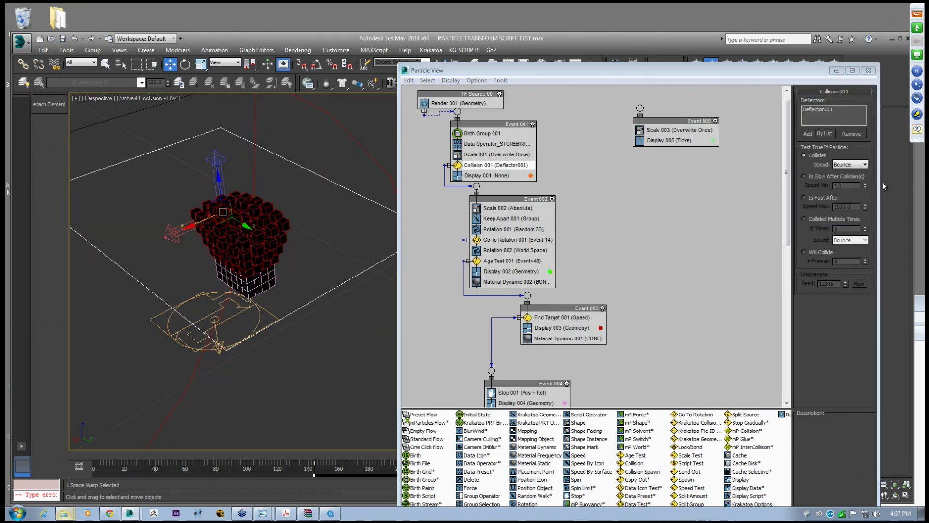
left_click_drag(877, 182, 638, 233)
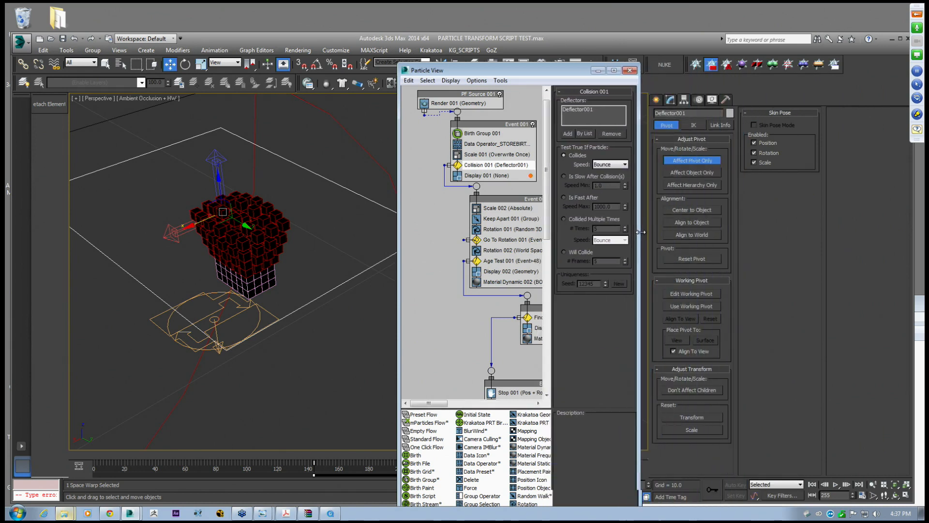
left_click_drag(483, 70, 453, 73)
left_click(670, 99)
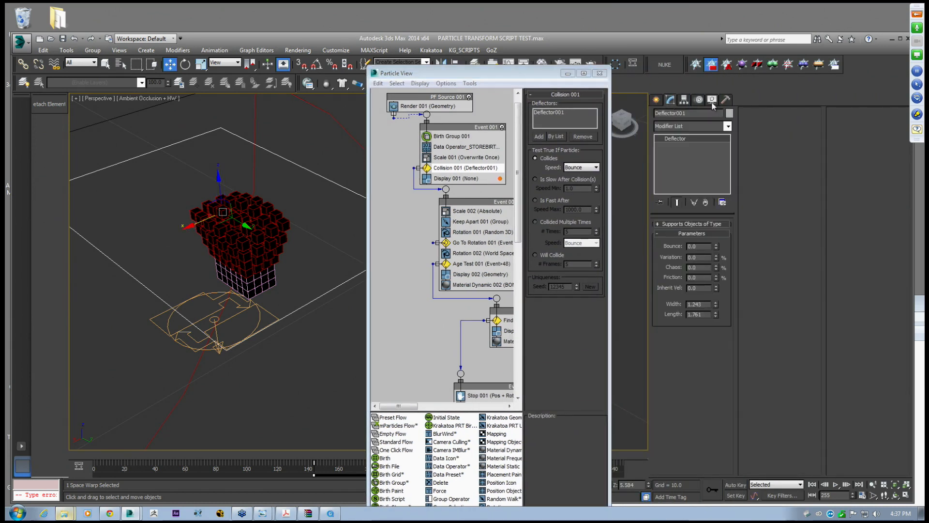
middle_click_drag(253, 233, 247, 237)
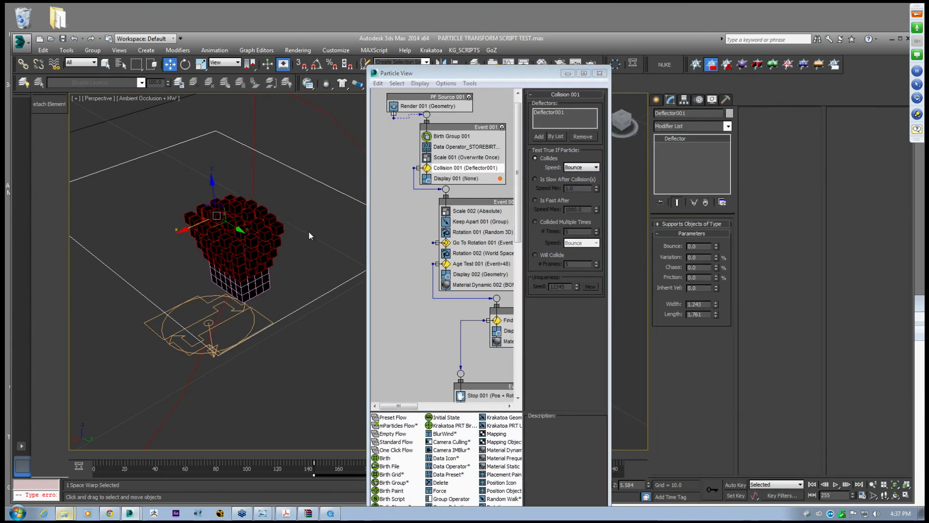
left_click_drag(366, 249, 323, 249)
left_click_drag(608, 297, 628, 296)
mouse_move(247, 247)
middle_mouse_down()
mouse_move(248, 255)
mouse_move(237, 250)
middle_mouse_up()
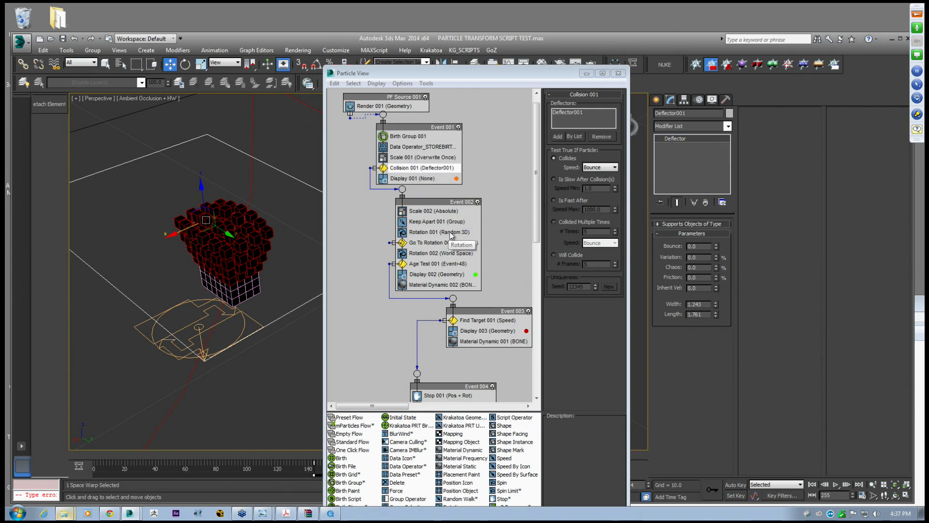
Compare the settings of Scale 001 in Event 001 with those of Scale 002 in Event 002
left_click(408, 158)
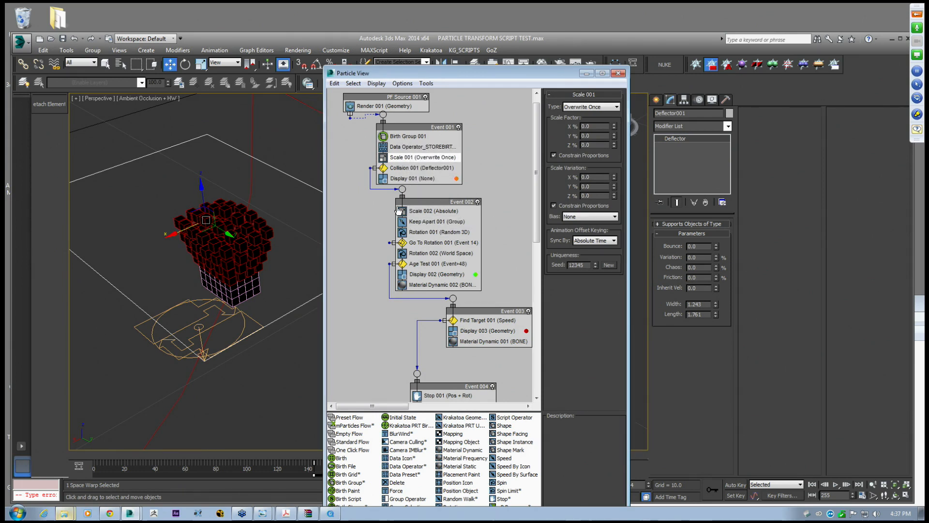
left_click_drag(427, 204, 429, 204)
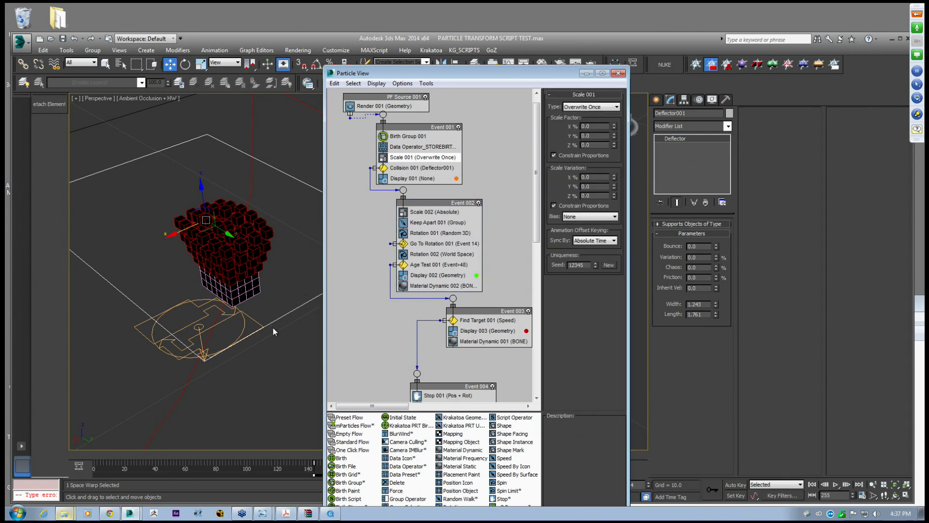
left_click(429, 213)
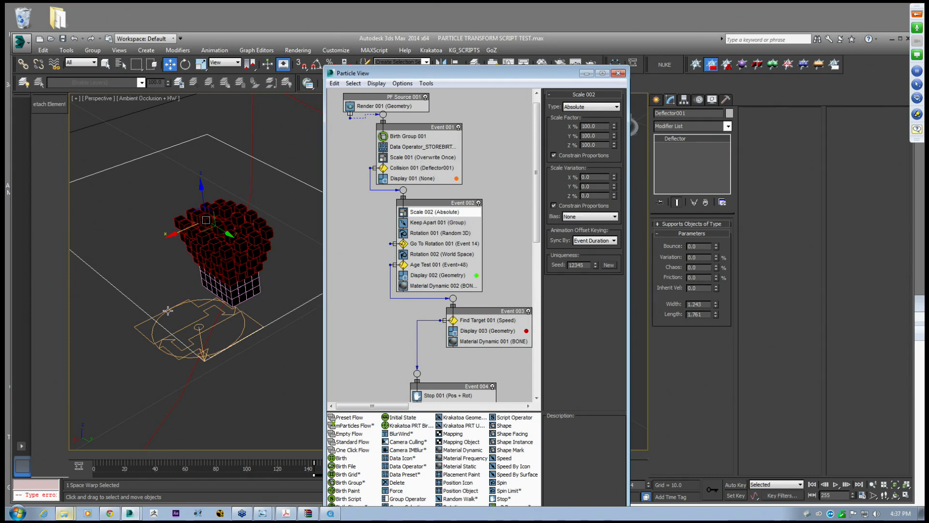
Set the acceleration limit of the Keep Apart 001 operator to 0.62 while watching how the boxes spread
left_click(433, 224)
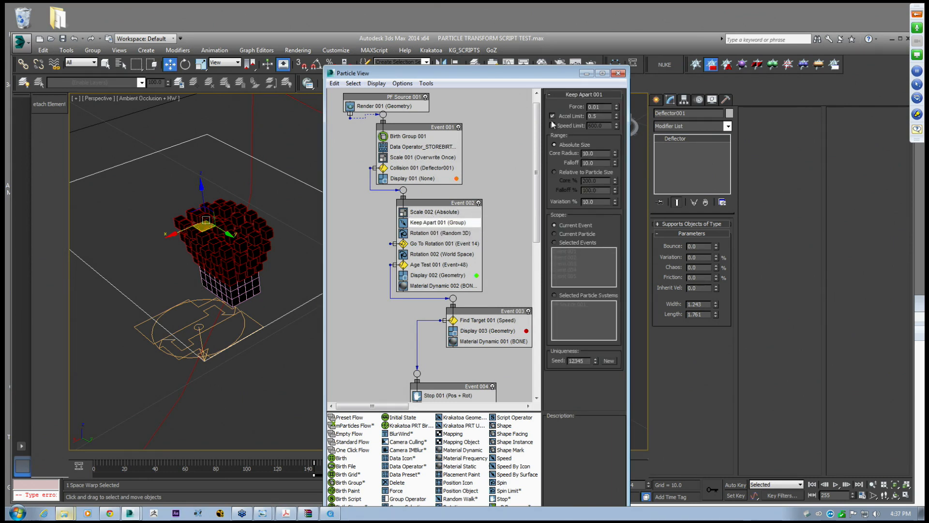
left_click_drag(617, 116, 616, 111)
middle_click_drag(243, 232, 277, 247, "alt")
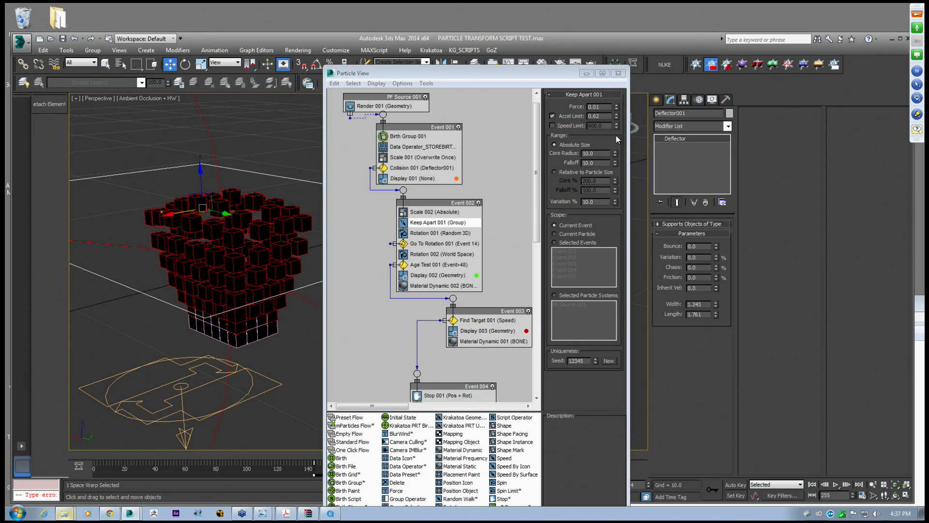
mouse_move(616, 118)
left_mouse_down()
mouse_move(614, 141)
mouse_move(614, 124)
left_mouse_up()
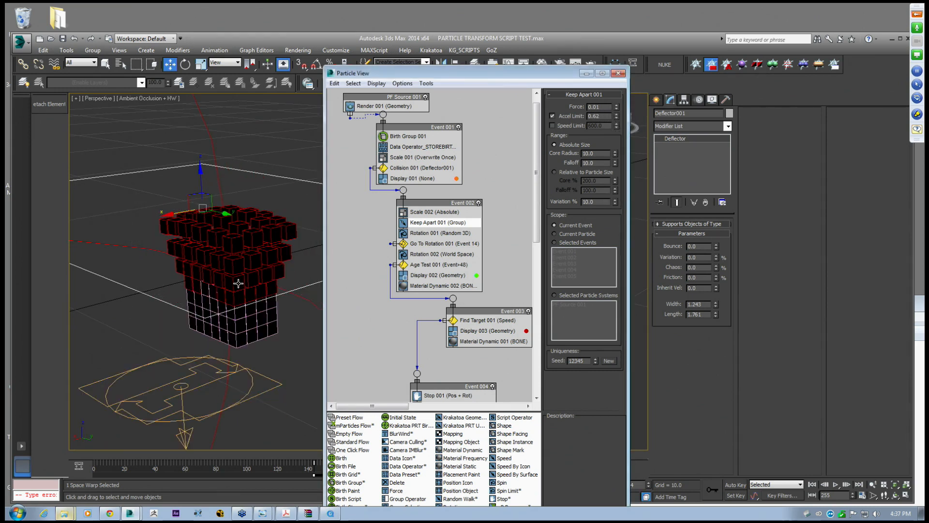
middle_click_drag(251, 273, 247, 269)
scroll(246, 269, "down", 2)
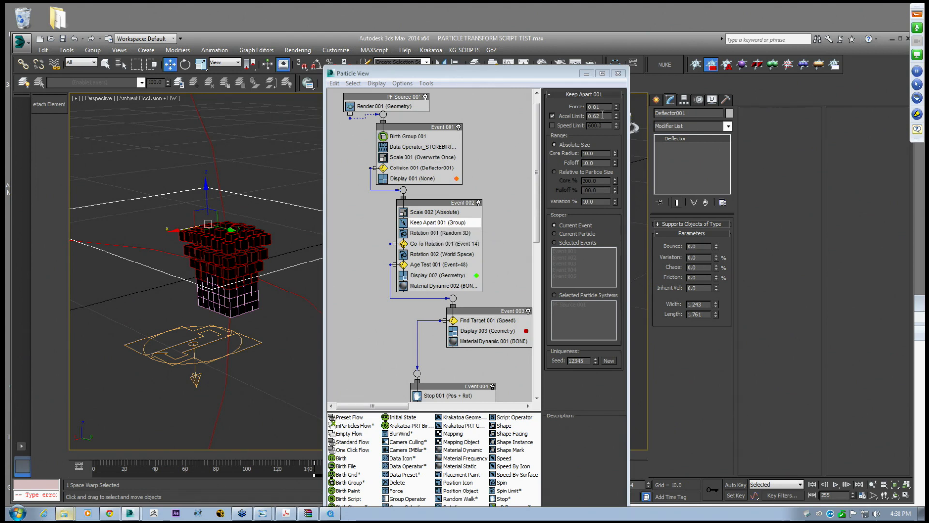
Review the settings of Rotation 001, Go To Rotation 001, Rotation 002 and Age Test 001 in Event 002
left_click(439, 232)
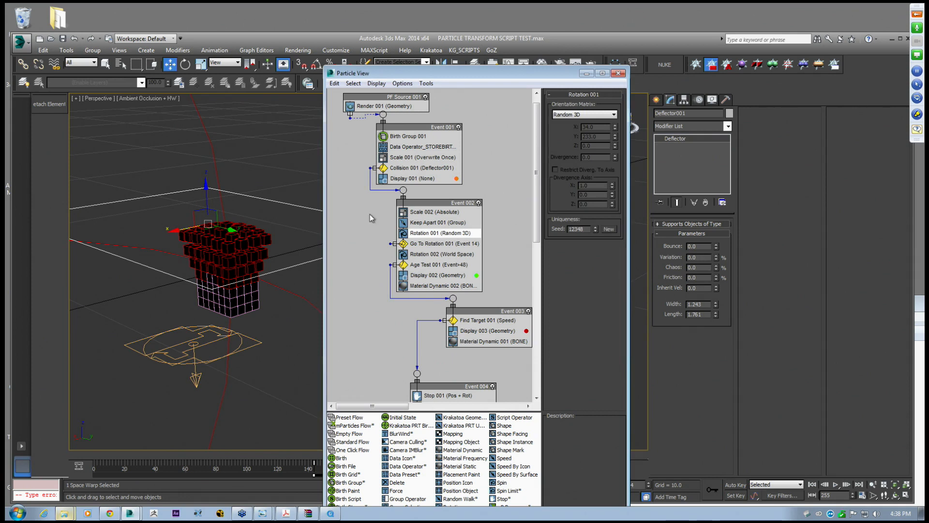
left_click(441, 244)
left_click_drag(467, 68, 493, 63)
left_click(432, 253)
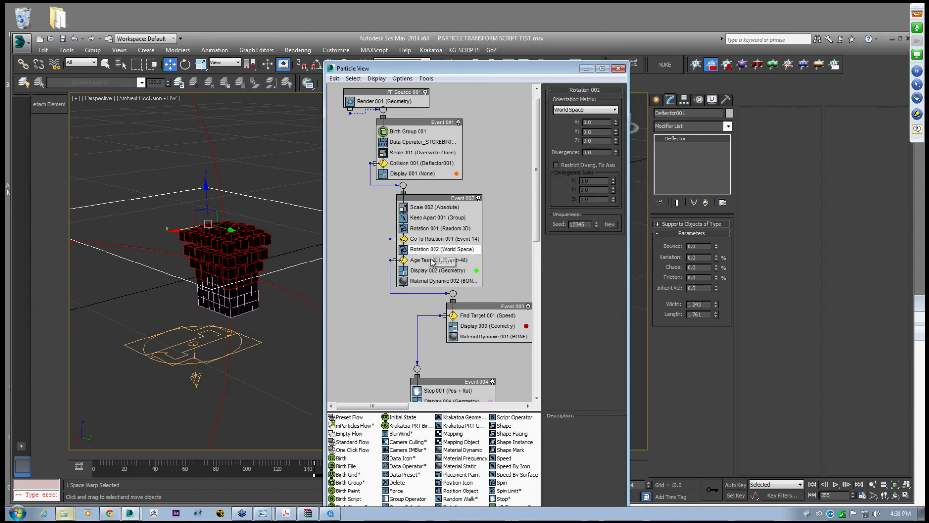
left_click(439, 241)
left_click(436, 252)
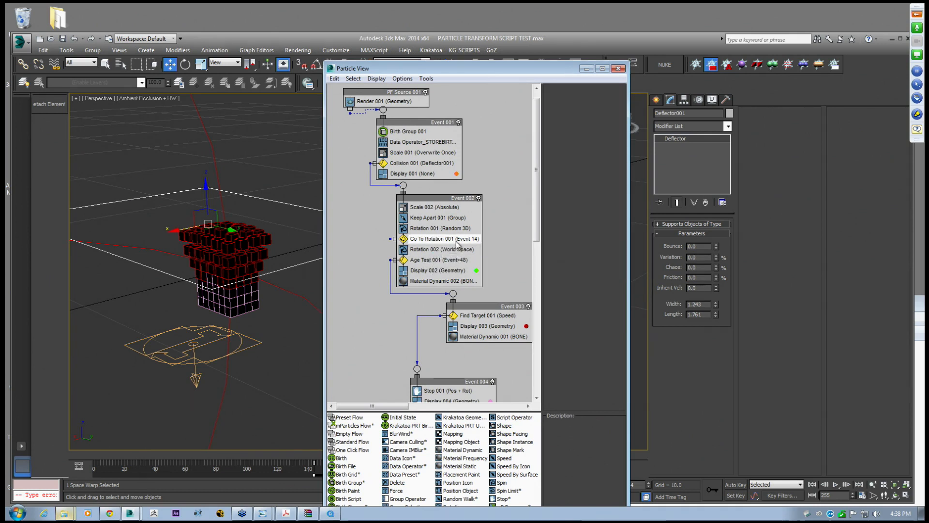
left_click(434, 260)
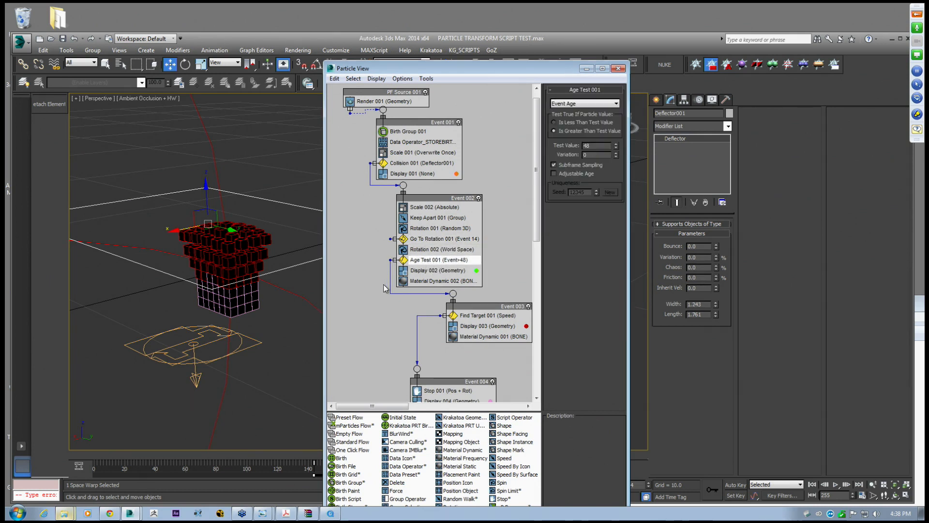
Reposition and shorten the Particle View window so the viewport particles and the timeline are both accessible
left_click_drag(382, 71, 424, 61)
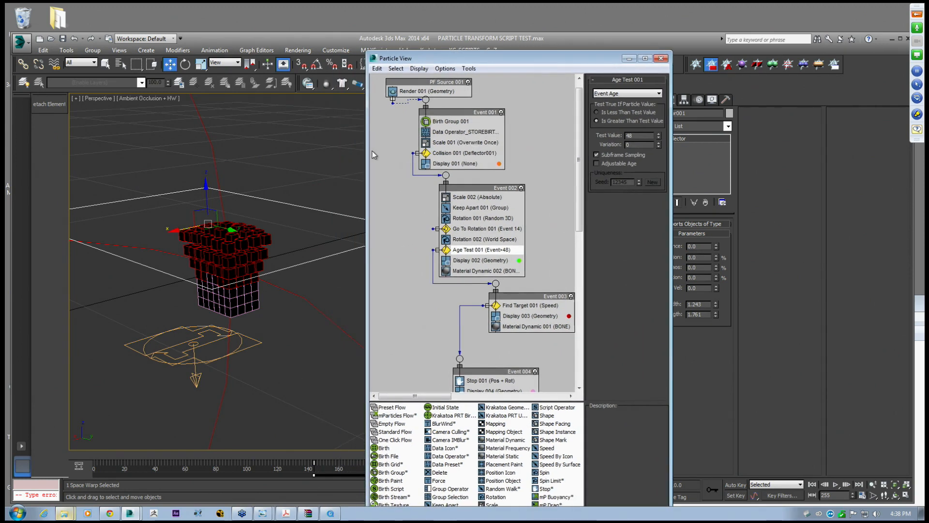
left_click_drag(368, 143, 364, 144)
left_click_drag(402, 58, 453, 34)
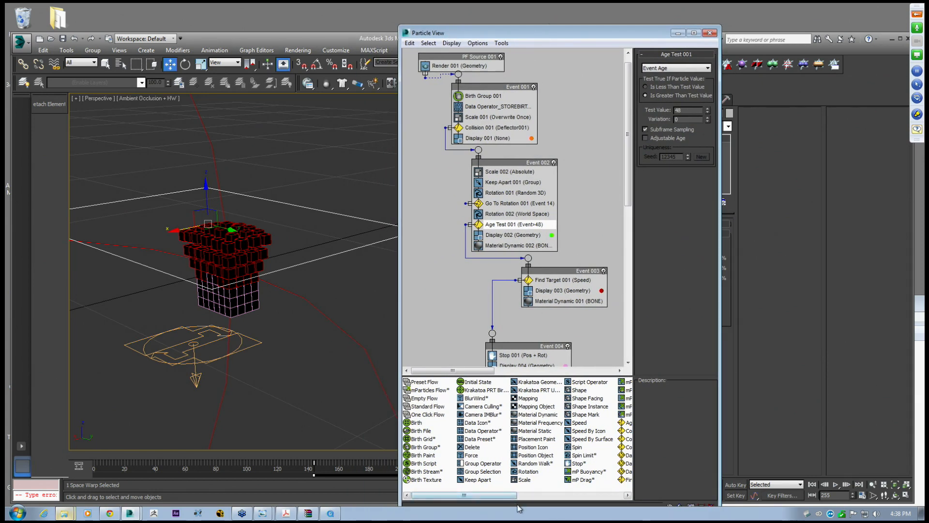
left_click_drag(551, 24, 511, 37)
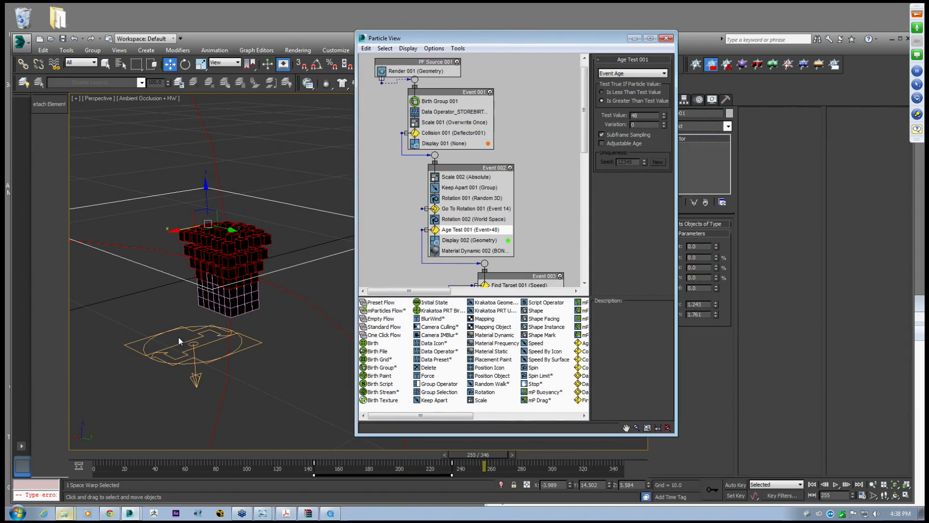
Check the transition duration of Go To Rotation 001 and the test value of Age Test 001
left_click(464, 209)
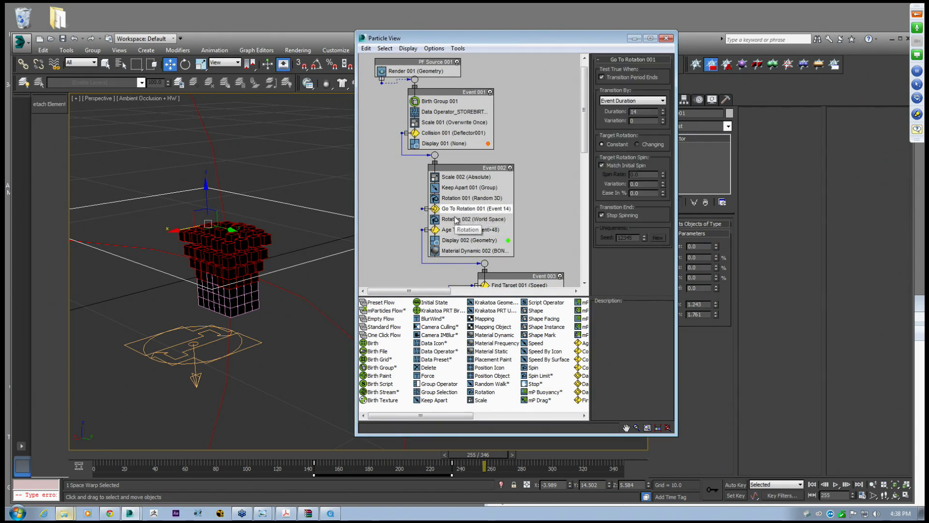
left_click(466, 229)
double_click(634, 115)
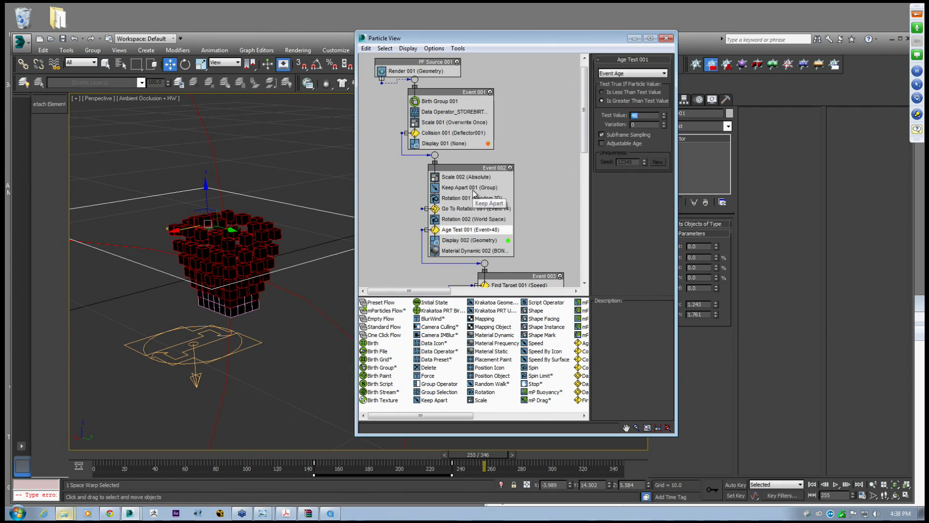
Show the settings of the Find Target 001 test in Event 003
right_click(528, 239)
left_click(525, 178)
middle_click_drag(527, 190, 506, 137)
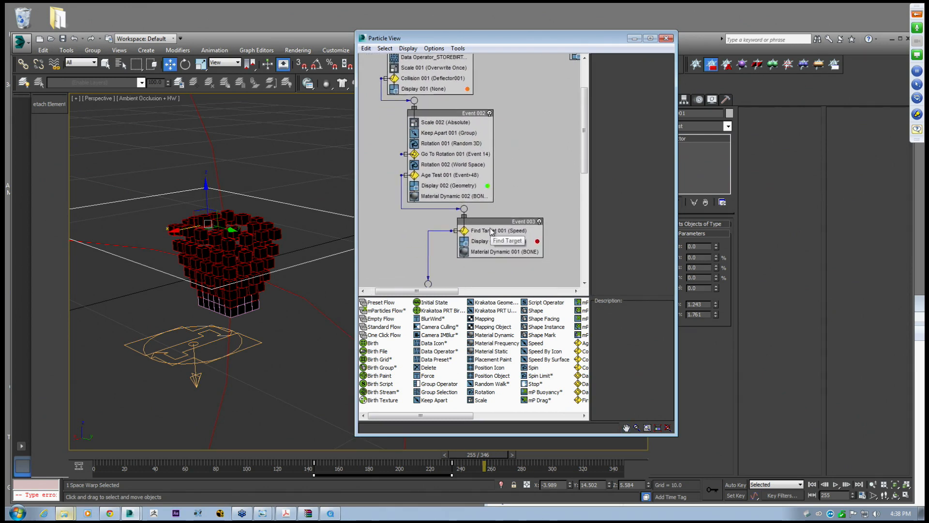
left_click(494, 228)
right_click(515, 124)
left_click(521, 140)
right_click(521, 138)
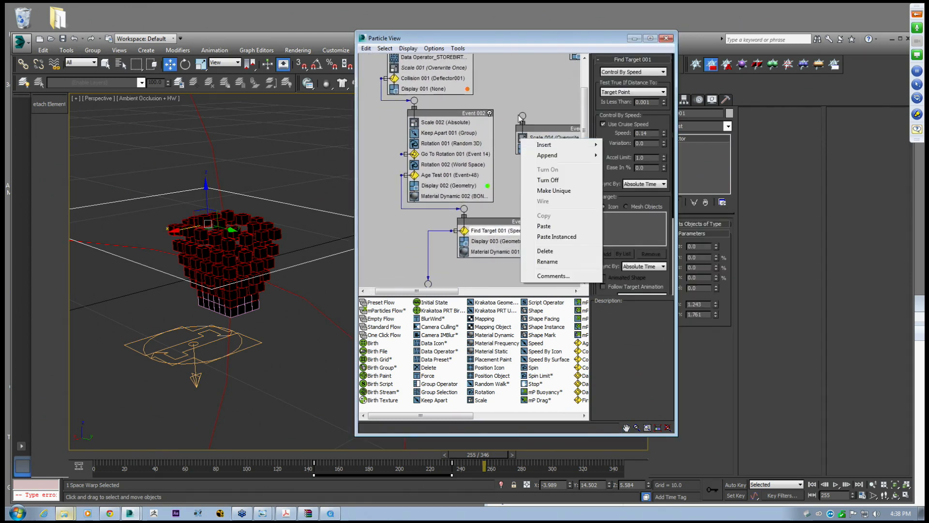
left_click(532, 103)
left_click_drag(538, 129, 607, 86)
right_click(512, 136)
left_click(521, 140)
right_click(525, 131)
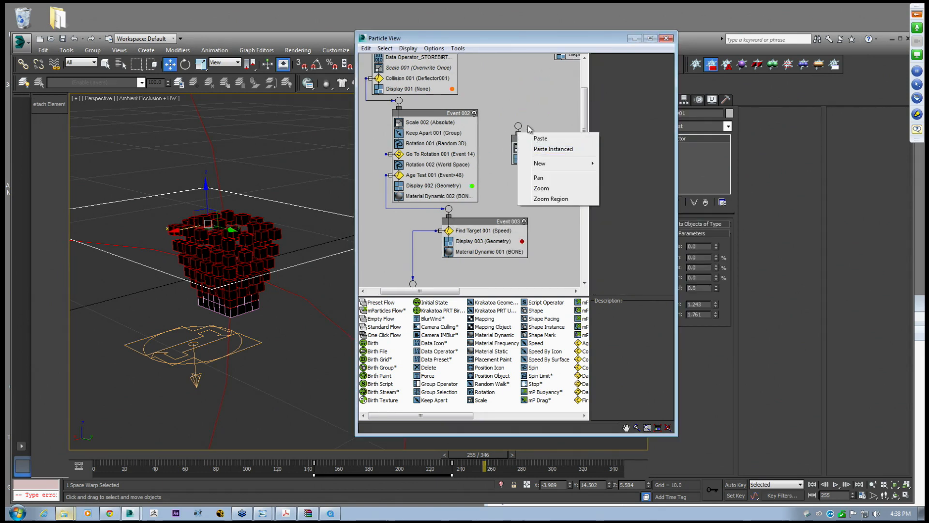
left_click(541, 122)
right_click(534, 136)
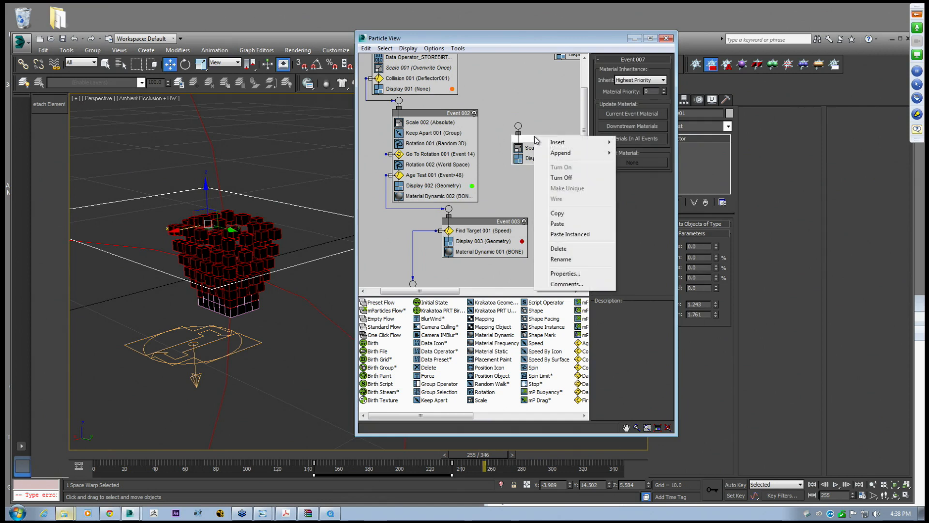
left_click(559, 248)
Scrub the animation to frame 293 and show the settings of the STOREBIRTHPOS data operator in Event 001
middle_click_drag(499, 123, 514, 135)
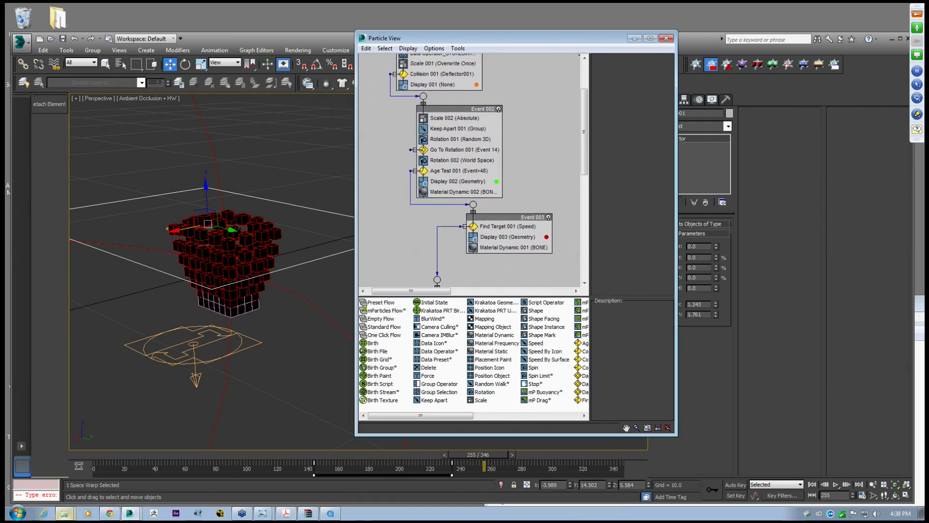
left_click_drag(462, 460, 521, 450)
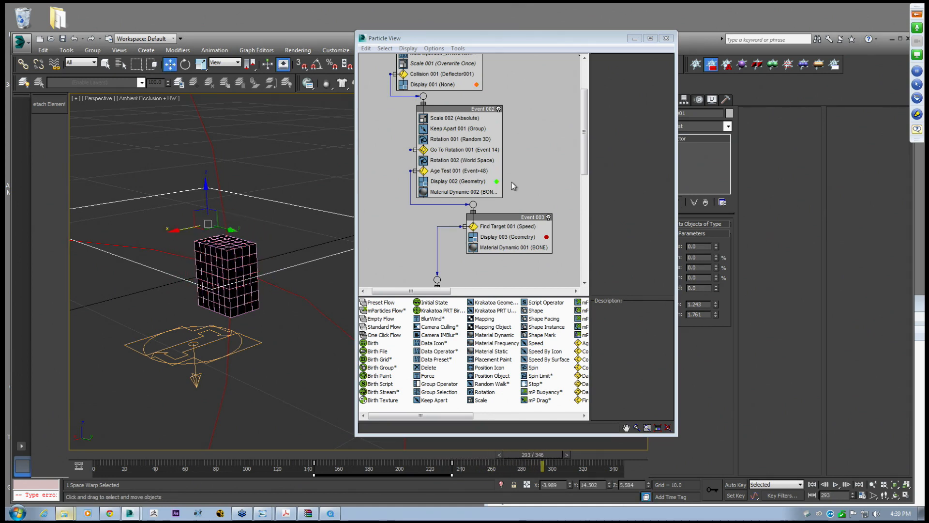
left_click(516, 99)
scroll(519, 92, "up", 4)
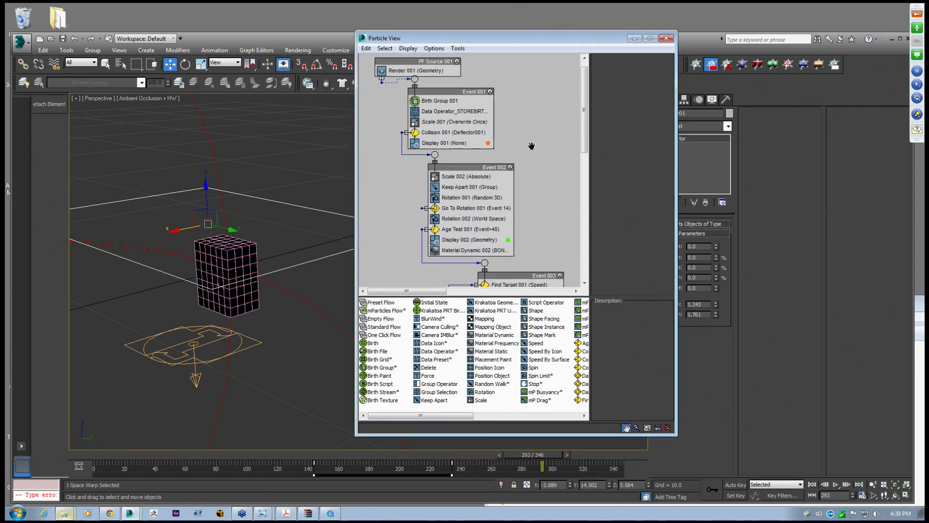
left_click(451, 112)
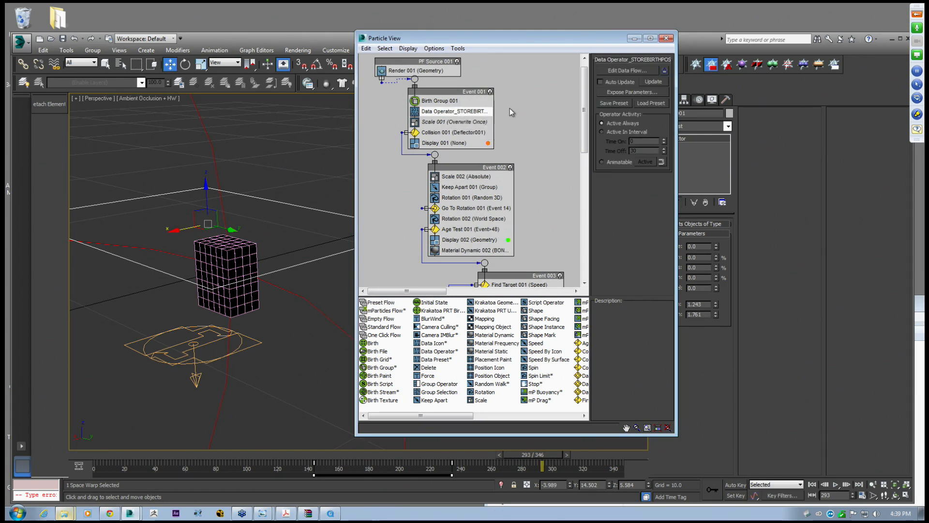
left_click_drag(582, 31, 582, 9)
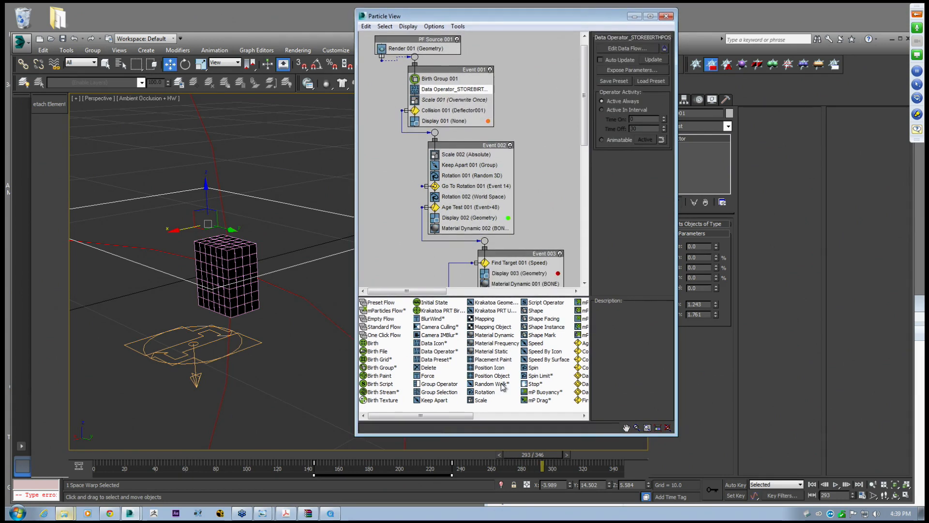
Make the Particle View window taller and open the data flow of the STOREBIRTHPOS data operator in Event 001
left_click_drag(502, 434, 515, 508)
left_click(472, 87)
left_click(468, 85)
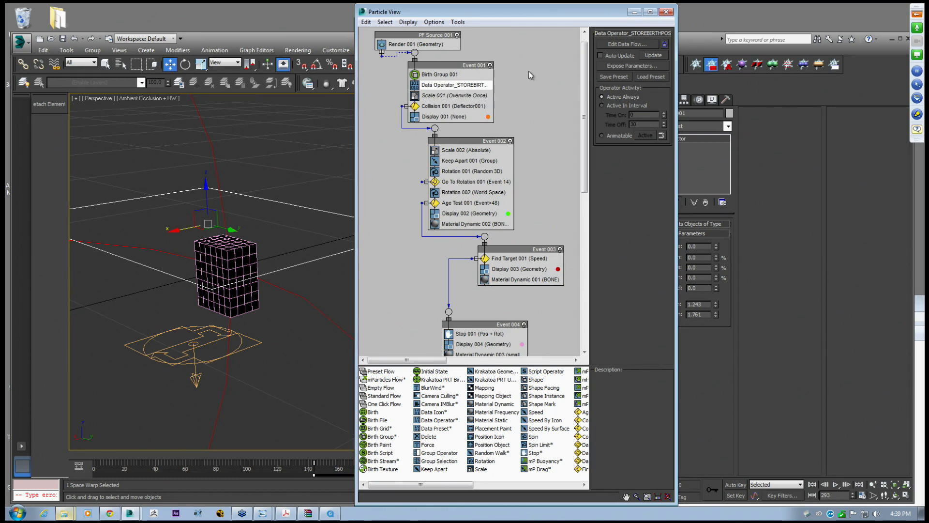
left_click(611, 44)
Spread the New In Event, Position Vector and Script Vector nodes apart so their connections can be followed
left_click_drag(517, 234, 509, 200)
left_click_drag(517, 250, 515, 277)
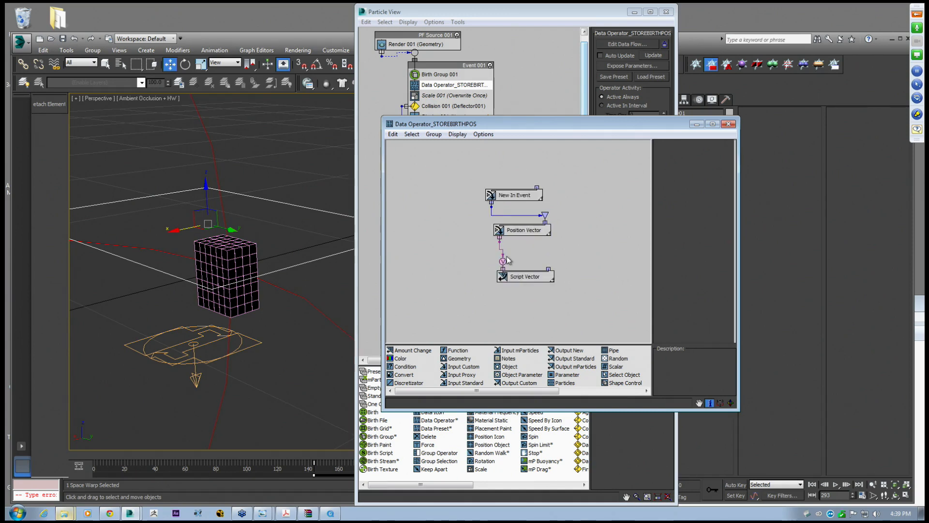
right_click(587, 277)
Check which position data the Position Vector input reads and which script channel type the Script Vector output writes
left_click(529, 232)
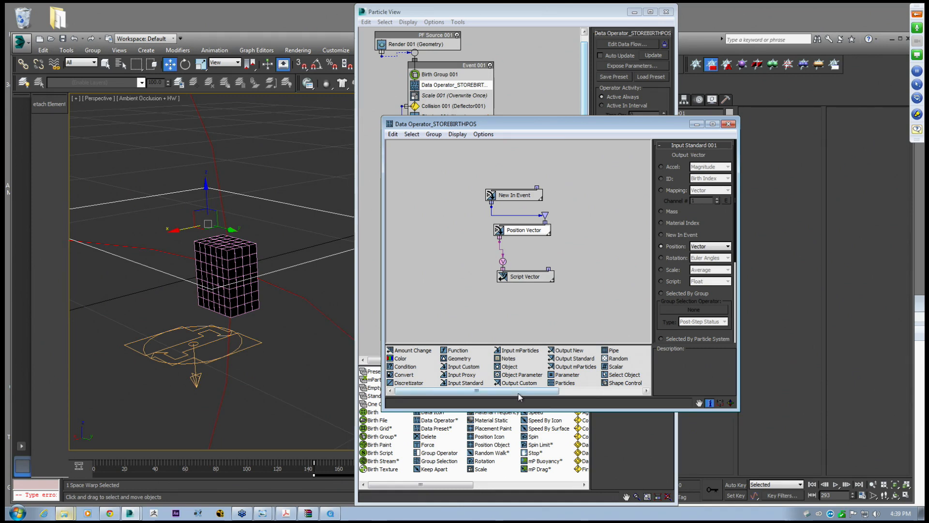
left_click_drag(524, 232, 519, 235)
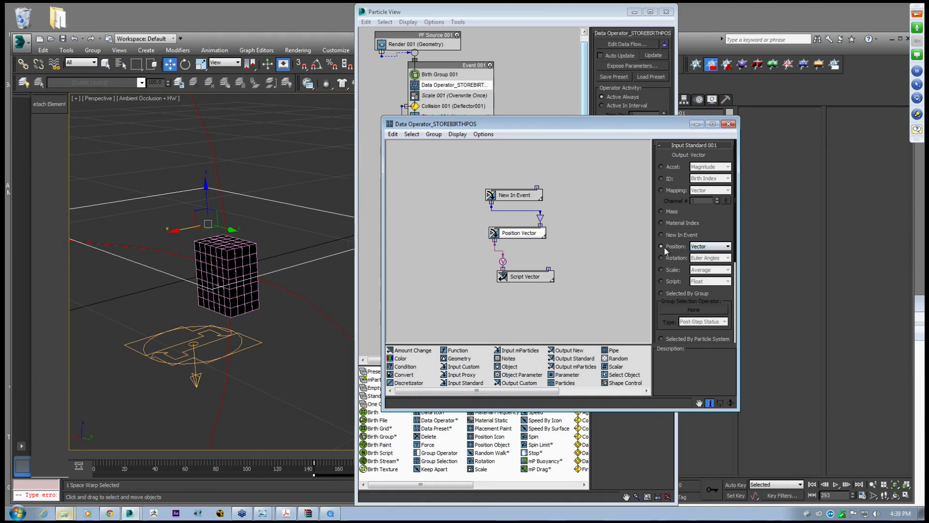
left_click(532, 281)
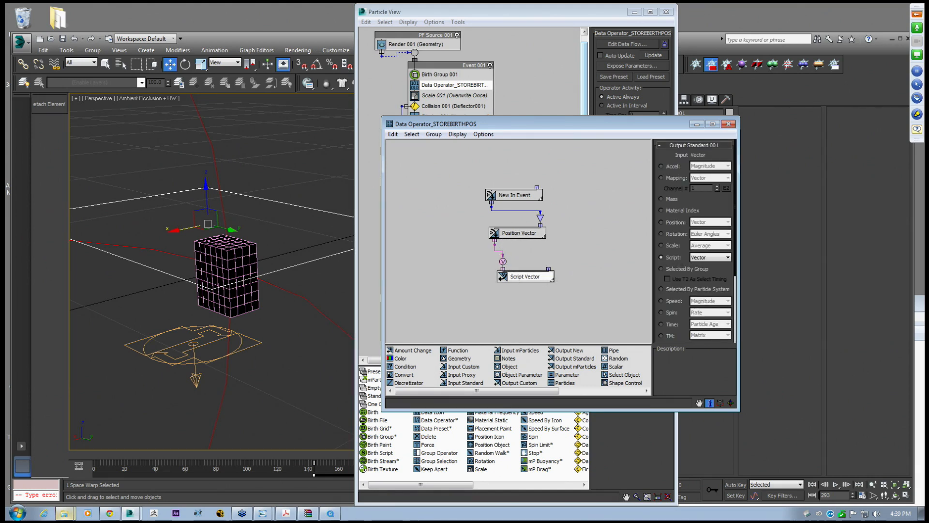
left_click(710, 257)
left_click(707, 265)
Stagger the New In Event, Position Vector and Script Vector nodes diagonally, and shift the data flow window with Script Vector selected
left_click_drag(527, 197, 514, 227)
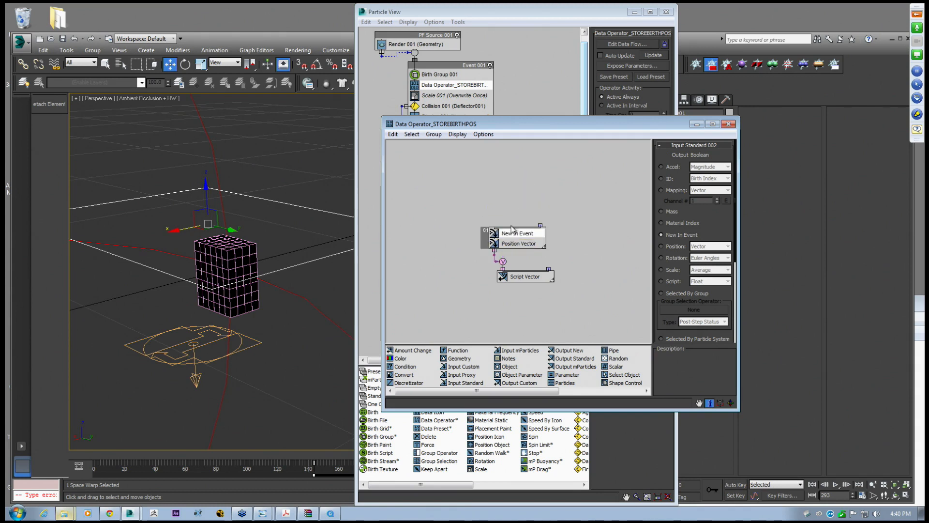
left_click_drag(515, 274, 509, 273)
mouse_move(514, 233)
left_mouse_down()
mouse_move(480, 186)
mouse_move(511, 232)
left_mouse_up()
left_click(512, 232)
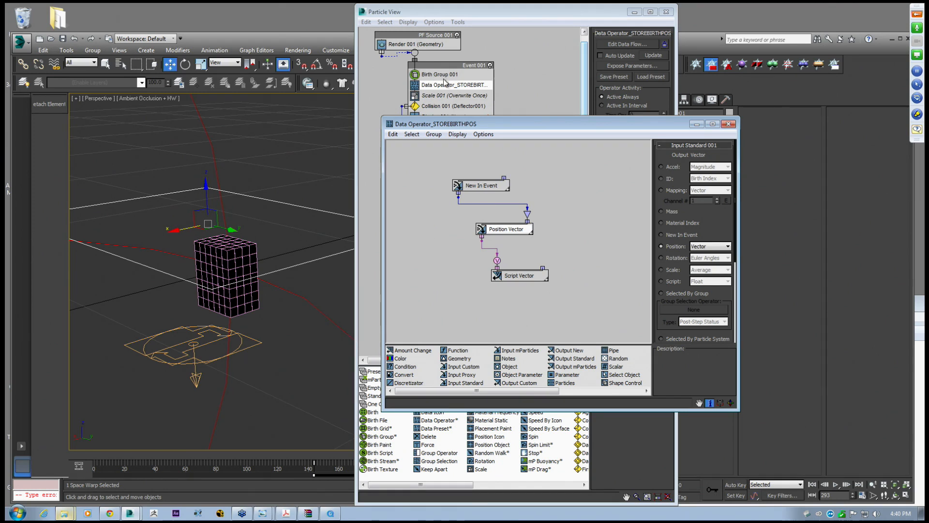
left_click(515, 275)
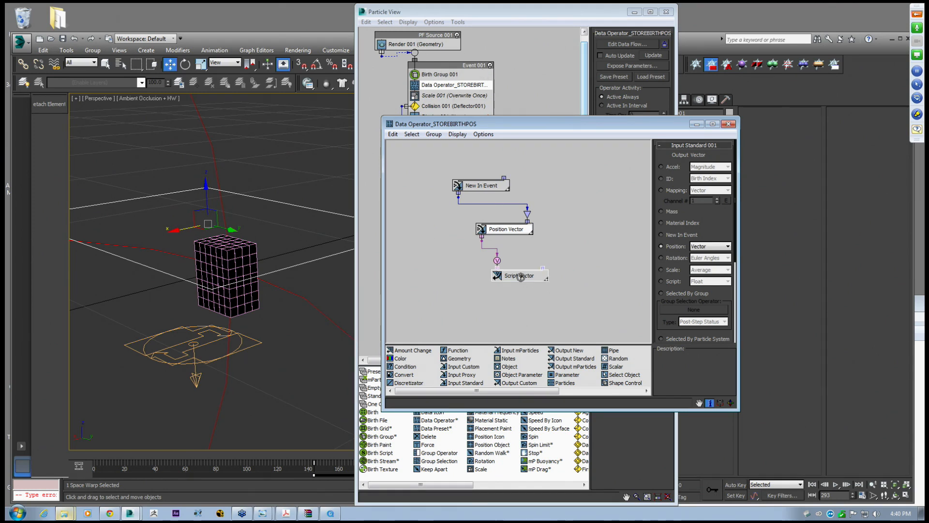
left_click_drag(513, 127, 497, 107)
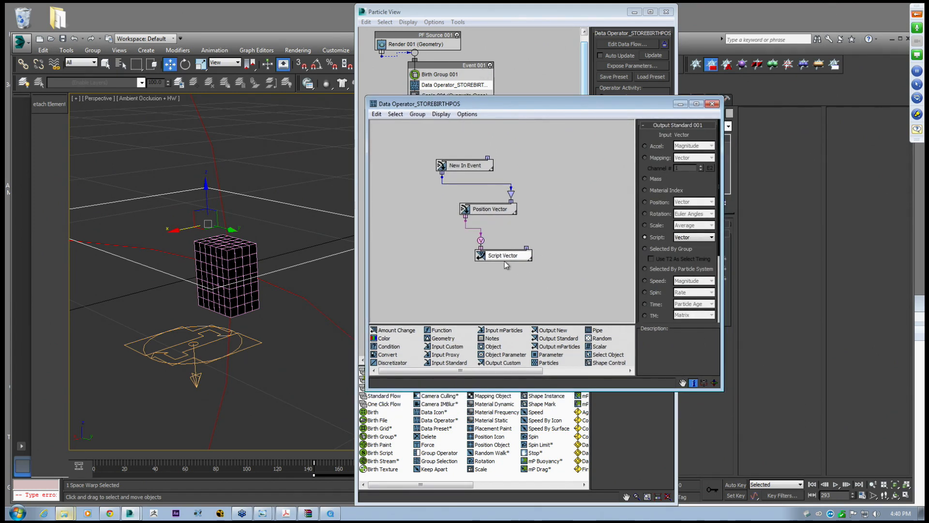
Close the data flow window of Data Operator_STOREBIRTHPOS to get back to the full particle flow
left_click_drag(509, 104, 564, 117)
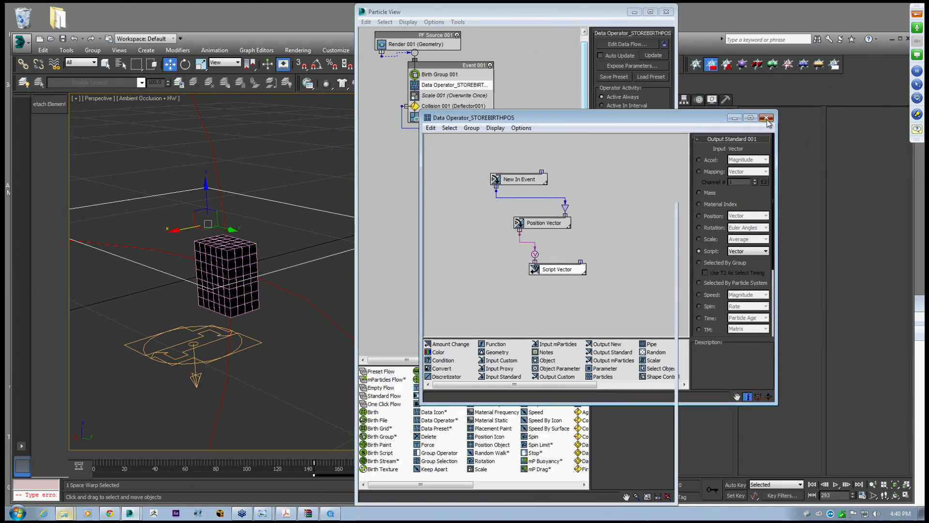
left_click(766, 118)
left_click(522, 158)
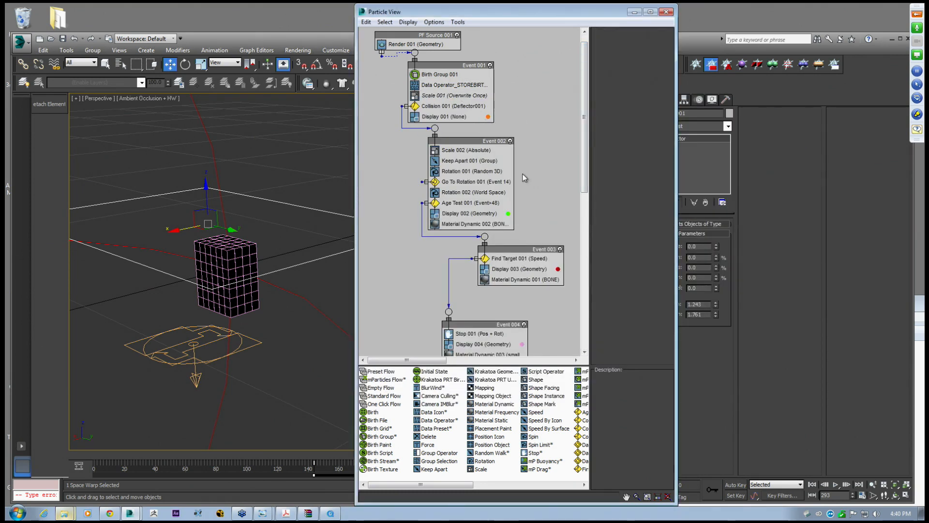
Examine the Stop 001 and Find Target 001 settings, including the options offered for Find Target's Point
left_click(509, 259)
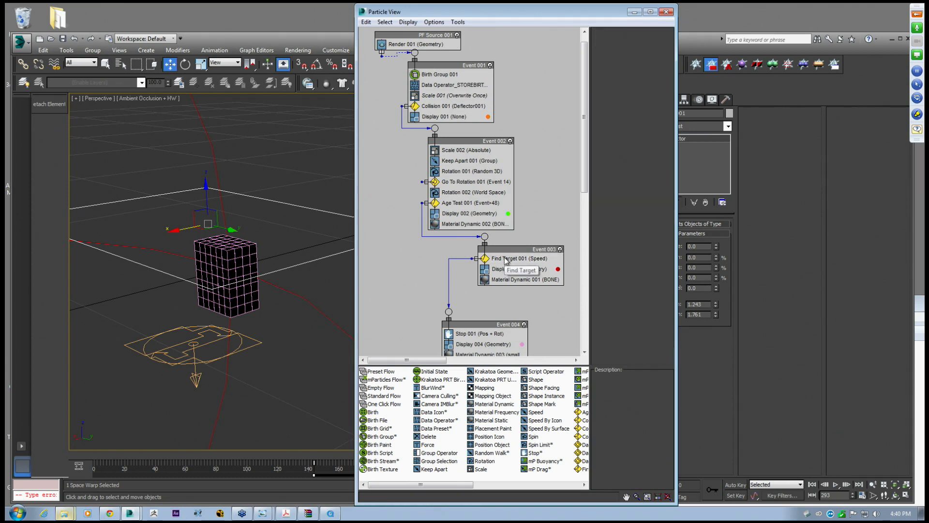
left_click(490, 317)
middle_click_drag(527, 233, 513, 209)
left_click(452, 332)
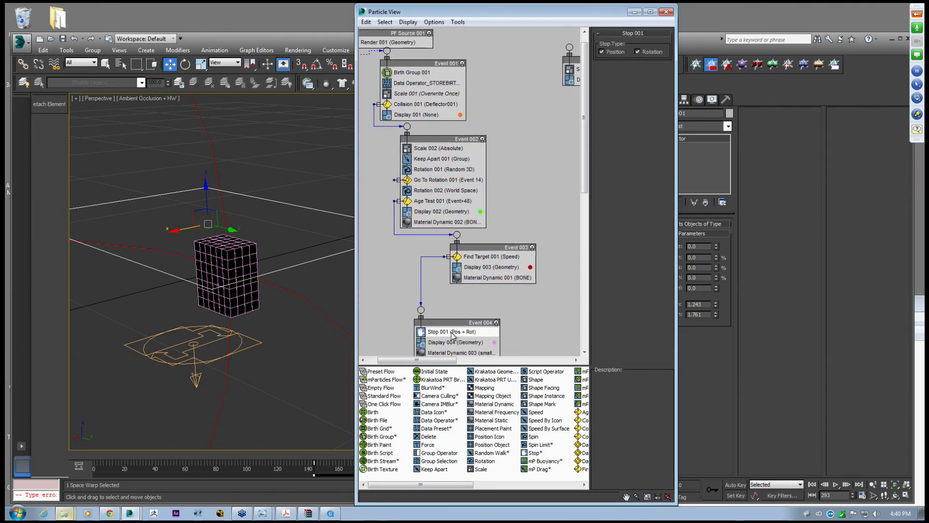
left_click(503, 256)
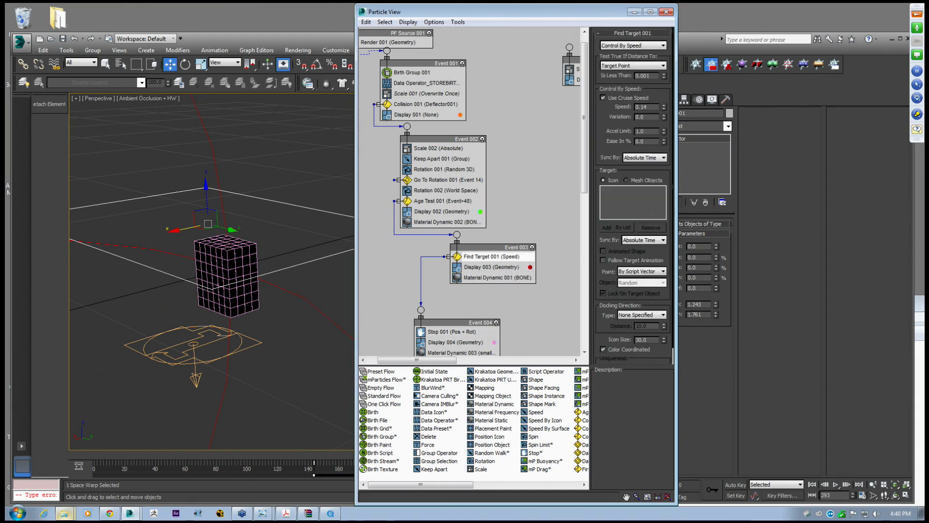
left_click(626, 272)
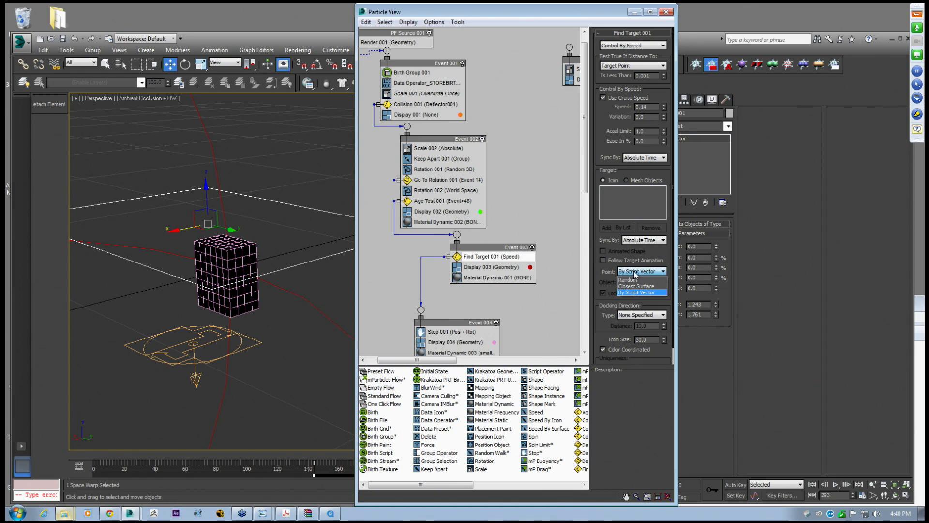
left_click(662, 272)
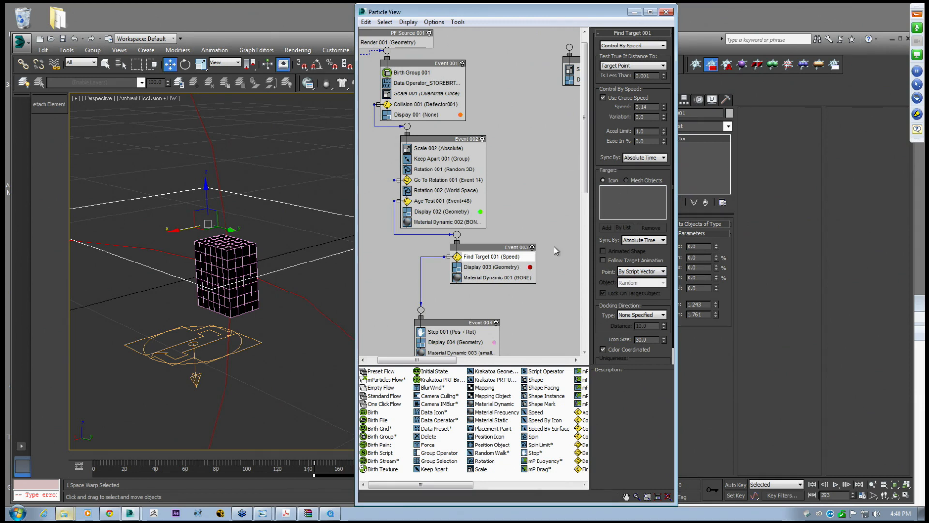
scroll(604, 277, "down", 1)
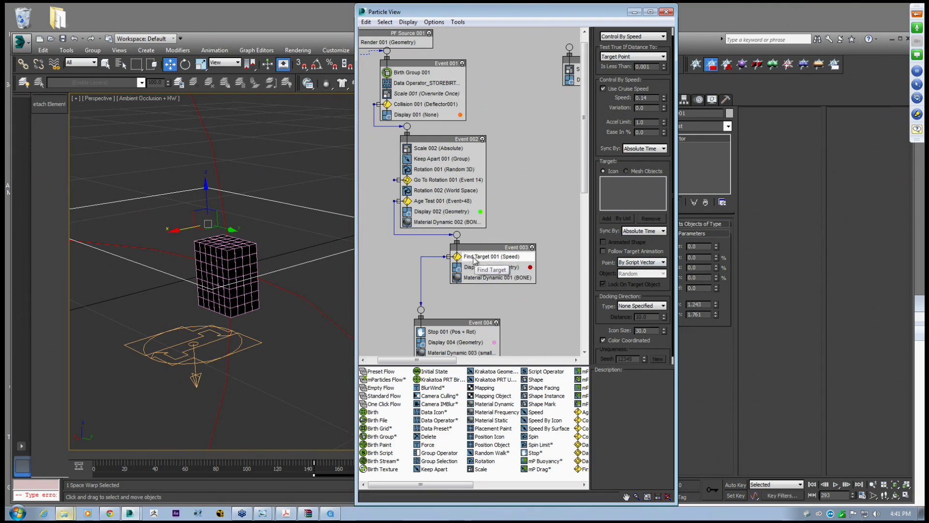
Reposition Event 002 and Event 003 in the particle flow diagram
mouse_move(429, 140)
left_mouse_down()
mouse_move(402, 143)
mouse_move(444, 142)
left_mouse_up()
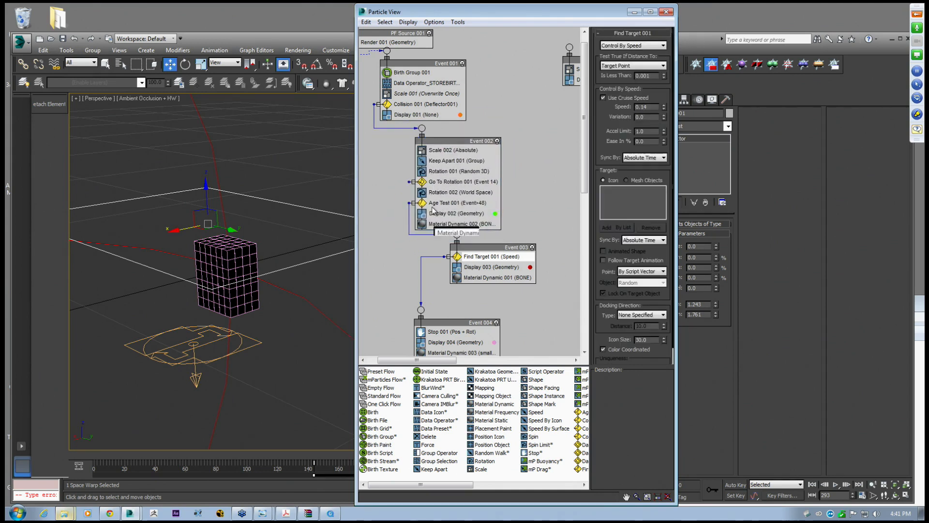
mouse_move(445, 143)
left_mouse_down()
mouse_move(412, 141)
mouse_move(450, 146)
mouse_move(424, 141)
mouse_move(434, 138)
left_mouse_up()
left_click_drag(476, 248, 476, 252)
left_click_drag(484, 255, 484, 255)
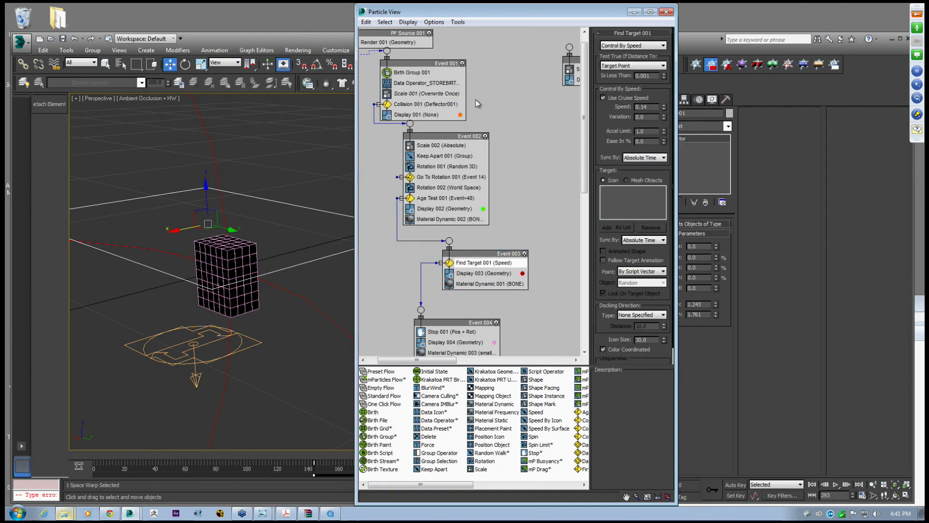
Spread Events 001 to 003 into a descending cascade and bring Event 004 up just beneath Event 003
right_click(505, 98)
left_click_drag(409, 65, 407, 58)
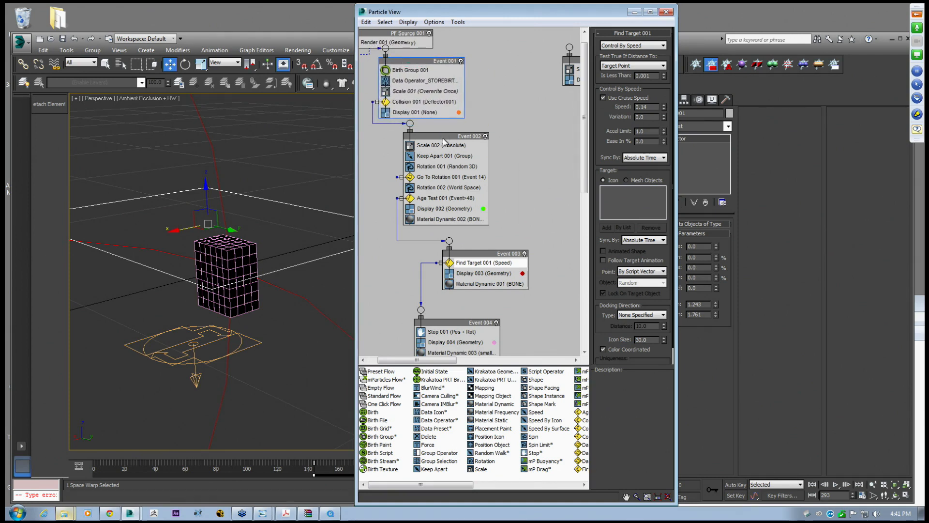
left_click_drag(448, 134, 461, 139)
left_click_drag(471, 254, 499, 256)
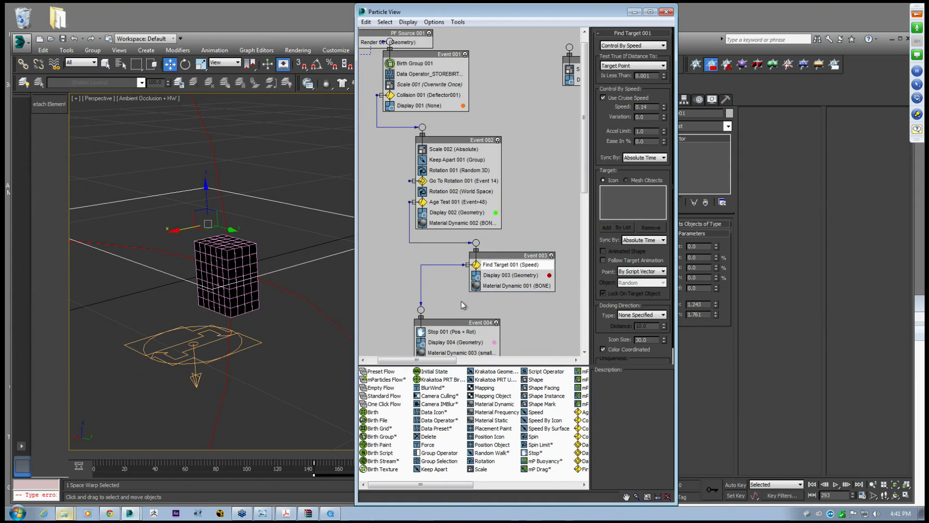
left_click_drag(441, 332, 448, 314)
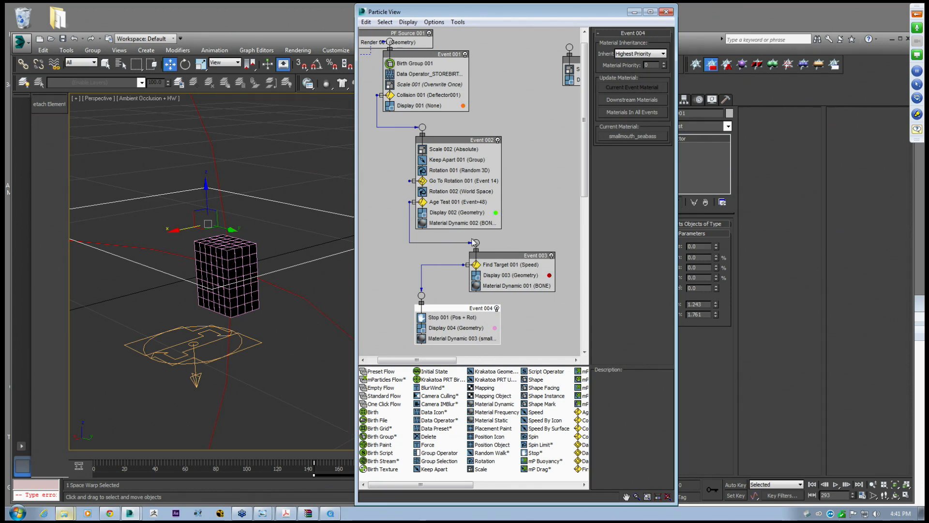
left_click_drag(462, 311, 470, 314)
left_click_drag(506, 256, 498, 254)
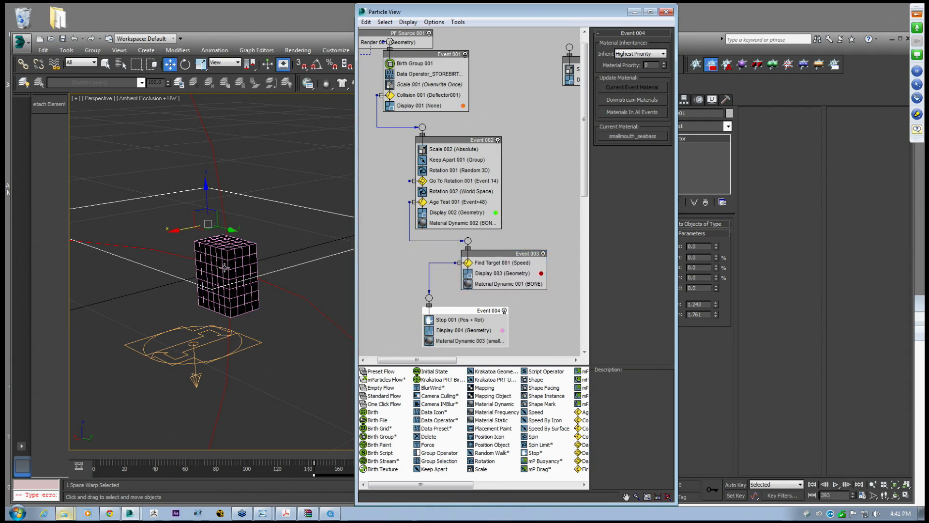
Place Event 001 clear below PF Source 001, shift Events 002 and 003 down, and set Event 004 off to the side of Event 003
middle_click_drag(229, 249, 233, 252)
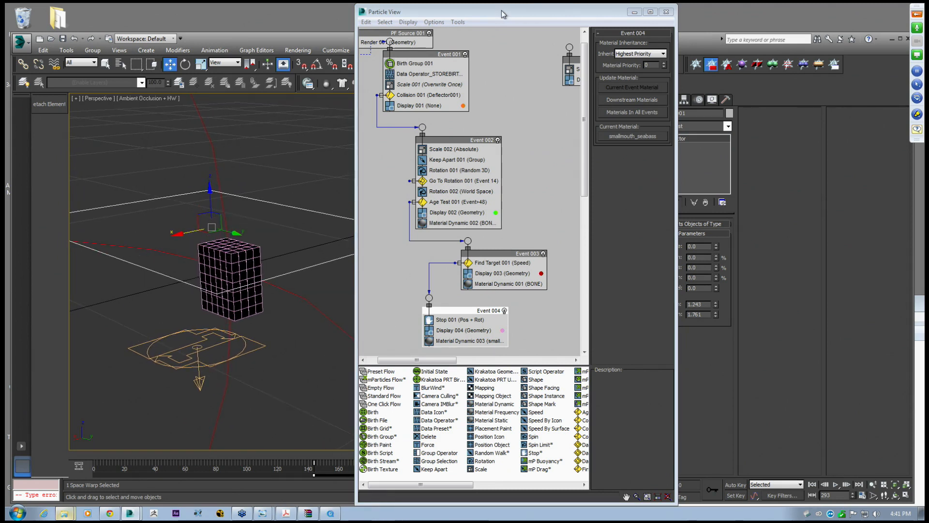
left_click_drag(524, 5, 518, 6)
middle_click_drag(503, 103, 513, 121)
mouse_move(376, 51)
left_mouse_down()
mouse_move(377, 35)
mouse_move(375, 45)
left_mouse_up()
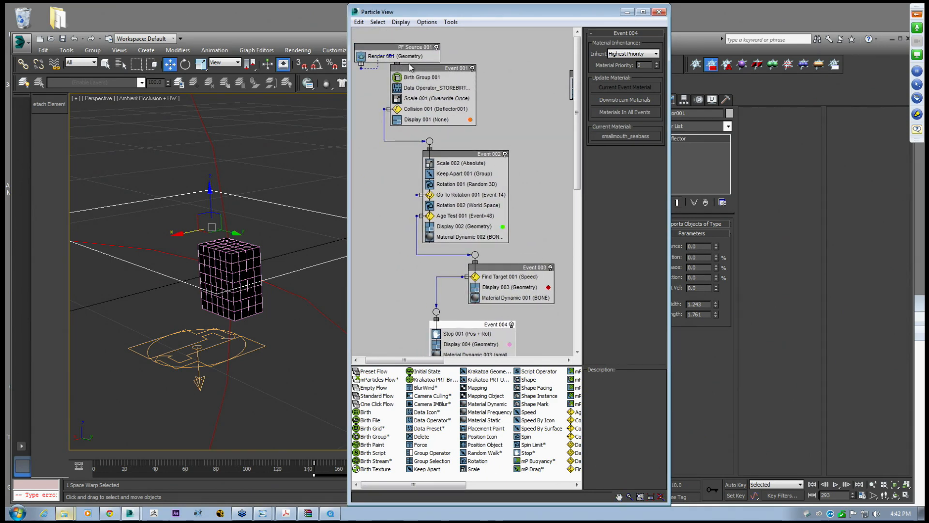
left_click_drag(418, 68, 430, 77)
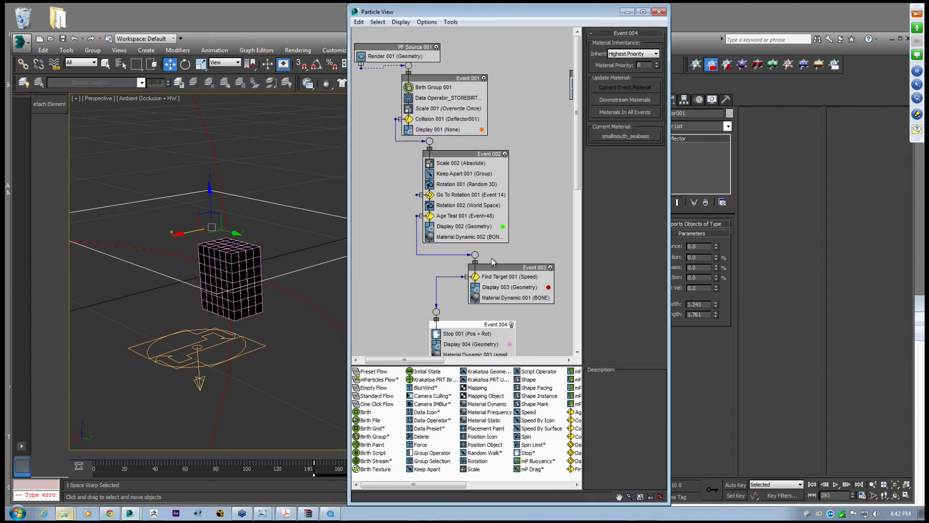
left_click_drag(500, 272, 503, 279)
left_click_drag(473, 156, 483, 164)
left_click_drag(443, 80, 443, 81)
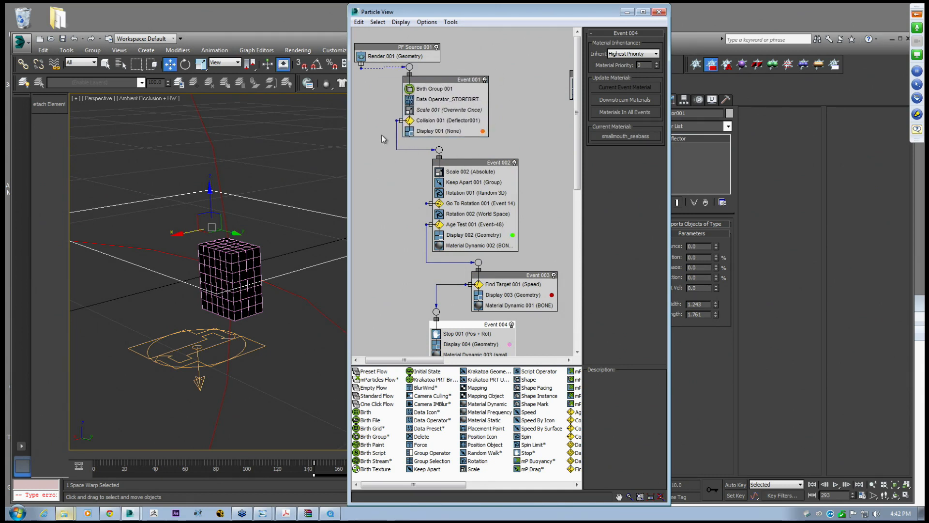
left_click_drag(467, 324, 413, 316)
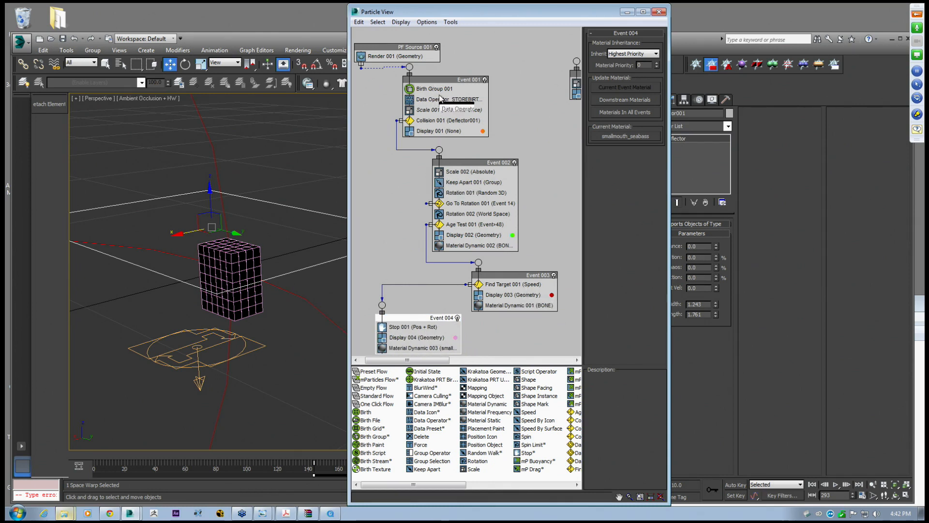
Nudge Events 001 to 004 slightly upward to tighten the cascade under PF Source 001
left_click_drag(441, 80, 433, 77)
left_click_drag(483, 162, 478, 153)
left_click_drag(502, 286, 496, 274)
left_click_drag(418, 320, 414, 317)
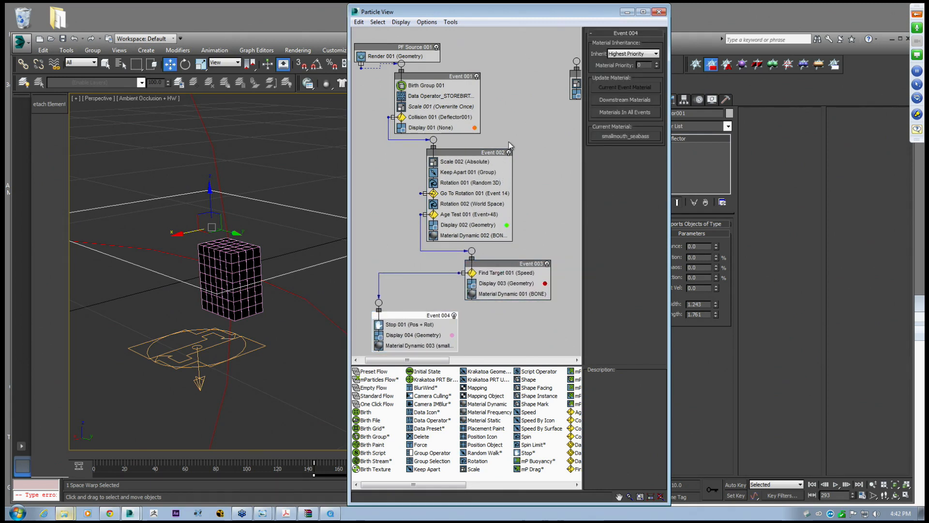
Open the data flow of Data Operator_STOREBIRTHPOS, move its New In Event and Position Vector nodes, and close it
left_click(434, 97)
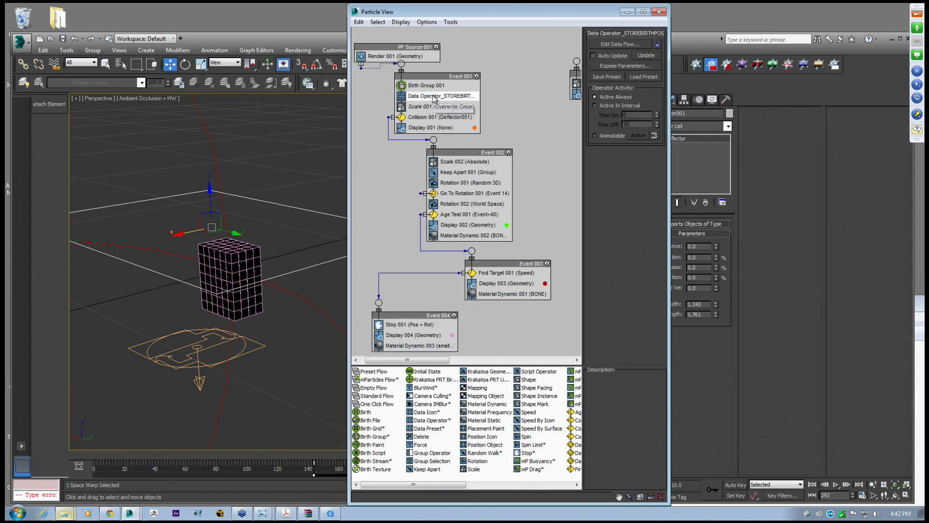
left_click(609, 45)
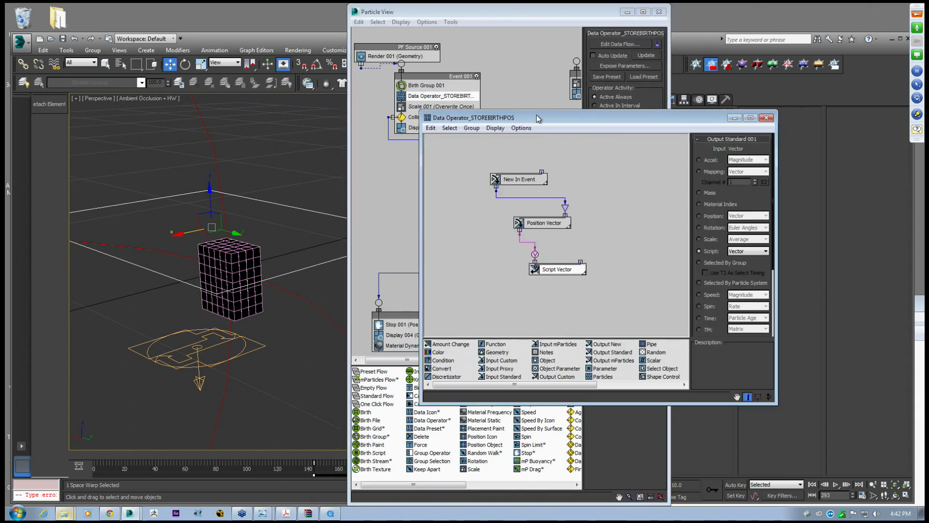
left_click_drag(541, 123, 643, 94)
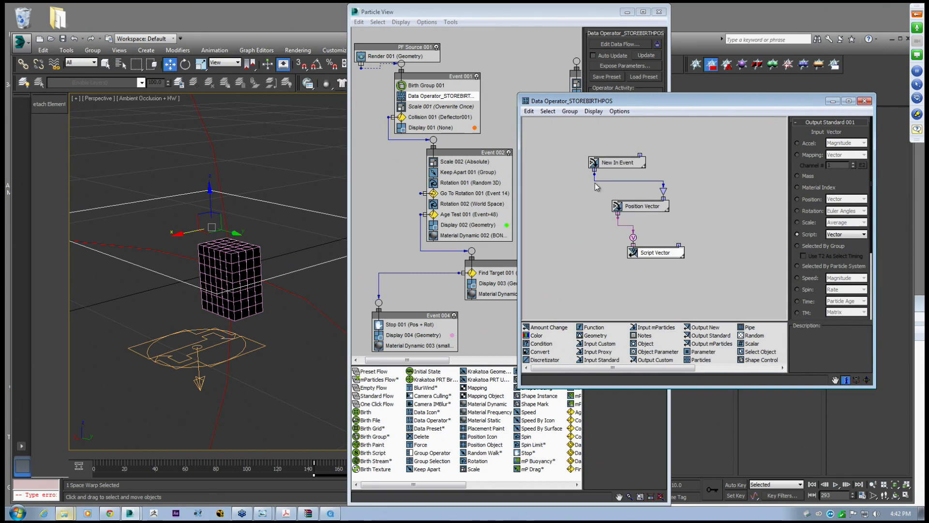
left_click_drag(610, 163, 600, 151)
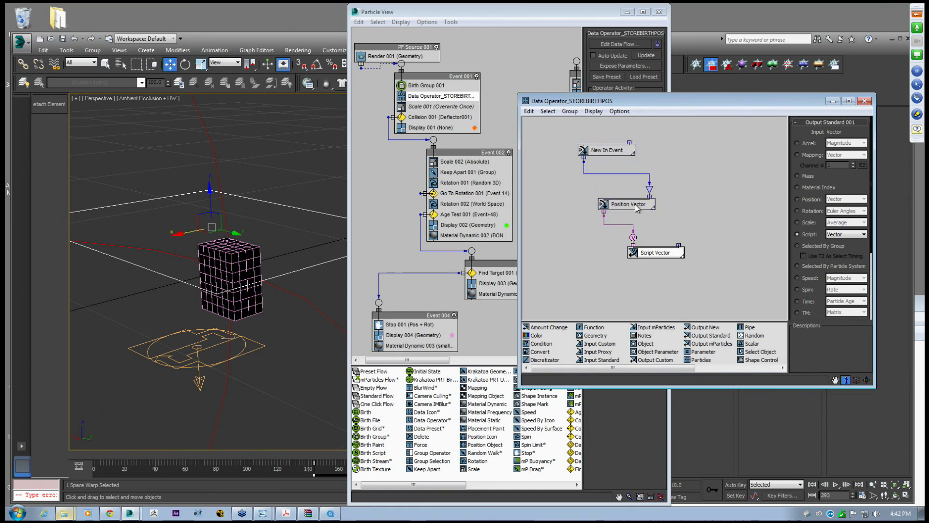
left_click(865, 100)
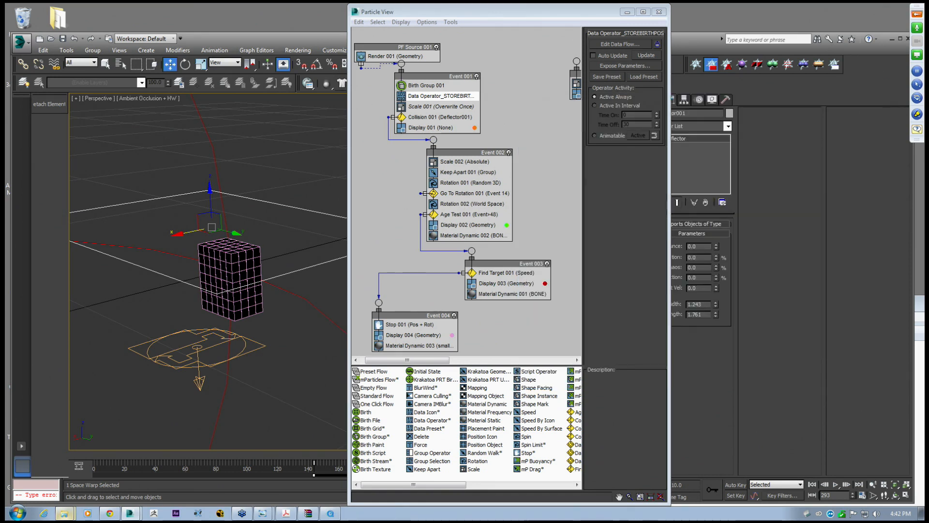
Scrub the animation to frame 212 and review the Rotation 001 and Keep Apart 001 operators in Event 002
left_click_drag(315, 455, 417, 455)
key("w")
left_click(449, 182)
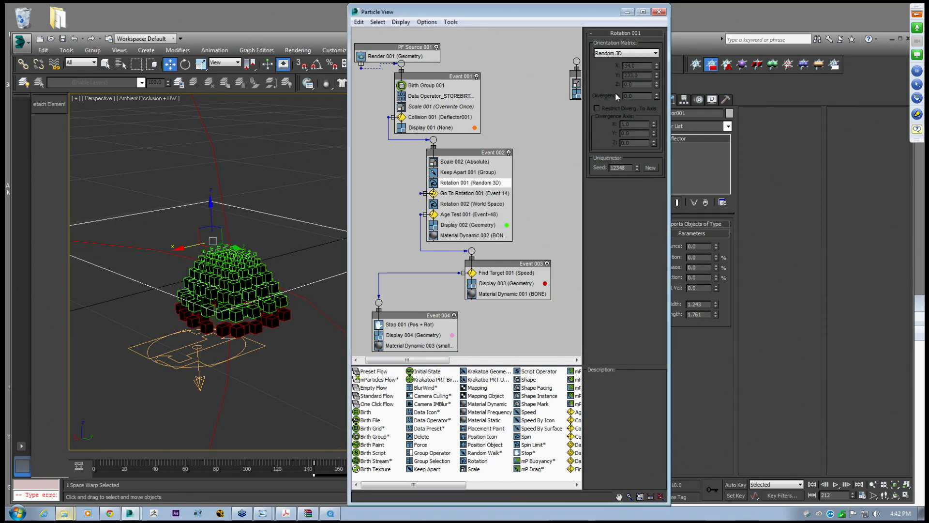
left_click(460, 172)
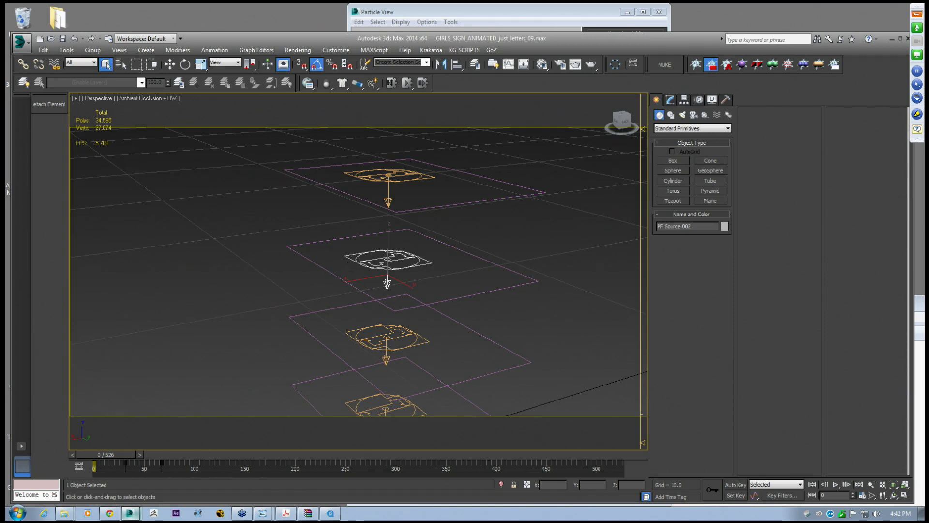
Open Particle View from PF Source 002 in the GIRLS_SIGN_ANIMATED_just_letters_09.max scene
scroll(338, 261, "down", 3)
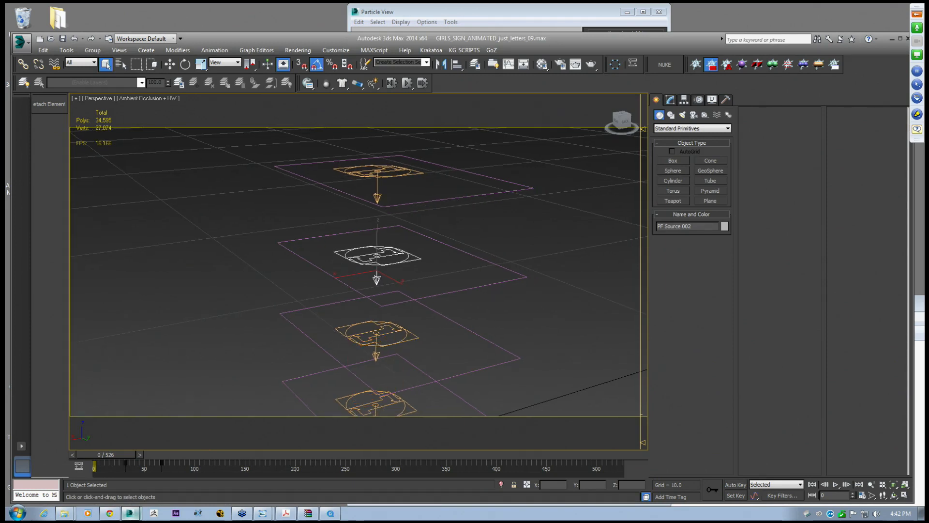
left_click(670, 100)
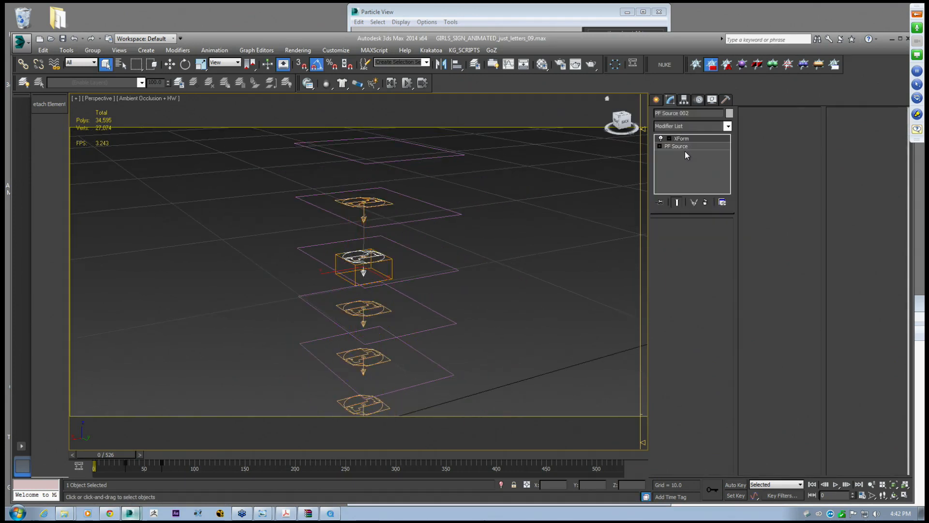
left_click(683, 147)
left_click(691, 248)
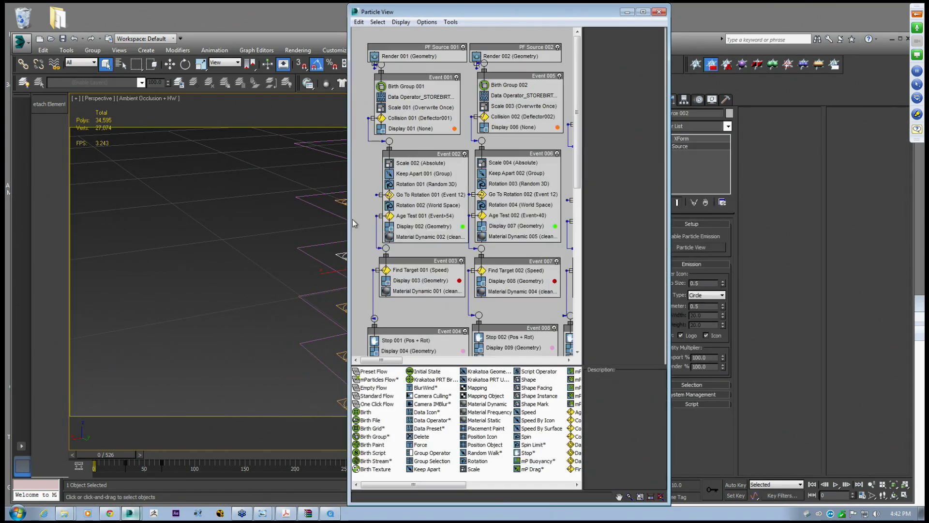
Widen Particle View until the flows of PF Source 001 to PF Source 005 are all in view
left_click_drag(347, 230, 45, 230)
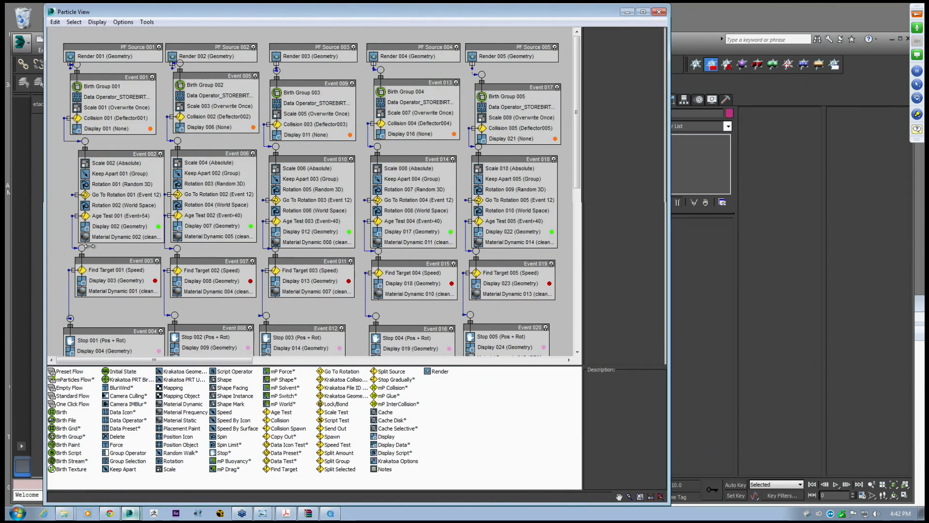
left_click_drag(667, 111, 894, 110)
right_click(642, 161)
left_click(660, 120)
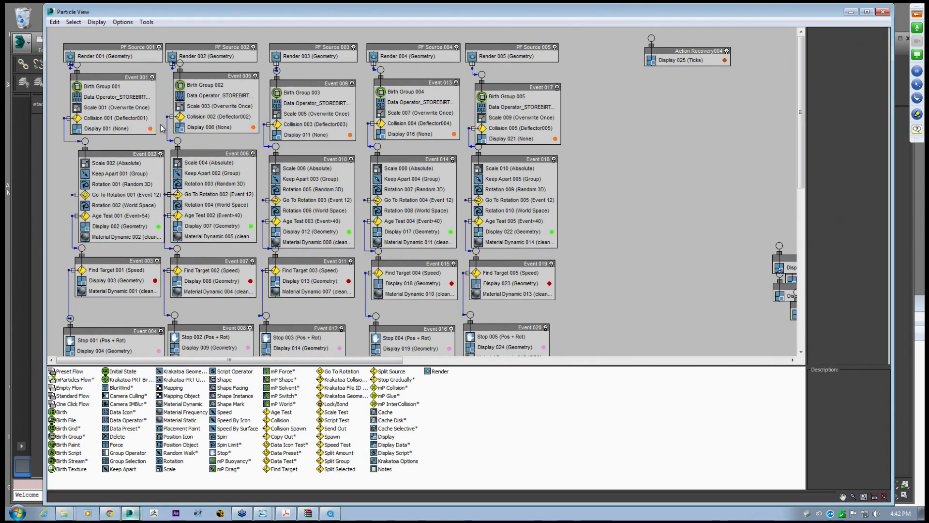
Move Particle View aside and select the stacked deflectors one at a time, including Deflector004 and Deflector002
left_click_drag(264, 16, 673, 68)
left_click(322, 262)
middle_click_drag(323, 262, 197, 265)
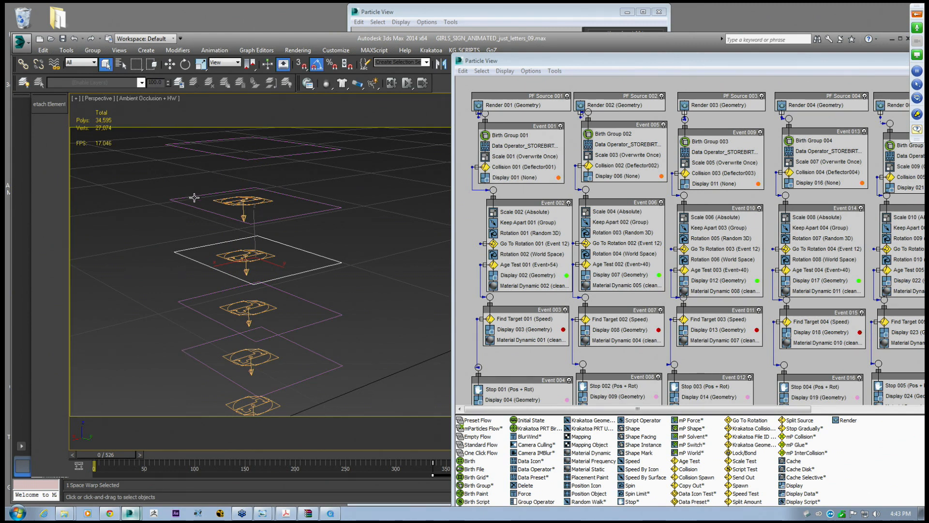
left_click_drag(503, 66, 770, 43)
left_click(193, 296)
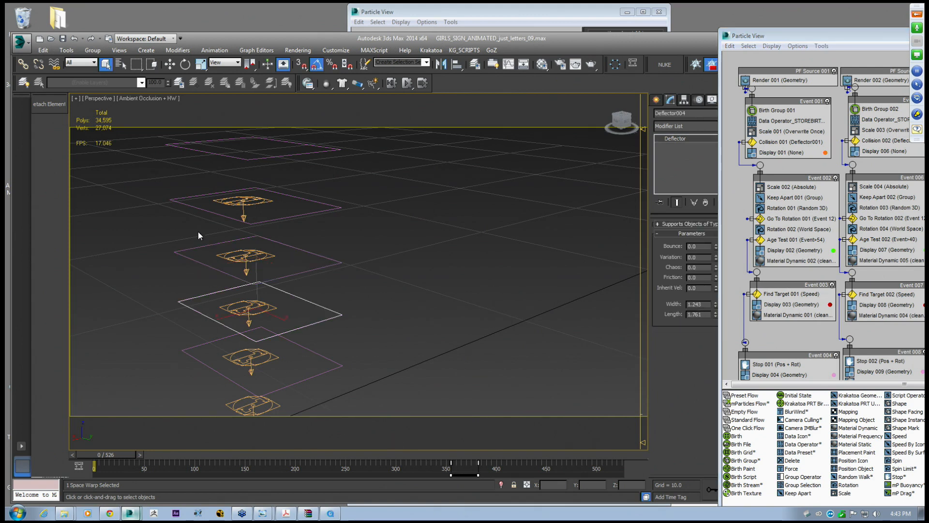
left_click(199, 207)
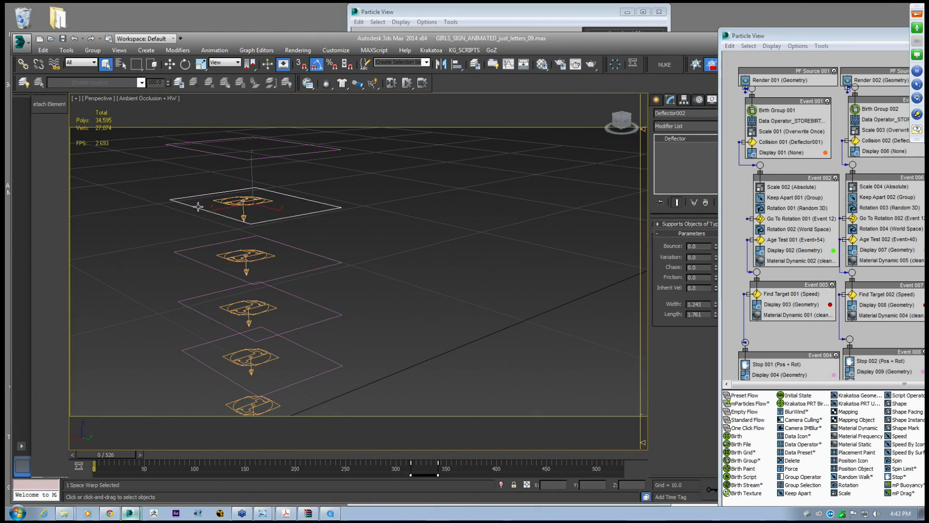
Work down the stack of deflectors in the viewport, selecting each one in turn until the lowest is reached
left_click(193, 150)
middle_click_drag(197, 165, 233, 220)
left_click(223, 245)
left_click(243, 261)
middle_click_drag(255, 276, 252, 264)
left_click(251, 318)
middle_click_drag(251, 315, 253, 279)
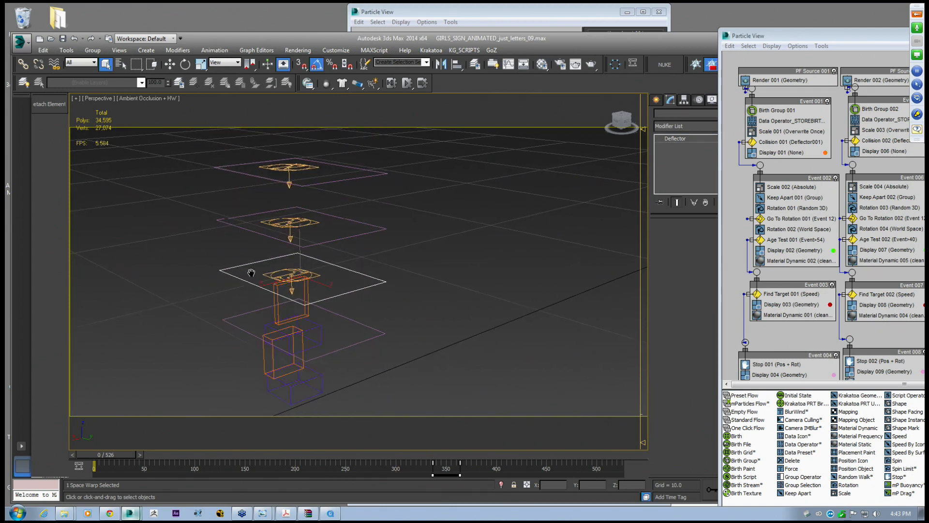
left_click(245, 311)
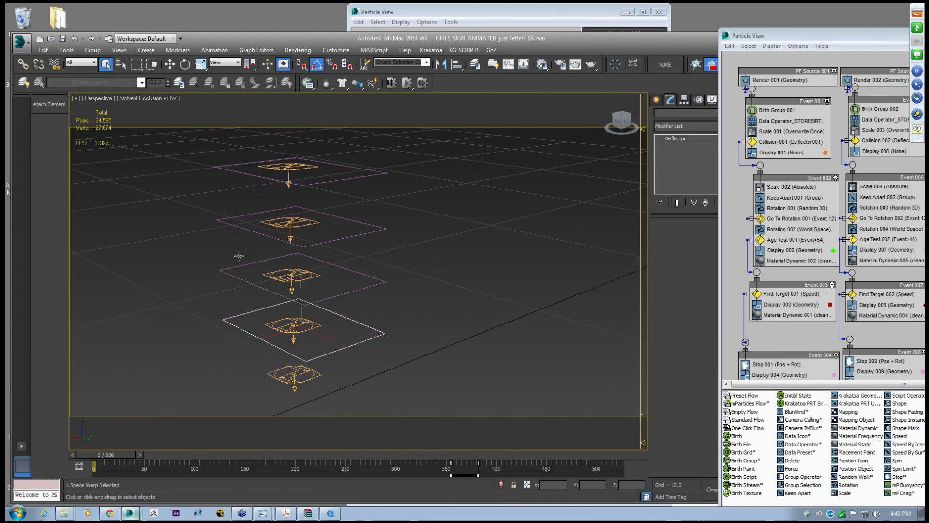
middle_click_drag(319, 376, 300, 357)
Switch to the component animation video, play and pause it around 26 to 28 seconds, and minimize the player
left_click_drag(814, 38, 610, 79)
left_click(331, 512)
left_click(464, 473)
left_click(462, 491)
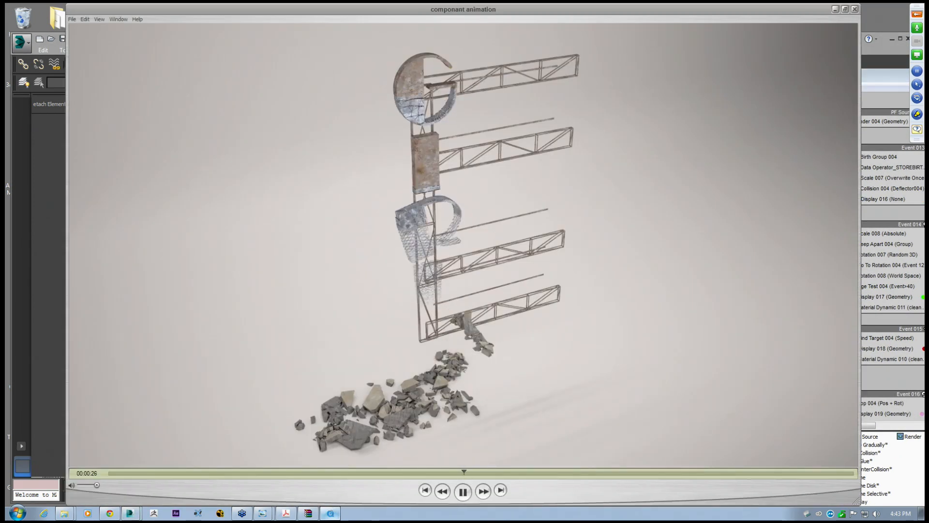
left_click(463, 497)
left_click(462, 491)
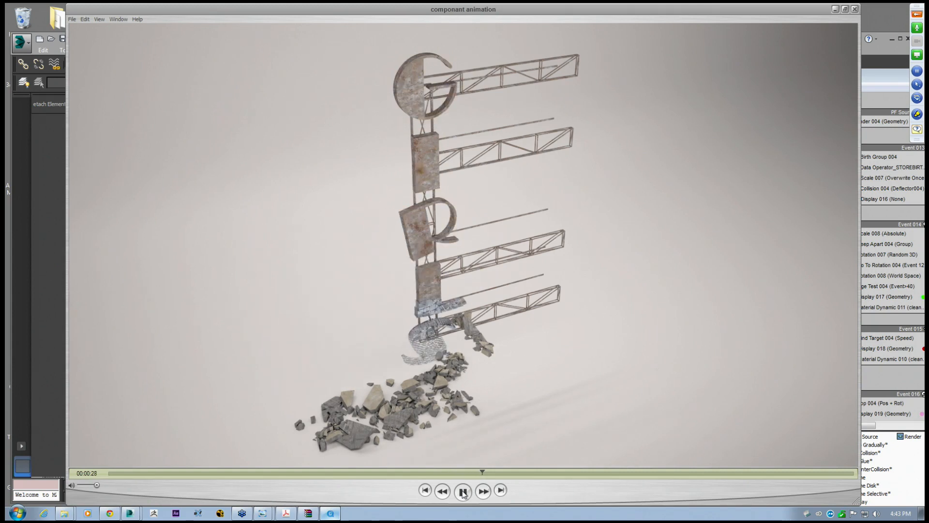
left_click(463, 492)
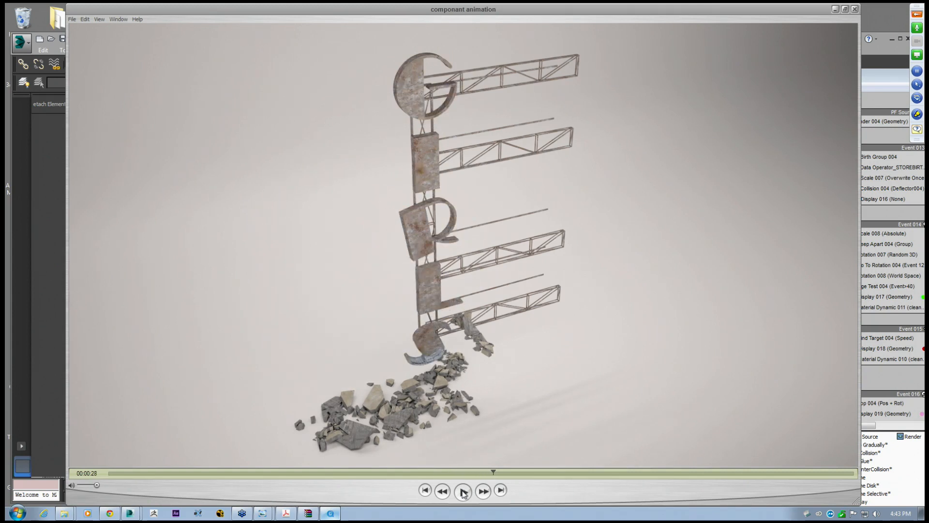
left_click(834, 10)
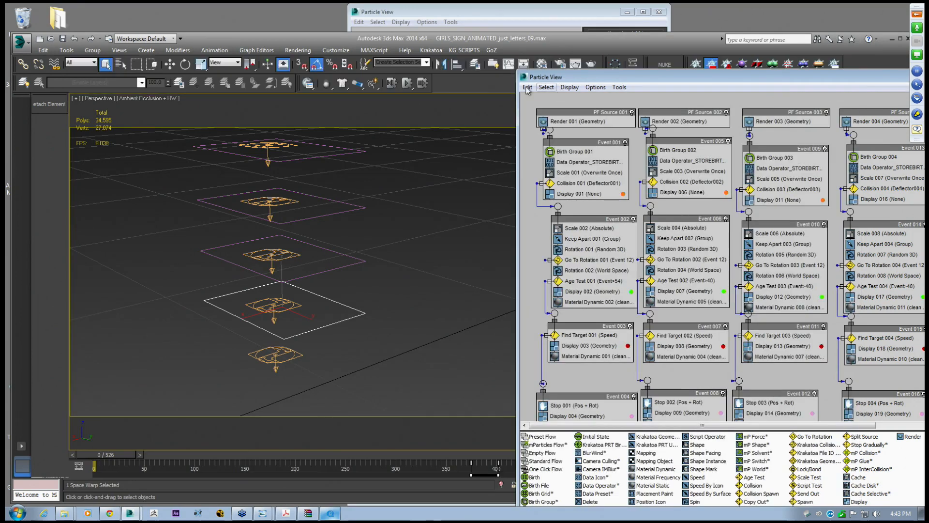
Reposition Particle View to expose its parameters and look through the particle objects listed in Birth Group 001
left_click_drag(569, 82, 227, 27)
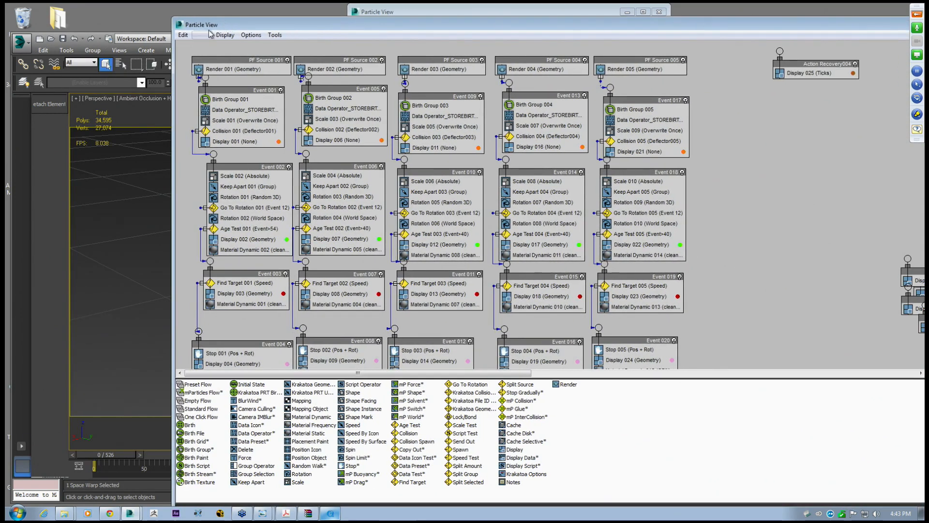
left_click(232, 110)
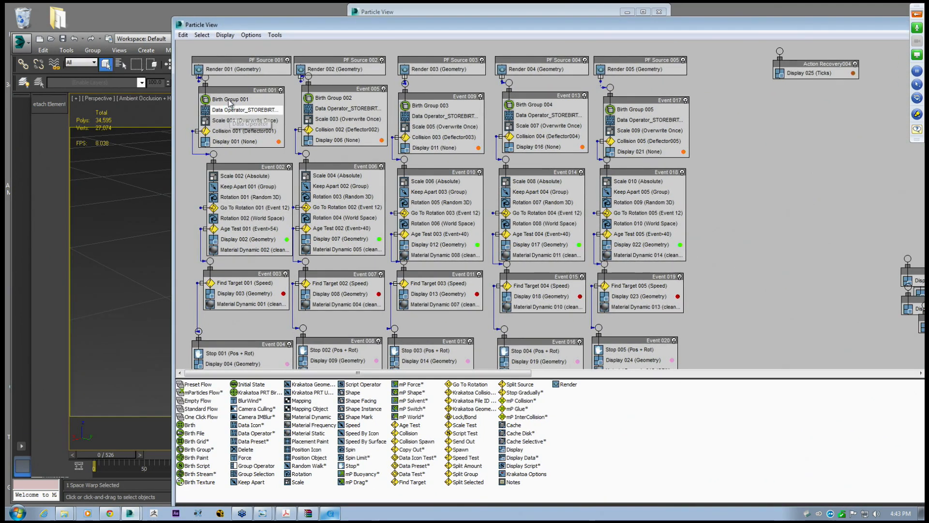
left_click_drag(272, 27, 167, 26)
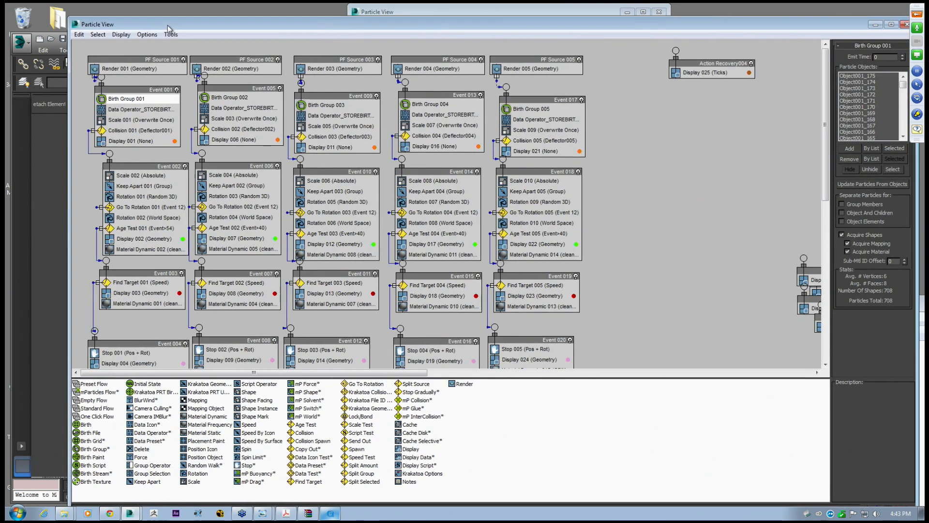
left_click_drag(69, 116, 128, 119)
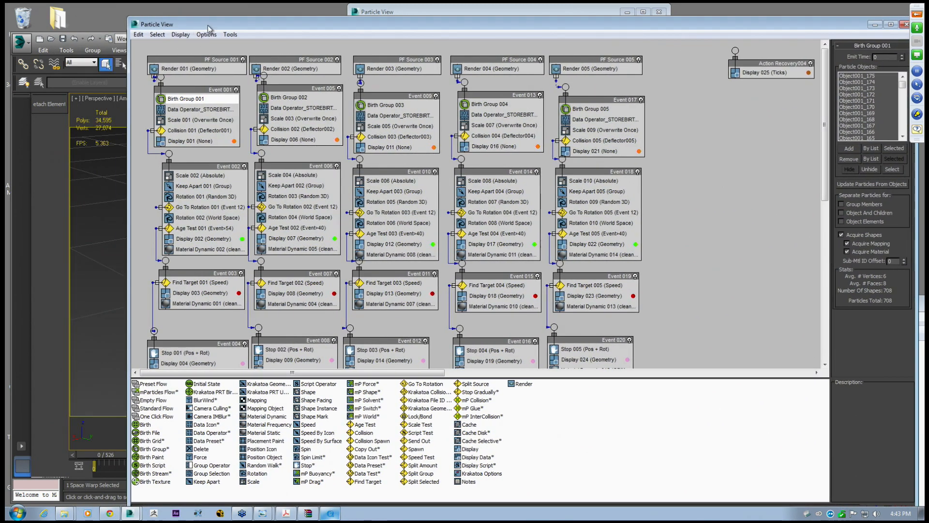
left_click_drag(209, 27, 152, 25)
left_click_drag(846, 86, 845, 110)
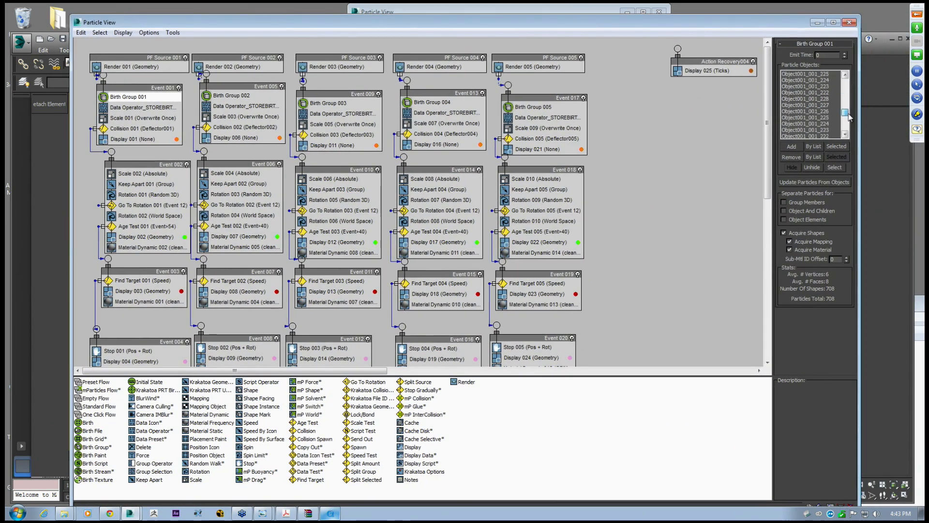
Examine the particle objects of Birth Group 002 and move Particle View away from the Particle View behind it
left_click(247, 96)
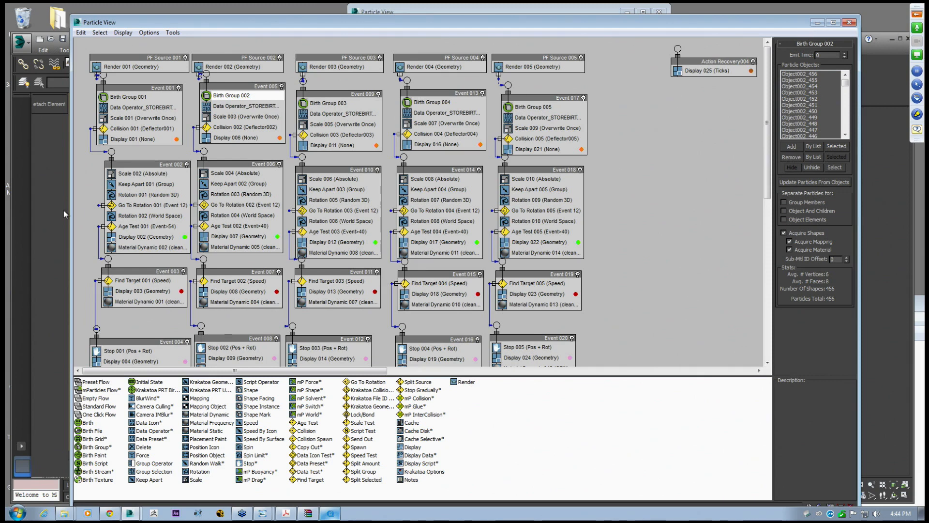
left_click_drag(111, 26, 120, 60)
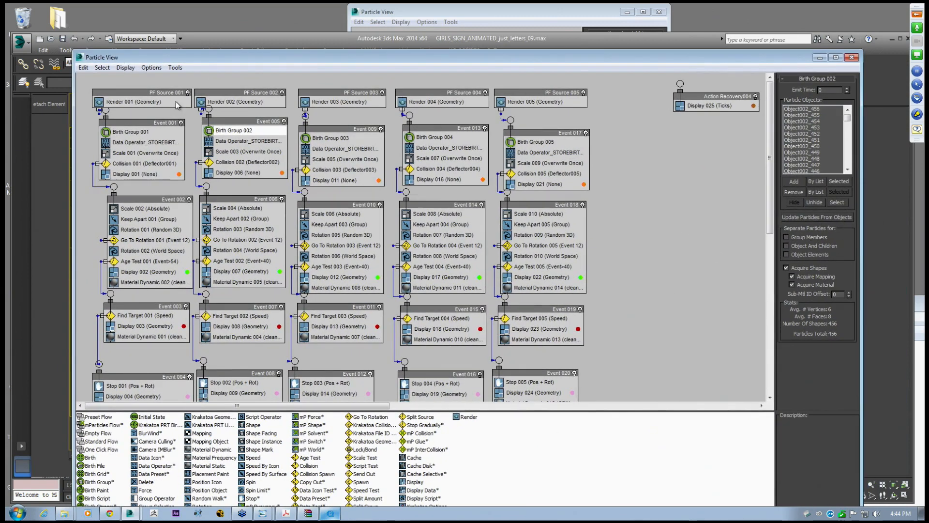
left_click_drag(719, 62, 707, 51)
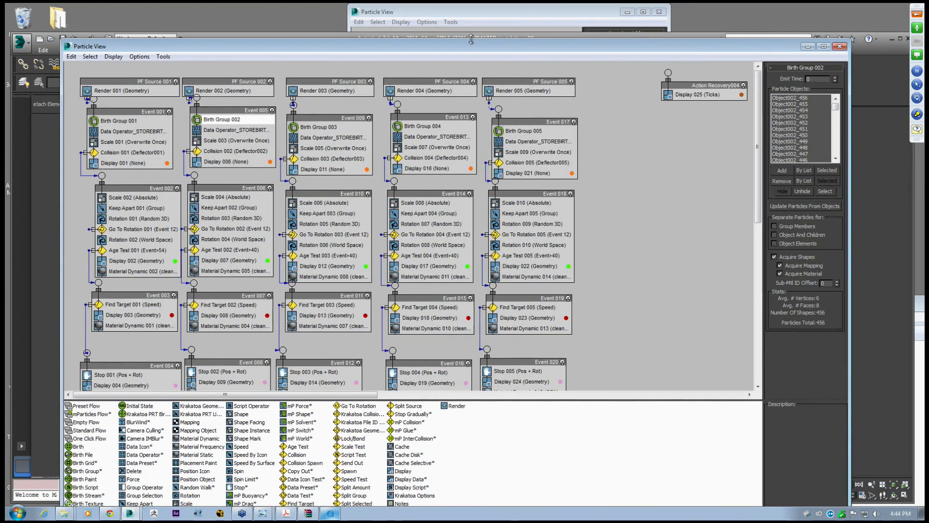
left_click_drag(479, 47, 455, 49)
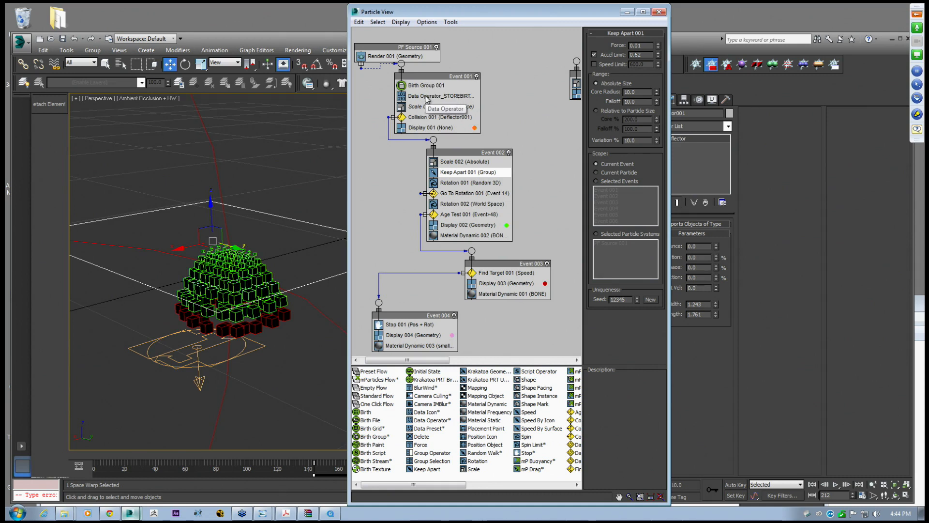
In the single-source flow, review the data operator and Scale 001, then Scale 002 through Go To Rotation 001 in Event 002
left_click(441, 96)
left_click(441, 107)
left_click(472, 162)
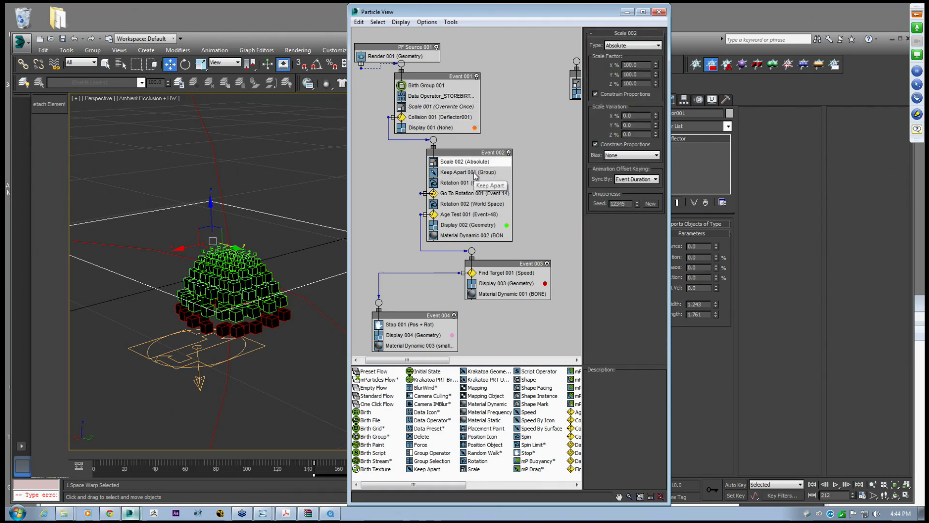
left_click(473, 173)
left_click(467, 182)
left_click_drag(467, 154, 469, 157)
left_click(467, 174)
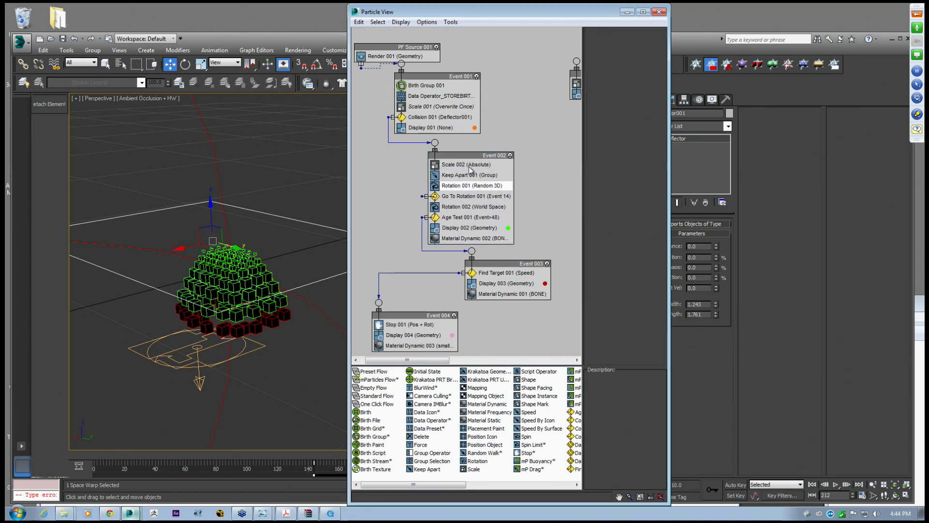
left_click(468, 196)
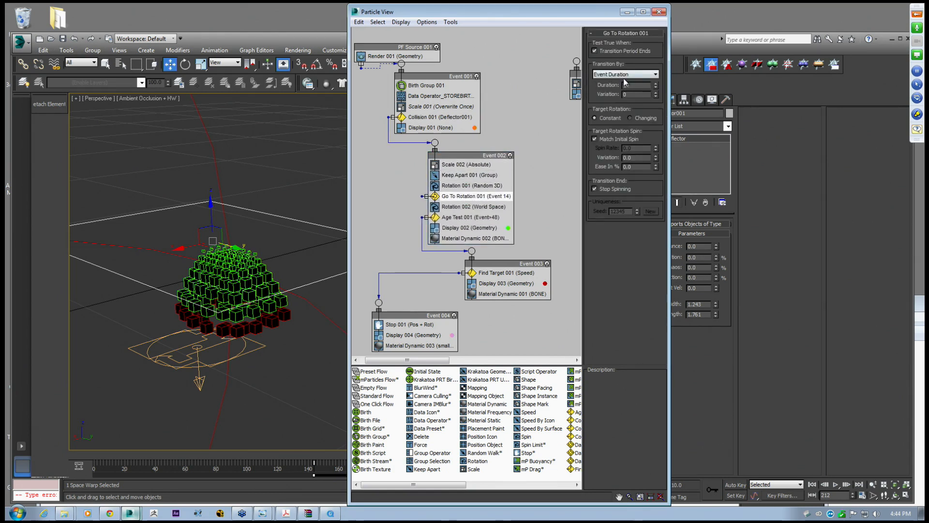
middle_click_drag(270, 280, 269, 275)
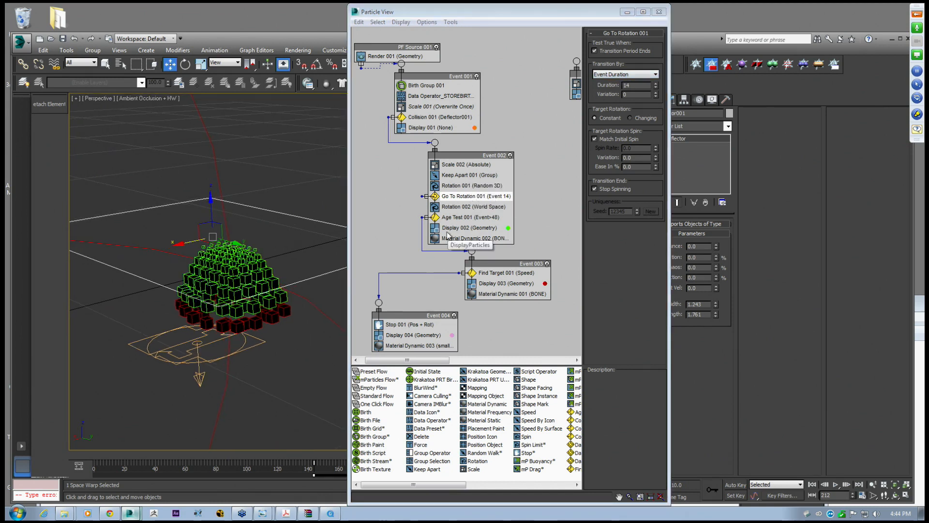
Shift Event 003 and Event 001 slightly in the flow layout and close Particle View
left_click(505, 266)
mouse_move(505, 266)
left_mouse_down()
mouse_move(436, 284)
mouse_move(512, 270)
left_mouse_up()
left_click_drag(431, 485, 453, 351)
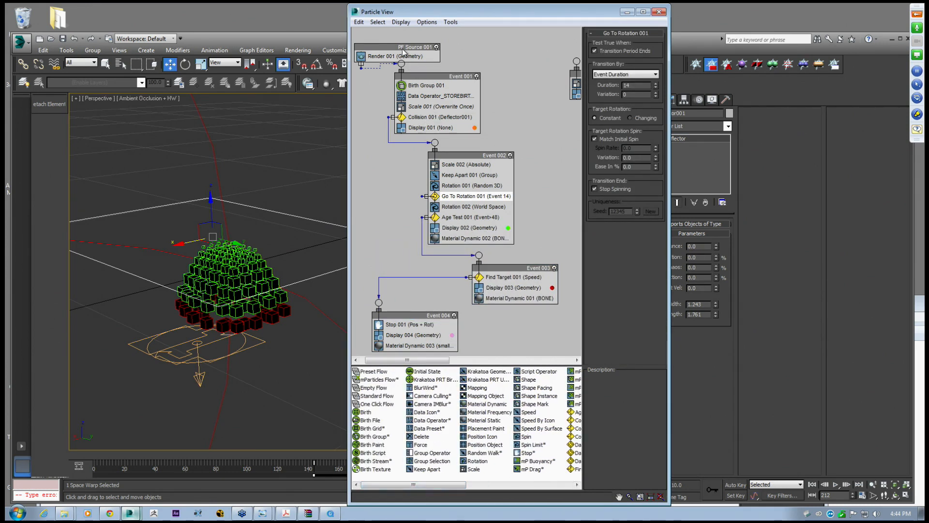
left_click_drag(420, 74, 433, 80)
left_click_drag(433, 80, 433, 77)
left_click(659, 12)
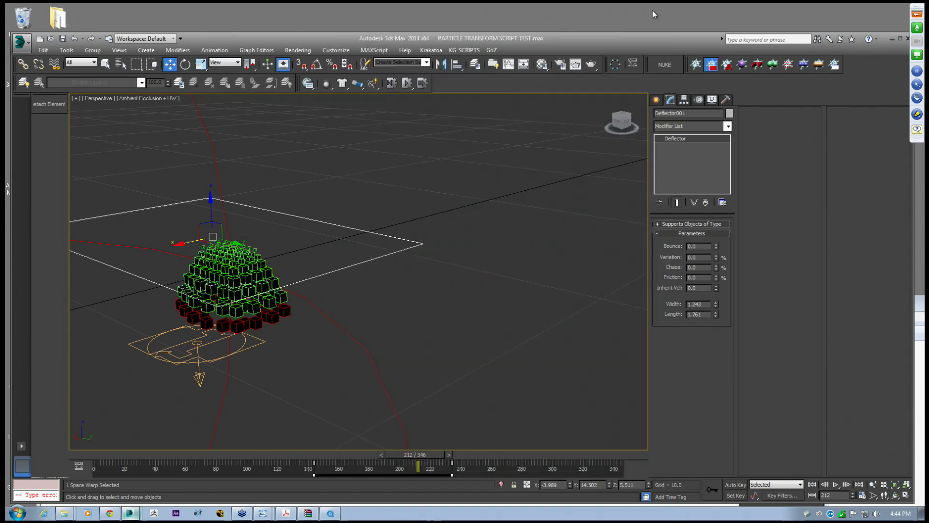
Discard the changes to the script test scene and open 009_TRA_30_UPPER_LEFT_SIGNS_03 from the 04_Fish_TP folder
left_click(20, 42)
left_click(44, 106)
left_click(473, 292)
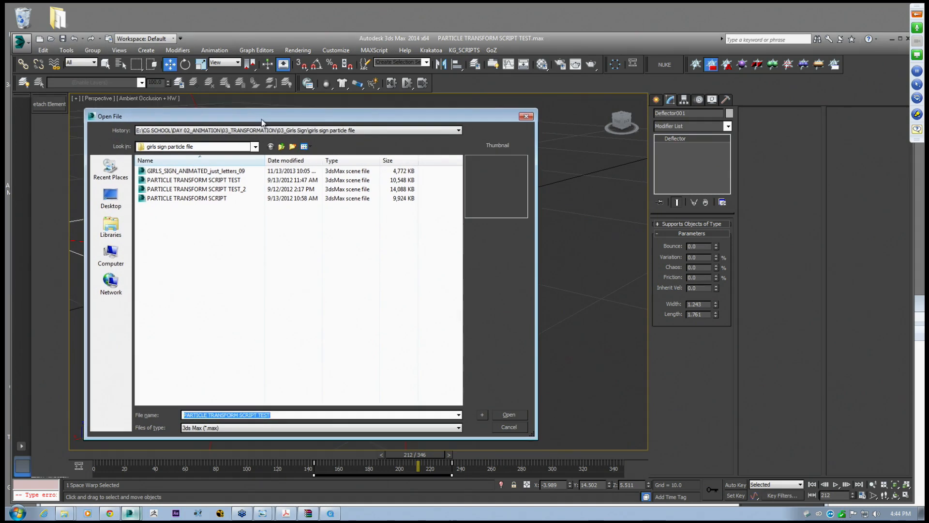
left_click(283, 147)
left_click(283, 147)
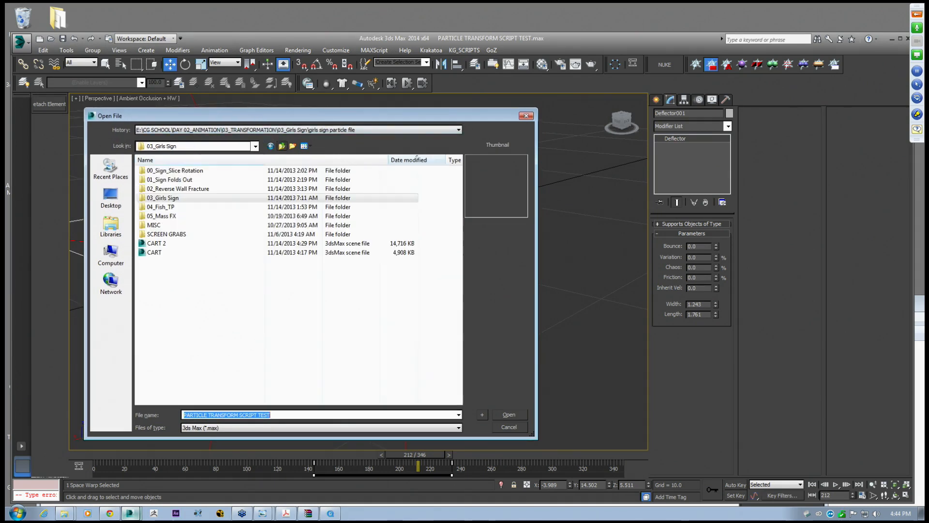
double_click(175, 207)
left_click(194, 180)
left_click(203, 189)
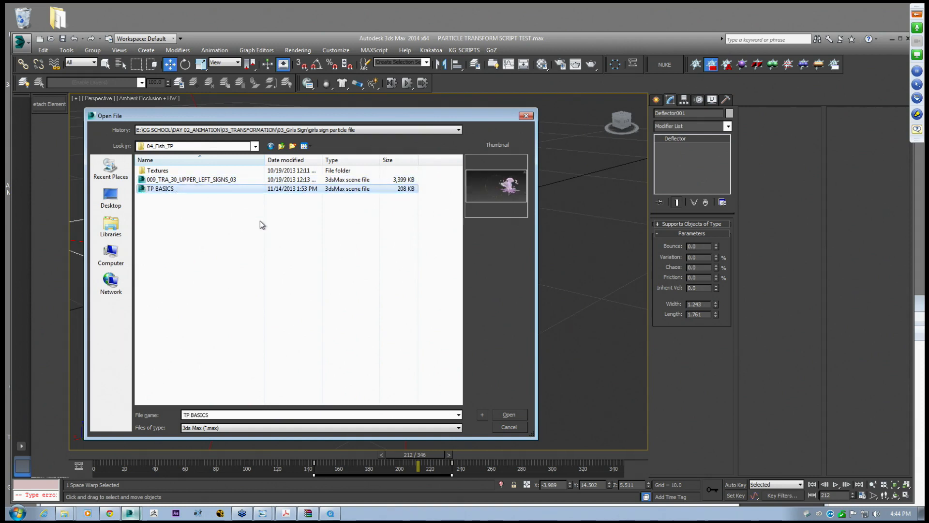
left_click(180, 181)
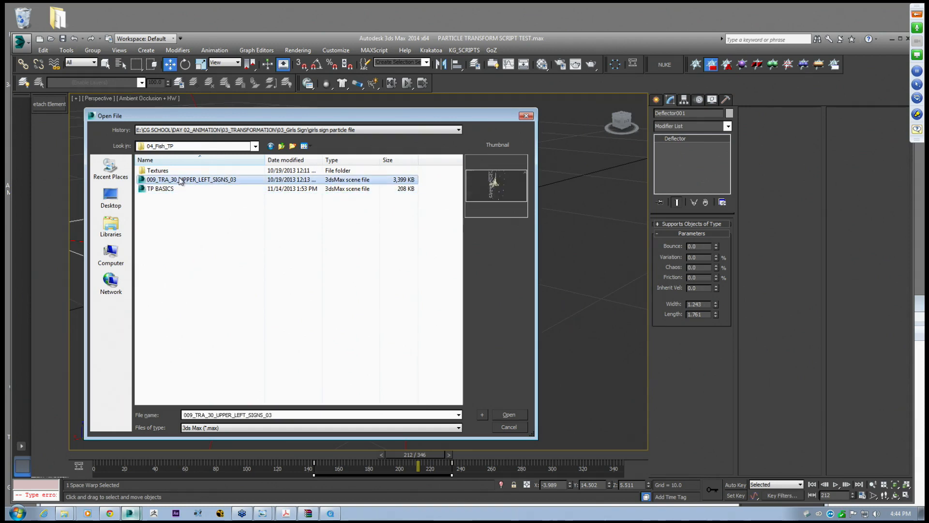
left_click(508, 415)
Switch to the 3ds Max session with GIRLS_SIGN_ANIMATED_just_letters_09.max and close its Particle View
mouse_move(129, 515)
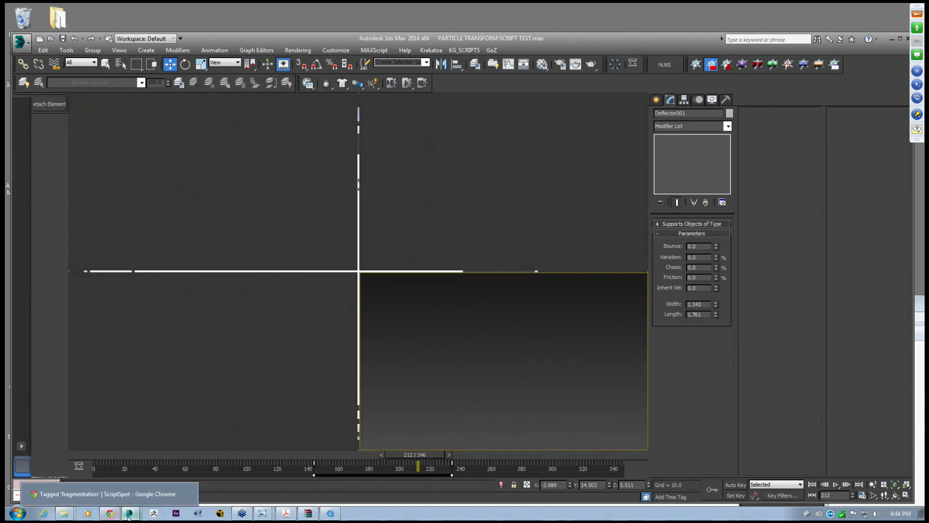
key("6")
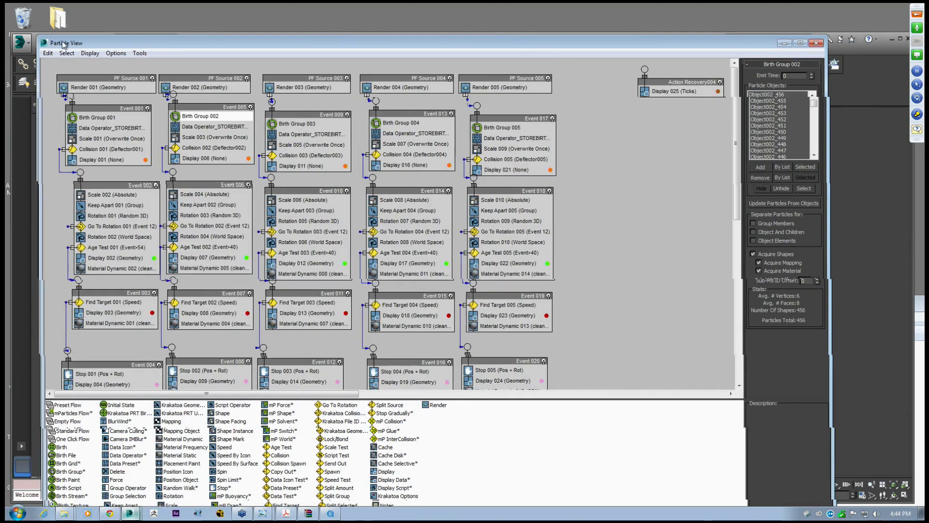
key("6")
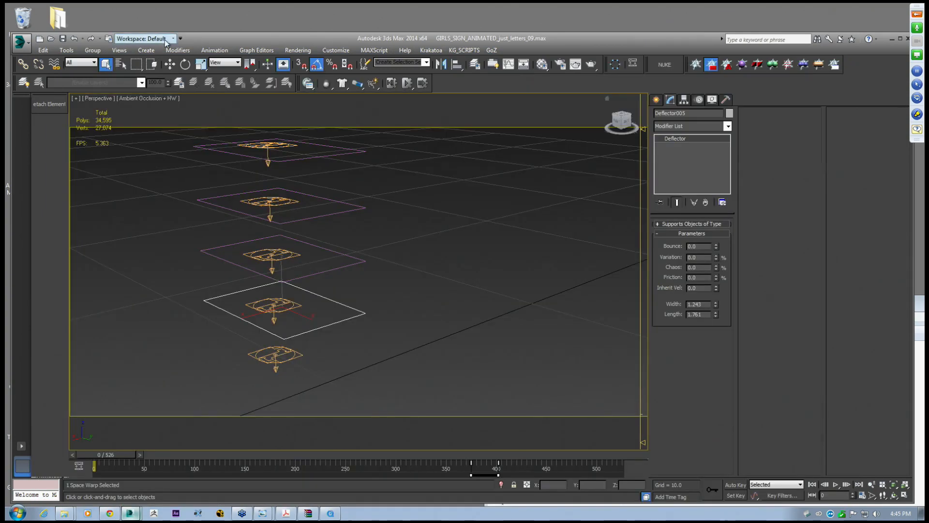
Discard the sign scene's changes and open TP BASICS from the 04_Fish_TP folder, adopting the file's Gamma and LUT settings
left_click(21, 42)
mouse_move(48, 110)
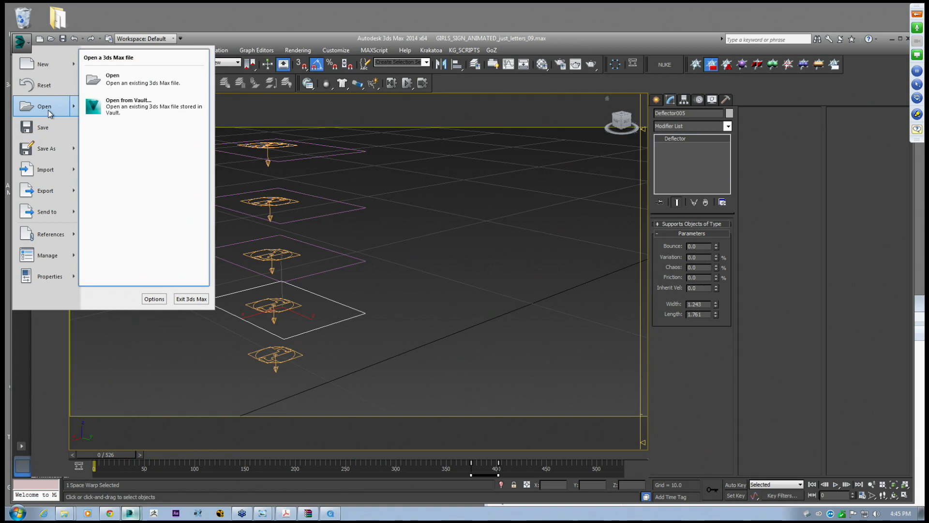
left_click(49, 111)
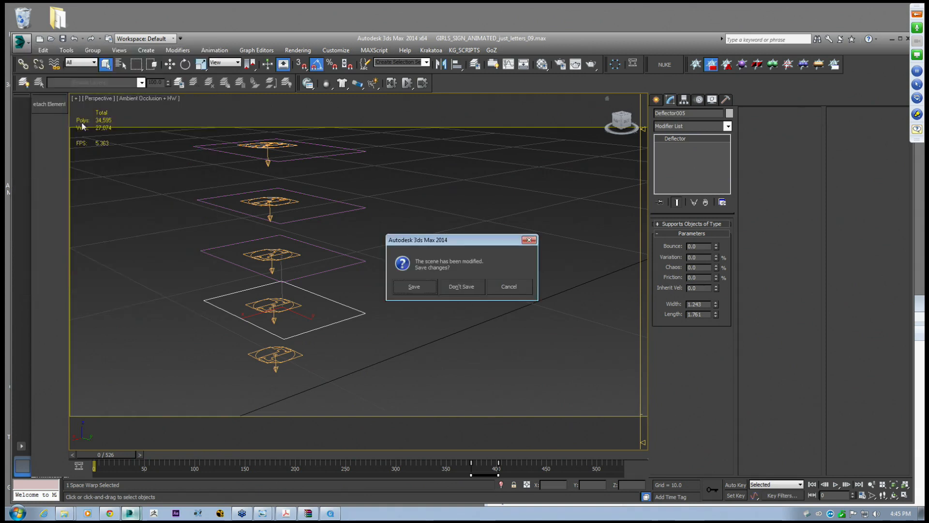
left_click(461, 287)
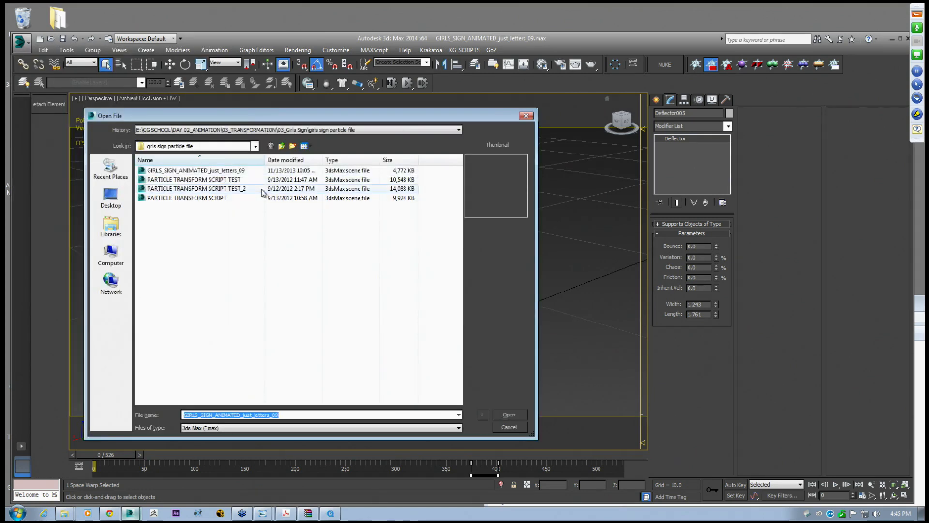
left_click(283, 146)
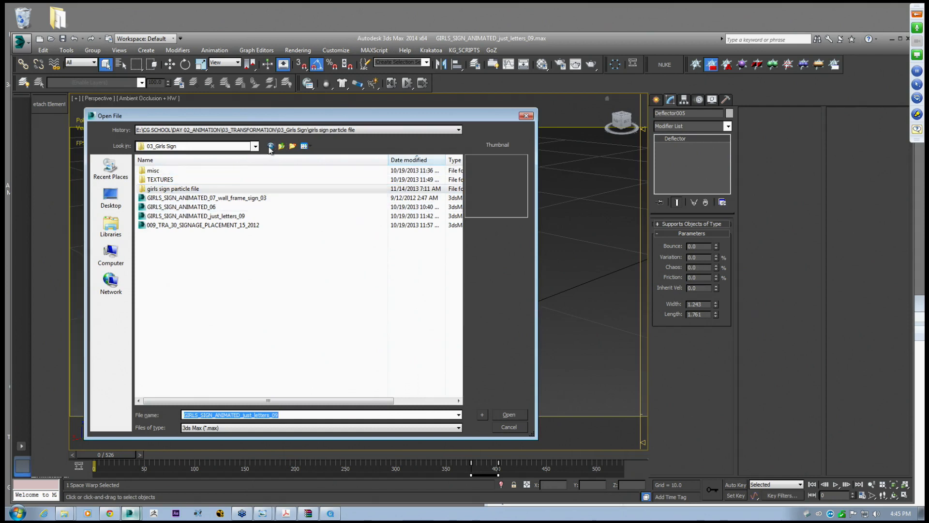
left_click(282, 147)
double_click(169, 207)
left_click(164, 189)
left_click(509, 414)
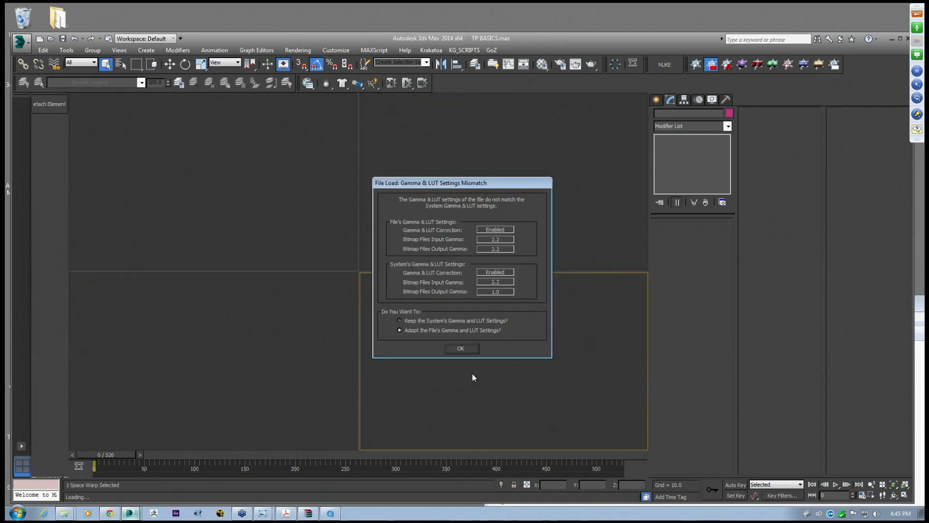
left_click(472, 351)
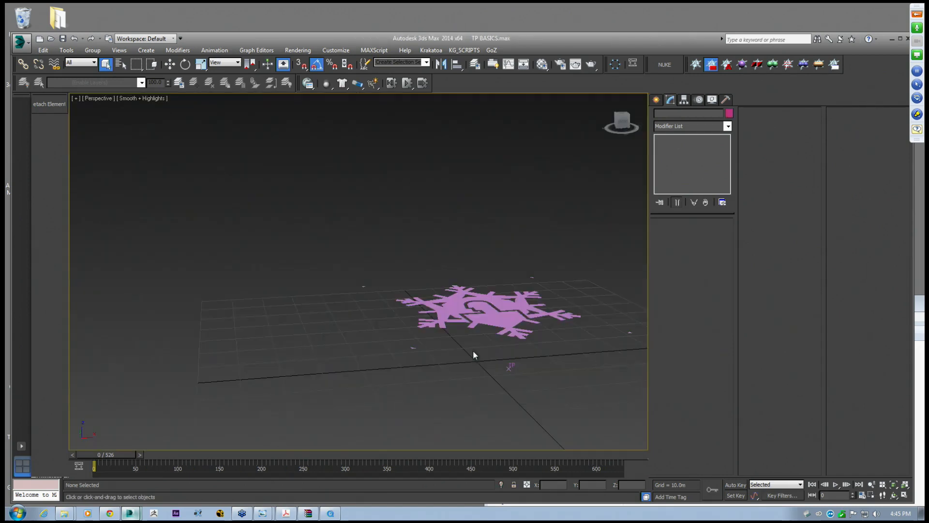
Hide the Frost snowflake mesh and select the existing Thinking Particles icon
left_click(488, 305)
right_click(489, 306)
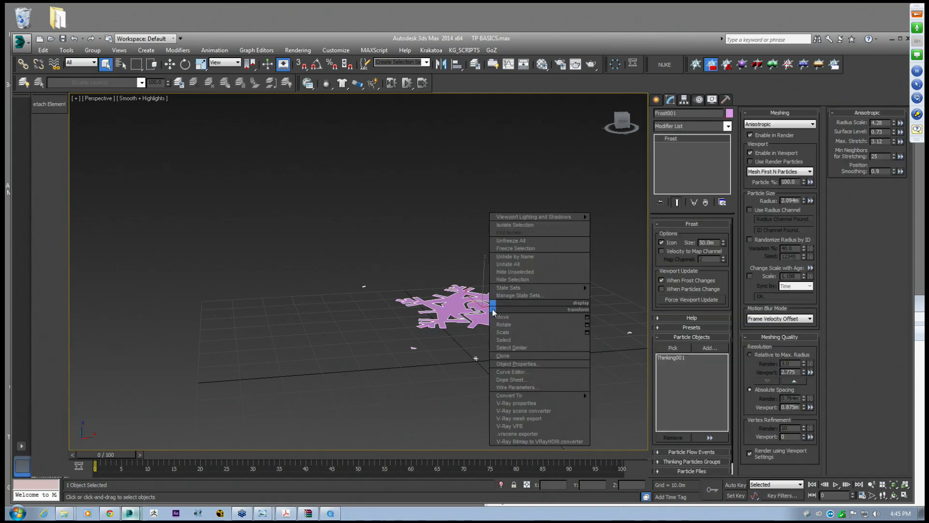
left_click(512, 280)
left_click(509, 366)
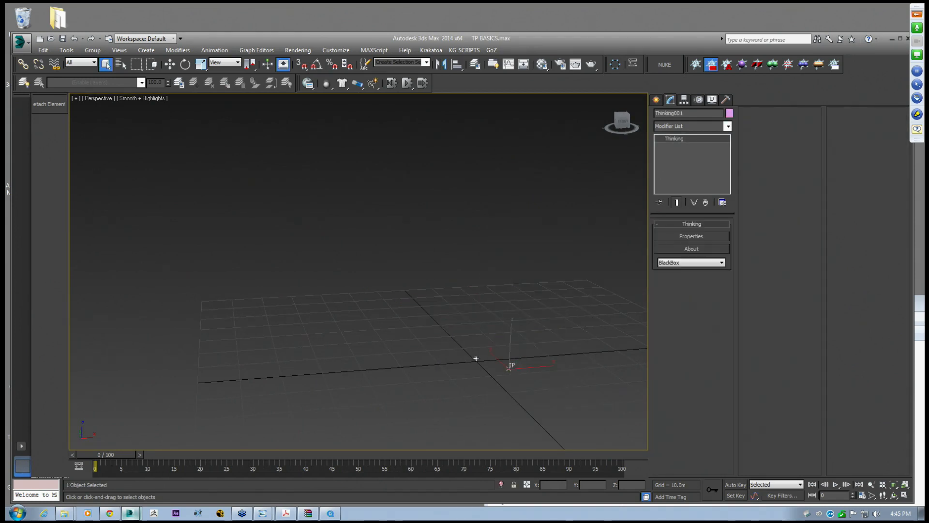
Create a new Thinking particle system on the far side of the grid and open its properties window
left_click(656, 100)
left_click(531, 220)
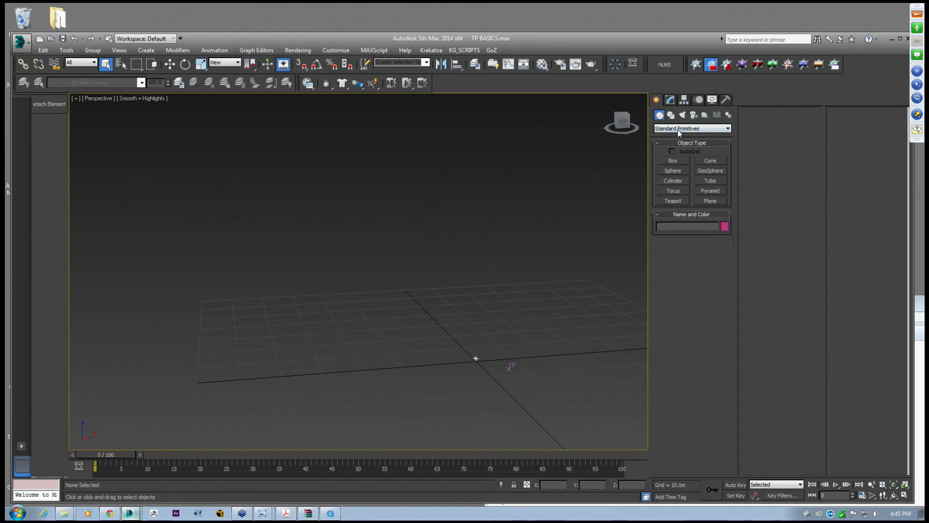
left_click(684, 128)
left_click(673, 149)
left_click(711, 191)
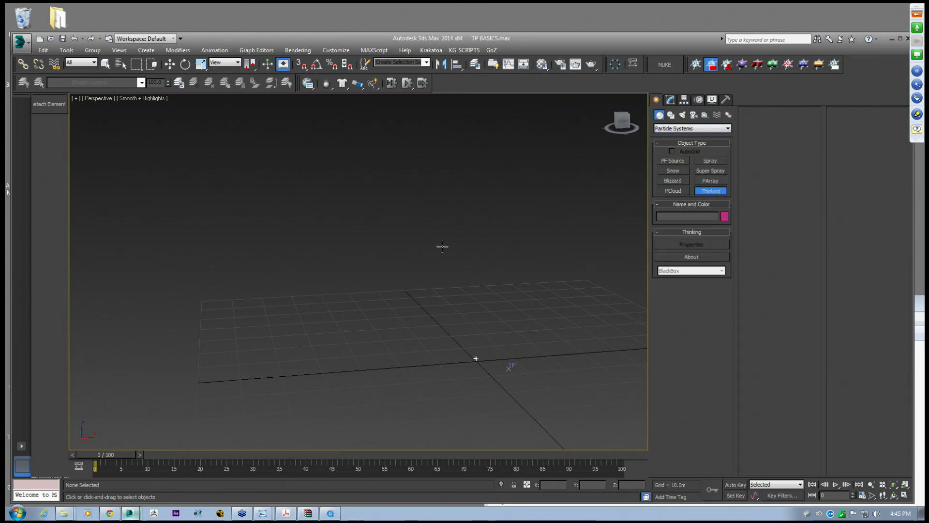
left_click(314, 328)
left_click(671, 246)
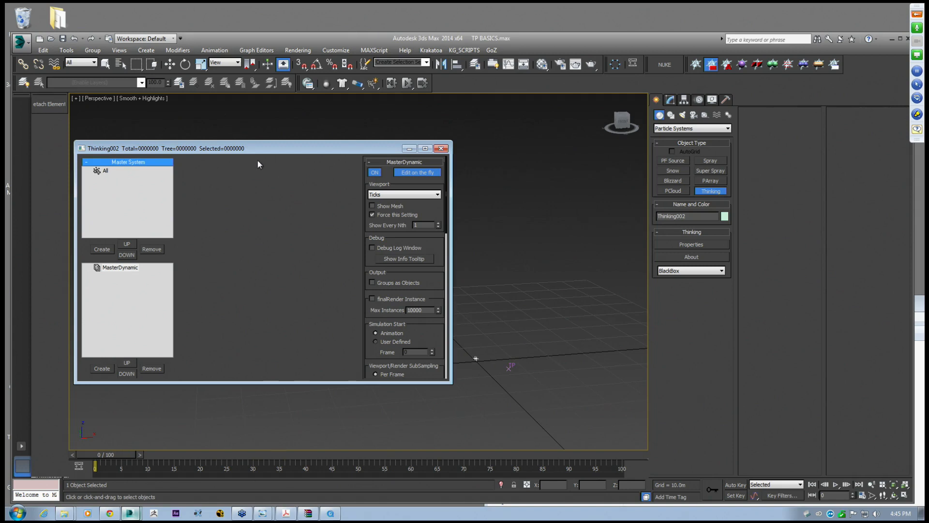
Widen the Thinking002 properties window and reposition it over the viewport
left_click_drag(247, 142, 264, 123)
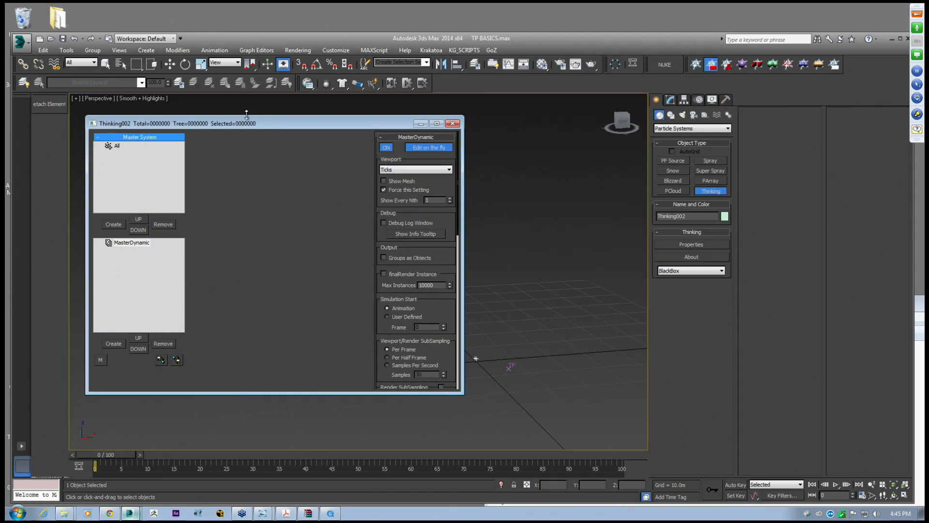
left_click_drag(266, 126, 268, 126)
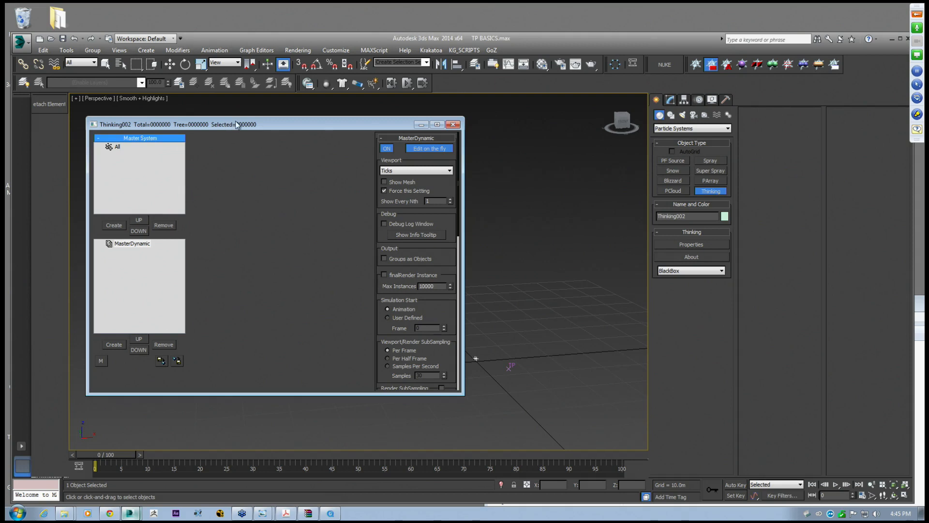
mouse_move(463, 258)
left_mouse_down()
mouse_move(511, 258)
mouse_move(467, 258)
left_mouse_up()
left_click_drag(262, 121, 262, 125)
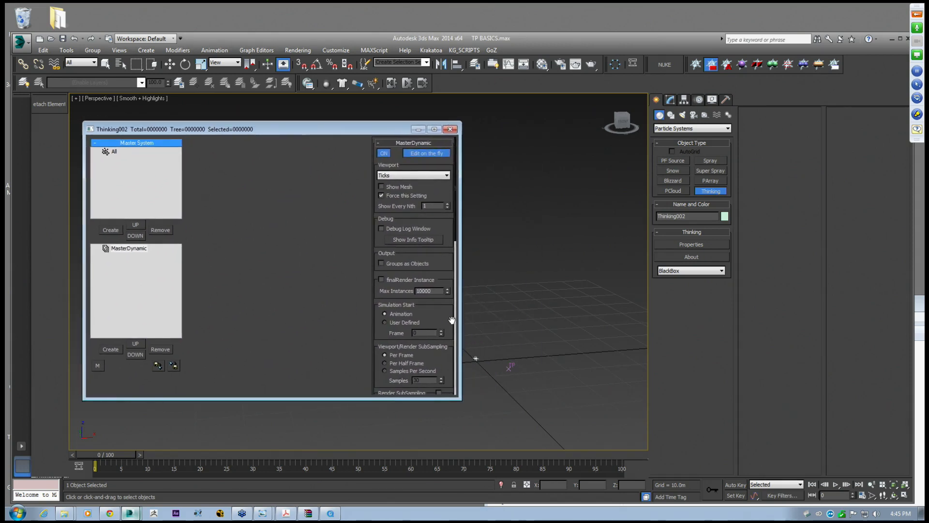
left_click_drag(461, 321, 527, 325)
left_click_drag(280, 130, 308, 126)
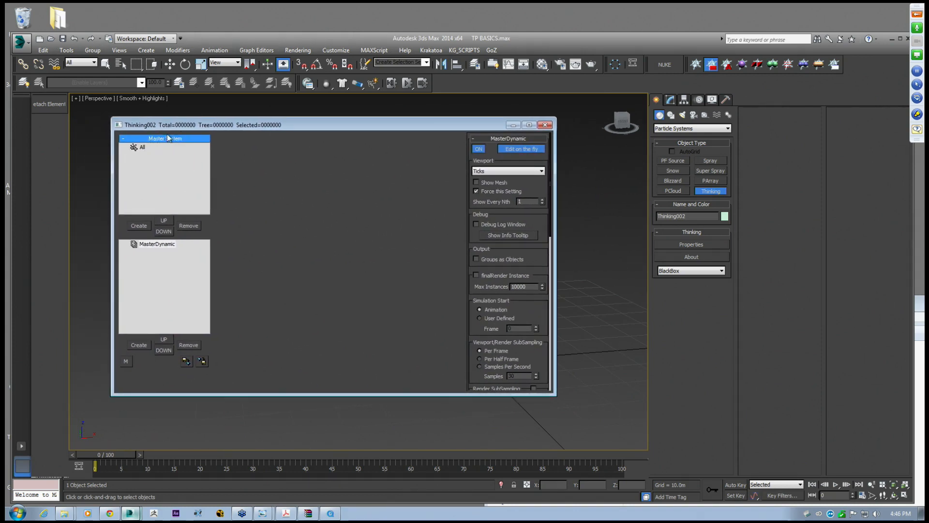
left_click_drag(179, 125, 184, 127)
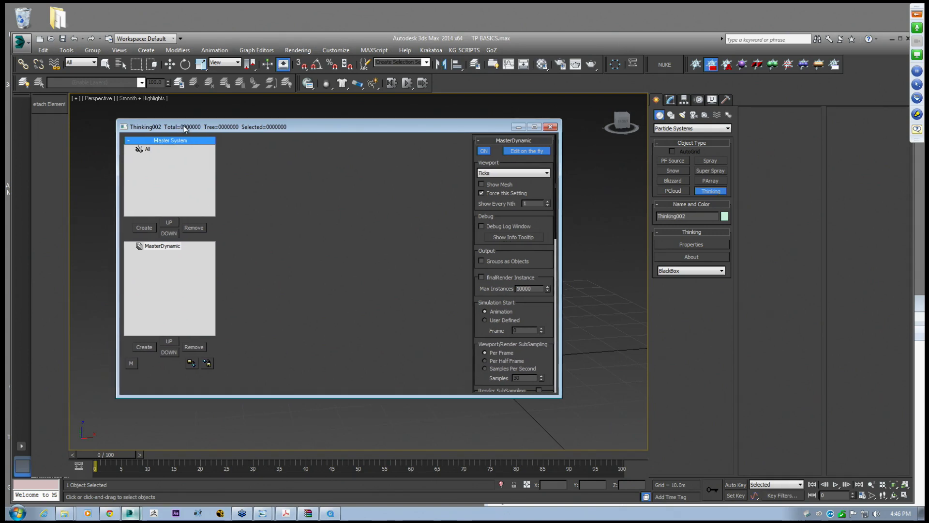
mouse_move(151, 122)
left_mouse_down()
mouse_move(158, 126)
mouse_move(144, 130)
left_mouse_up()
Examine the settings of the All group and of MasterDynamic in the Thinking002 window
left_click(141, 147)
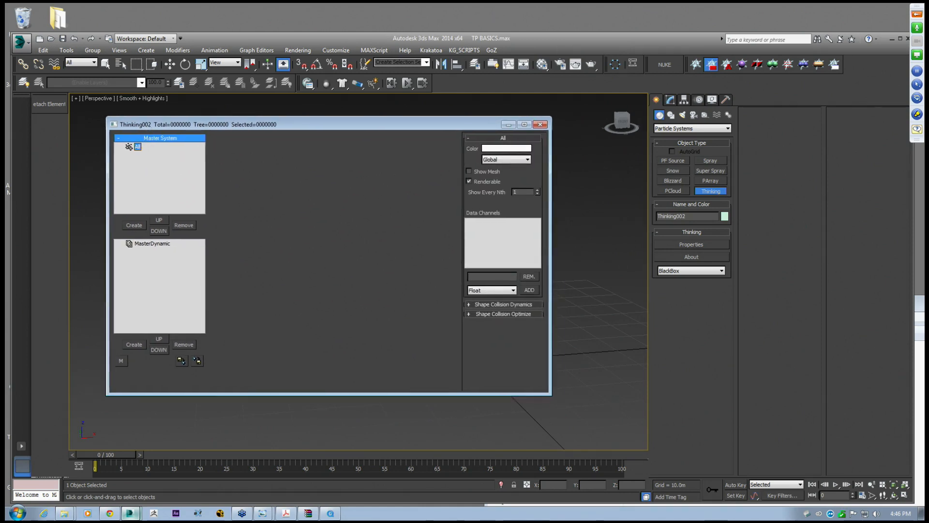
left_click(155, 243)
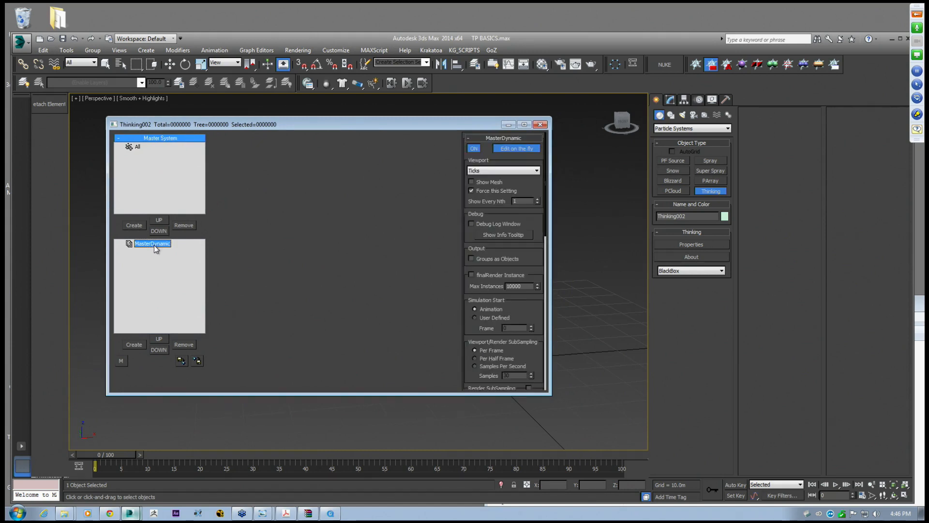
left_click_drag(170, 123, 158, 124)
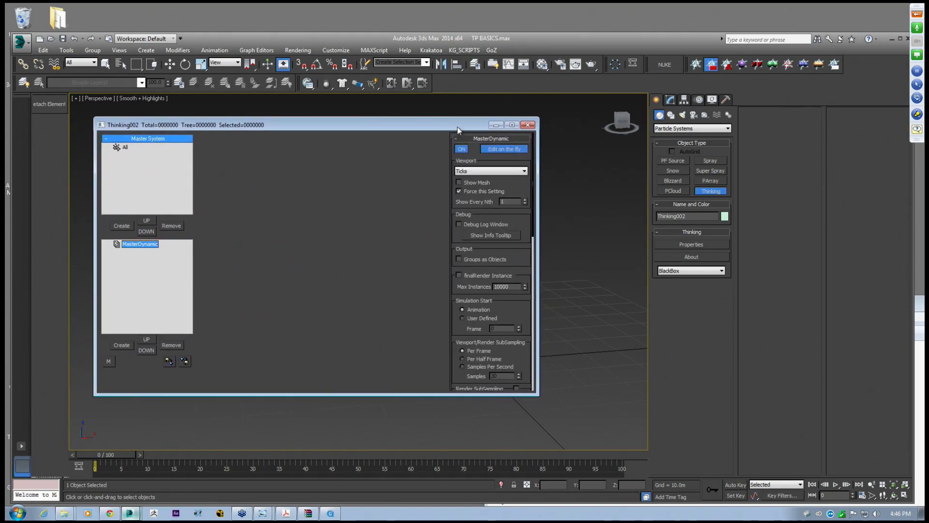
left_click_drag(459, 129, 462, 137)
left_click_drag(499, 165, 505, 412)
left_click_drag(370, 135, 383, 139)
left_click_drag(221, 139, 86, 134)
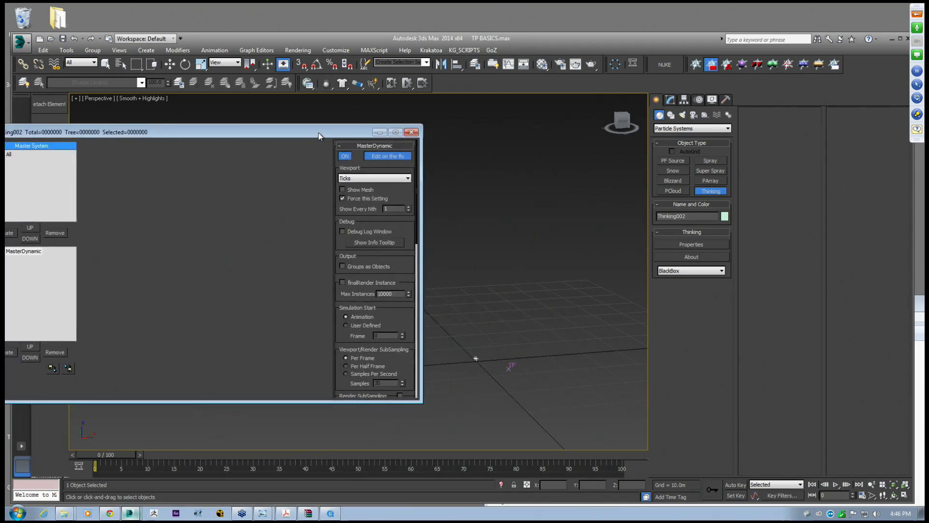
left_click_drag(326, 136, 459, 132)
Create a DynamicSet under MasterDynamic and select it to show its operator graph
left_click(188, 250)
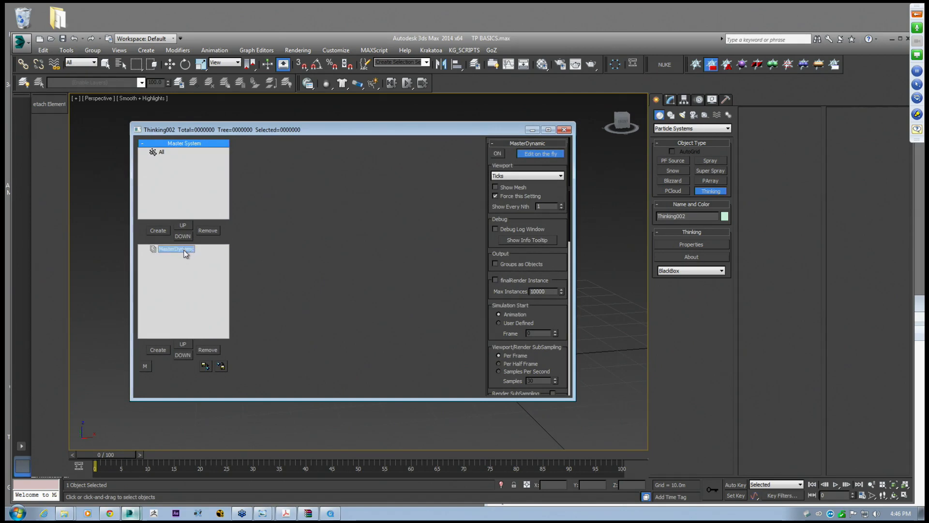
left_click(158, 350)
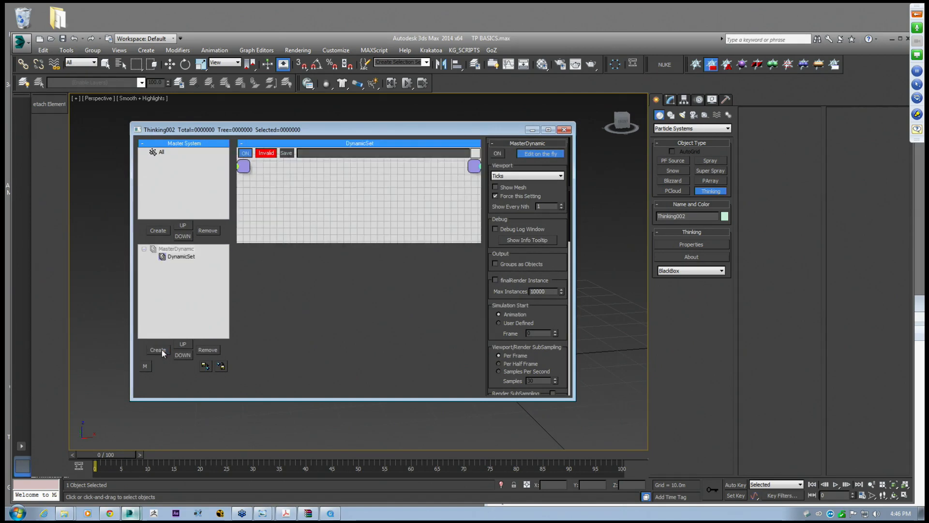
left_click(183, 257)
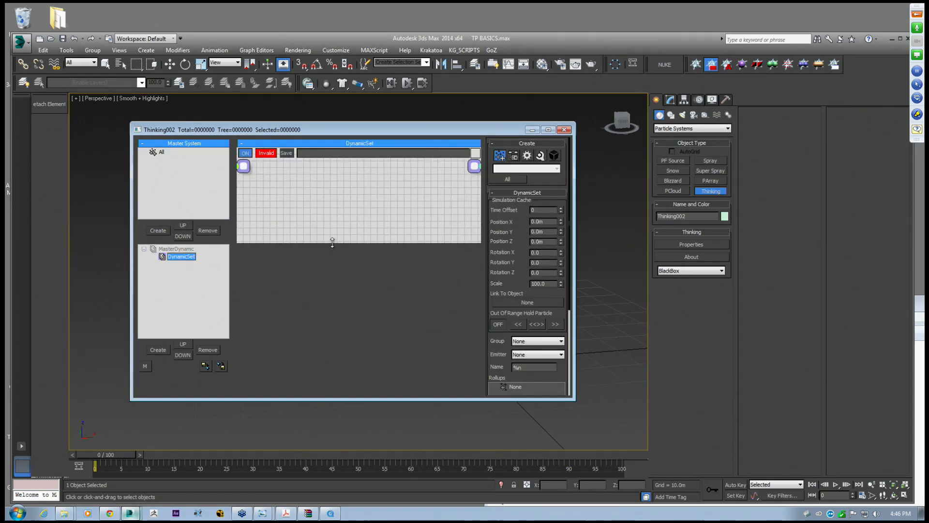
Enlarge the DynamicSet graph area and add a PositionBorn generator operator to it
right_click(327, 220)
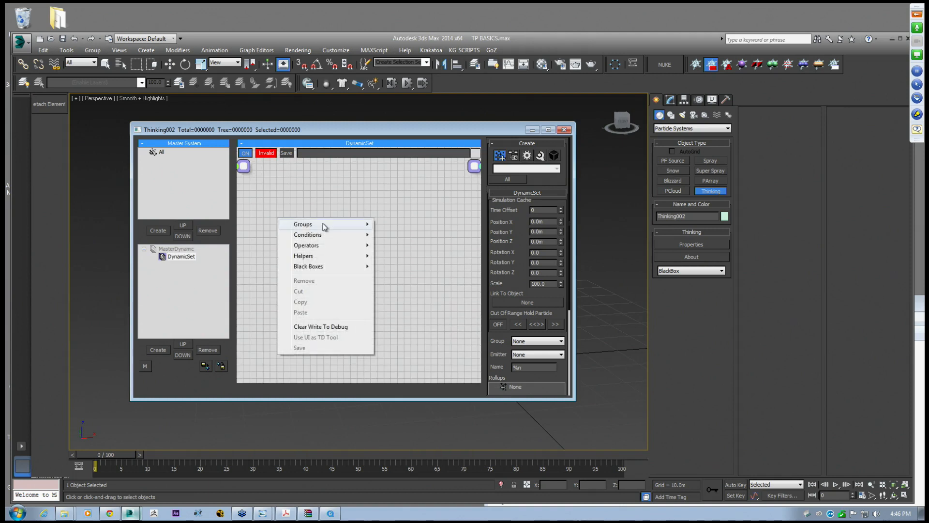
mouse_move(324, 228)
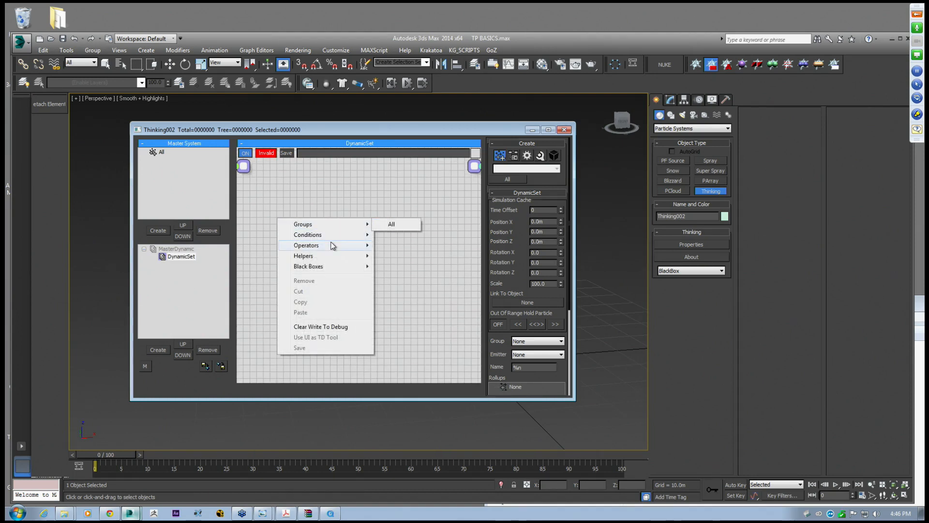
mouse_move(332, 246)
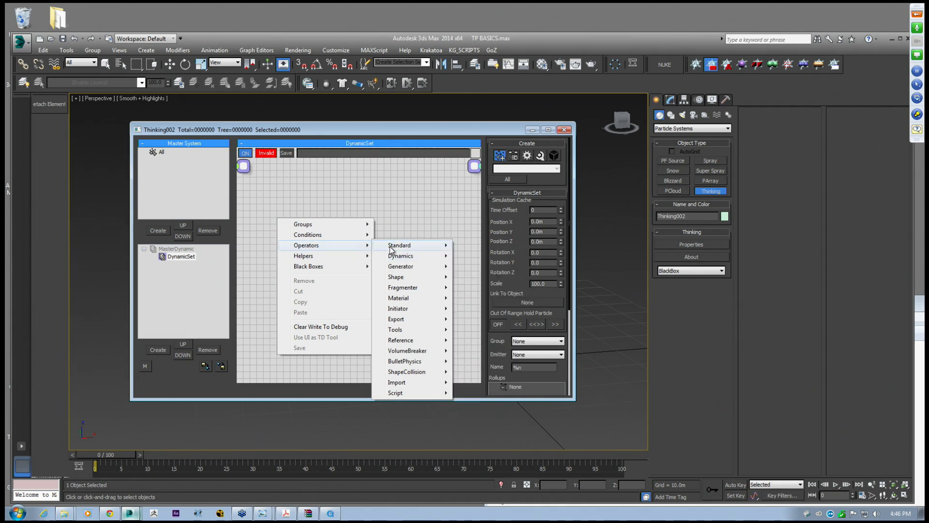
mouse_move(399, 283)
mouse_move(426, 244)
mouse_move(413, 259)
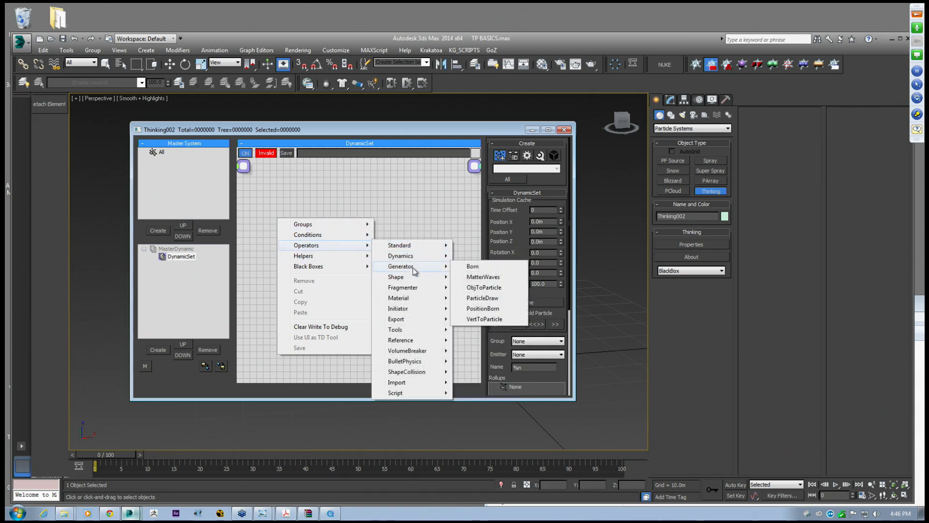
left_click(482, 308)
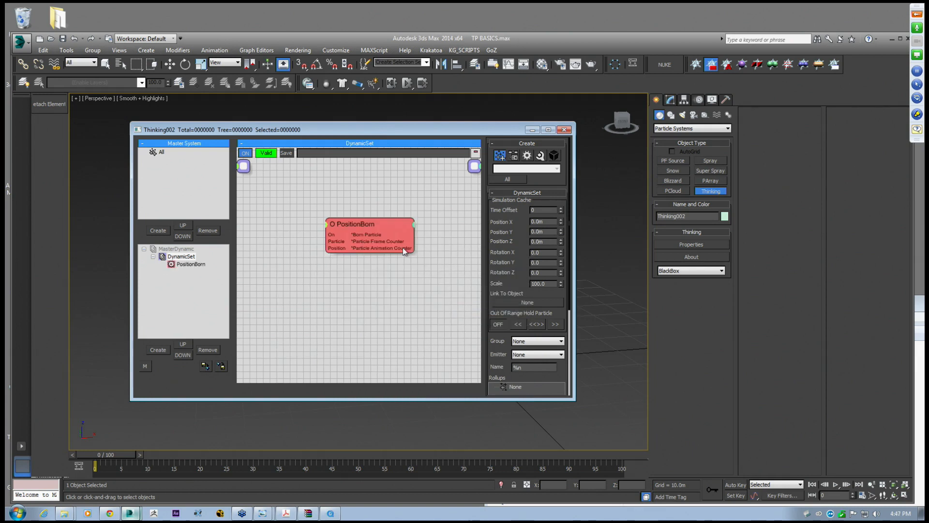
Show the PositionBorn settings, move the window clear of the Thinking Particles icon and advance the timeline to frame 12
left_click(367, 222)
left_click_drag(361, 128, 331, 347)
middle_click_drag(366, 262, 390, 220)
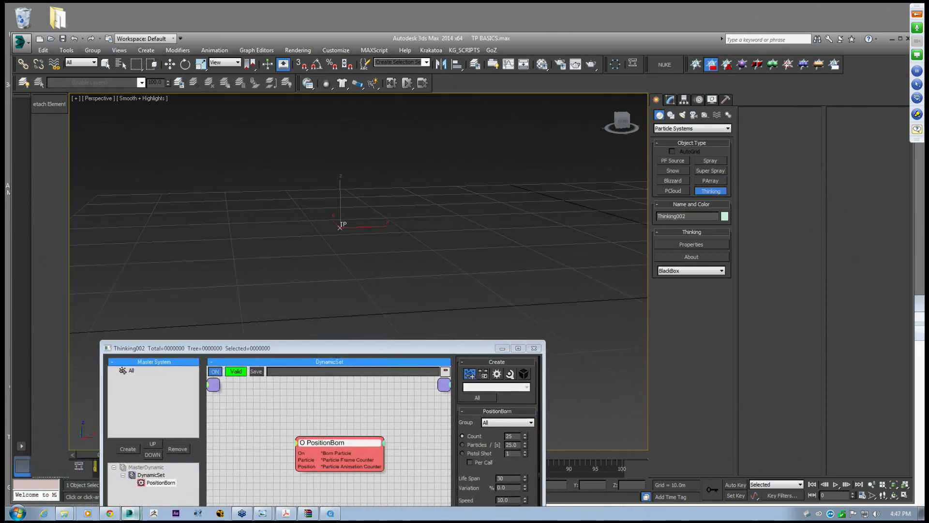
left_click_drag(338, 352, 692, 150)
middle_click_drag(367, 205, 181, 447)
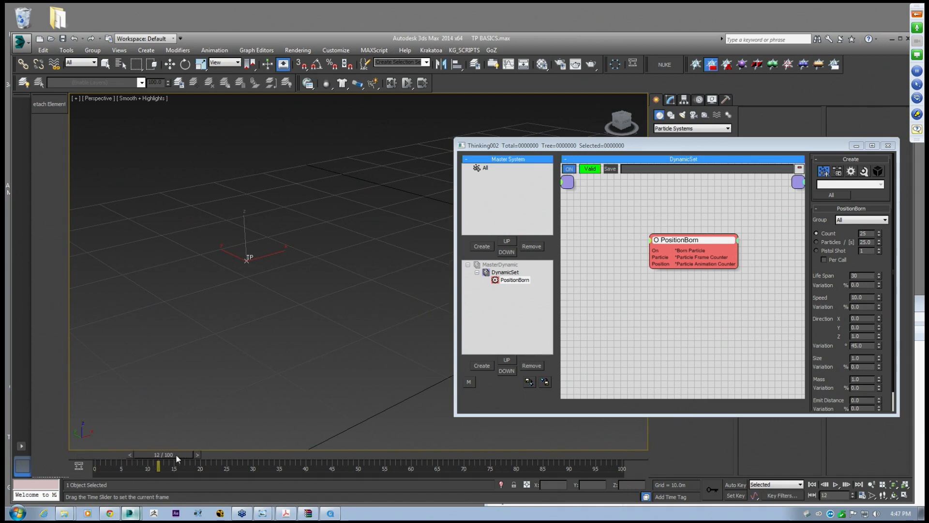
left_click_drag(677, 147, 627, 149)
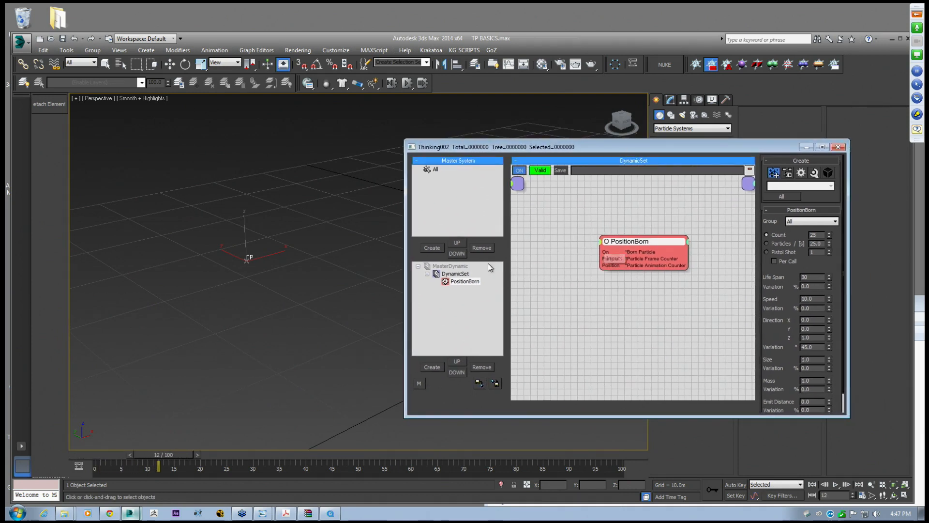
Switch MasterDynamic back on and turn off its Force this Setting option
left_click(450, 266)
left_click(769, 213)
left_click(771, 170)
Enable Show Mesh for the All particle group
left_click(434, 169)
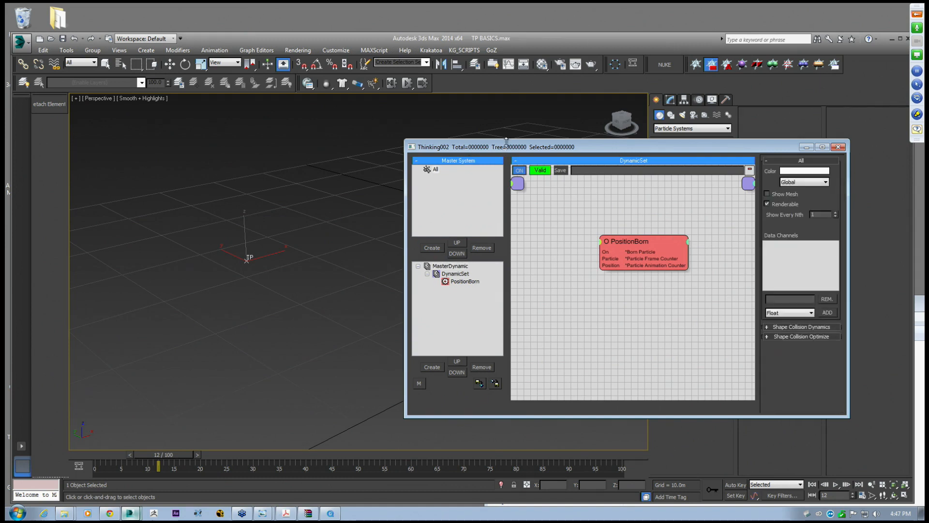
left_click_drag(500, 146, 468, 146)
scroll(250, 253, "up", 3)
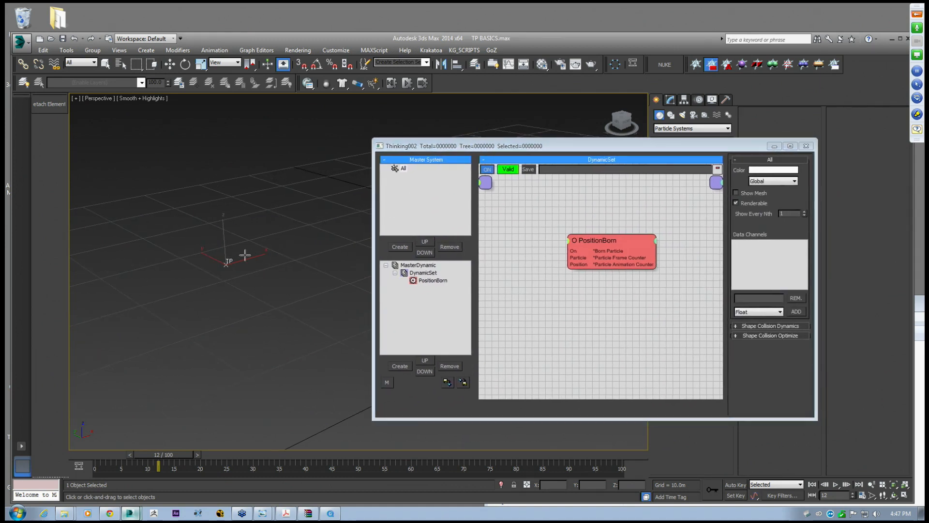
scroll(240, 257, "up", 2)
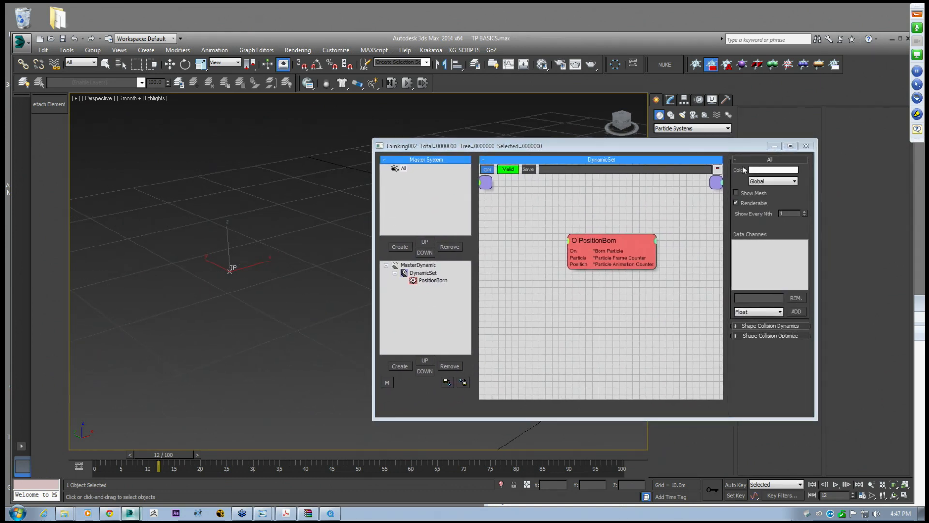
left_click_drag(682, 143, 676, 143)
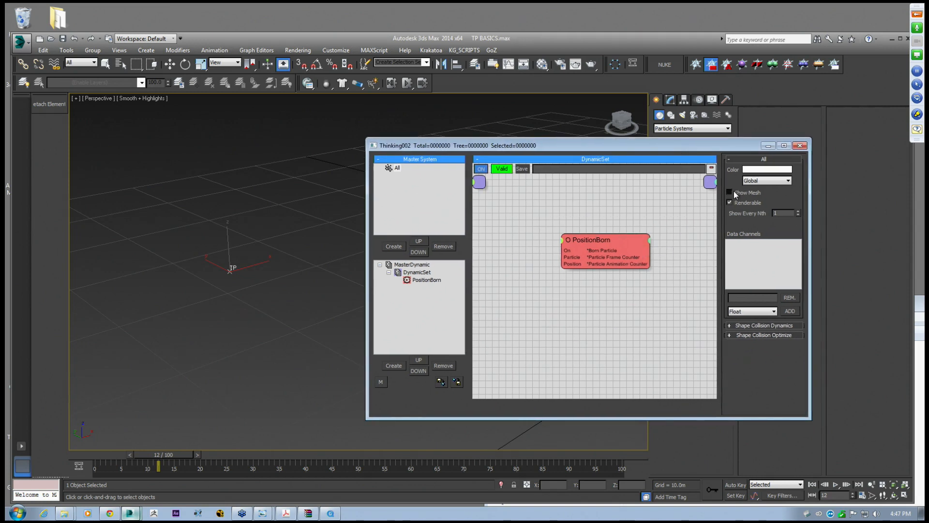
left_click_drag(509, 150, 518, 147)
Activate the Move tool, shift the Thinking002 window out of the way and examine the viewport for the emitted particles
mouse_move(252, 268)
middle_mouse_down()
mouse_move(264, 271)
mouse_move(239, 280)
middle_mouse_up()
scroll(264, 272, "up", 2)
scroll(239, 280, "up", 1)
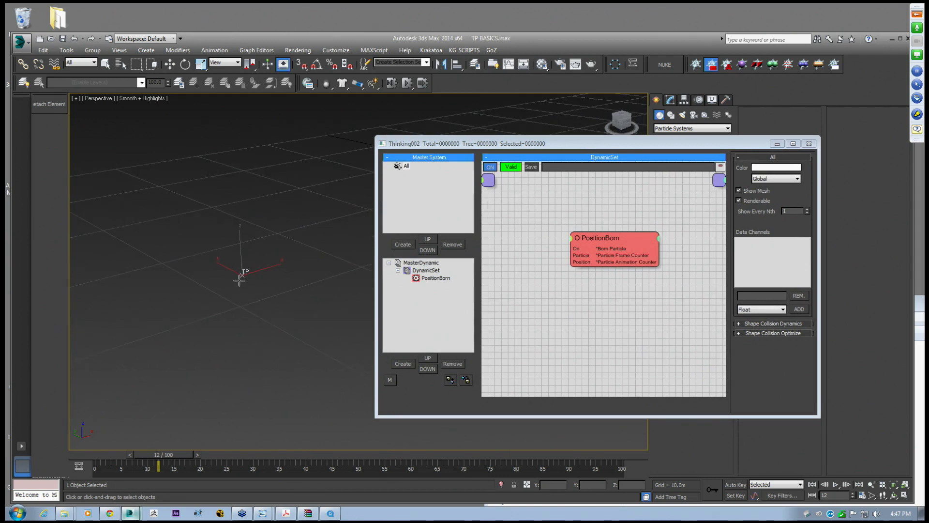
left_click(169, 64)
middle_click_drag(287, 273, 283, 270)
scroll(277, 291, "down", 2)
scroll(263, 283, "down", 3)
scroll(263, 283, "up", 2)
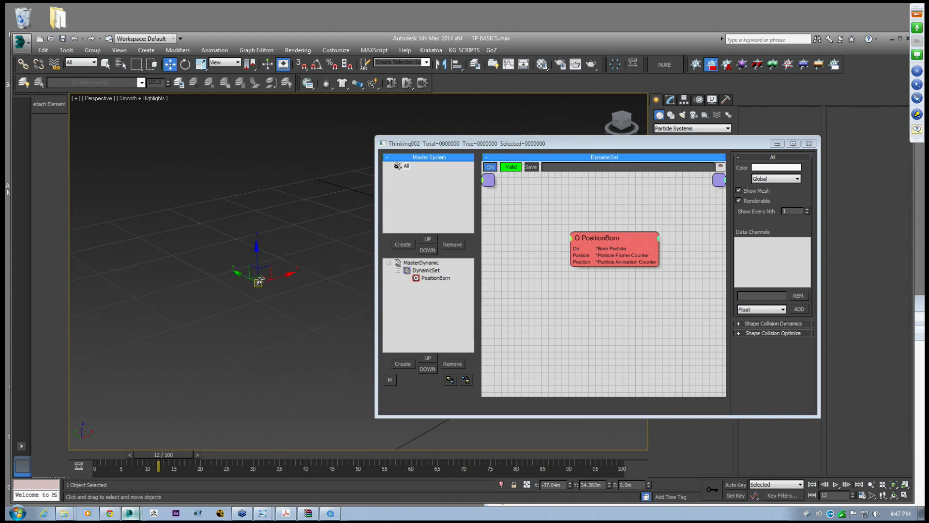
scroll(303, 248, "up", 1)
middle_click_drag(305, 226, 301, 248)
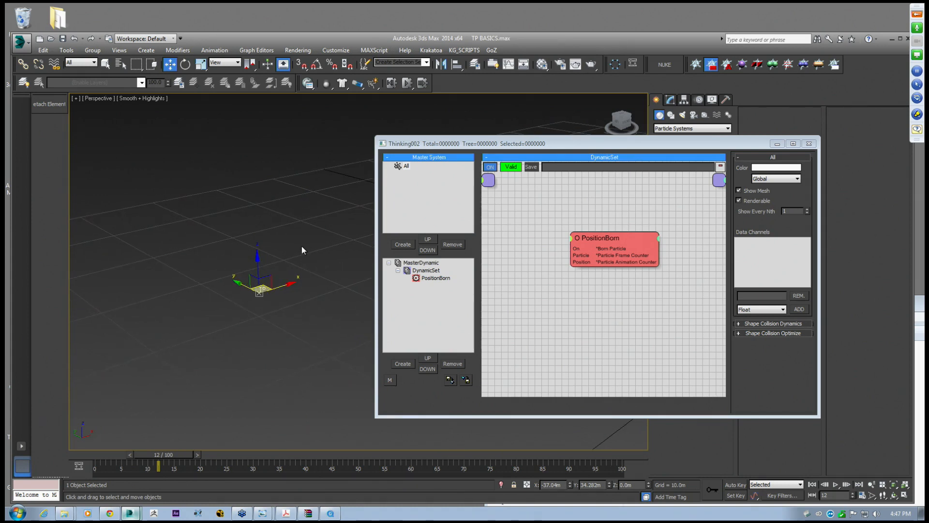
middle_click_drag(293, 263, 313, 257)
scroll(289, 224, "down", 2)
scroll(295, 270, "up", 2)
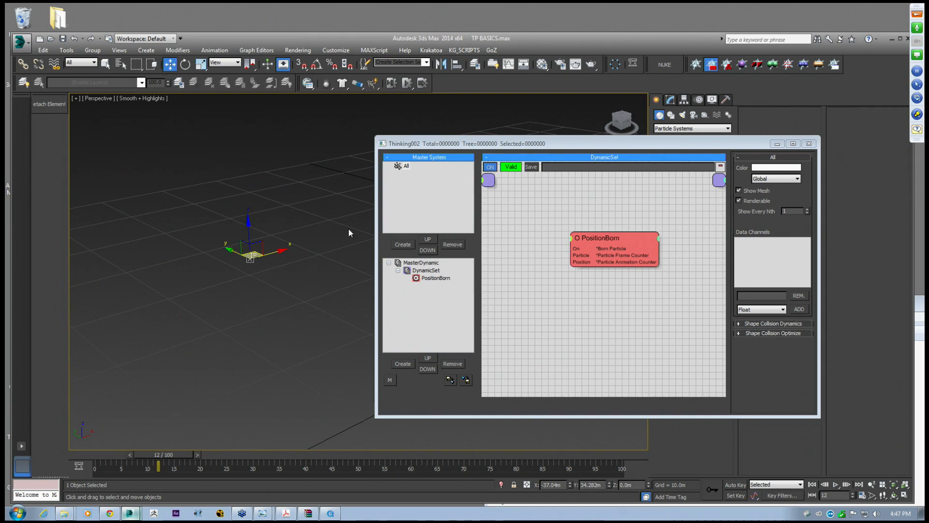
left_click_drag(547, 144, 166, 117)
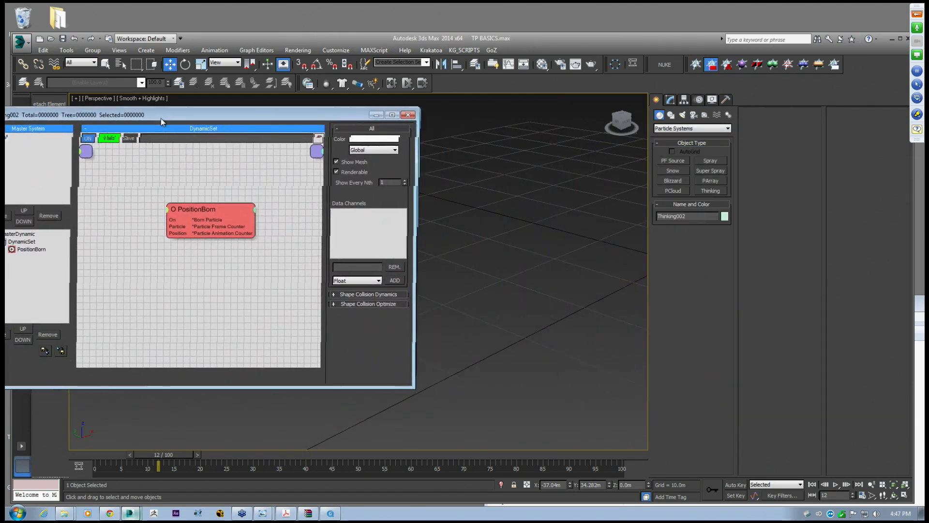
left_click_drag(333, 114, 187, 142)
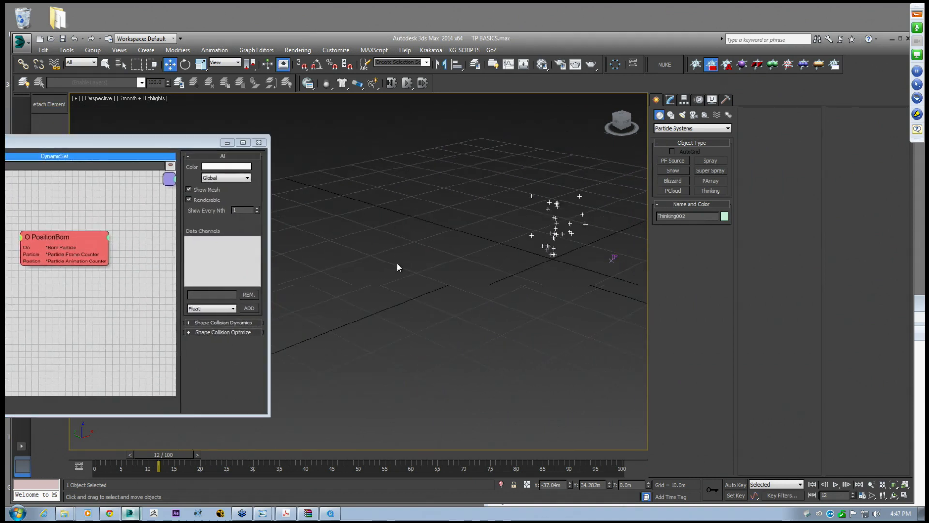
Close the Thinking002 window and open the properties of the Thinking001 particle system
left_click(519, 266)
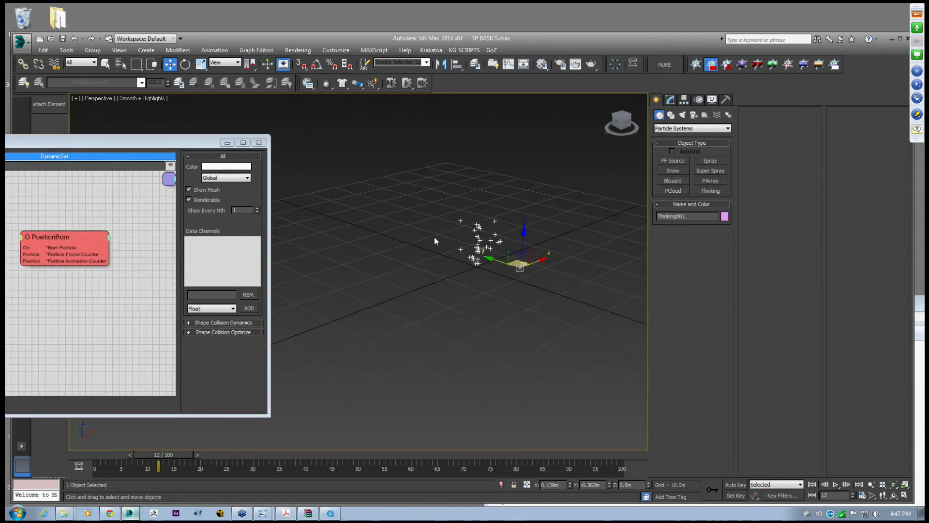
left_click(259, 142)
left_click(670, 100)
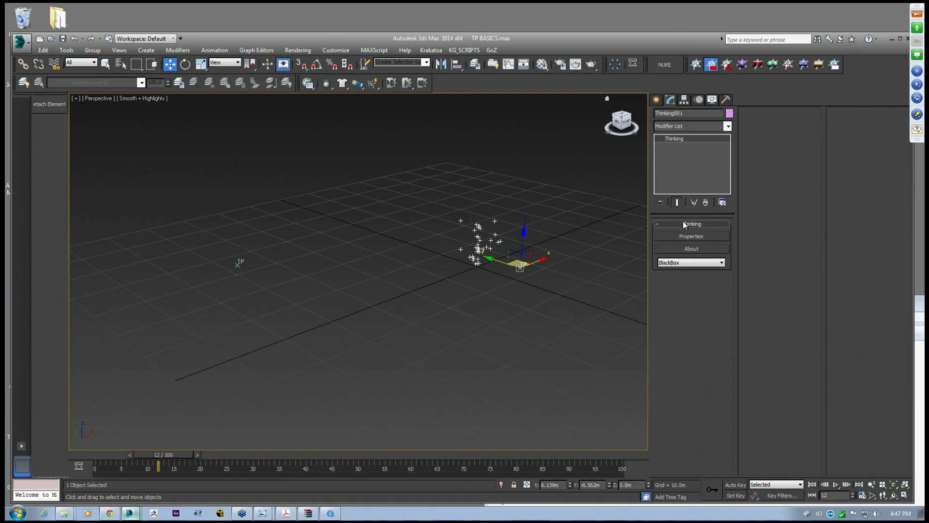
left_click(691, 236)
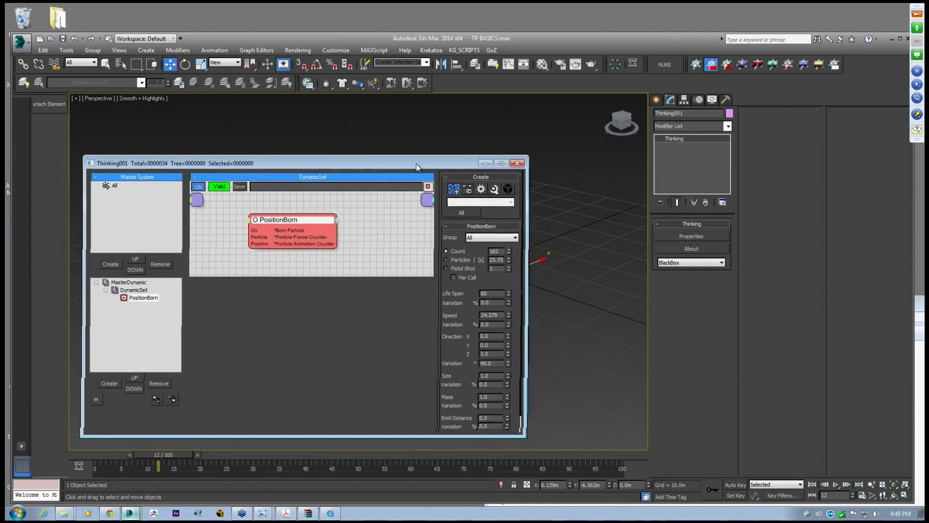
Advance the timeline to frame 17, narrow the Thinking001 window clear of the particles and show its PositionBorn settings
left_click_drag(158, 461, 182, 457)
key("w")
left_click_drag(522, 266, 576, 335)
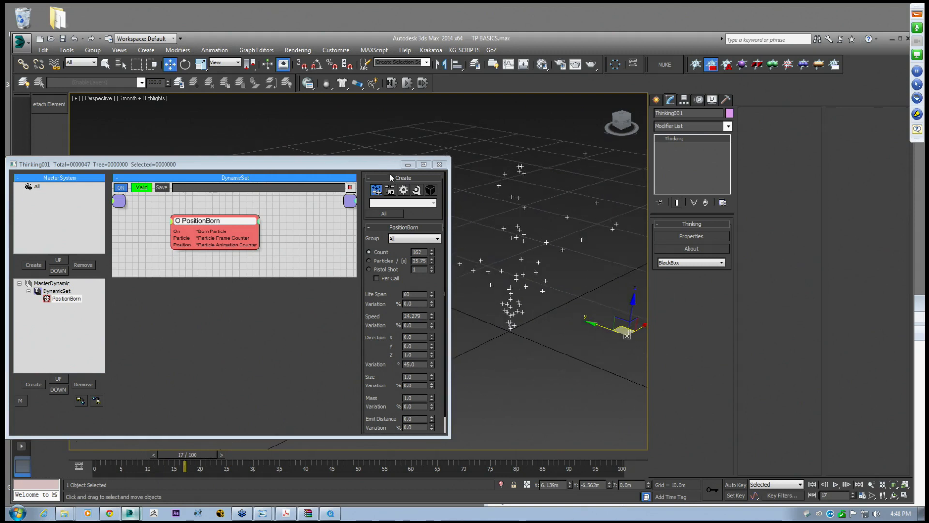
left_click_drag(451, 217, 358, 227)
left_click_drag(237, 166, 332, 145)
left_click(118, 266)
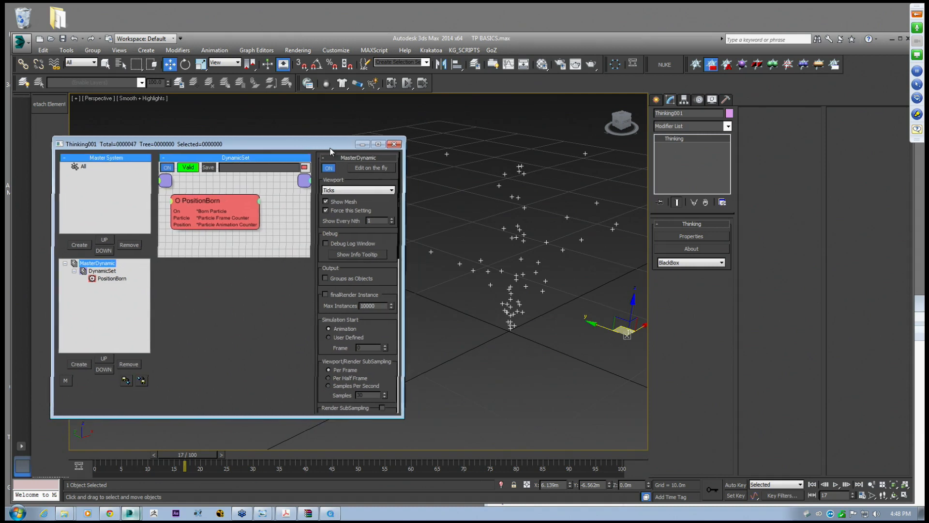
left_click(201, 200)
Scrub the timeline to frame 60 and back to frame 28, examining how the Thinking001 particles are emitted
left_click_drag(184, 458, 419, 456)
scroll(483, 345, "down", 9)
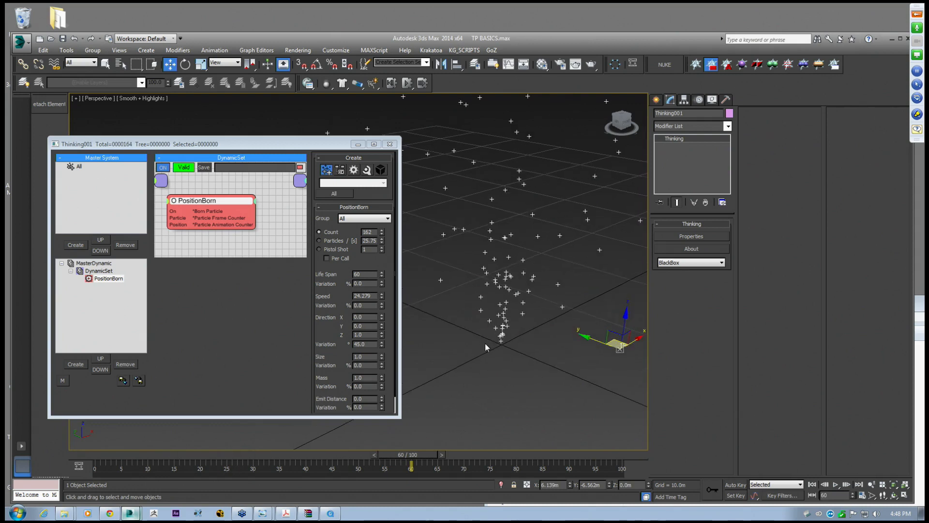
scroll(502, 324, "up", 3)
left_click_drag(390, 452, 254, 444)
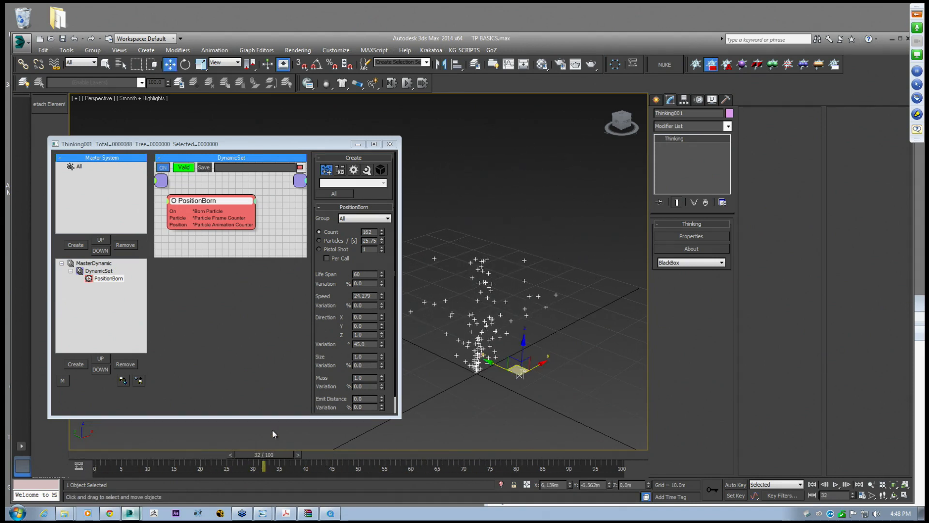
middle_click_drag(507, 304, 426, 328, "alt")
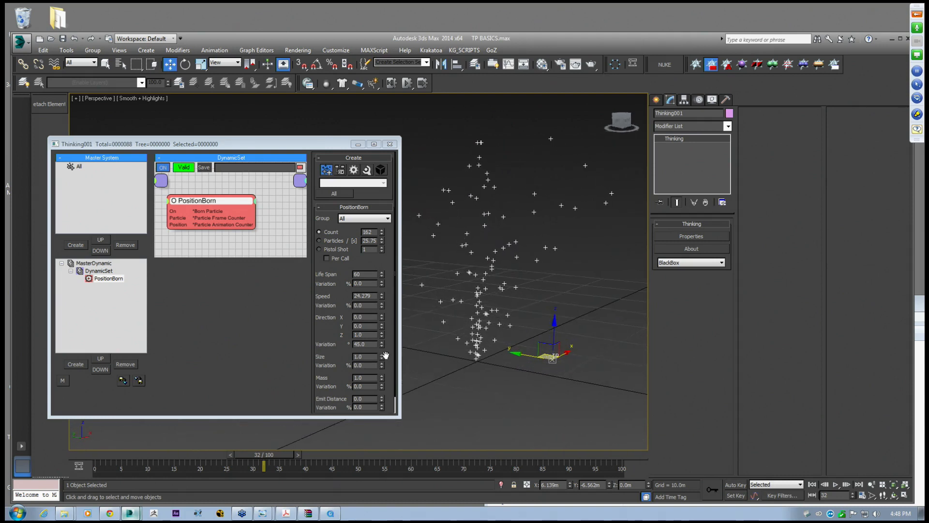
mouse_move(262, 454)
left_mouse_down()
mouse_move(300, 454)
mouse_move(159, 454)
mouse_move(235, 463)
mouse_move(290, 454)
mouse_move(251, 455)
left_mouse_up()
Create a Frost particle mesher with Thinking001 as its particle source
key("w")
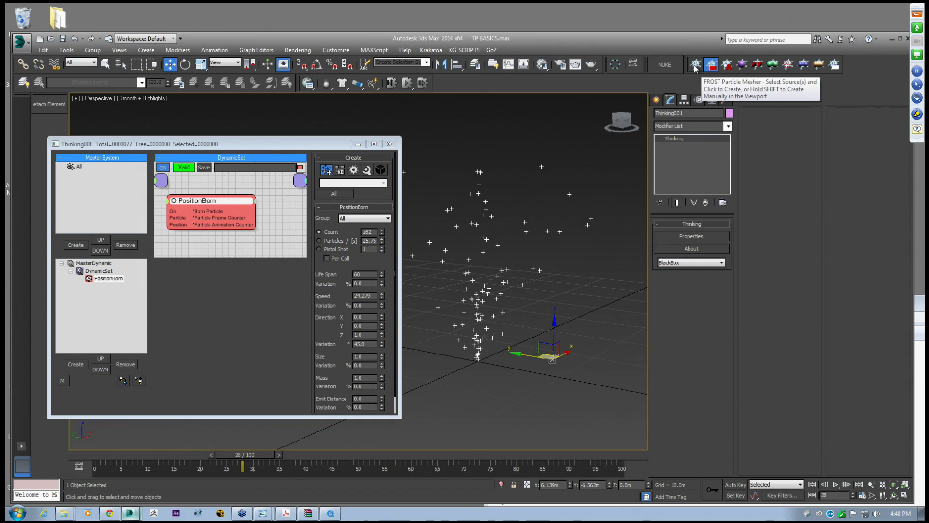
right_click(484, 329)
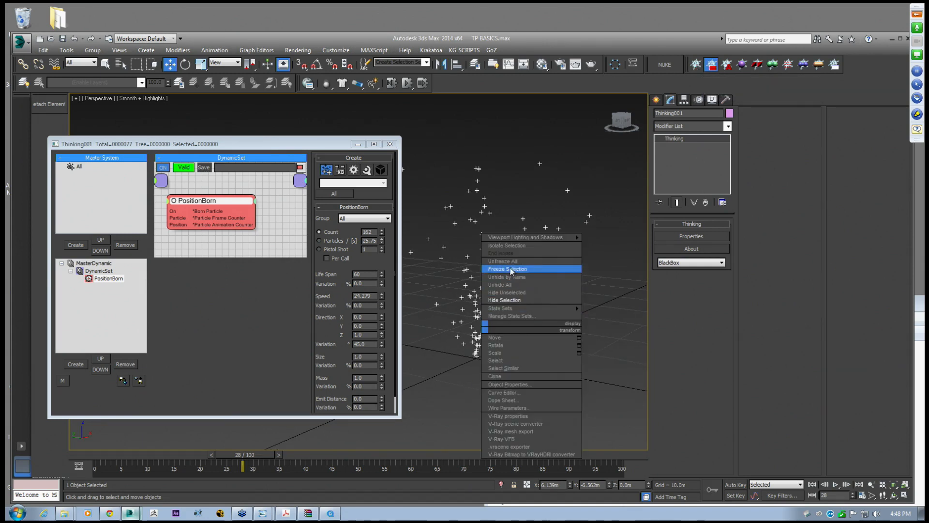
left_click(686, 70)
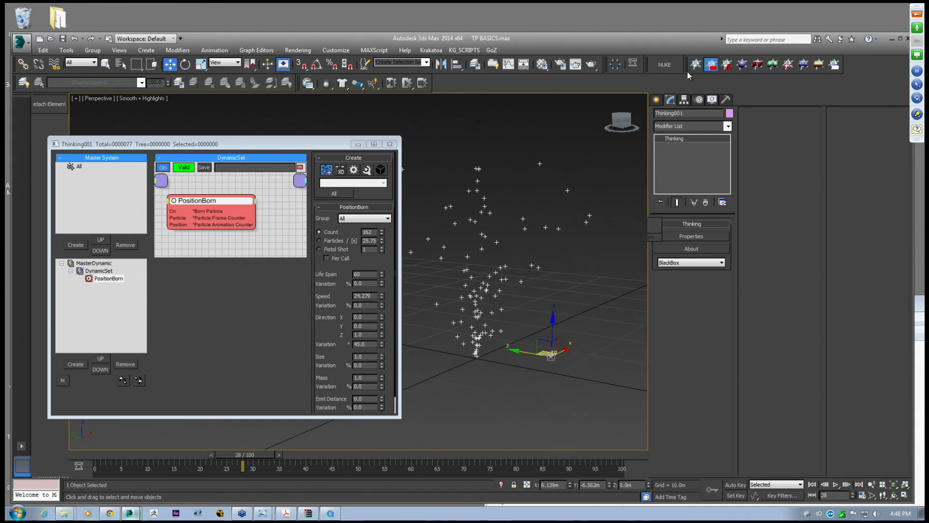
middle_click_drag(424, 298, 433, 297)
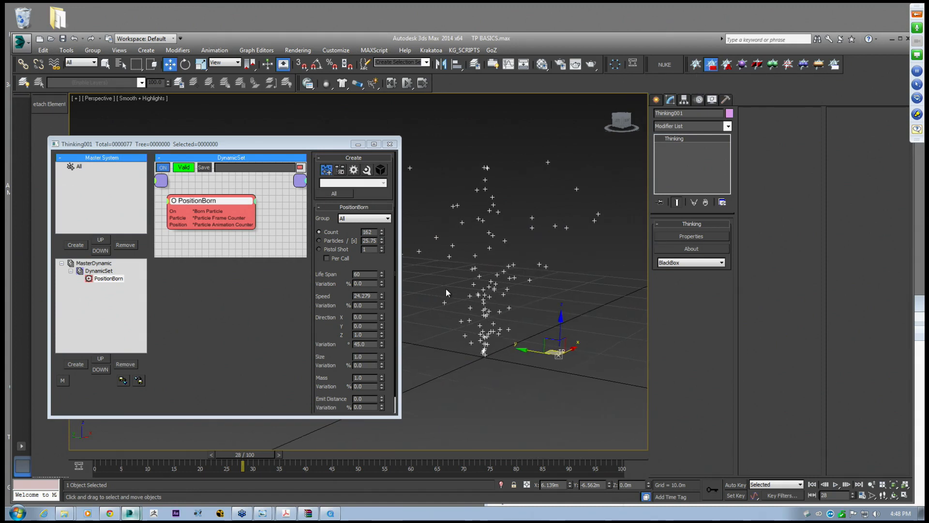
left_click(696, 64)
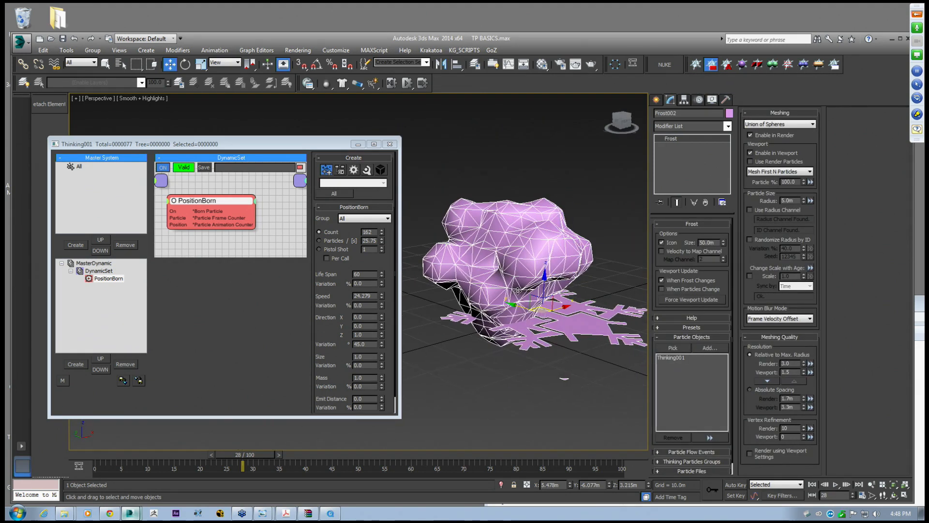
Shift the Thinking001 window aside and examine the Frost mesh generated around the particles
left_click_drag(338, 139, 320, 131)
left_click_drag(112, 131, 114, 135)
middle_click_drag(514, 279, 503, 273)
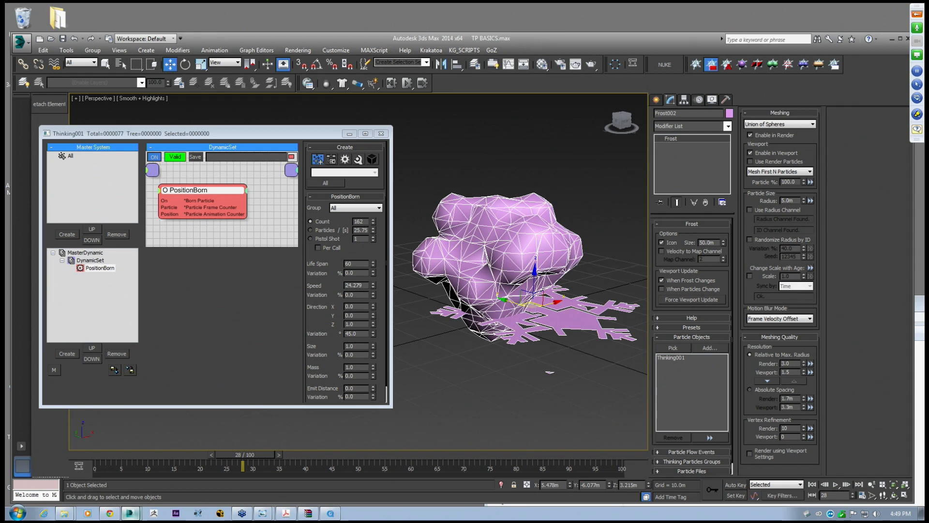
left_click(486, 174)
left_click(508, 237)
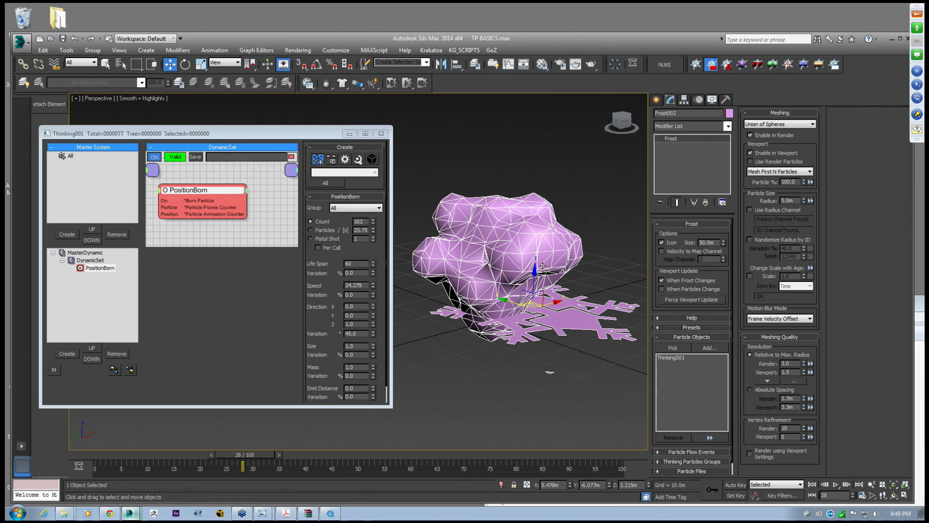
left_click(587, 197)
left_click(544, 238)
middle_click_drag(514, 196, 533, 243, "alt")
scroll(529, 236, "up", 5)
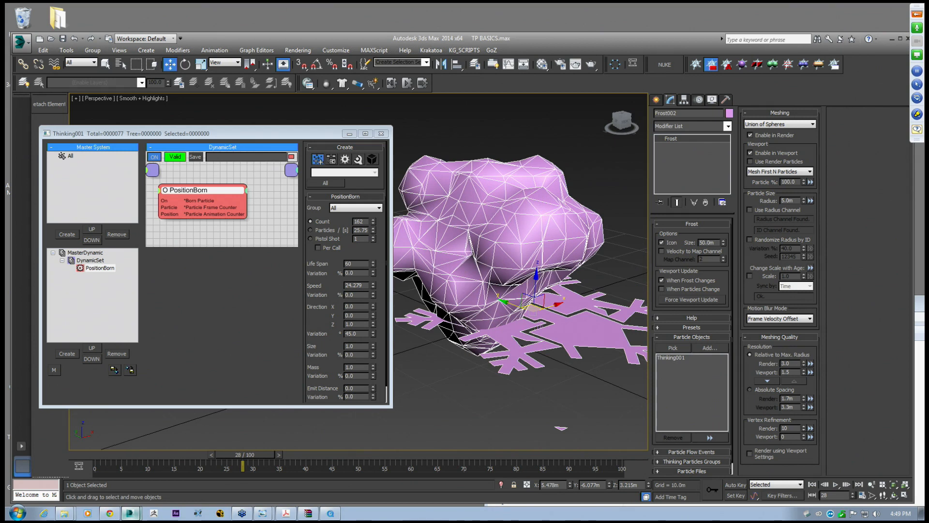
Highlight Thinking001 in Frost's Particle Objects and expand the Particle Flow Events settings
left_click(676, 348)
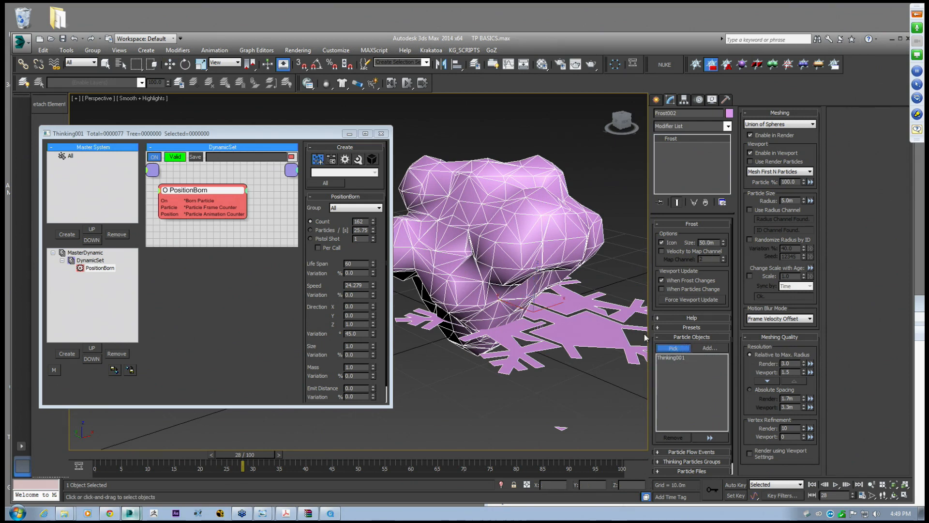
left_click(674, 348)
left_click(680, 358)
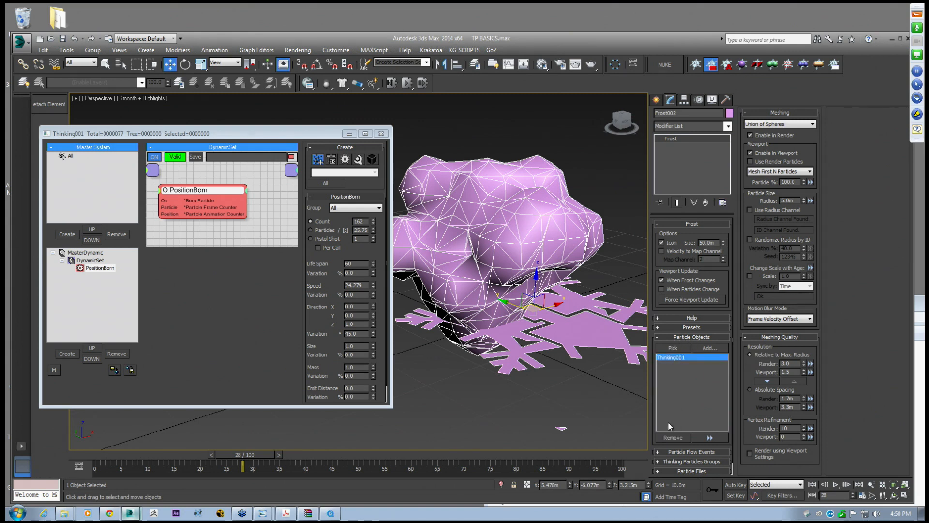
left_click_drag(656, 440, 655, 428)
left_click(667, 439)
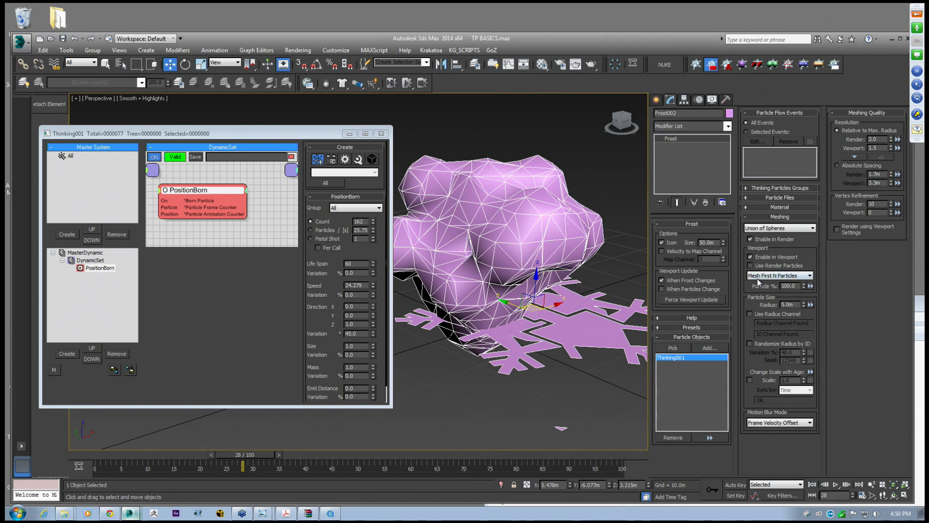
Set the Frost meshing mode to Geometry and the particle geometry shape to Box
left_click(759, 228)
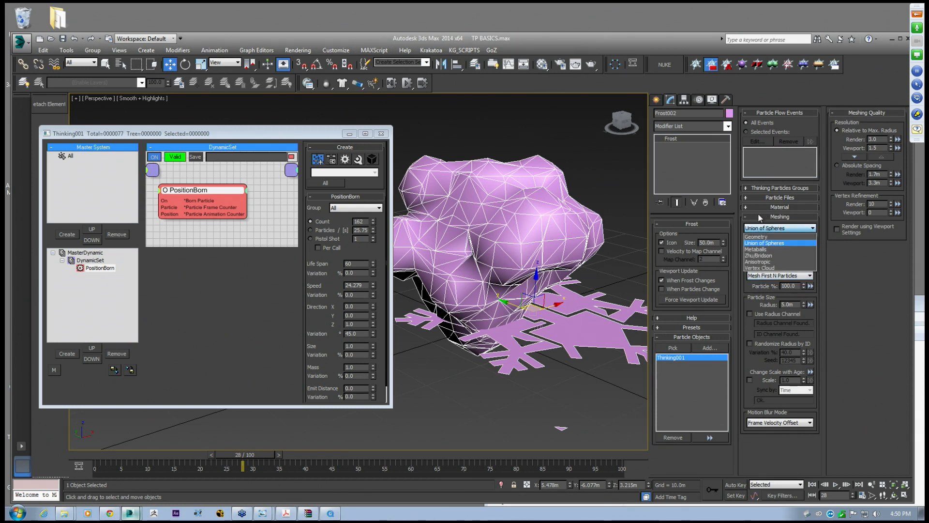
left_click(757, 236)
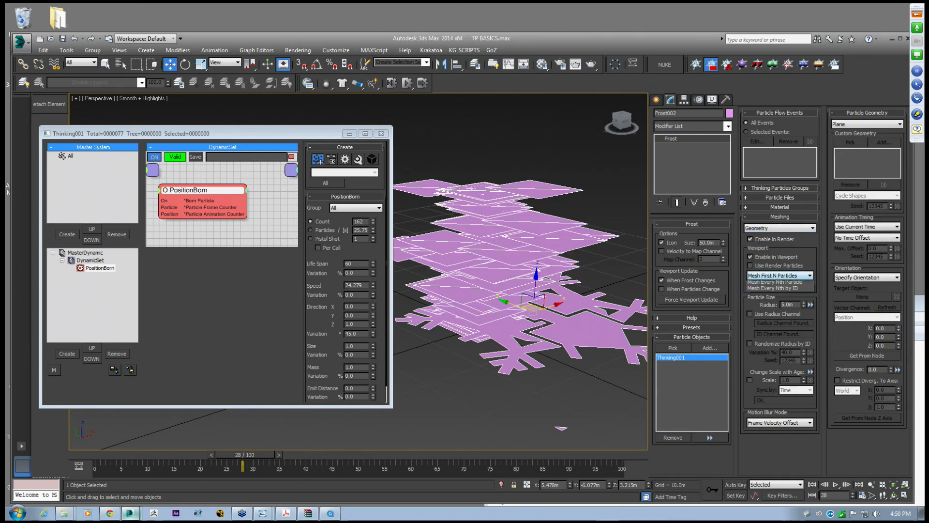
left_click(852, 126)
left_click(851, 129)
left_click(854, 125)
left_click(851, 138)
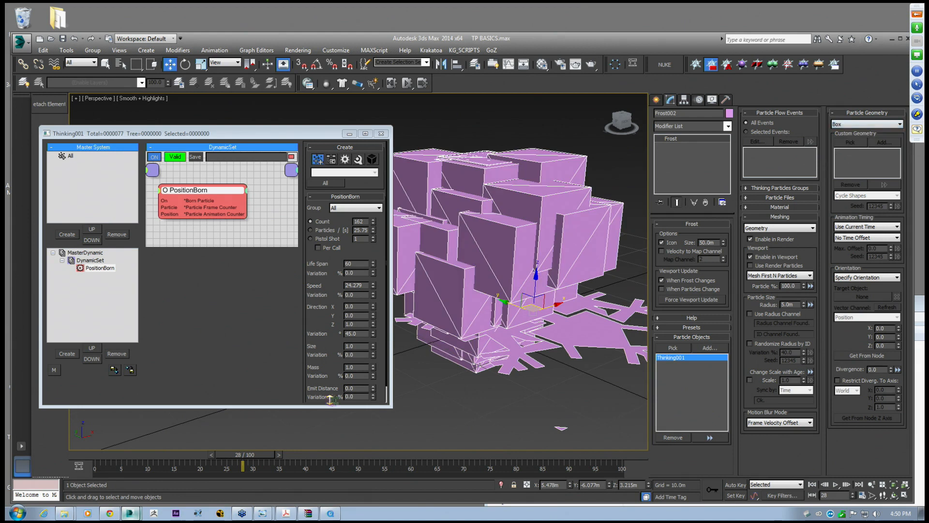
Scrub the timeline forward to frame 76 and examine the Frost boxes from several angles
left_click_drag(235, 457, 394, 454)
left_click_drag(394, 422, 390, 377)
key("w")
scroll(522, 276, "down", 3)
scroll(519, 268, "down", 5)
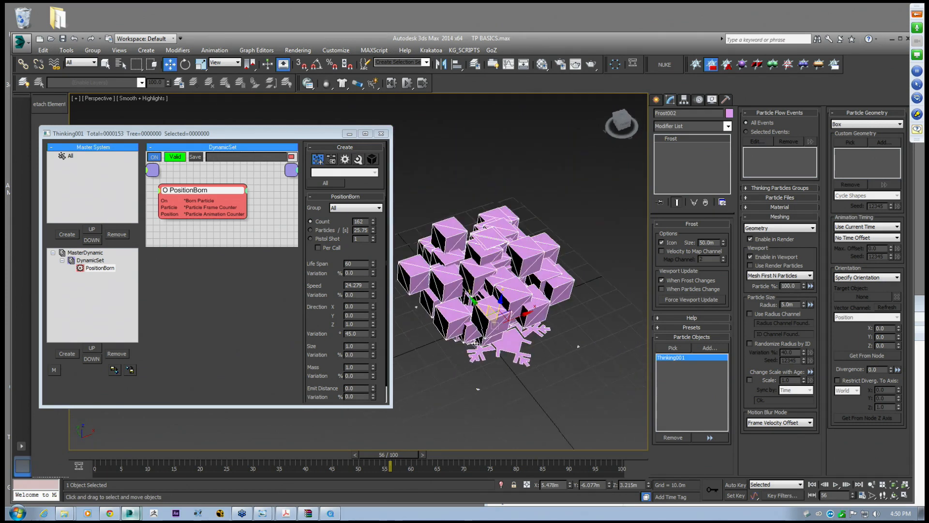
left_click_drag(390, 454, 505, 456)
scroll(522, 291, "up", 2)
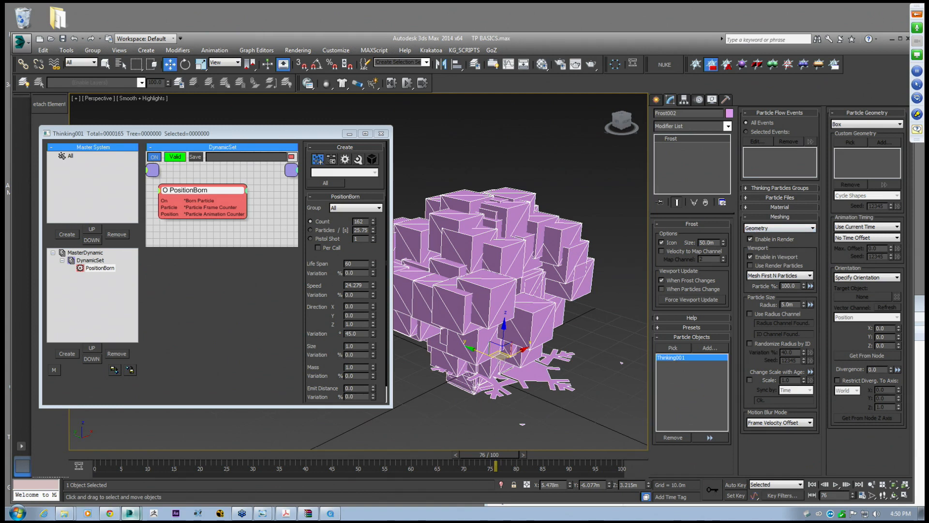
Enable Frost's Change Scale with Age option, set the scale to 0.45 and look through the Sync by options
left_click(750, 380)
left_click_drag(803, 380, 801, 409)
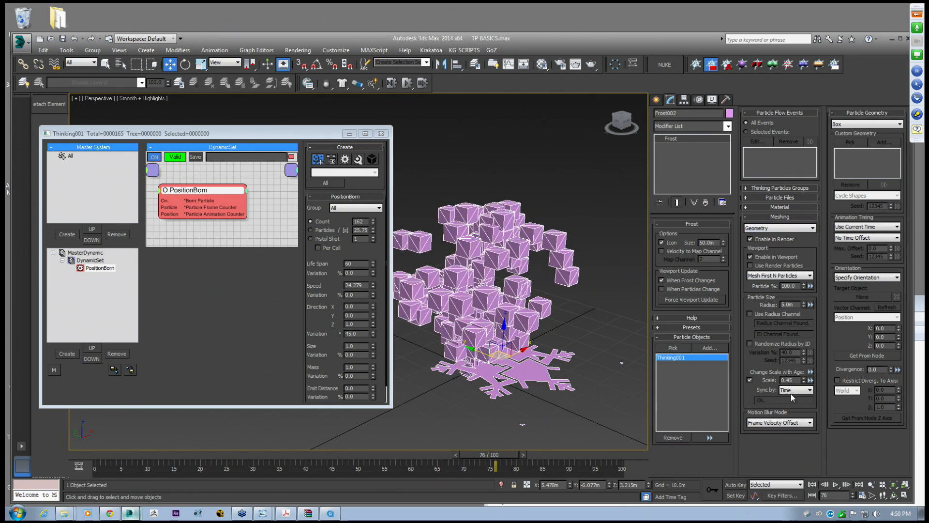
left_click(794, 390)
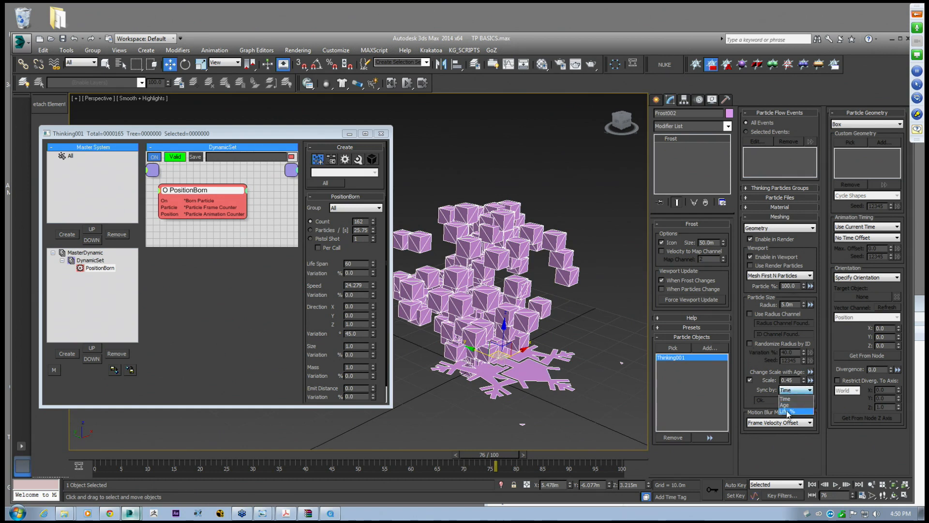
left_click(87, 456)
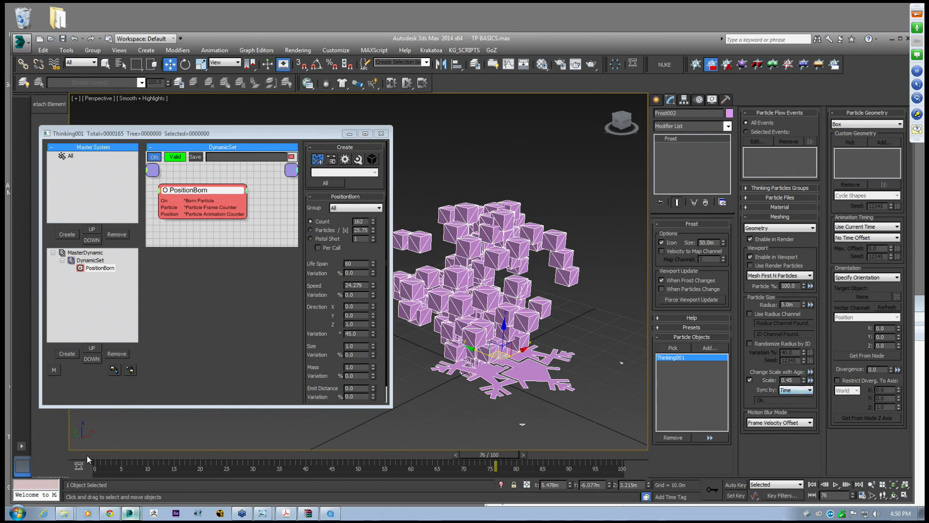
At frame 29, sync Frost's scale change by Age and set the scale to 1.0
left_click_drag(138, 456, 247, 455)
key("w")
left_click(790, 389)
left_click(795, 407)
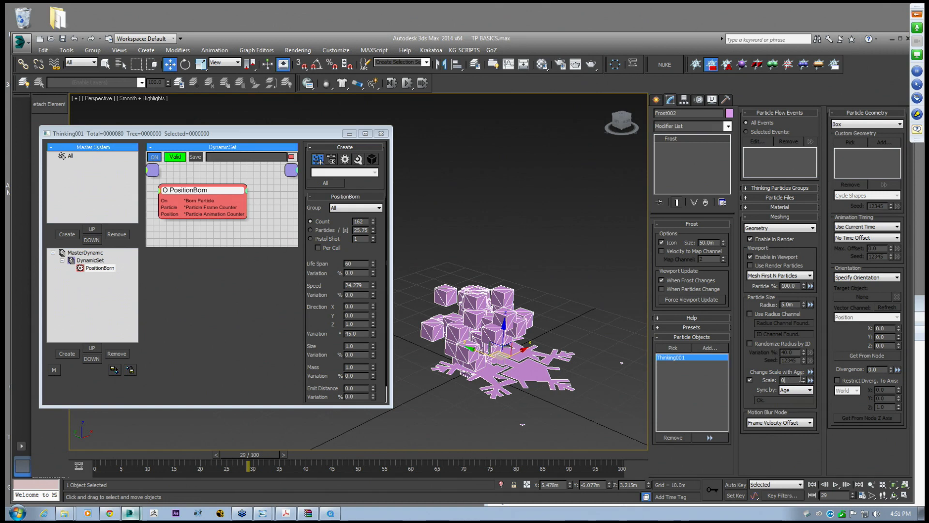
key("Return")
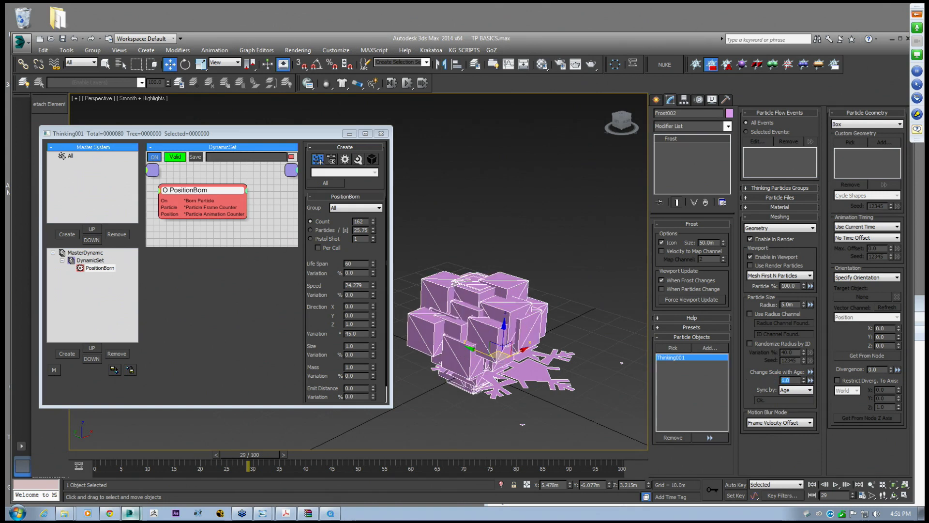
Advance to frame 100, set Frost's age-based scale to 0.38 and toggle the scale option off and on
left_click_drag(261, 454, 701, 453)
middle_click_drag(463, 234, 473, 234)
left_click_drag(804, 382, 795, 407)
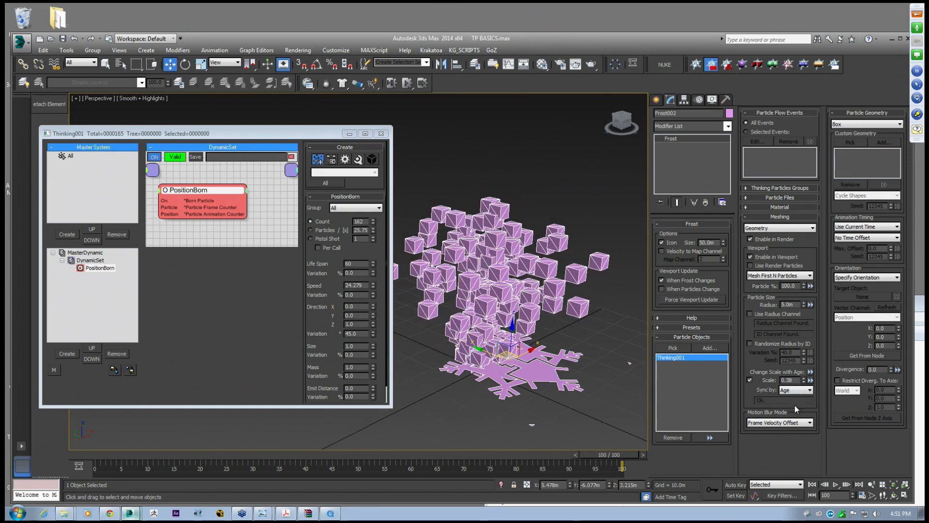
left_click(750, 380)
left_click(750, 380)
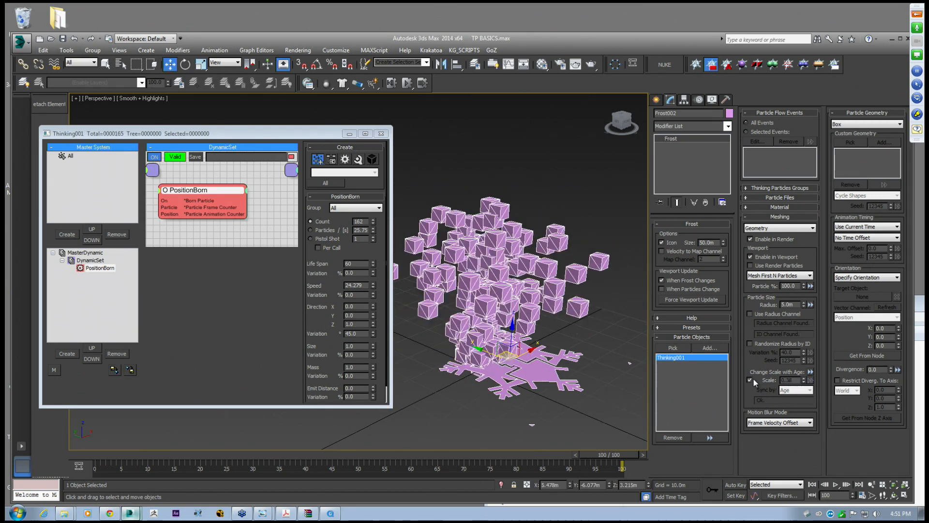
Try Randomize Radius by ID and Use Radius Channel on the Frost boxes, then switch both options back off
left_click(750, 343)
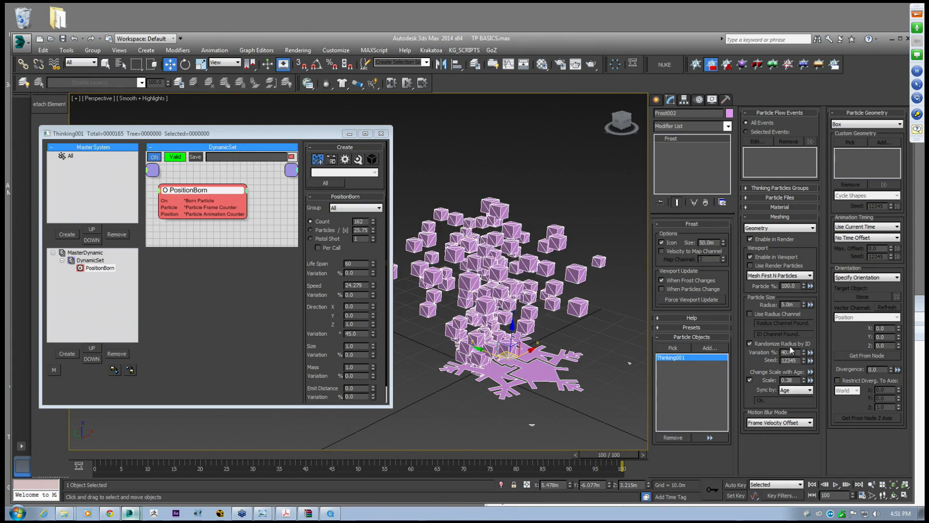
left_click(750, 314)
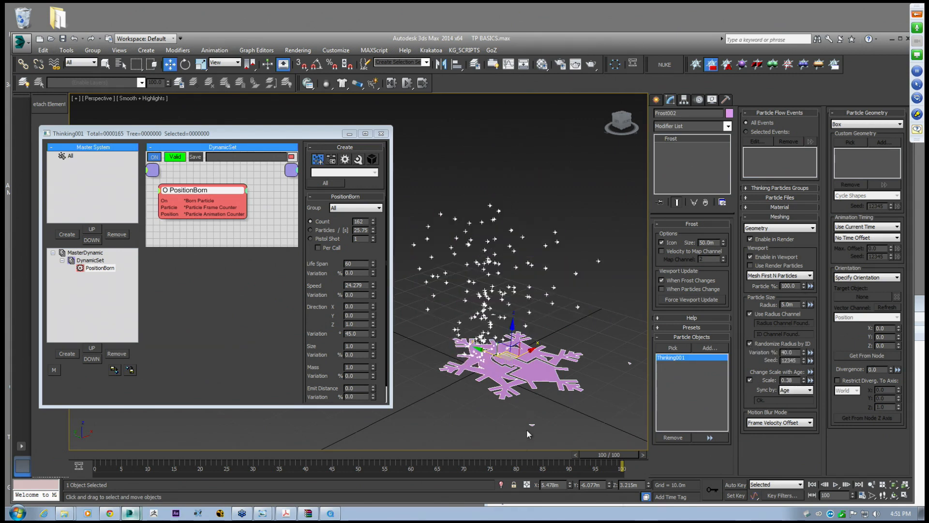
left_click_drag(599, 459, 557, 458)
left_click(750, 343)
left_click(750, 314)
left_click(750, 343)
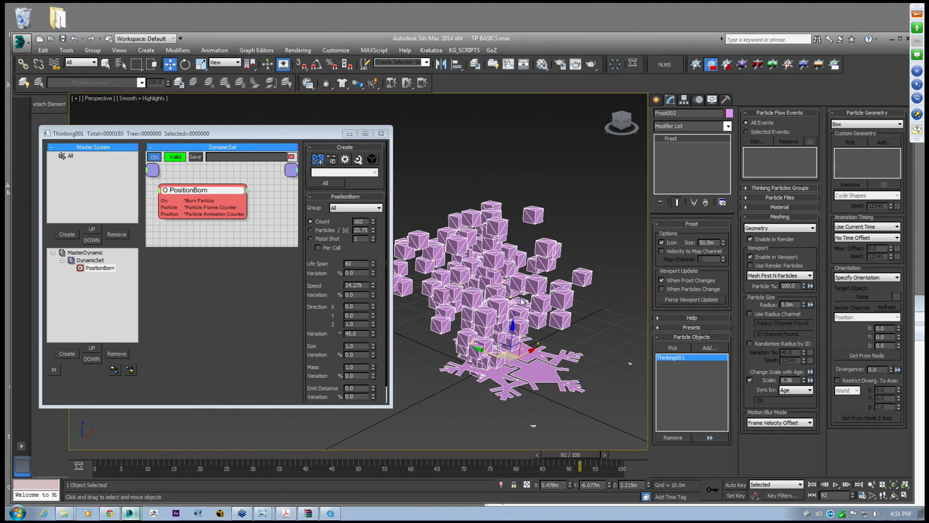
Look through Frost's particle geometry types, leaving Box selected, and switch the meshing method from Geometry to Anisotropic
left_click(865, 125)
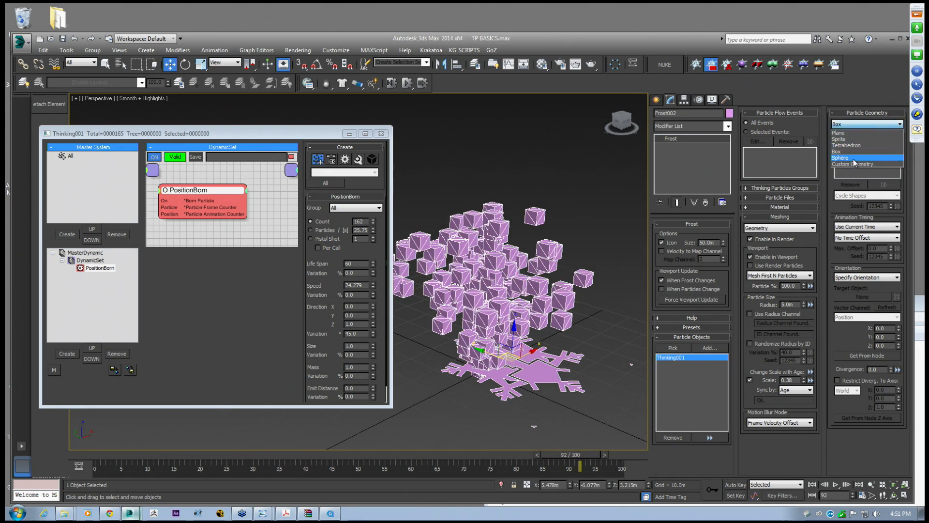
left_click(774, 227)
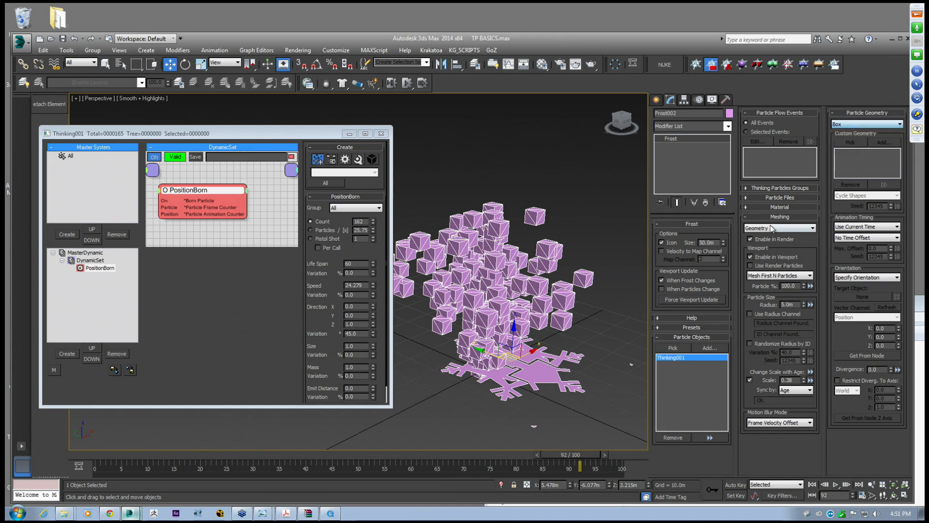
left_click(774, 228)
left_click(764, 259)
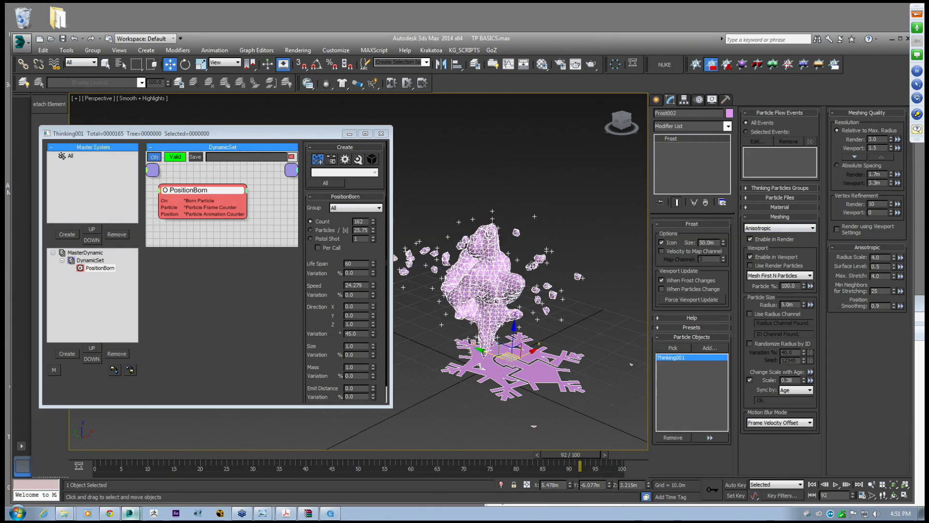
left_click(757, 228)
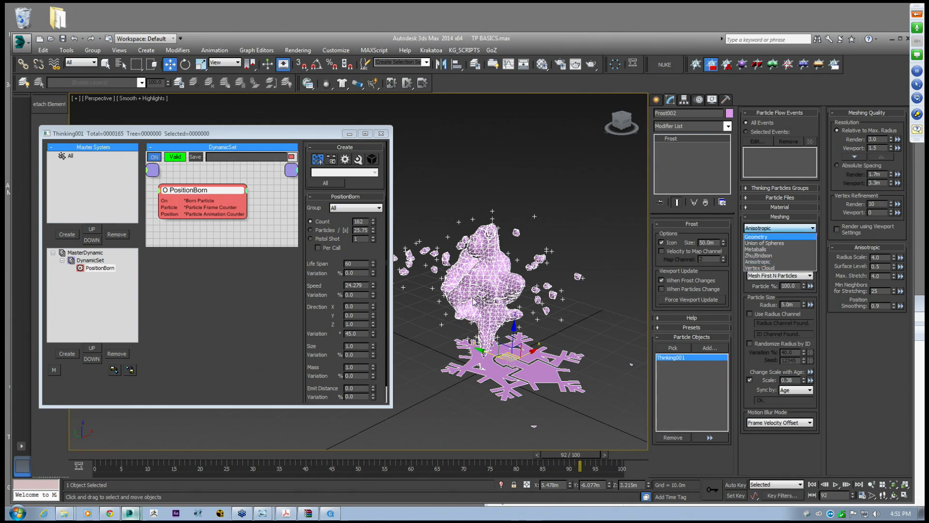
left_click(758, 261)
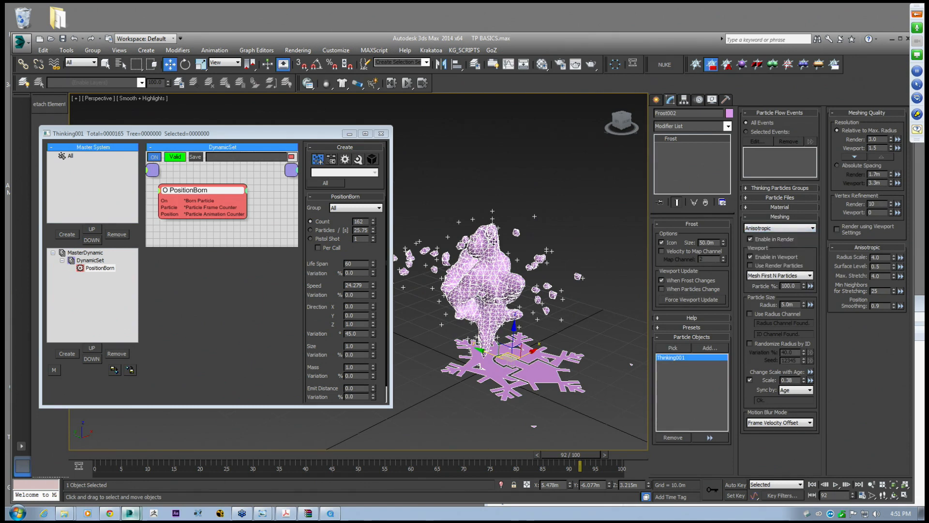
Scrub the Anisotropic Frost animation to frames 94 and 59, viewing the mesh deselected, and reselect it
left_click(97, 456)
left_click_drag(96, 460, 591, 458)
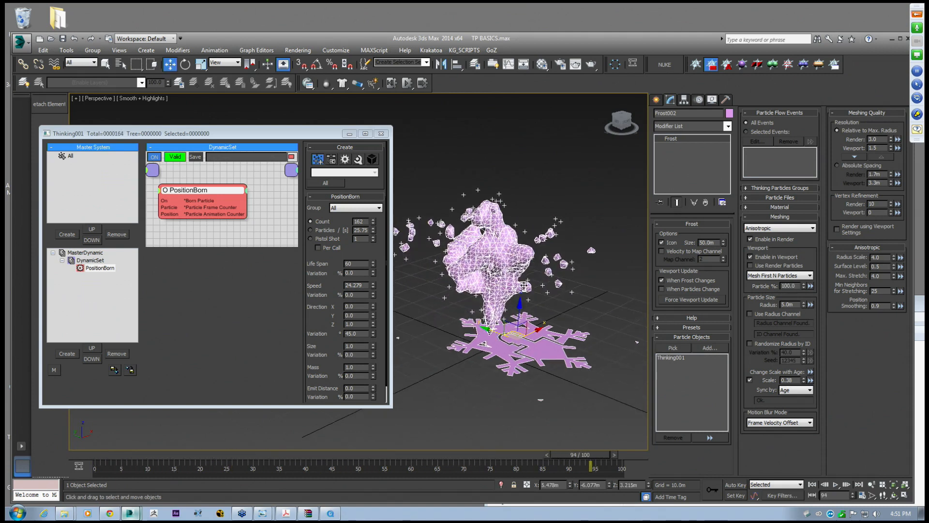
key("w")
middle_click_drag(504, 438, 521, 449)
left_click(521, 449)
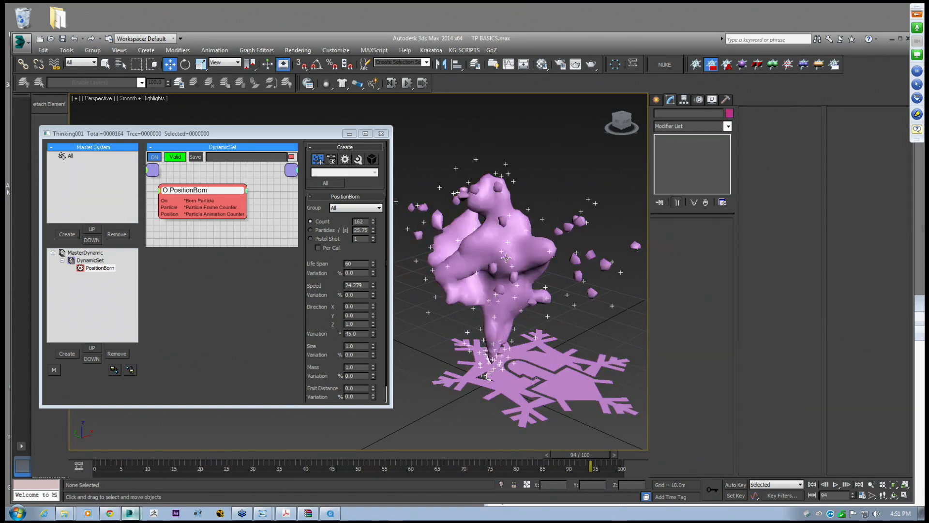
left_click_drag(582, 454, 412, 453)
left_click(514, 275)
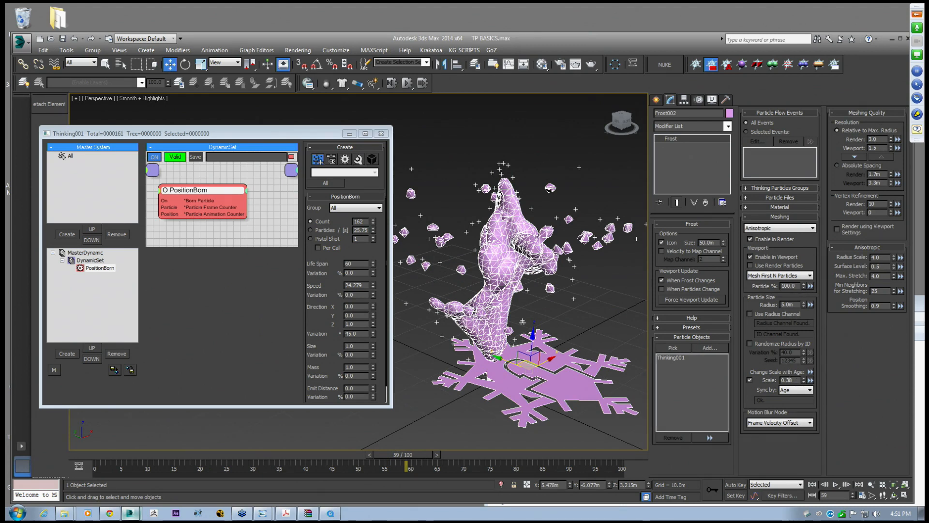
Try Frost's viewport meshing resolution relative to max radius at 10, then at 1.0
left_click_drag(893, 151, 882, 131)
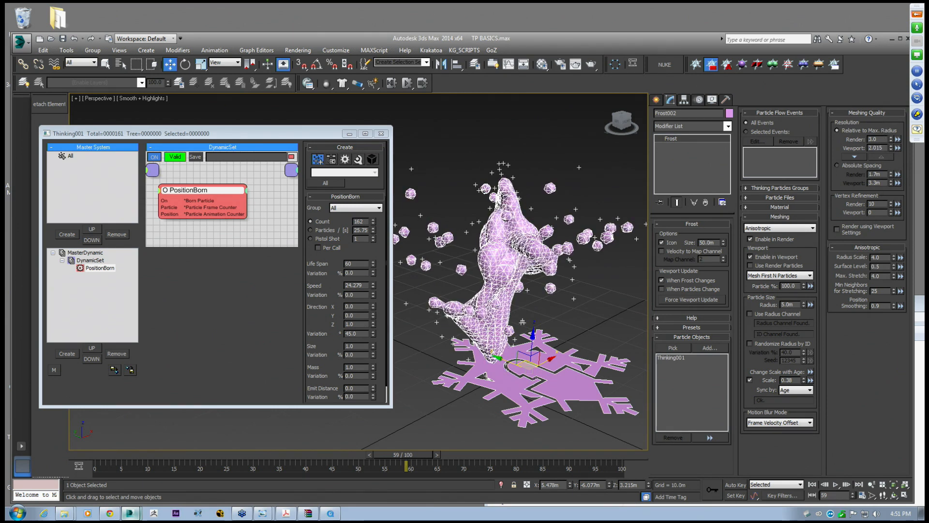
type("10")
key("Return")
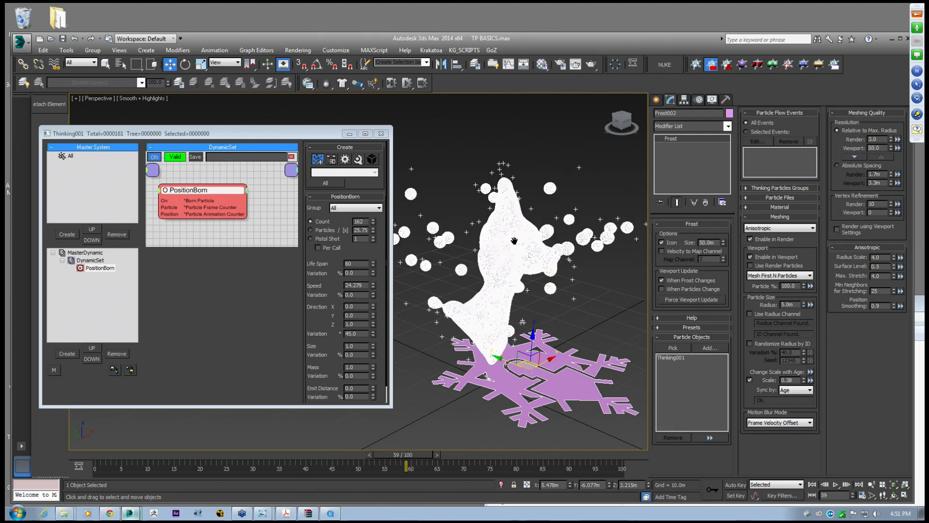
middle_click_drag(522, 252, 516, 243)
left_click_drag(884, 147, 846, 146)
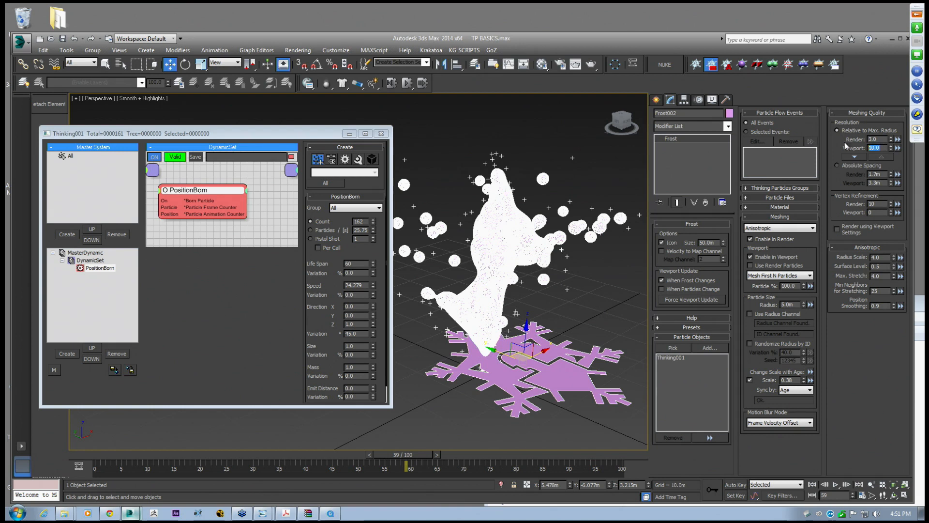
type("1")
key("Return")
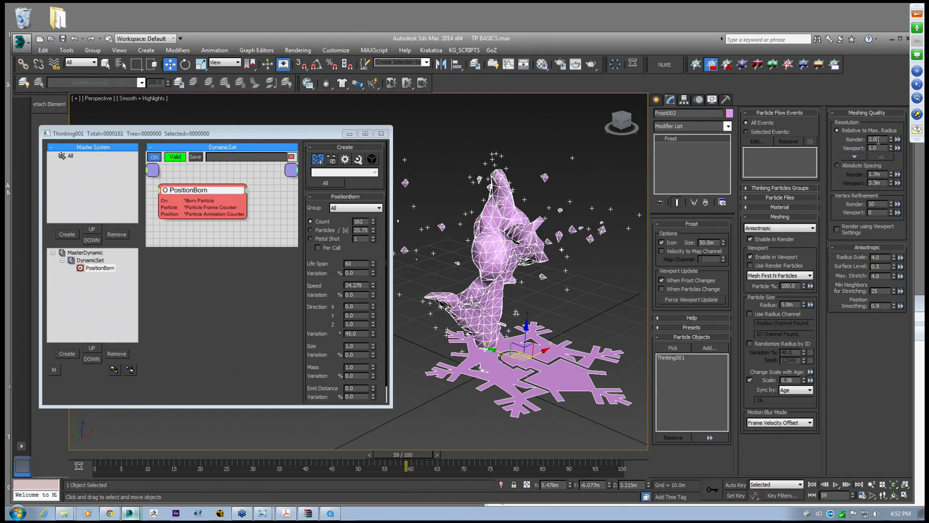
Set Frost's render resolution to 5.0, viewport vertex refinement to 14 and viewport resolution to 1.57
type("5")
key("Return")
left_click_drag(891, 212, 889, 205)
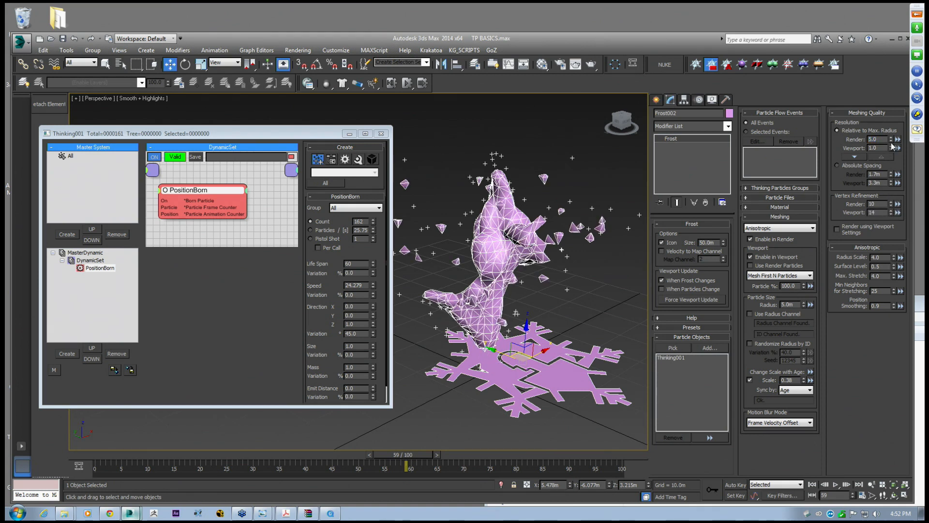
left_click_drag(891, 147, 893, 118)
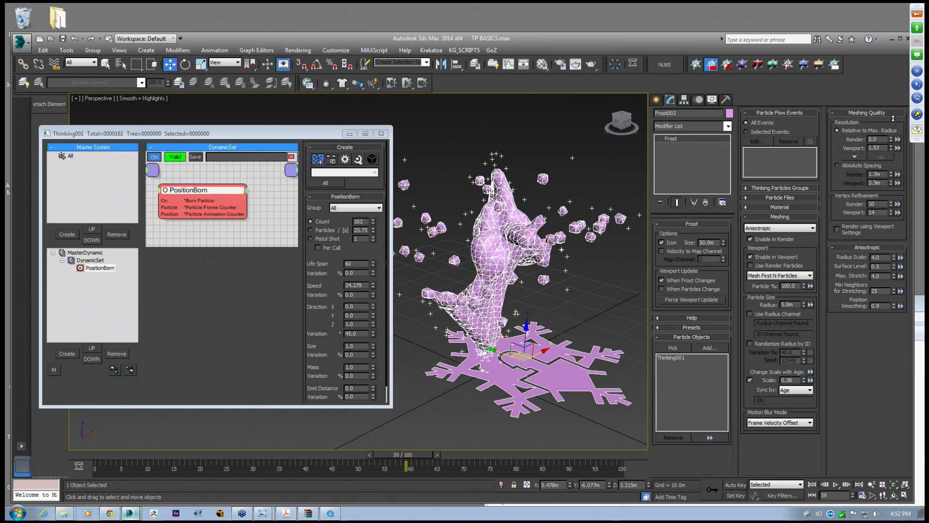
Switch Frost's meshing method to Zhu/Bridson with viewport vertex refinement 20 and blend radius 2.618
middle_click_drag(619, 167, 629, 171)
left_click(767, 227)
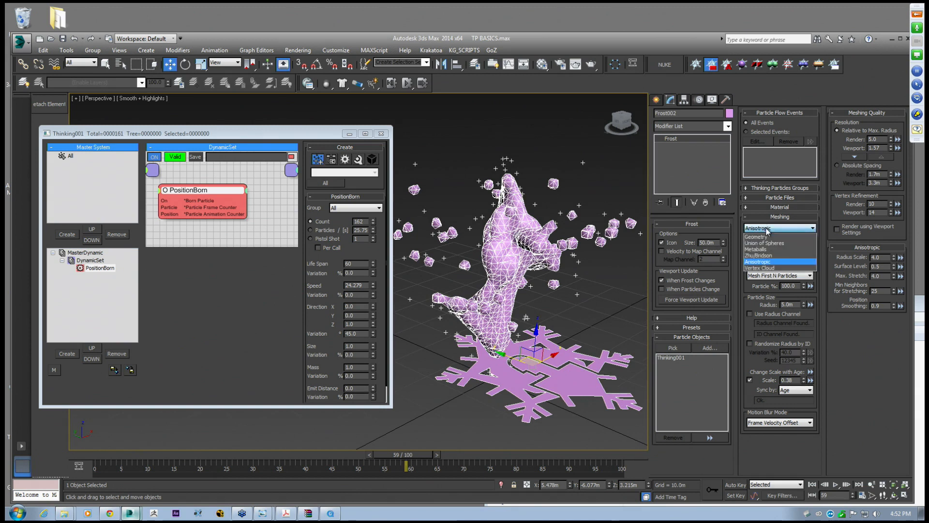
left_click(780, 256)
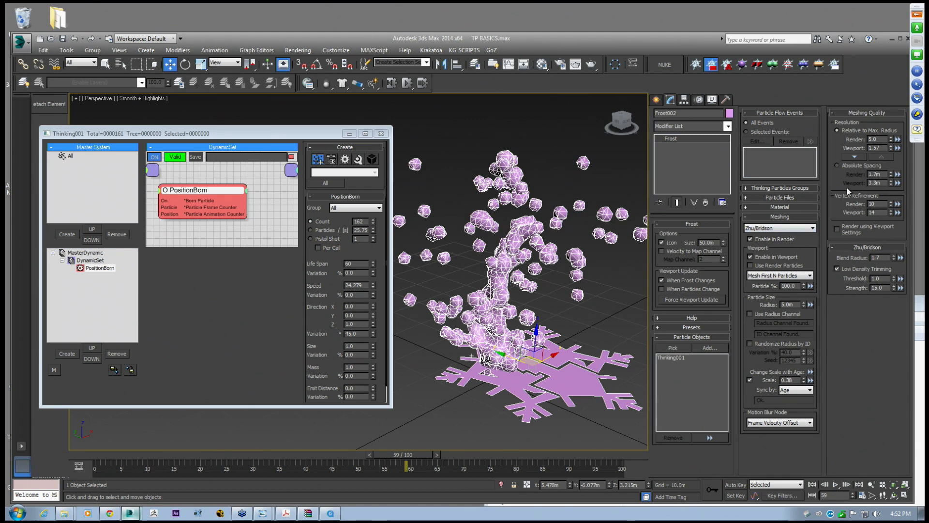
left_click_drag(890, 213, 890, 205)
left_click_drag(895, 260, 890, 231)
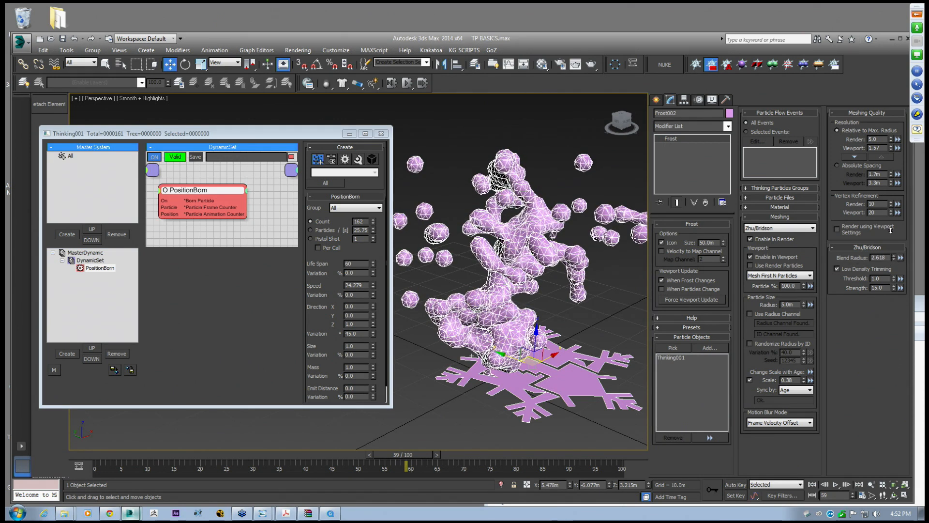
Set the Zhu/Bridson low density trimming strength to 670.8 and review the mesh at frame 77
left_click_drag(894, 288, 528, 454)
scroll(556, 318, "down", 3)
key("w")
middle_click_drag(517, 351, 504, 346)
scroll(537, 327, "up", 3)
middle_click_drag(573, 304, 605, 332)
left_click_drag(527, 457, 501, 457)
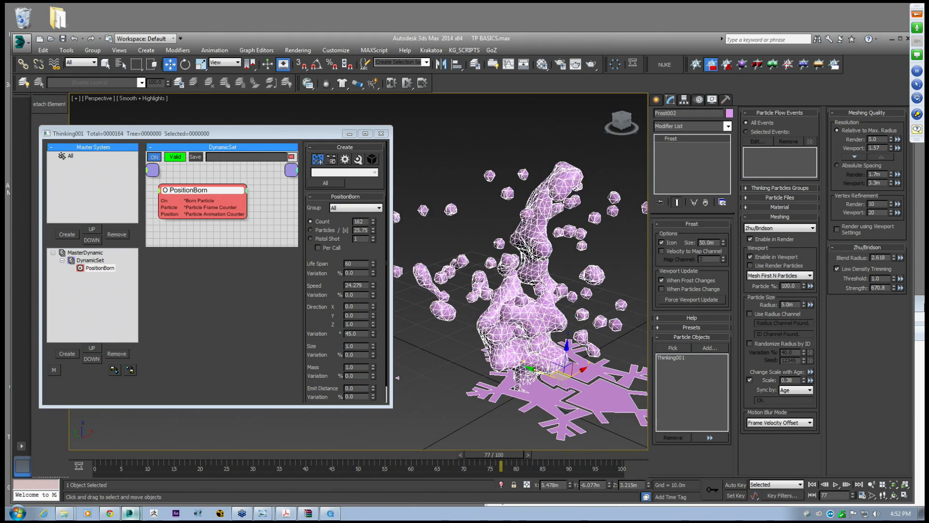
Set the trimming threshold to 1.06 and blend radius to 3.168, and review the whole Frost mesh at frame 80
left_click_drag(896, 283, 894, 252)
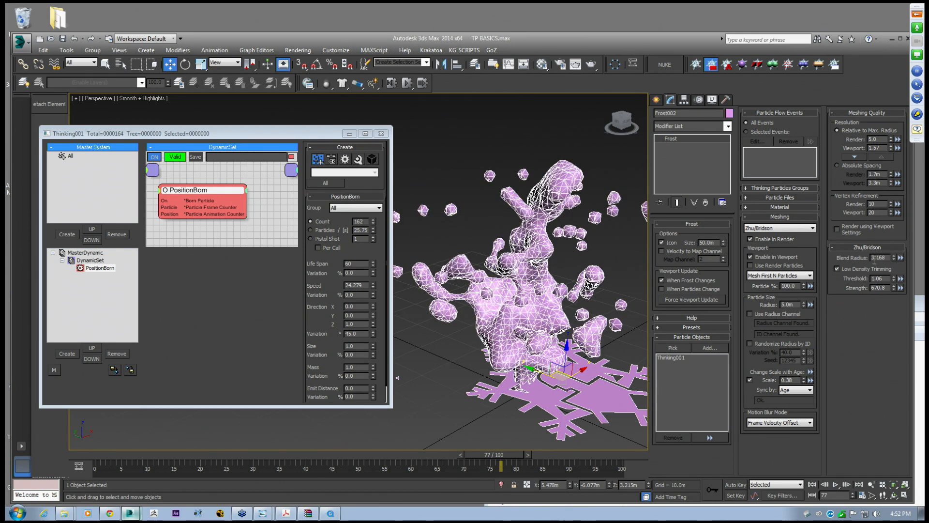
left_click_drag(500, 466, 524, 463)
scroll(528, 306, "down", 3)
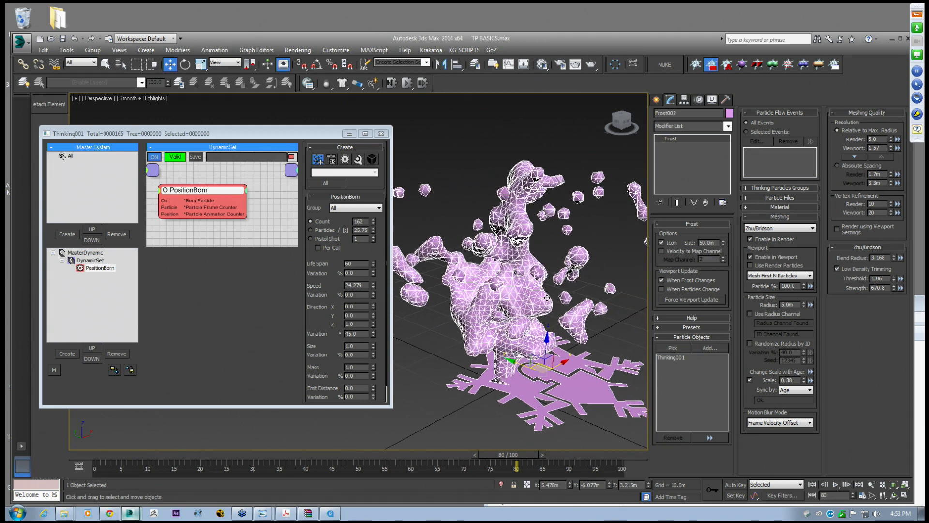
scroll(528, 304, "down", 2)
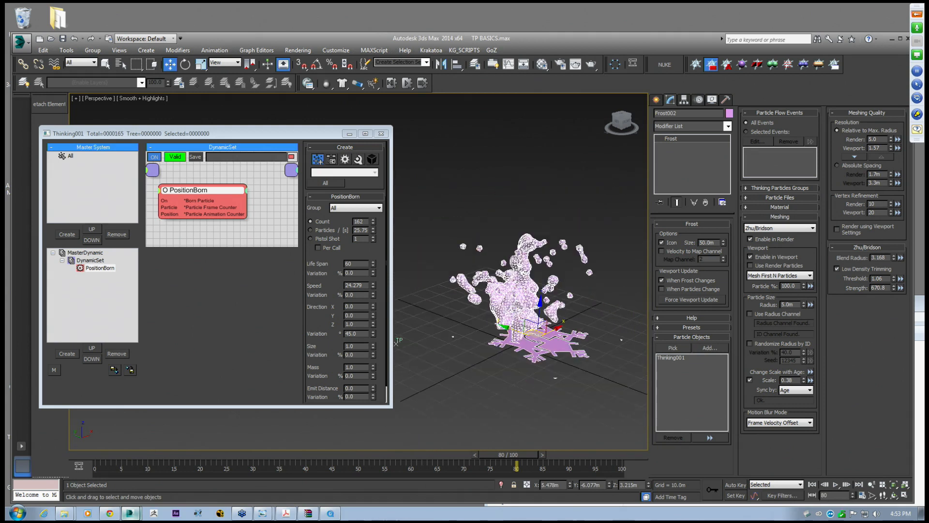
middle_click_drag(480, 247, 504, 231, "alt")
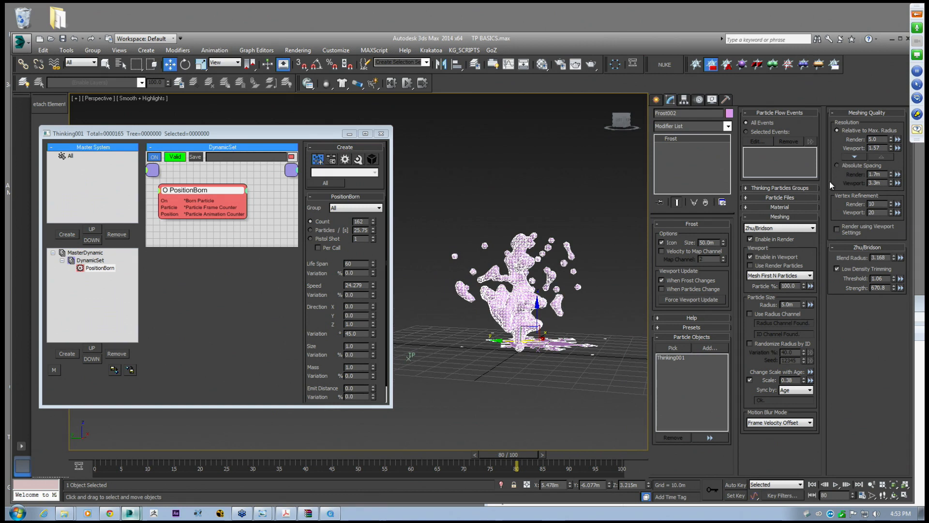
middle_click_drag(492, 269, 468, 286, "alt")
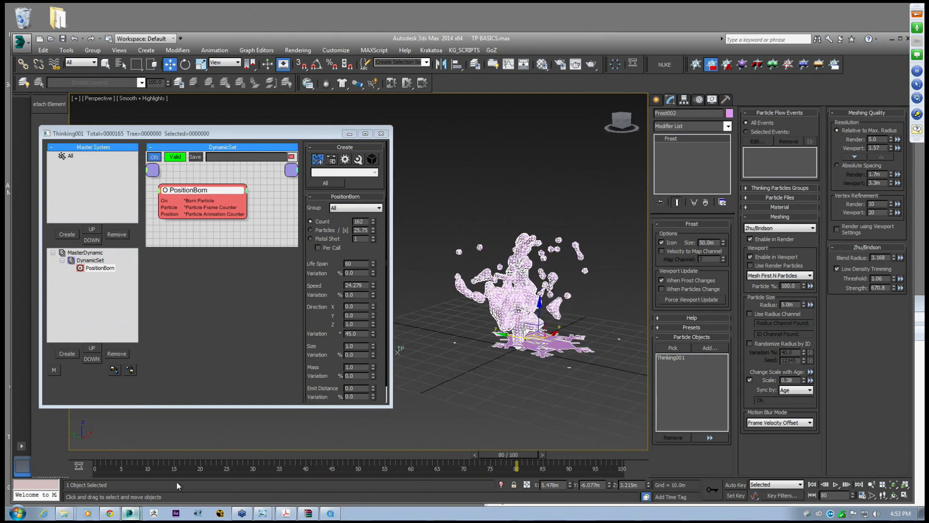
Show the componant animation video, then switch to FACTORY FIFTEEN_CG SCHOOL_final.pdf in Adobe Acrobat Pro
mouse_move(331, 512)
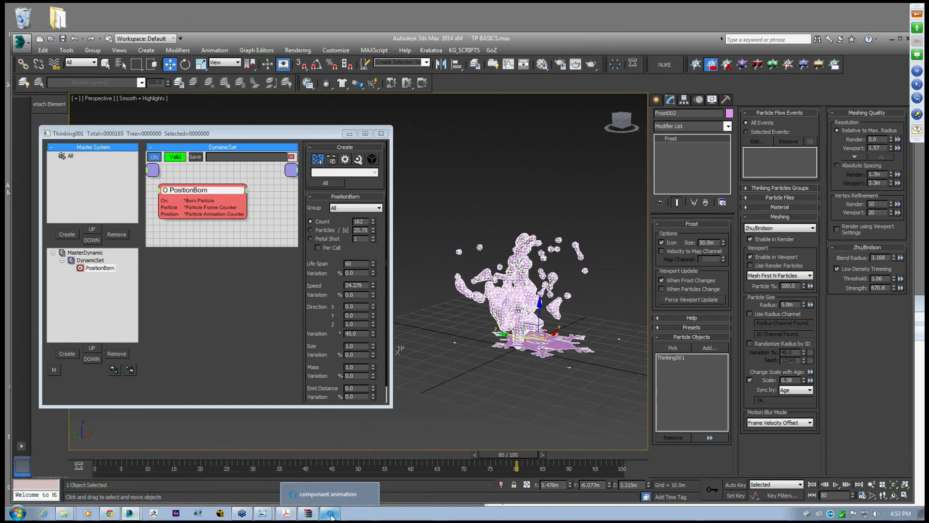
left_click(329, 493)
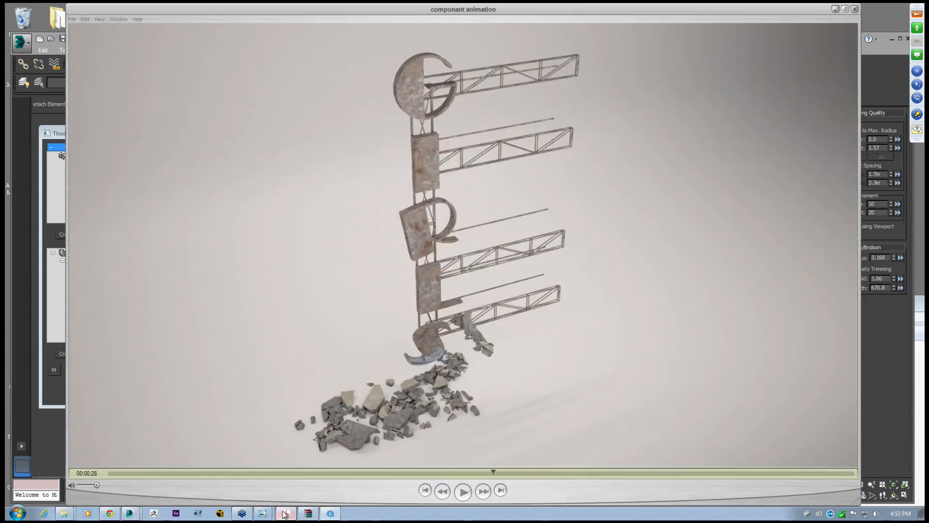
left_click(285, 513)
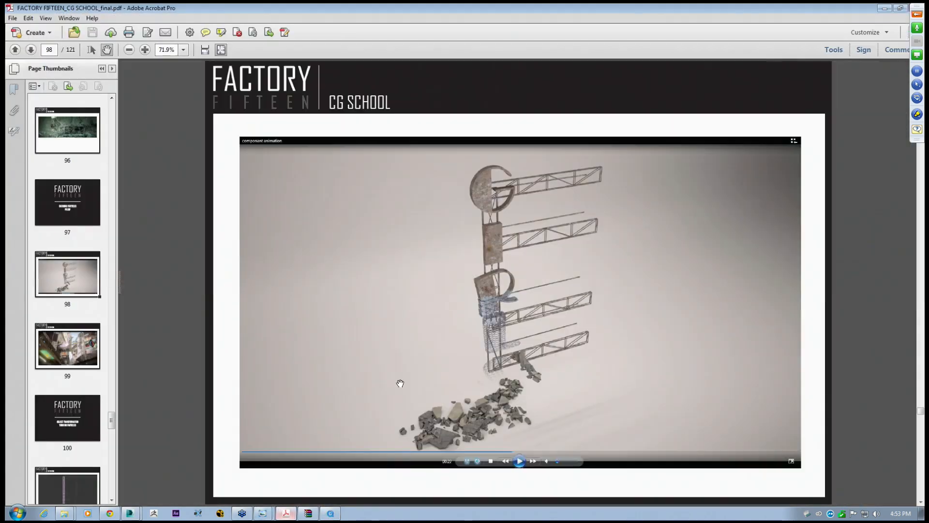
left_click(916, 14)
left_click(788, 15)
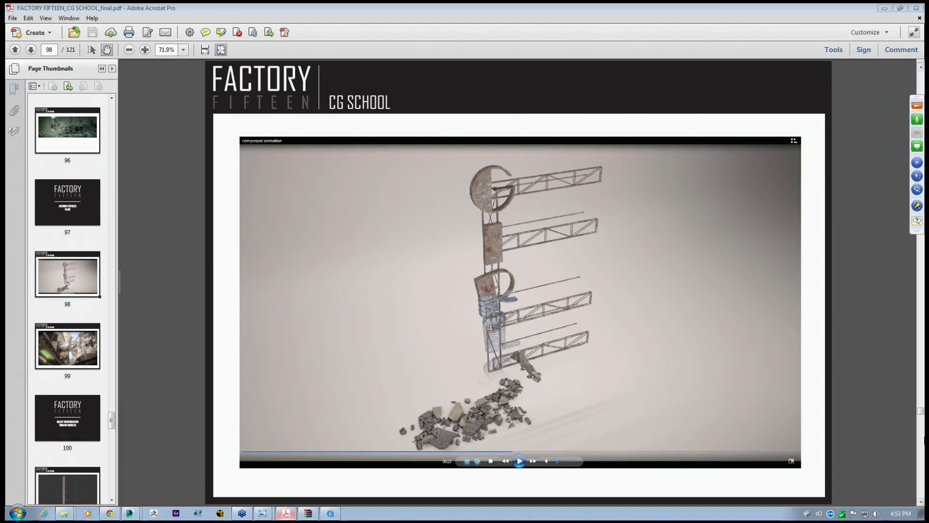
Go to the particle sign designs on page 45 of the PDF, then return to 3ds Max
left_click_drag(921, 411, 911, 244)
scroll(647, 297, "up", 3)
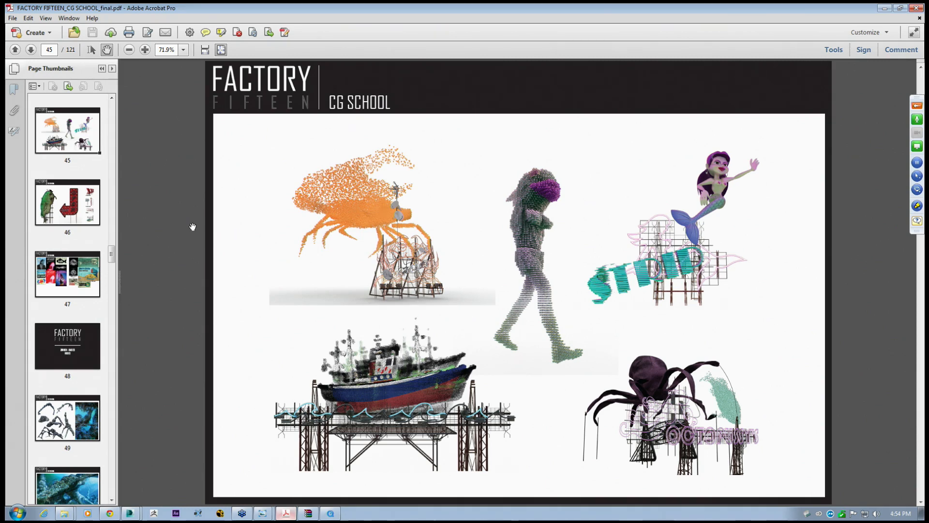
scroll(187, 227, "down", 1)
scroll(190, 227, "up", 1)
left_click(885, 8)
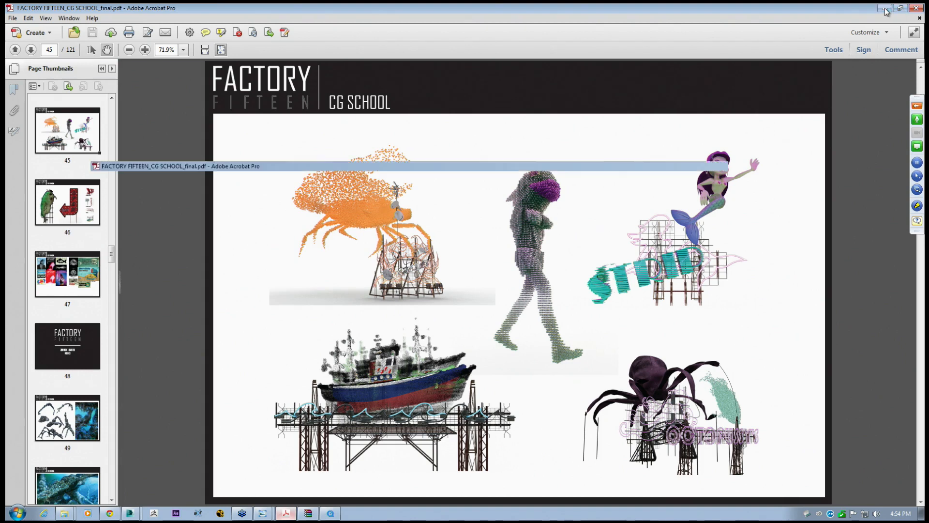
left_click(835, 9)
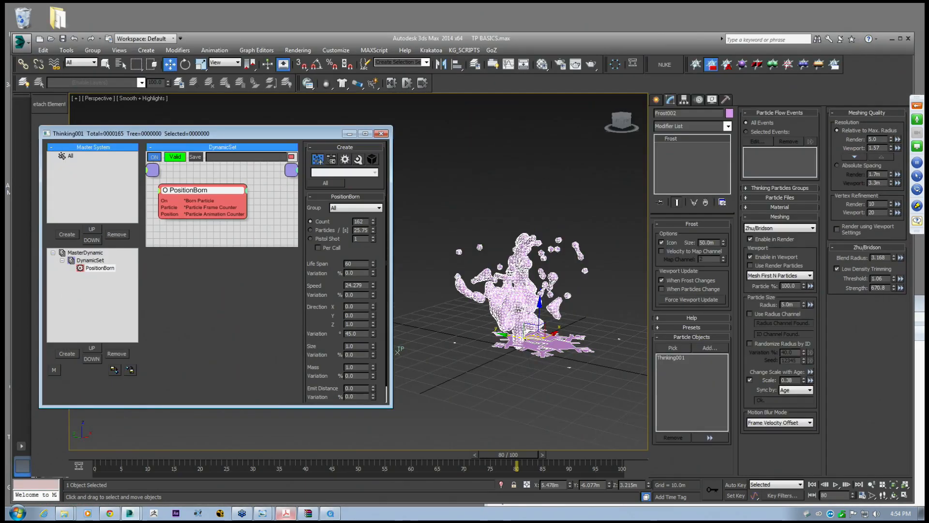
Move the Thinking001 particle editor window aside and close it
left_click_drag(323, 135, 368, 137)
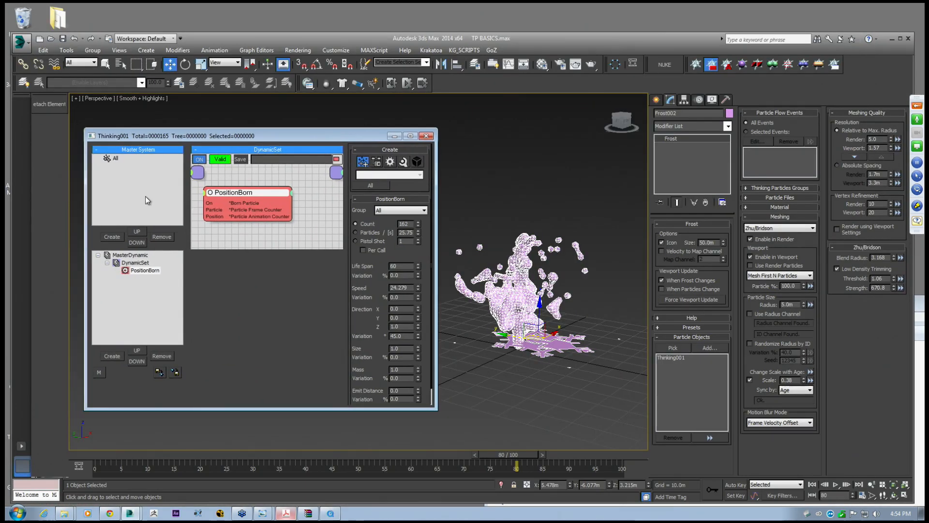
left_click_drag(268, 136, 286, 141)
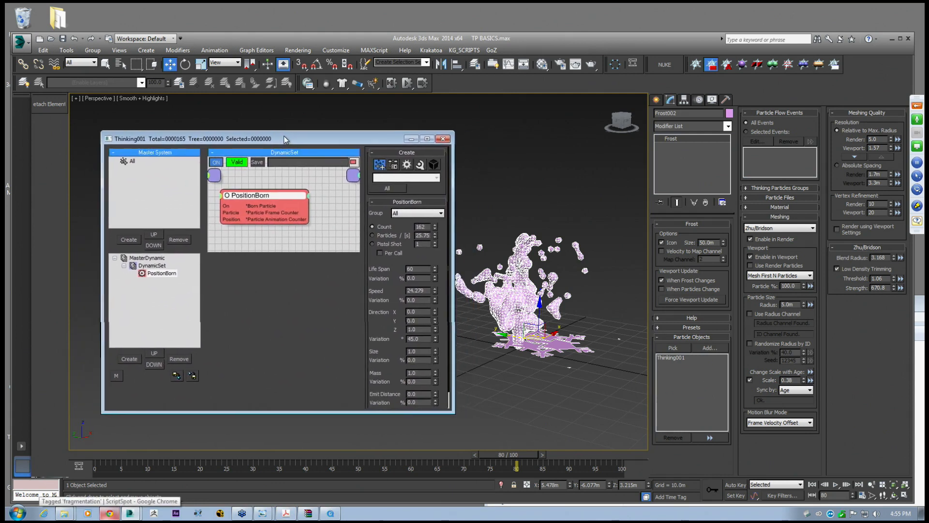
left_click(445, 141)
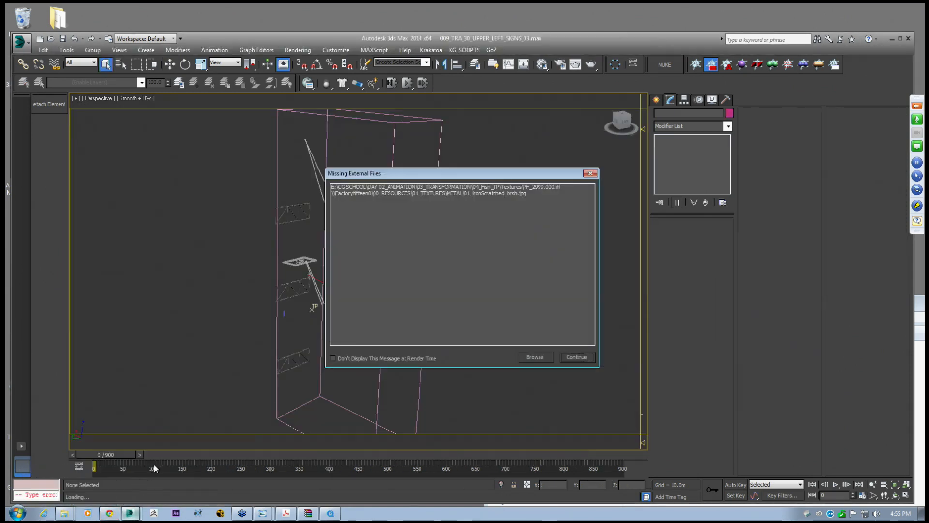
Continue past the missing external files in 009_TRA_30_UPPER_LEFT_SIGNS_03.max and examine its sign animation from different angles and frames
left_click(577, 357)
left_click(432, 298)
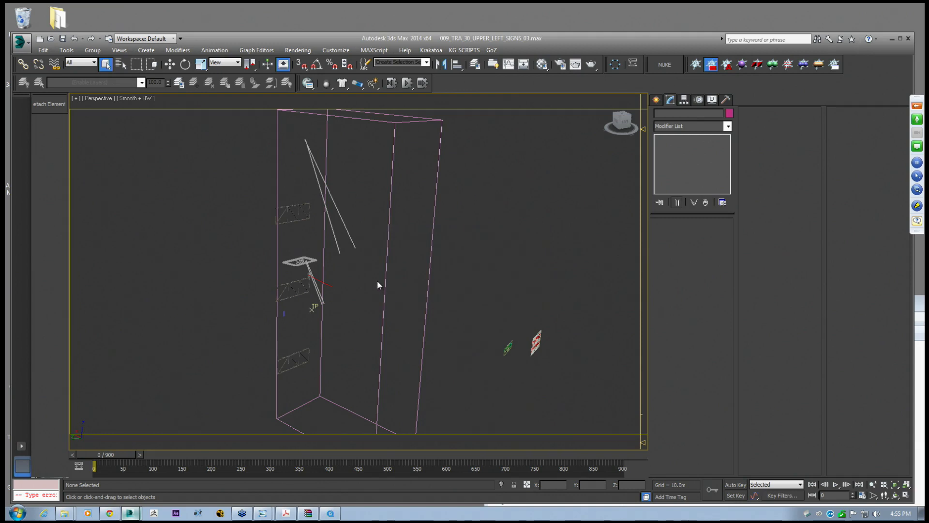
middle_click_drag(343, 277, 382, 261, "alt")
left_click_drag(119, 455, 312, 459)
middle_click_drag(355, 338, 285, 261, "alt")
left_click(314, 316)
scroll(294, 252, "down", 3)
Switch to the 3ds Max session with TP BASICS.max, reset the scene and maximize the Perspective viewport
mouse_move(130, 512)
left_click(147, 493)
left_click(20, 42)
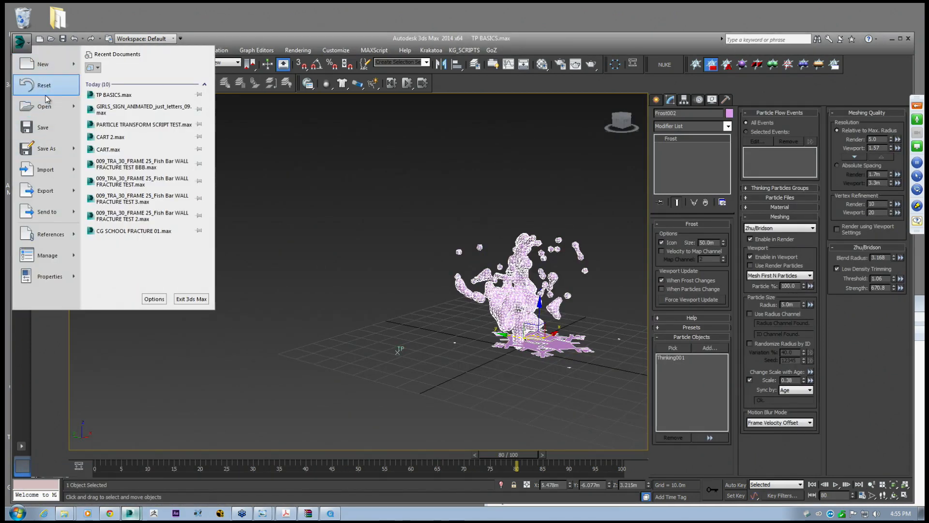
left_click(48, 84)
left_click(452, 286)
left_click(477, 278)
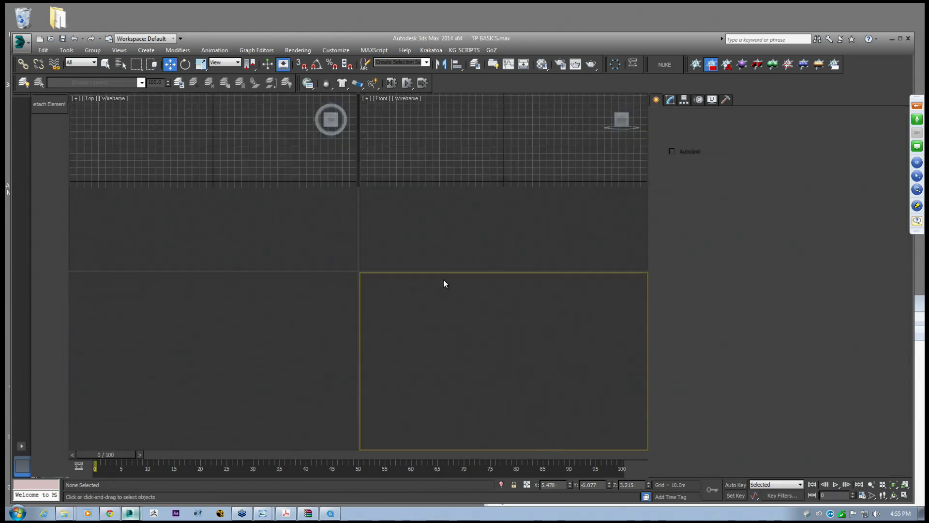
left_click(904, 495)
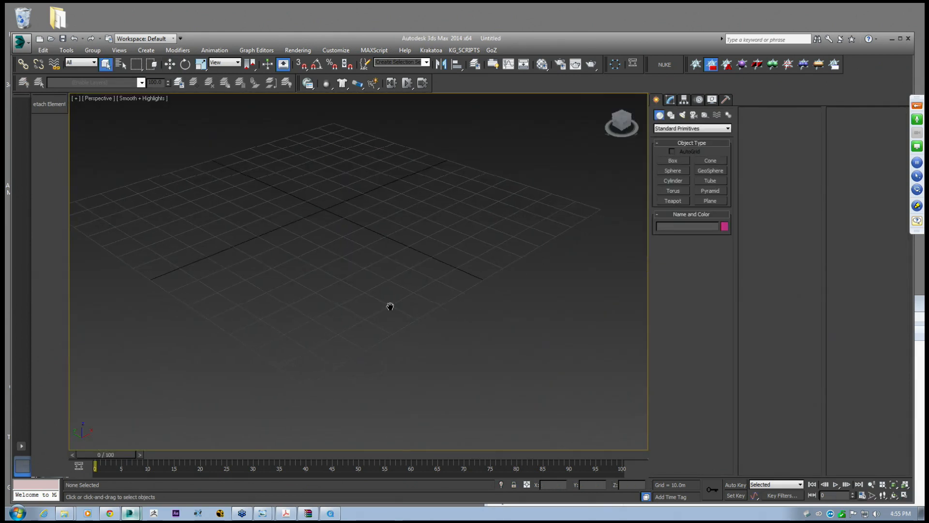
Create a teapot primitive on one side of the grid in the Perspective view
left_click(672, 200)
mouse_move(280, 270)
left_mouse_down()
mouse_move(269, 265)
mouse_move(272, 285)
left_mouse_up()
left_click(167, 67)
middle_click_drag(401, 191, 376, 260, "alt")
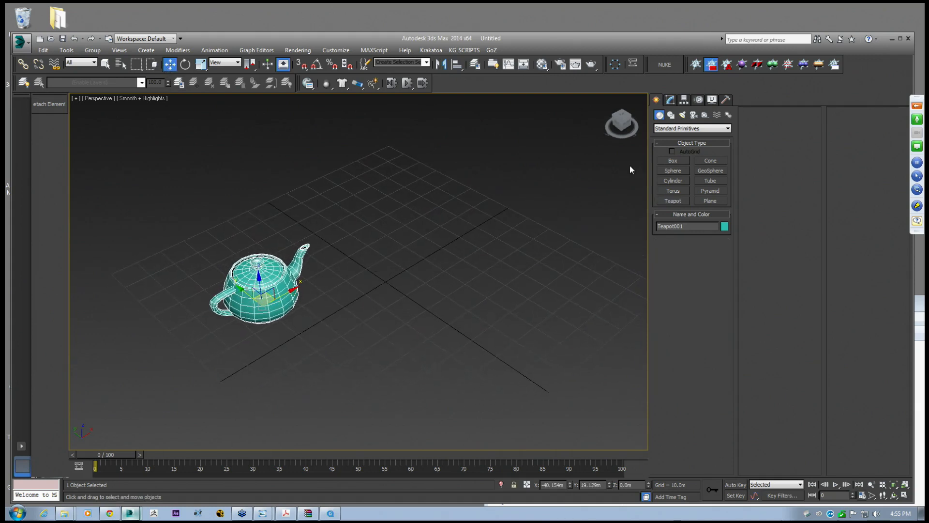
Create a tube opposite the teapot with radii of about 11.4 m and 6.7 m and a height of about 18.8 m
left_click(706, 182)
left_click_drag(550, 327, 545, 305)
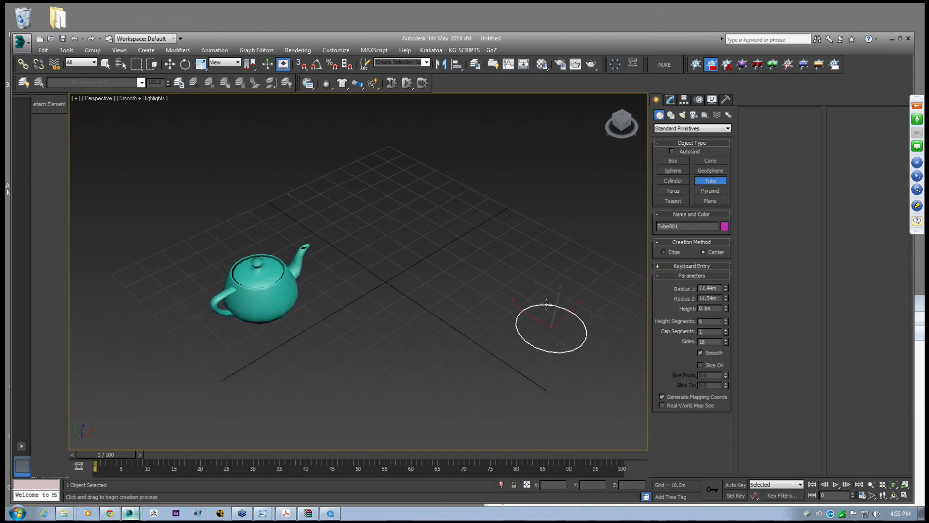
left_click(550, 312)
left_click(555, 259)
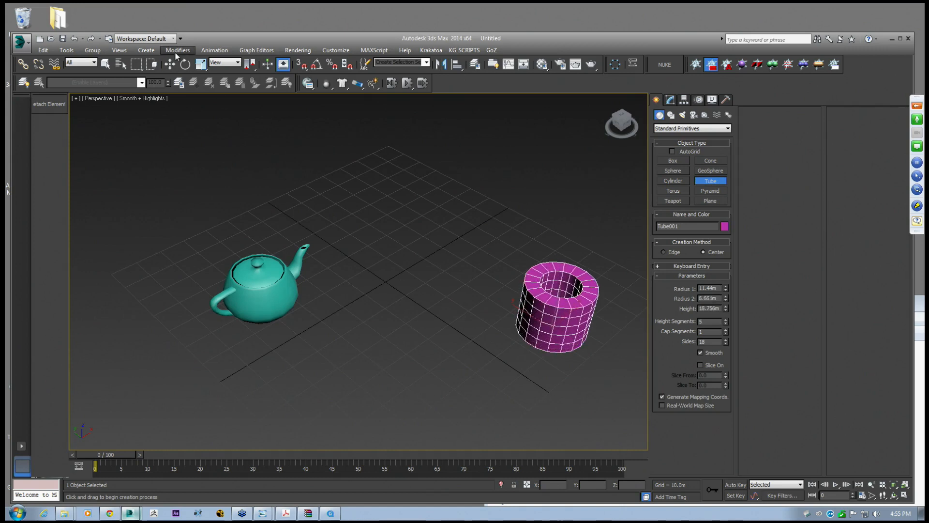
left_click(170, 64)
middle_click_drag(375, 237, 500, 214, "alt")
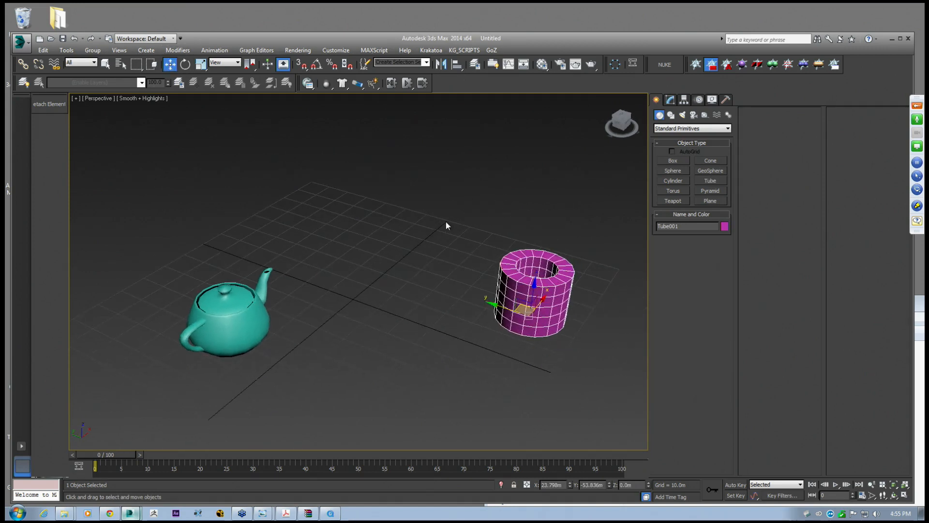
Compare the teapot and the tube as the source and target shapes by selecting each in turn
left_click(211, 324)
left_click(526, 284)
left_click(247, 313)
left_click(511, 293)
left_click(245, 312)
left_click(516, 292)
left_click(257, 301)
left_click(601, 247)
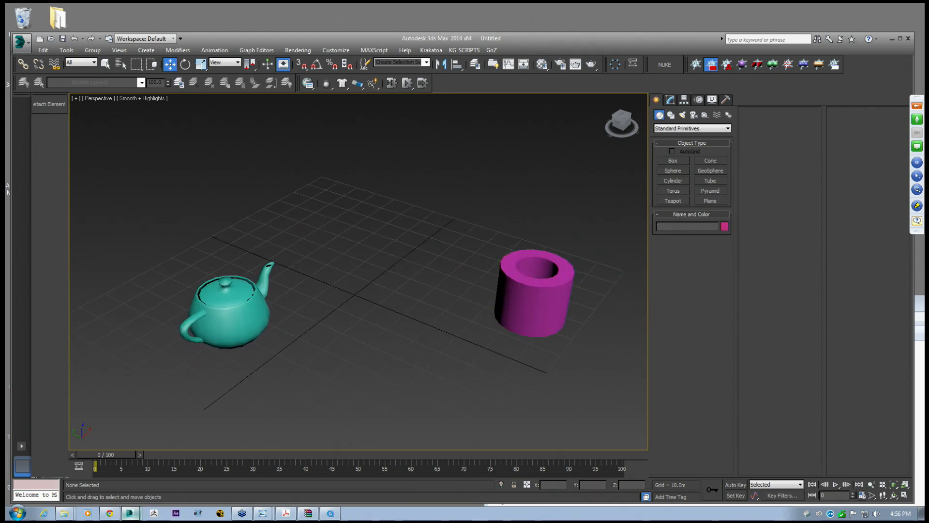
left_click(233, 305)
left_click(546, 290)
left_click(170, 312)
left_click(216, 312)
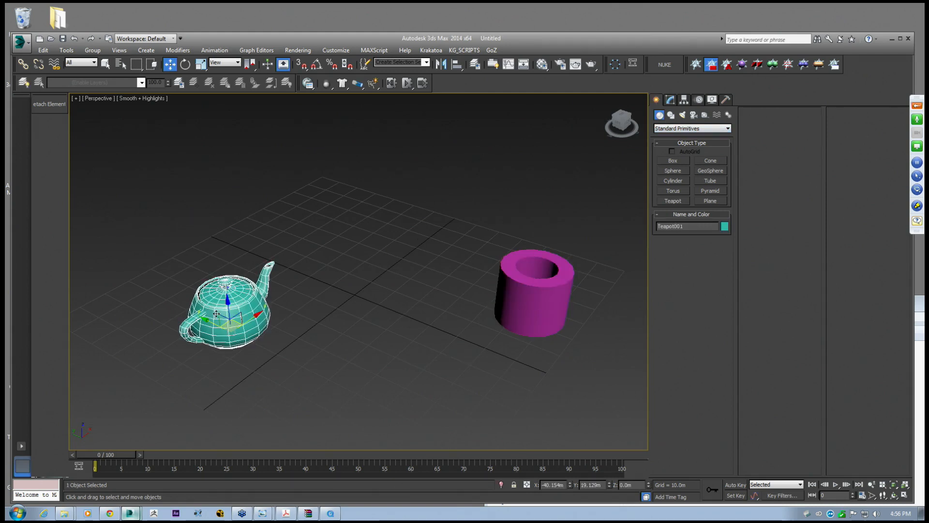
Create a Thinking particle system in the middle of the grid and open its properties editor
left_click(668, 128)
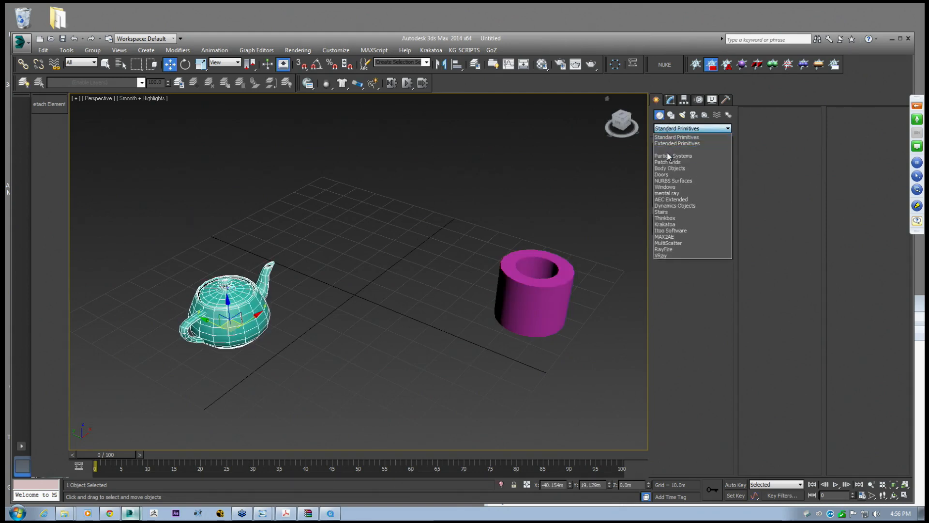
left_click(671, 155)
left_click(711, 191)
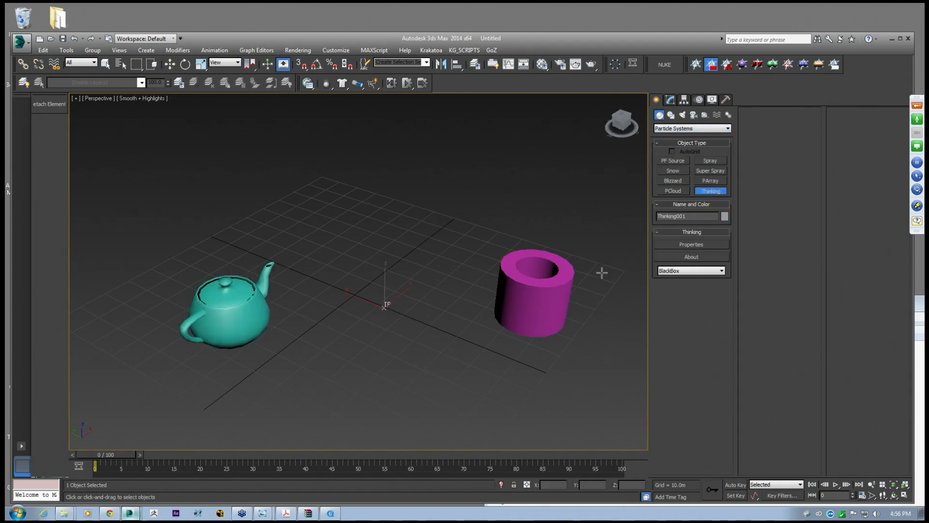
left_click(675, 245)
left_click_drag(227, 140, 187, 135)
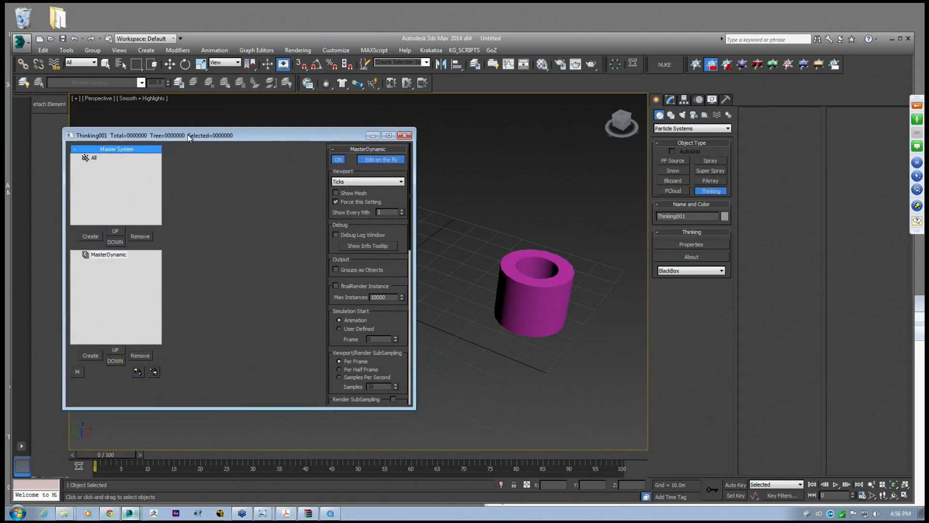
Add a dynamic set under MasterDynamic and select it
double_click(95, 256)
double_click(107, 258)
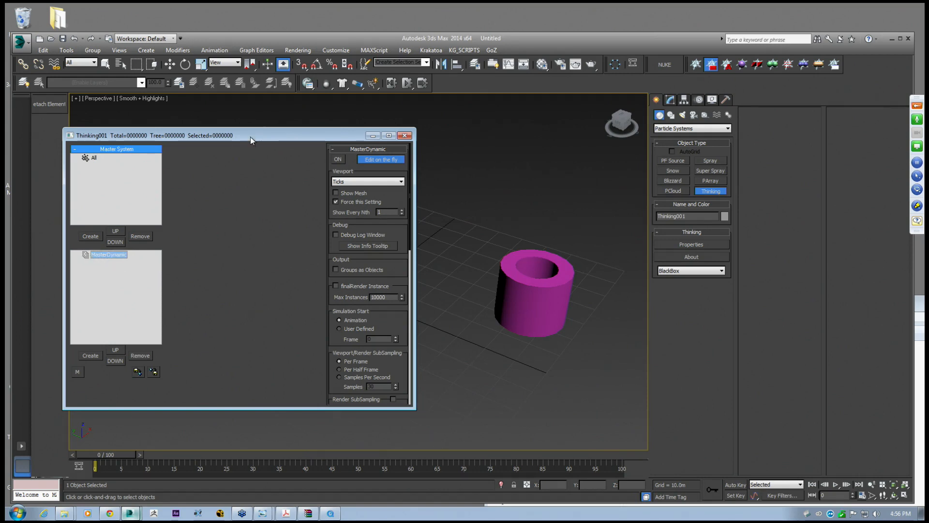
left_click_drag(251, 139, 469, 137)
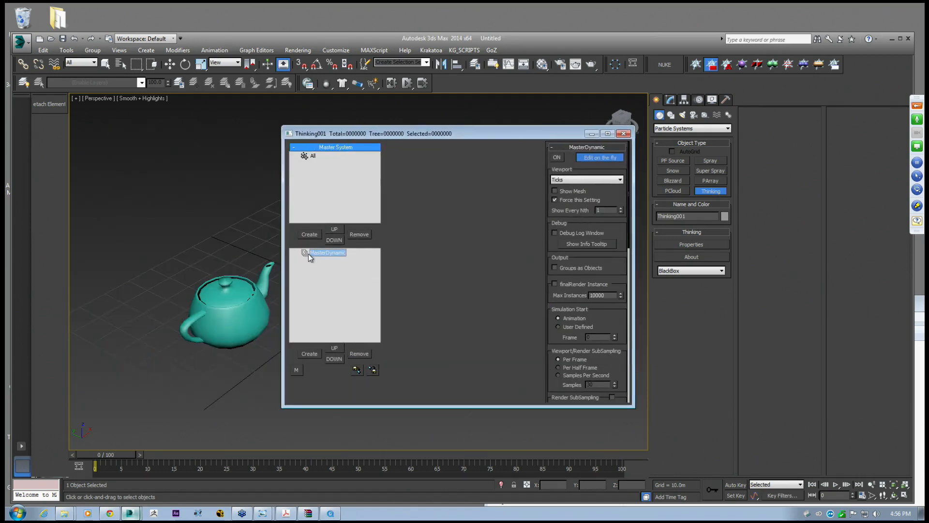
left_click(310, 353)
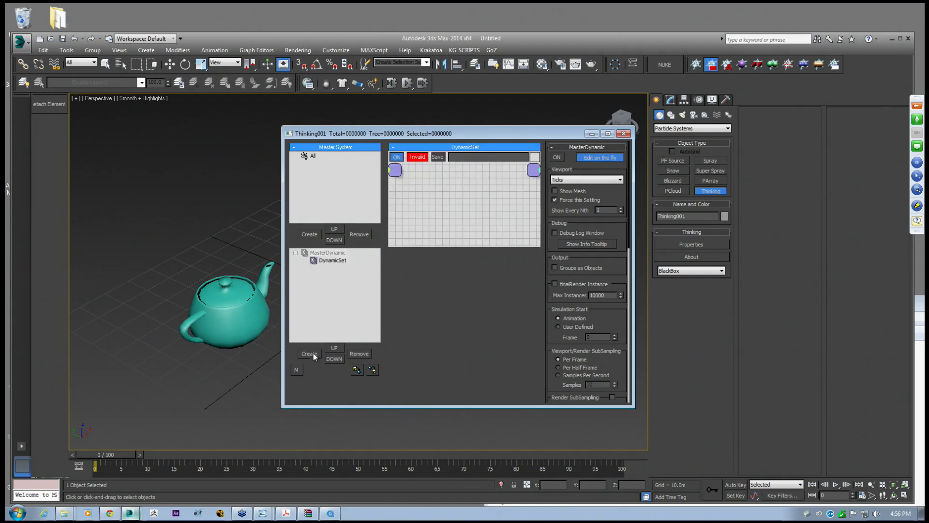
left_click(331, 262)
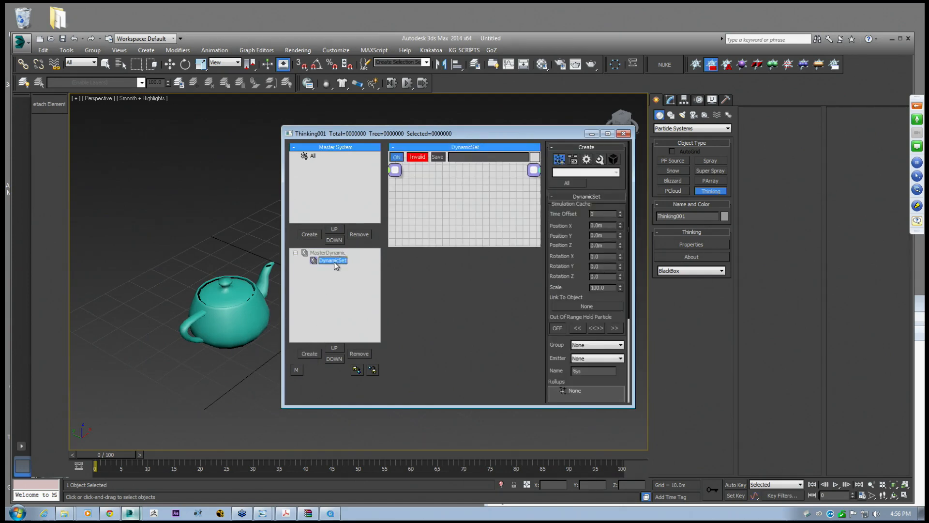
Add a Blurp fragmenter operator to the dynamic set and move the editor window clear of the objects
right_click(409, 198)
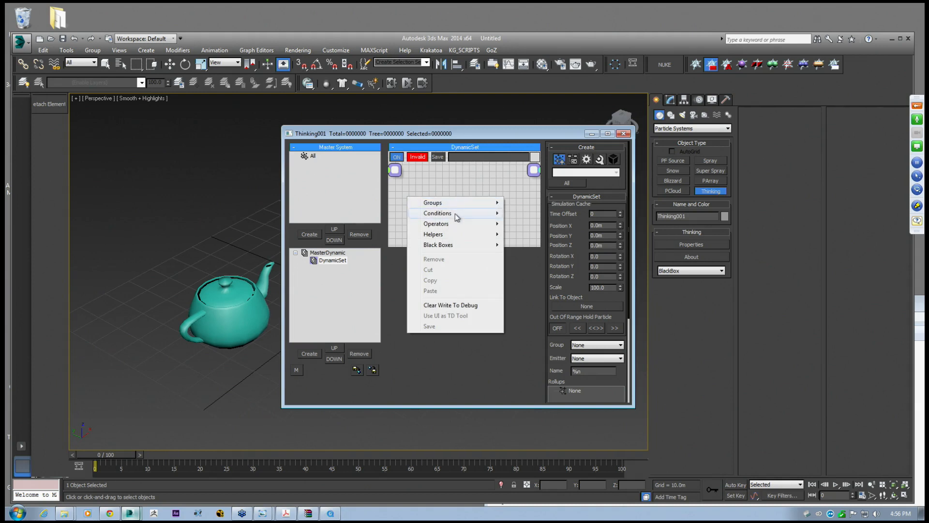
mouse_move(454, 217)
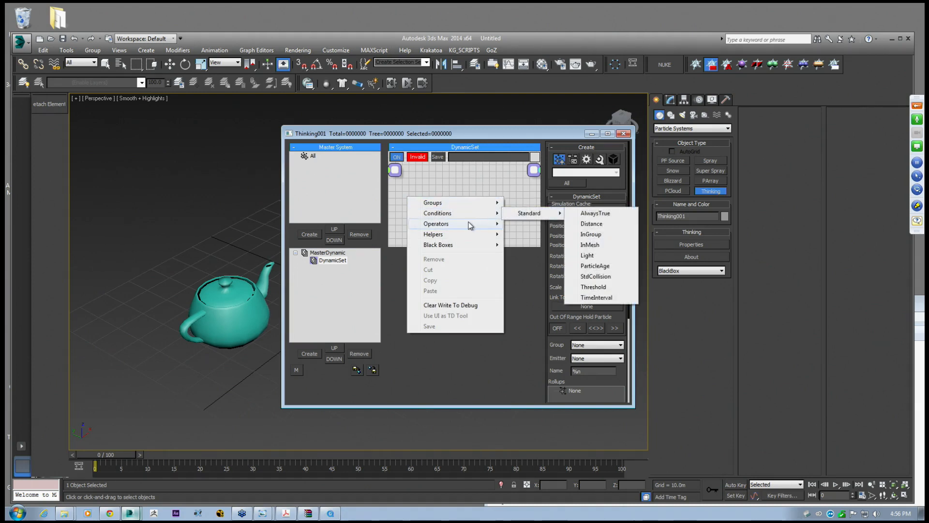
mouse_move(539, 271)
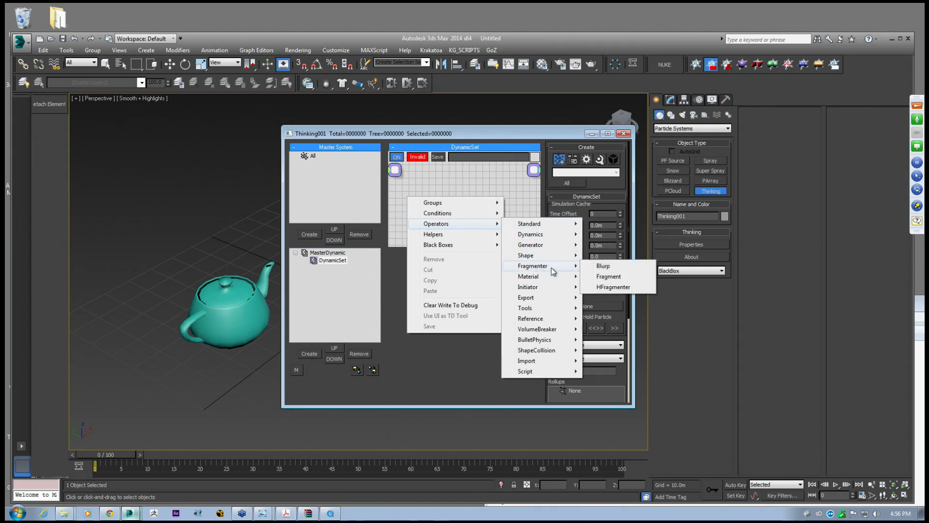
left_click(604, 266)
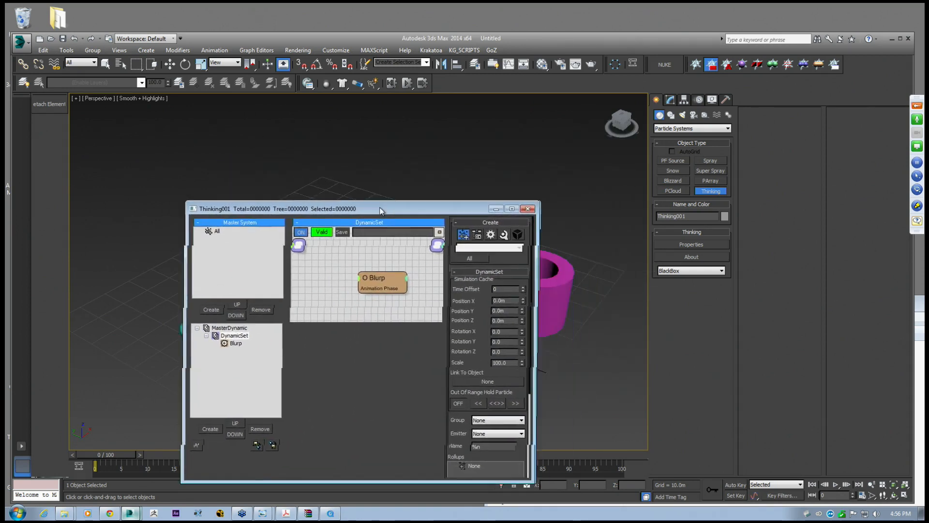
left_click_drag(373, 215, 708, 163)
middle_click_drag(368, 248, 279, 213)
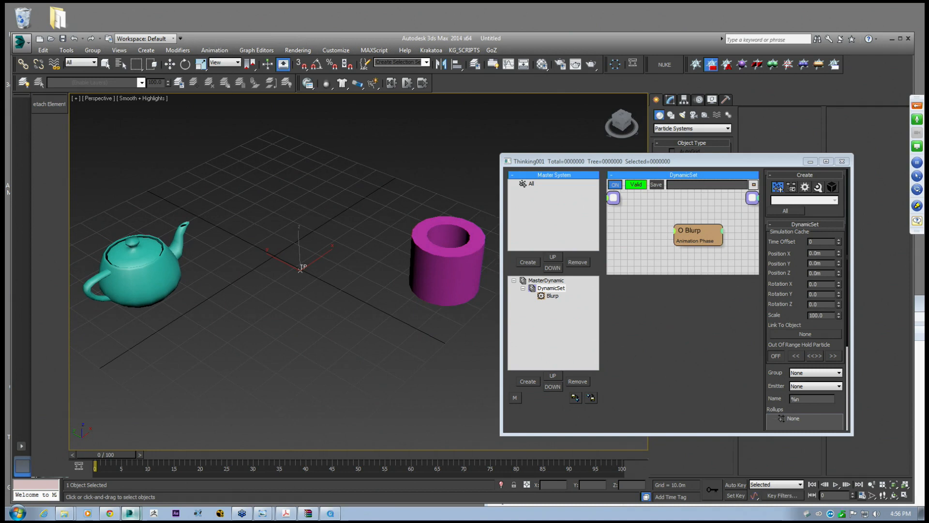
left_click(169, 64)
middle_click_drag(290, 216, 292, 225, "alt")
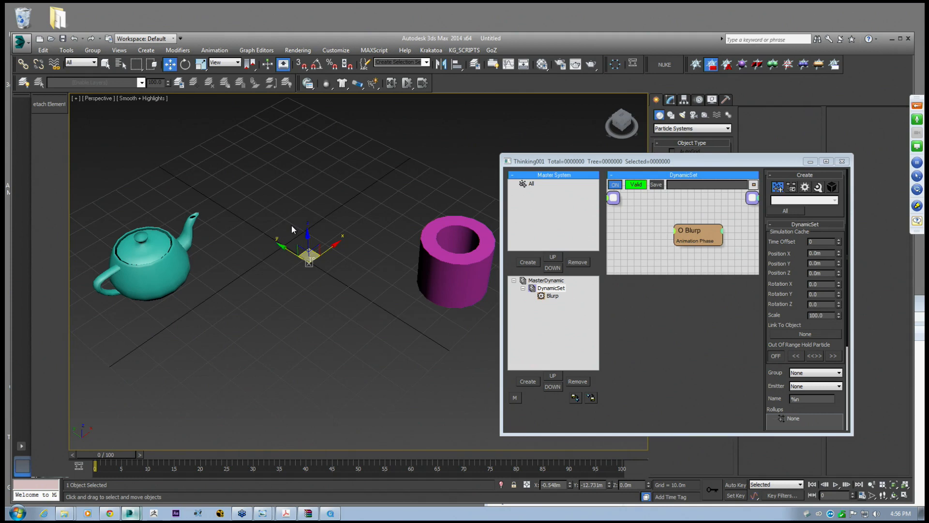
middle_click_drag(310, 282, 297, 245, "alt")
left_click(186, 64)
key("w")
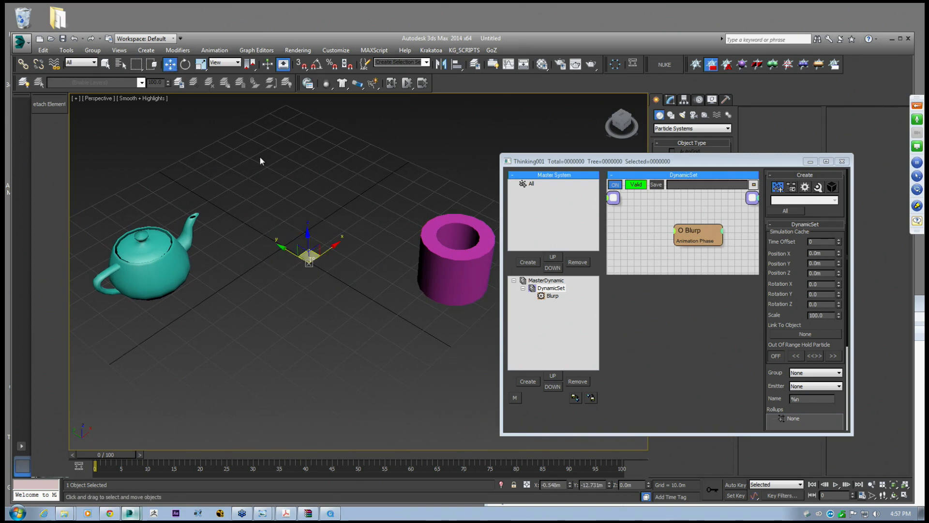
middle_click_drag(284, 195, 286, 195, "alt")
middle_click_drag(332, 228, 313, 249)
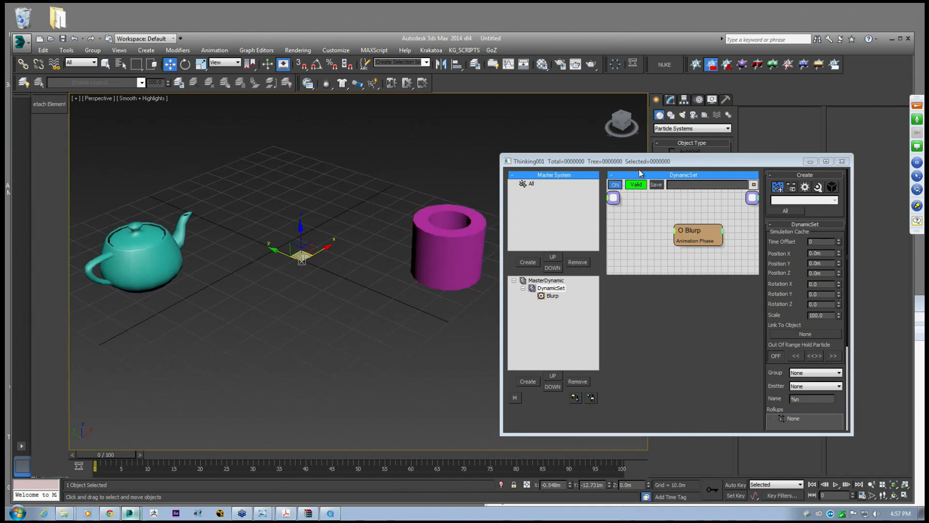
left_click_drag(640, 160, 627, 156)
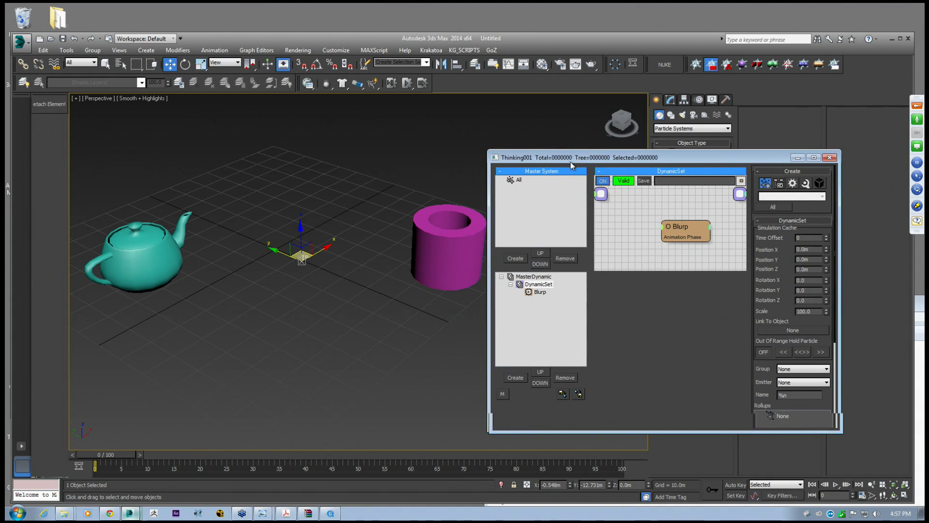
left_click_drag(568, 162, 592, 175)
middle_click_drag(273, 254, 285, 250, "alt")
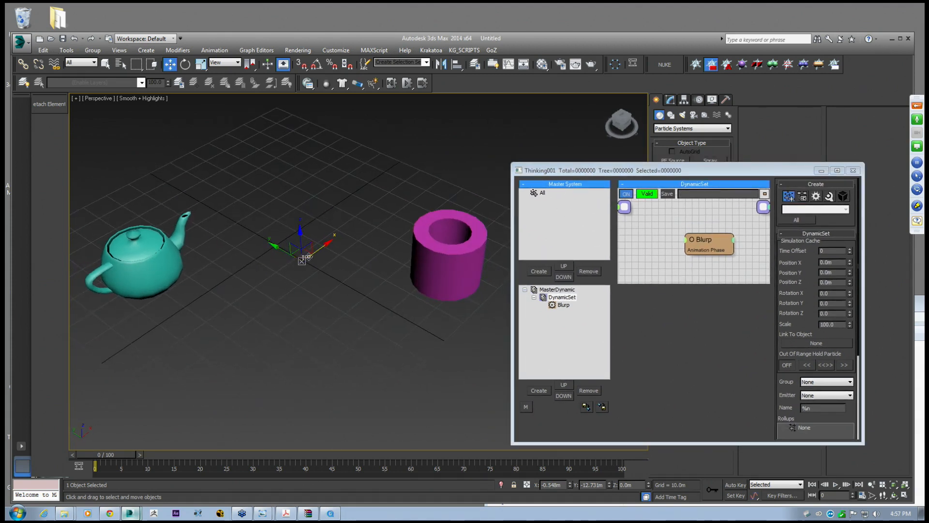
middle_click_drag(370, 255, 363, 250)
Assign the teapot and the tube, in that order, as the shapes of the Blurp operator
left_click_drag(730, 238, 722, 234)
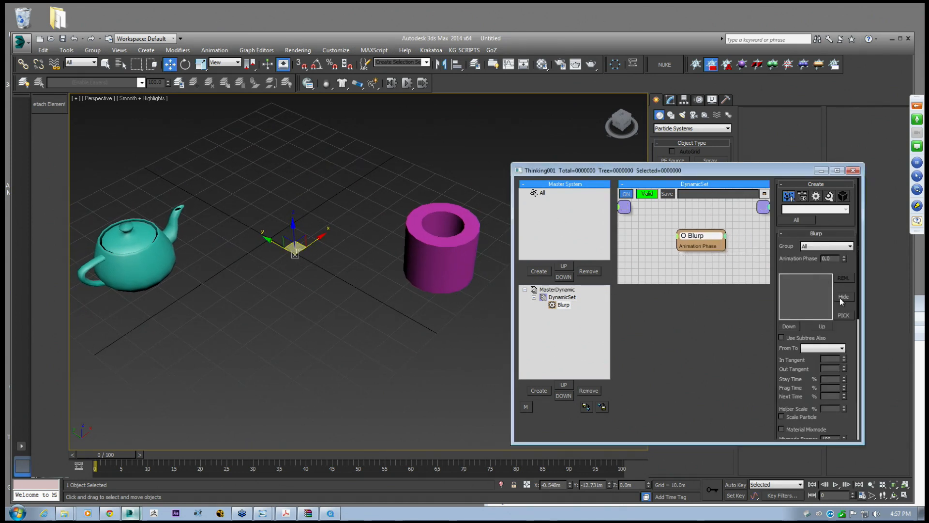
left_click(844, 315)
left_click(128, 246)
left_click(843, 315)
left_click(426, 255)
left_click_drag(636, 172, 628, 169)
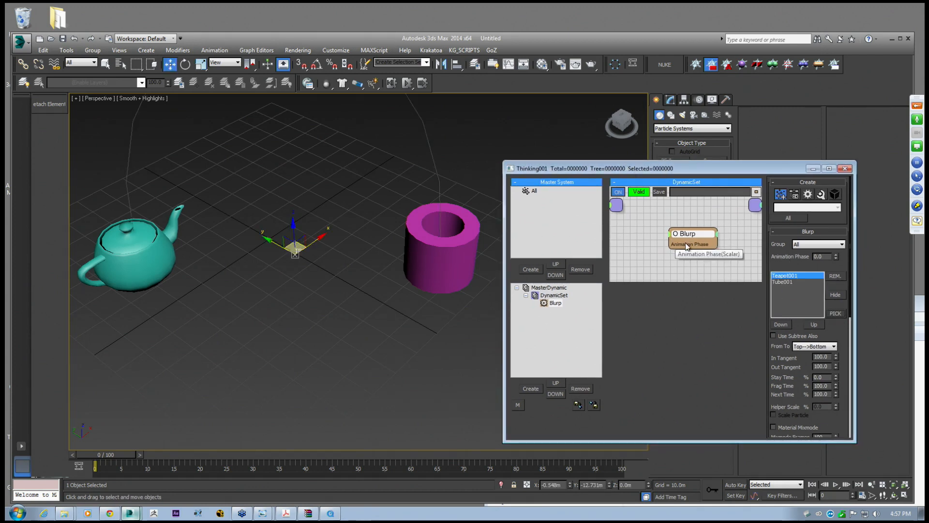
left_click(644, 243)
left_click(692, 234)
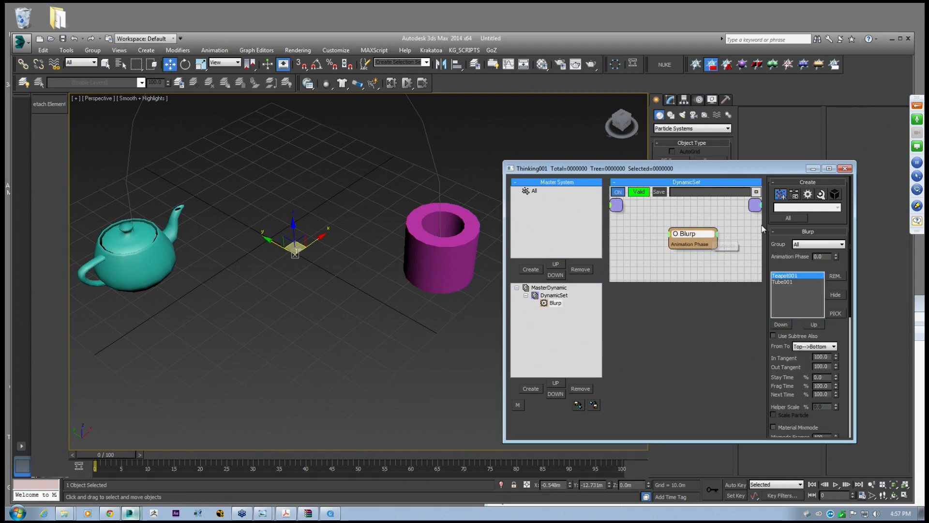
left_click_drag(778, 169, 696, 136)
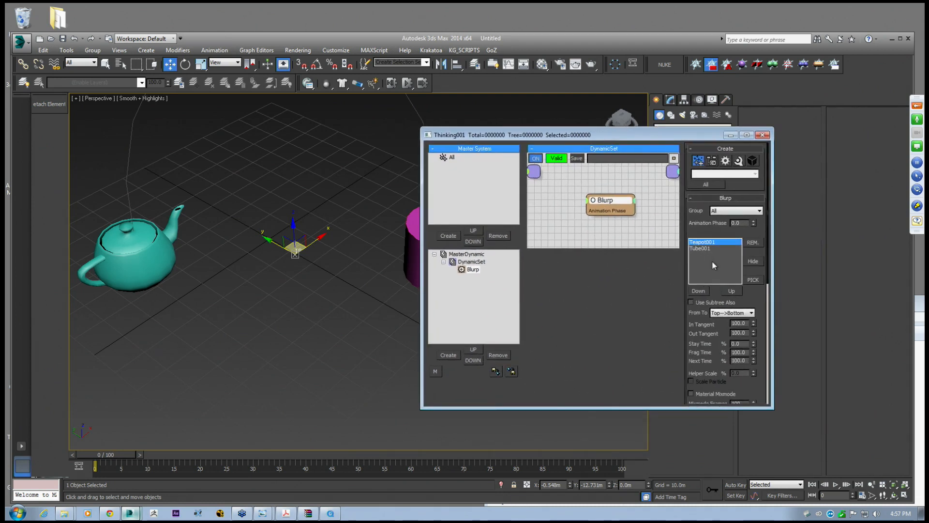
left_click_drag(653, 135, 766, 171)
Select both the tube and the teapot and hide them from the scene
left_click(405, 283)
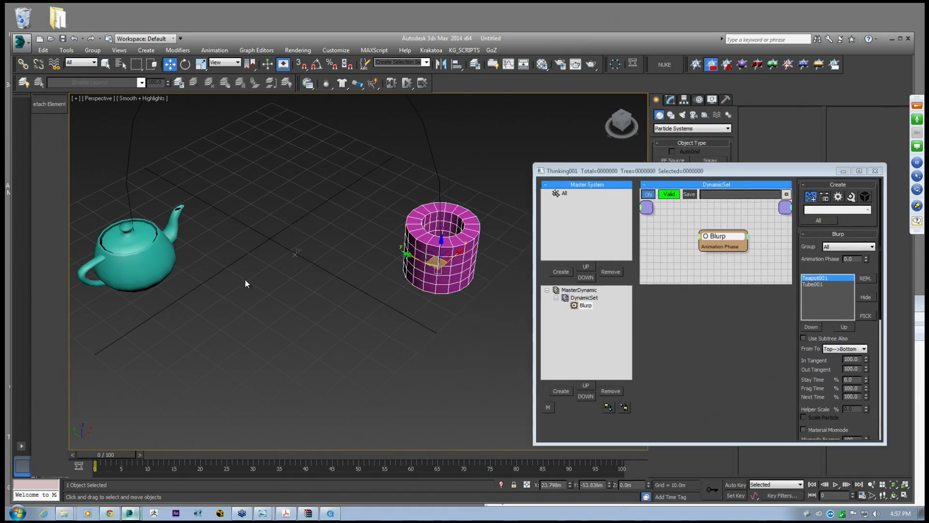
left_click(153, 269, "ctrl")
right_click(153, 269)
left_click(191, 237)
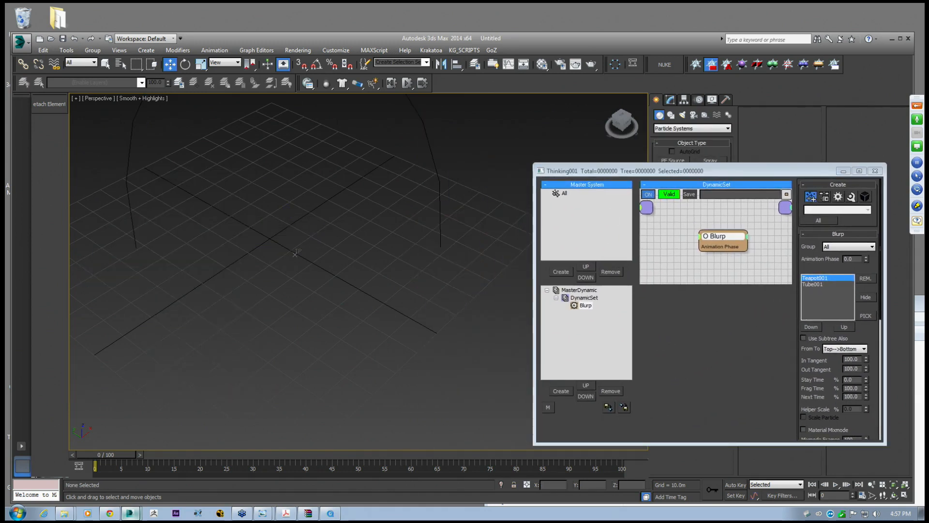
Select the Thinking particle system and refresh its simulation at frame 0 to generate the Blurp particles
left_click(295, 253)
mouse_move(107, 458)
left_mouse_down()
mouse_move(163, 457)
mouse_move(103, 452)
left_mouse_up()
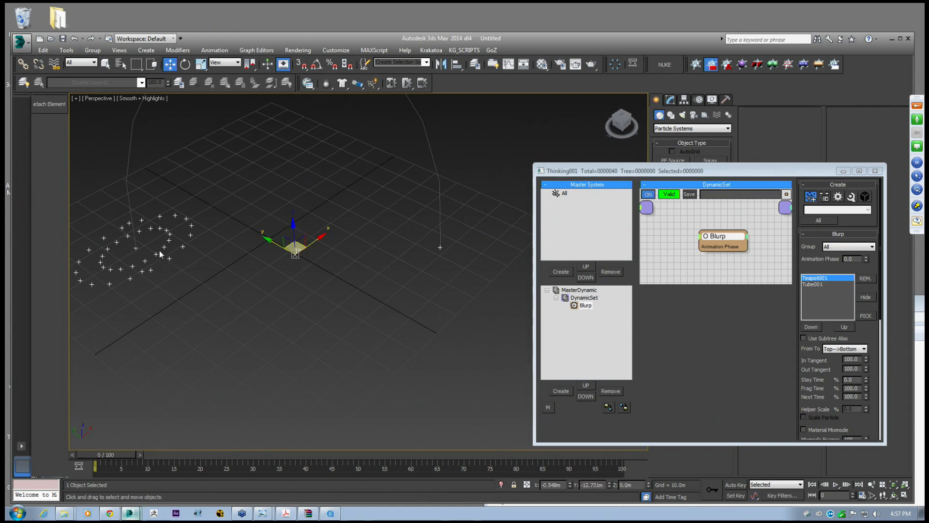
middle_click_drag(159, 250, 201, 264, "alt")
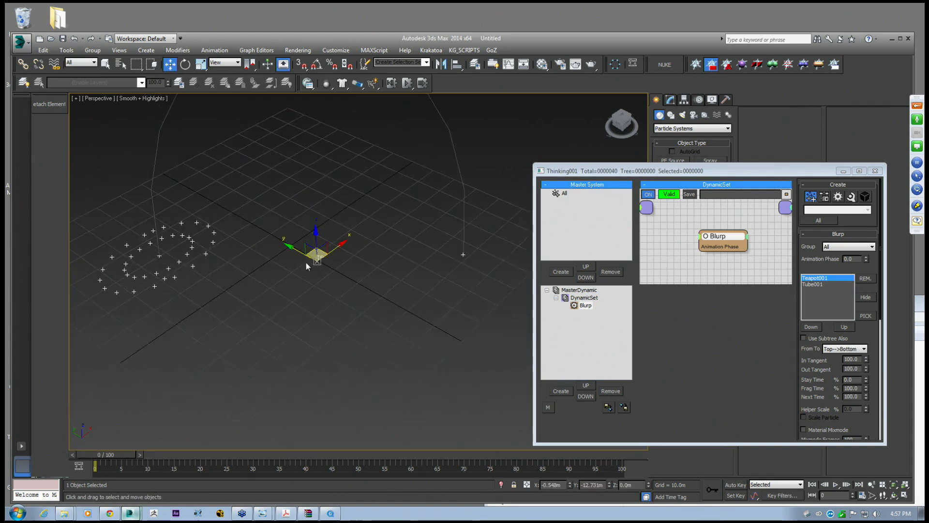
Turn on Show Mesh for the MasterDynamic so the Blurp particles display as geometry in the viewport
left_click_drag(686, 170, 625, 171)
left_click(519, 289)
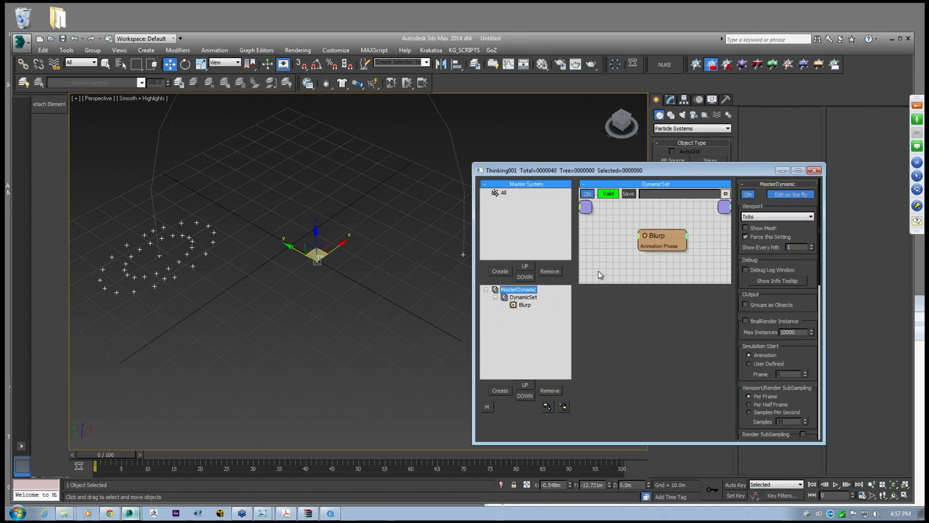
left_click(746, 227)
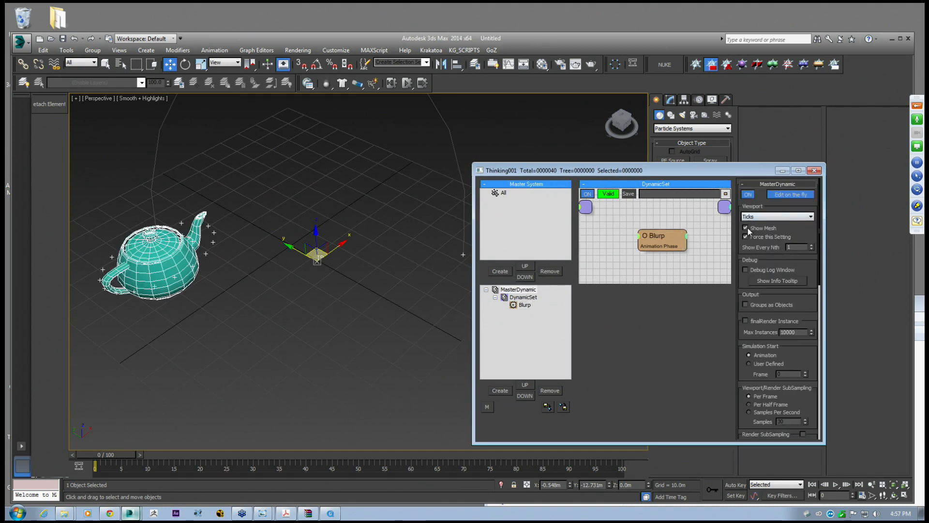
left_click(521, 290)
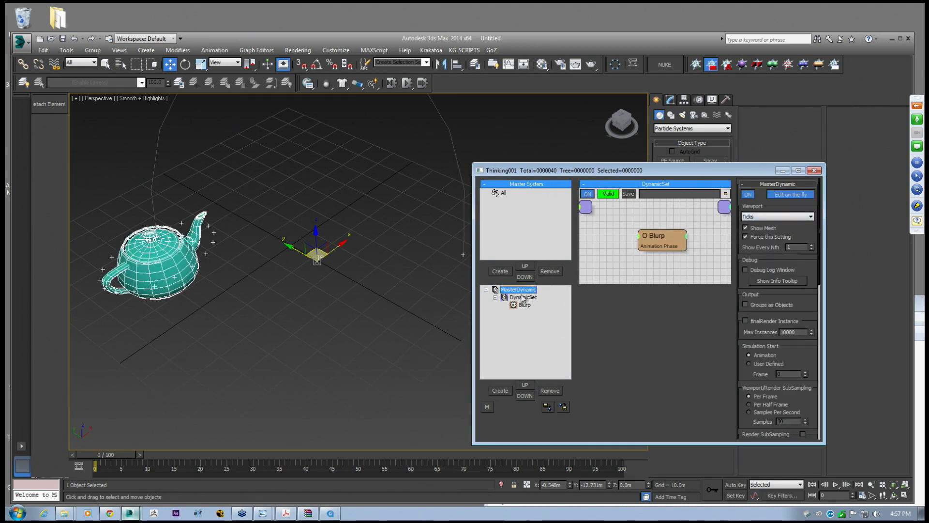
left_click(745, 227)
left_click(746, 228)
mouse_move(102, 454)
left_mouse_down()
mouse_move(132, 458)
mouse_move(100, 456)
left_mouse_up()
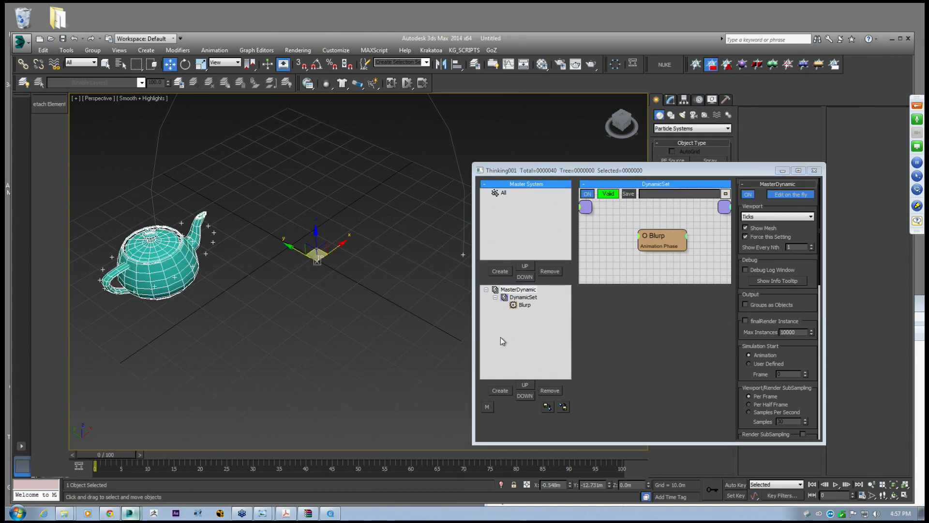
Turn off Edit on the fly for the MasterDynamic and check the display settings of the All group
left_click(654, 228)
left_click_drag(681, 174, 626, 181)
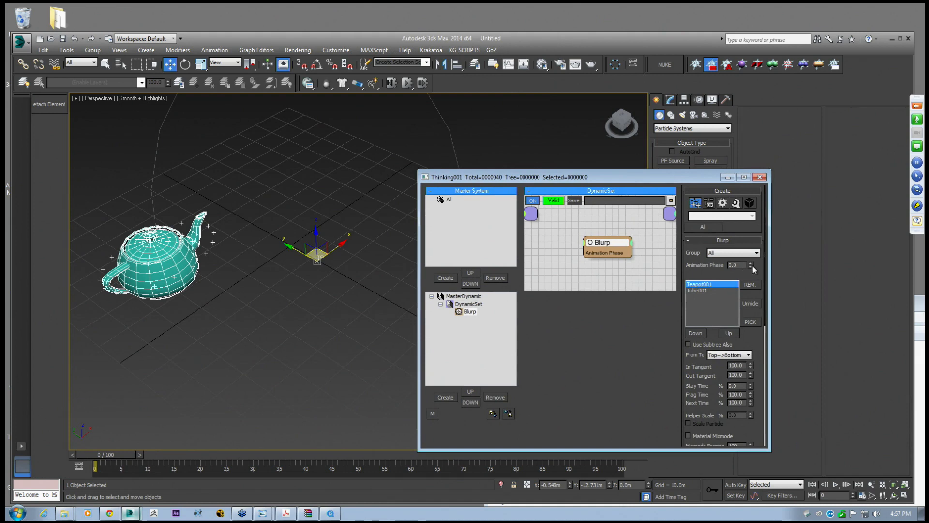
left_click(465, 295)
left_click(733, 202)
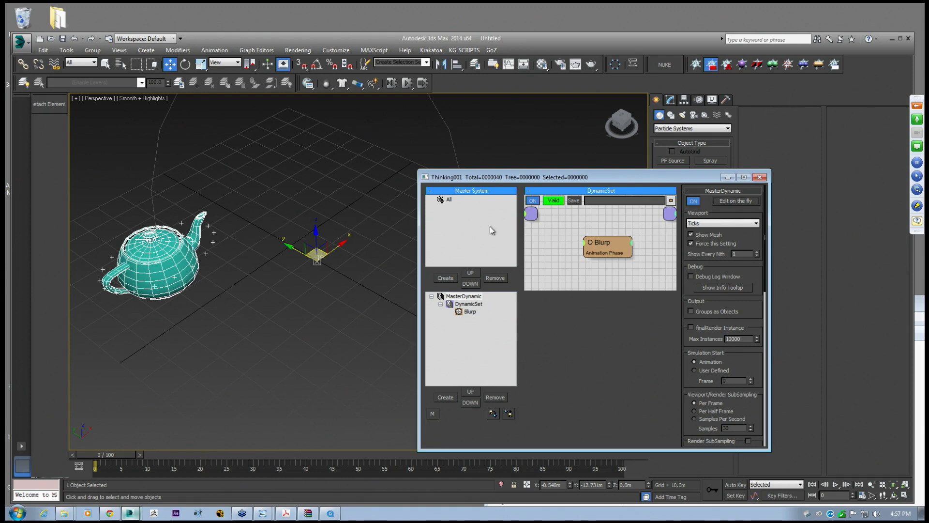
left_click(449, 199)
left_click(688, 224)
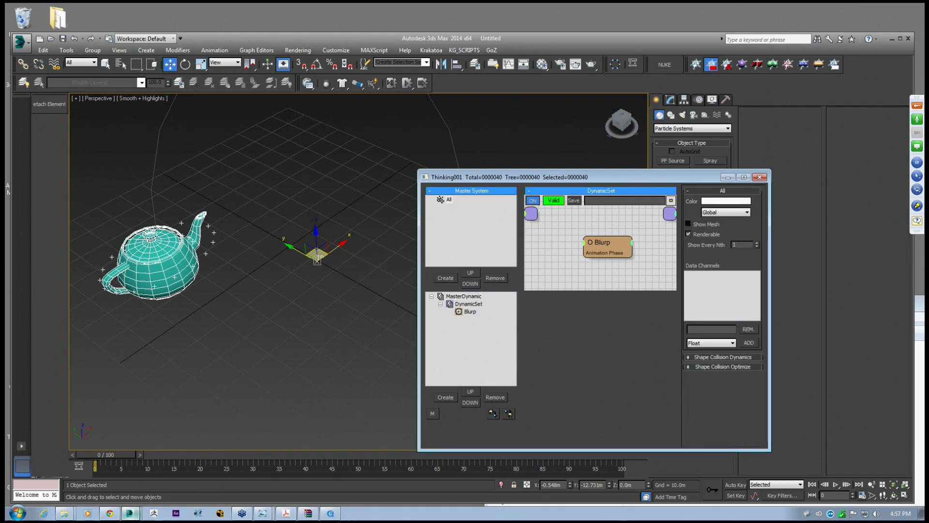
left_click(462, 296)
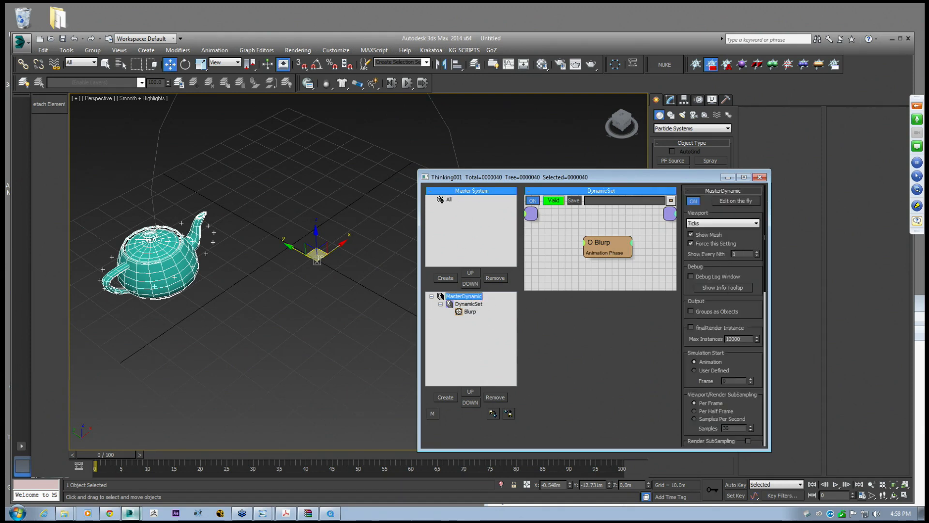
left_click(469, 304)
Scrub the Blurp operator's Animation Phase up to 1.0 to preview the teapot turning into the tube
left_click(469, 311)
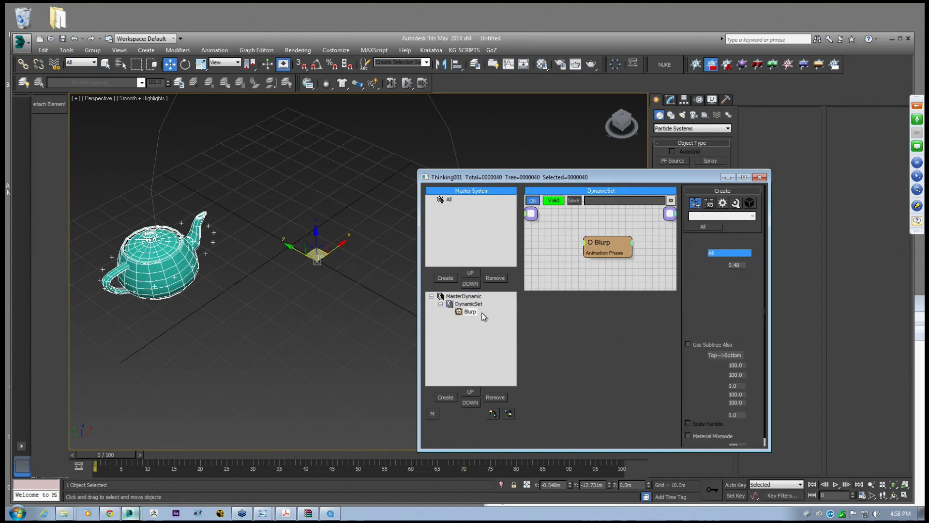
left_click_drag(750, 265, 750, 280)
middle_click_drag(239, 285, 246, 261, "alt")
scroll(244, 241, "down", 3)
left_click_drag(752, 268, 749, 217)
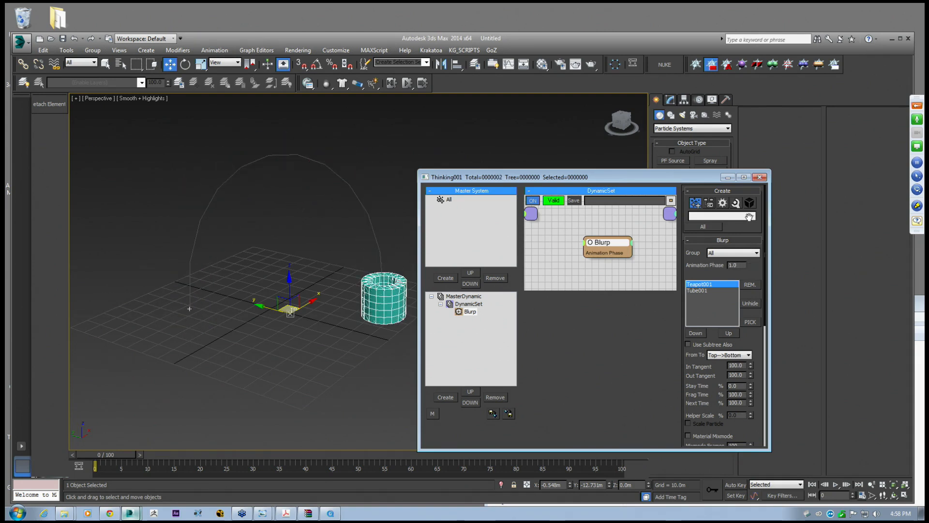
middle_click_drag(286, 295, 280, 286)
scroll(288, 266, "up", 5)
scroll(288, 265, "down", 3)
Move the editor window clear of the objects and set Blurp's Animation Phase to 0.42
left_click_drag(629, 177, 757, 164)
scroll(318, 250, "down", 1)
middle_click_drag(319, 248, 349, 246, "alt")
scroll(354, 238, "up", 3)
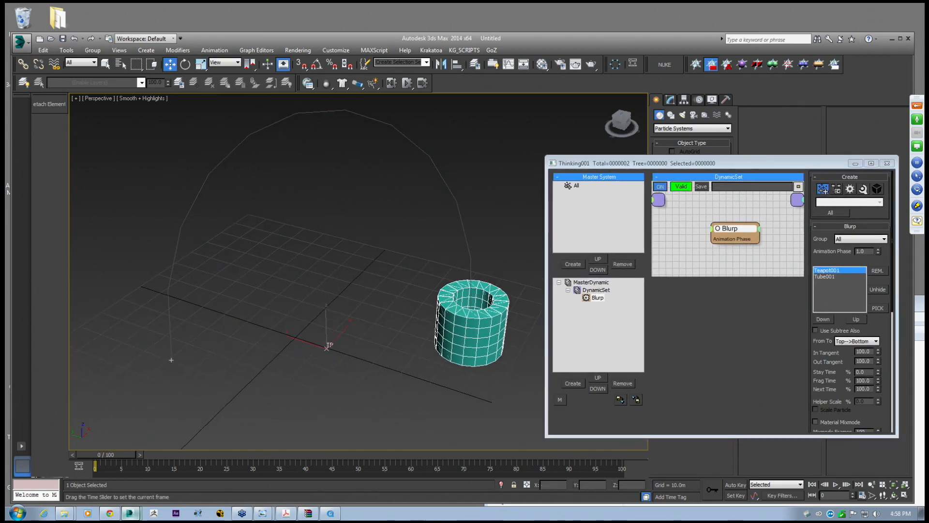
left_click_drag(748, 167, 727, 155)
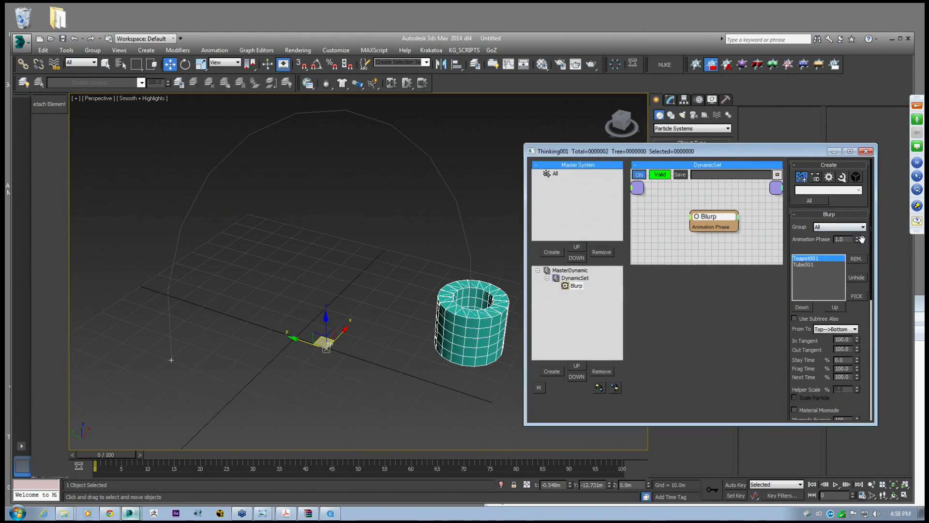
left_click_drag(857, 241, 852, 265)
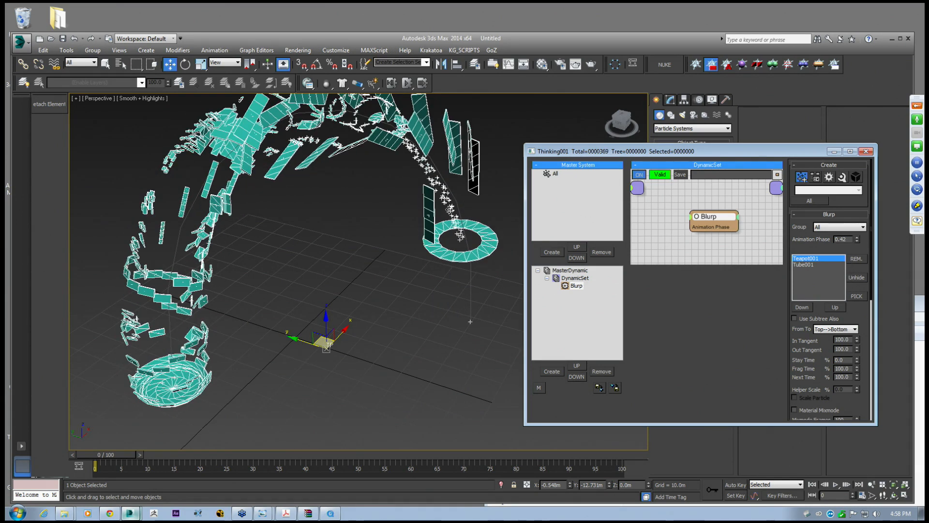
middle_click_drag(332, 232, 367, 242)
scroll(350, 237, "down", 3)
scroll(358, 239, "up", 3)
Scrub Blurp's Animation Phase to 0.39 and back to 0.42, with the editor window moved higher
mouse_move(857, 238)
left_mouse_down()
mouse_move(852, 256)
mouse_move(848, 238)
left_mouse_up()
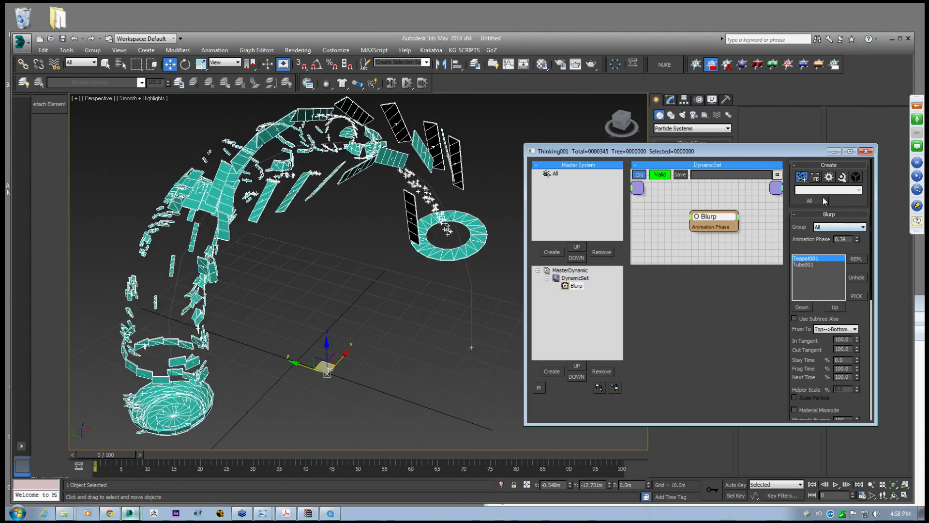
left_click_drag(794, 155, 789, 126)
middle_click_drag(259, 252, 229, 323, "alt")
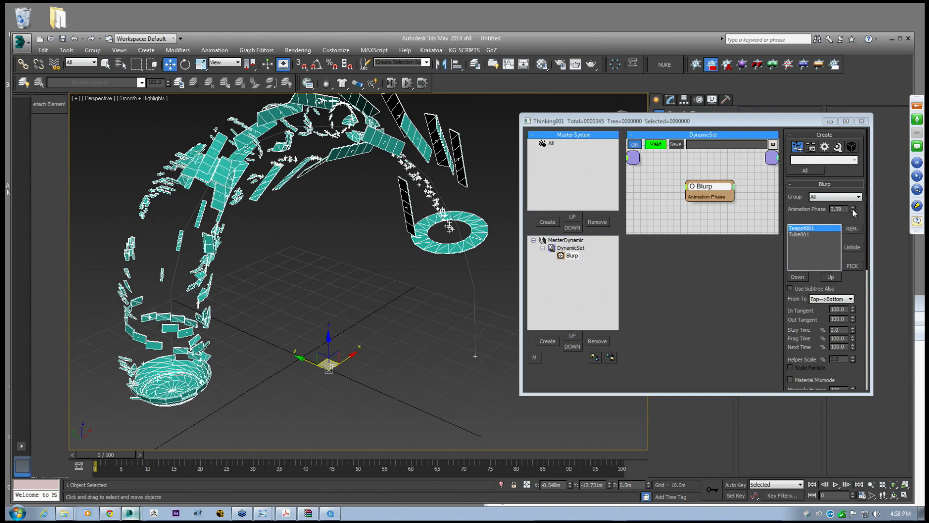
left_click_drag(853, 212, 854, 208)
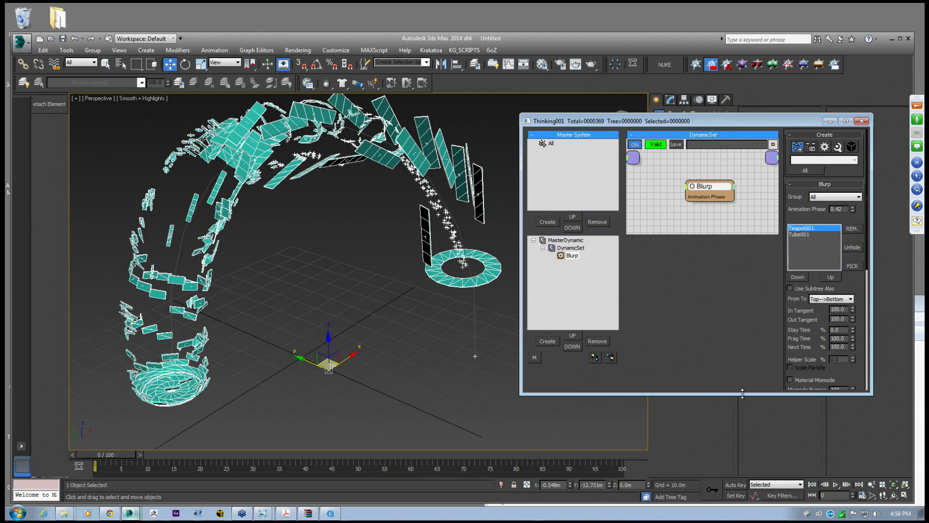
Enlarge the editor window and examine the From To direction options available for the teapot in the Blurp settings
left_click_drag(743, 393, 745, 461)
scroll(825, 290, "down", 3)
left_click(831, 255)
left_click(813, 272)
left_click(821, 256)
left_click(815, 257)
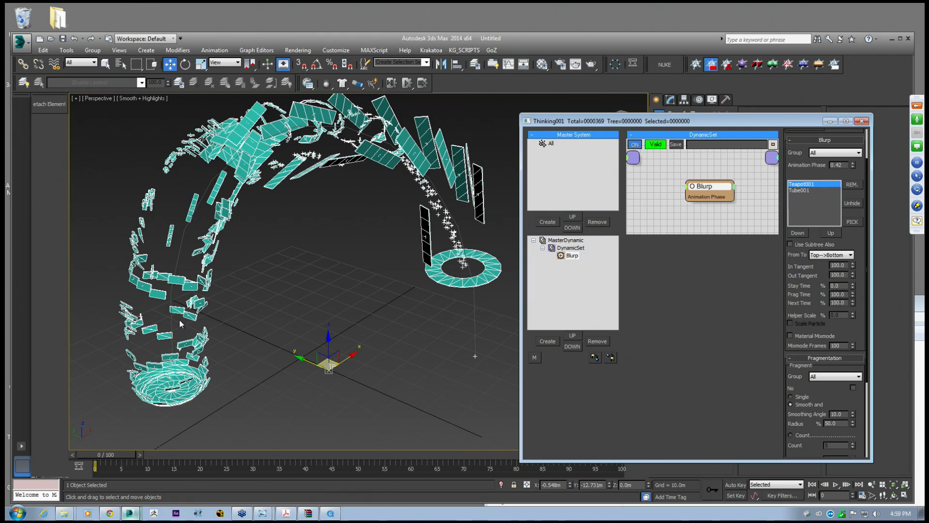
left_click(828, 255)
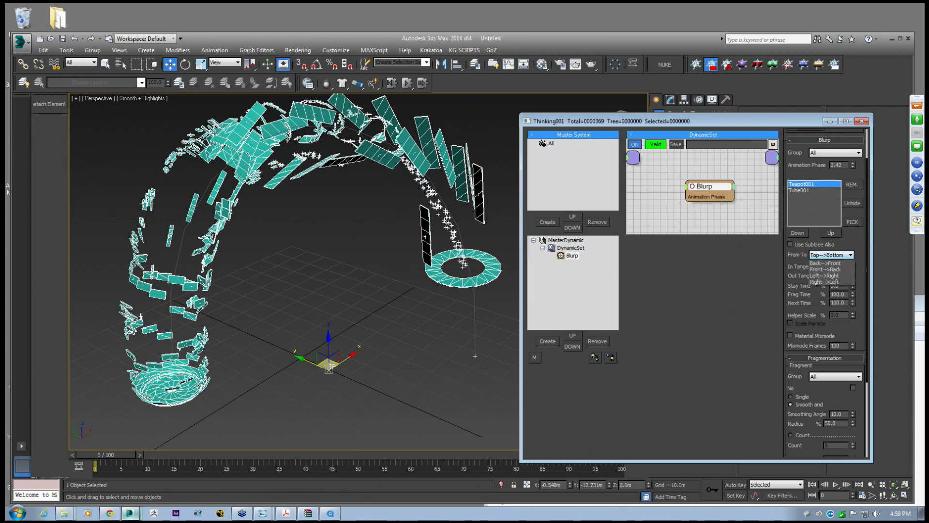
left_click(828, 257)
Set the tube's From To direction to Back-->Front and scrub the Animation Phase to 0.65 to preview the fragments
left_click(802, 191)
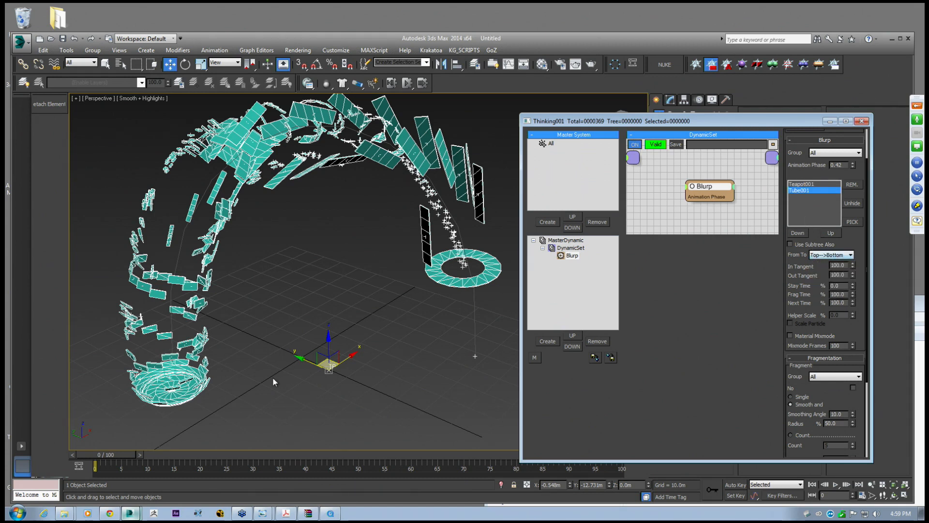
left_click(826, 256)
left_click(832, 279)
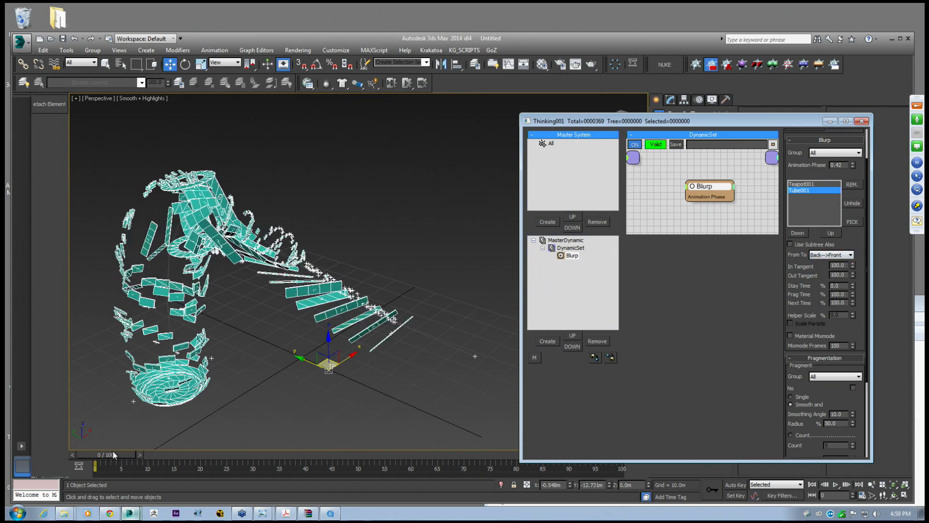
left_click_drag(852, 164, 854, 184)
middle_click_drag(445, 305, 468, 349, "alt")
middle_click_drag(315, 318, 317, 254)
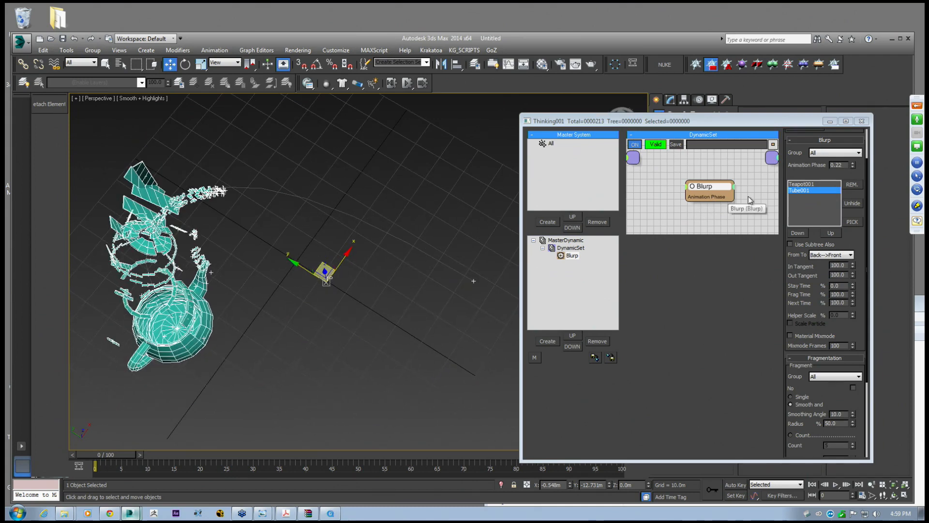
left_click_drag(853, 166, 865, 140)
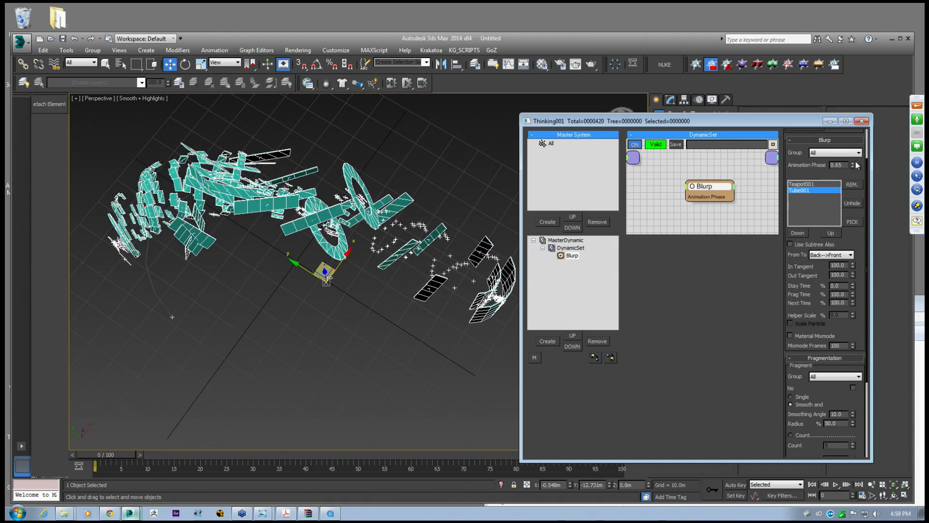
Set the tube's From To direction to Front-->Back and the Animation Phase to 0.56
left_click(831, 254)
left_click(827, 271)
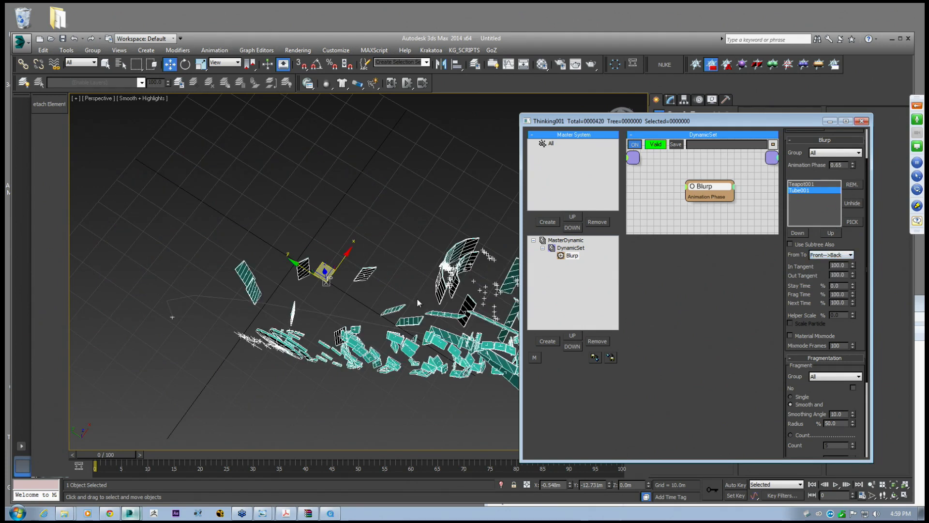
mouse_move(855, 168)
left_mouse_down()
mouse_move(856, 184)
mouse_move(869, 155)
mouse_move(871, 191)
mouse_move(871, 157)
mouse_move(871, 169)
left_mouse_up()
middle_click_drag(350, 292, 311, 281)
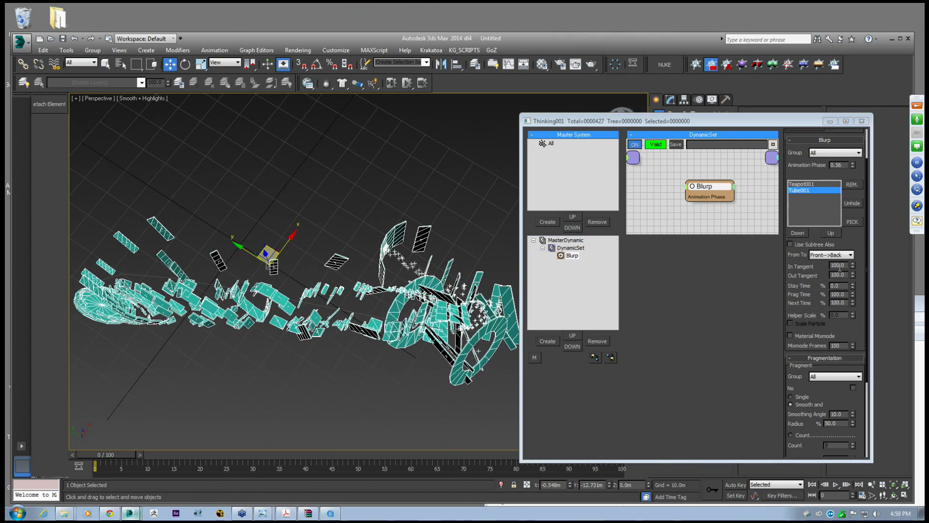
With the teapot selected in the Blurp list, switch the fragmentation method to Count with a value of 20
left_click(810, 184)
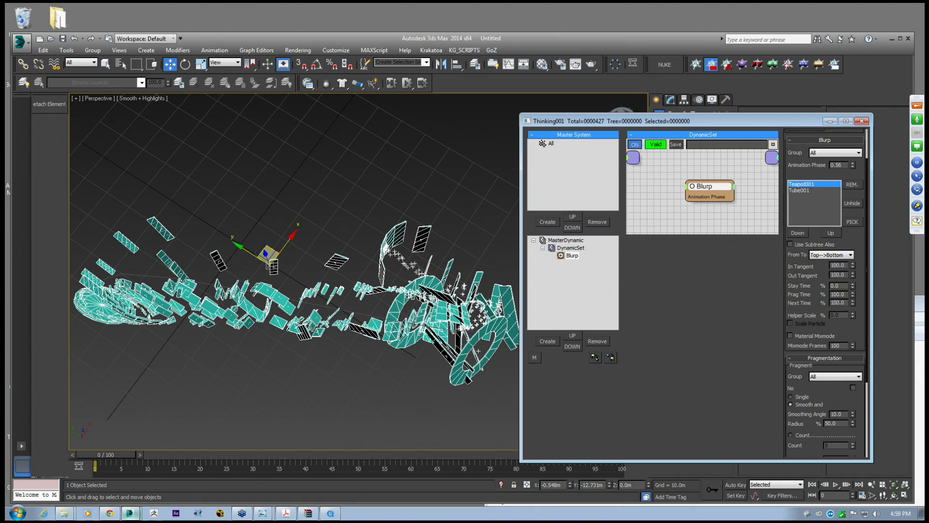
left_click_drag(858, 329, 855, 220)
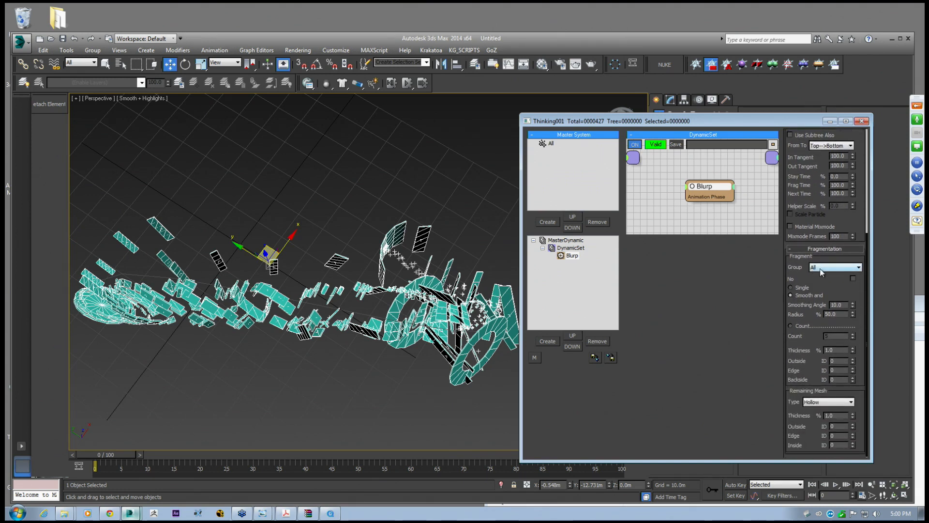
middle_click_drag(423, 300, 391, 278, "alt")
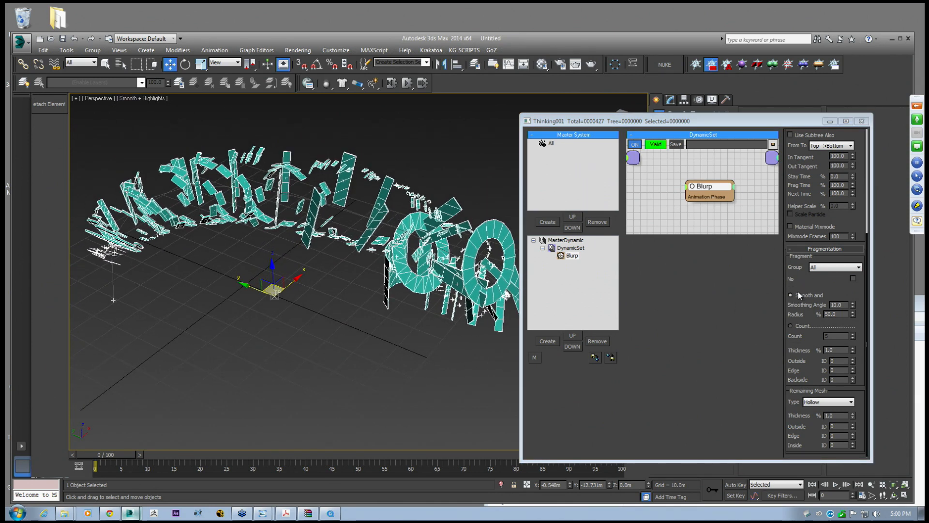
left_click(791, 325)
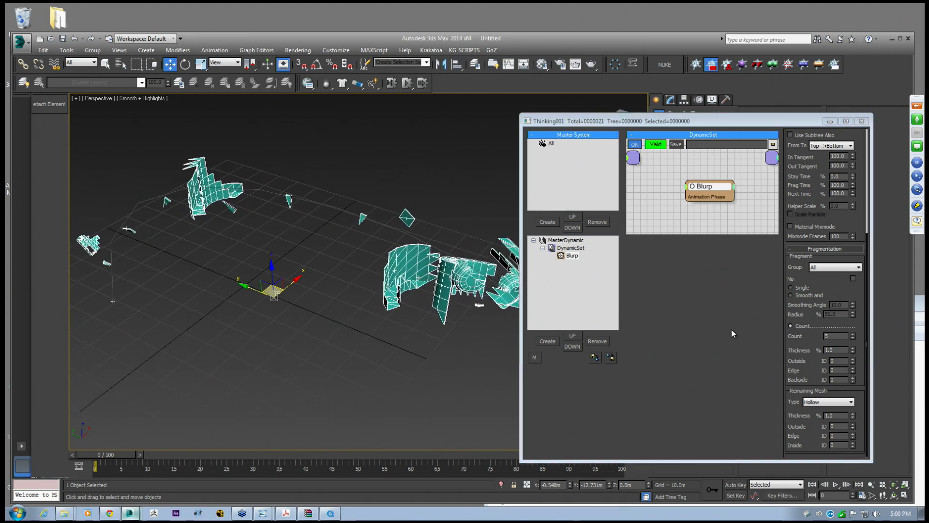
left_click_drag(837, 337, 811, 337)
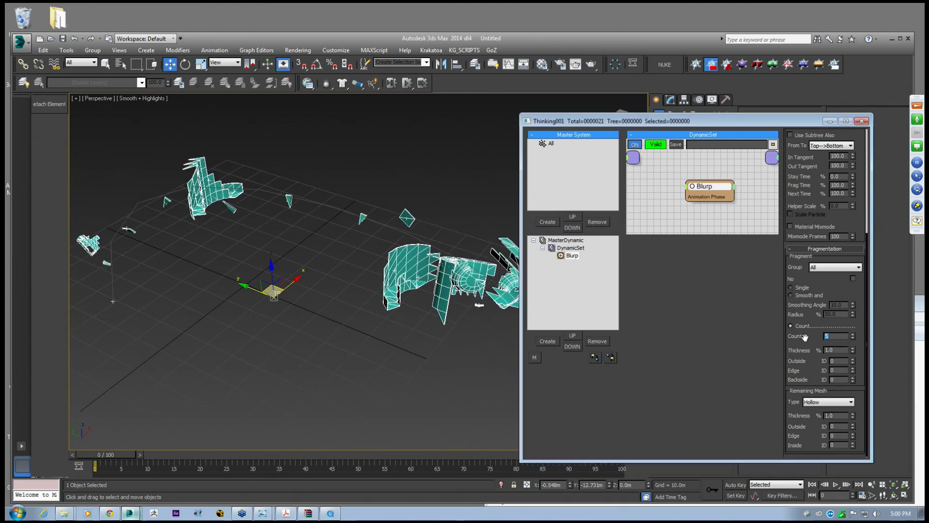
key("Return")
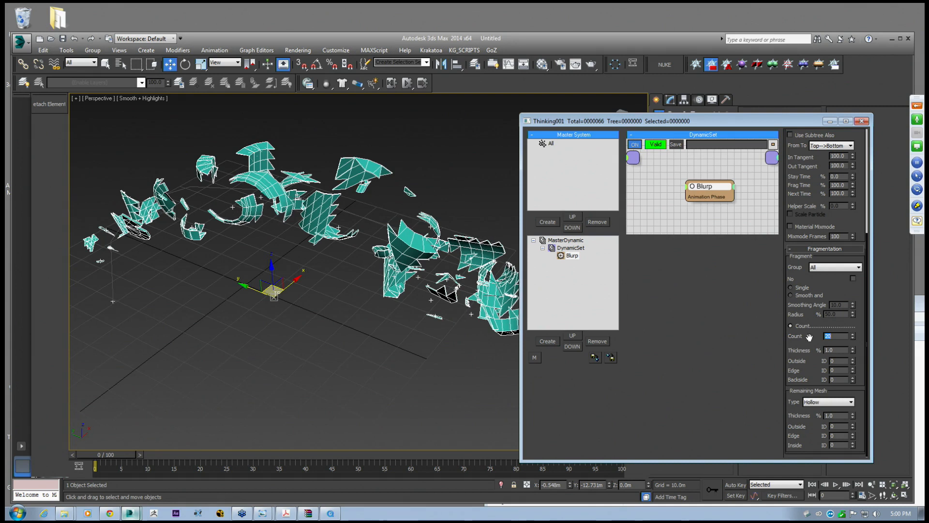
Try a fragment Count of 40 and raise it to 200 for smaller pieces
type("40")
key("Return")
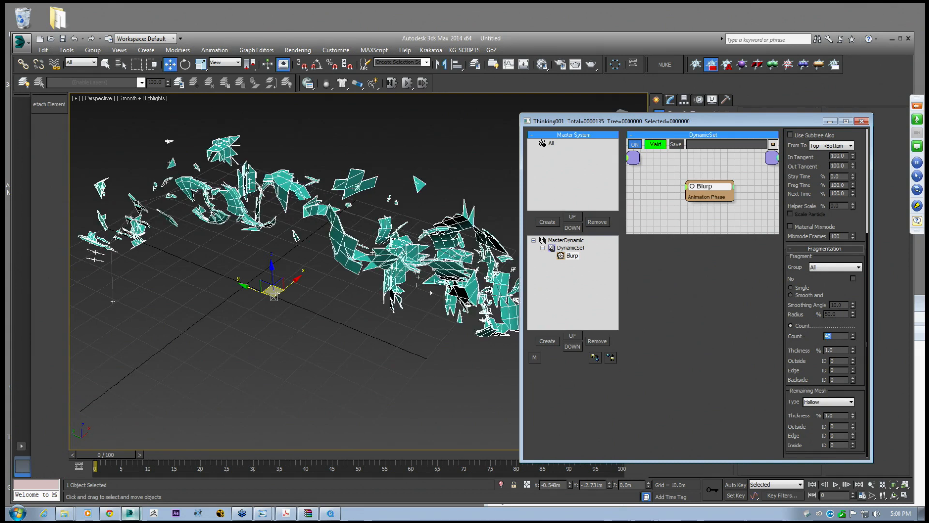
type("200")
key("Return")
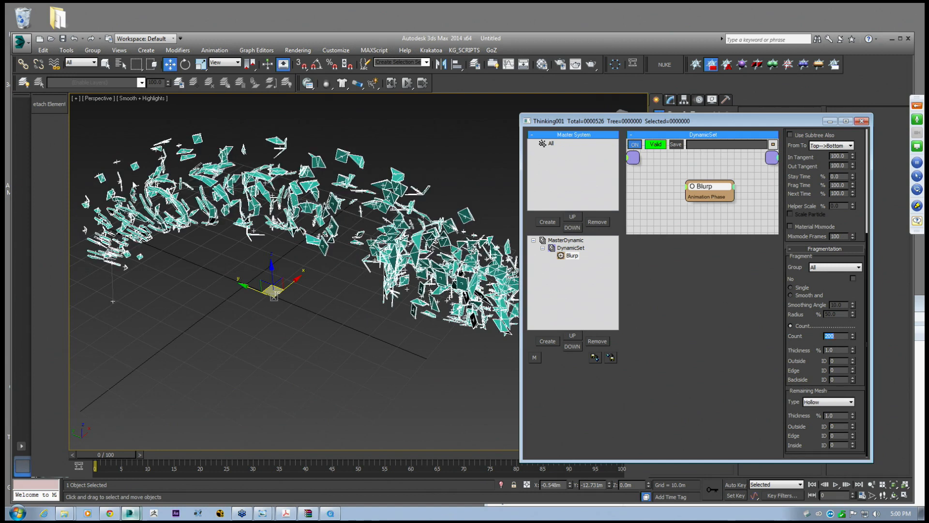
Reset Blurp's Animation Phase to 0, go to frame 100 and set the Animation Phase to 1.0 there
left_click_drag(856, 233, 855, 355)
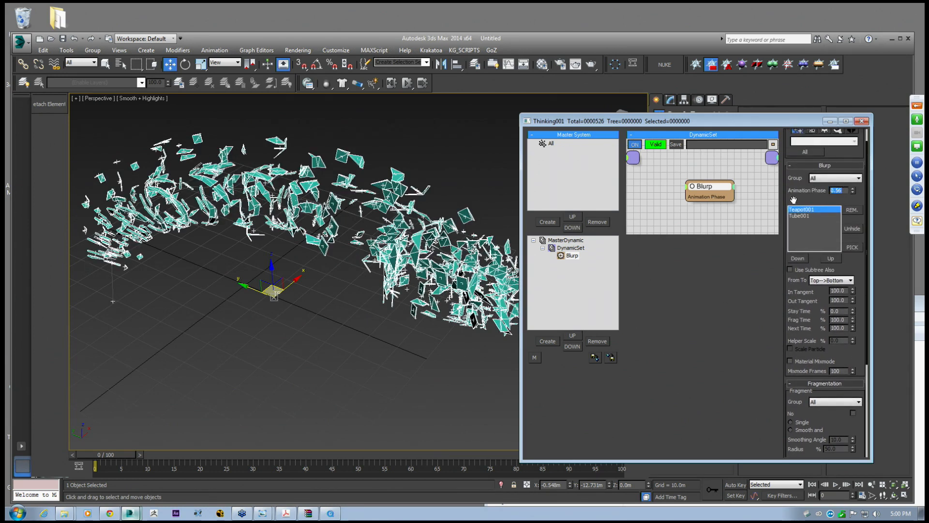
left_click_drag(122, 454, 367, 444)
key("w")
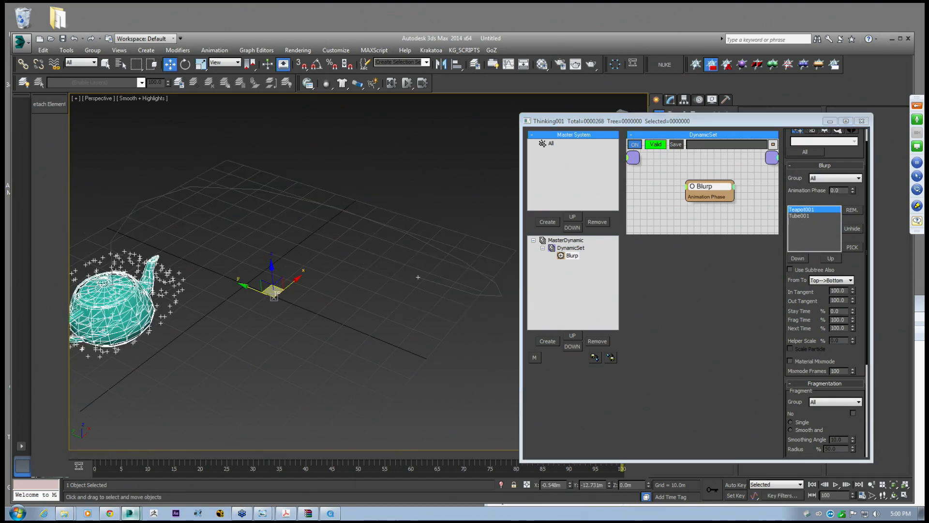
double_click(839, 190)
type("1")
key("Return")
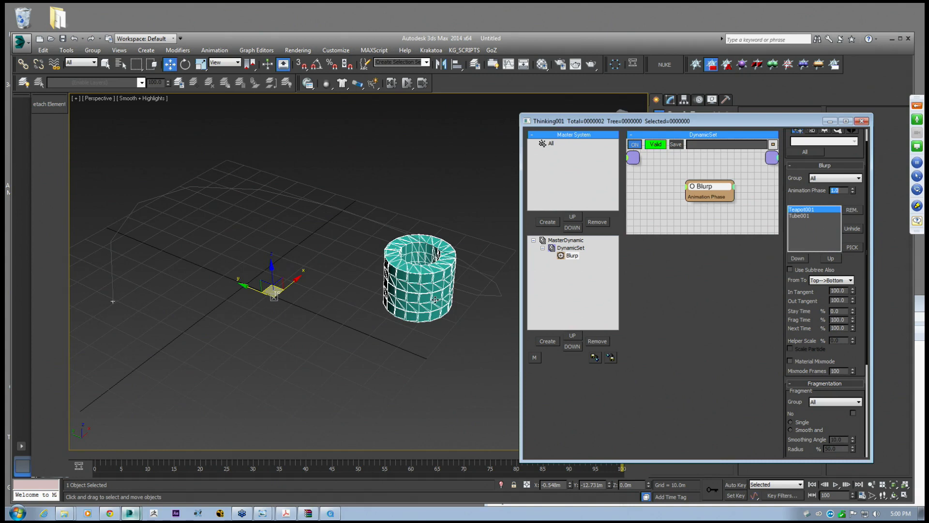
Turn on Auto Key, return to frame 0 and set Blurp's Animation Phase to 0 there
left_click_drag(689, 122, 677, 79)
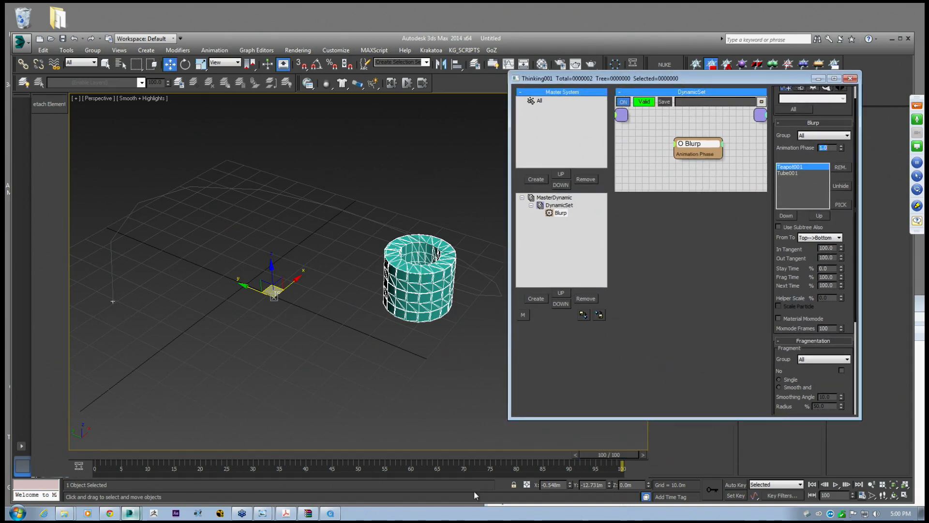
mouse_move(608, 455)
left_mouse_down()
mouse_move(428, 455)
mouse_move(610, 455)
left_mouse_up()
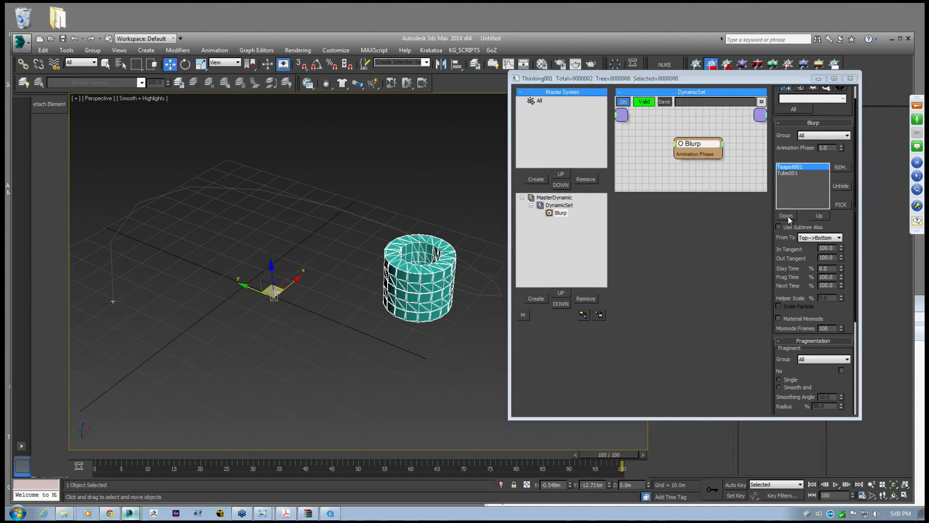
left_click(735, 484)
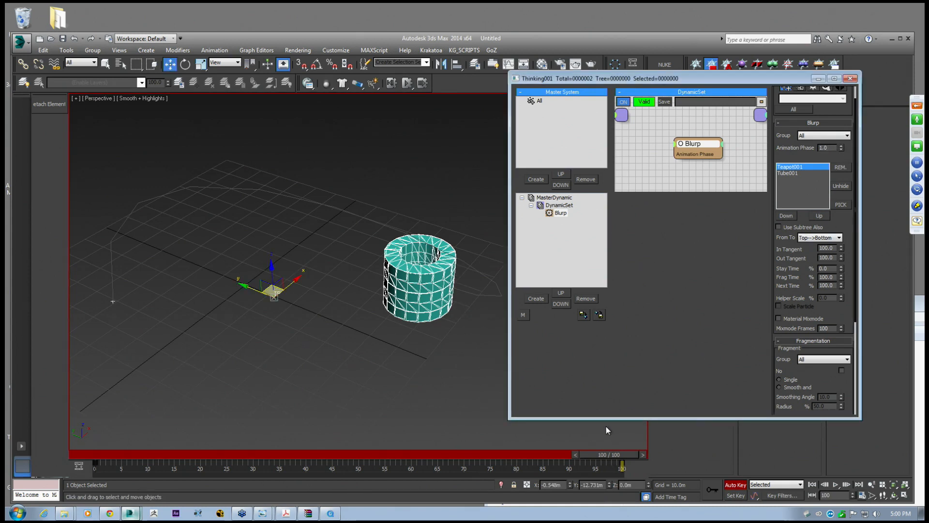
left_click_drag(600, 456, 84, 470)
key("w")
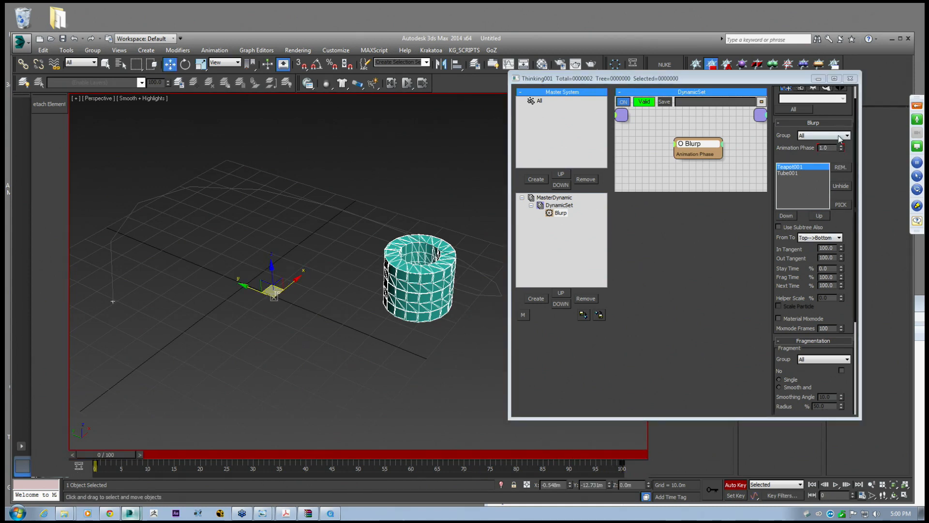
left_click(734, 143)
type("0")
key("Return")
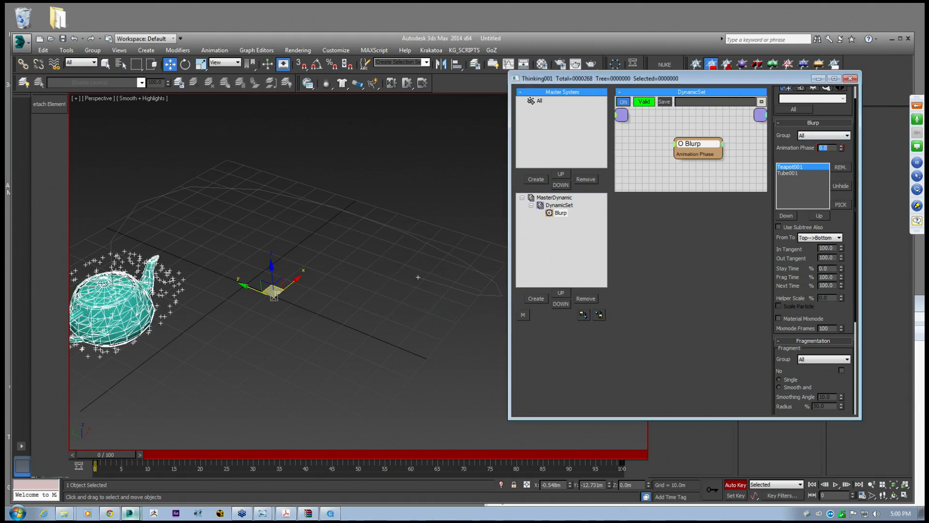
Turn off Auto Key, scrub to about frame 43 and raise the teapot's fragmentation Count to 500
left_click(727, 483)
left_click_drag(95, 455, 333, 436)
key("w")
left_click_drag(786, 281, 783, 189)
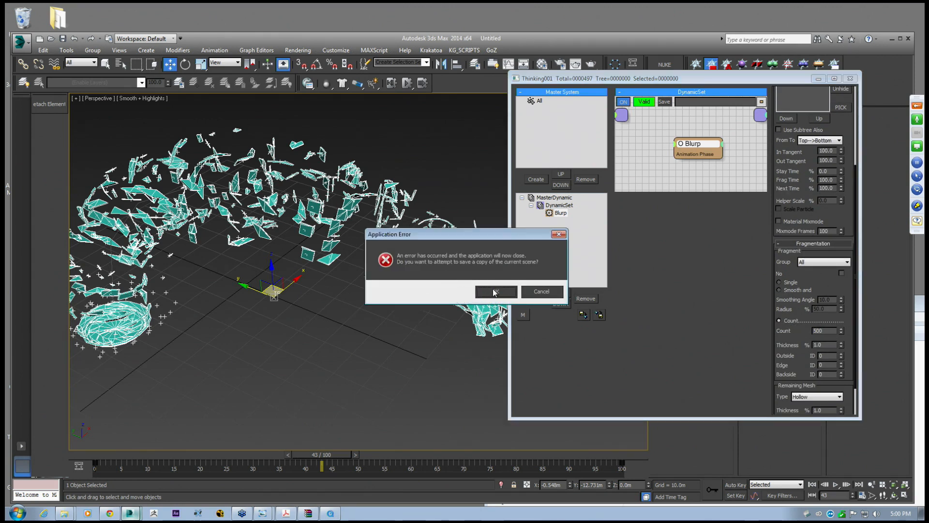
Save a recovery copy of the crashed scene, dismiss the error dialogs and relaunch 3ds Max 2014
mouse_move(462, 231)
left_mouse_down()
mouse_move(344, 266)
mouse_move(280, 246)
mouse_move(504, 264)
mouse_move(433, 179)
mouse_move(320, 122)
mouse_move(412, 117)
mouse_move(503, 52)
mouse_move(521, 329)
mouse_move(315, 213)
left_mouse_up()
left_click(355, 274)
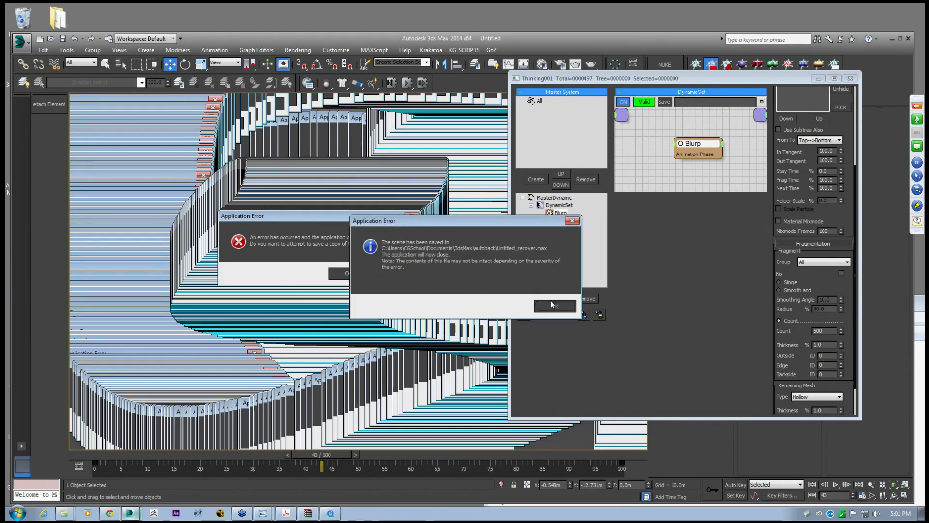
left_click(550, 304)
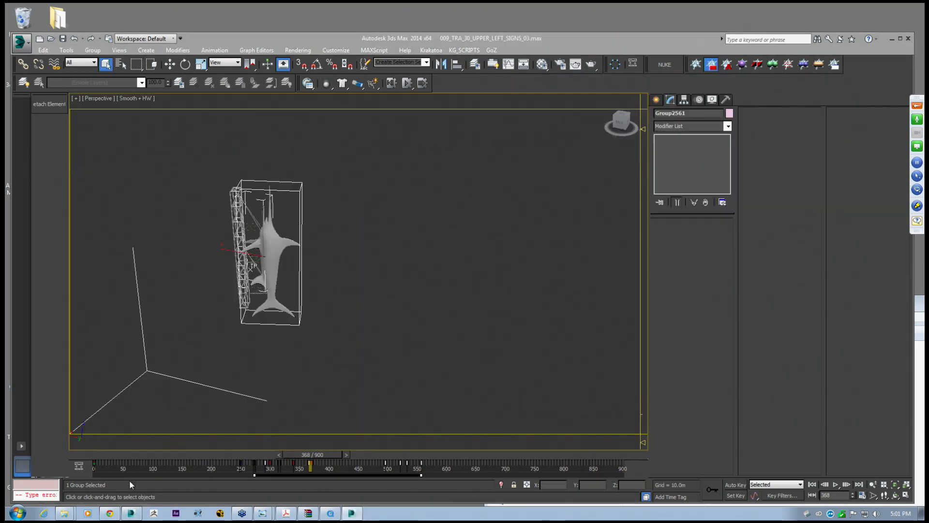
right_click(131, 513)
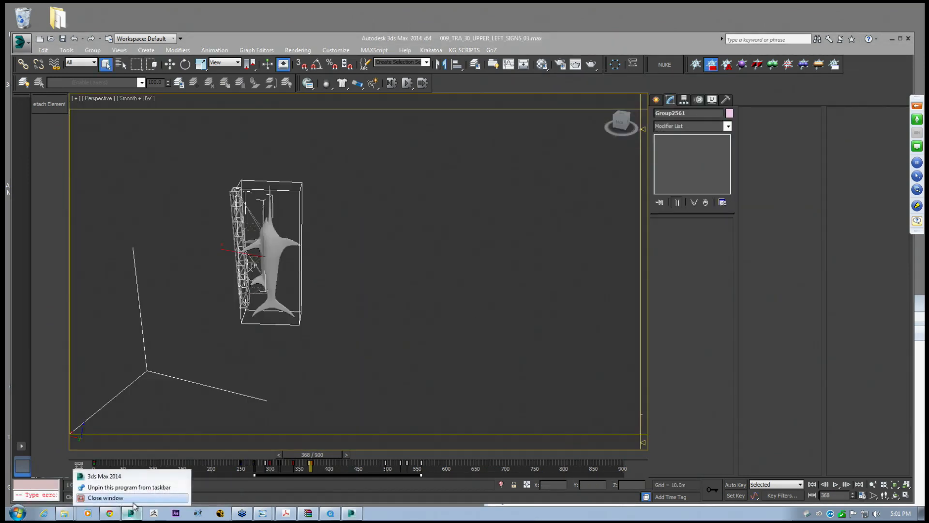
left_click(132, 475)
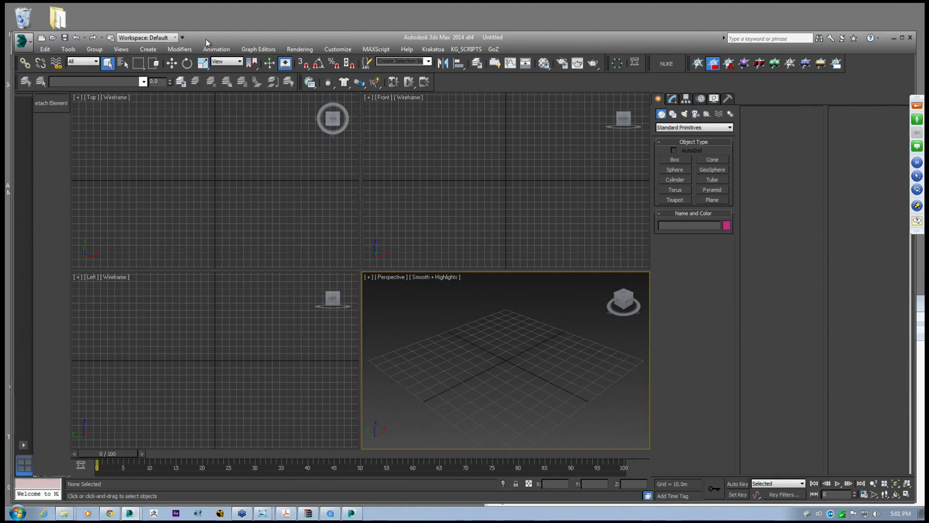
Try to open the recent scene Untitled_recover.max and dismiss the error dialog
left_click(26, 43)
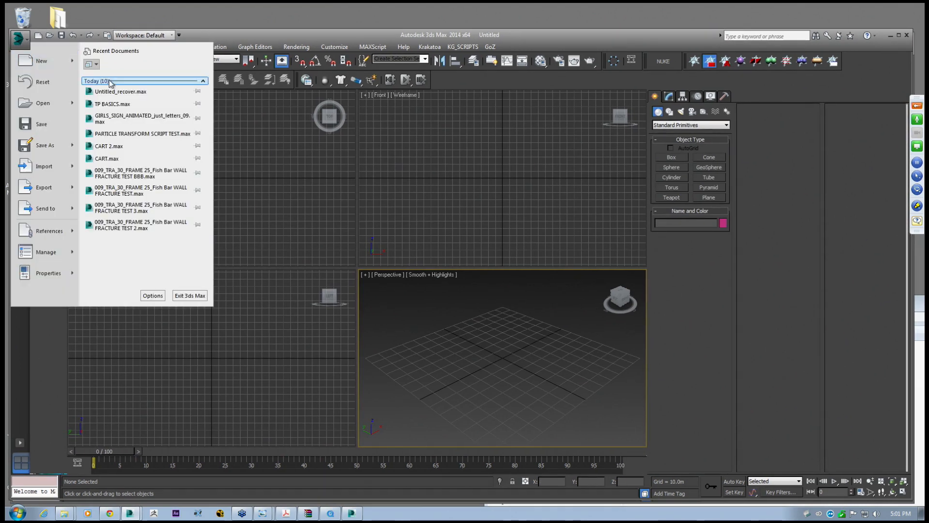
left_click(124, 92)
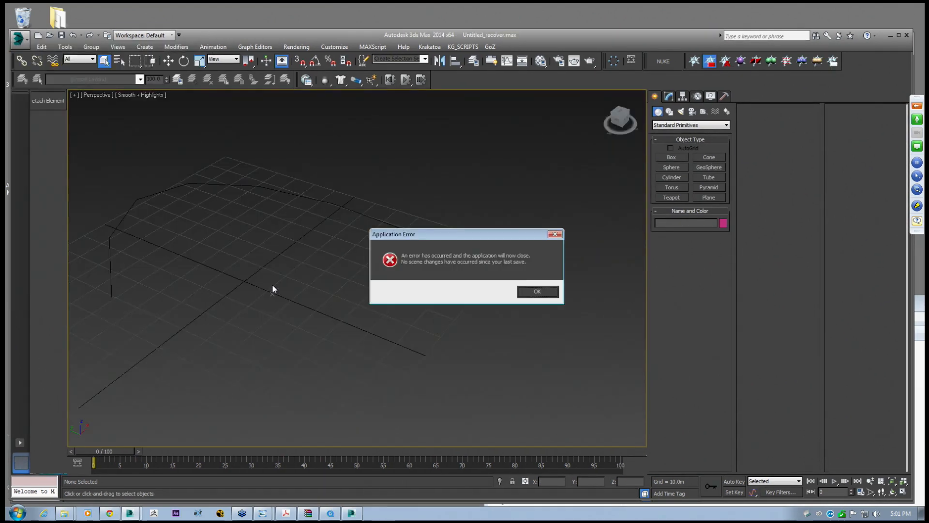
left_click(537, 292)
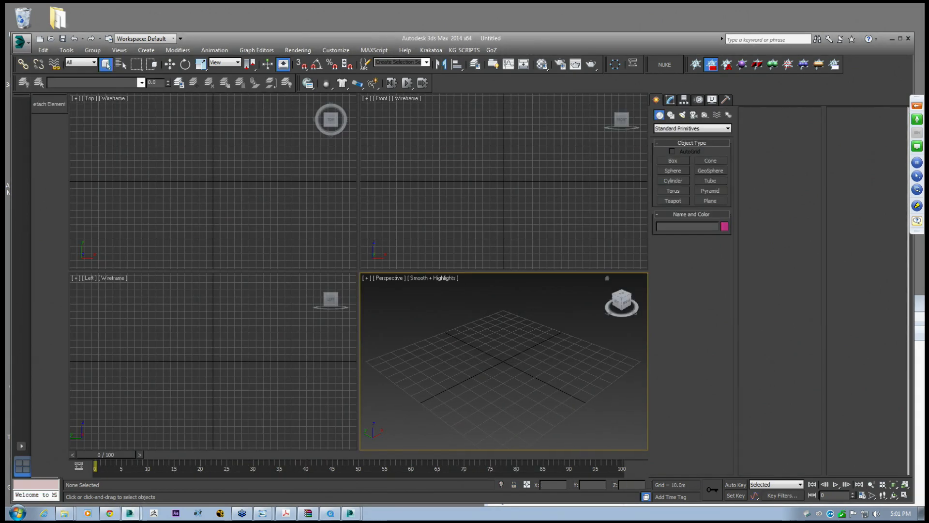
Create a Thinking particle system near the grid's centre, open its properties and maximize the perspective view
left_click(689, 129)
left_click(675, 155)
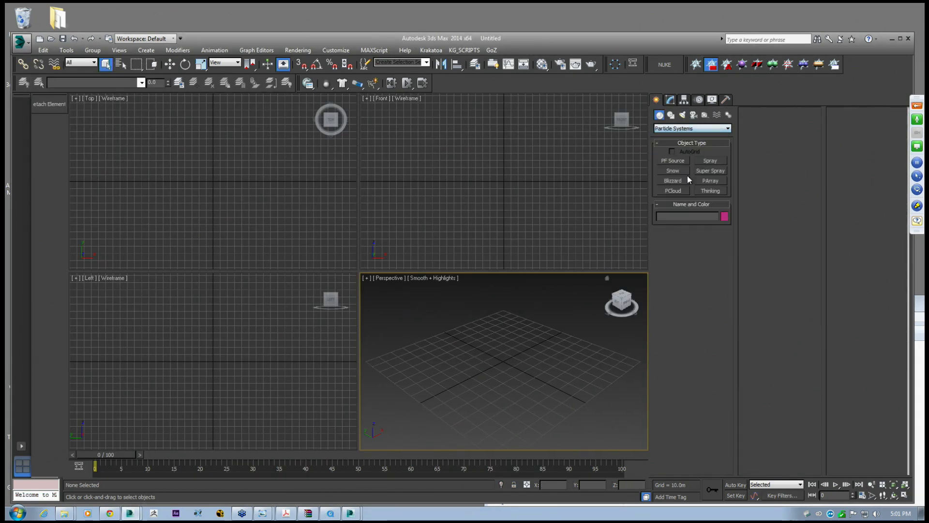
left_click(710, 191)
left_click(499, 360)
left_click(677, 246)
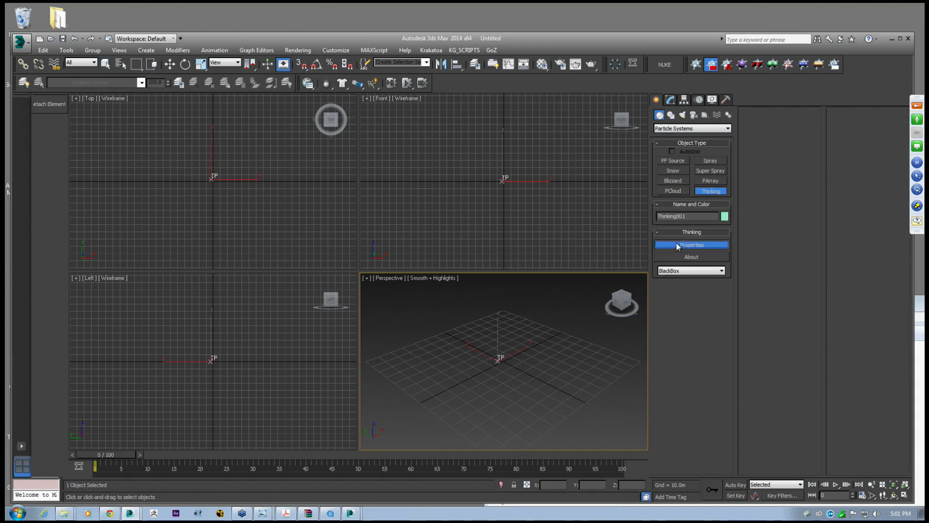
key("alt+w")
middle_click_drag(512, 279, 534, 273)
left_click_drag(360, 141, 166, 273)
middle_click_drag(362, 213, 407, 221)
Create a teapot and a pyramid about 21.6 m wide on opposite sides of the Thinking system
left_click(668, 128)
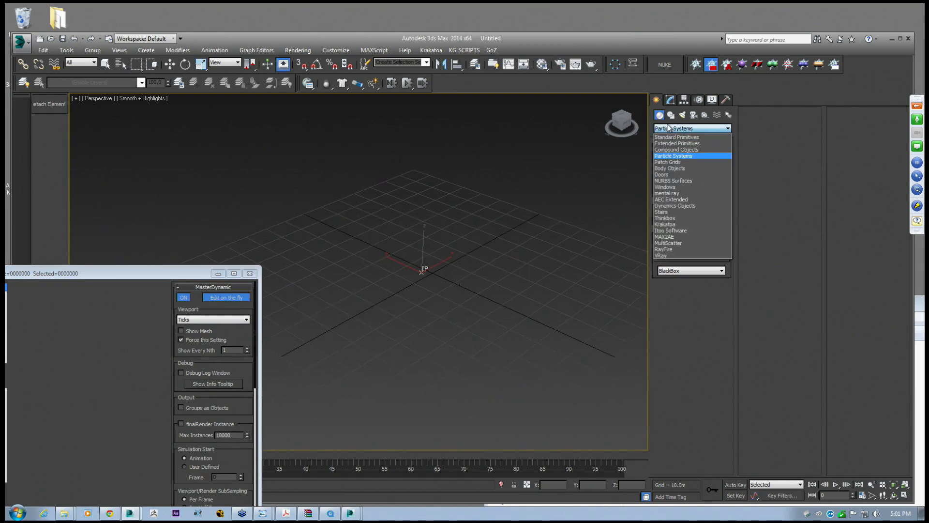
left_click(670, 137)
left_click(672, 201)
left_click_drag(289, 286, 312, 281)
left_click(710, 191)
left_click_drag(579, 285, 593, 323)
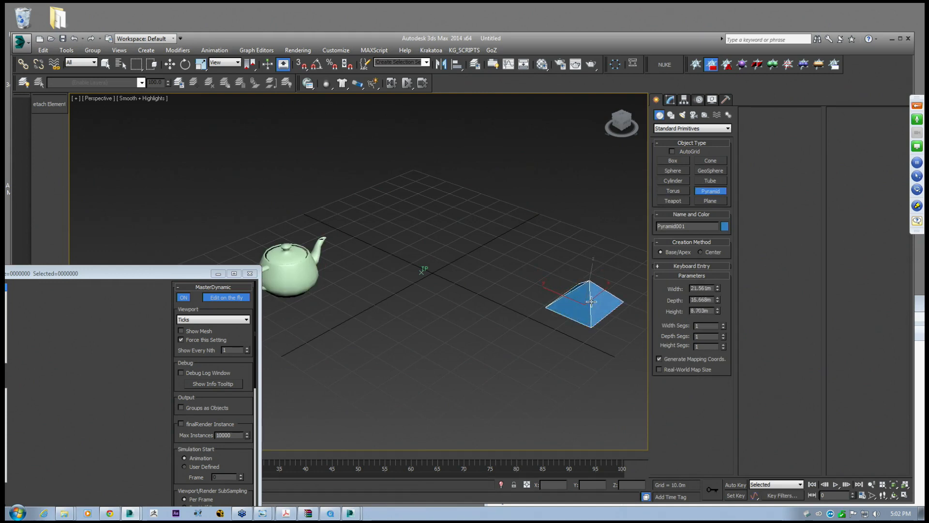
left_click(592, 271)
key("w")
middle_click_drag(580, 267, 579, 296, "alt")
left_click_drag(580, 277, 589, 238)
Select the Thinking system and create a dynamic set under MasterDynamic
left_click(427, 220)
middle_click_drag(444, 249, 450, 225, "alt")
left_click_drag(179, 274, 397, 195)
double_click(184, 314)
left_click(153, 413)
left_click(177, 320)
Add a Blurp fragmenter operator to the dynamic set
right_click(313, 252)
mouse_move(333, 273)
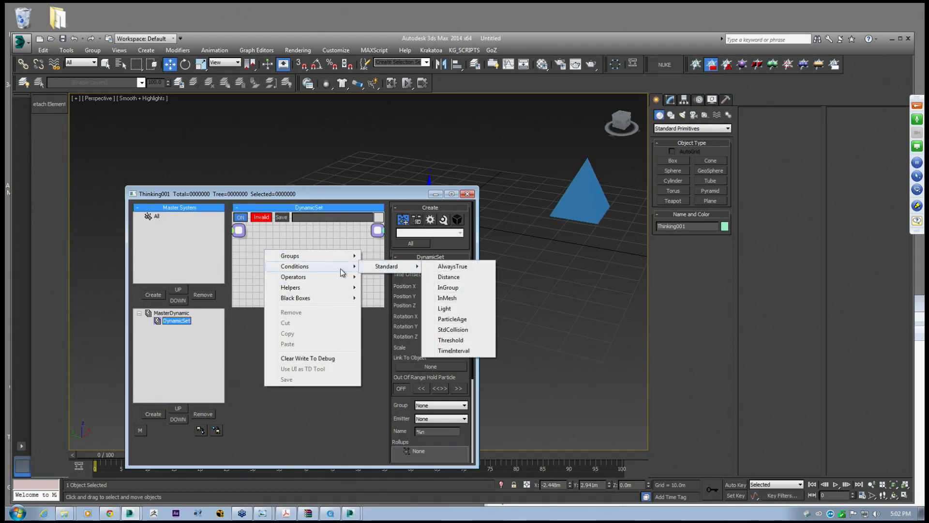
mouse_move(411, 319)
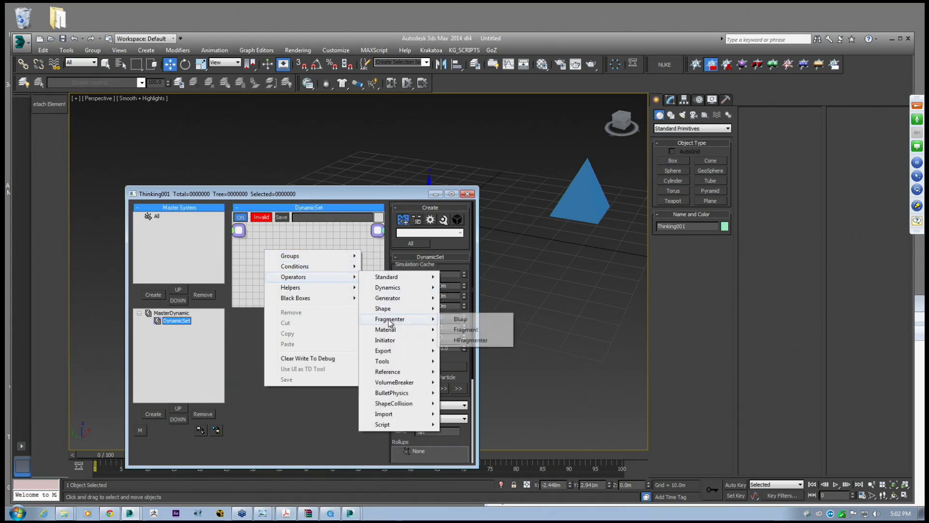
left_click(452, 320)
left_click_drag(334, 258, 306, 248)
Pick the teapot and the pyramid, in that order, as Blurp's objects
left_click_drag(300, 193, 300, 292)
left_click(458, 436)
left_click(325, 233)
left_click(458, 436)
left_click(591, 200)
left_click_drag(435, 294, 395, 273)
middle_click_drag(465, 212, 439, 226, "alt")
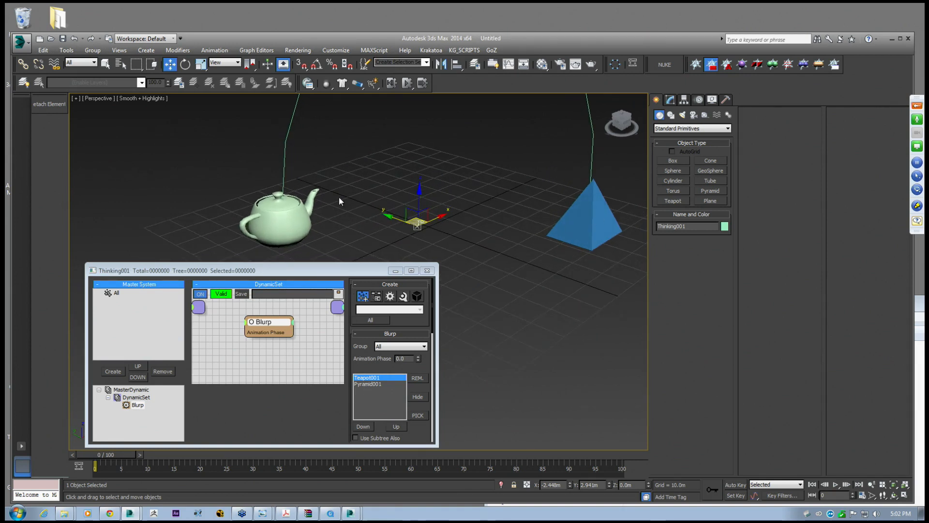
Hide the original teapot and pyramid, and reselect the Thinking system
left_click_drag(315, 274, 530, 304)
middle_click_drag(459, 194, 378, 228)
scroll(373, 225, "down", 3)
left_click(275, 167)
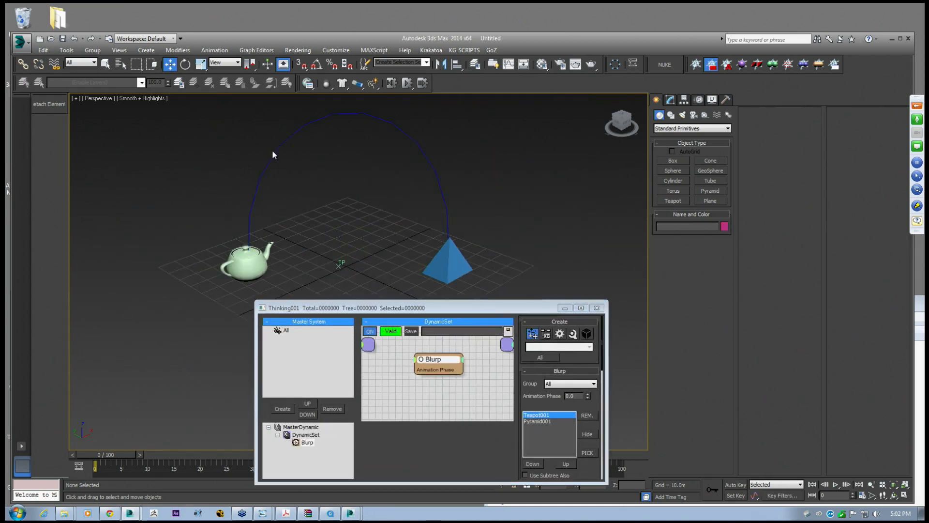
left_click(448, 266)
left_click(256, 264, "ctrl")
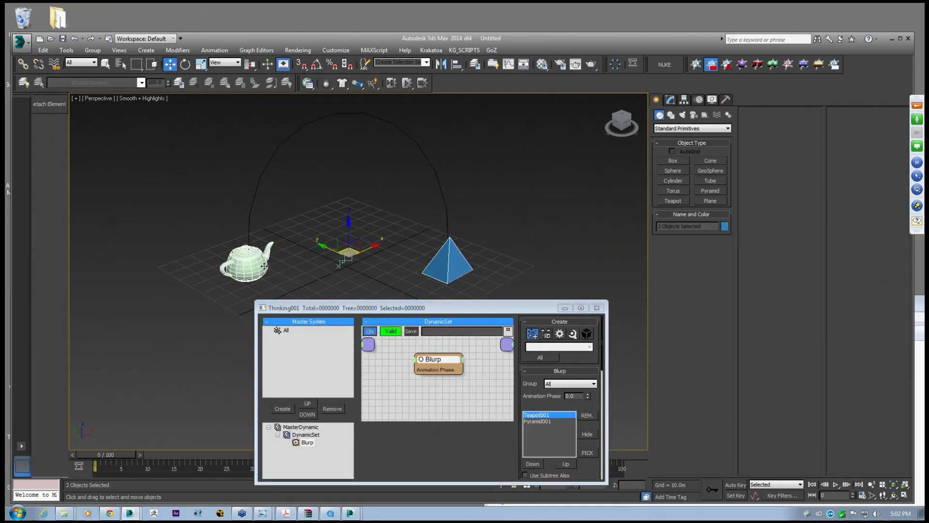
right_click(261, 264)
left_click(286, 237)
left_click(336, 256)
middle_click_drag(416, 278, 414, 272)
Enable Show Mesh in the MasterDynamic viewport settings
left_click_drag(418, 300, 399, 243)
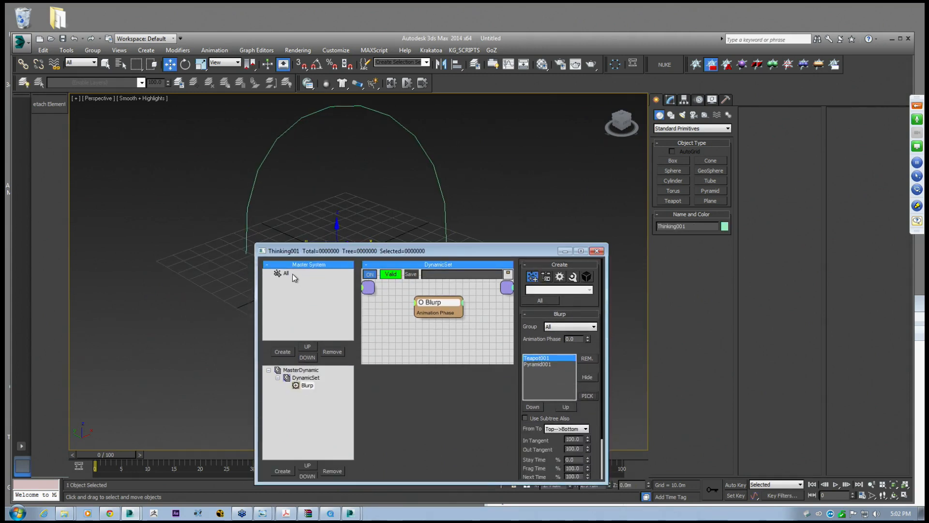
left_click(292, 274)
left_click(466, 321)
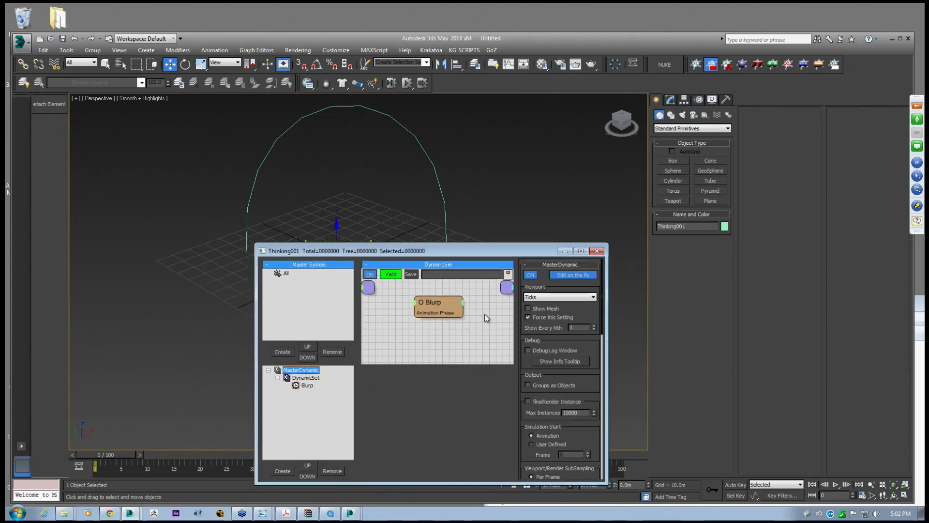
left_click(528, 308)
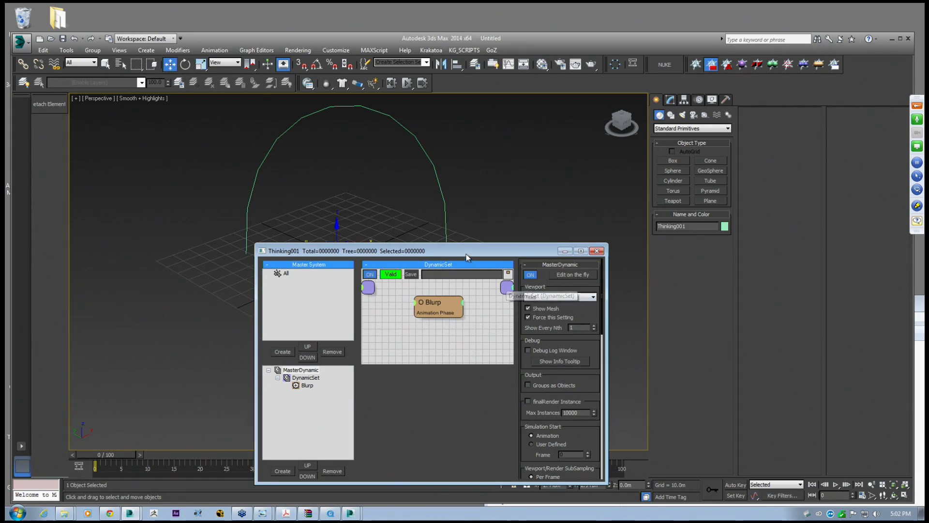
left_click_drag(468, 256, 480, 262)
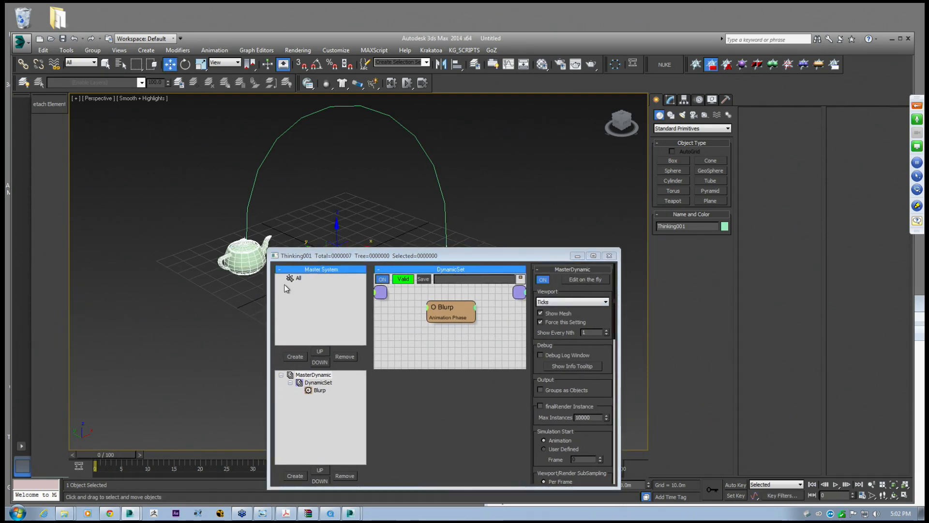
With Auto Key on, animate Blurp's Animation Phase from 0 at frame 0 to 1 at frame 100
left_click(465, 312)
left_click_drag(464, 256, 444, 149)
key("n")
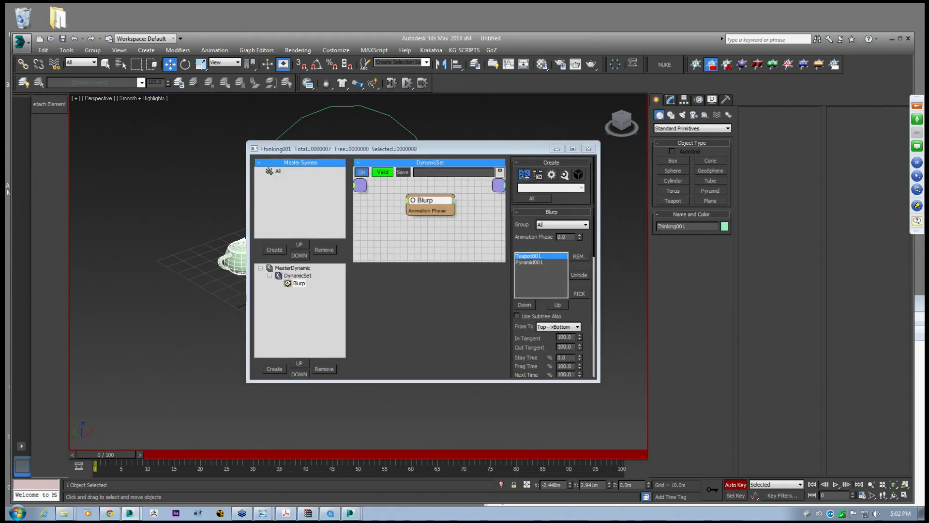
right_click(580, 236)
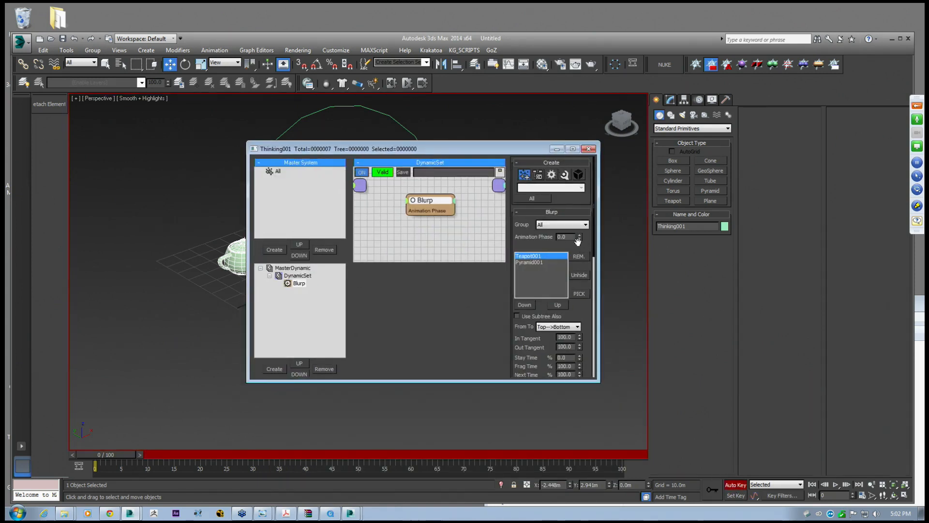
left_click(619, 452)
left_click_drag(570, 236, 535, 228)
type("1")
key("Return")
Scrub to about frame 48 and switch the teapot's fragmentation method to Count with a value of 200
left_click_drag(388, 142, 663, 154)
left_click_drag(580, 456, 320, 455)
left_click_drag(733, 152, 553, 124)
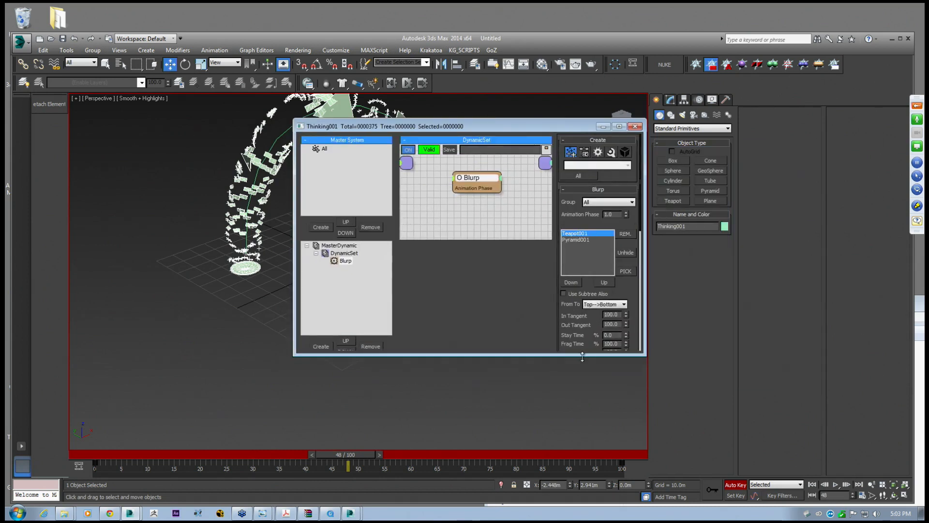
left_click_drag(582, 356, 582, 454)
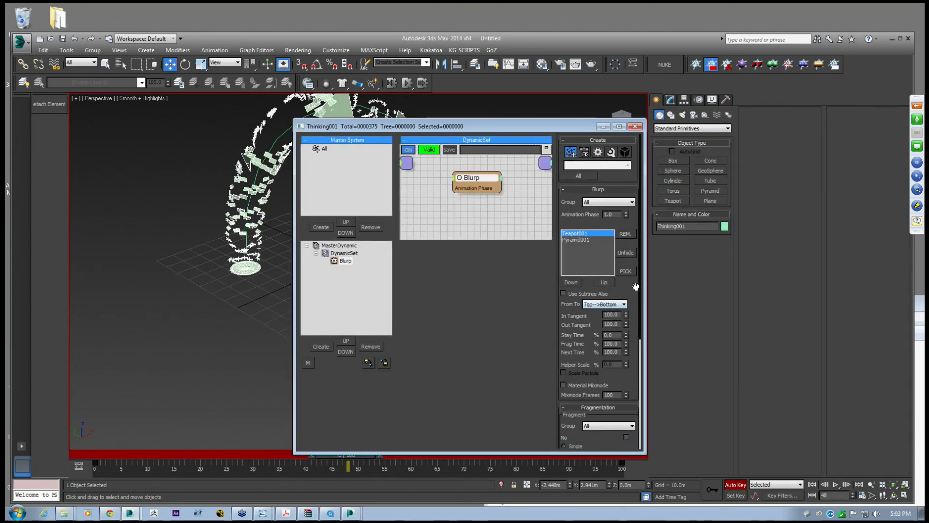
left_click_drag(623, 288, 623, 164)
scroll(578, 387, "down", 3)
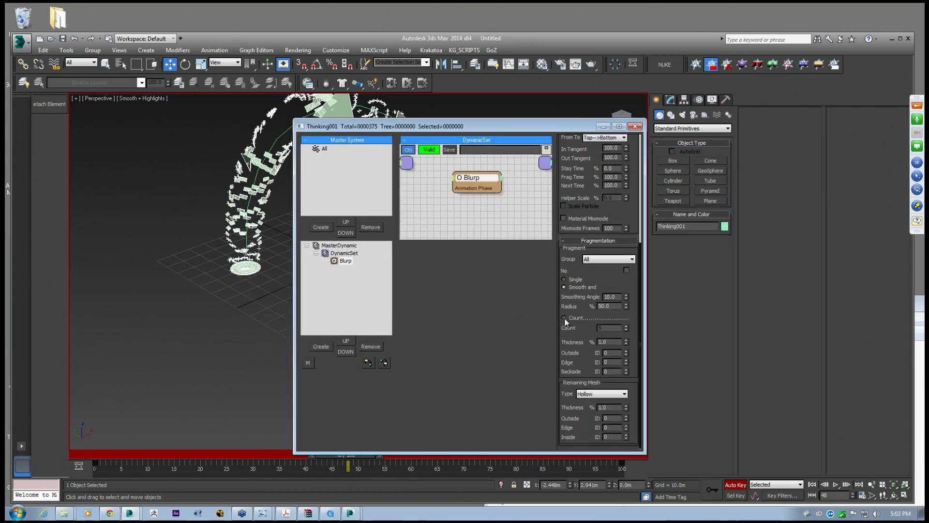
left_click(564, 317)
double_click(605, 328)
type("2")
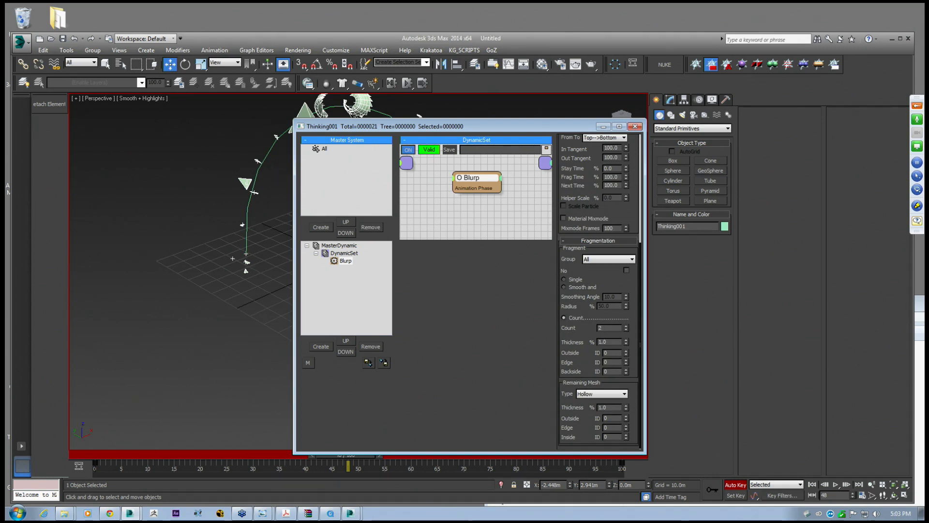
type("00")
key("Return")
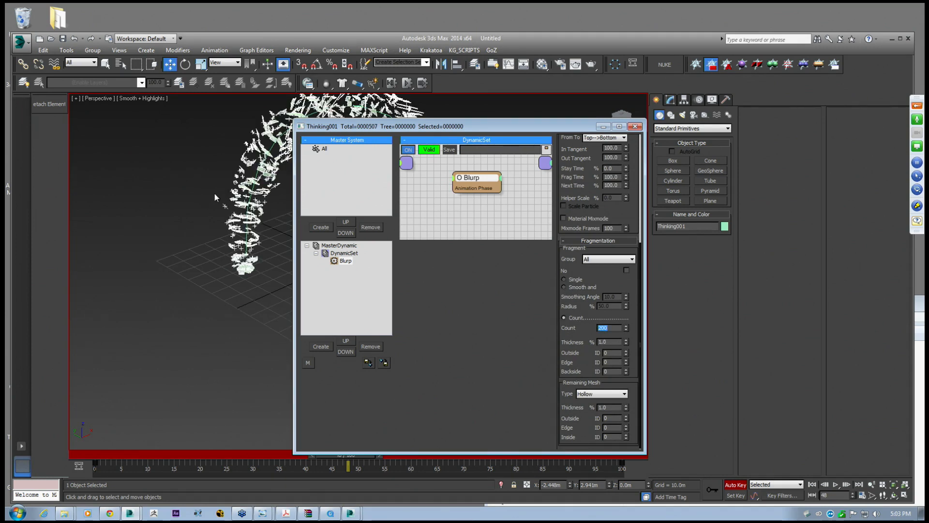
Set the remaining mesh's thickness to 0.5% and its type to Solid, and turn off Auto Key
scroll(217, 269, "up", 10)
scroll(229, 302, "up", 8)
scroll(236, 274, "up", 8)
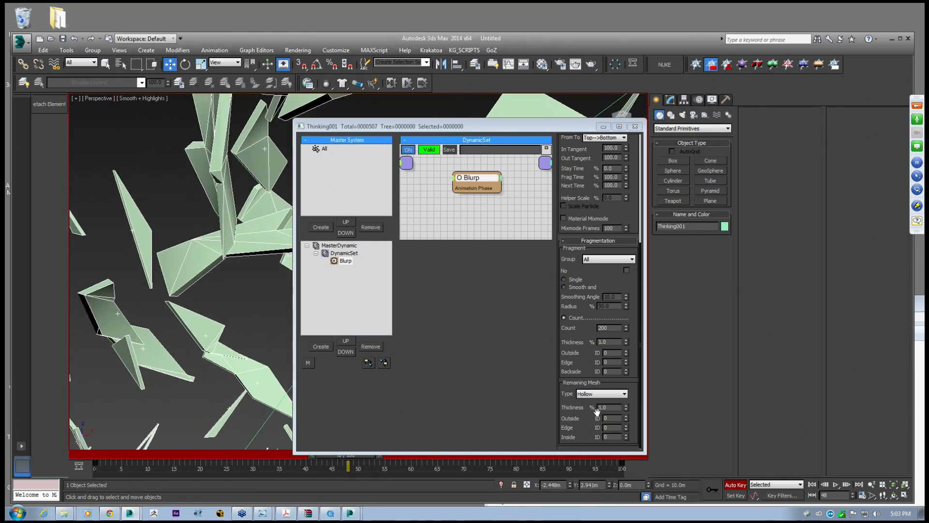
left_click(606, 408)
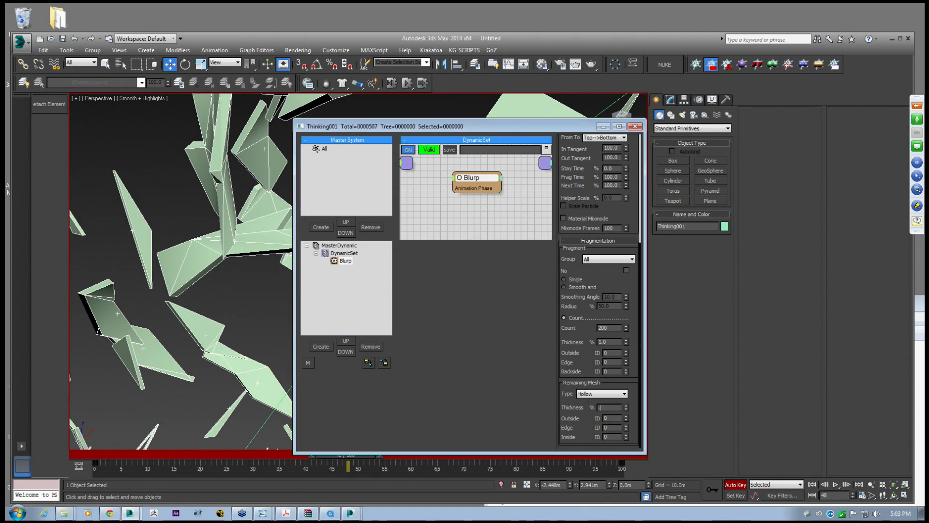
left_click(591, 395)
left_click(591, 395)
left_click(671, 457)
key("n")
left_click(600, 397)
left_click(599, 395)
left_click(590, 414)
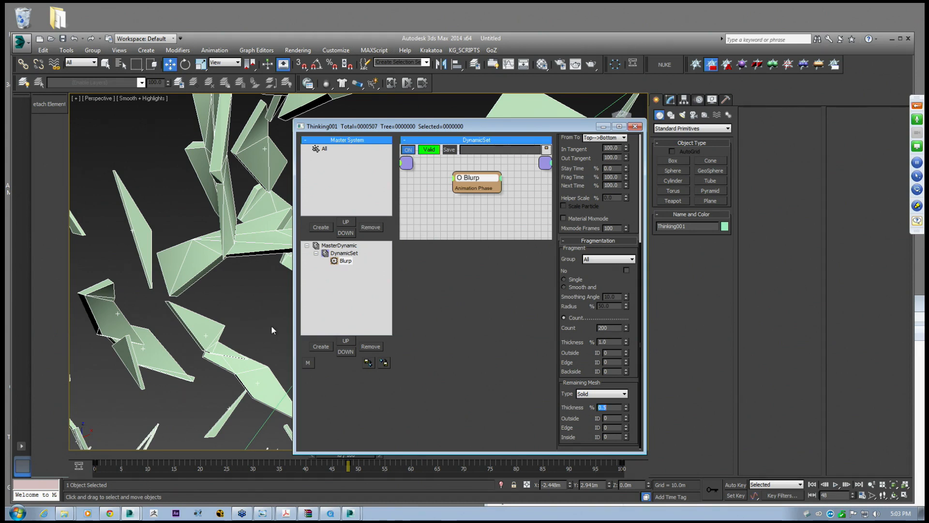
Turn on Edit on the Fly for MasterDynamic and scrub to frame 47
left_click(339, 246)
left_click(611, 152)
left_click_drag(393, 130, 437, 112)
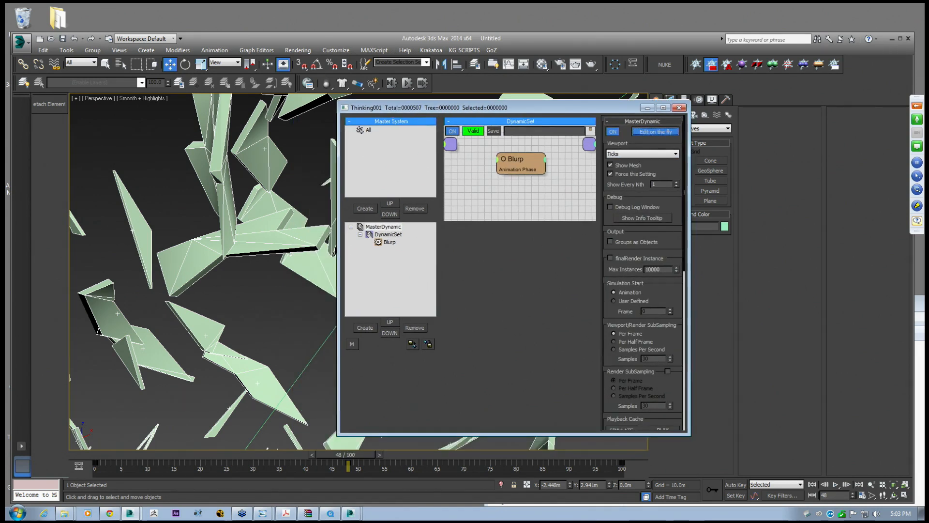
left_click(382, 455)
left_click_drag(367, 457, 355, 452)
left_click_drag(566, 109, 483, 105)
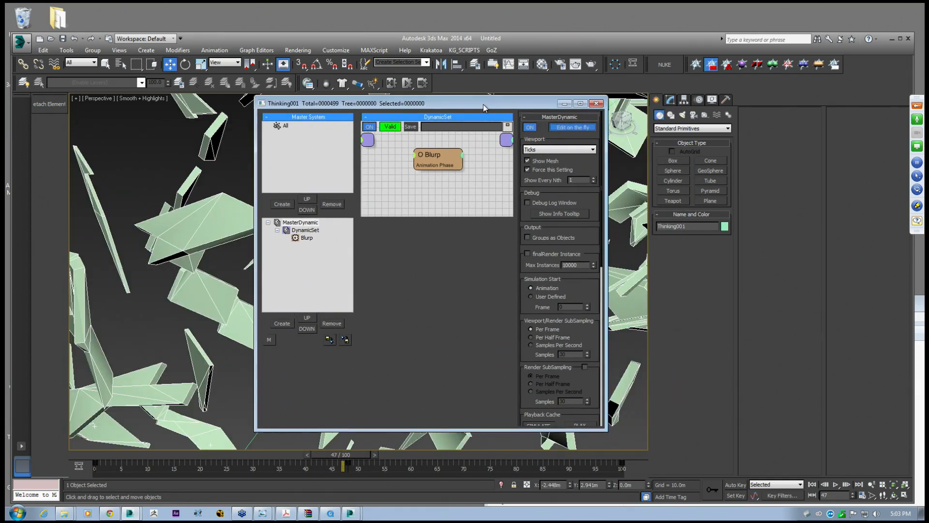
Select the Blurp operator and raise the remaining mesh's thickness to 31.501%, keeping the Solid type
left_click(437, 154)
left_click_drag(587, 363, 585, 196)
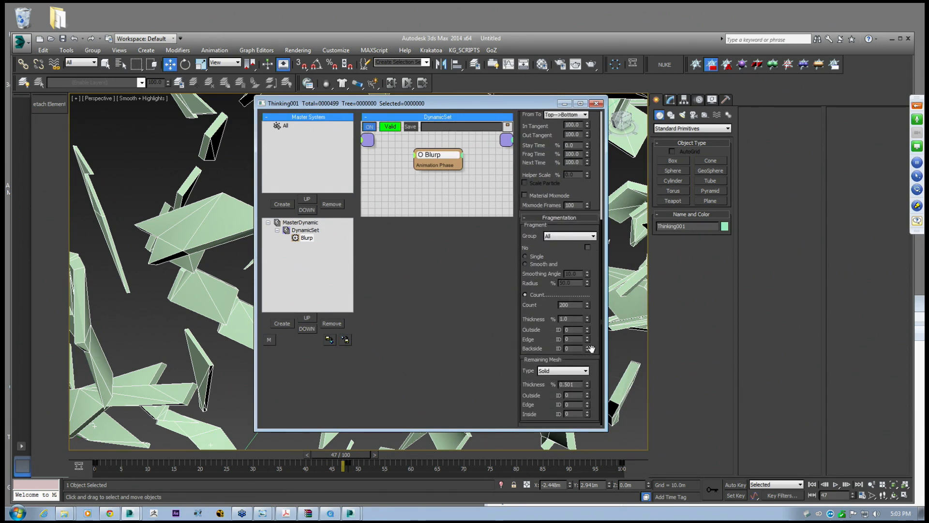
mouse_move(587, 384)
left_mouse_down()
mouse_move(590, 372)
mouse_move(590, 381)
left_mouse_up()
left_click(586, 370)
left_click(561, 378)
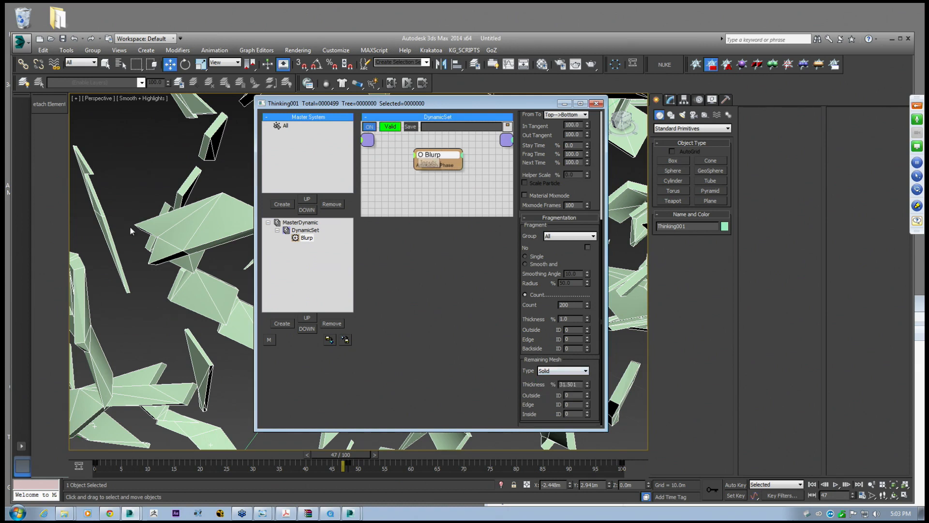
Show edged faces in the viewport and examine the fragments flying above the forming pyramid
scroll(169, 214, "down", 8)
middle_click_drag(169, 214, 161, 190, "alt")
left_click_drag(294, 105, 587, 142)
scroll(416, 310, "up", 4)
middle_click_drag(416, 309, 415, 242)
key("F4")
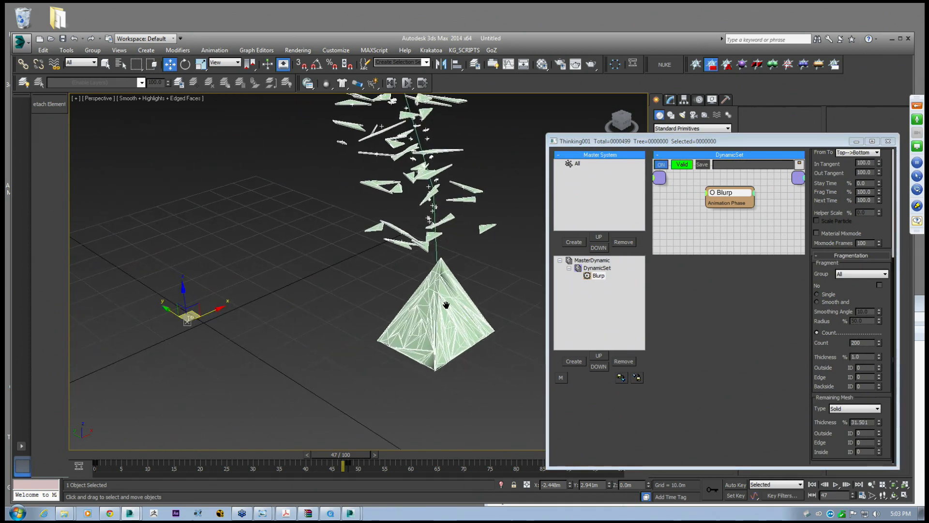
scroll(435, 303, "up", 6)
left_click_drag(599, 141, 578, 131)
middle_click_drag(440, 158, 444, 211)
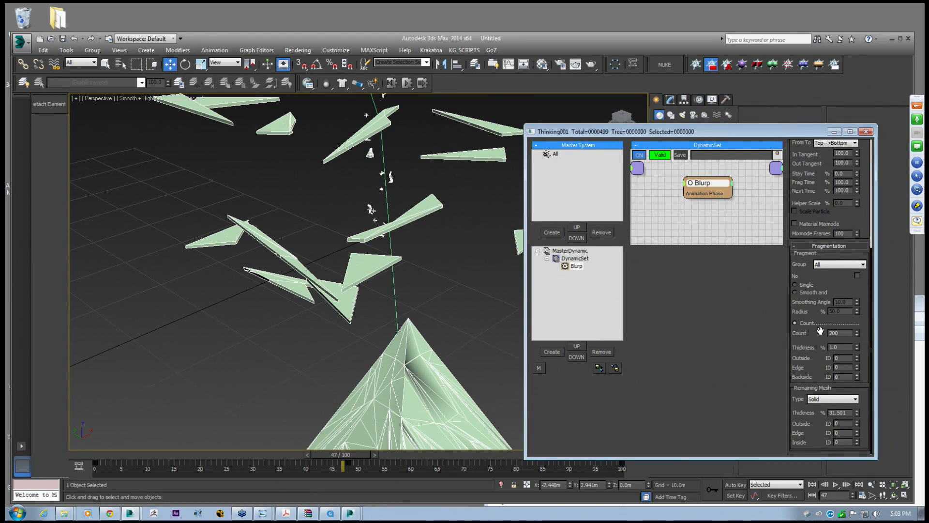
Set Blurp's fragment thickness to 5% and turn off Edit on the Fly for MasterDynamic
left_click_drag(760, 133, 654, 100)
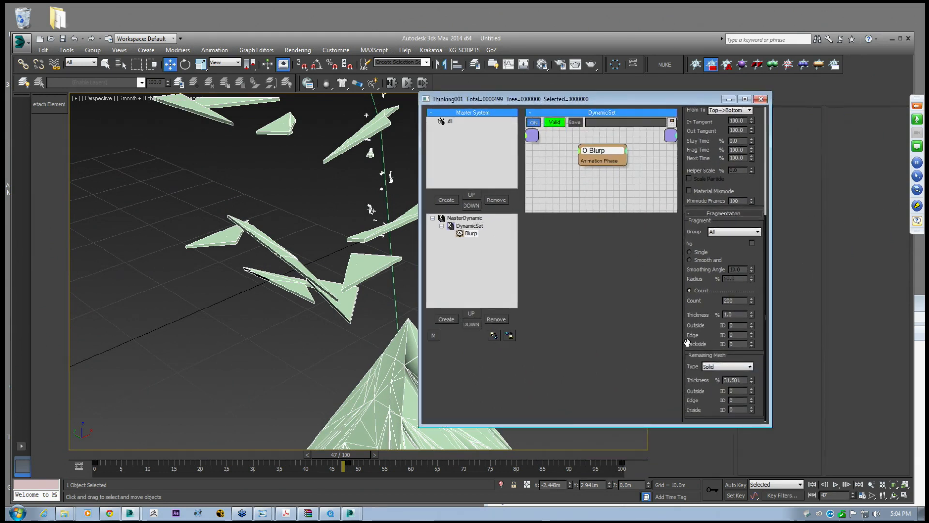
mouse_move(701, 333)
left_mouse_down()
mouse_move(700, 387)
mouse_move(700, 332)
left_mouse_up()
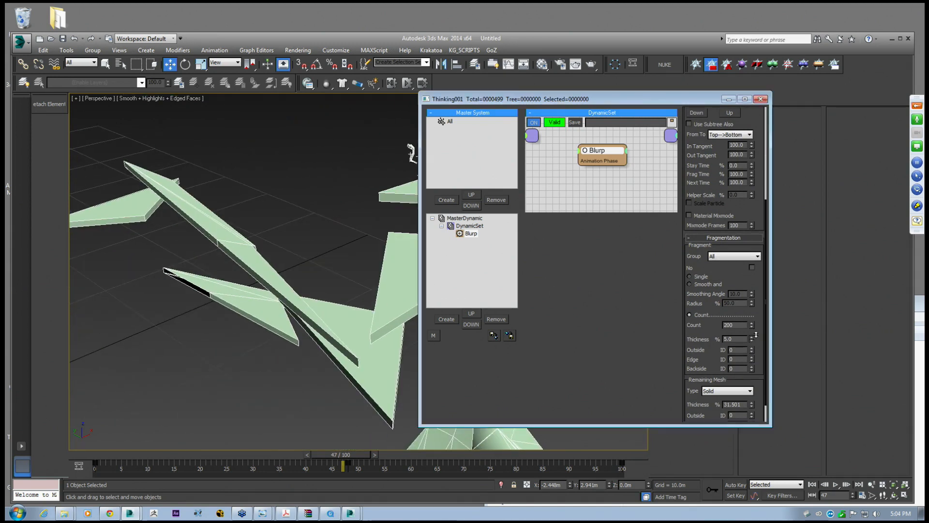
left_click(464, 219)
left_click(726, 127)
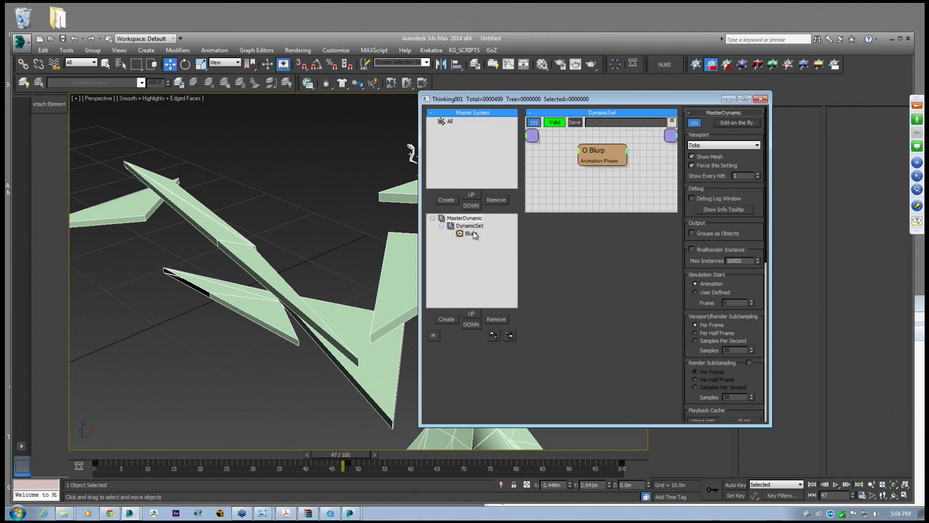
left_click(471, 234)
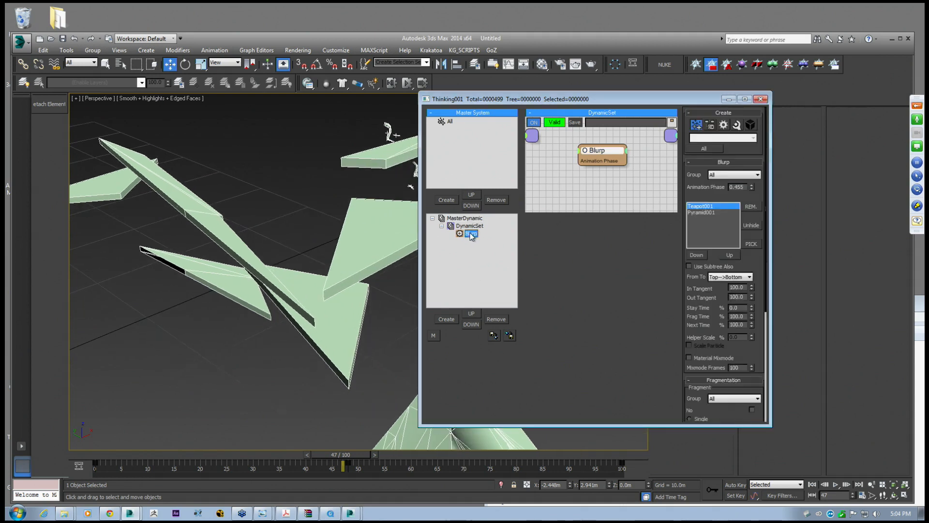
Set the fragment thickness of Blurp to 0.01%
left_click_drag(700, 319, 705, 160)
mouse_move(755, 333)
left_mouse_down()
mouse_move(754, 322)
mouse_move(755, 332)
left_mouse_up()
double_click(726, 329)
type(".01")
key("Return")
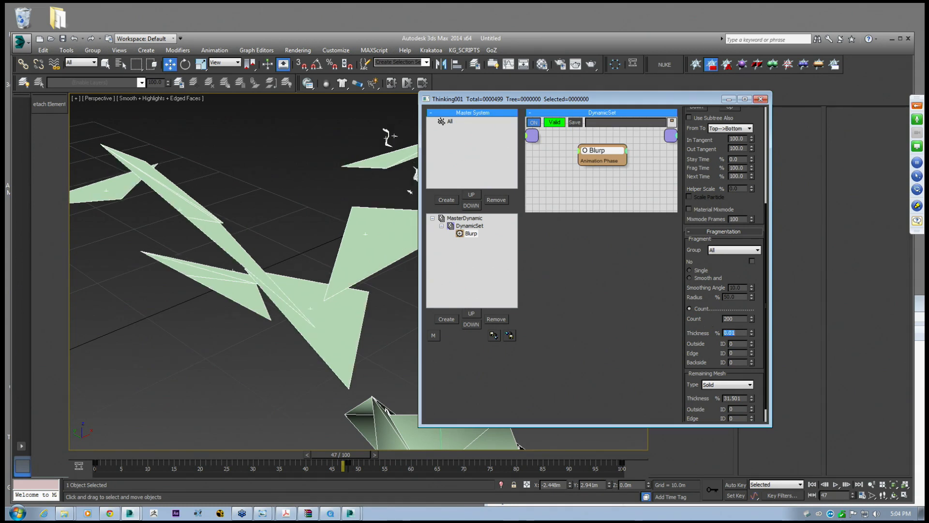
Try slightly larger fragment thicknesses of 0.02% and 0.1%, settling on 0.5%
left_click(736, 333)
key("BackSpace")
type("2")
left_click(739, 334)
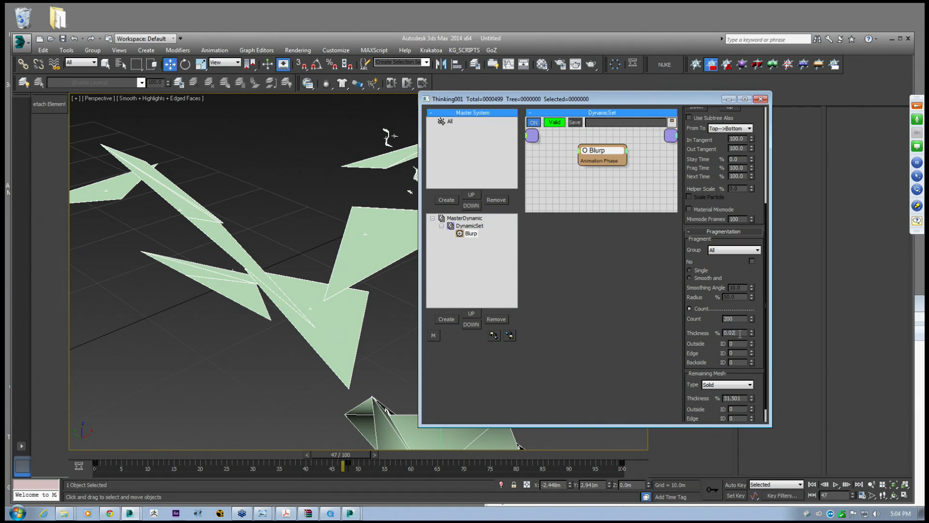
type("1")
key("Return")
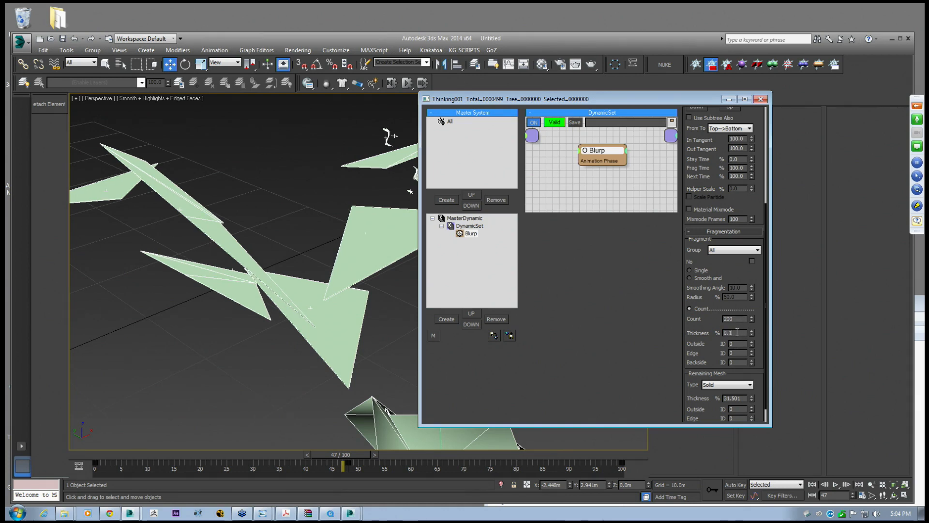
type("0.5")
key("Return")
Scrub back to frame 23 and examine the partly fragmented teapot's remaining mesh
scroll(340, 318, "down", 6)
middle_click_drag(310, 323, 336, 330, "alt")
scroll(700, 354, "up", 5)
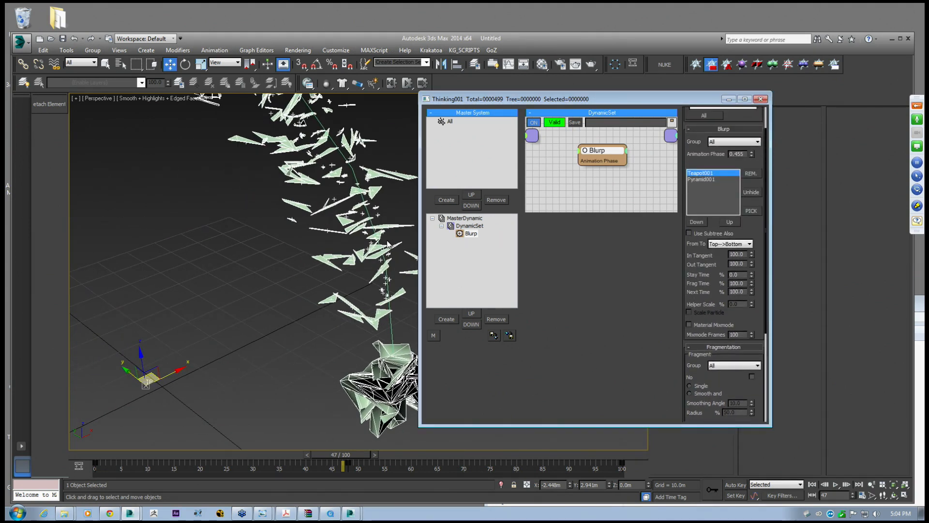
scroll(391, 245, "down", 6)
left_click_drag(321, 457, 203, 455)
scroll(309, 290, "up", 5)
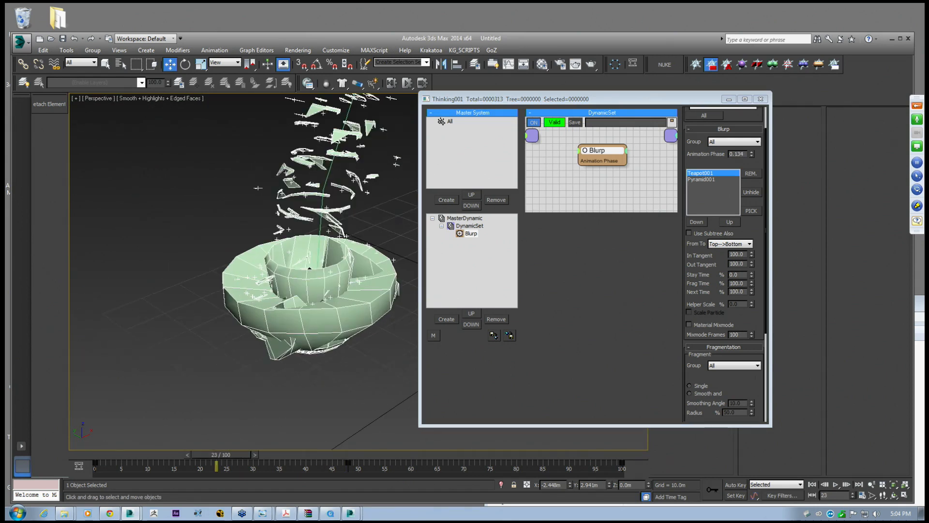
Try a remaining mesh thickness of 100% and then 0% at frame 23
left_click(723, 388)
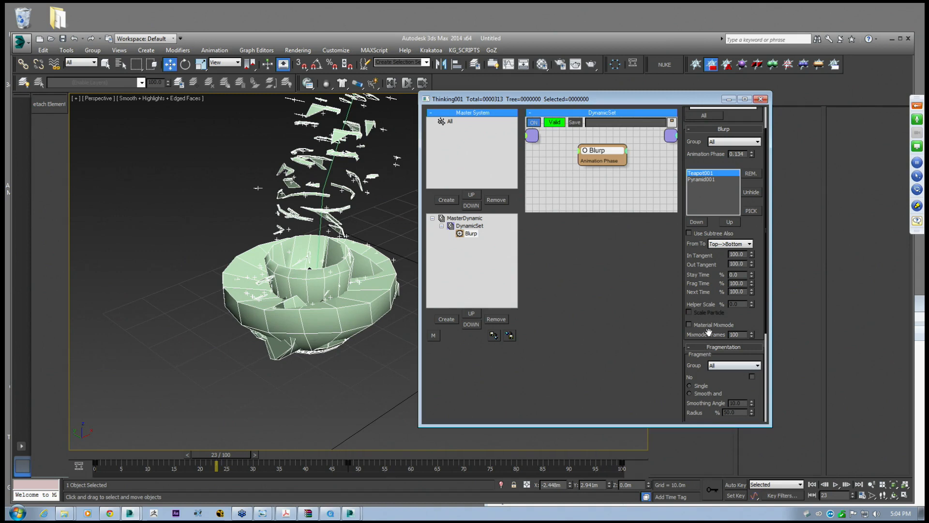
scroll(707, 334, "down", 5)
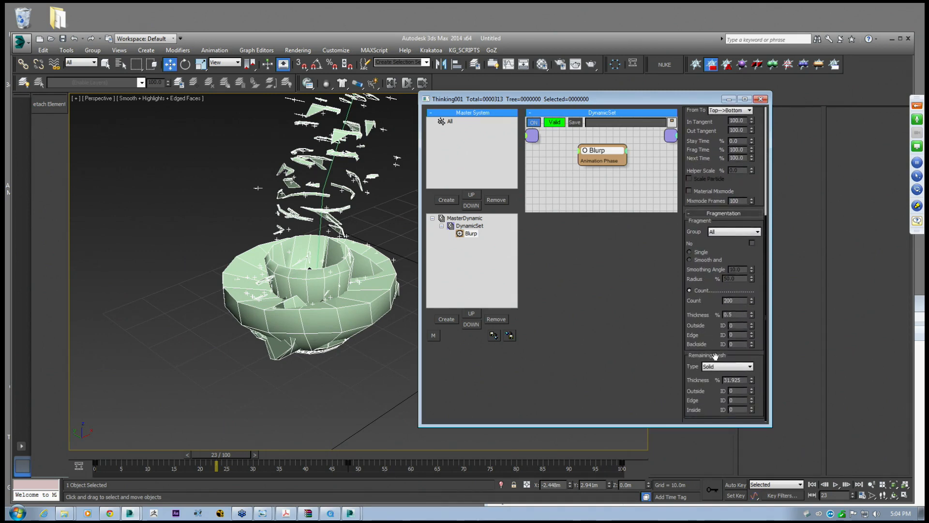
left_click_drag(740, 380, 708, 377)
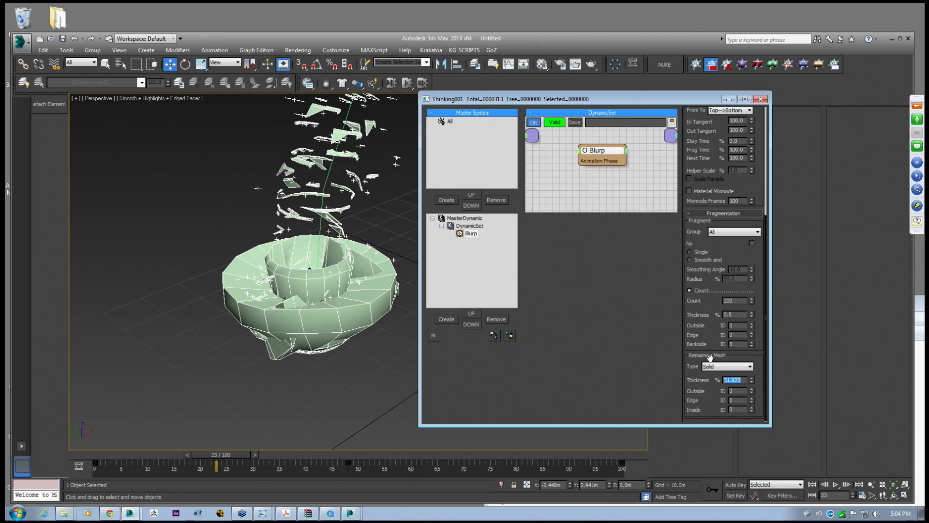
type("100")
key("Return")
type("0")
key("Return")
left_click(741, 382)
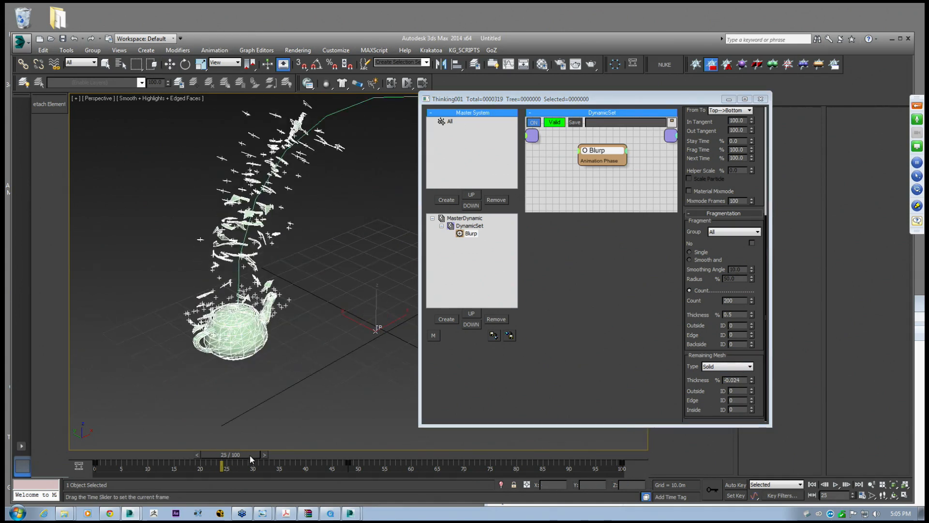
Scrub to frame 59, set the remaining mesh's thickness to 0% and its type to None
left_click_drag(249, 455, 405, 462)
key("w")
left_click(678, 385)
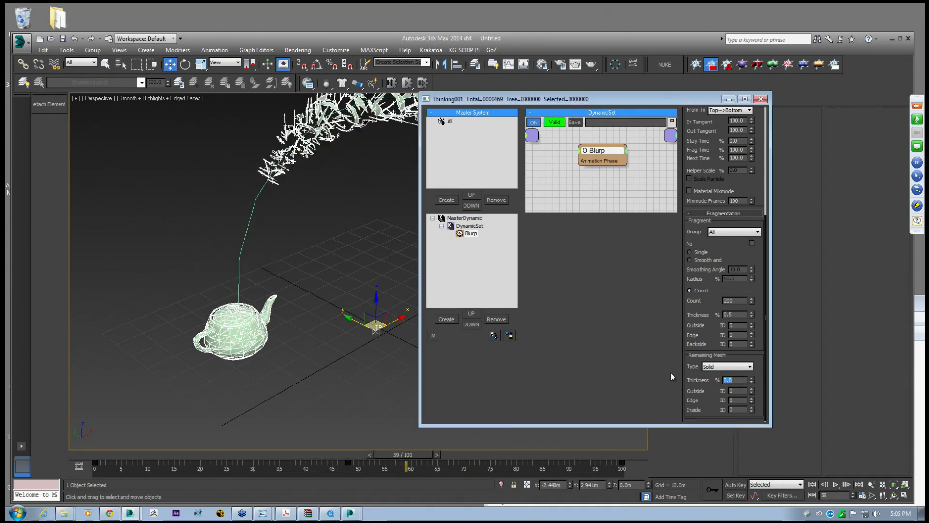
left_click(727, 366)
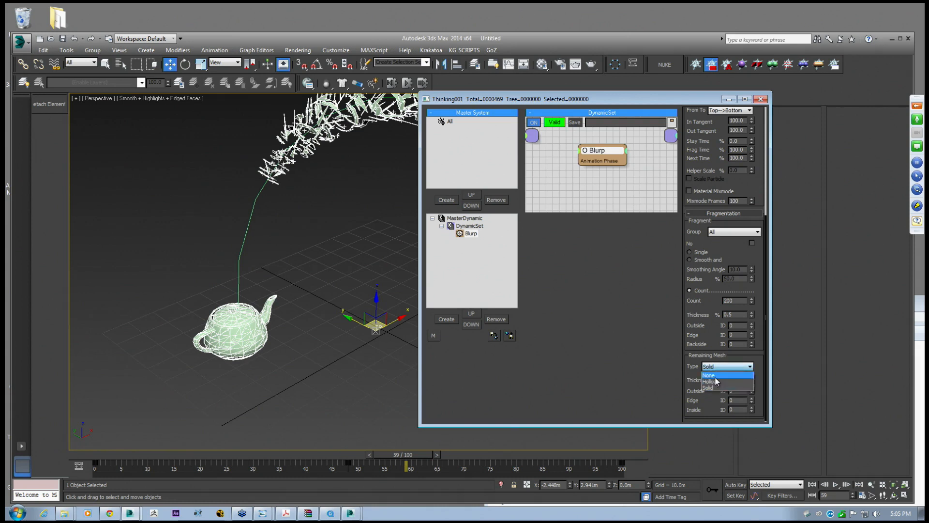
left_click(720, 375)
Scrub back to frame 40 and switch the remaining mesh's type to Hollow
middle_click_drag(308, 306, 268, 336)
scroll(263, 330, "down", 3)
middle_click_drag(289, 279, 233, 274)
left_click_drag(388, 452, 306, 453)
left_click(714, 366)
left_click(713, 382)
left_click(728, 366)
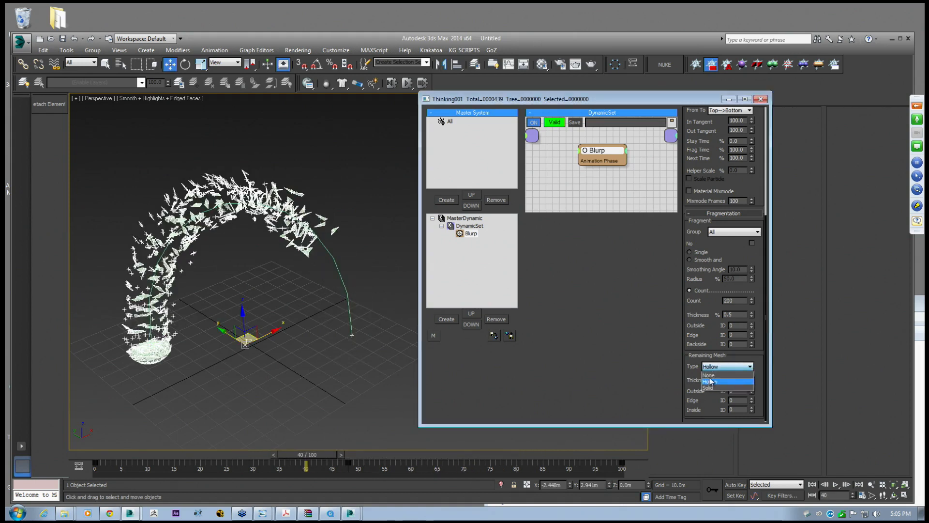
left_click(710, 381)
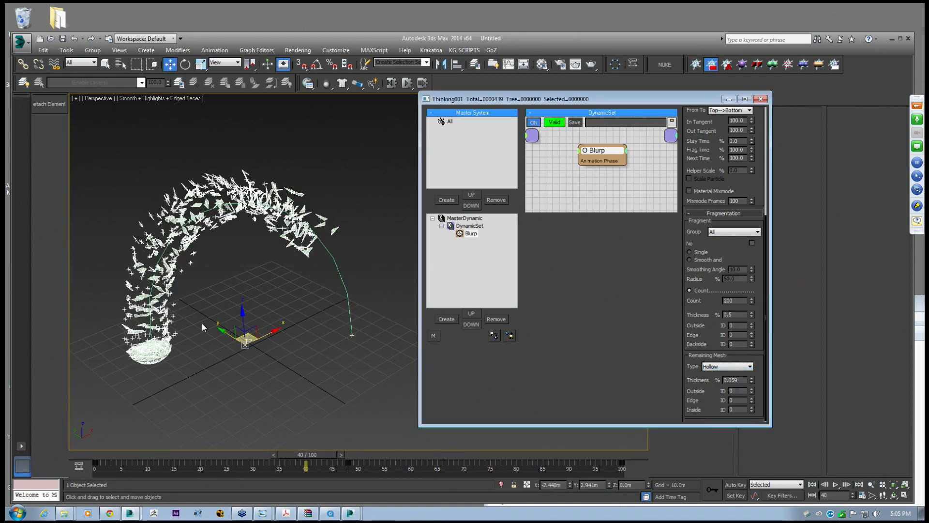
Turn off the viewport's edged-face display, including for selected objects, and scrub to frame 28 to check the fragments
middle_click_drag(232, 329, 262, 318)
scroll(262, 318, "up", 3)
left_click_drag(306, 454, 169, 453)
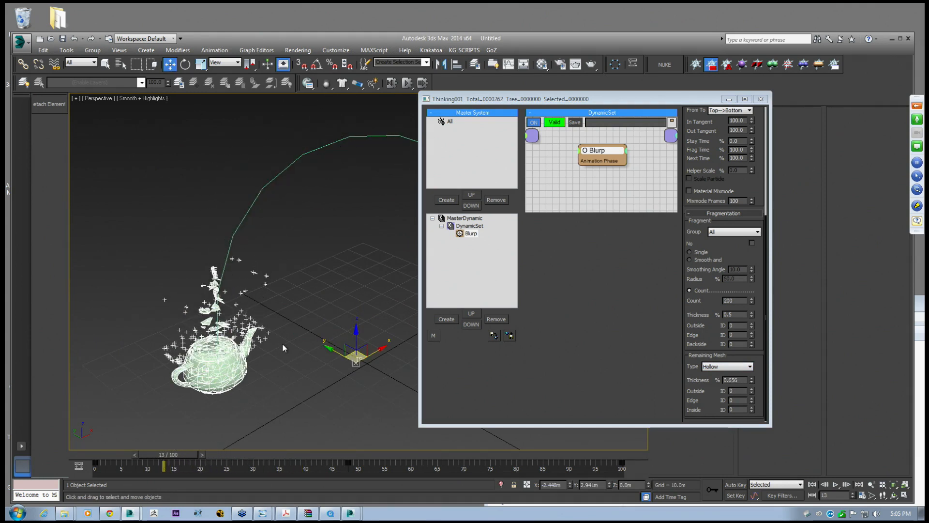
right_click(904, 496)
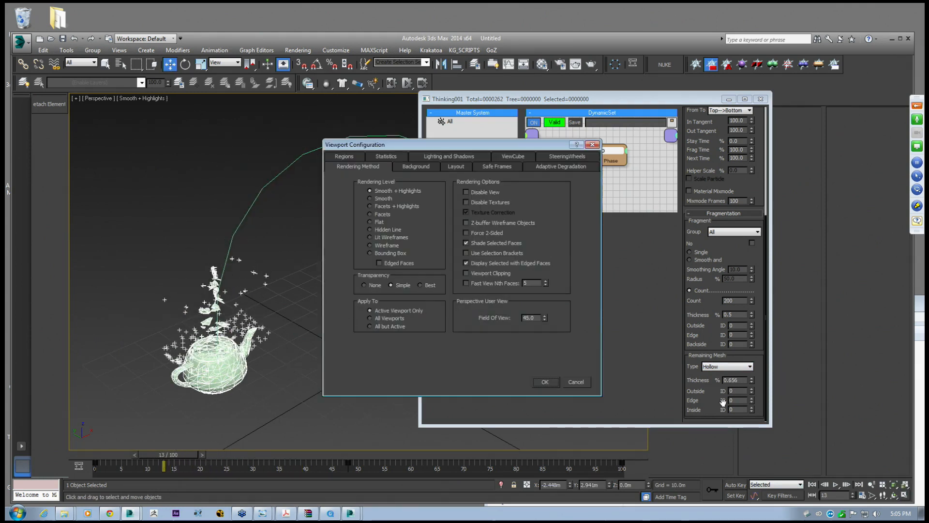
left_click(544, 382)
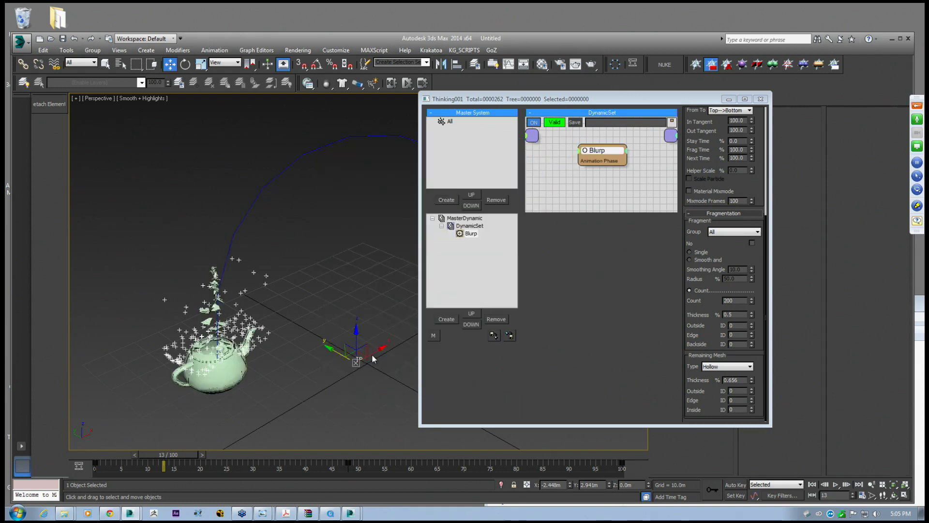
scroll(214, 437, "up", 3)
left_click_drag(163, 454, 239, 452)
key("w")
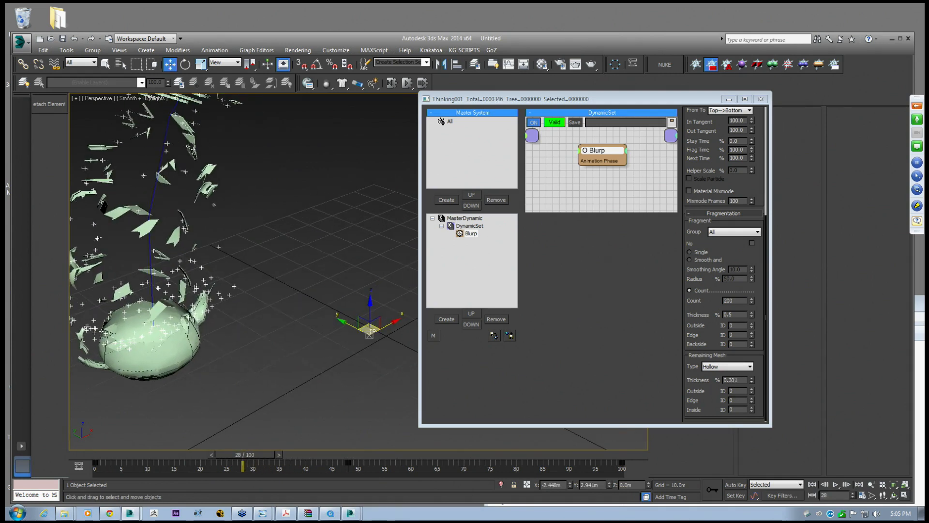
Create a new dynamic set under the existing DynamicSet and name it MATERIAL
left_click(469, 226)
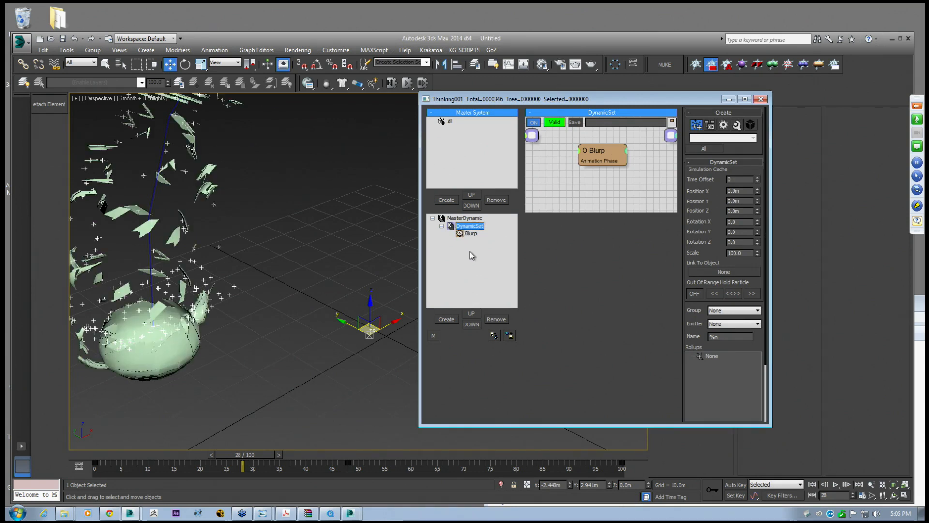
left_click(447, 321)
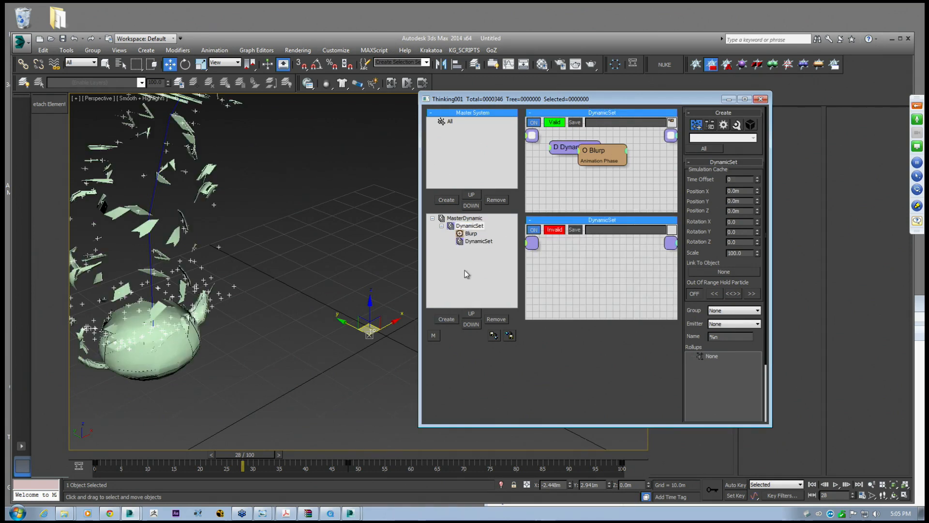
left_click(478, 242)
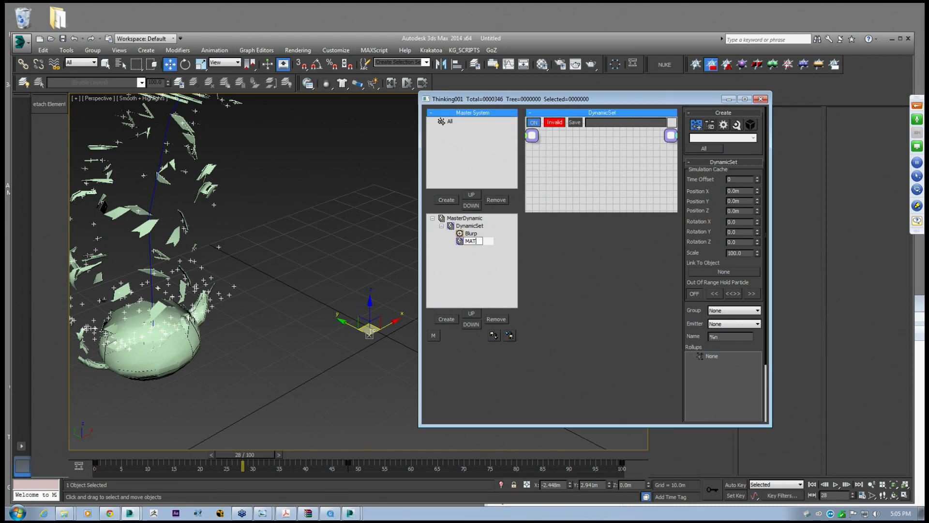
key("Return")
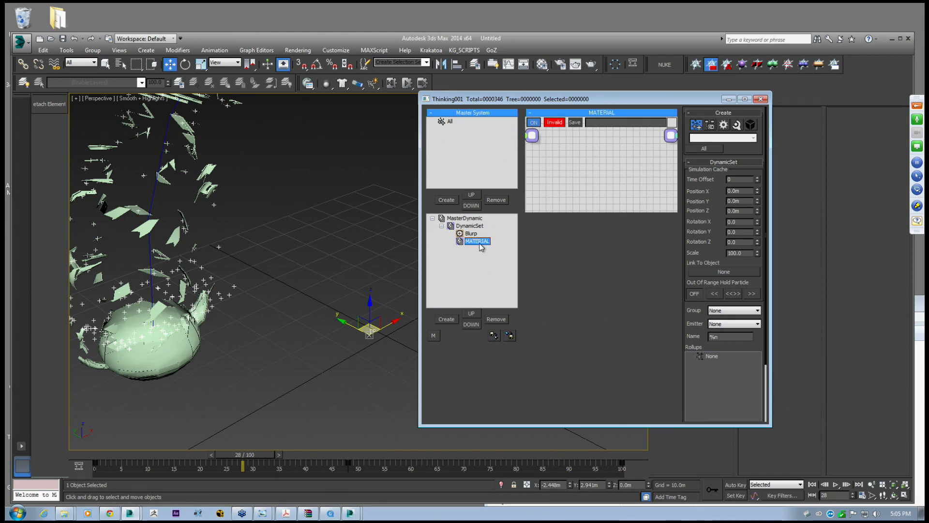
Add a ShapeMaterial operator to the MATERIAL dynamic set
right_click(552, 192)
mouse_move(599, 188)
mouse_move(687, 239)
left_click(751, 268)
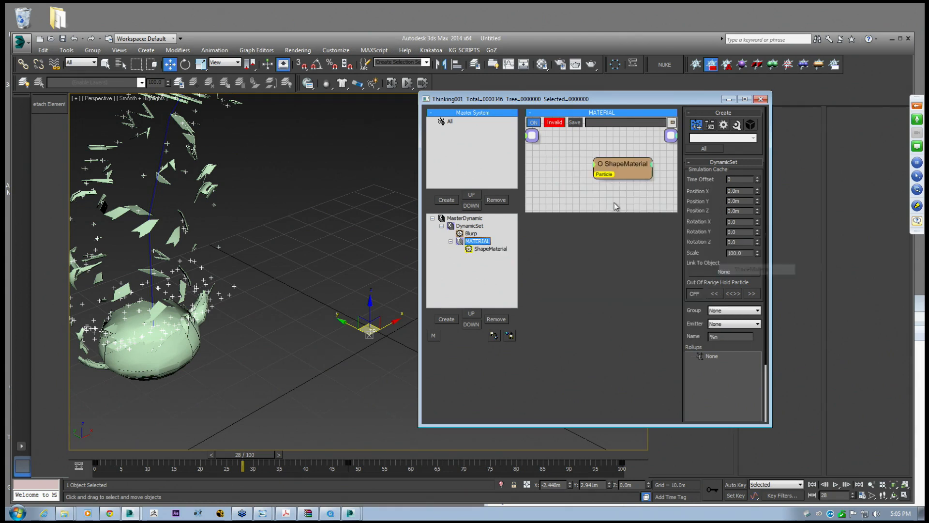
Reposition the ShapeMaterial node and open the Material Editor with the 24 - Default material active
left_click(620, 164)
left_click_drag(621, 163, 590, 166)
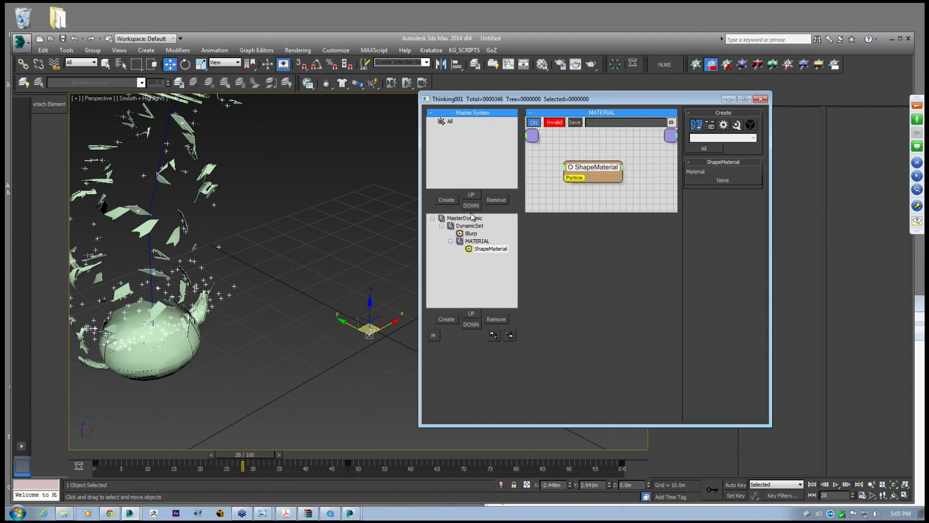
left_click(541, 64)
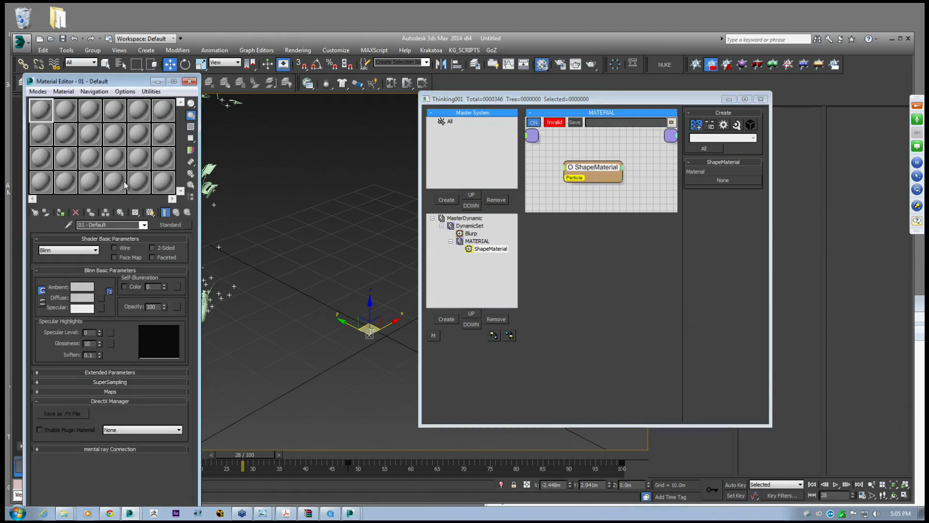
left_click(163, 181)
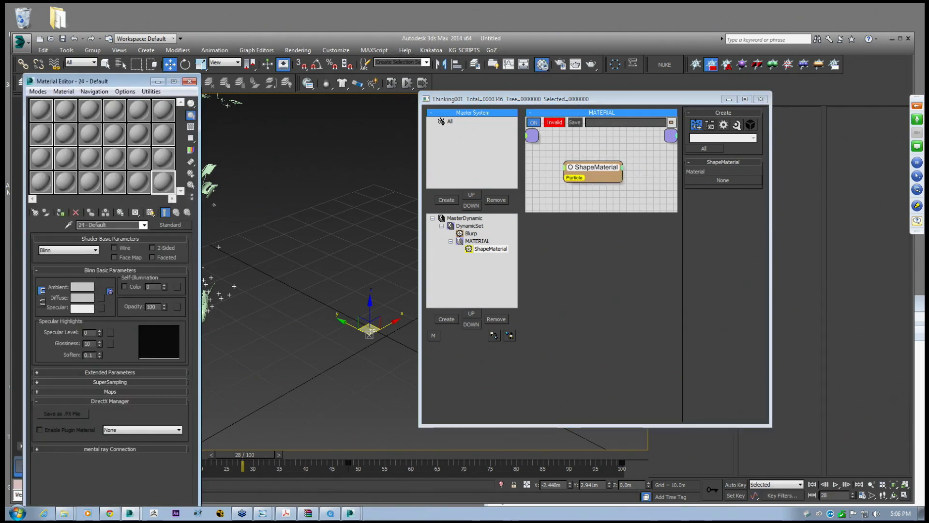
left_click(169, 225)
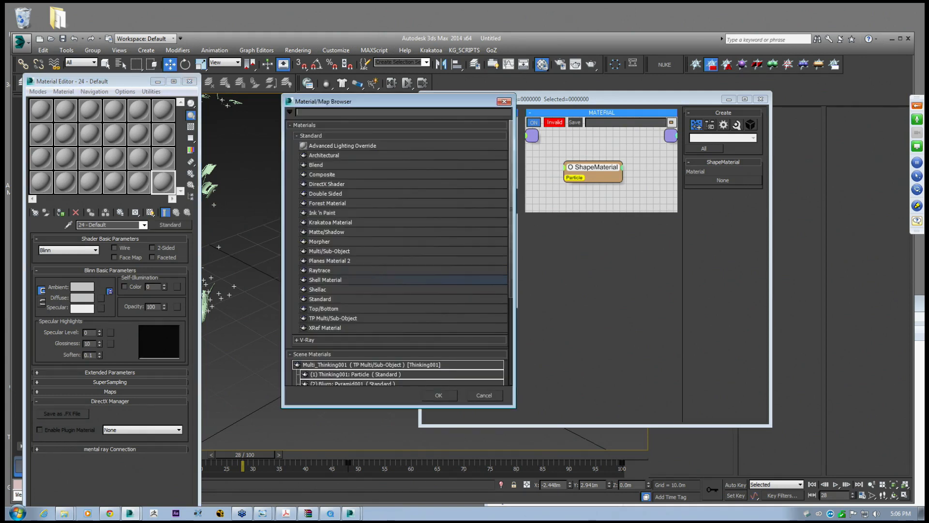
left_click(310, 340)
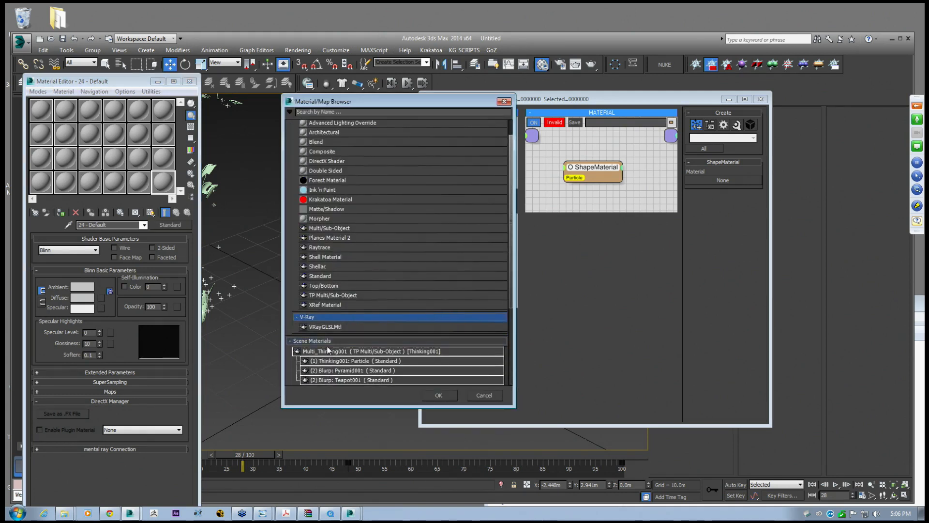
scroll(329, 320, "down", 5)
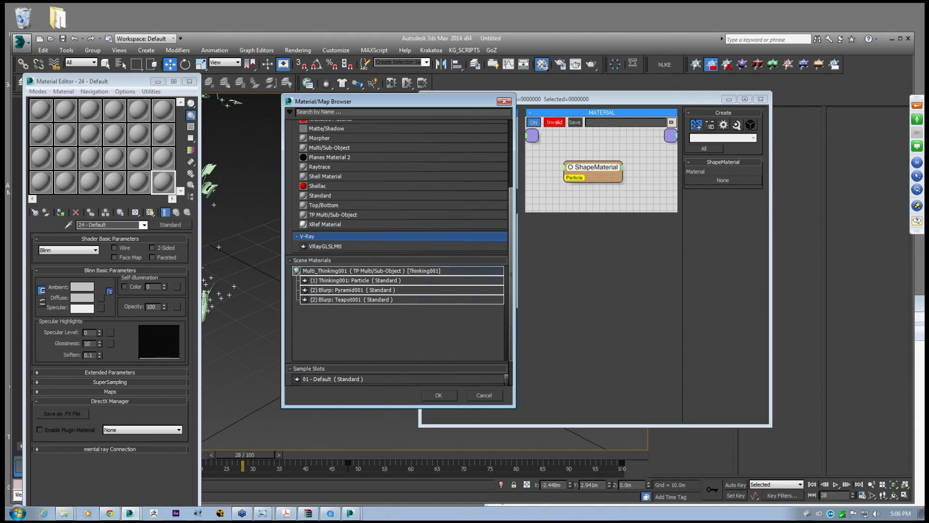
left_click(297, 261)
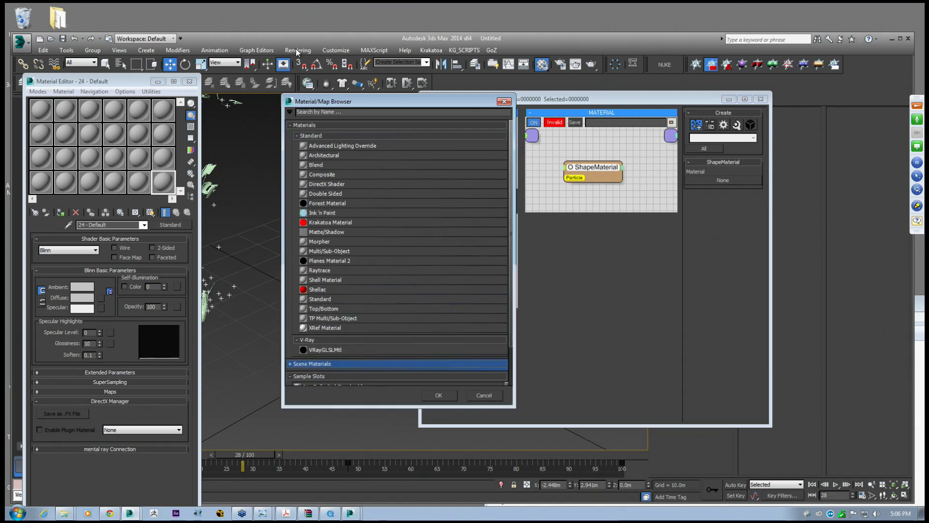
left_click(482, 396)
Assign V-Ray Adv 2.40.04 as the production renderer in the render setup
left_click(298, 50)
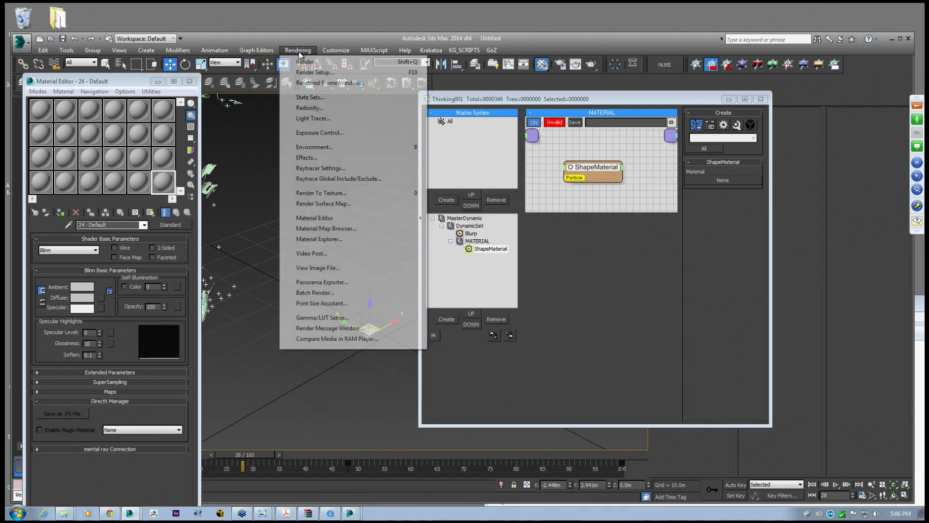
left_click(315, 71)
scroll(562, 309, "down", 5)
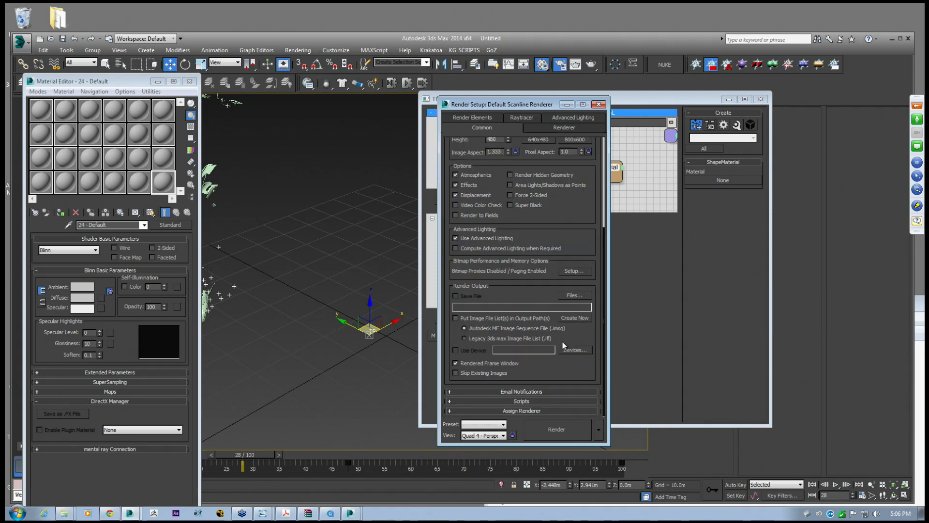
left_click(550, 411)
left_click(576, 370)
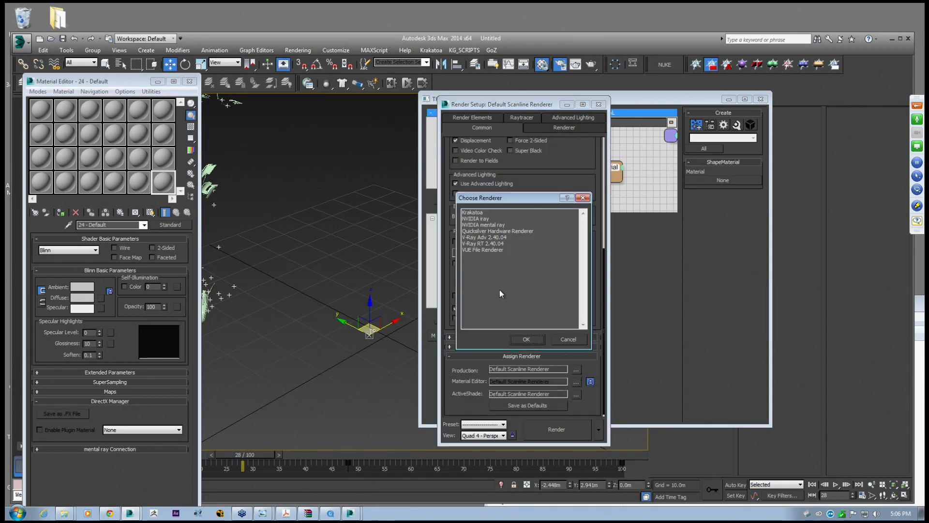
left_click(484, 237)
left_click(527, 339)
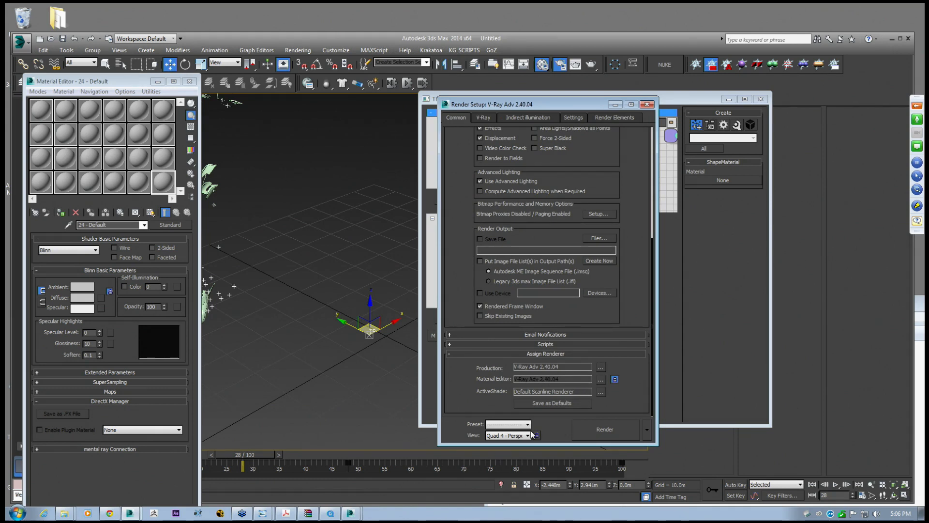
left_click(646, 105)
Change the 24 - Default material's type to VRayMtl and name it TEST
left_click(166, 226)
left_click(342, 353)
scroll(342, 353, "down", 2)
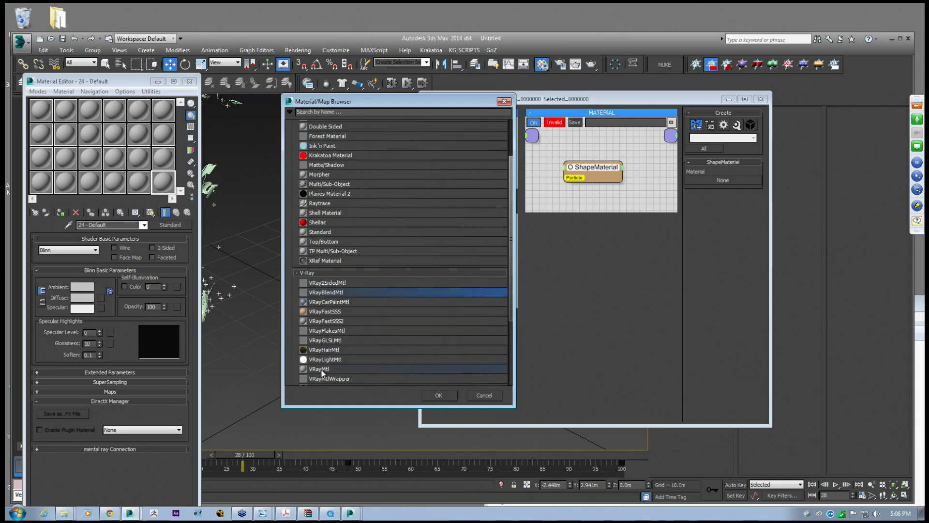
double_click(321, 370)
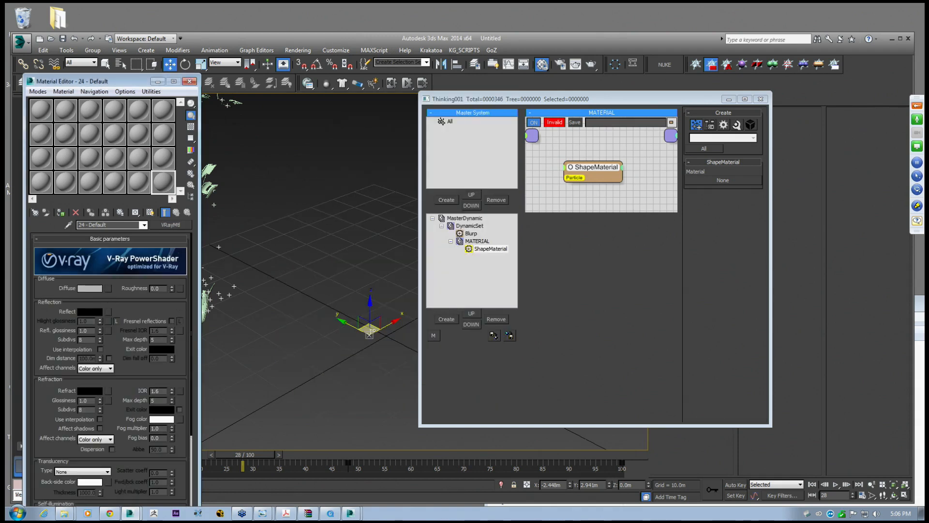
type("TEST")
key("Return")
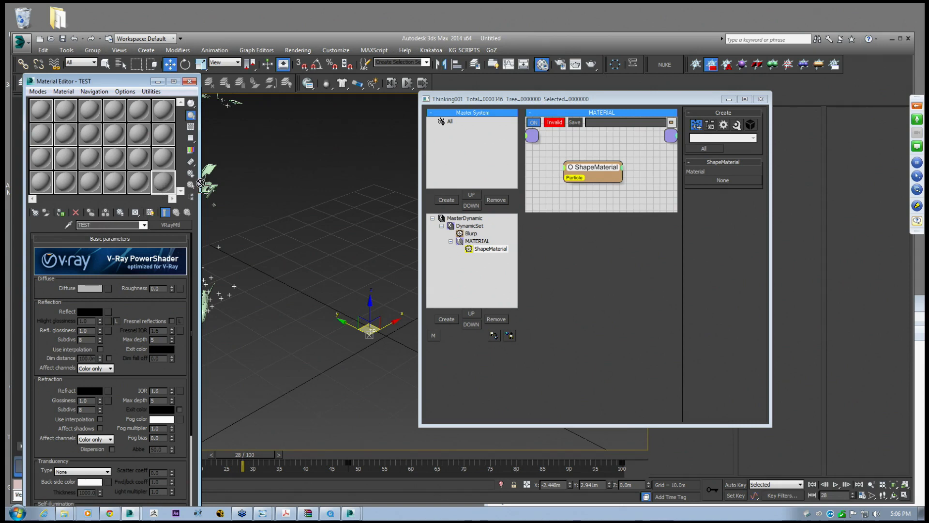
Assign the TEST material to the ShapeMaterial operator
left_click(735, 181)
left_click(582, 286)
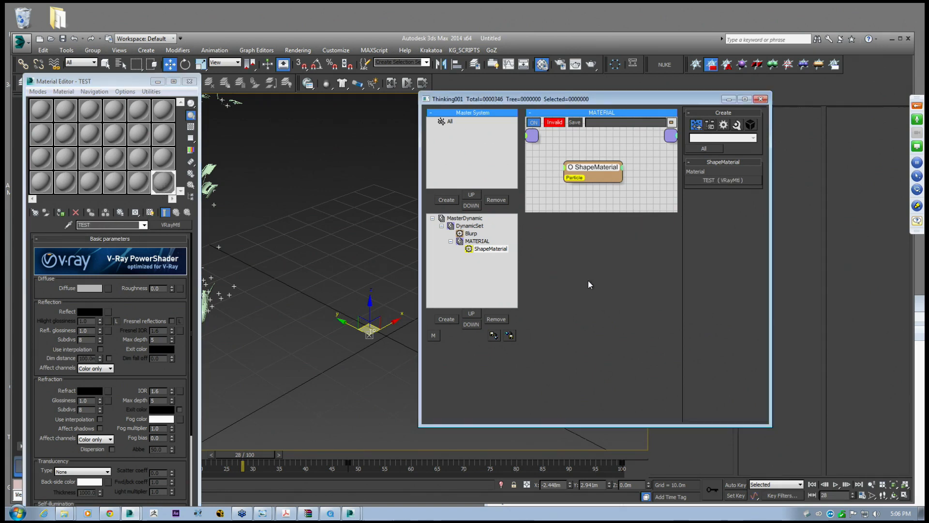
scroll(313, 269, "down", 3)
middle_click_drag(313, 269, 337, 269)
scroll(356, 267, "down", 4)
left_click(109, 288)
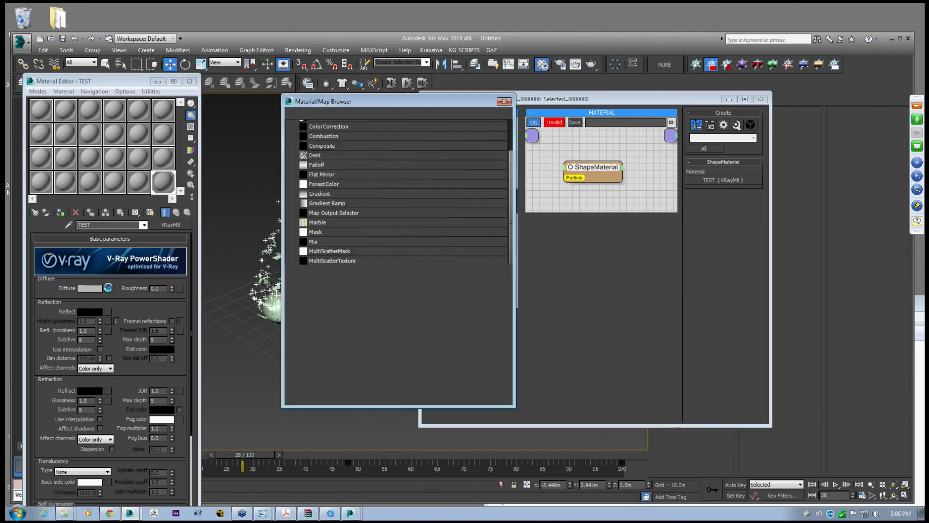
left_click_drag(362, 102, 455, 143)
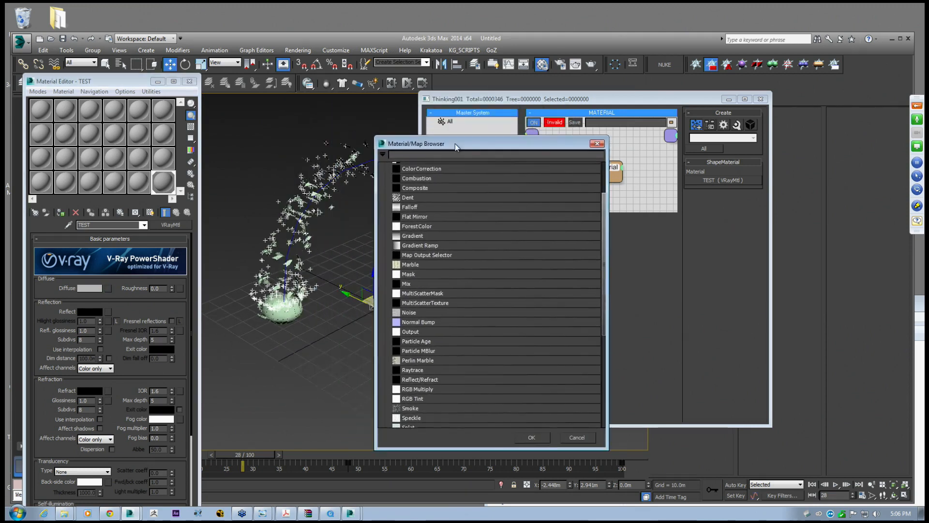
left_click(576, 437)
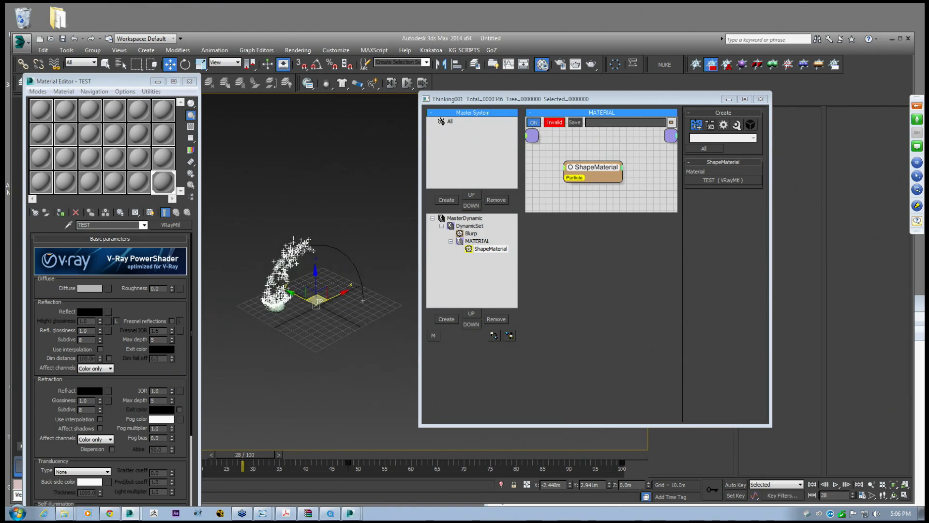
scroll(298, 264, "up", 4)
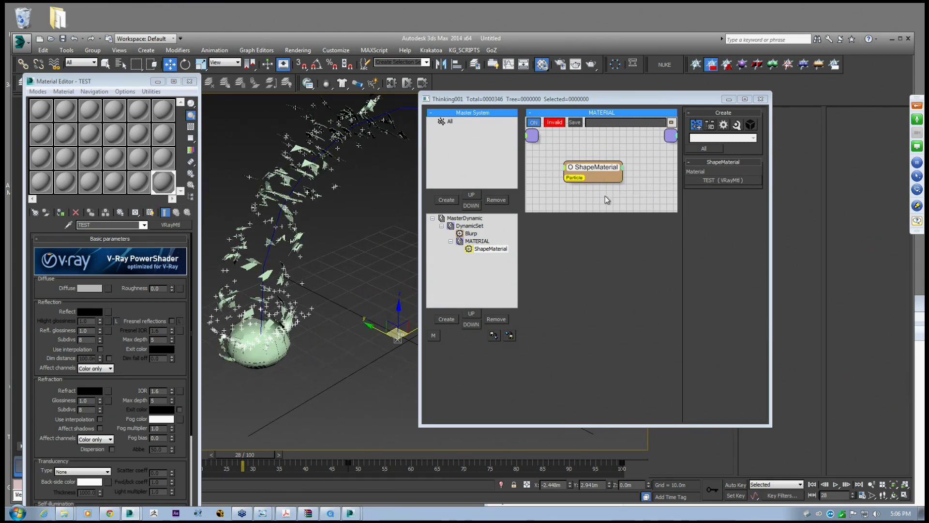
Add the All particle group as a node to the MATERIAL dynamic set, making room beside ShapeMaterial
left_click_drag(599, 179, 627, 185)
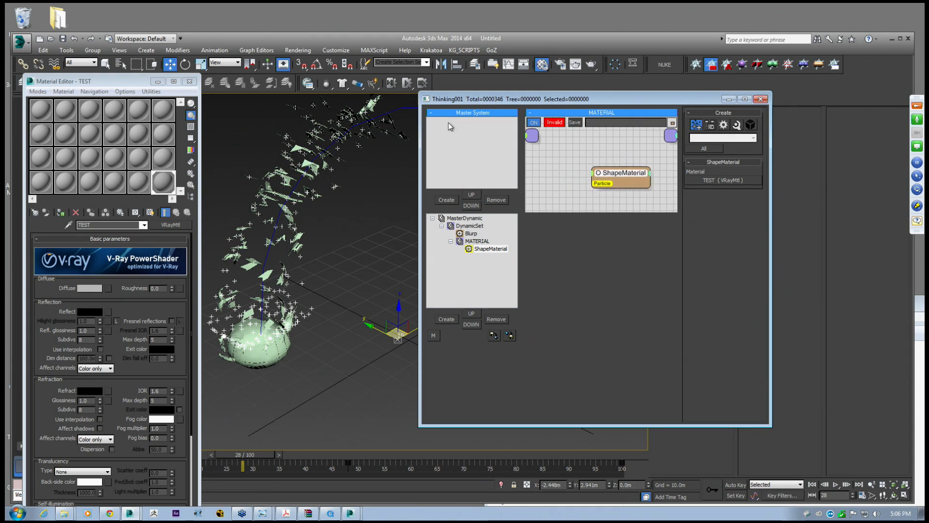
left_click(449, 122)
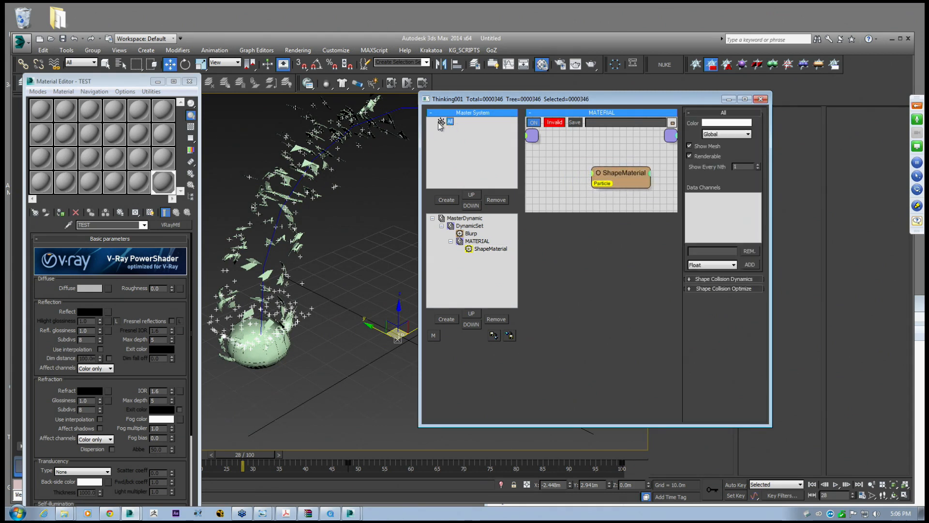
left_click(550, 168)
left_click_drag(620, 177, 633, 176)
right_click(497, 159)
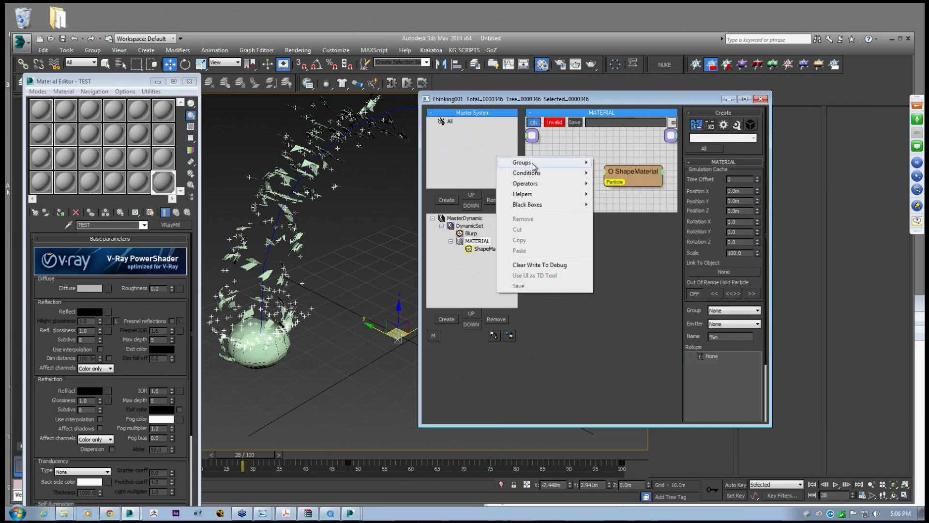
mouse_move(532, 163)
left_click(605, 162)
Connect the All group's particle output to ShapeMaterial's Particle input and tidy the two nodes
left_click_drag(560, 166, 606, 182)
left_click_drag(549, 154, 570, 152)
left_click_drag(630, 174, 629, 181)
left_click_drag(567, 153, 564, 152)
left_click(618, 181)
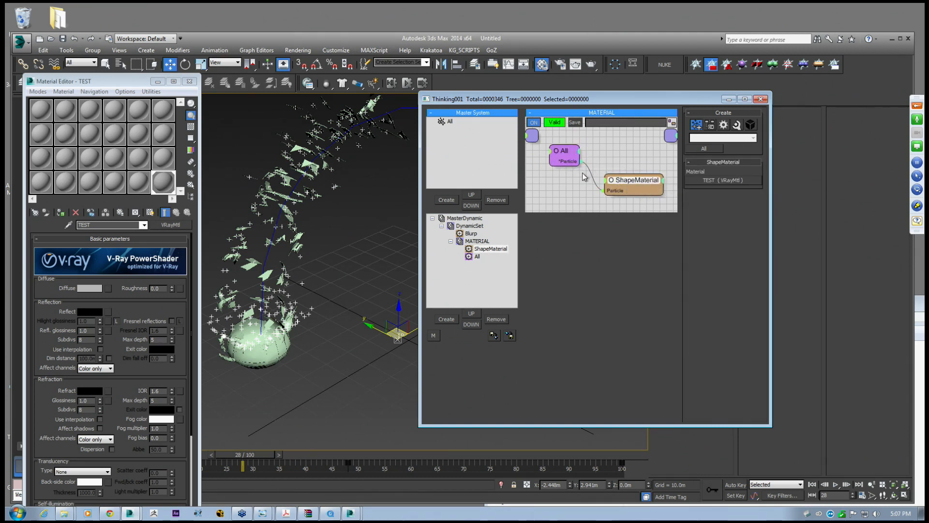
Enable Material Mixmode in the Blurp operator's settings and check the teapot fragments in the viewport
left_click(470, 233)
left_click_drag(695, 317, 693, 269)
left_click(688, 279)
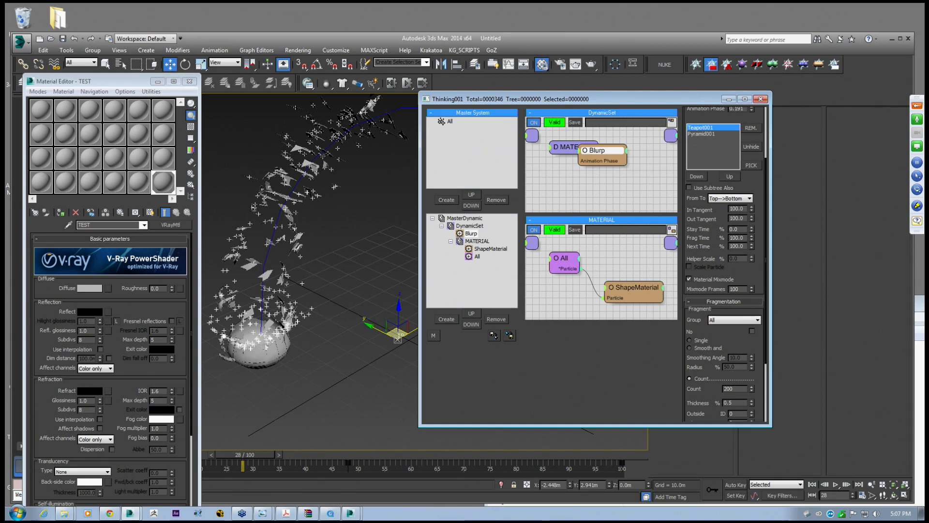
left_click(163, 183)
scroll(321, 323, "up", 3)
middle_click_drag(293, 333, 331, 325)
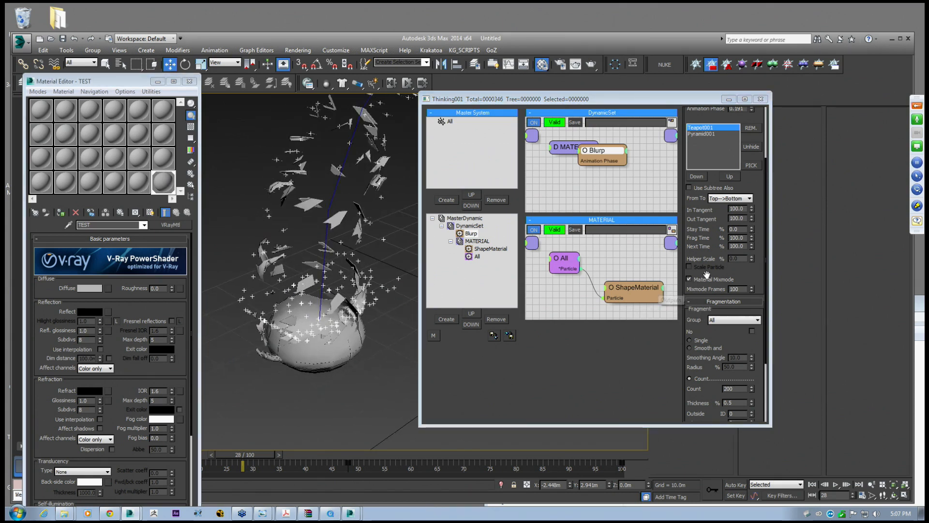
middle_click_drag(334, 277, 277, 286)
scroll(290, 298, "down", 6)
scroll(300, 288, "up", 2)
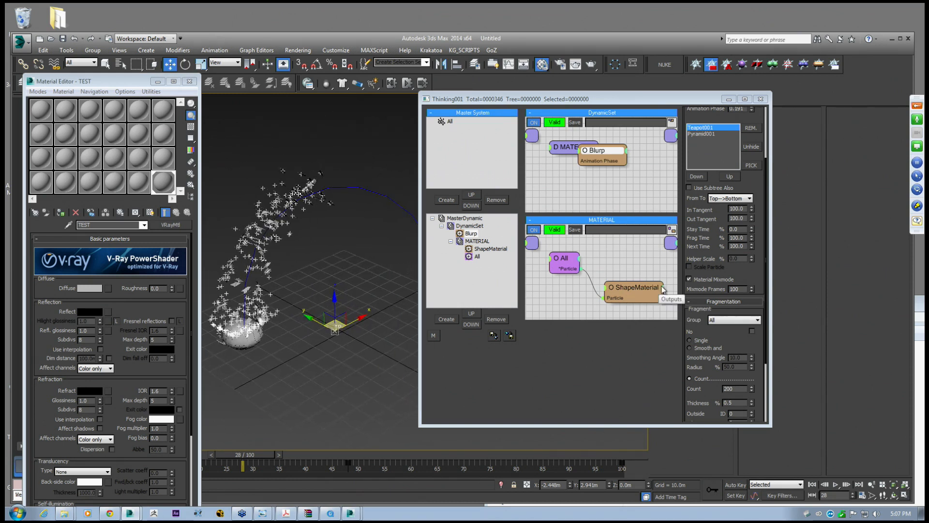
Compare the fragments while toggling the Blurp operator's Material Mixmode, and leave it off
left_click(688, 279)
middle_click_drag(292, 289, 351, 290)
middle_click_drag(278, 328, 292, 267, "alt")
scroll(310, 286, "up", 3)
scroll(334, 284, "down", 4)
scroll(300, 274, "up", 5)
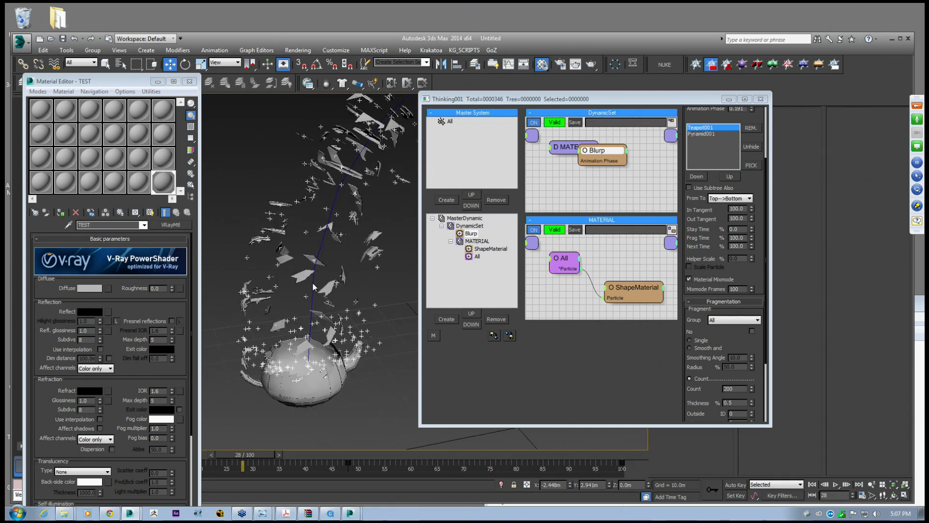
left_click(689, 279)
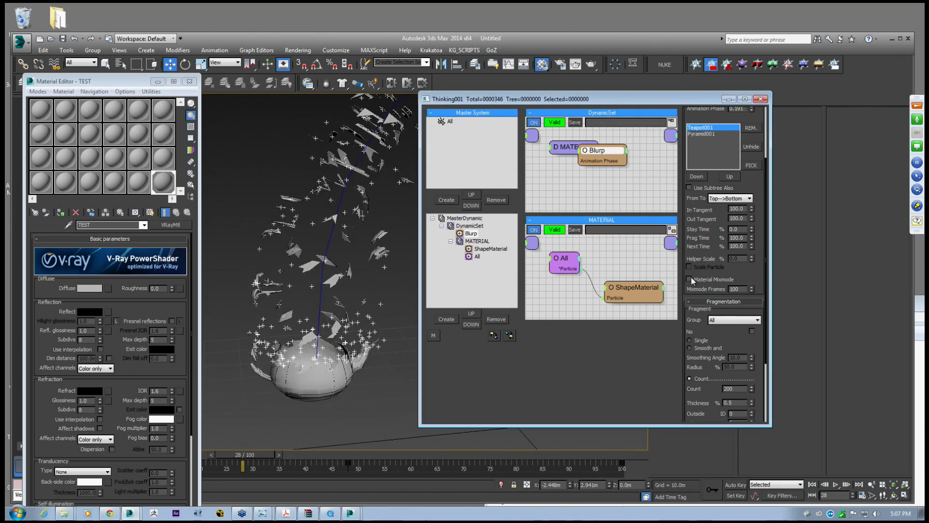
middle_click_drag(334, 274, 374, 313)
scroll(274, 293, "down", 5)
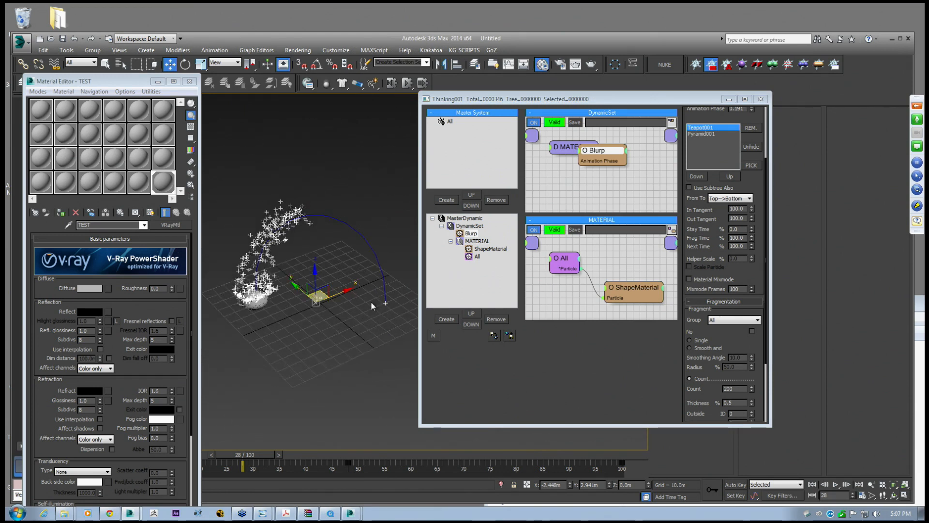
middle_click_drag(359, 317, 367, 305)
Unhide the original teapot and pyramid objects by name
right_click(347, 309)
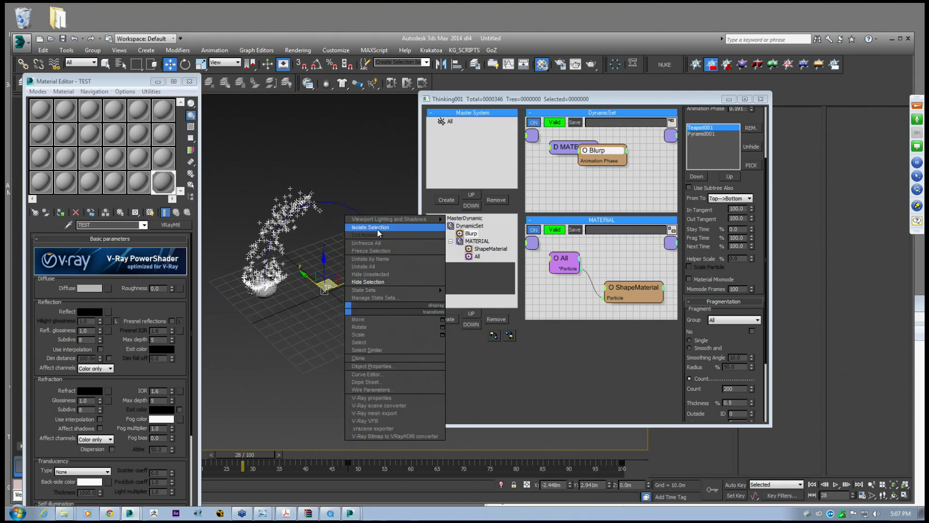
left_click(377, 260)
left_click_drag(205, 174, 213, 185)
left_click(325, 380)
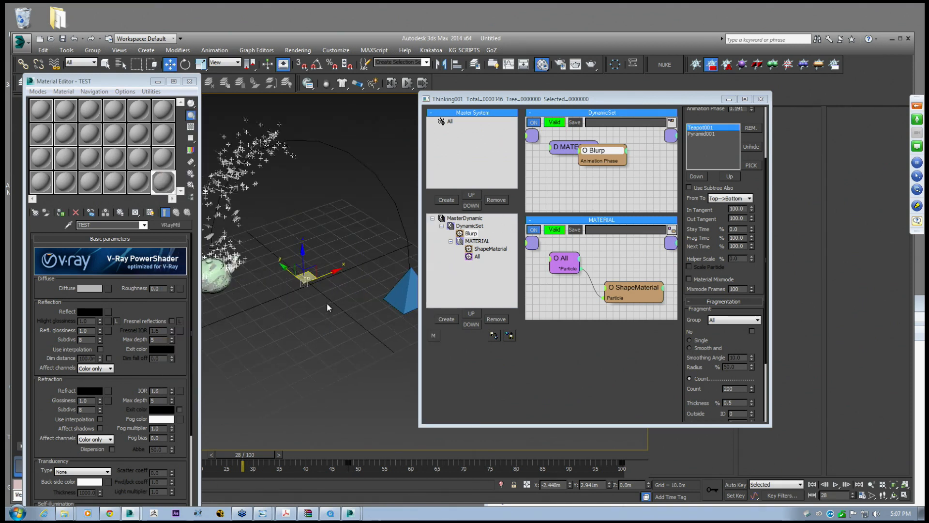
Copy the TEST material over the 23 - Default sample slot and name the copy TESTDD
left_click(135, 185)
middle_click_drag(203, 243, 218, 247)
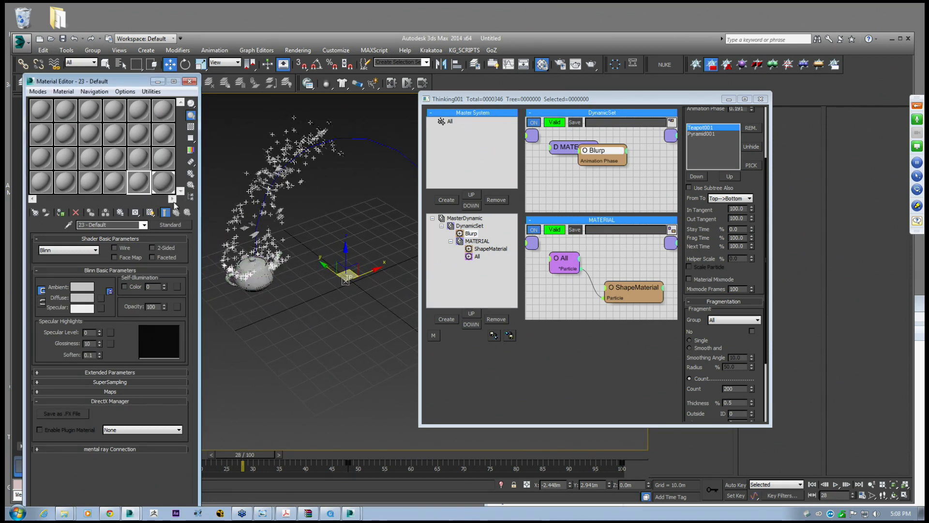
middle_click_drag(271, 271, 276, 239, "alt")
left_click(163, 181)
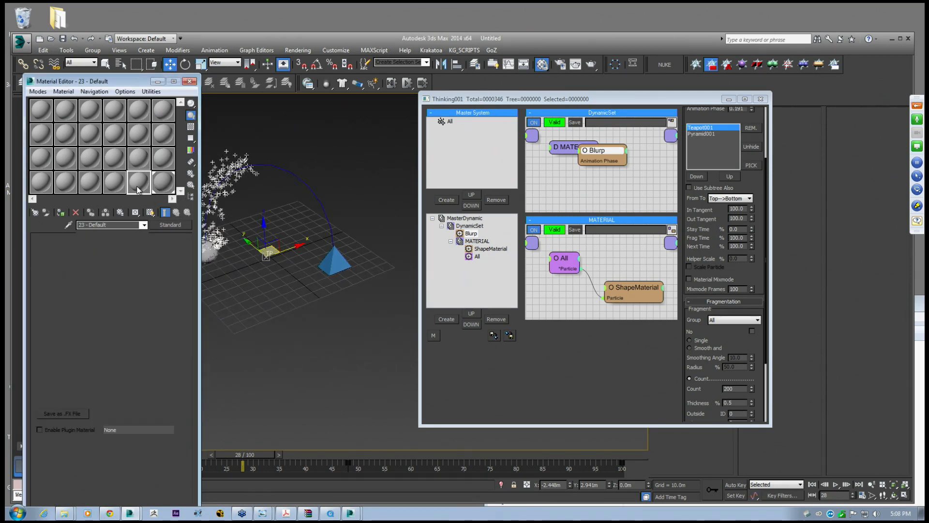
left_click(124, 223)
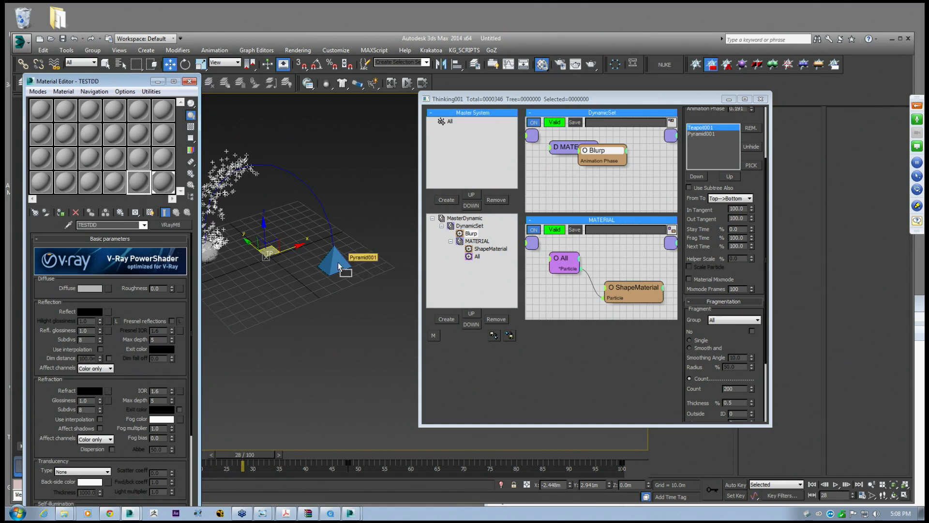
Assign the TESTDD material to Pyramid001 and set its diffuse colour to blue
left_click(91, 288)
left_click_drag(245, 72, 249, 64)
left_click_drag(284, 100, 280, 63)
left_click(357, 144)
middle_click_drag(312, 205, 410, 218)
scroll(410, 219, "up", 3)
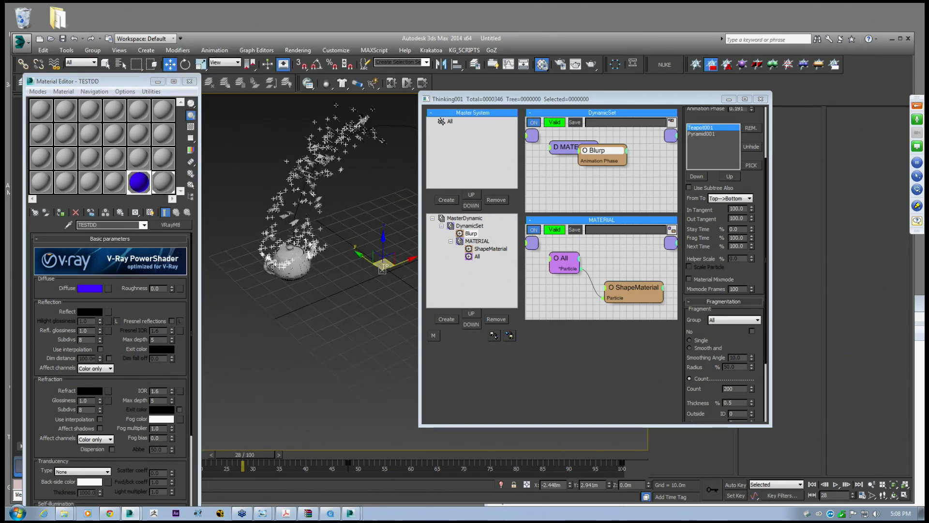
Set the diffuse colour of the TEST material to green so it contrasts with the blue pyramid
left_click(158, 185)
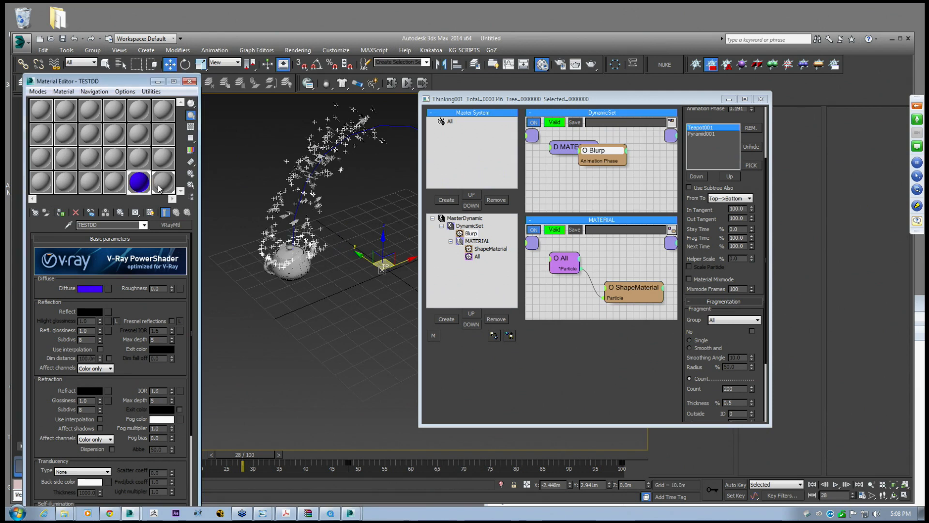
left_click(90, 289)
left_click_drag(235, 77, 220, 68)
left_click(356, 143)
middle_click_drag(350, 161, 265, 226)
scroll(265, 226, "down", 2)
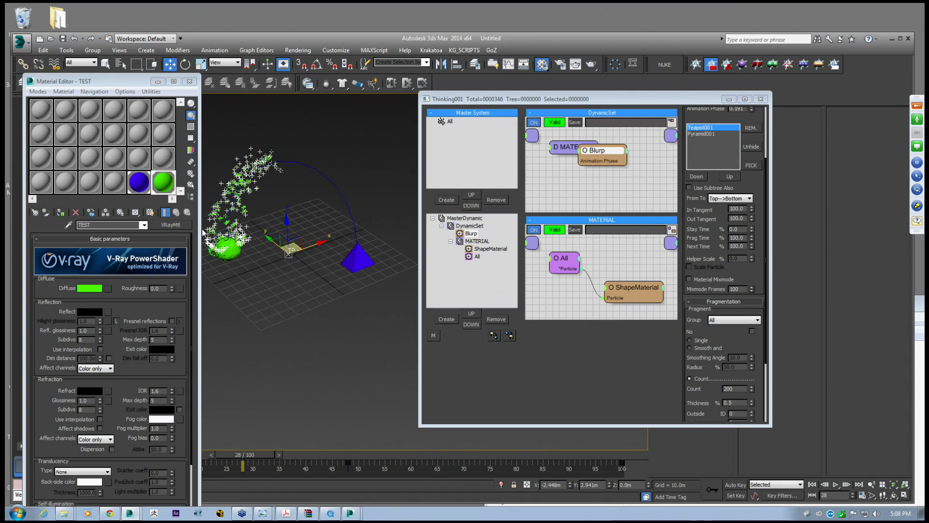
Test the Blurp operator's Material Mixmode at frame 47 with Mixmode Frames set to 38, and switch Mixmode off
left_click_drag(591, 165, 602, 185)
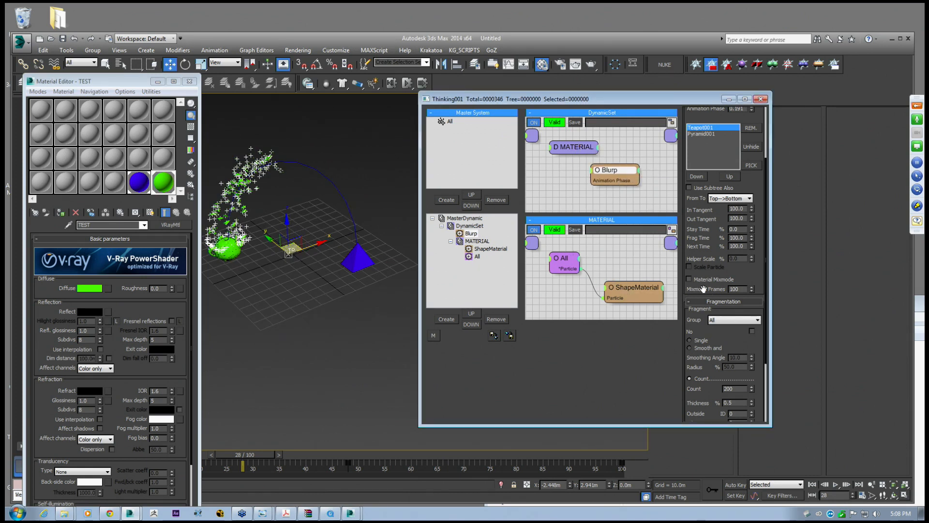
left_click_drag(256, 467, 356, 437)
left_click_drag(751, 288, 753, 317)
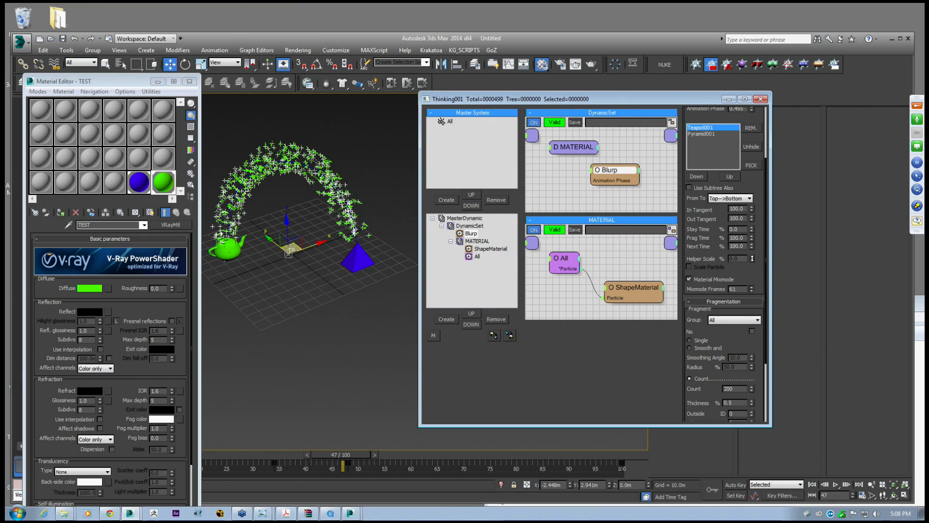
left_click_drag(750, 266, 748, 262)
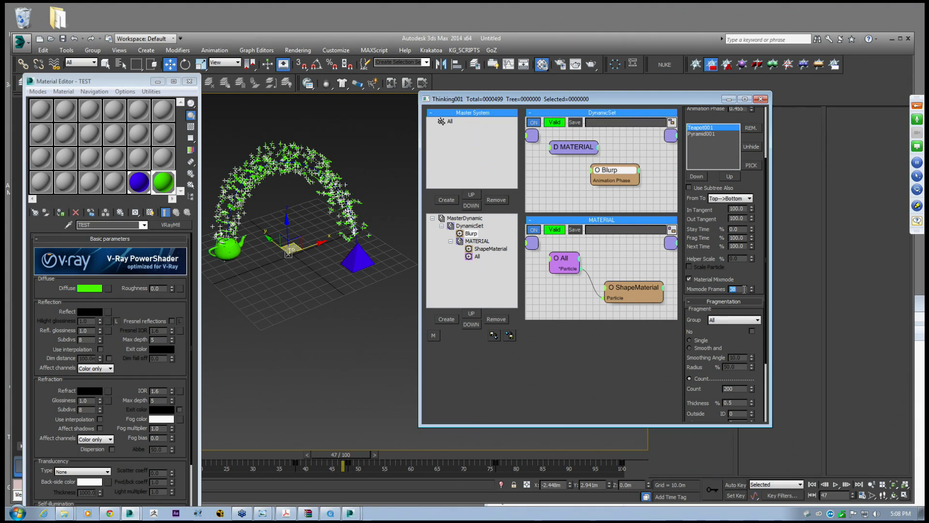
scroll(320, 265, "up", 4)
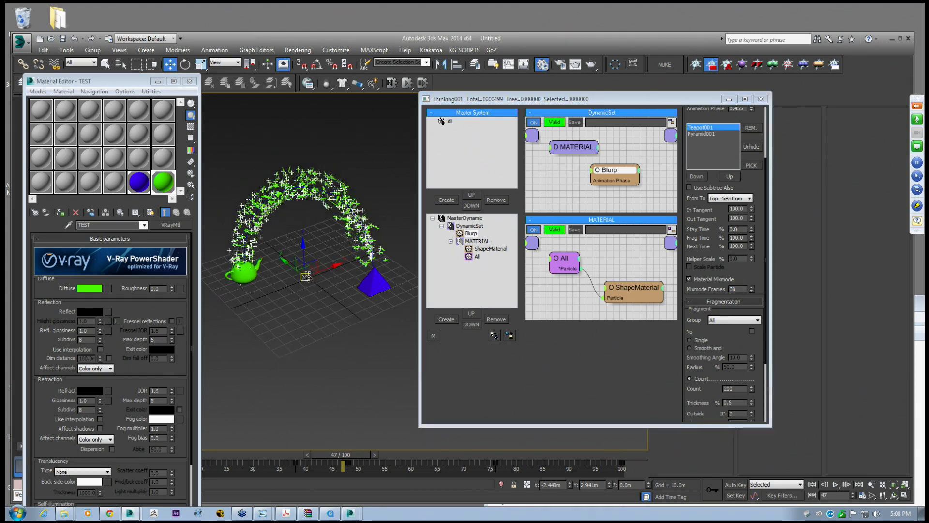
left_click(684, 278)
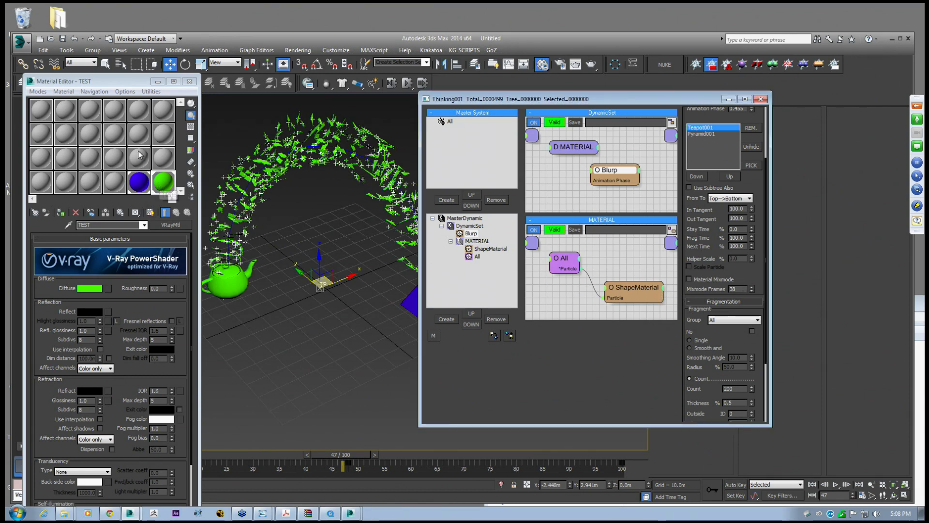
Change the 18 - Default material to a Blend type, keeping the old material as a sub-material
left_click(163, 158)
left_click(170, 224)
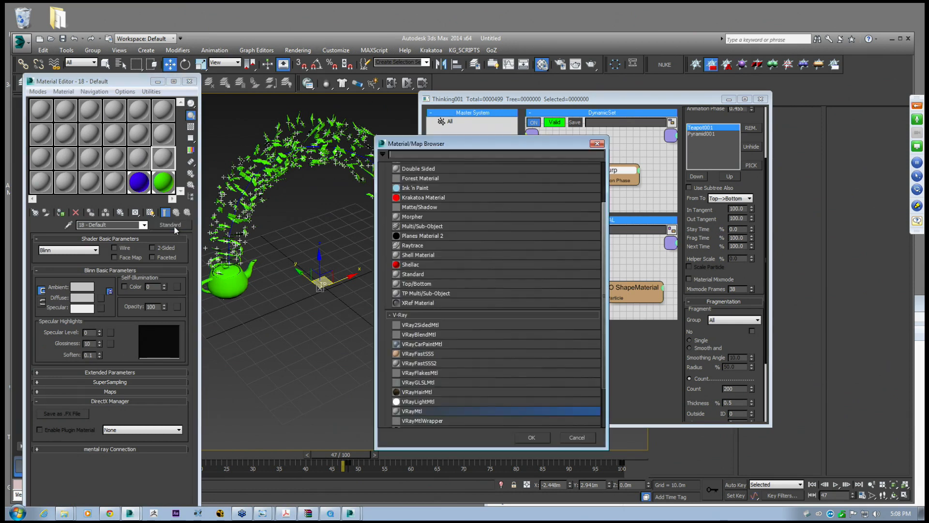
scroll(435, 289, "up", 3)
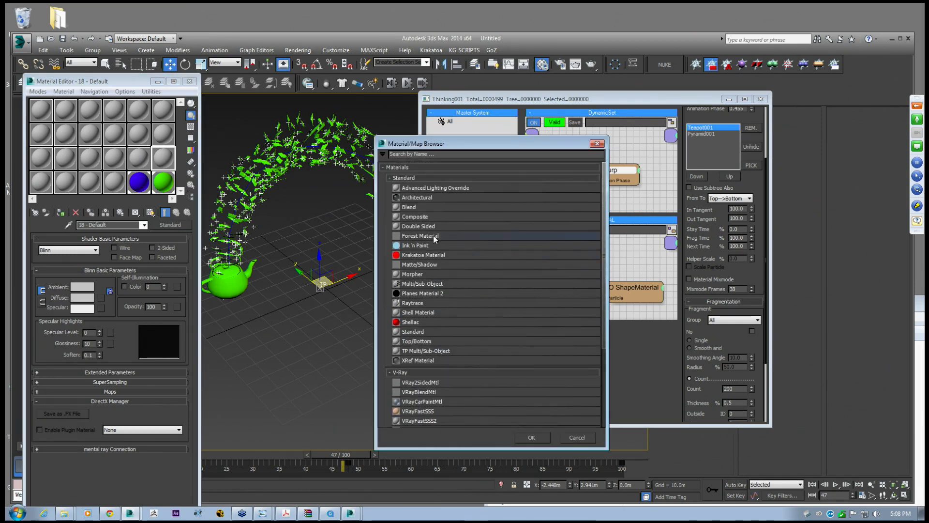
double_click(414, 207)
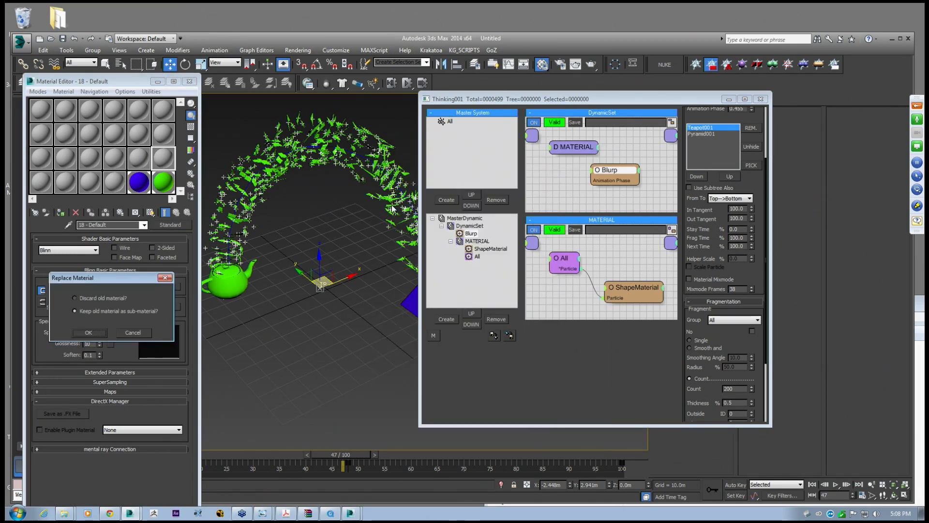
left_click(89, 332)
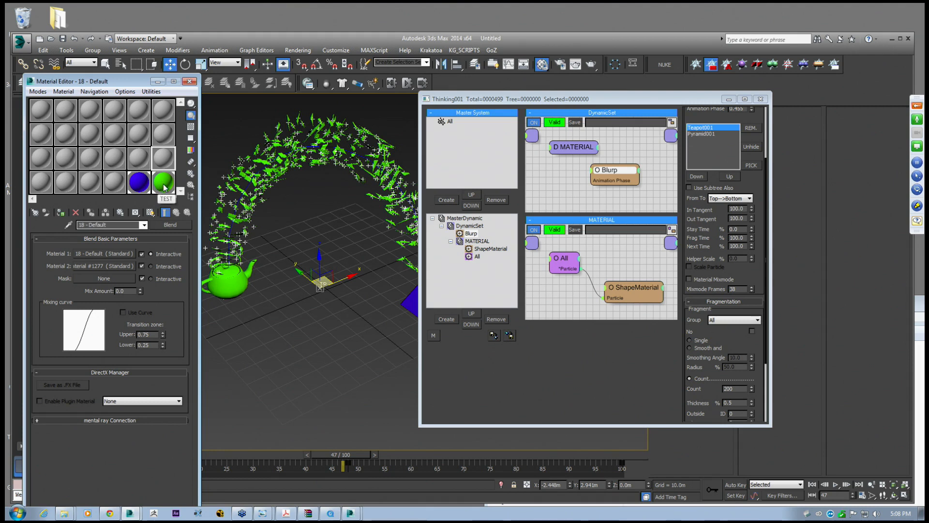
Instance TEST into the blend's Material 1 slot and TESTDD into its Material 2 slot
left_click_drag(126, 253, 126, 253)
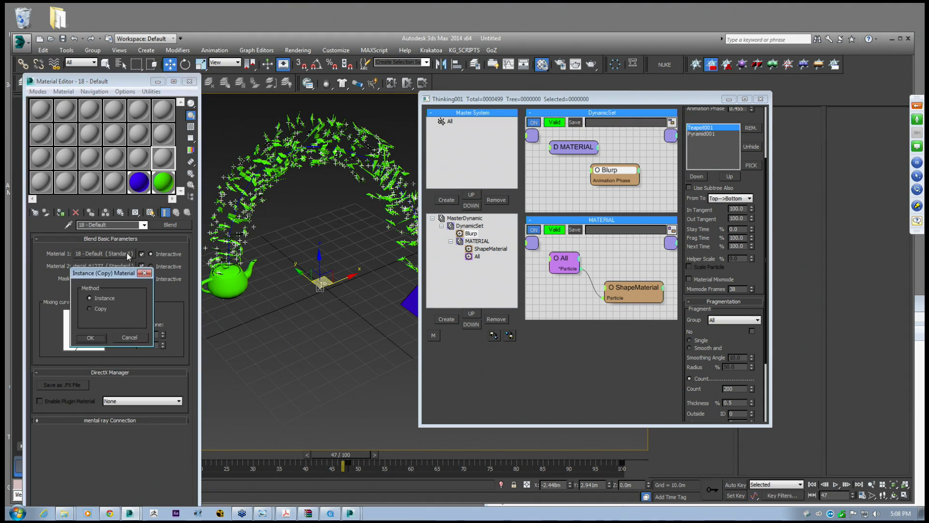
left_click(105, 335)
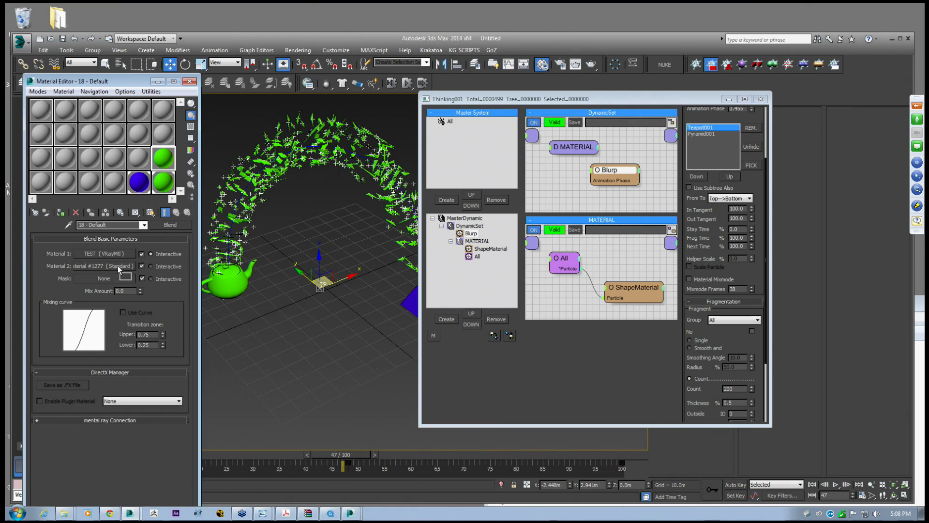
left_click_drag(118, 274, 119, 266)
left_click(90, 338)
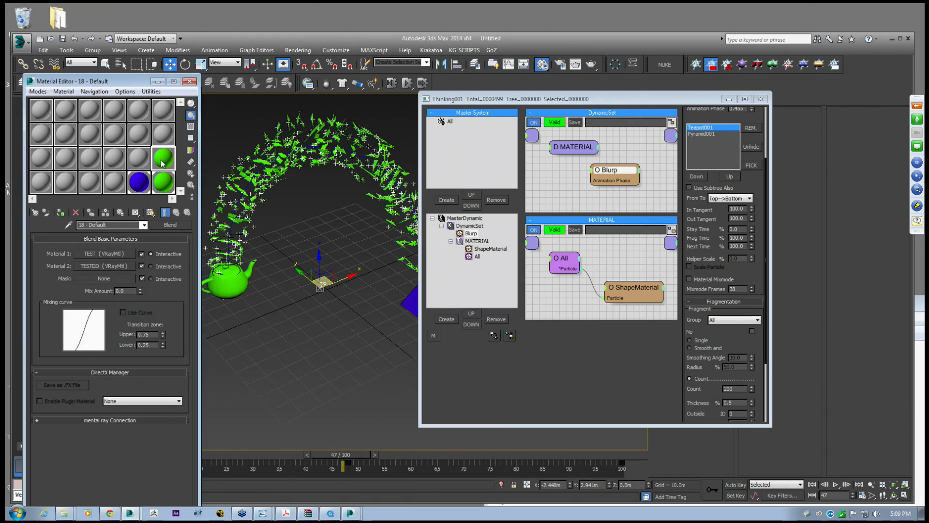
Animate the blend's Mix Amount with Auto Key to reach 100 at frame 100, and scrub back to preview it
scroll(297, 248, "down", 3)
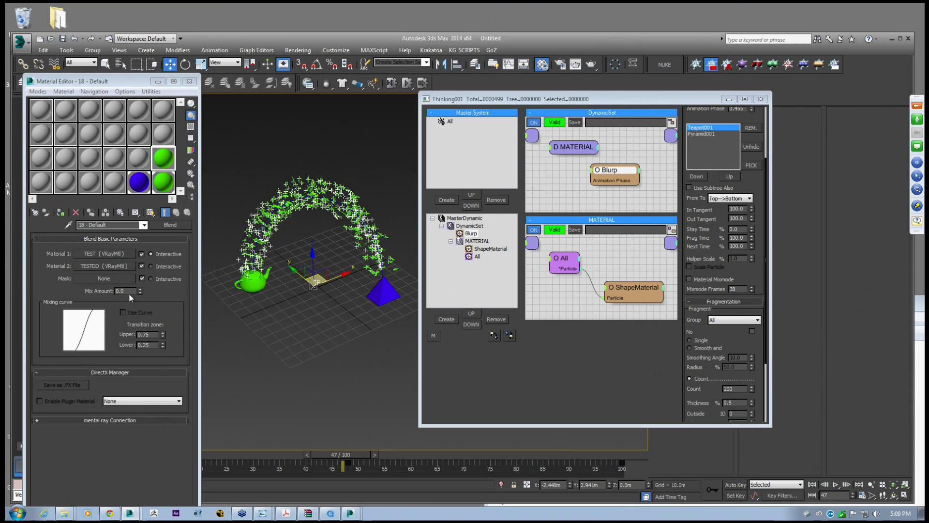
left_click_drag(326, 455, 48, 457)
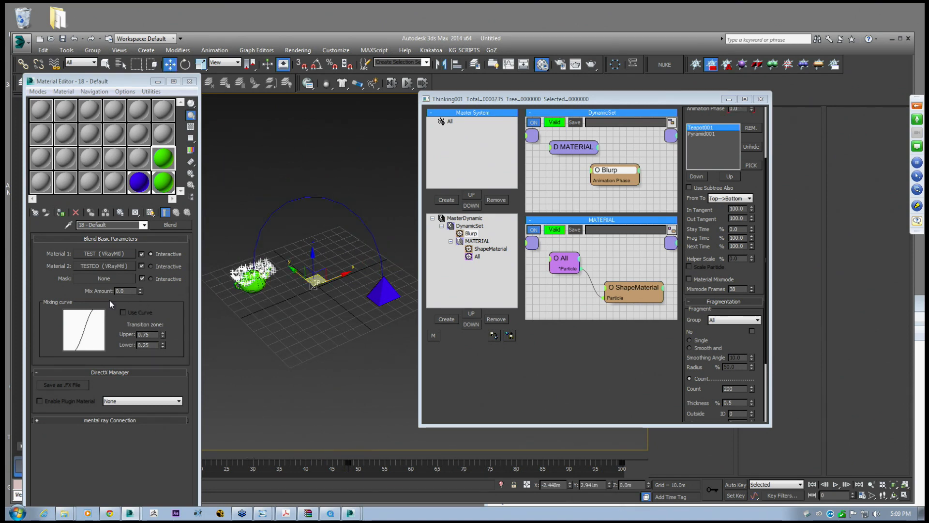
left_click(735, 485)
left_click_drag(136, 85, 483, 94)
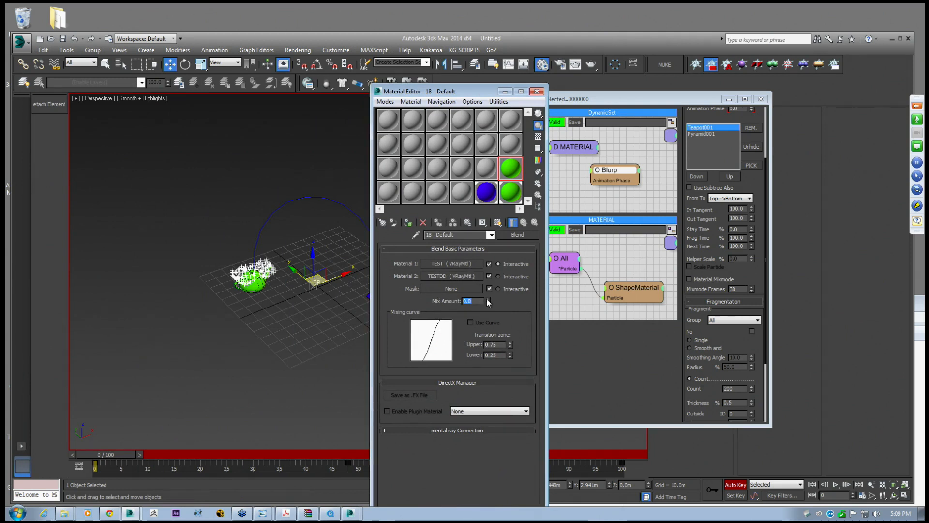
left_click_drag(108, 454, 629, 454)
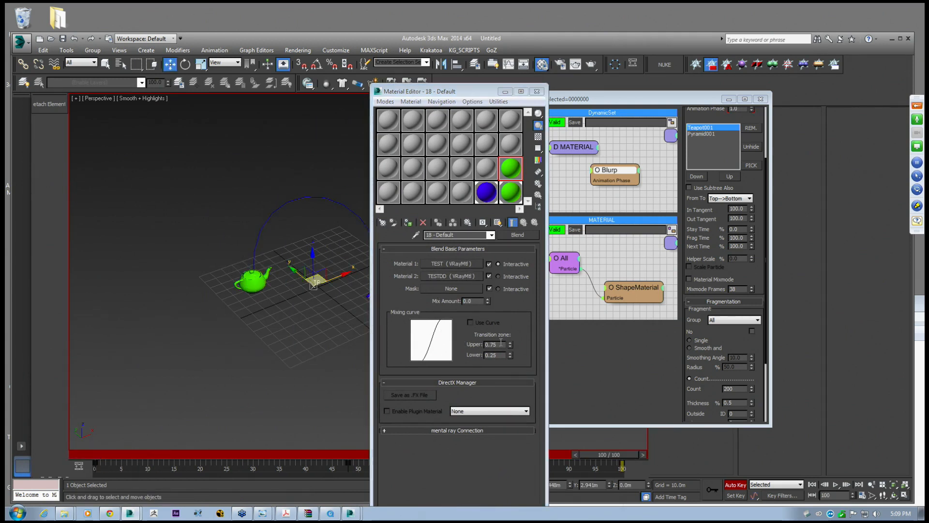
left_click_drag(474, 302, 433, 297)
type("100")
key("Return")
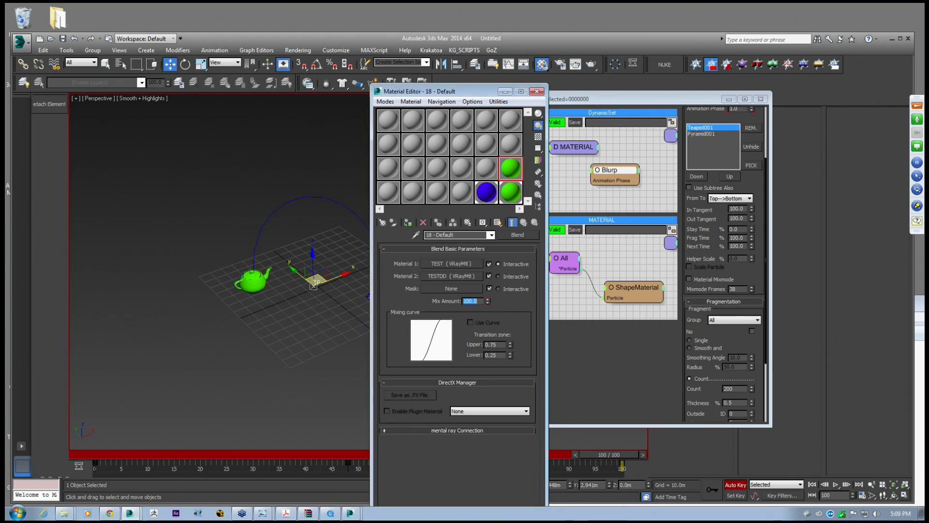
left_click(726, 485)
left_click_drag(612, 456, 219, 436)
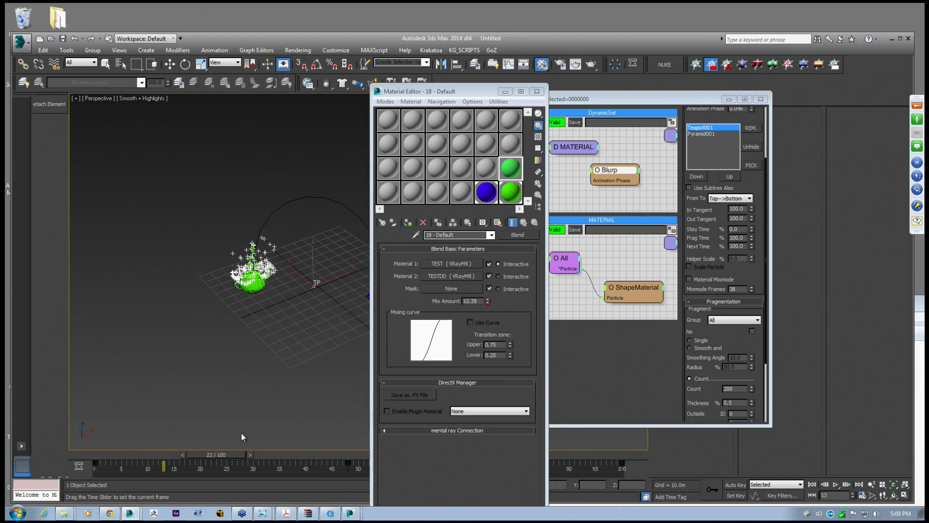
Assign the 18 - Default blend material to the ShapeMaterial operator in the MATERIAL dynamic set
left_click(313, 284)
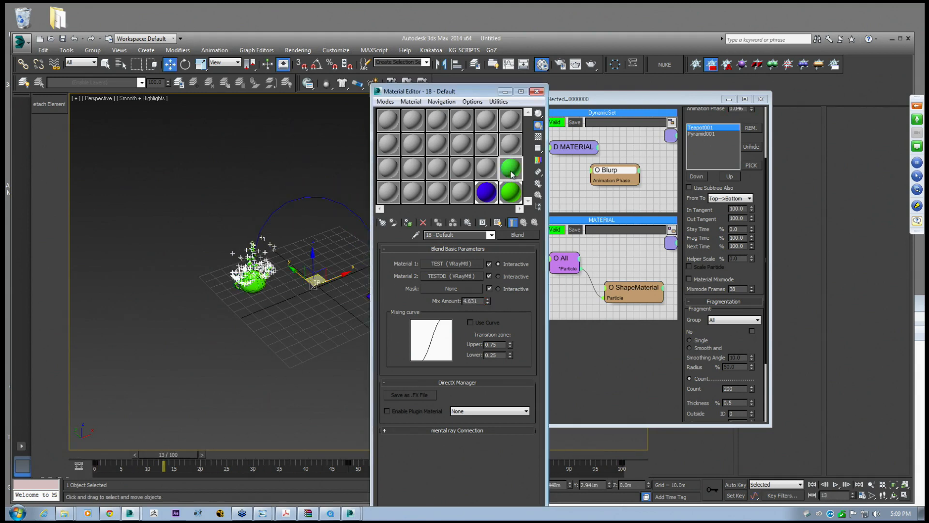
left_click(648, 292)
left_click_drag(466, 91, 508, 92)
left_click_drag(426, 91, 231, 97)
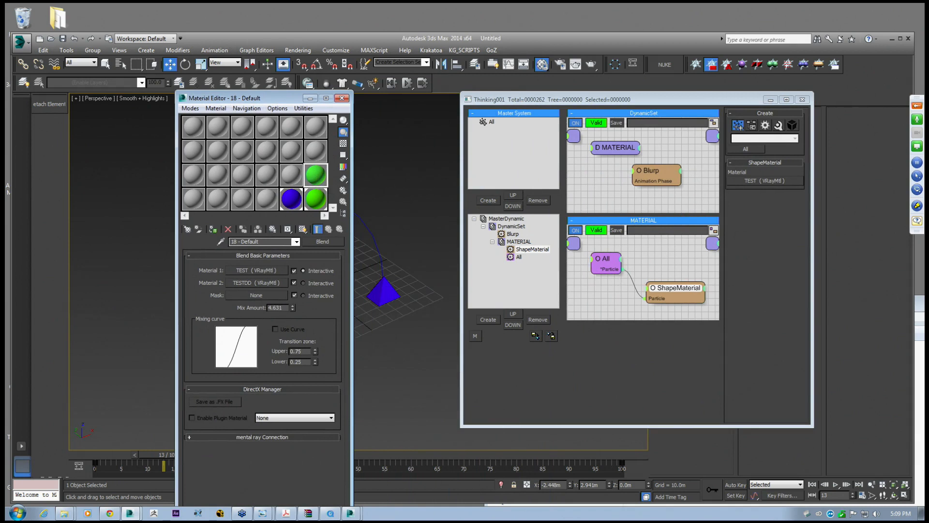
left_click(674, 290)
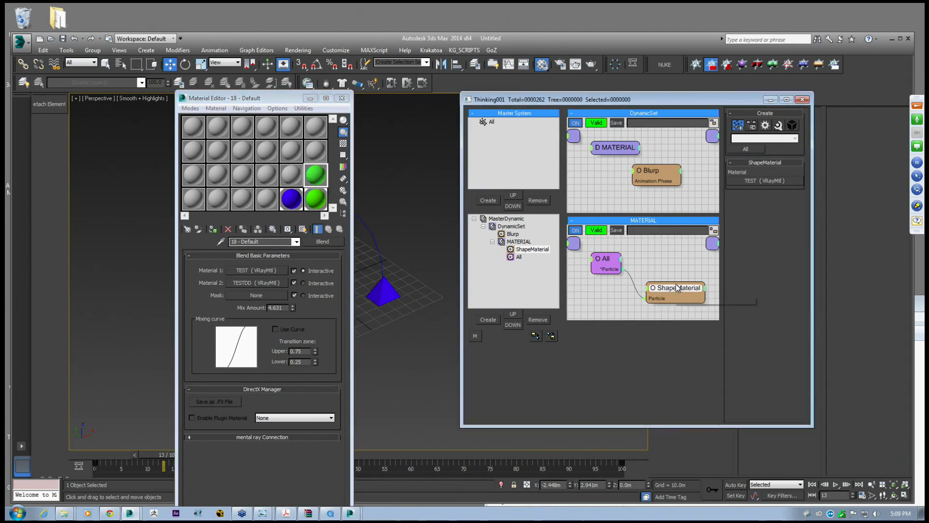
left_click_drag(312, 172, 768, 189)
left_click(616, 296)
Compare the fragments' colour with the blend material's swatch at frames 40 and 21
left_click_drag(275, 100, 619, 139)
scroll(307, 263, "up", 3)
middle_click_drag(309, 263, 294, 246)
left_click(659, 216)
left_click_drag(184, 454, 322, 459)
left_click(664, 219)
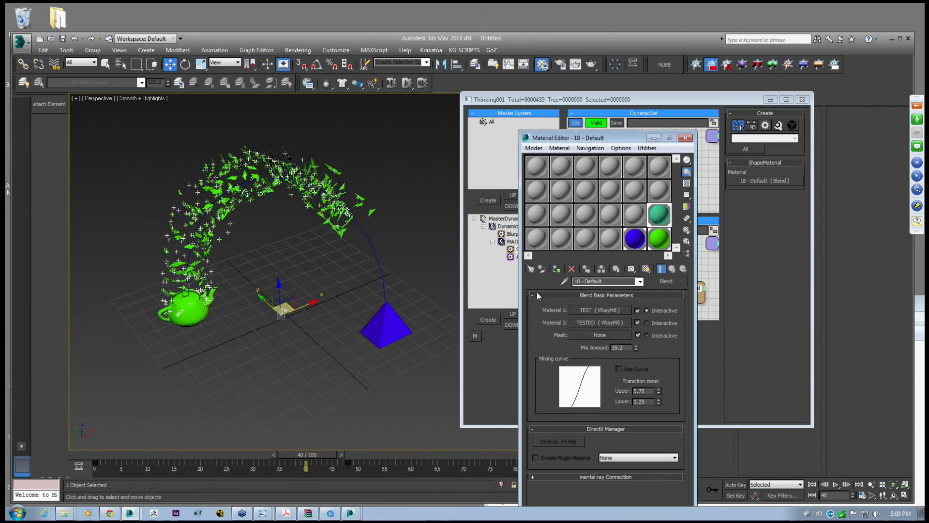
left_click(274, 314)
left_click(282, 315)
left_click_drag(294, 455, 201, 454)
Hide the original pyramid object and reselect the Thinking Particles helper
left_click(379, 334)
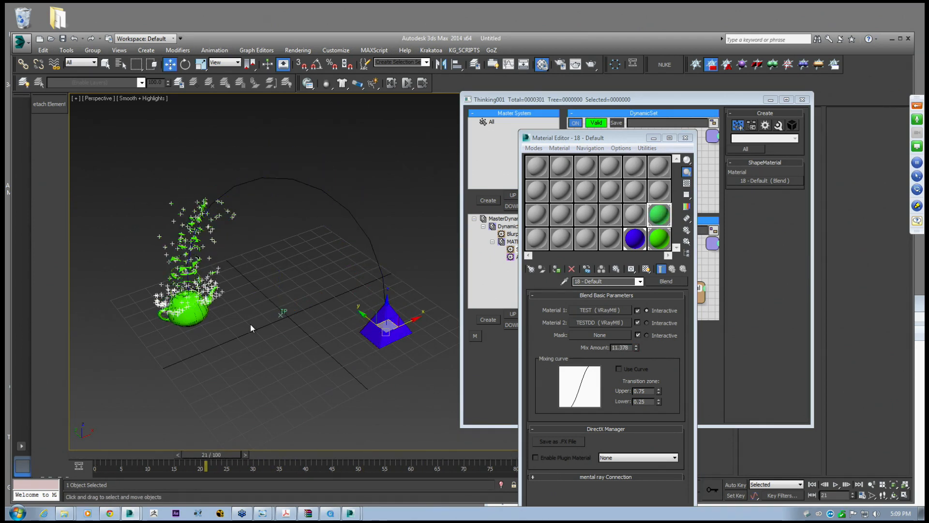
left_click(200, 315, "ctrl")
right_click(385, 333)
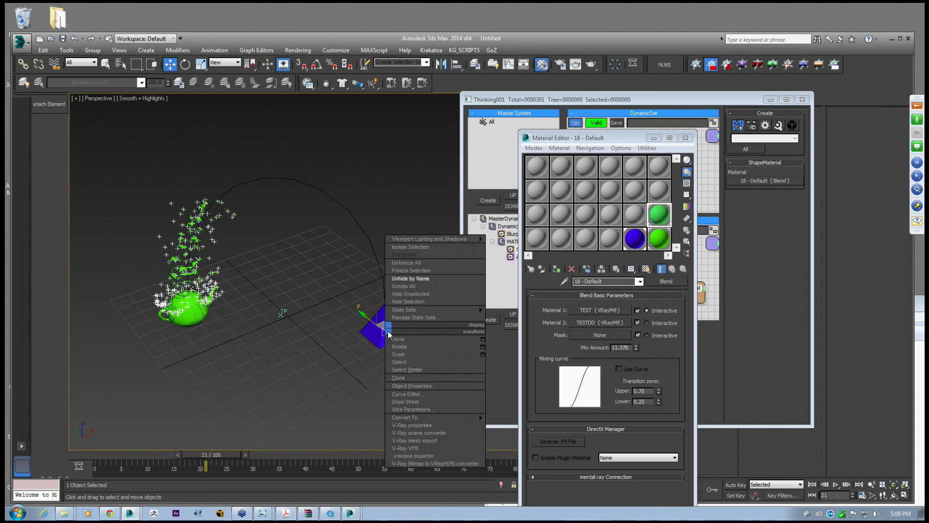
left_click(404, 305)
left_click(281, 313)
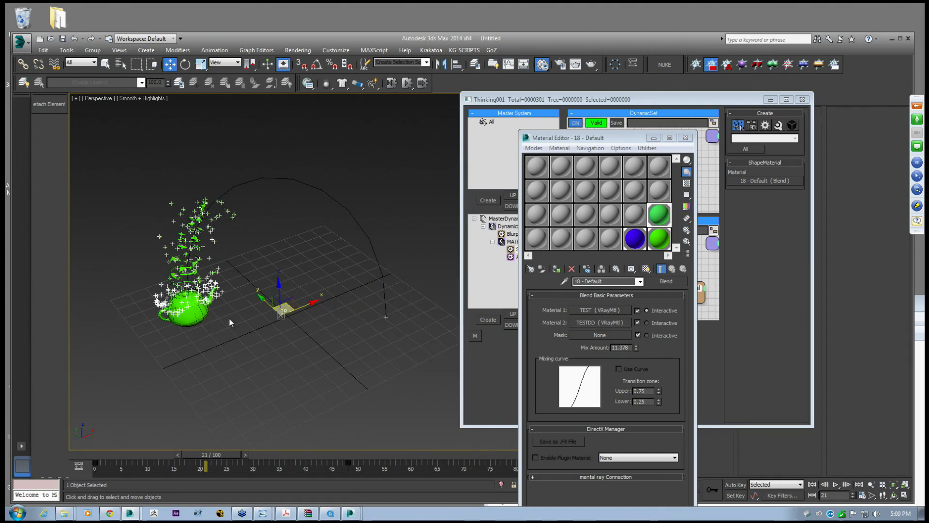
Shift the Thinking Particles helper slightly across the ground plane and advance the animation to frame 69
middle_click_drag(262, 375, 268, 358, "alt")
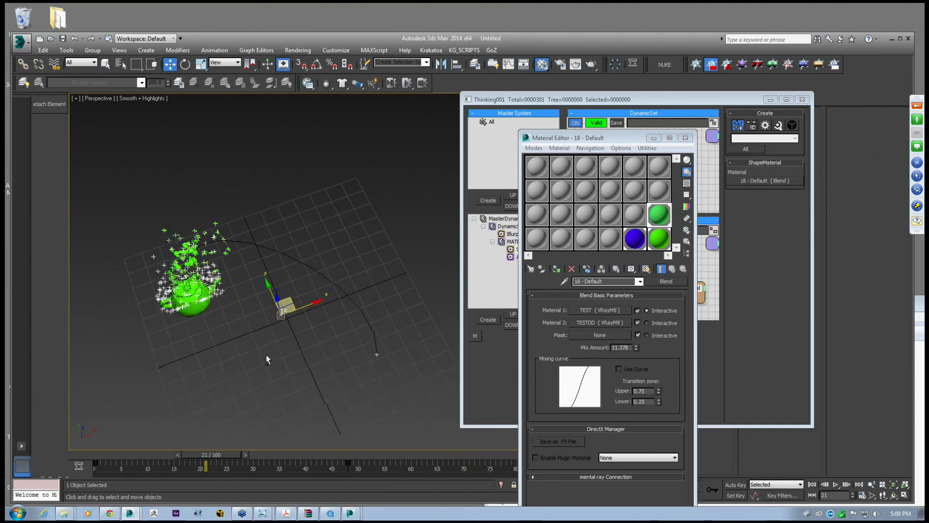
mouse_move(287, 306)
left_mouse_down()
mouse_move(321, 272)
mouse_move(297, 312)
left_mouse_up()
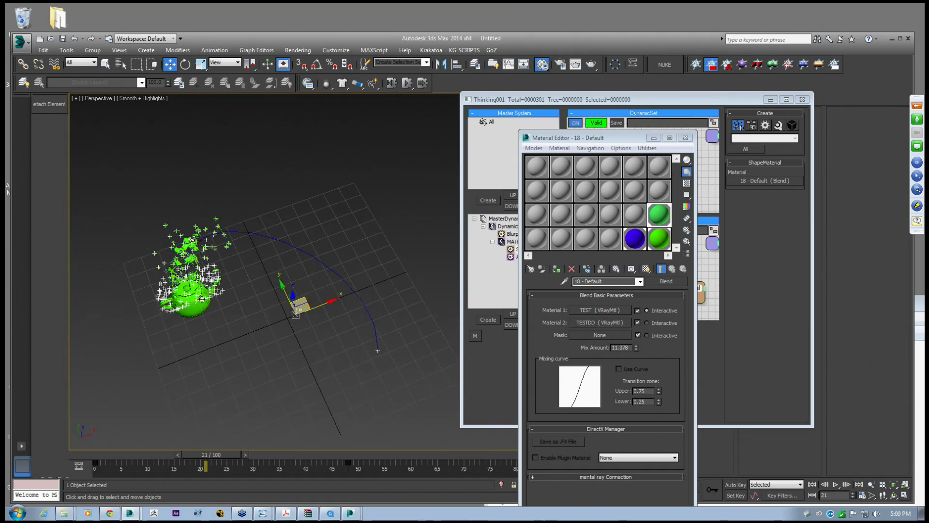
middle_click_drag(188, 297, 224, 276)
left_click_drag(211, 453, 444, 459)
Select the original teapot and move it at frame 69 to test its effect on the fragments
key("w")
left_click(221, 278)
middle_click_drag(221, 277, 240, 281, "alt")
left_click_drag(237, 264, 220, 329)
middle_click_drag(221, 328, 253, 270, "alt")
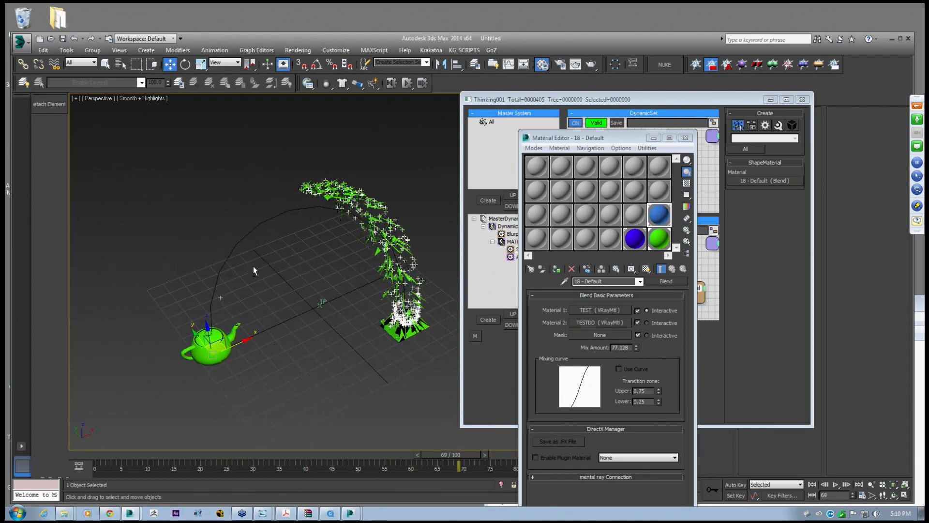
Go to frame 52, try moving the Thinking Particles helper, and undo the move
left_click_drag(437, 455, 366, 441)
middle_click_drag(359, 312, 331, 374, "alt")
left_click(340, 320)
left_click_drag(340, 320, 369, 281)
key("ctrl+z")
Move the teapot again at frame 52 and inspect the fragment arc from another angle
left_click(212, 326)
left_click_drag(219, 327, 335, 180)
mouse_move(374, 437)
left_mouse_down()
mouse_move(286, 437)
mouse_move(375, 444)
left_mouse_up()
middle_click_drag(368, 309, 286, 246, "alt")
middle_click_drag(285, 246, 305, 285)
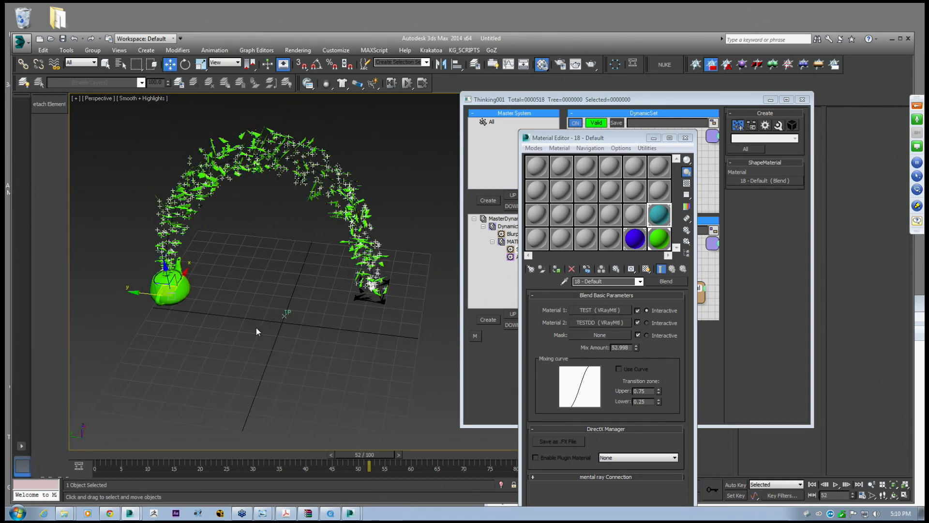
Hide the original teapot at frame 43 and reselect the Thinking Particles helper
left_click_drag(360, 458, 312, 458)
right_click(189, 298)
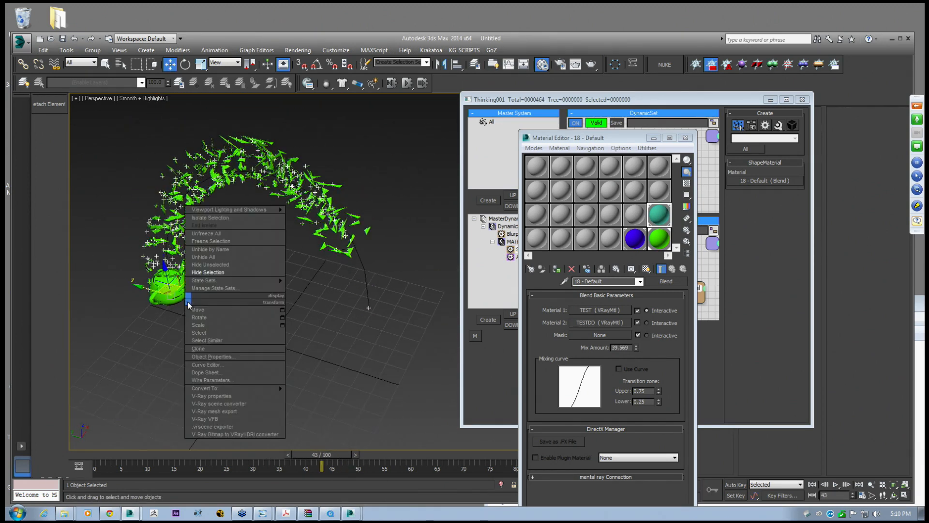
left_click(207, 272)
left_click(271, 334)
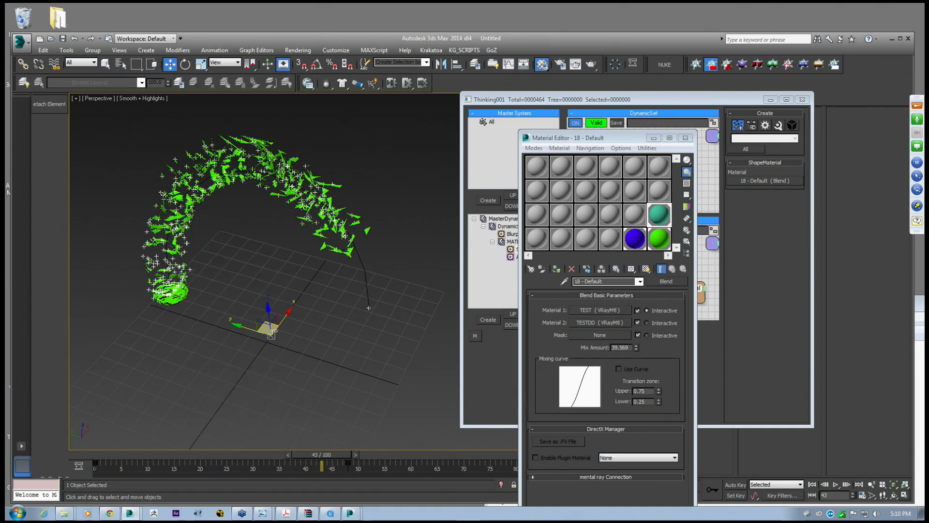
Set the Blurp operator's In Tangent to 92 and Out Tangent to 36 for Teapot001
left_click_drag(645, 139, 228, 346)
left_click(653, 174)
left_click_drag(793, 289, 795, 286)
scroll(739, 320, "down", 1)
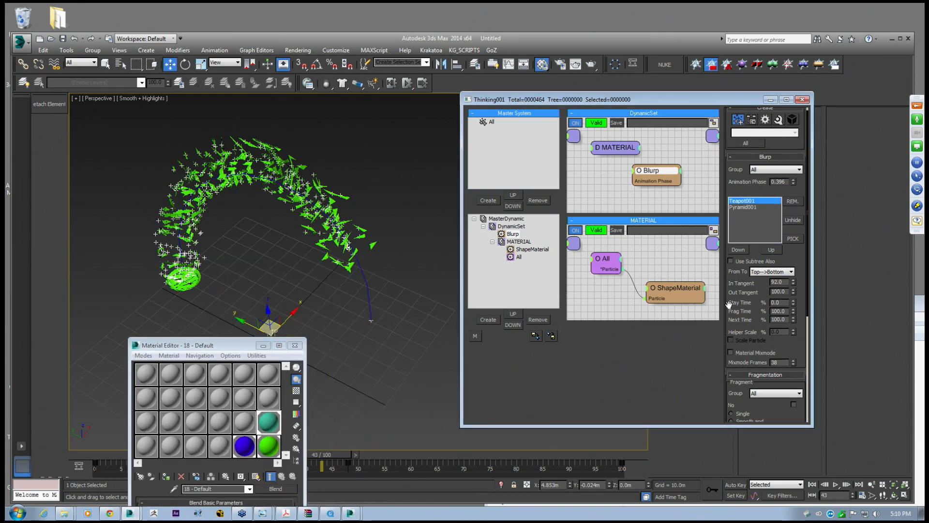
left_click_drag(740, 310, 793, 308)
middle_click_drag(418, 295, 438, 265, "alt")
left_click(739, 191)
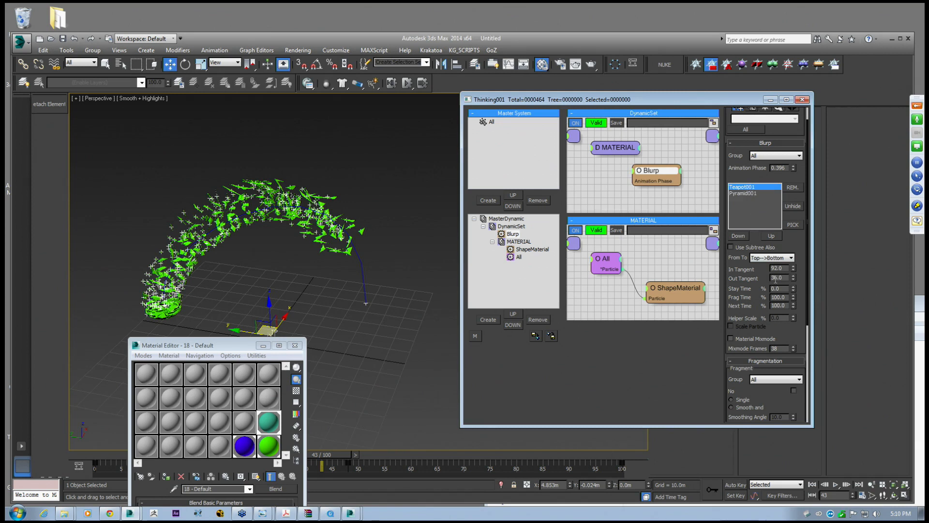
Set Teapot001's In Tangent to 100 and Out Tangent to 0 in the Blurp operator, and Pyramid001's In Tangent to 0
left_click_drag(793, 270, 787, 269)
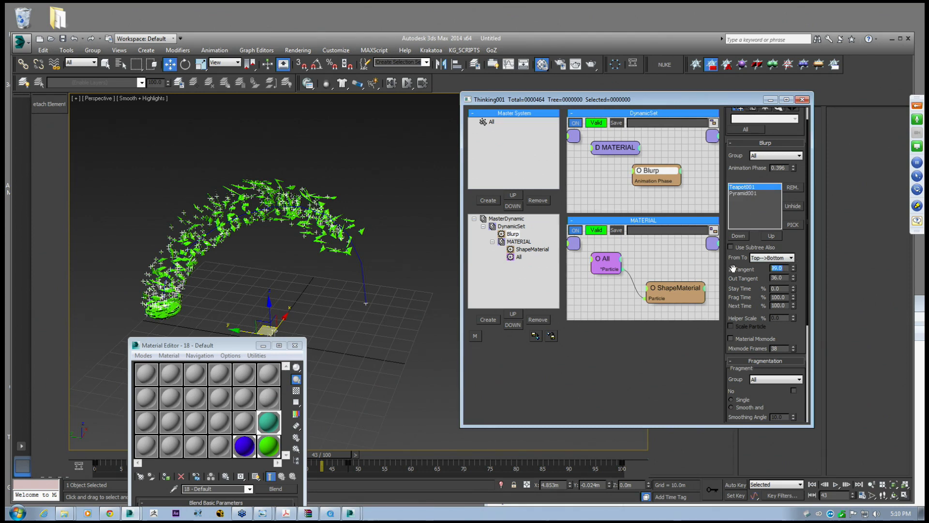
type("100")
right_click(792, 279)
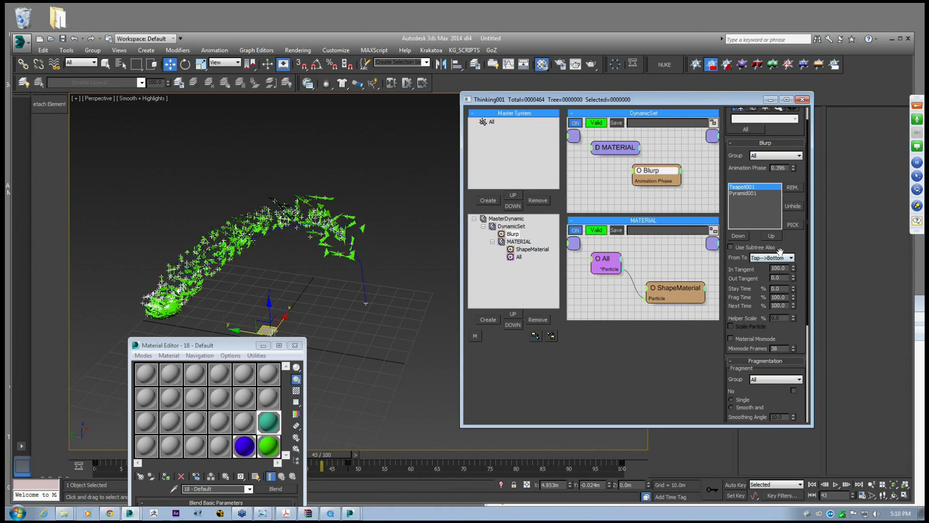
left_click(749, 193)
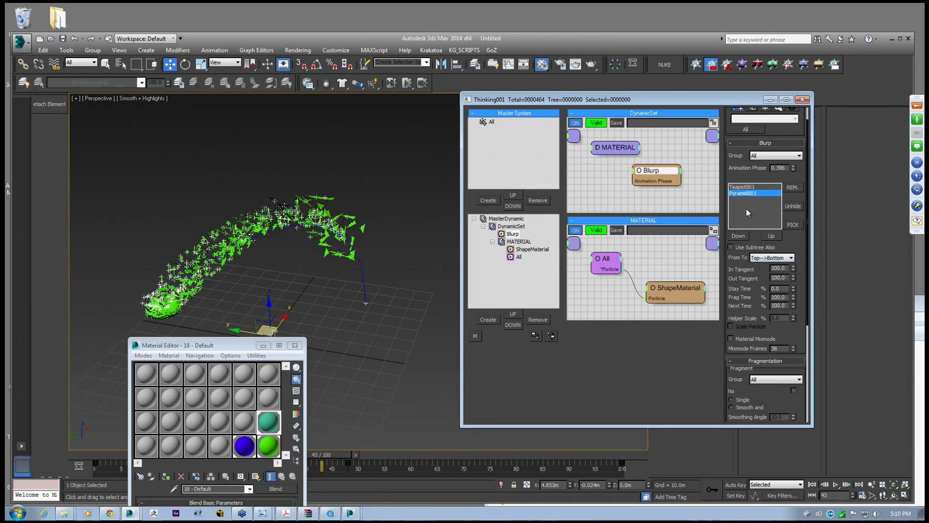
left_click_drag(792, 269, 783, 337)
Move the Material Editor clear of the viewport and scrub the animation to frame 78, inspecting the fragments' path from the teapot to the pyramid
left_click_drag(267, 346, 617, 184)
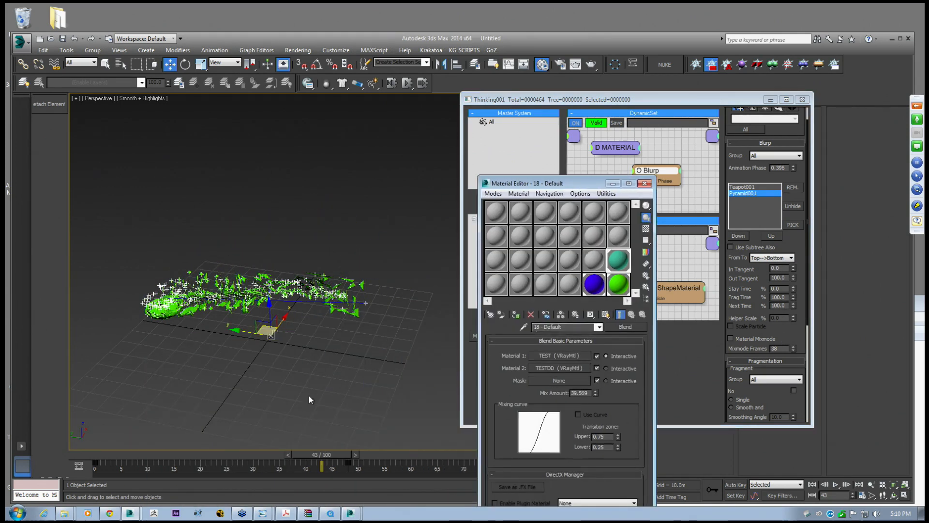
left_click_drag(314, 454, 148, 467)
key("w")
middle_click_drag(230, 339, 277, 333)
scroll(312, 317, "up", 3)
left_click_drag(162, 454, 513, 435)
middle_click_drag(357, 318, 314, 306)
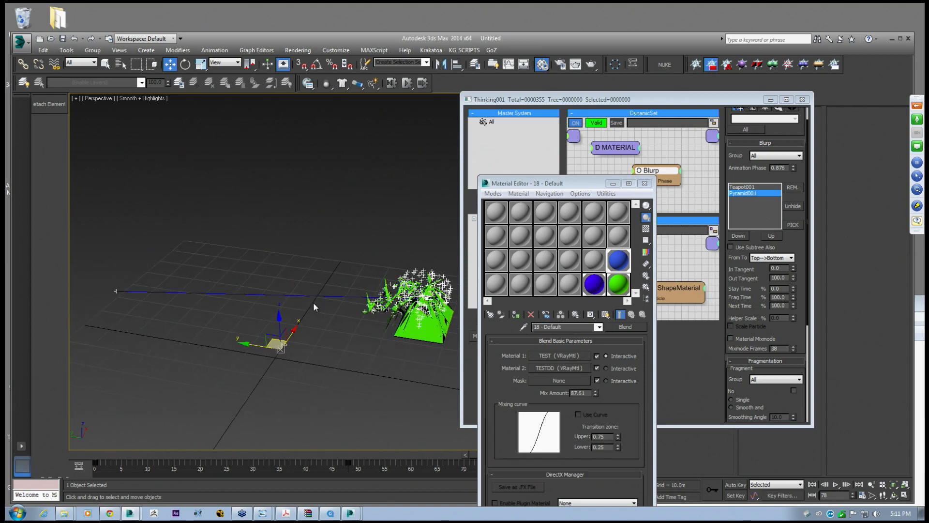
middle_click_drag(318, 361, 292, 317, "alt")
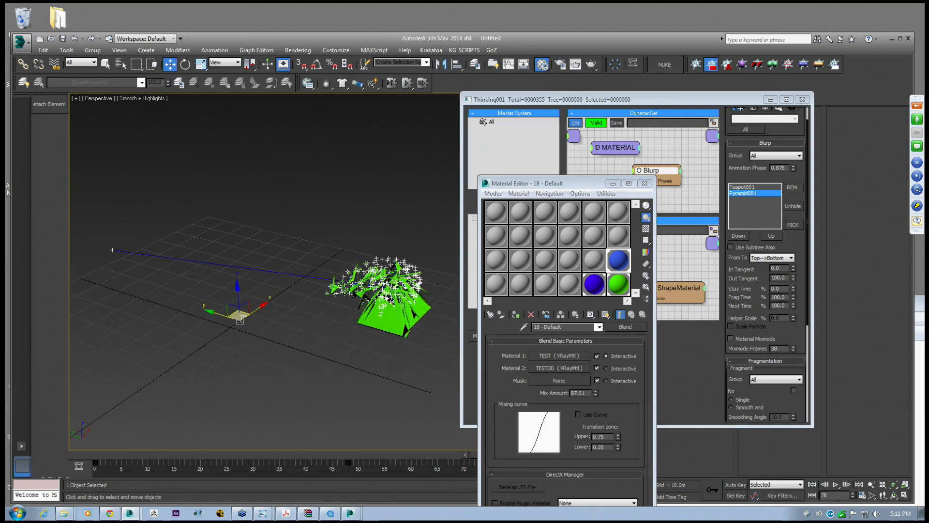
Switch to the media player to show the "componant animation" video, and minimize it to return to 3ds Max
left_click(331, 513)
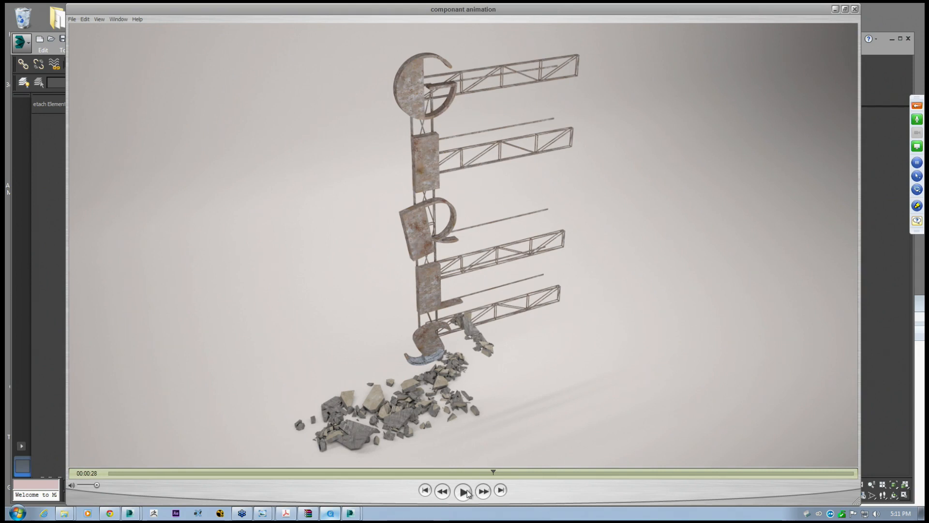
left_click_drag(809, 12, 815, 20)
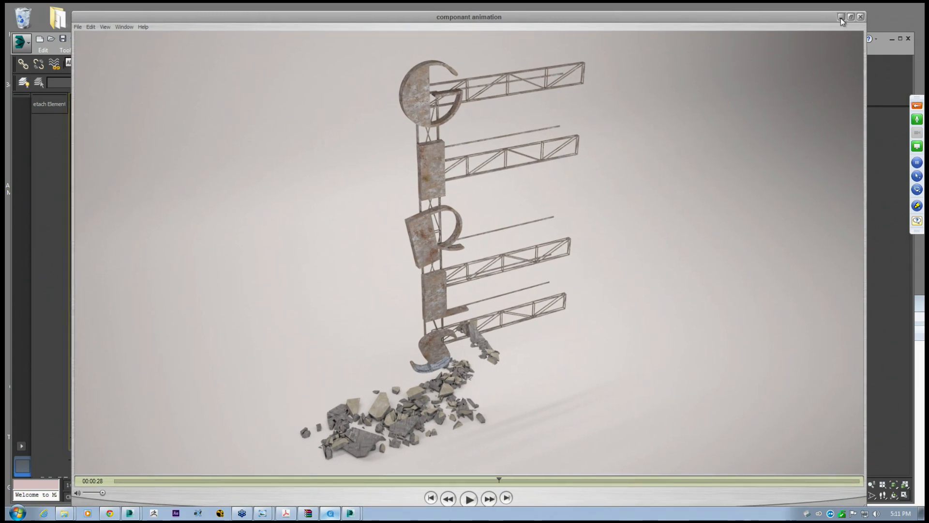
left_click(841, 18)
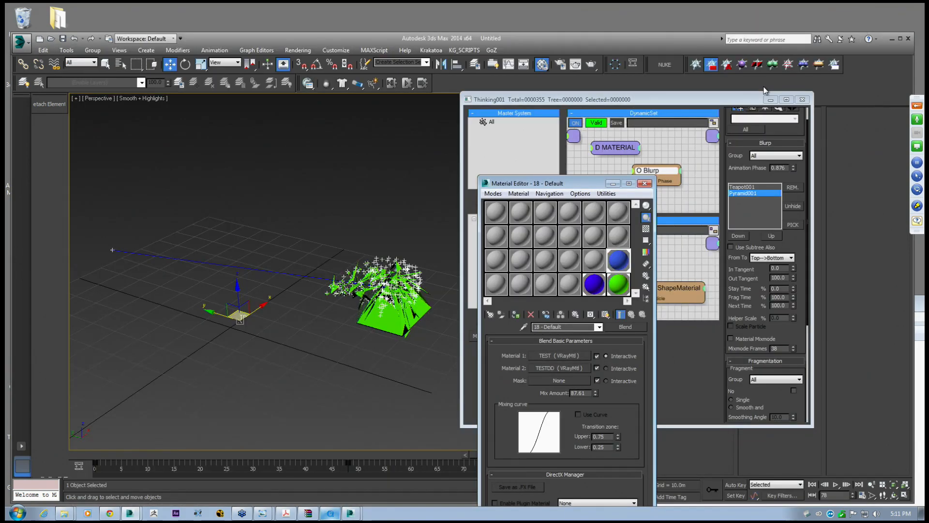